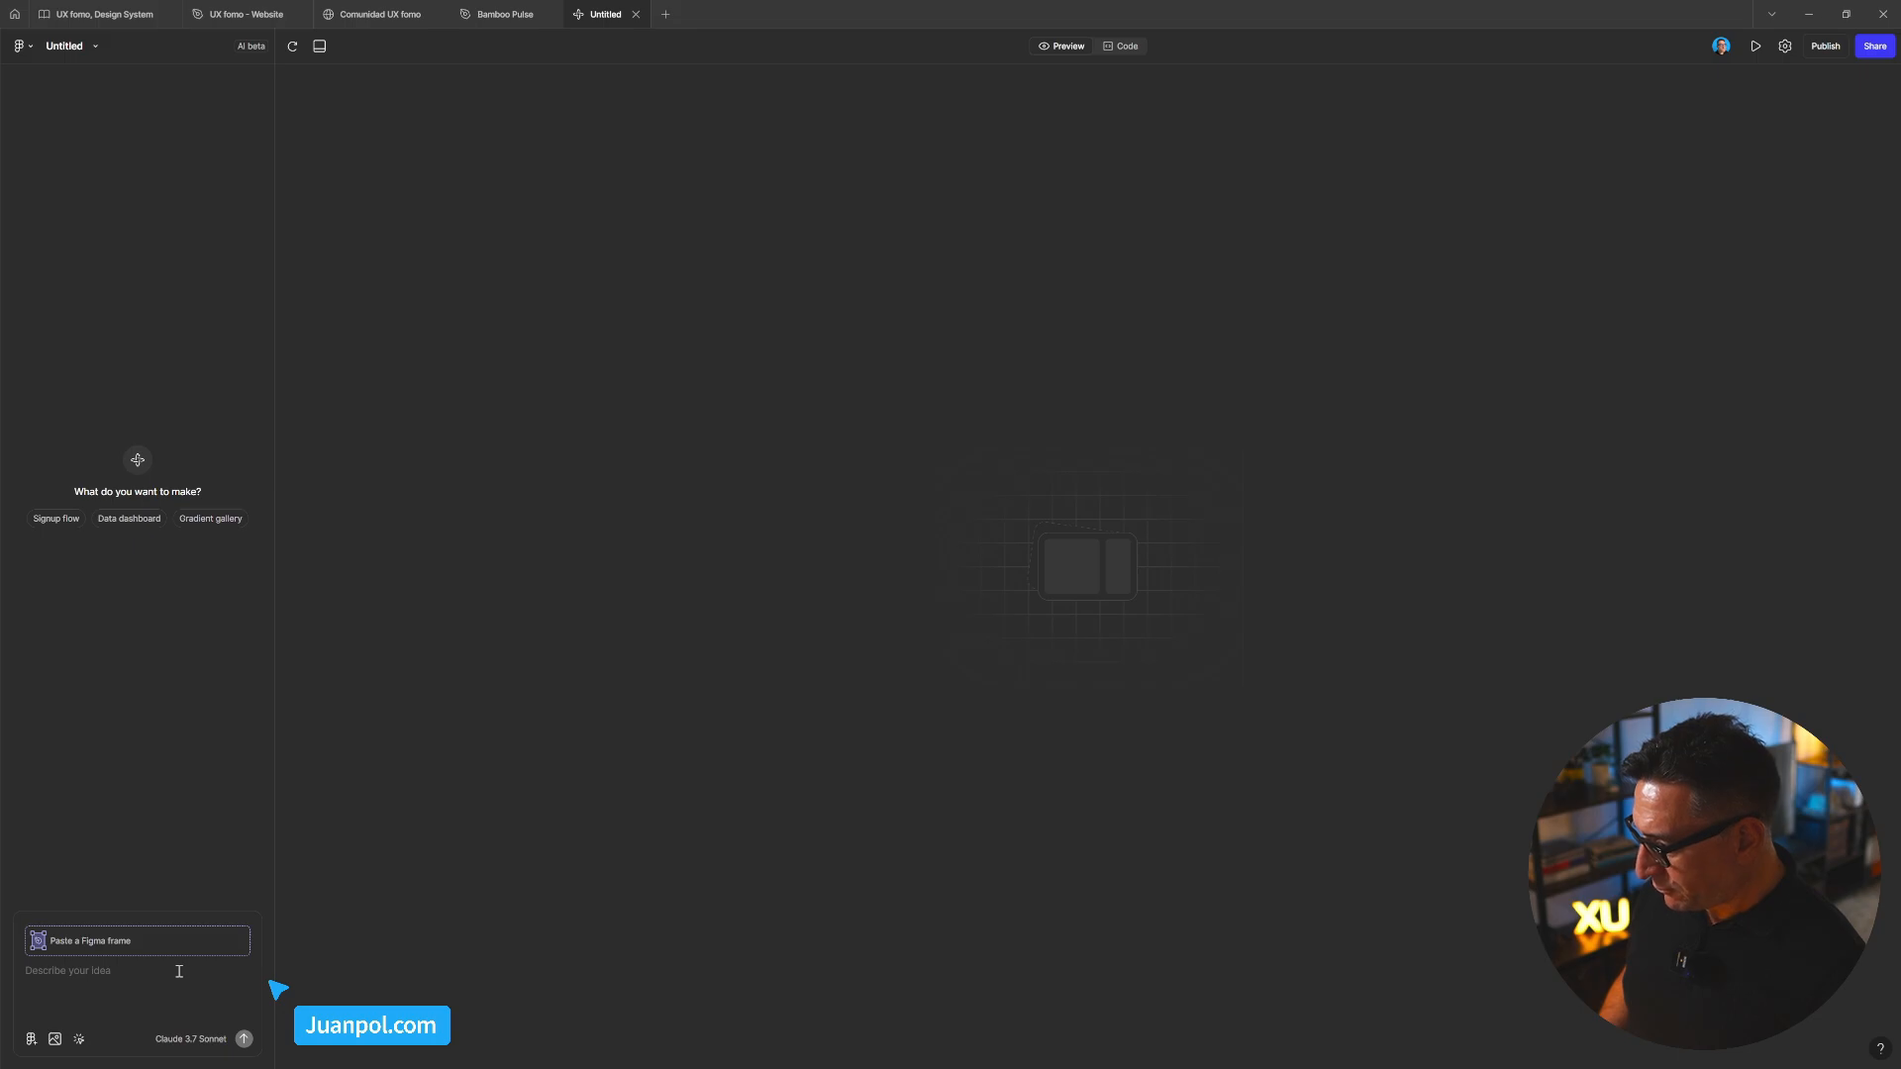
Paste the Spanish request for a responsive, interactive UX Fomo card carousel with arrows into the prompt
text(Un carrusel interactivo con las cards de la landing de Ux Fomo, que tenga flechas para ir pasando las cards. Algo como la versión responsive que no quedaba bien en Figma Sites. Y si logra generarlo, se podría incorporar en Figma Sites)
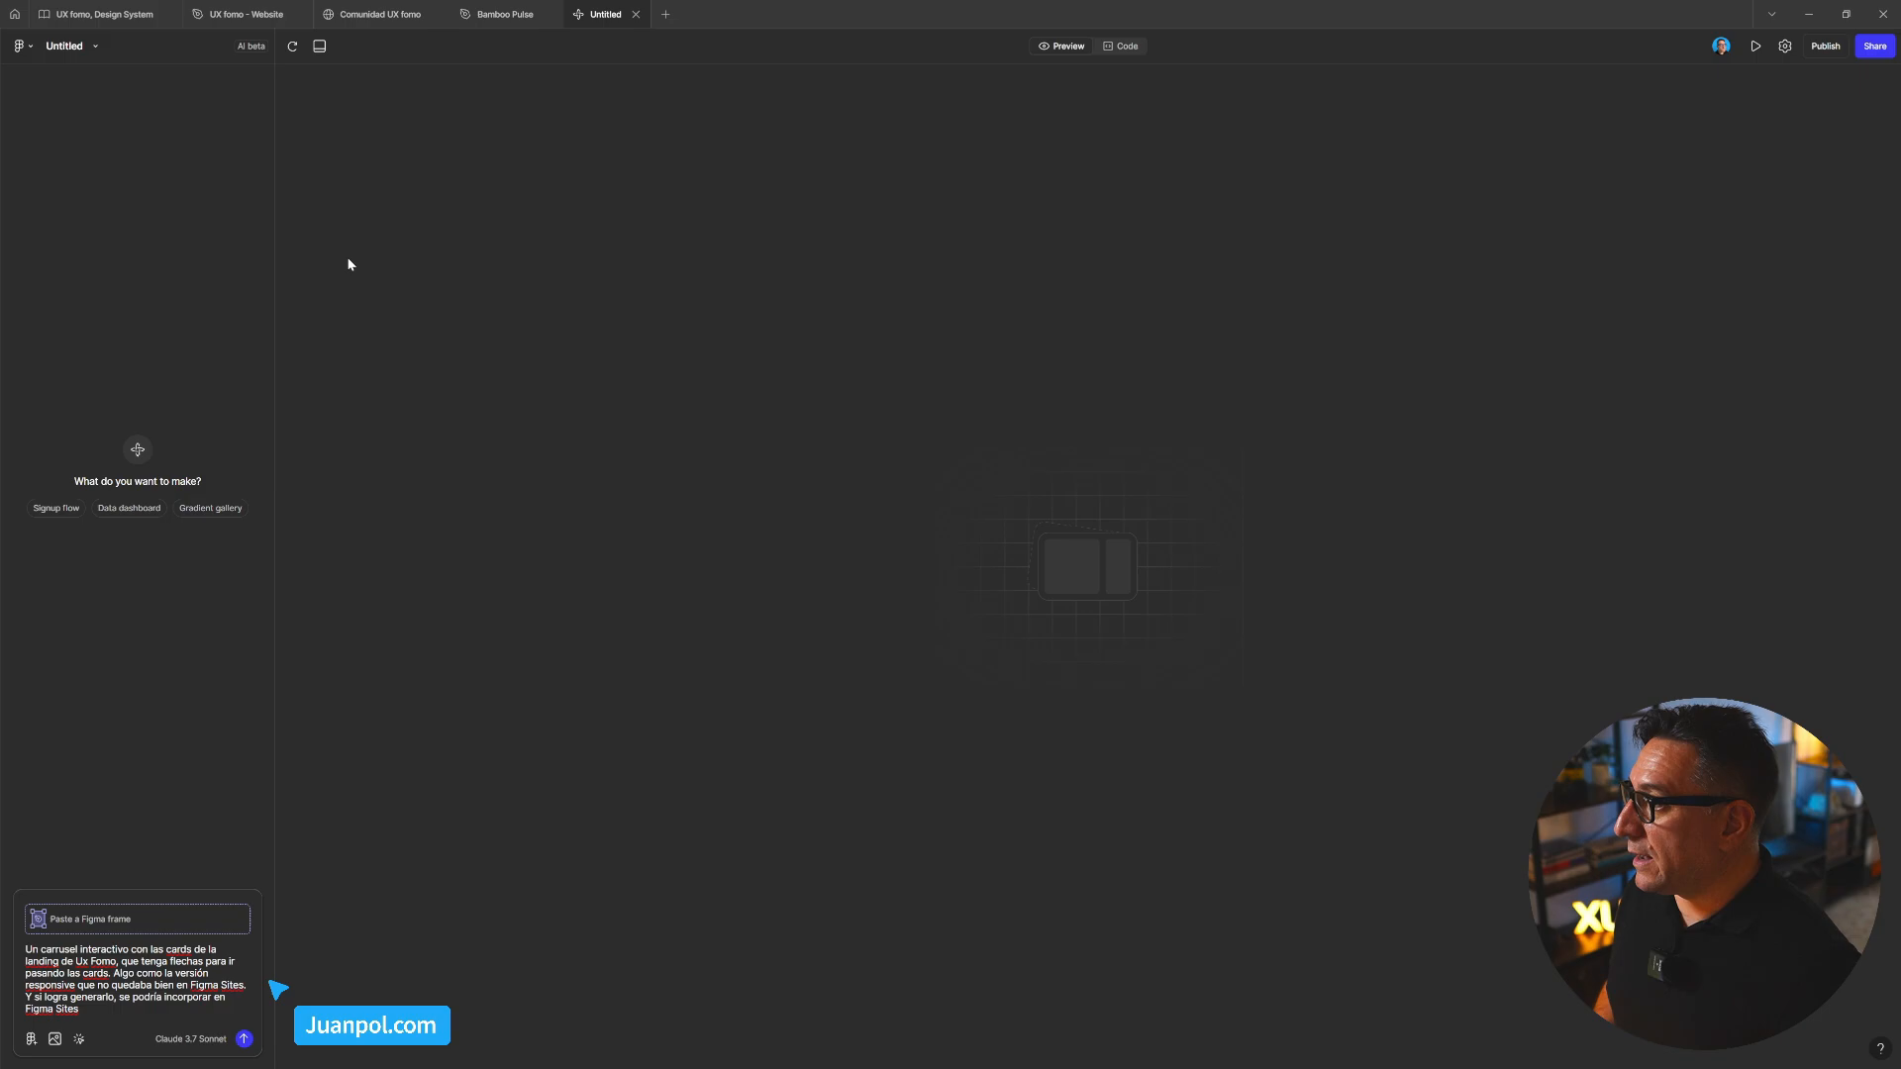
Switch to the UX fomo - Website file and pan across its landing frames, event cards and breakpoint frames
click(268, 18)
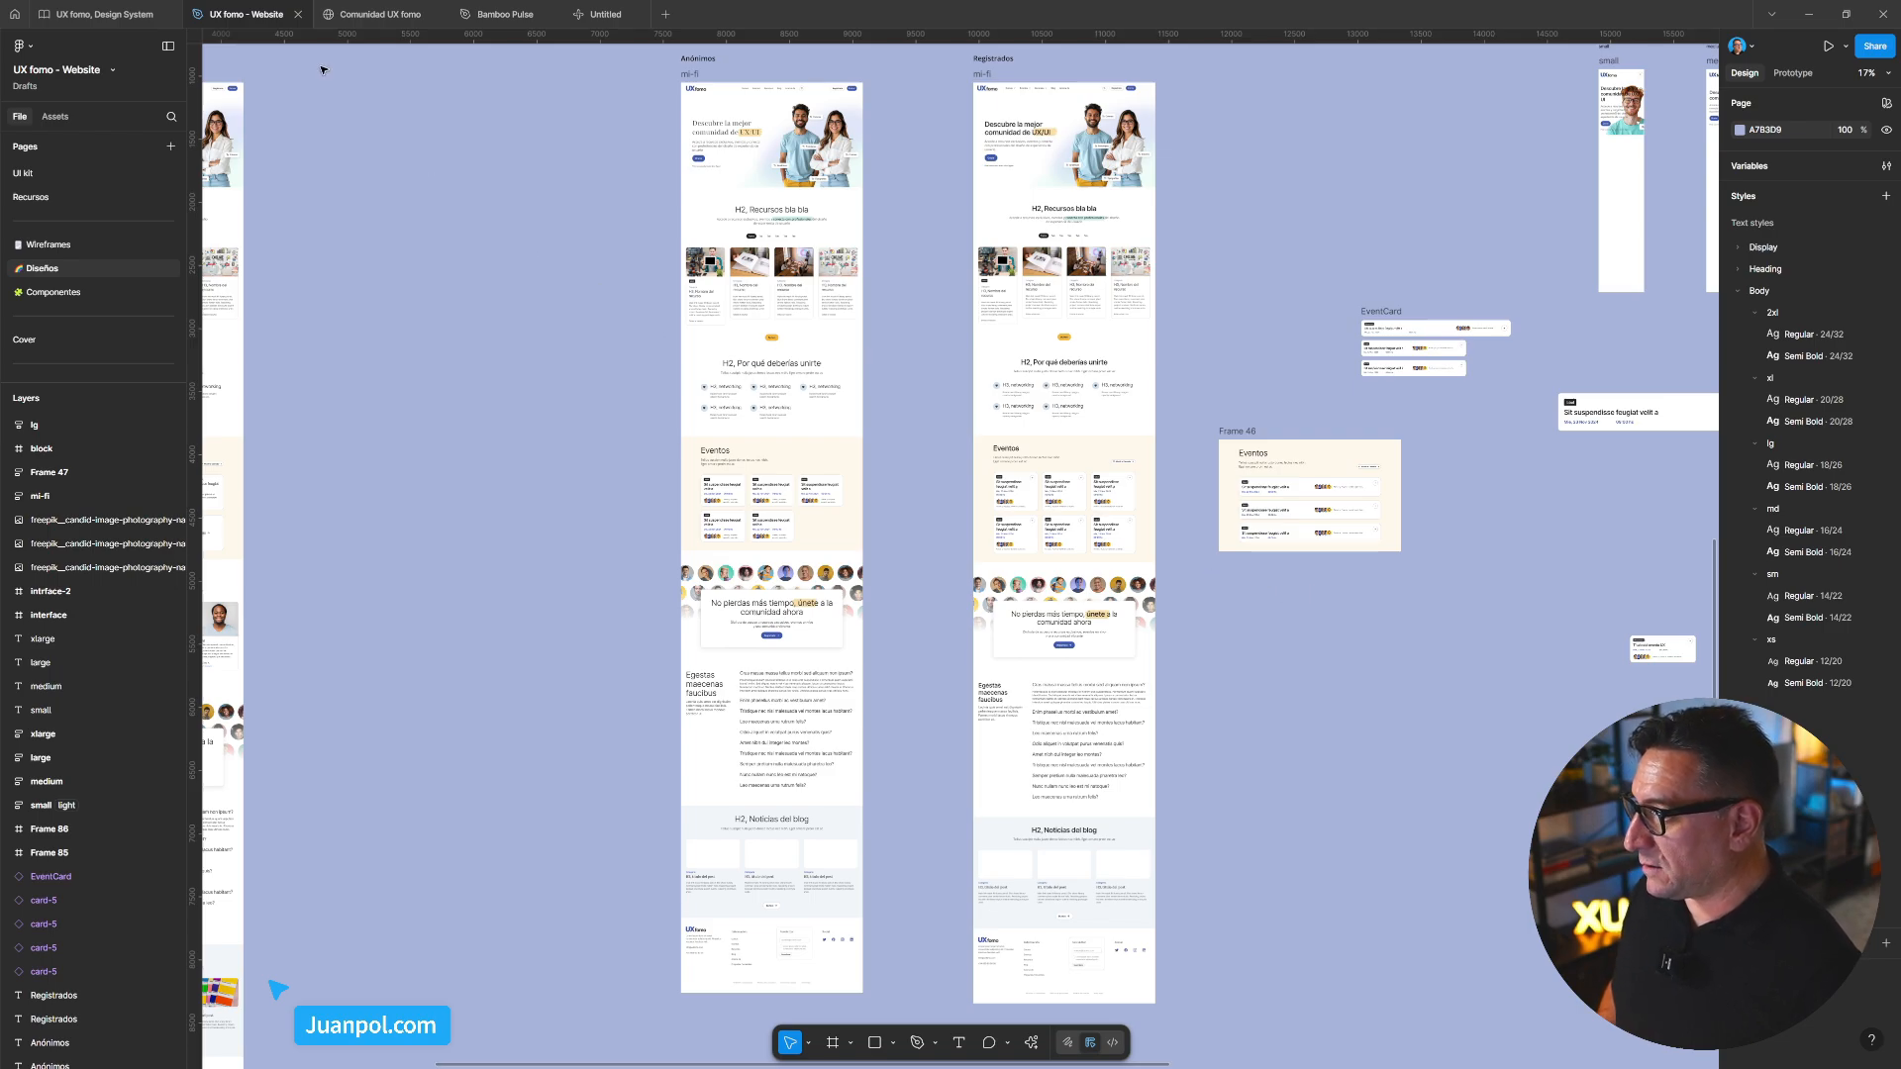
scroll(663, 289, up, 10)
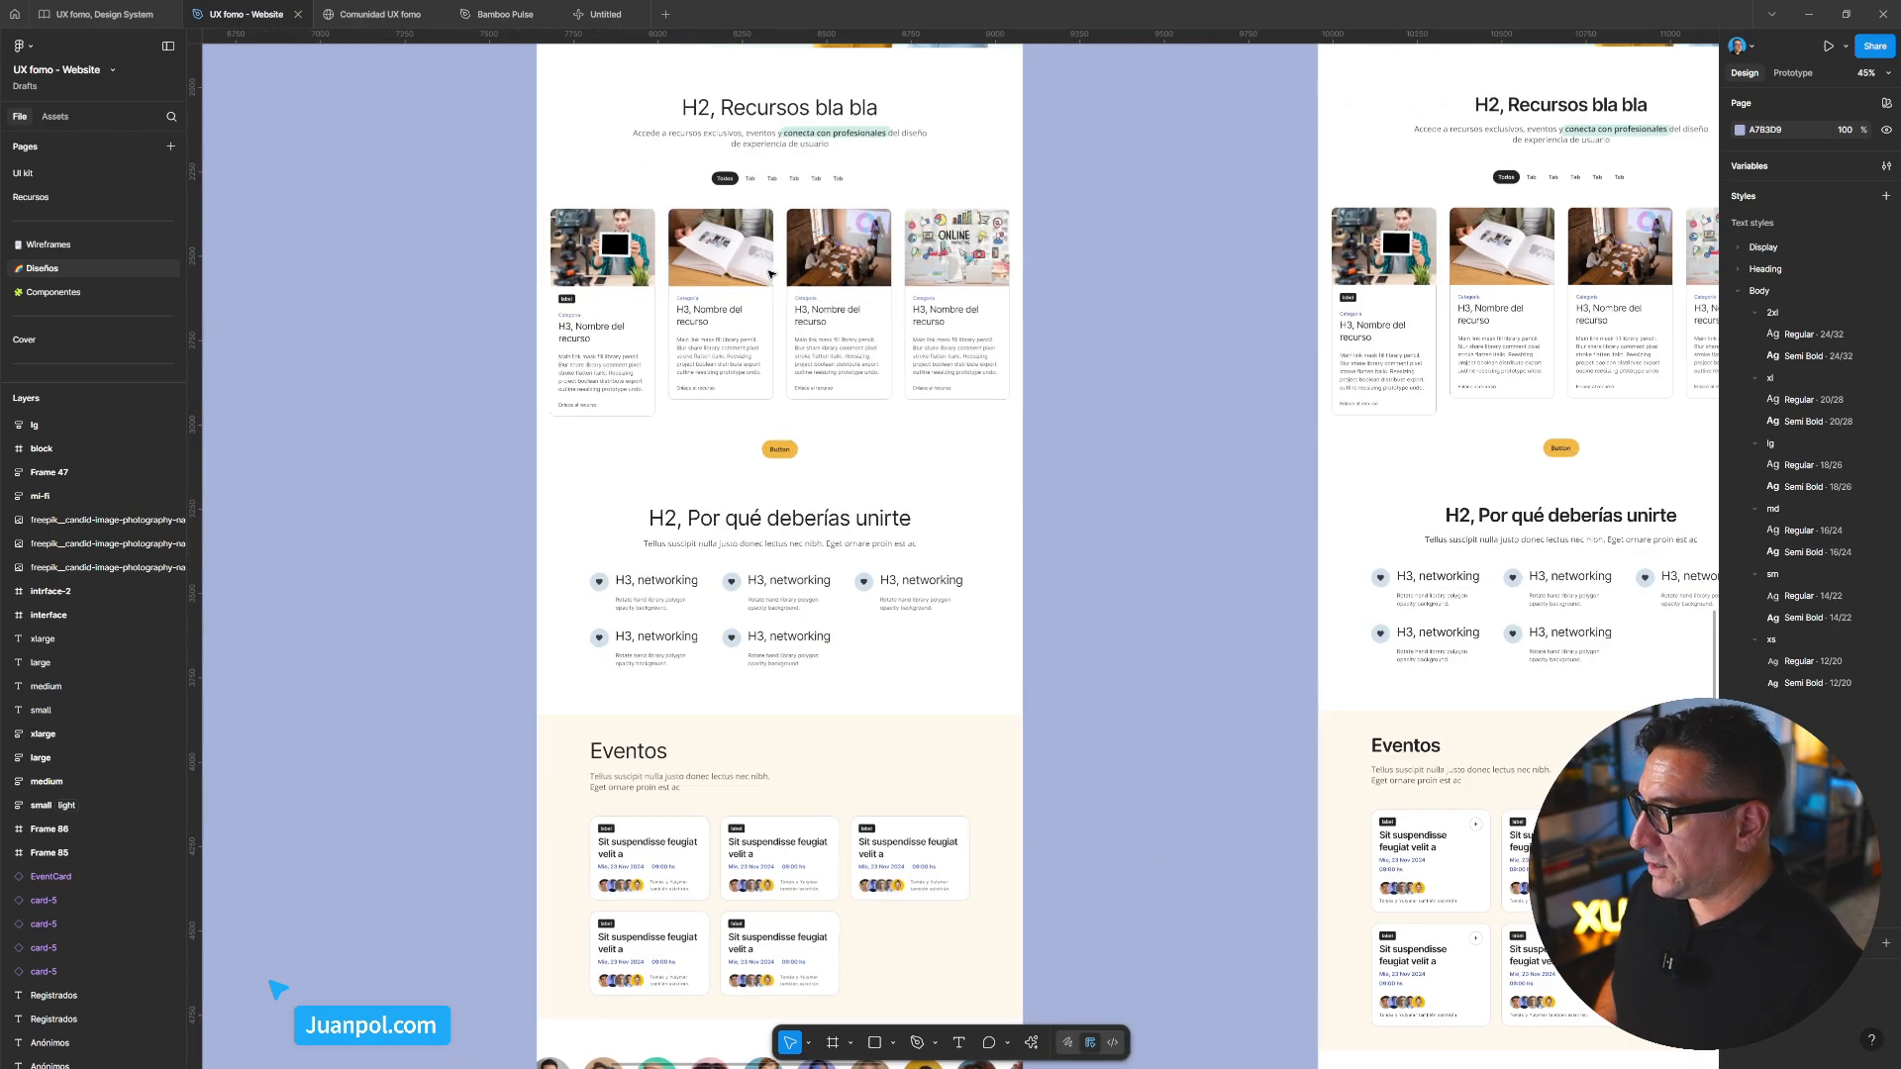
scroll(763, 280, up, 3)
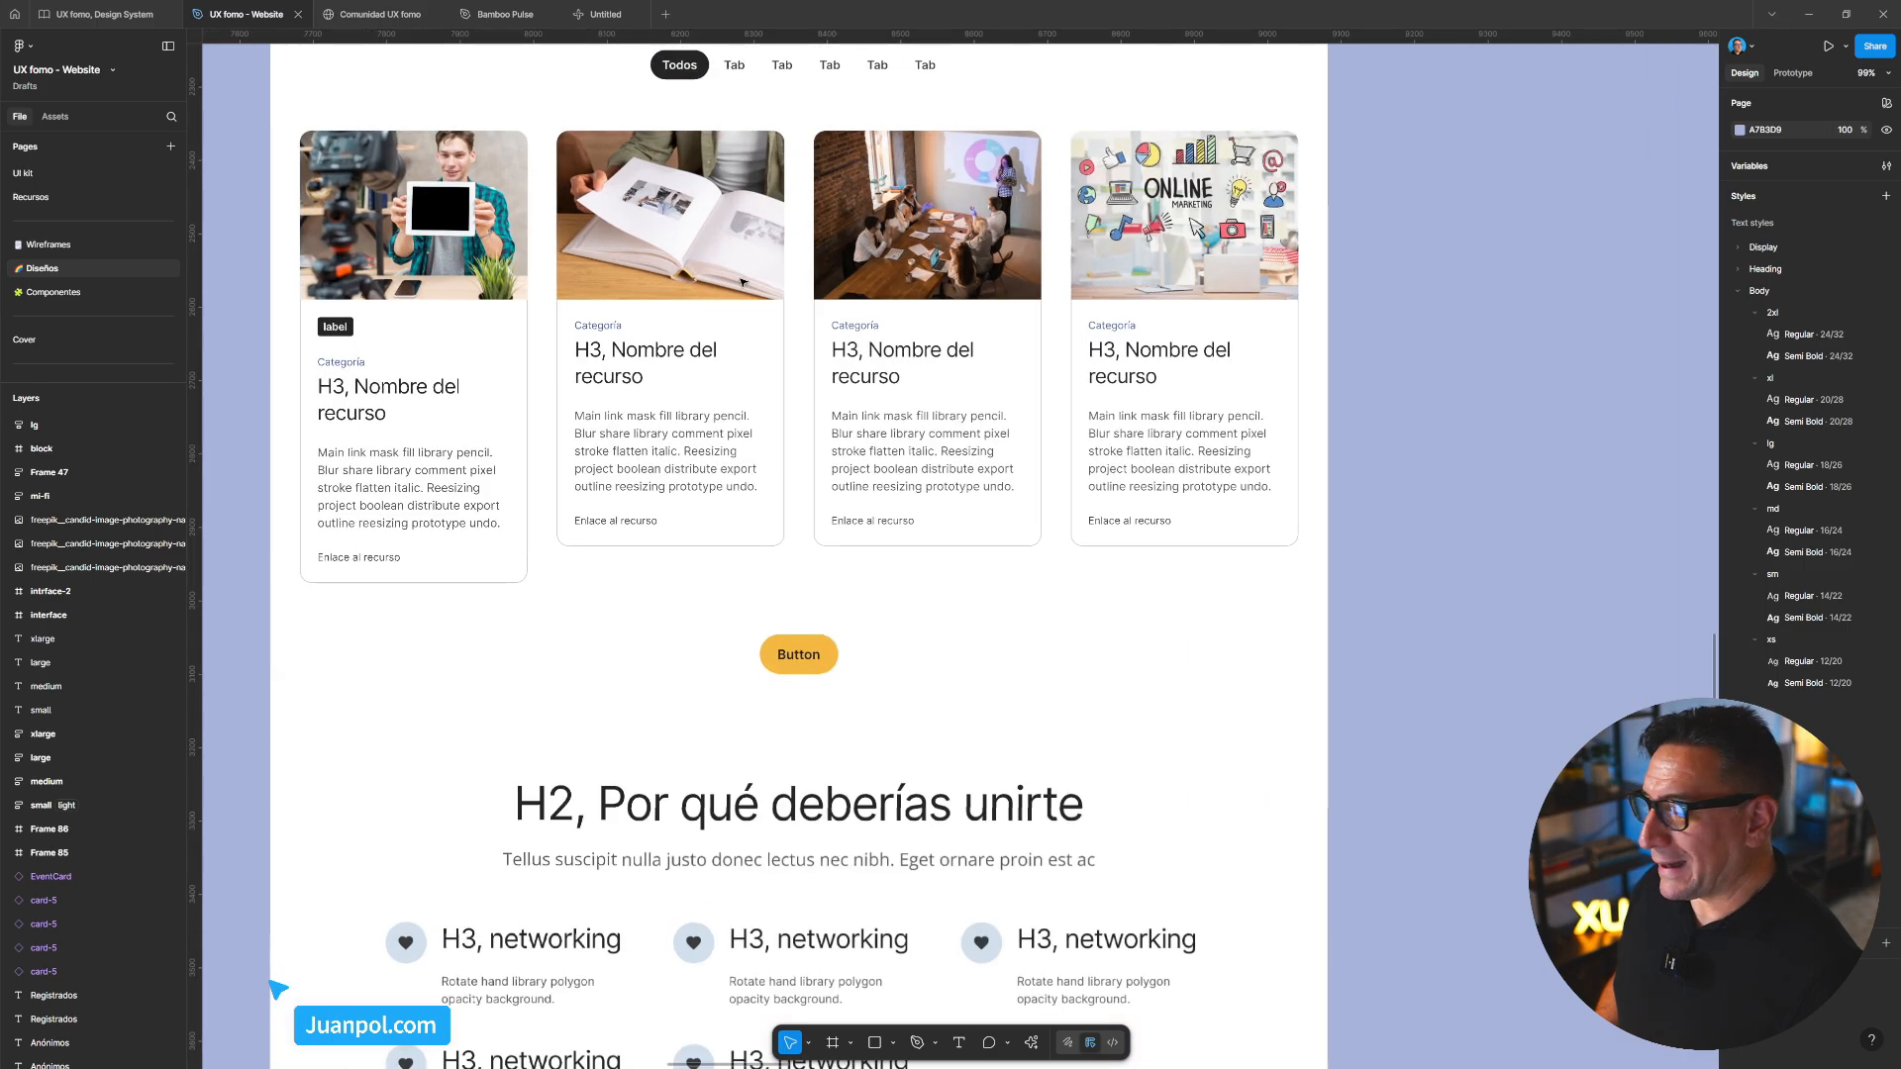
scroll(626, 293, up, 2)
scroll(626, 294, left, 2)
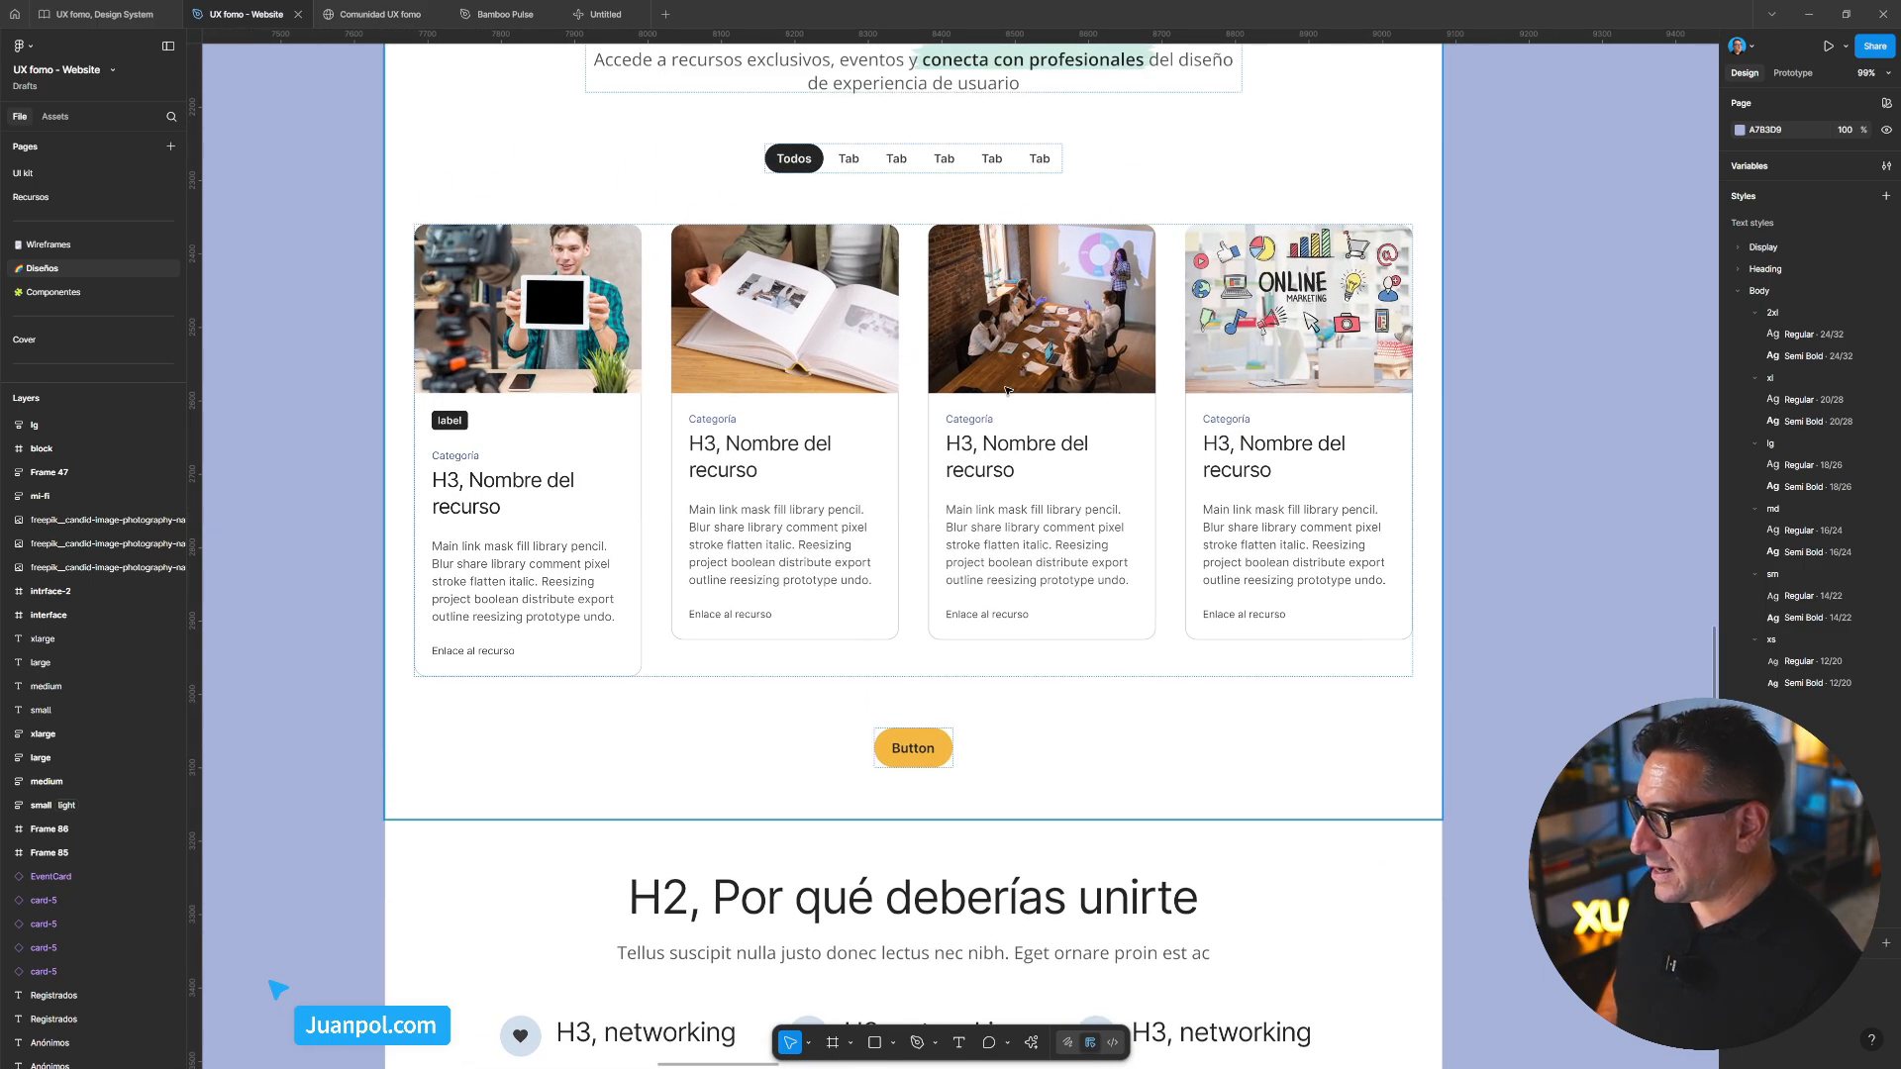
scroll(814, 410, down, 10)
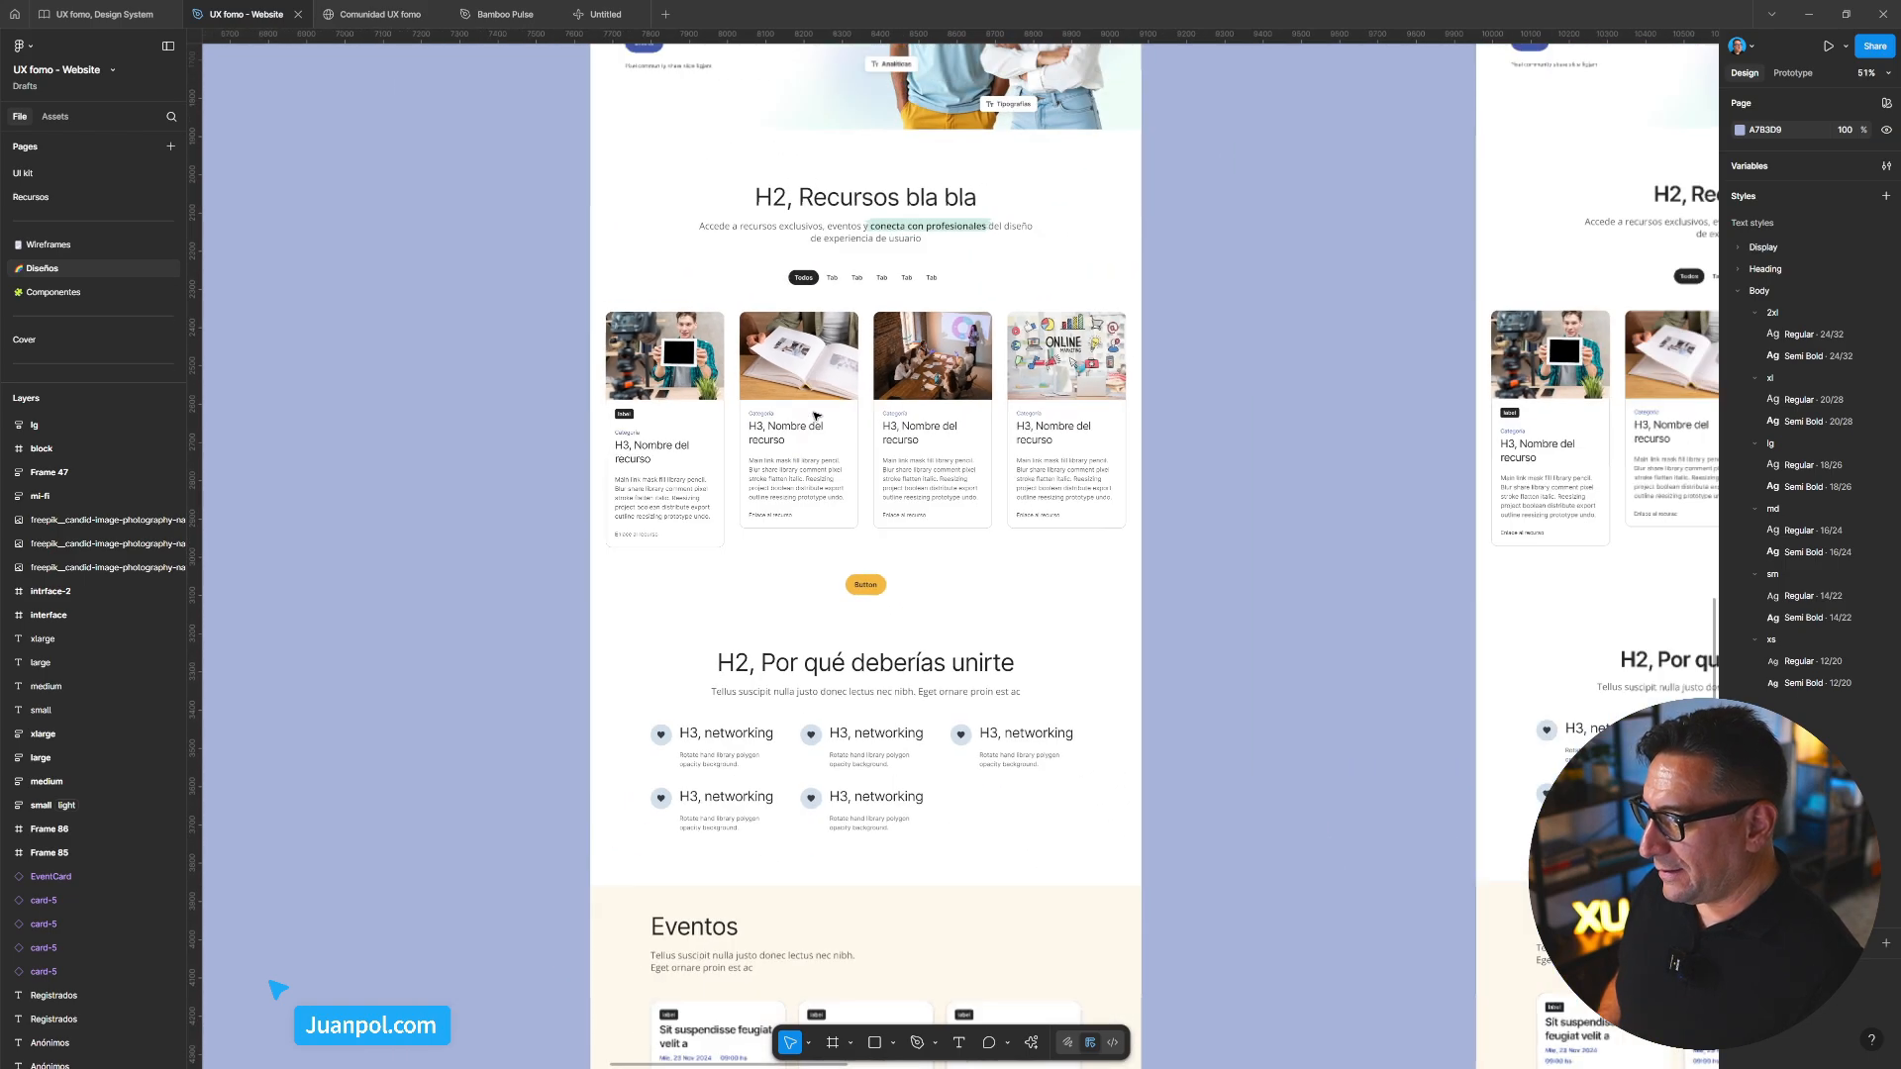
scroll(819, 425, down, 5)
scroll(649, 573, up, 3)
scroll(649, 573, down, 3)
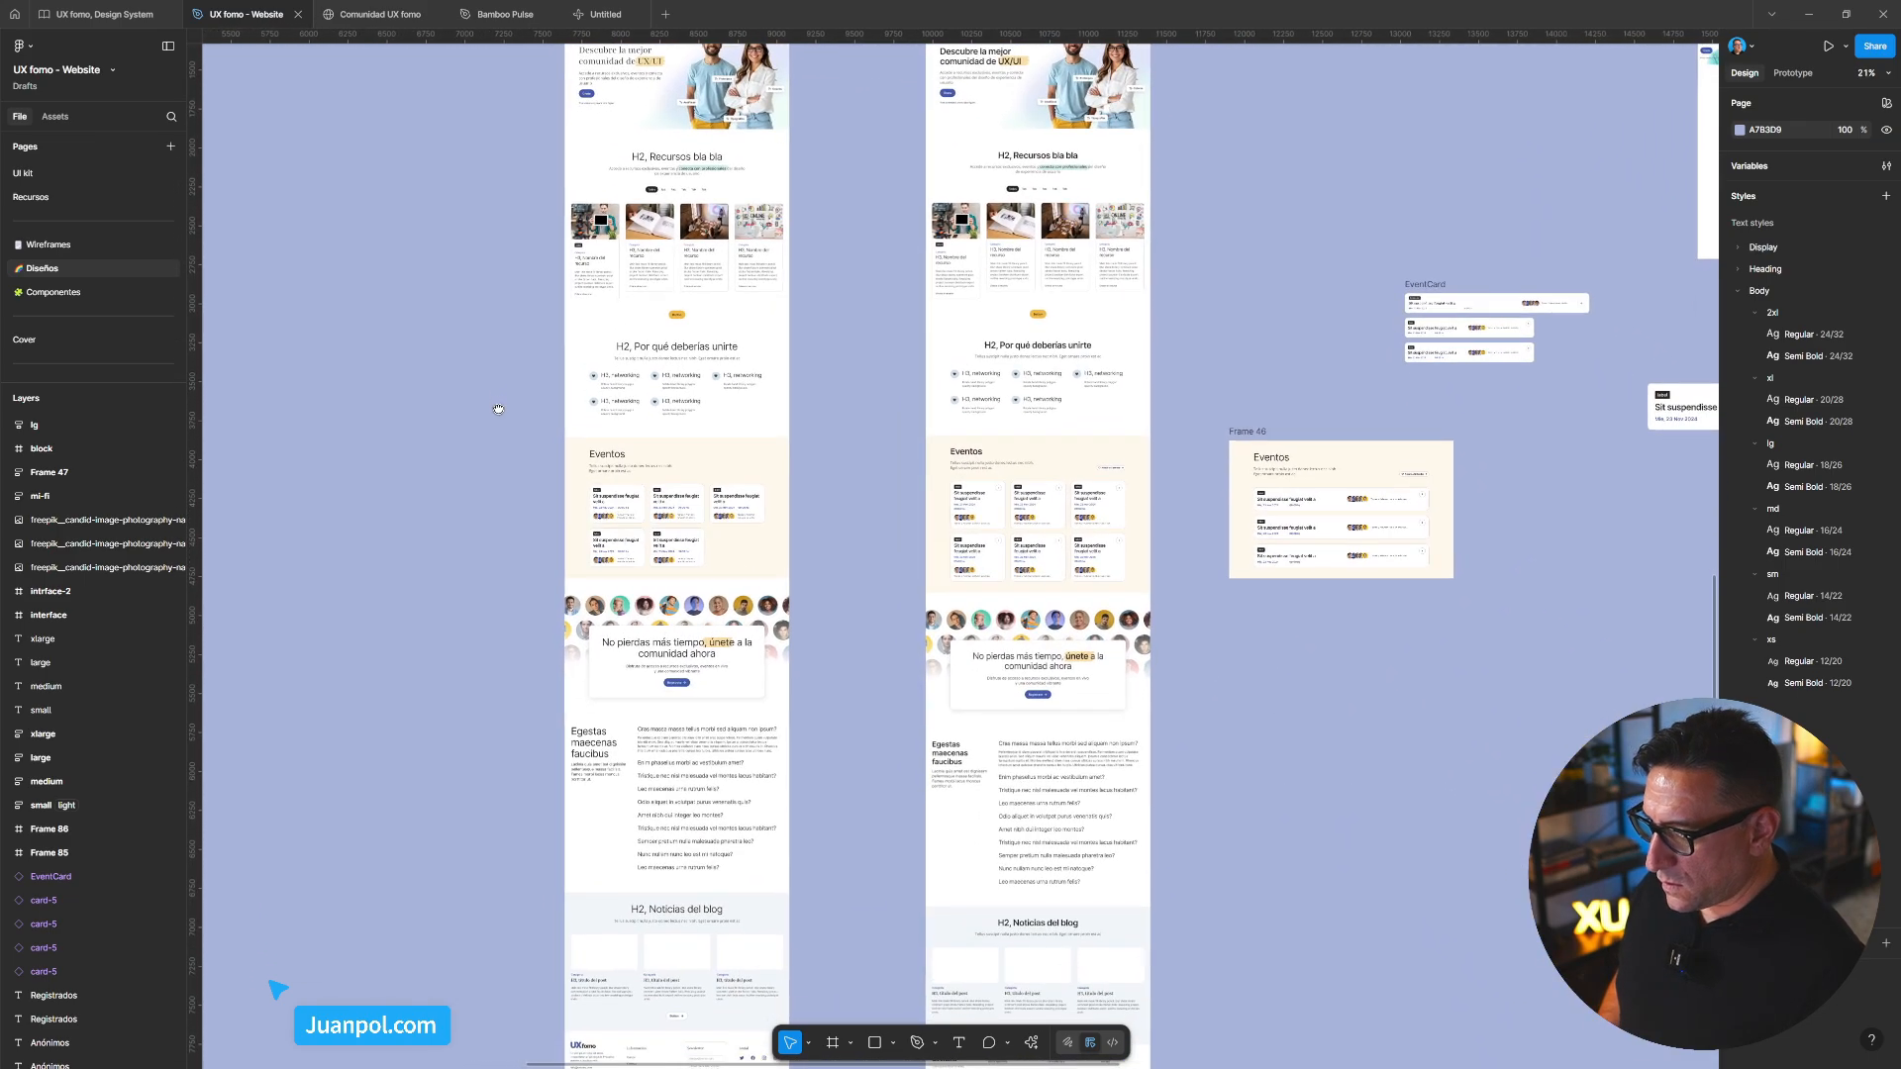
scroll(433, 412, down, 1)
scroll(488, 455, right, 10)
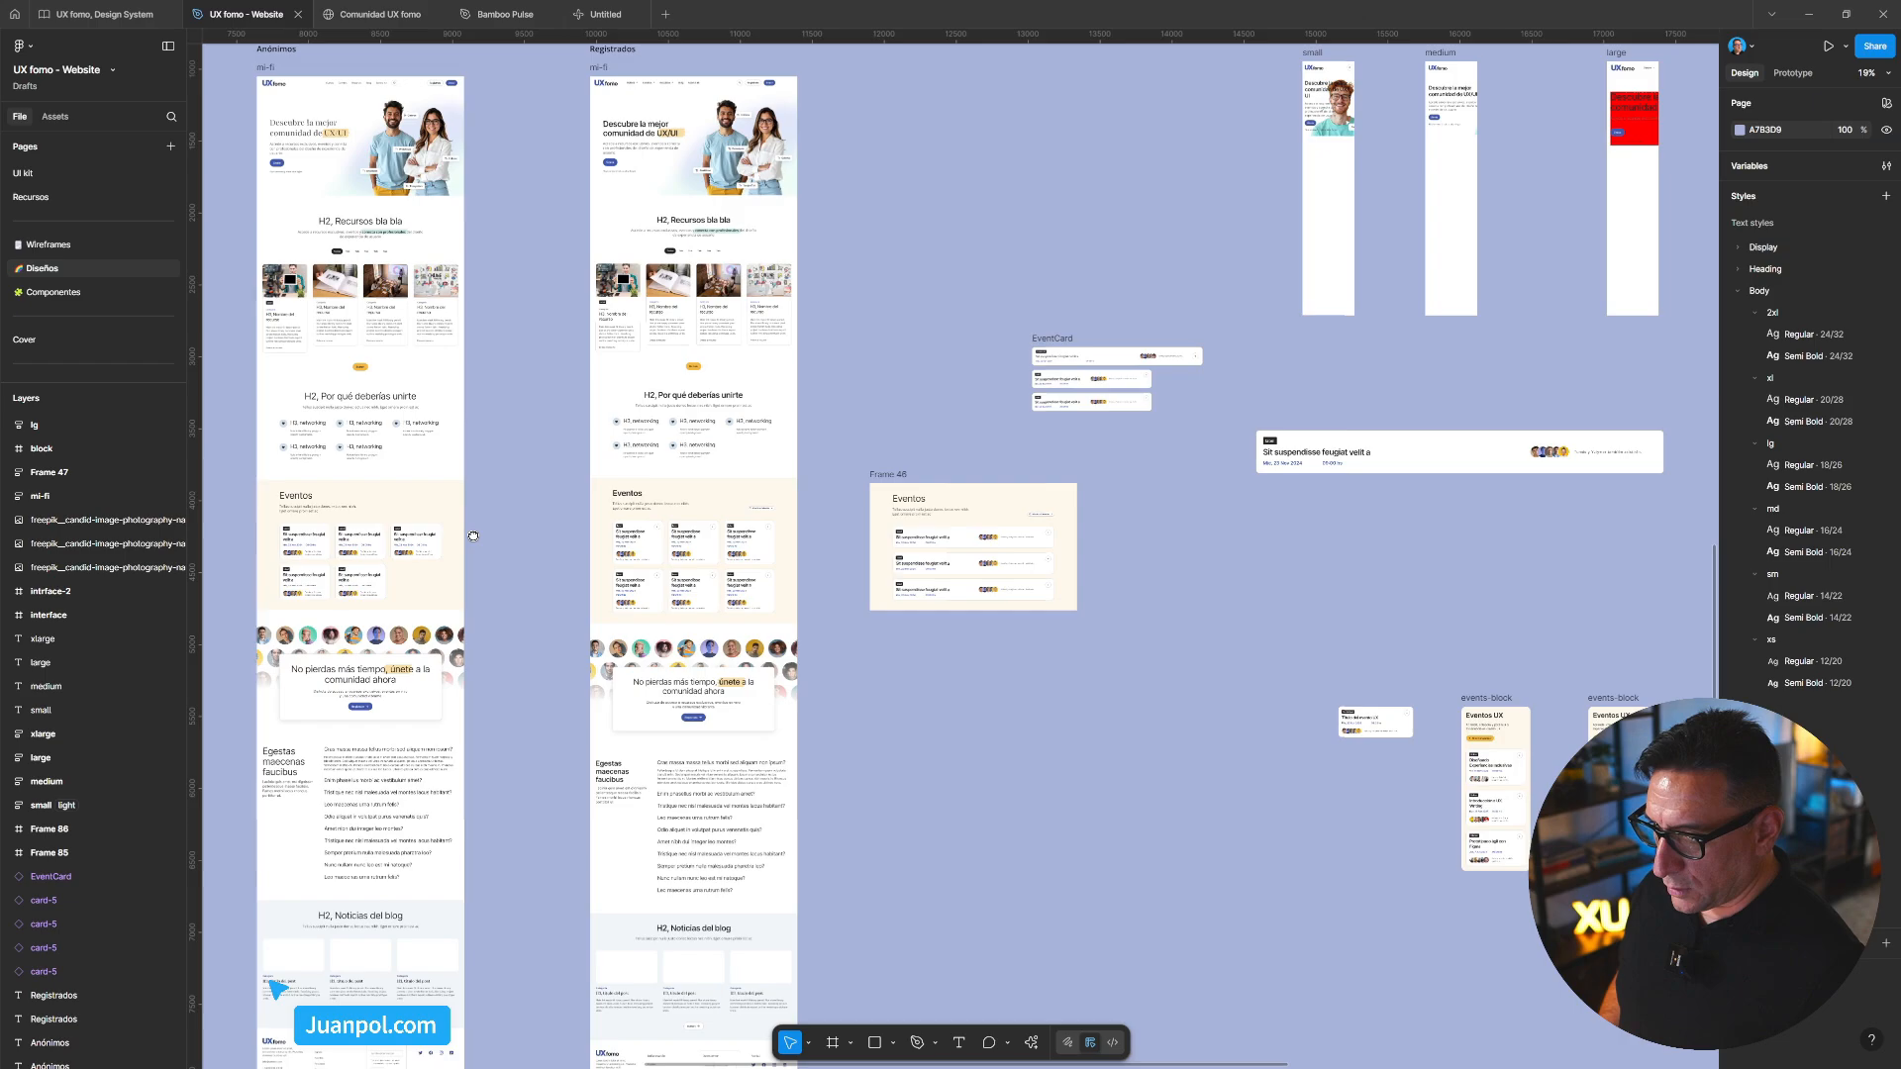
scroll(733, 511, right, 5)
scroll(891, 485, left, 2)
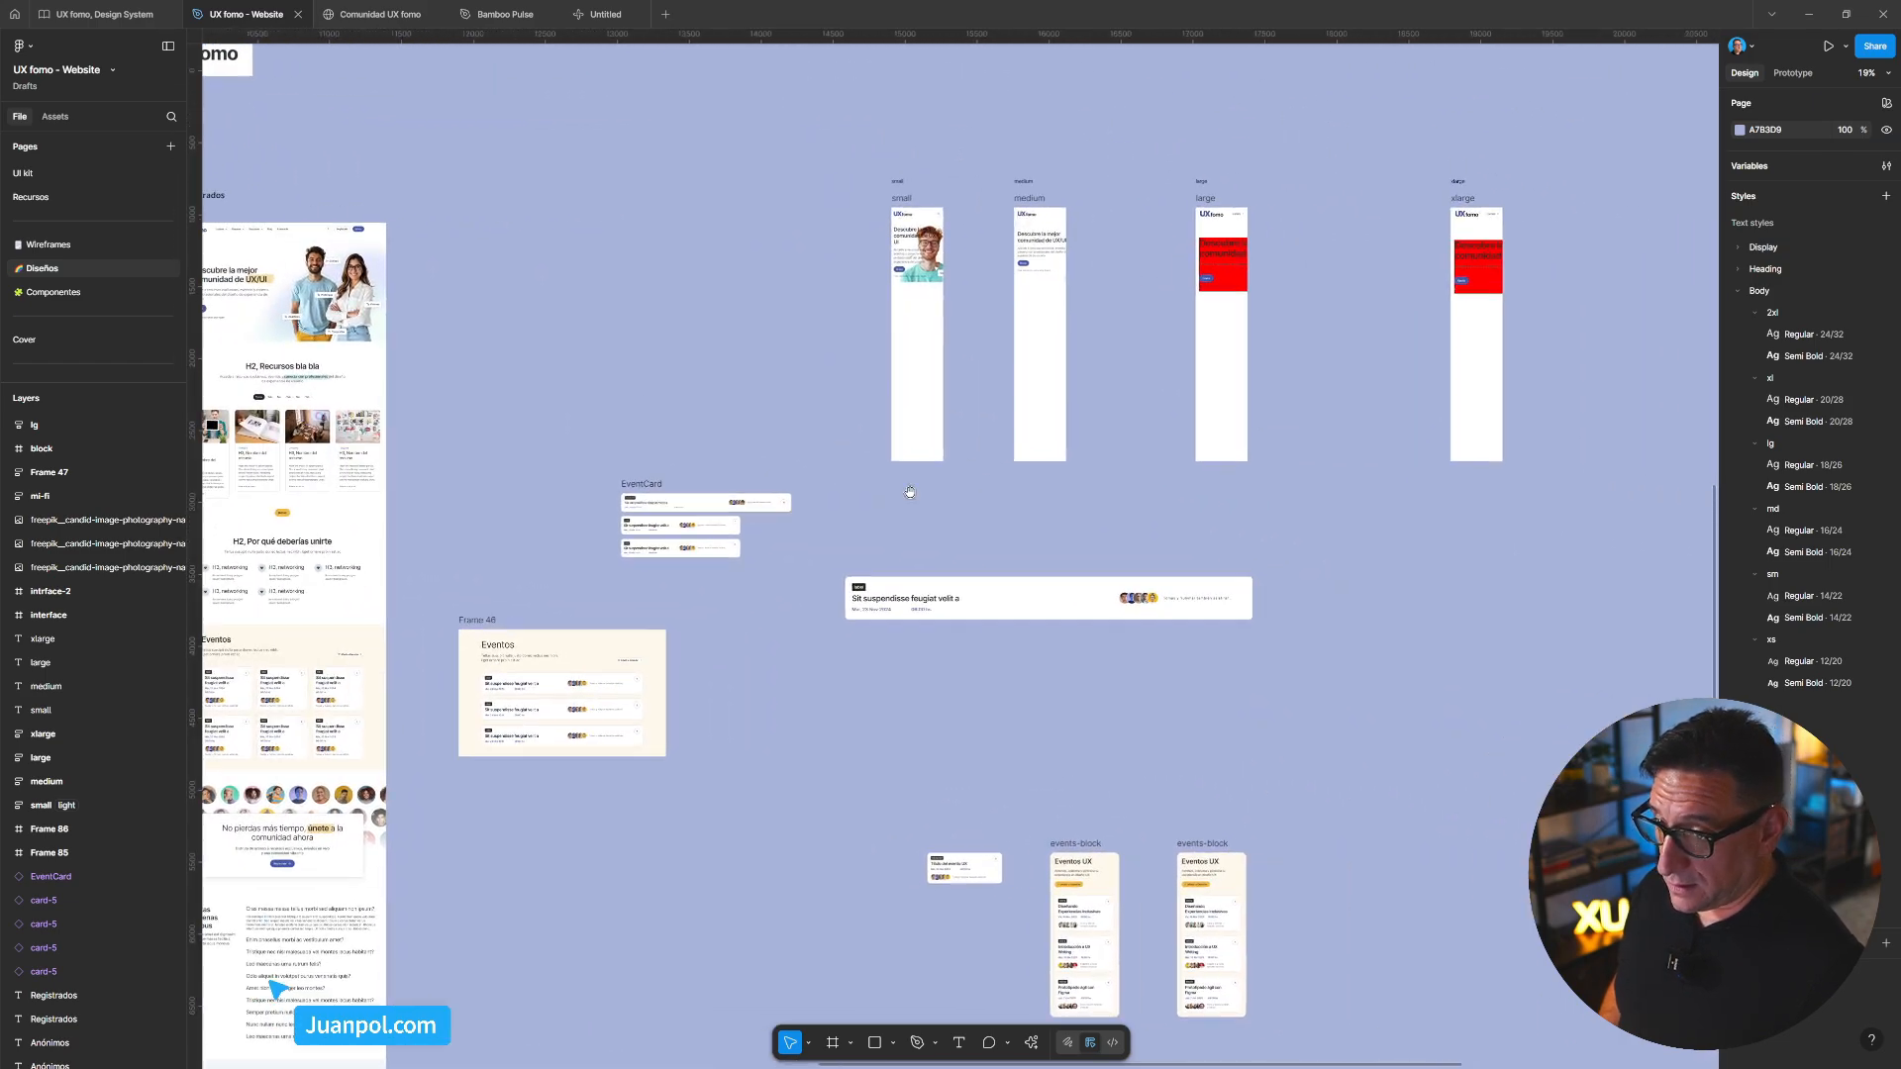
scroll(975, 447, right, 10)
scroll(975, 447, right, 10)
scroll(975, 447, down, 3)
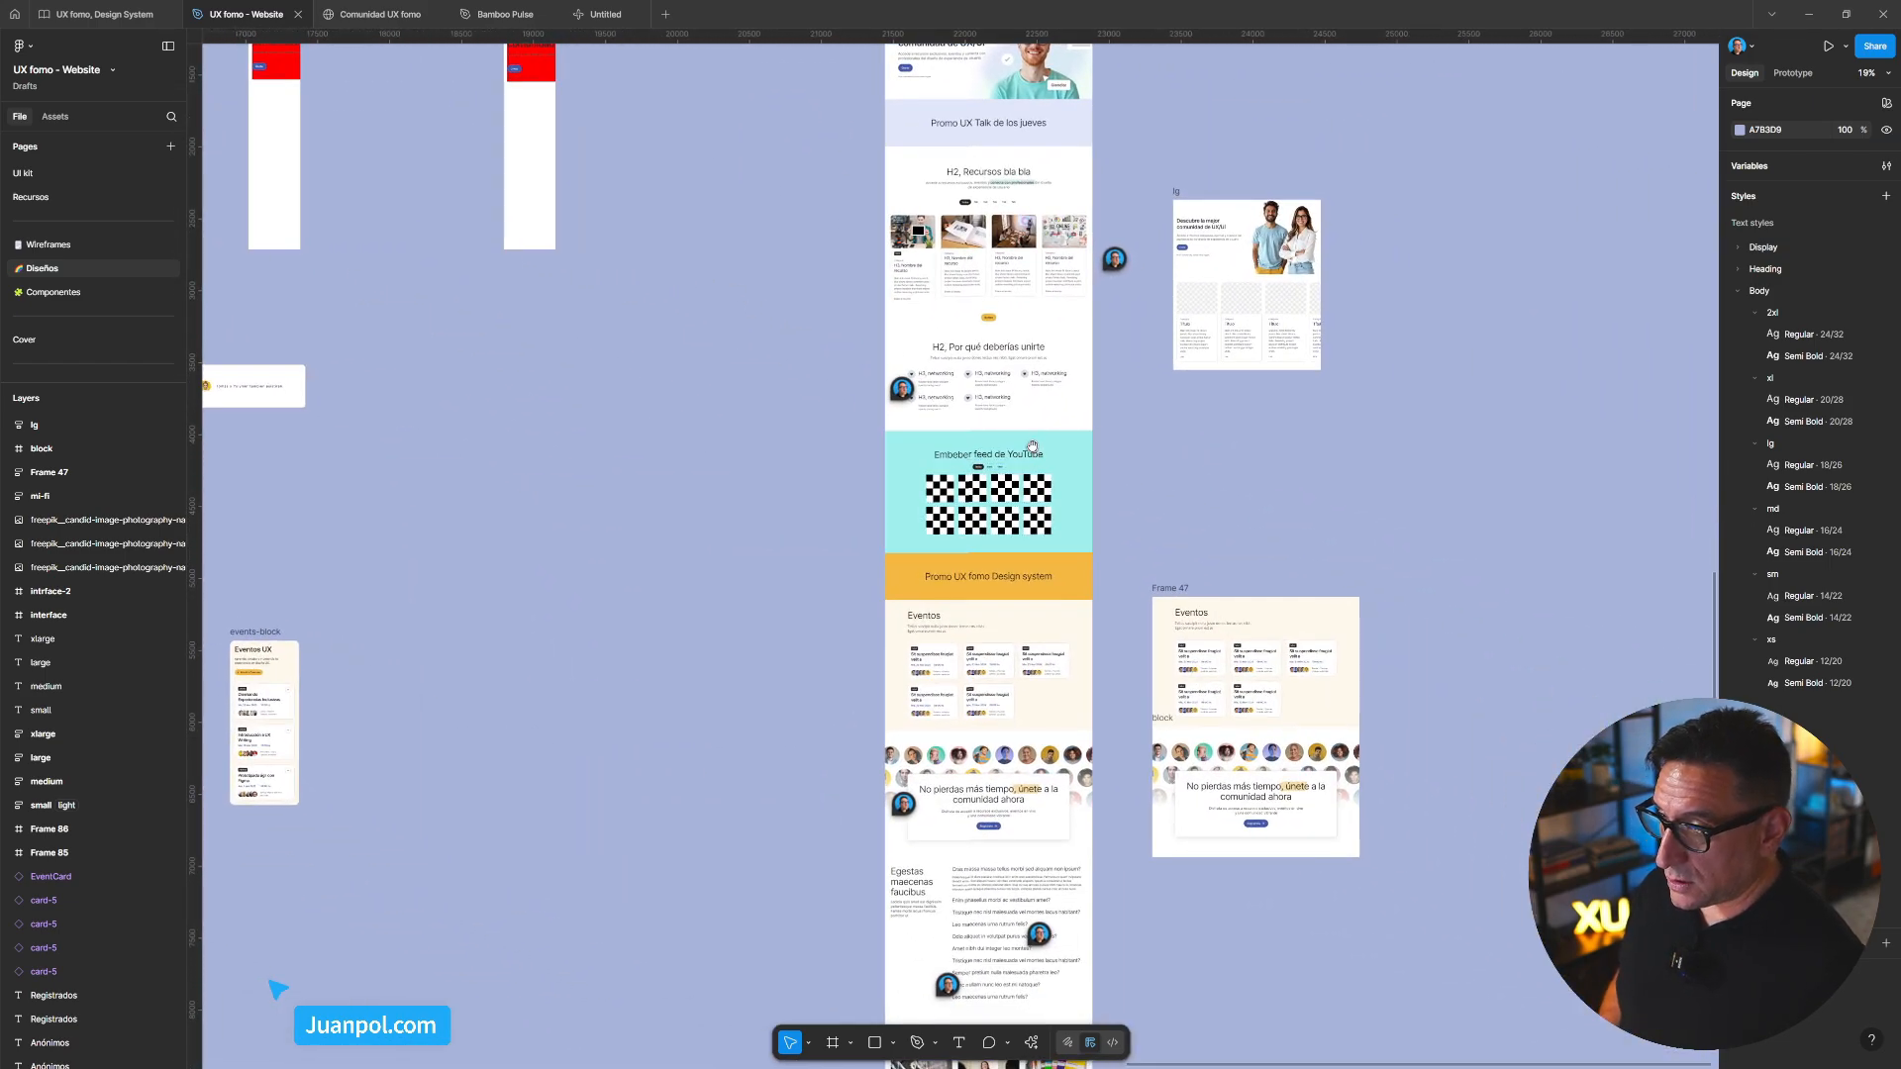
scroll(1015, 465, left, 1)
scroll(657, 394, left, 10)
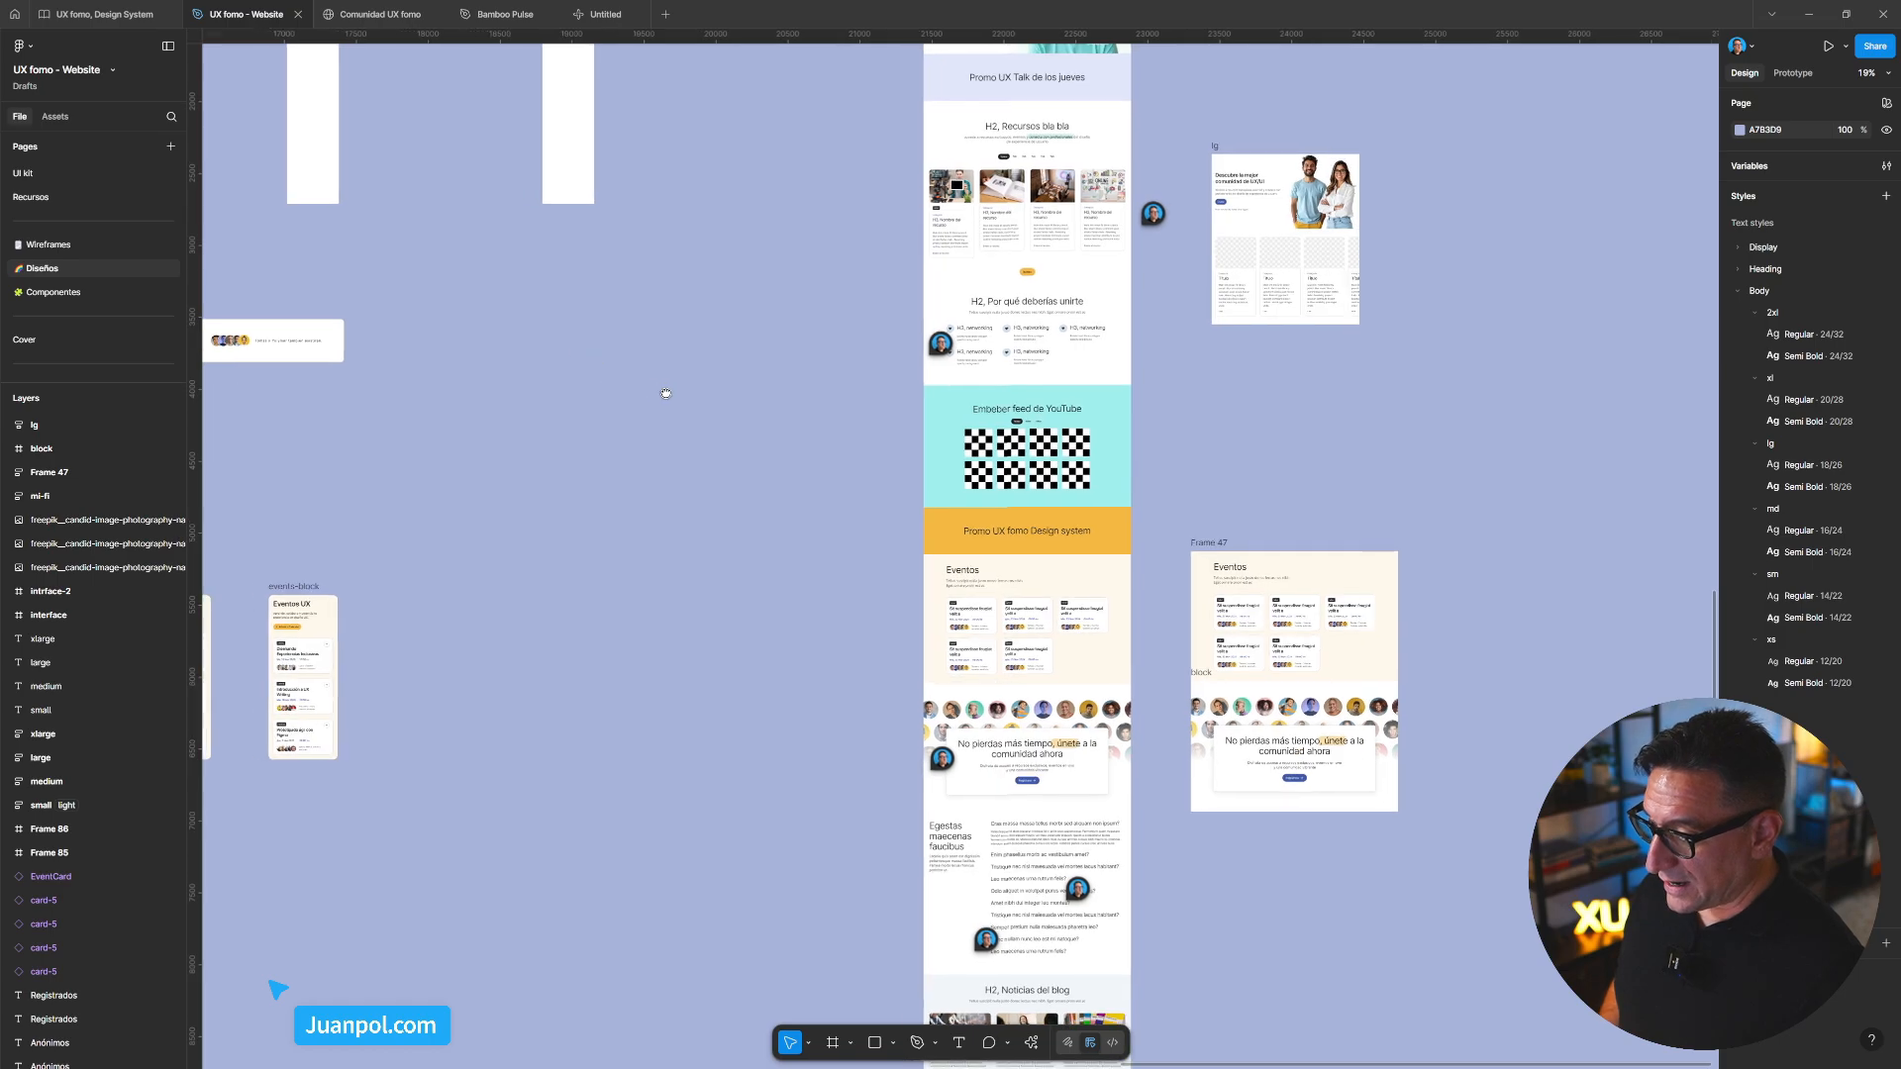
scroll(1186, 449, left, 10)
scroll(1185, 450, up, 4)
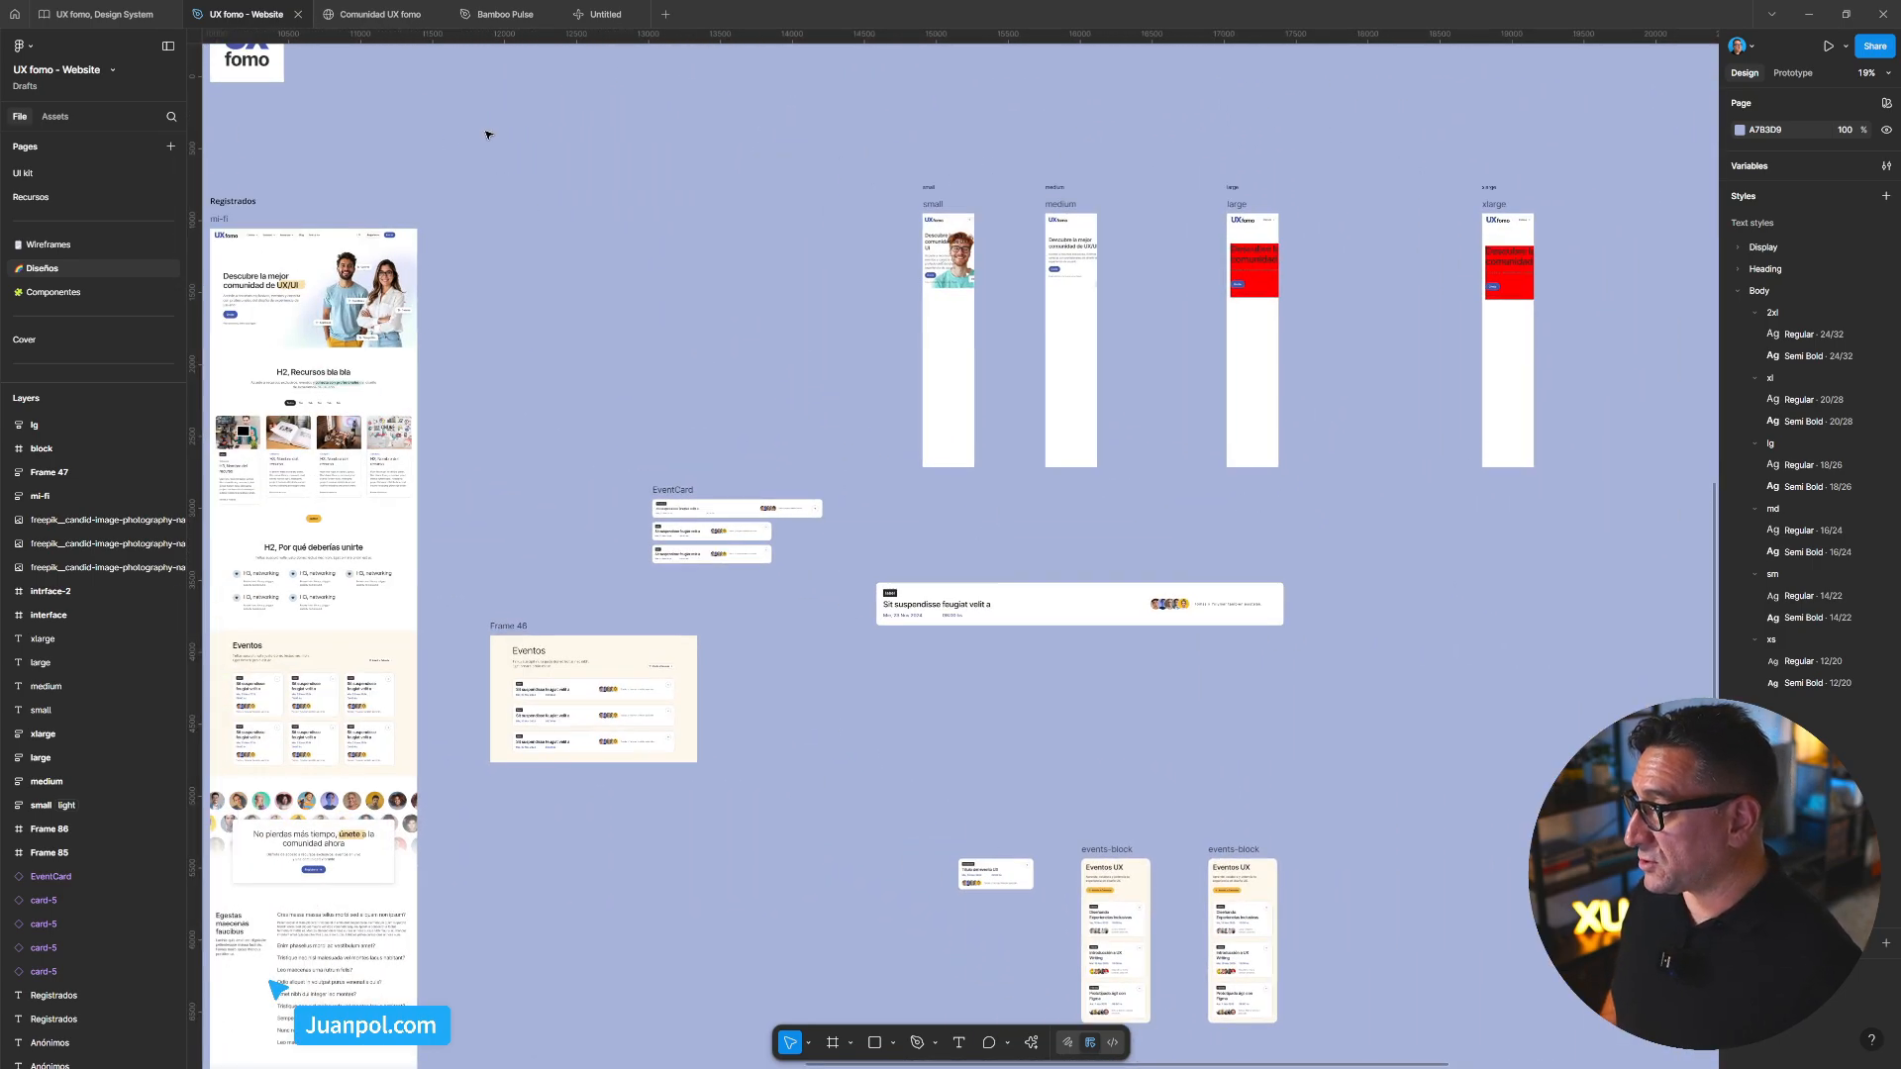
Open the Comunidad UX fomo site and bring its cards frame into view
click(384, 18)
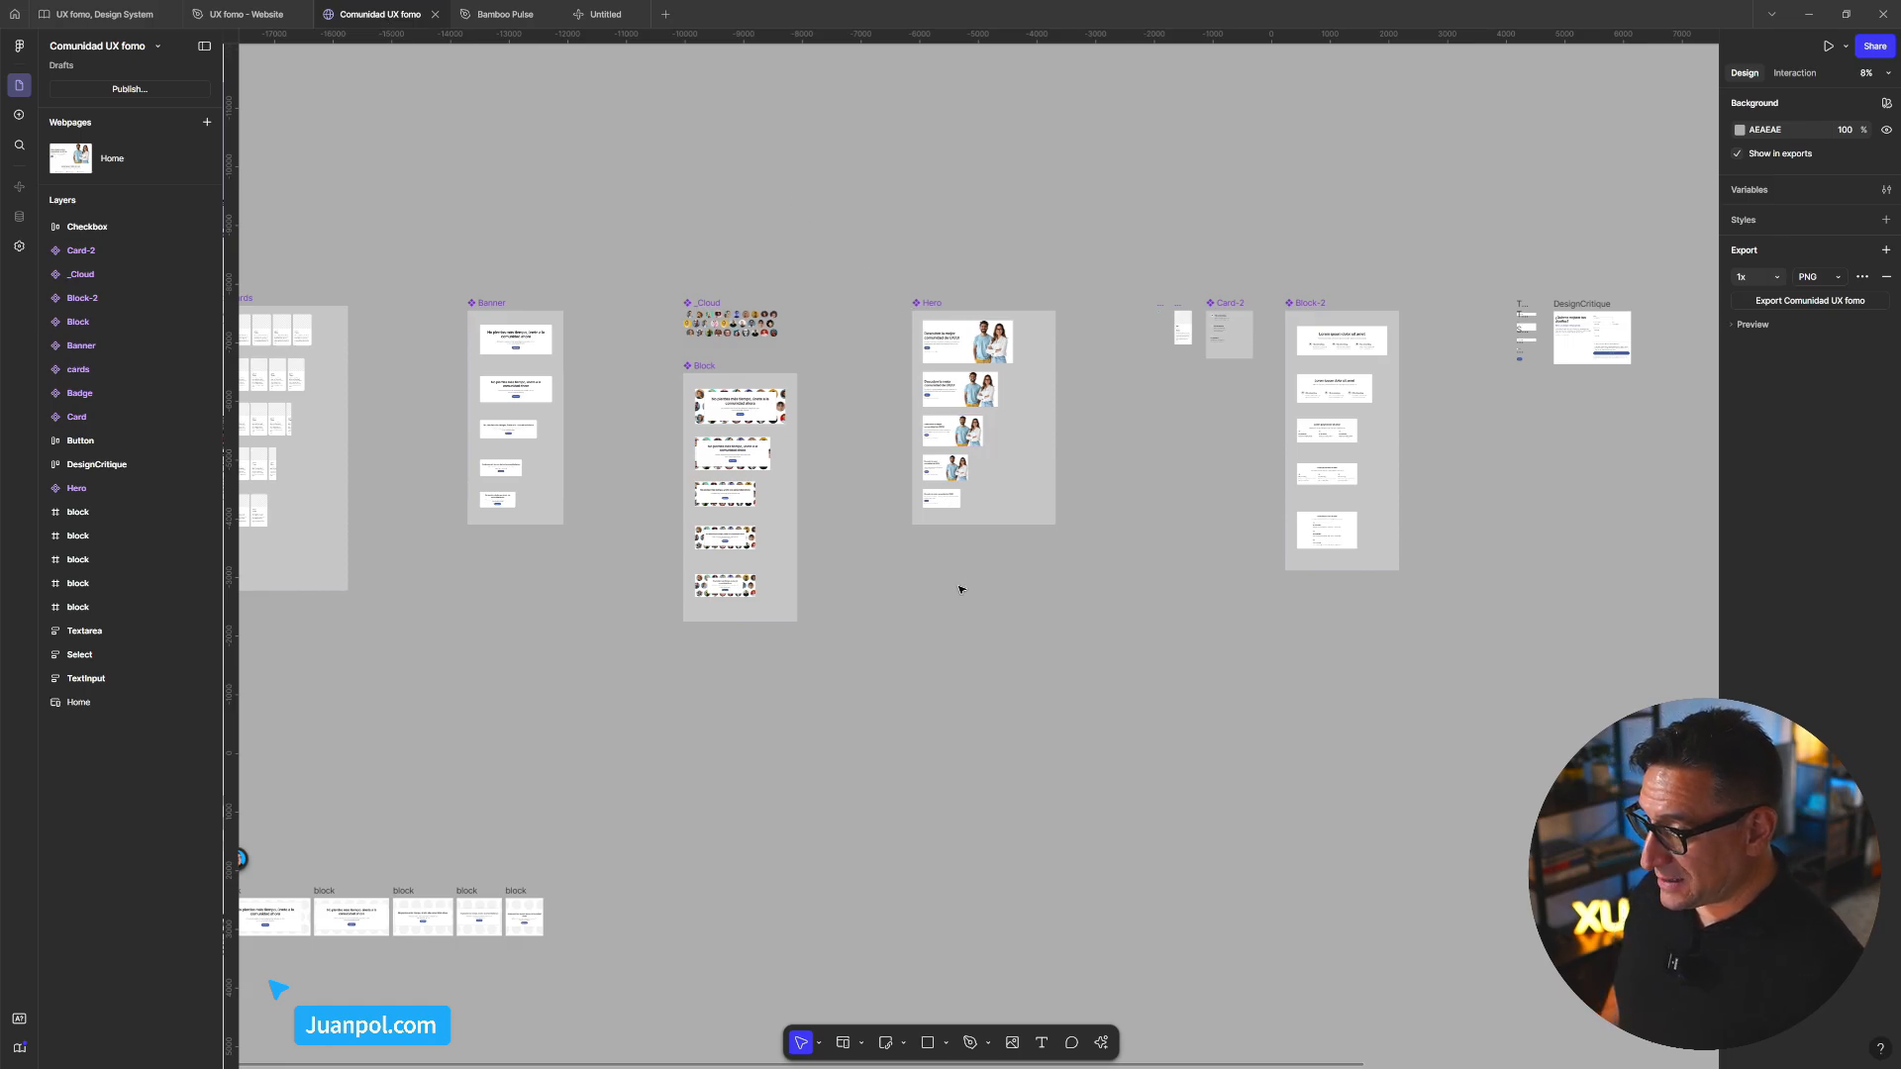
scroll(917, 615, left, 10)
scroll(871, 365, up, 10)
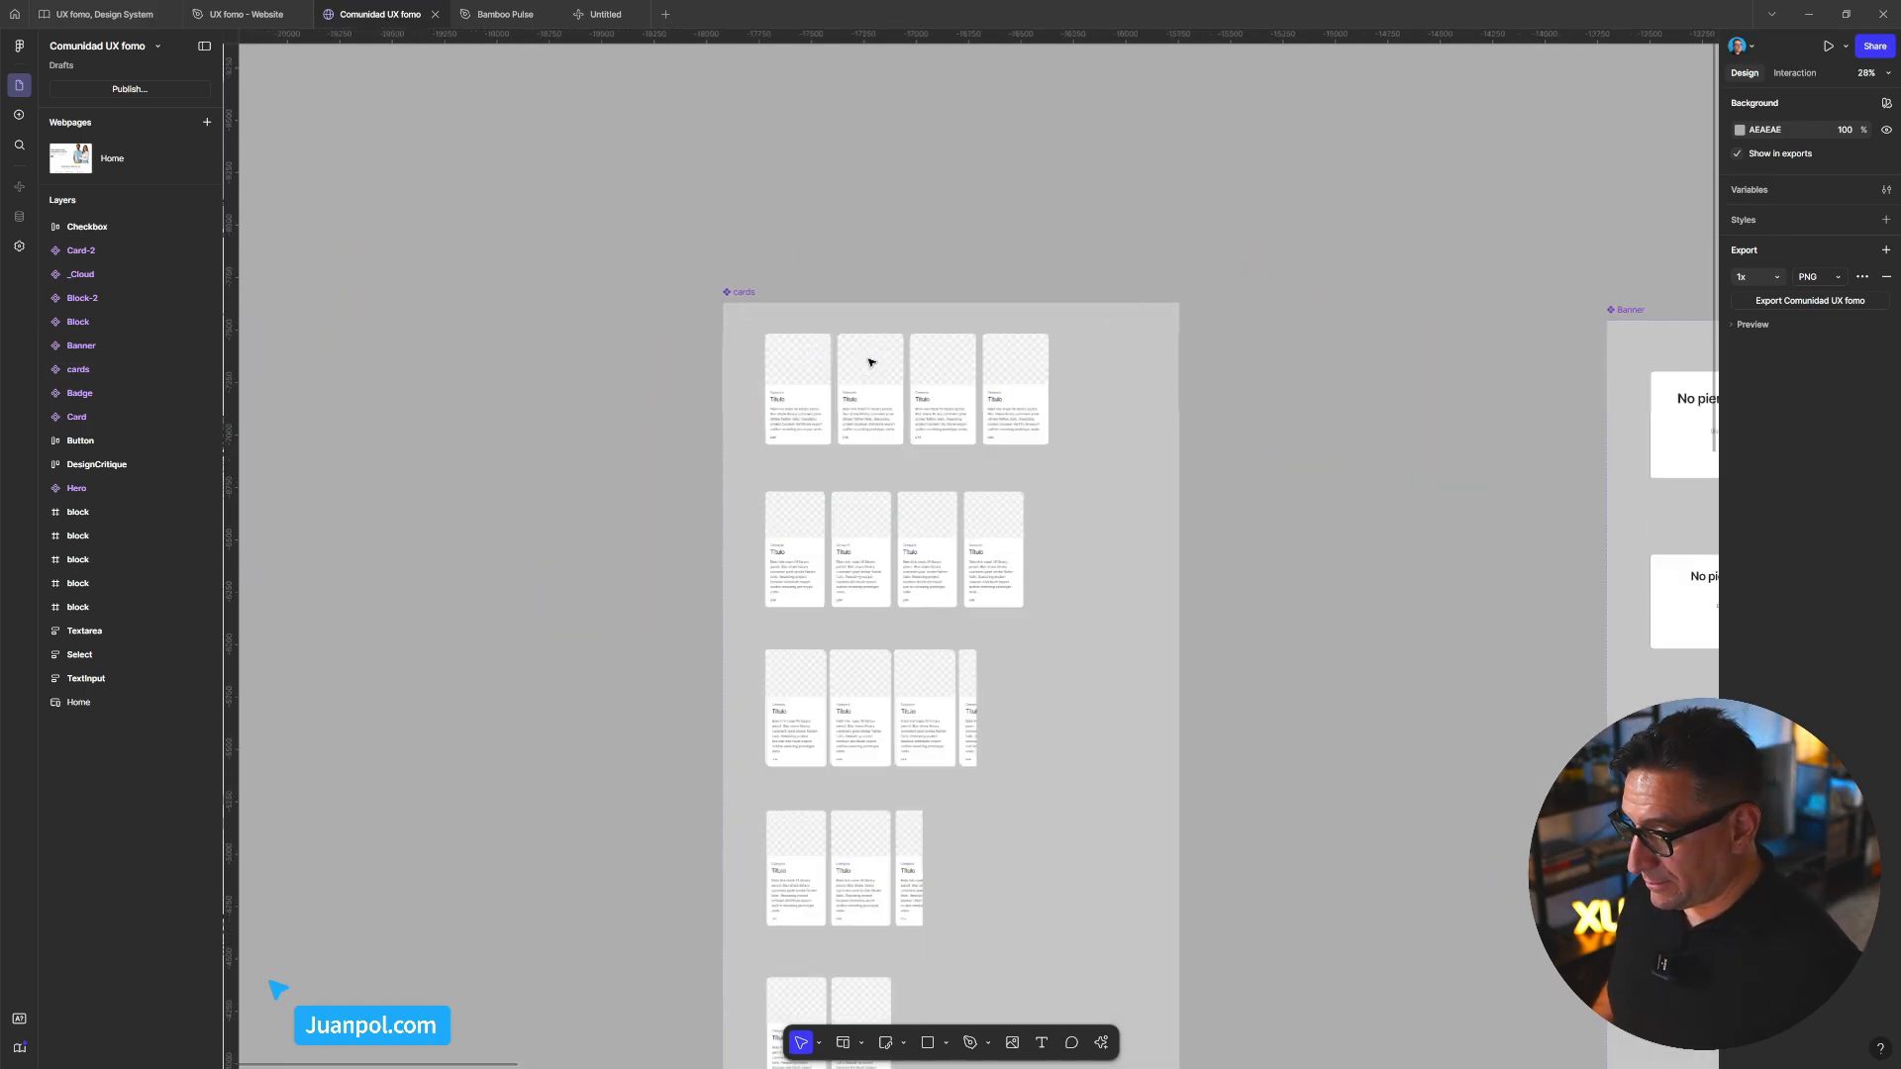
scroll(881, 369, up, 3)
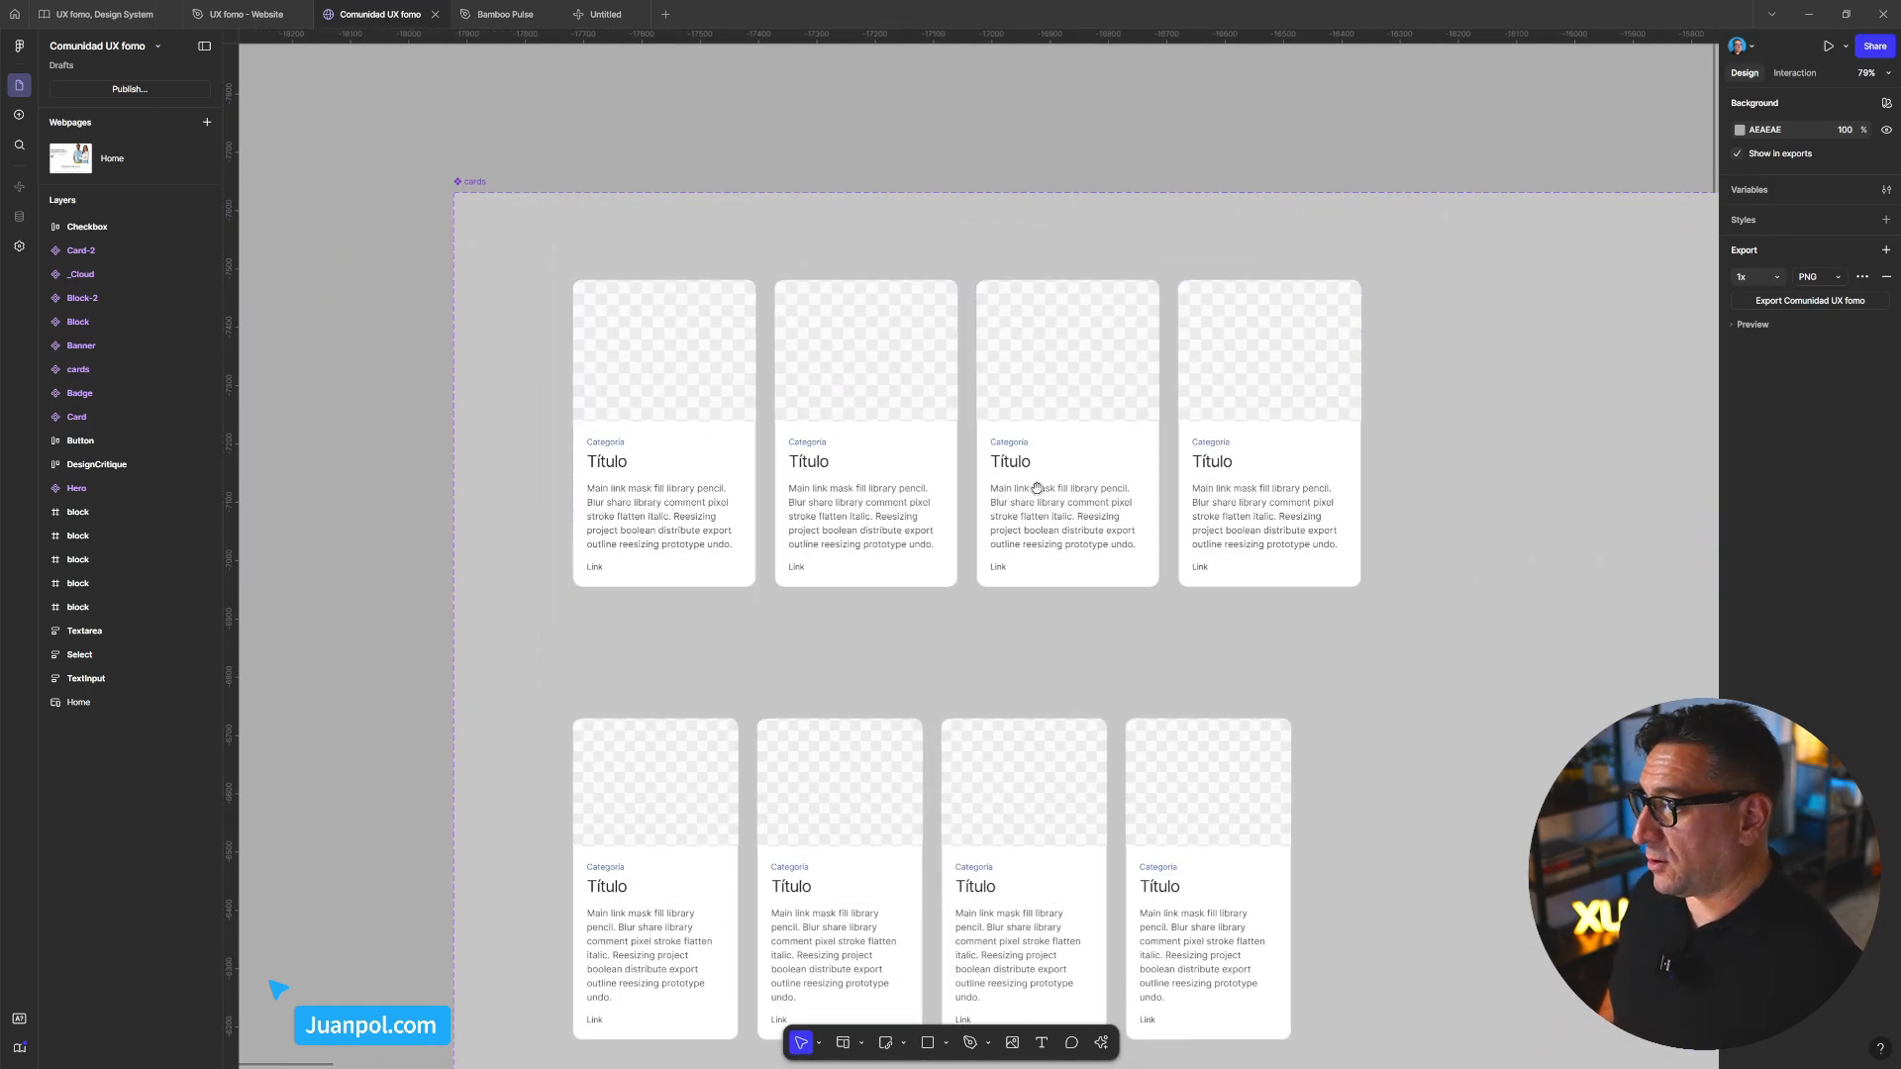
scroll(1031, 492, down, 1)
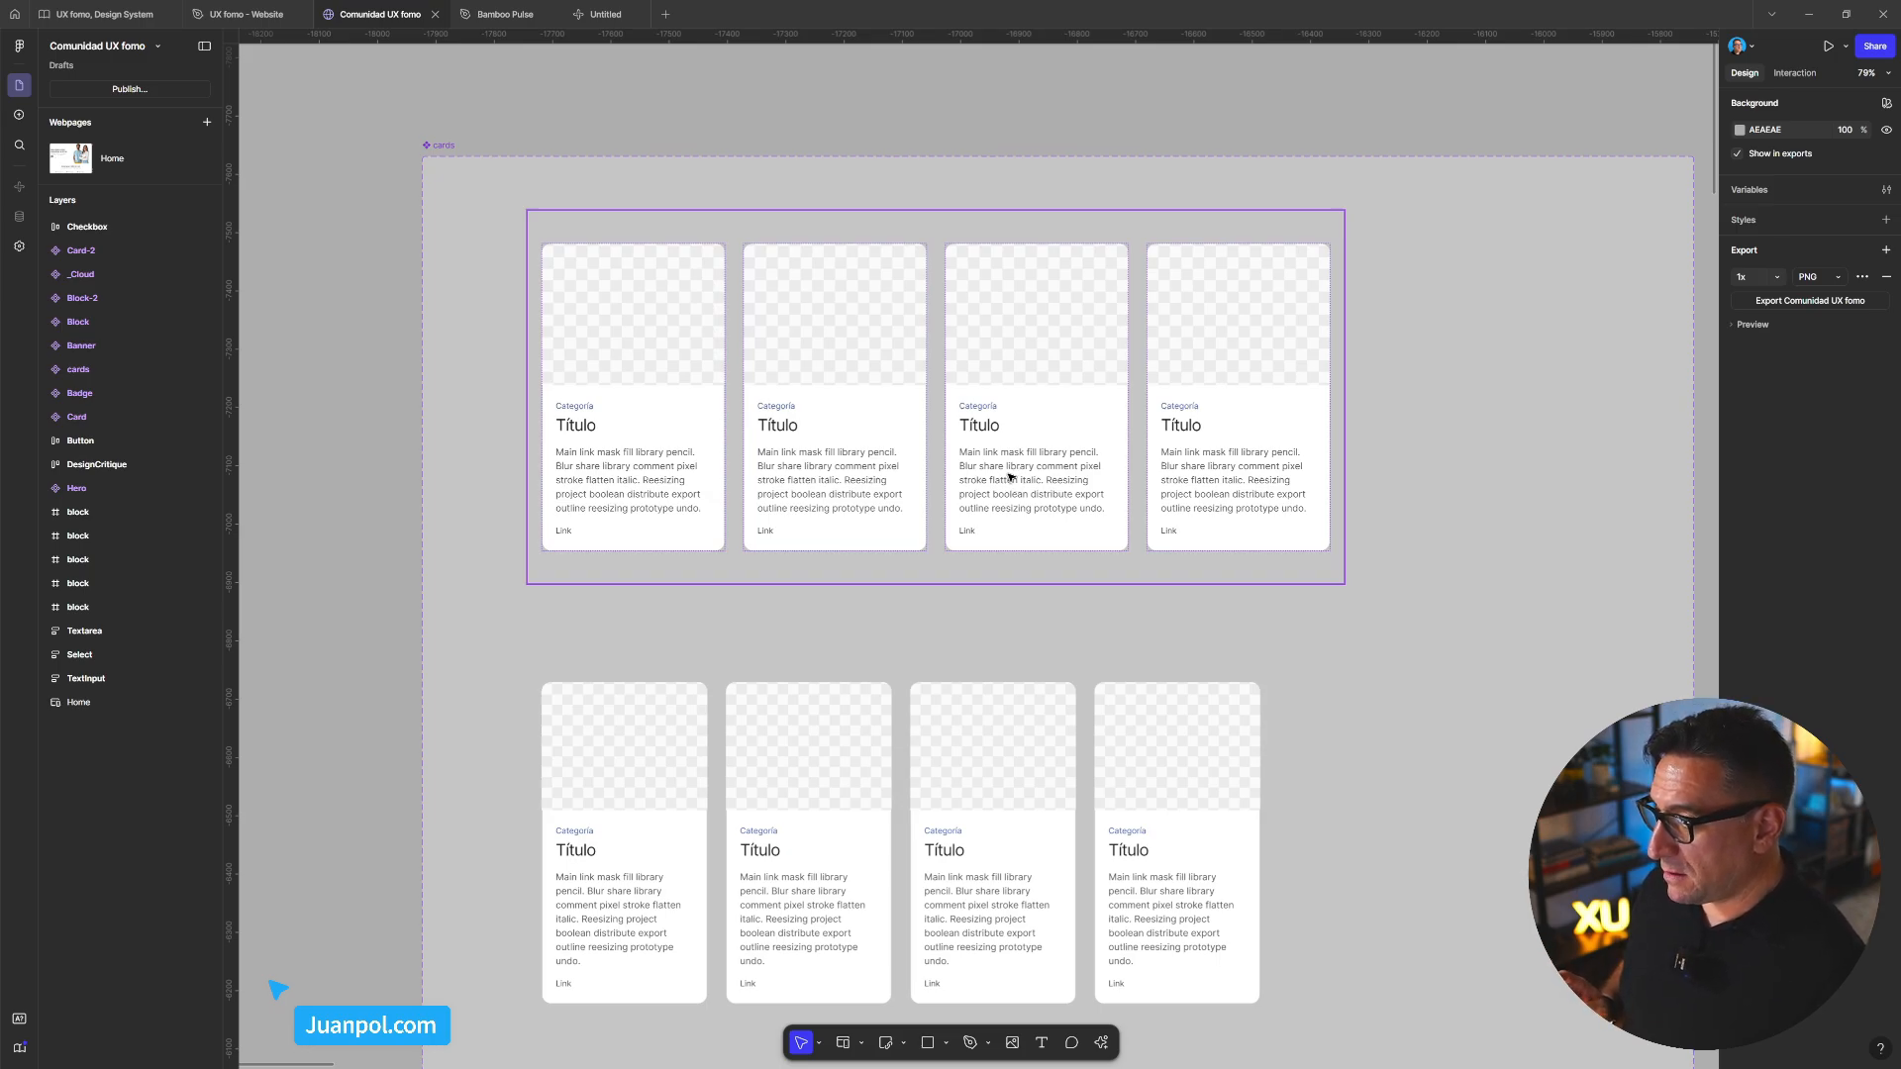
Copy a link to the selected 2xl row of four cards
click(1010, 476)
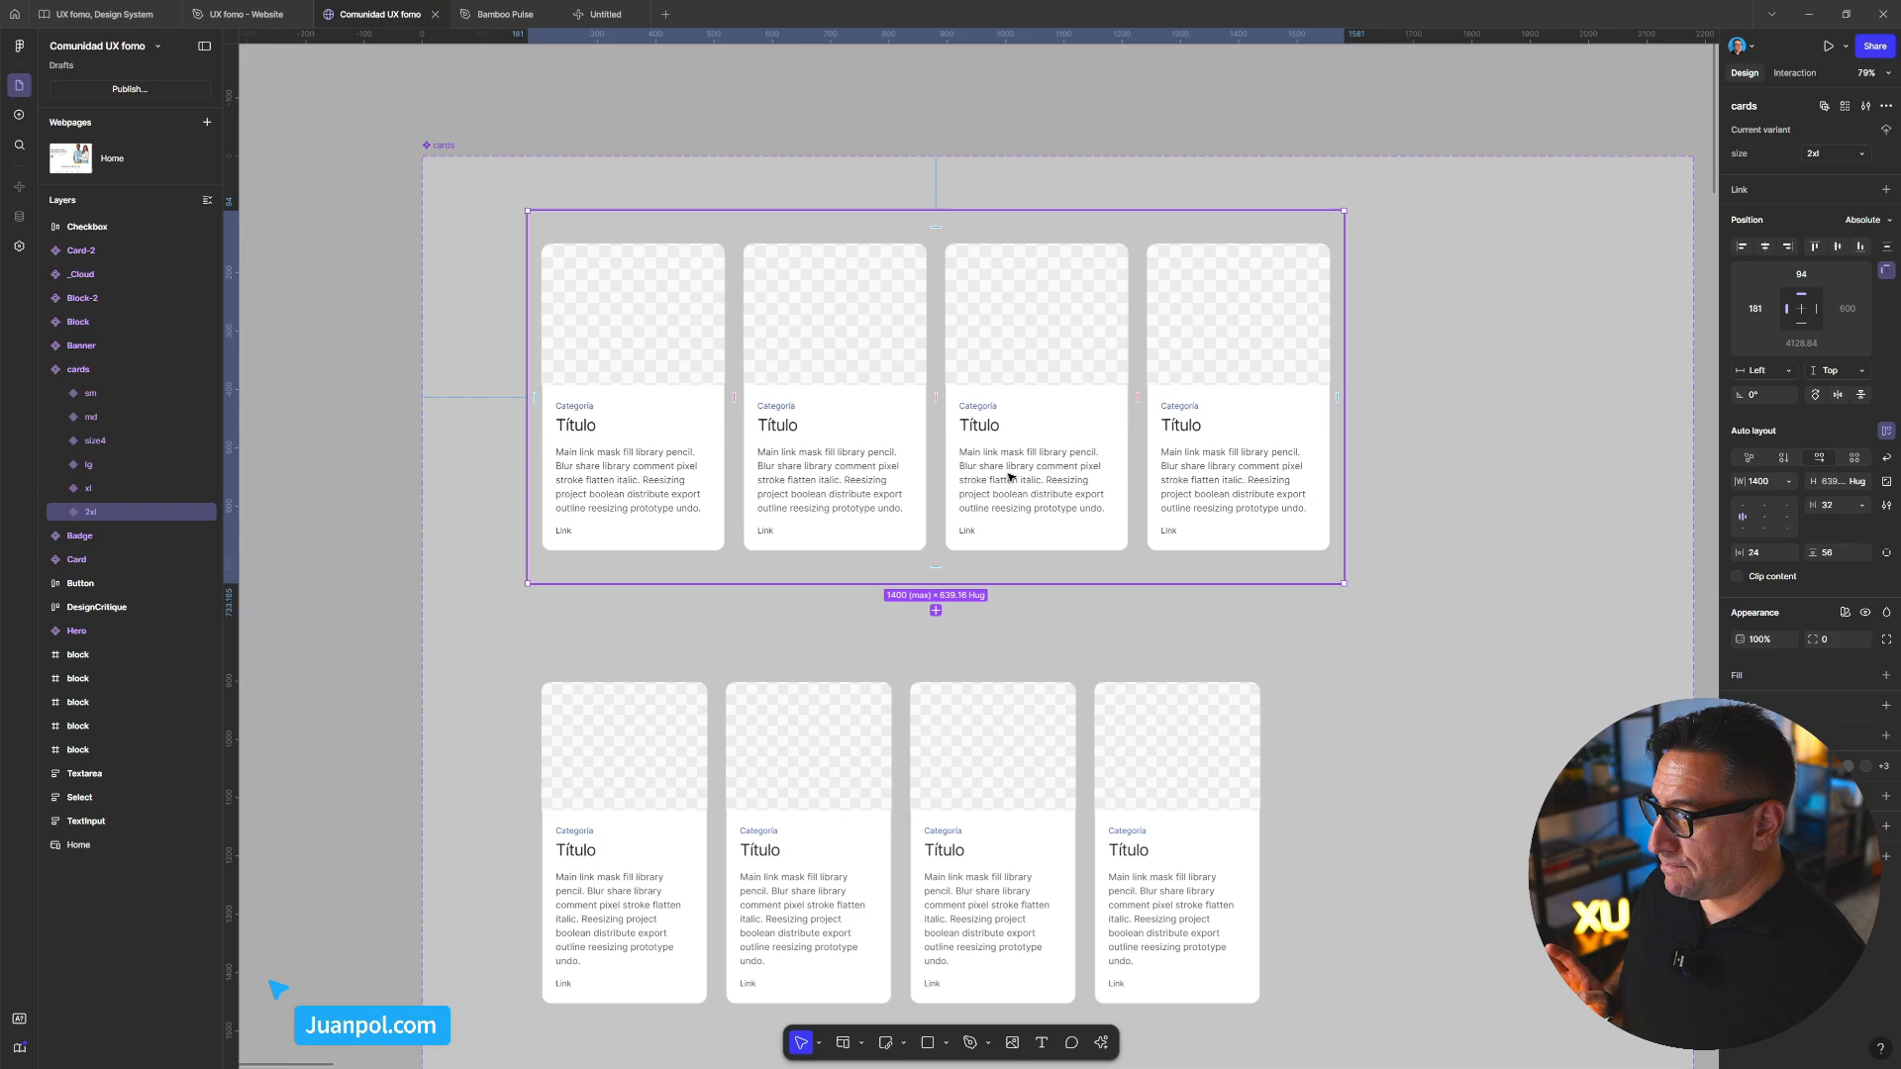
right_click(1010, 476)
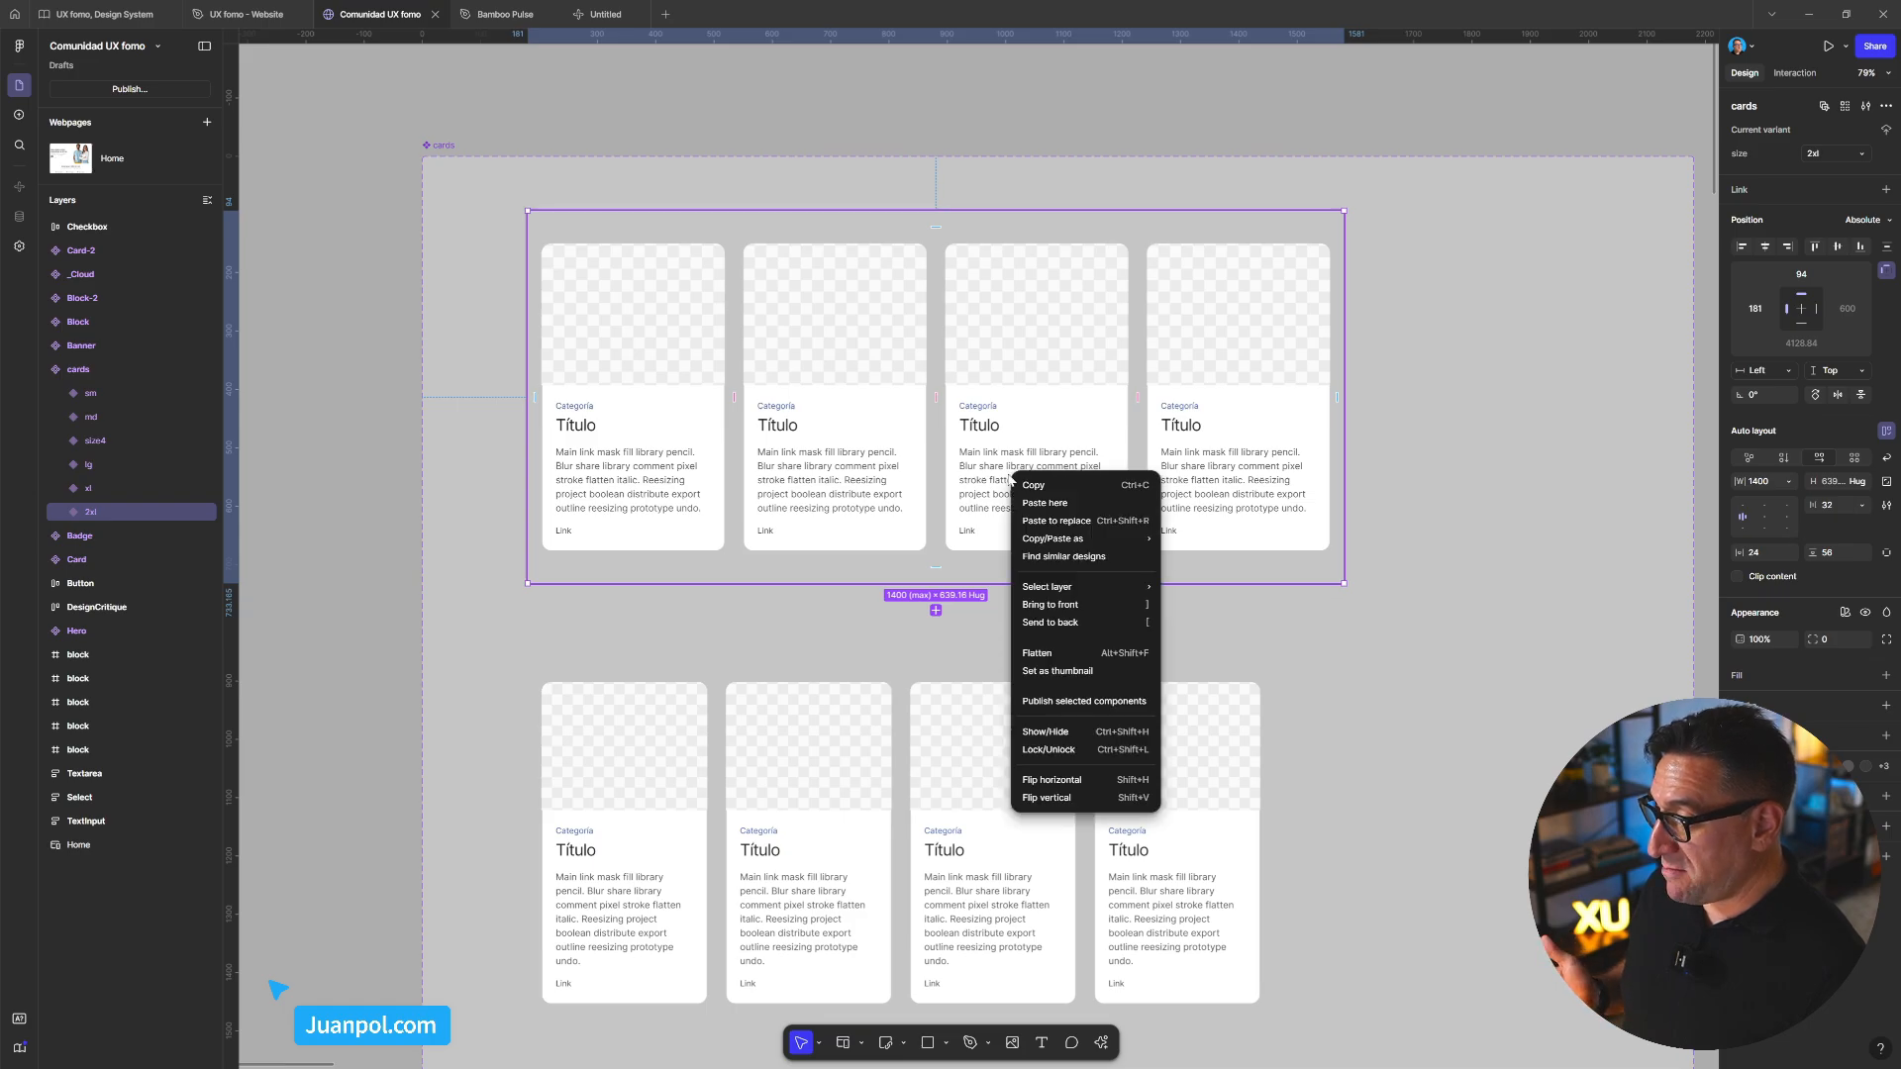
mouse_move(1084, 539)
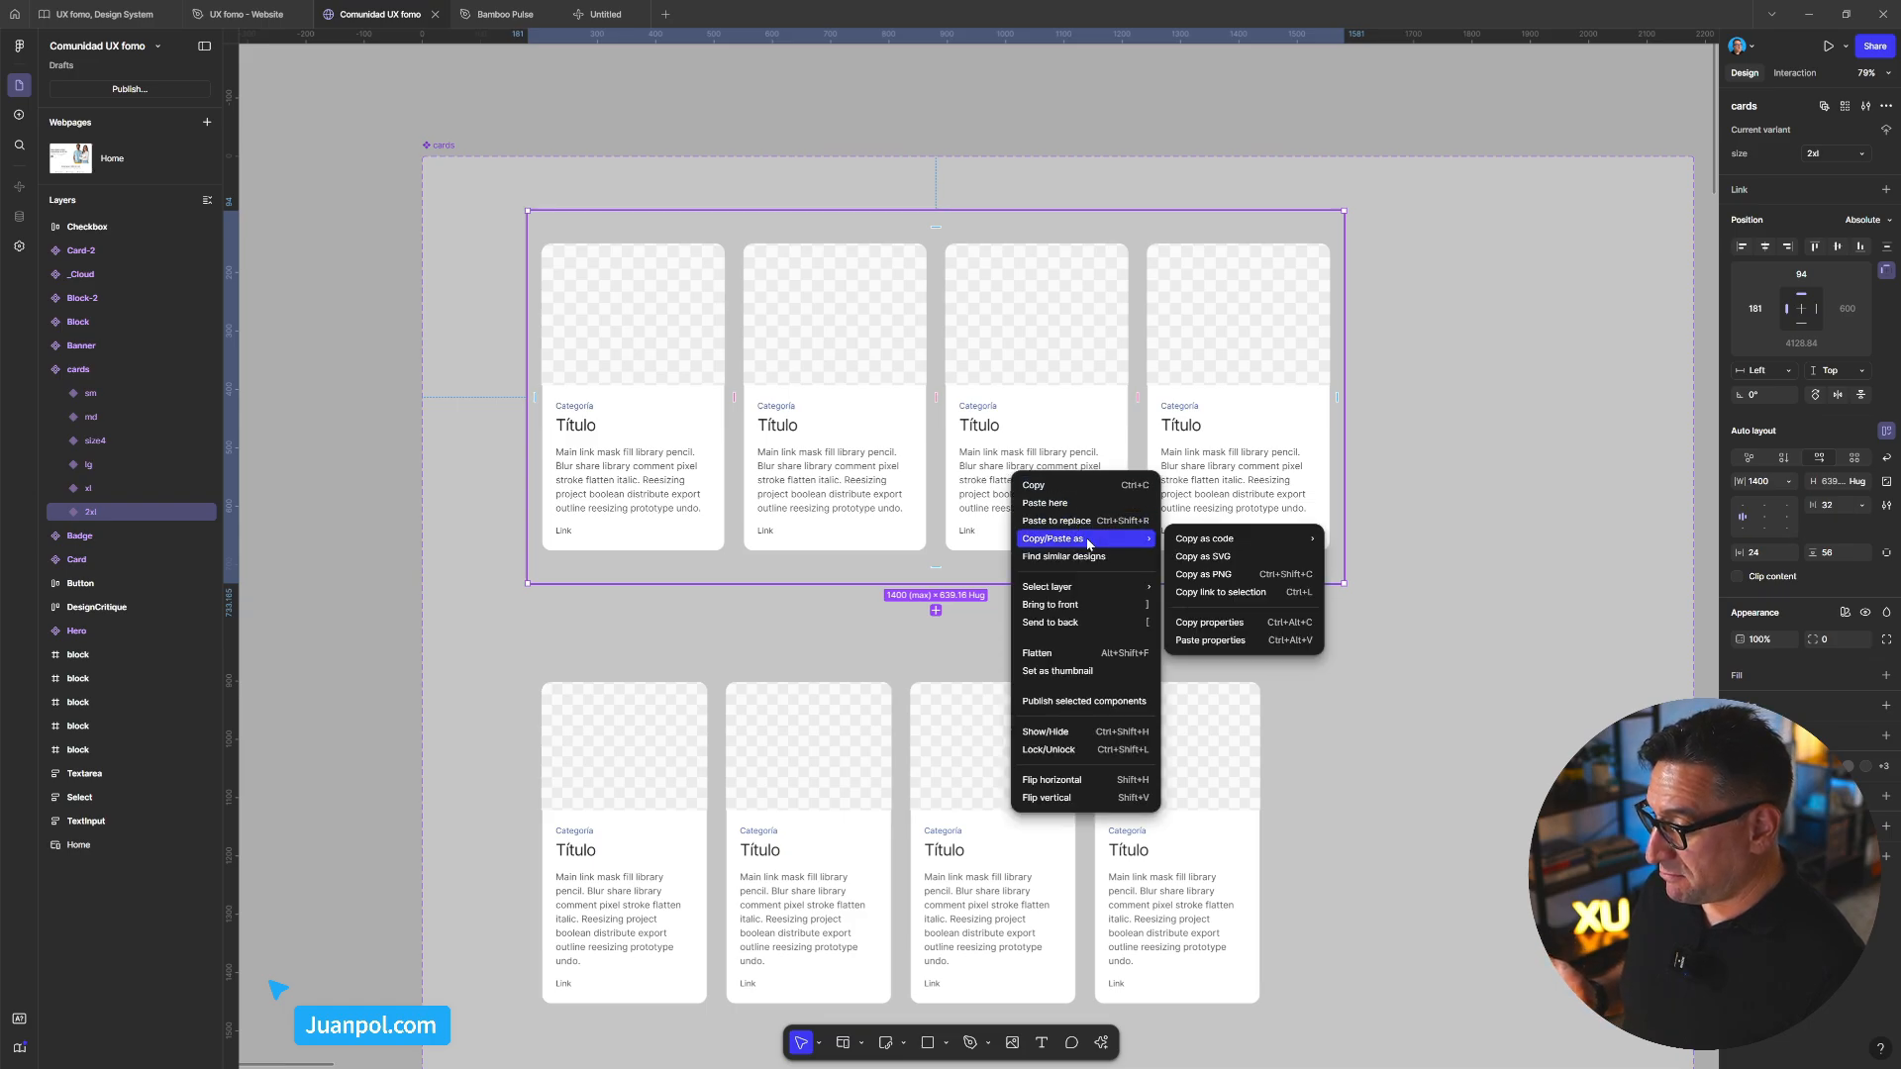
click(1256, 594)
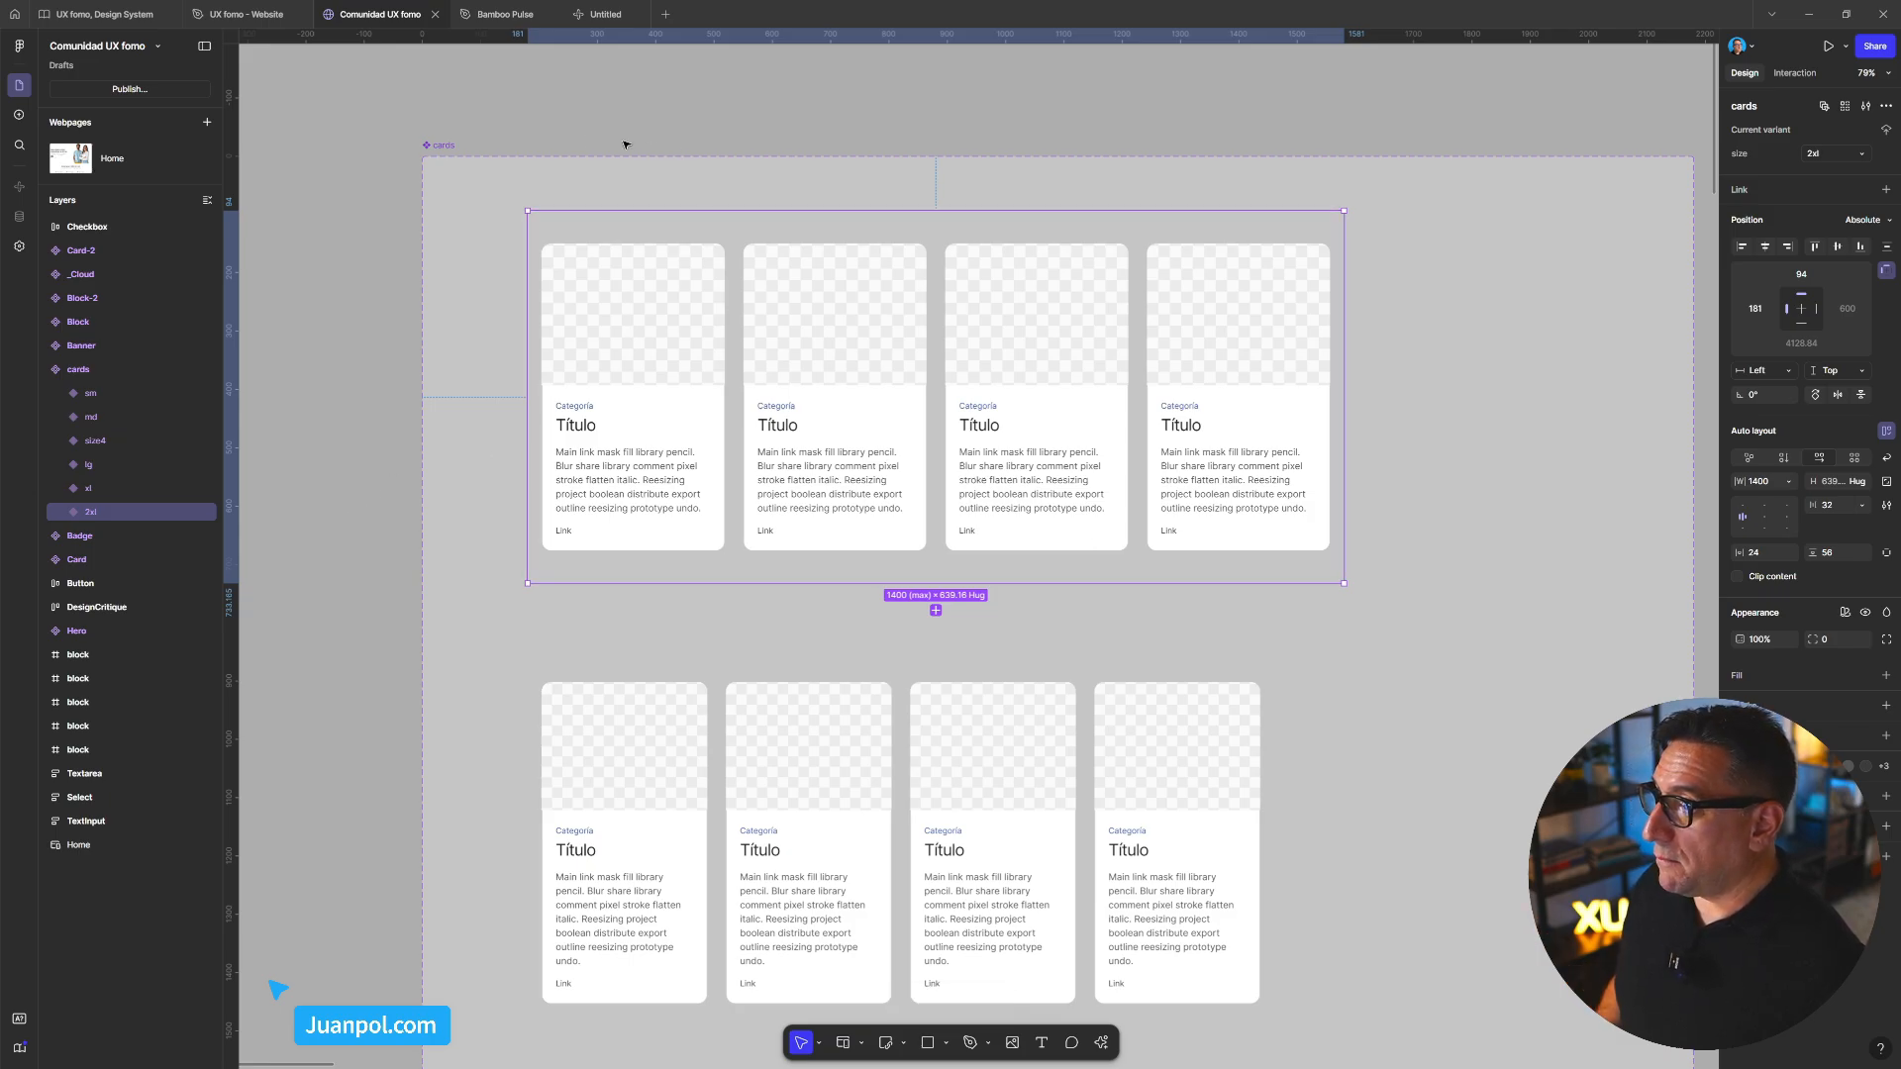
Back in the Make prompt, paste the copied cards link on a new line after the text
click(599, 20)
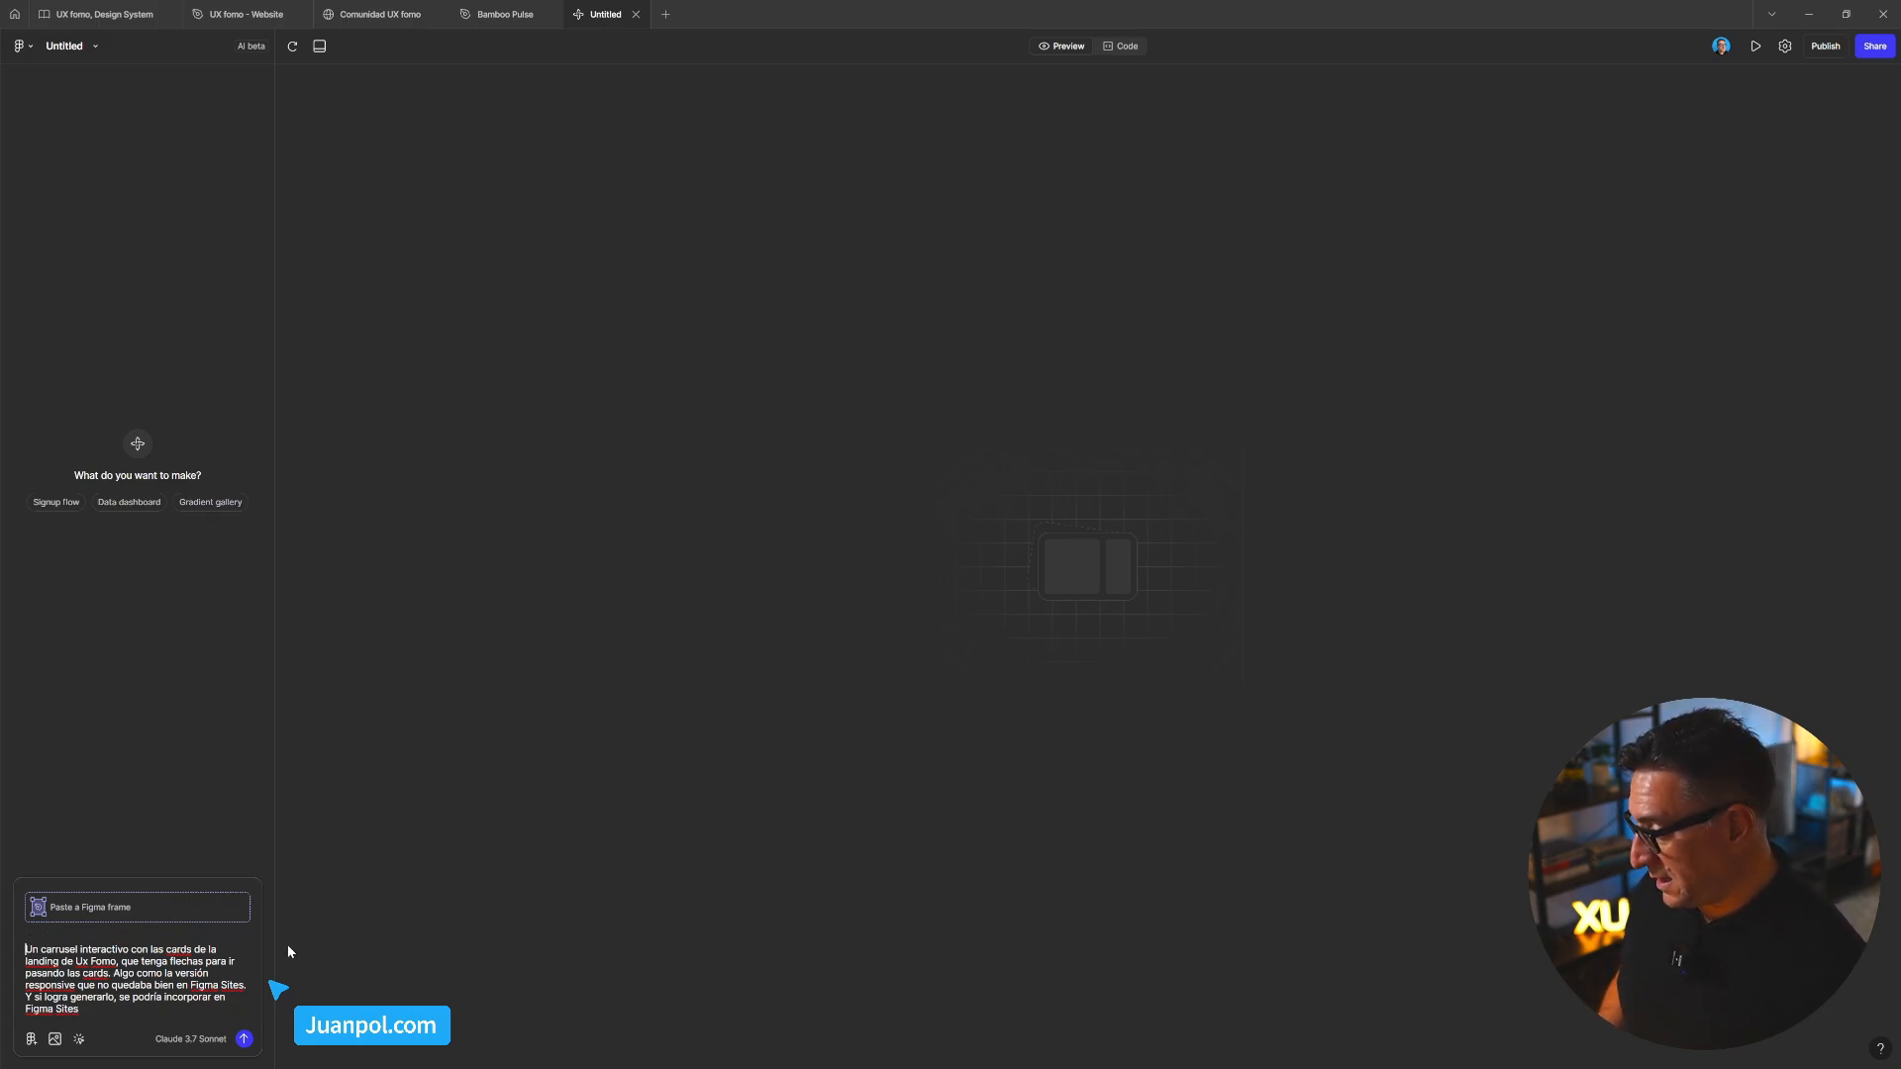
key(shift+Return)
click(153, 931)
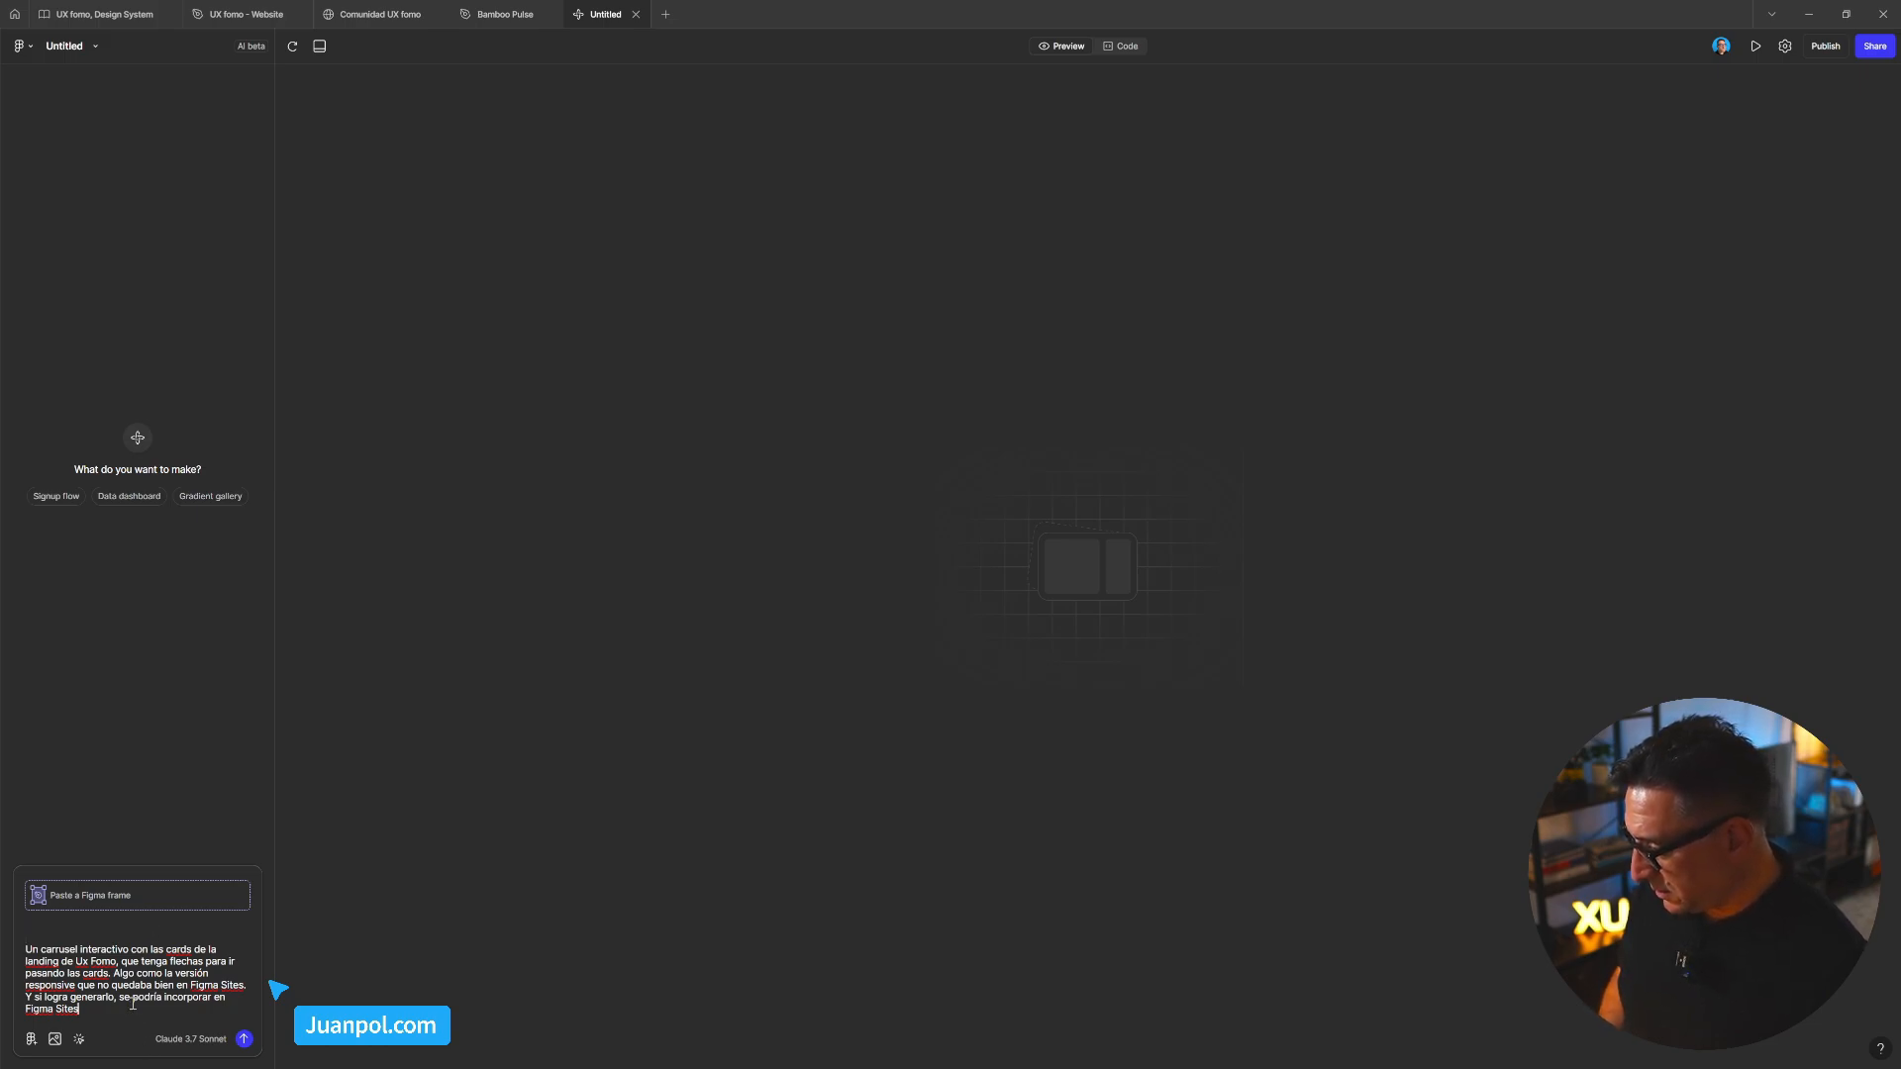
key(shift+Return)
key(shift+Return)
key(ctrl+v)
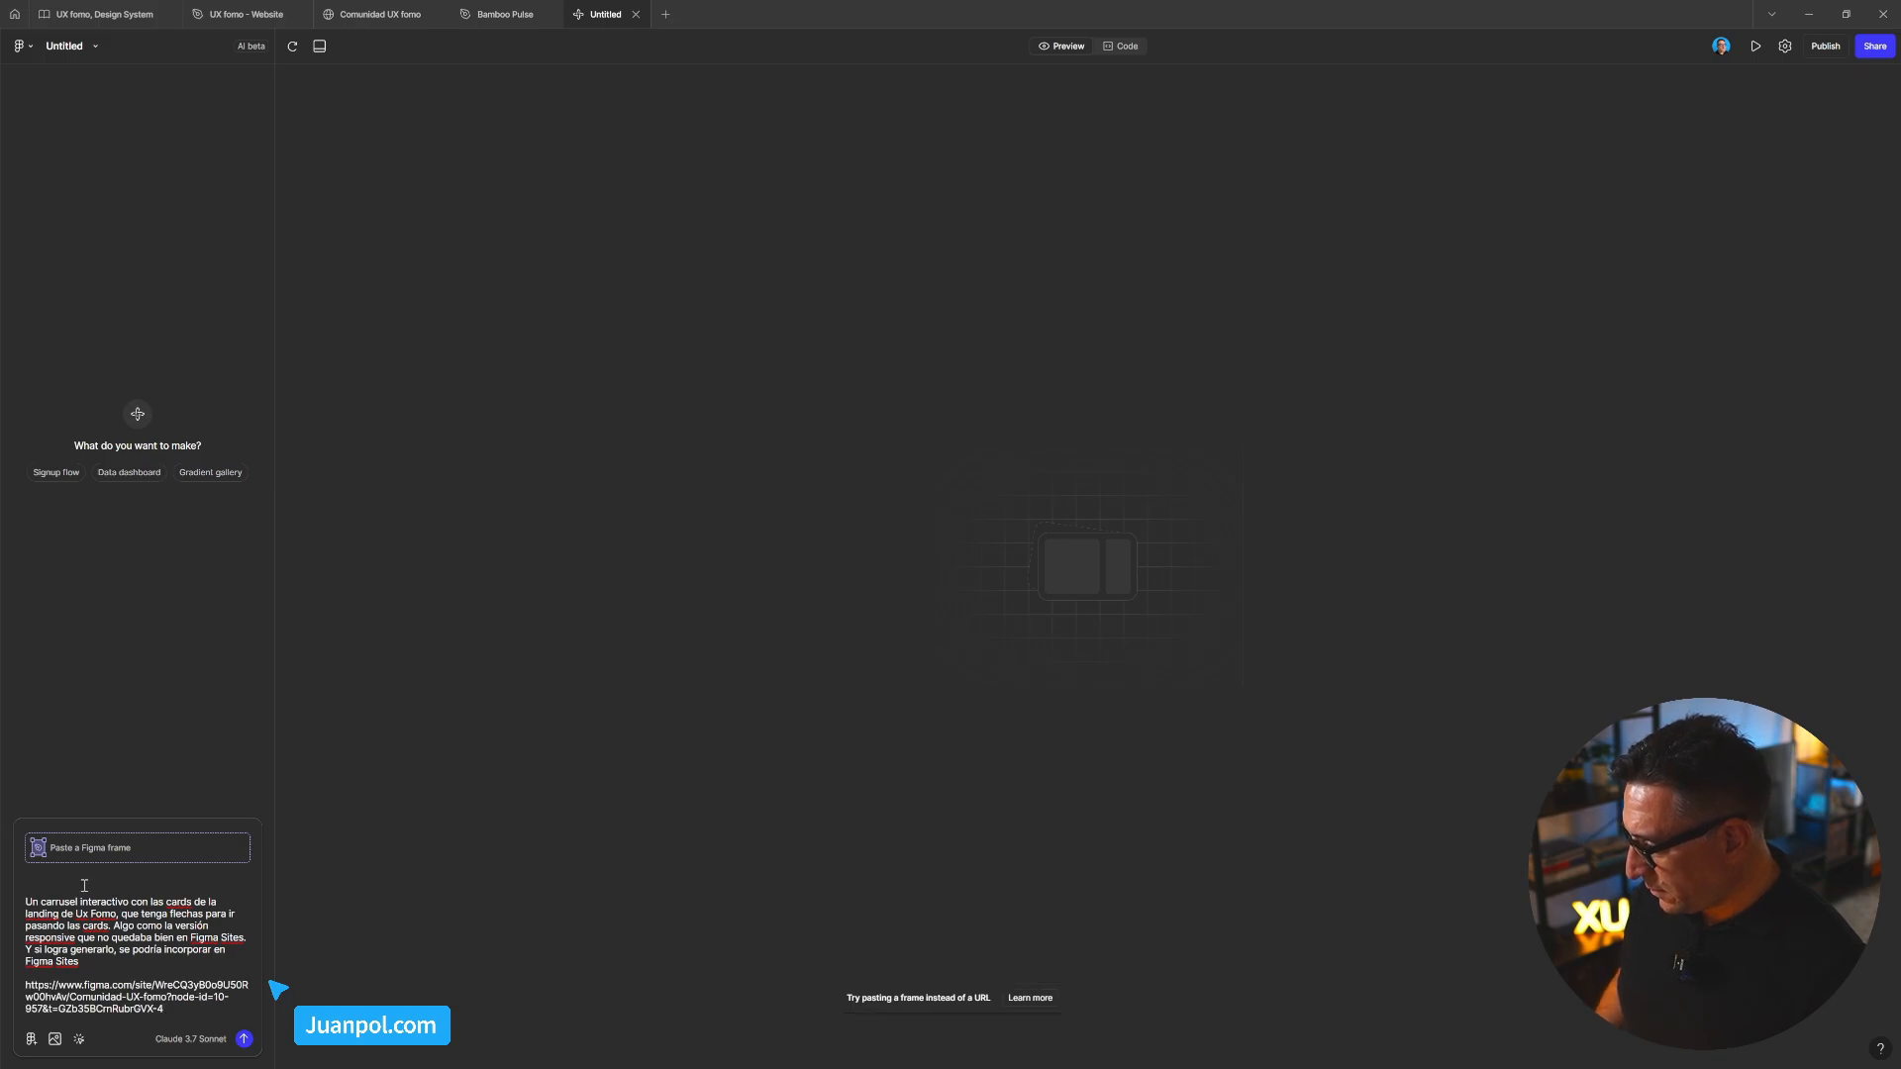
Add the intro line 'te pegaré un frame con 4 tarjetas con información' at the top
click(87, 885)
text(te)
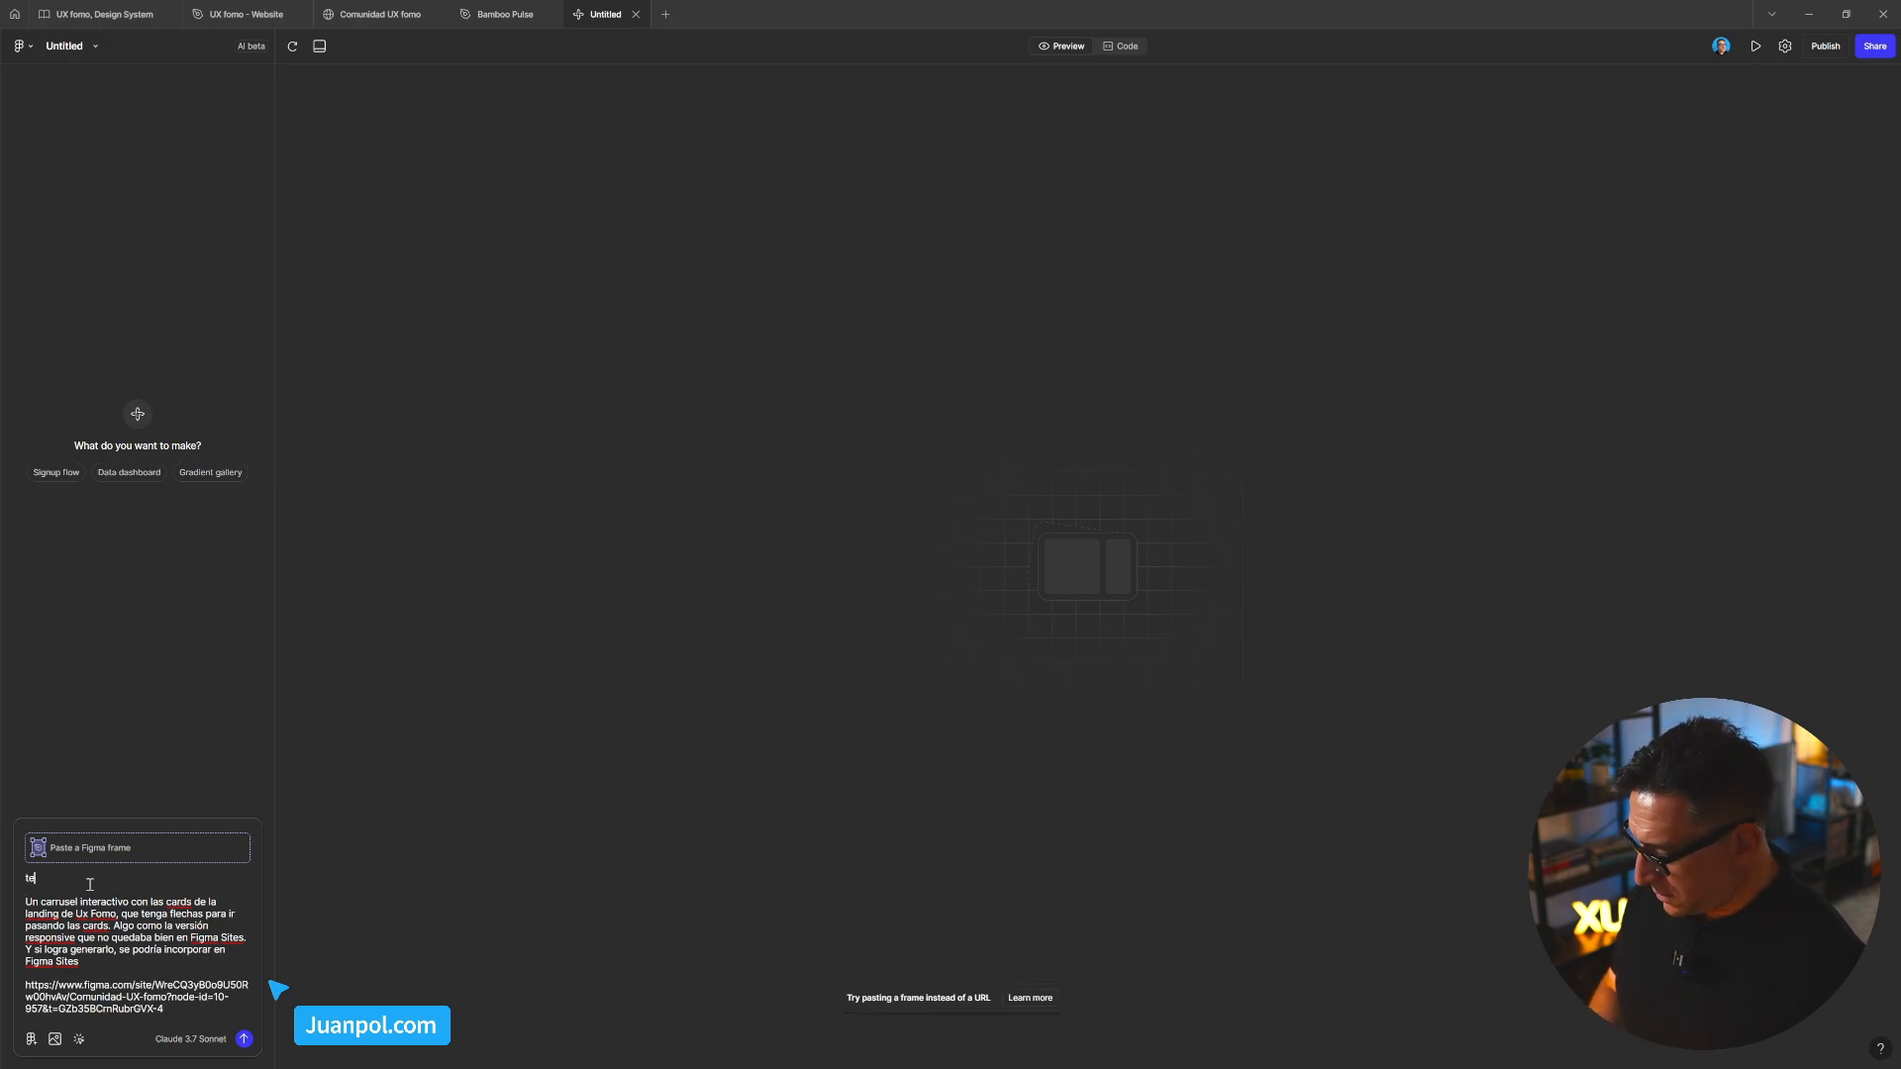
text( pegaré un)
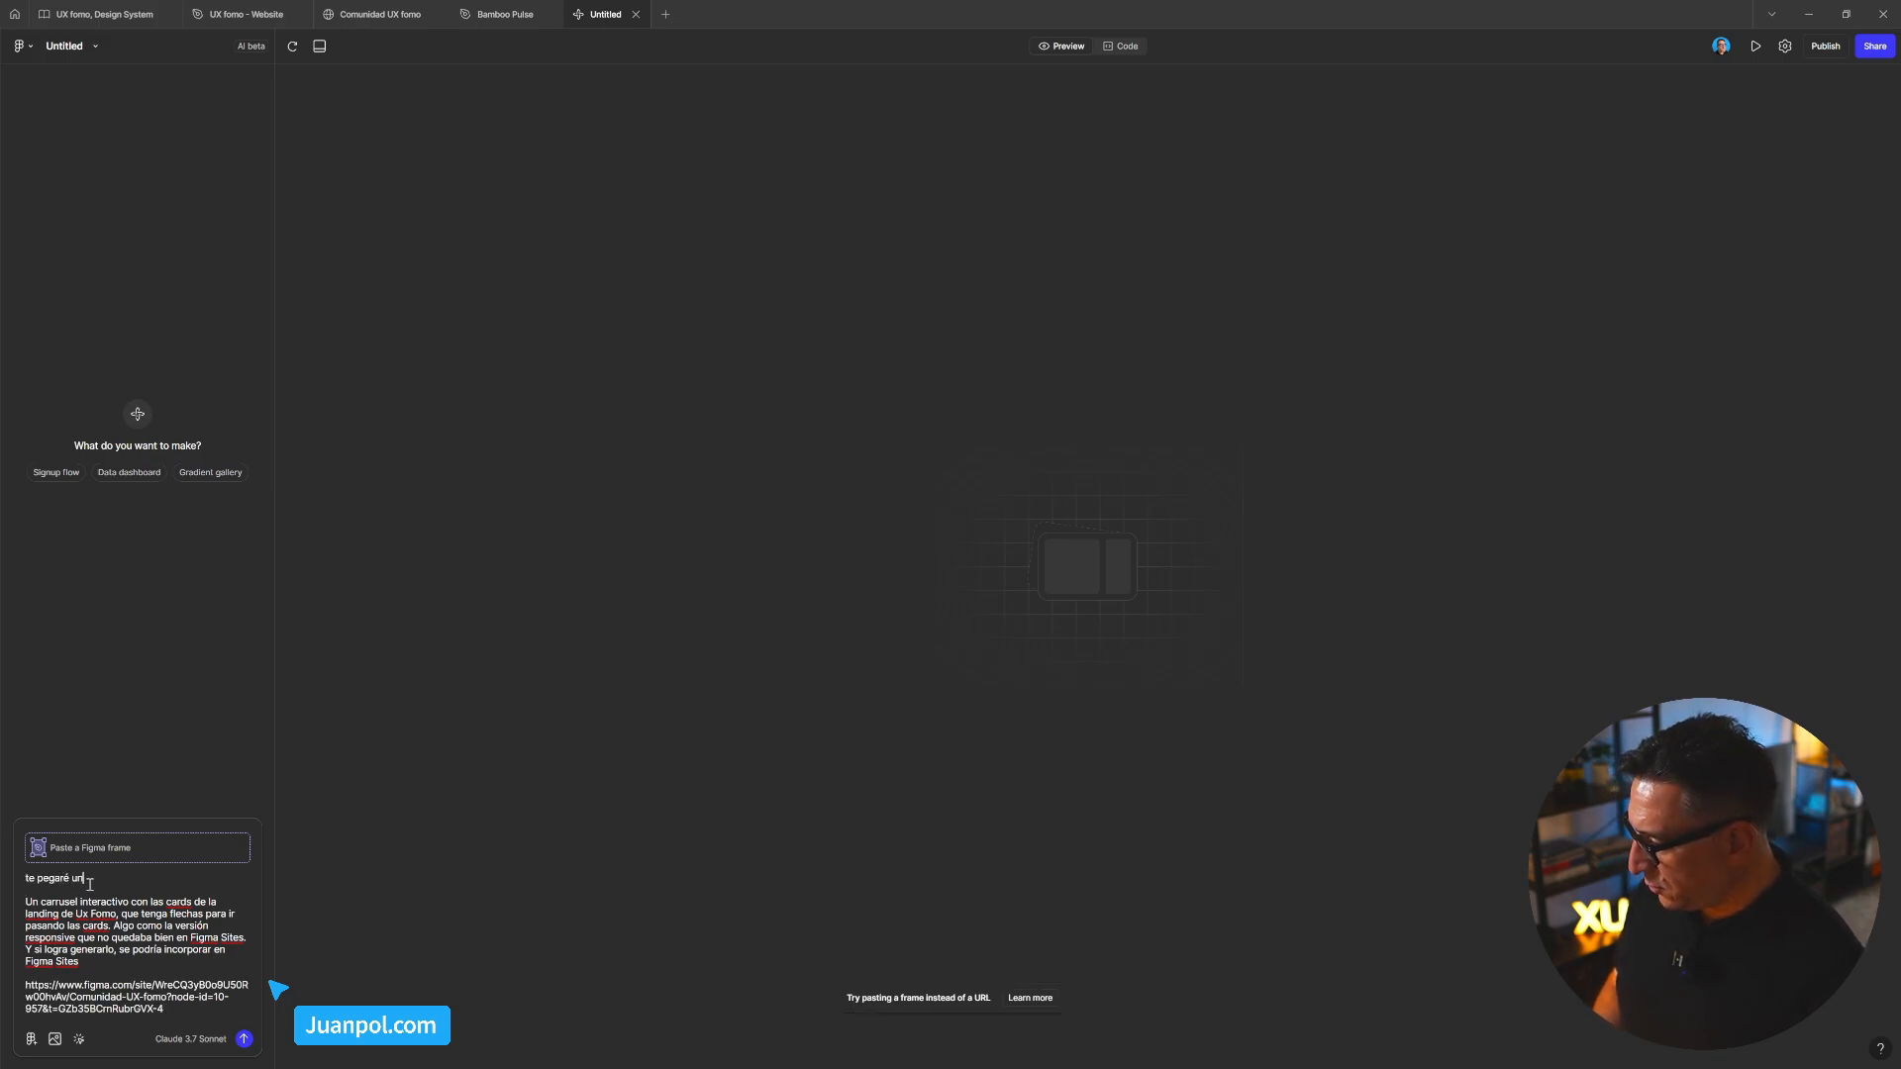
text( frame co)
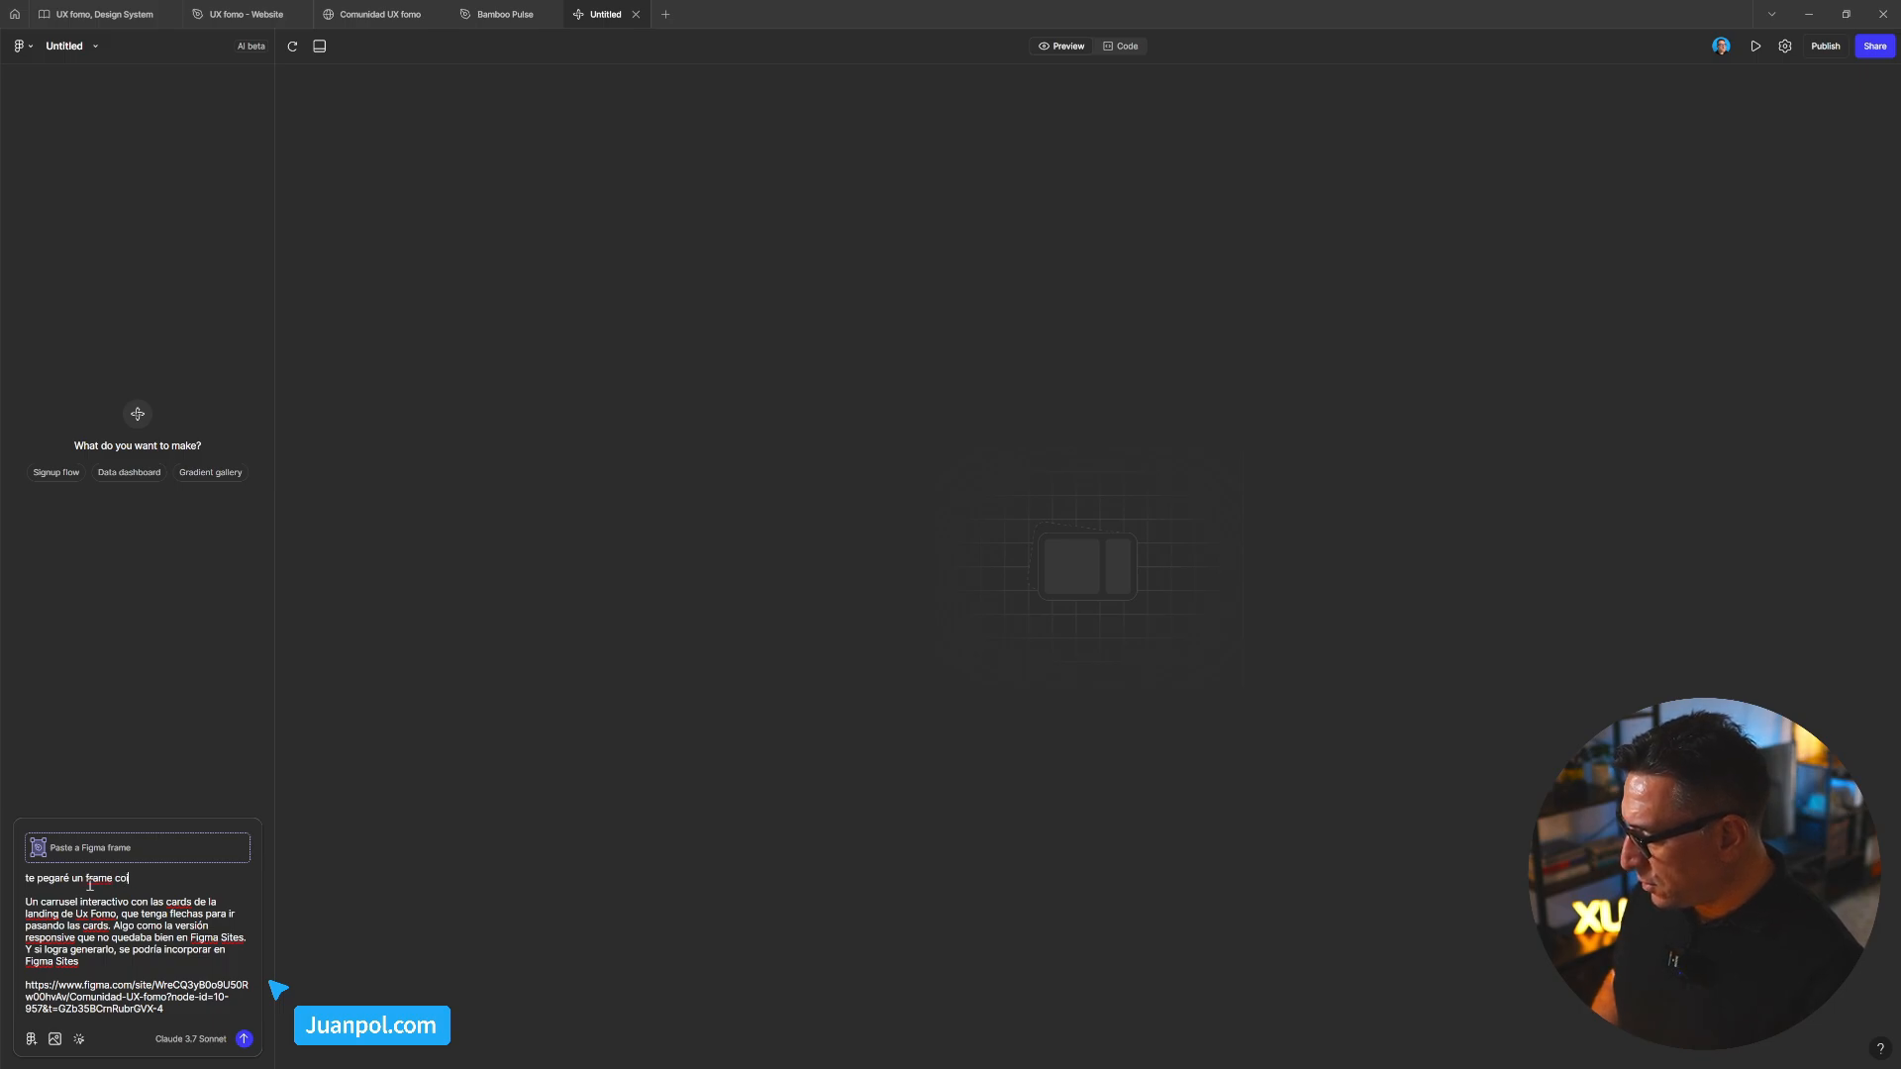
text(in4)
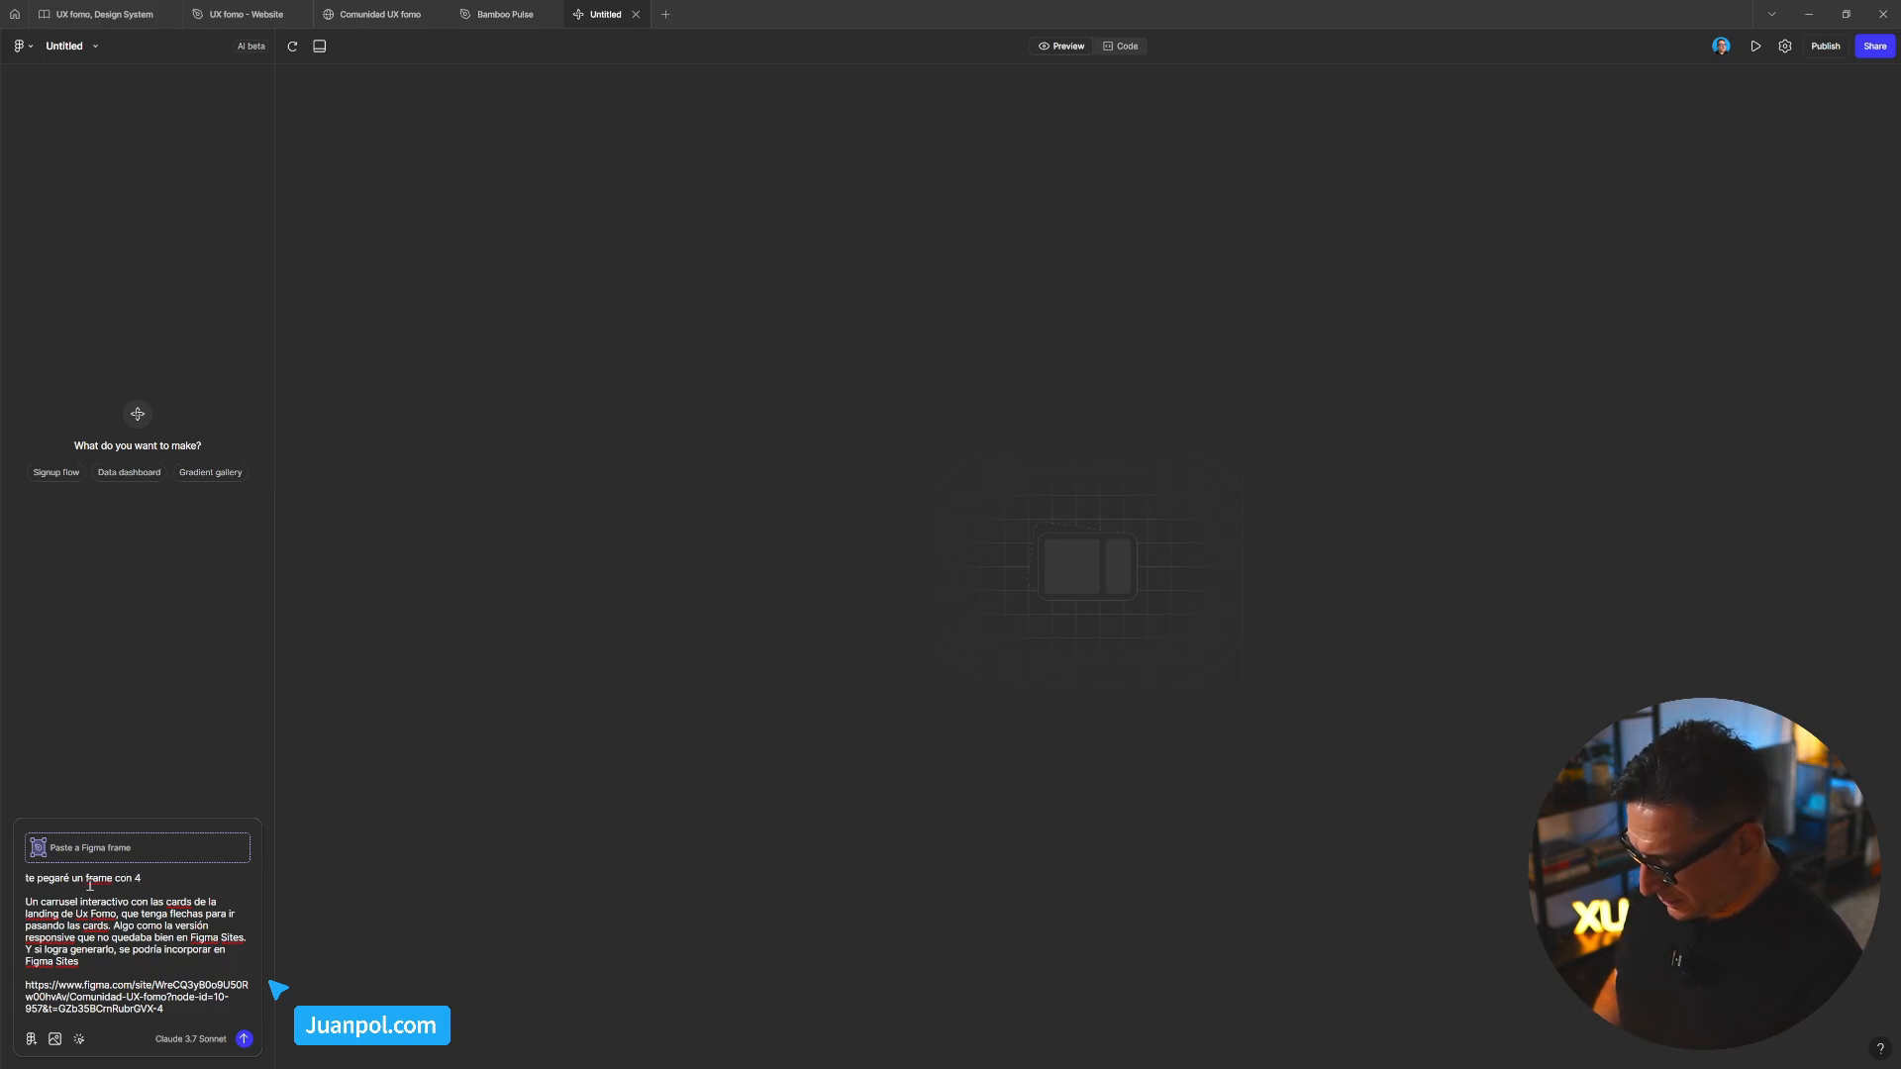
text( tarjetas)
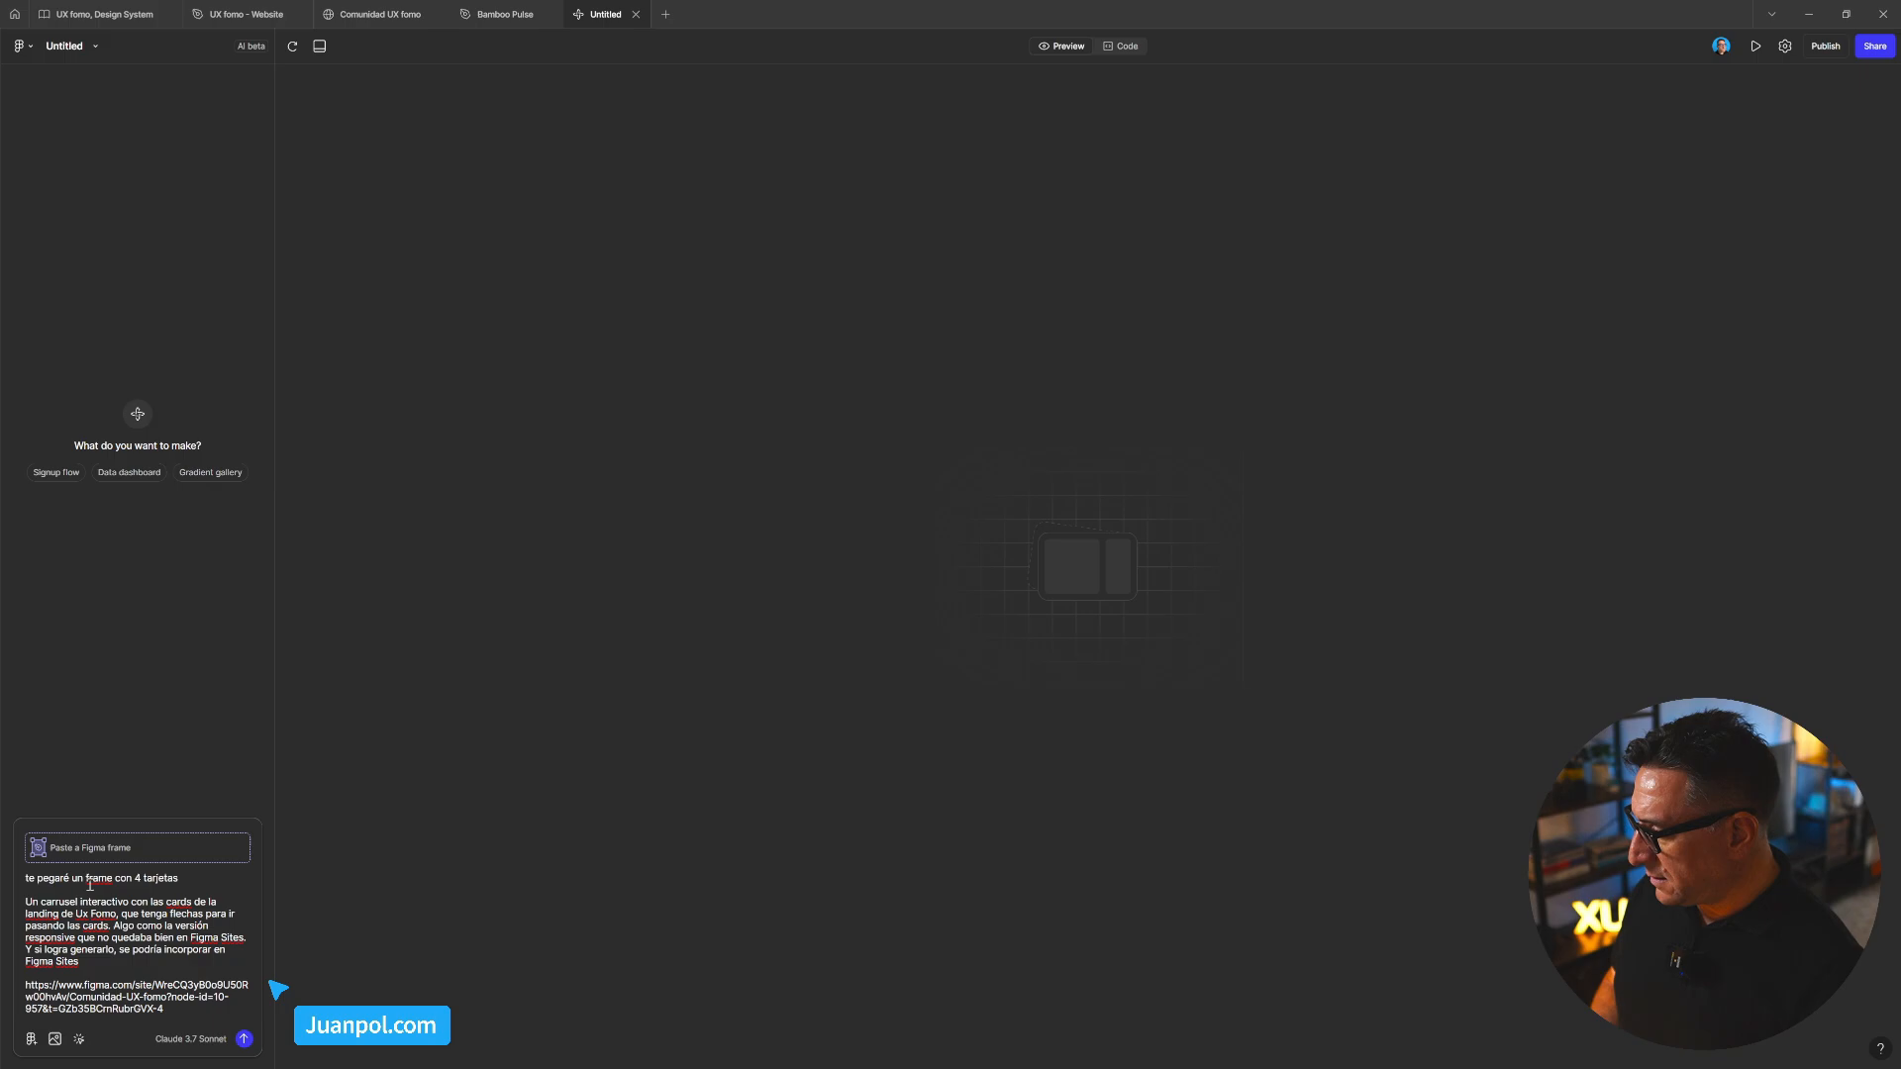
text( coninformaciópn)
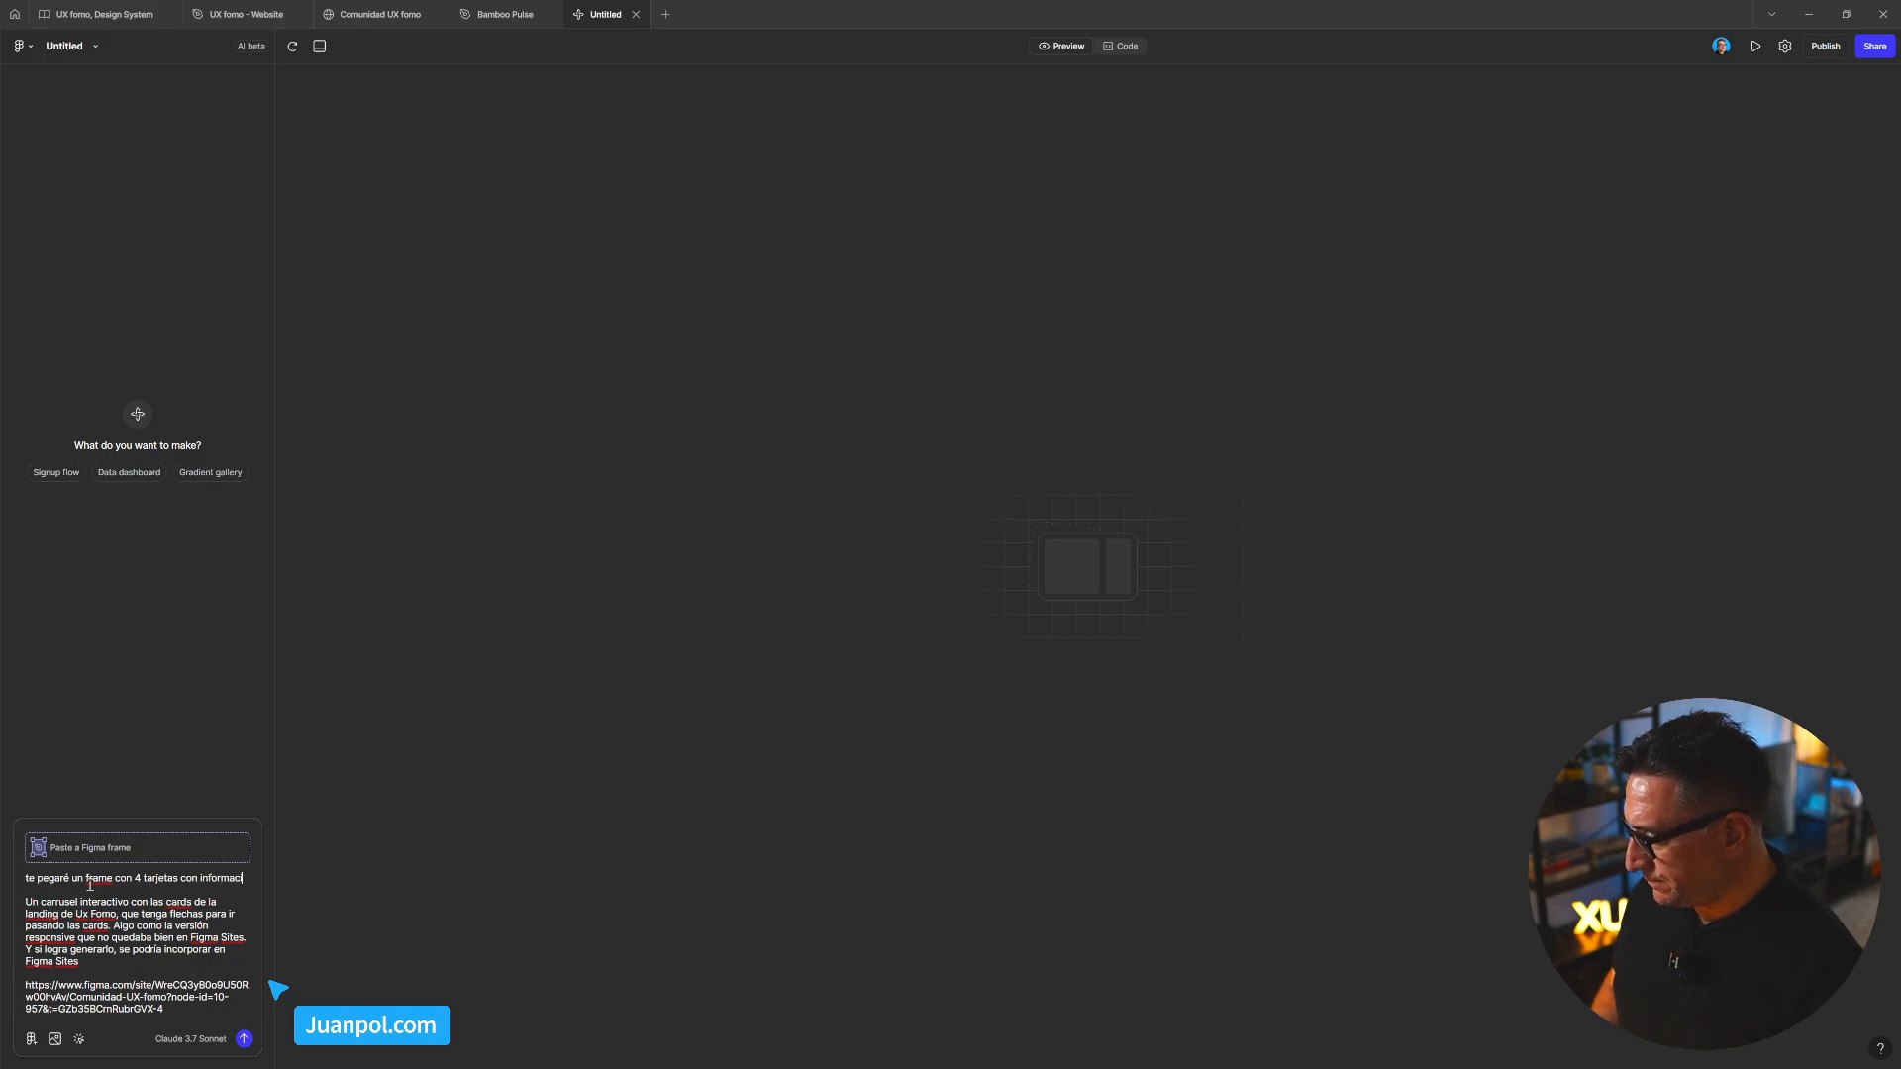
key(BackSpace)
key(BackSpace)
text(n)
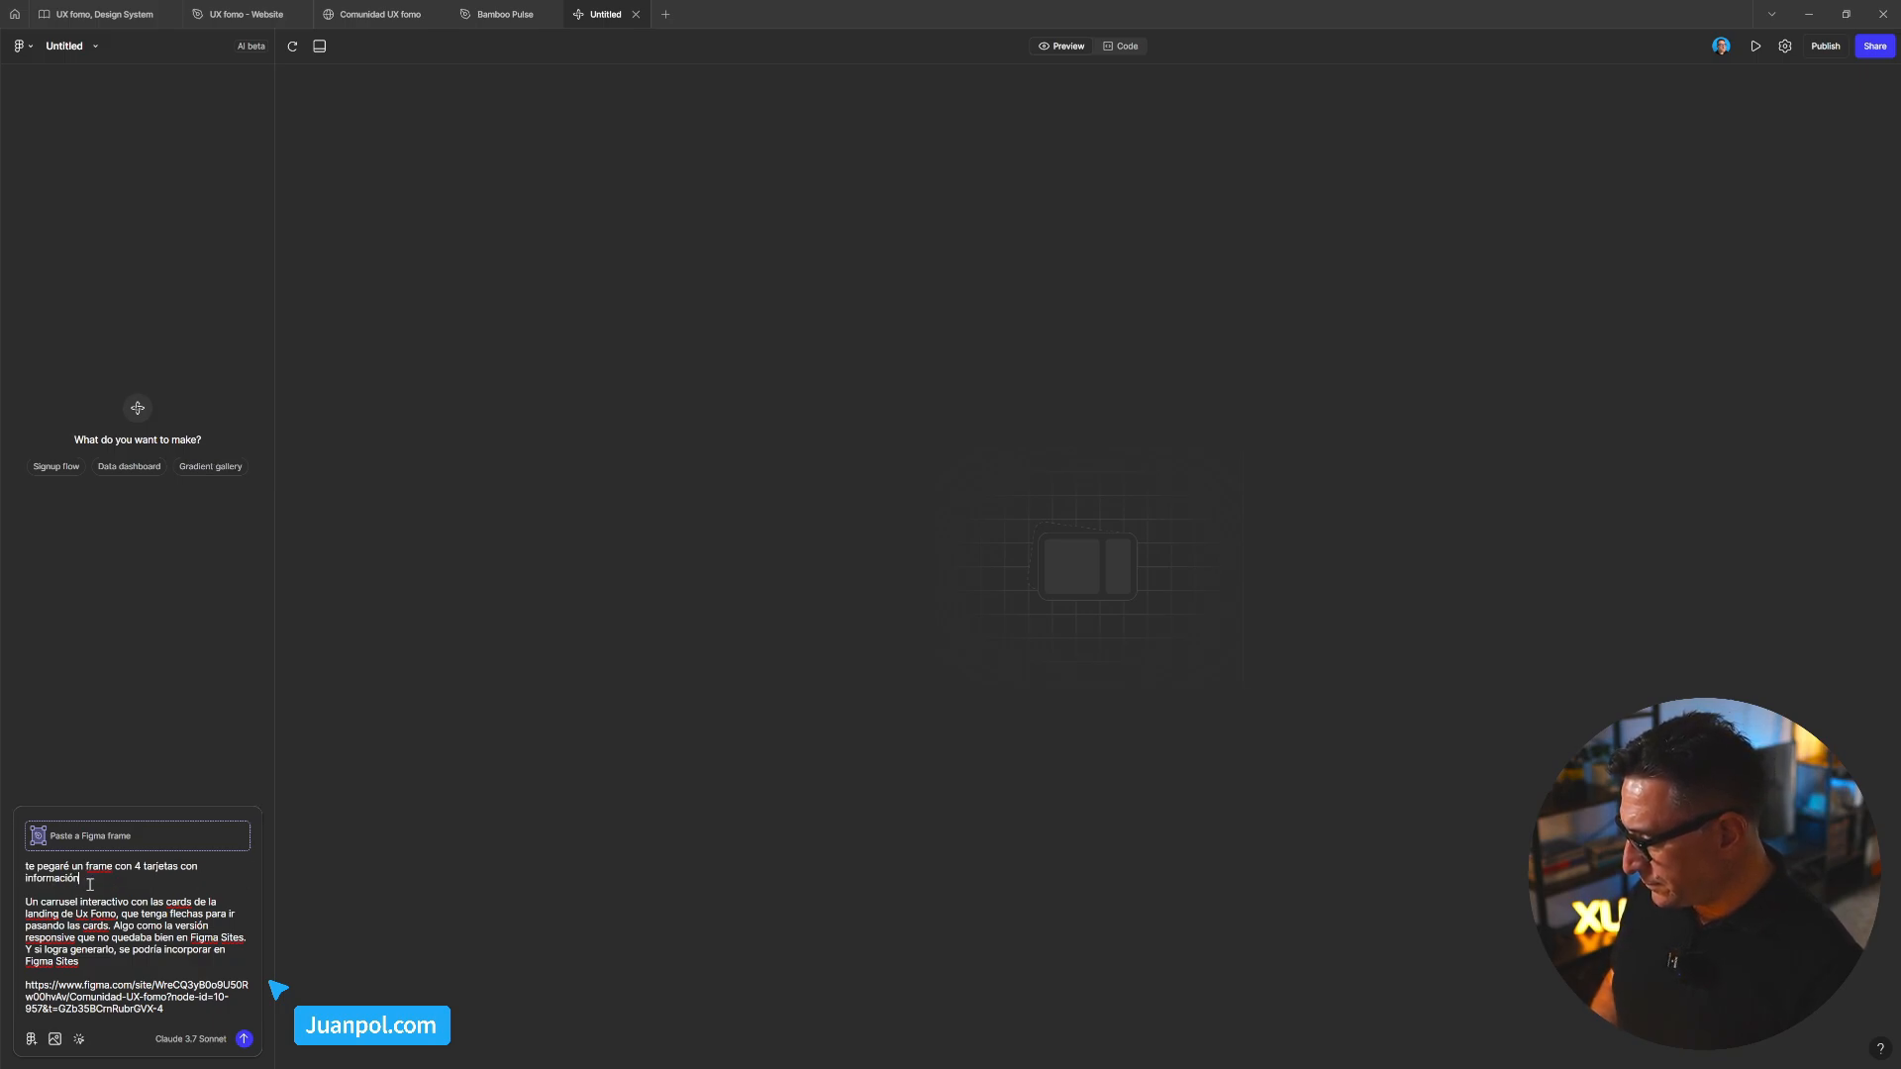
key(Return)
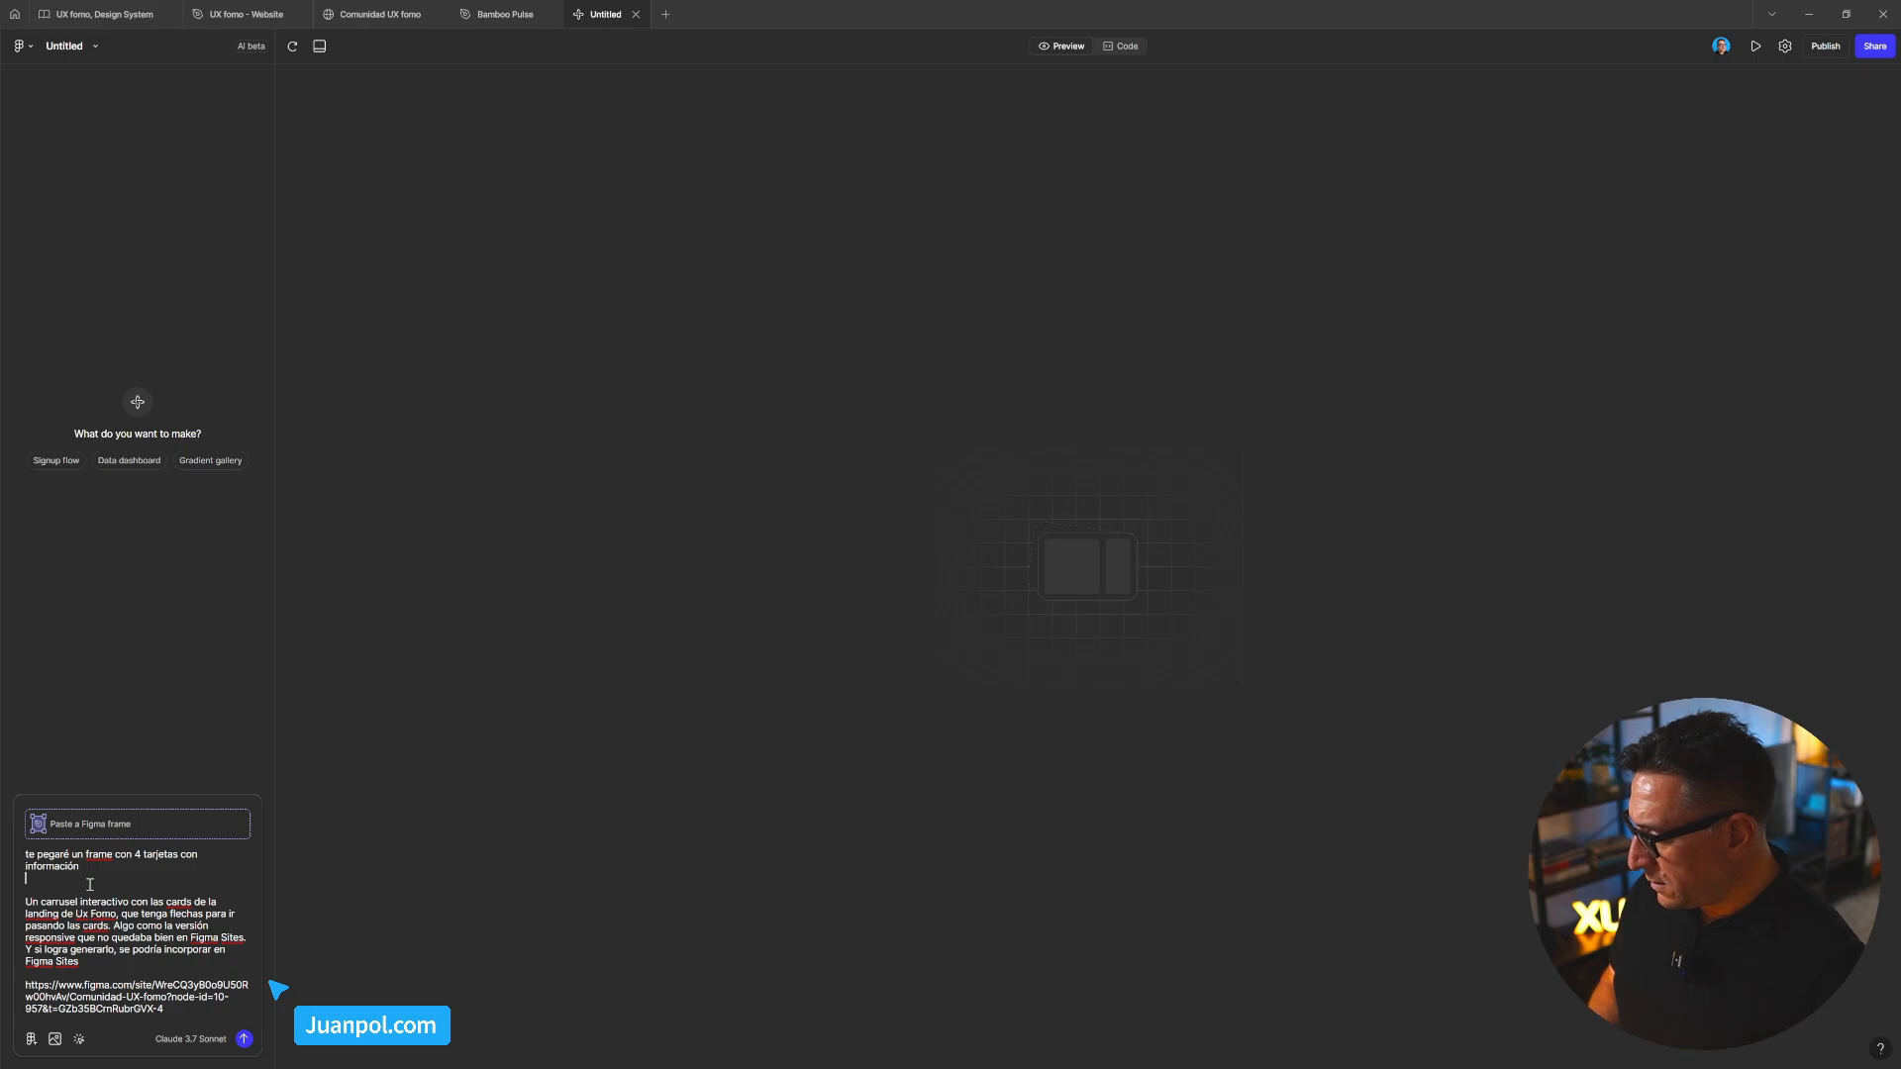
Start the third line with 'es un carrusel', joining the description and removing duplicated words
text(es un ca)
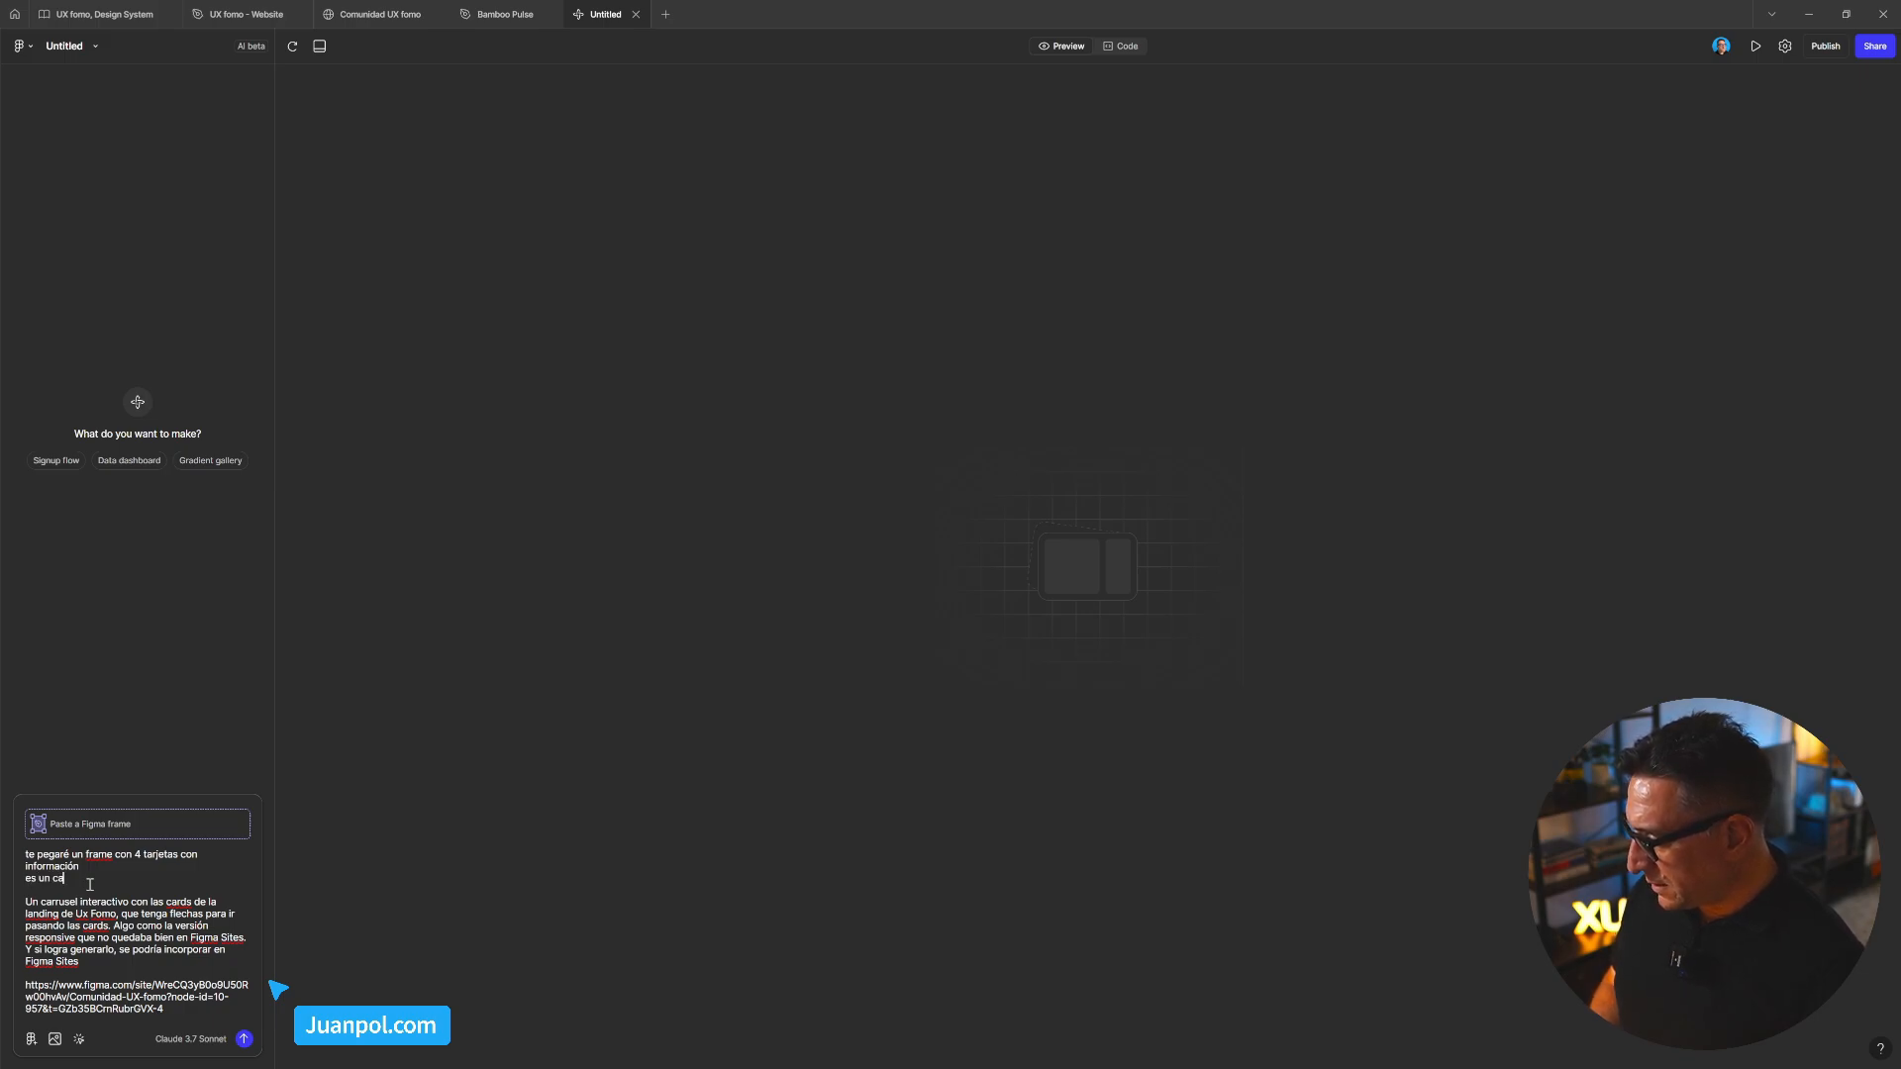
text(rrusel)
key(Delete)
key(Delete)
key(Delete)
key(Delete)
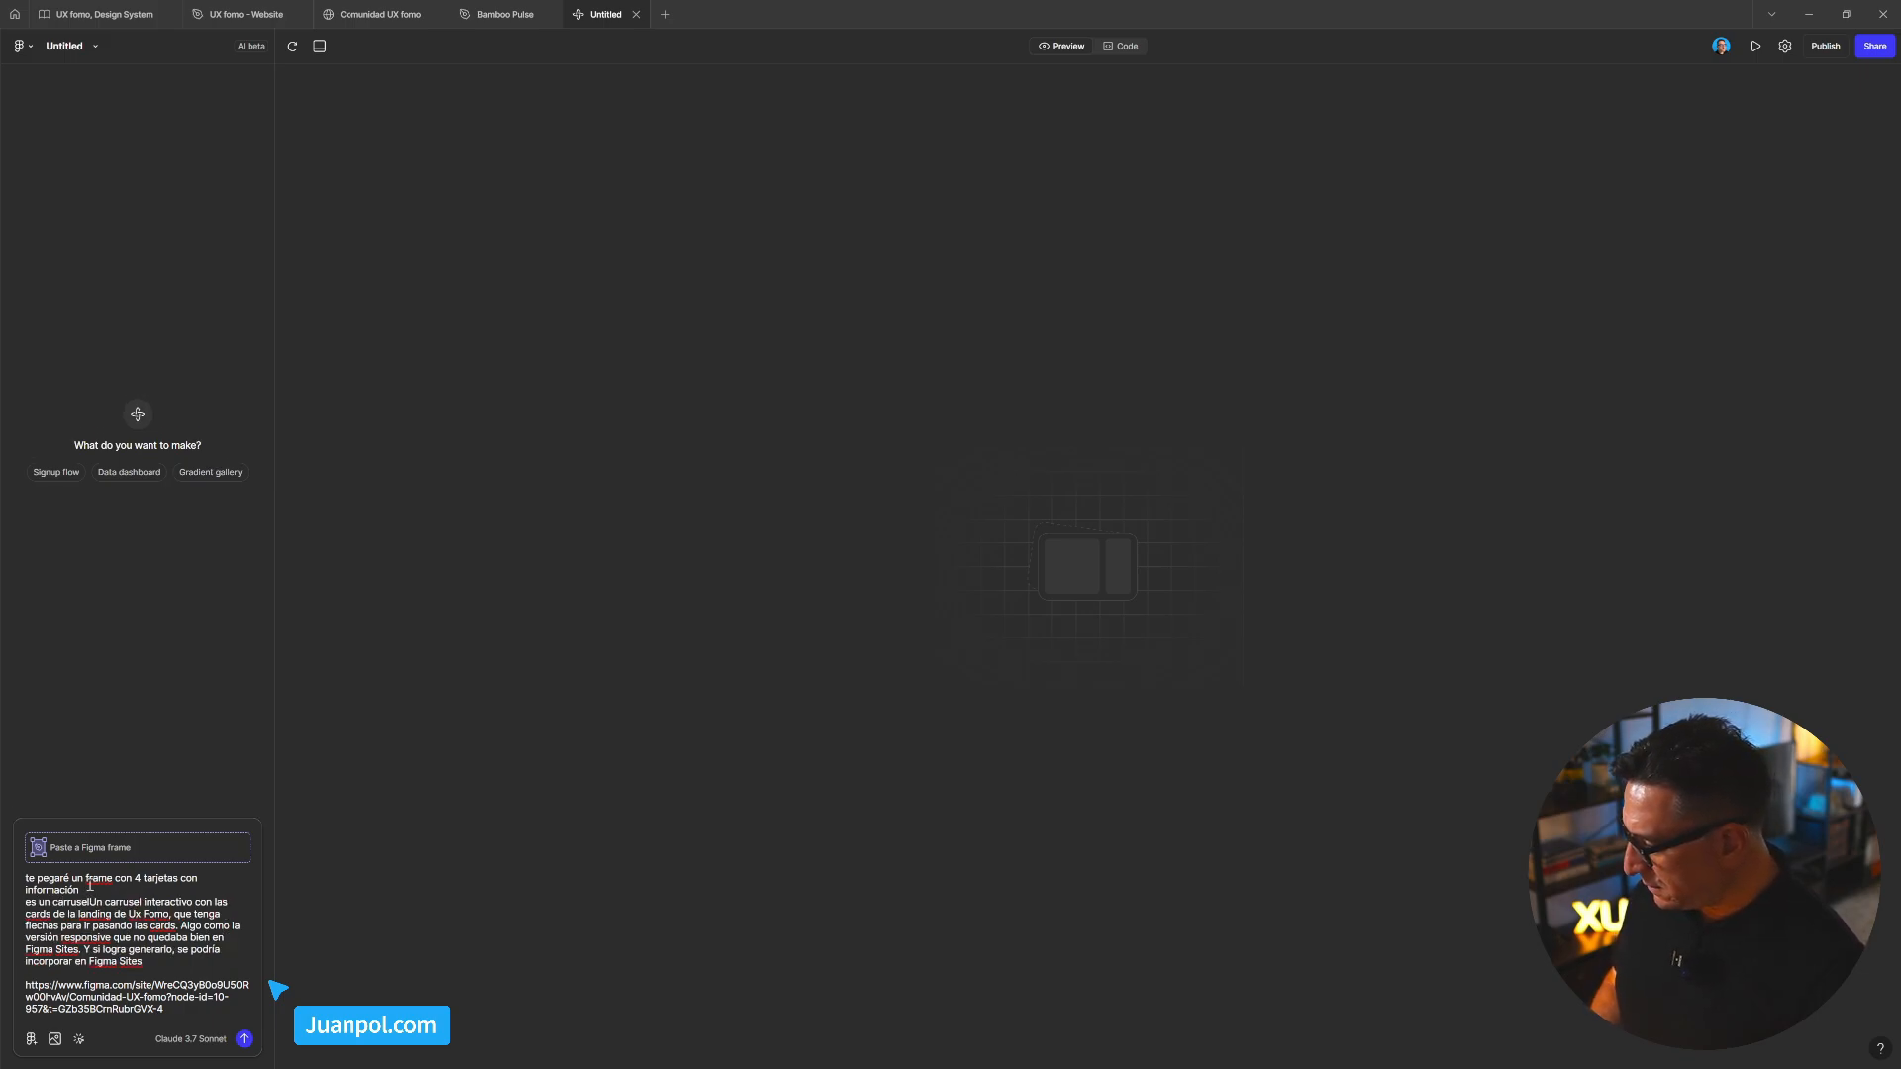
key(Delete)
key(Delete)
key(Delete)
key(Delete)
key(Delete)
key(Delete)
key(Delete)
key(Delete)
key(Delete)
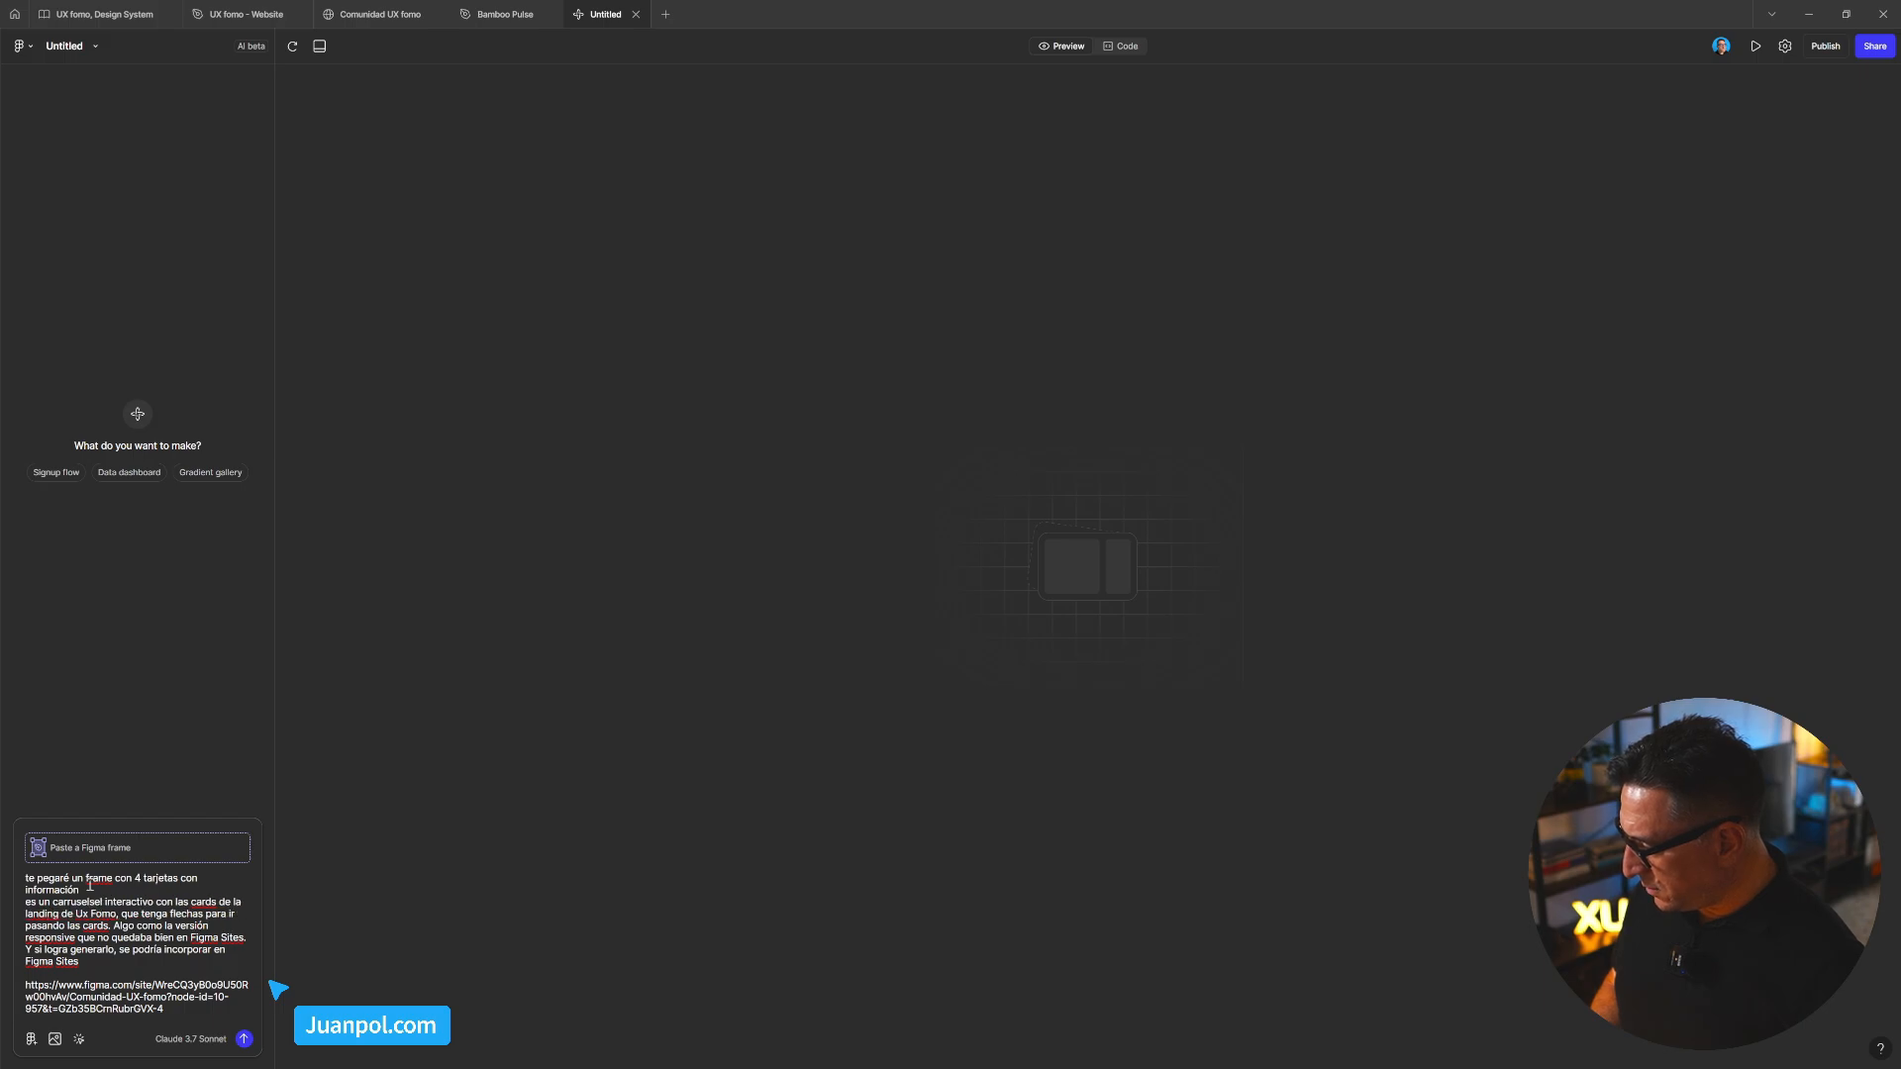
key(Delete)
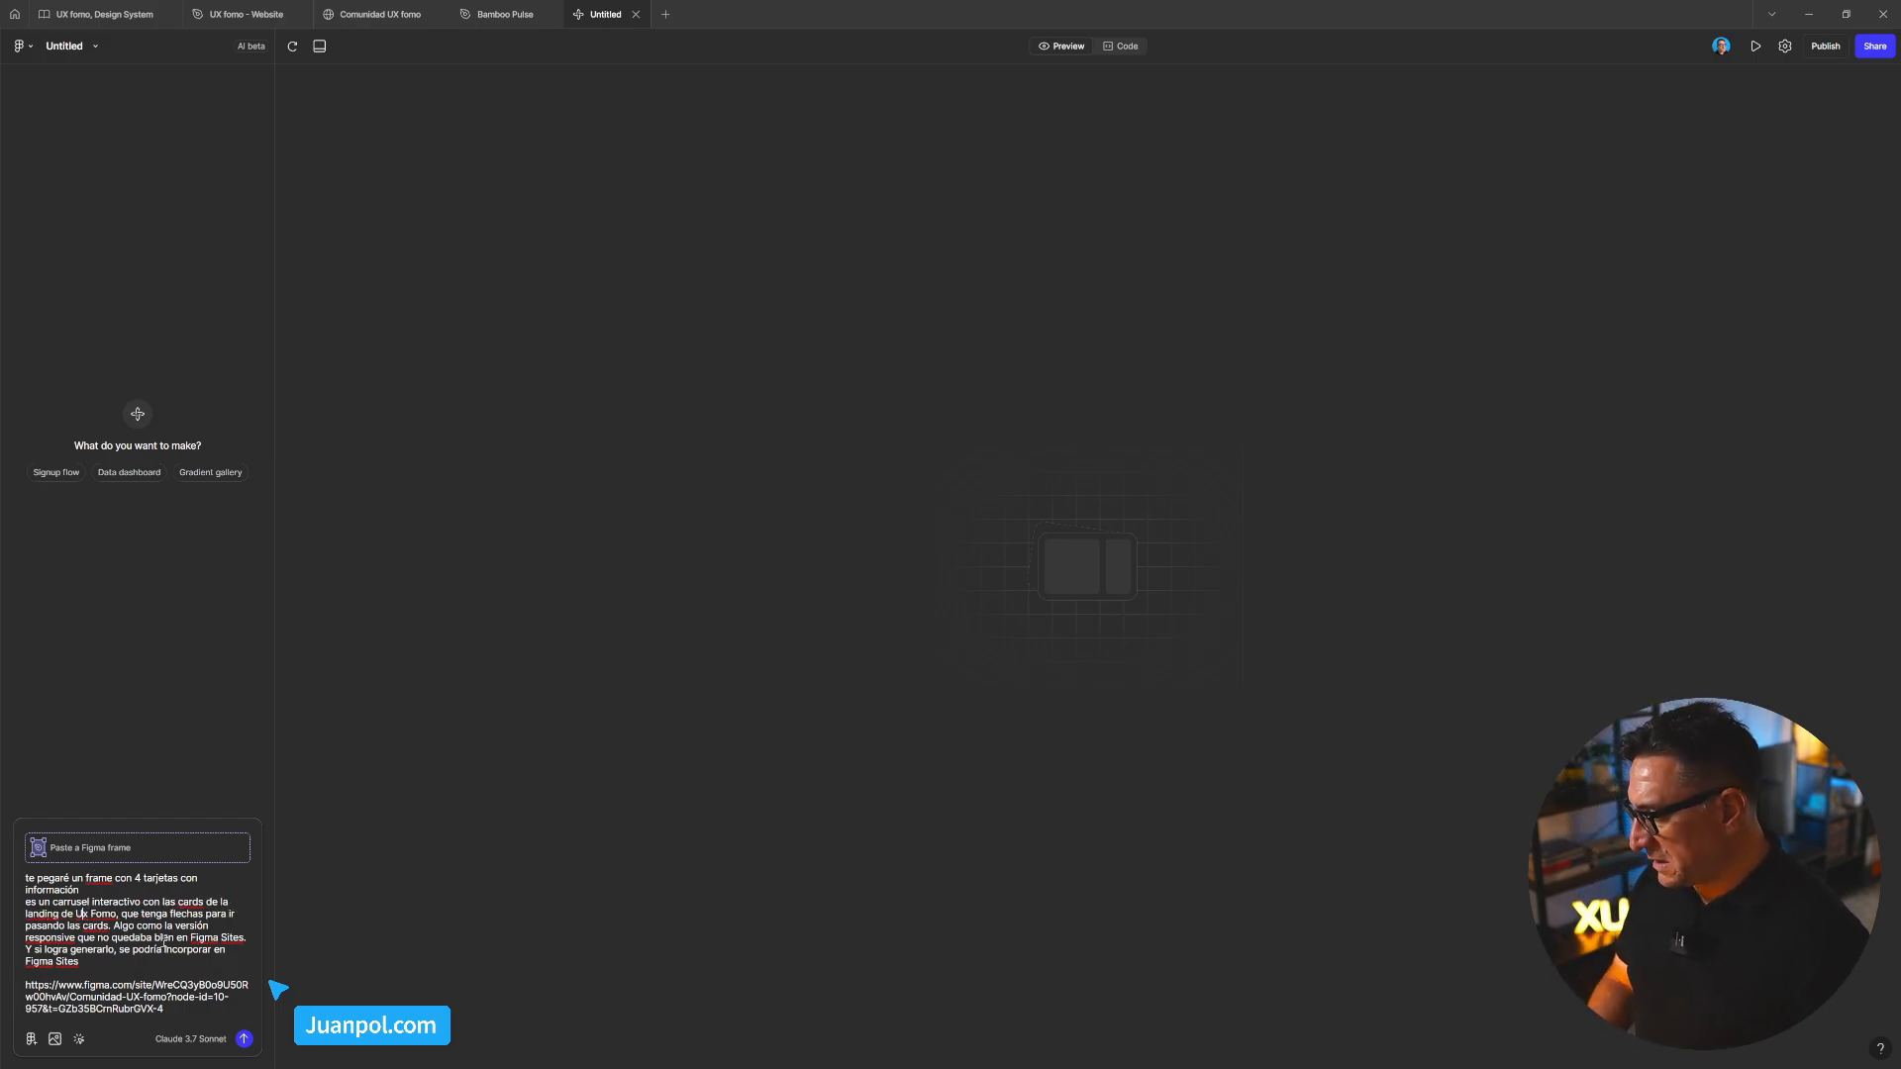
Capitalize UX Fomo and reword the arrows line to 'añade flechas para ir navegando por las cards'
key(BackSpace)
text(X)
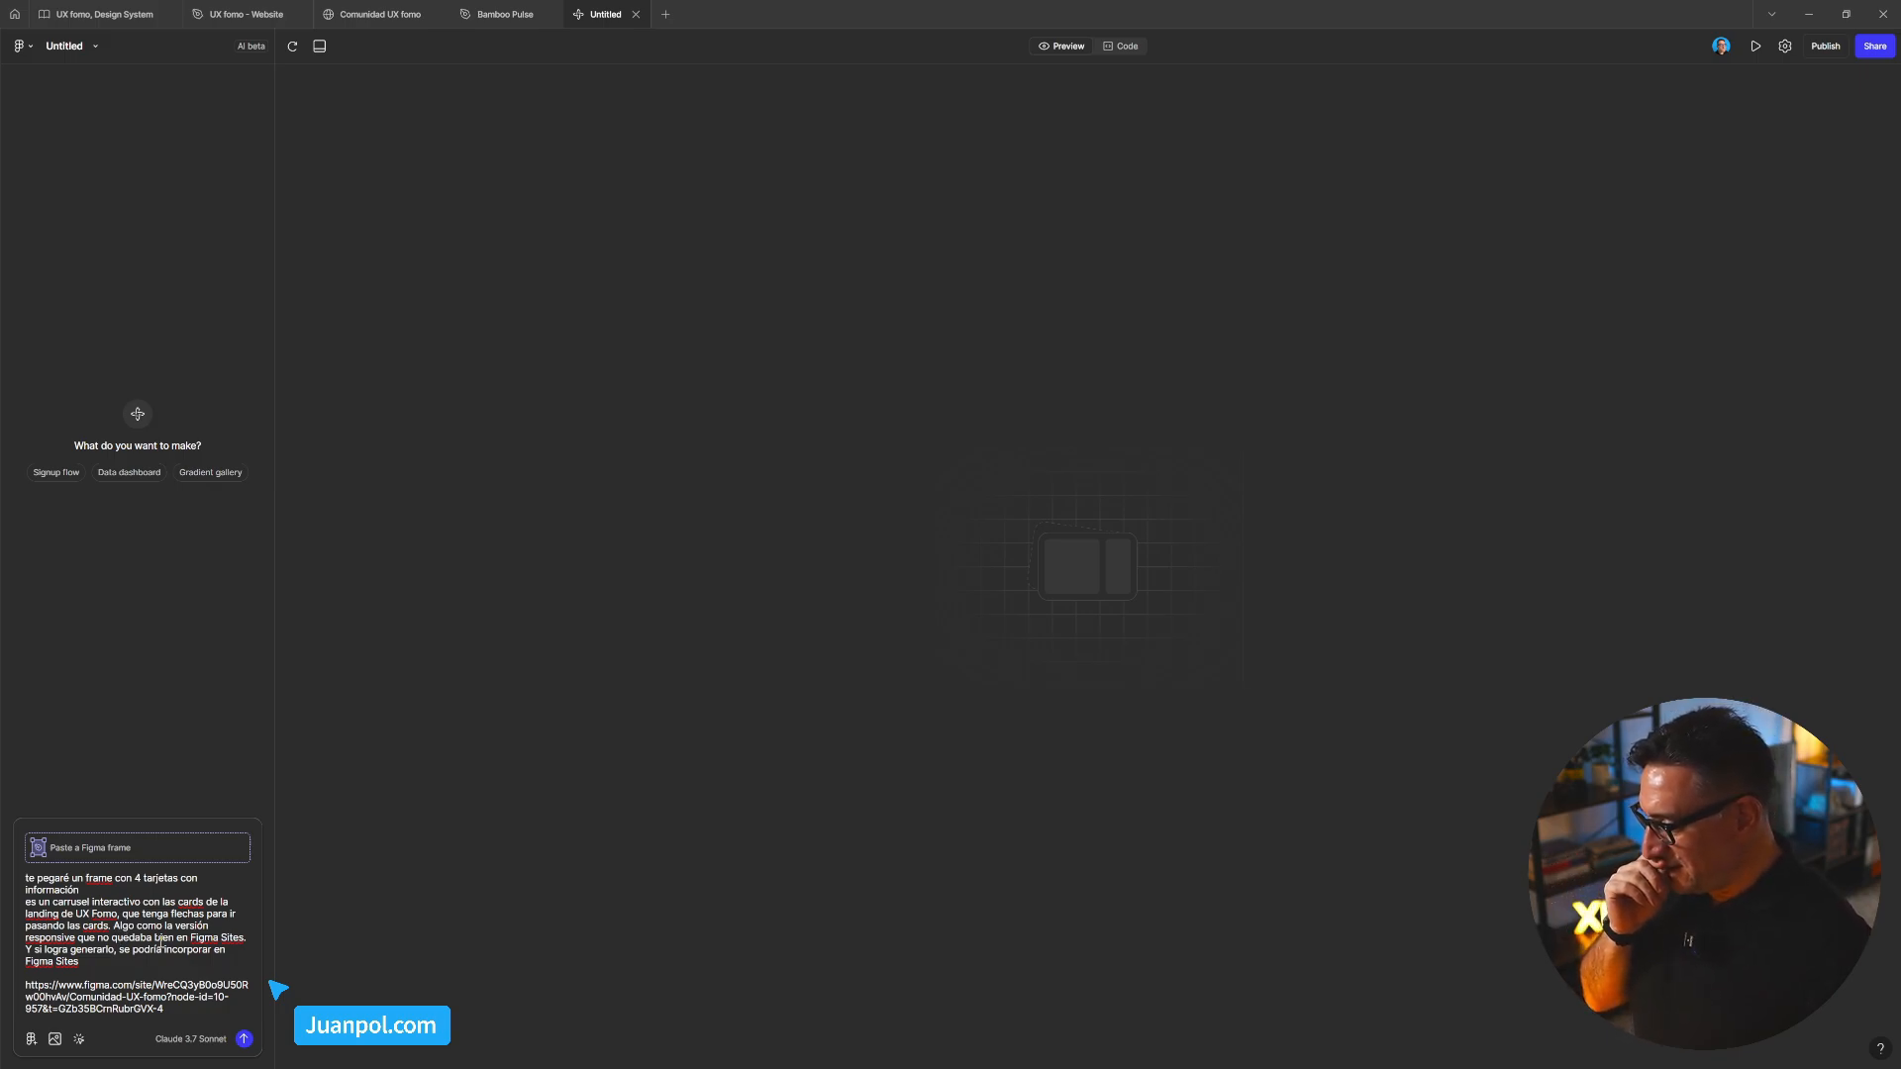
key(BackSpace)
key(BackSpace)
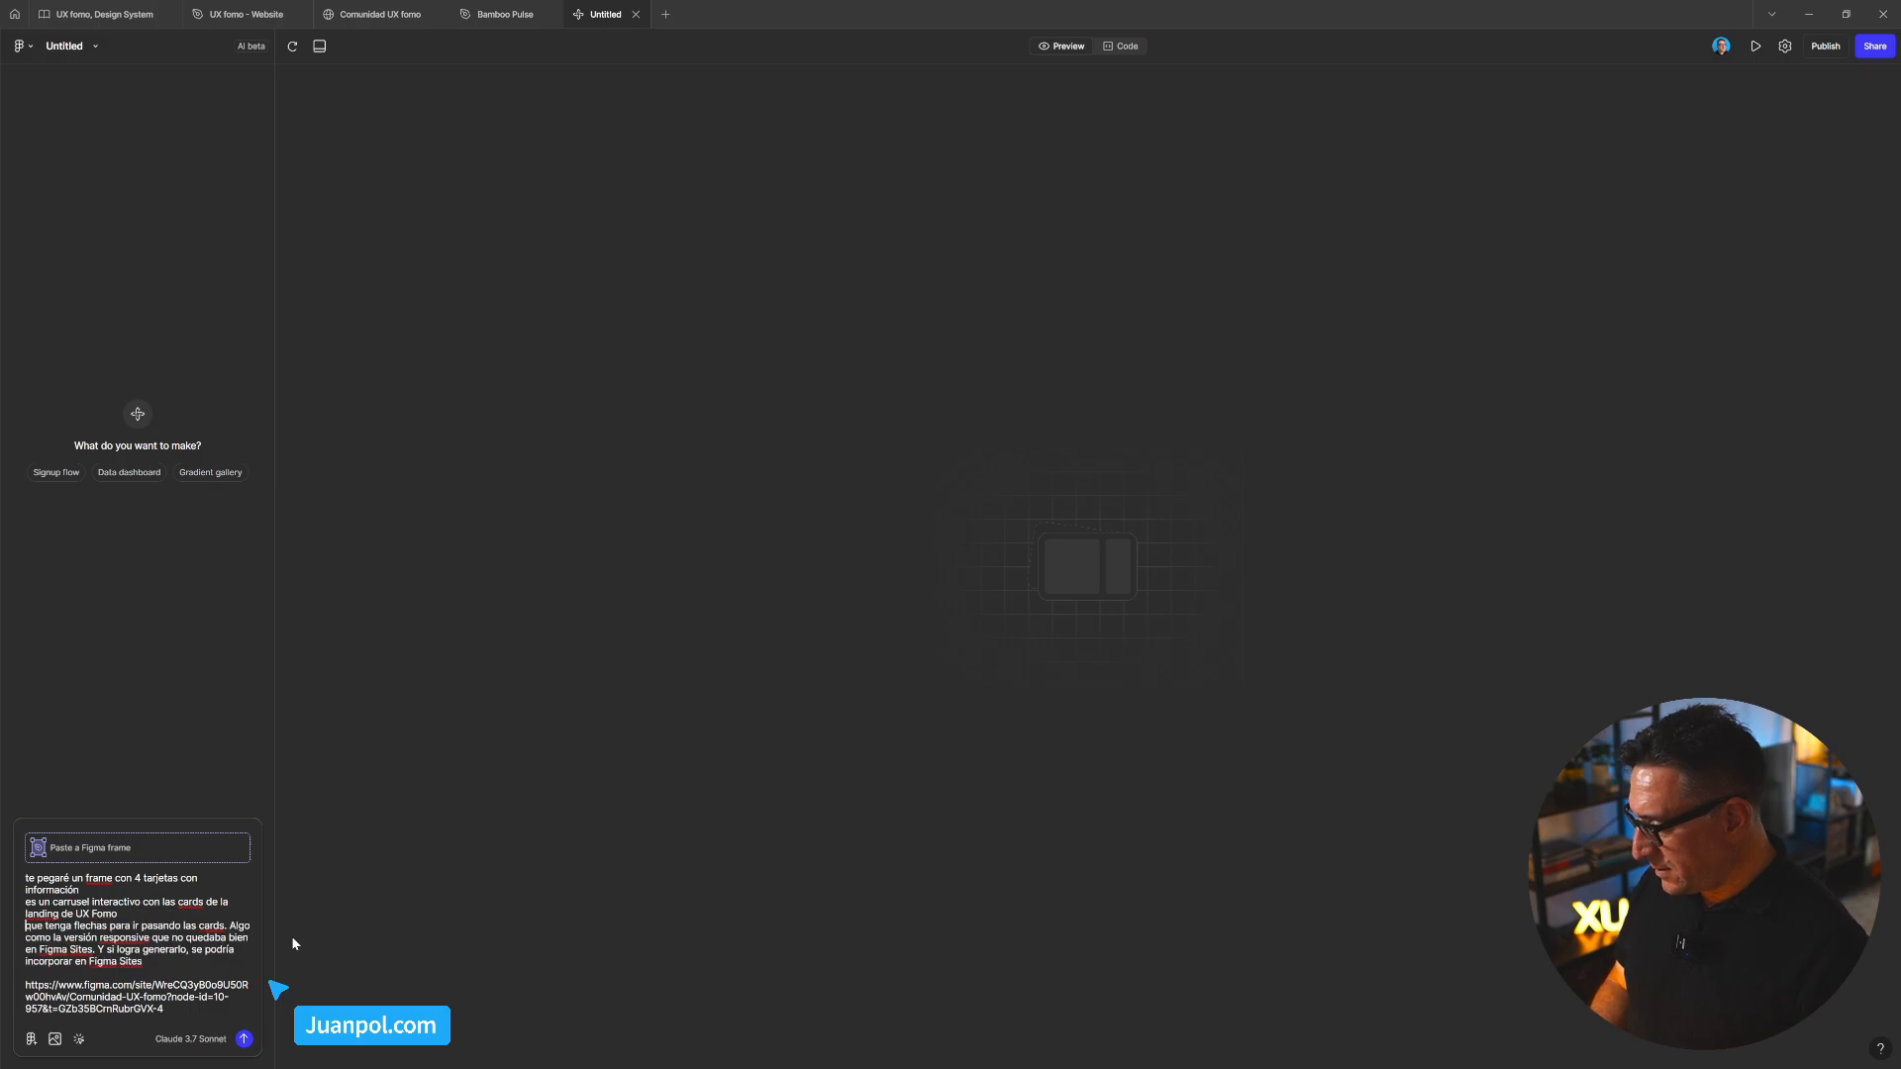
key(shift+Return)
text(añad)
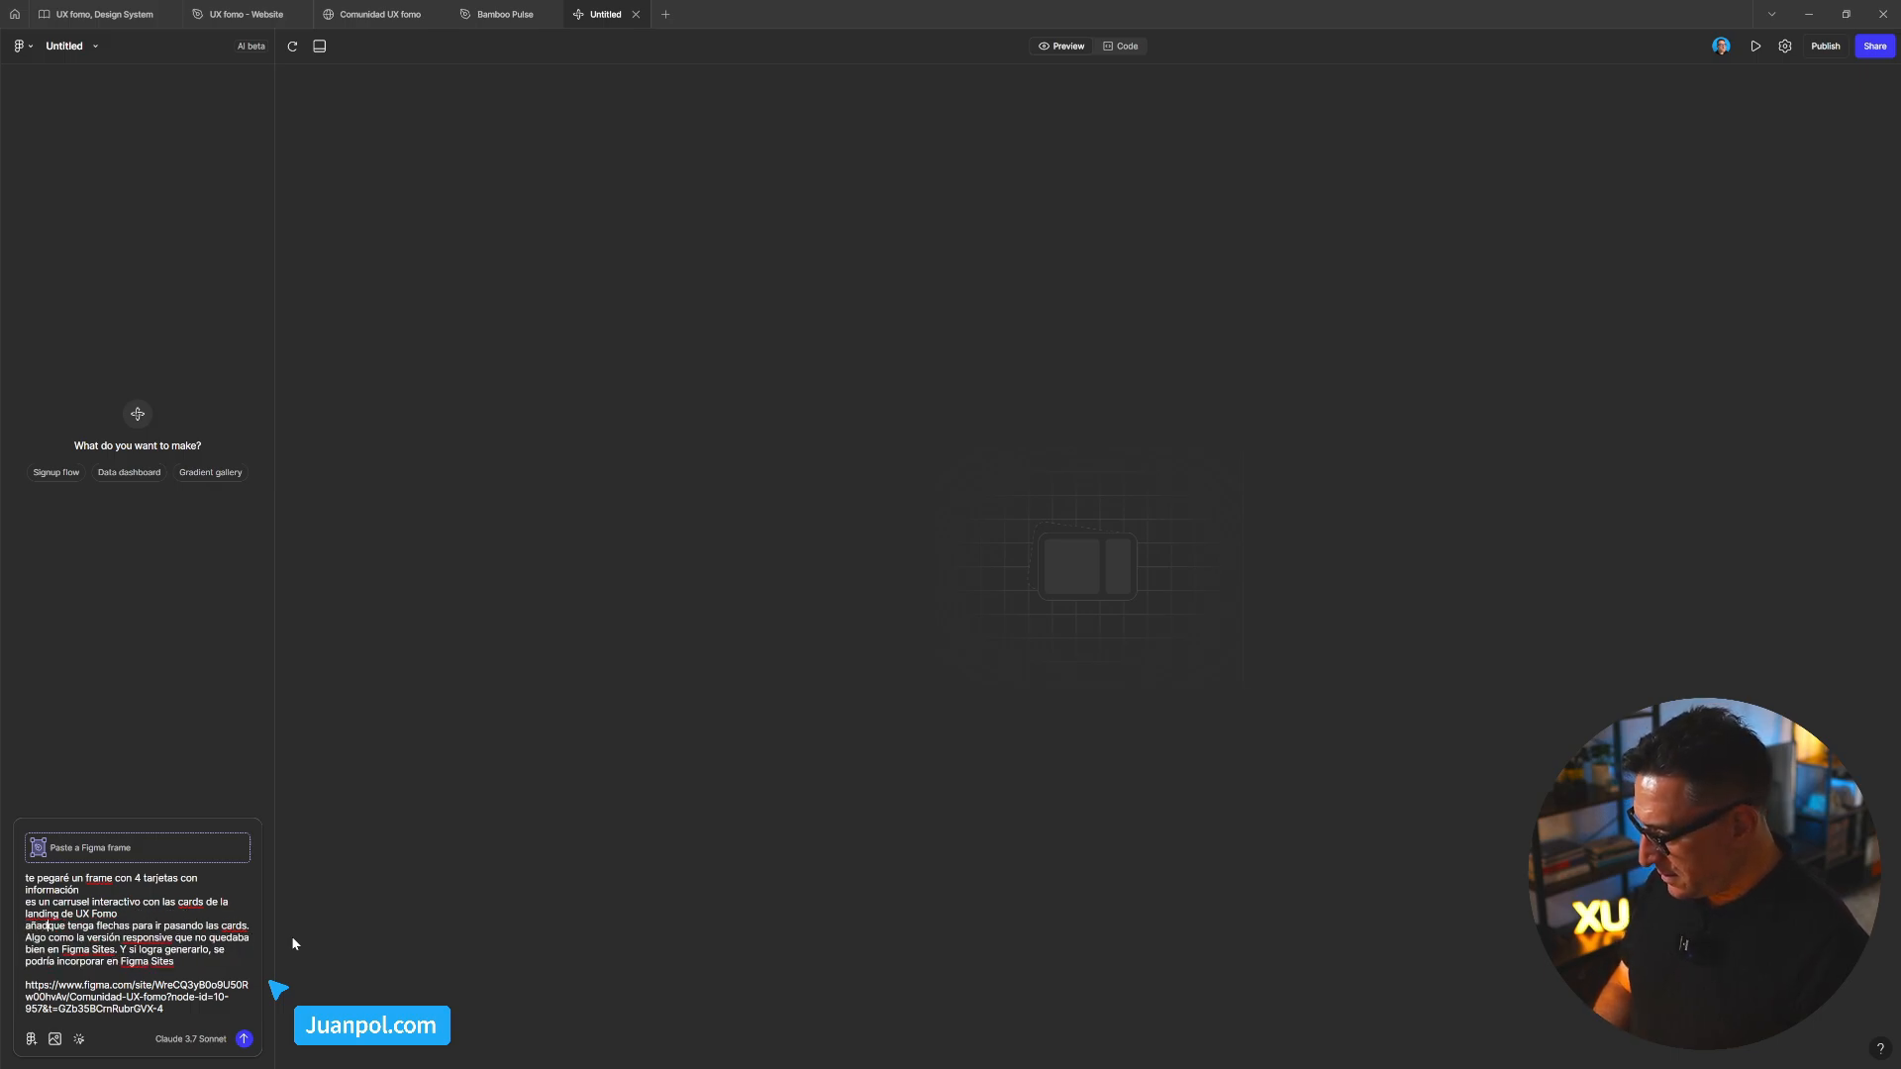
text(e)
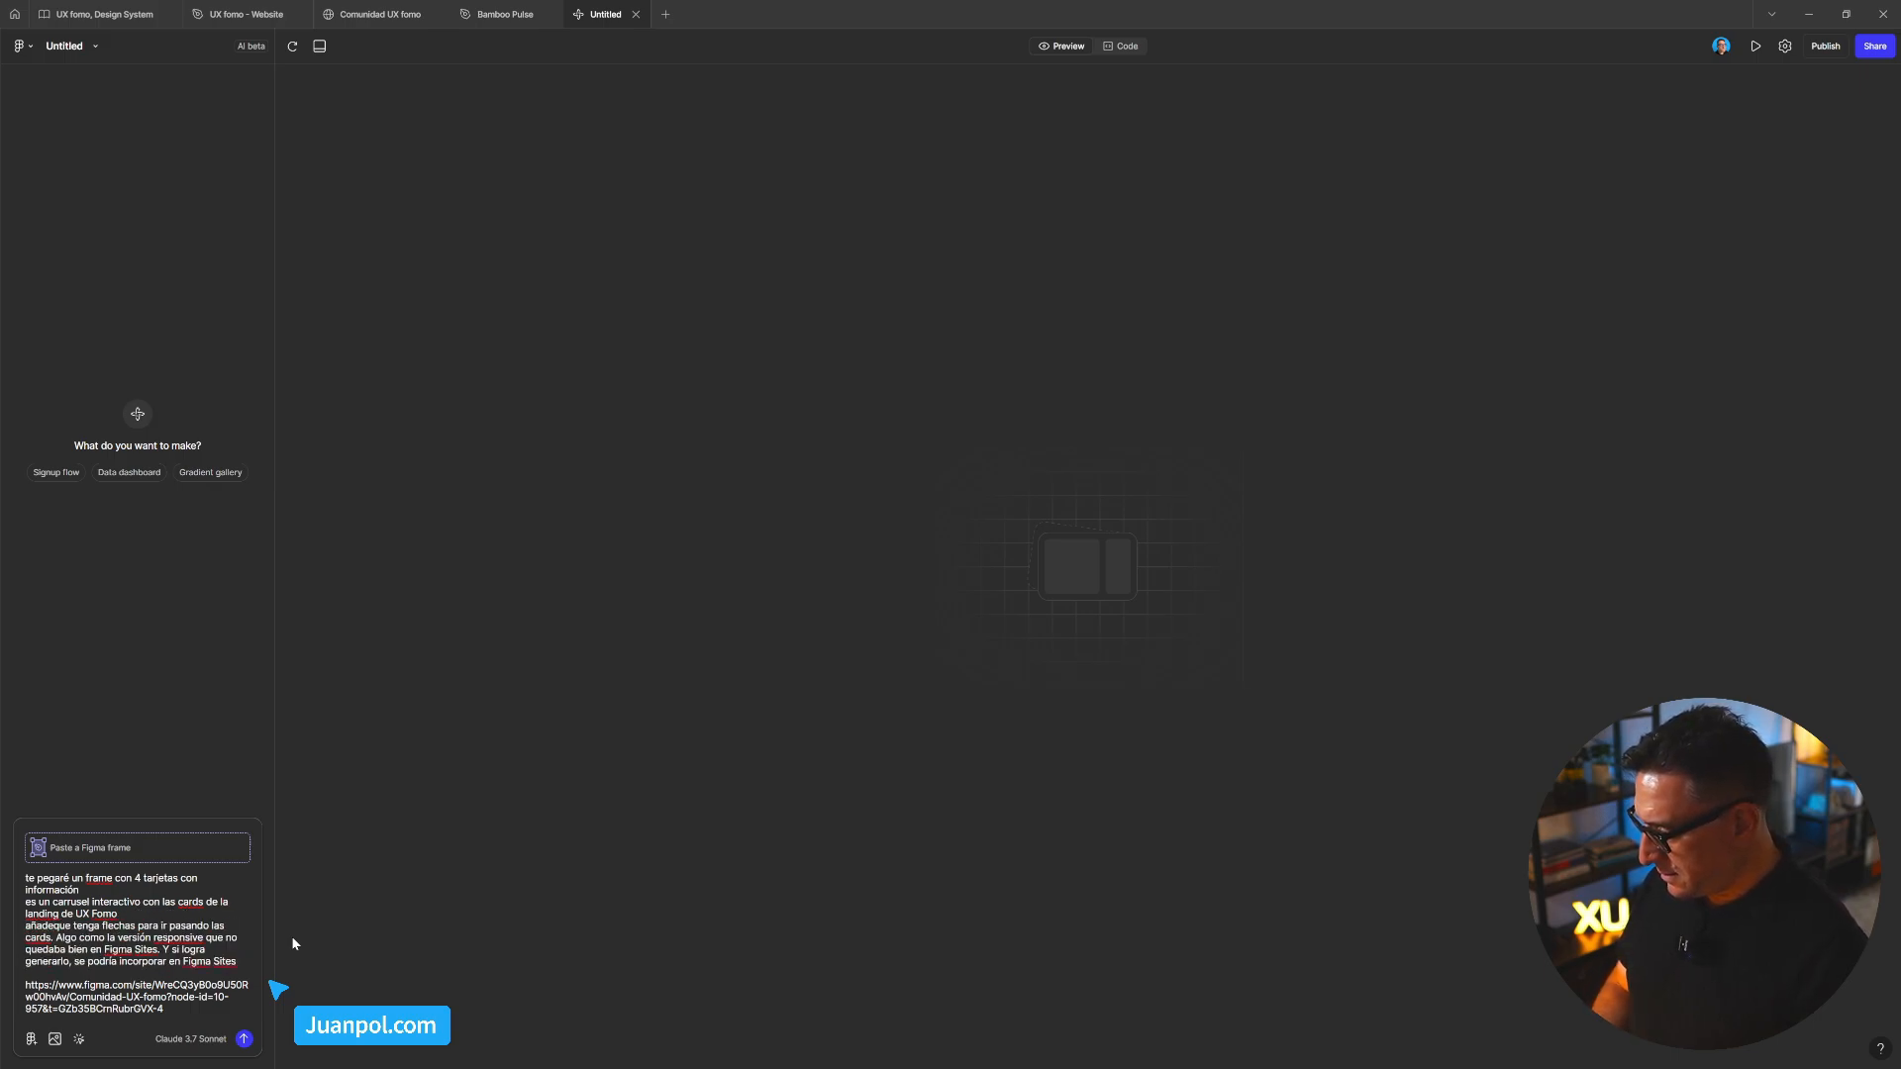
key(Delete)
key(Delete)
key(Delete)
key(Delete)
key(Delete)
key(Delete)
key(Delete)
key(Delete)
key(Delete)
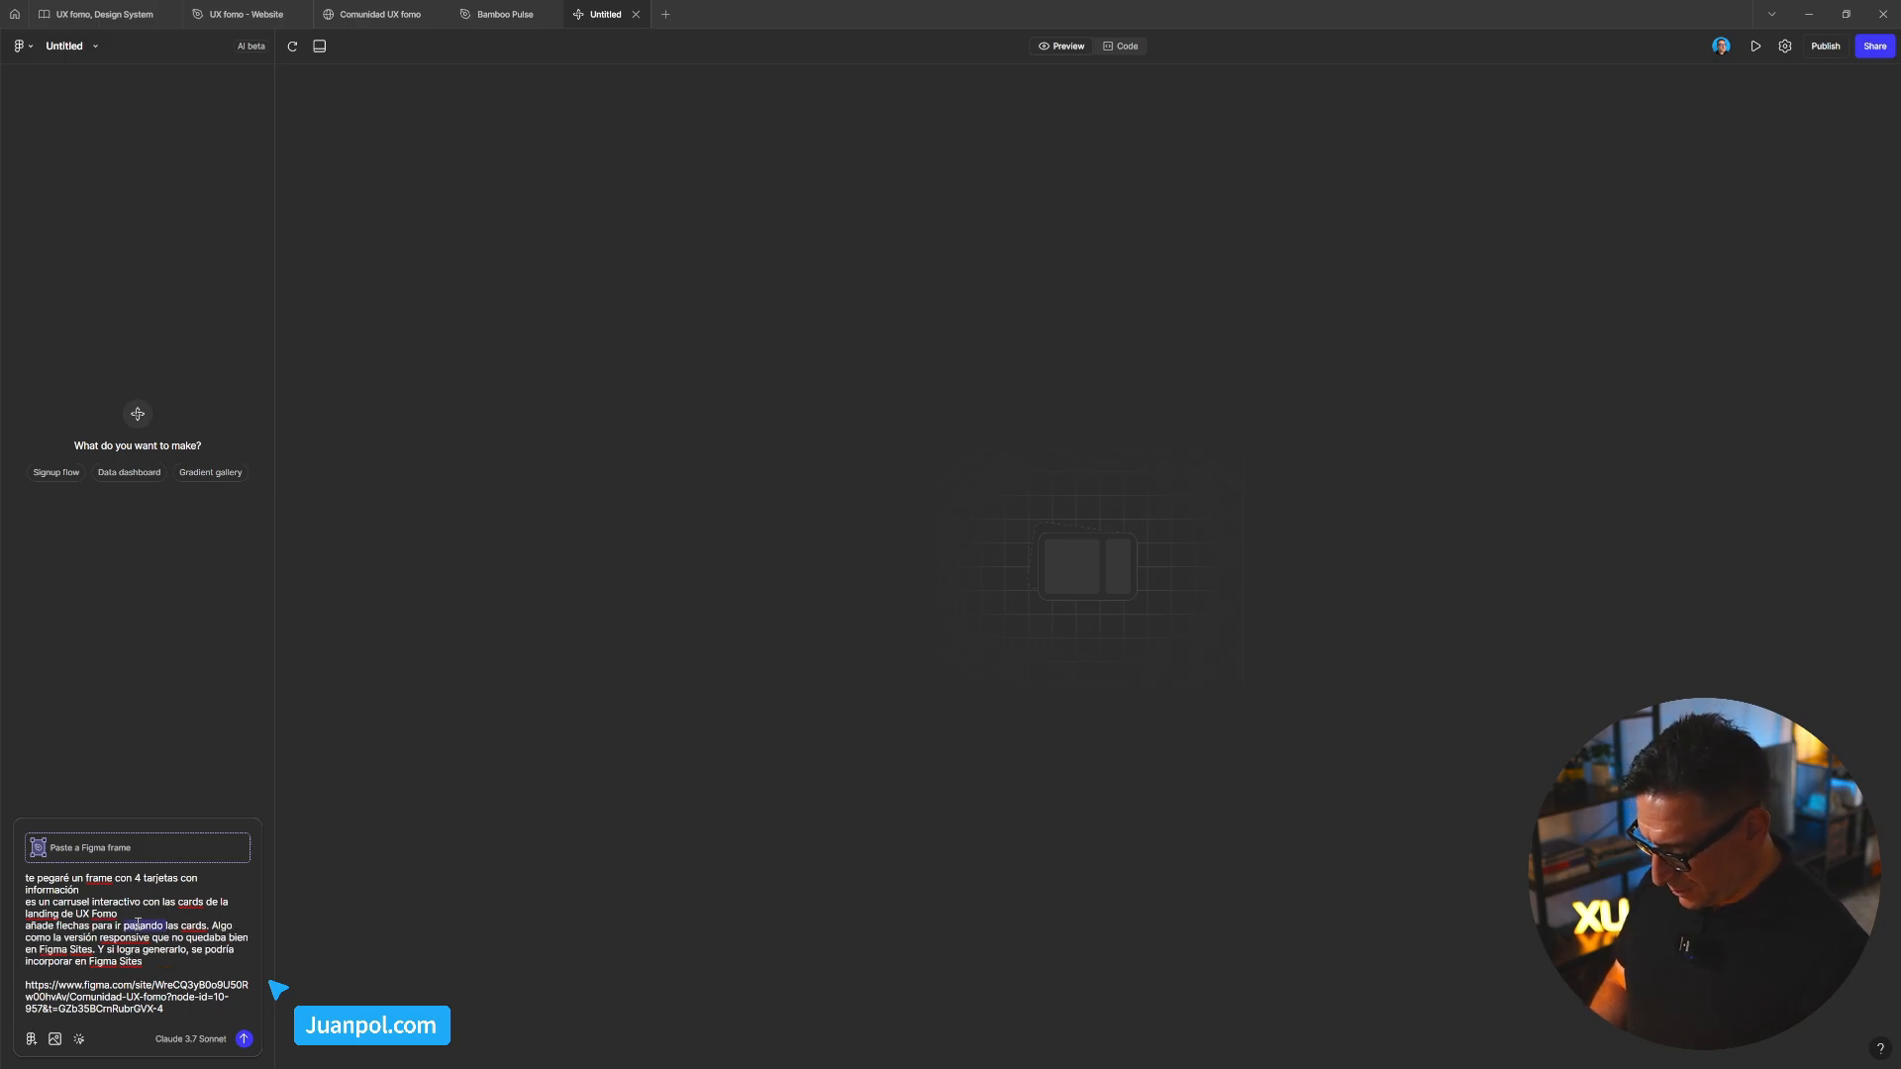
text(navegan)
key(BackSpace)
key(BackSpace)
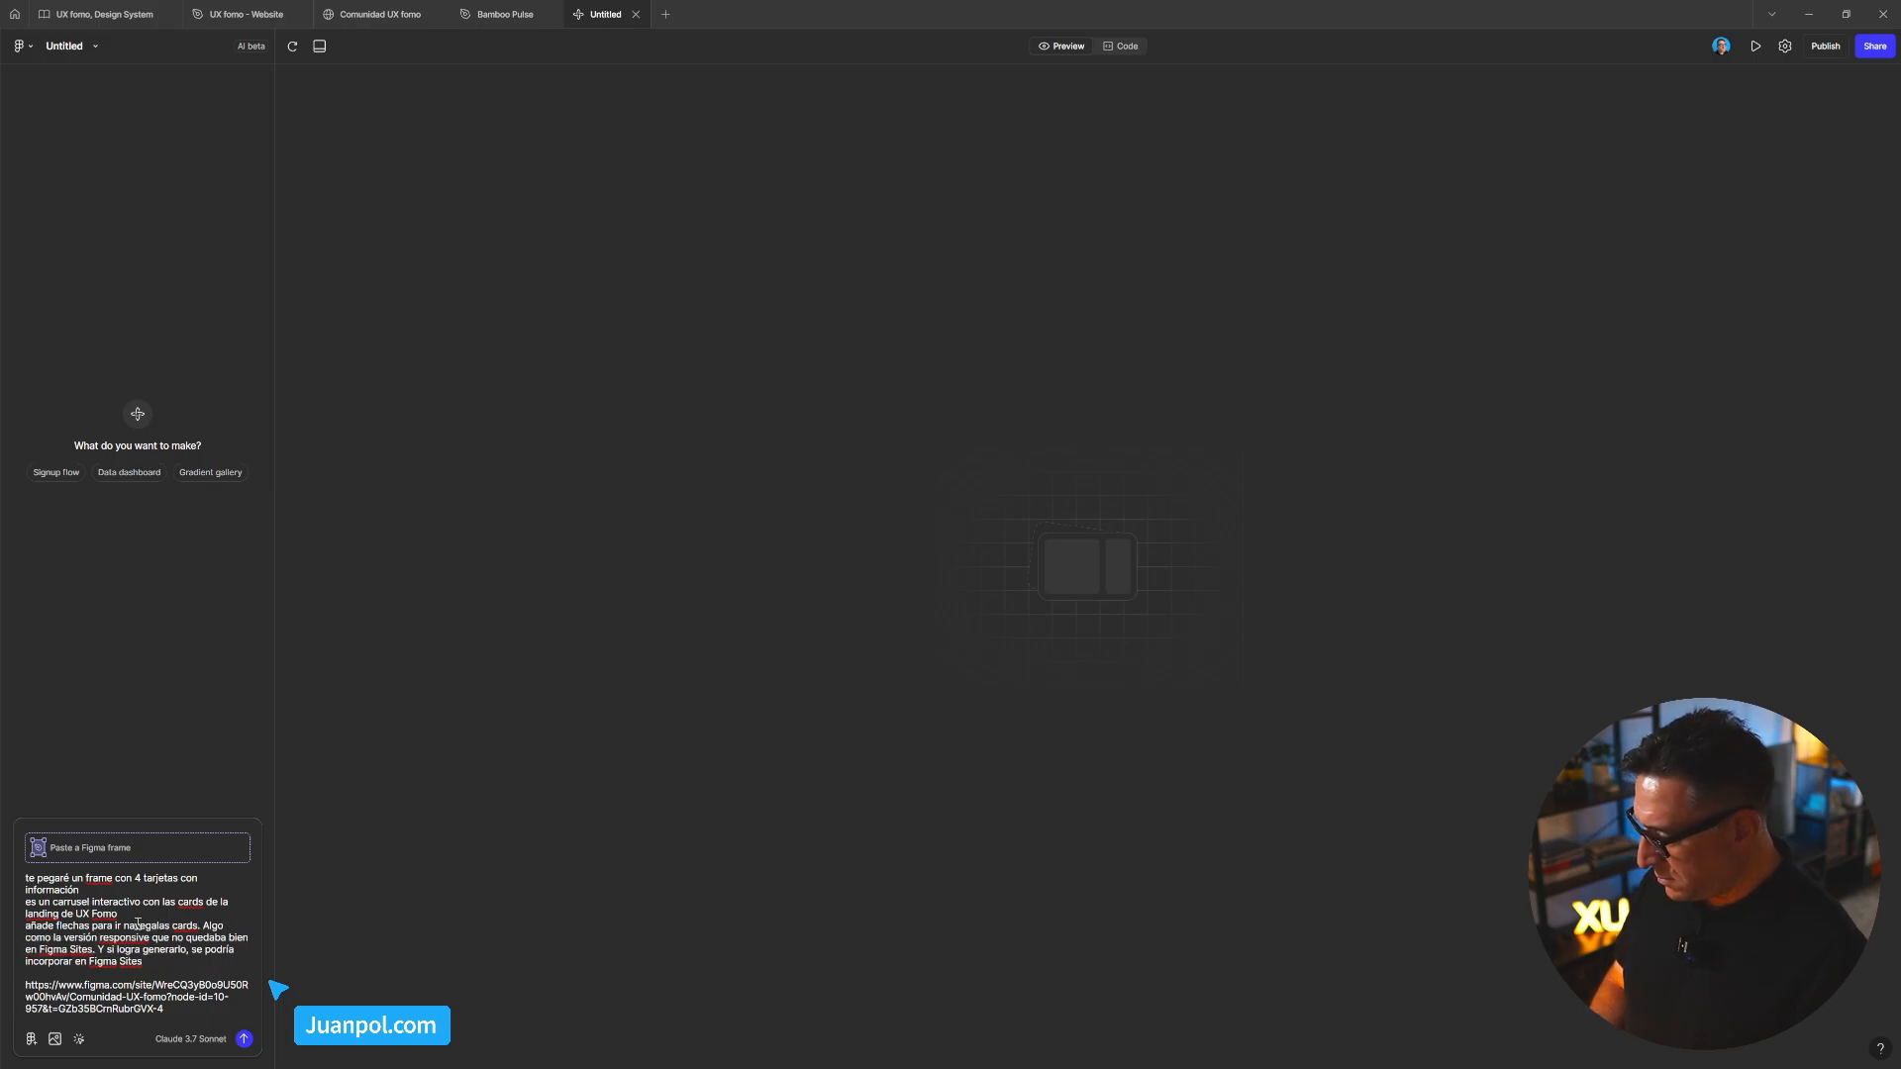
text(ndo por)
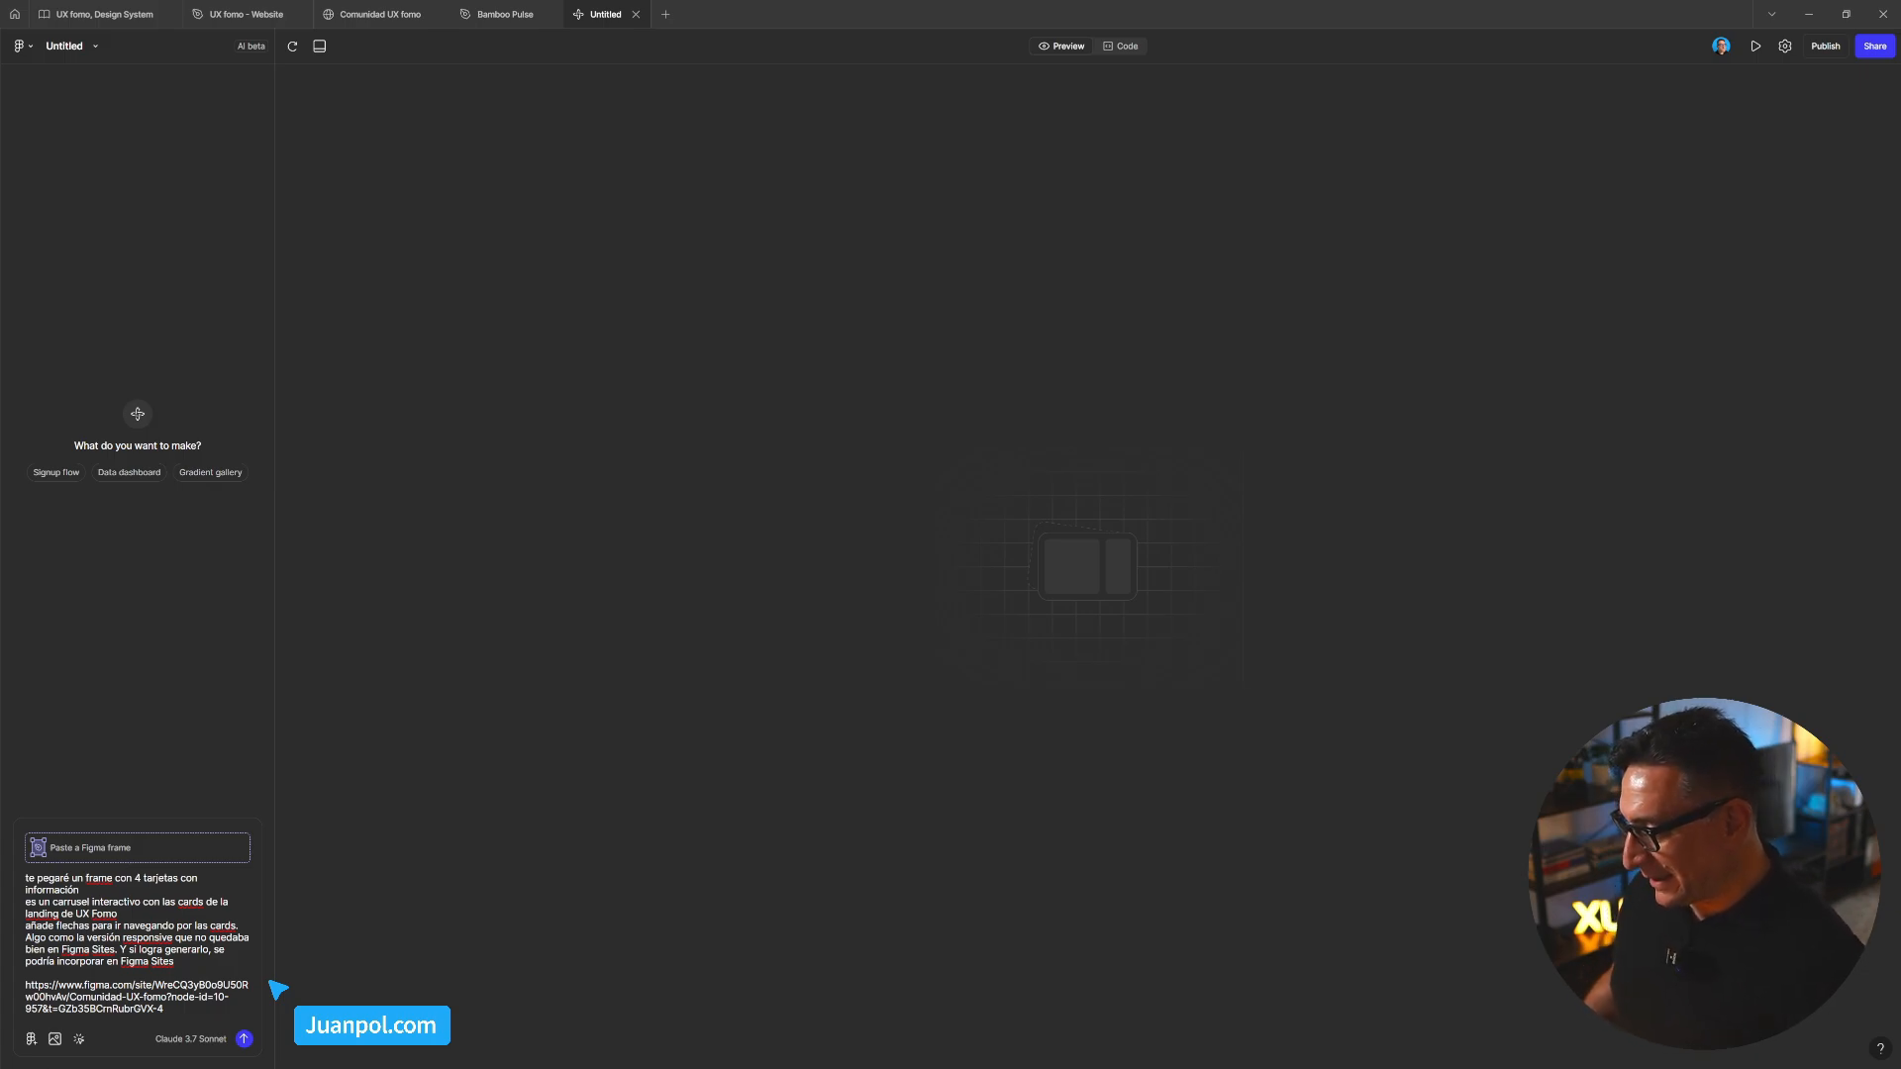
Delete the pasted Comunidad UX fomo URL and its blank line from the prompt
triple_click(180, 1012)
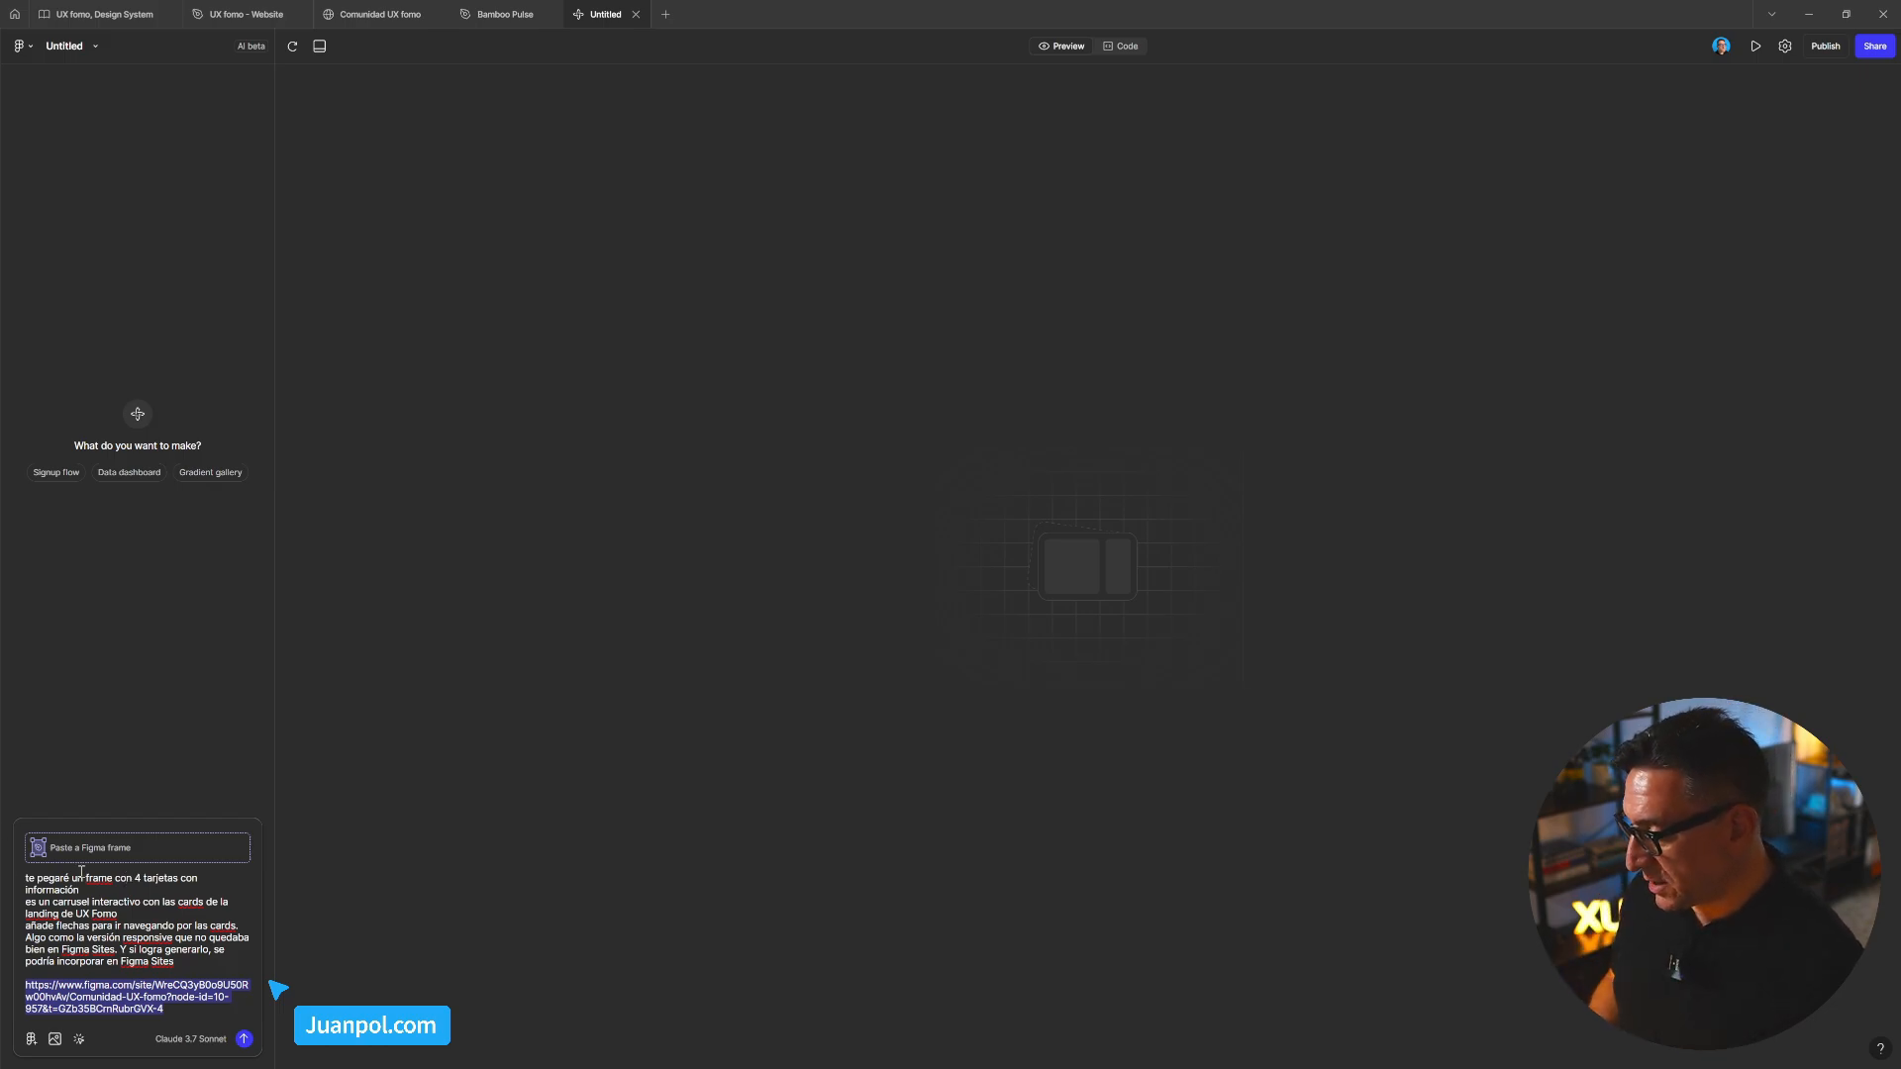
click(182, 1011)
drag(182, 1011, 23, 971)
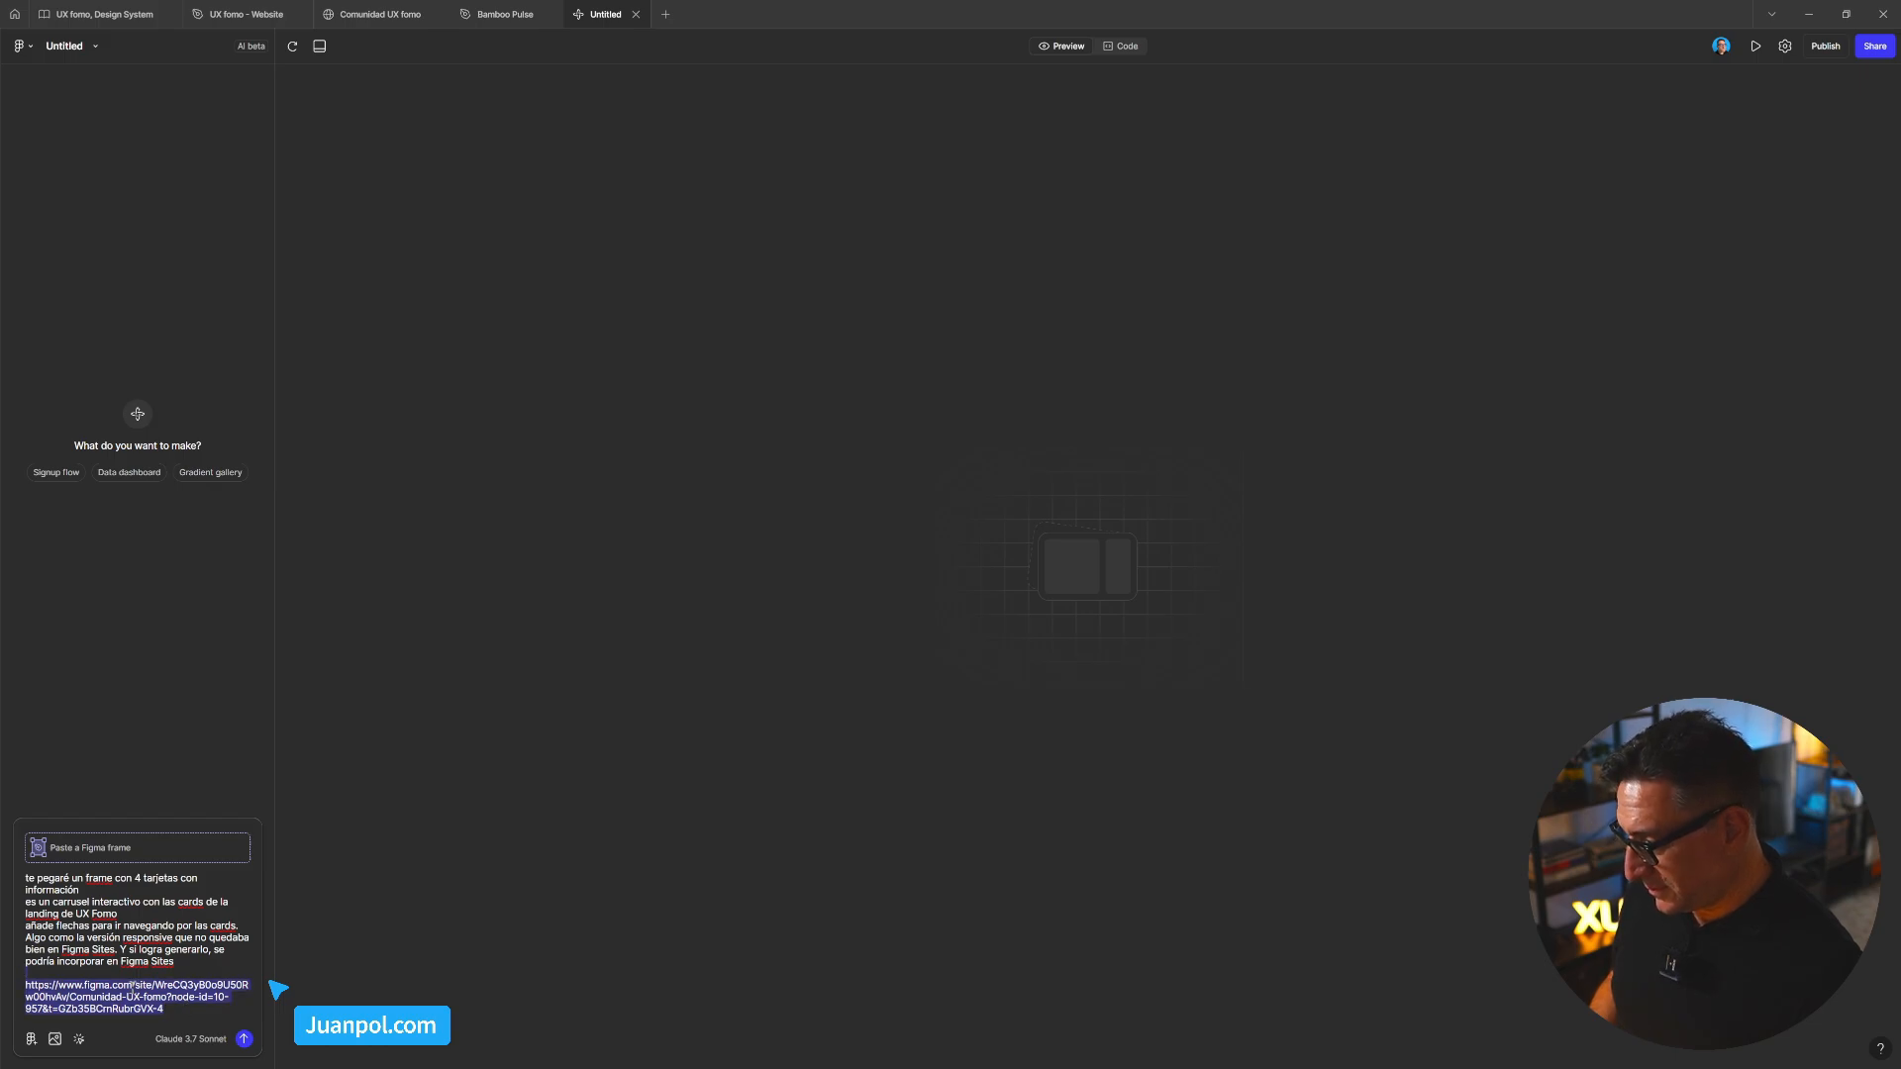
key(BackSpace)
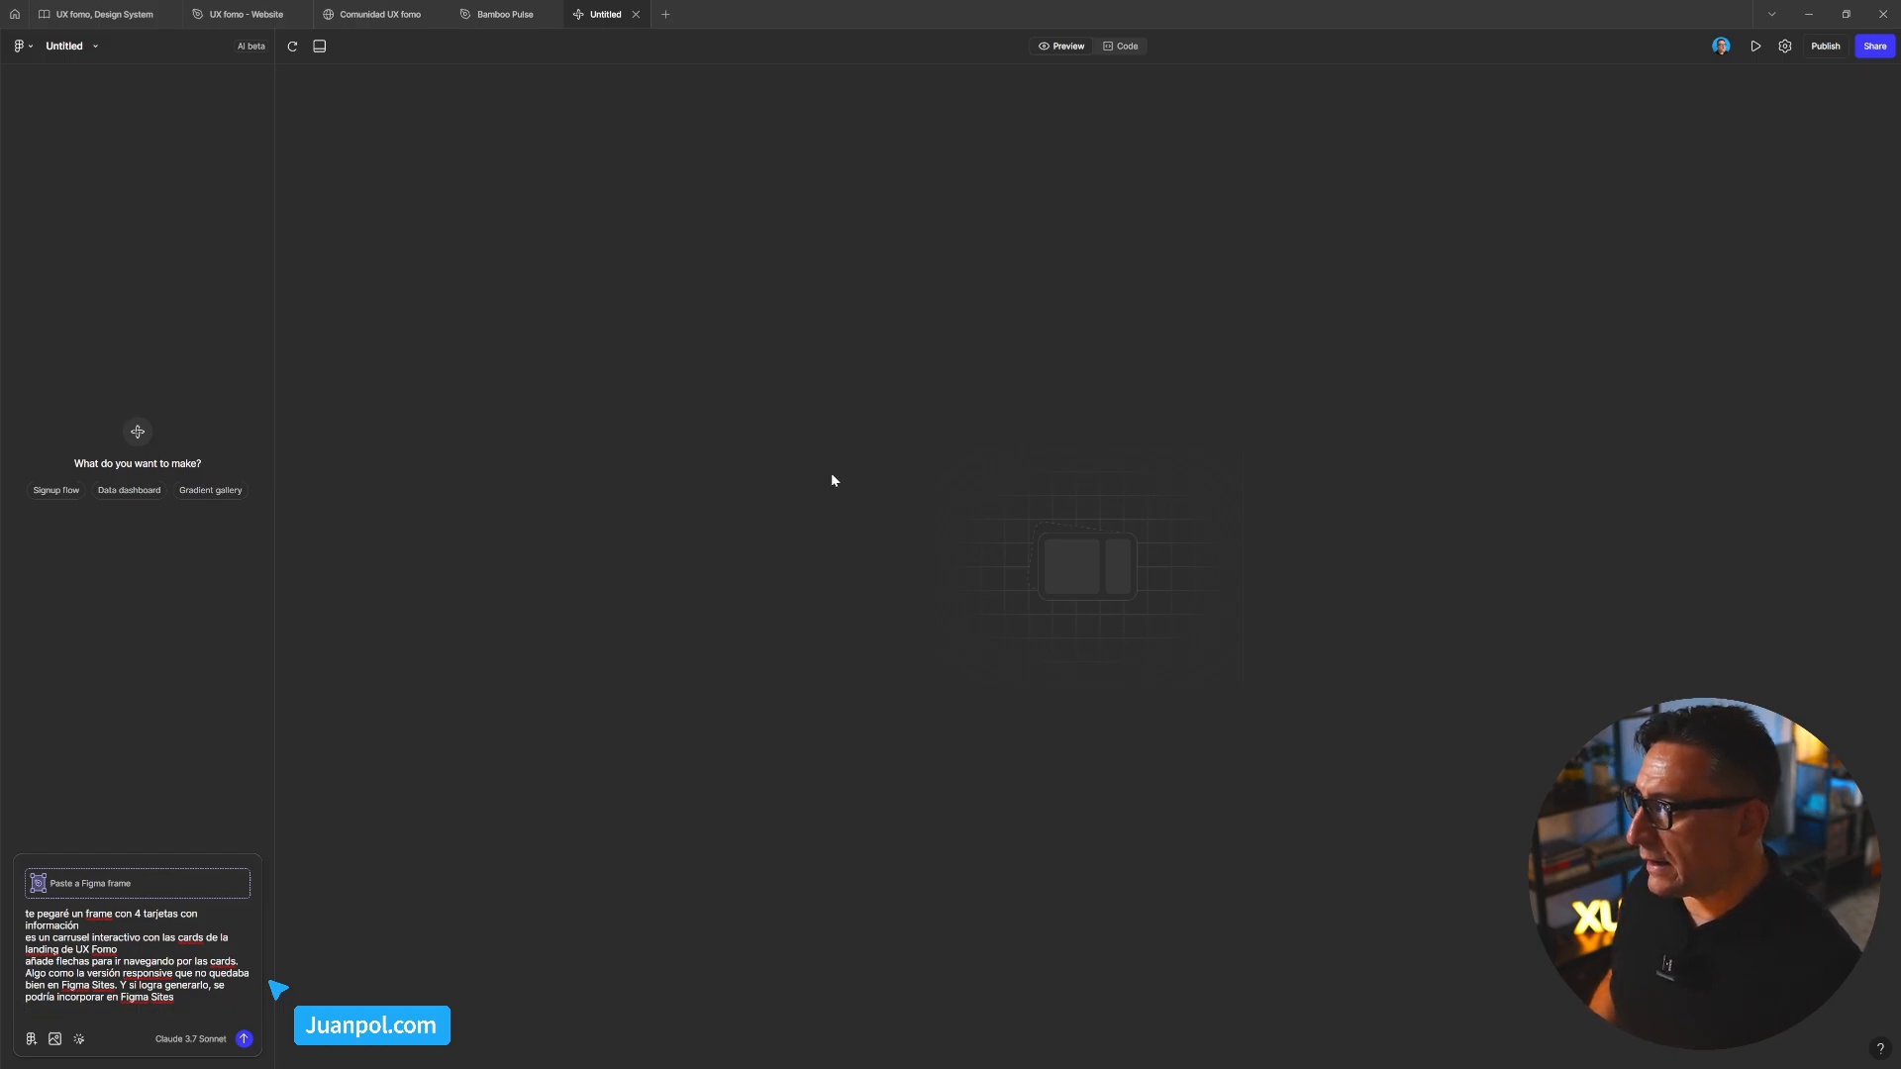
Copy the Comunidad UX fomo four-card frame as a PNG image
mouse_move(394, 20)
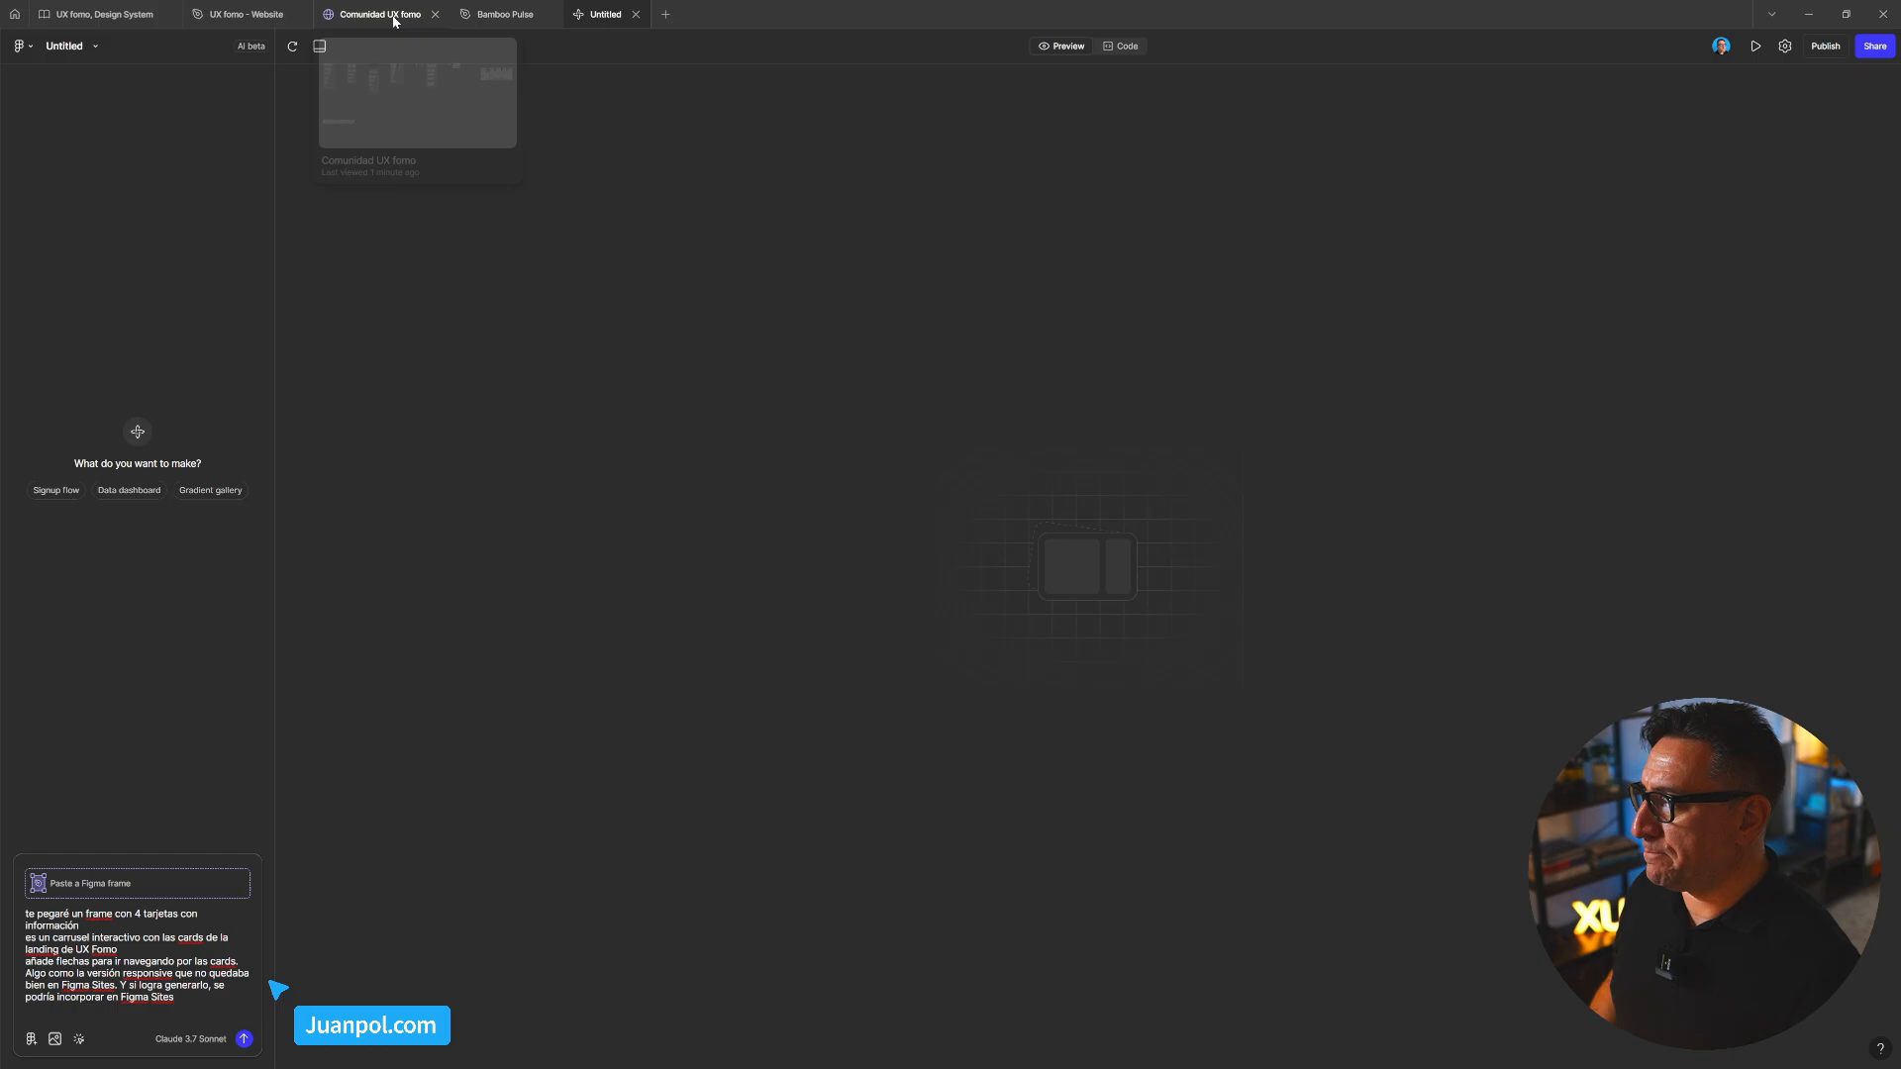
mouse_move(263, 22)
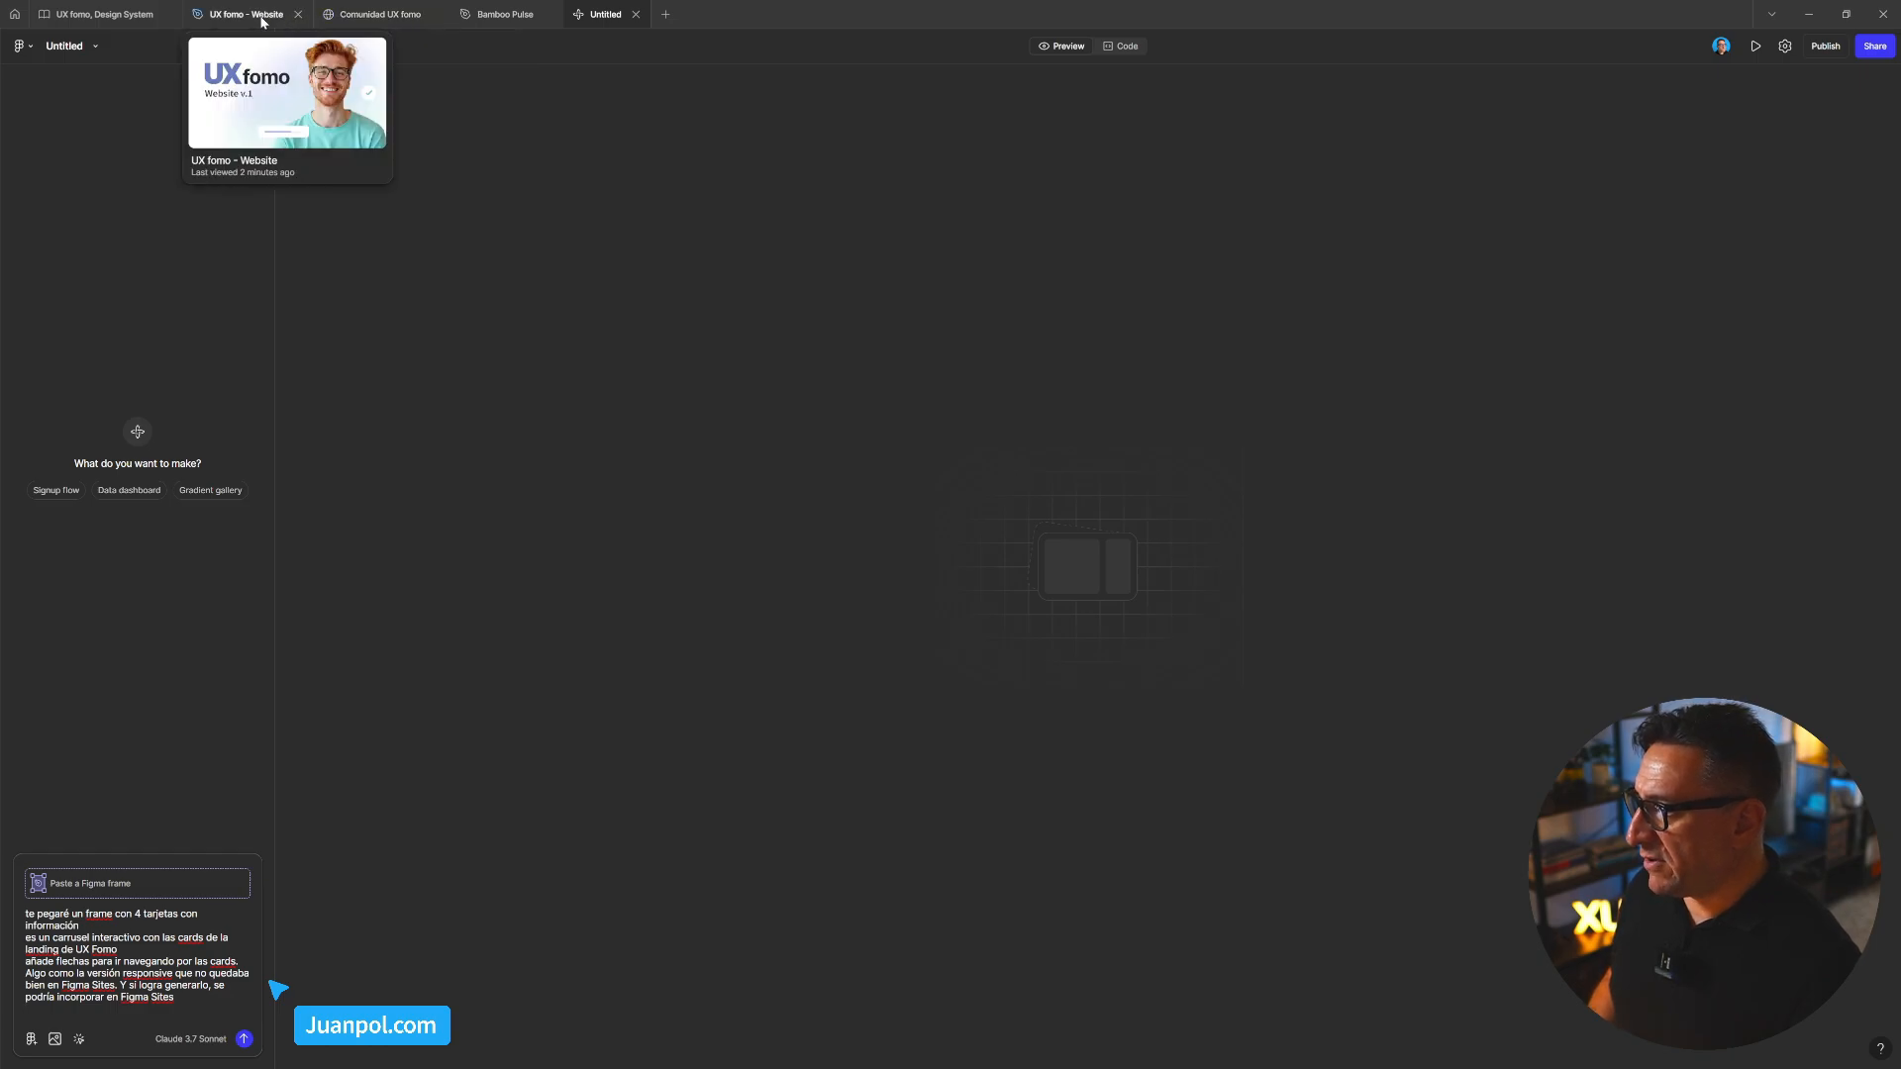
click(362, 16)
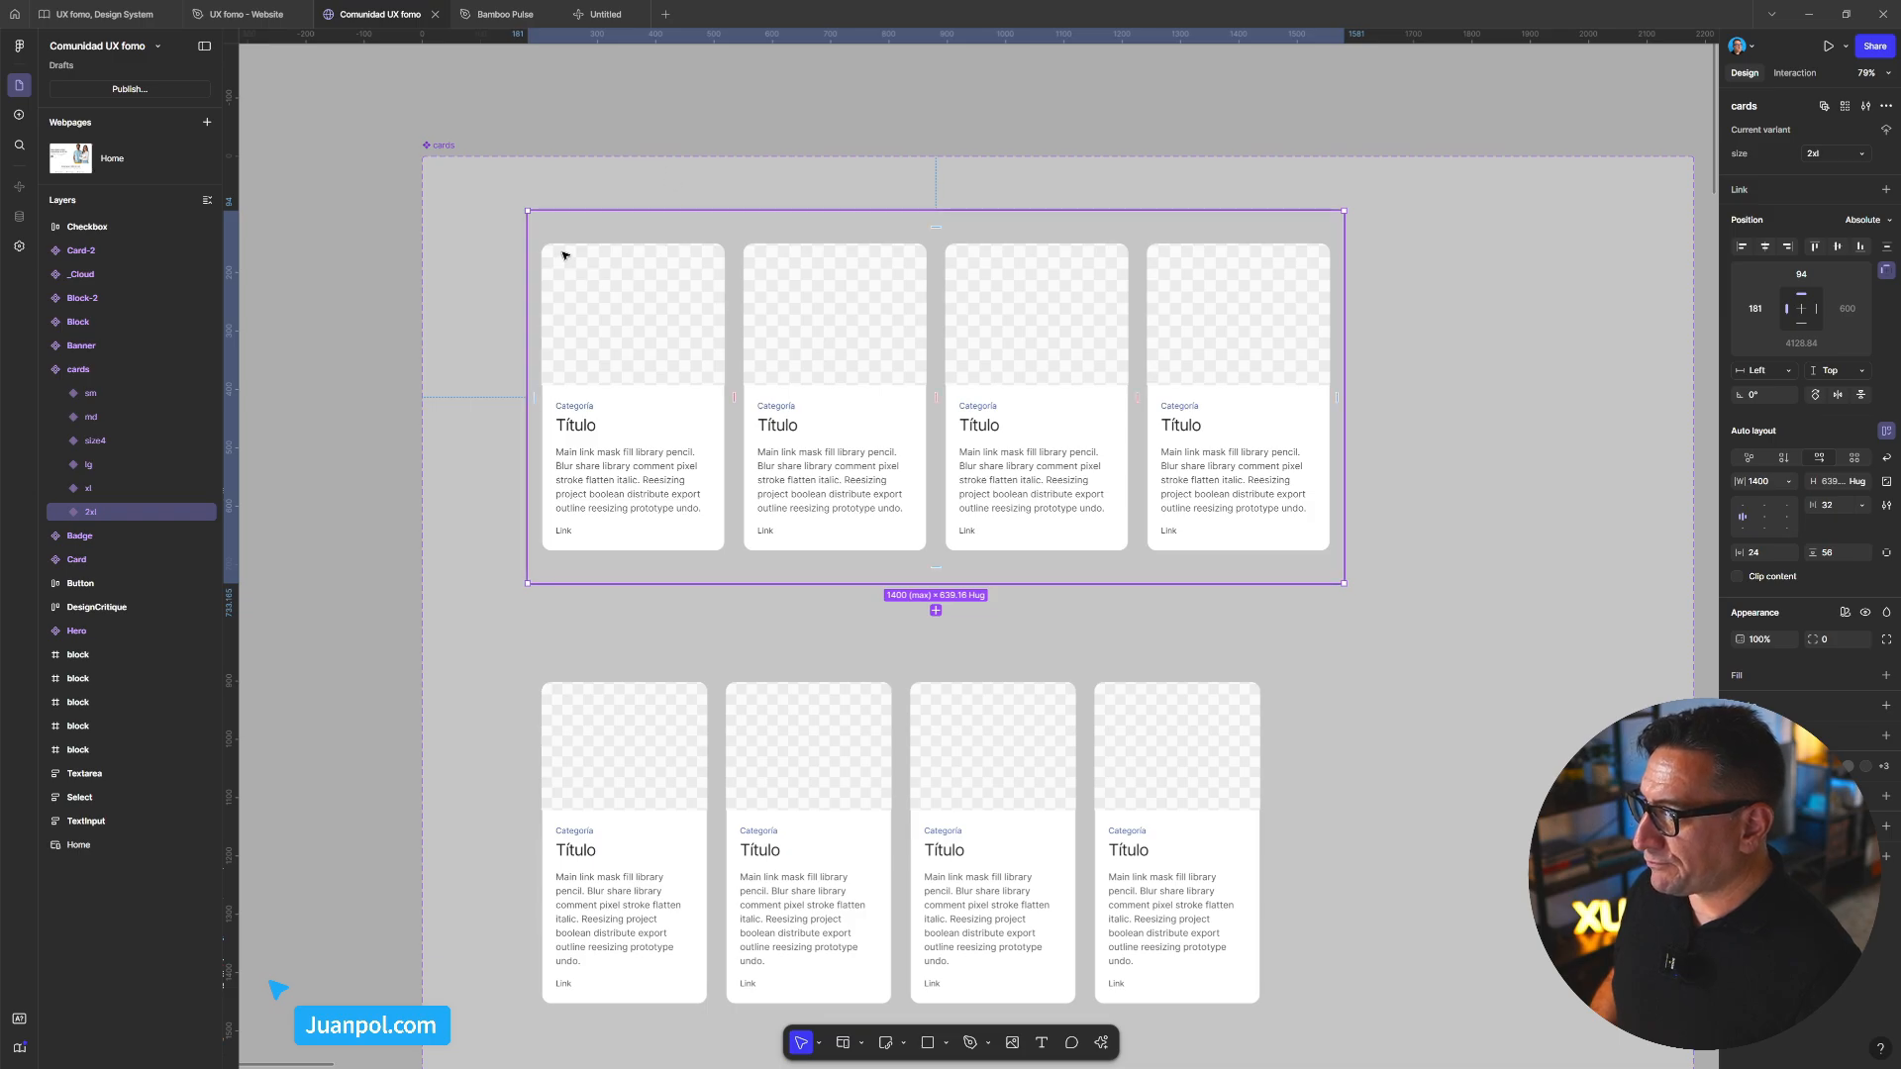
mouse_move(629, 292)
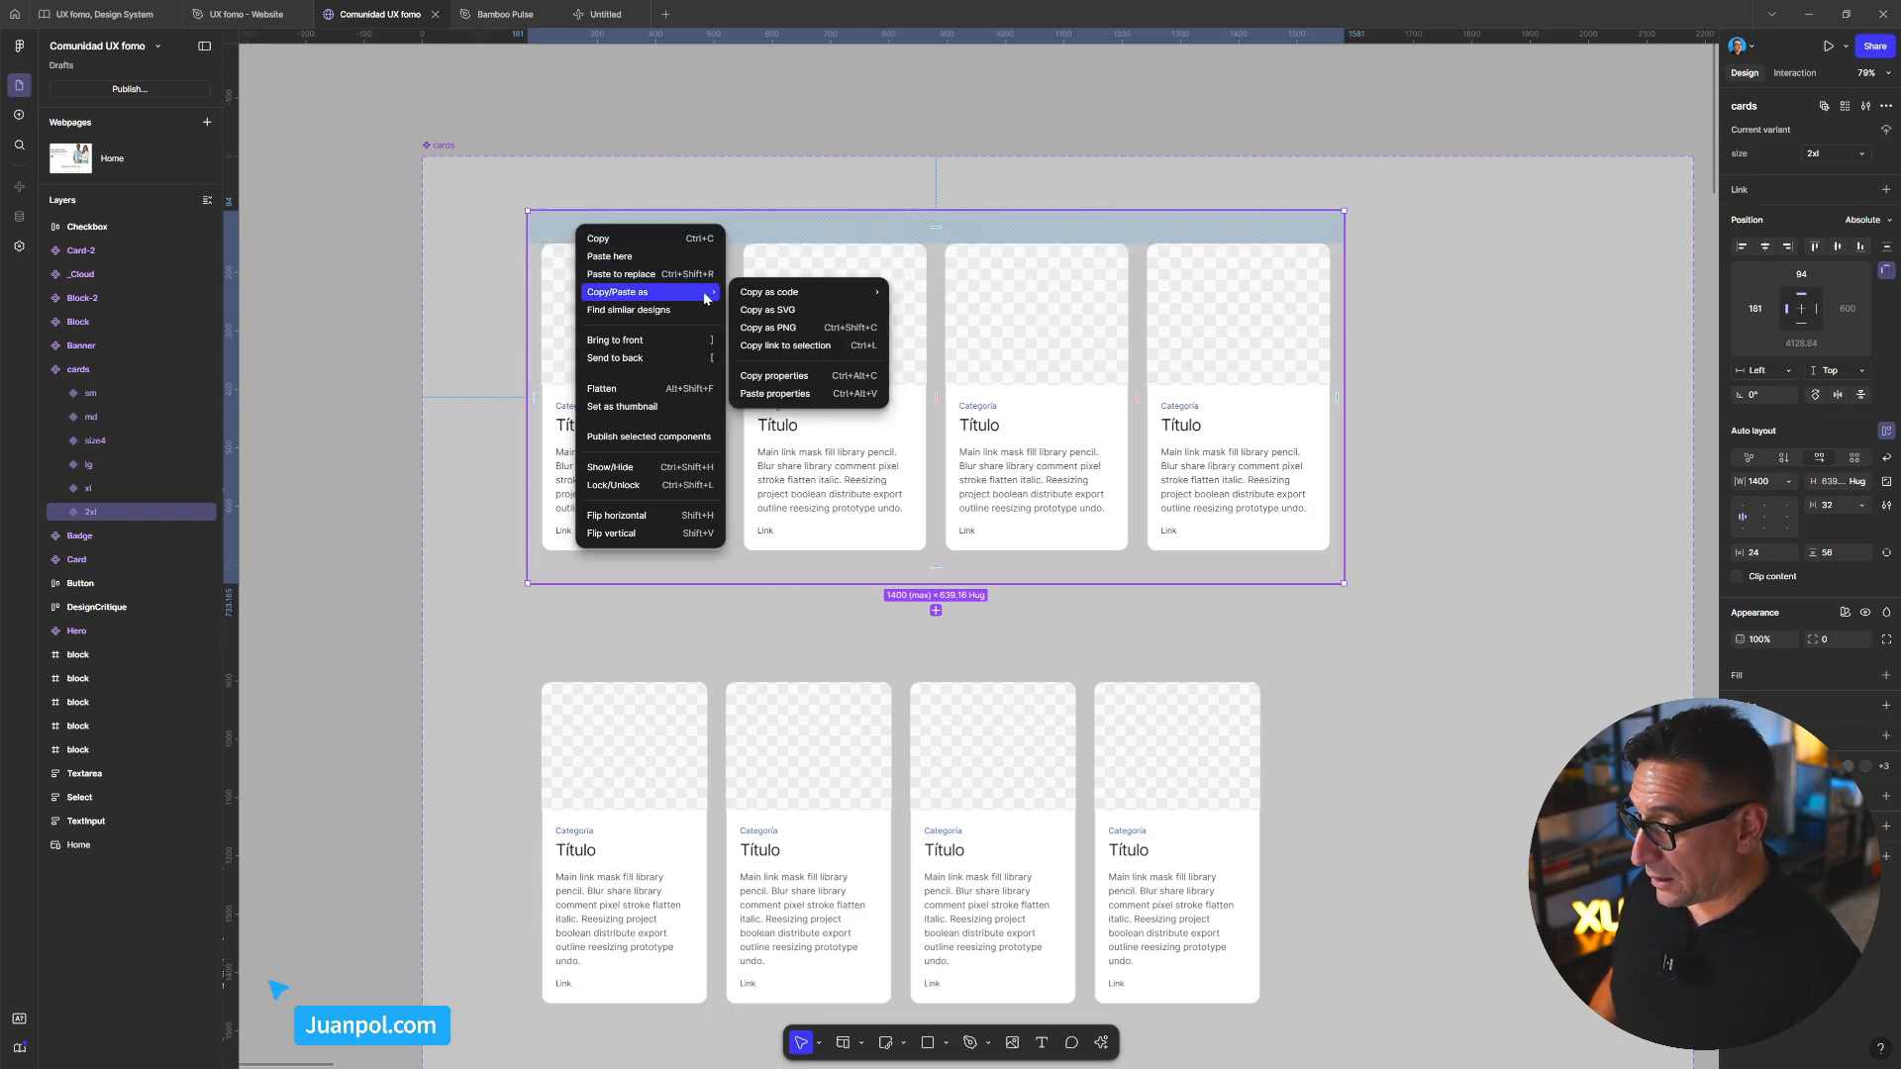
click(812, 329)
Paste the copied cards PNG into the Untitled Make prompt
click(598, 18)
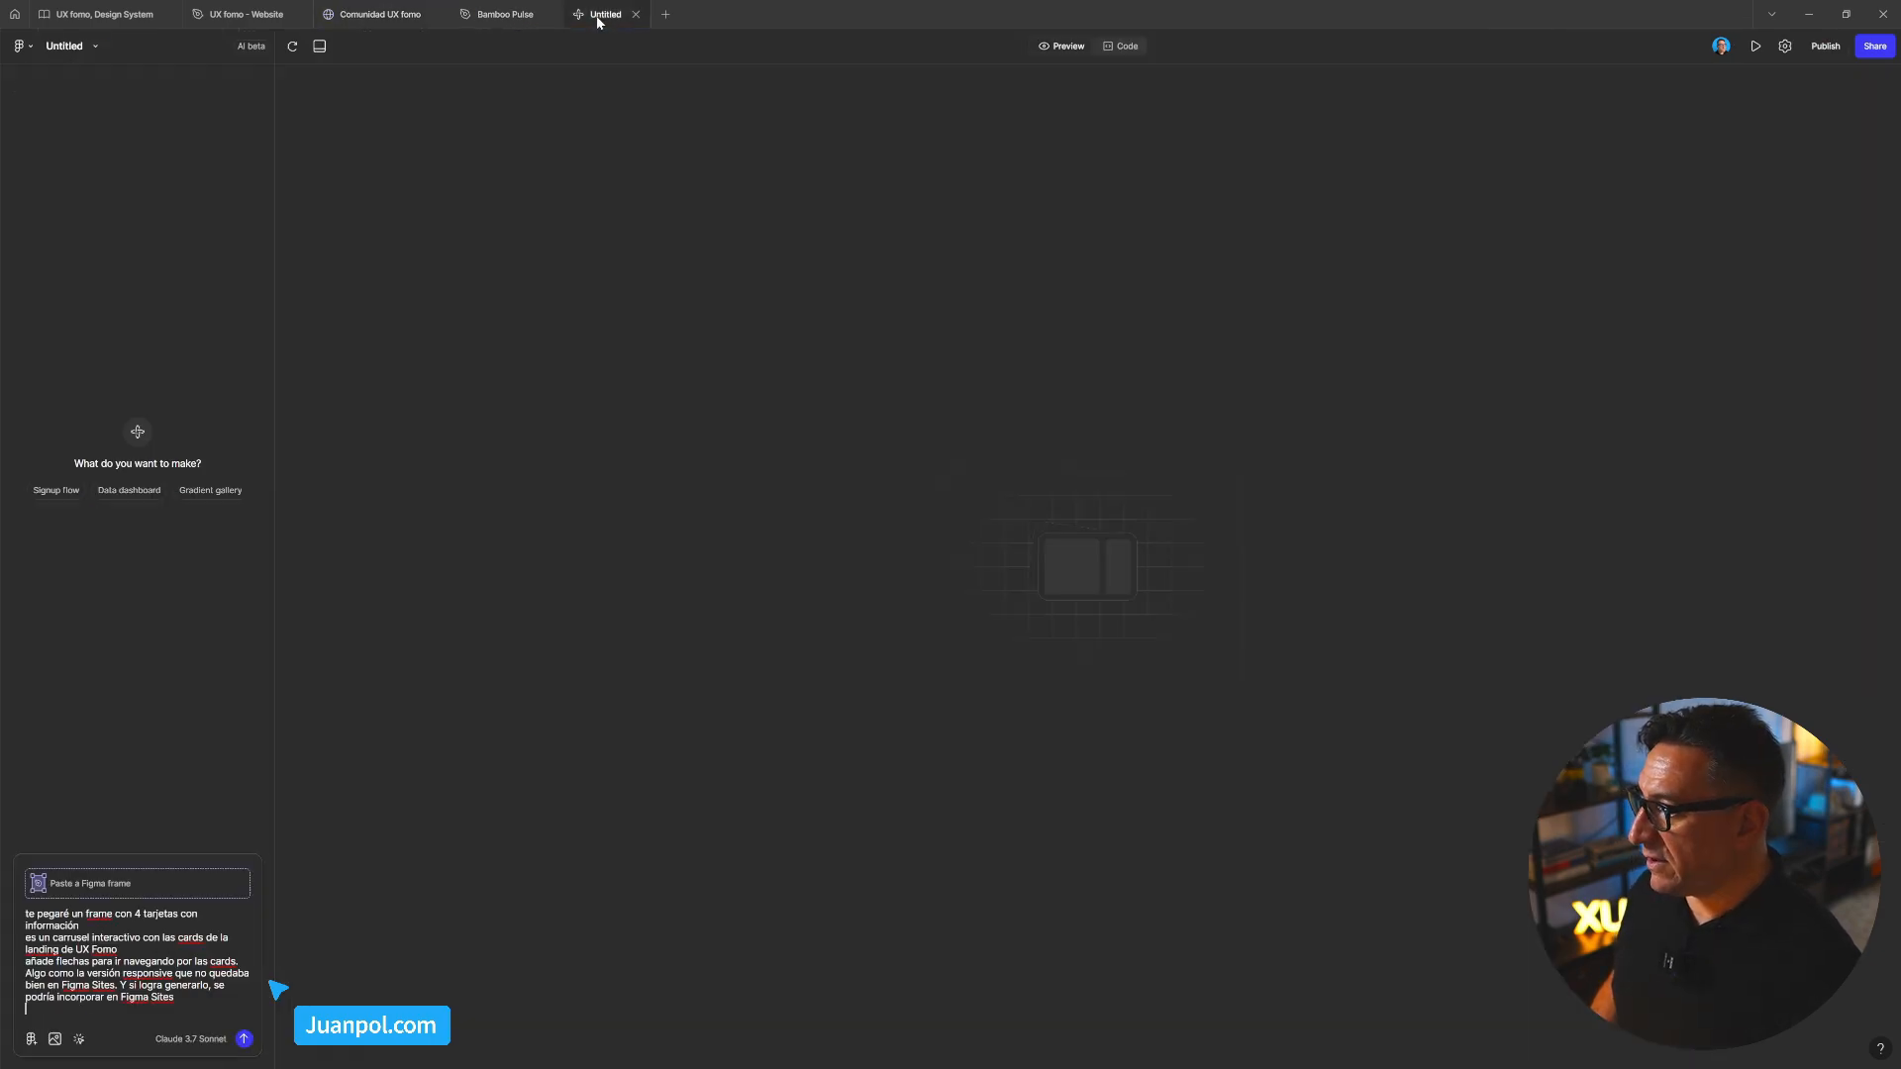
key(shift+Return)
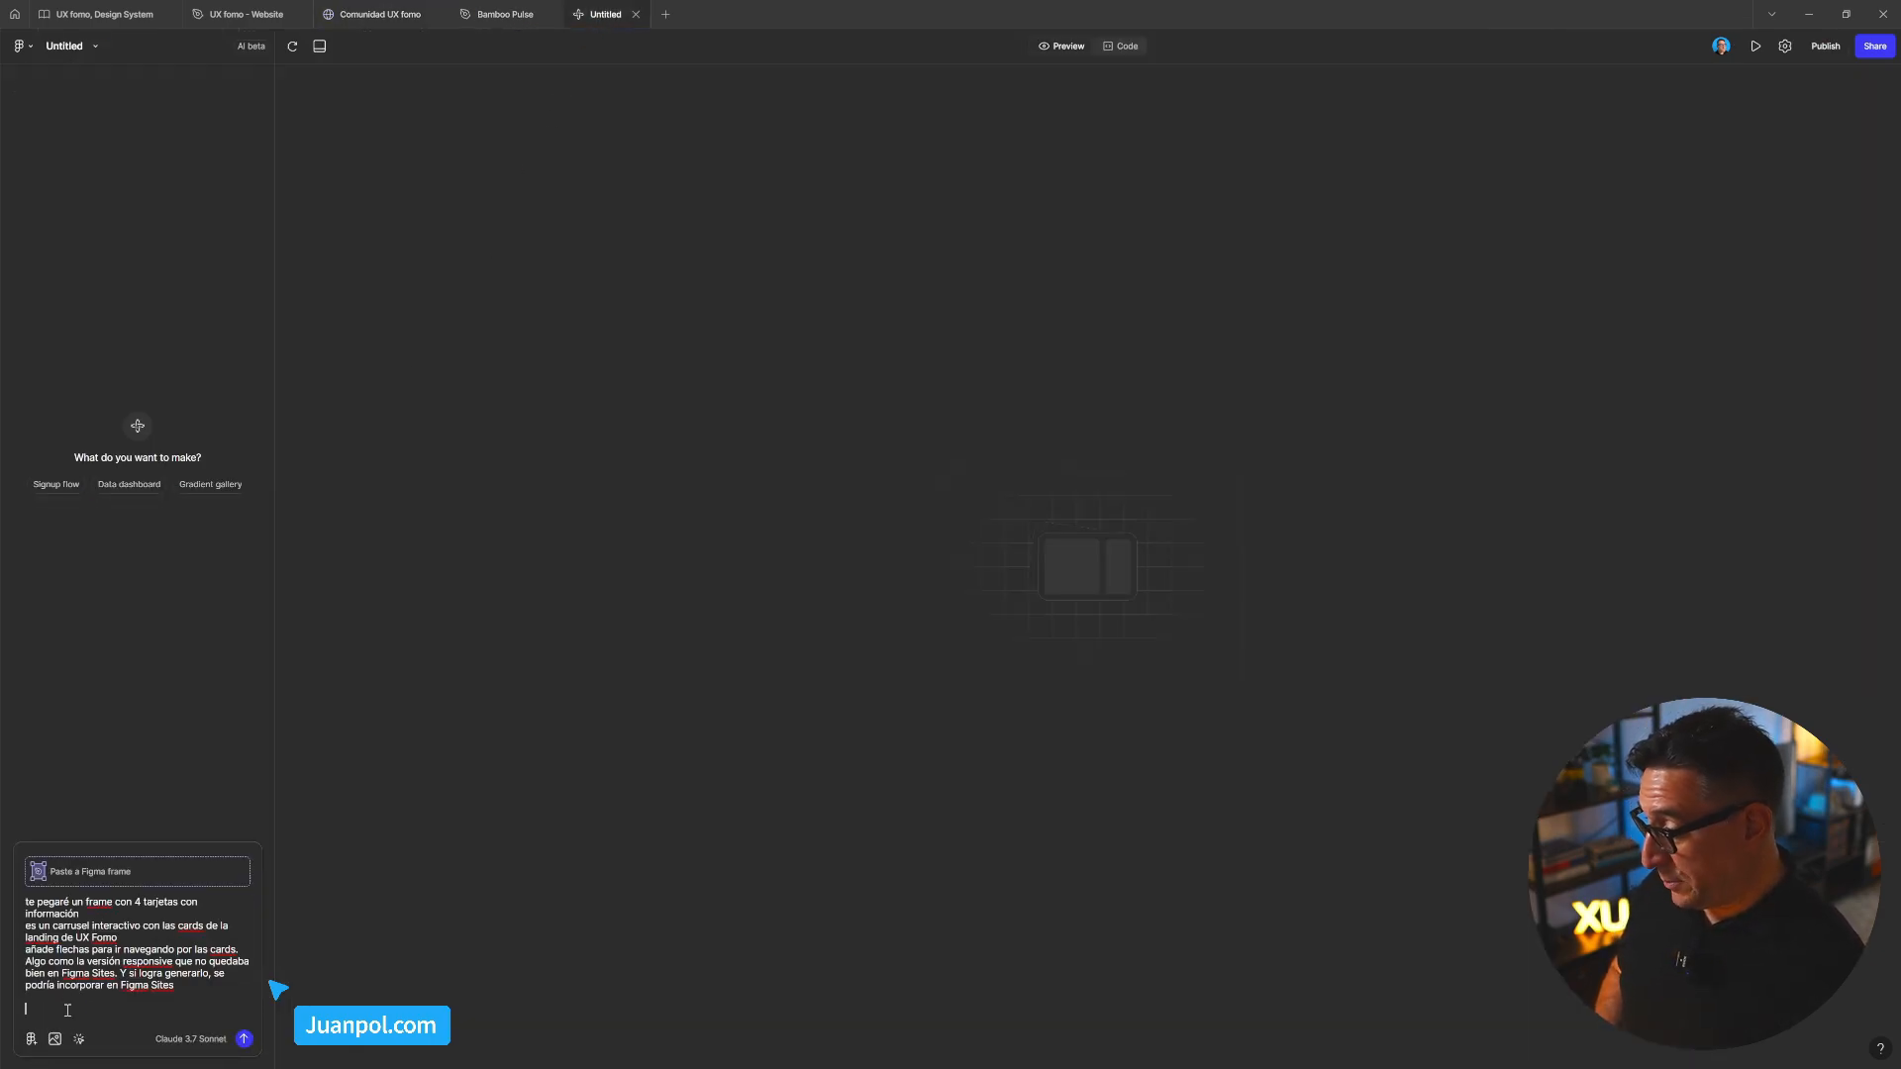
key(ctrl+v)
Reword the opening line to 'adjunto una imagen con 4 tarjetas con información'
mouse_move(49, 870)
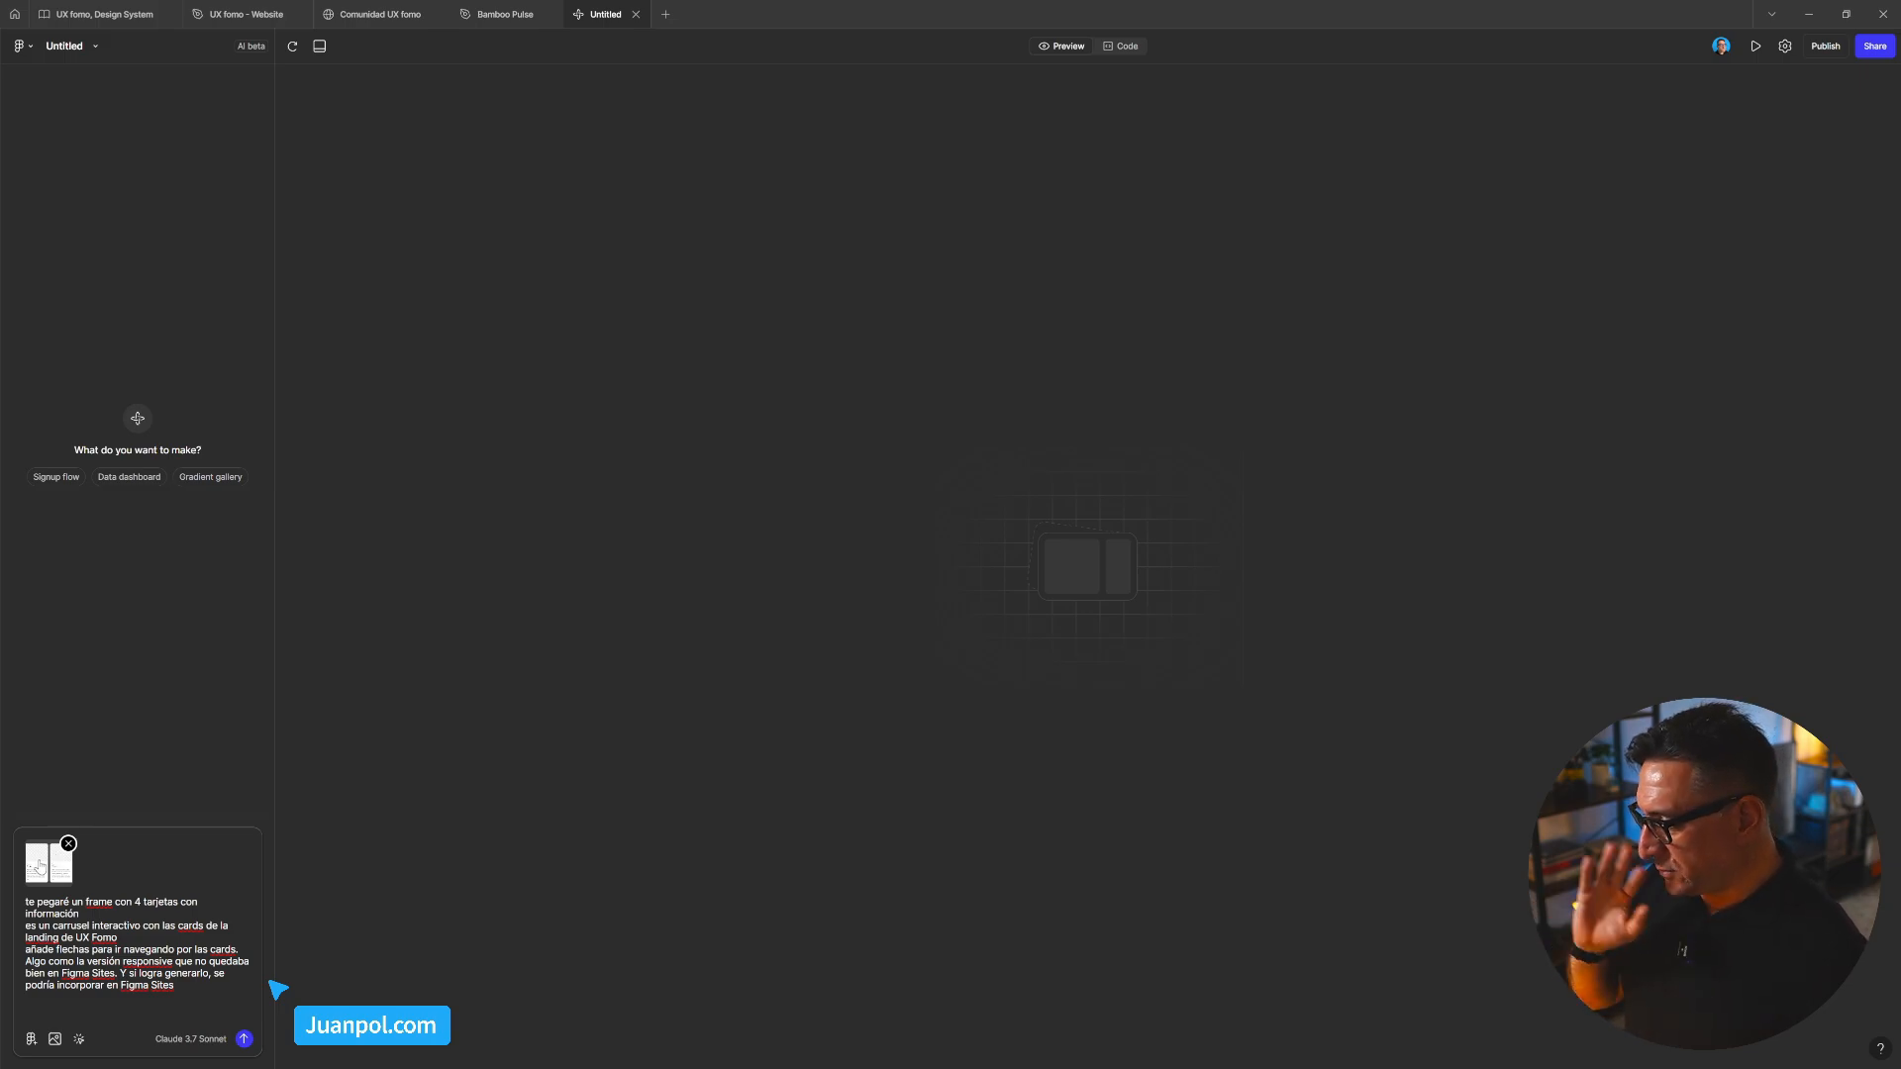
click(84, 904)
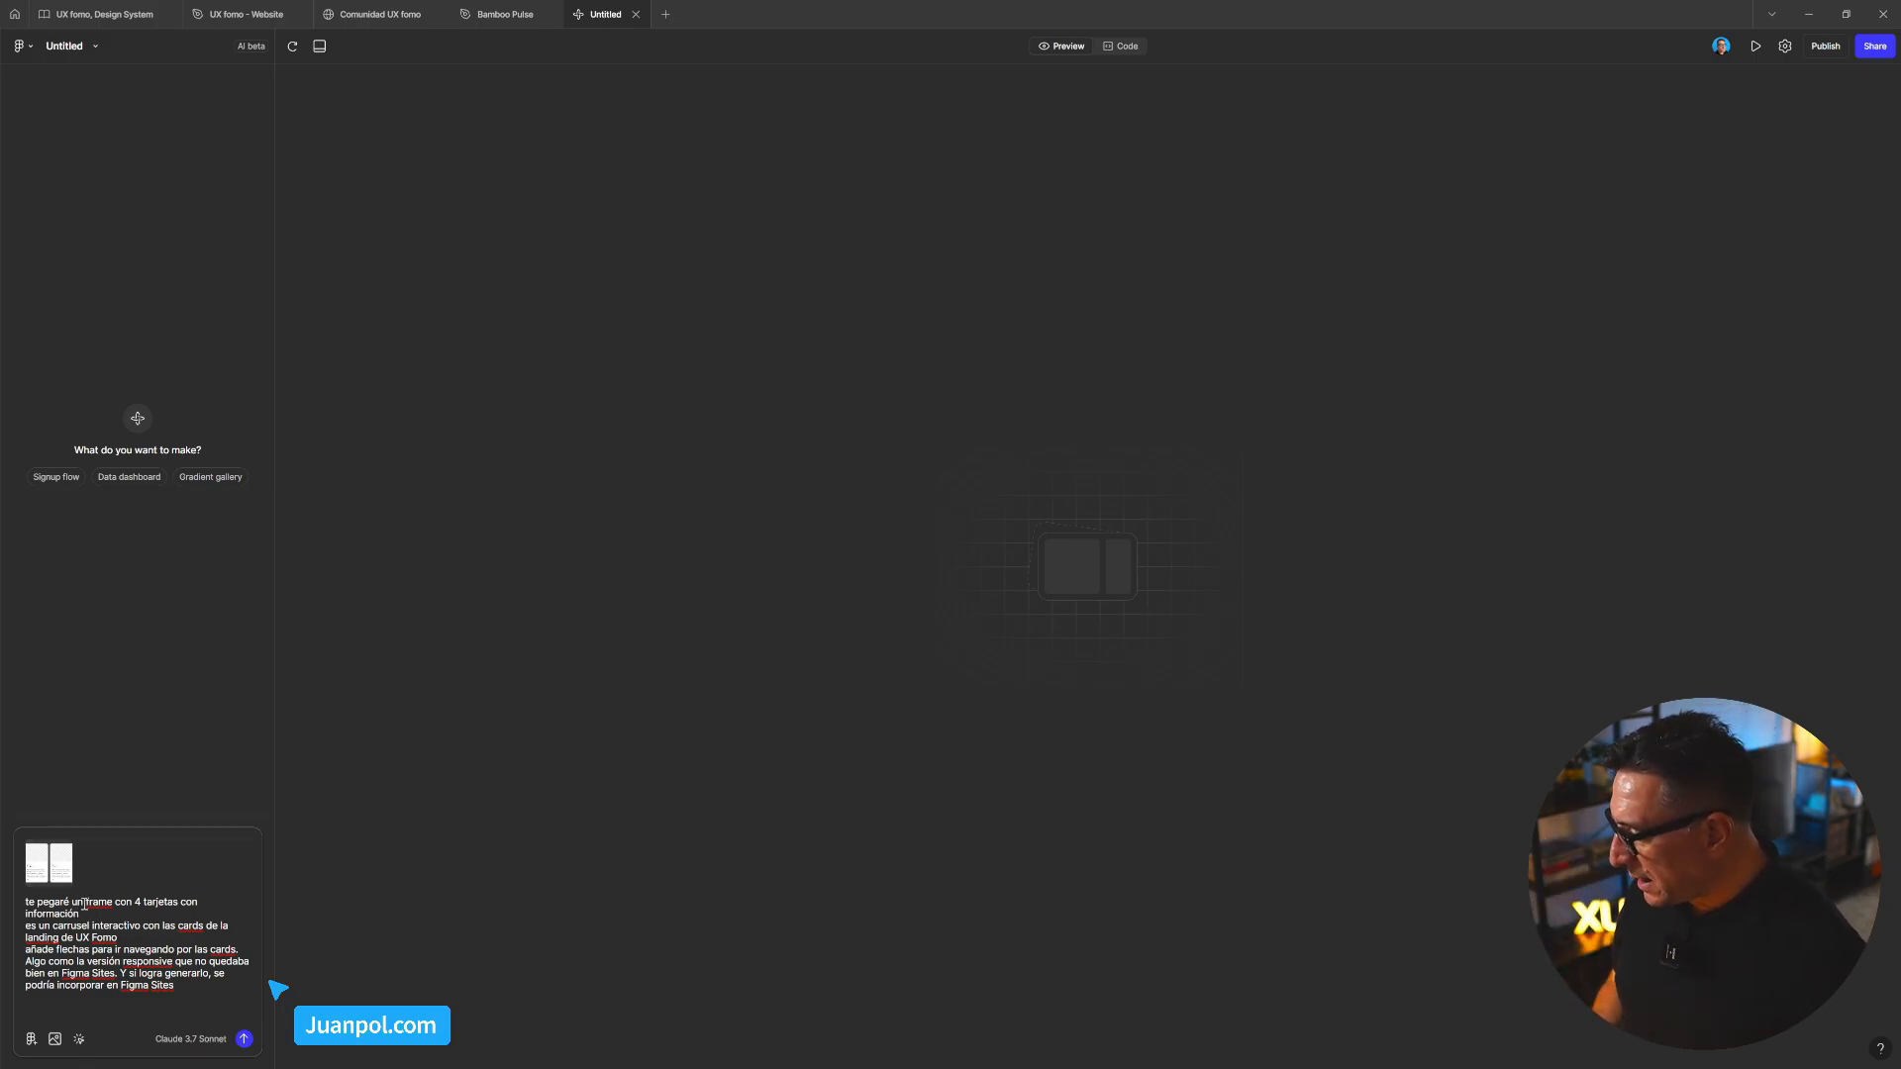
text(a)
key(BackSpace)
key(BackSpace)
key(BackSpace)
key(BackSpace)
key(BackSpace)
key(BackSpace)
key(BackSpace)
key(BackSpace)
key(BackSpace)
key(BackSpace)
key(BackSpace)
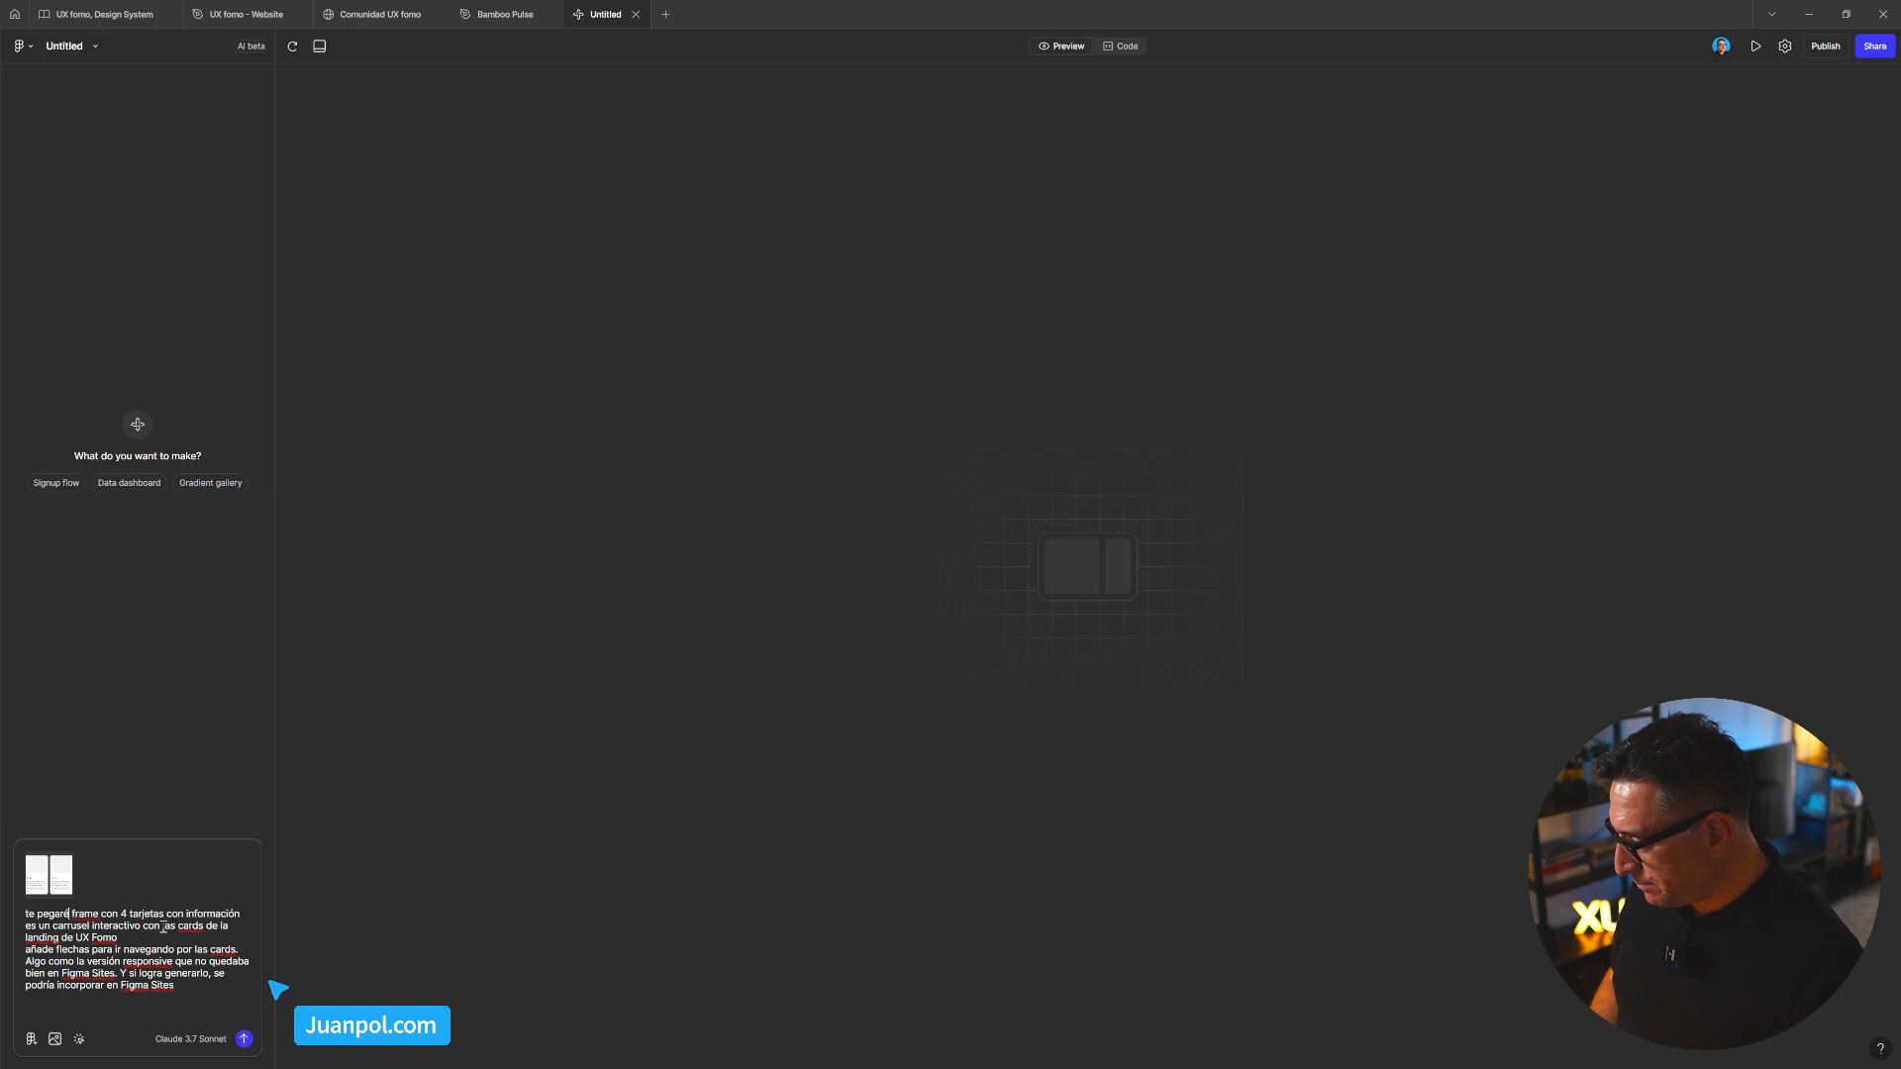
key(BackSpace)
key(BackSpace)
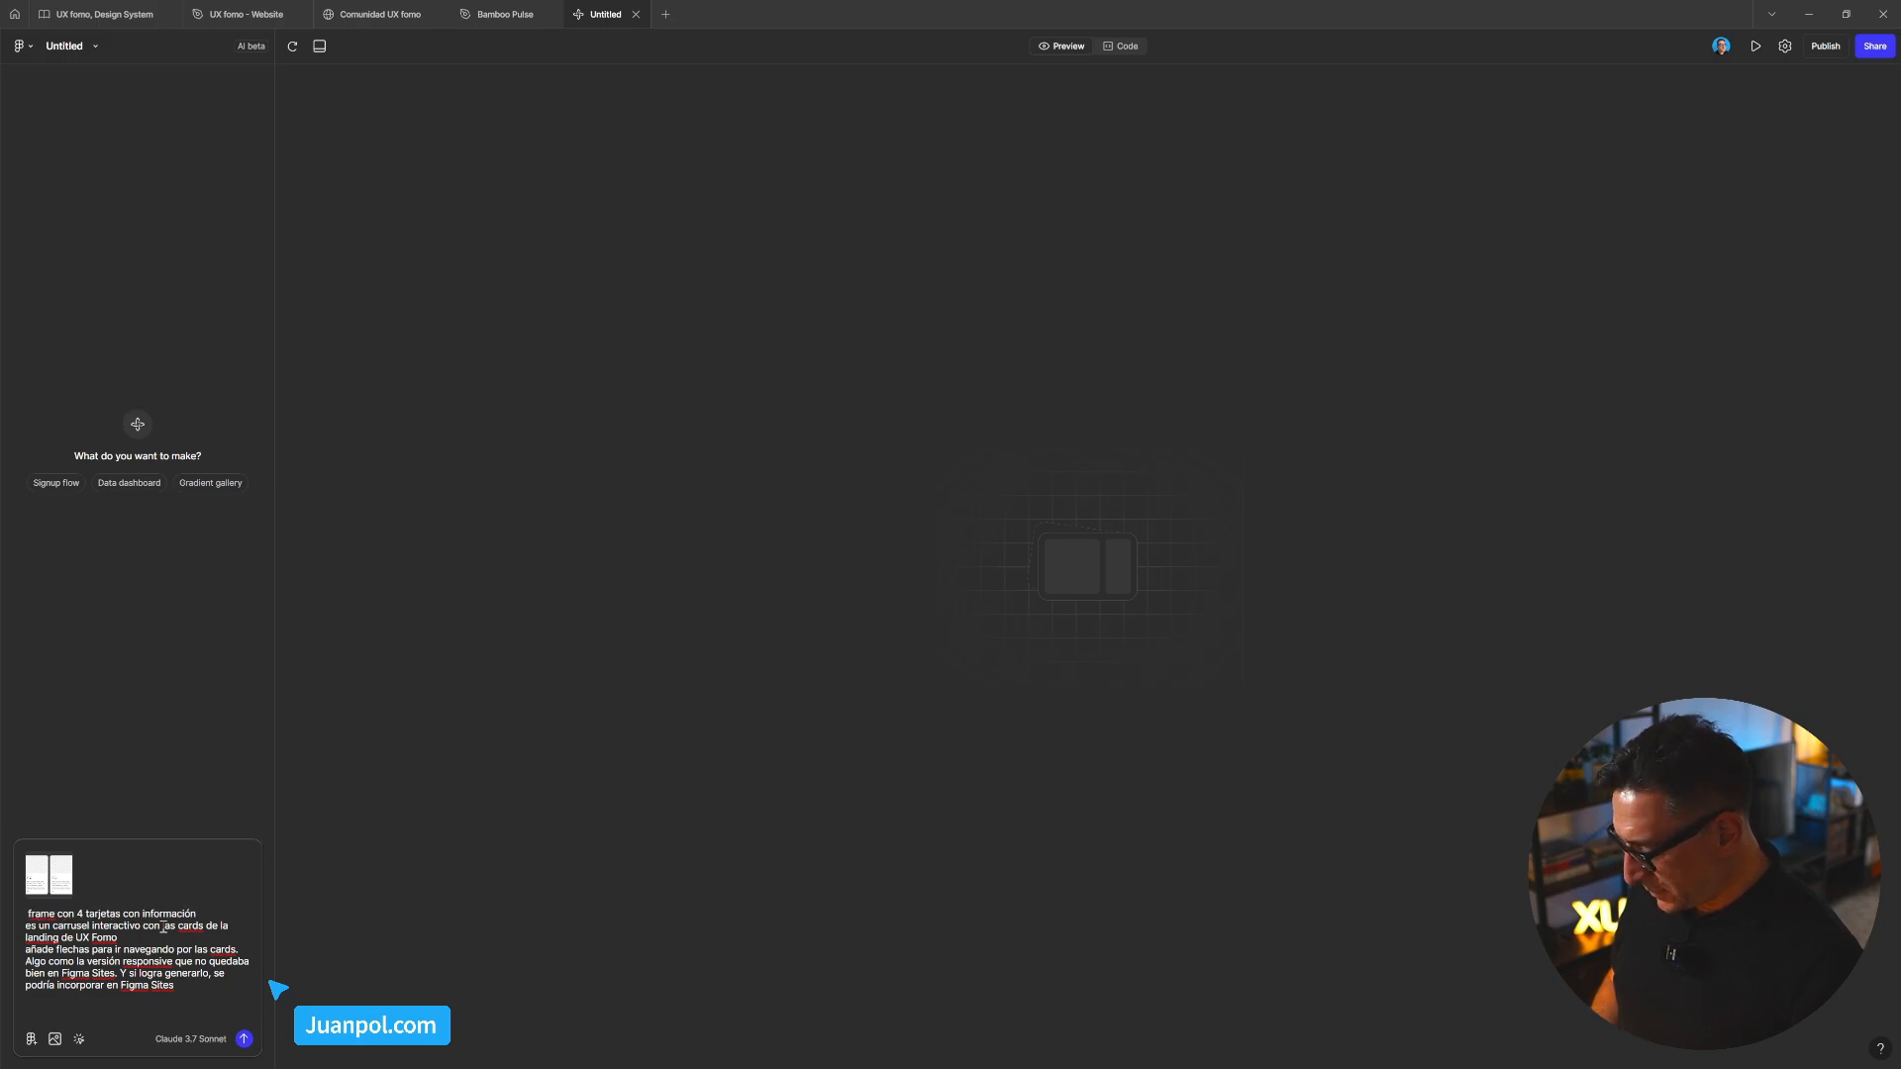
text(adjunto  )
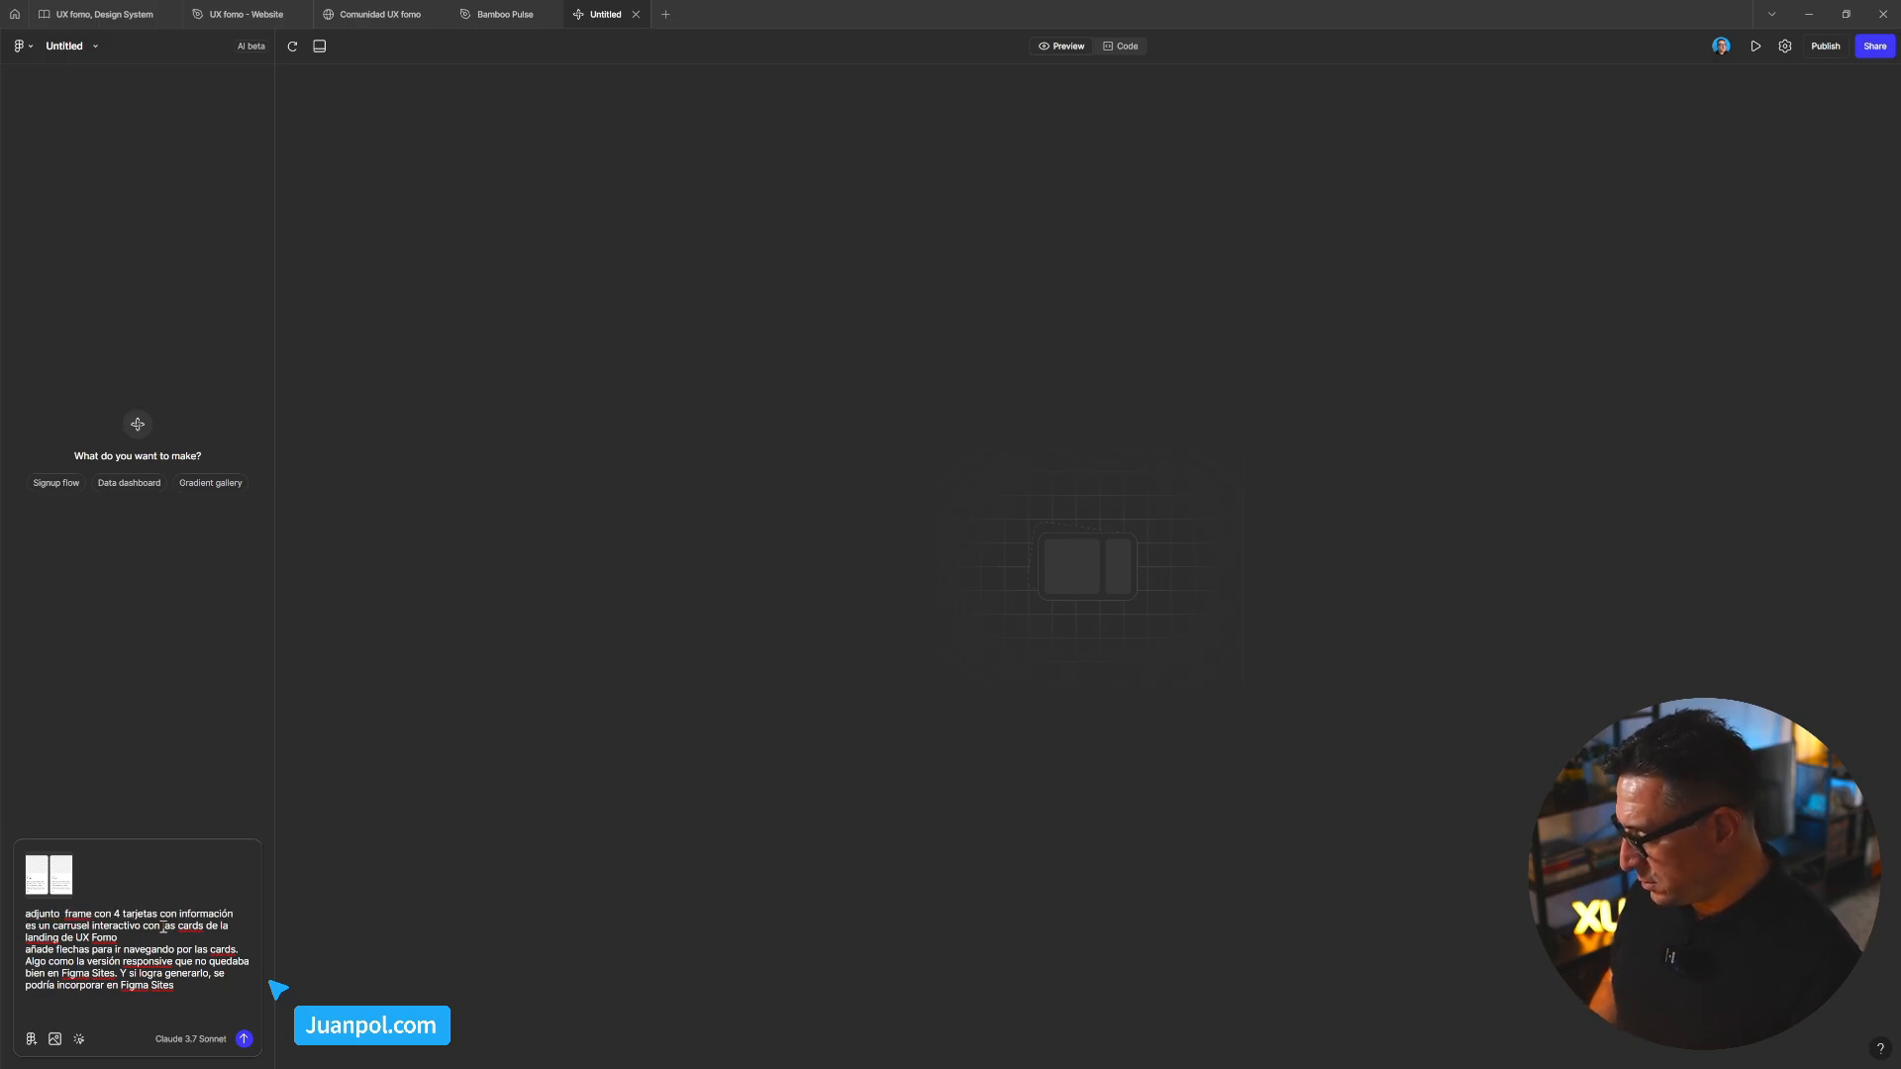
text(u)
text(na imagen)
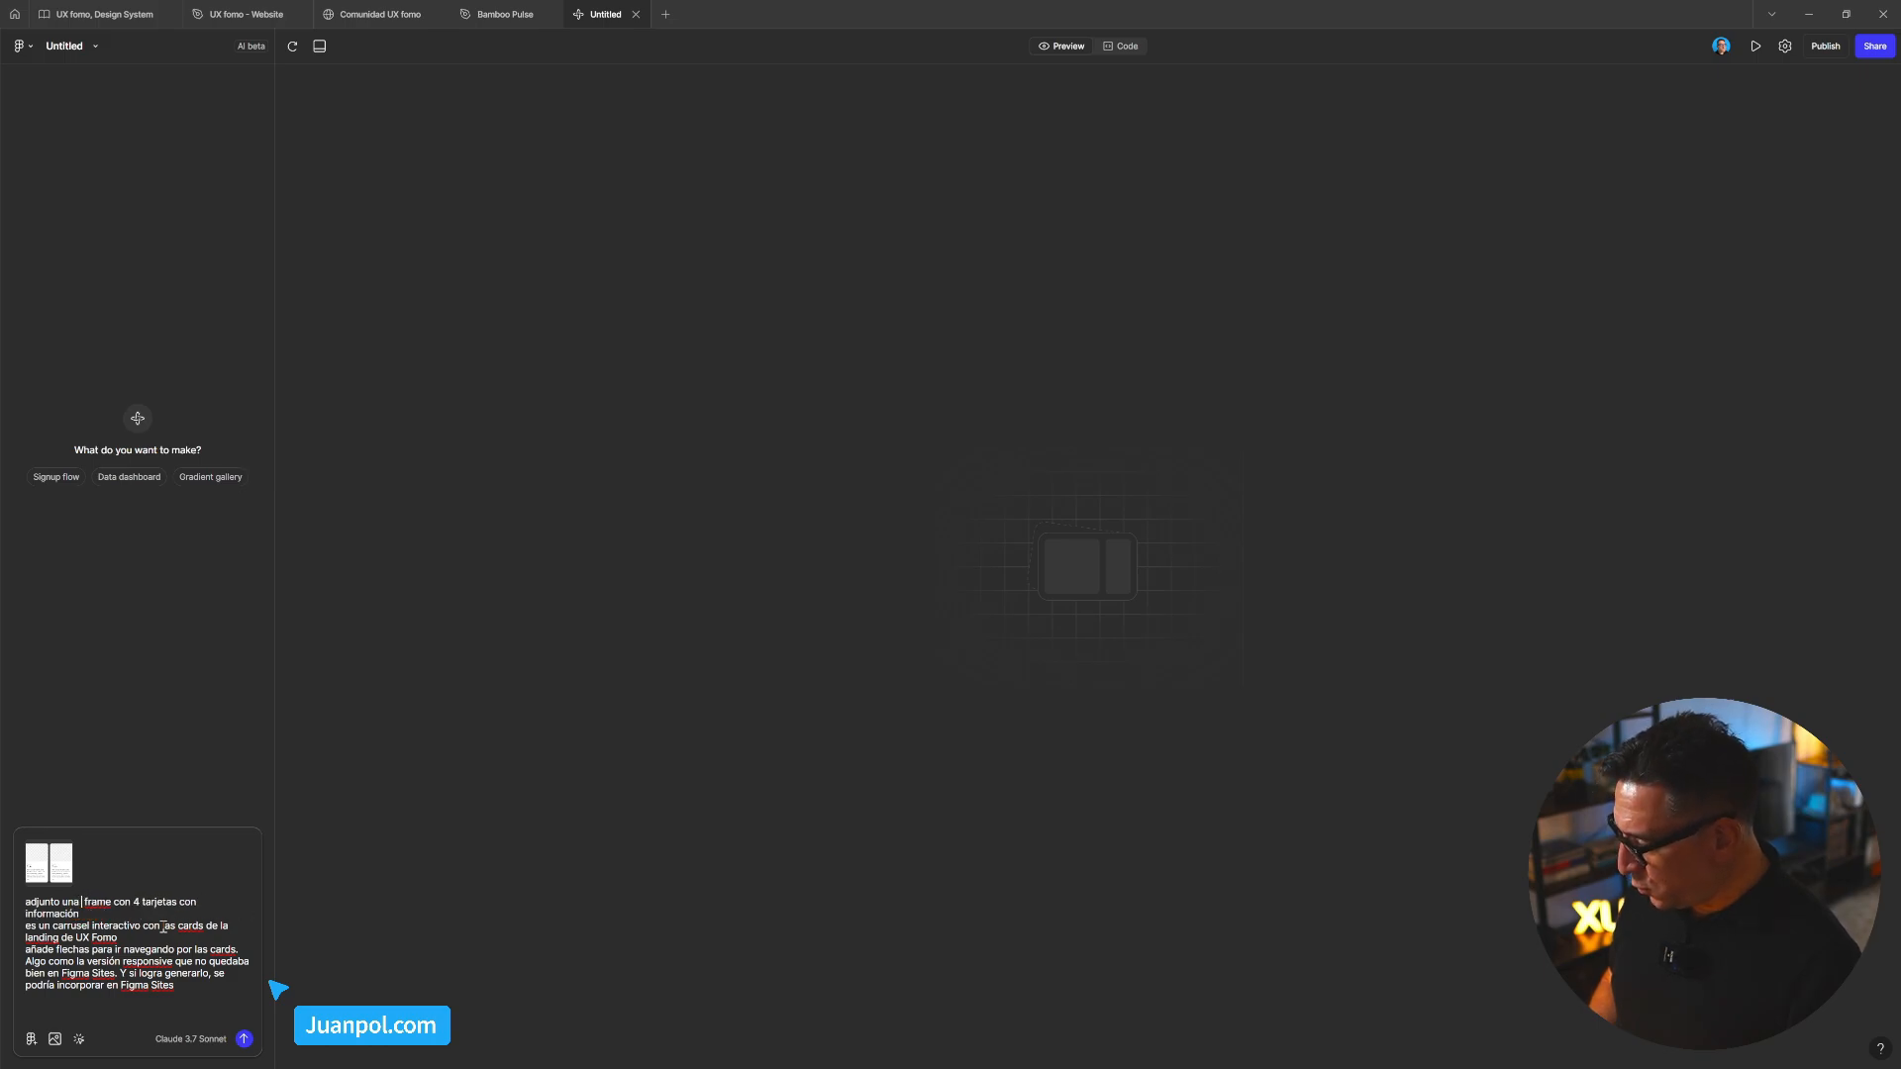
key(BackSpace)
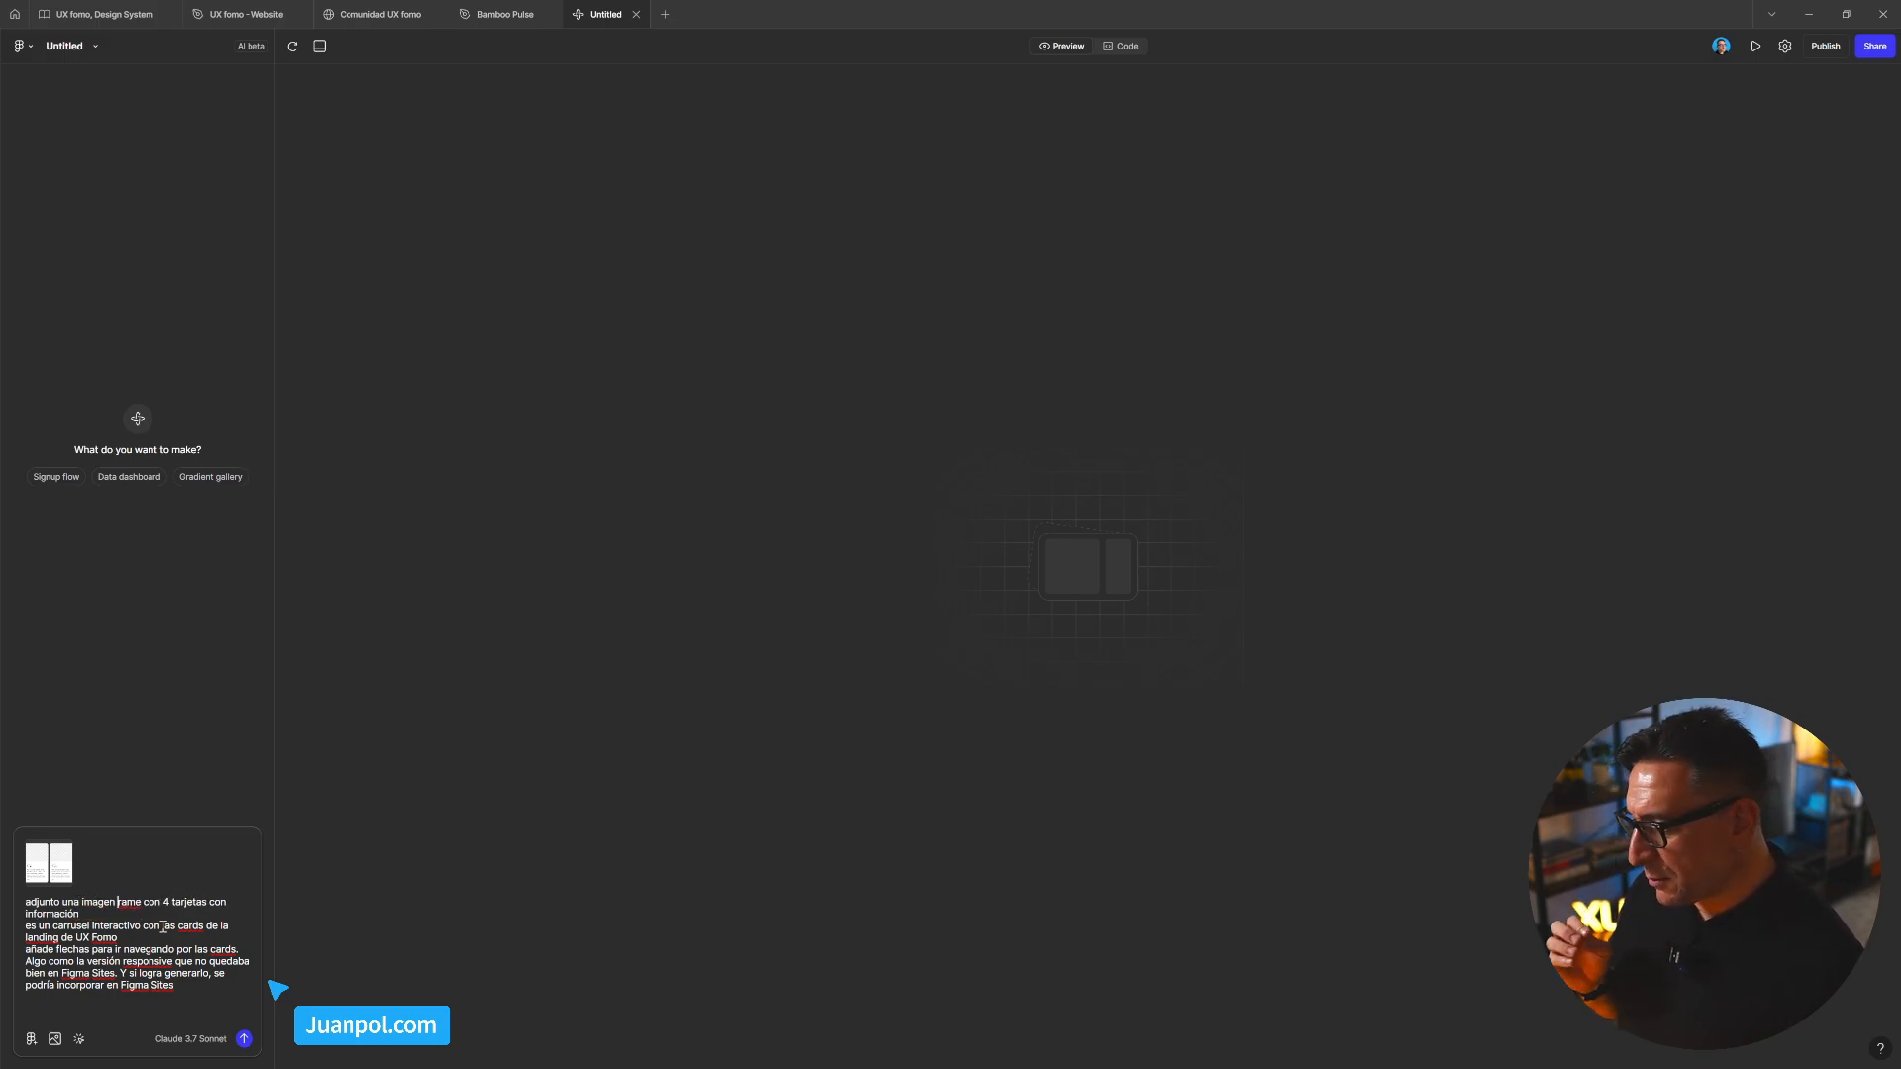
key(Delete)
key(Delete)
key(Delete)
key(Delete)
key(Delete)
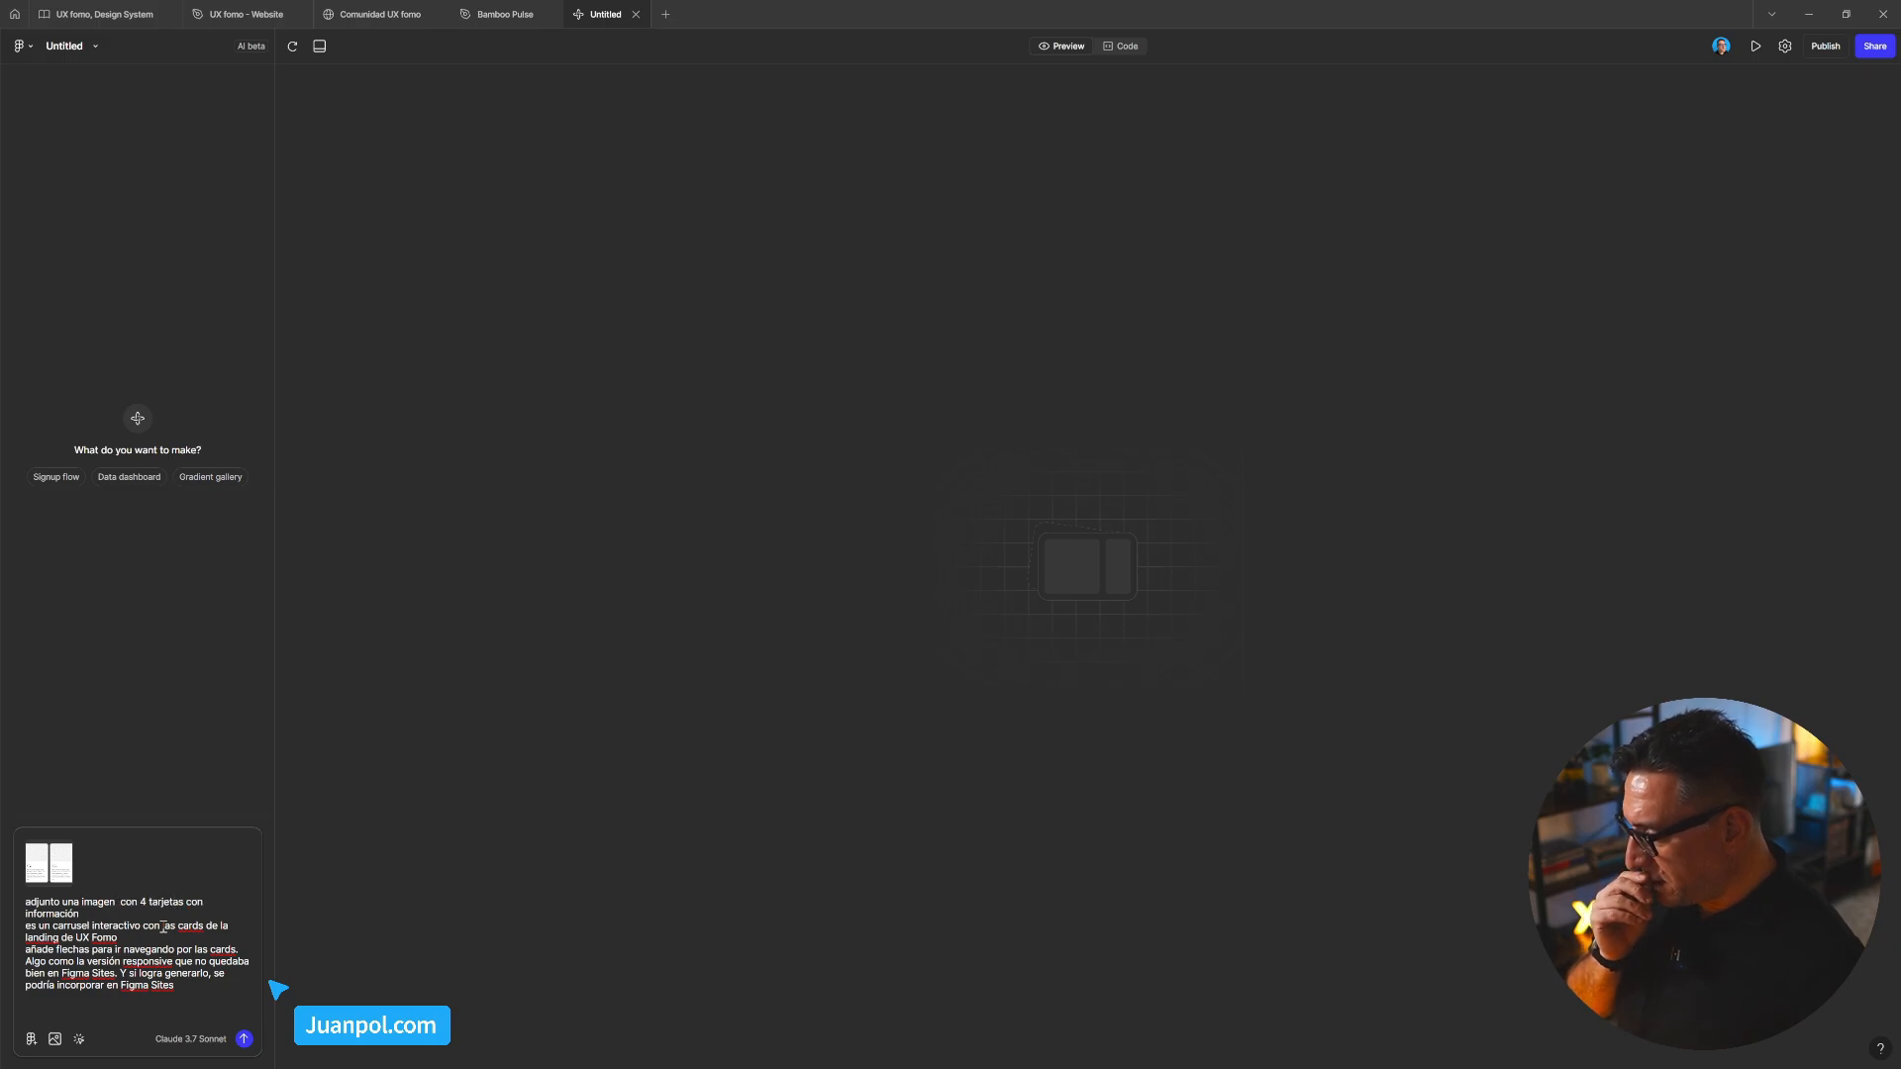
key(Delete)
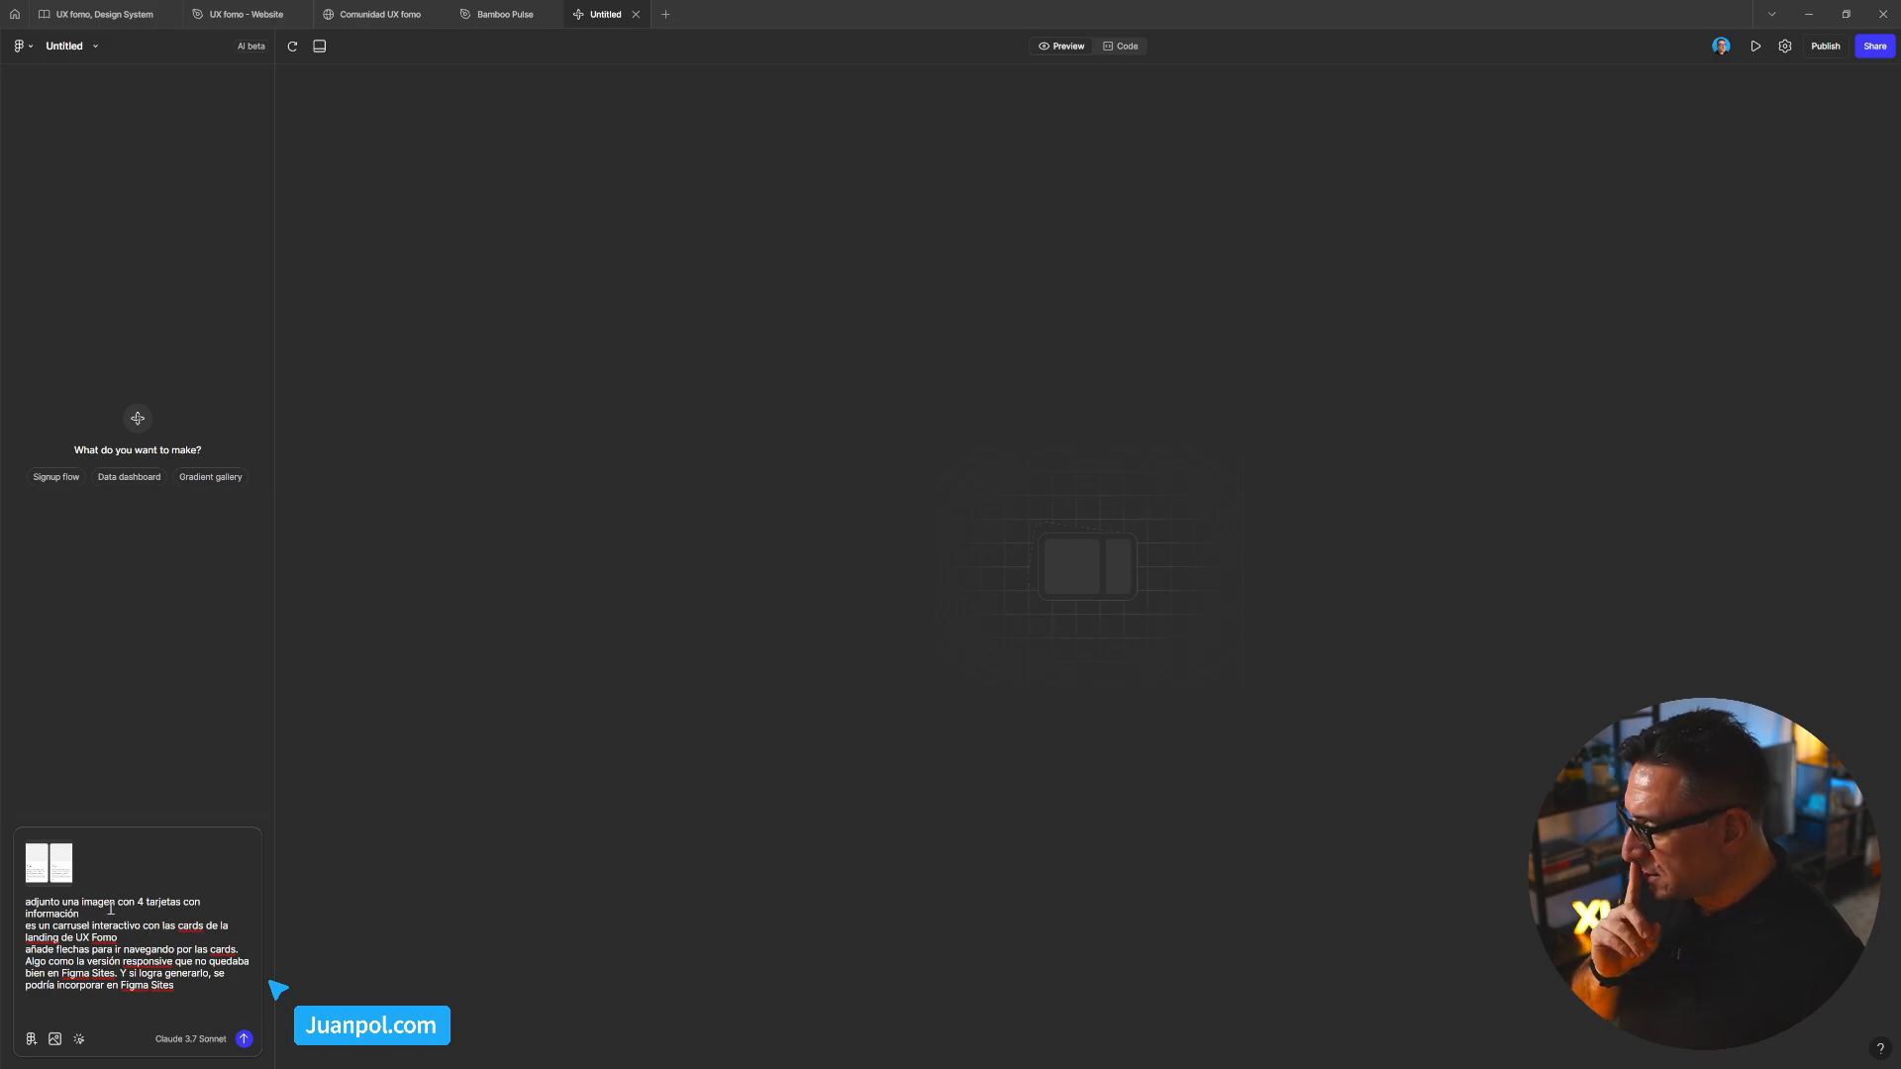
Remove 'con 4 tarjetas con información' from the first line and state 4 cards in the arrows line
drag(117, 902, 135, 914)
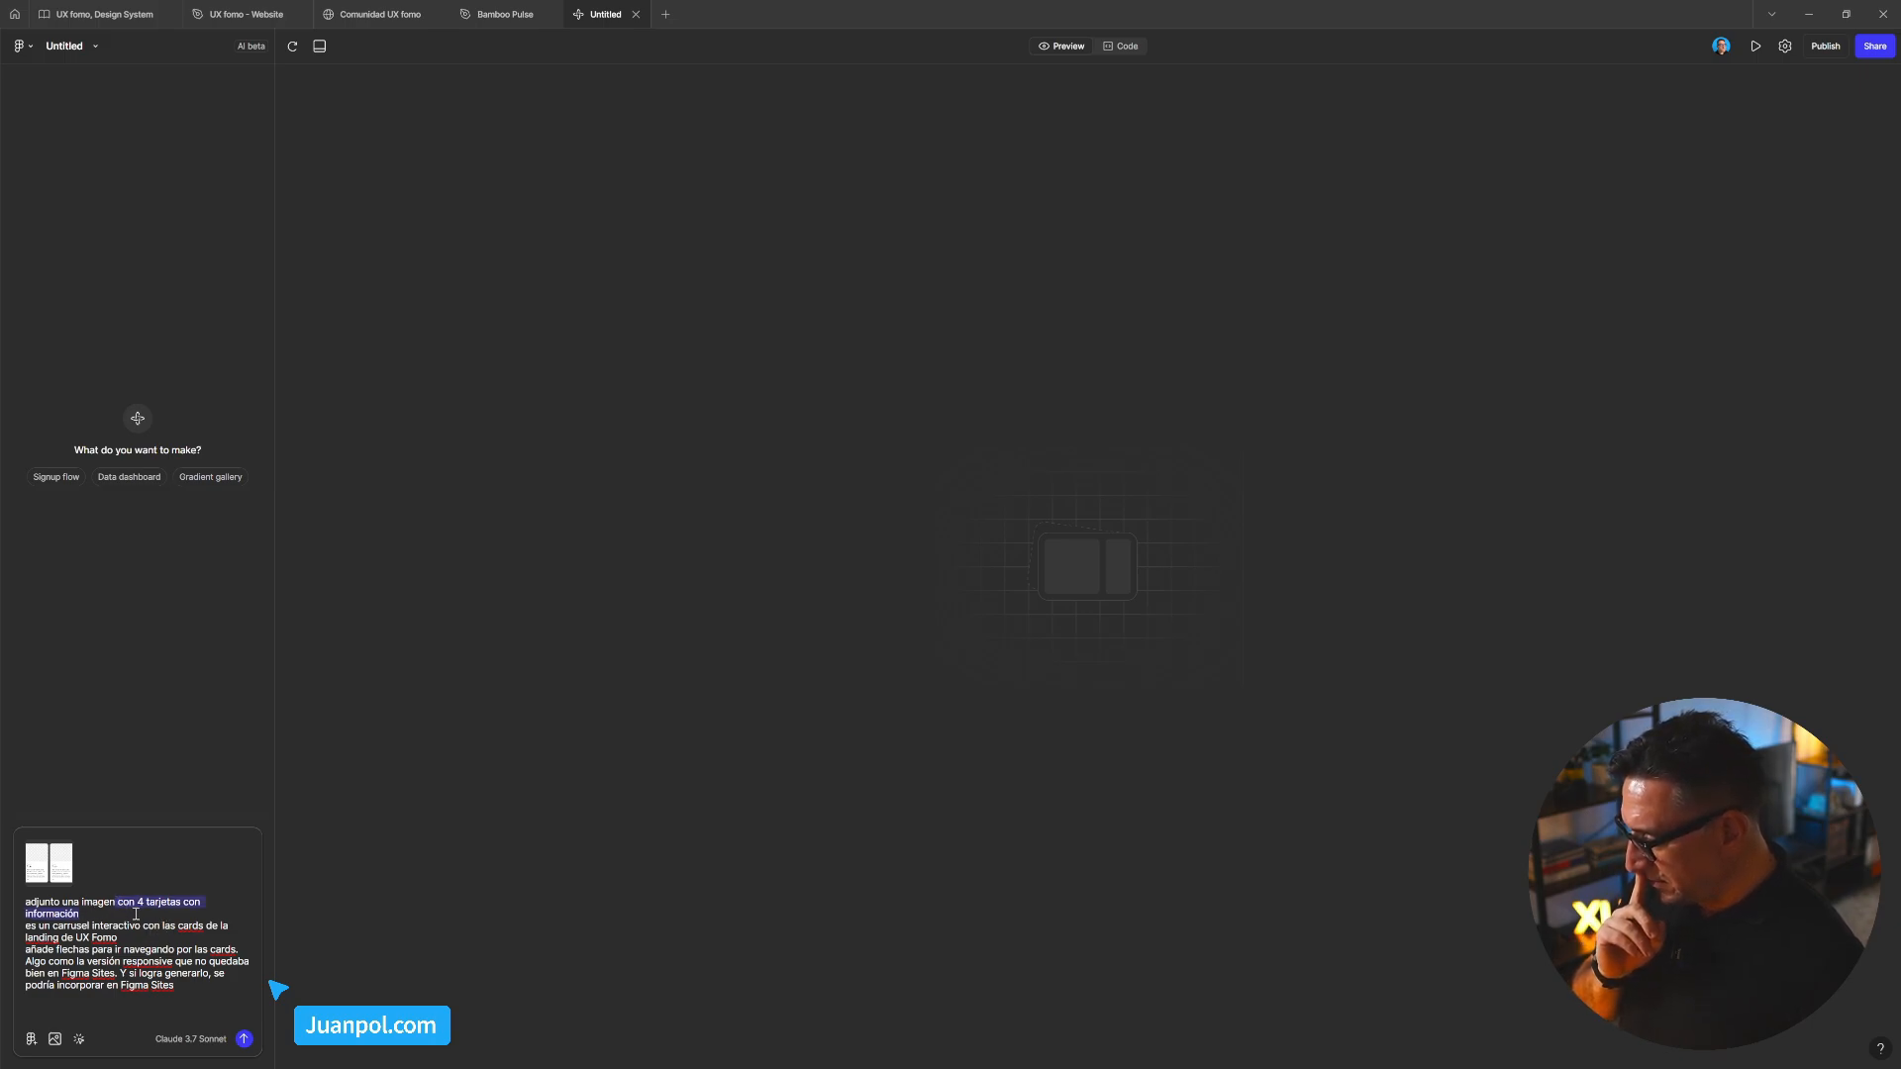
key(BackSpace)
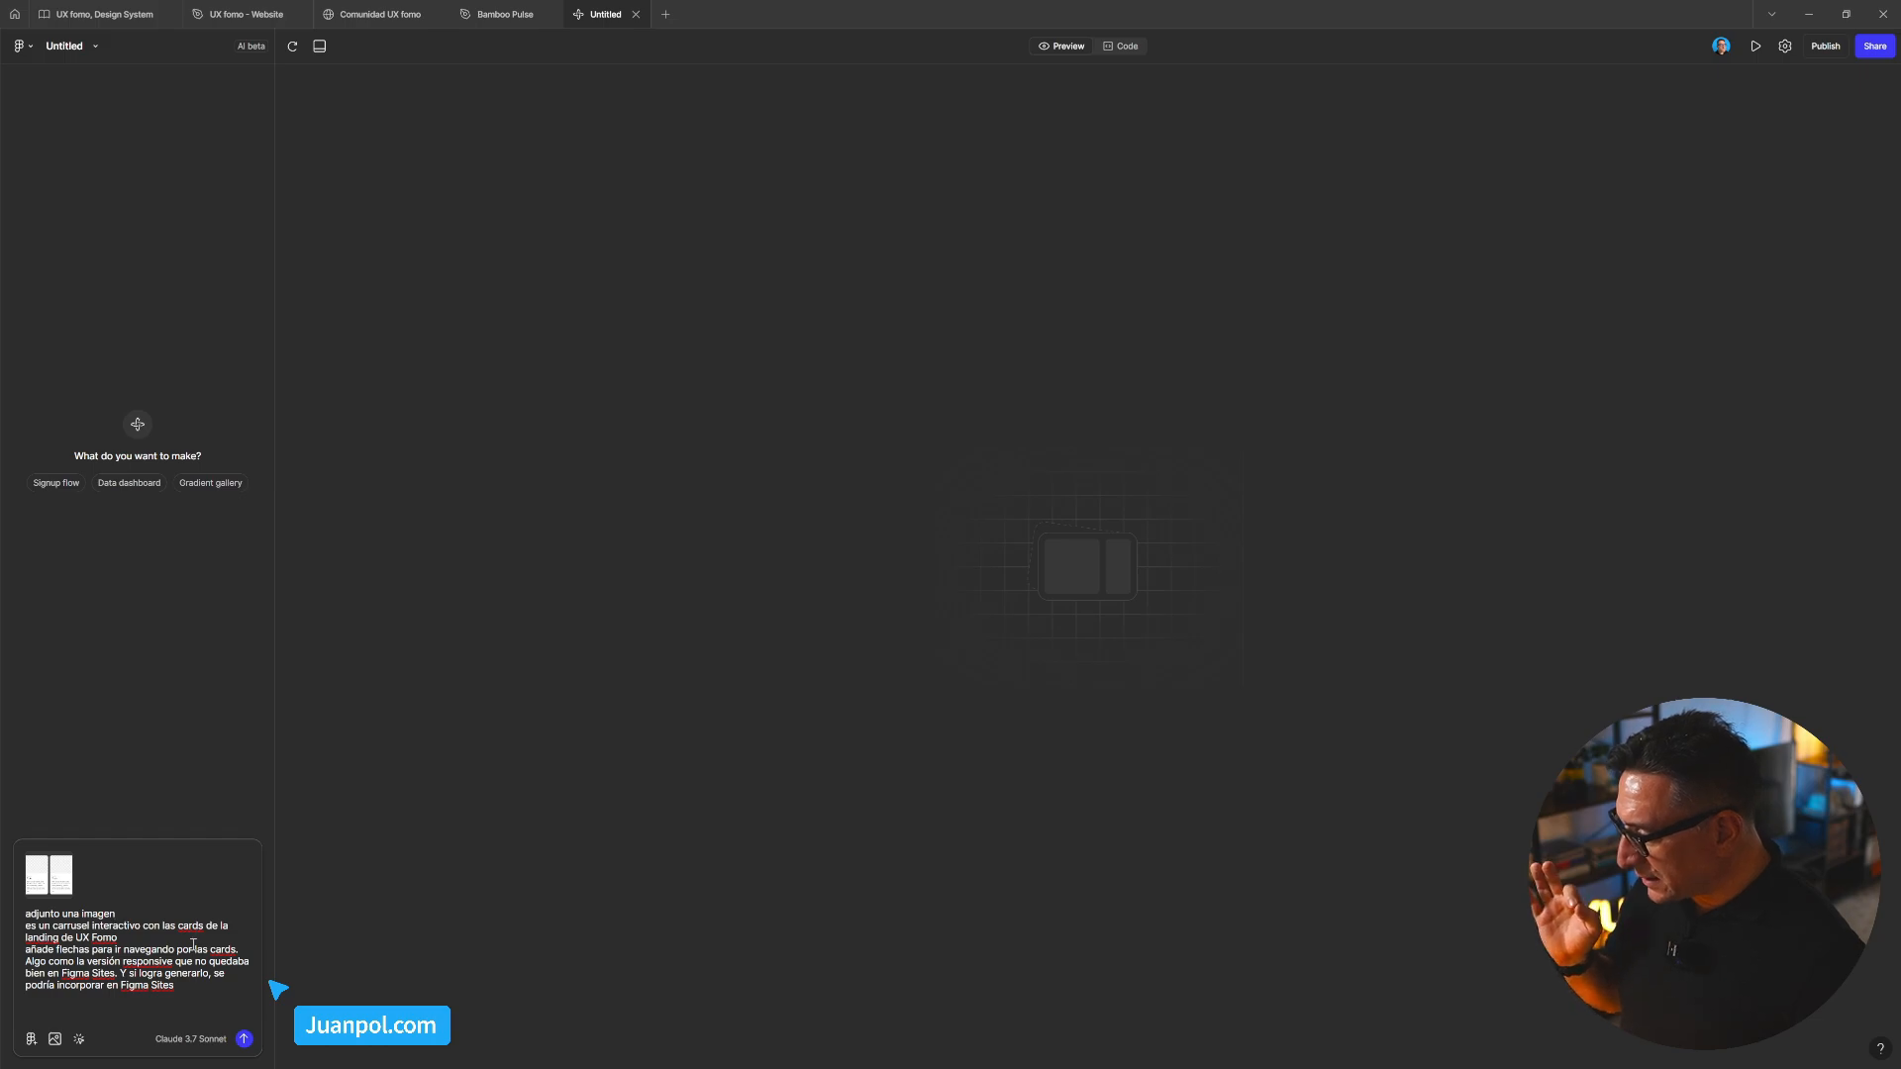
double_click(163, 925)
text(3)
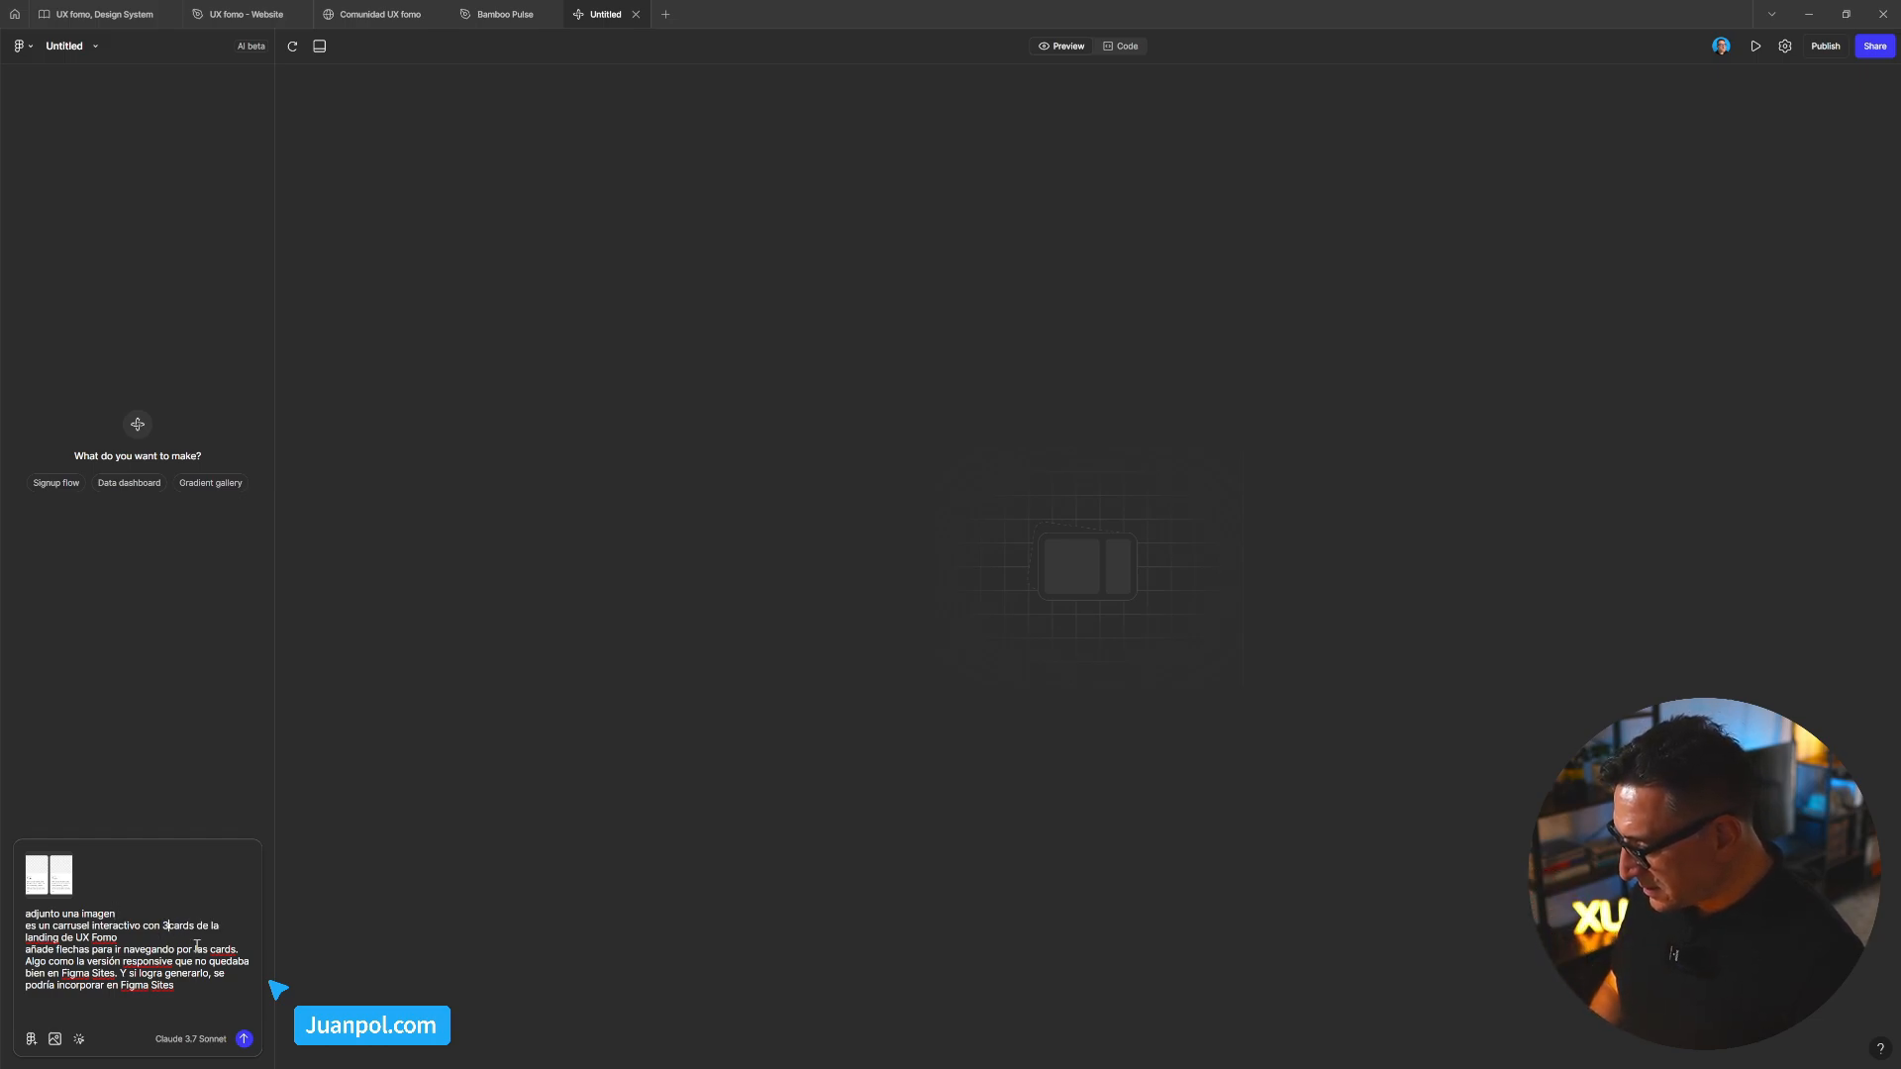
key(BackSpace)
text(4)
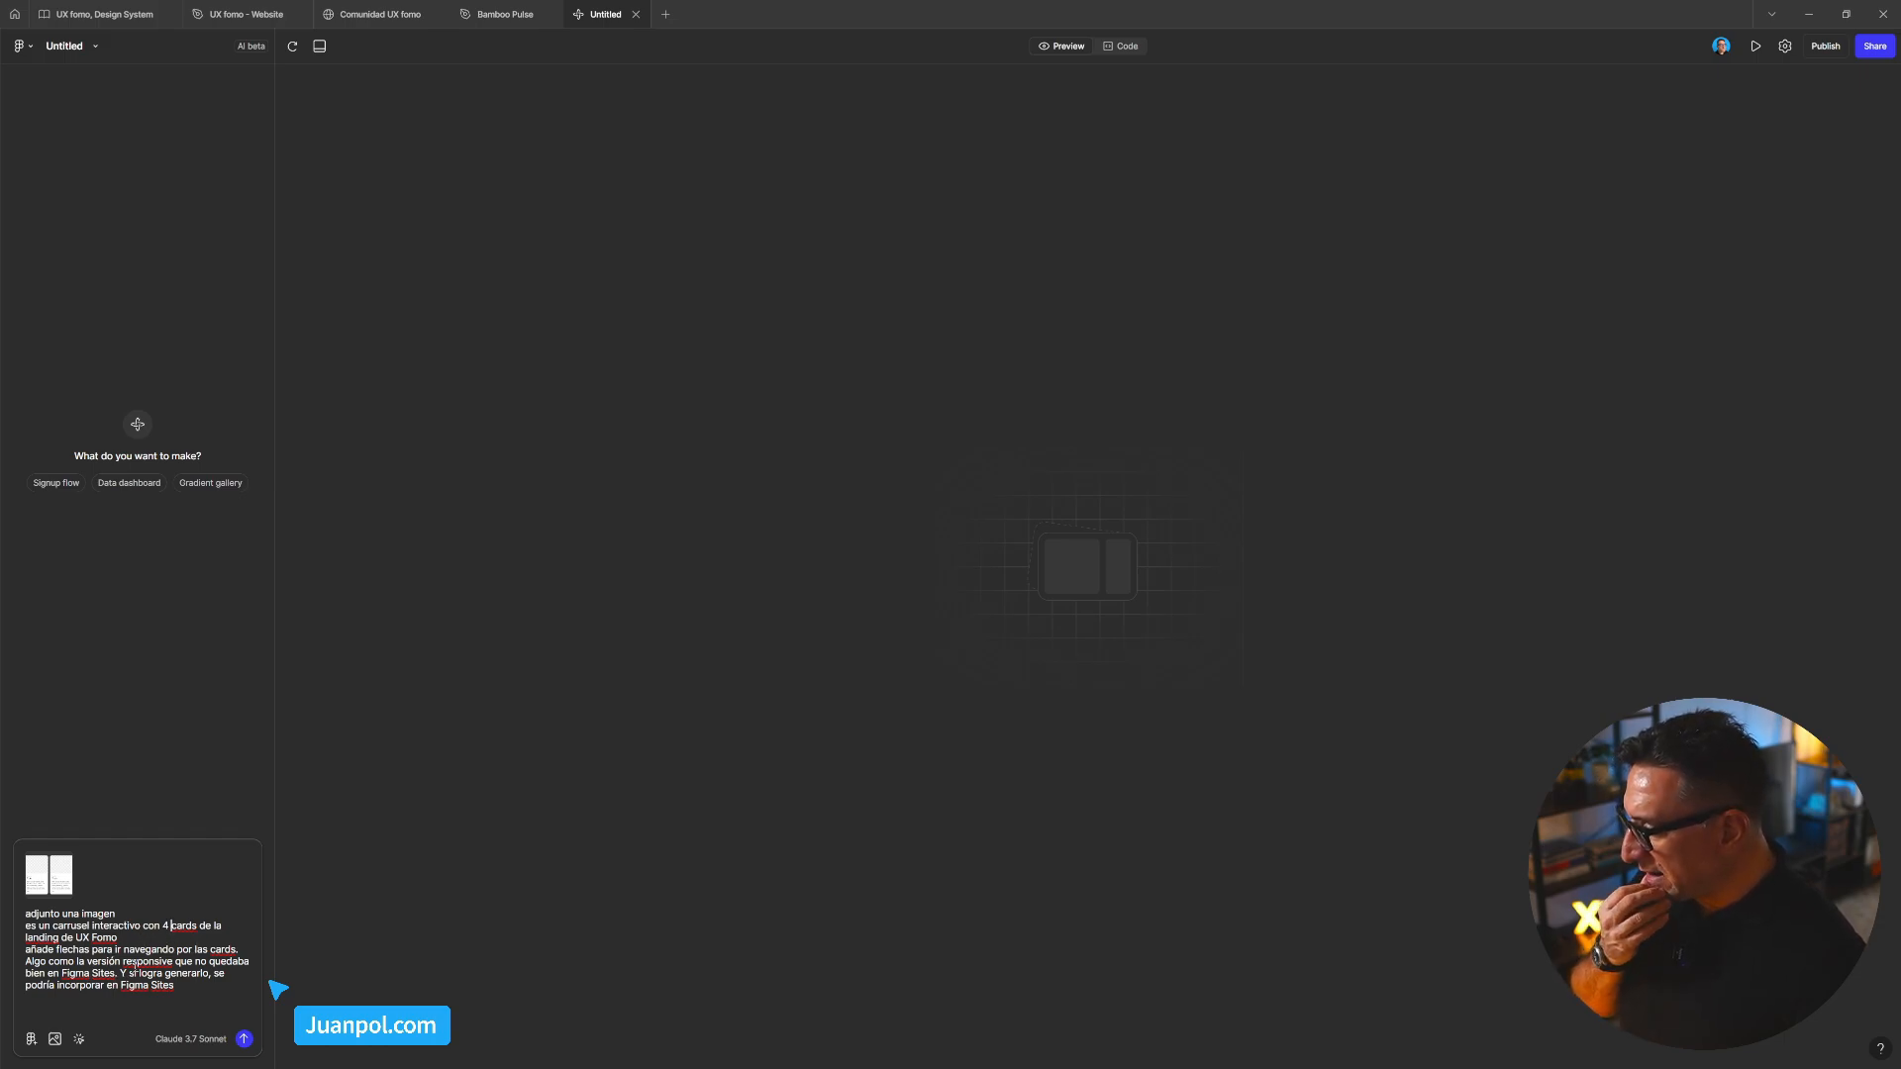
Add the line 'añade más cards…' so the arrows generate an infinite scroll of cards
click(238, 952)
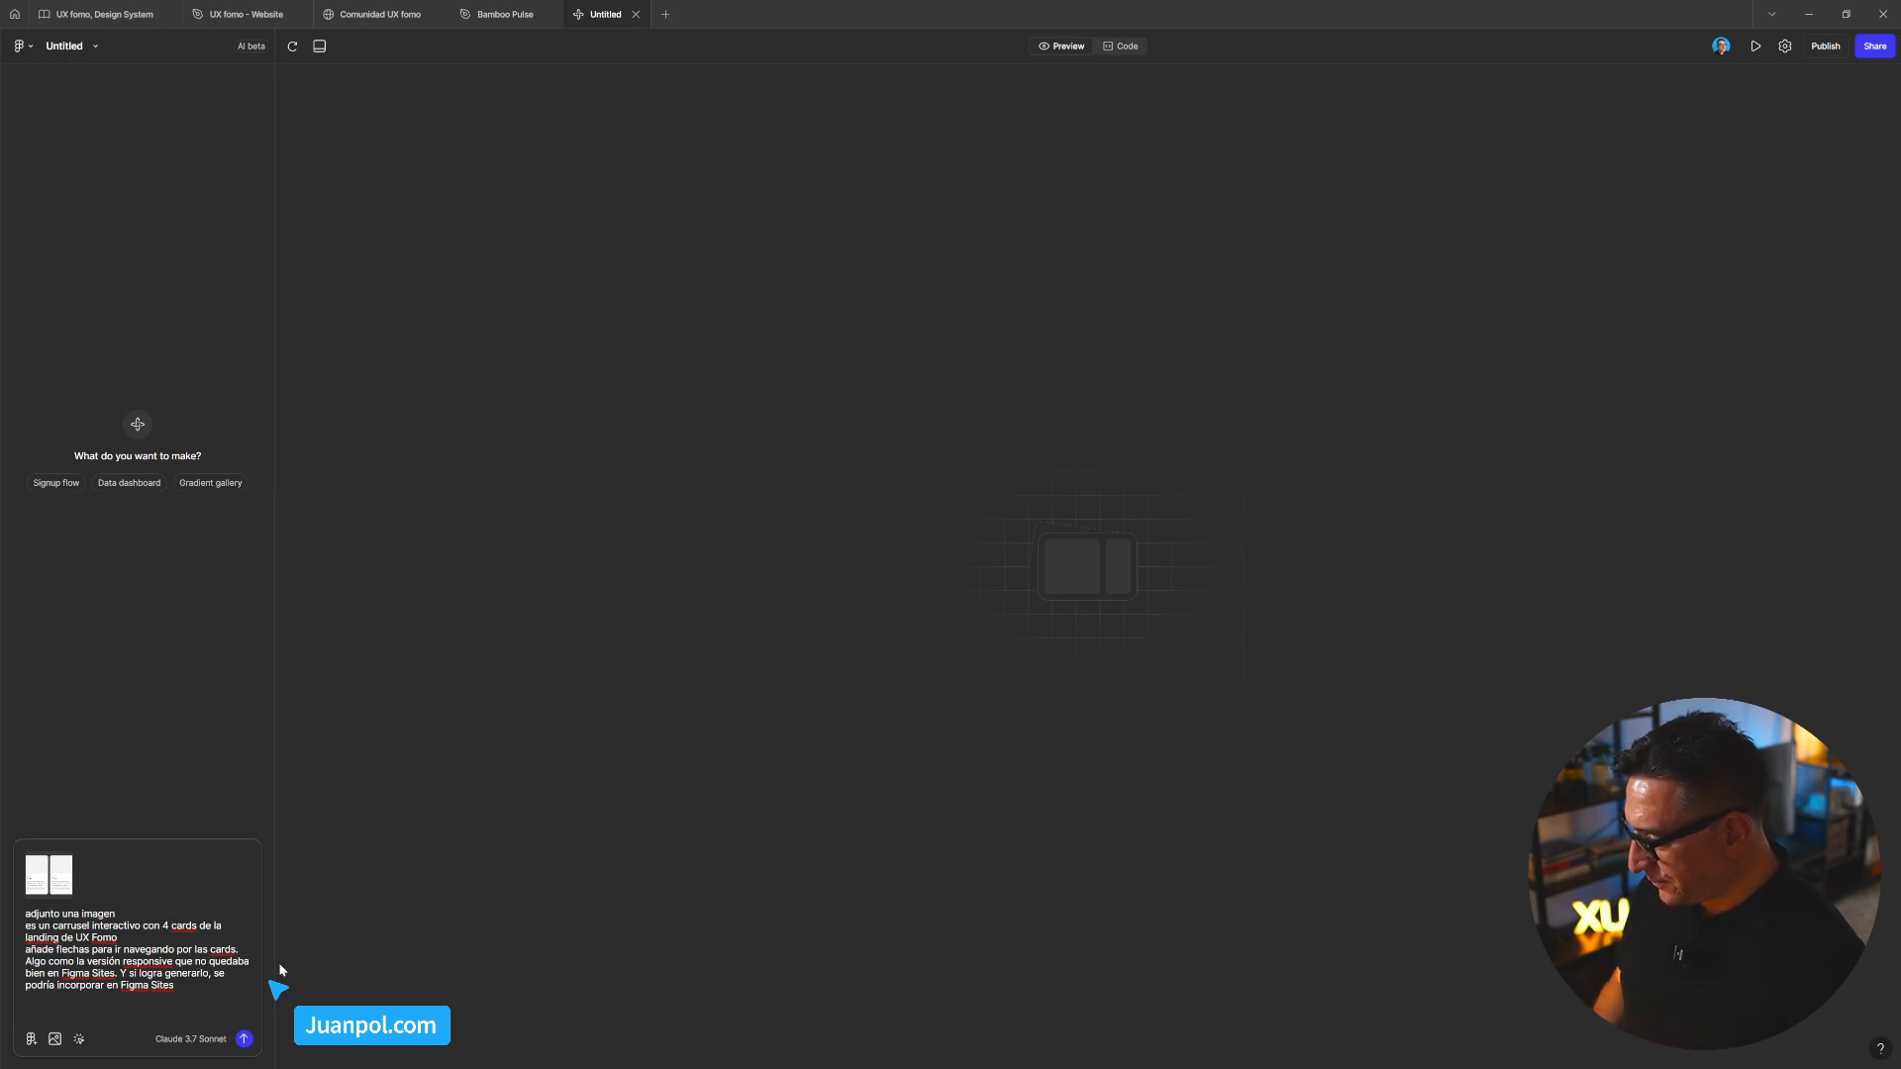
key(BackSpace)
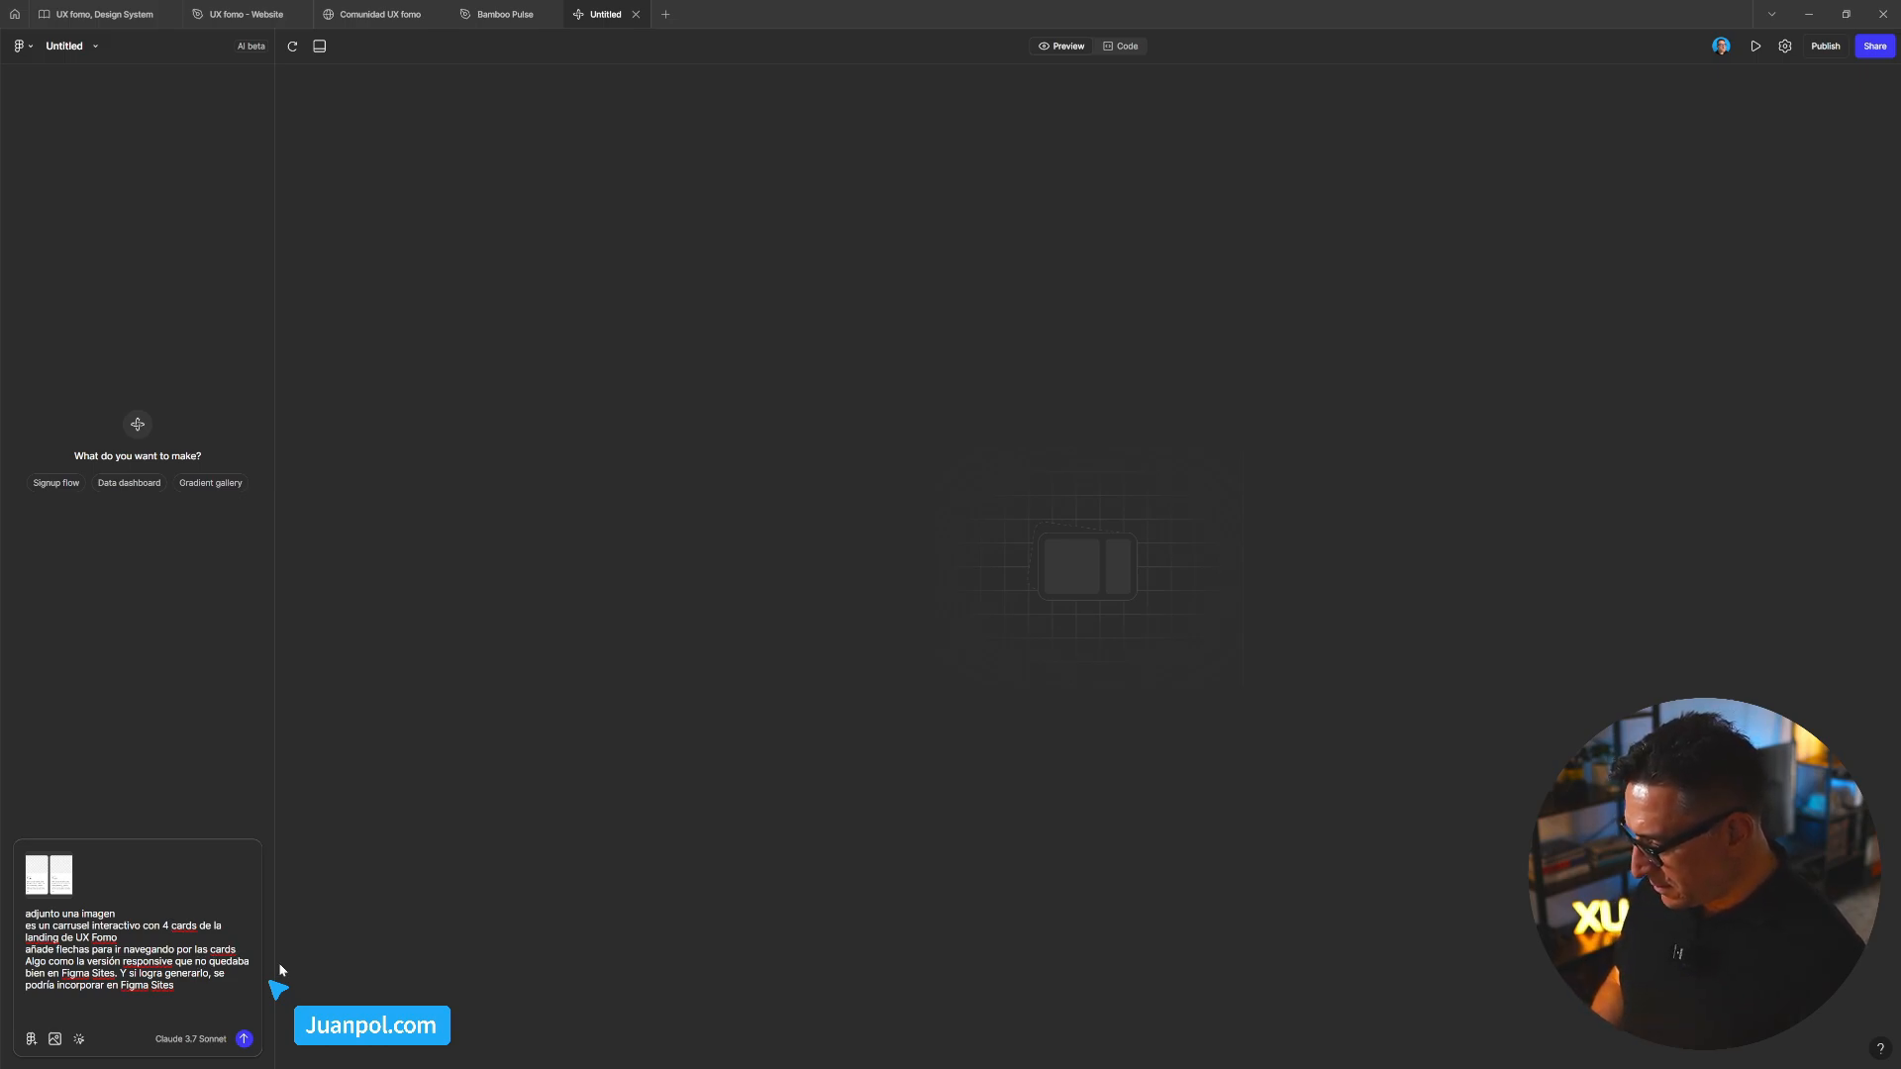
key(shift+Return)
text(añade más )
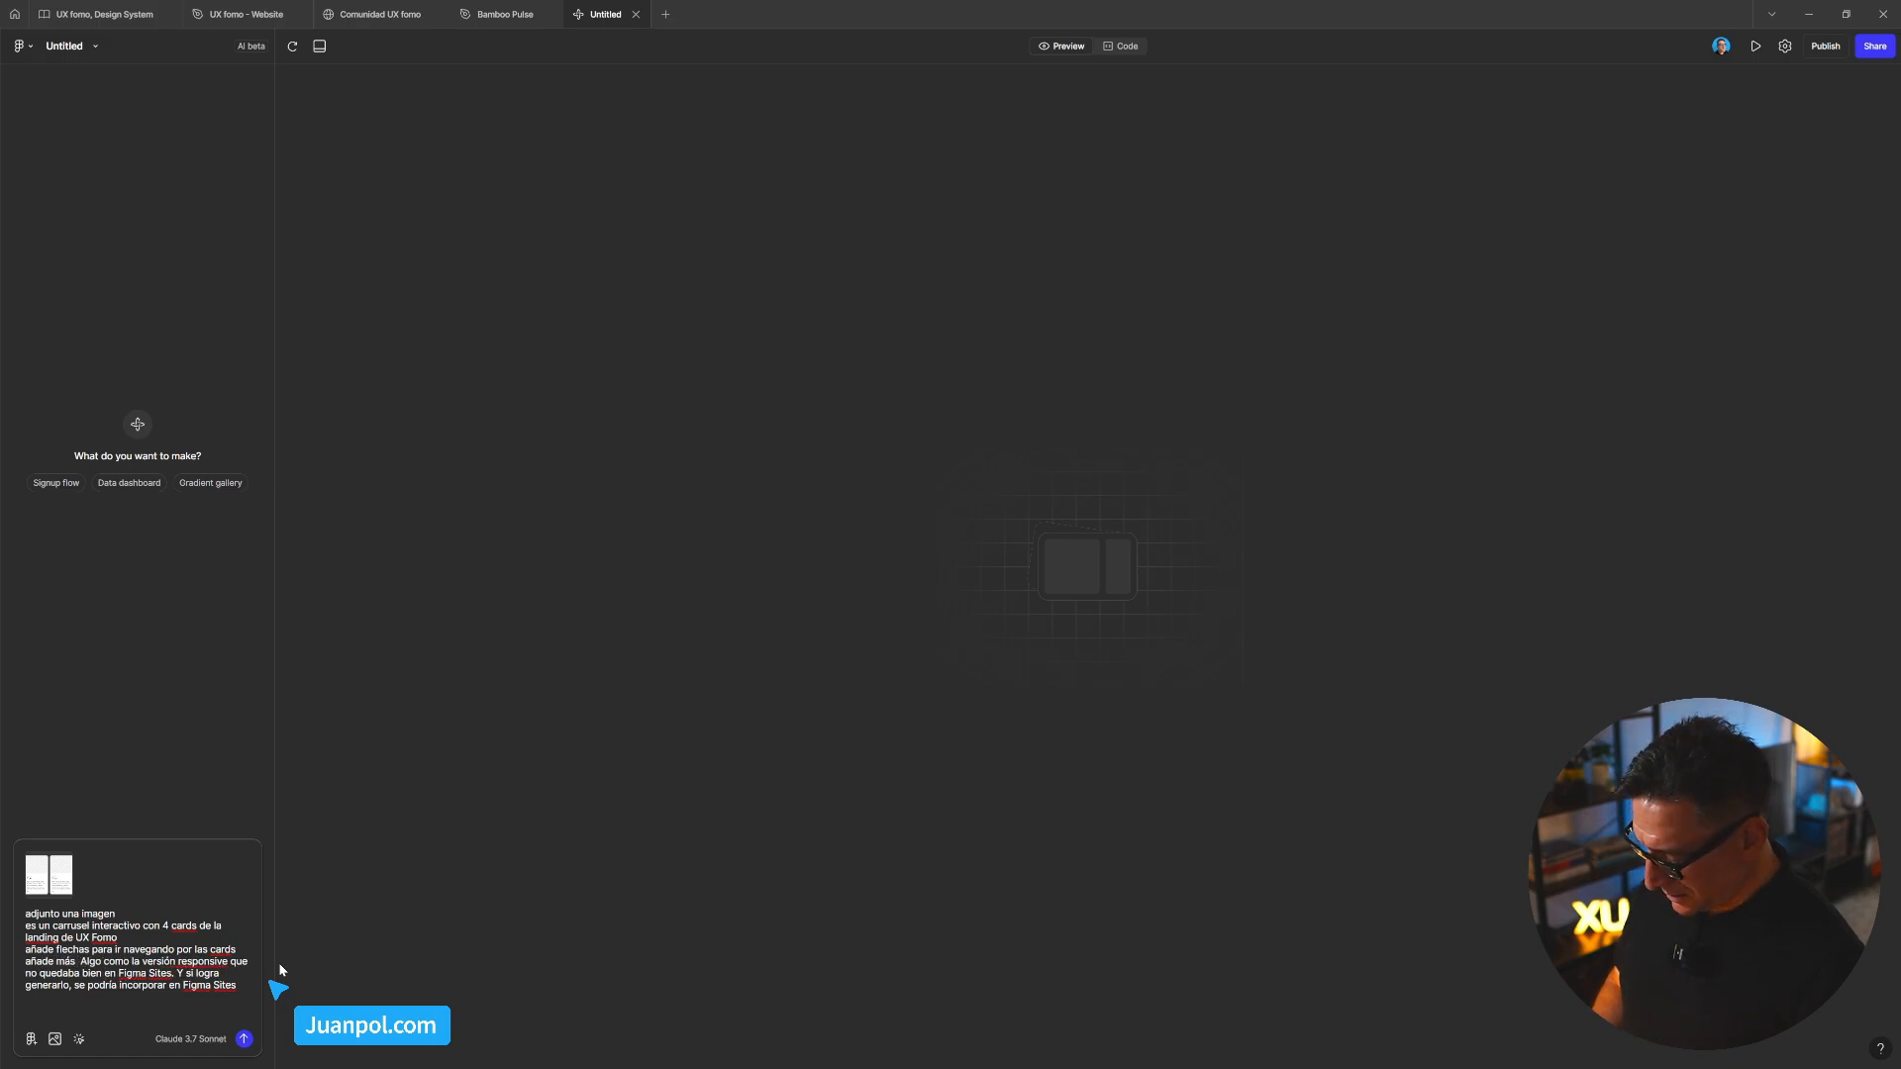
text(cards para que)
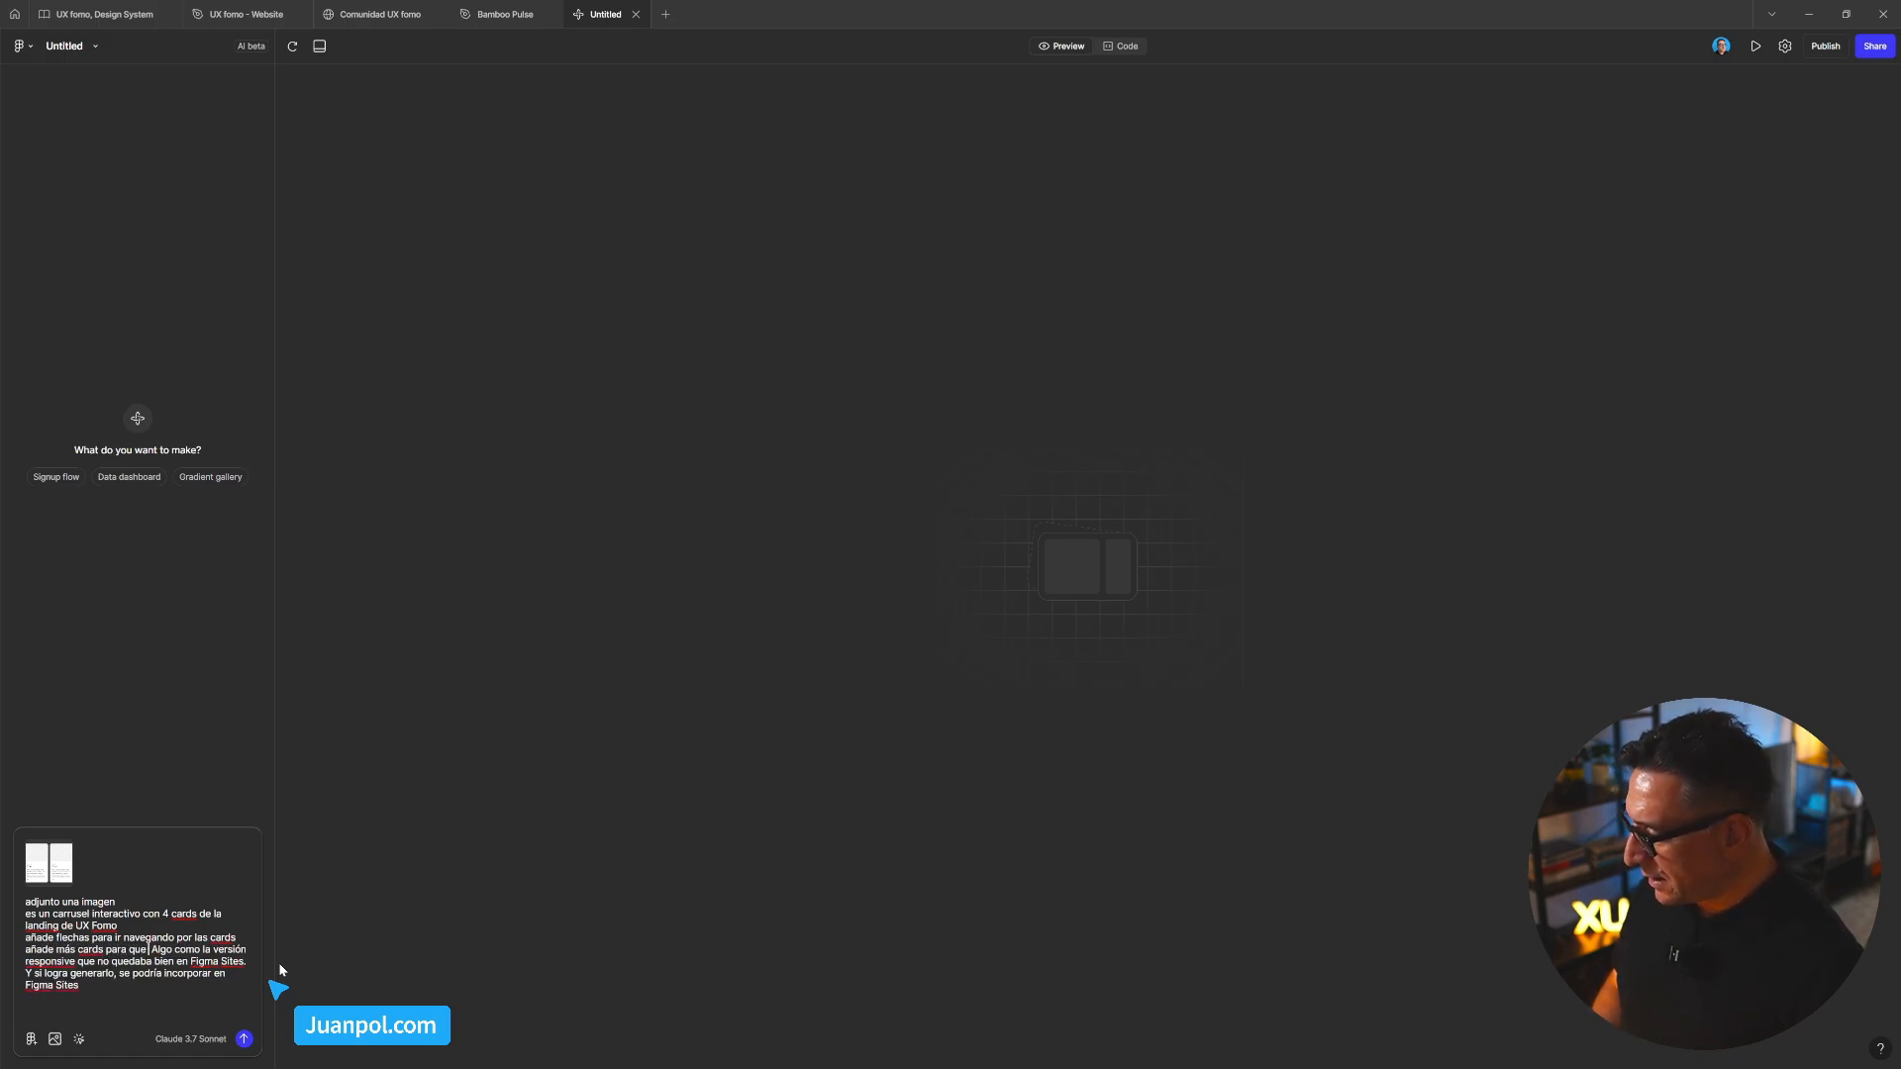
text( al usar las f)
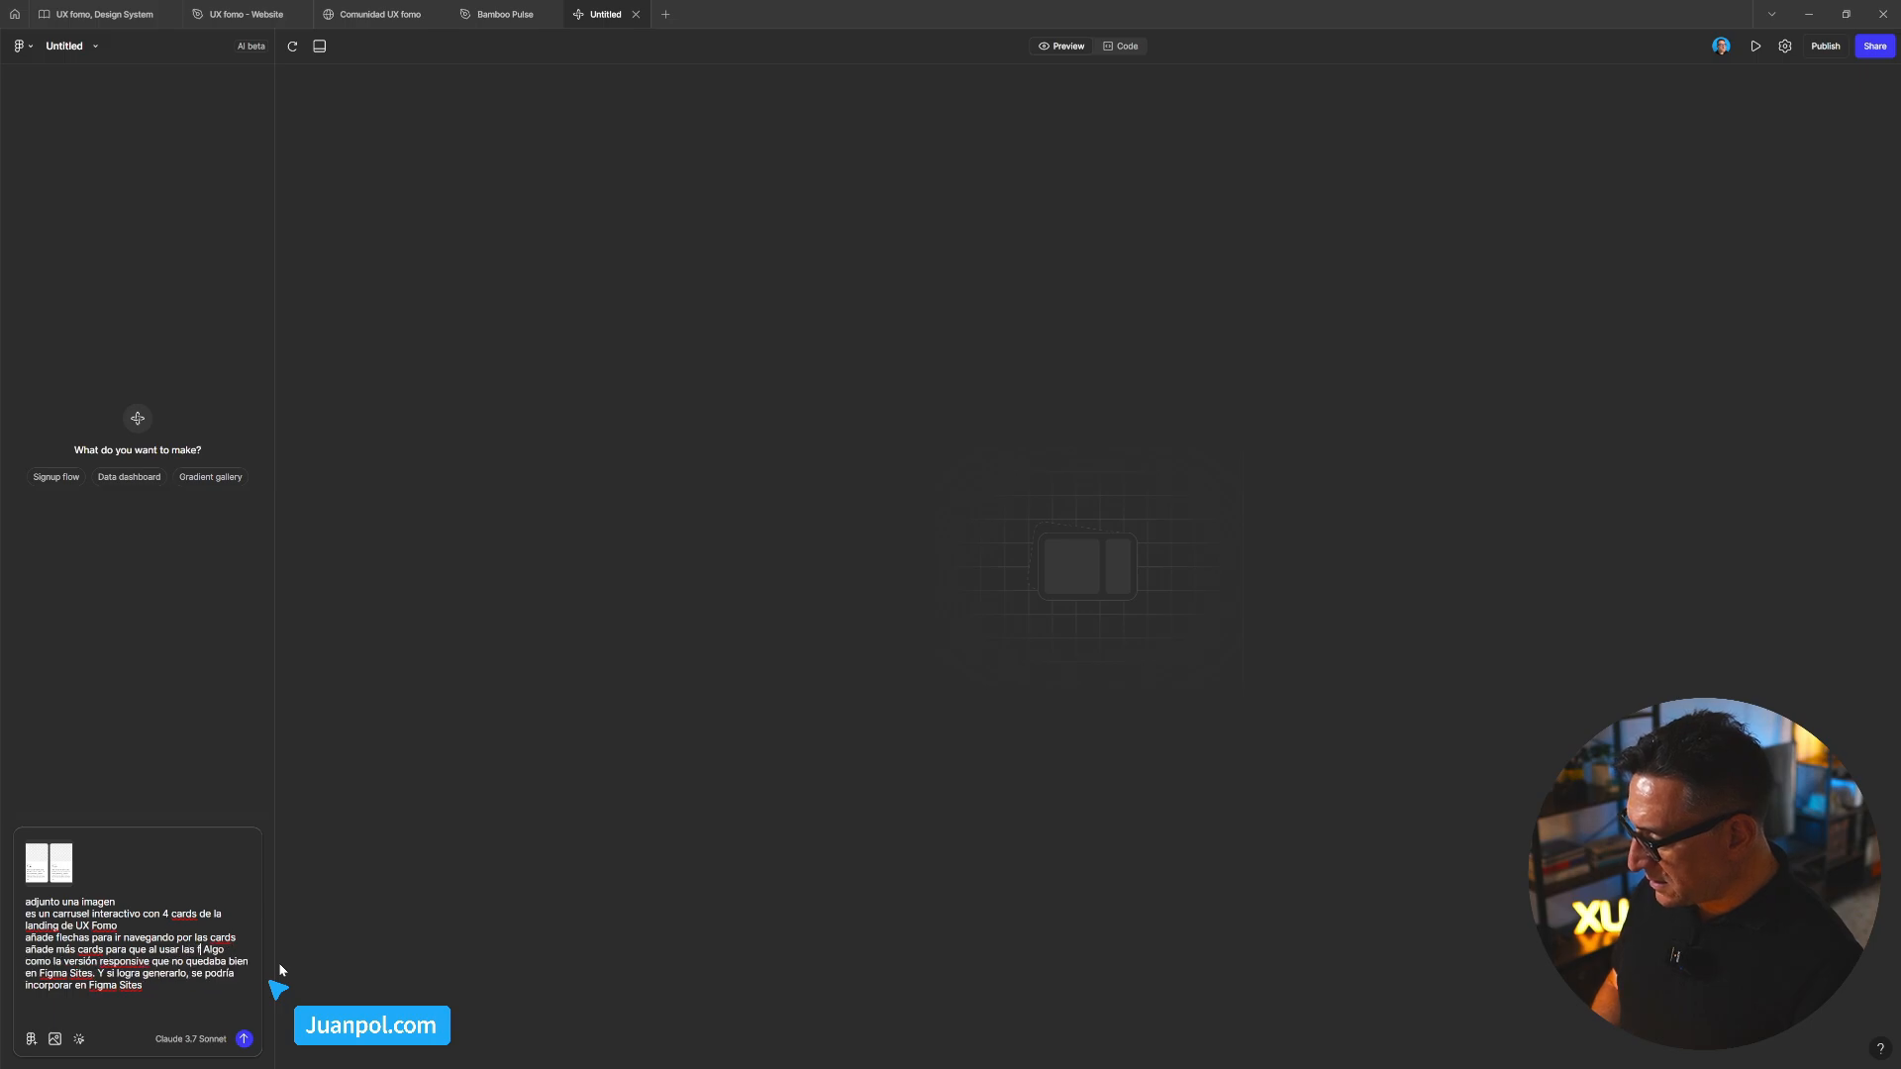
text(lechas )
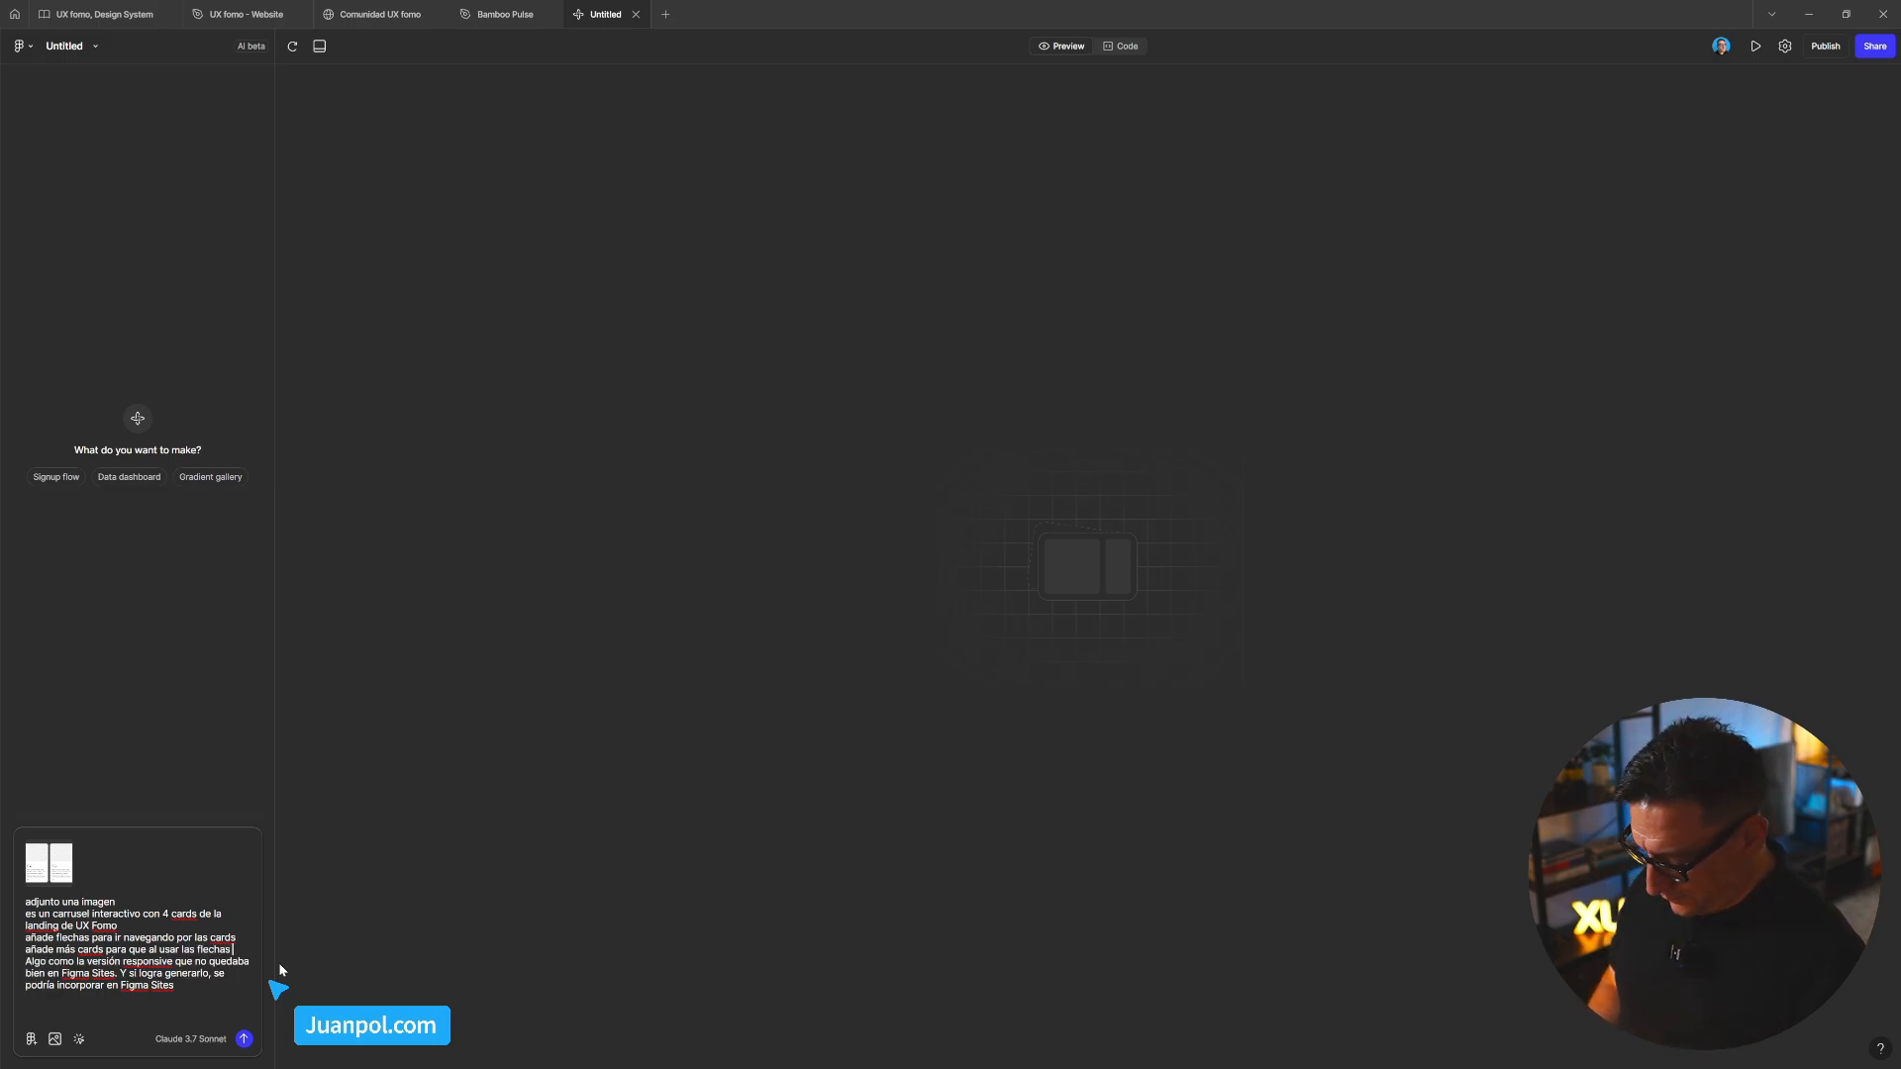
text(ha)
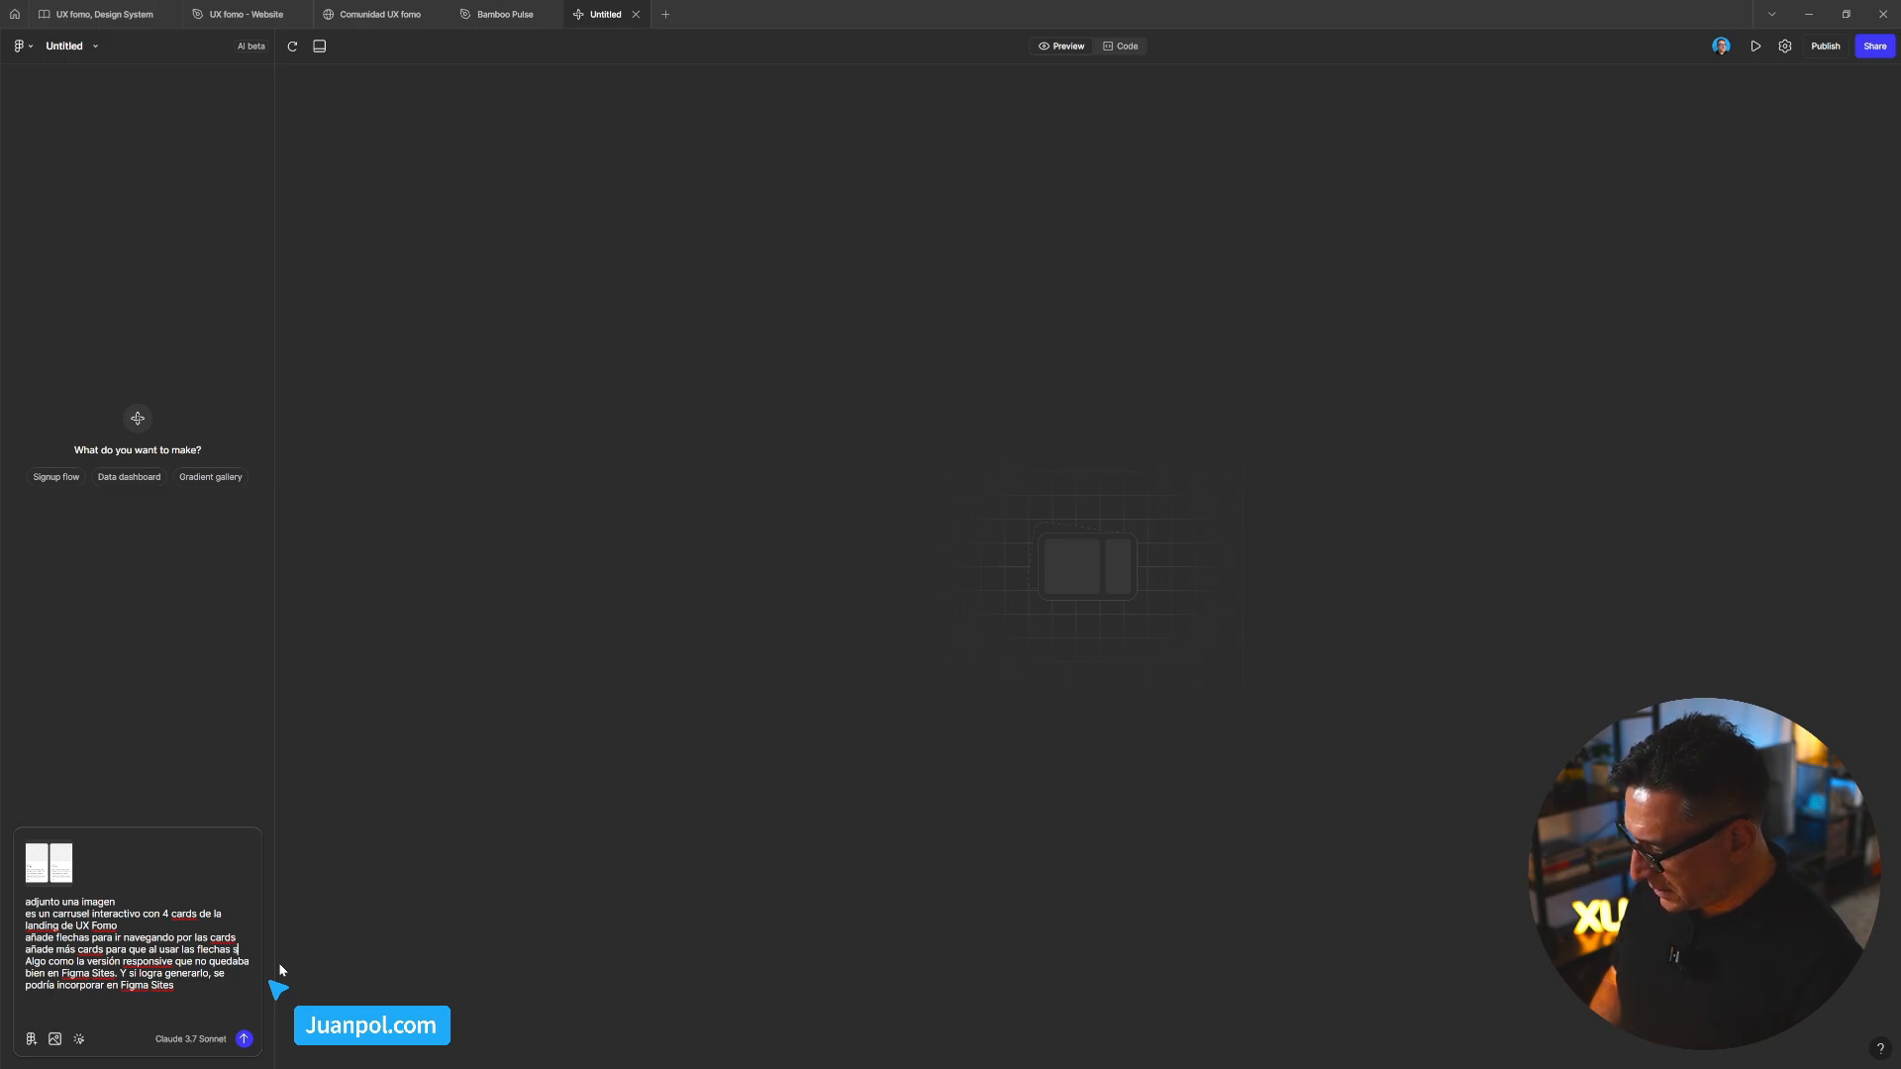
text(e genera un)
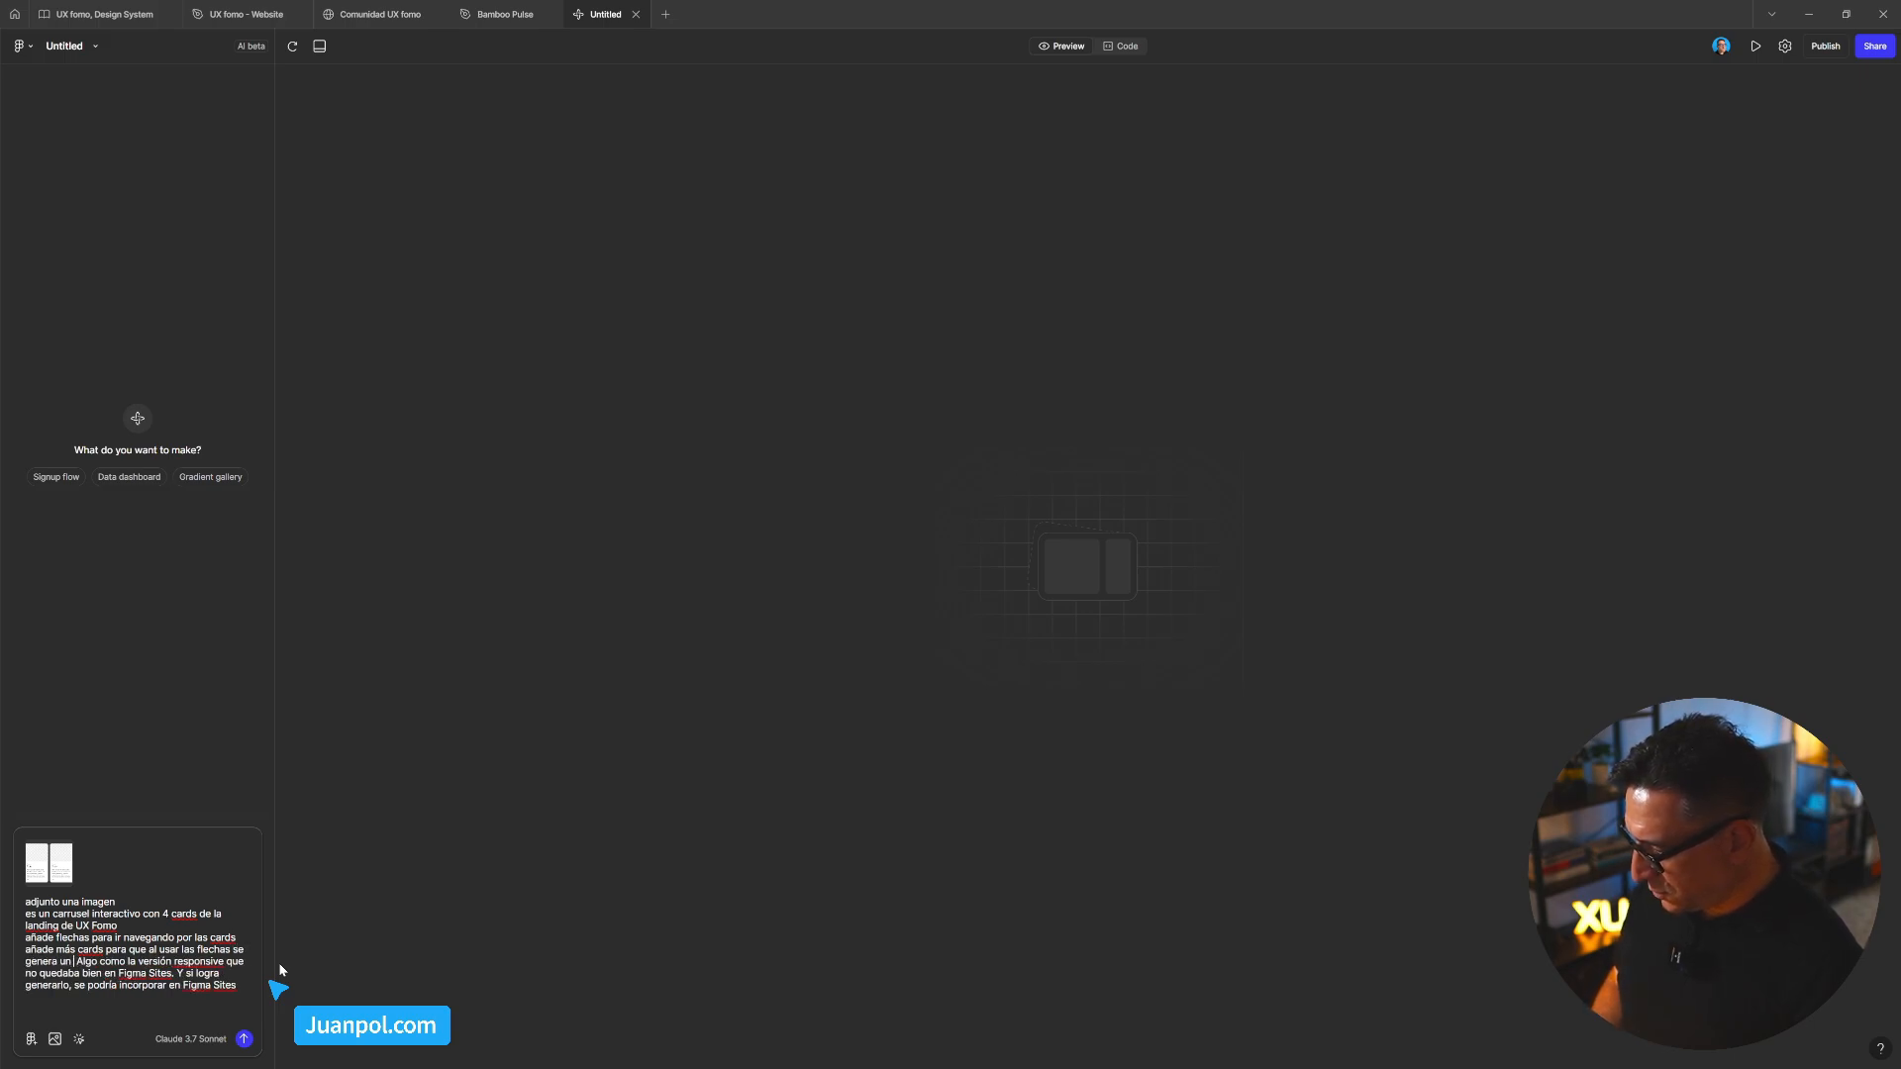
text( scroll in)
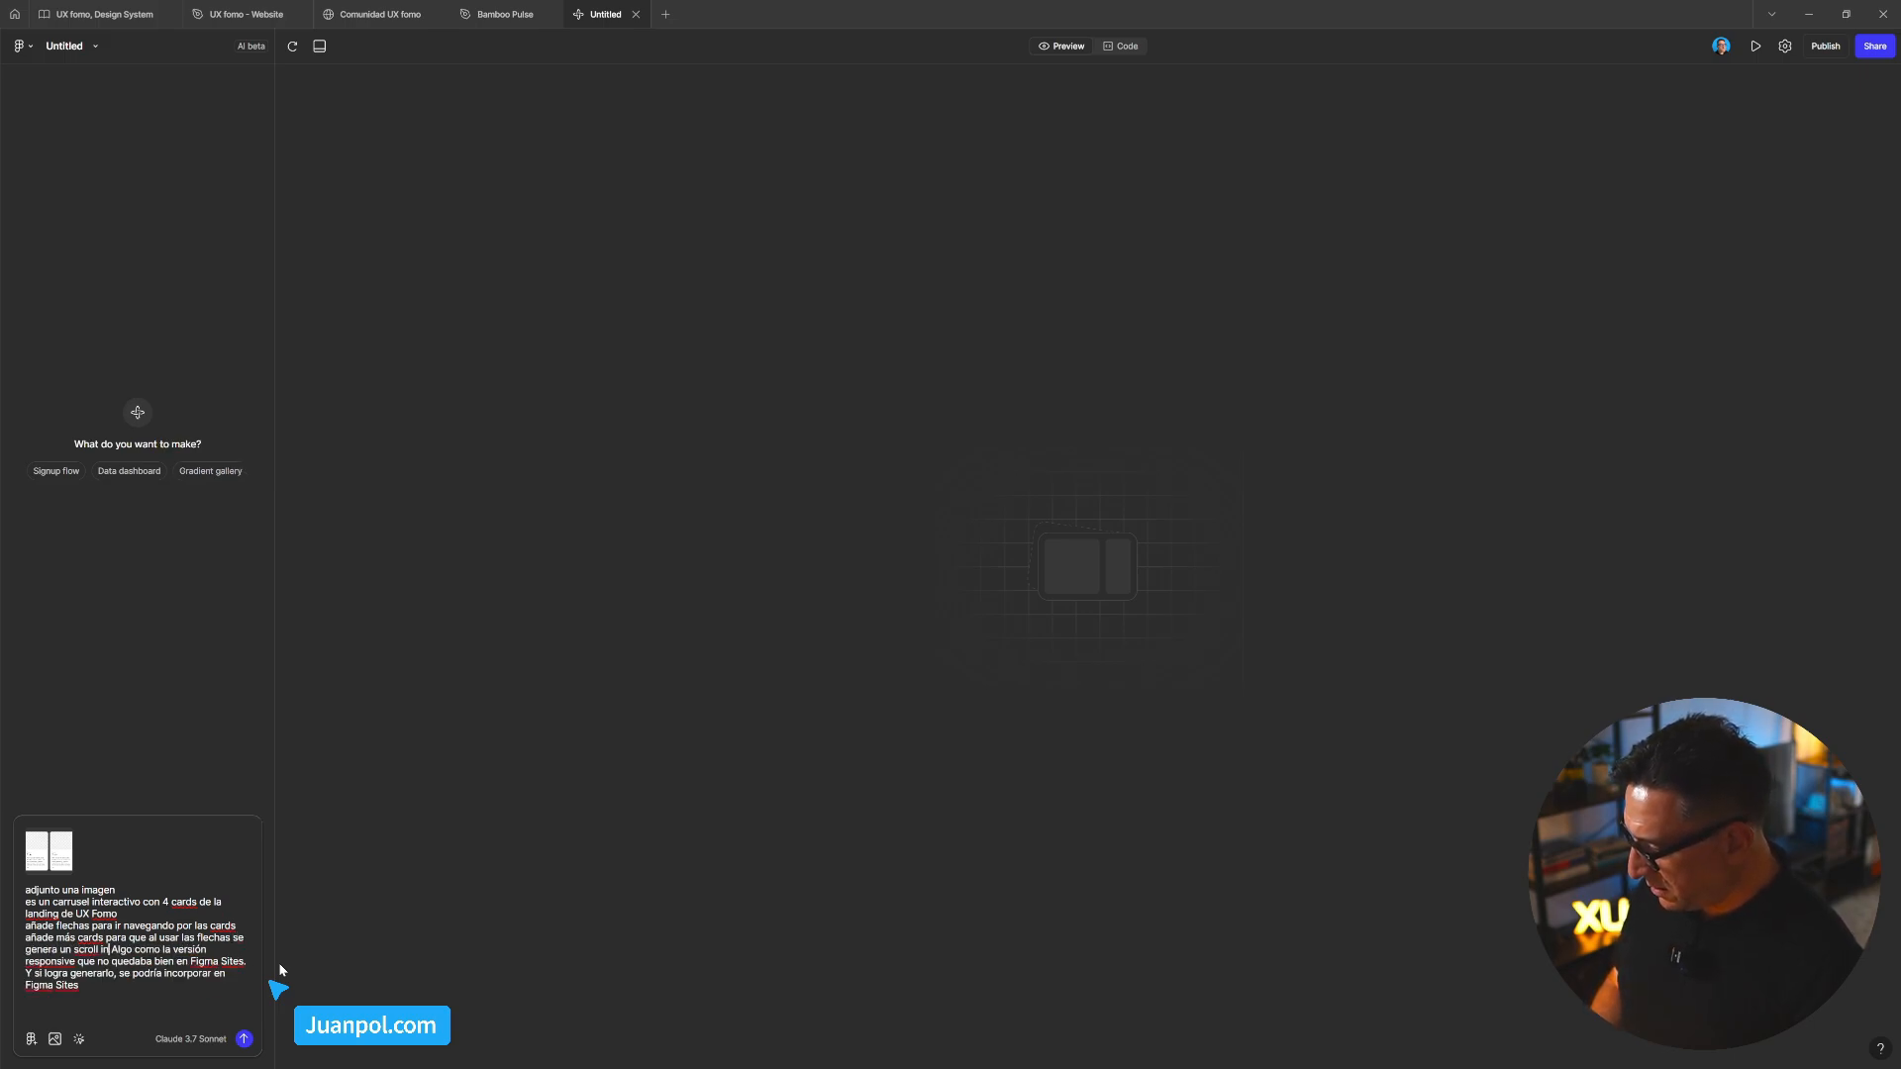
text(finito)
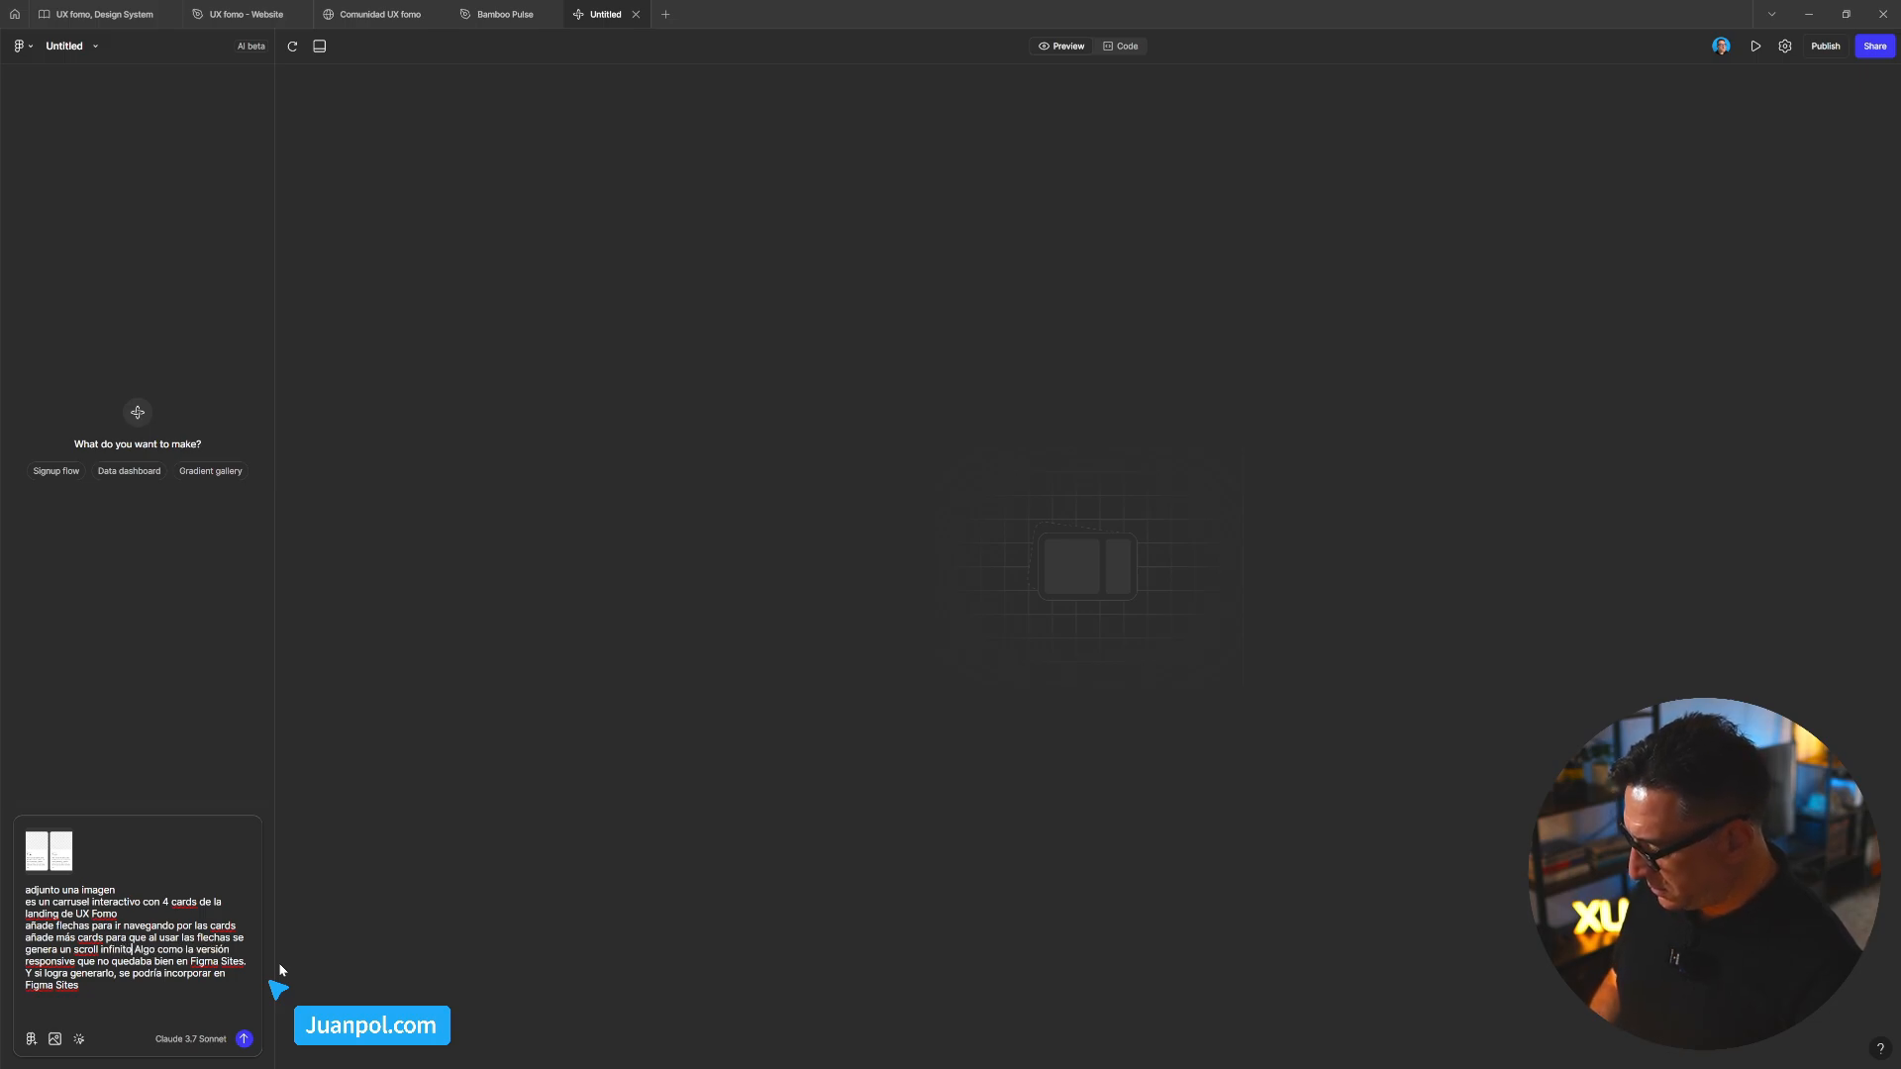
text( de car)
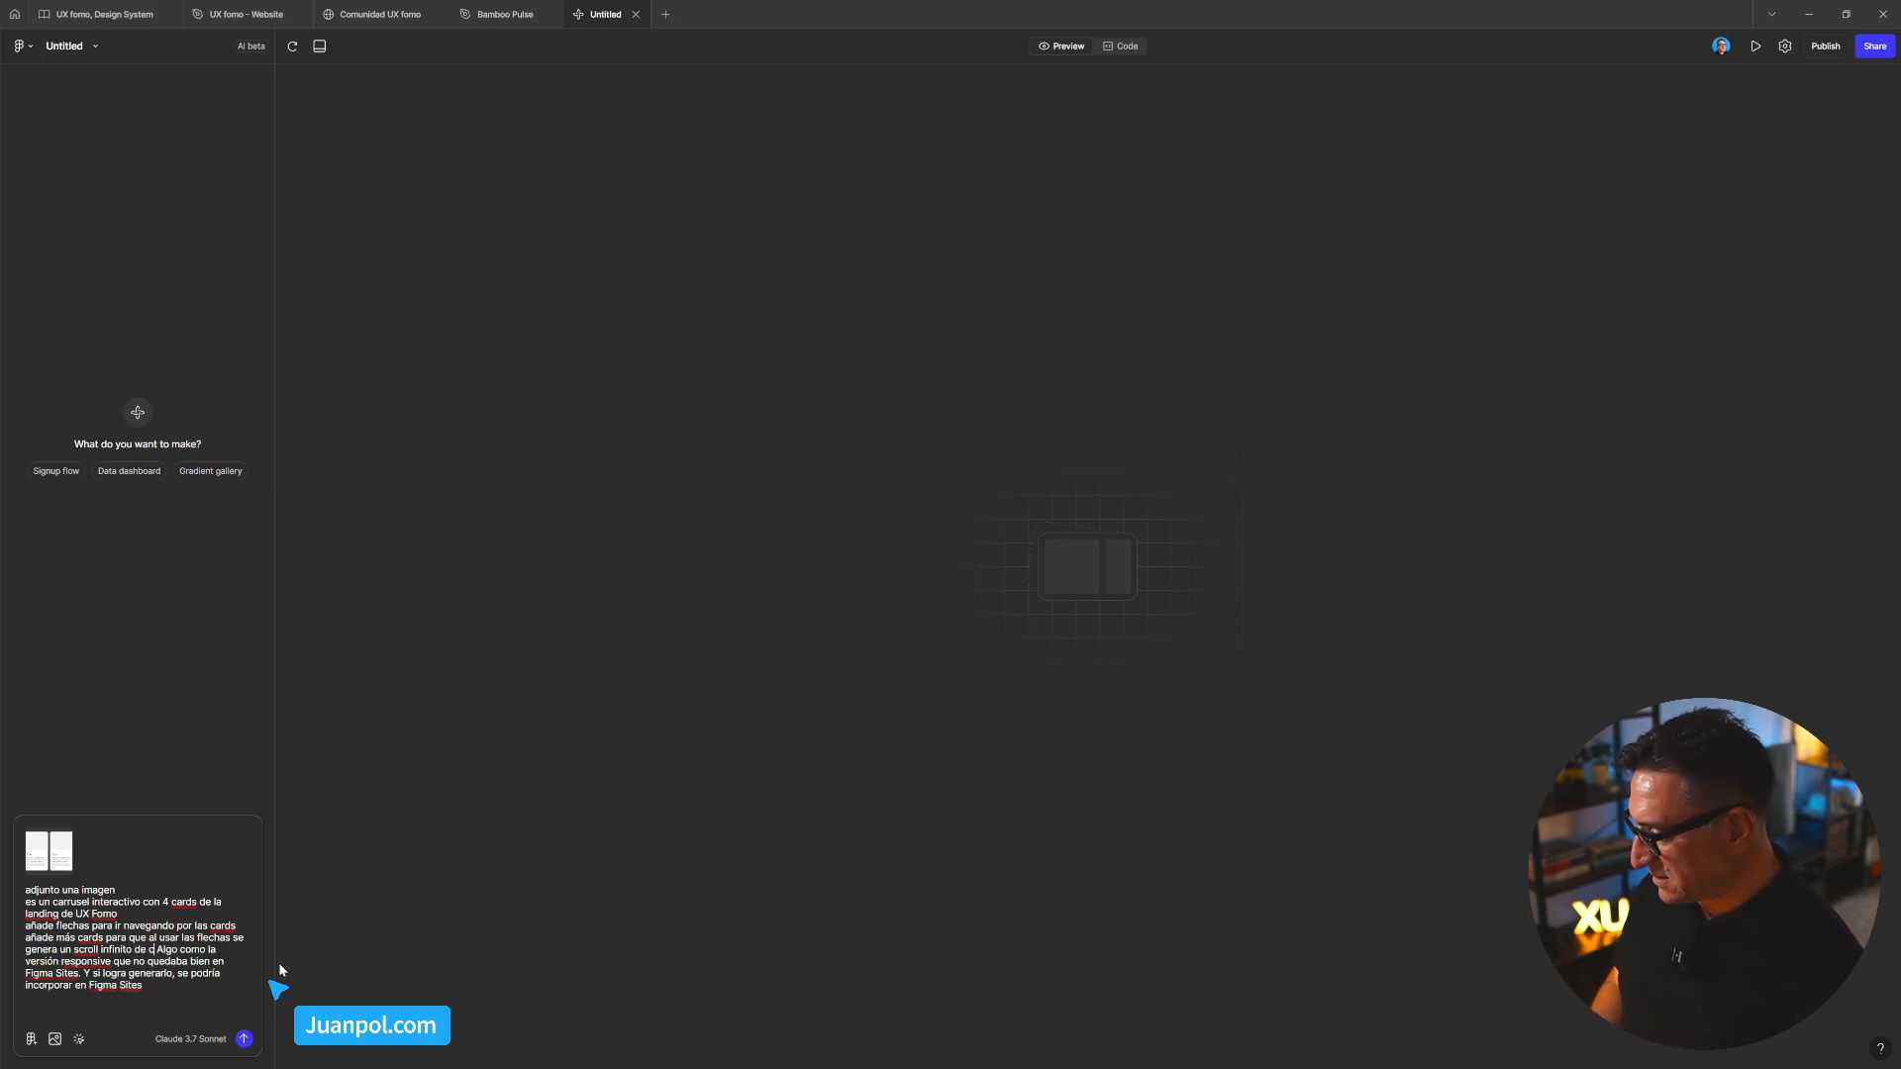
text(ds)
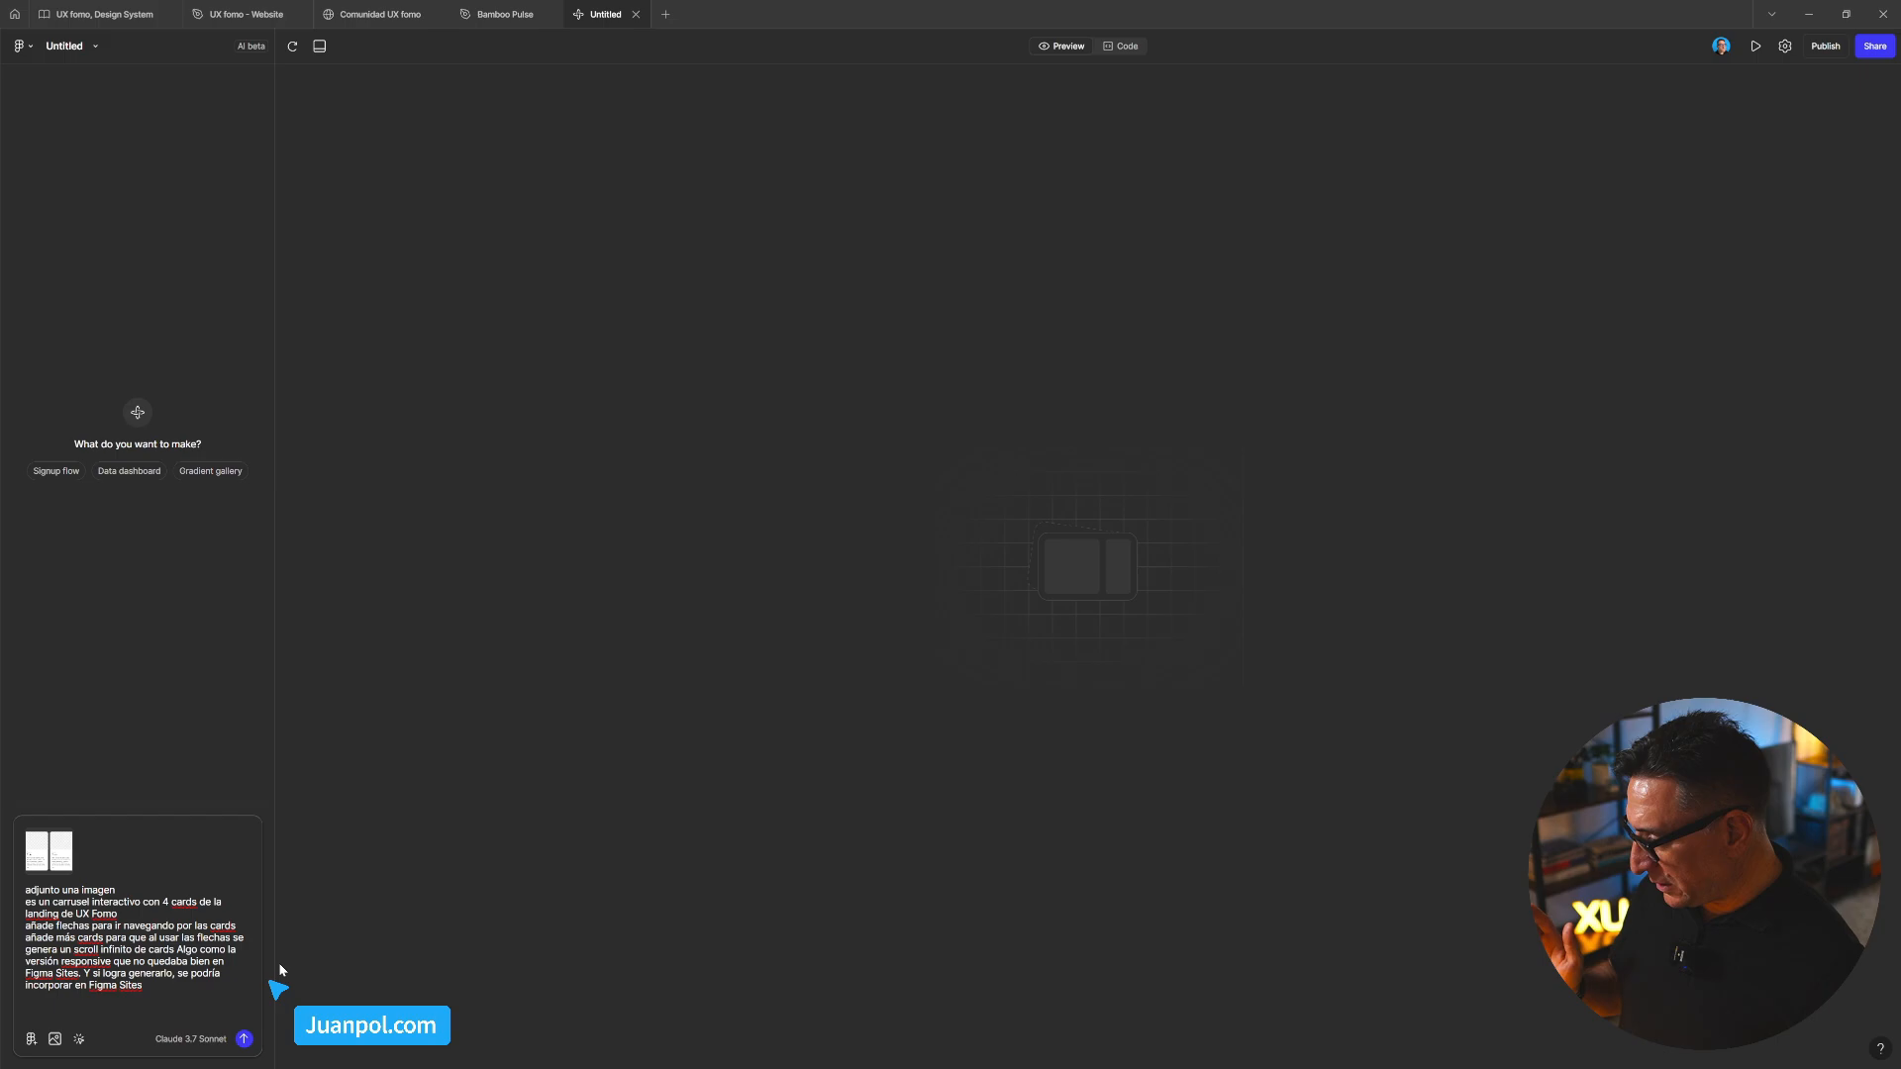
key(shift+Return)
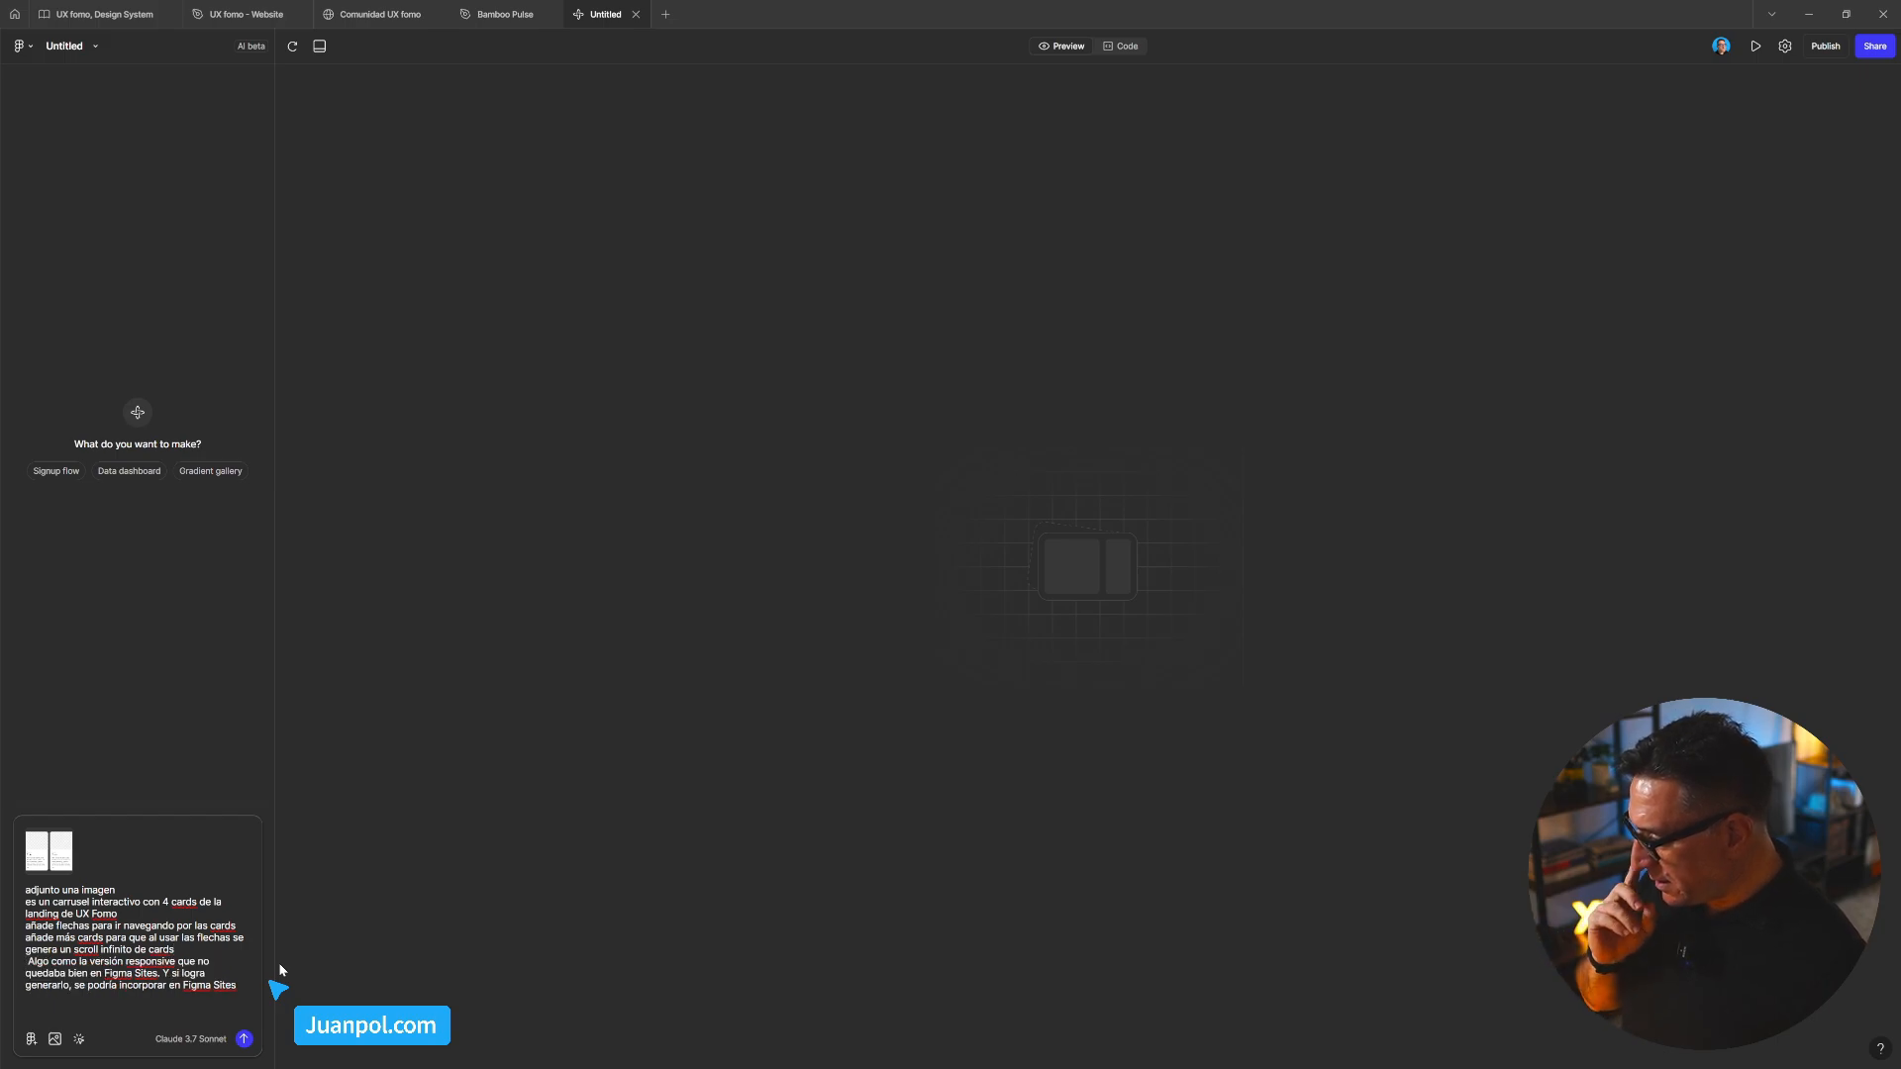
key(Delete)
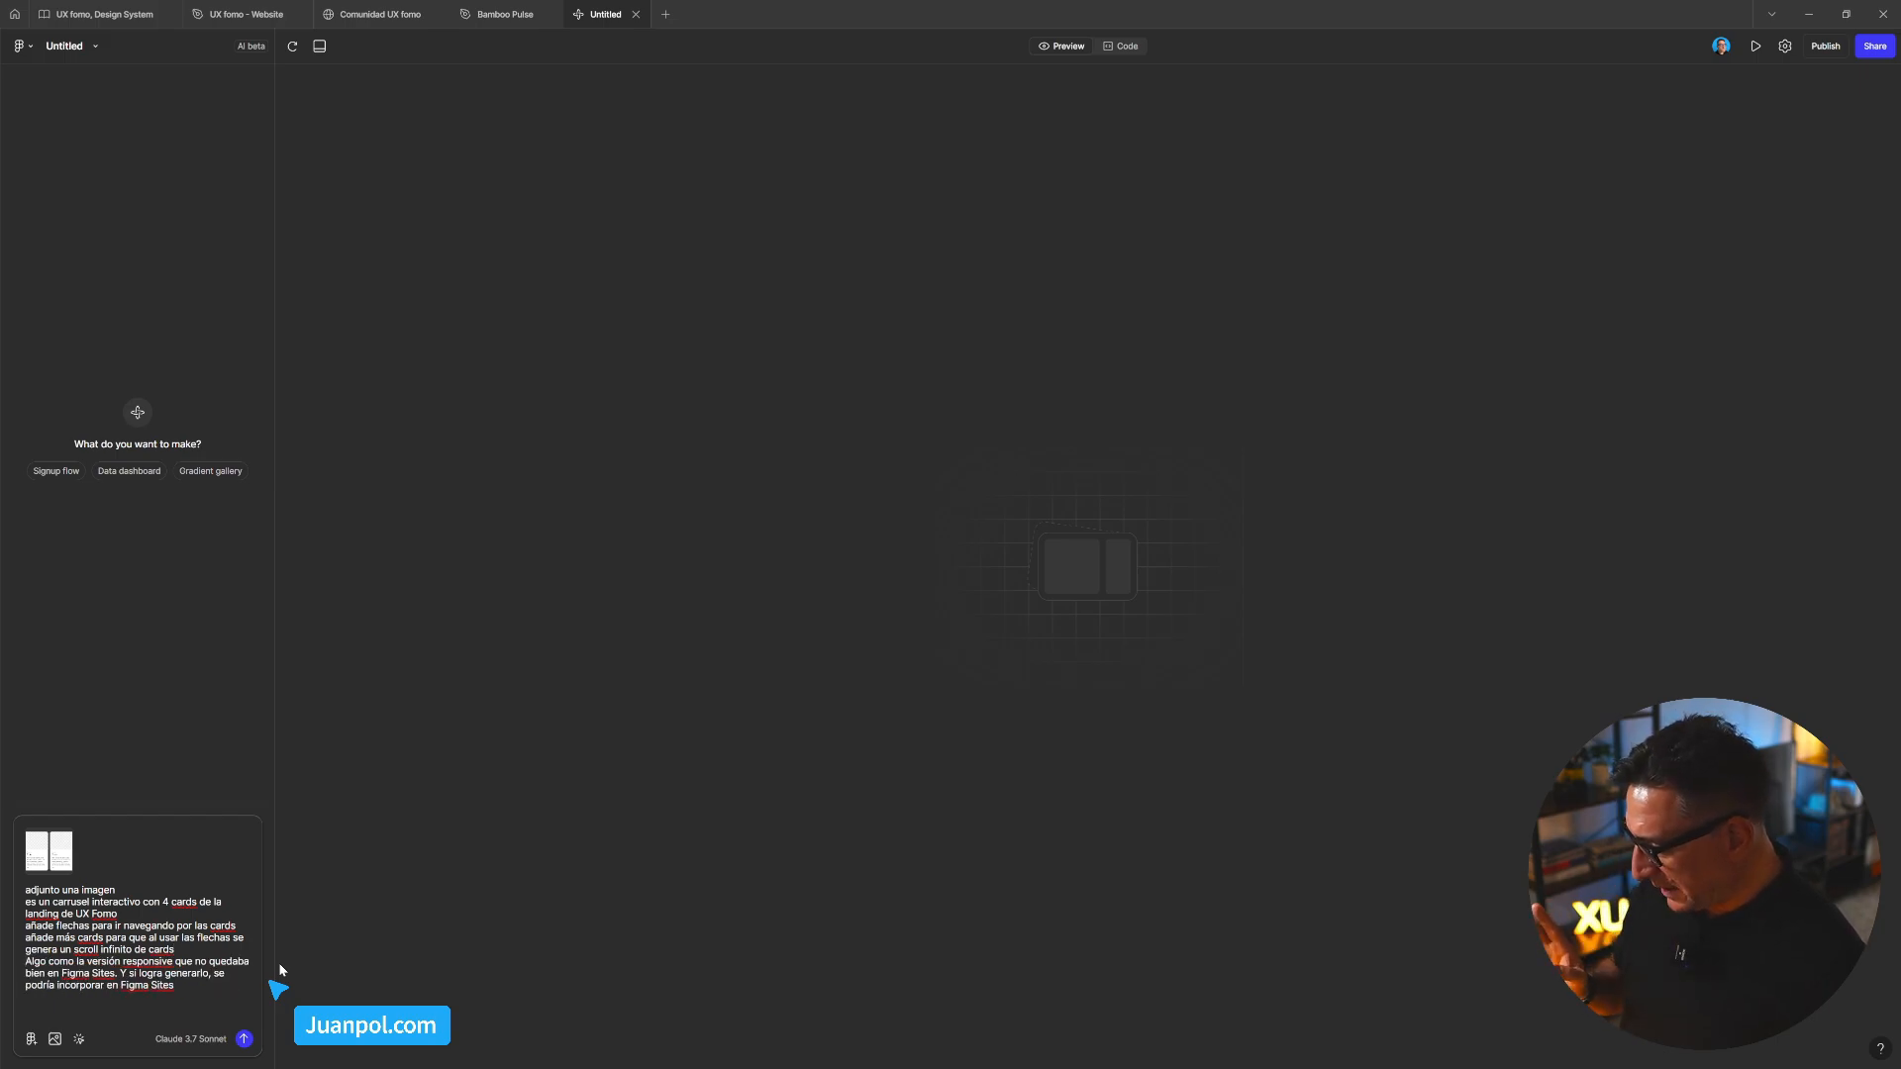
Delete the 'Algo como…' Figma Sites paragraph and insert 'formato desktop' after 'interactivo'
drag(177, 985, 26, 959)
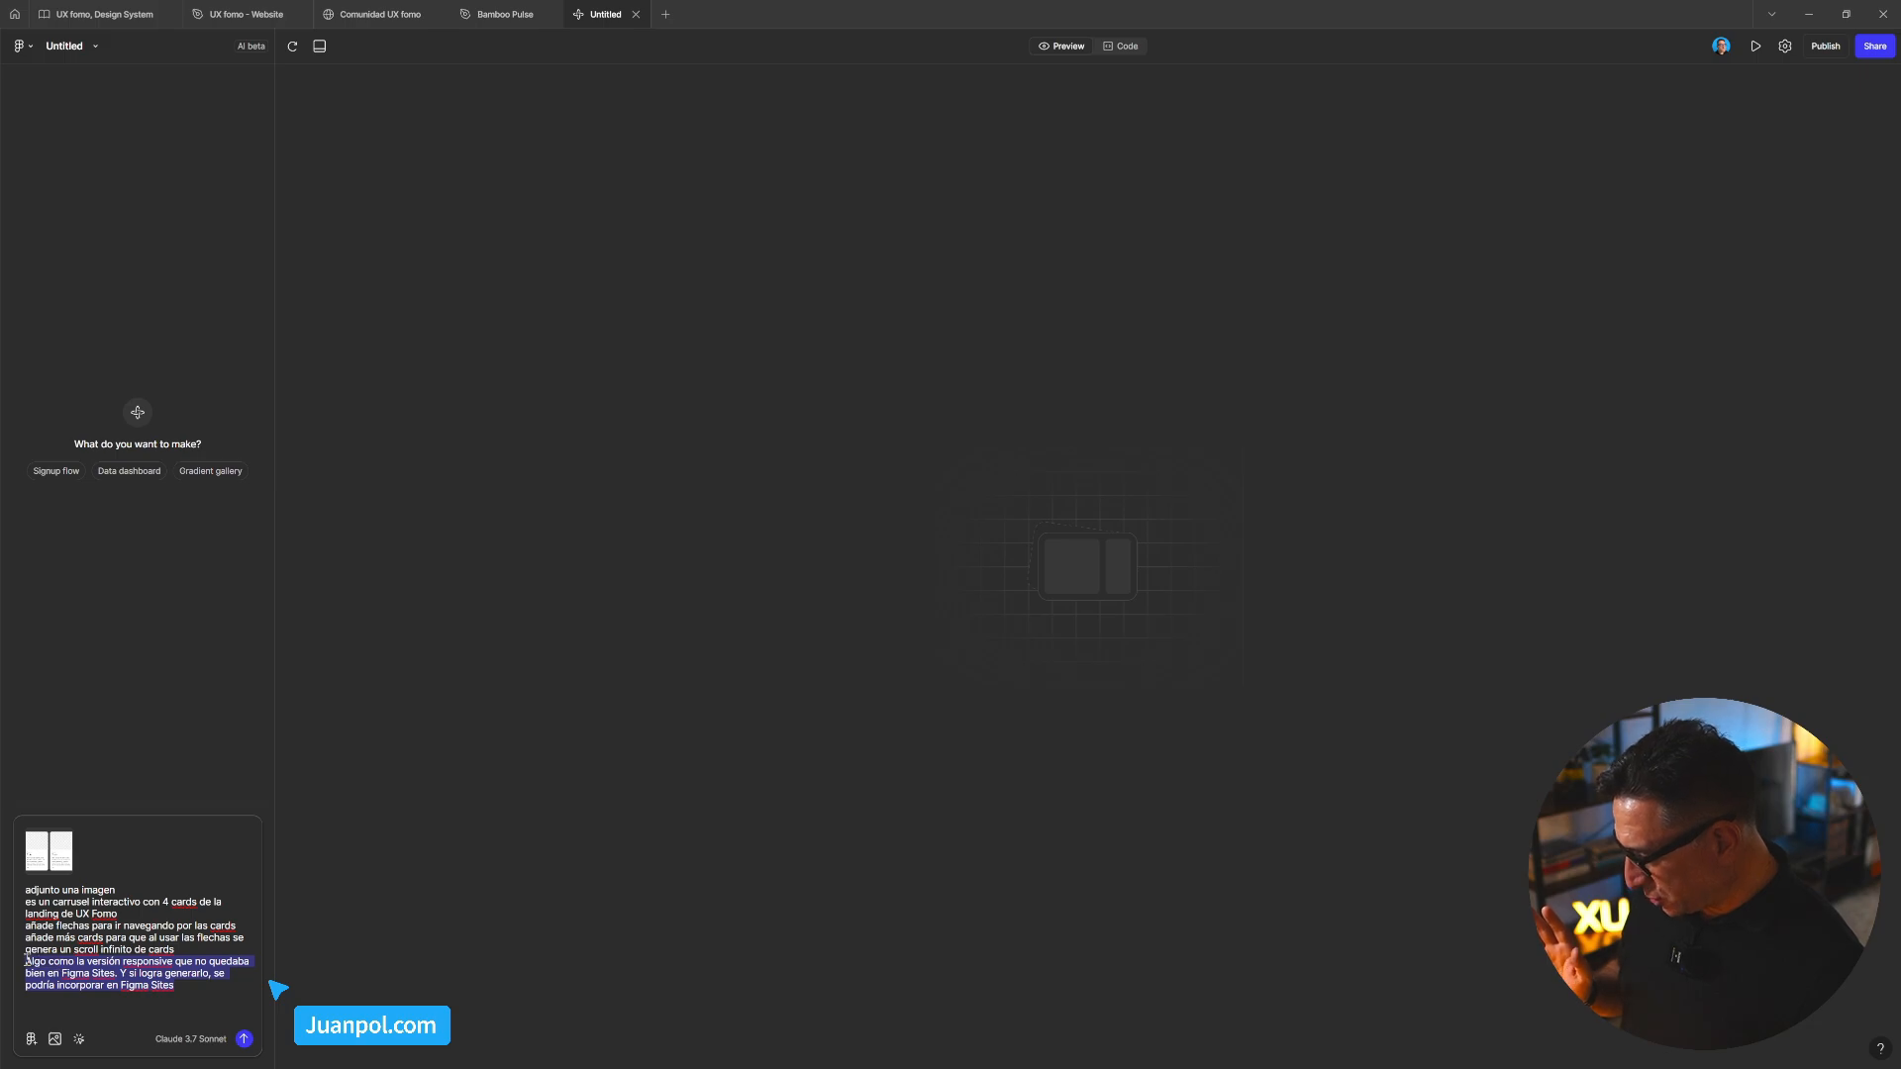
key(BackSpace)
key(BackSpace)
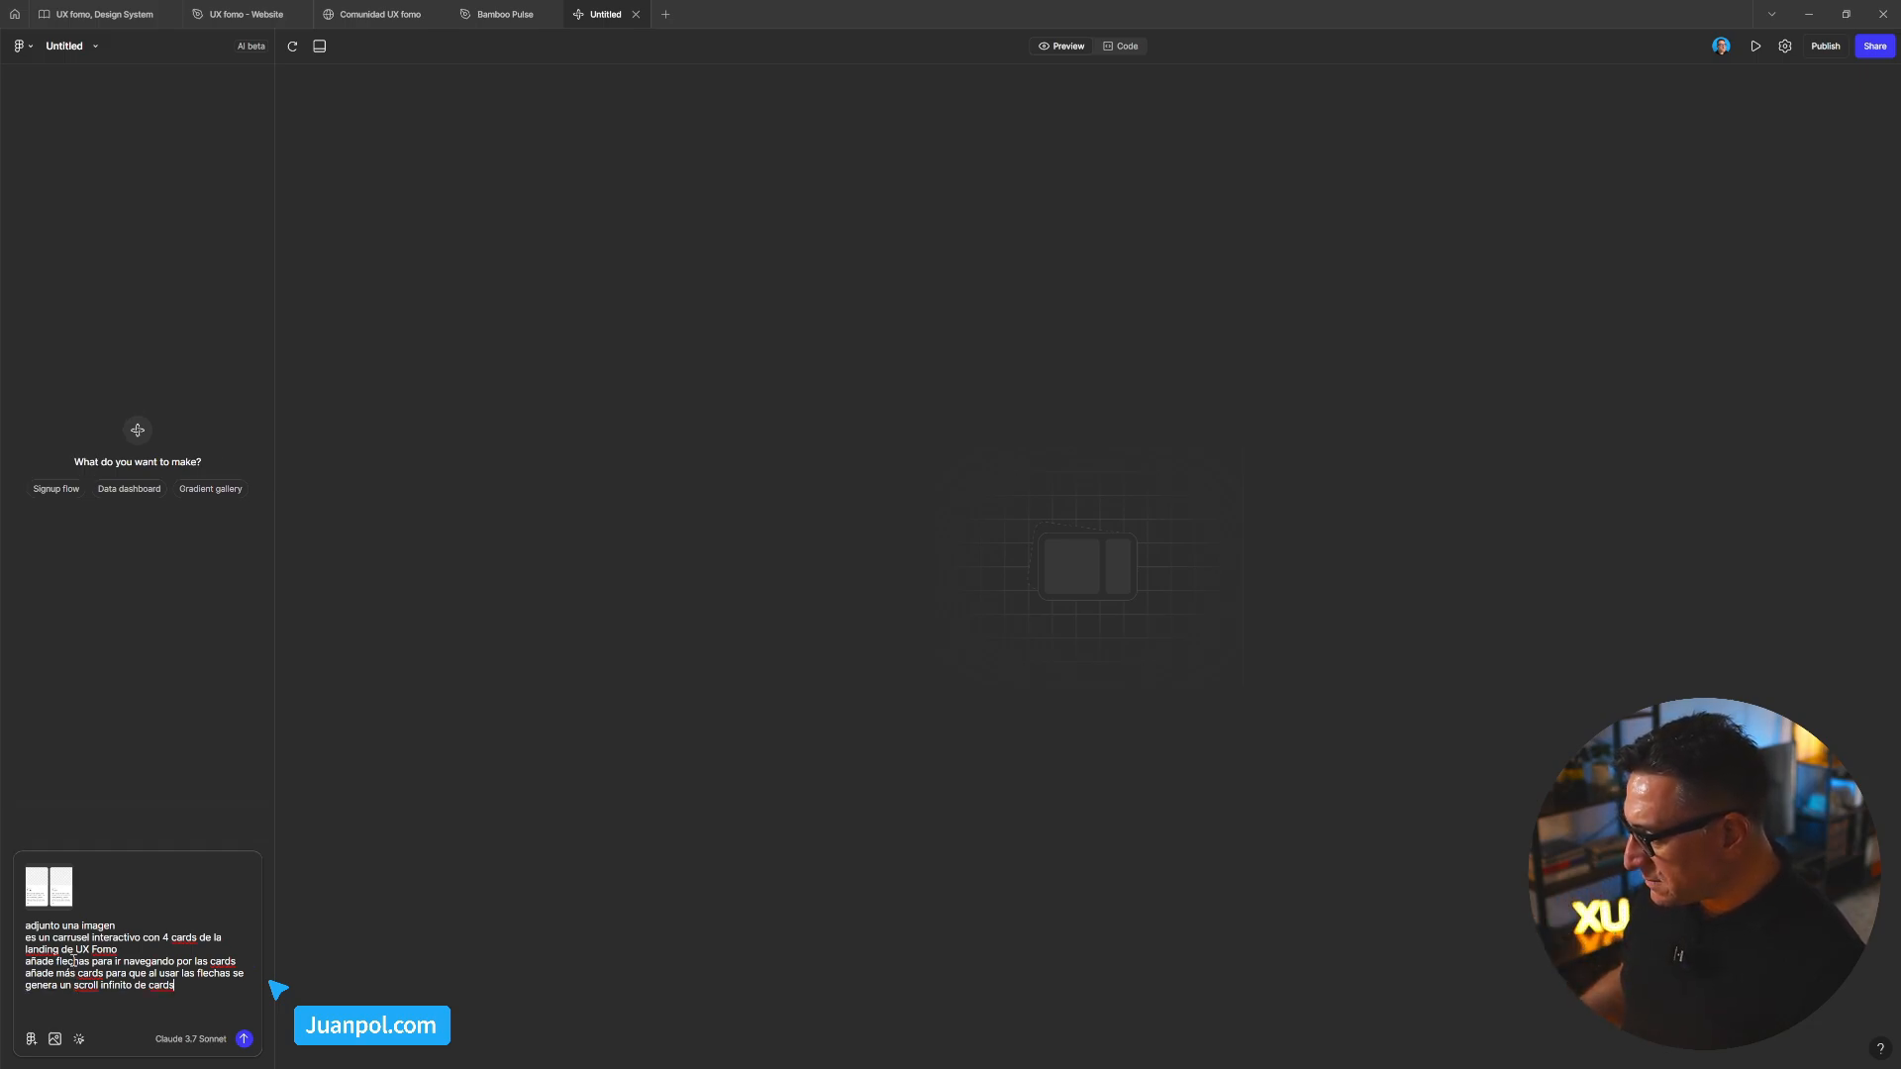
key(shift+Return)
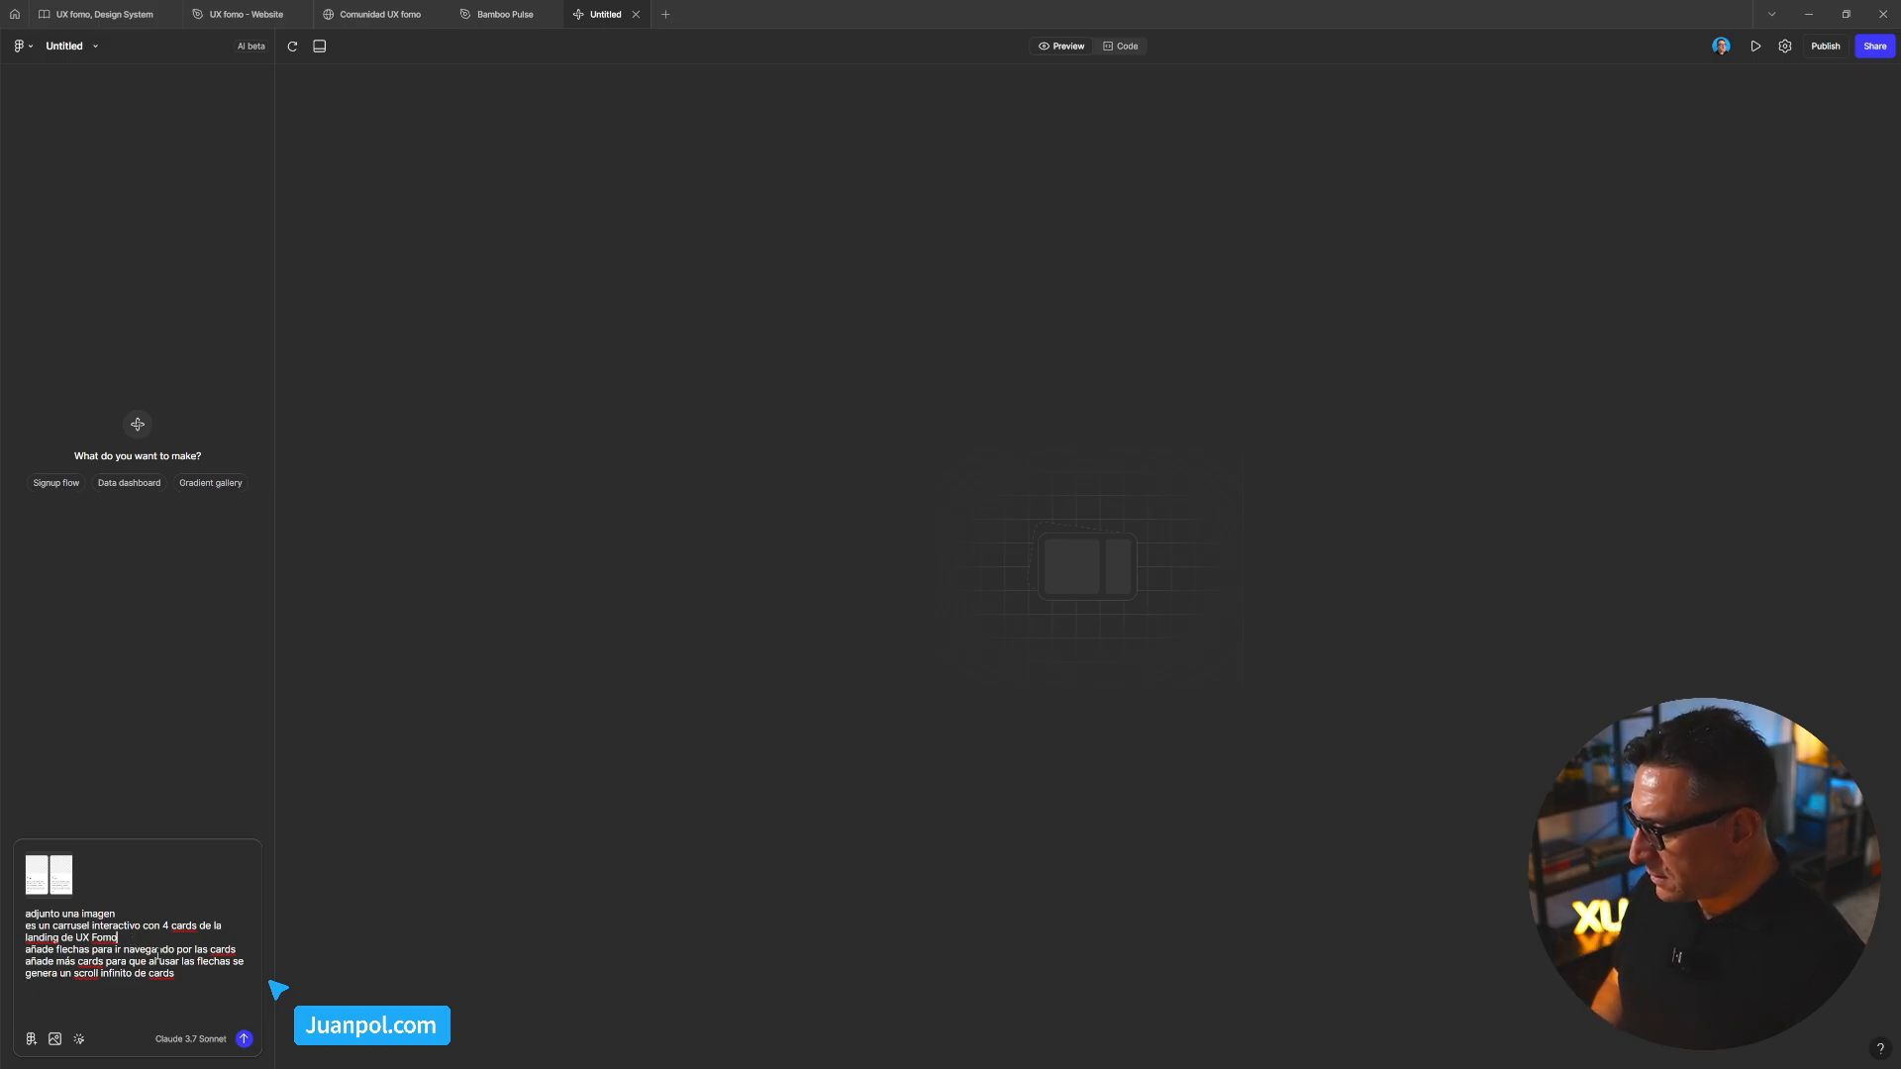
click(141, 925)
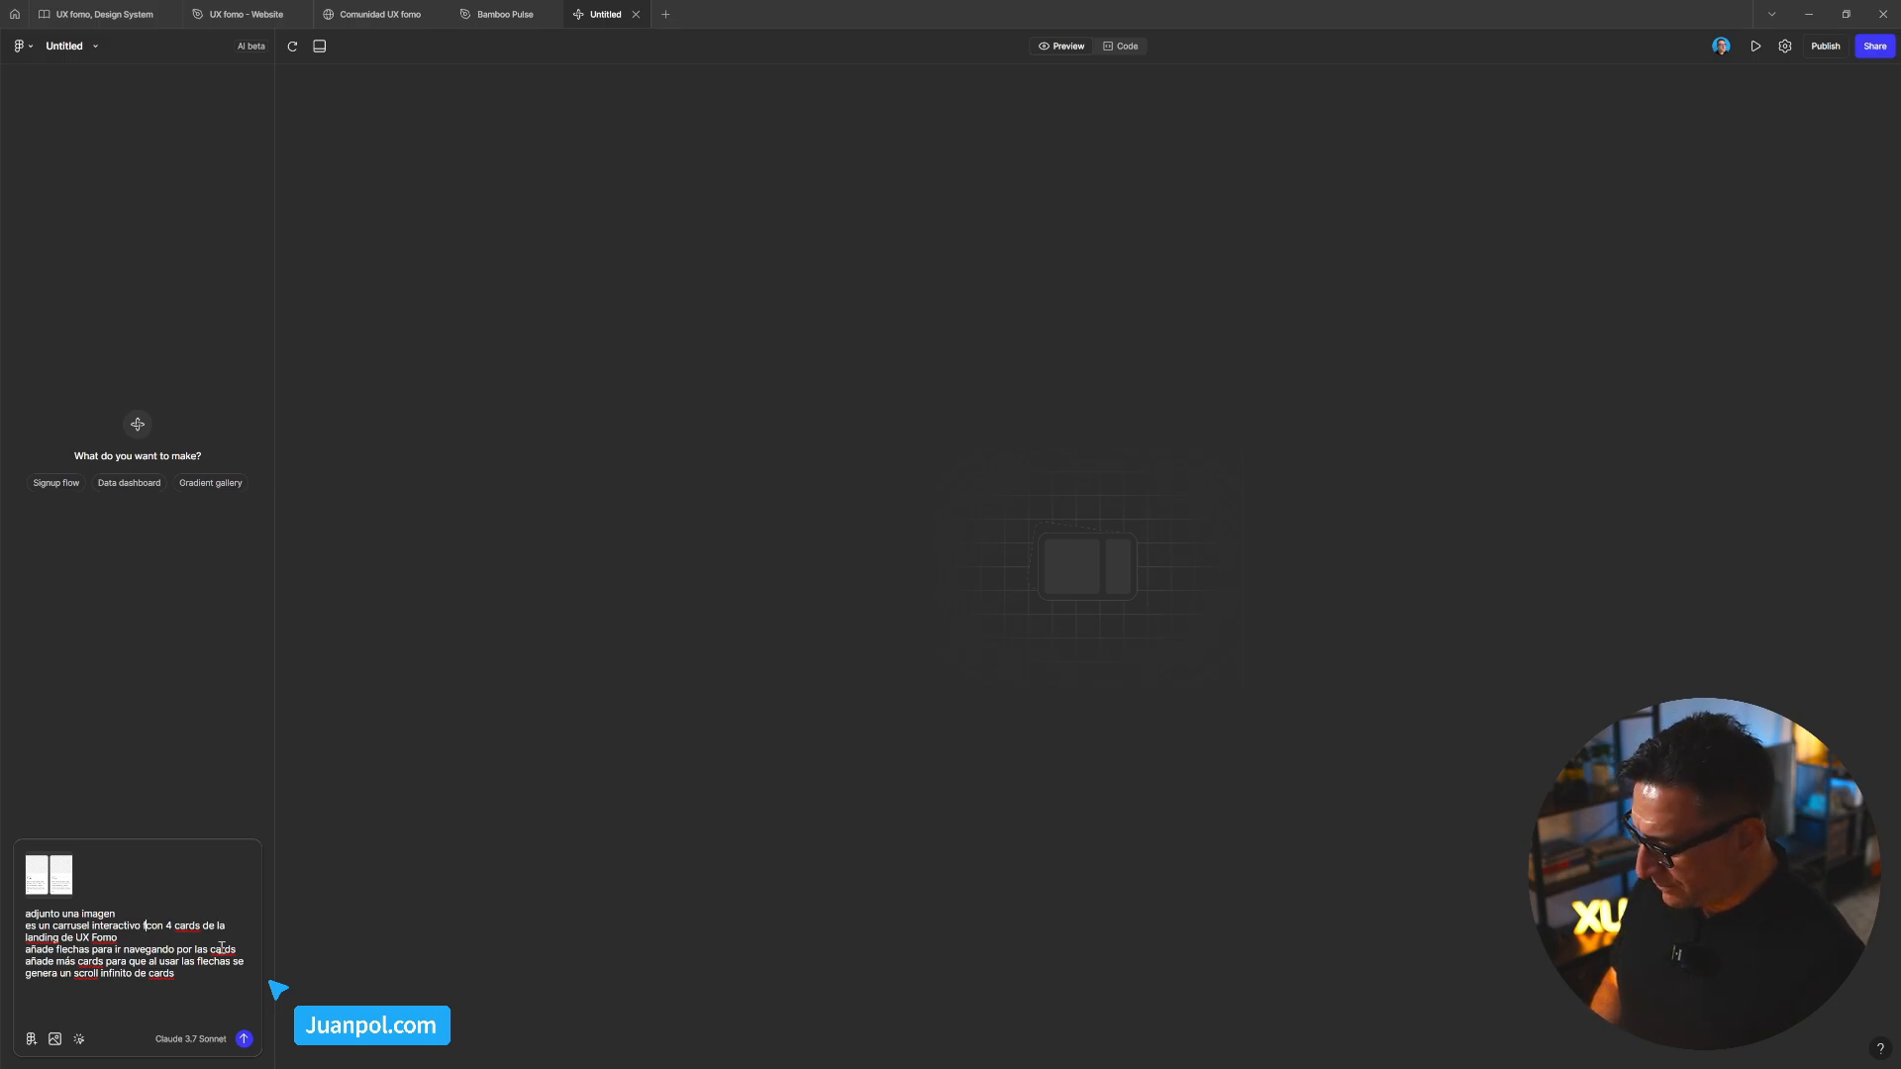
text(forma)
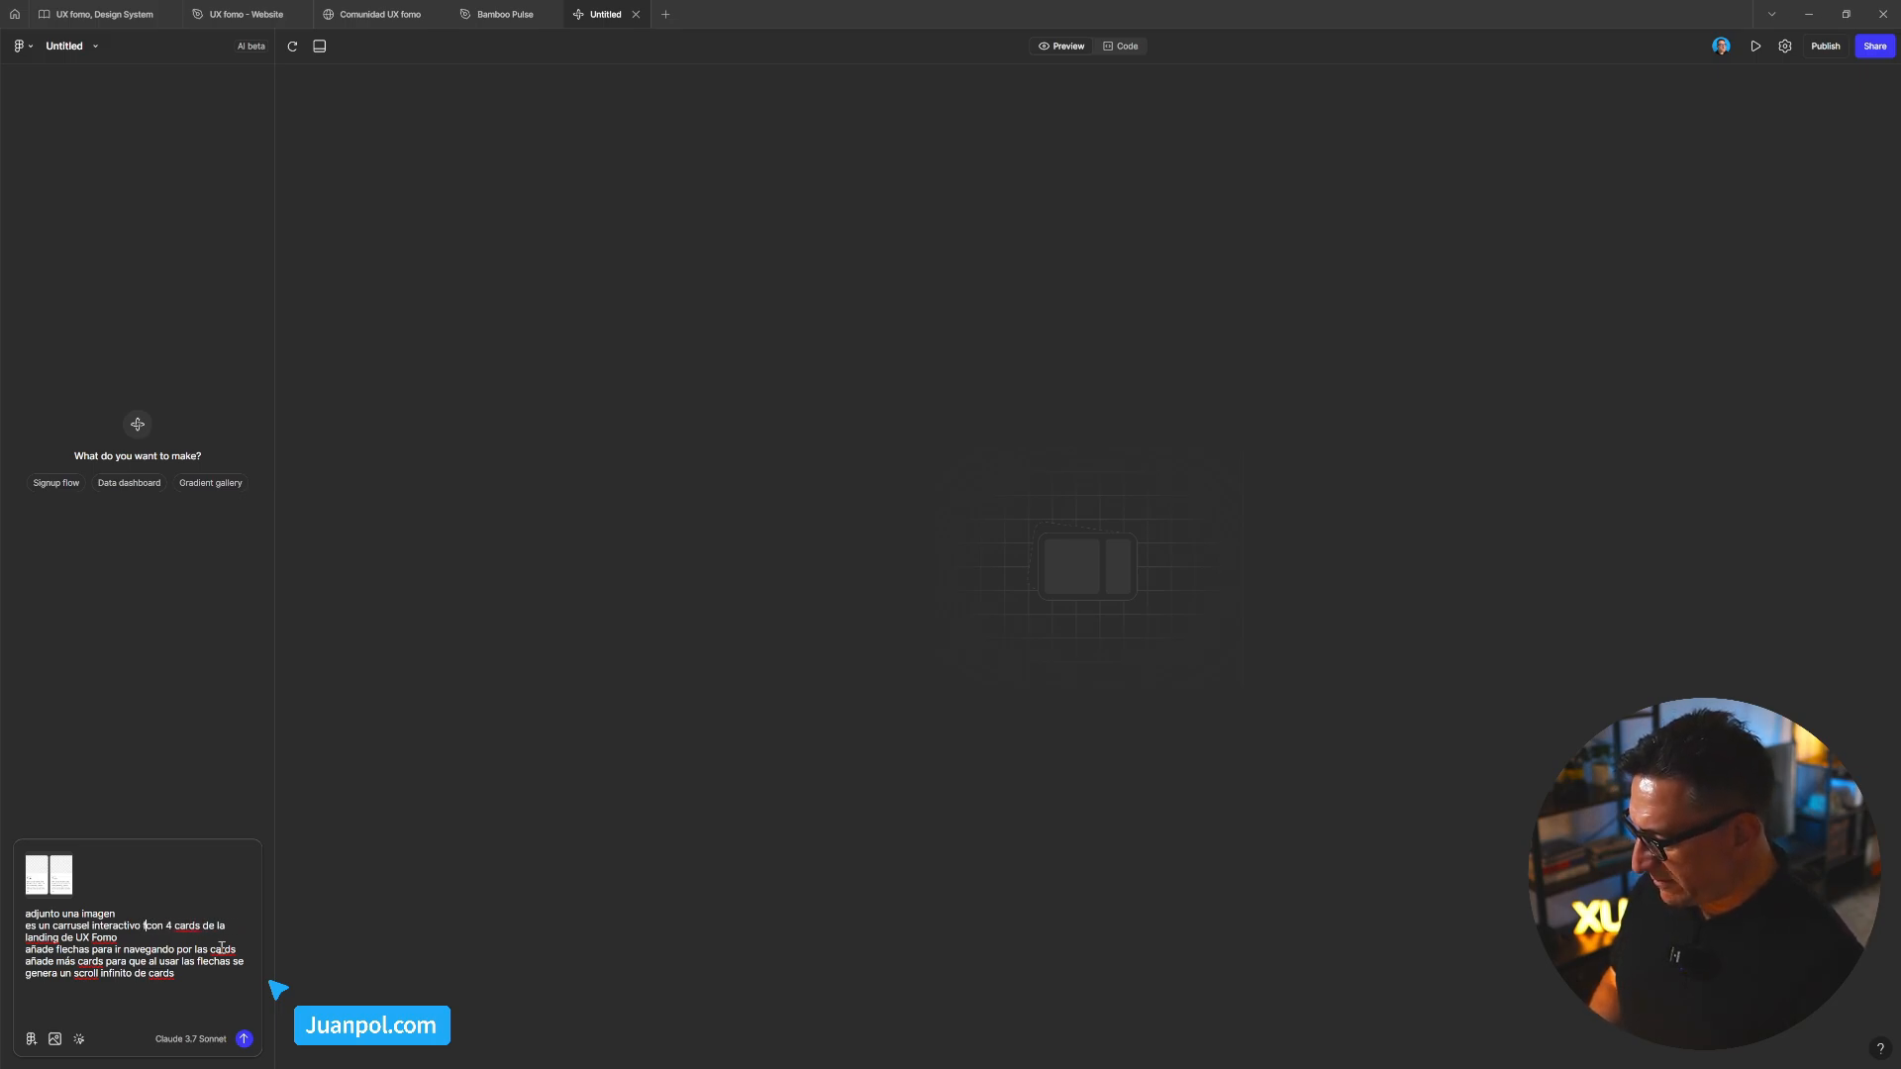
text(to des)
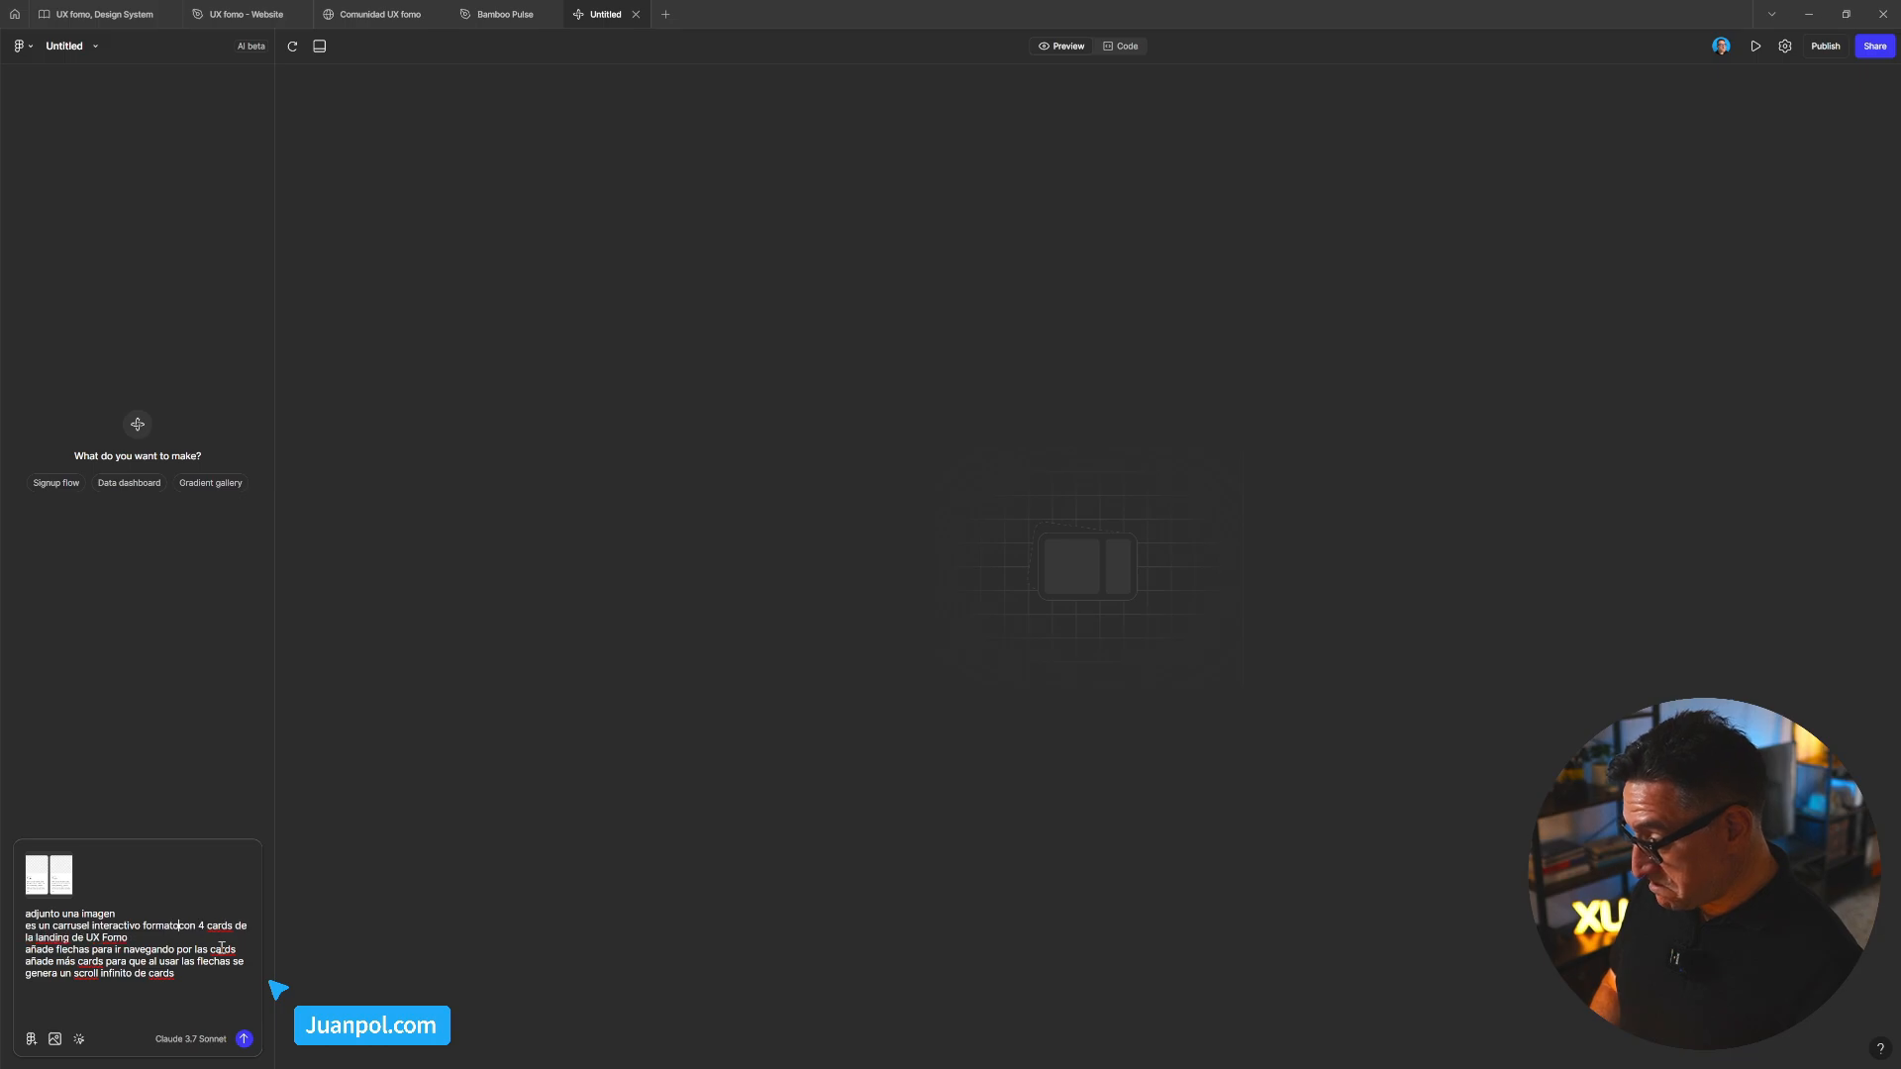
text(ktop)
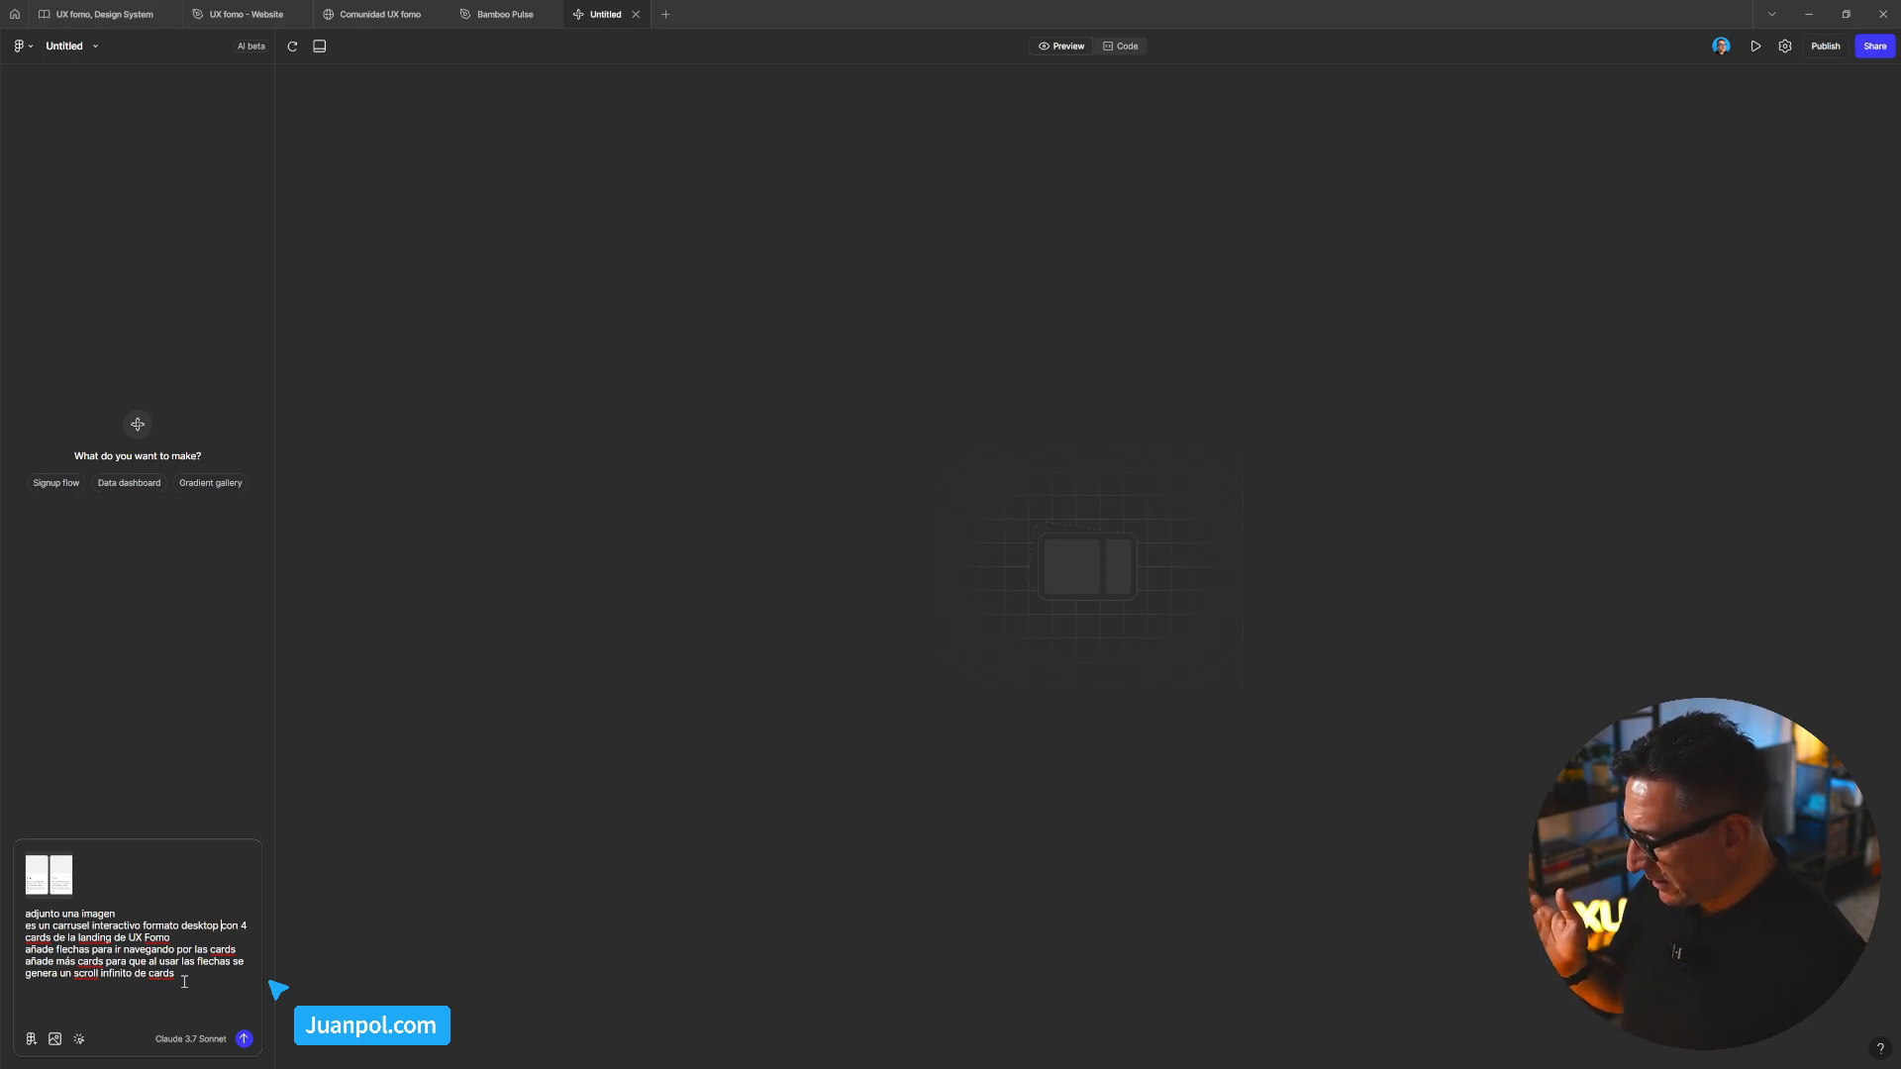
Add the line 'el carrusel se debe ajustar a distintos tamaños de pantalla'
key(shift+Return)
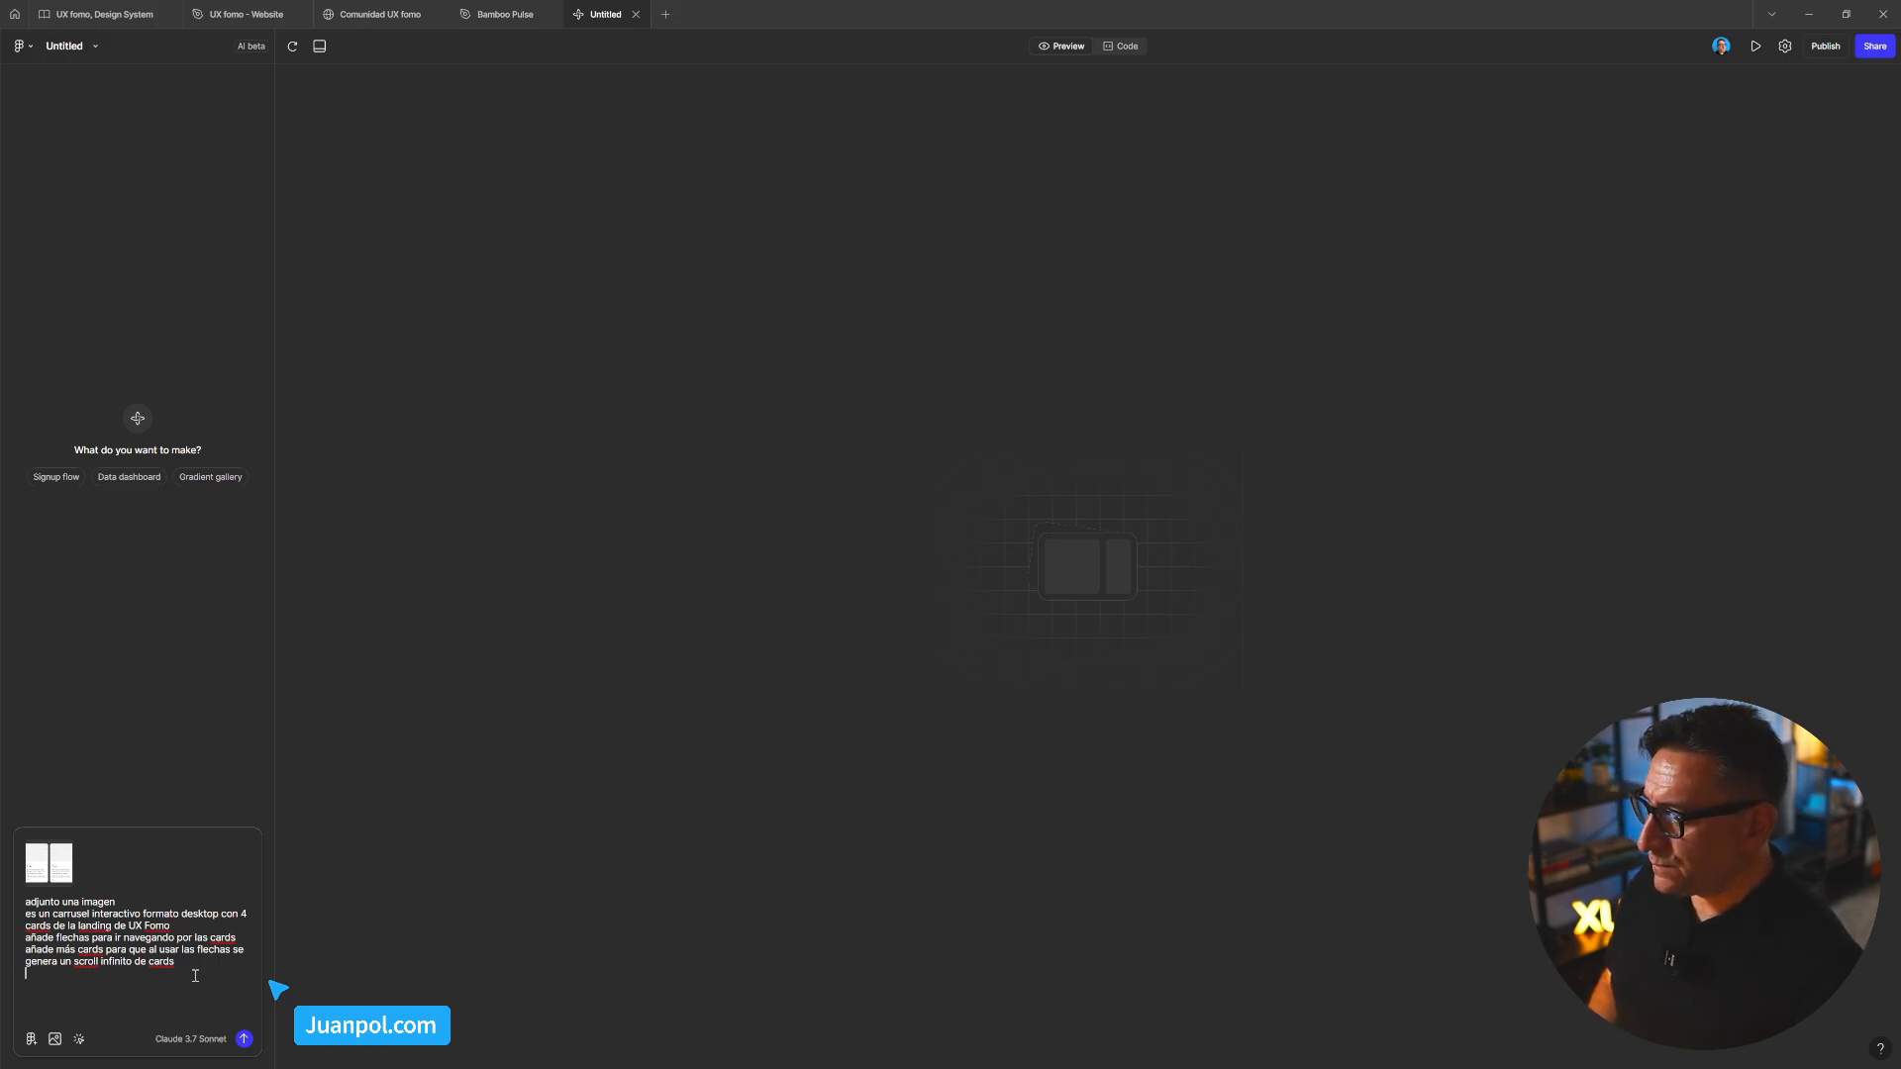
text(el bloque)
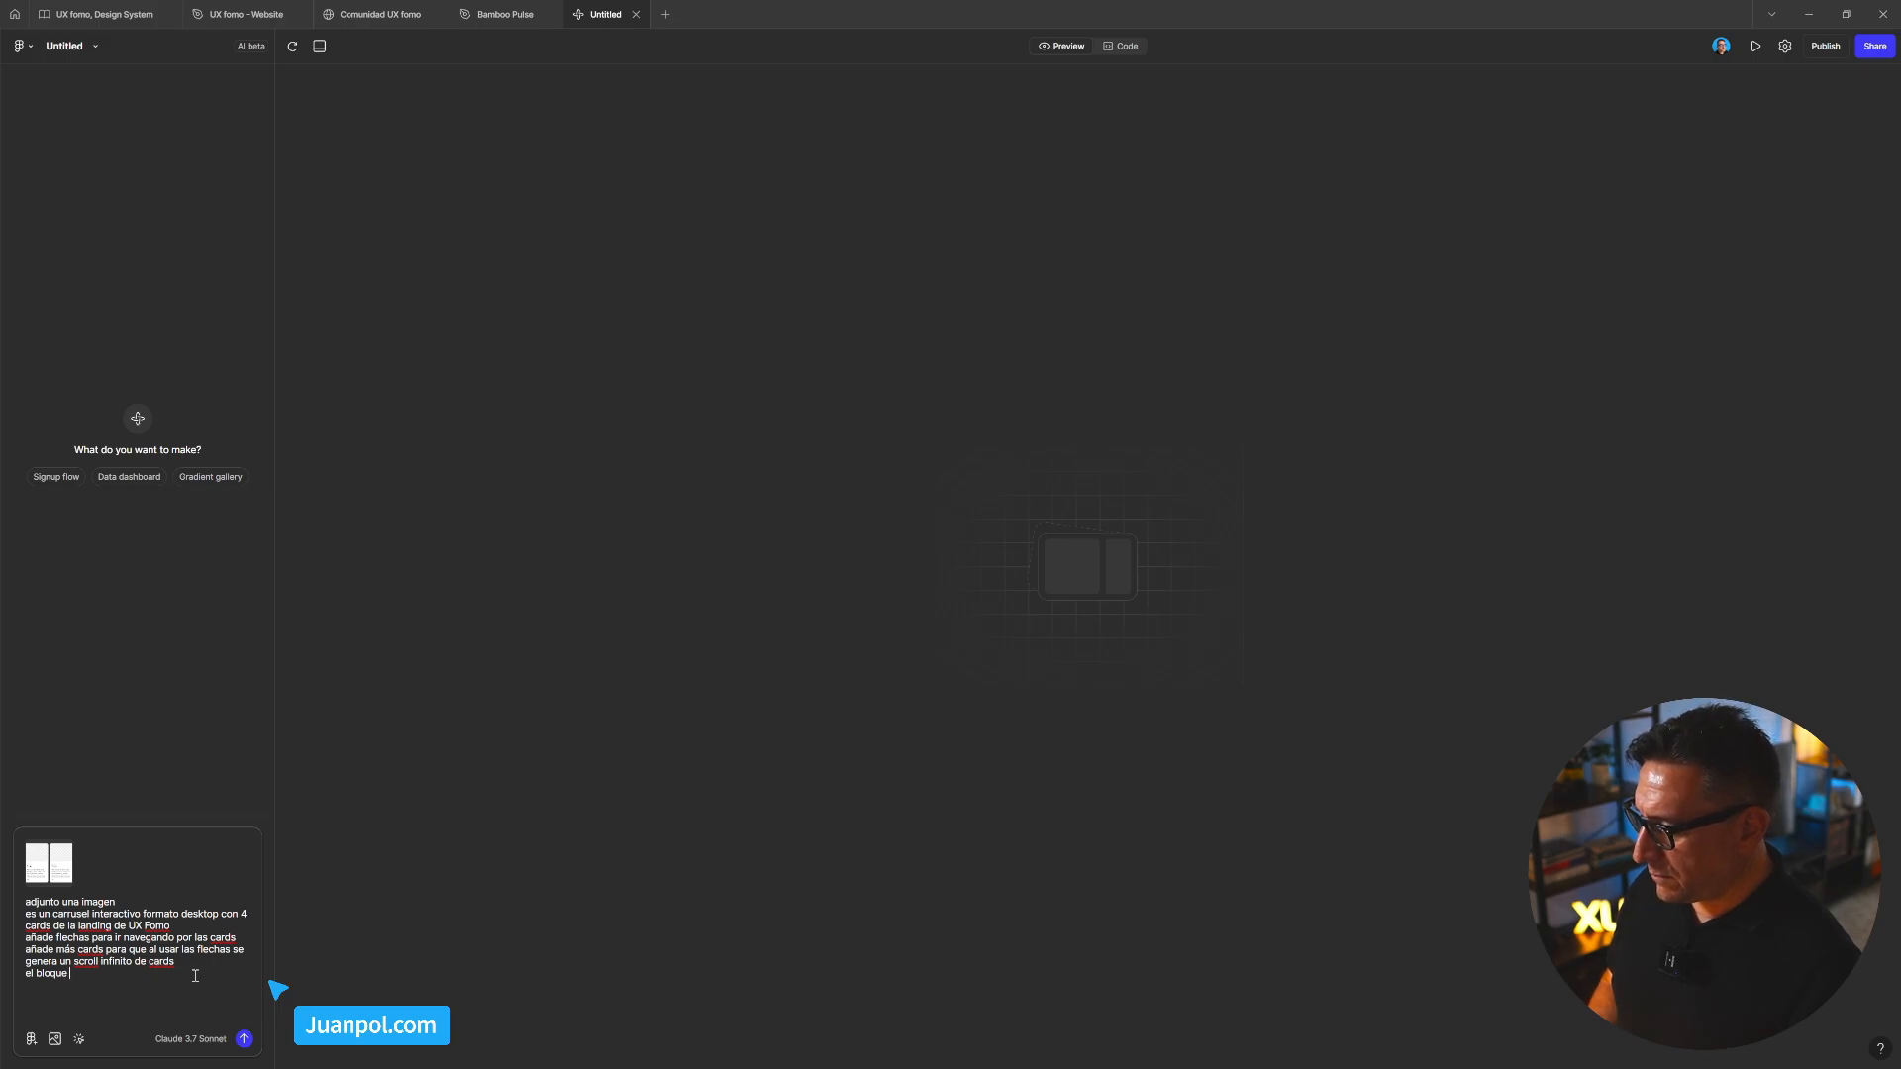
key(BackSpace)
key(BackSpace)
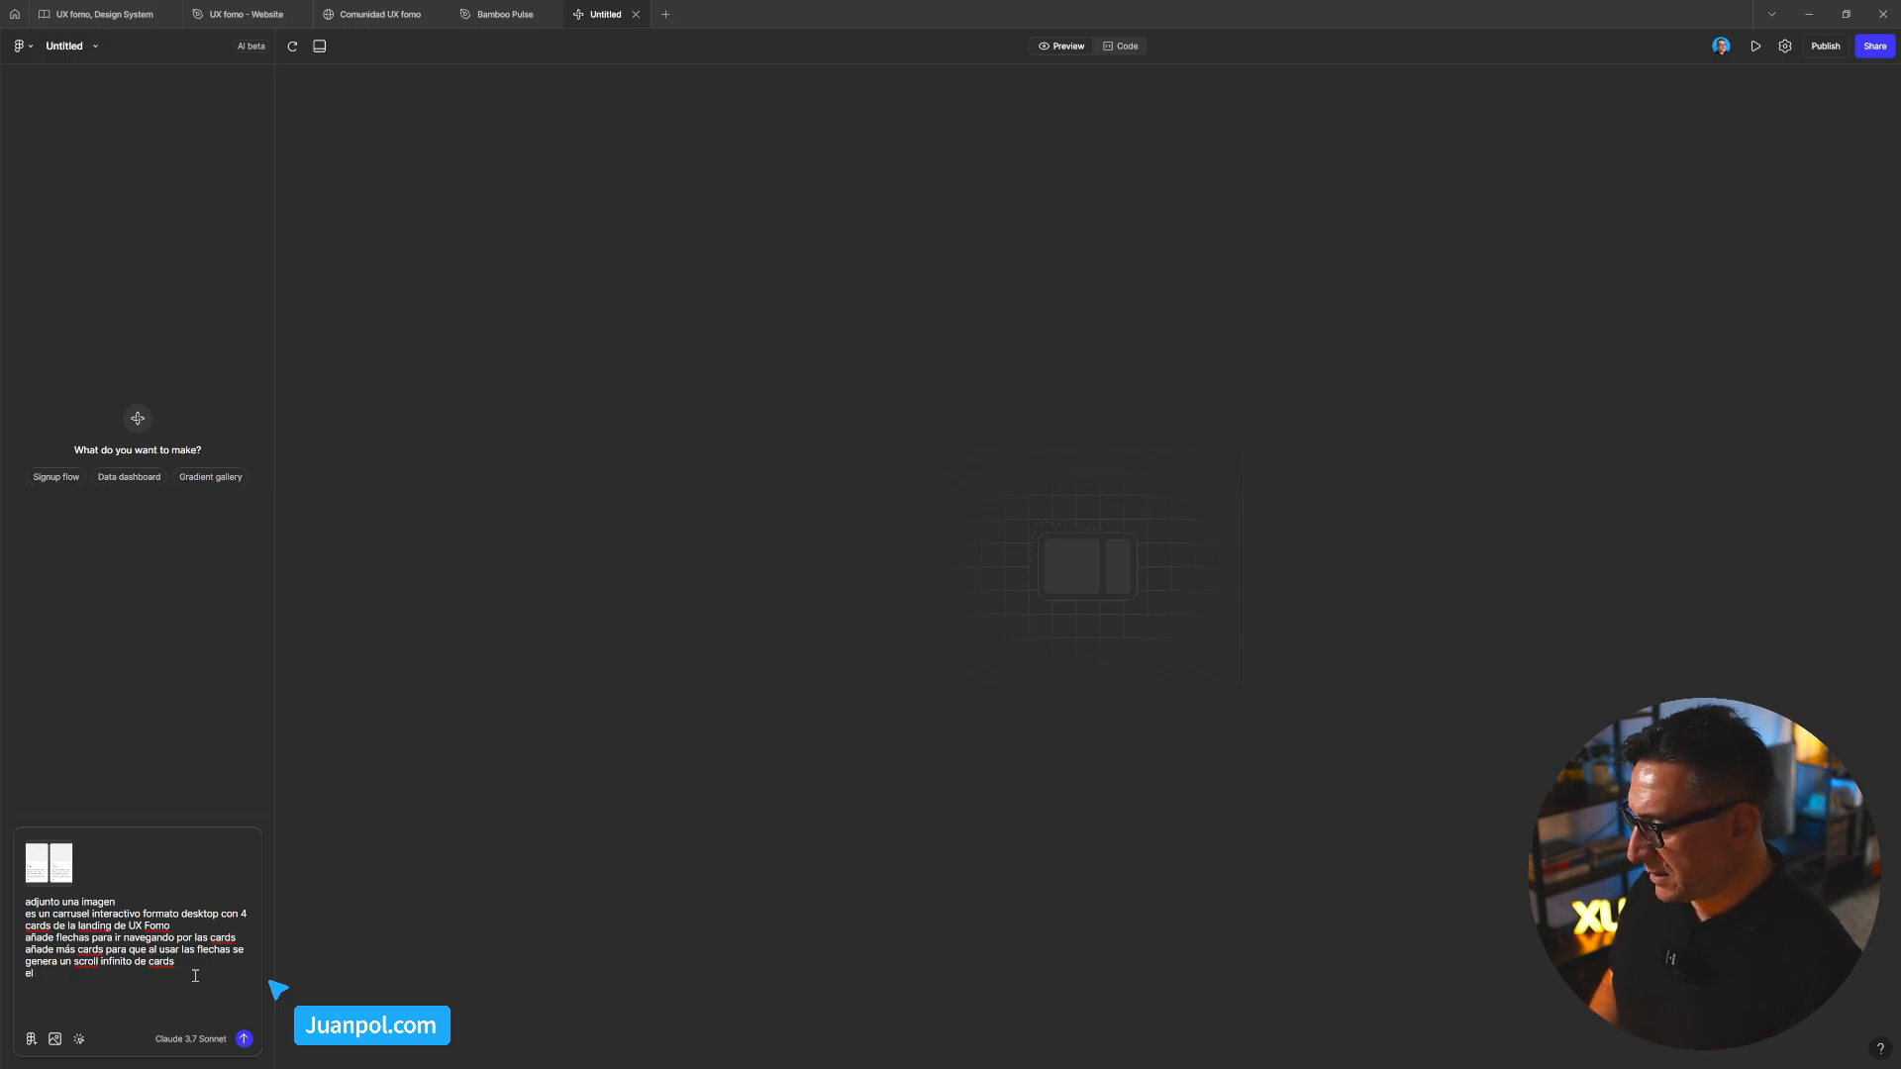
text(carruse)
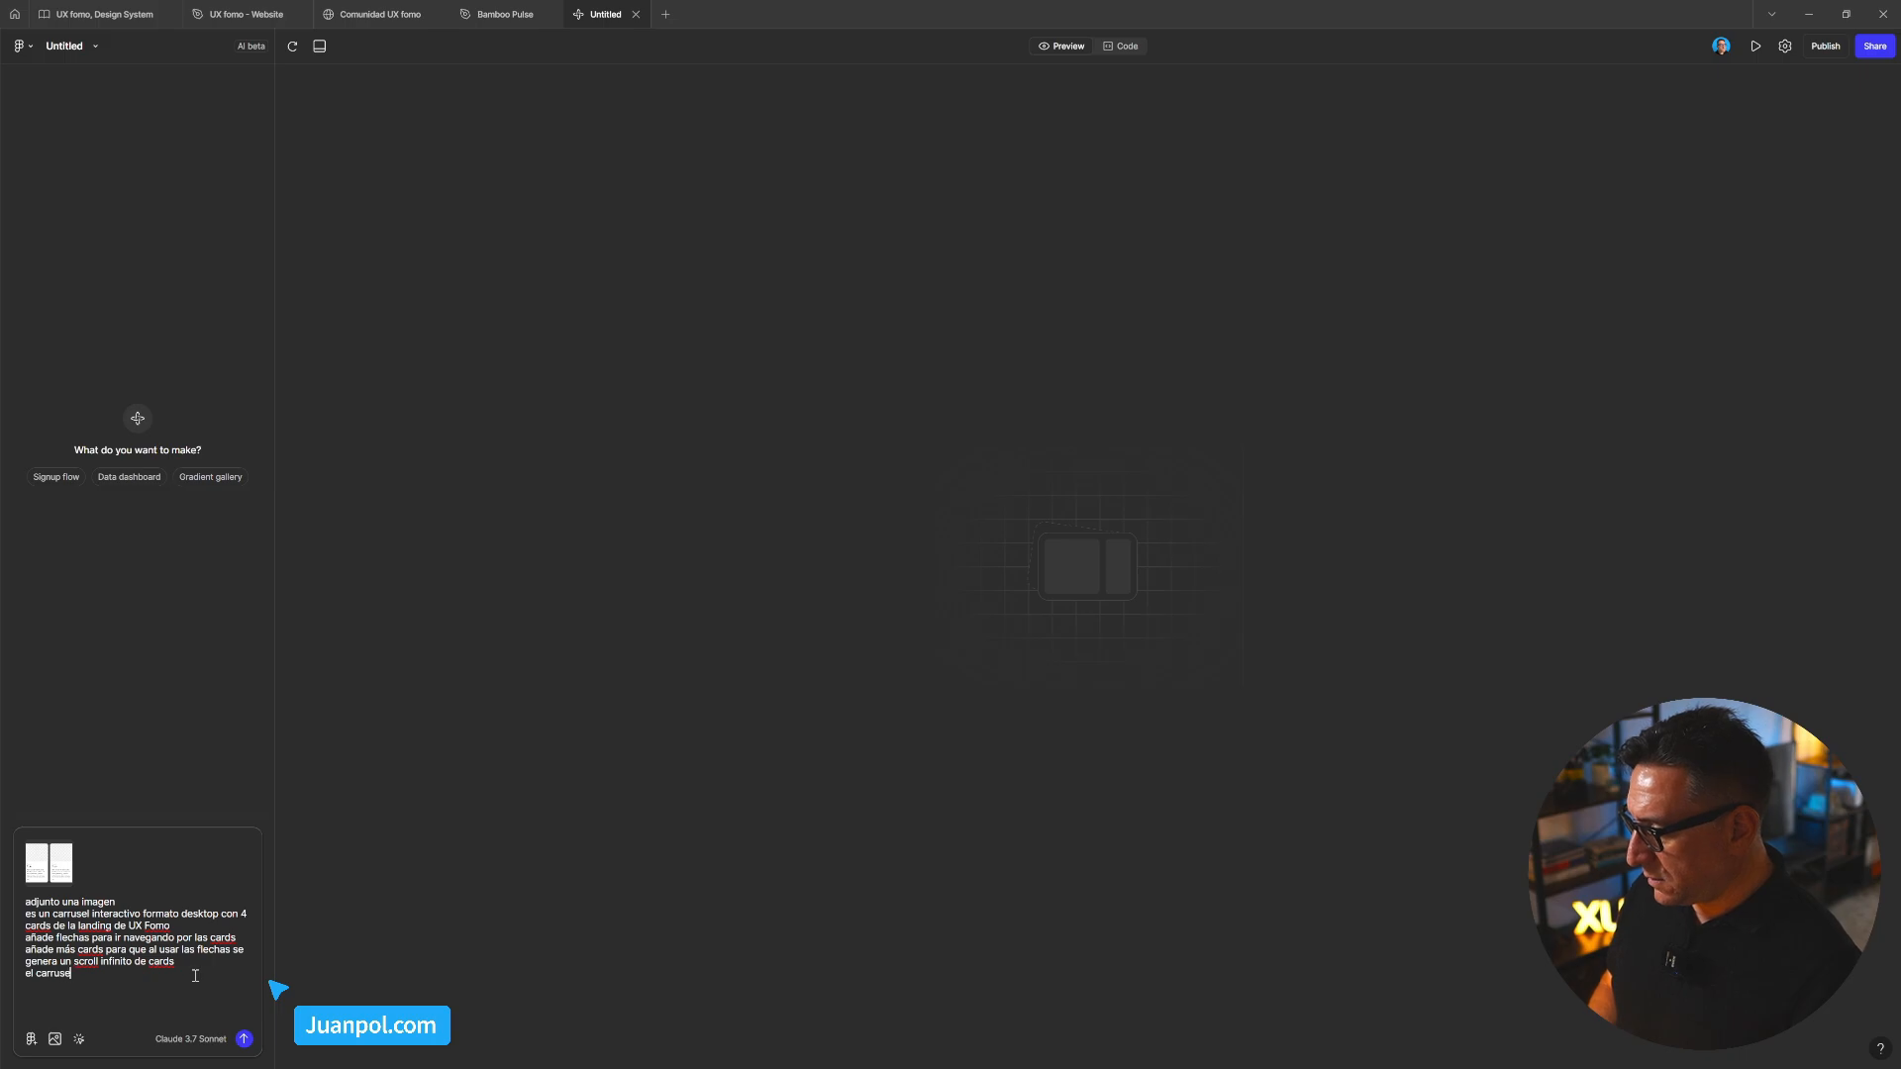
text(l se debe a)
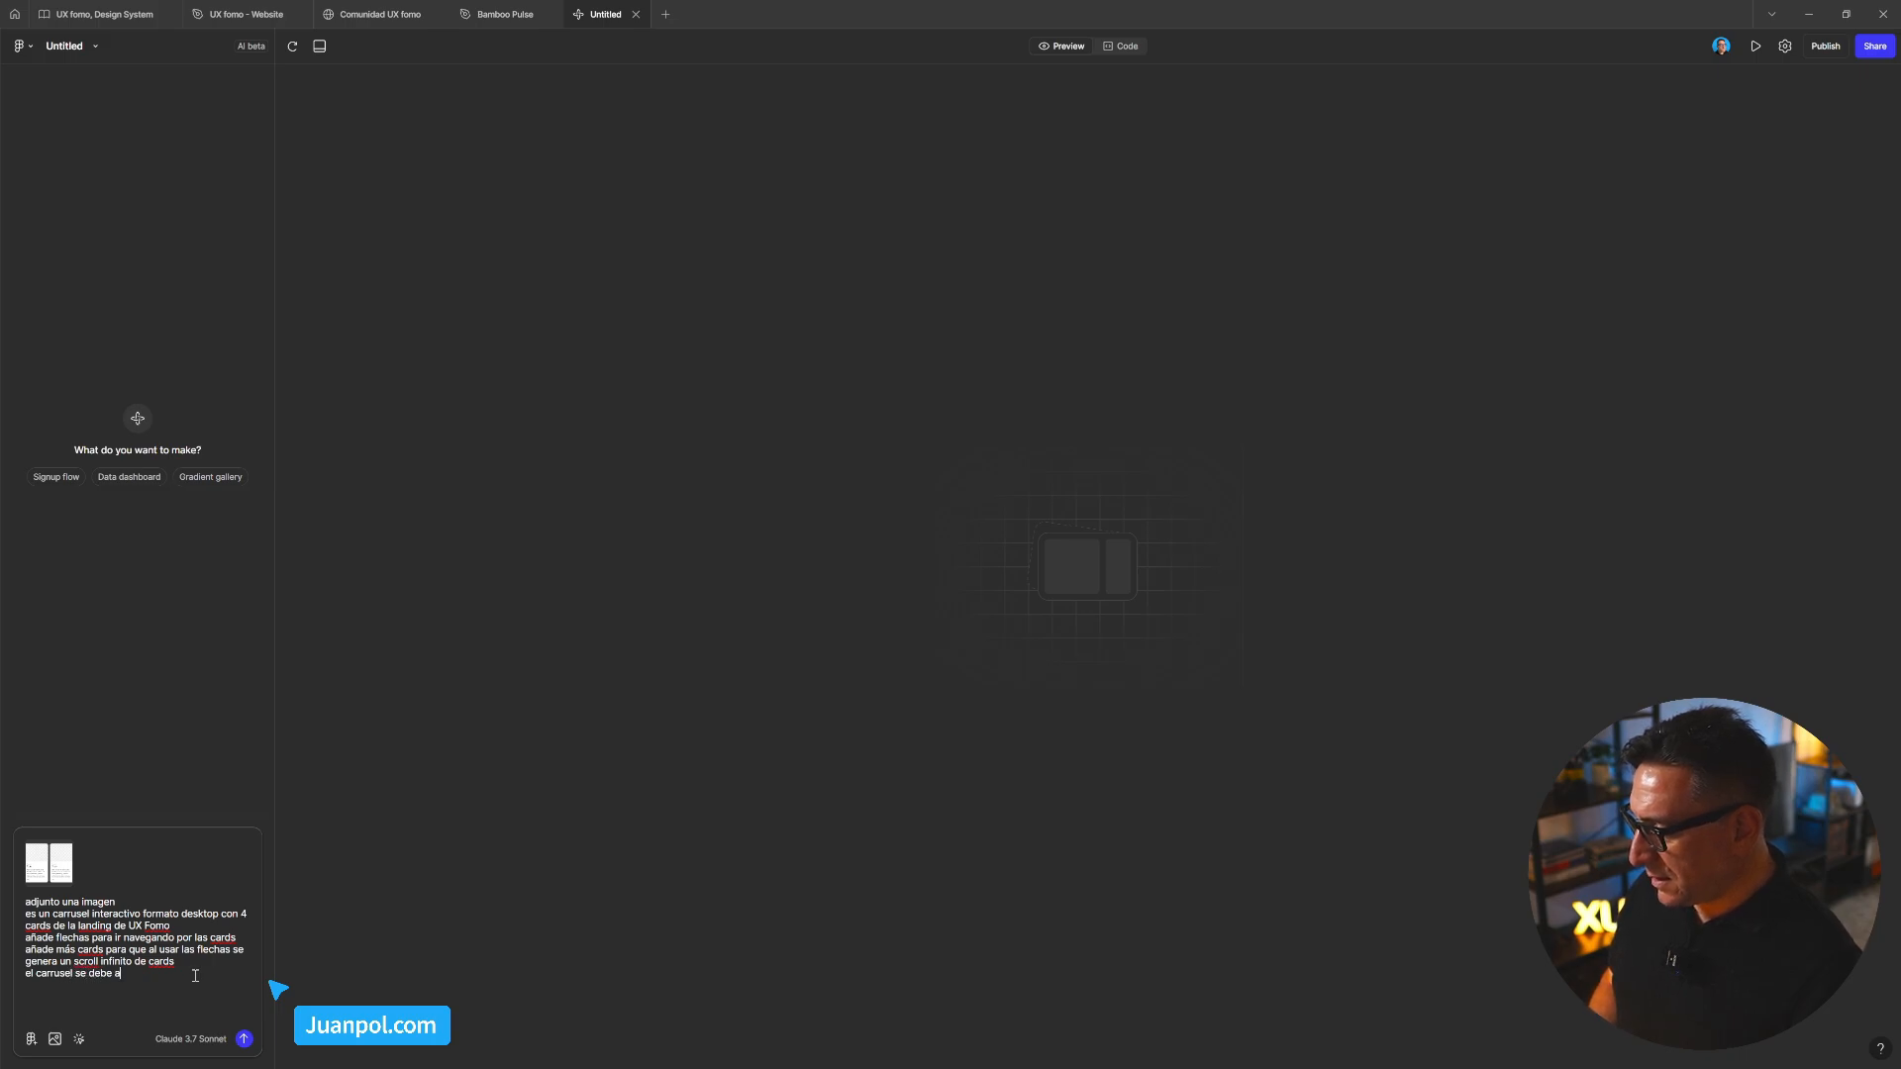
text(justar a di)
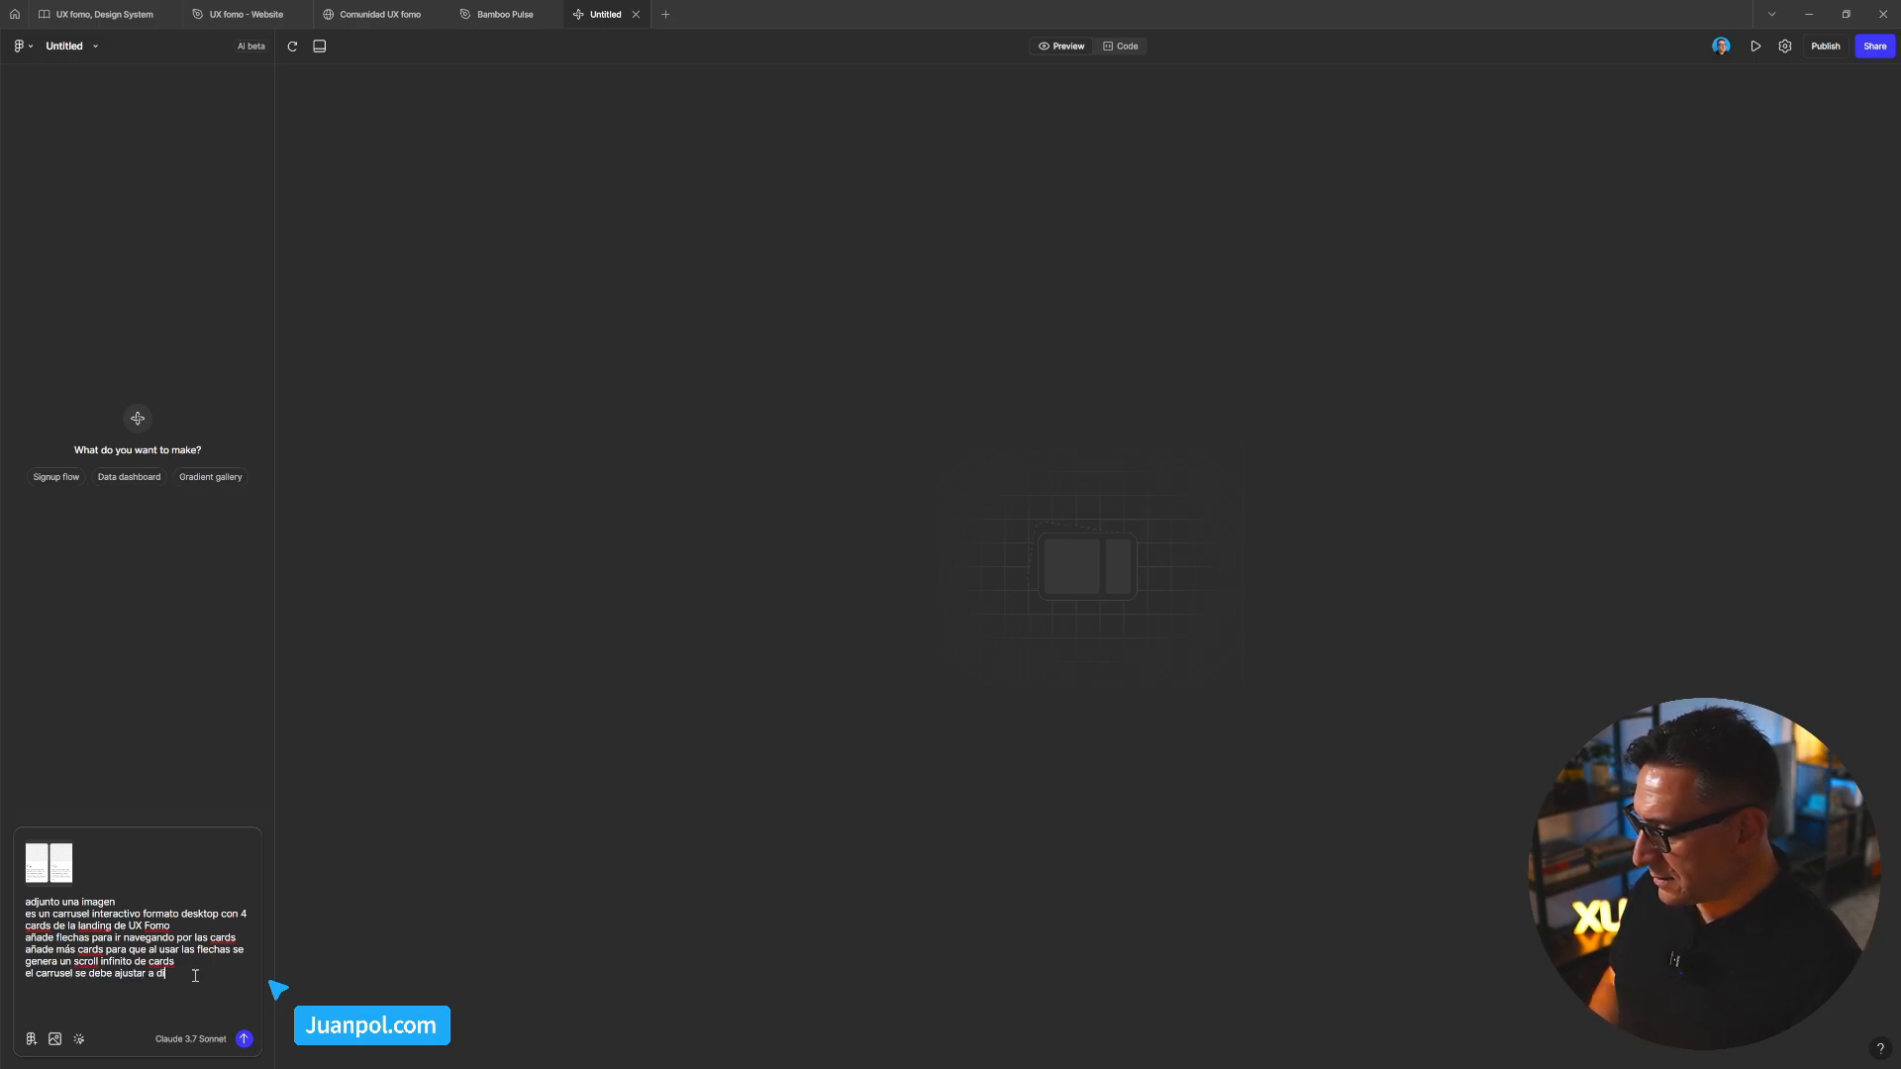
text(stintos tama)
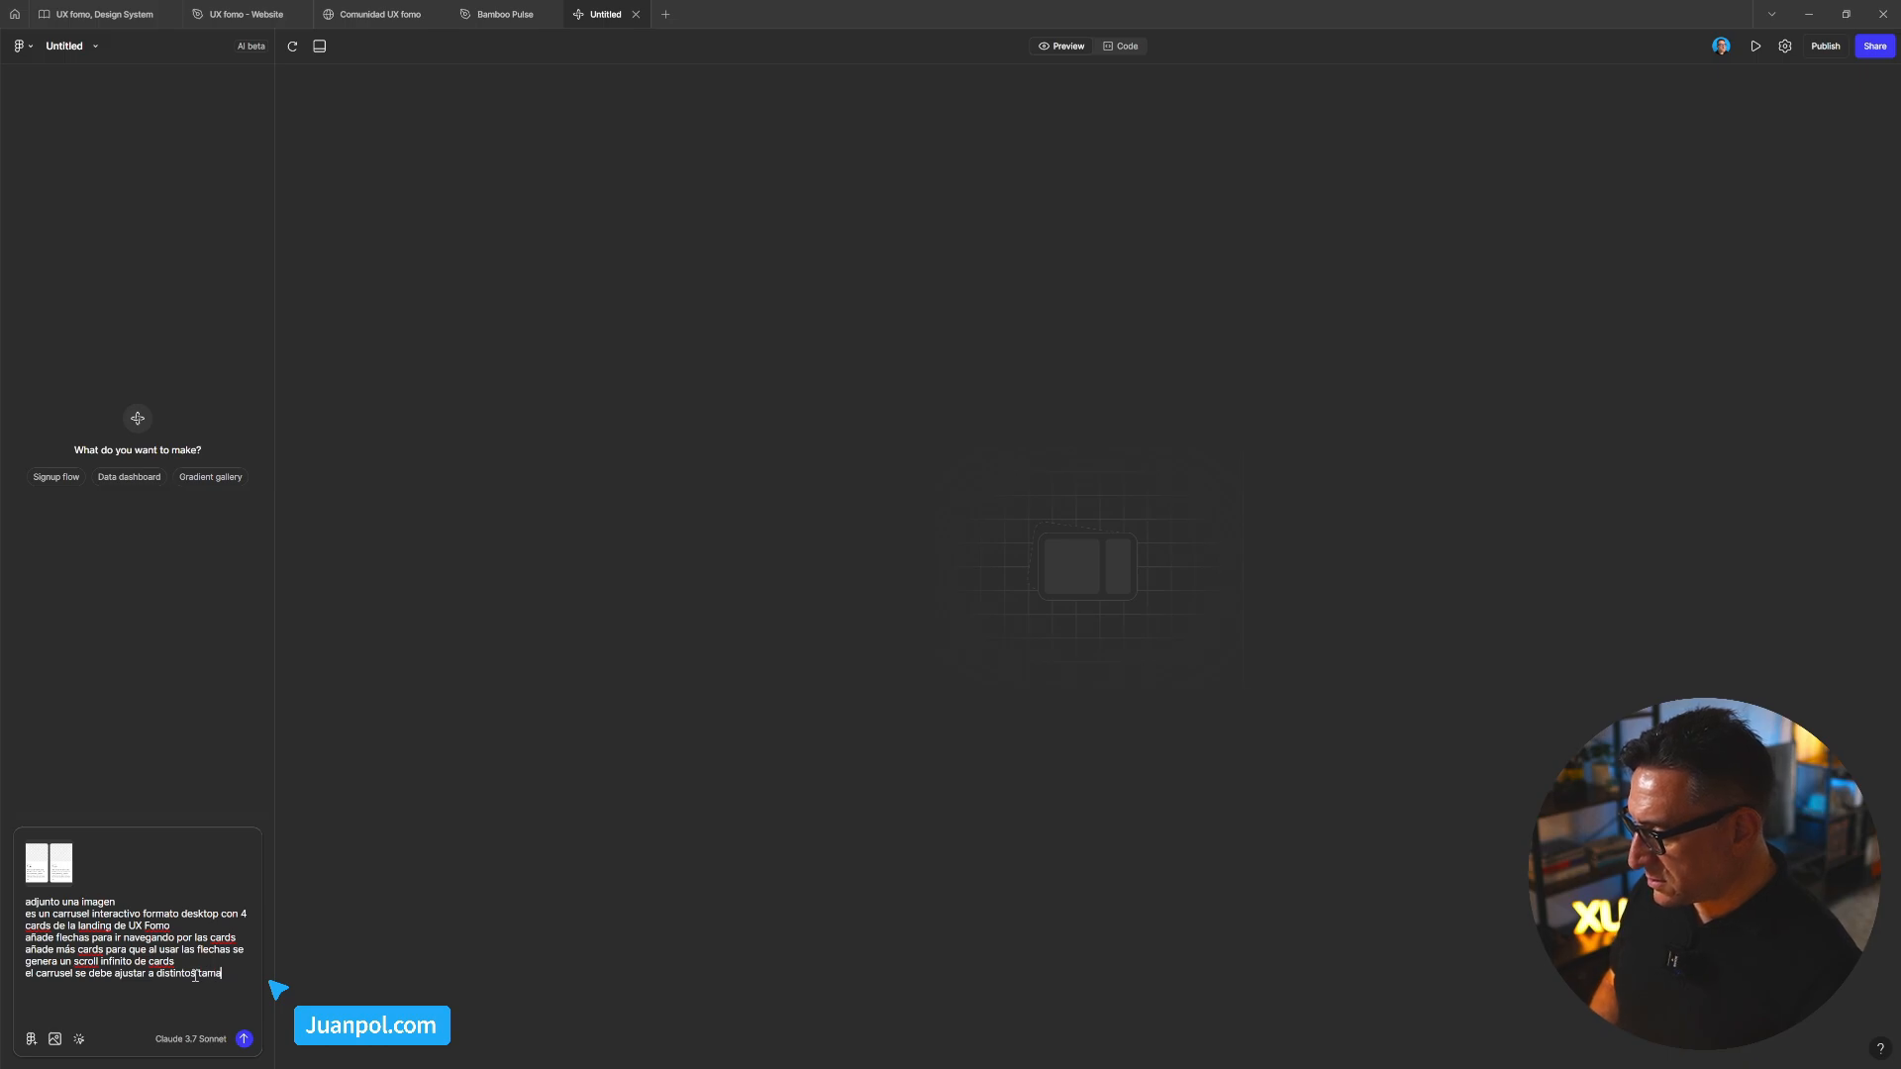
text(ños de pa)
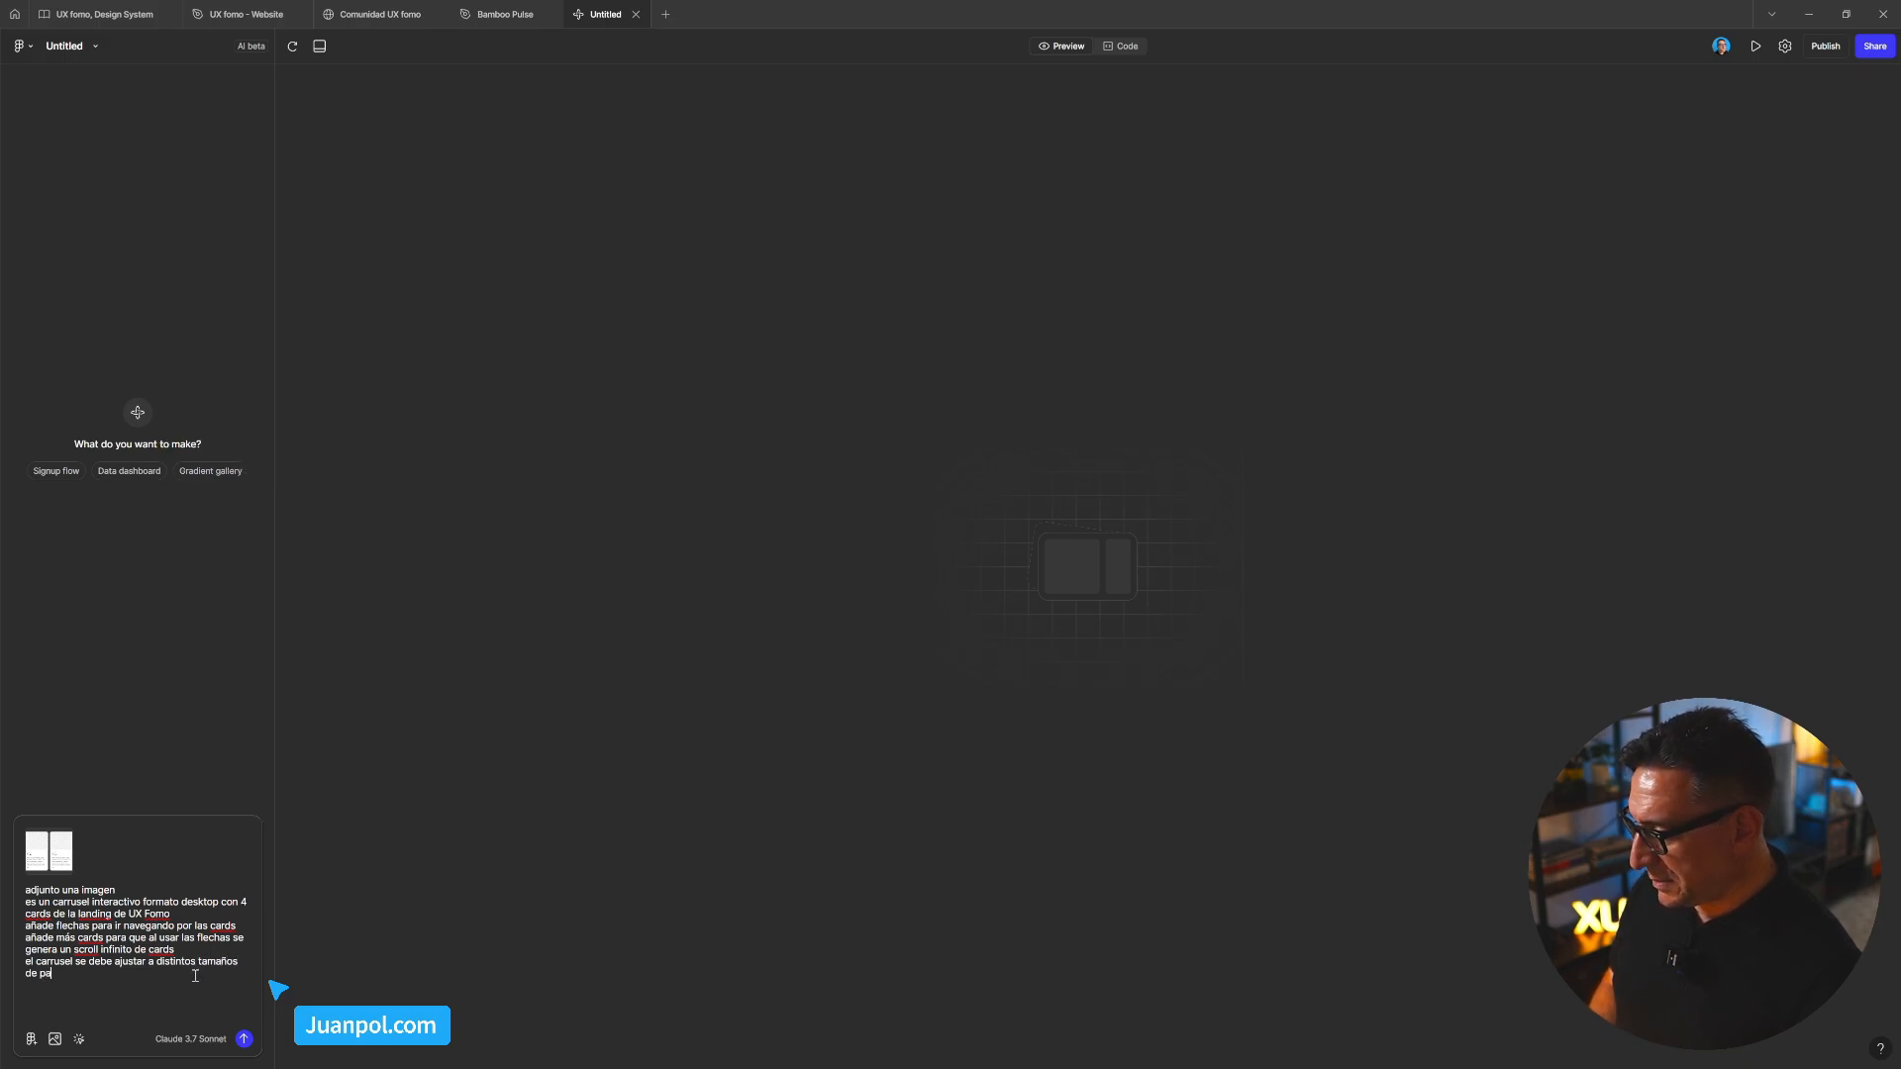
text(ntalla)
key(shift+Return)
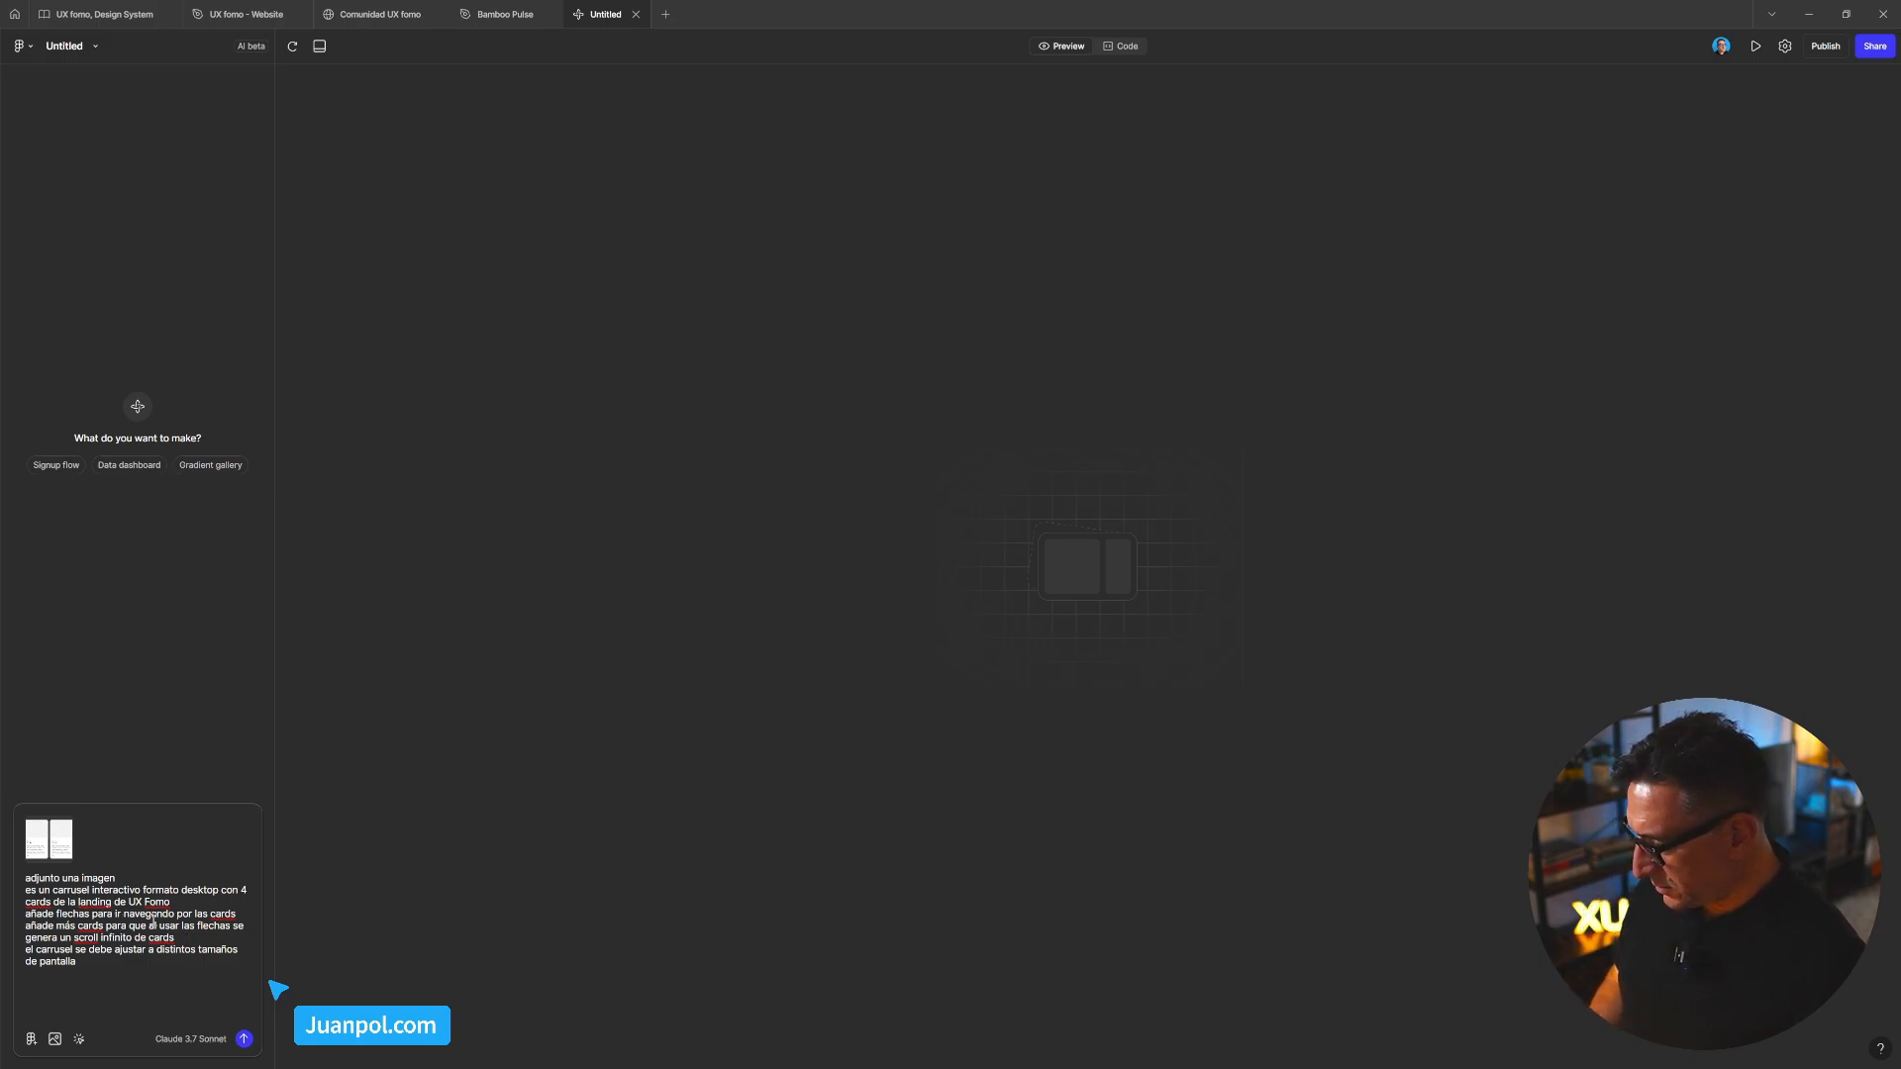
click(174, 903)
click(140, 964)
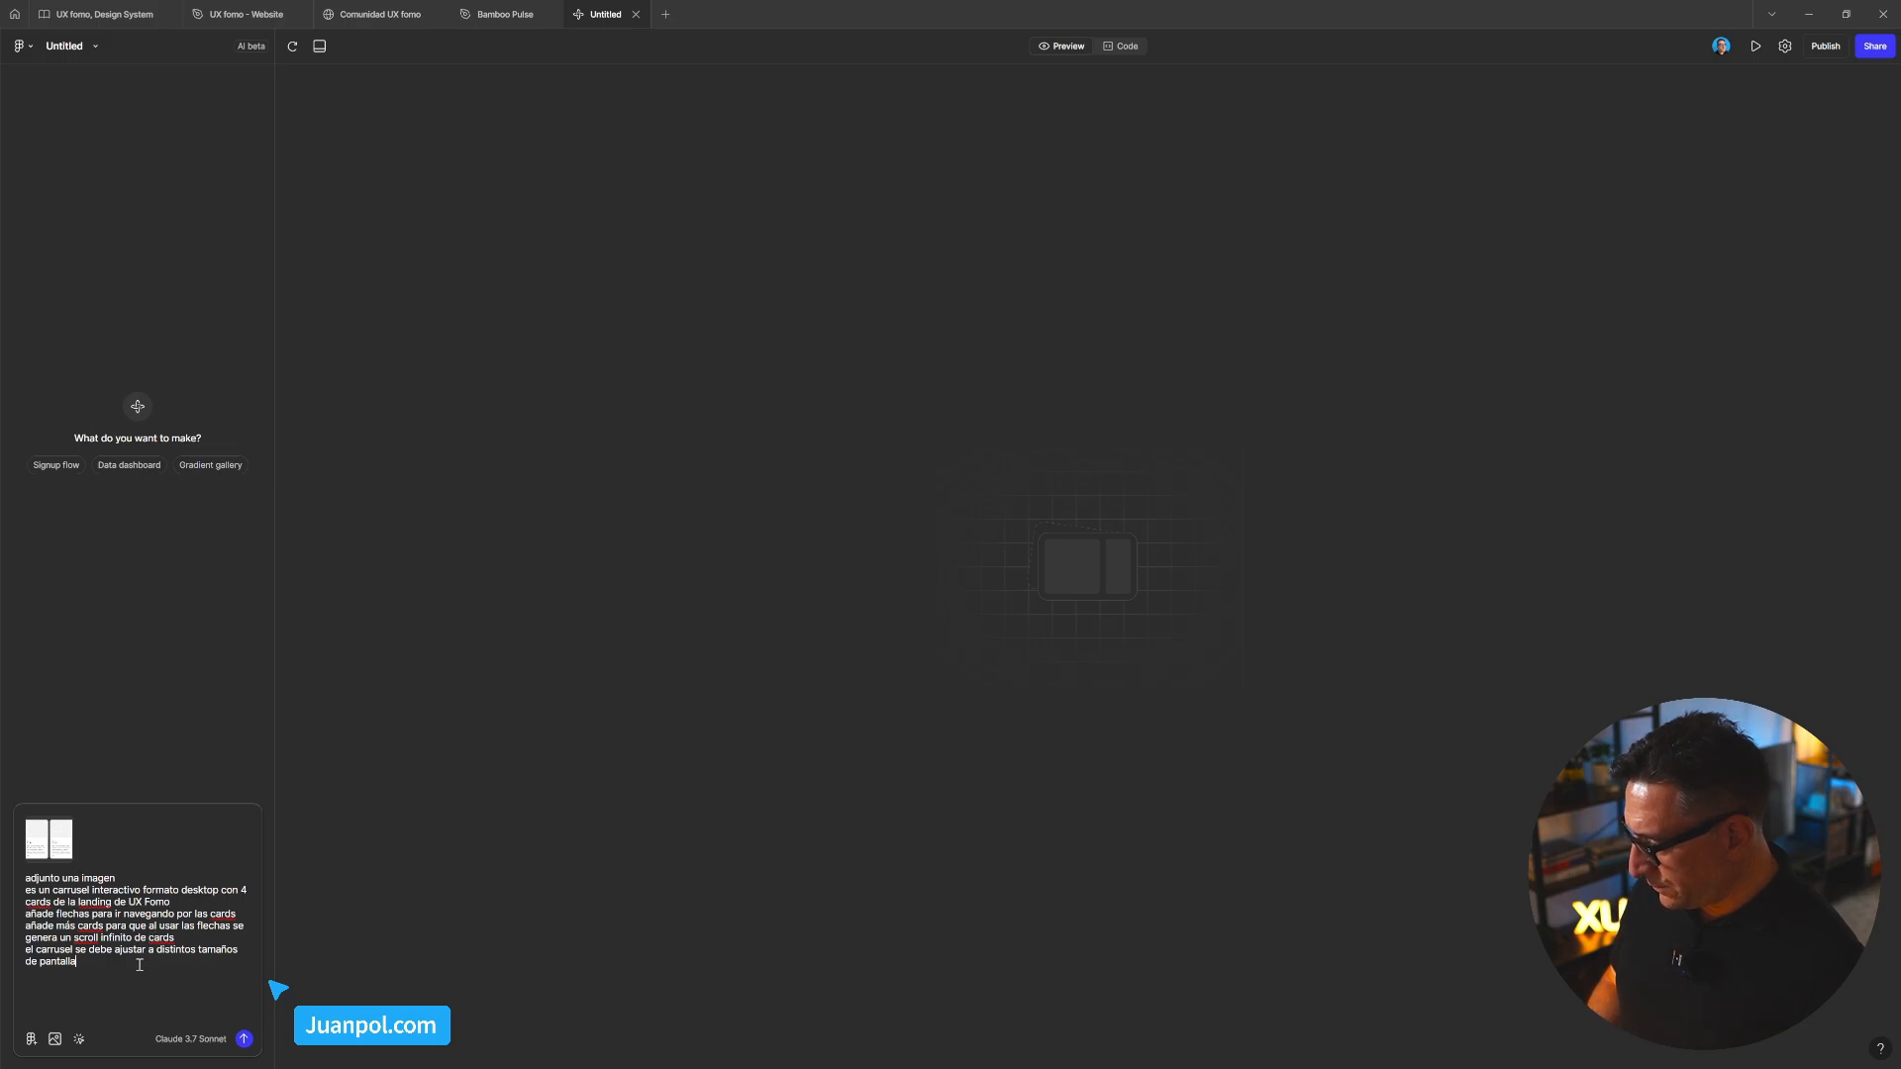
Add the line 'los breakpoints son: desktop de 1280px, tablet de 768px y mobile de 640px'
key(Return)
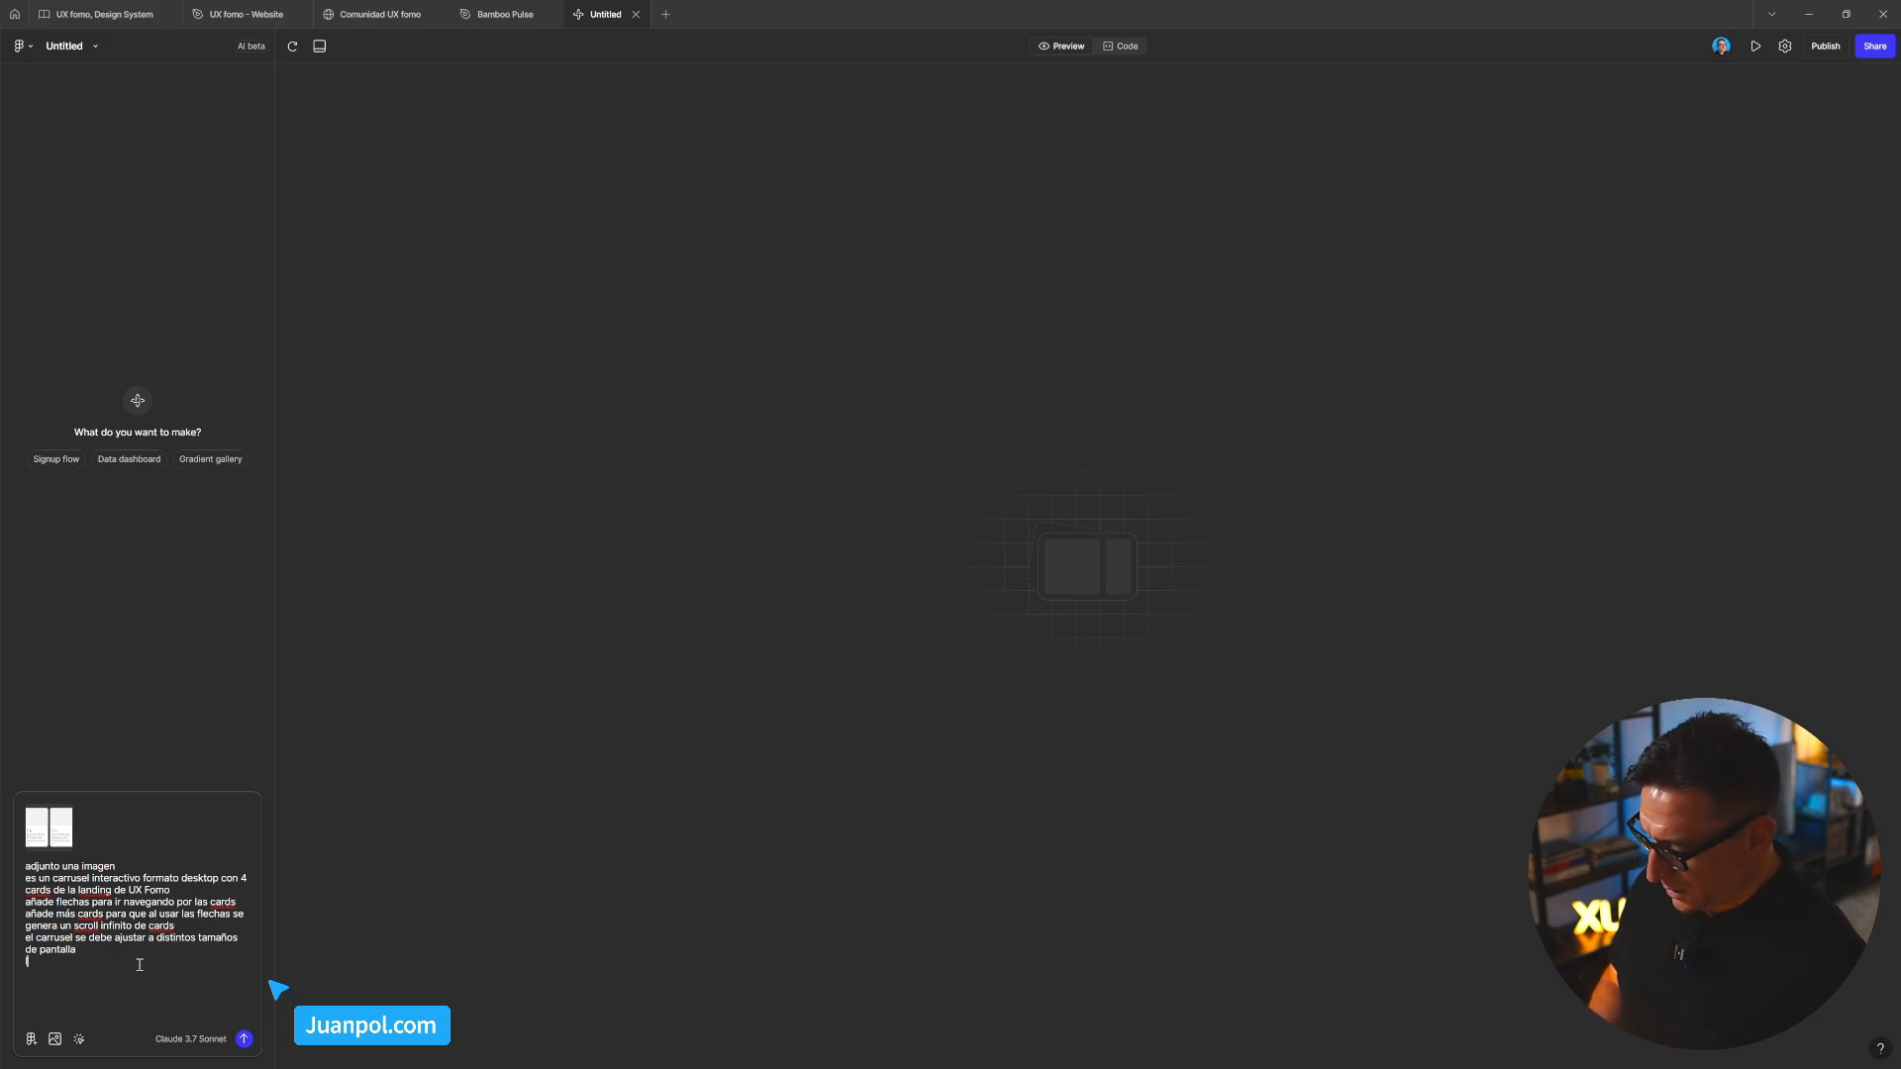
text(los t)
key(BackSpace)
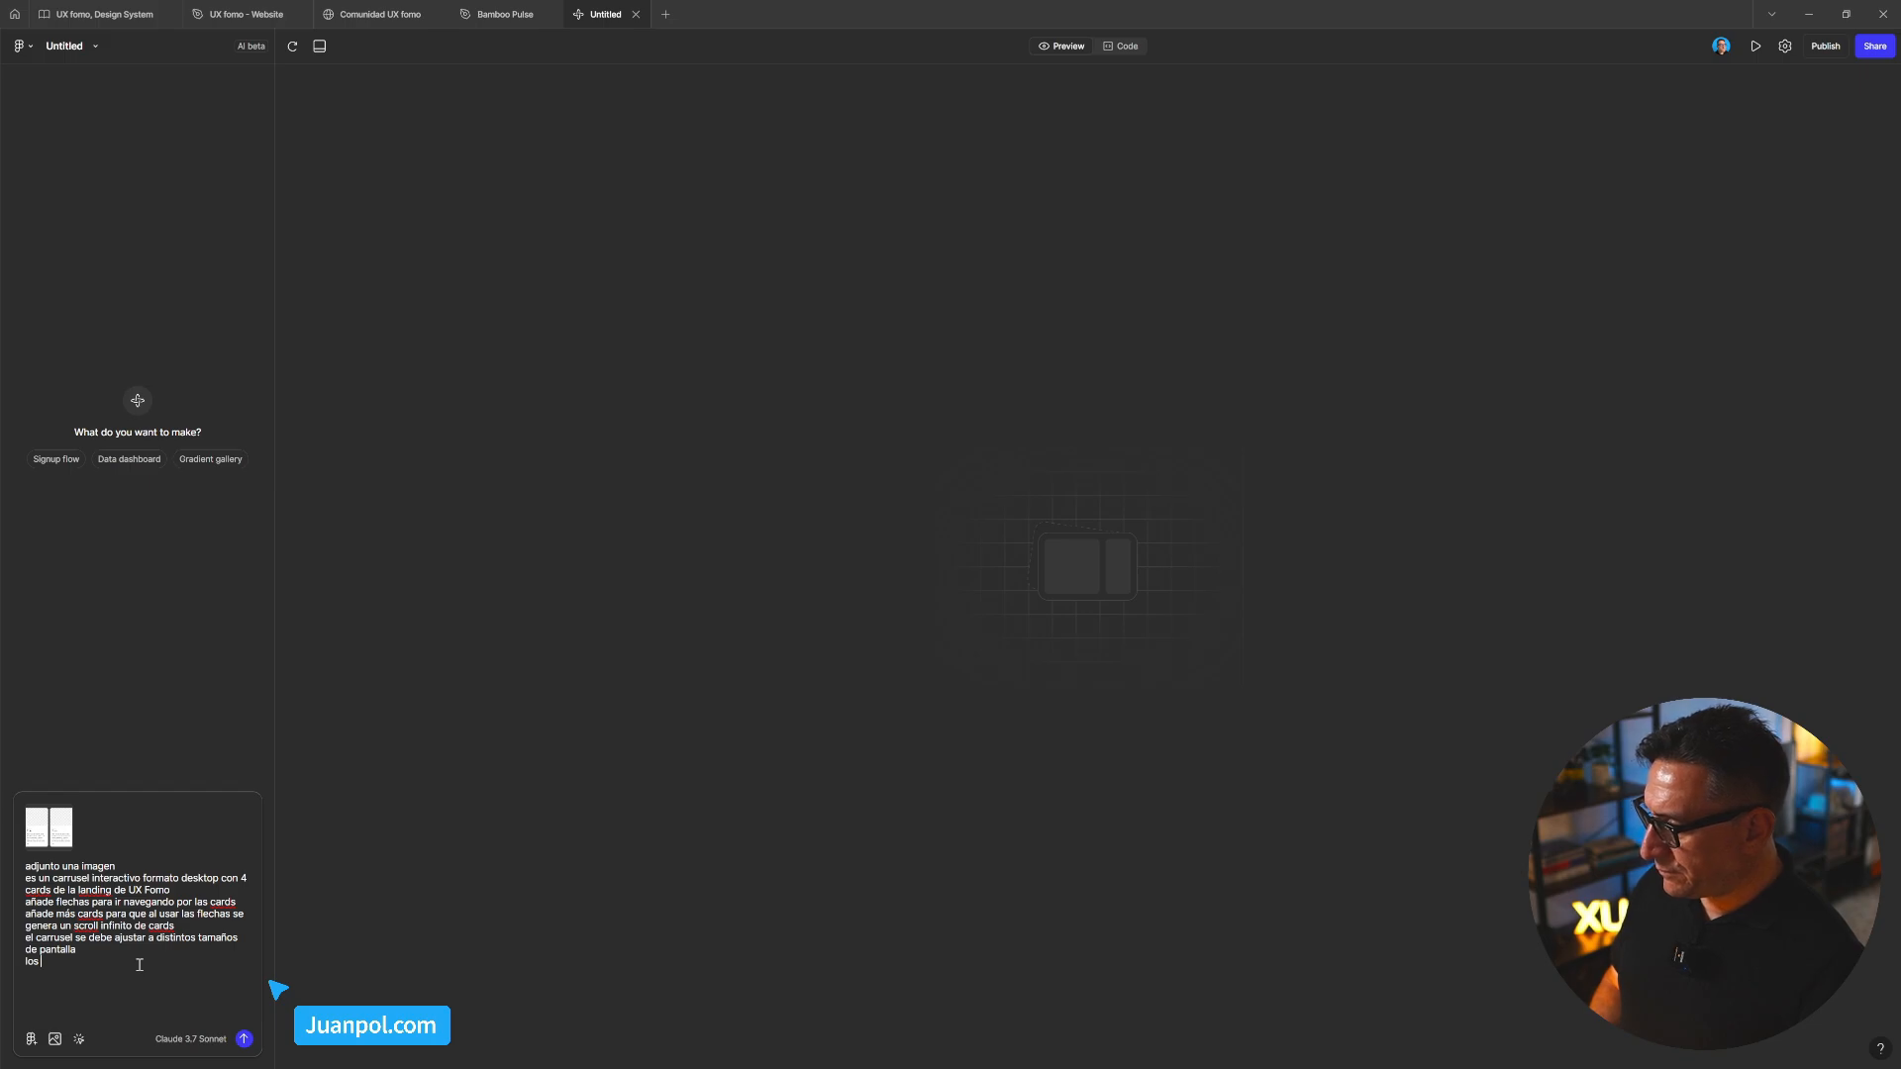
text(breakpoints son: de)
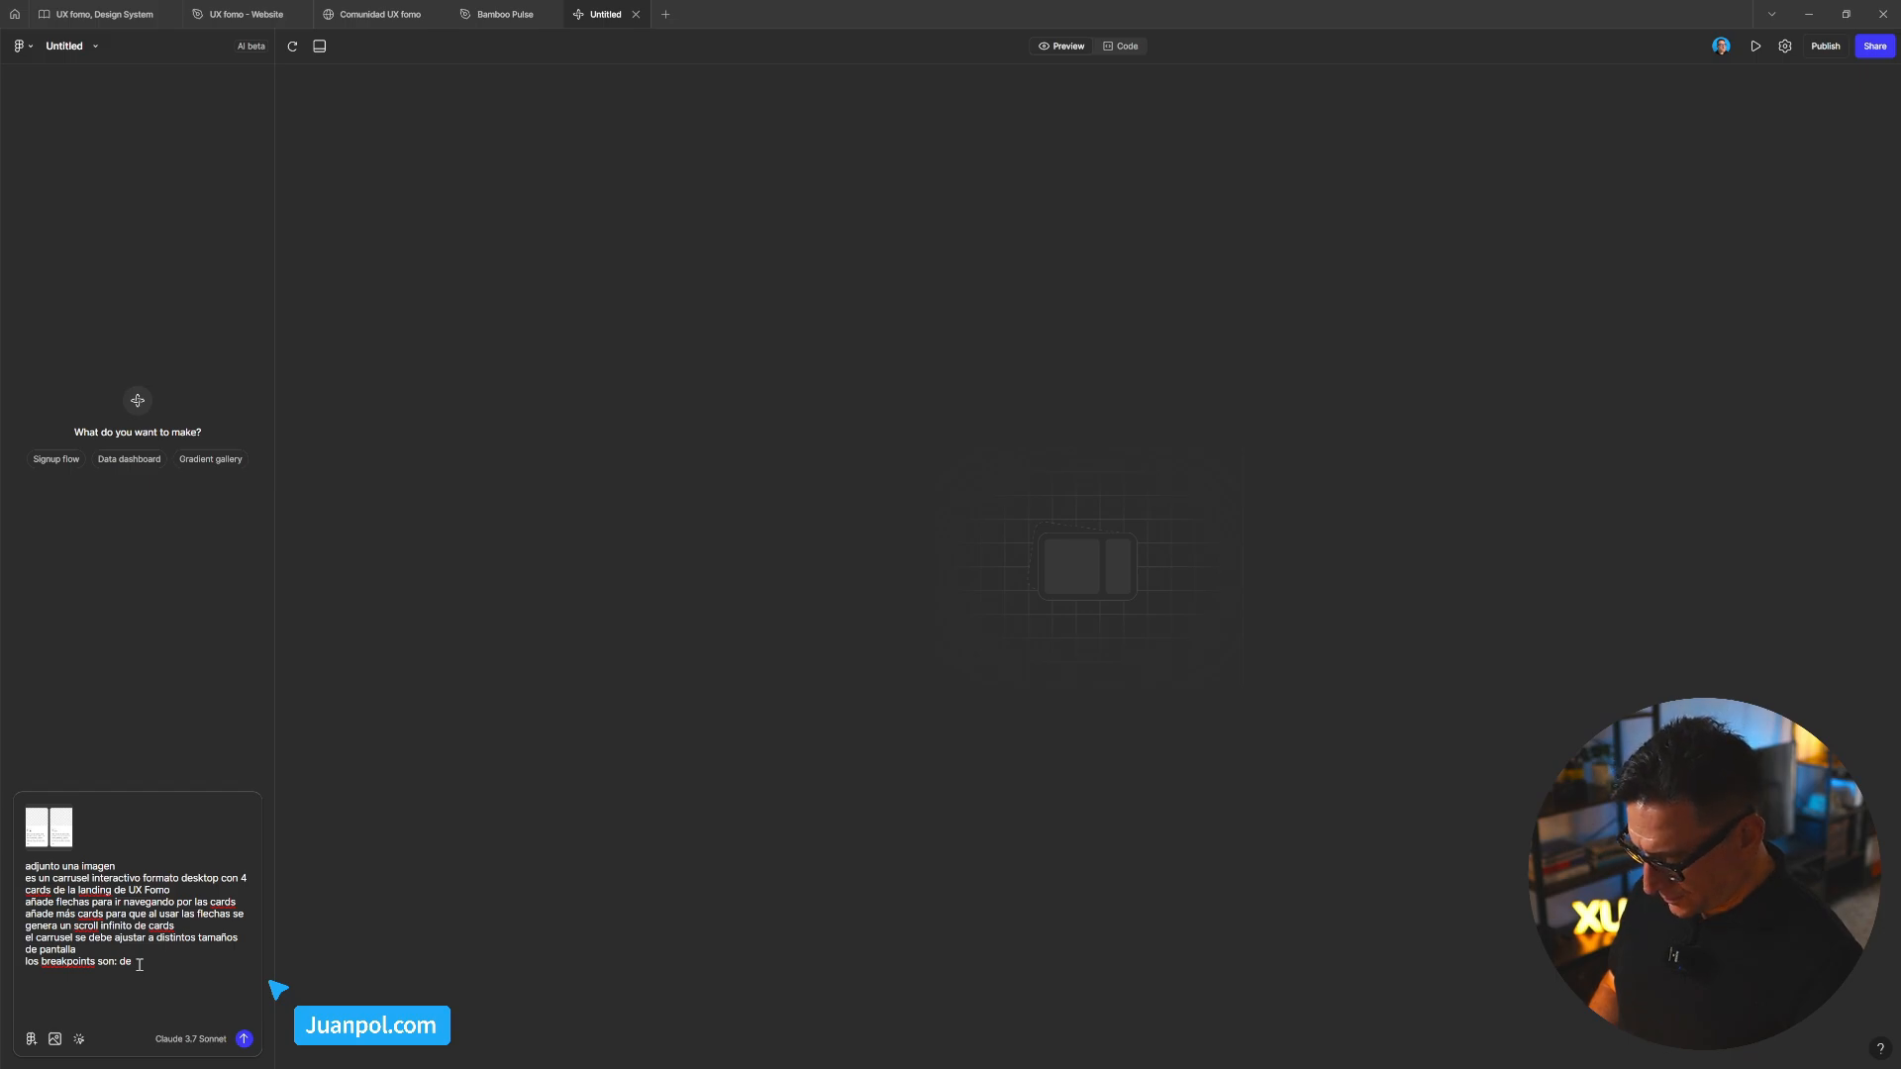
text(sktop de )
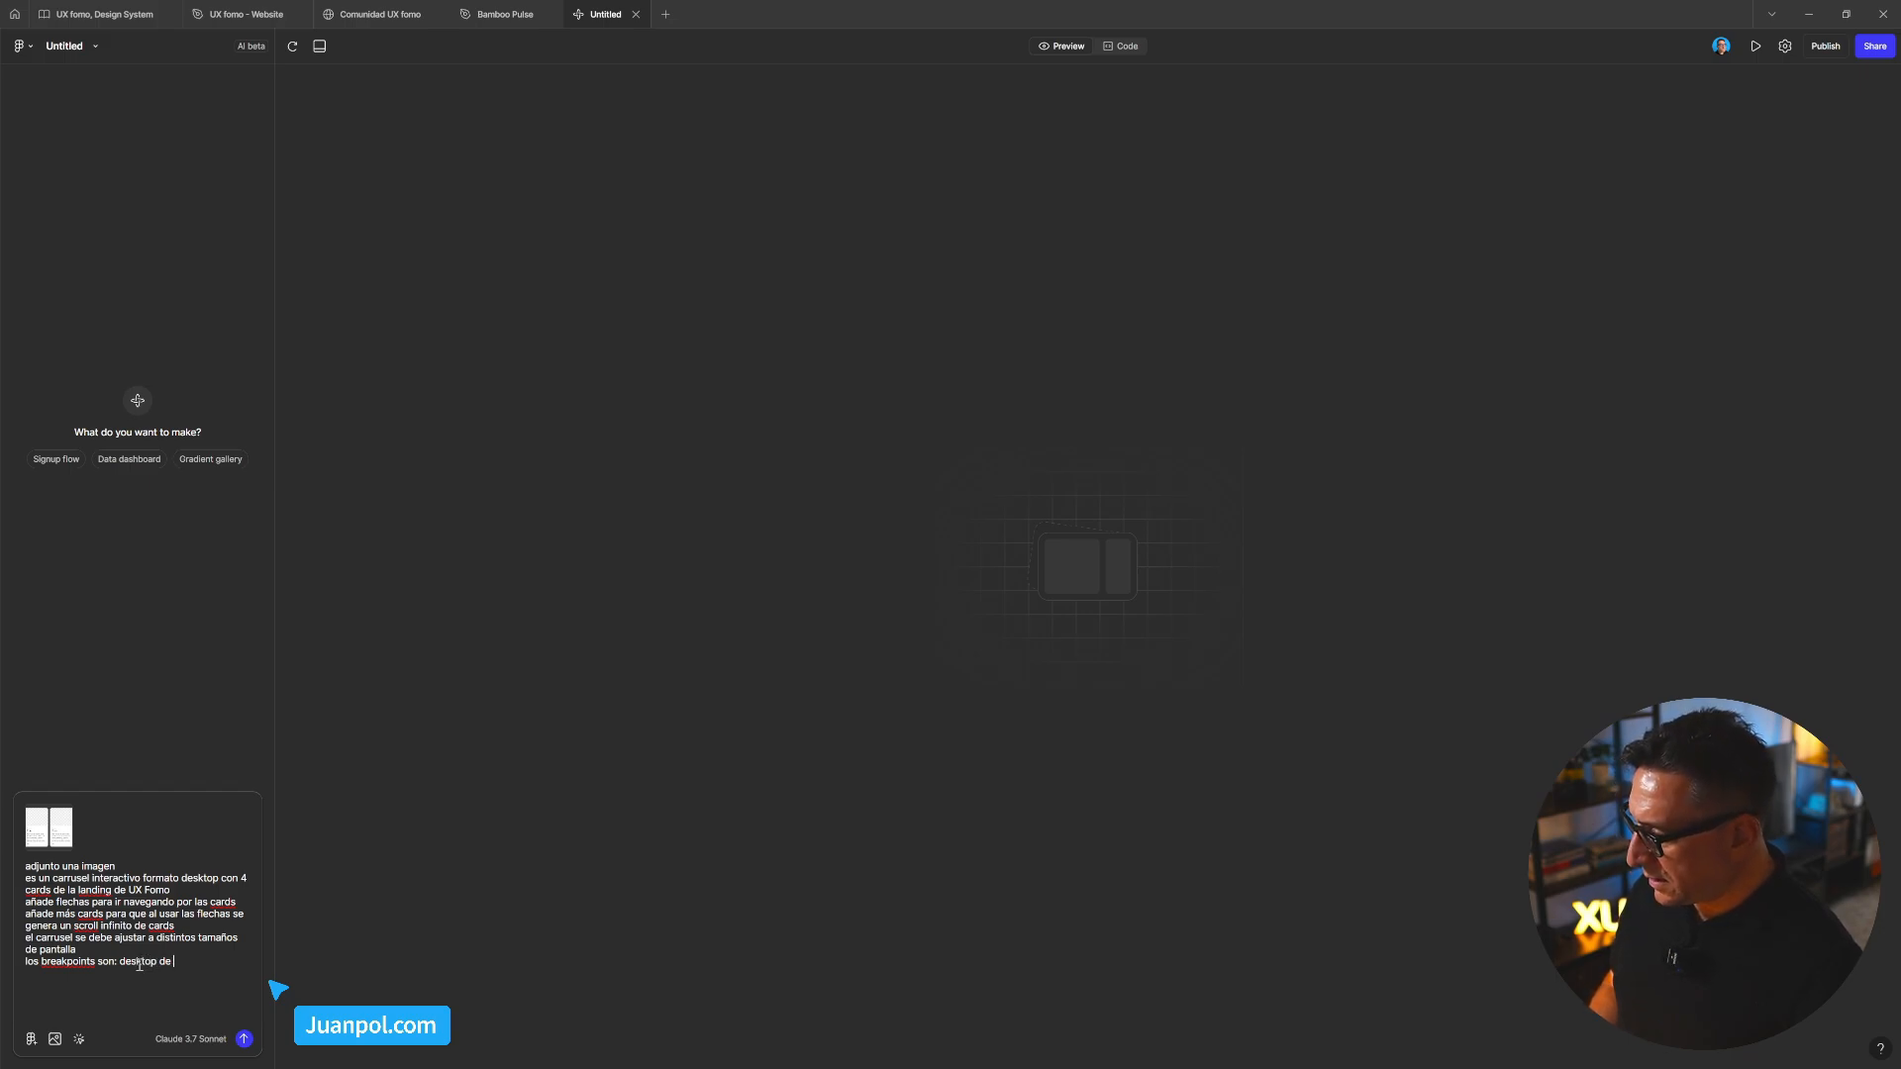
text(1280)
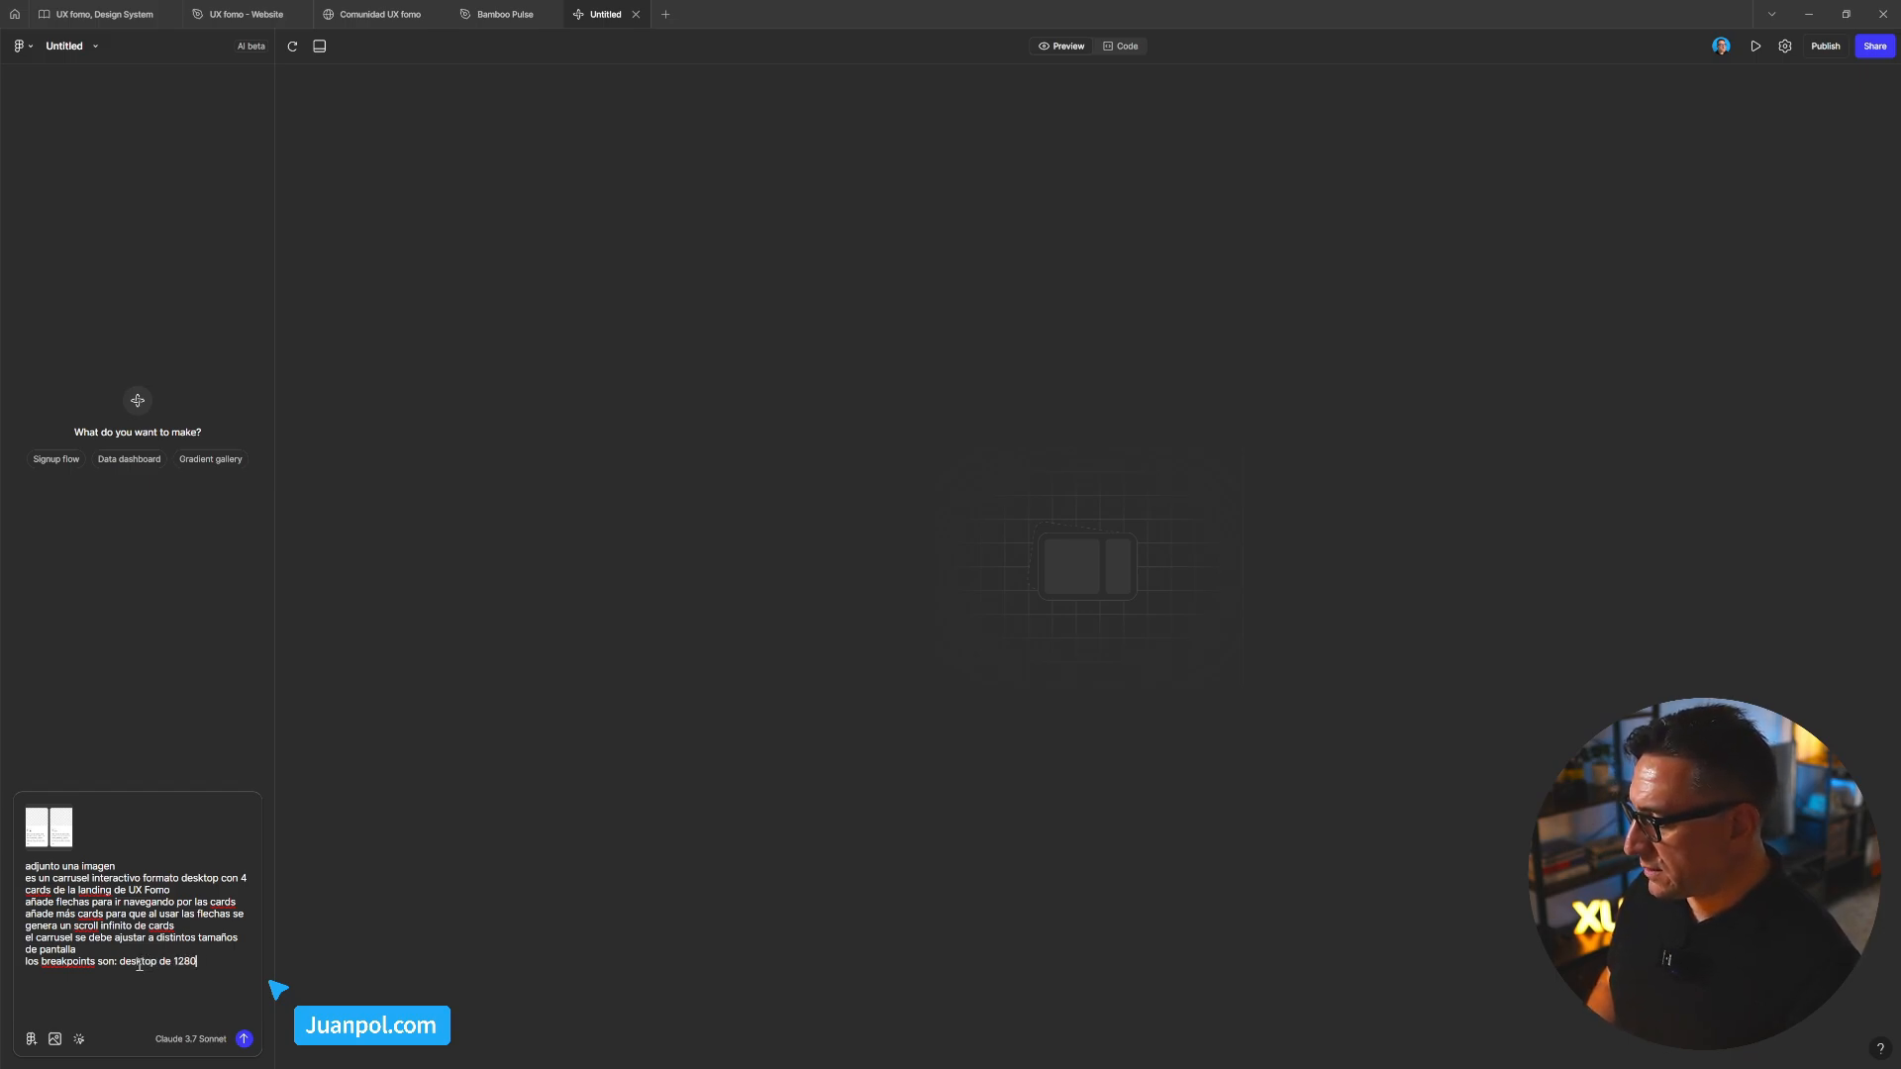
text(px, tab)
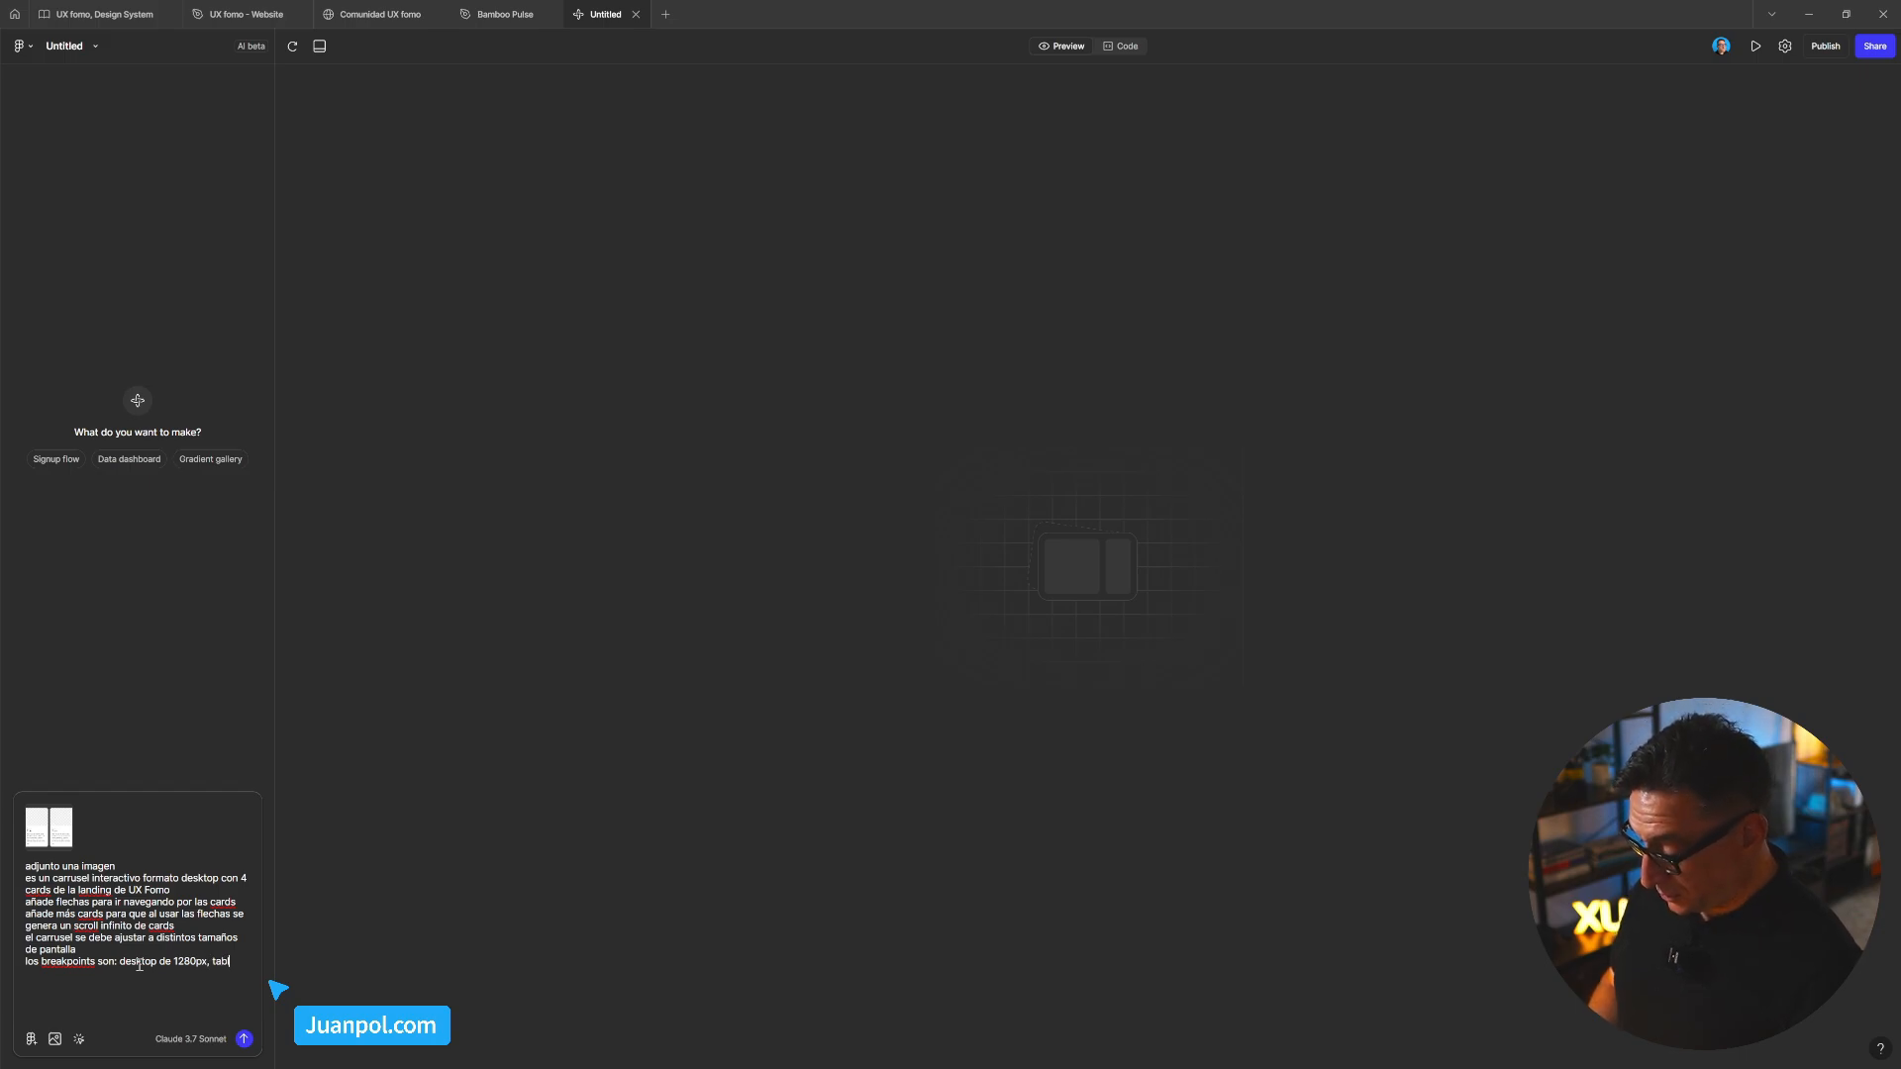
text(let de)
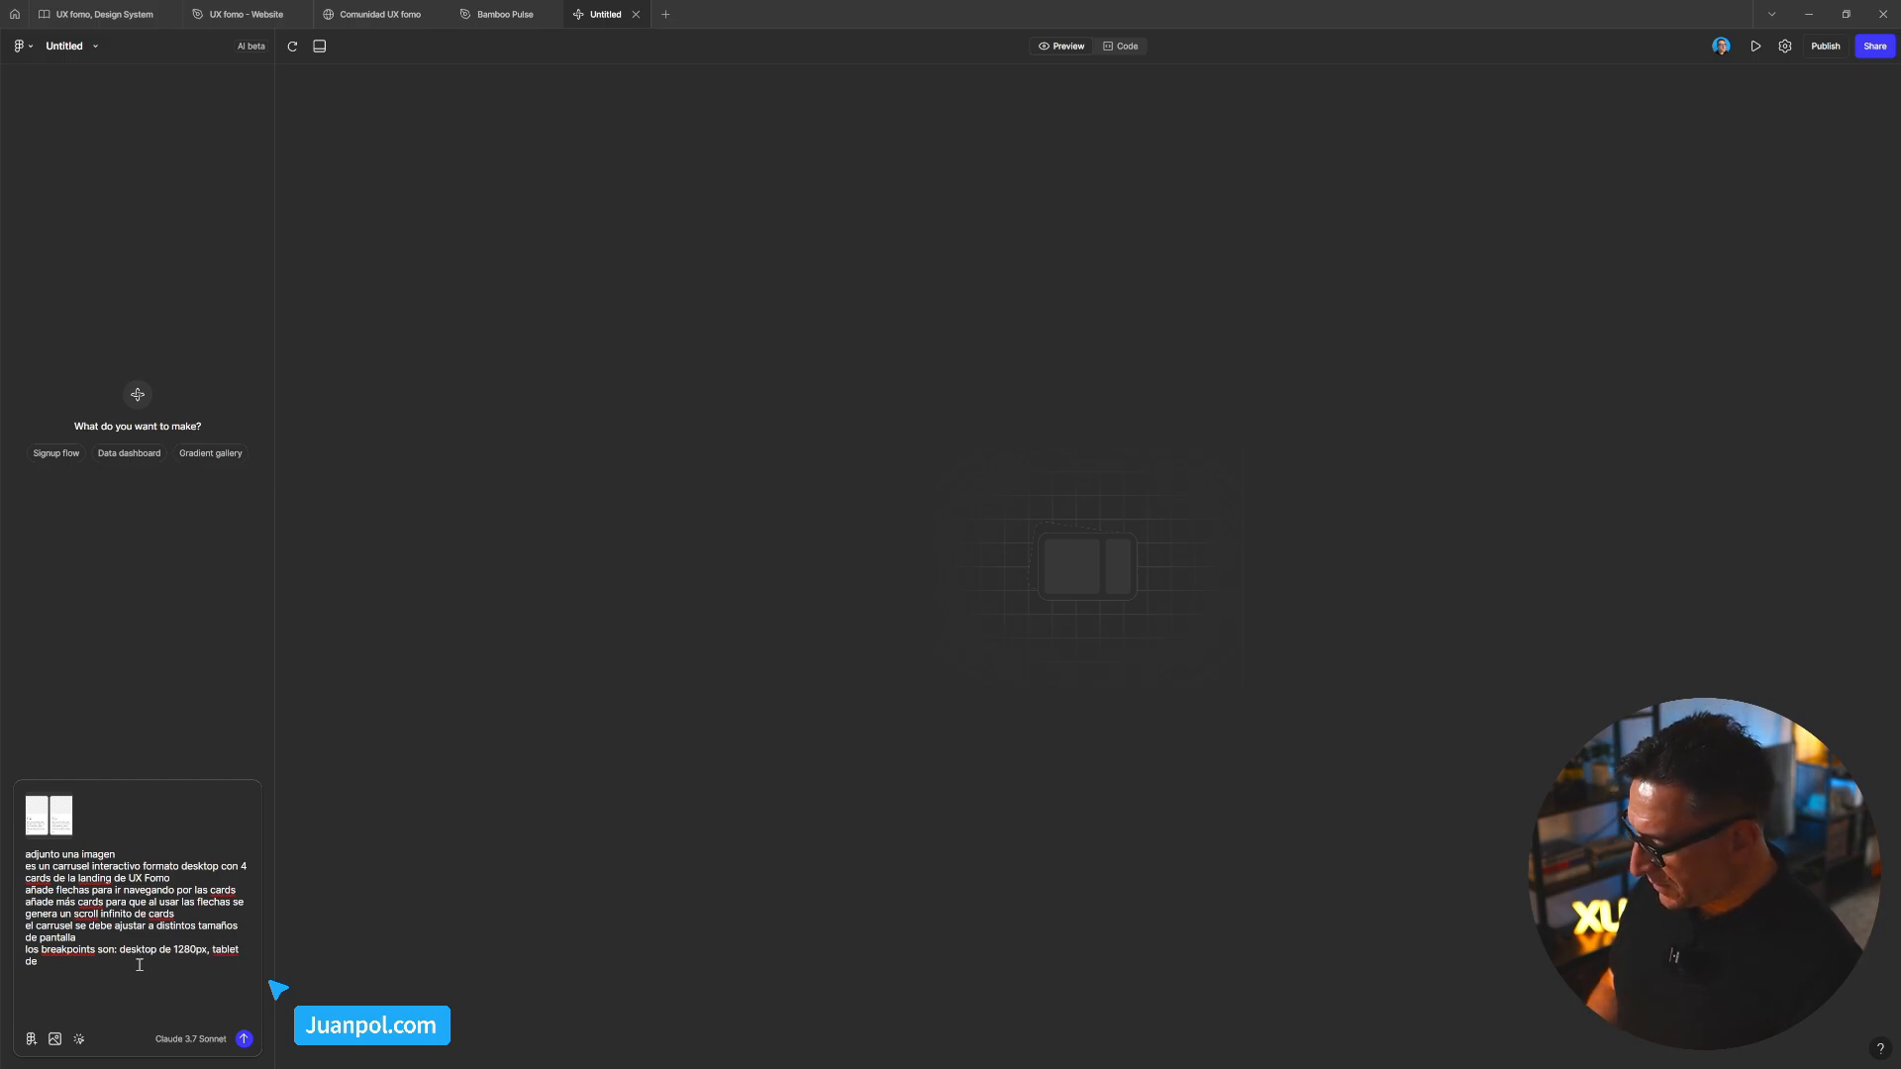
text( 76)
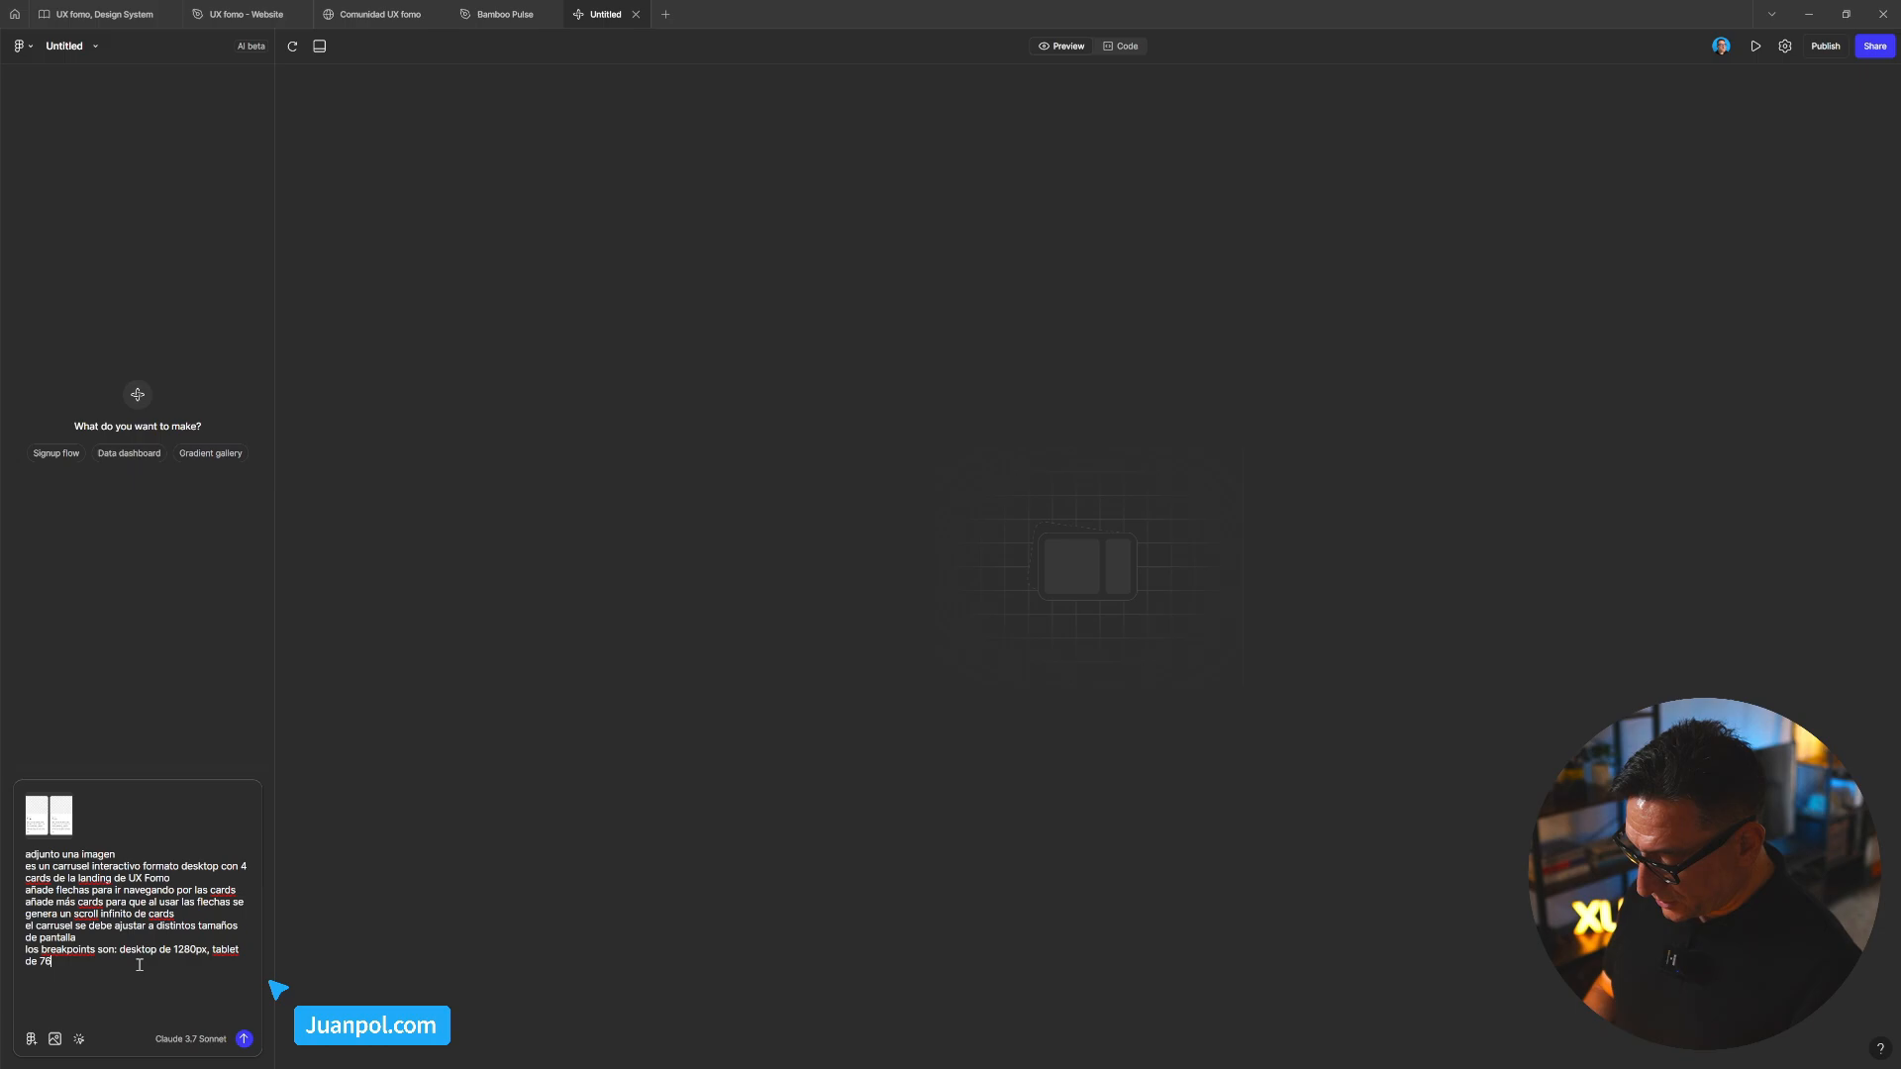
text(8px y )
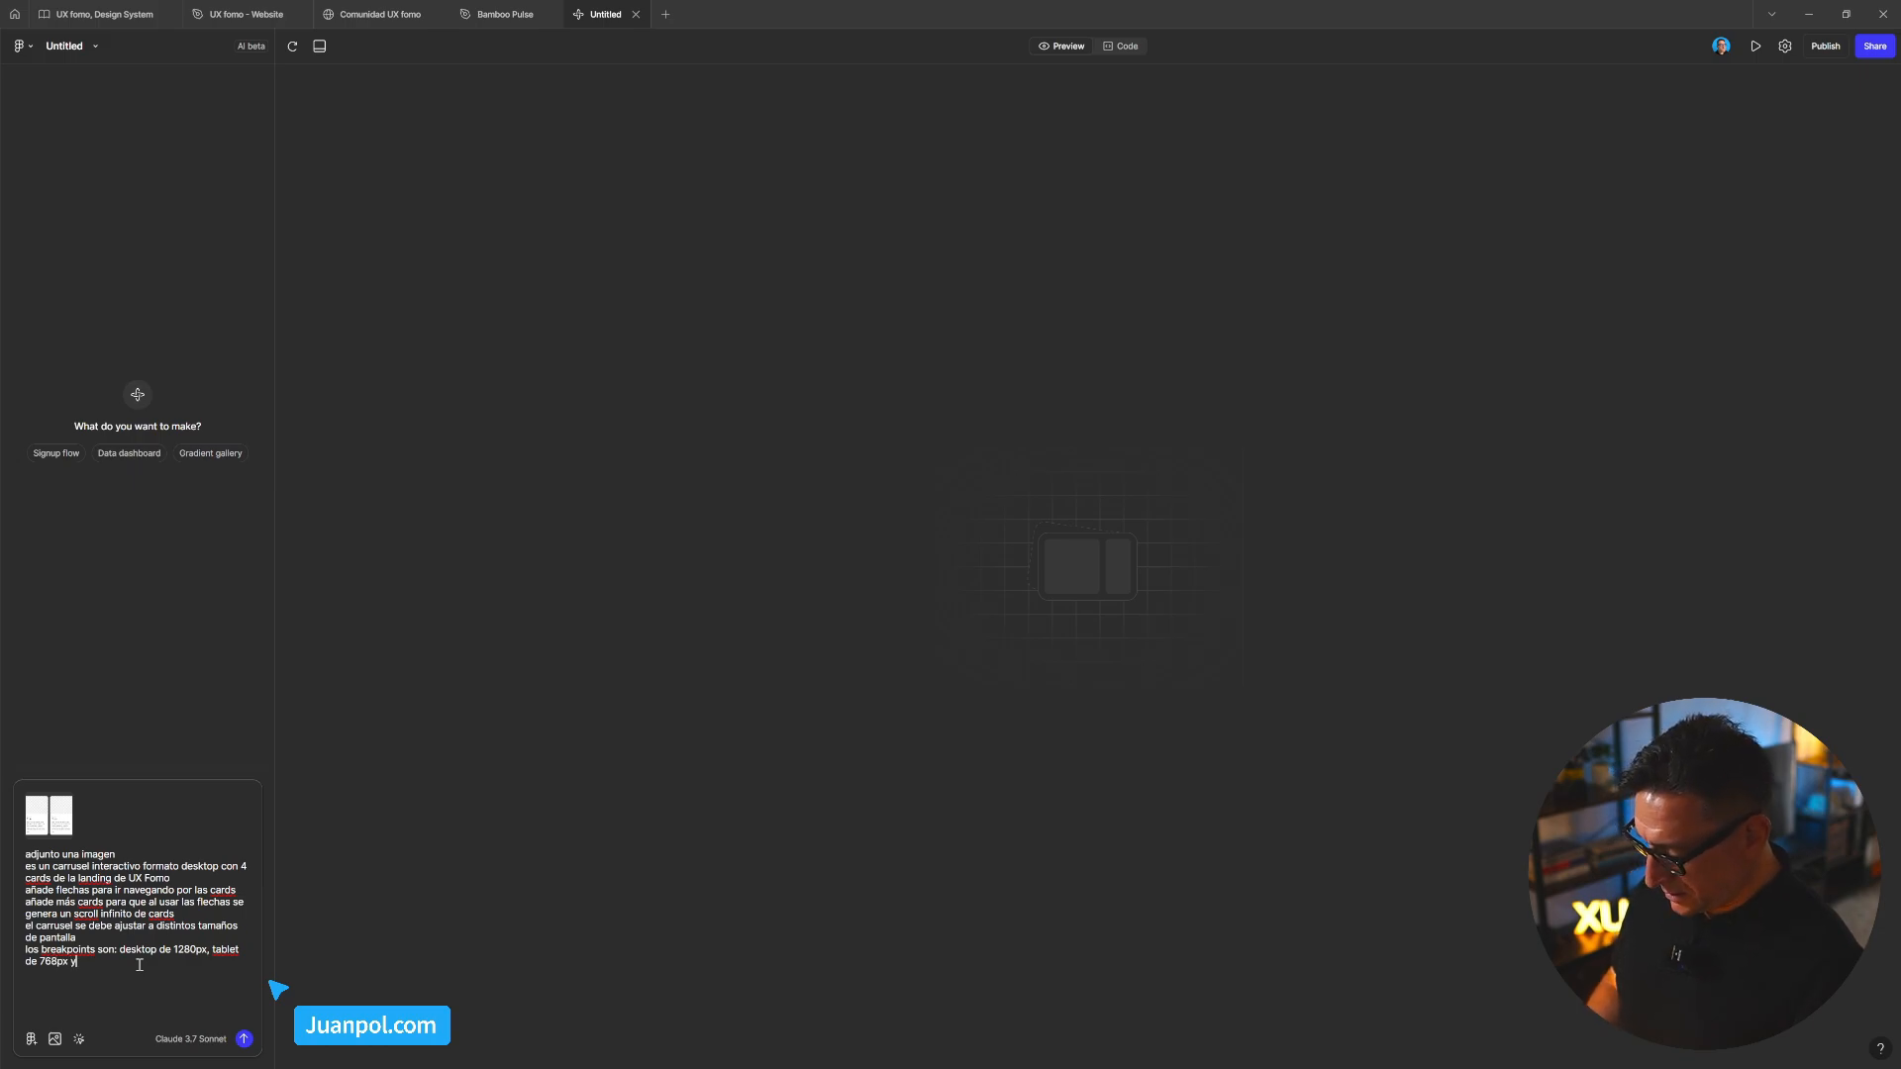
text(mob)
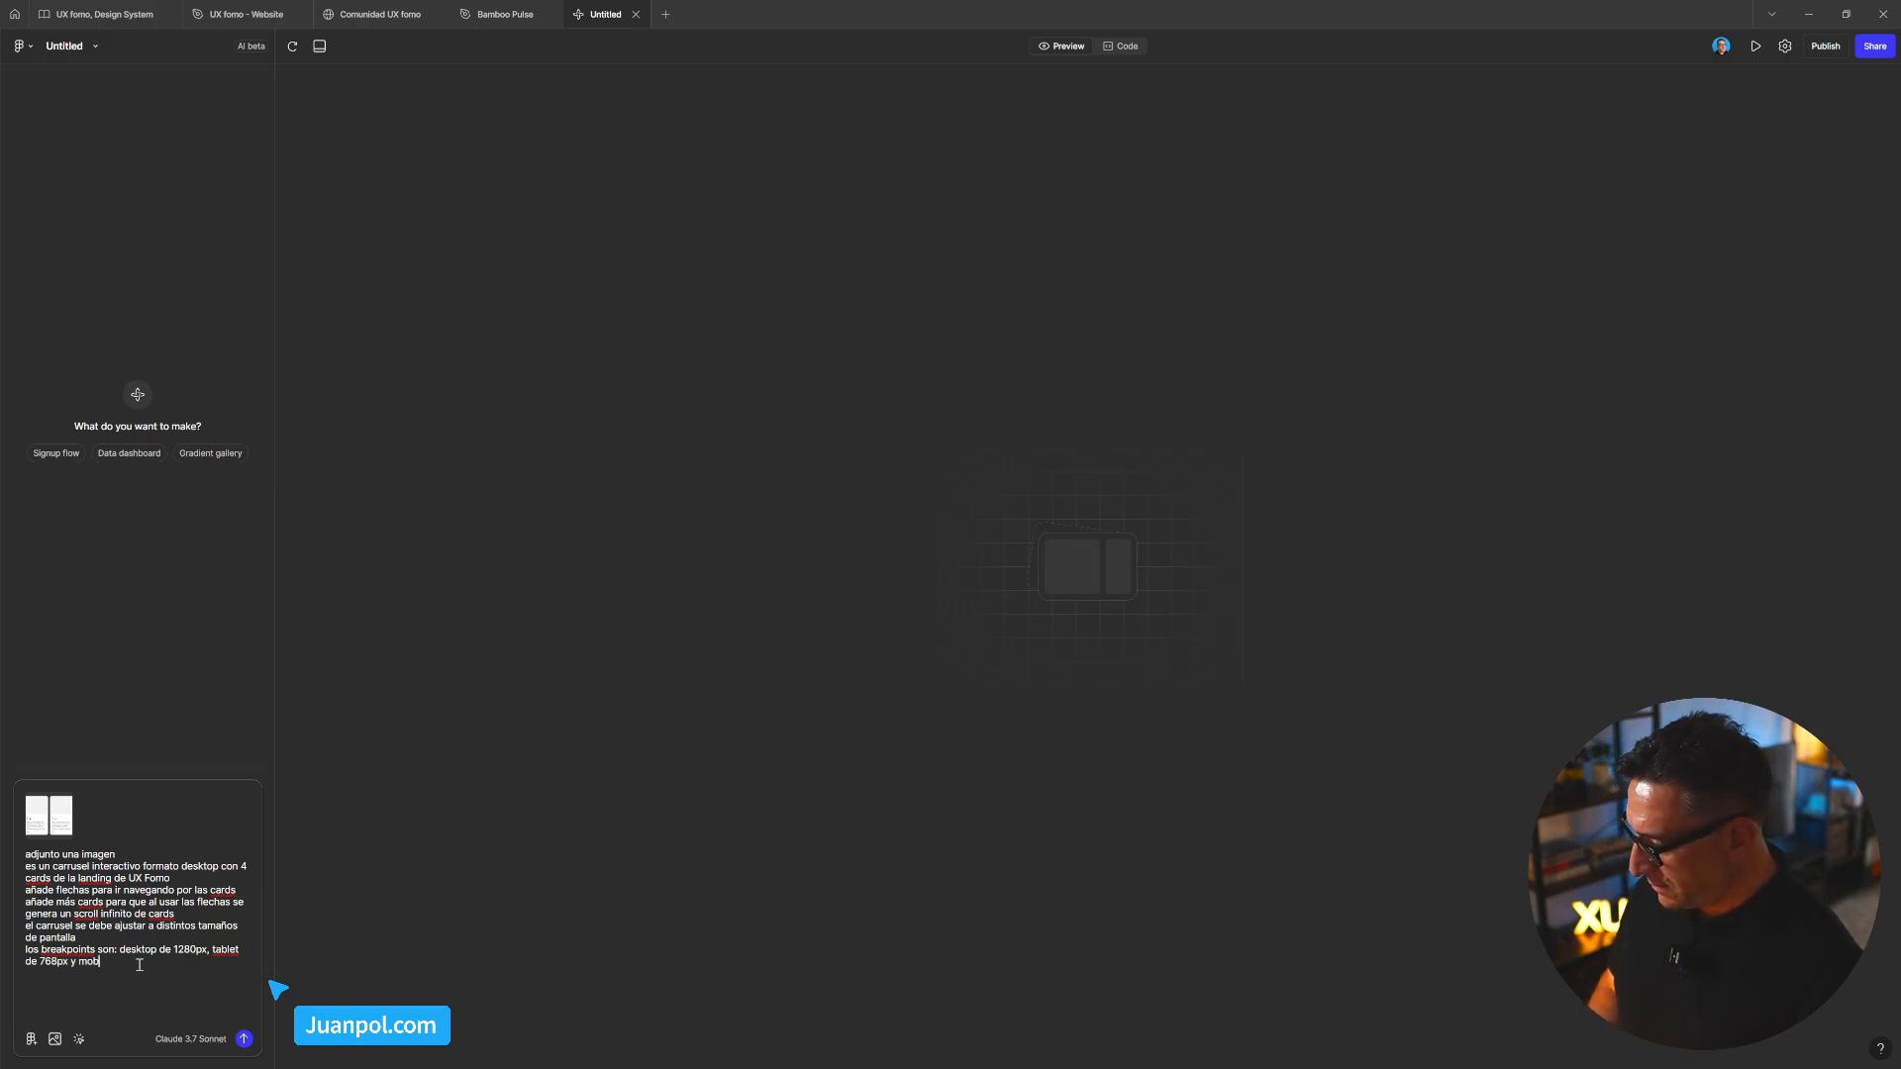
text(viile de 640)
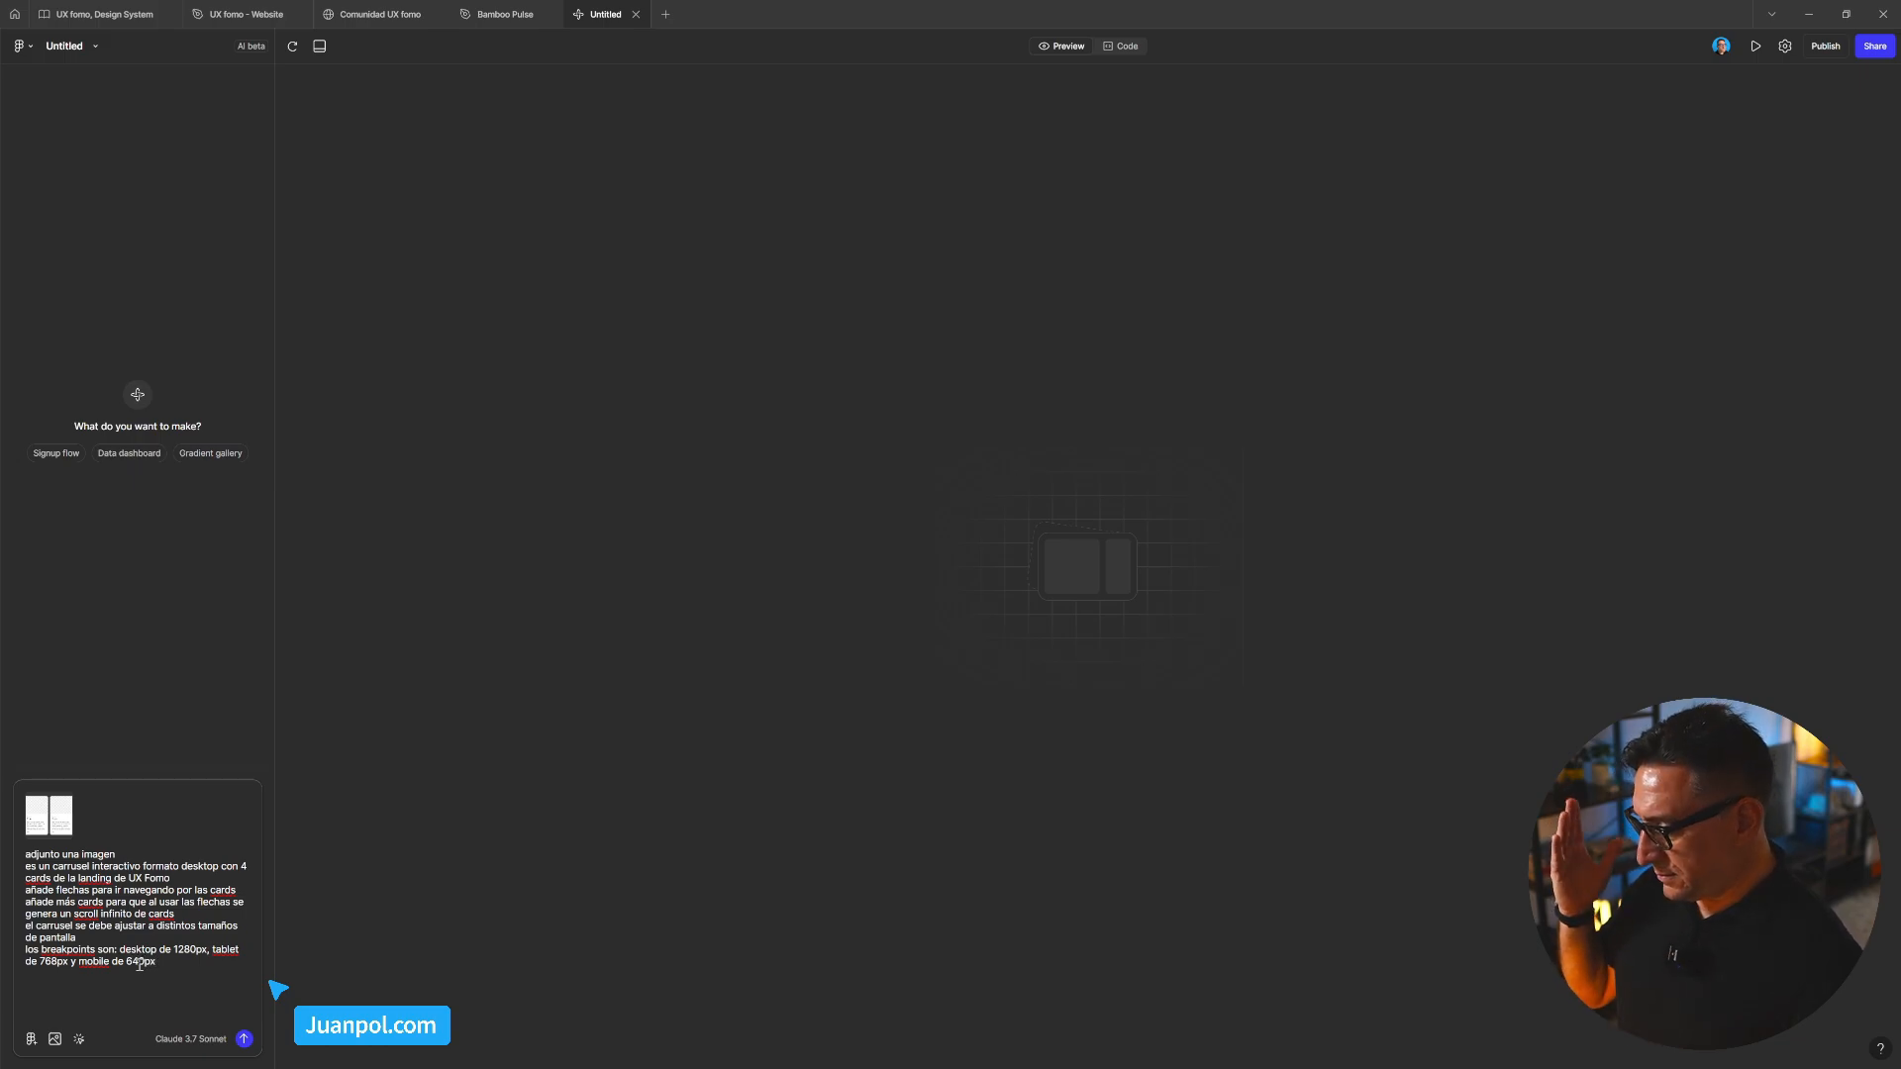
text(px)
key(shift+Return)
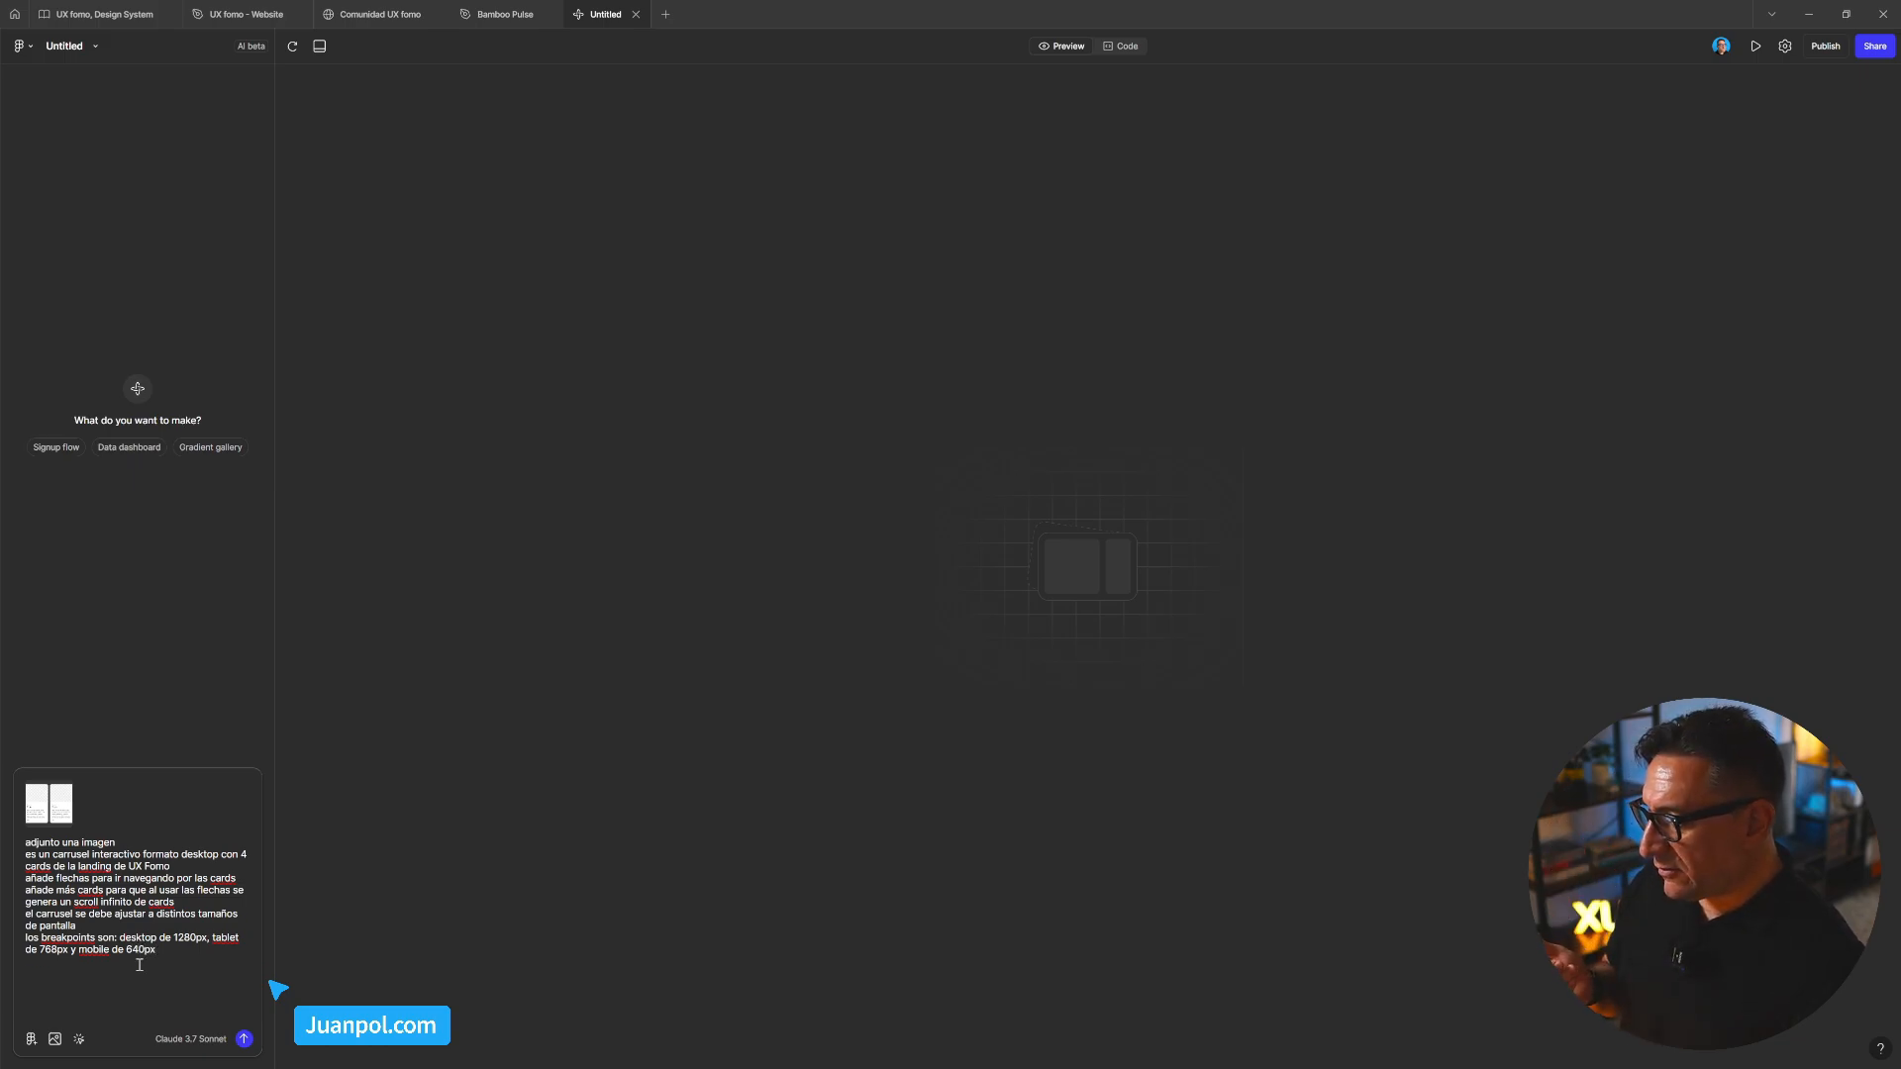
key(BackSpace)
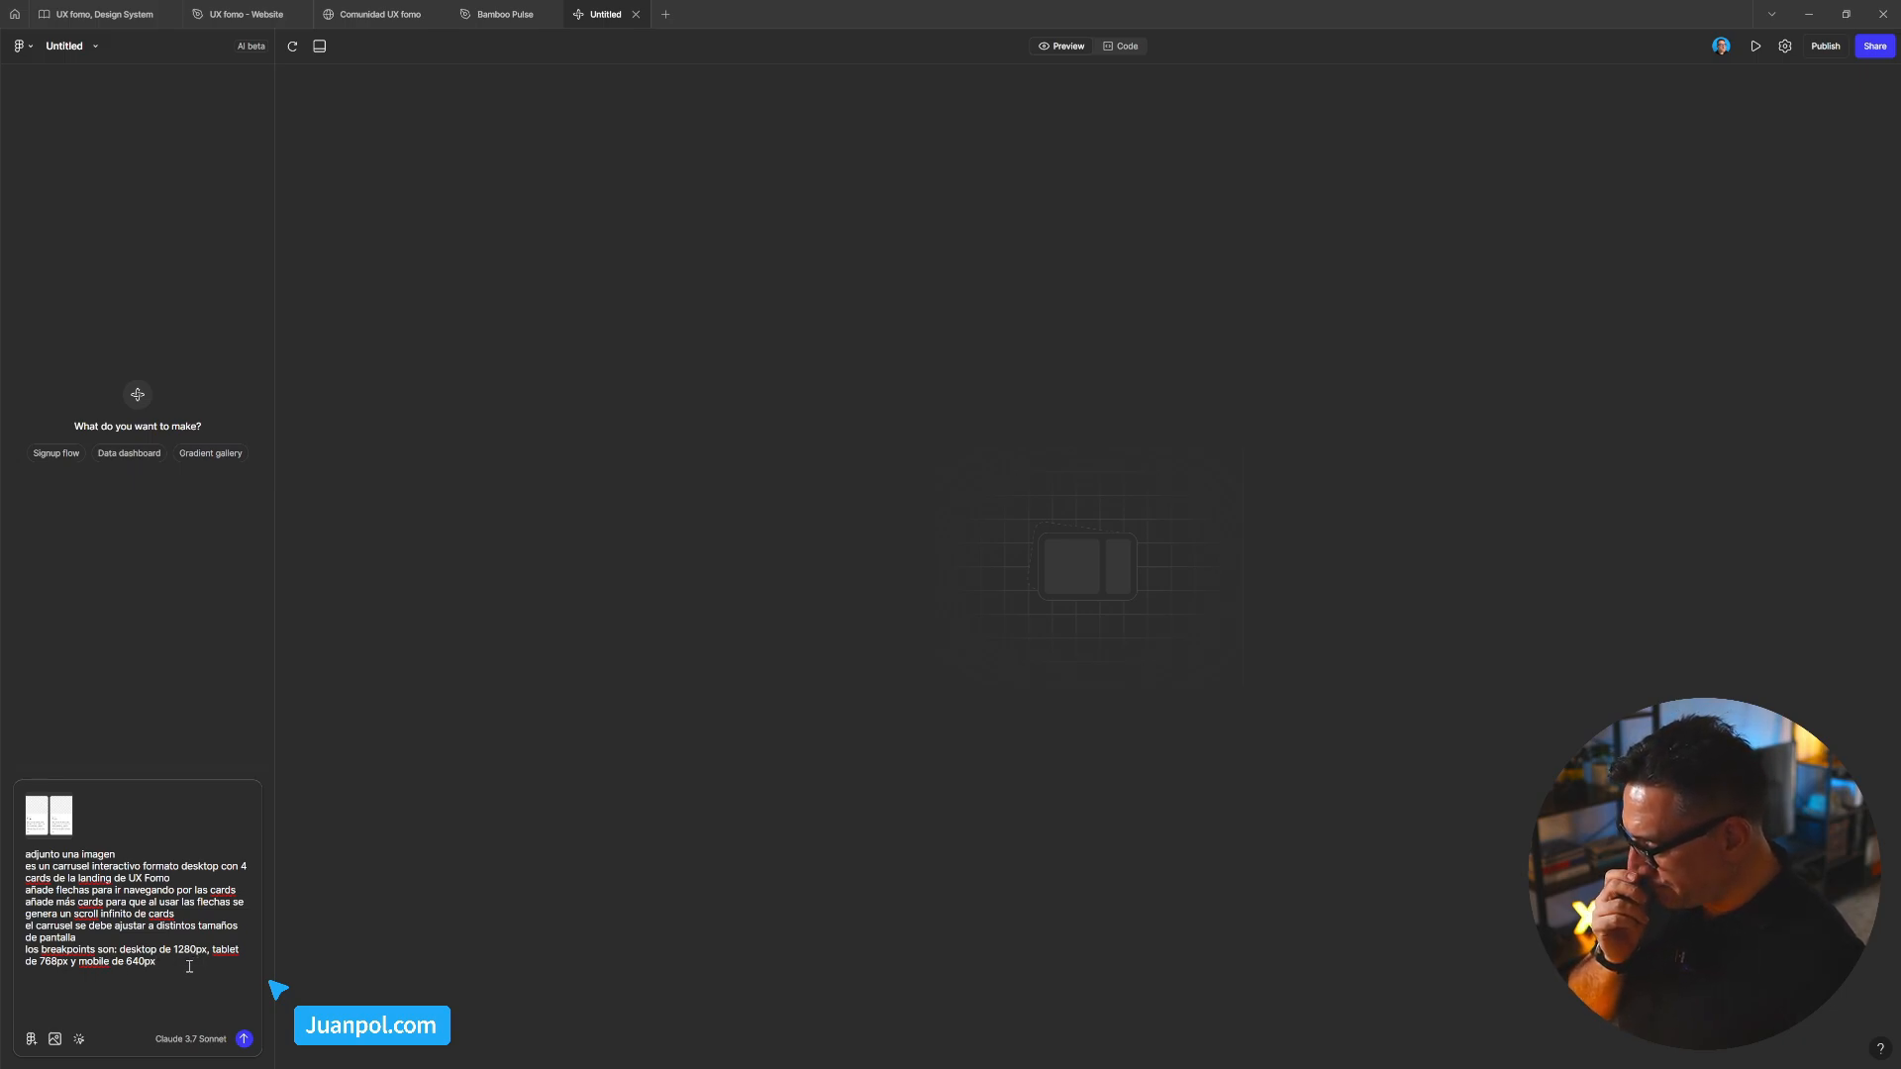
Add a prompt line: 'el carrusel desktop debe tener un max-width de 1280px', fixing typos
key(shift+Return)
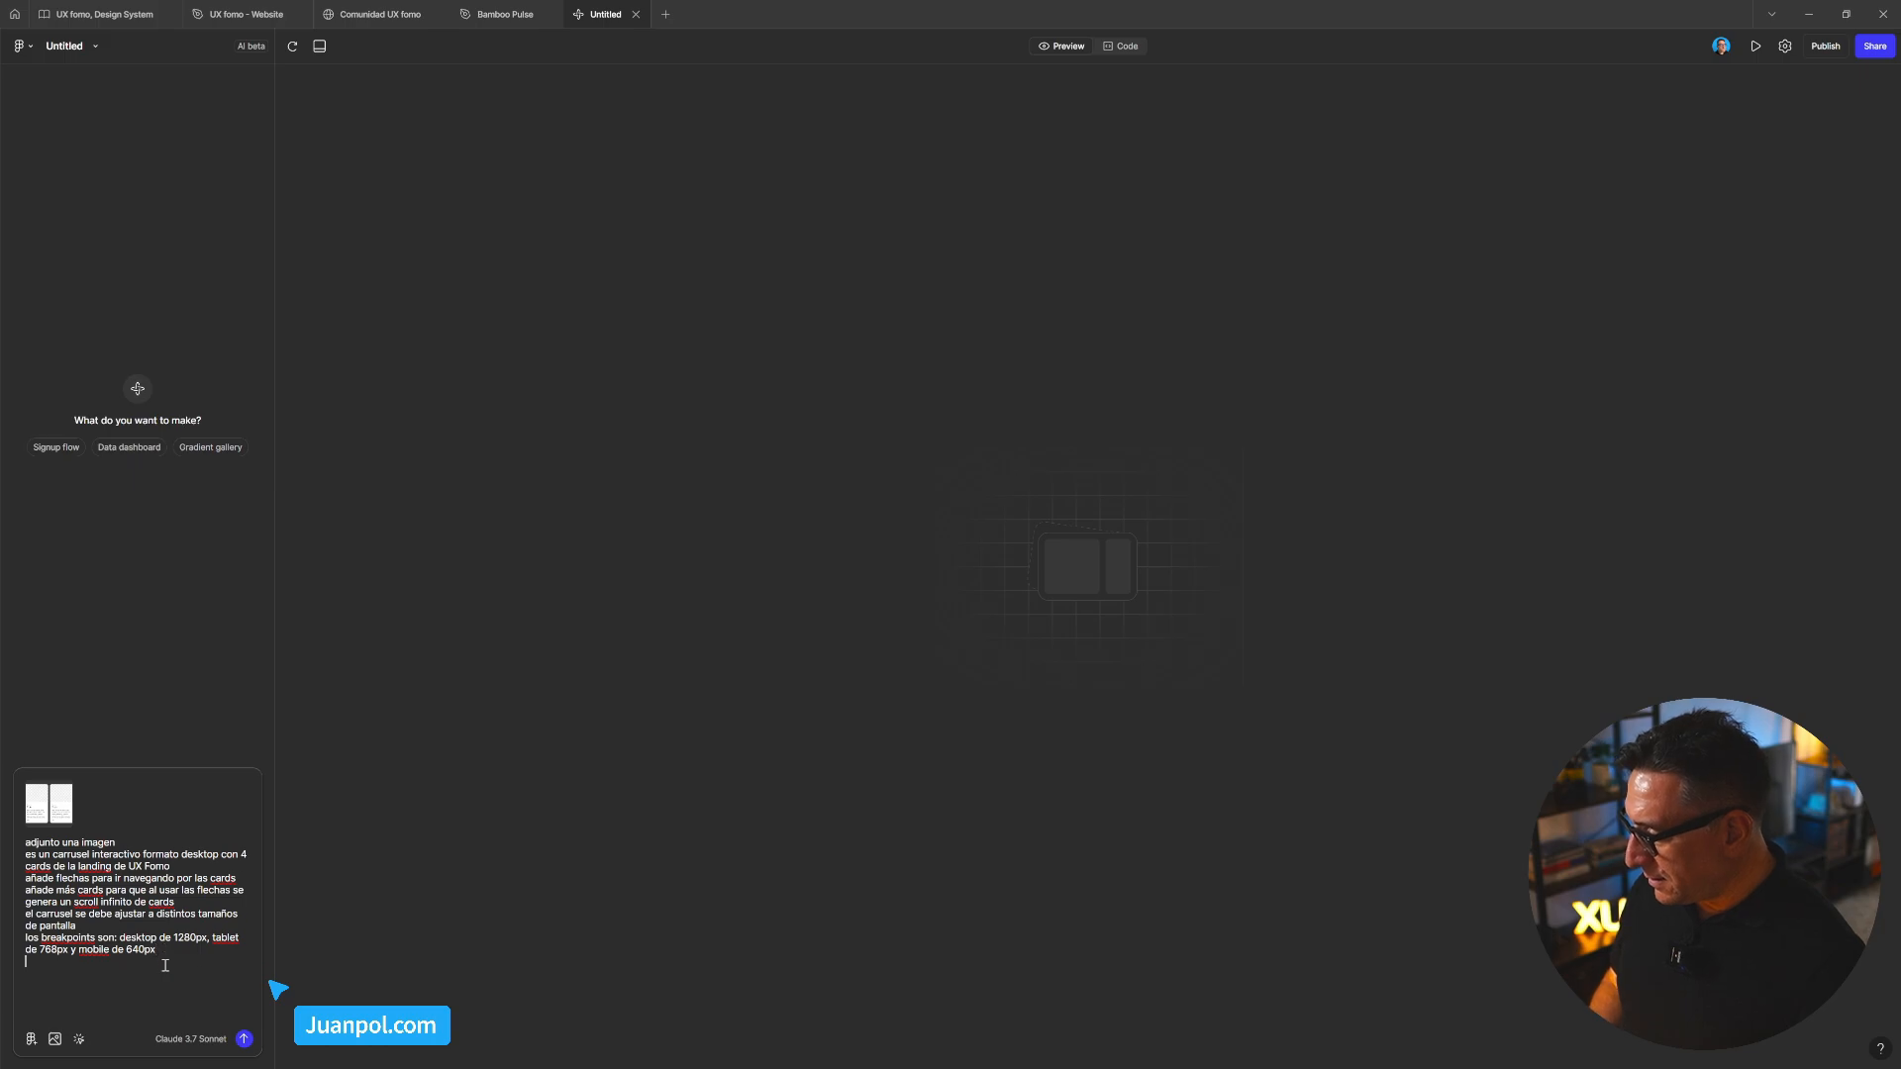
text(el )
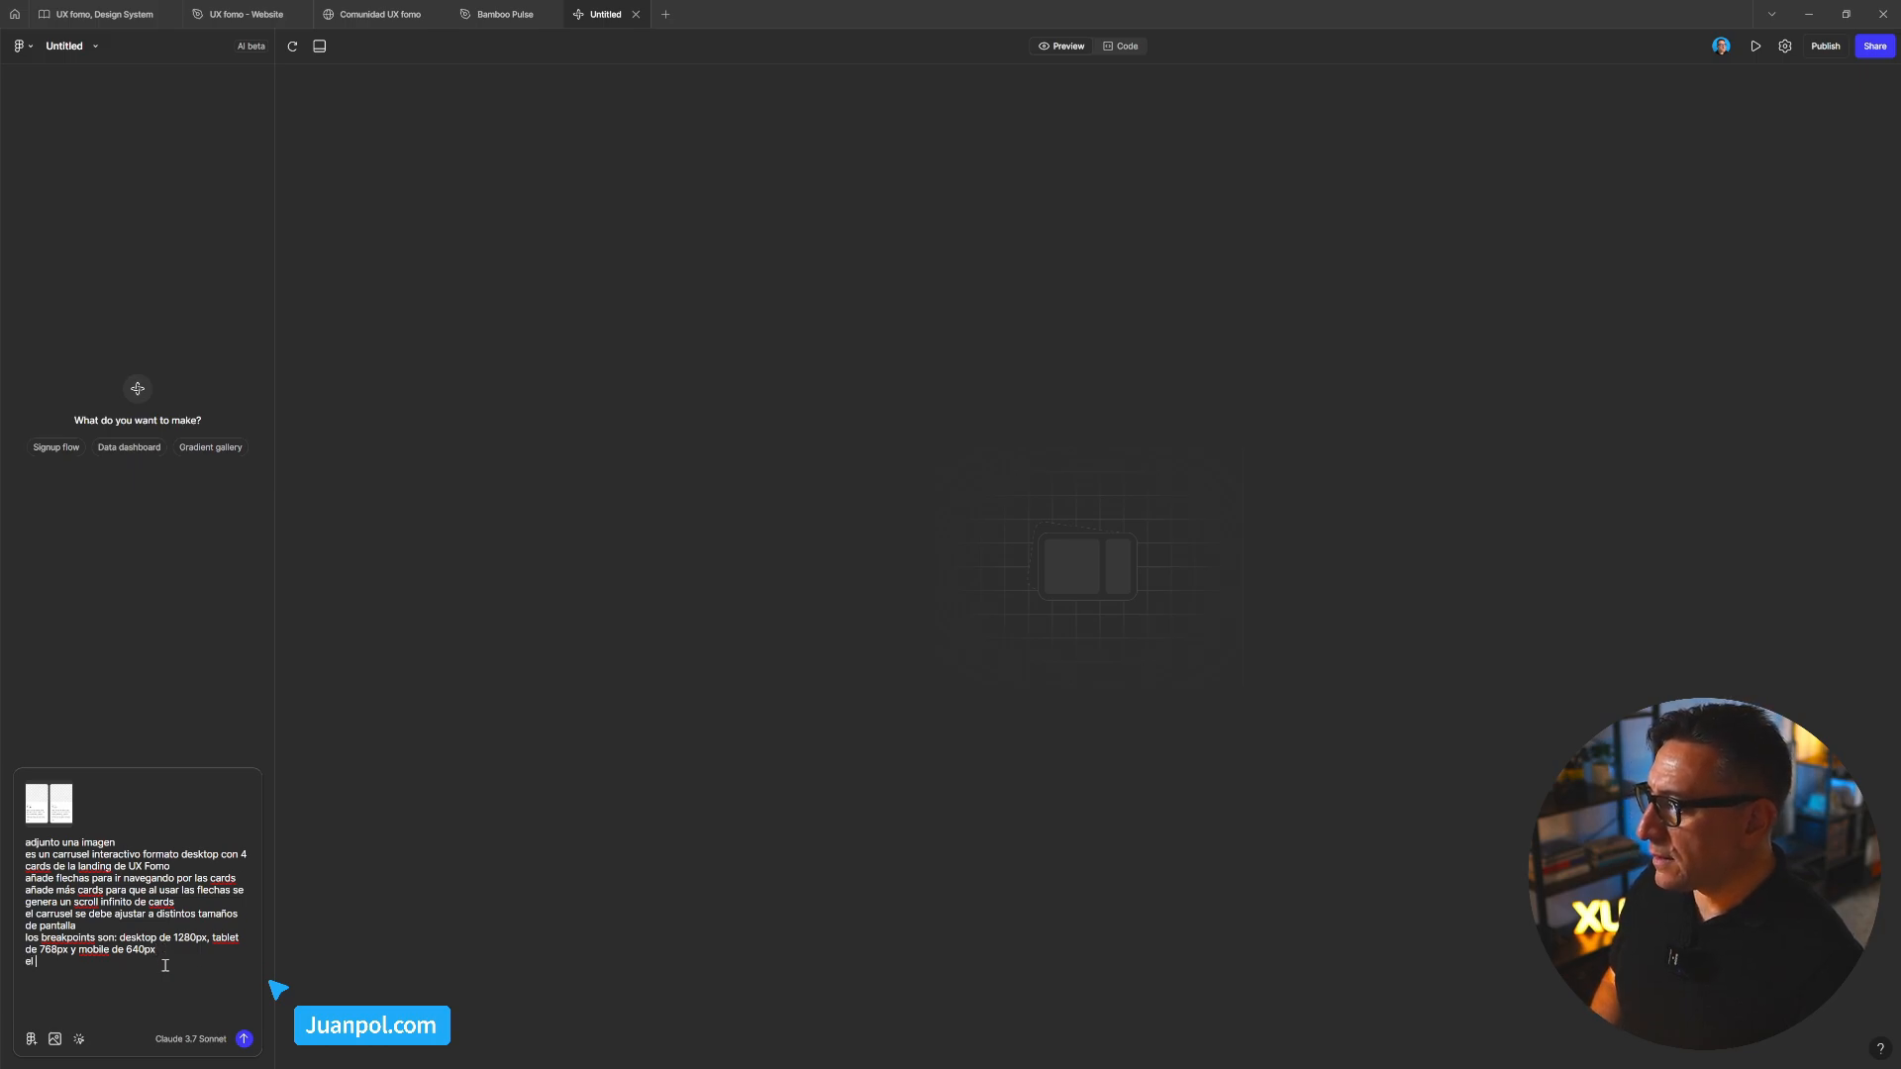
text(bre)
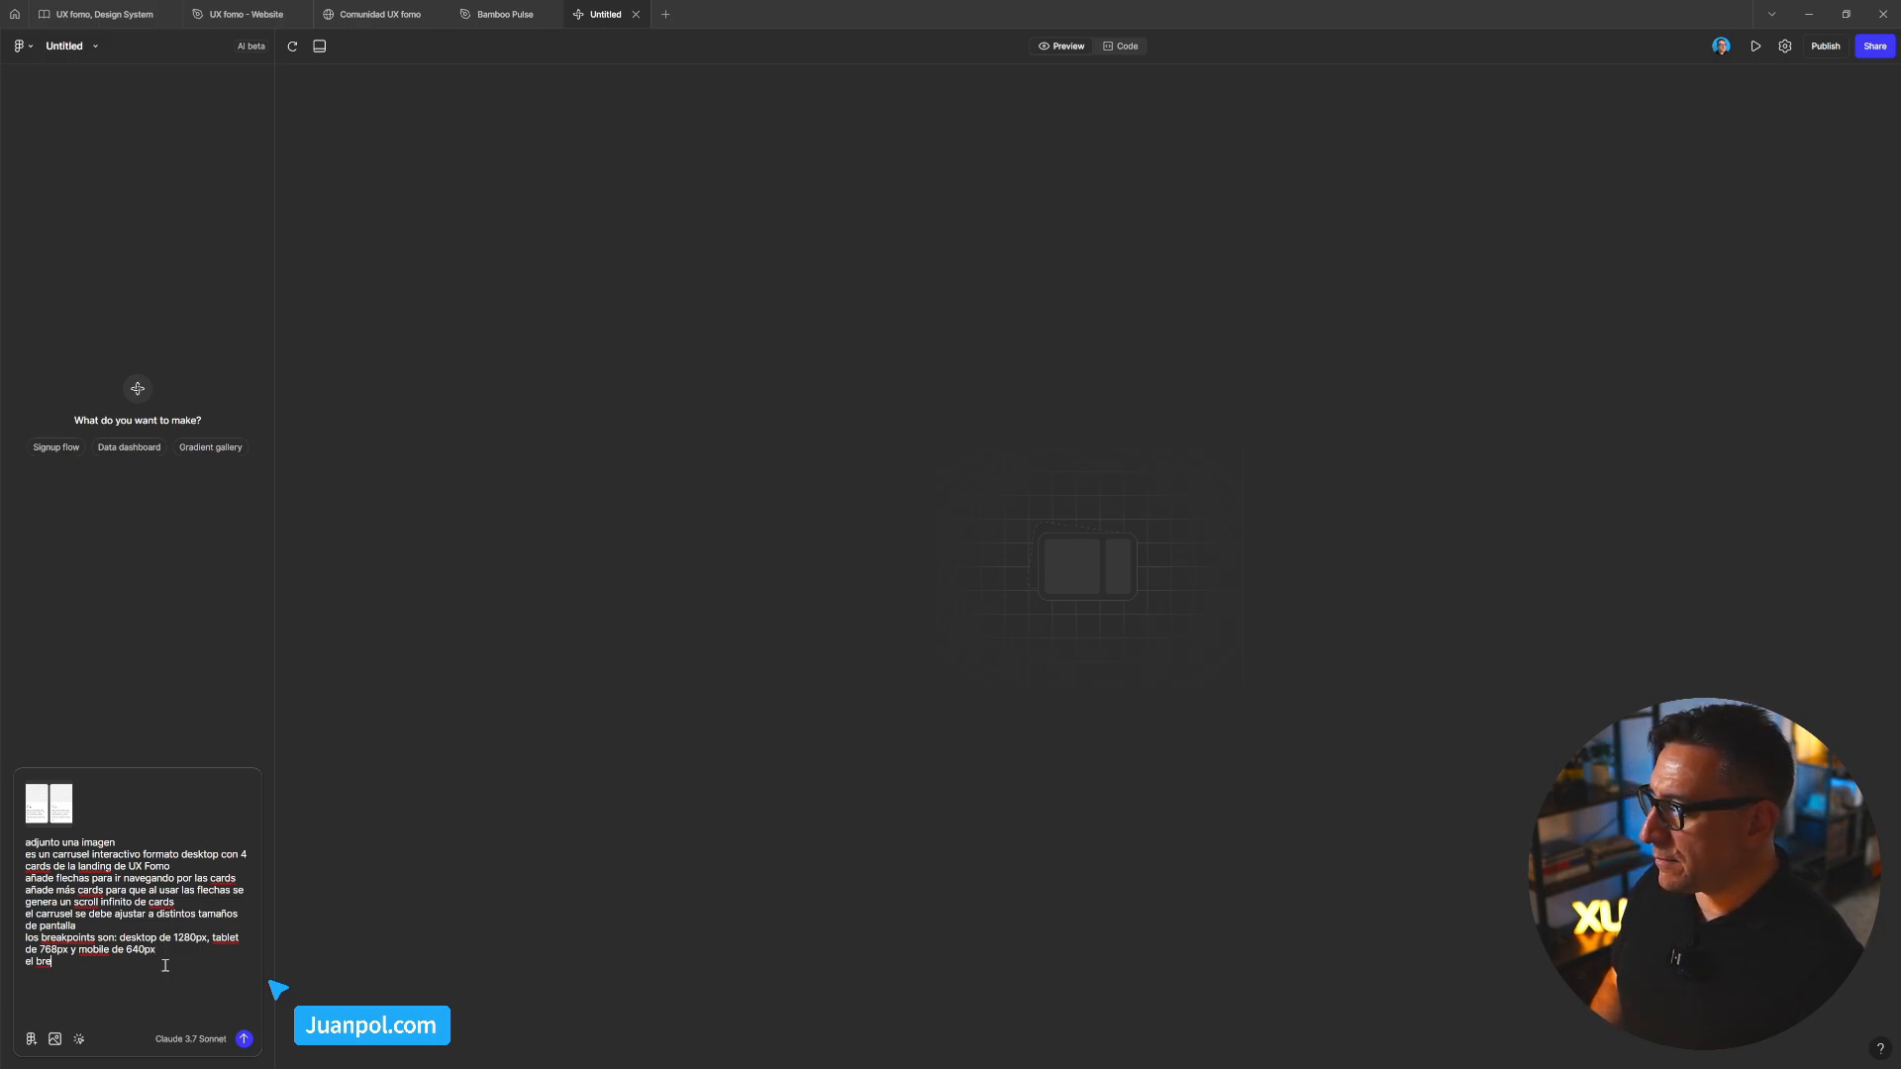
key(BackSpace)
key(BackSpace)
key(BackSpace)
text(cas)
key(BackSpace)
text(rrusel desk)
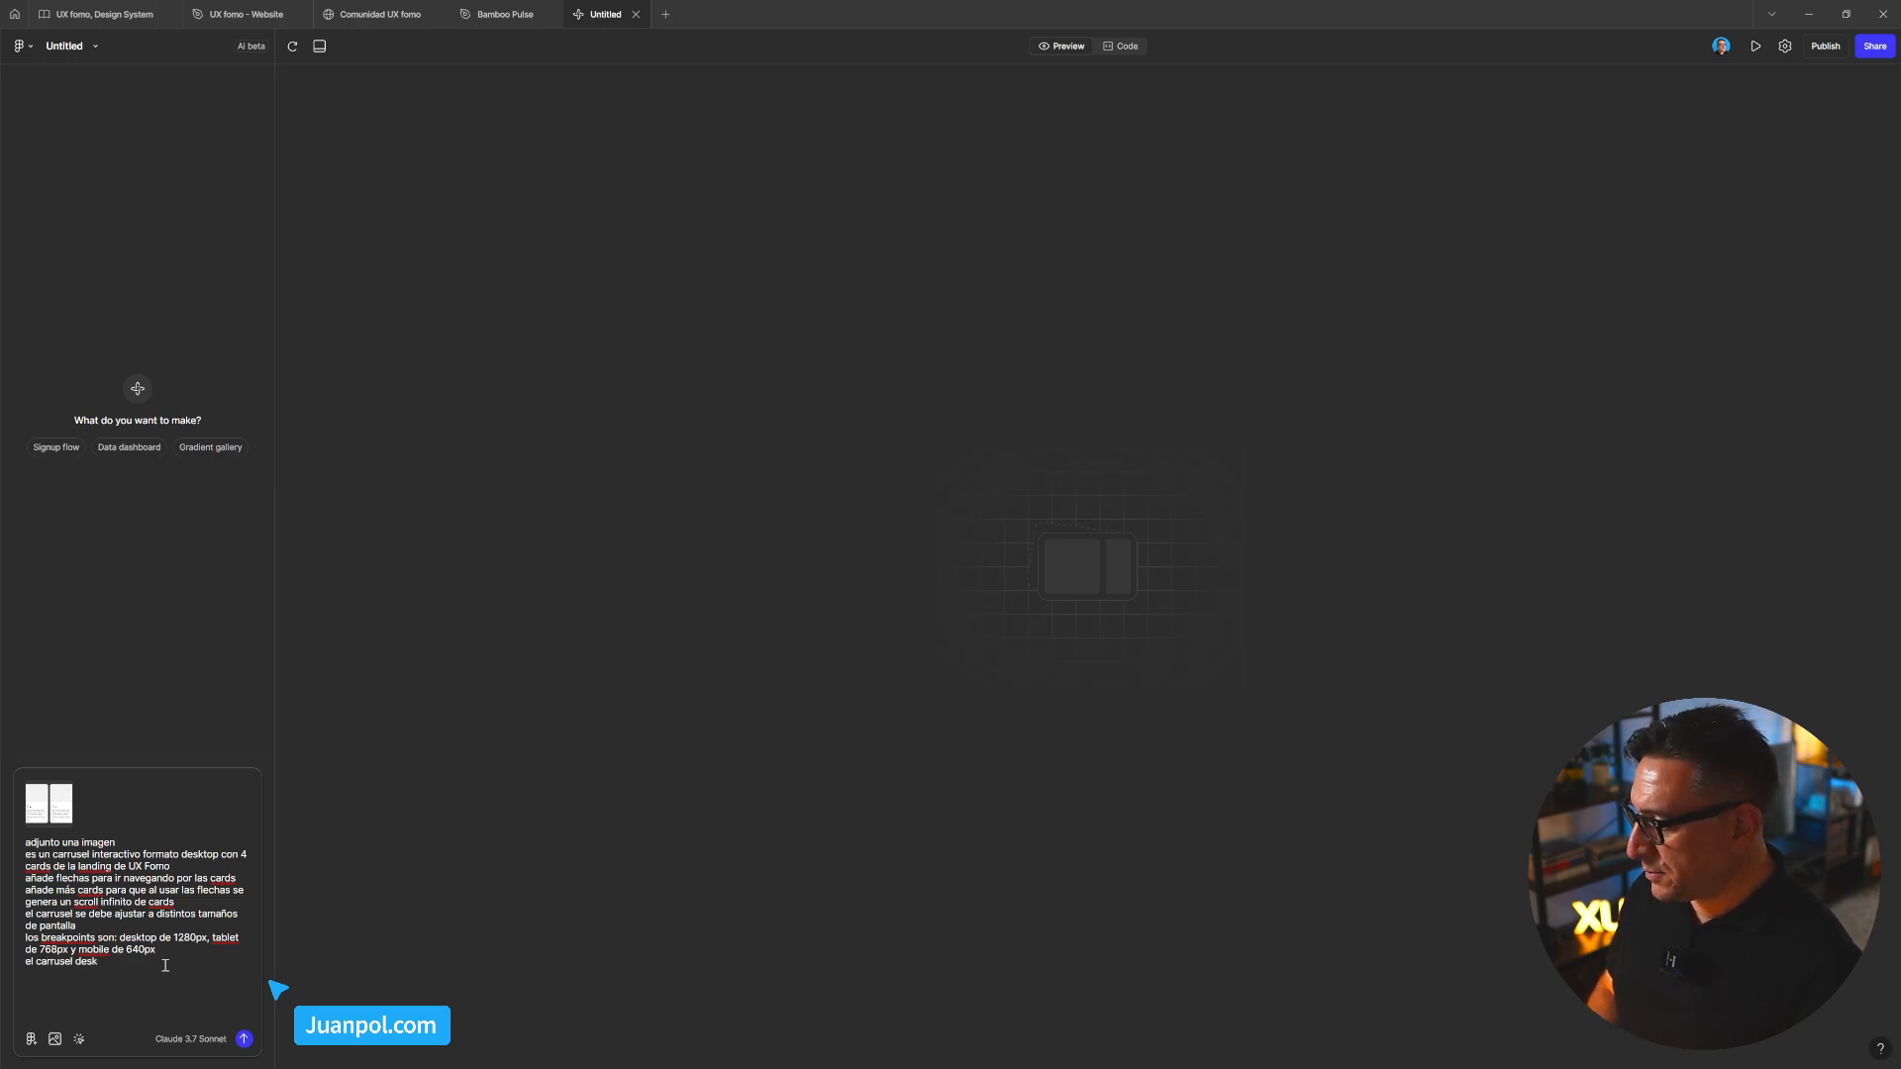
text(ktop)
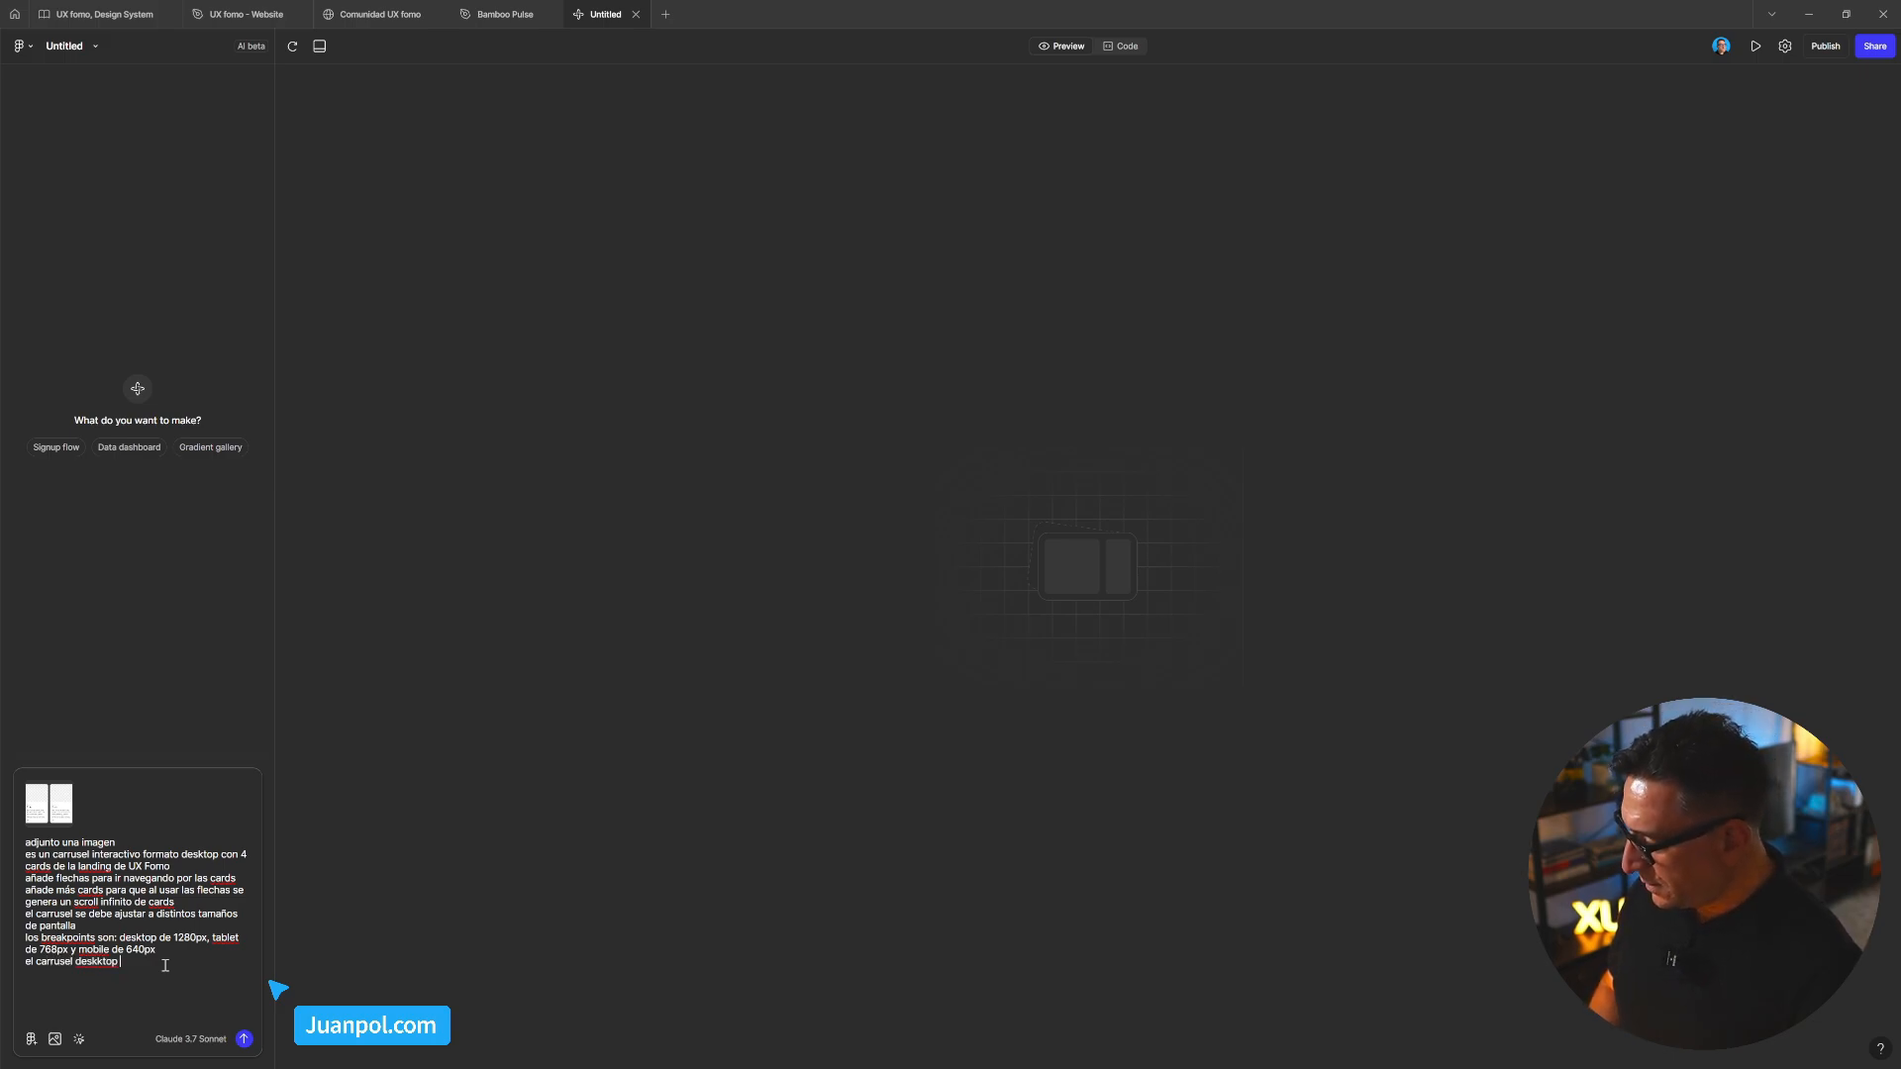
key(BackSpace)
key(BackSpace)
key(BackSpace)
key(BackSpace)
key(BackSpace)
text(top debe )
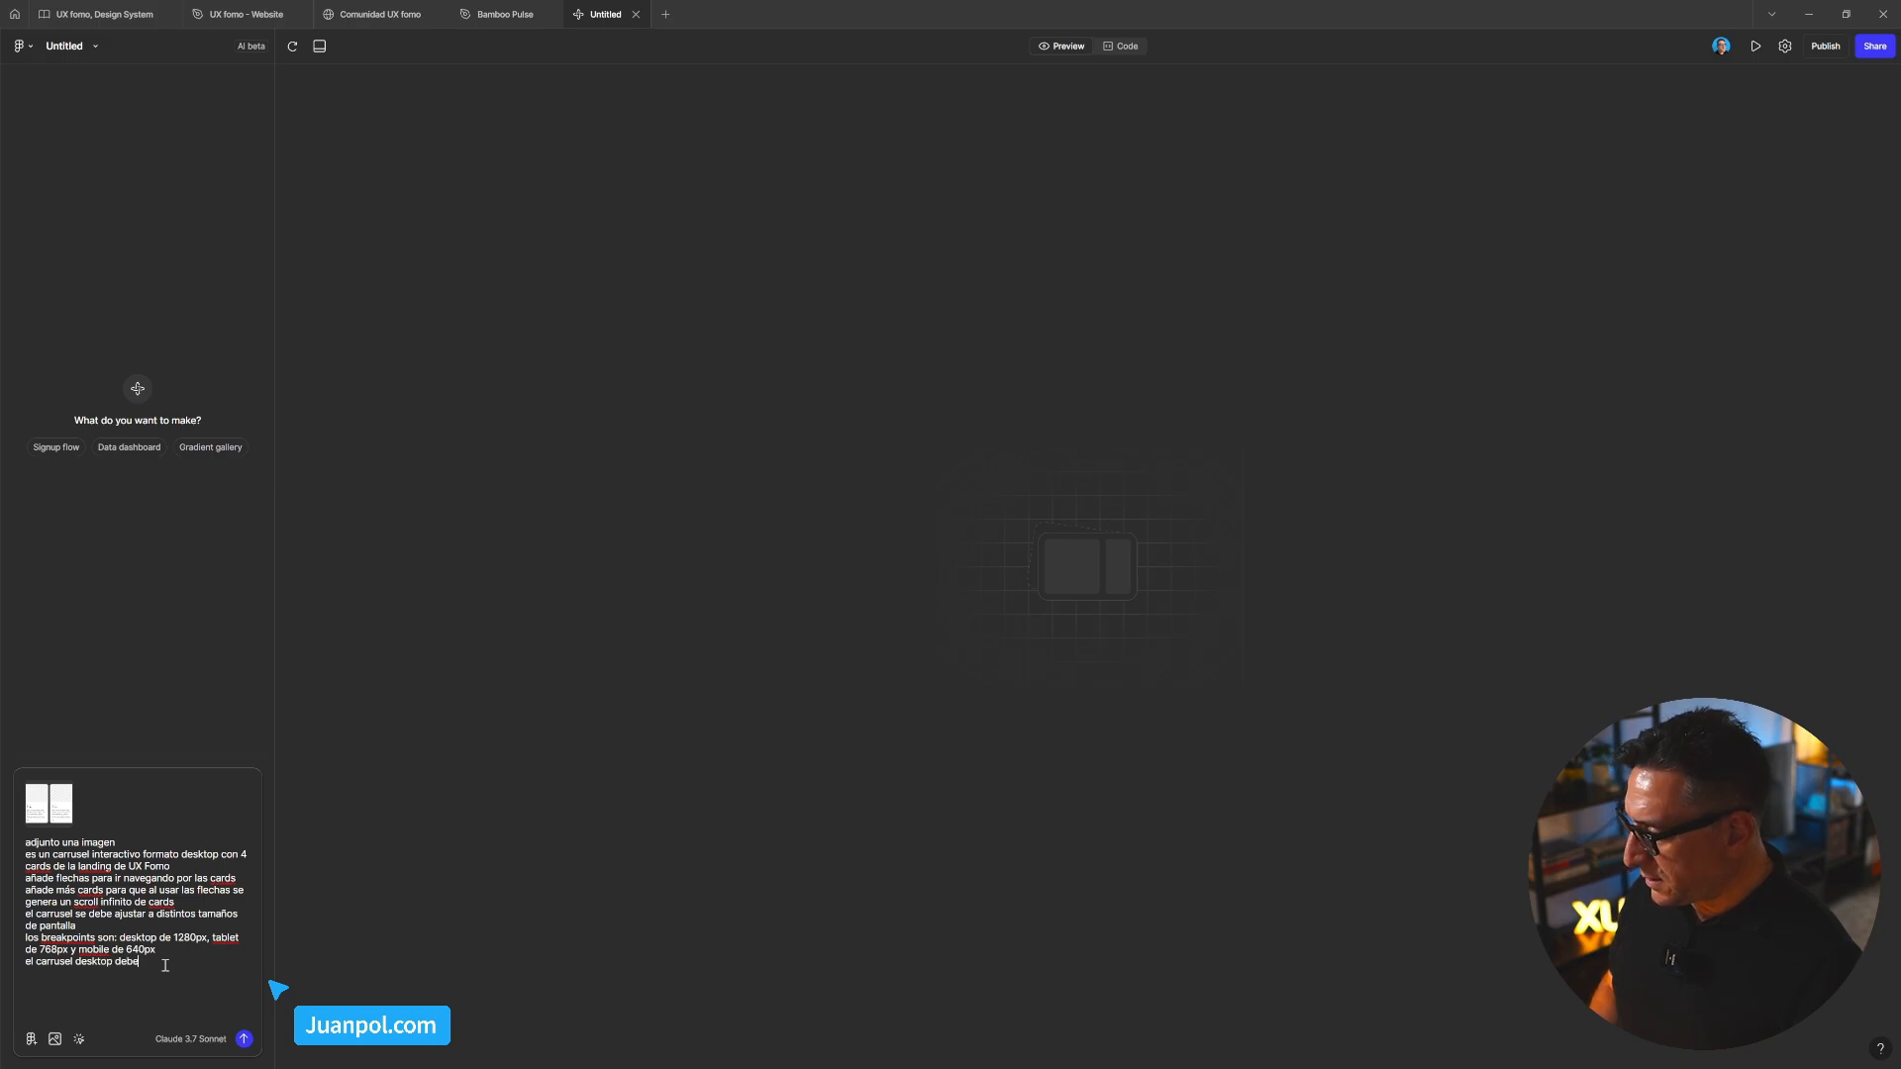
text(te)
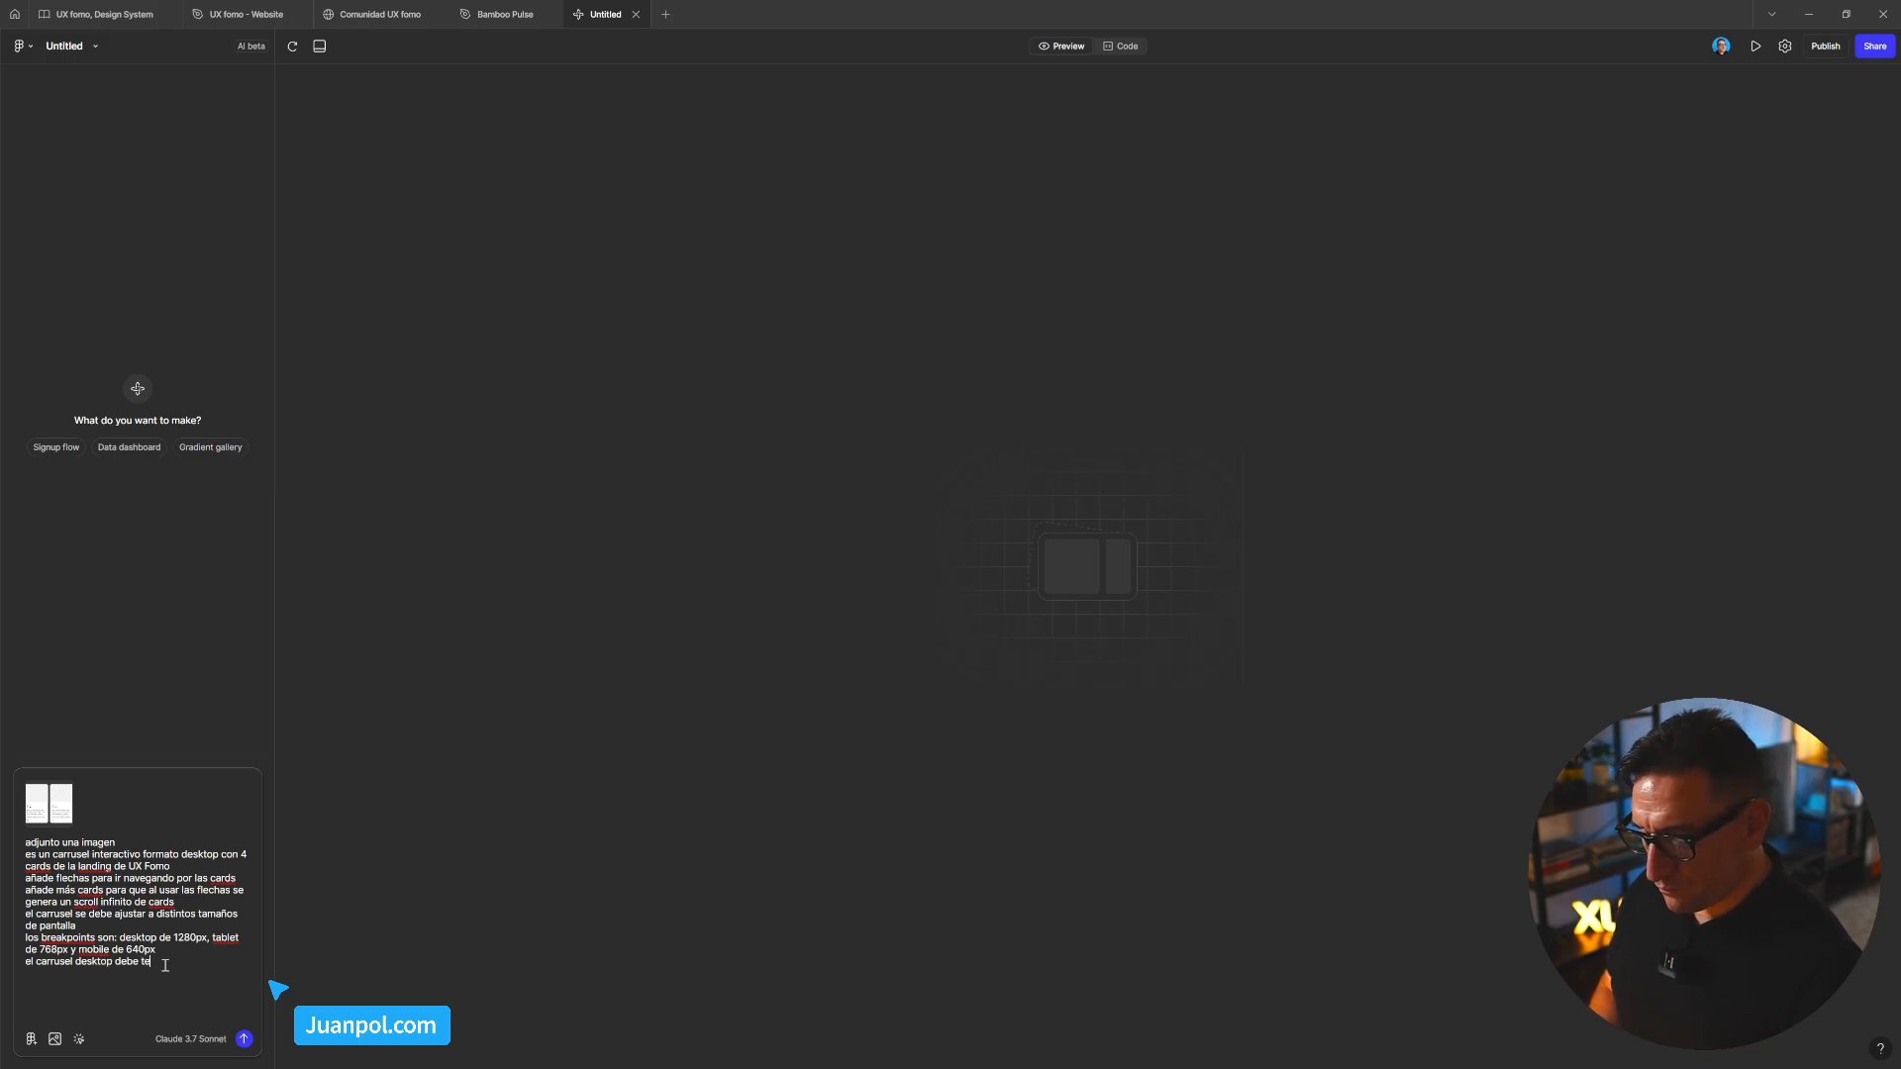
text(ner un max-widht)
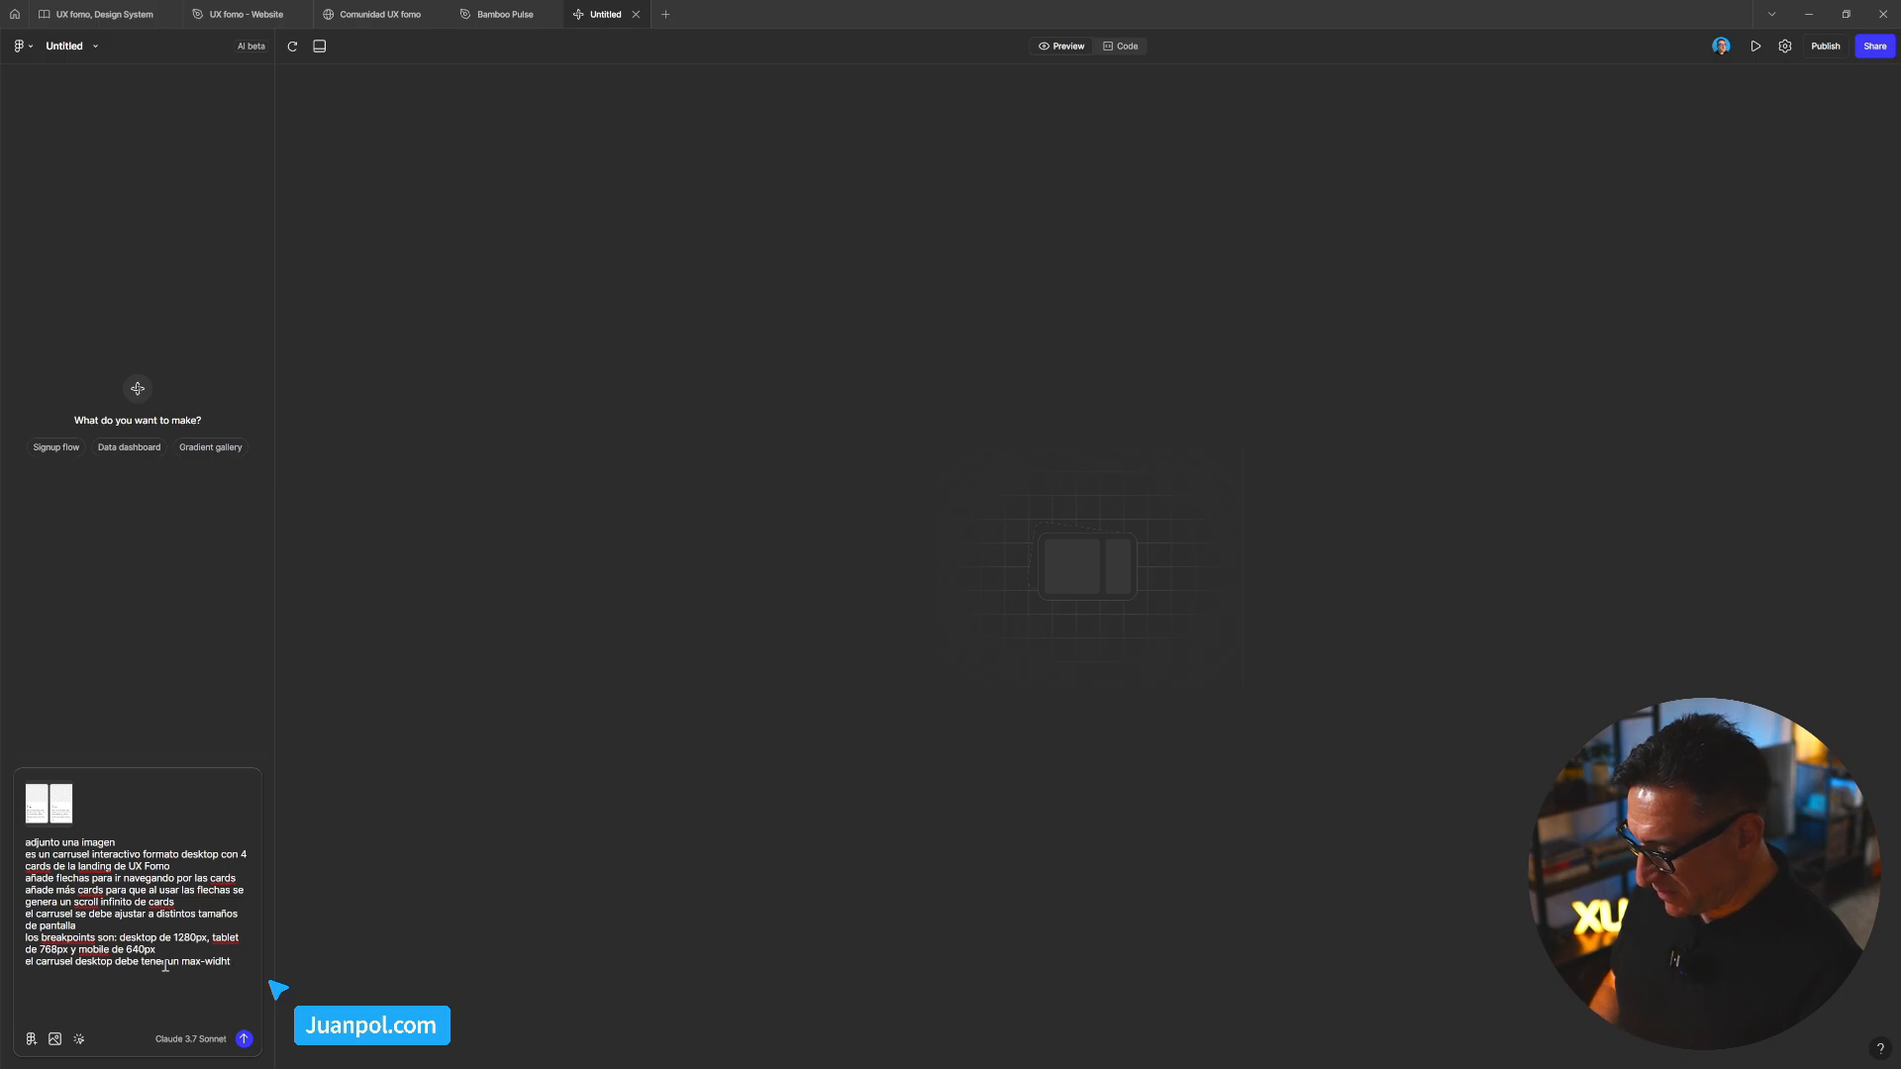
key(BackSpace)
key(BackSpace)
key(BackSpace)
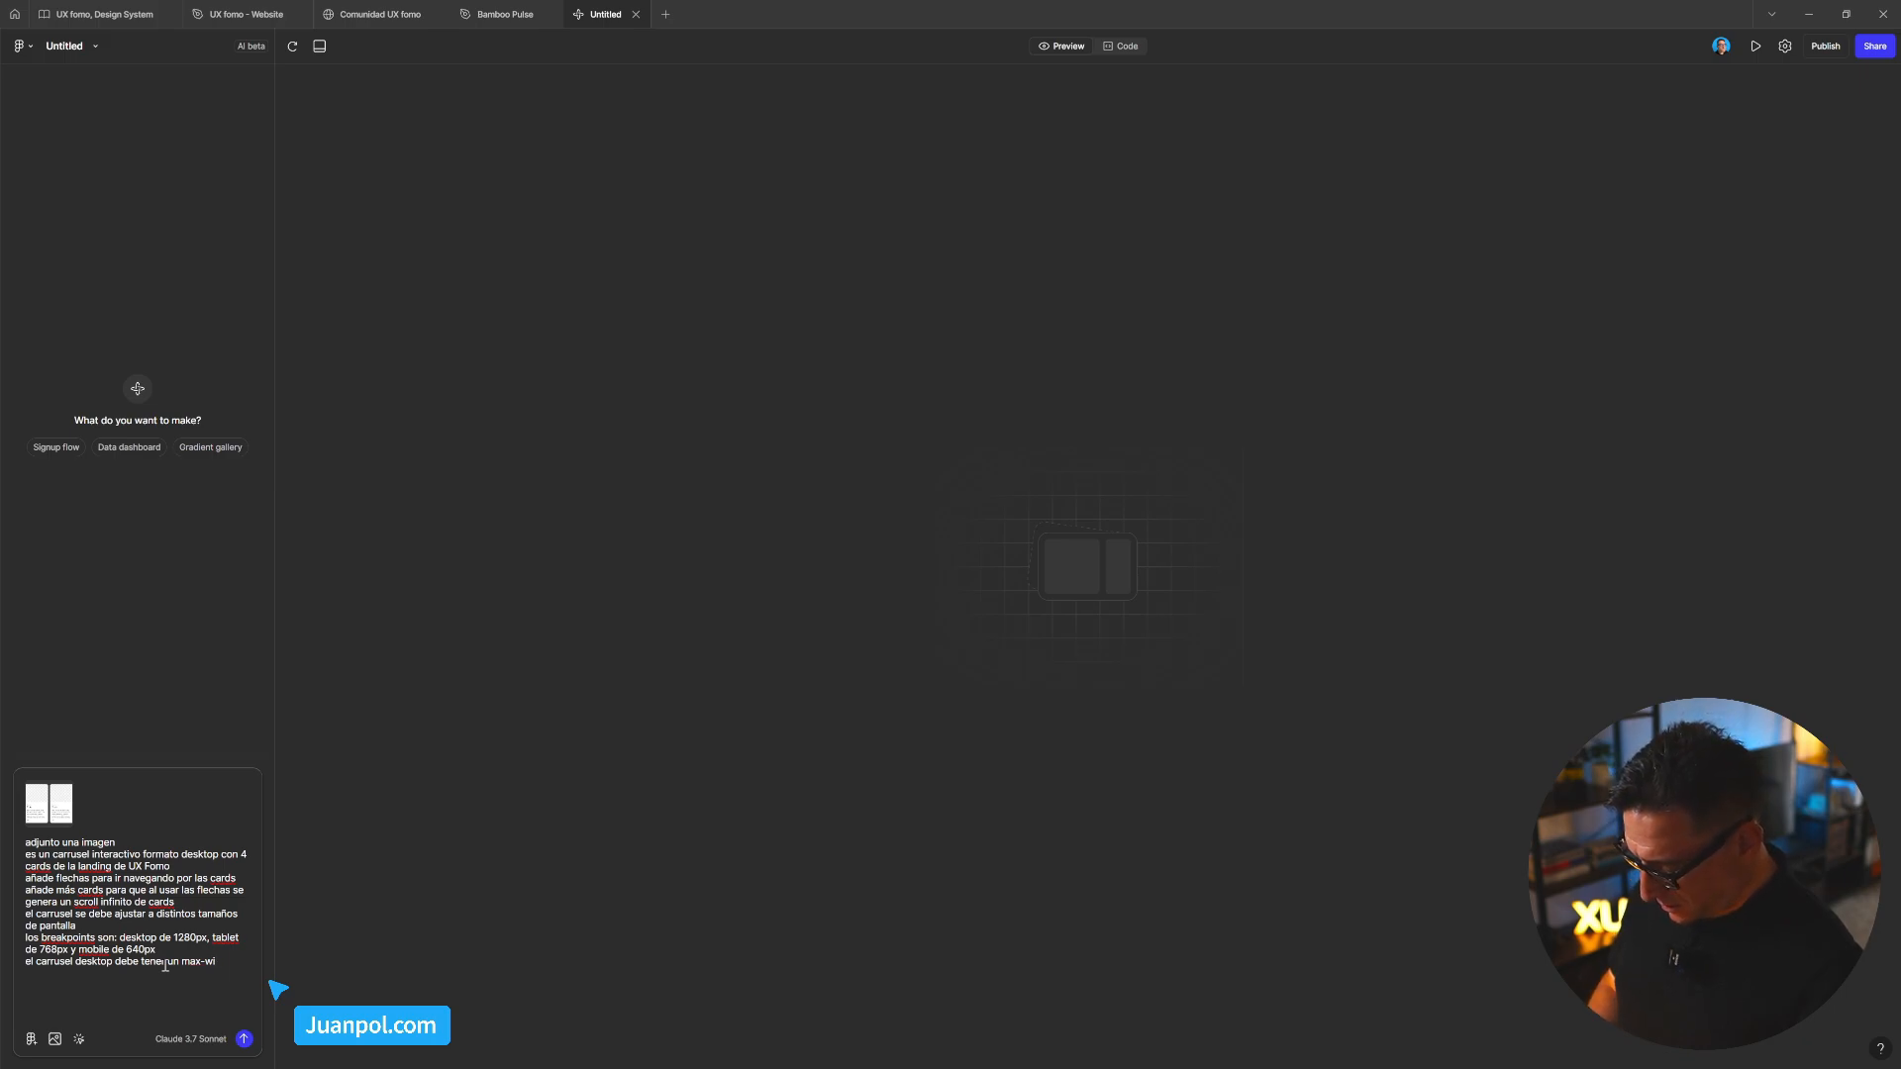
text(dth de )
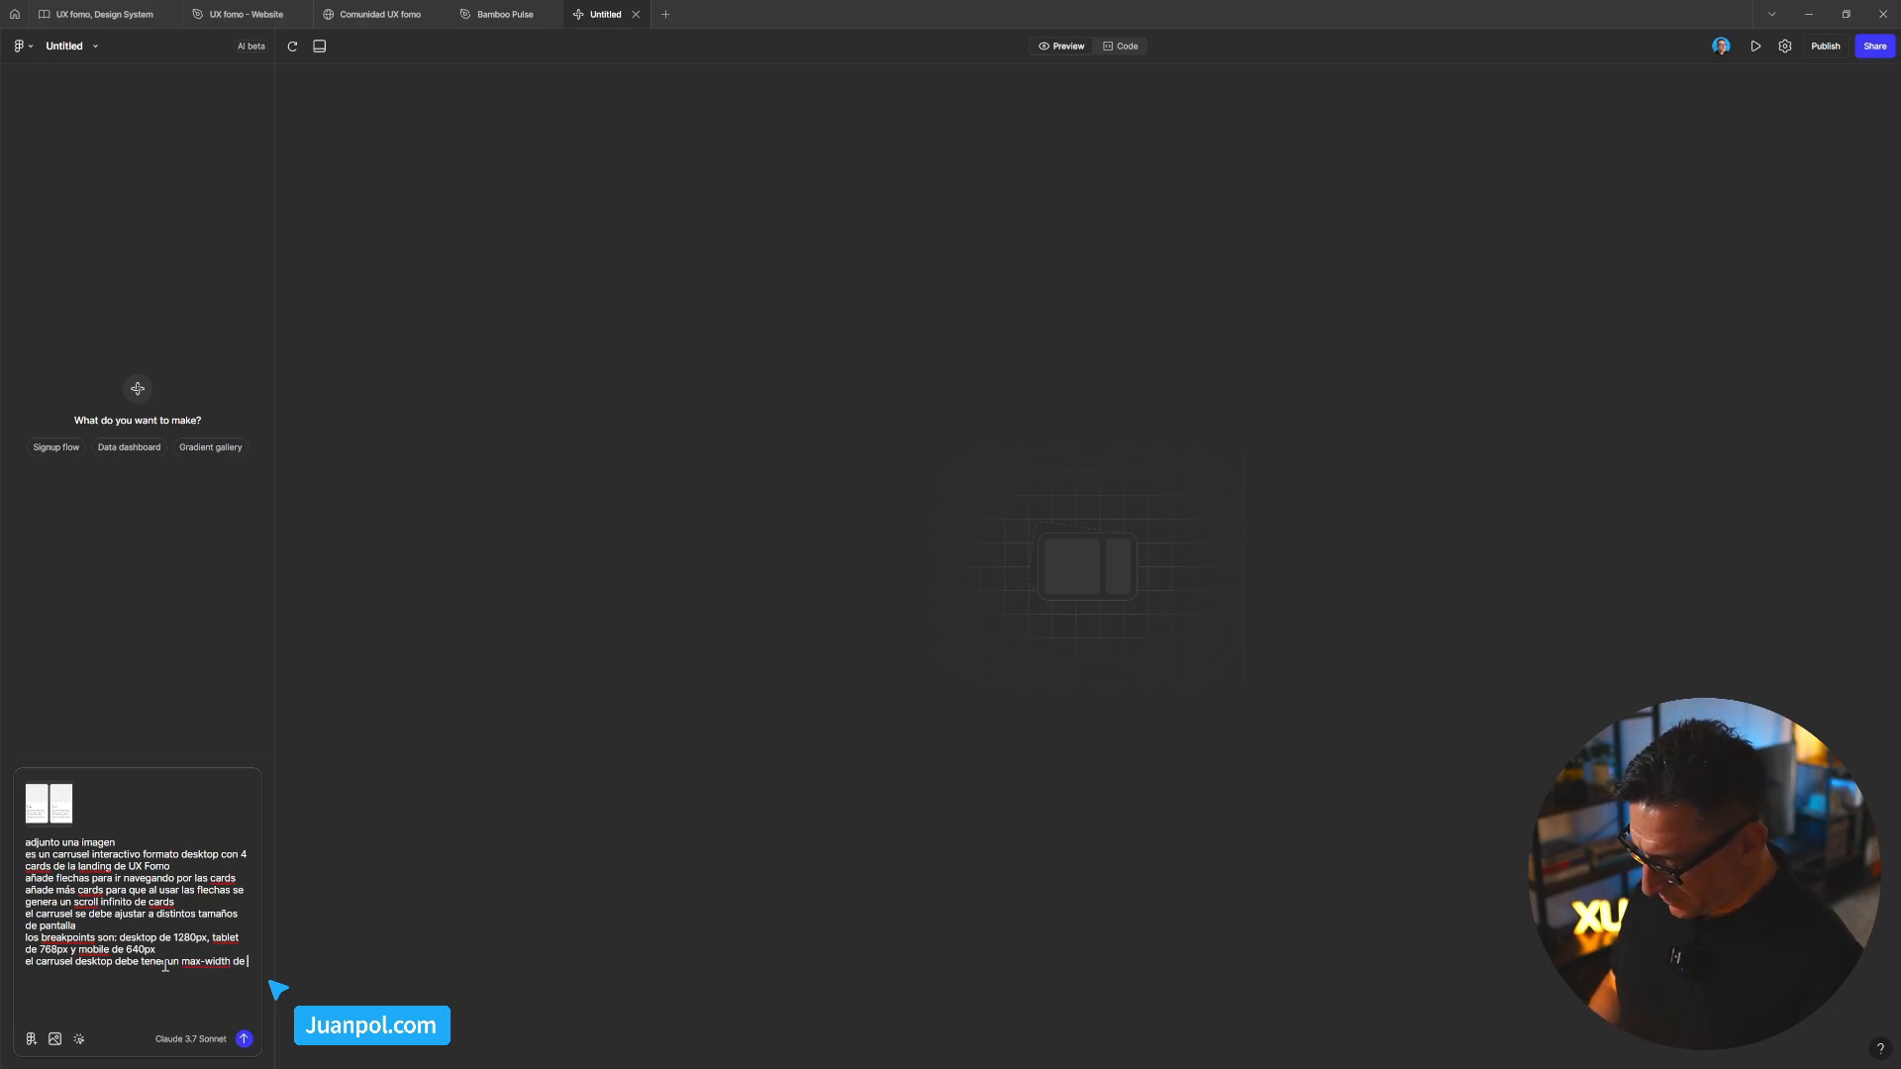
text(1280px)
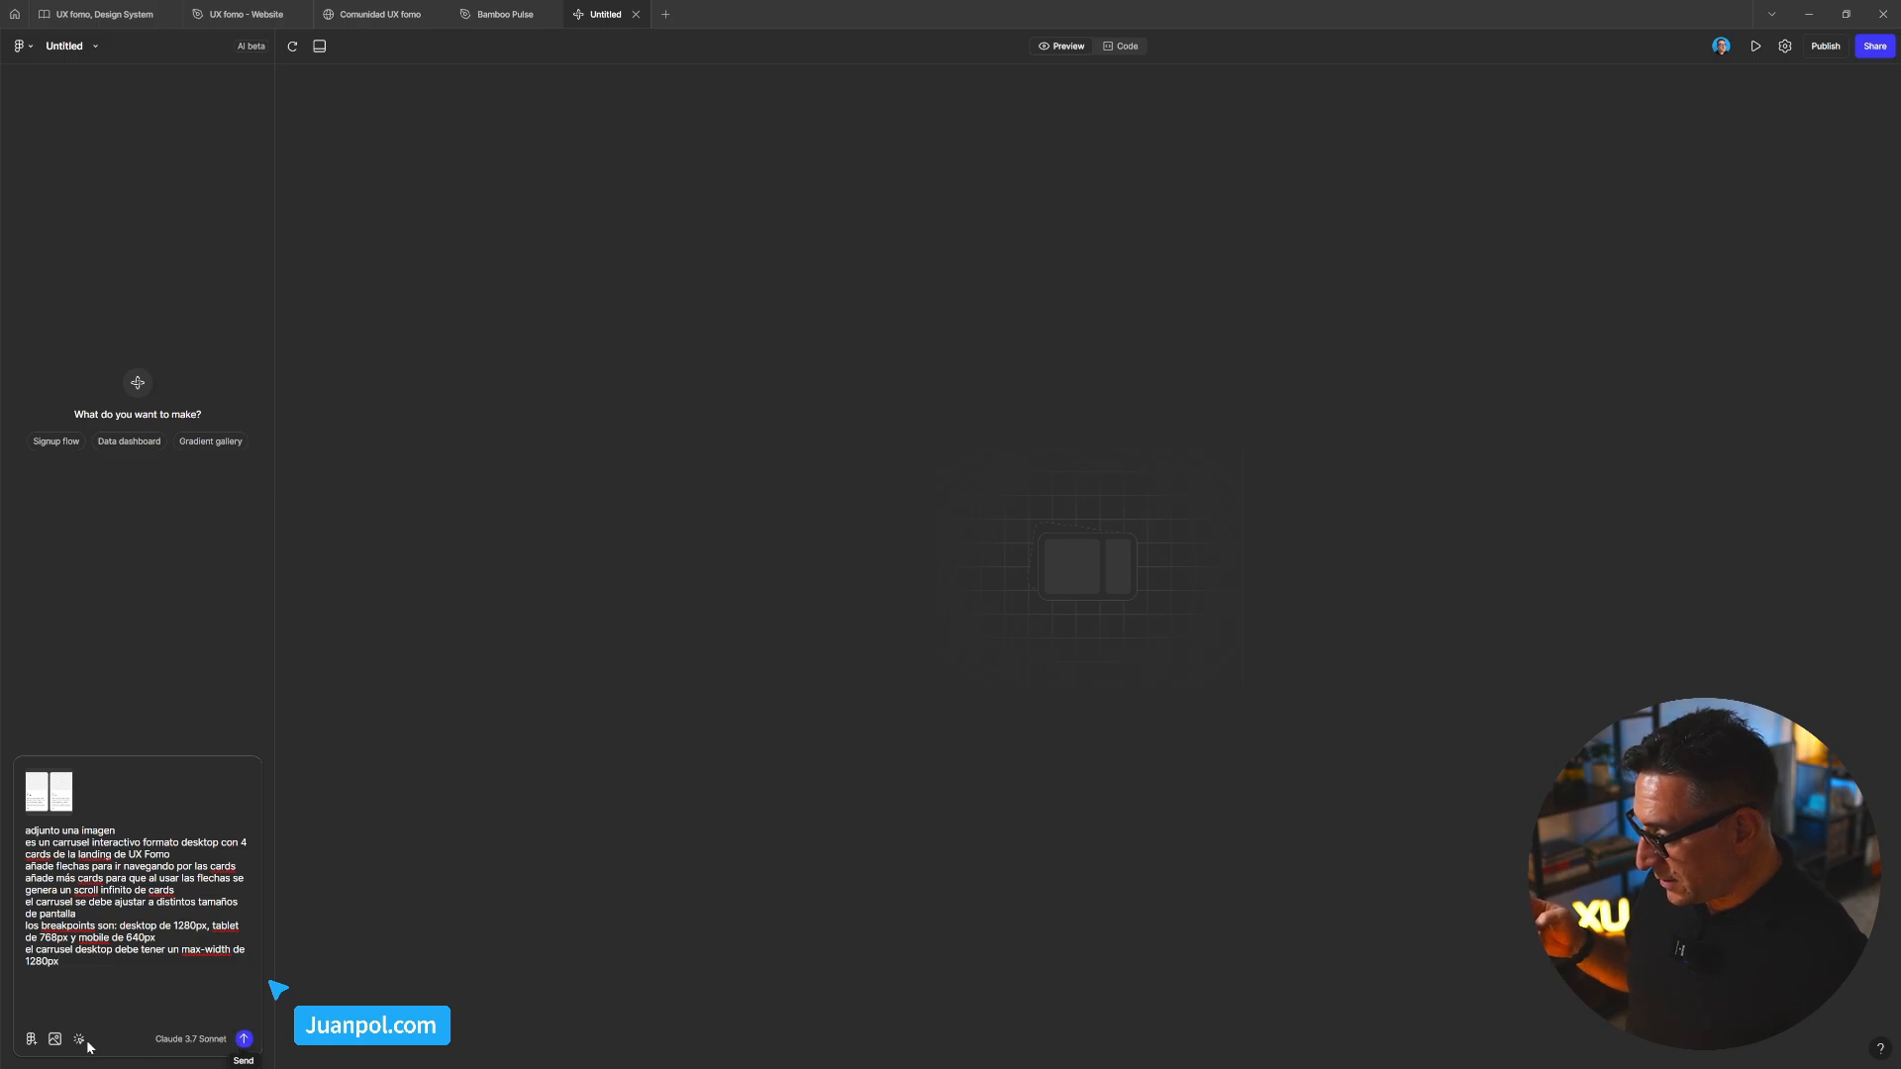
Submit the prompt, then dismiss the Done notification and the onboarding tips after generation
click(244, 1040)
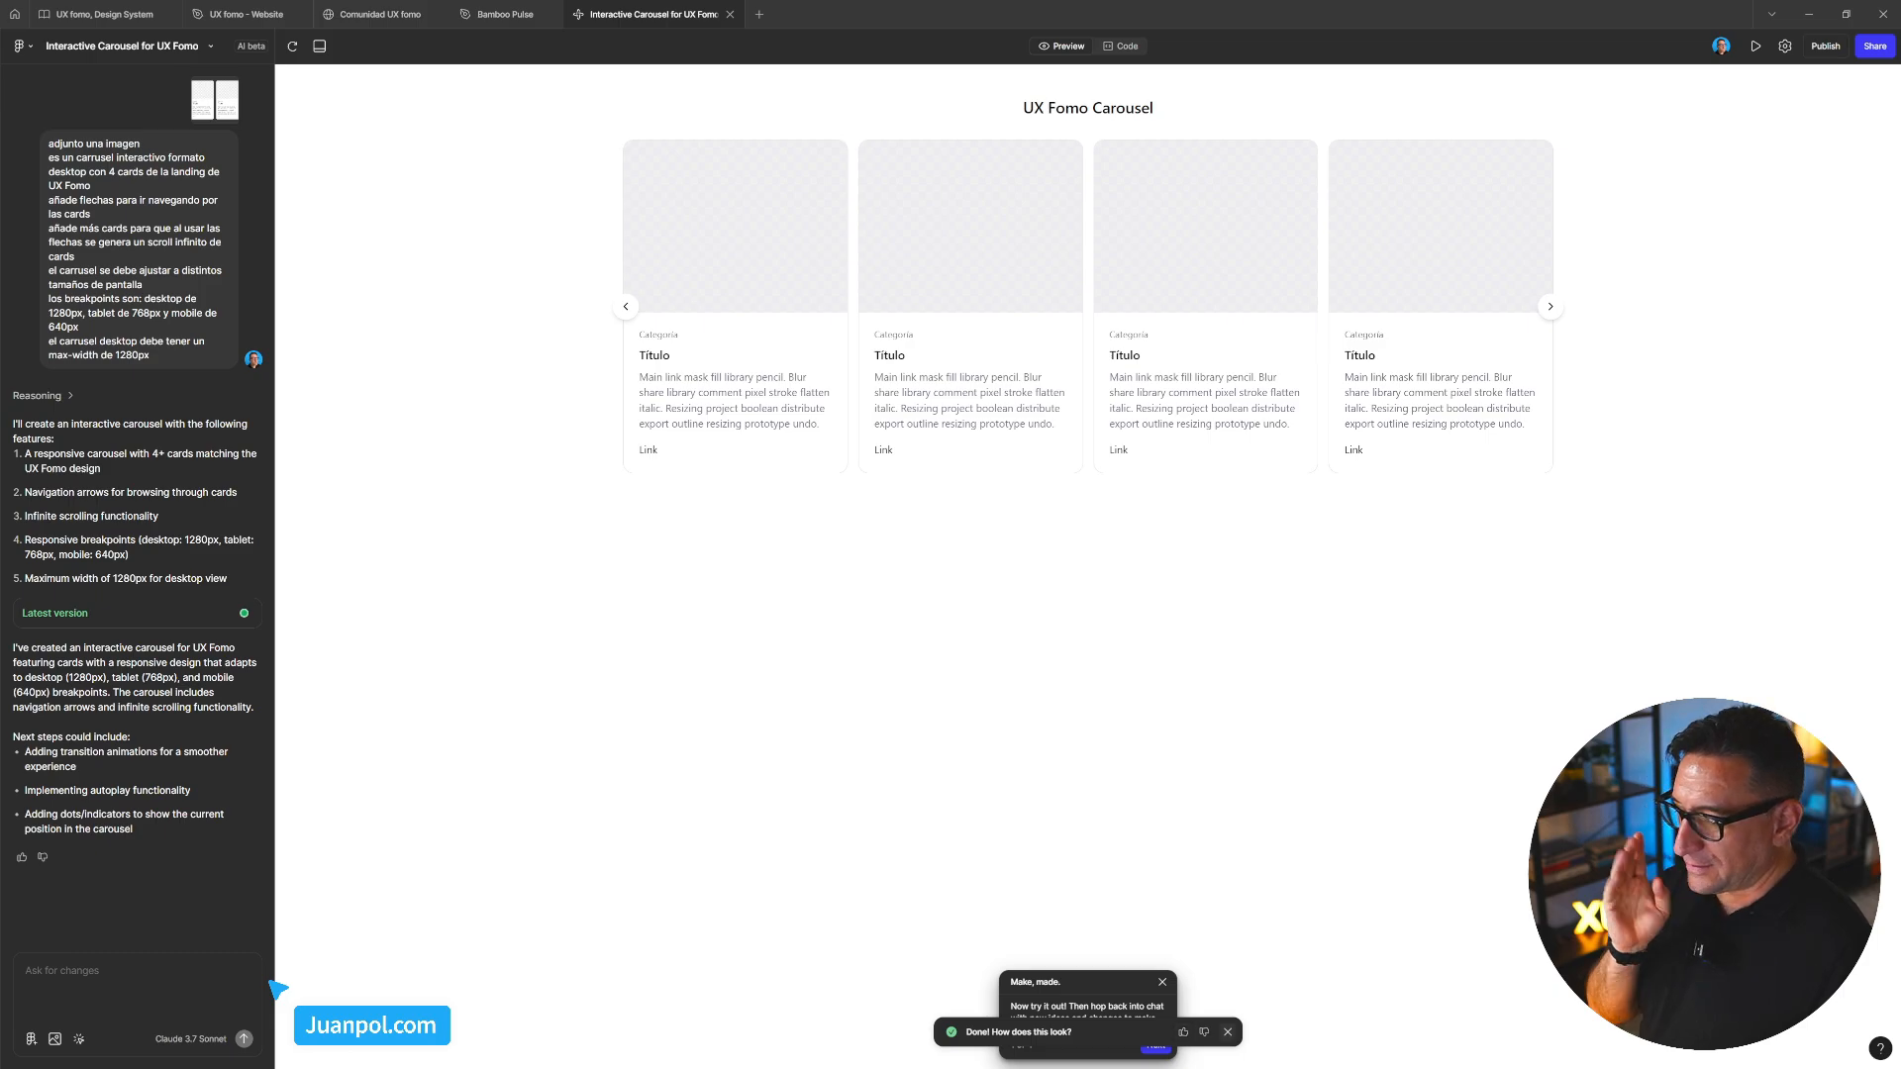
click(1228, 1032)
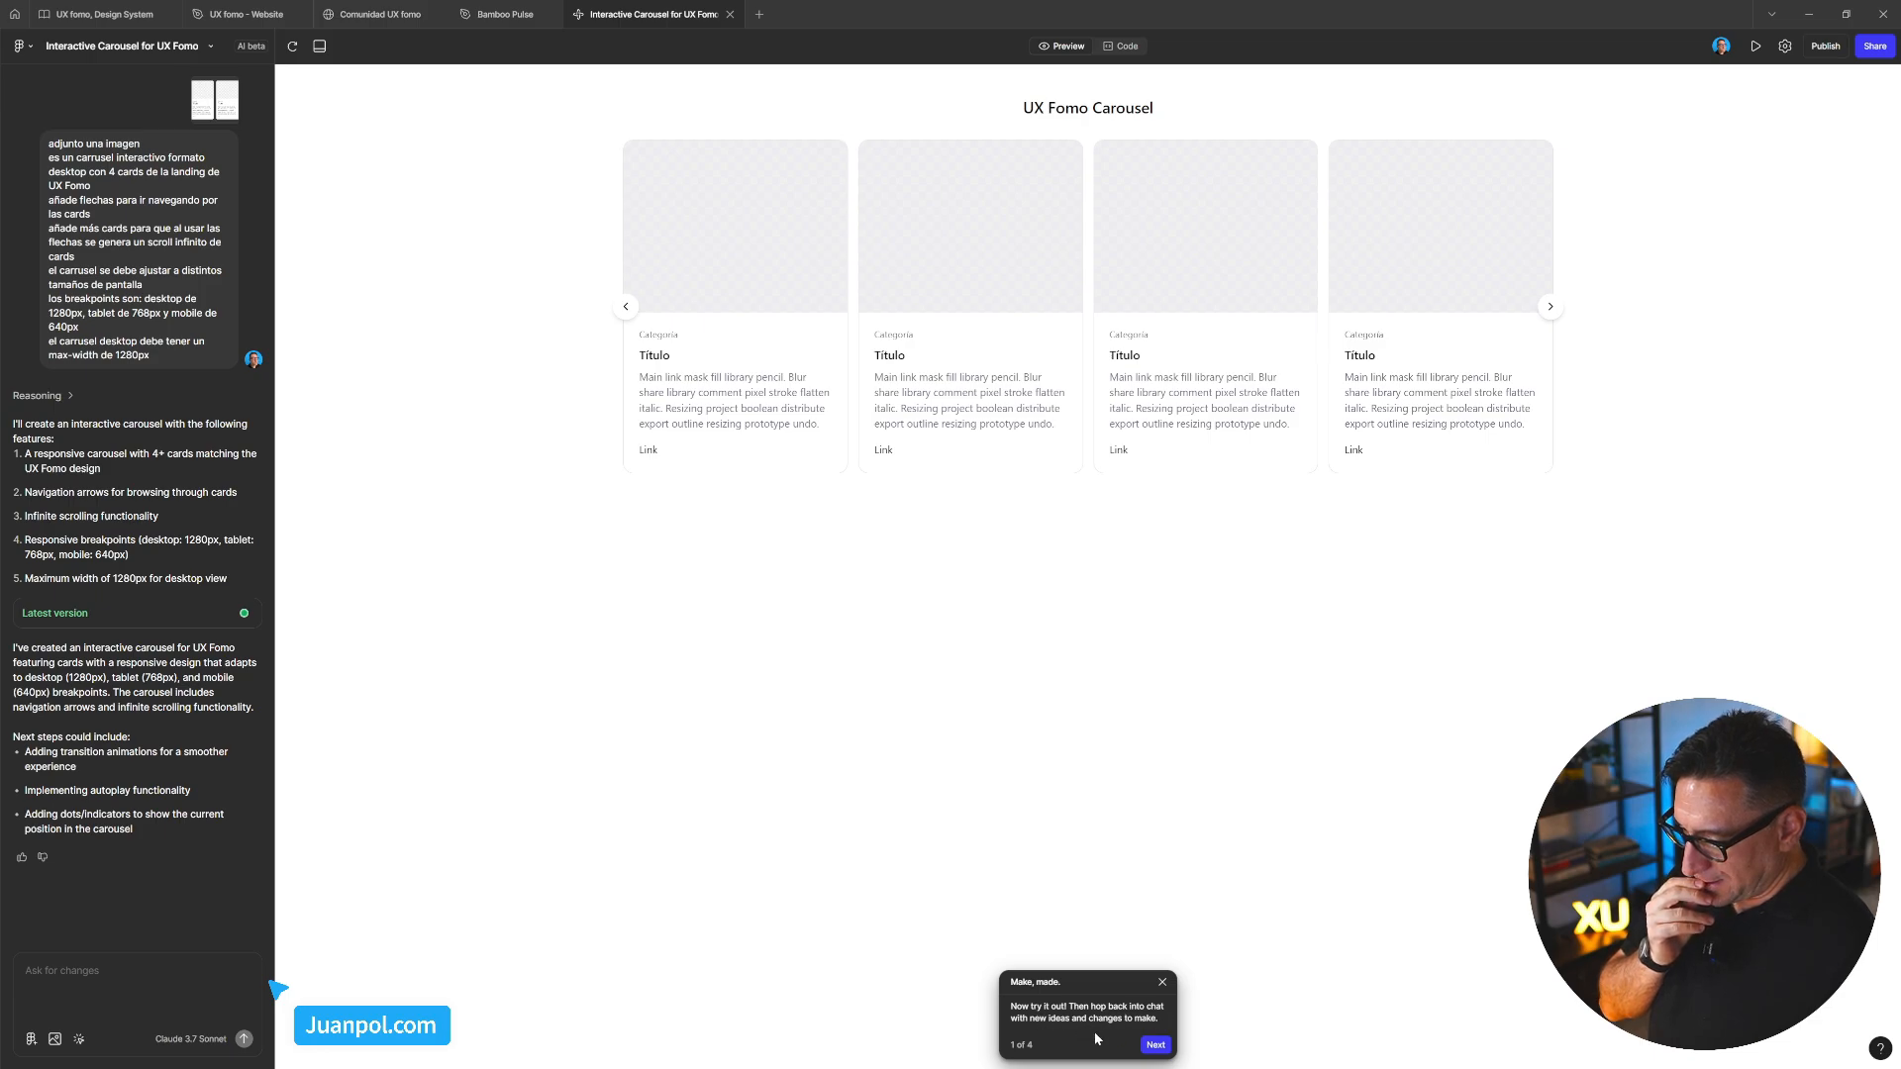
click(1154, 1045)
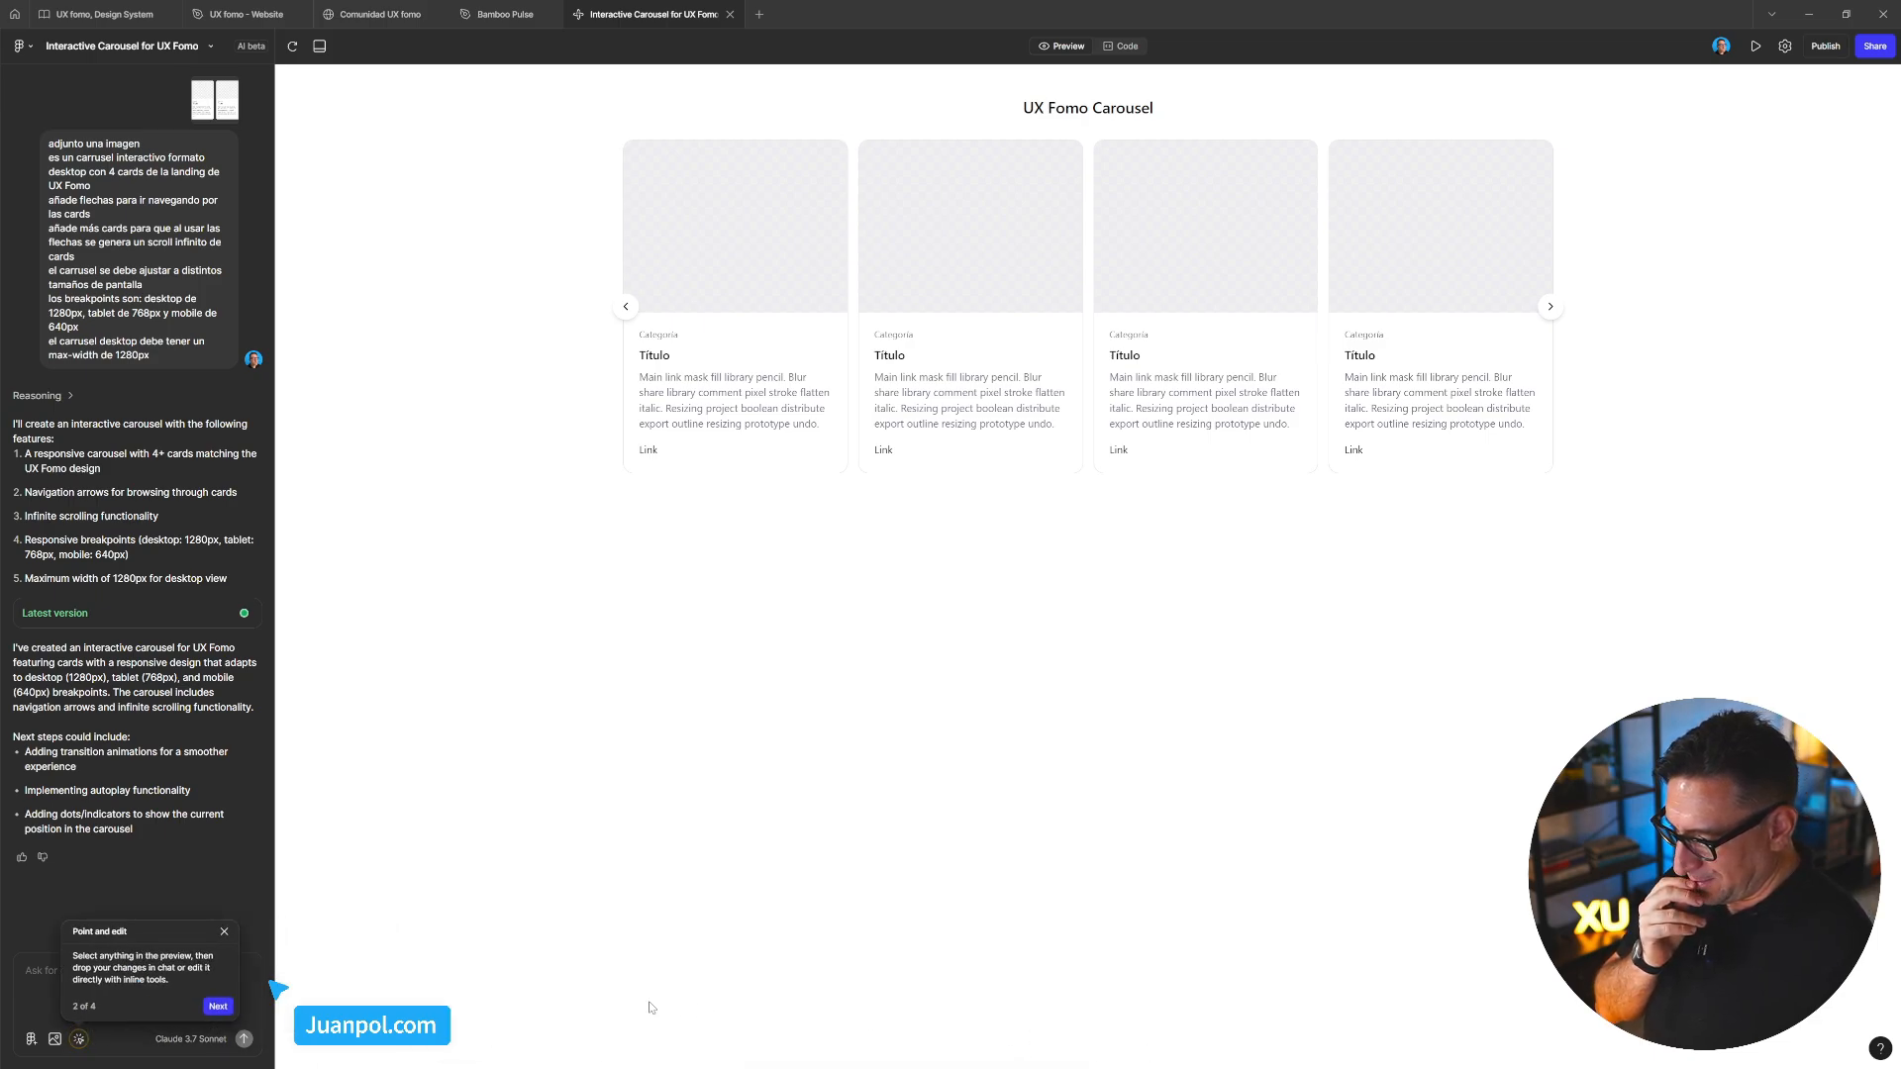
click(225, 934)
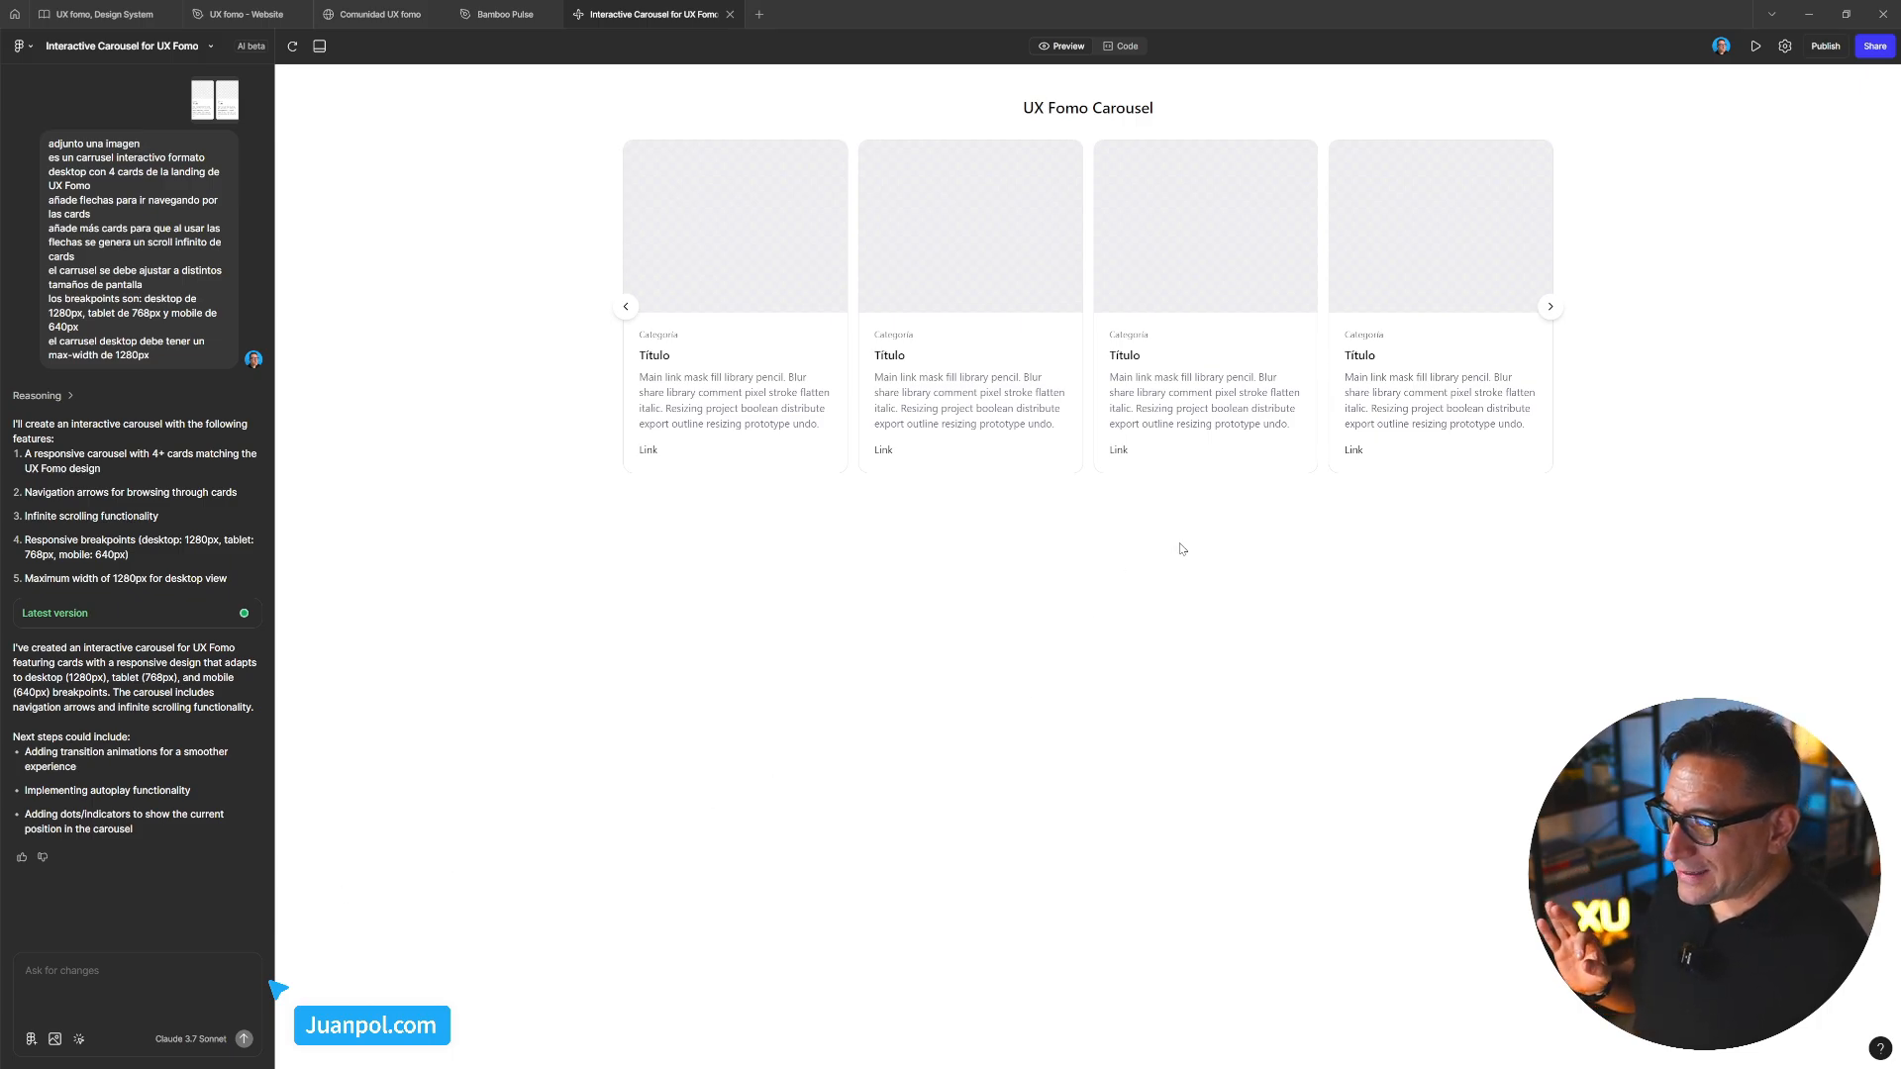
click(362, 18)
scroll(566, 426, up, 5)
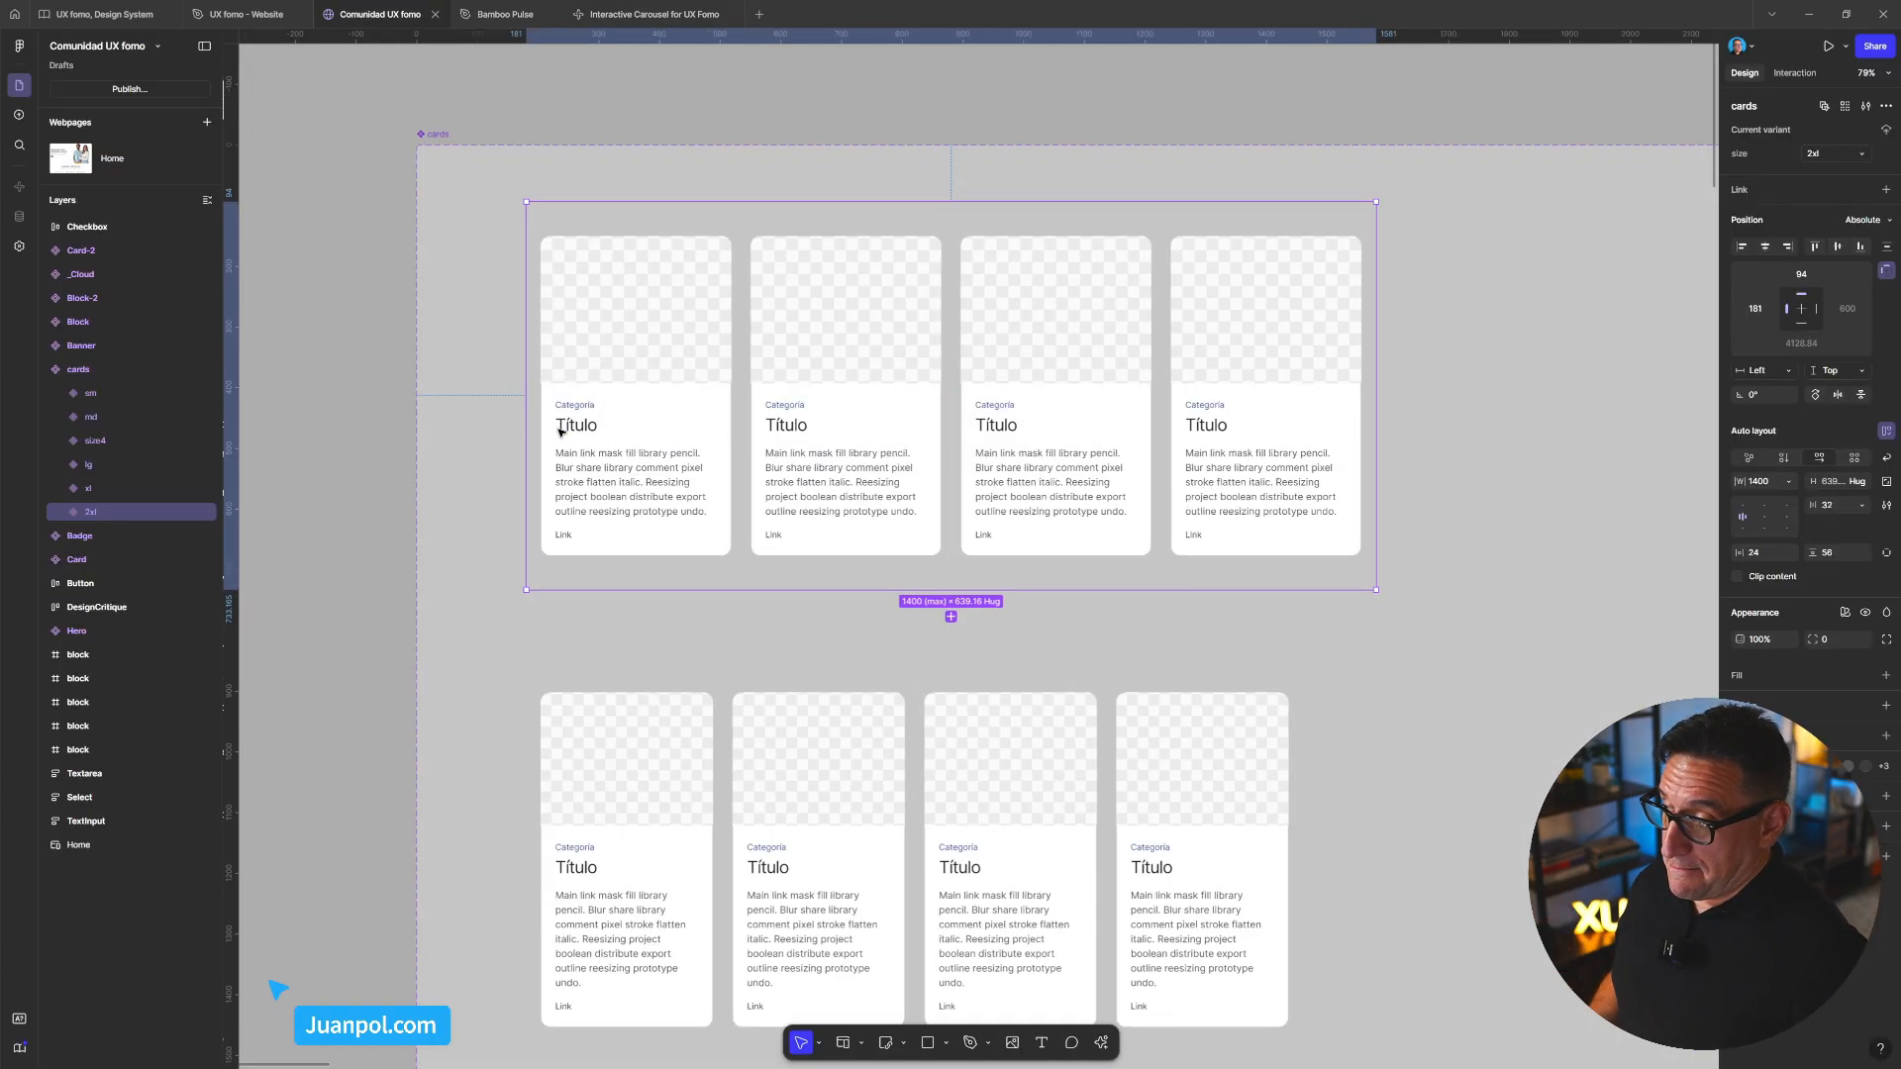
scroll(567, 426, up, 1)
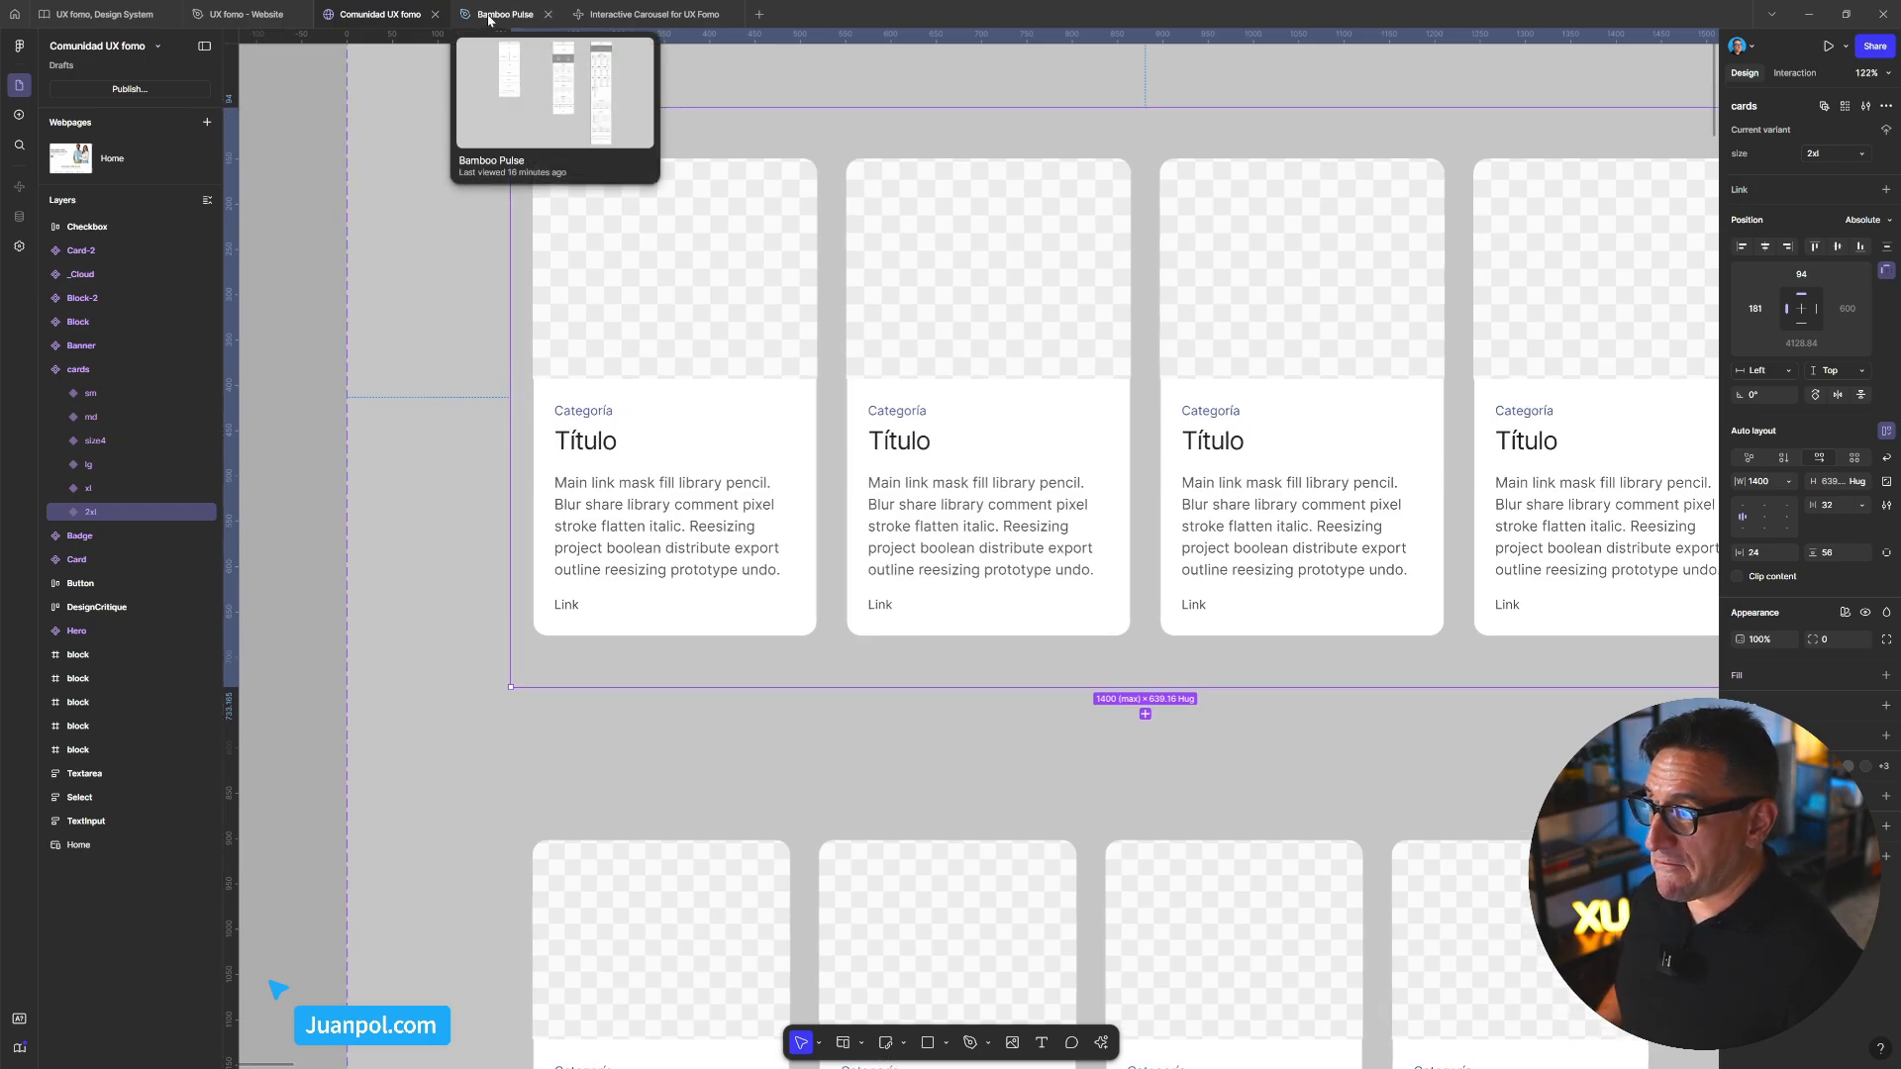
click(654, 13)
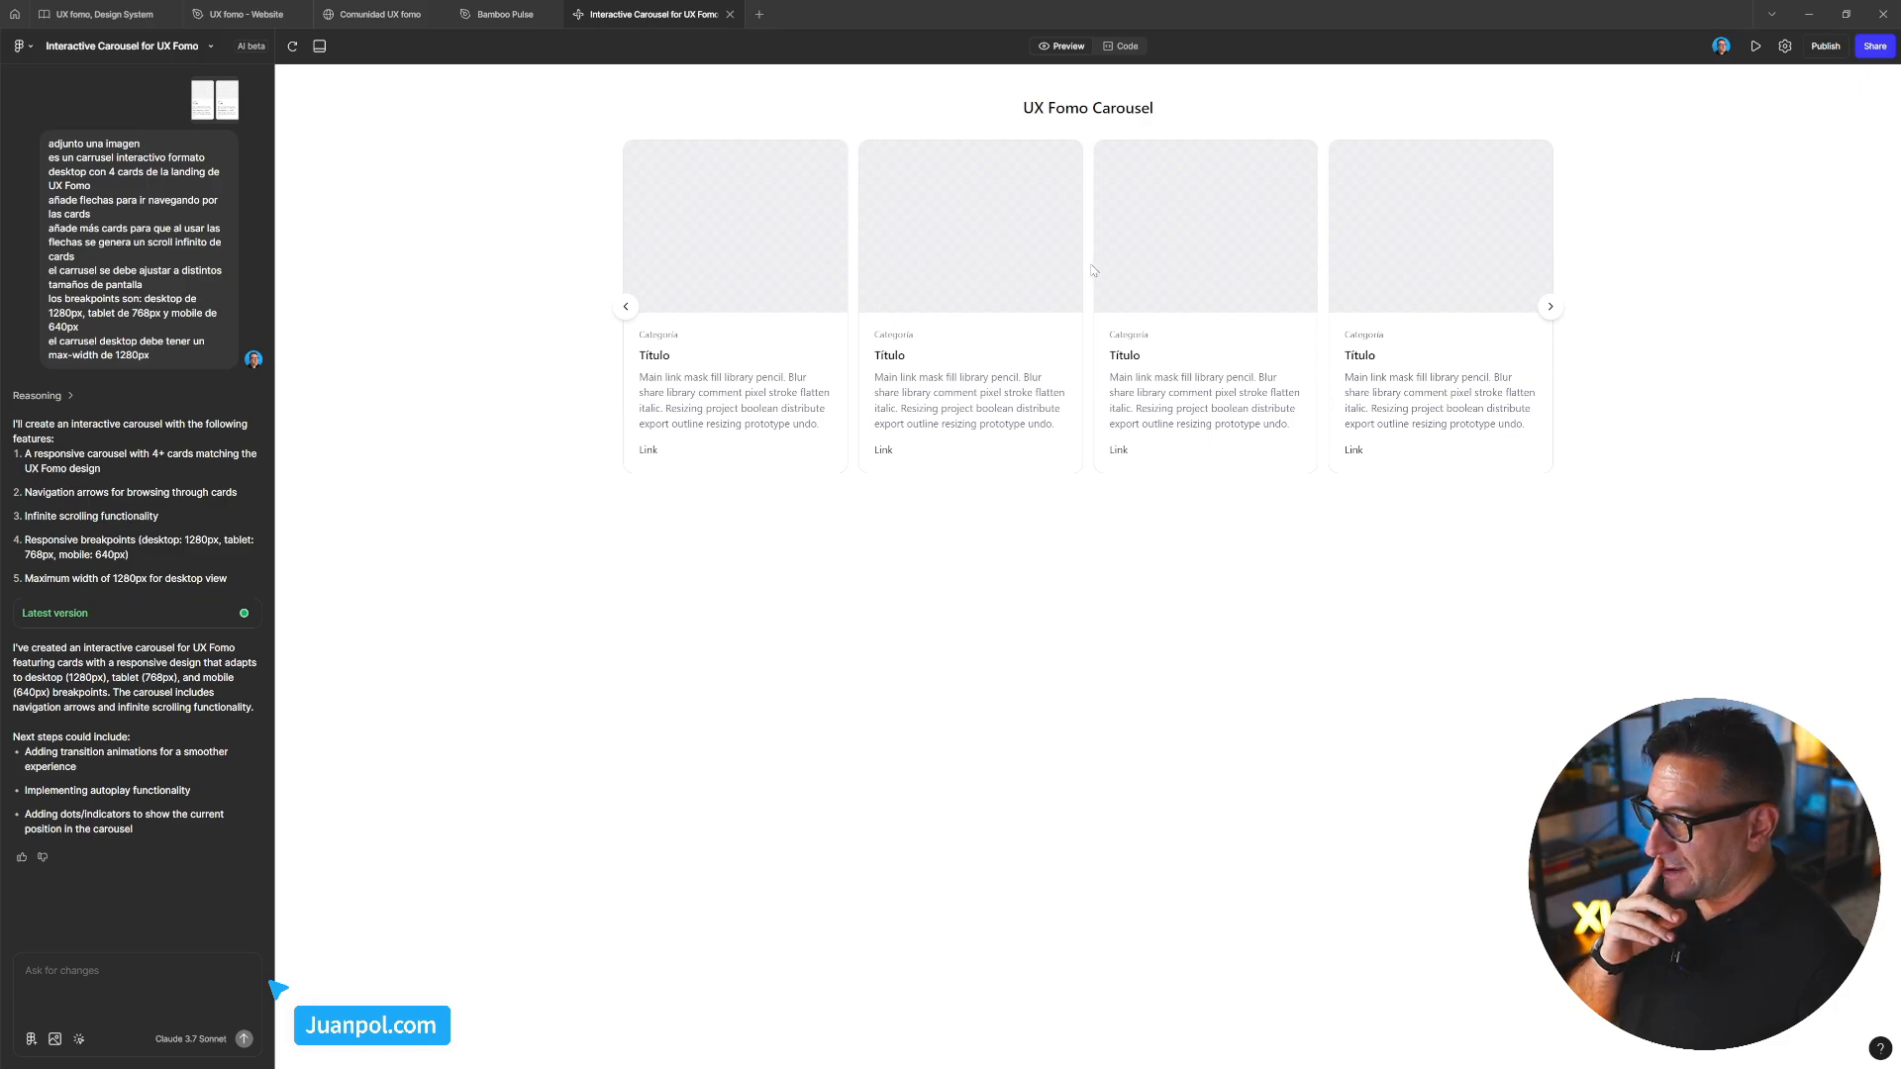
drag(1097, 272, 906, 273)
drag(1377, 268, 1105, 490)
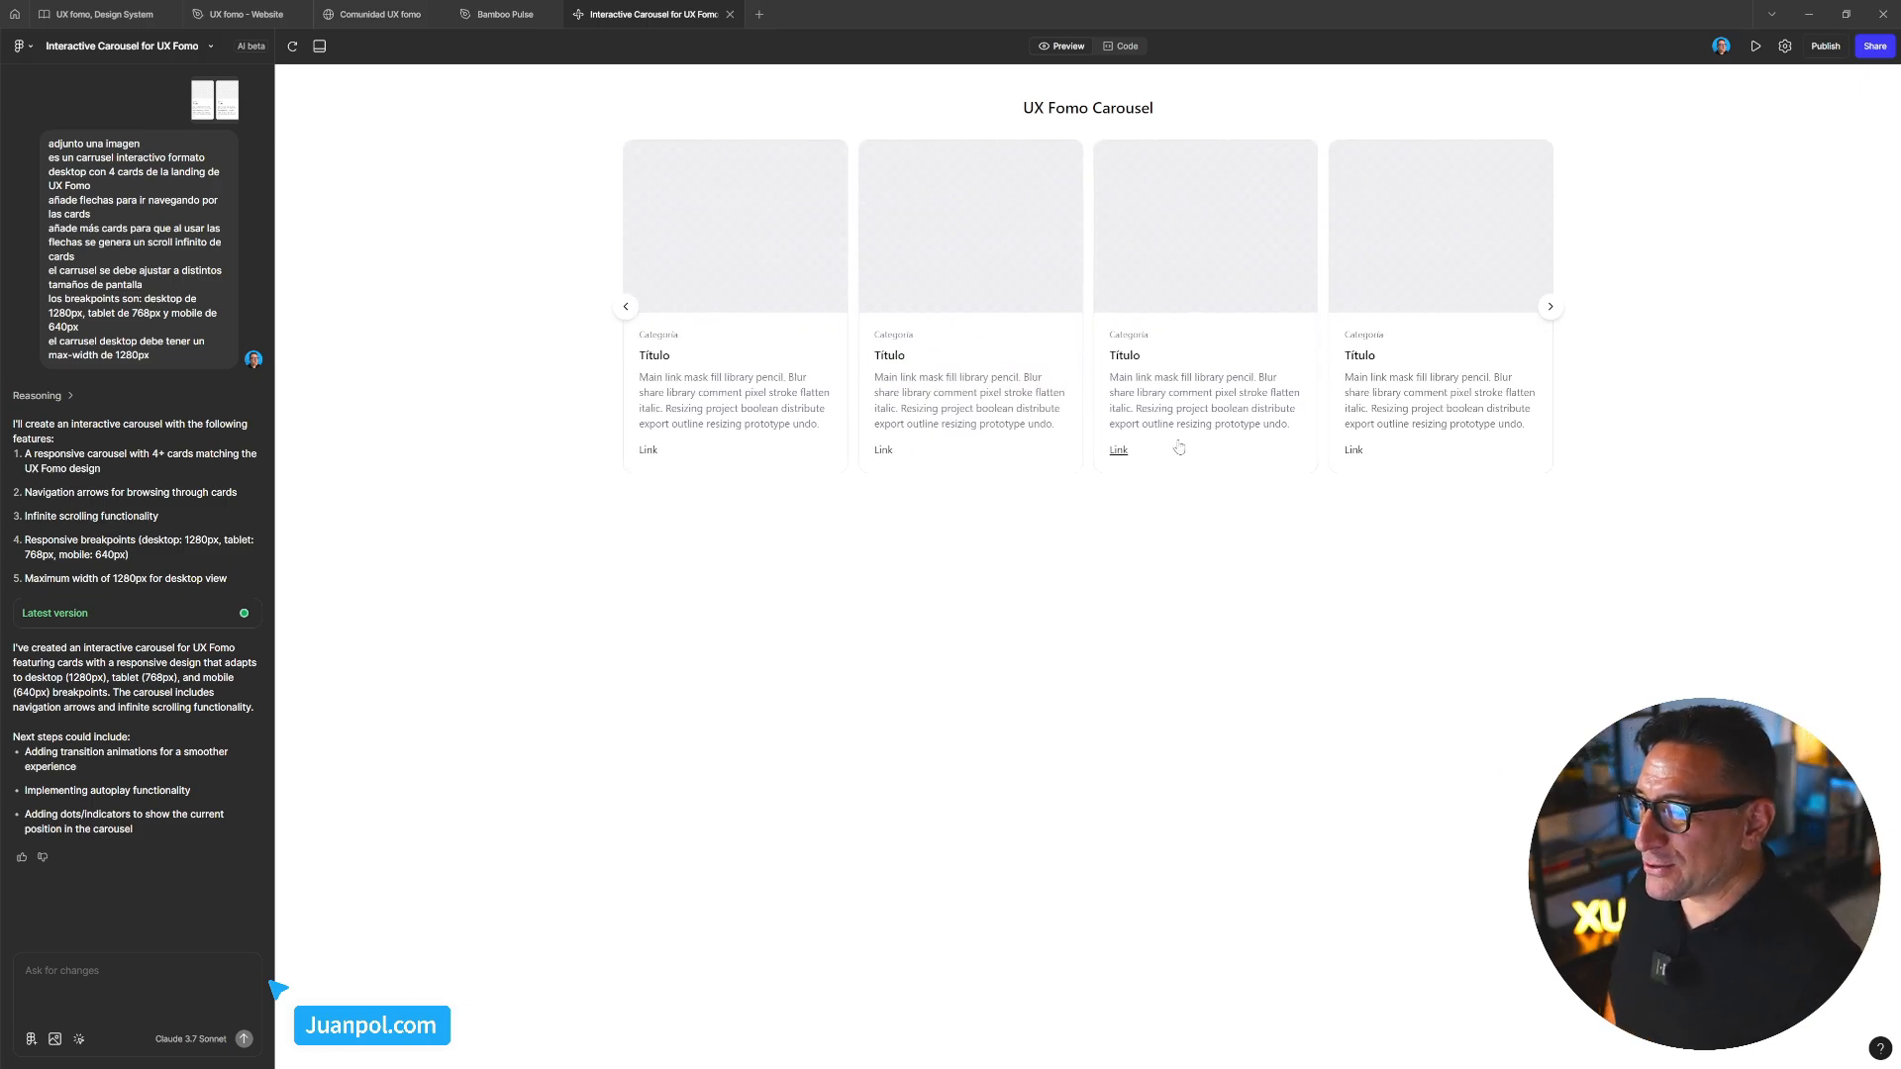
click(1550, 308)
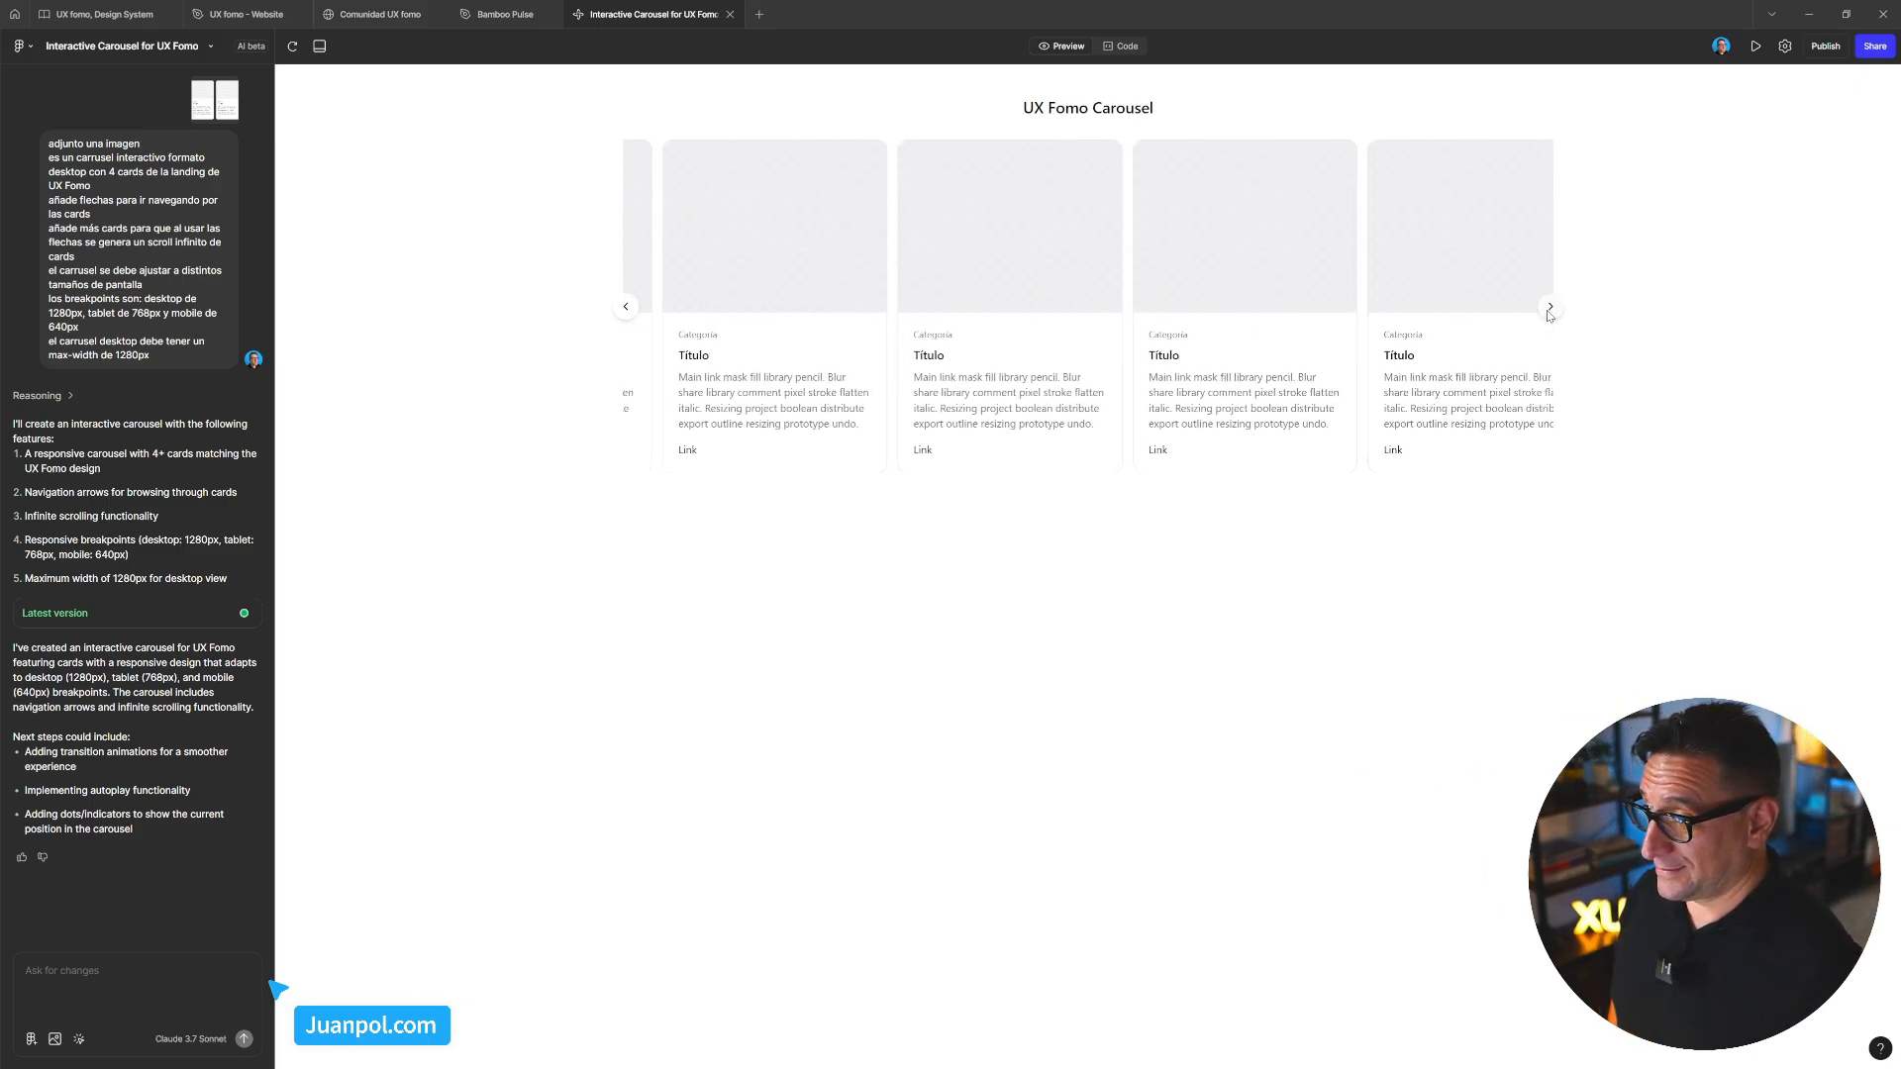
click(1550, 308)
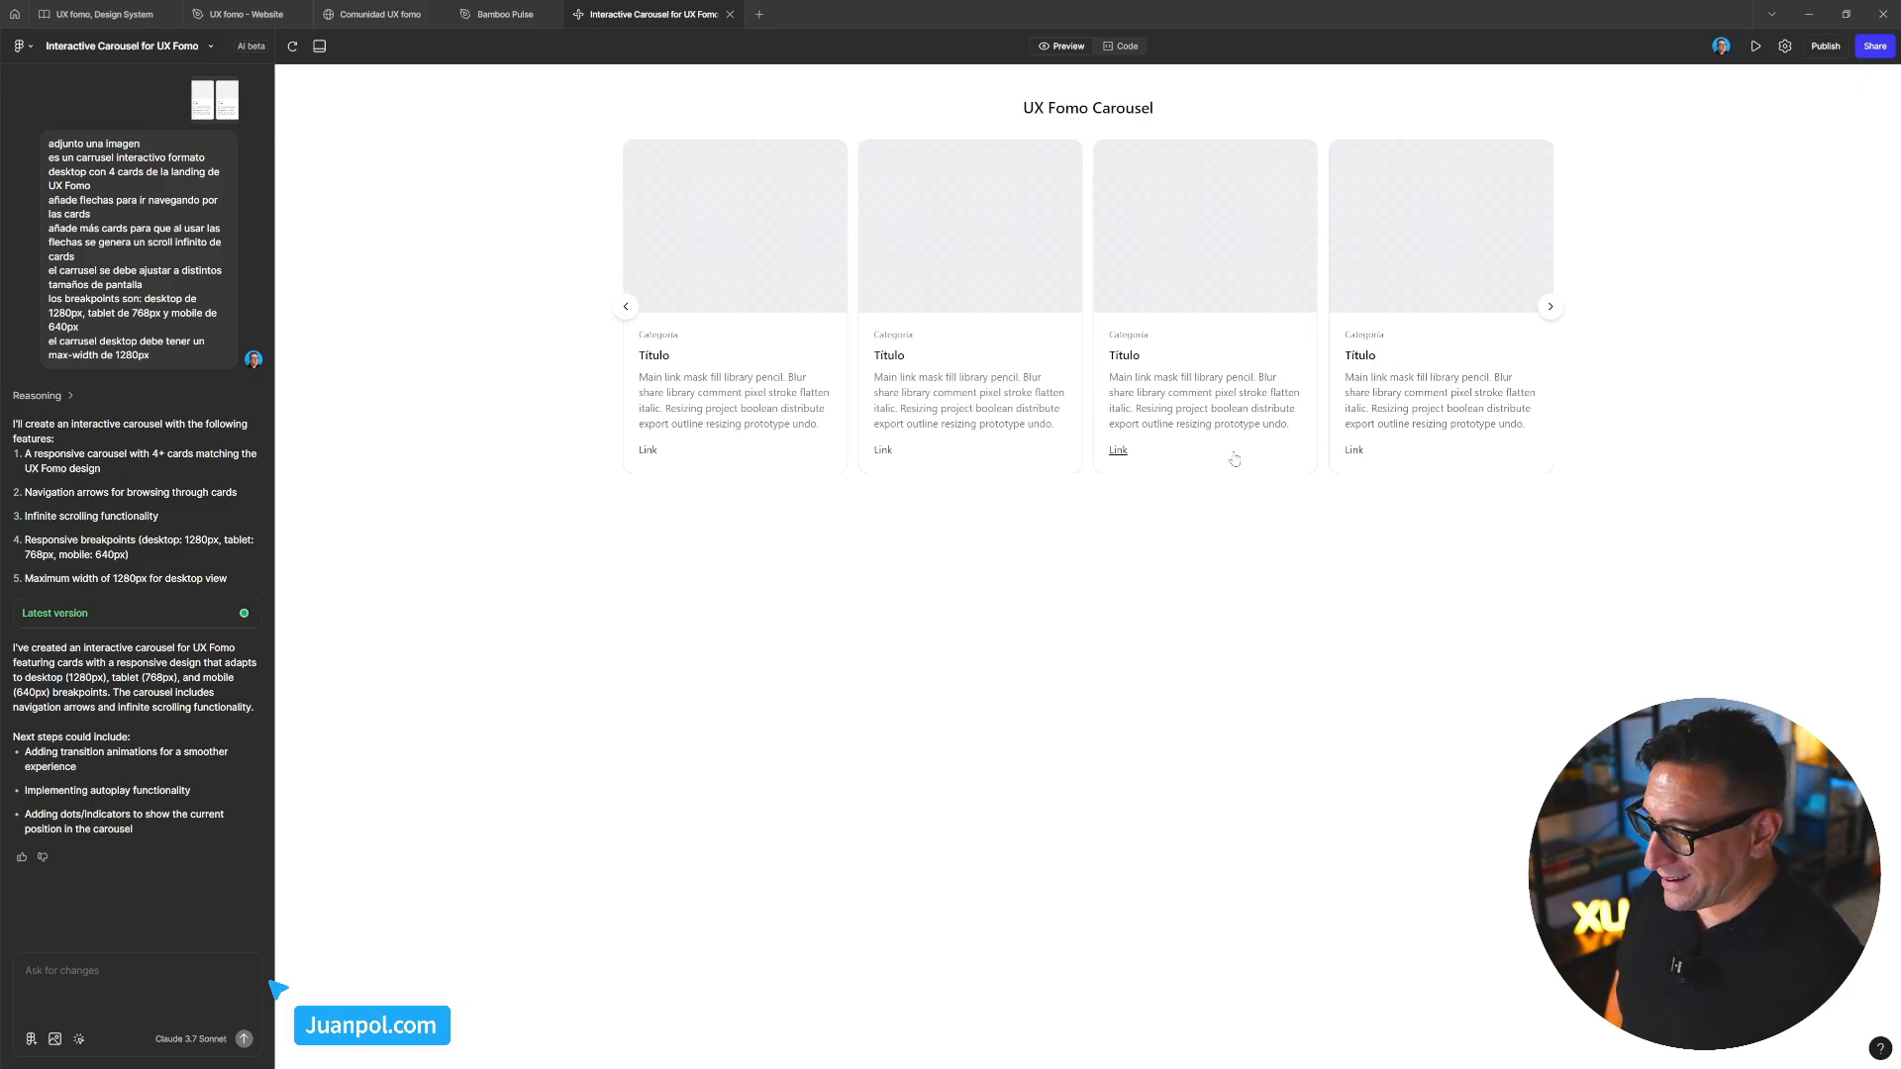
click(1551, 307)
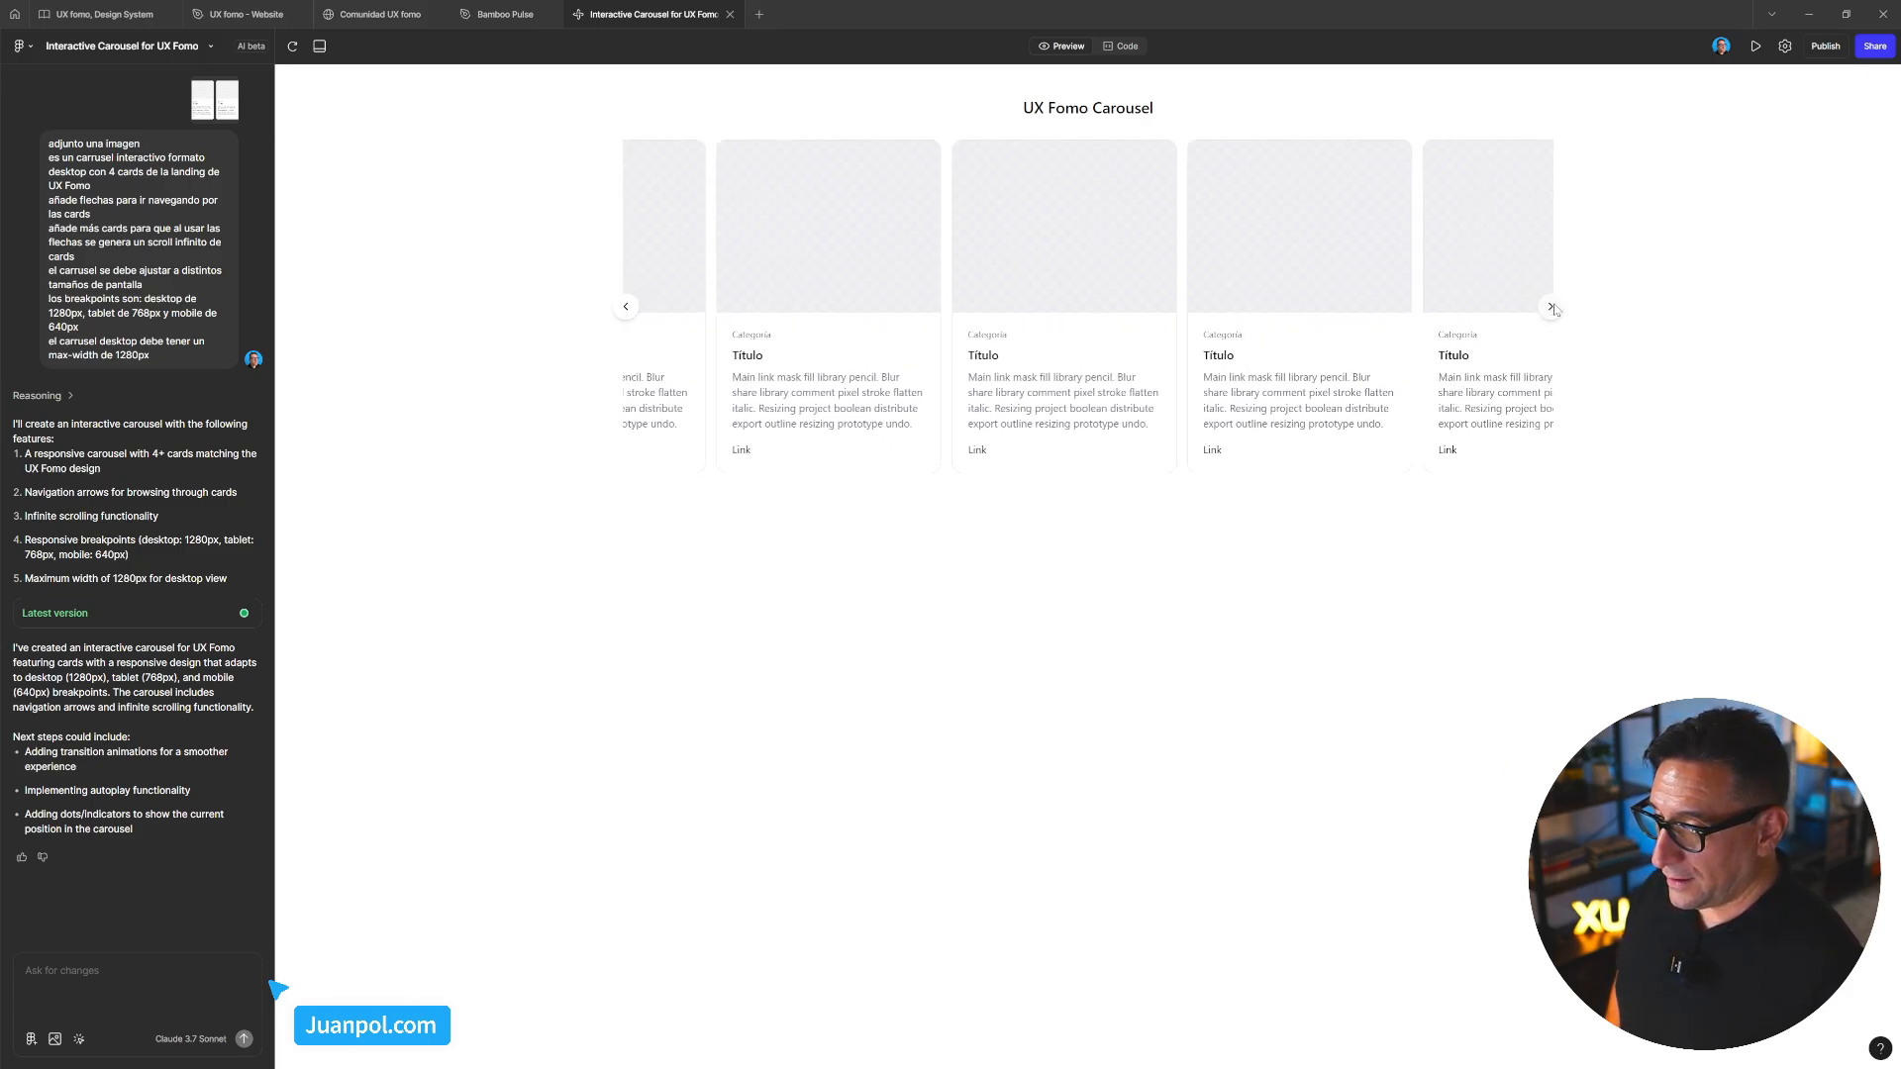
click(1553, 308)
click(1553, 308)
click(1552, 308)
click(1552, 308)
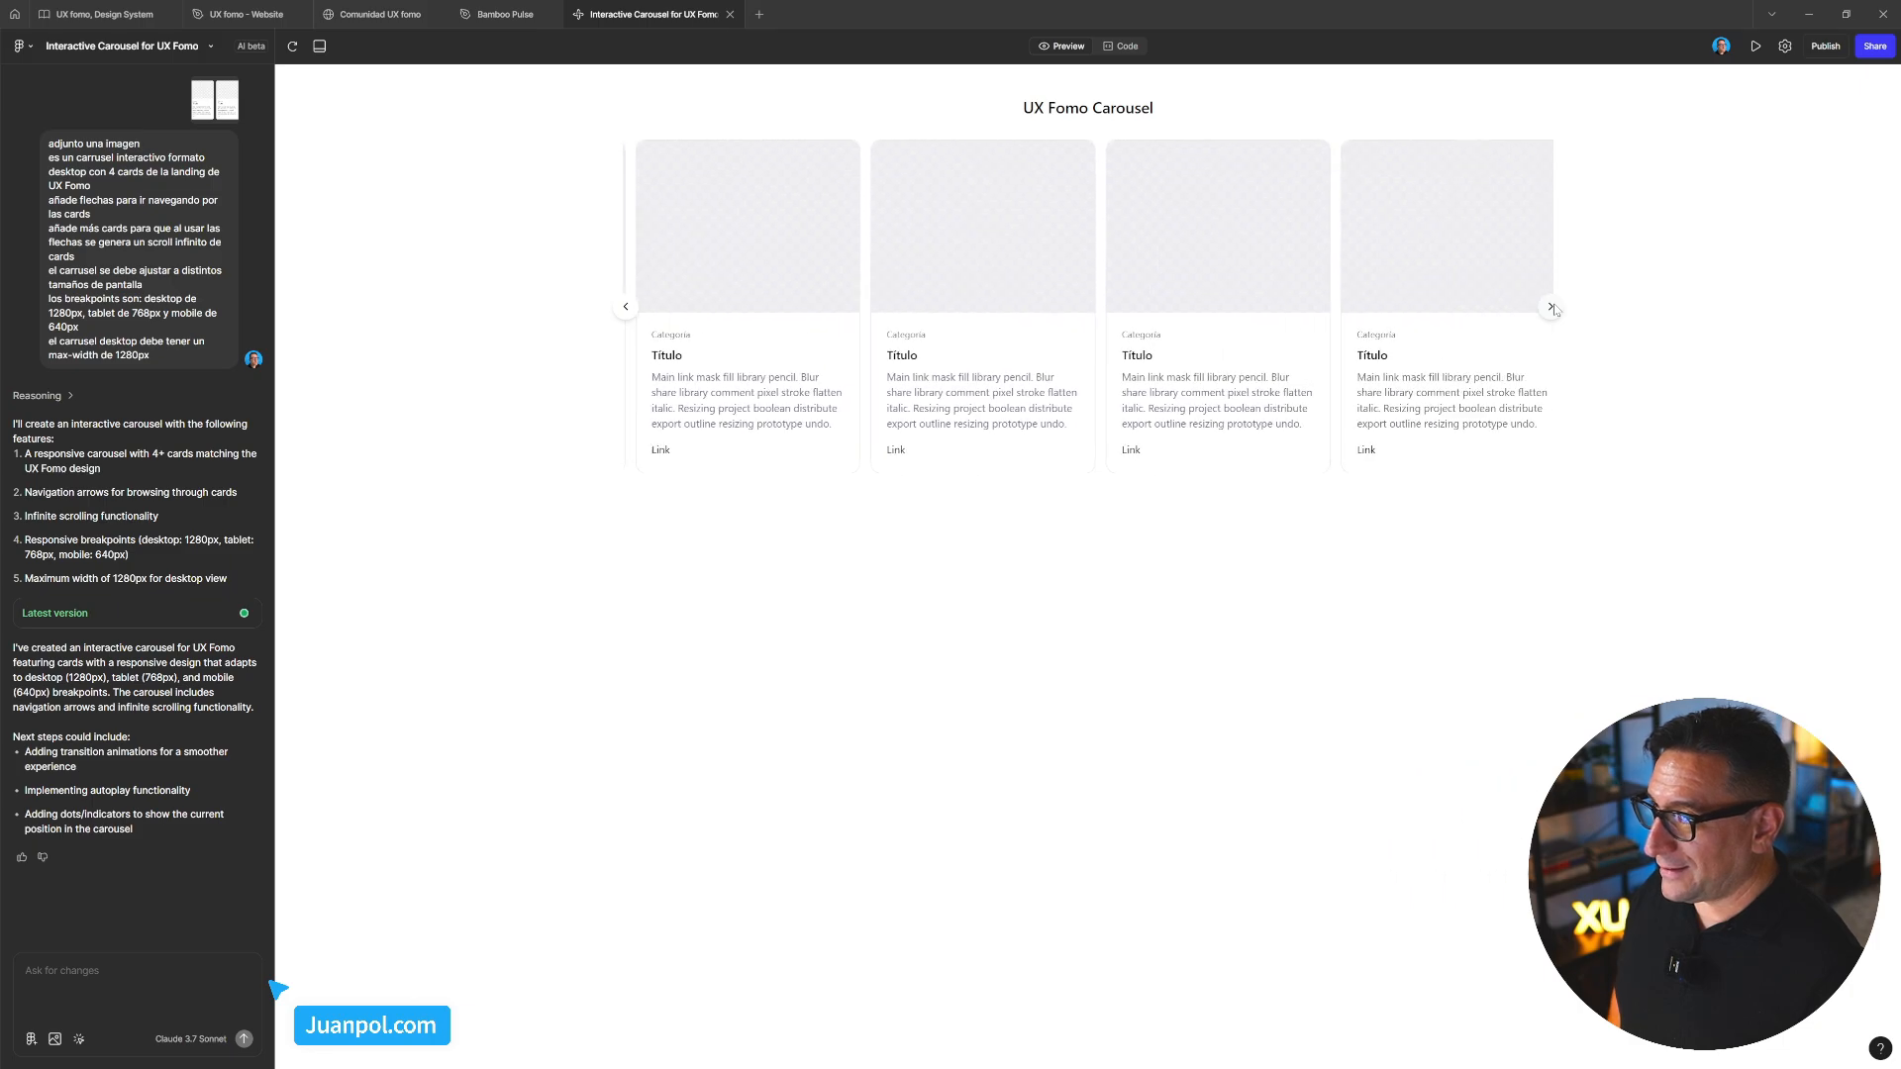
click(631, 310)
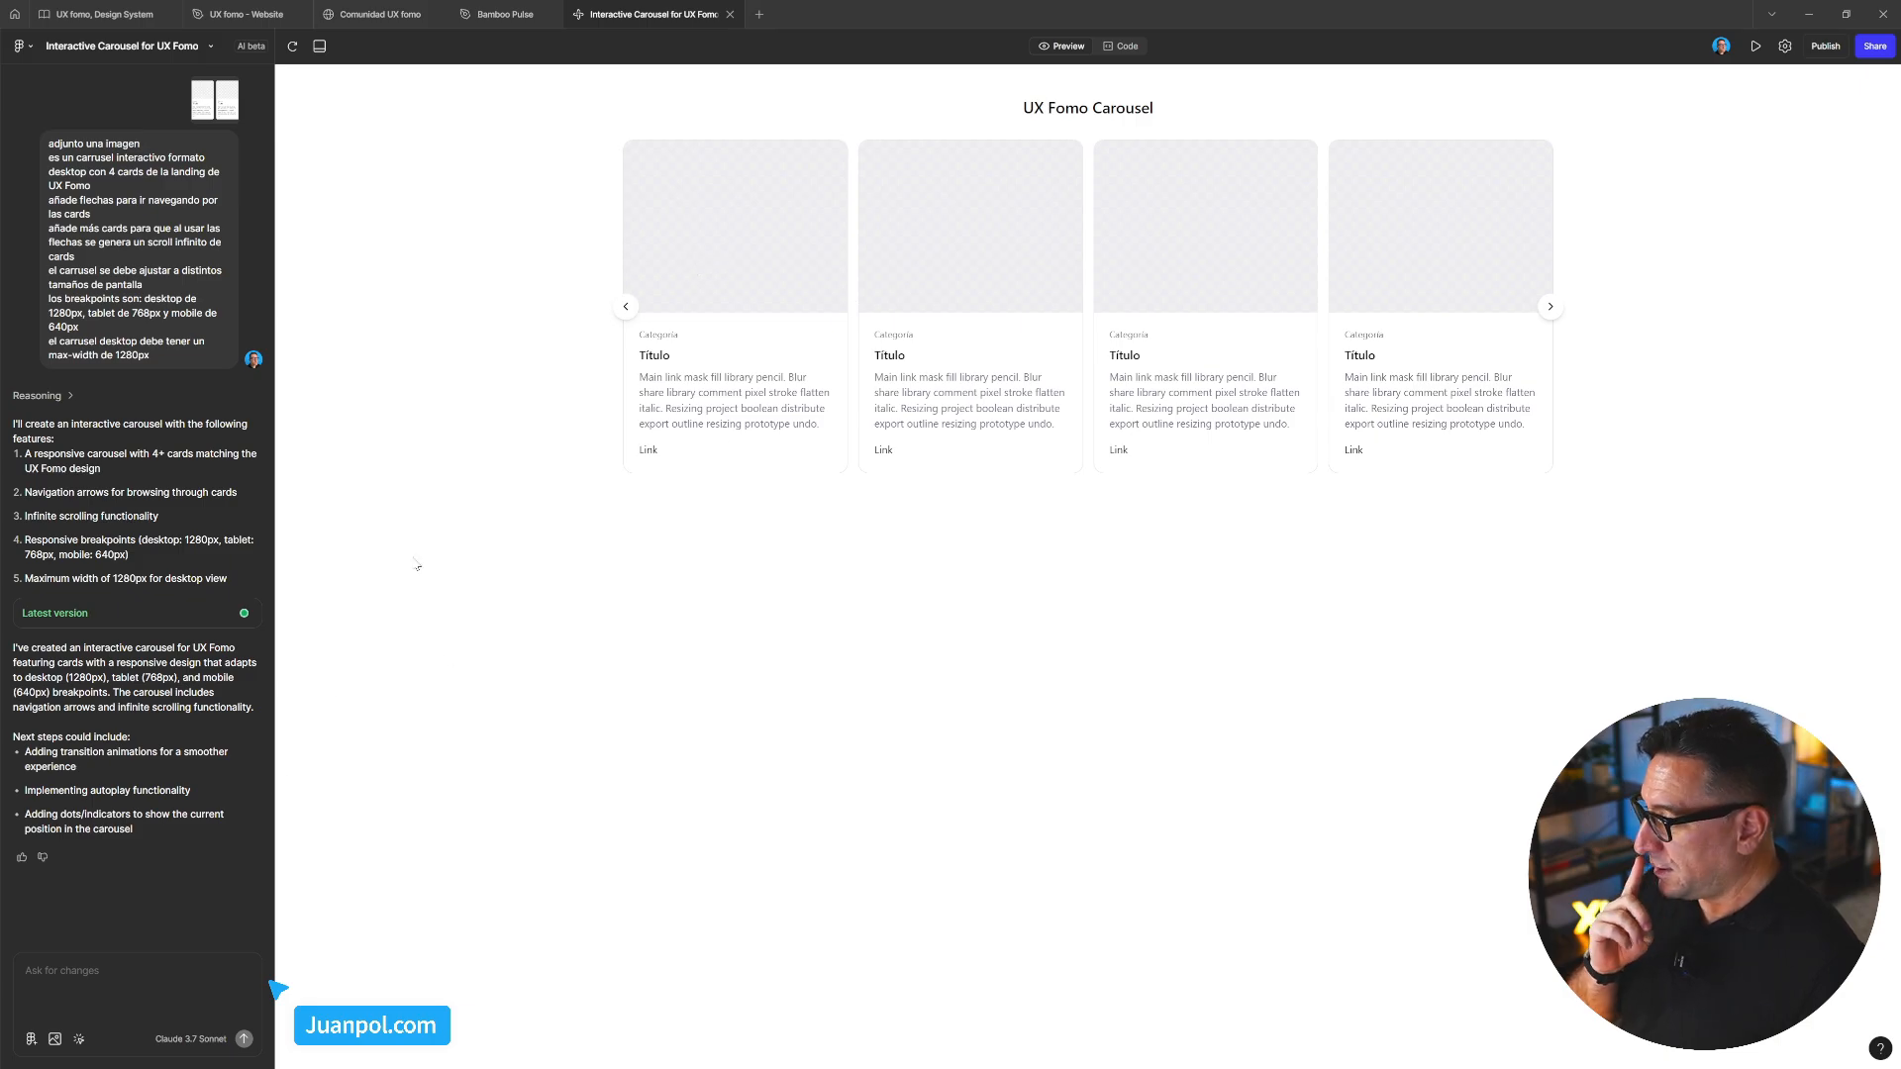
Pick the first card's text block, check its background, radius and padding, then view its FomoCard.tsx source
click(80, 1040)
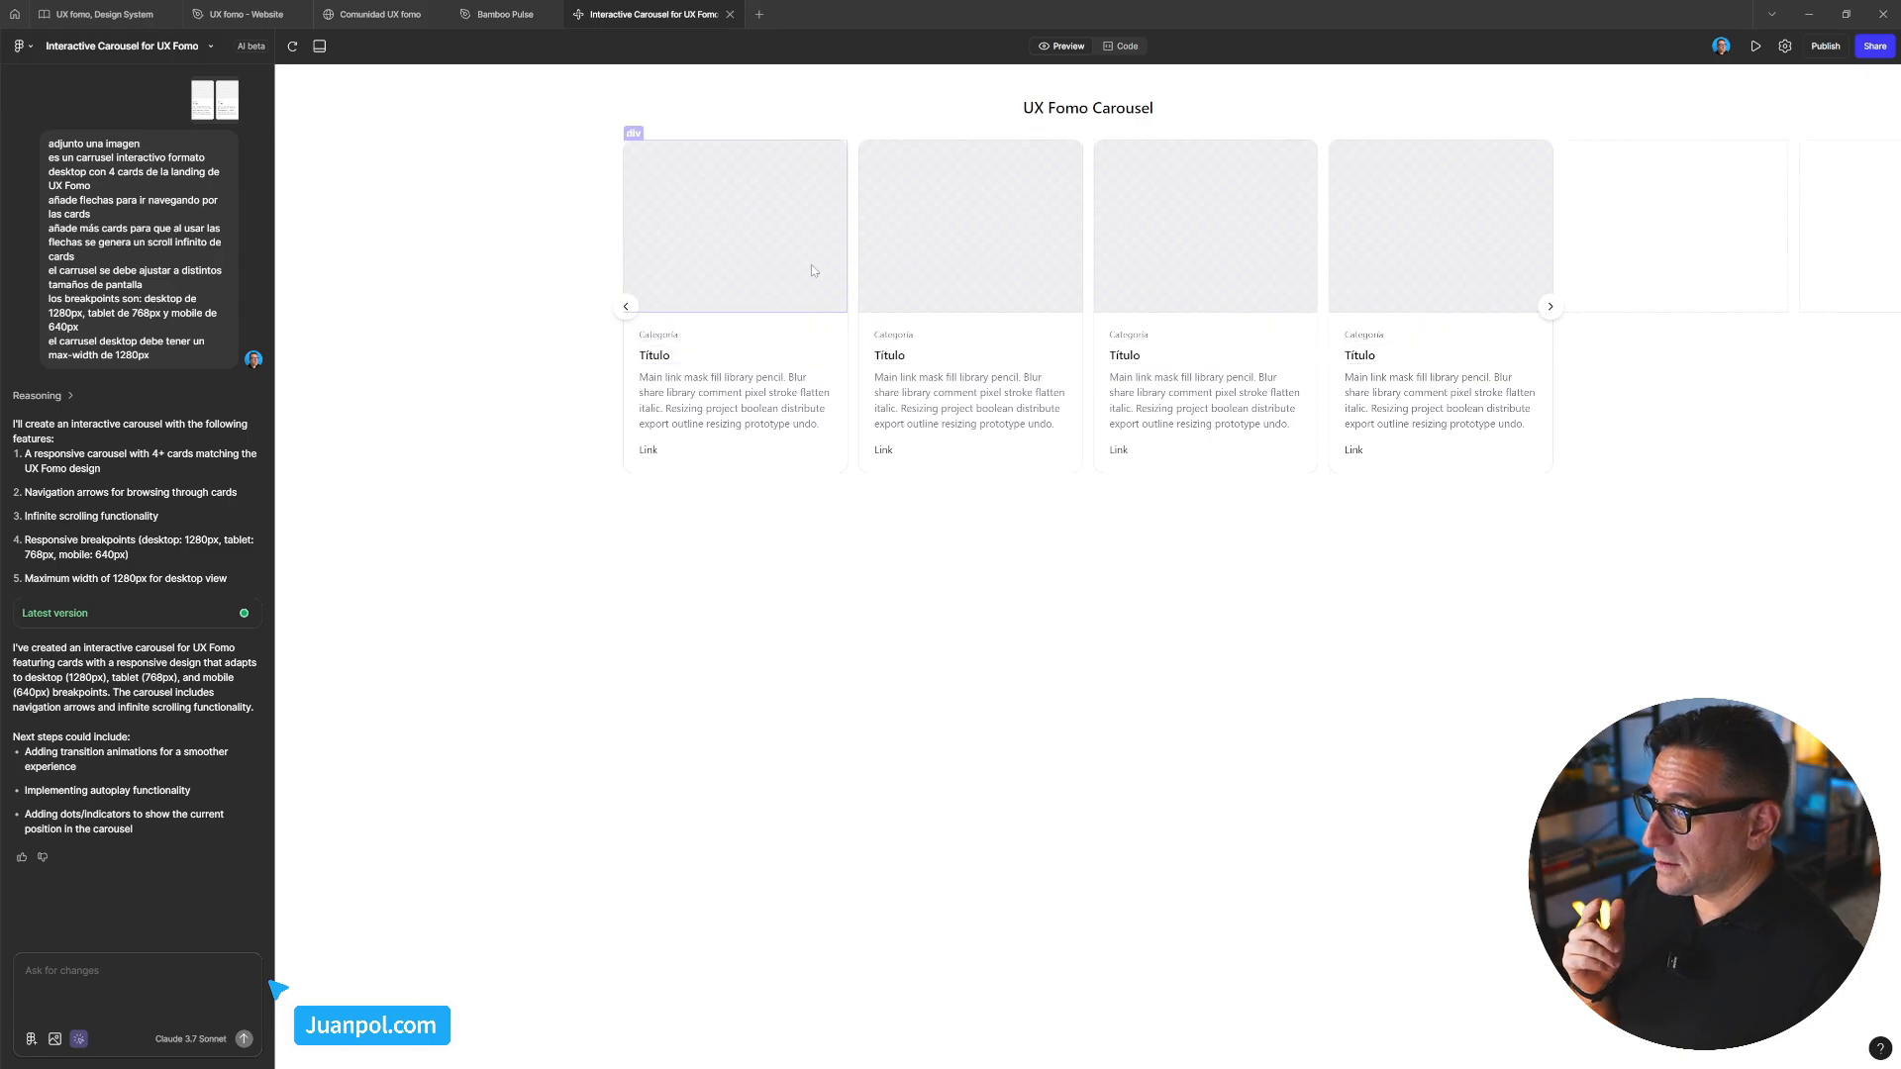
click(837, 368)
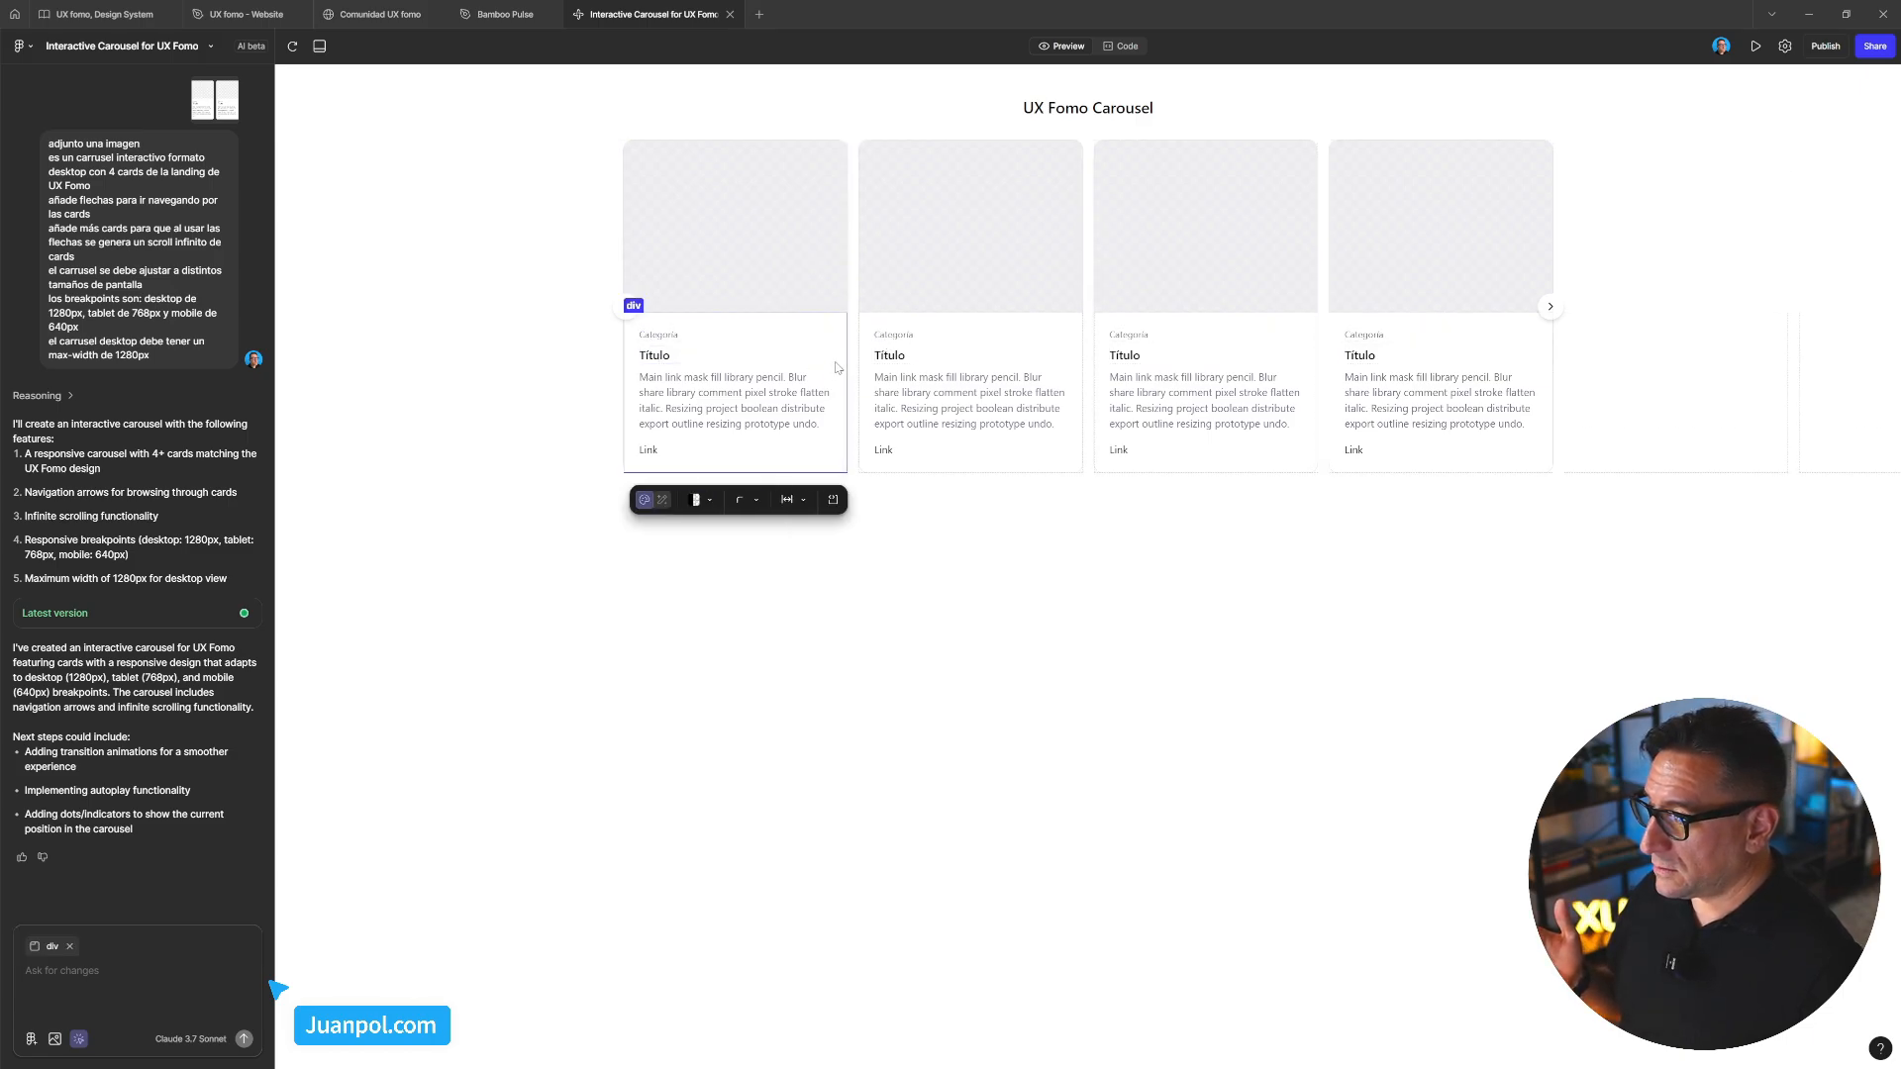
click(710, 502)
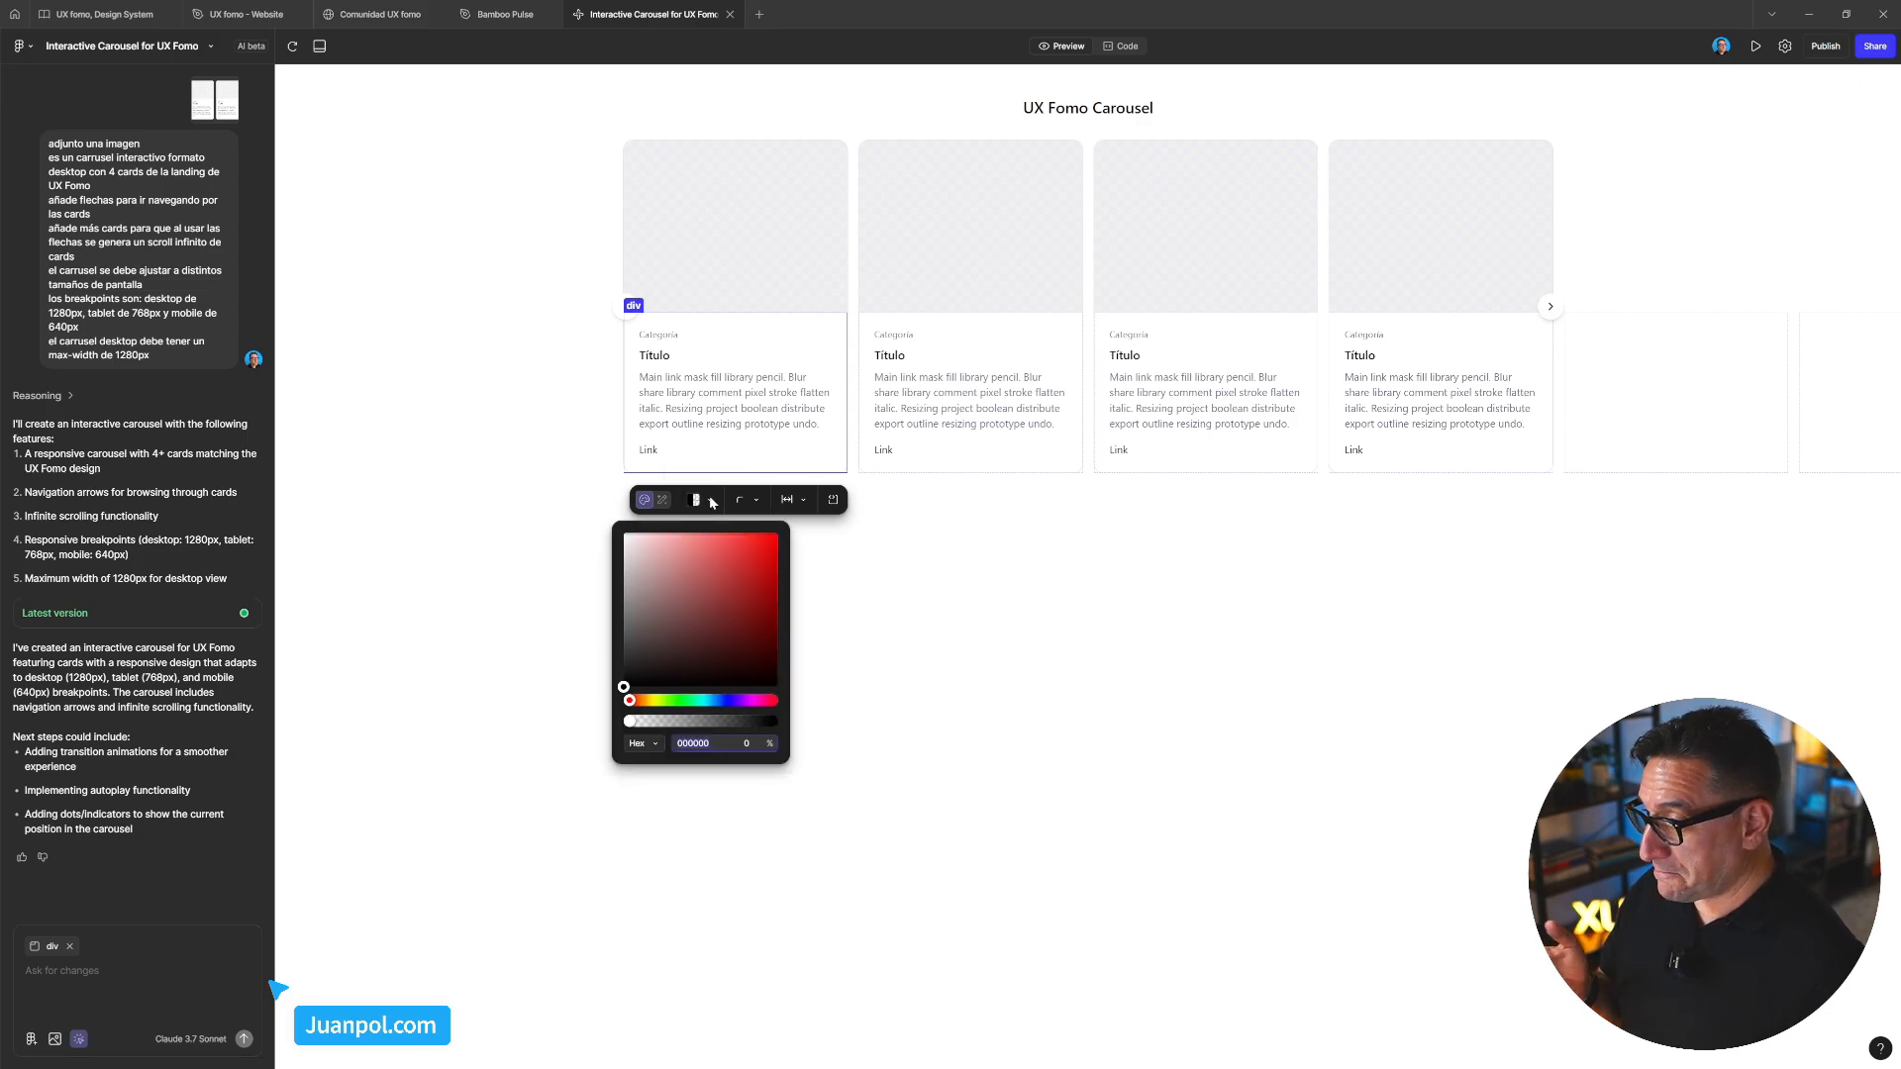
click(757, 503)
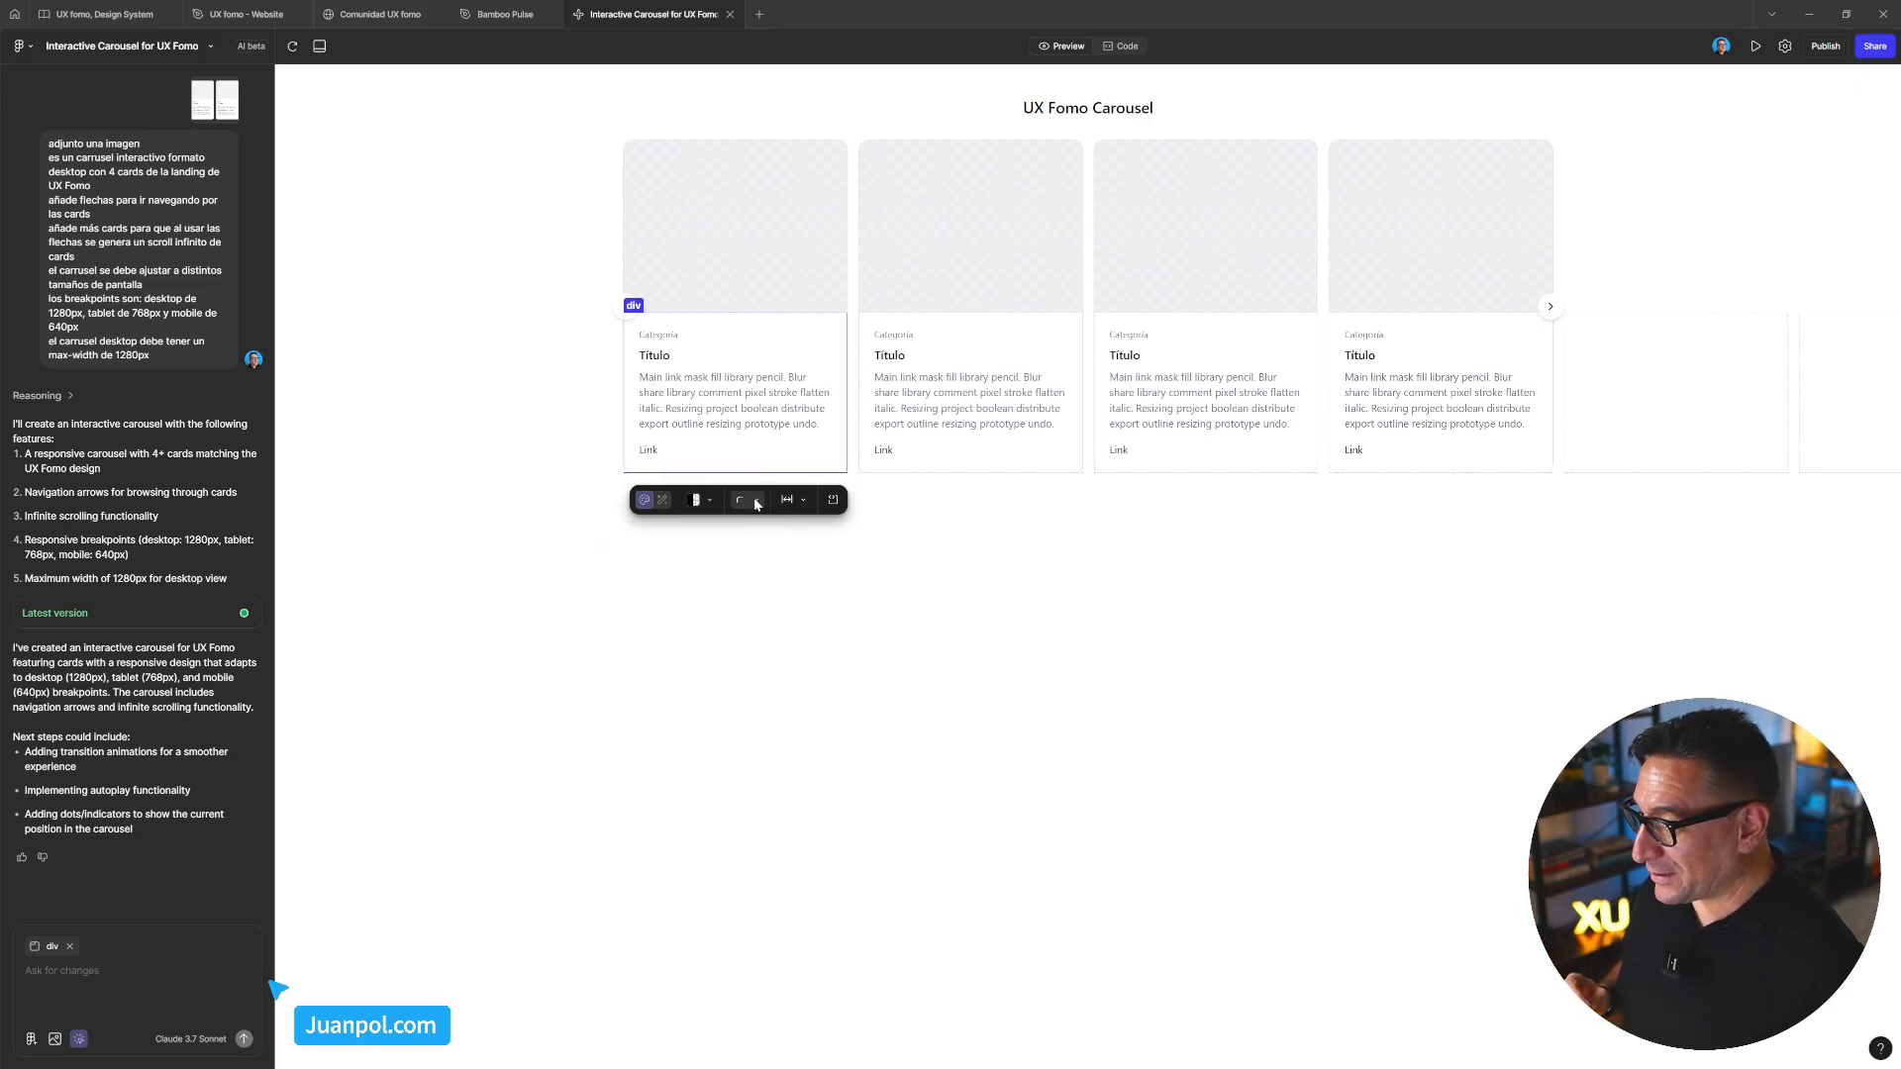
click(756, 503)
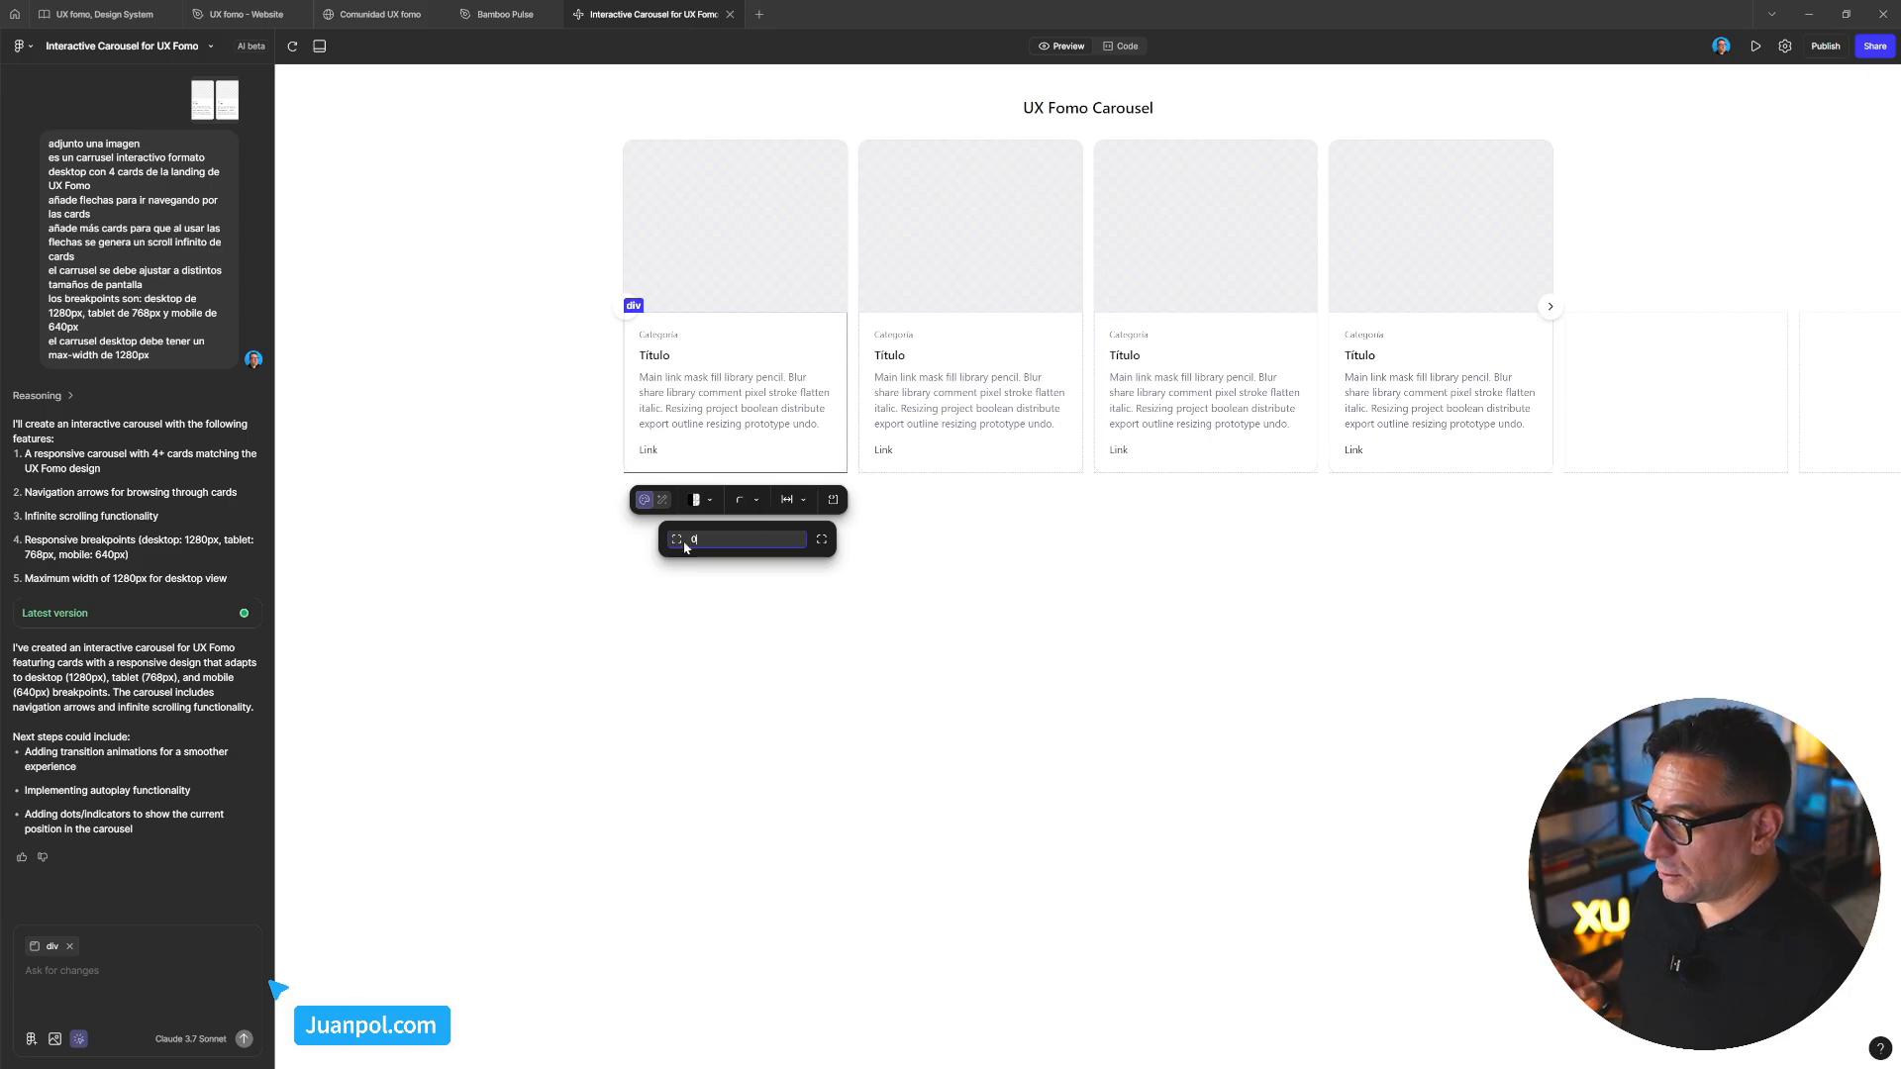
click(805, 502)
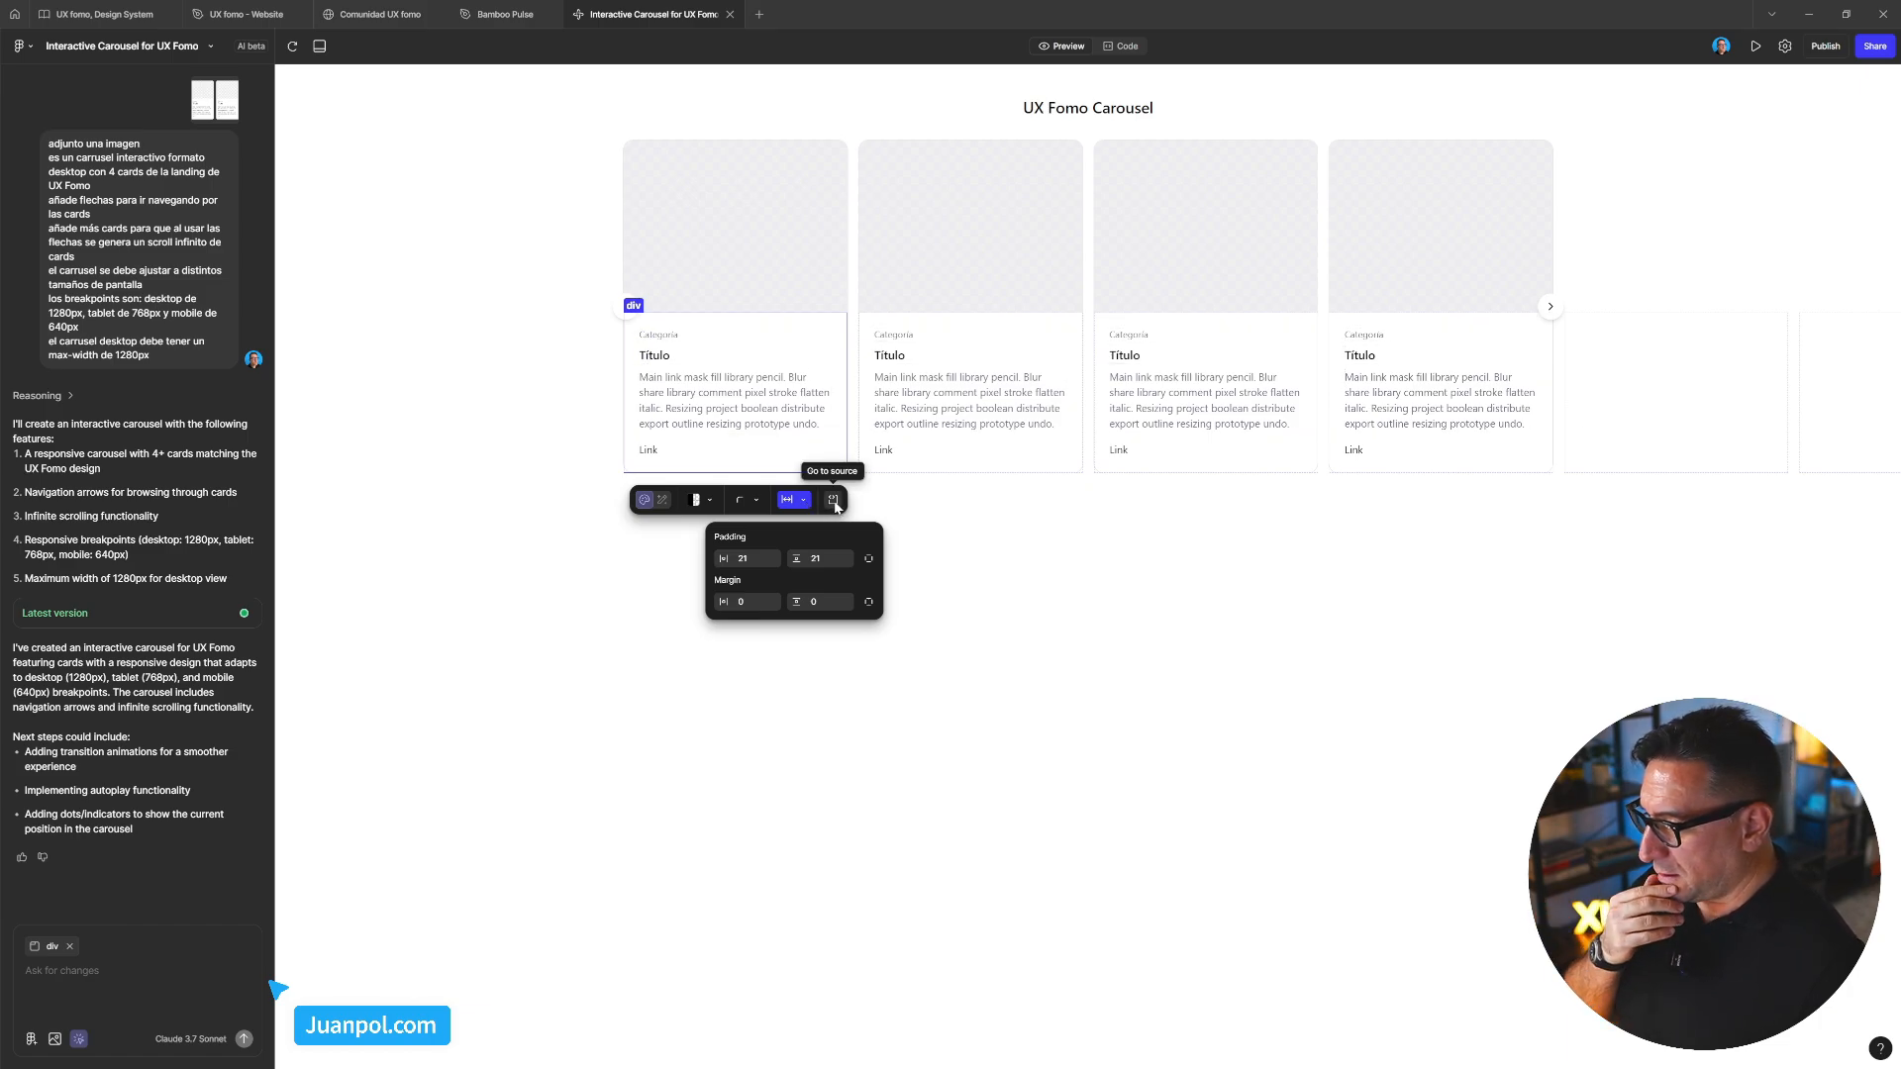
click(834, 500)
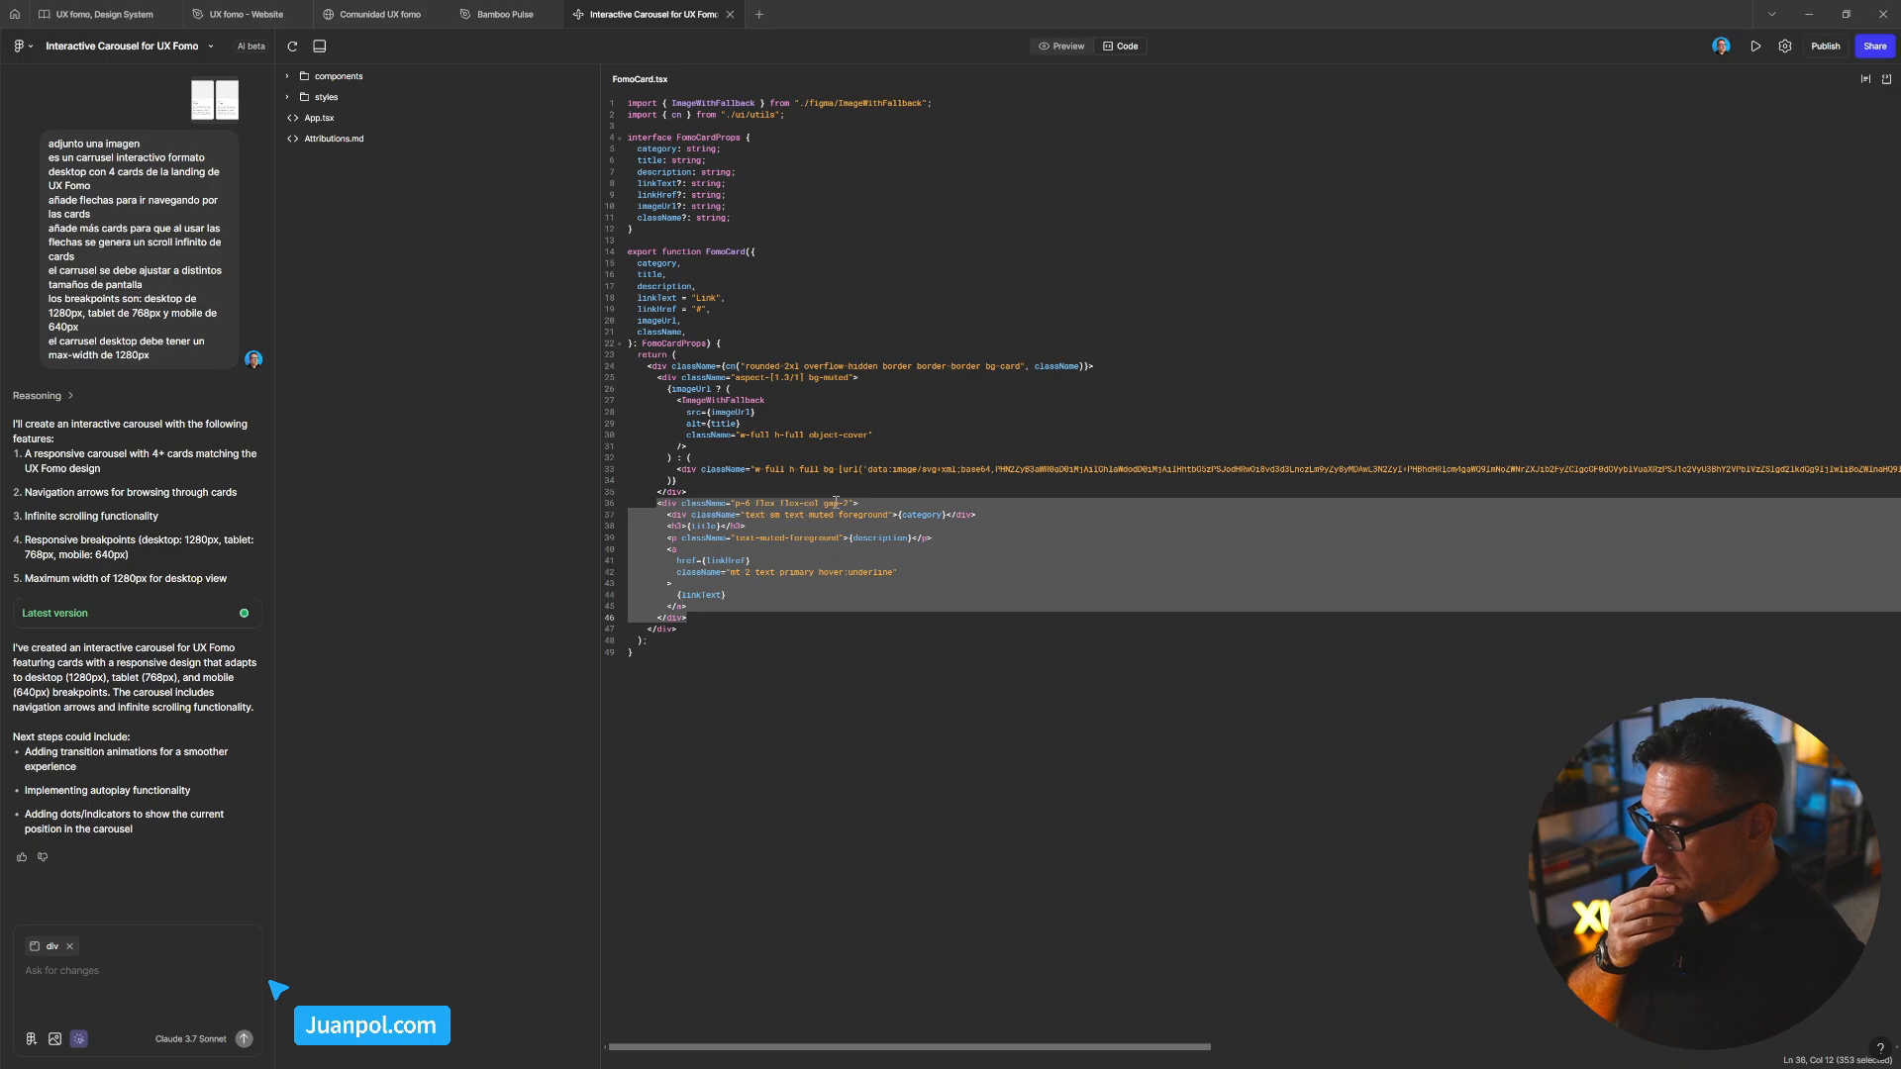
Switch back to Preview, pick then deselect the first card, and exit element picking
click(1066, 44)
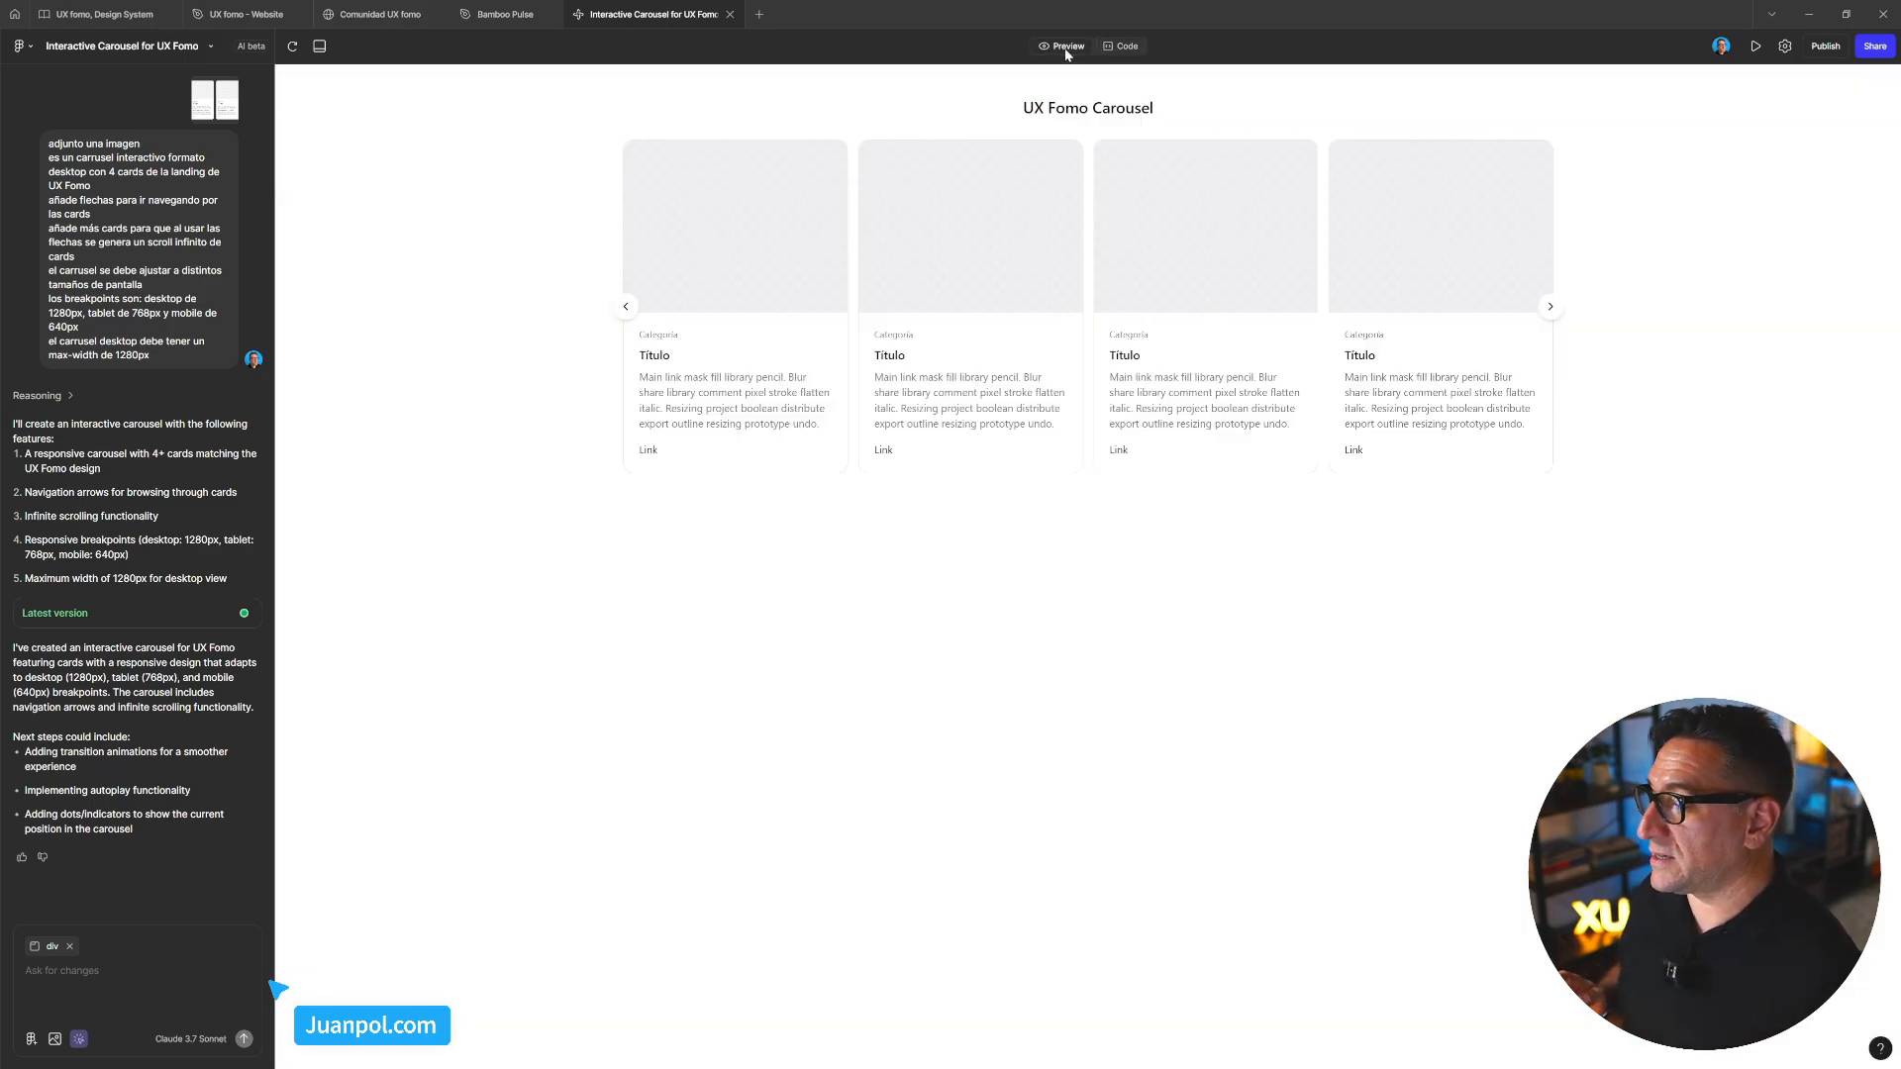
click(784, 318)
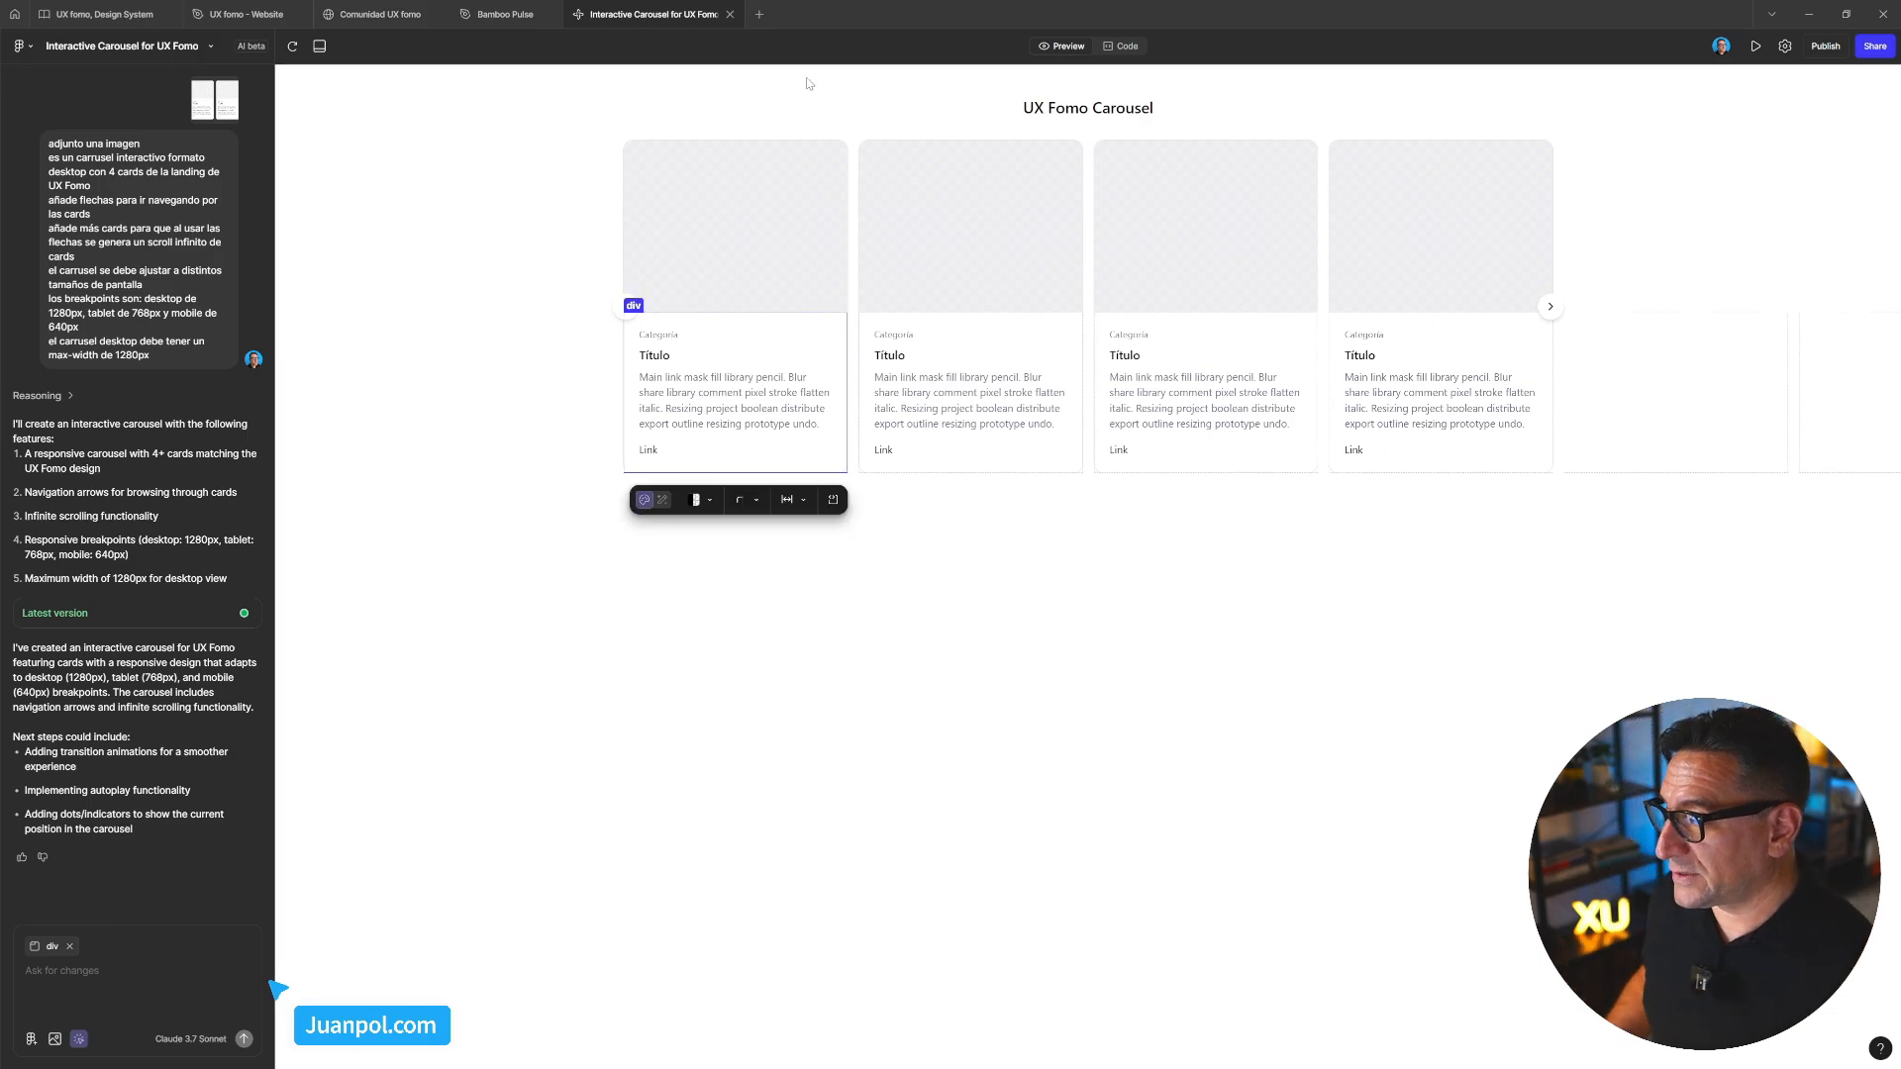
click(924, 560)
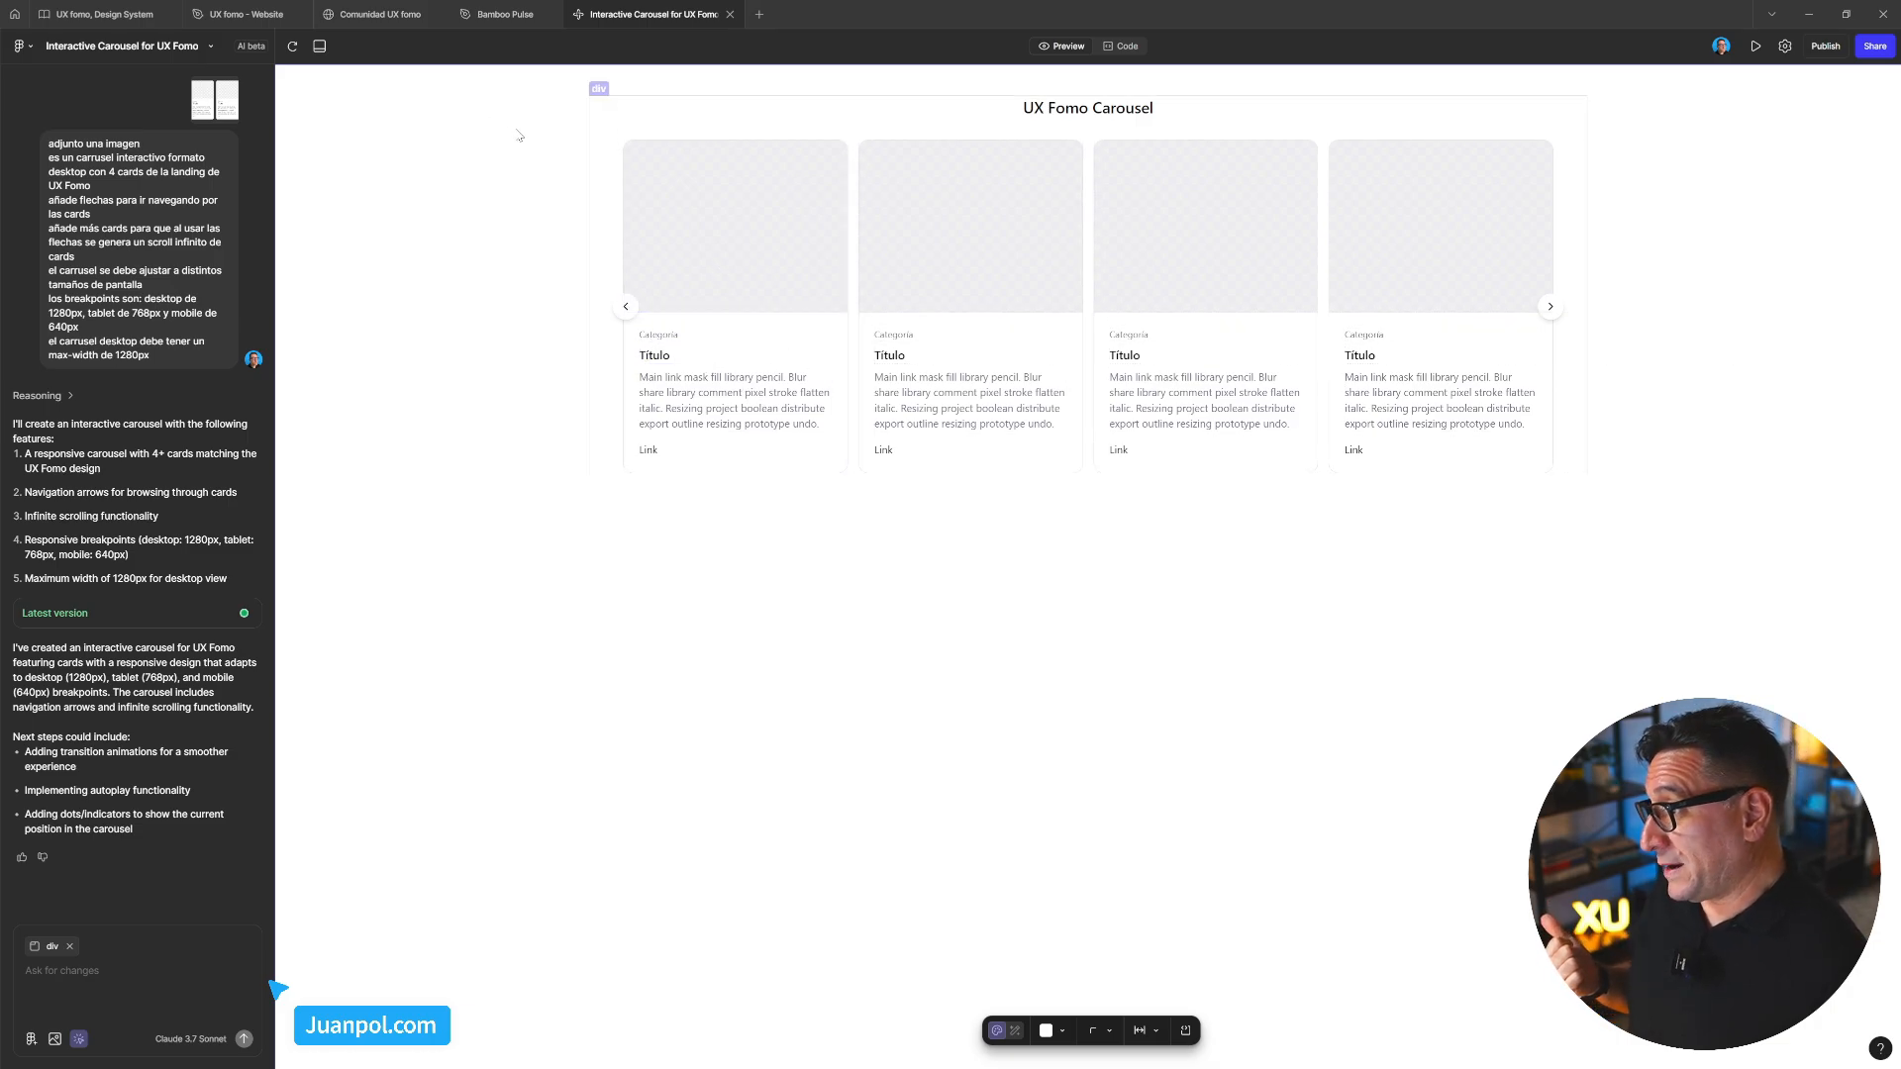
mouse_move(376, 24)
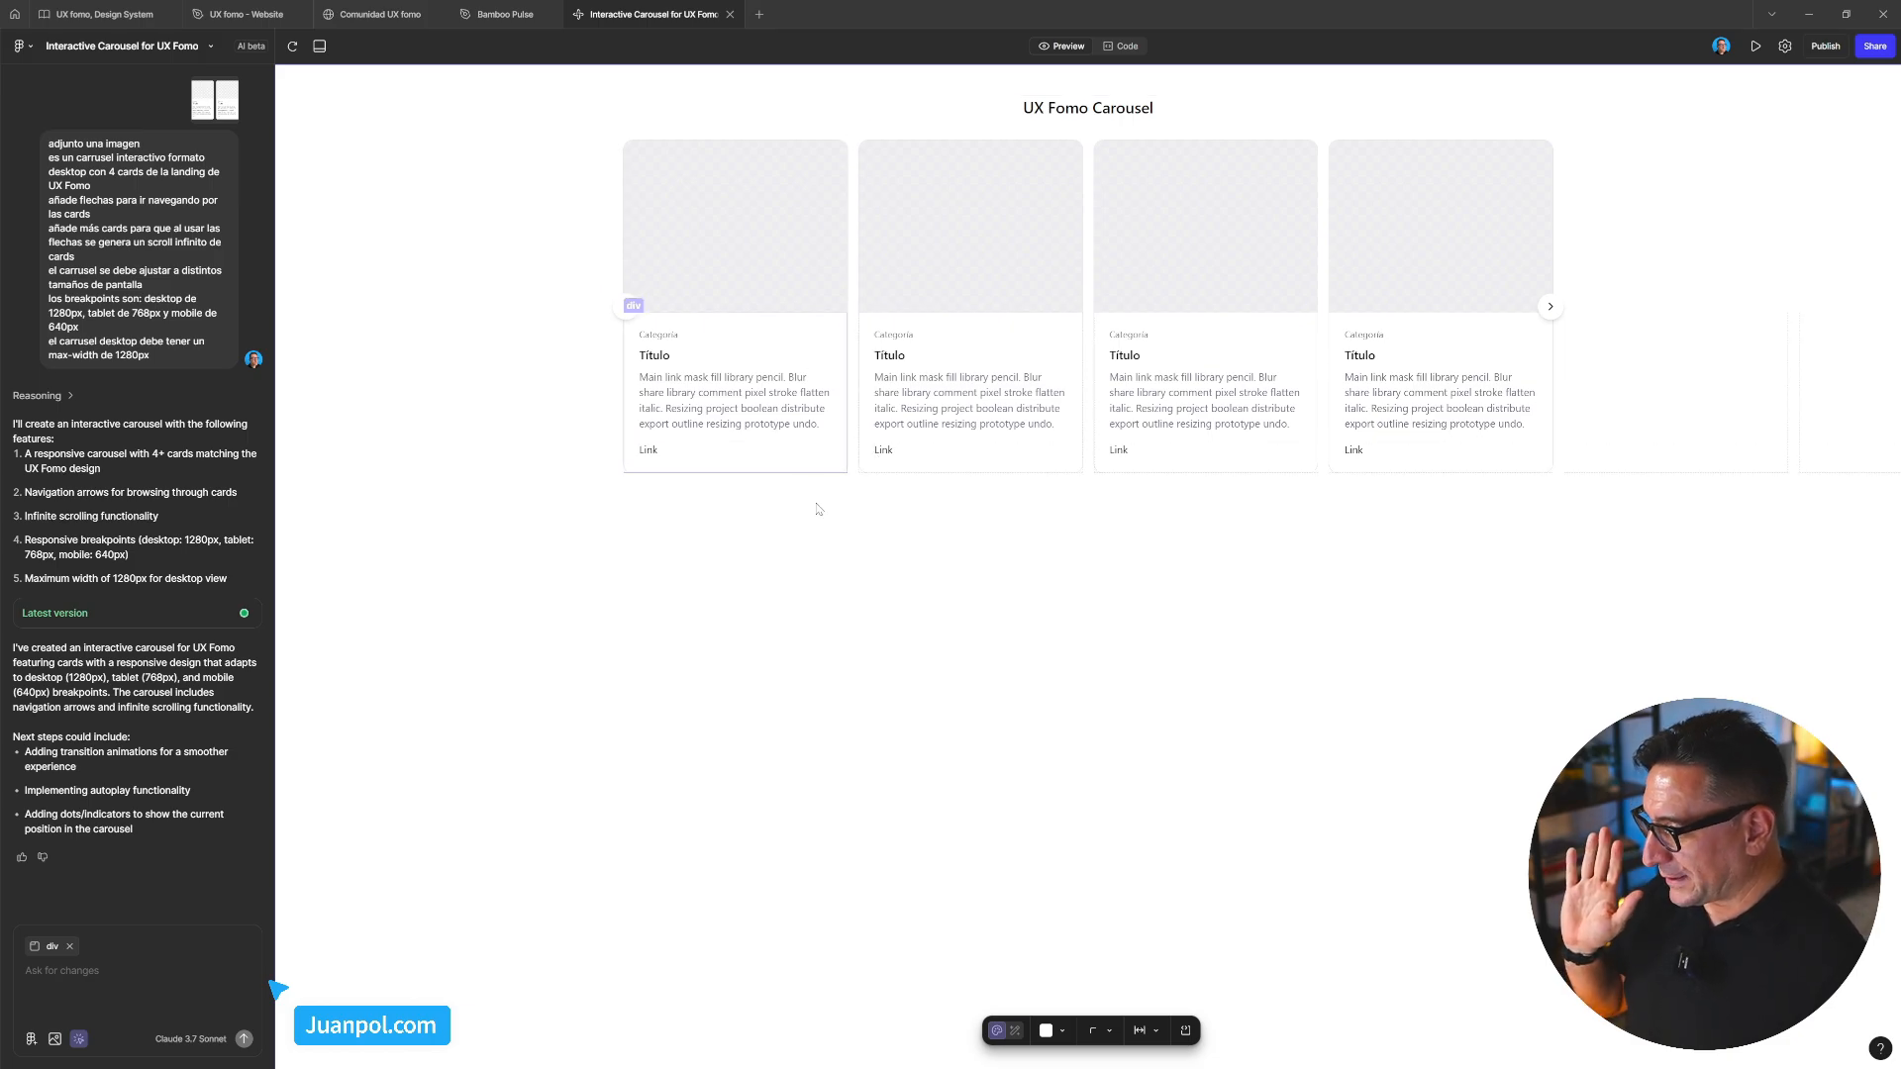
key(Escape)
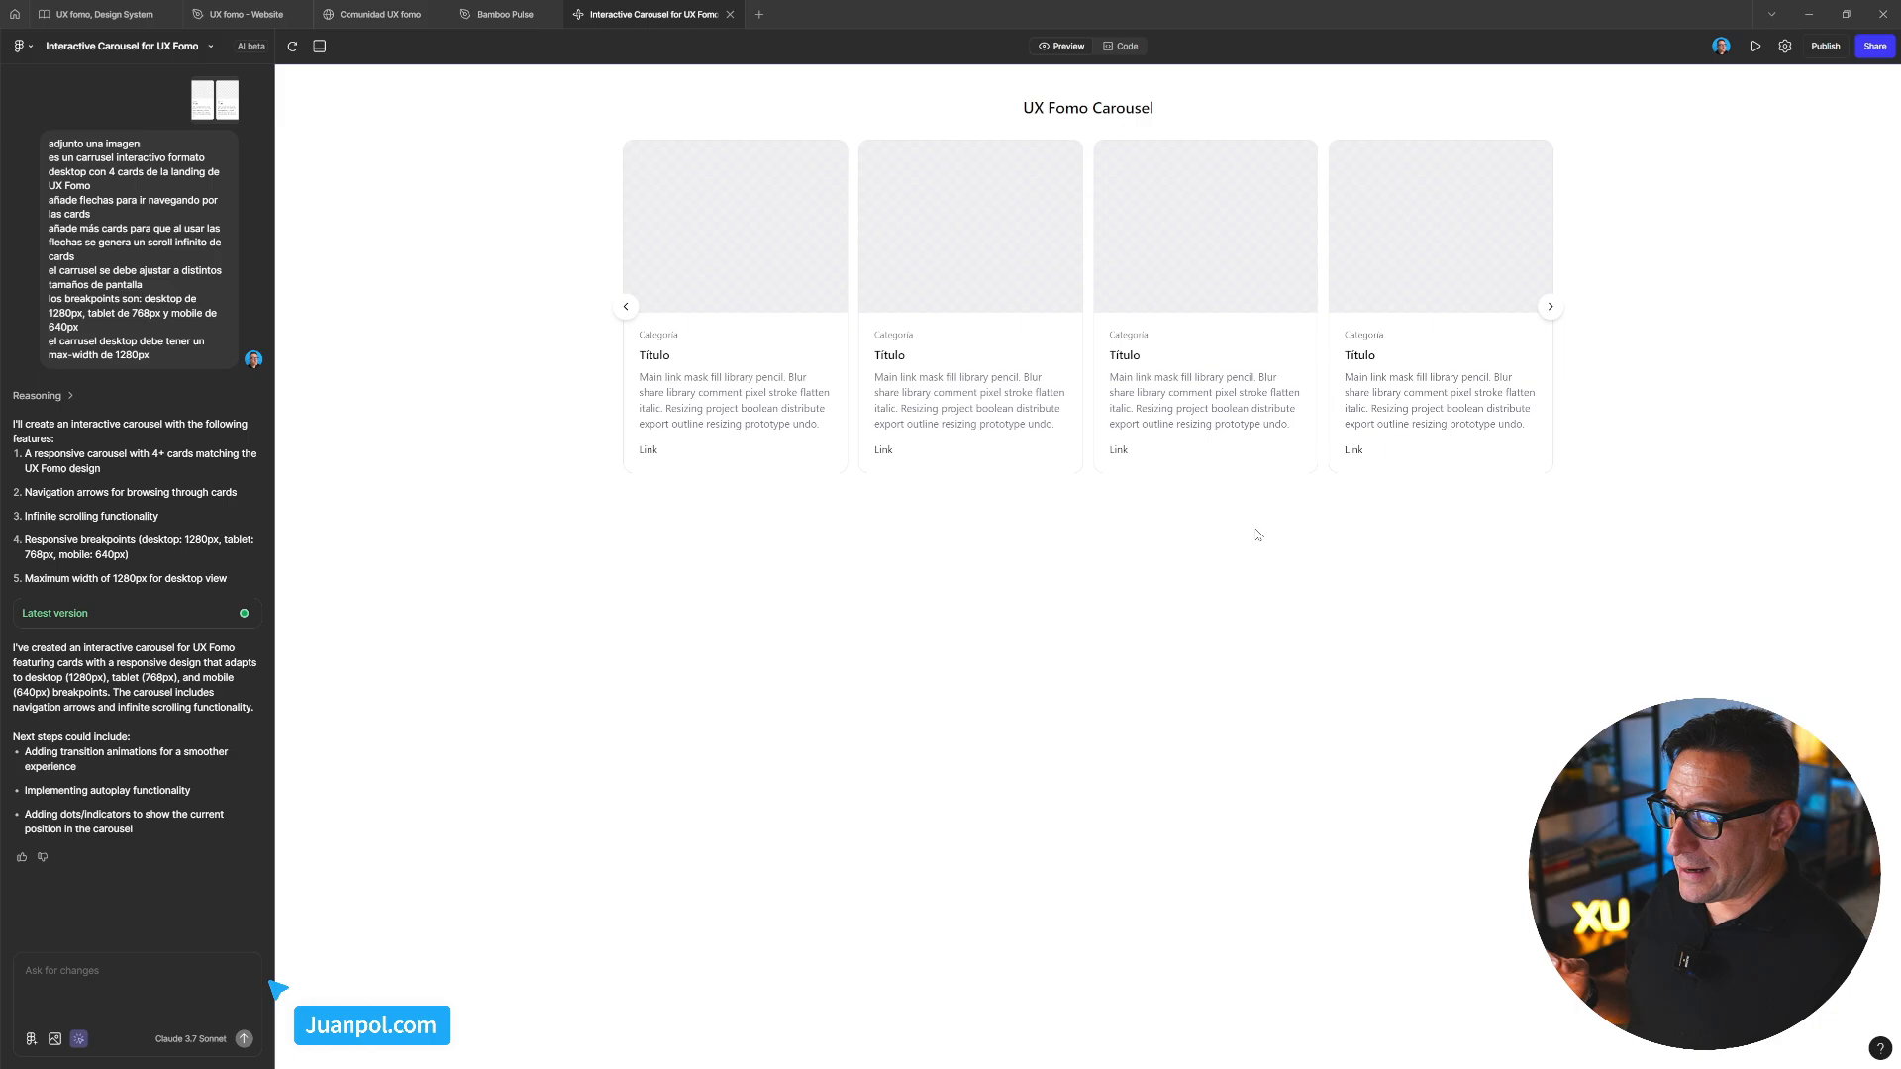
Open the carousel full-screen in a new tab, dismiss the AI-content warning, and return to the editor
click(1758, 49)
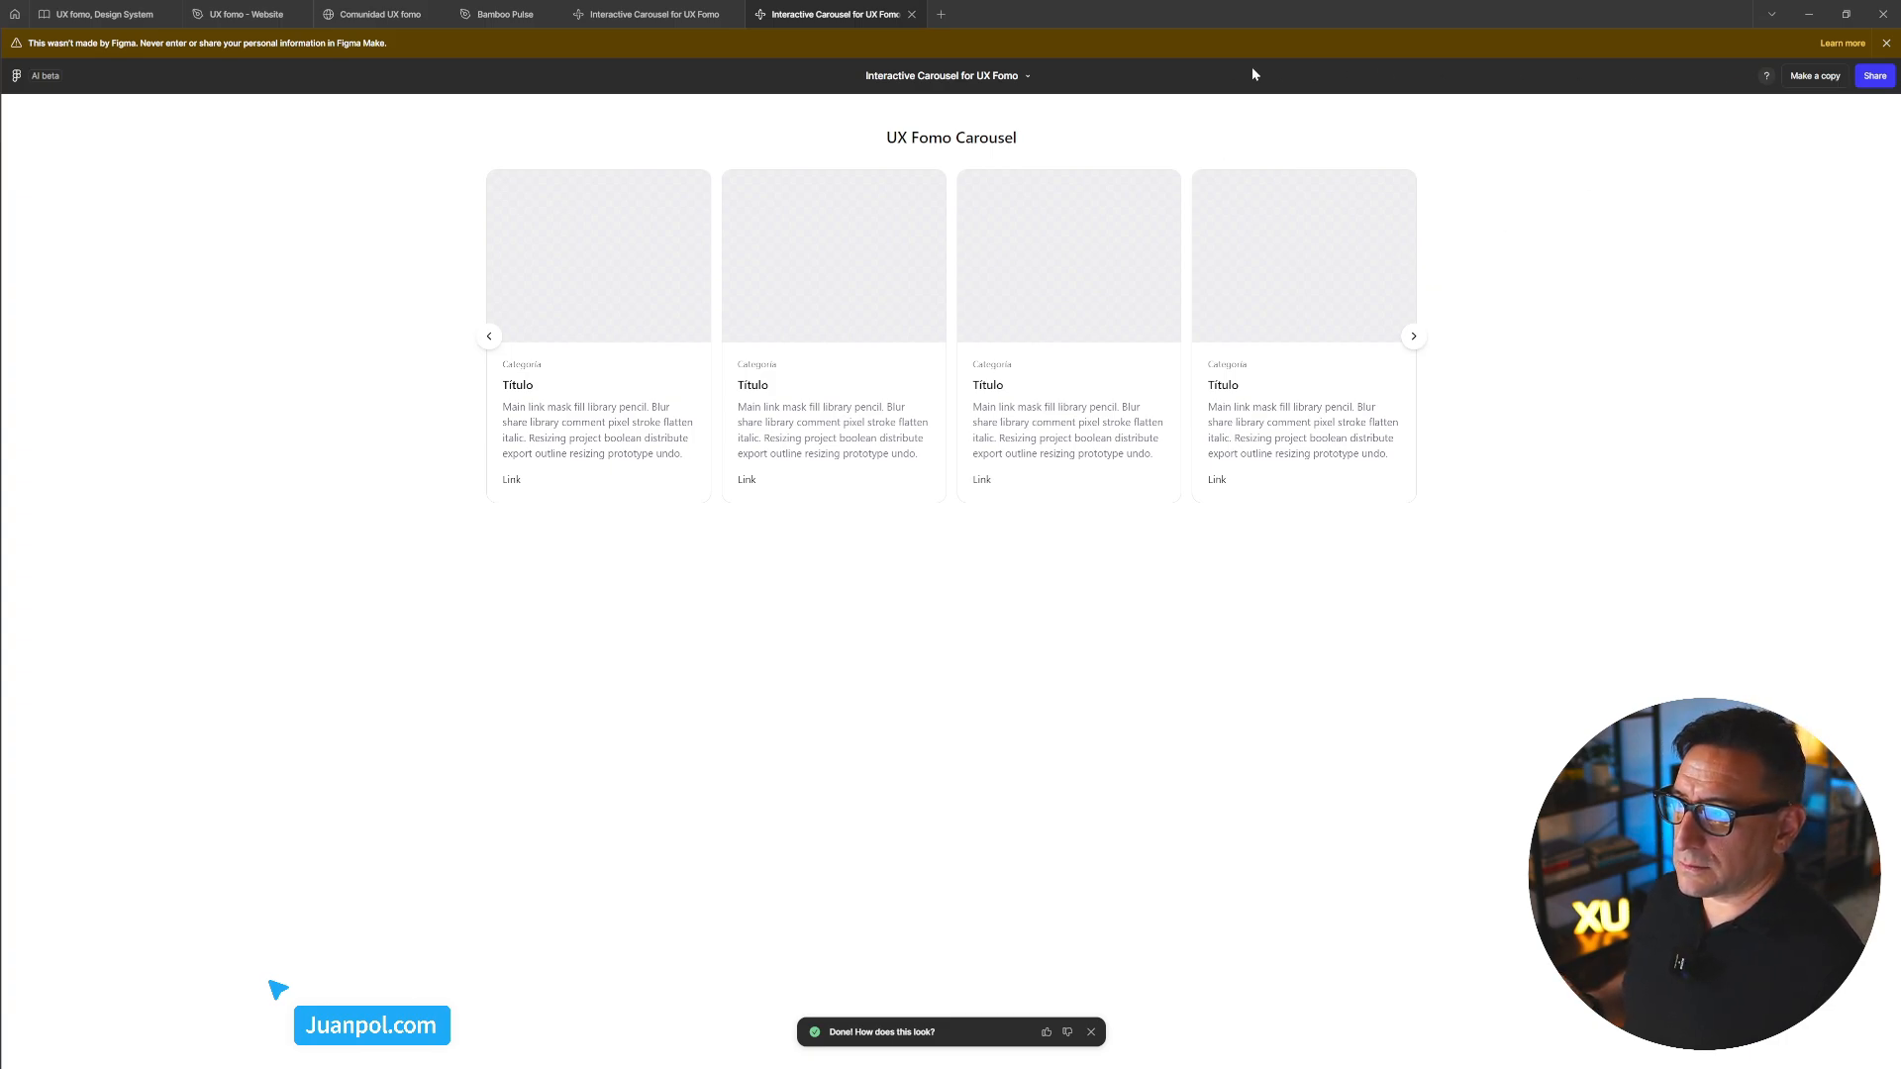
click(1027, 75)
click(860, 124)
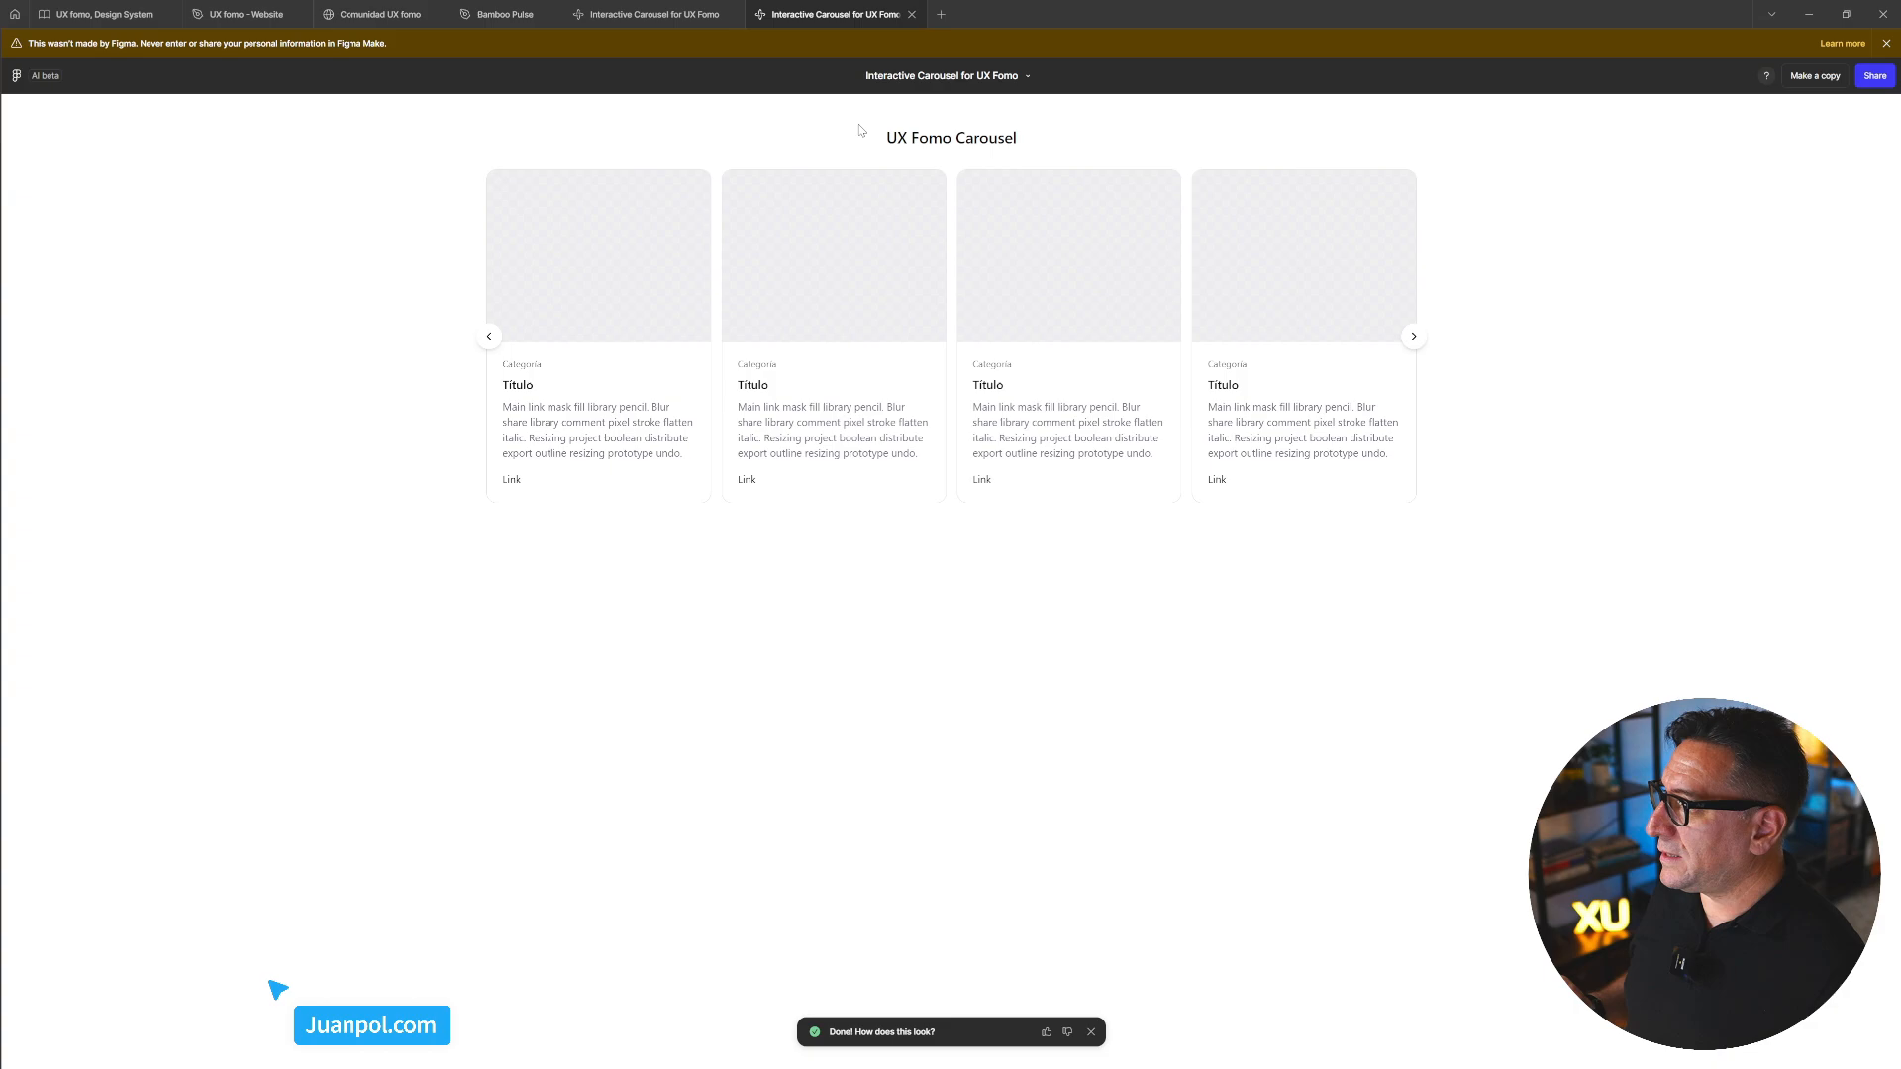
click(1885, 45)
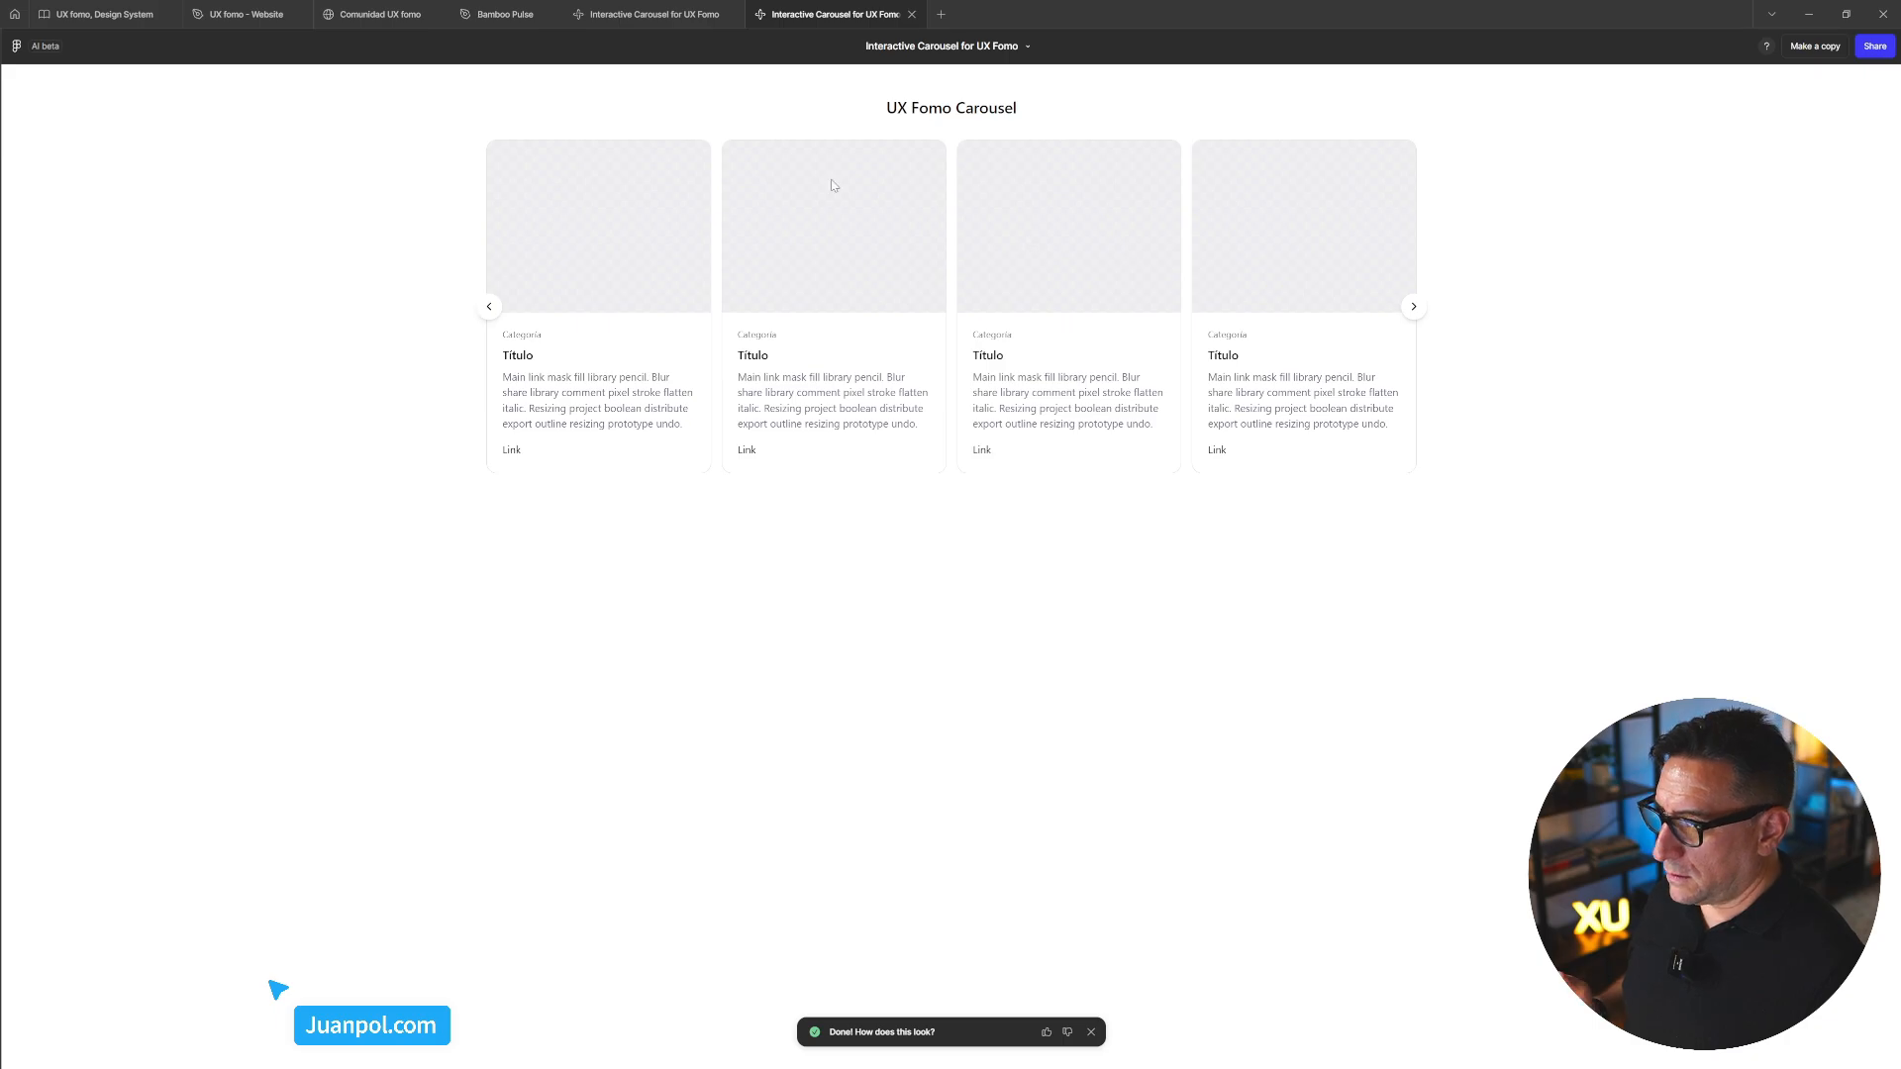
click(654, 14)
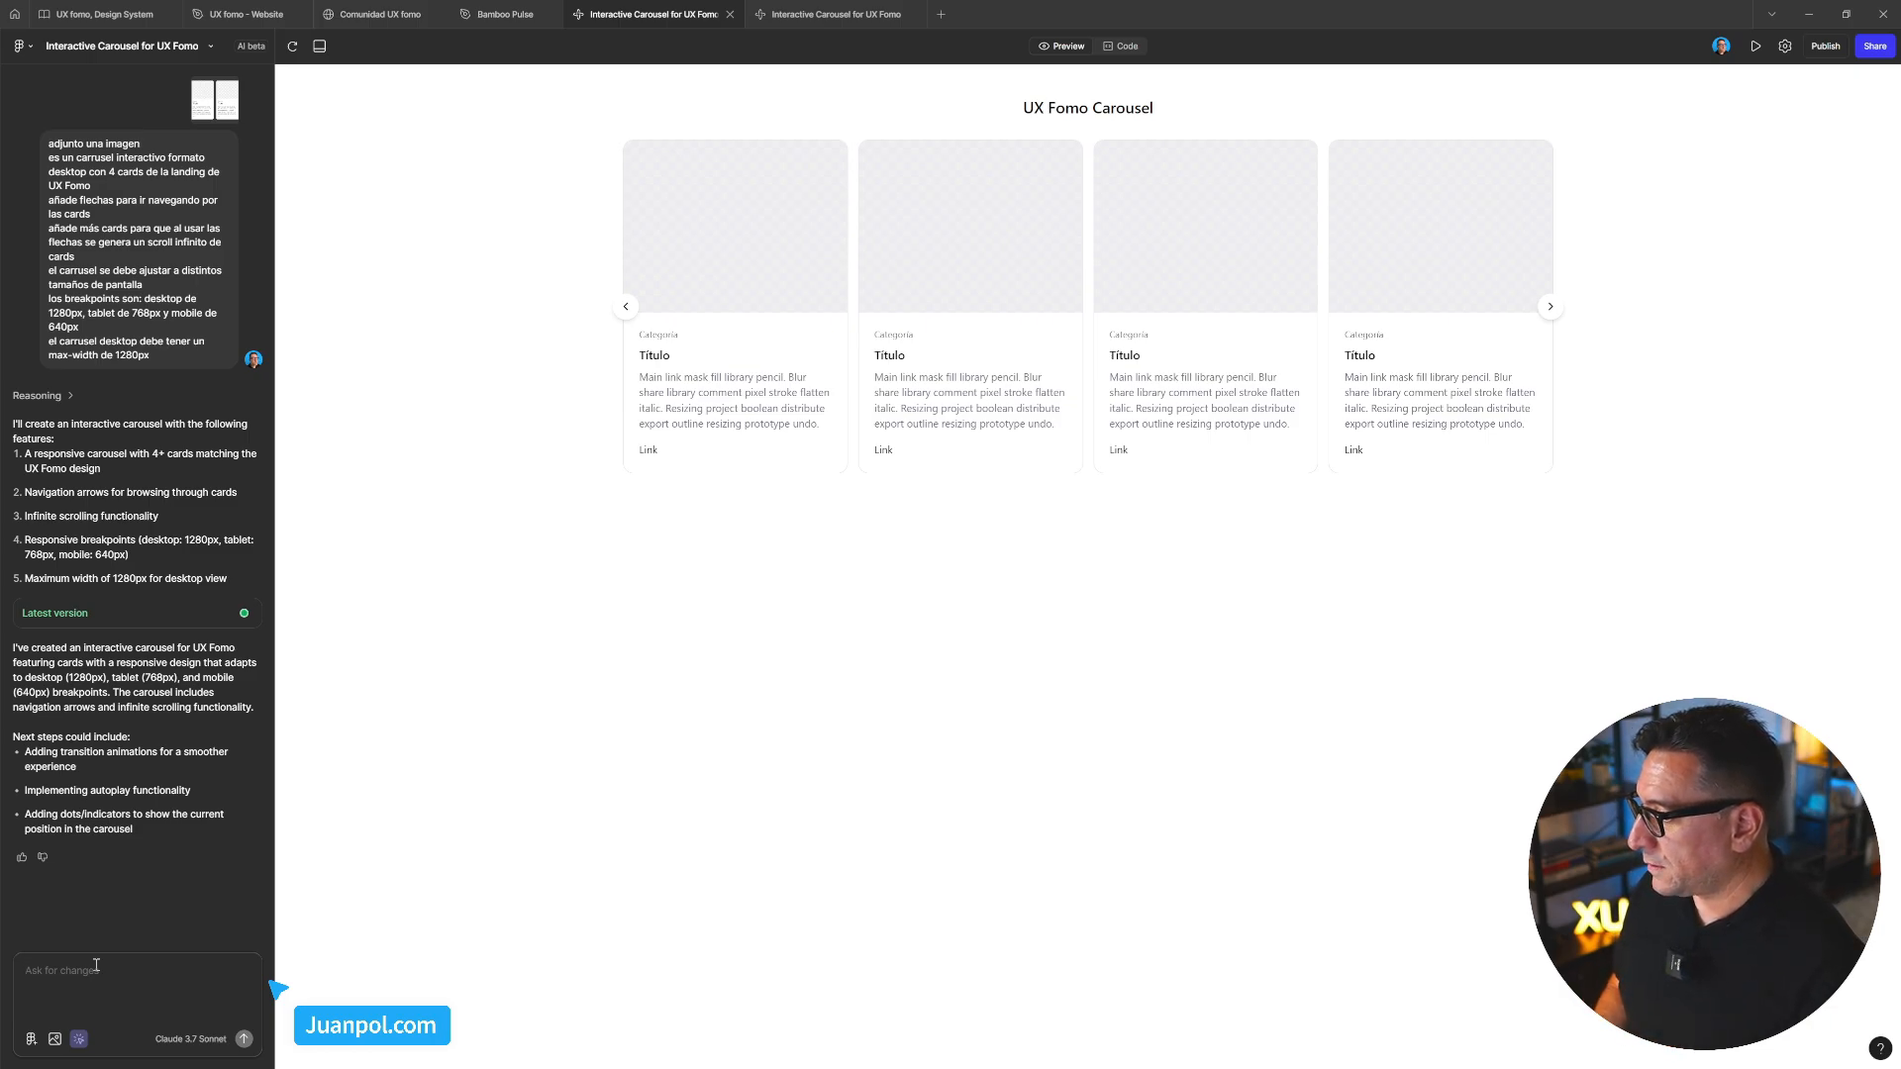
Ask the AI 'muéstrame cómo funciona el carrusel el formato table' to see the tablet layout
text(muéstr)
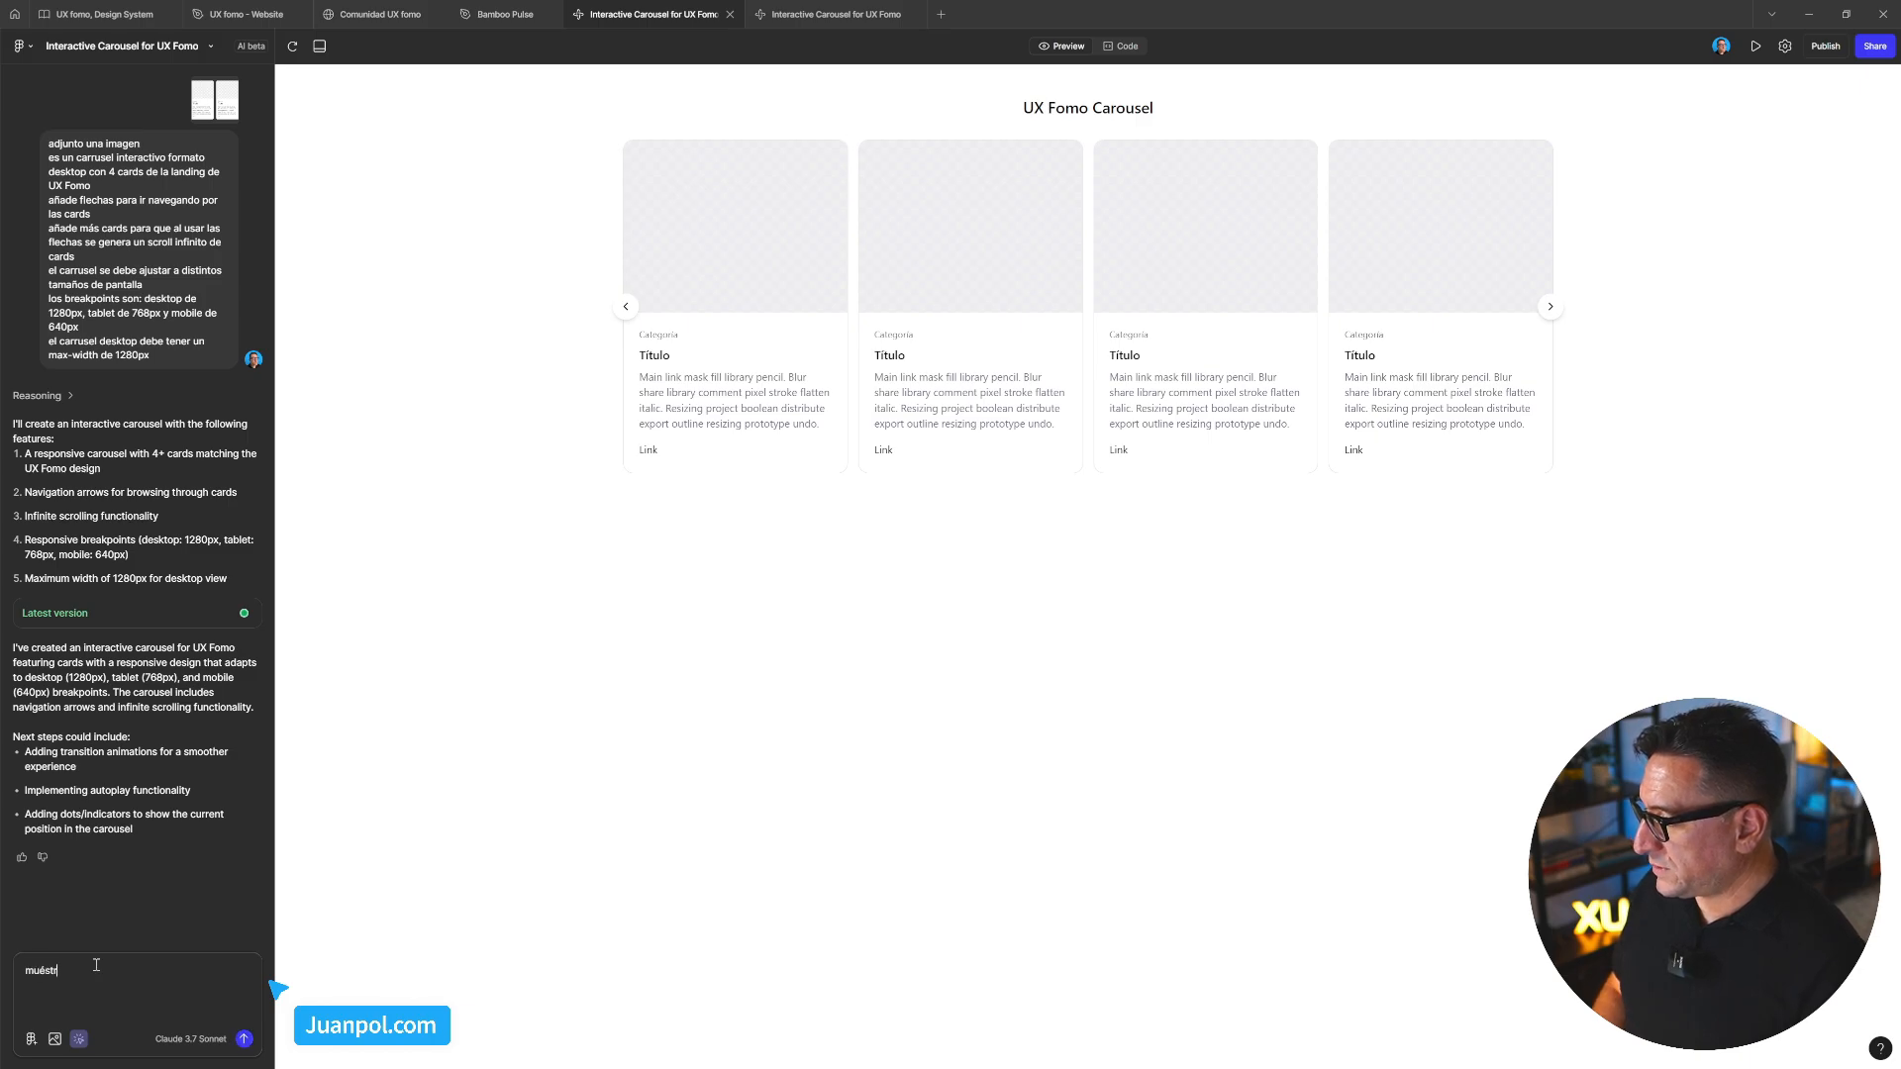
text(ame cómo funciona el)
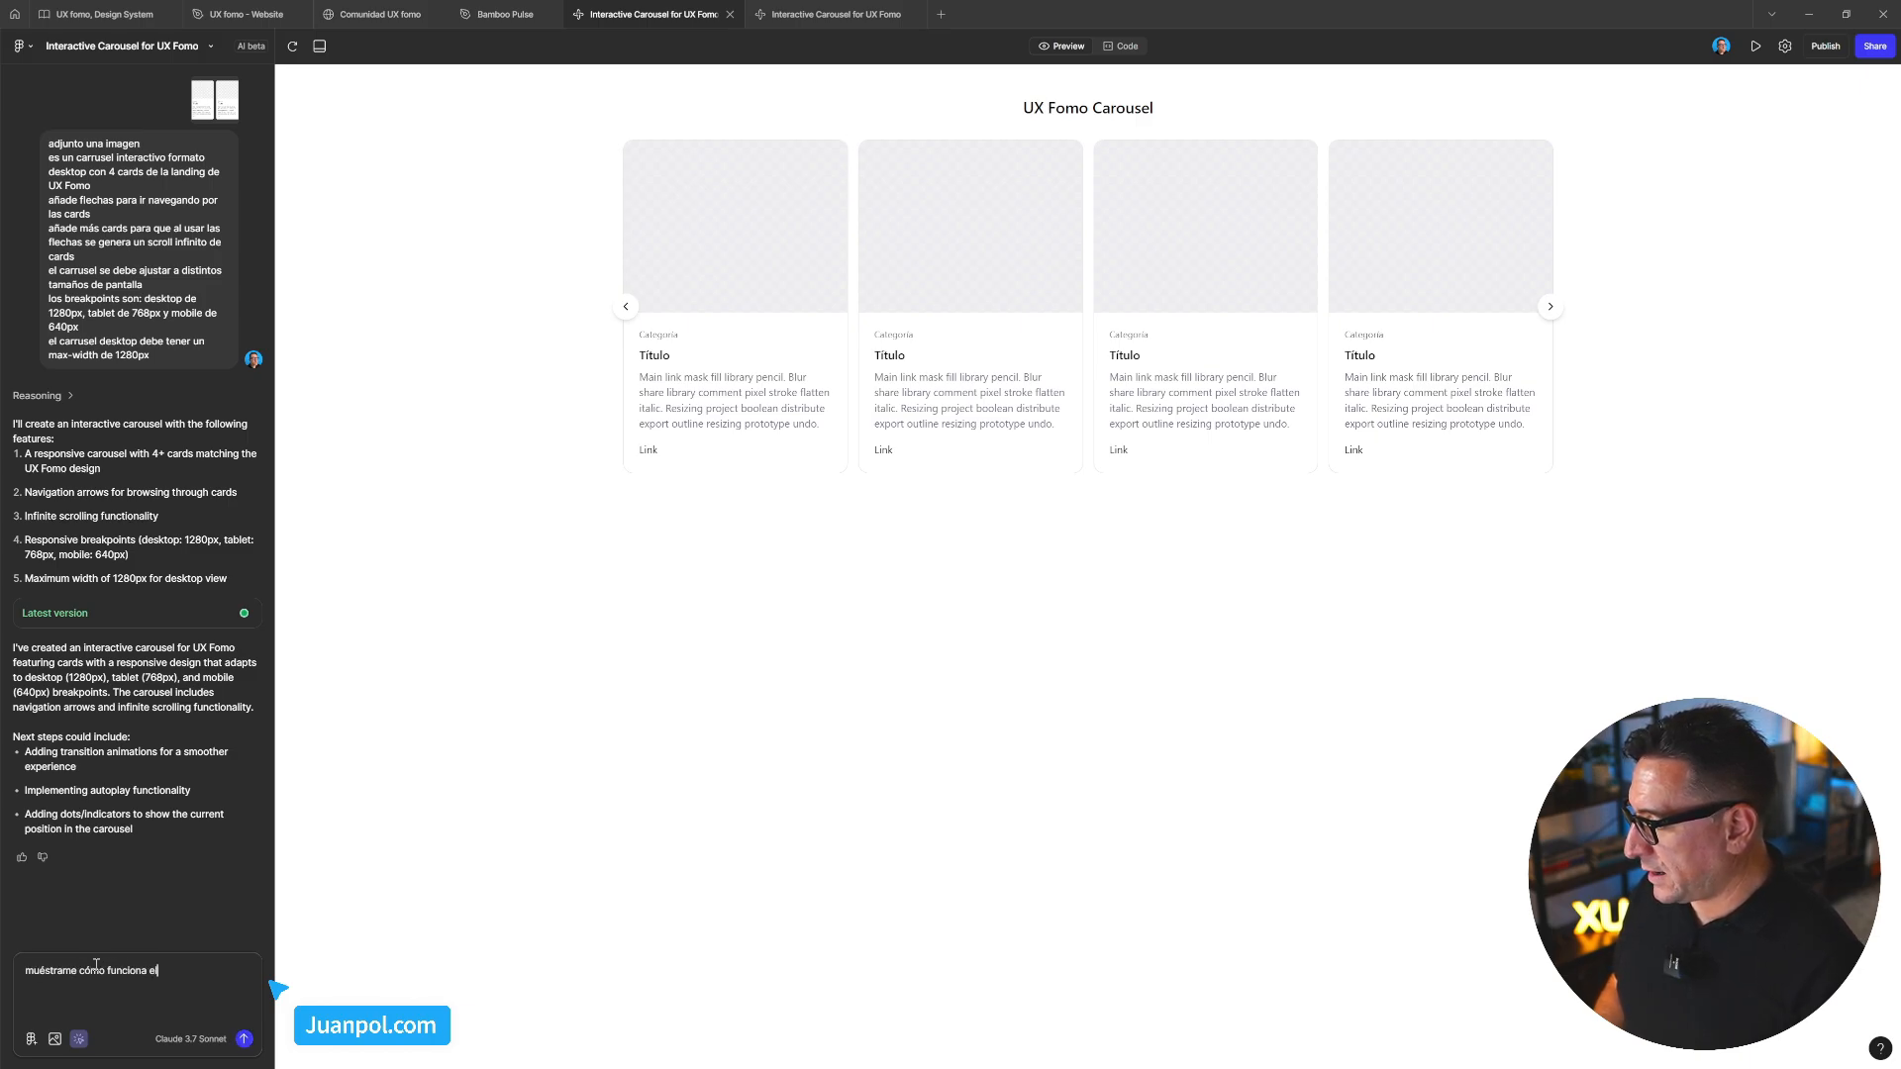
text( carrusel e)
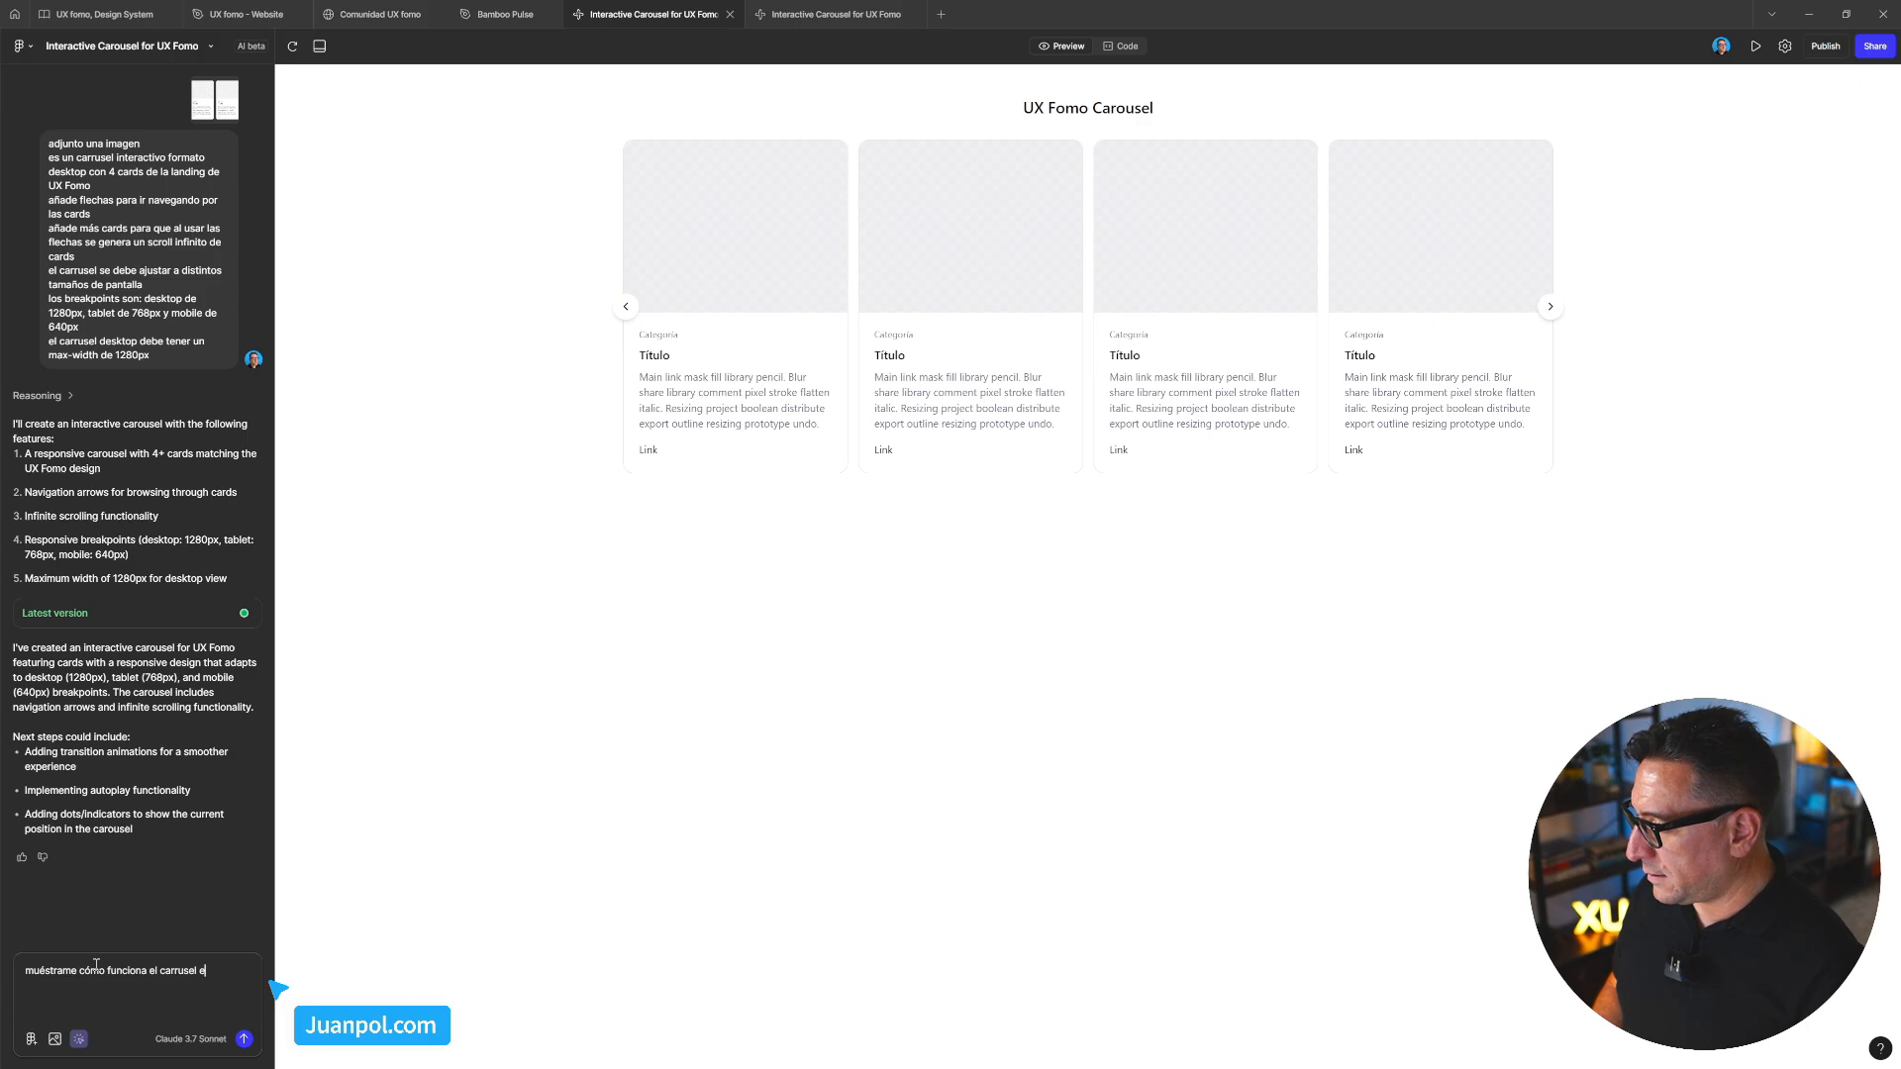
text(l )
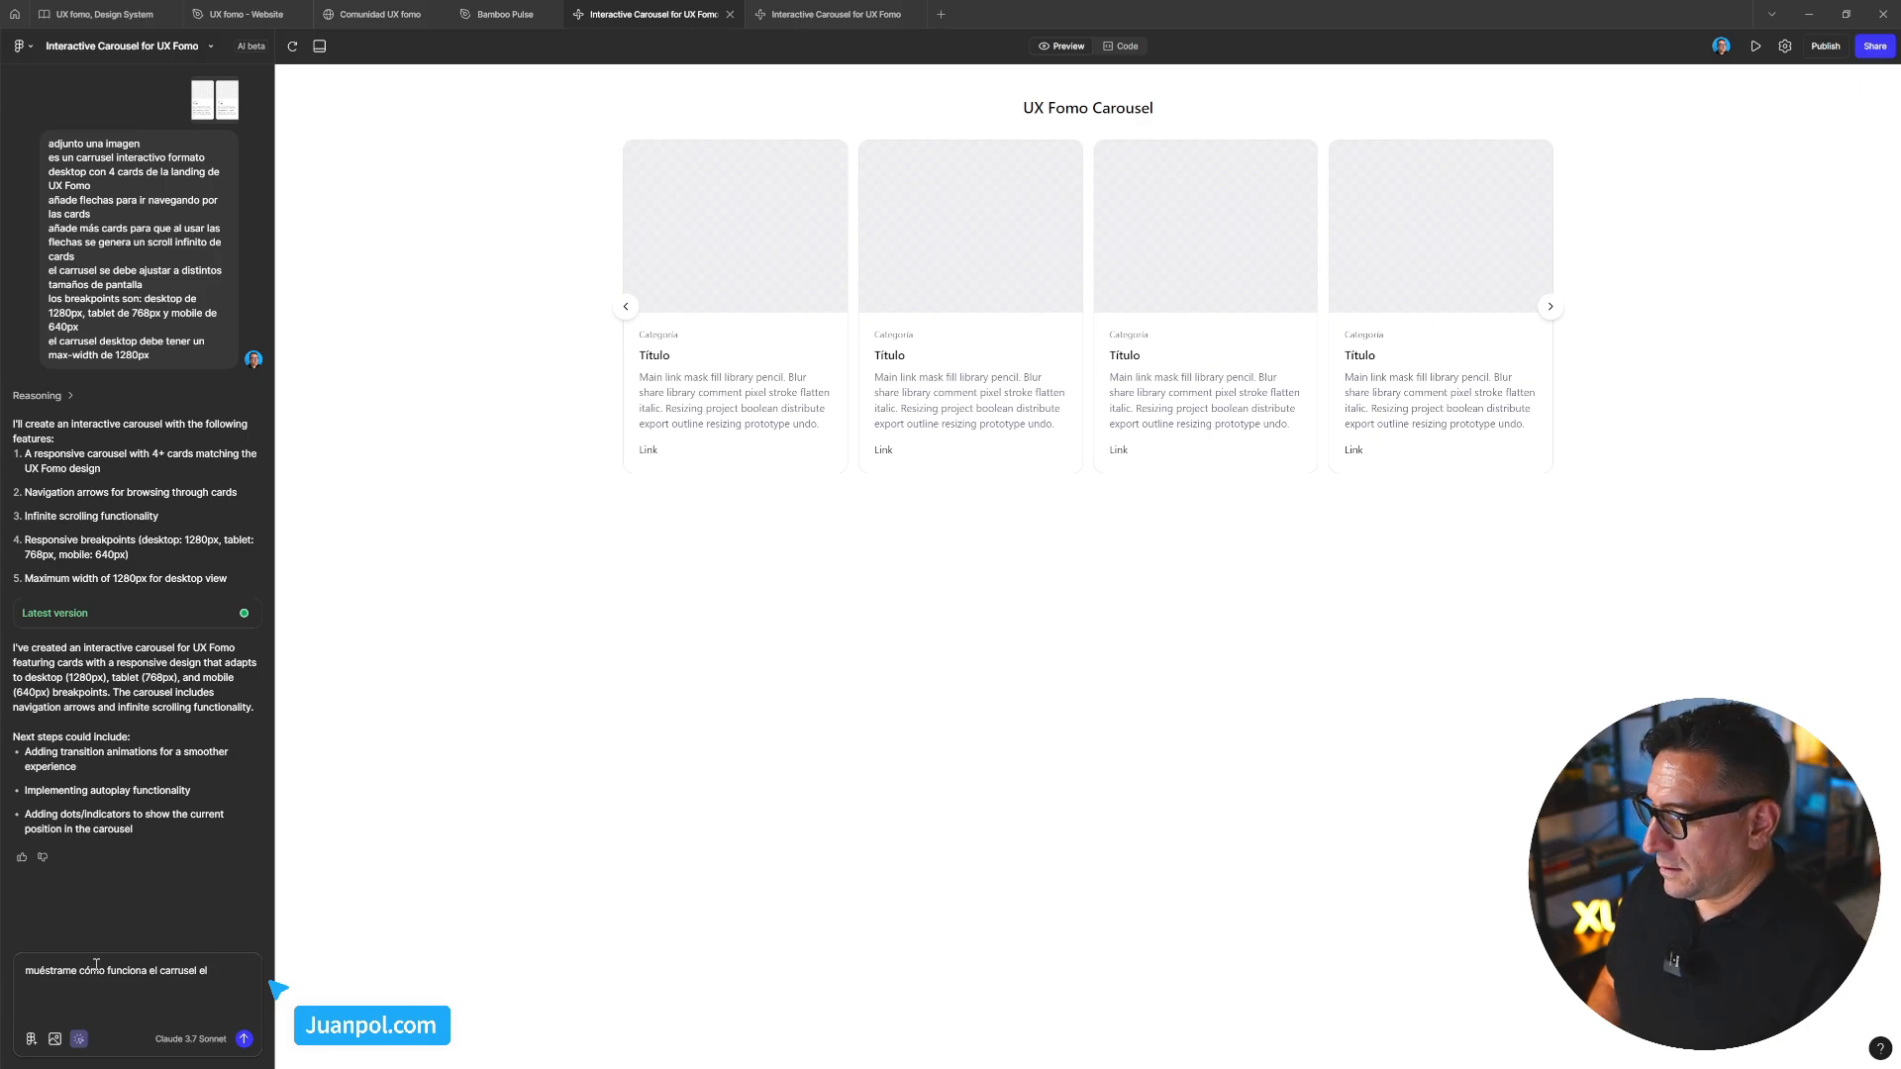
text(formato tablet)
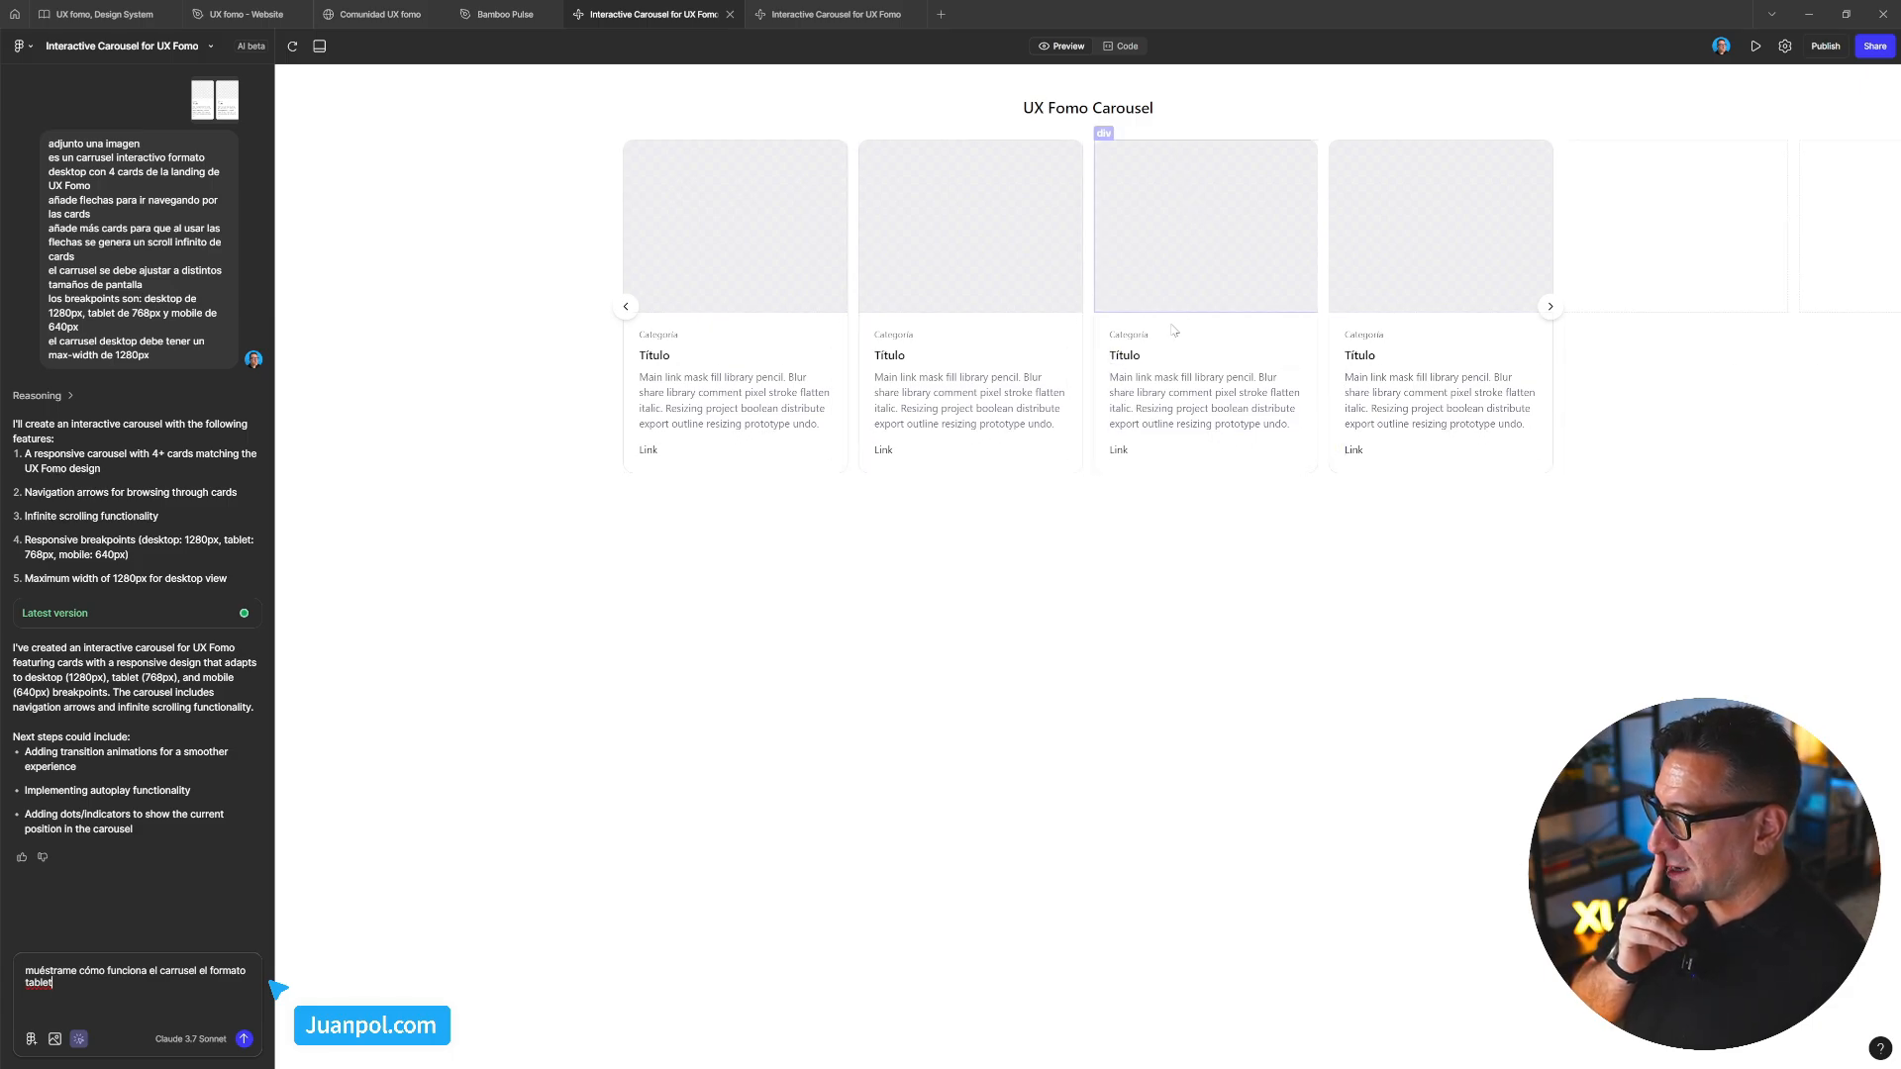
key(Return)
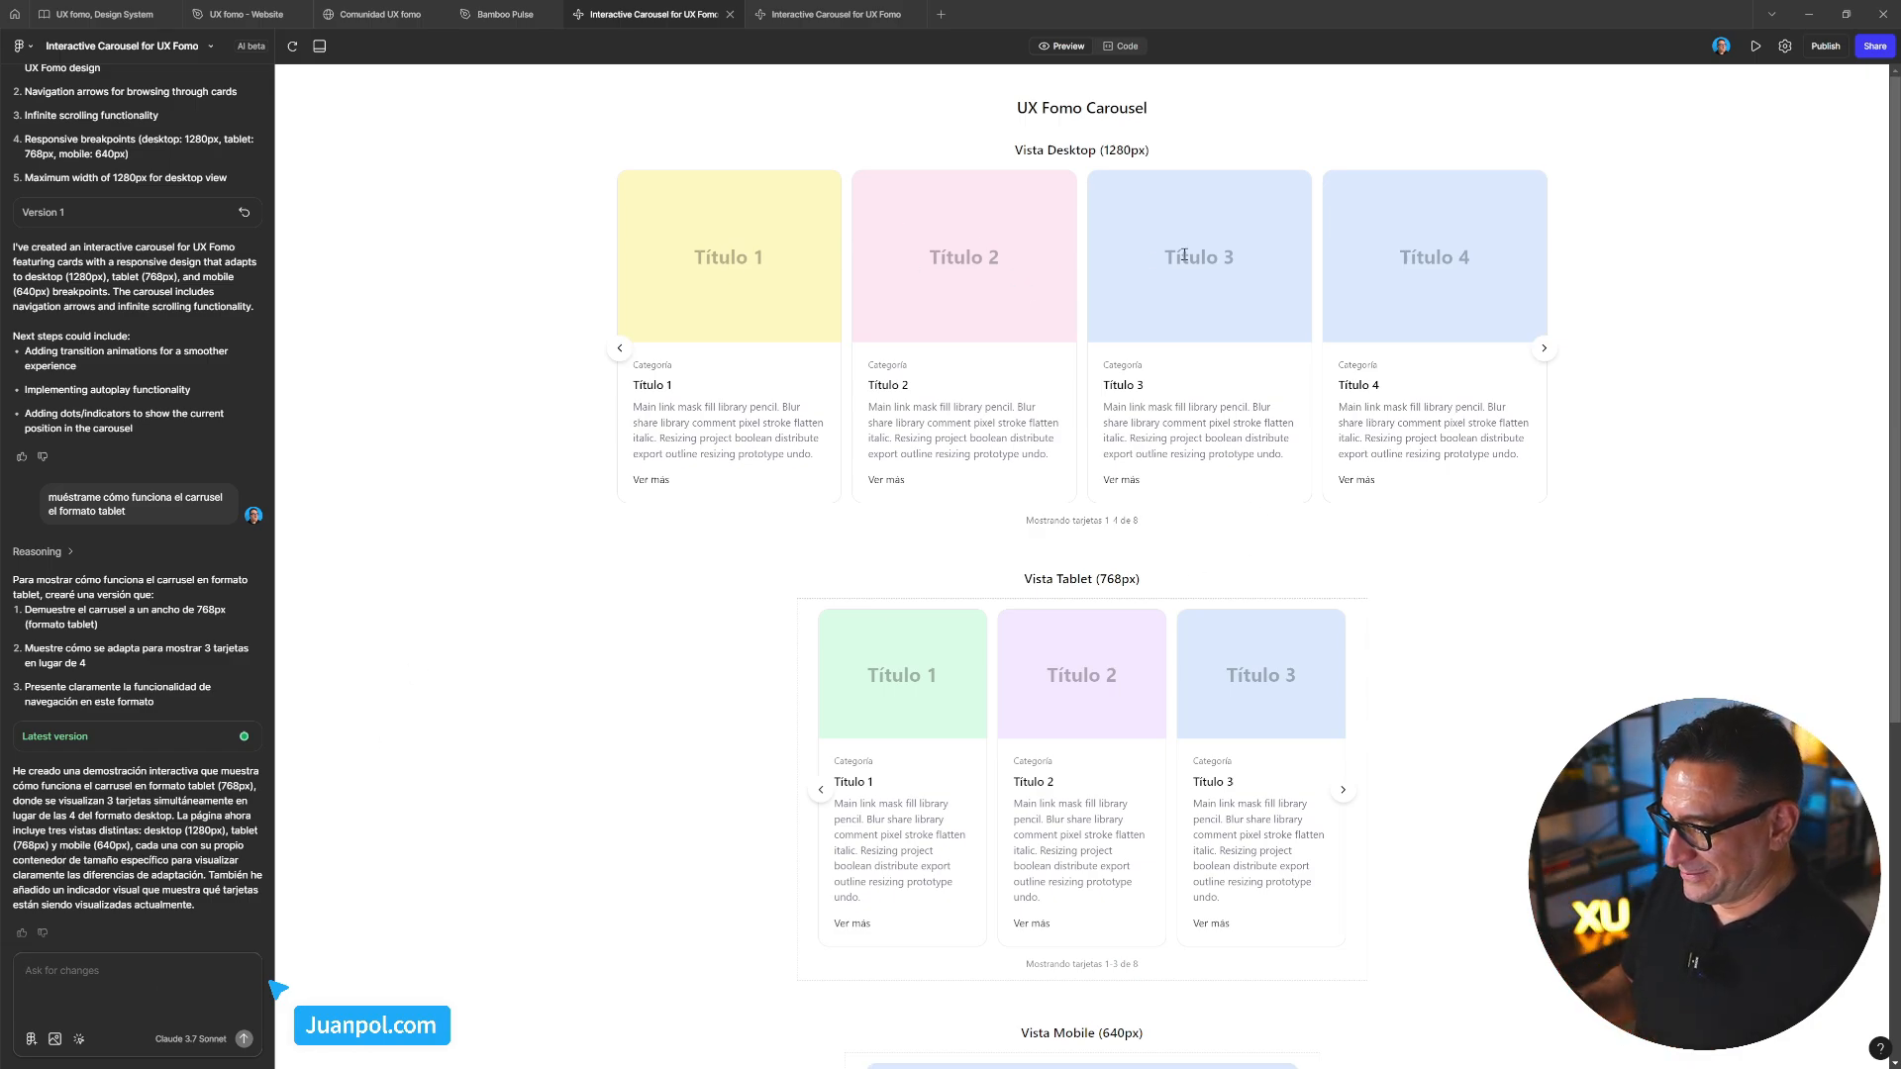
Highlight the desktop carousel's card counter text several times, then clear the selection
drag(1026, 520, 1150, 529)
click(1150, 529)
drag(1026, 522, 1148, 524)
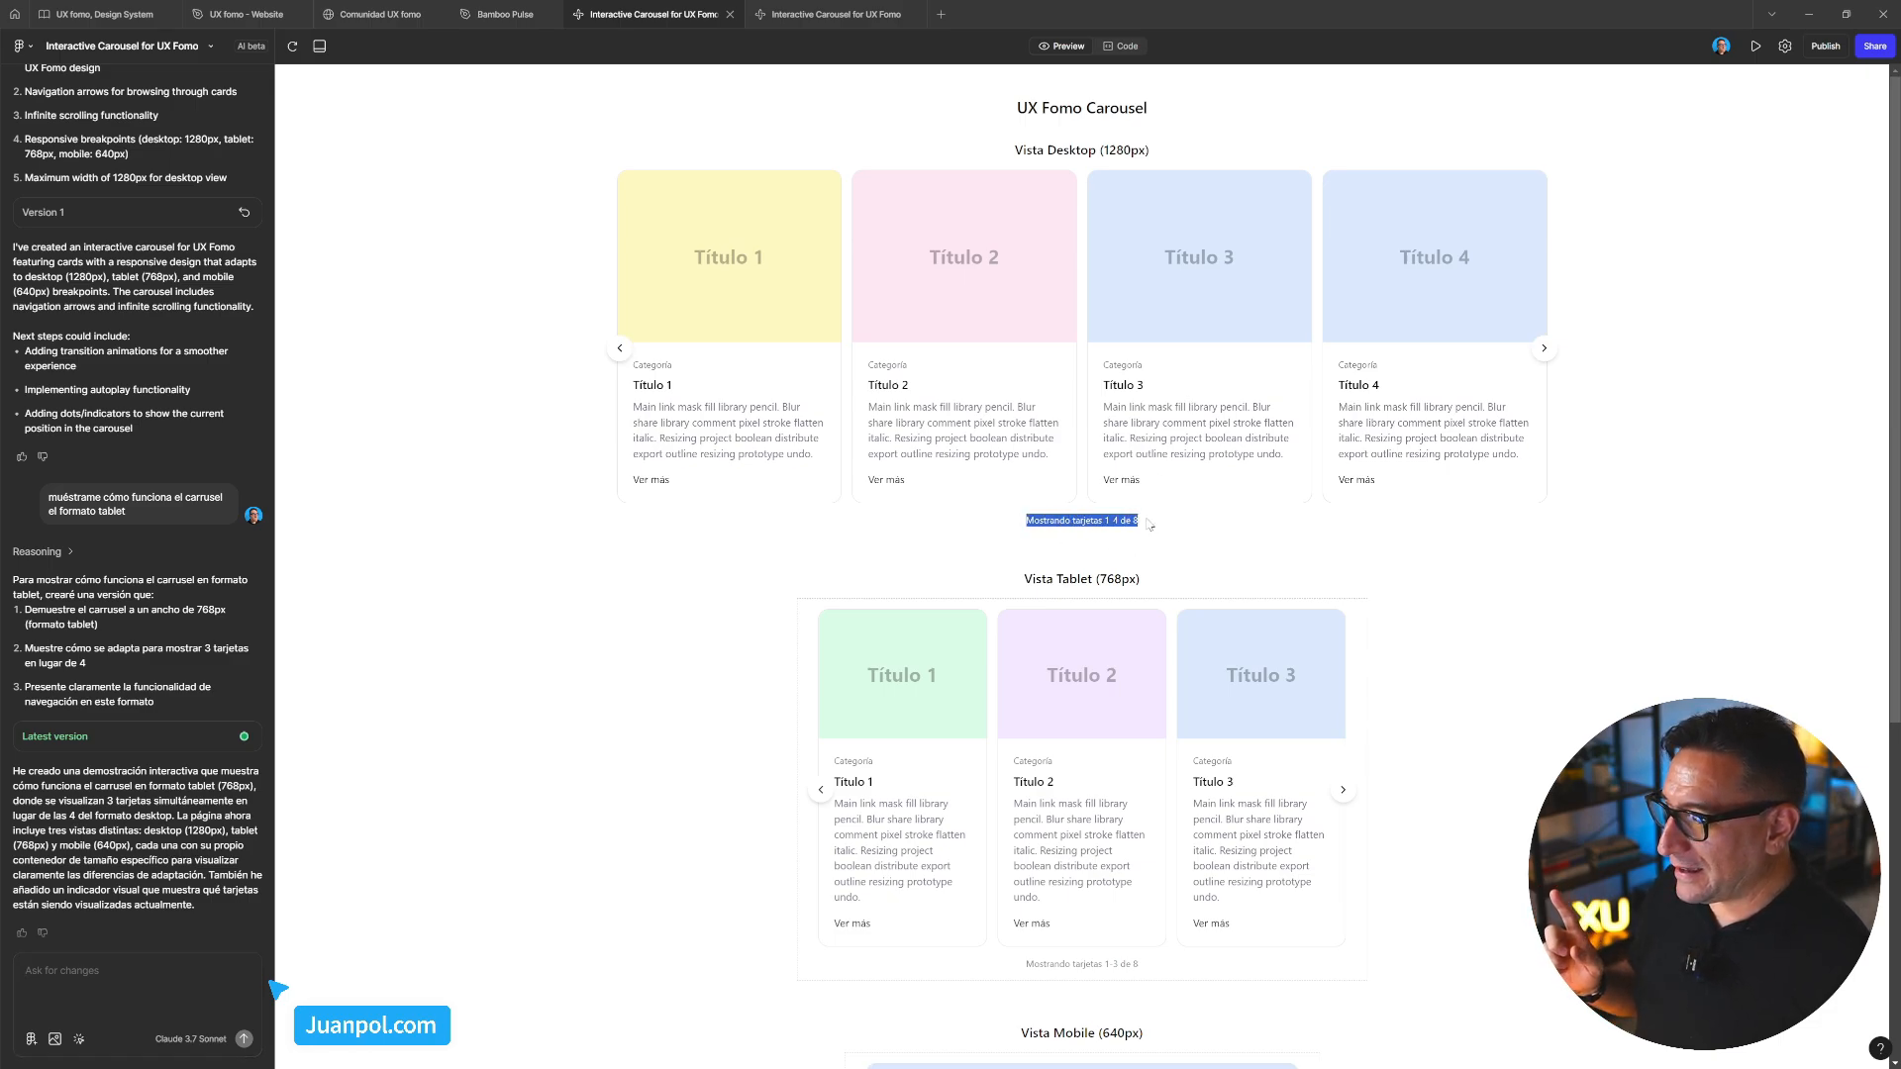
click(1154, 528)
drag(1025, 522, 1161, 530)
click(1160, 532)
click(1165, 533)
Scroll down and advance the mobile carousel two cards, then scroll back up
scroll(1193, 534, down, 1)
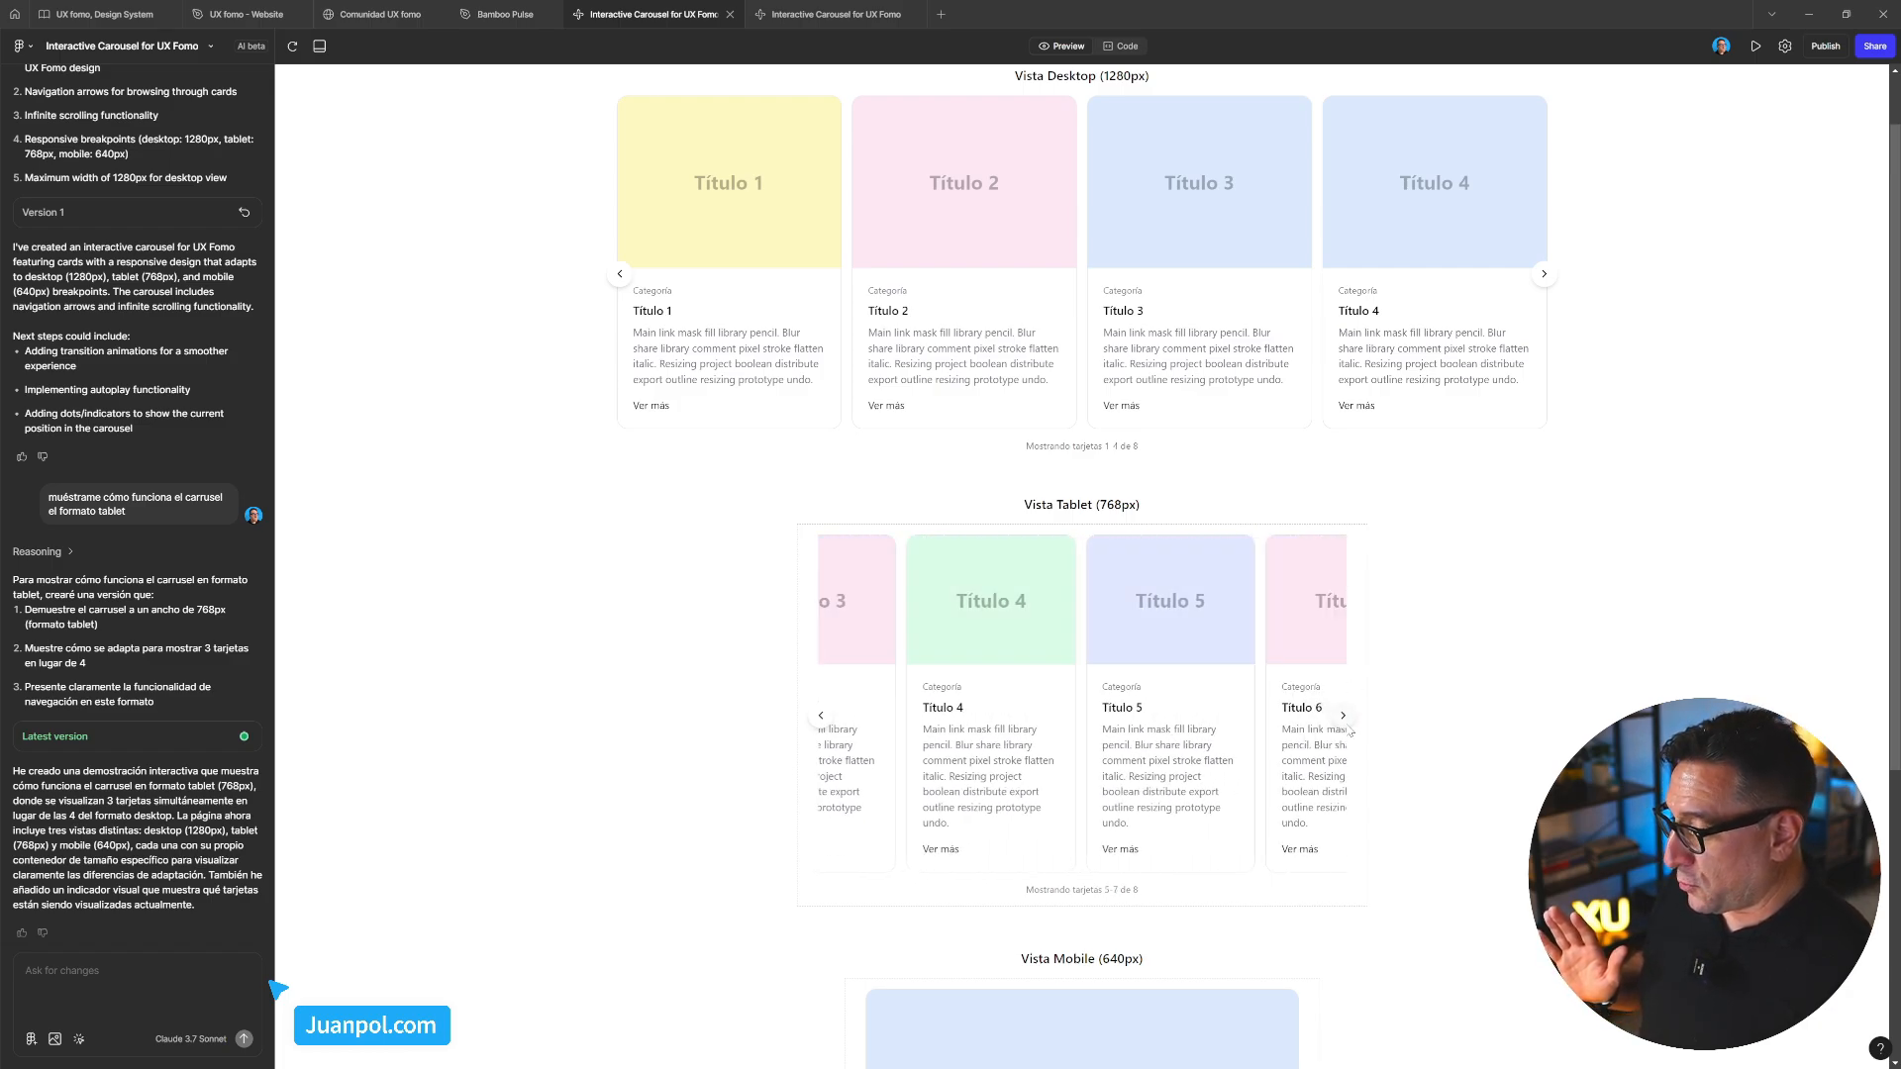
scroll(1327, 772, down, 5)
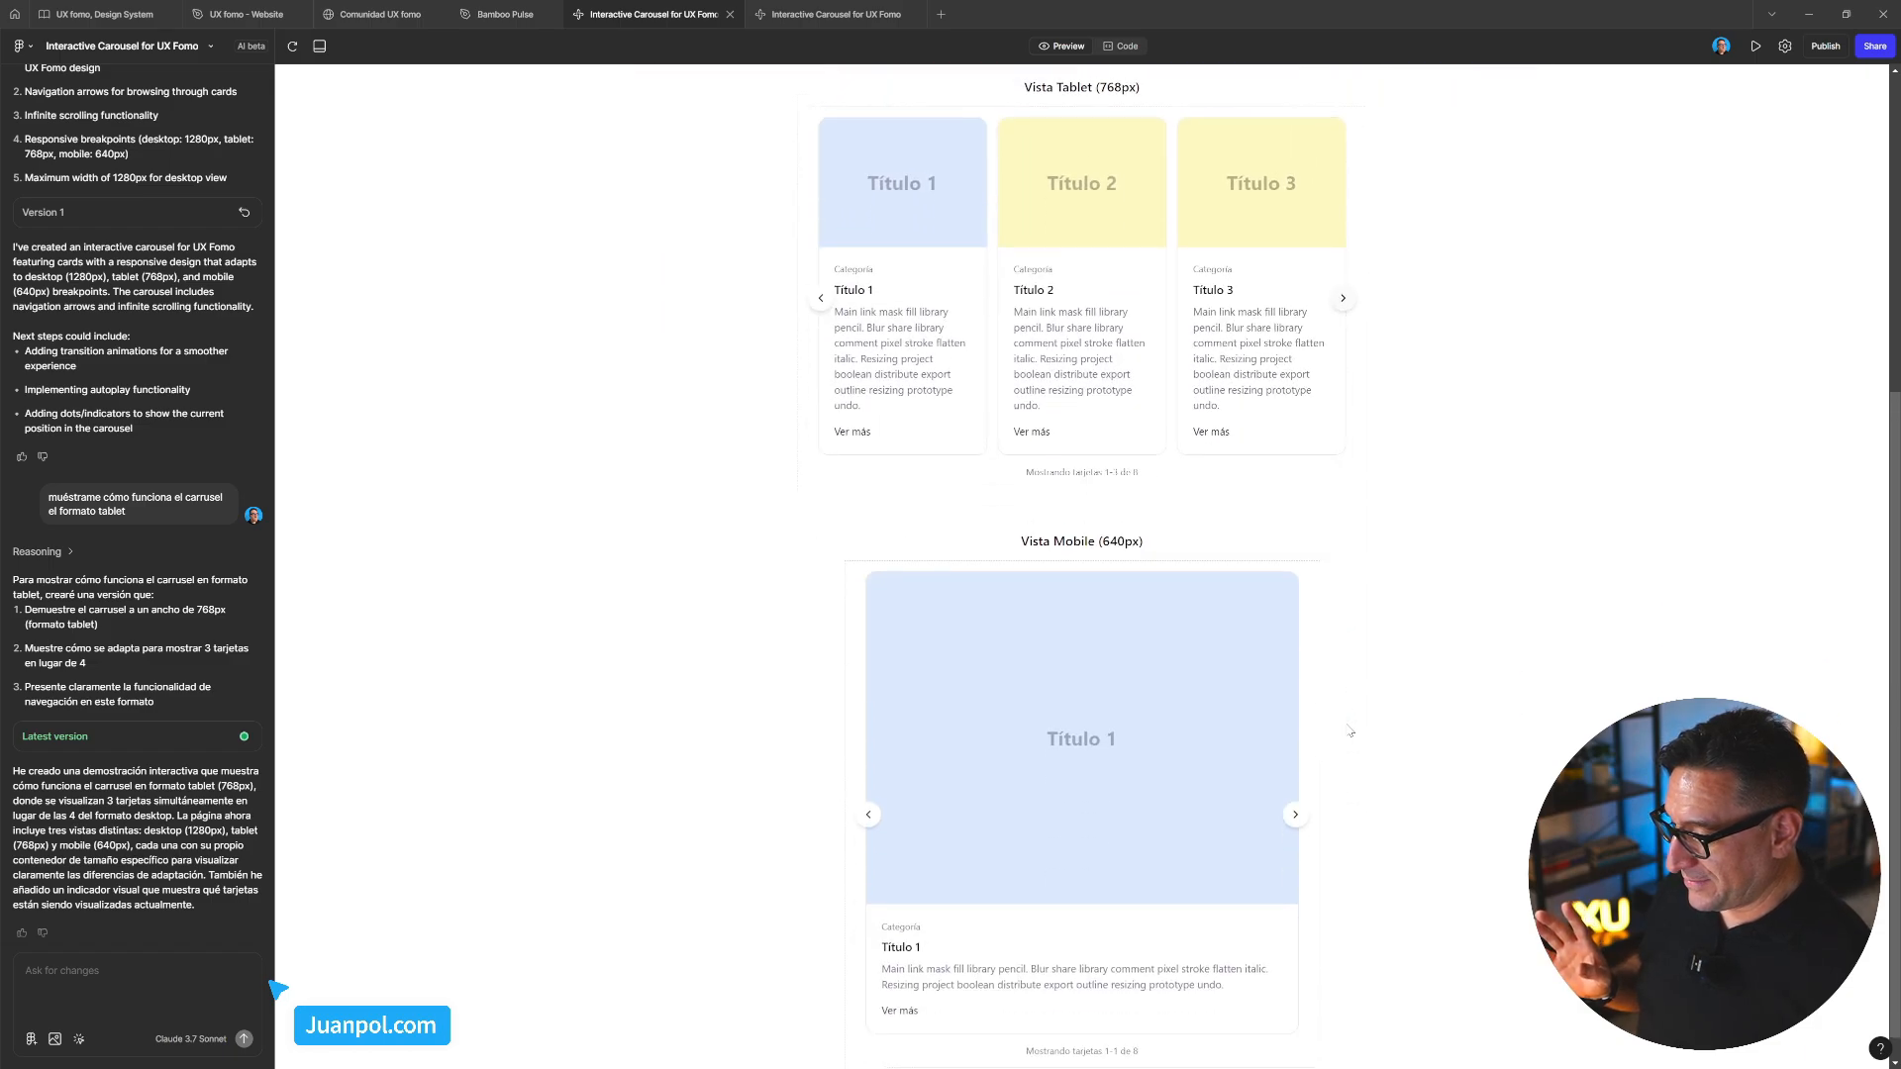
click(1295, 786)
click(1295, 785)
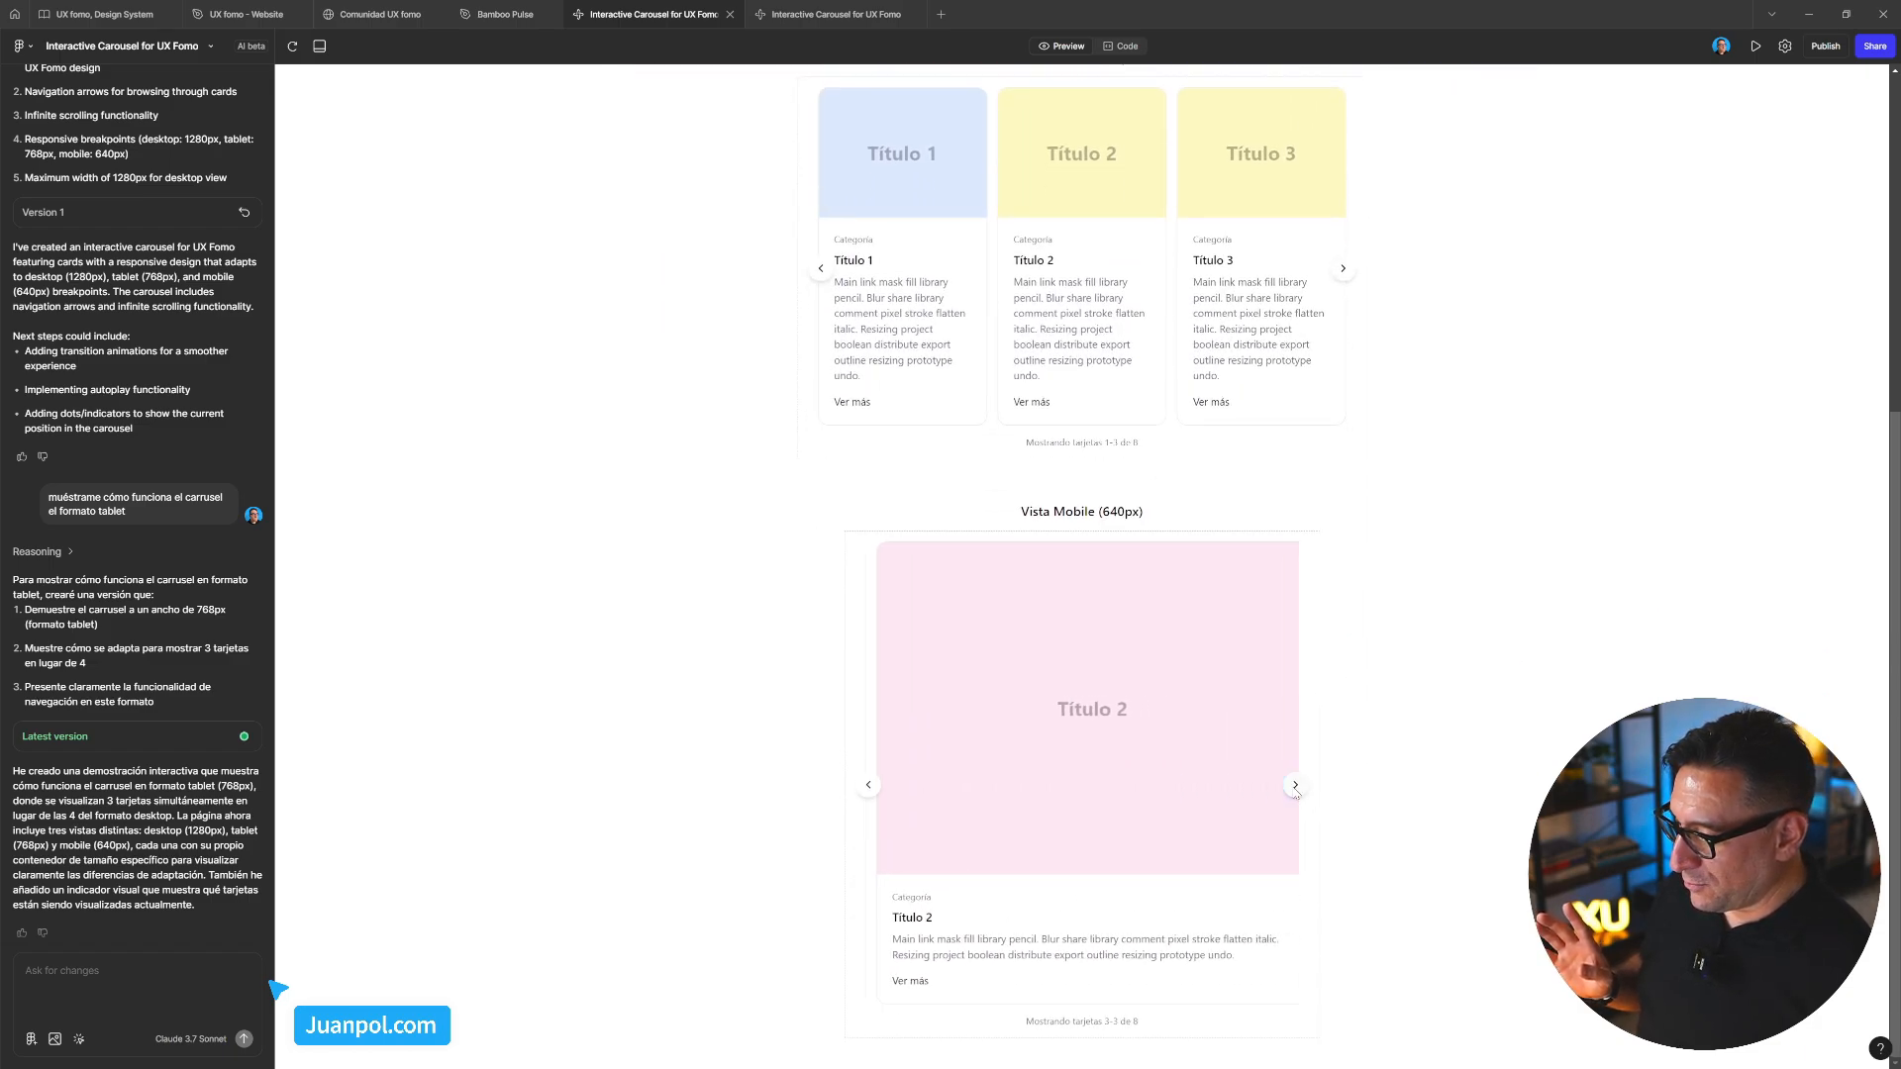
click(1295, 785)
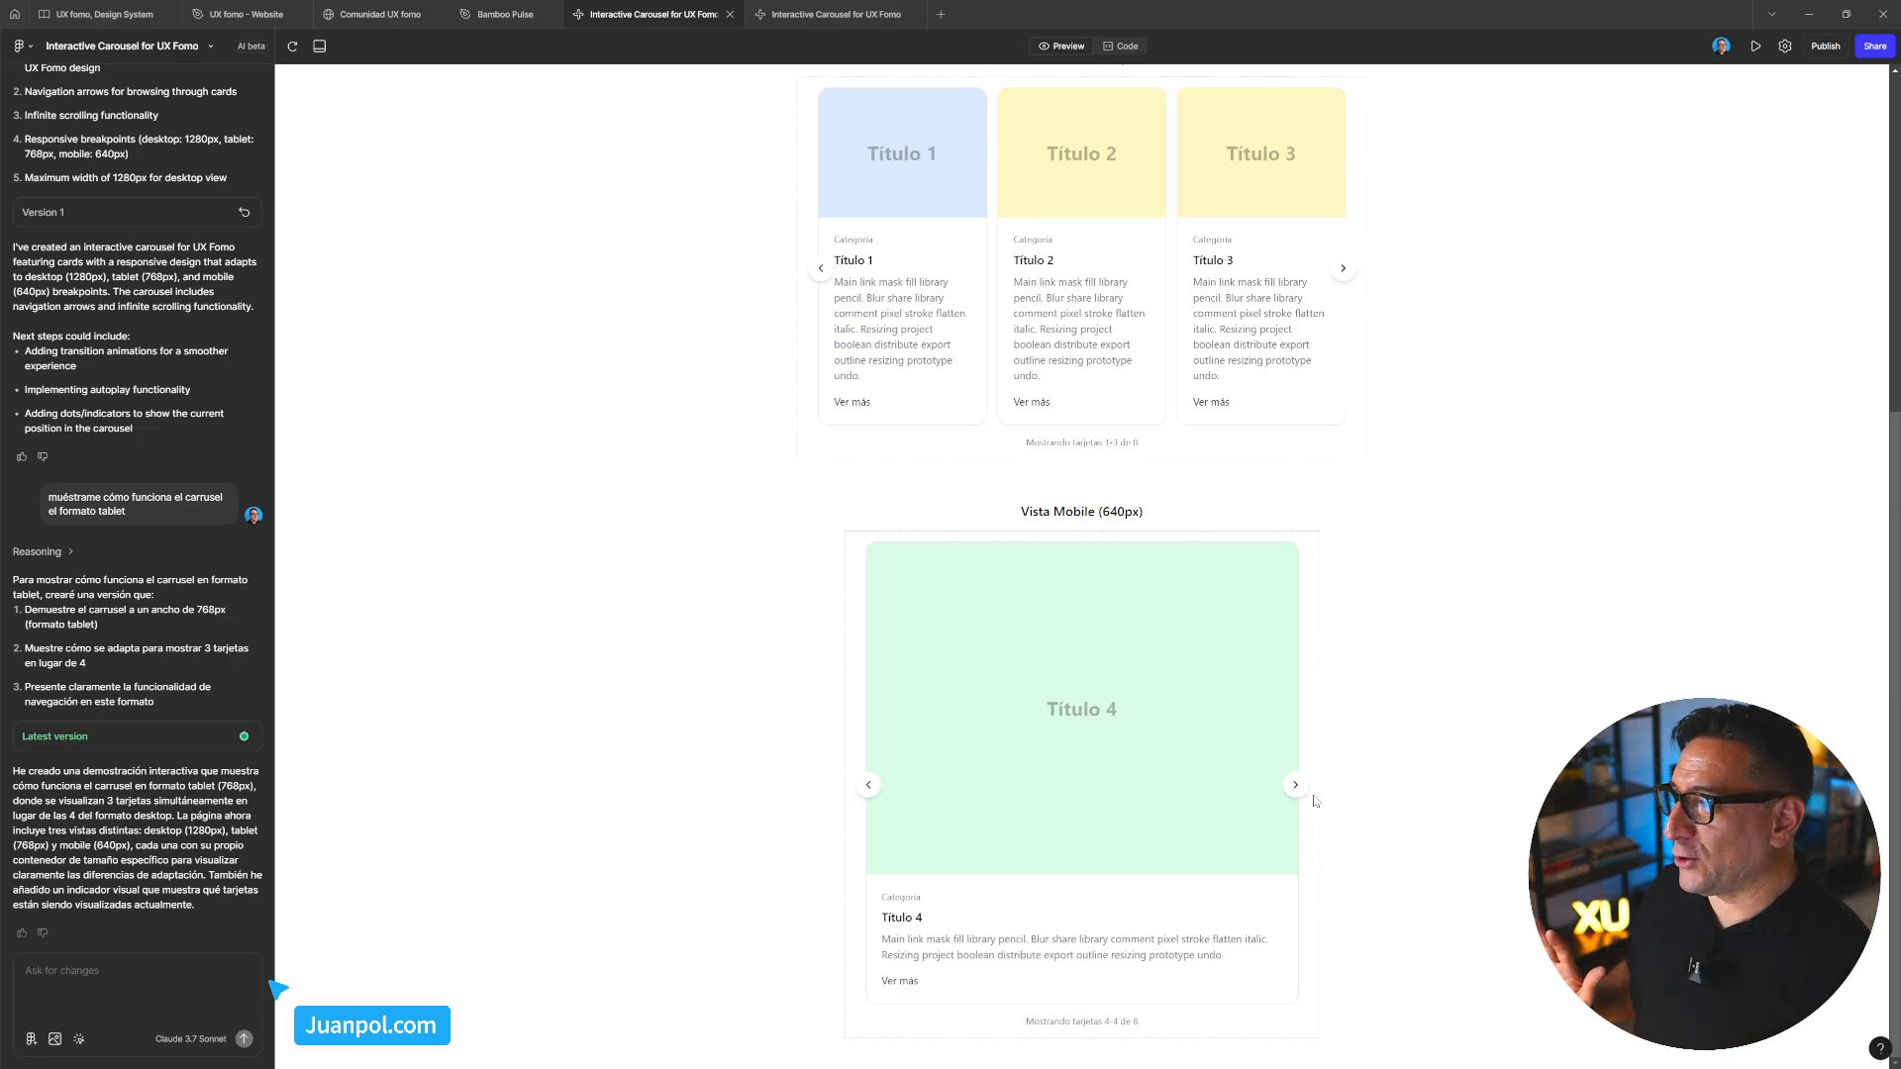
scroll(1315, 800, up, 5)
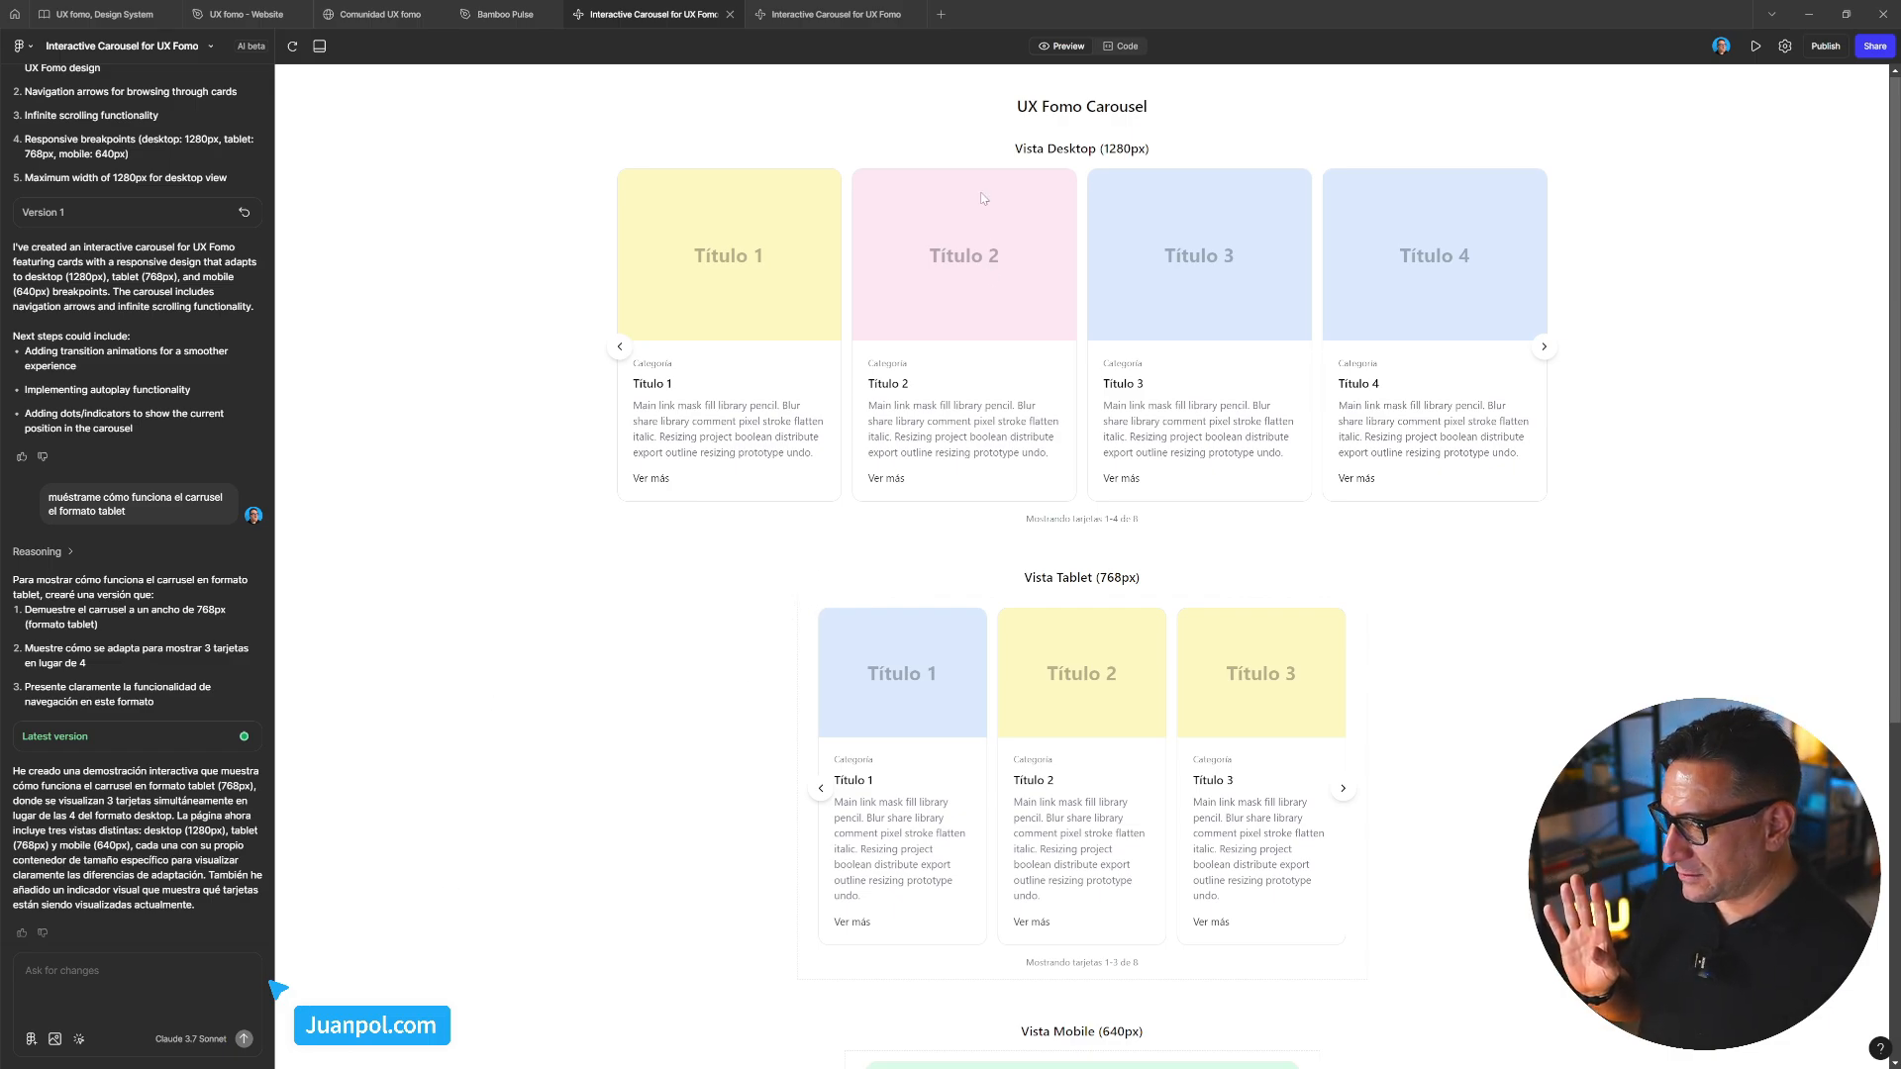
Switch to Code view and expand the components and ui folders to list the UI component files
click(1126, 47)
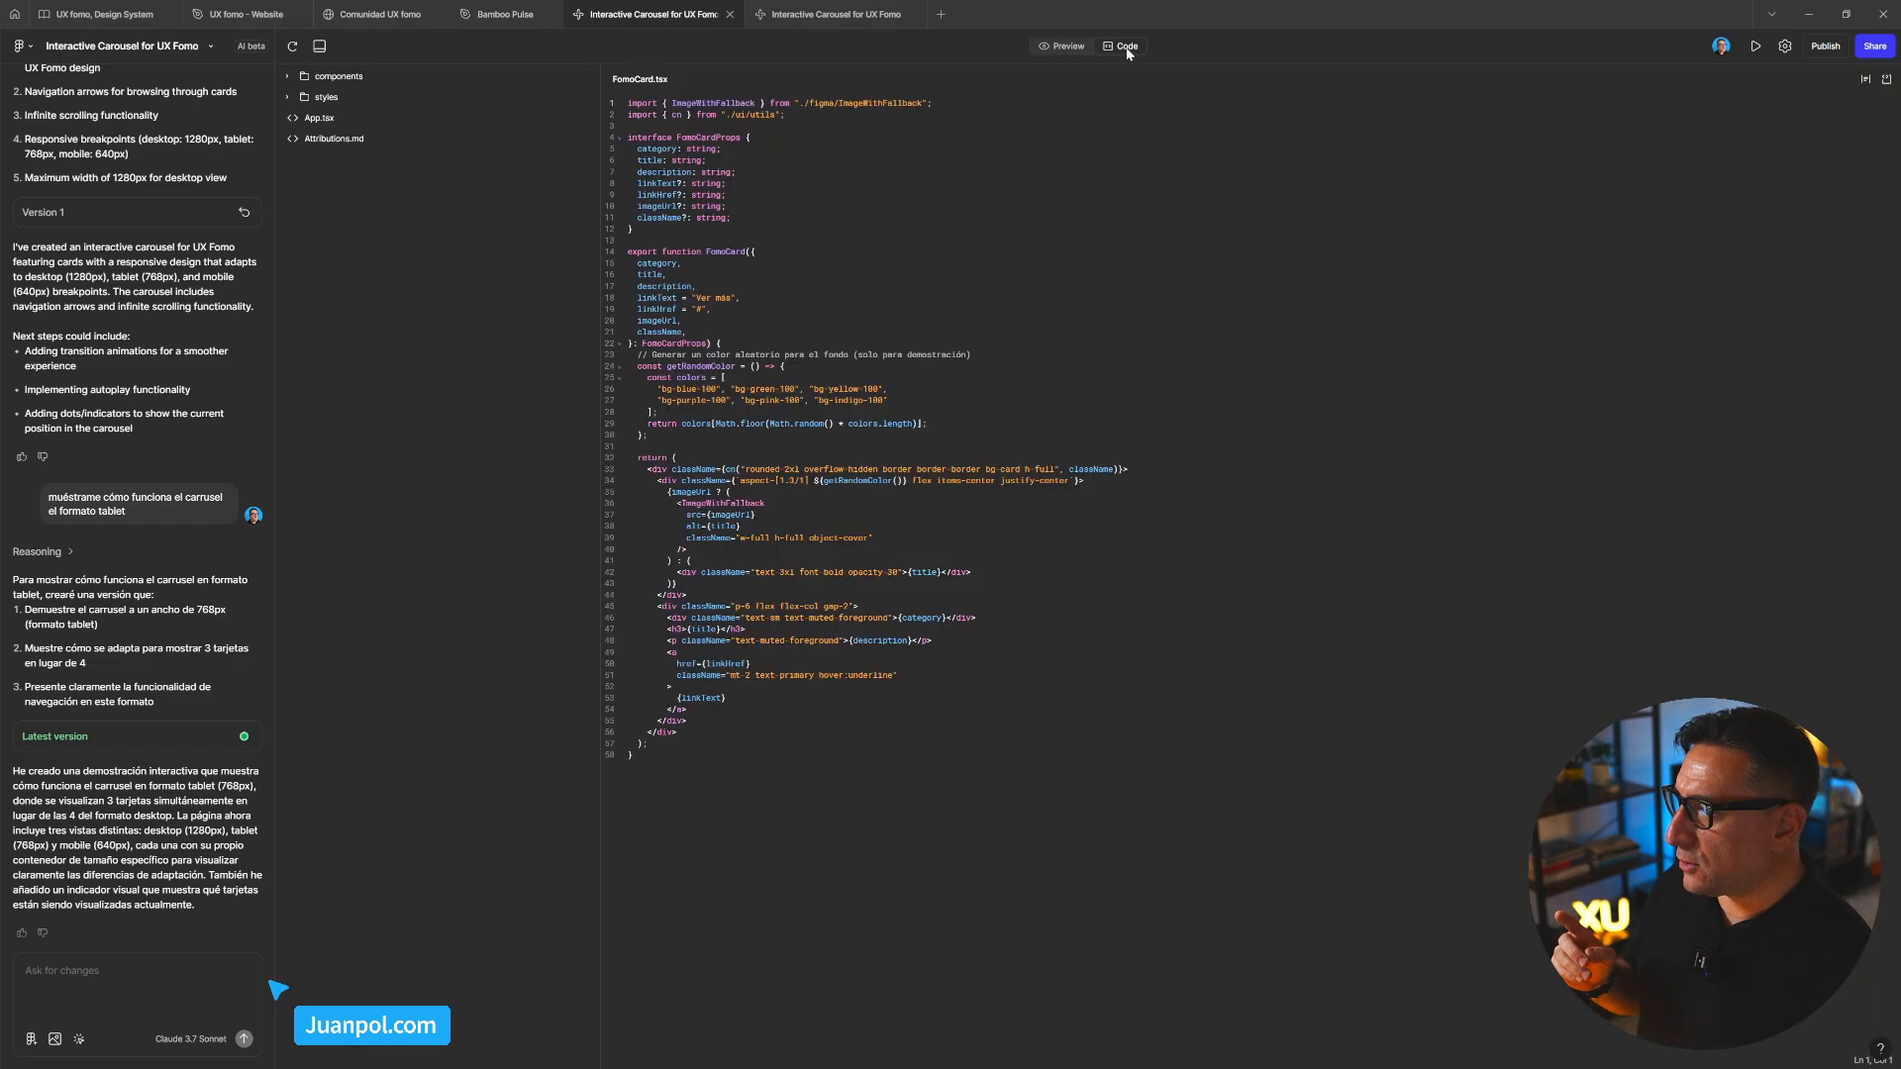
click(288, 77)
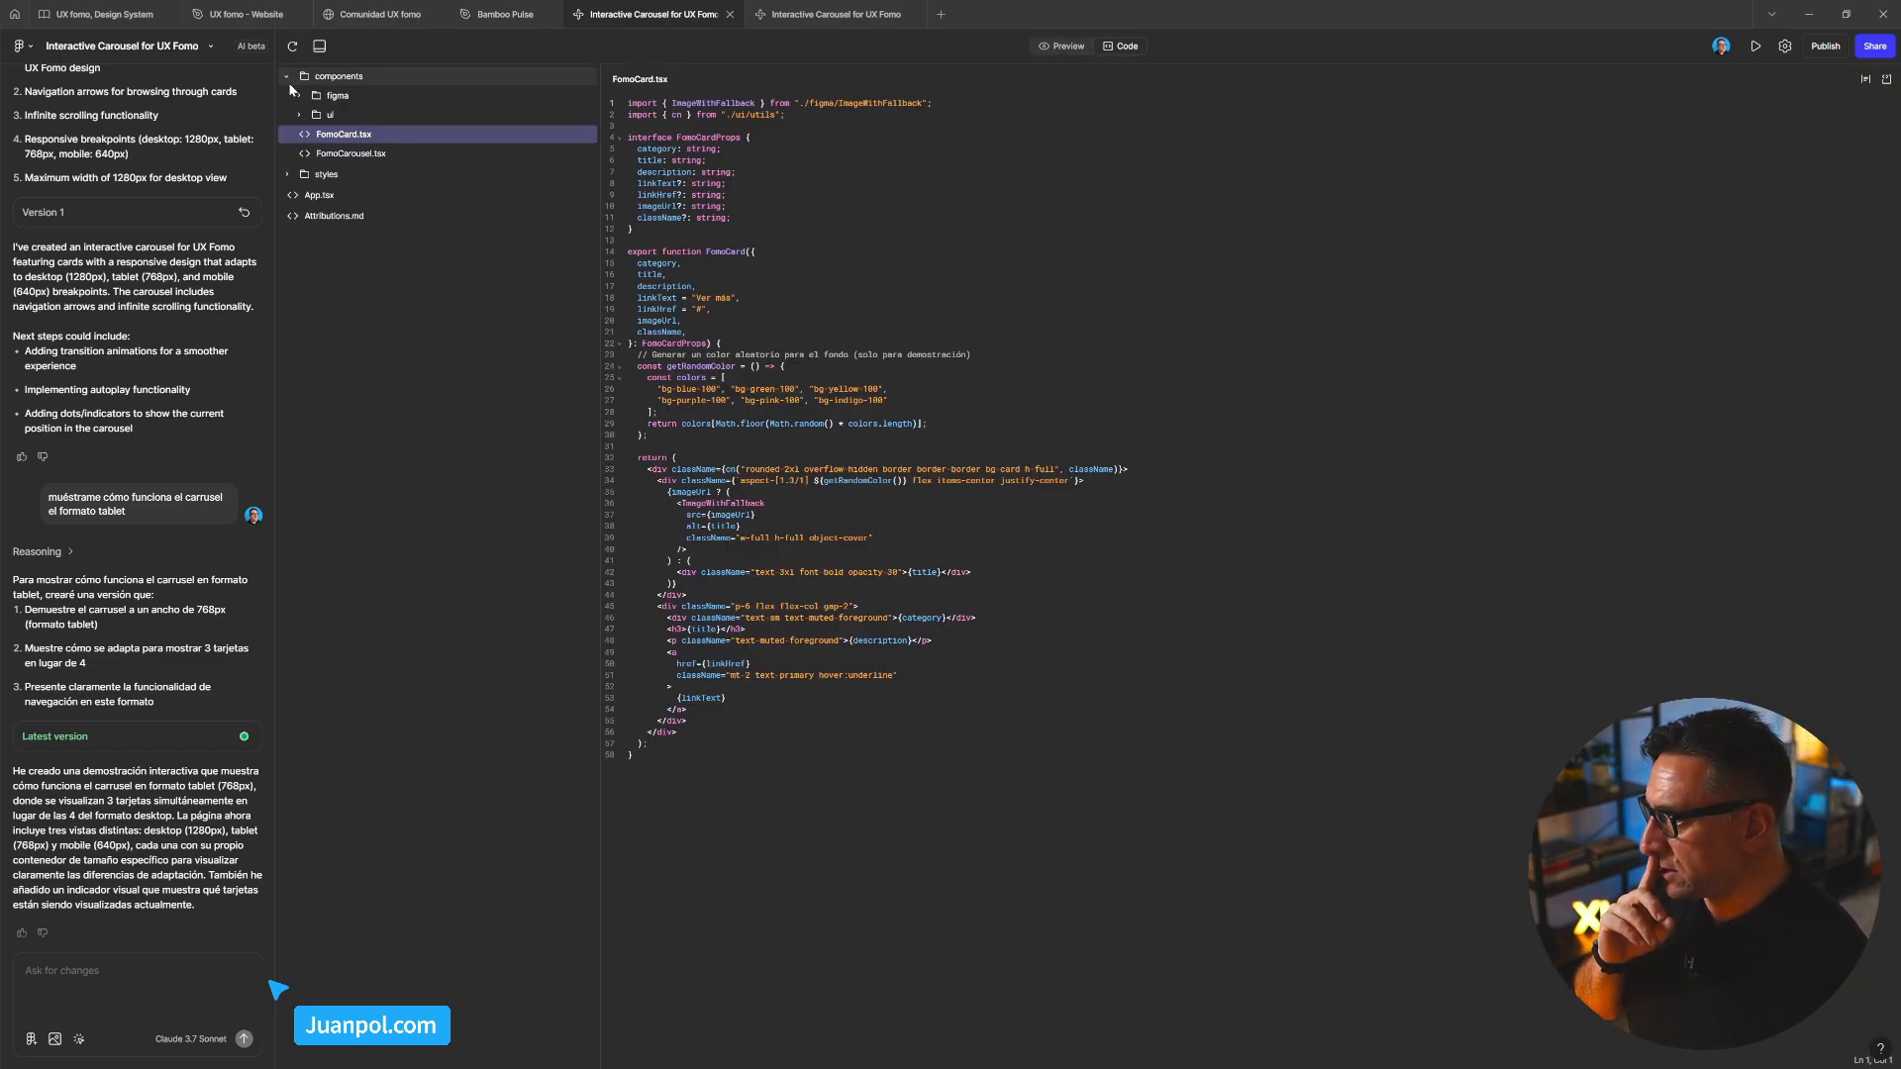
click(299, 115)
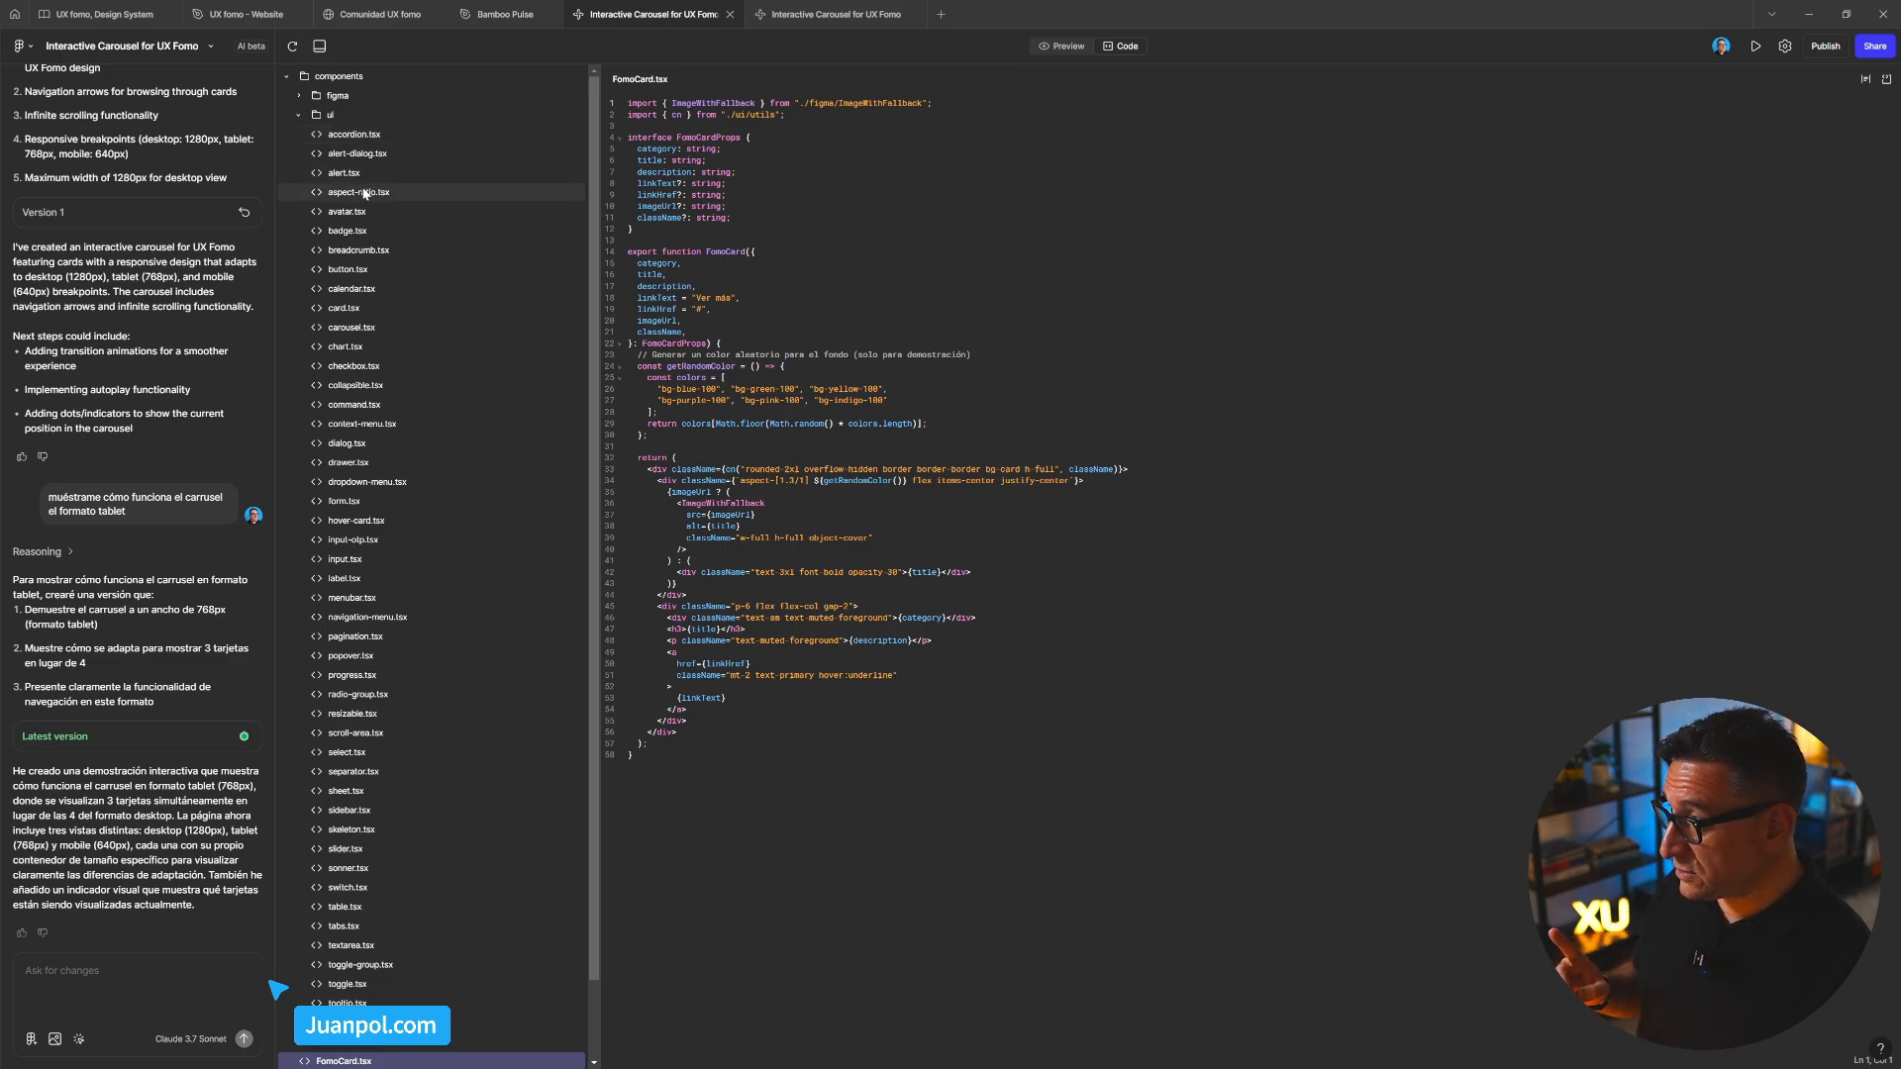
scroll(364, 213, down, 1)
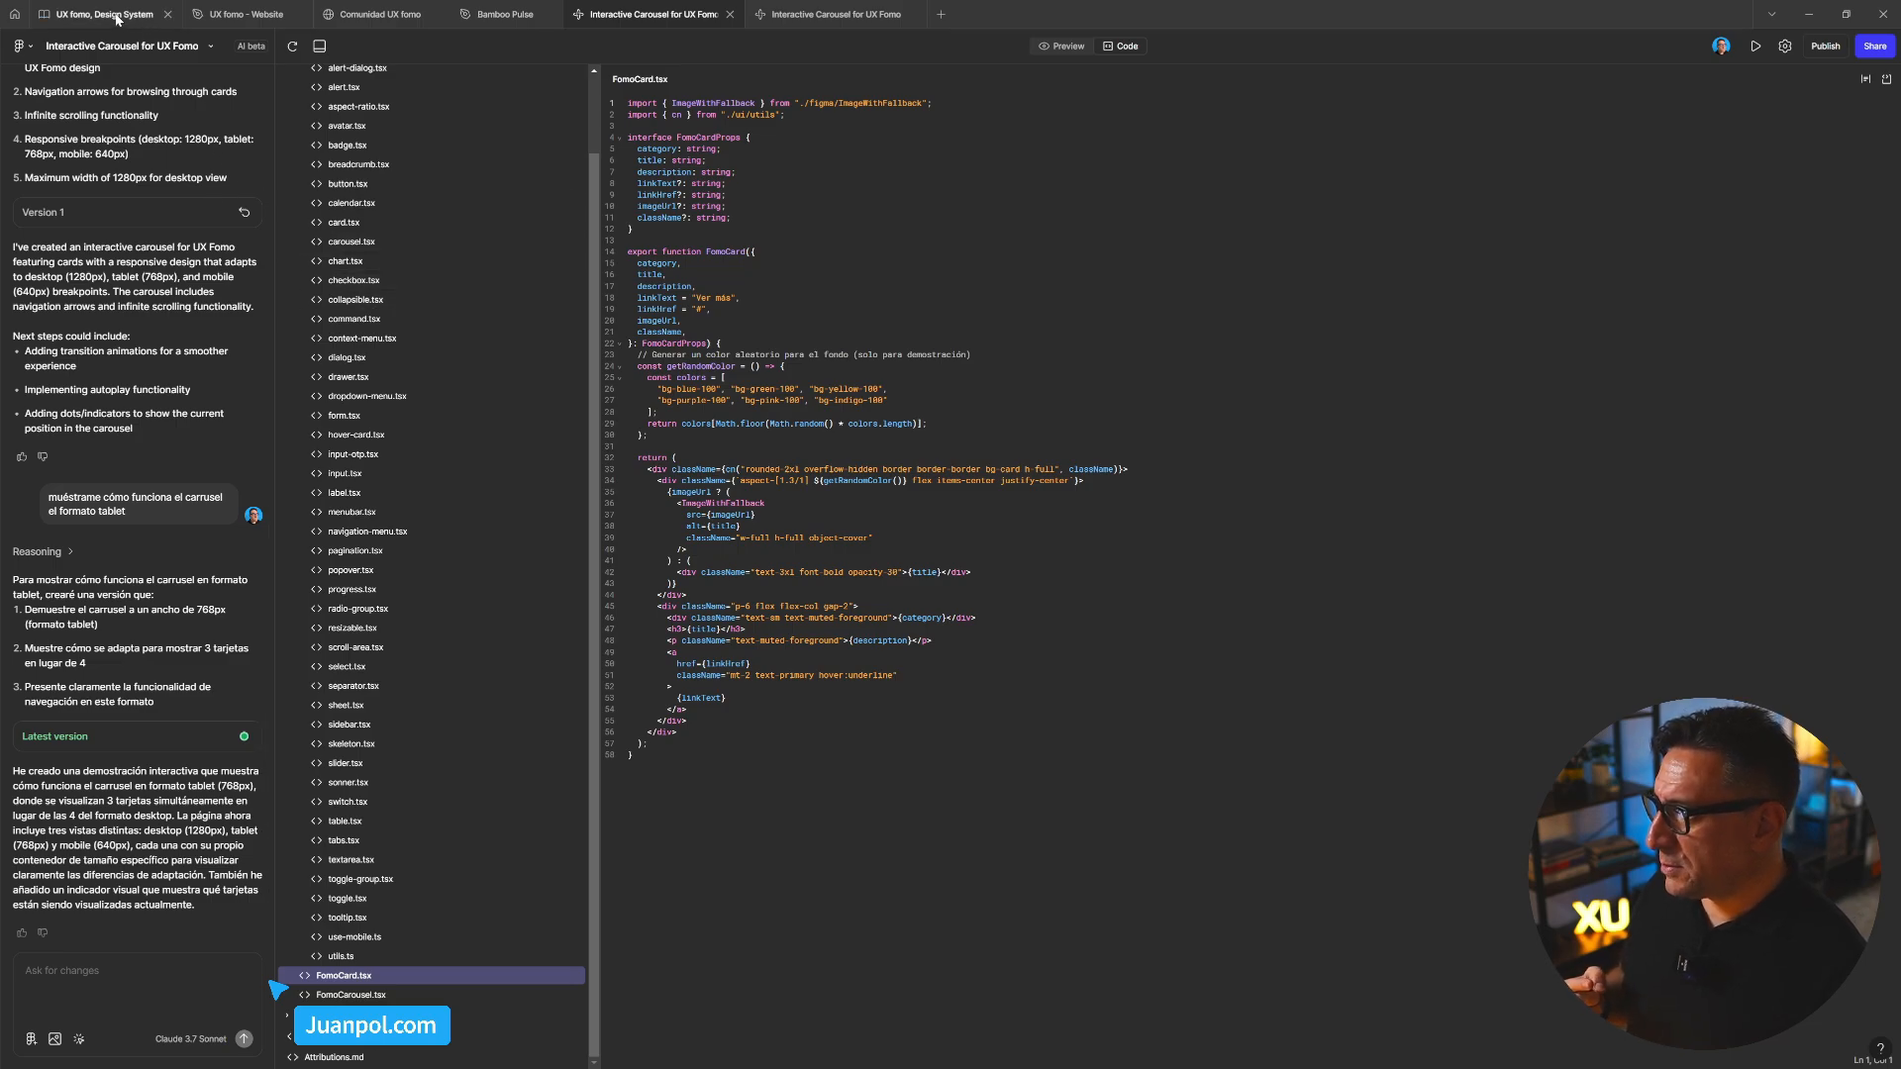
Switch to the UX fomo, Design System file and look over the Checkbox component's states
click(114, 17)
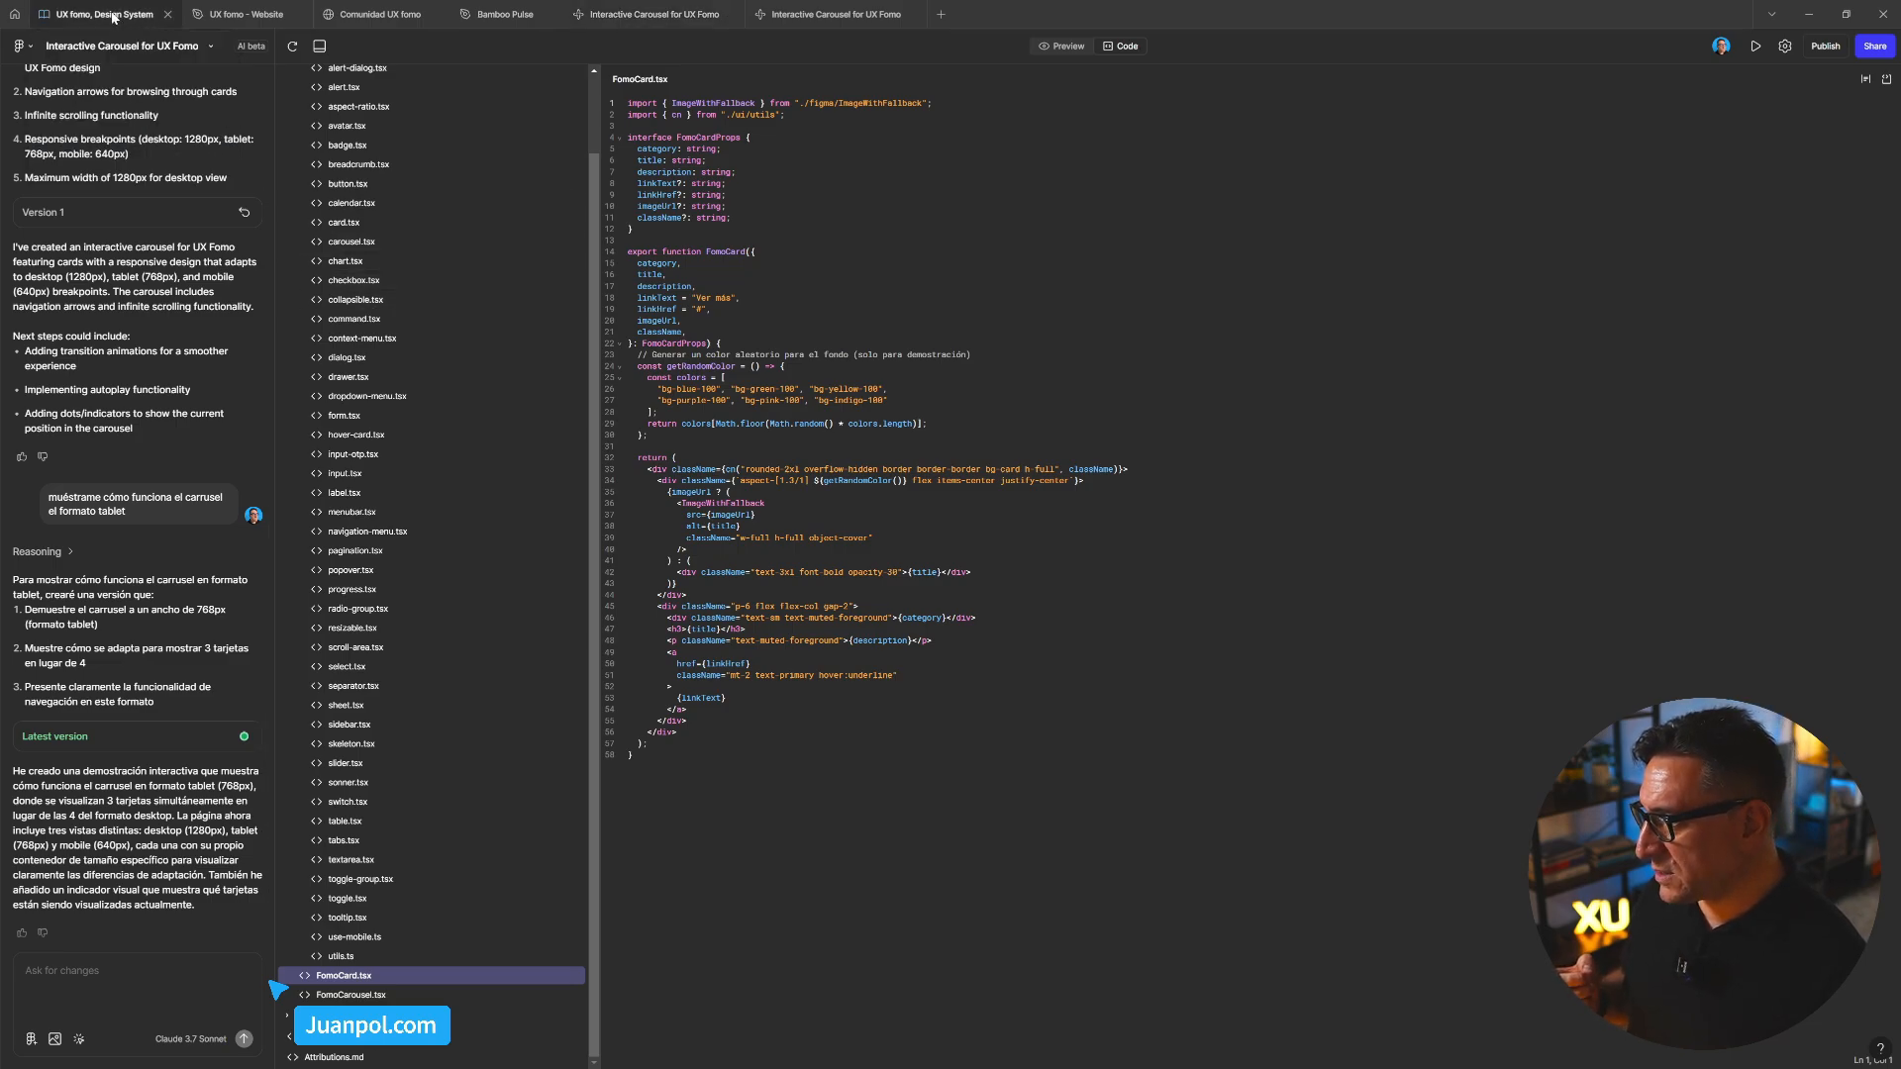
scroll(96, 400, down, 3)
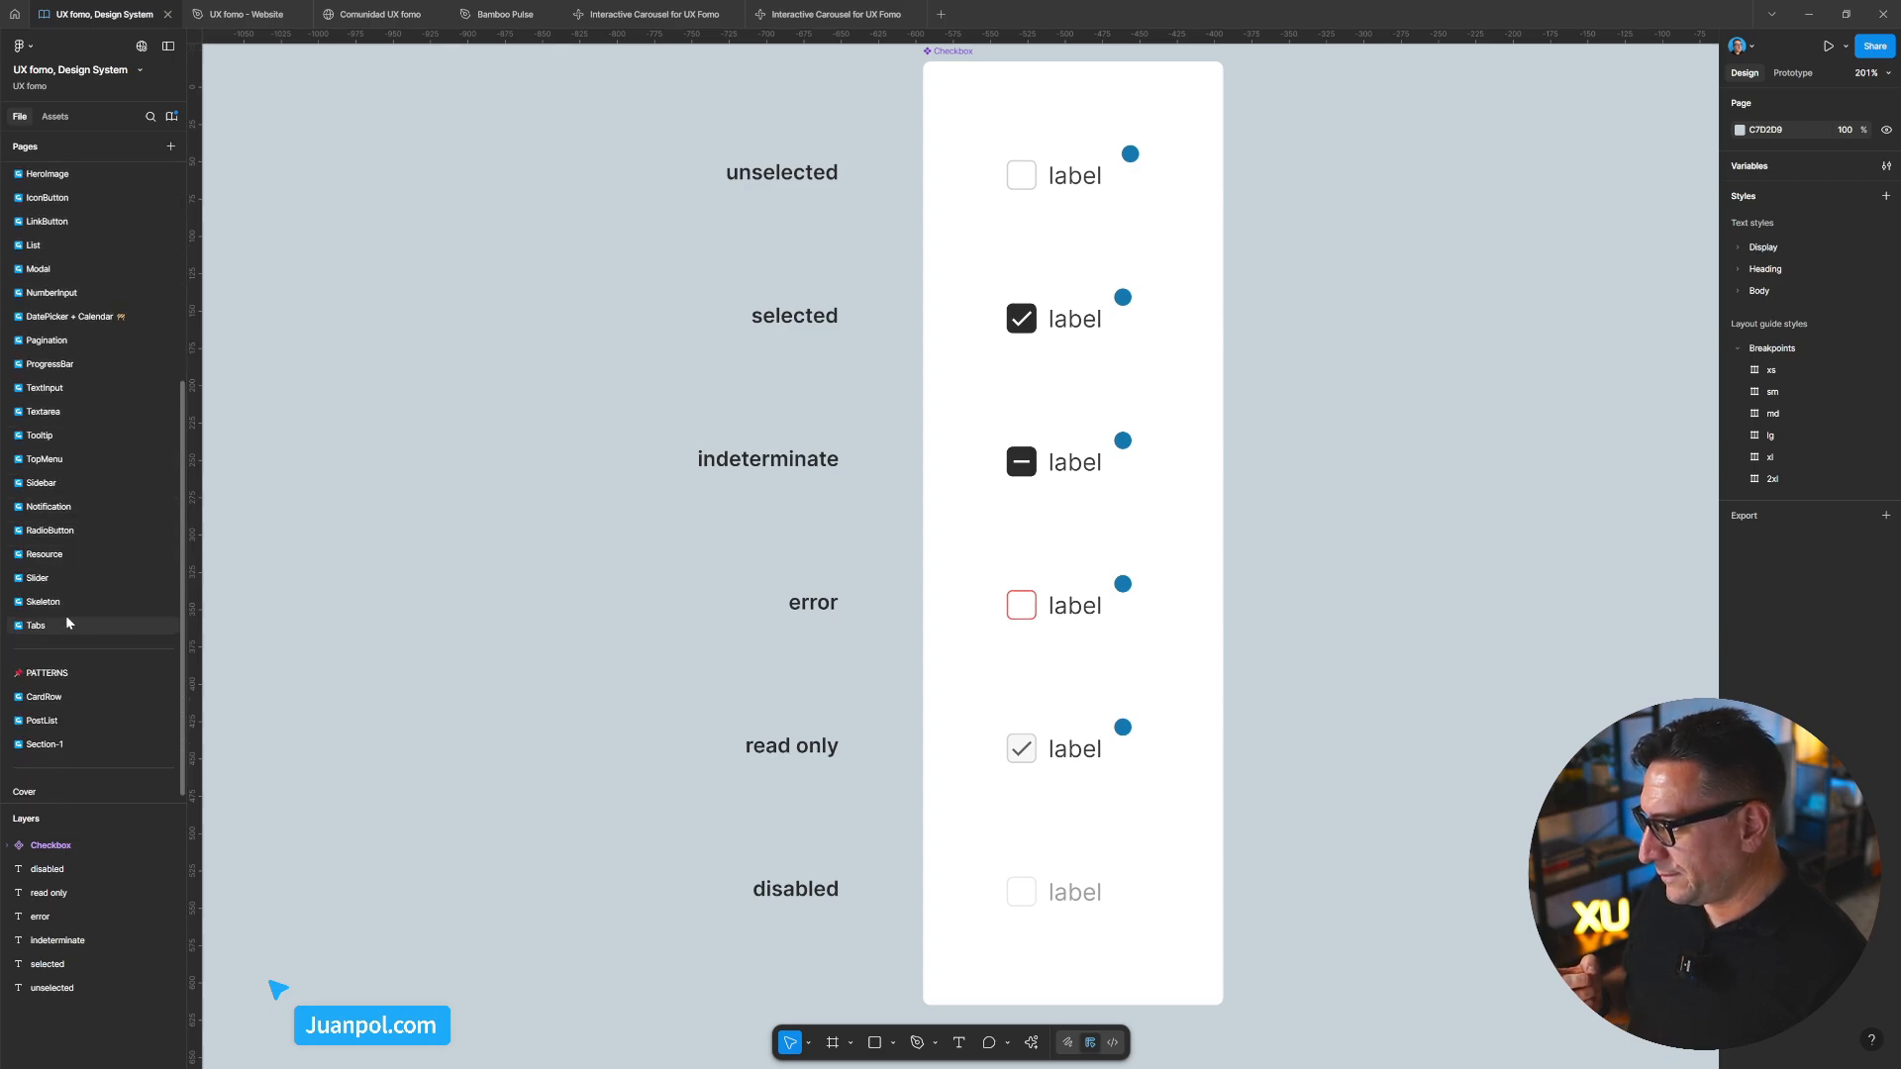
scroll(66, 609, up, 2)
Return to the Interactive Carousel tab and open command.tsx and checkbox.tsx from the ui folder
mouse_move(263, 21)
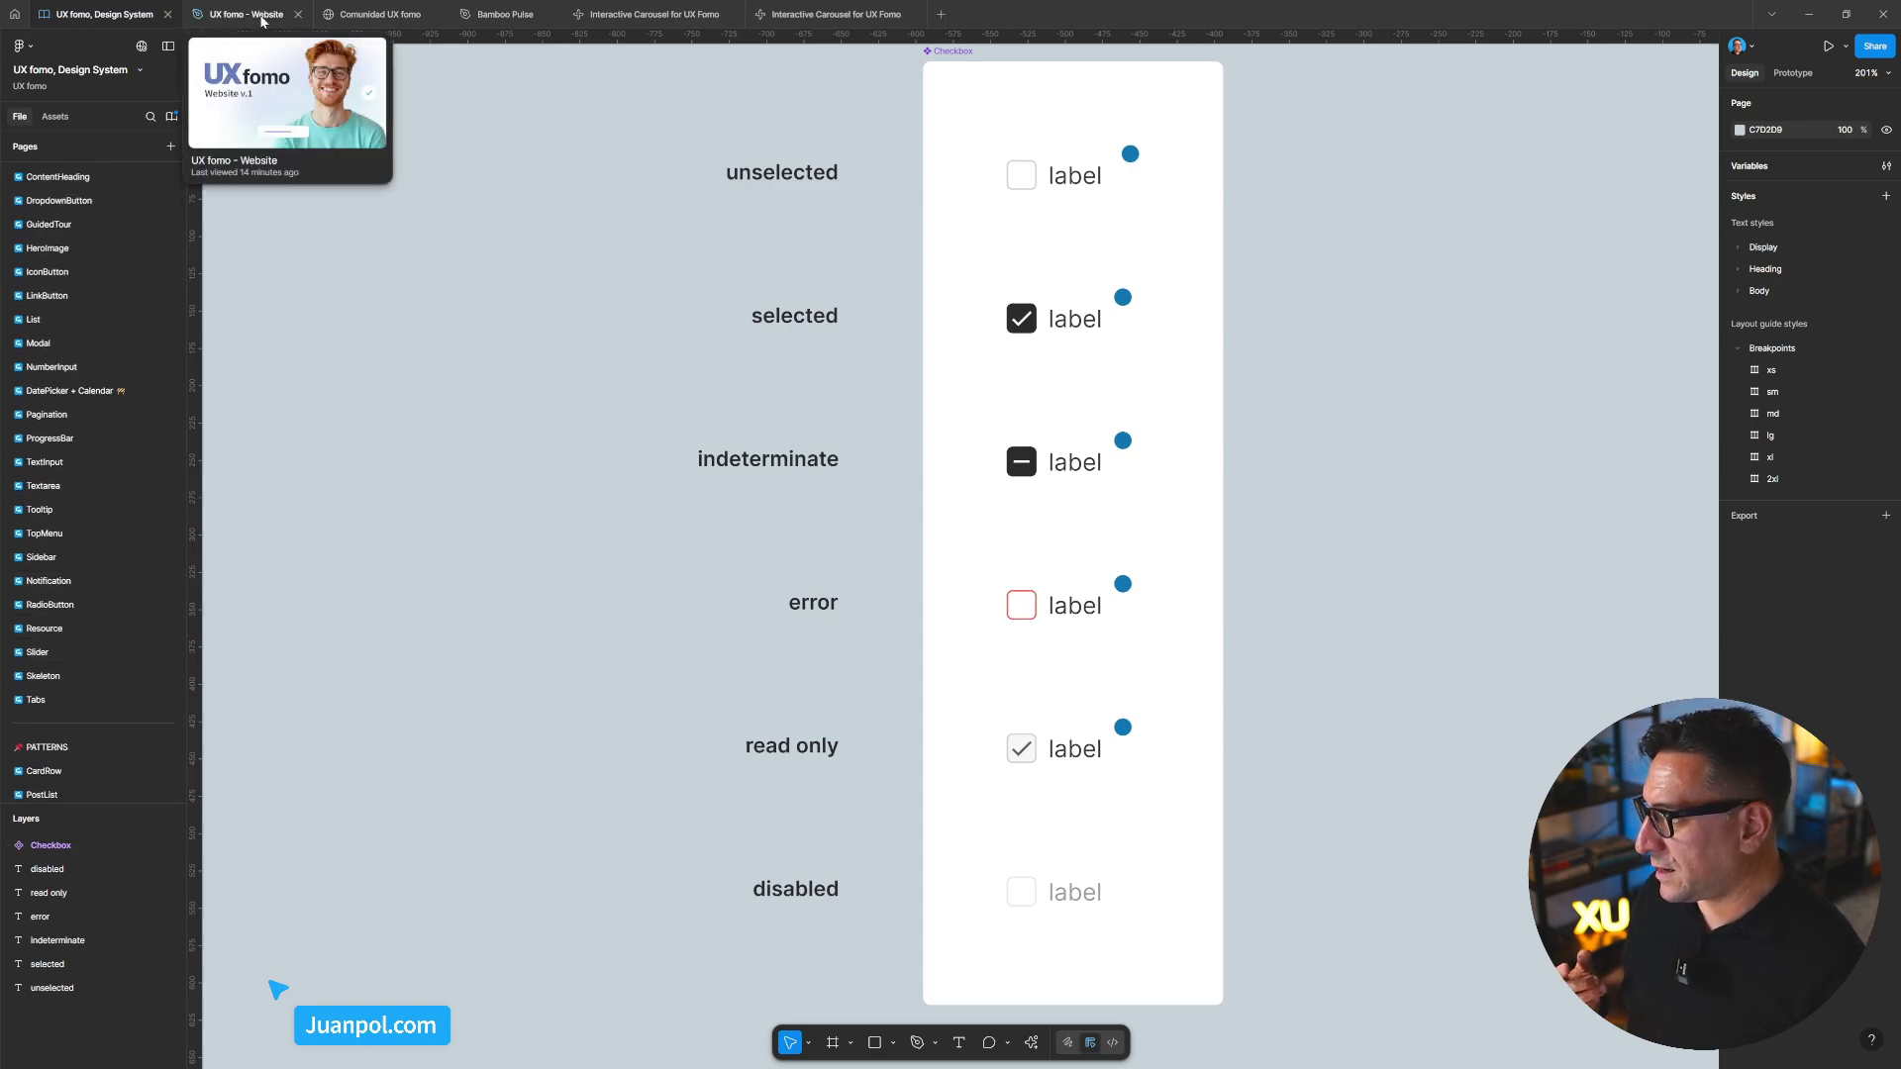
click(653, 14)
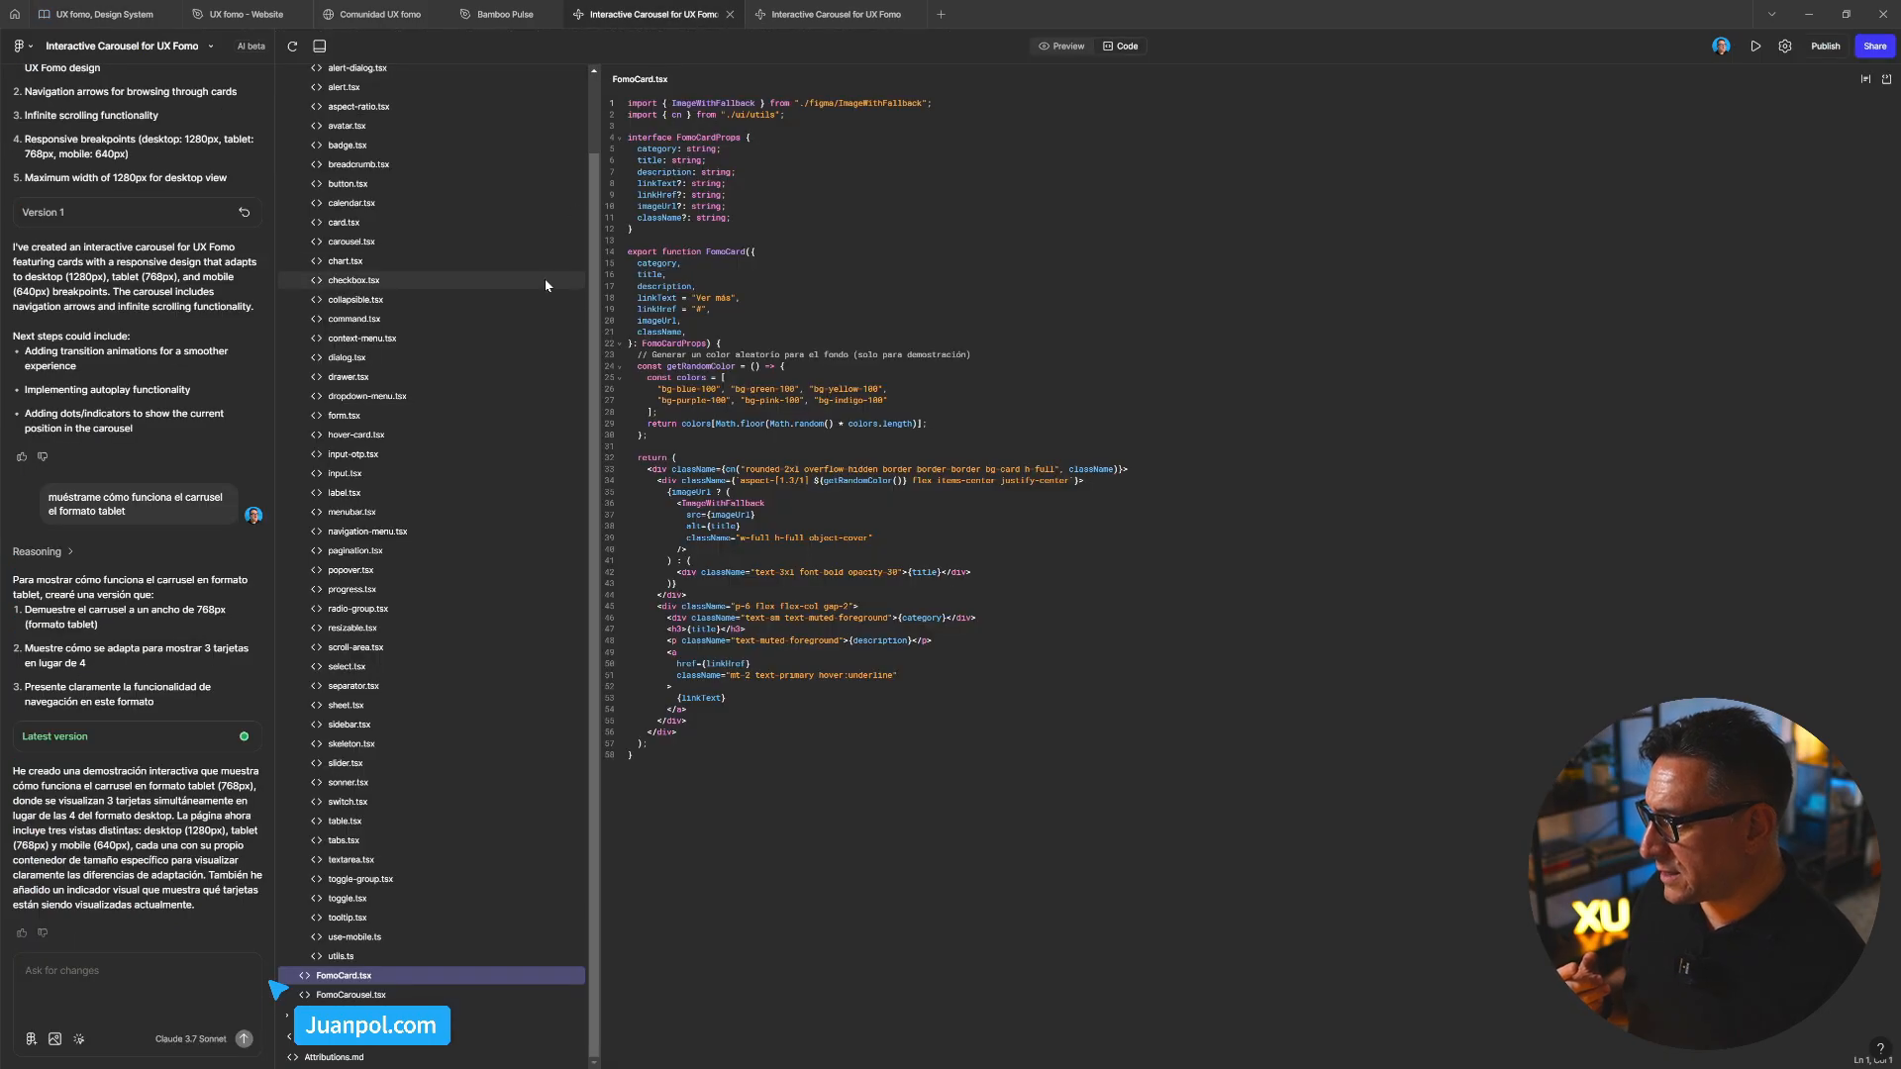
scroll(409, 367, up, 2)
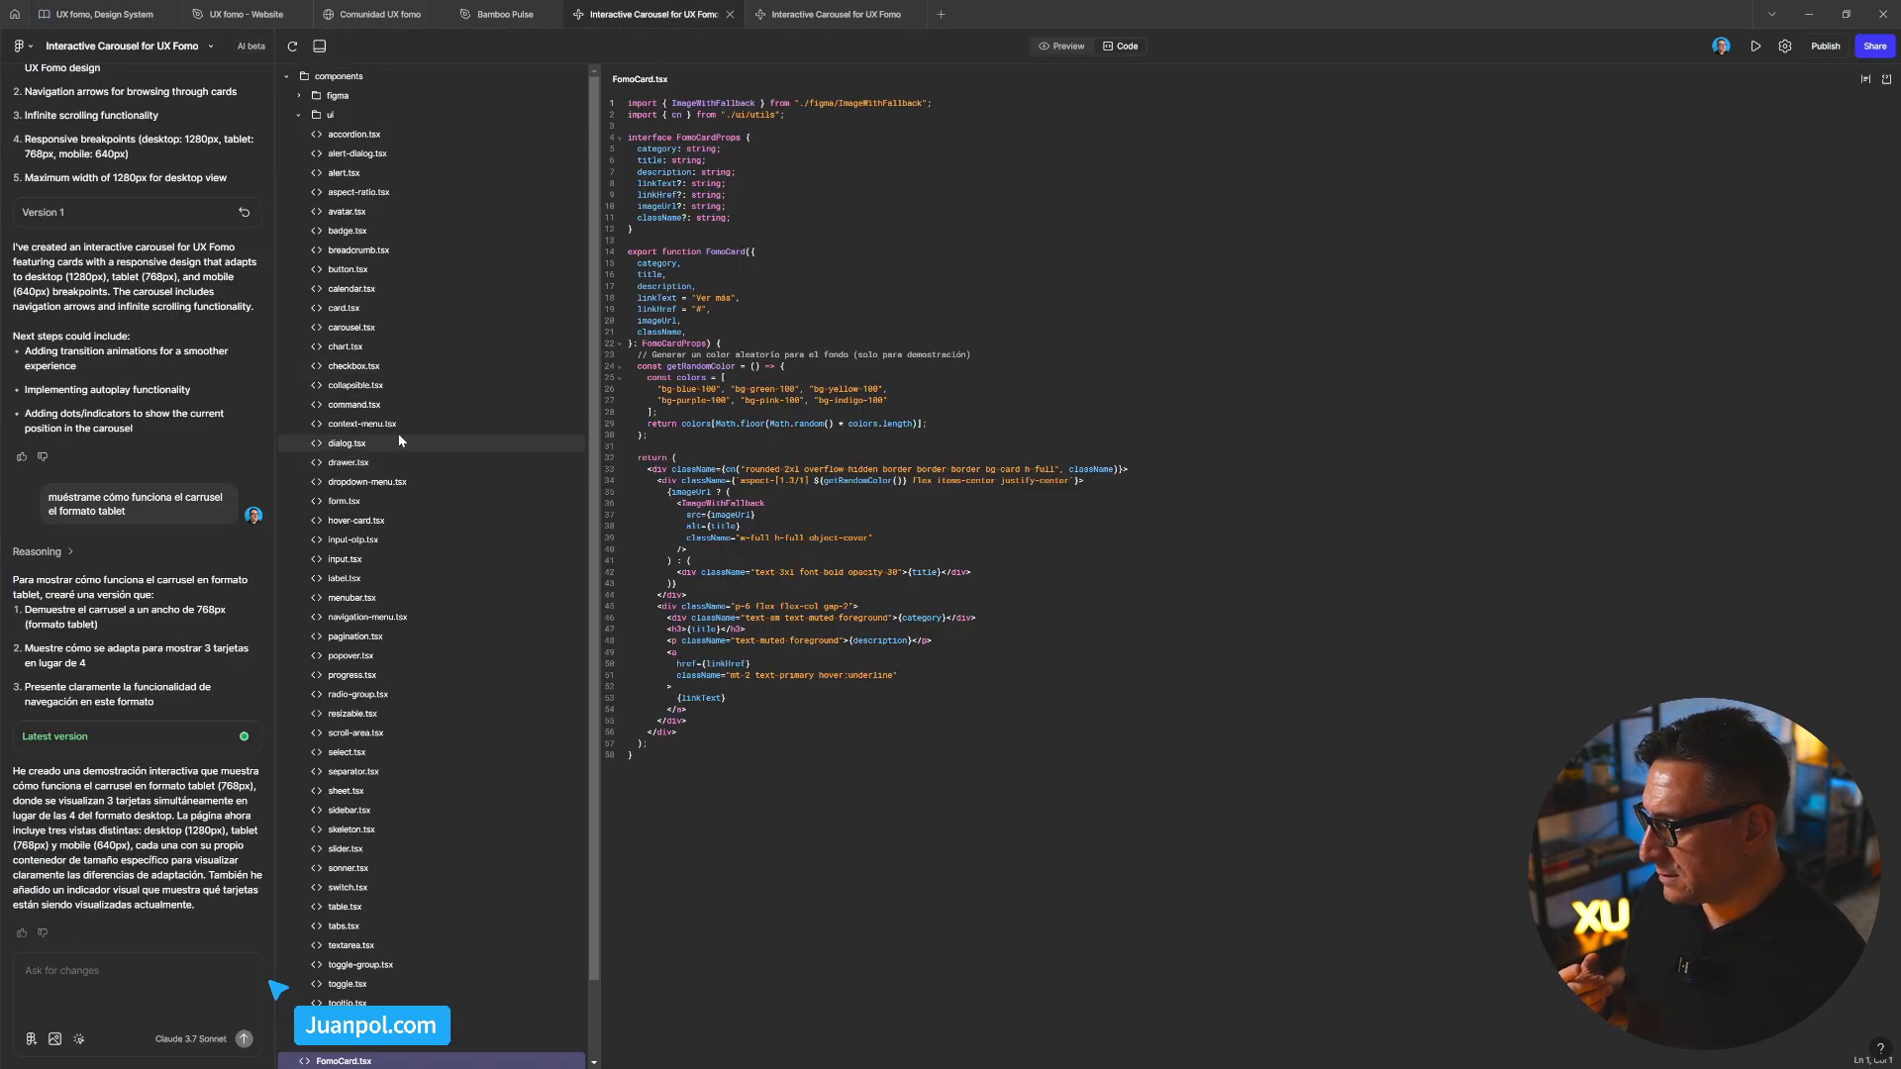
click(376, 408)
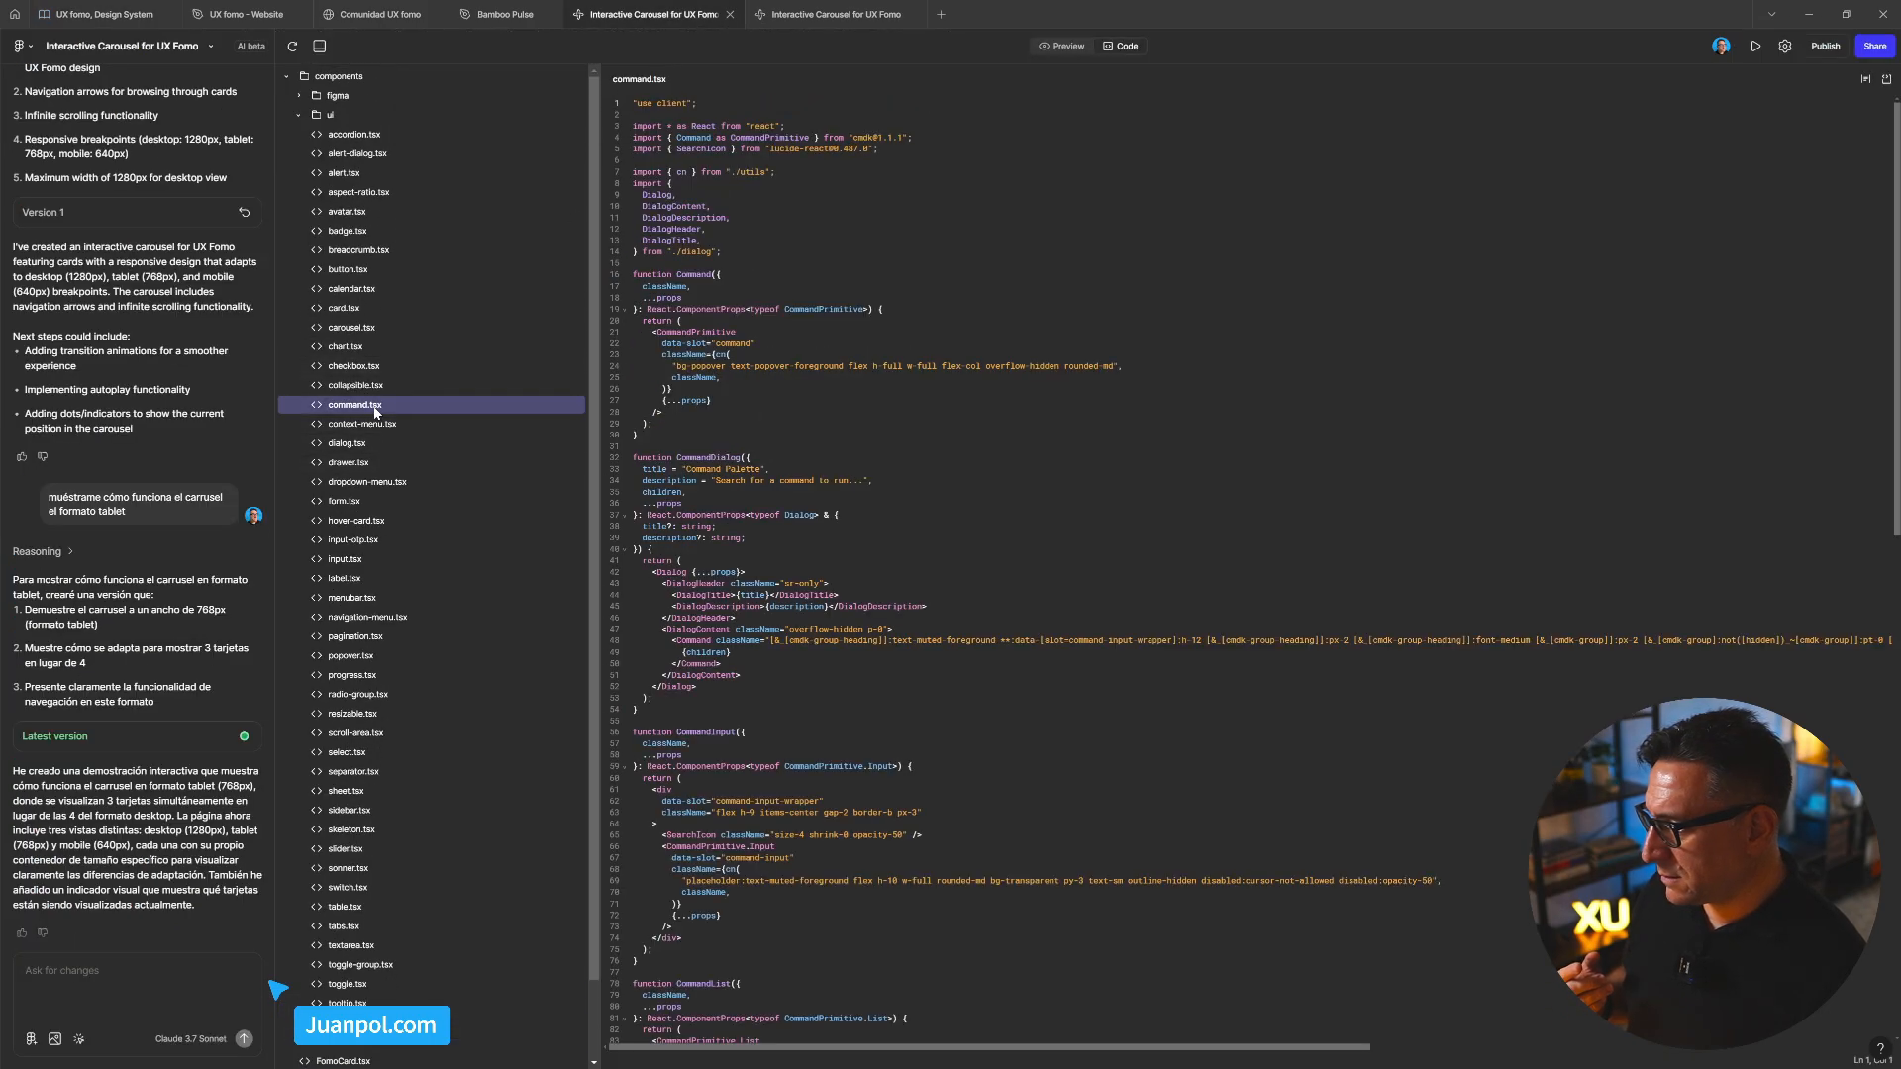
click(382, 367)
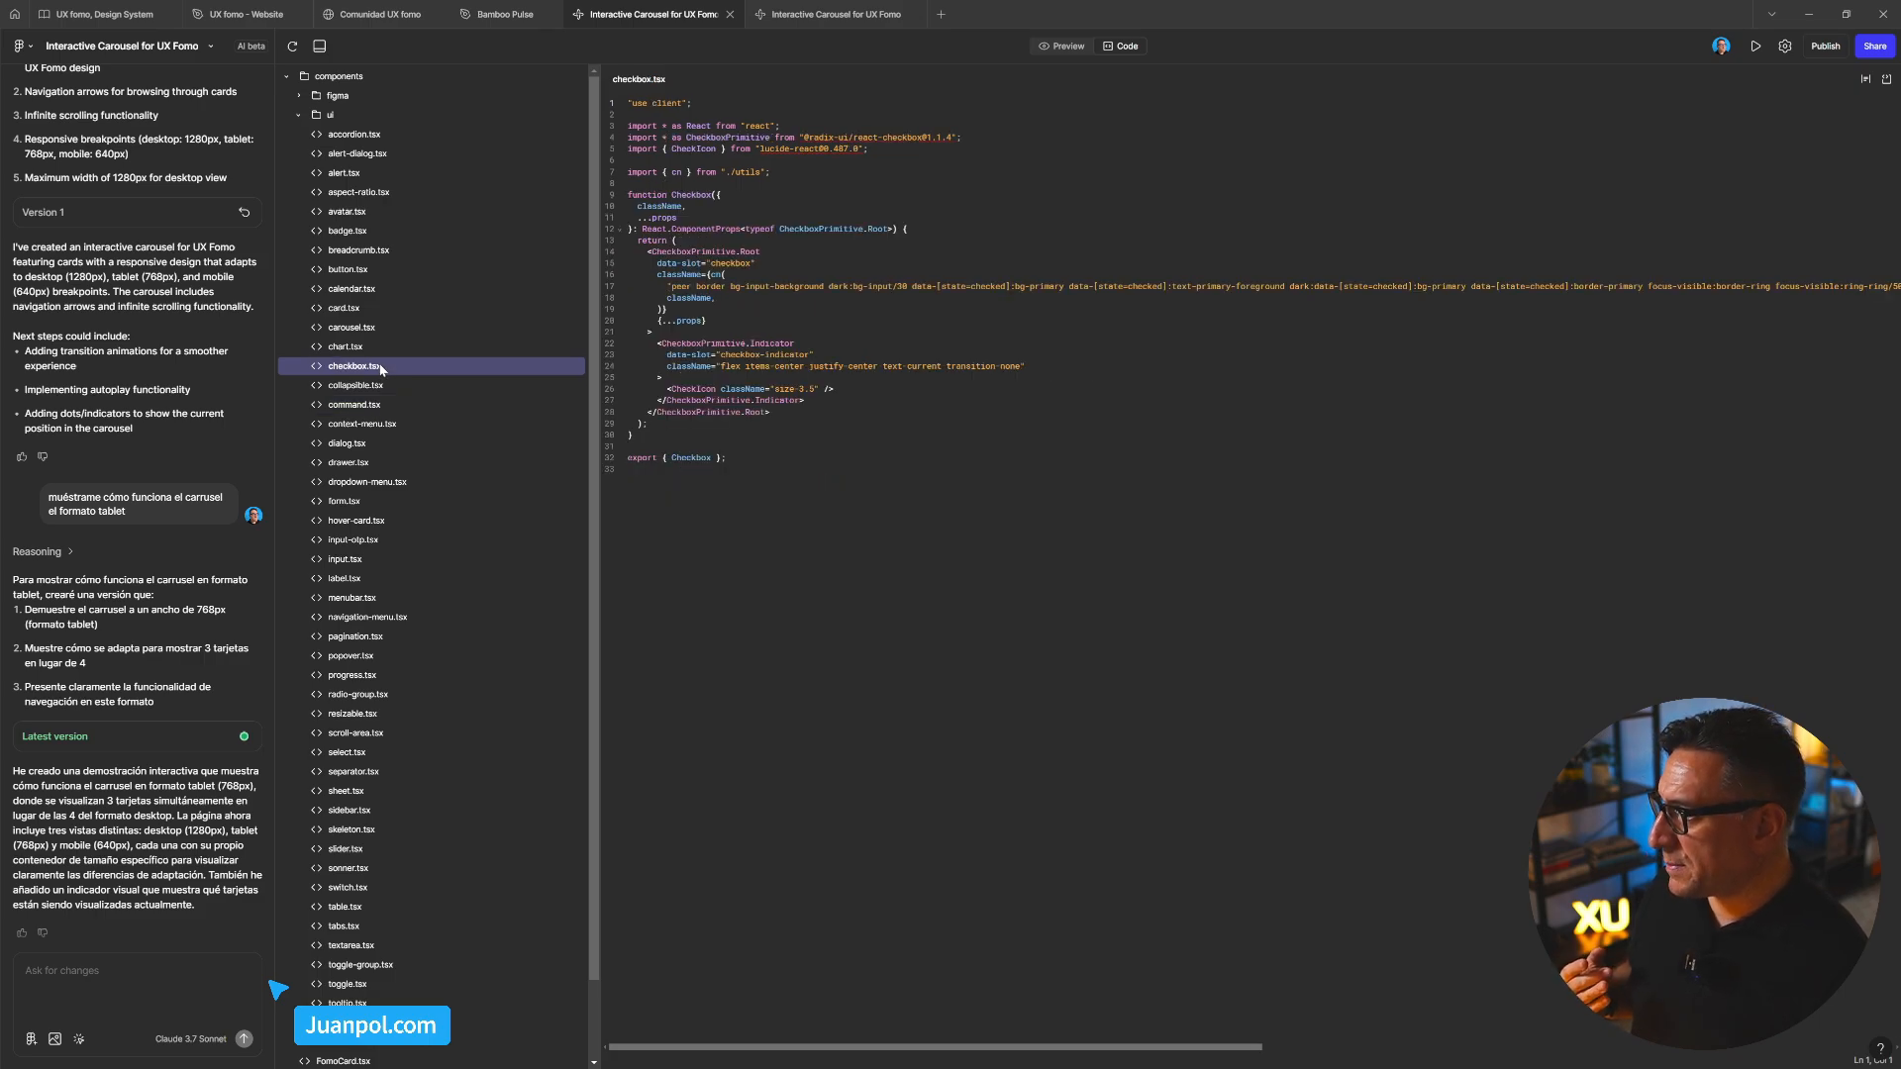
Collapse ui, reopen FomoCard.tsx, expand styles to reveal globals.css, and go back to Preview
click(298, 117)
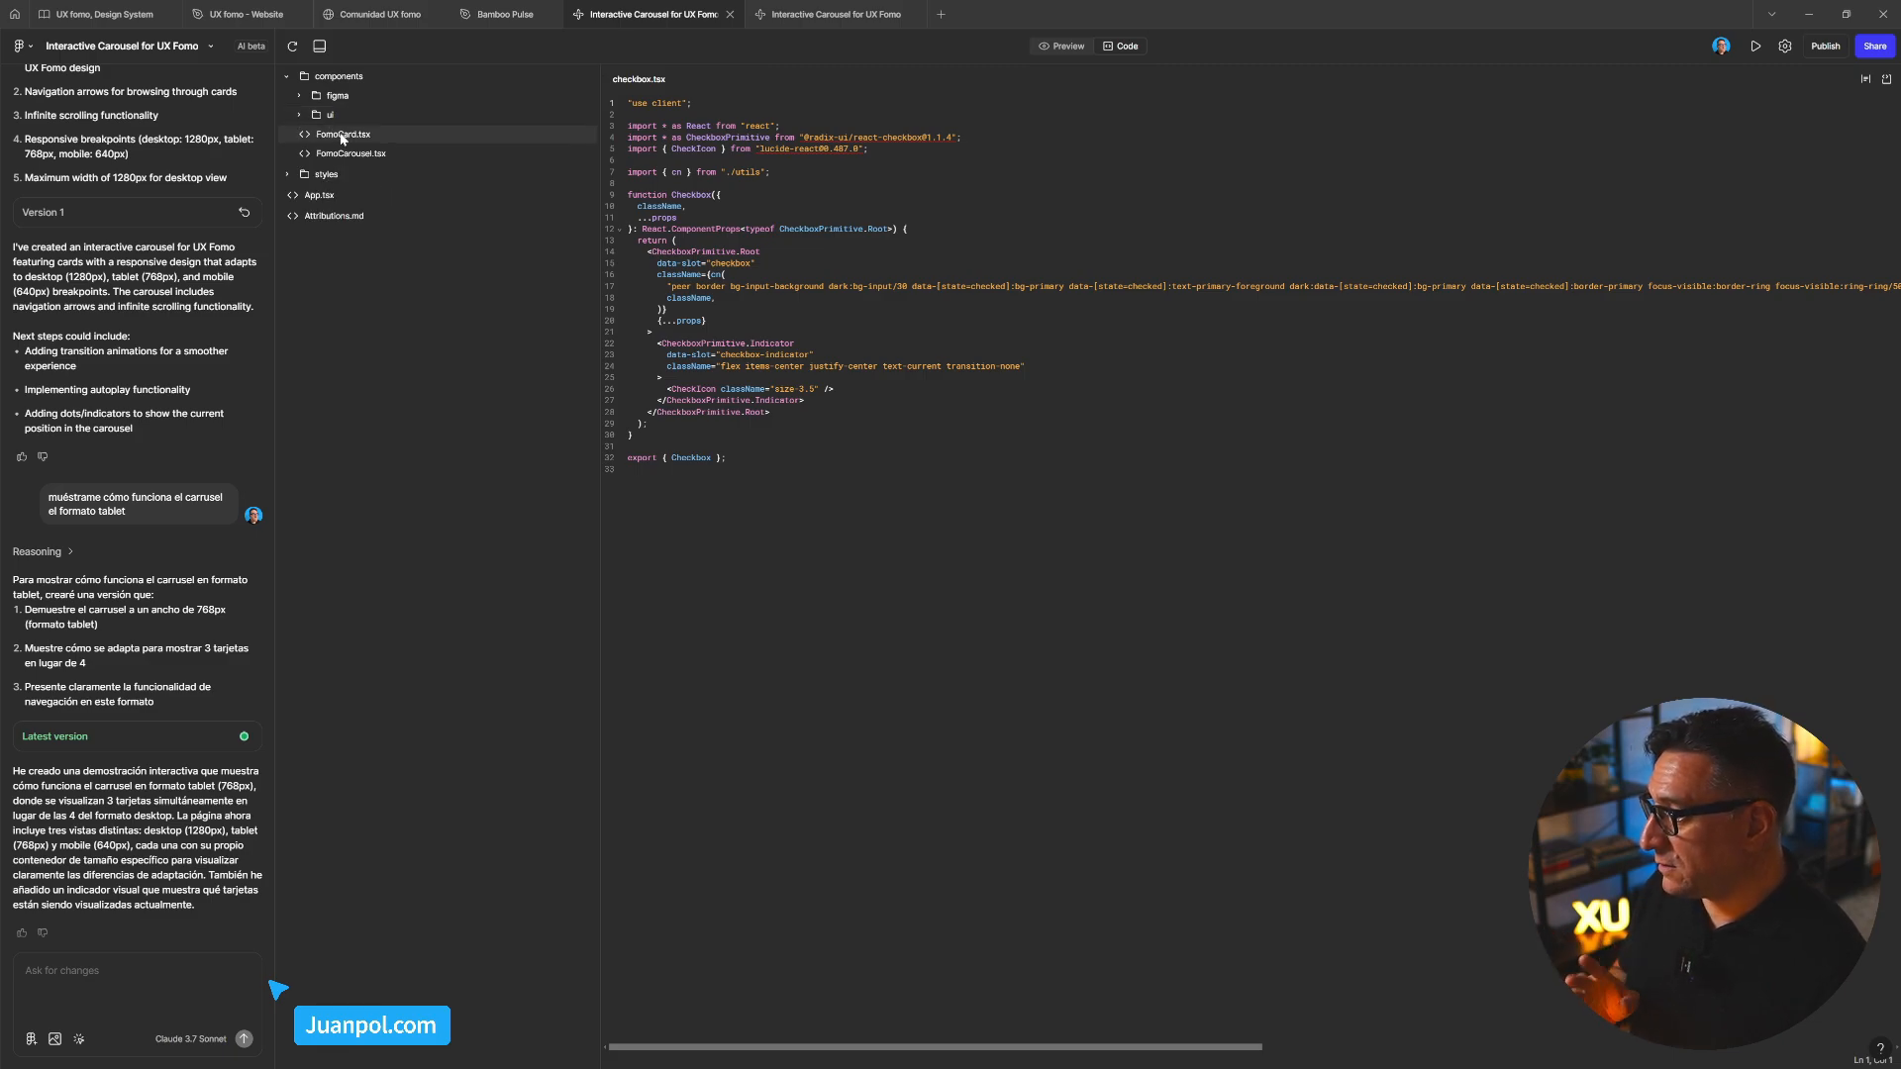
click(342, 135)
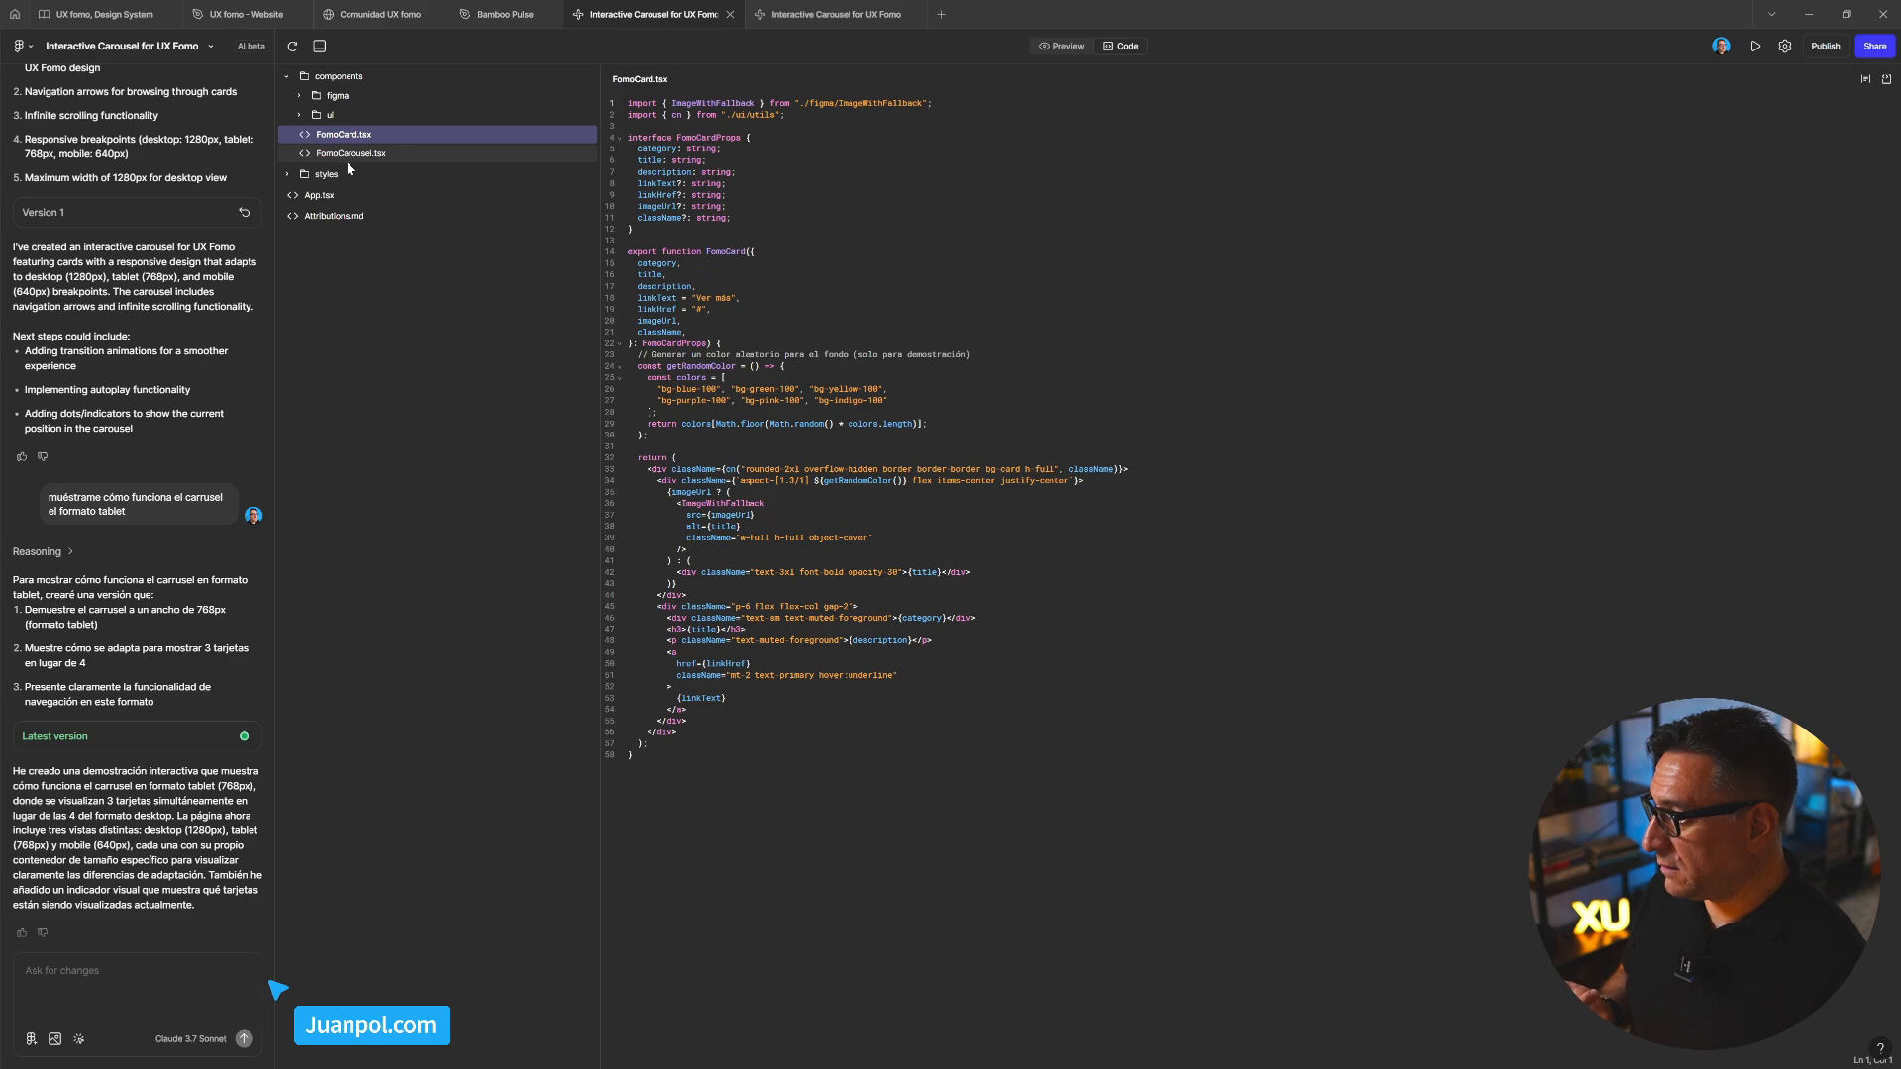
click(288, 174)
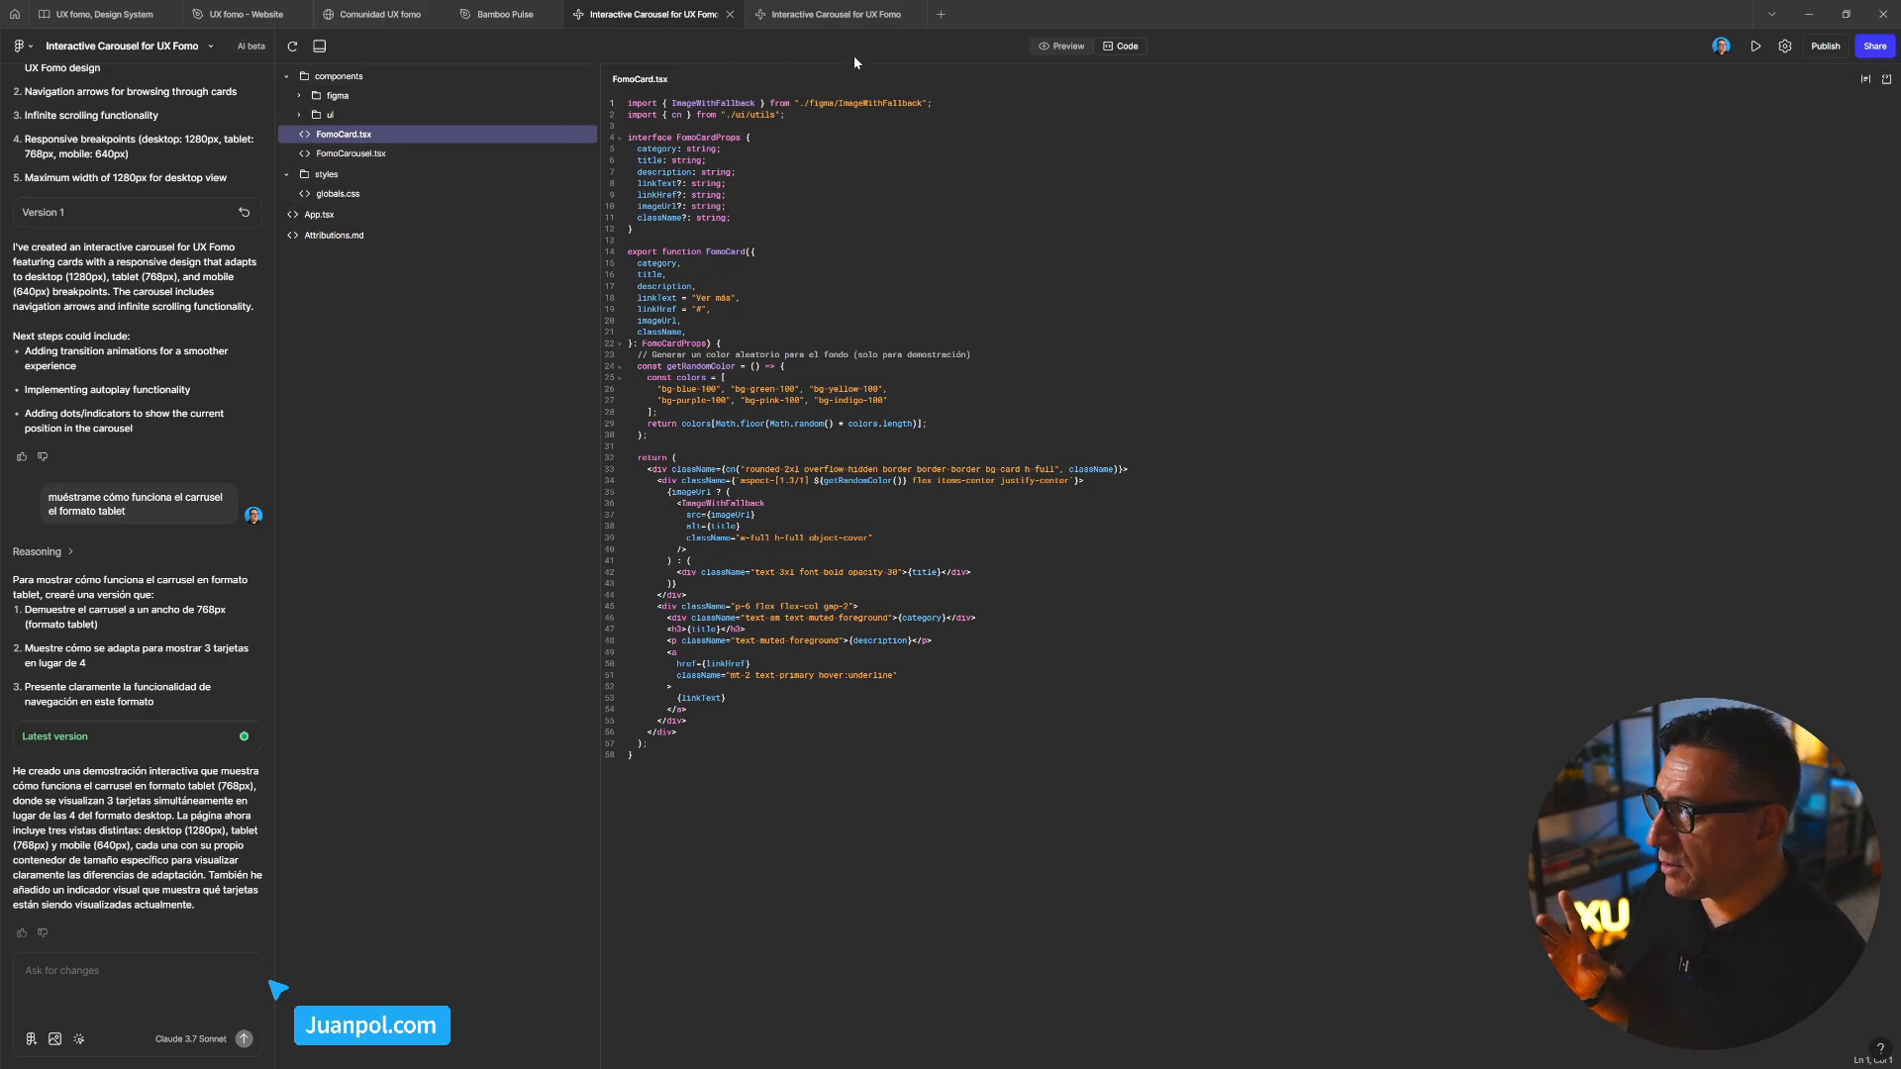
click(1056, 45)
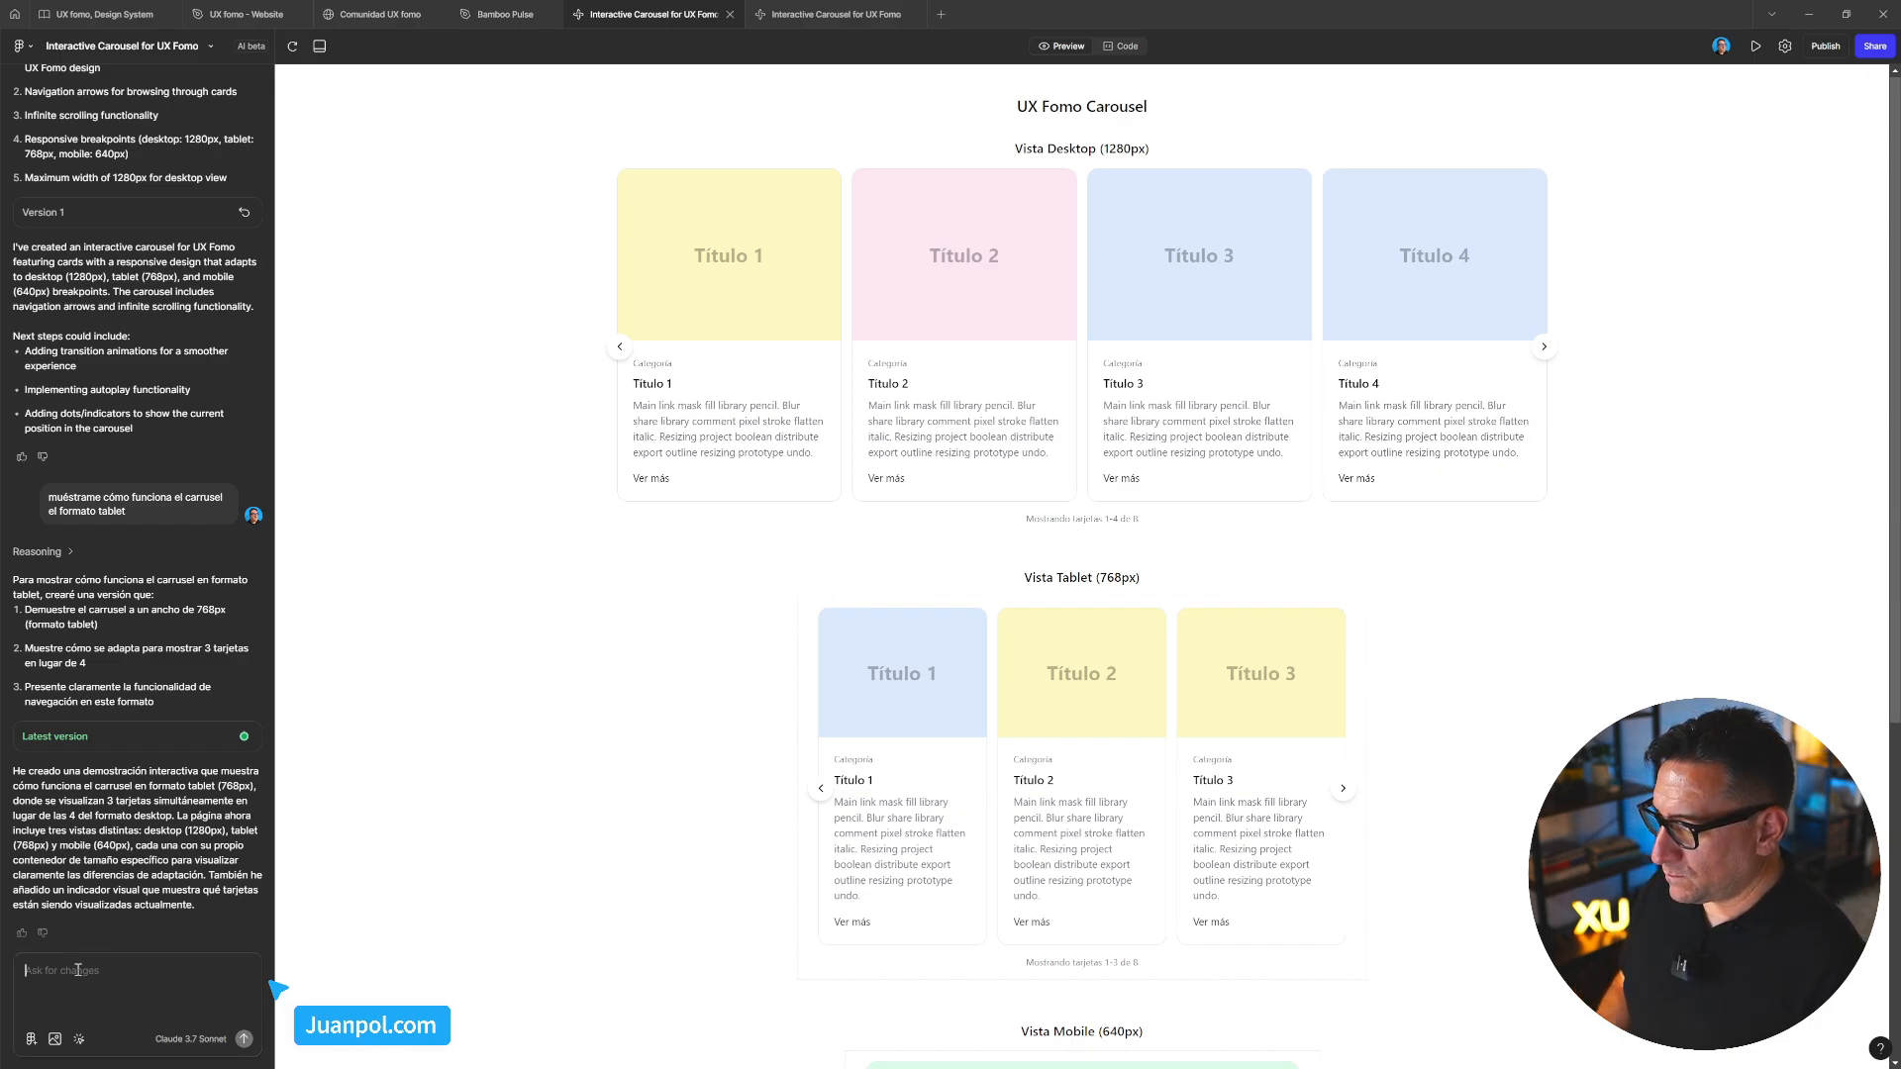
Begin a chat request reading 'actualiza el card para que el hover se active cuando'
click(79, 1039)
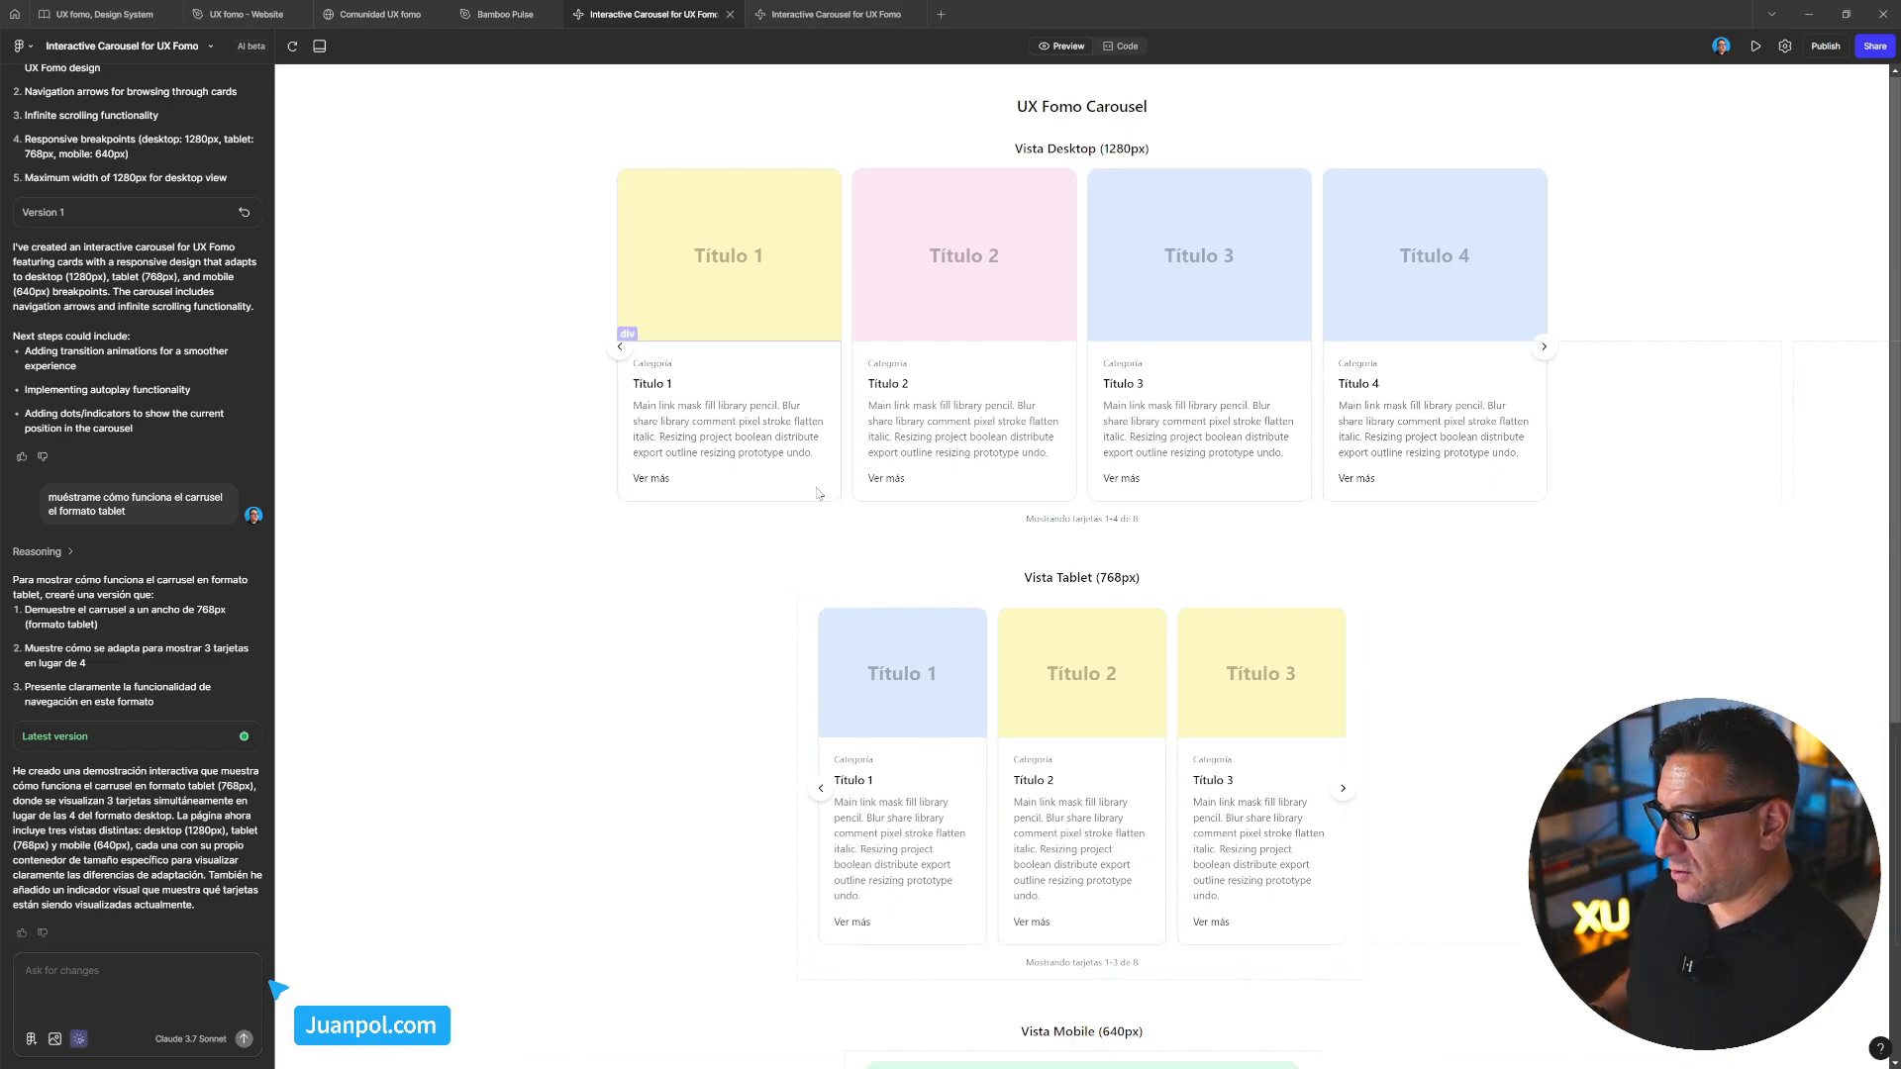
click(85, 1041)
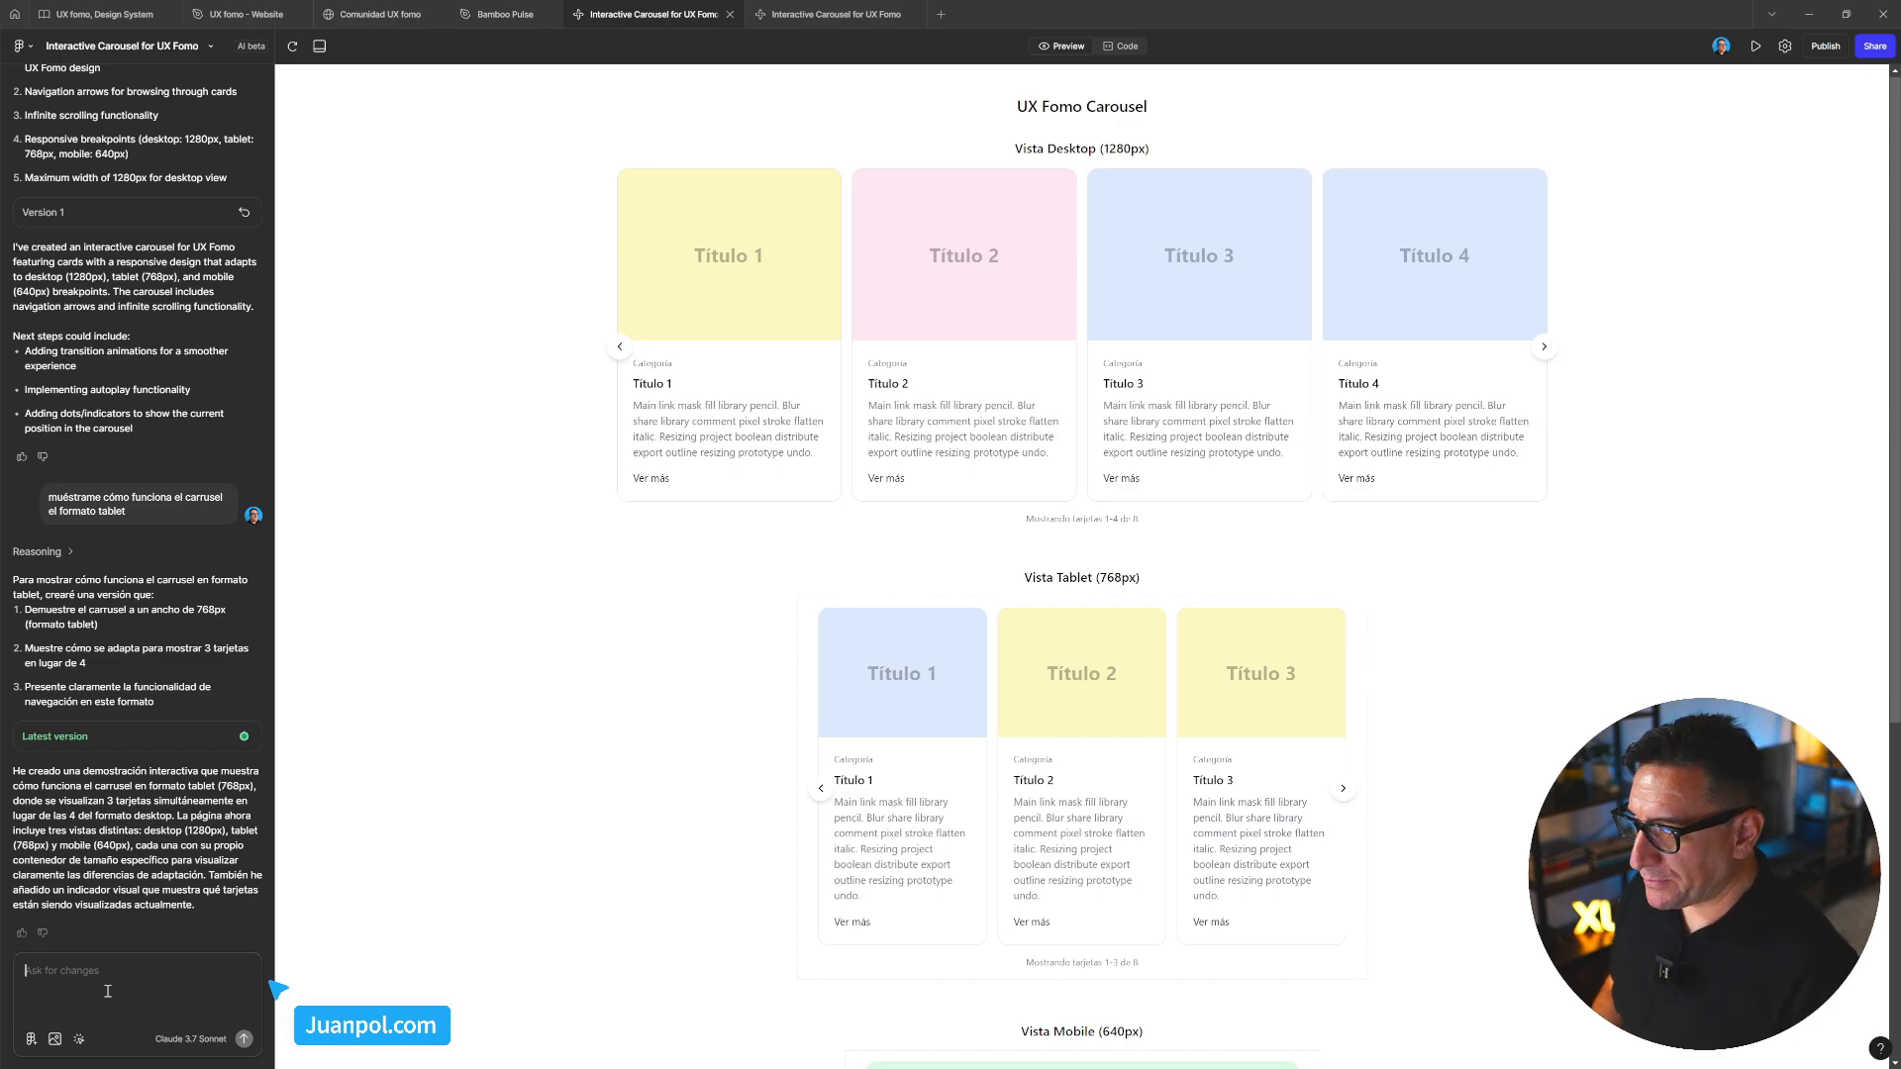
click(108, 991)
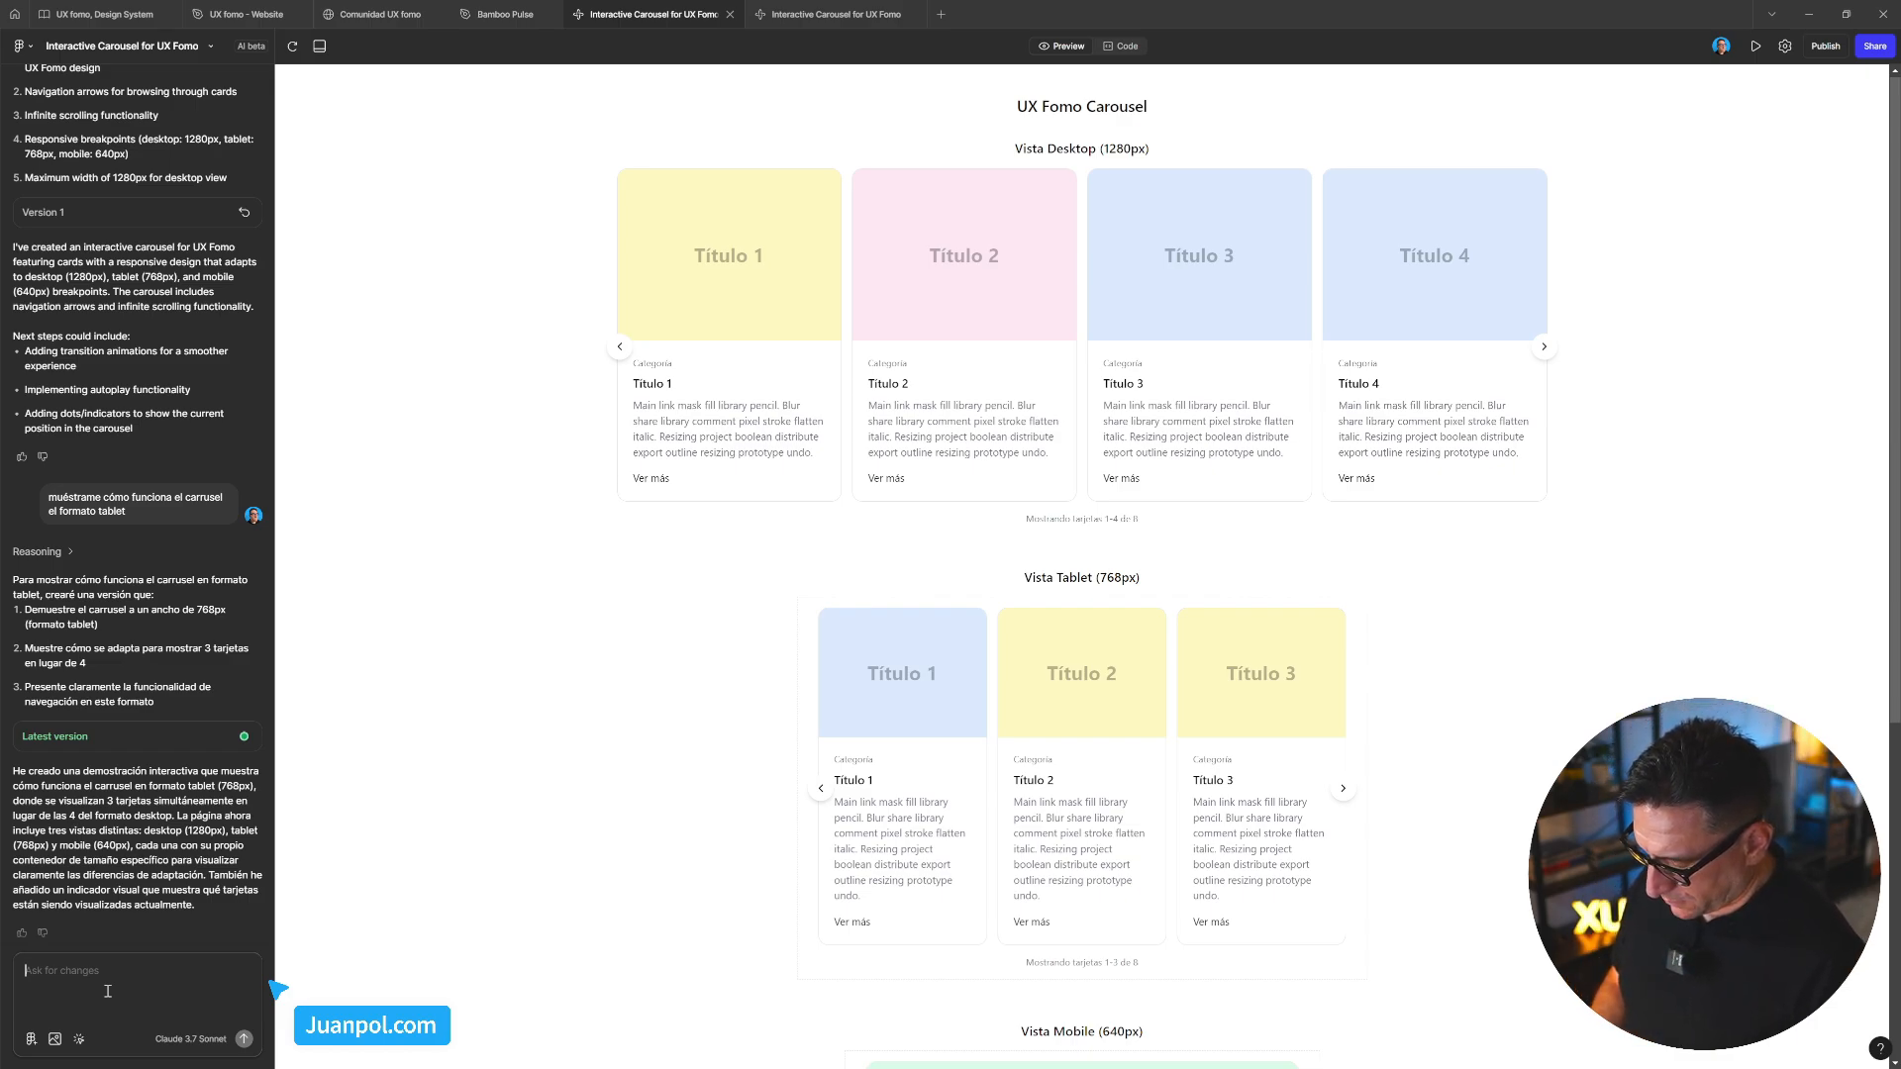
text(actua)
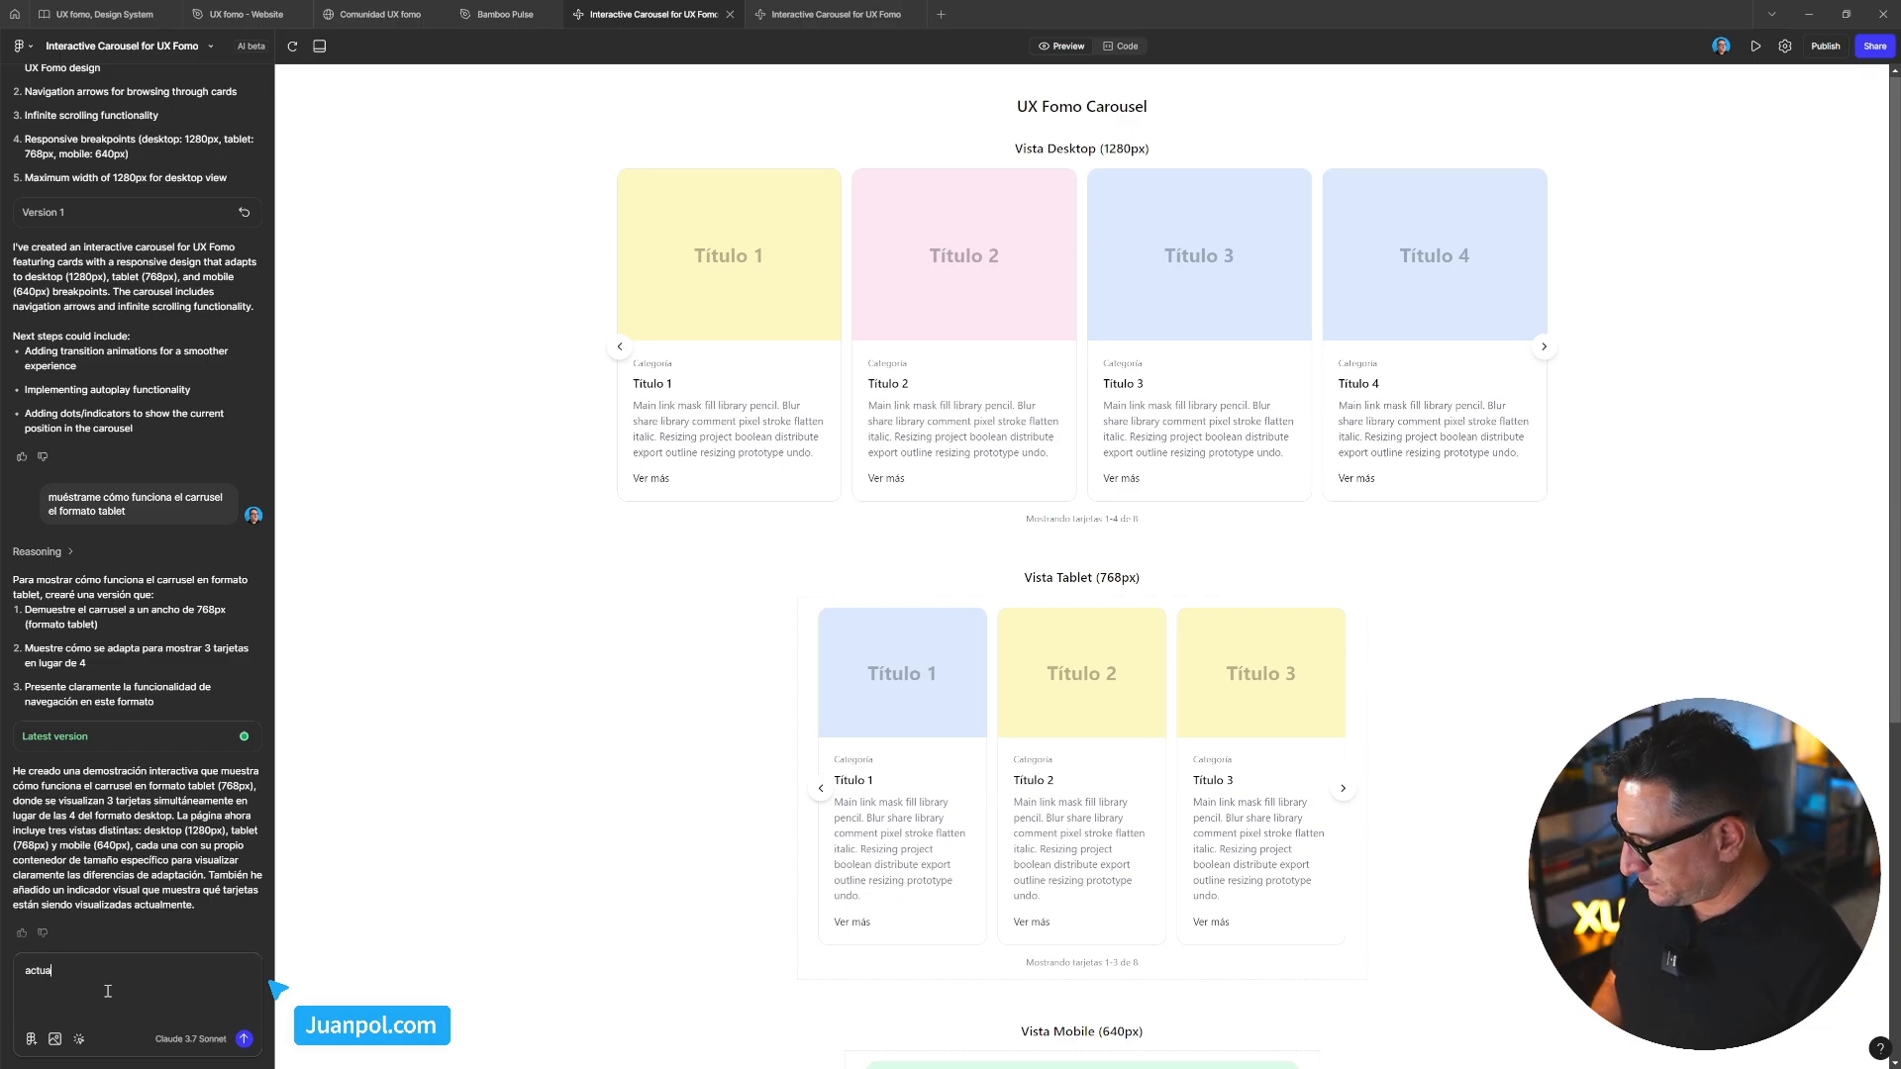
text(liza el ca)
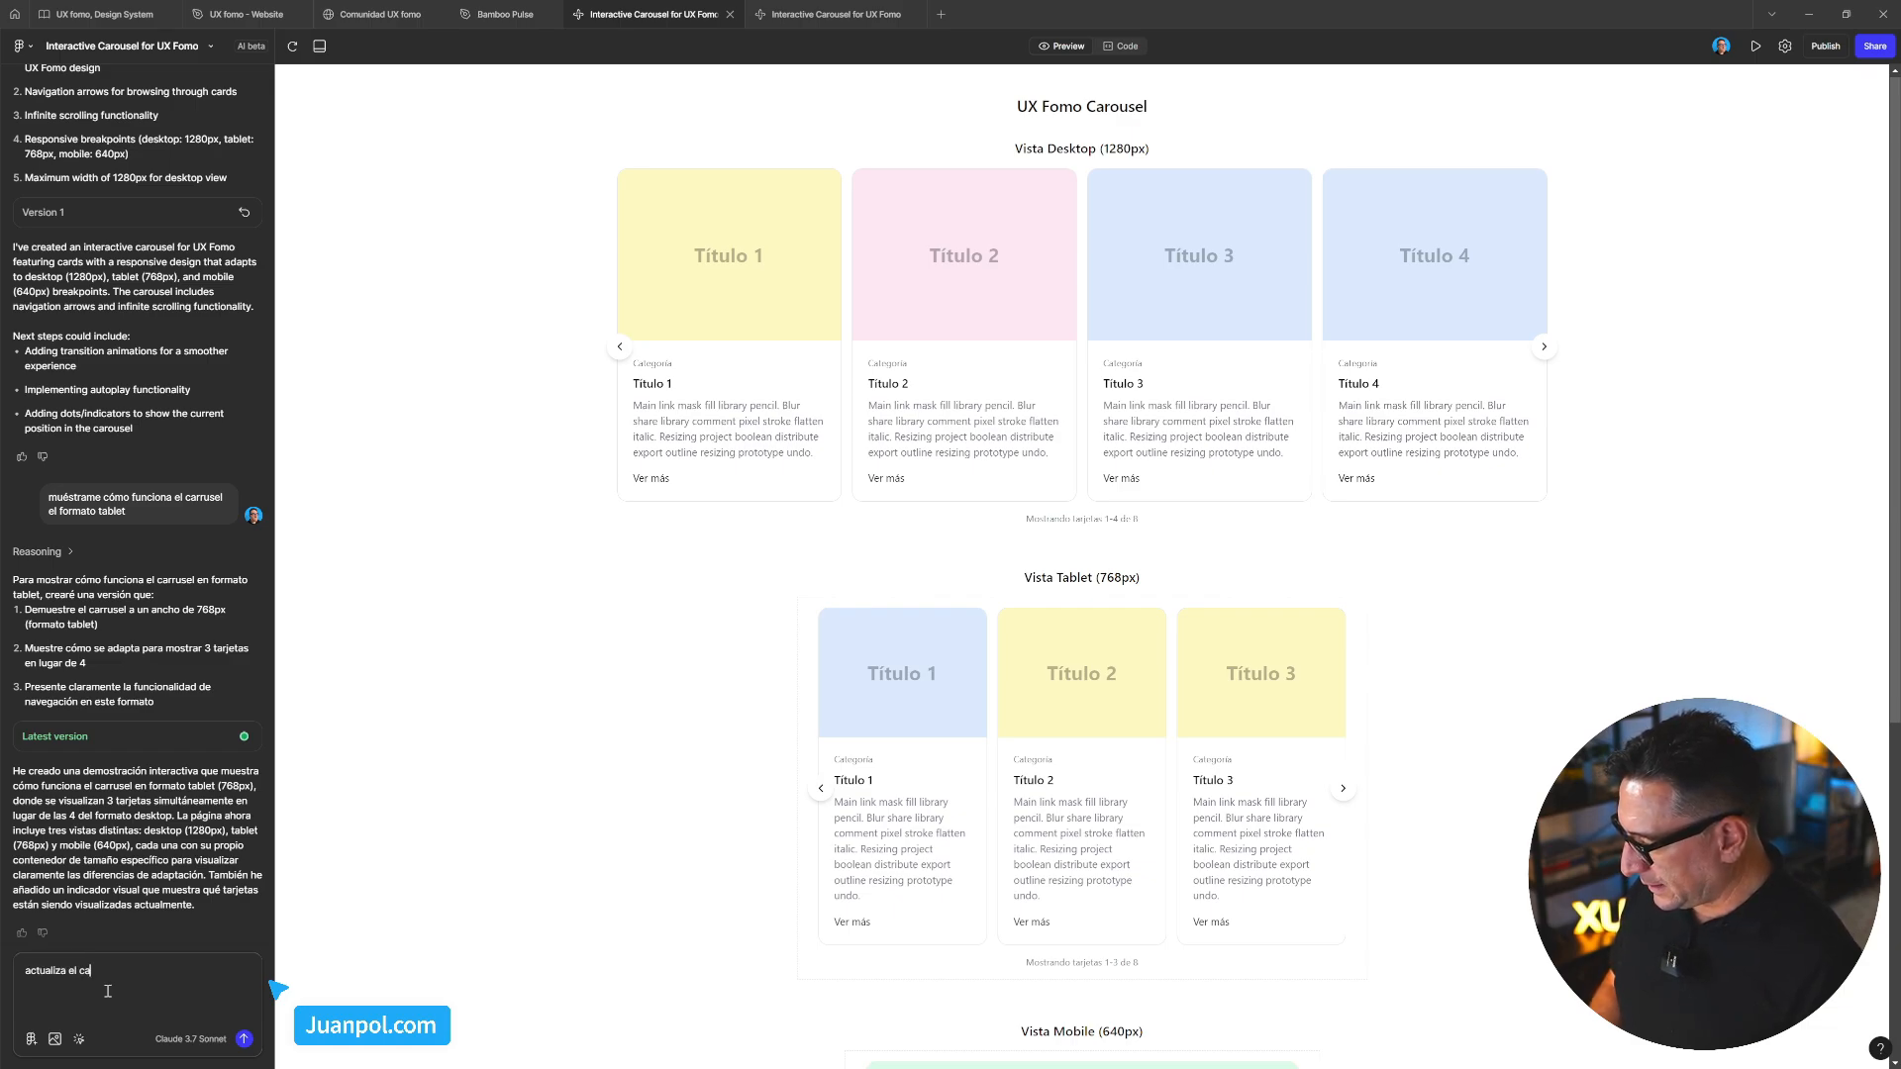
text(rd para que)
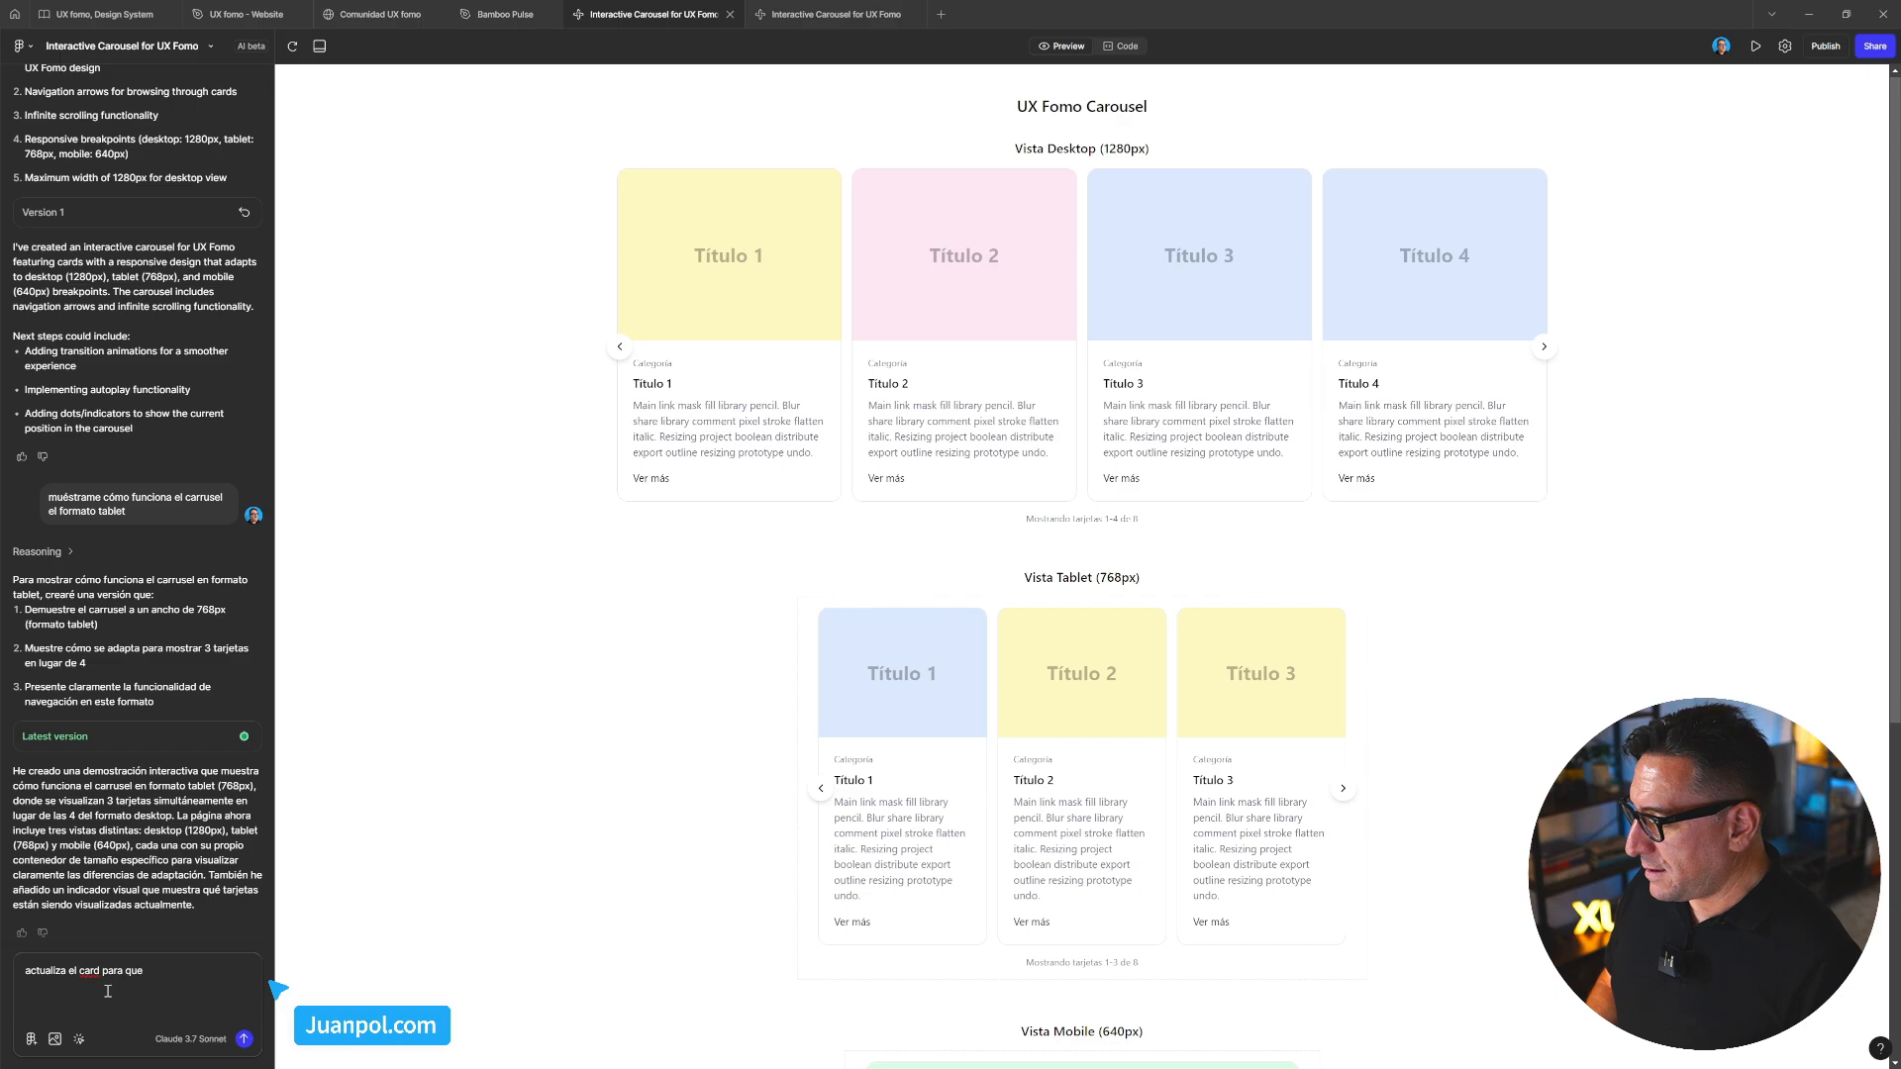
text( el hover se act)
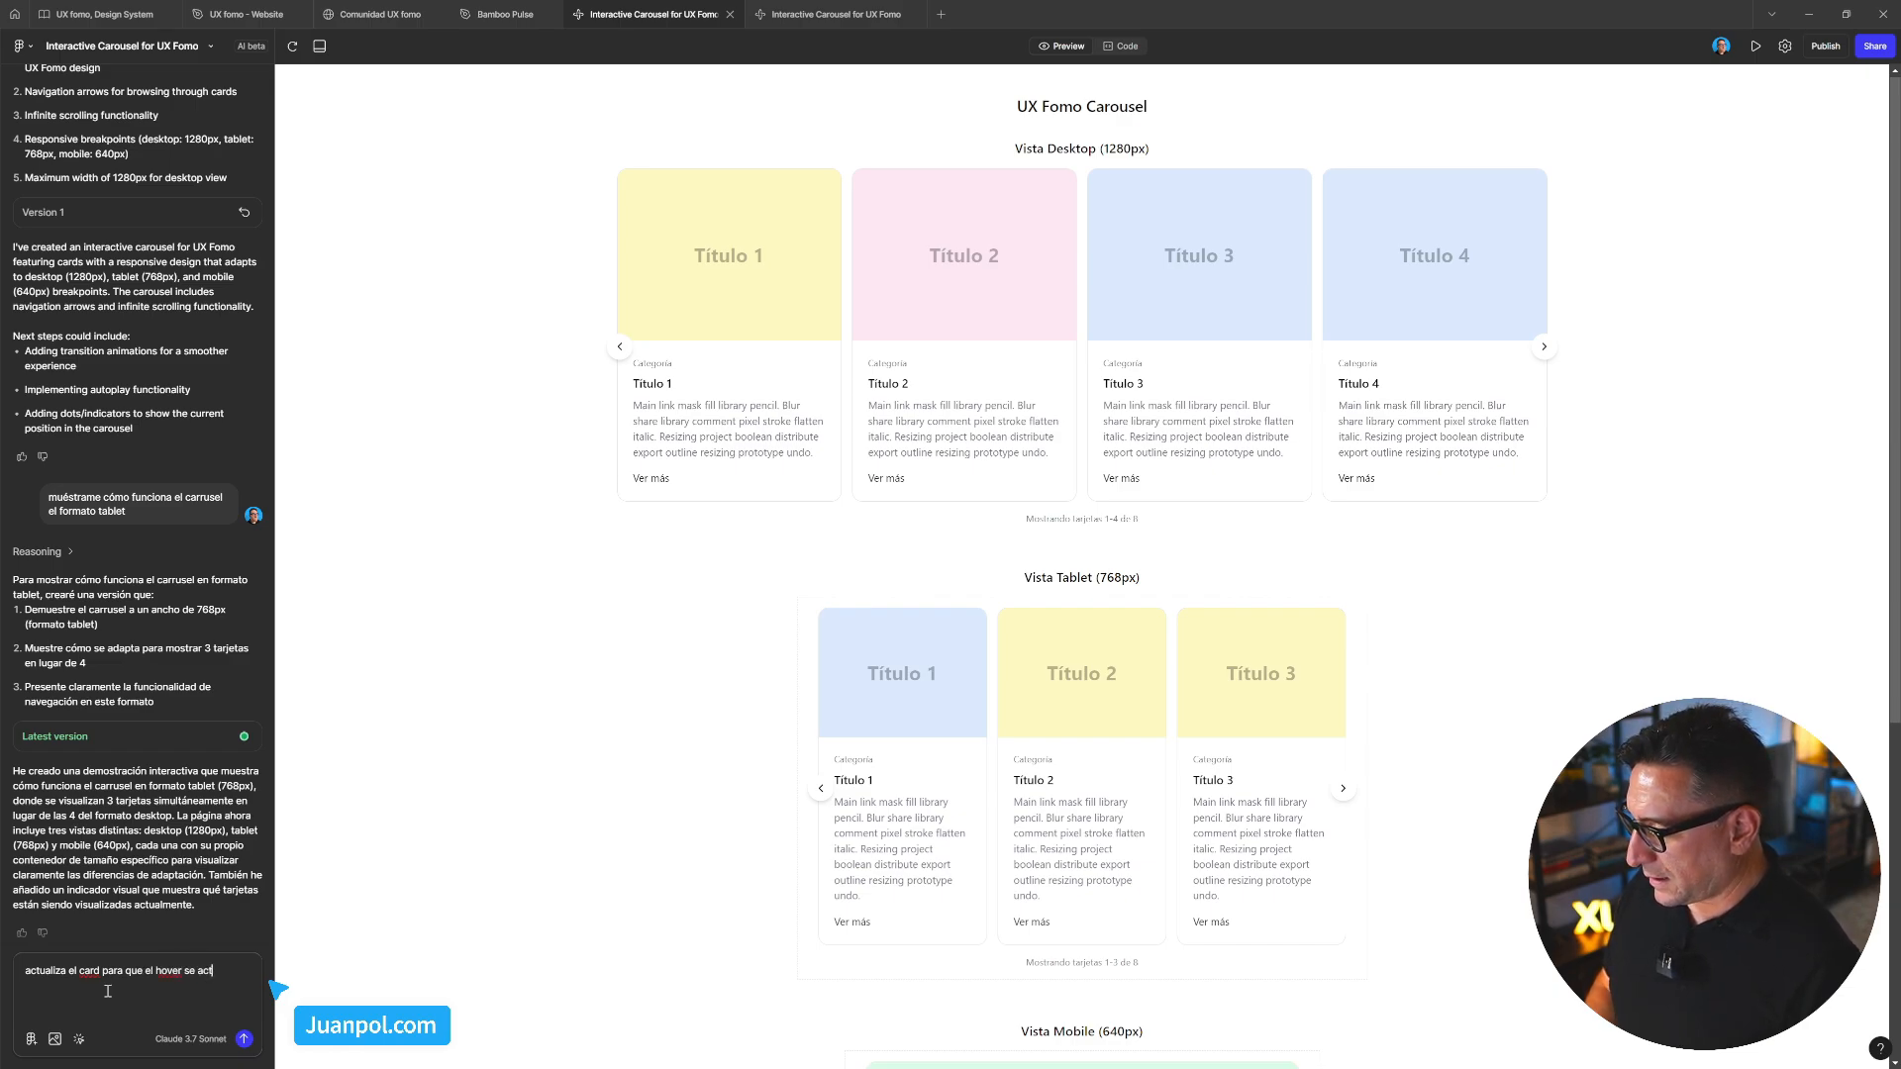
text(ive cuando)
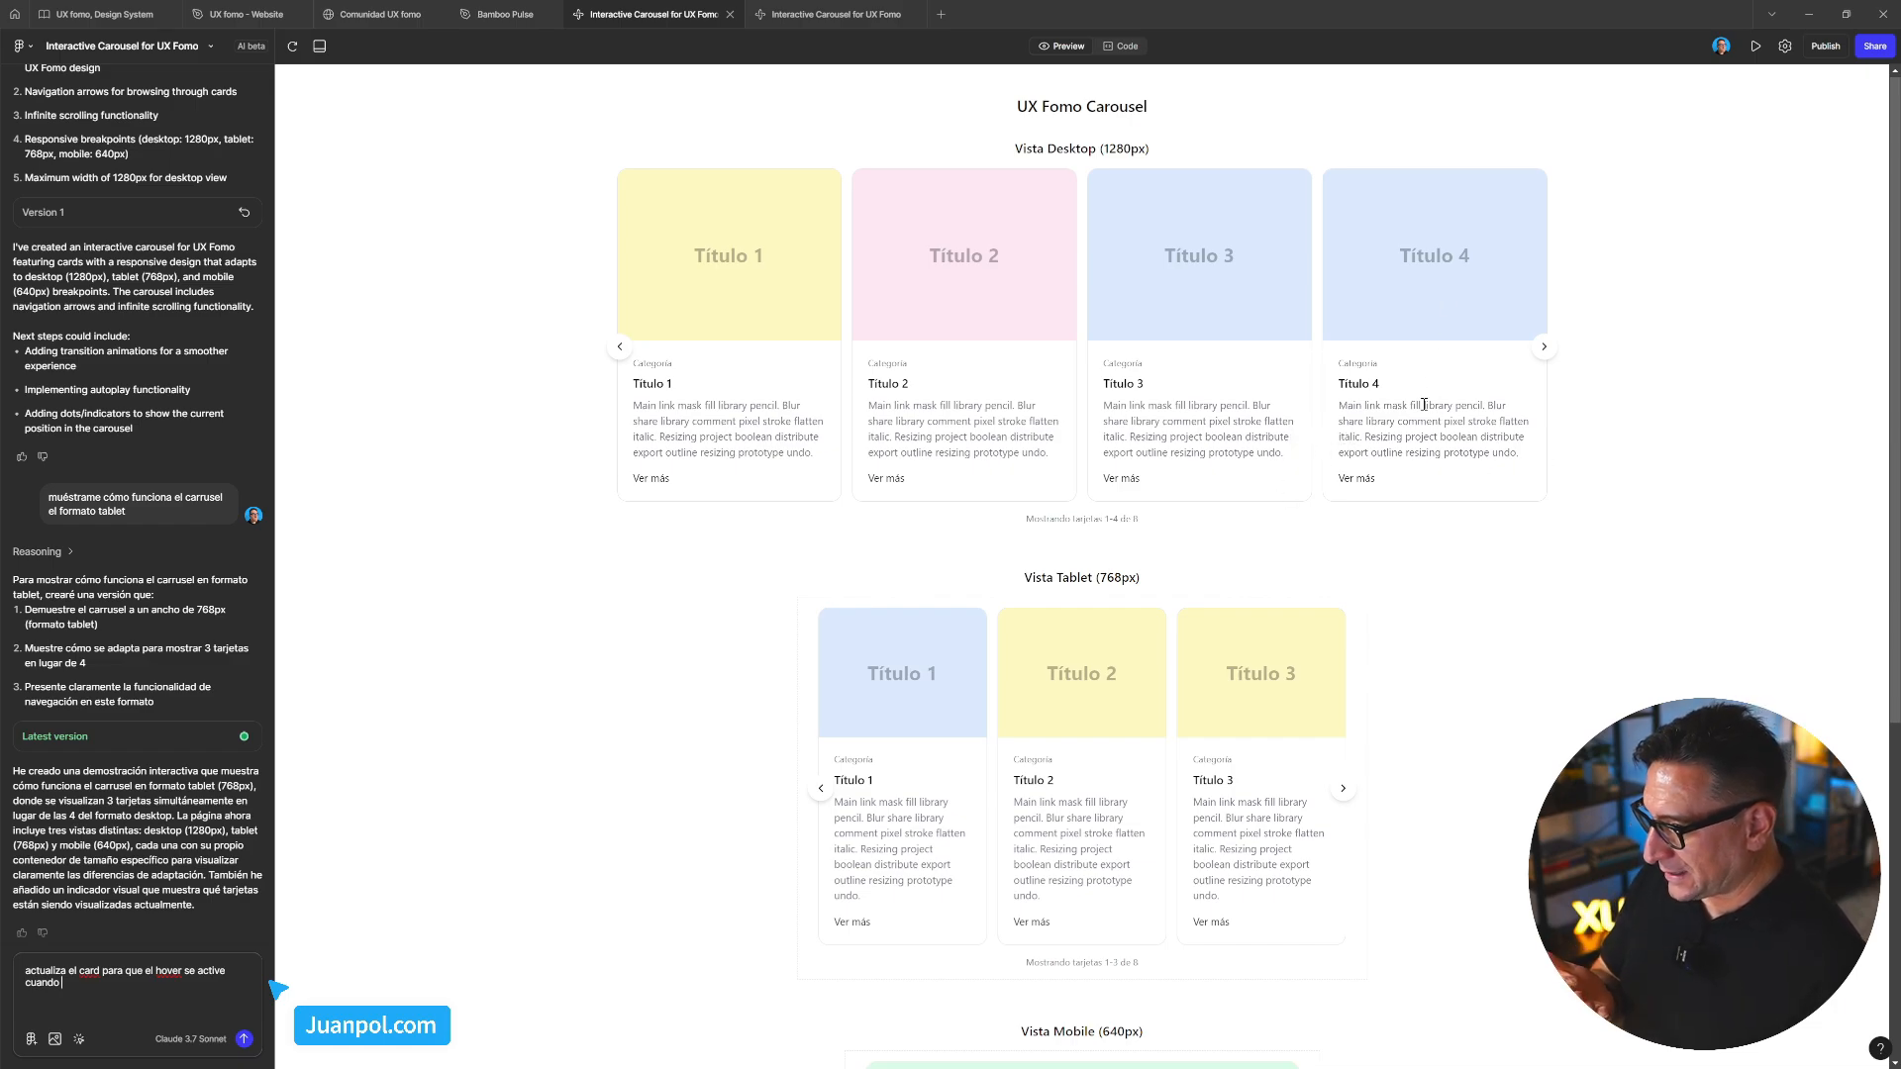
Slide the desktop carousel back one card and rewrite the request toward 'estado hover del card'
drag(1362, 377, 1432, 411)
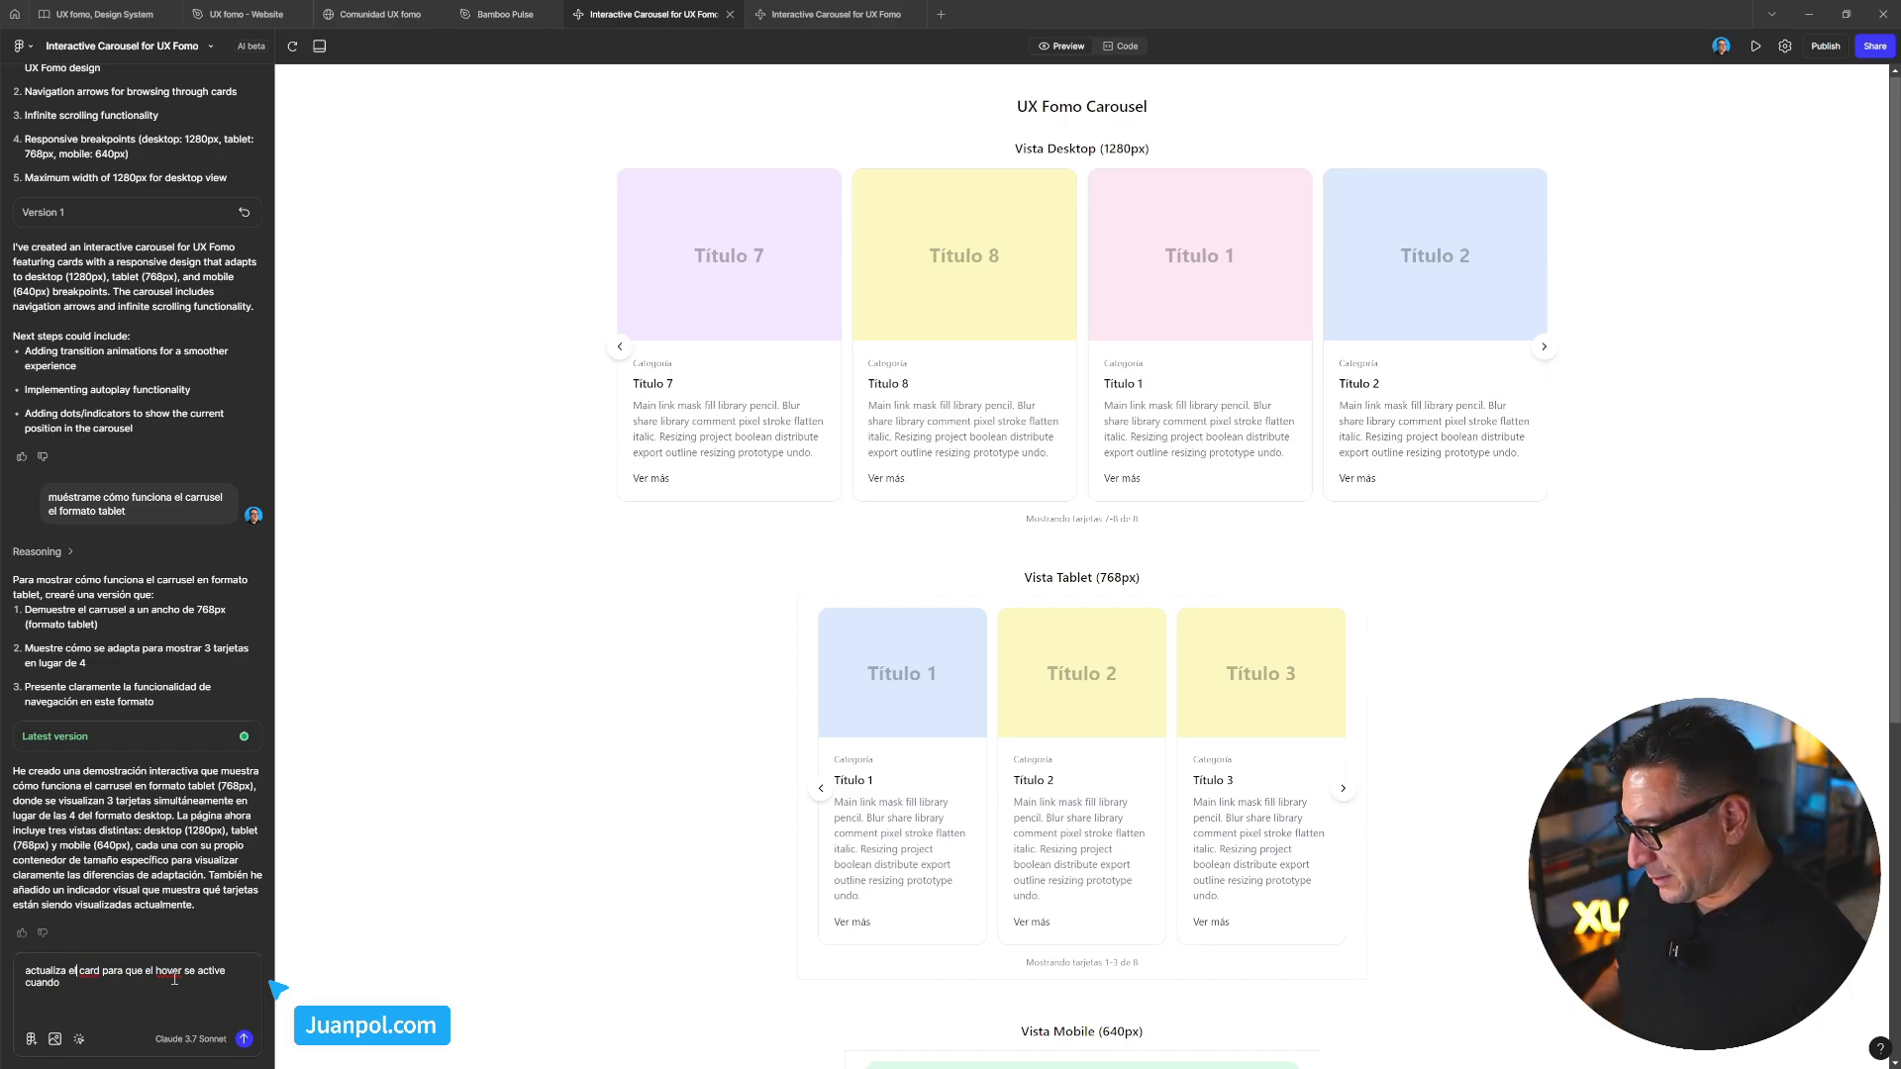
key(Delete)
key(Delete)
key(Delete)
key(Delete)
key(Delete)
key(Delete)
key(Delete)
key(Delete)
key(Delete)
key(Delete)
key(Delete)
key(Delete)
key(Delete)
key(Delete)
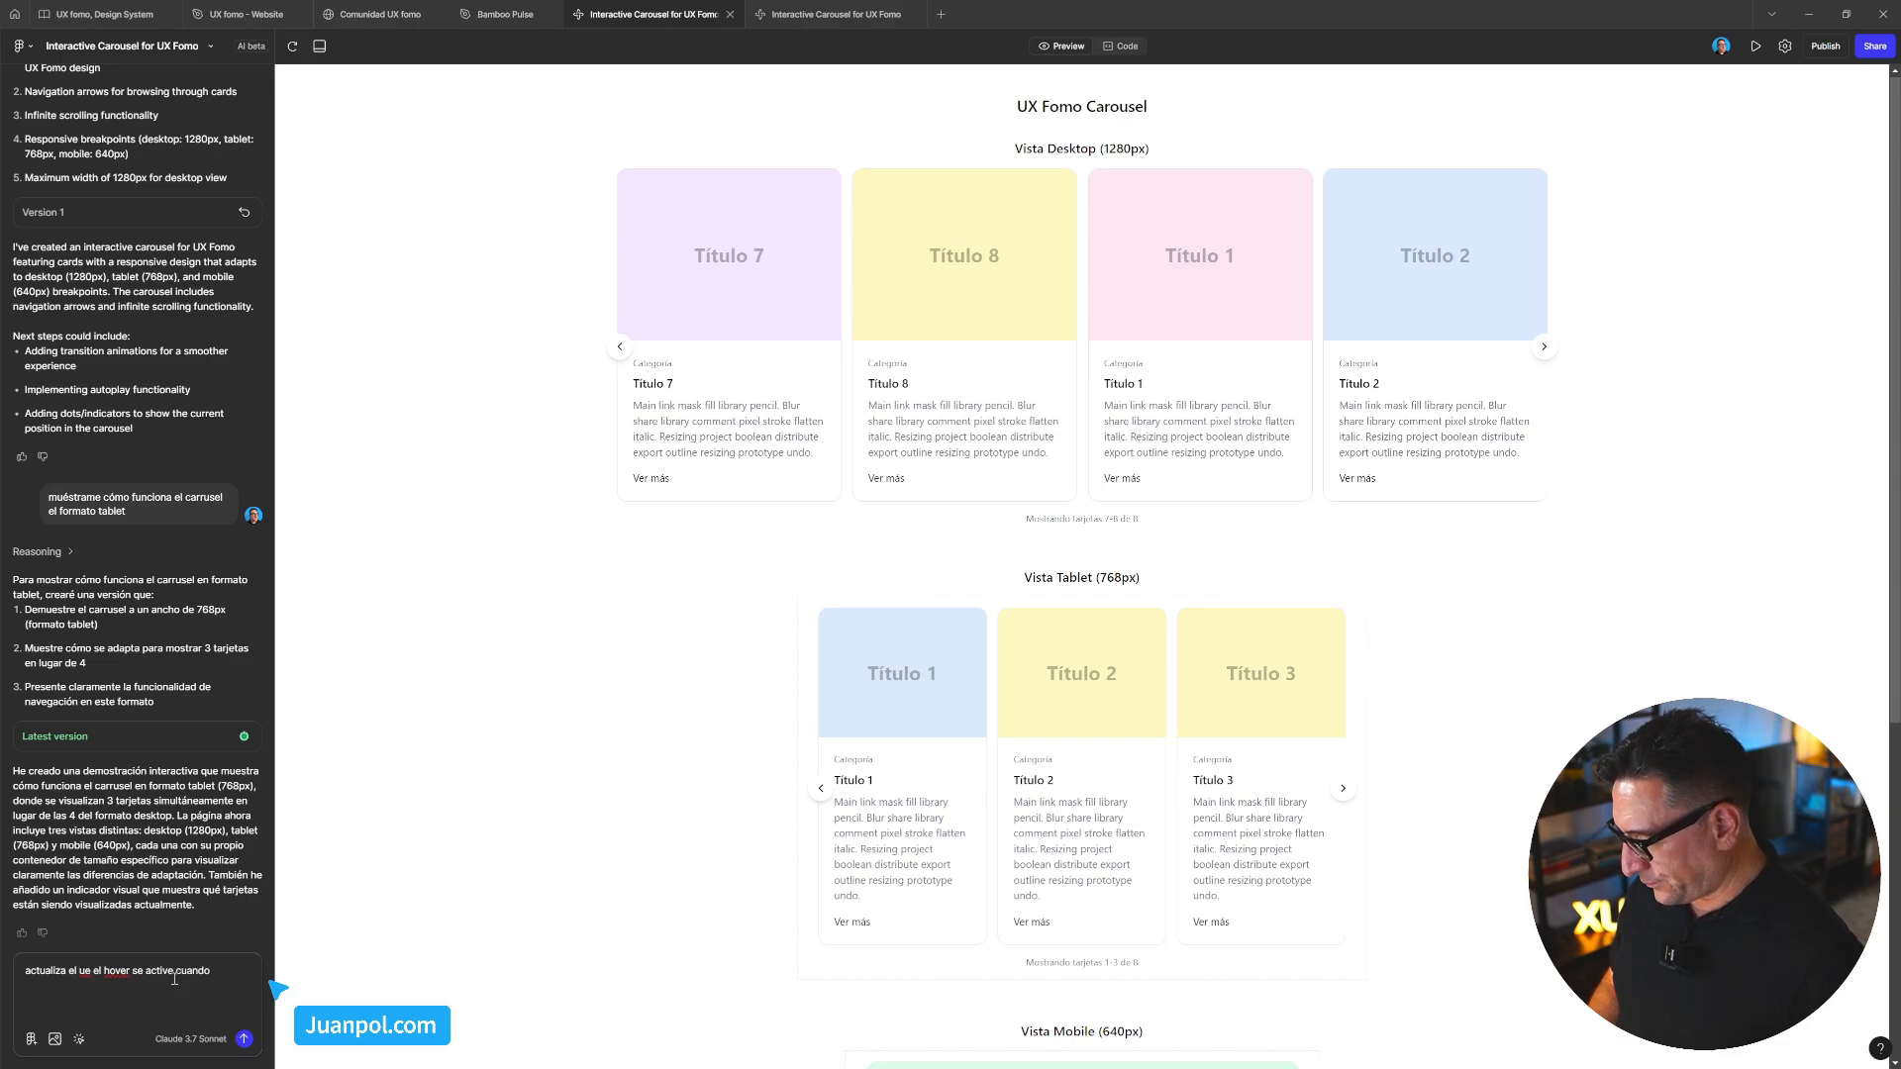
key(Delete)
key(Delete)
key(Delete)
text(estado hover )
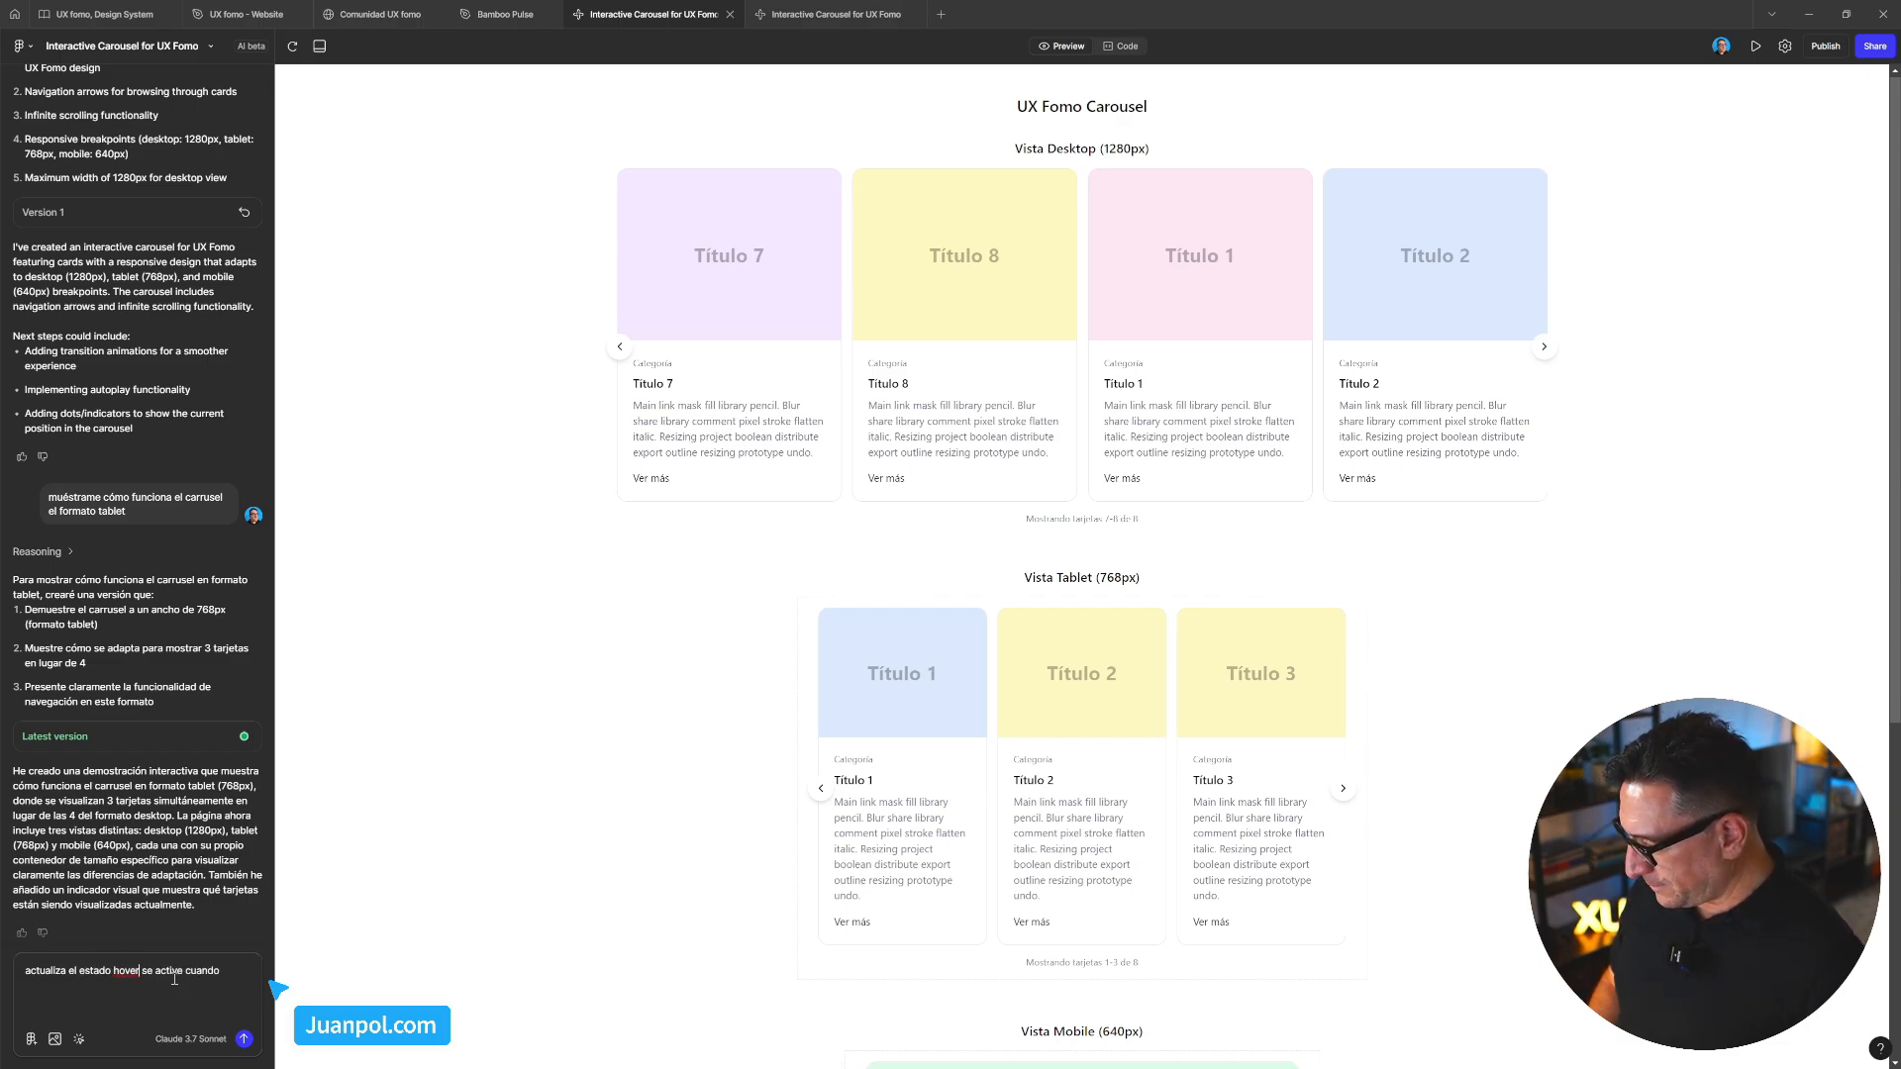
text(del card )
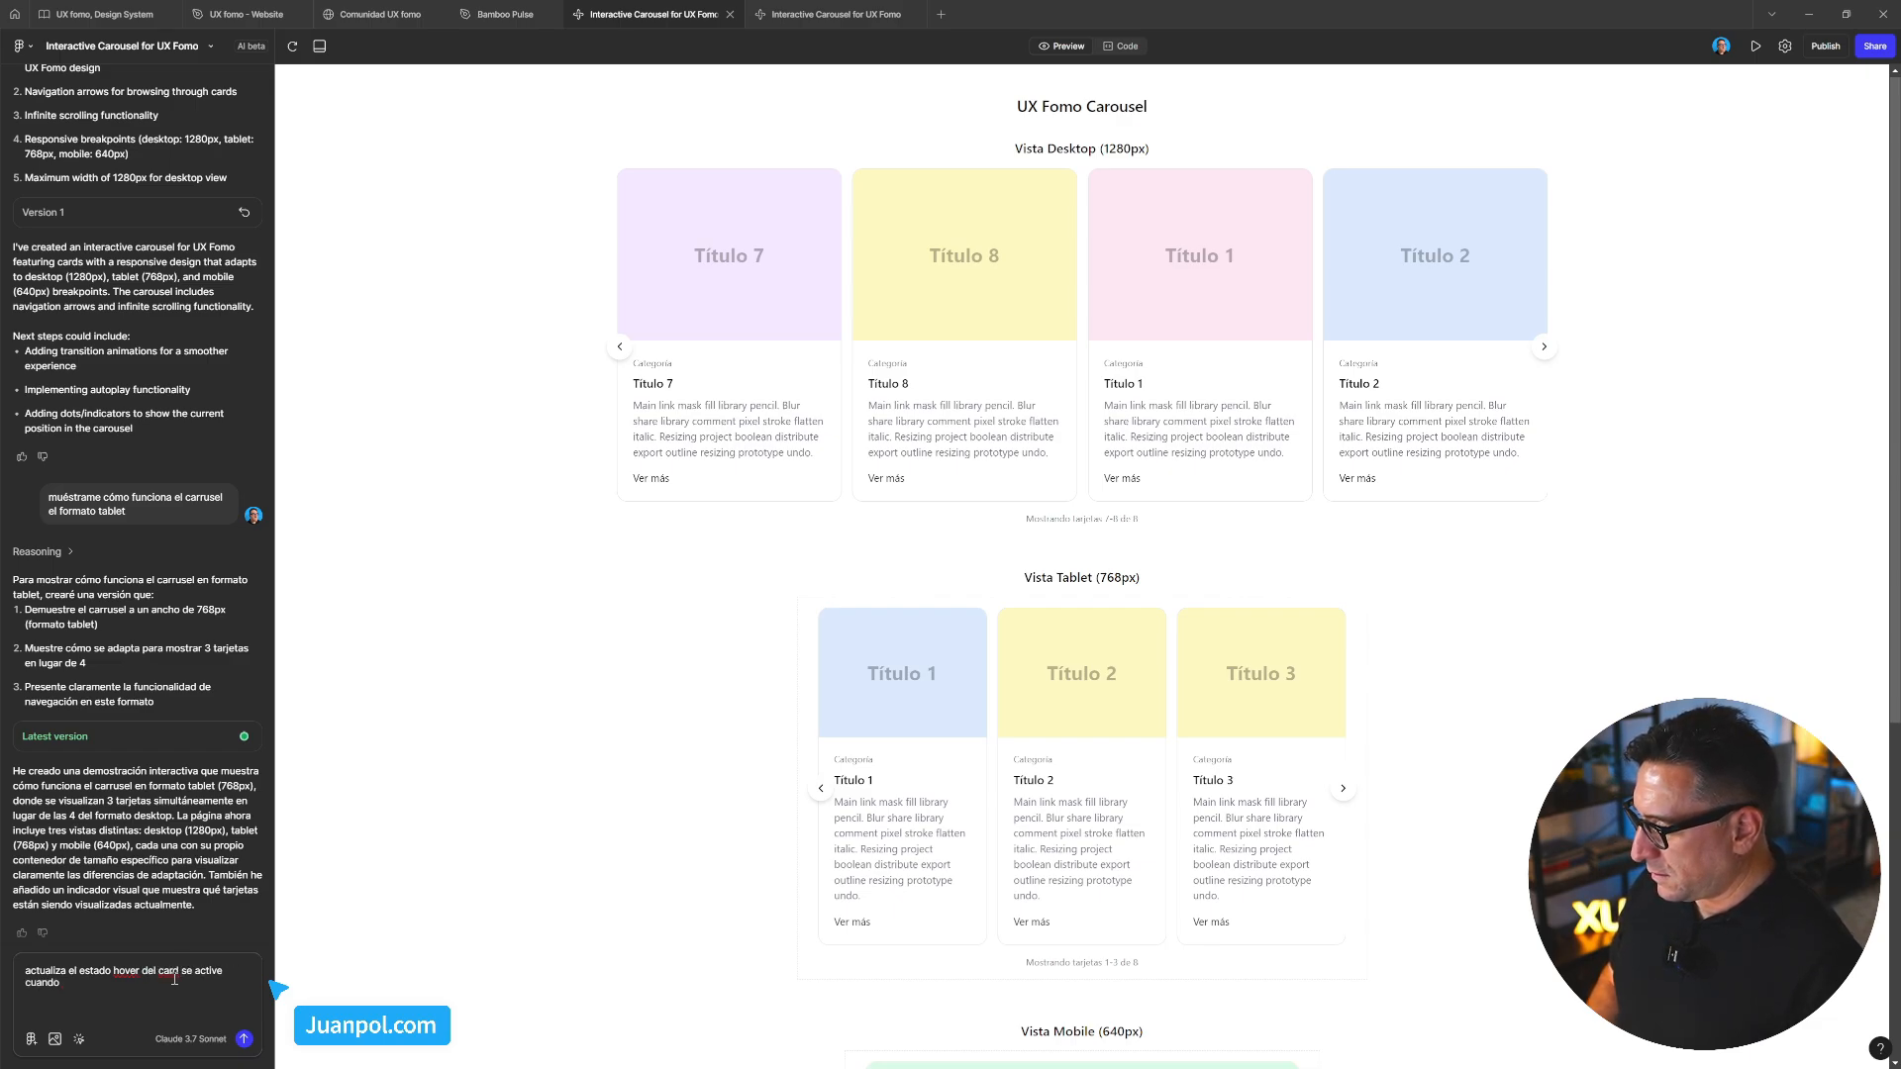
text(cuando h)
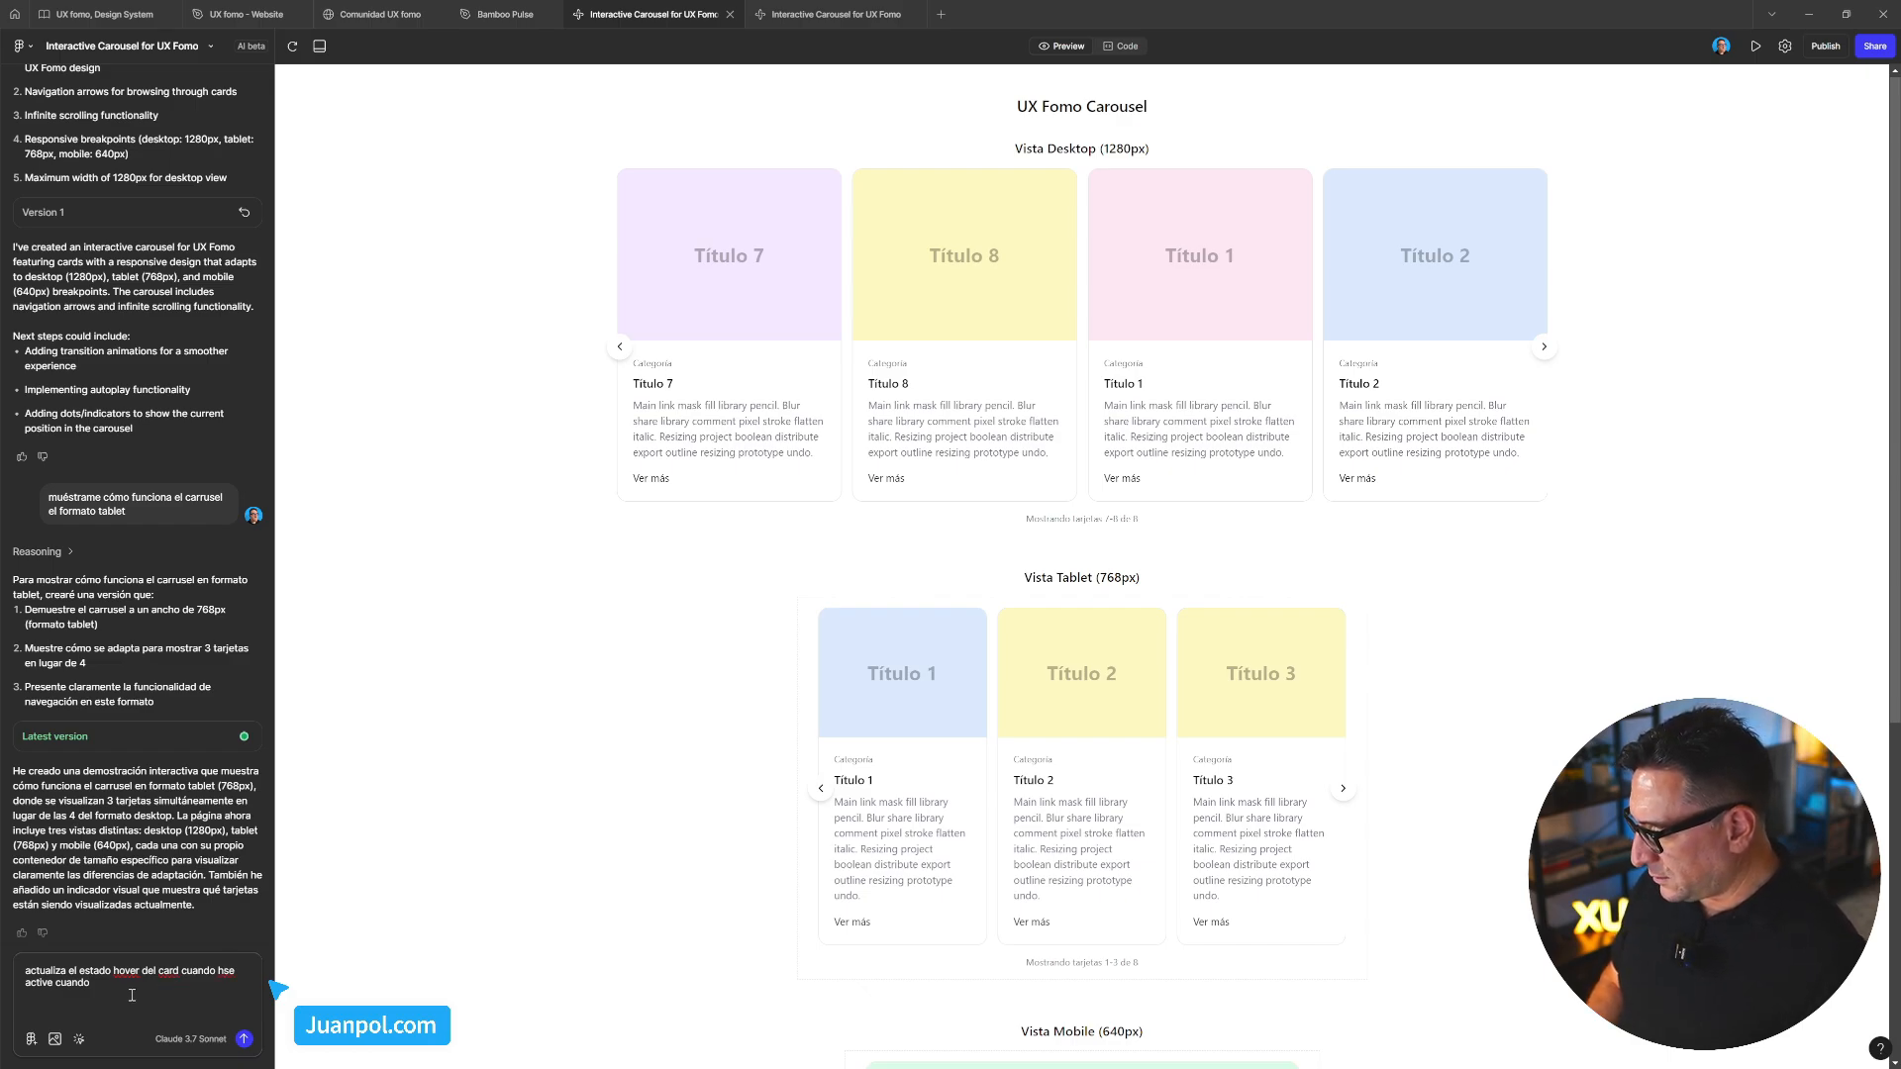
drag(182, 971, 233, 998)
text(cuadro)
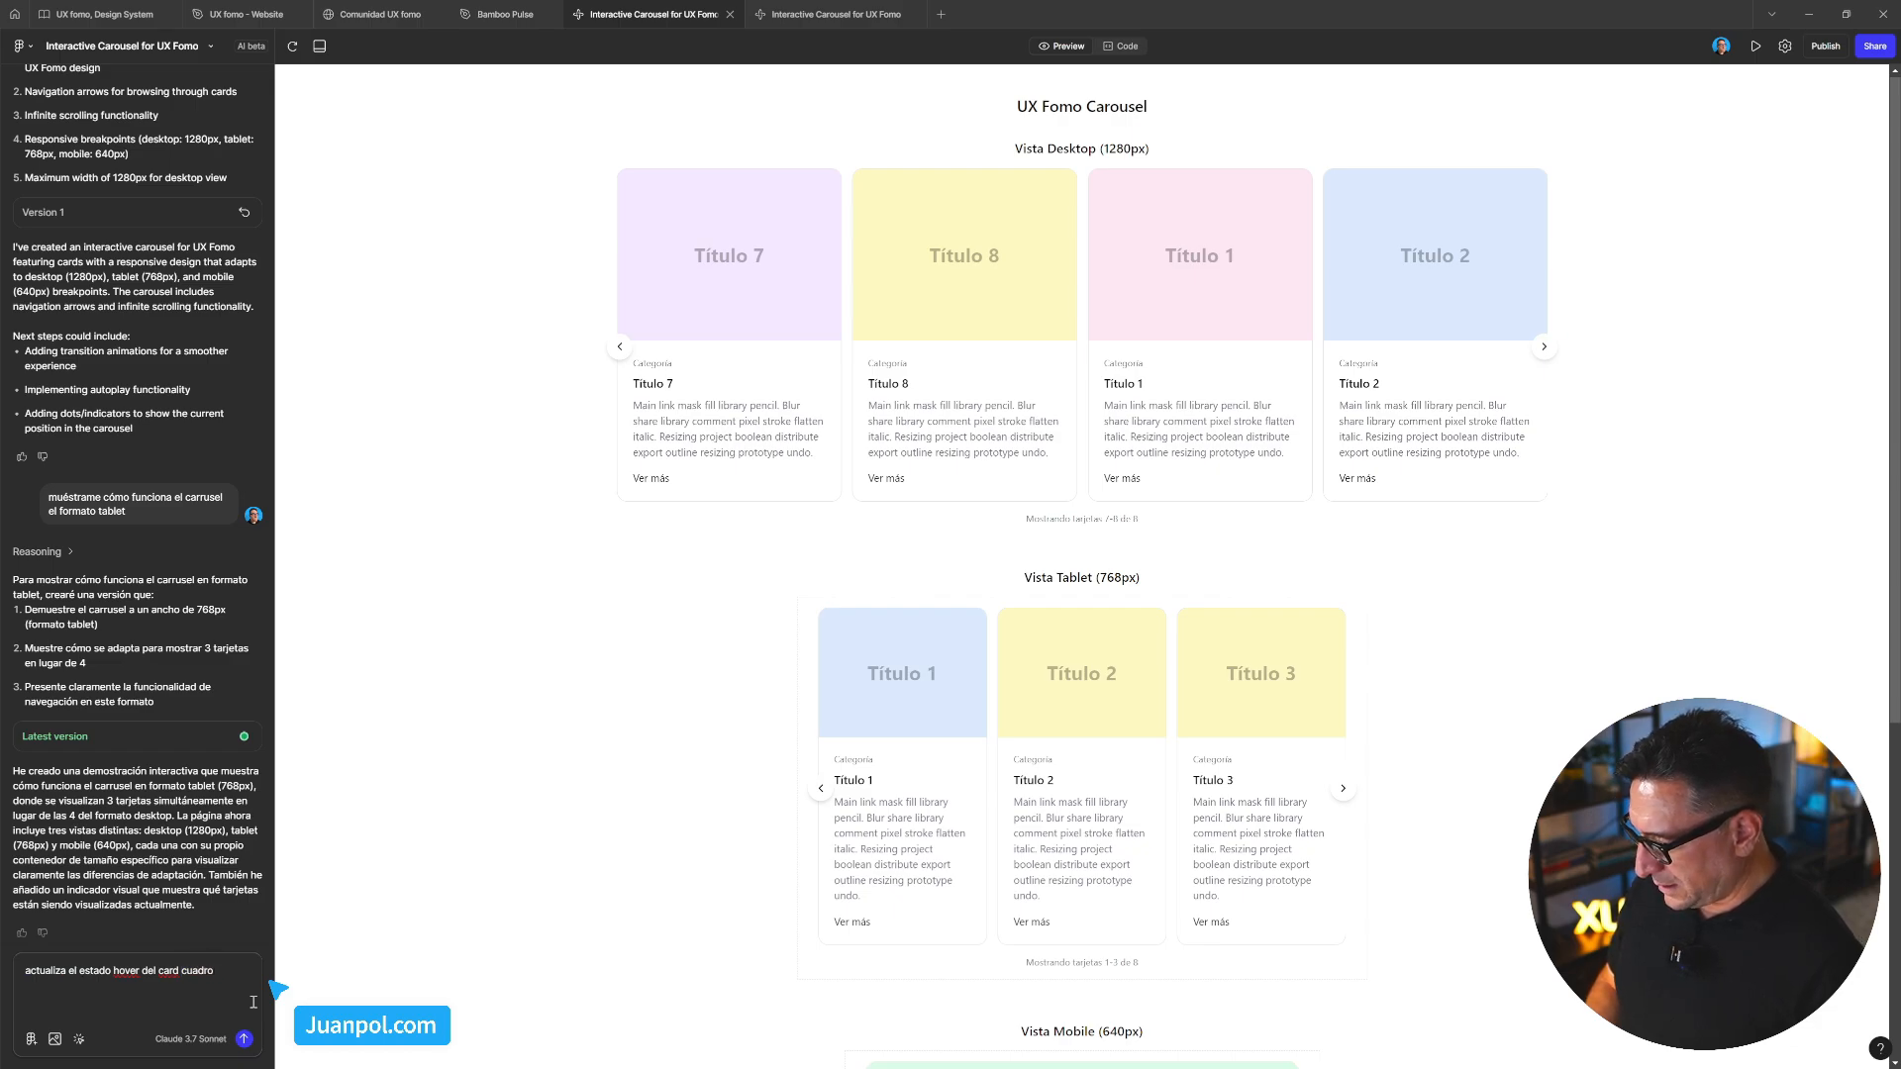
key(BackSpace)
key(BackSpace)
key(BackSpace)
key(BackSpace)
key(BackSpace)
key(BackSpace)
key(BackSpace)
key(BackSpace)
key(BackSpace)
key(BackSpace)
key(BackSpace)
key(BackSpace)
key(BackSpace)
key(BackSpace)
key(BackSpace)
key(BackSpace)
key(BackSpace)
key(BackSpace)
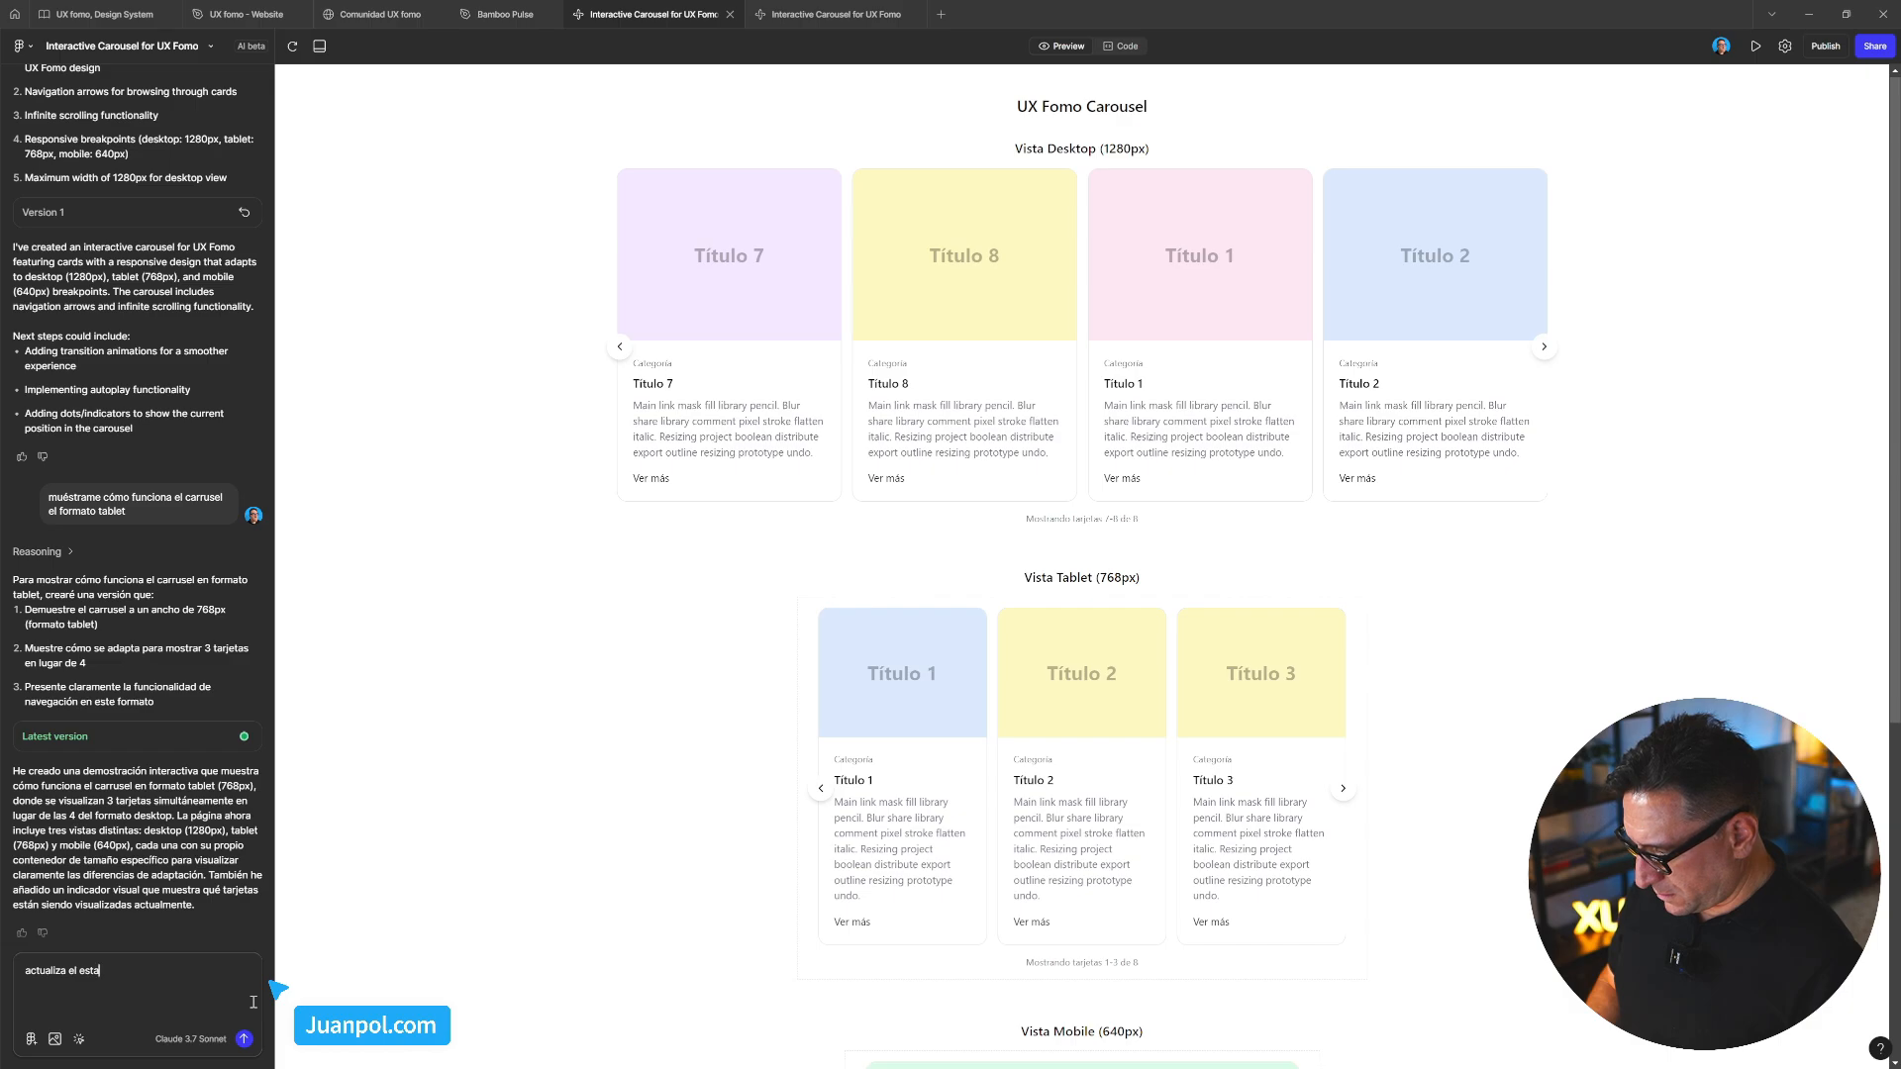
Make the first bullet ask for the hover to trigger when the mouse covers the whole card
text(hover )
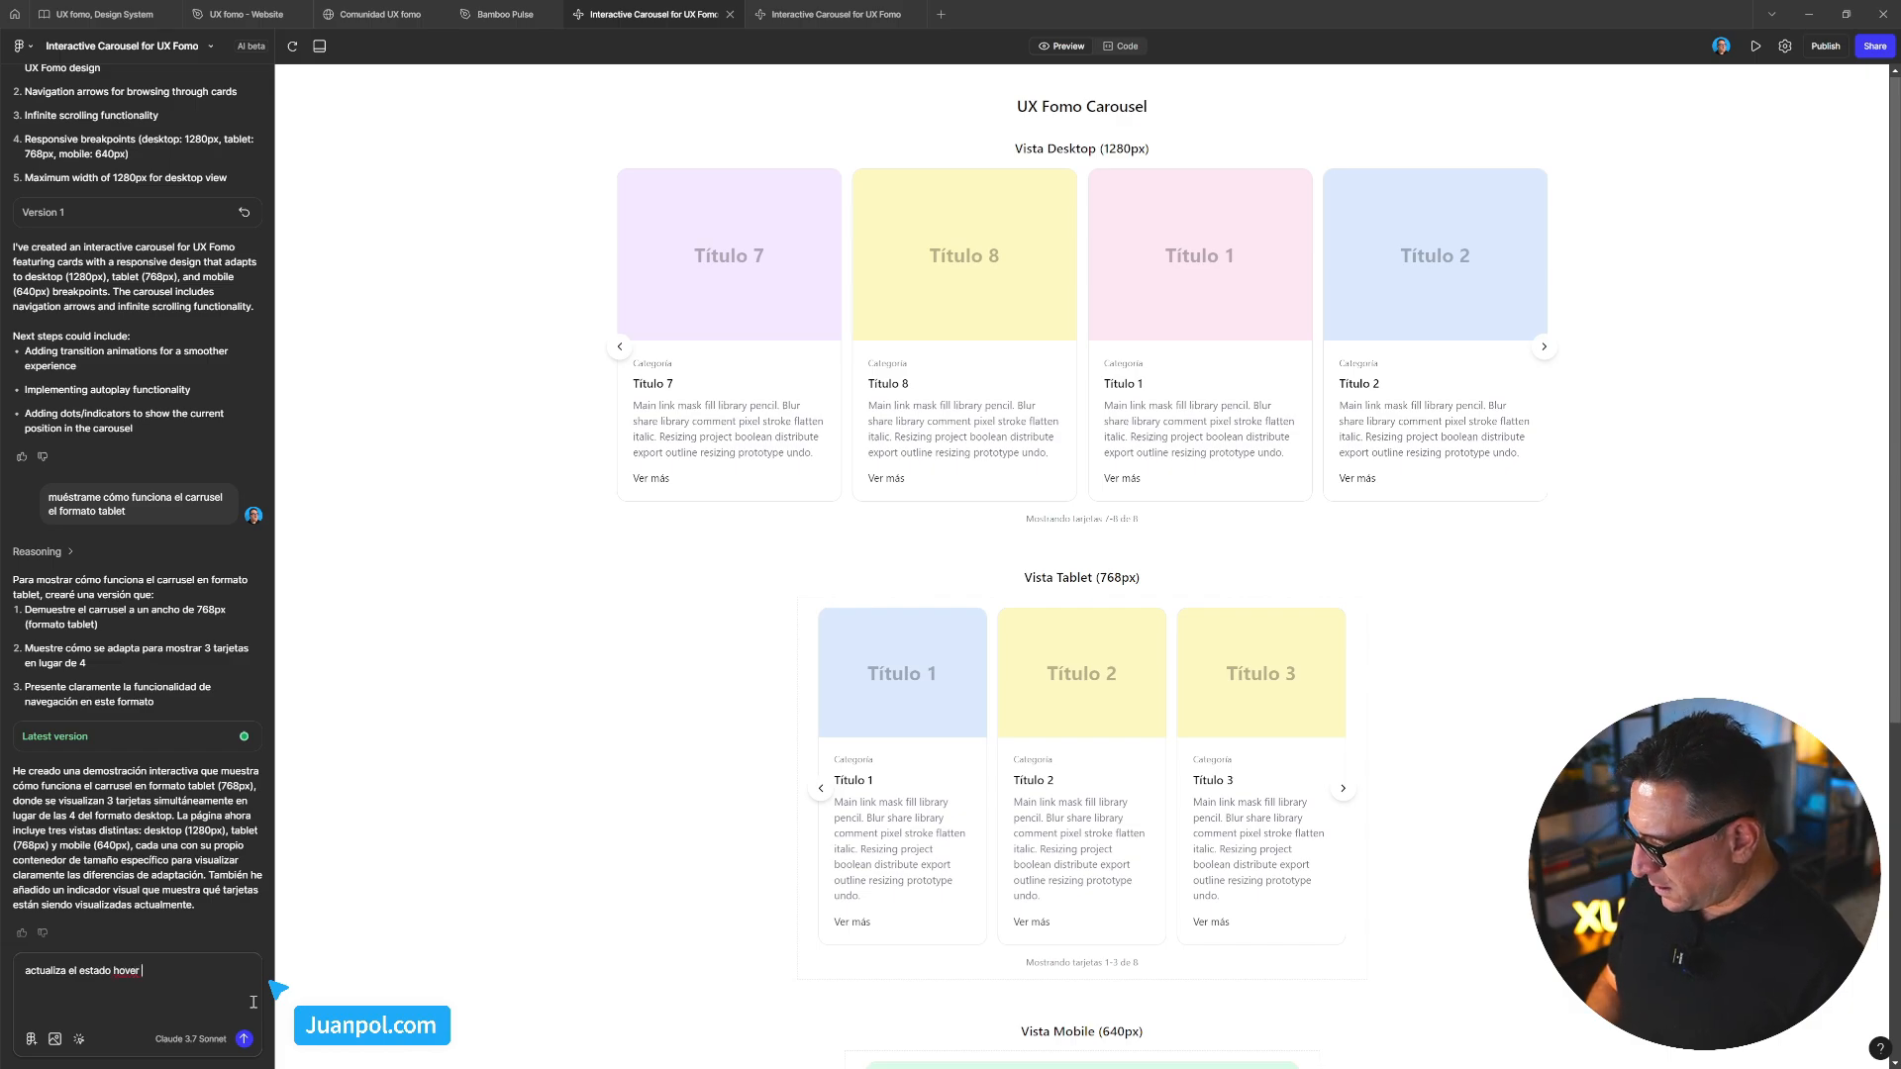
text(del card cuando)
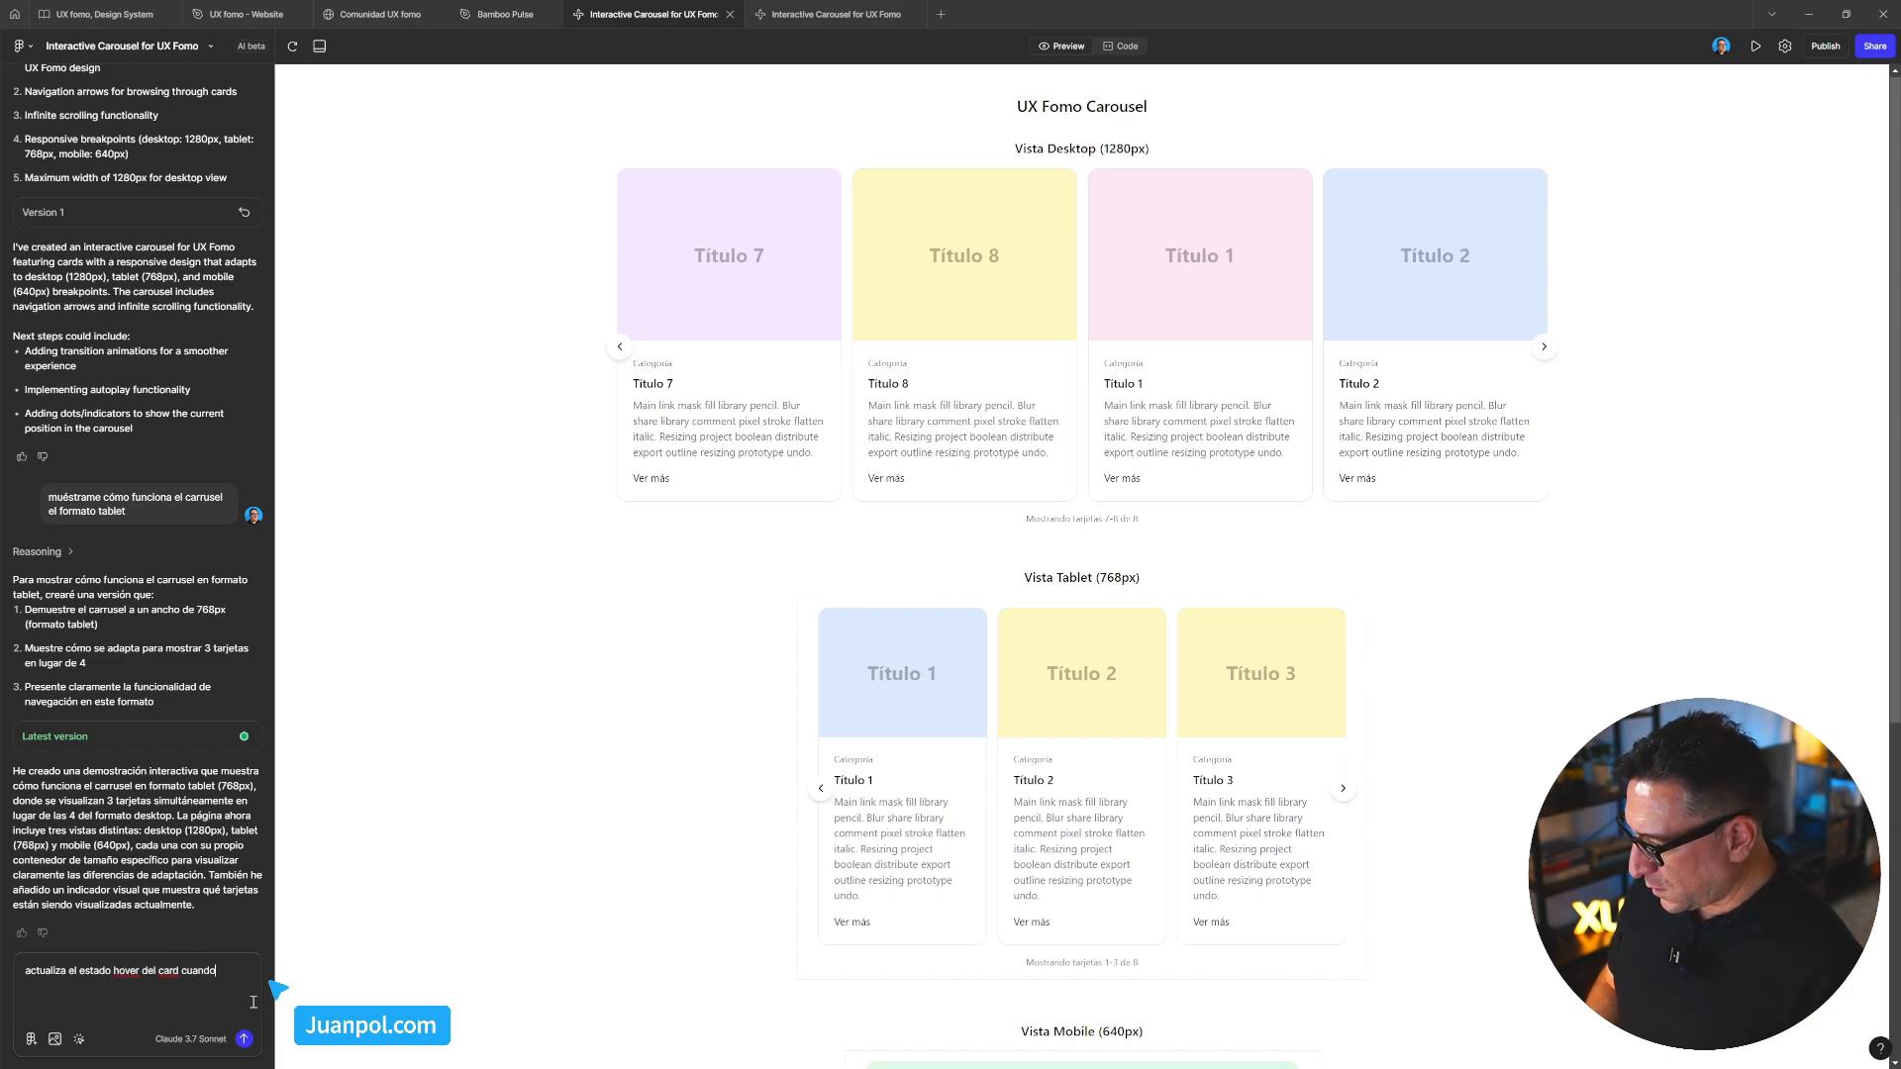
text( sobre)
text(vuev)
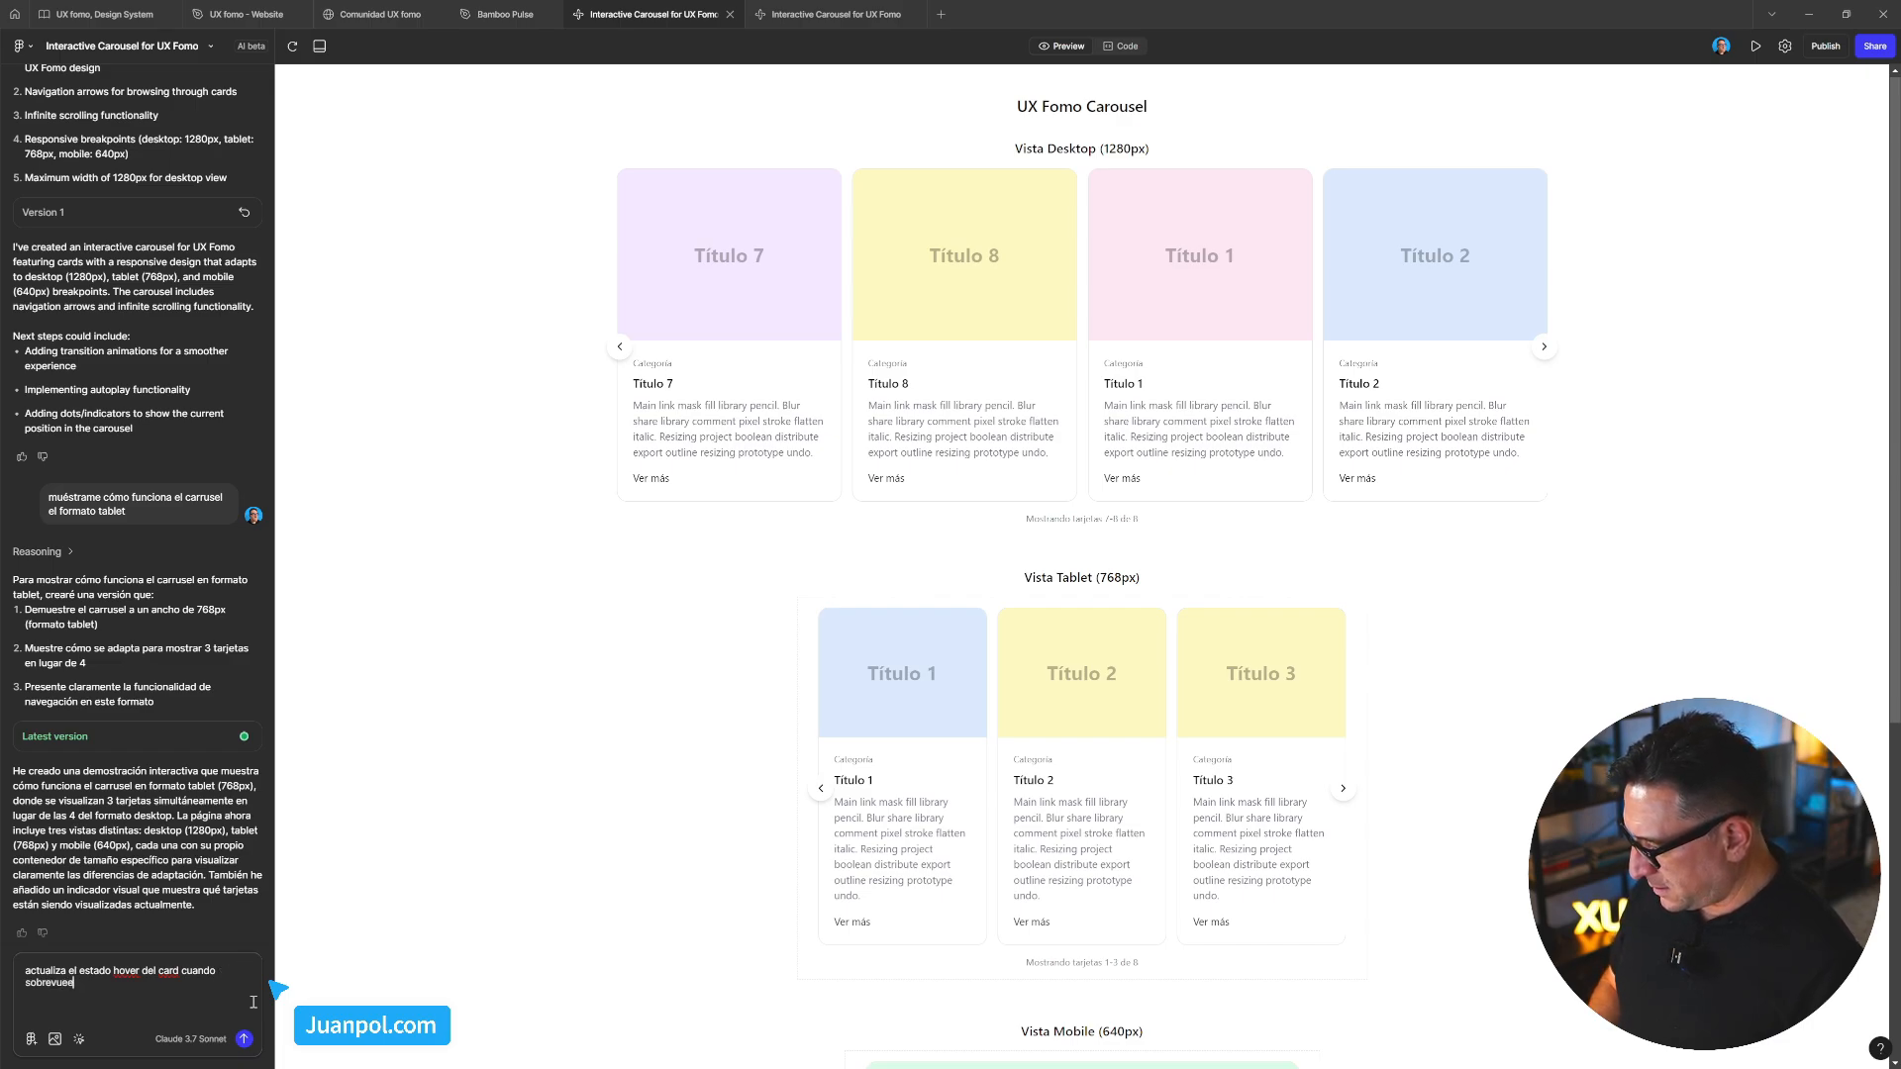
text(e con el rató)
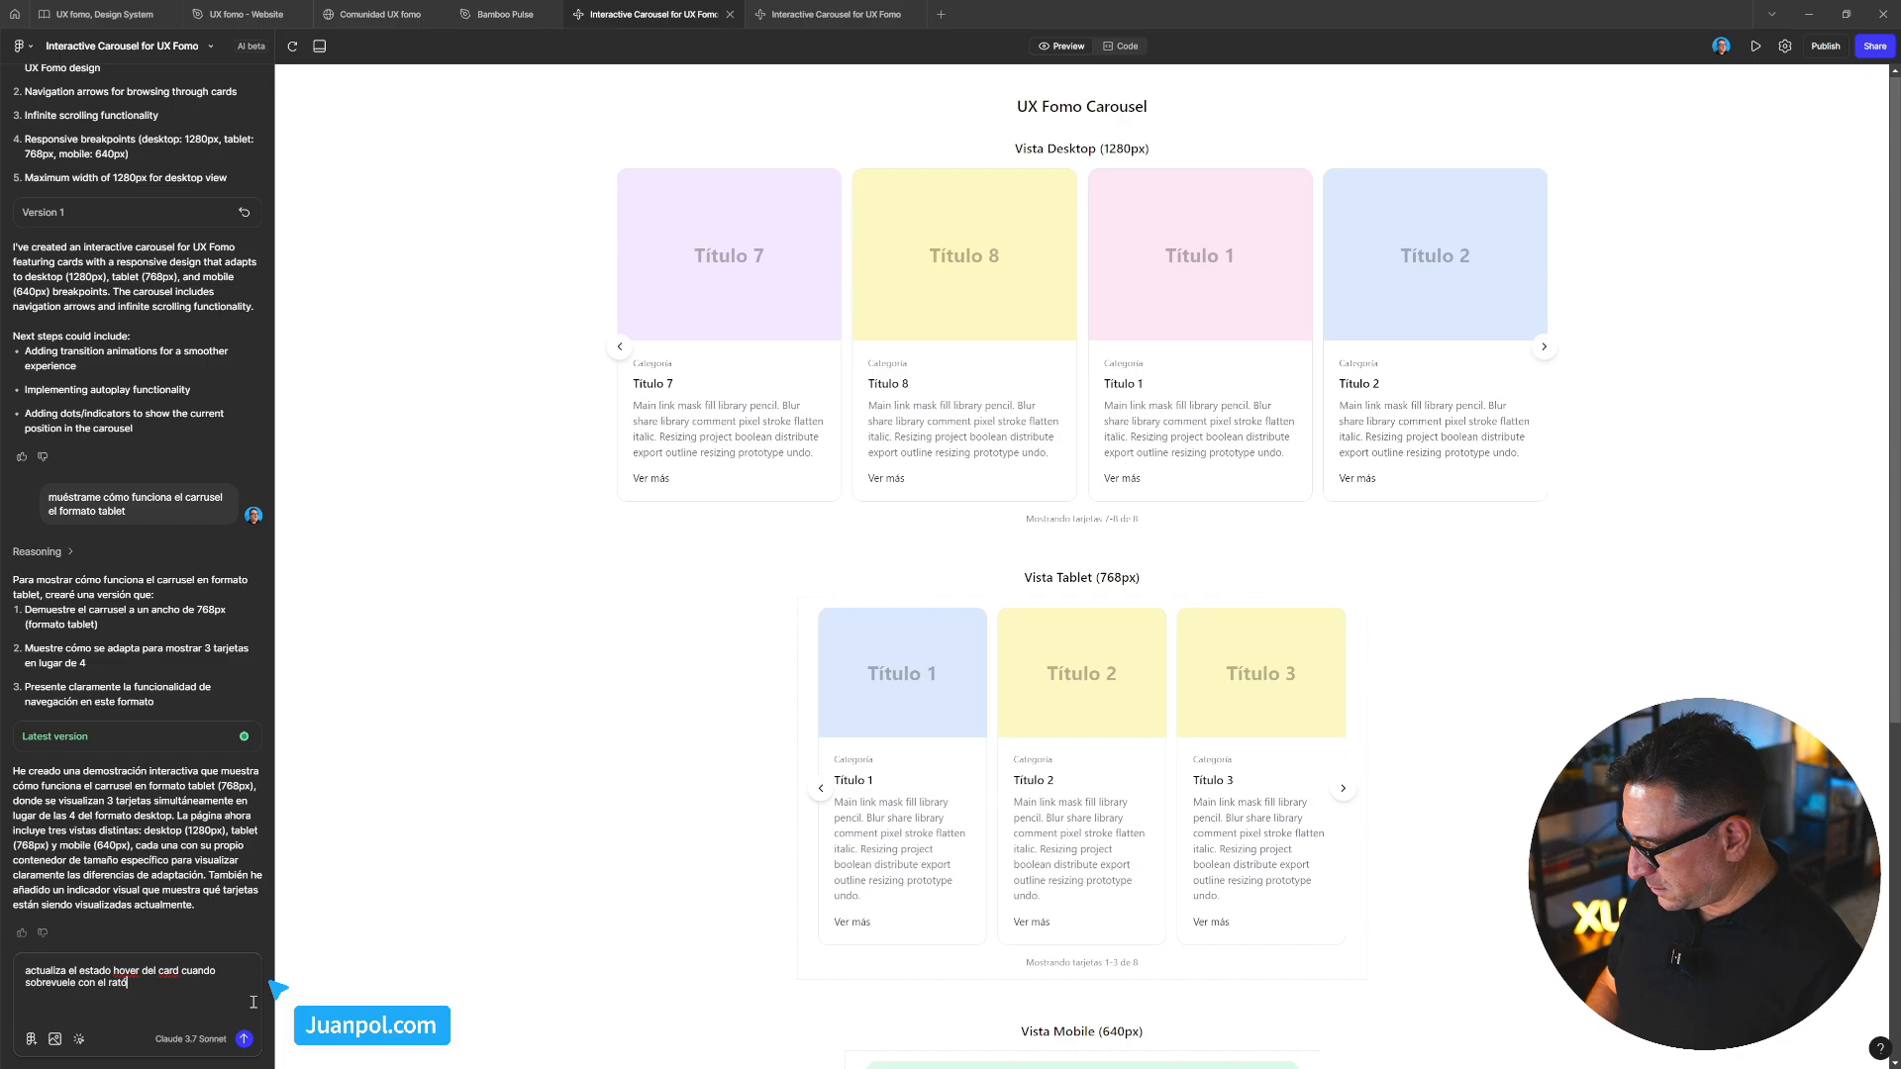
text(n tod)
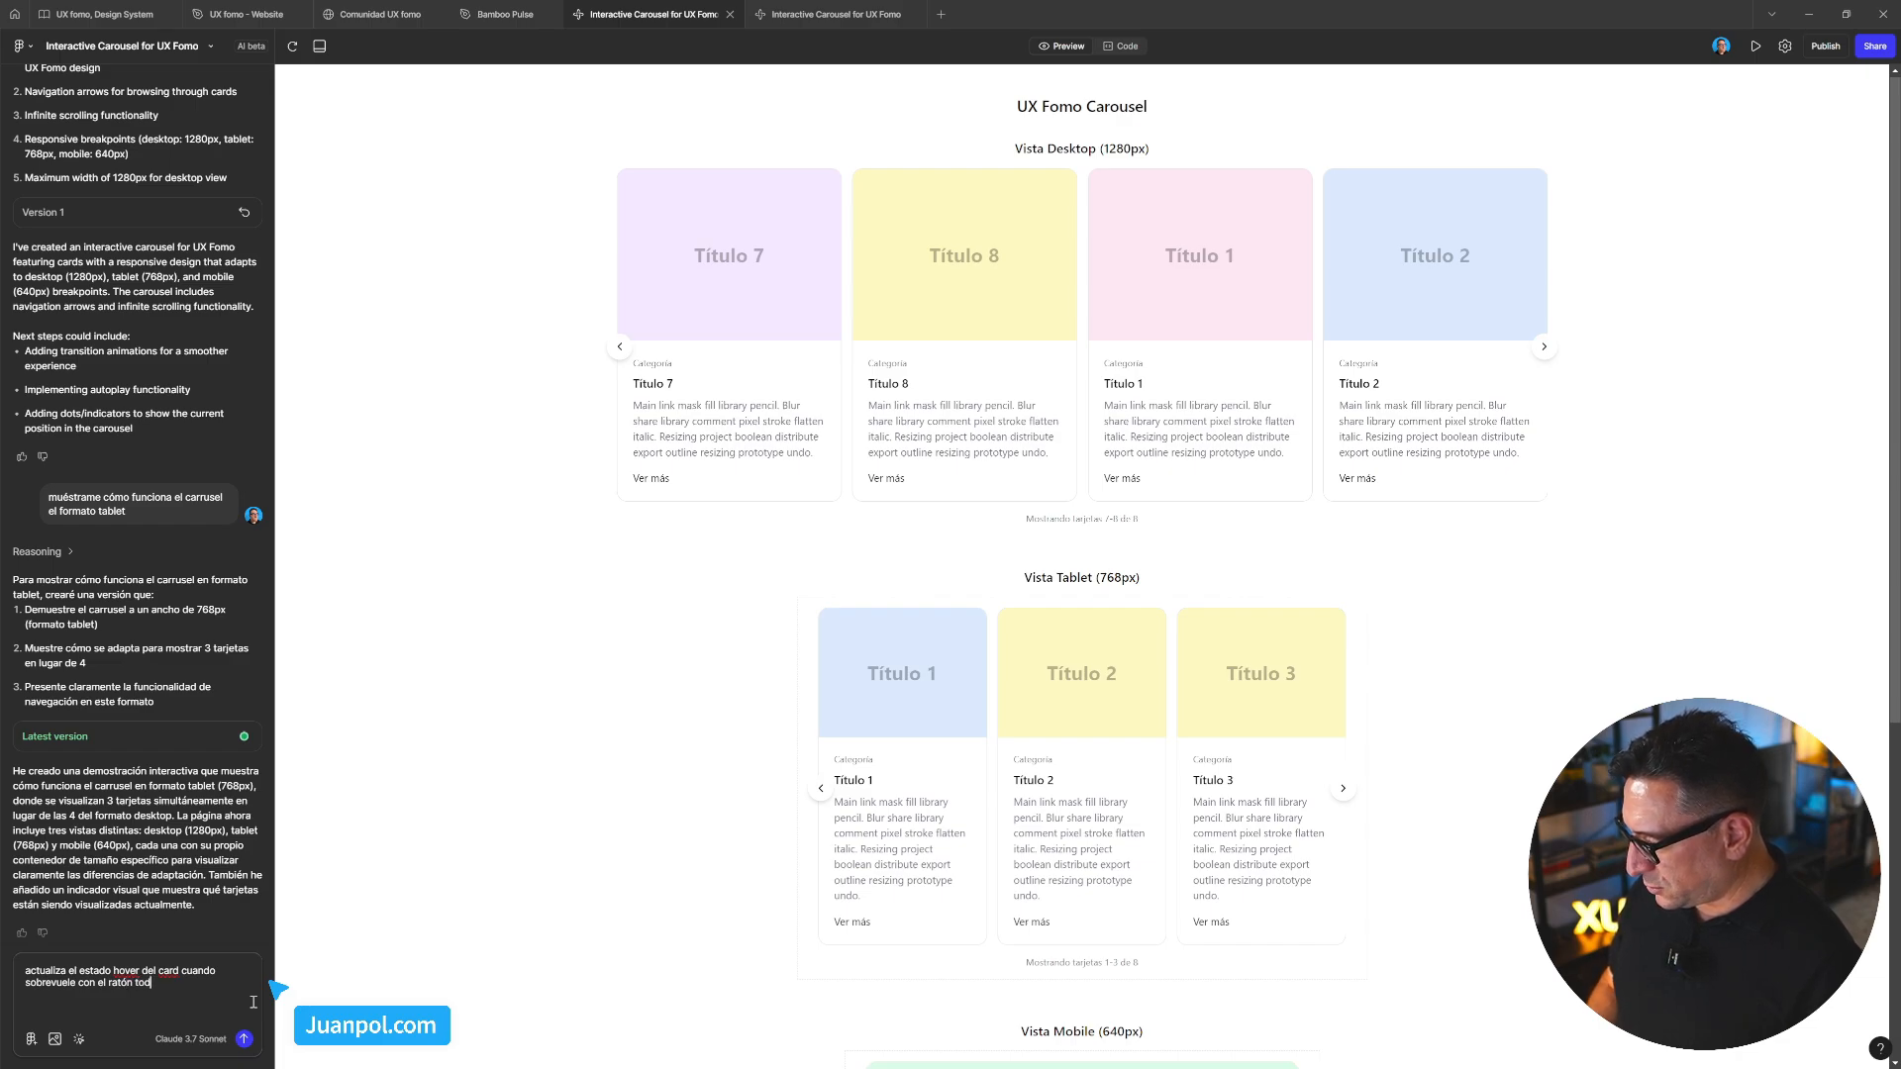
text(a la tarjet)
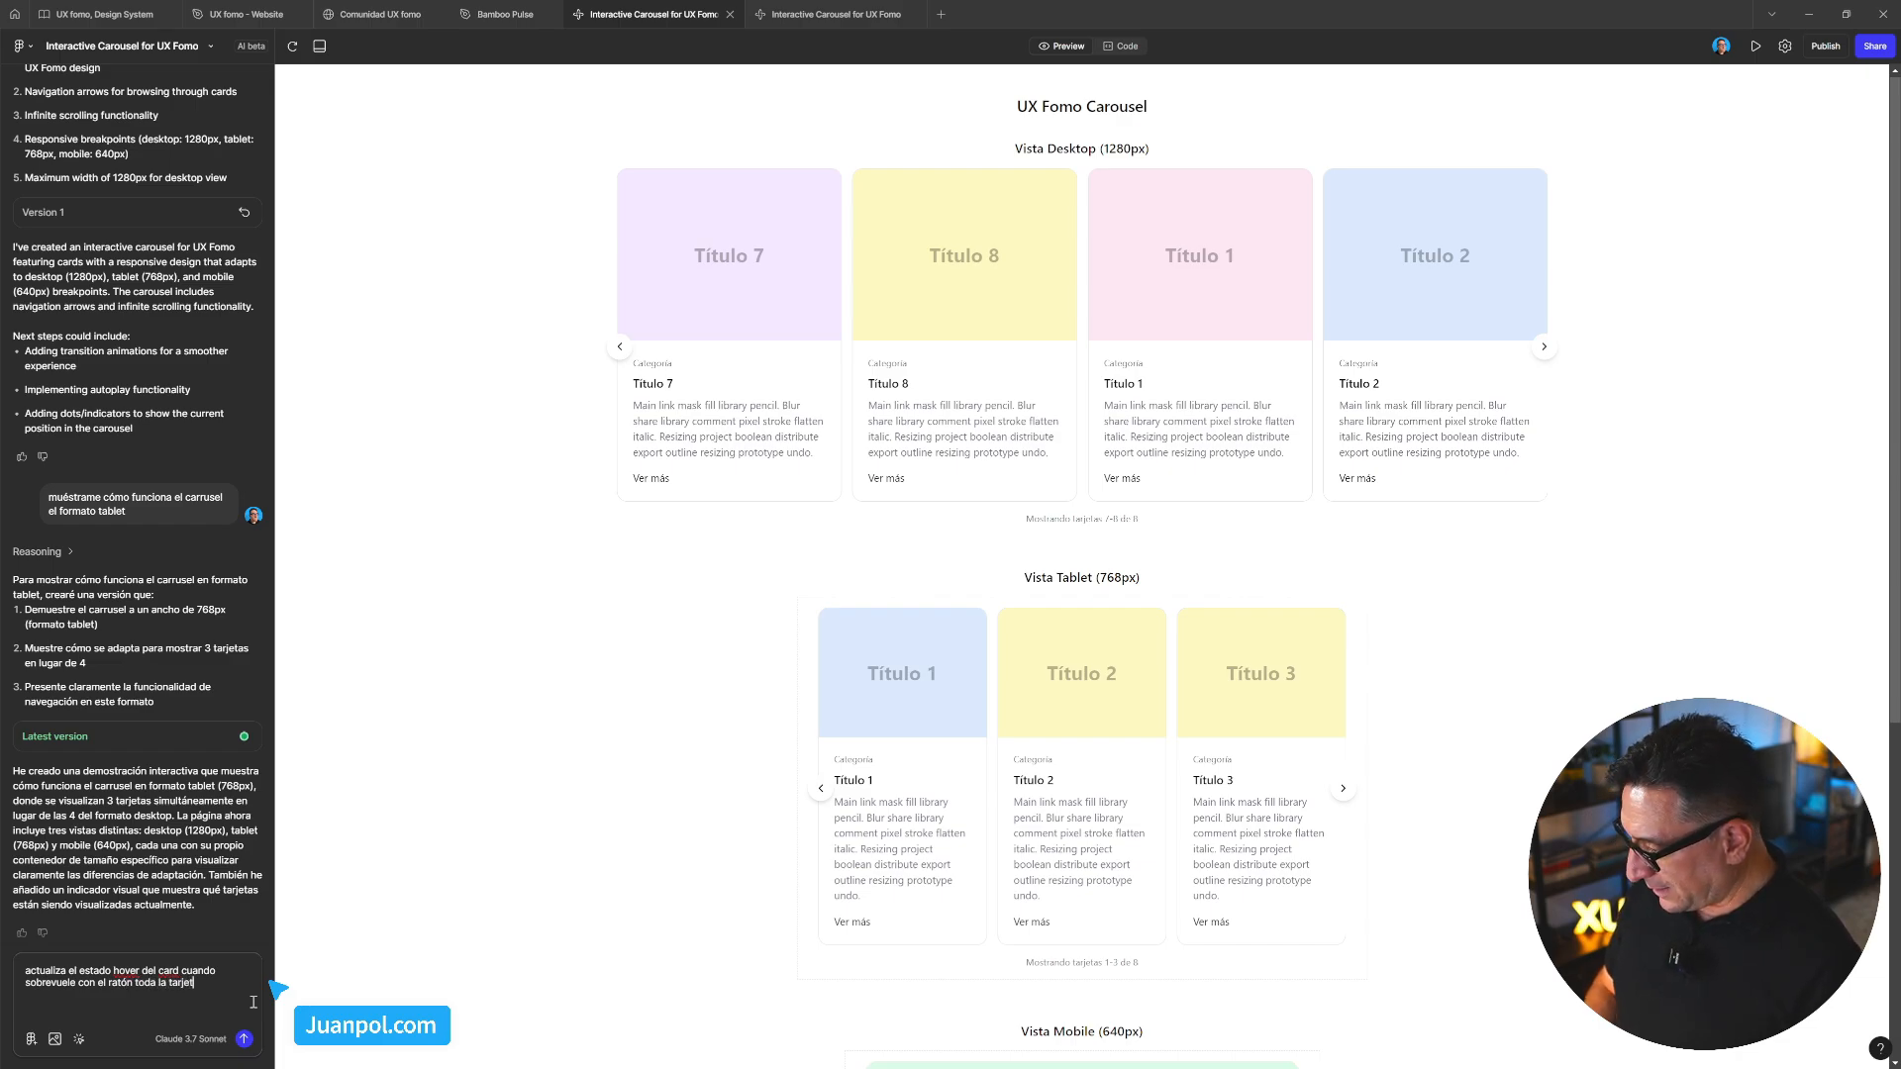
text(a)
key(ctrl+Home)
text(-)
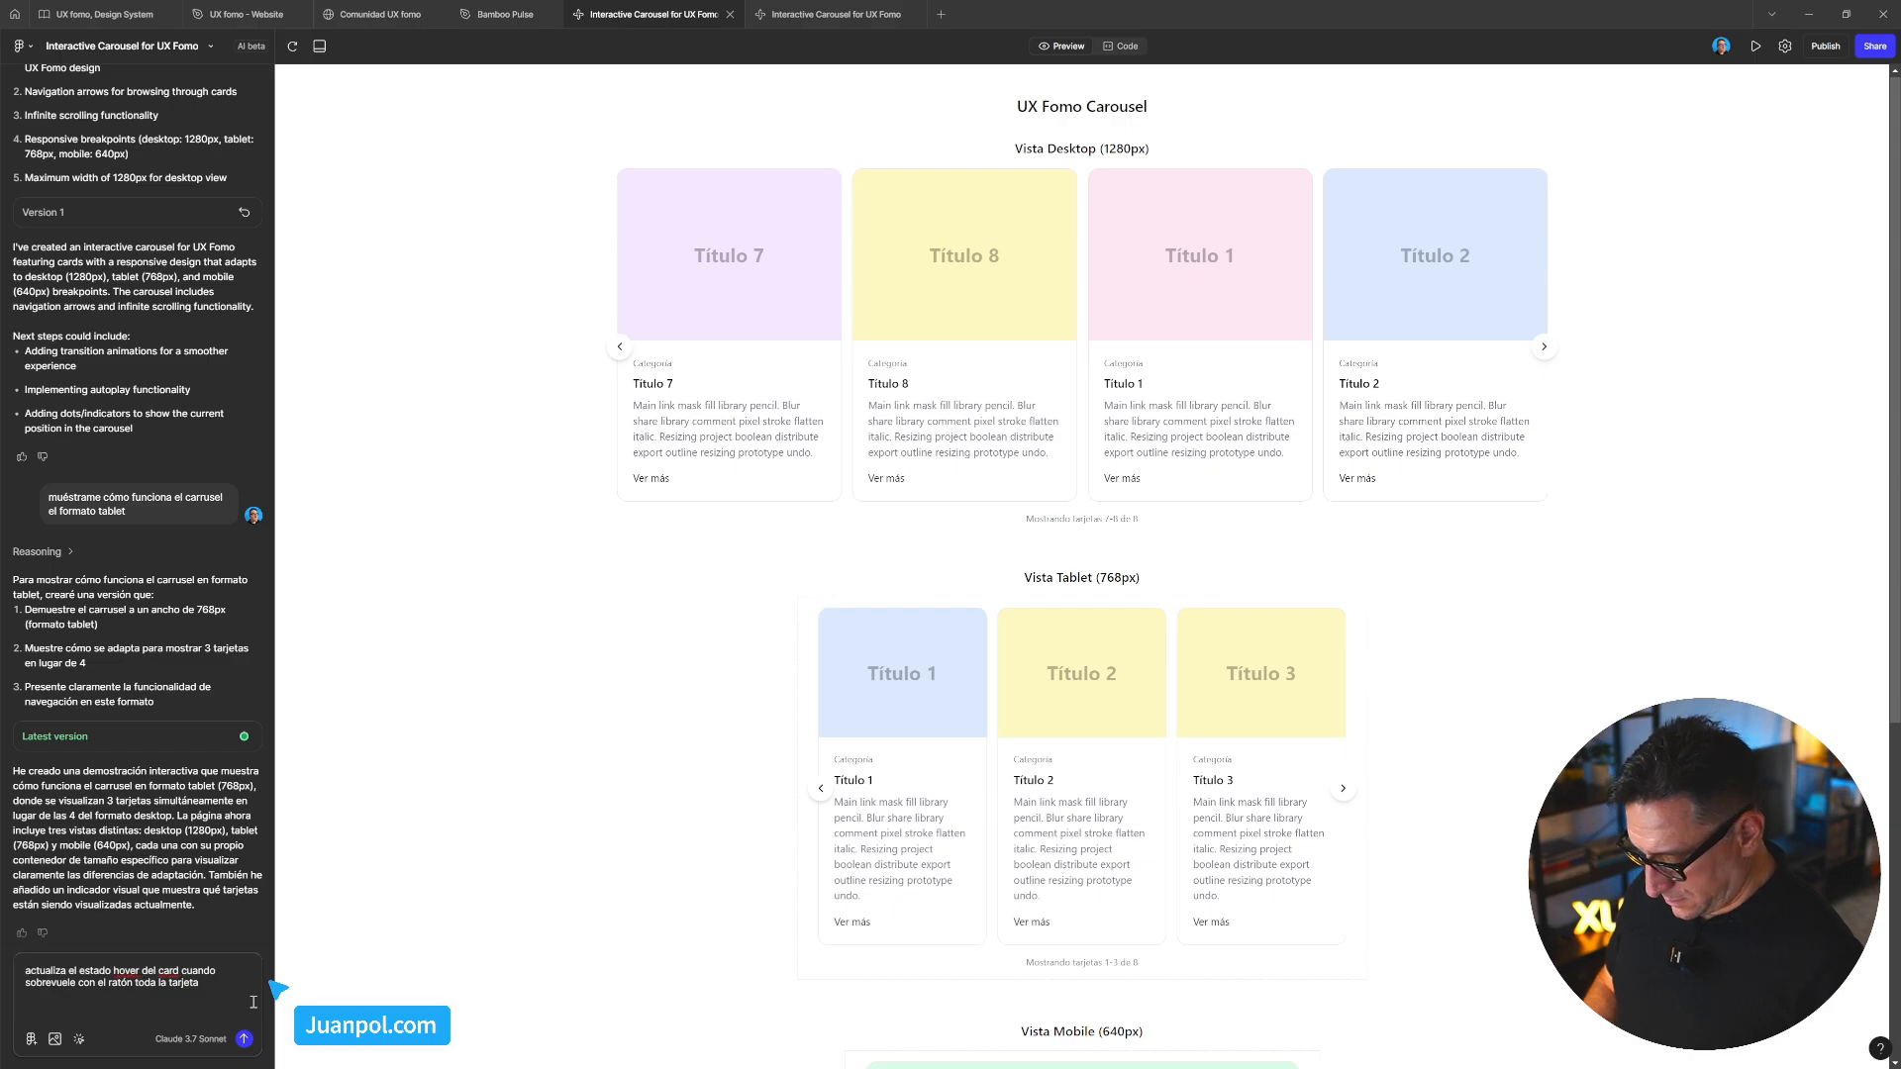
Add a second bullet asking to disable dragging the carousel by clicking with the mouse
key(ctrl+End)
text(- desa)
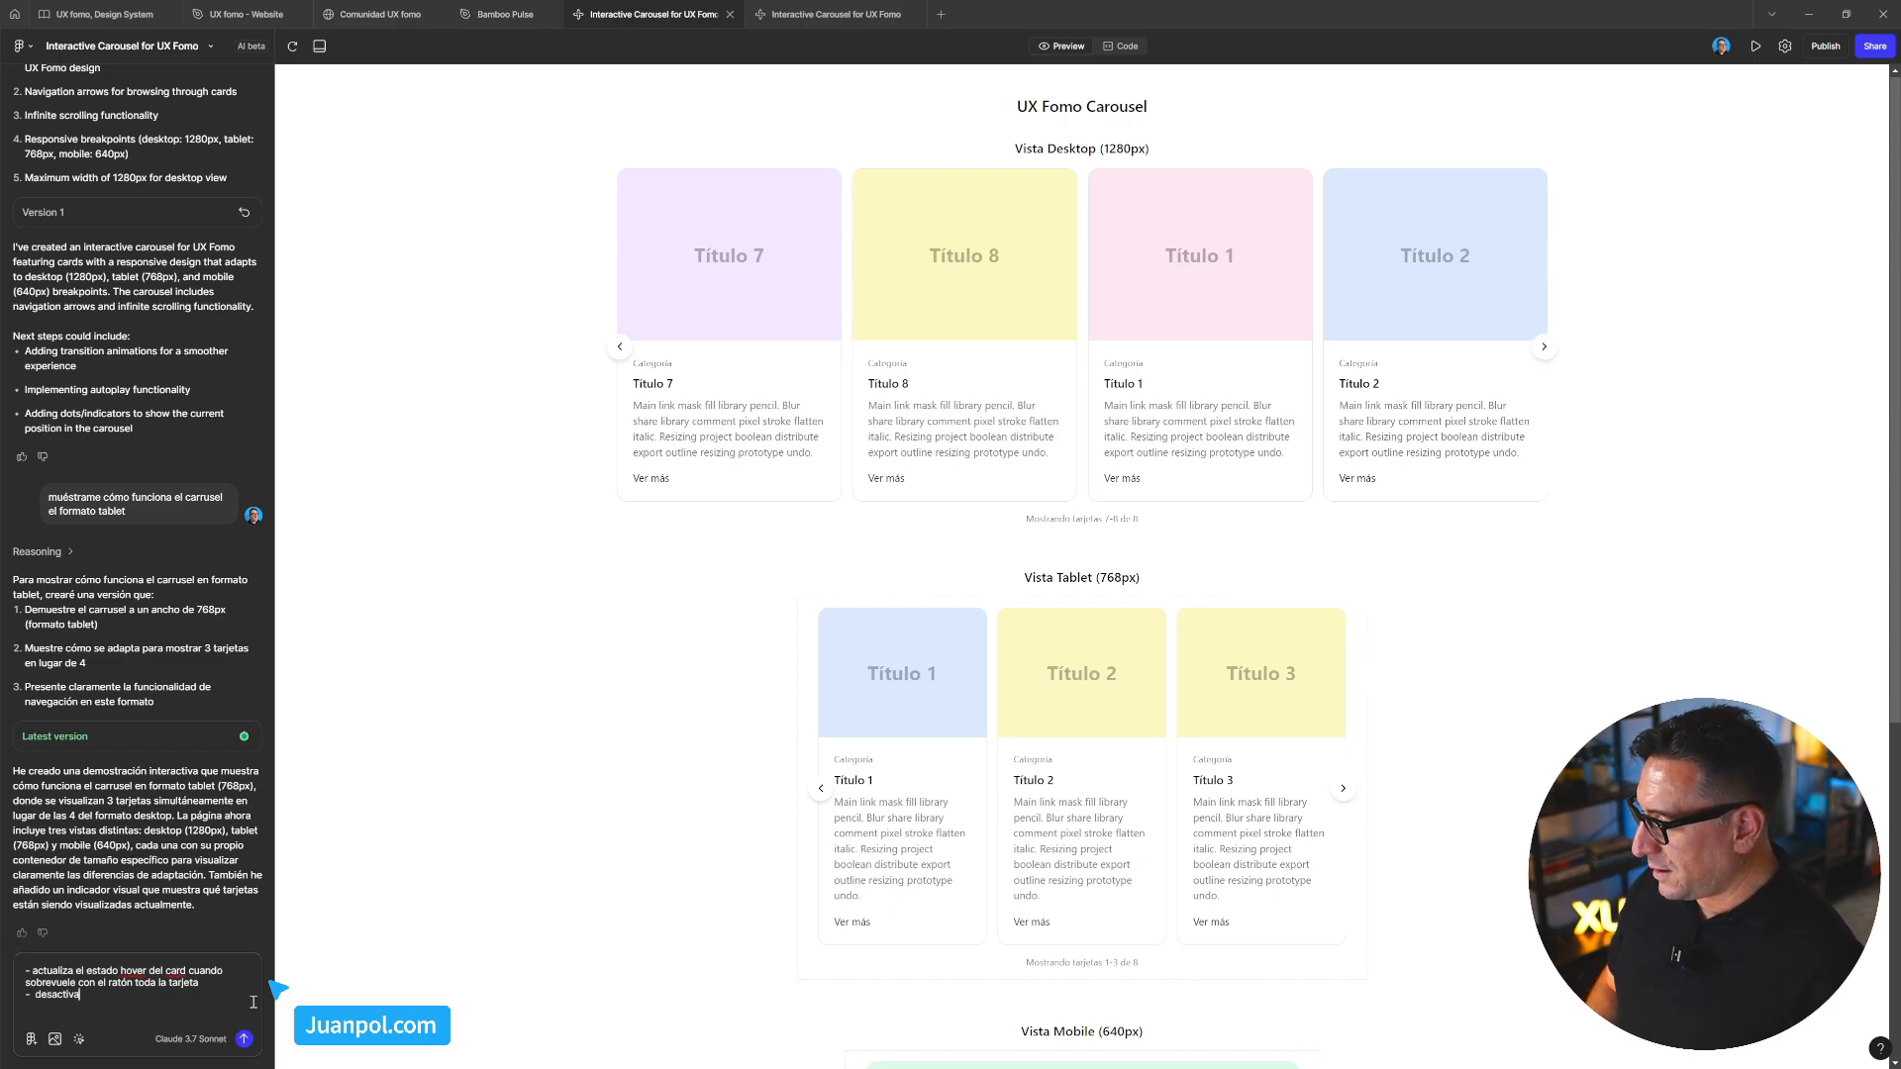
text(ctiva la posibi)
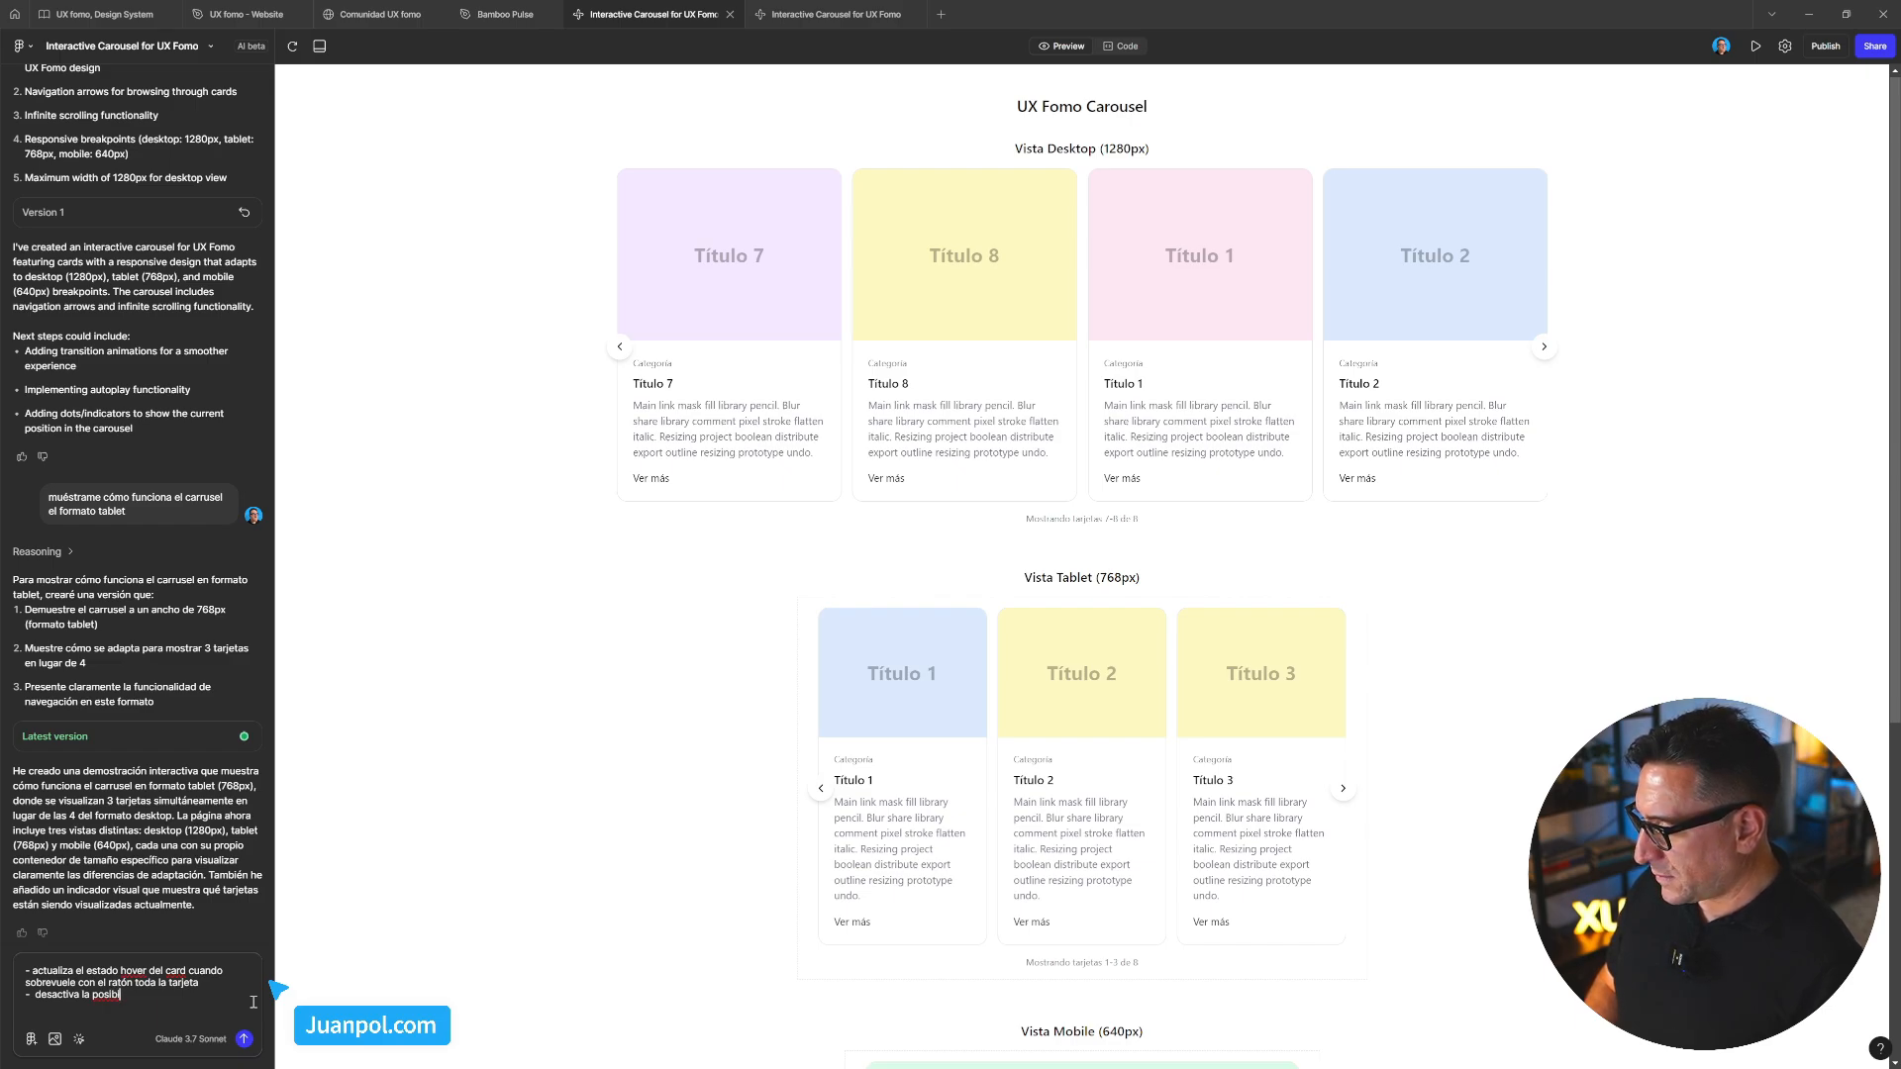
key(BackSpace)
key(BackSpace)
key(BackSpace)
key(BackSpace)
key(BackSpace)
key(BackSpace)
key(BackSpace)
key(BackSpace)
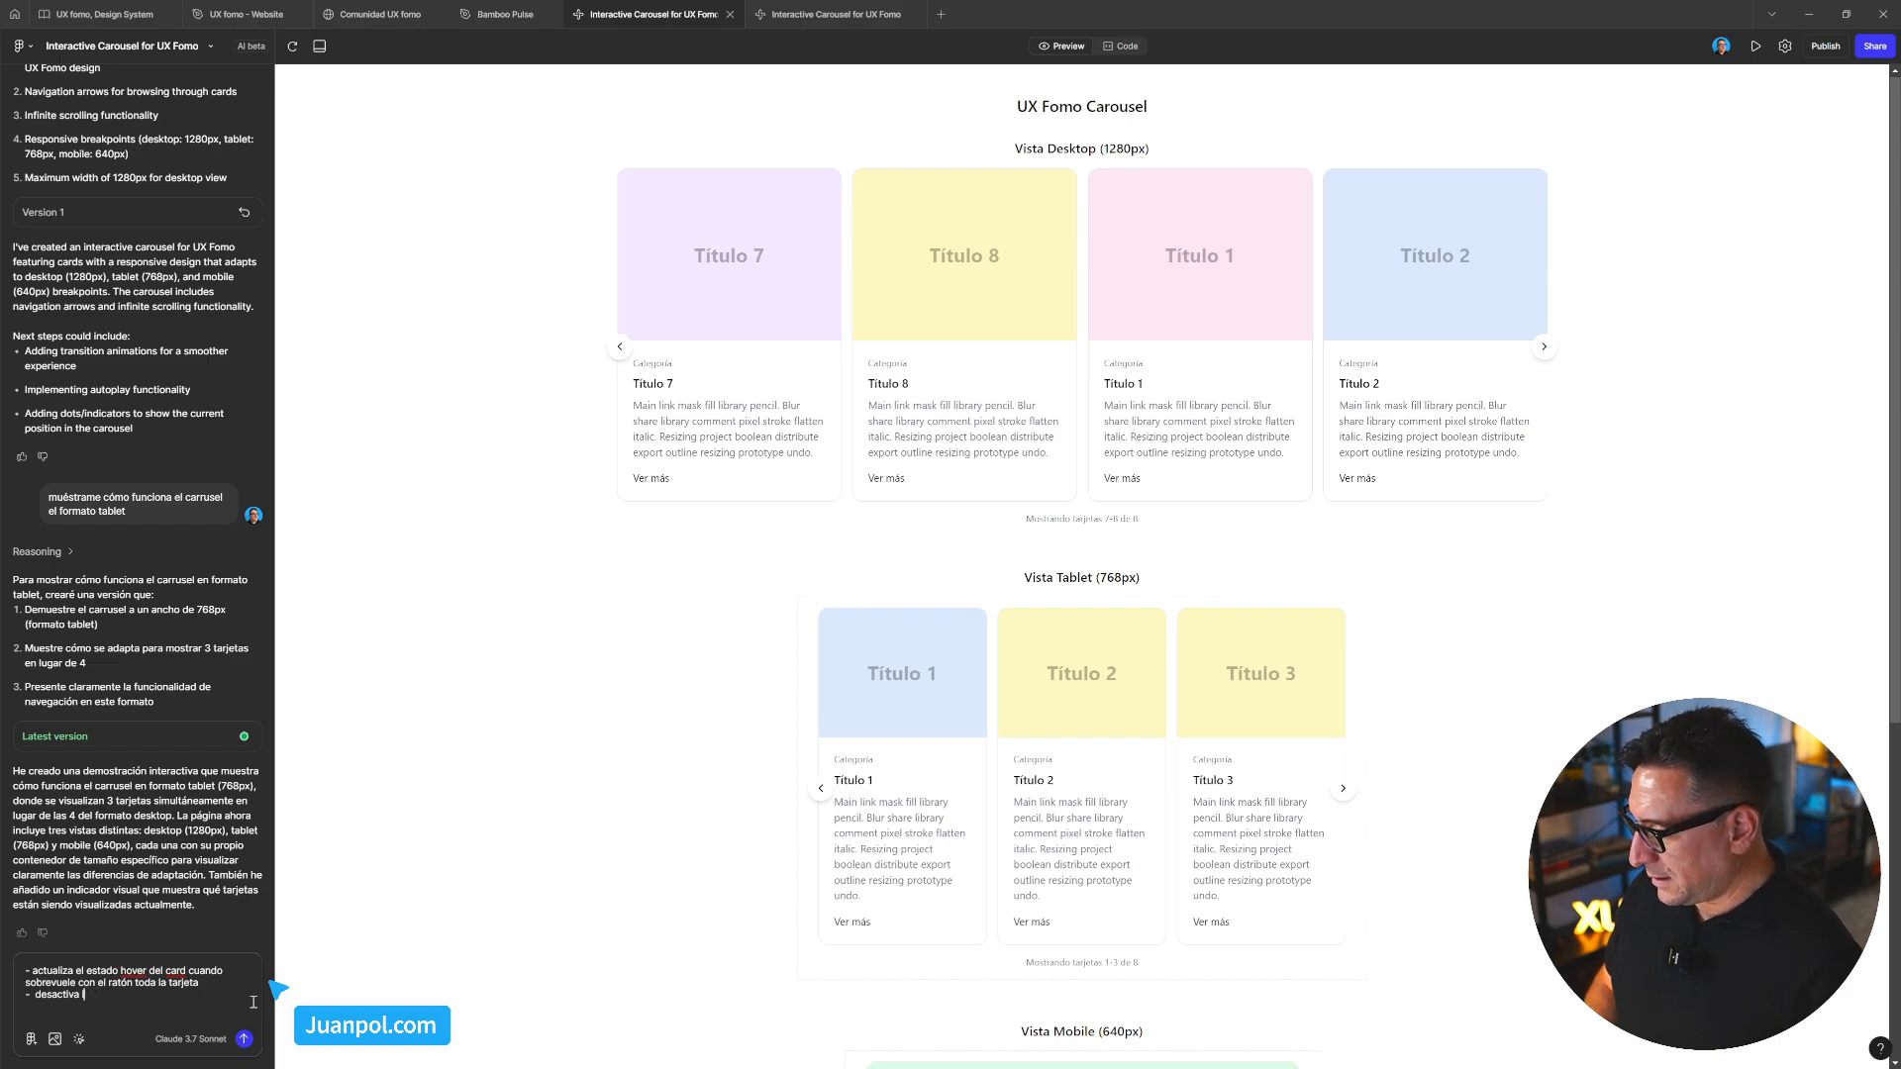
text(a opción de arr)
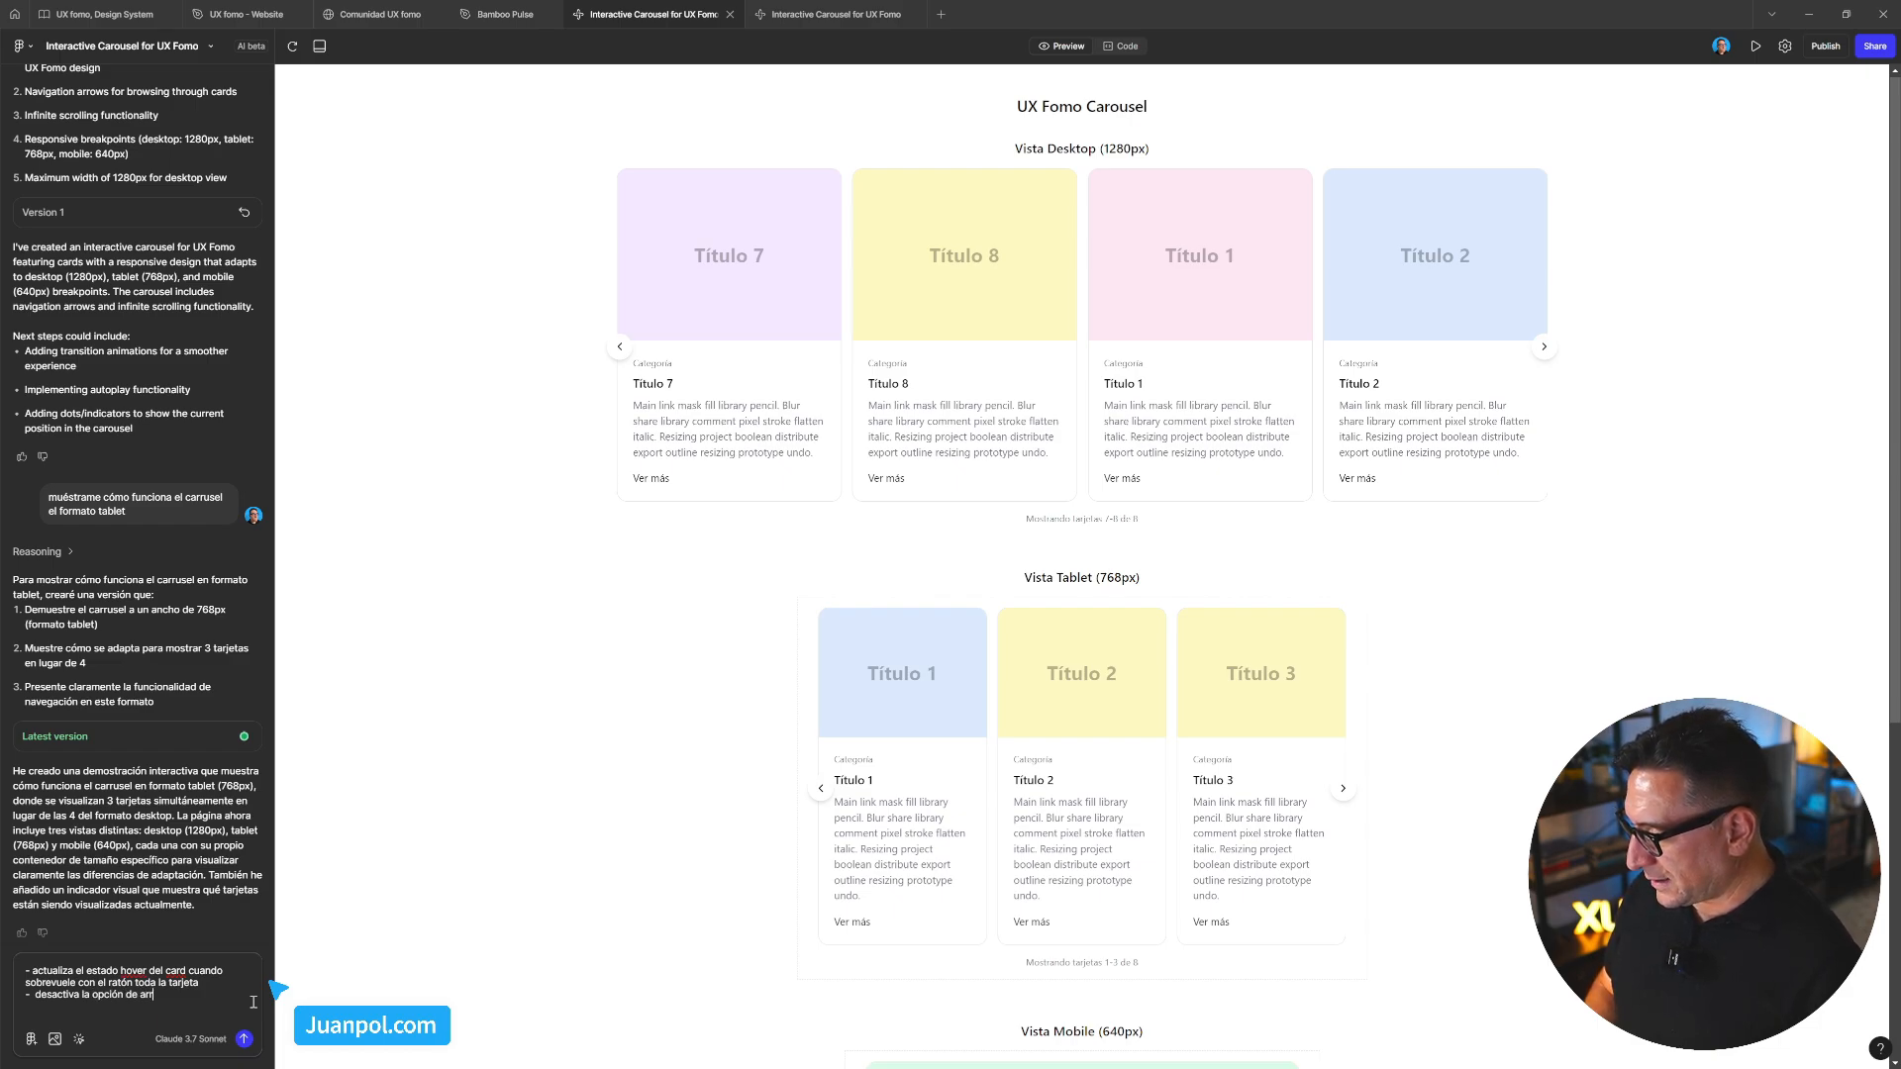
text(astrar el)
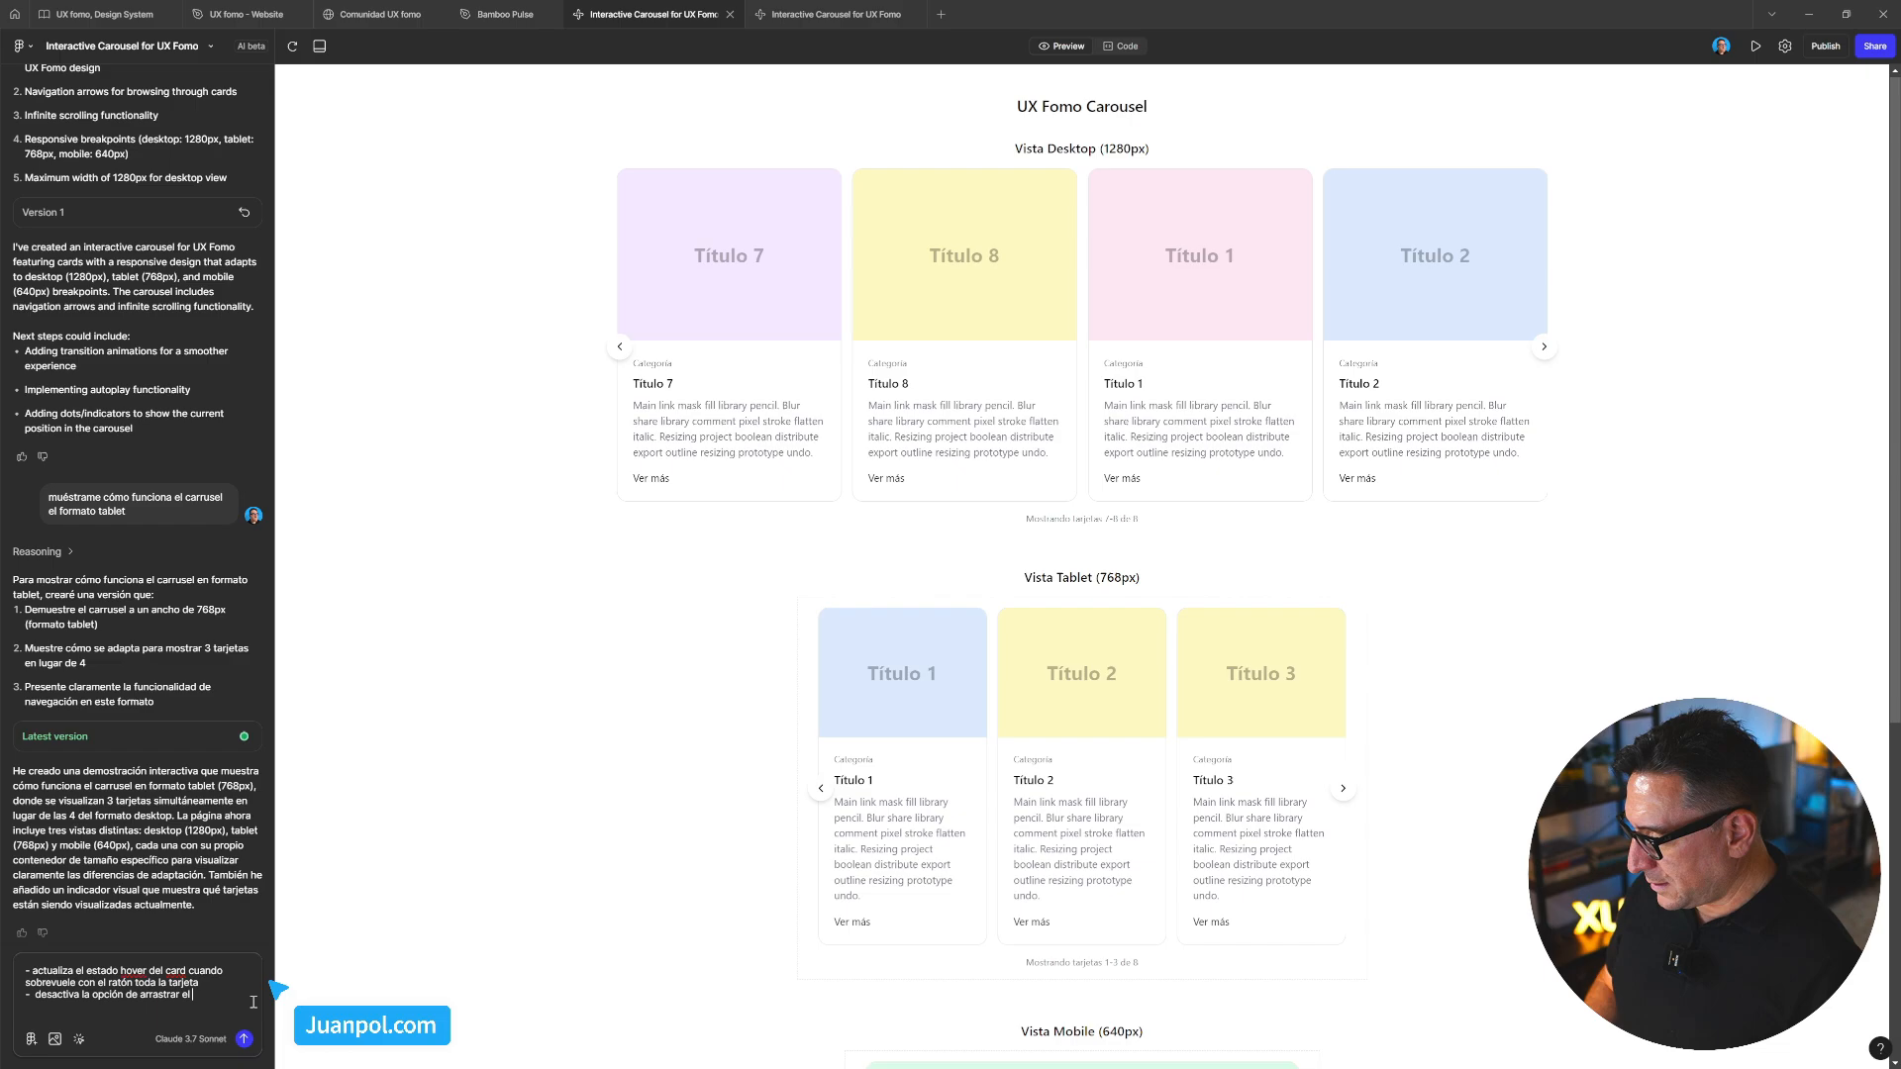
text( carrusel )
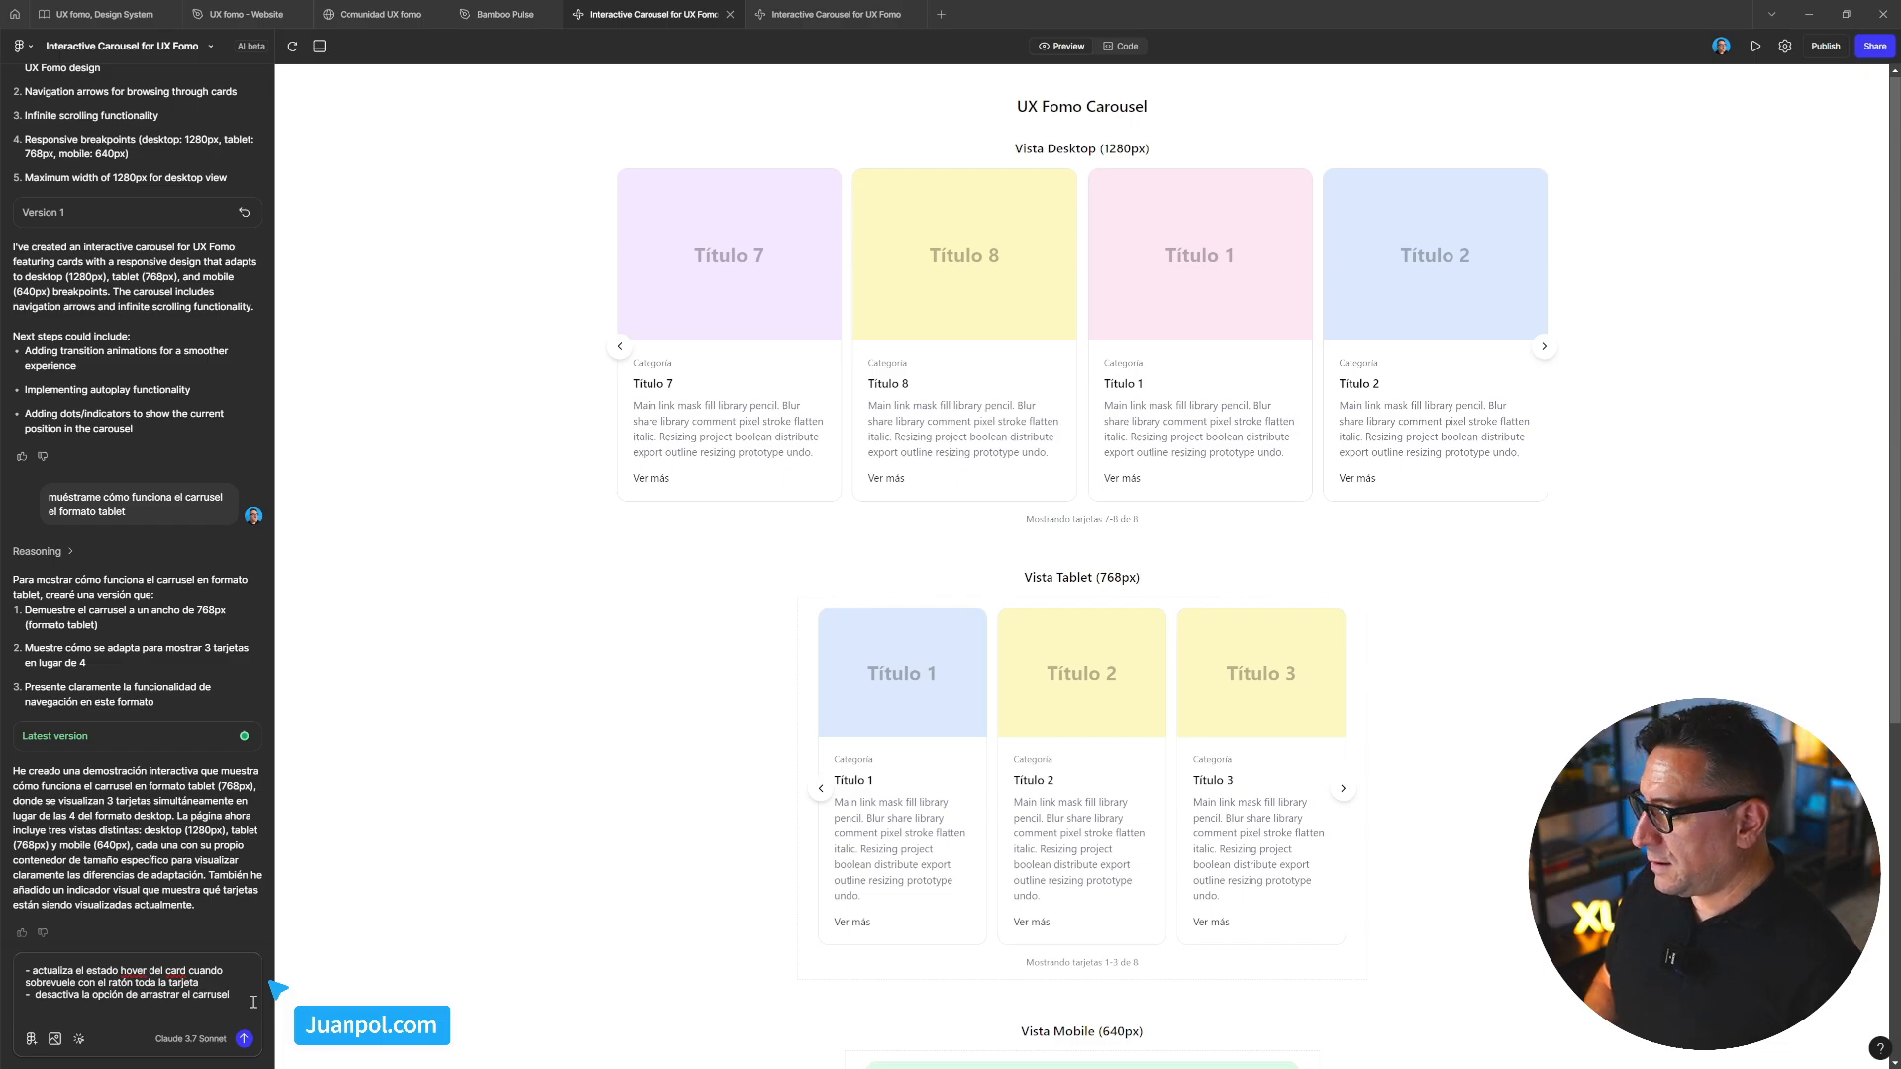
text(hacer)
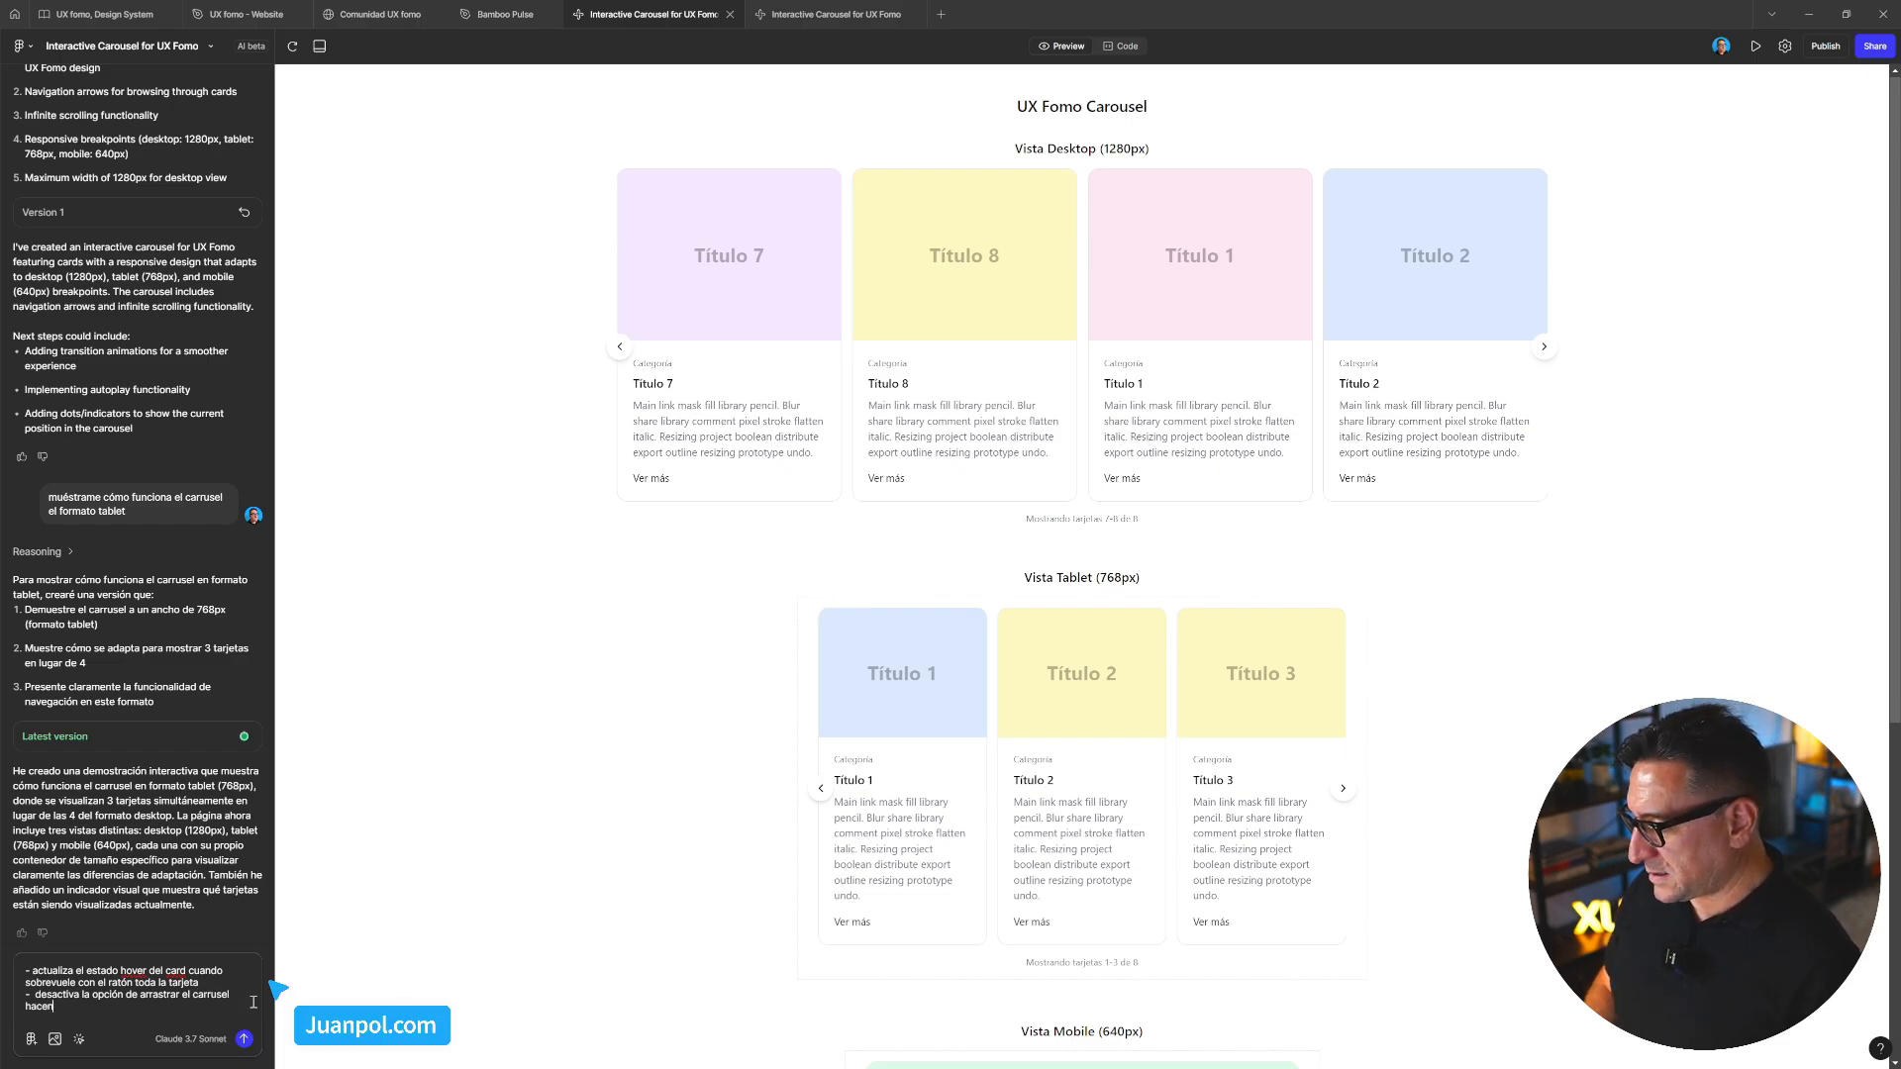
key(ctrl+BackSpace)
text(haciendo click)
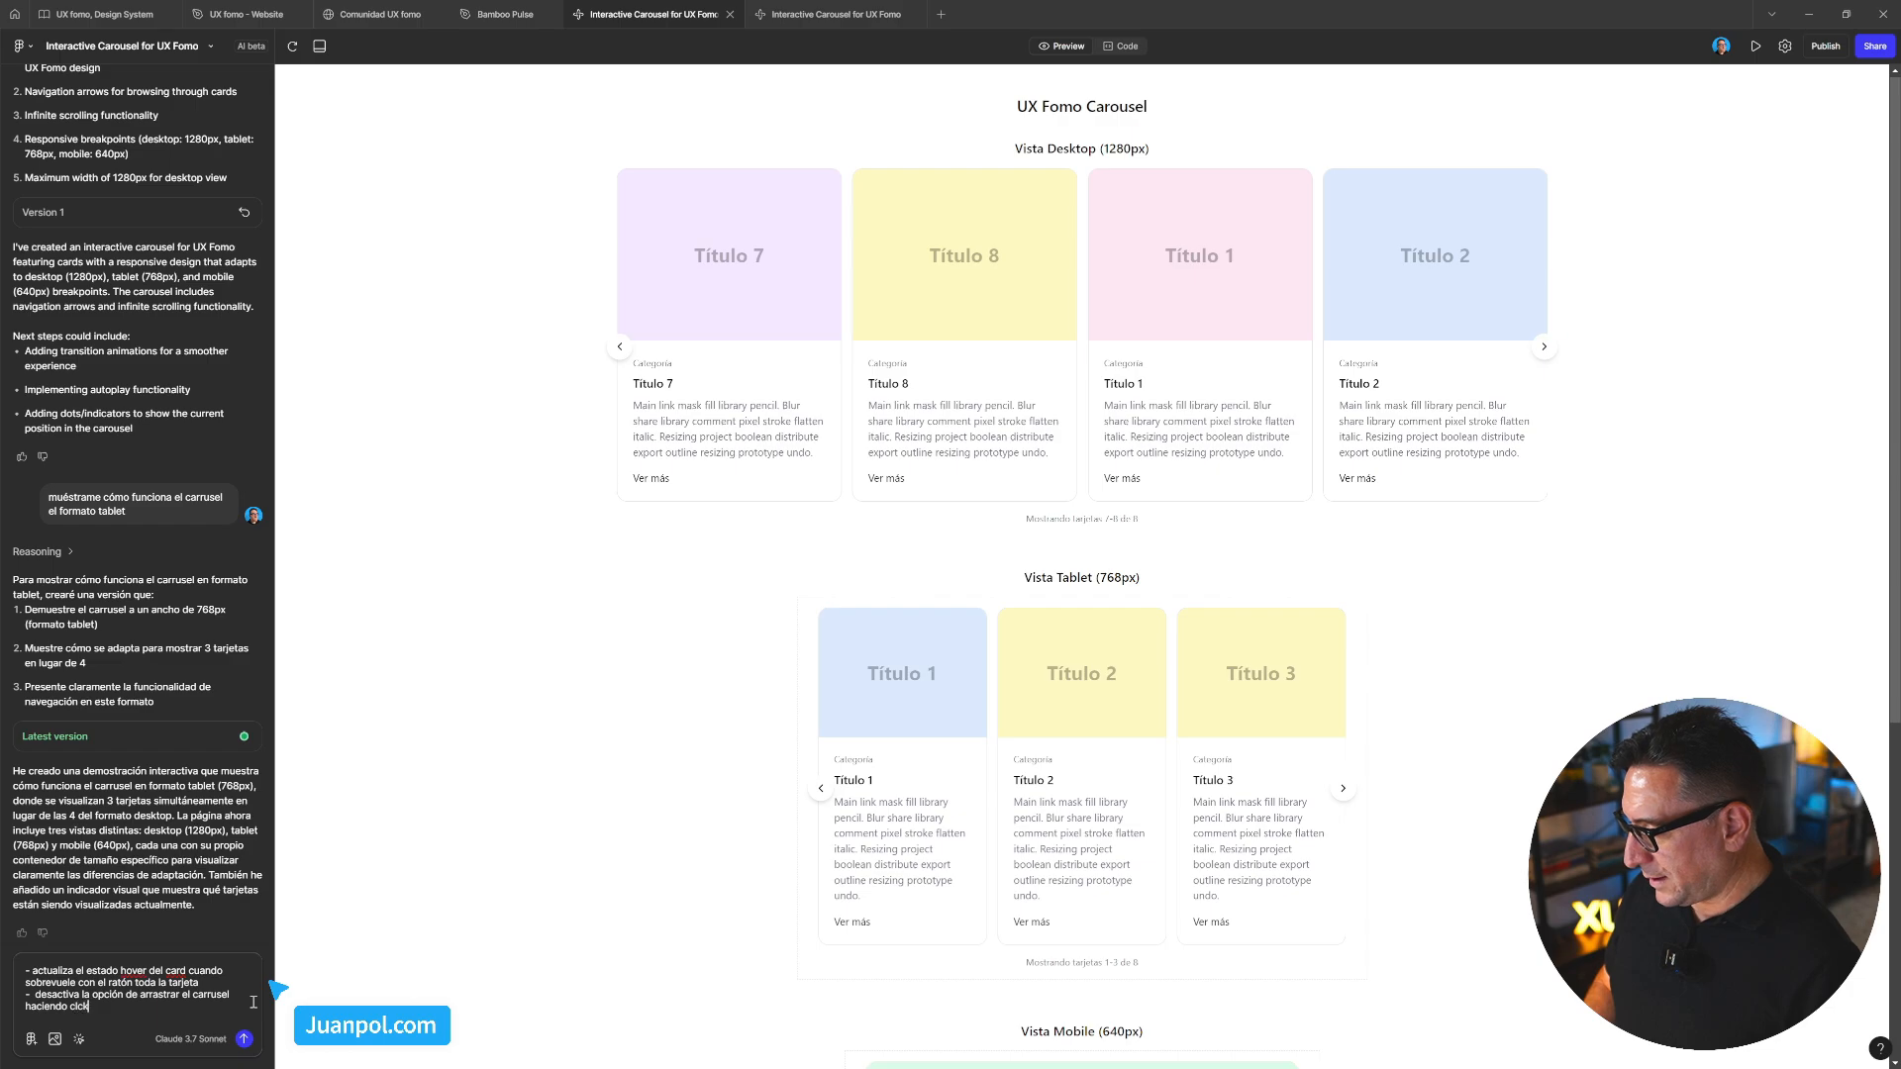
text( co el r)
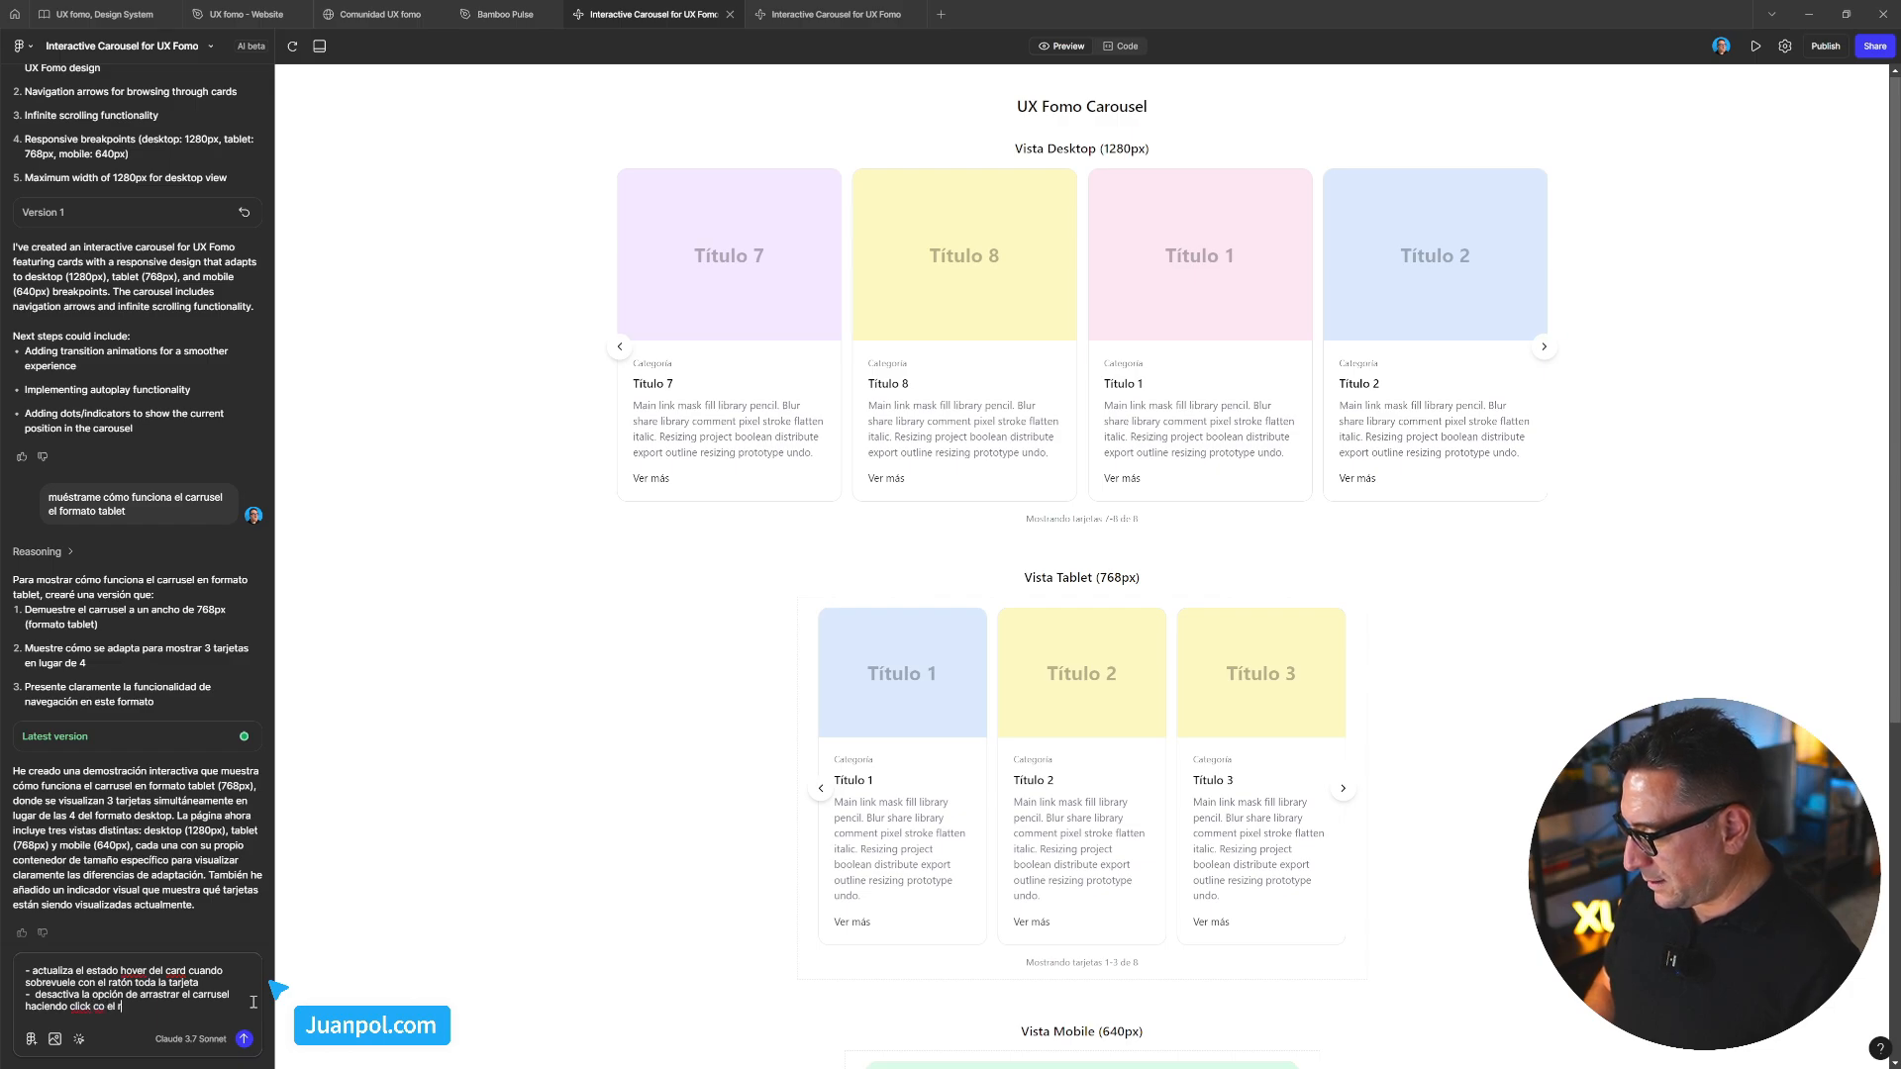
key(BackSpace)
key(BackSpace)
key(BackSpace)
text(n el ratón)
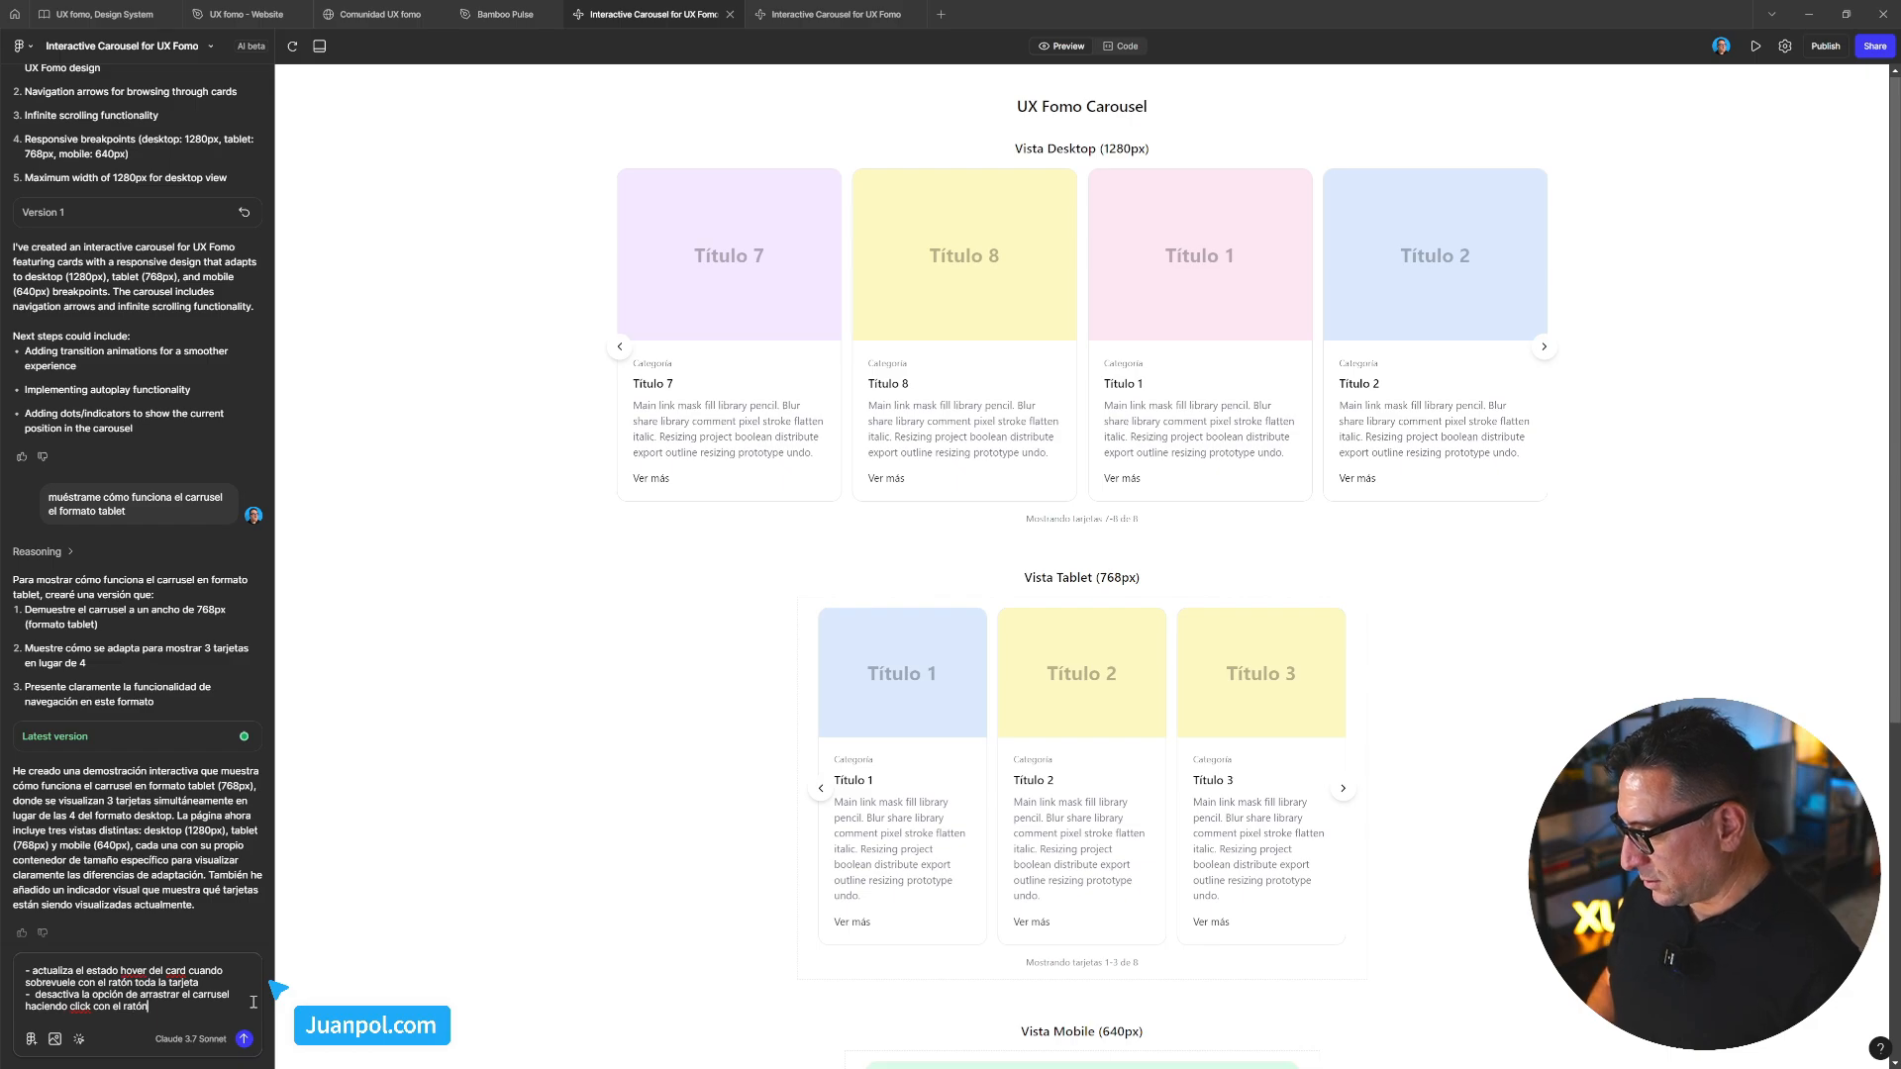
Send the request and test dragging the new desktop, tablet and mobile carousels
click(243, 1039)
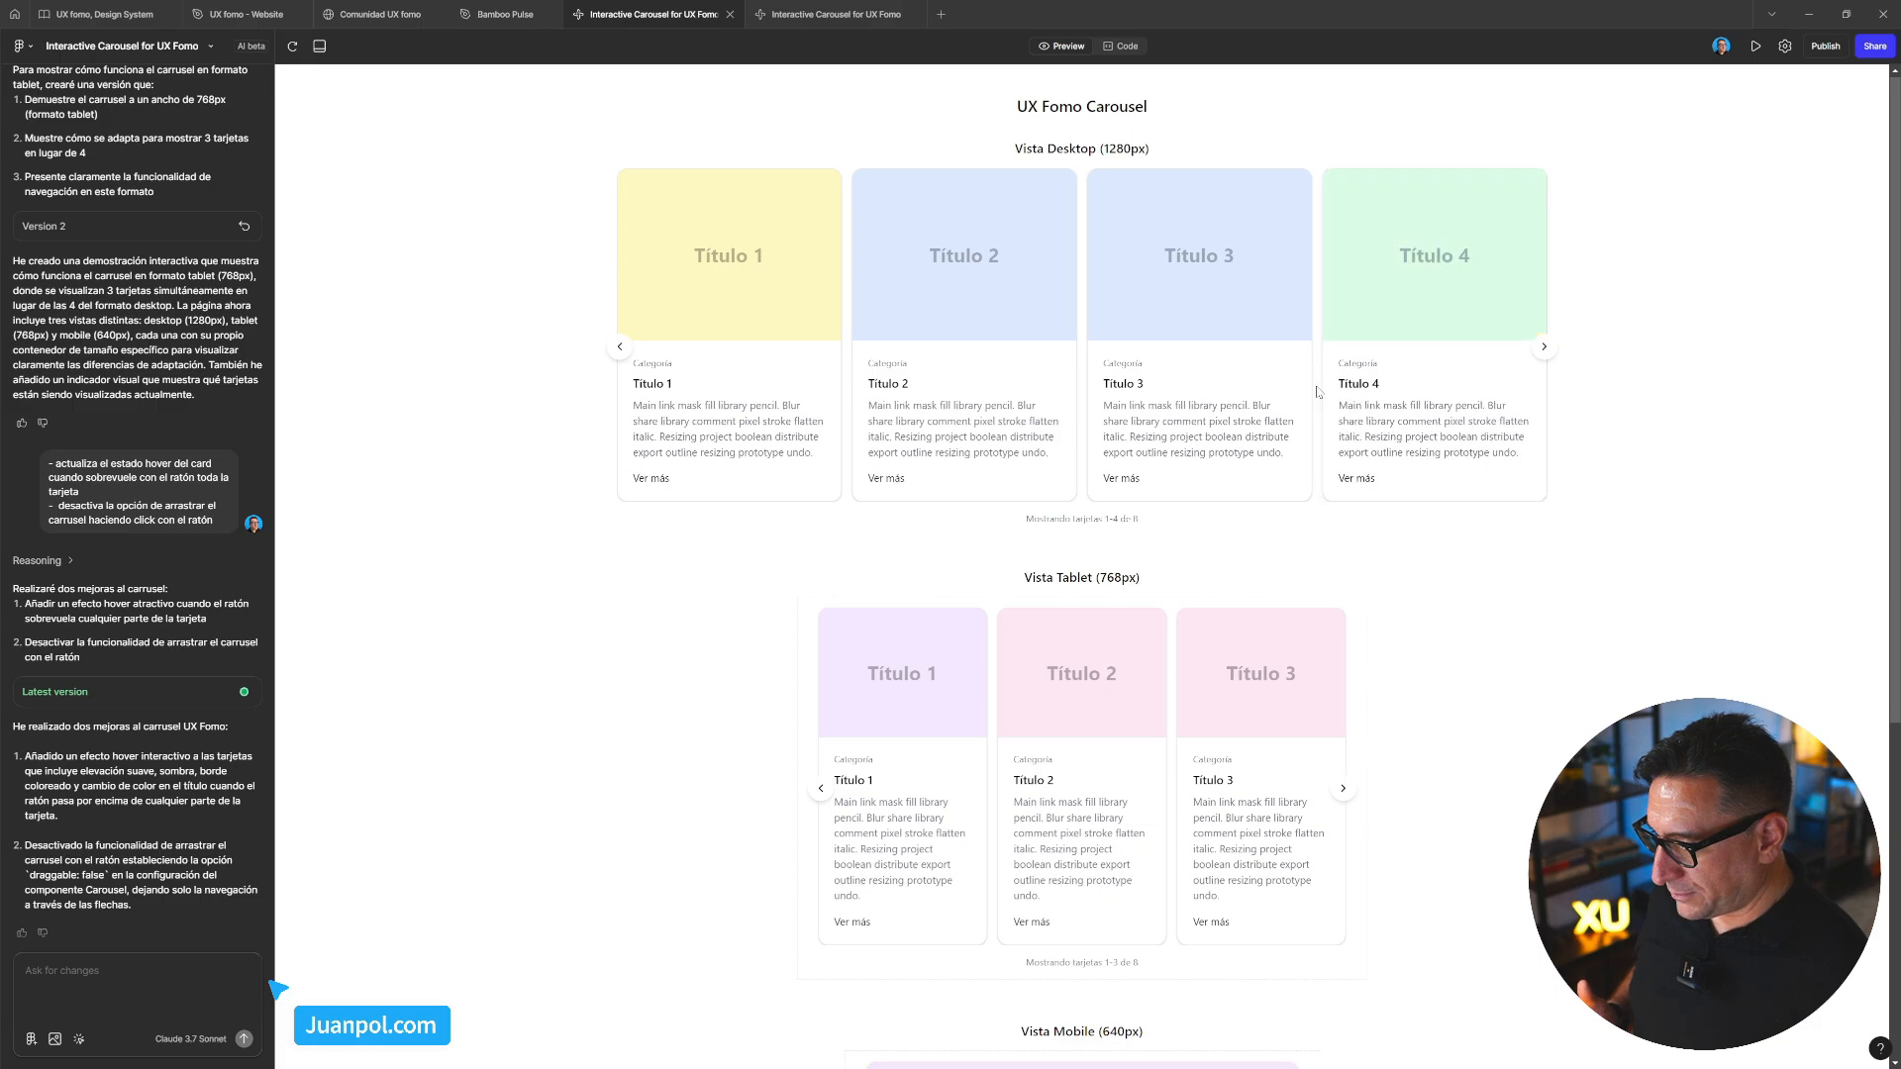
drag(1317, 392, 1209, 531)
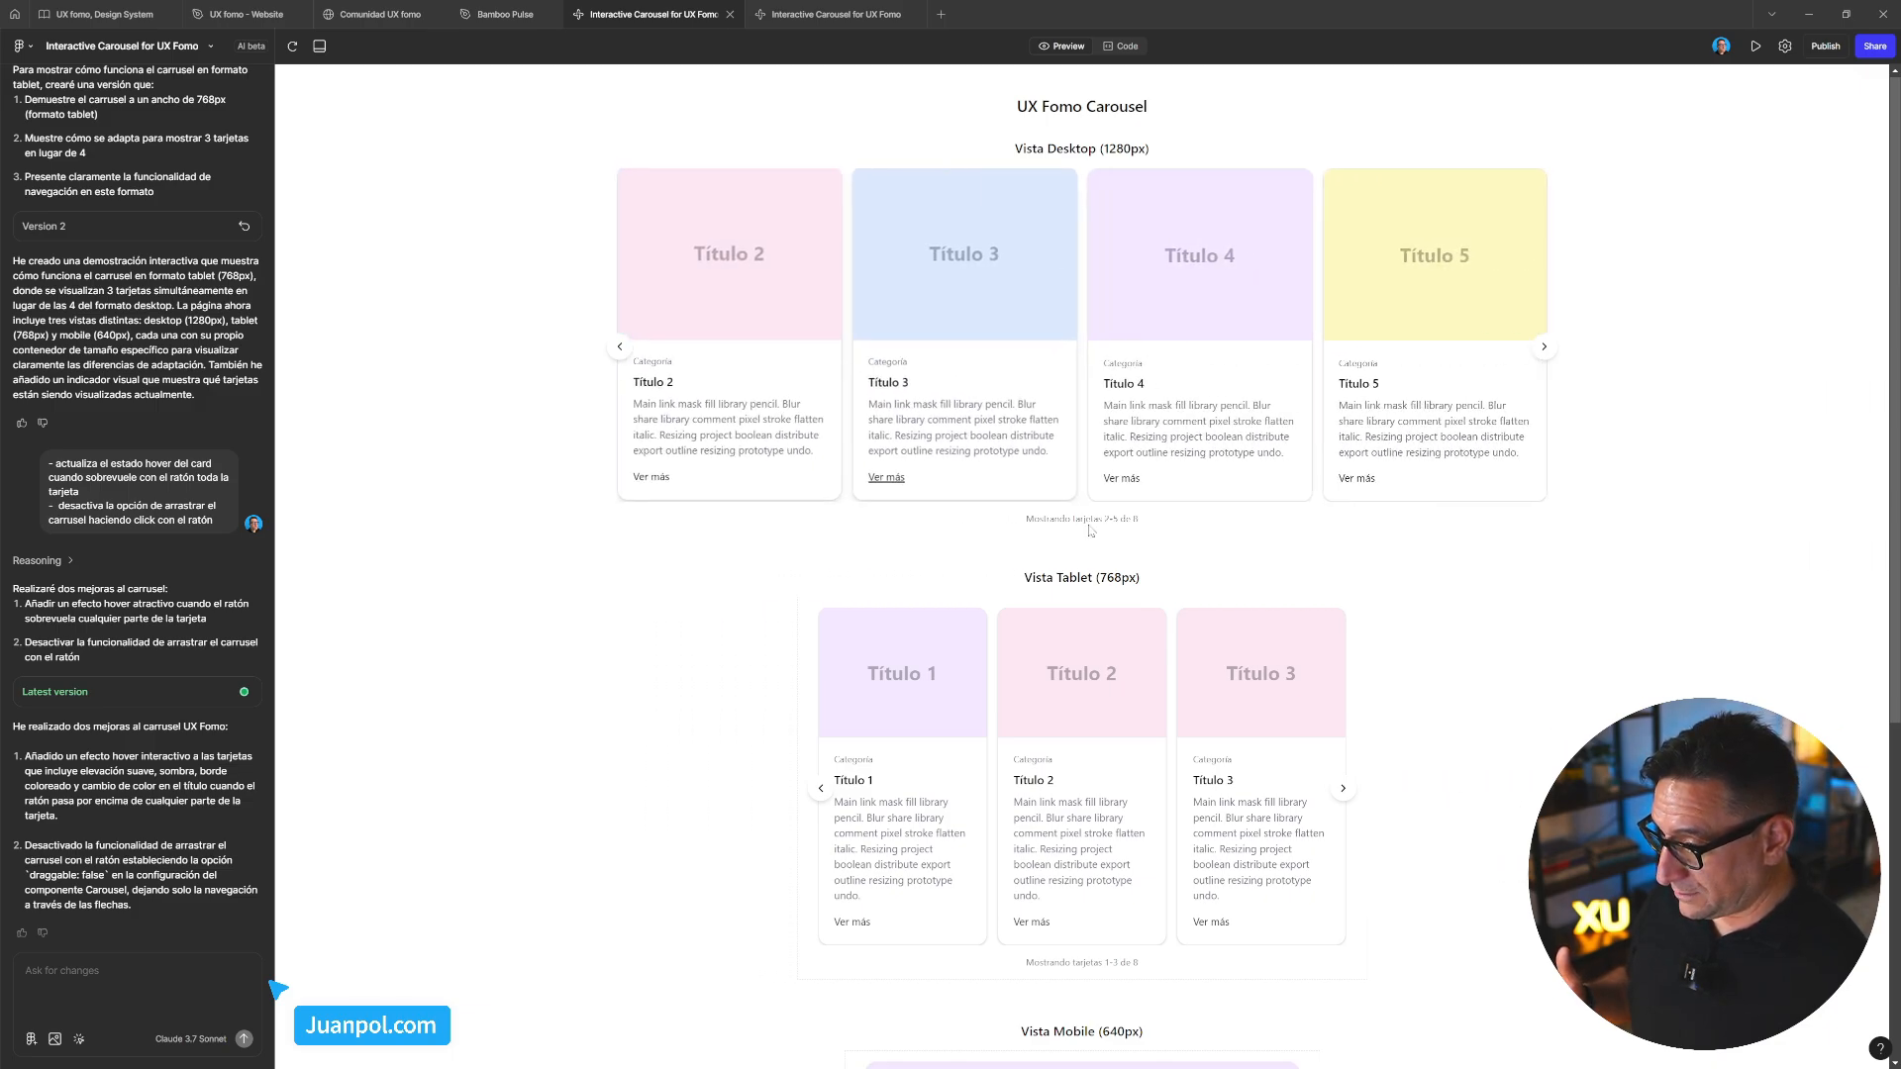
mouse_move(1224, 733)
mouse_down()
mouse_move(1019, 753)
mouse_move(1213, 727)
mouse_up()
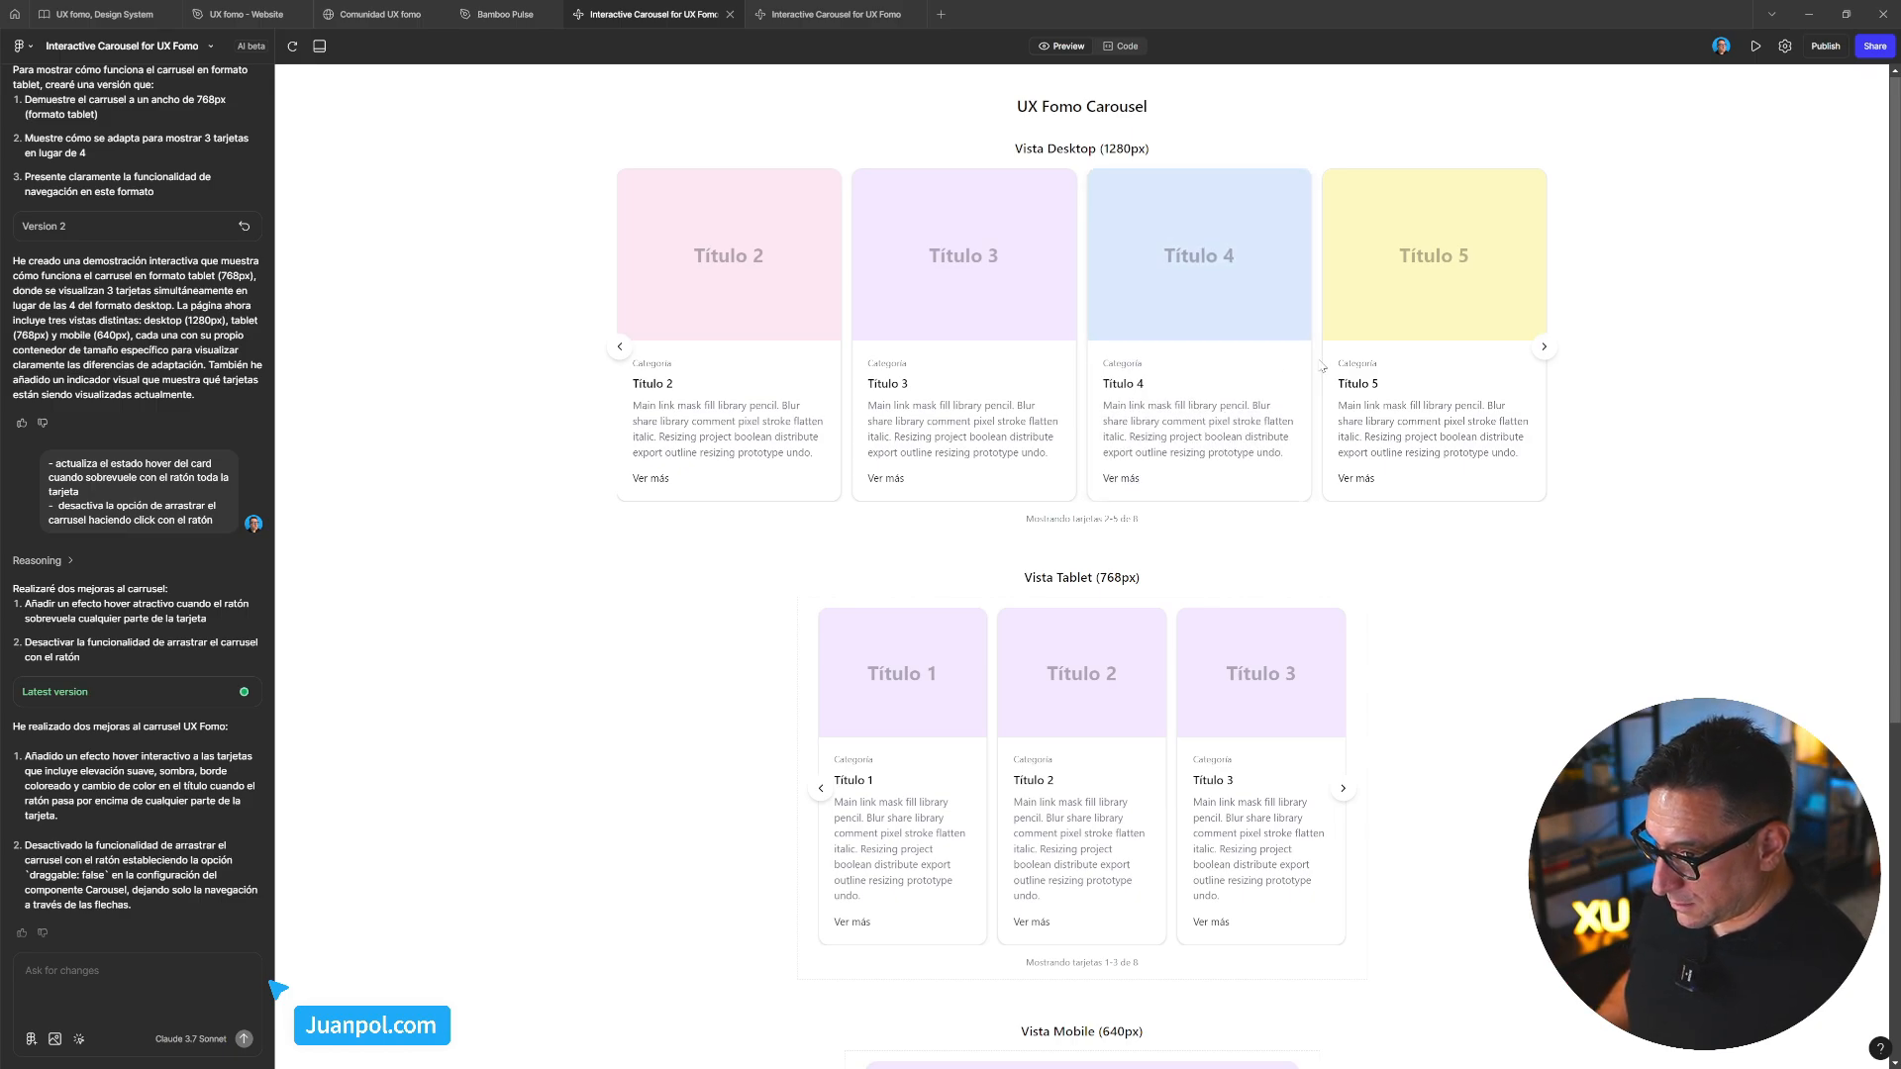
scroll(1327, 535, down, 5)
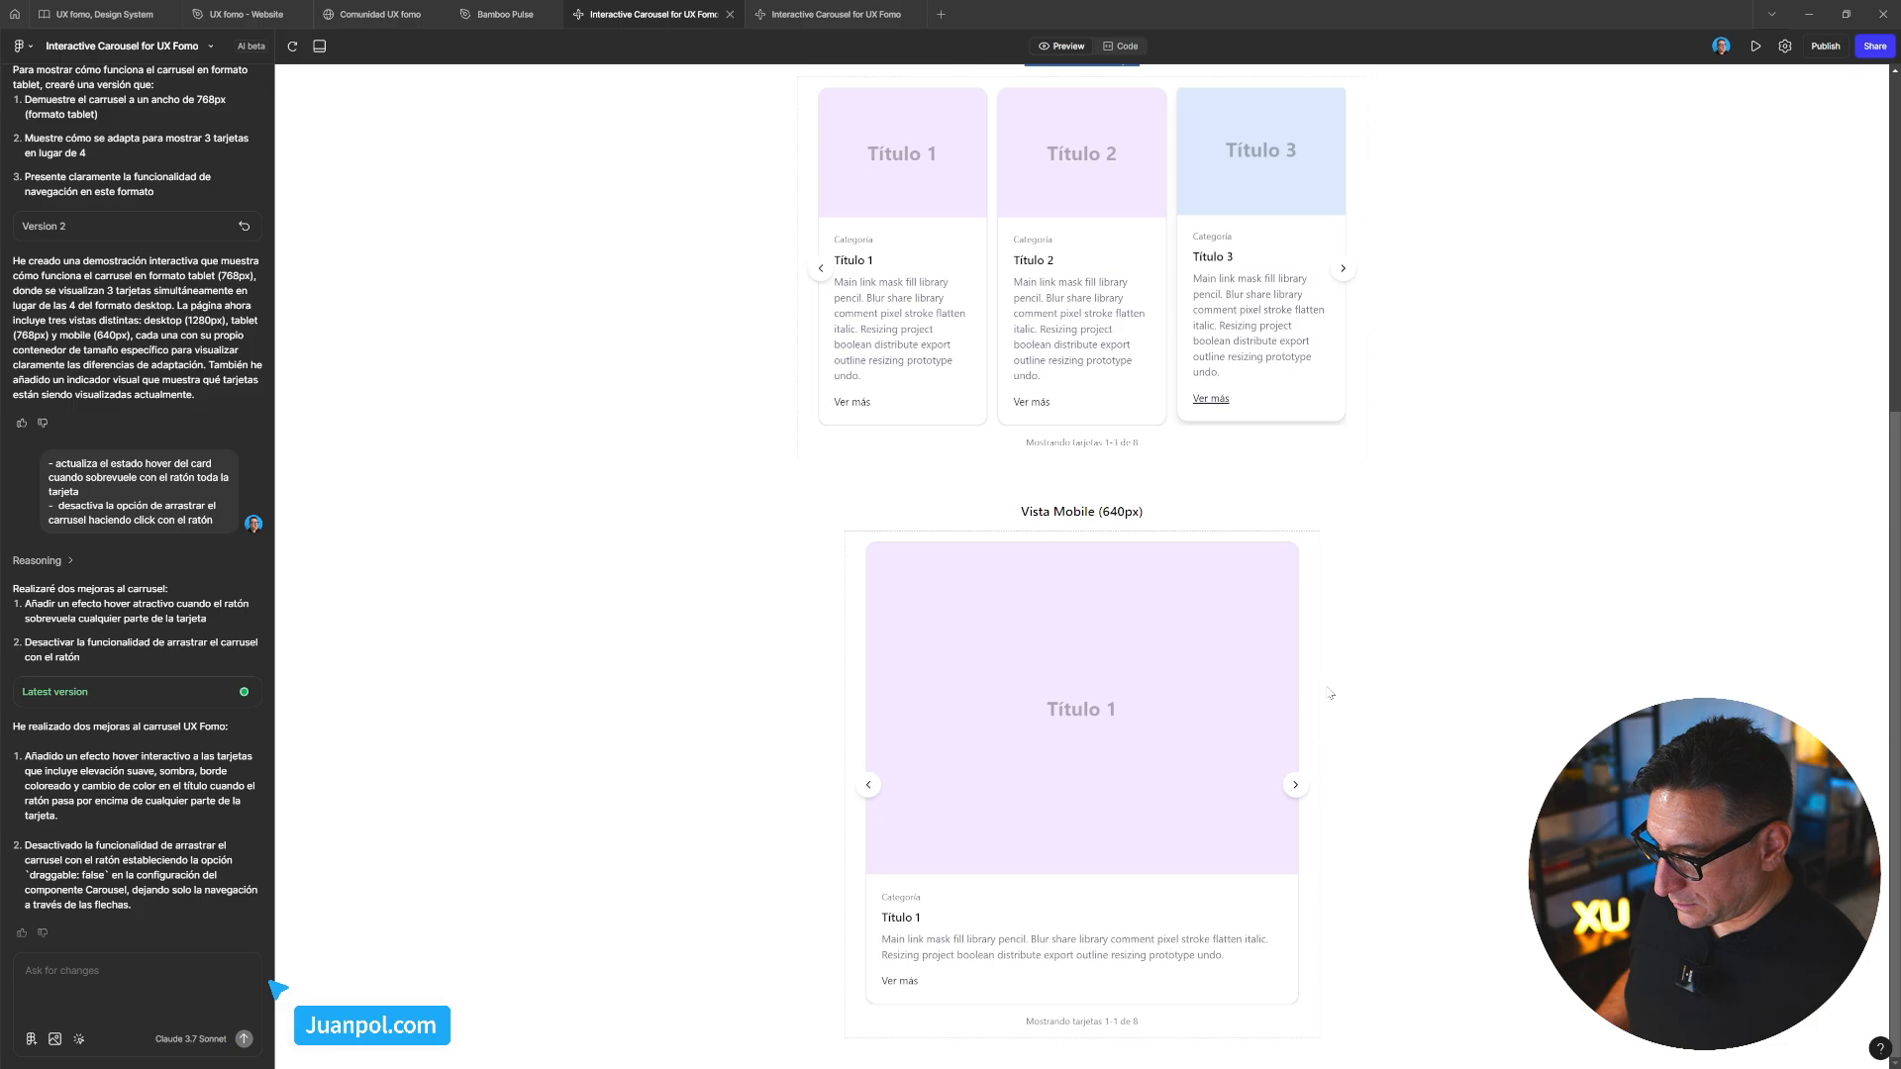
drag(1179, 708, 997, 708)
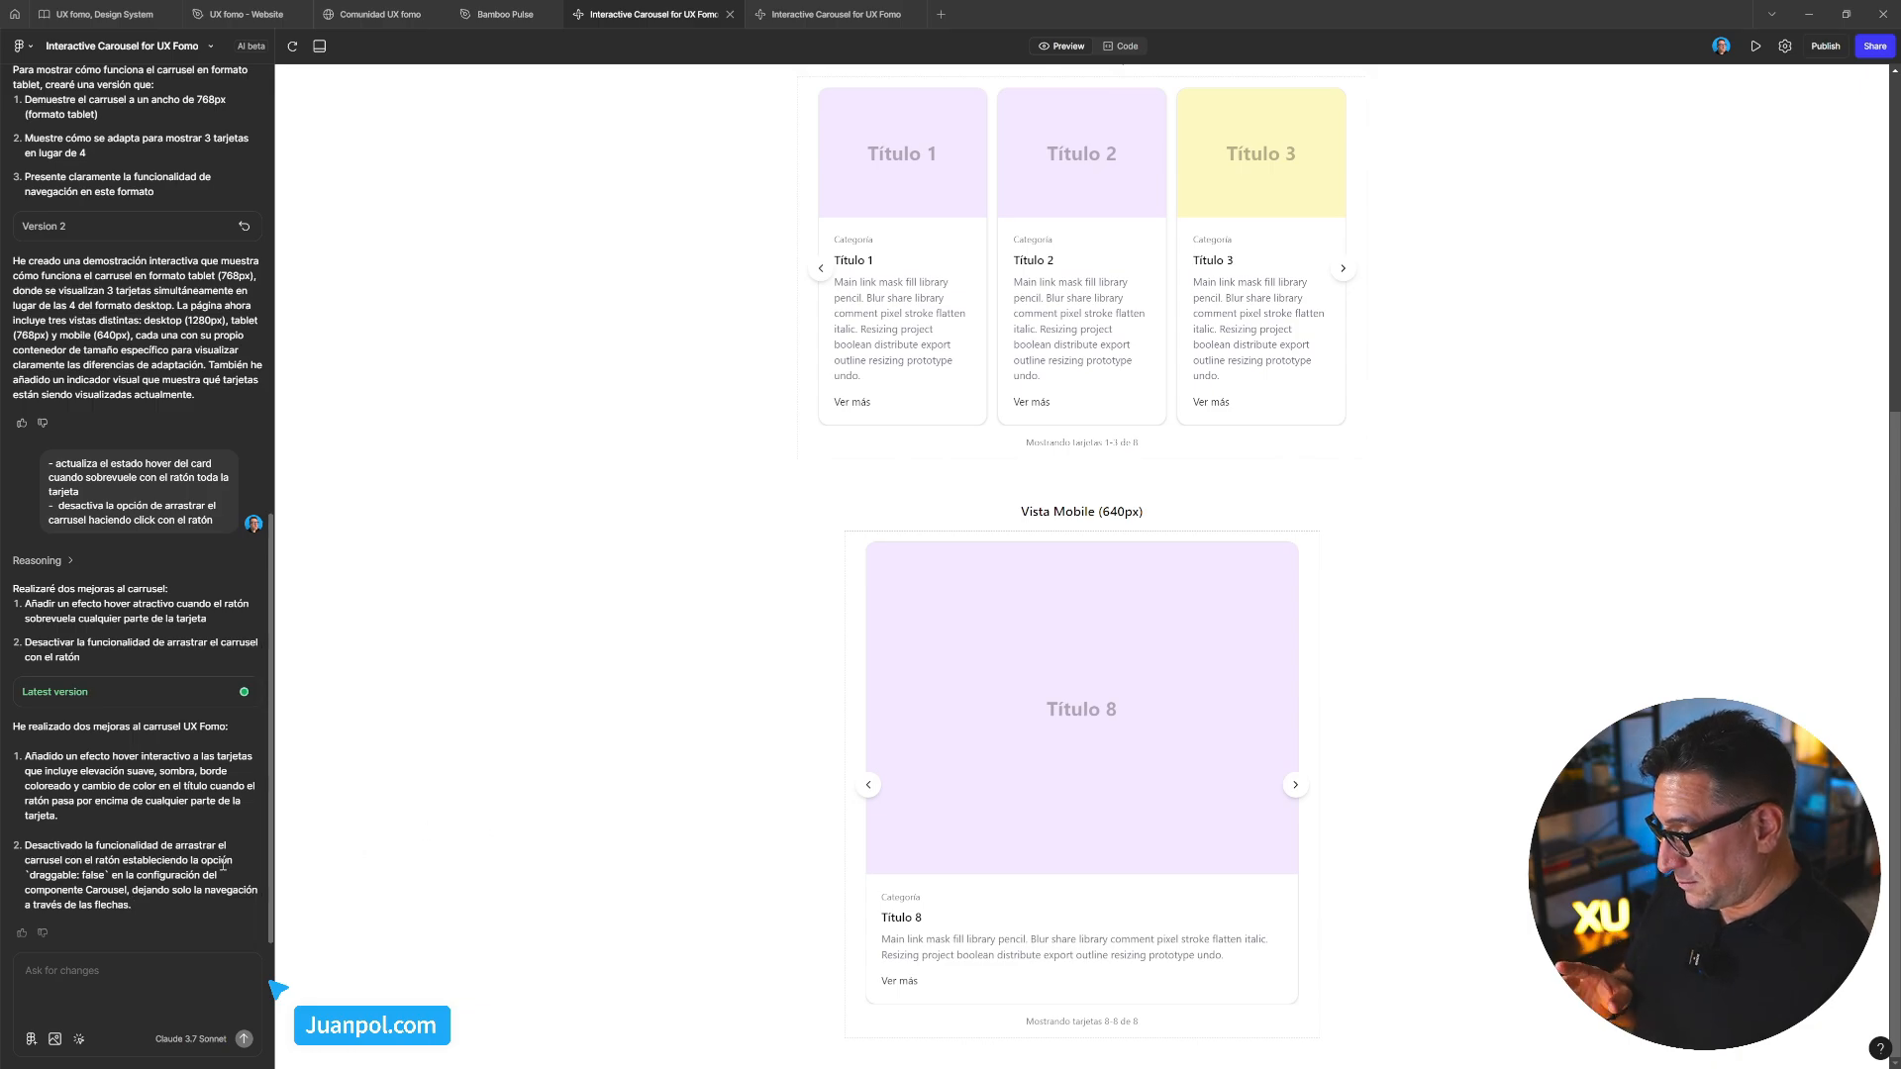
Refresh the preview to reset the carousels, then place the cursor for a follow-up request
click(294, 49)
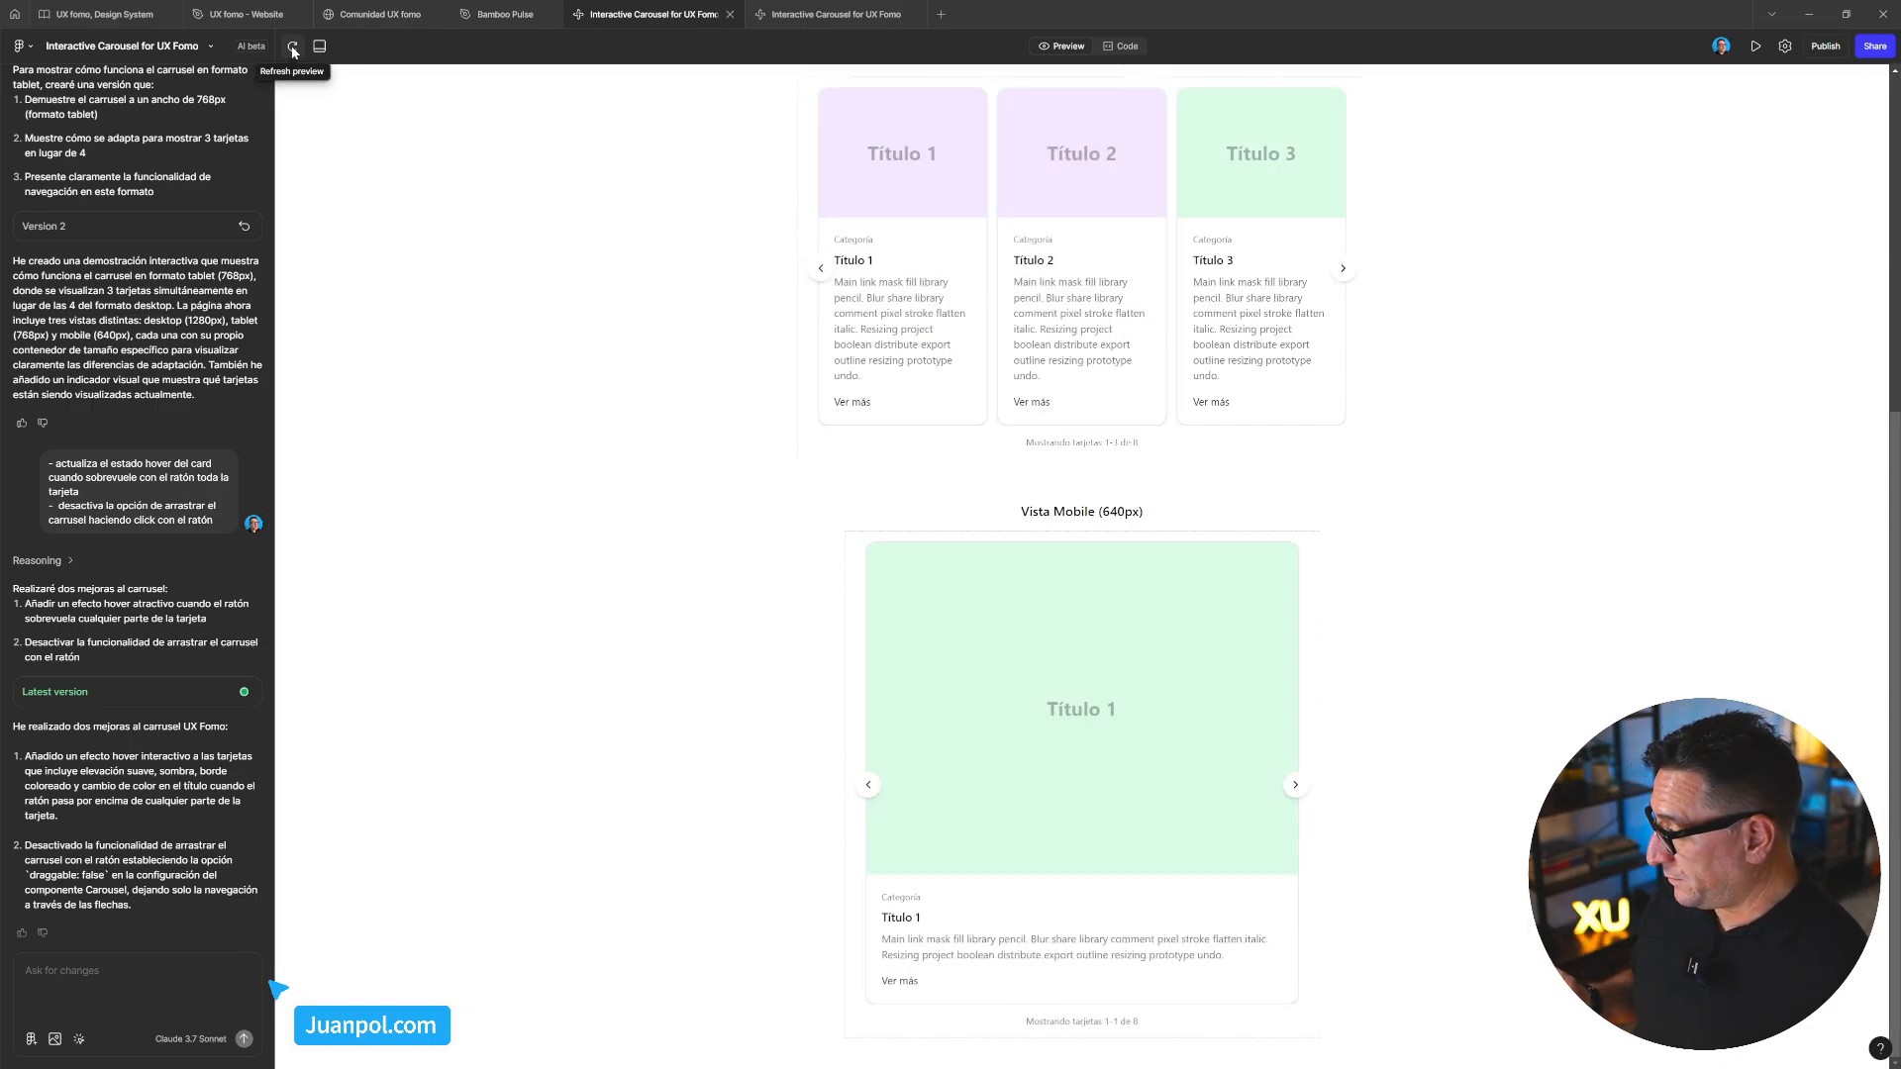
click(293, 47)
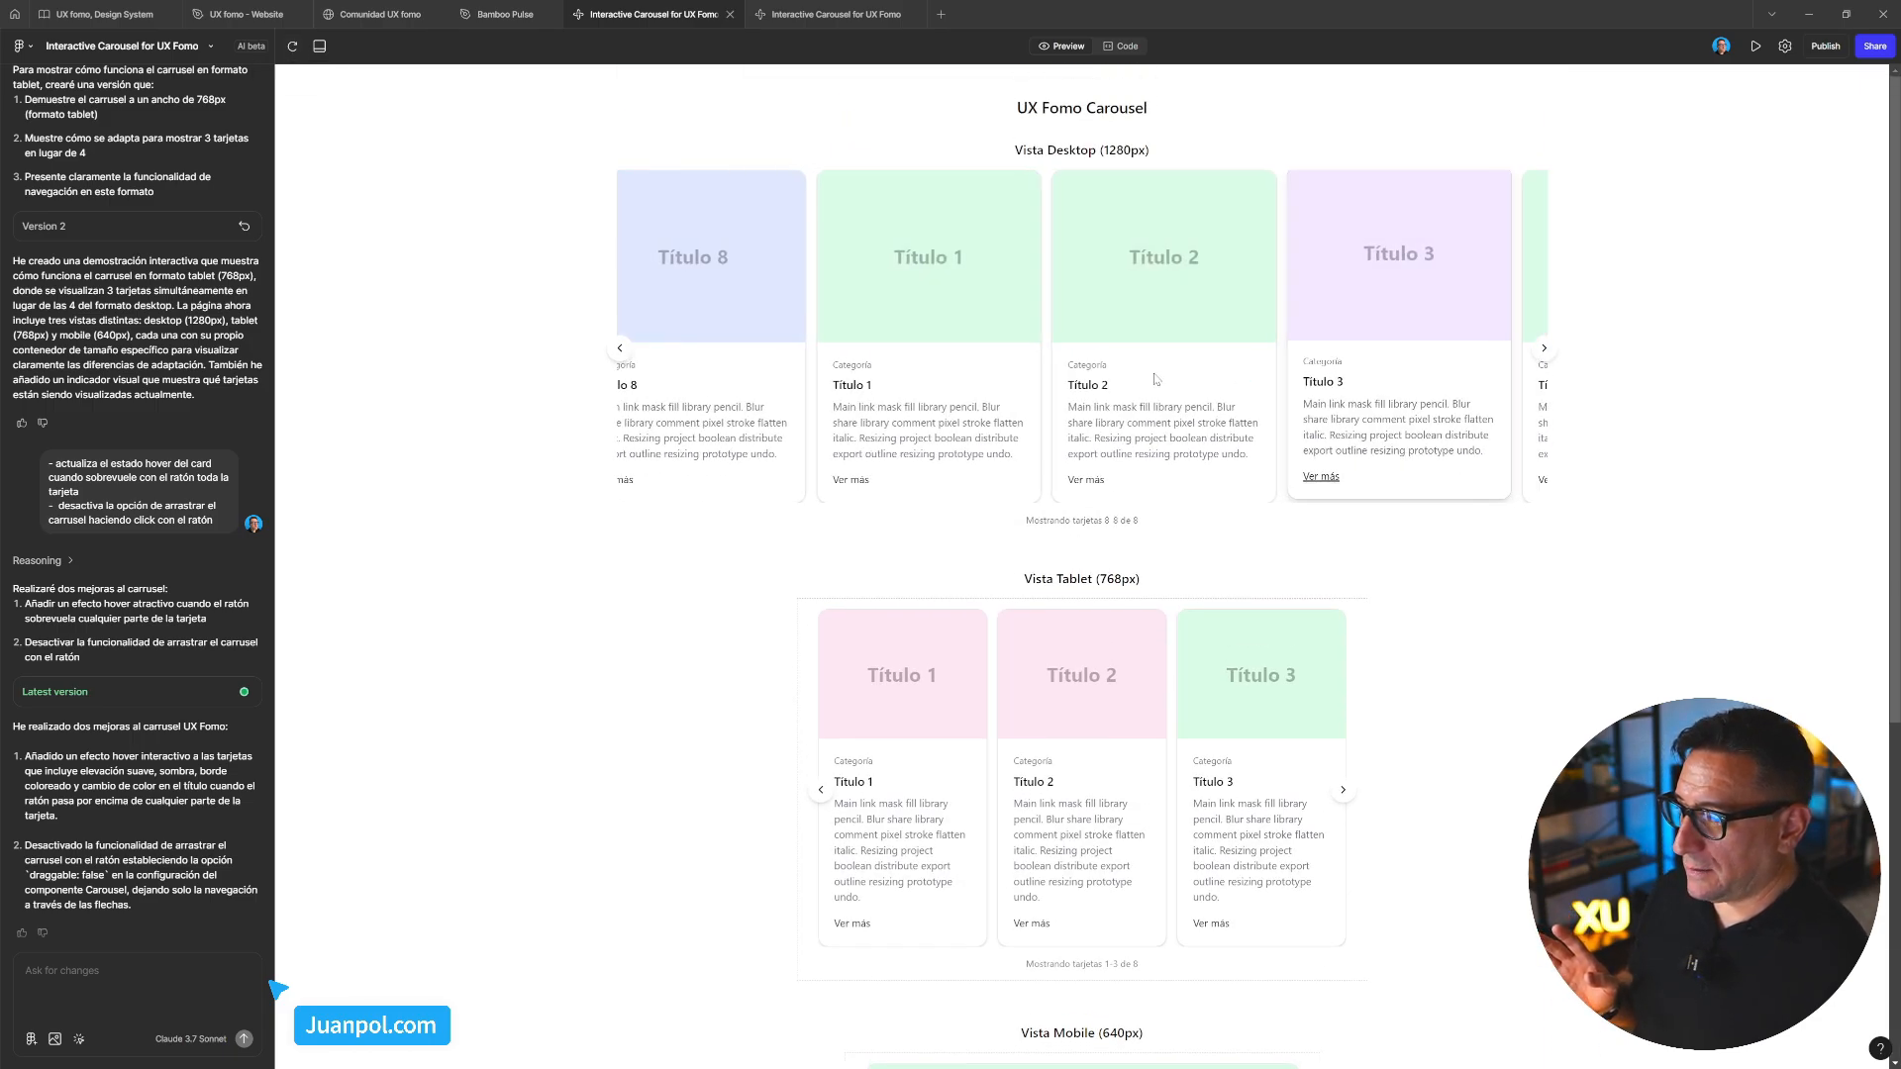
click(147, 975)
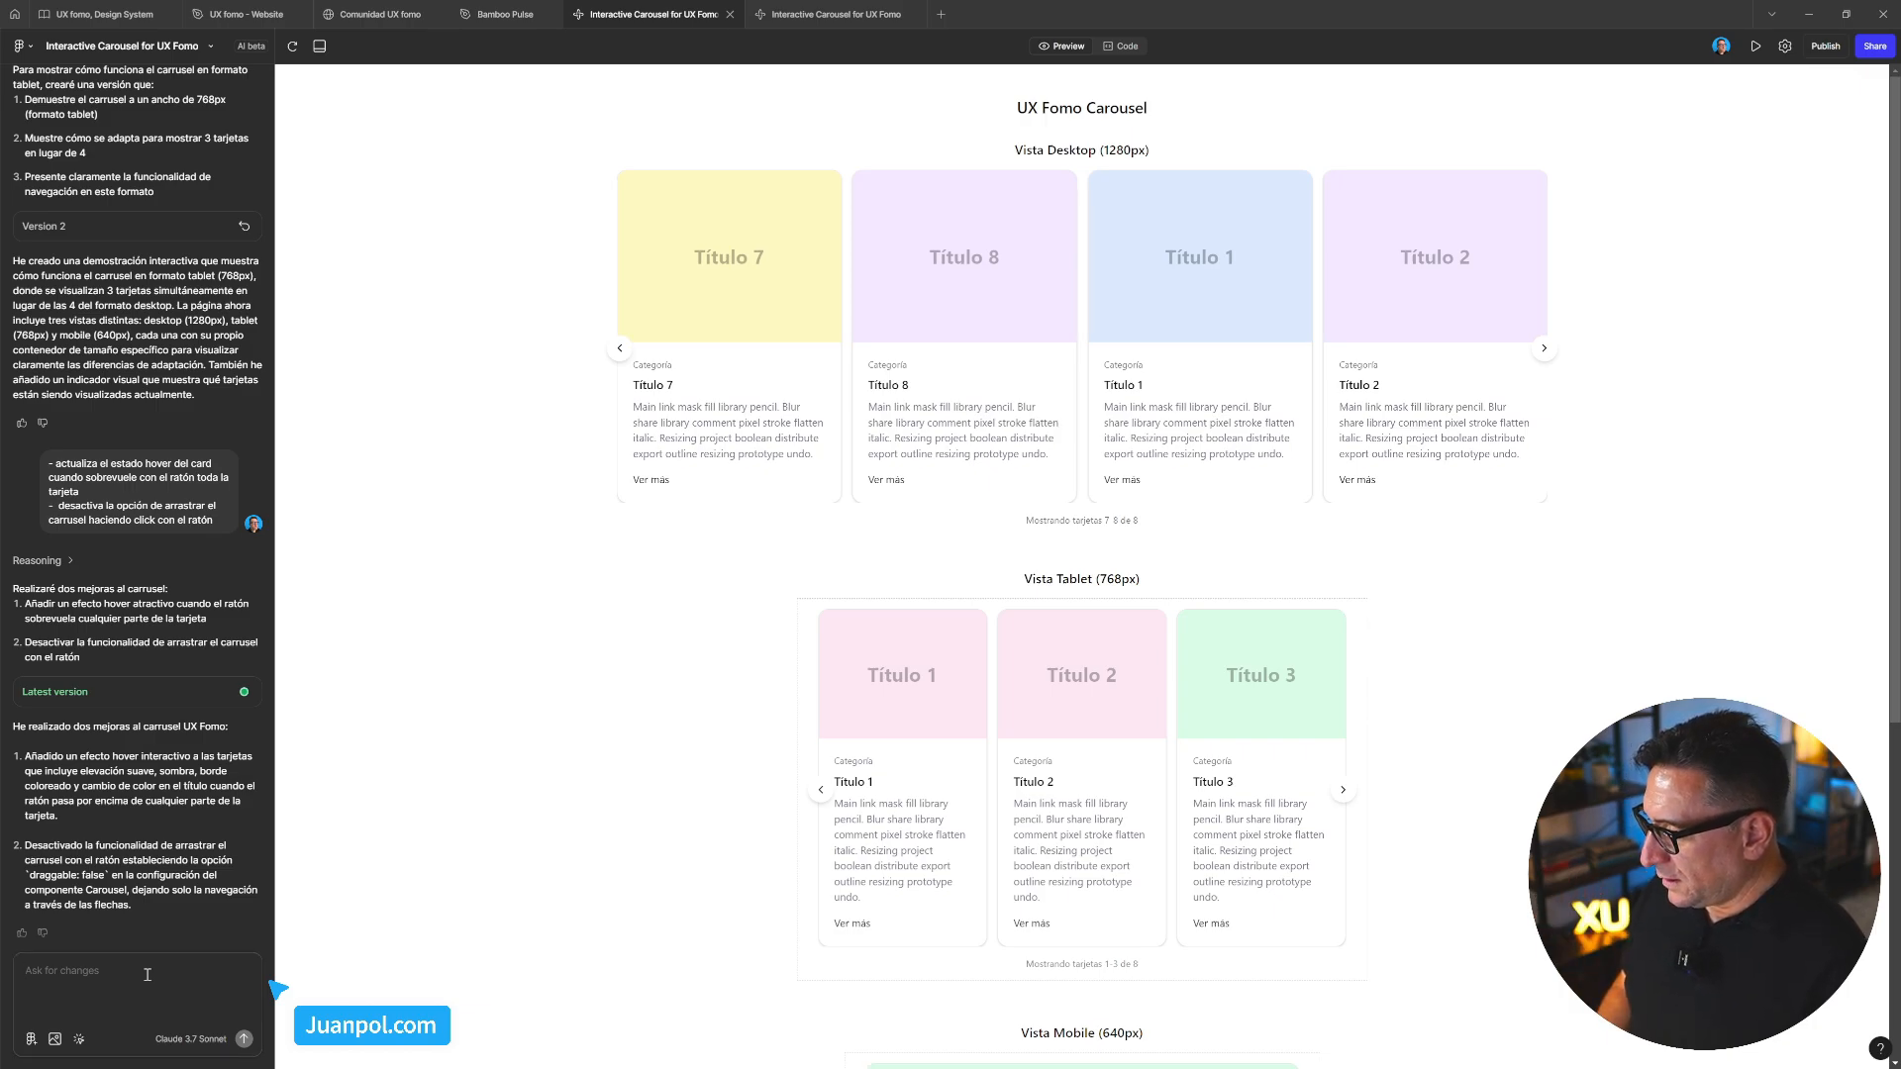
Send a follow-up saying the drag feature is still active and must be removed as requested
text(la funcionalida)
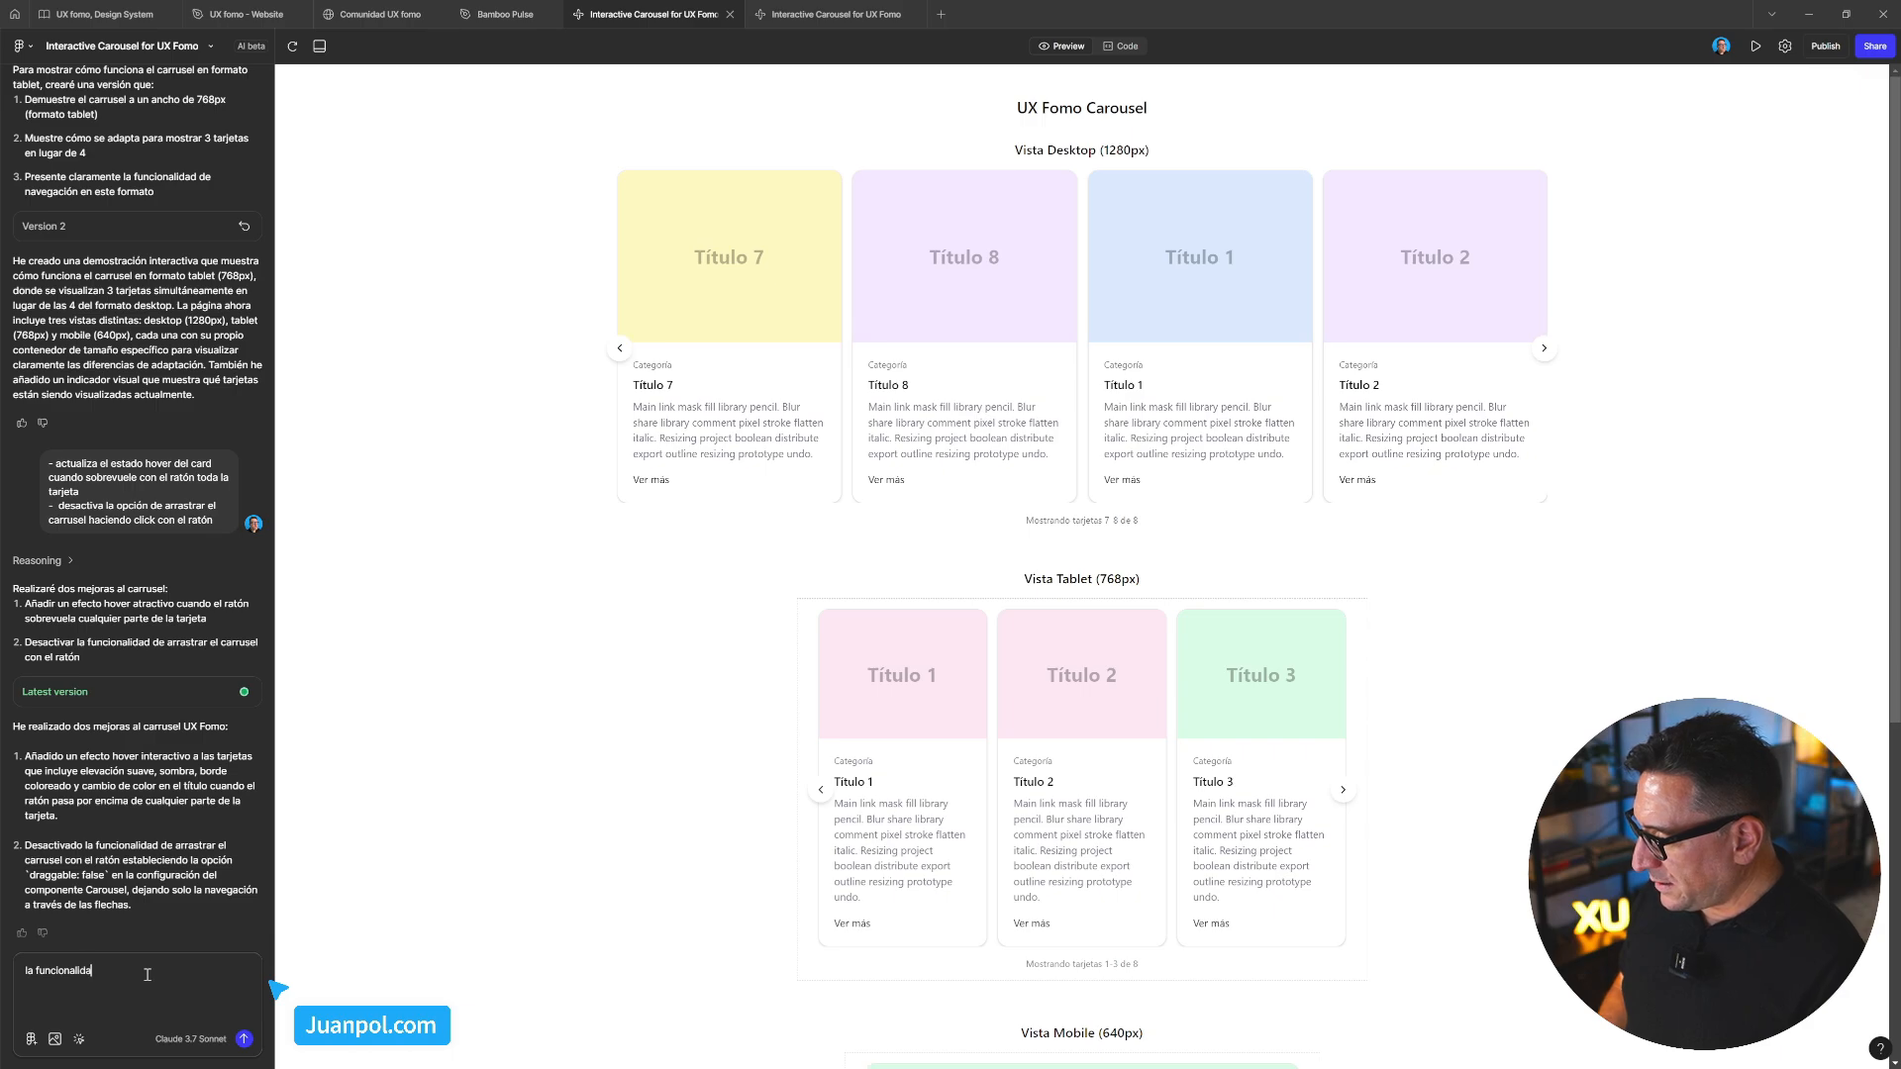
text(d de arrasra)
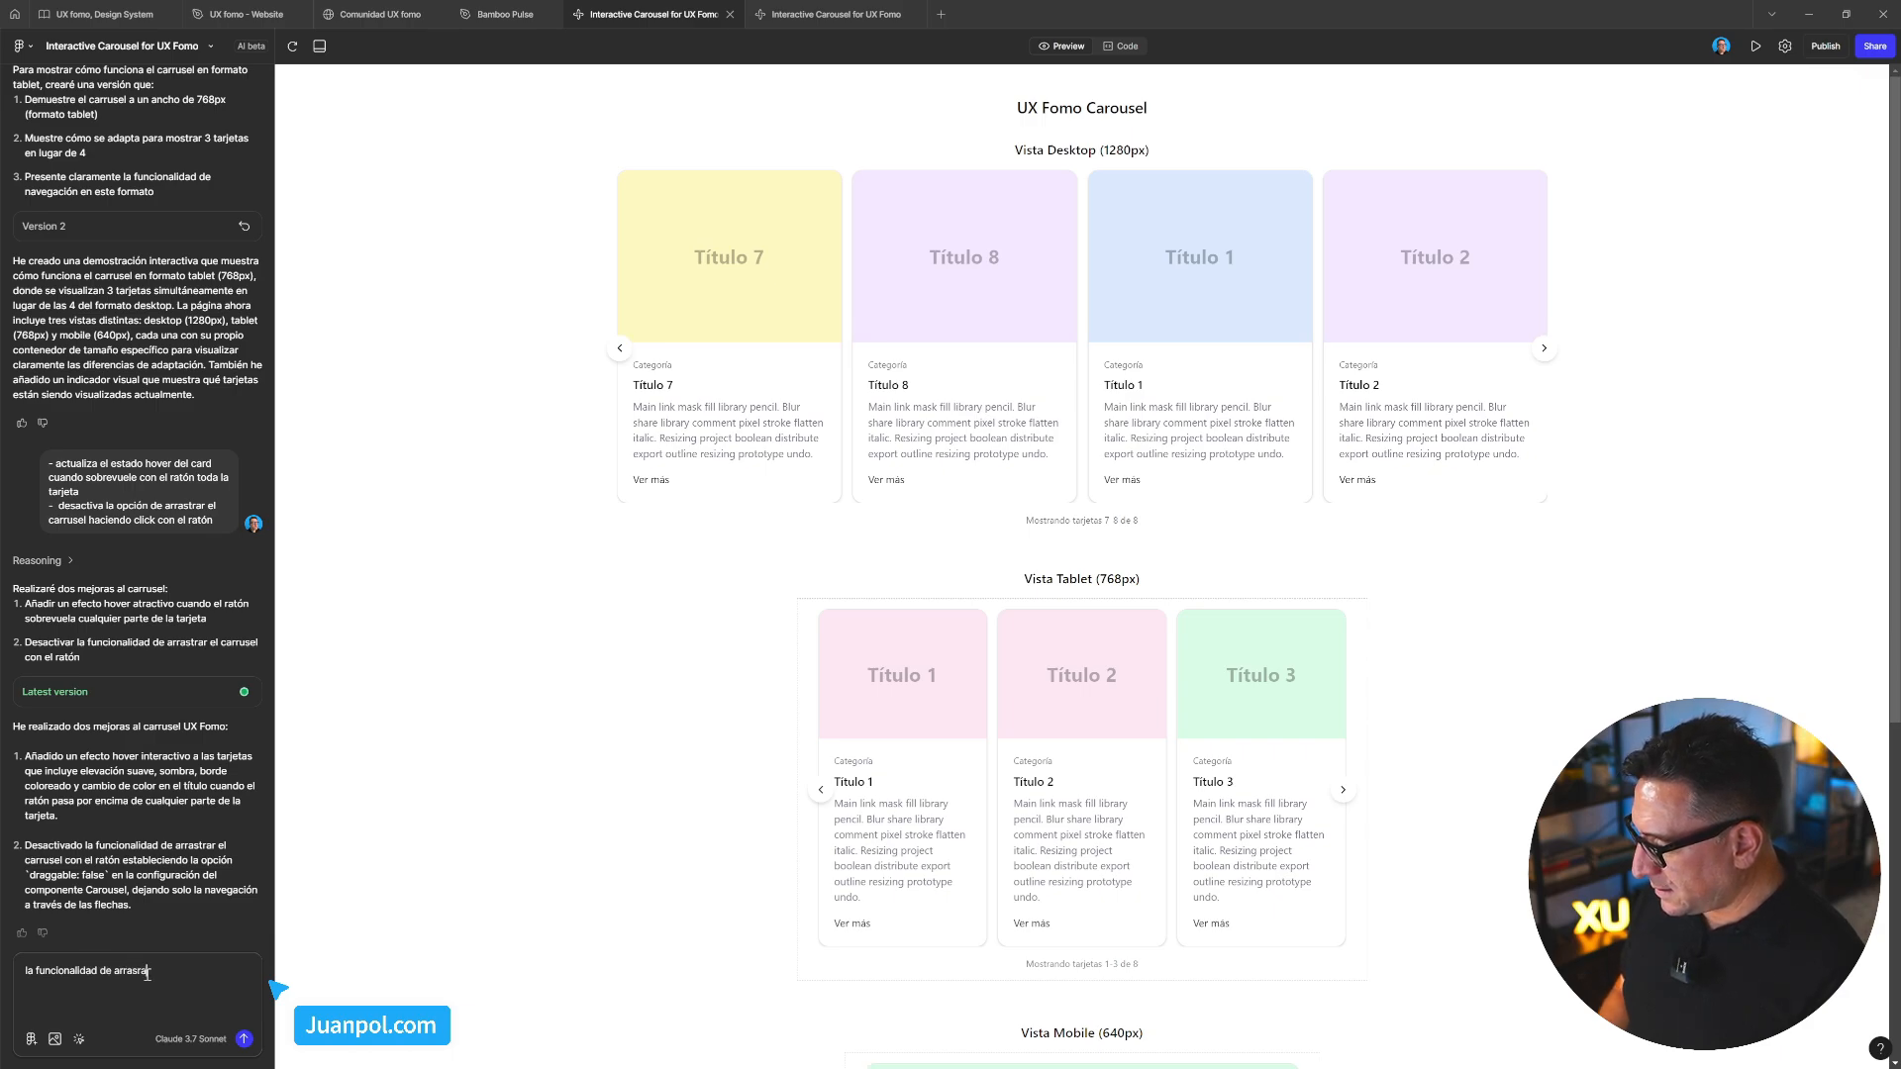
text( sigfu)
key(BackSpace)
key(BackSpace)
key(BackSpace)
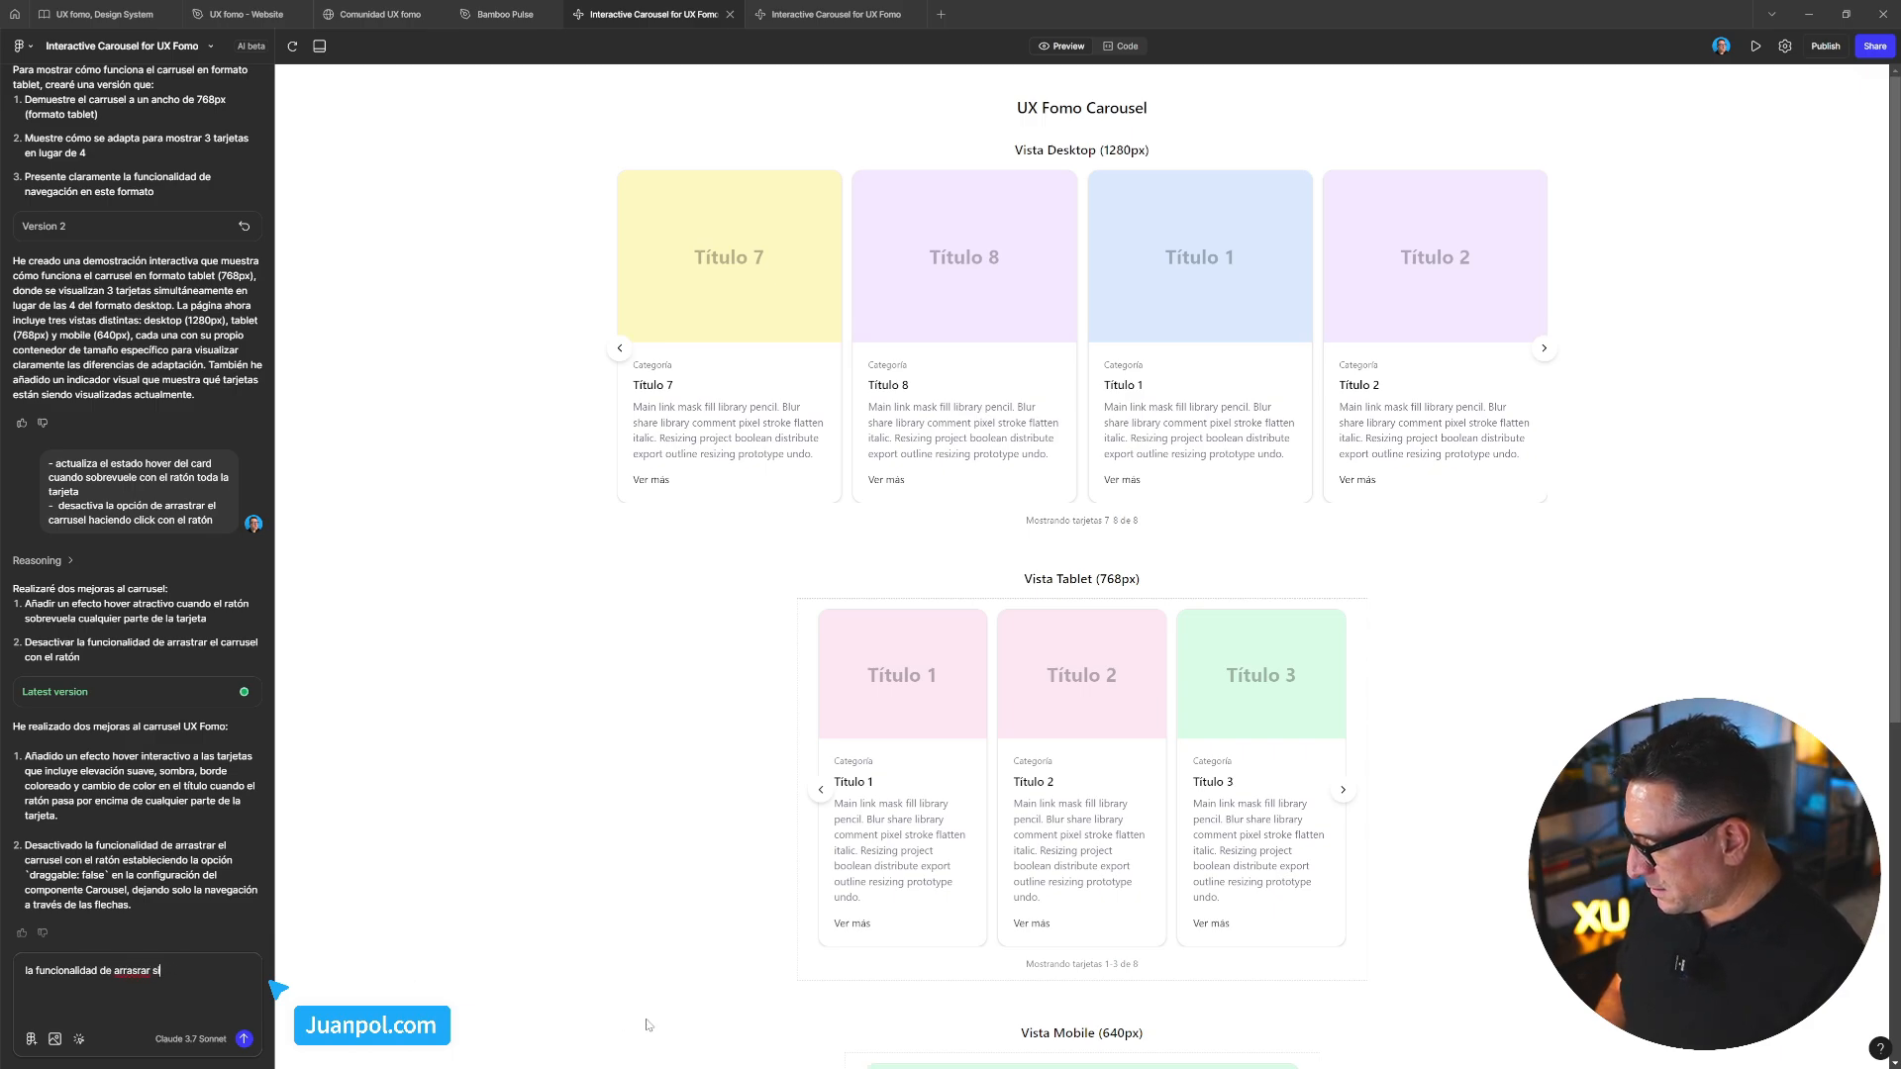
text(r)
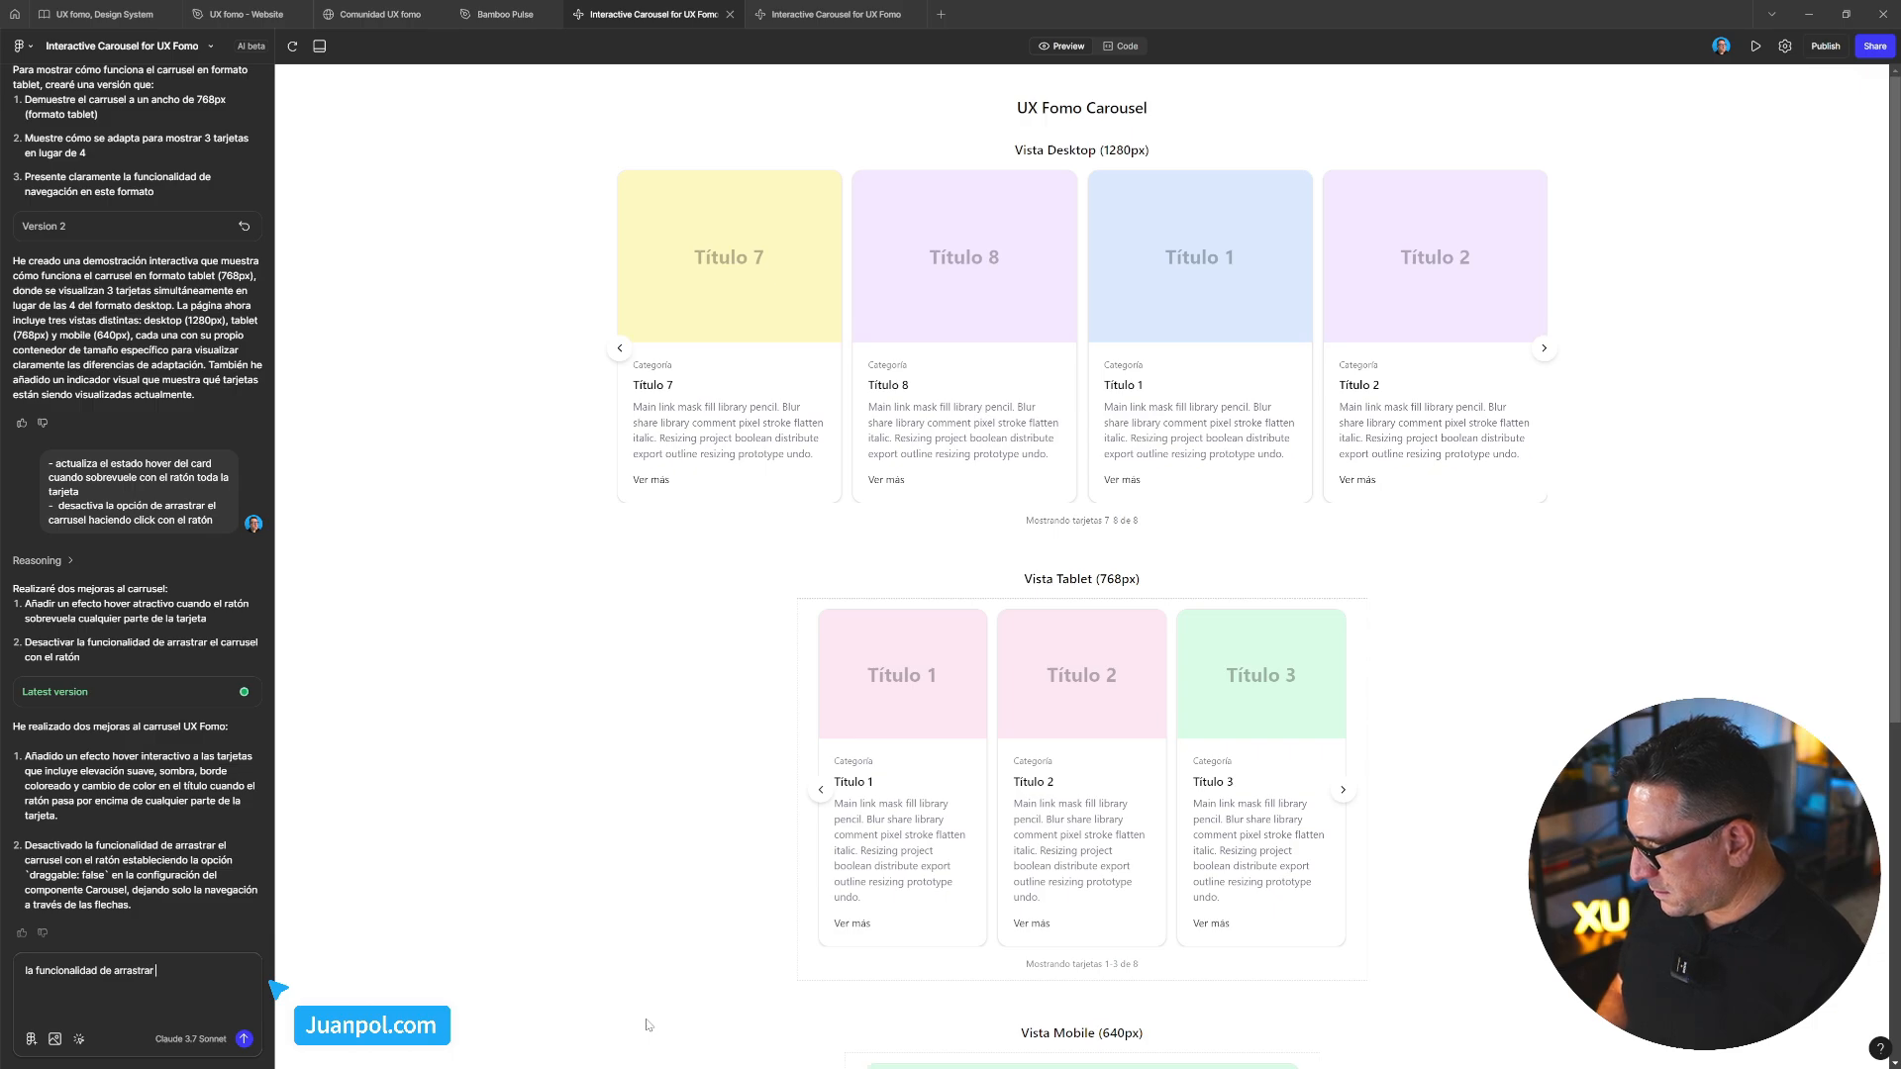
text( sigue activa)
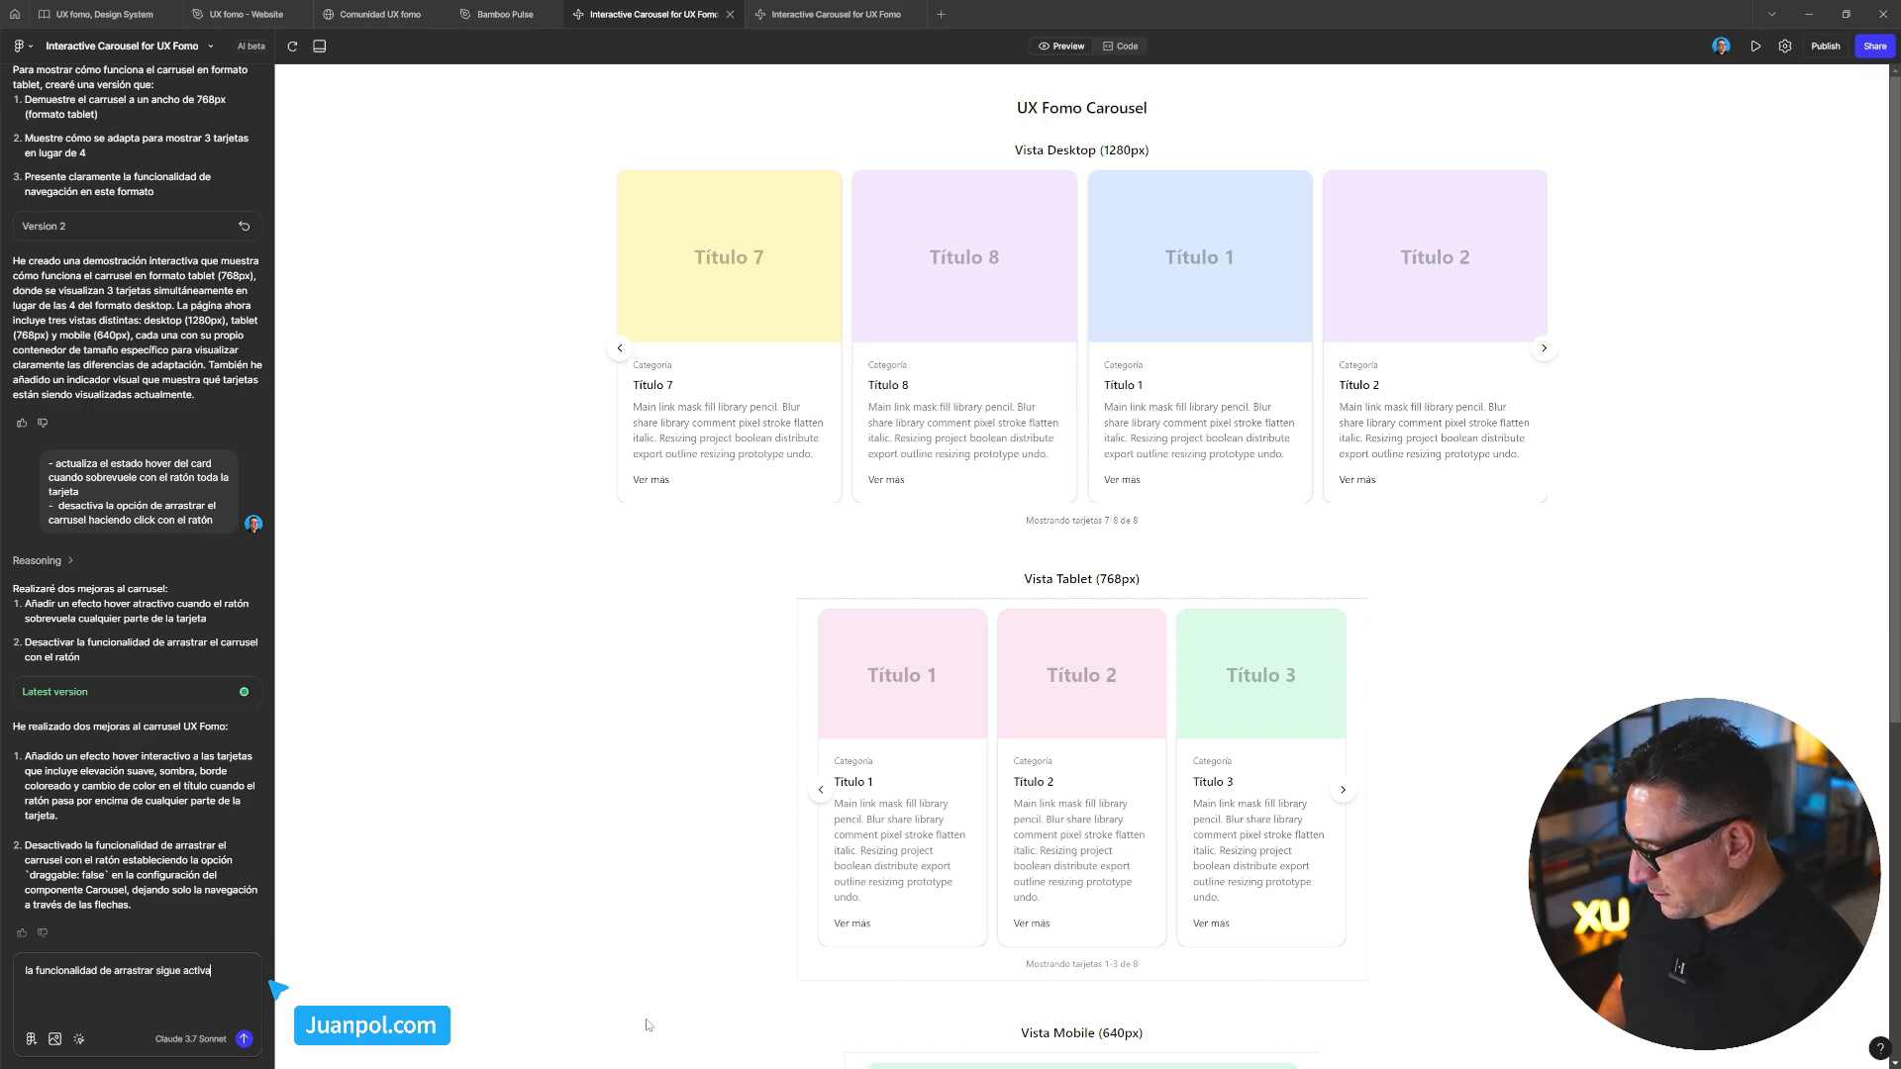
text(, qui)
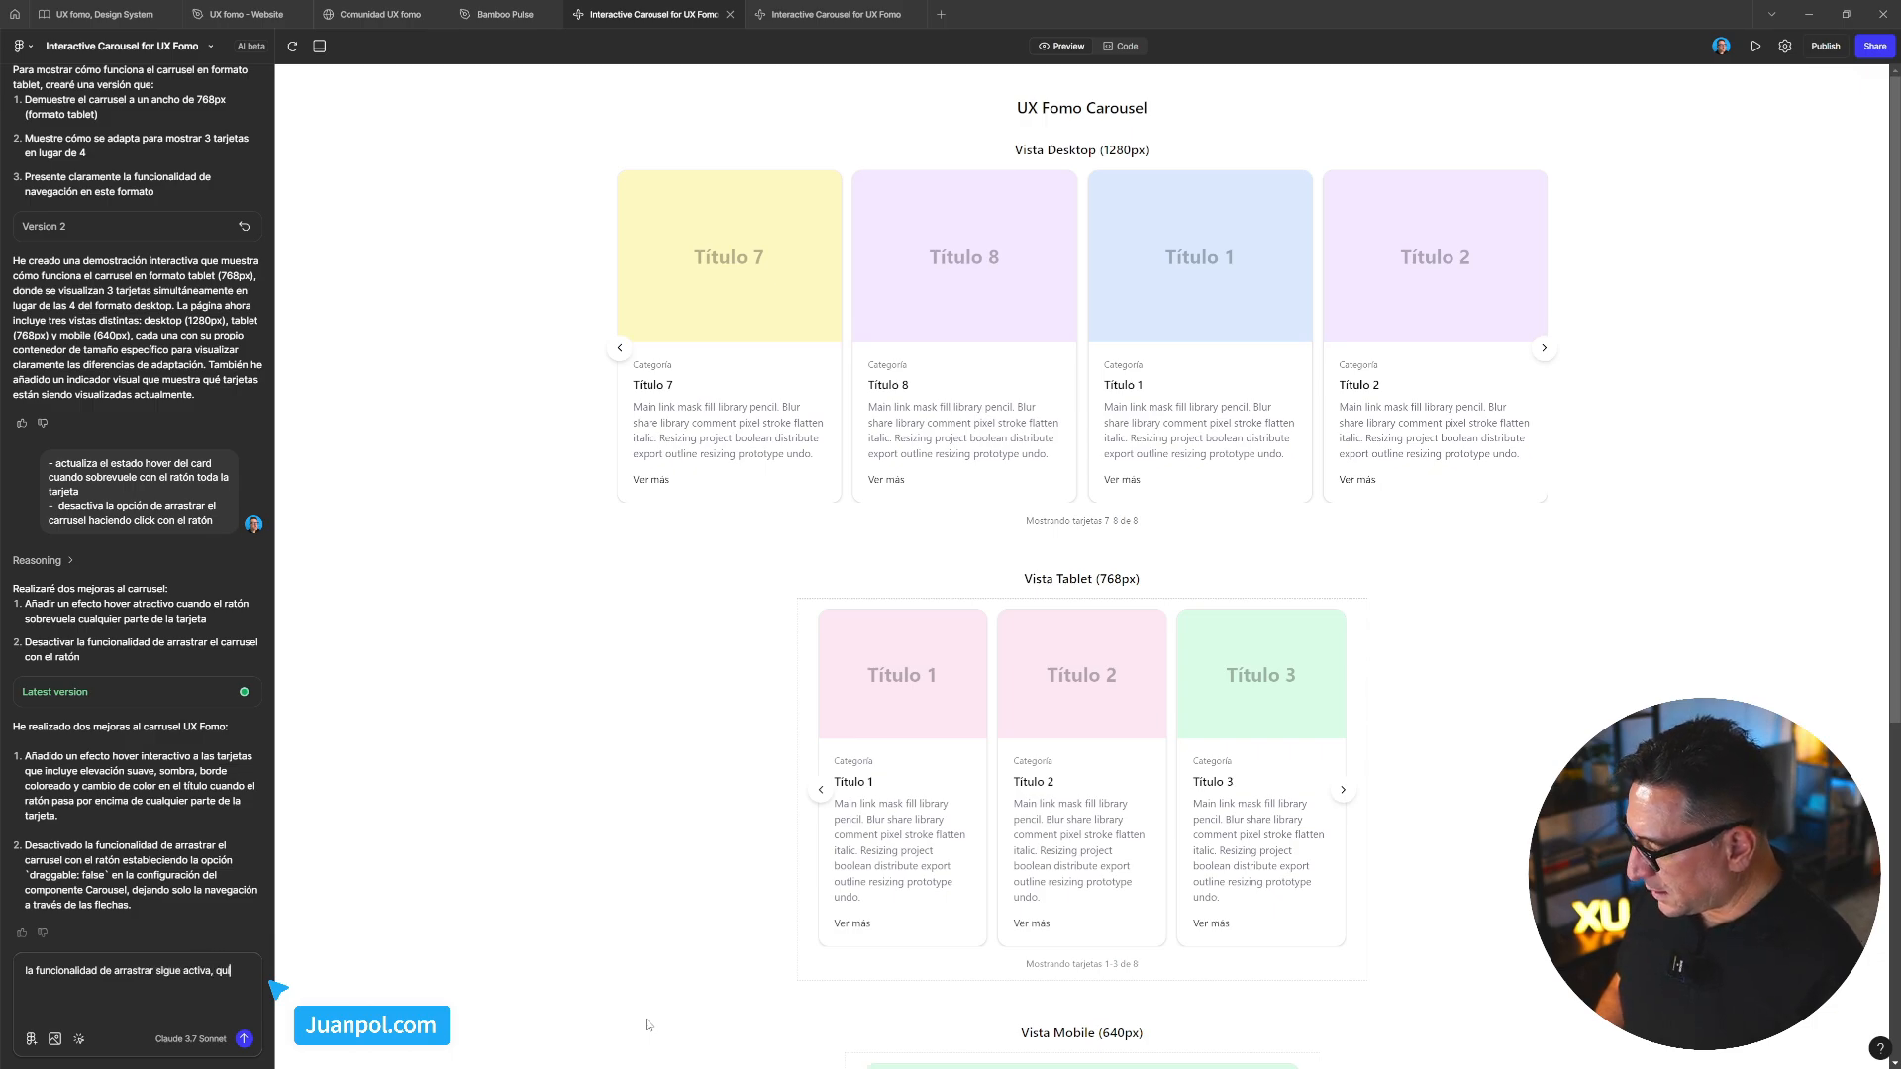
text(tala como hecho)
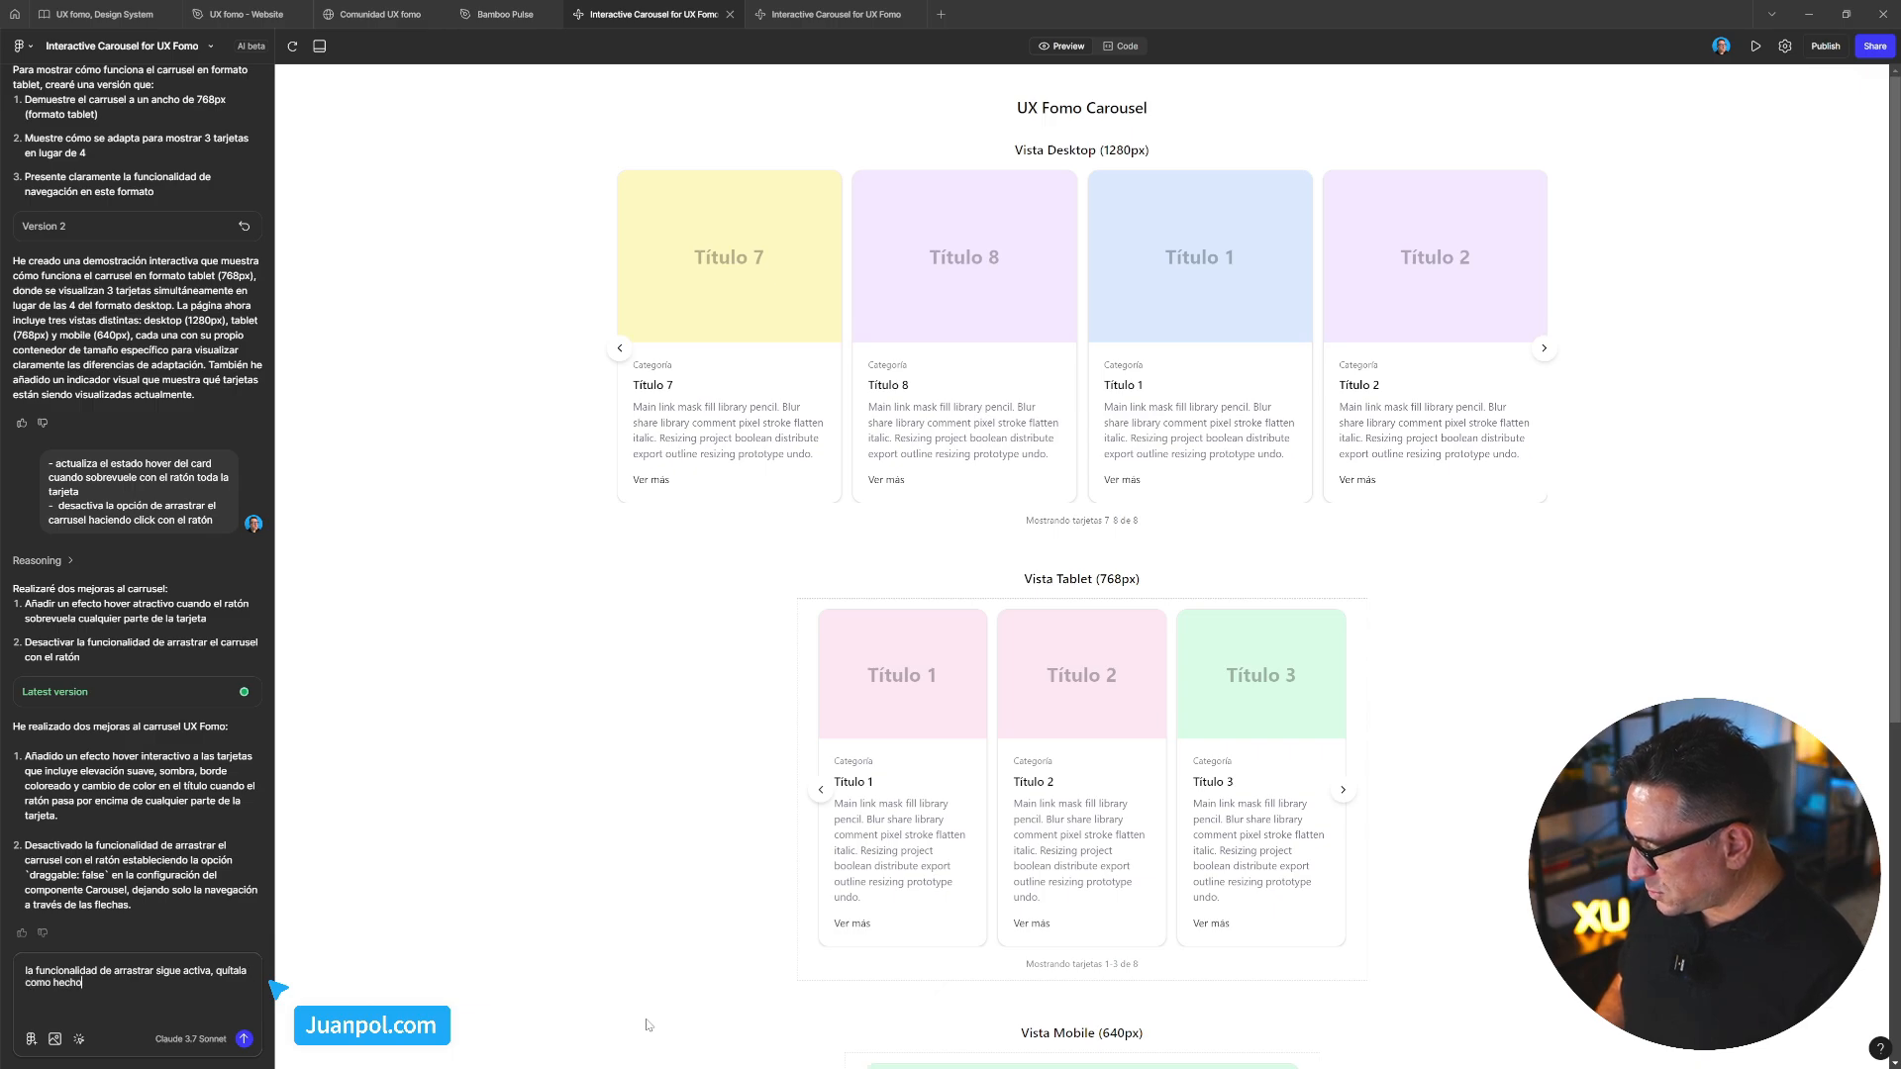
text( he pedido.)
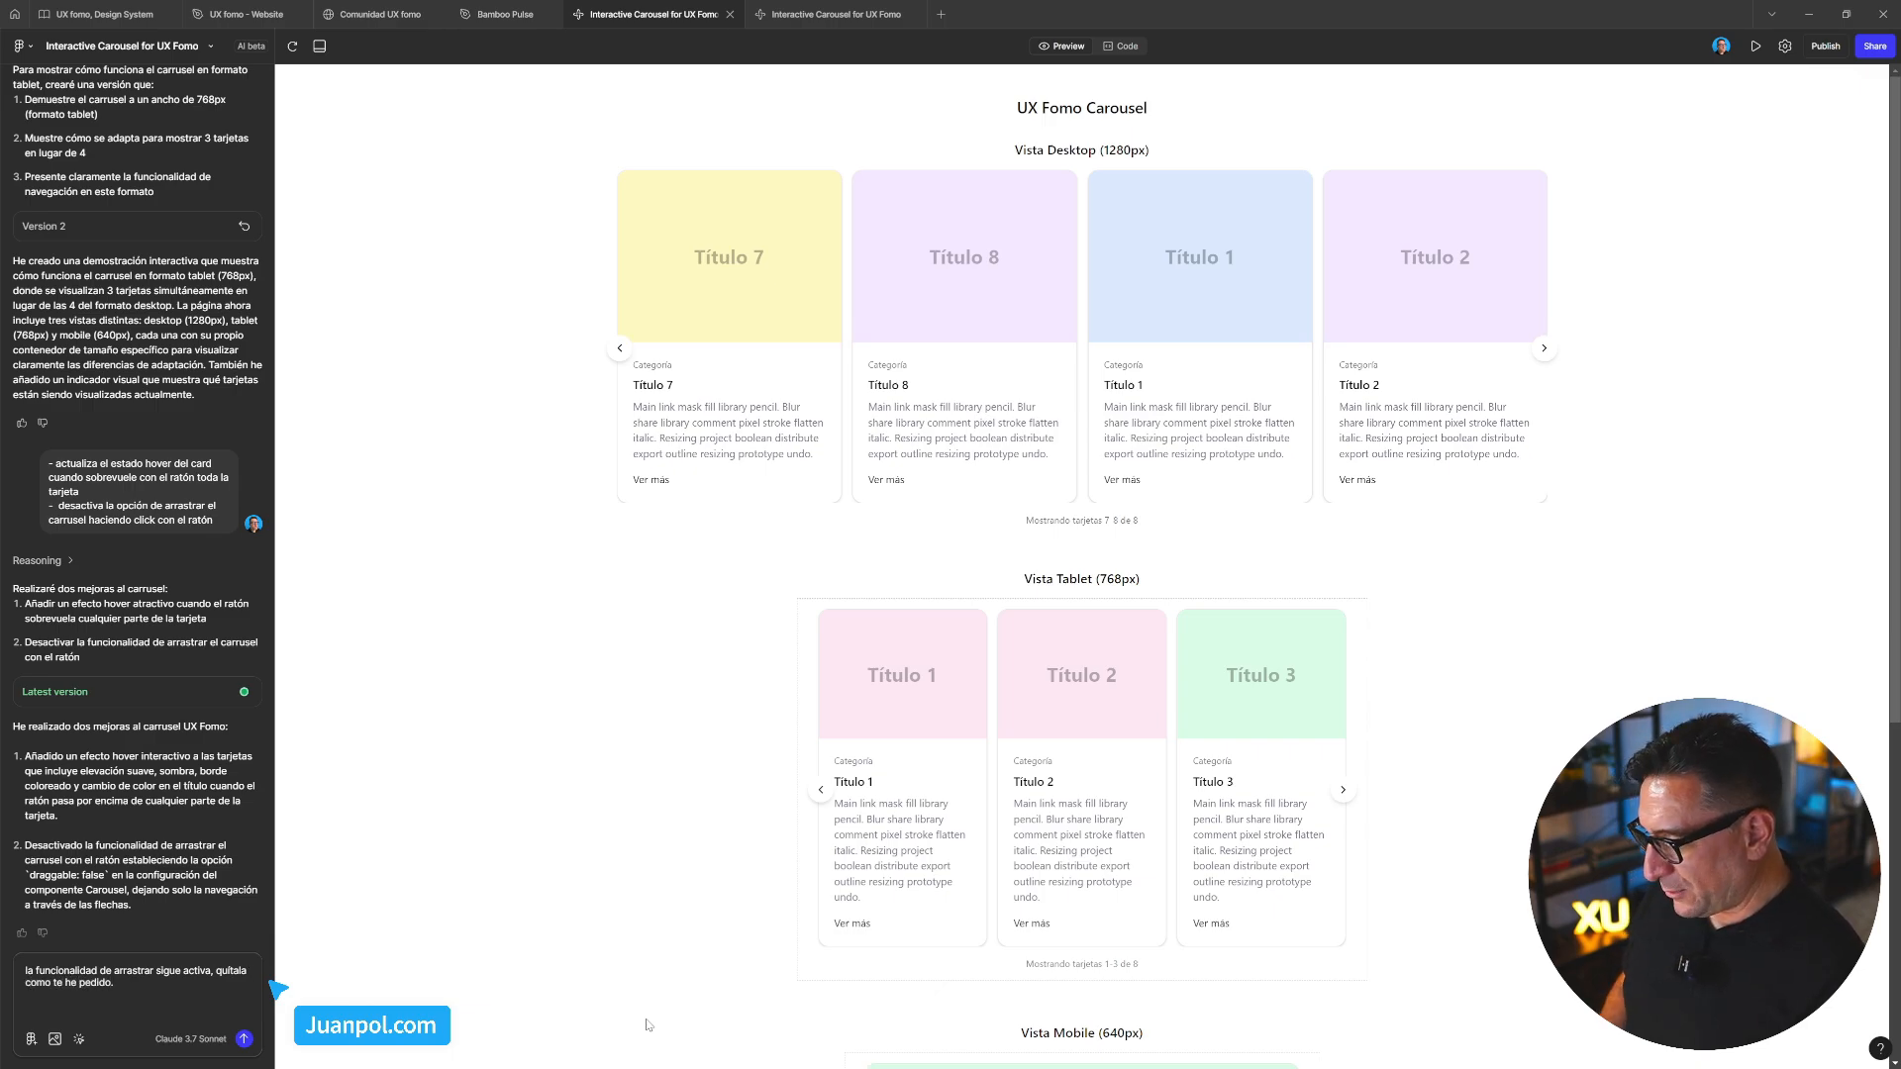
key(Return)
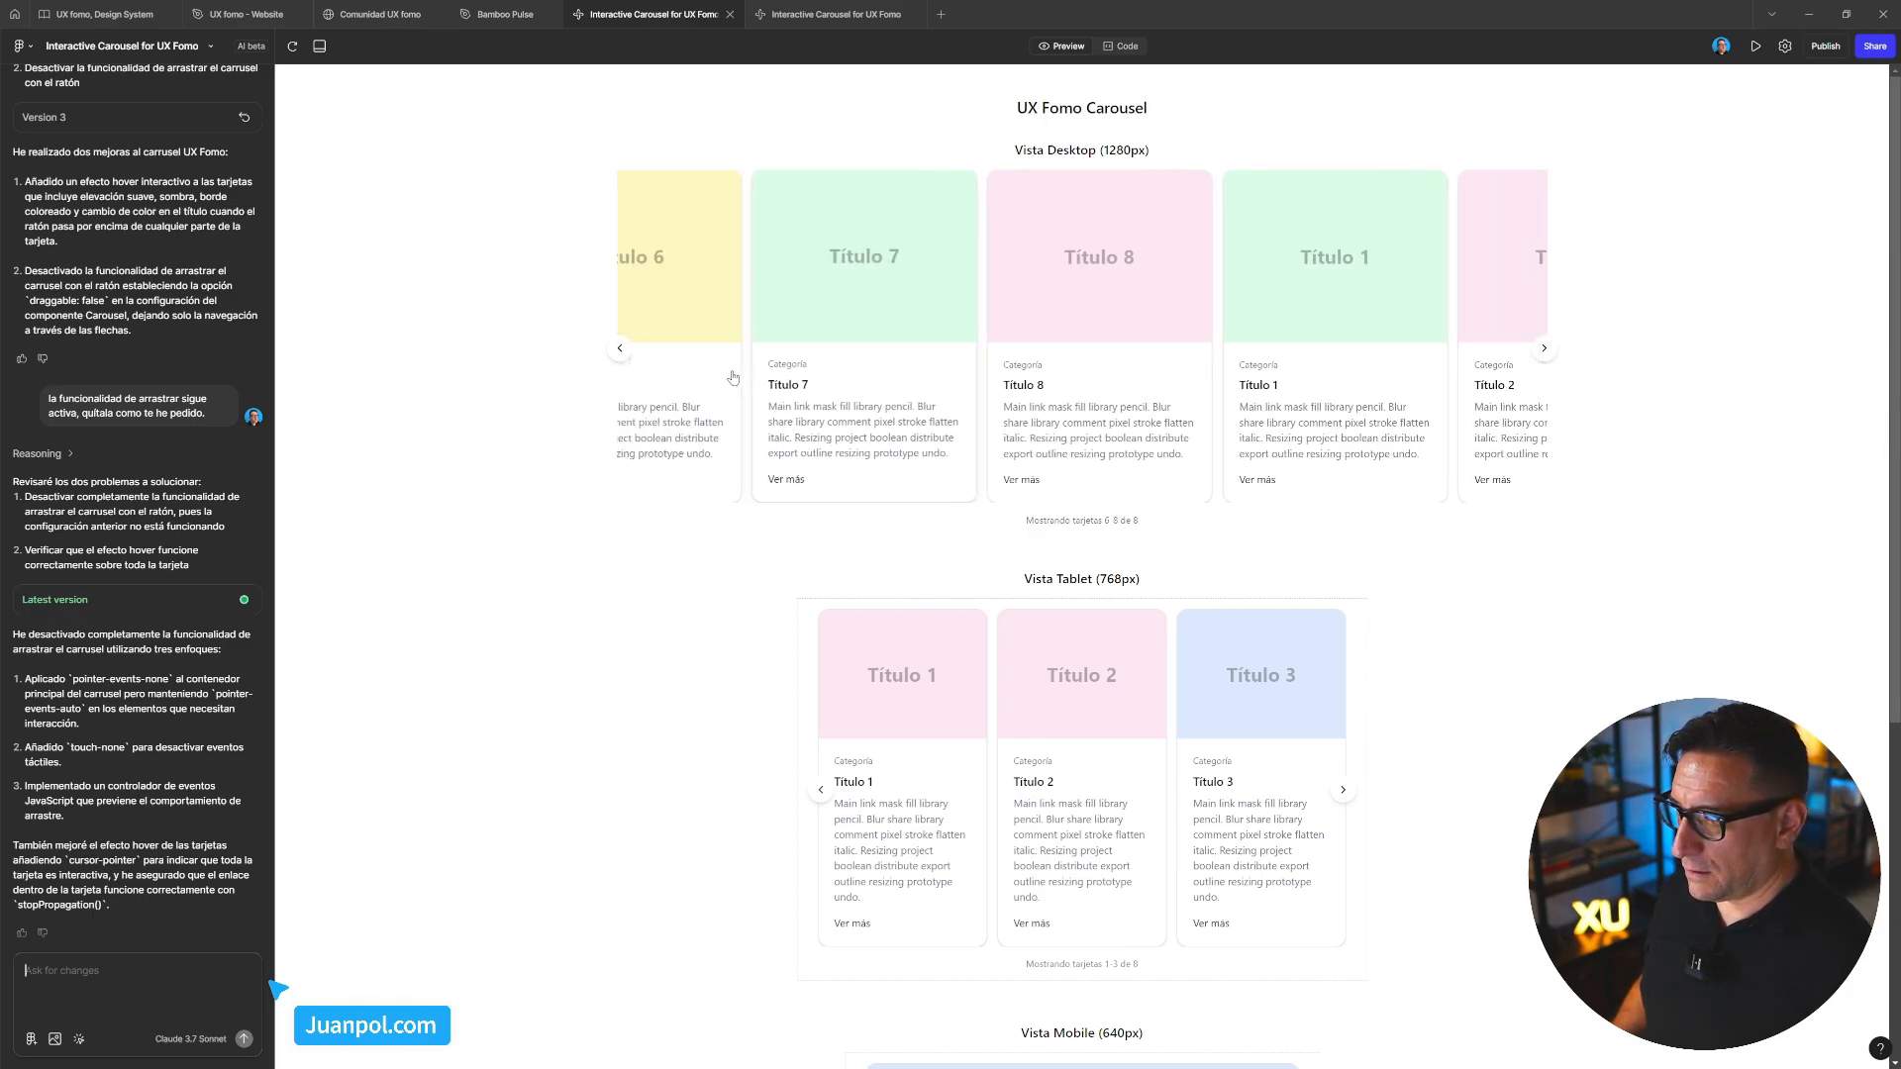
Swipe and arrow through the carousels to desktop cards 3–6 and tablet 5–7, then scroll back through the chat
drag(877, 353, 772, 353)
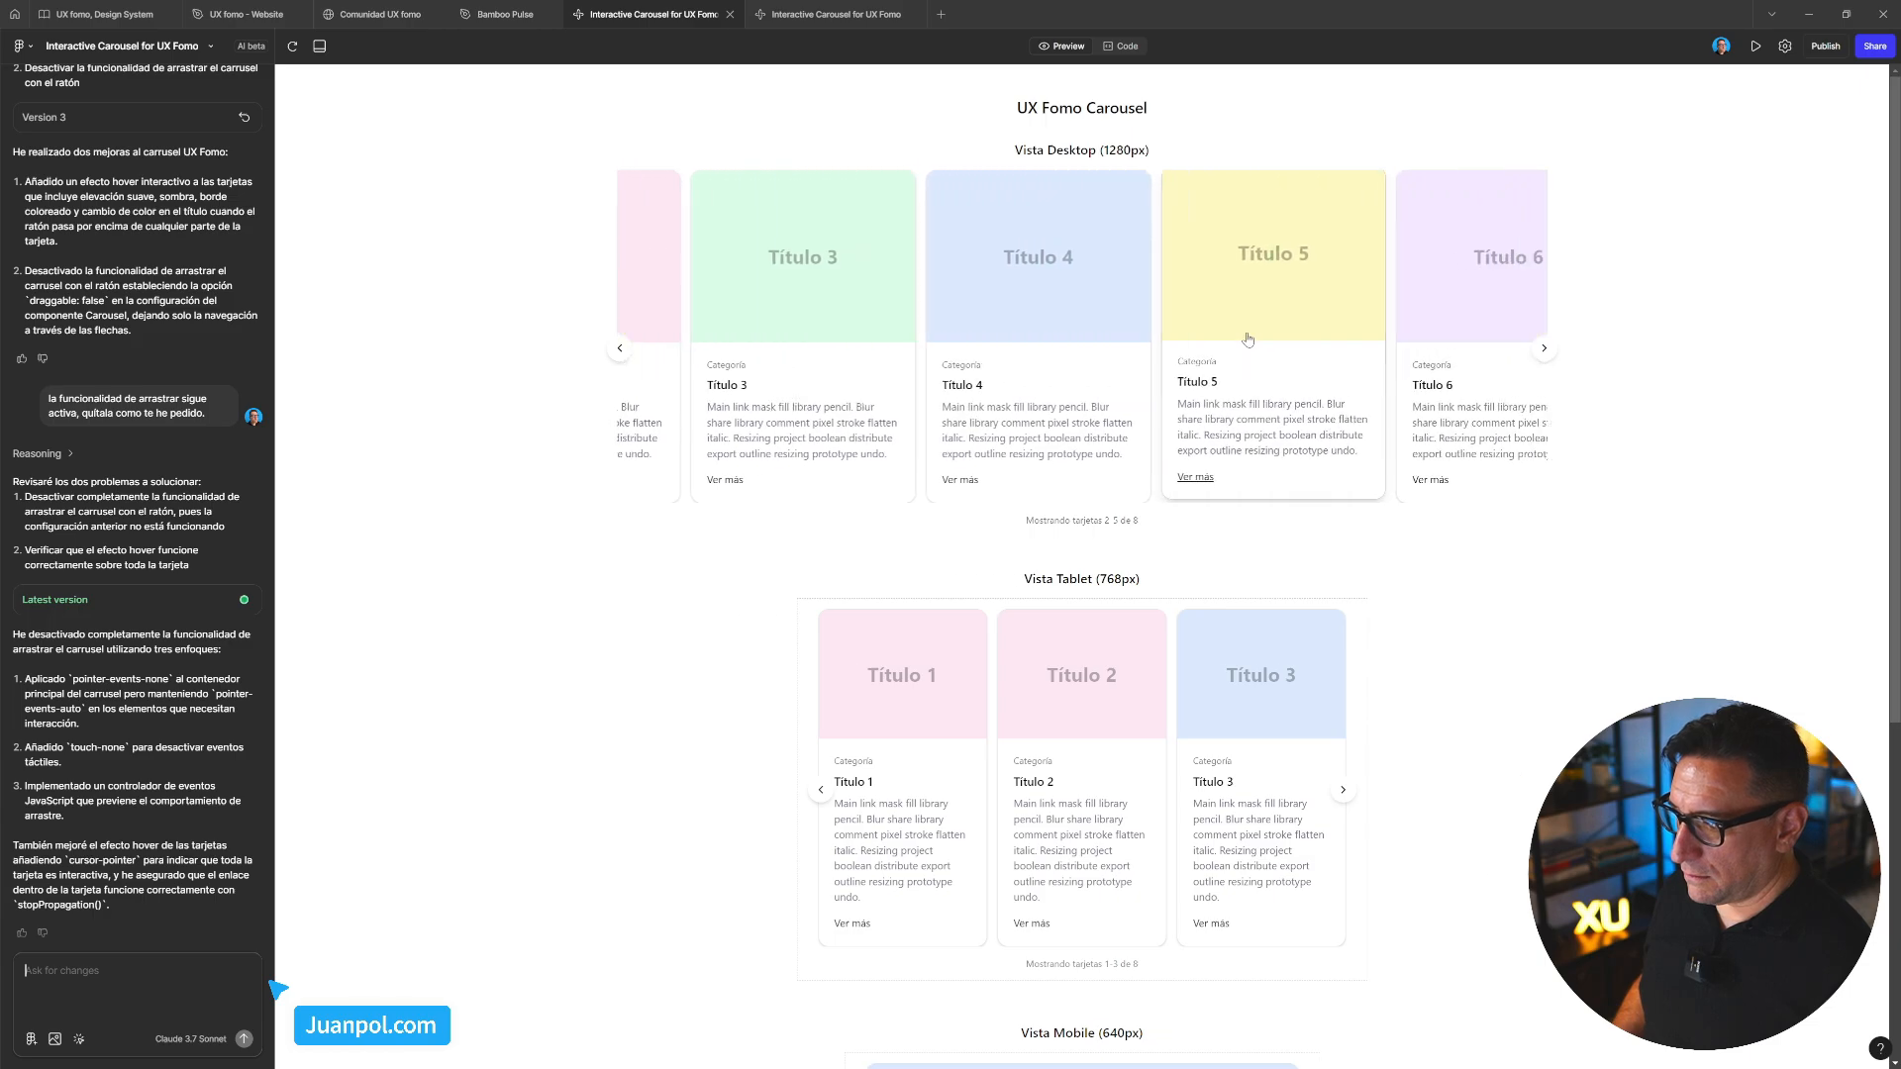
drag(1227, 675, 804, 689)
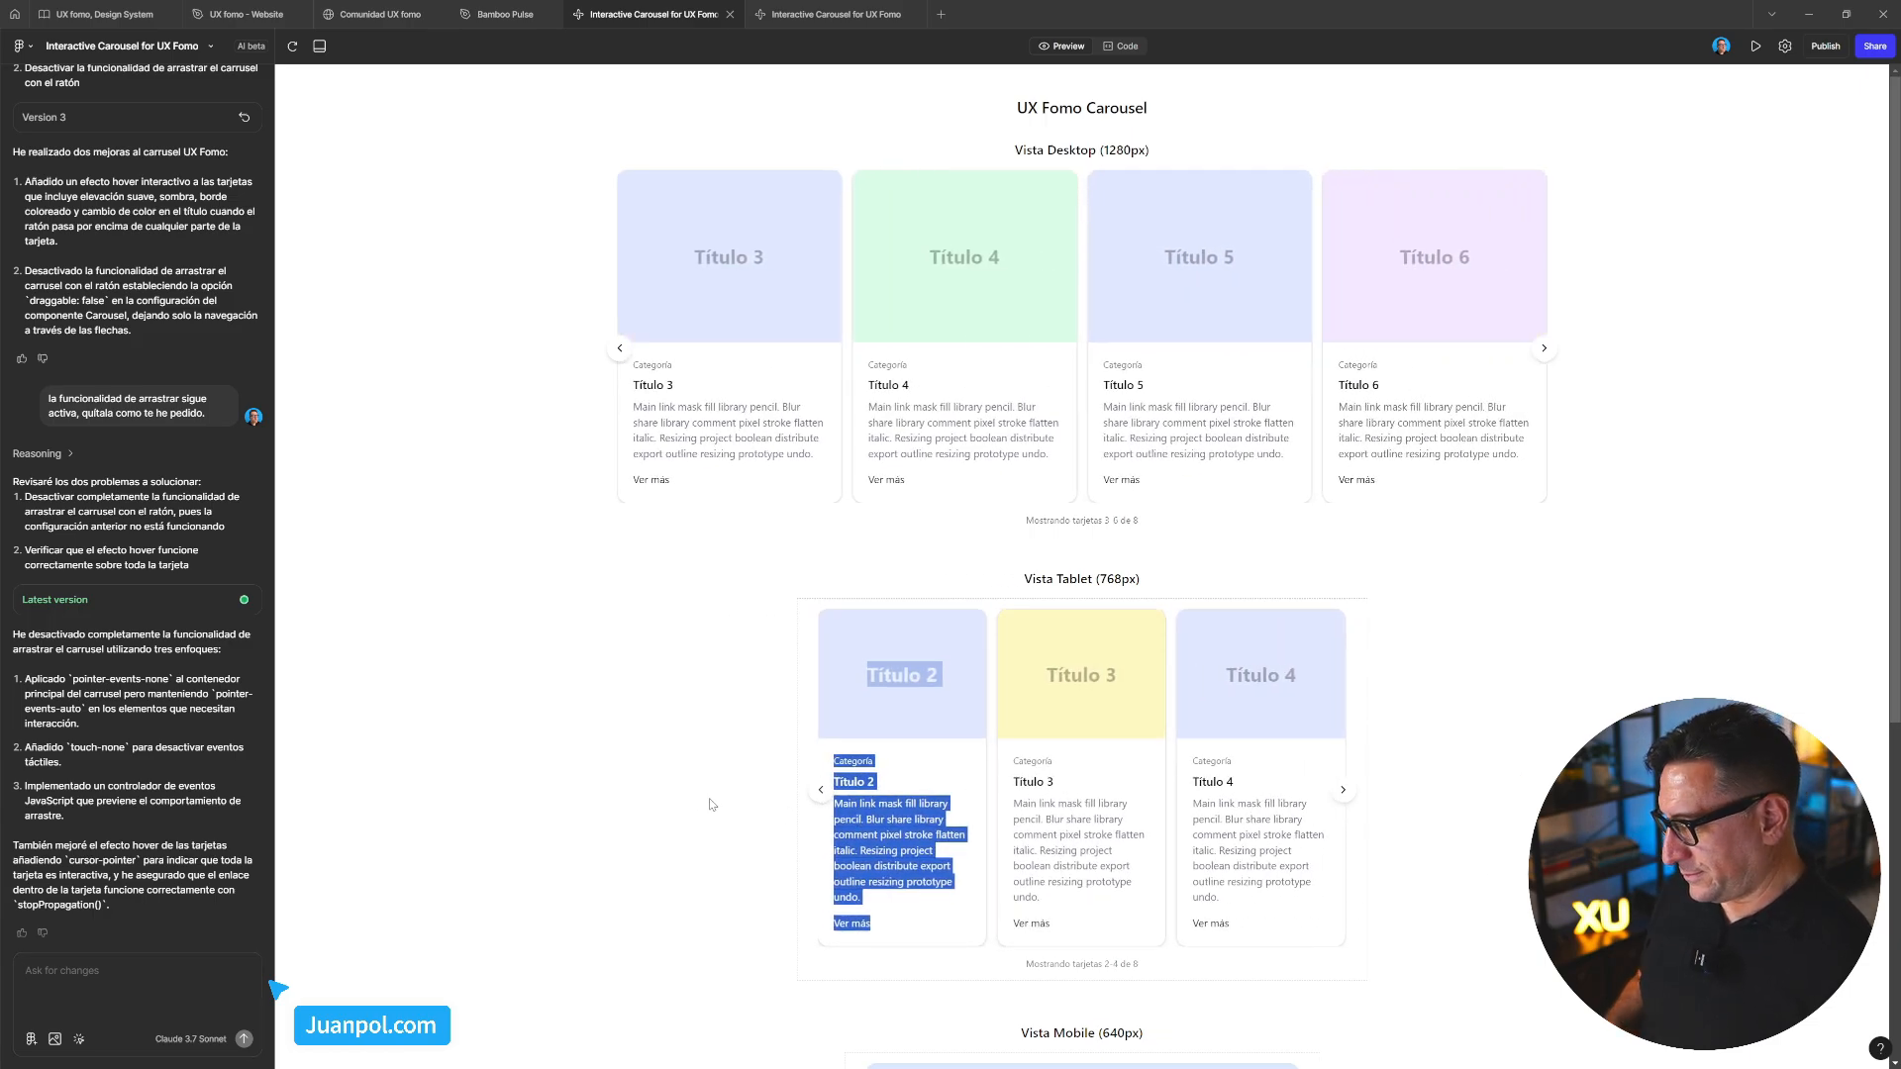
click(1343, 792)
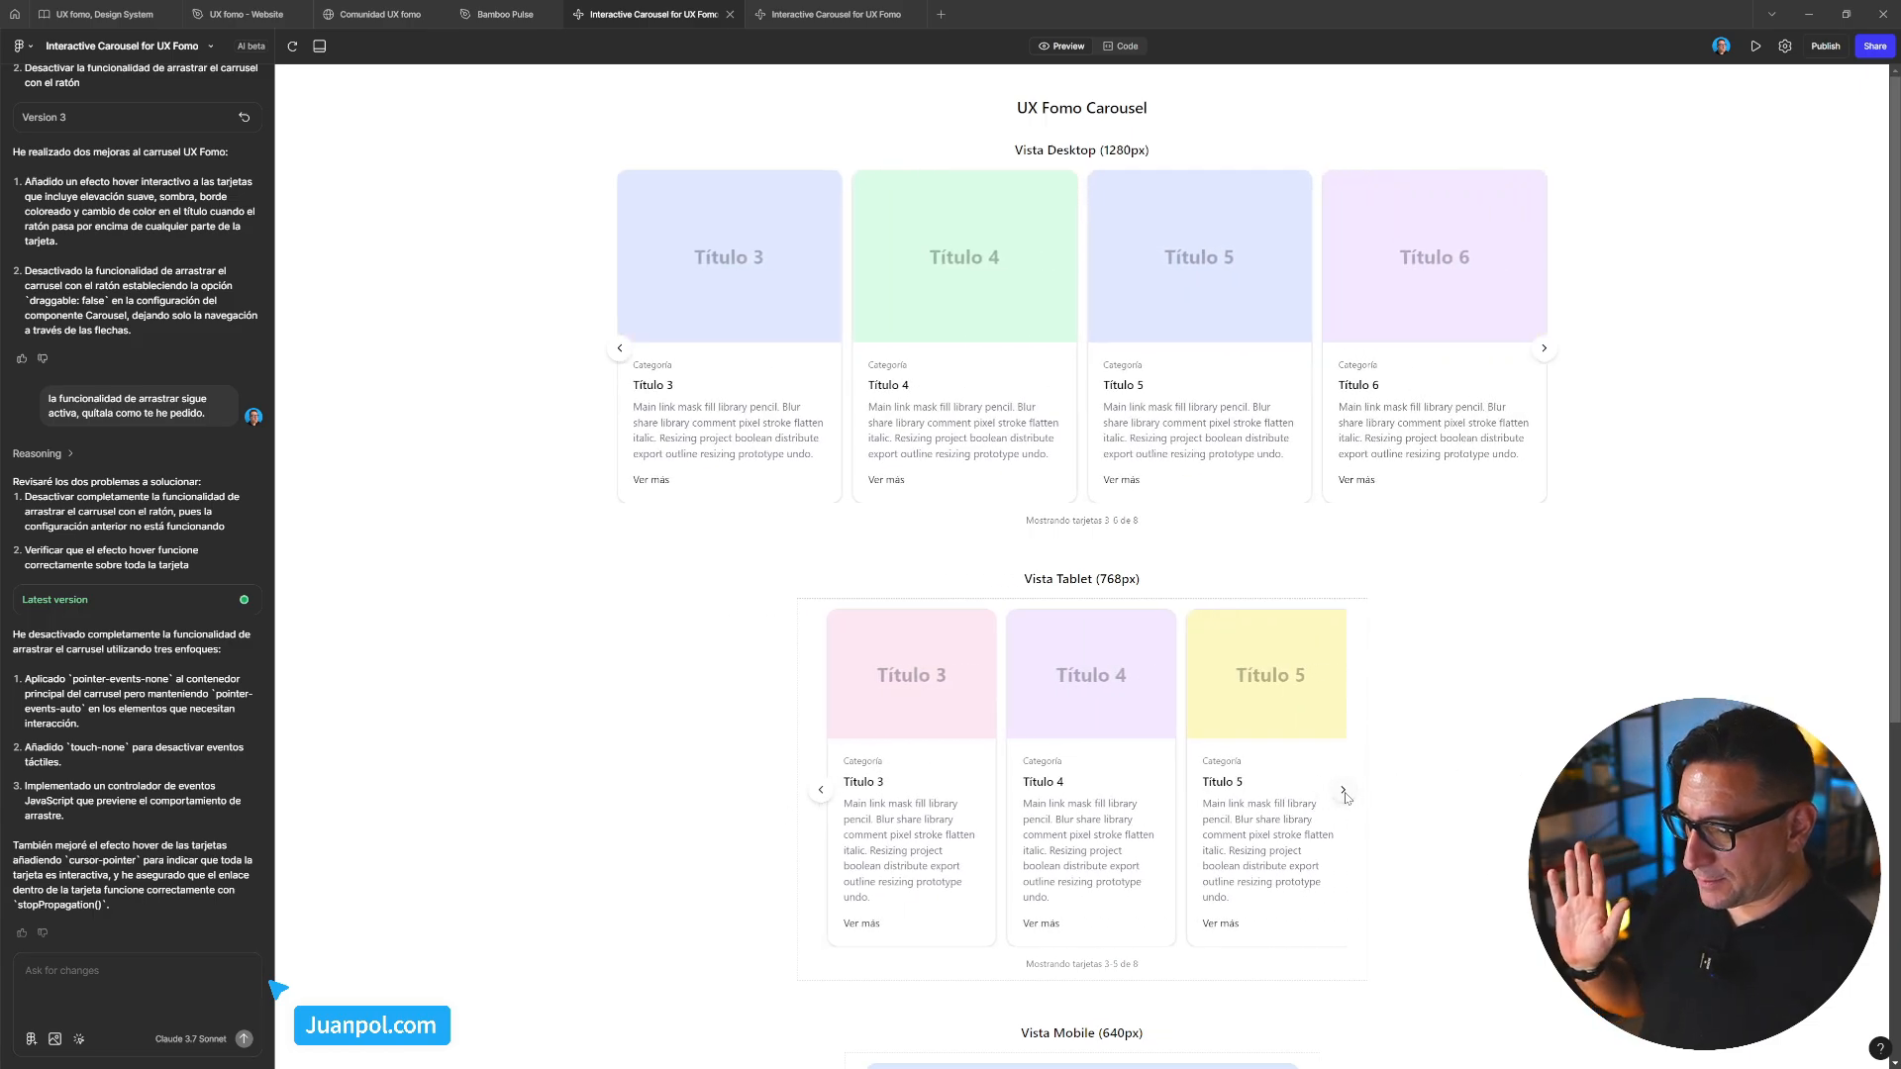
click(1343, 792)
scroll(1349, 812, down, 5)
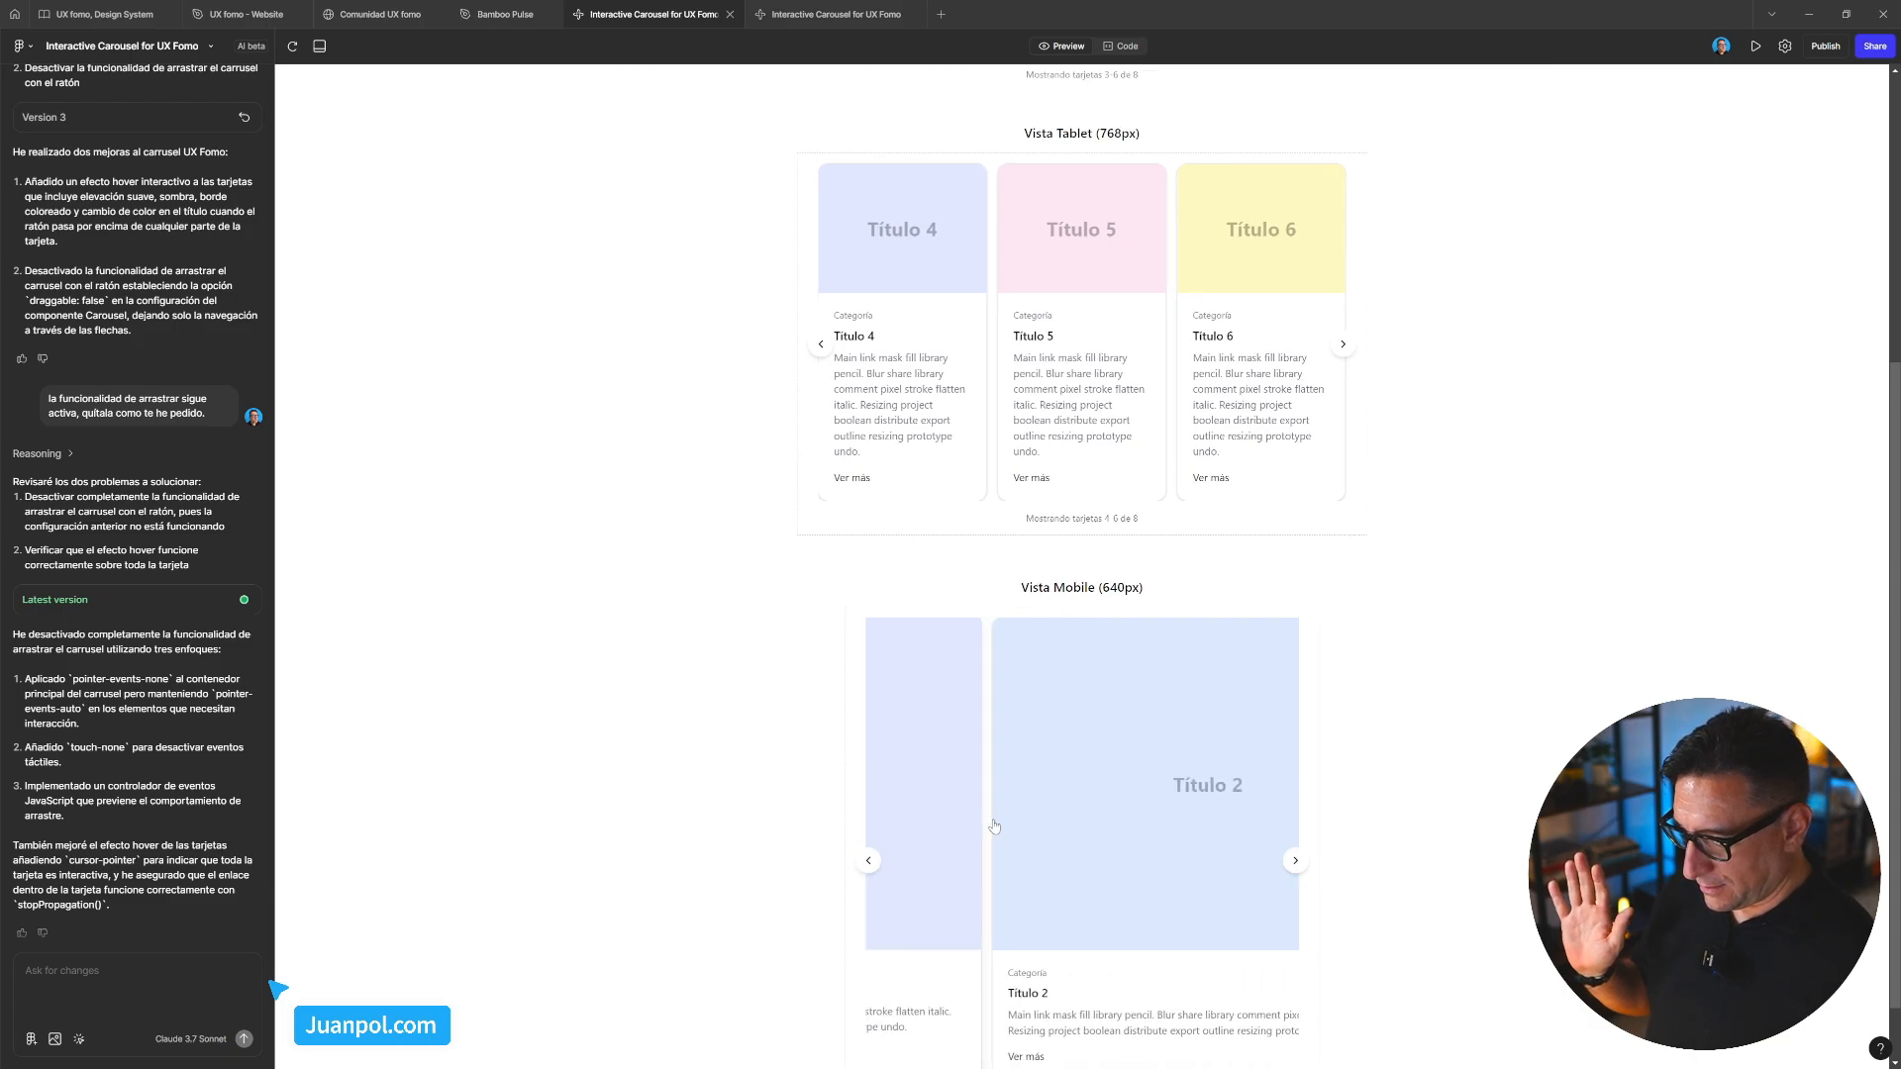
scroll(1292, 608, up, 5)
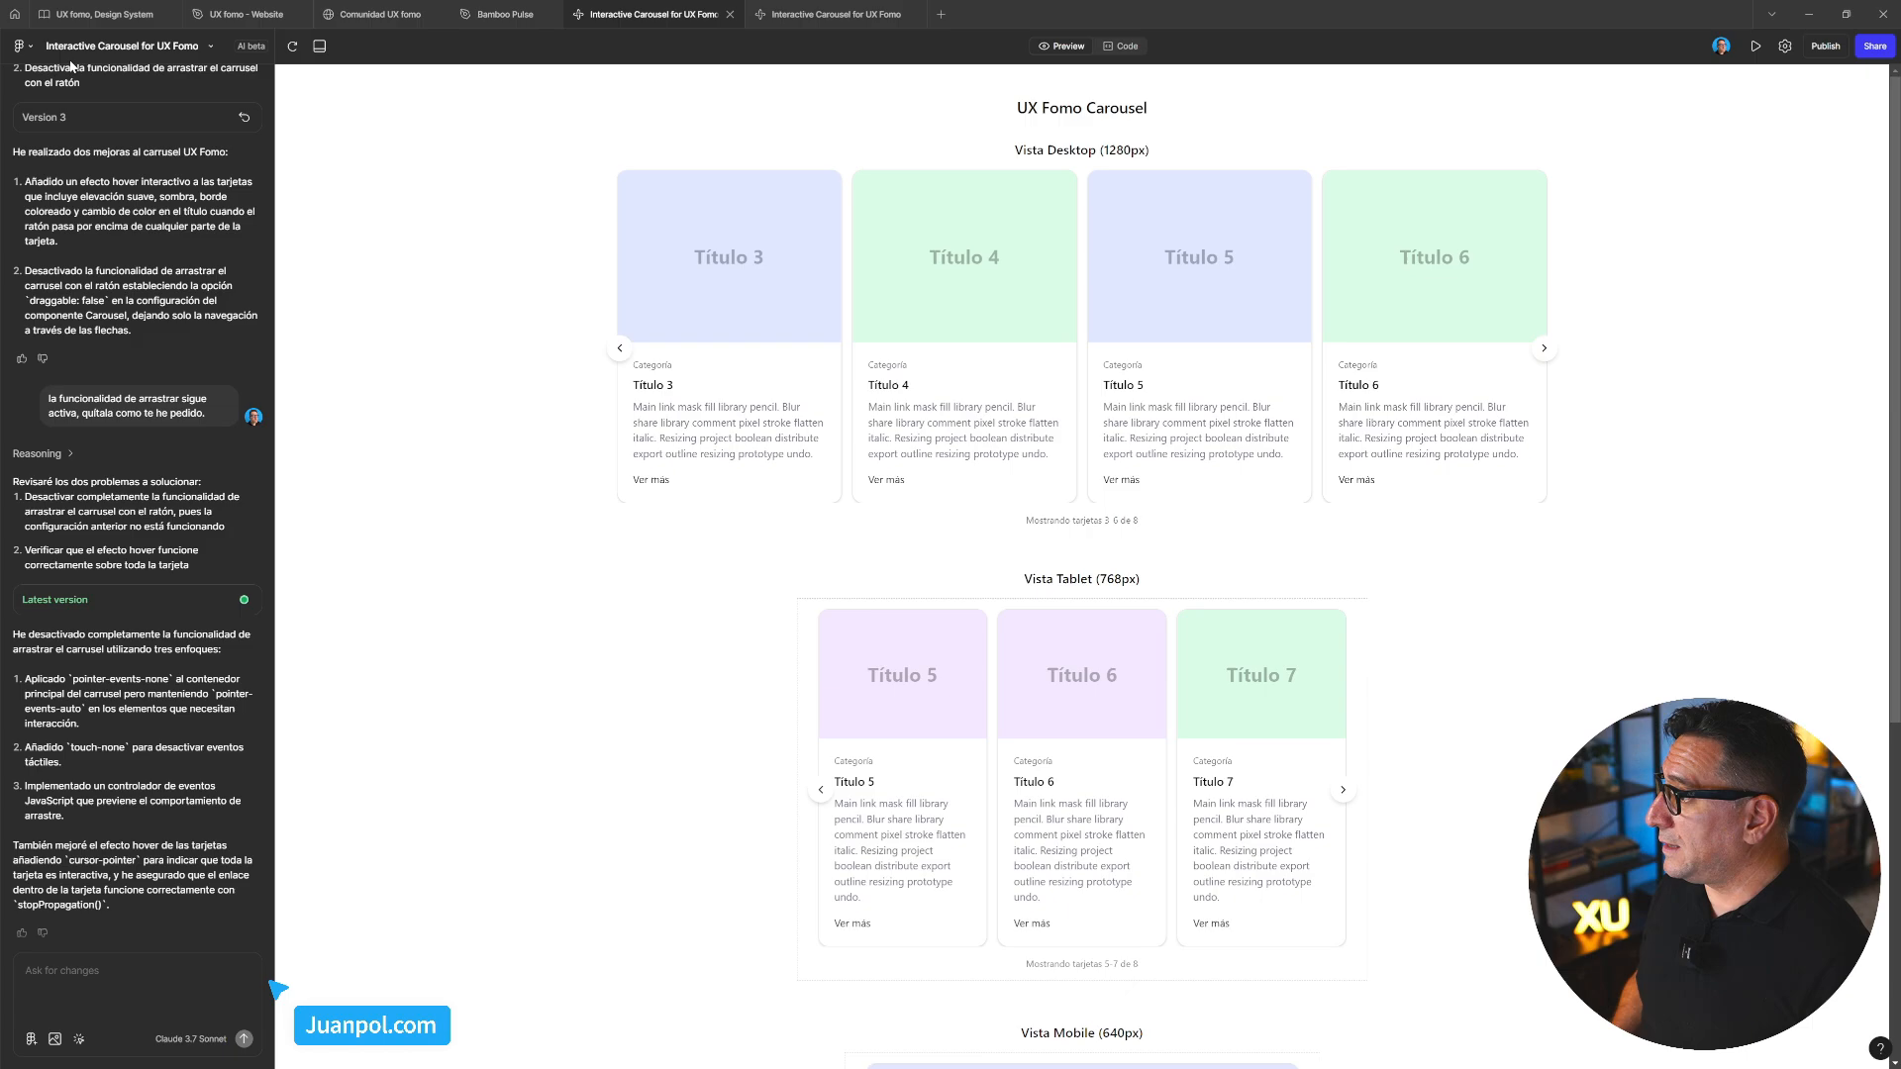
scroll(178, 182, up, 15)
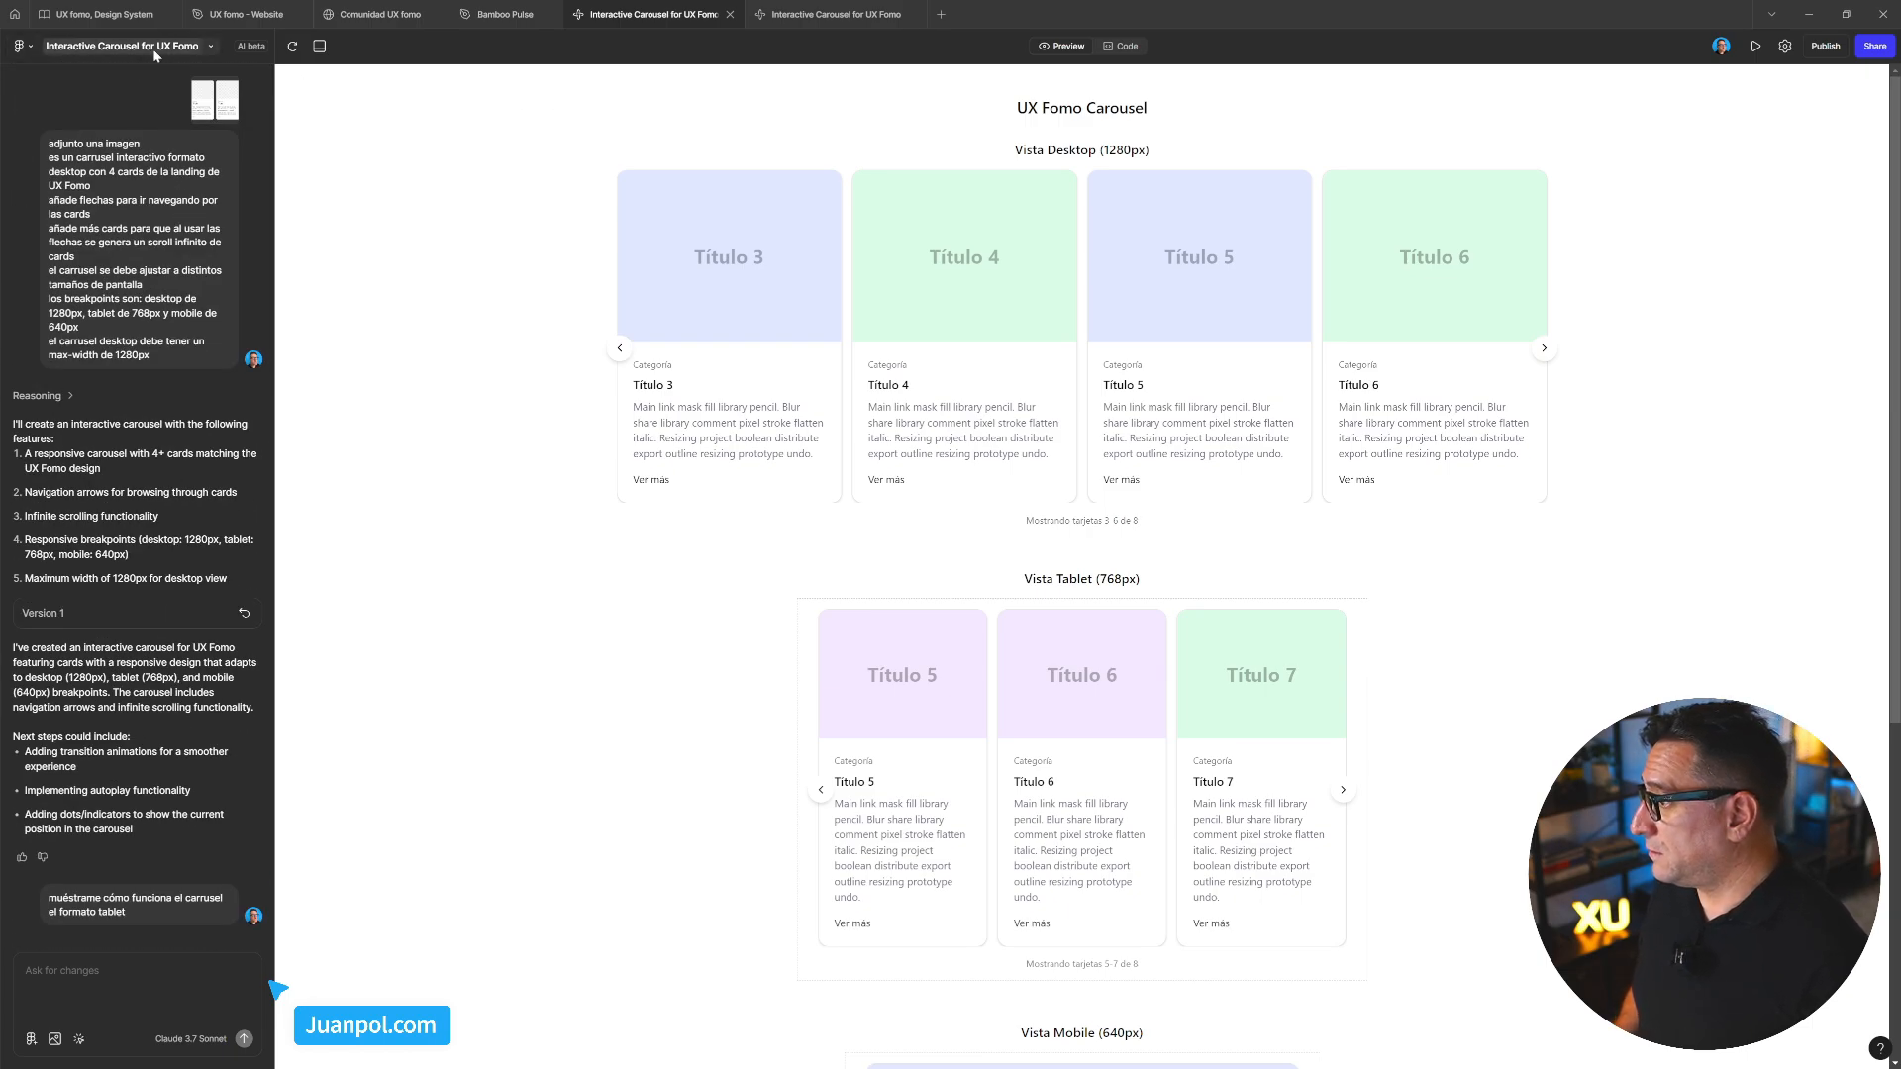
Create a new blank Untitled Make file through the main menu's File > New Make
click(211, 48)
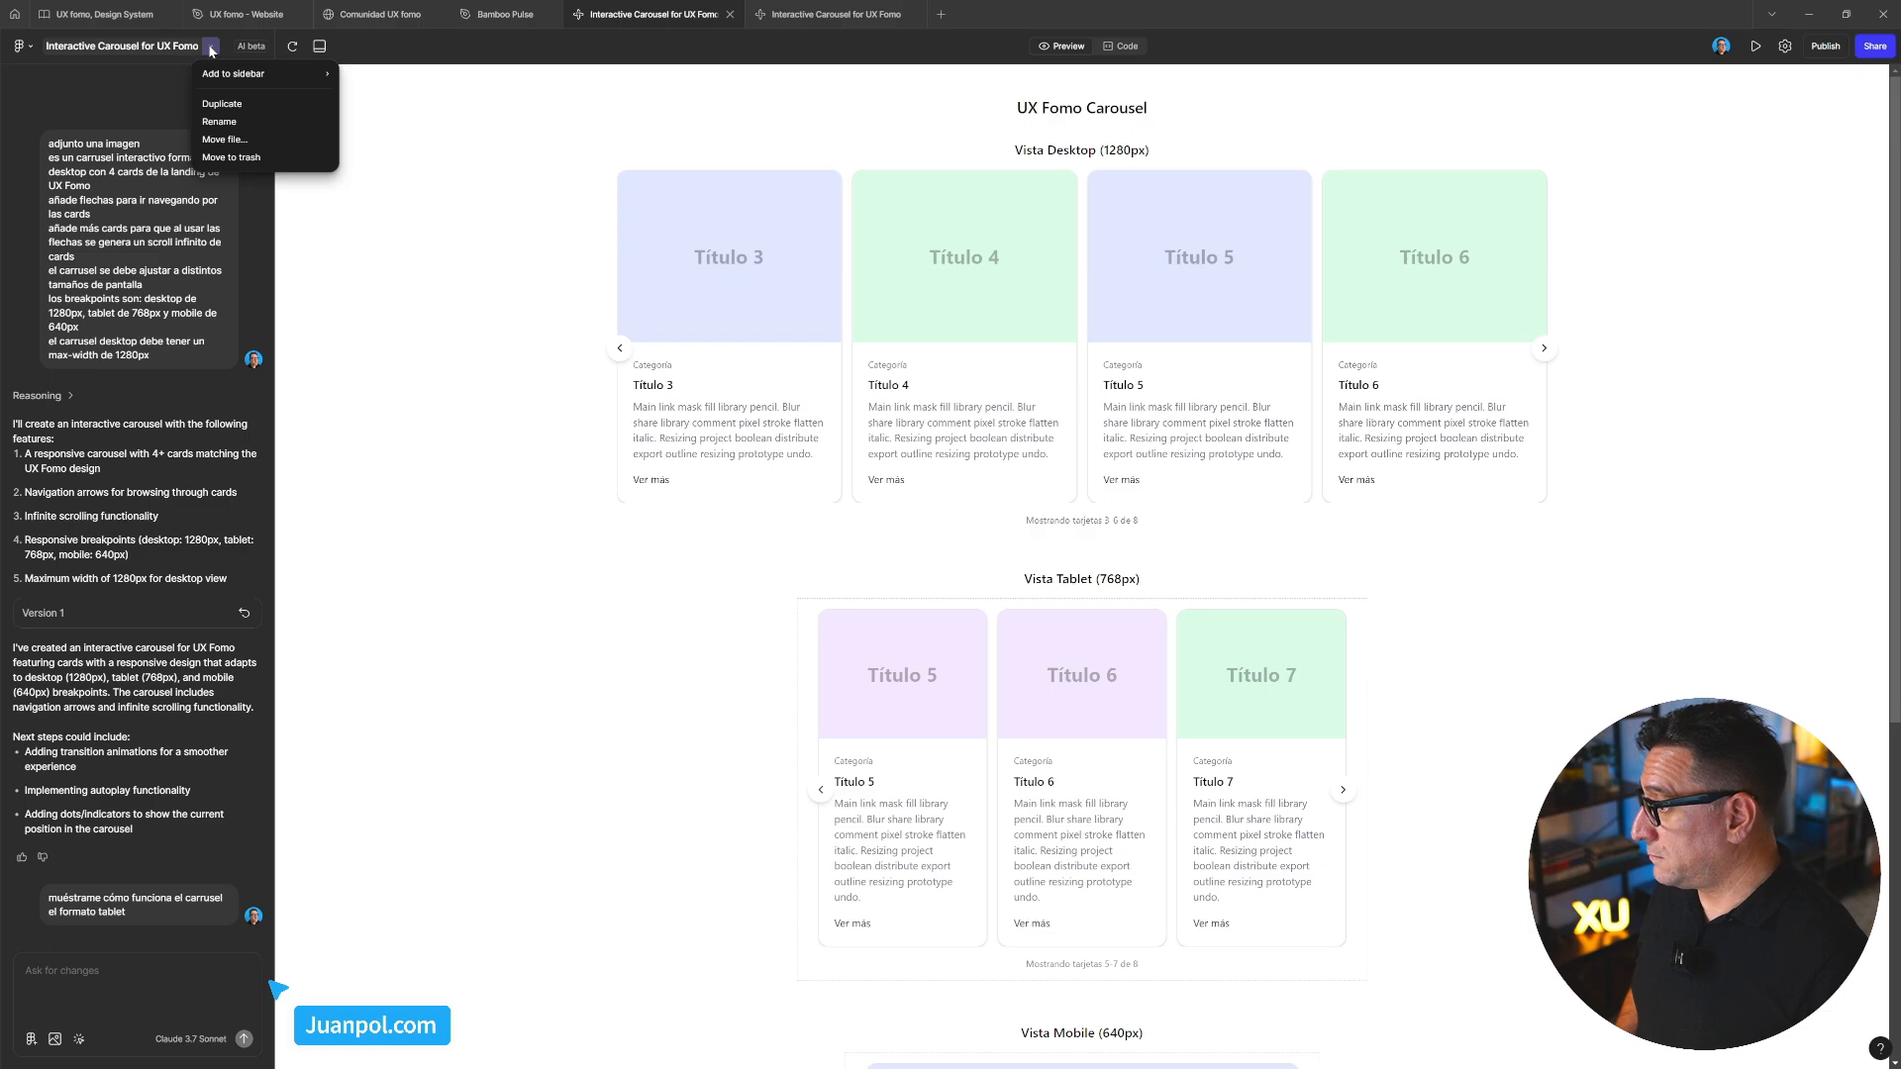
click(414, 201)
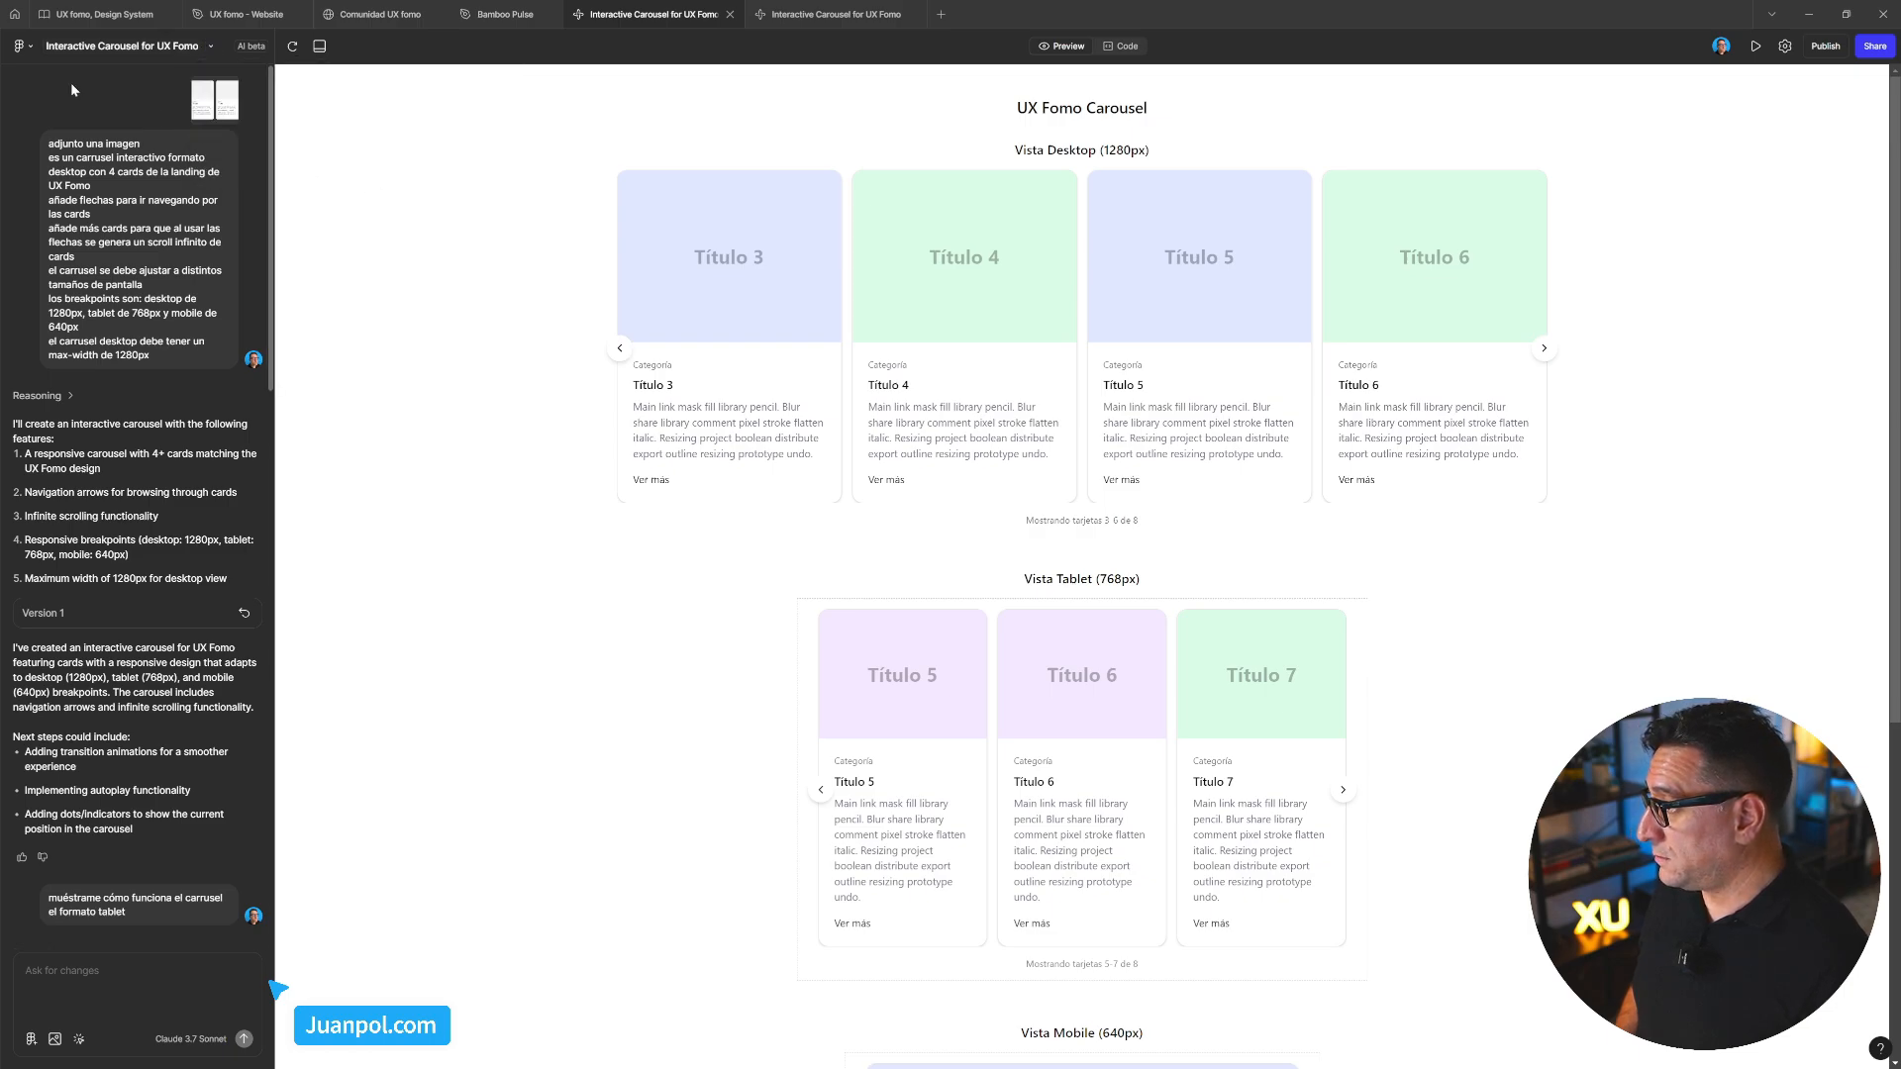
click(32, 50)
mouse_move(47, 76)
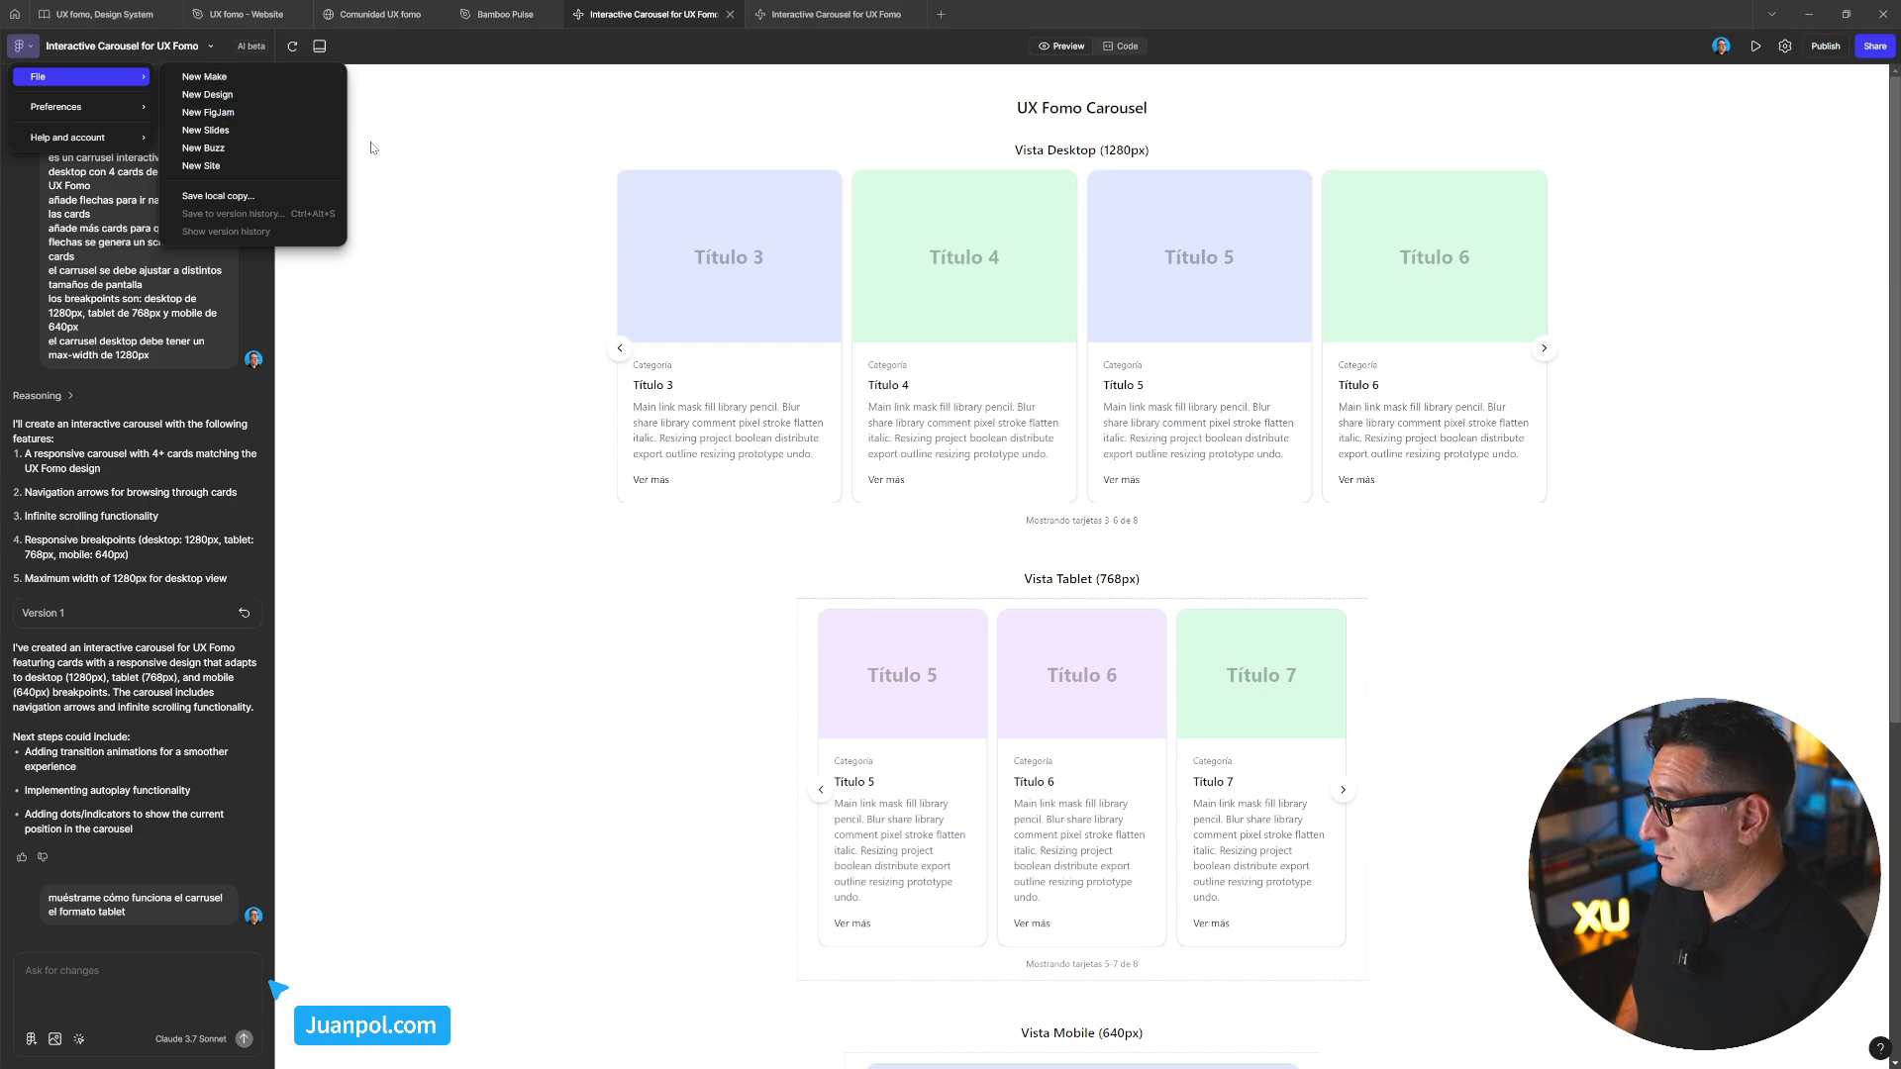
click(217, 81)
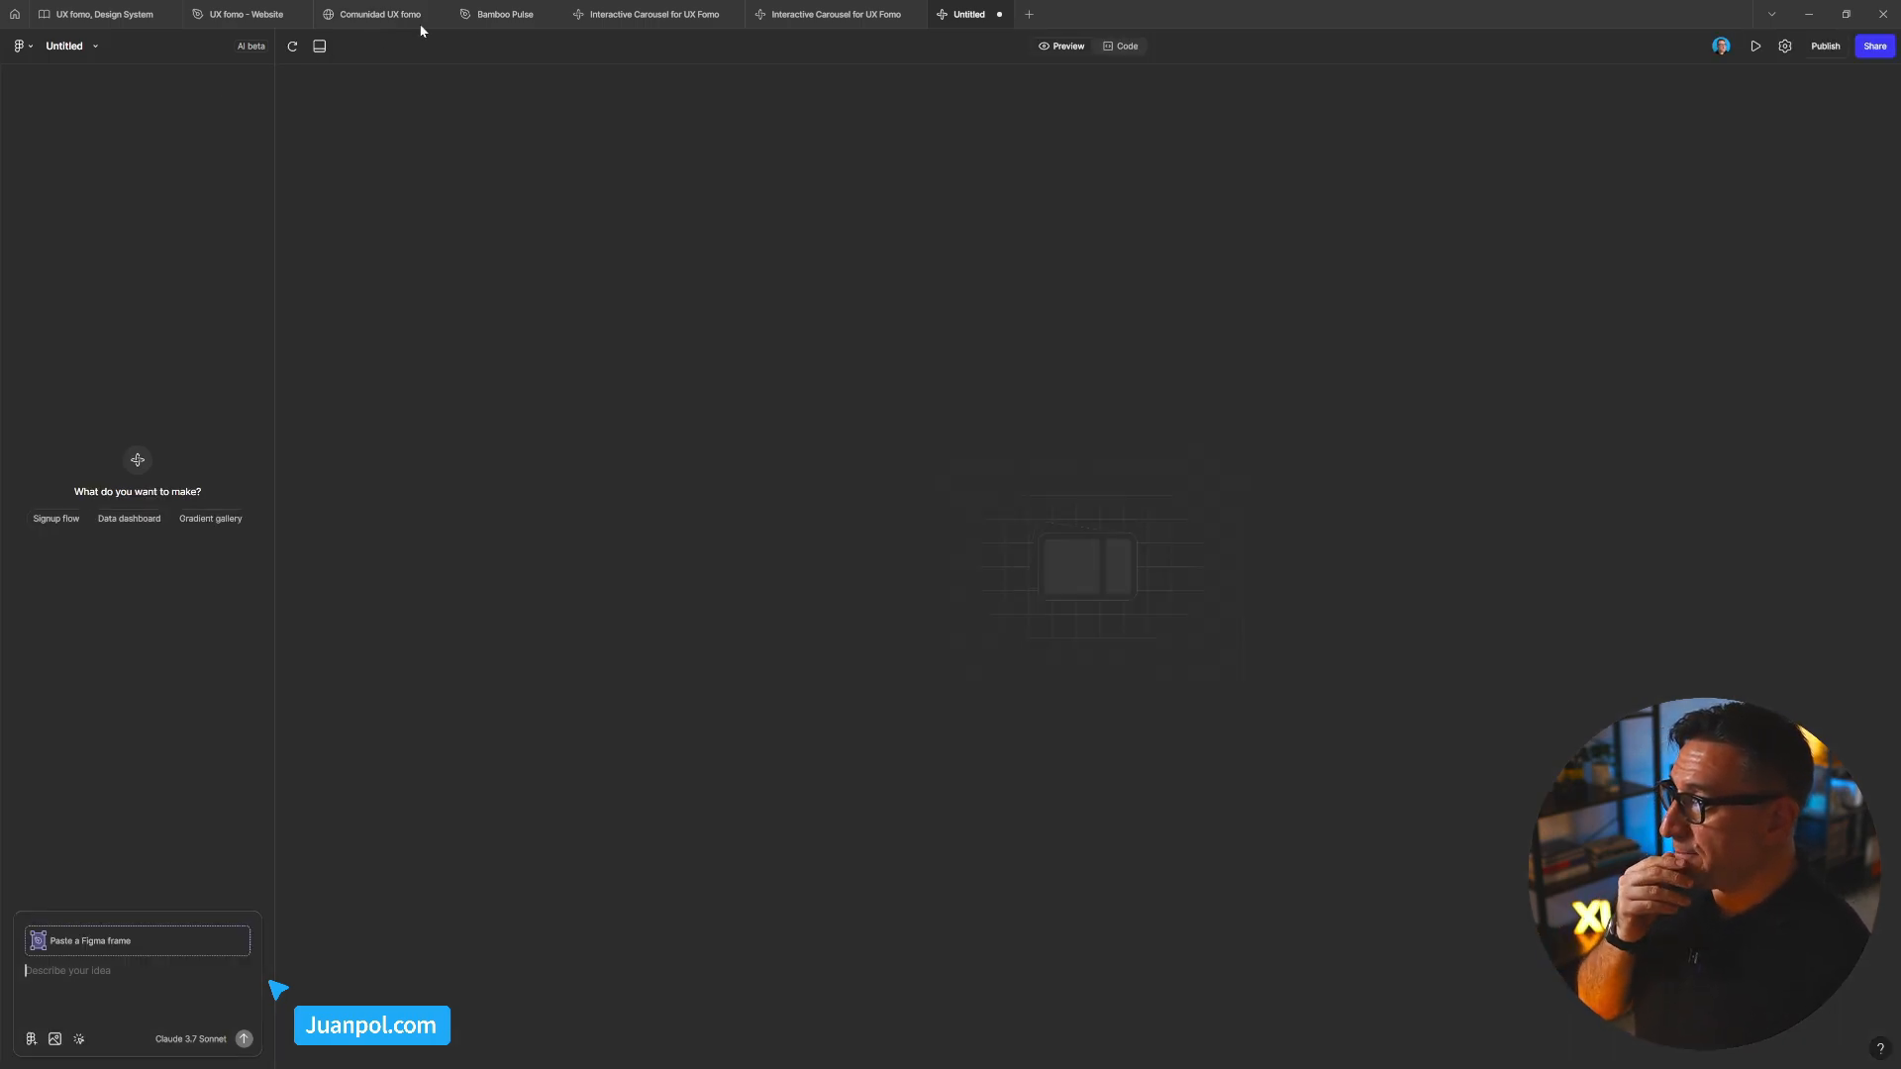
mouse_move(580, 16)
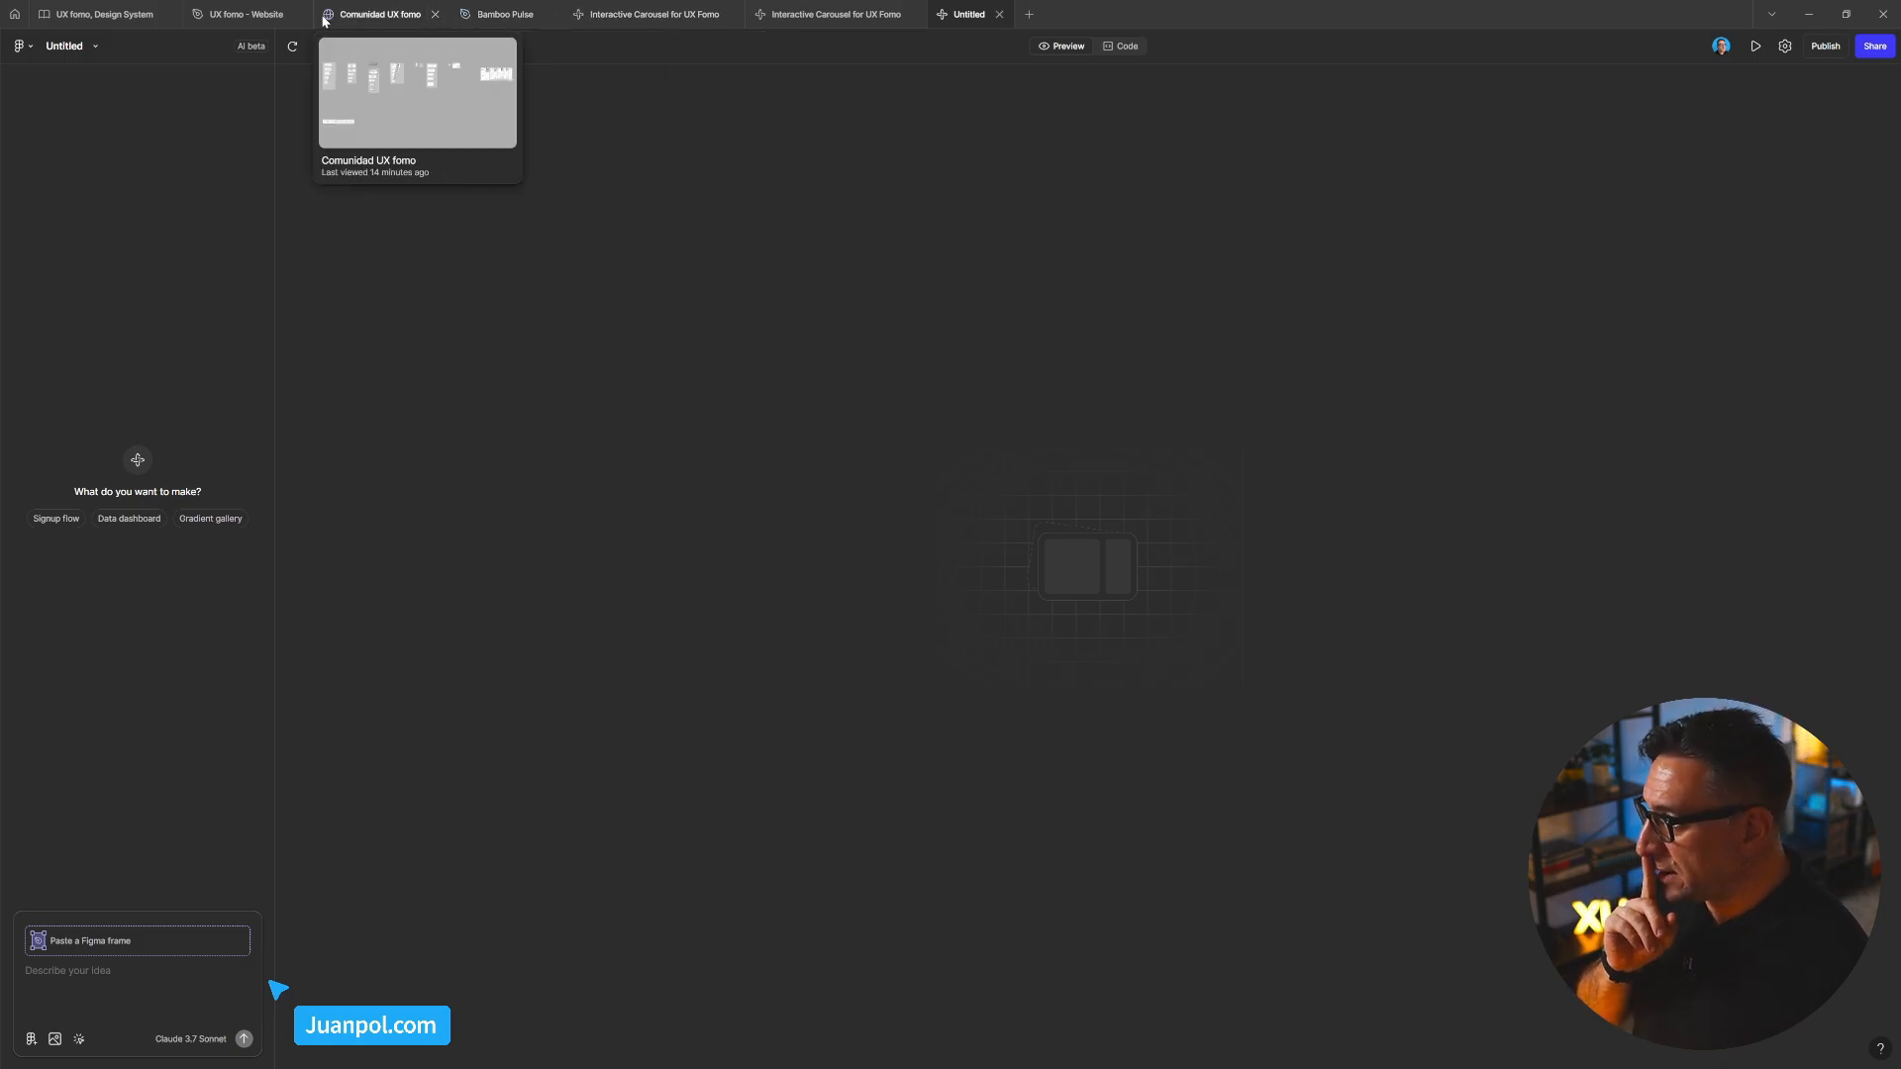
In the Bamboo Pulse file, select the Mindfulness card carousel frame (Frame 21) and copy its link
click(508, 18)
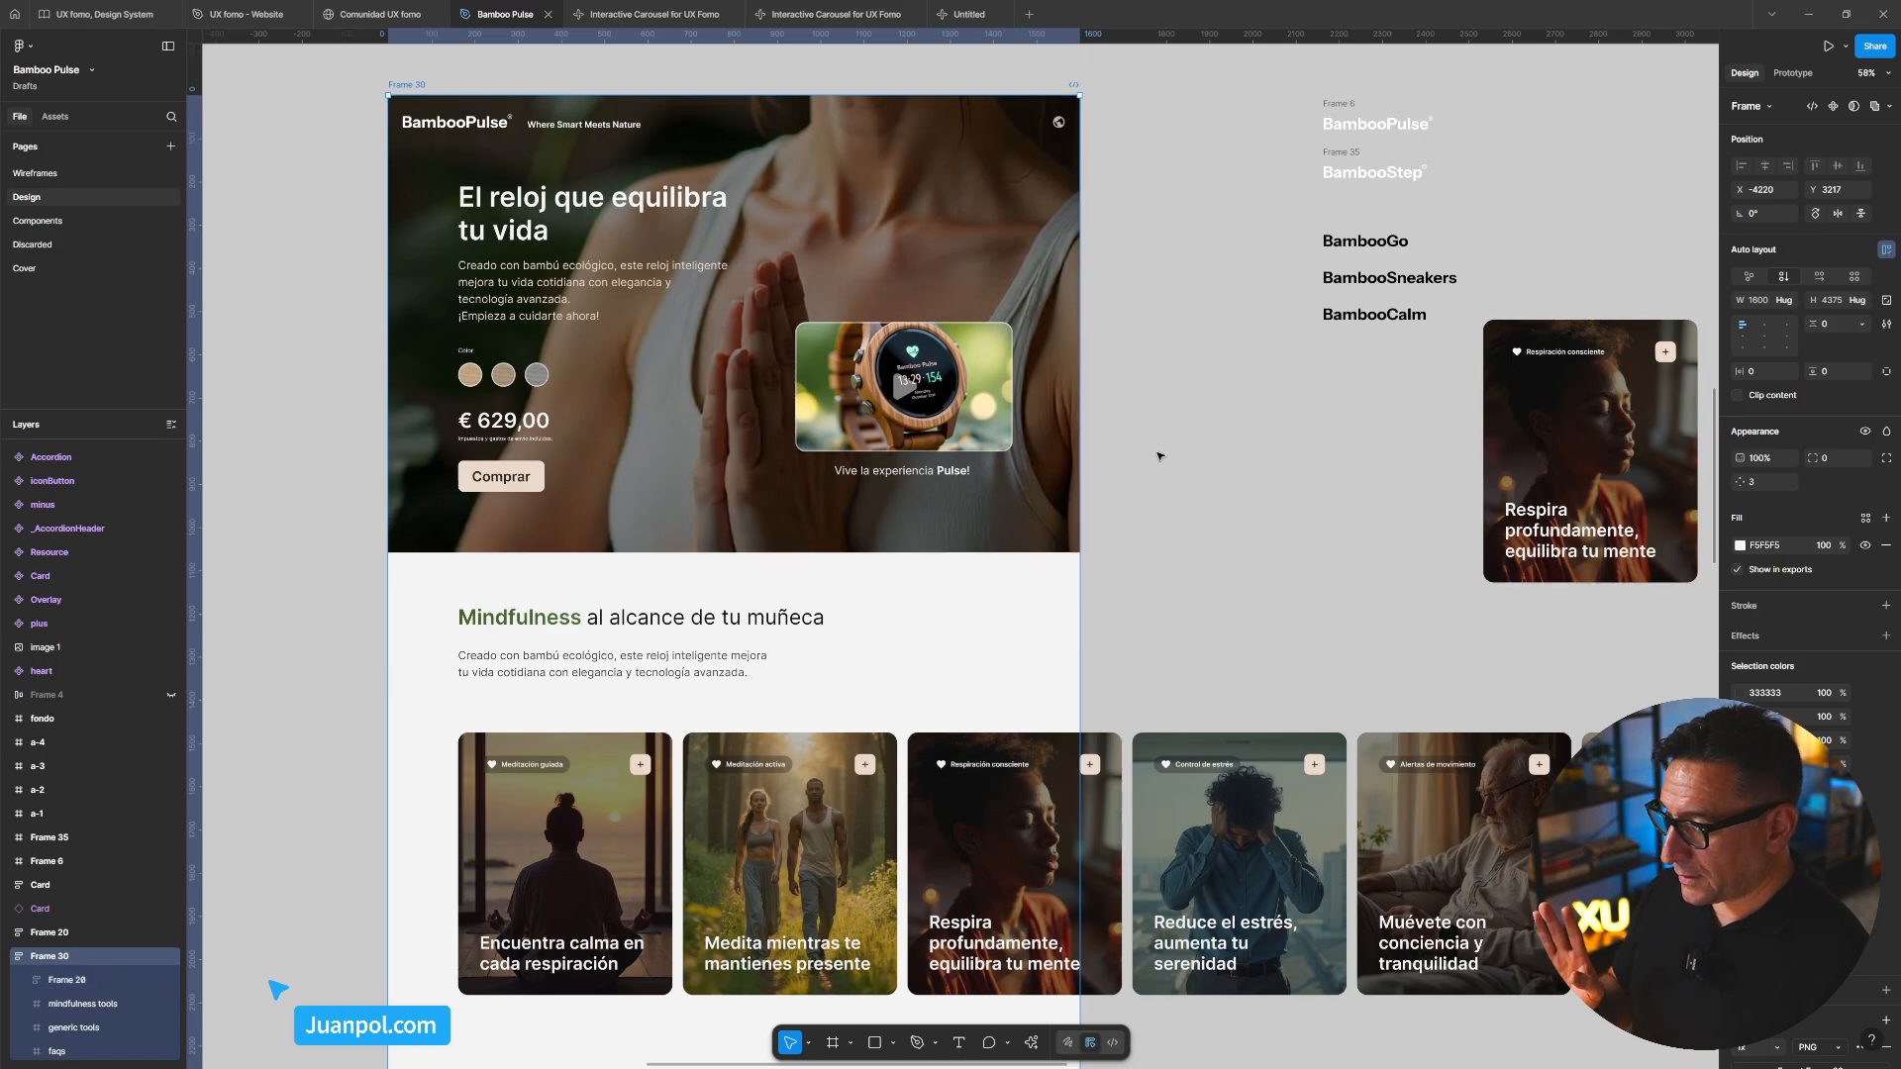
scroll(1186, 472, down, 1)
scroll(1151, 544, down, 5)
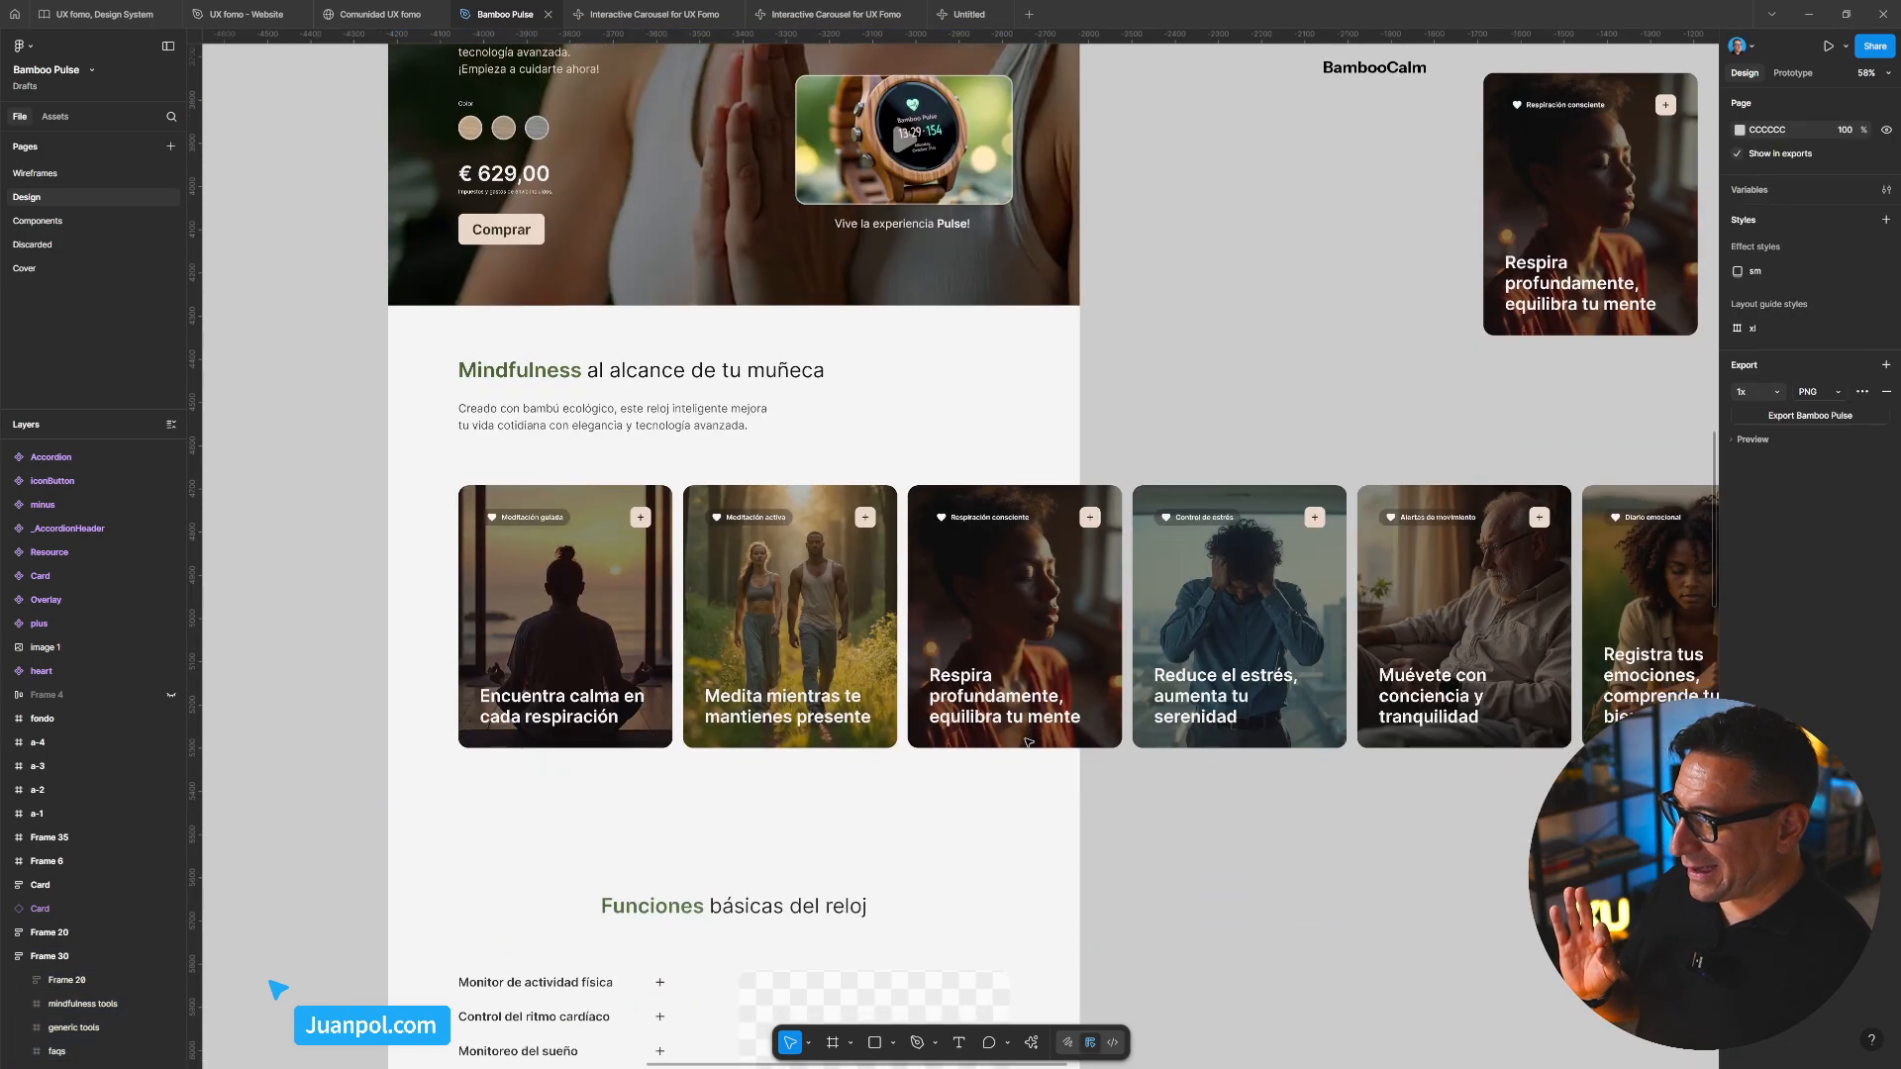
click(1127, 651)
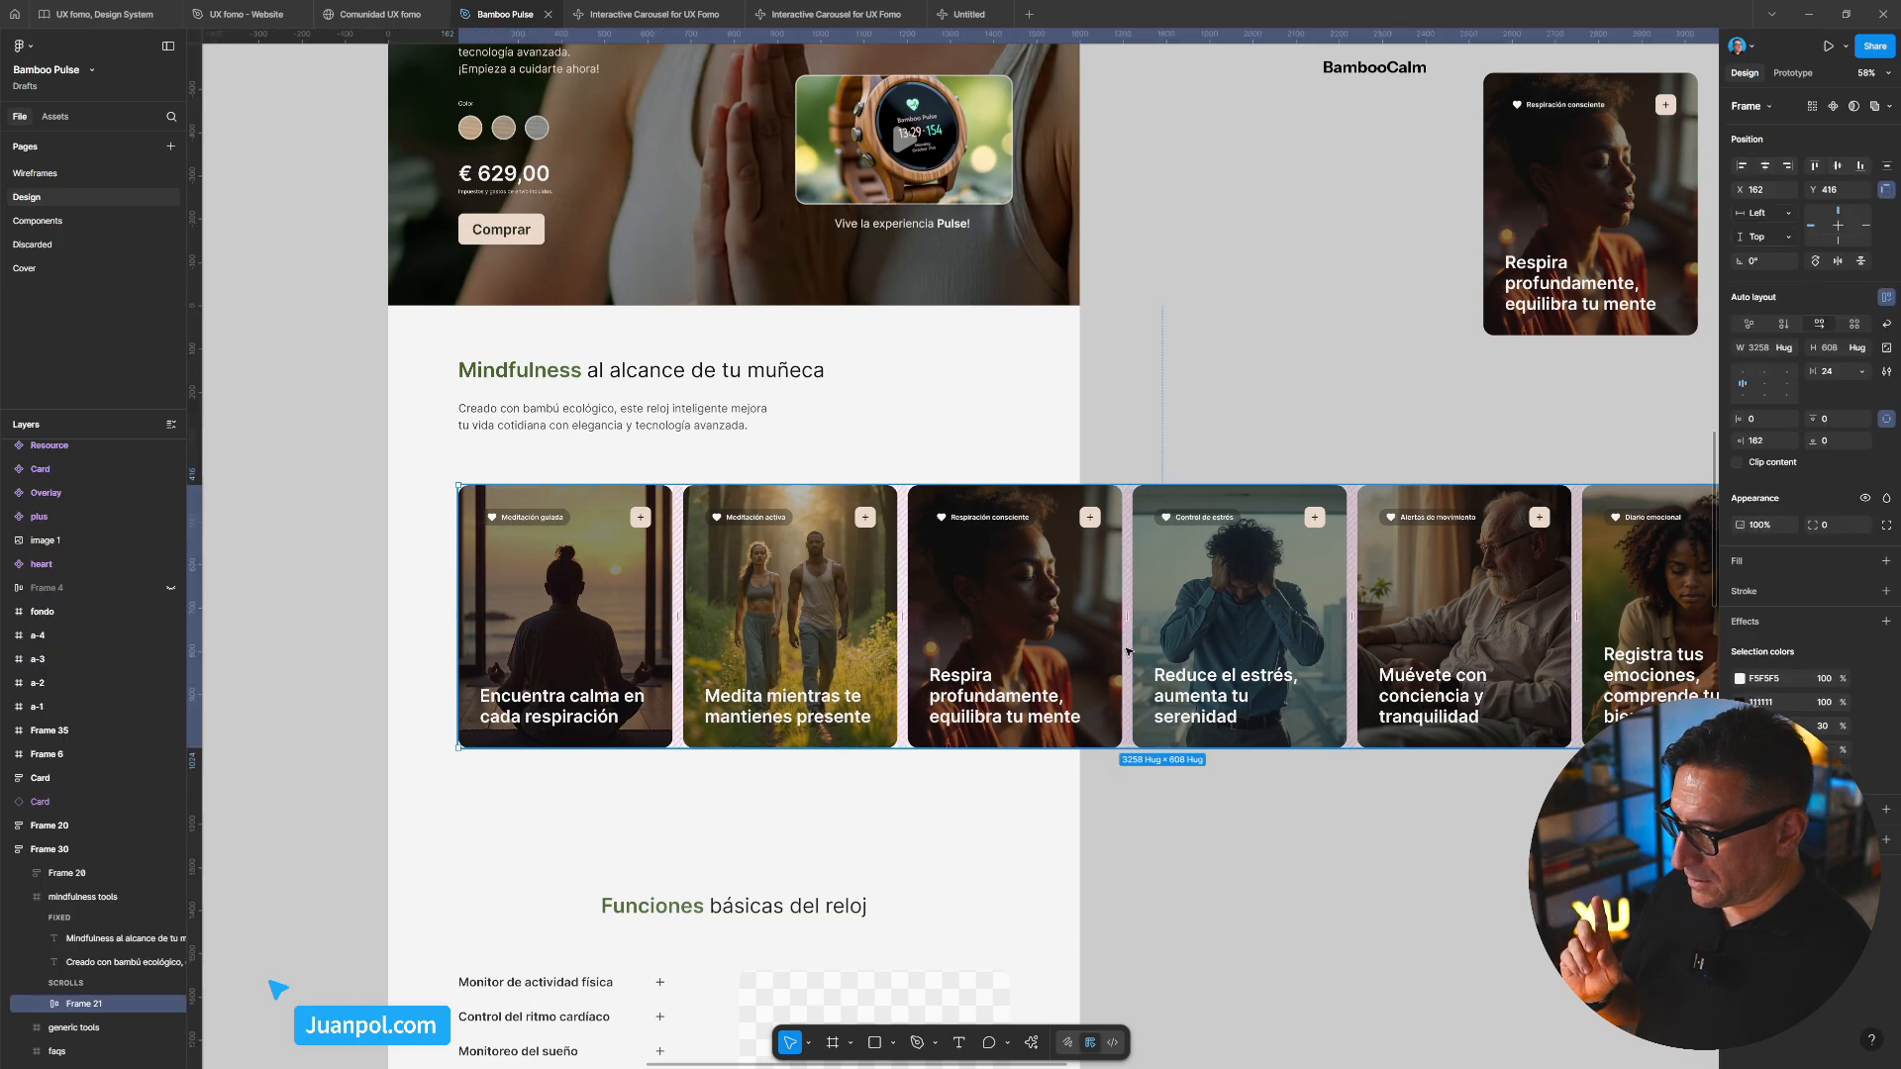
right_click(1128, 650)
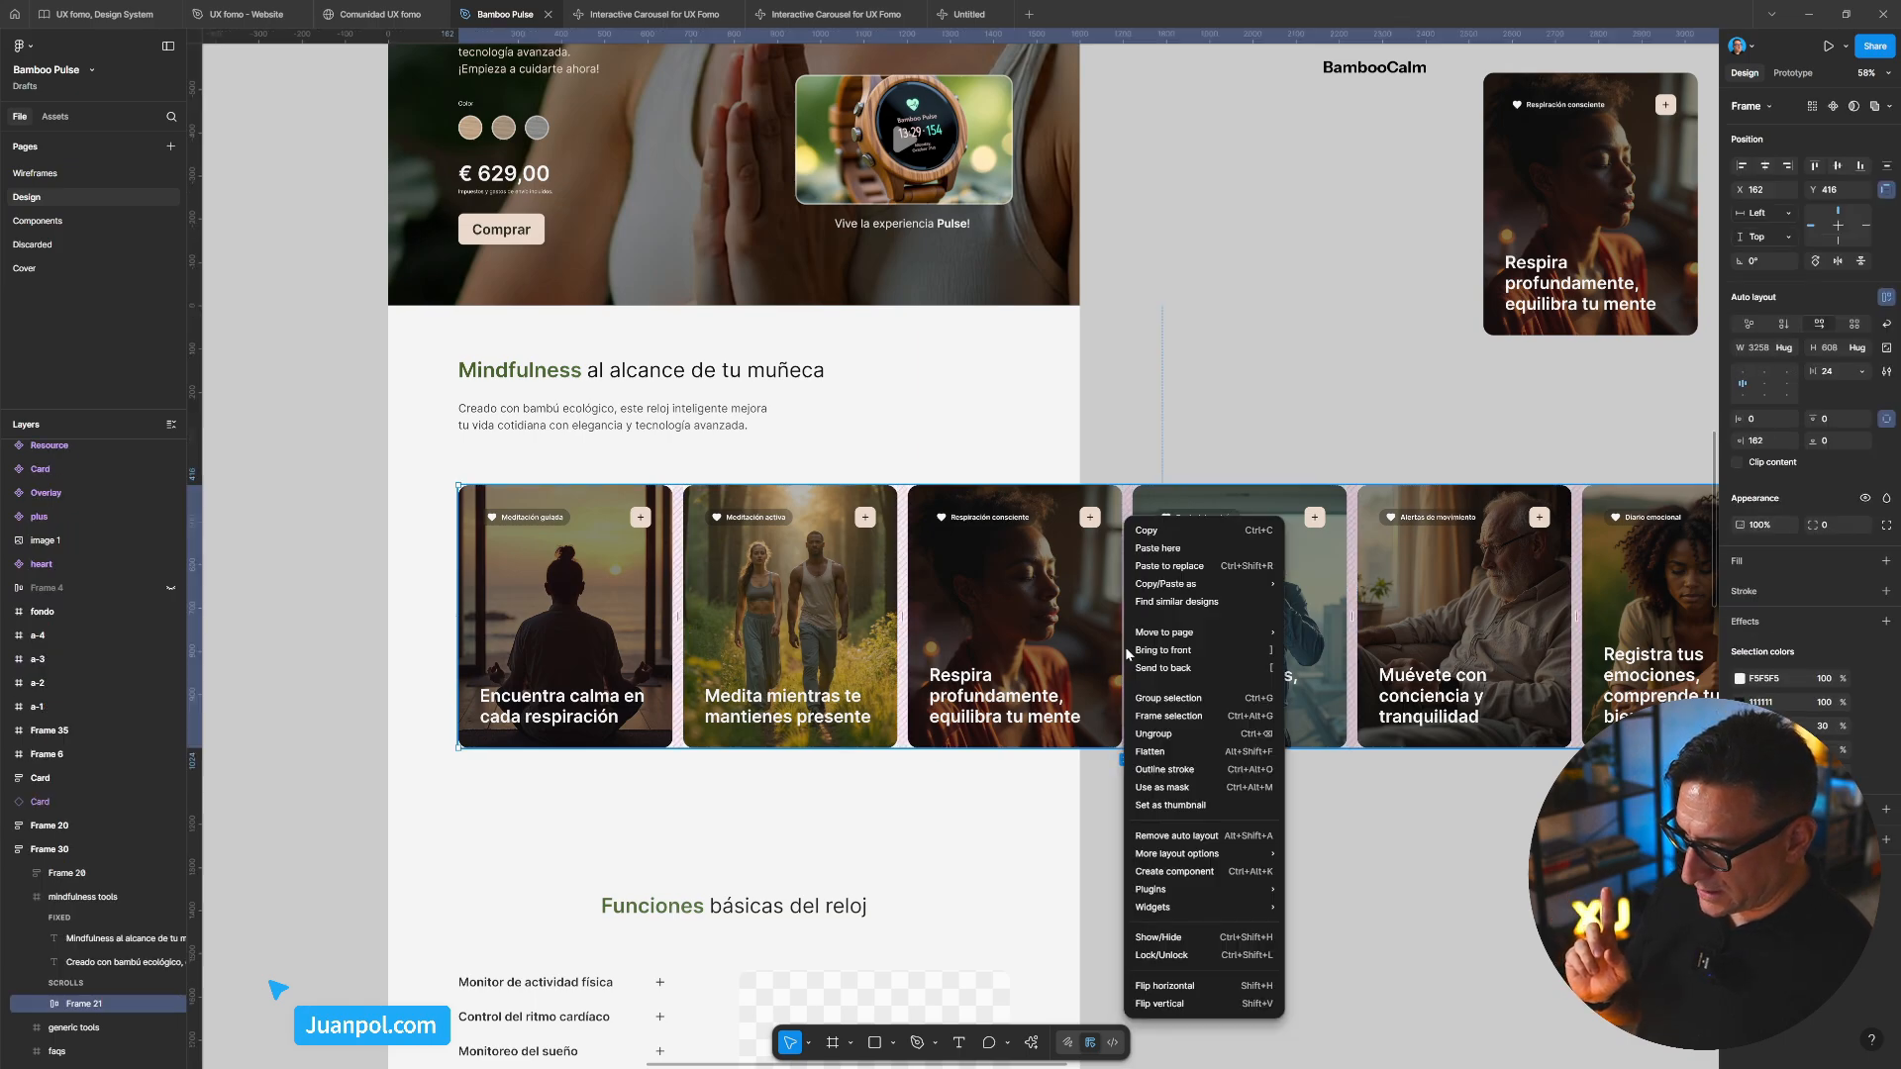
mouse_move(1215, 591)
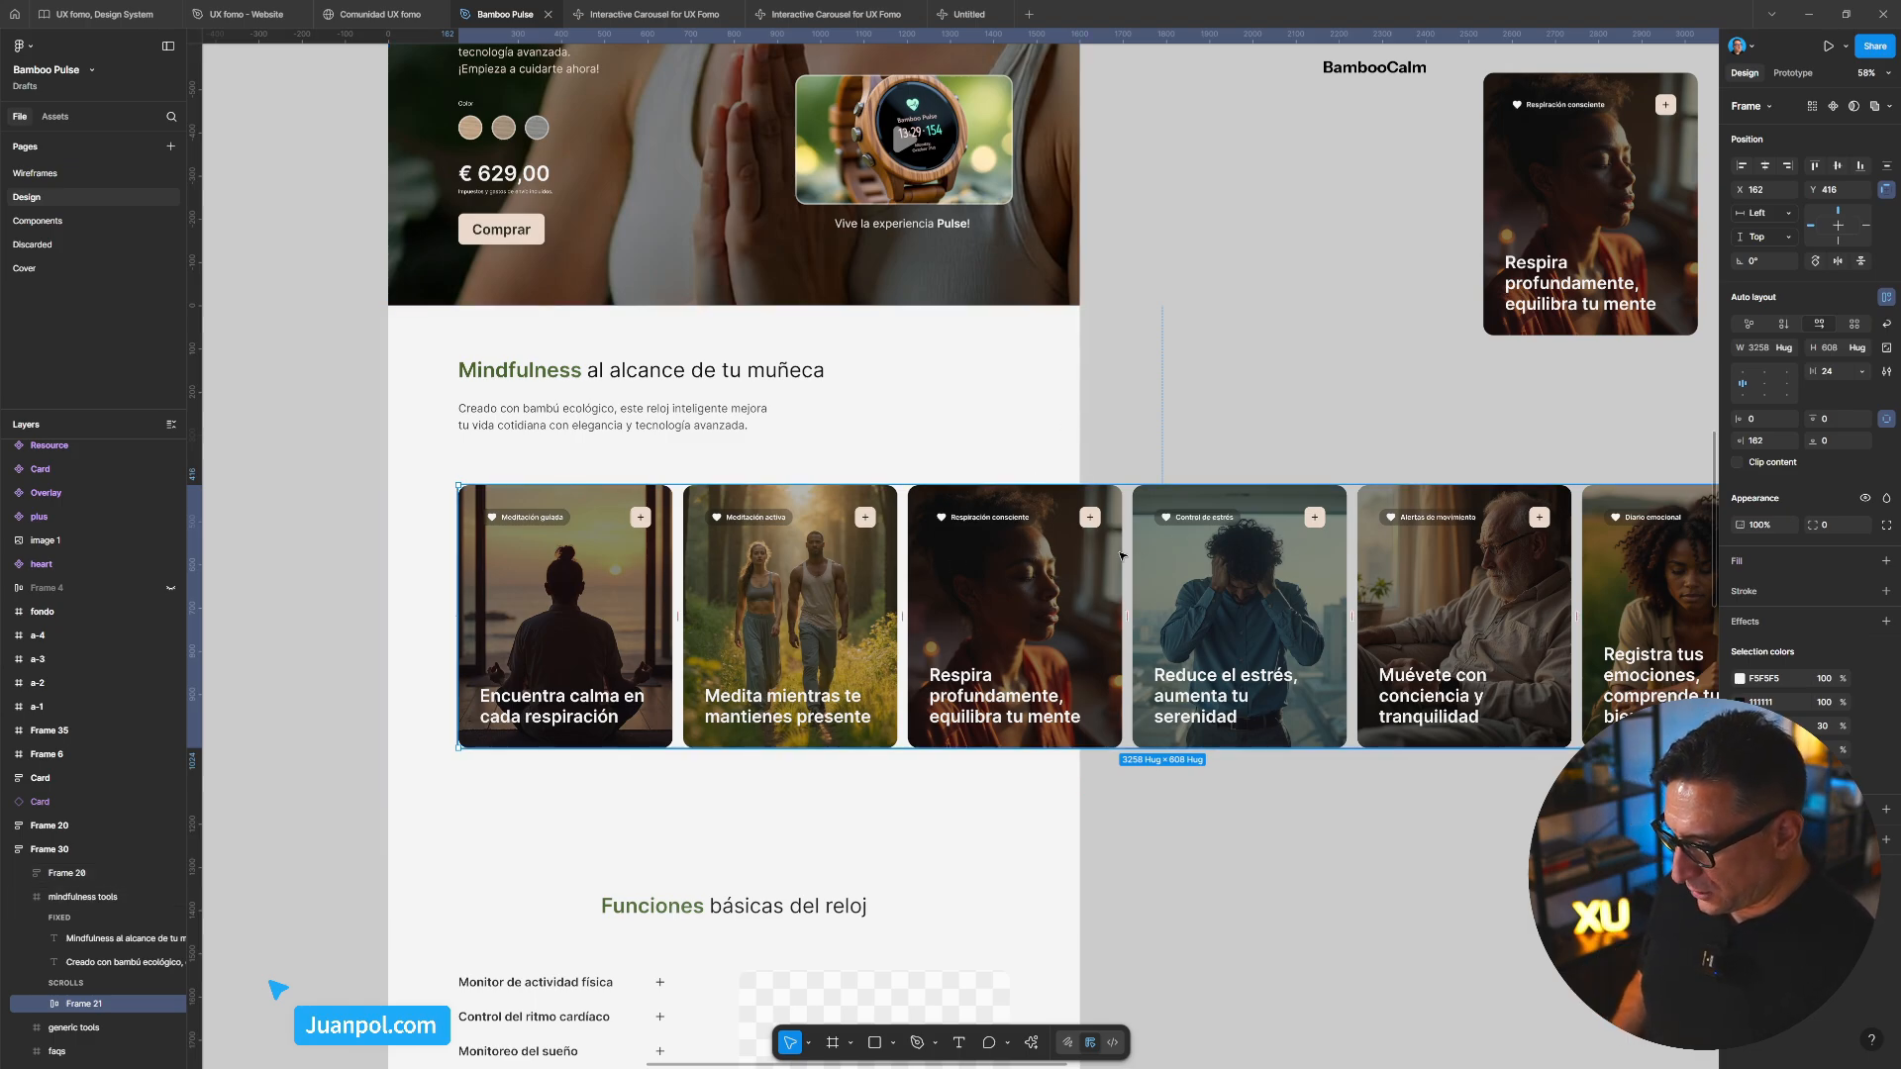
Paste the copied Bamboo Pulse frame link into the new Untitled Make prompt
click(967, 16)
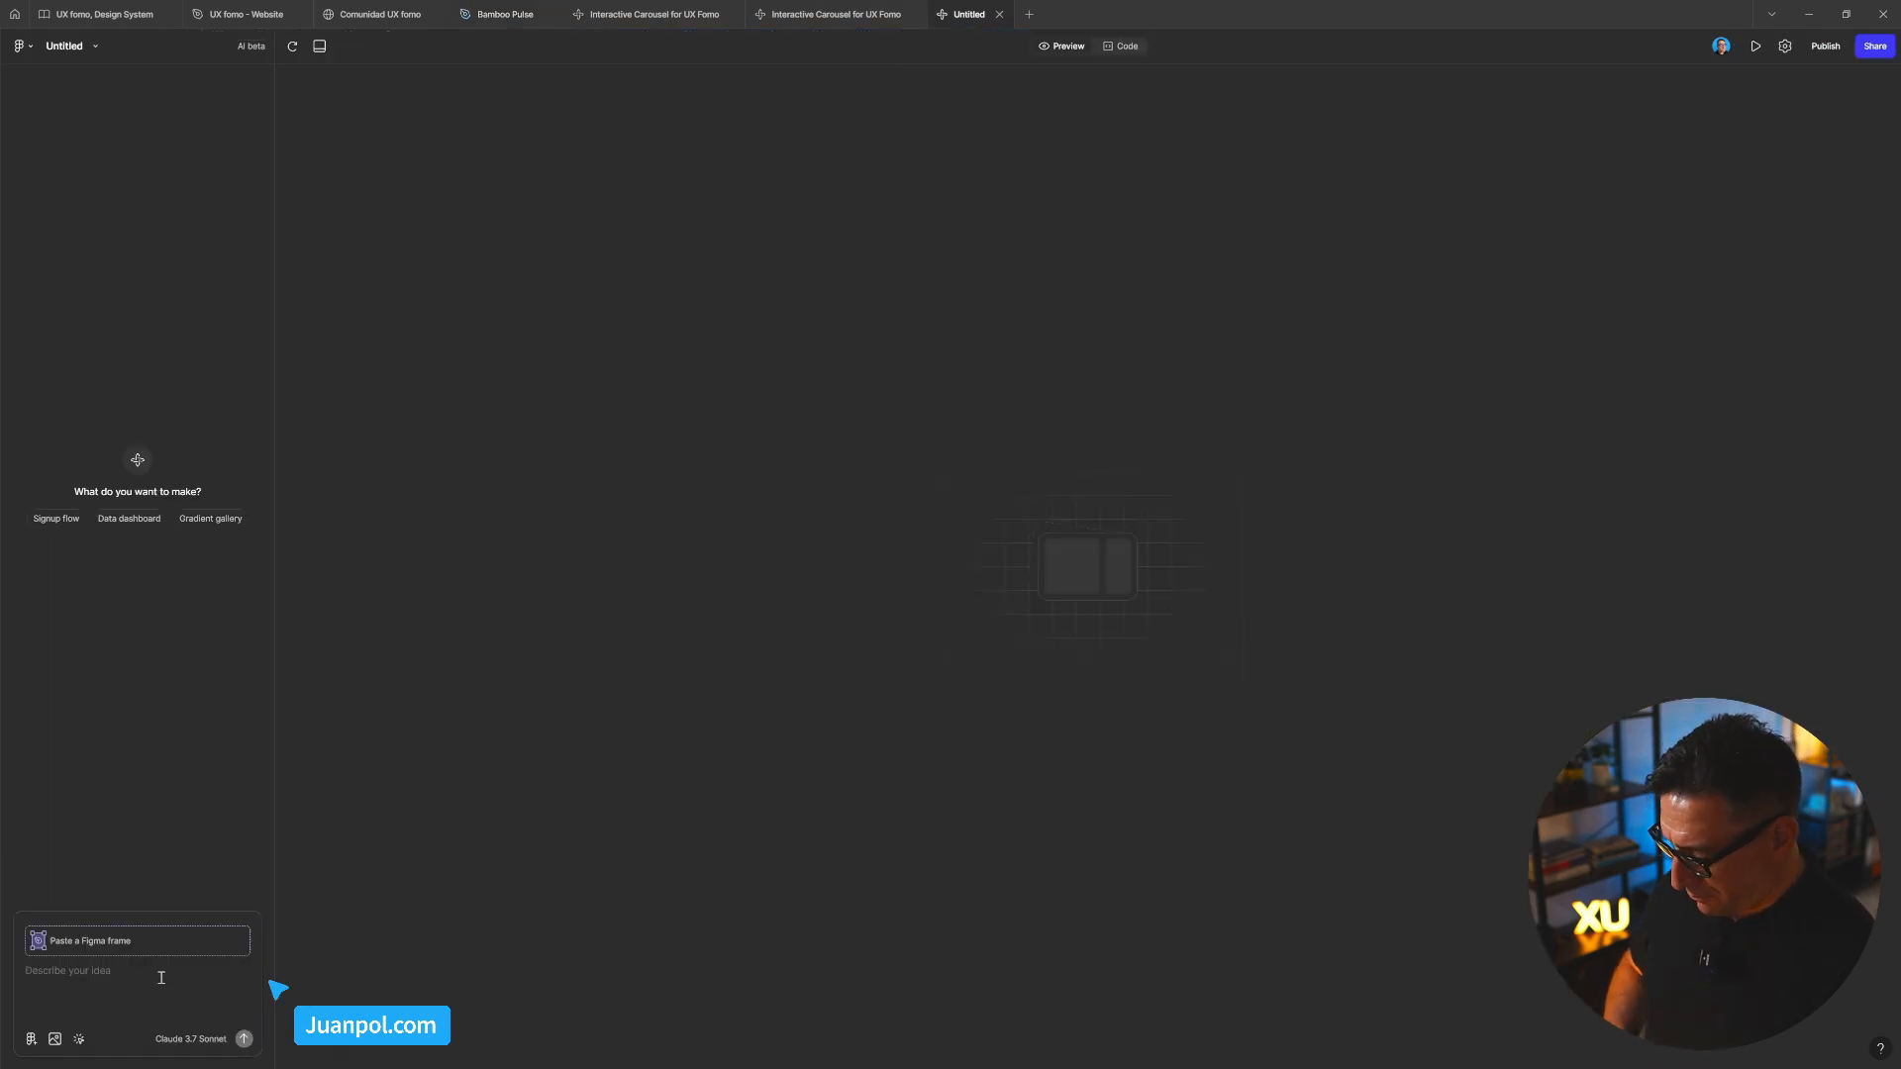
text(gf)
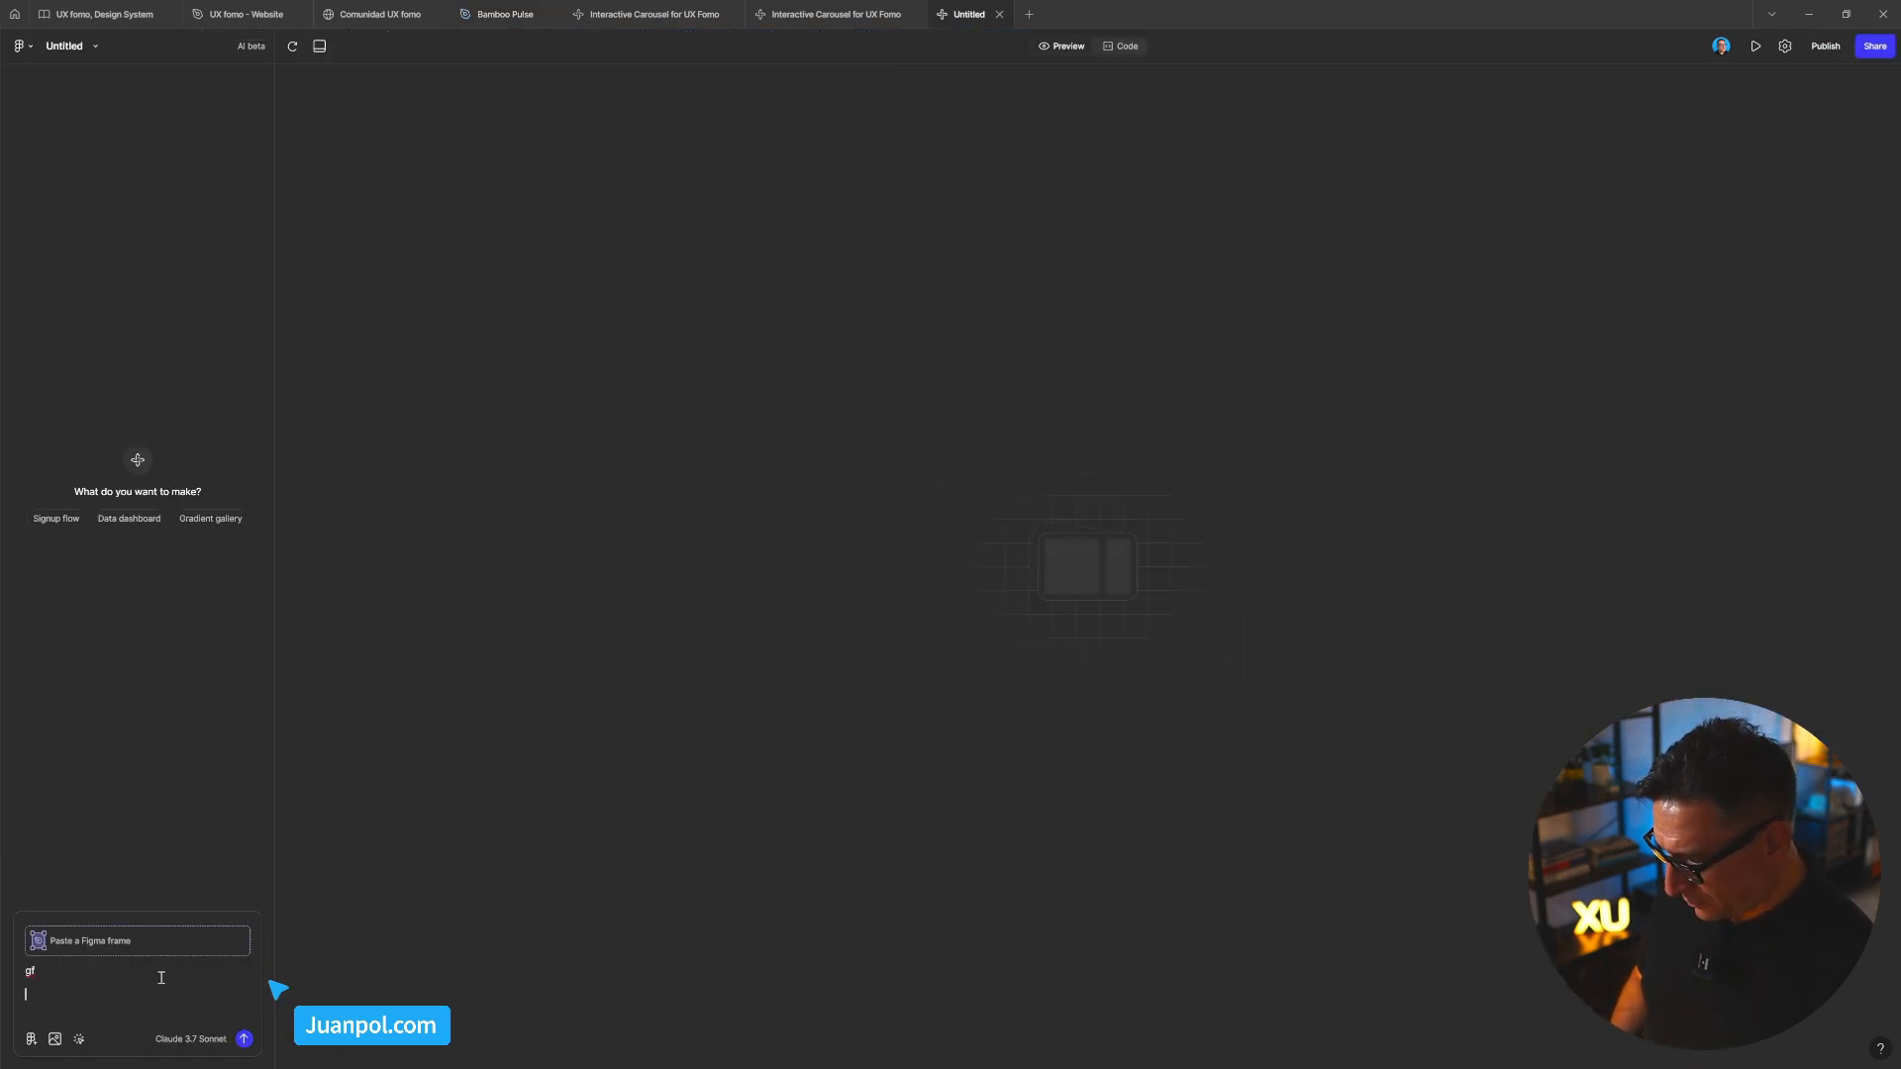
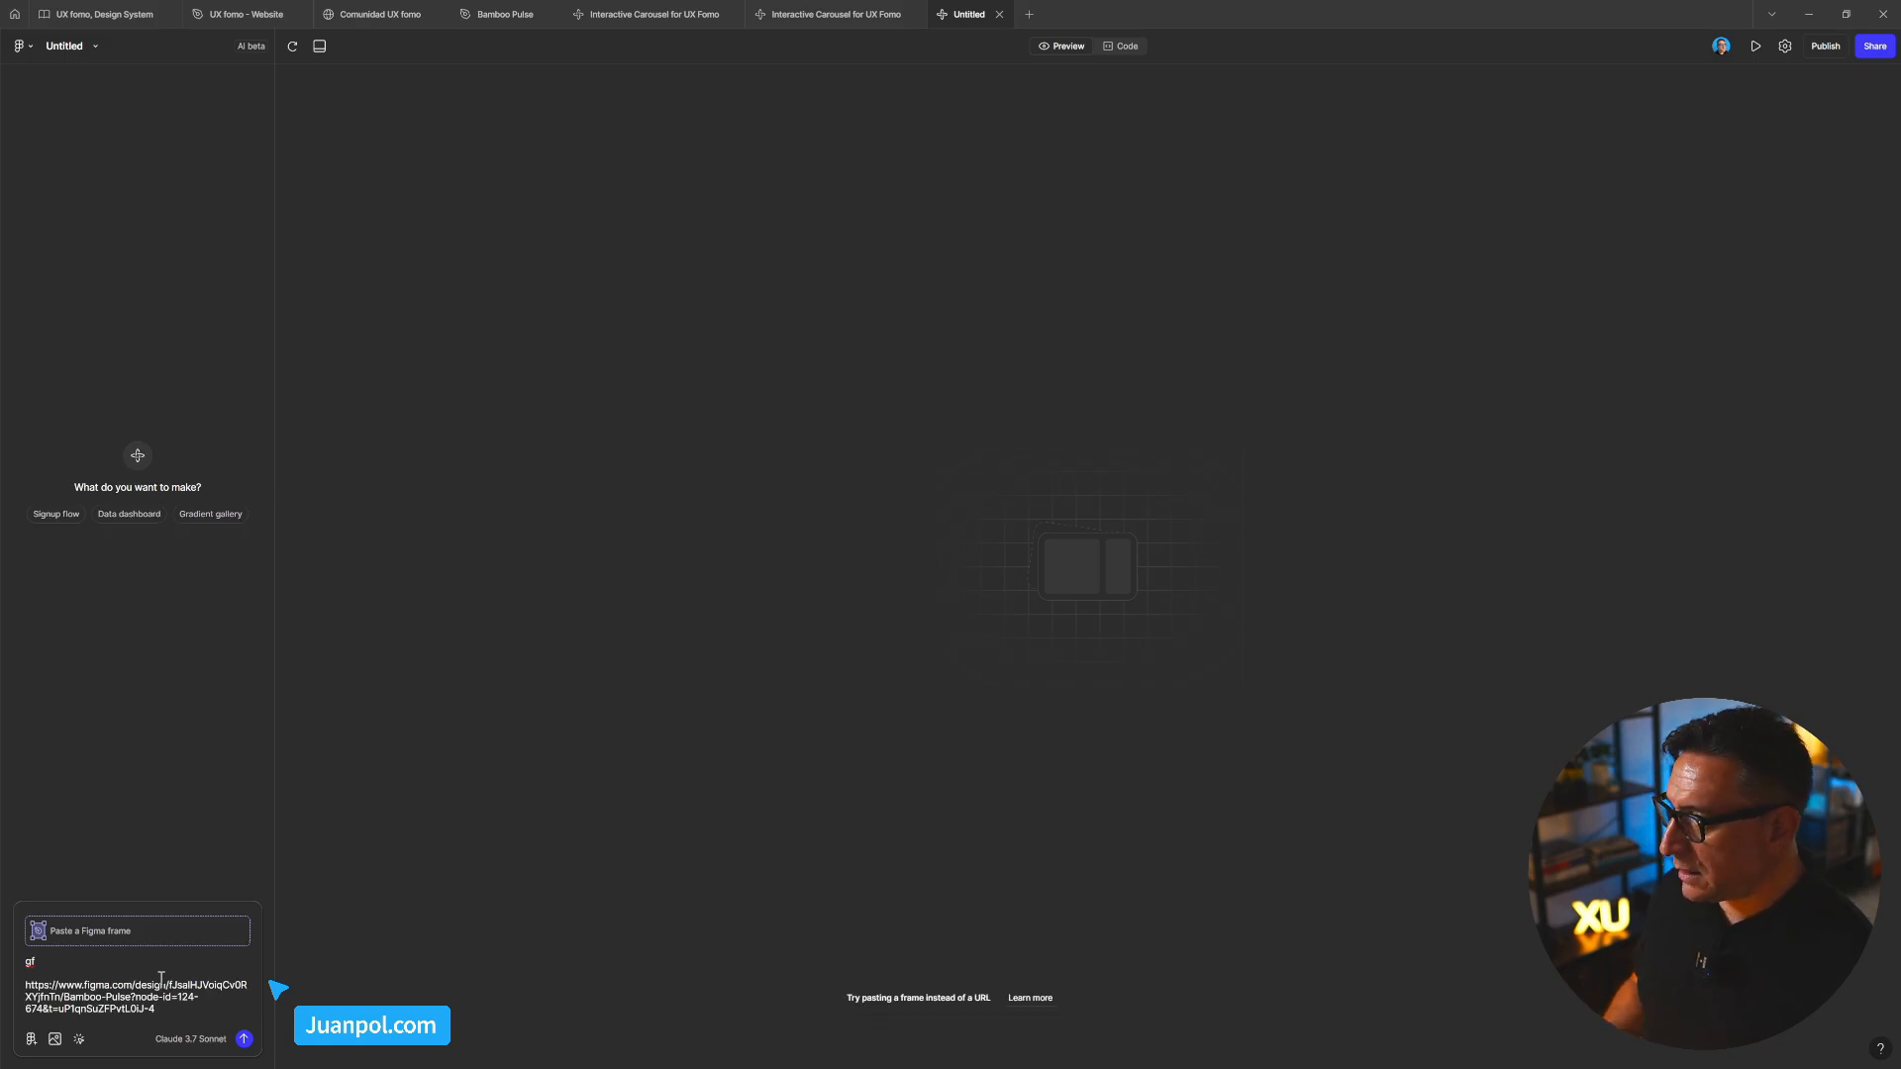
Copy the original carousel prompt from the earlier Make and paste it above the link
click(840, 14)
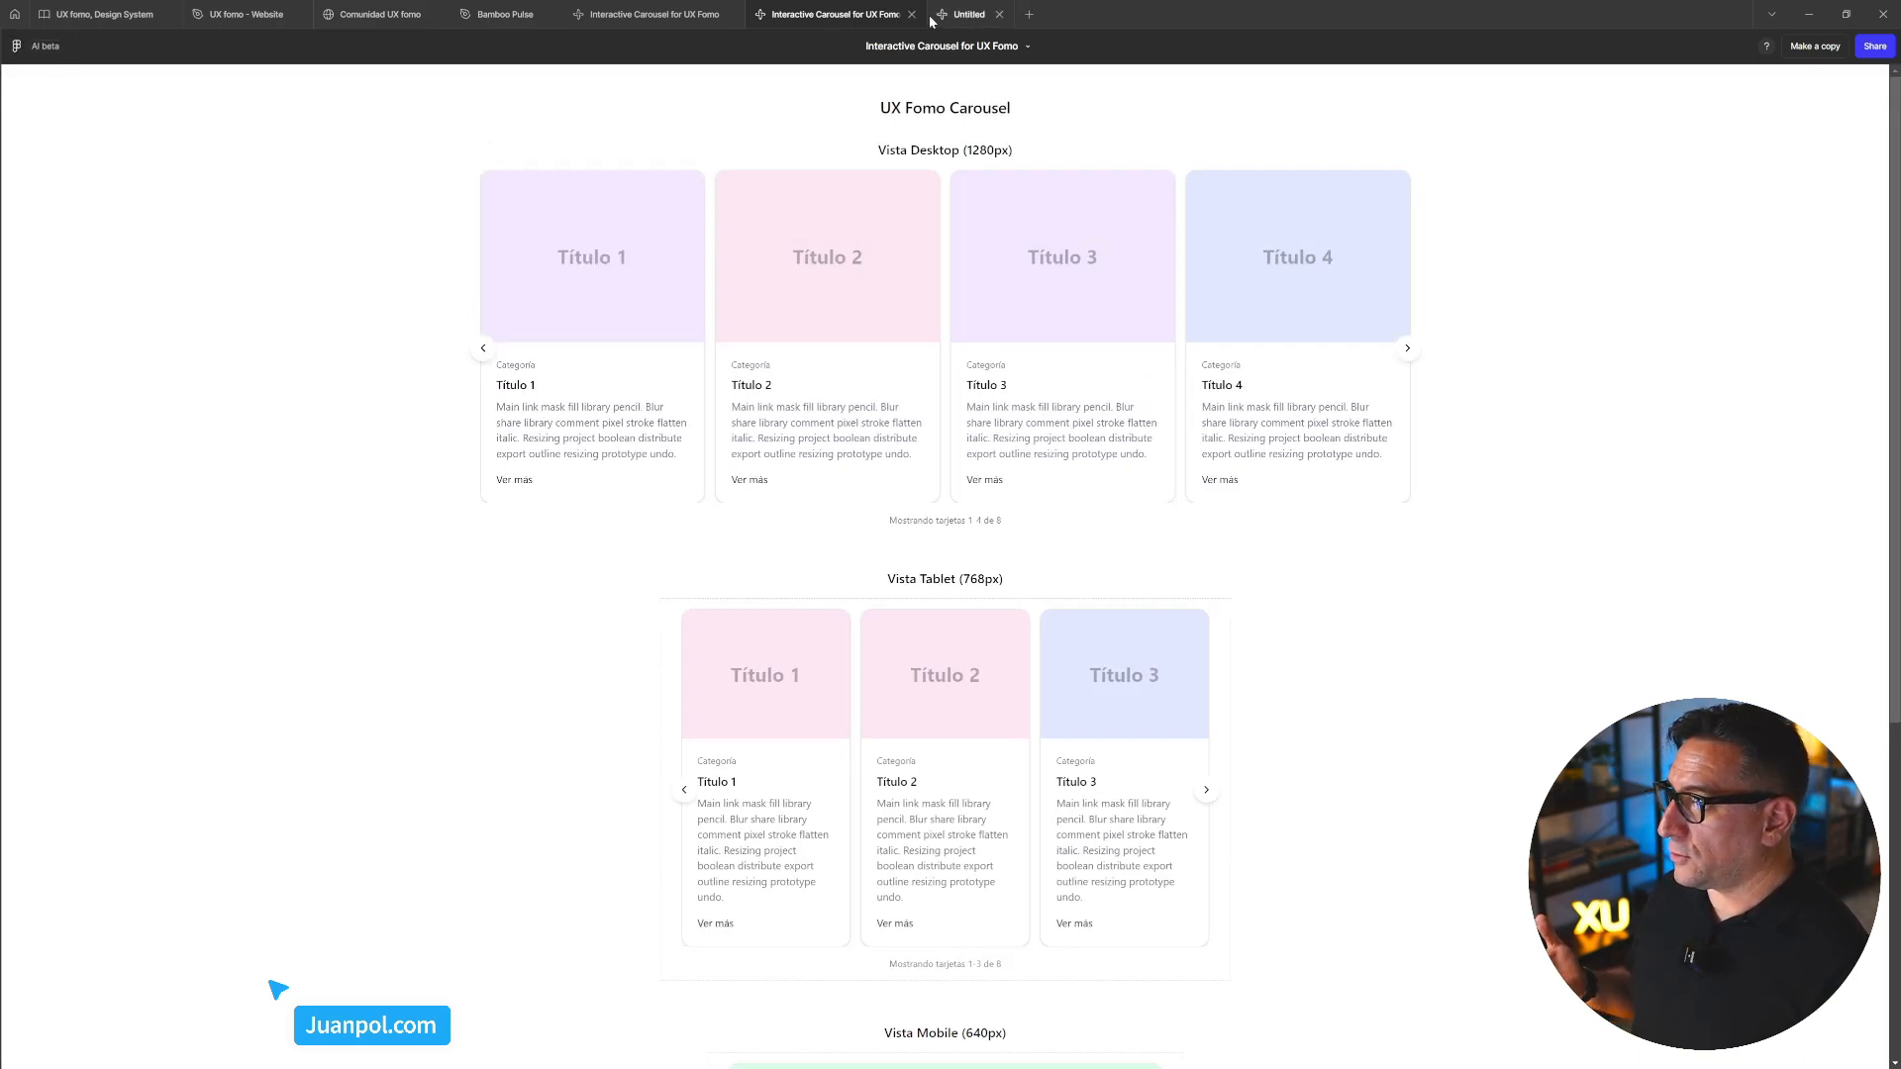
click(651, 15)
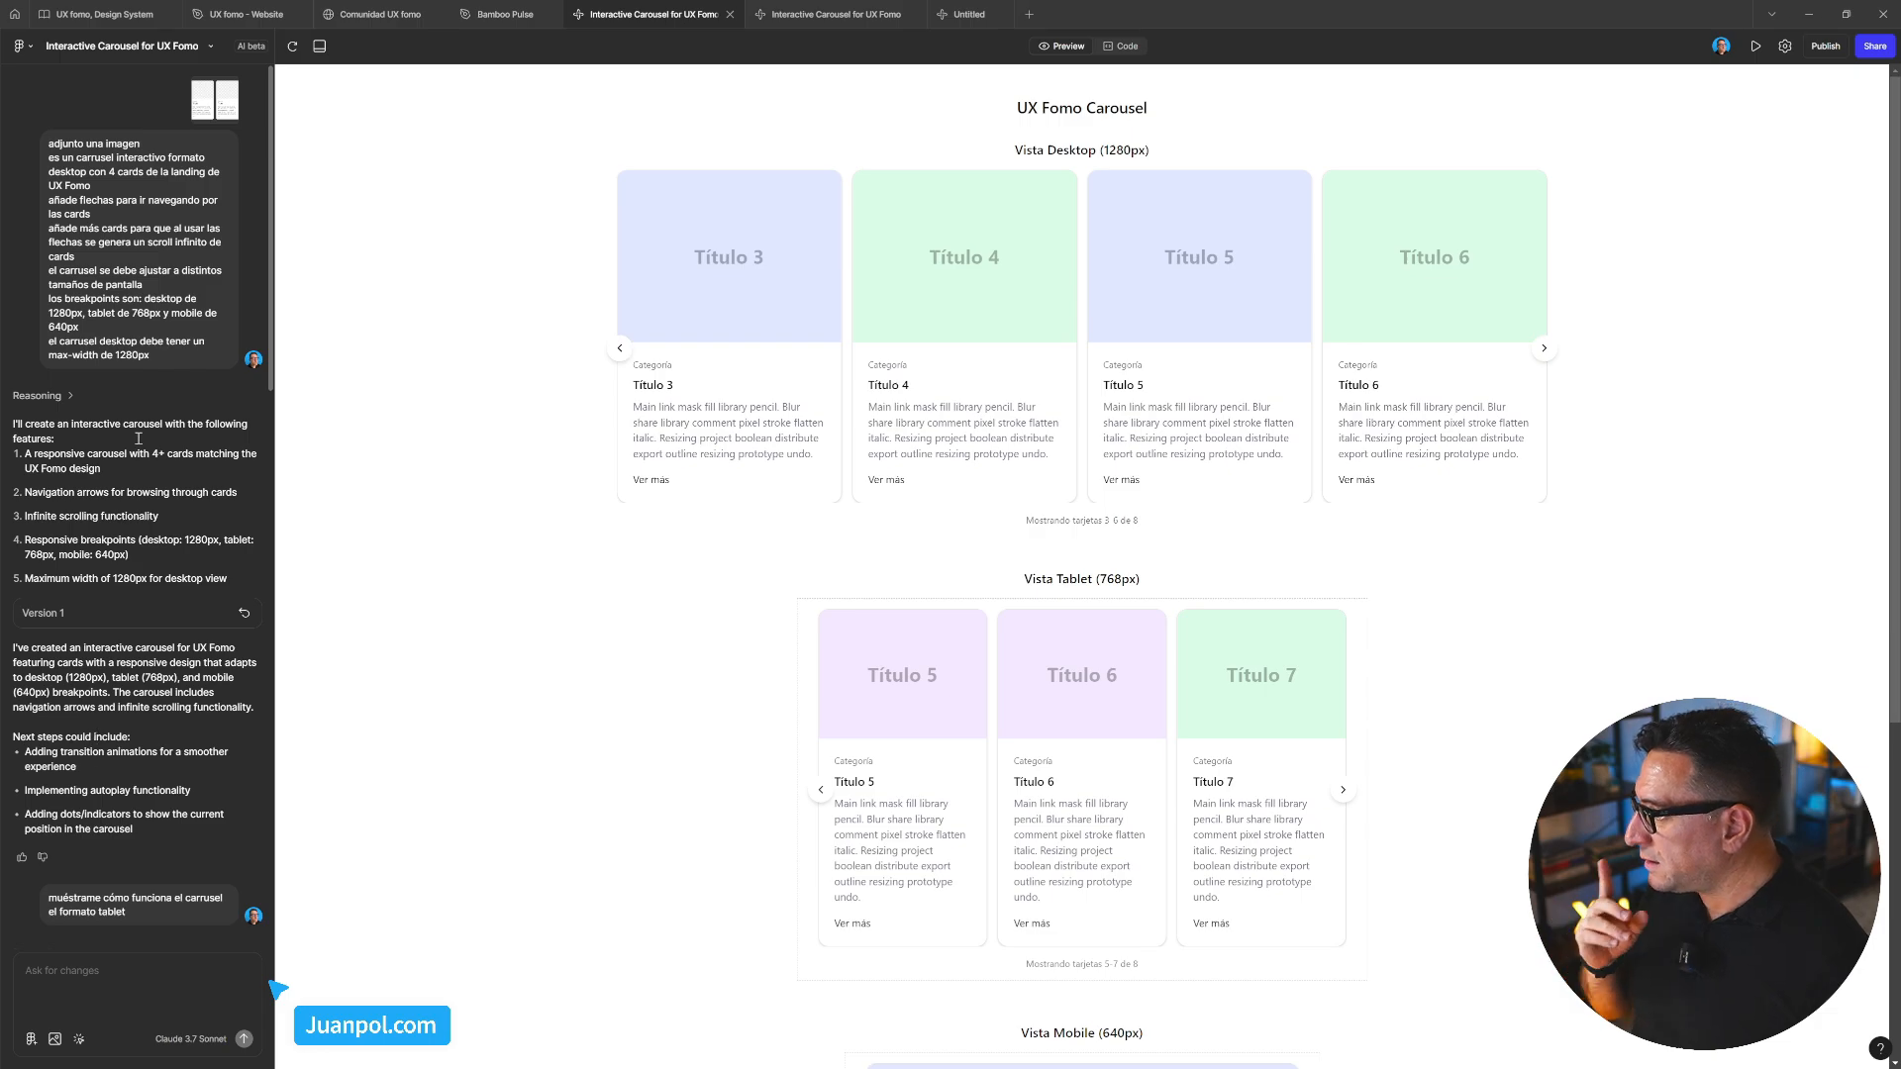
scroll(158, 471, down, 5)
scroll(180, 501, up, 5)
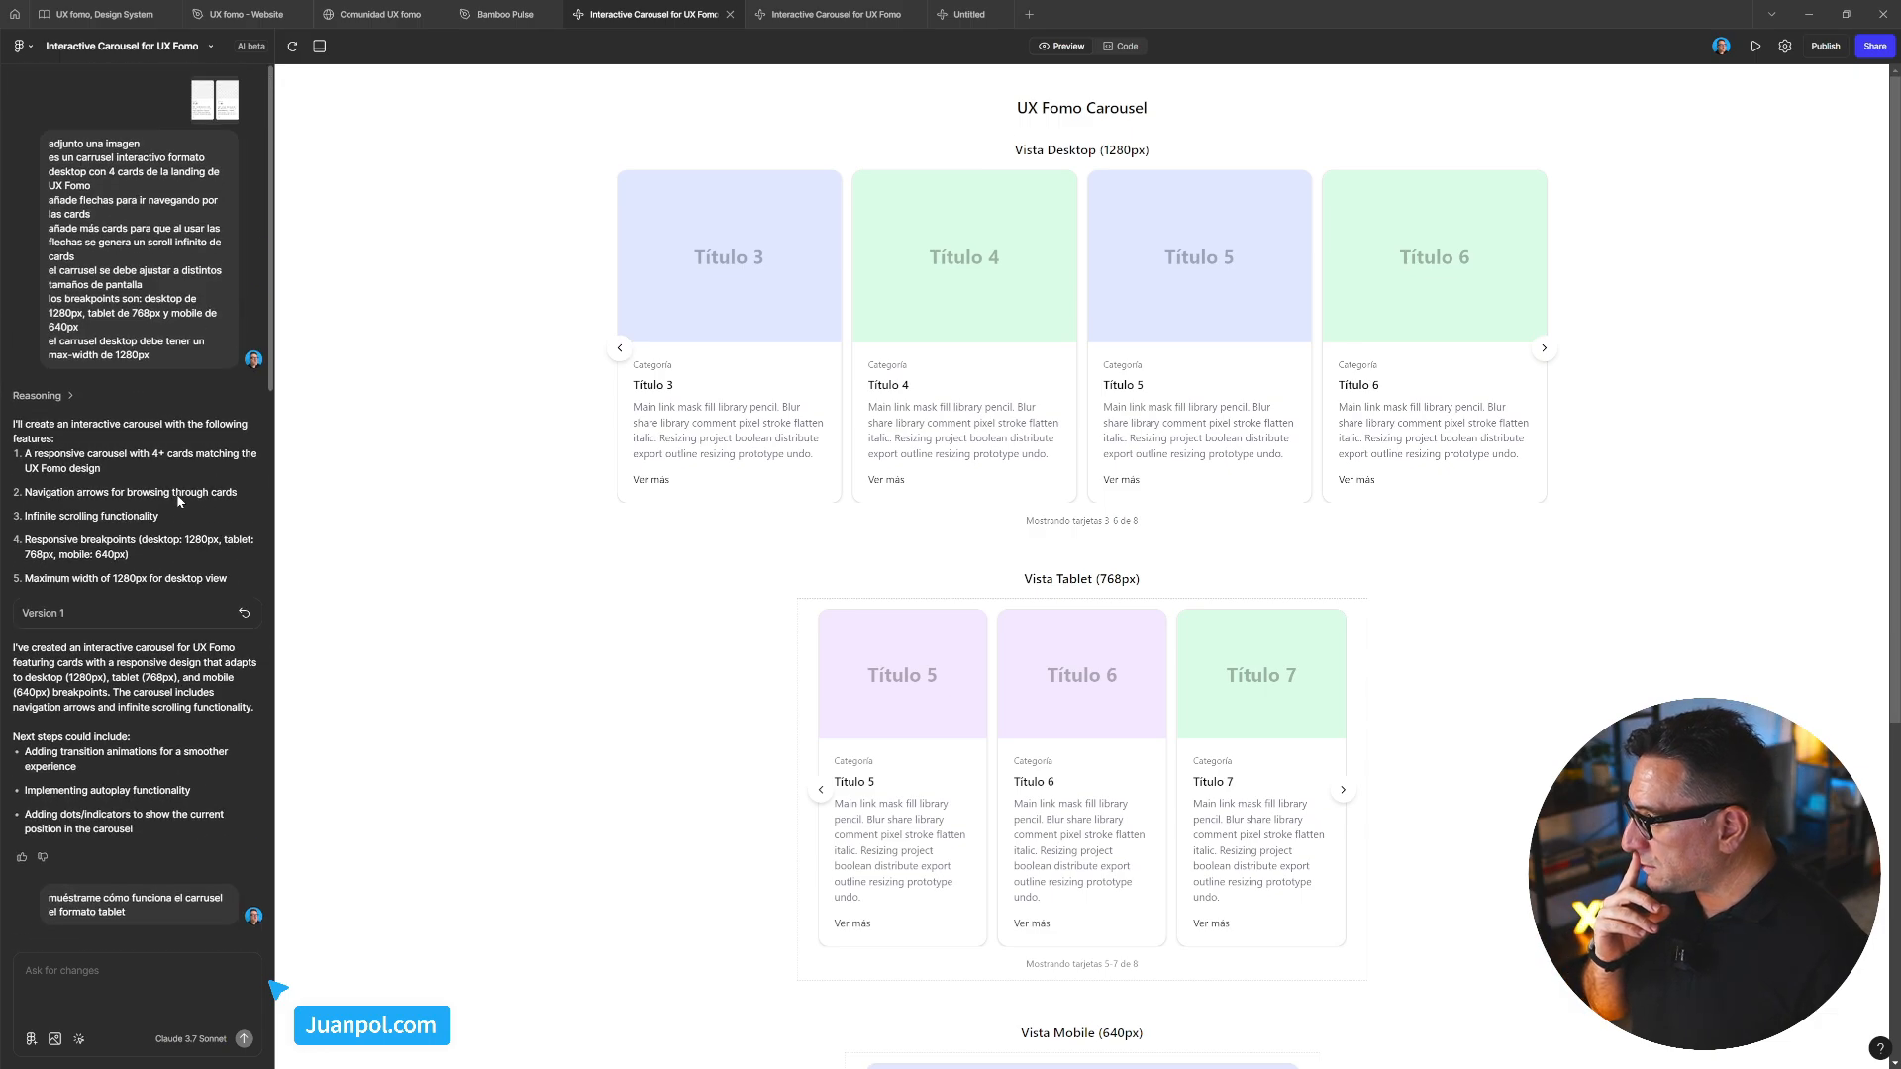
scroll(181, 501, down, 1)
scroll(180, 501, up, 1)
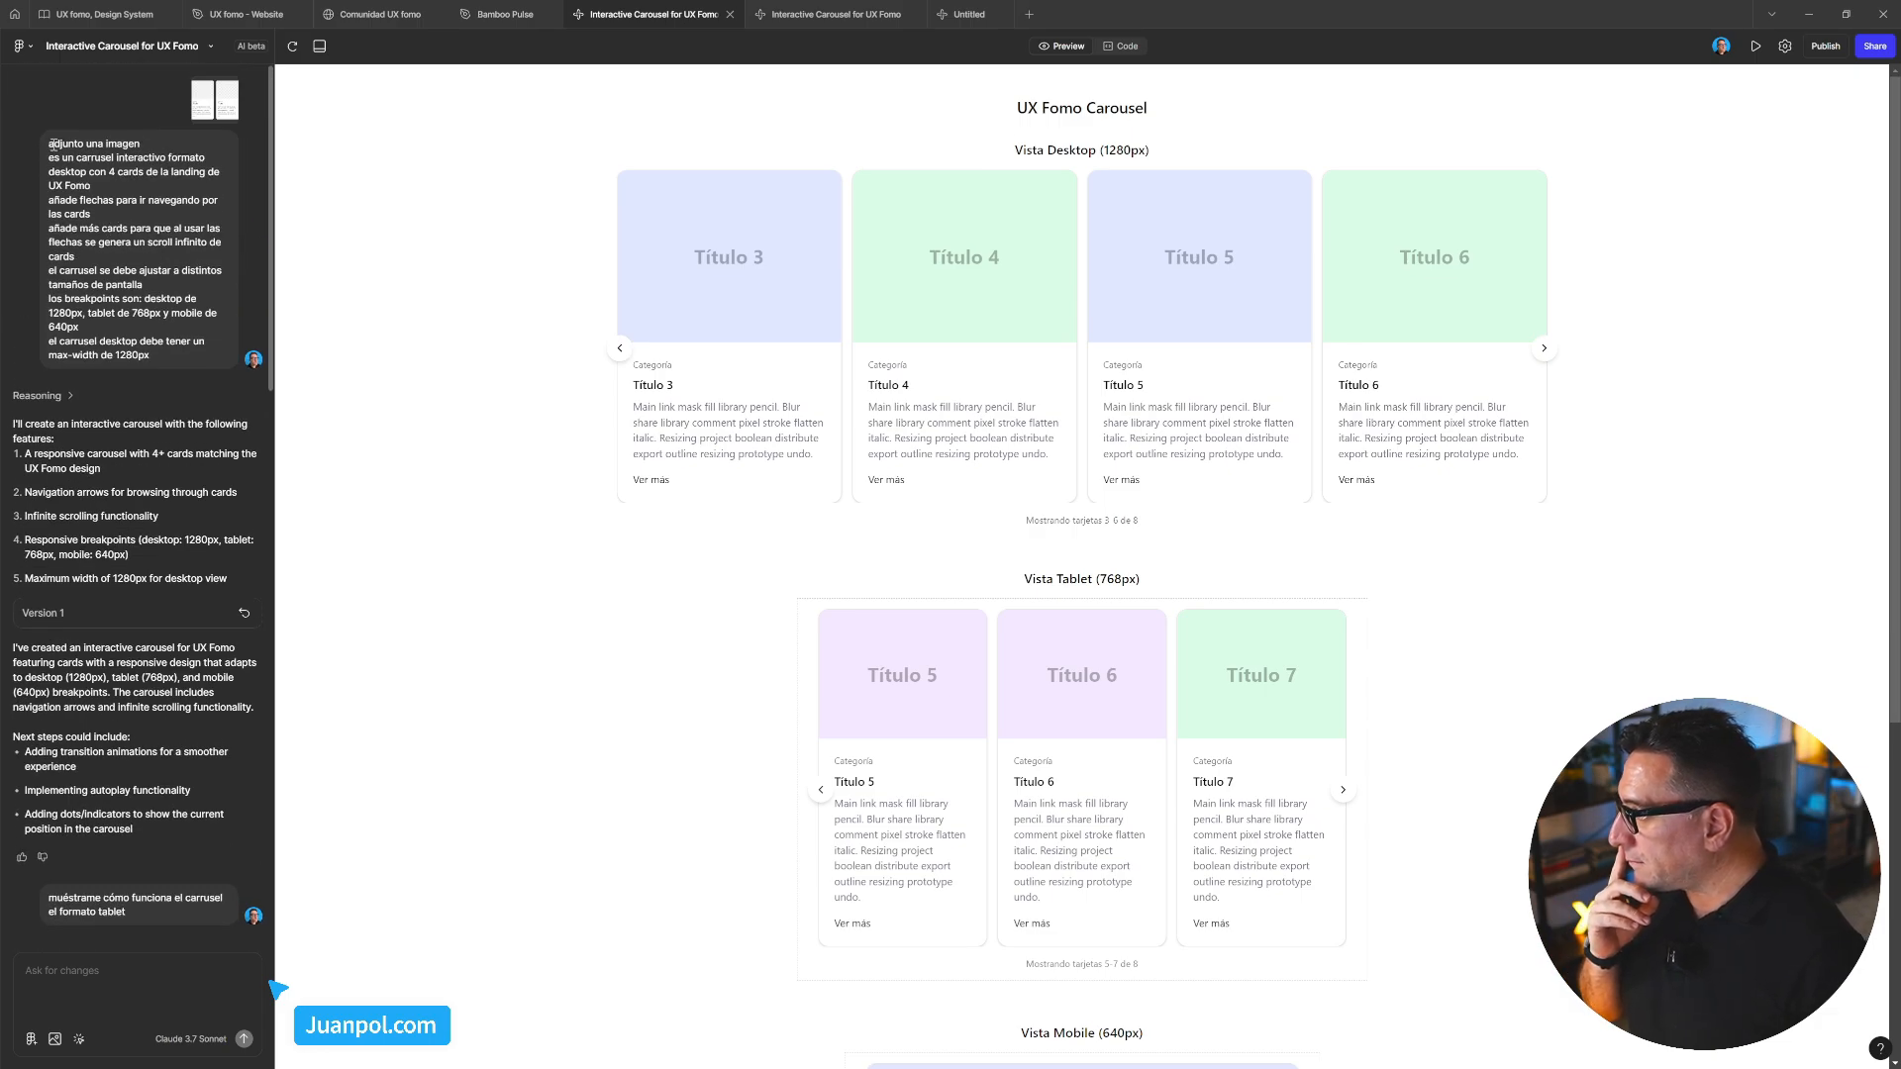
drag(51, 145, 151, 358)
key(ctrl+c)
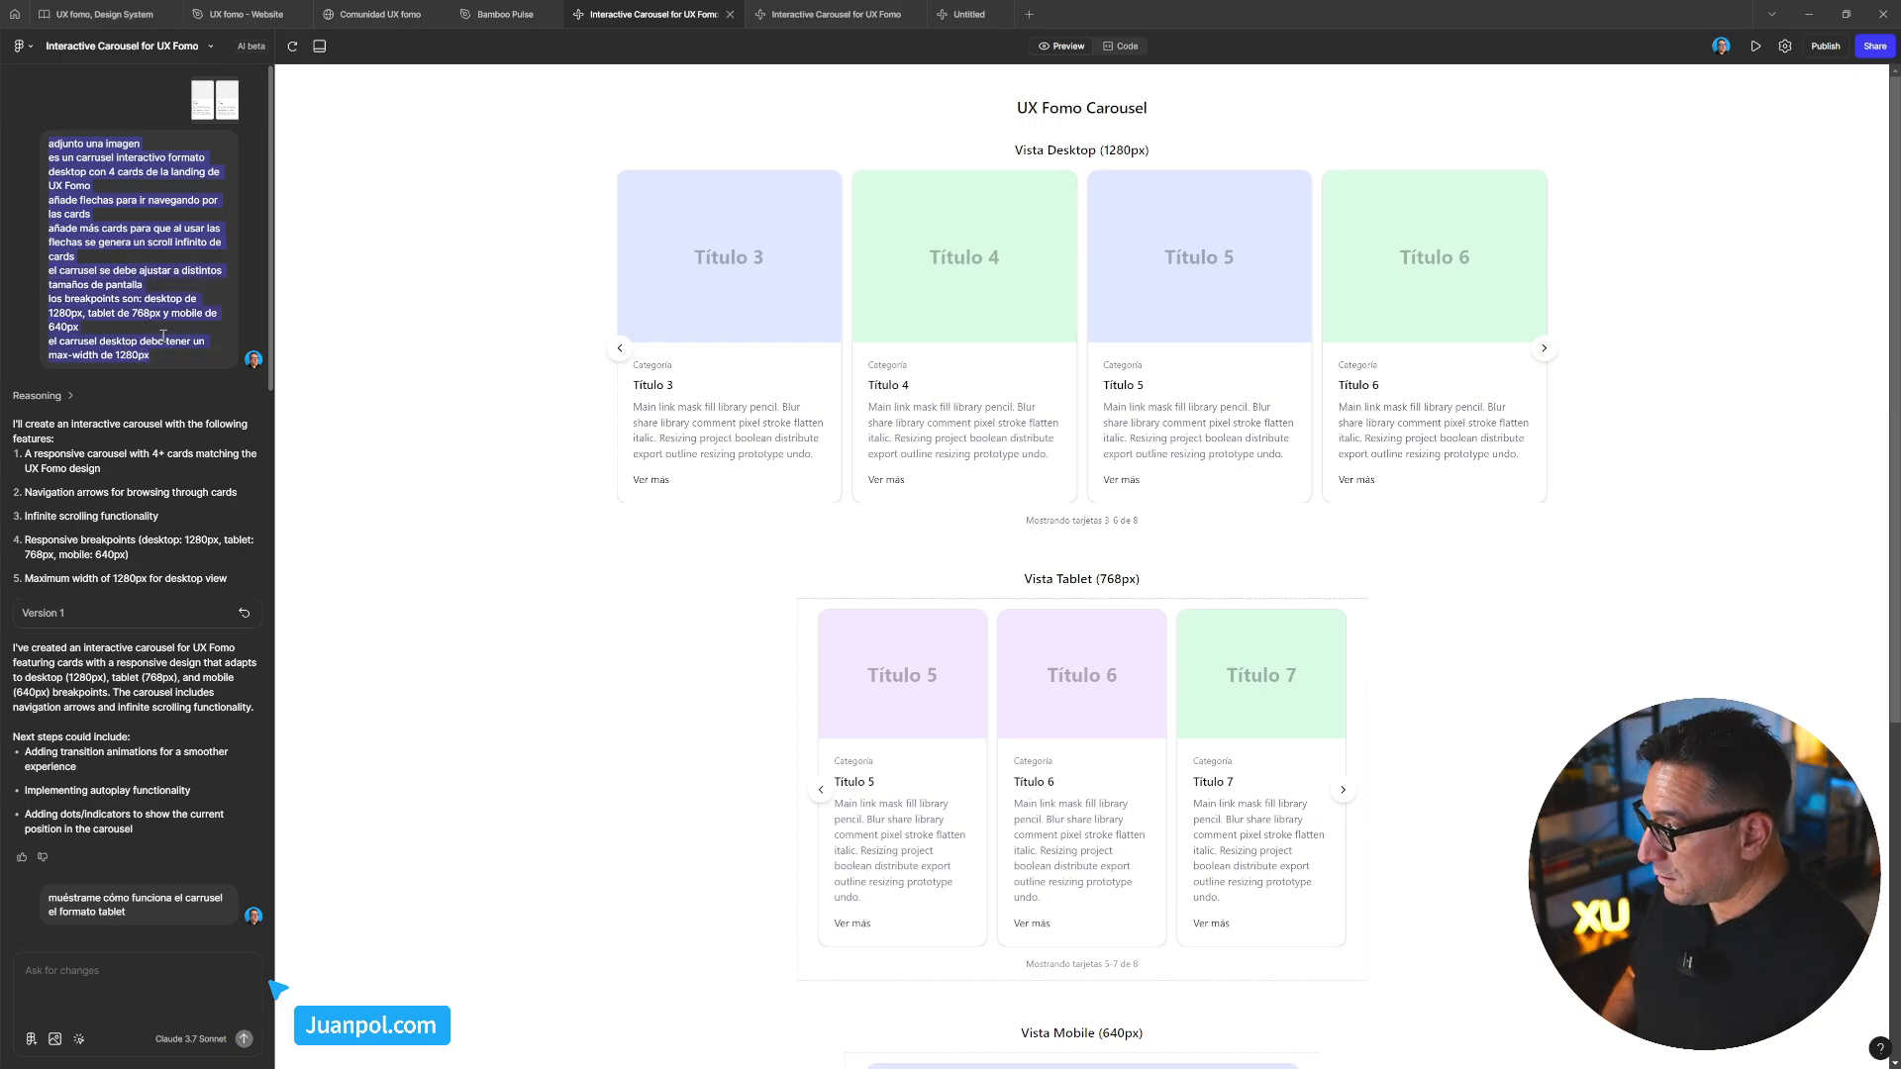
click(953, 16)
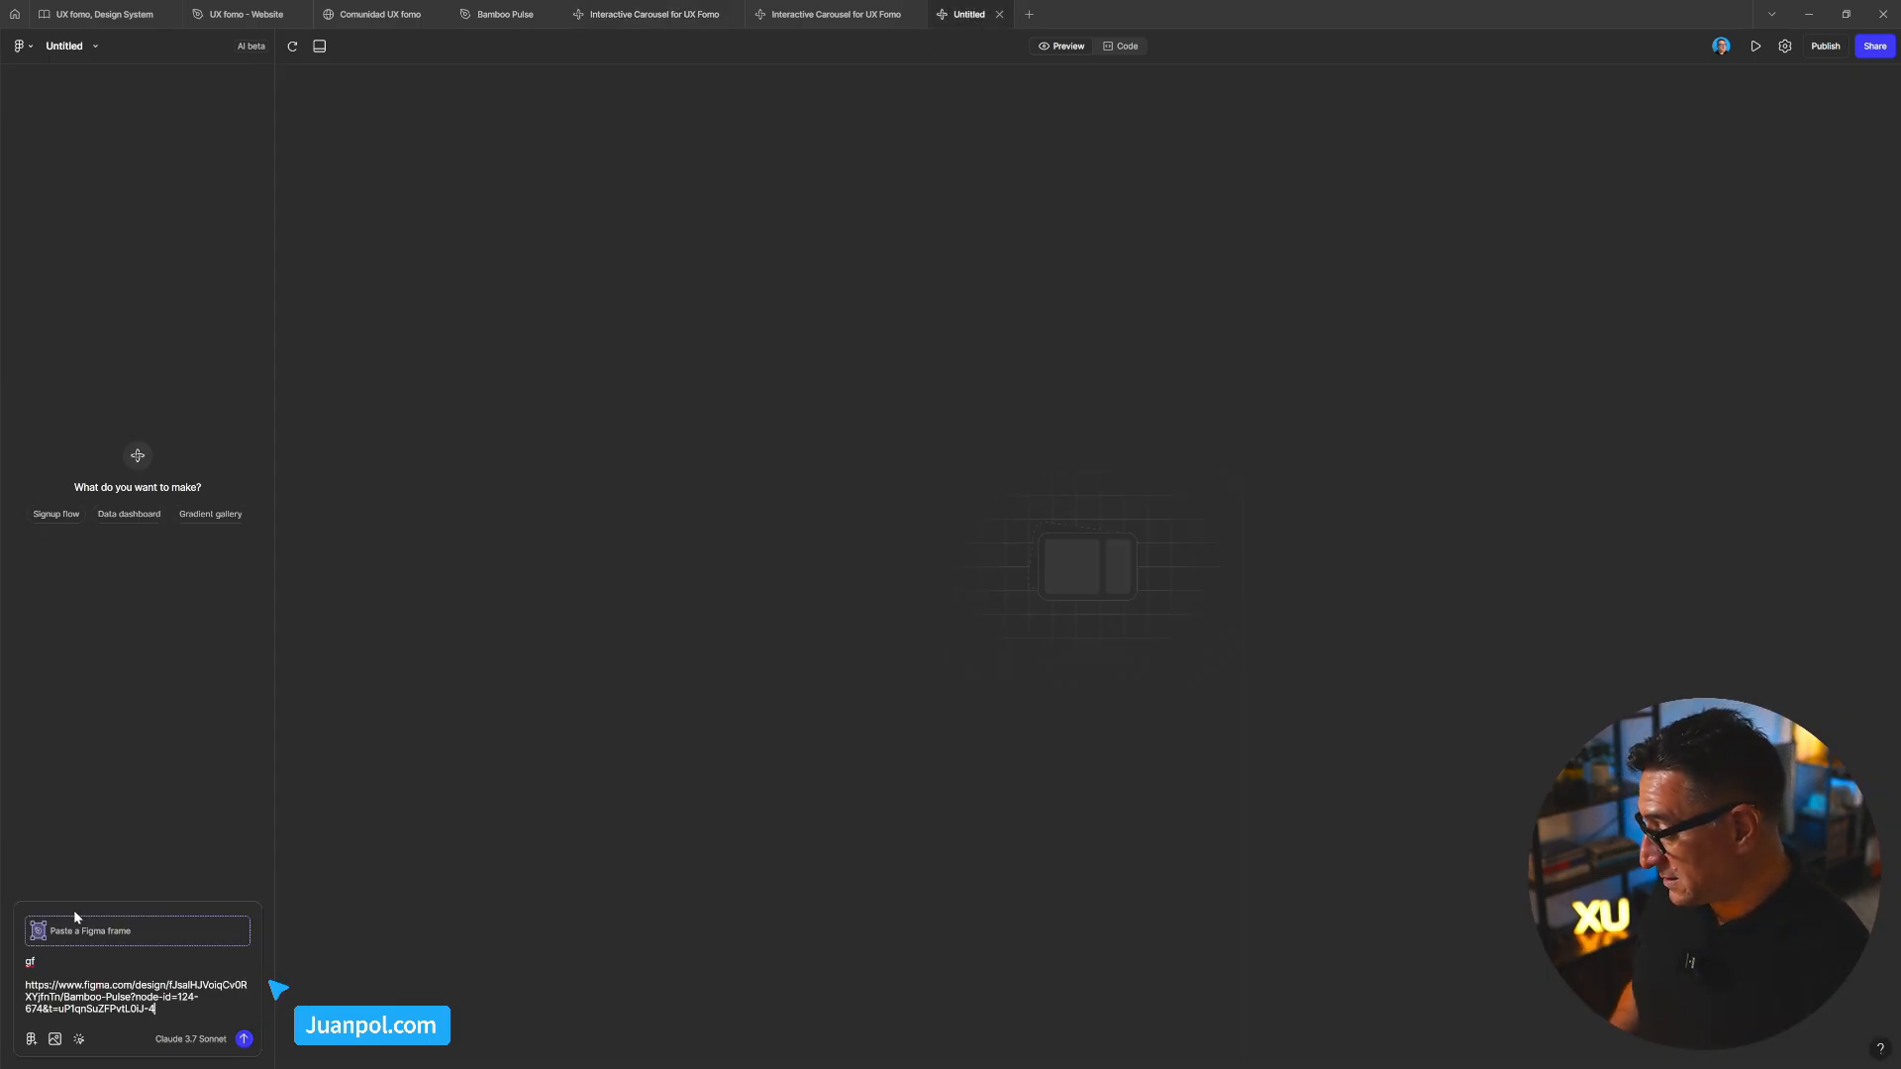
click(57, 962)
key(BackSpace)
key(BackSpace)
key(ctrl+v)
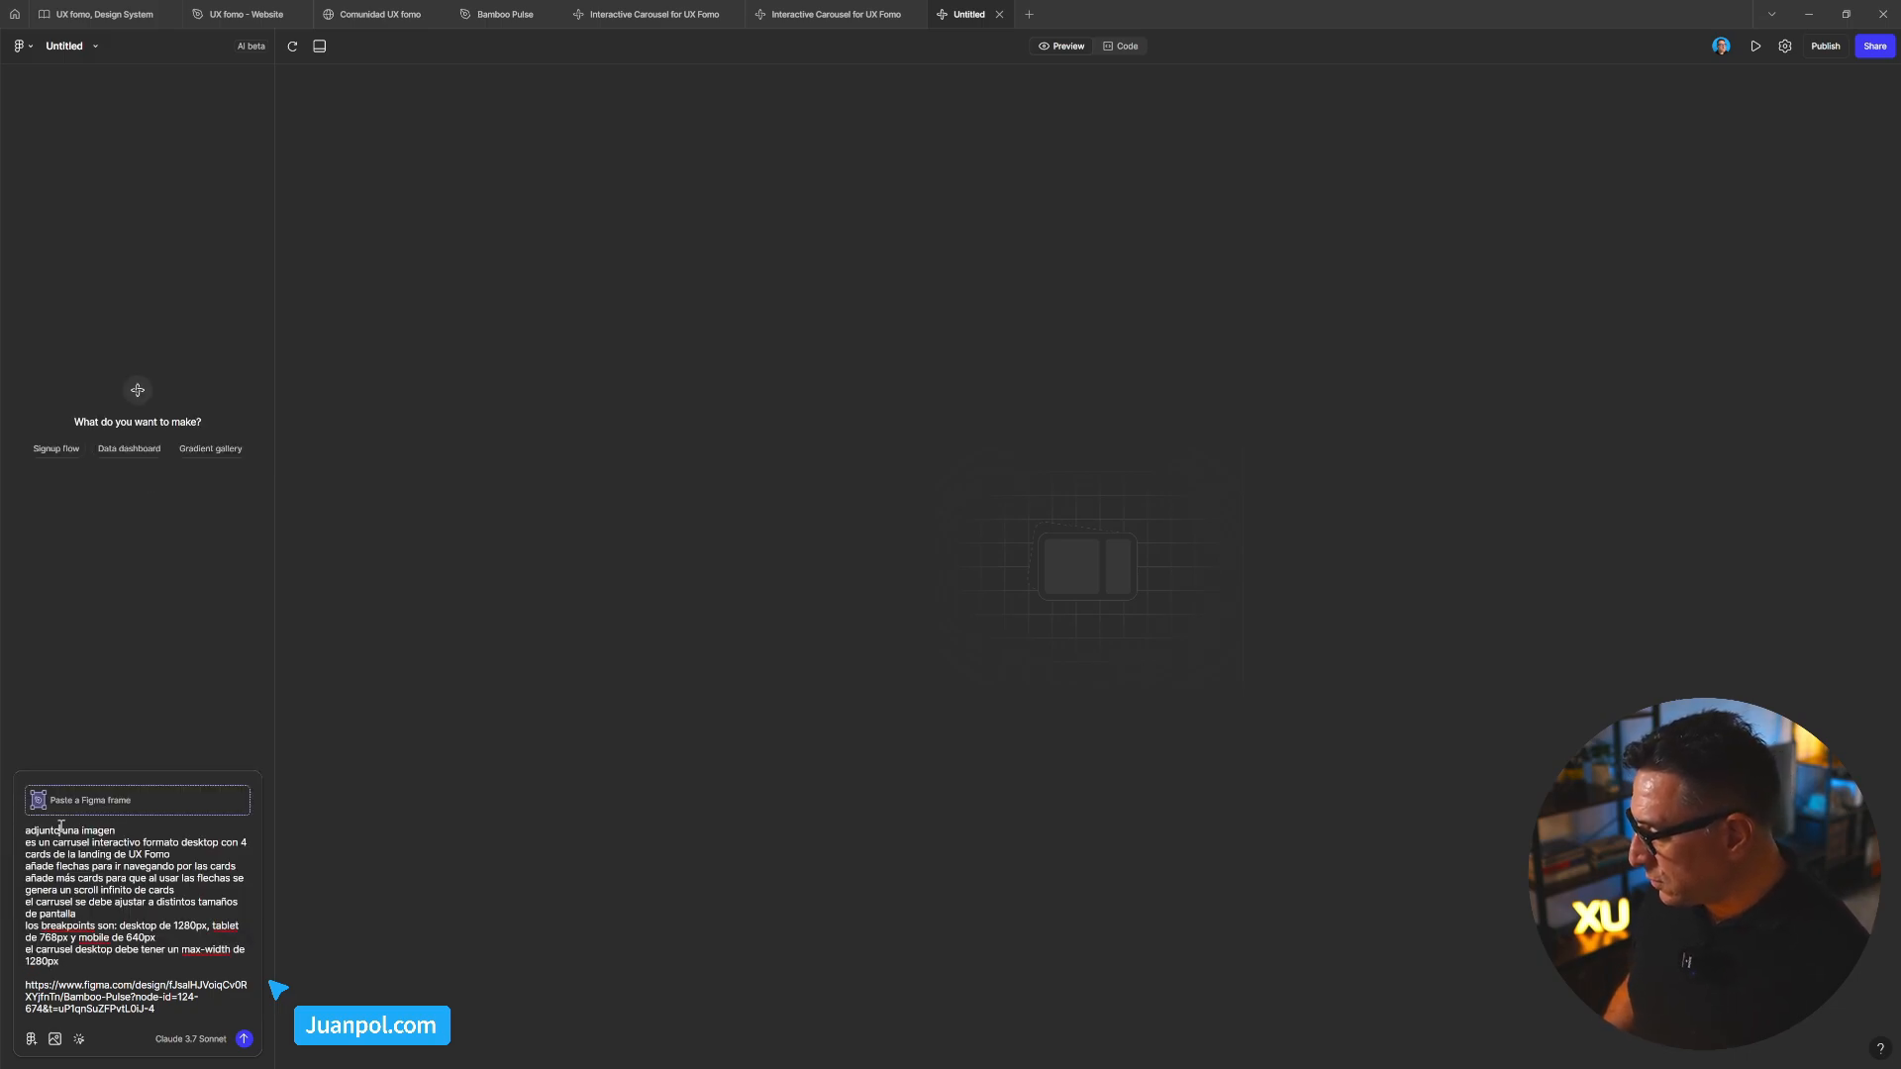
Reword the prompt to reference a Figma design link and replace UX Fomo with Bamboo Pulse
drag(60, 827, 139, 826)
text(una U)
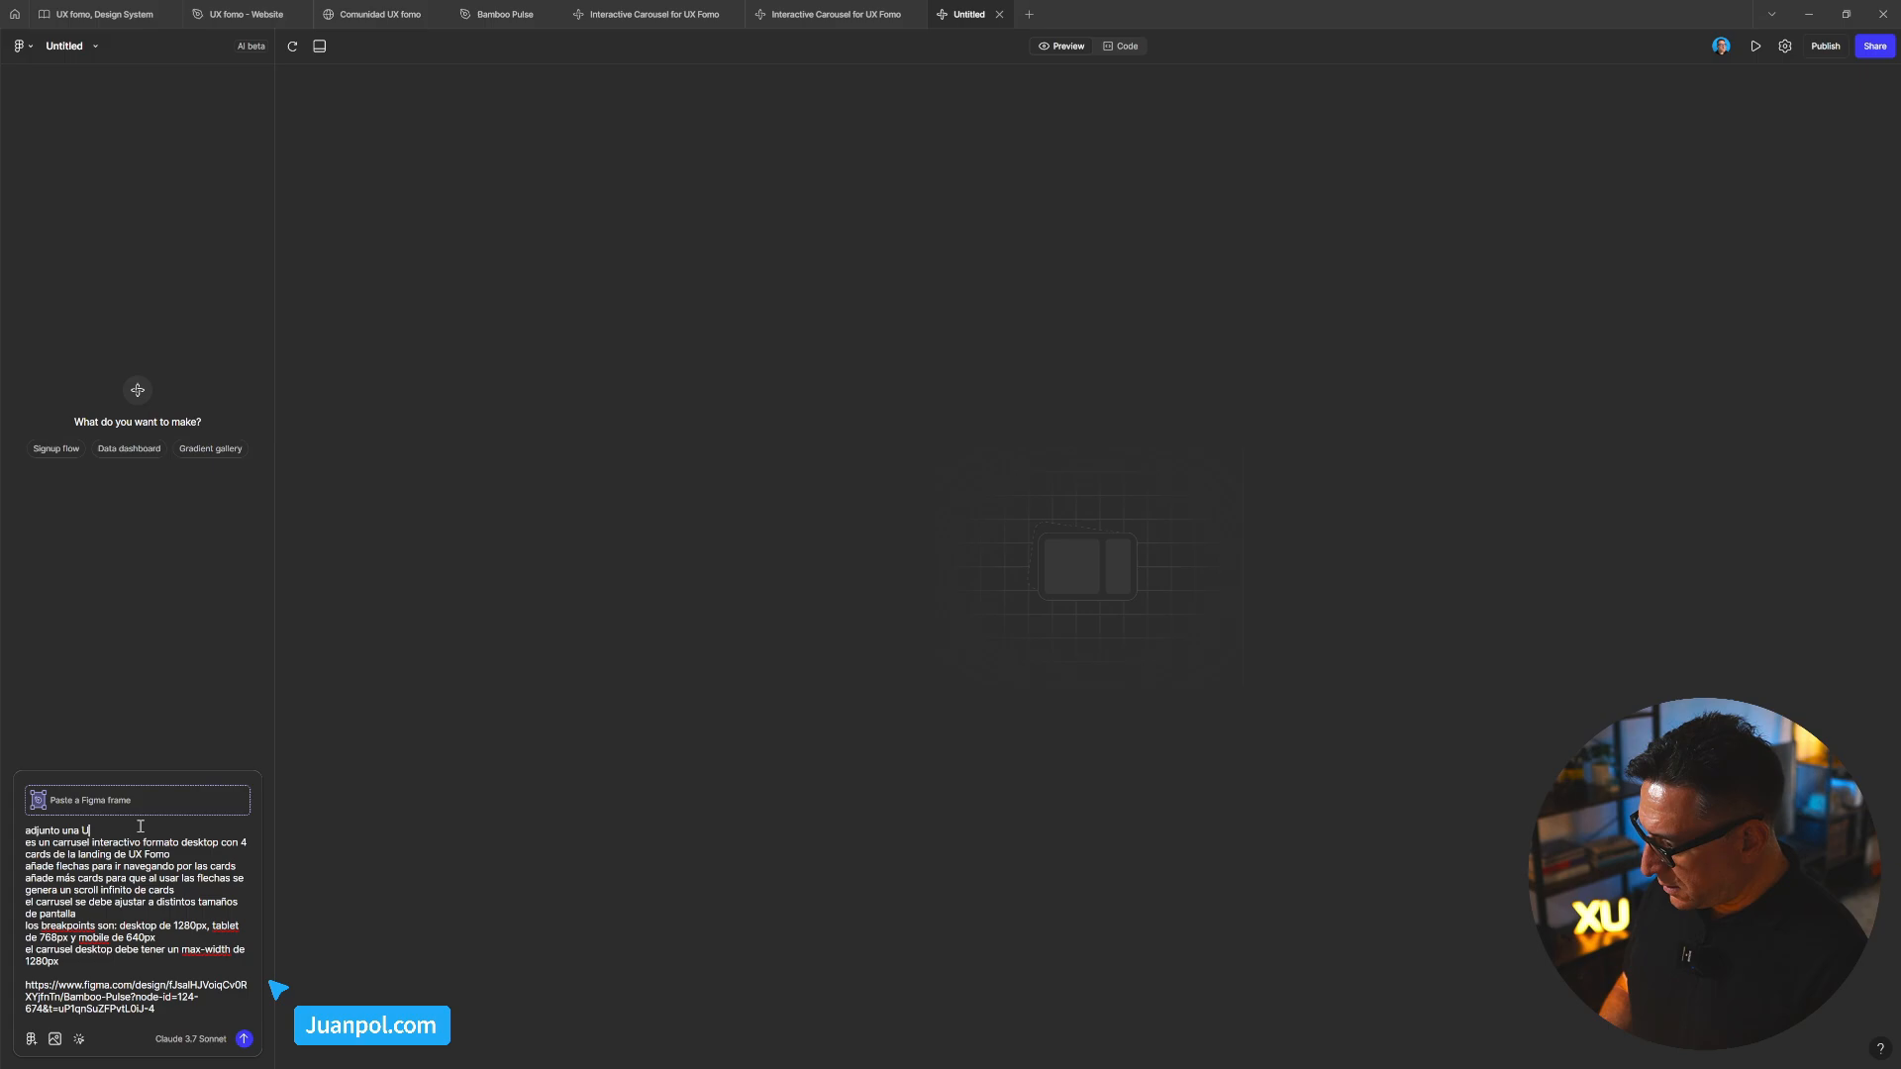
text(RL de un)
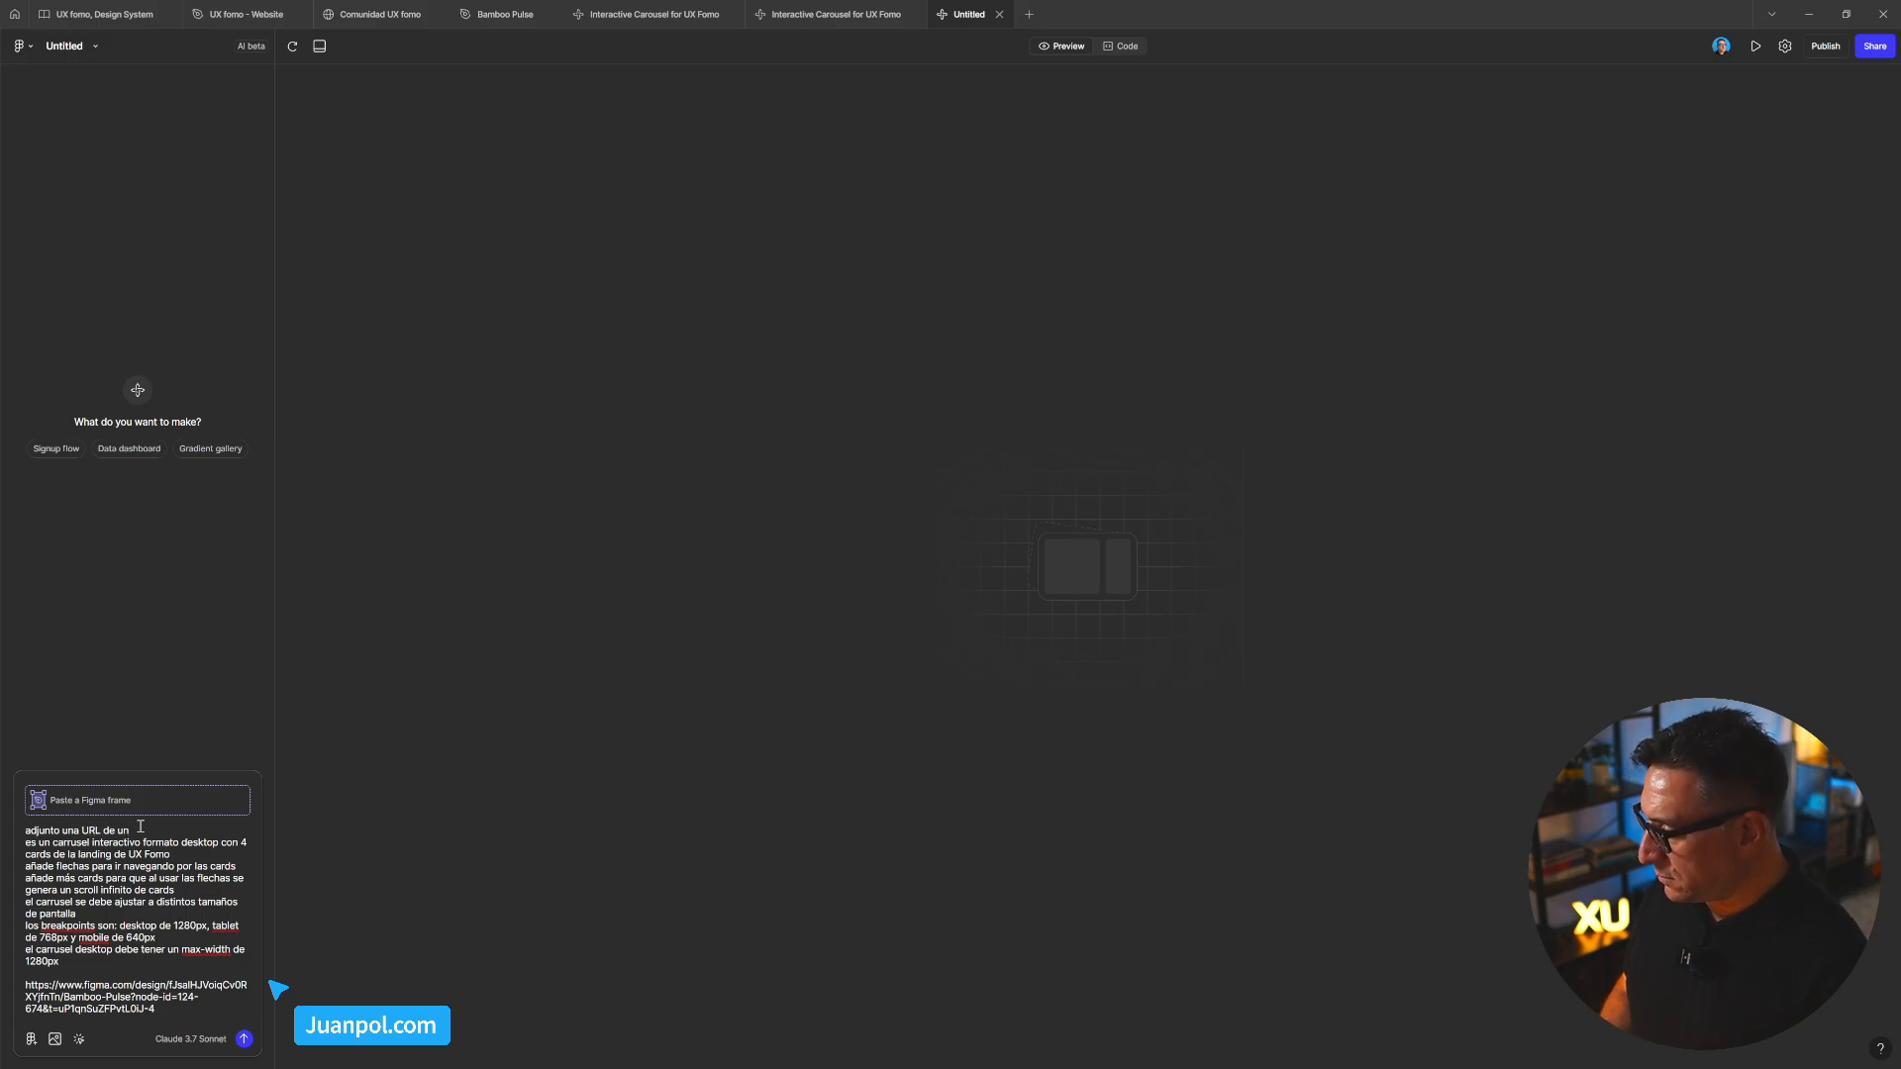
key(BackSpace)
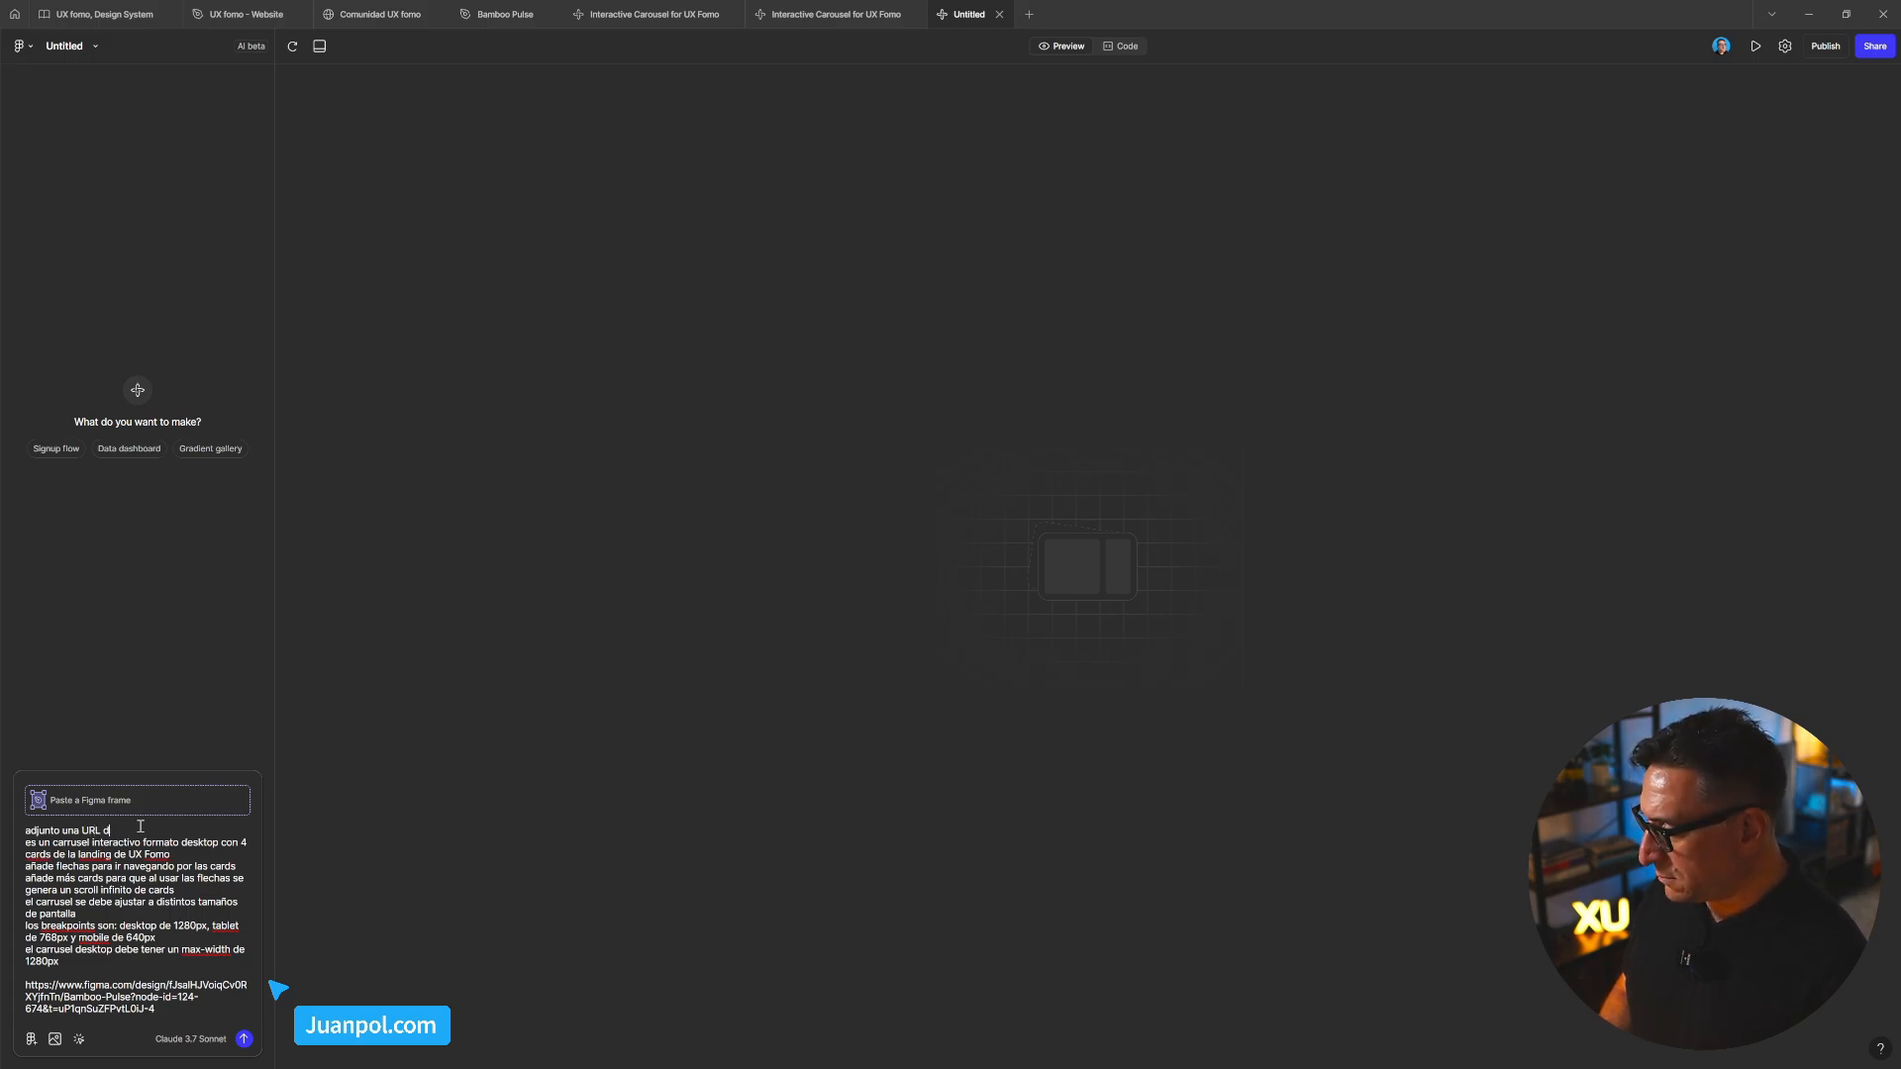
key(BackSpace)
key(BackSpace)
key(BackSpace)
text(el li)
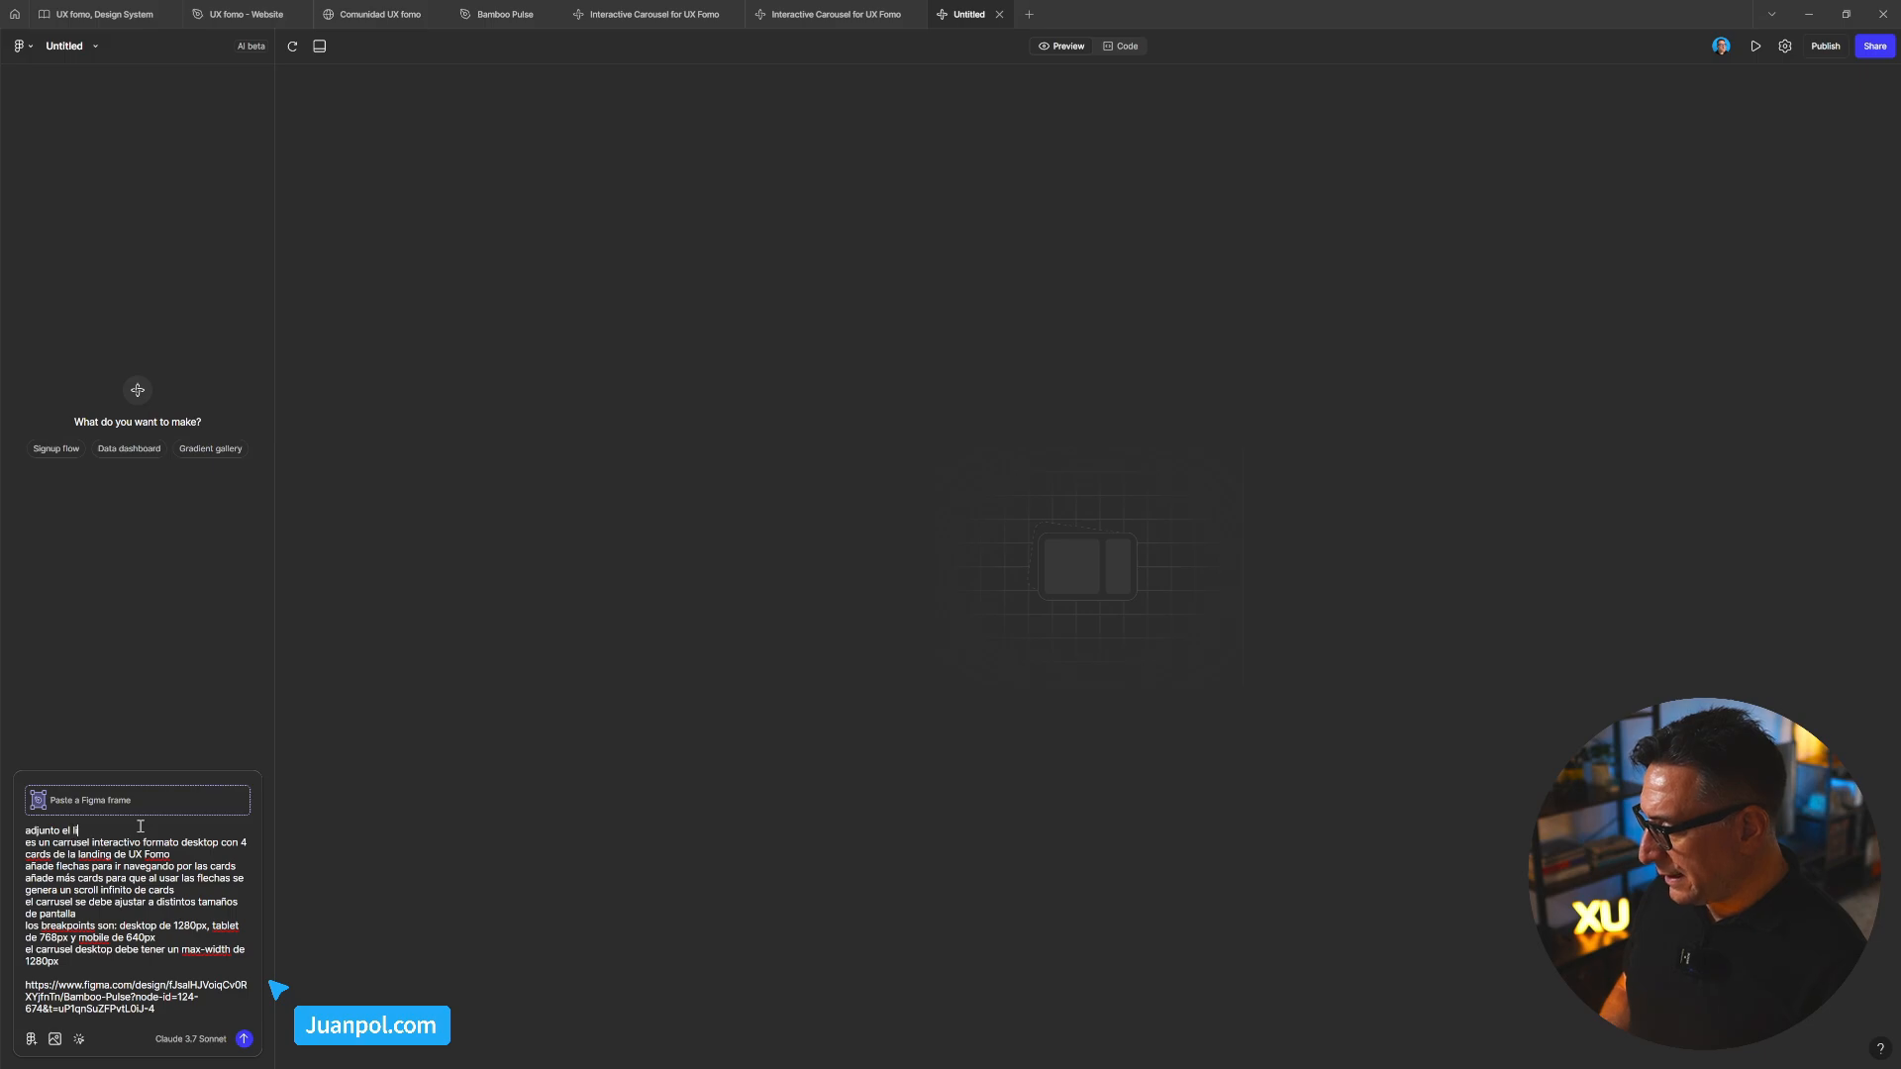
text(nk a un dise)
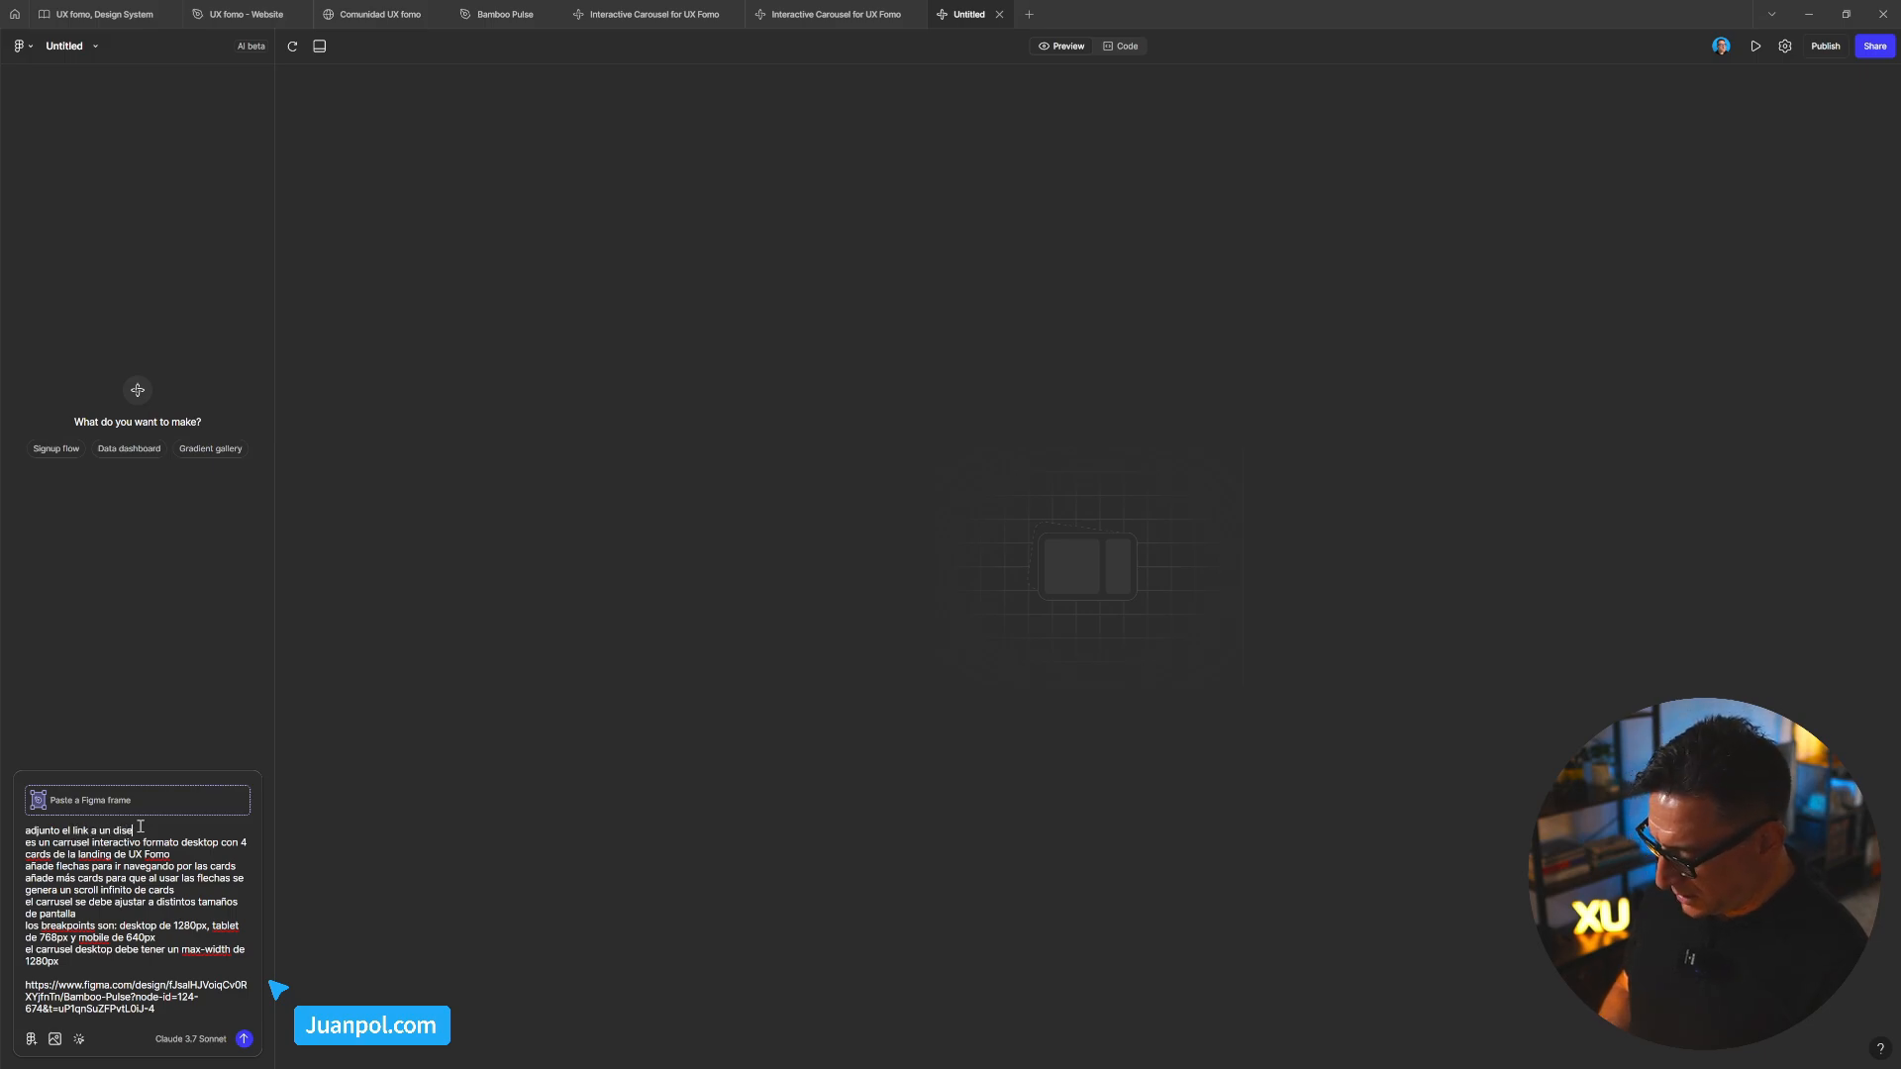
text(ño de figm)
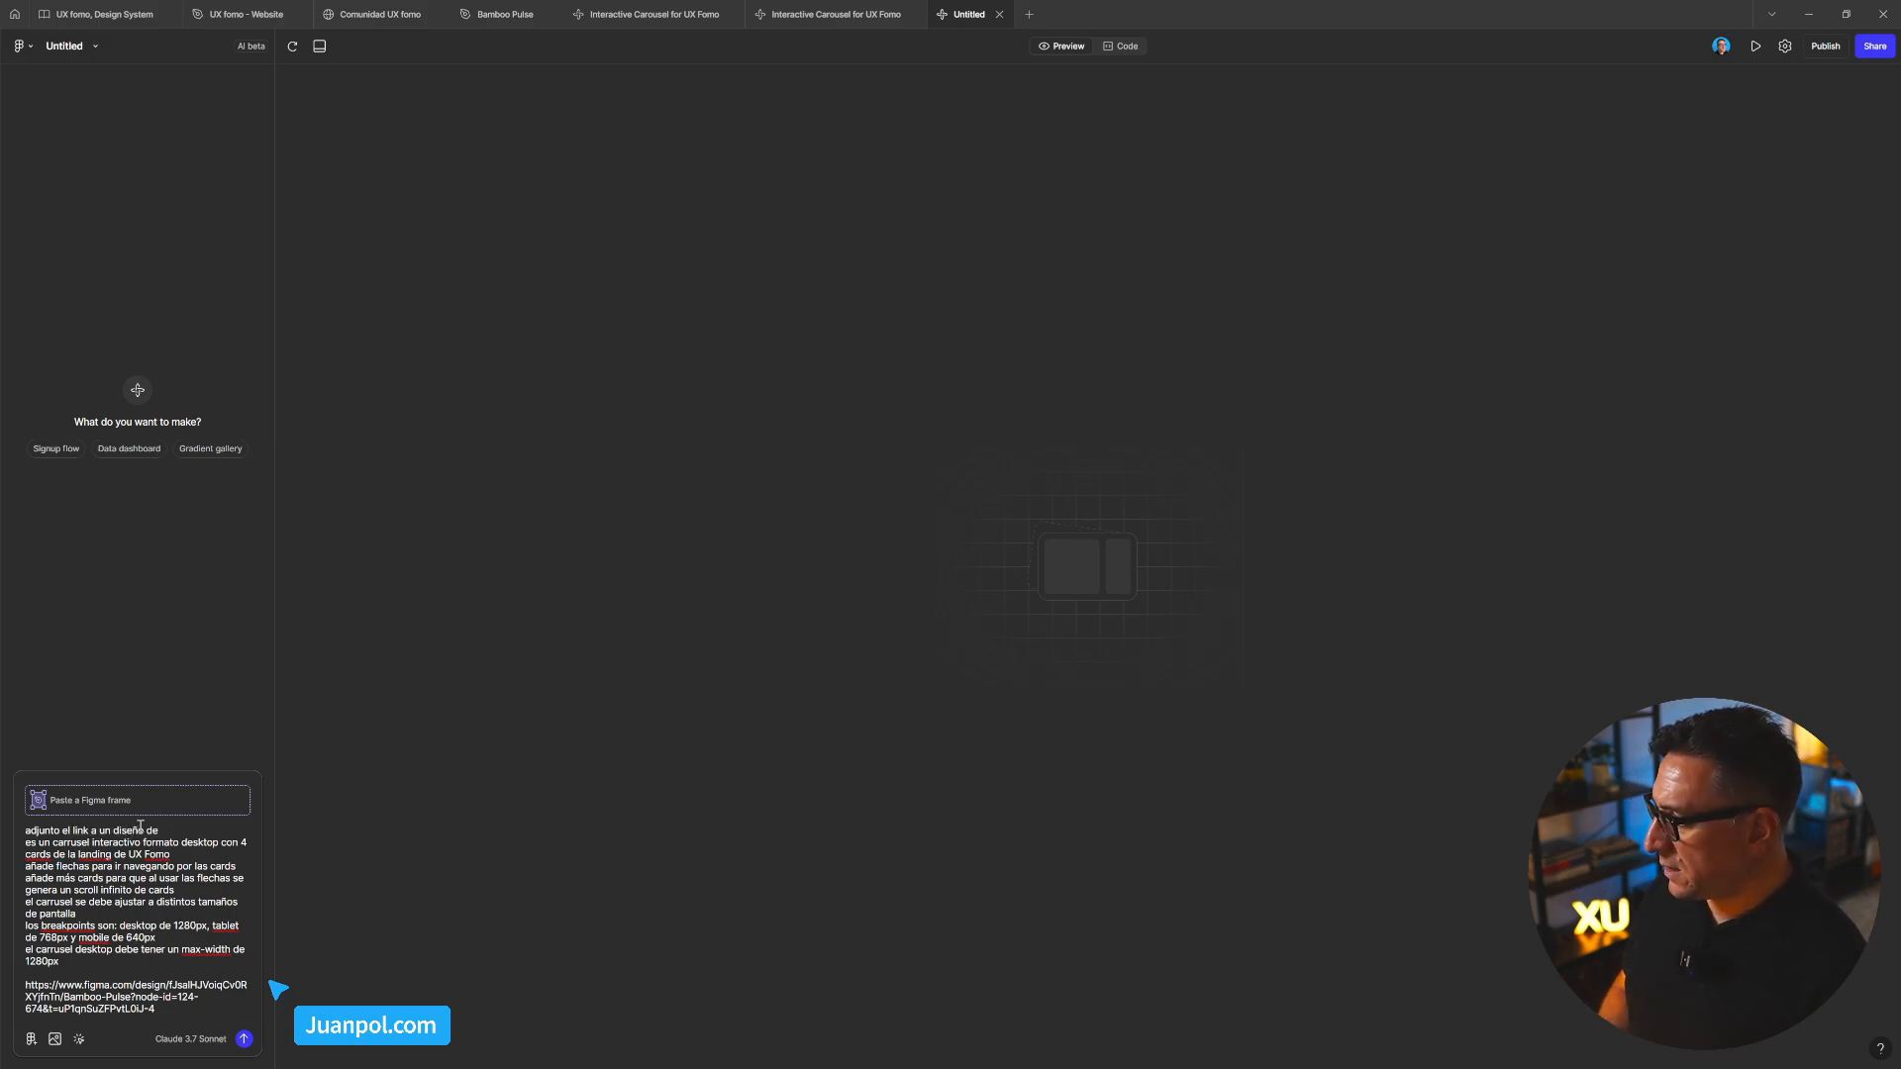
key(BackSpace)
key(BackSpace)
key(BackSpace)
key(BackSpace)
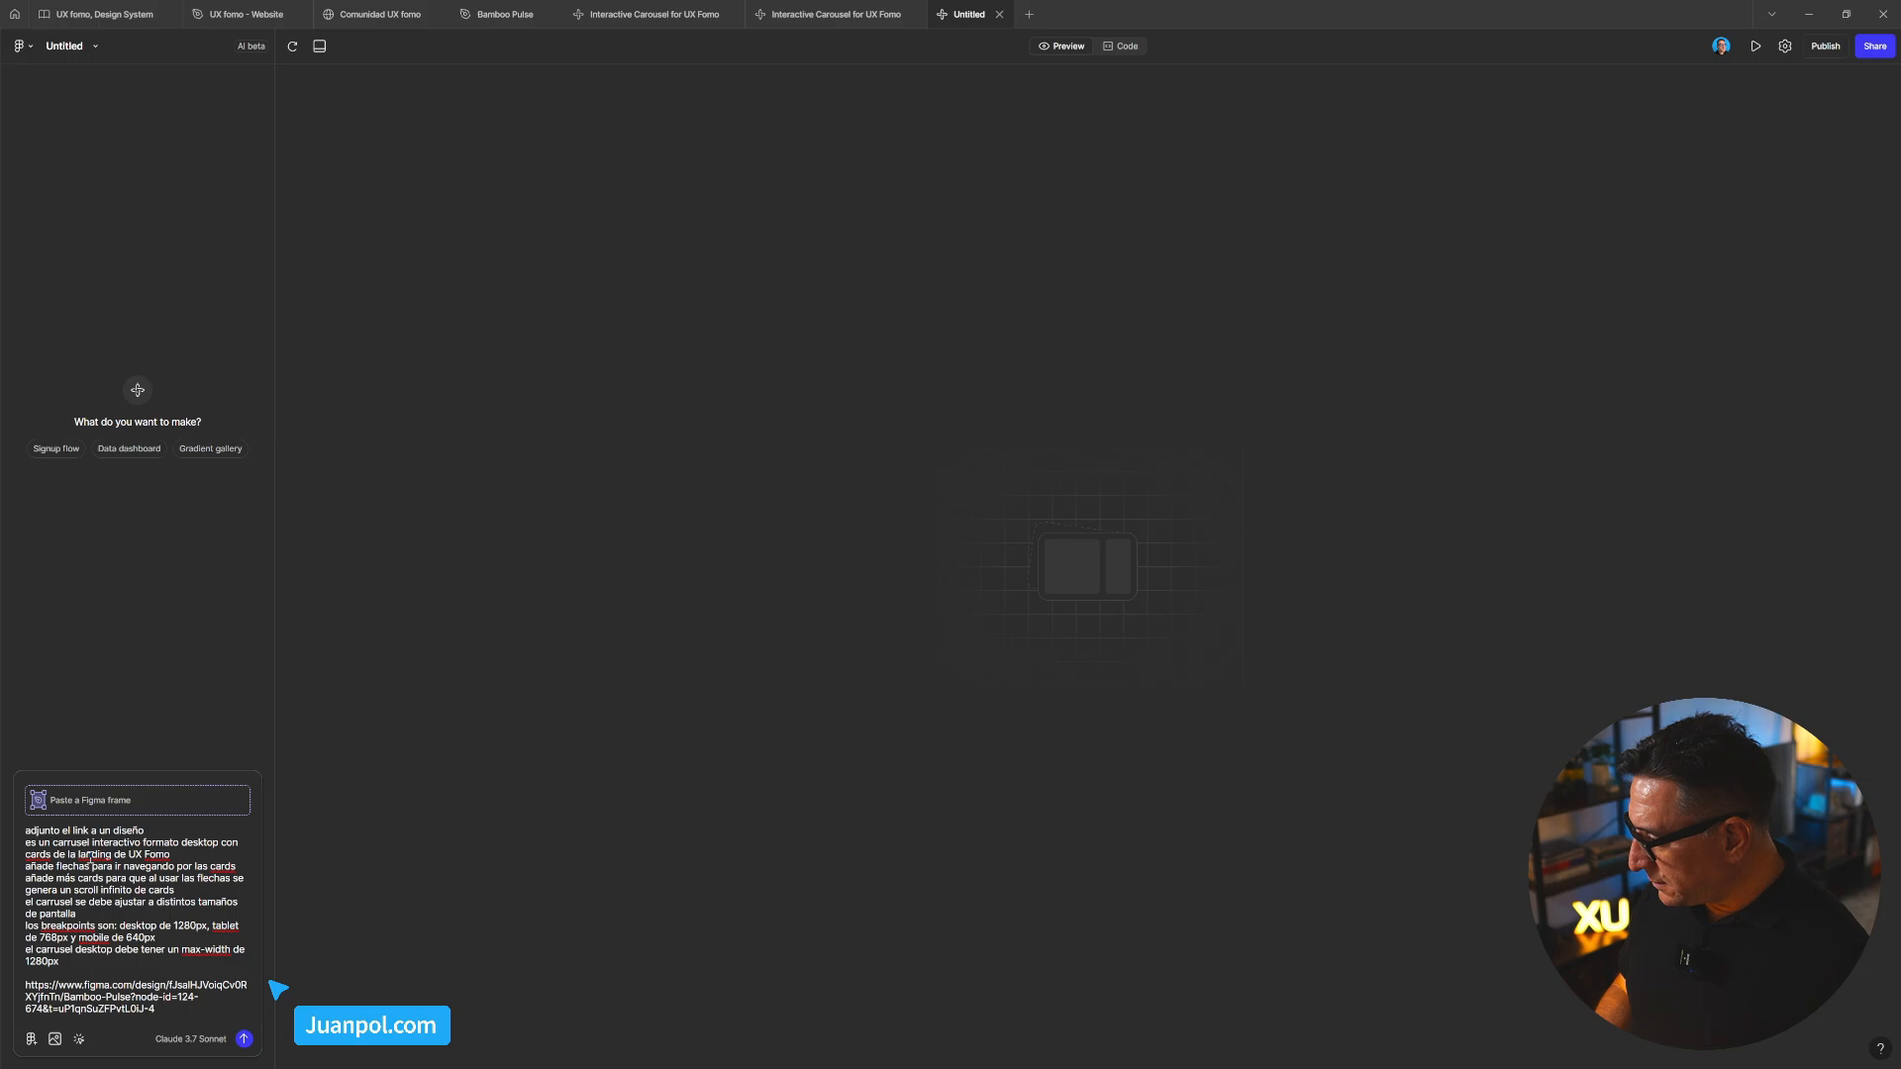
drag(129, 855, 171, 855)
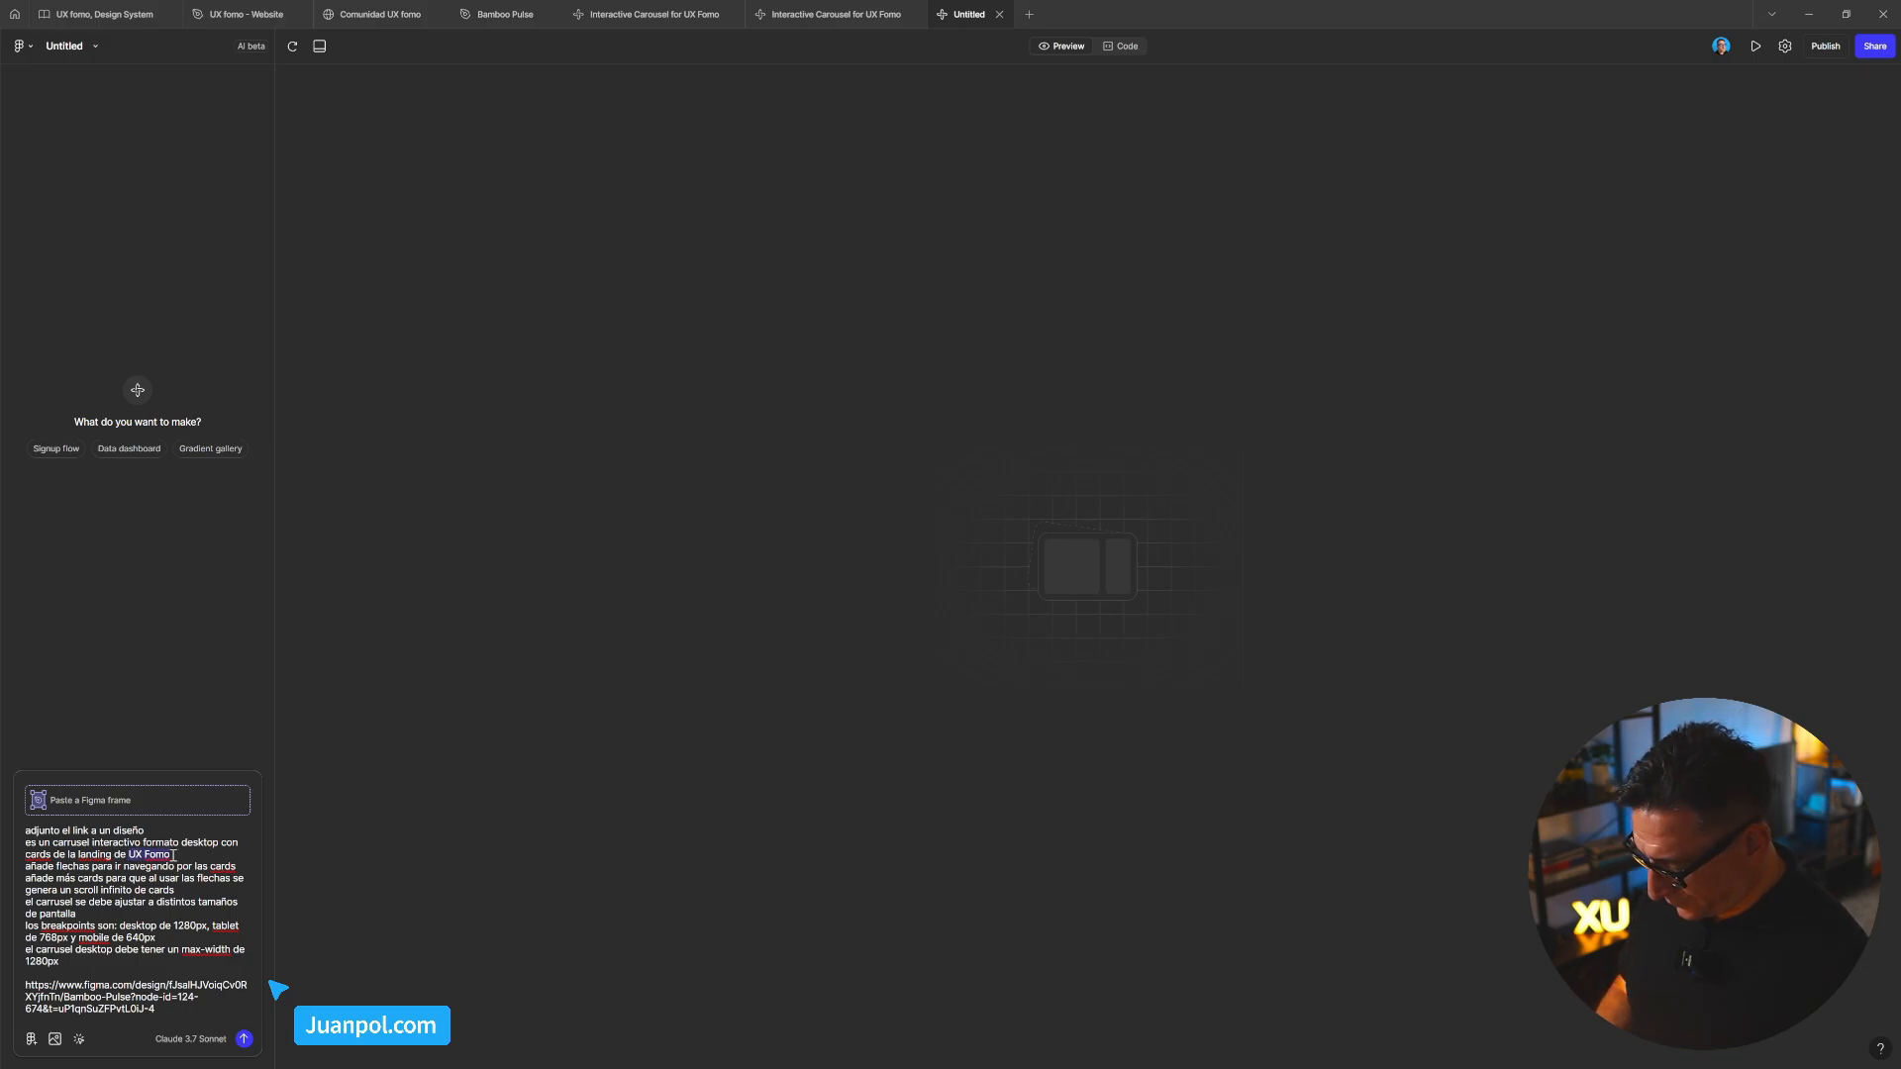
text(Bamboo Pulse)
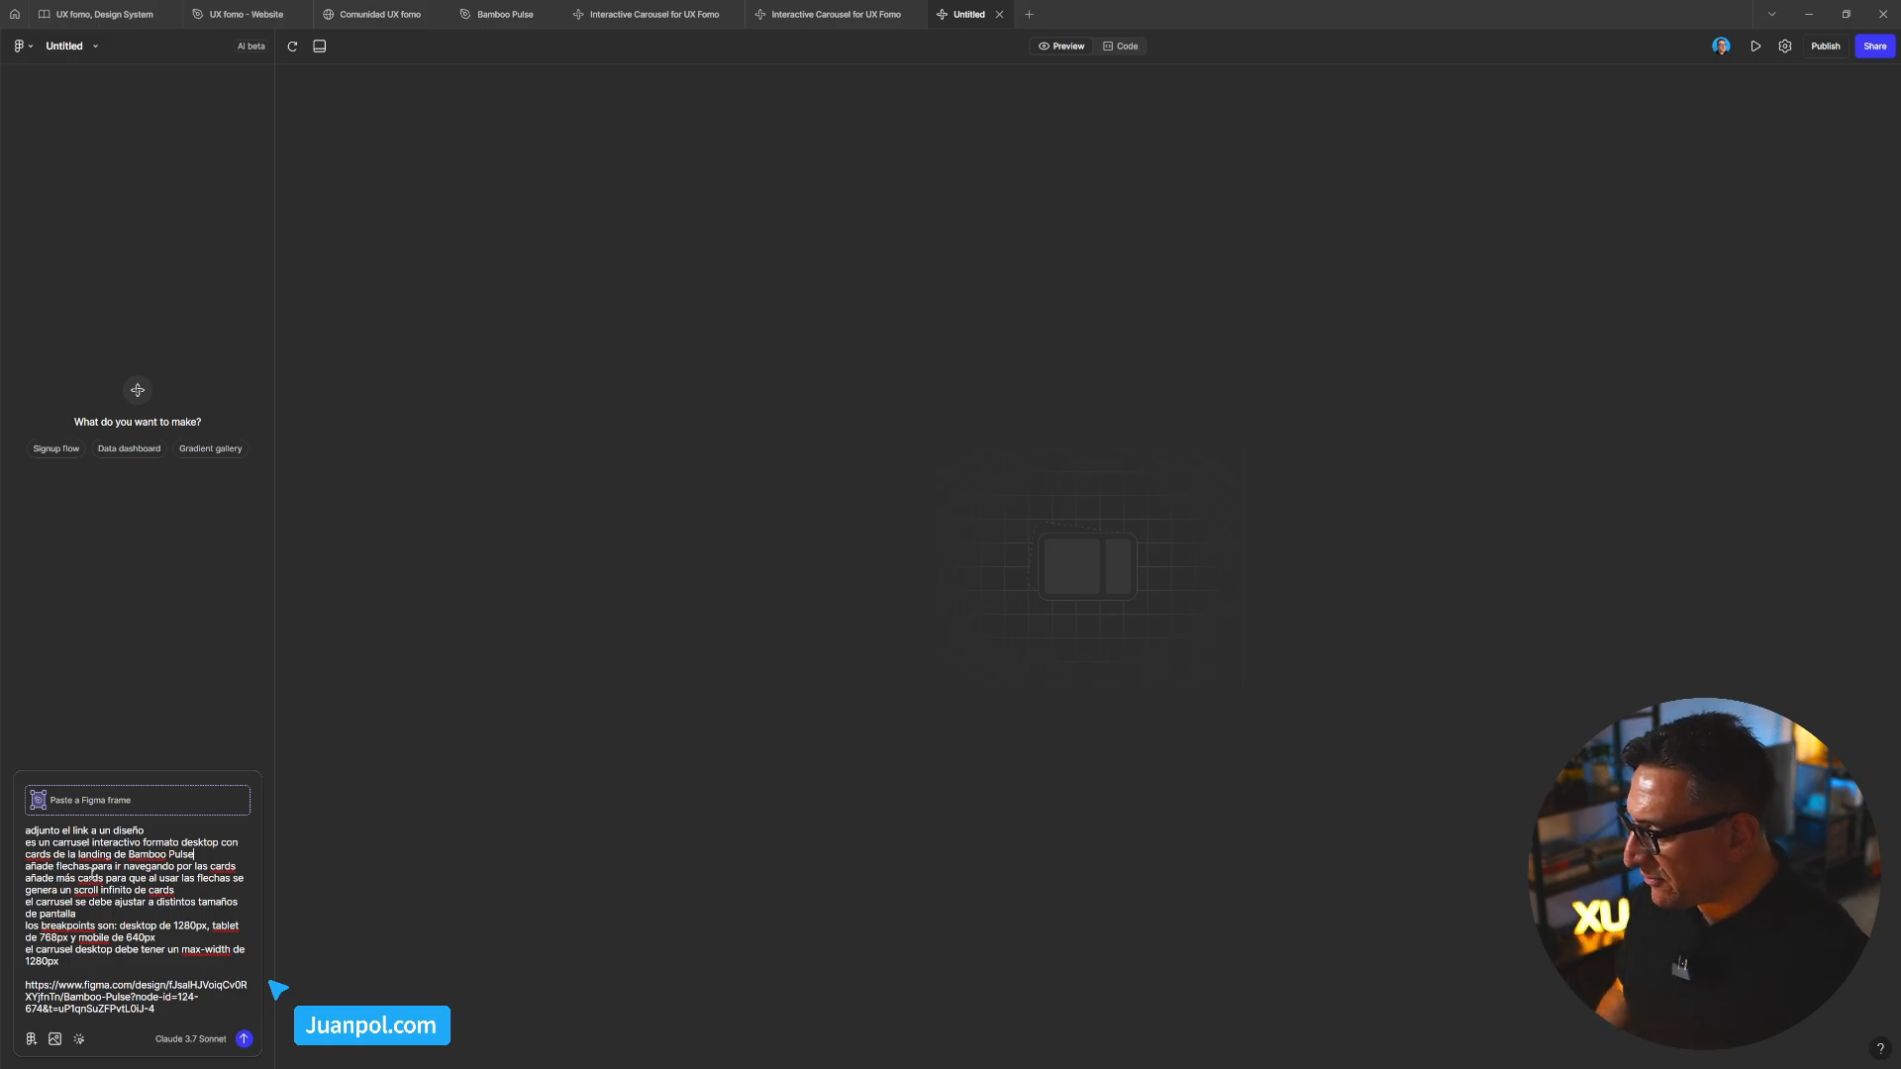
After 'flechas', add 'arriba del carrusel y pegadas a la derecha del margin -rigth'
click(91, 868)
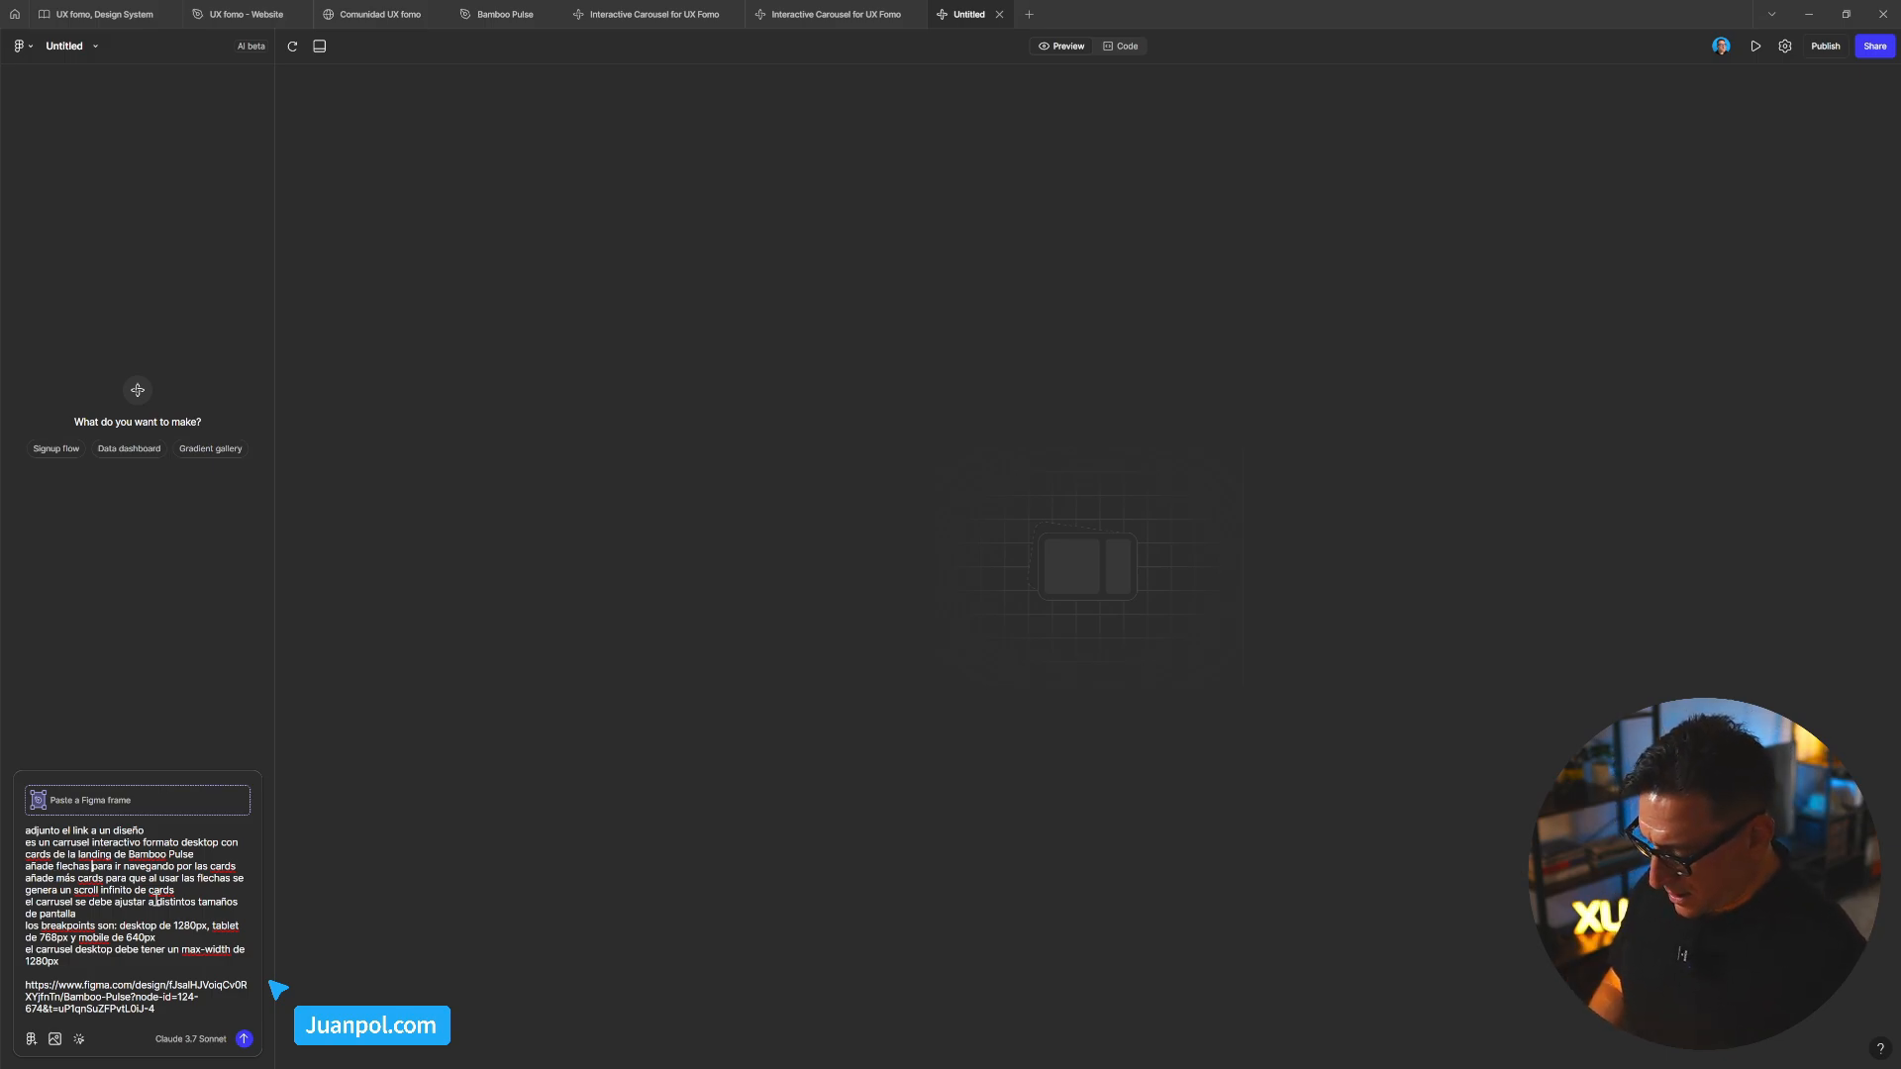
text(, arr)
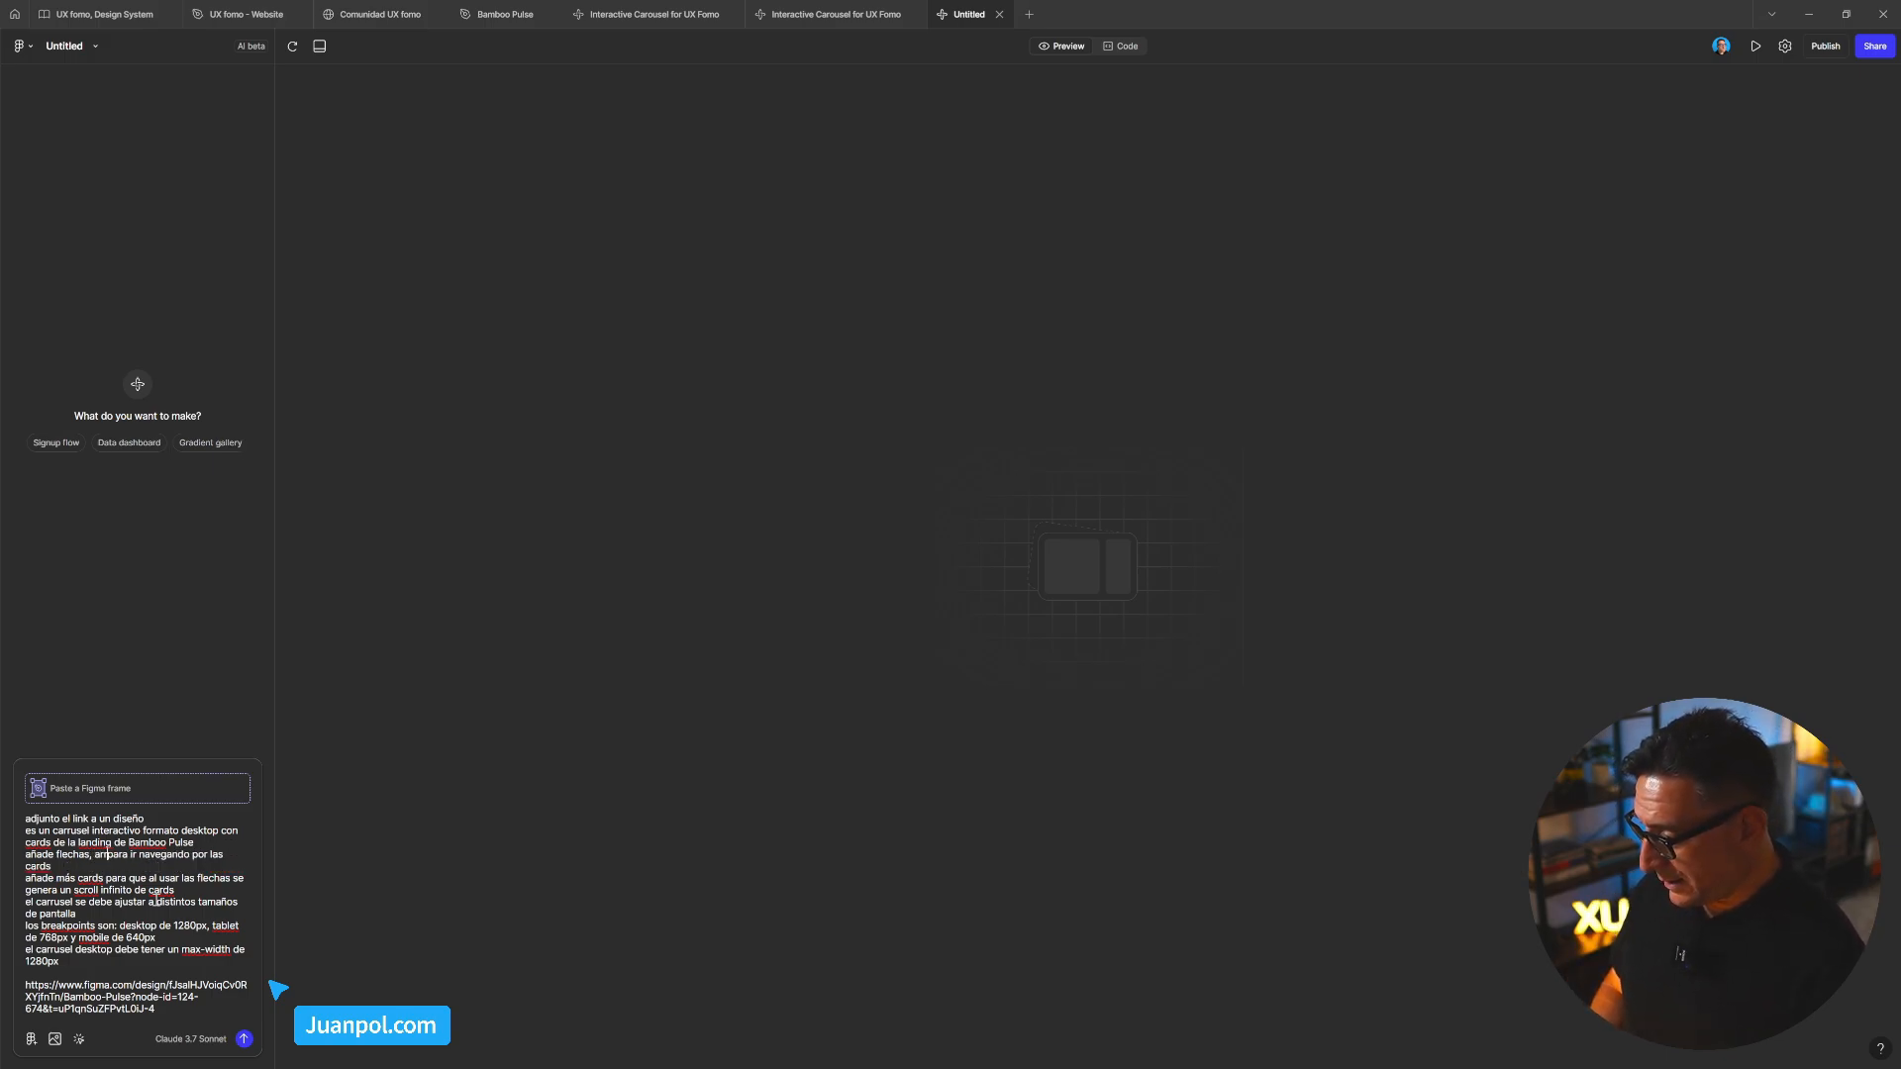
text(i)
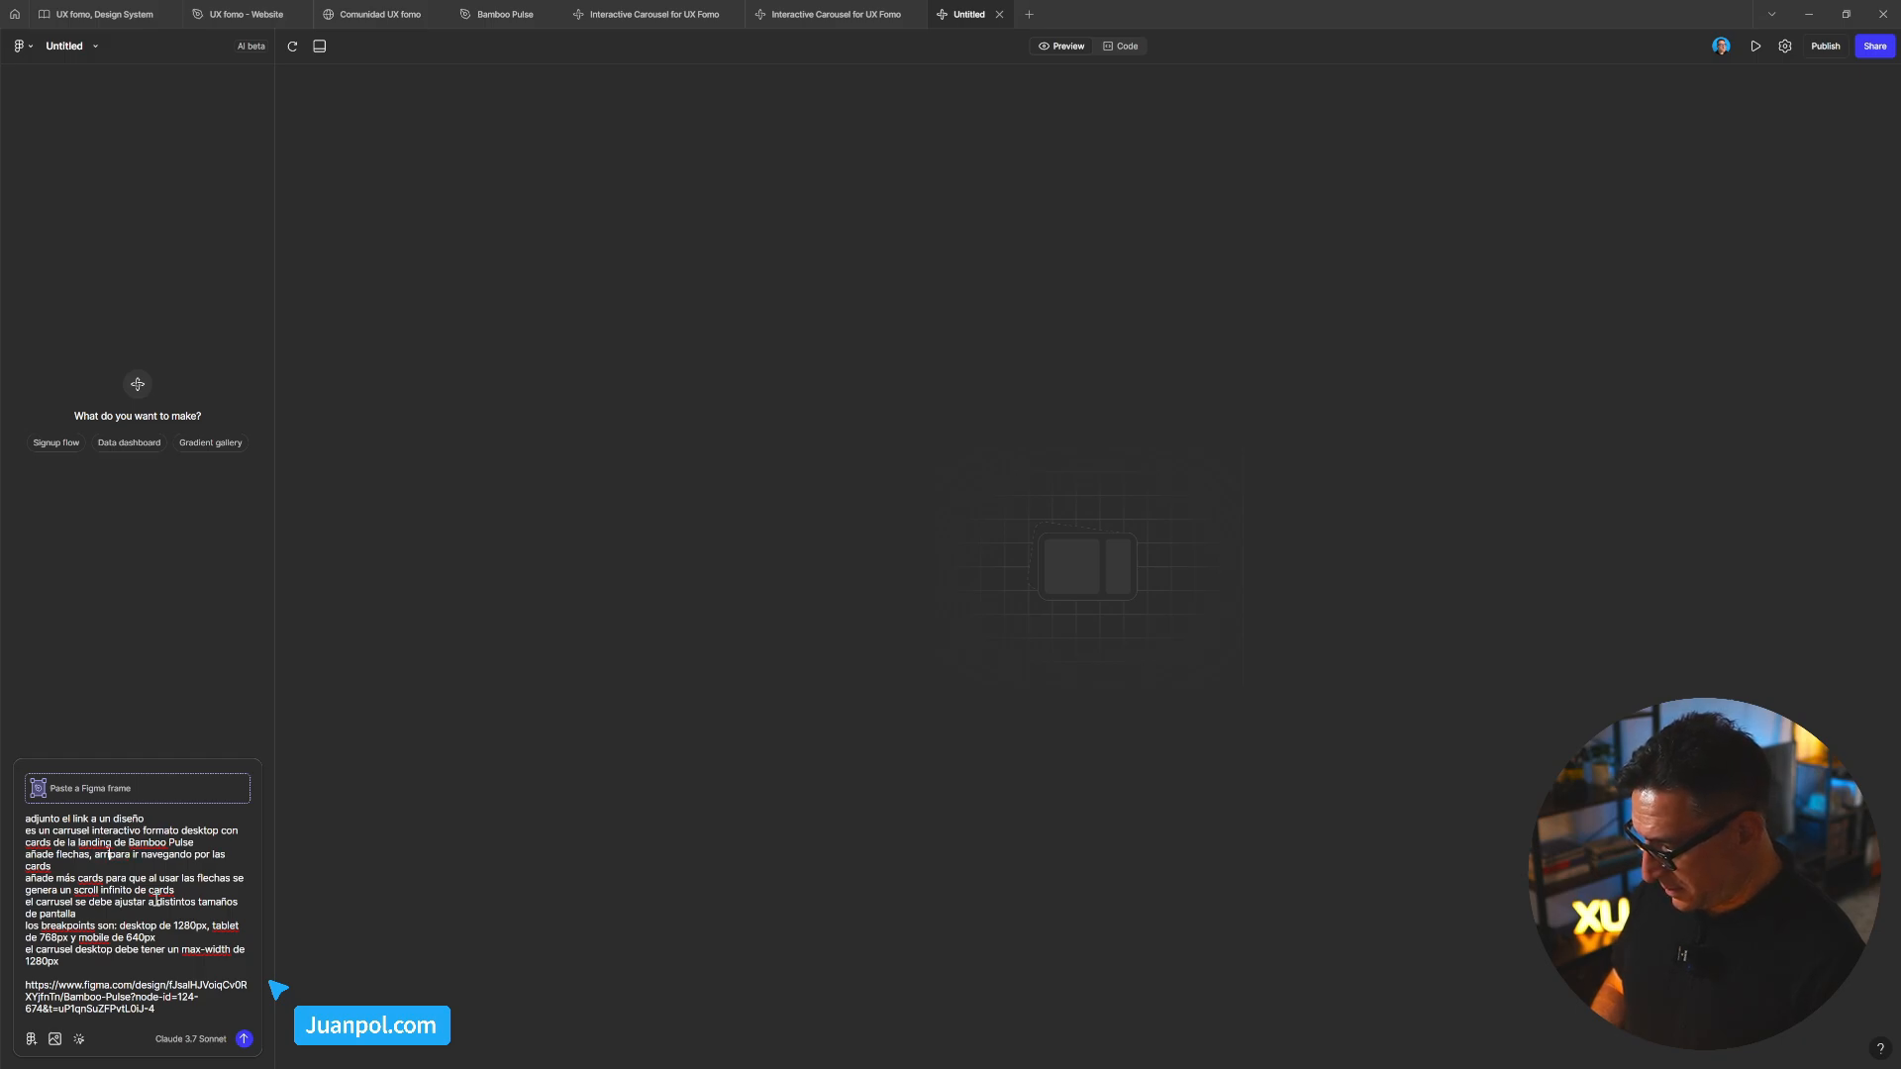
text(ba y a la der)
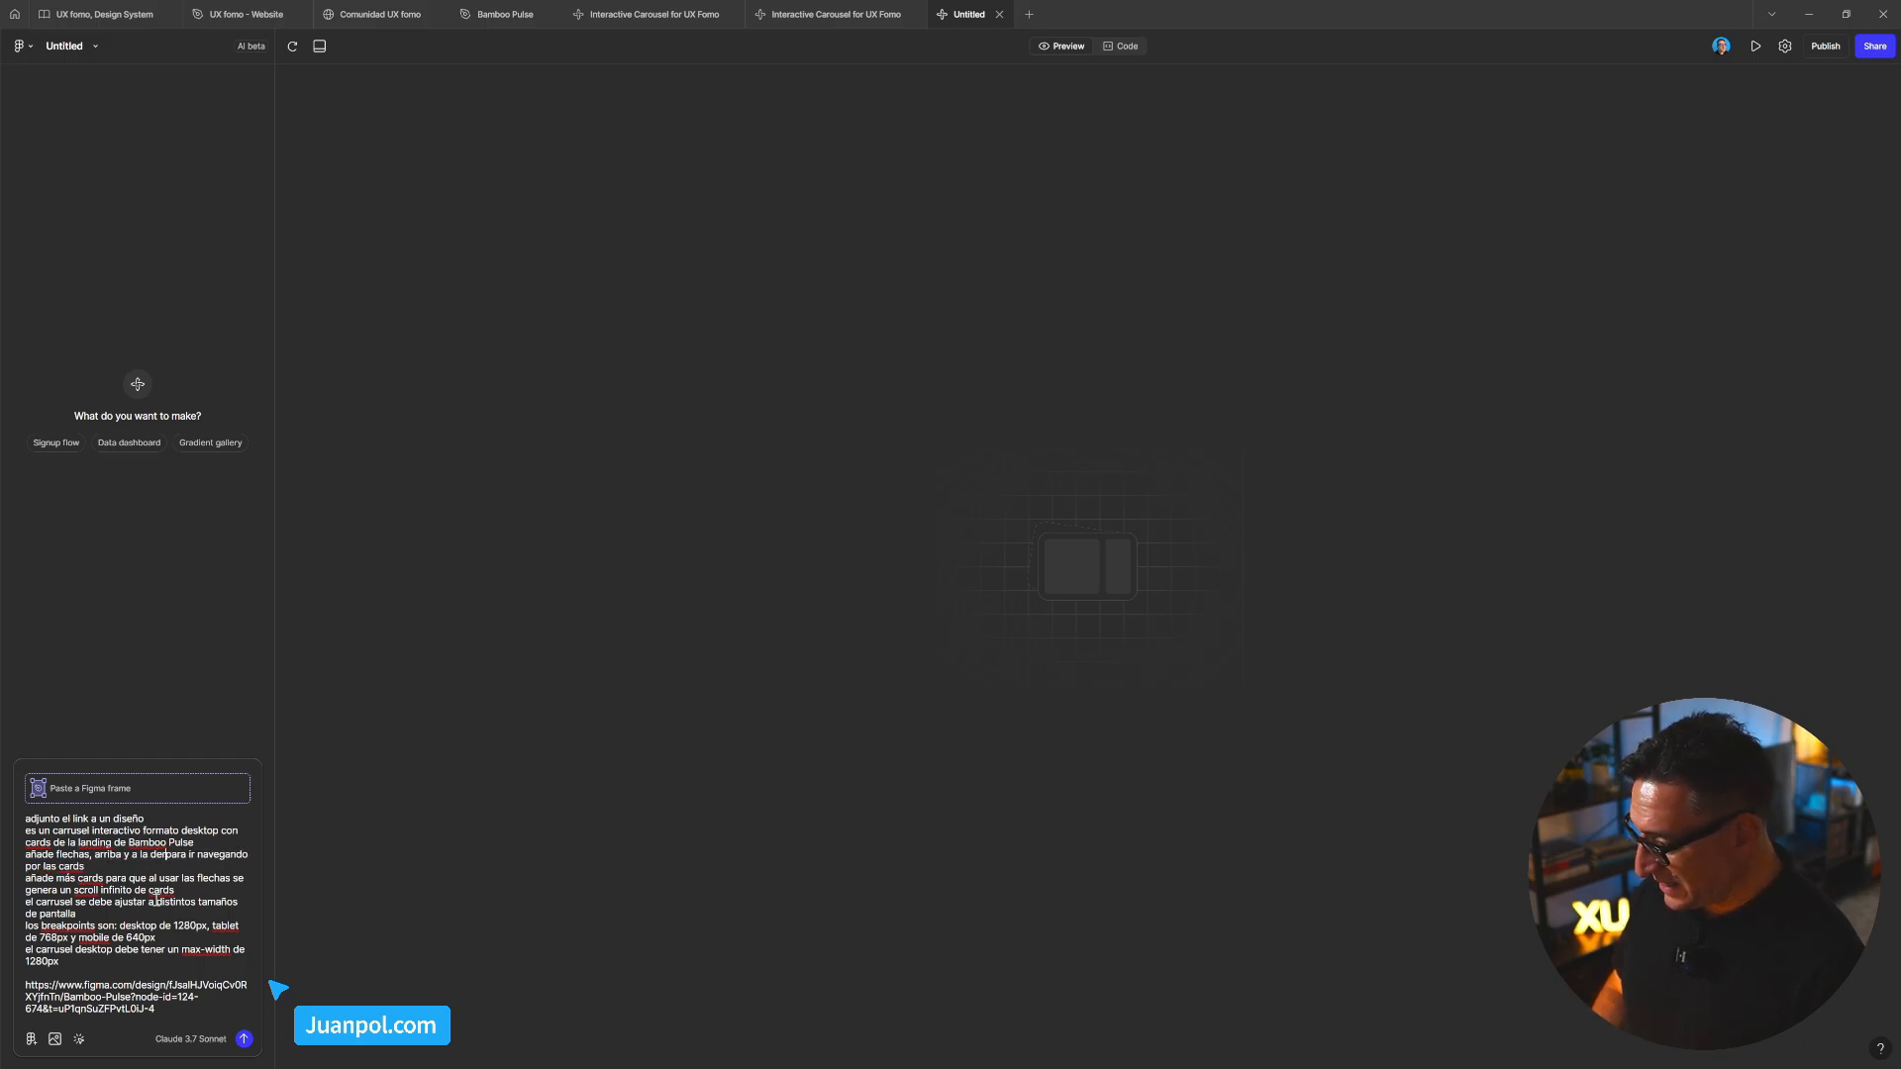
key(BackSpace)
key(BackSpace)
key(BackSpace)
key(BackSpace)
key(BackSpace)
key(BackSpace)
key(BackSpace)
key(BackSpace)
key(BackSpace)
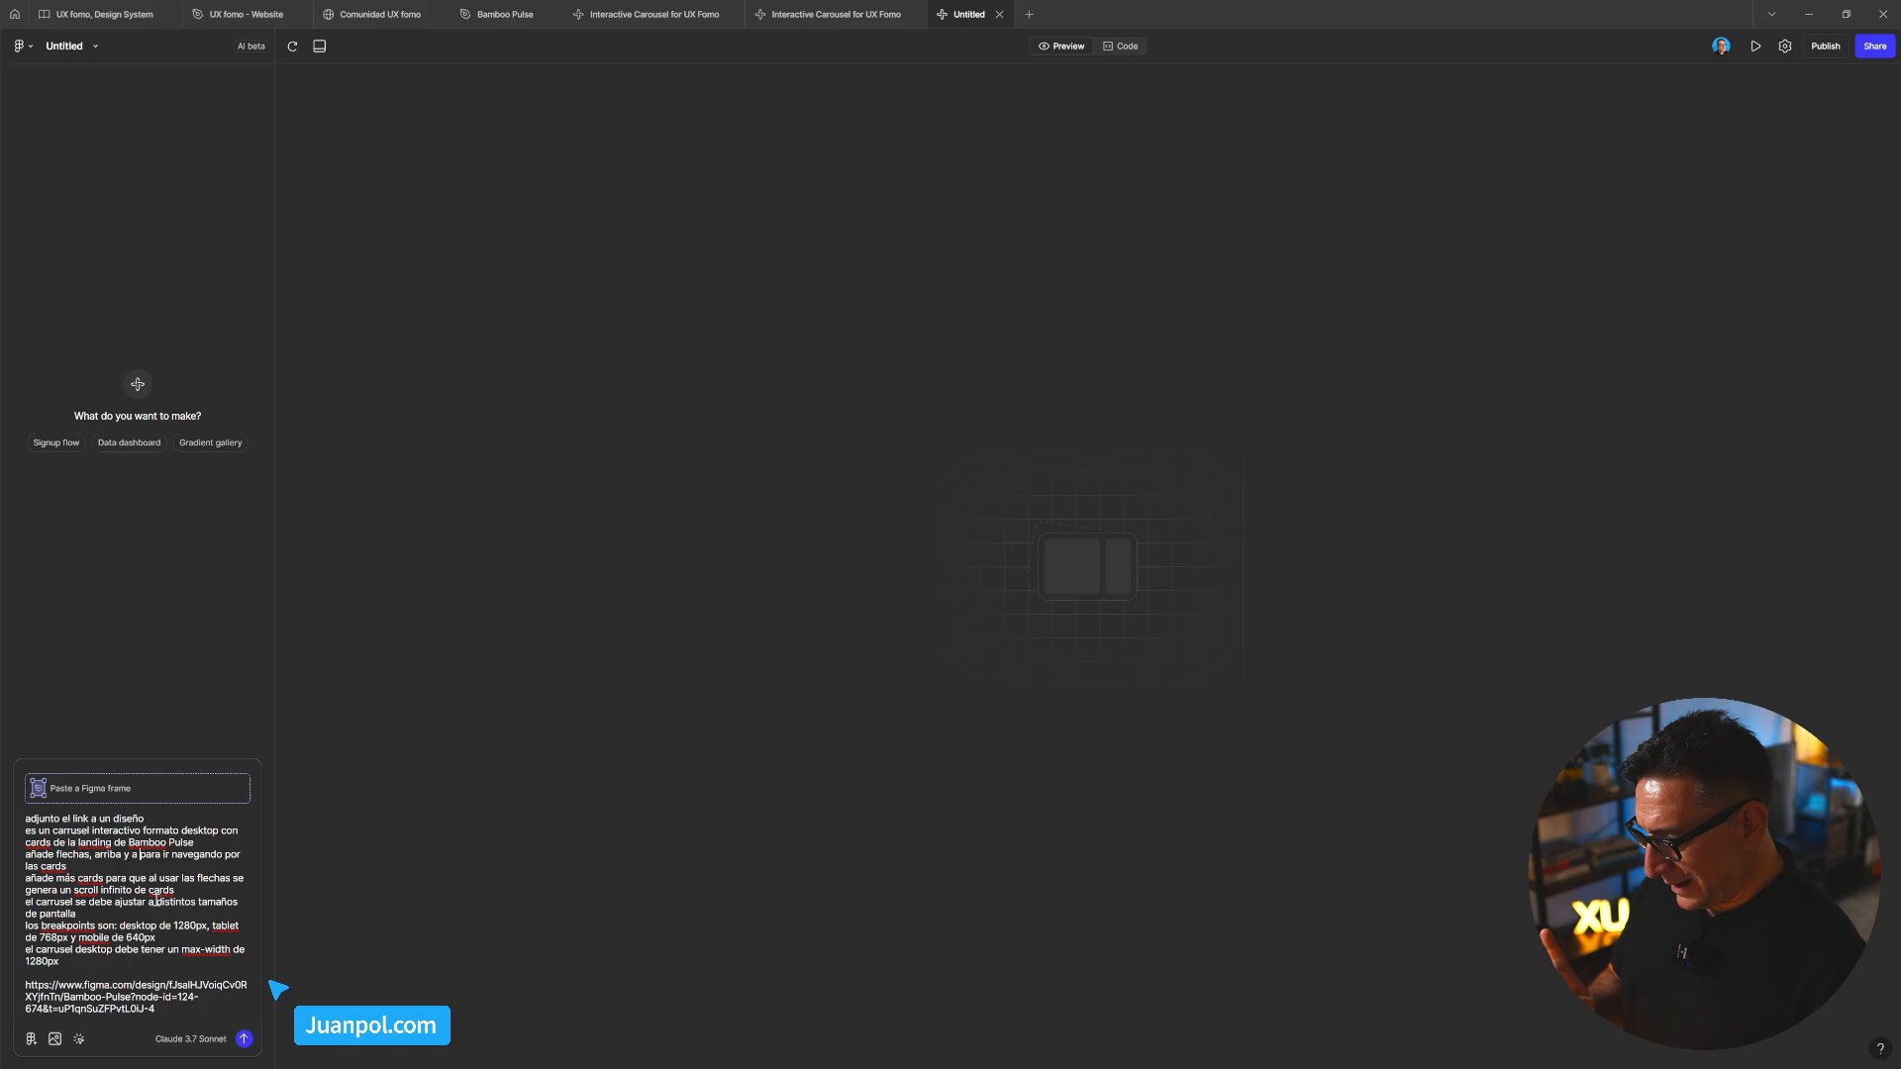
key(BackSpace)
key(BackSpace)
key(BackSpace)
key(BackSpace)
key(BackSpace)
key(BackSpace)
key(BackSpace)
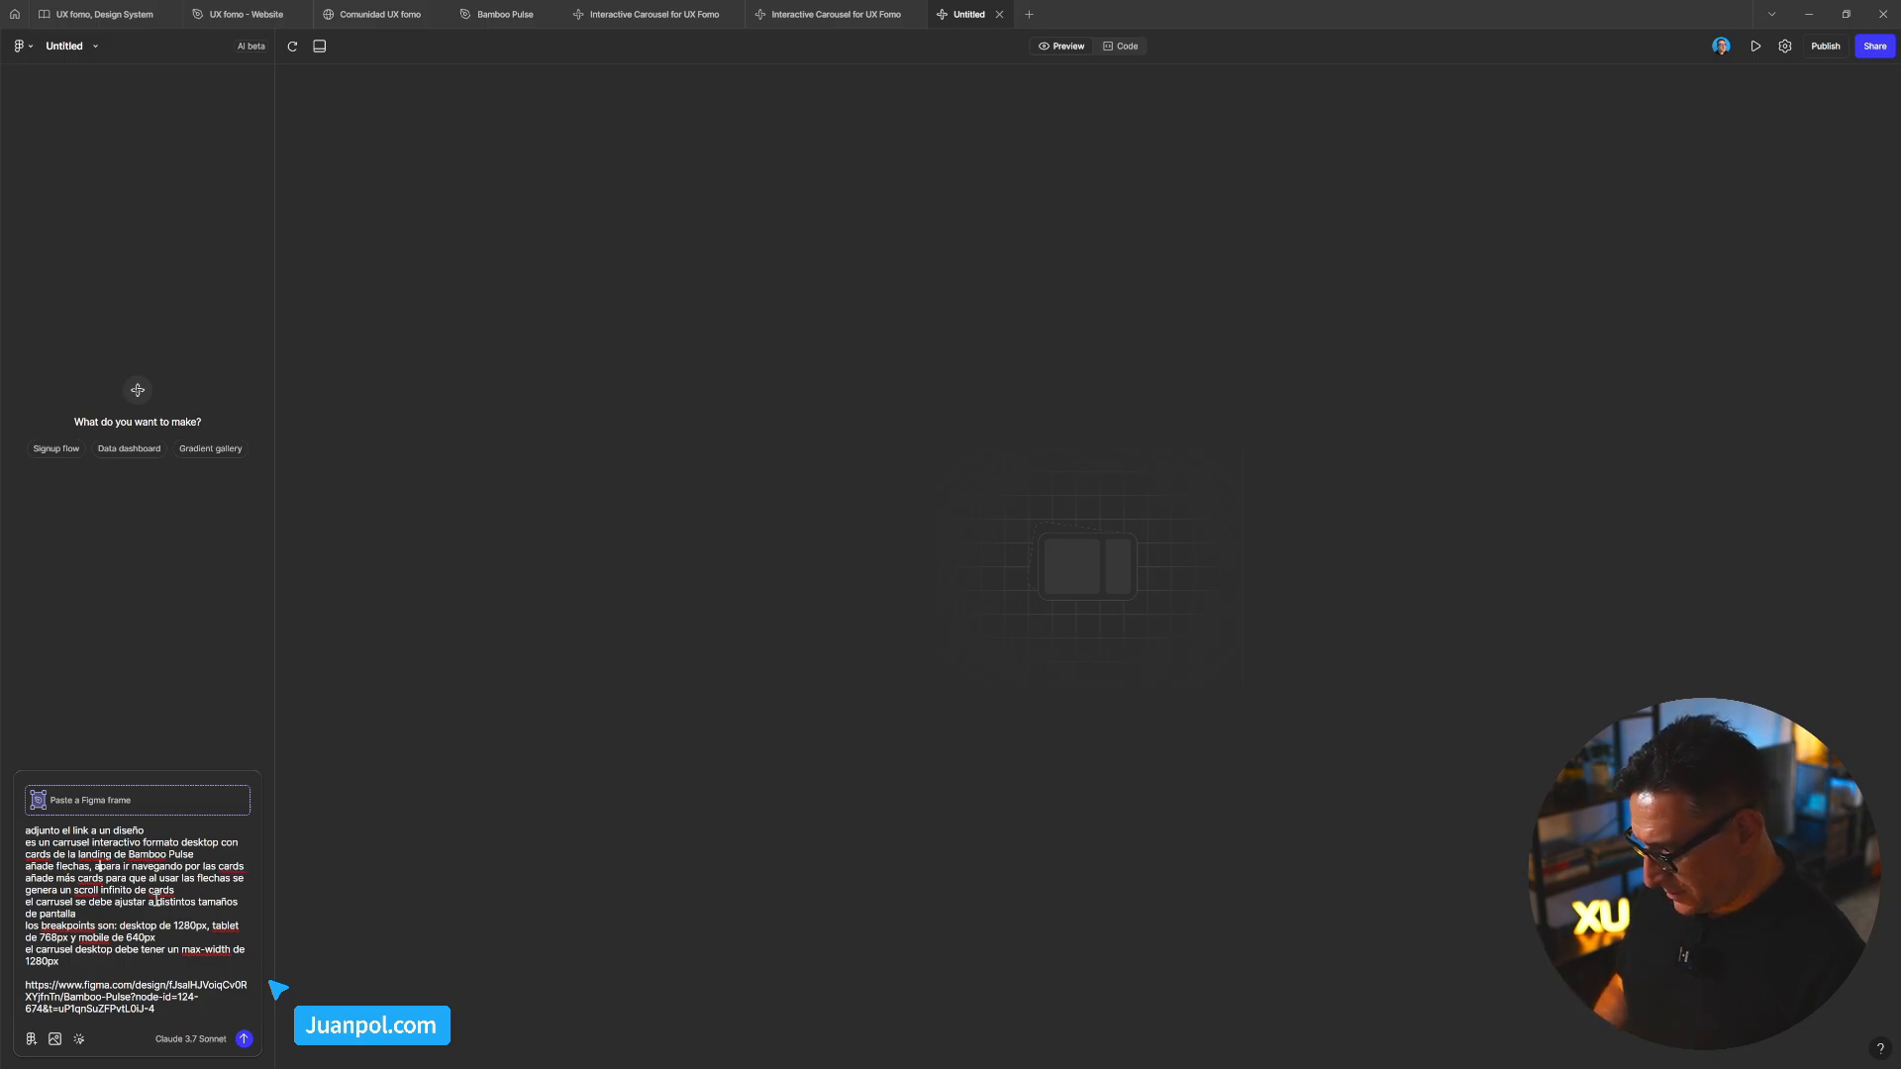
text(rriba del carru)
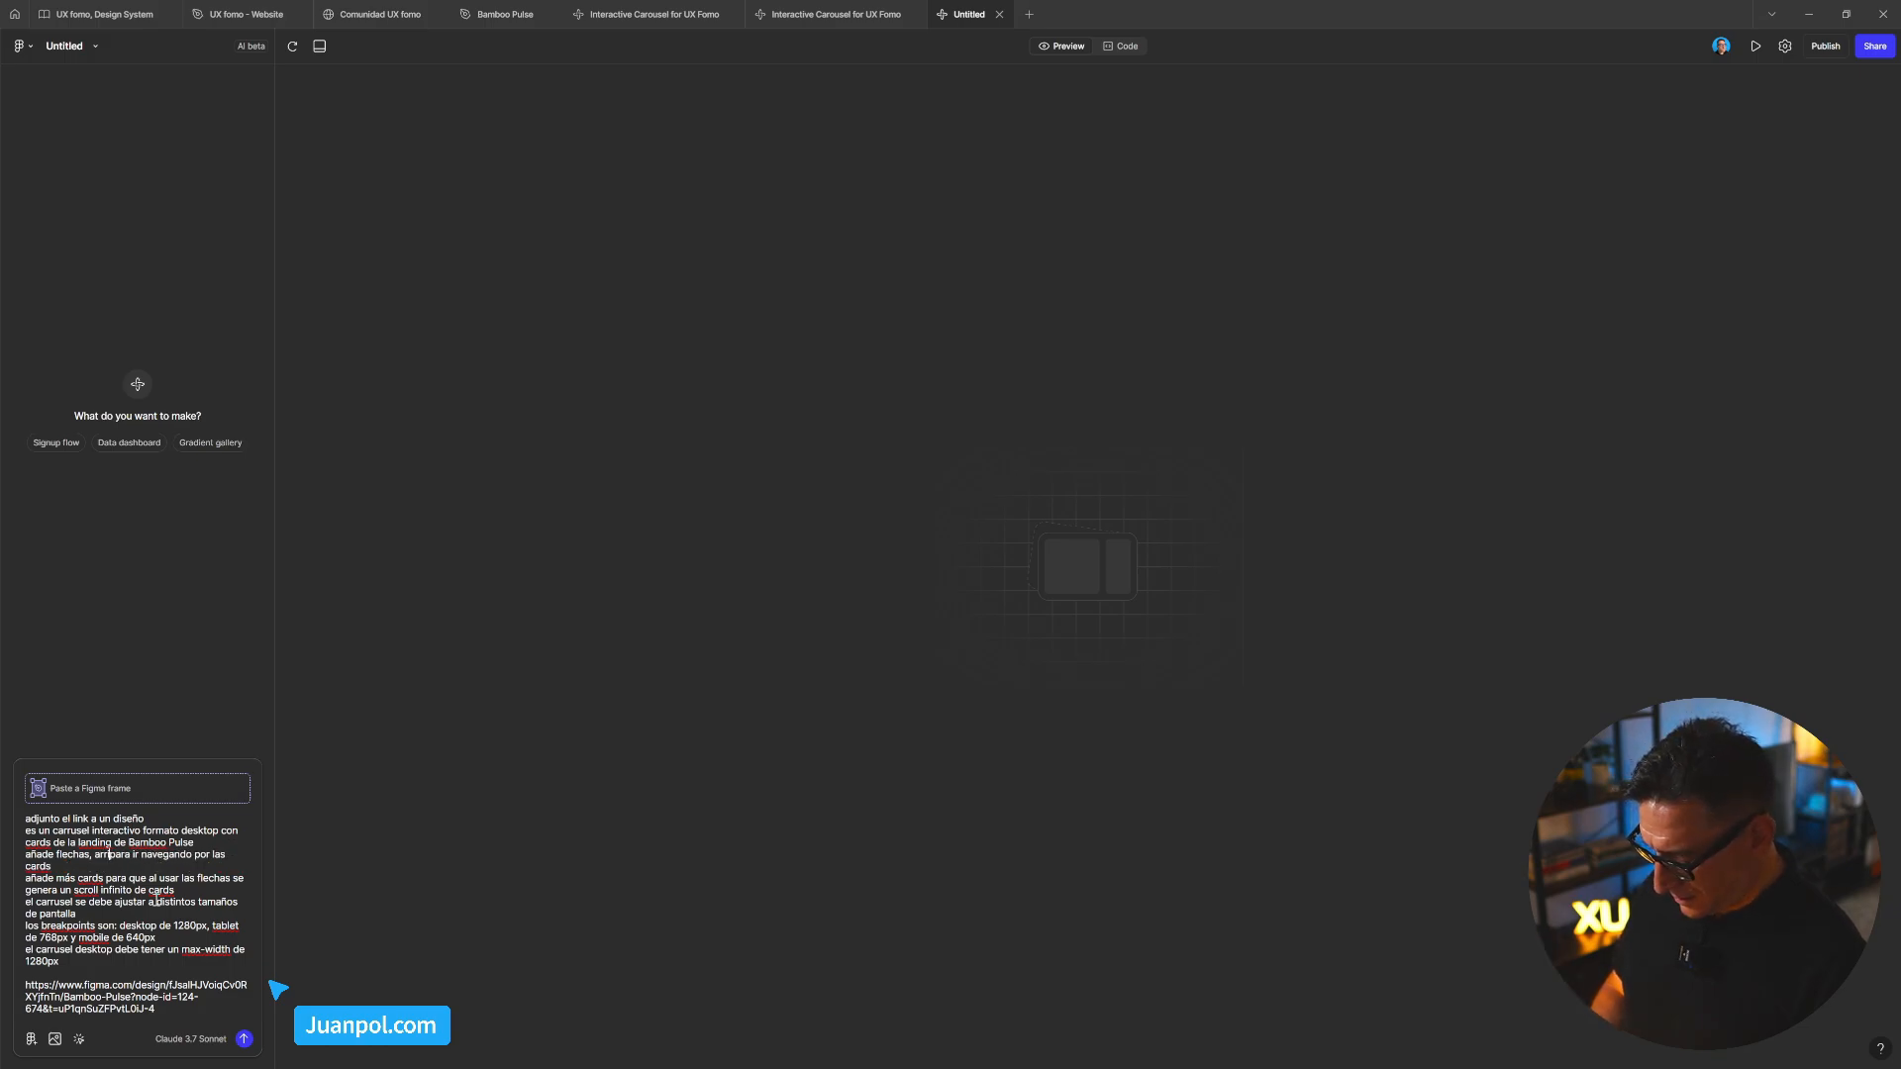
text(sel y pe)
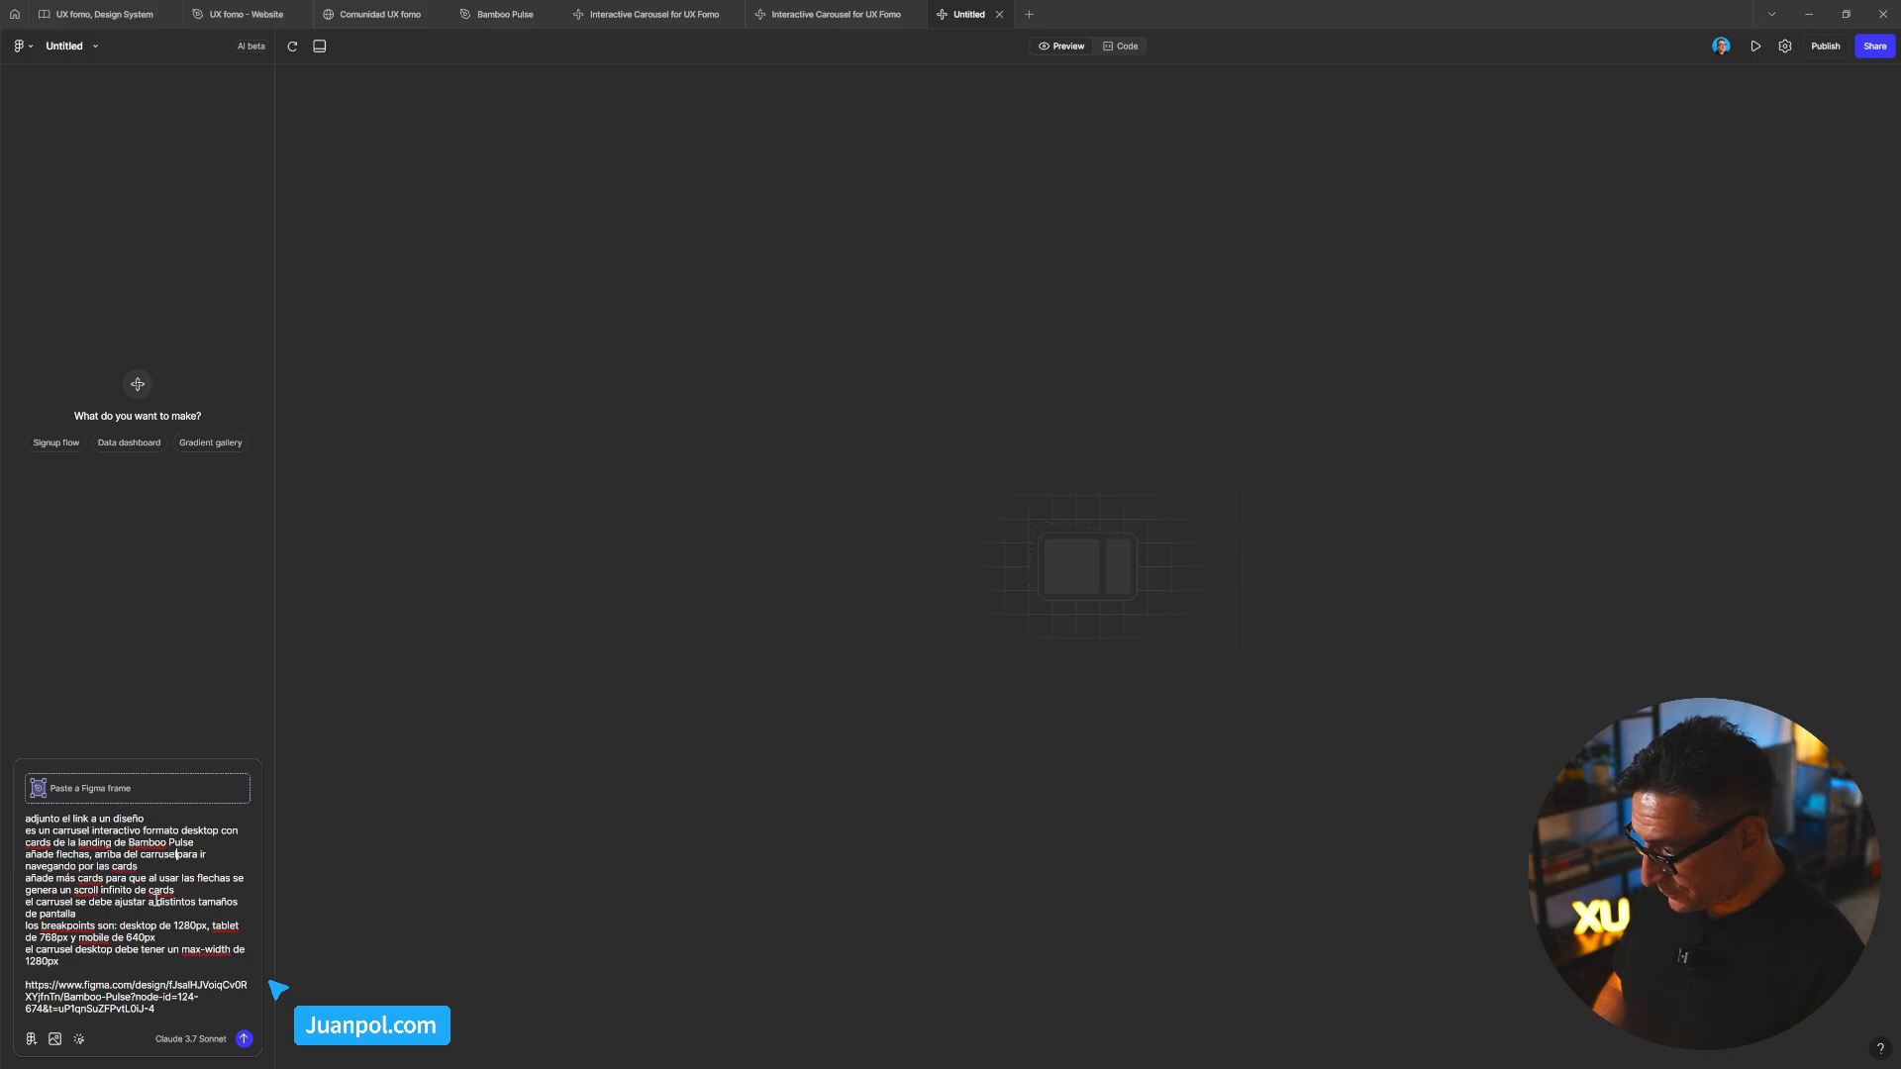
text(gada )
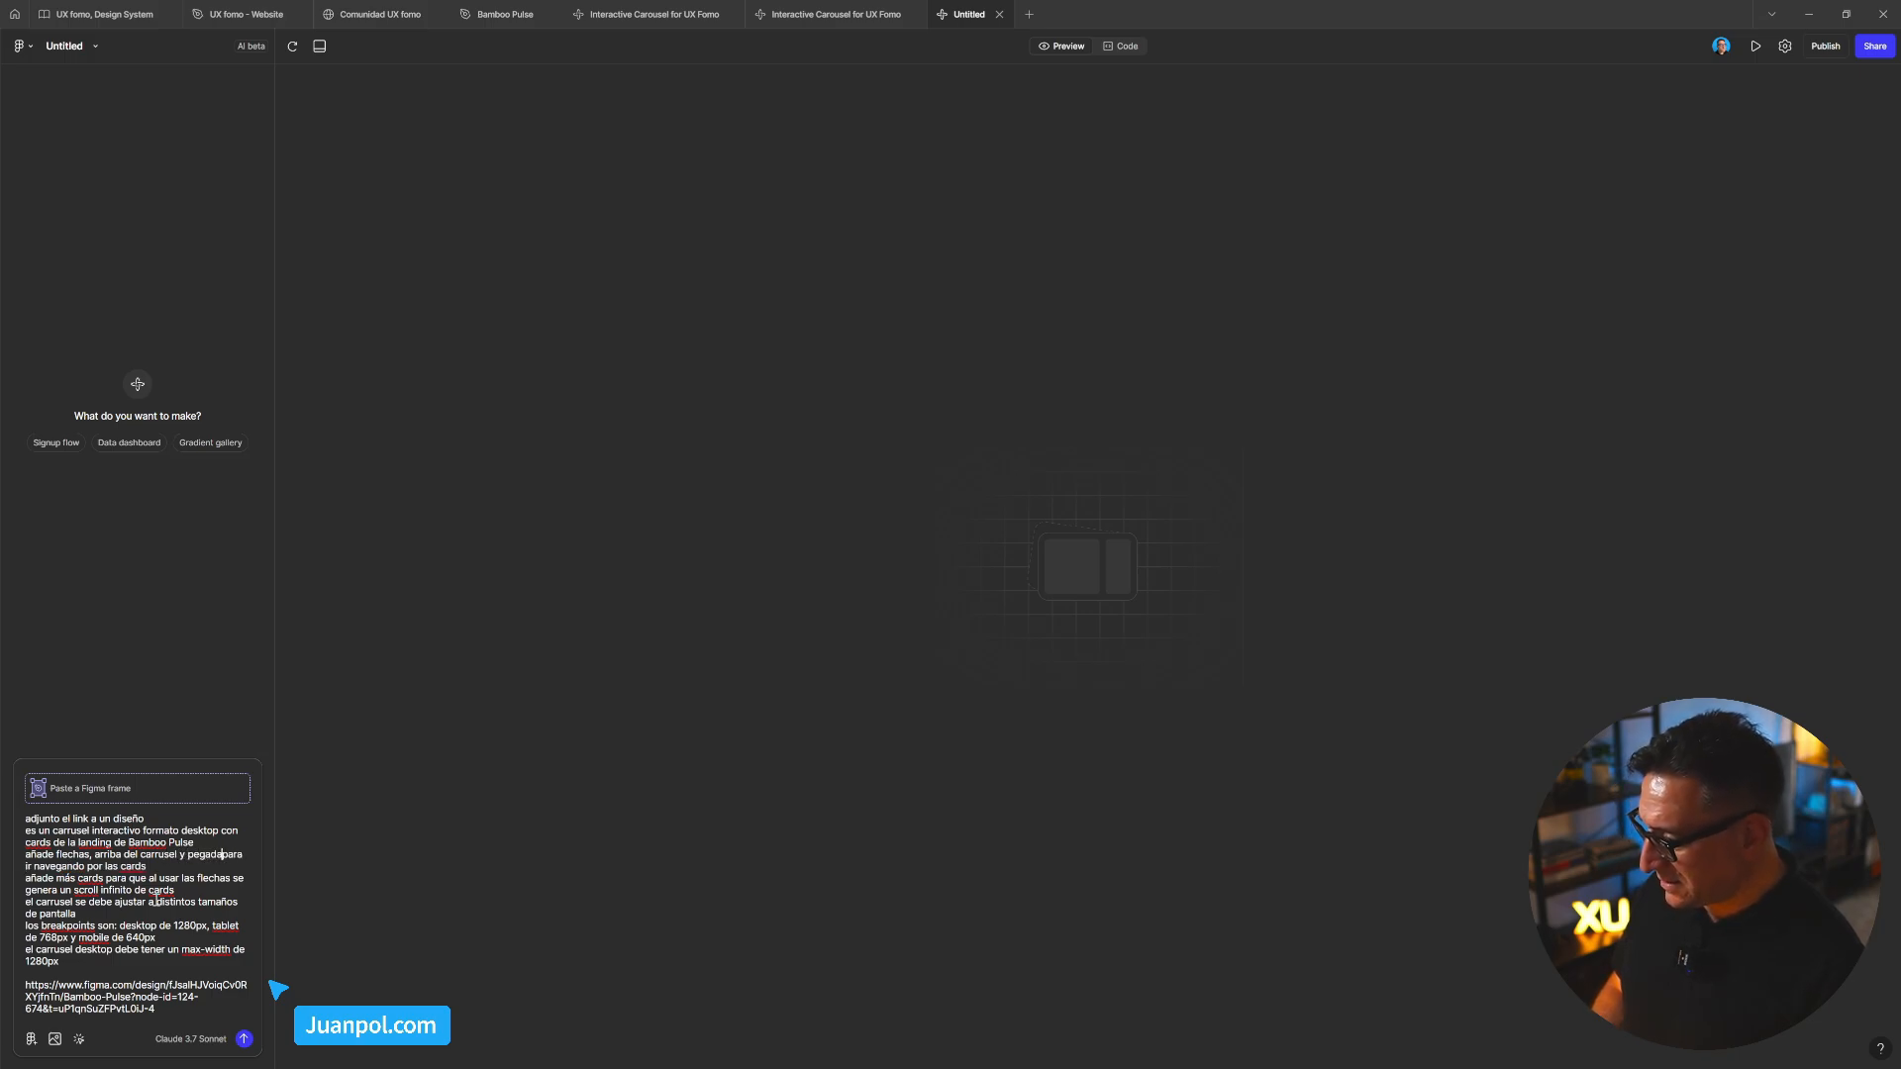
text(s a la )
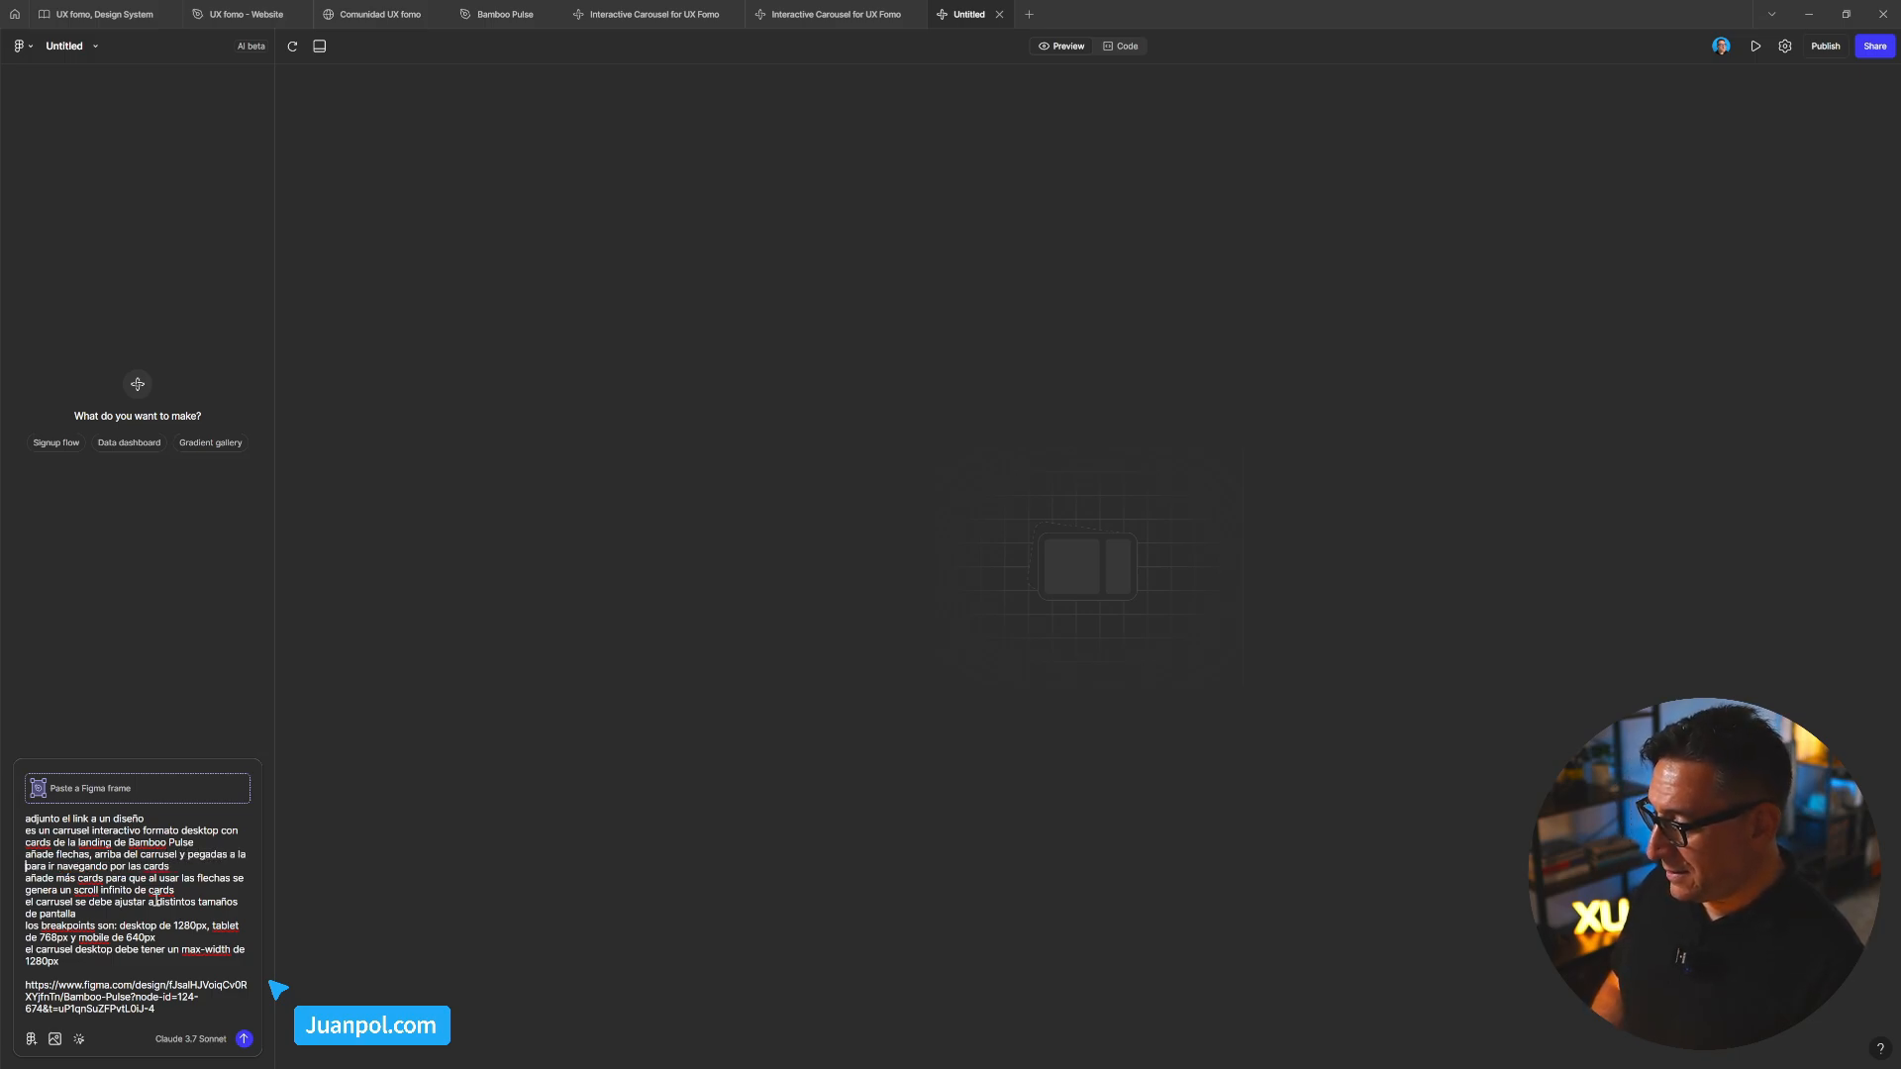
text(derec)
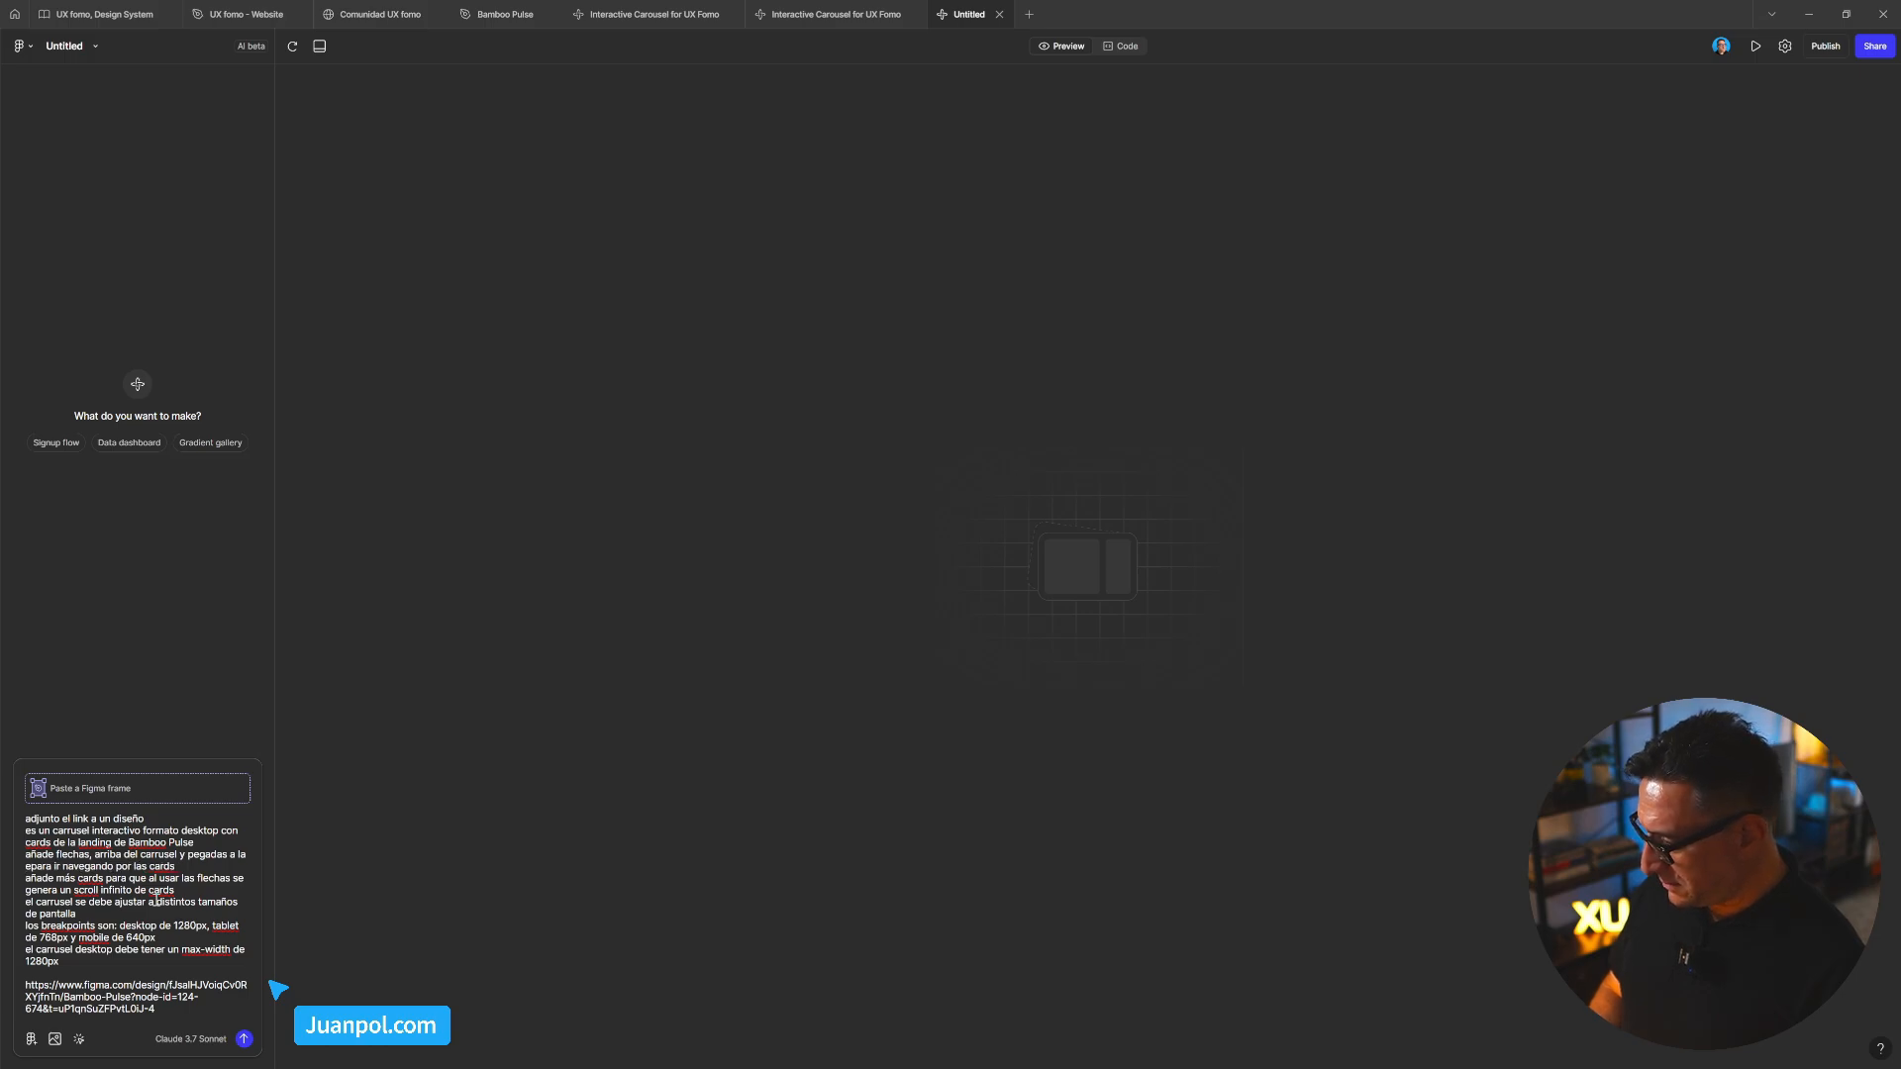
text(ha )
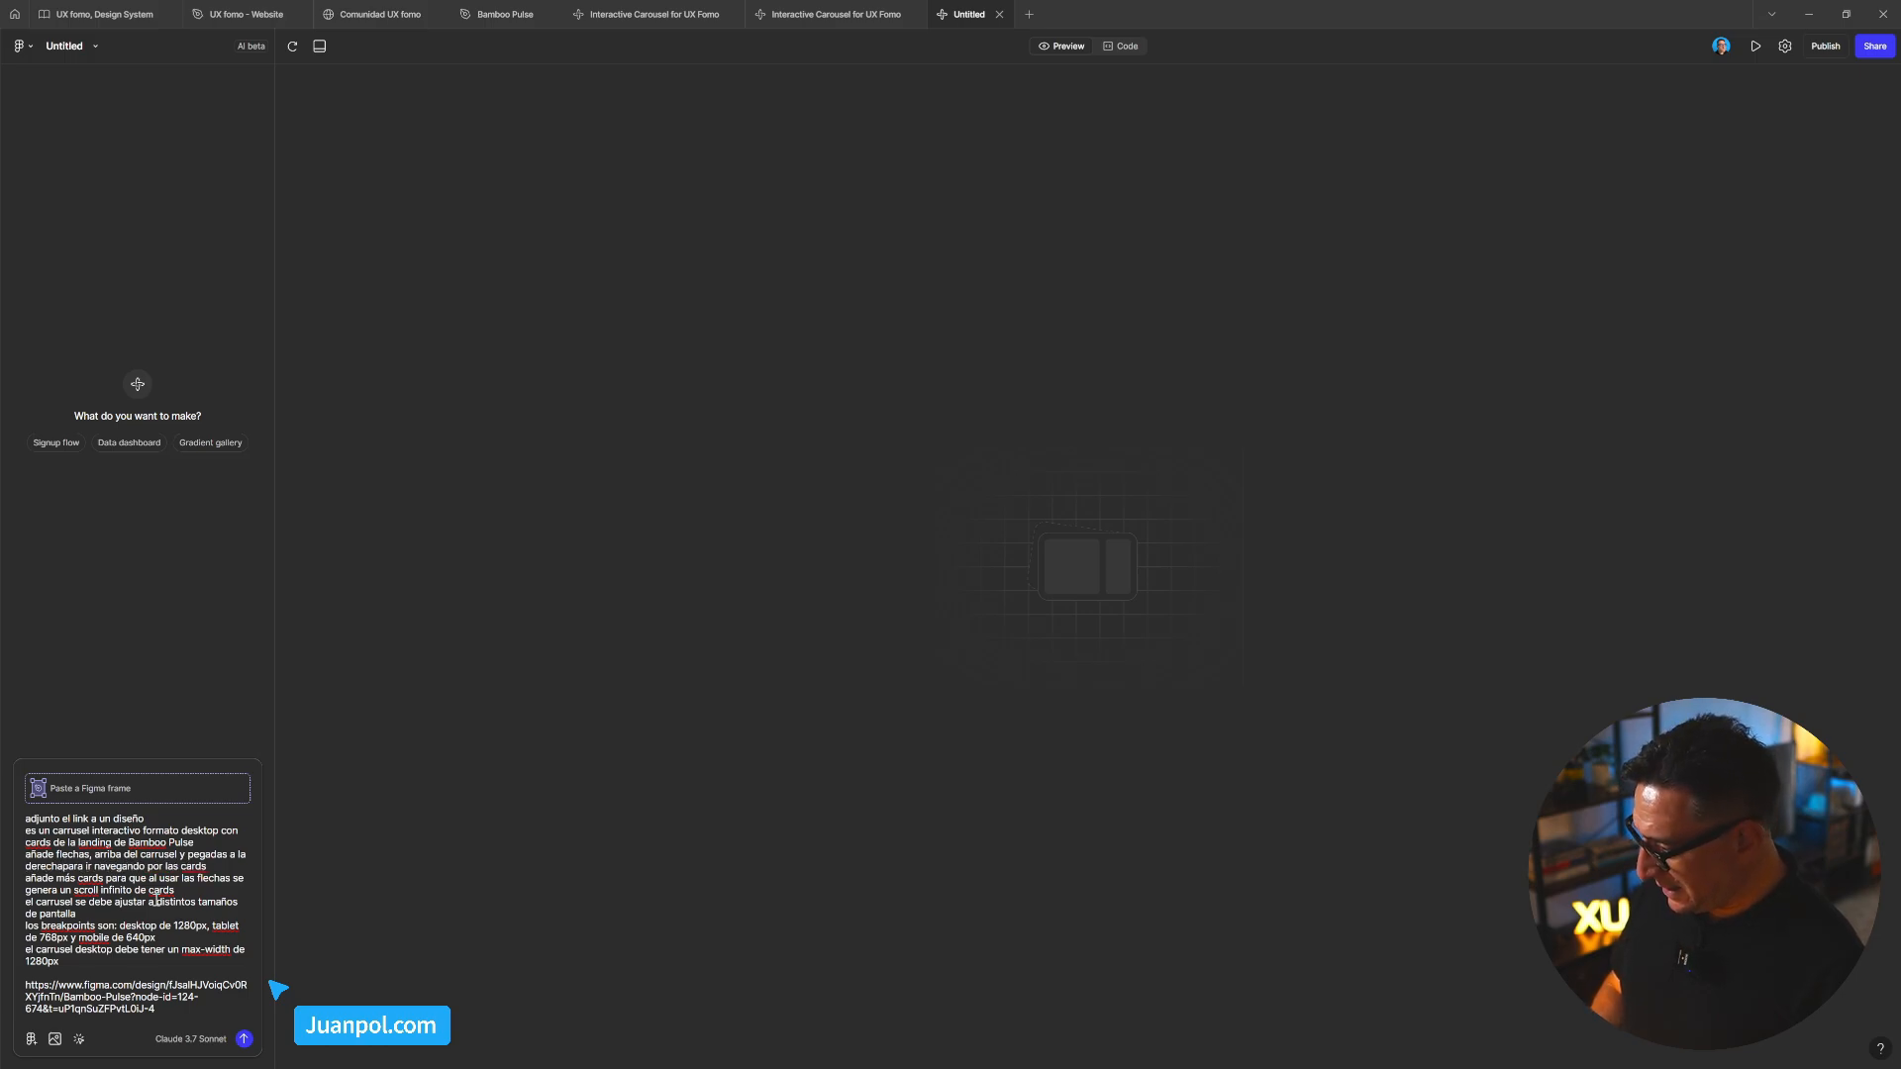
text(del mar)
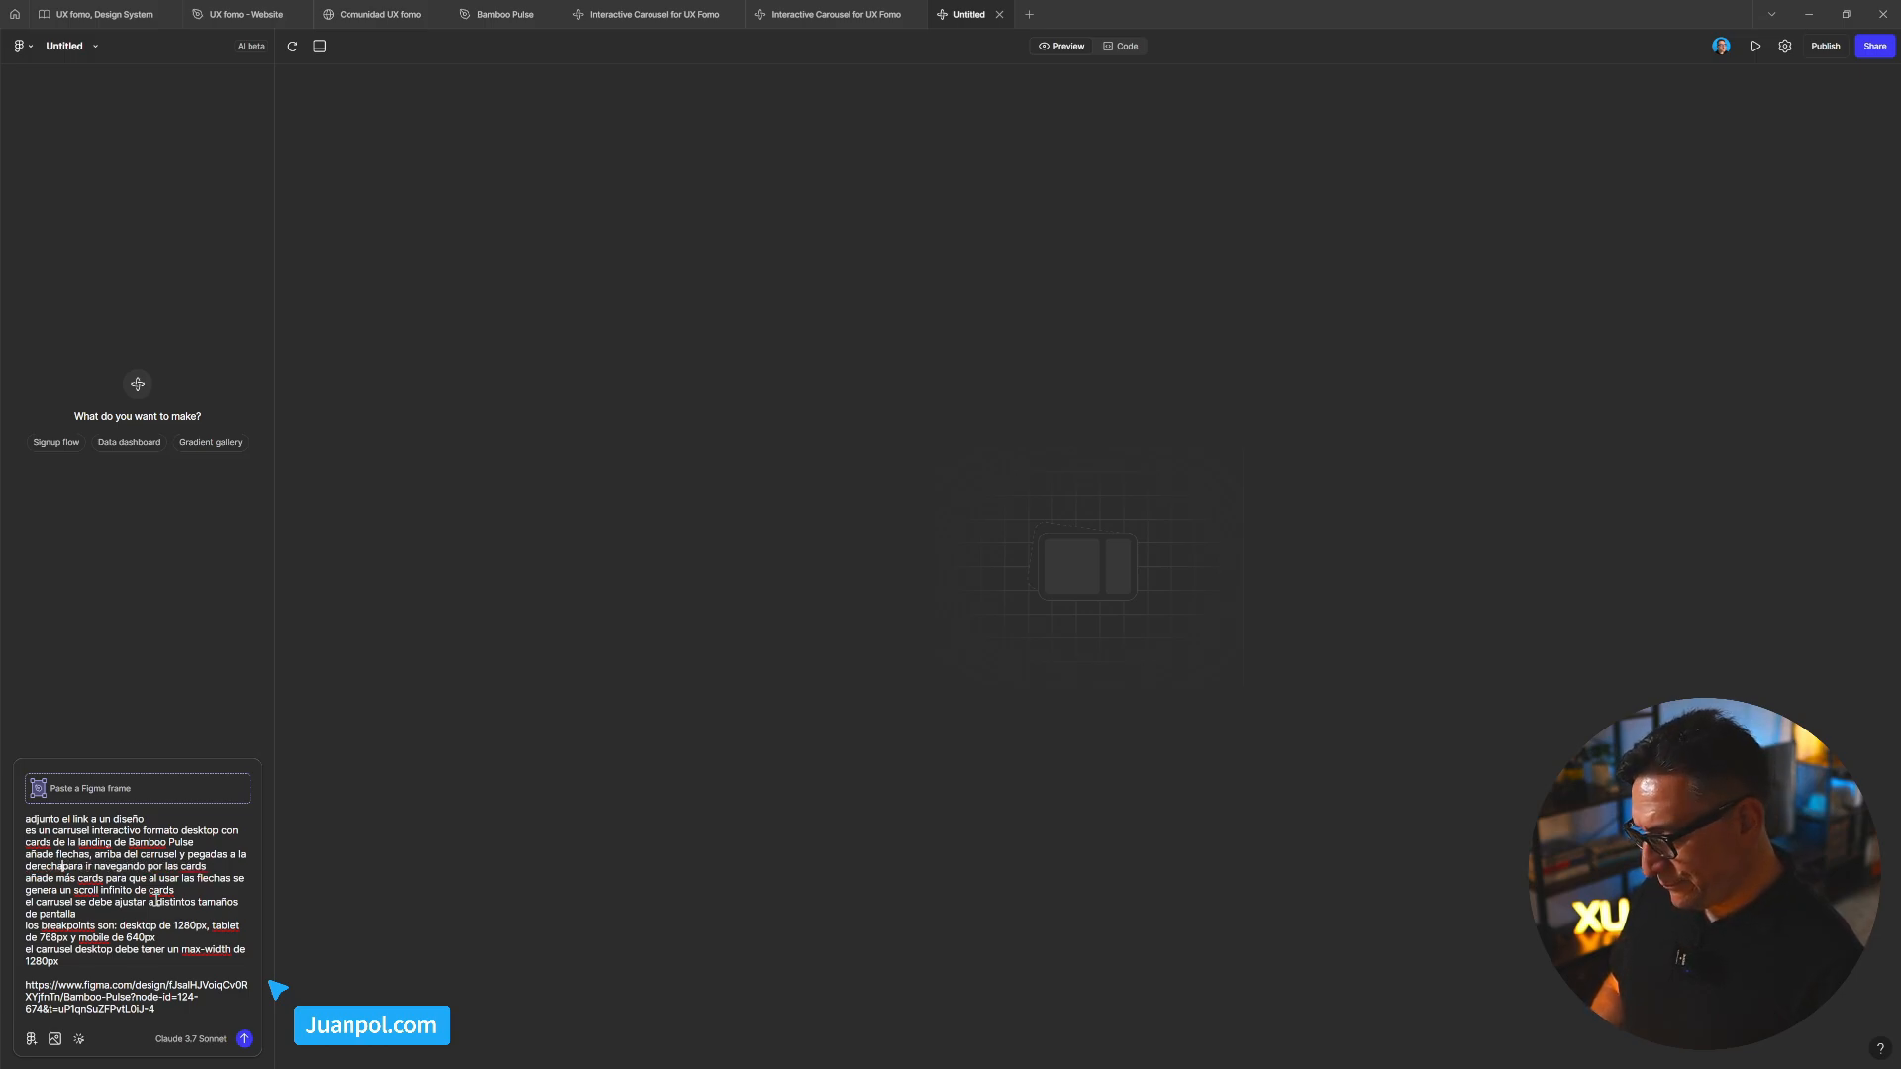
text(gin)
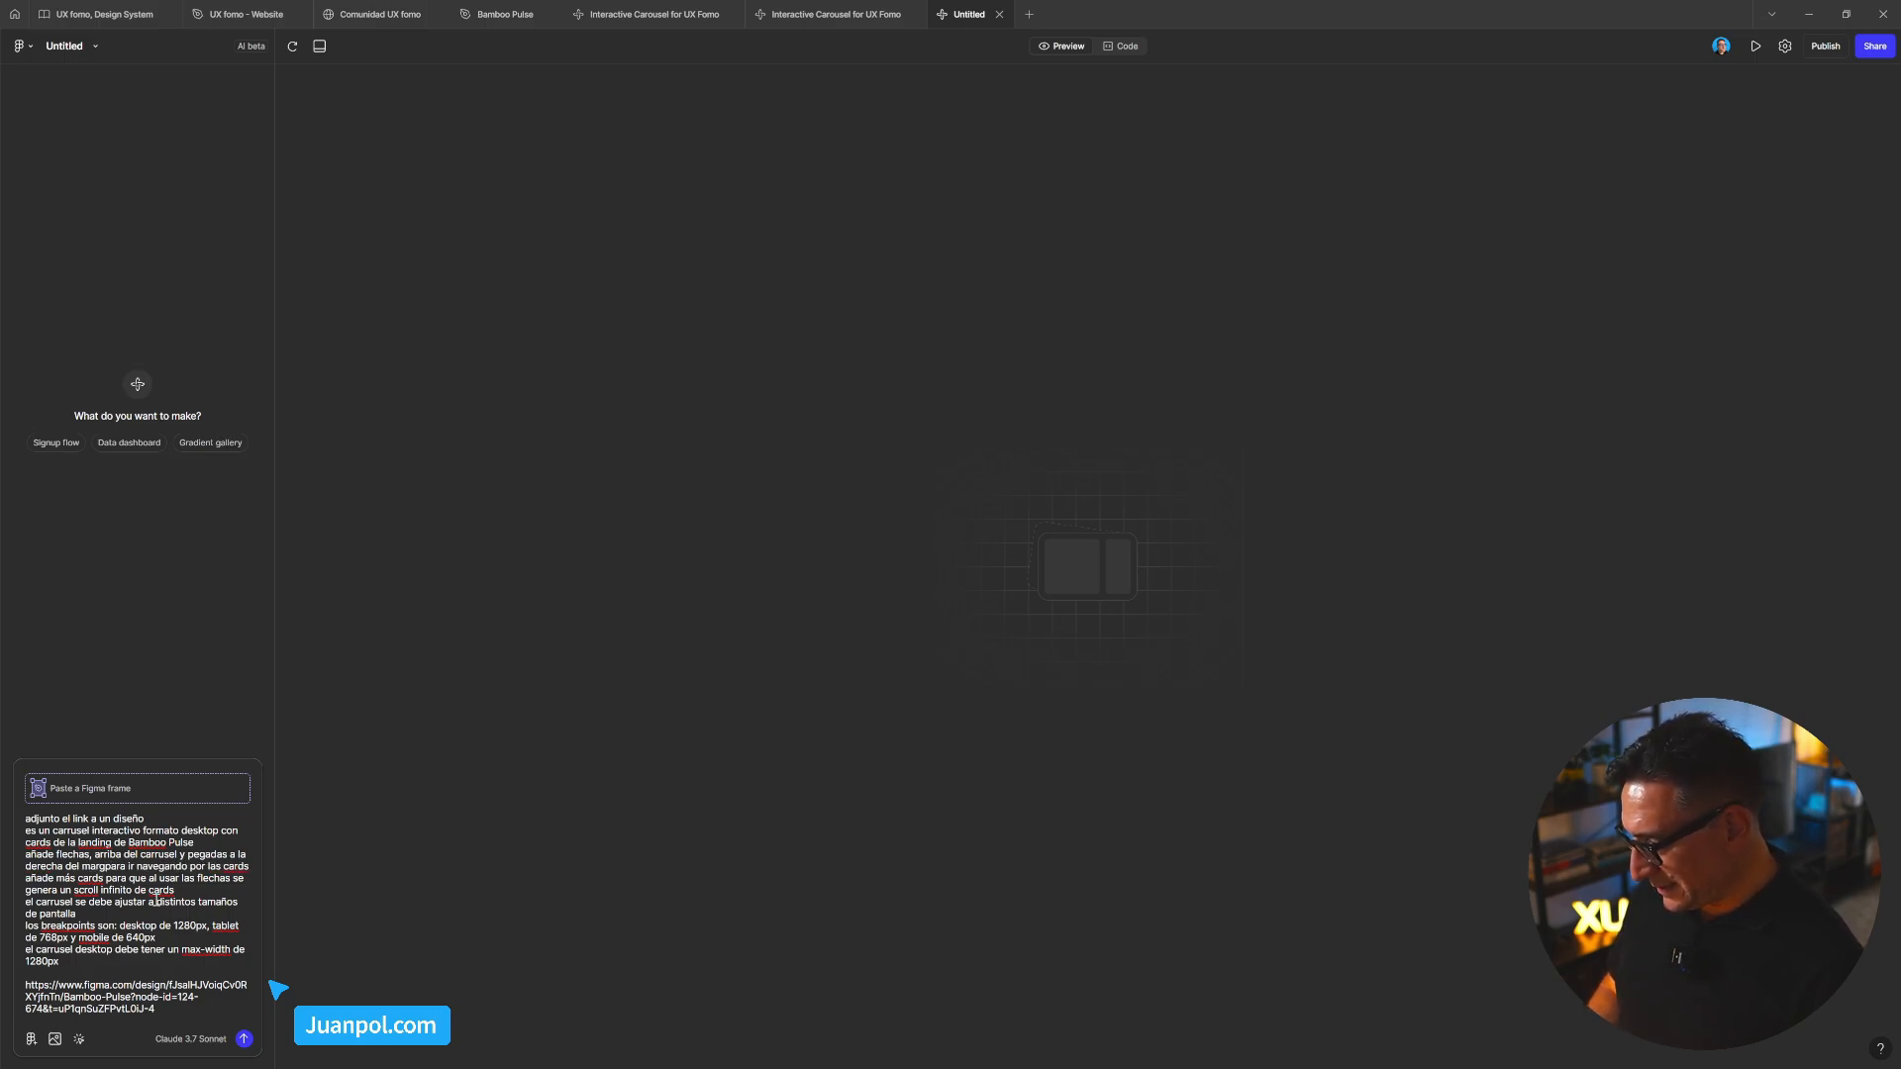
text( -rigth)
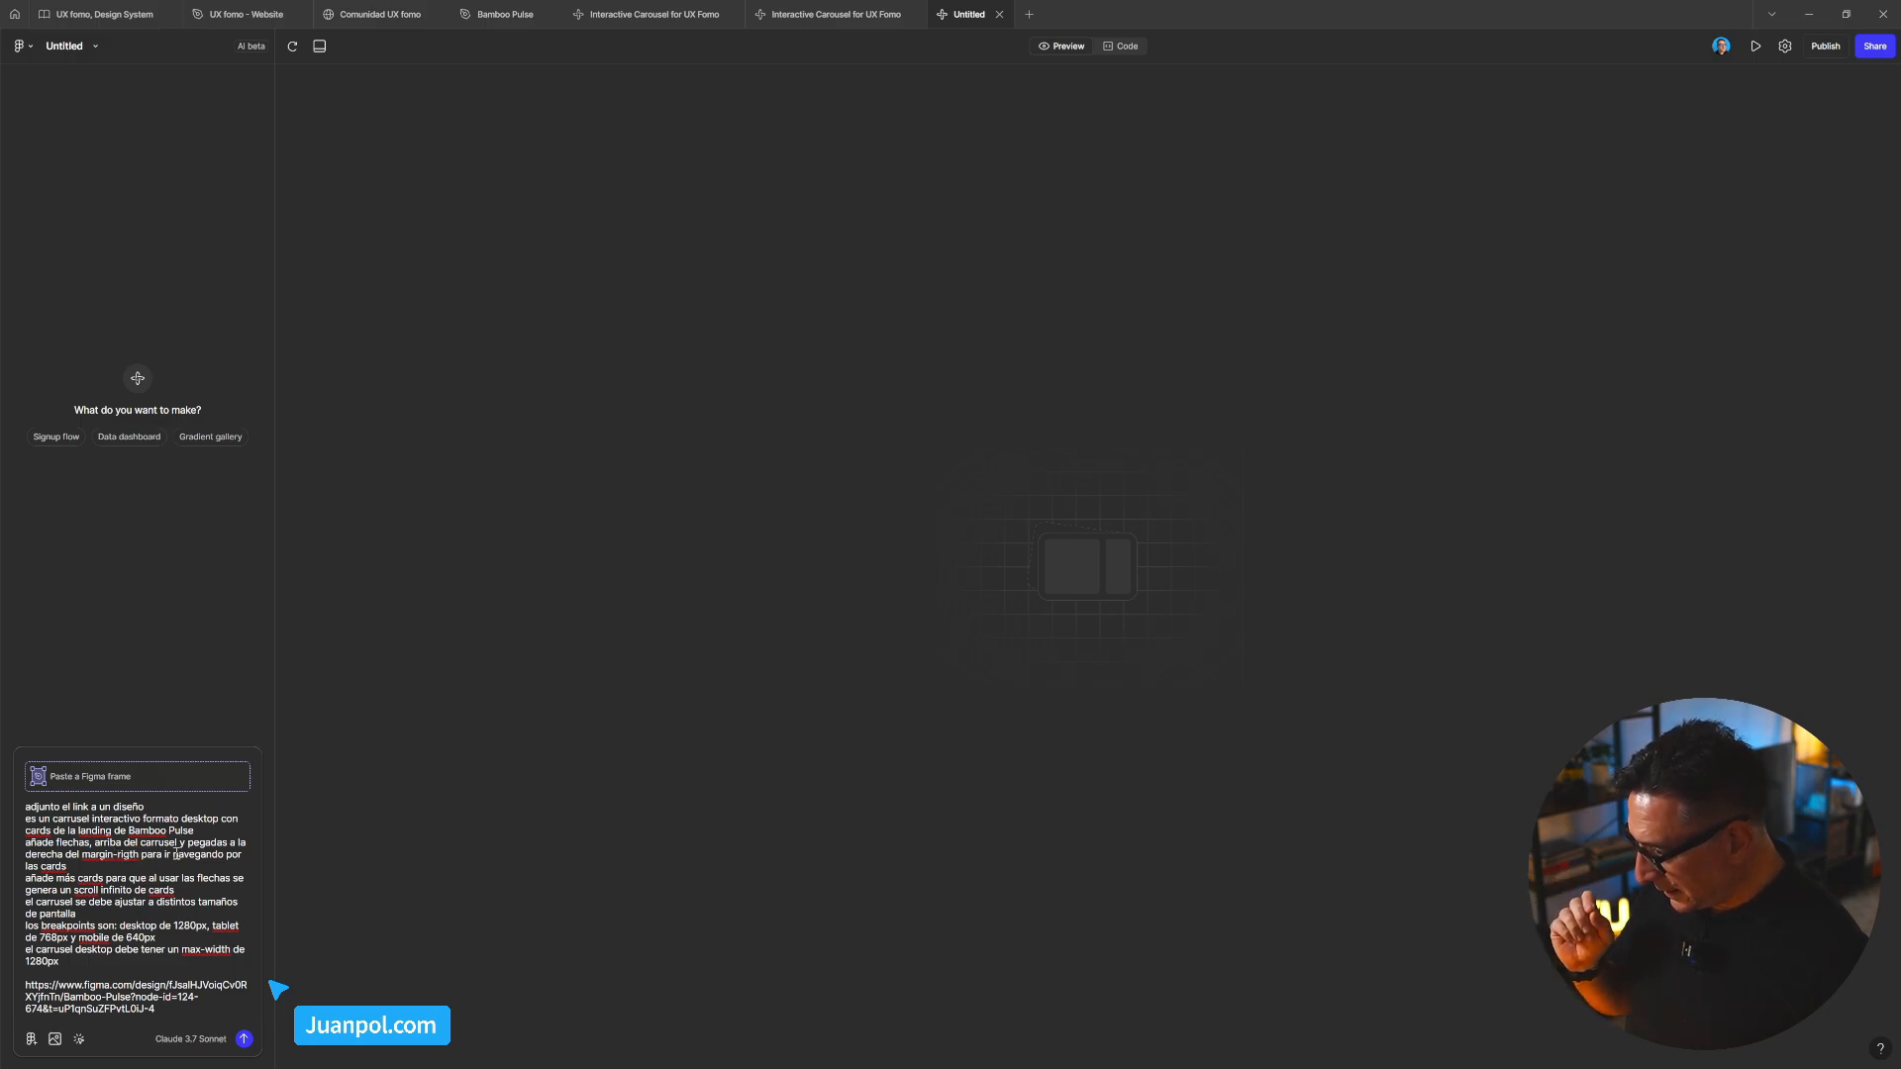
Reword the arrows line to 'ajustalas al margin right del carrusel', dropping the comma, the 'rigth' typo and the double space
click(94, 842)
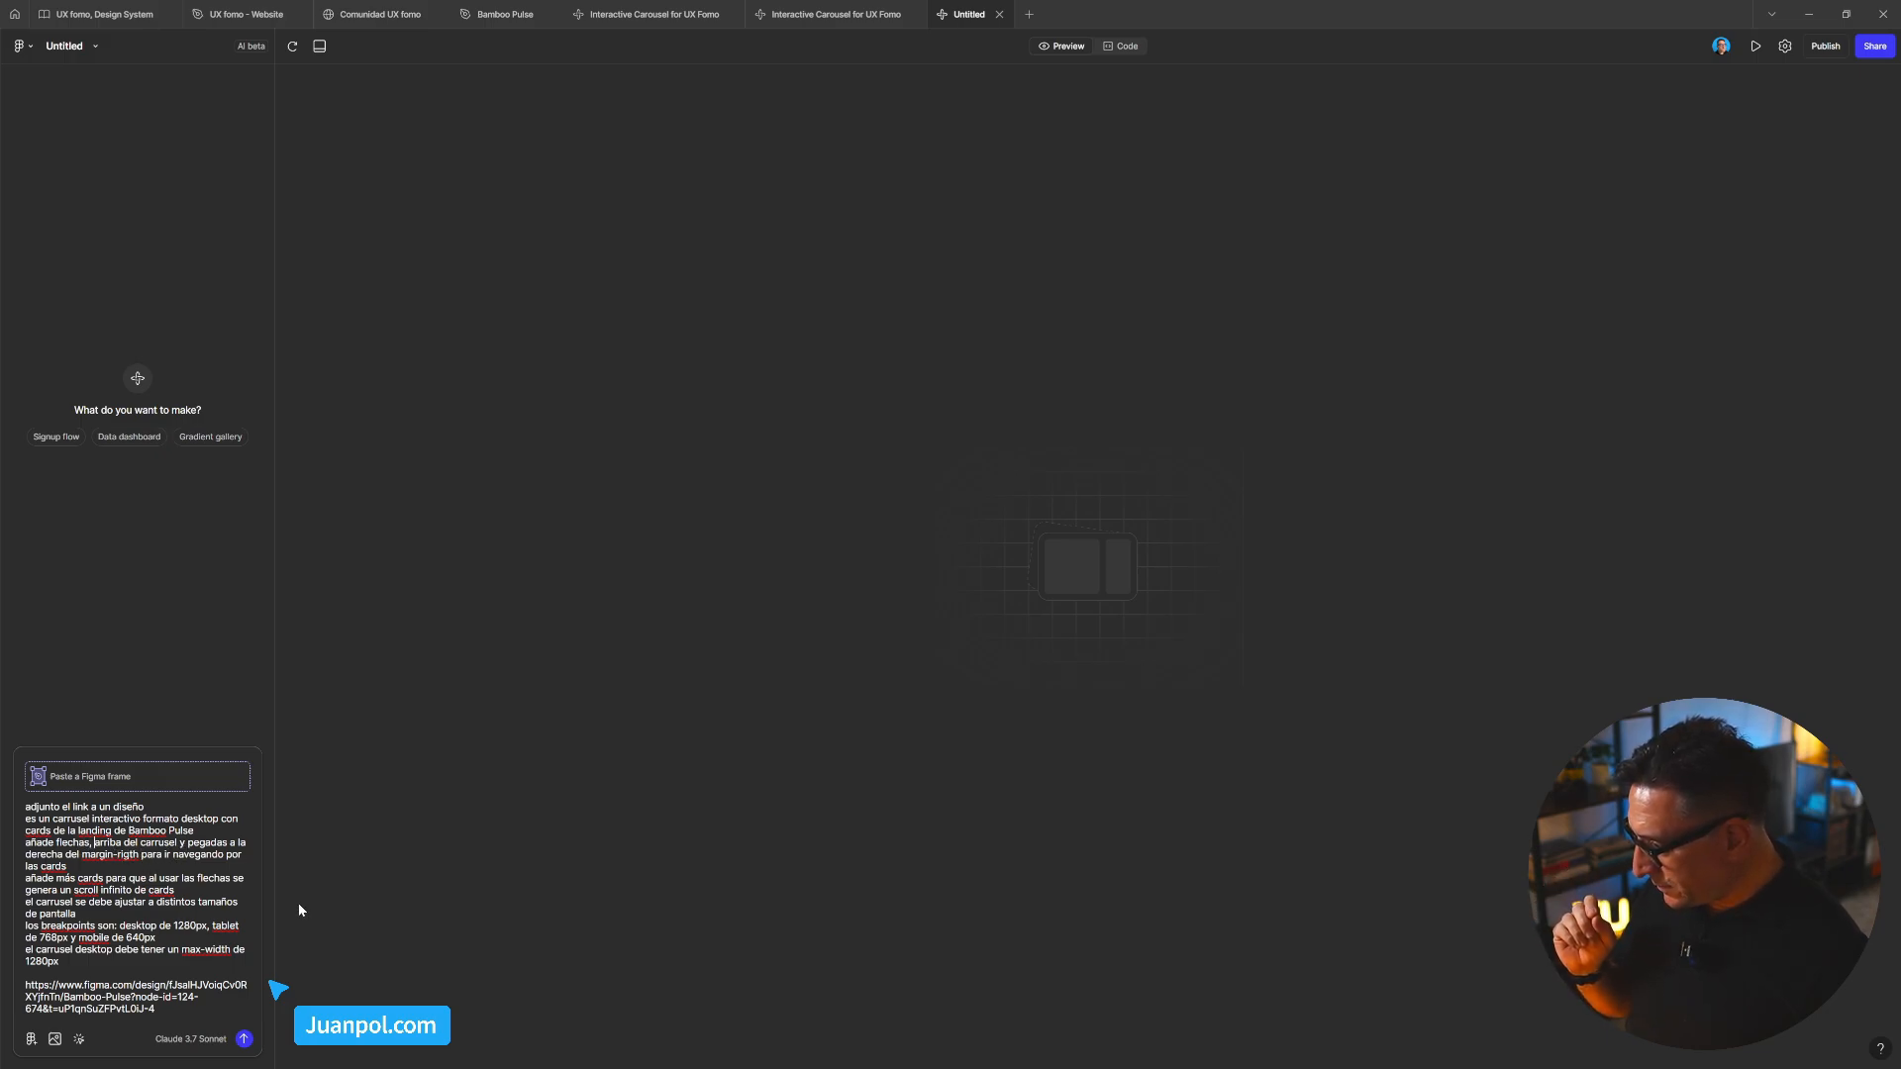
key(BackSpace)
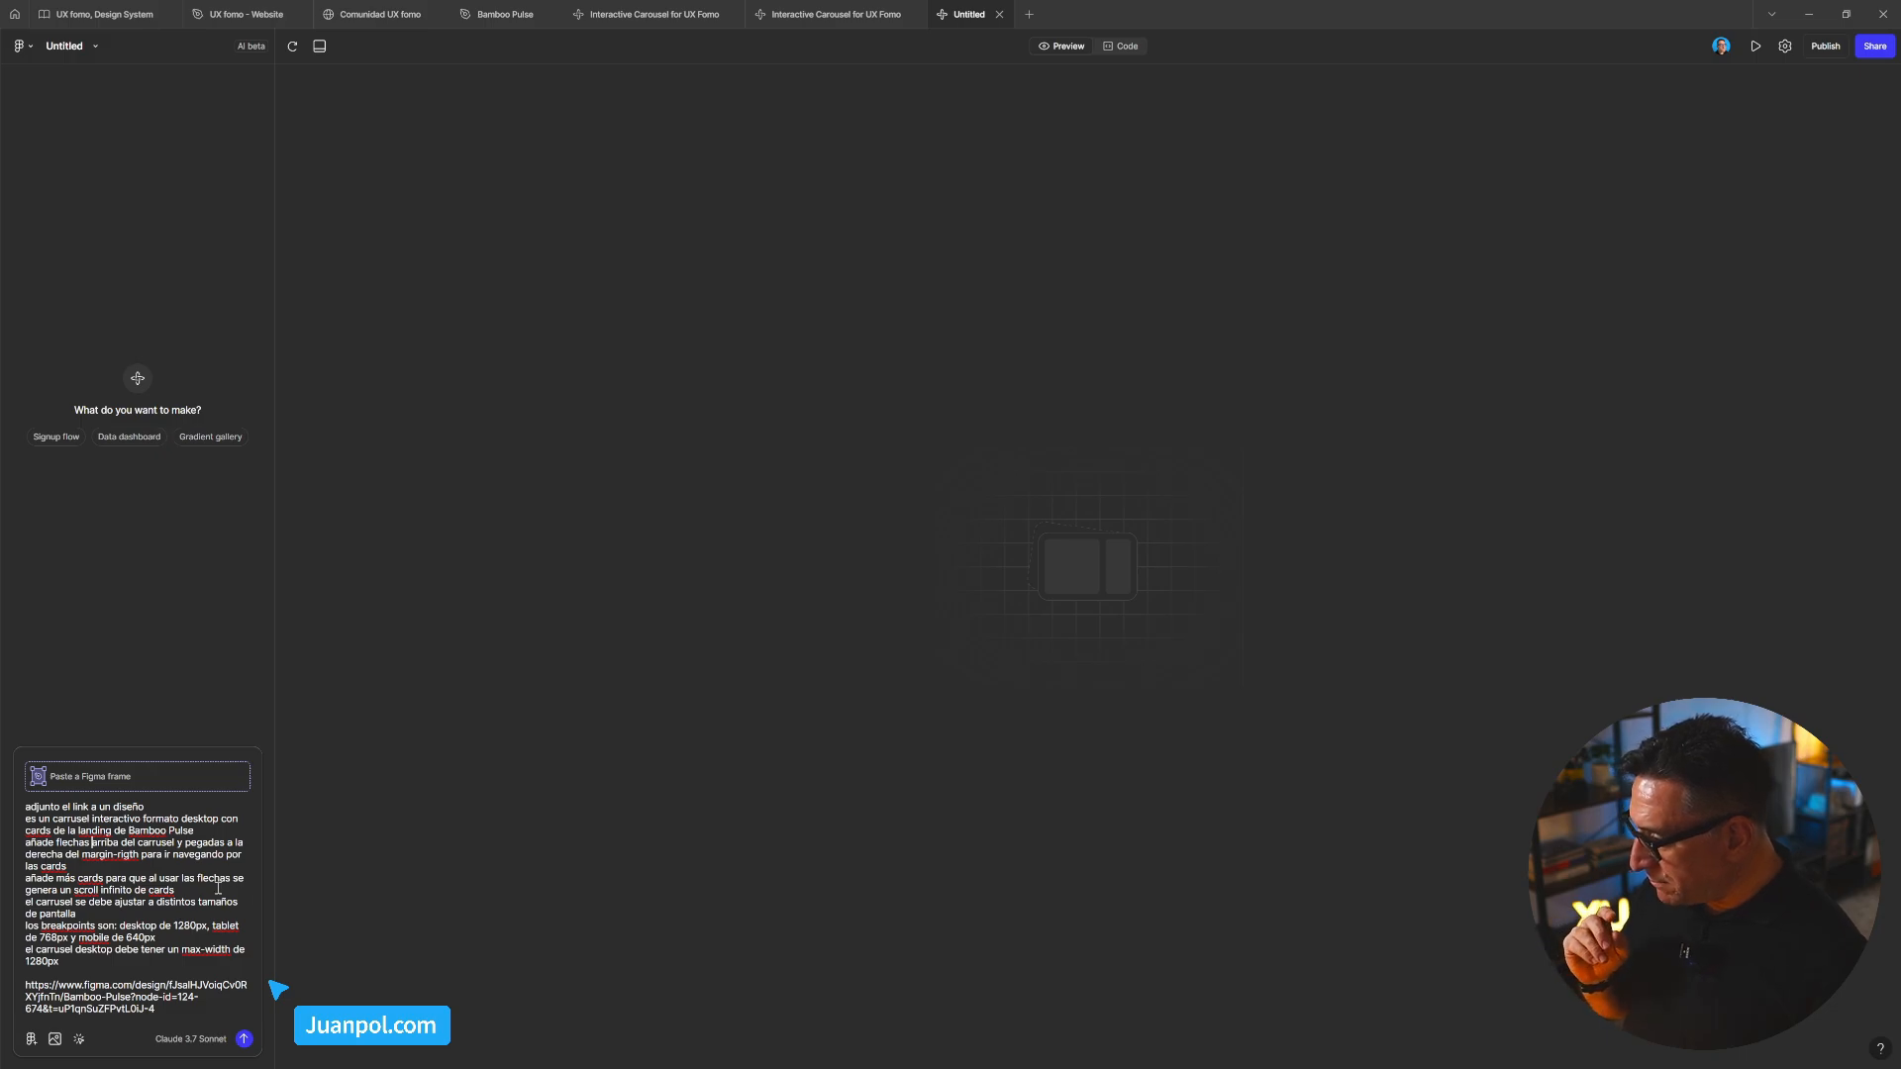
double_click(210, 844)
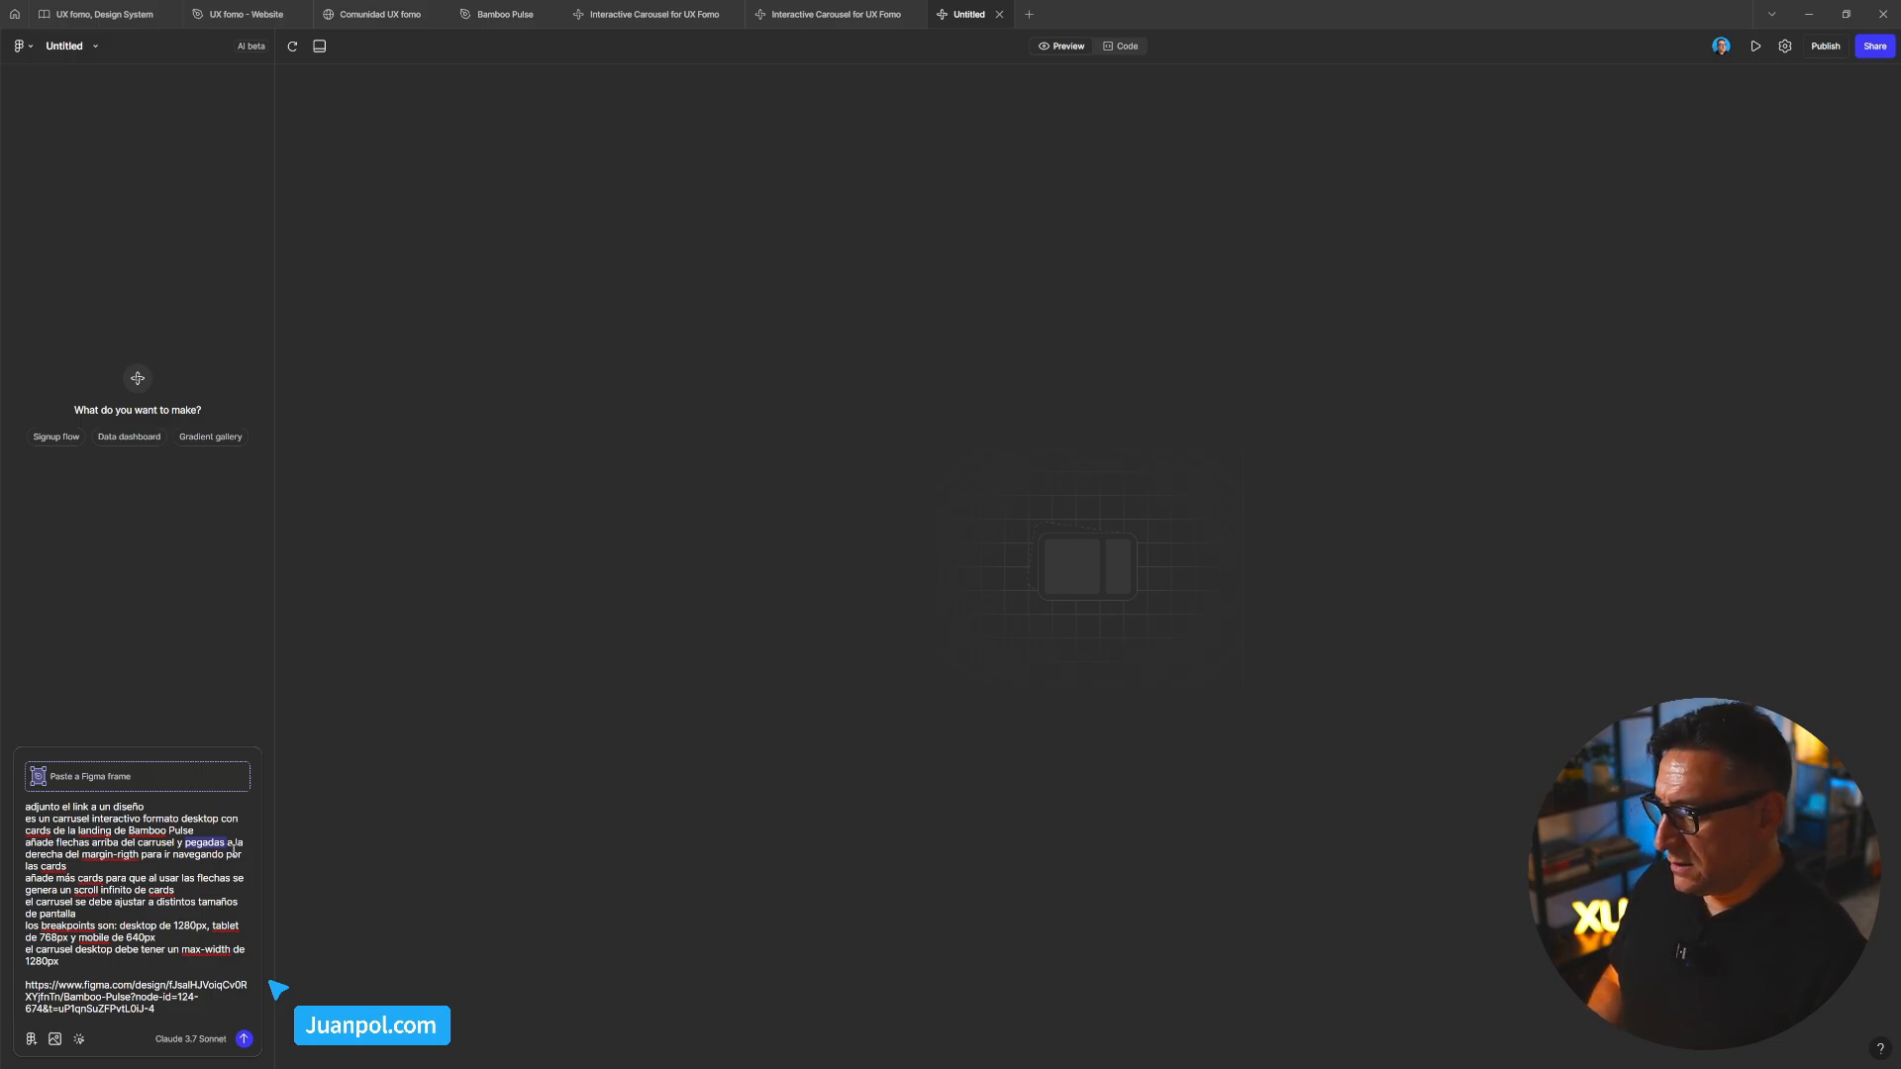
text(aju)
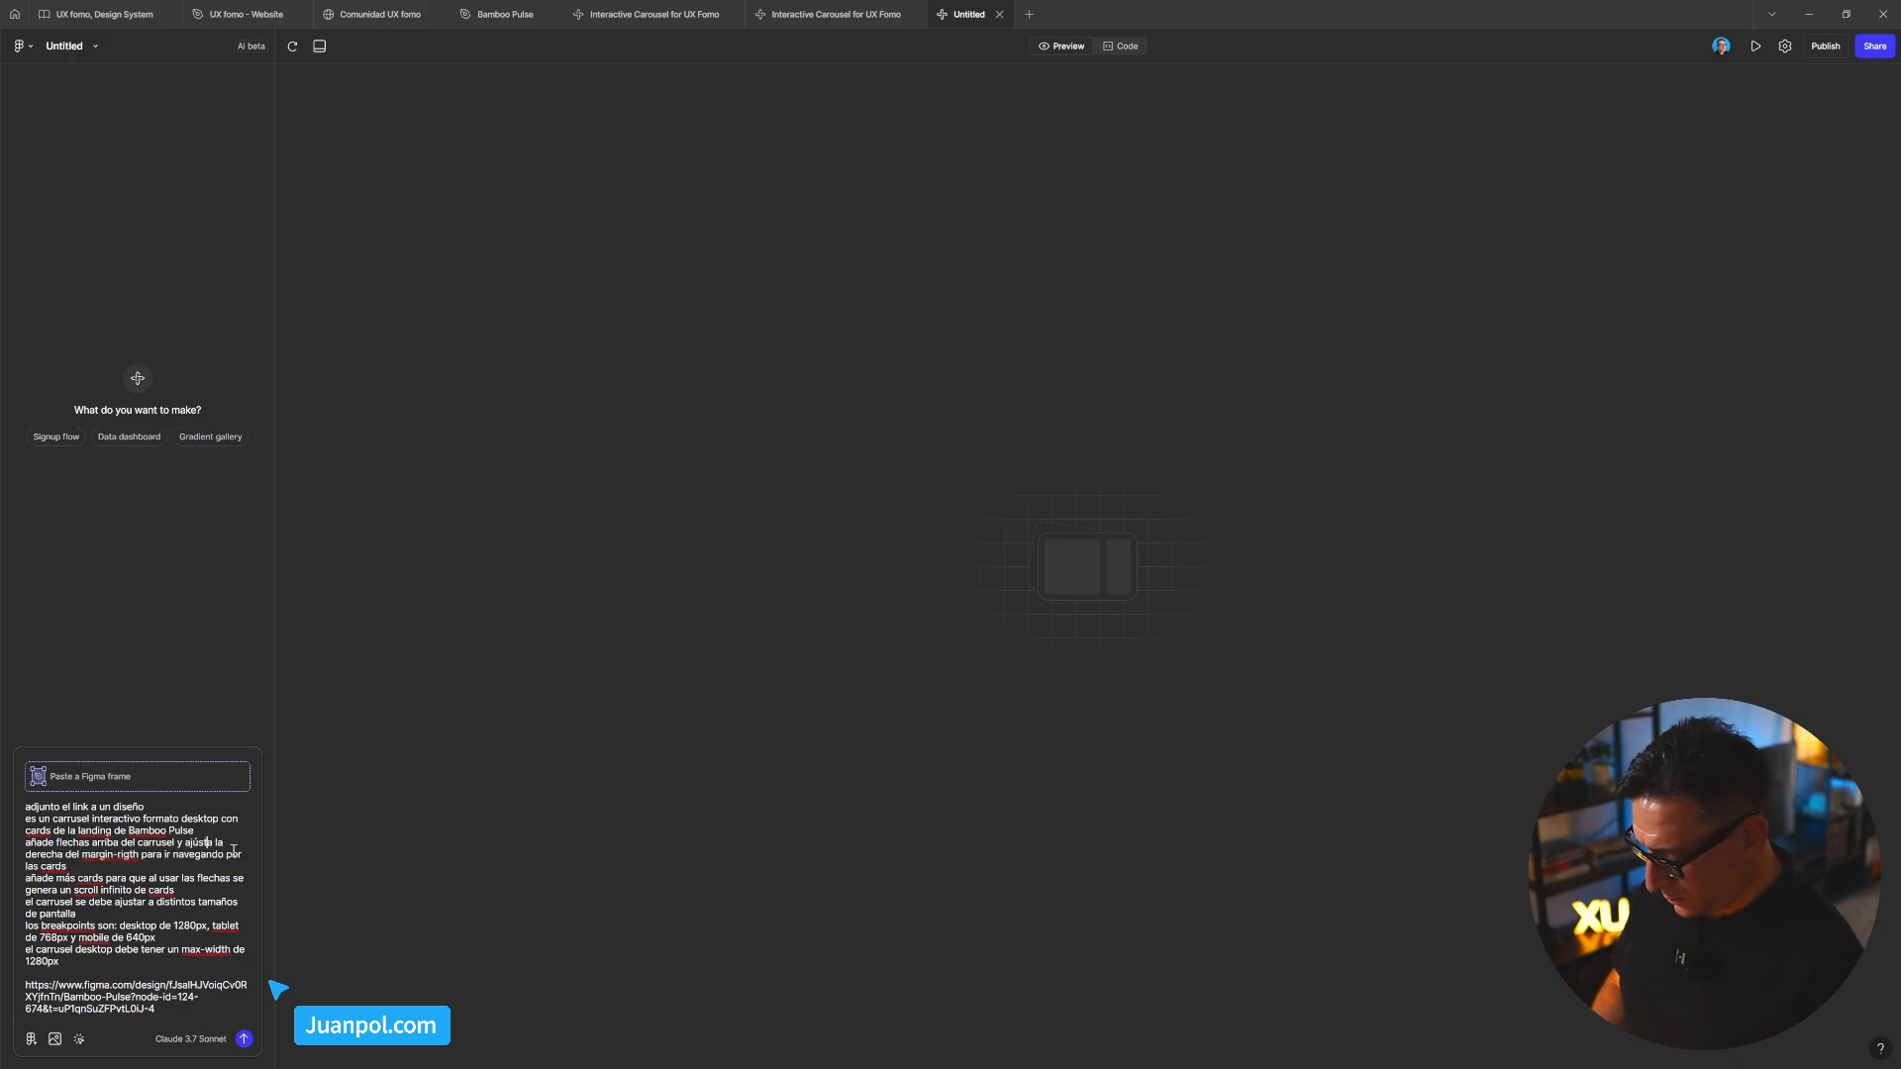
text(stalas)
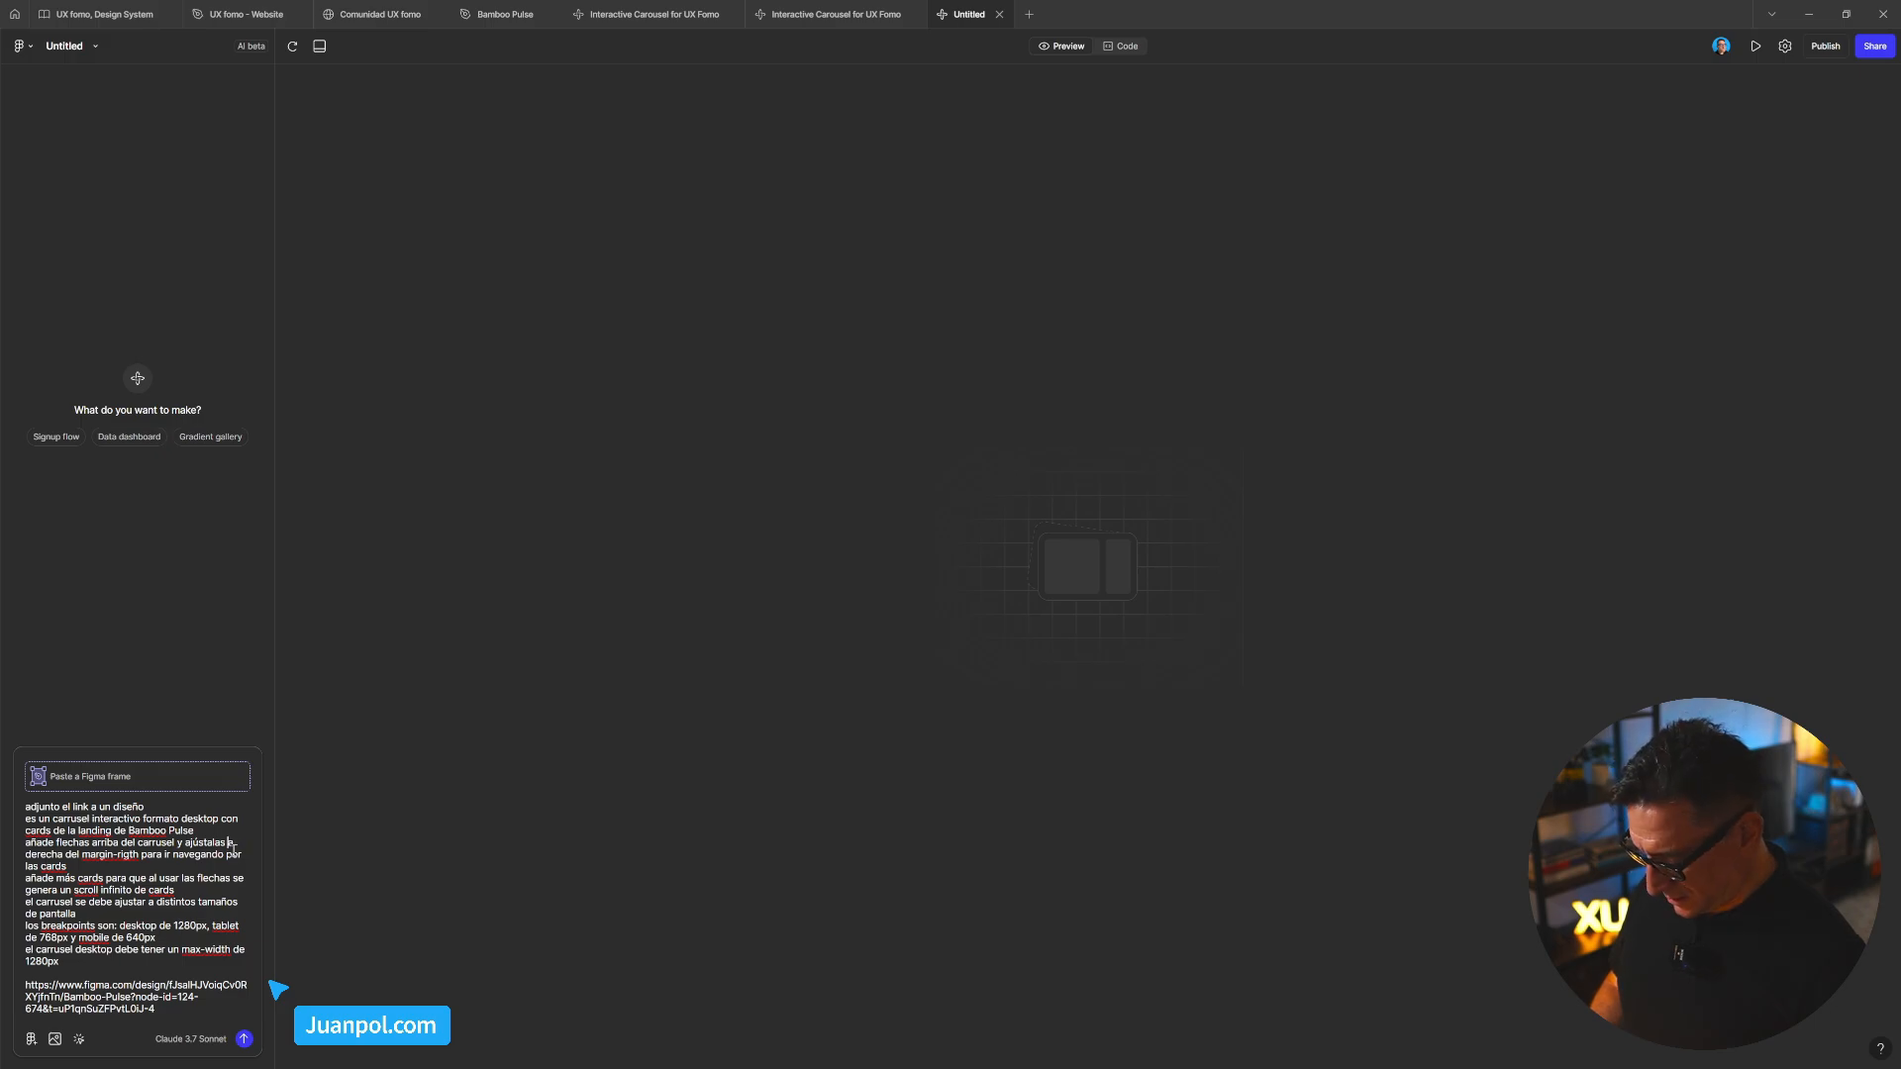
text(al margin)
key(Delete)
key(Delete)
key(Delete)
key(Delete)
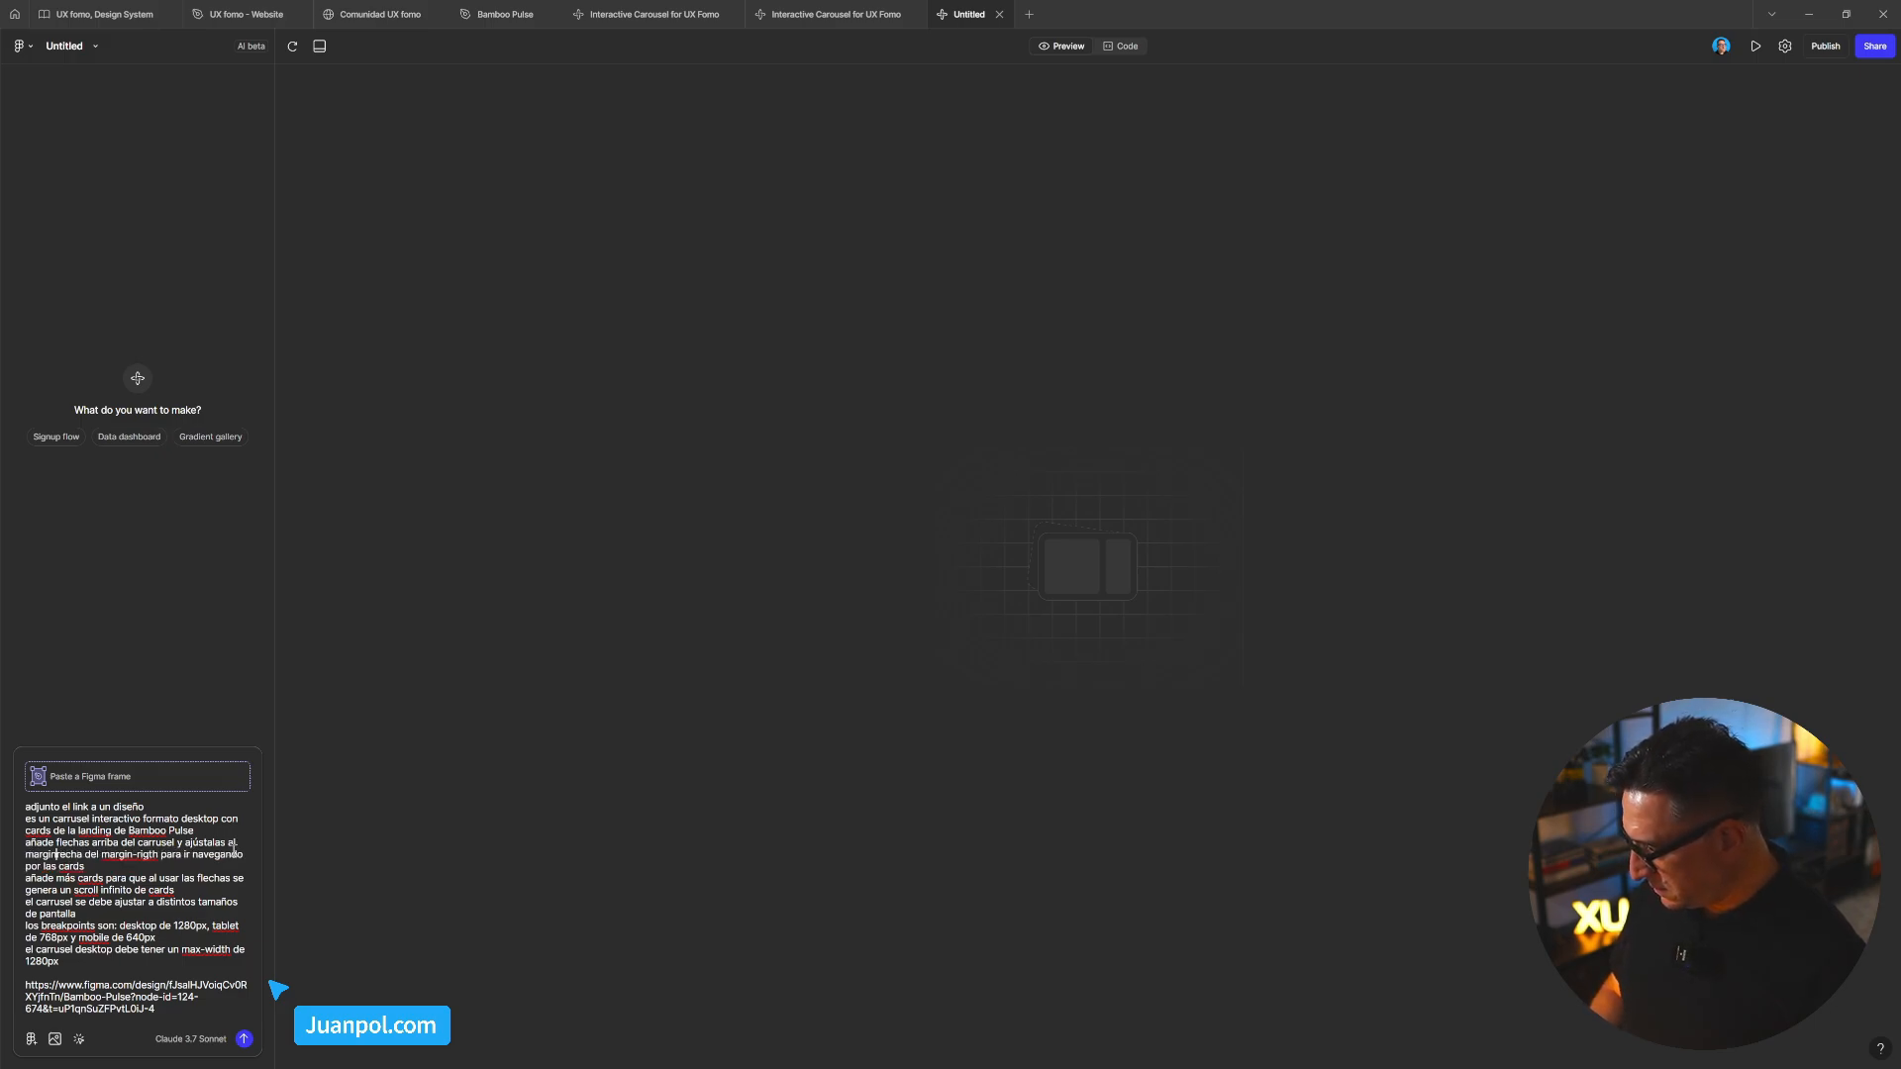
key(Delete)
key(Delete)
key(Delete)
key(Delete)
key(Delete)
key(Delete)
key(Delete)
key(Delete)
key(Delete)
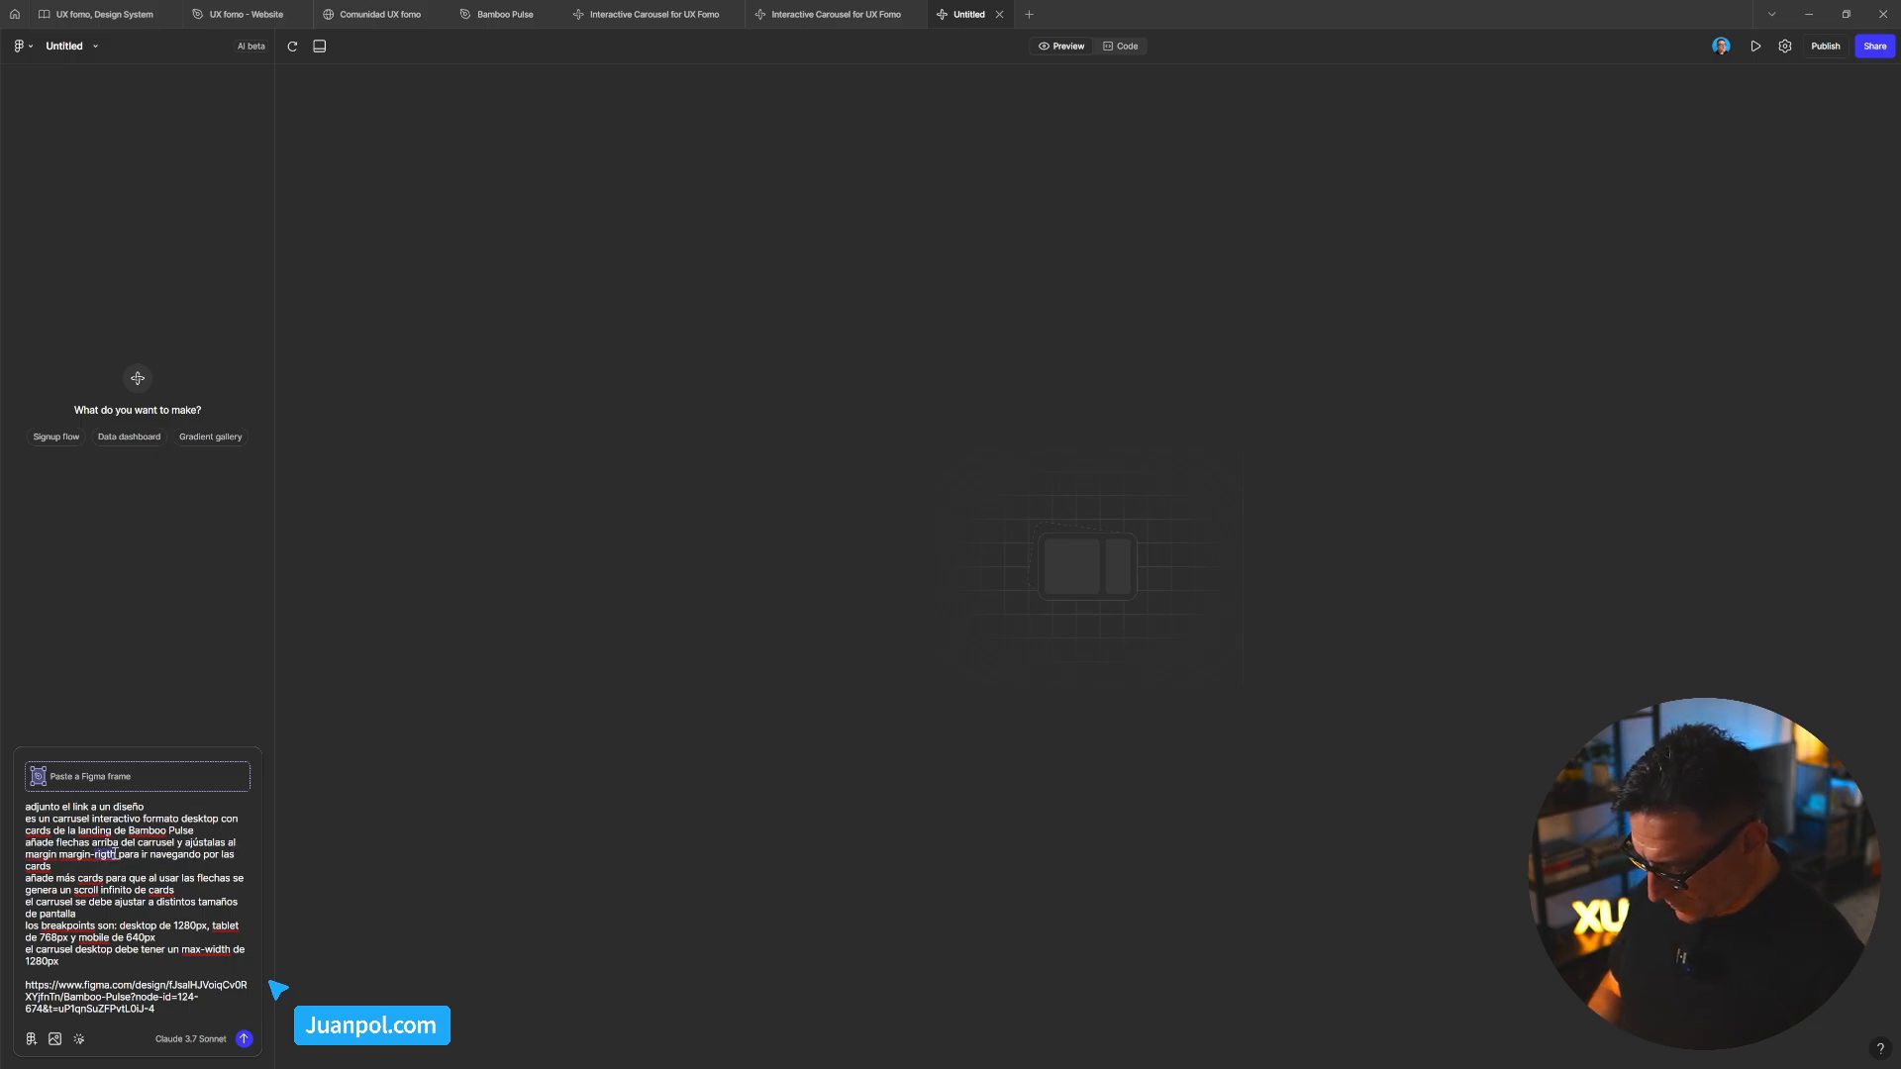
text(right)
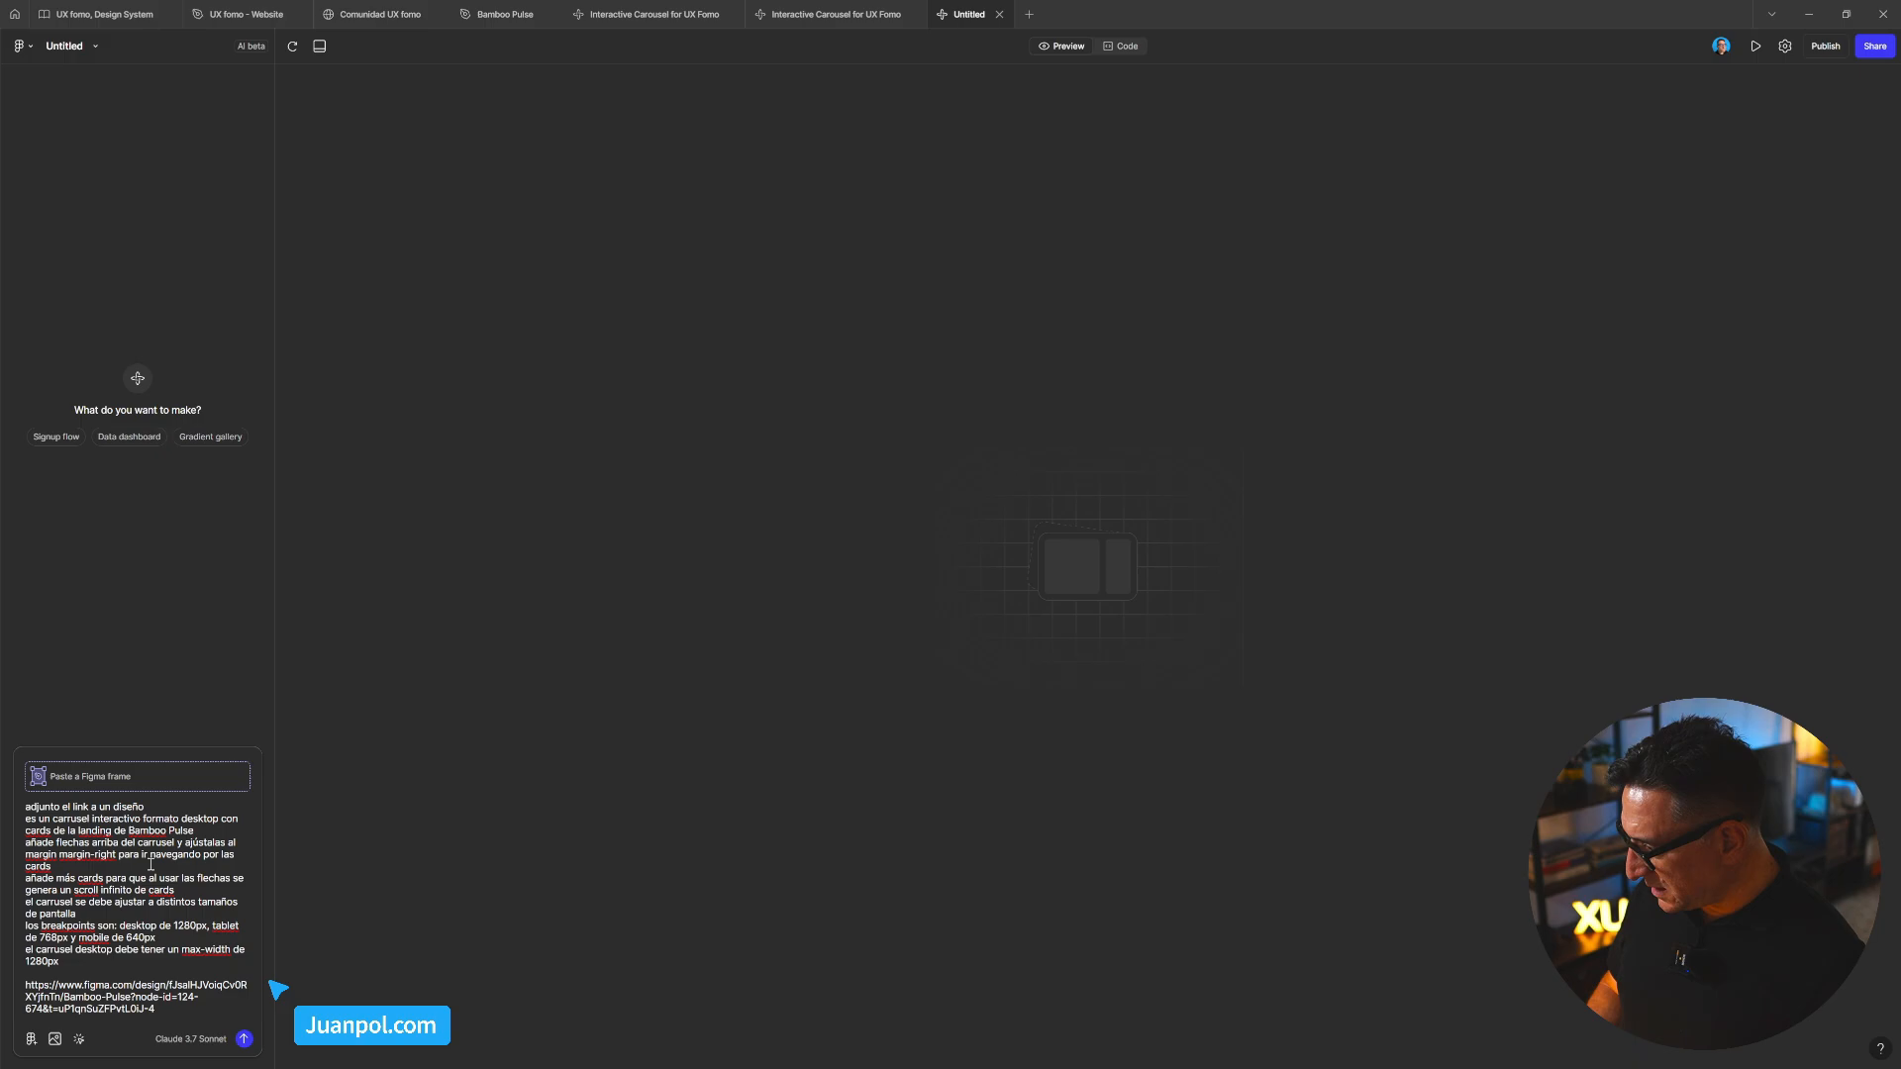
text(del carrusel)
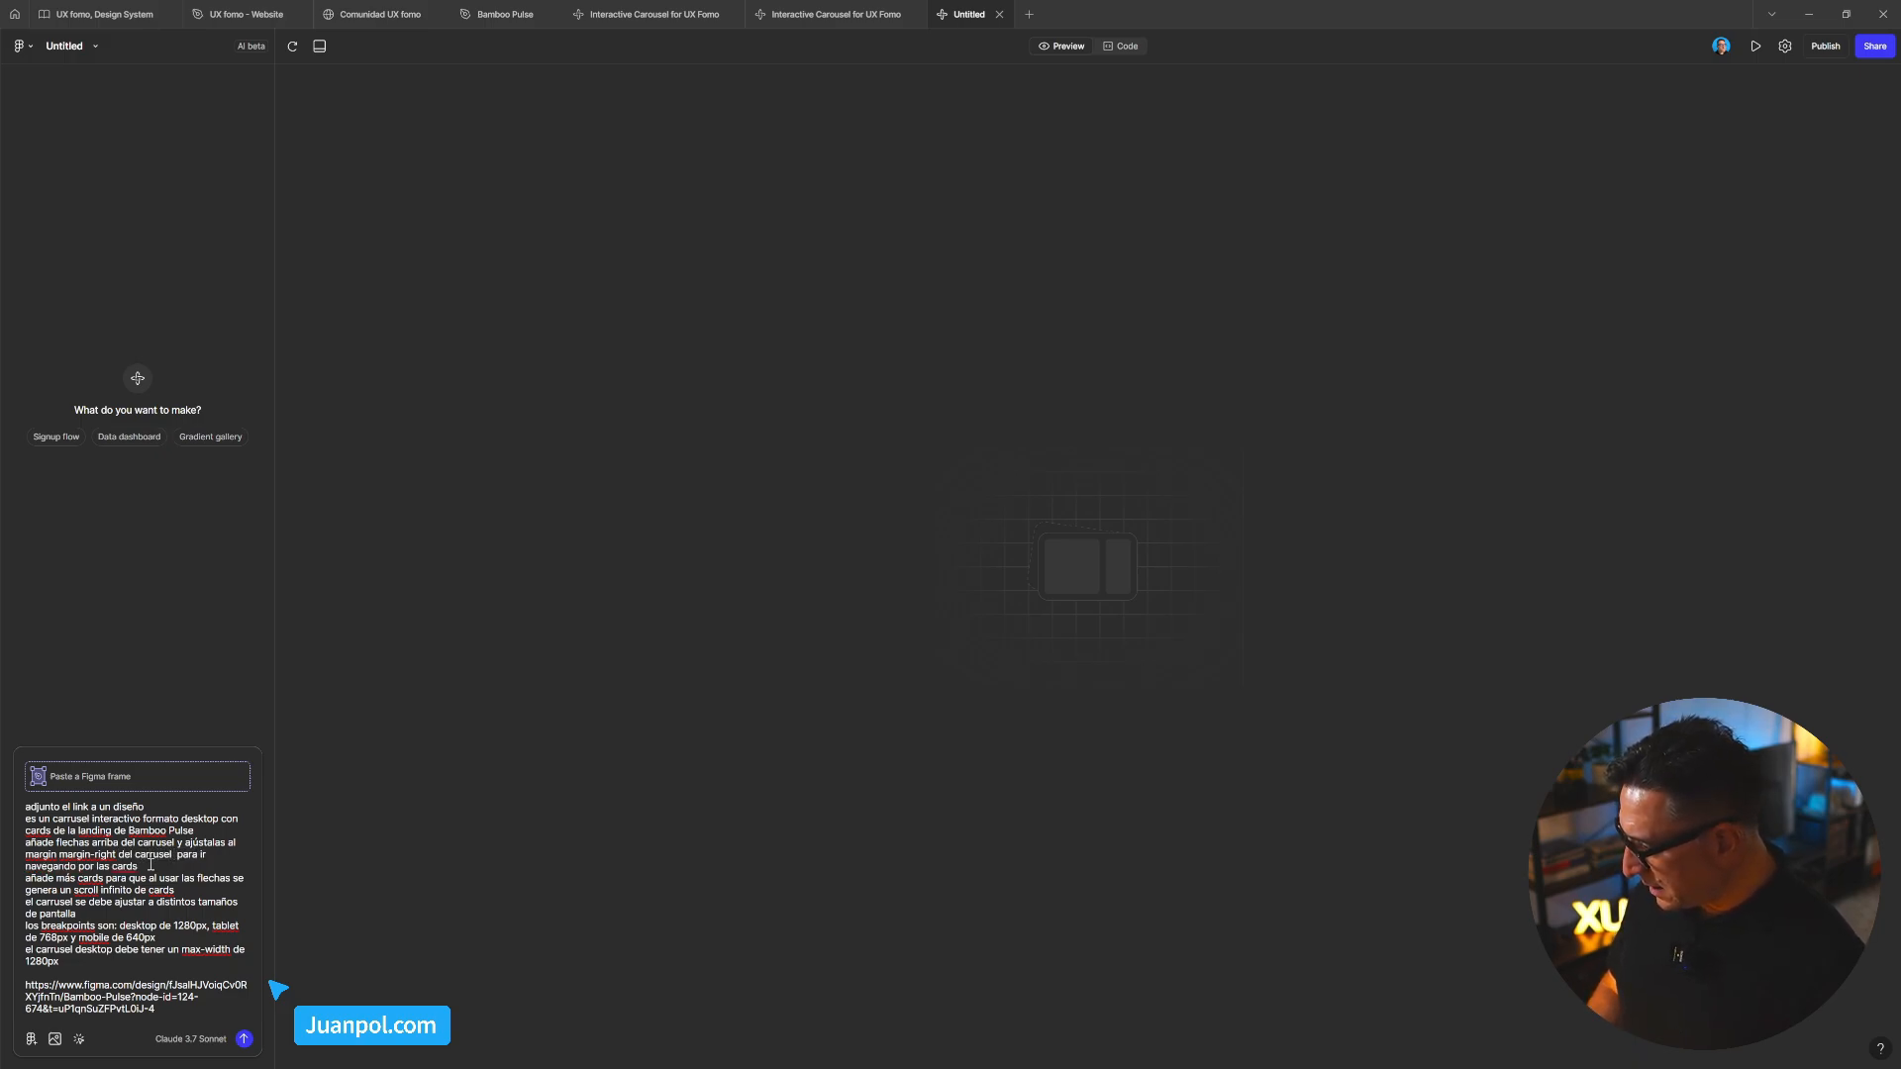
key(Delete)
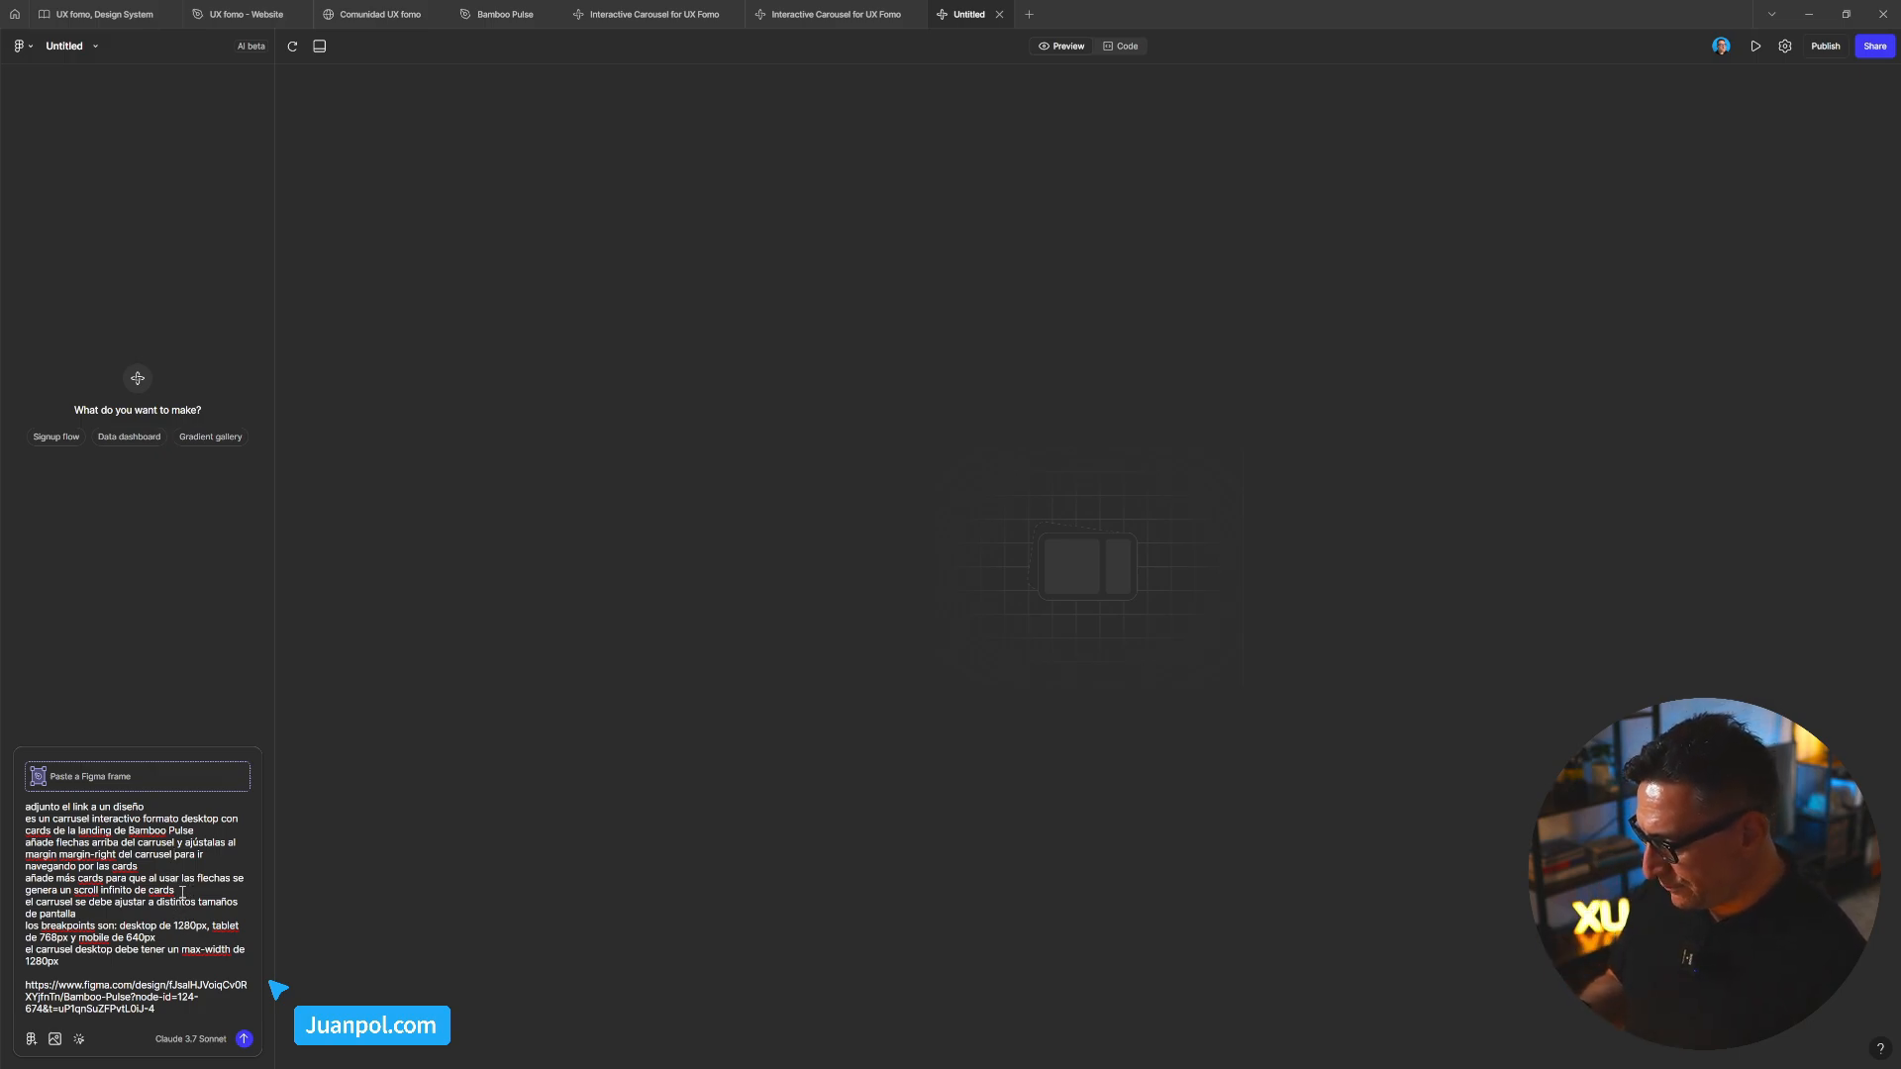
Delete the 'añade más cards' infinite-scroll sentence and send the Bamboo Pulse carousel prompt
drag(156, 891, 26, 879)
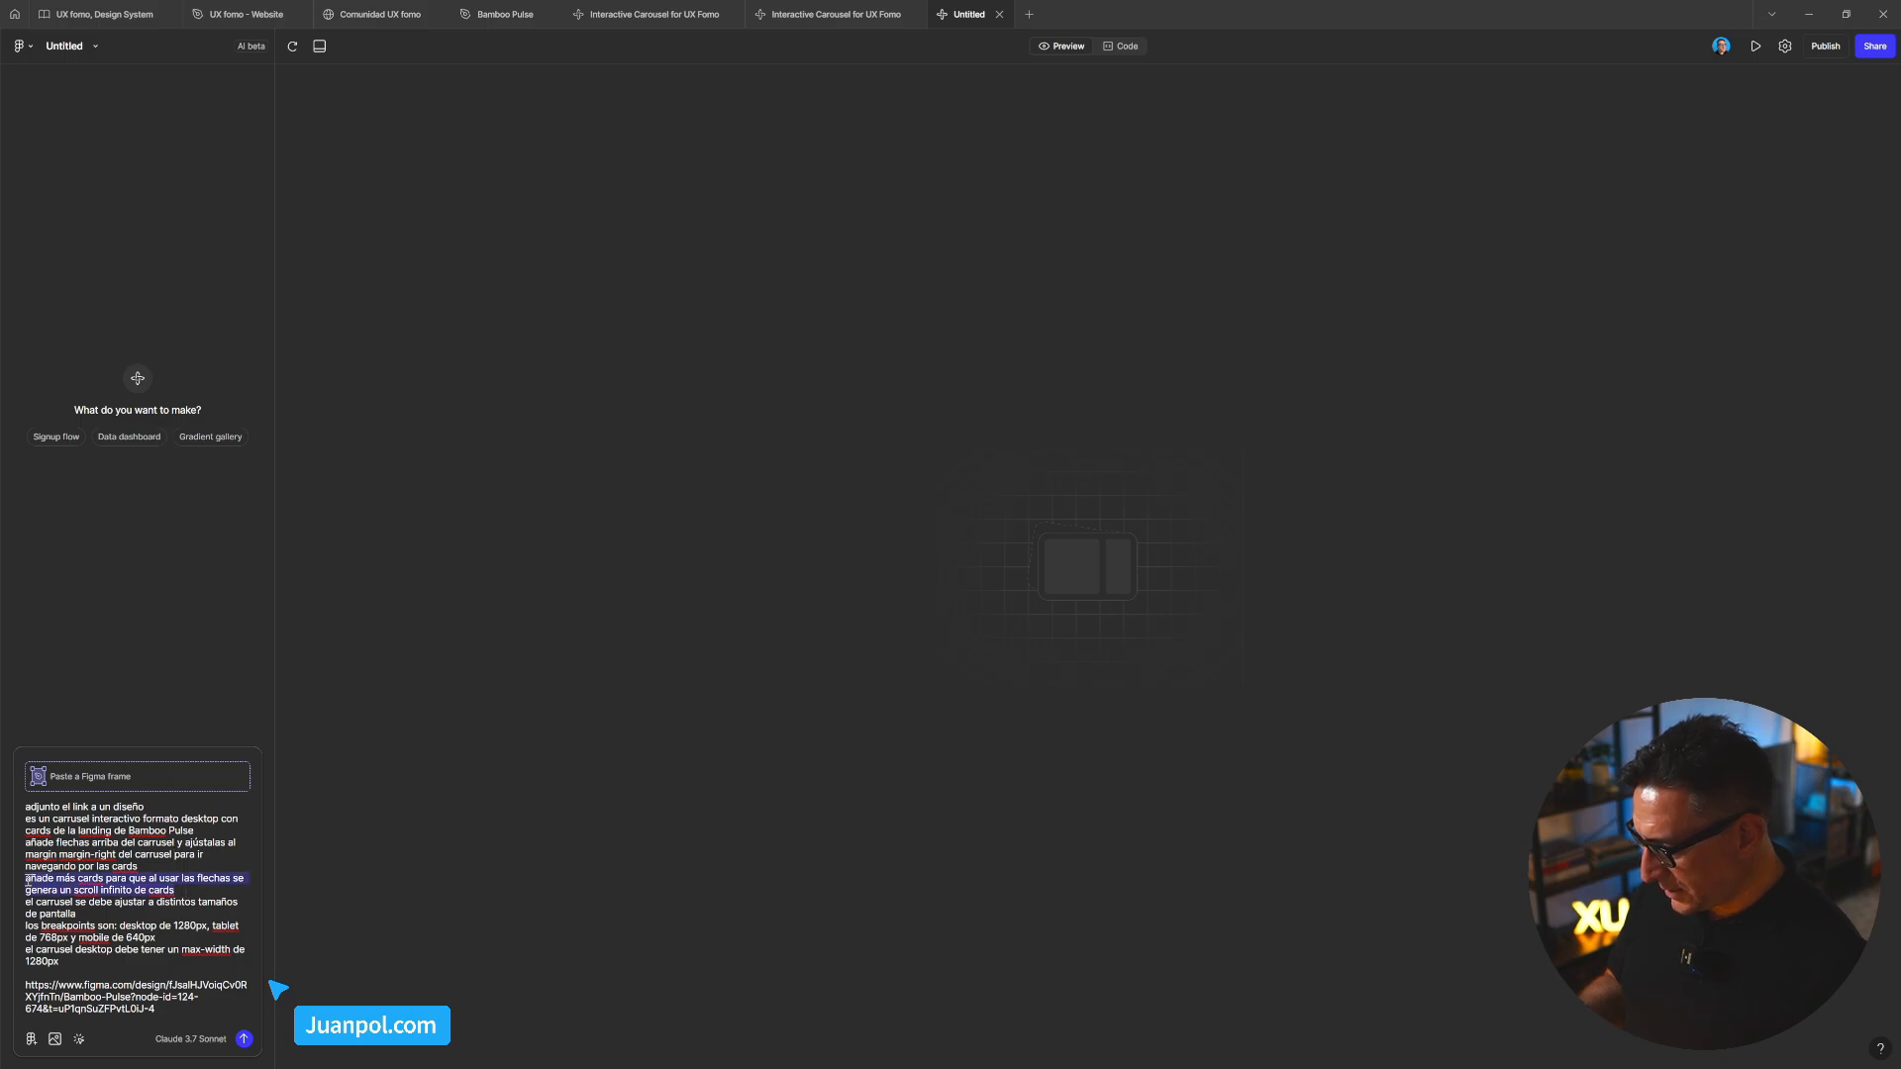
key(BackSpace)
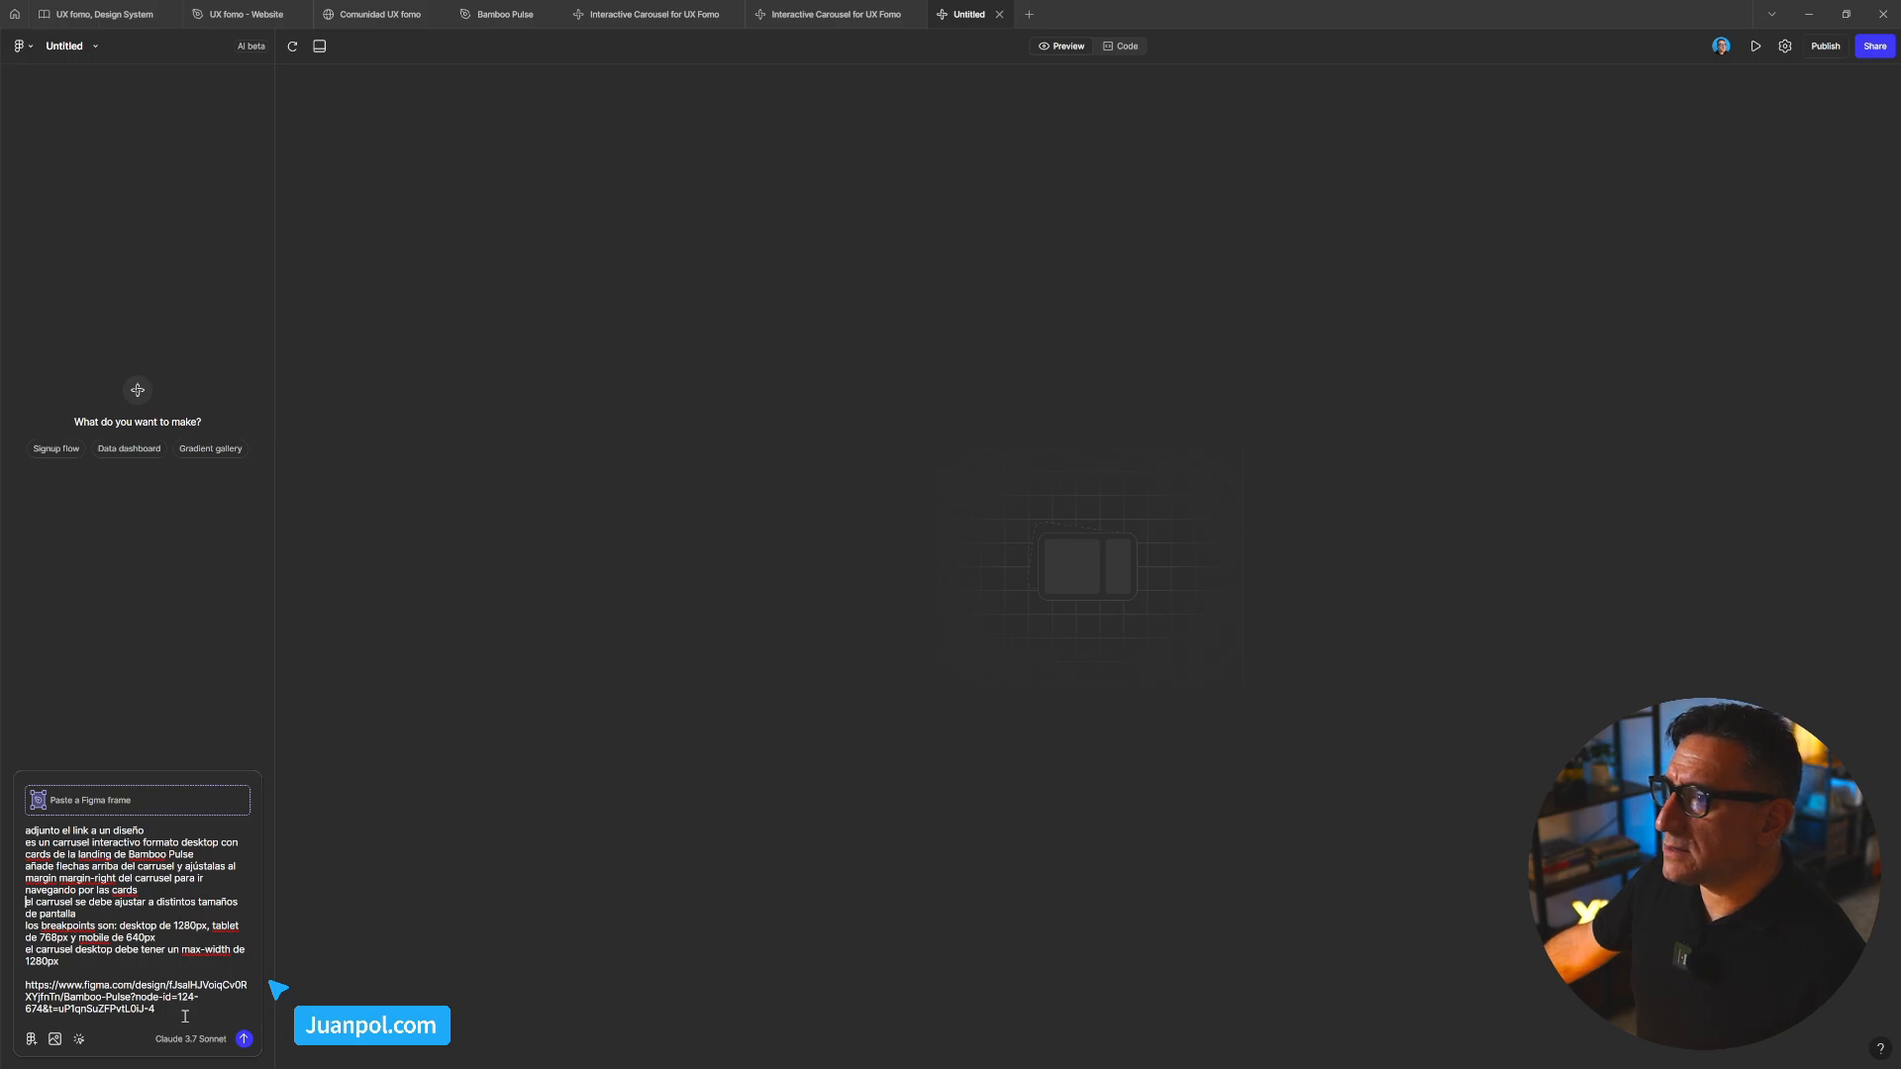
click(244, 1040)
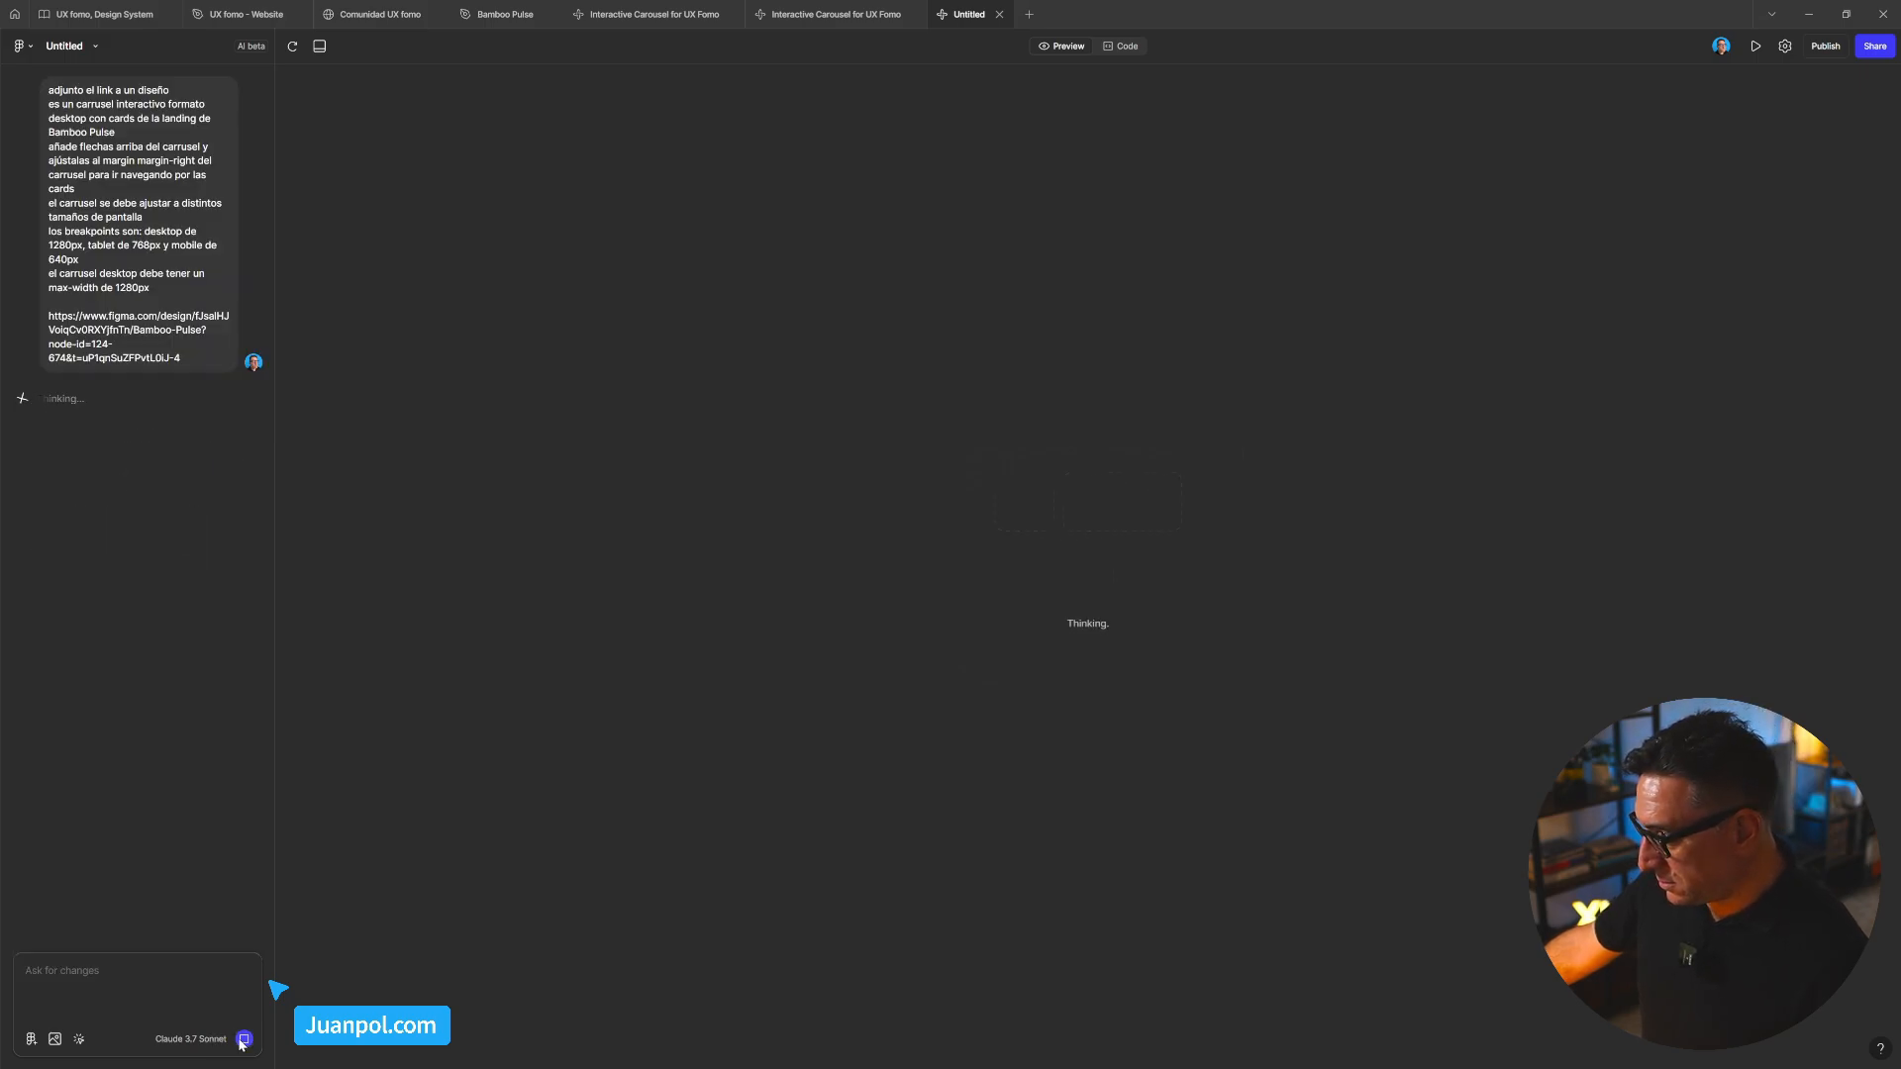
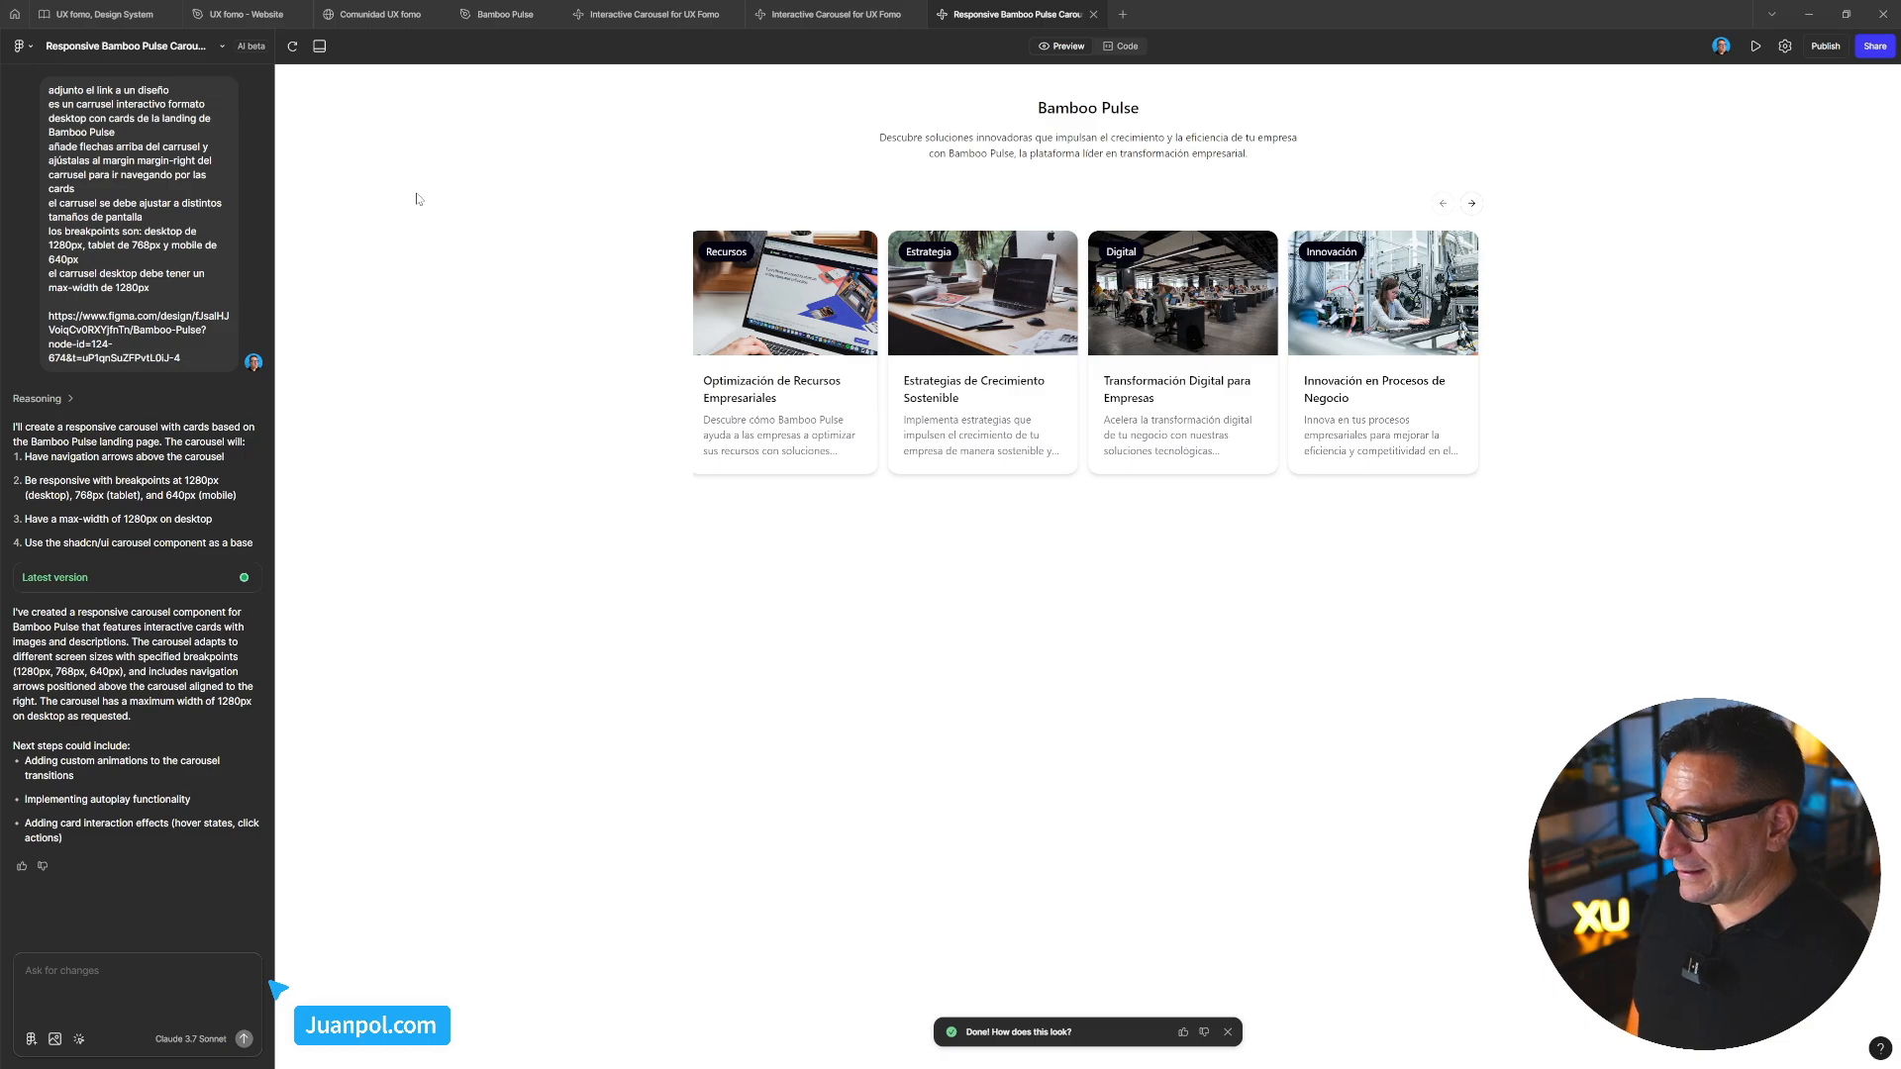
Inspect the first card's title and Meditación guiada tag in the Bamboo Pulse design file
click(507, 14)
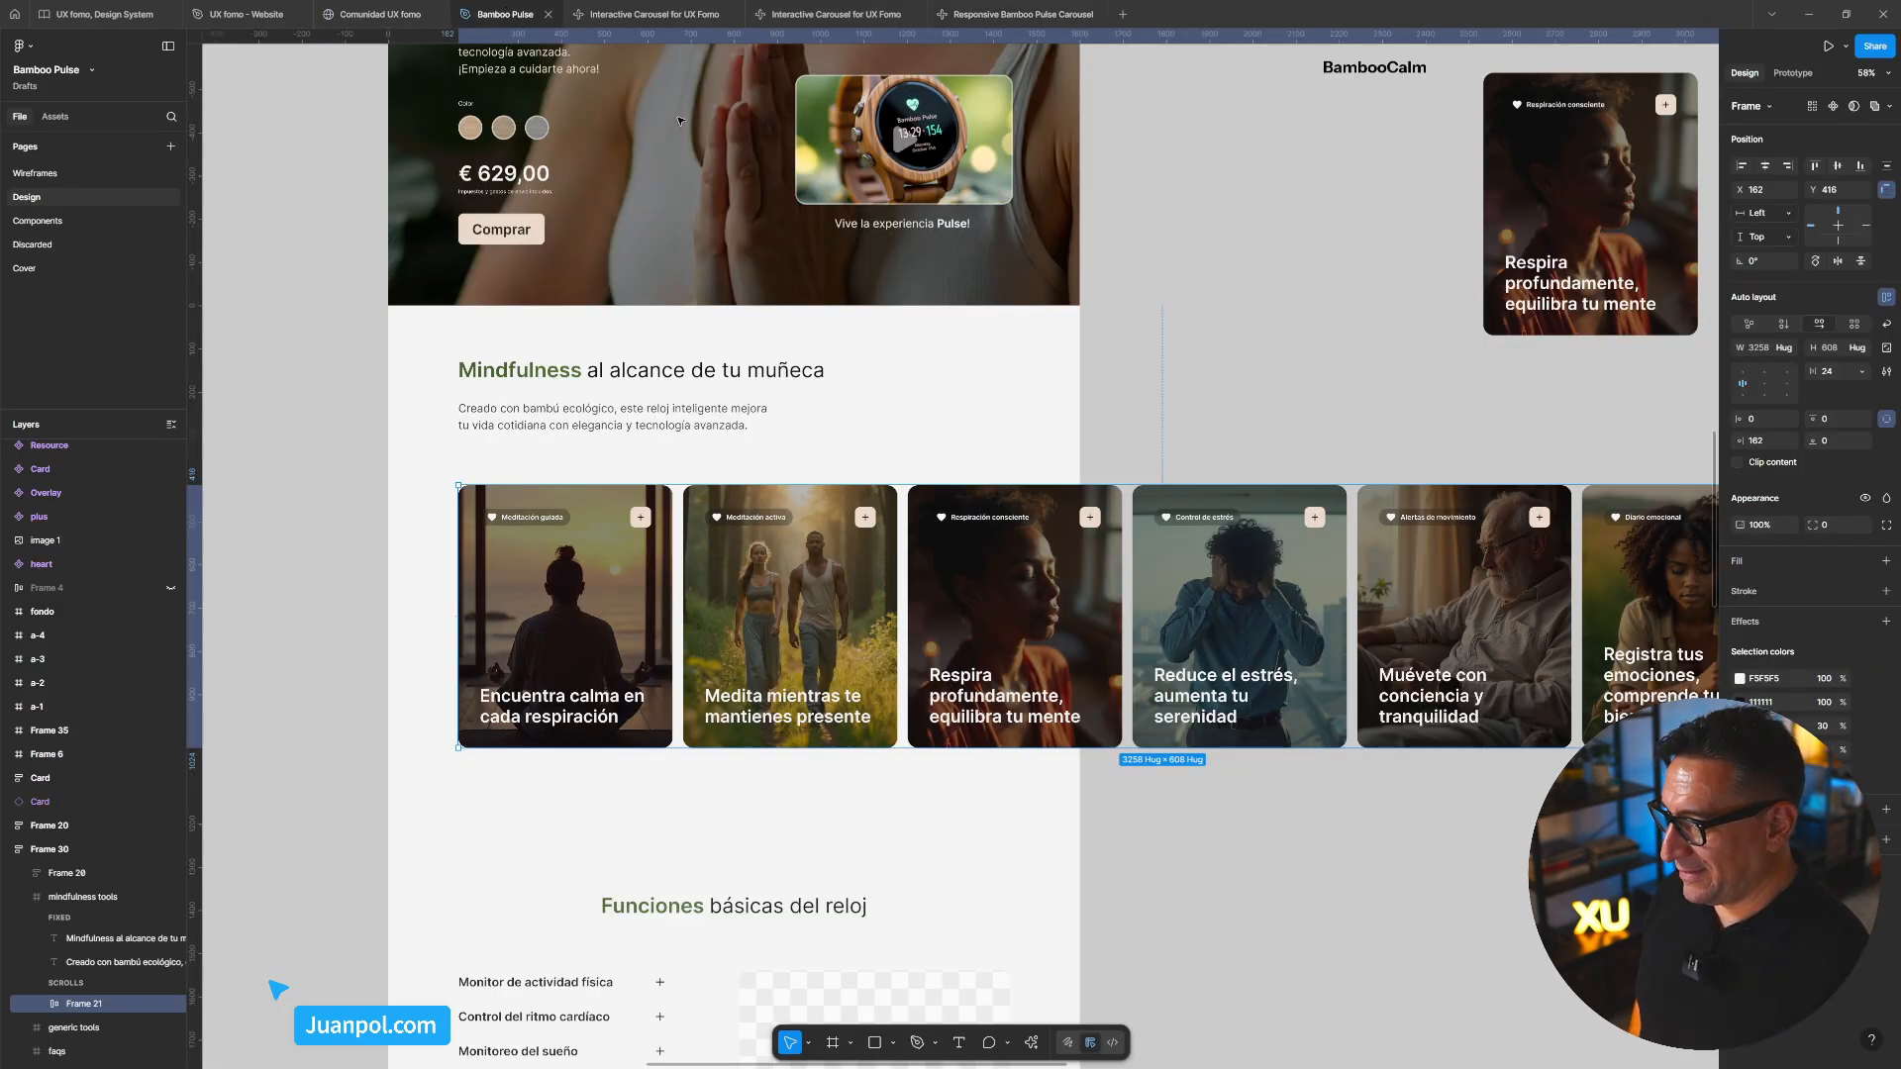
scroll(513, 578, up, 10)
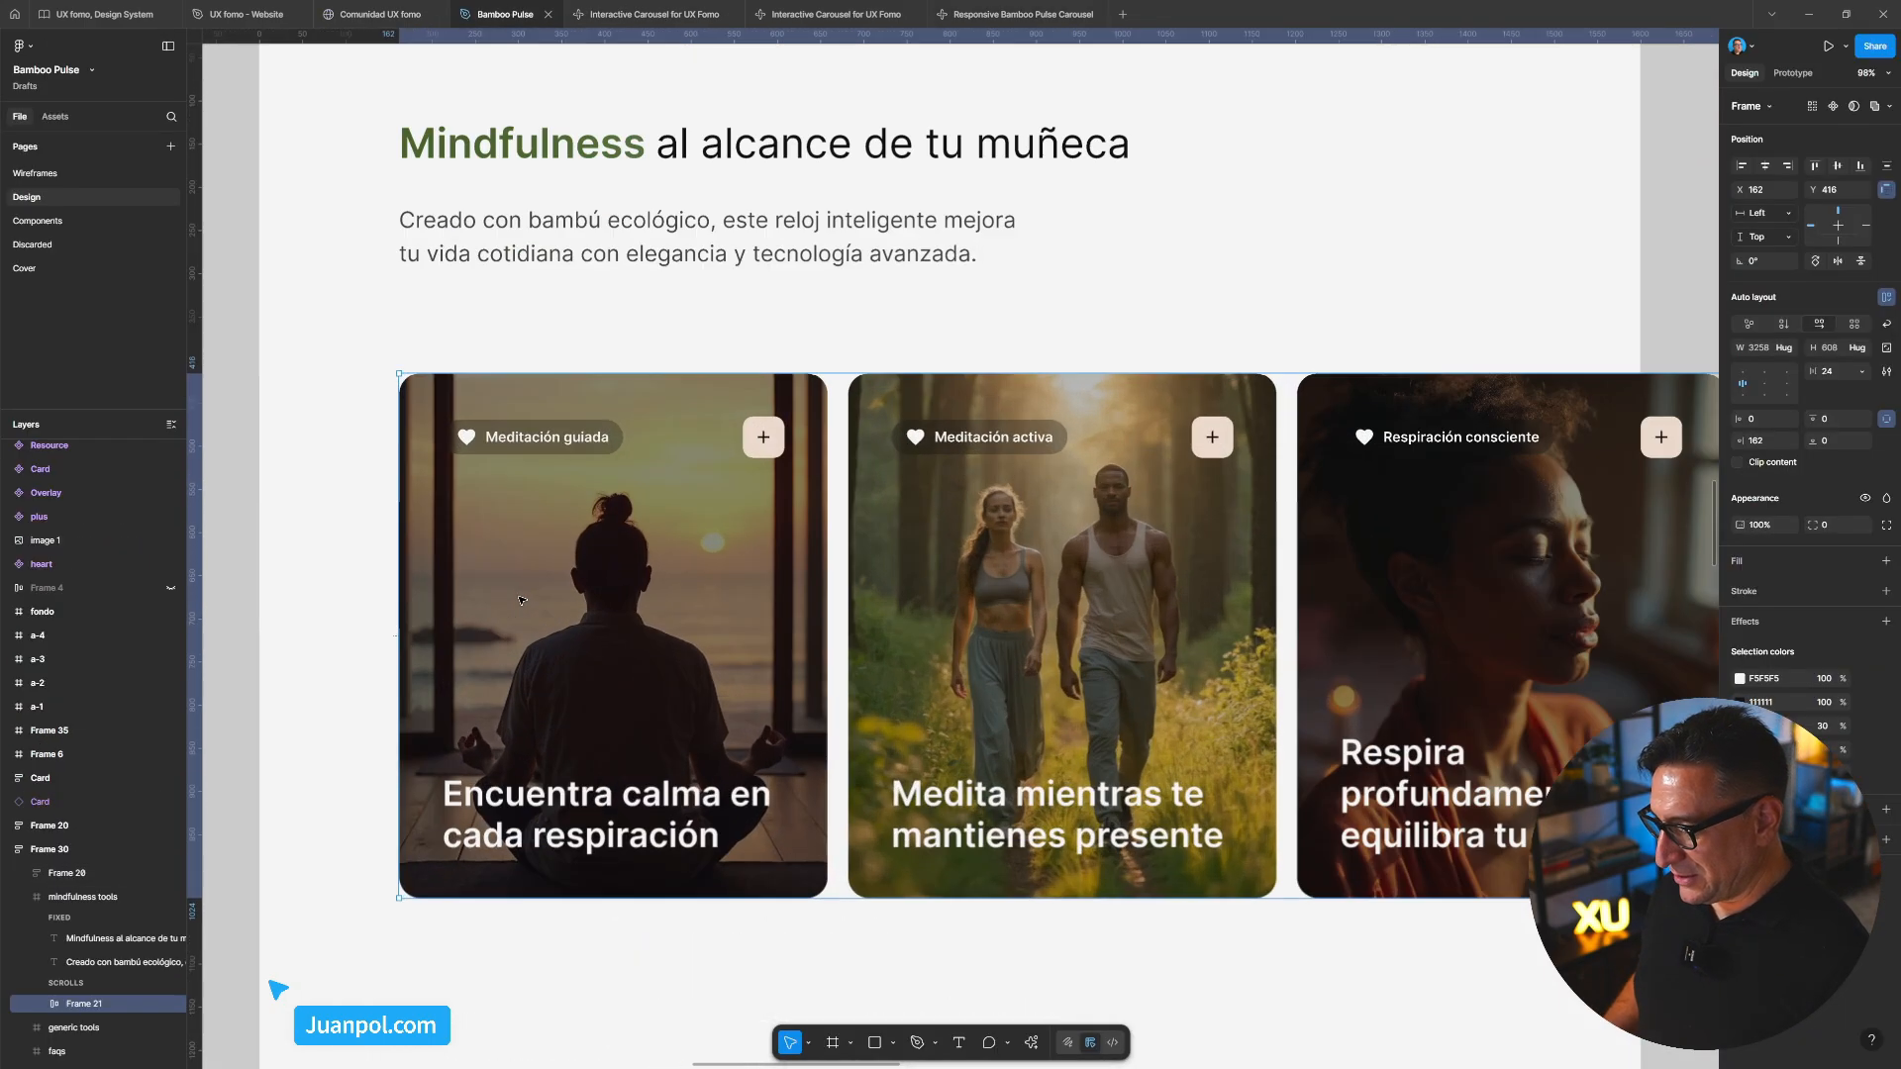
scroll(624, 605, down, 3)
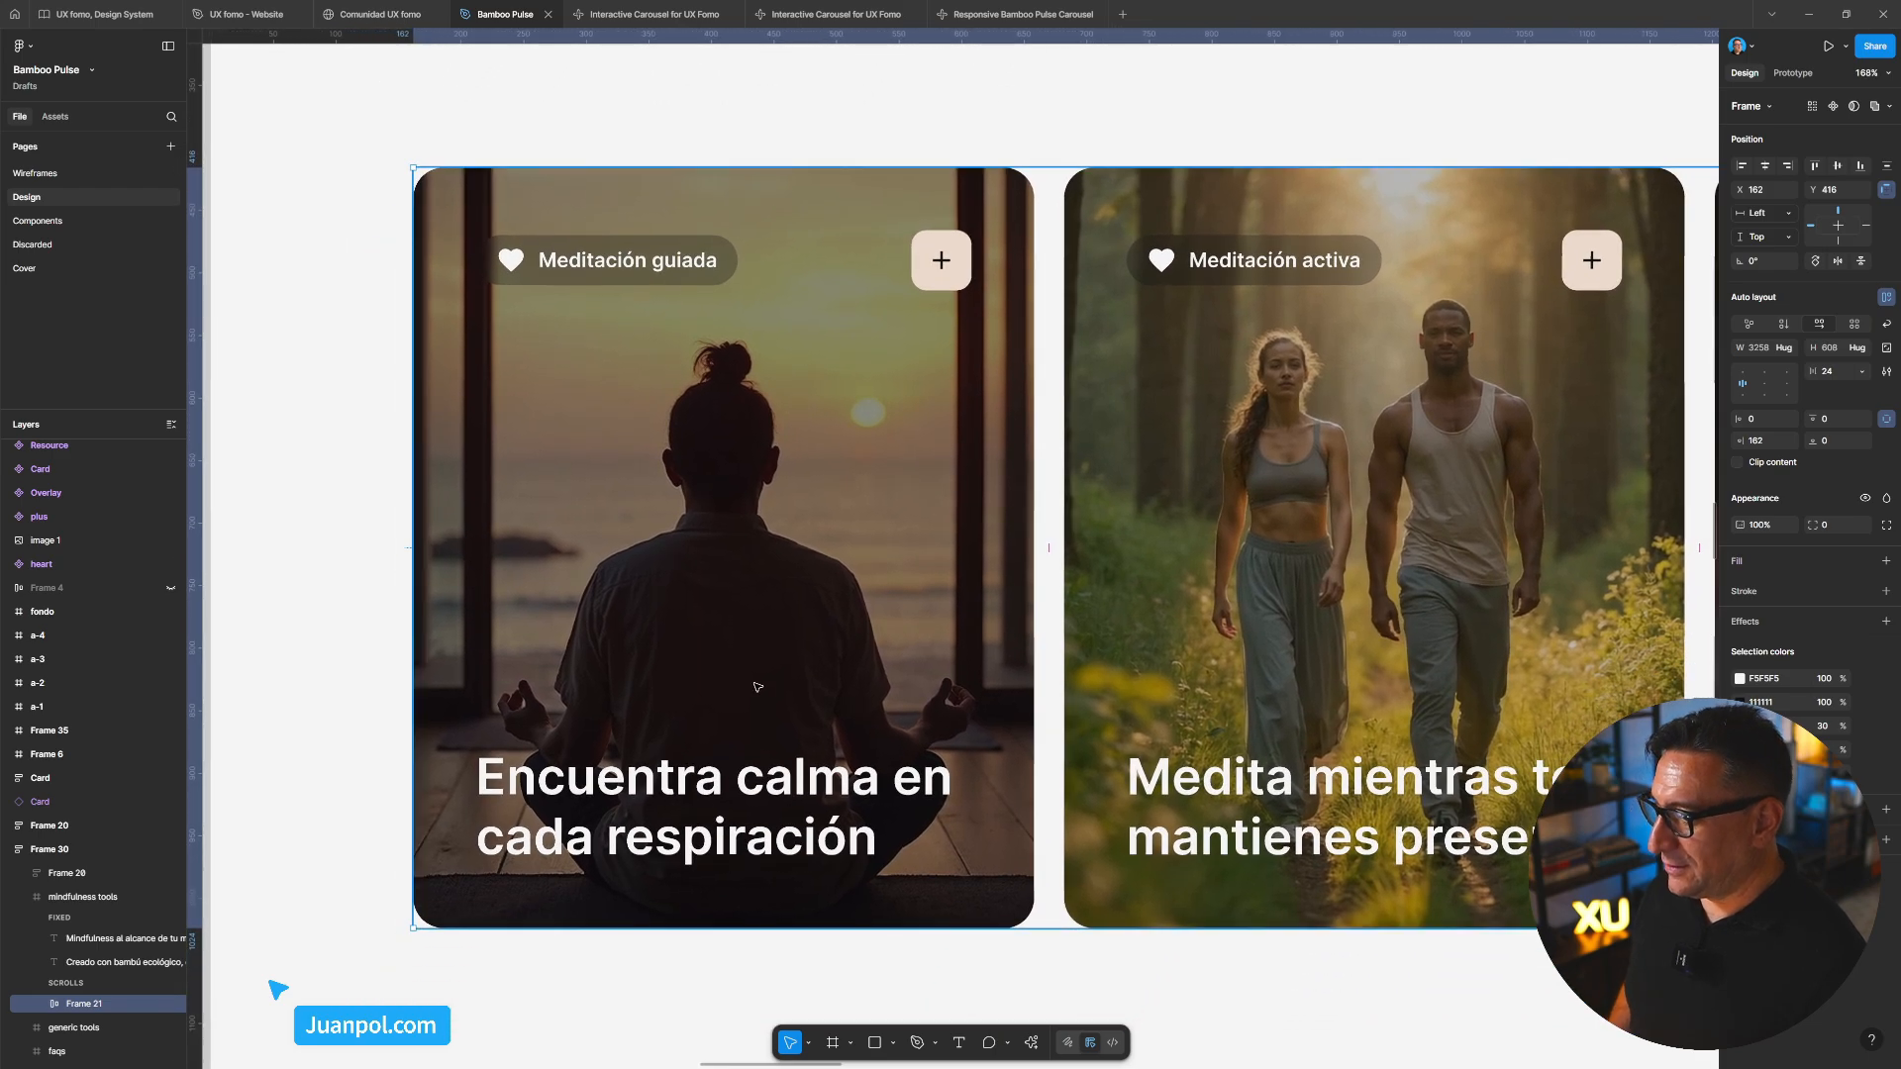
ctrl+click(736, 785)
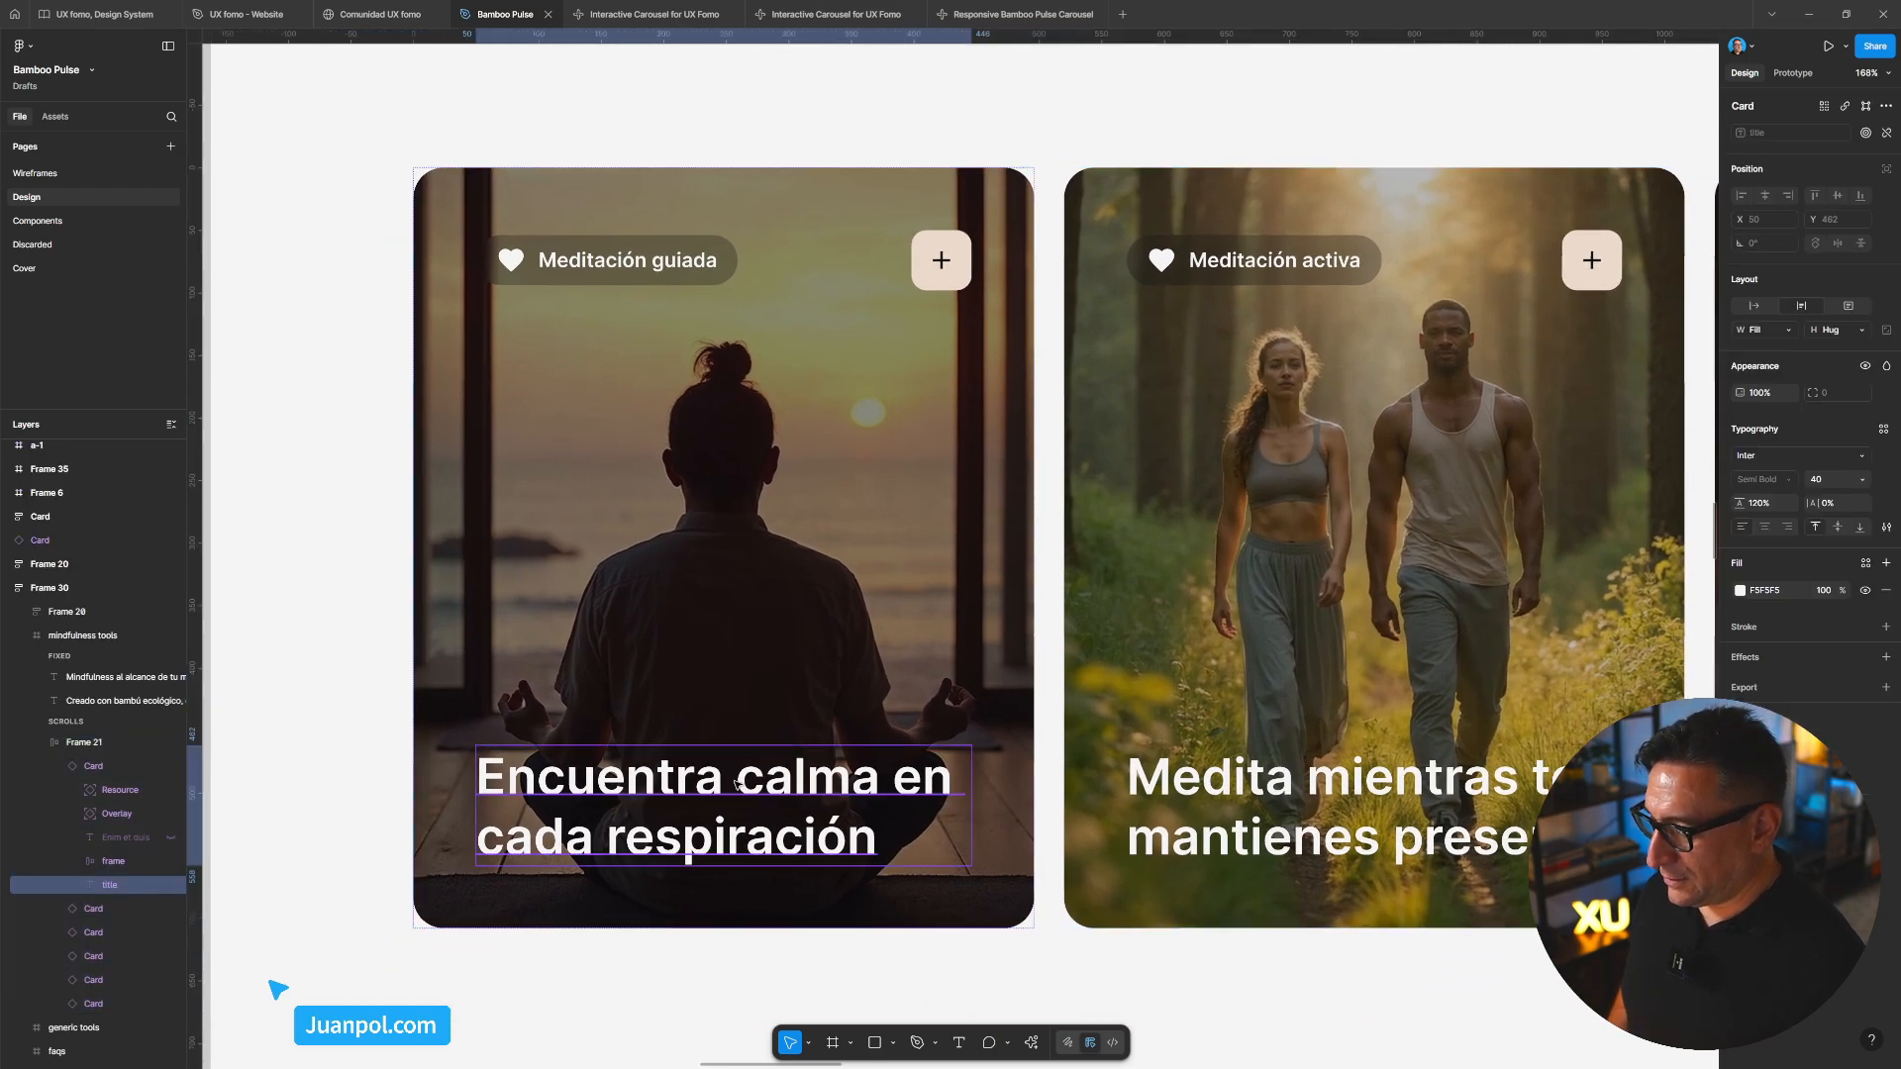
double_click(607, 258)
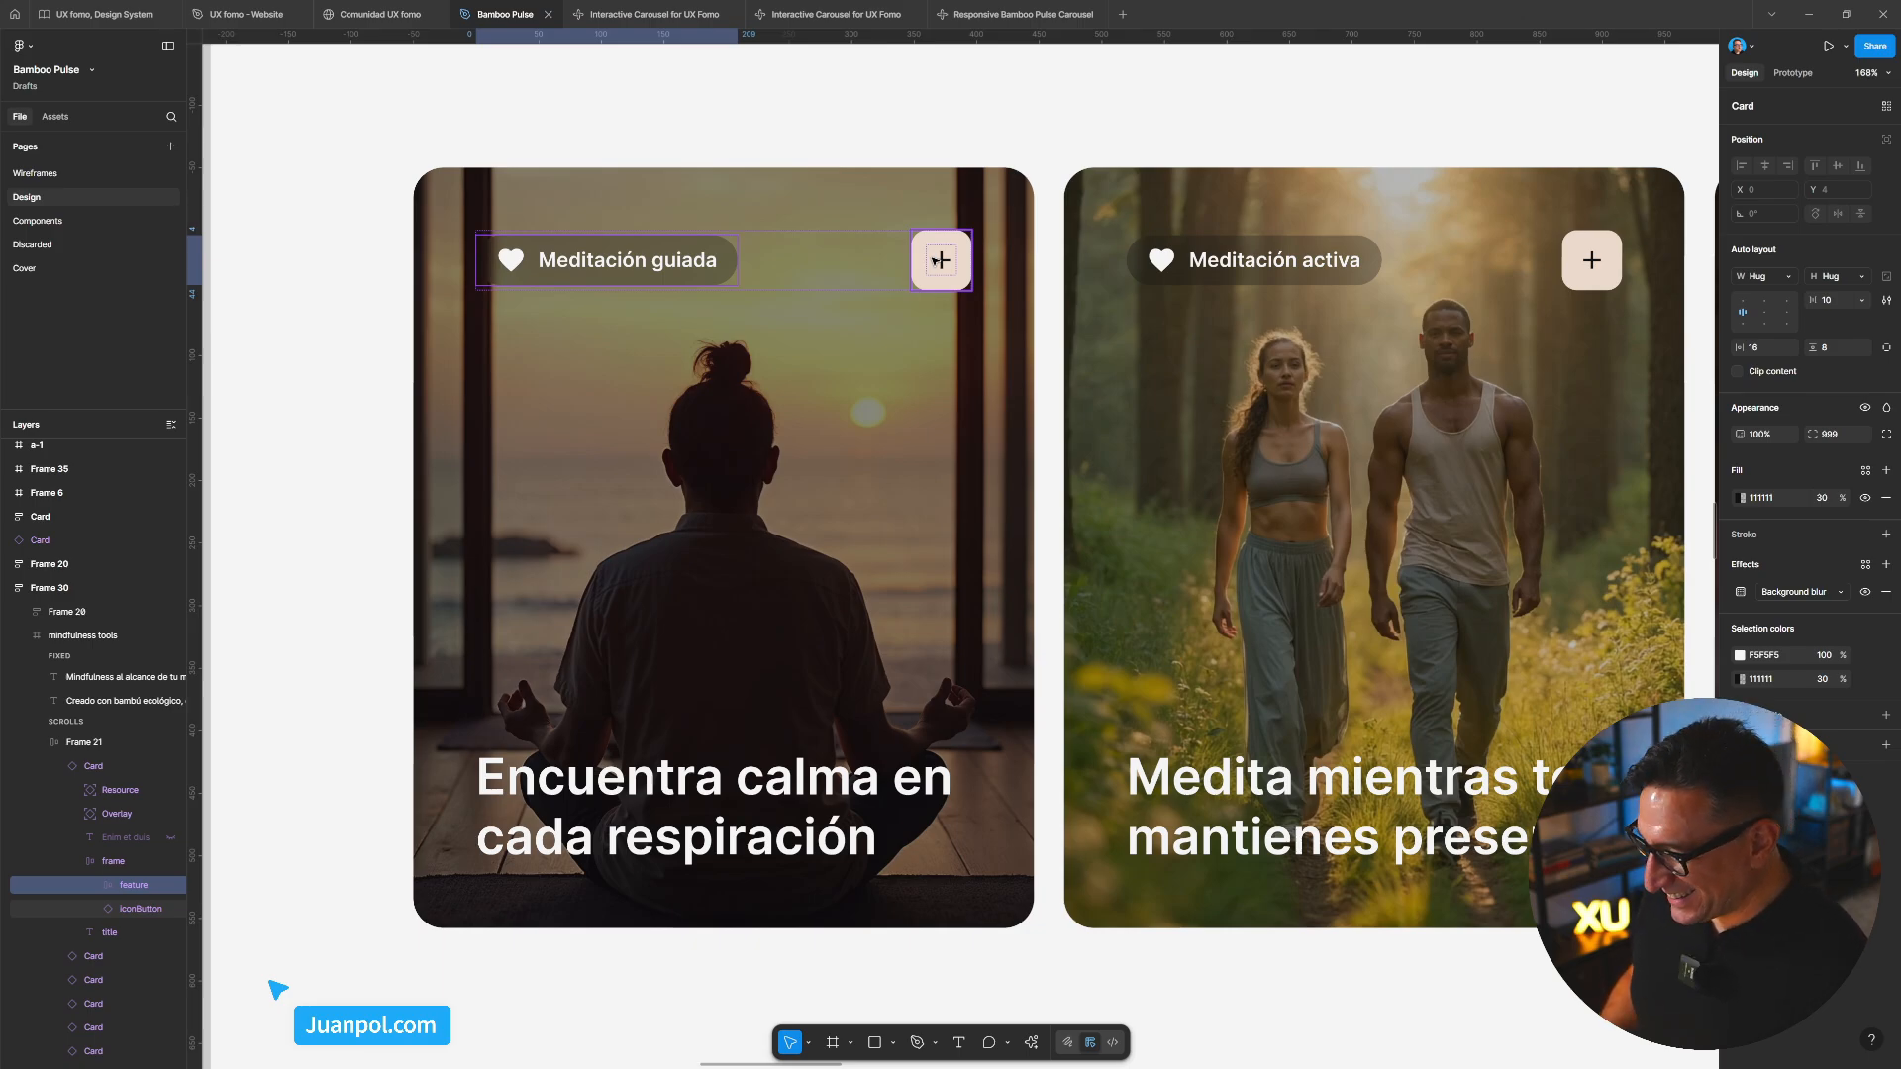
scroll(938, 260, down, 10)
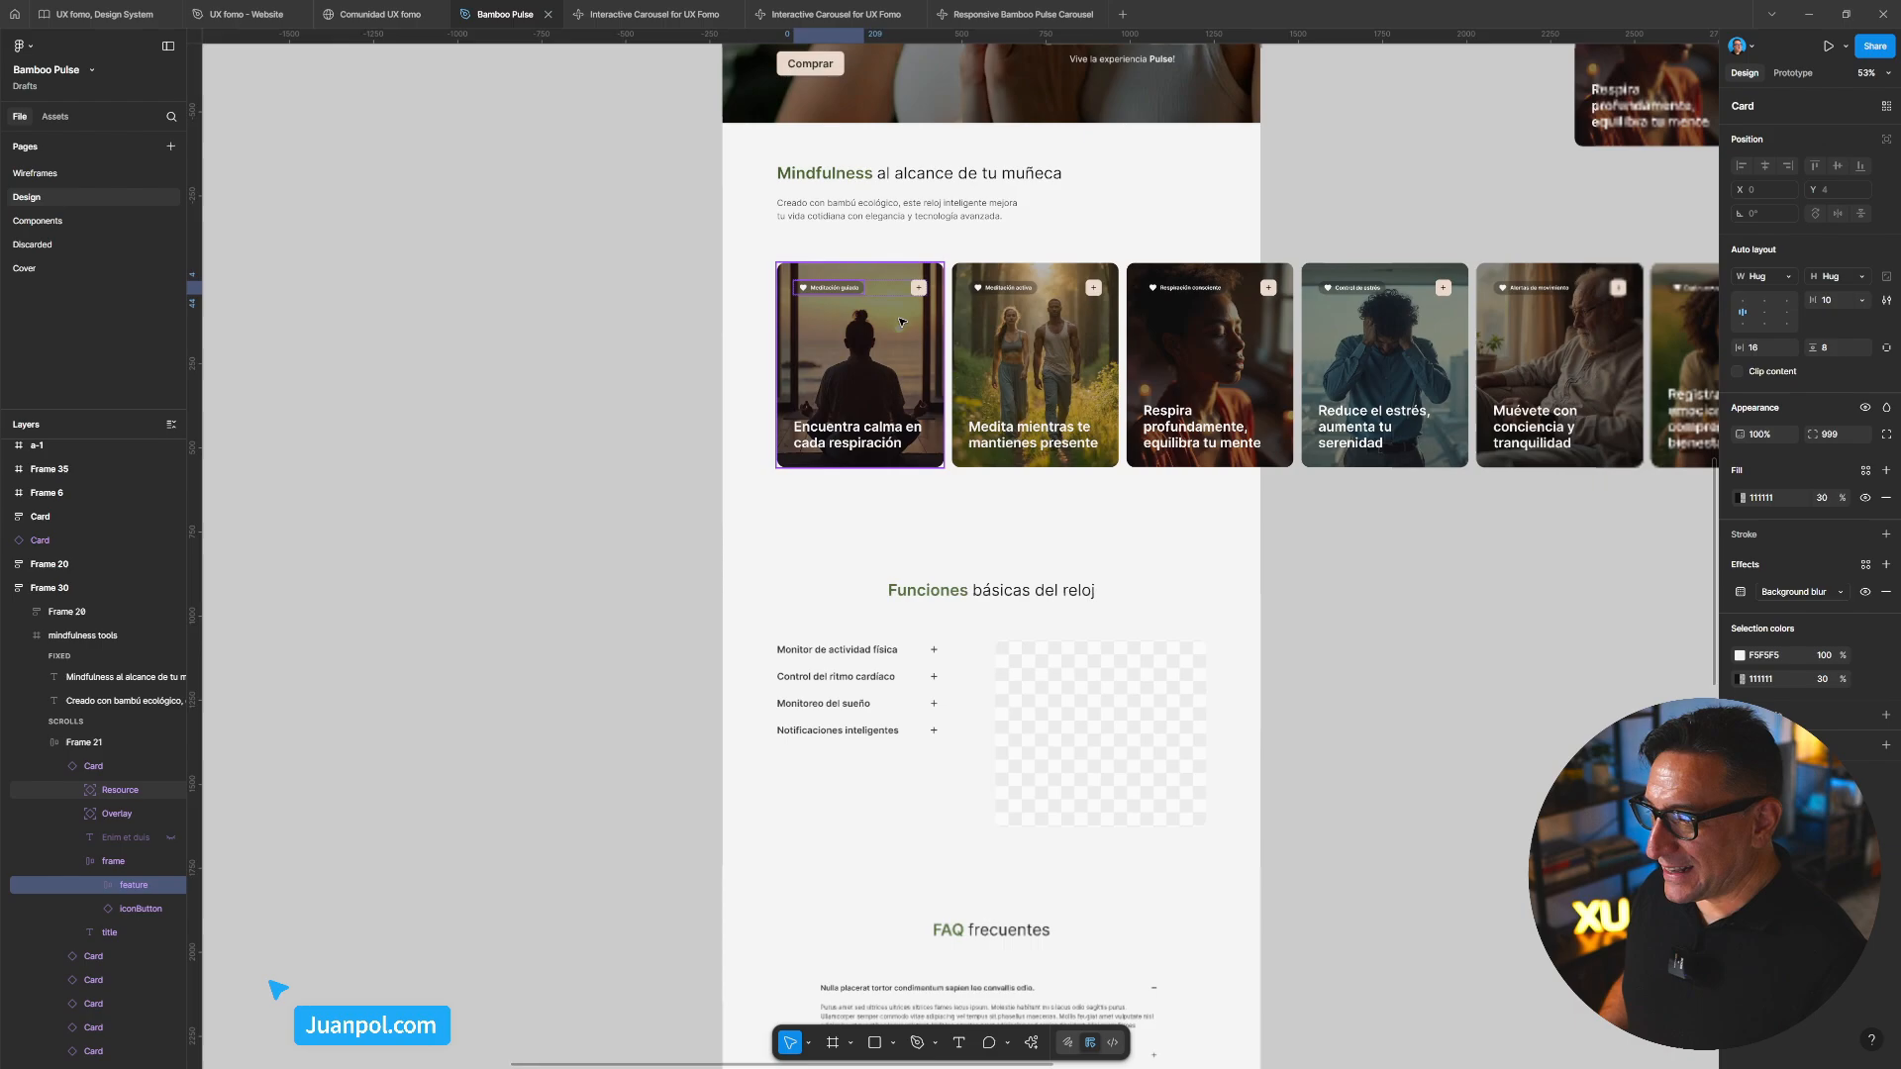
scroll(1146, 368, up, 7)
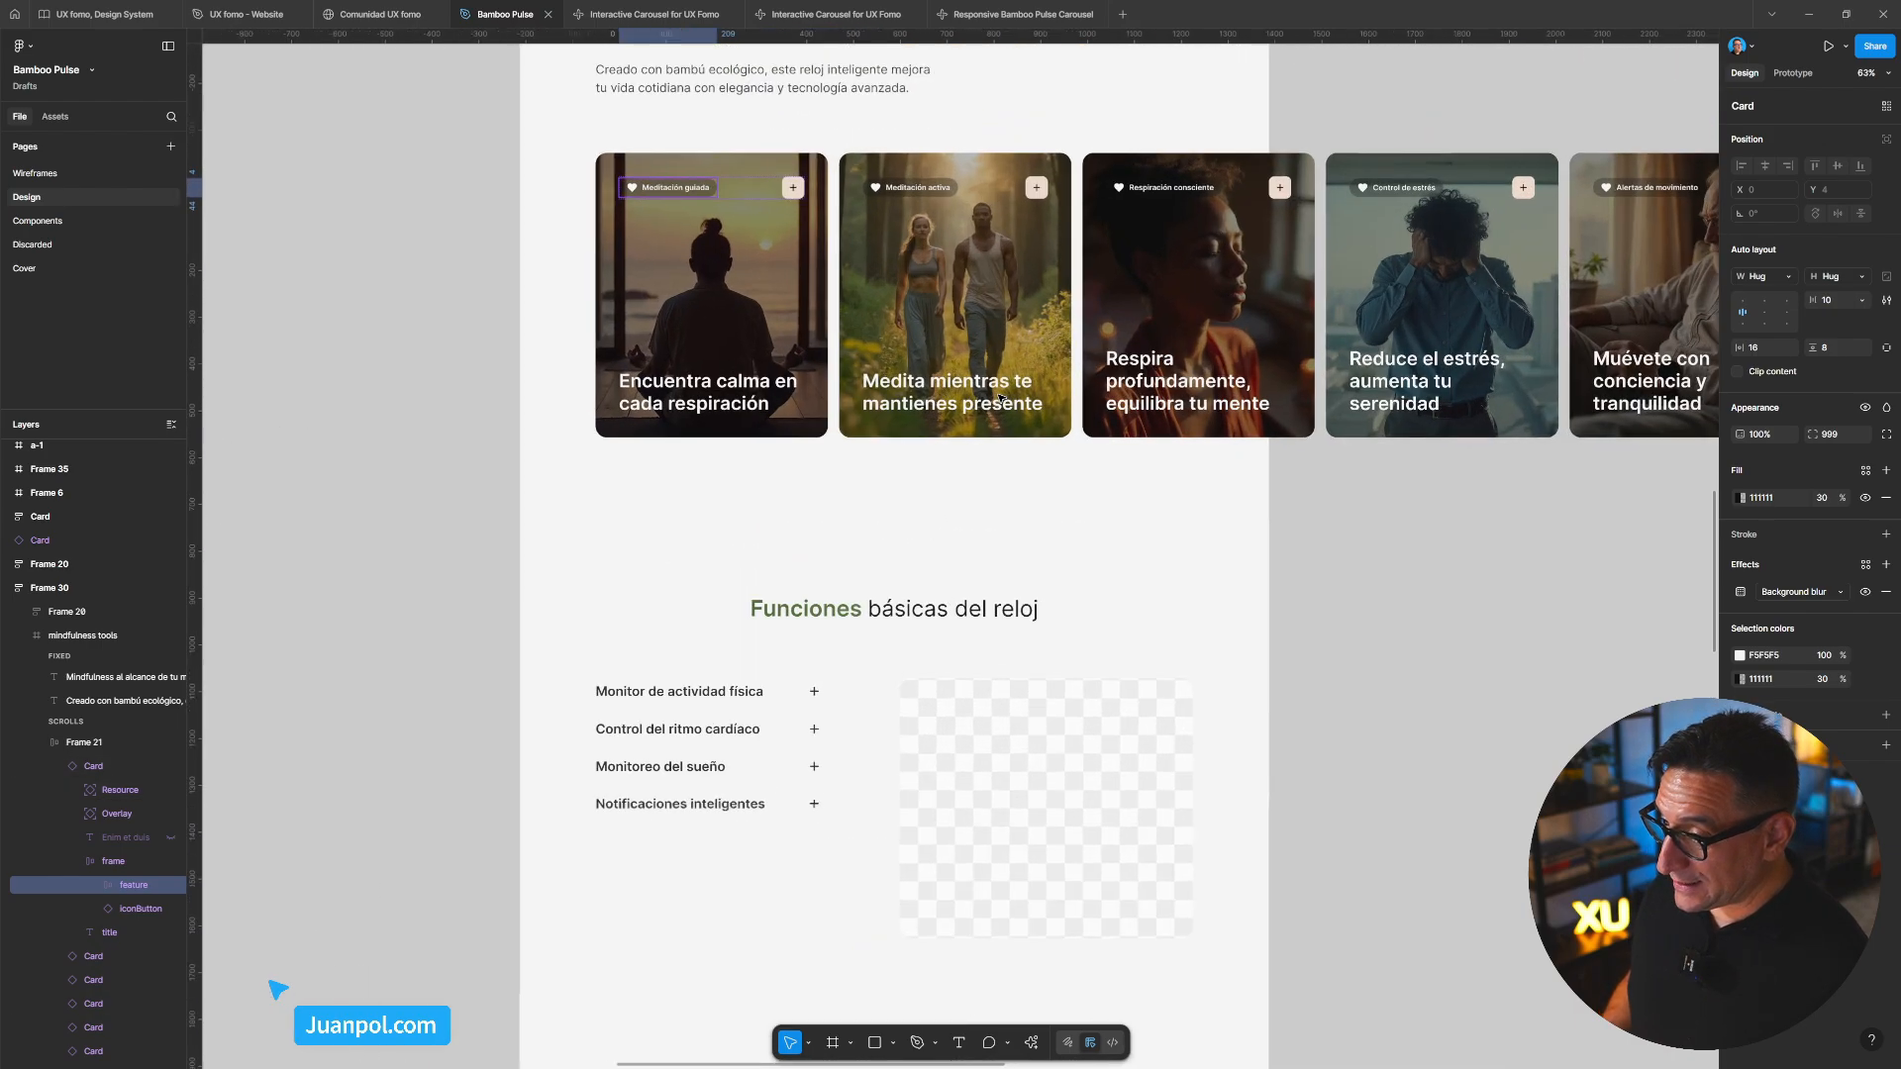
Slide the Make carousel preview to reveal later cards, then back to the first ones
click(1000, 16)
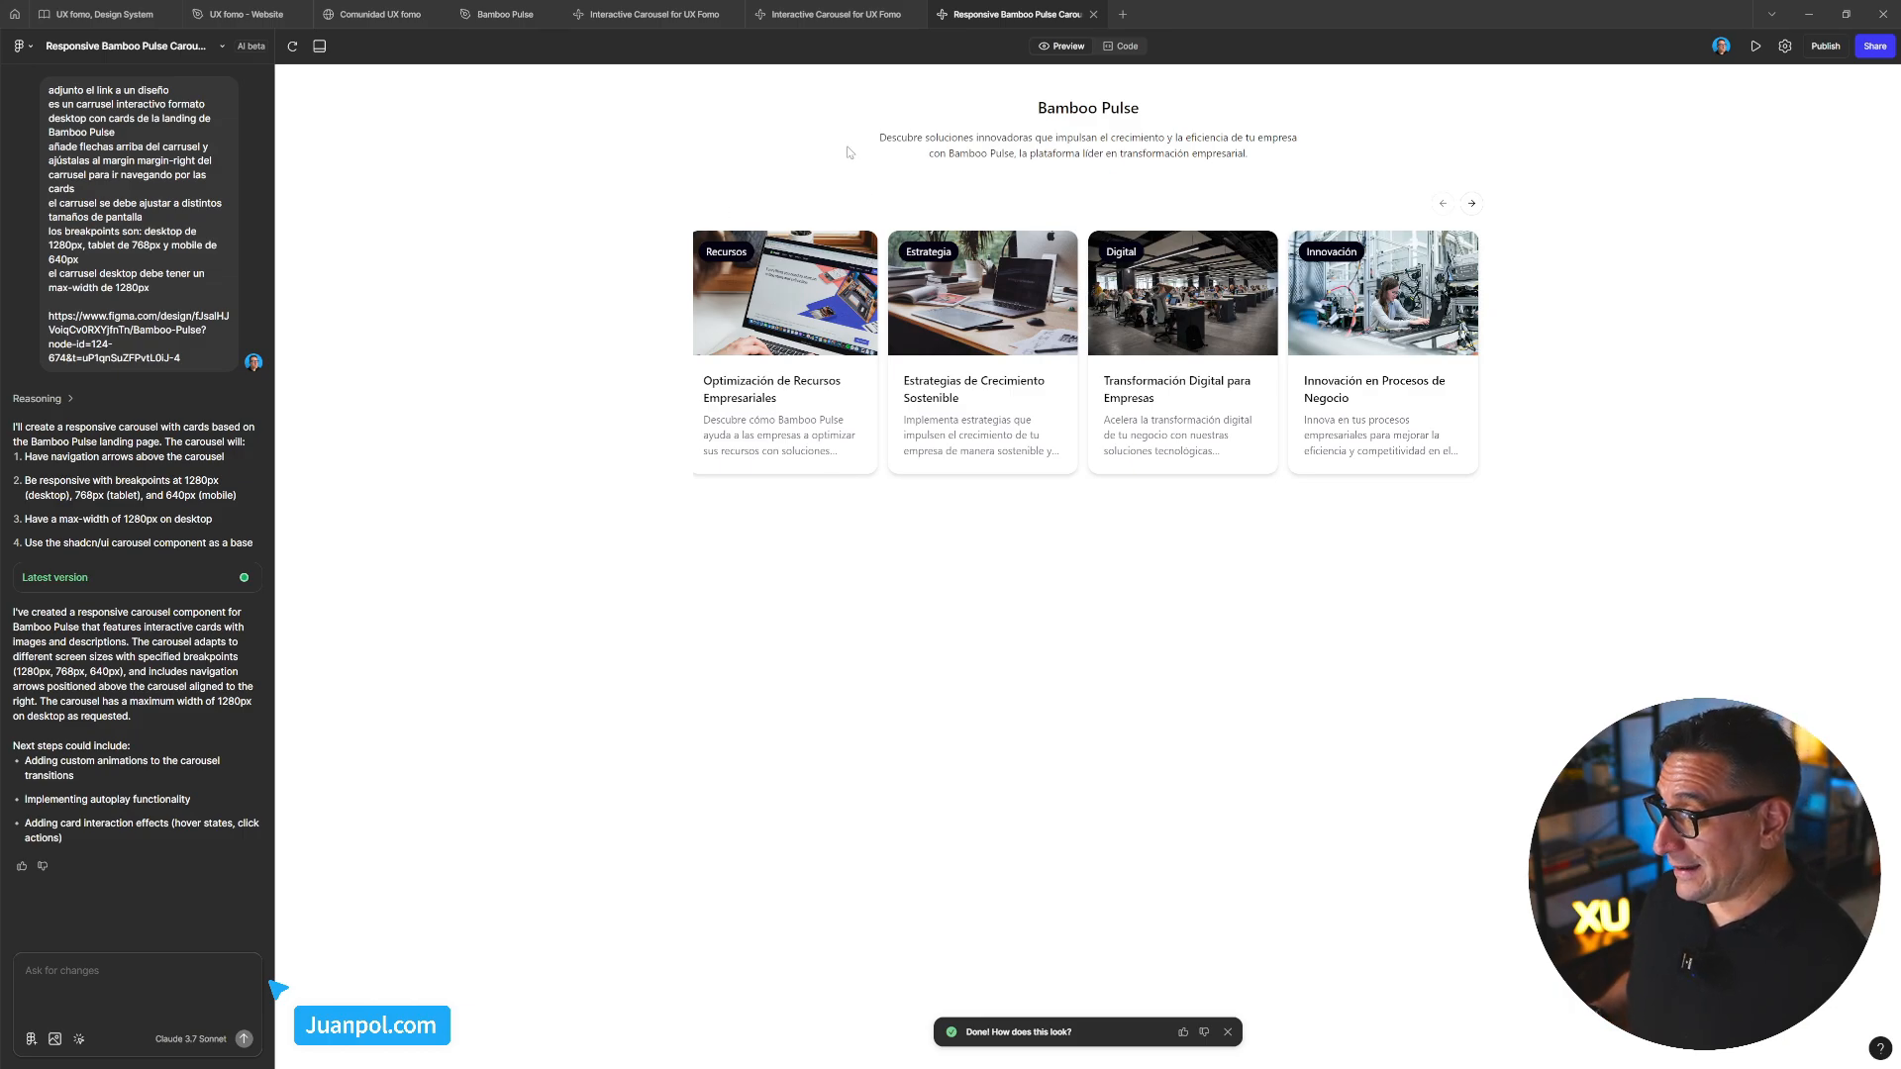
click(503, 13)
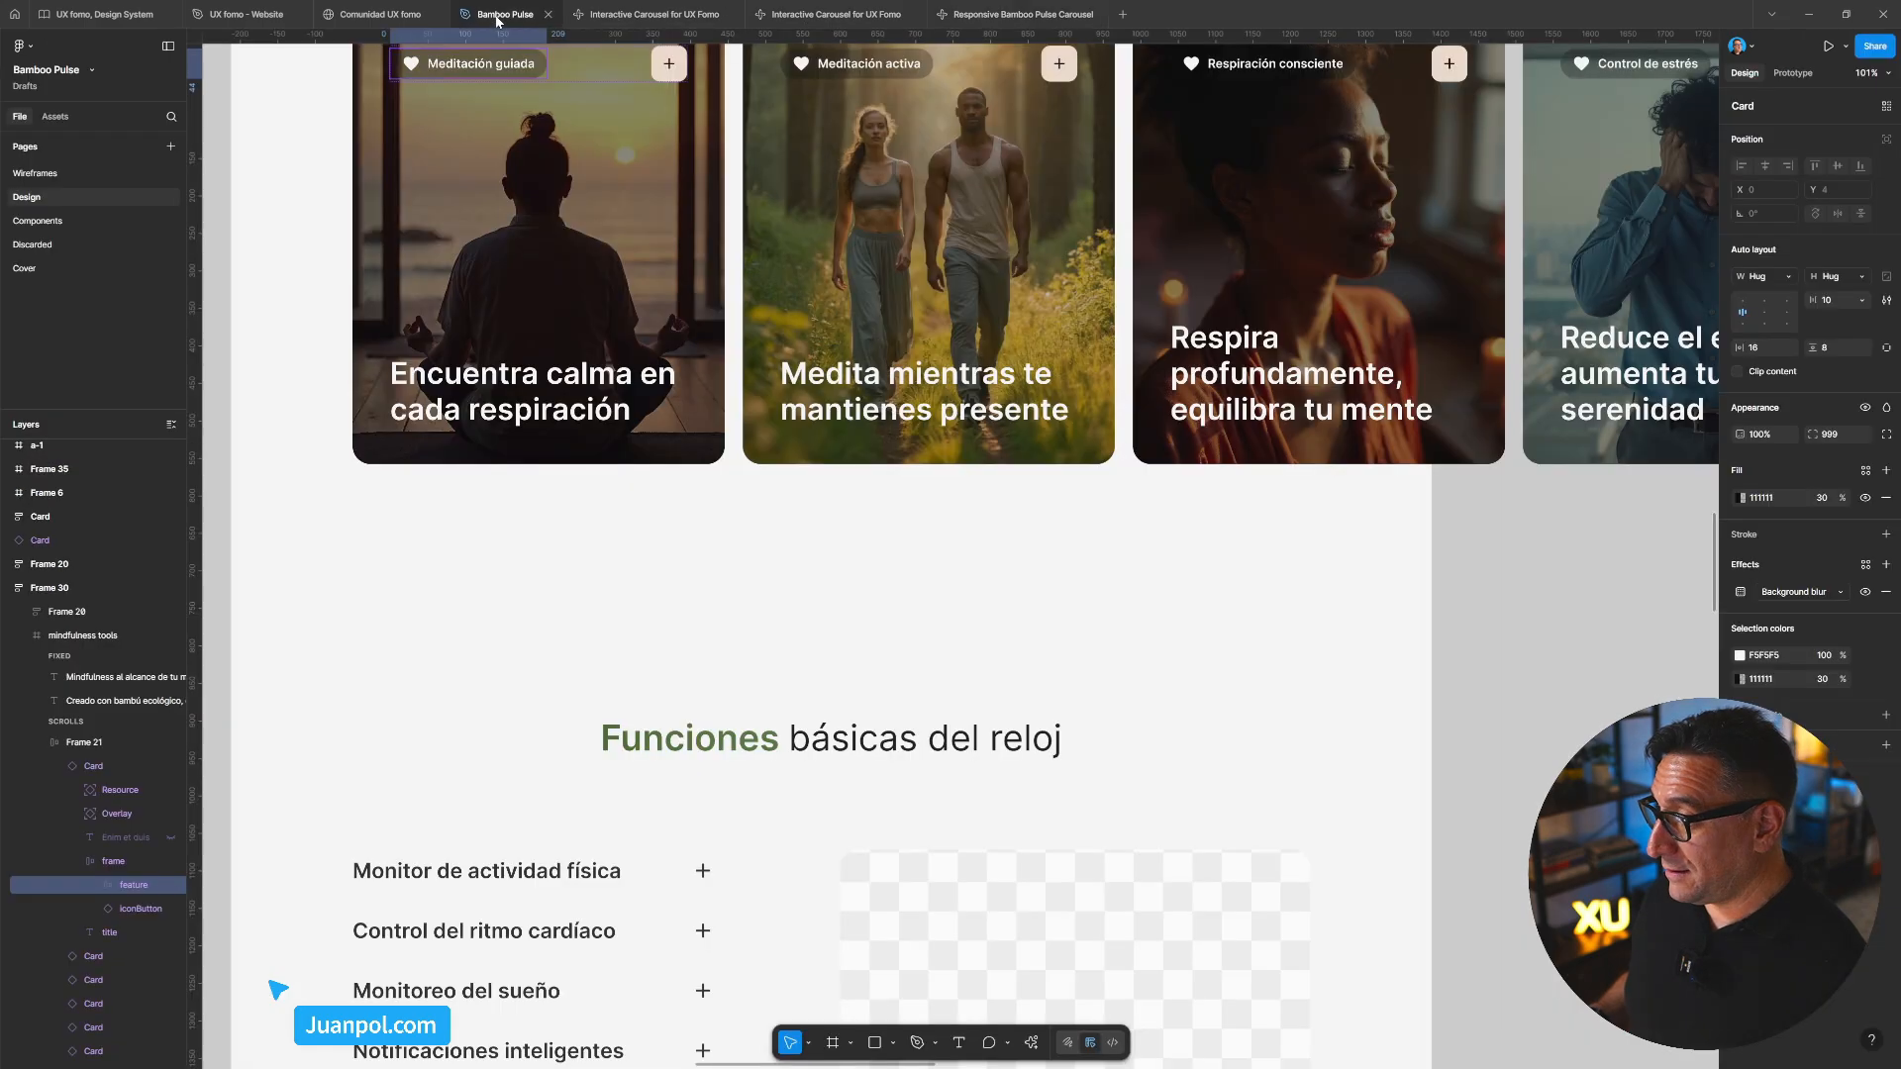
click(992, 14)
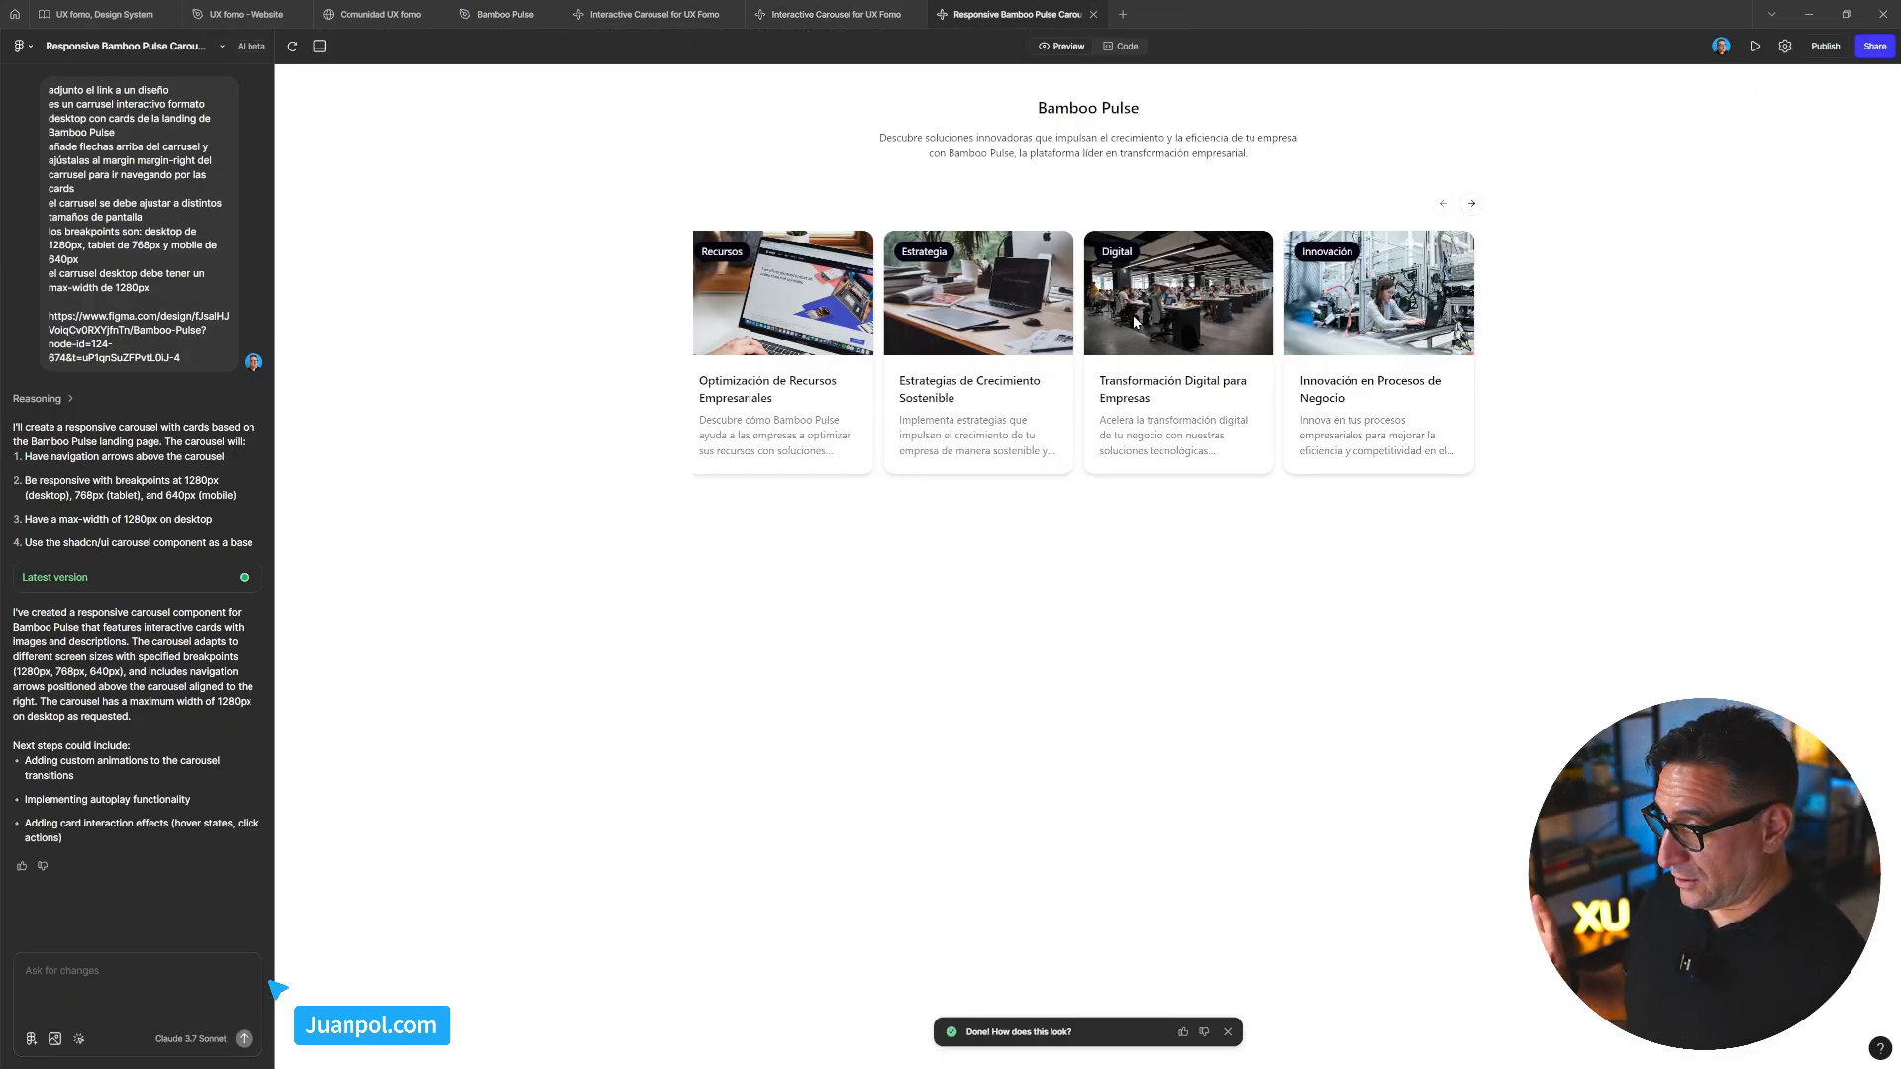
drag(1143, 312, 1413, 365)
drag(1101, 373, 1351, 335)
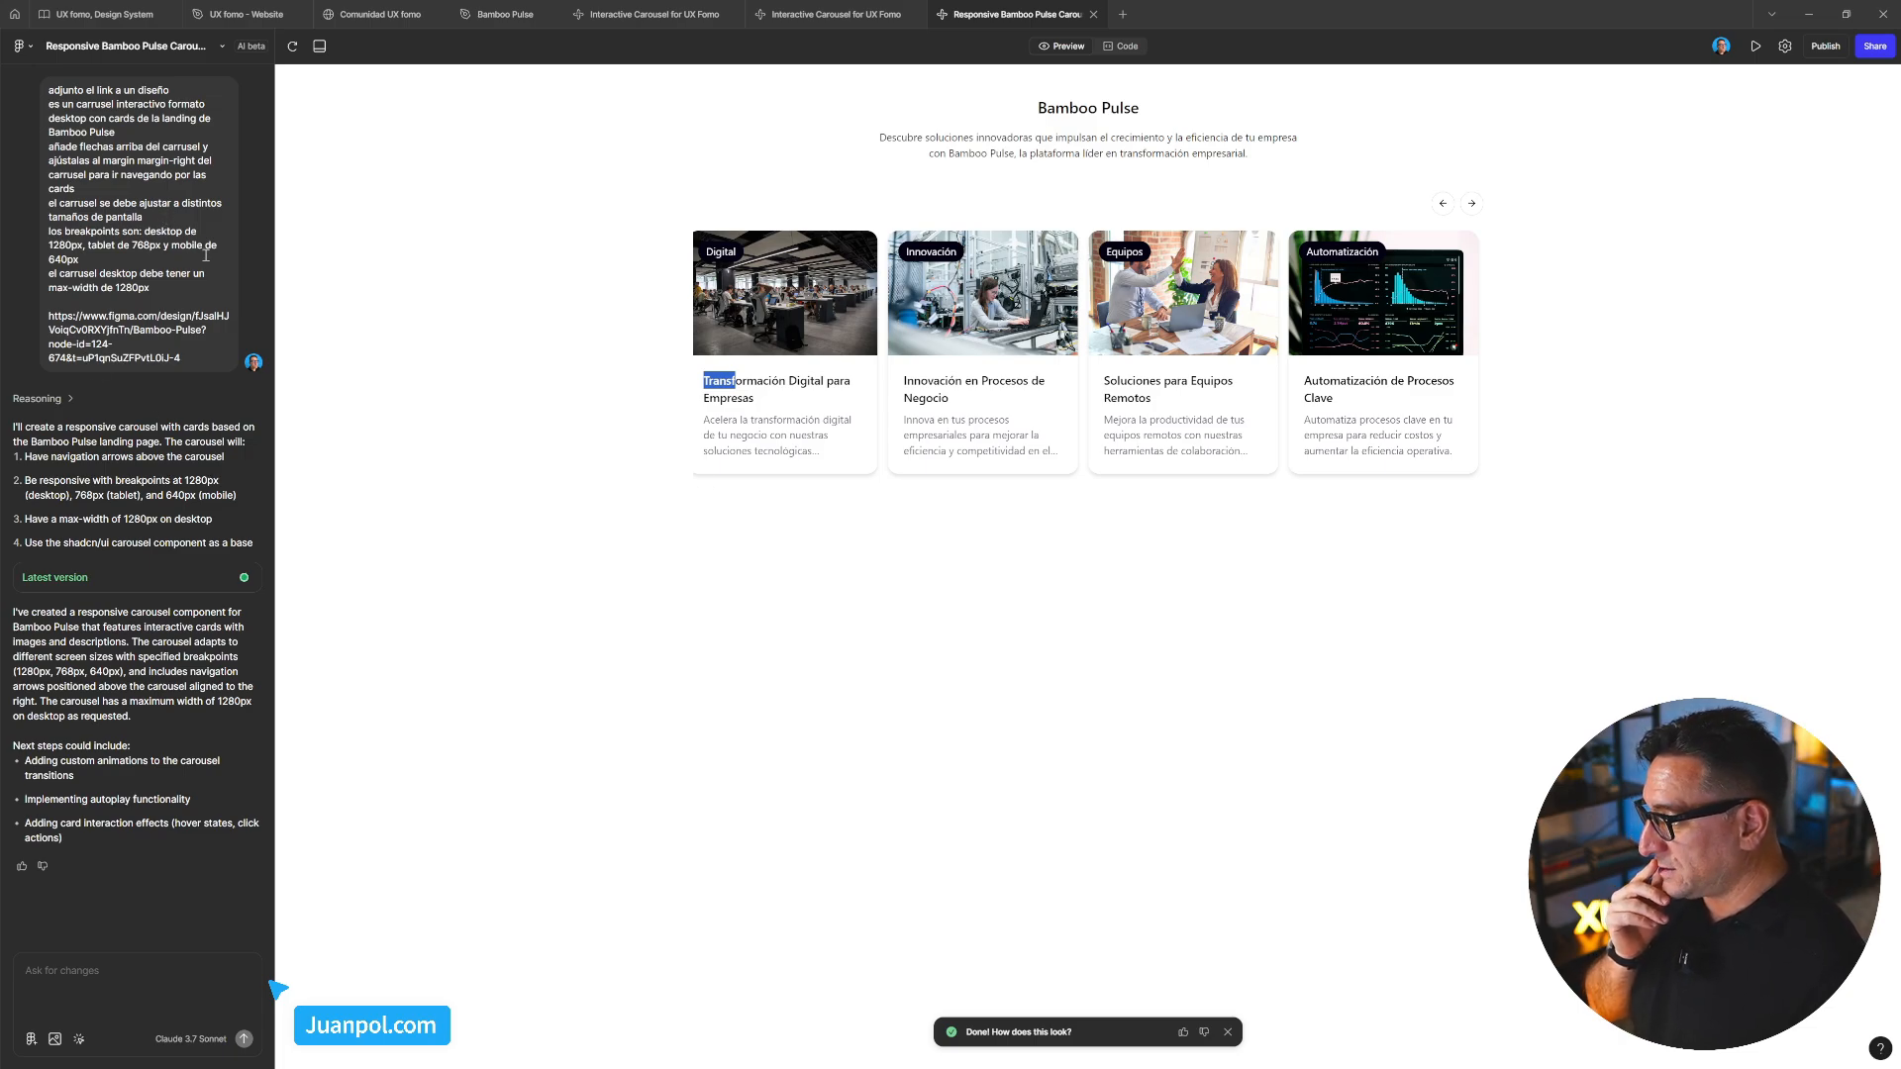
drag(961, 330, 968, 412)
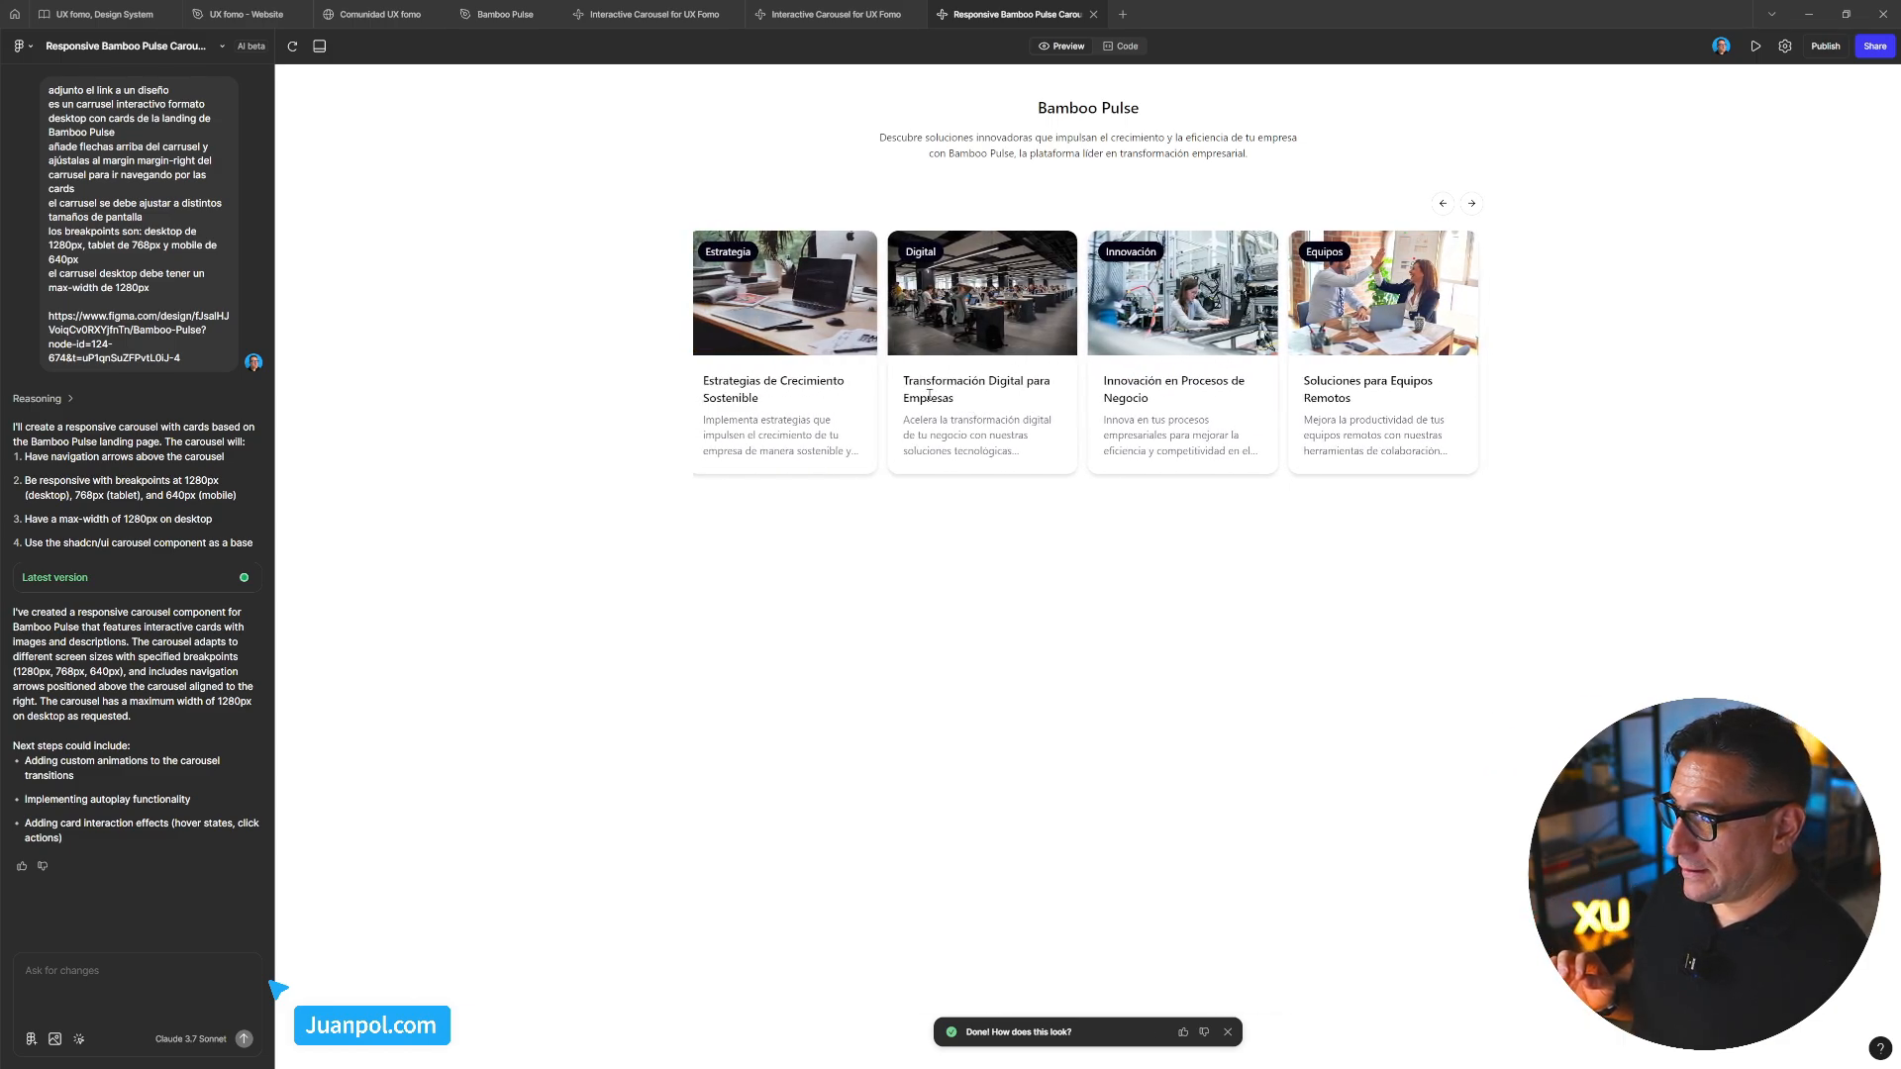
drag(1070, 370, 1466, 343)
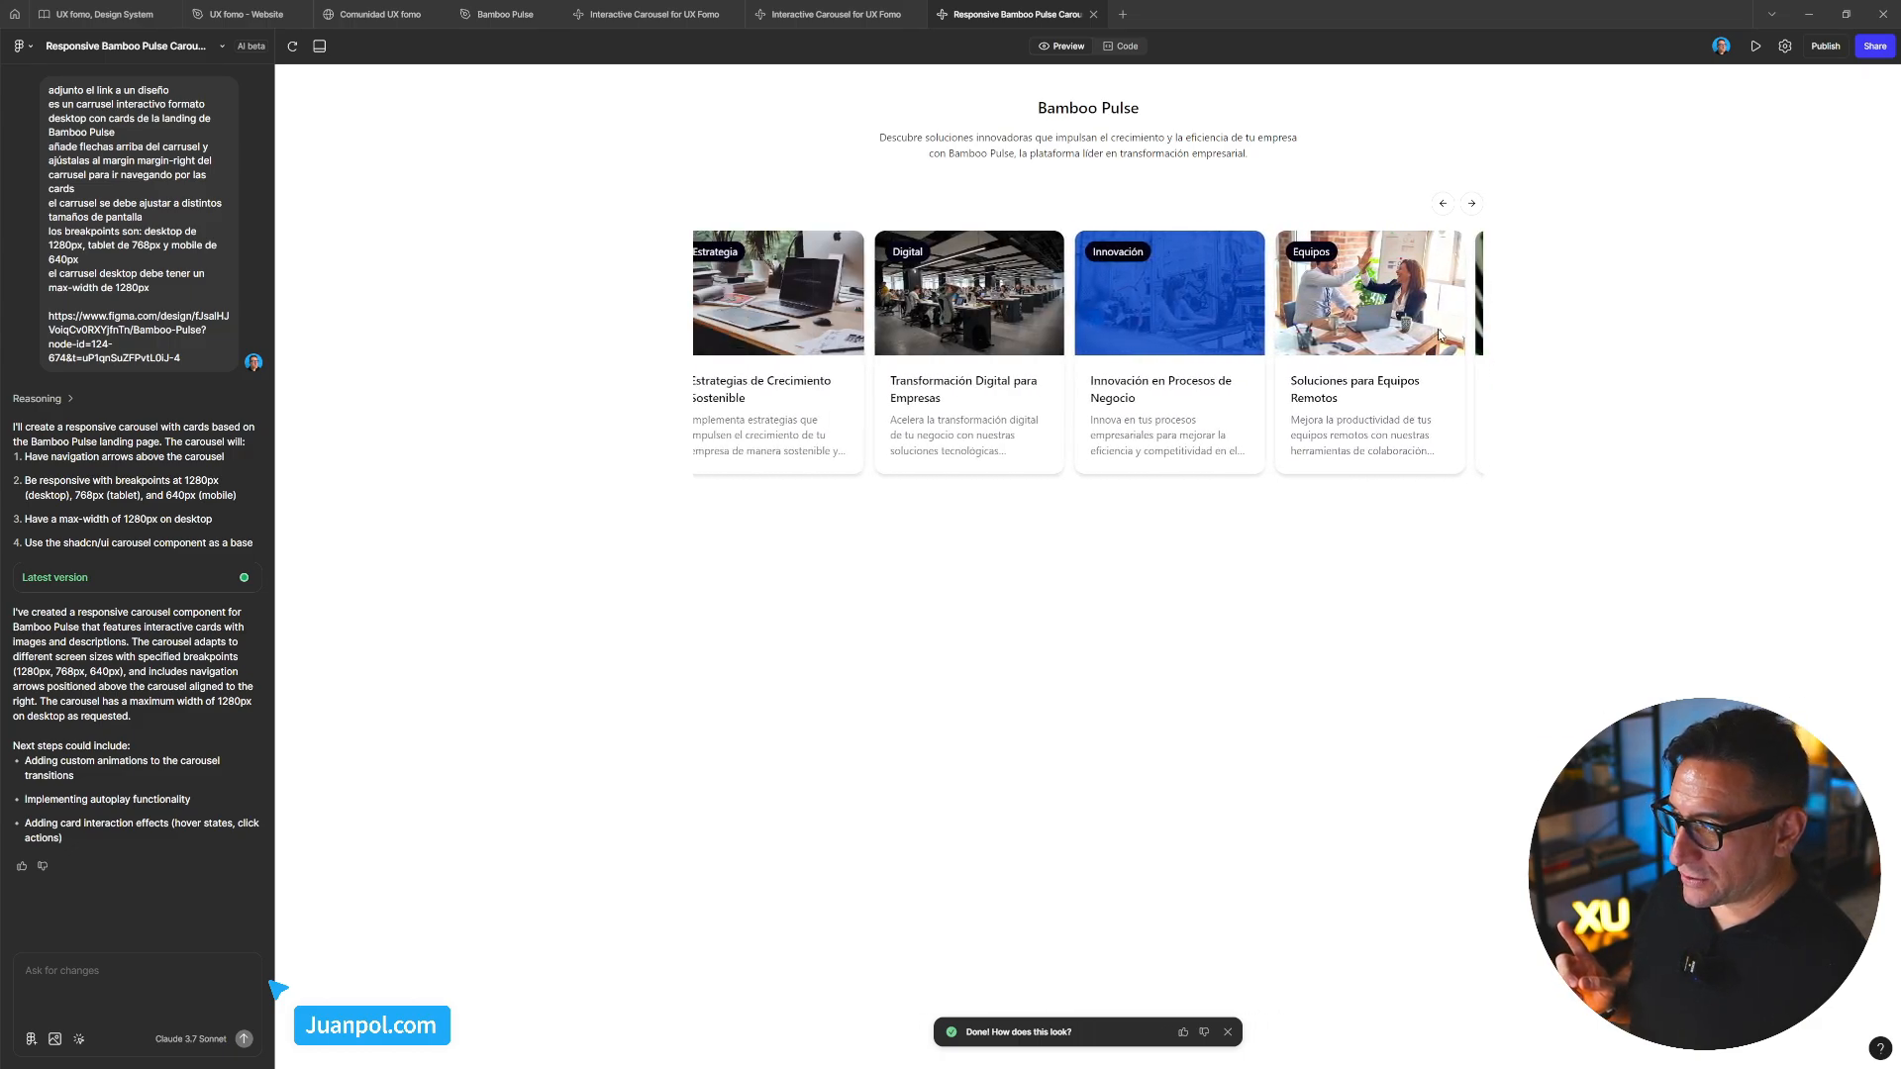
Drag the UX Fomo desktop carousel forward through its Título cards and back again
click(837, 14)
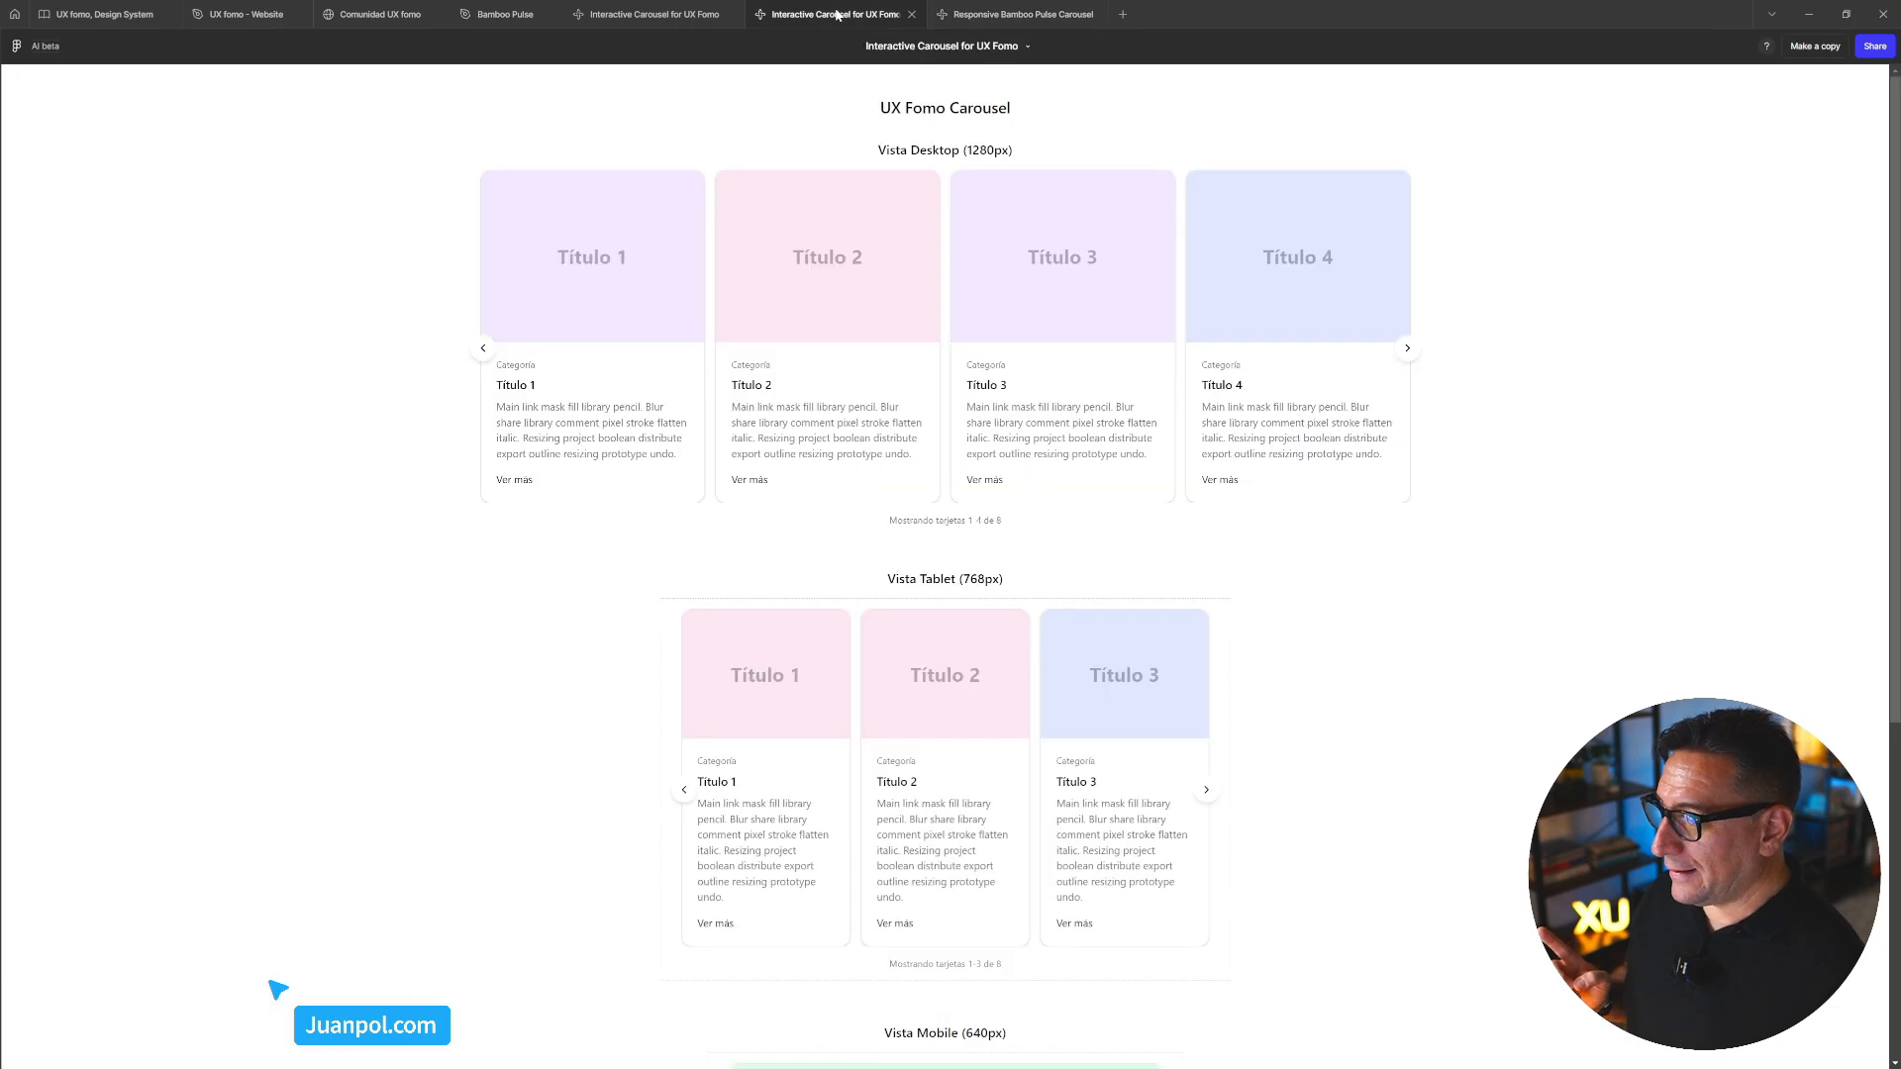
drag(981, 255, 832, 282)
drag(1006, 288, 1027, 327)
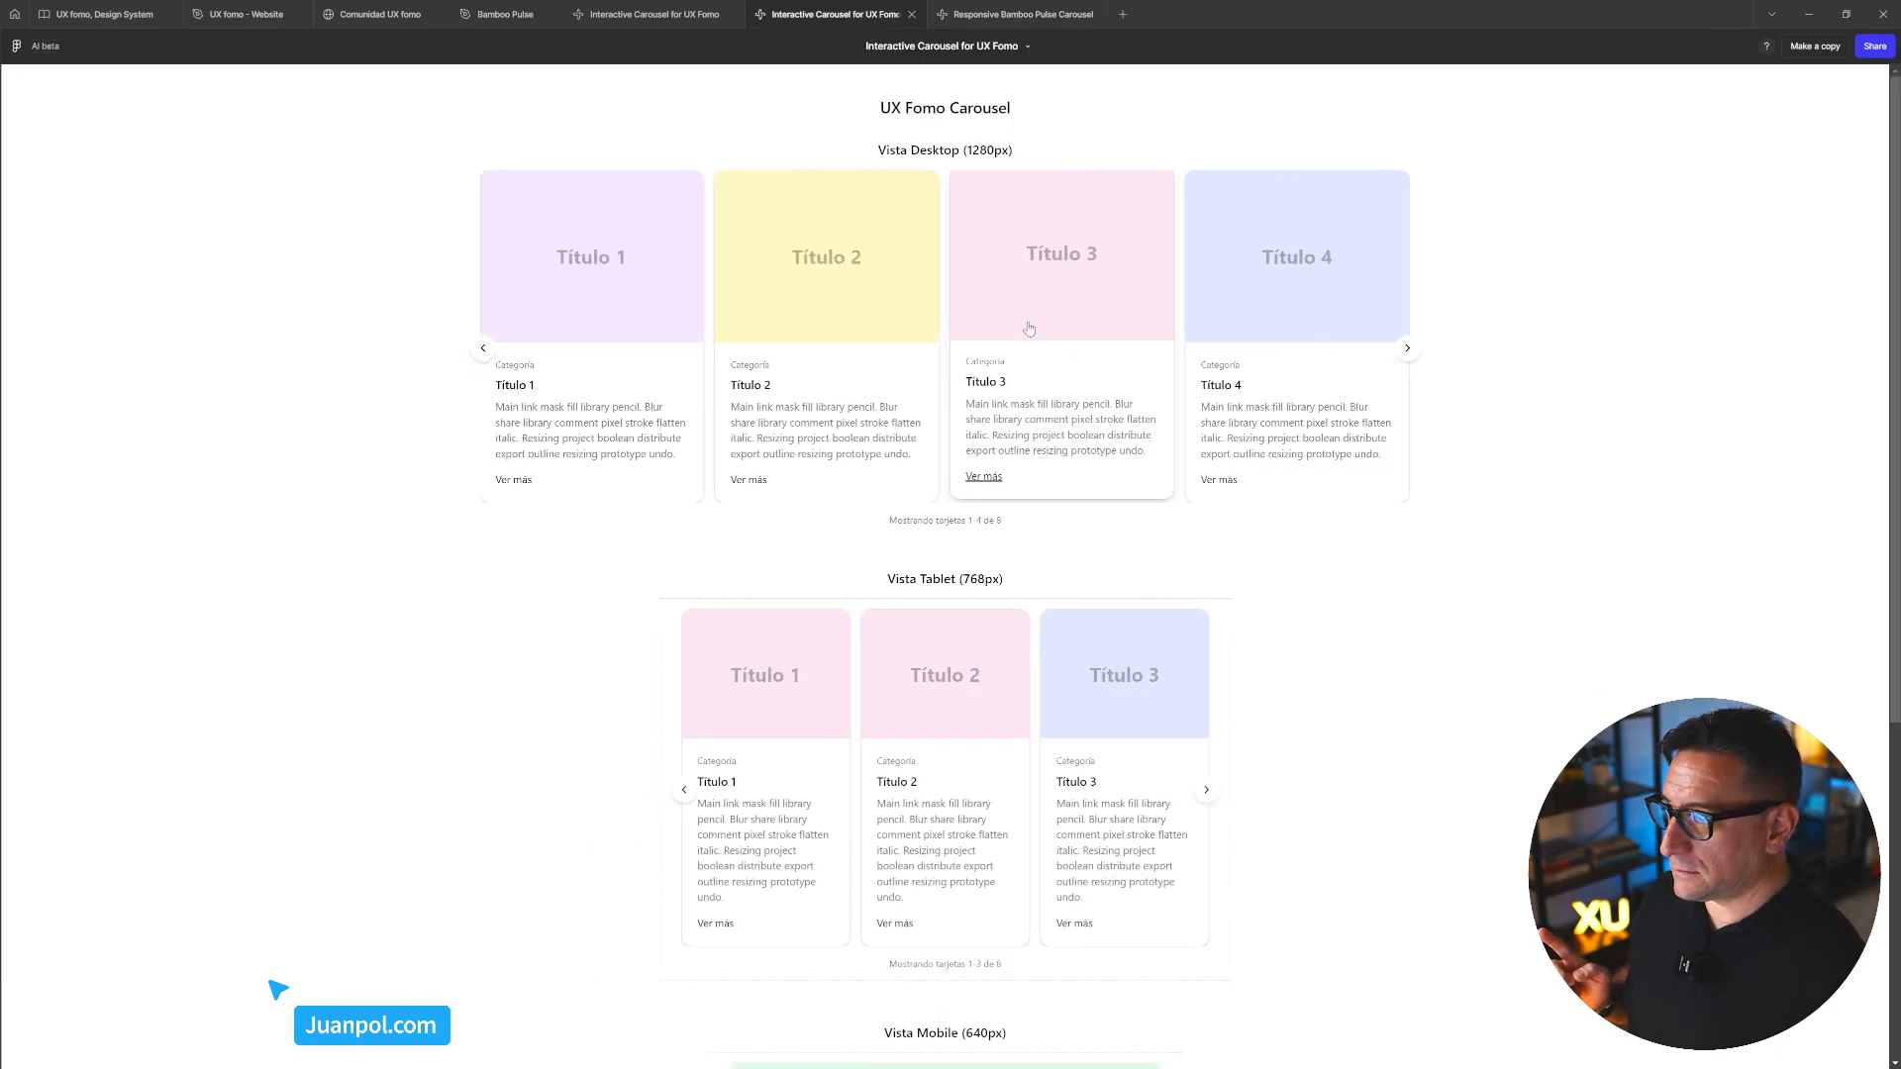
drag(722, 255, 1014, 288)
drag(881, 288, 1039, 303)
drag(815, 306, 1109, 291)
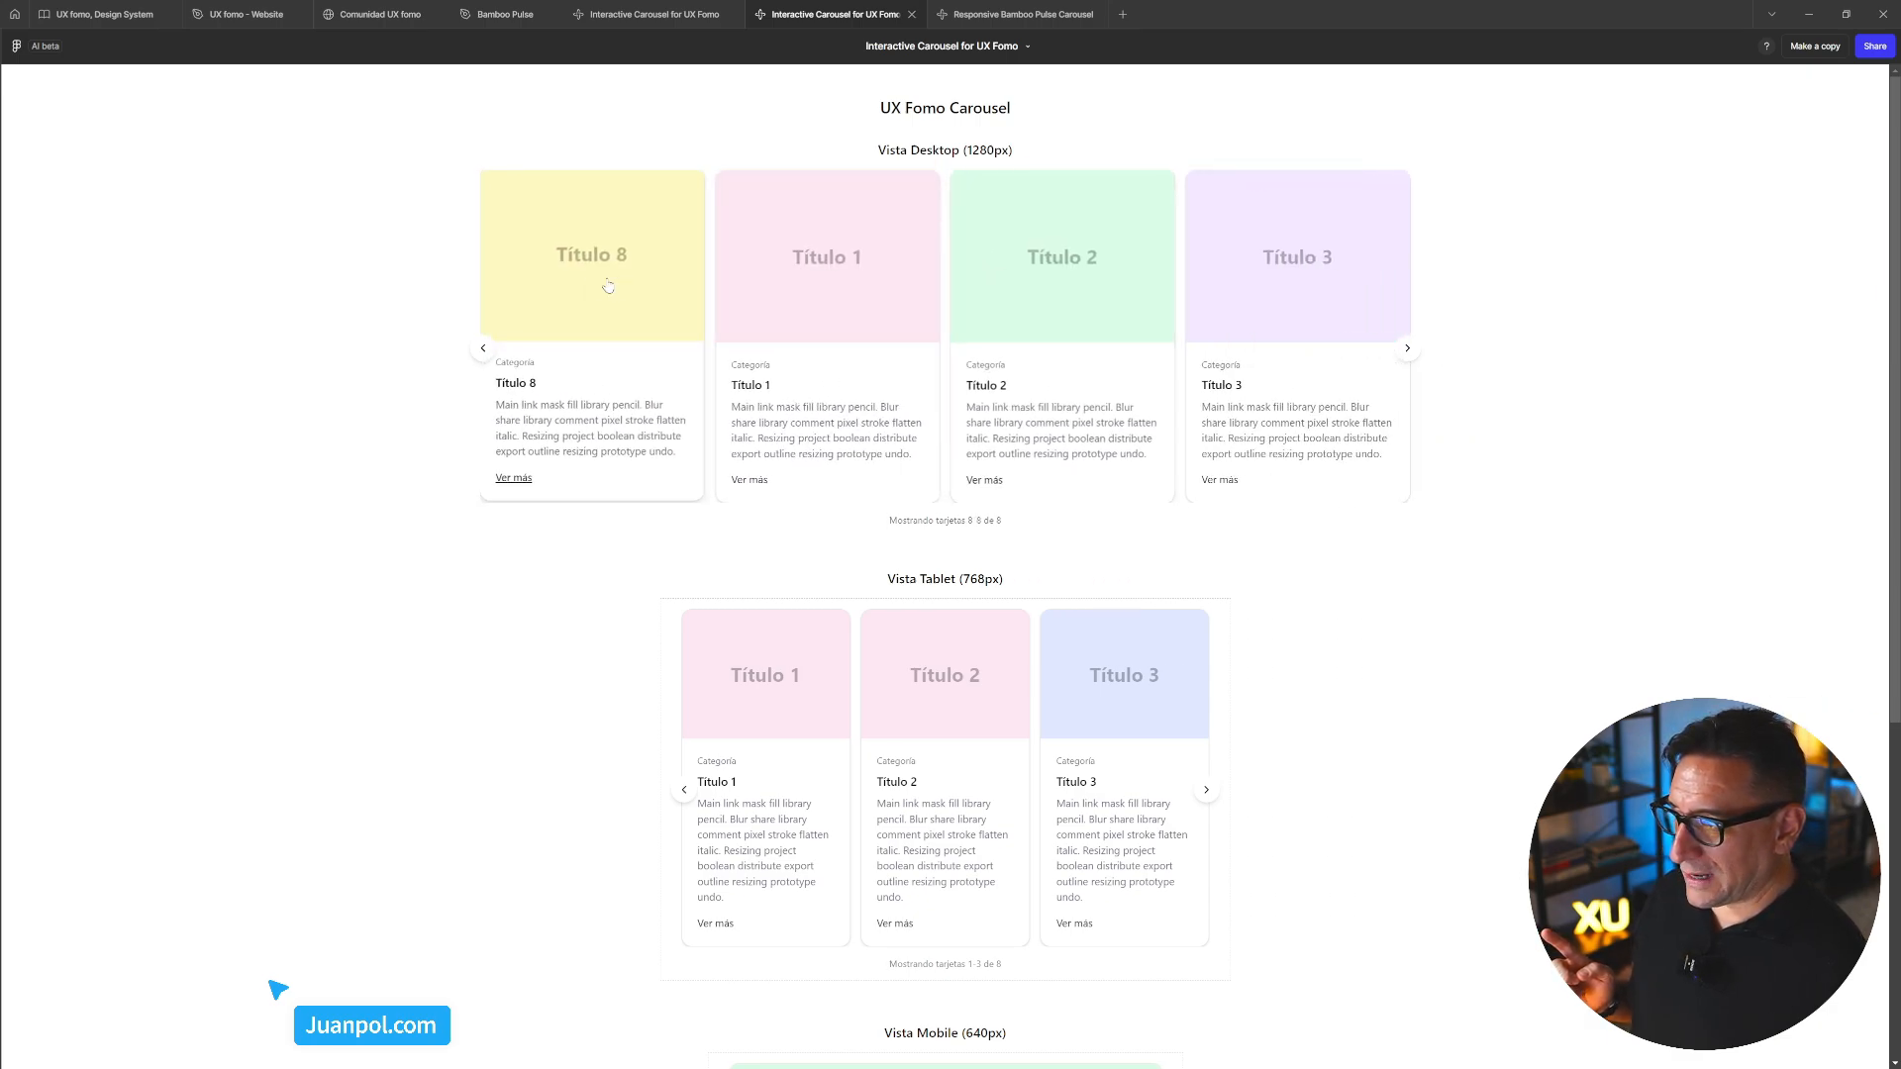
drag(594, 255, 1029, 273)
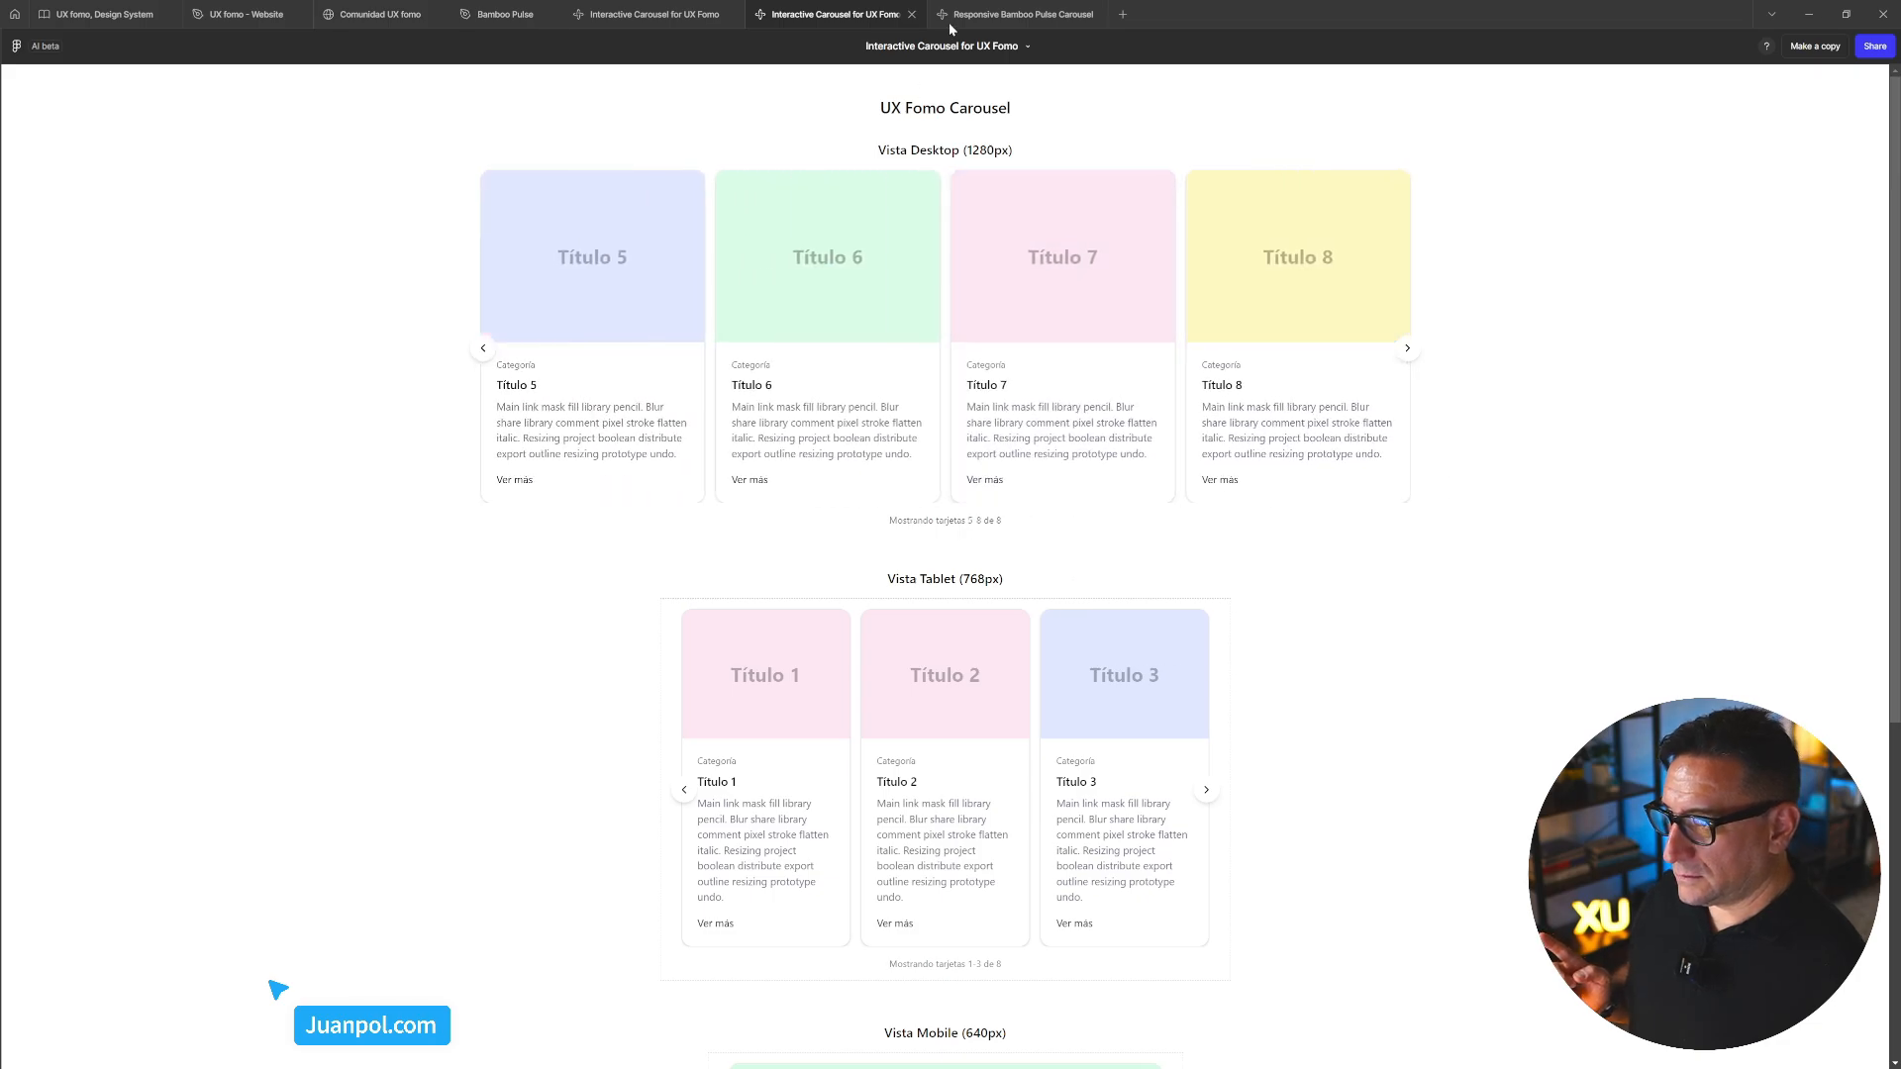
click(992, 16)
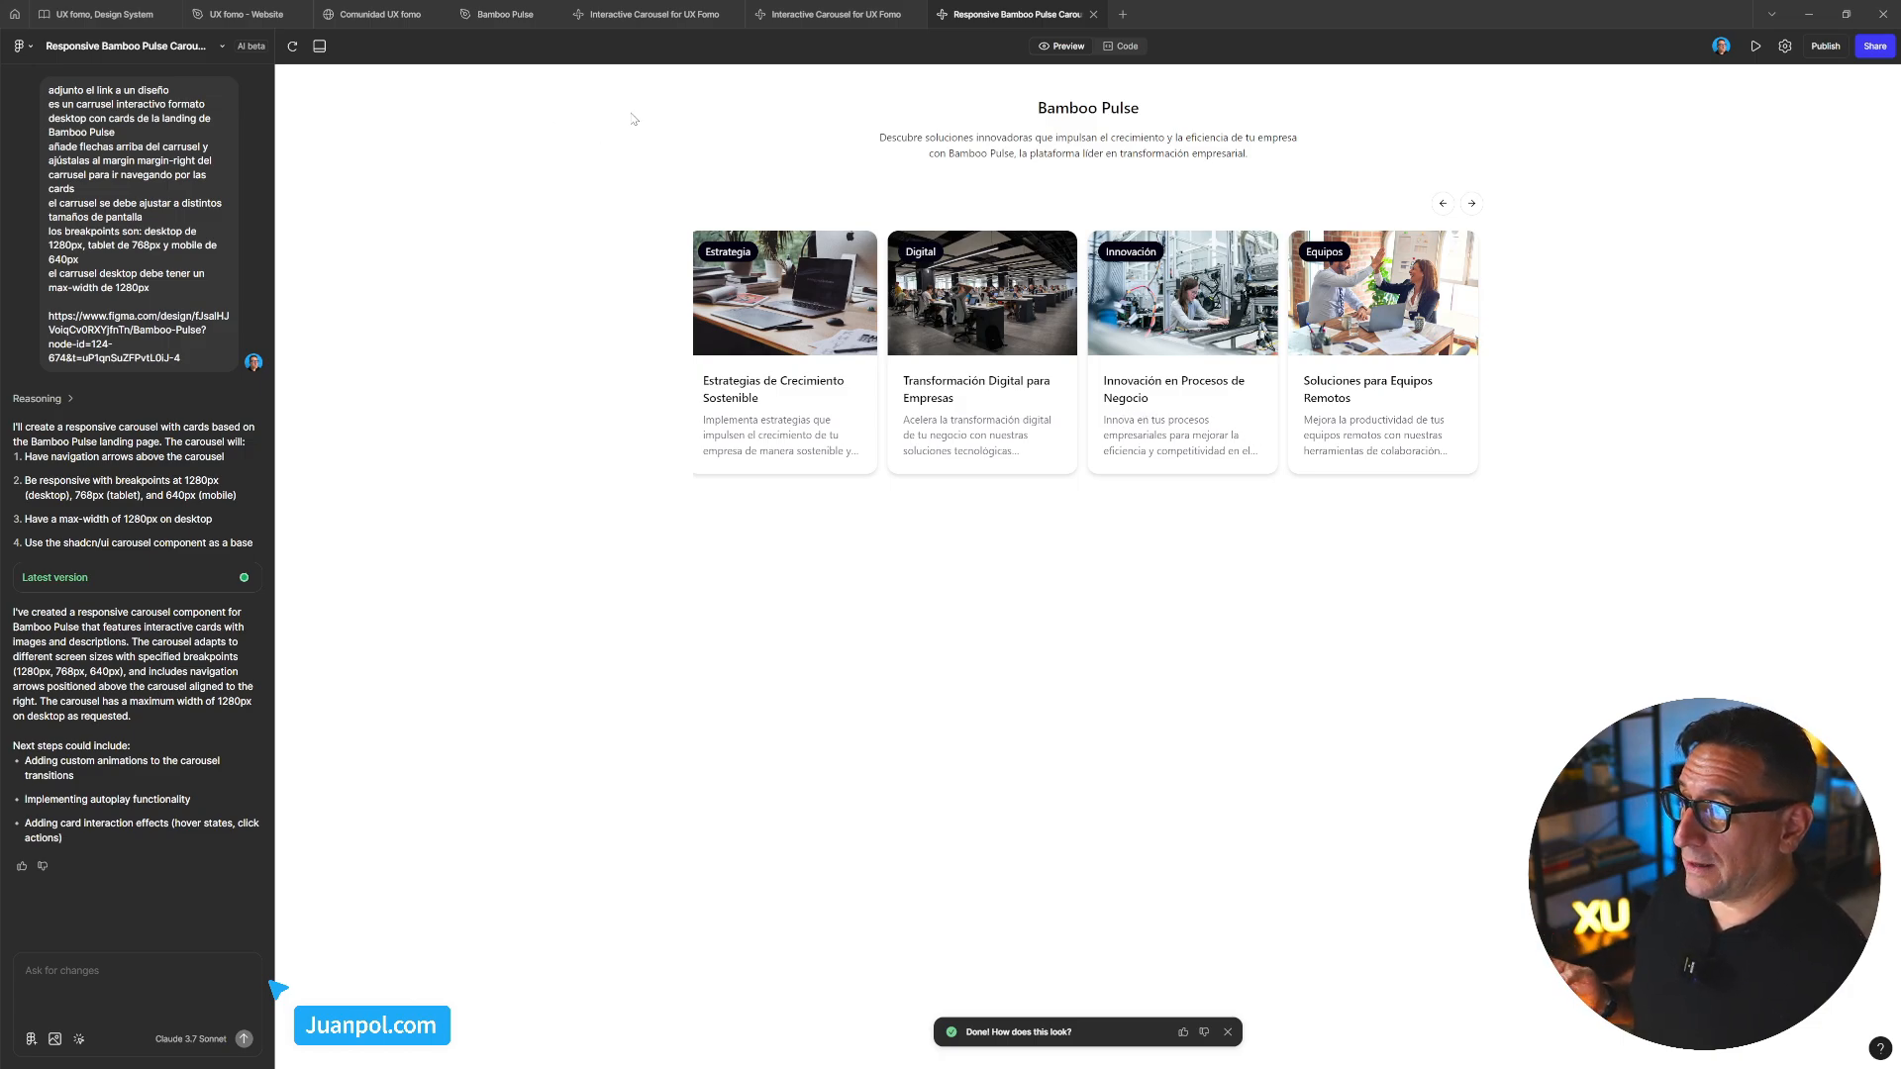
Present Frame 30, the Bamboo Pulse landing page, as a prototype
click(500, 14)
scroll(803, 433, up, 3)
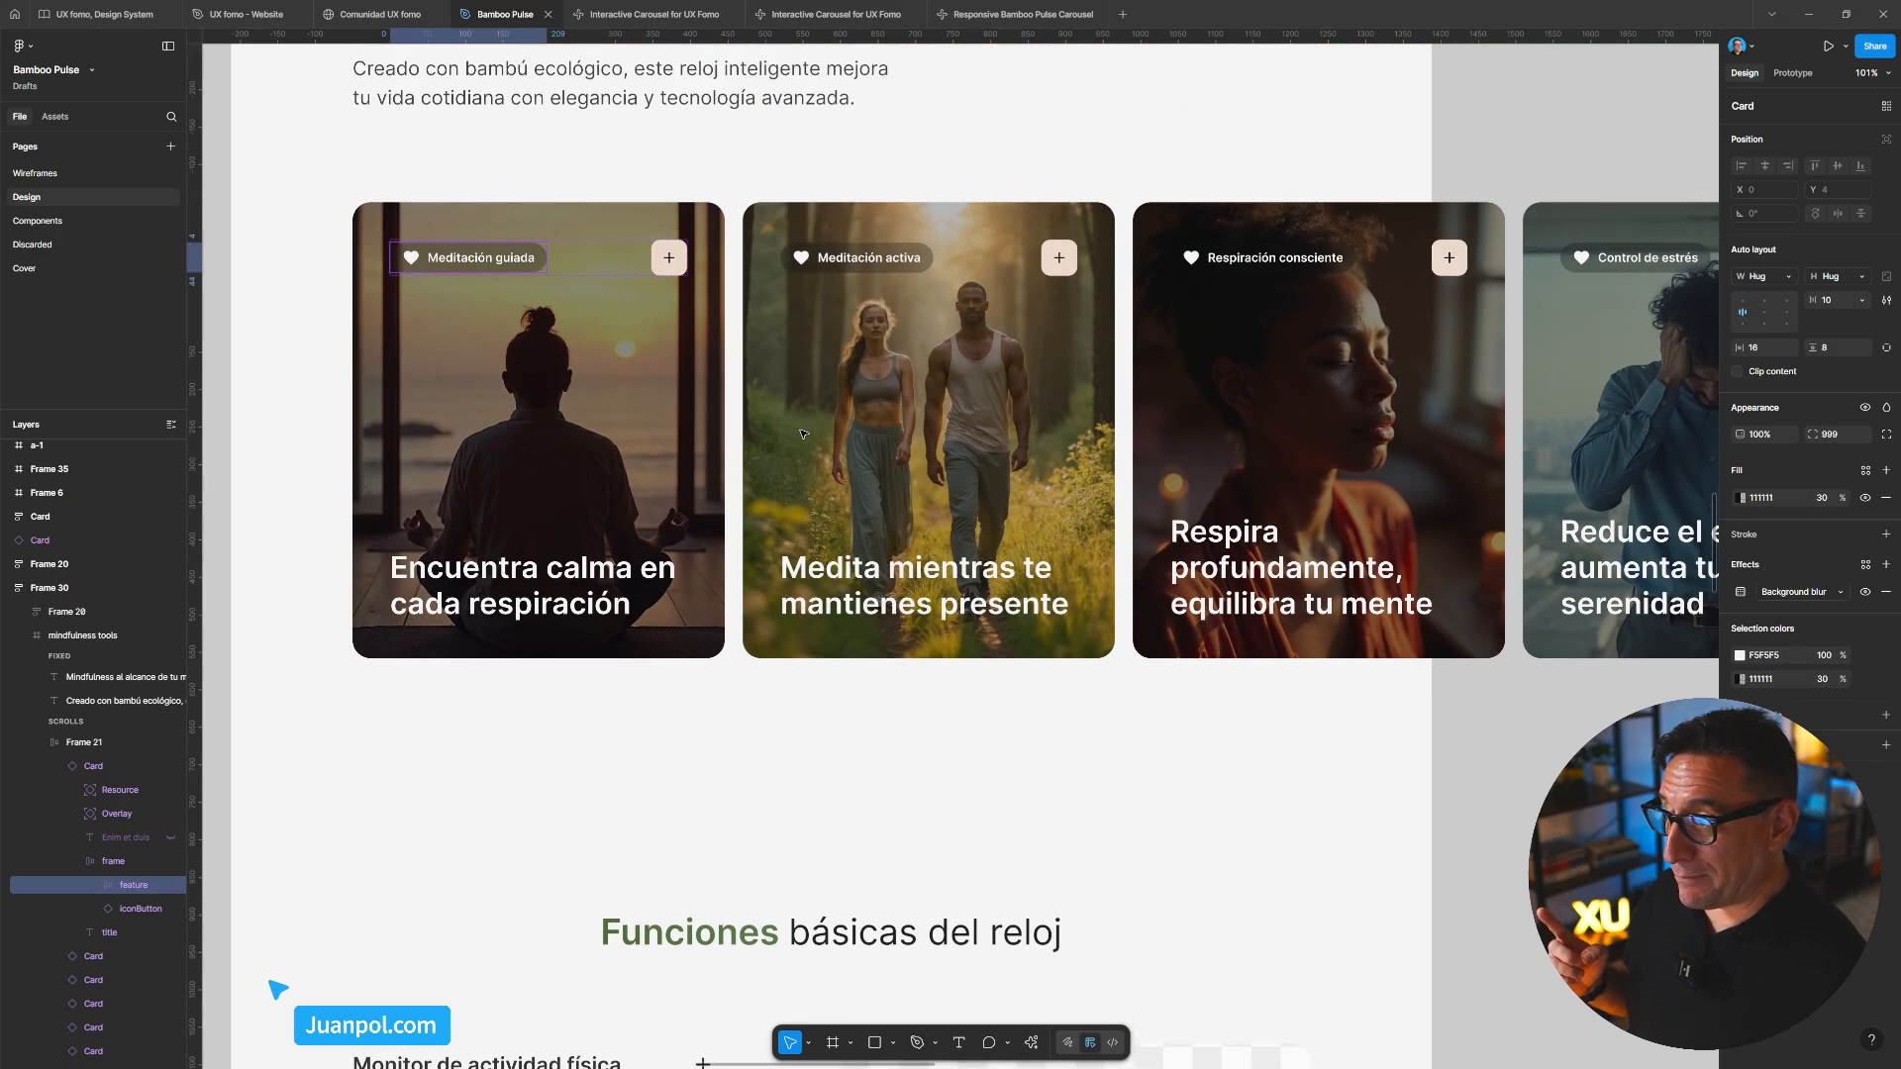
scroll(804, 434, down, 10)
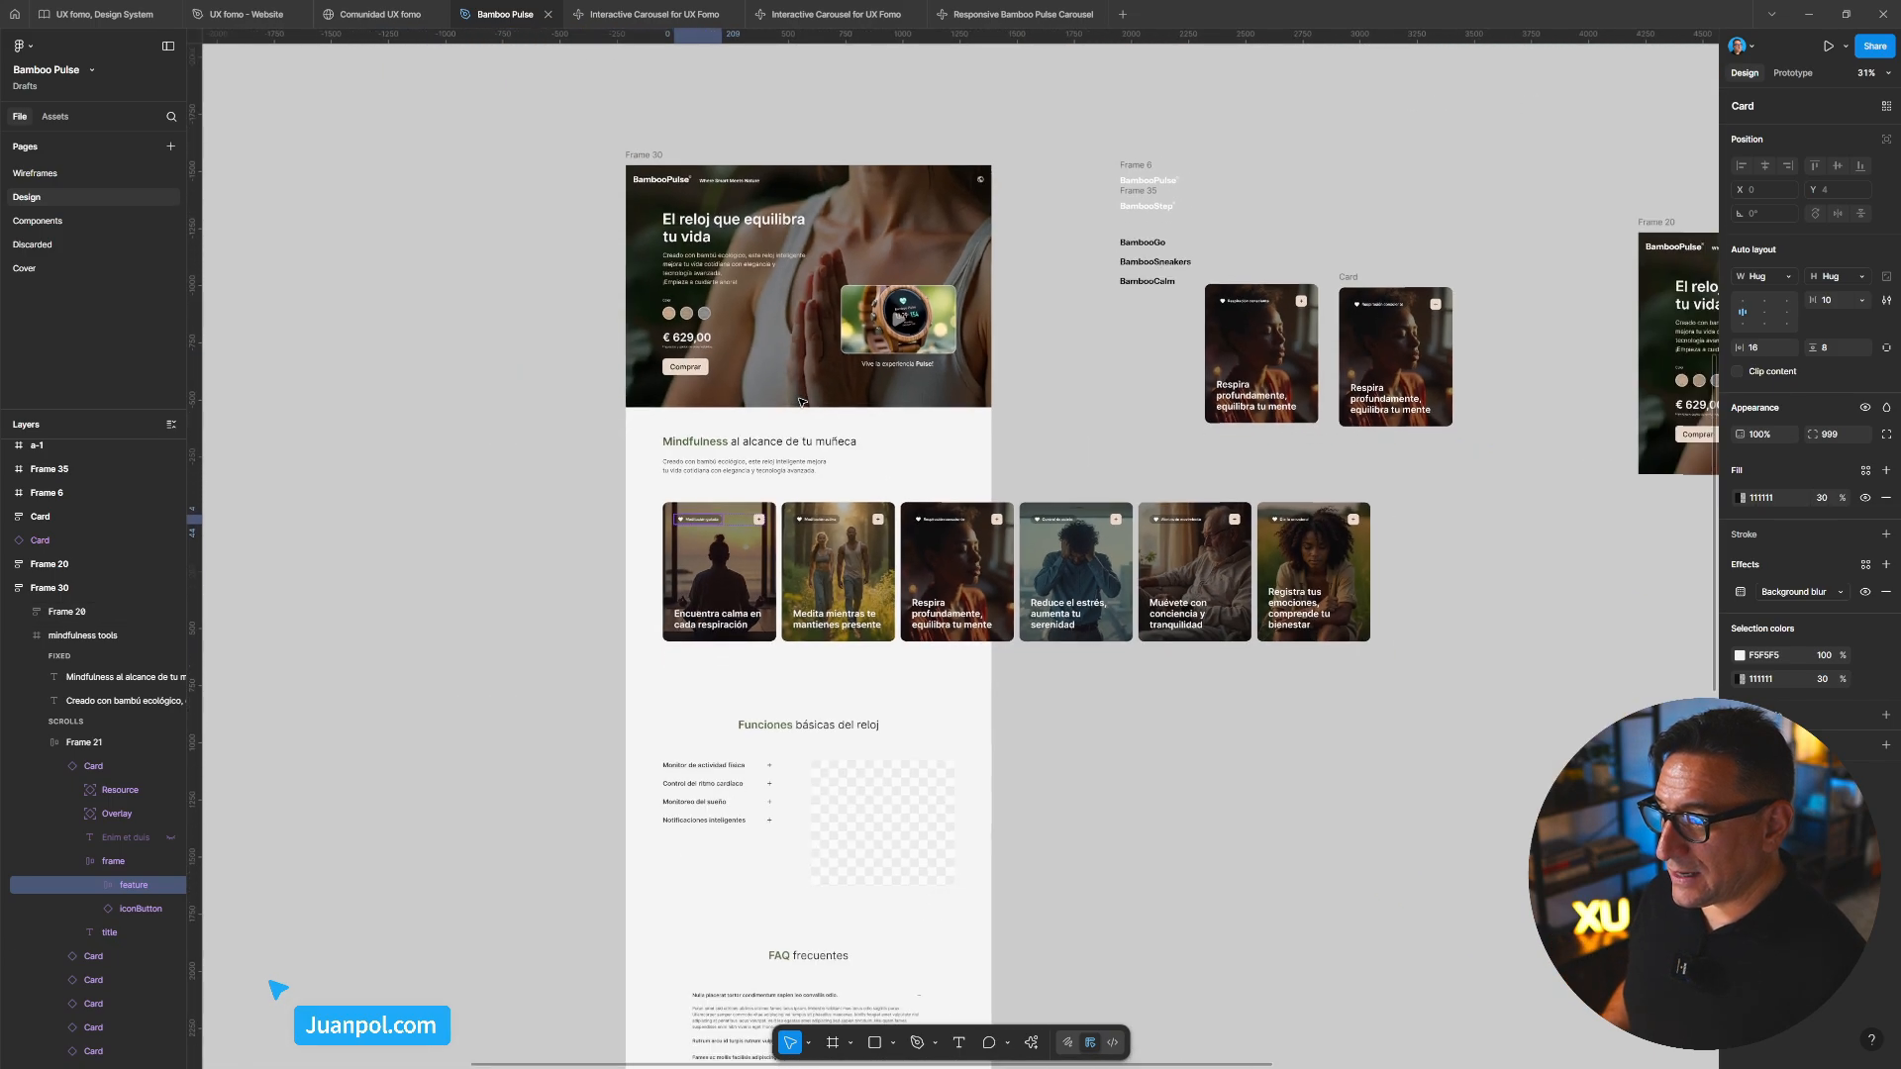
click(658, 153)
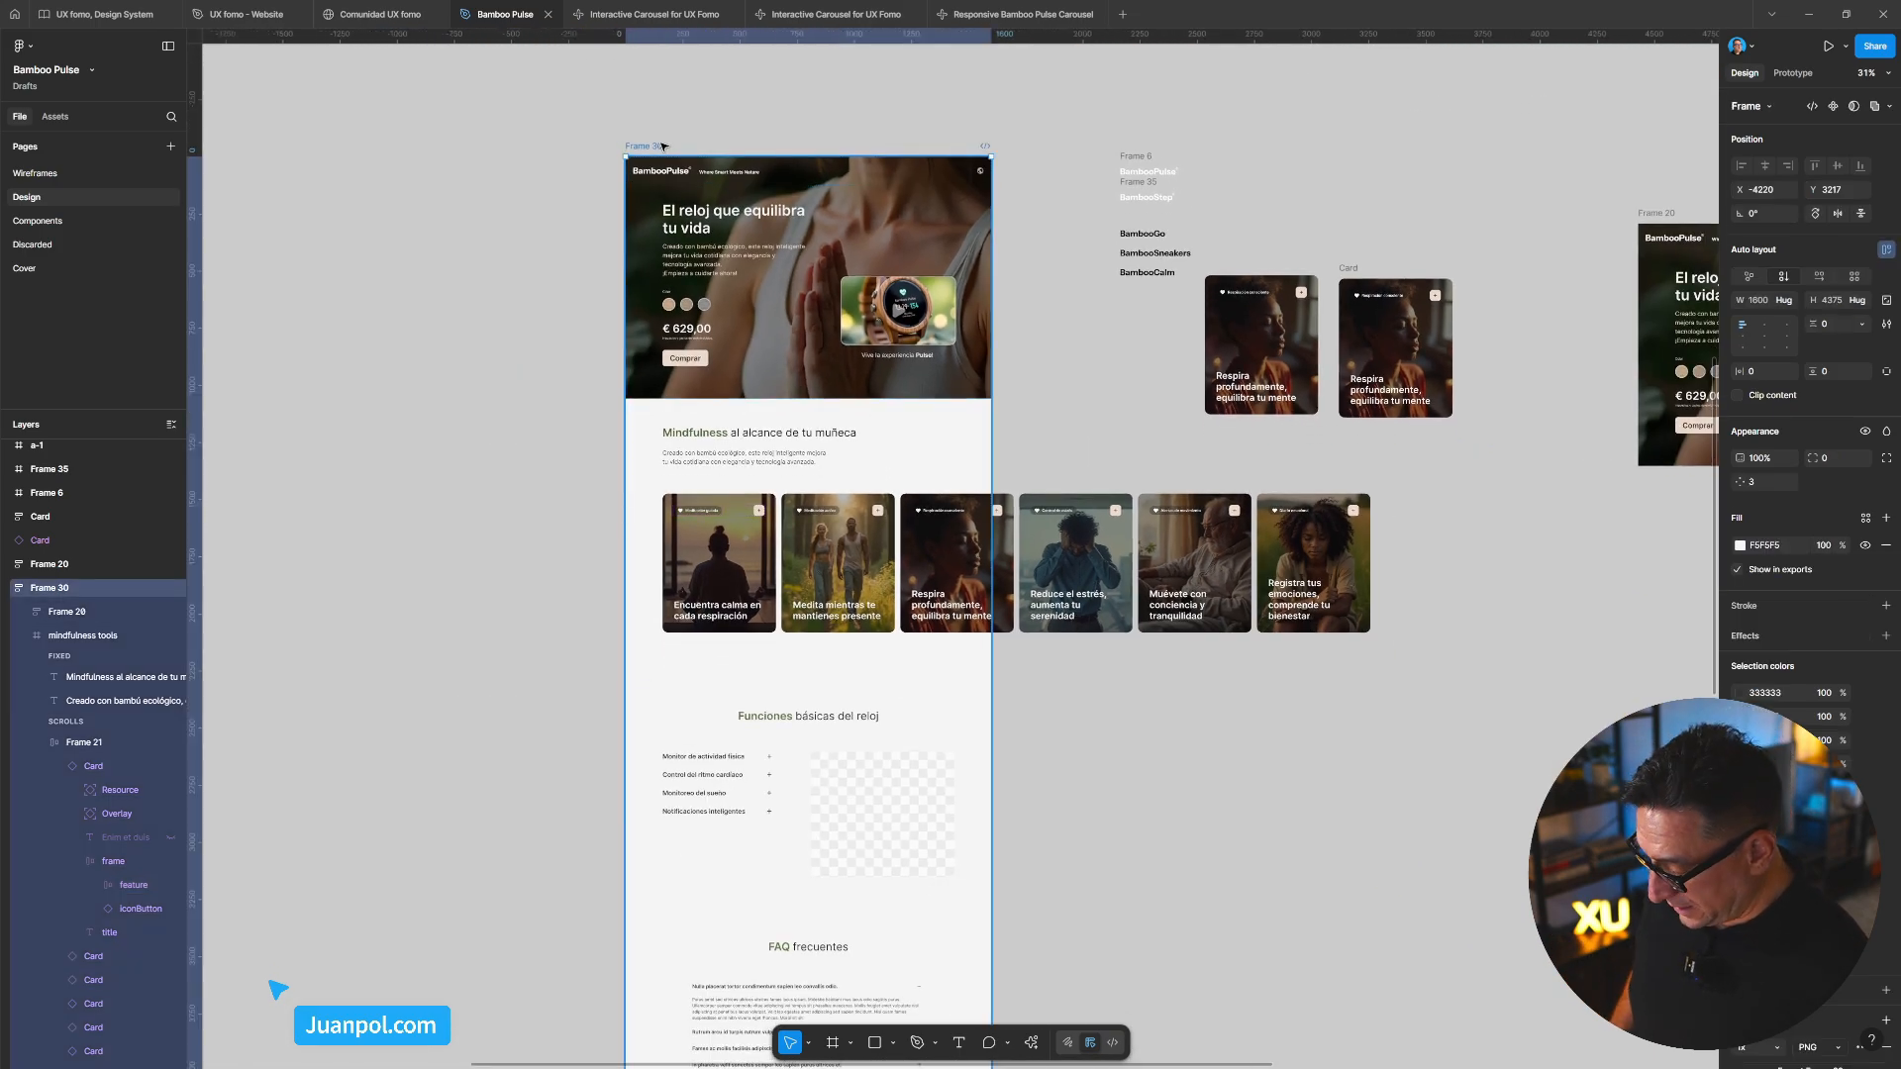
key(ctrl+alt+Return)
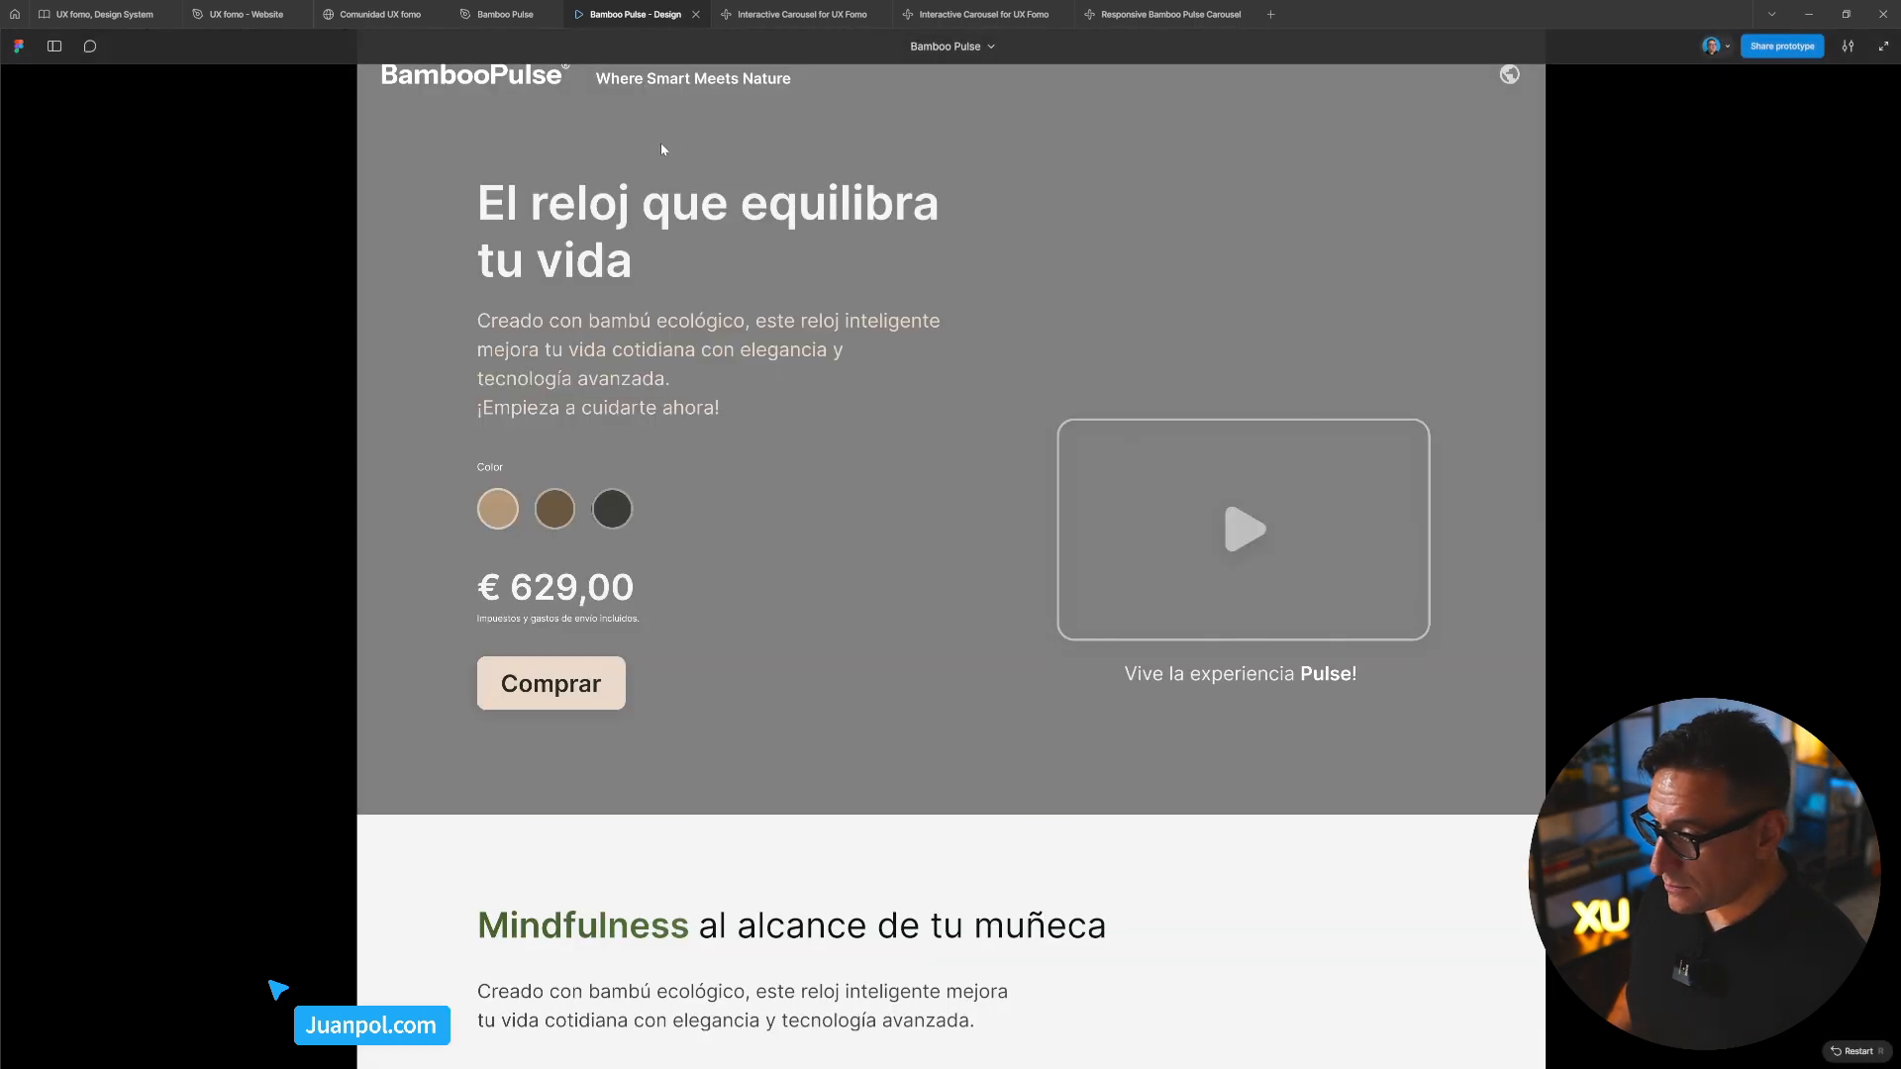
Swipe the prototype's Mindfulness card slider to compare it with the Make carousel
scroll(911, 610, down, 6)
scroll(917, 737, up, 6)
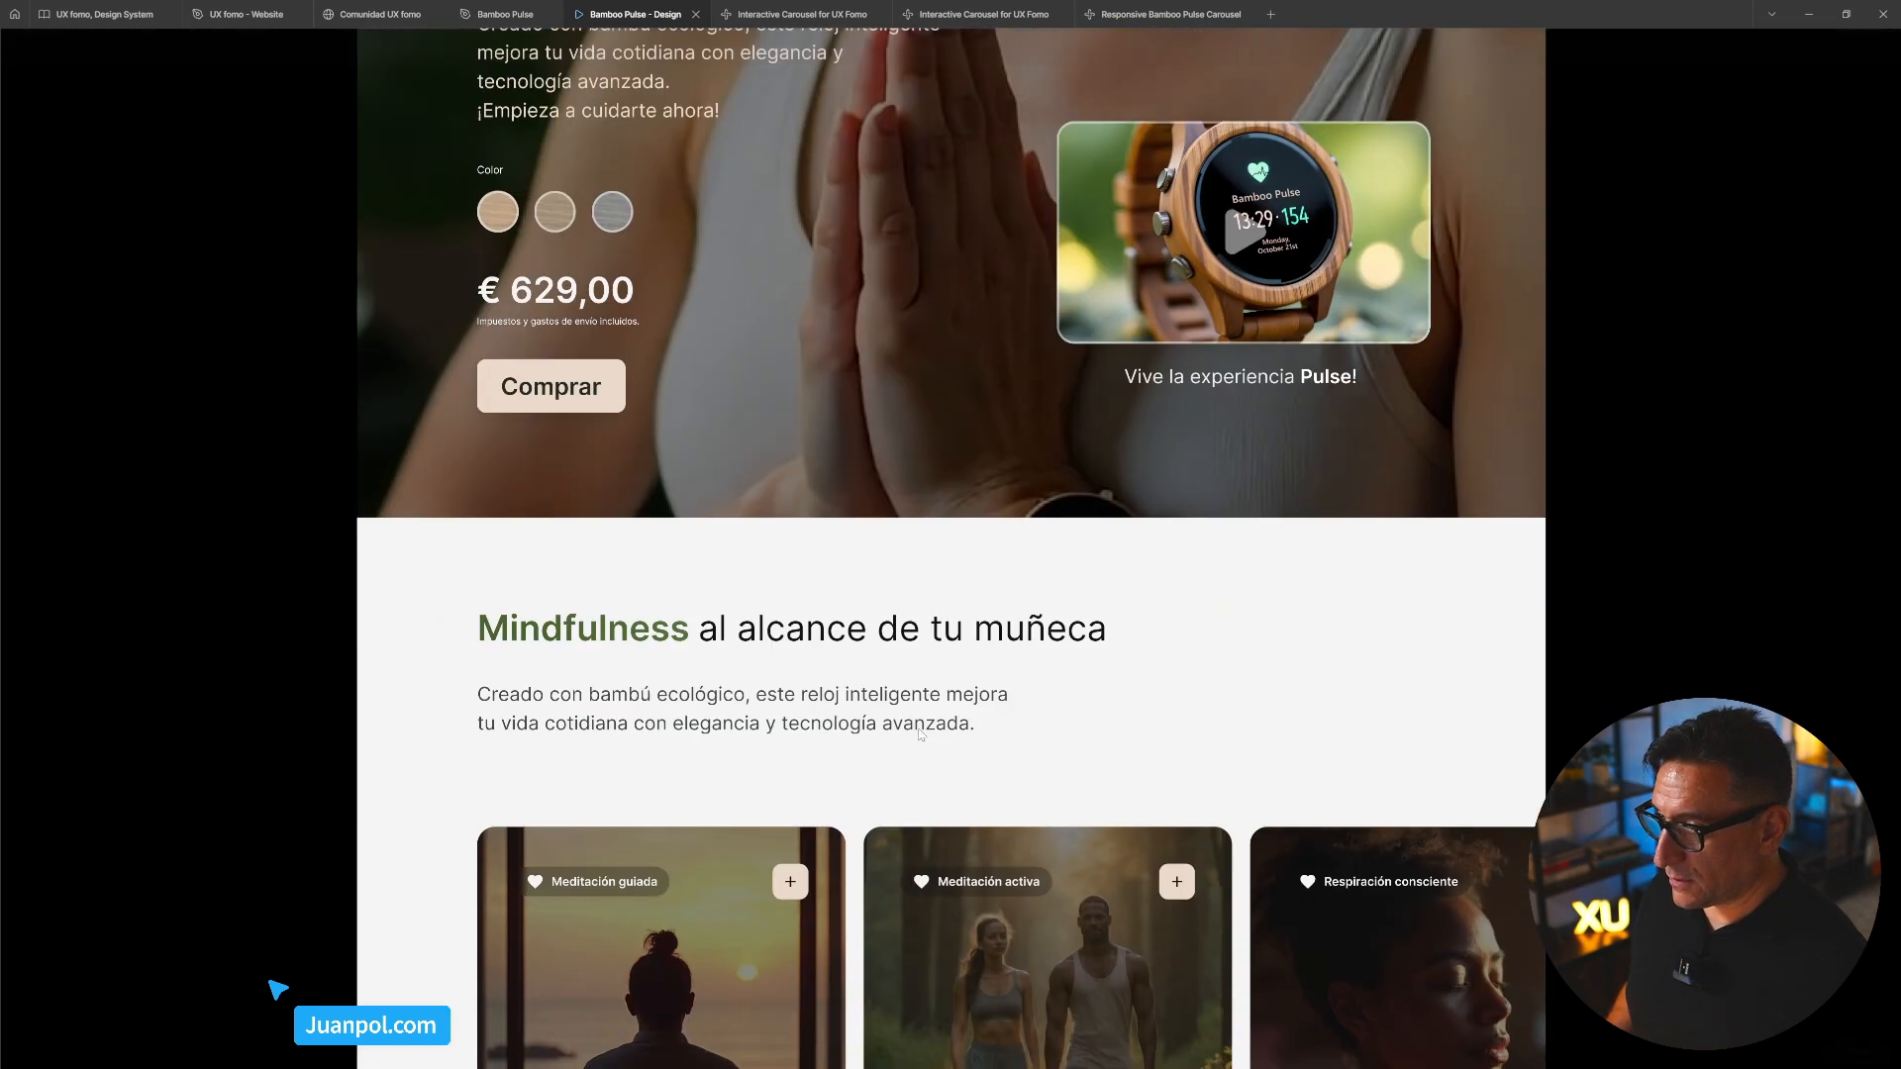
scroll(941, 654, down, 4)
scroll(957, 699, down, 5)
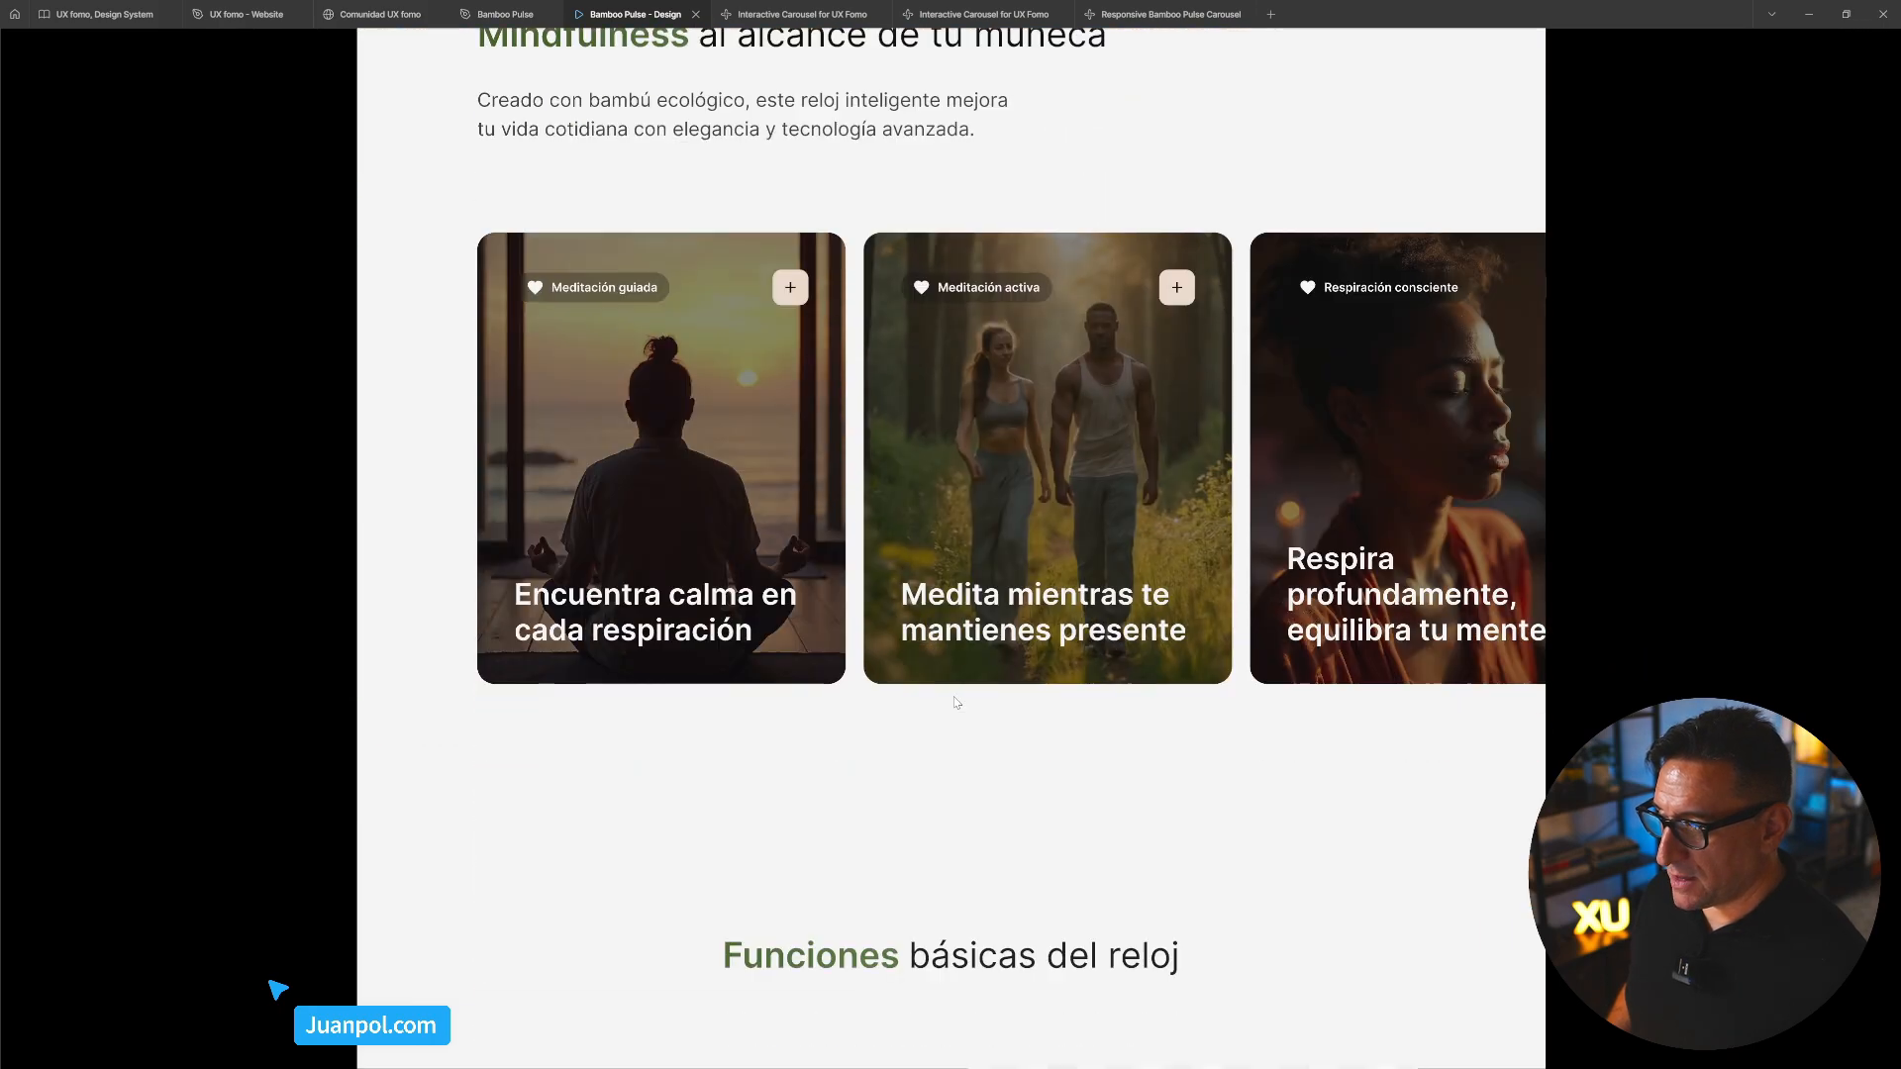
drag(1249, 533, 820, 508)
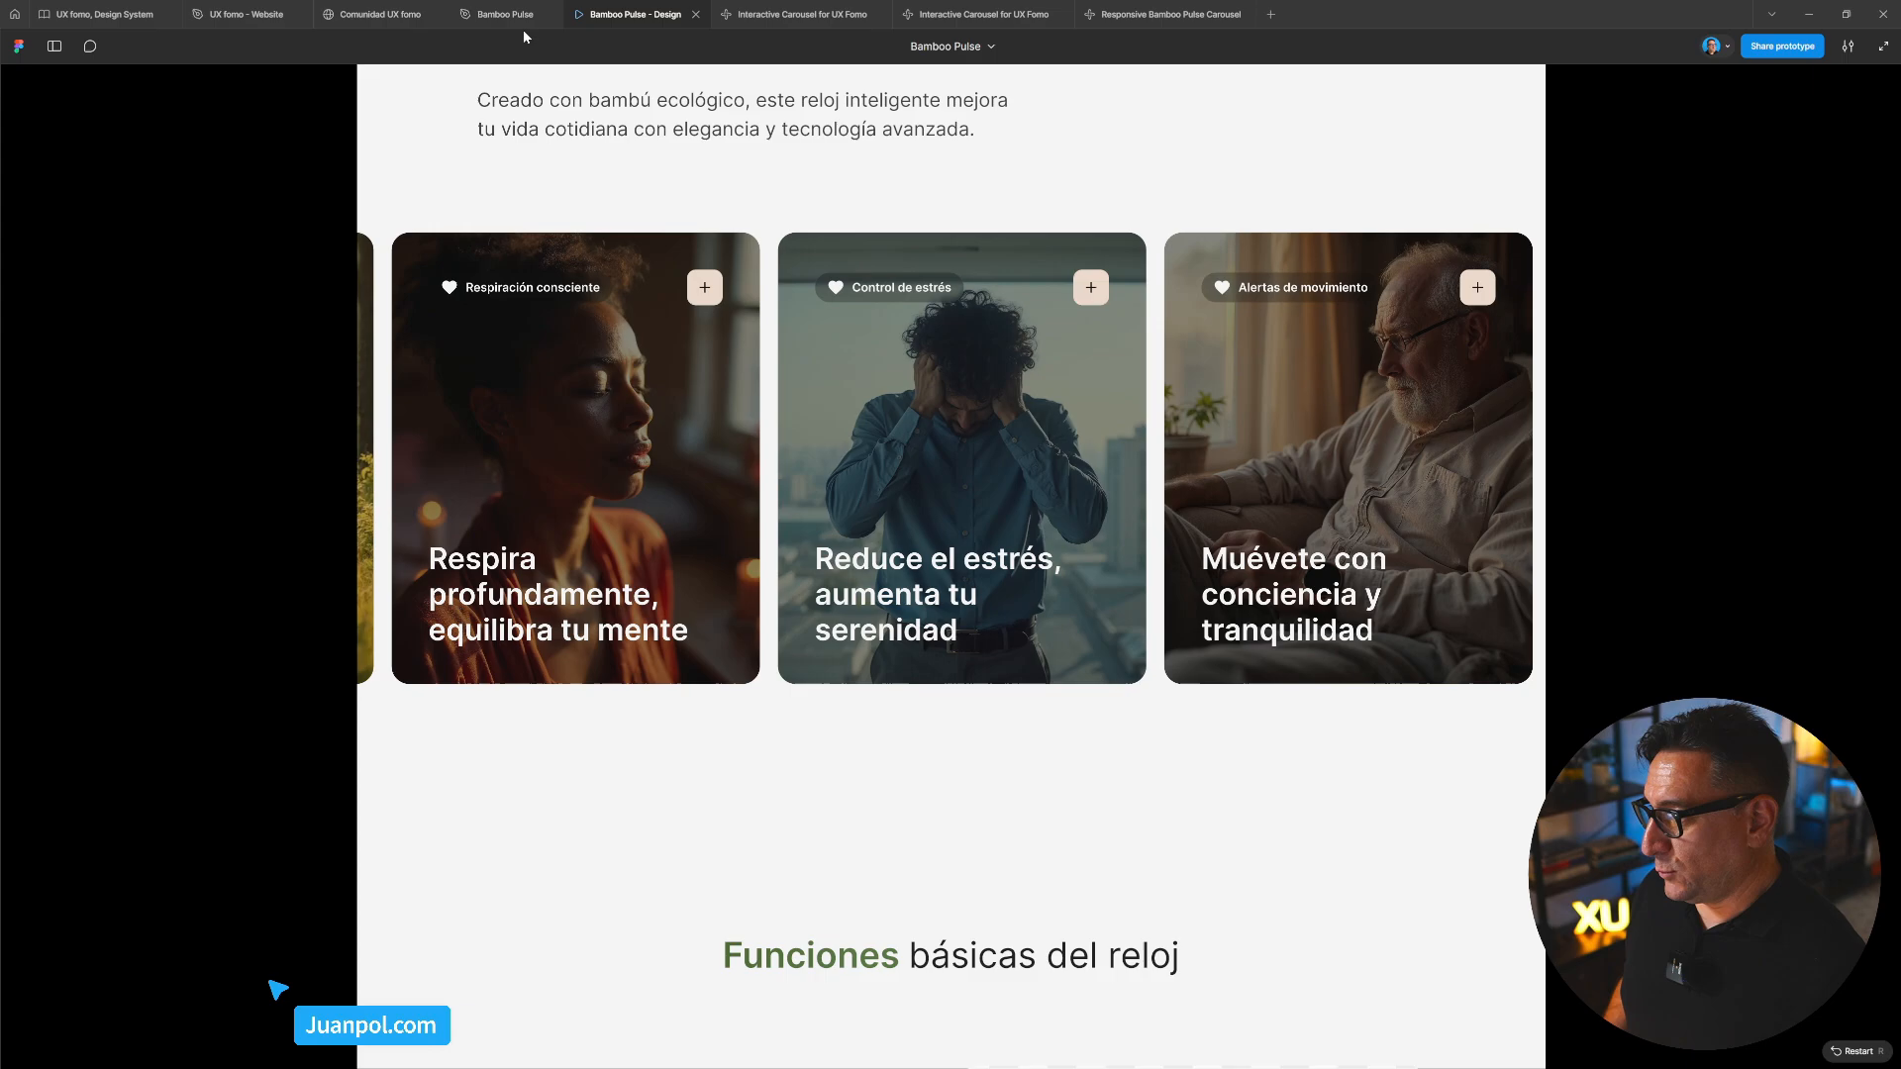
mouse_move(351, 17)
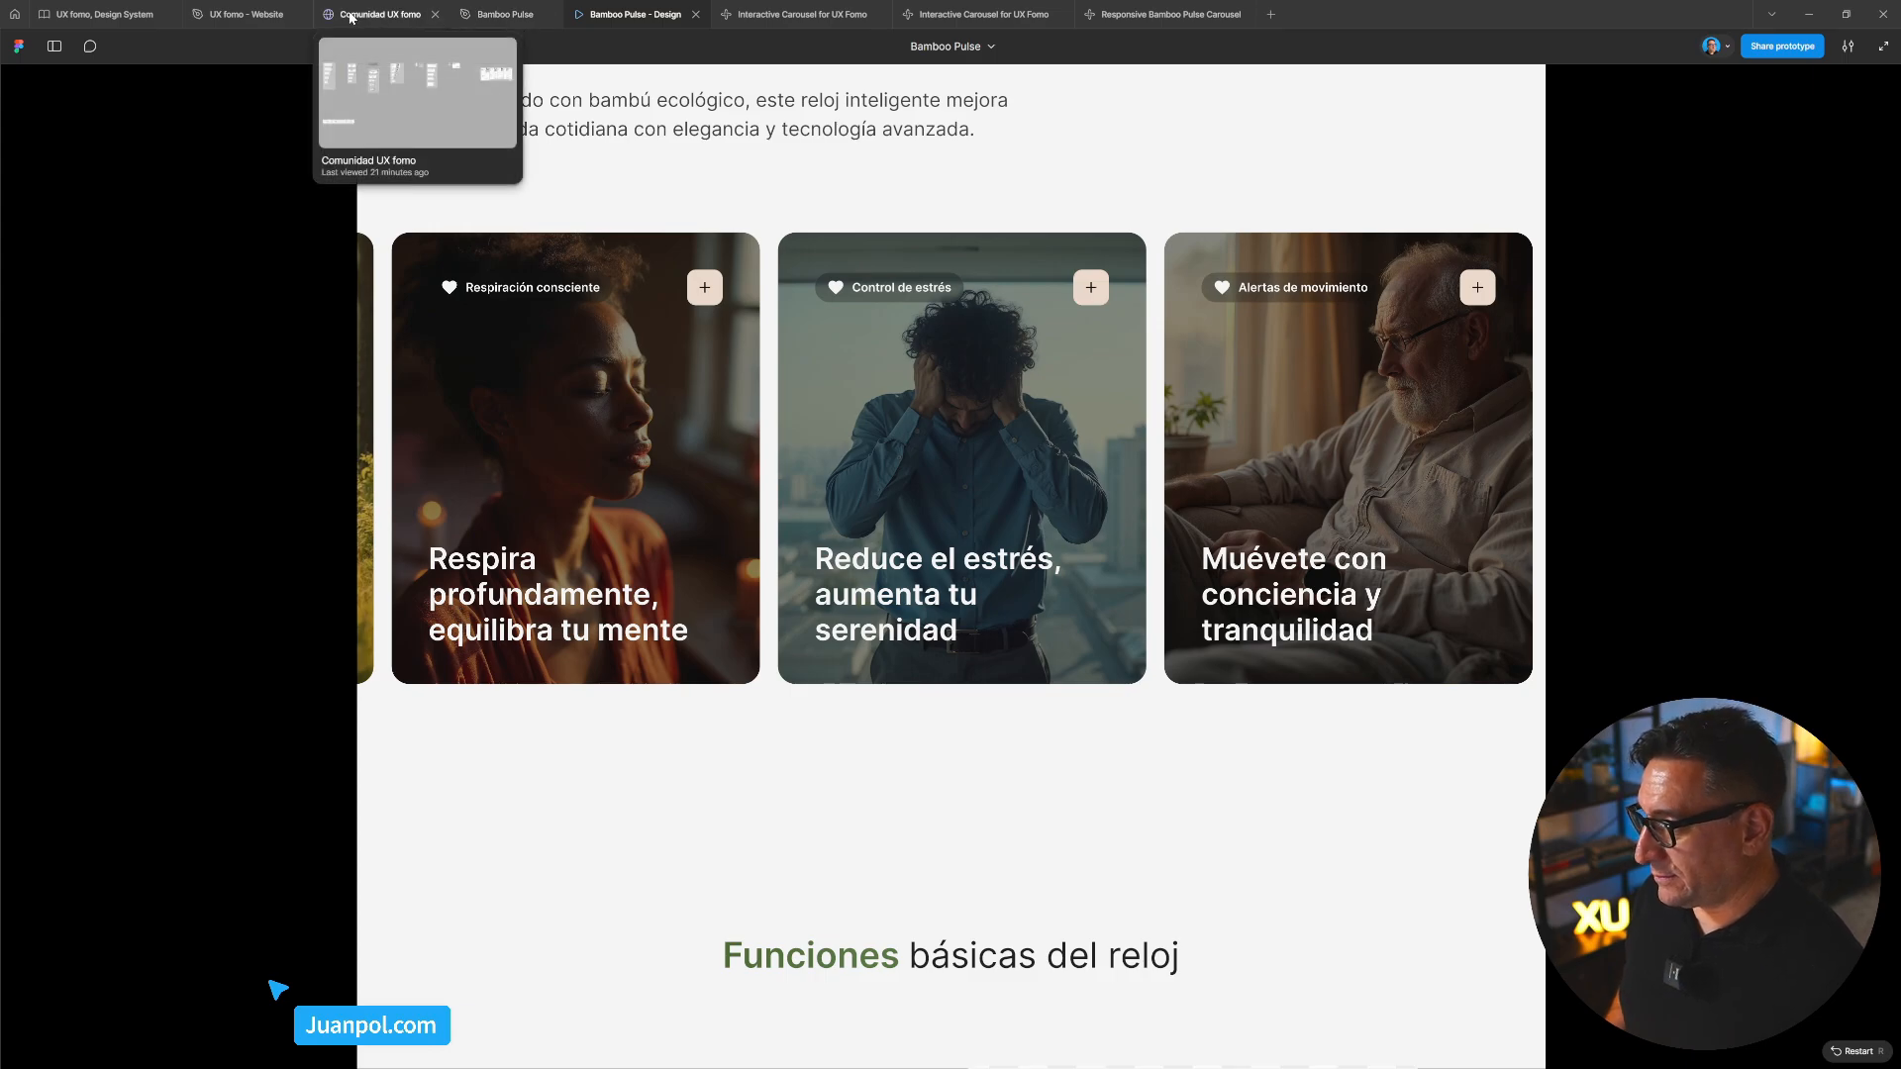
click(1168, 15)
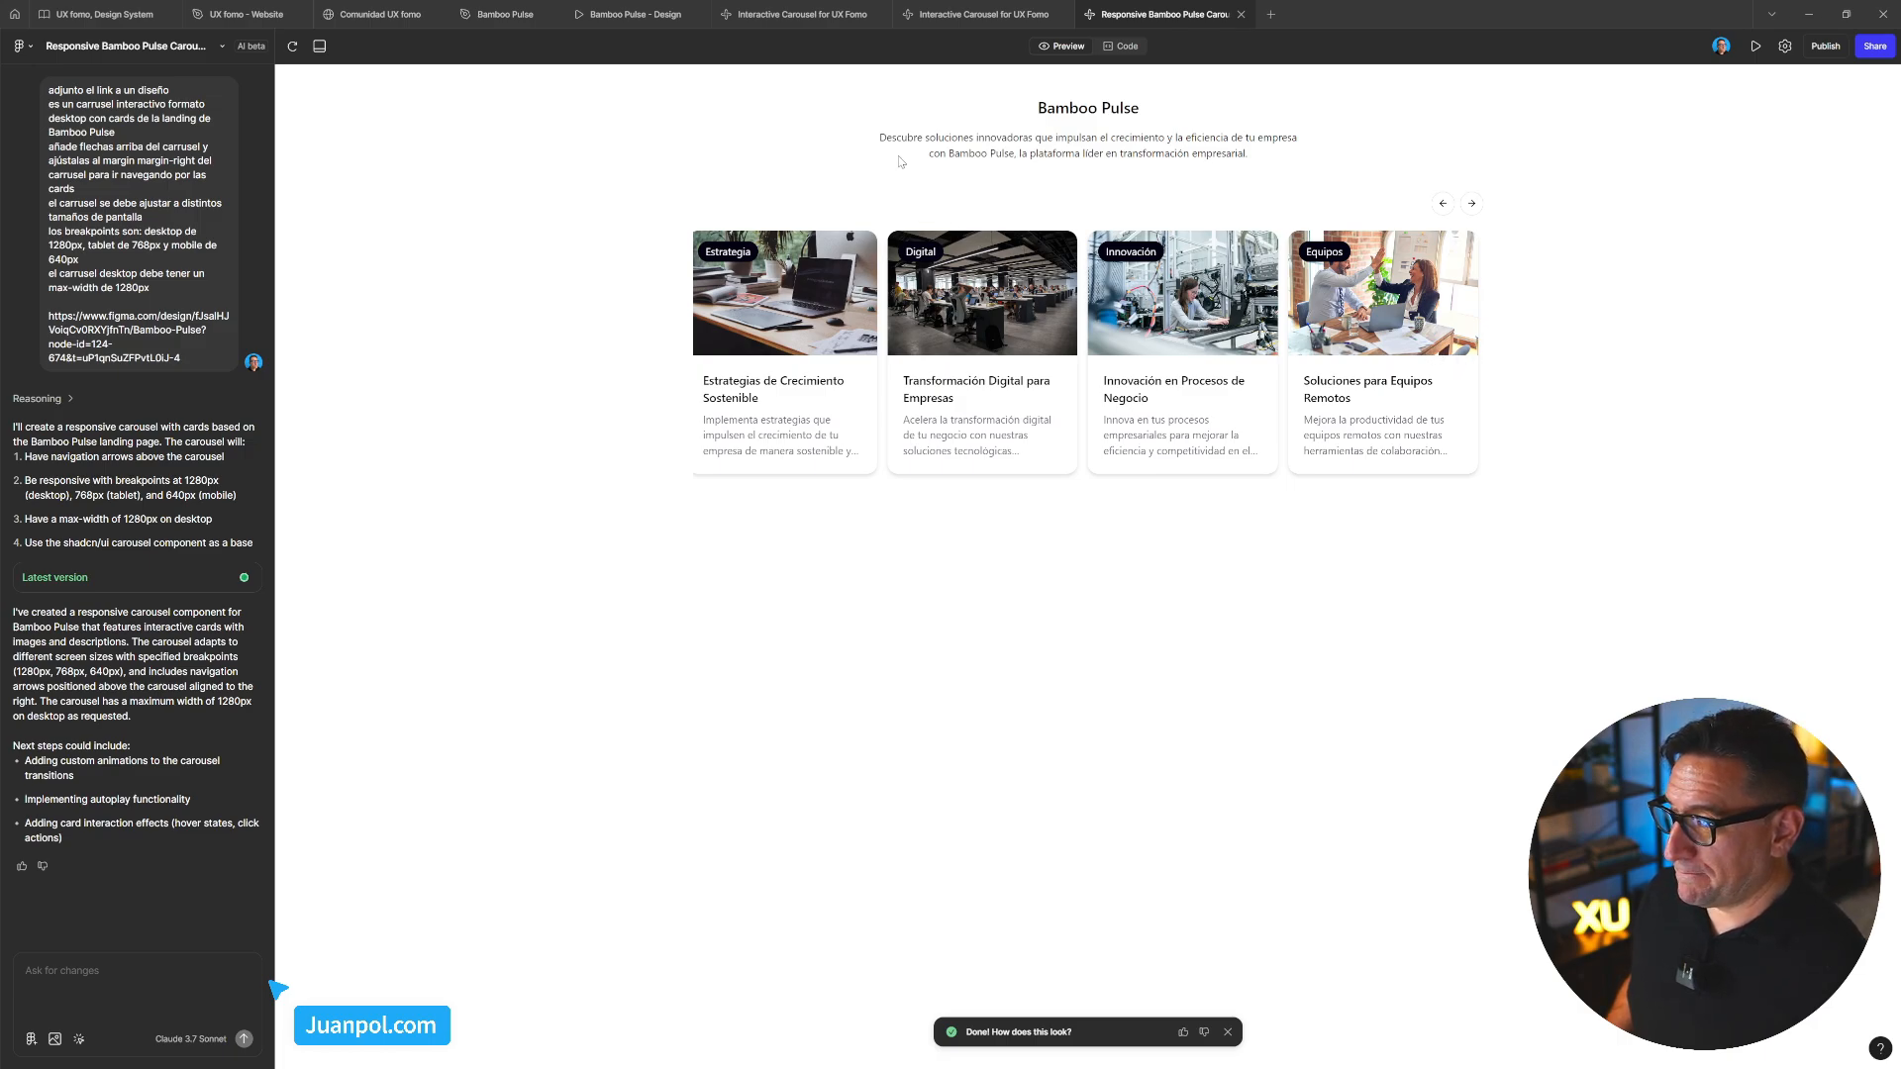
Check the heading and card carousel in the Bamboo Pulse design, then clear the Make preview selection
drag(1032, 85, 1370, 159)
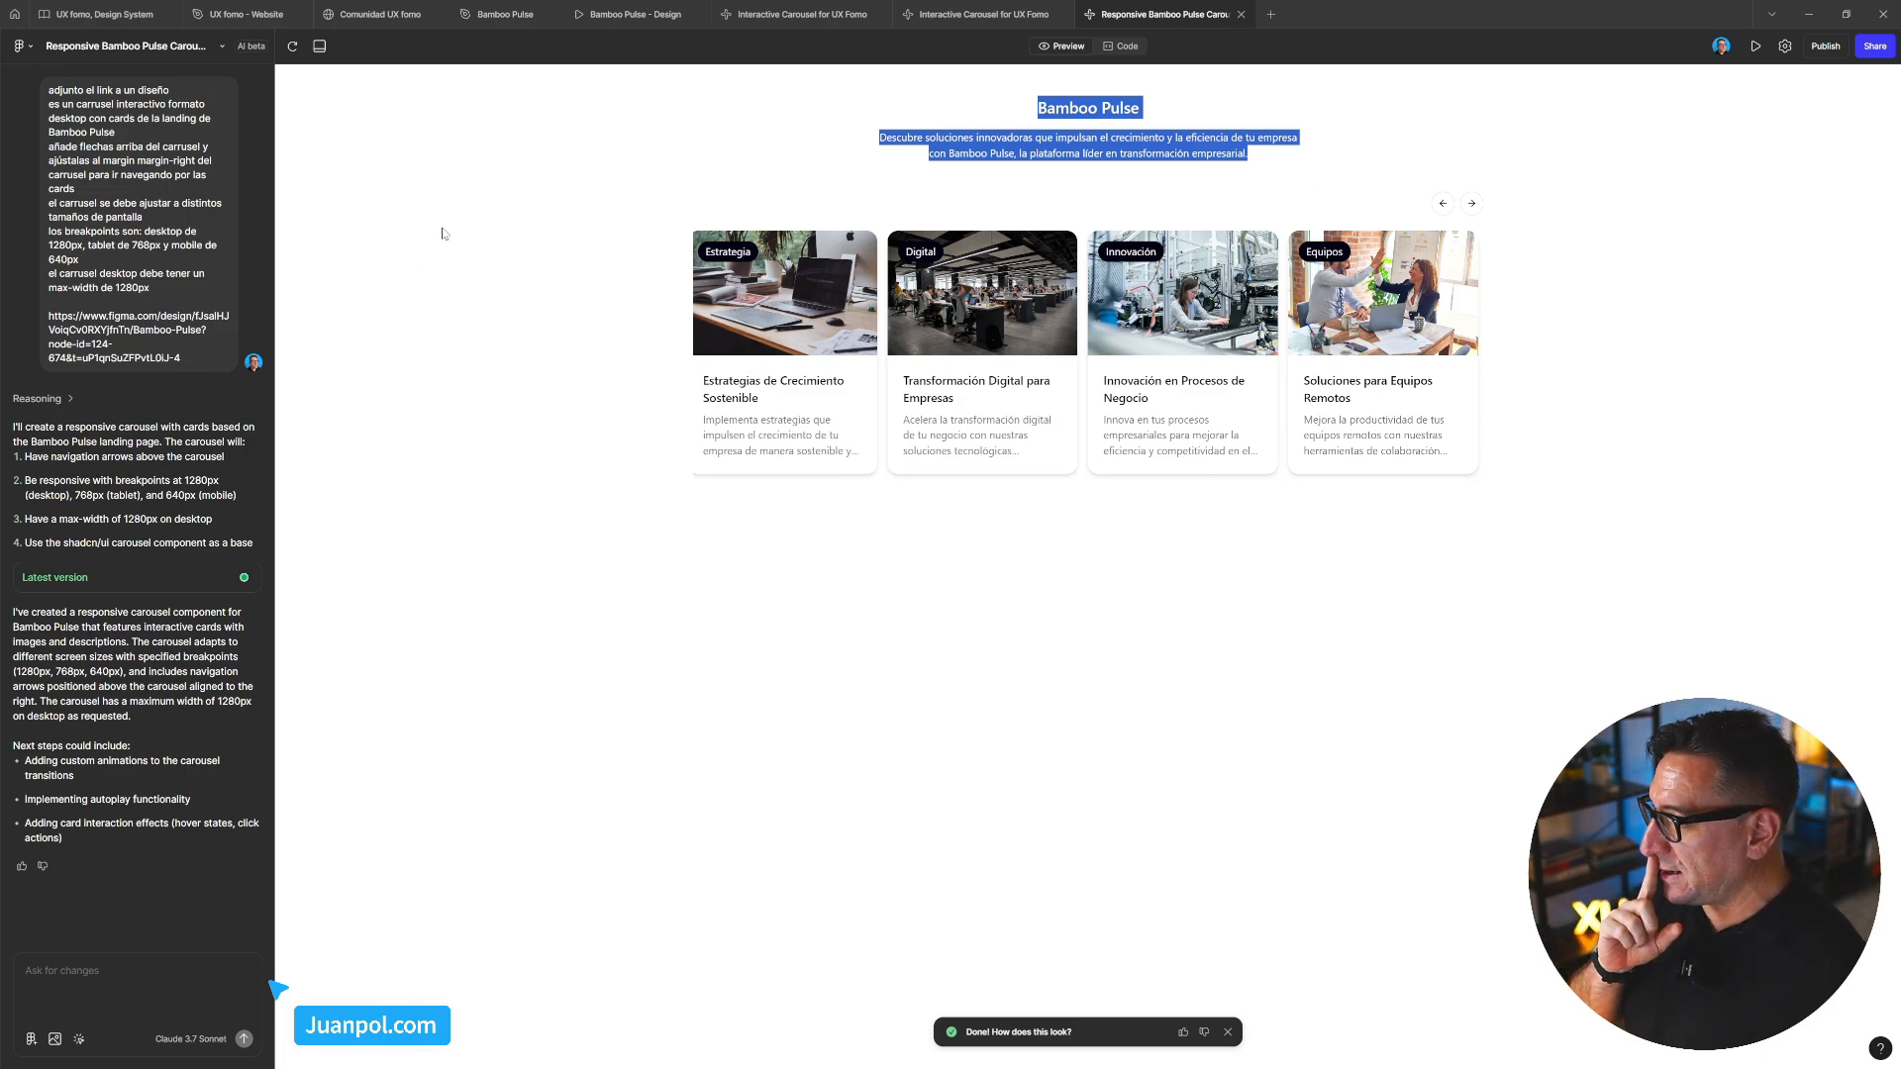
click(505, 14)
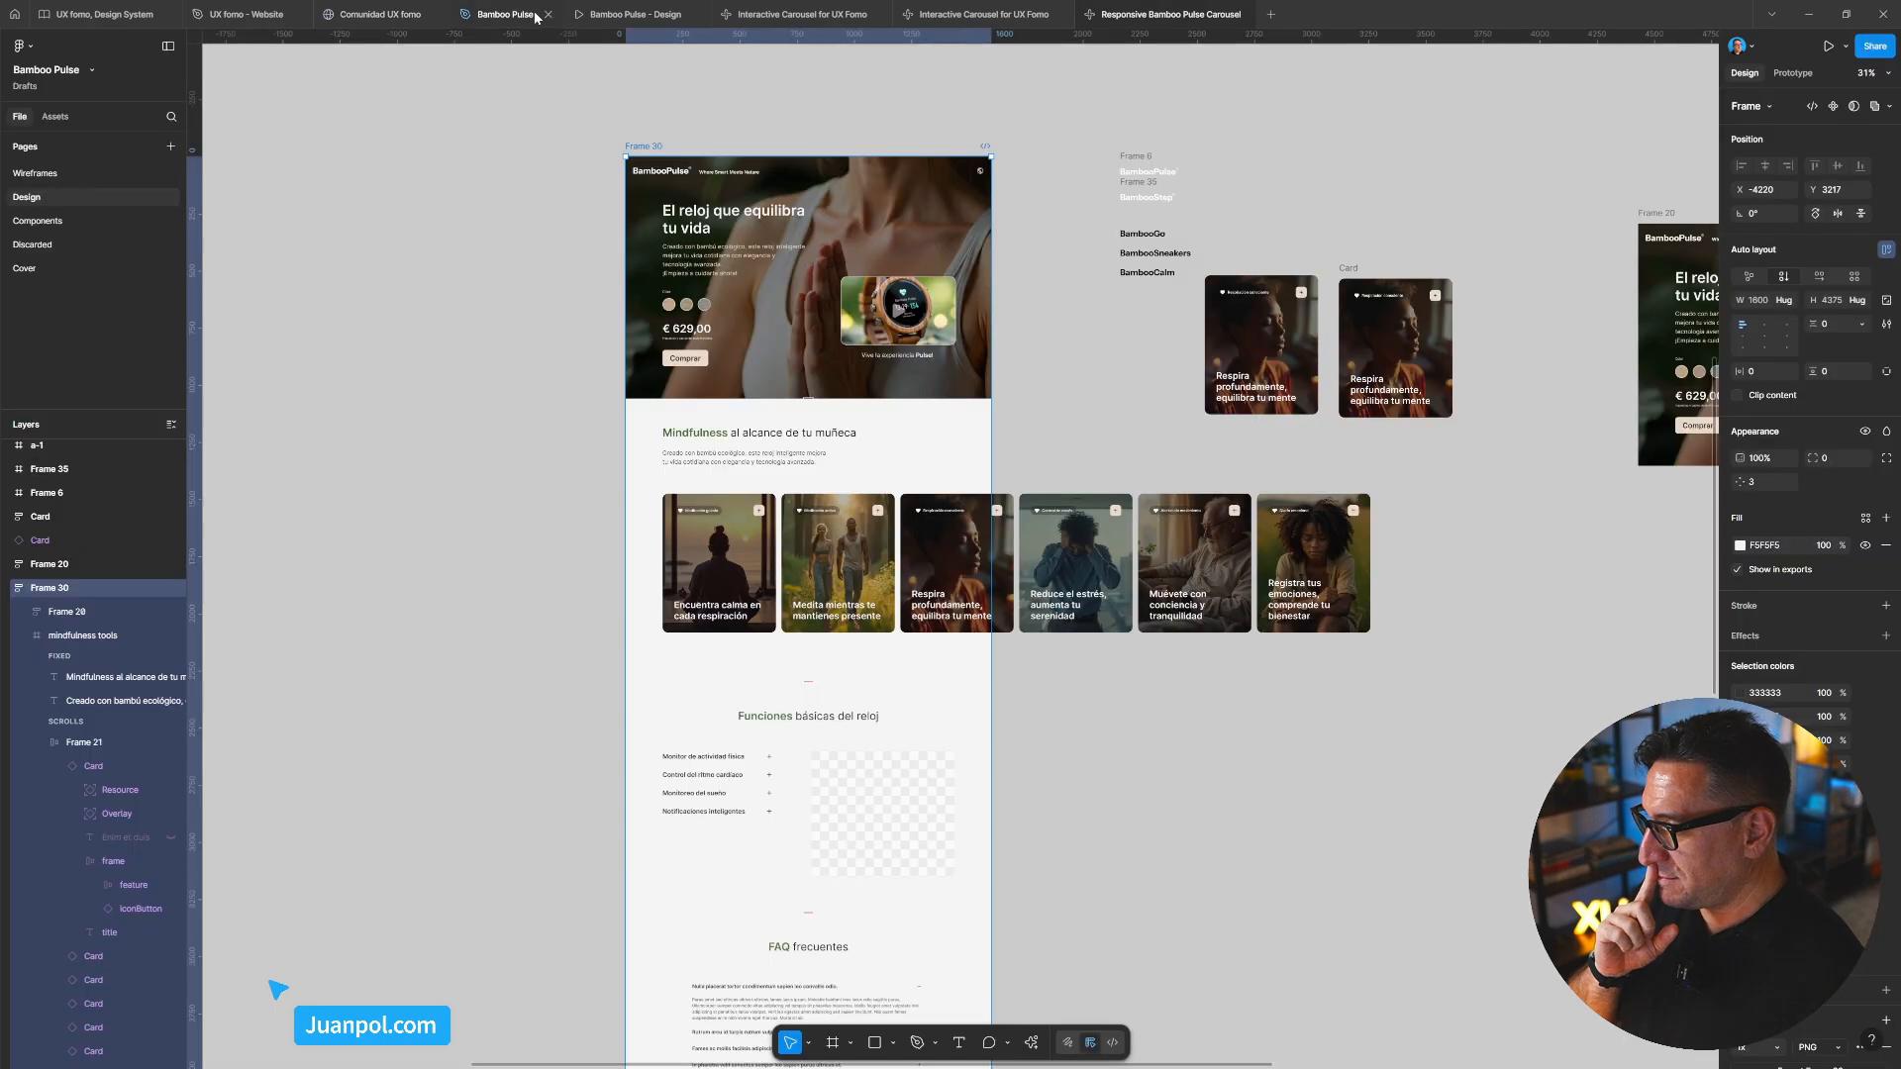
click(733, 529)
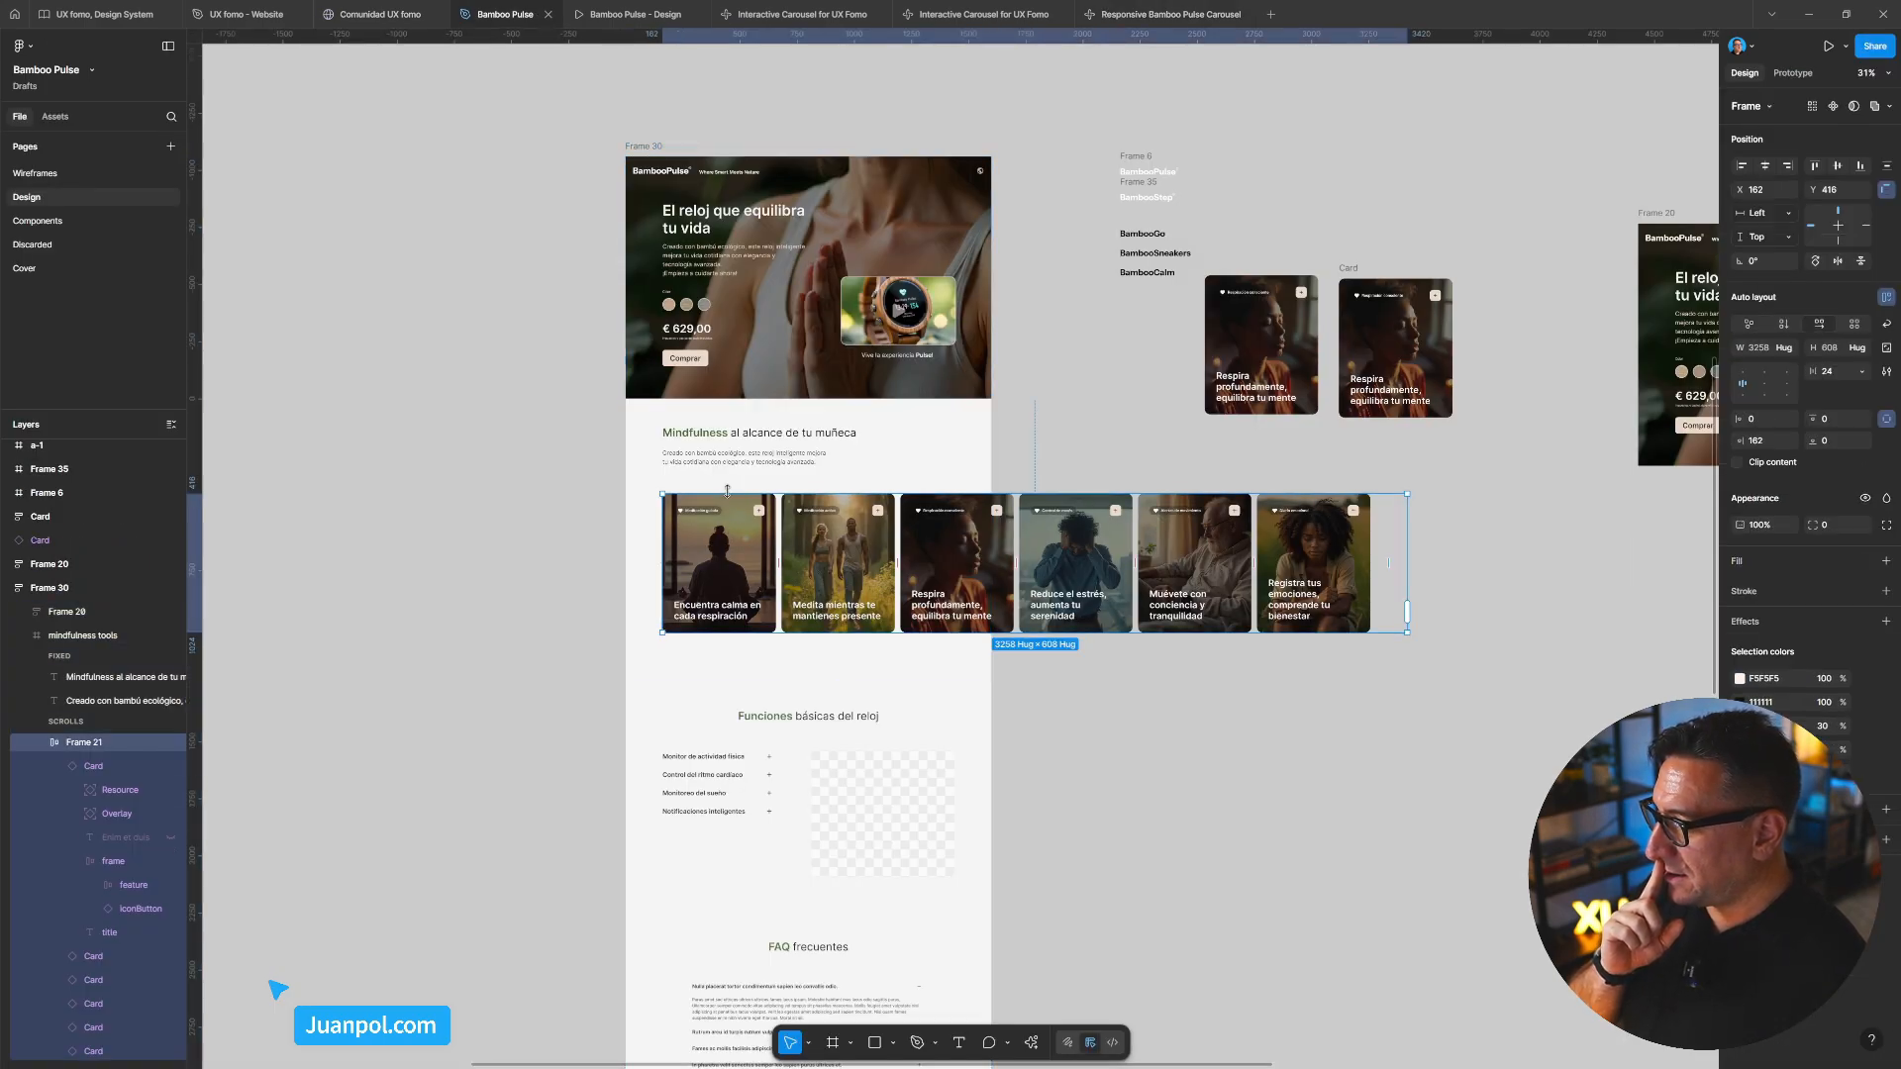
scroll(732, 451, up, 10)
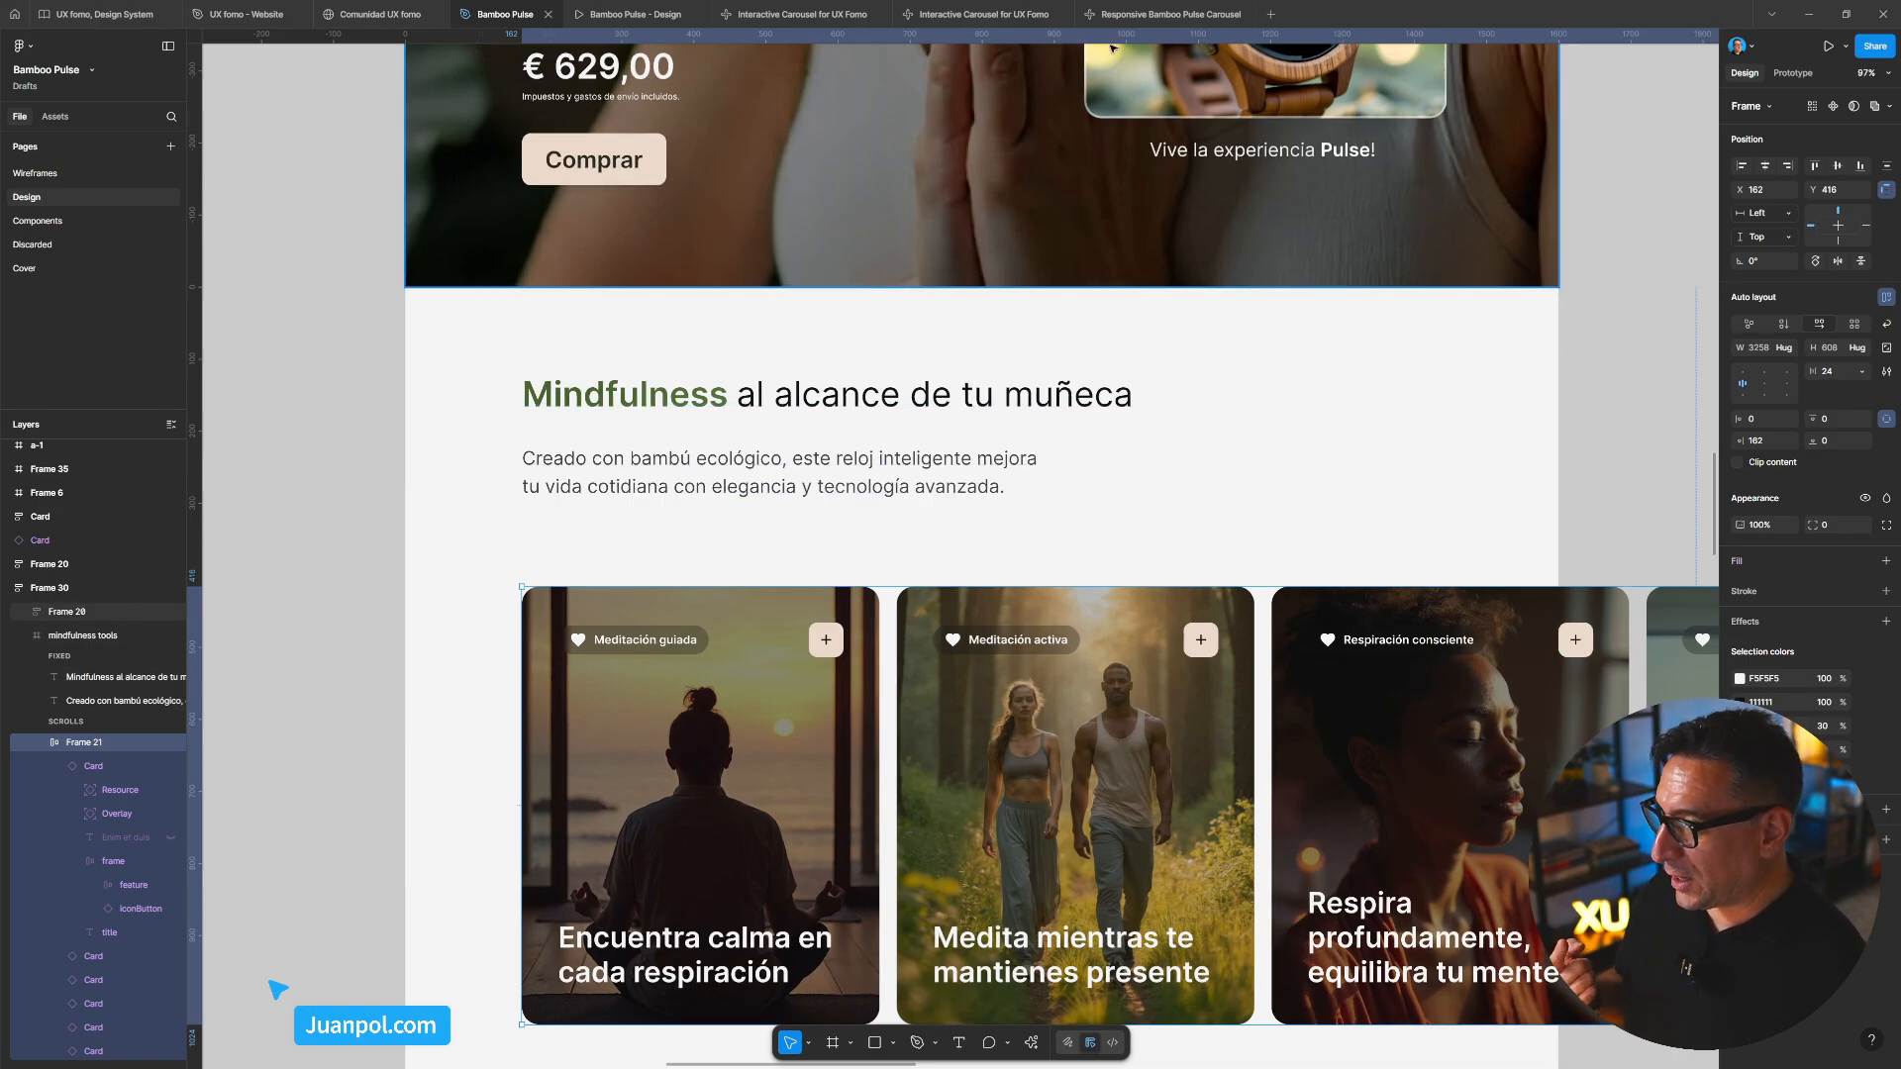
click(1137, 22)
click(1093, 186)
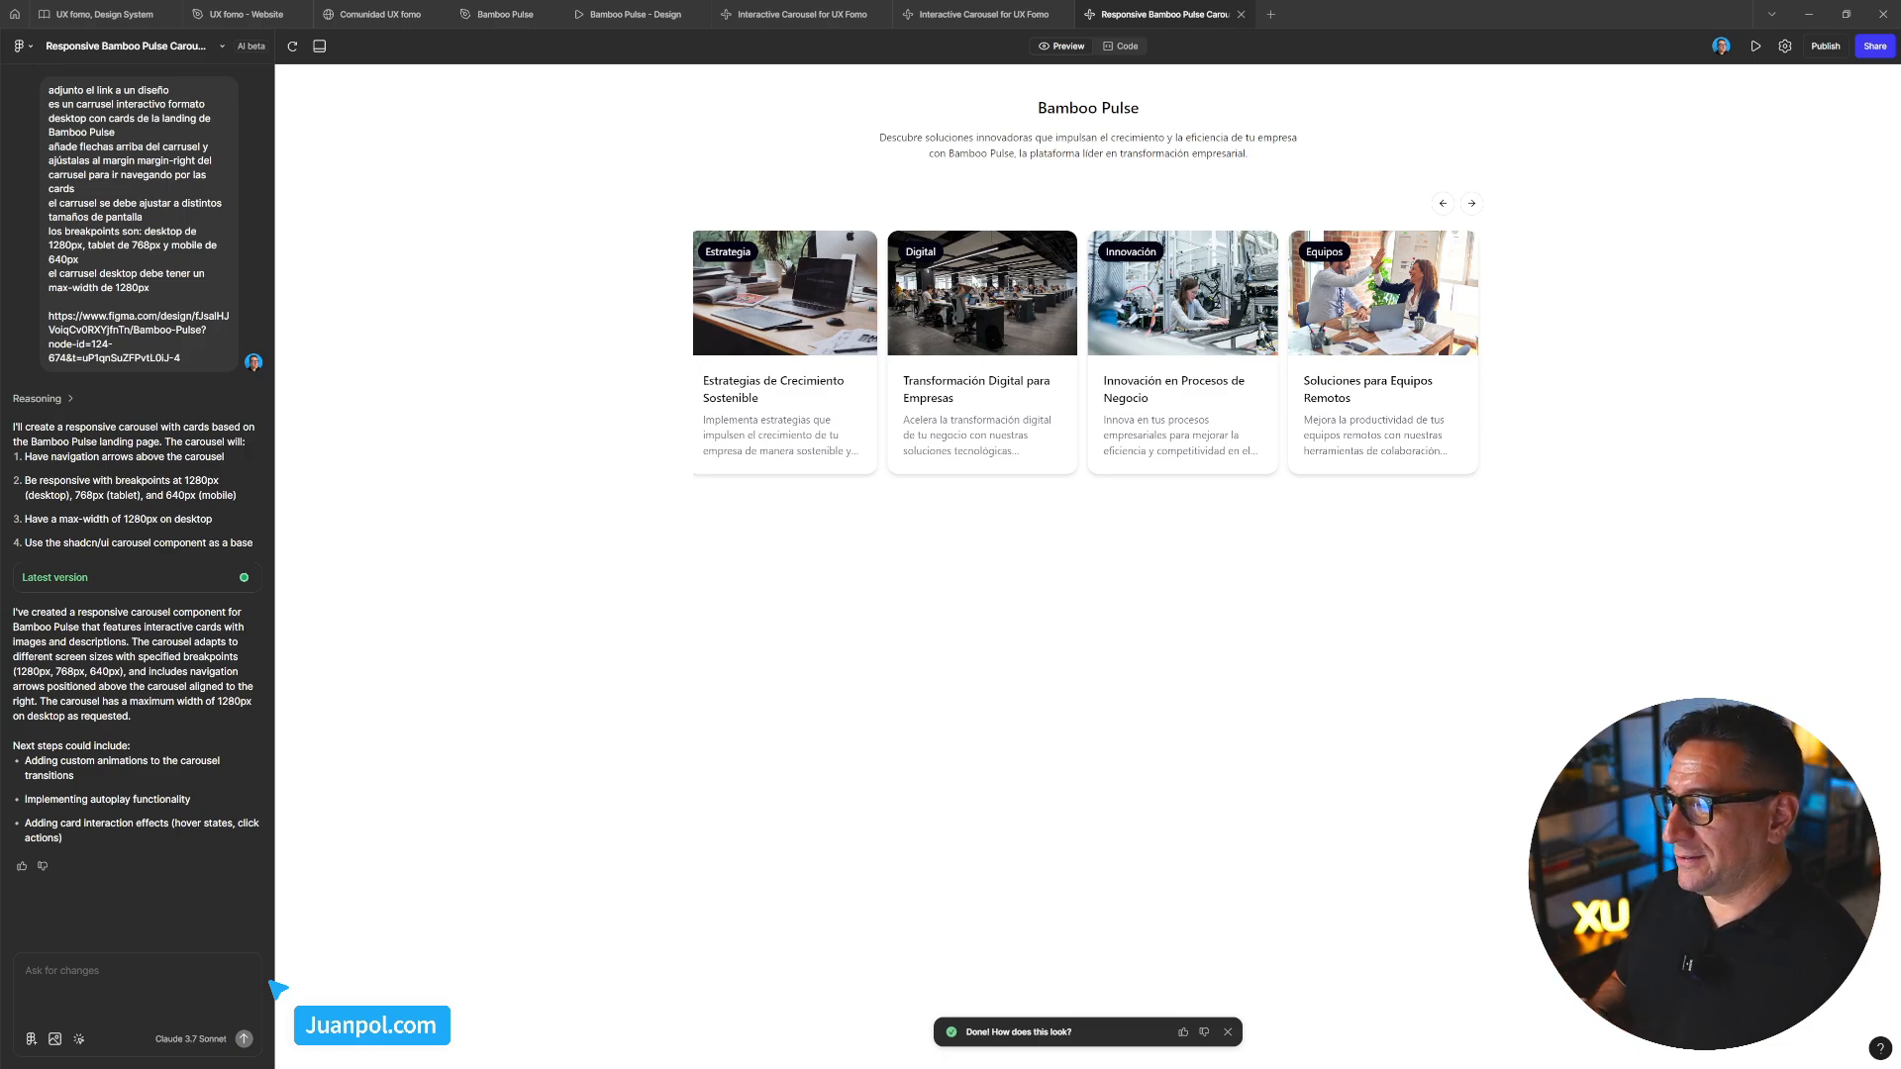
drag(924, 274, 1124, 313)
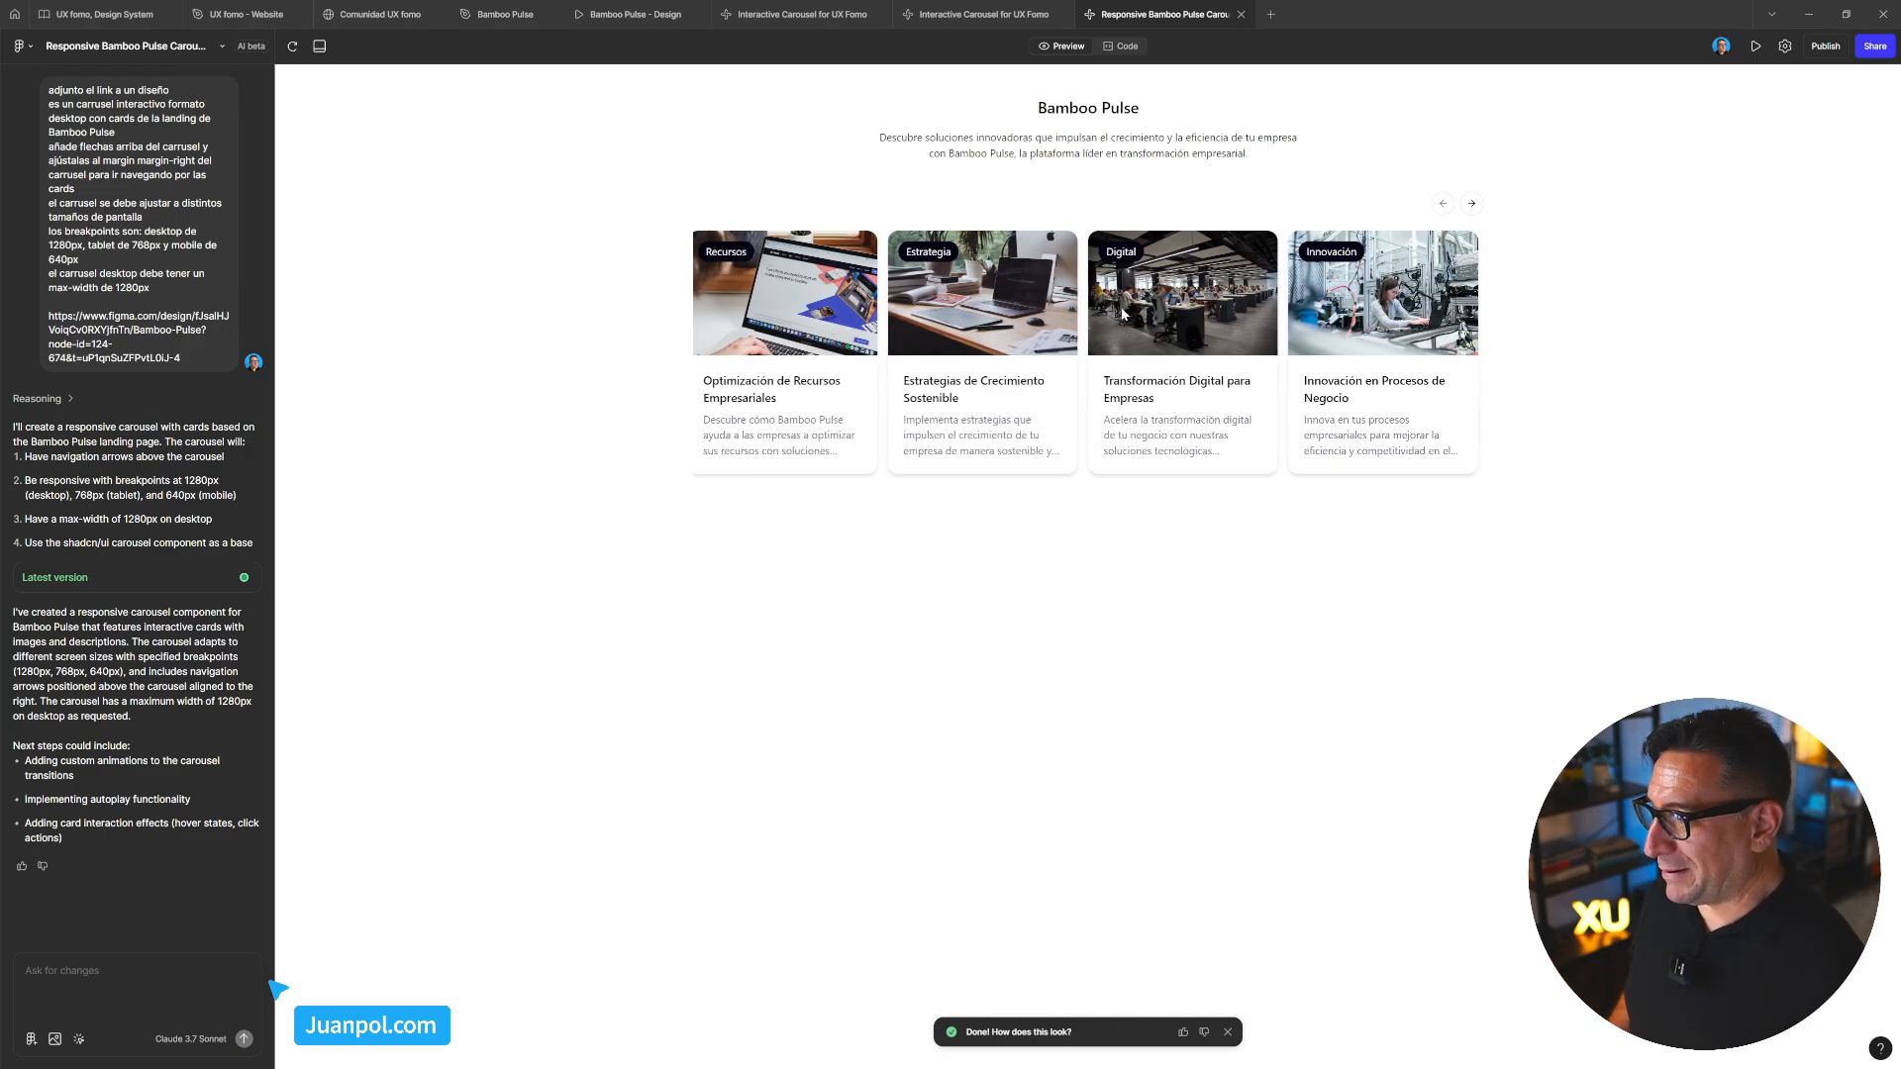
mouse_move(759, 340)
mouse_down()
mouse_move(860, 342)
mouse_move(756, 342)
mouse_move(847, 347)
mouse_move(779, 351)
mouse_up()
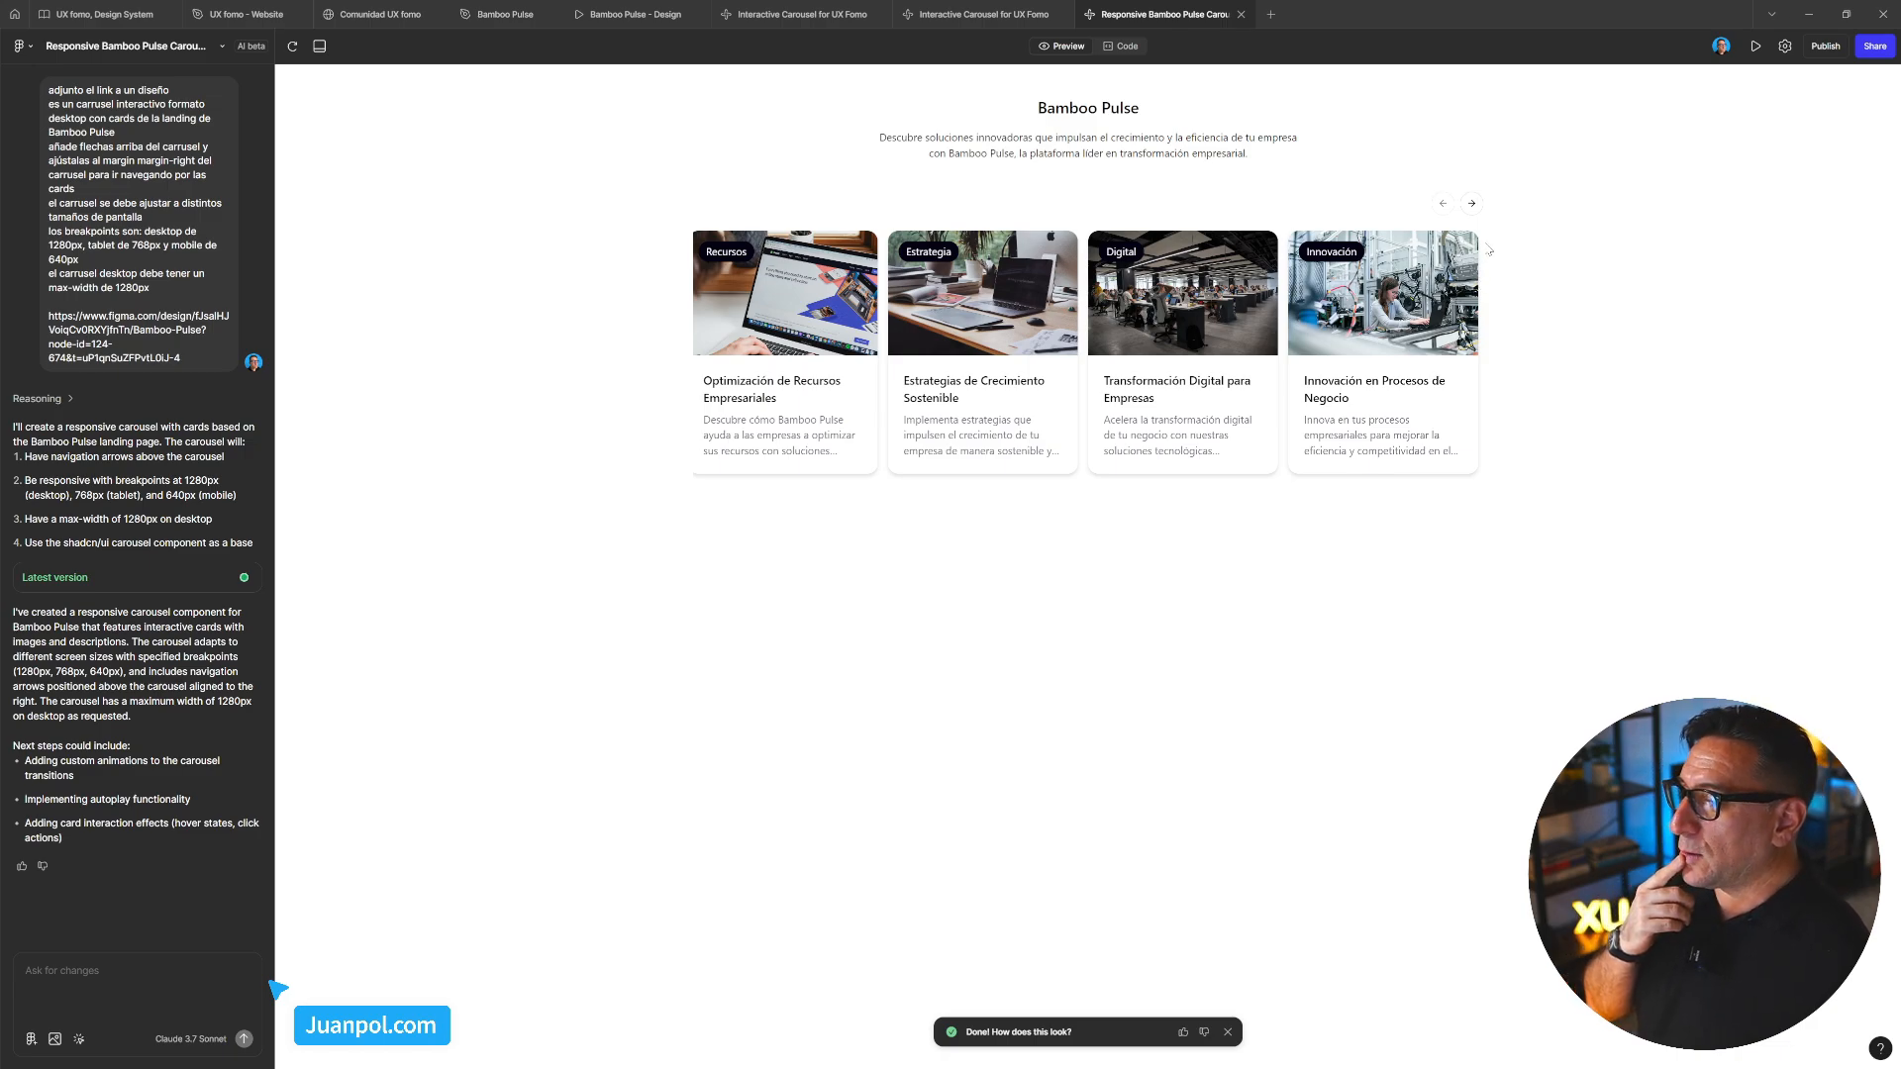
click(1472, 203)
click(1472, 203)
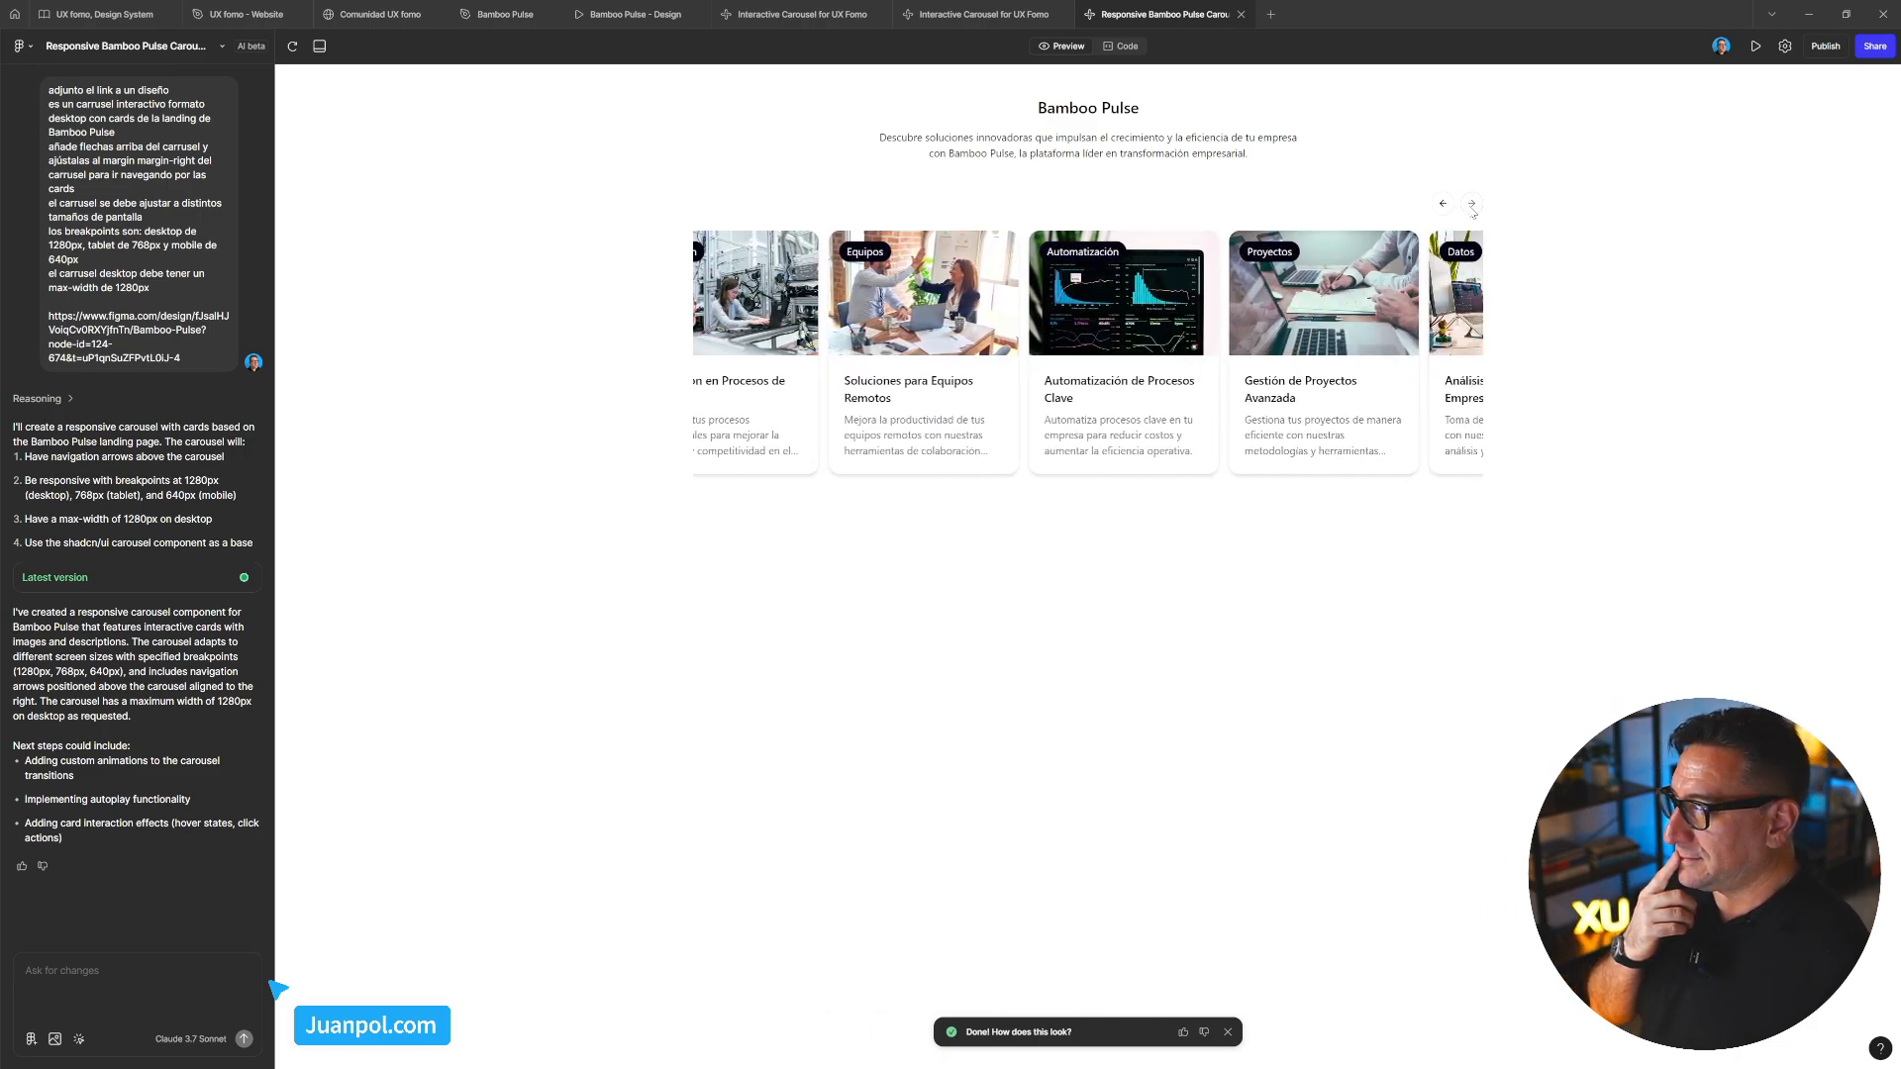
click(1472, 203)
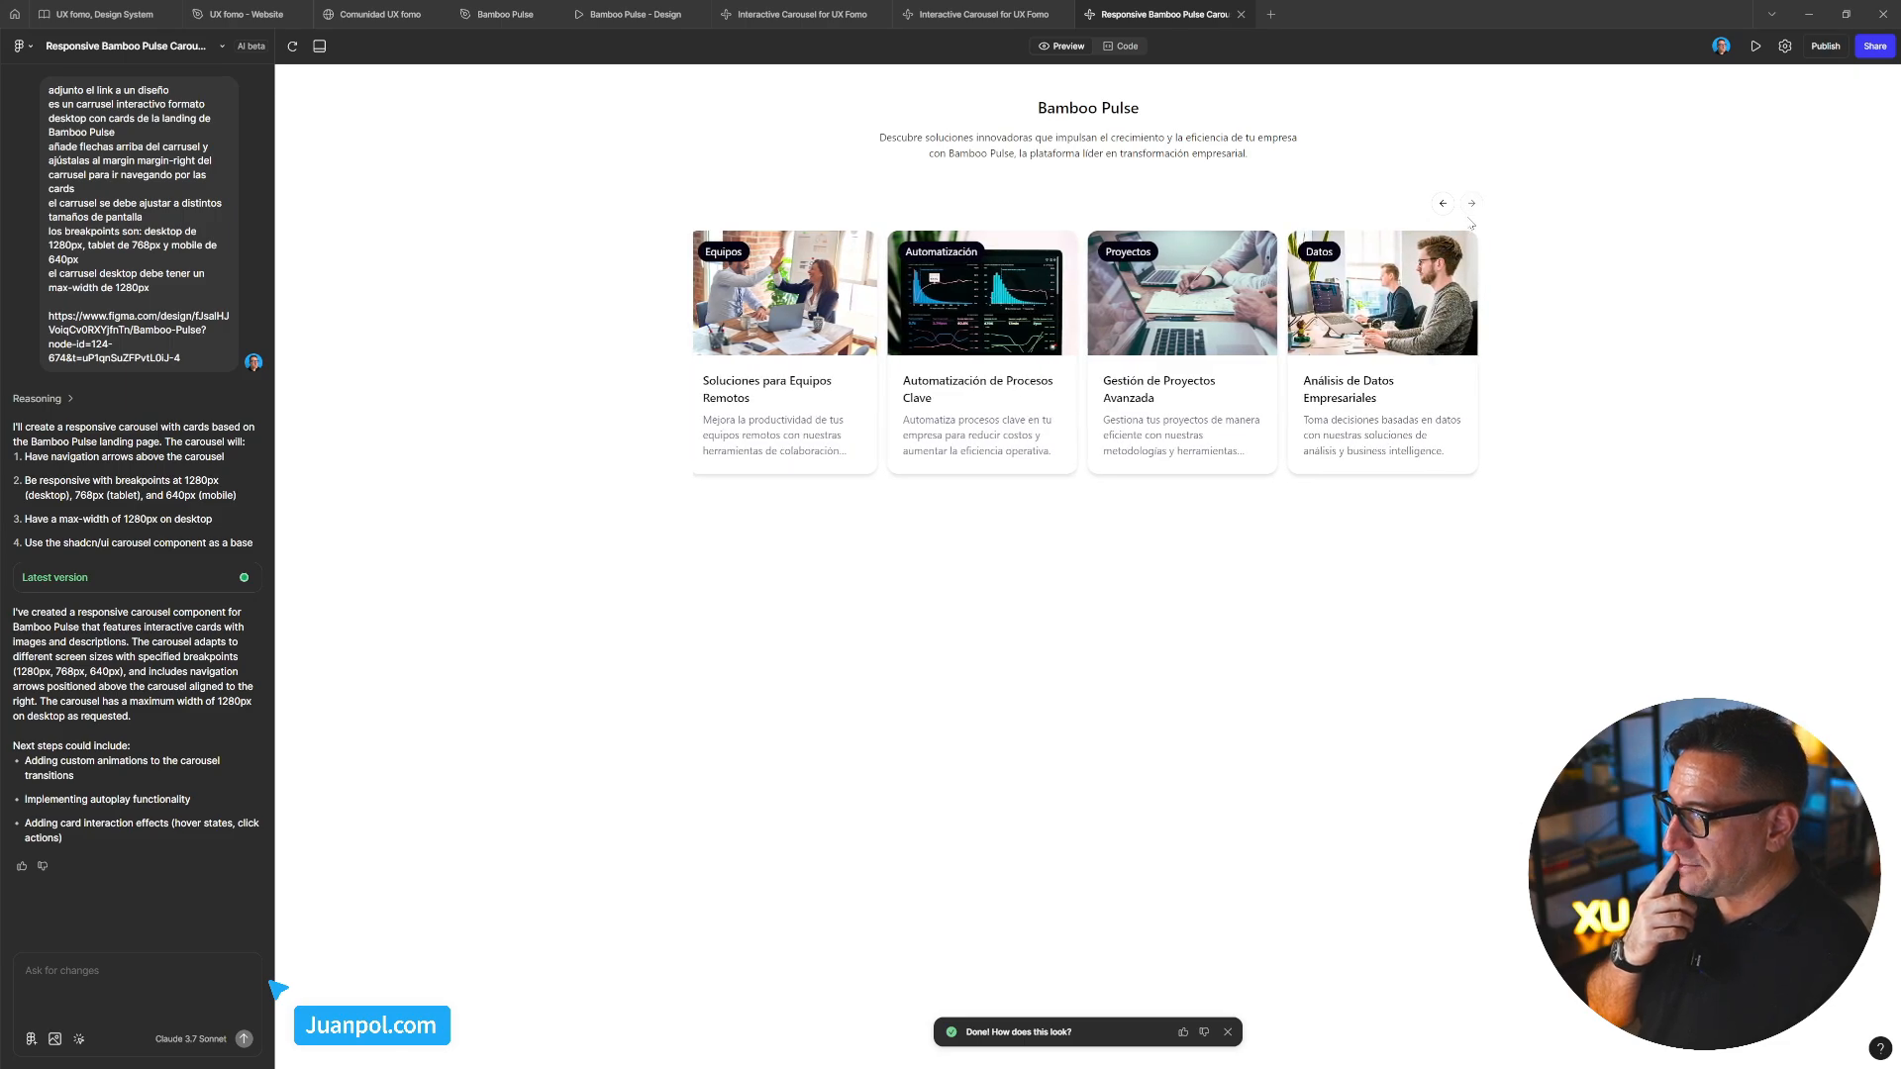
drag(1045, 315, 1357, 320)
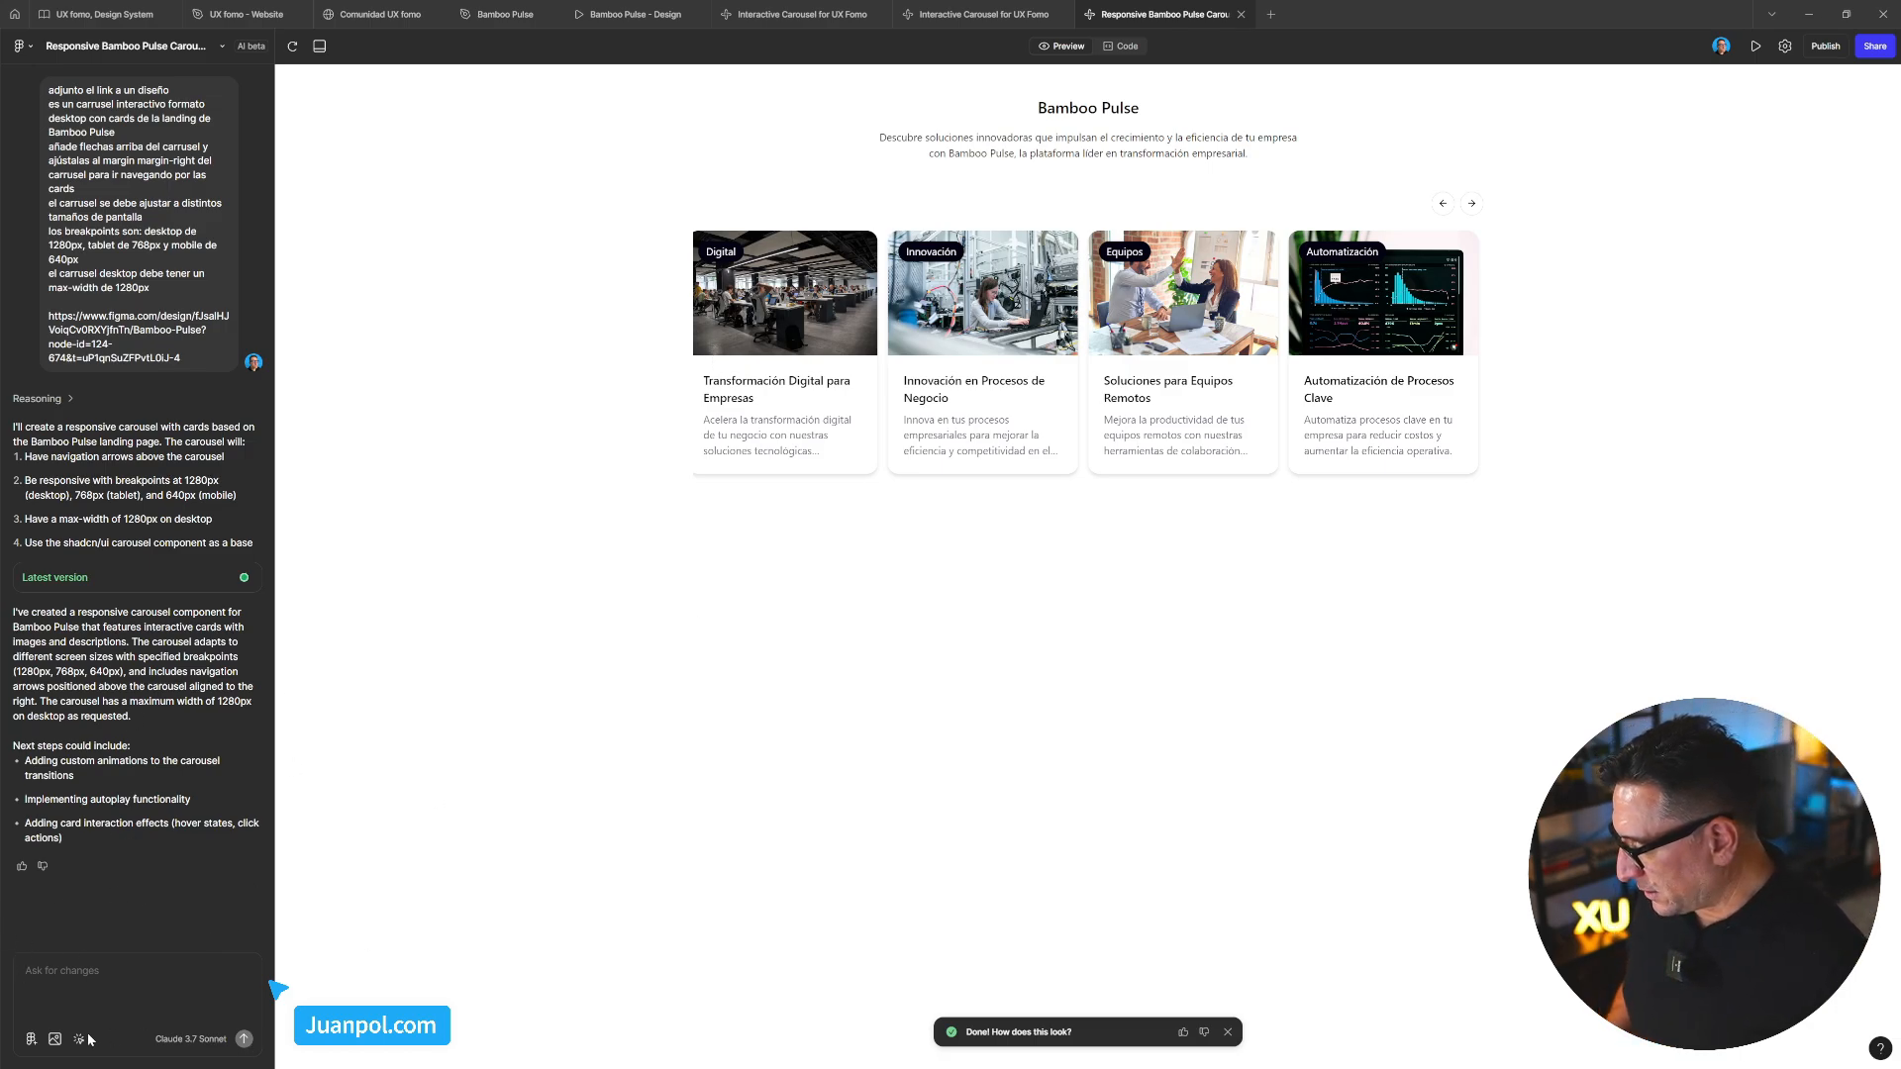
Ask the AI: 'ajusta por defecto el contenido del carrusel al margin-left'
click(98, 986)
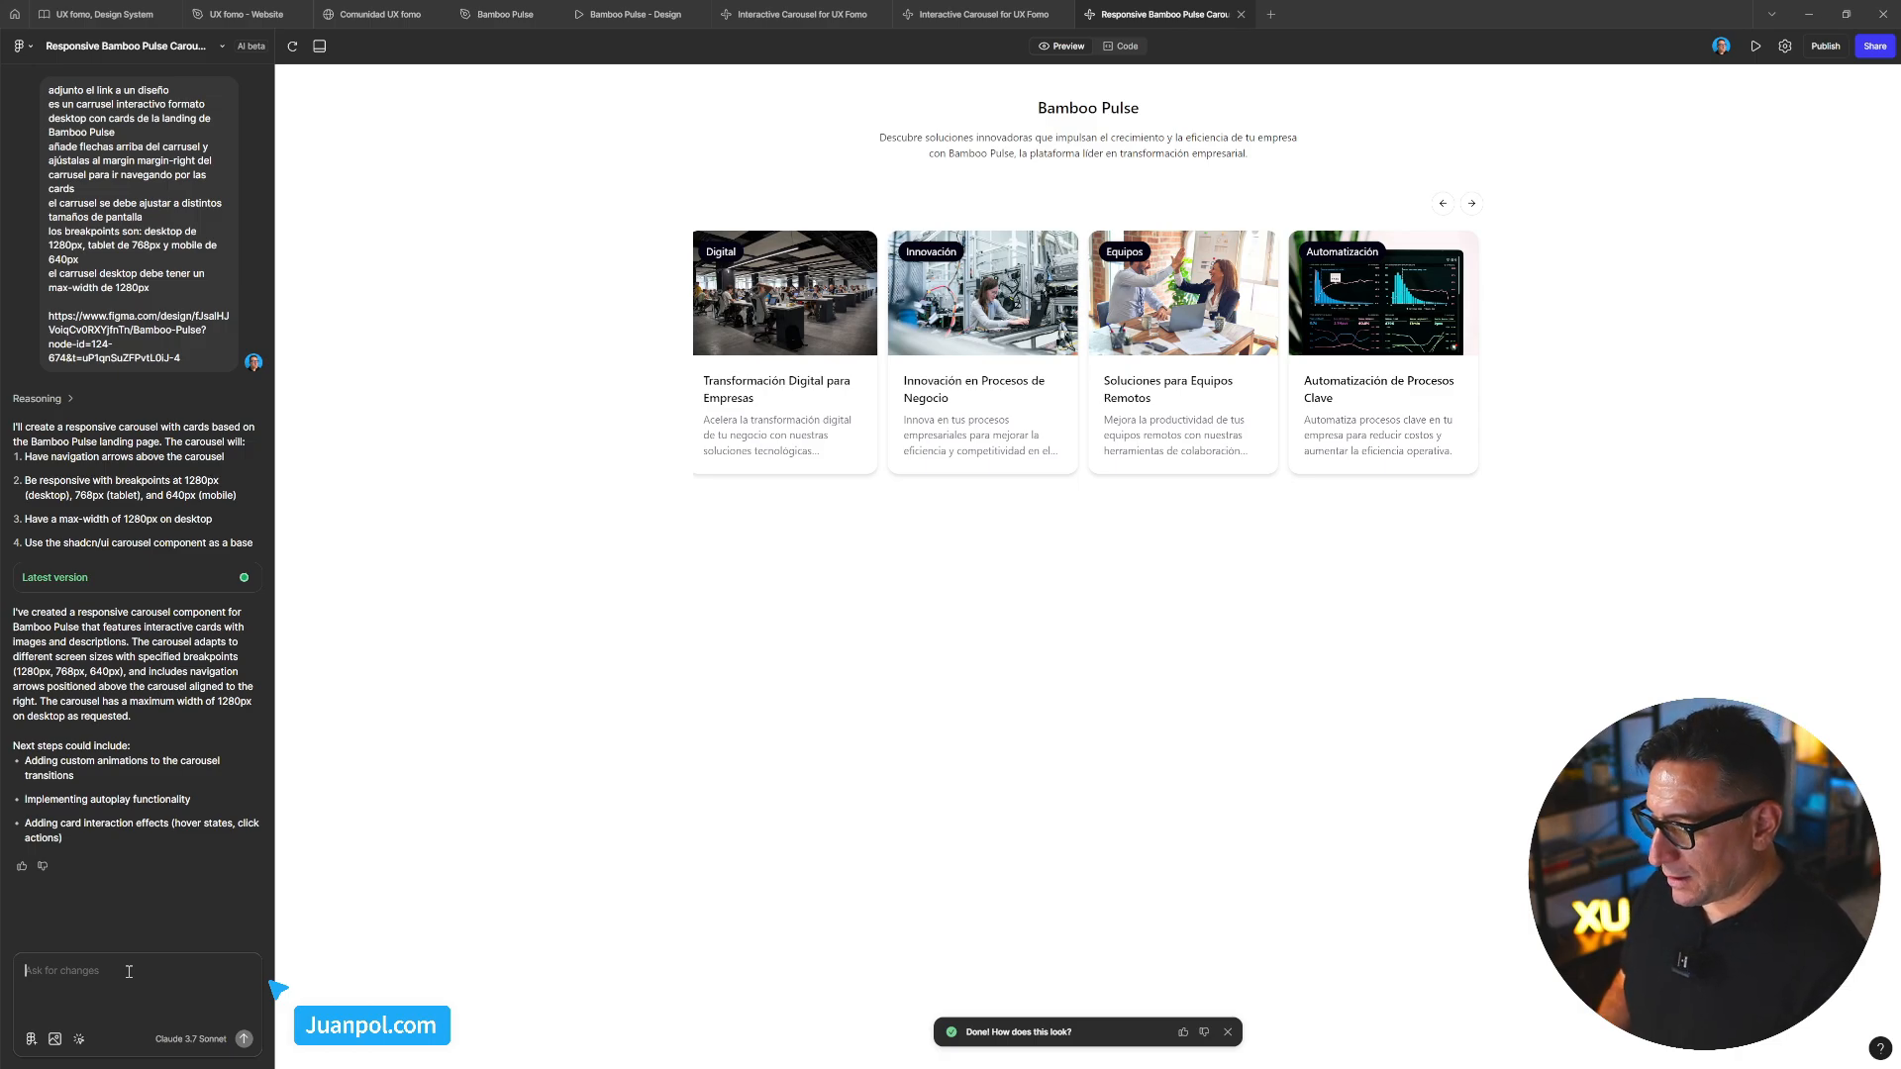
text(ajusta)
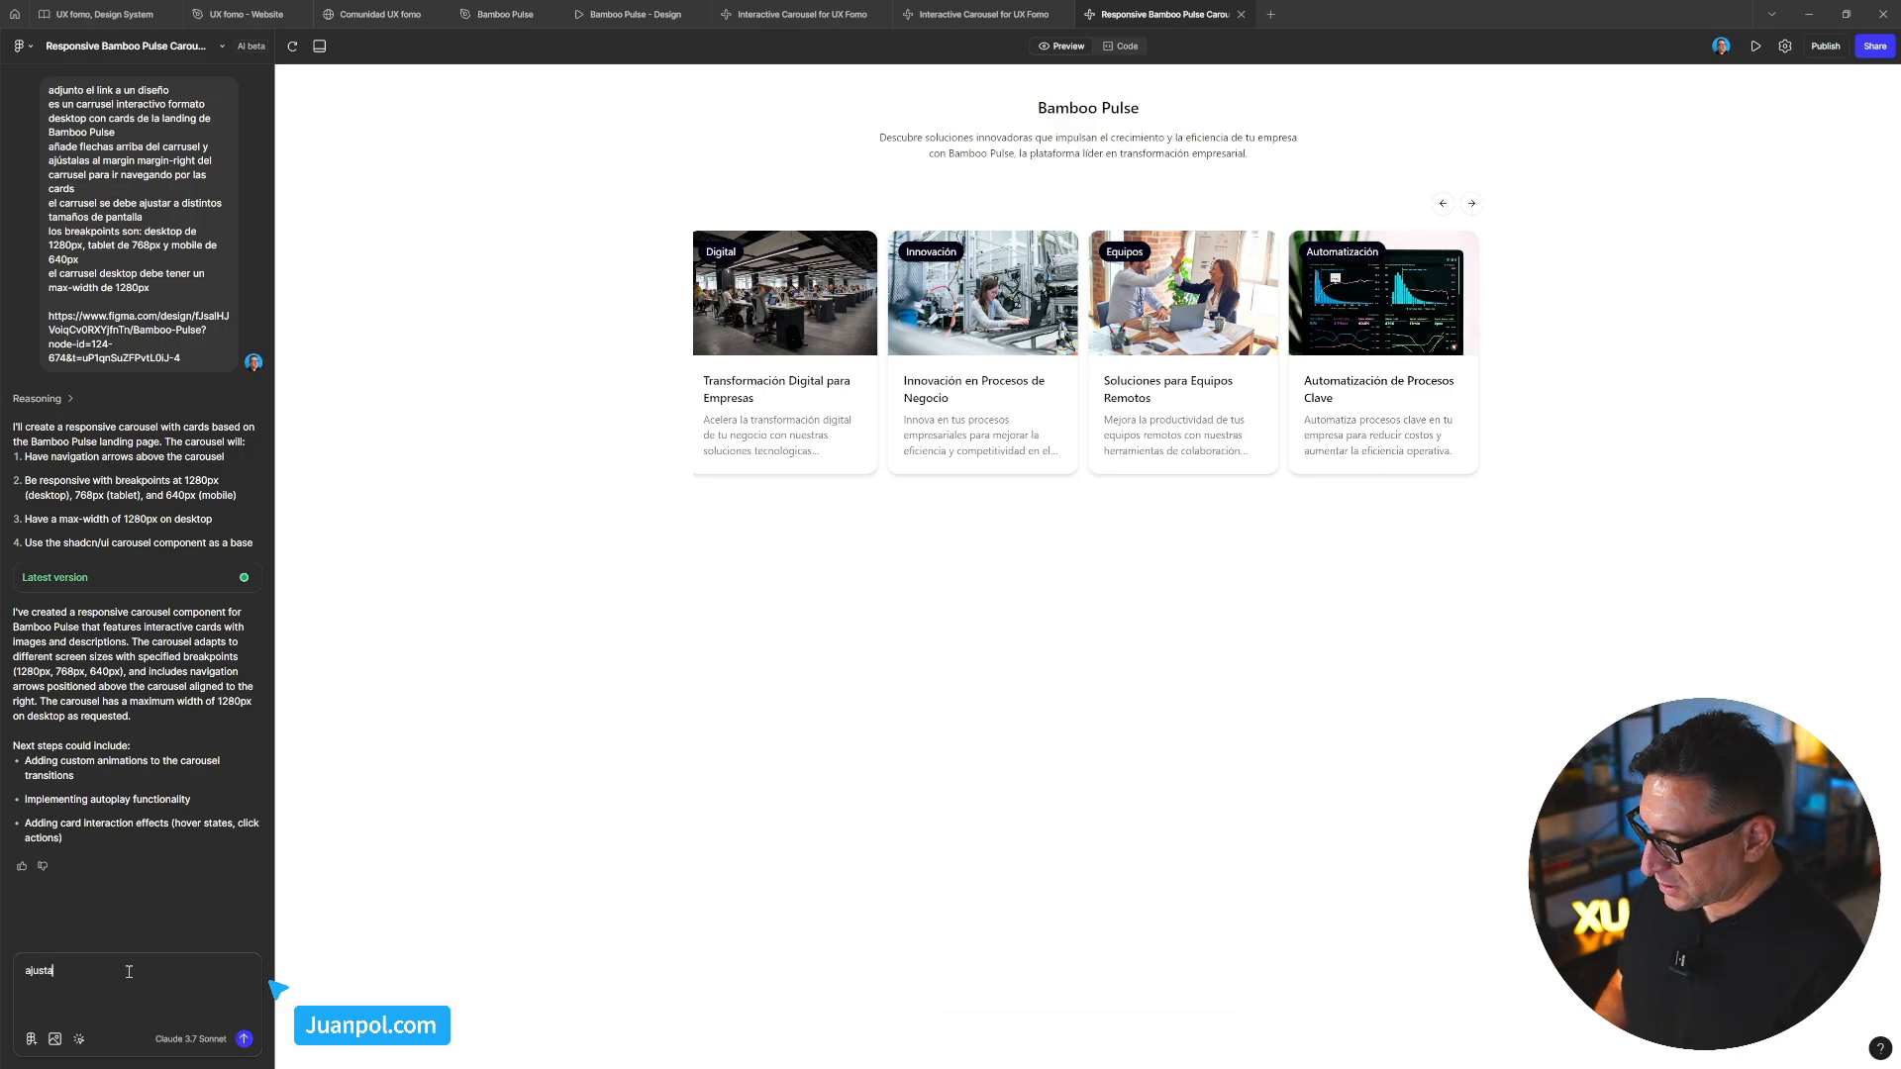
text( por derecho)
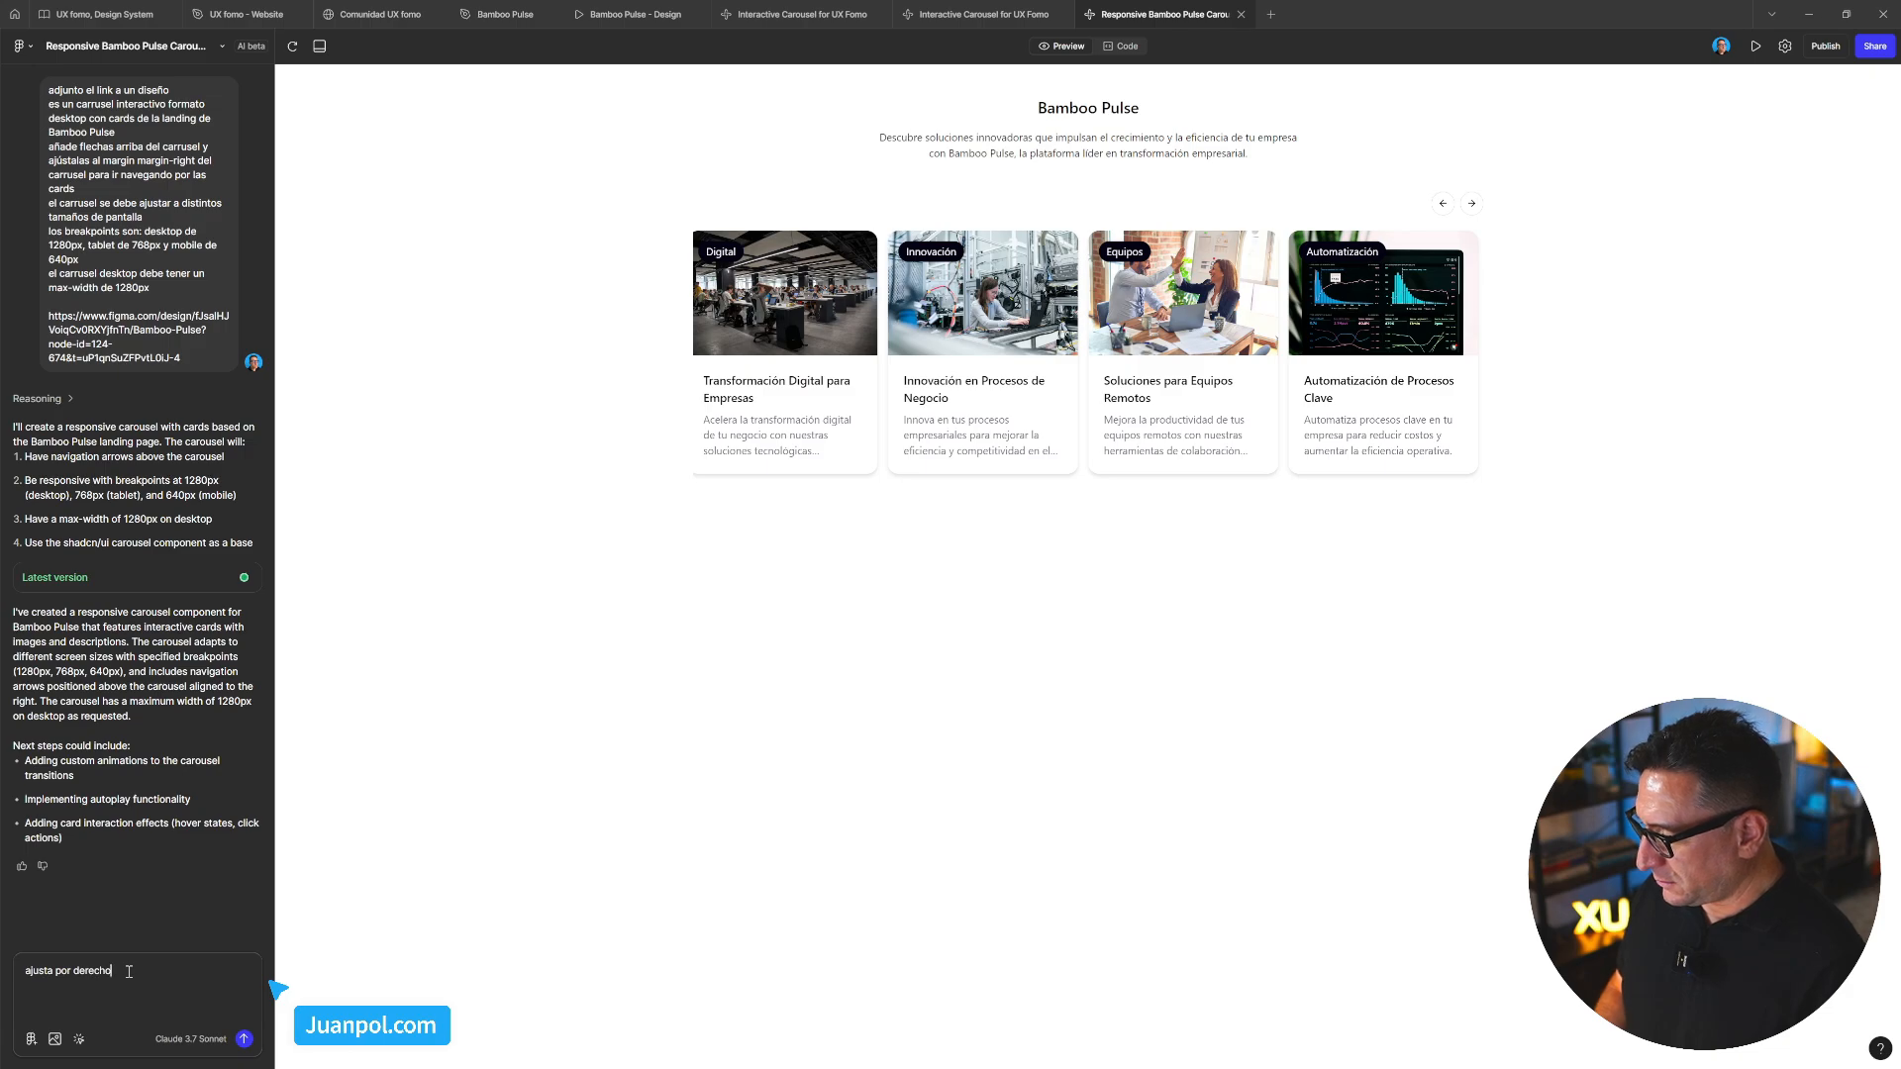
key(BackSpace)
key(BackSpace)
key(BackSpace)
key(BackSpace)
key(BackSpace)
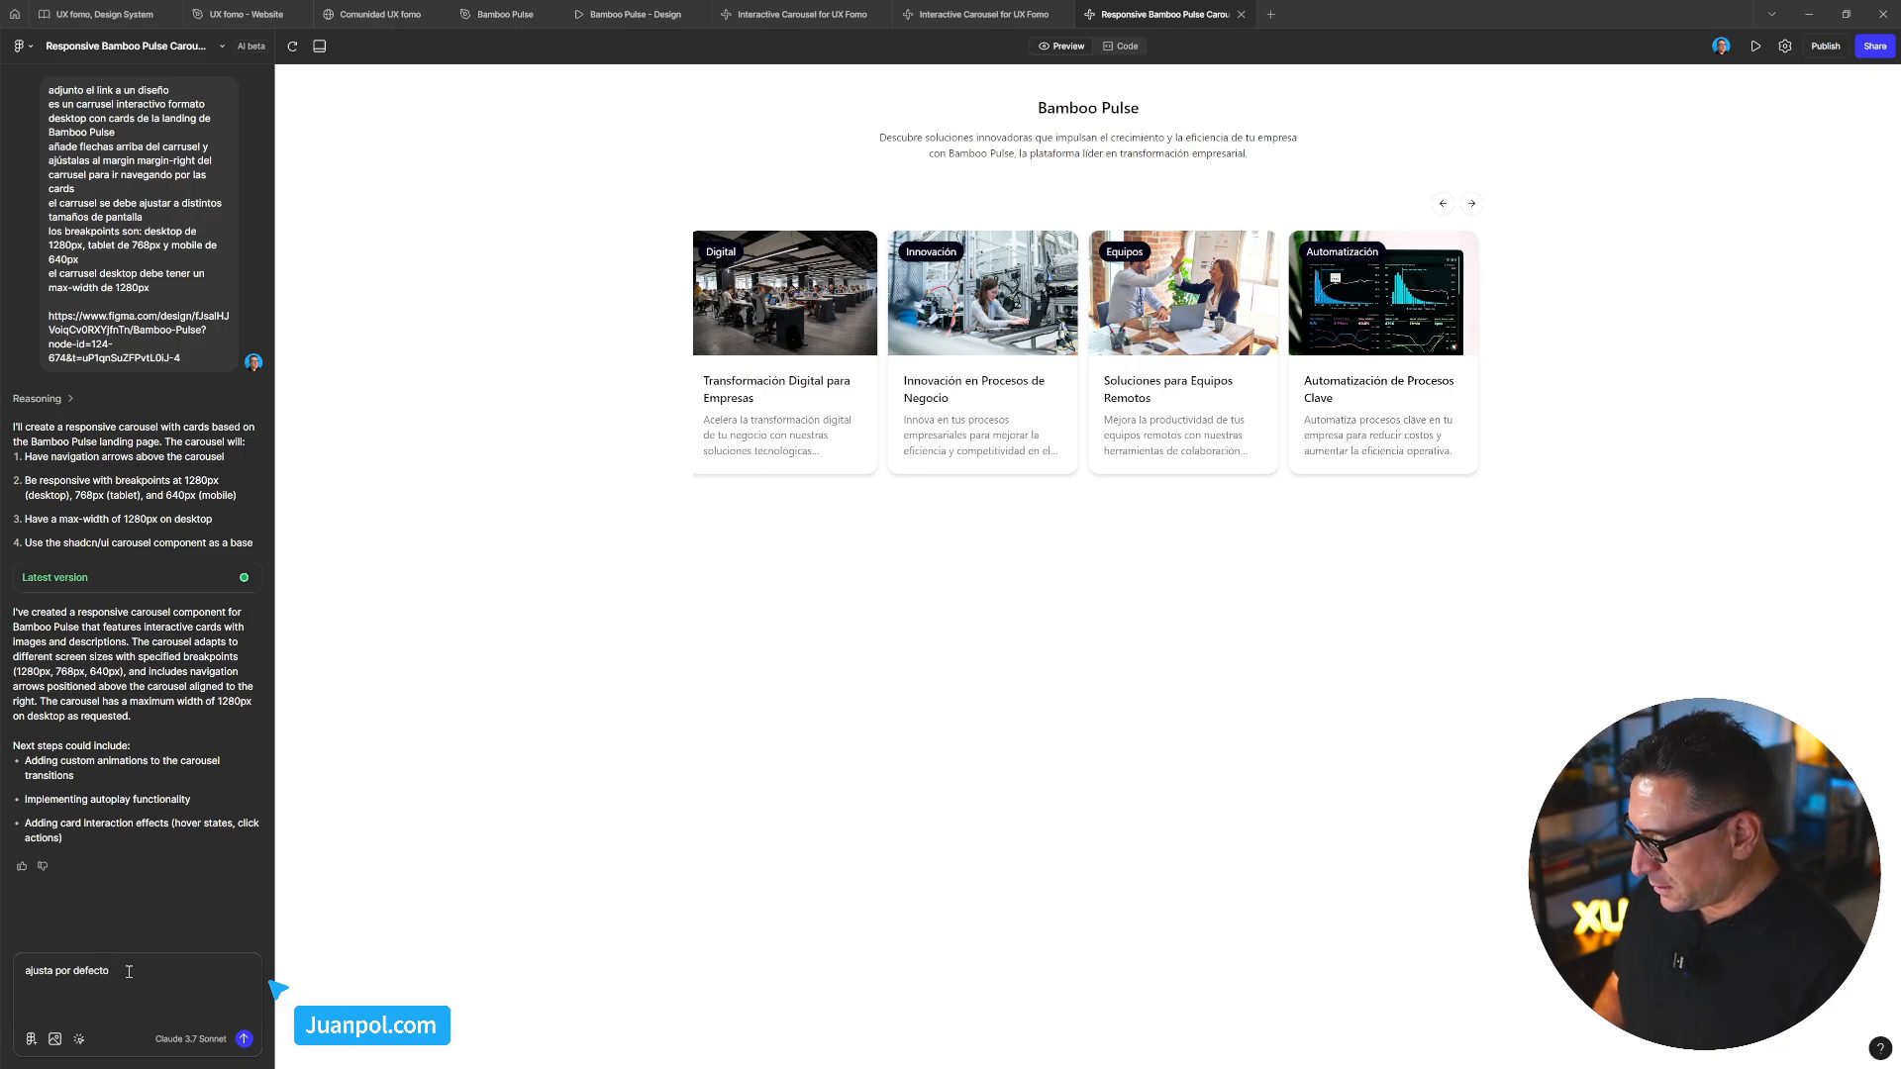
text(fecto la)
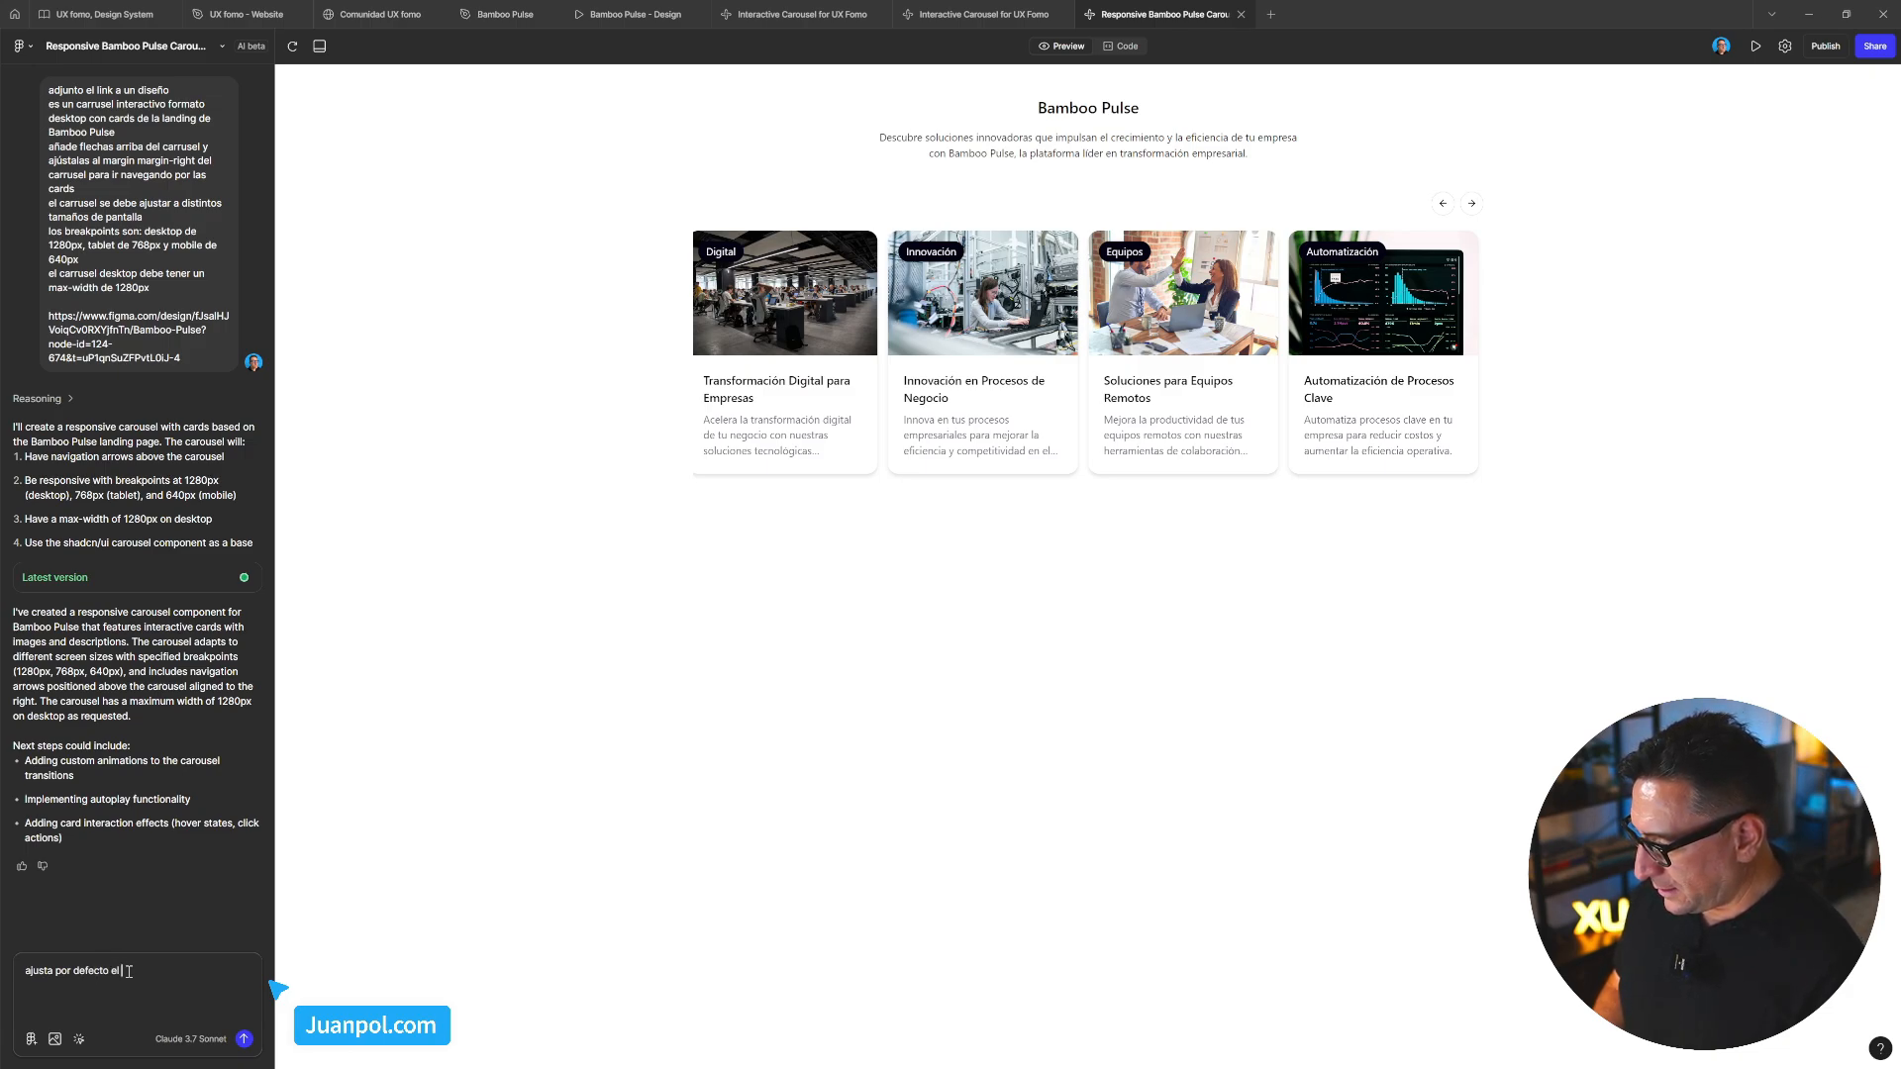
text(contenido del carrusel al margin-left)
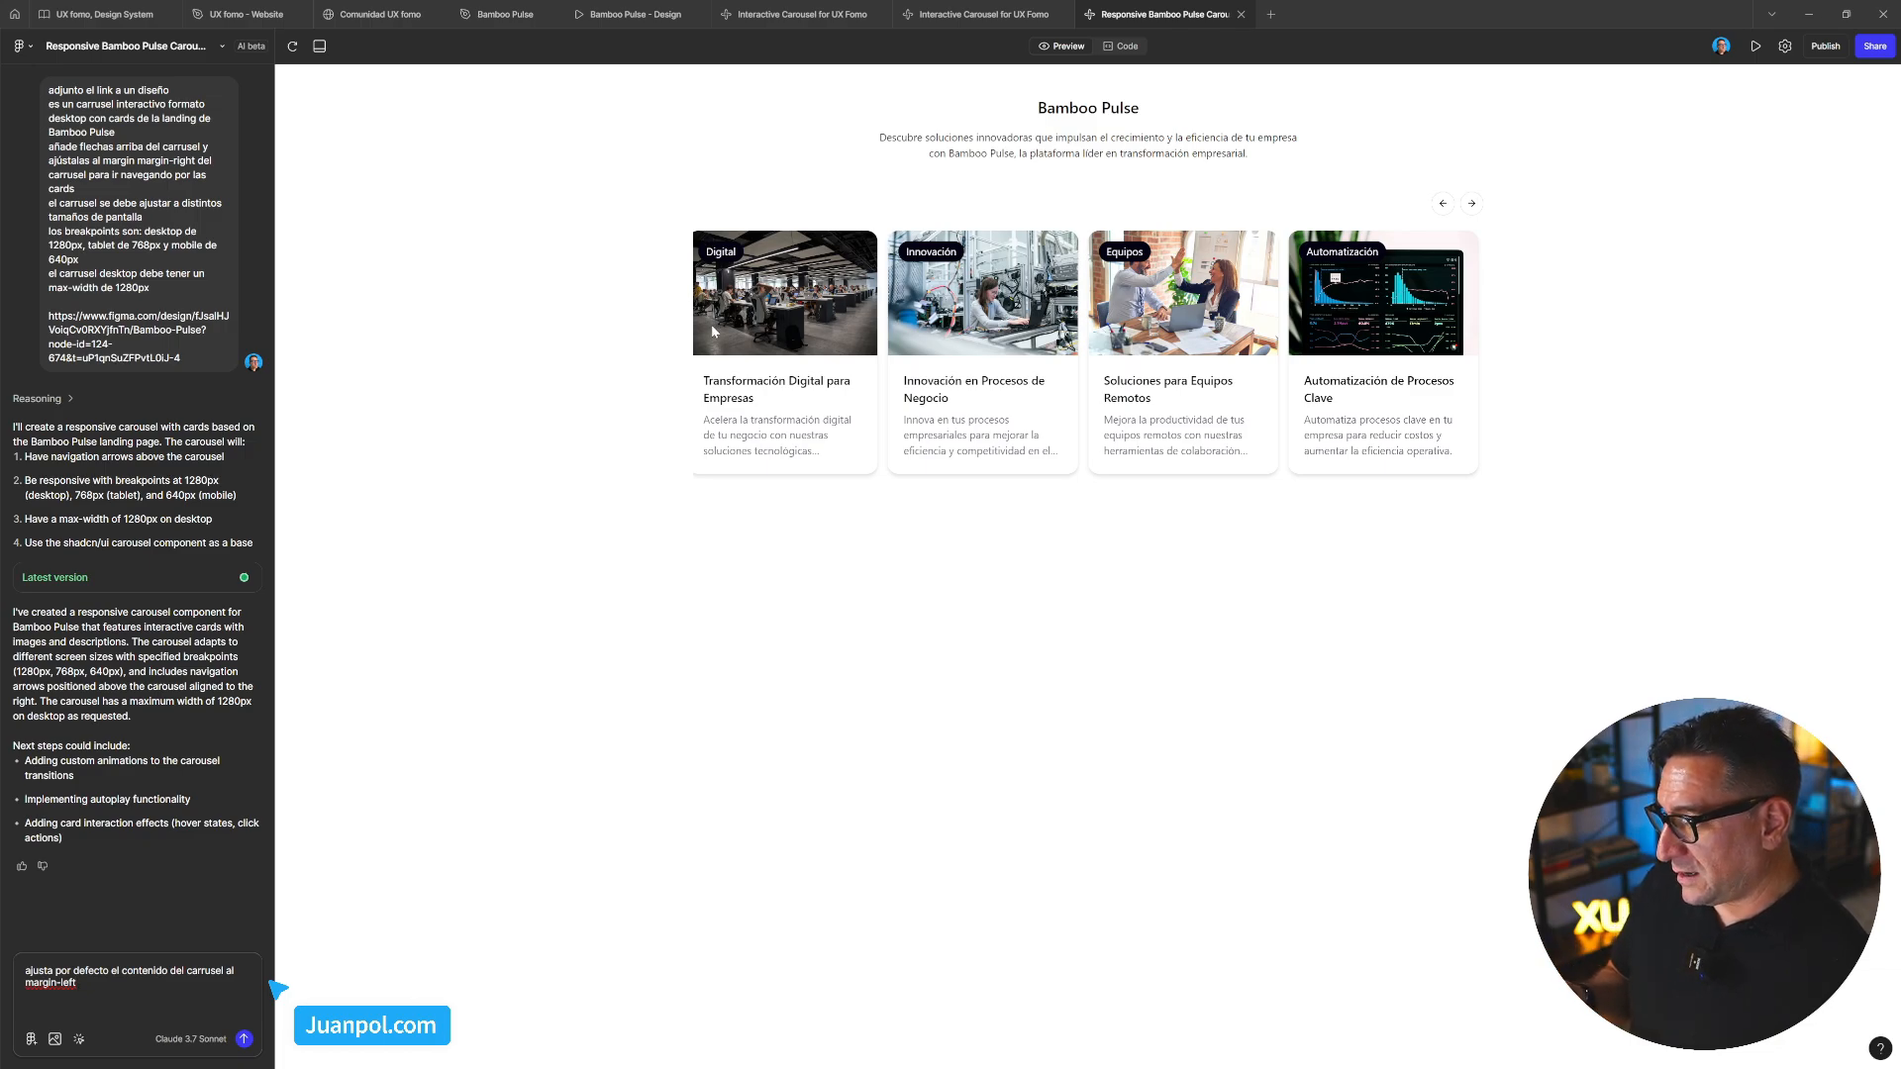
key(Return)
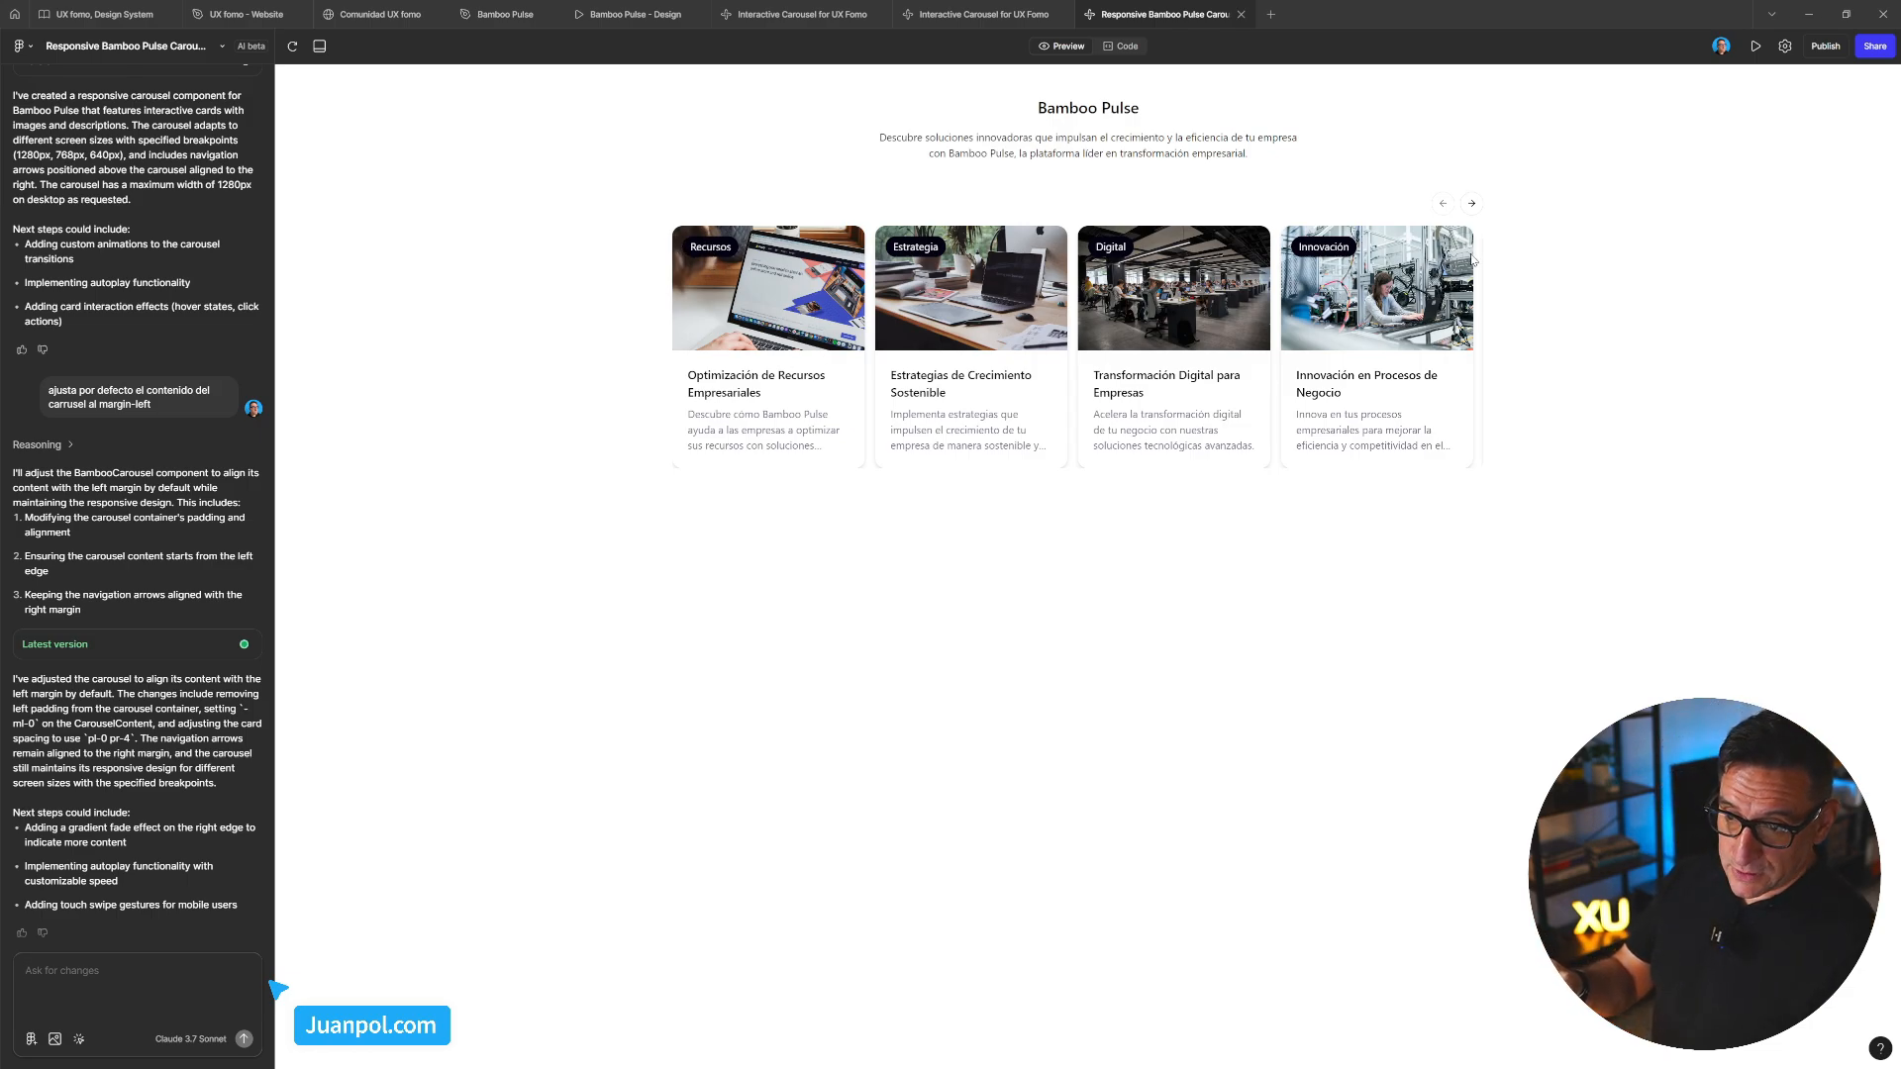
Drag the updated carousel through to its last cards to check the left alignment
drag(1480, 293, 922, 332)
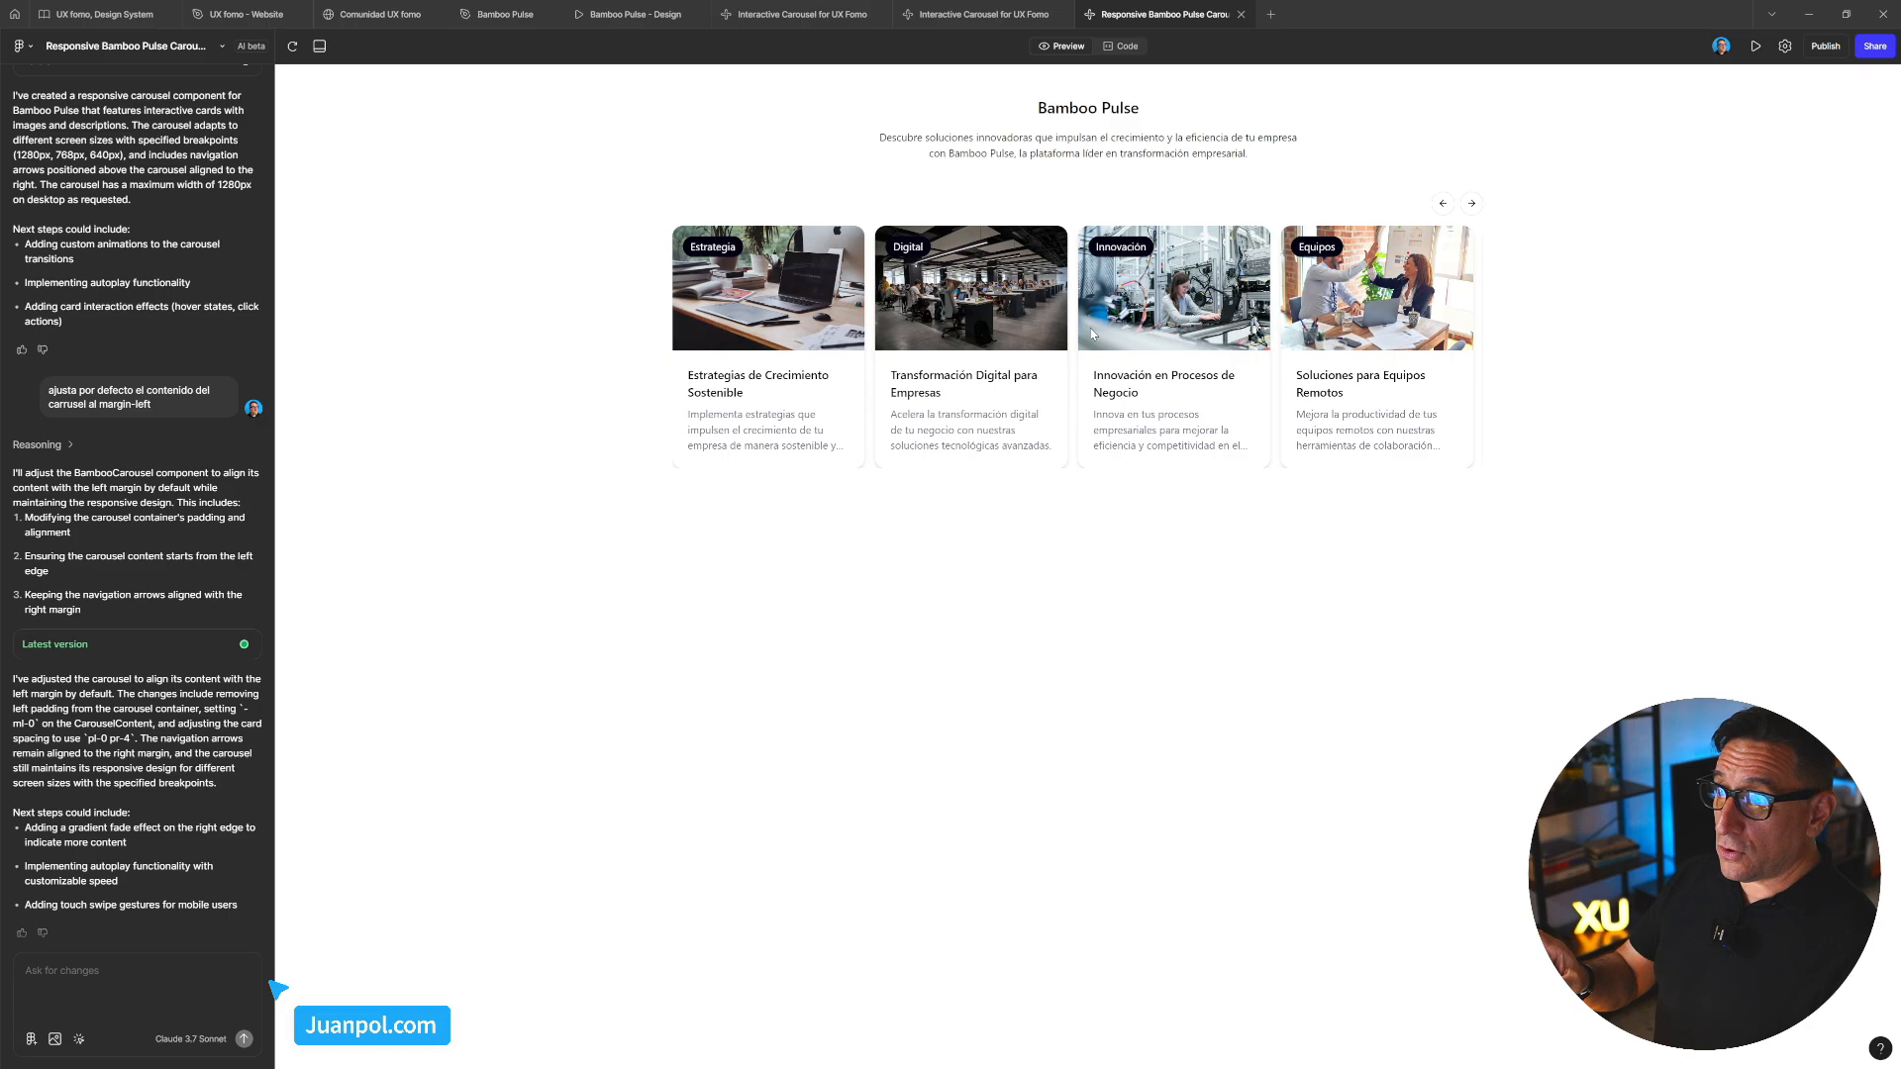
drag(1196, 303, 993, 303)
drag(1287, 297, 1019, 426)
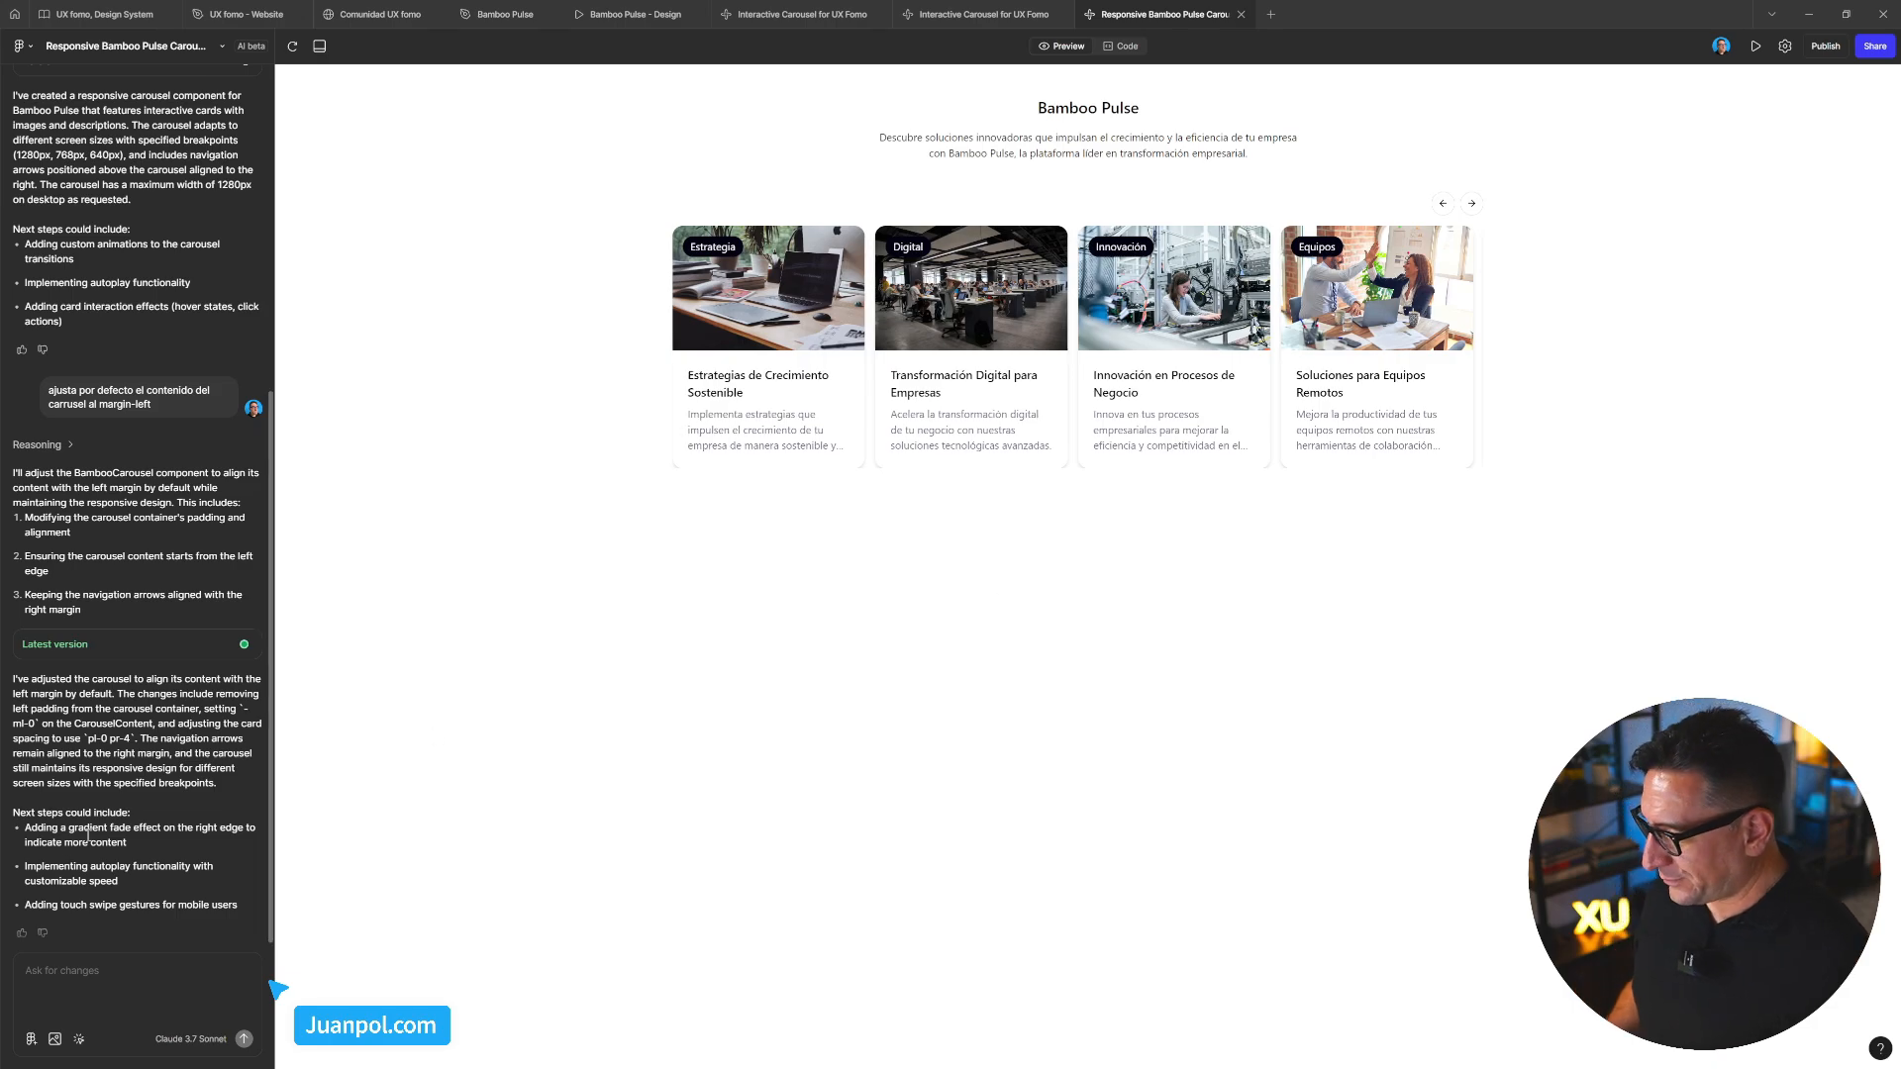
Send 'veo un efecto bounce cuando arrastro el contenido del carrusel, eliminalo' to the AI
click(90, 972)
text(veo un efecto bounce)
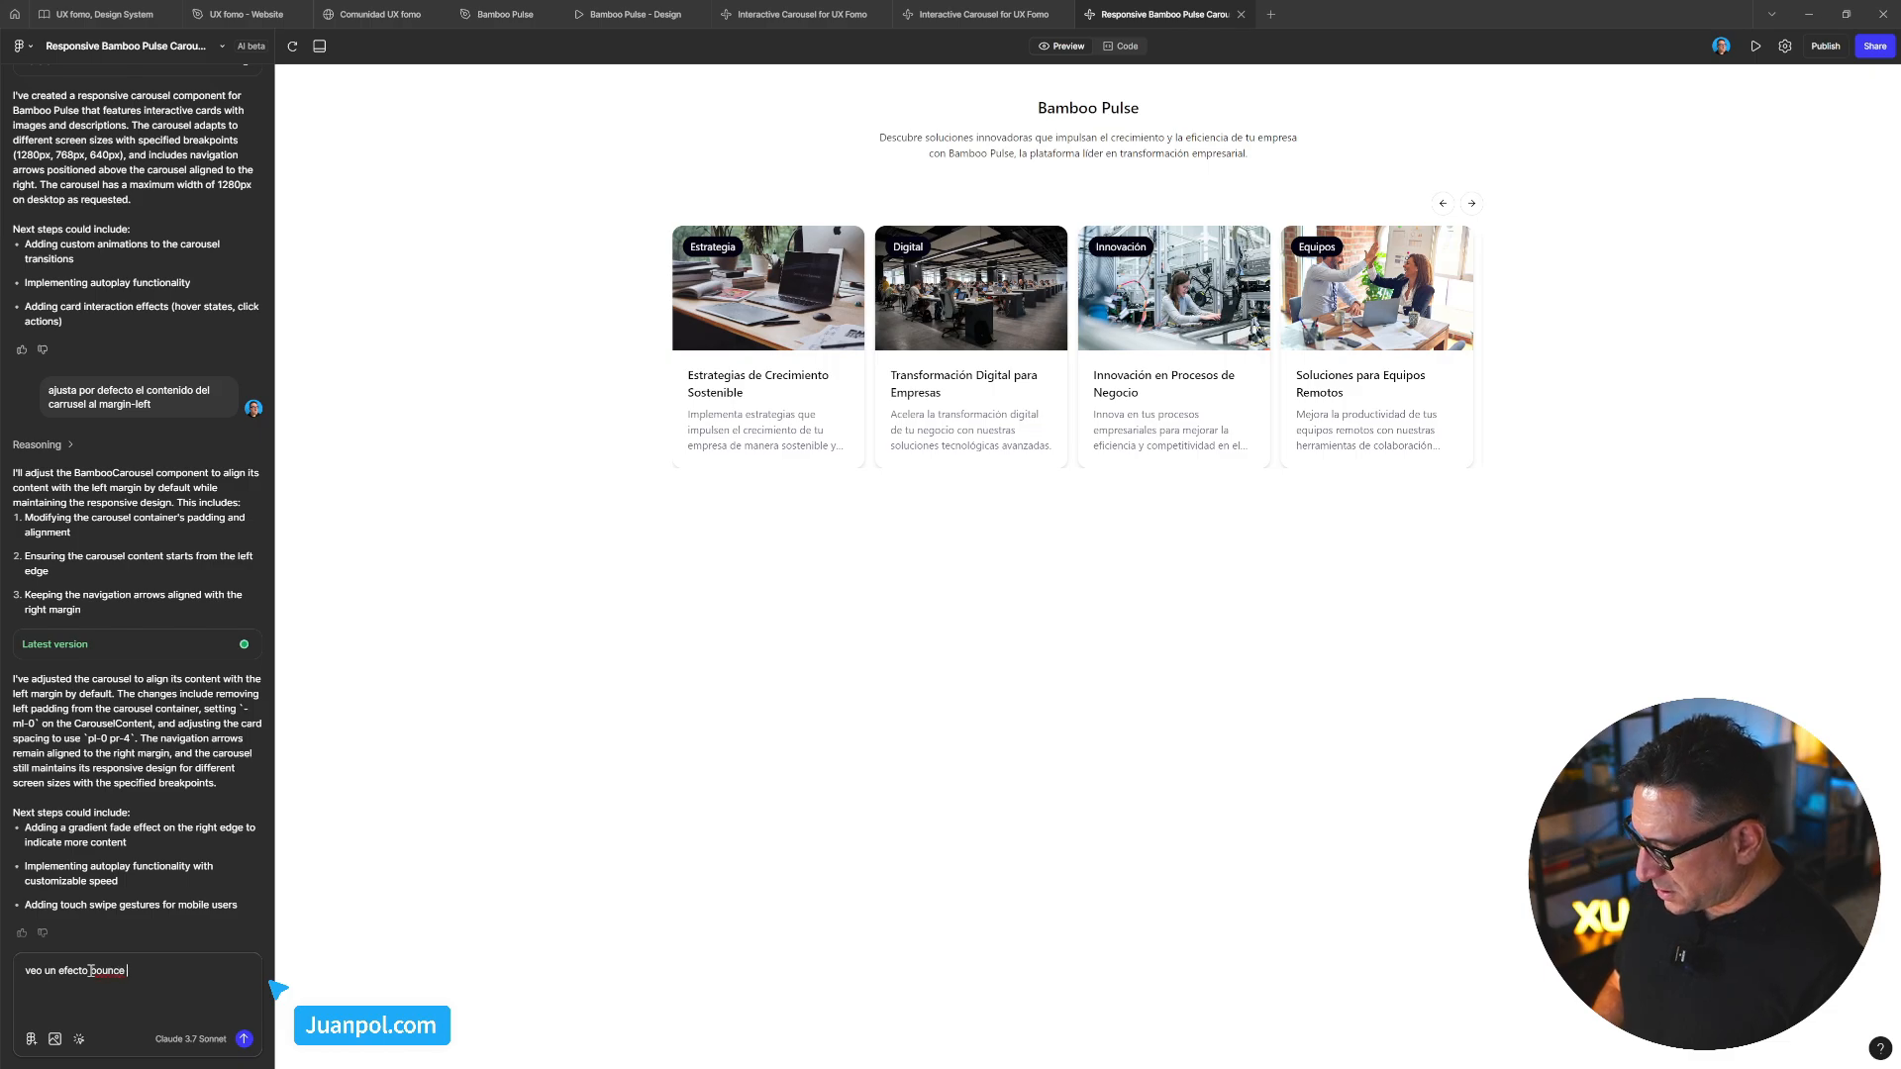
text( cuando )
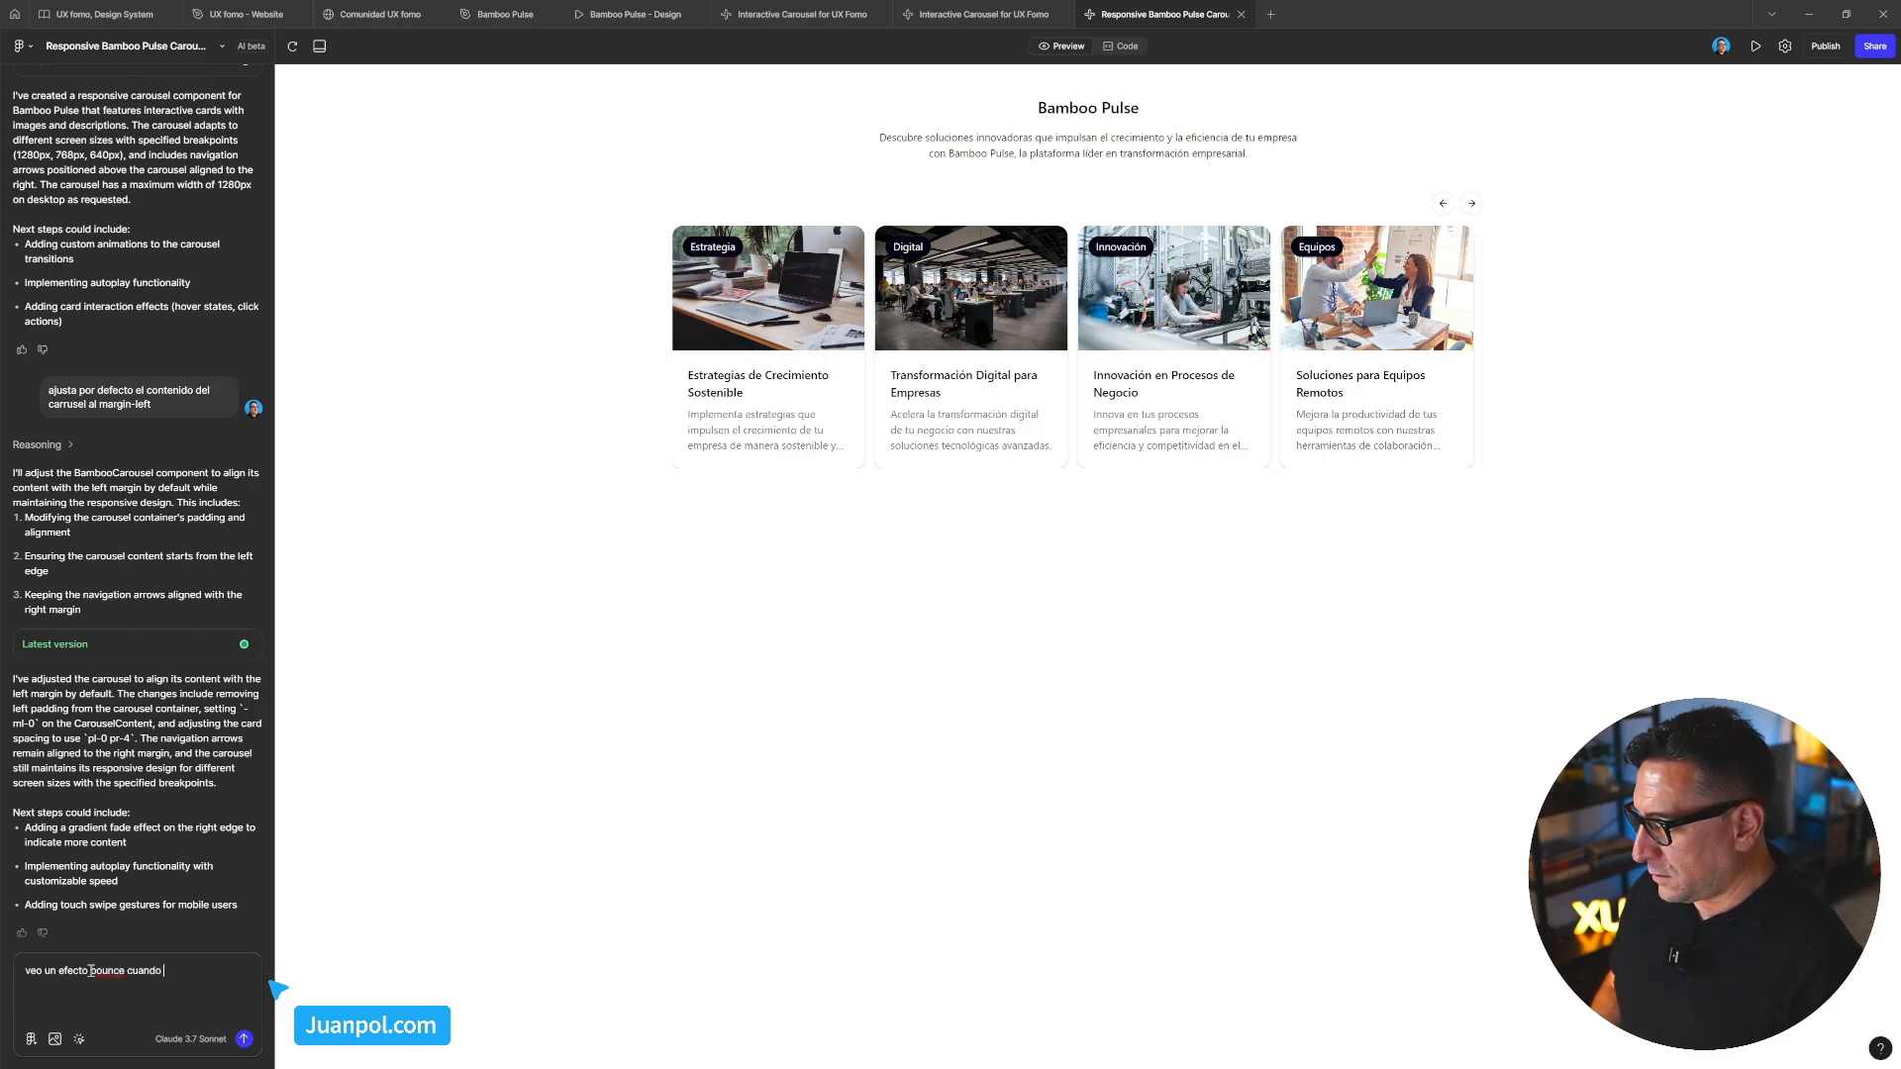
text(hago)
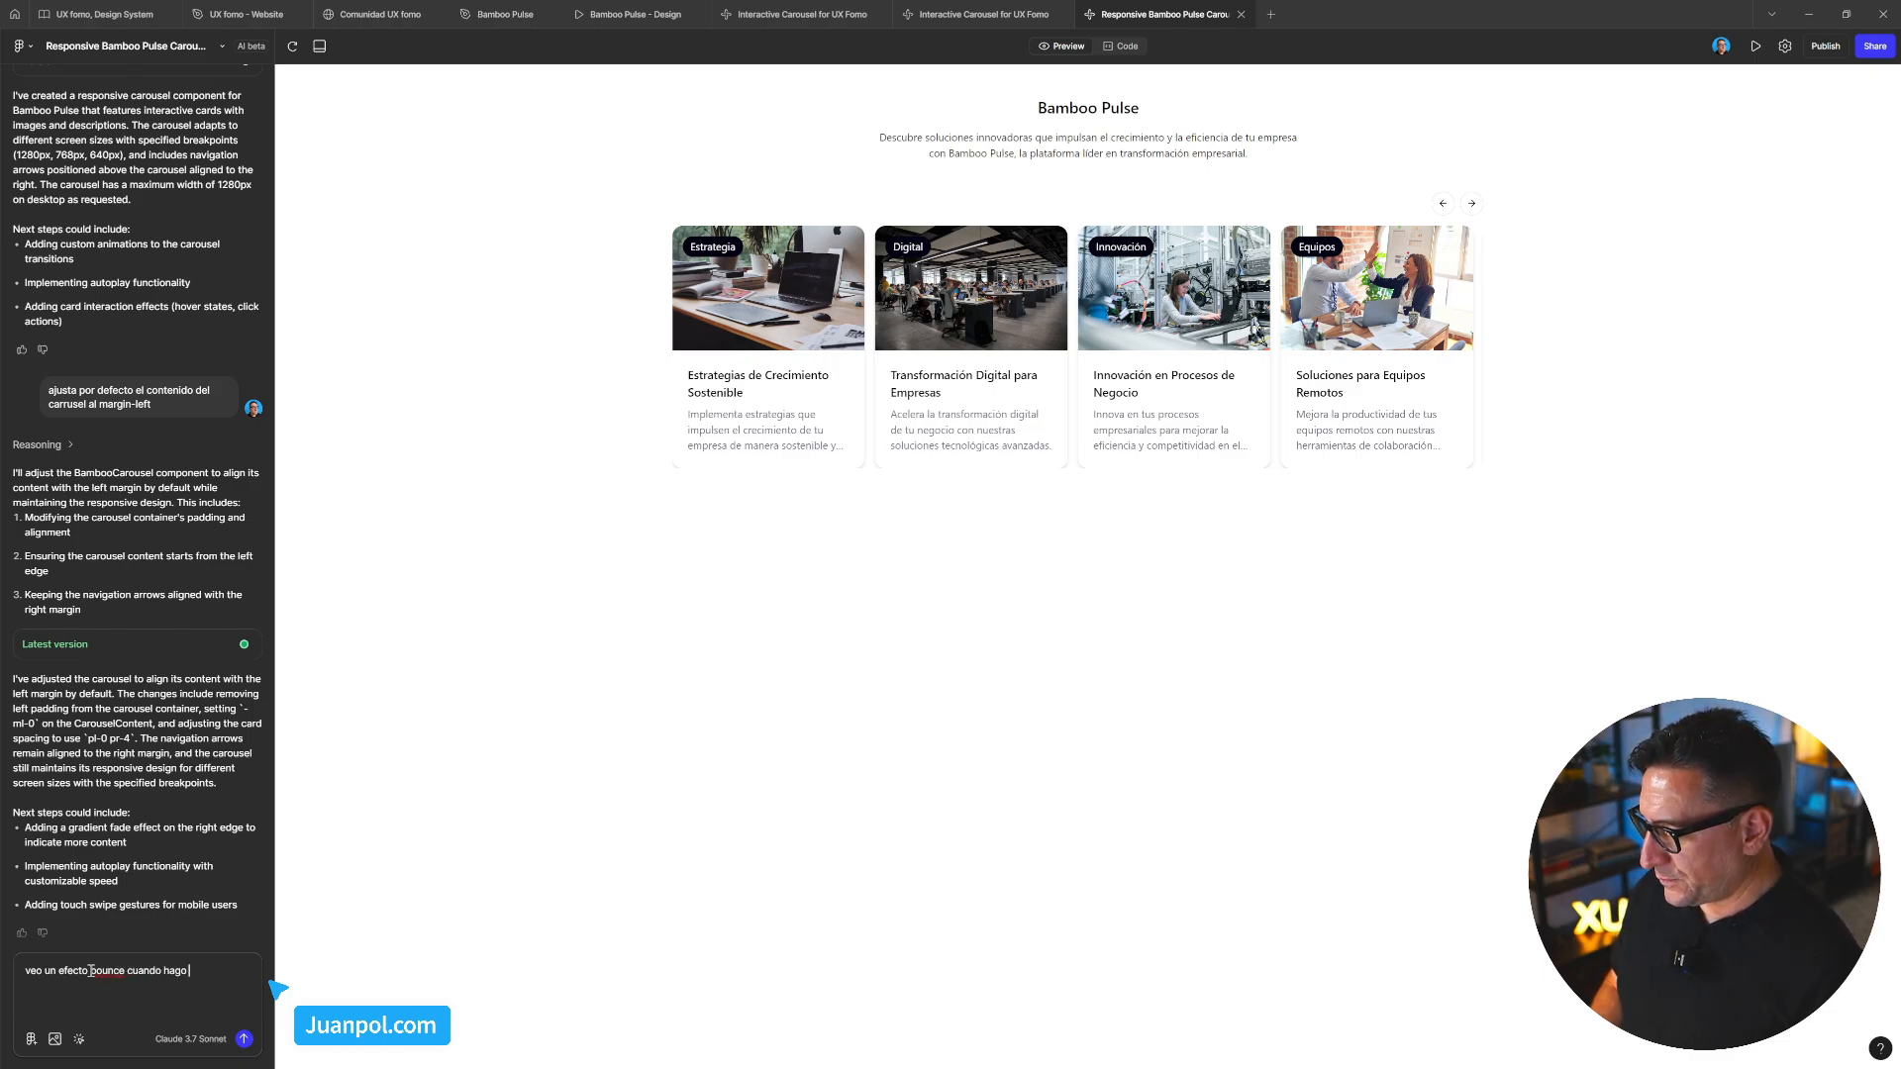
key(BackSpace)
key(BackSpace)
key(BackSpace)
key(BackSpace)
key(BackSpace)
text(a)
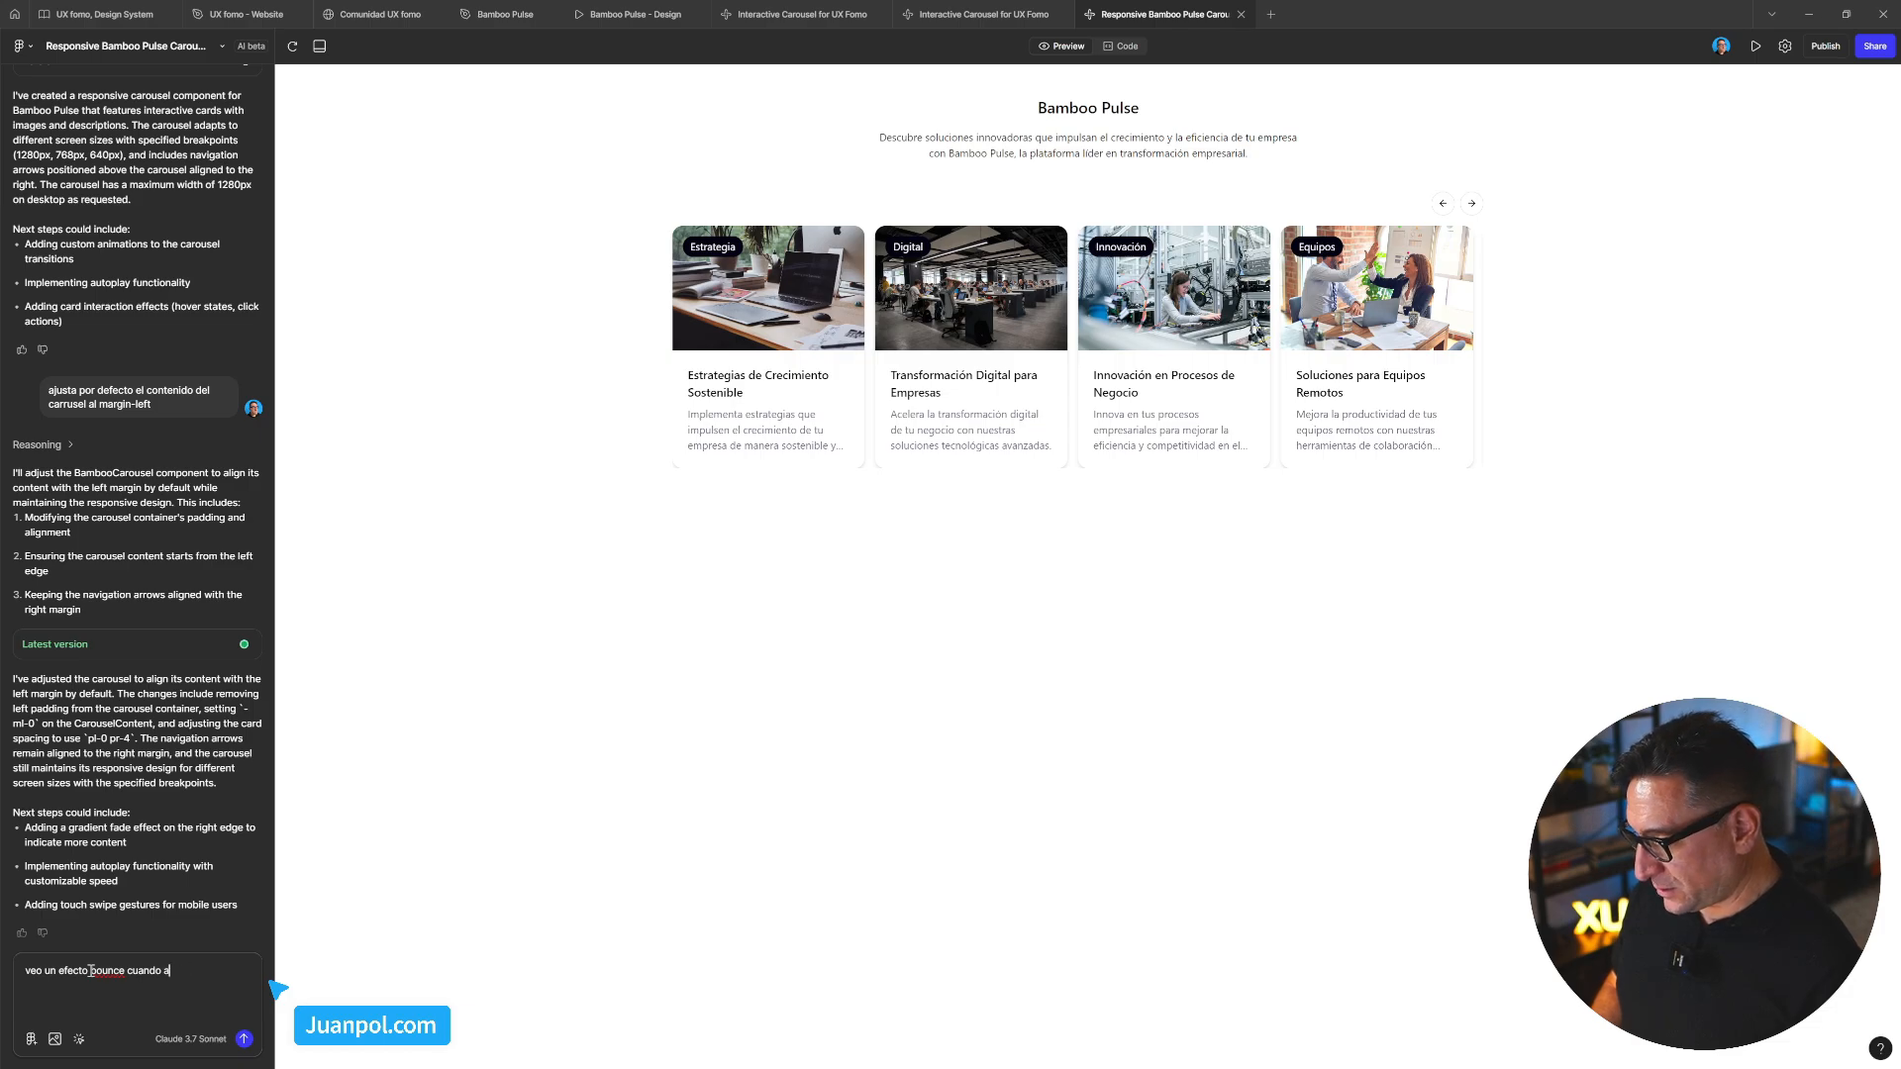
text(rrastro )
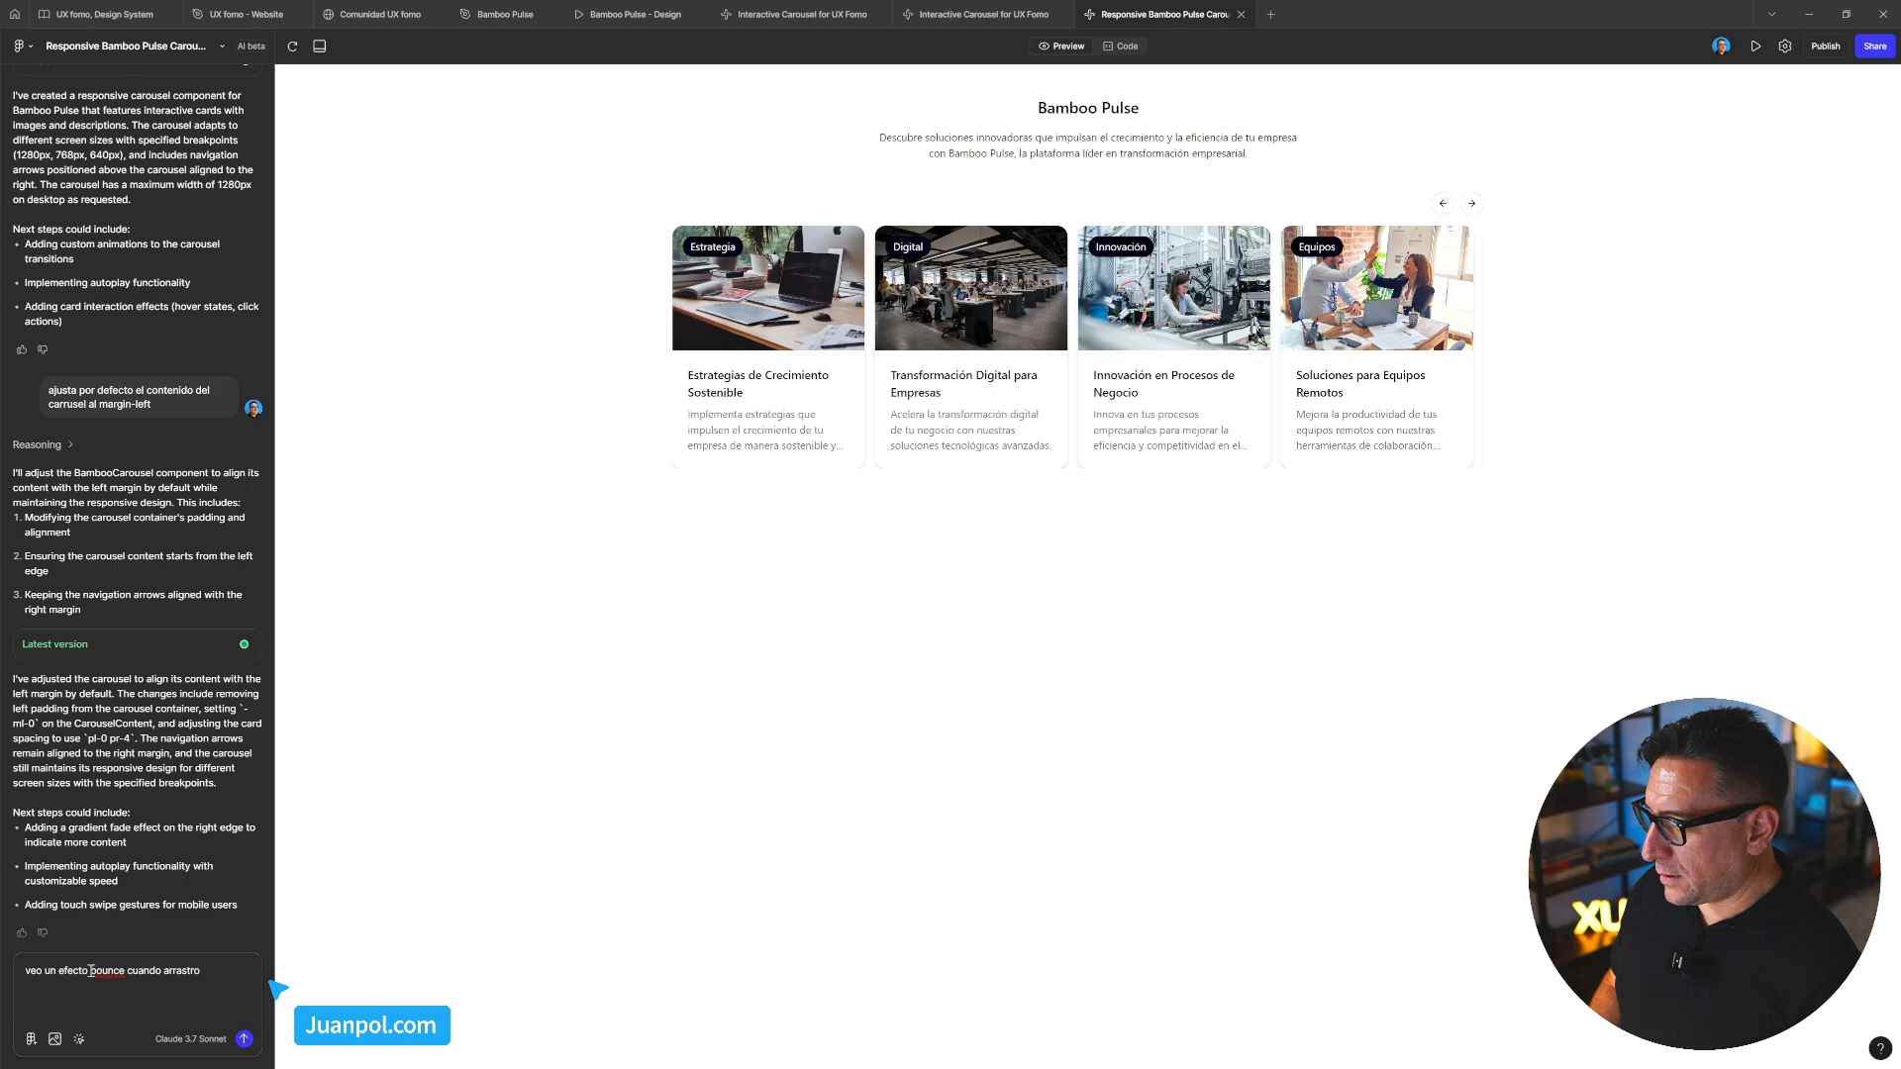
text(el contenido)
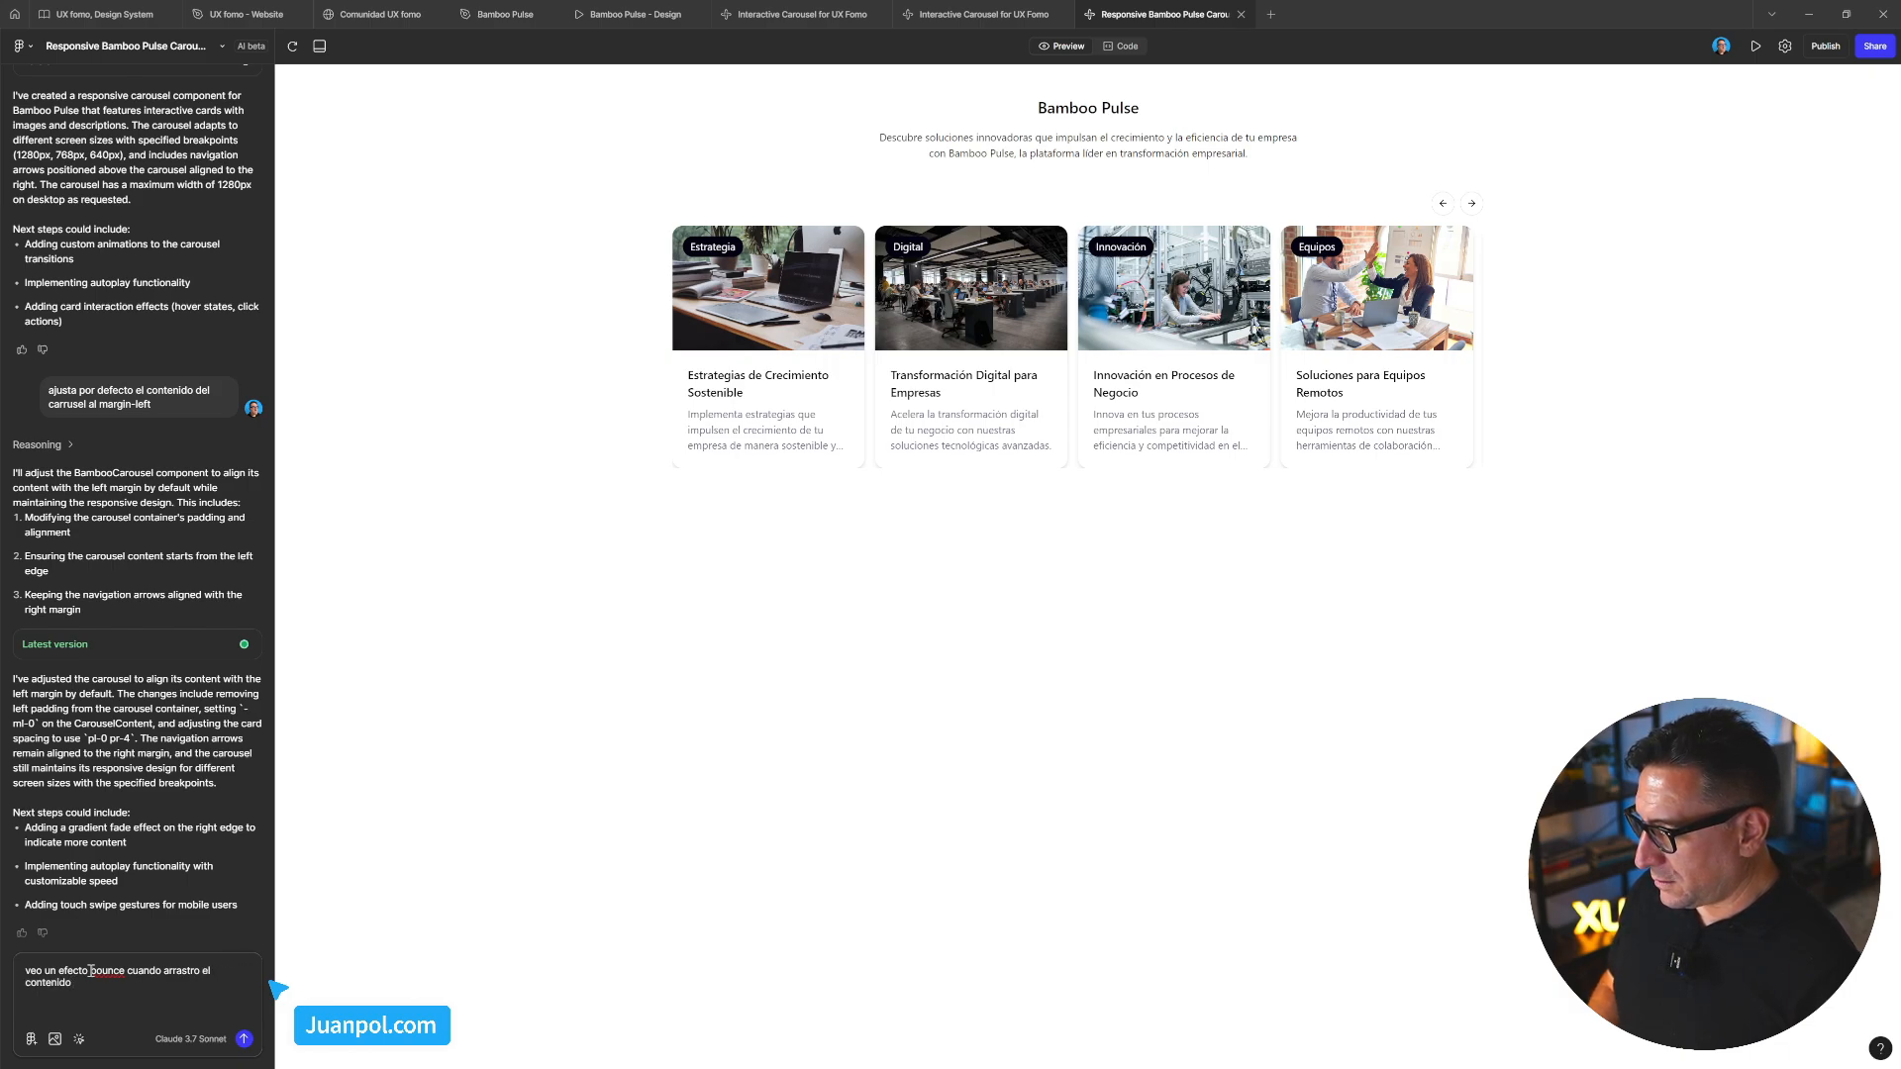
text(s el carrusel, elimin)
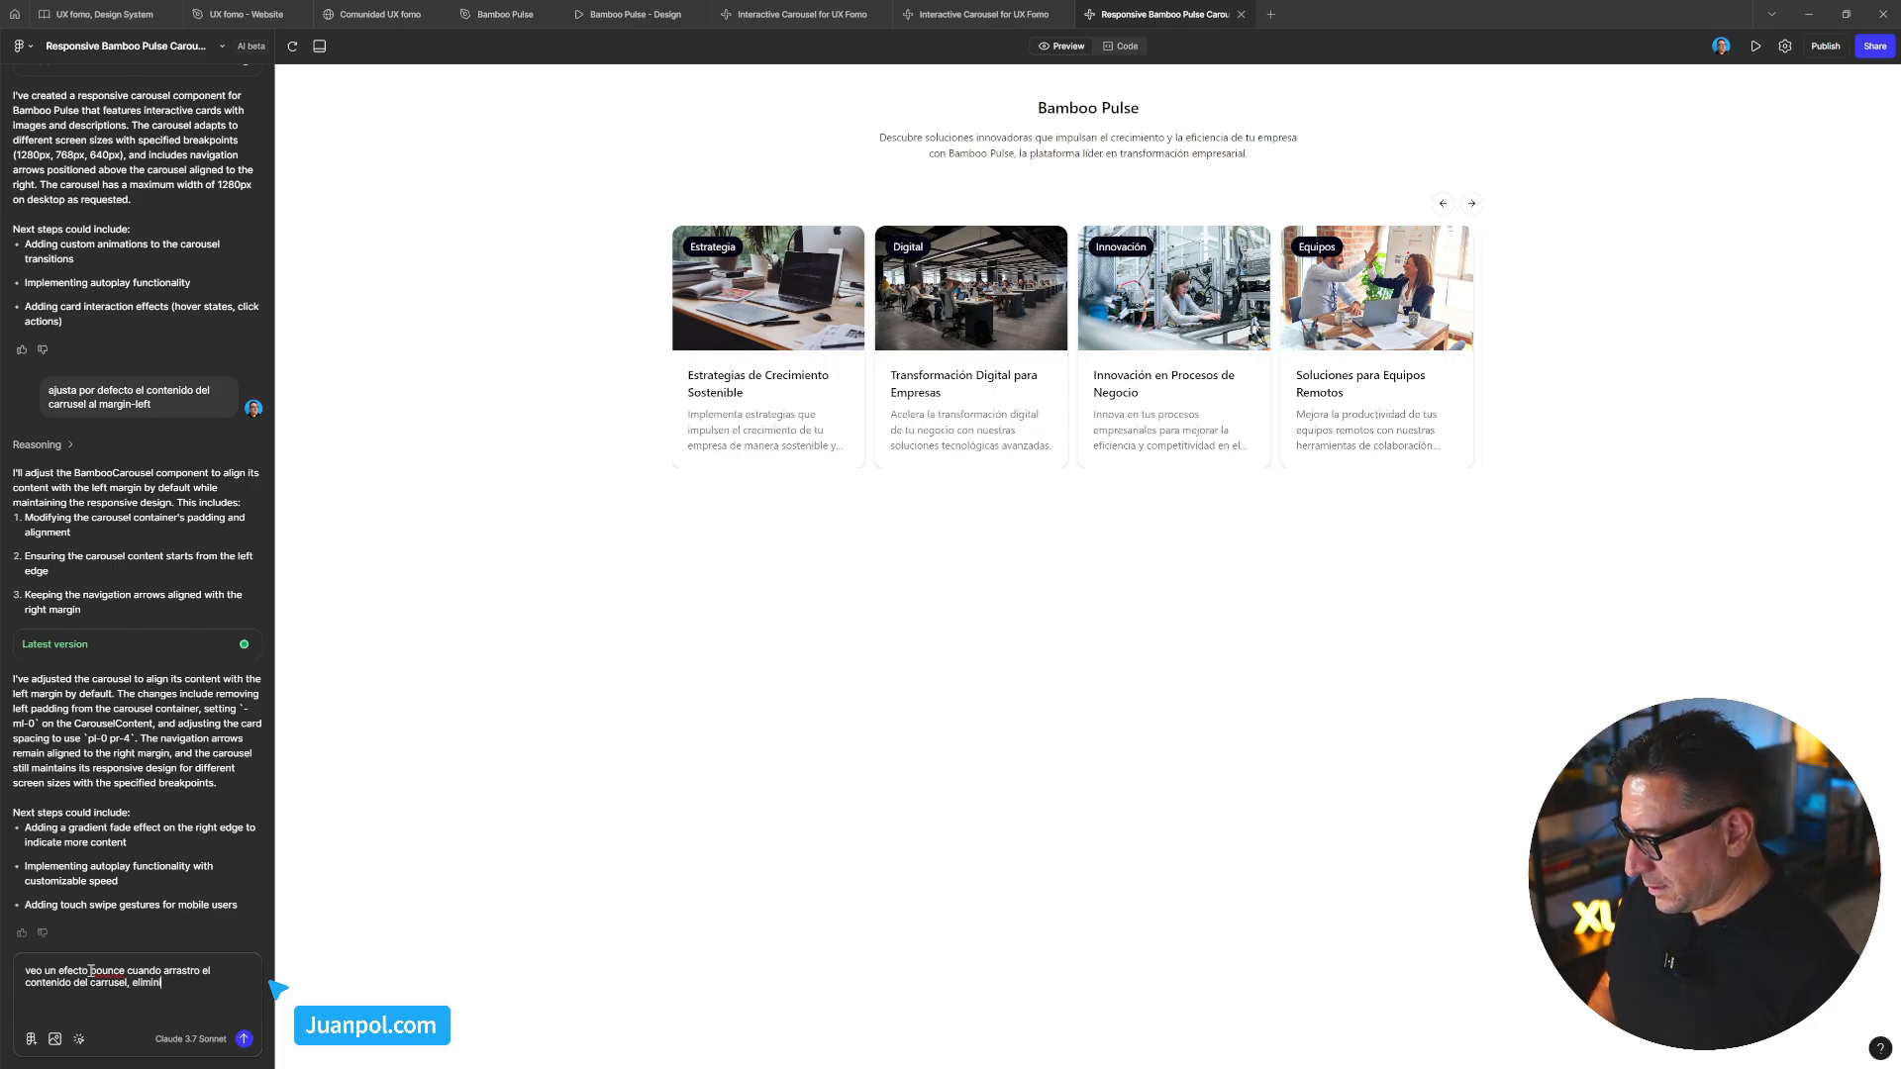
key(BackSpace)
key(BackSpace)
key(BackSpace)
key(BackSpace)
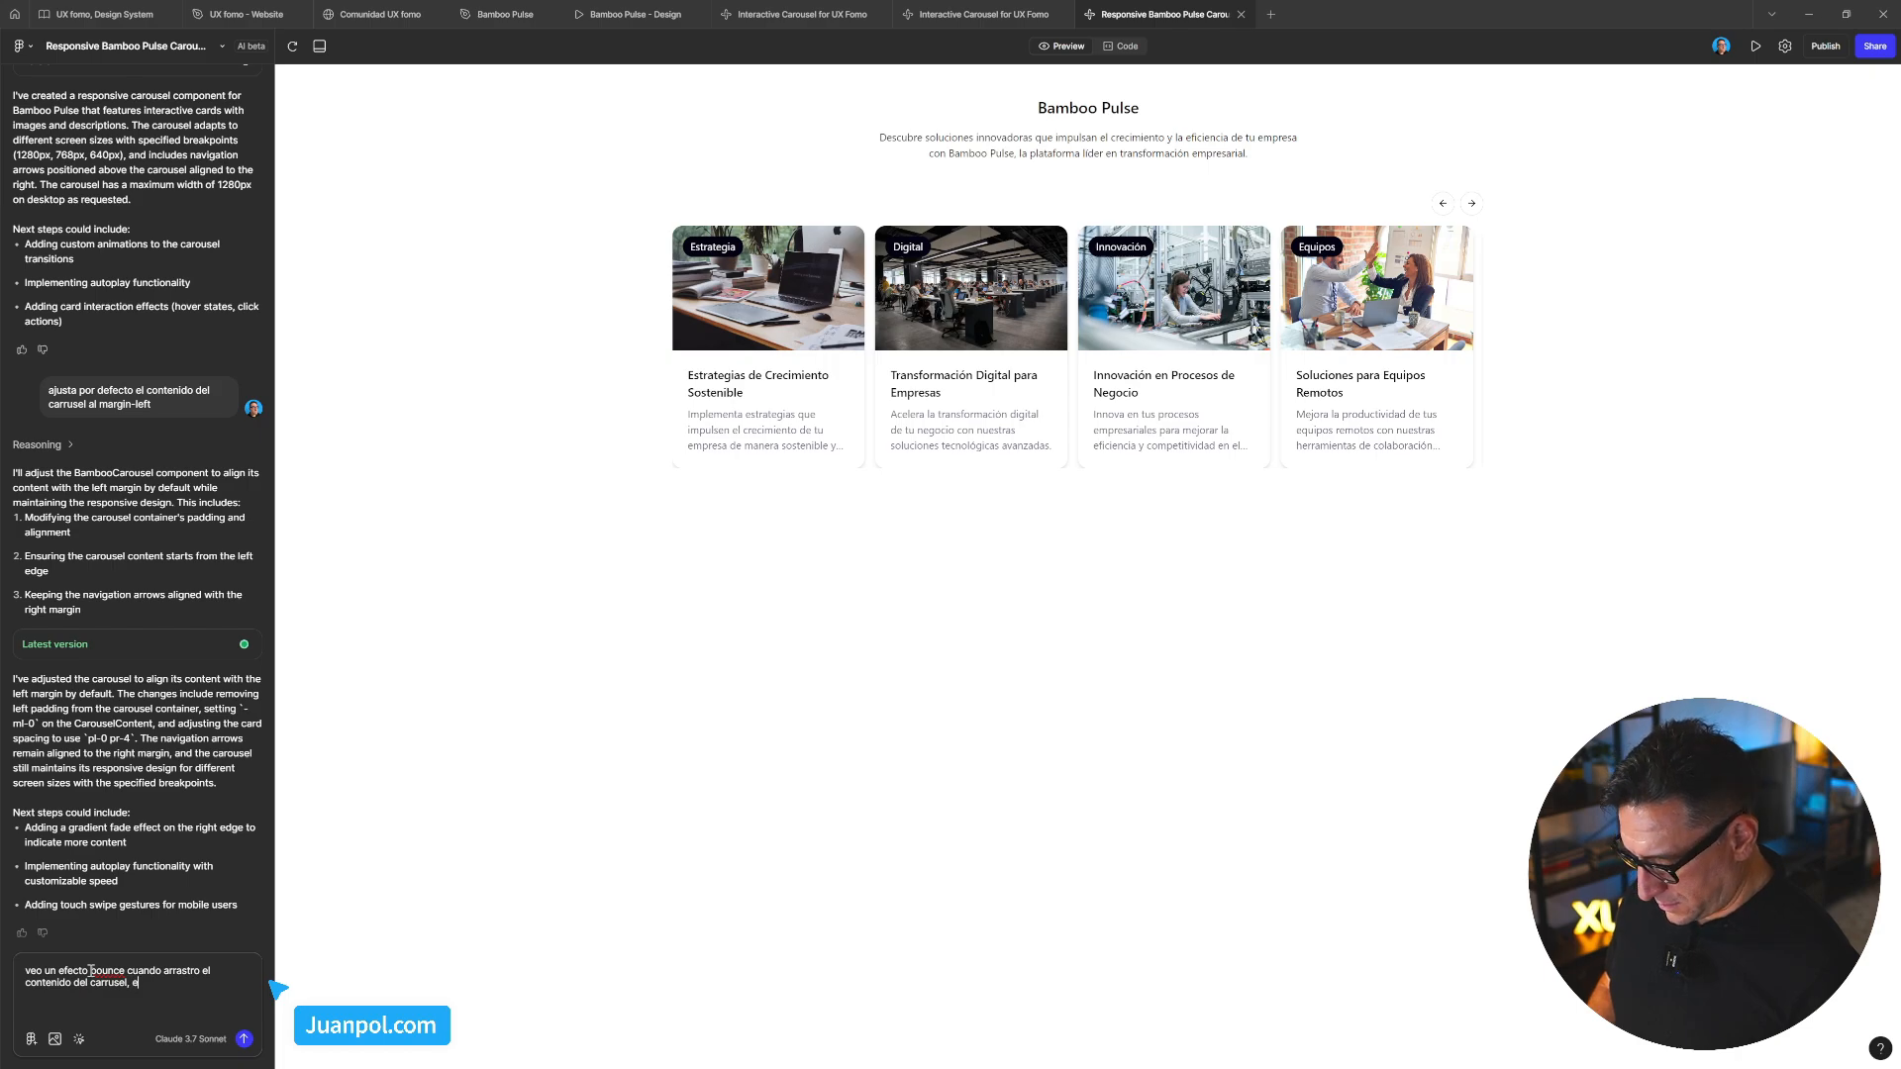
text(iminalo)
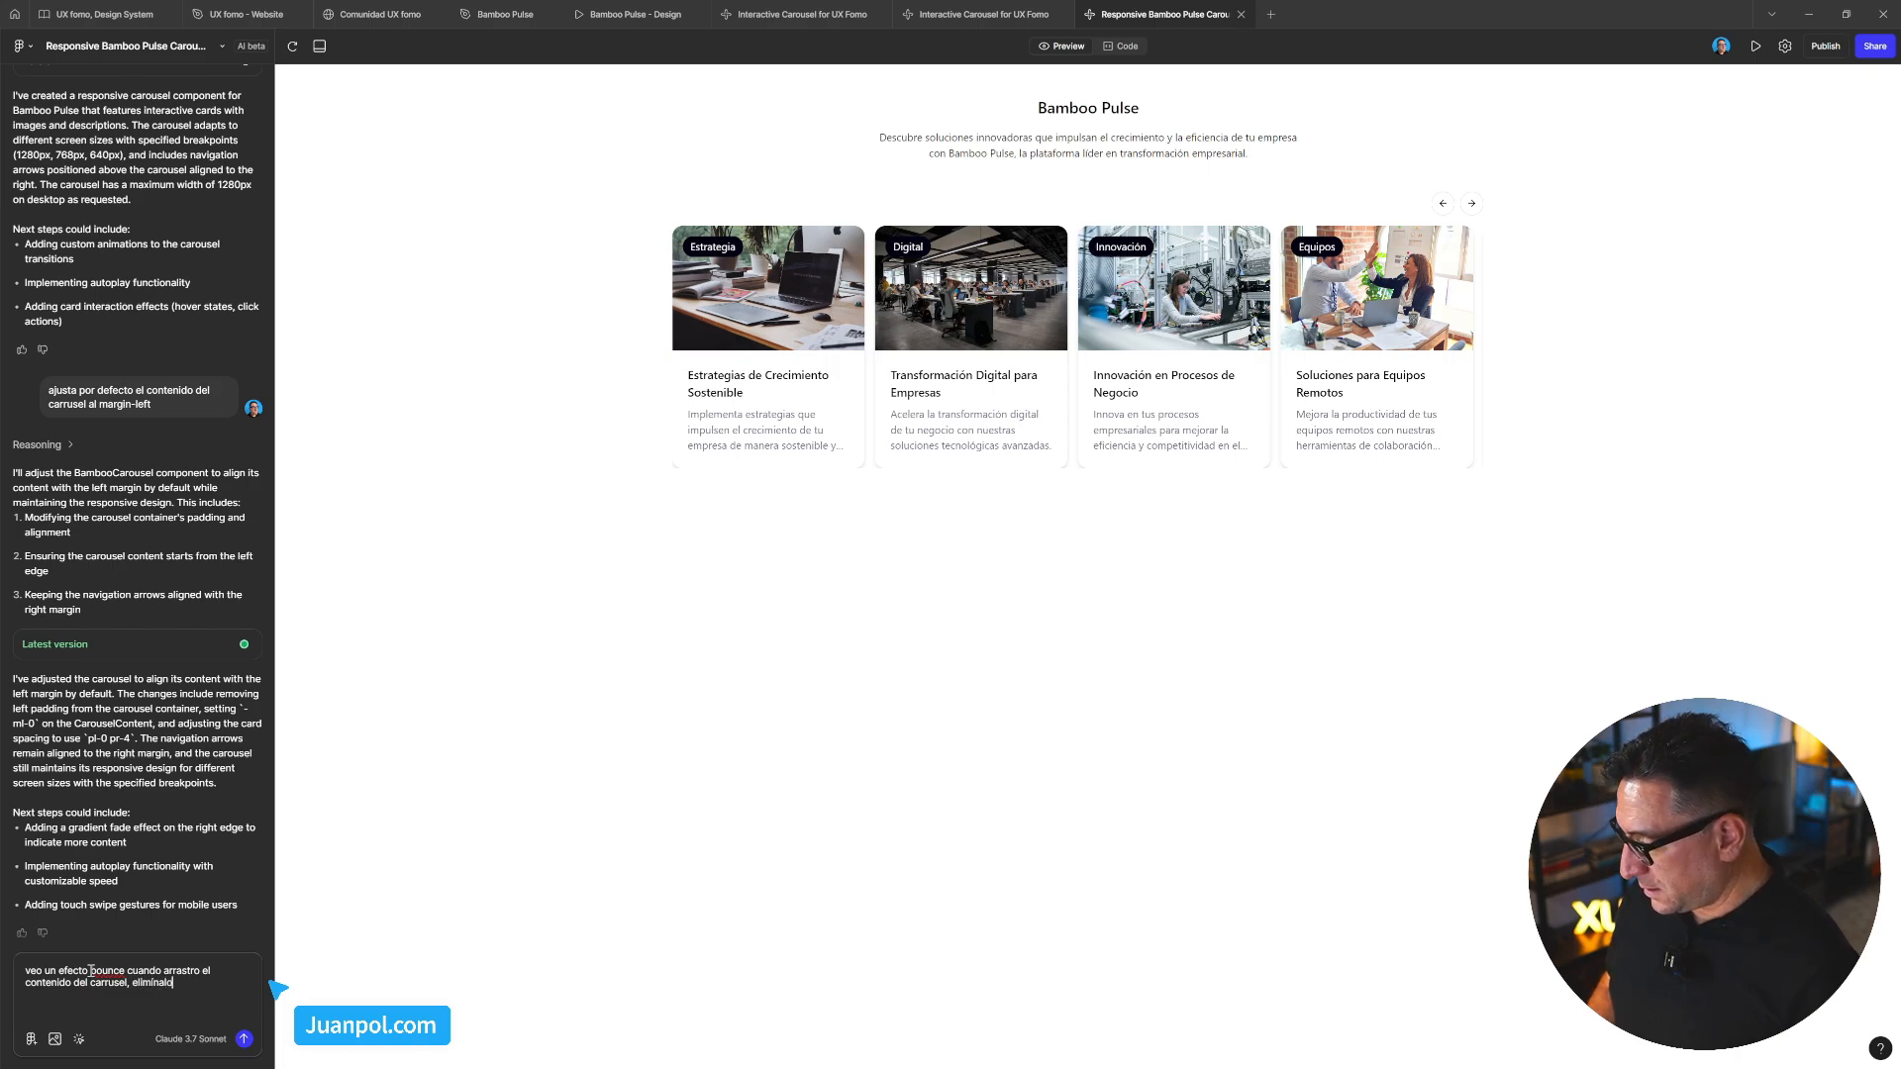
key(Return)
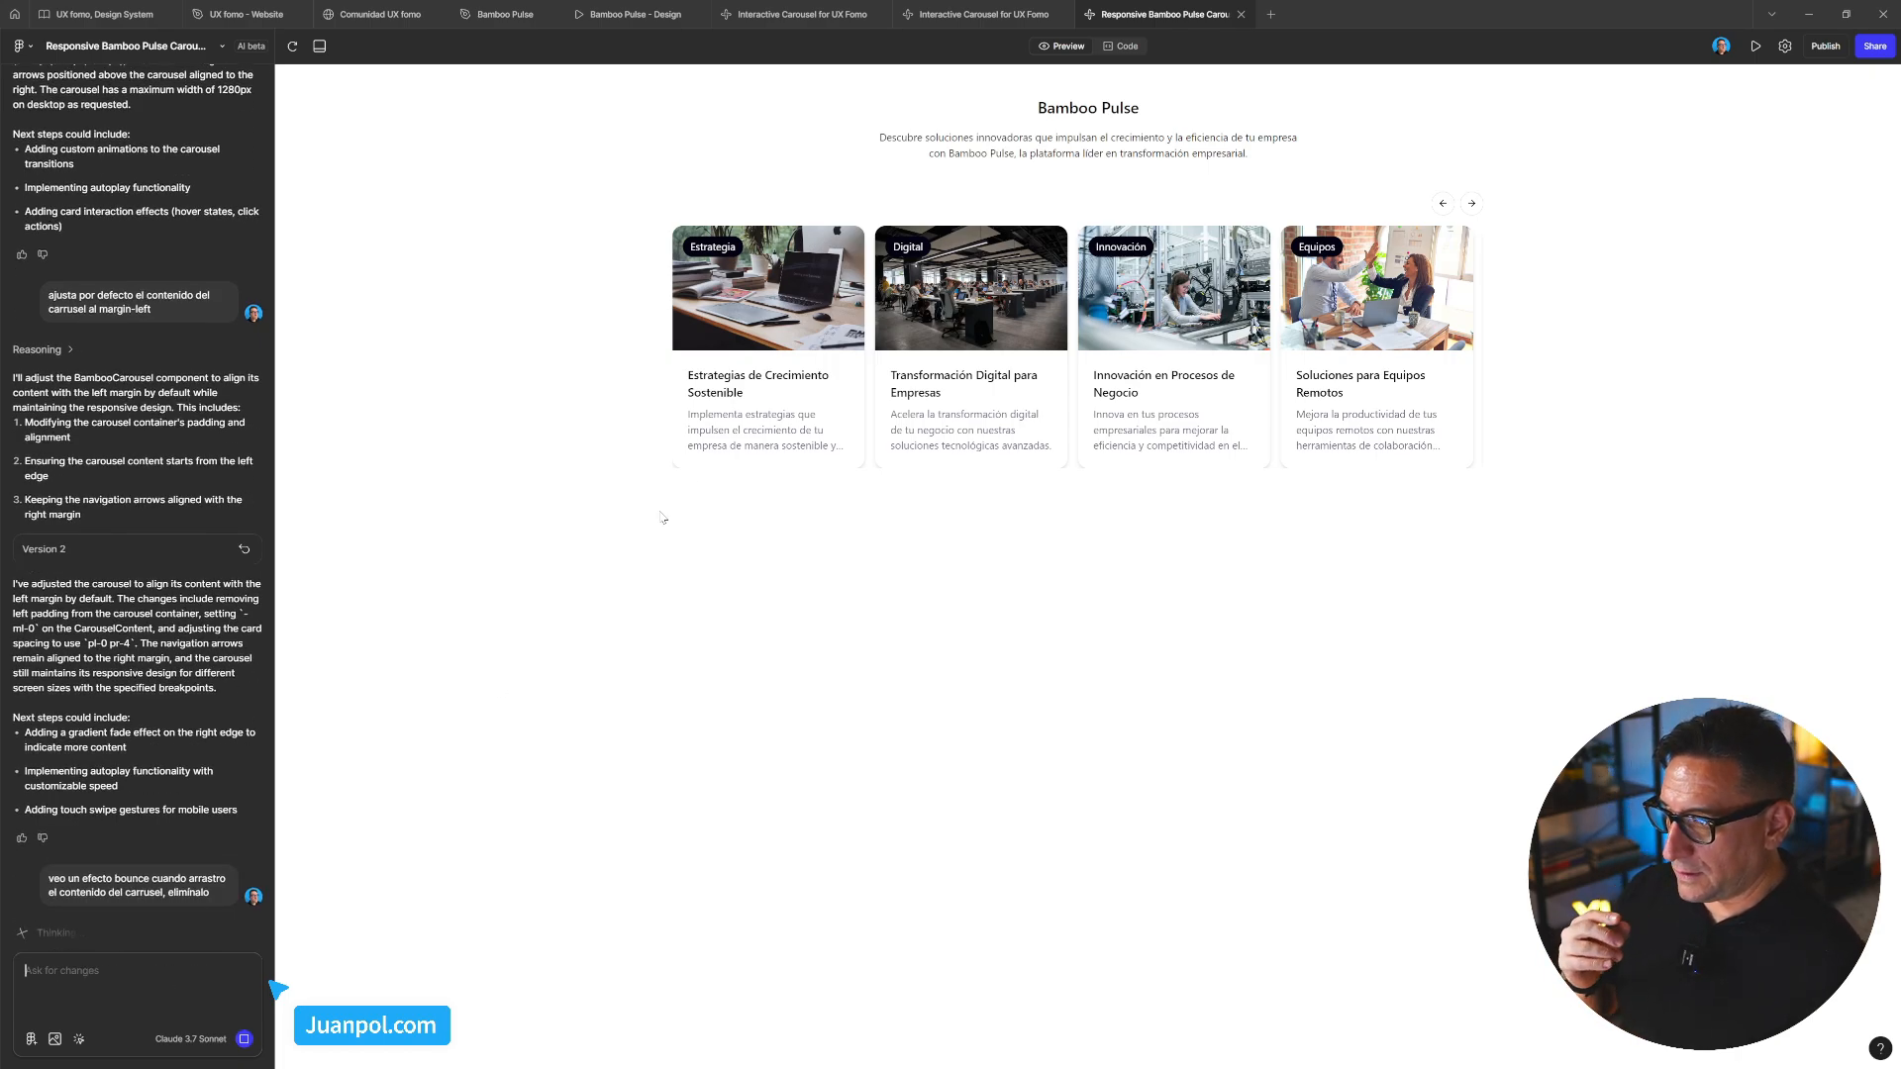
Drag the updated carousel forward and back to confirm the cards no longer bounce
drag(1277, 327, 1151, 322)
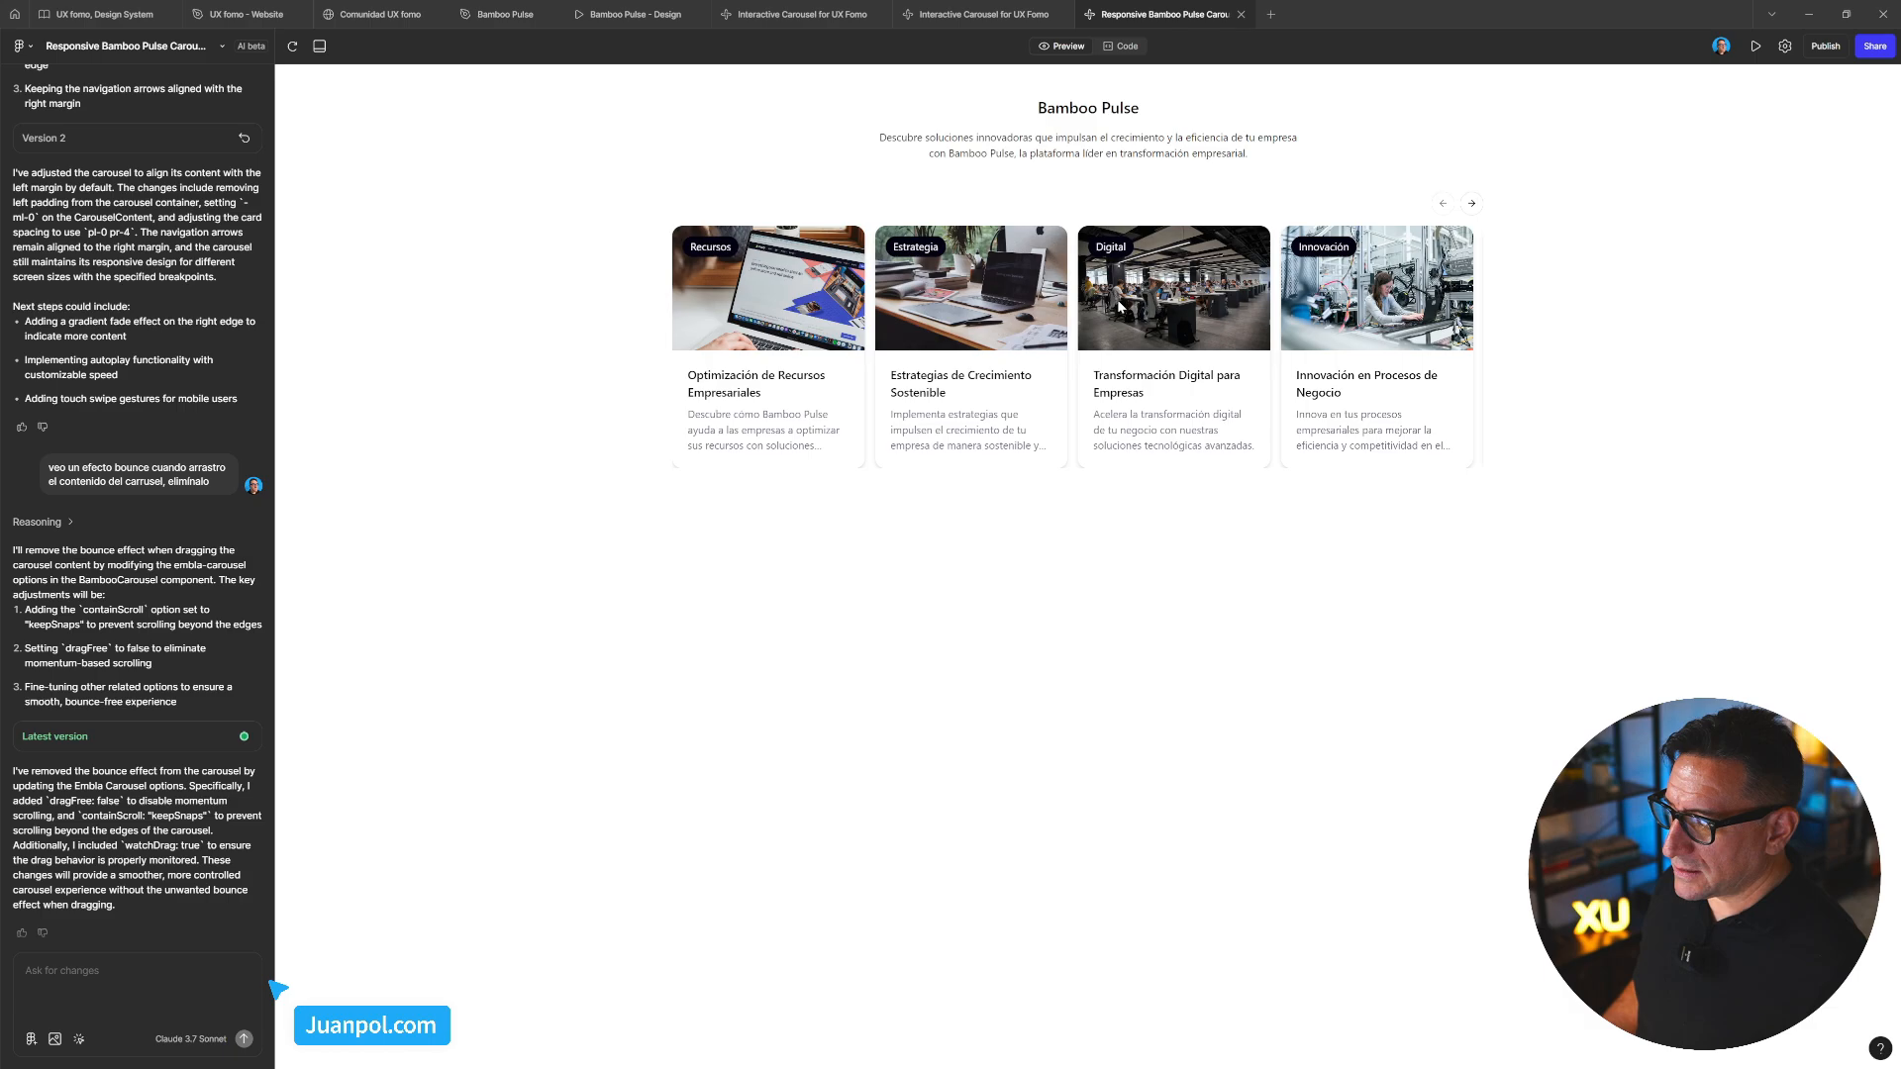
drag(1151, 316, 840, 319)
drag(1160, 315, 1279, 371)
Pick the Automatización card in the preview as the element for a new request
click(1280, 372)
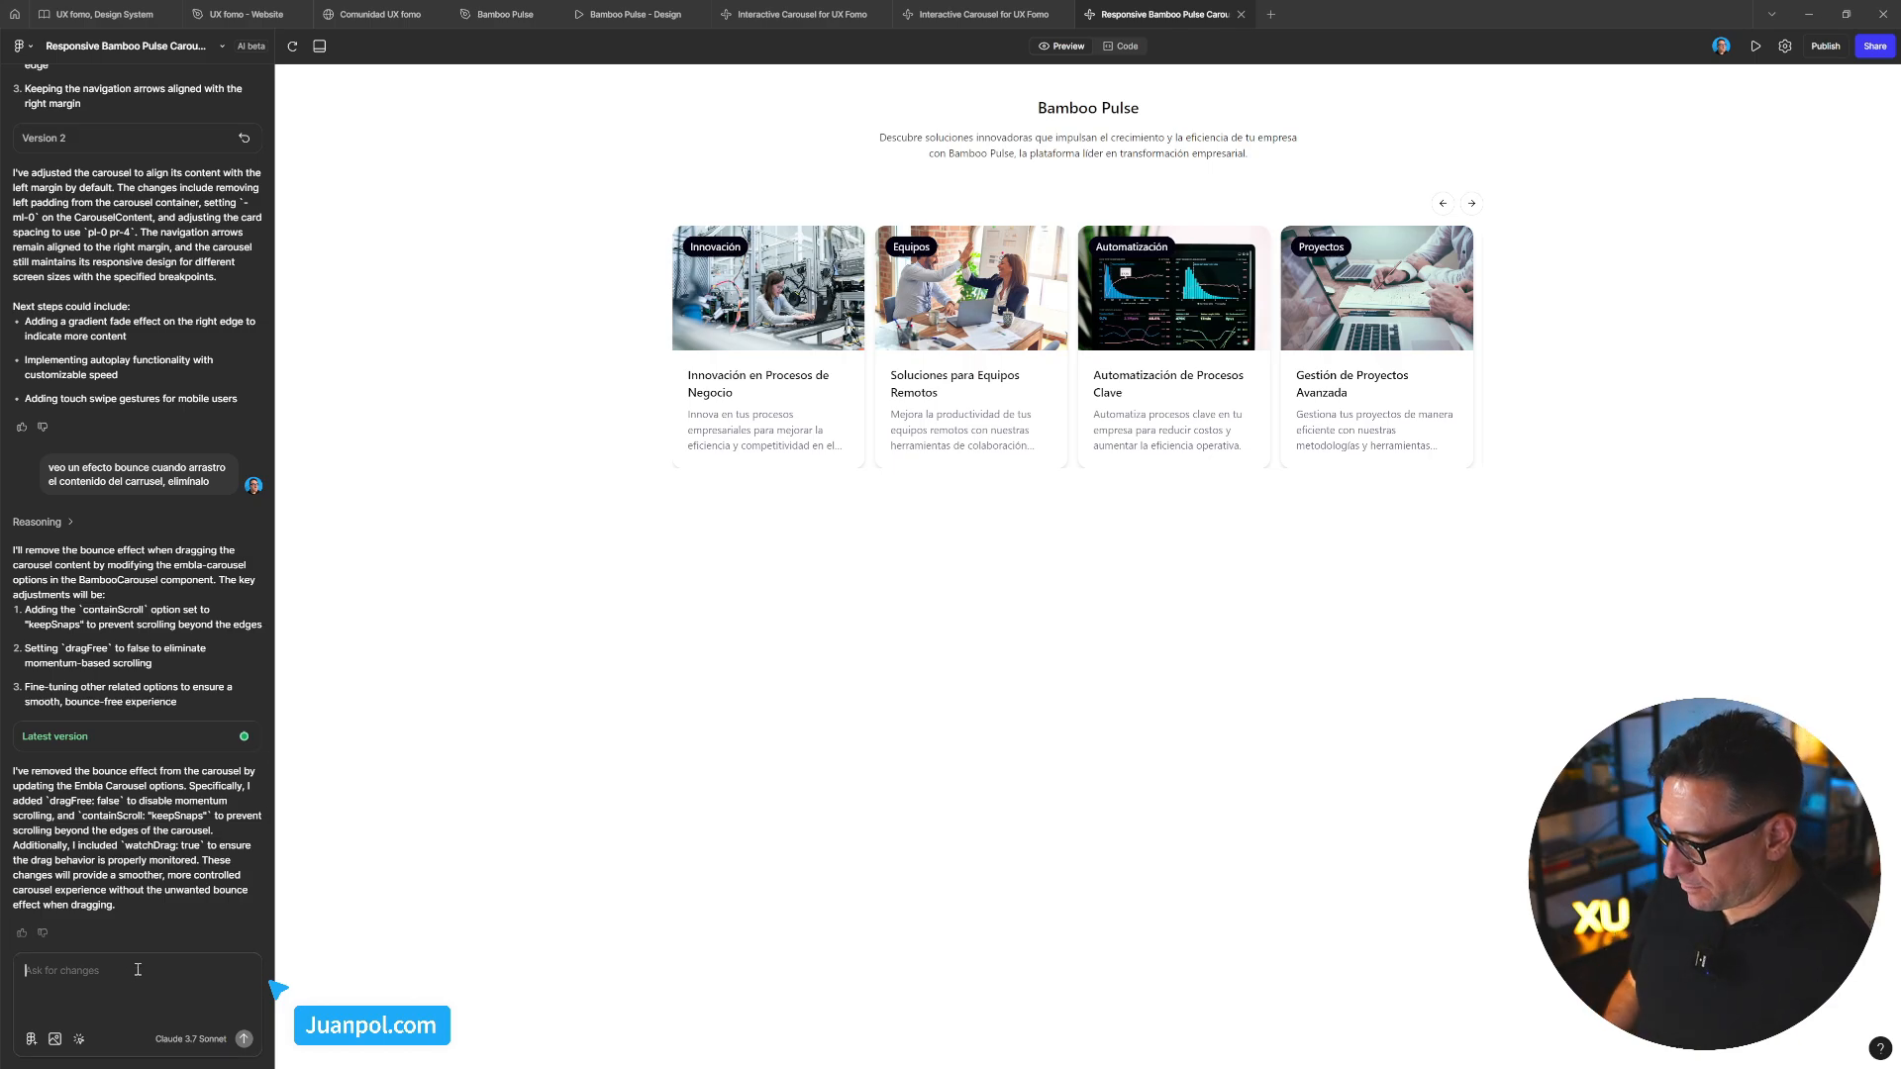
text(cambi)
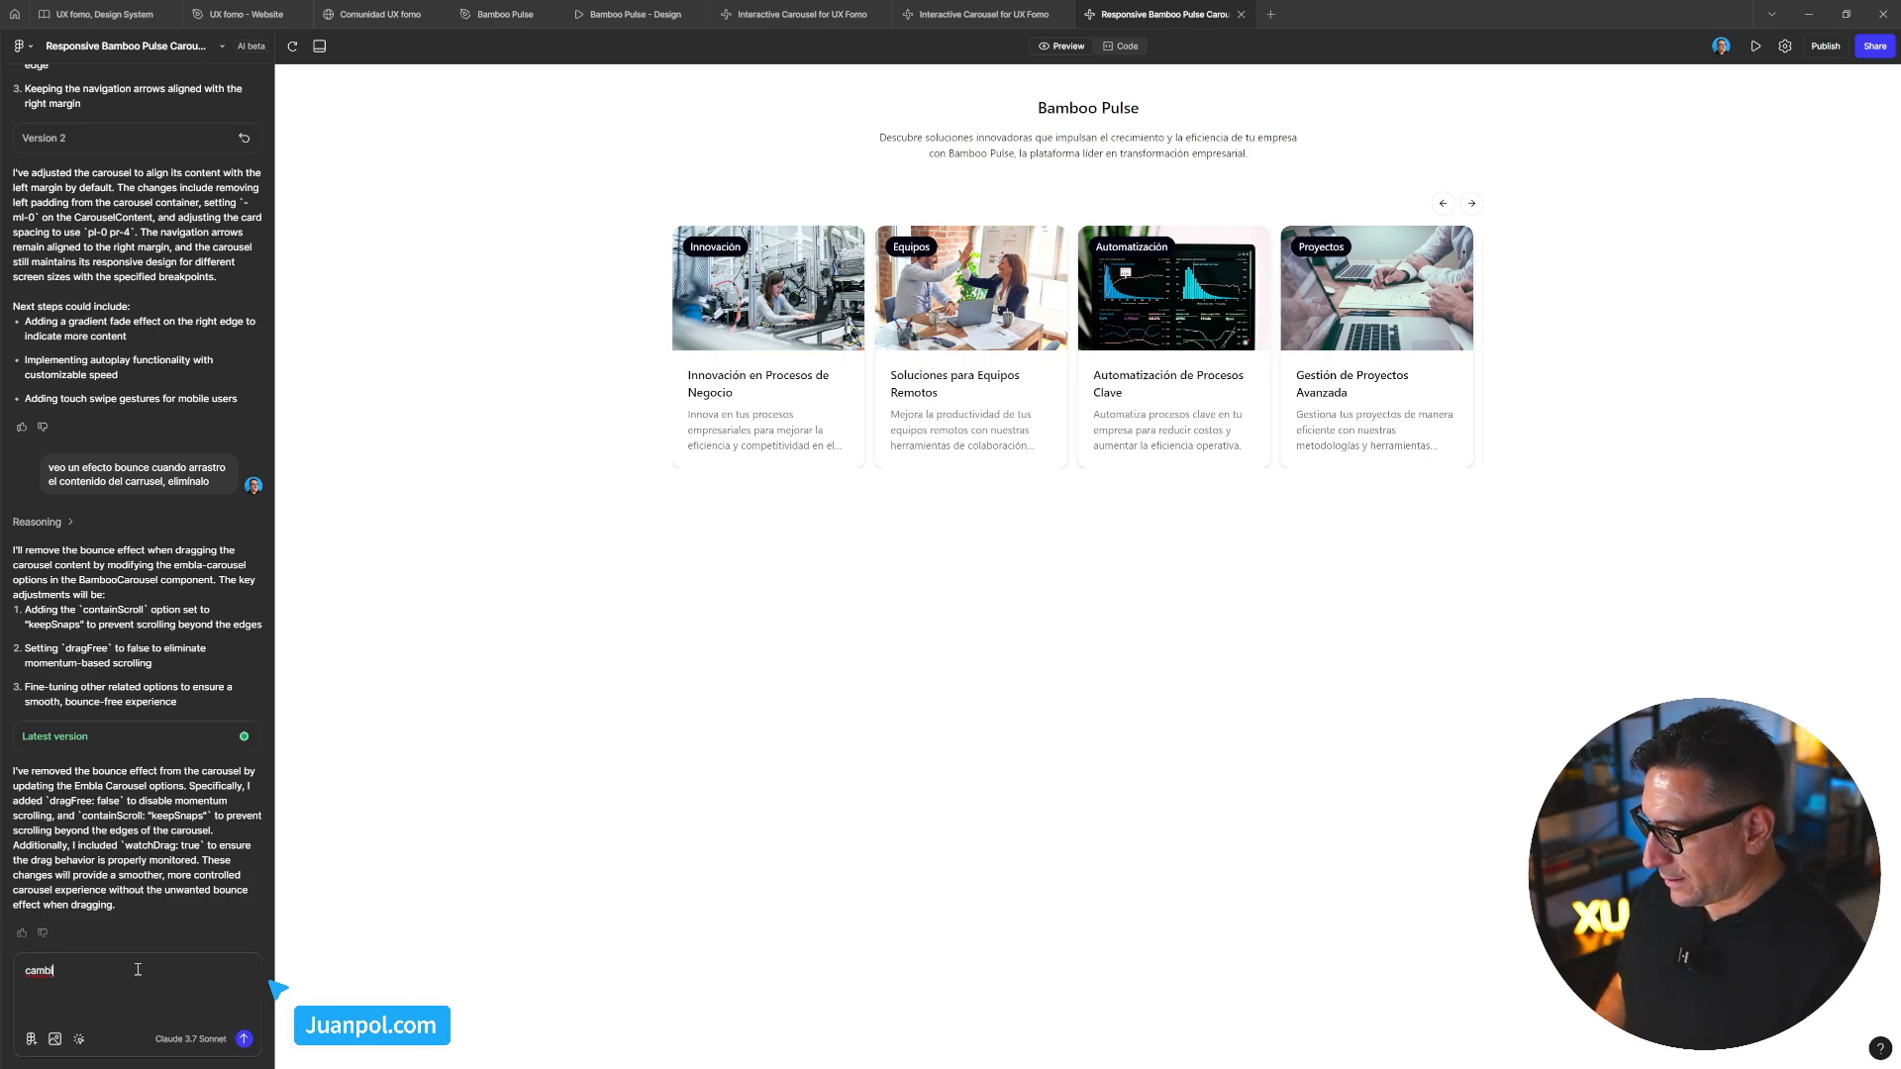
key(BackSpace)
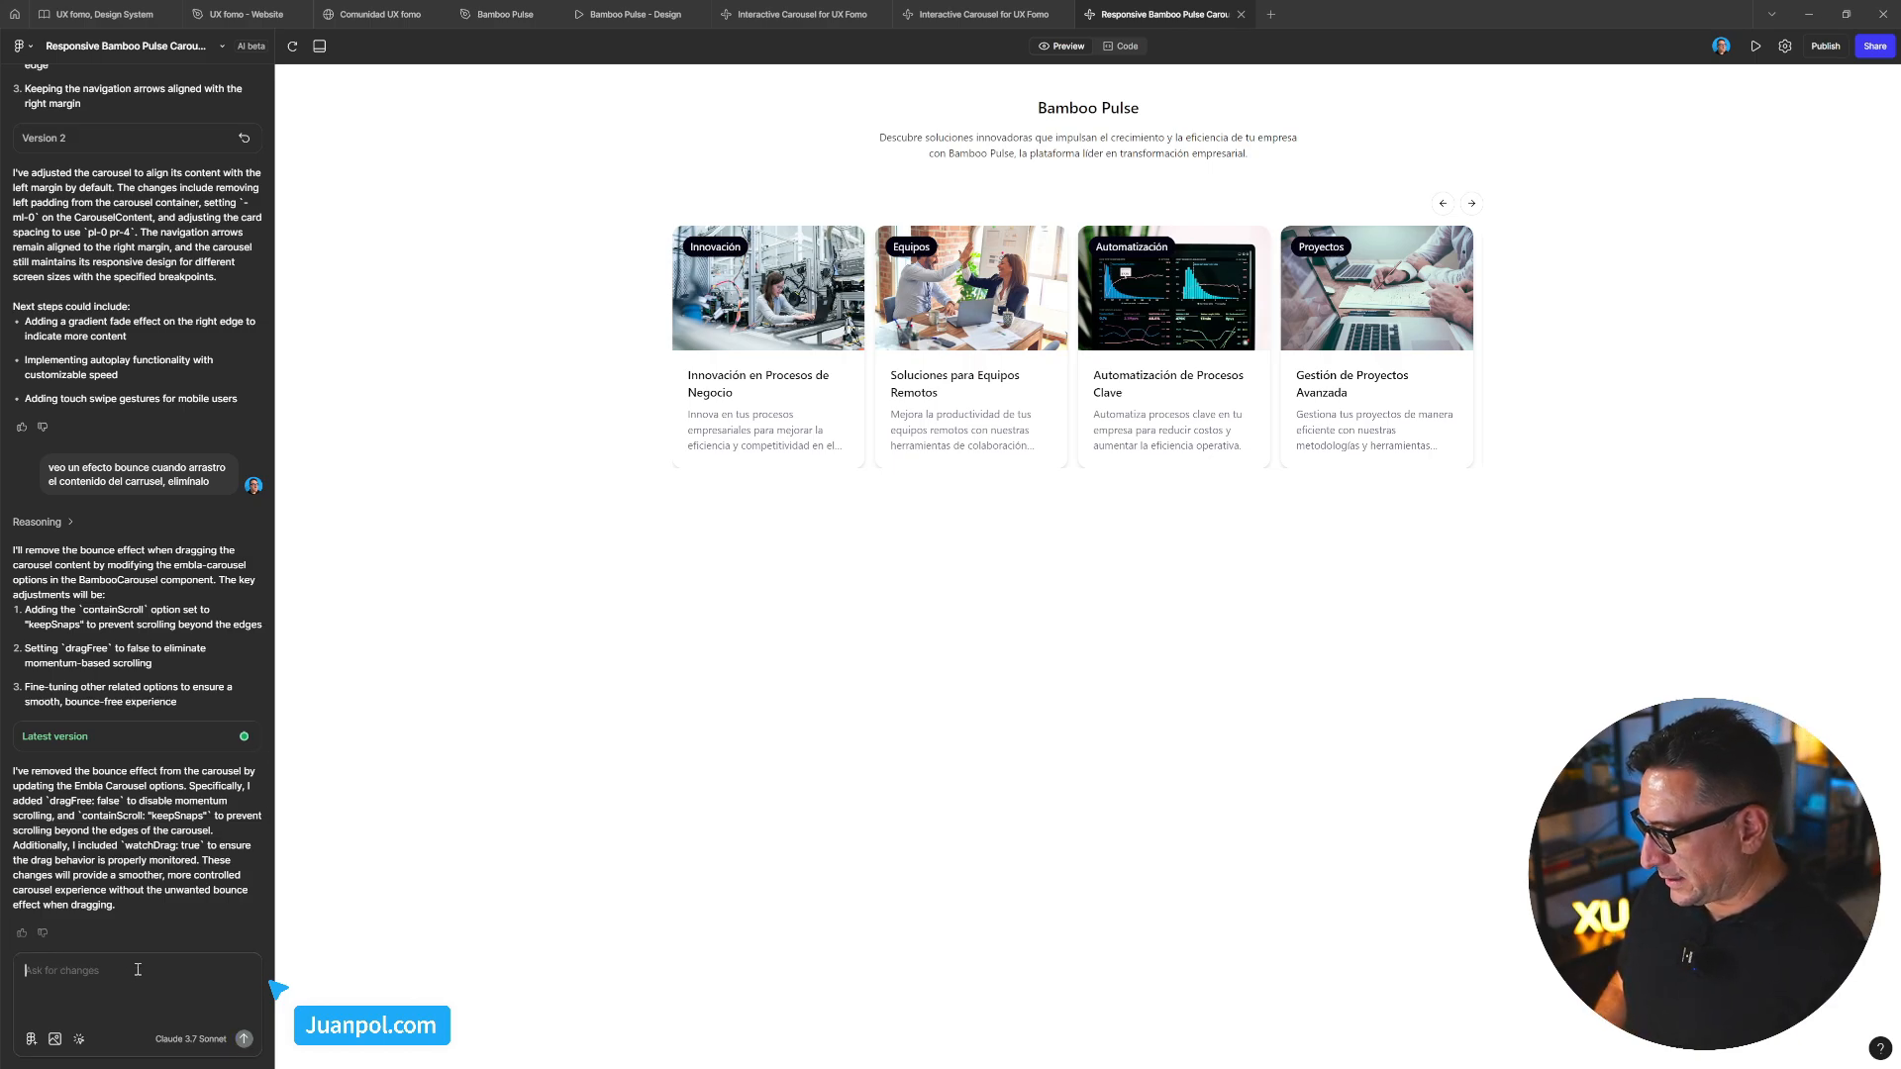
click(80, 1039)
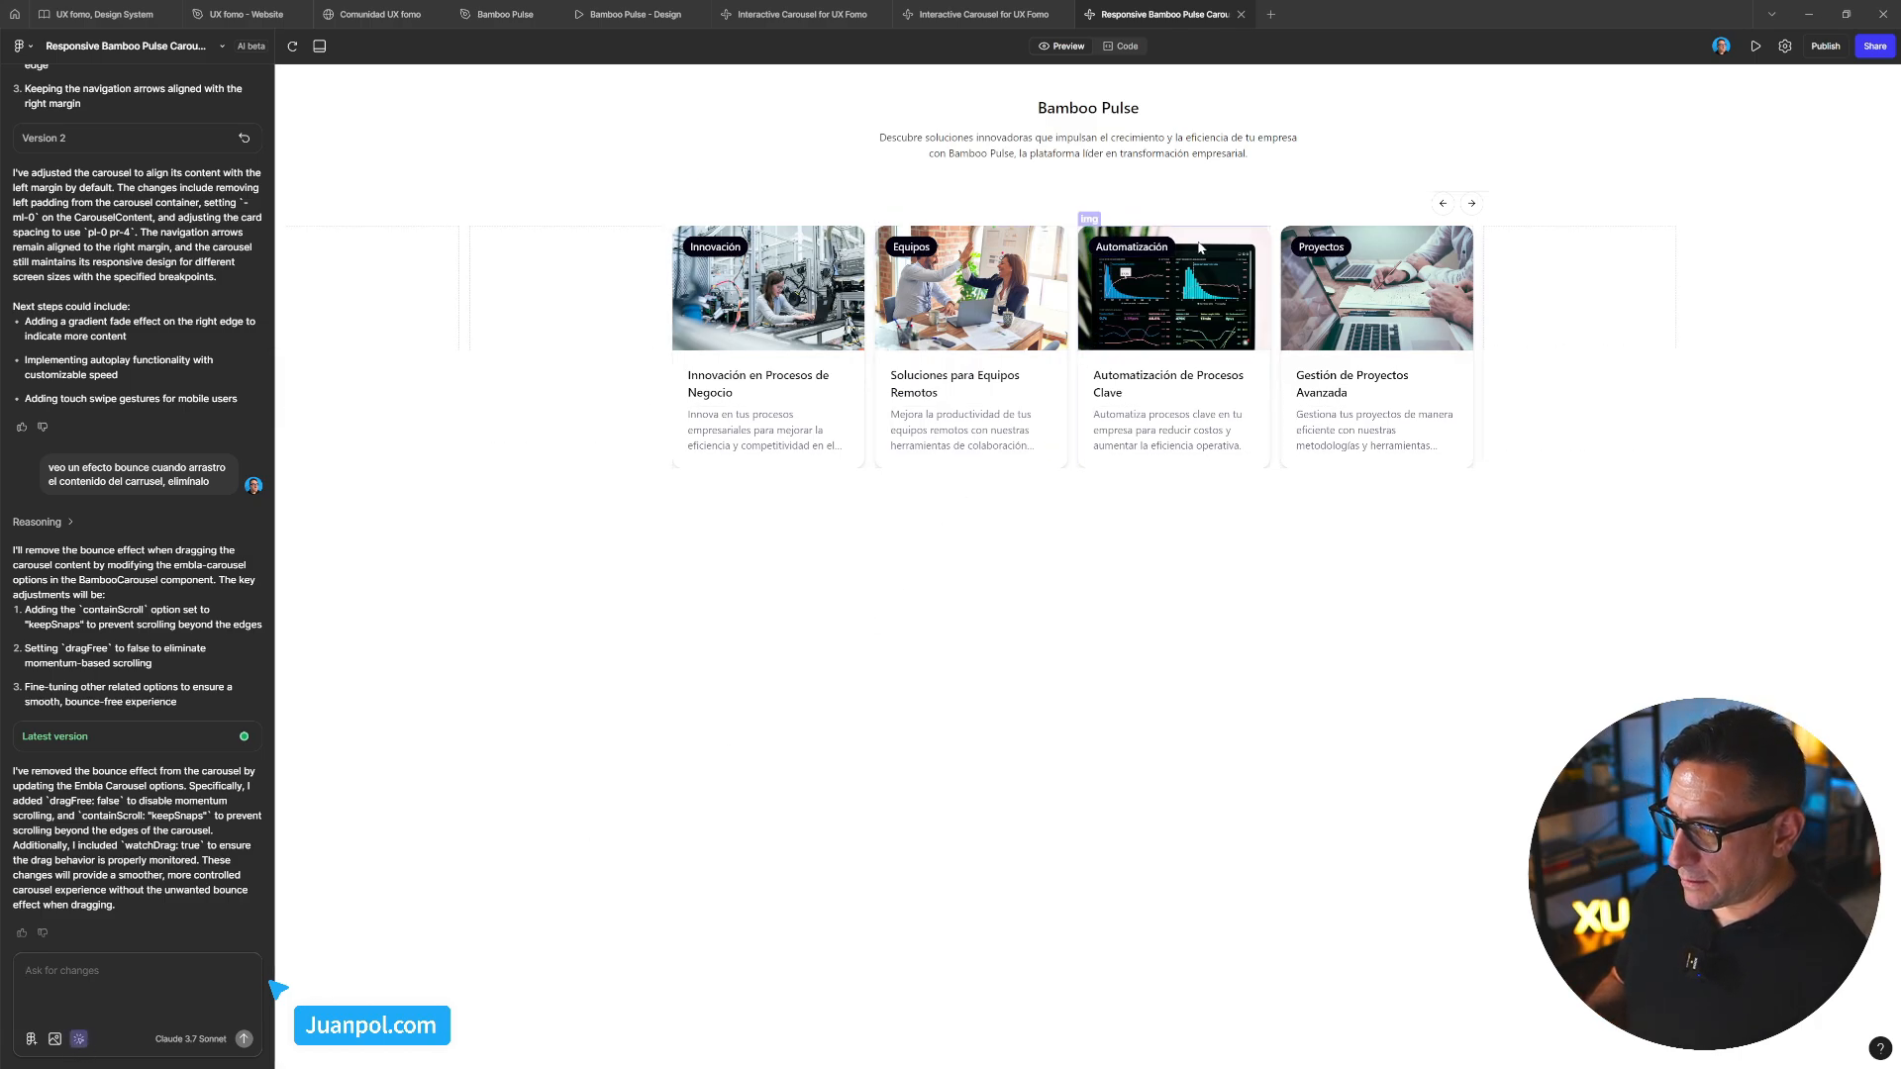
click(1274, 357)
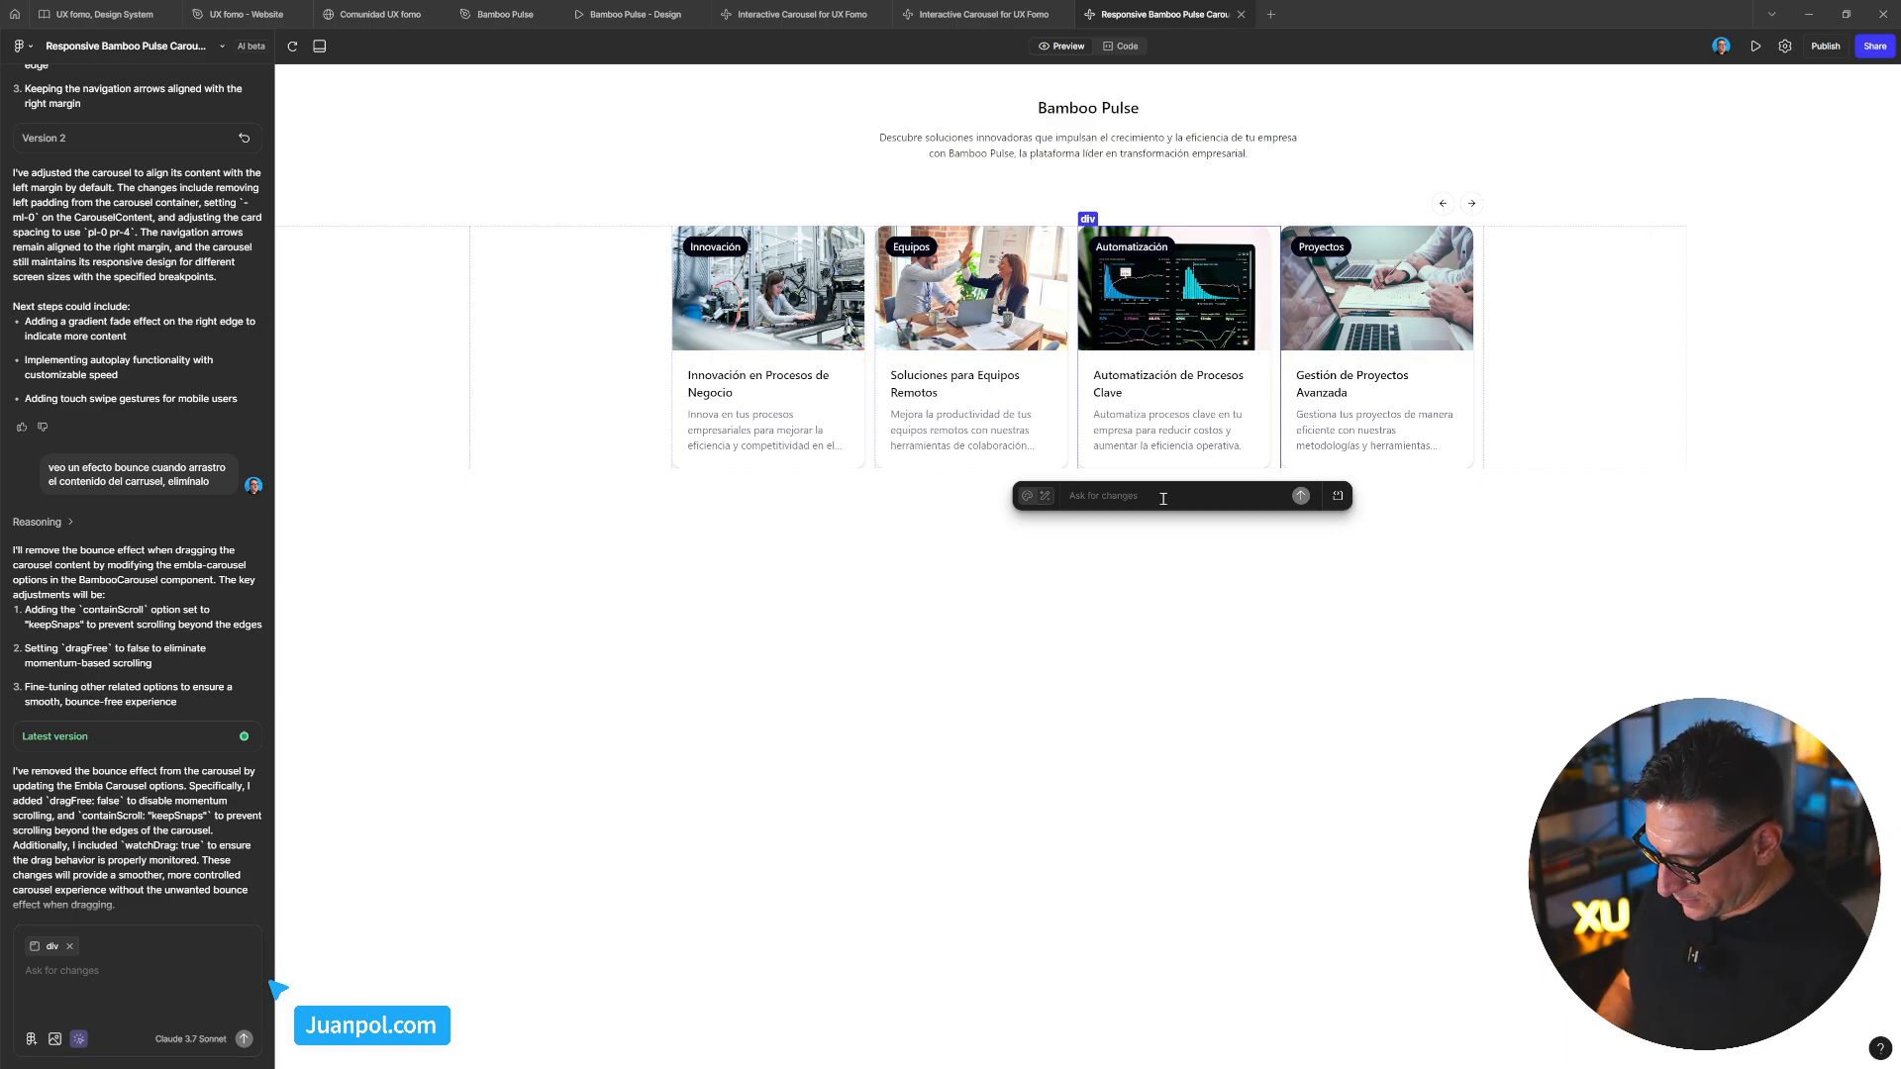
Write the request to narrow the cards so 3 and a half show by default
text(aho)
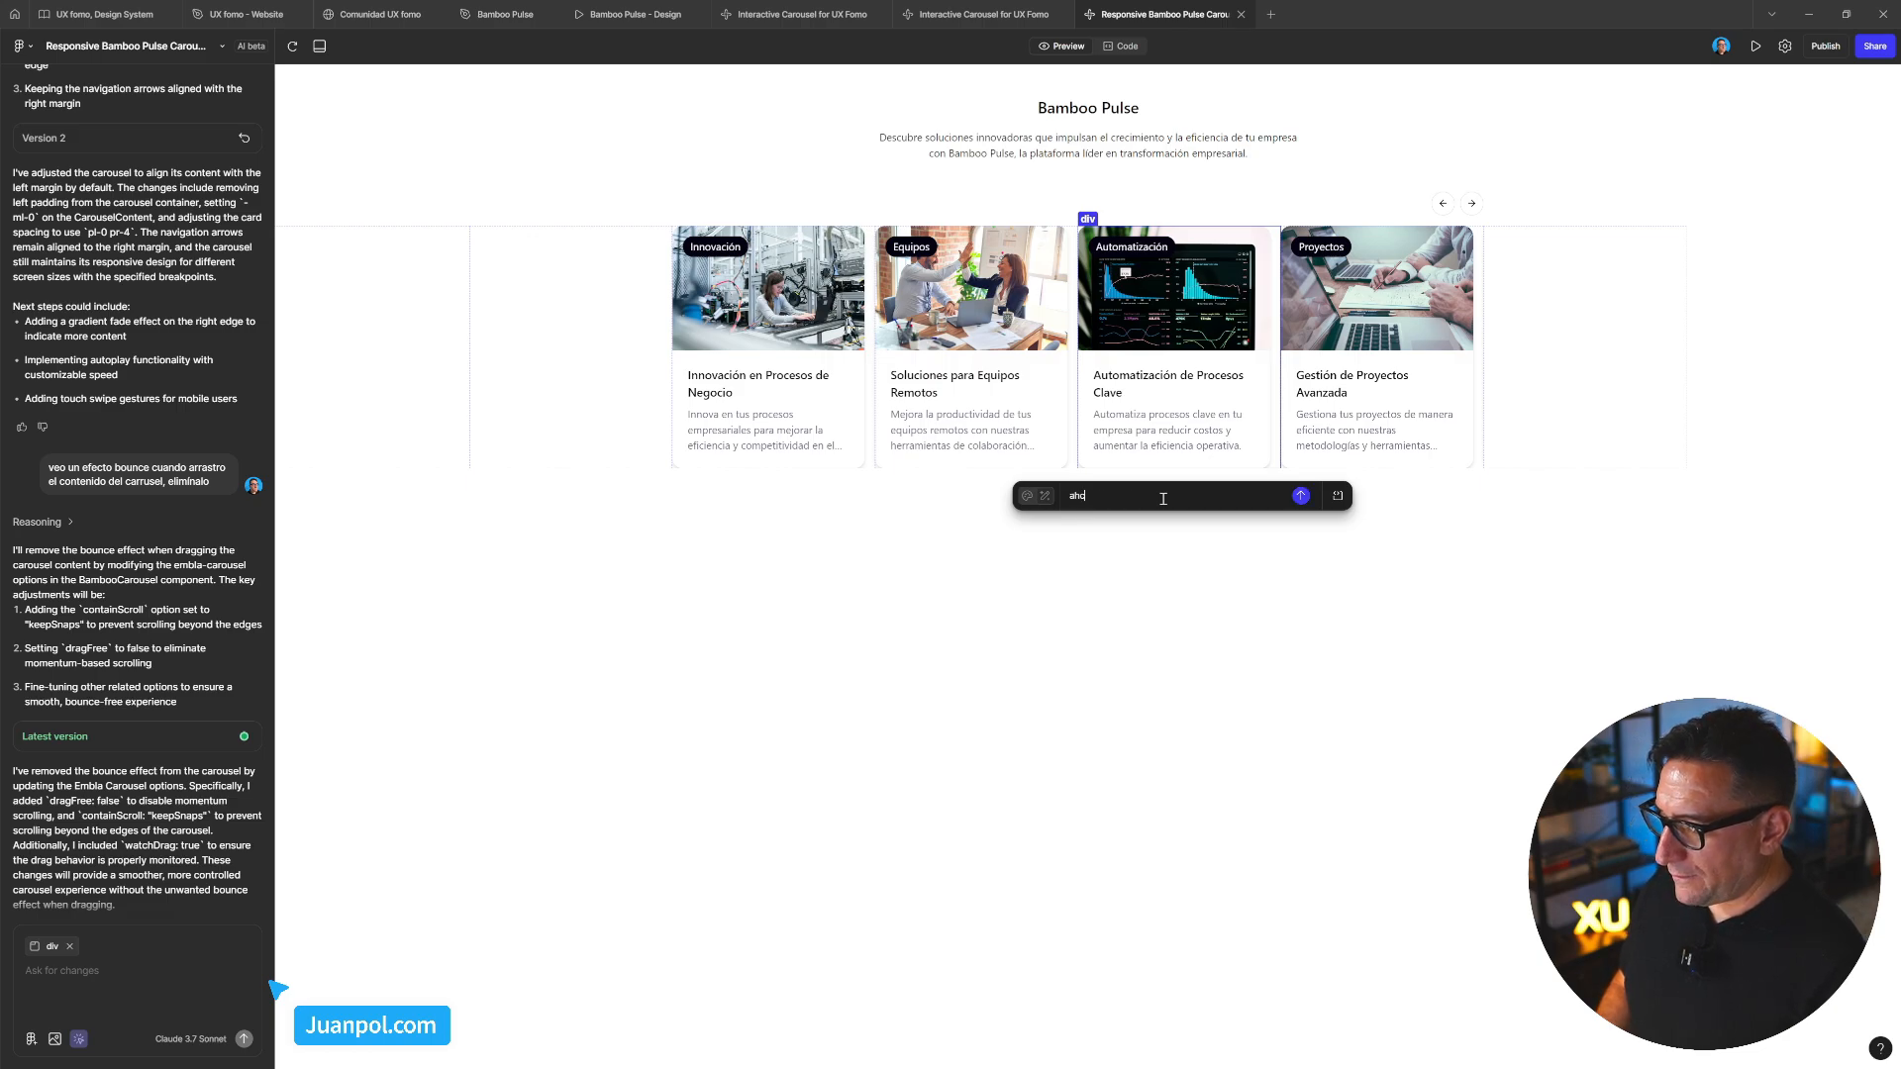
text(ic)
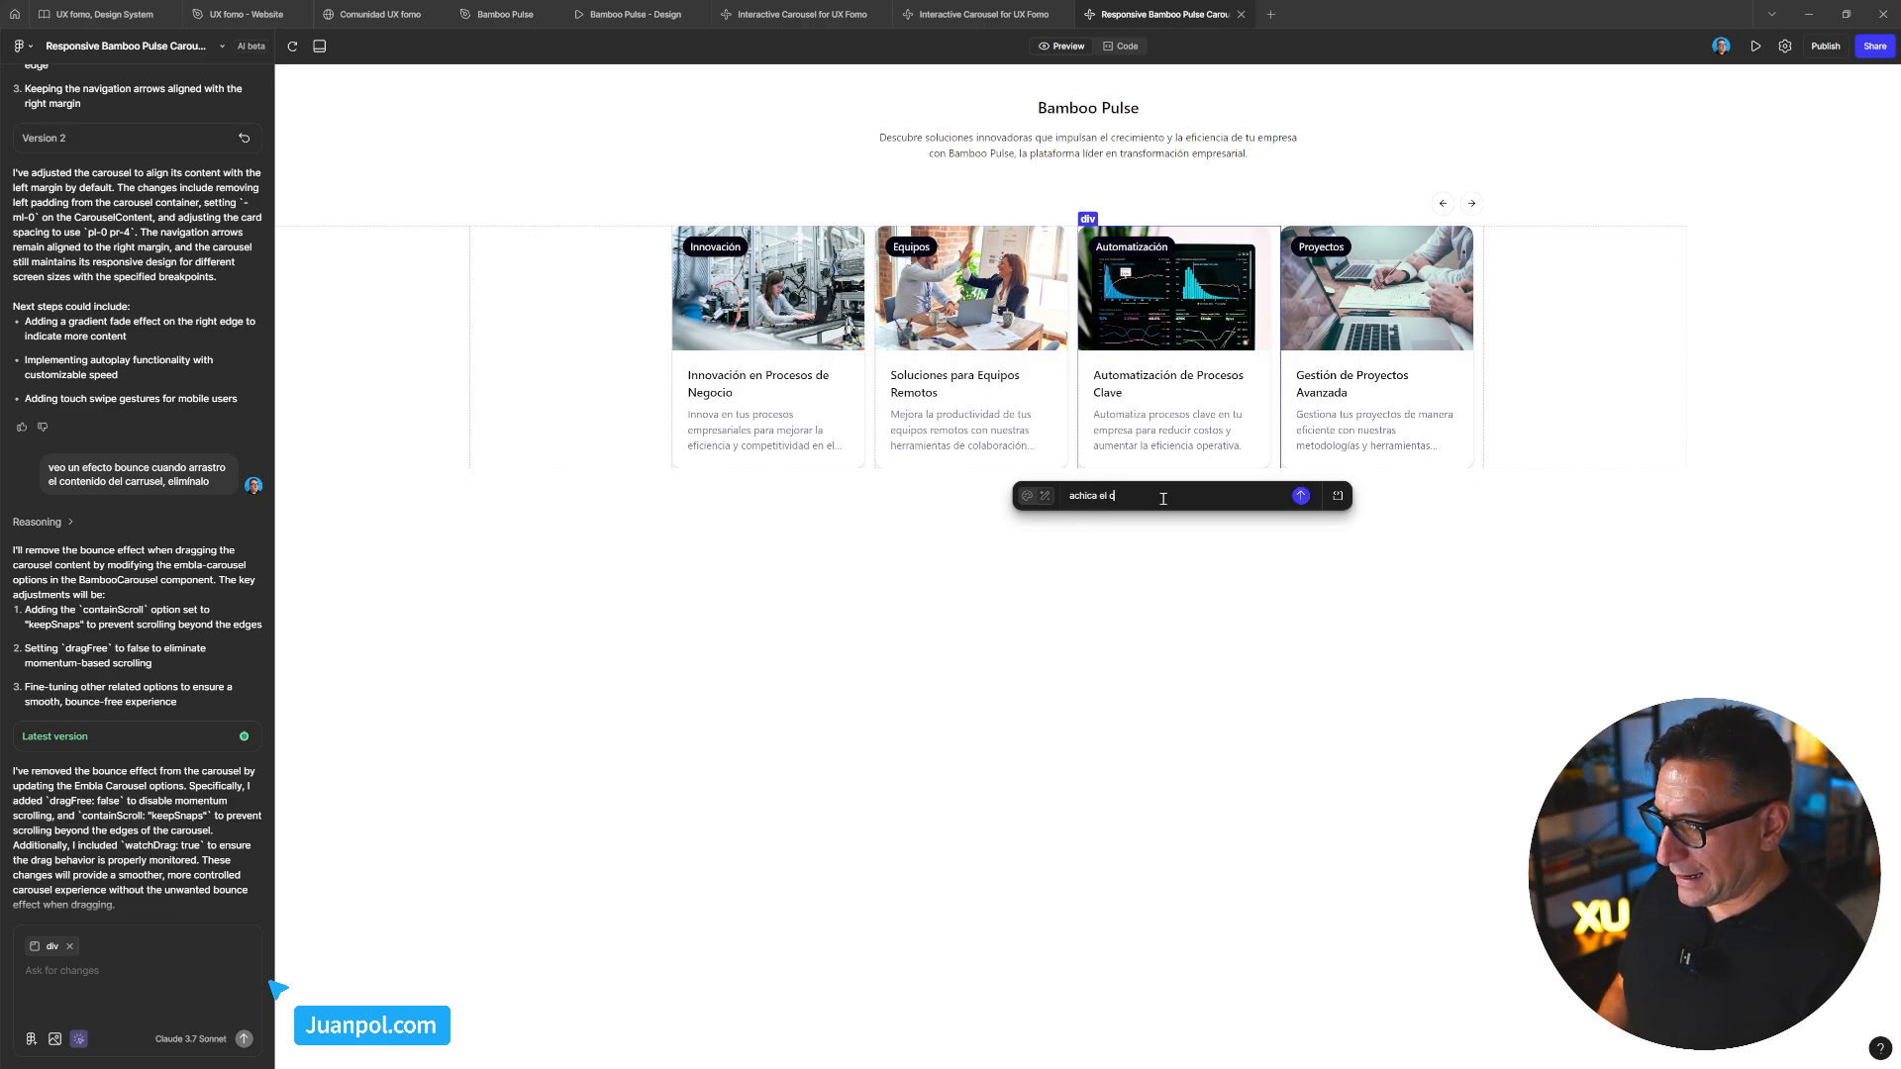
text(a el ancho)
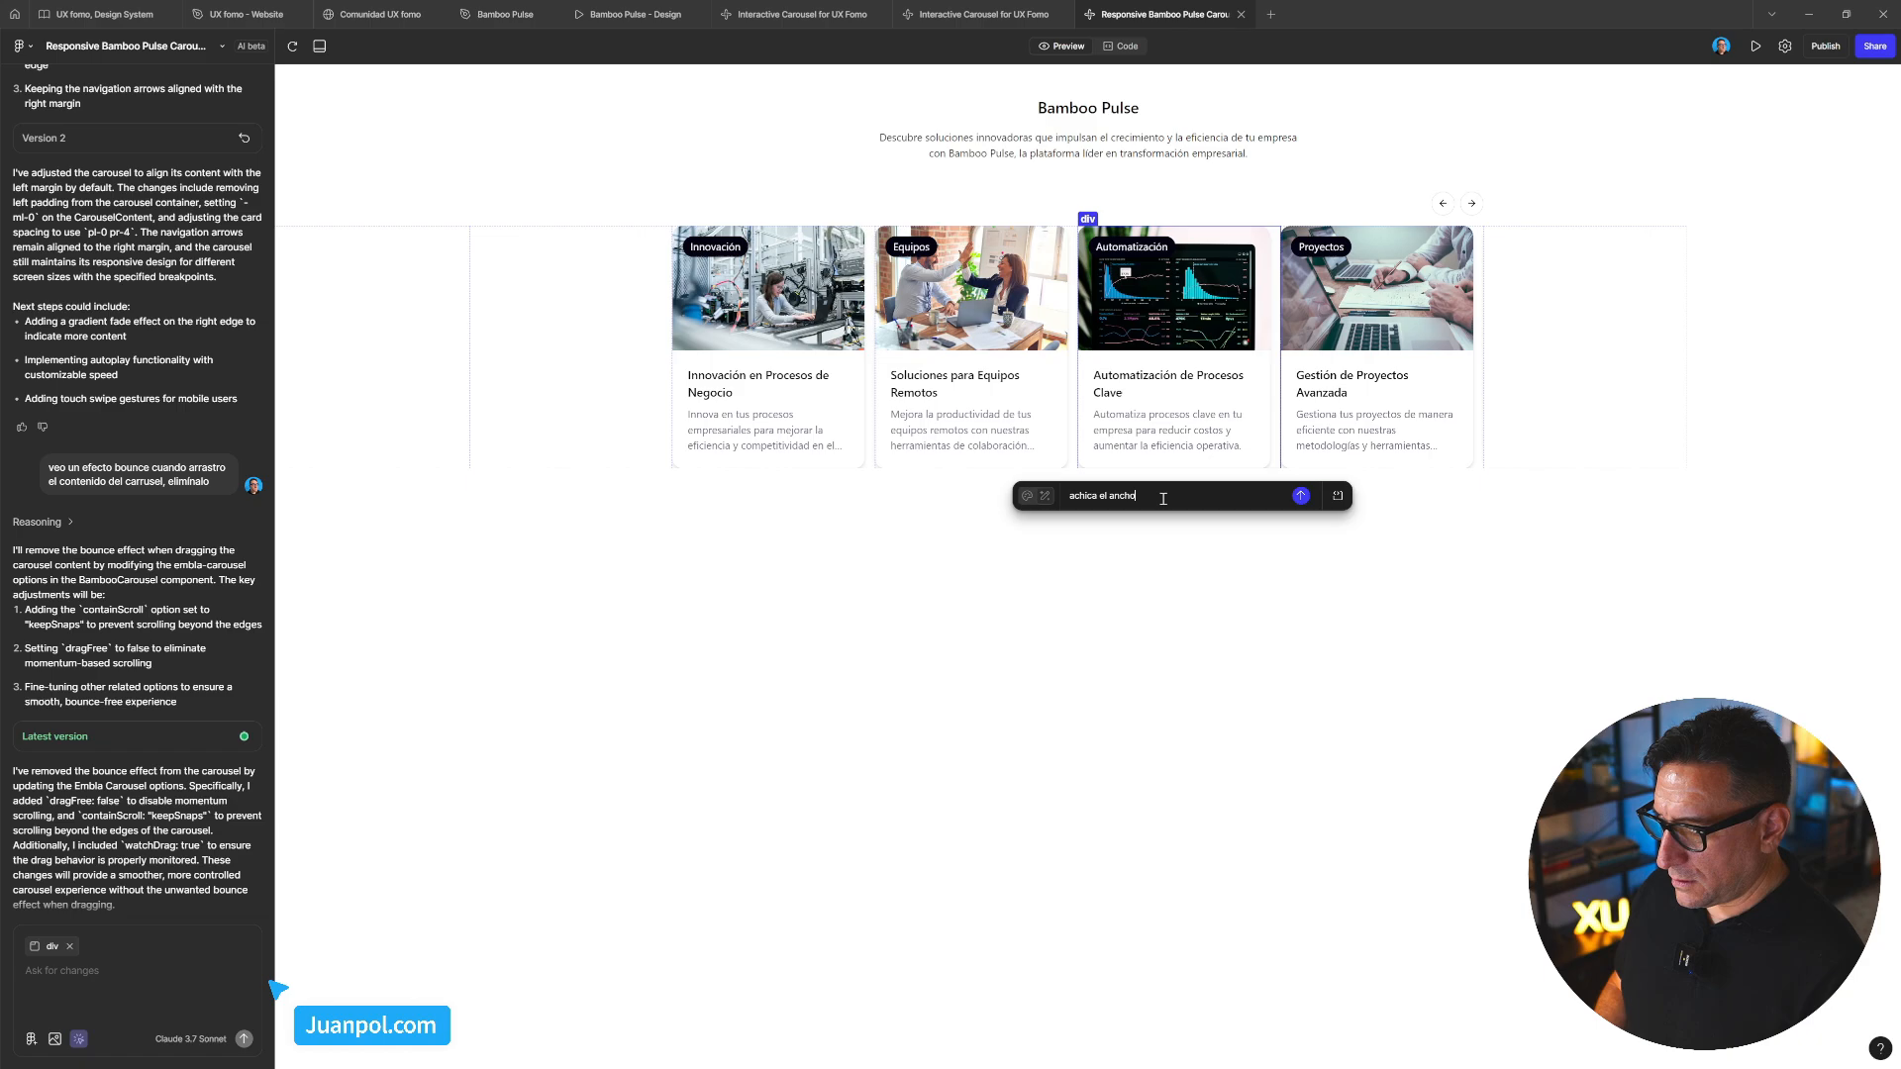
text( de la tarje)
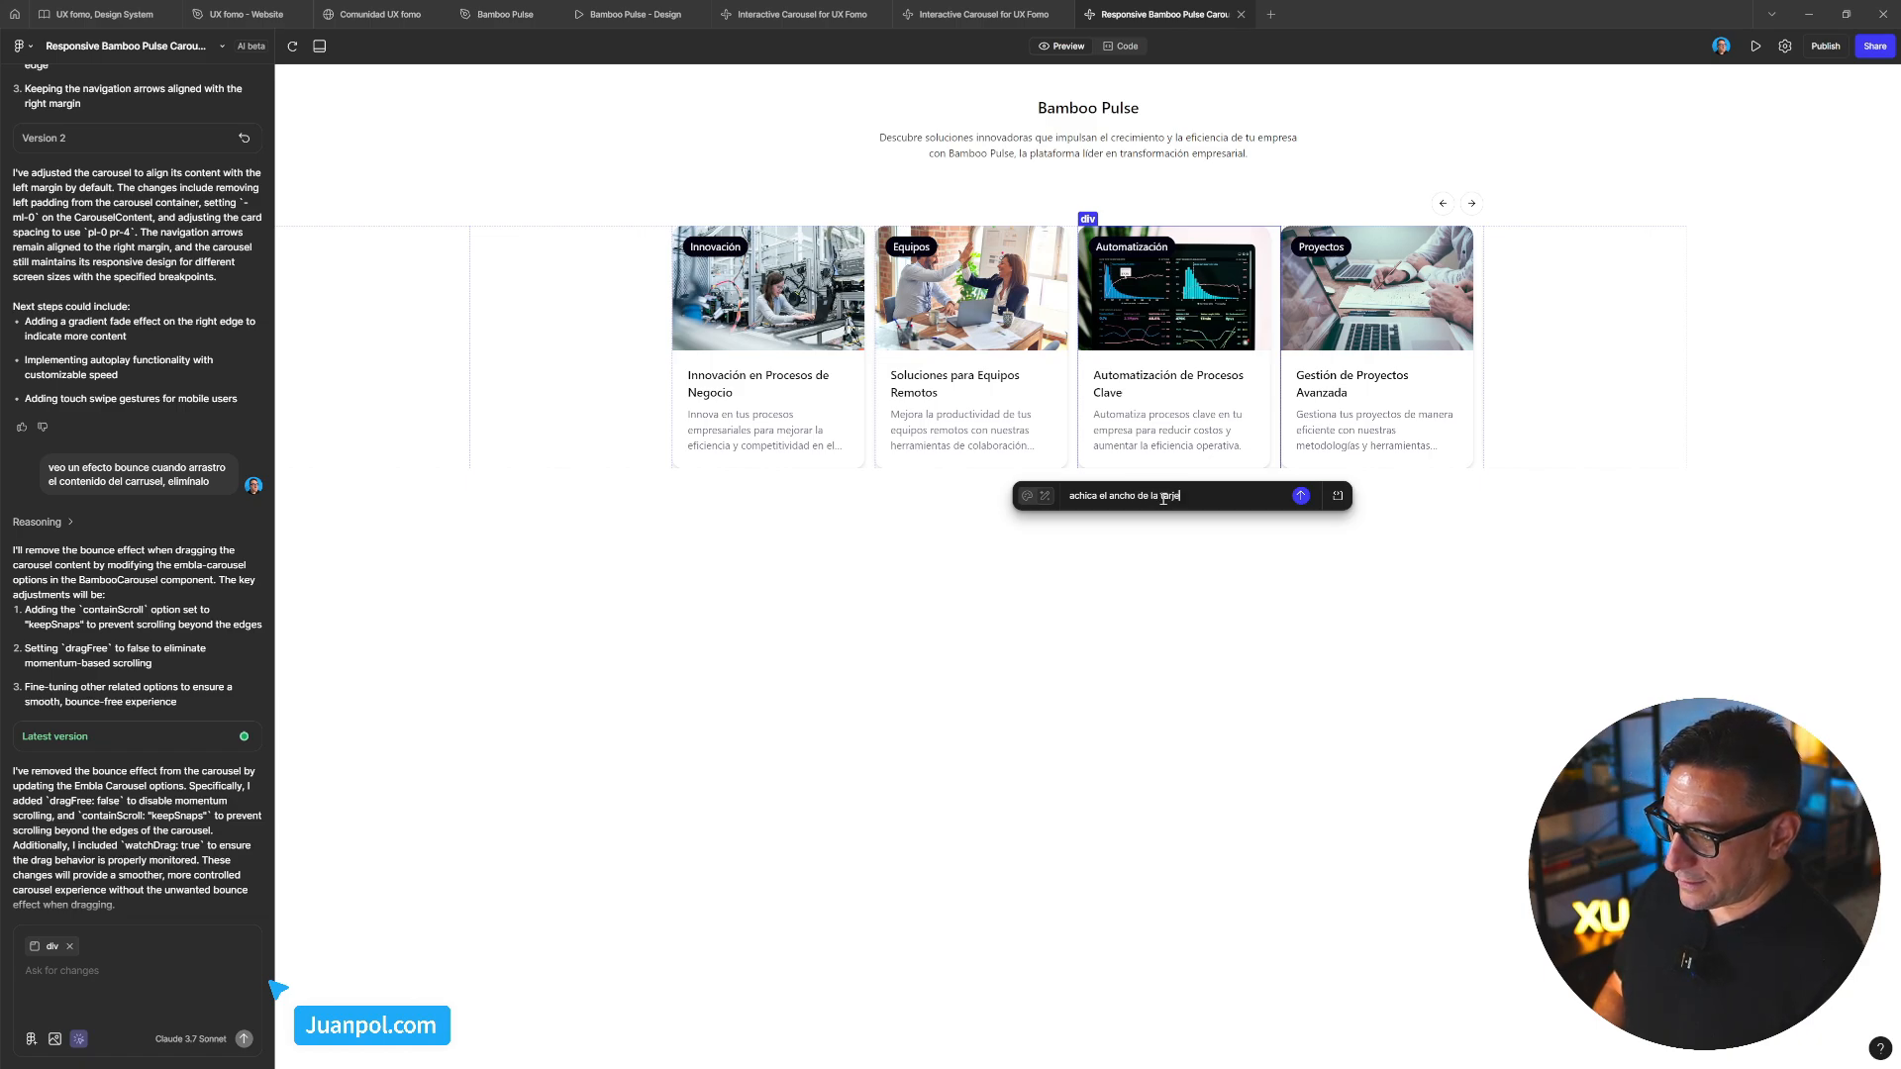
text(ta para que )
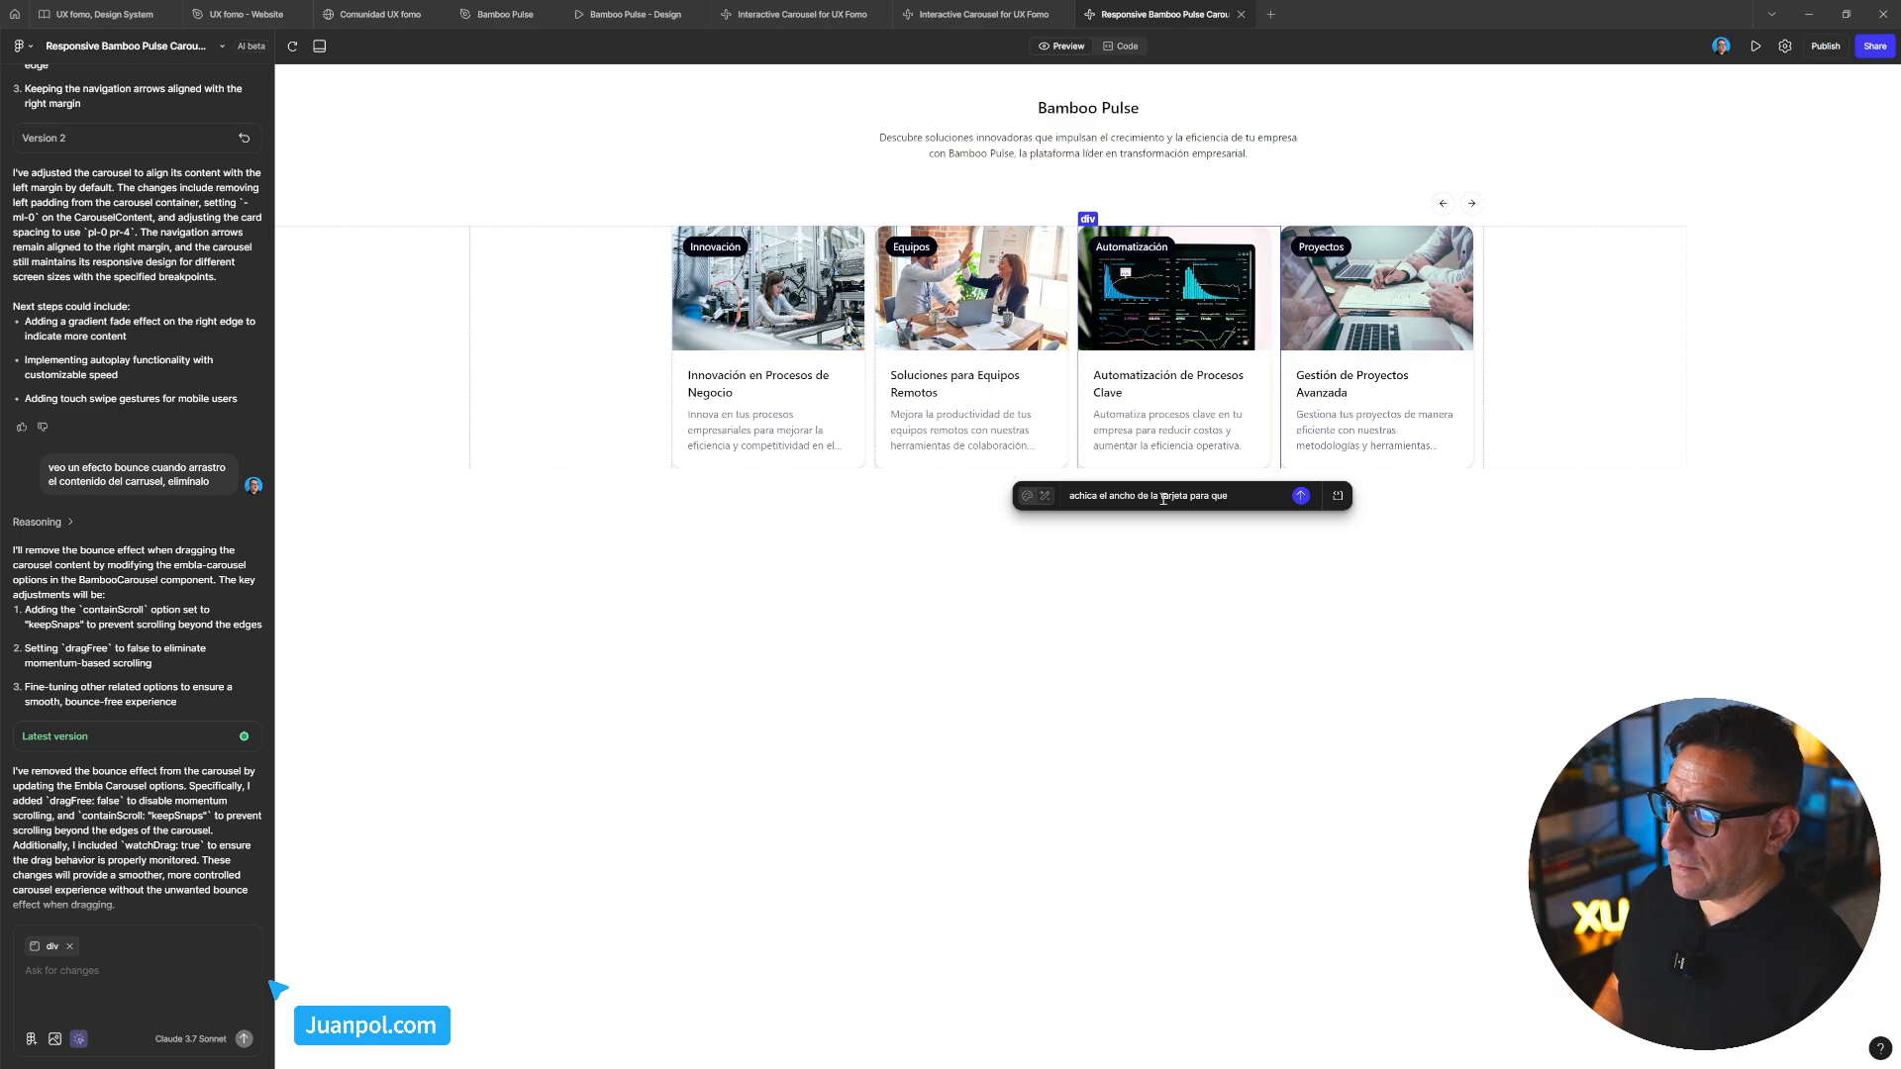
text(por derecho)
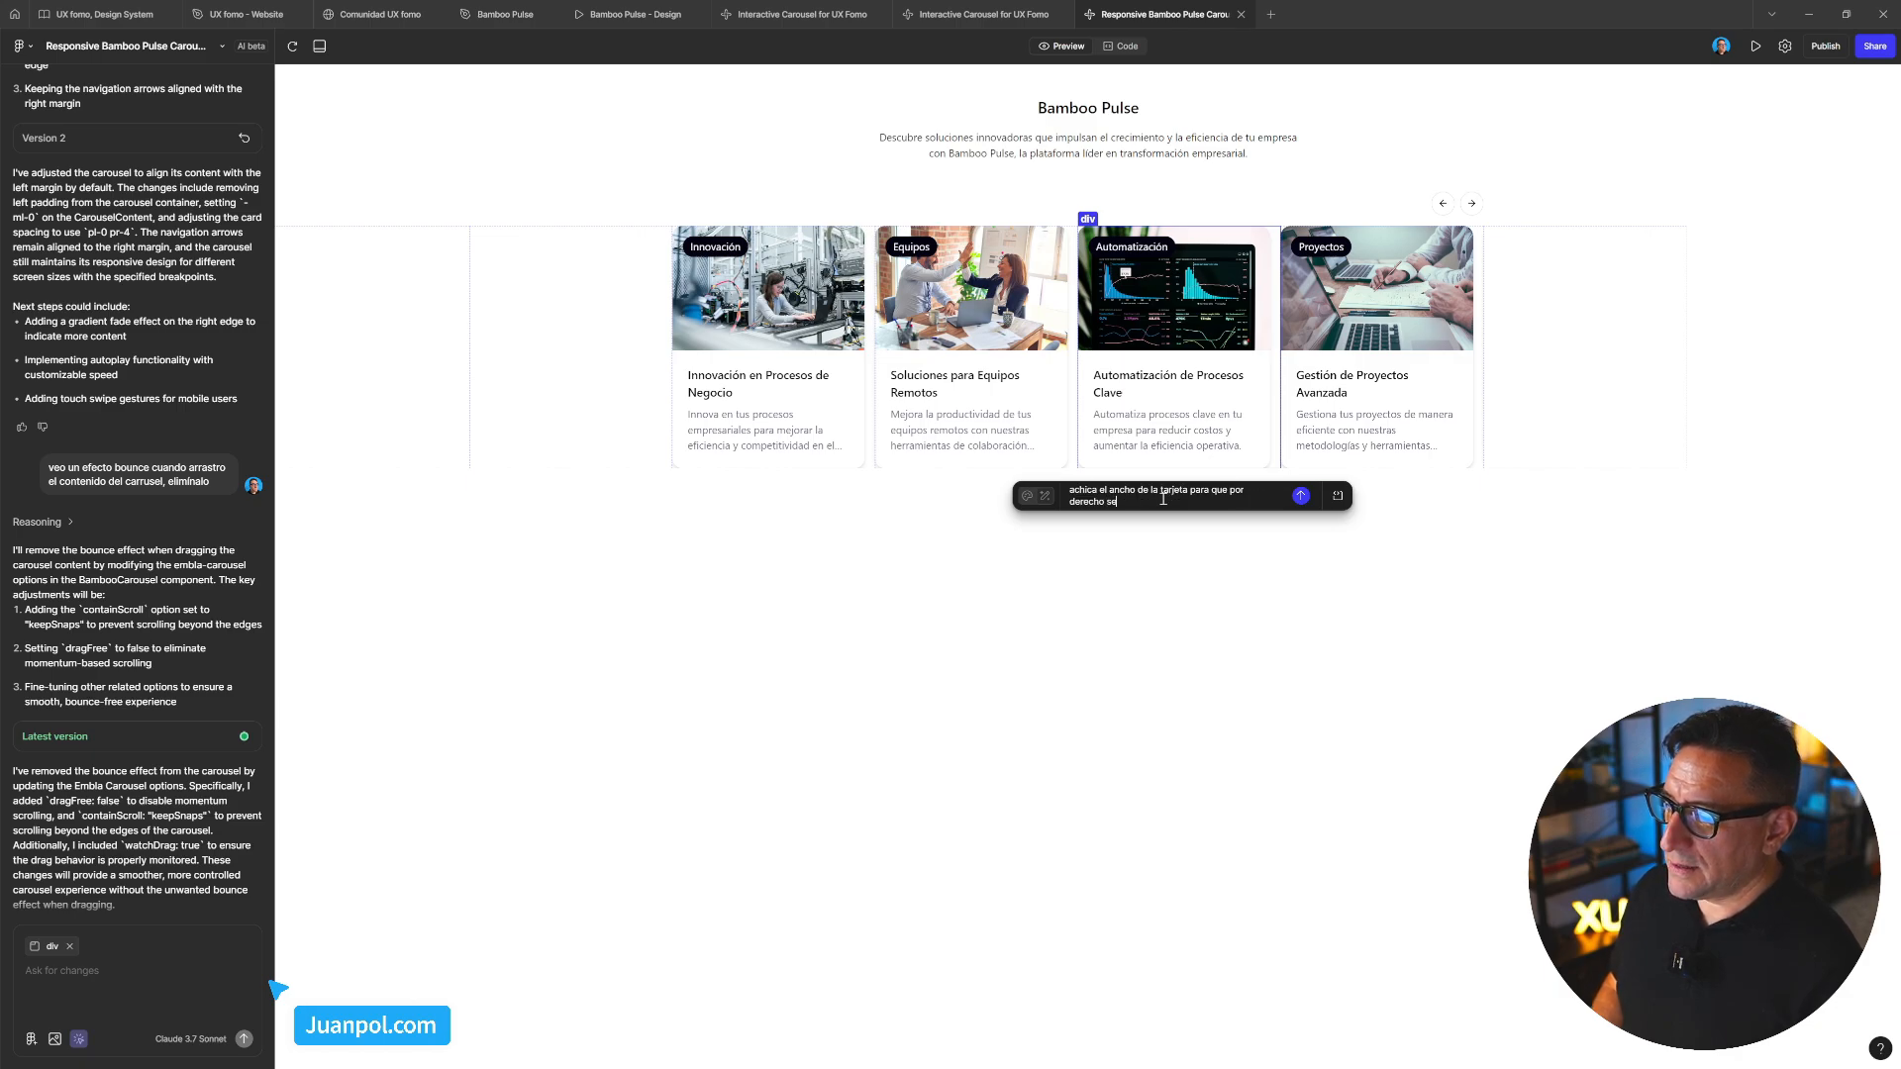
text( se muest)
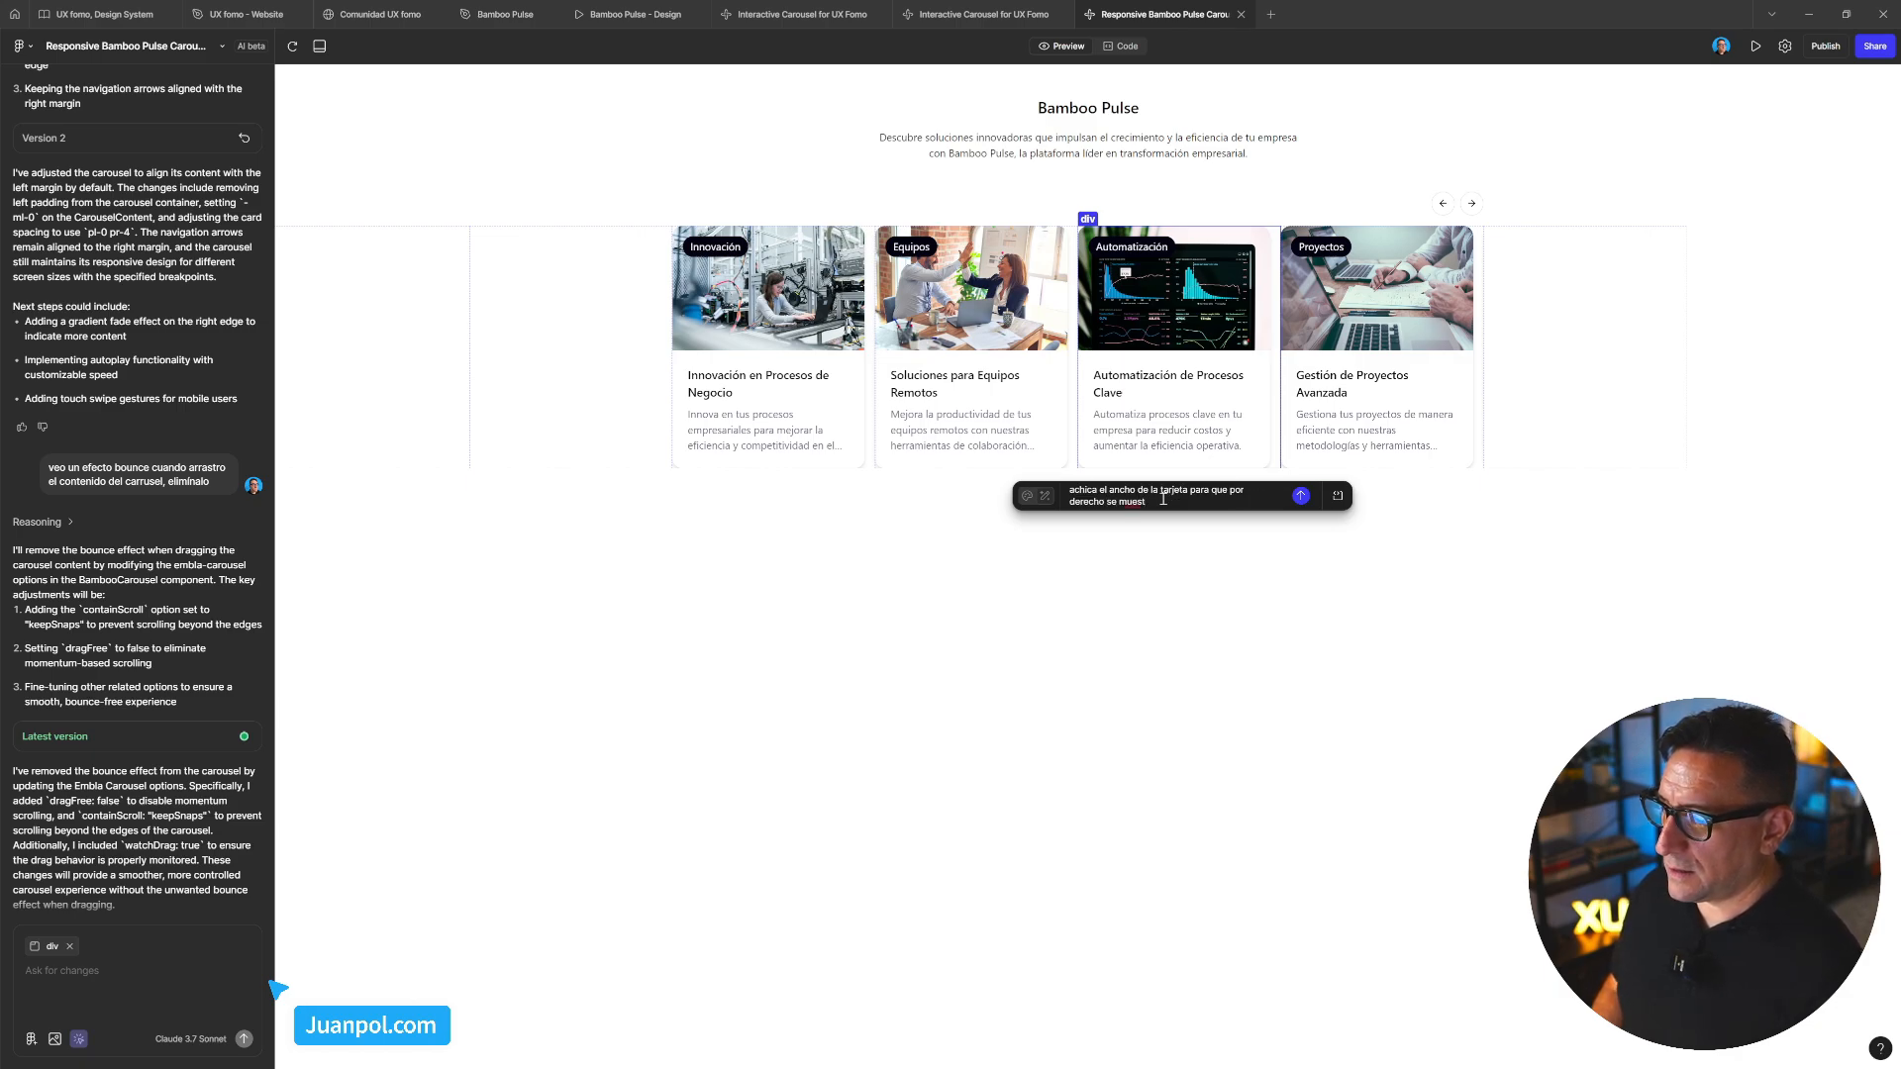
text(ren)
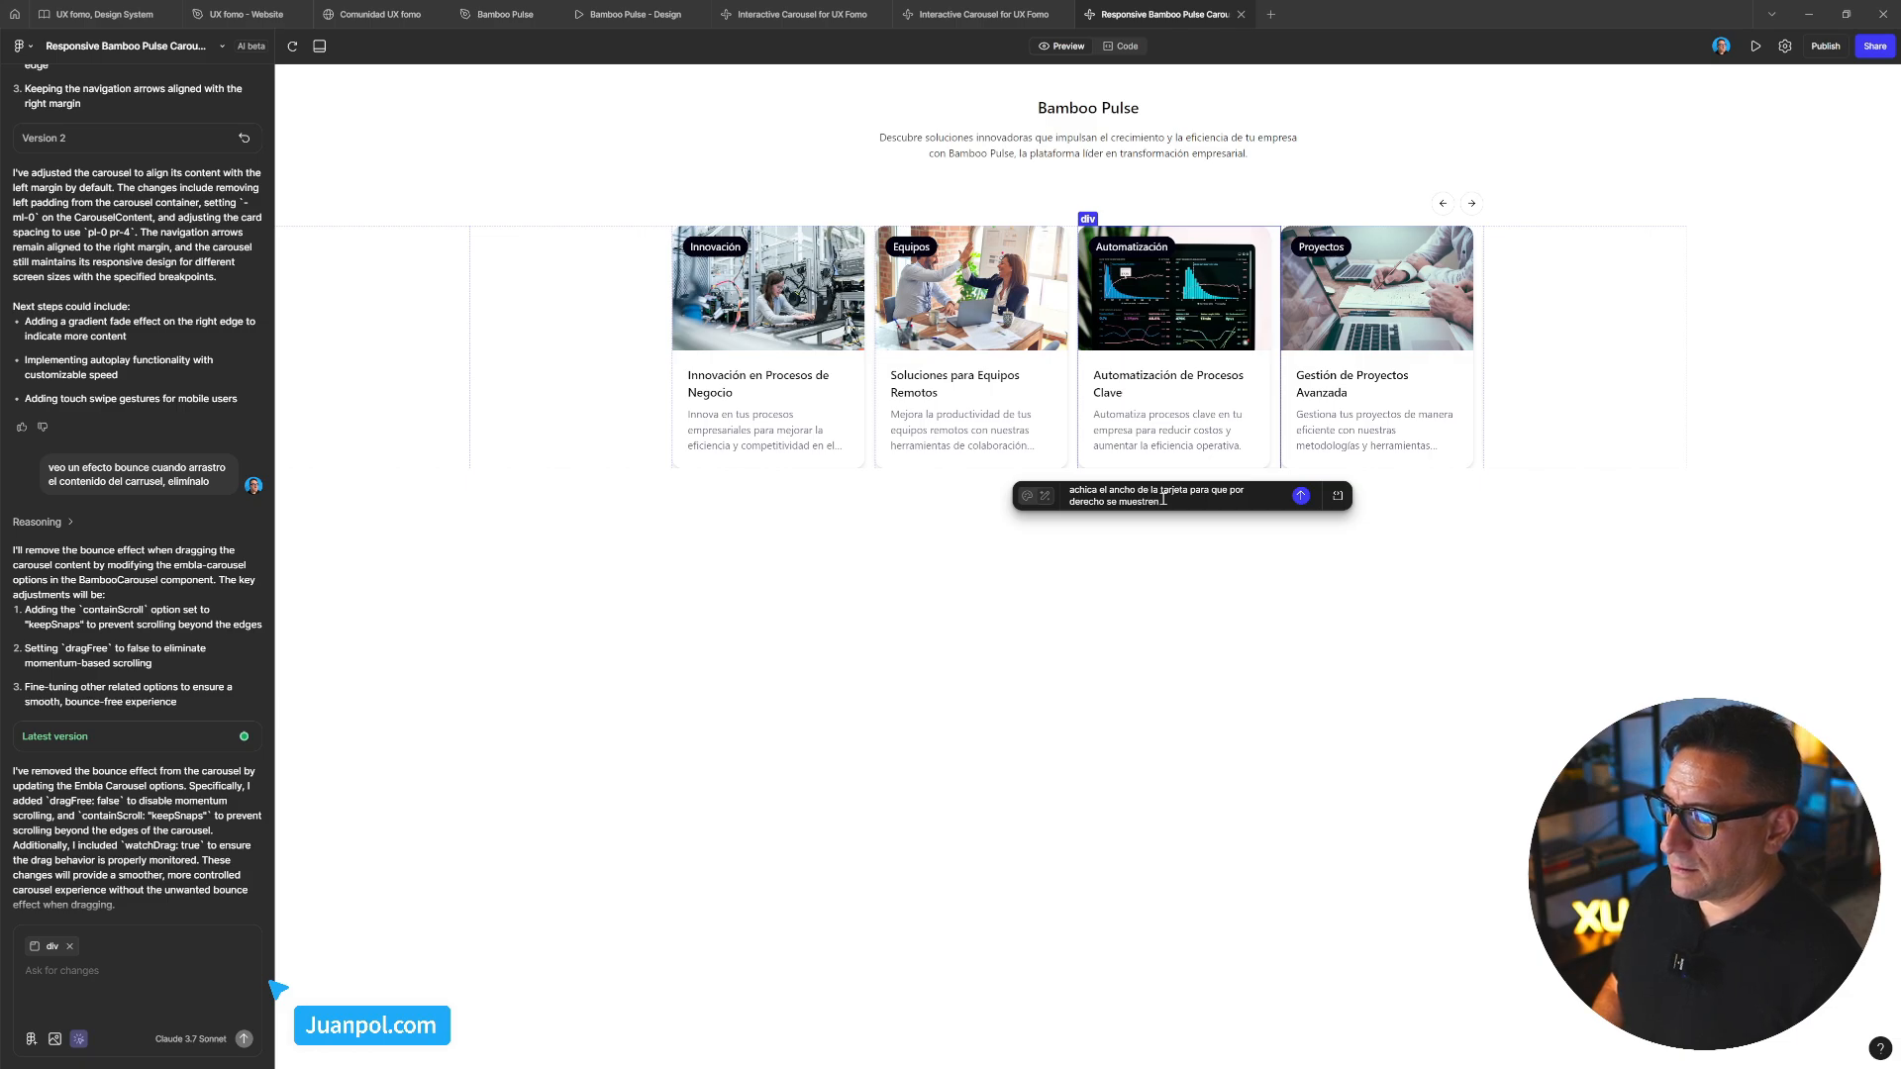
text( 3 tarjetas y)
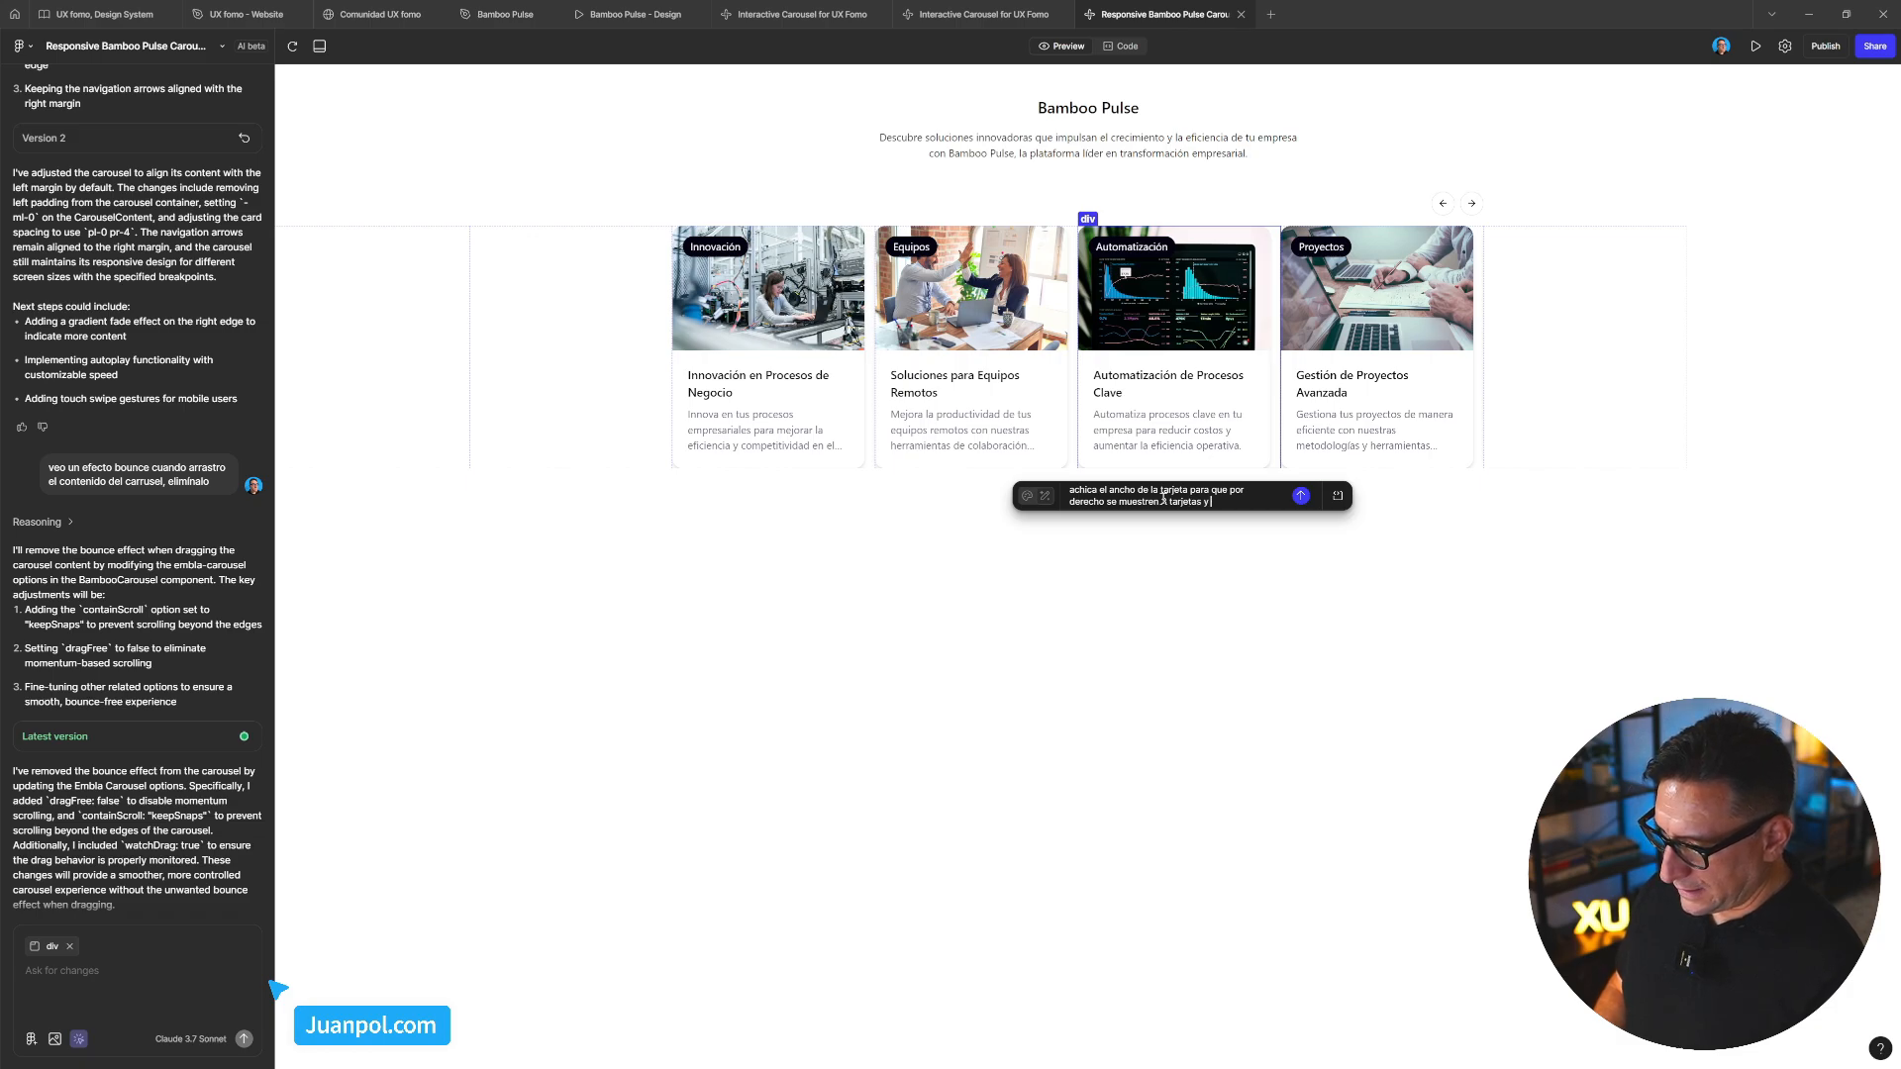
text( la mia)
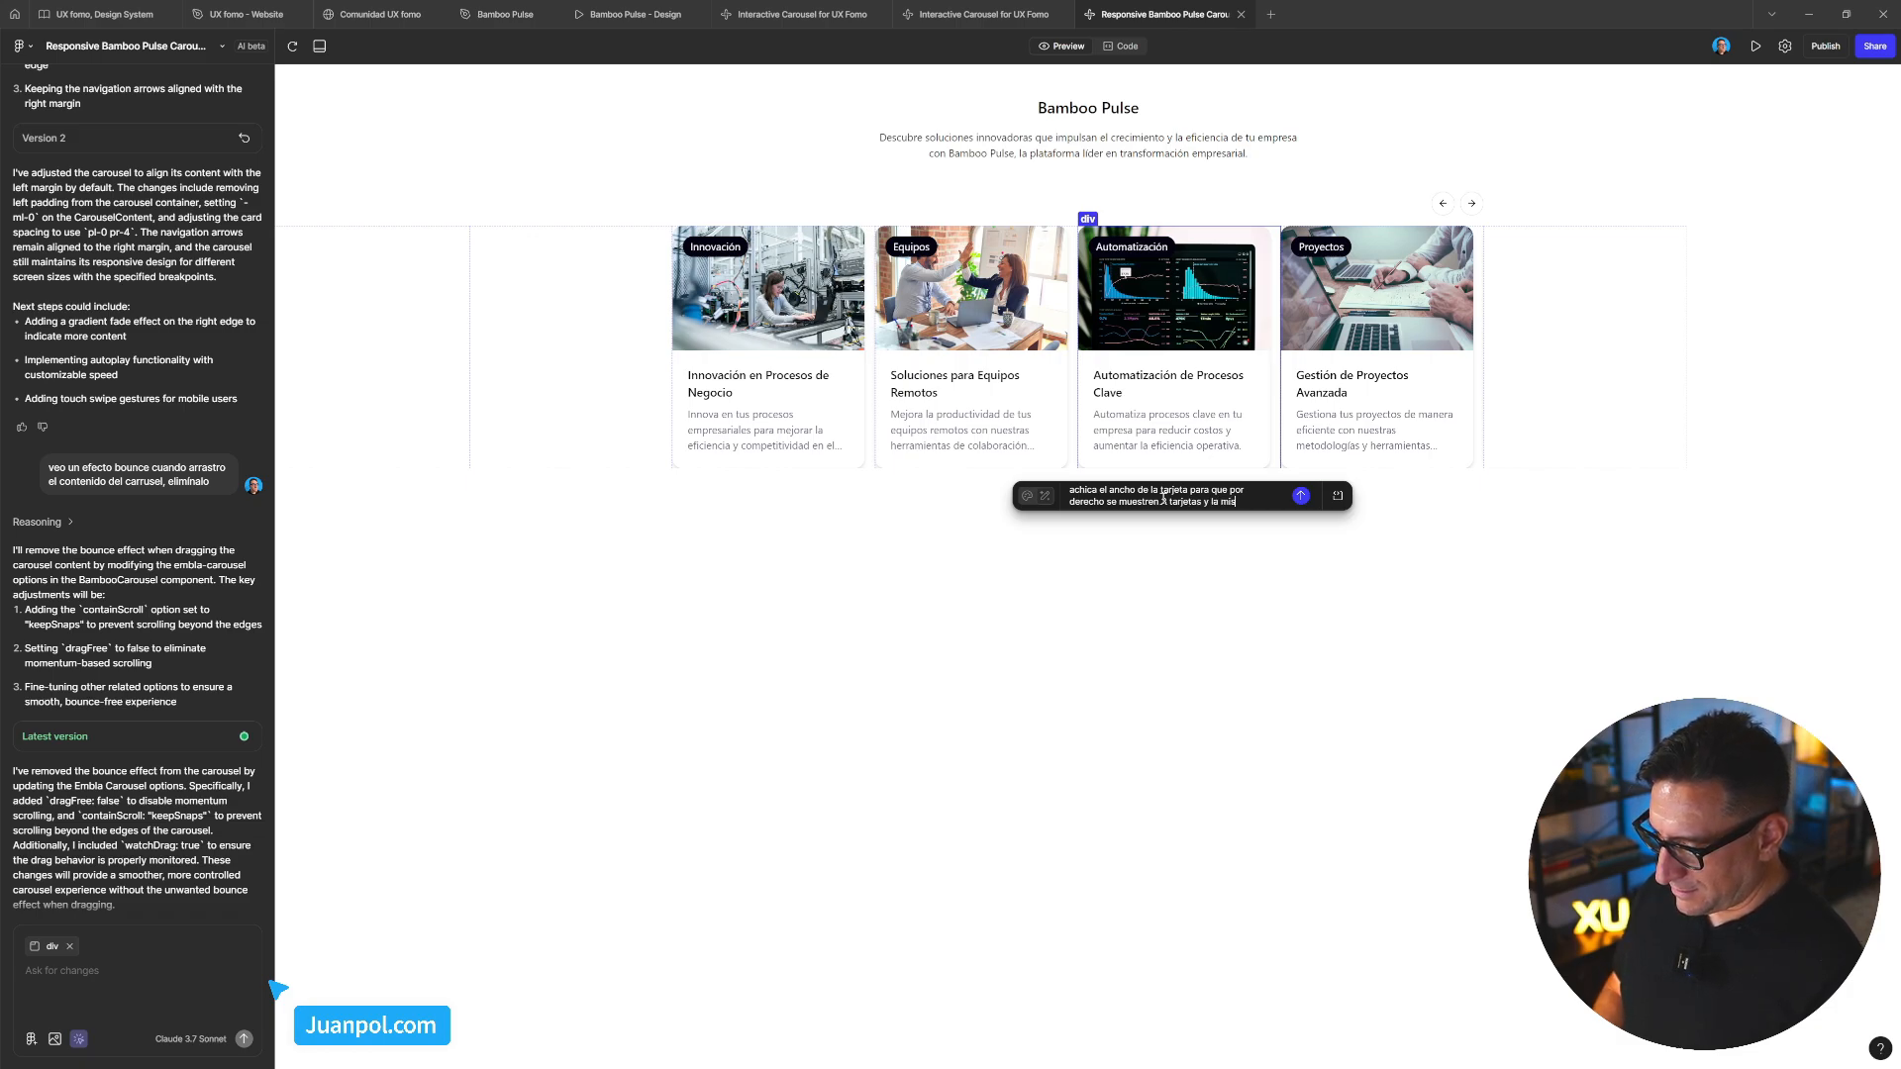
text(d de)
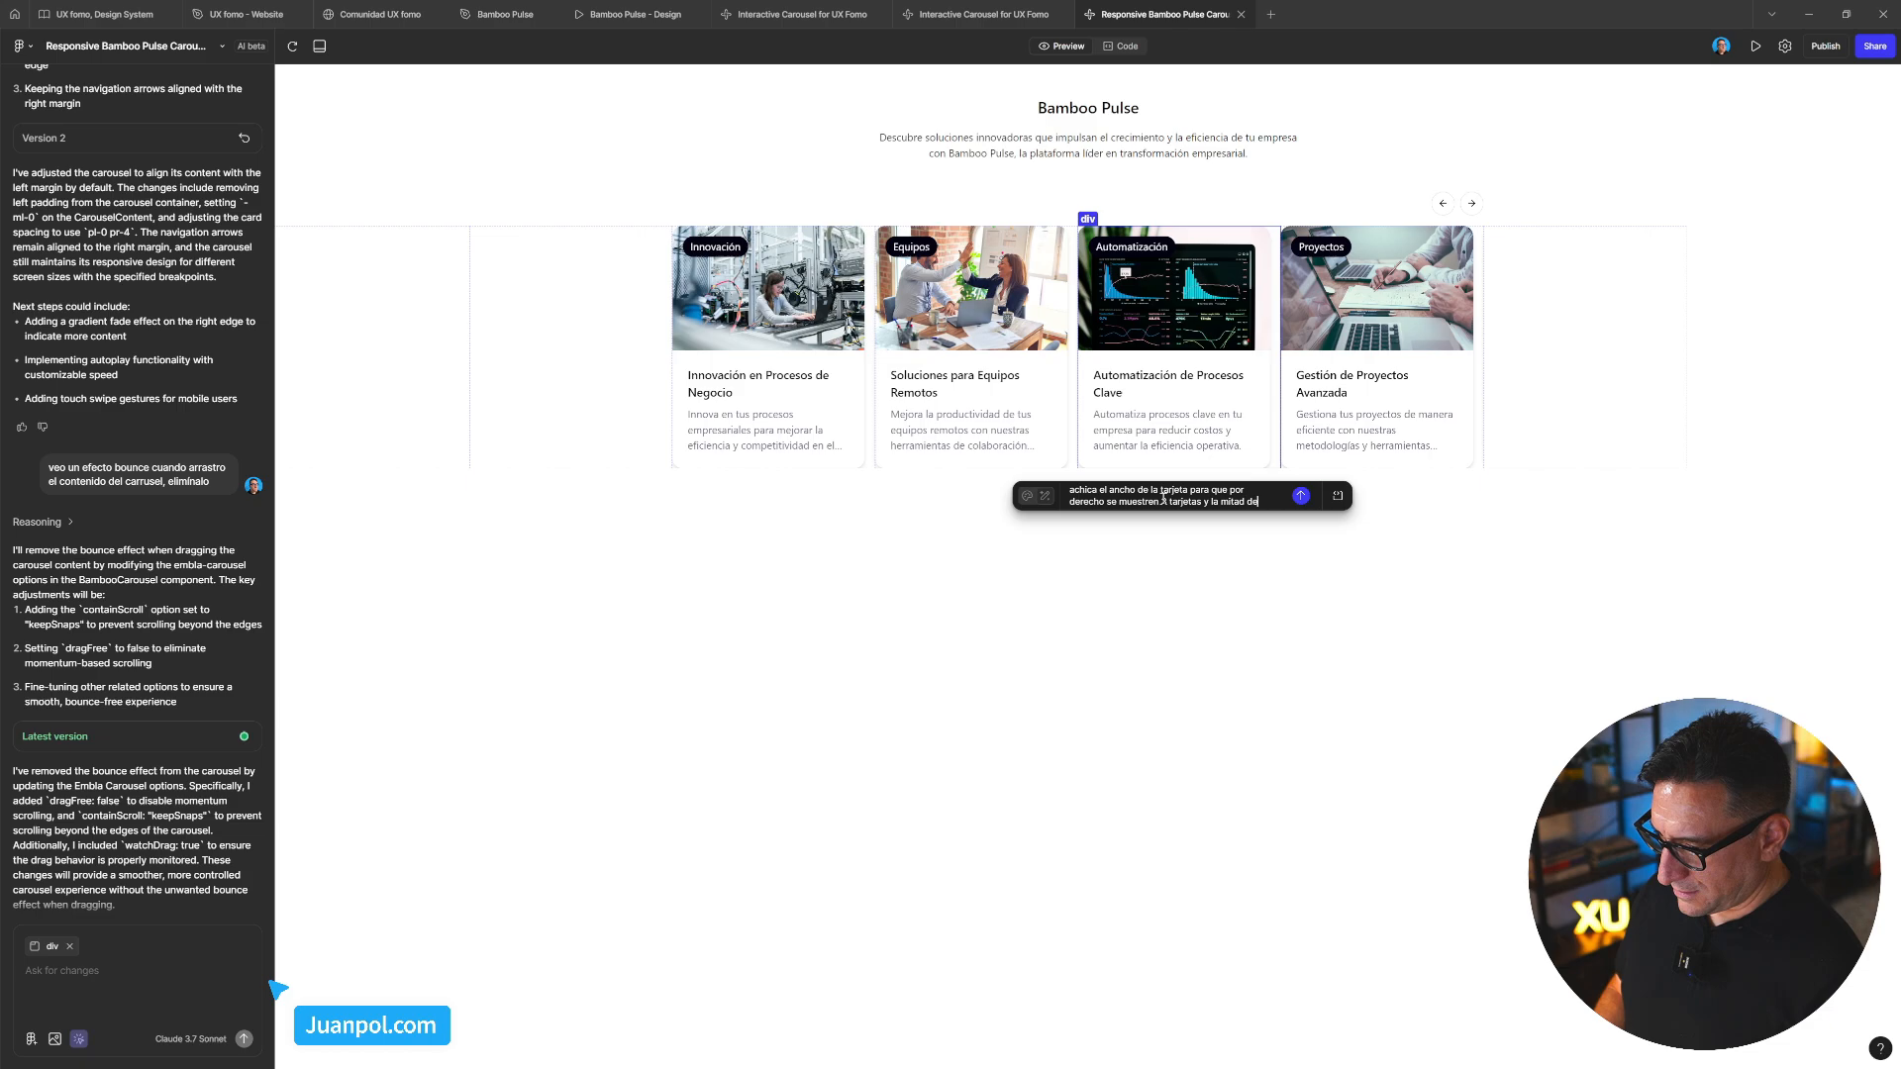
text( una cuarta)
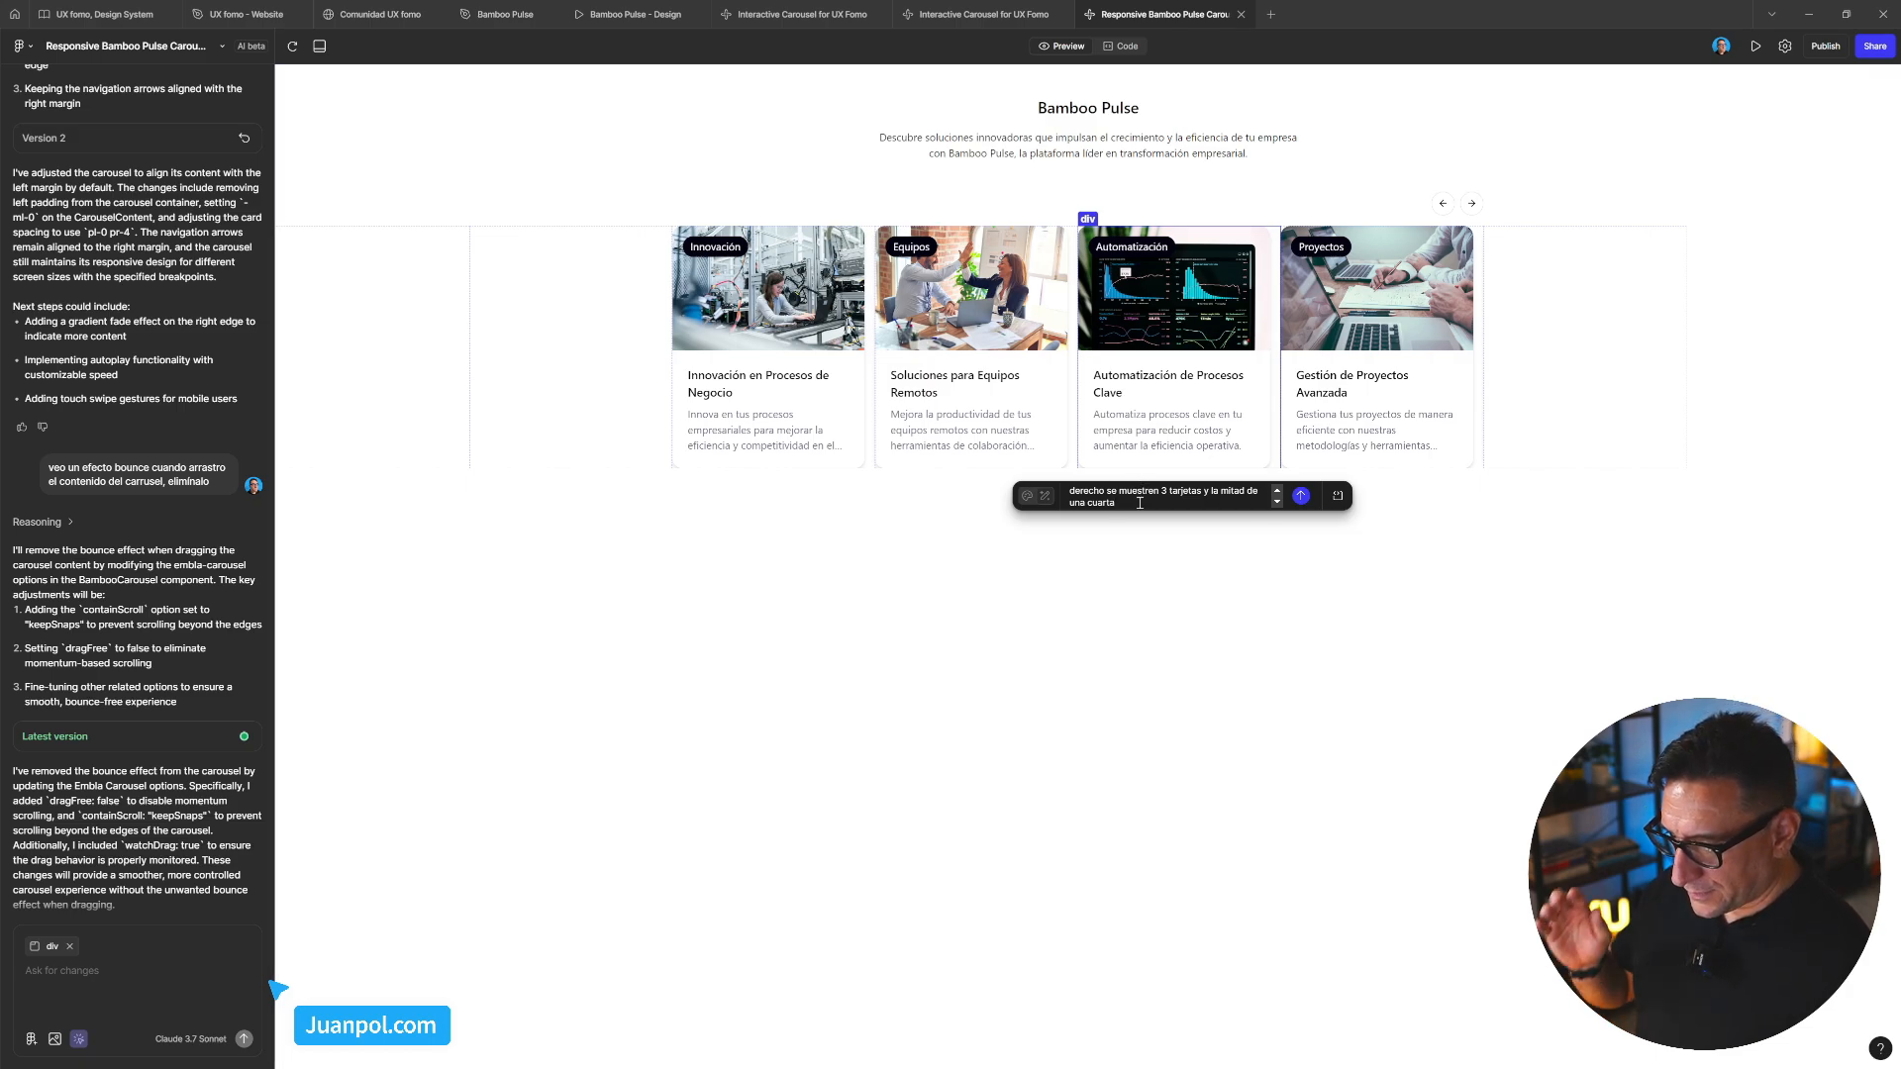
scroll(1139, 498, up, 2)
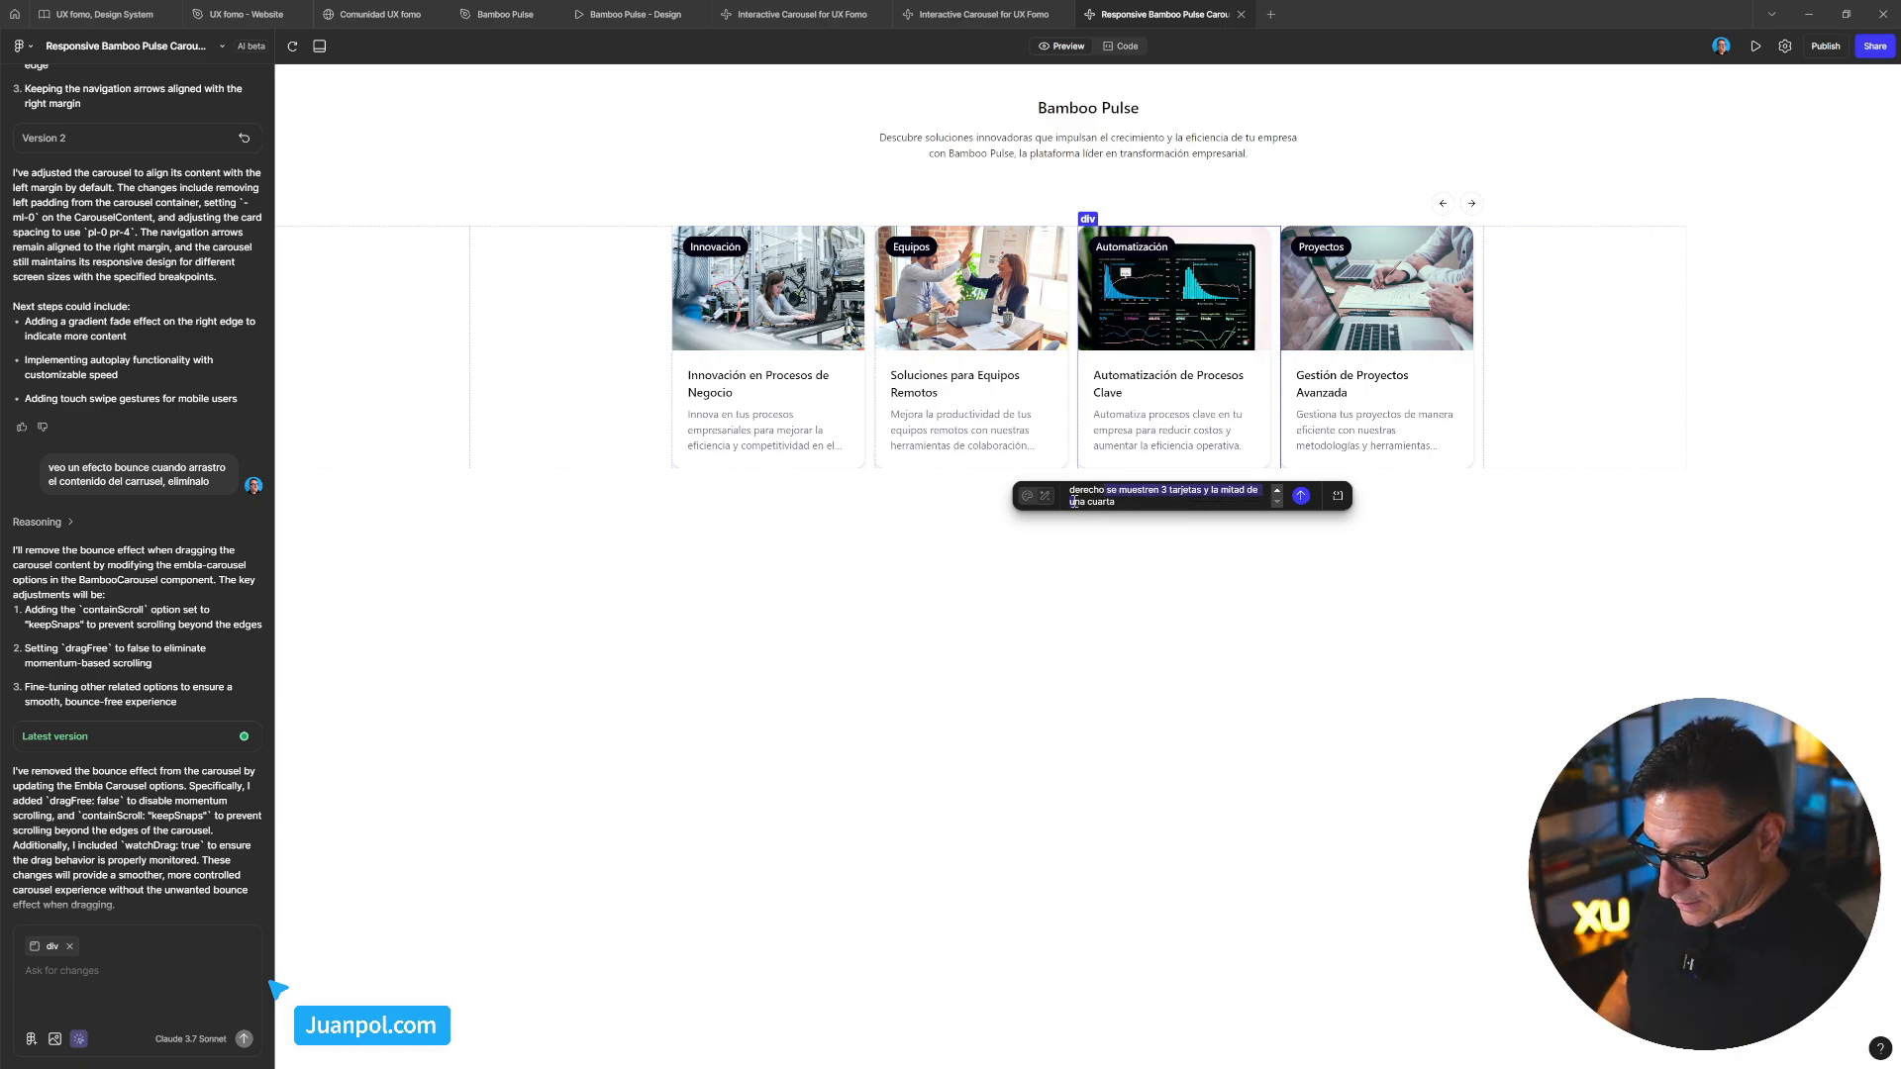
drag(1103, 502, 1071, 499)
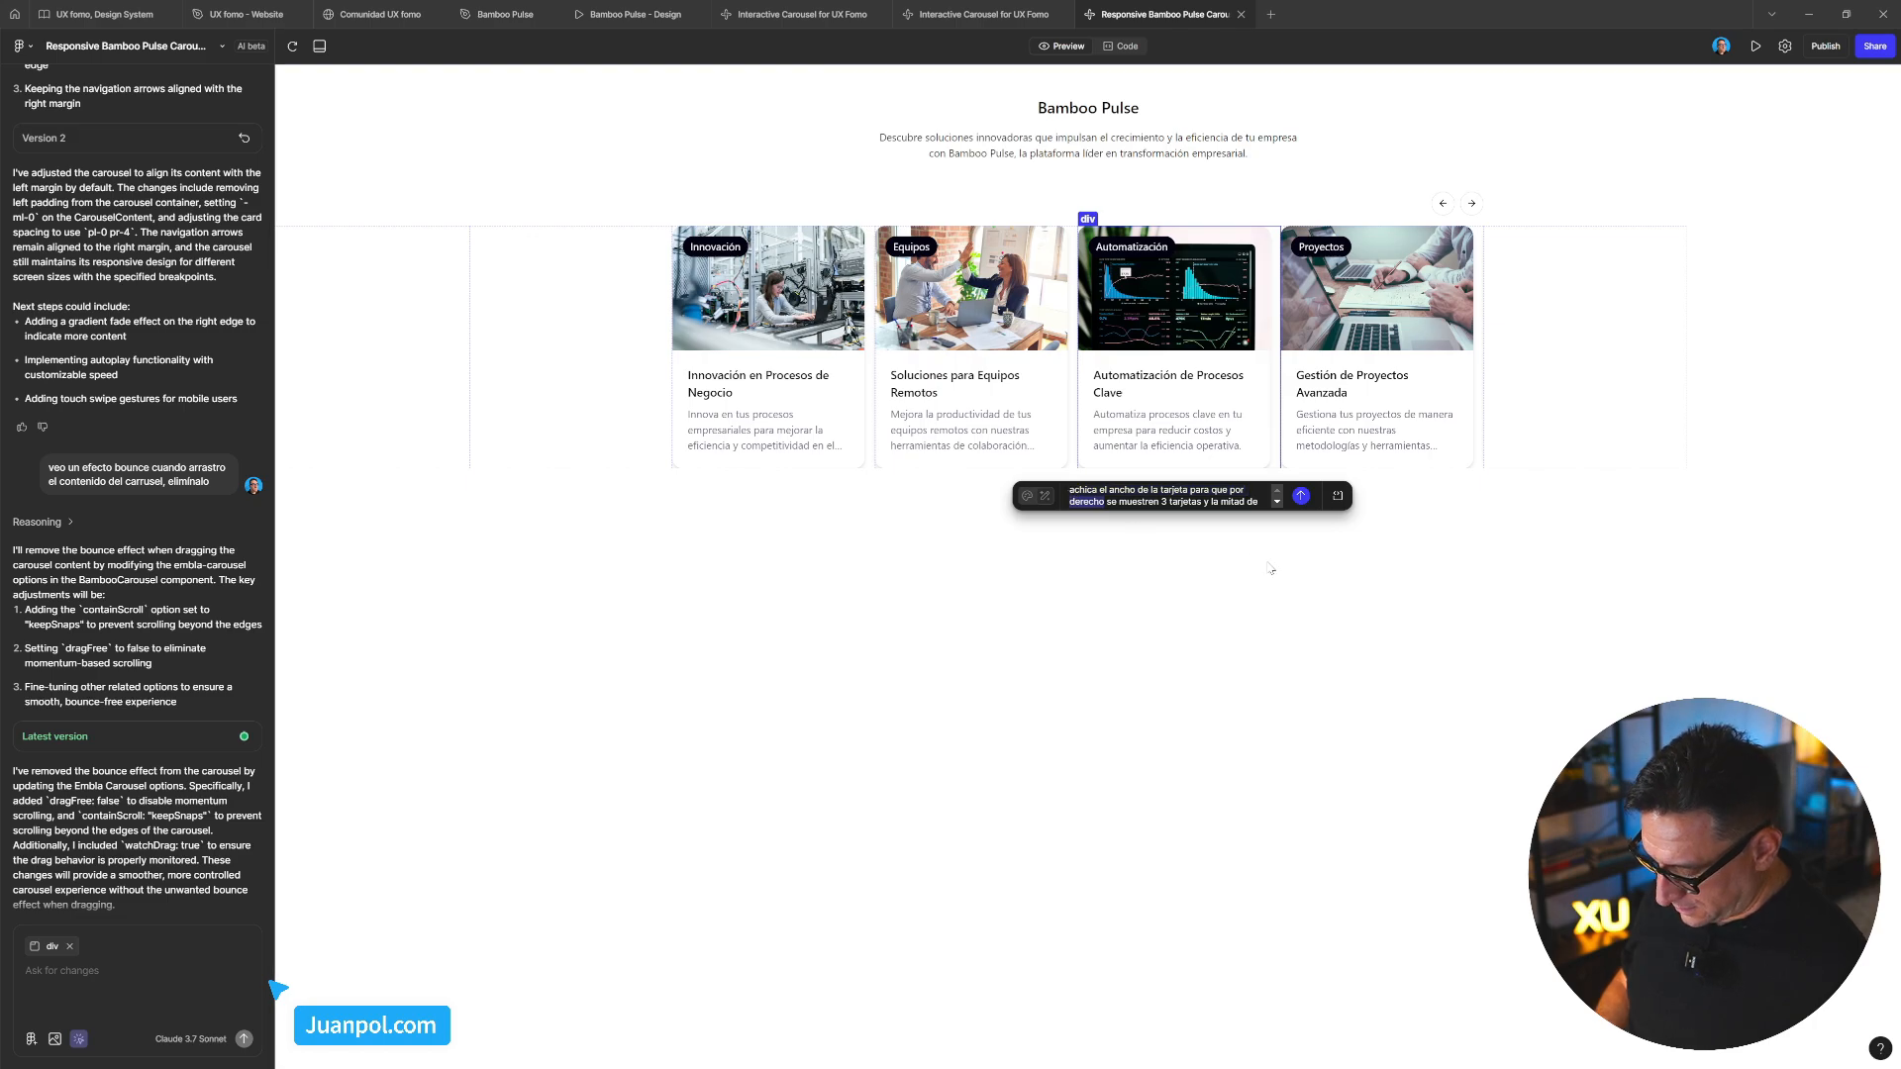
text(defecto el c)
text(ar)
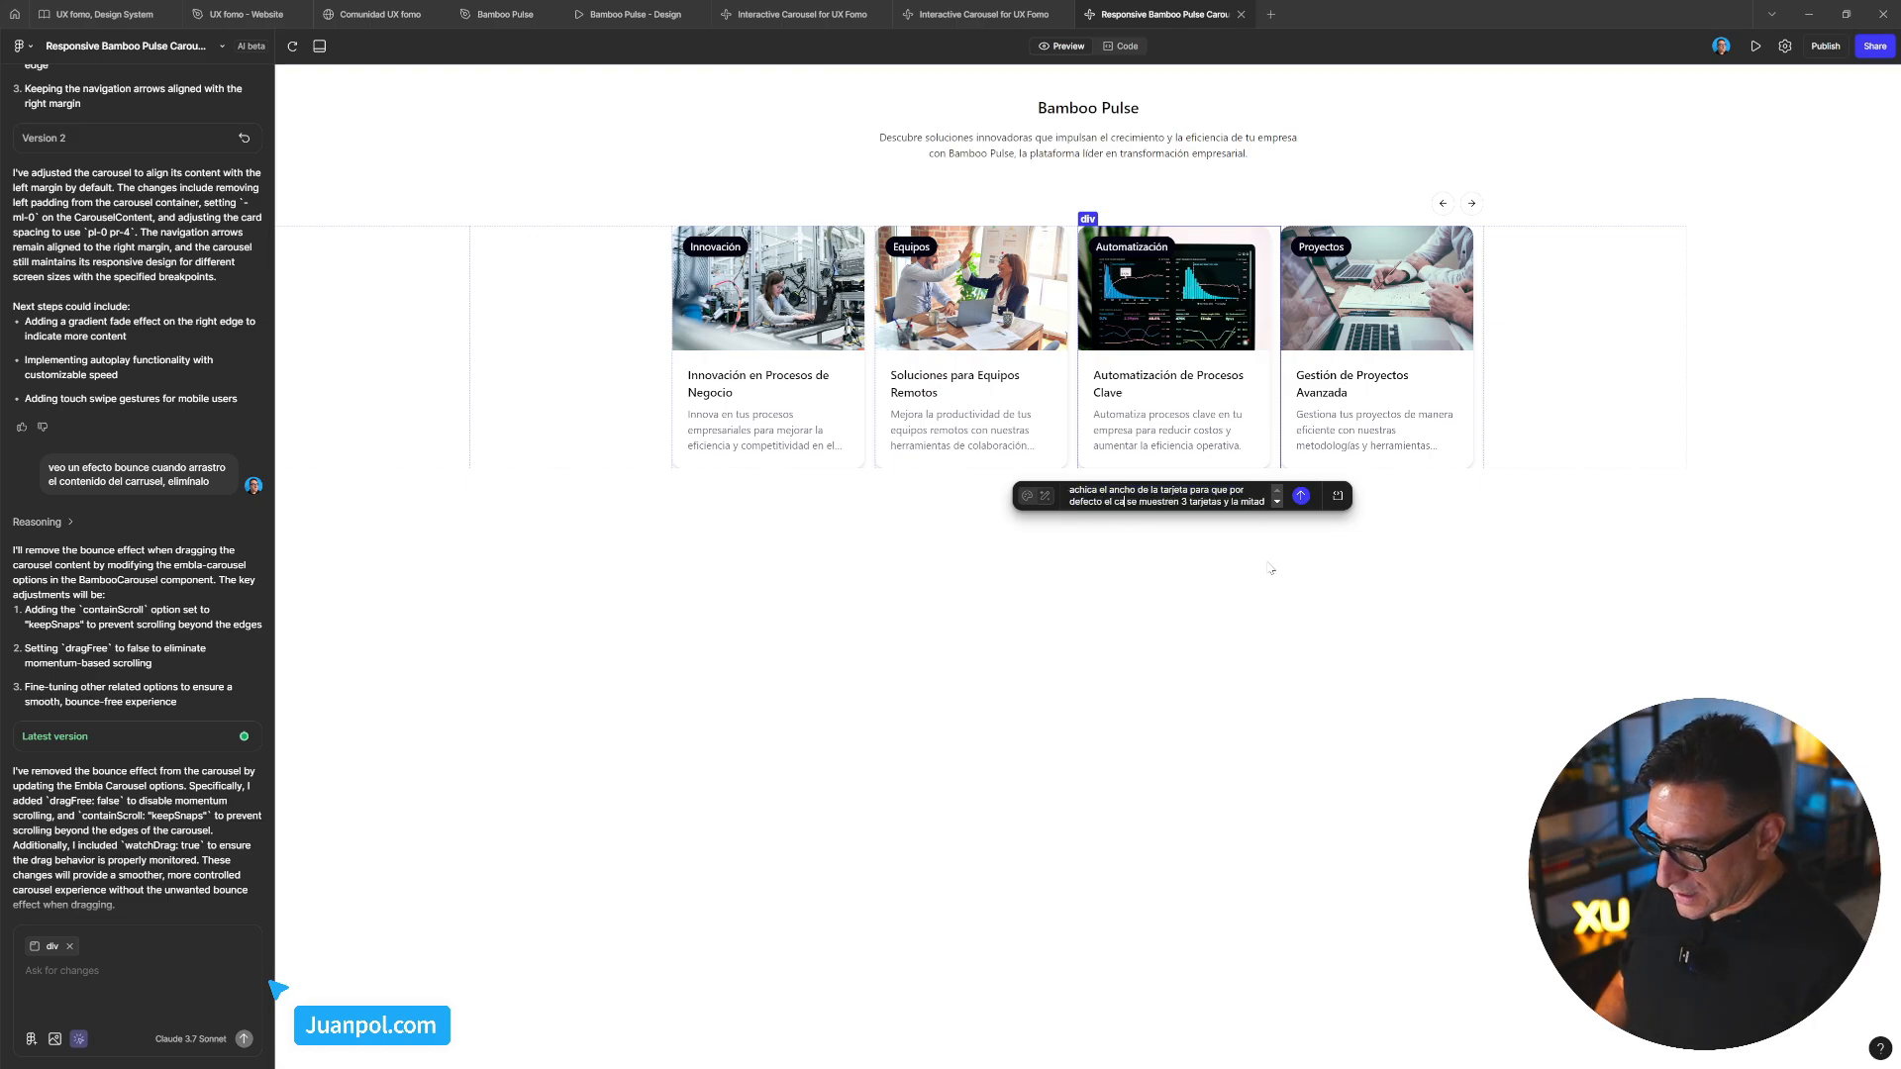
text(rusel)
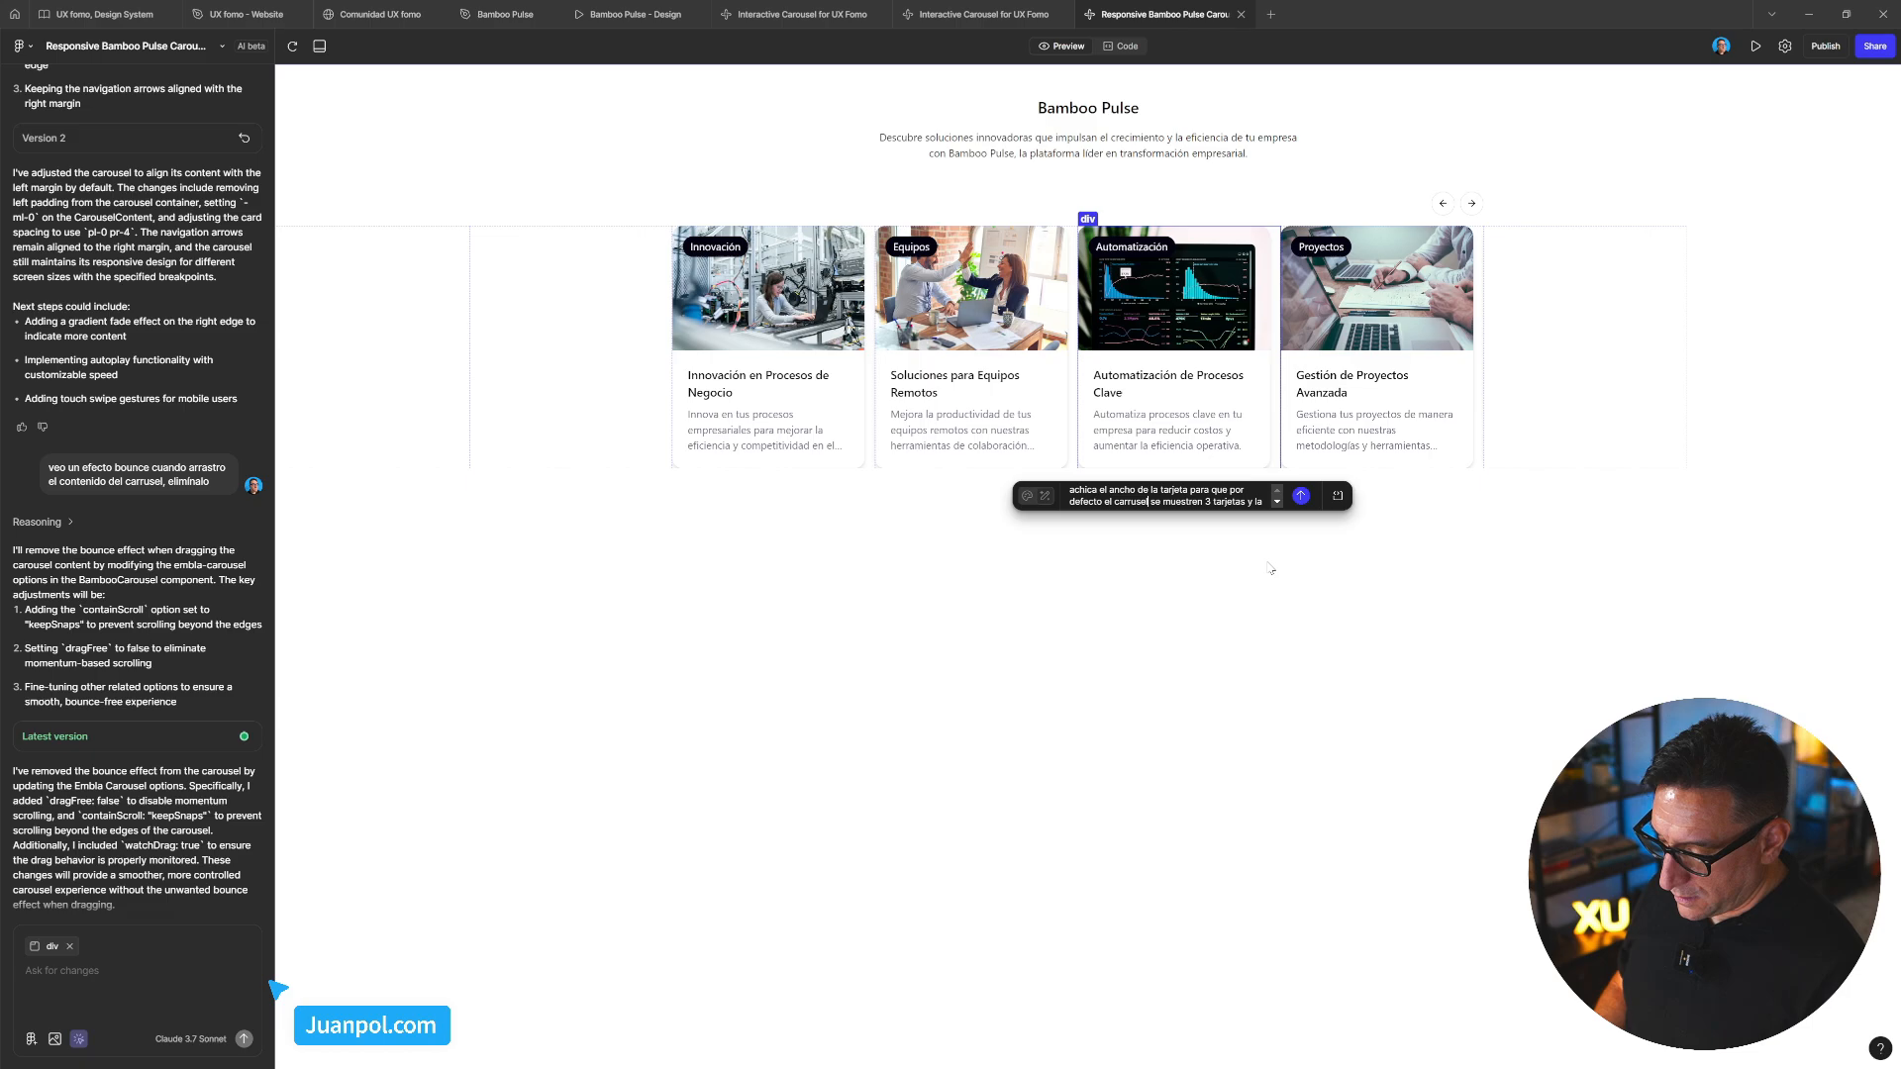
key(Delete)
key(Delete)
key(Delete)
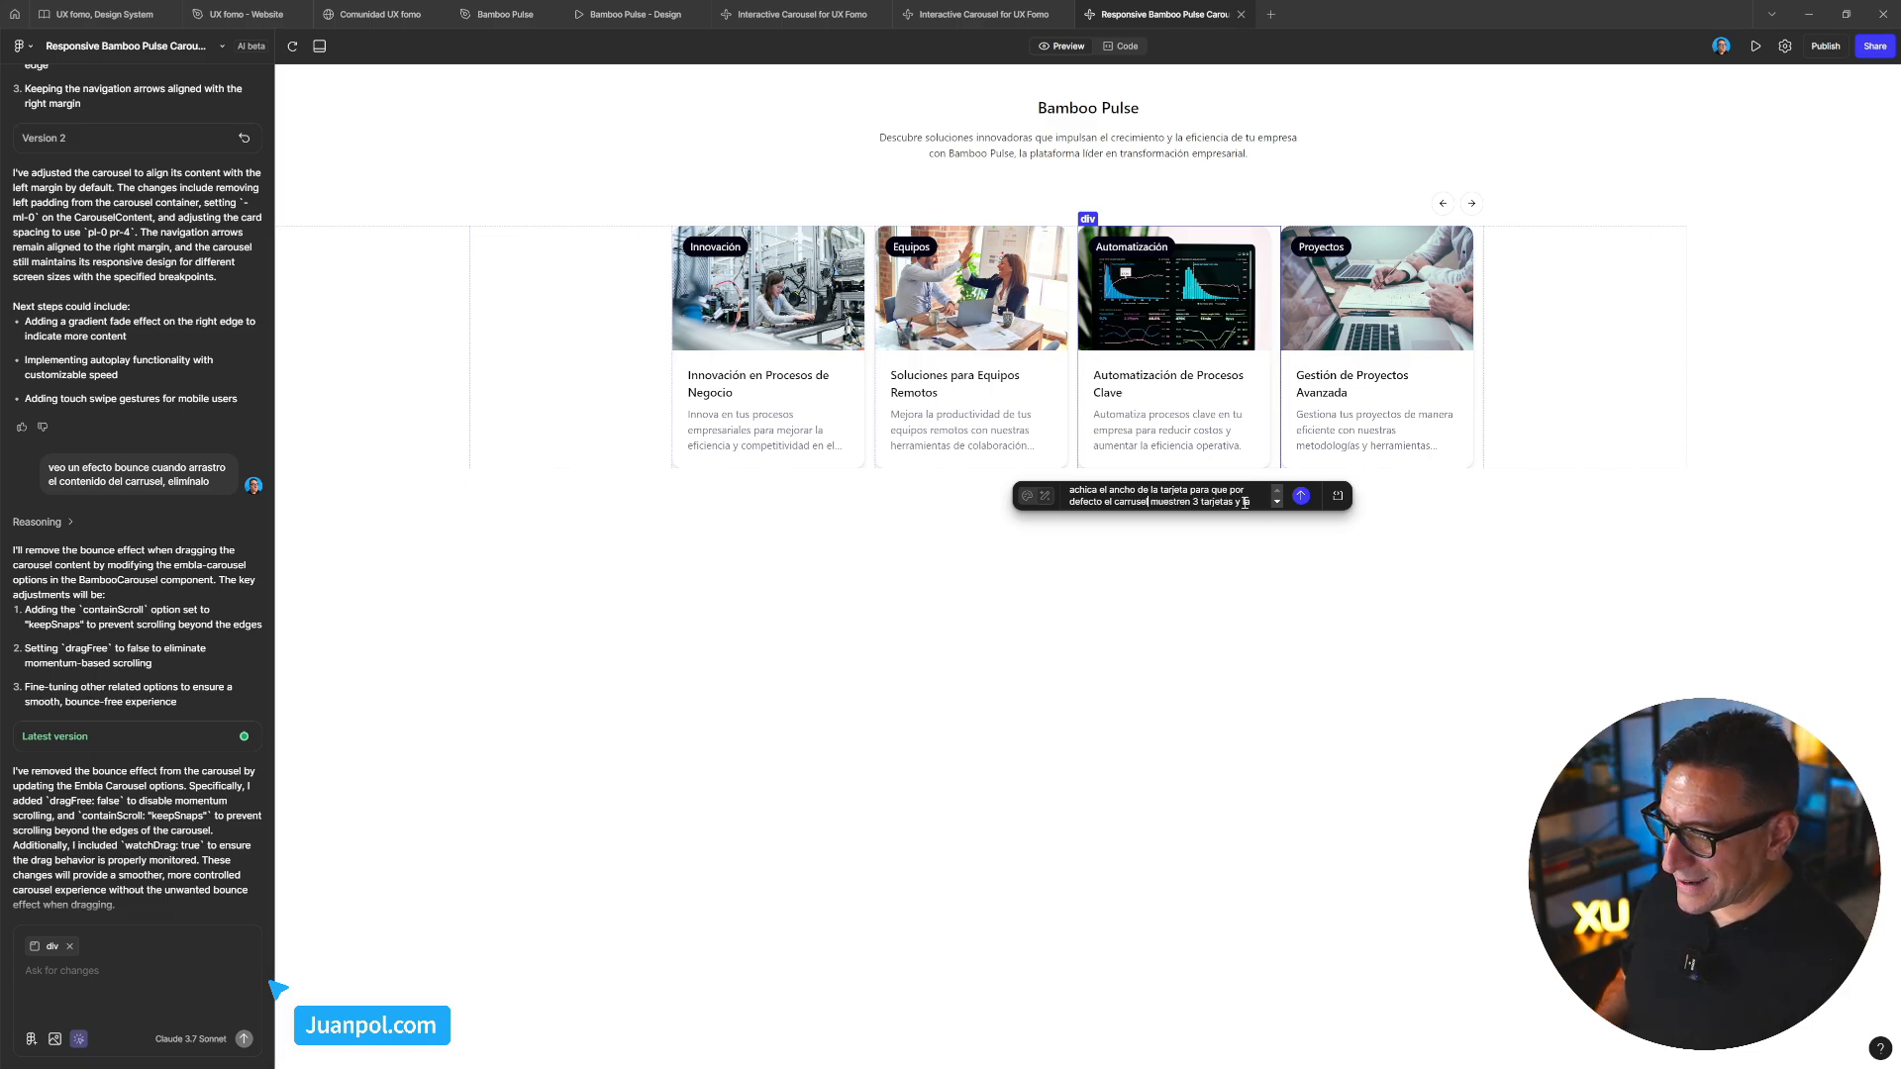
scroll(1244, 502, down, 1)
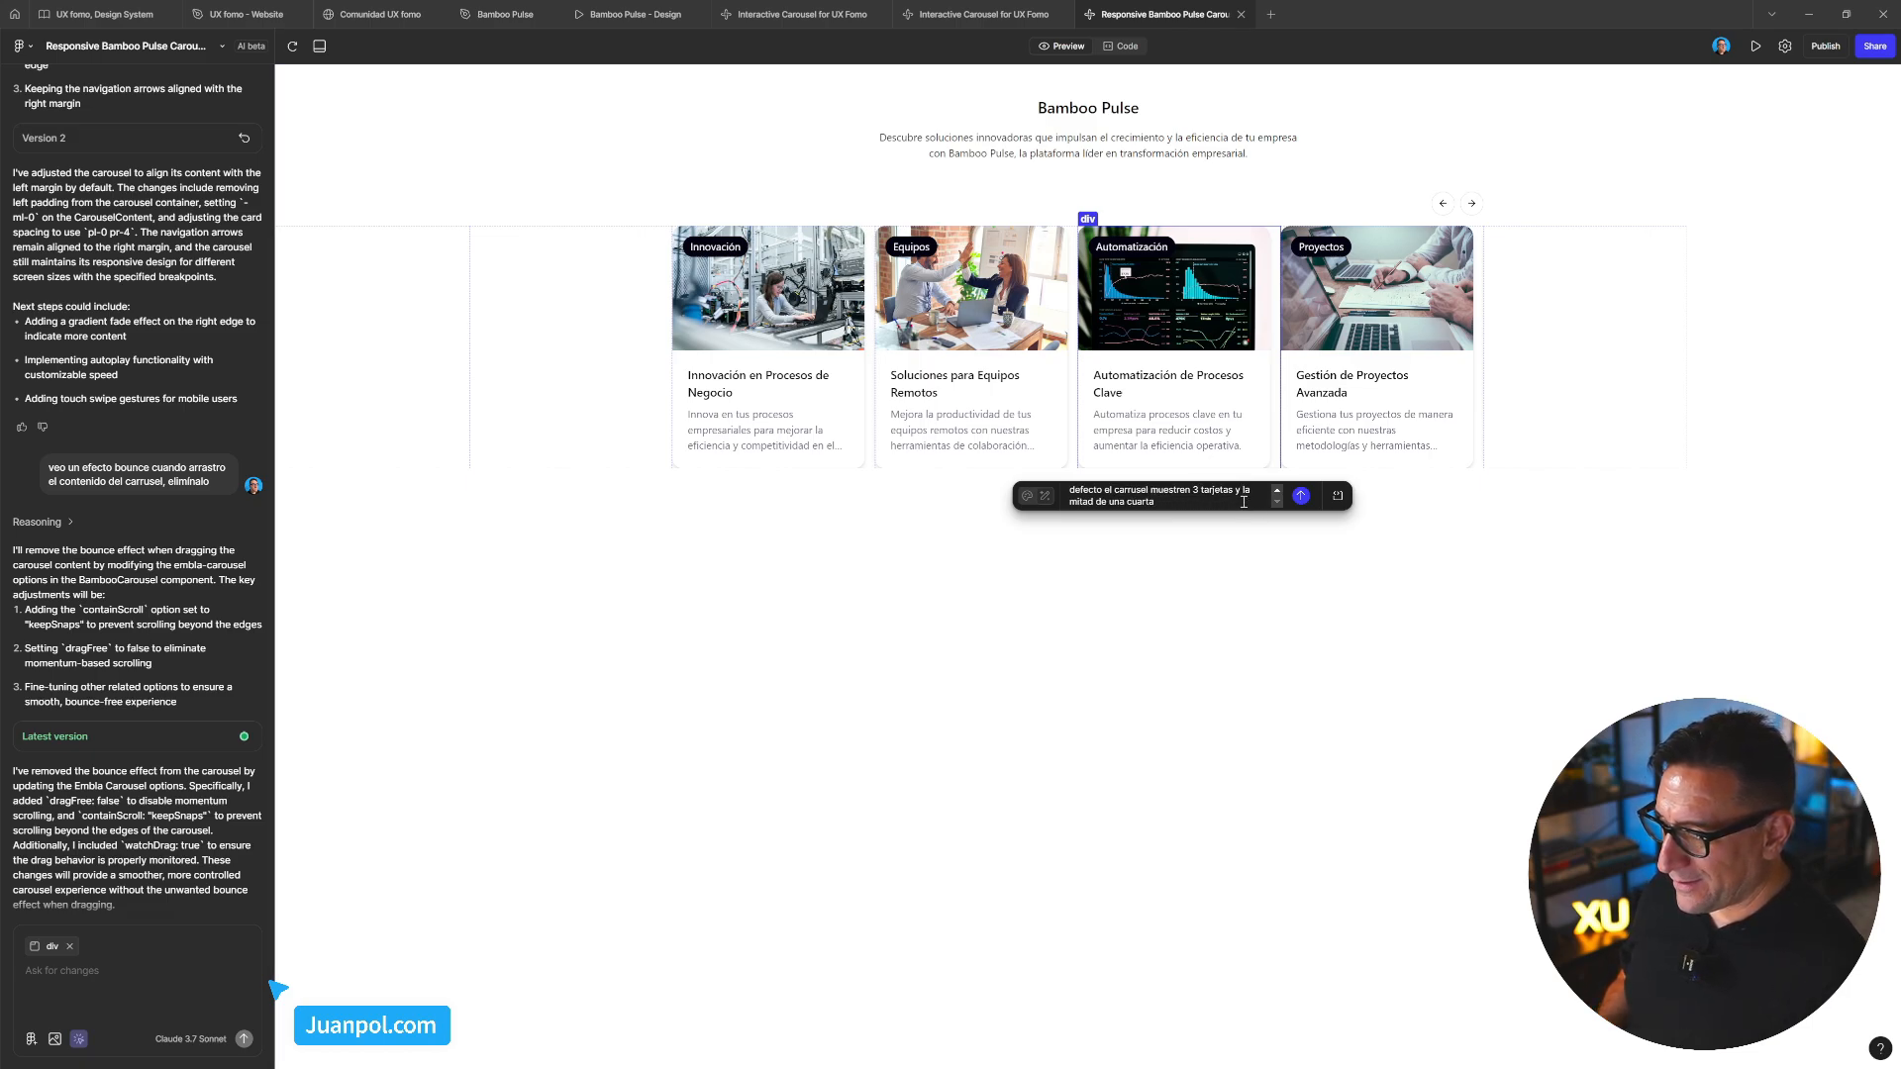
Send the card-width request, yielding basis-[28.5%] cards with gap-4 in Version 3
click(1300, 495)
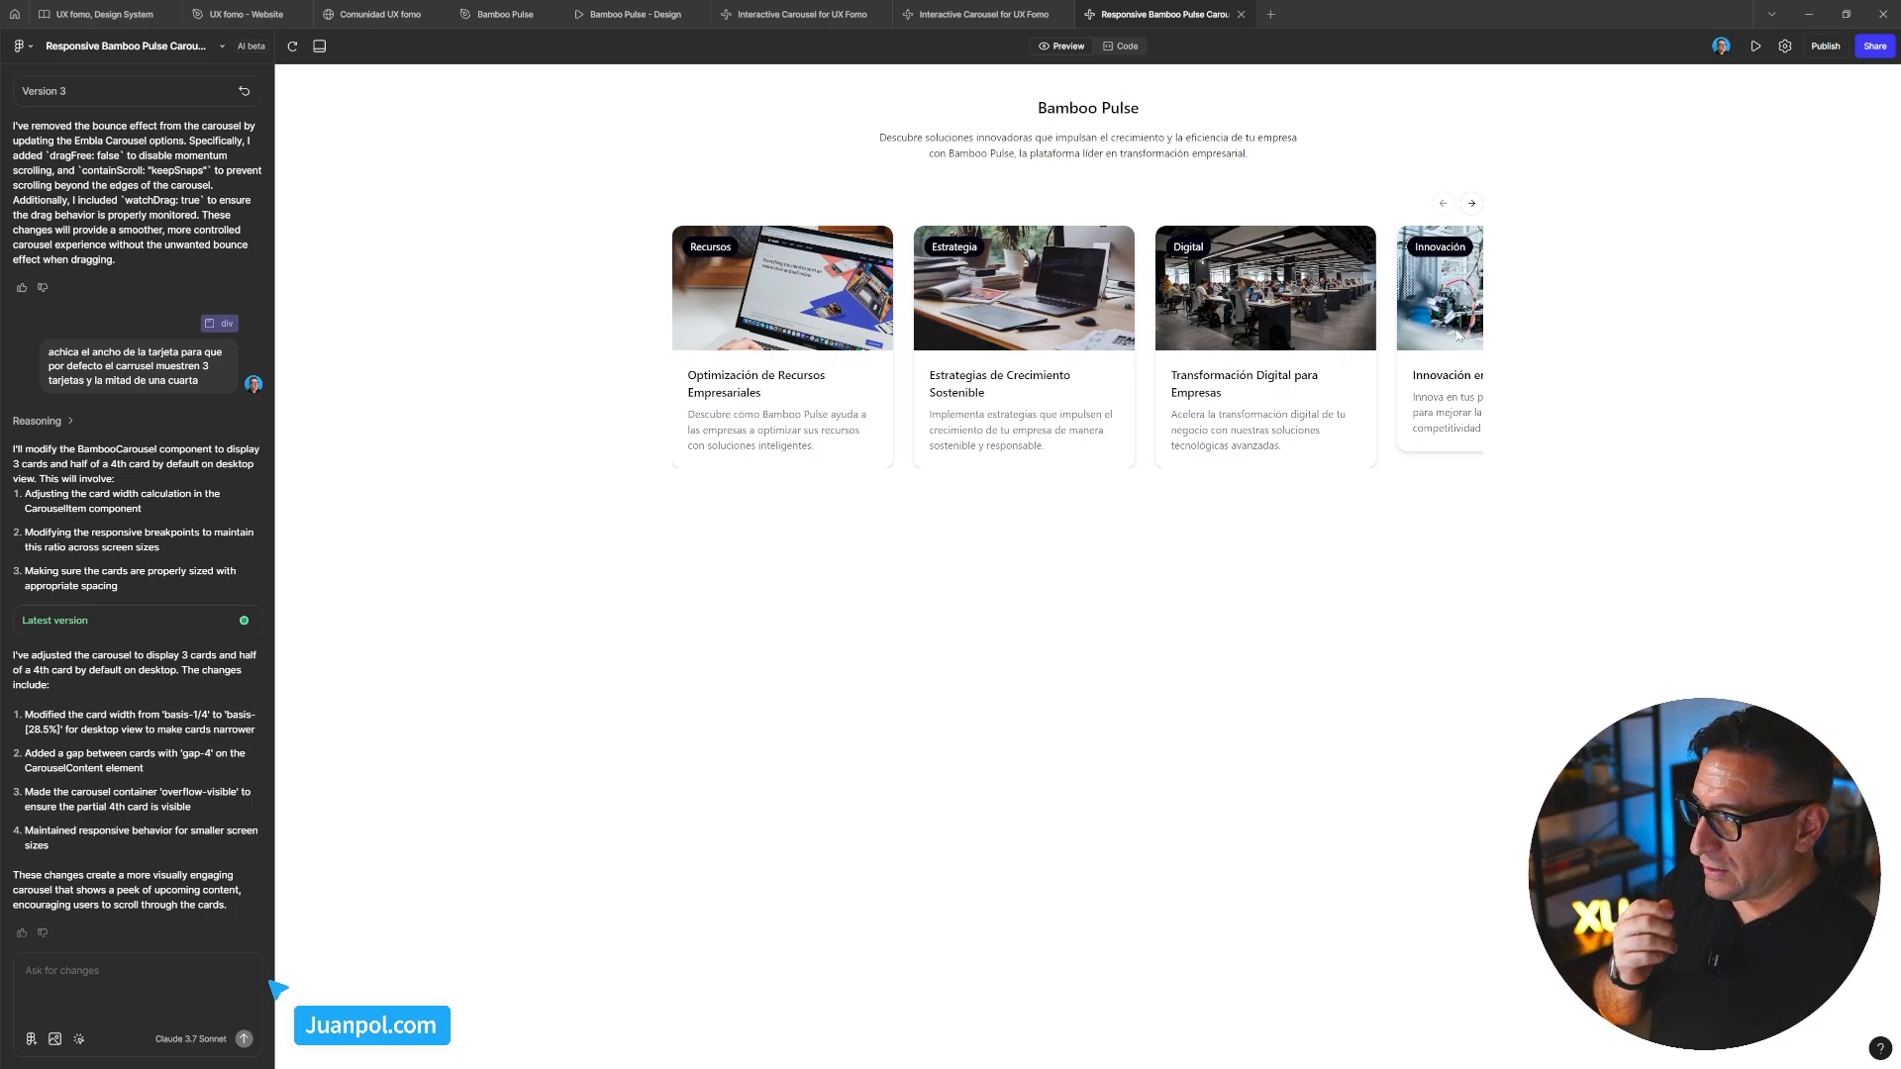
Start a prompt line '- muestra todas las cards con la misma altura'
drag(1412, 420, 1199, 445)
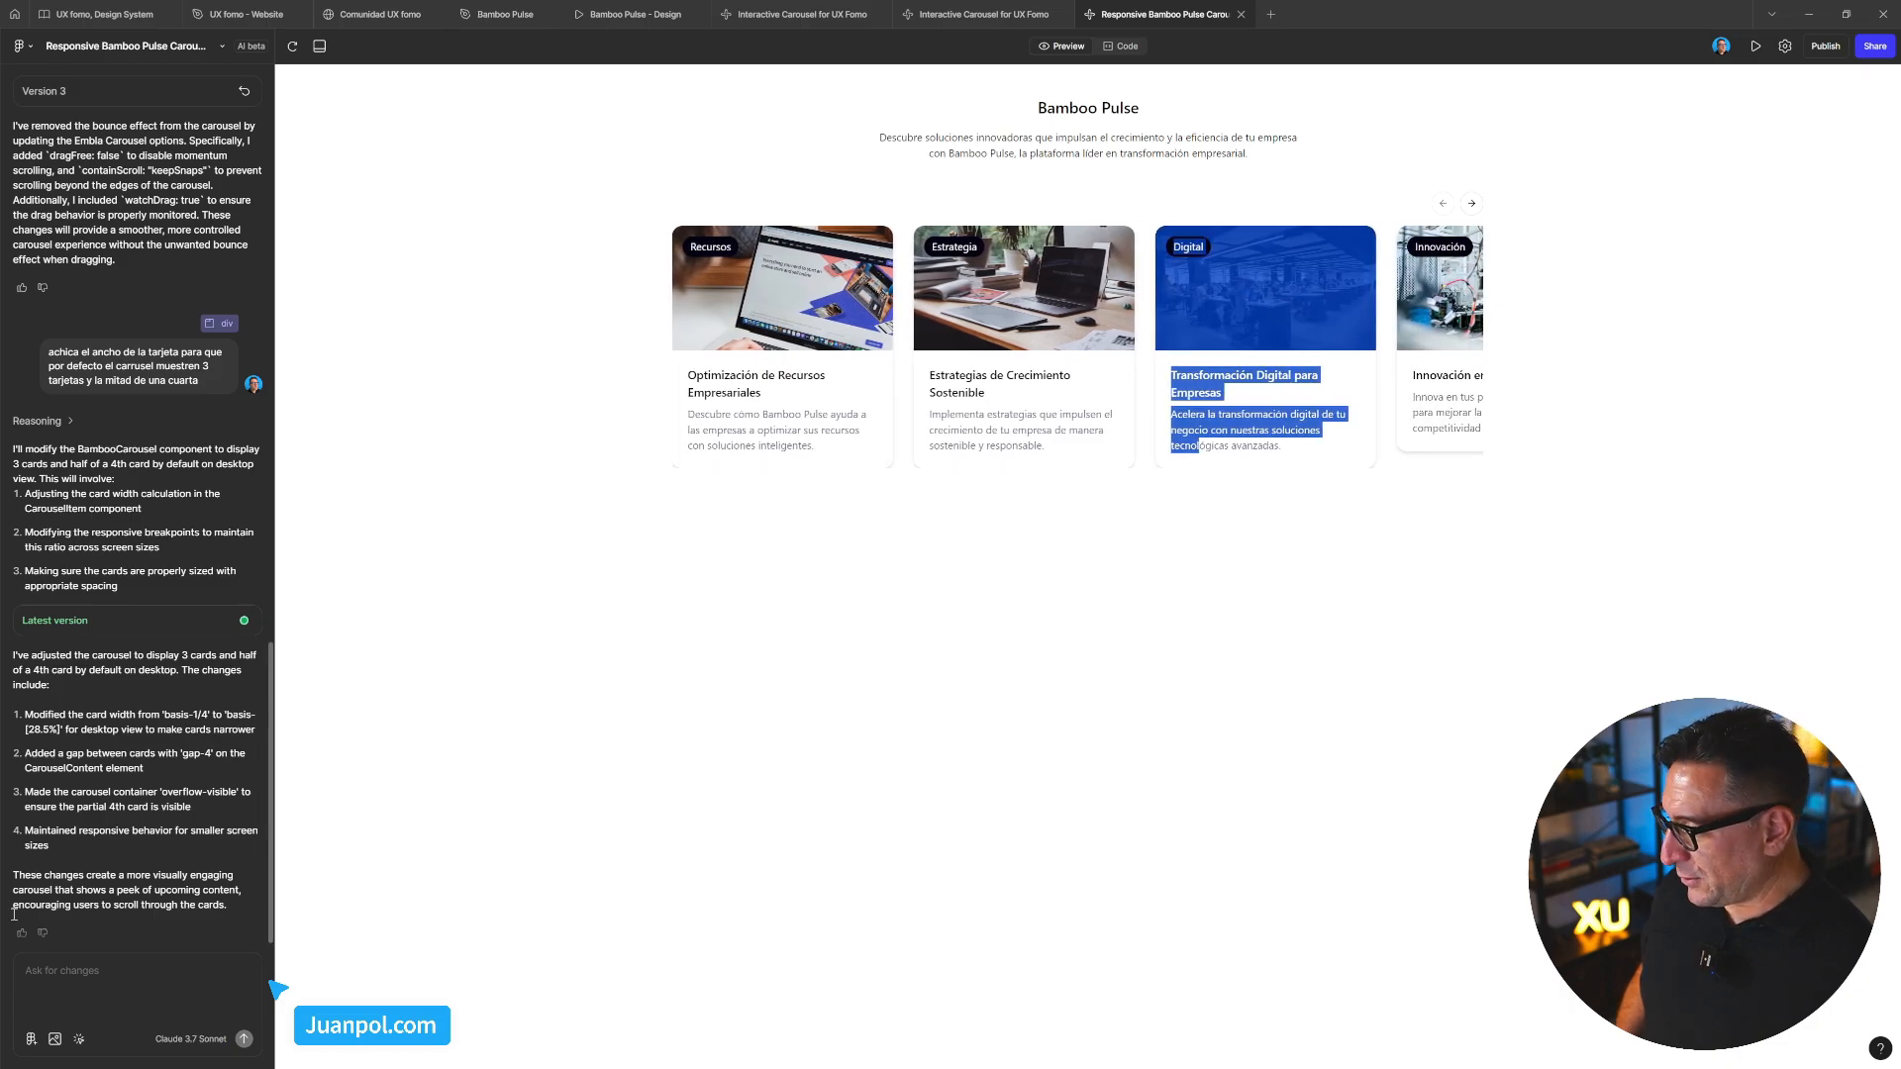
click(81, 993)
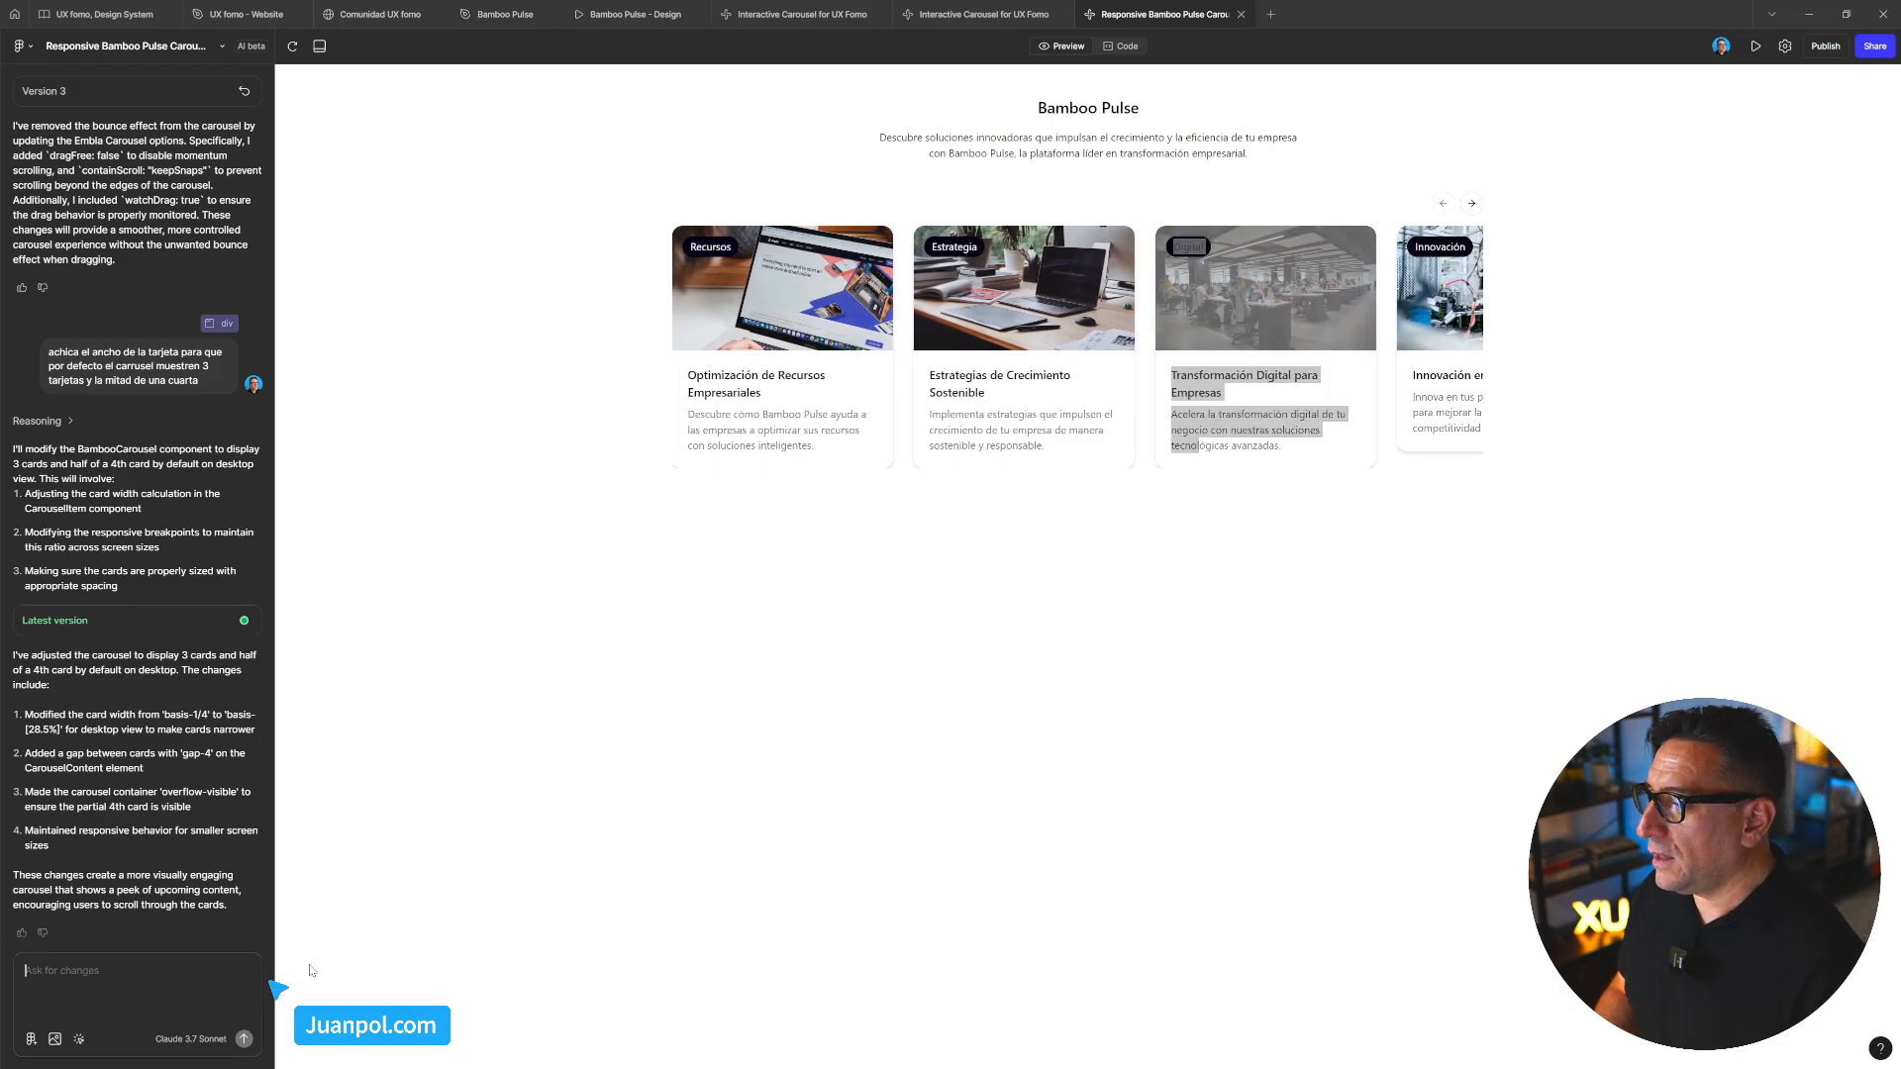
text(ajusa)
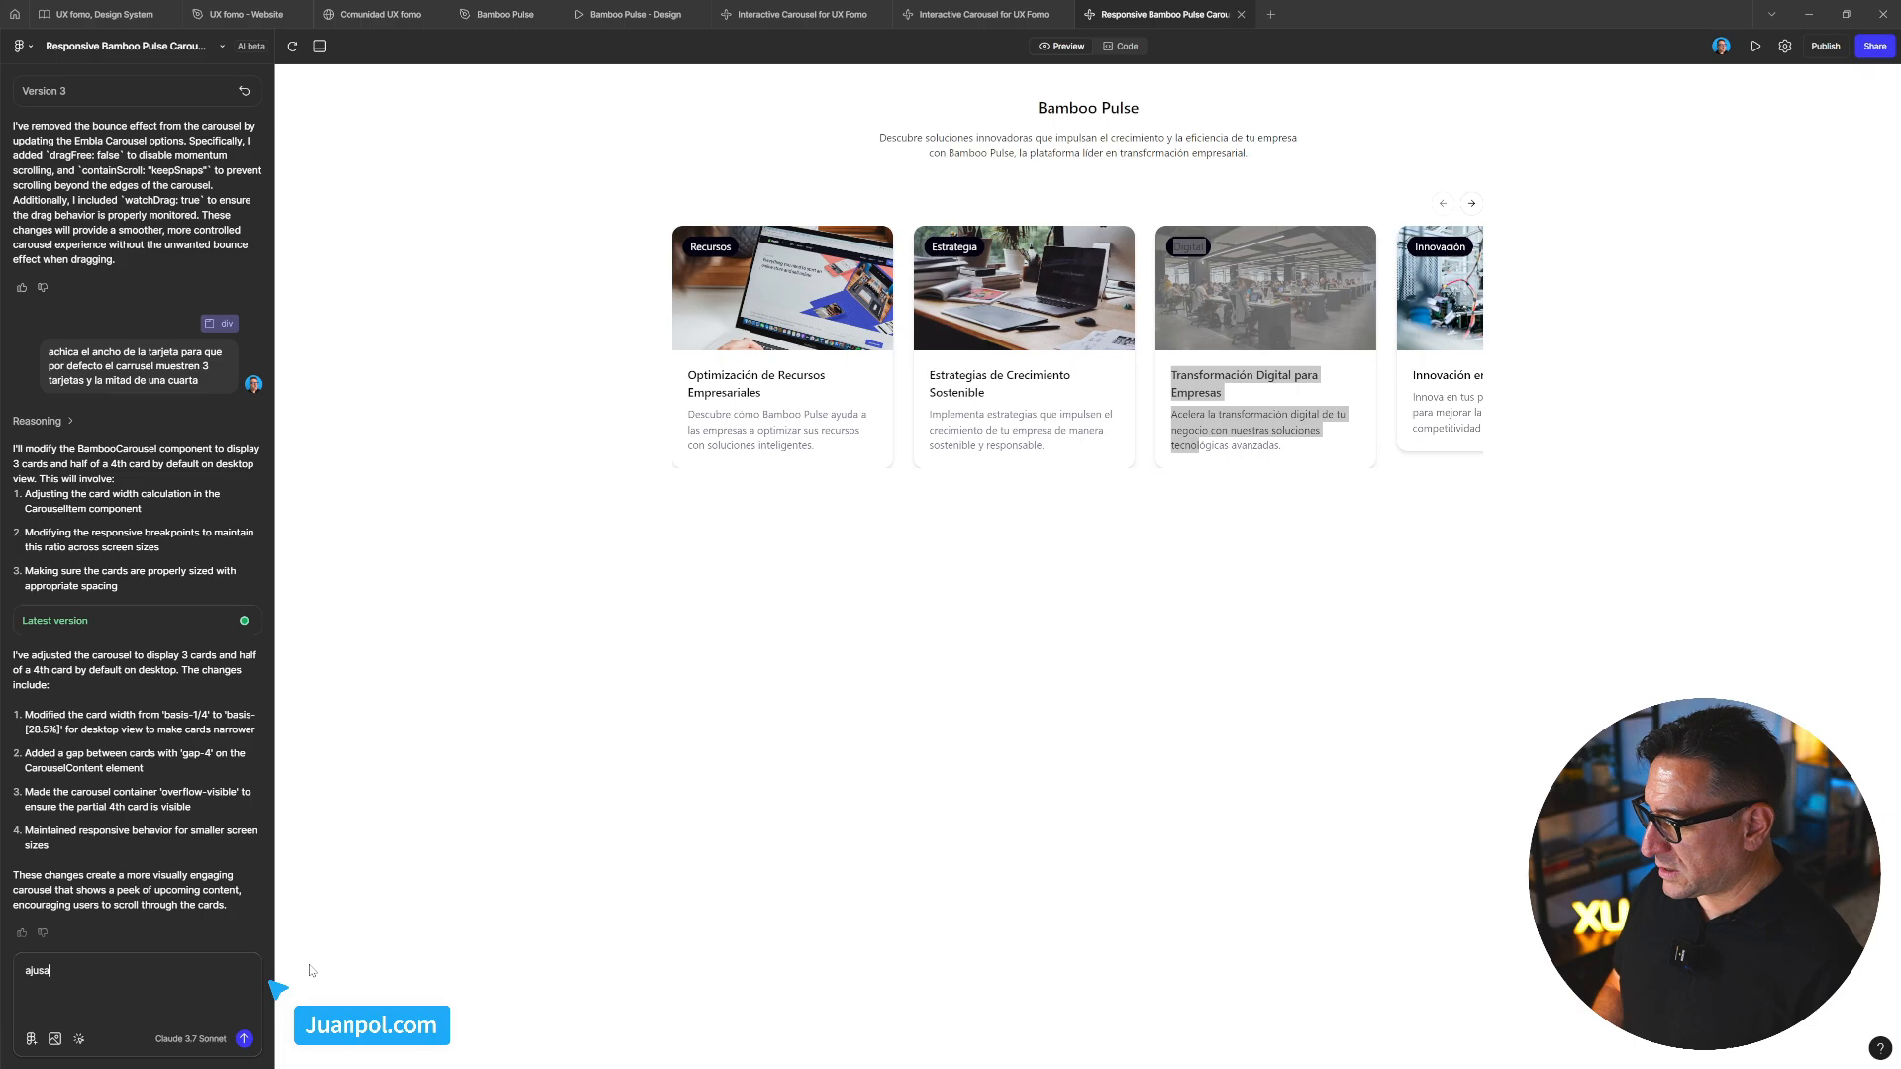
text(a la alt)
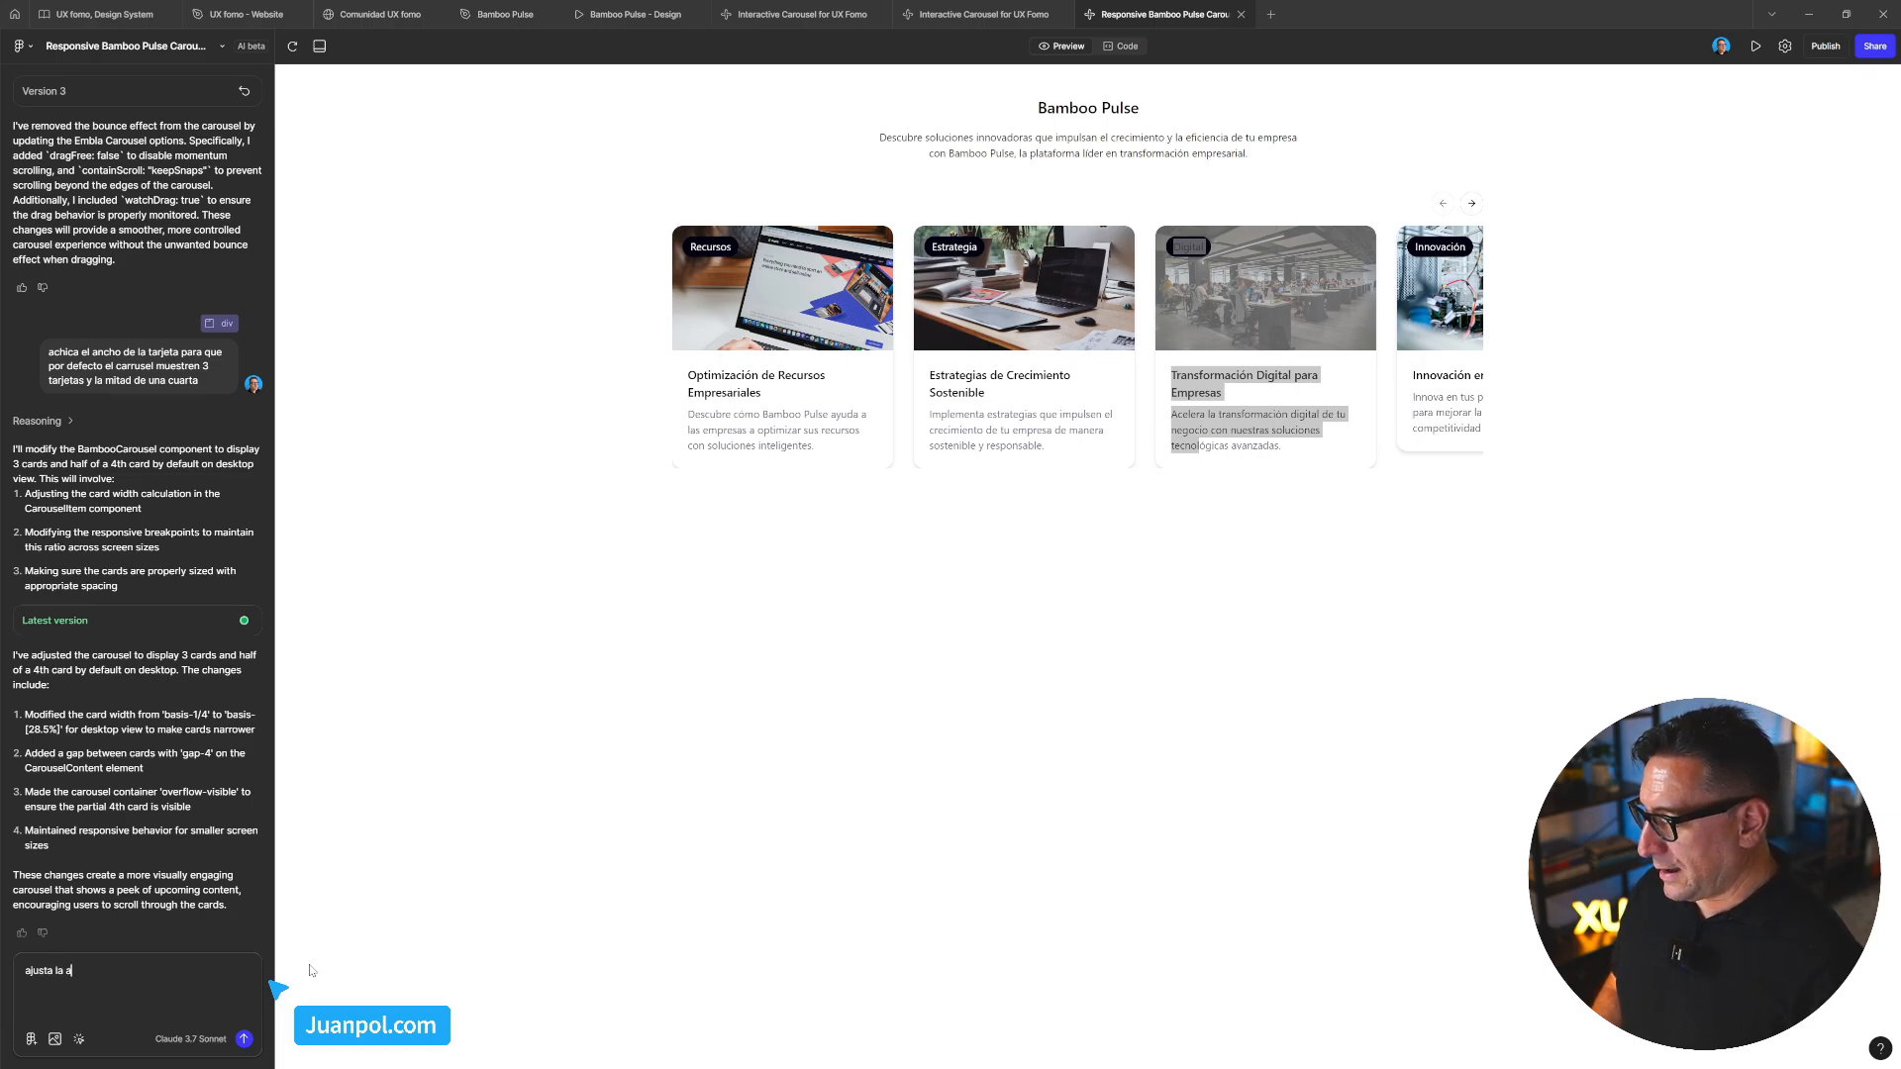
text(ura de la ca)
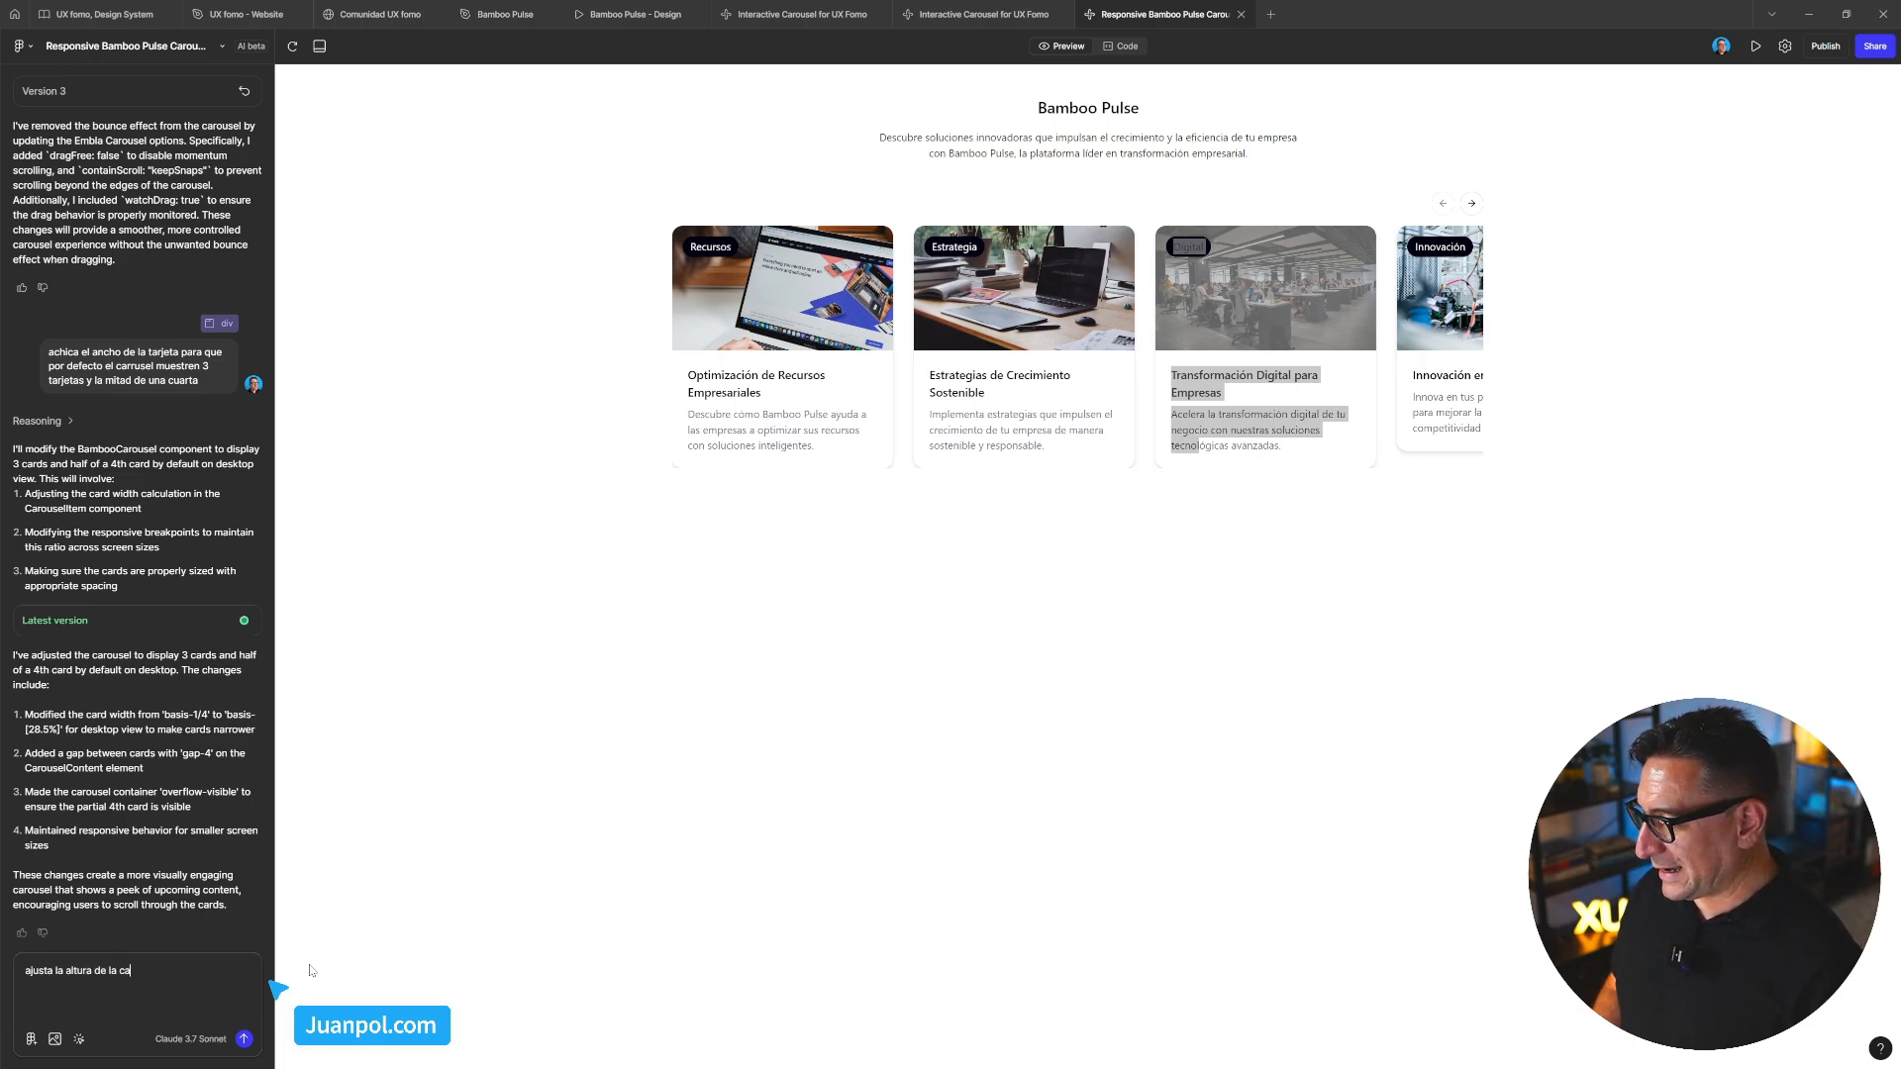
text(rd)
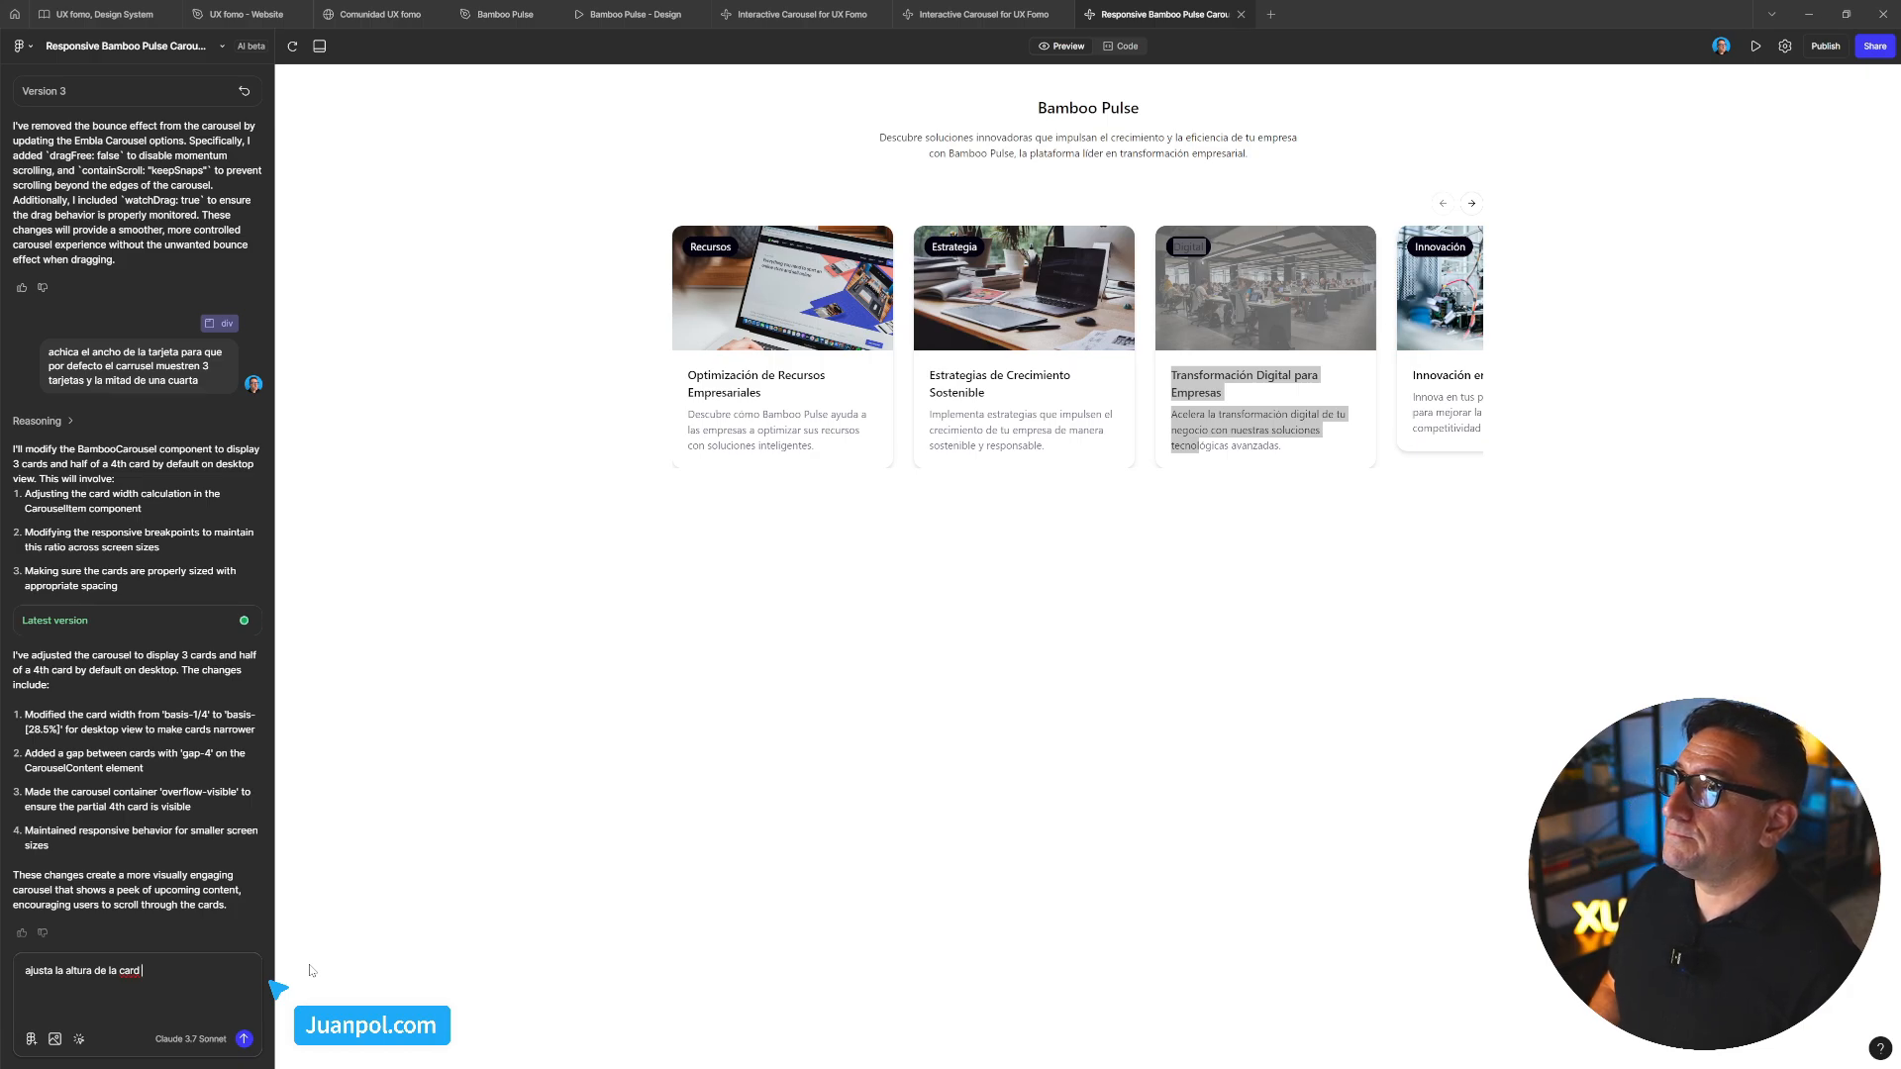
key(ctrl+a)
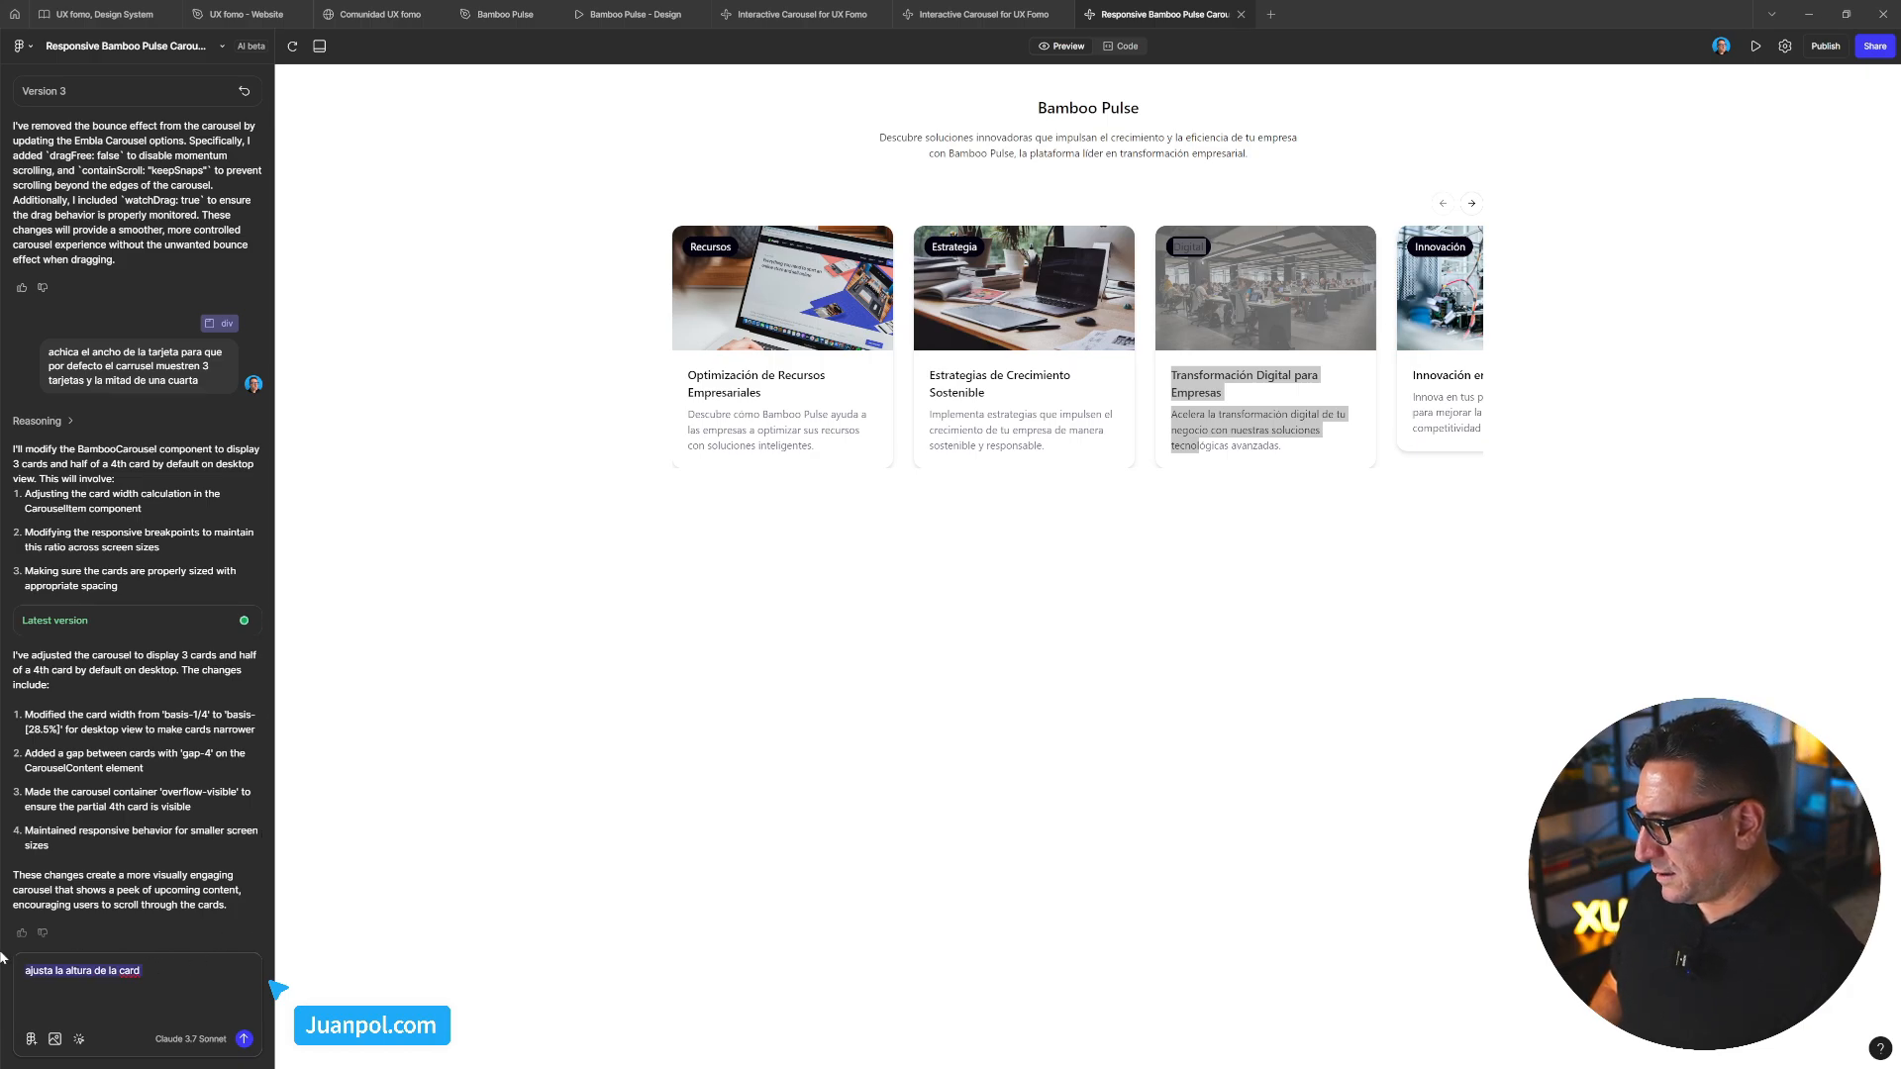
text(muestra tod)
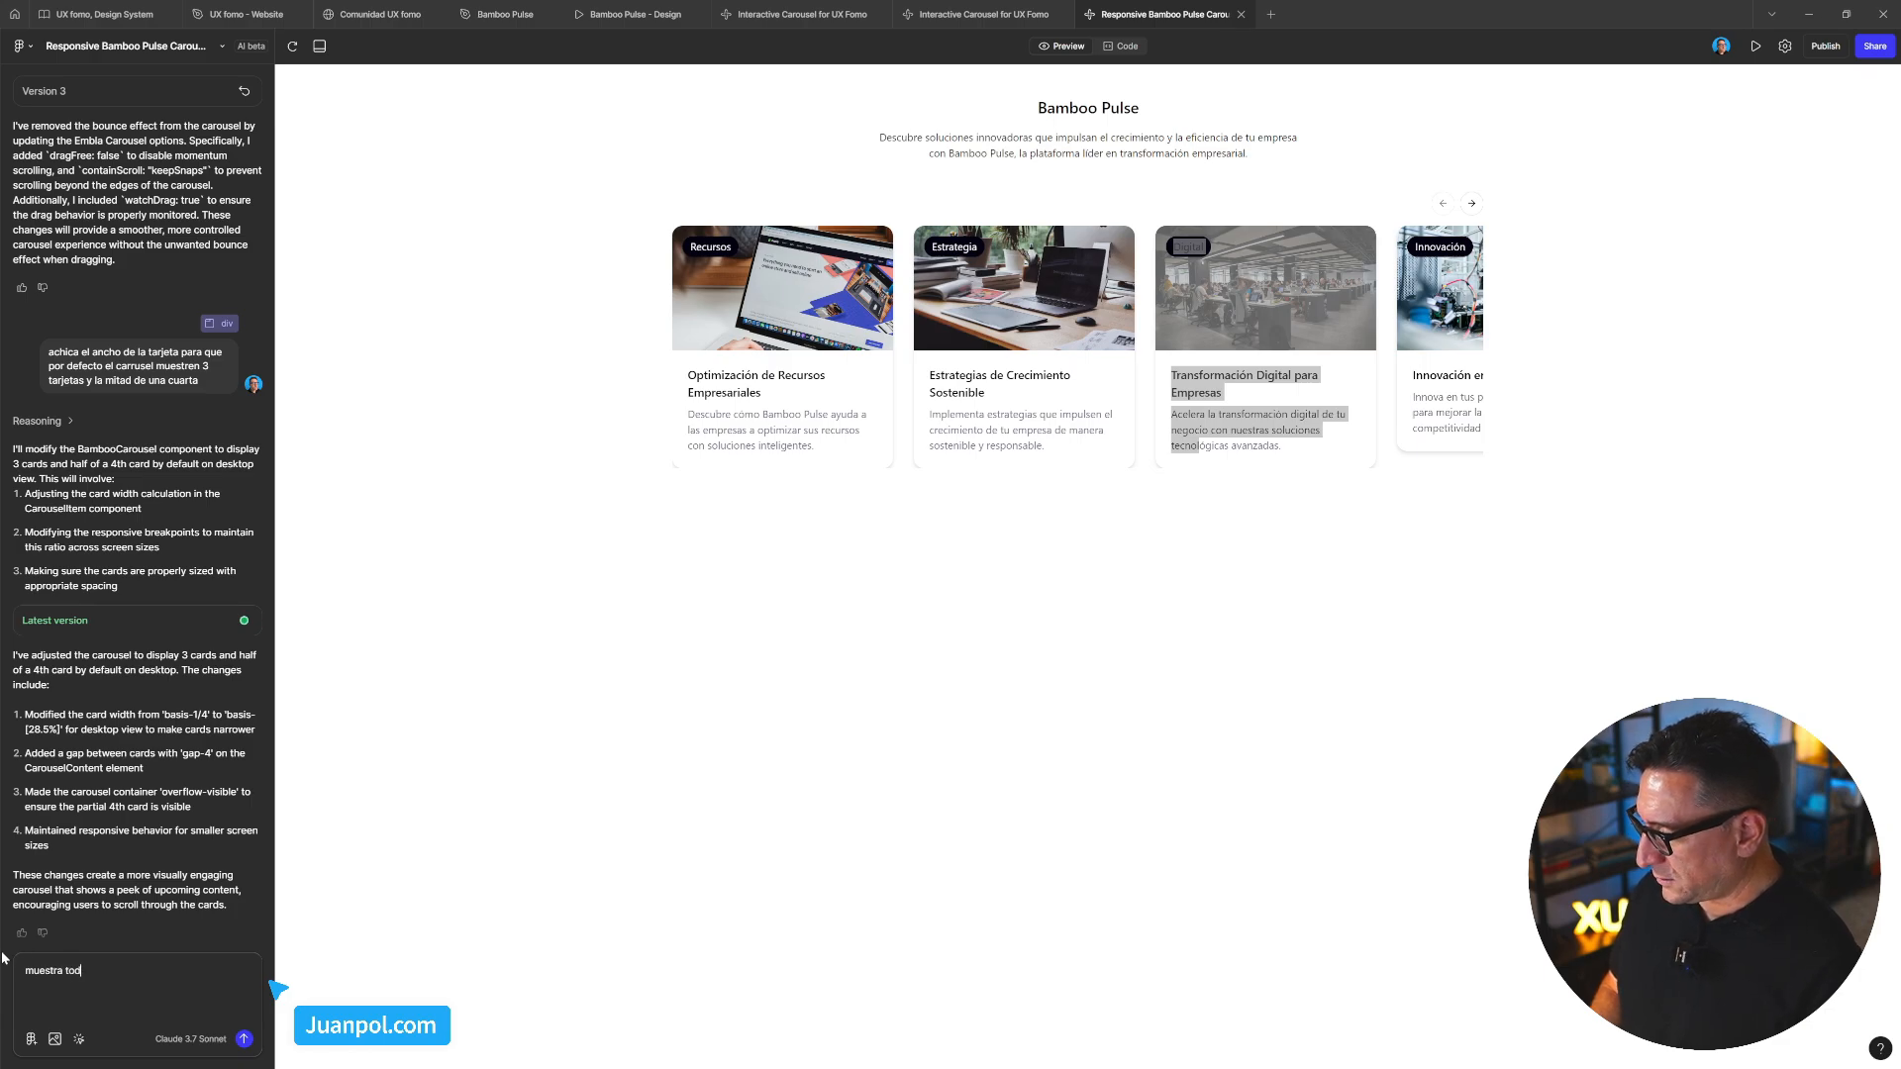
text(as las)
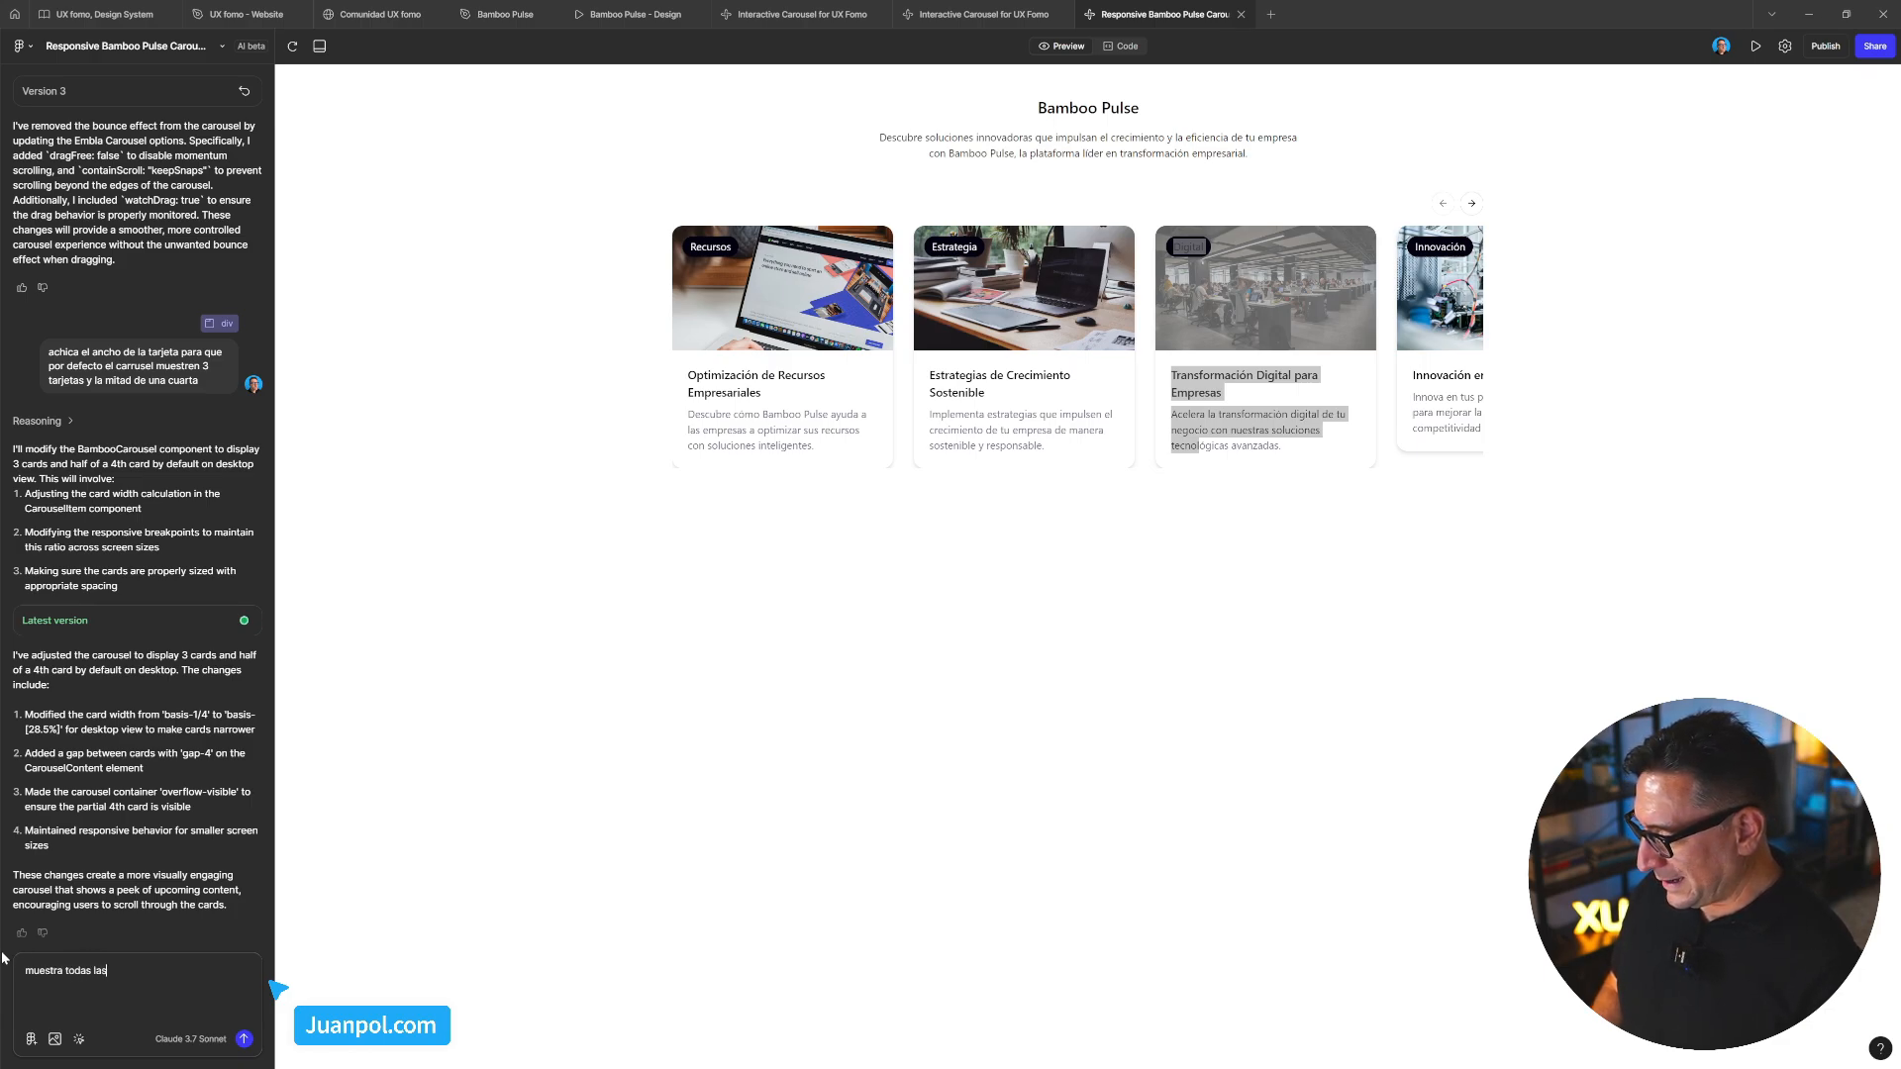
text( cards con la )
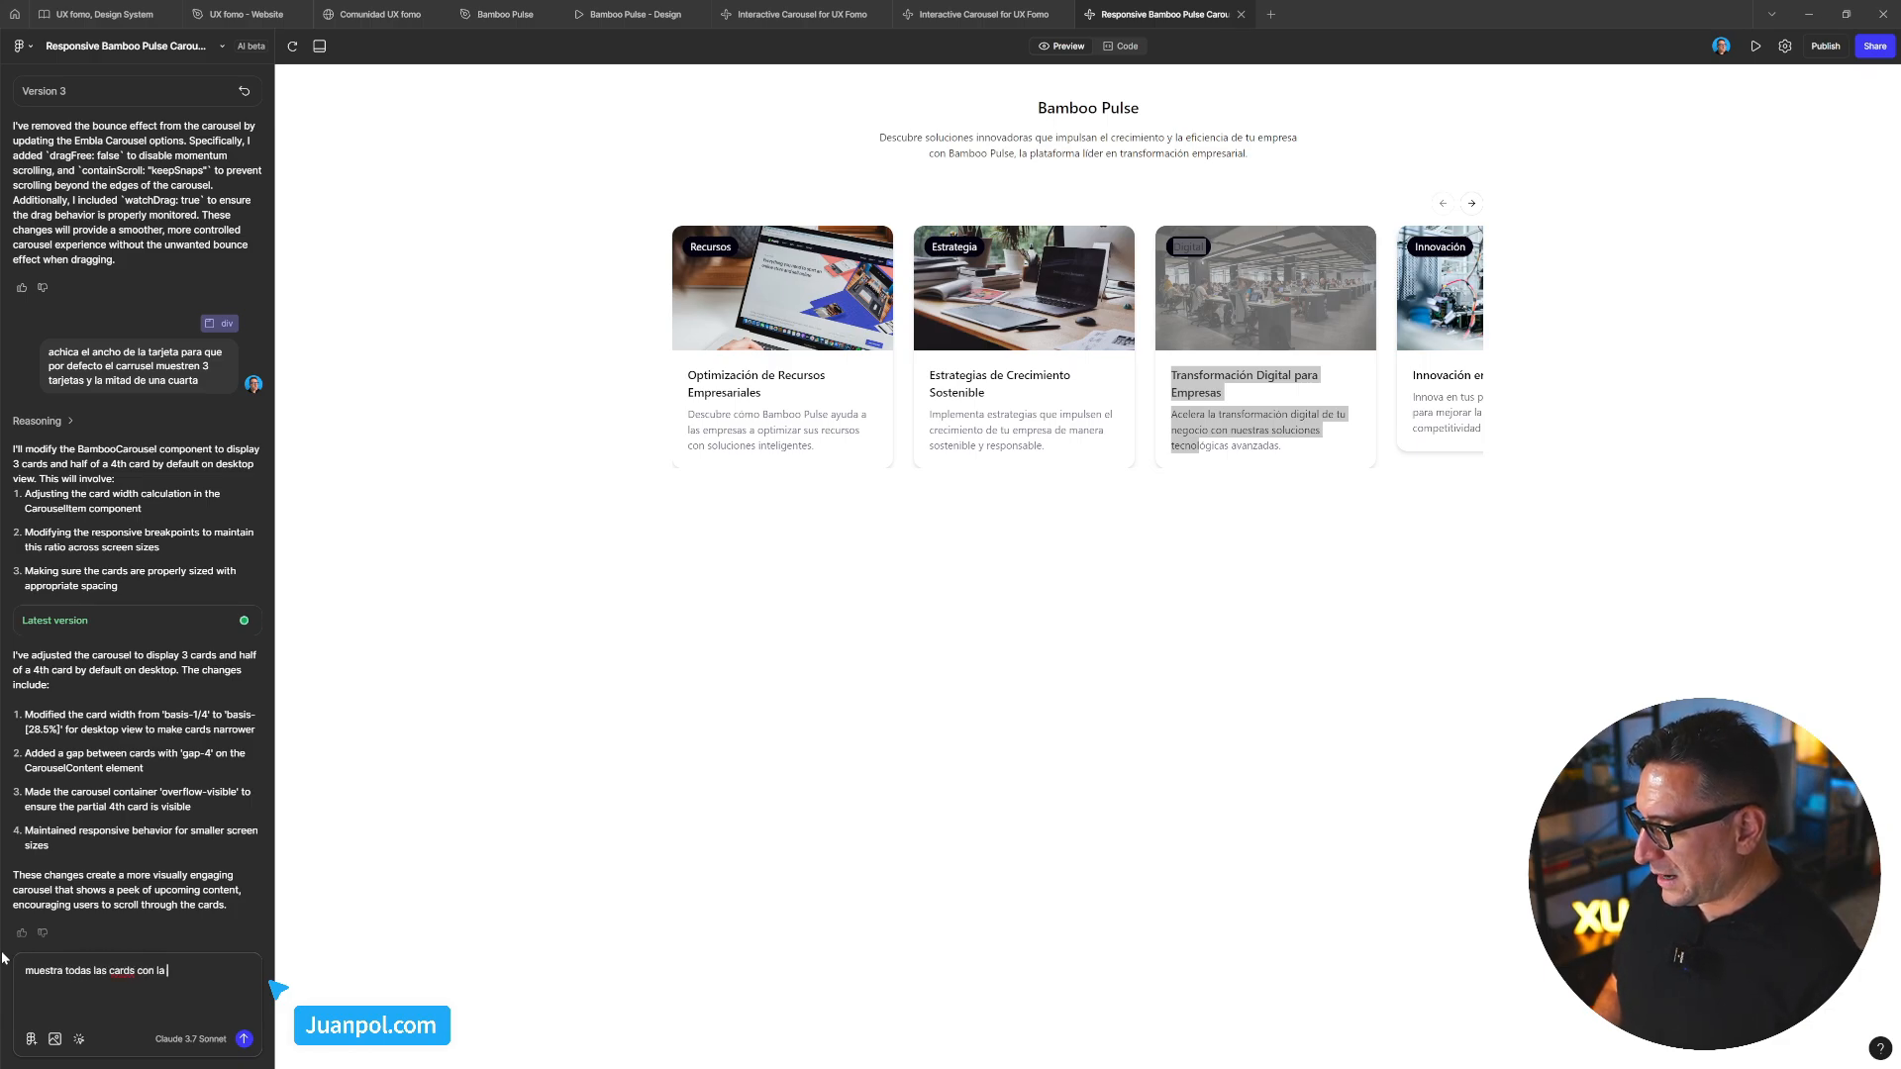
text(mista altur)
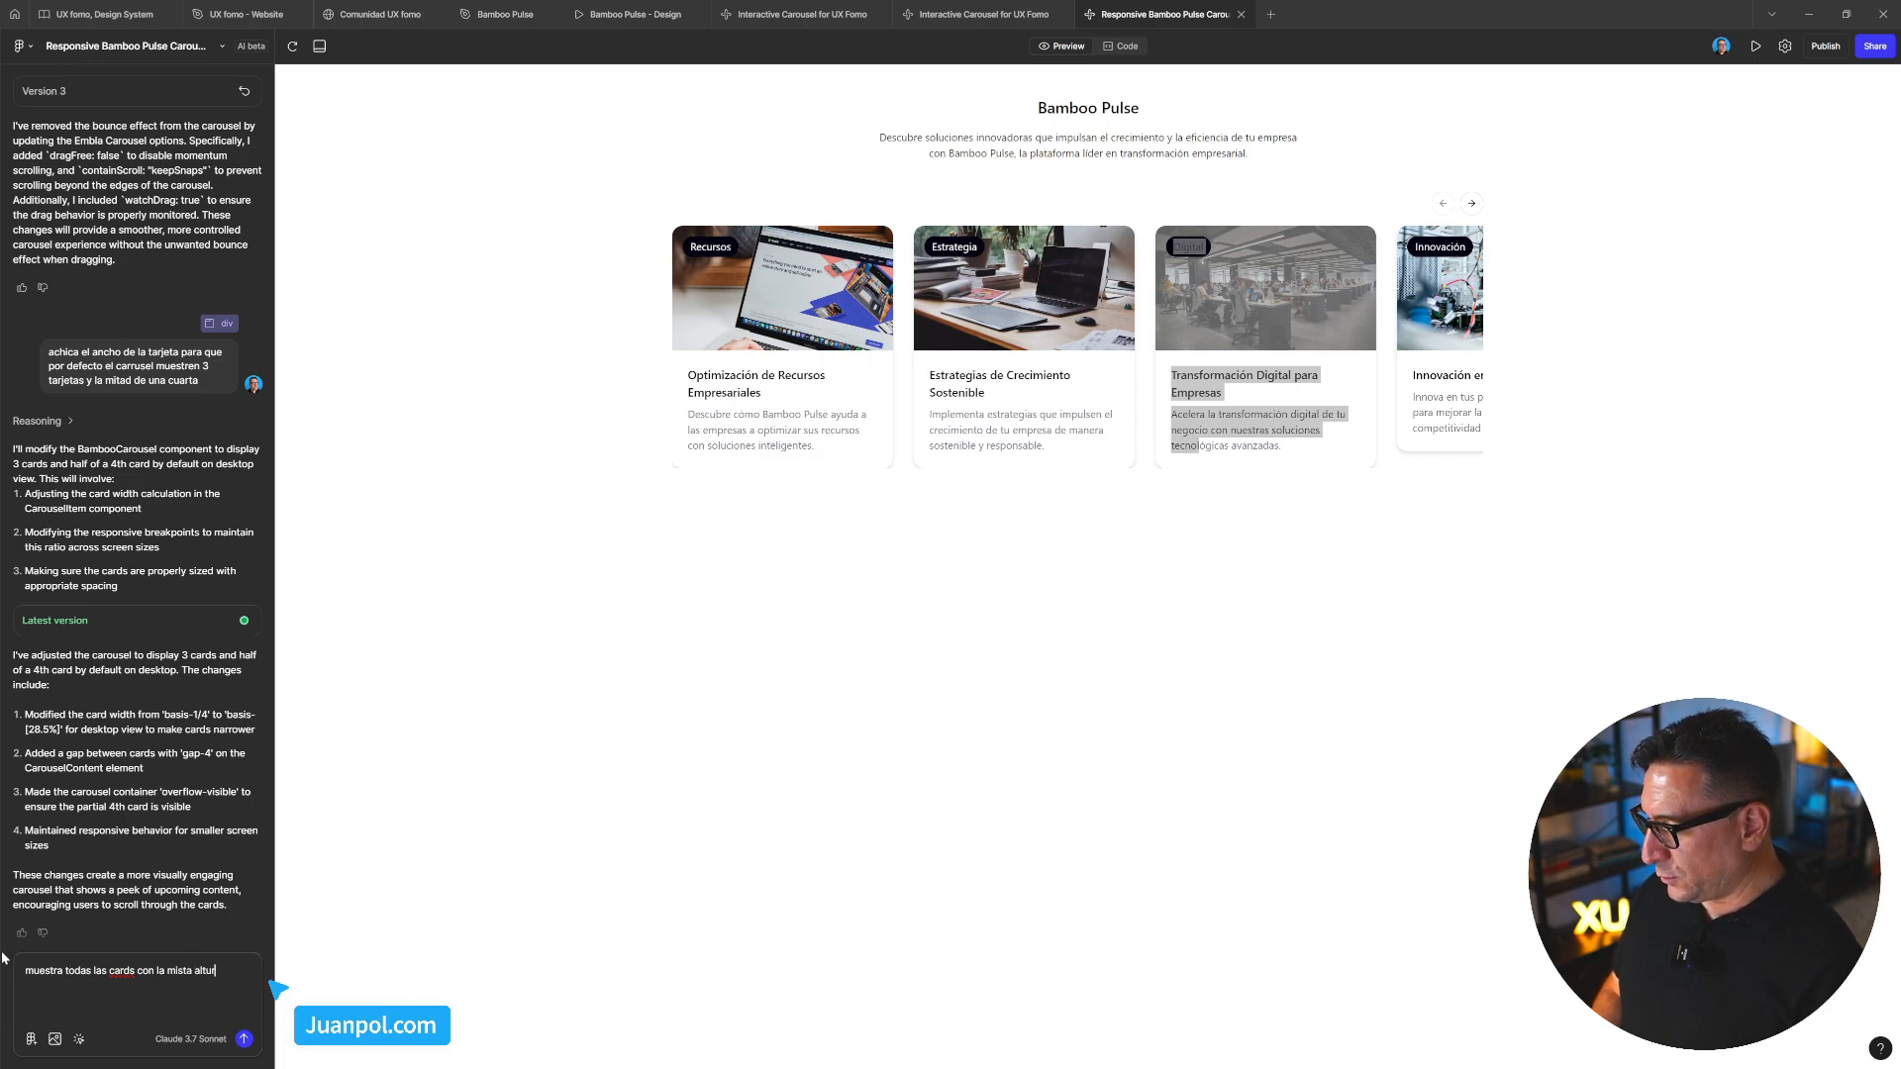
key(BackSpace)
key(BackSpace)
key(BackSpace)
key(BackSpace)
key(BackSpace)
key(BackSpace)
key(BackSpace)
key(BackSpace)
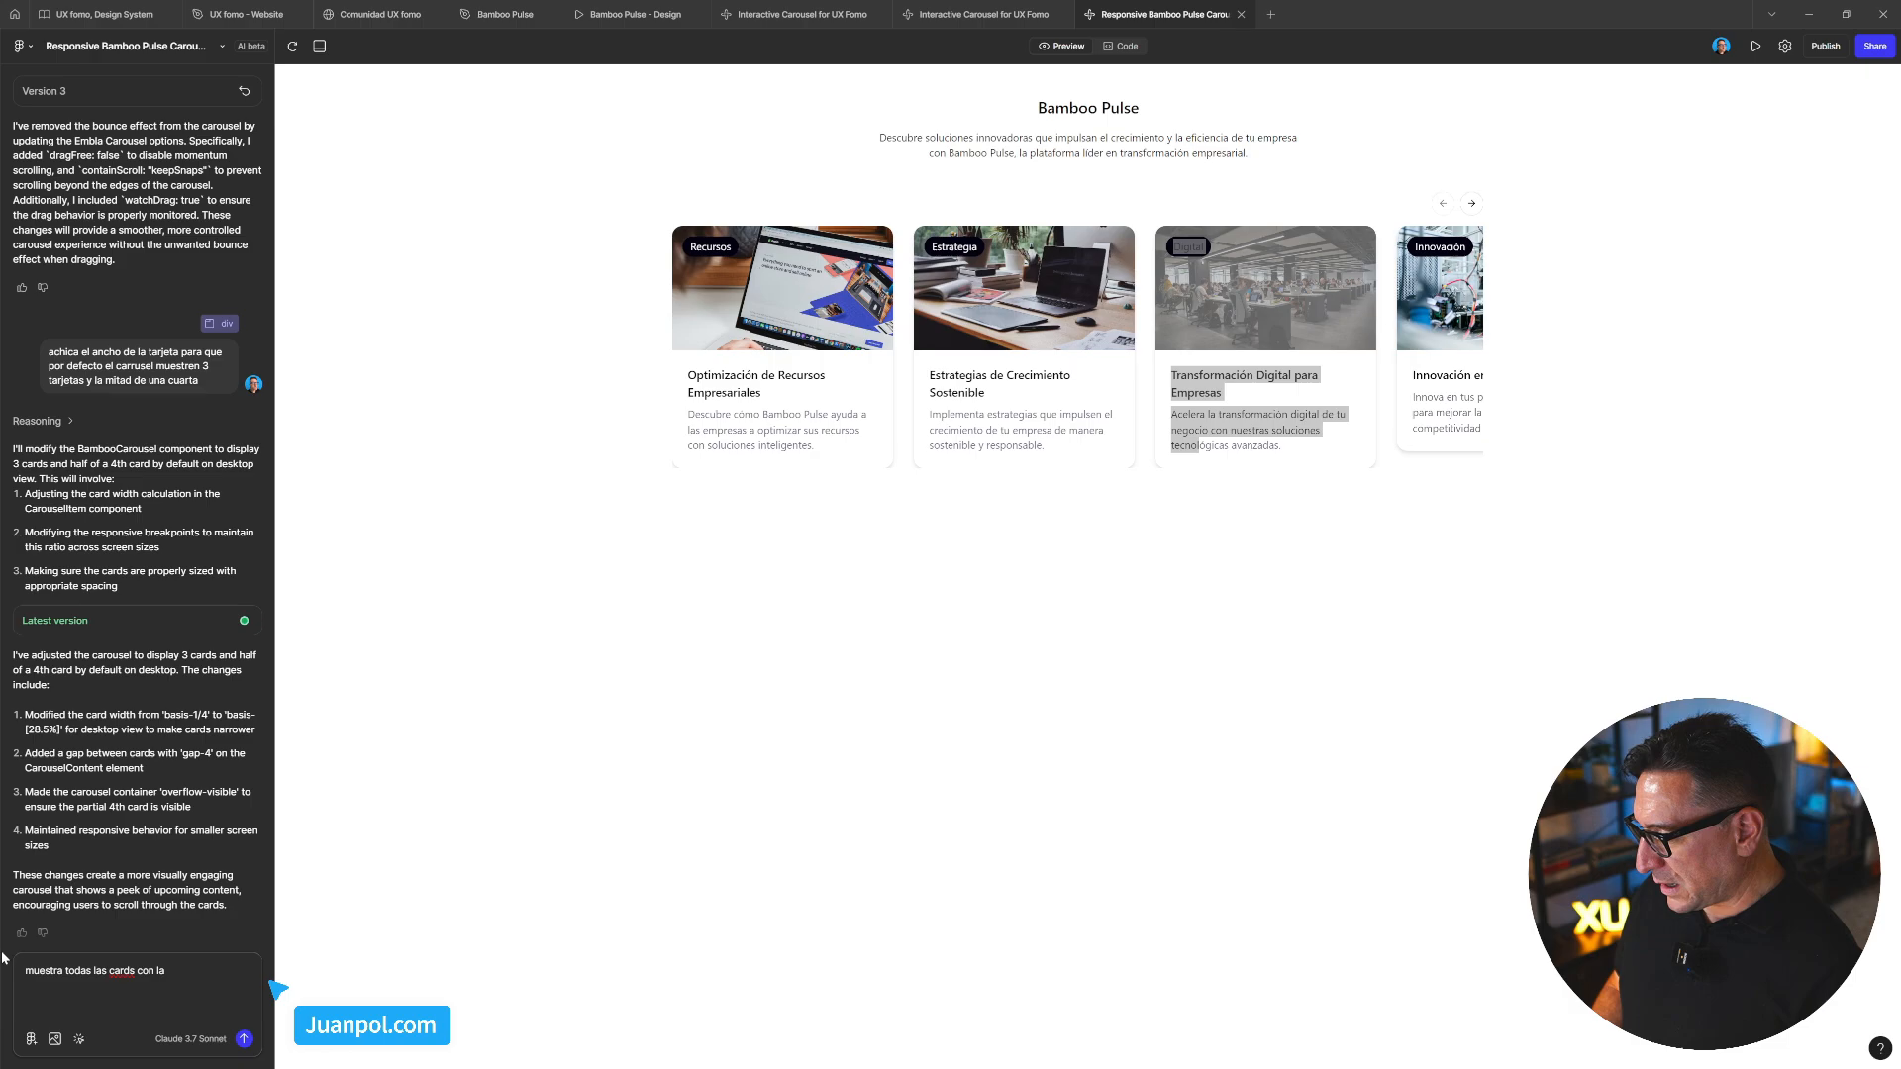
text(altura)
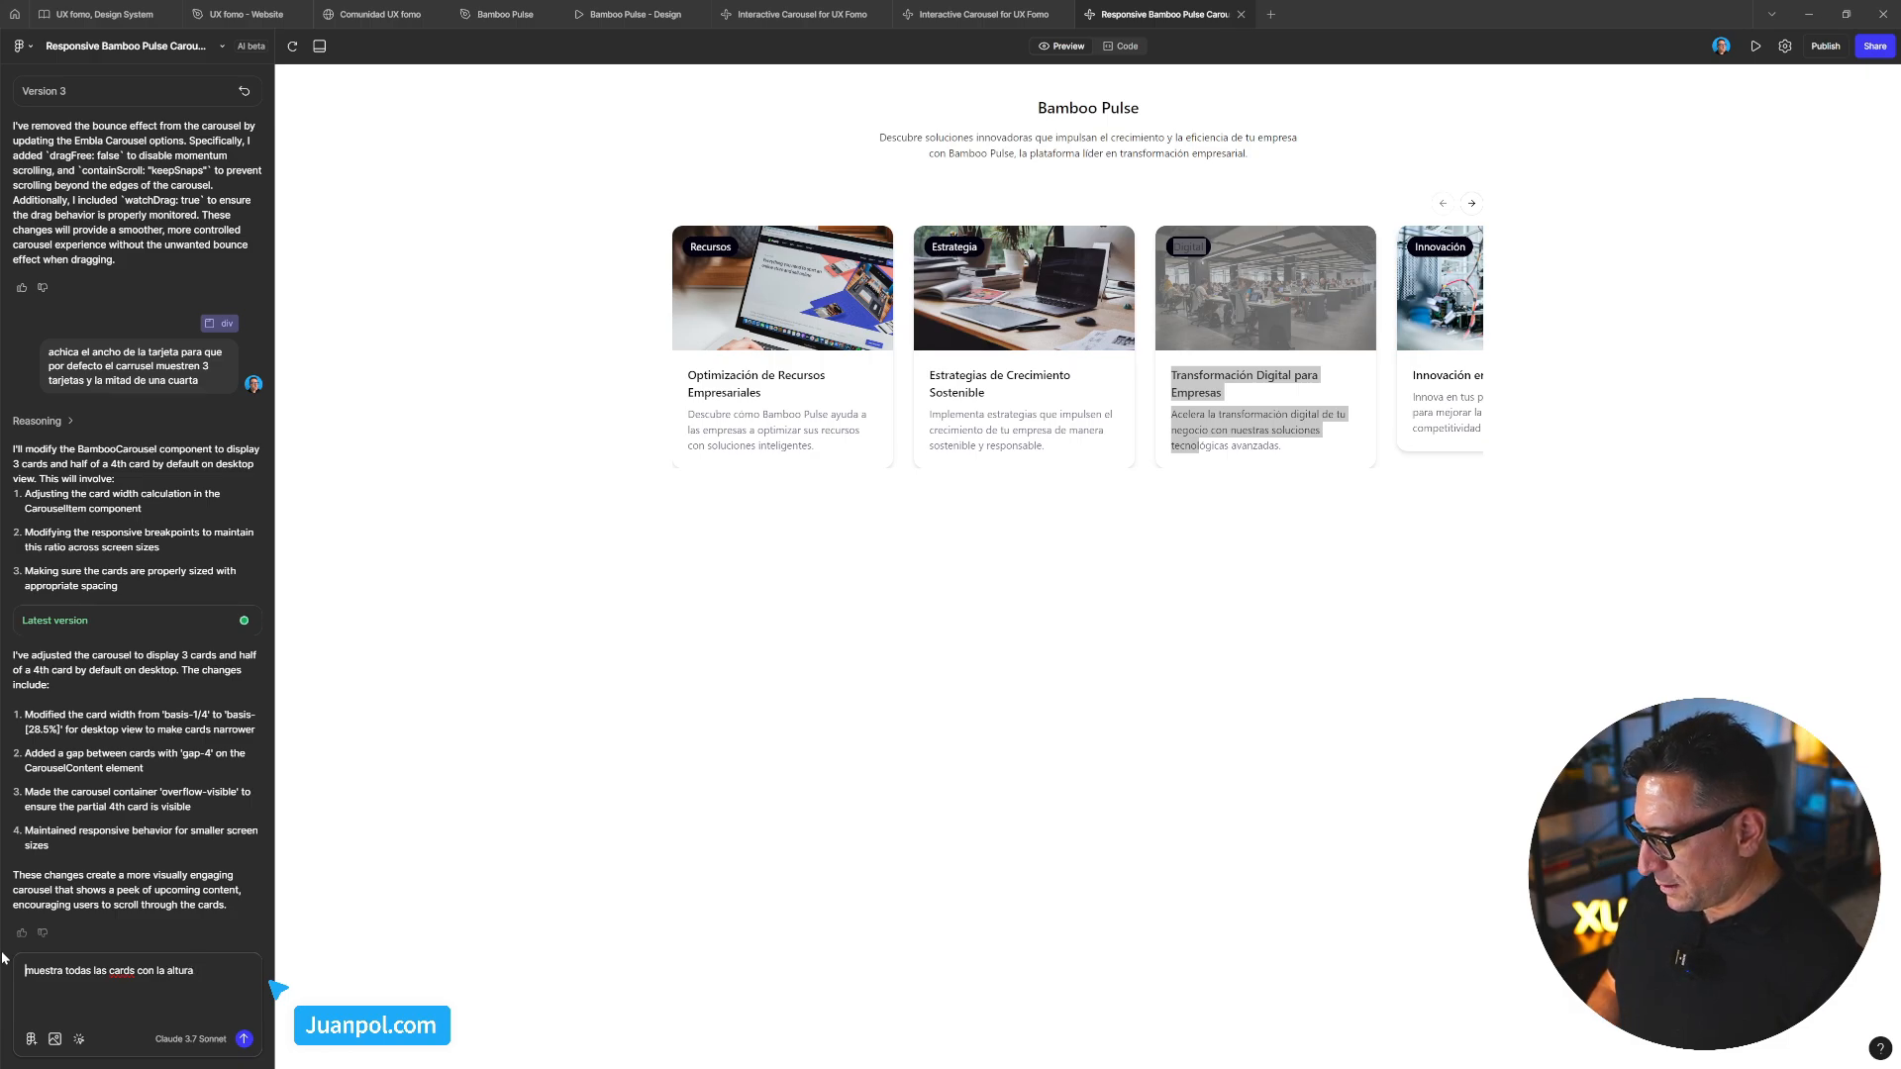
text(-)
Add a second line asking to adjust the carousel container so card borders show fully
key(shift+Return)
text(-)
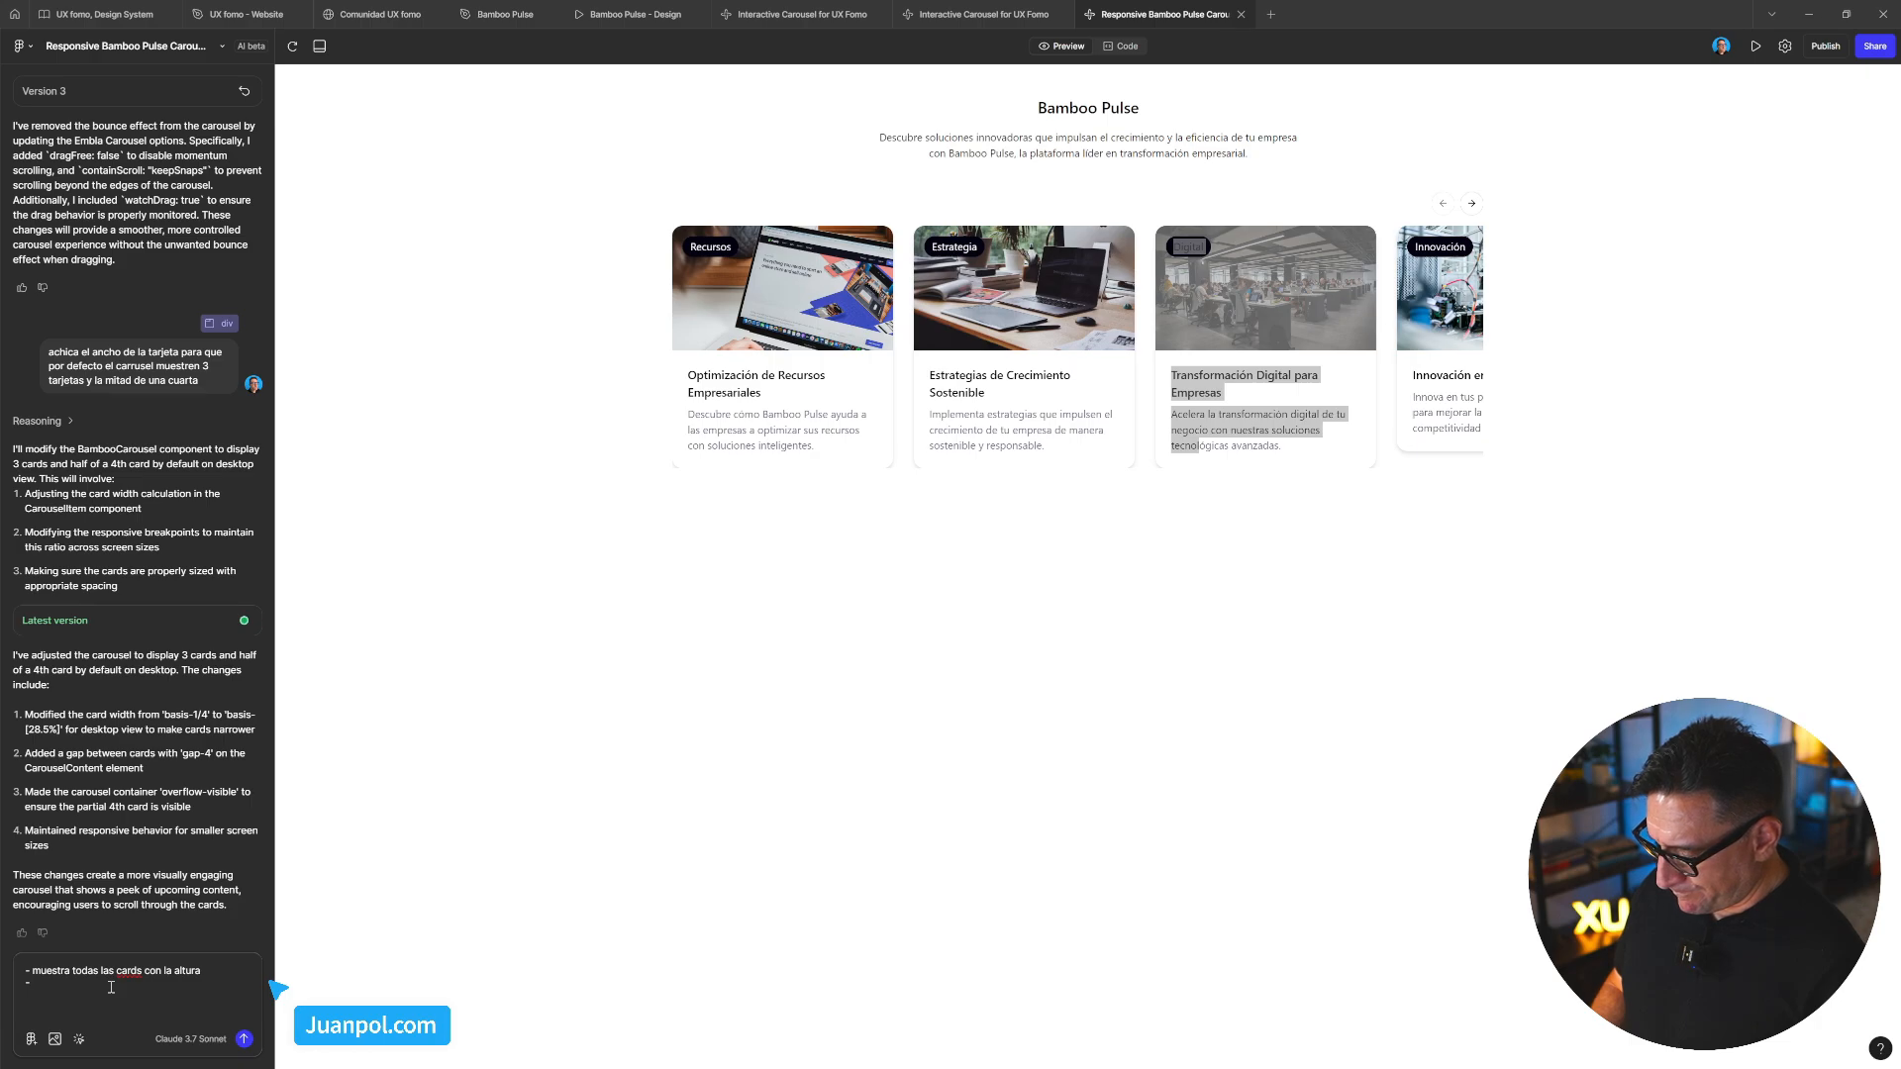
text(ajus)
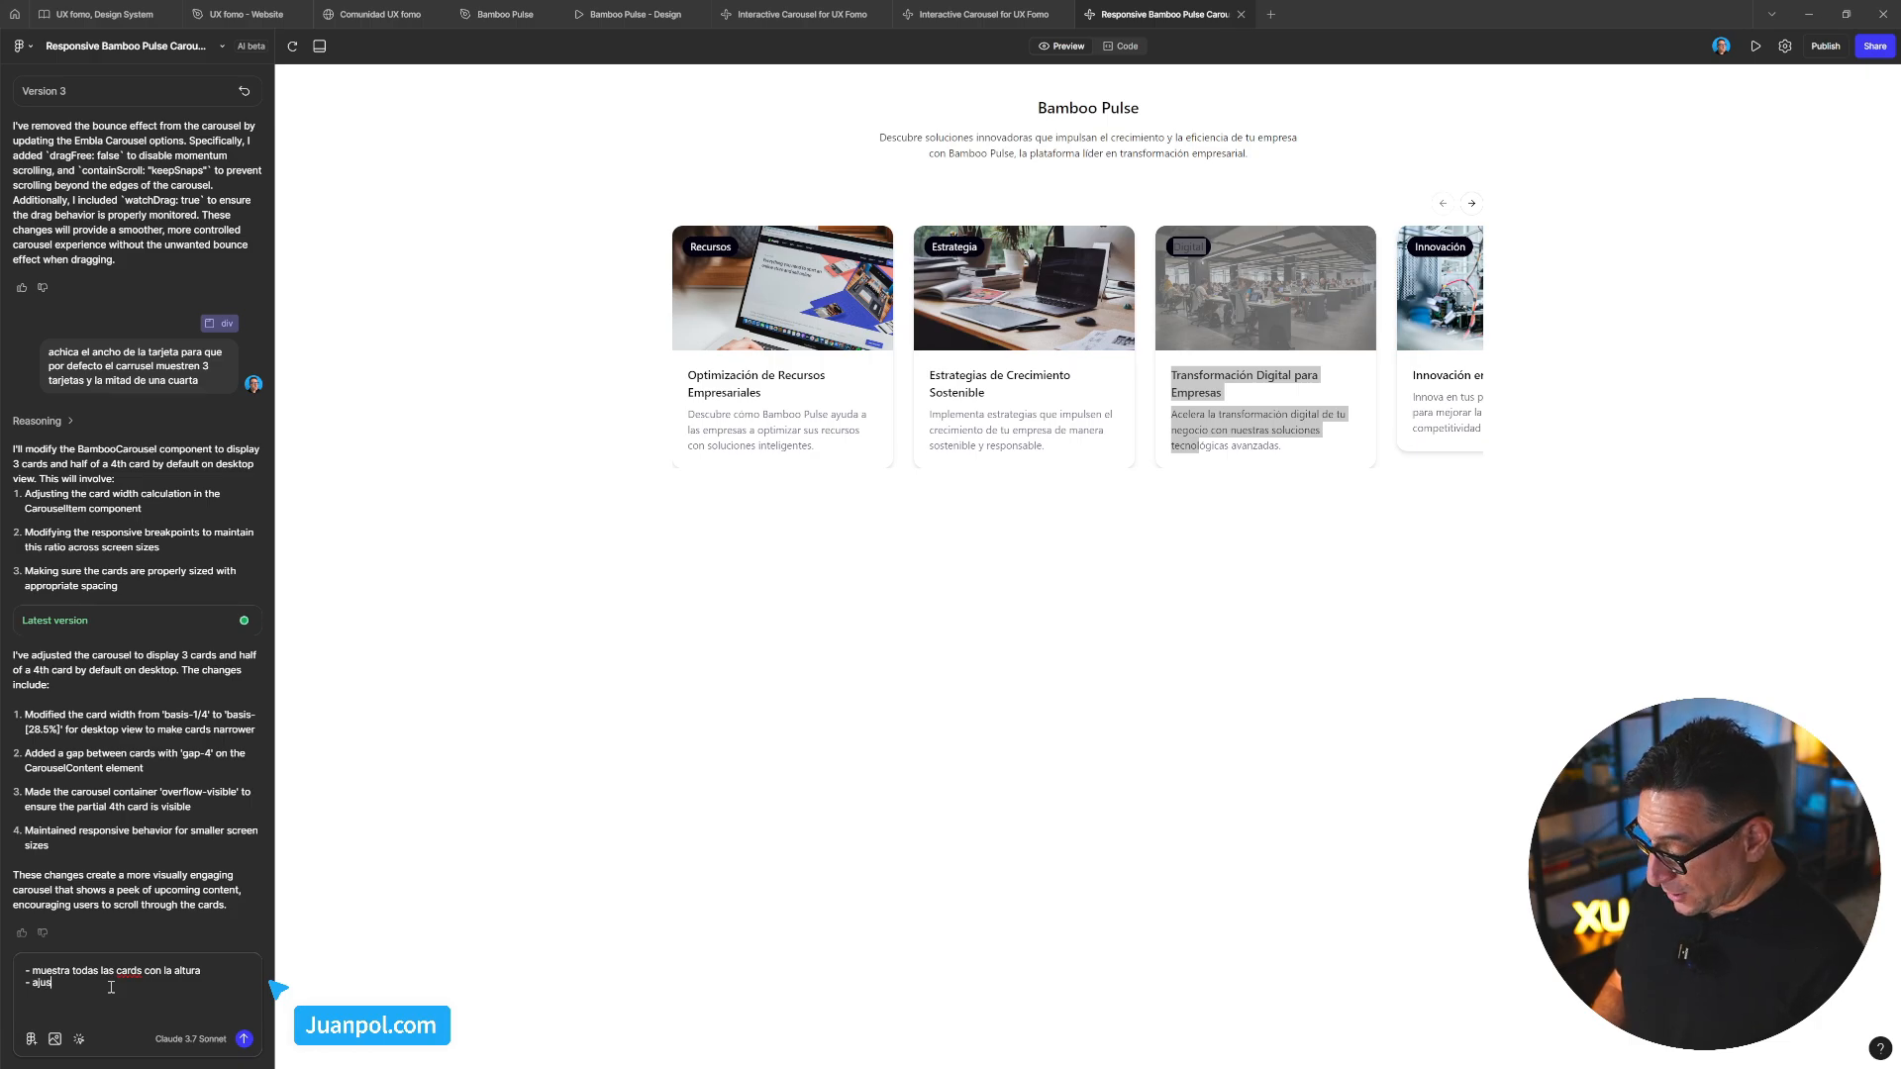
text(ta el conten)
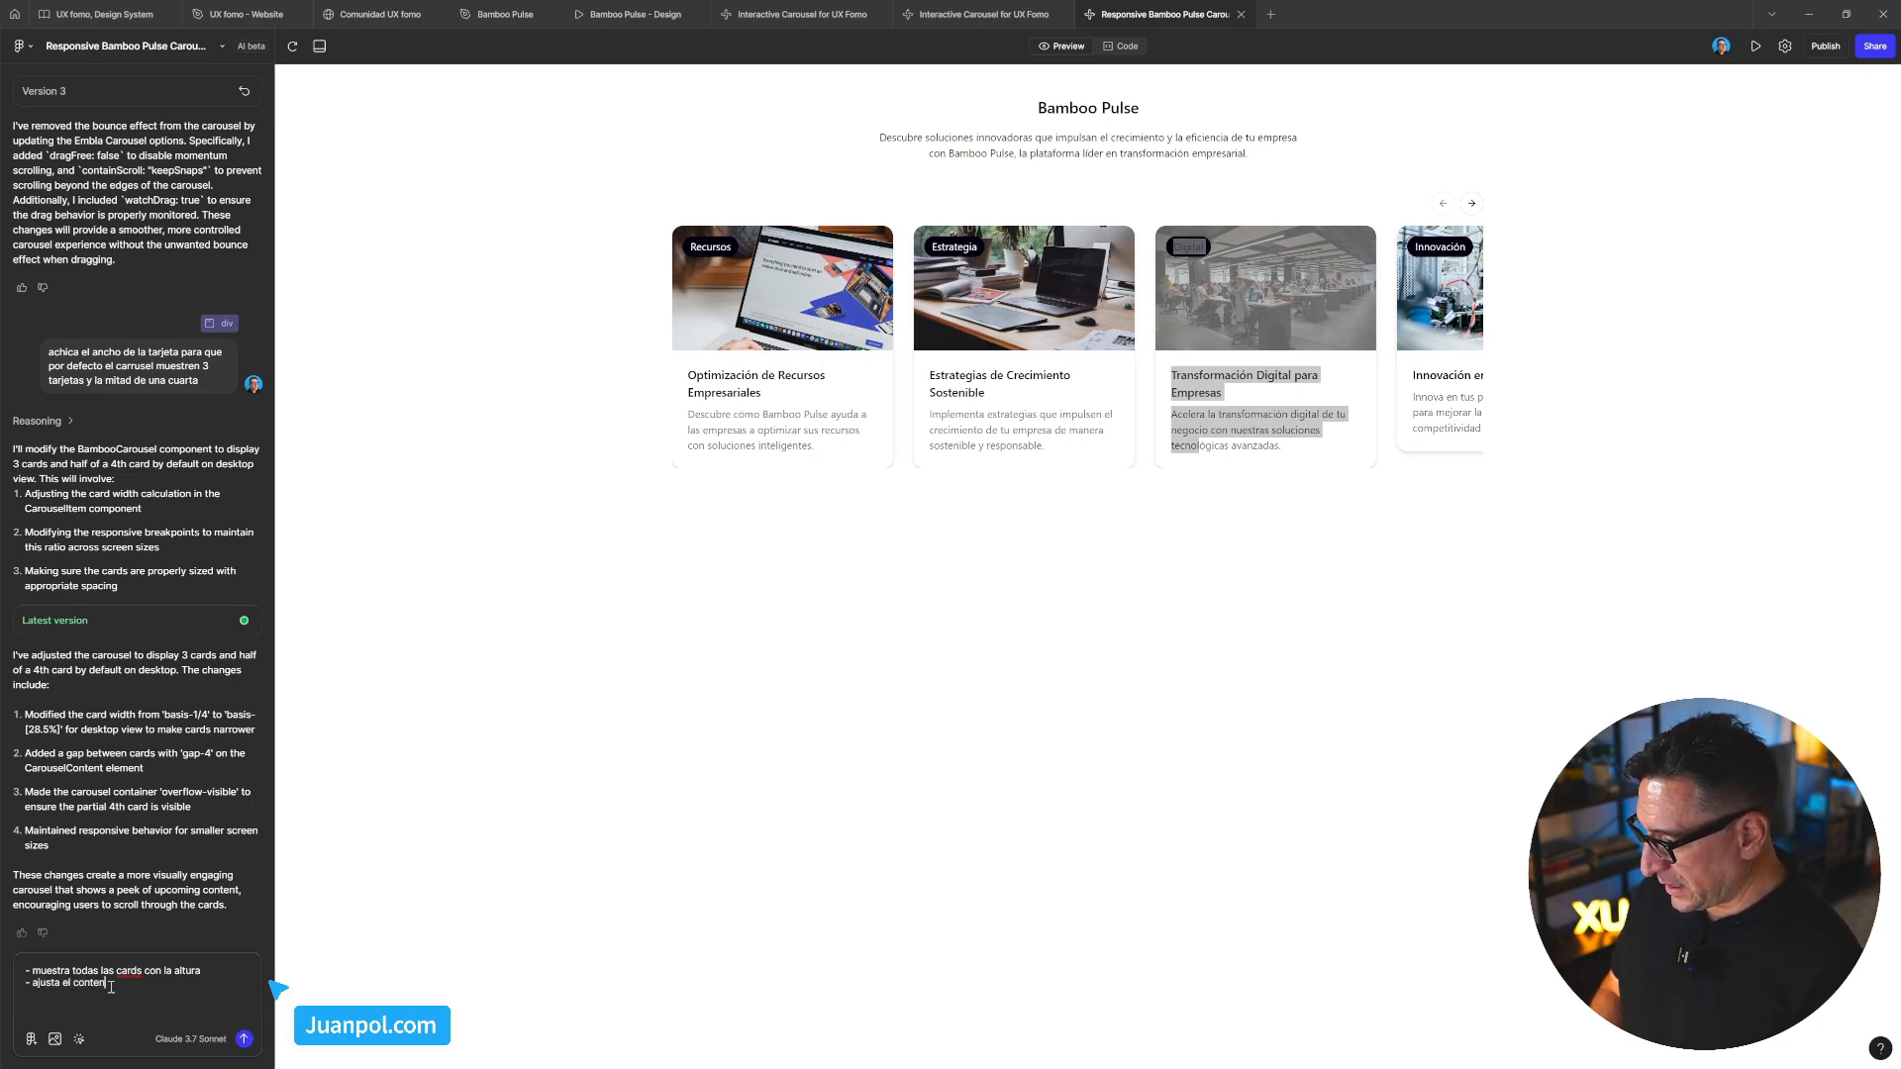
text(edor del carru)
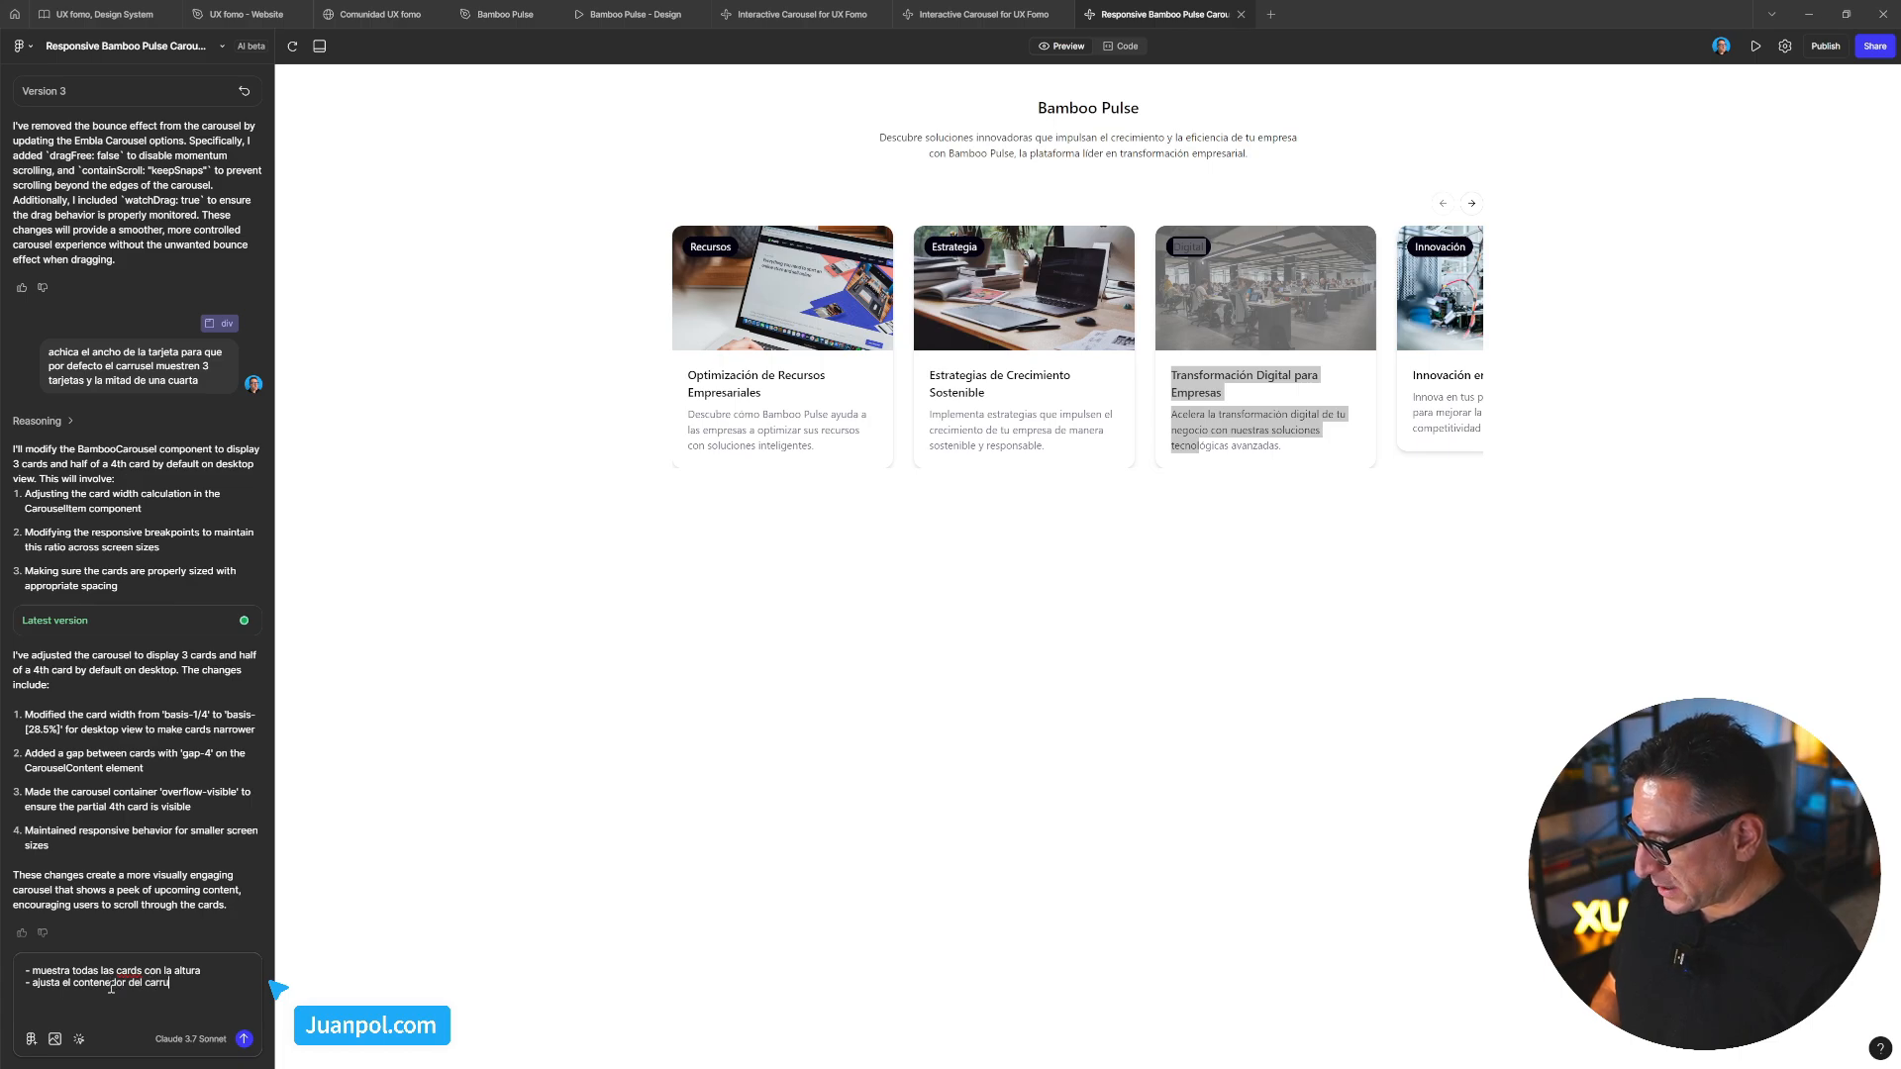
text(sel para que )
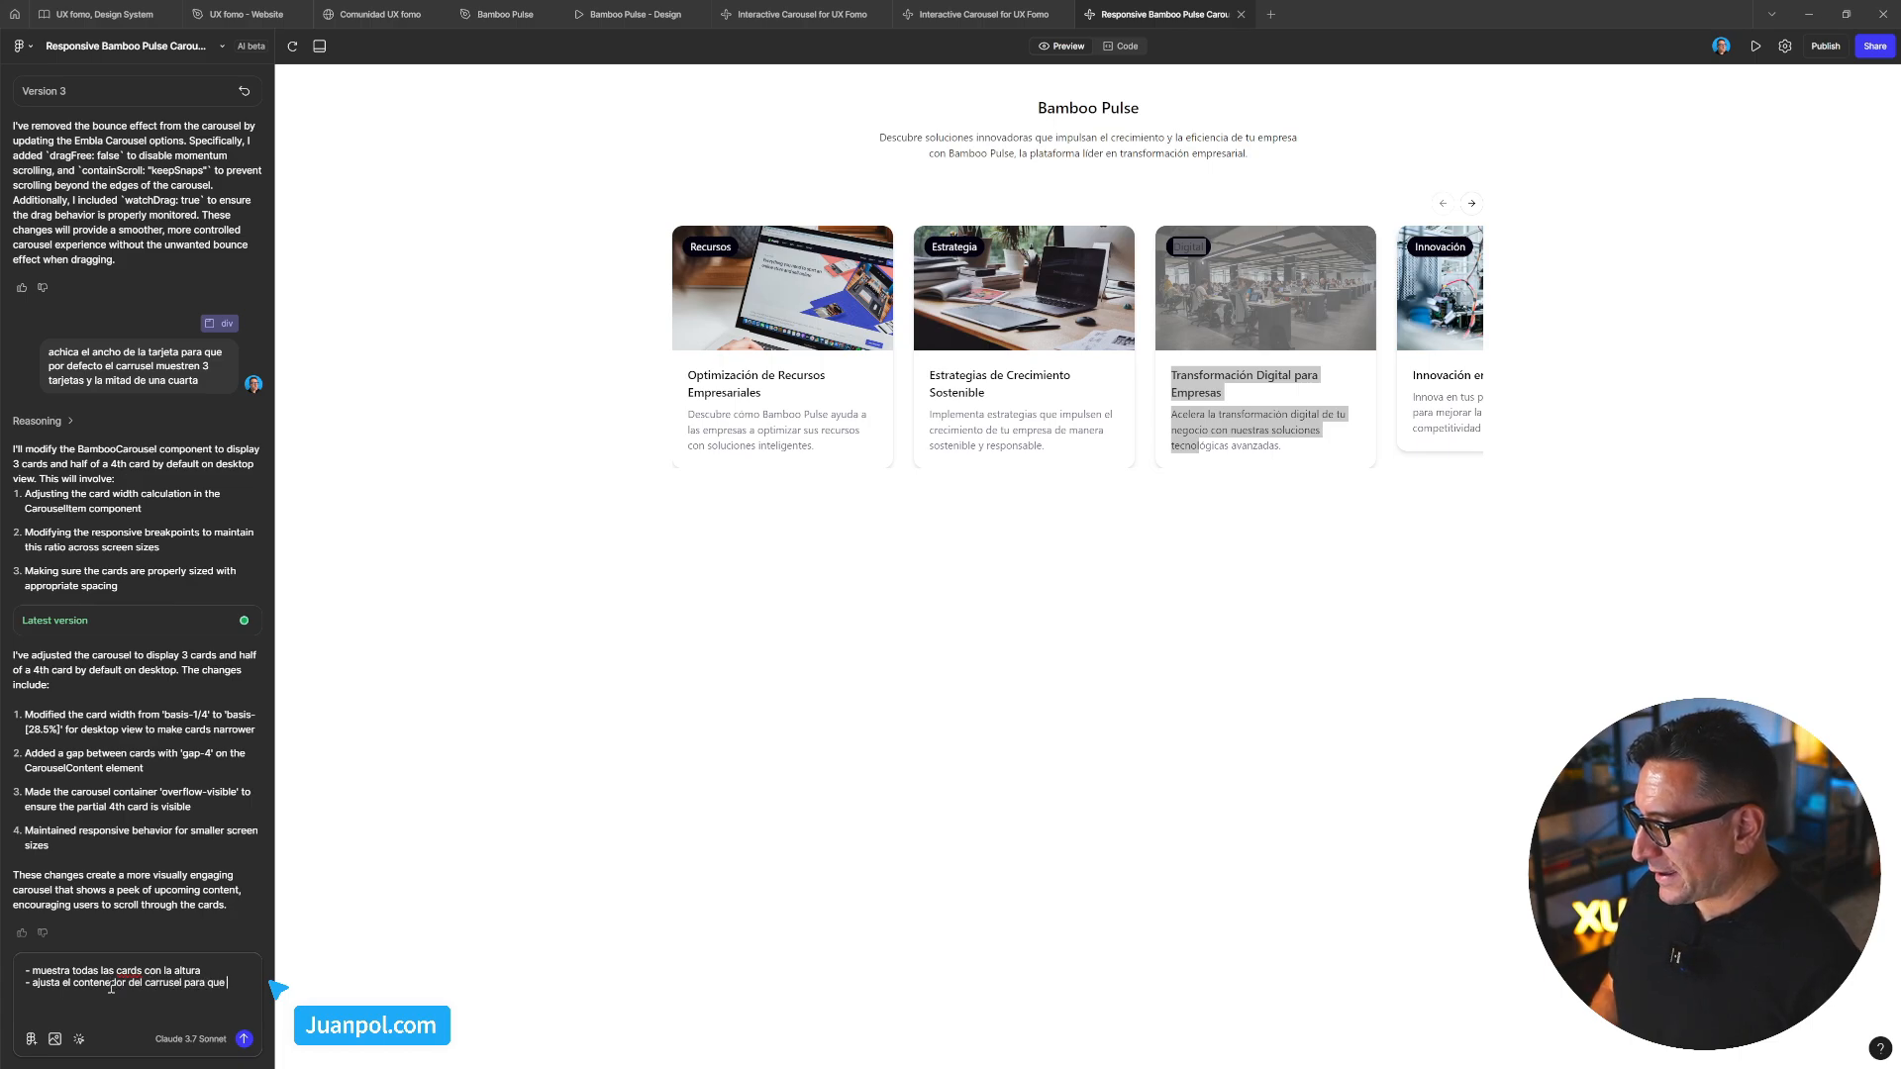
text(se vea)
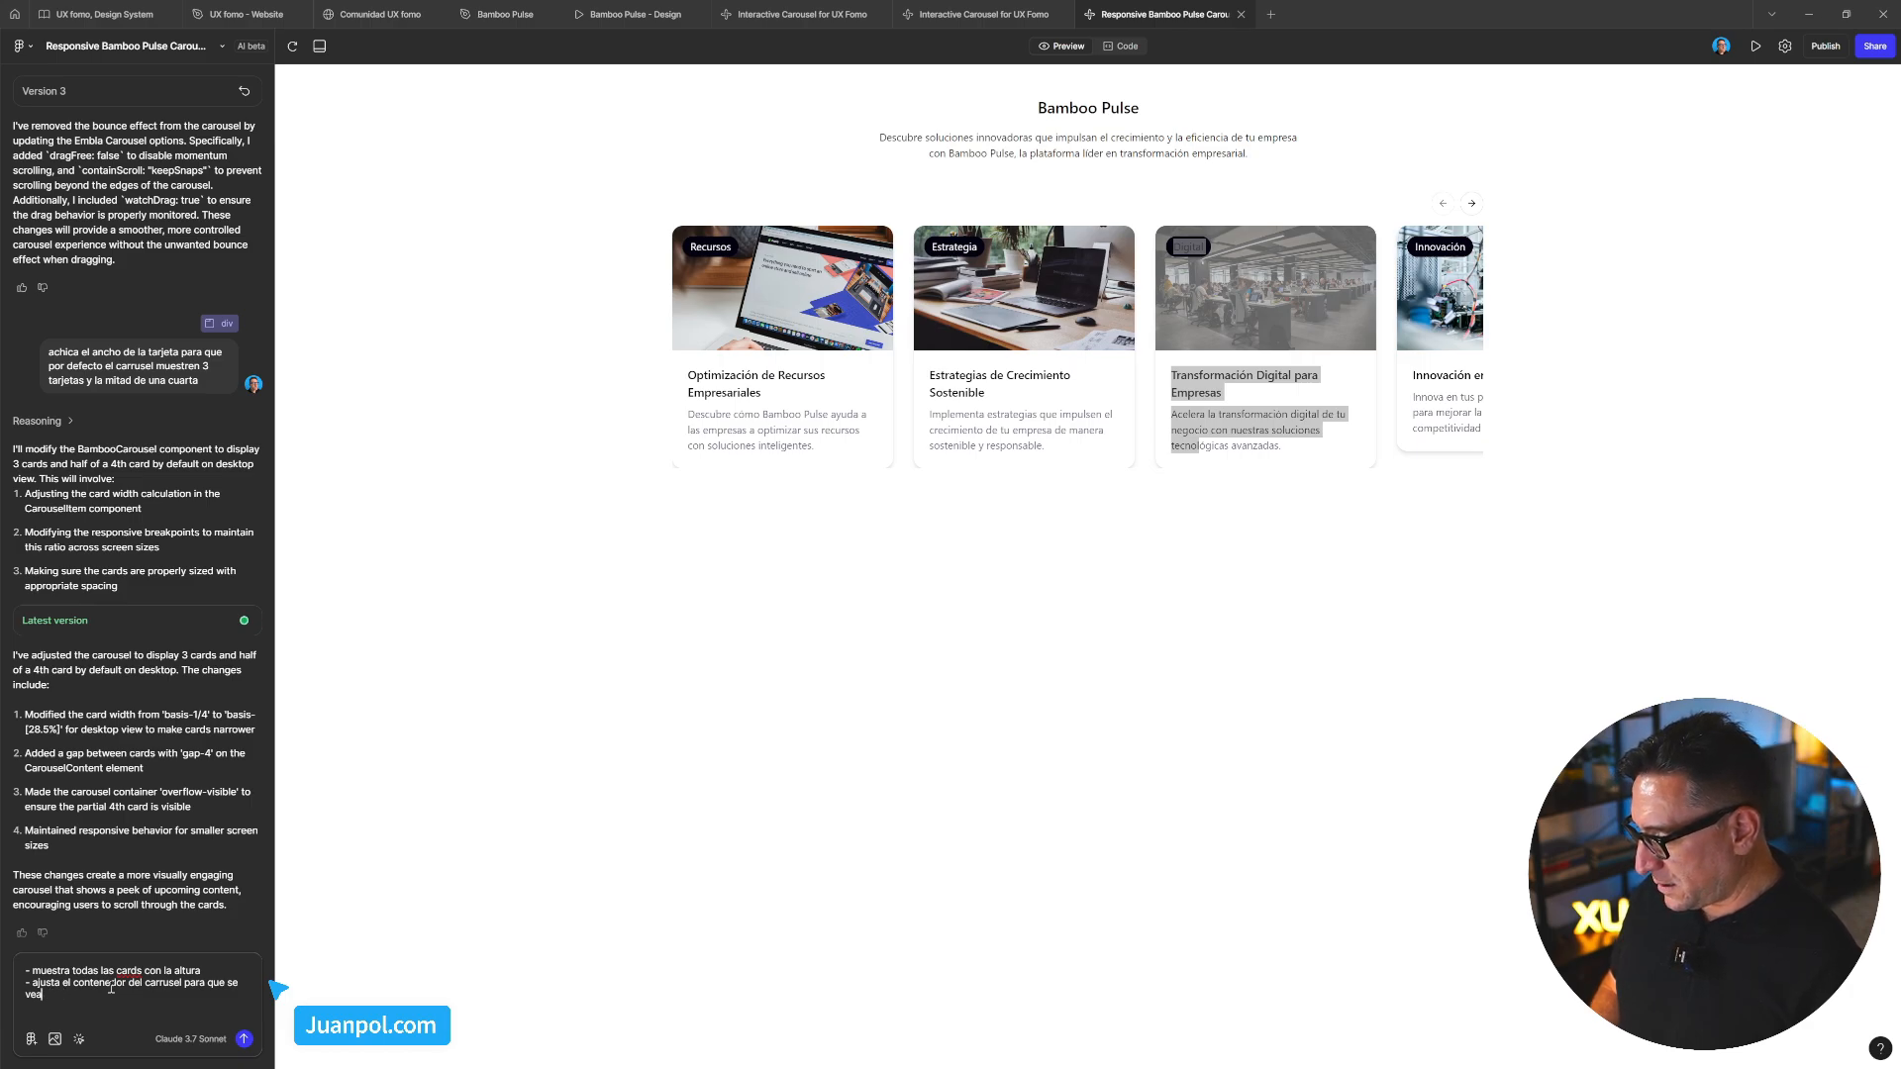
text( bienan bien los bor)
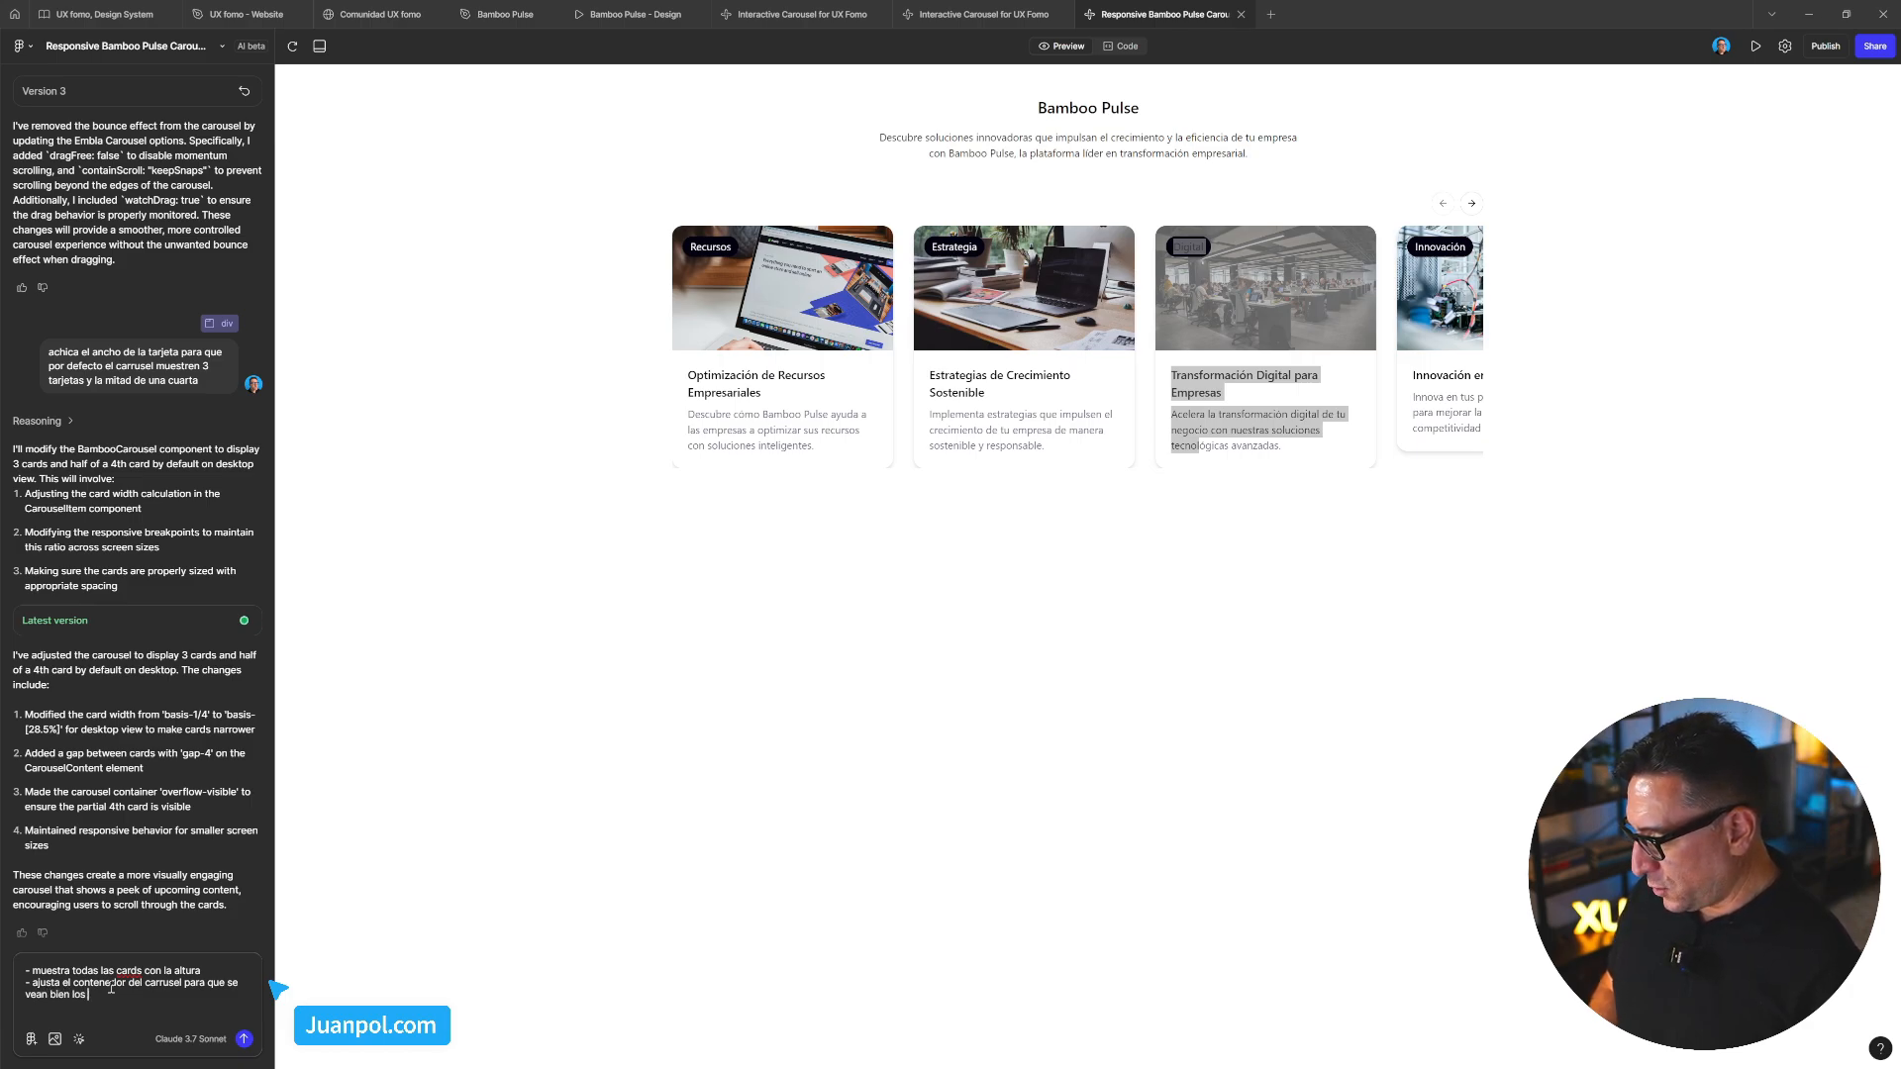
text(de las card)
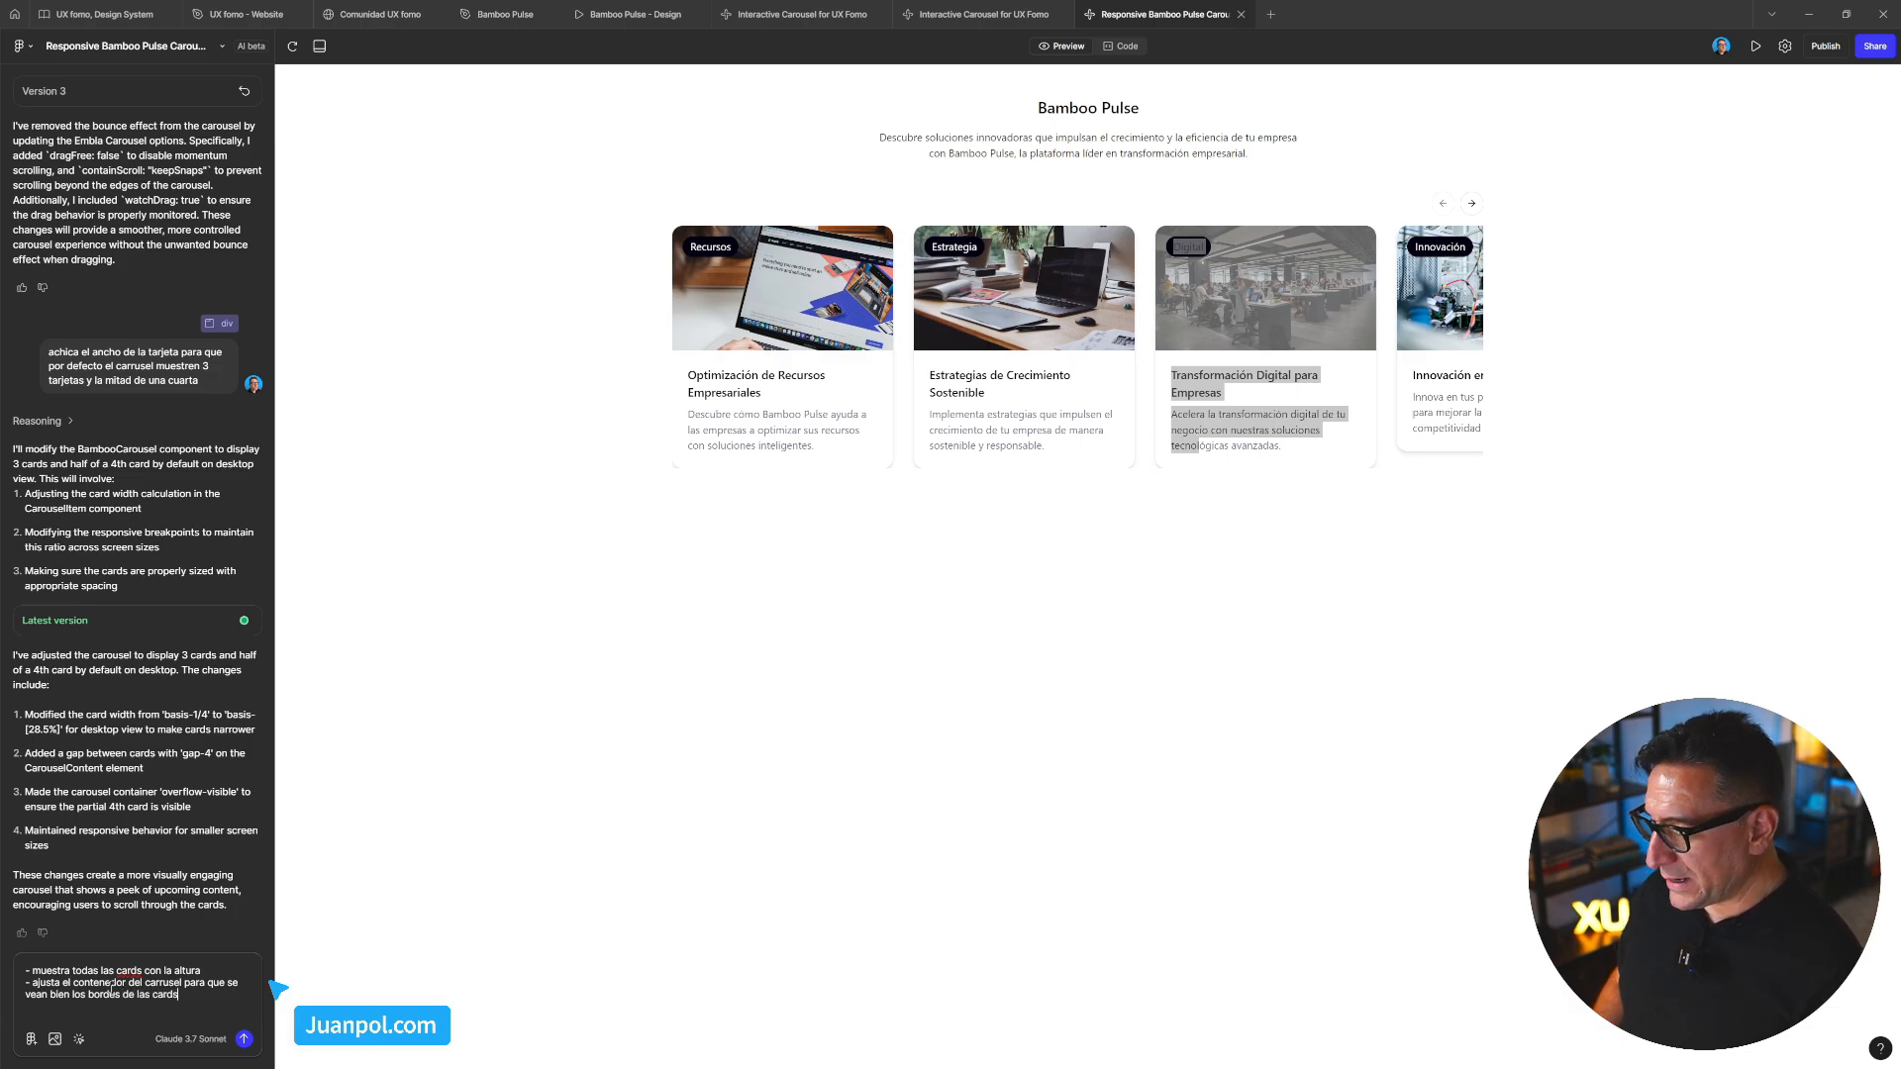
text(s)
click(1070, 585)
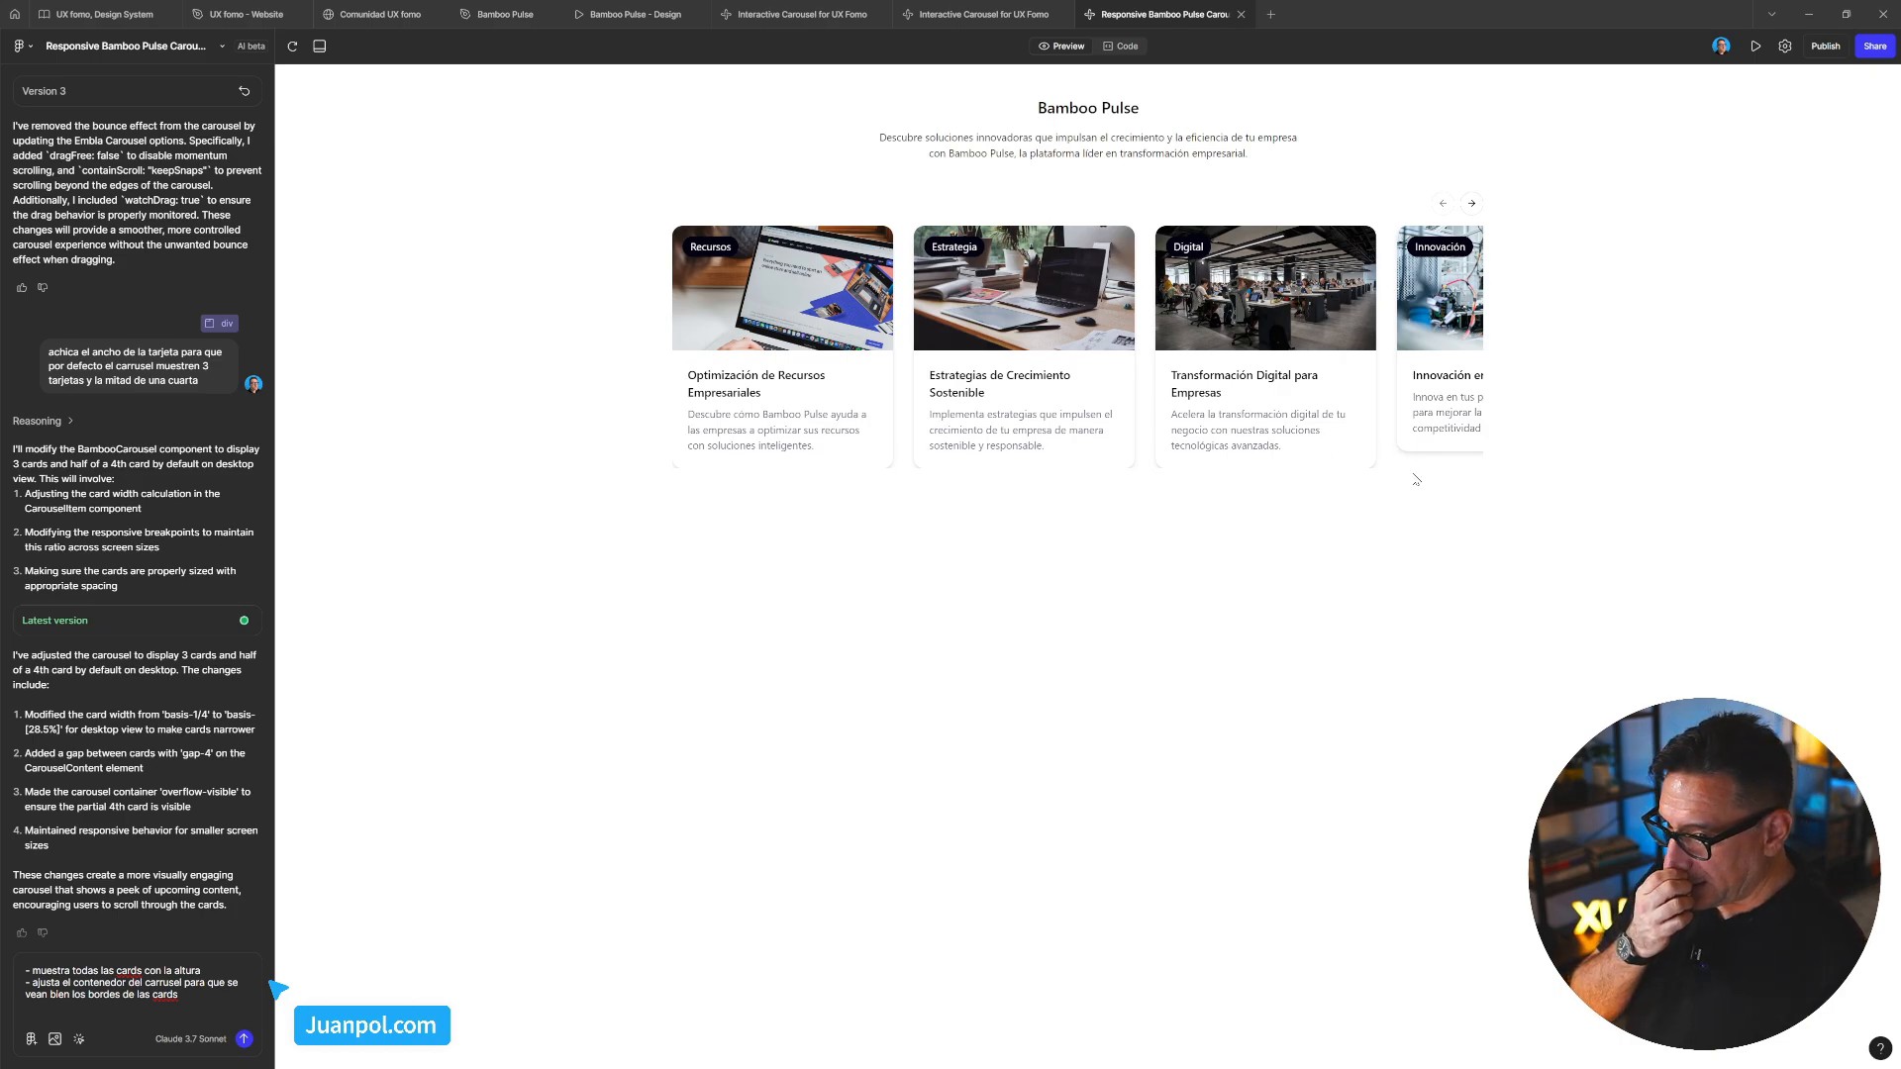
click(81, 1041)
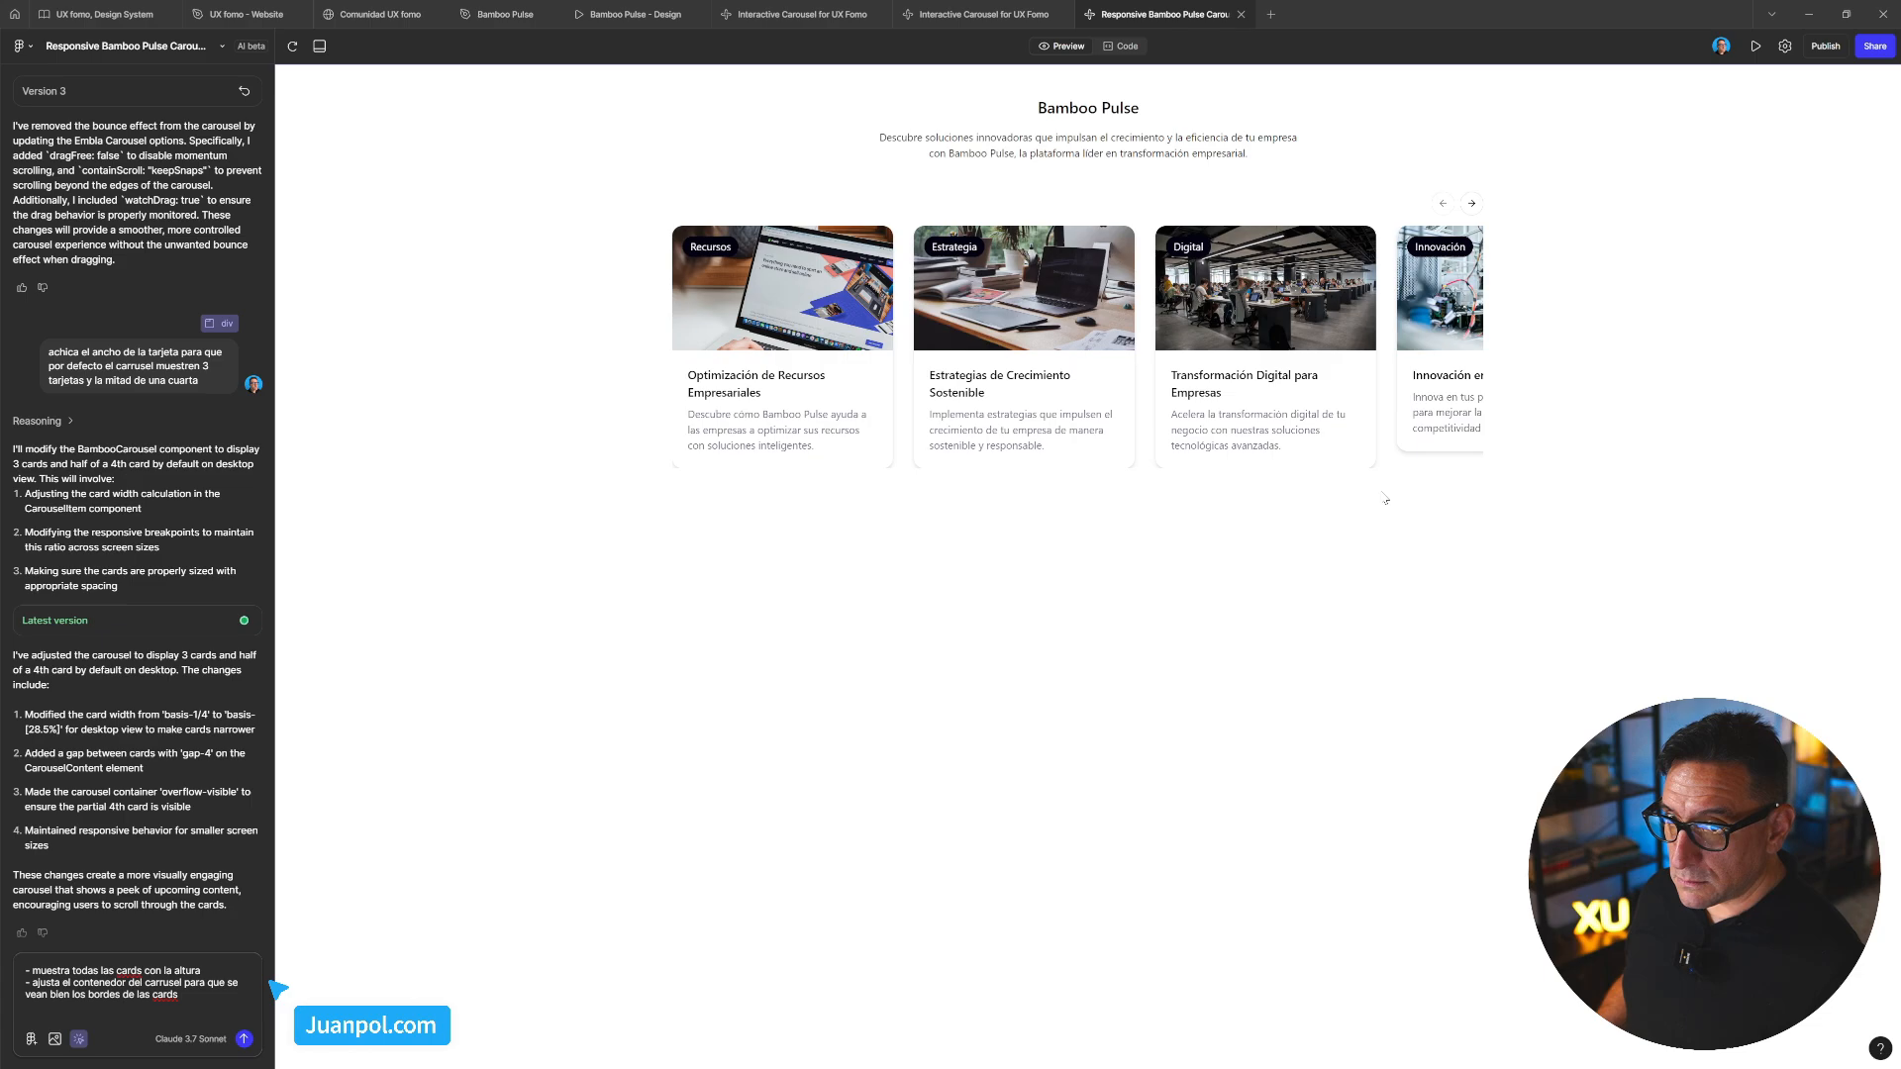
click(1787, 47)
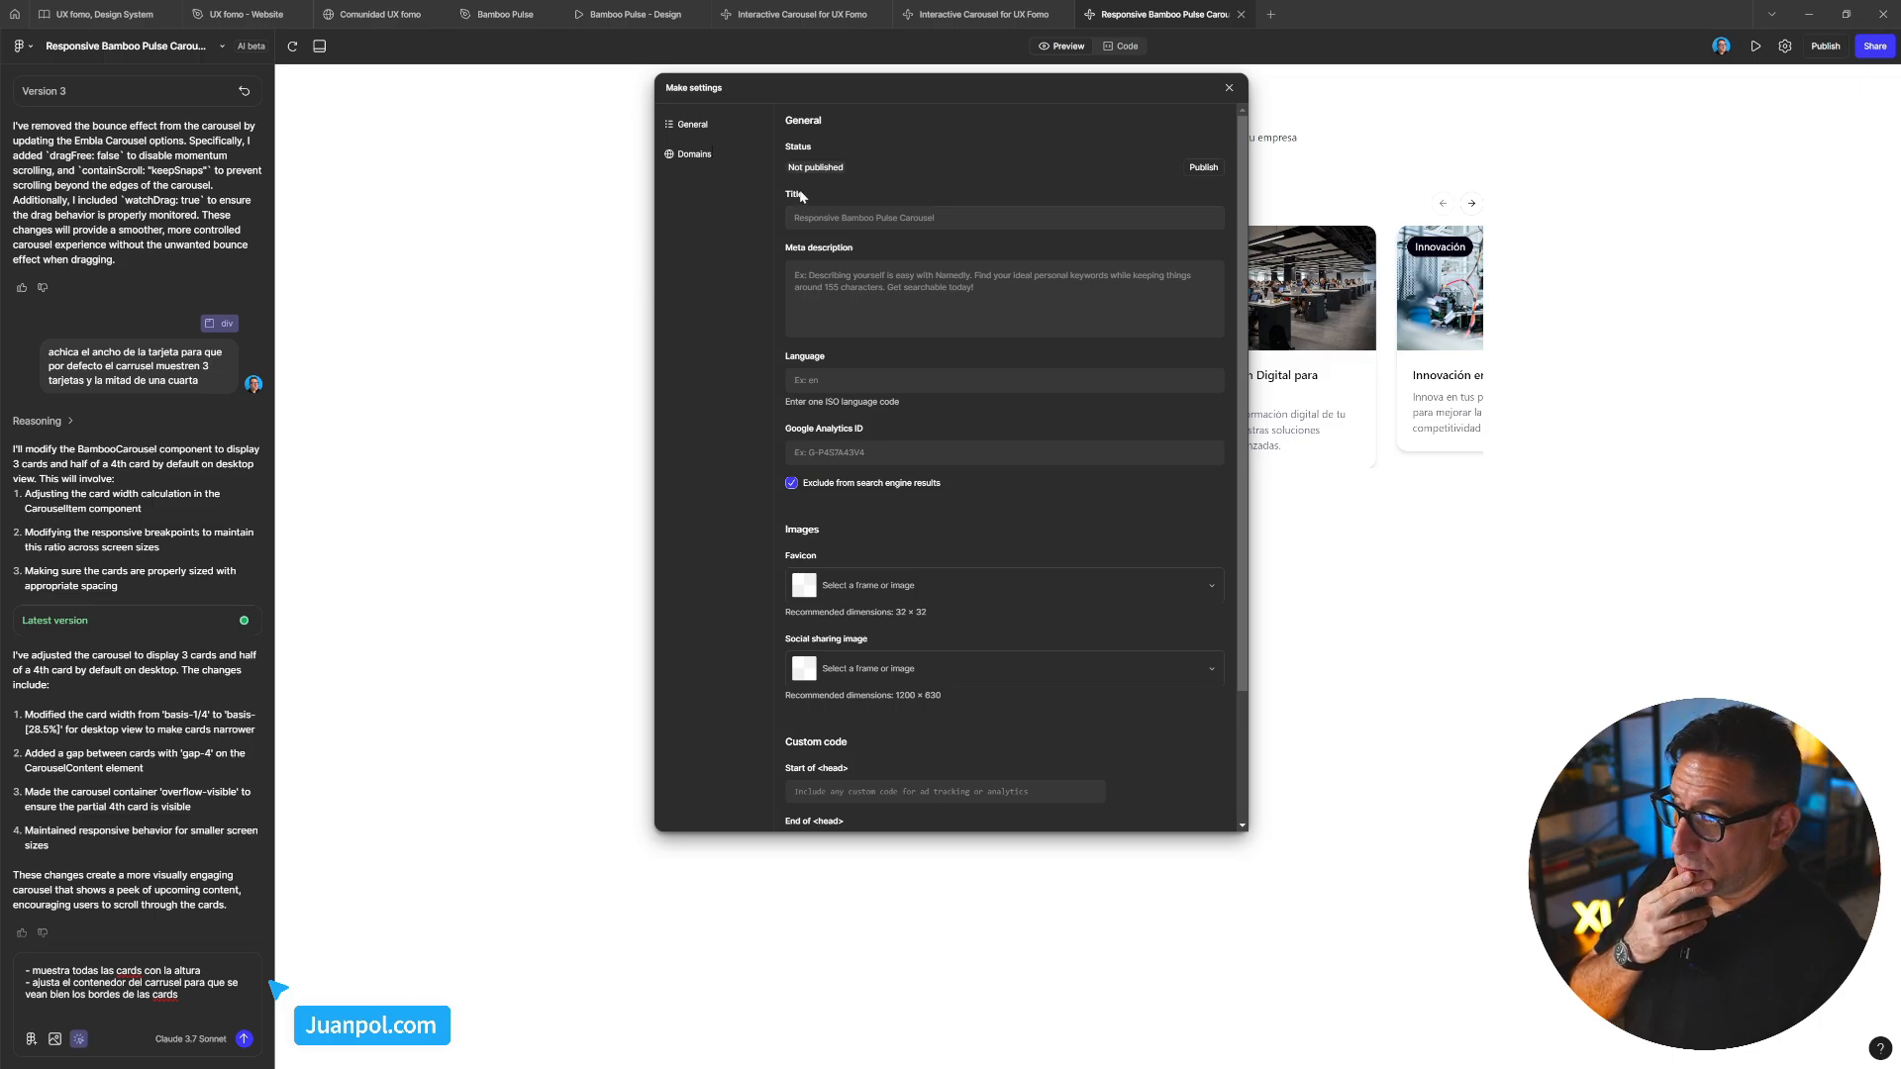
scroll(951, 340, down, 3)
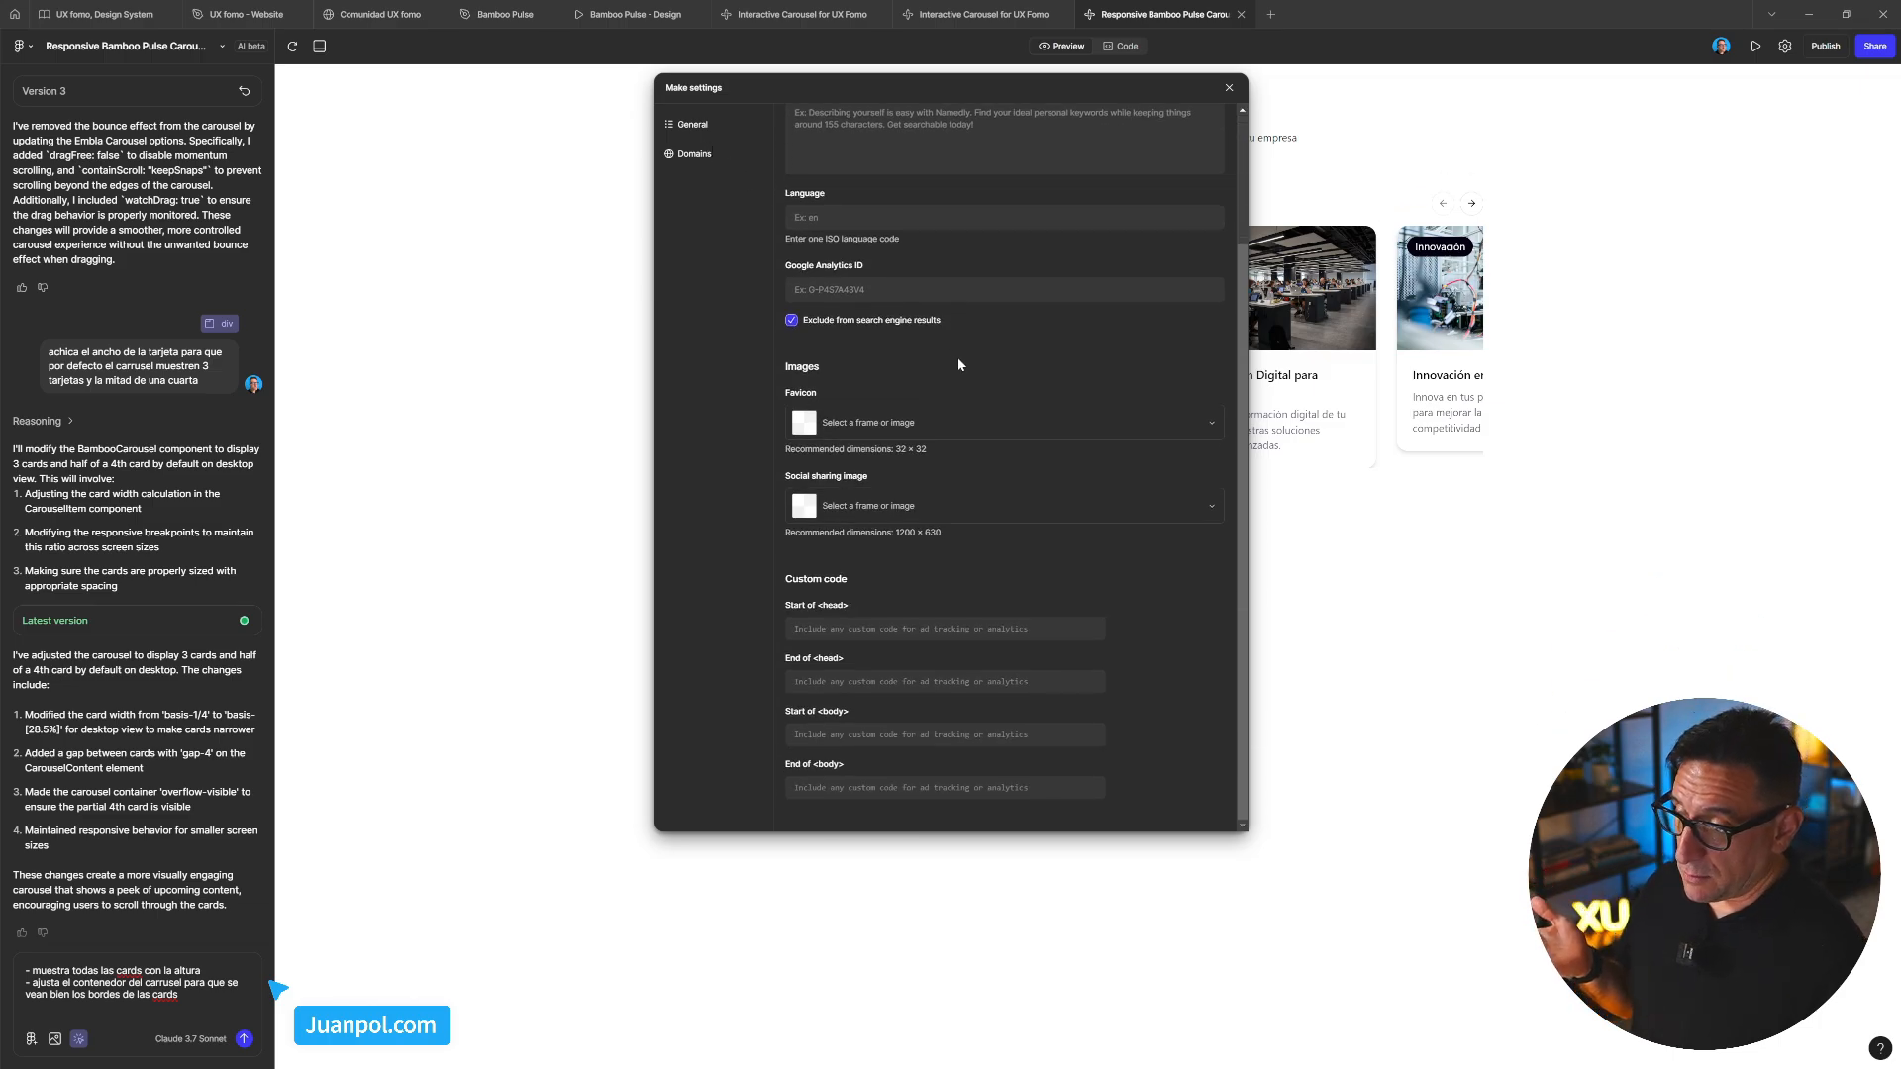
scroll(959, 365, up, 3)
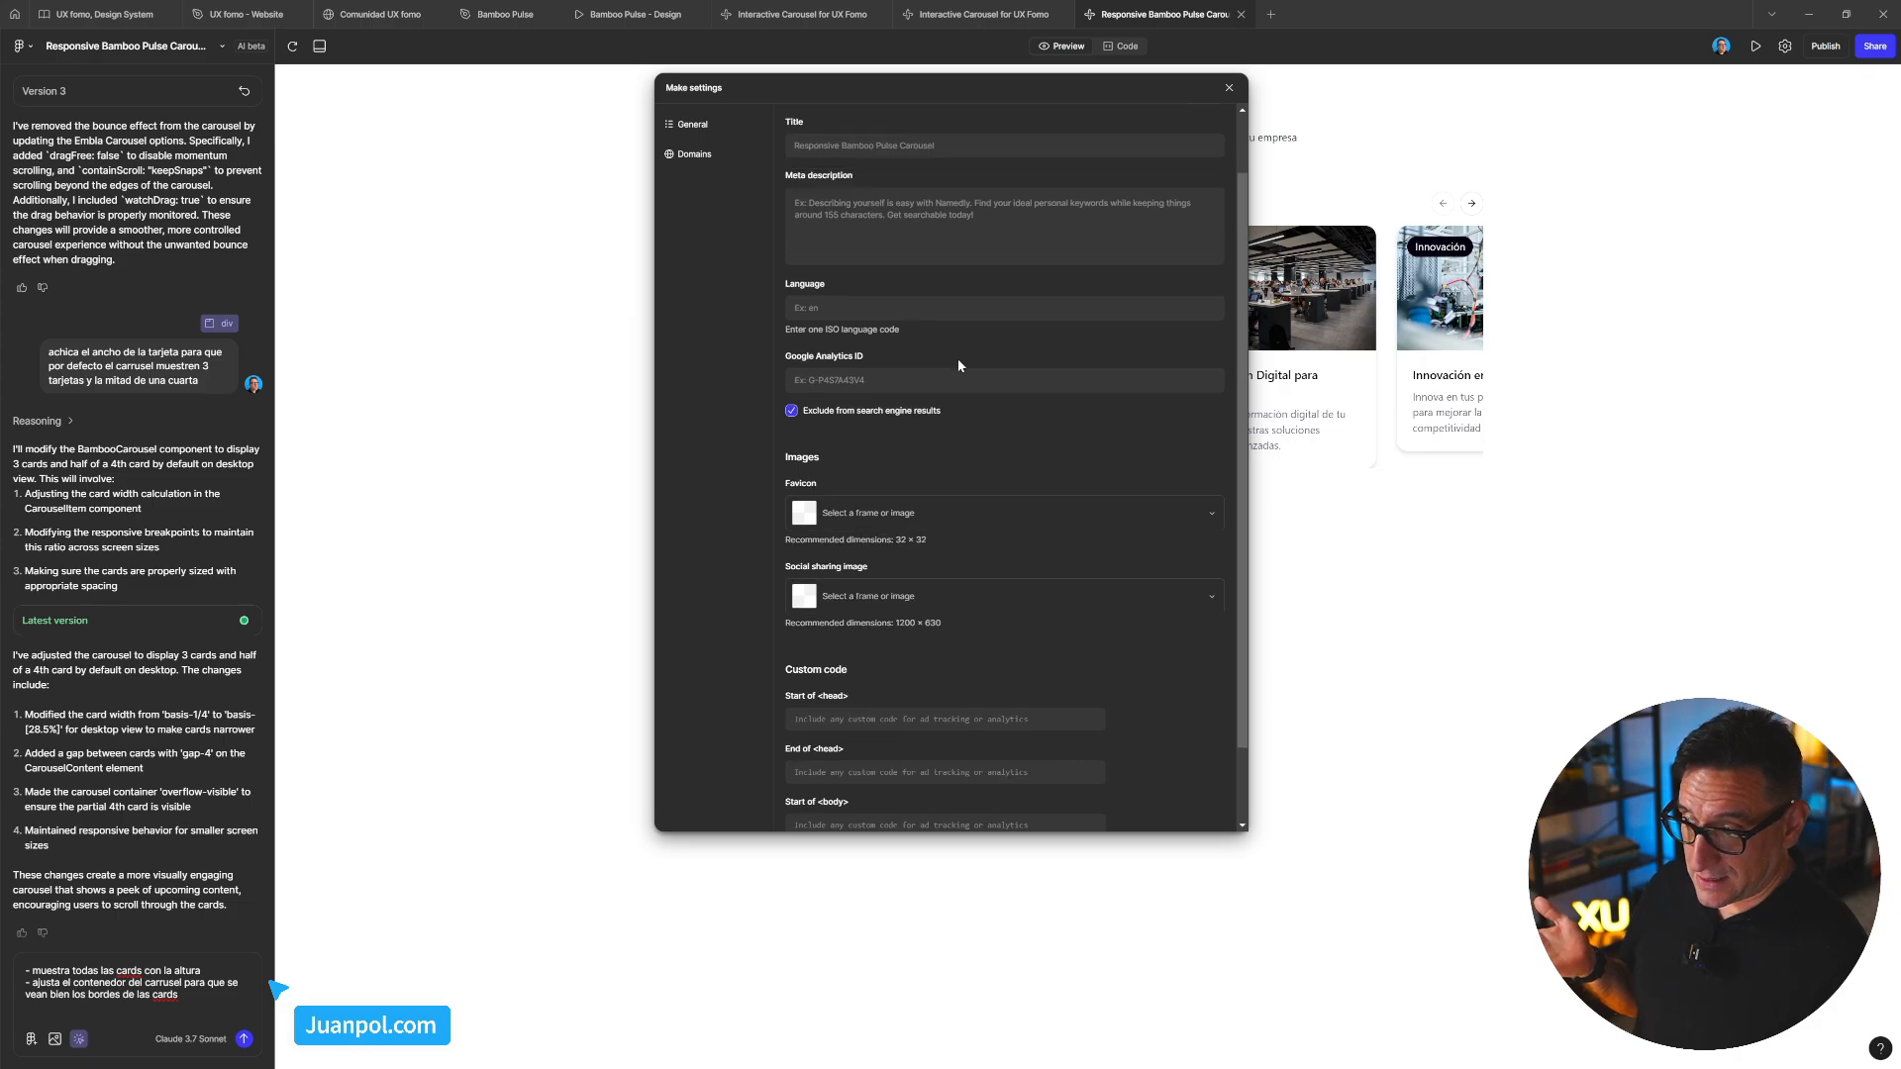
click(697, 156)
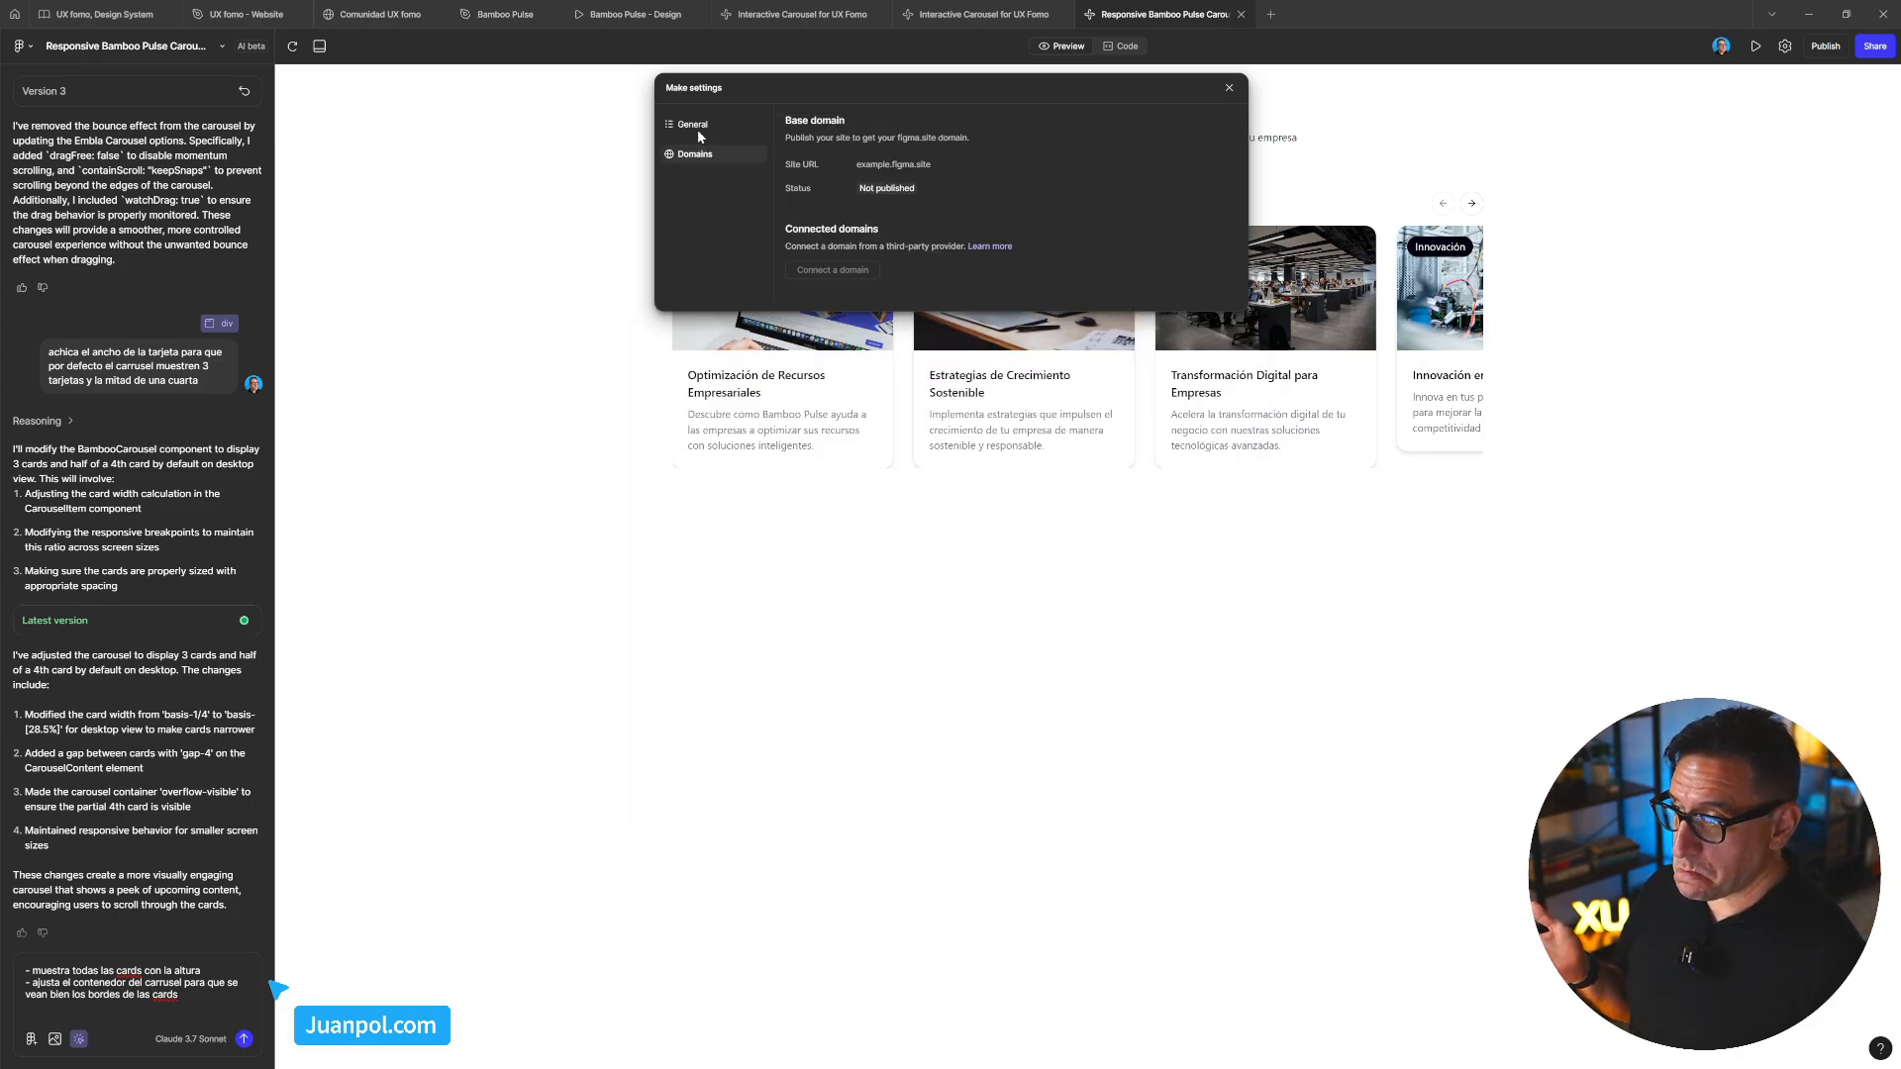
click(697, 126)
click(1231, 90)
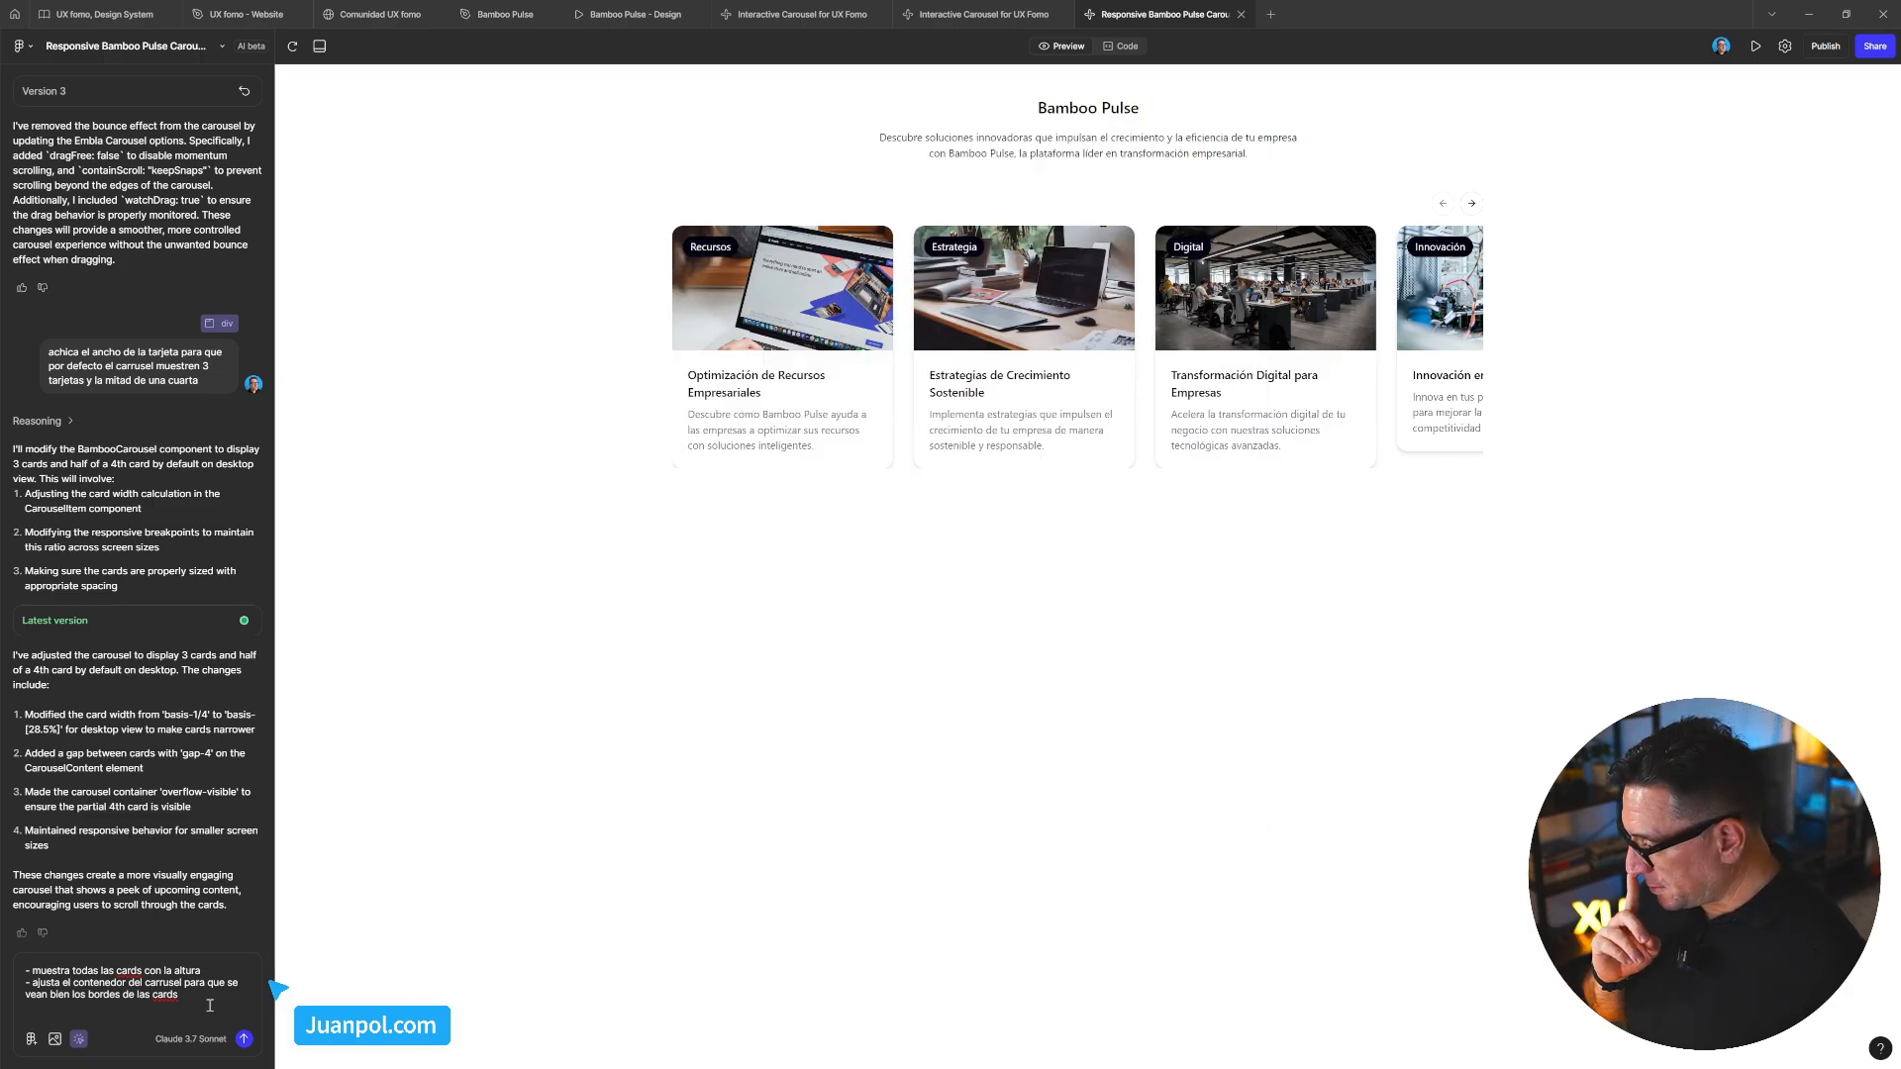
Send the uniform-height card request, then swipe the carousel left and right to check the cards
click(245, 1041)
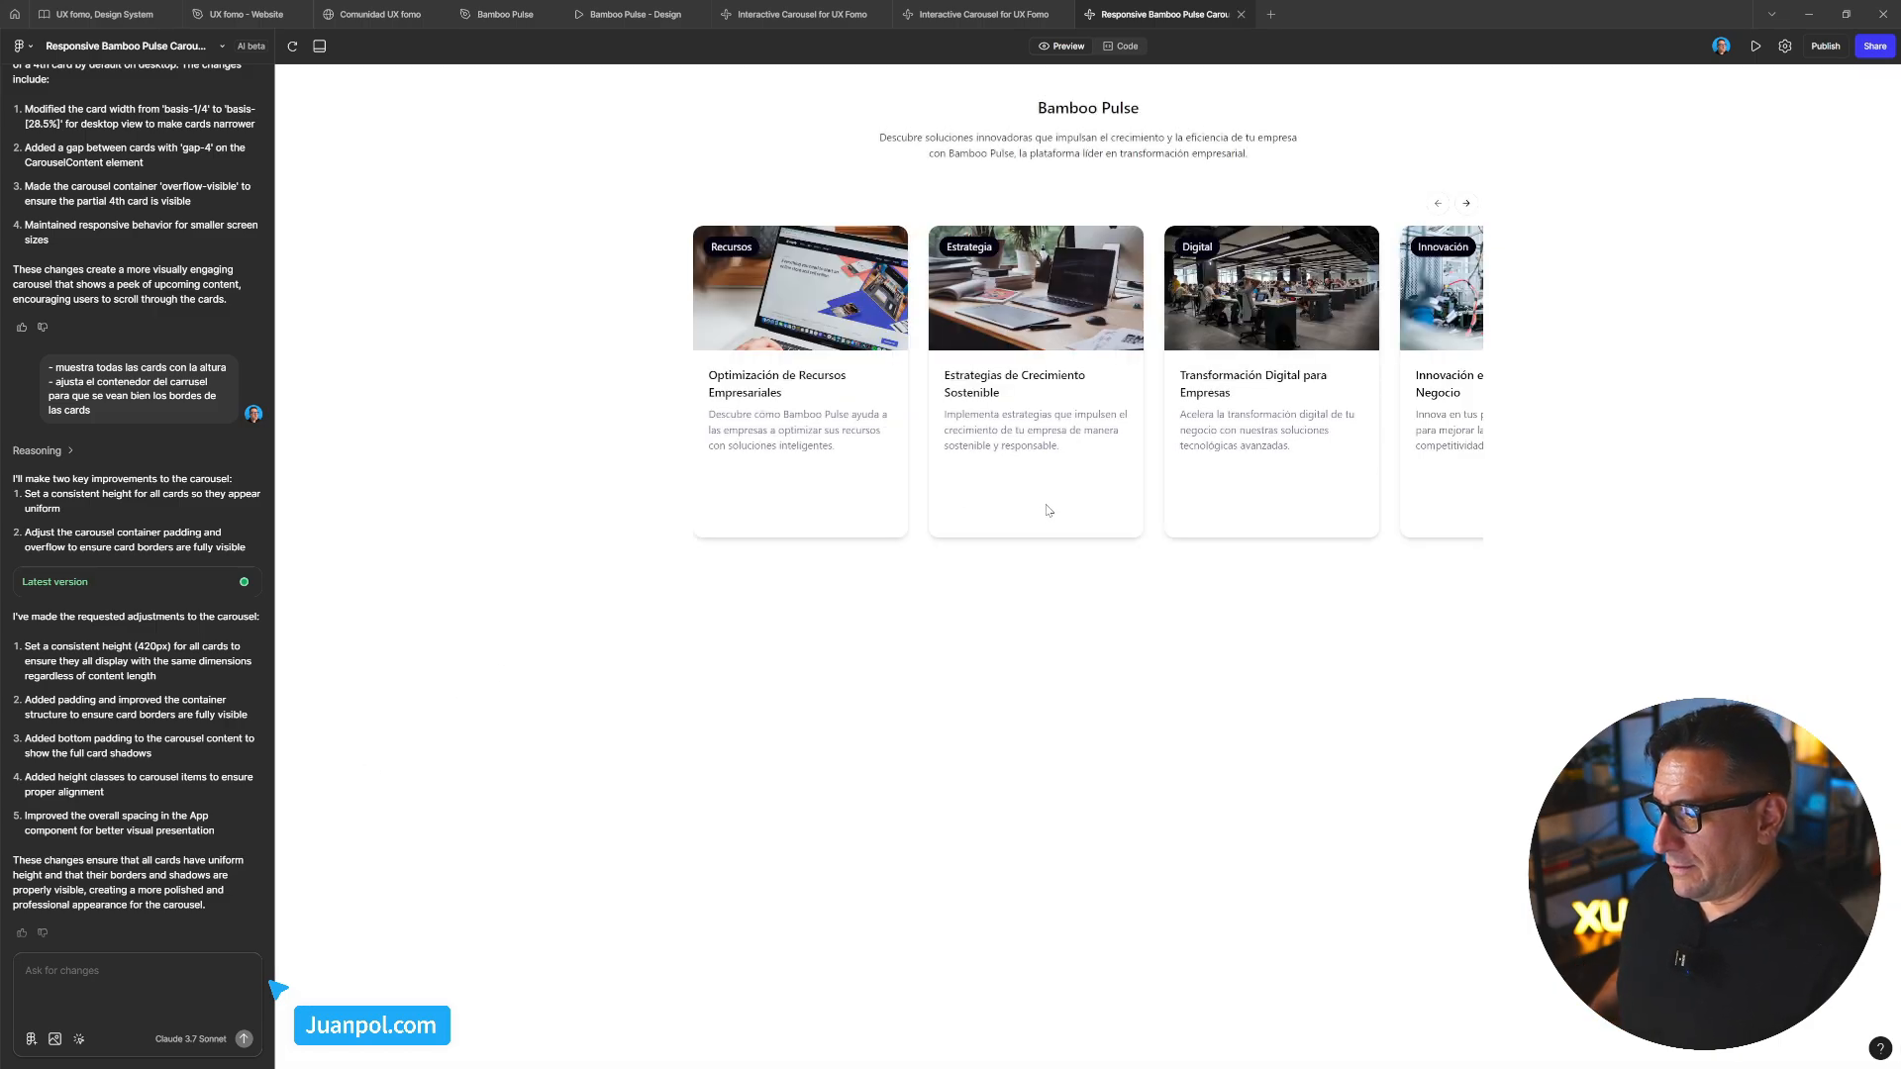
drag(881, 510, 1083, 522)
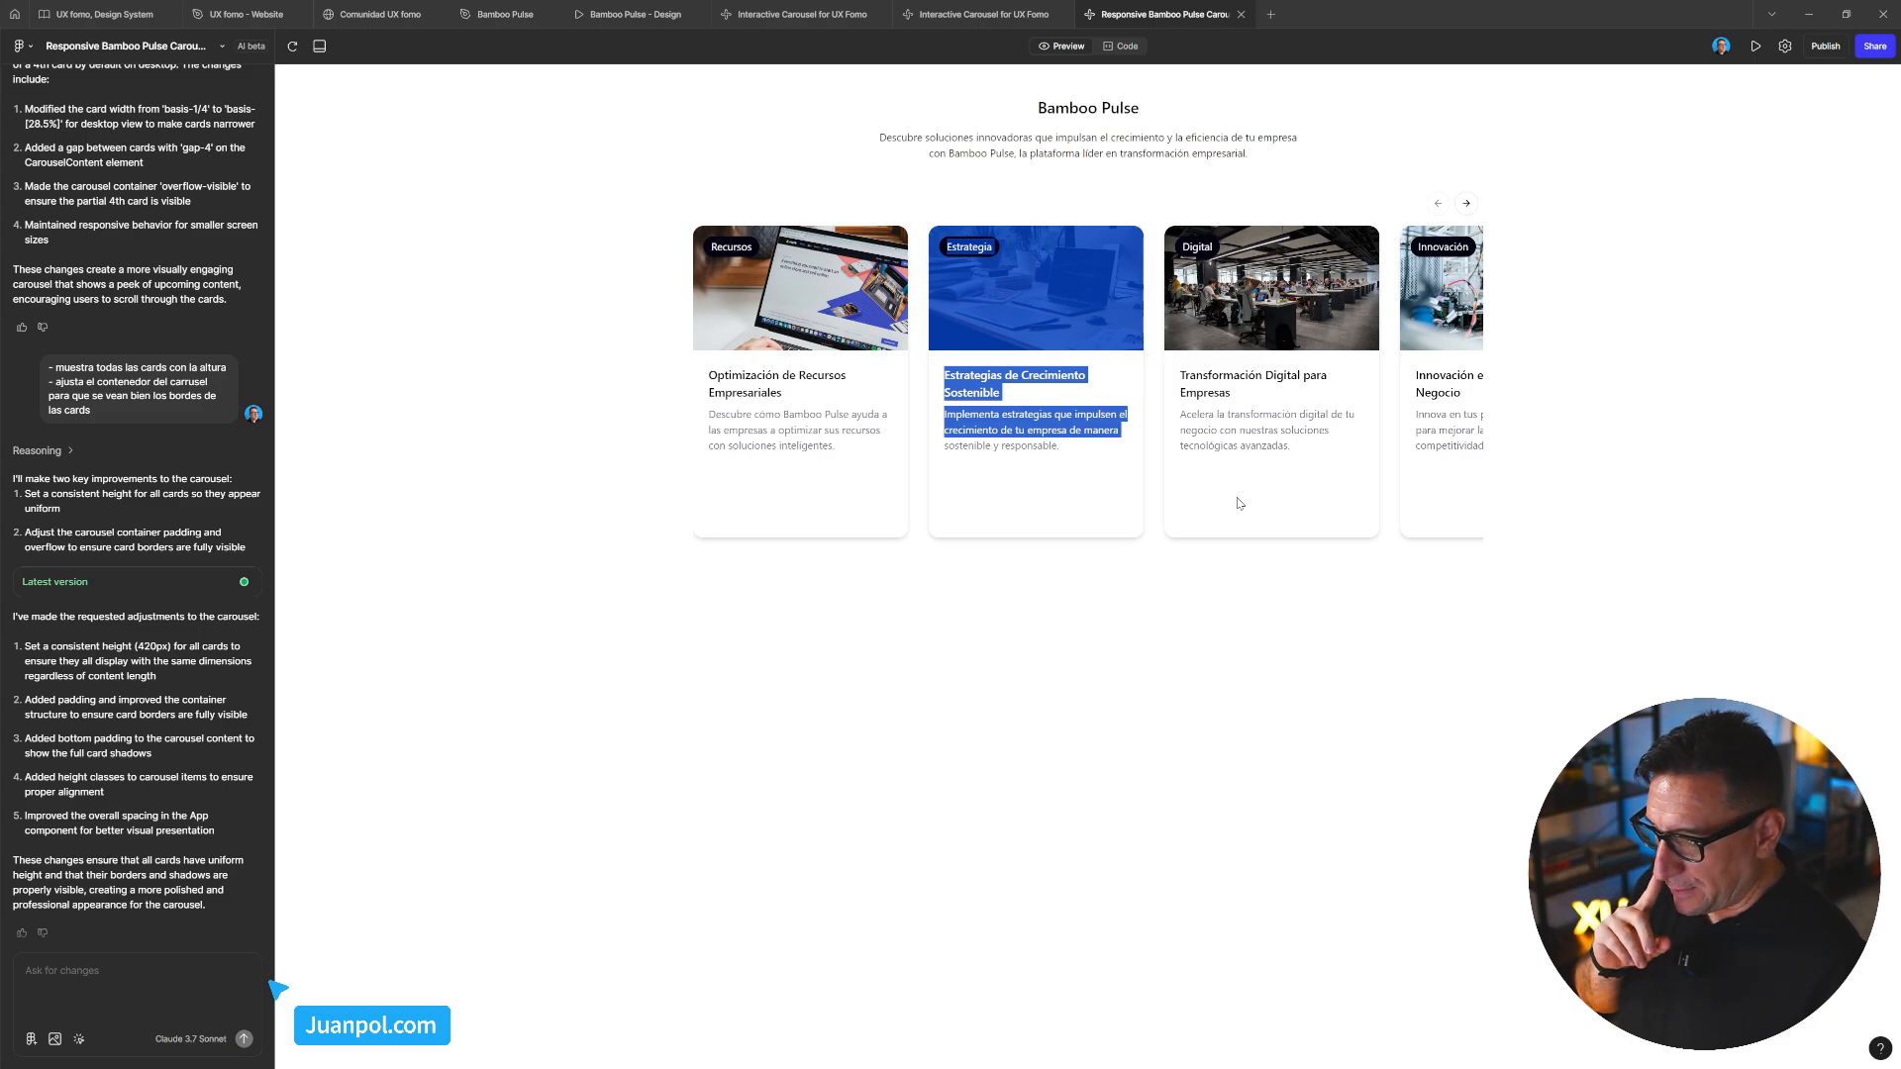
mouse_move(1242, 503)
mouse_down()
mouse_move(819, 485)
mouse_move(1243, 499)
mouse_up()
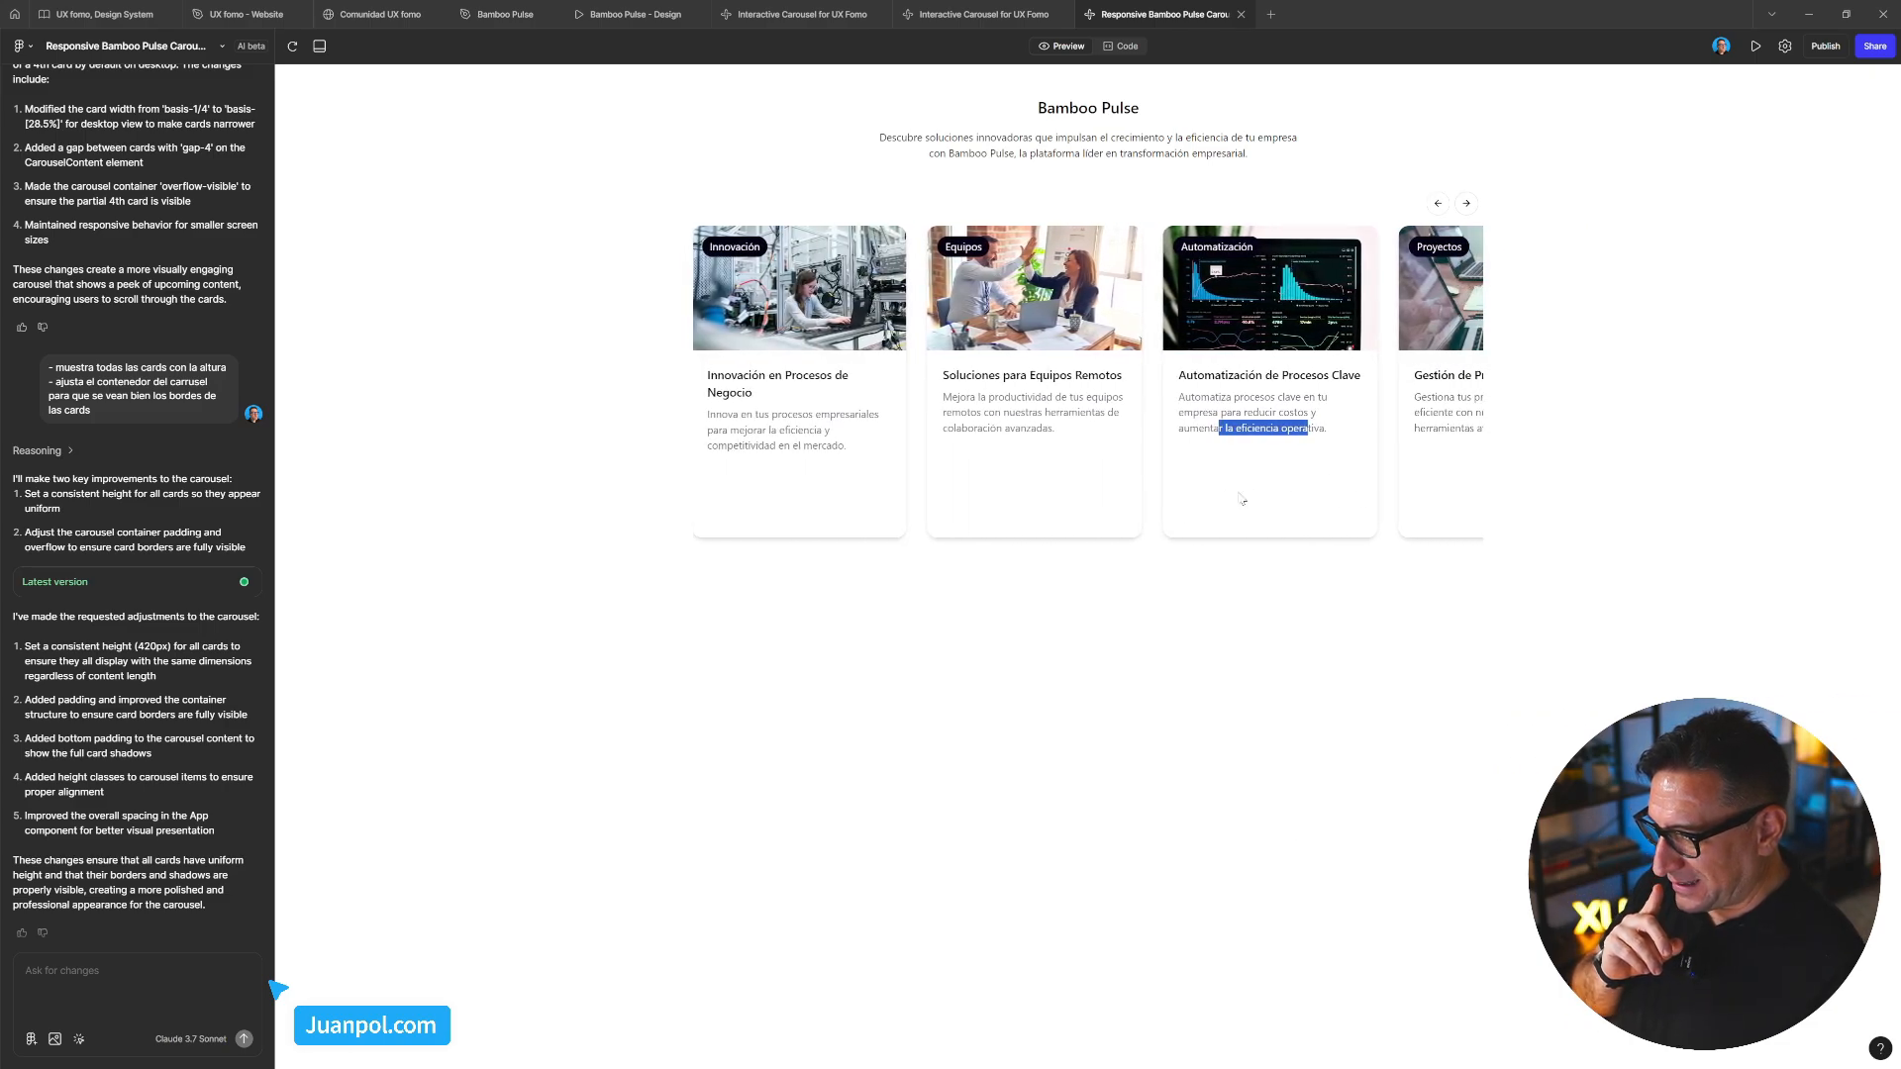
drag(981, 475, 1213, 465)
click(148, 982)
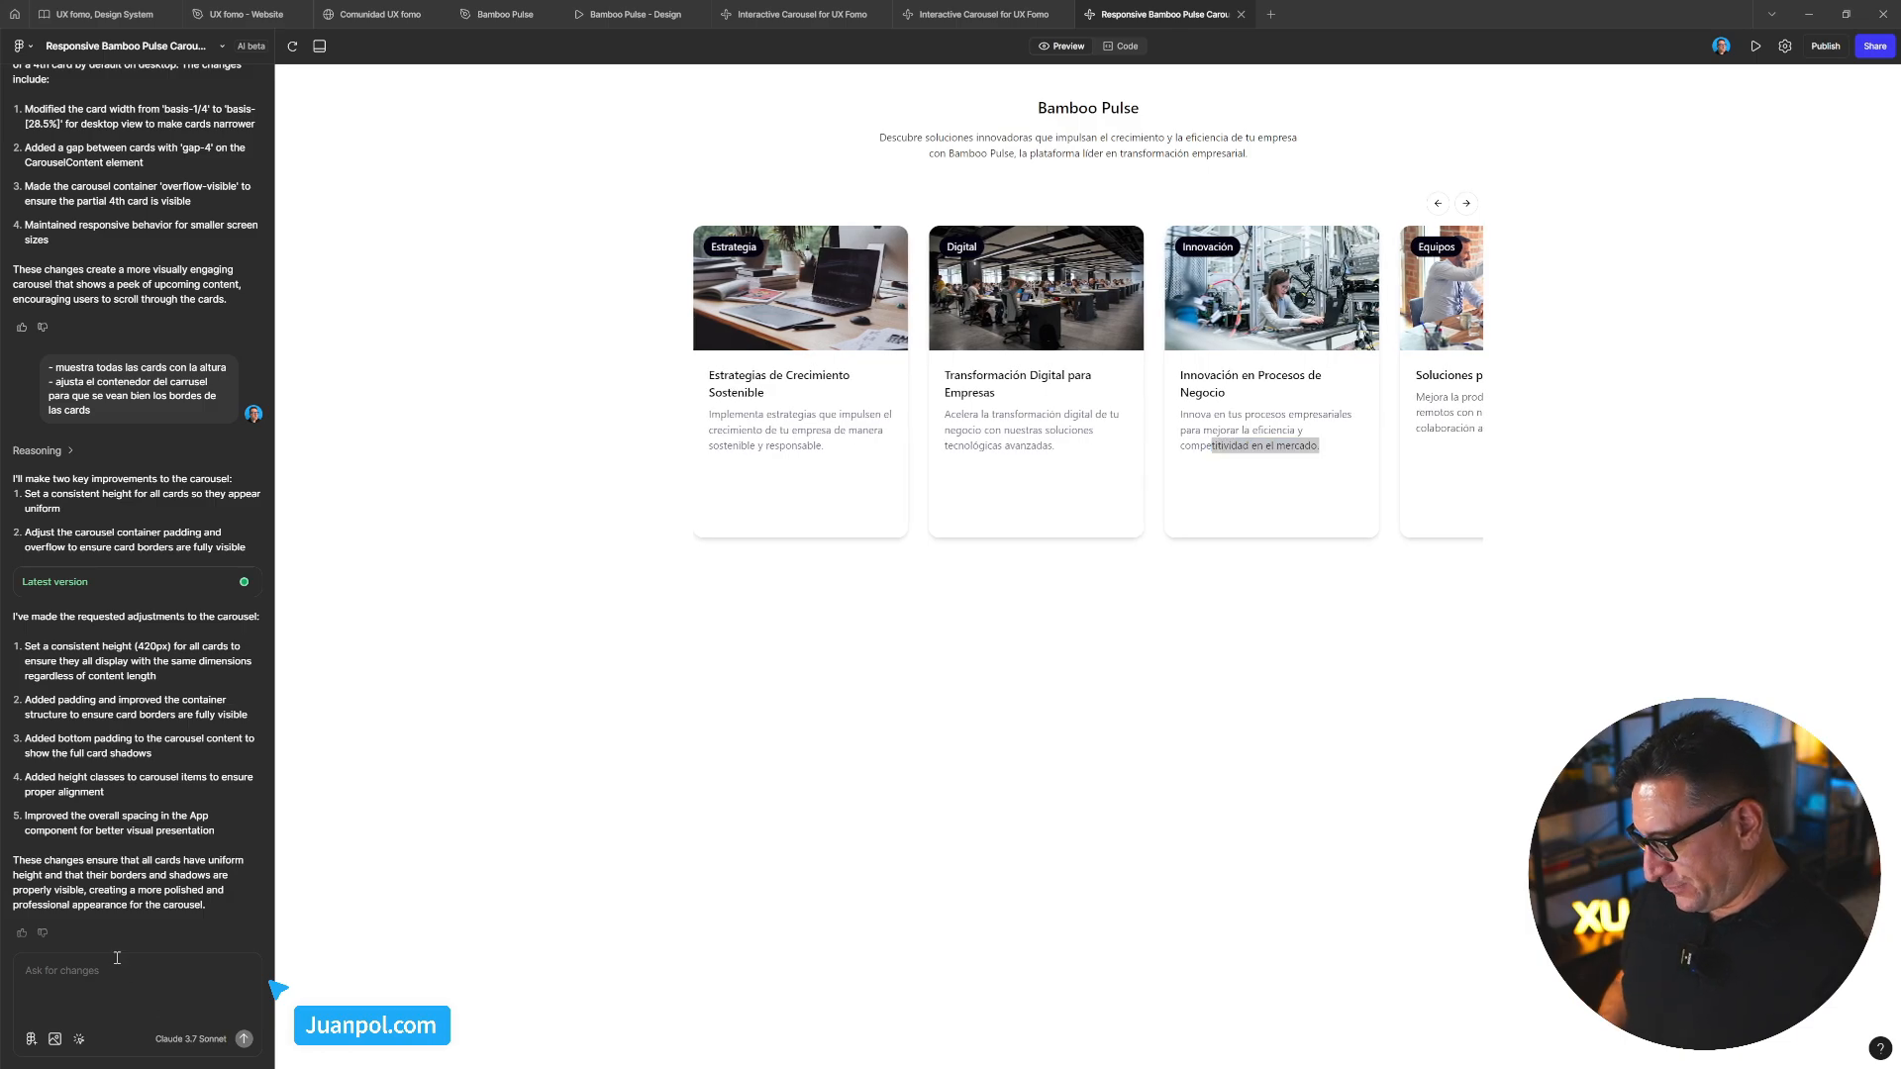
Write the first request: adjust the carousel container so the first card's margin-left is visible
text(-)
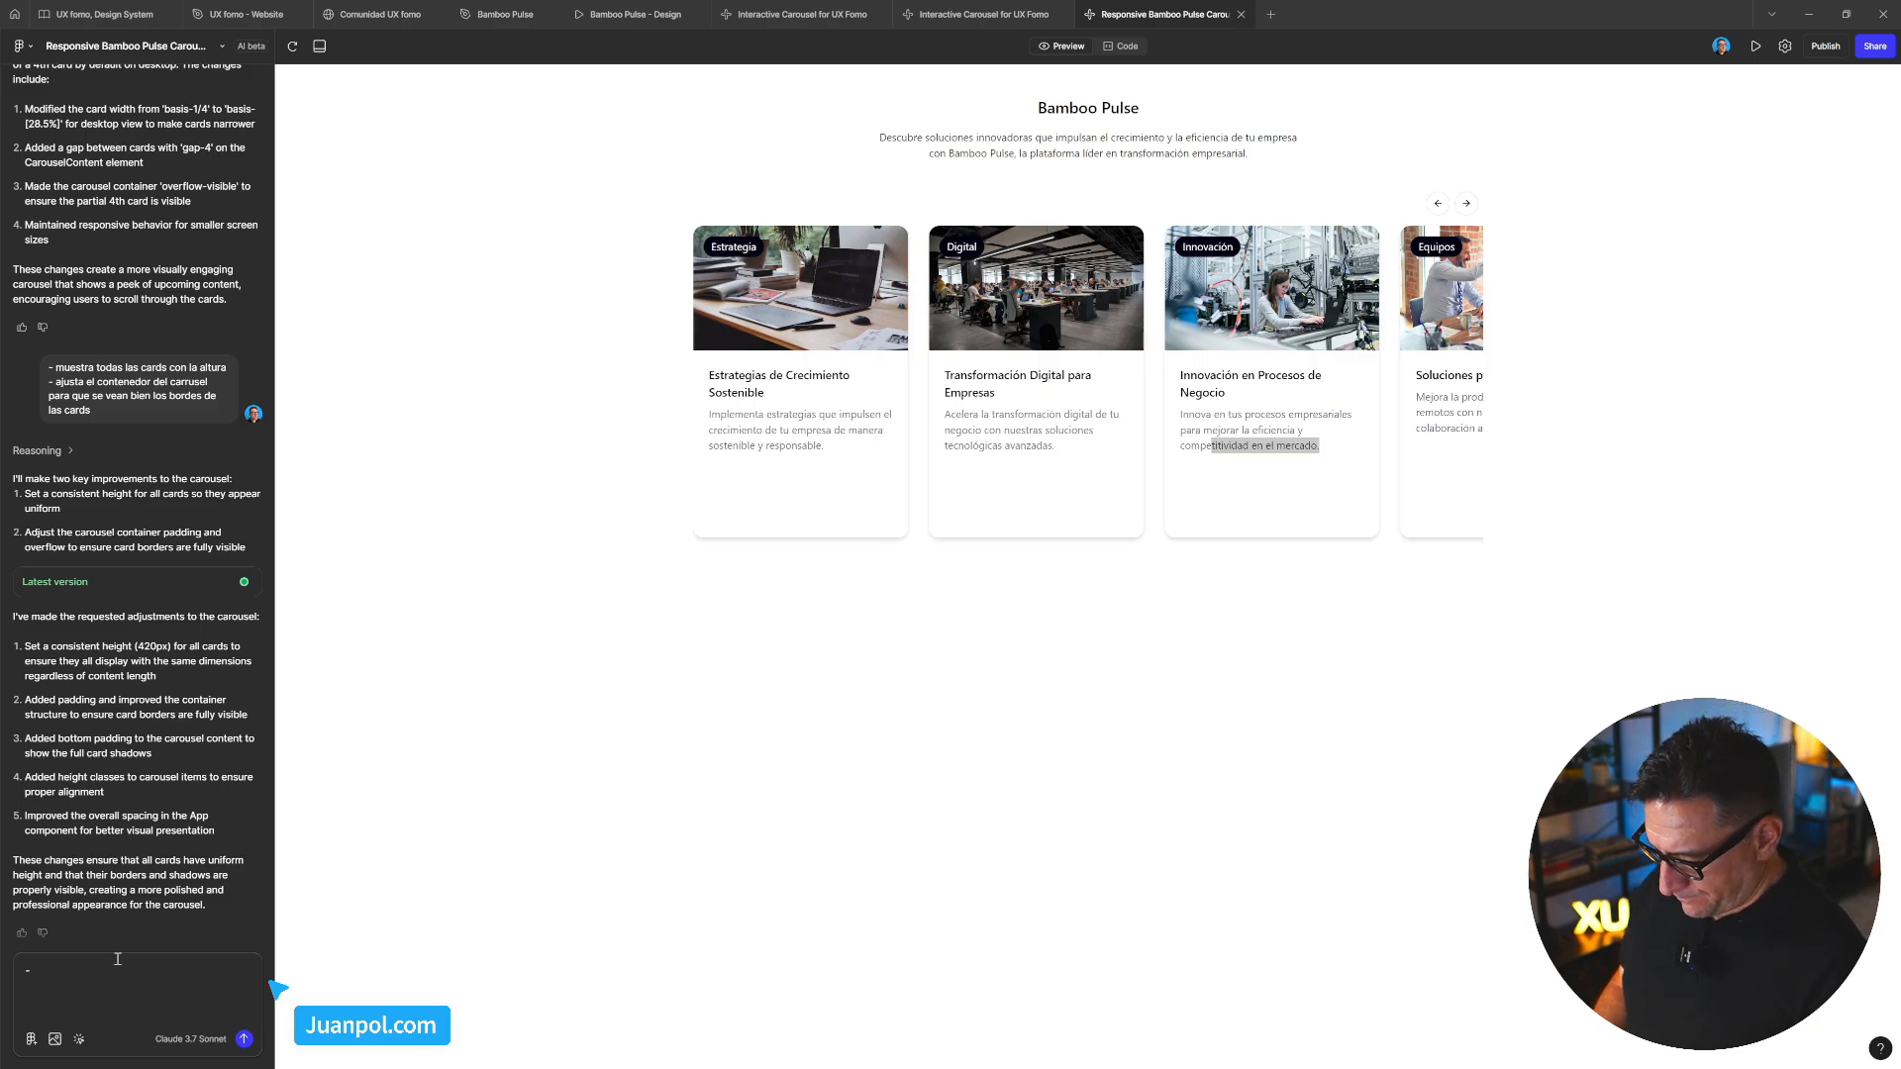
text( ajust)
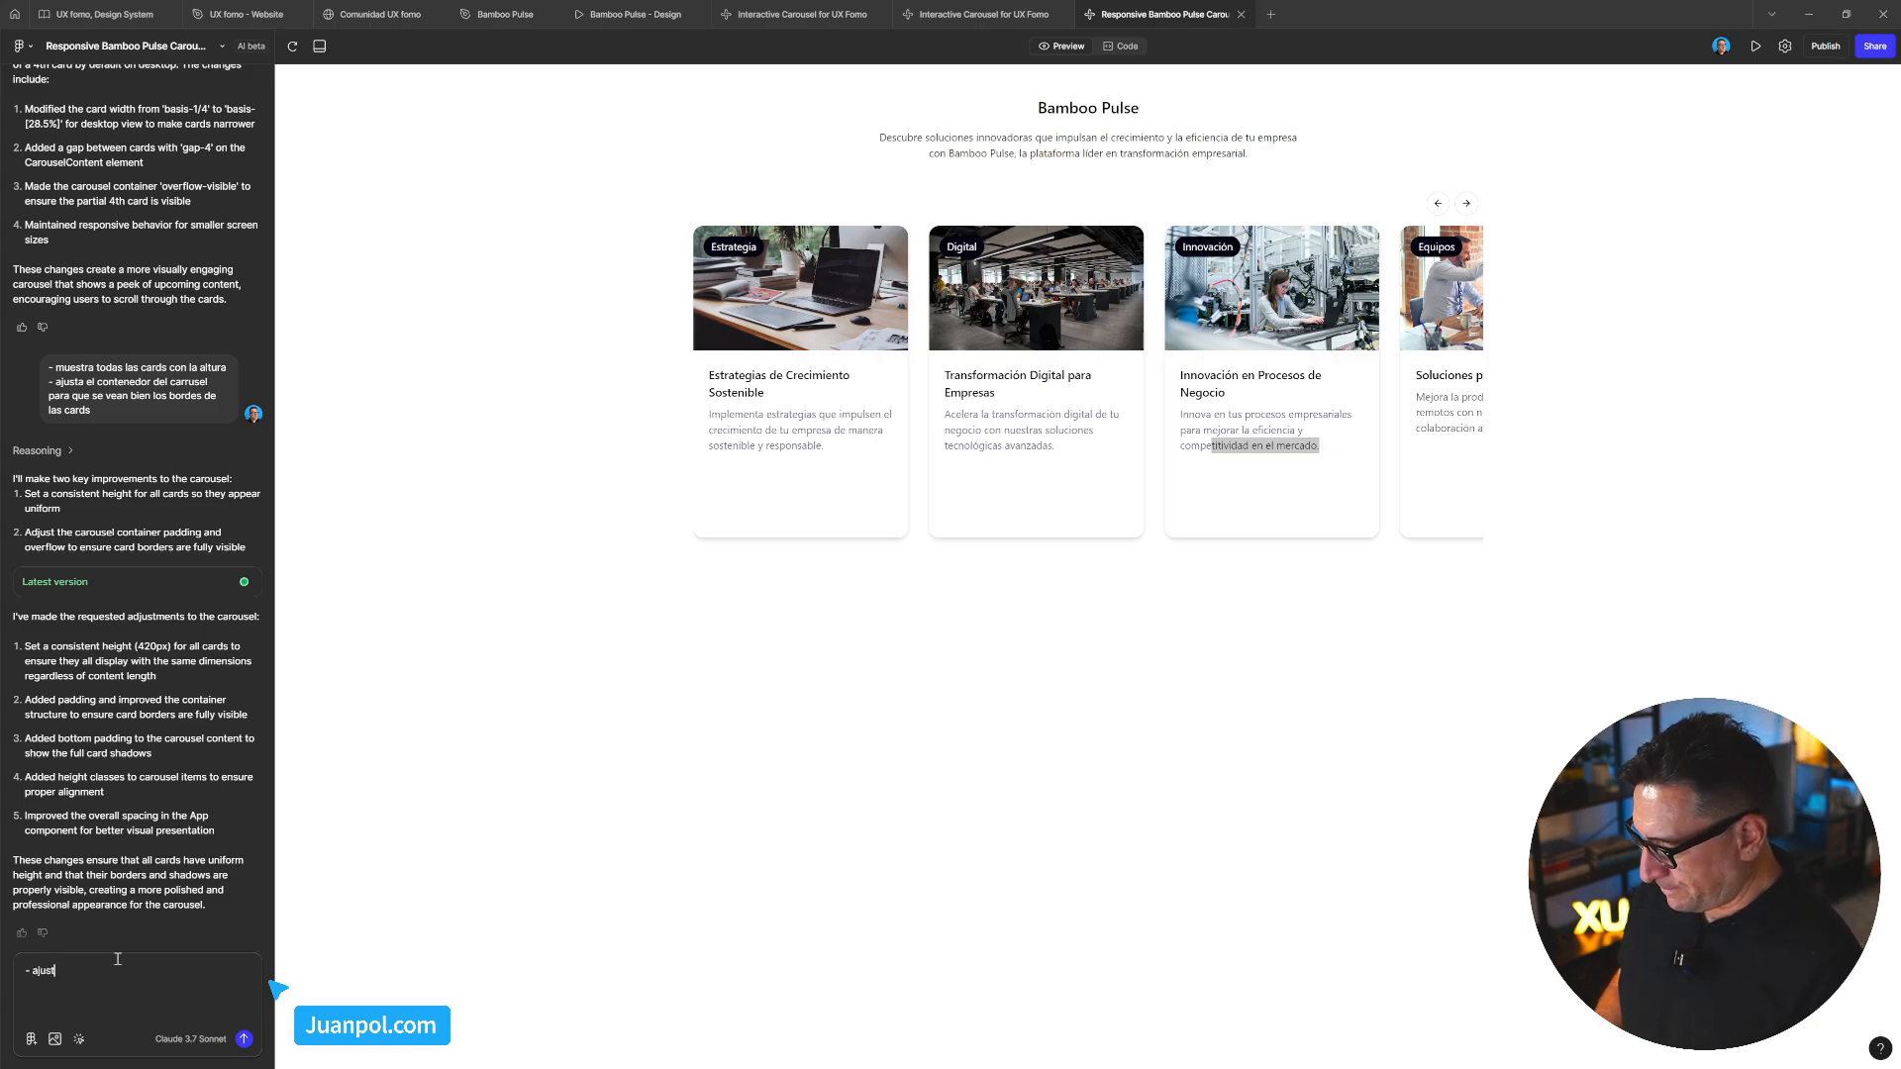
text(a el conten)
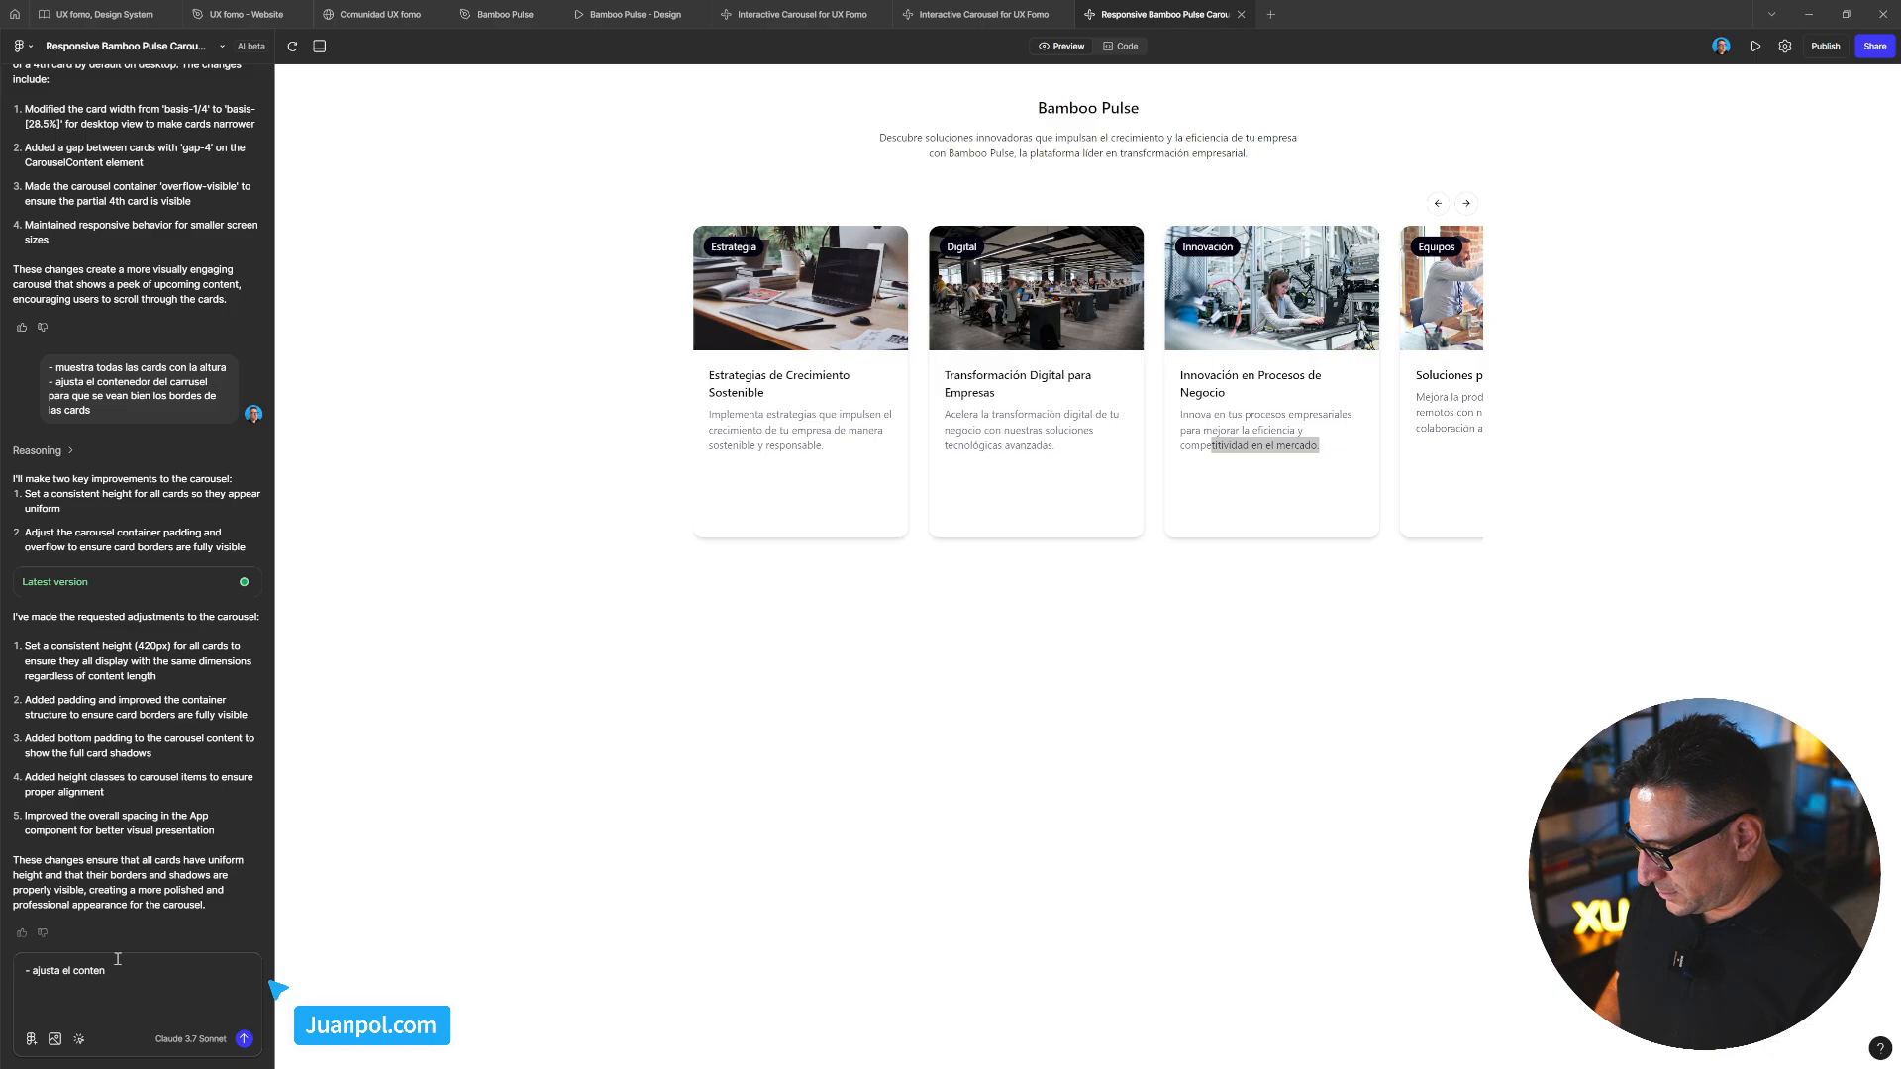
text(d)
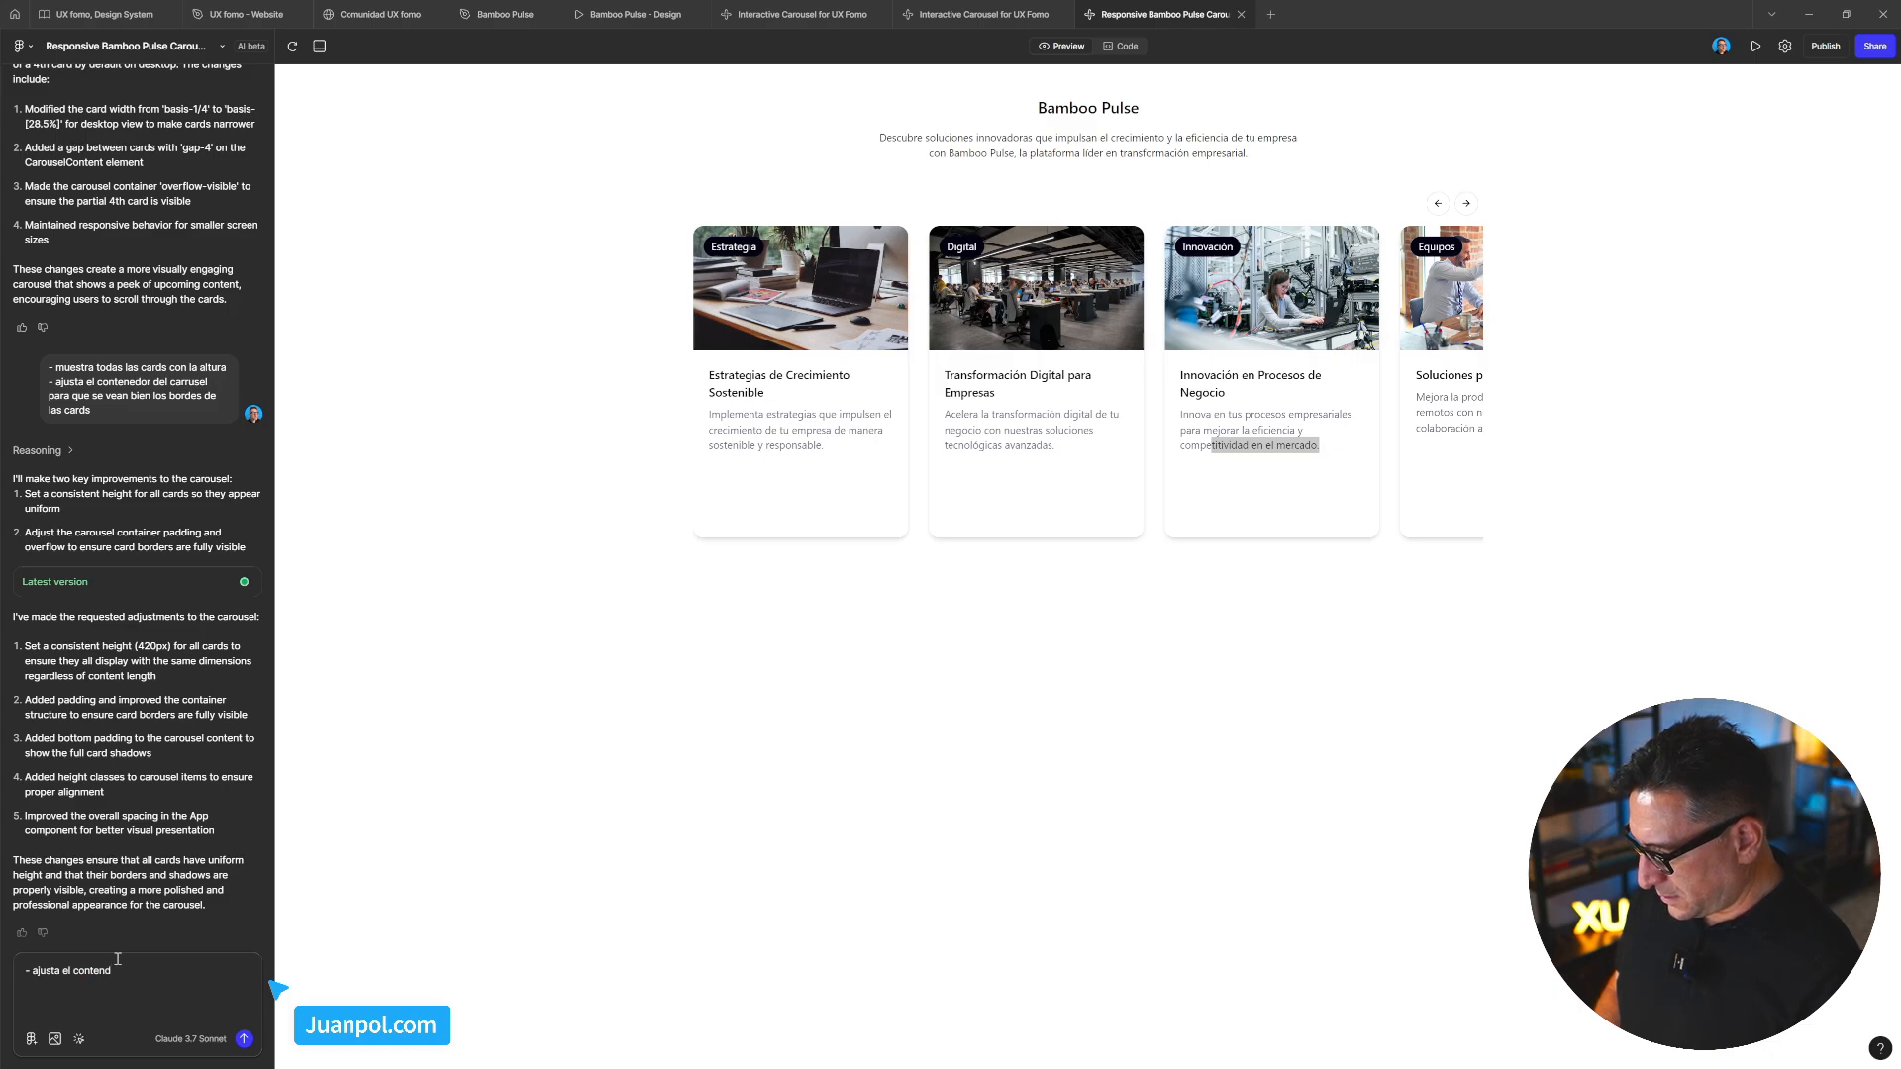
text(odor del)
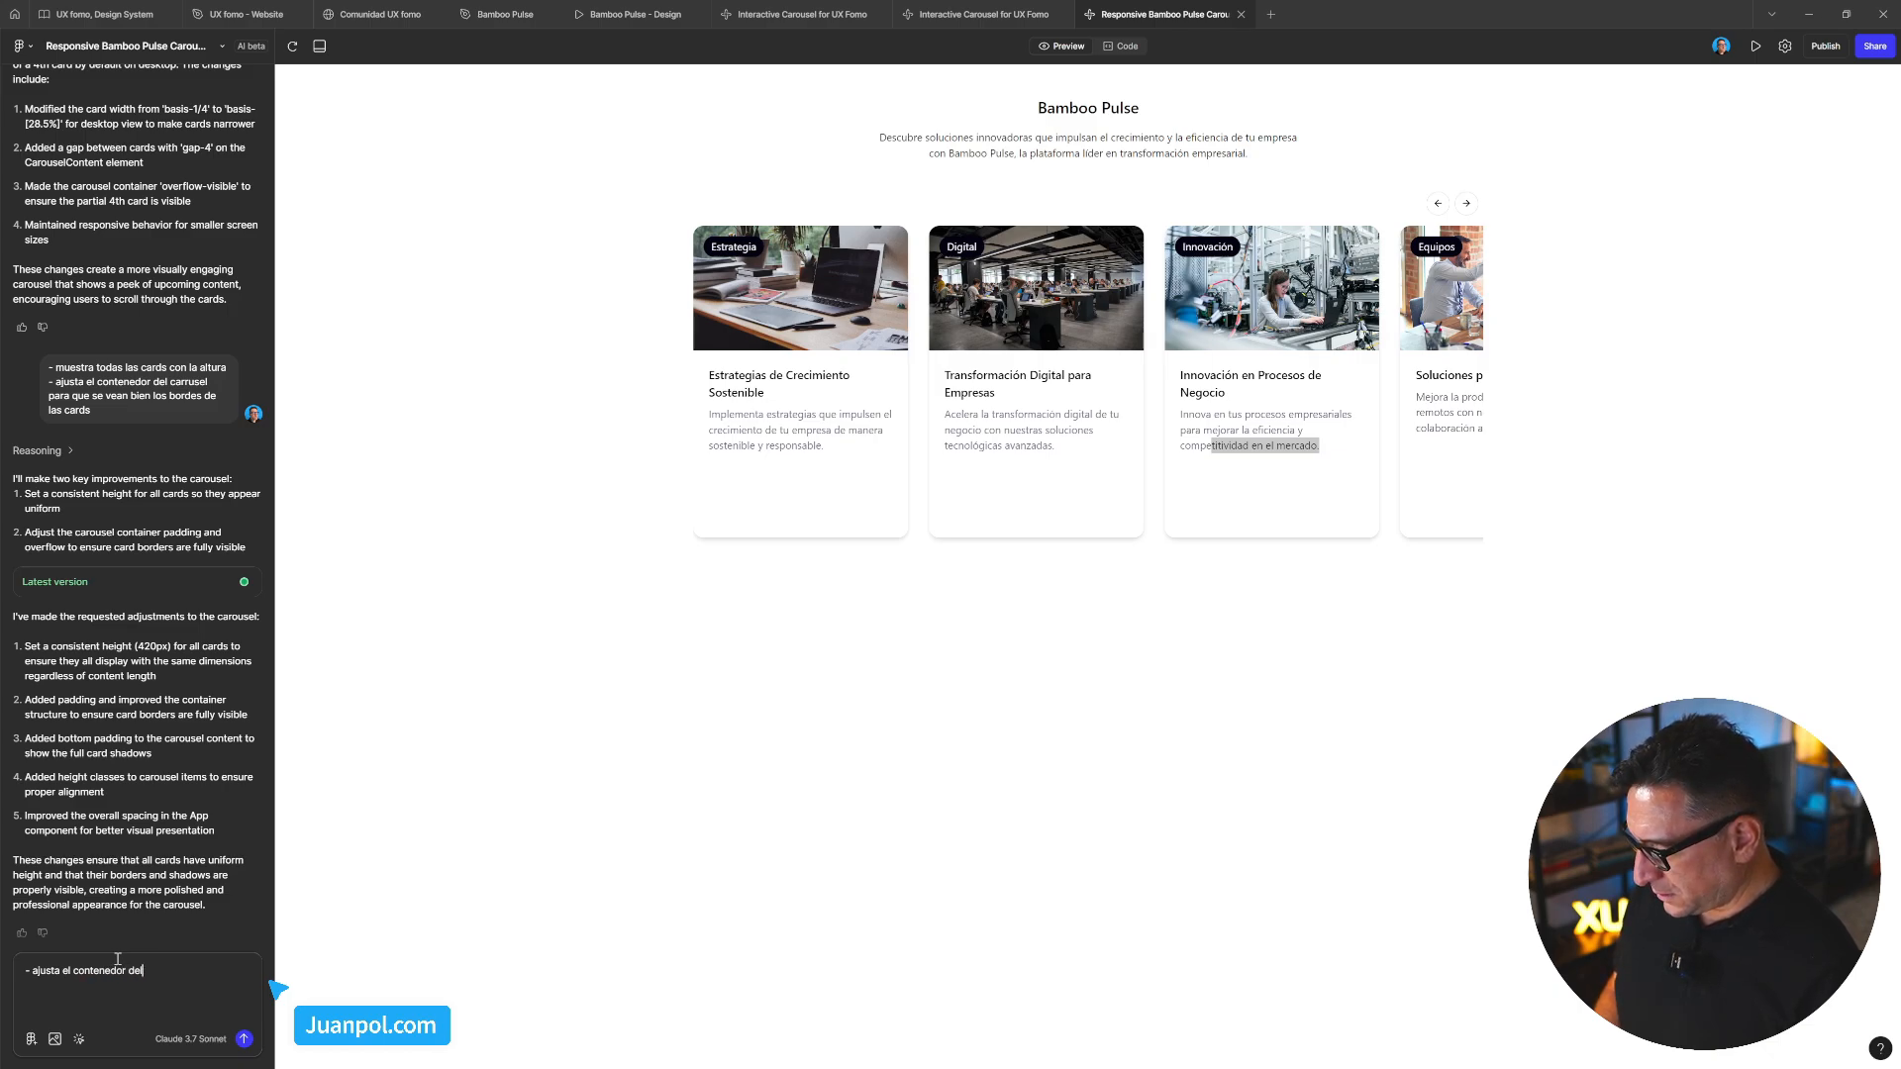
text( c)
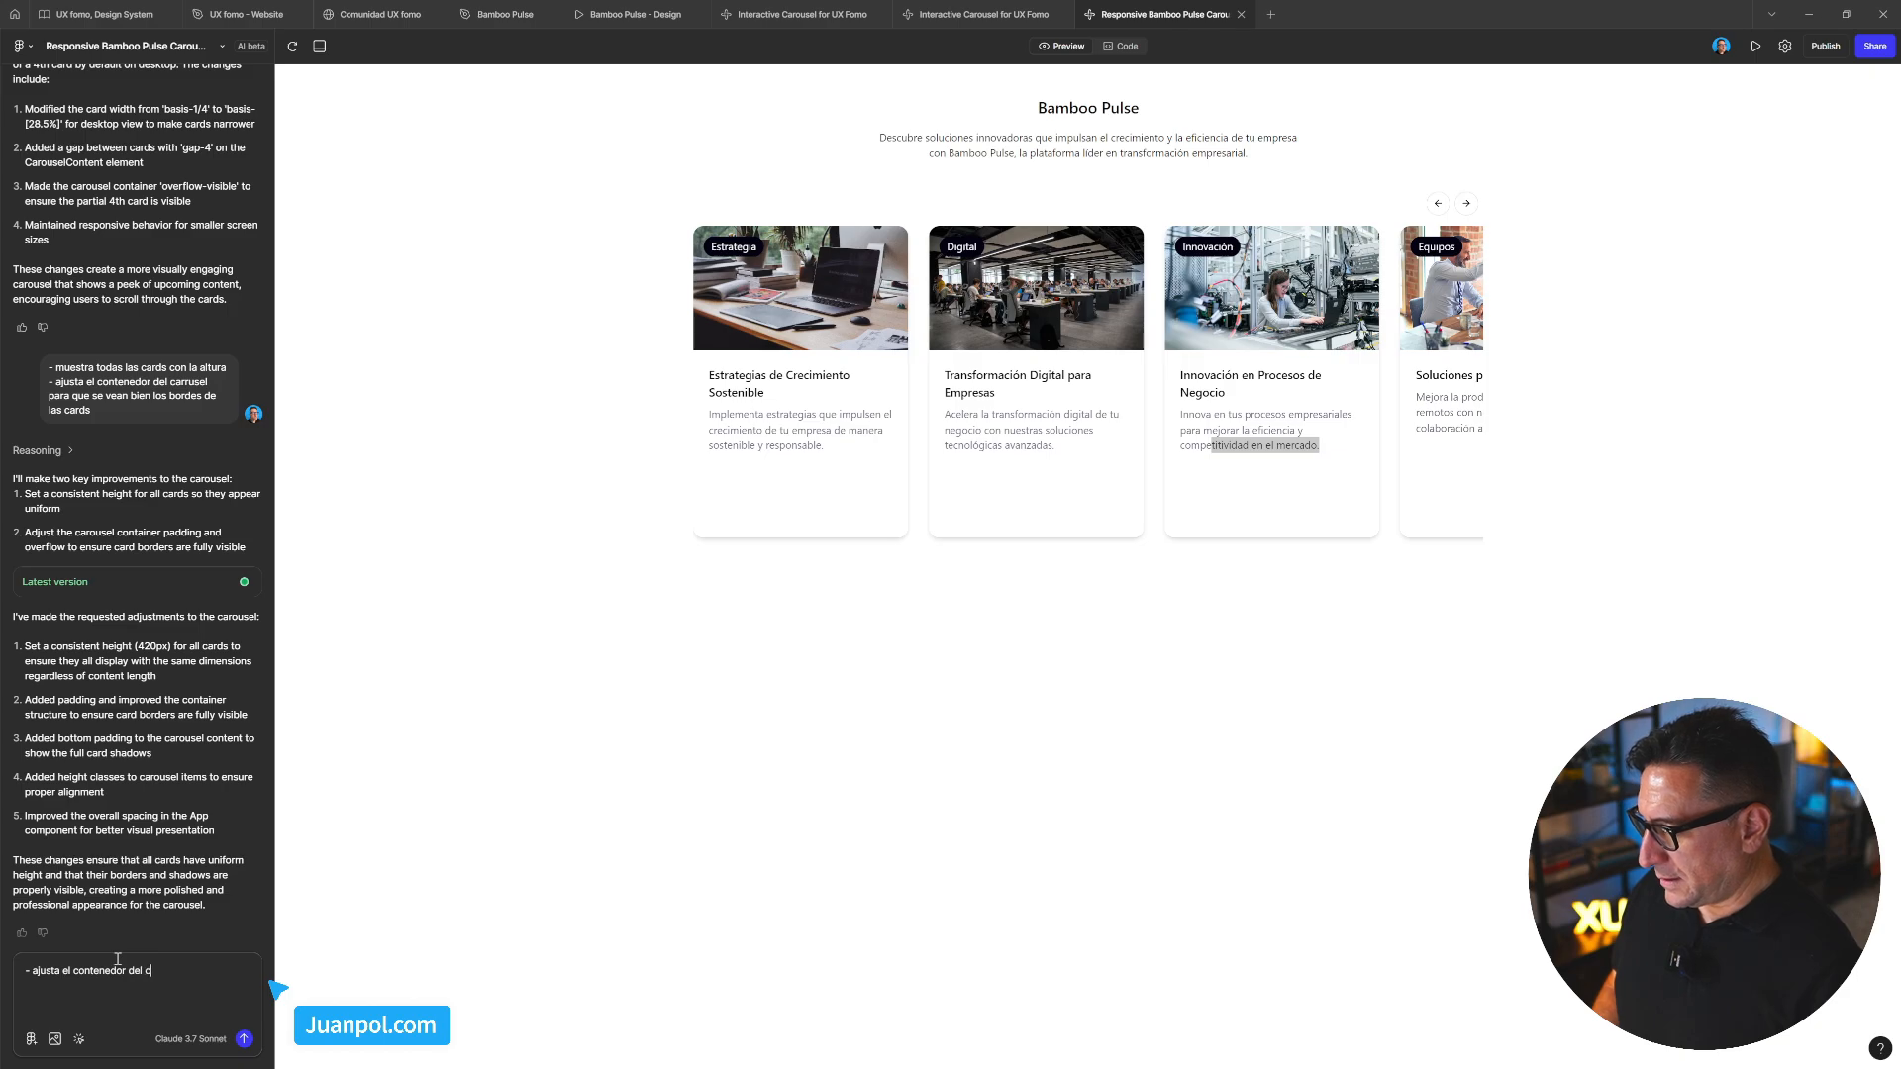
text(arrusel para que s)
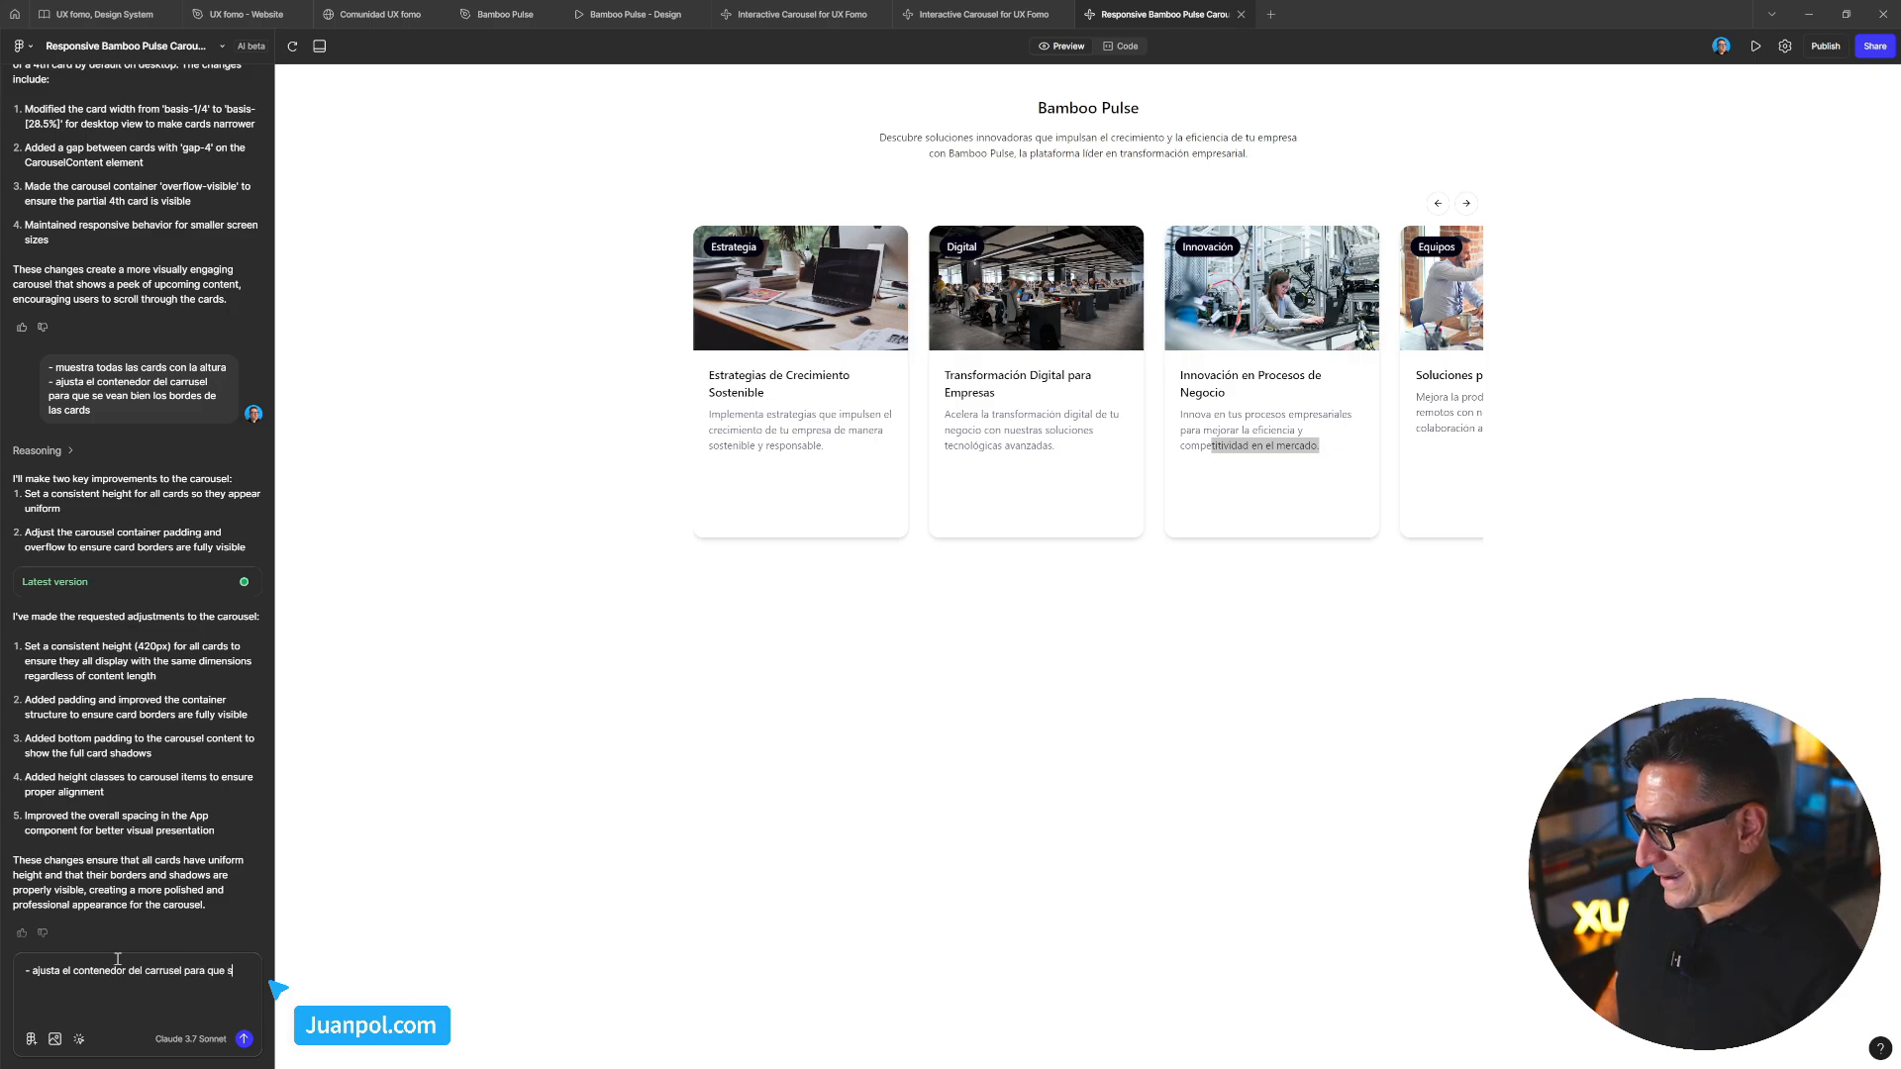
text(e vea el margin)
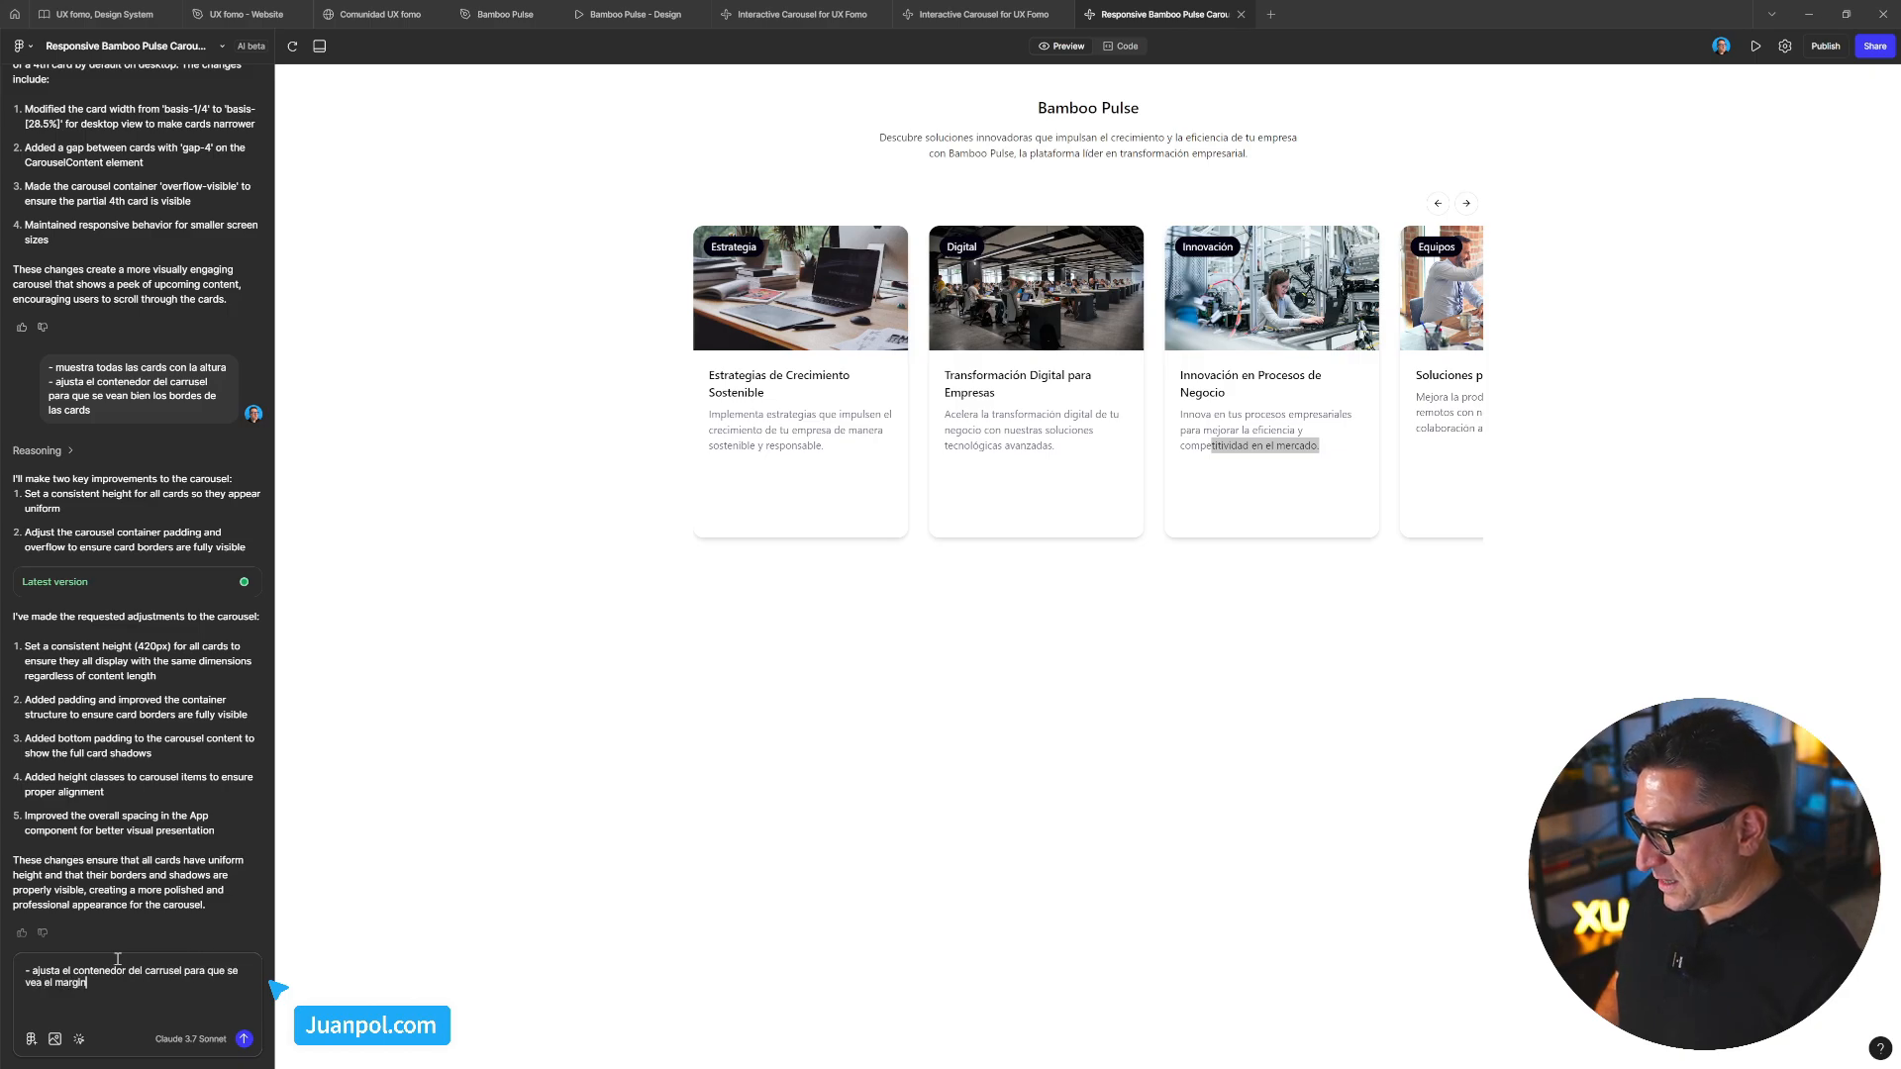
text(-left)
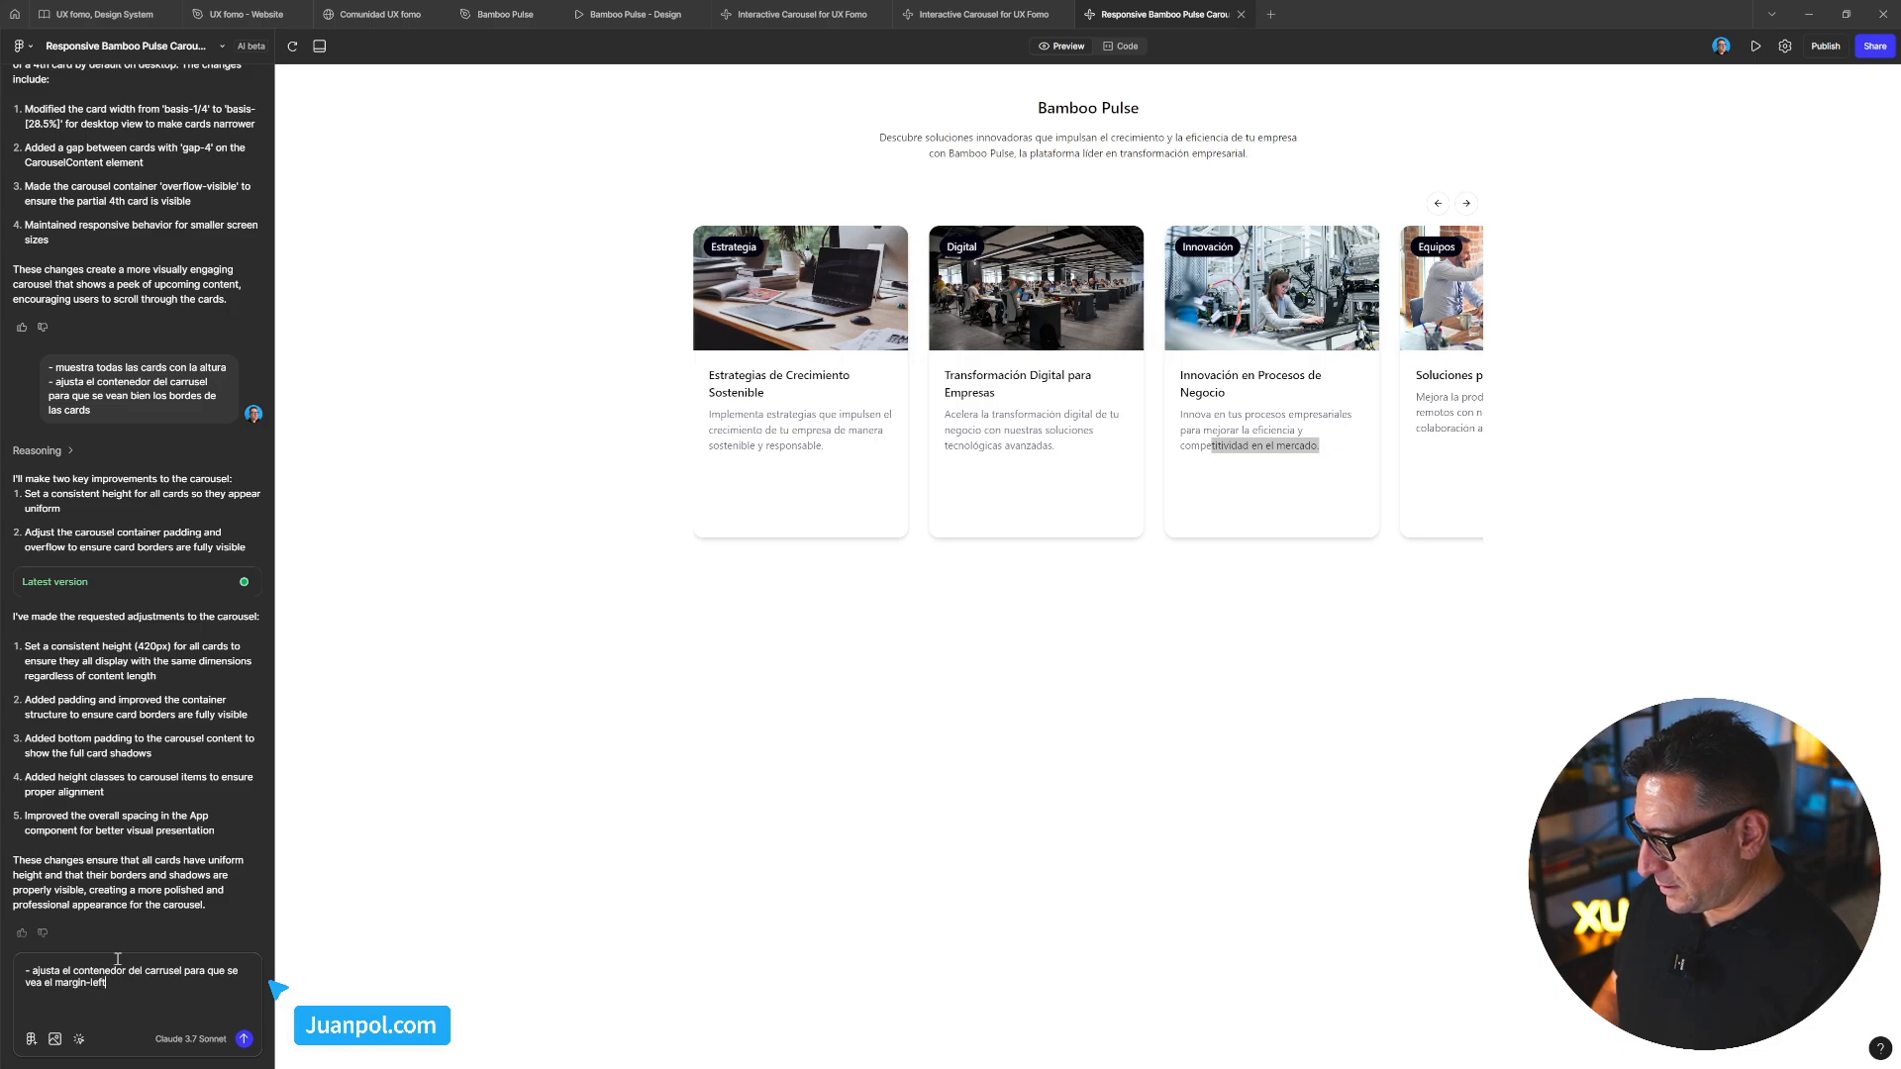
text( de la )
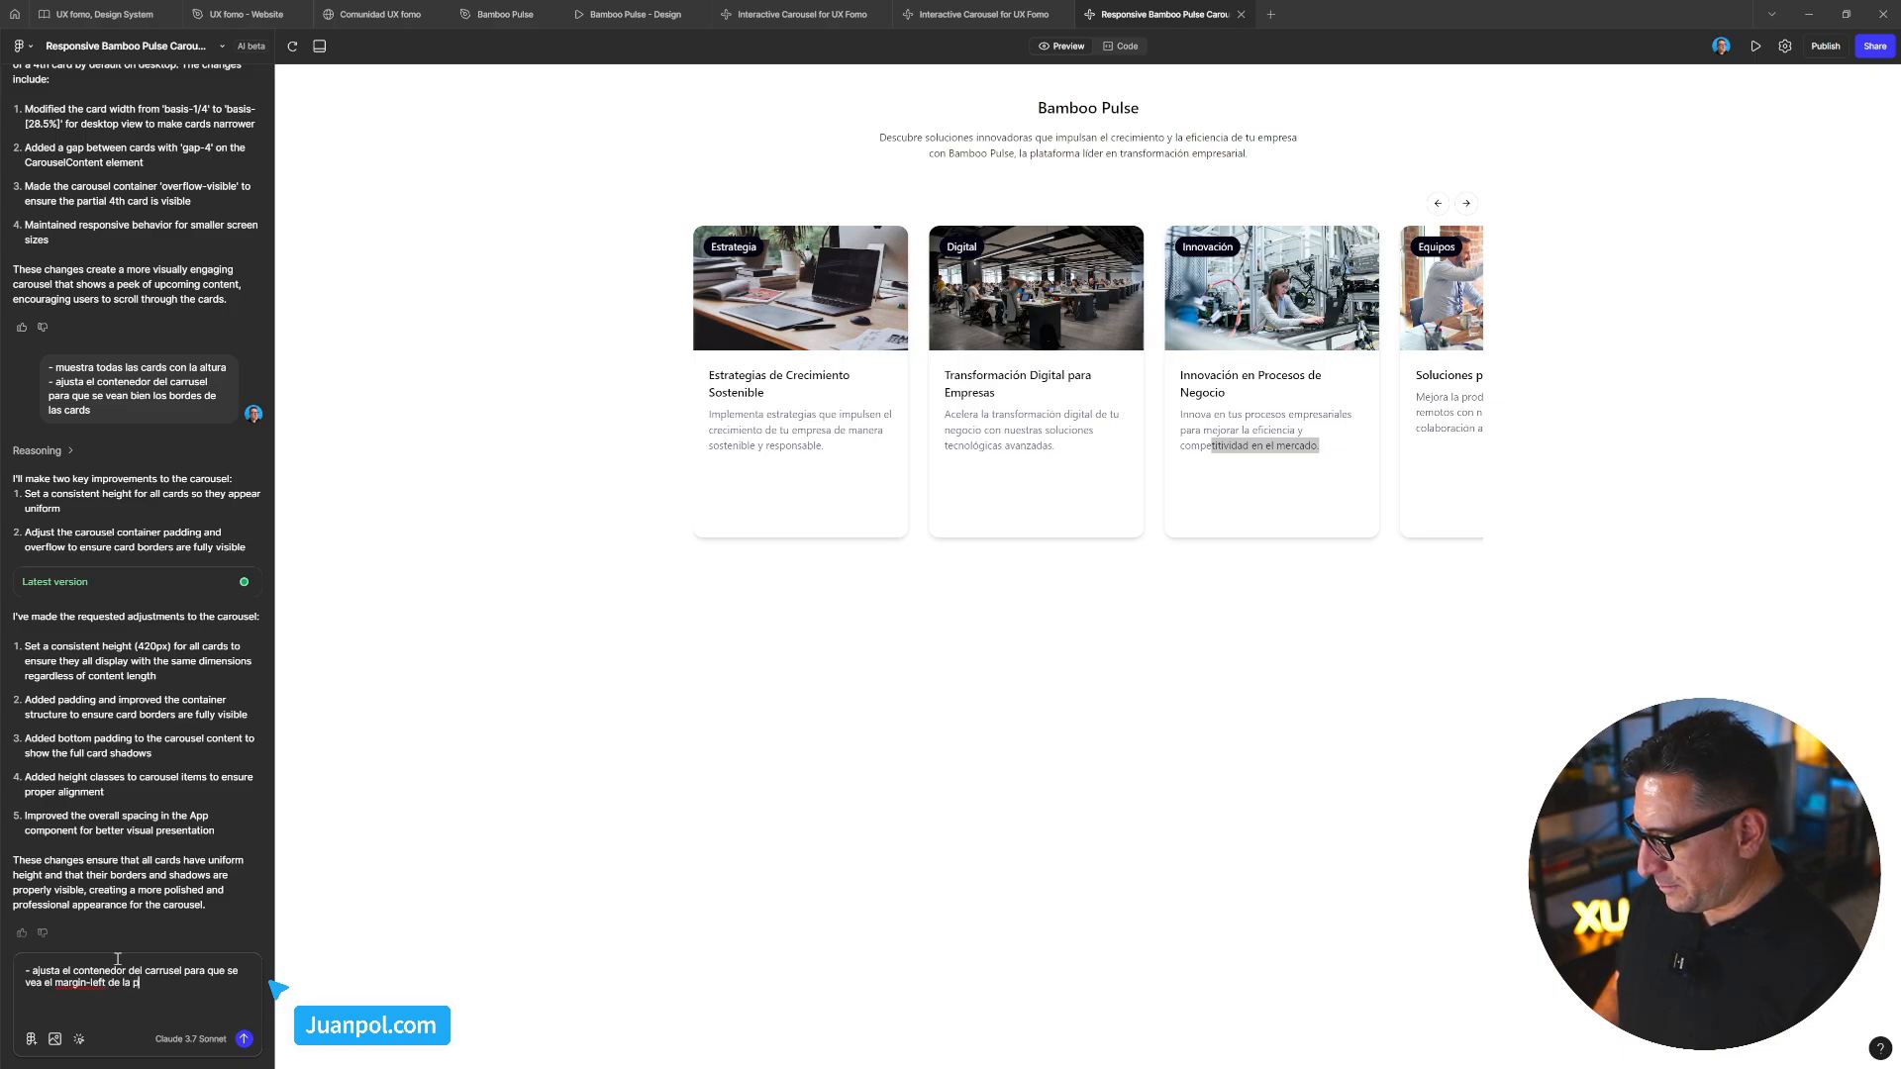
text(p)
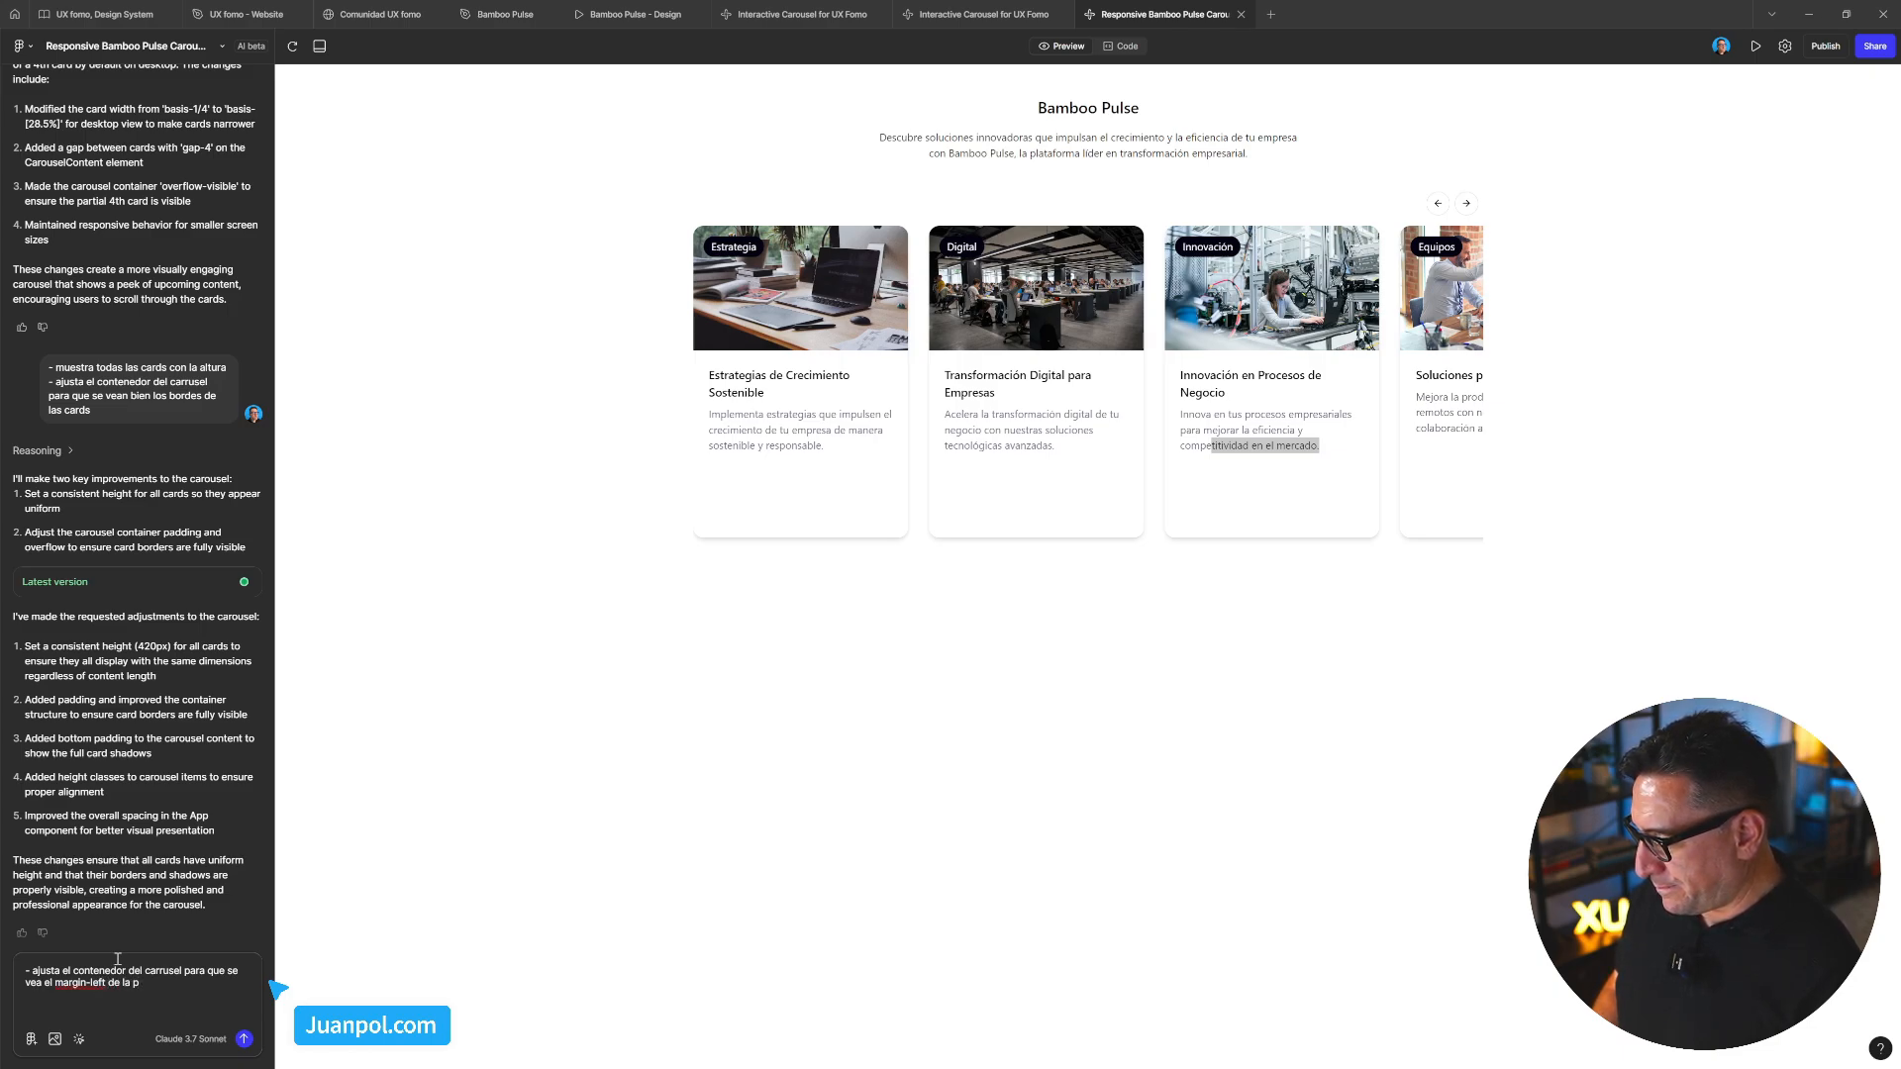
text(rimera card)
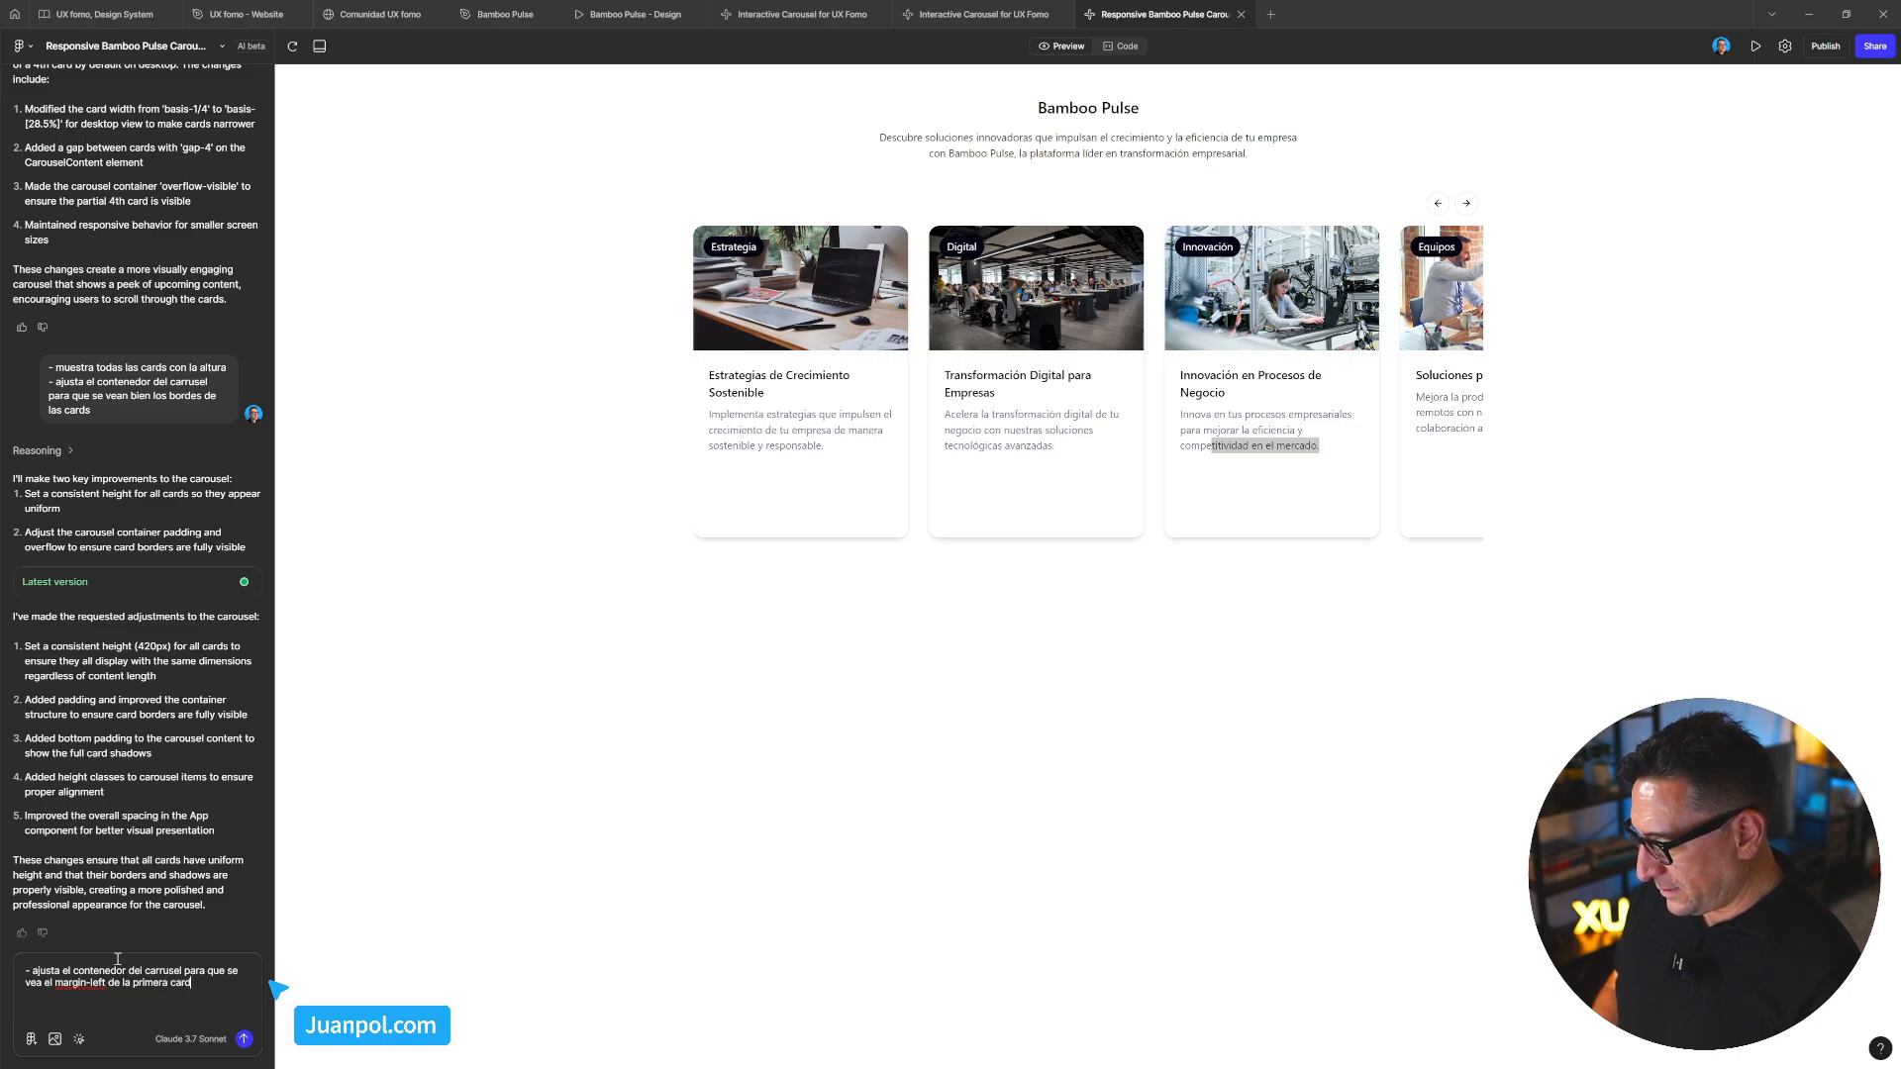
key(shift+Return)
text(-)
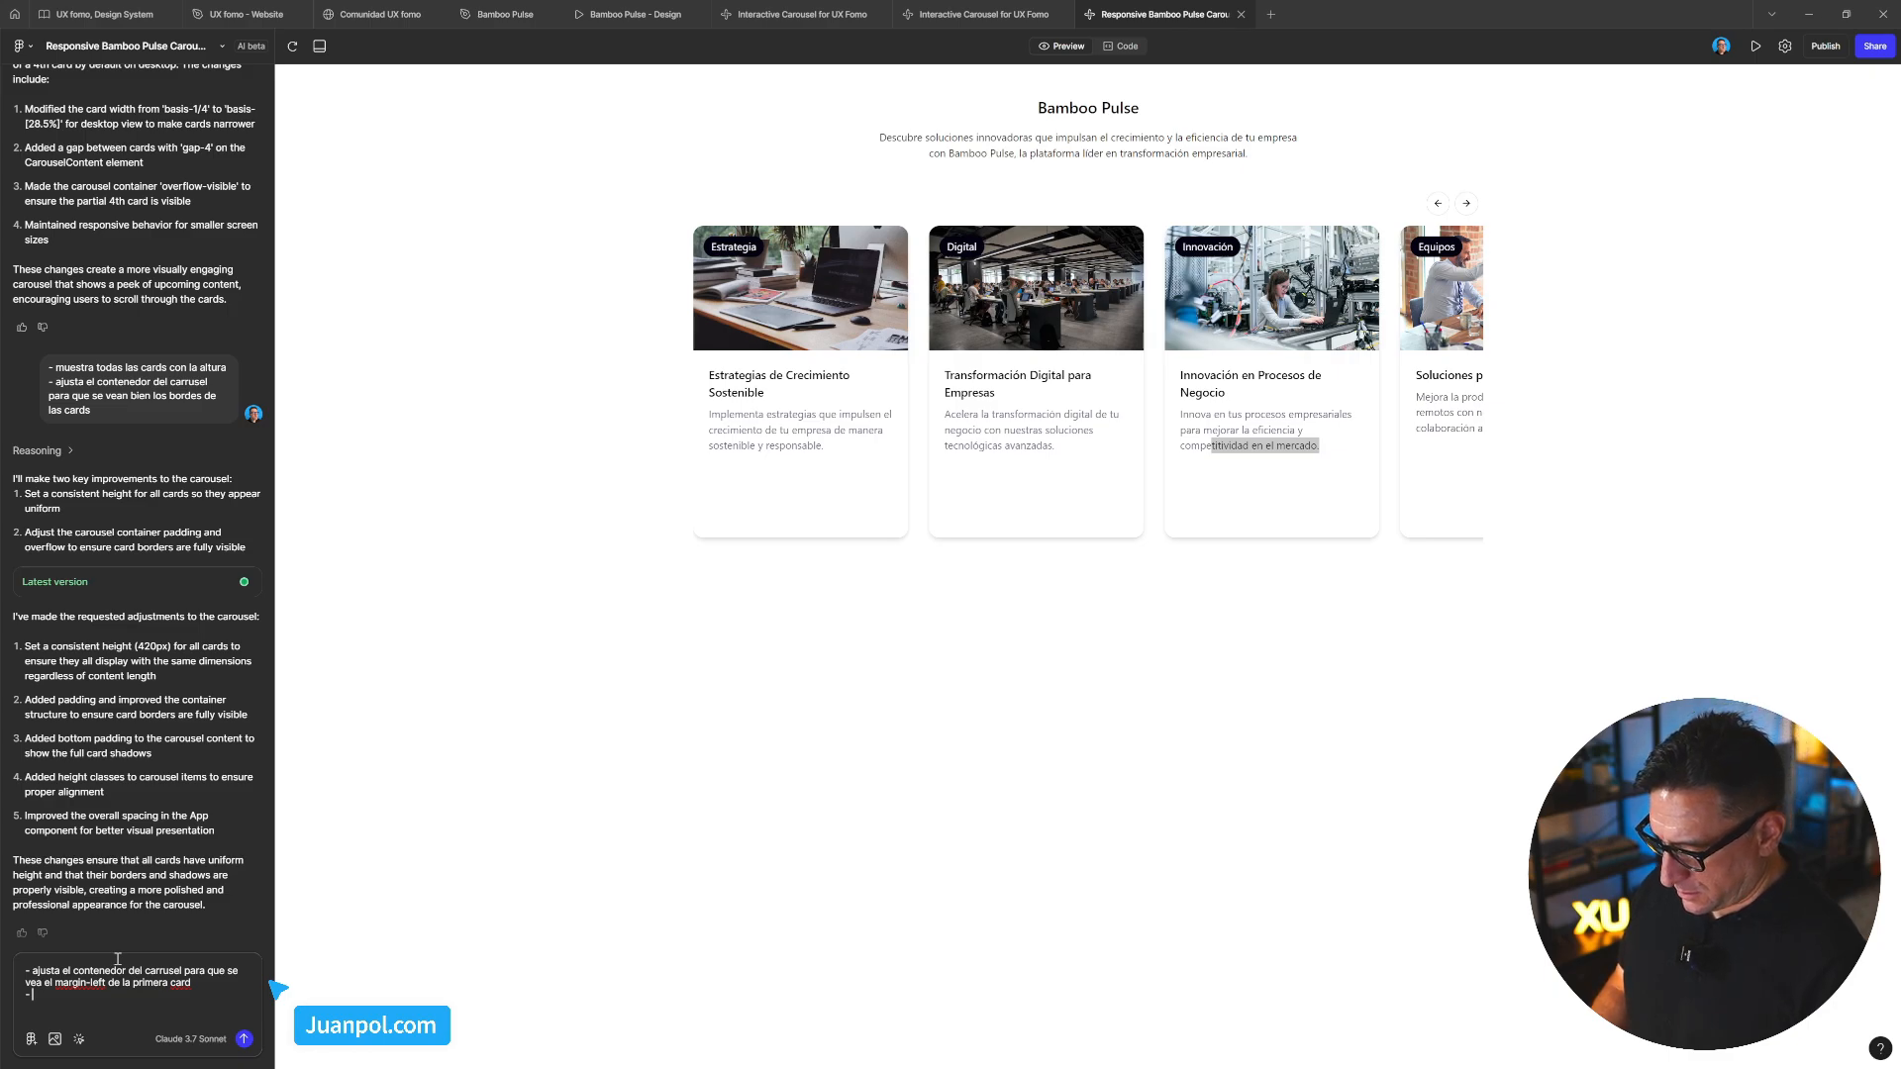
Add a second request giving all cards the height of the card with most content, and send it
text(aju)
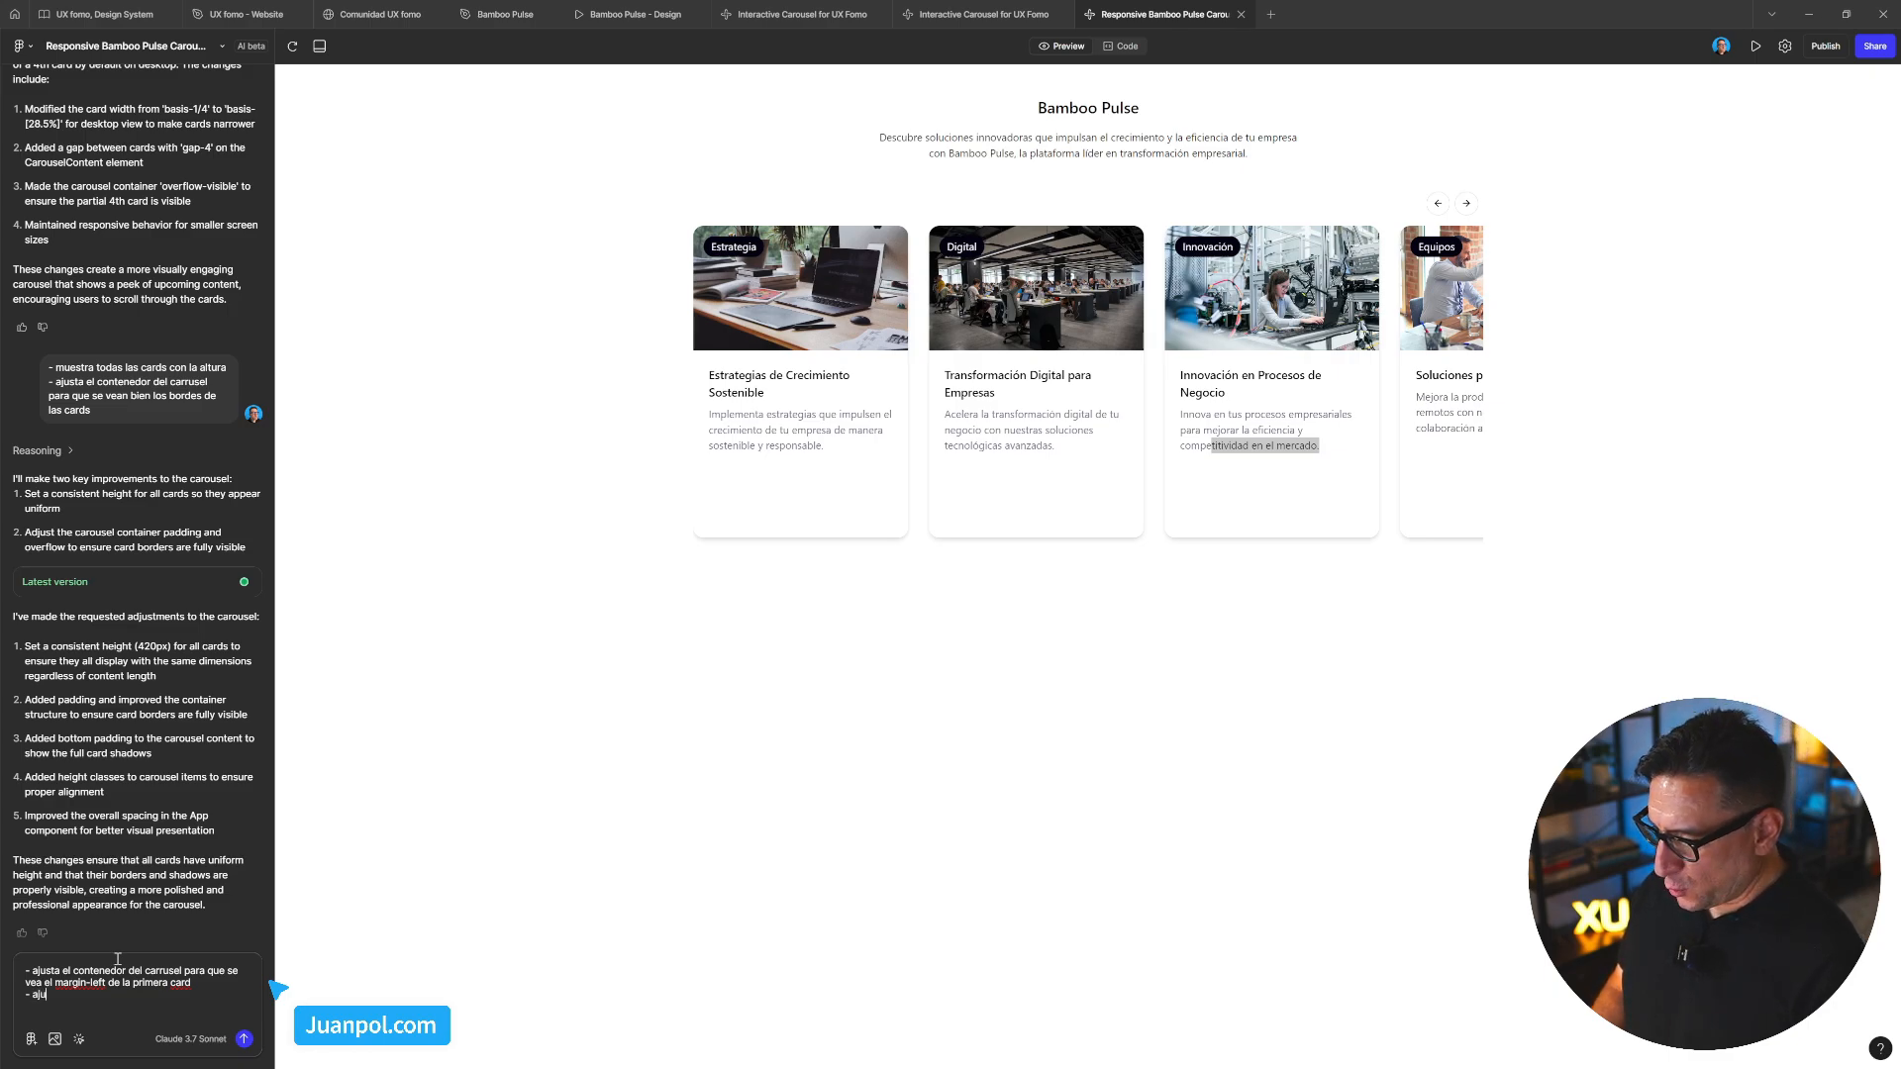
text(sta la)
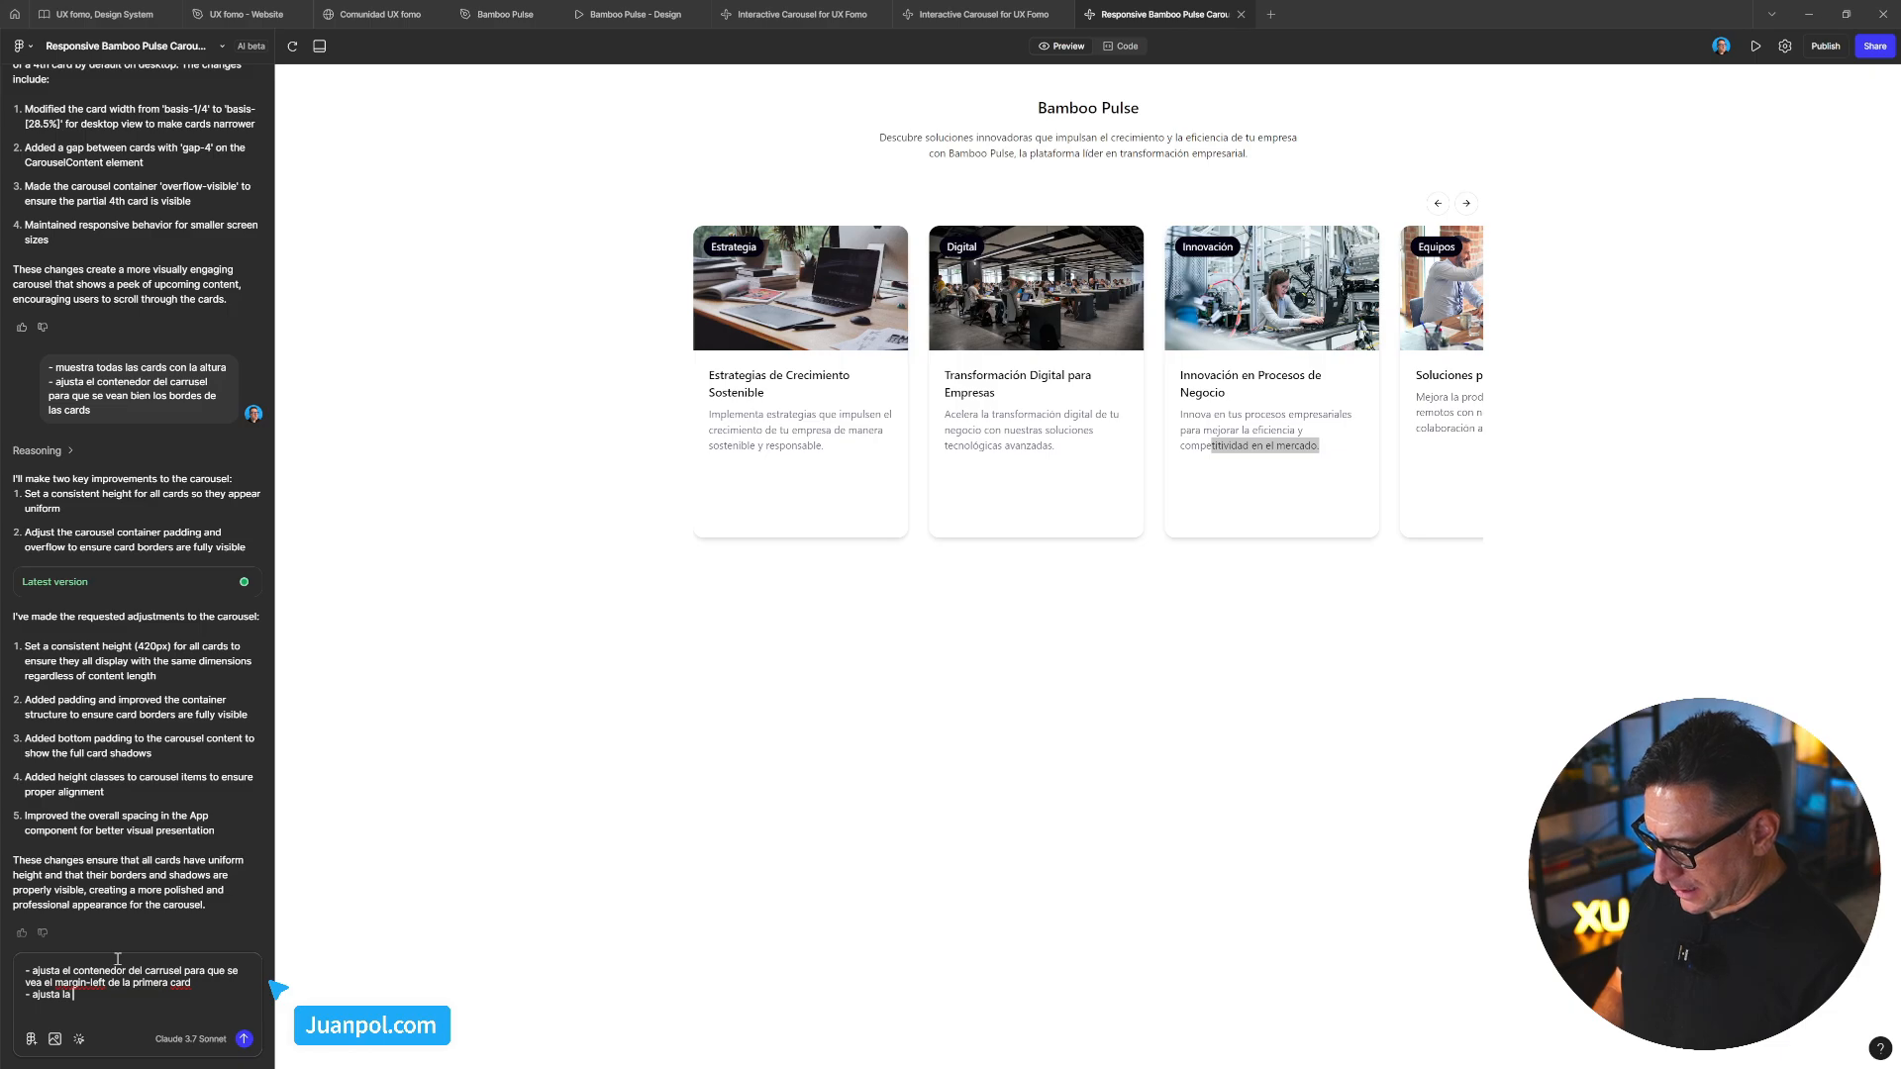
text( alutr)
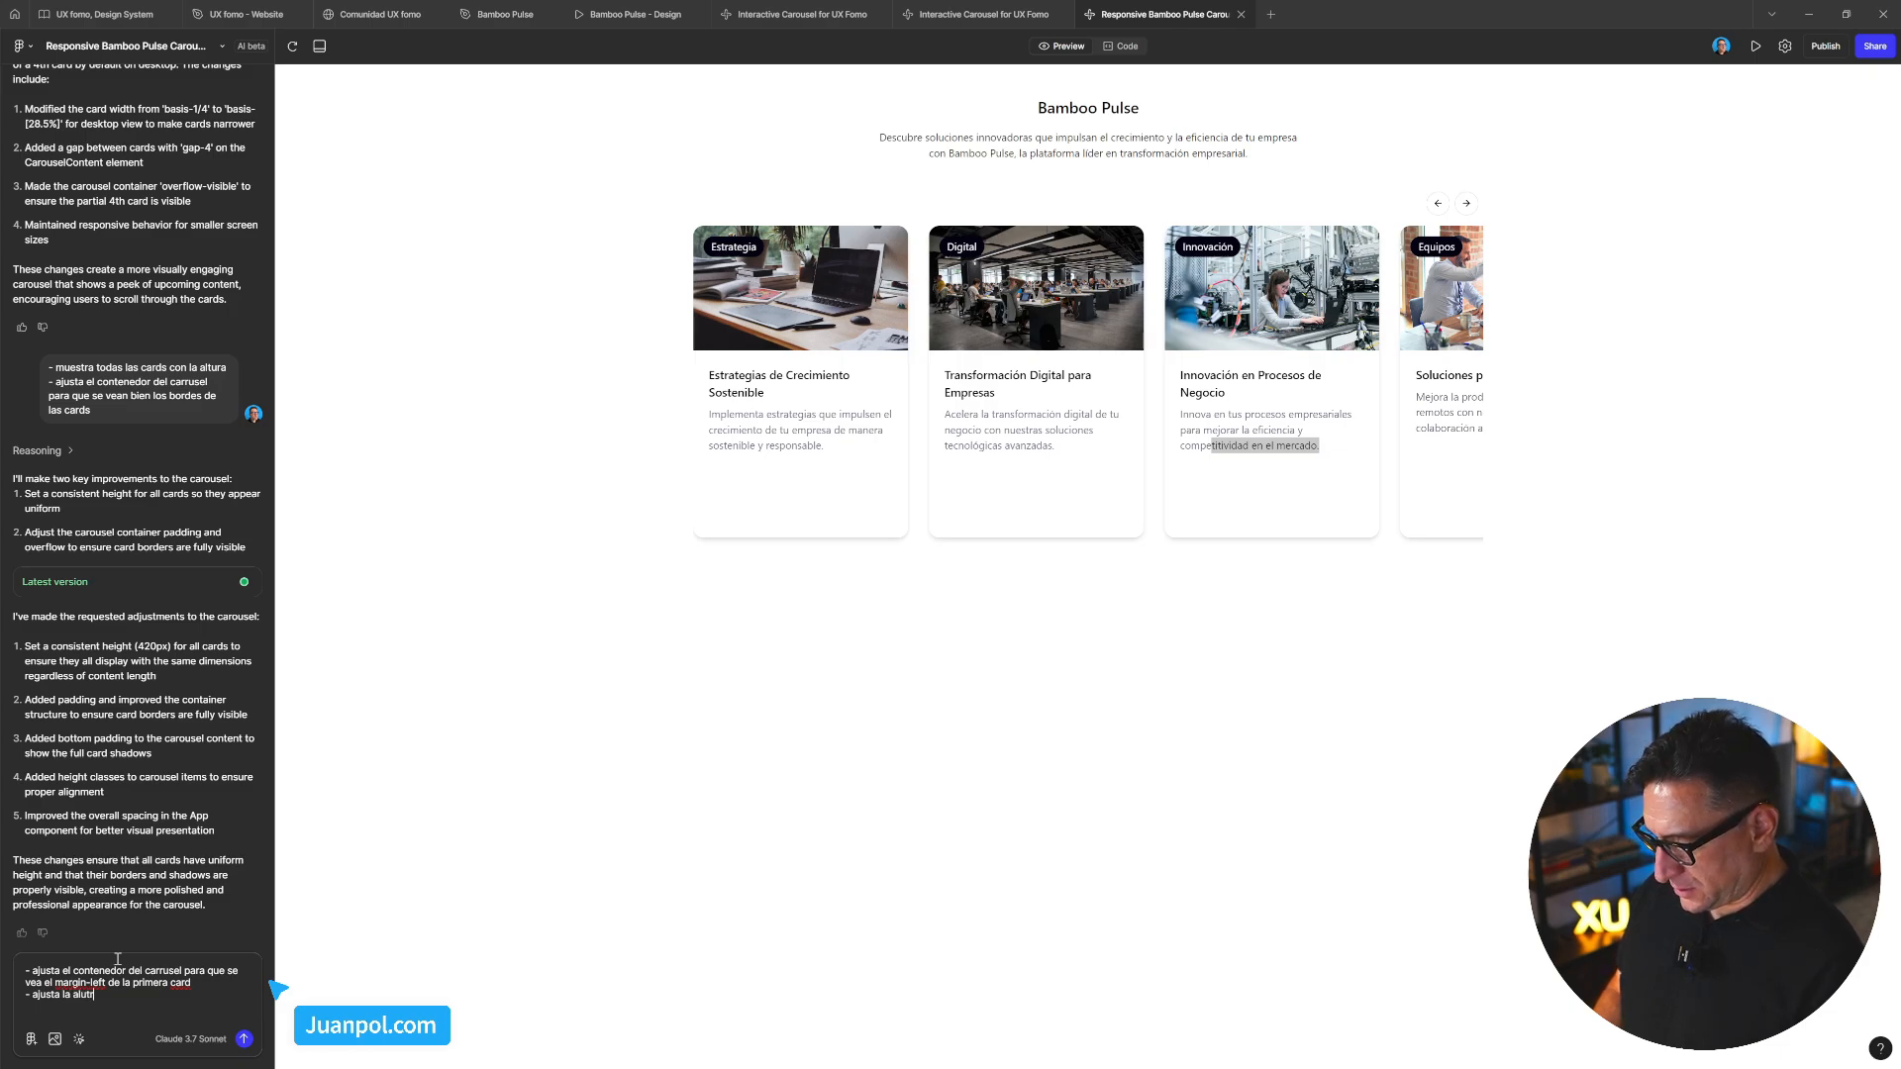
text(a)
key(BackSpace)
key(BackSpace)
text(tura)
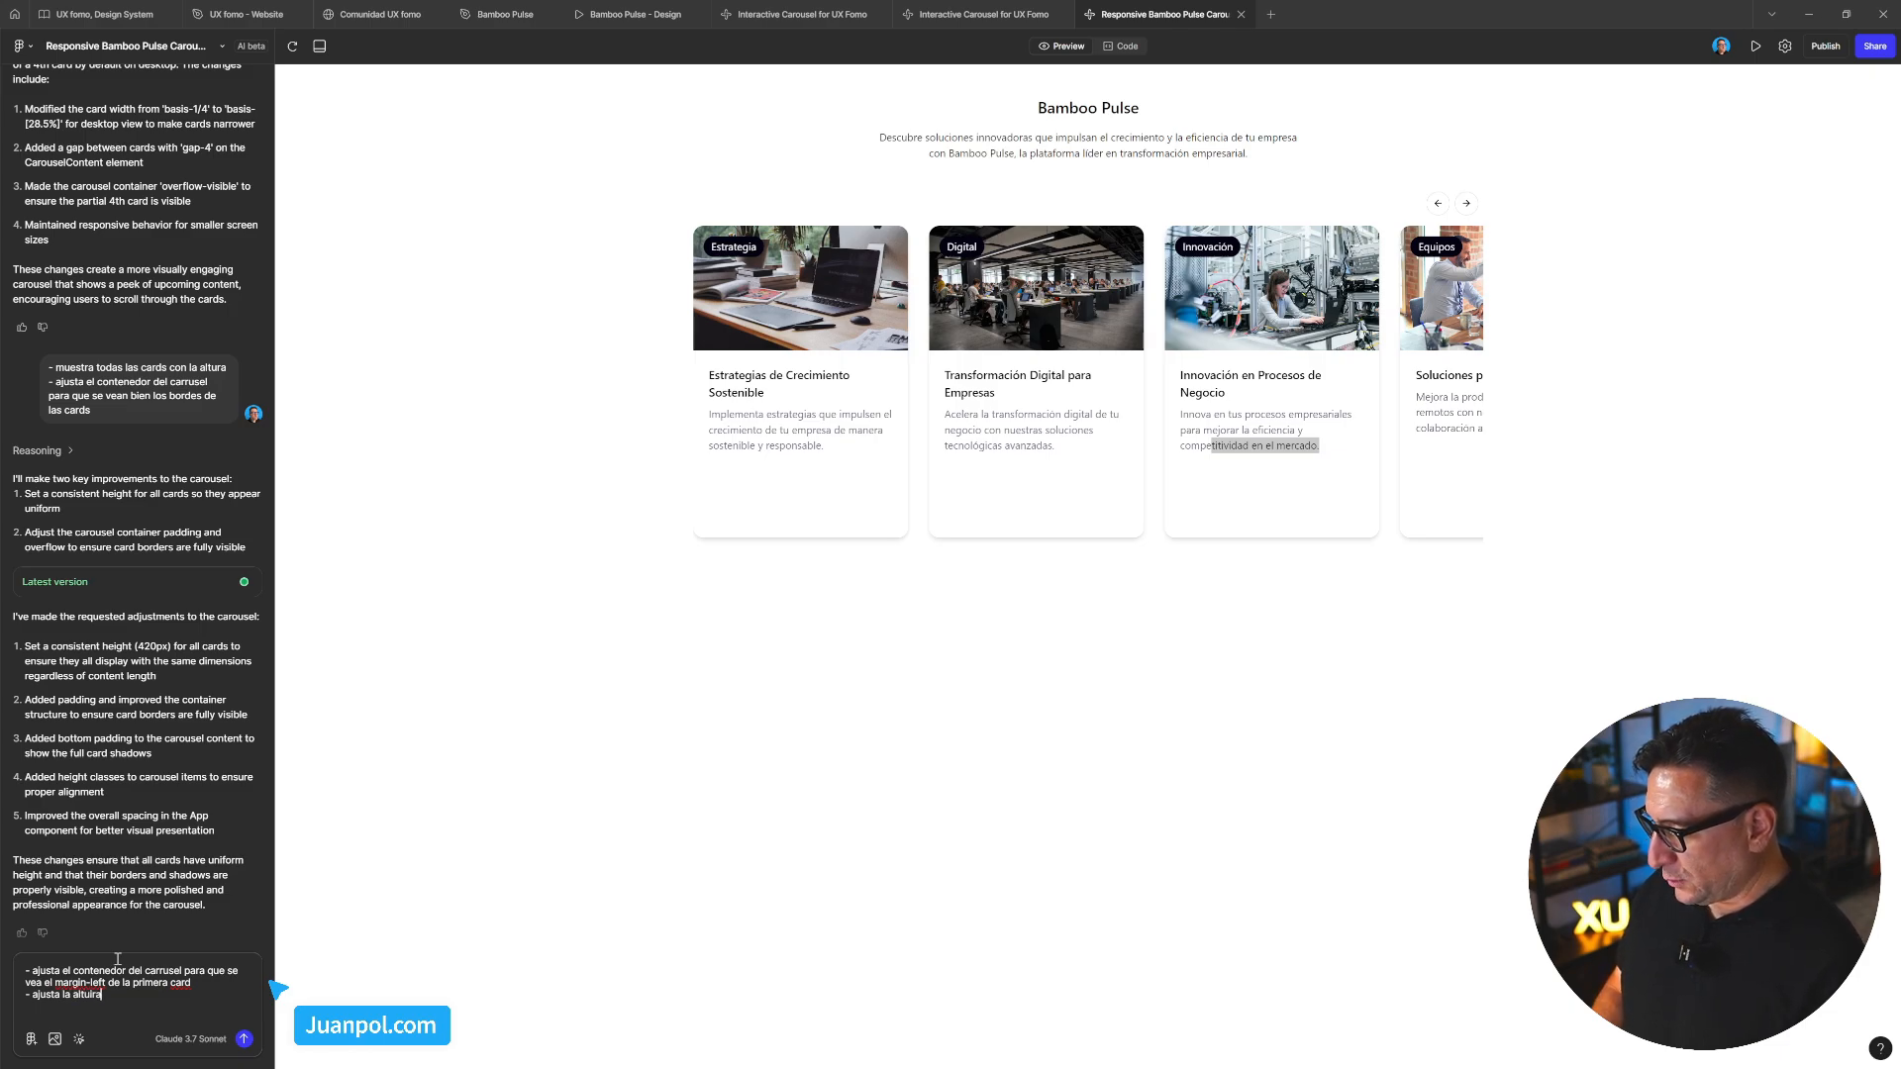
text(ra máxi)
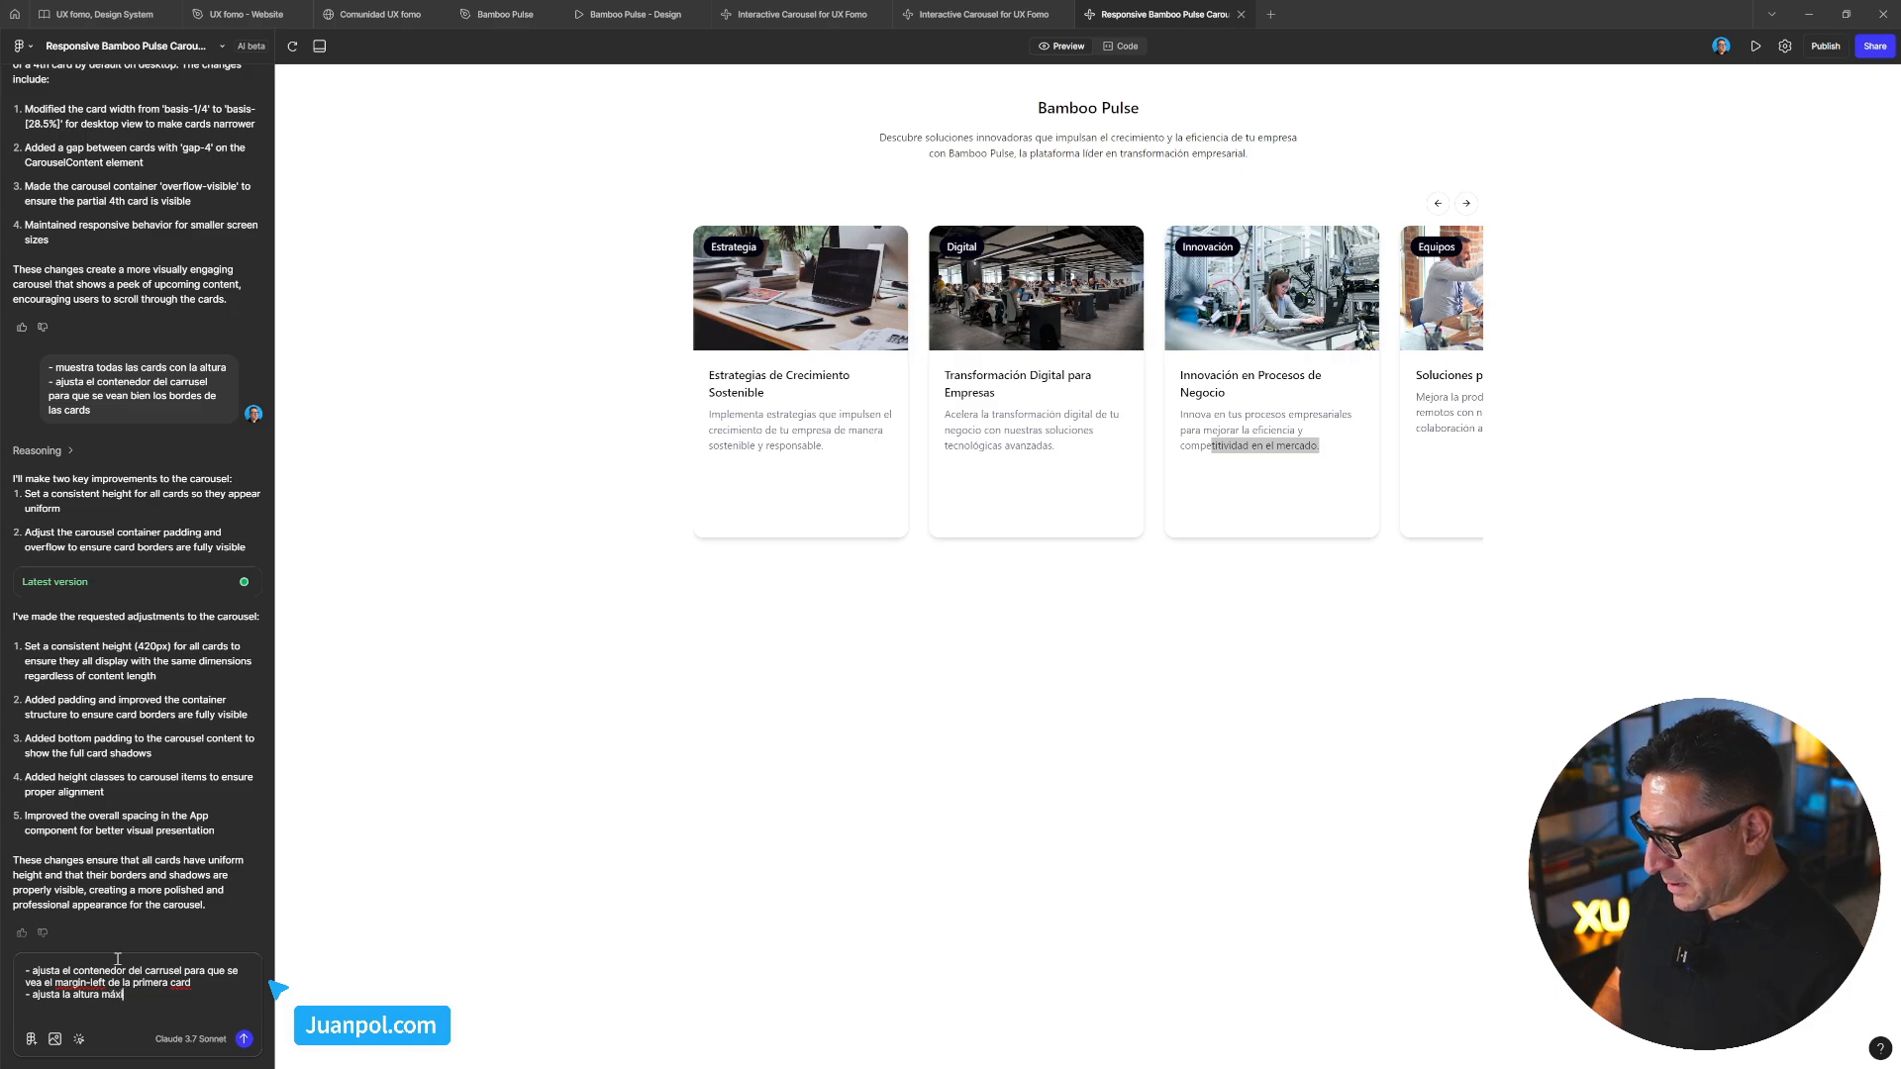
text(ma de las)
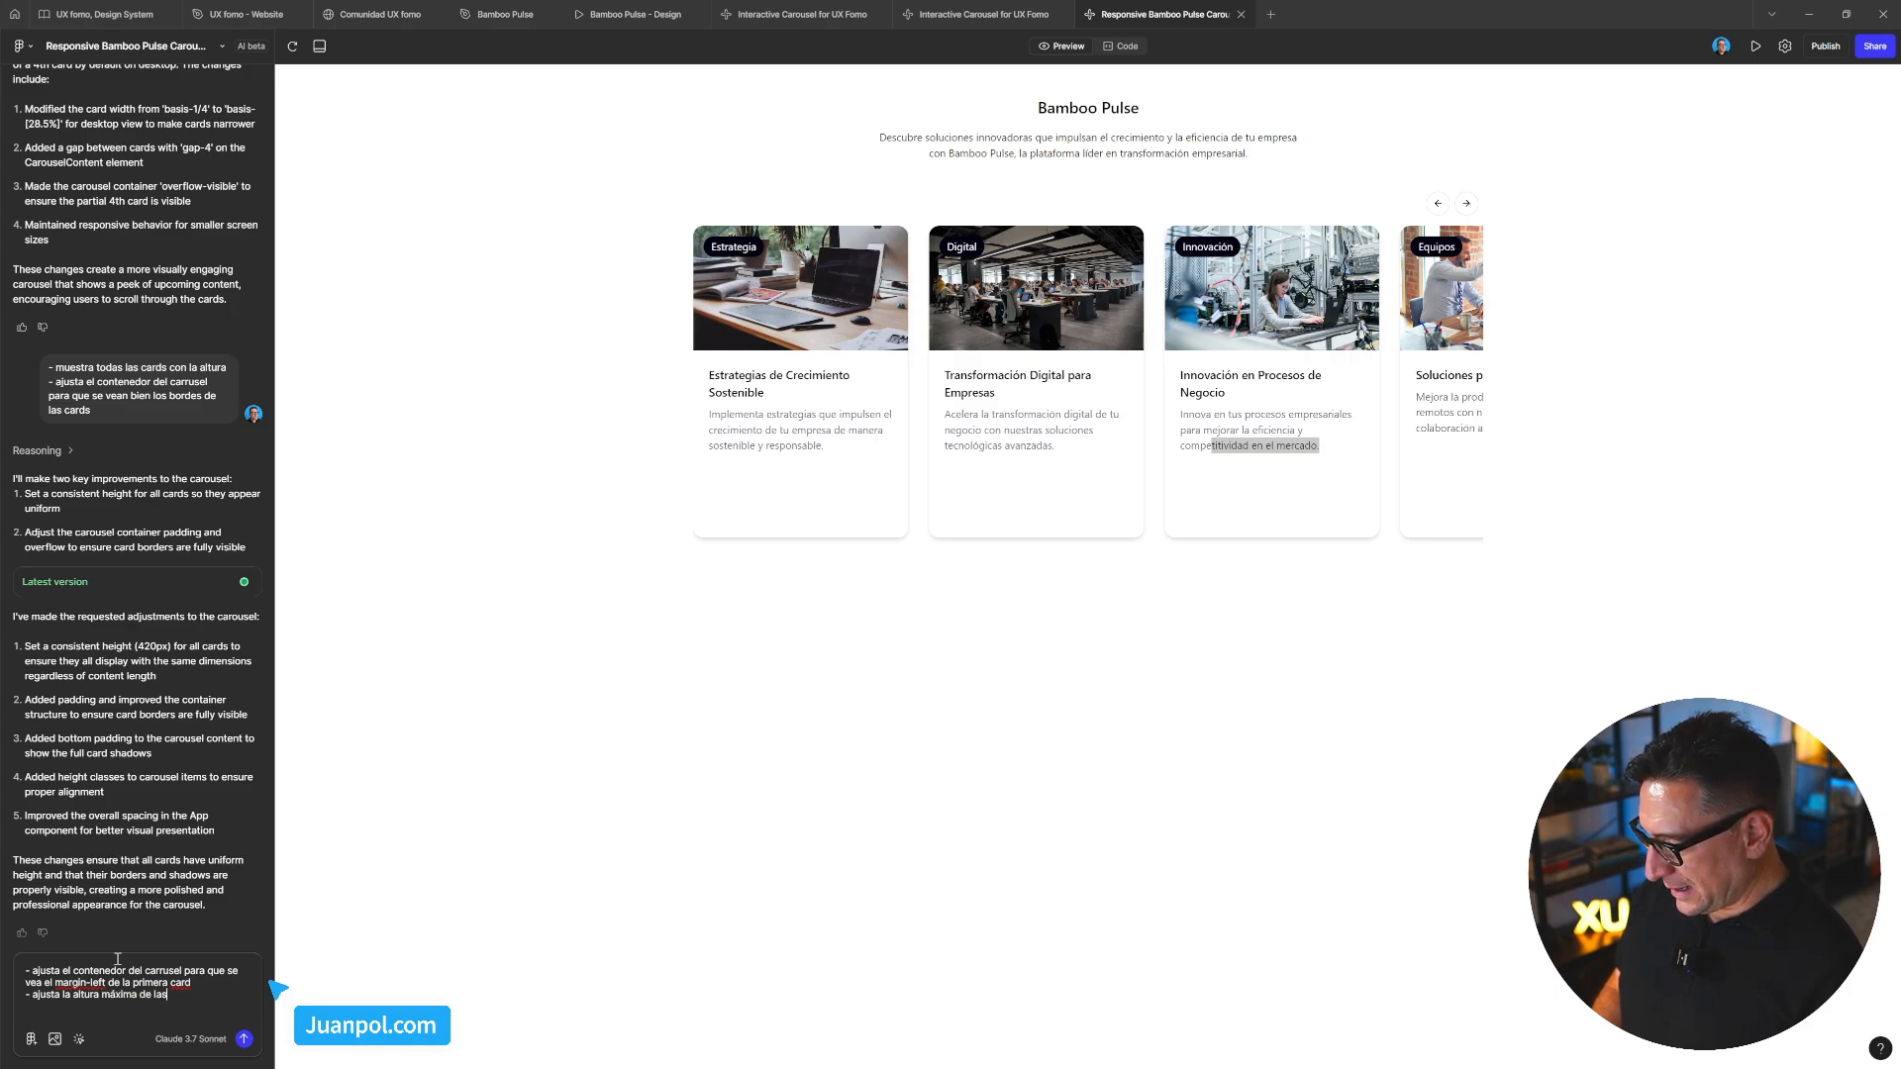
key(BackSpace)
key(BackSpace)
key(BackSpace)
key(BackSpace)
key(BackSpace)
key(BackSpace)
key(BackSpace)
key(BackSpace)
key(BackSpace)
key(BackSpace)
key(BackSpace)
key(BackSpace)
key(BackSpace)
key(BackSpace)
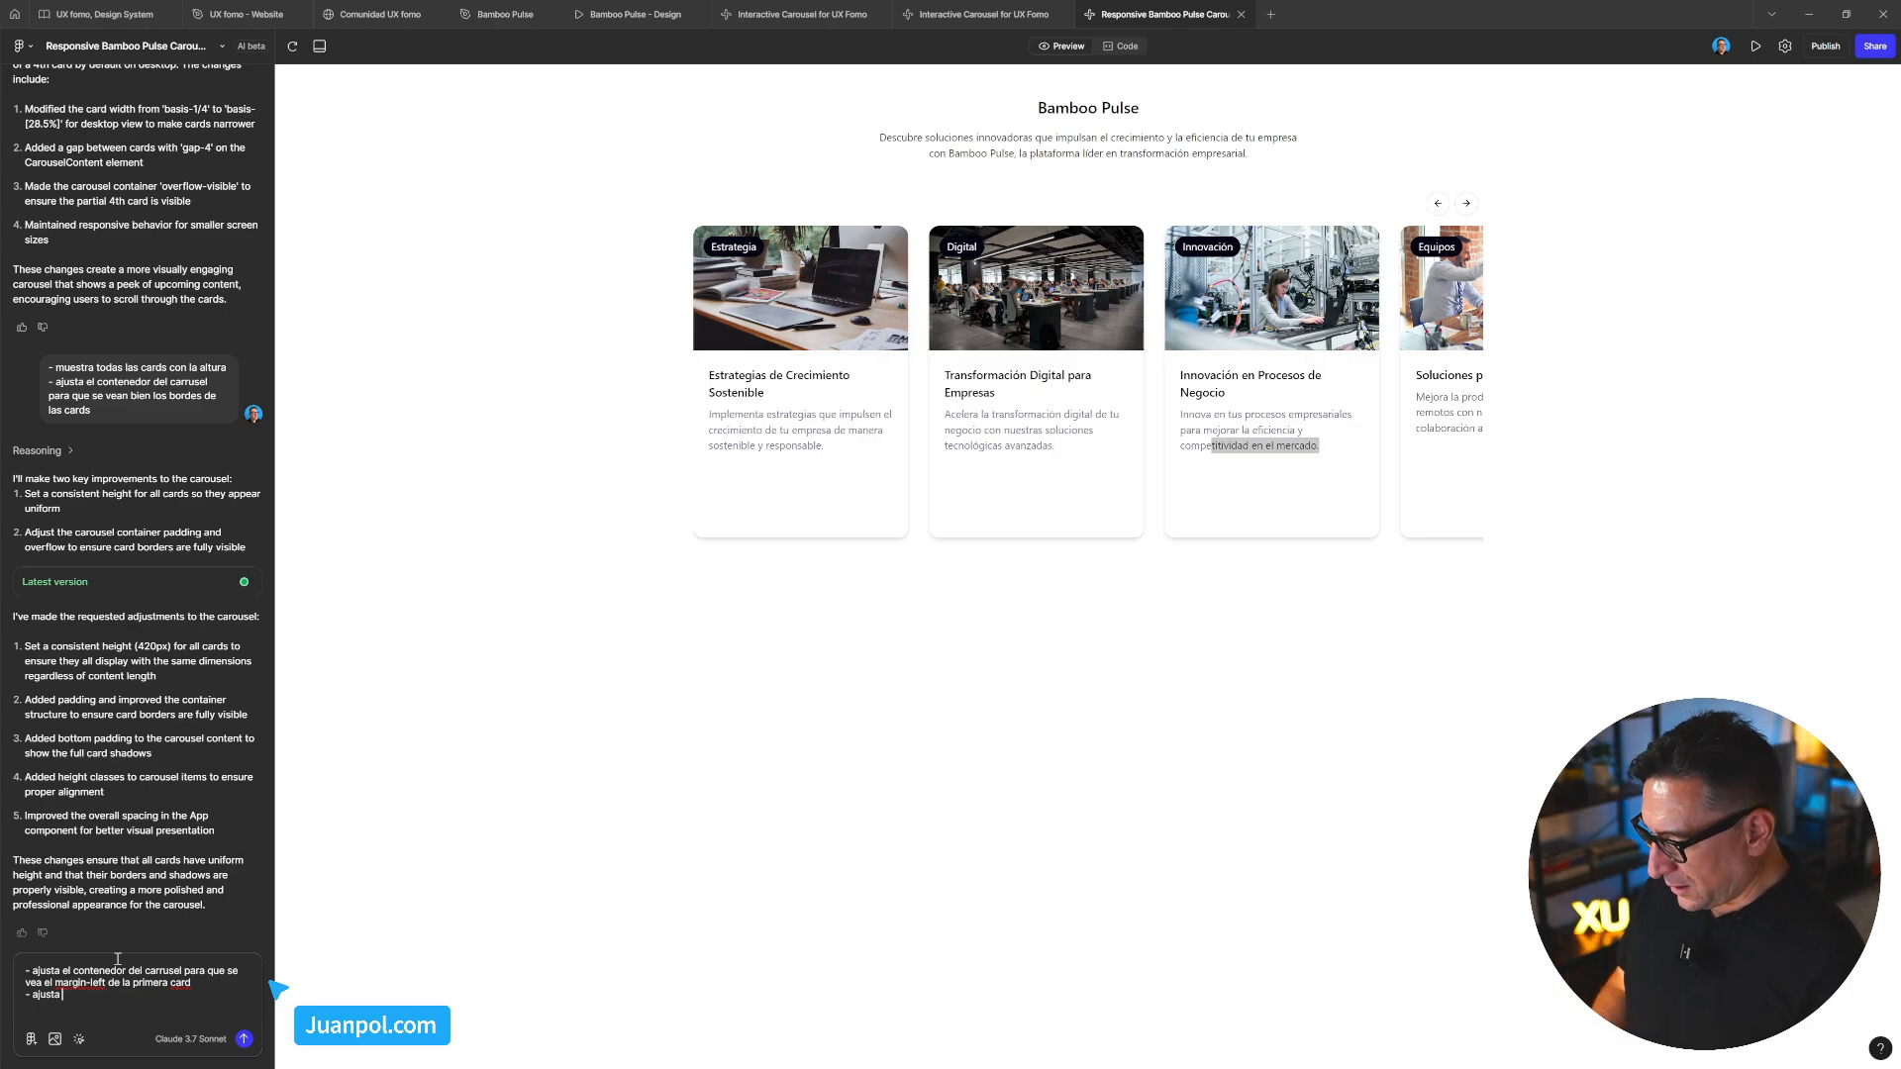
text(el)
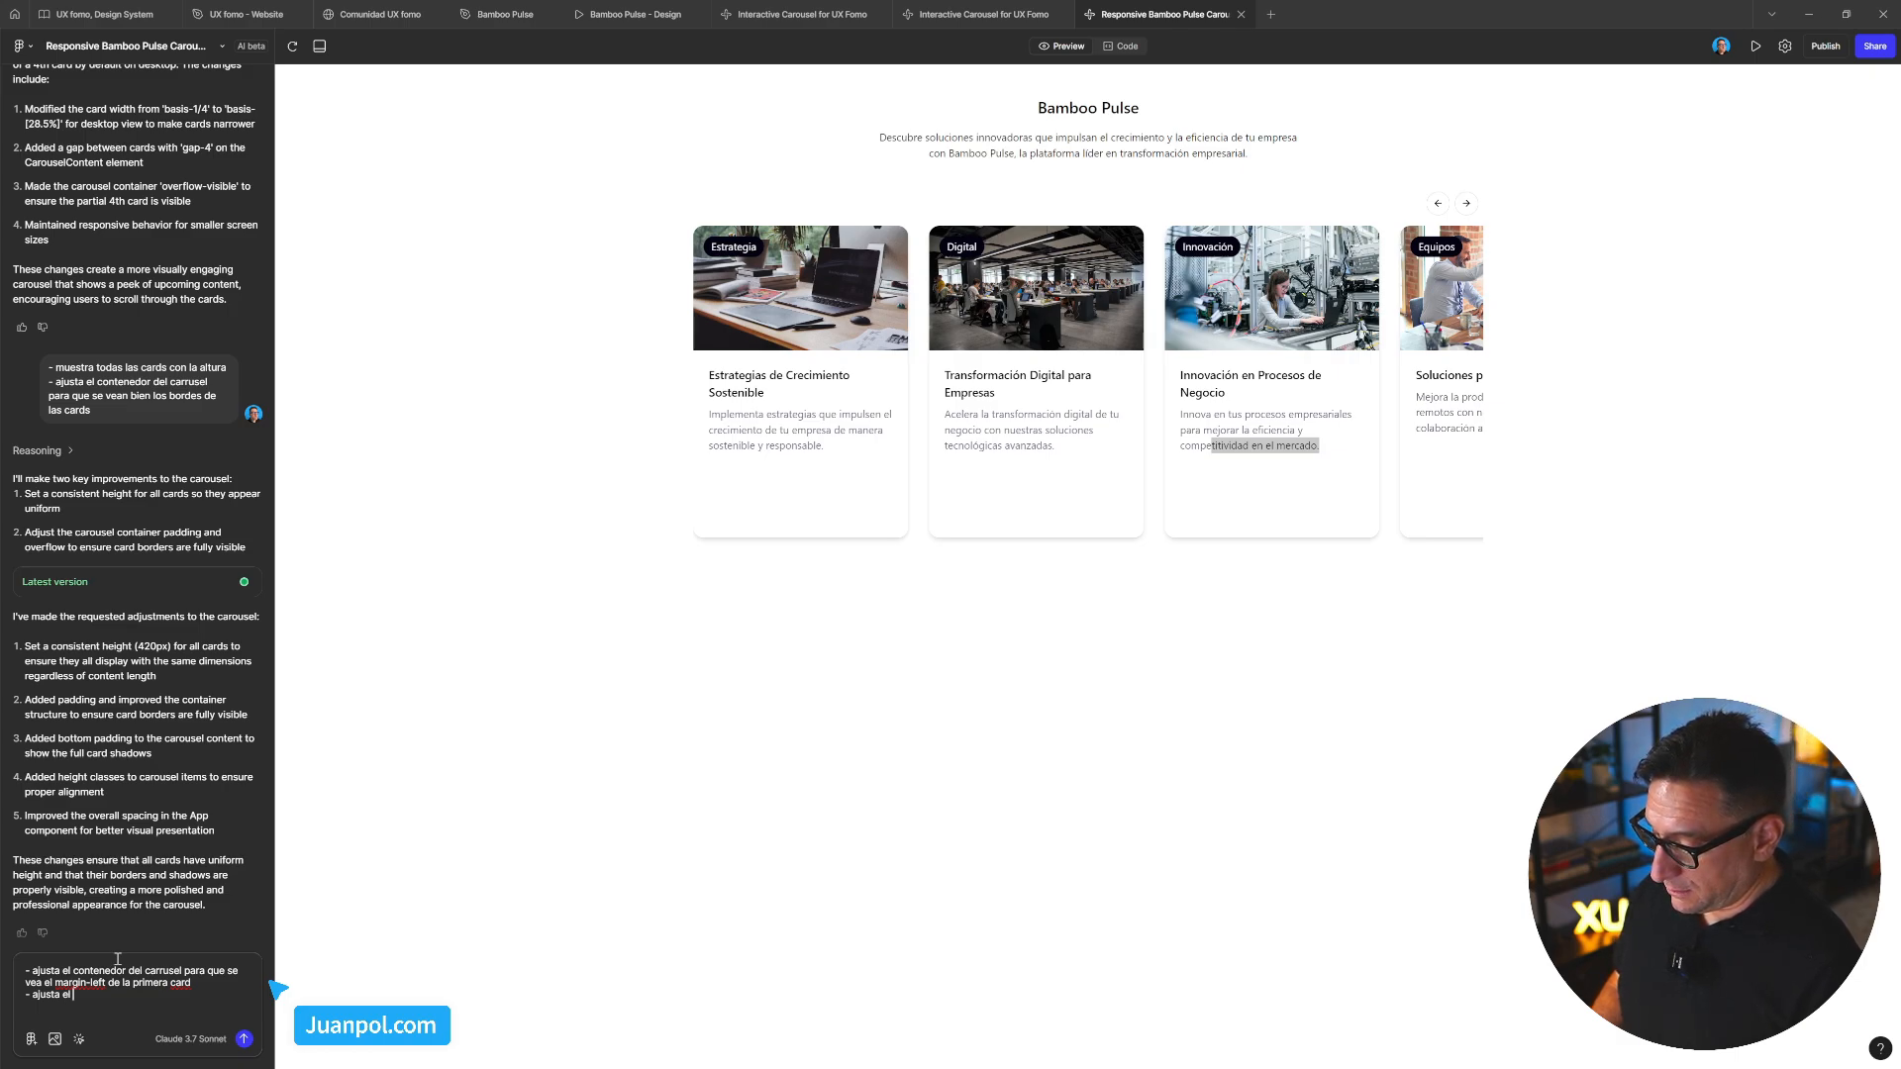
text(height)
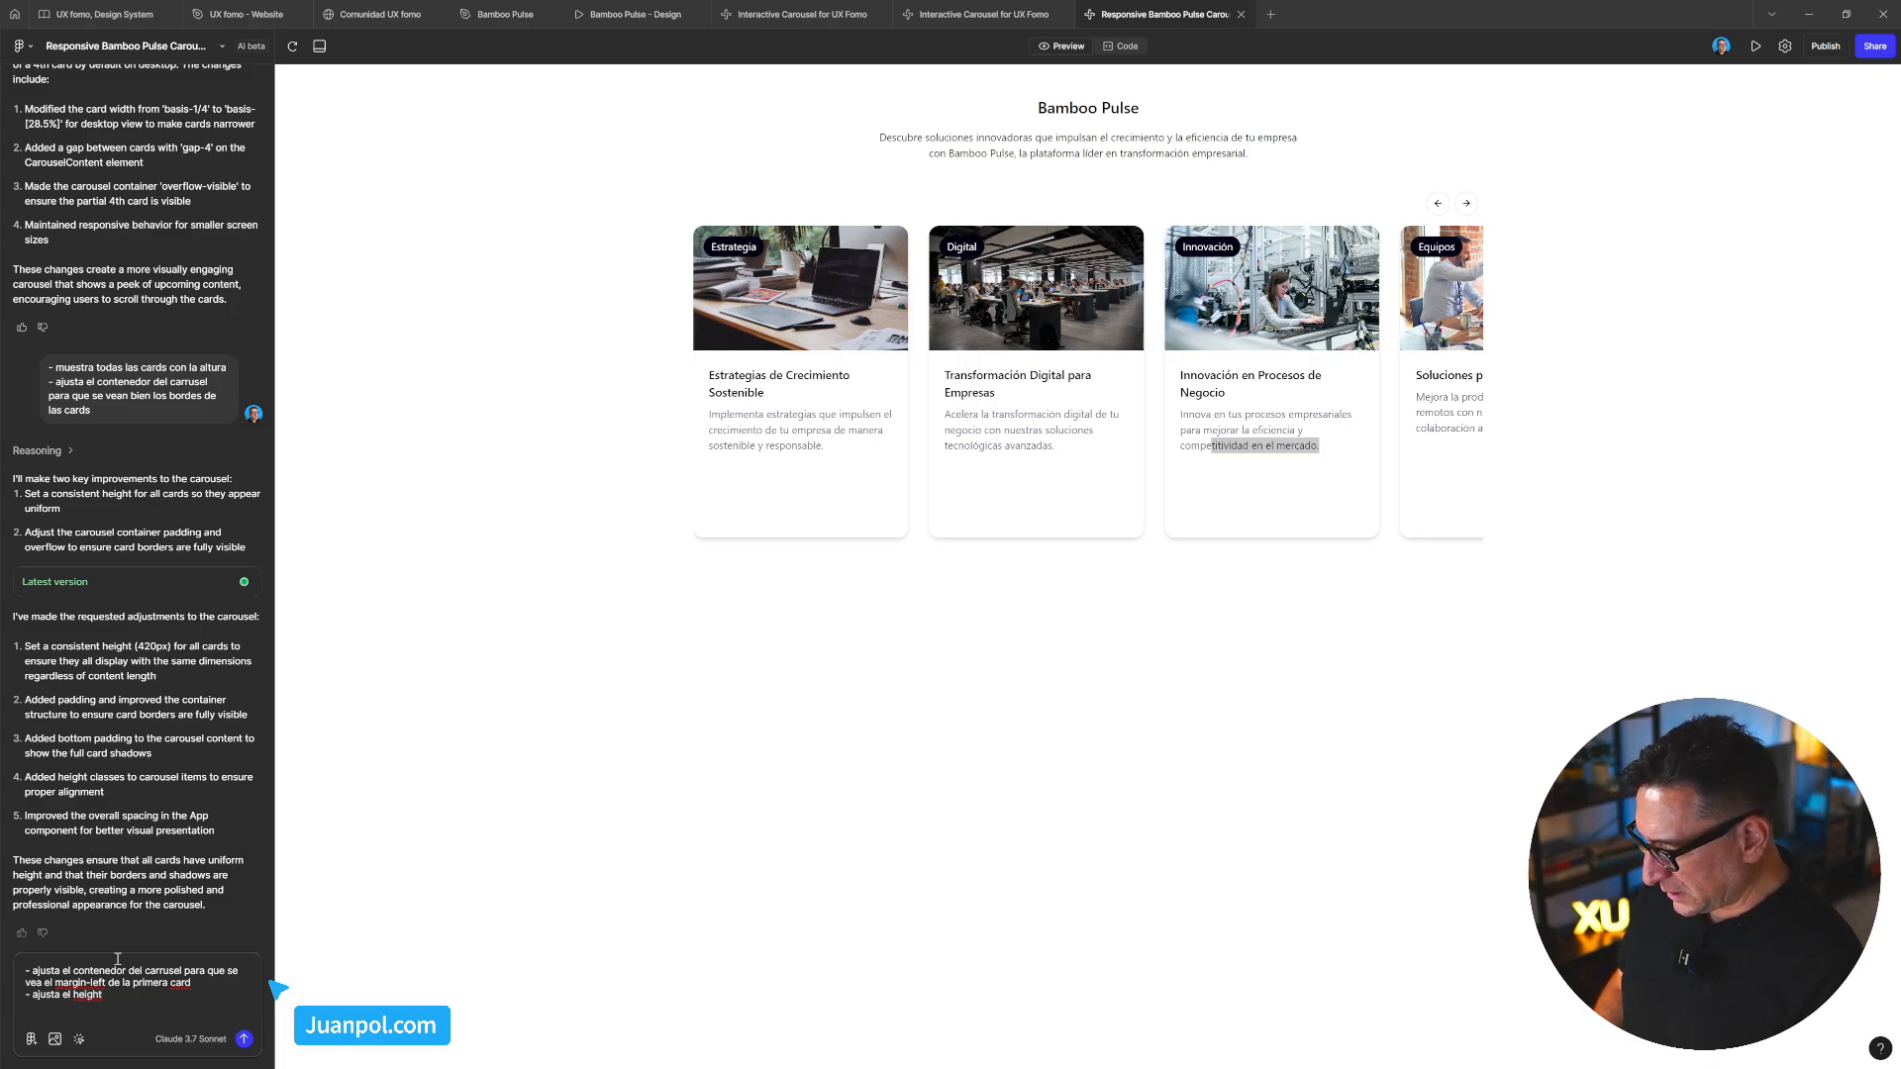
text( de las cards)
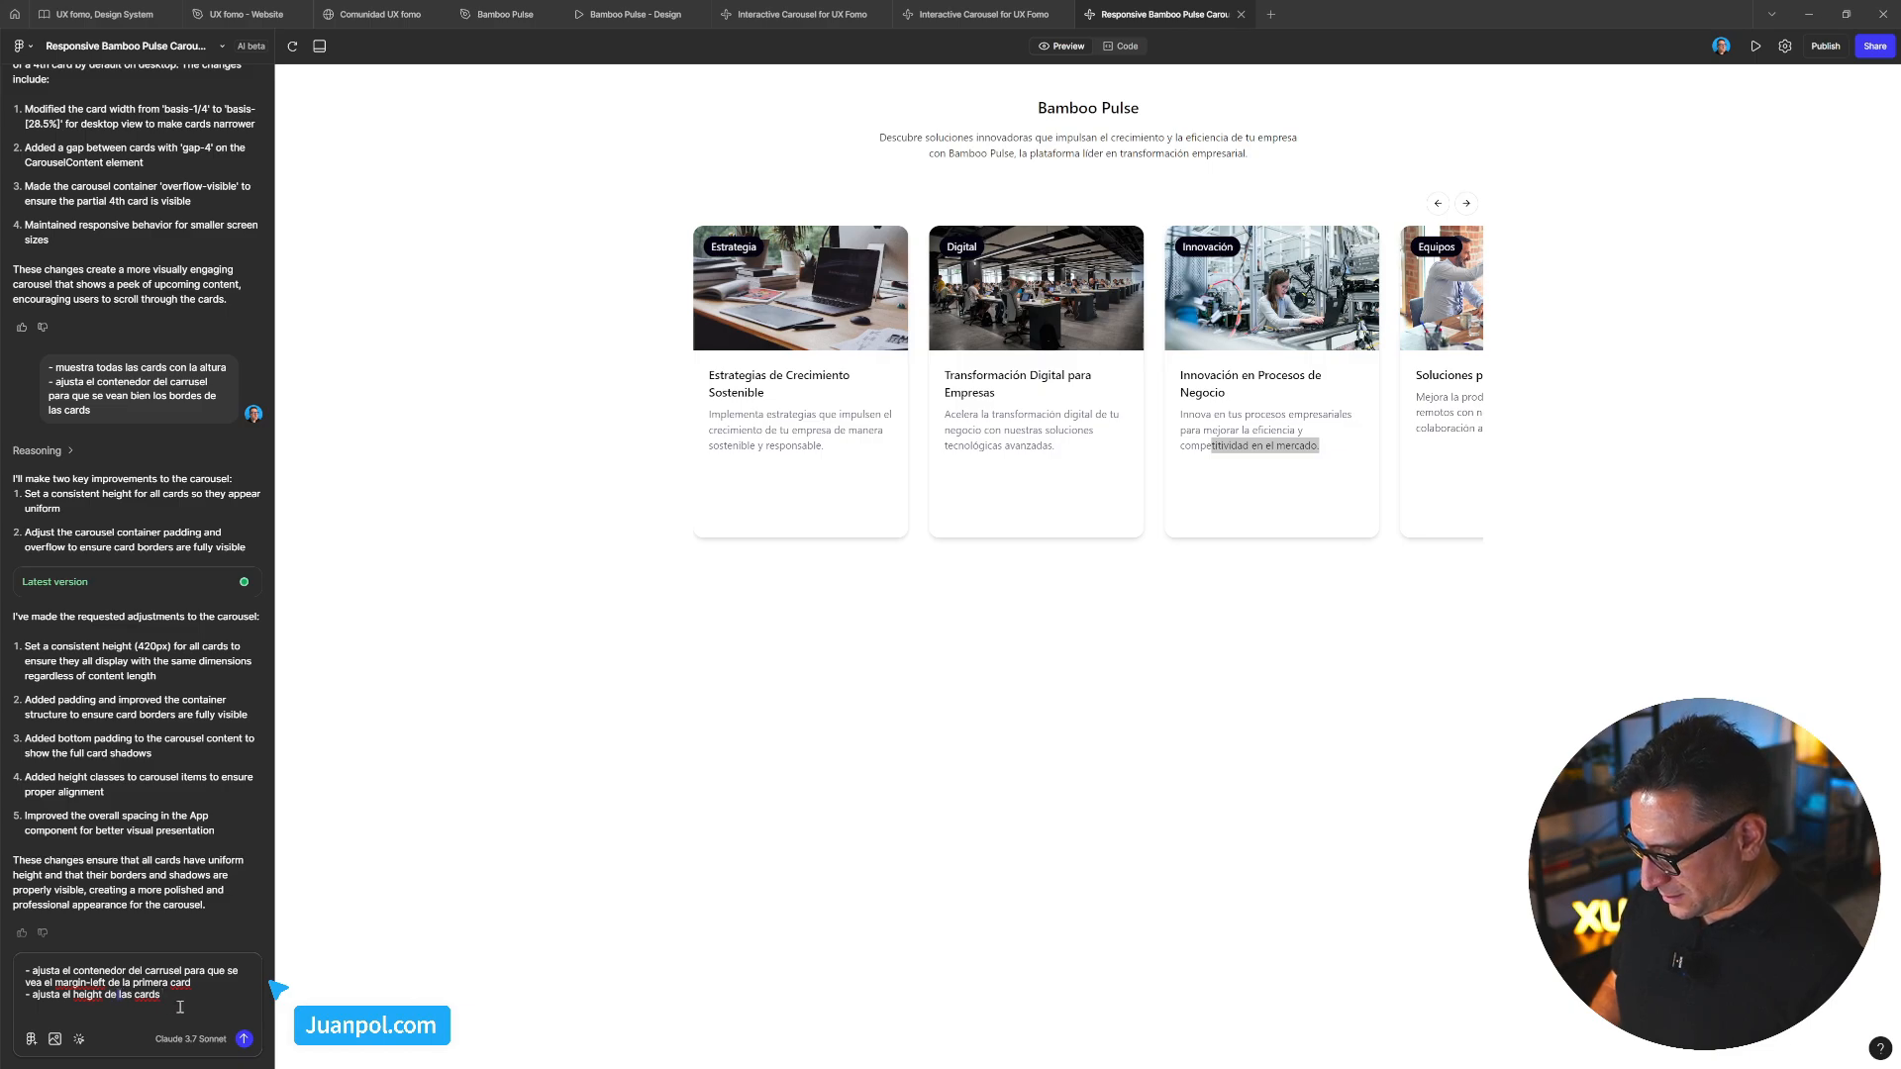
text(todas)
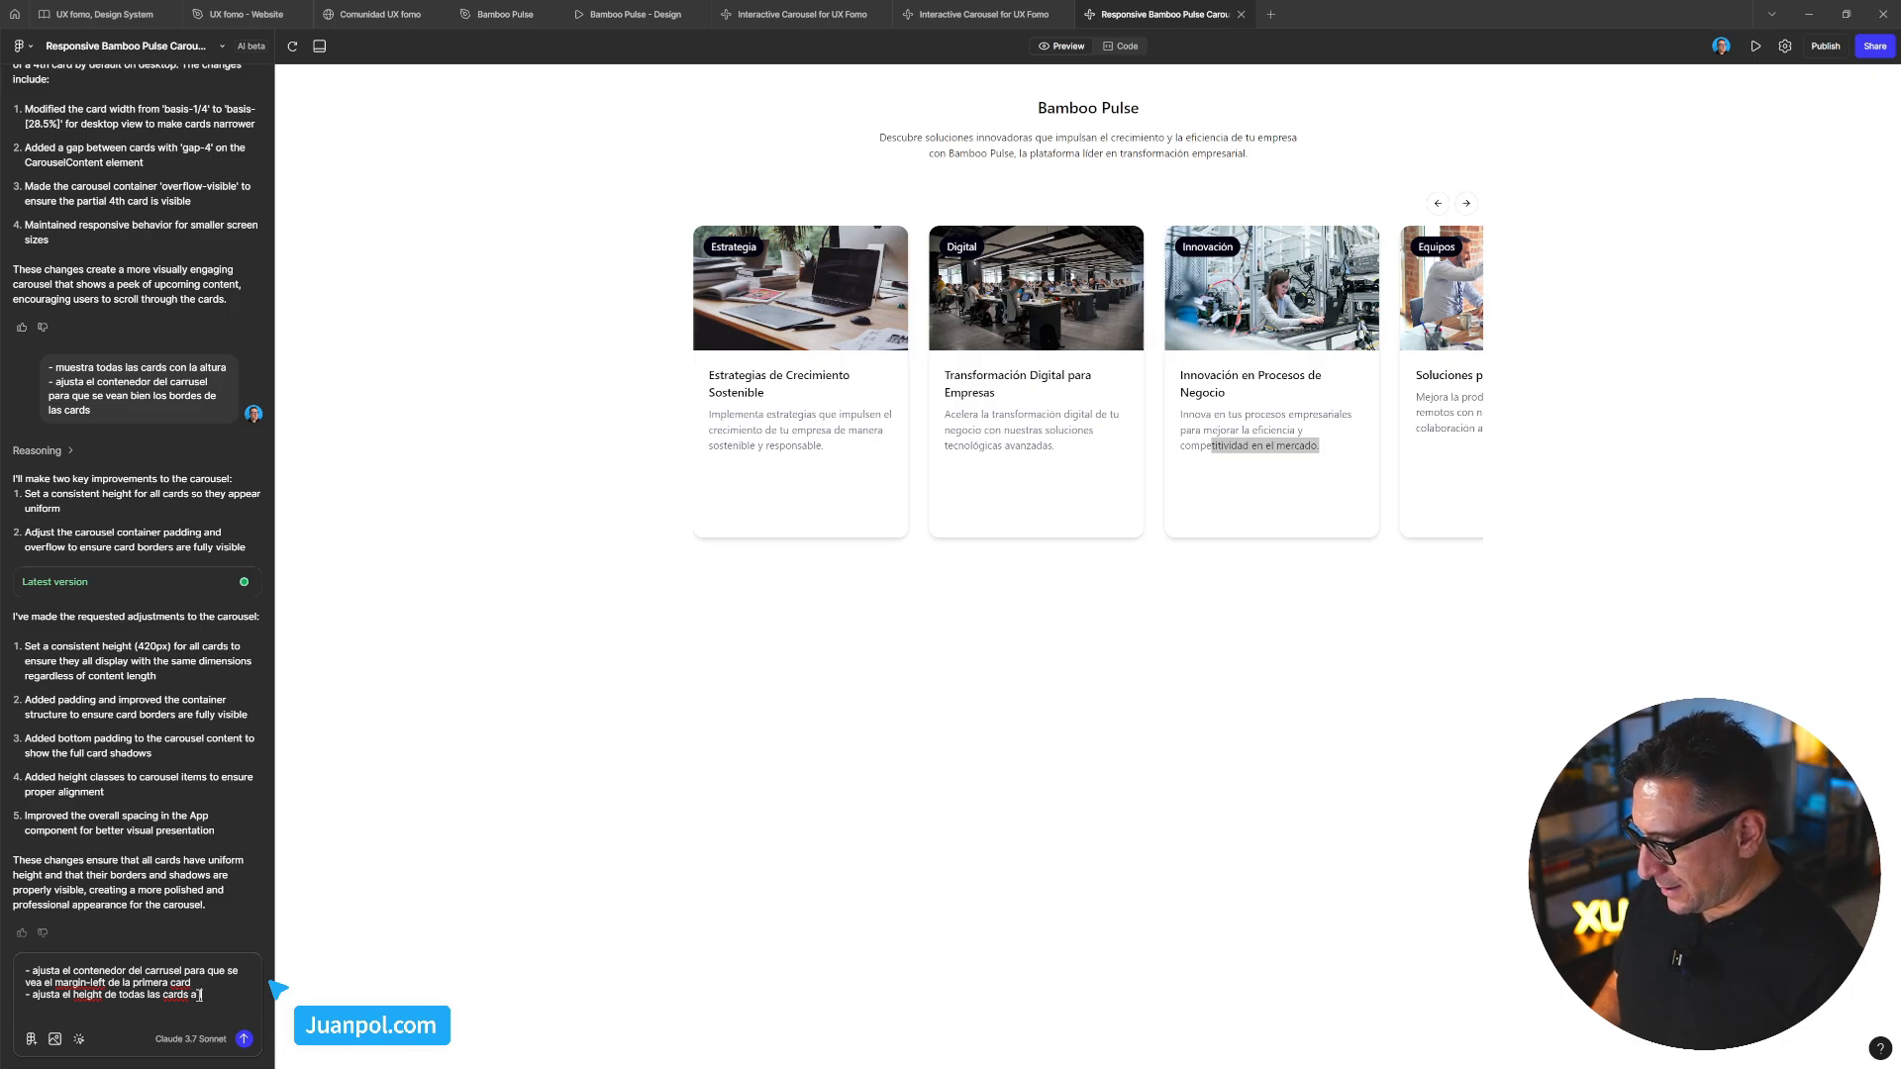
text(el al)
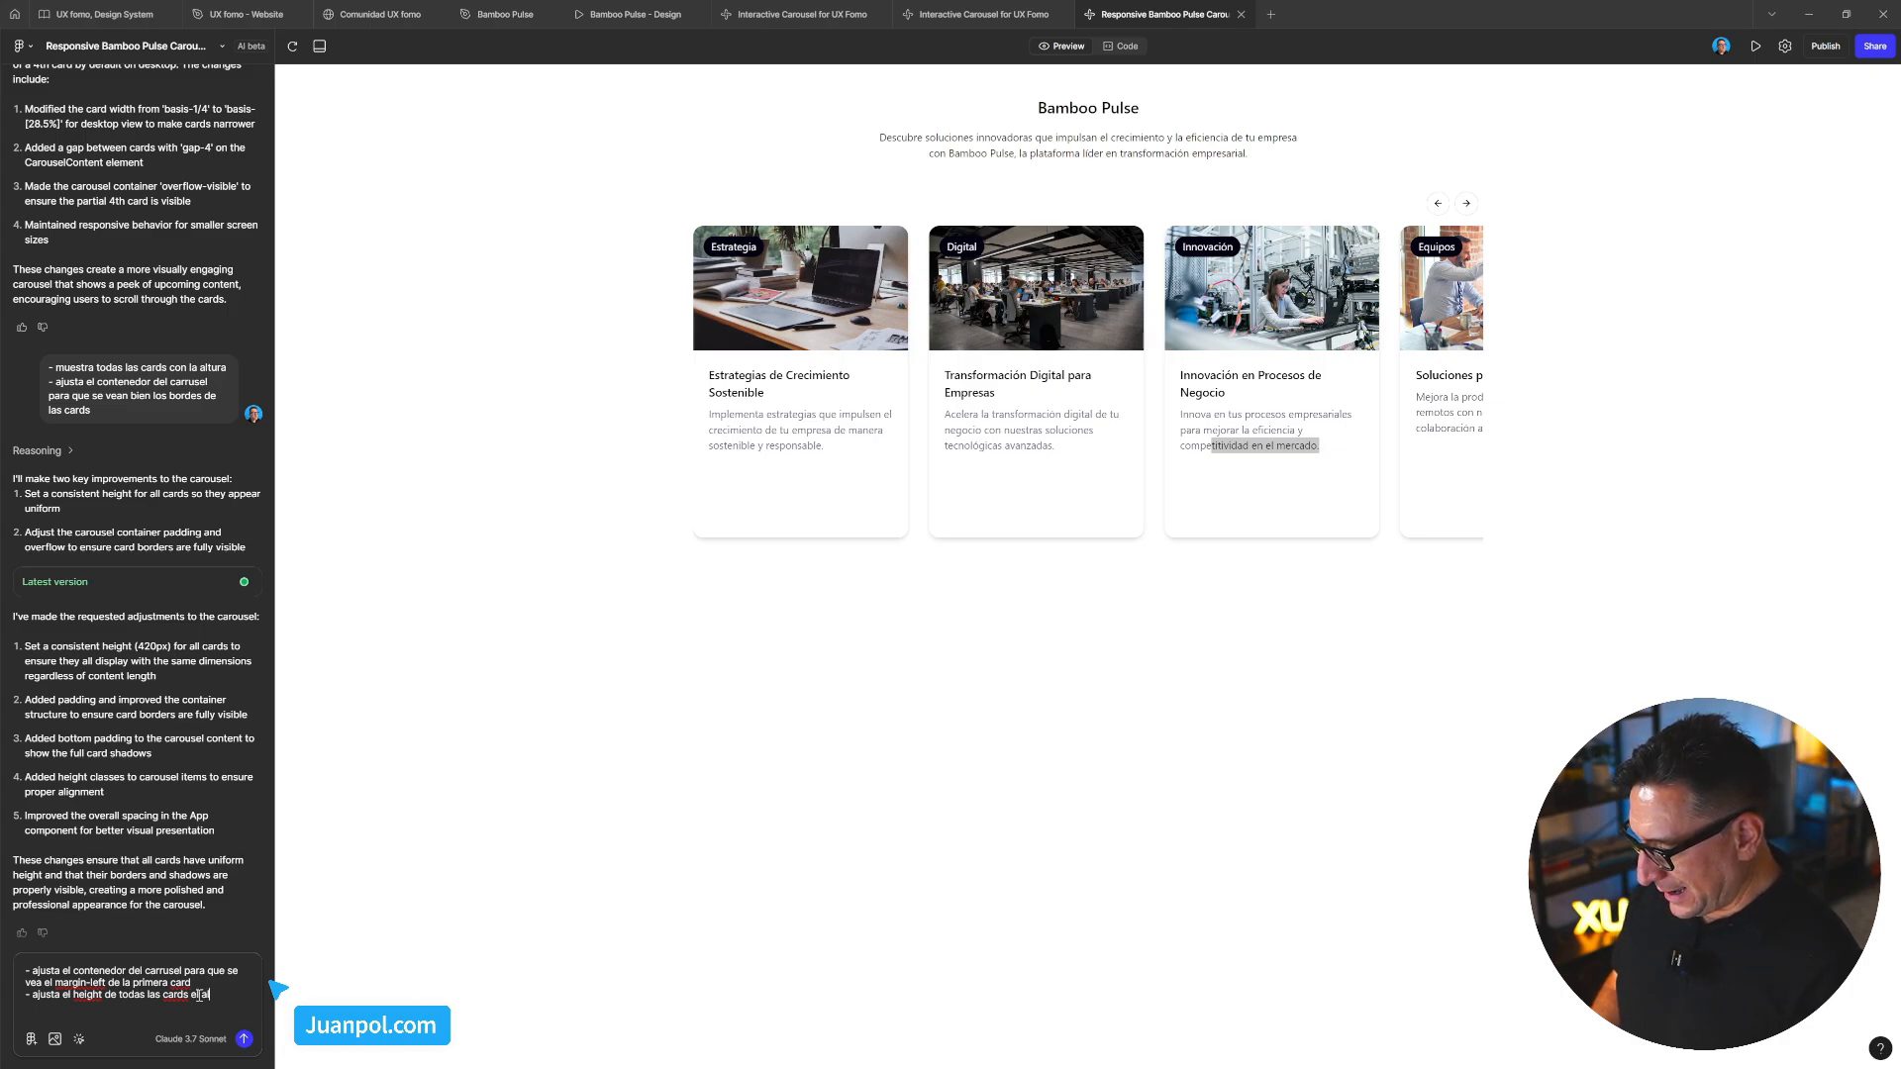
text(to de la card que tiene m)
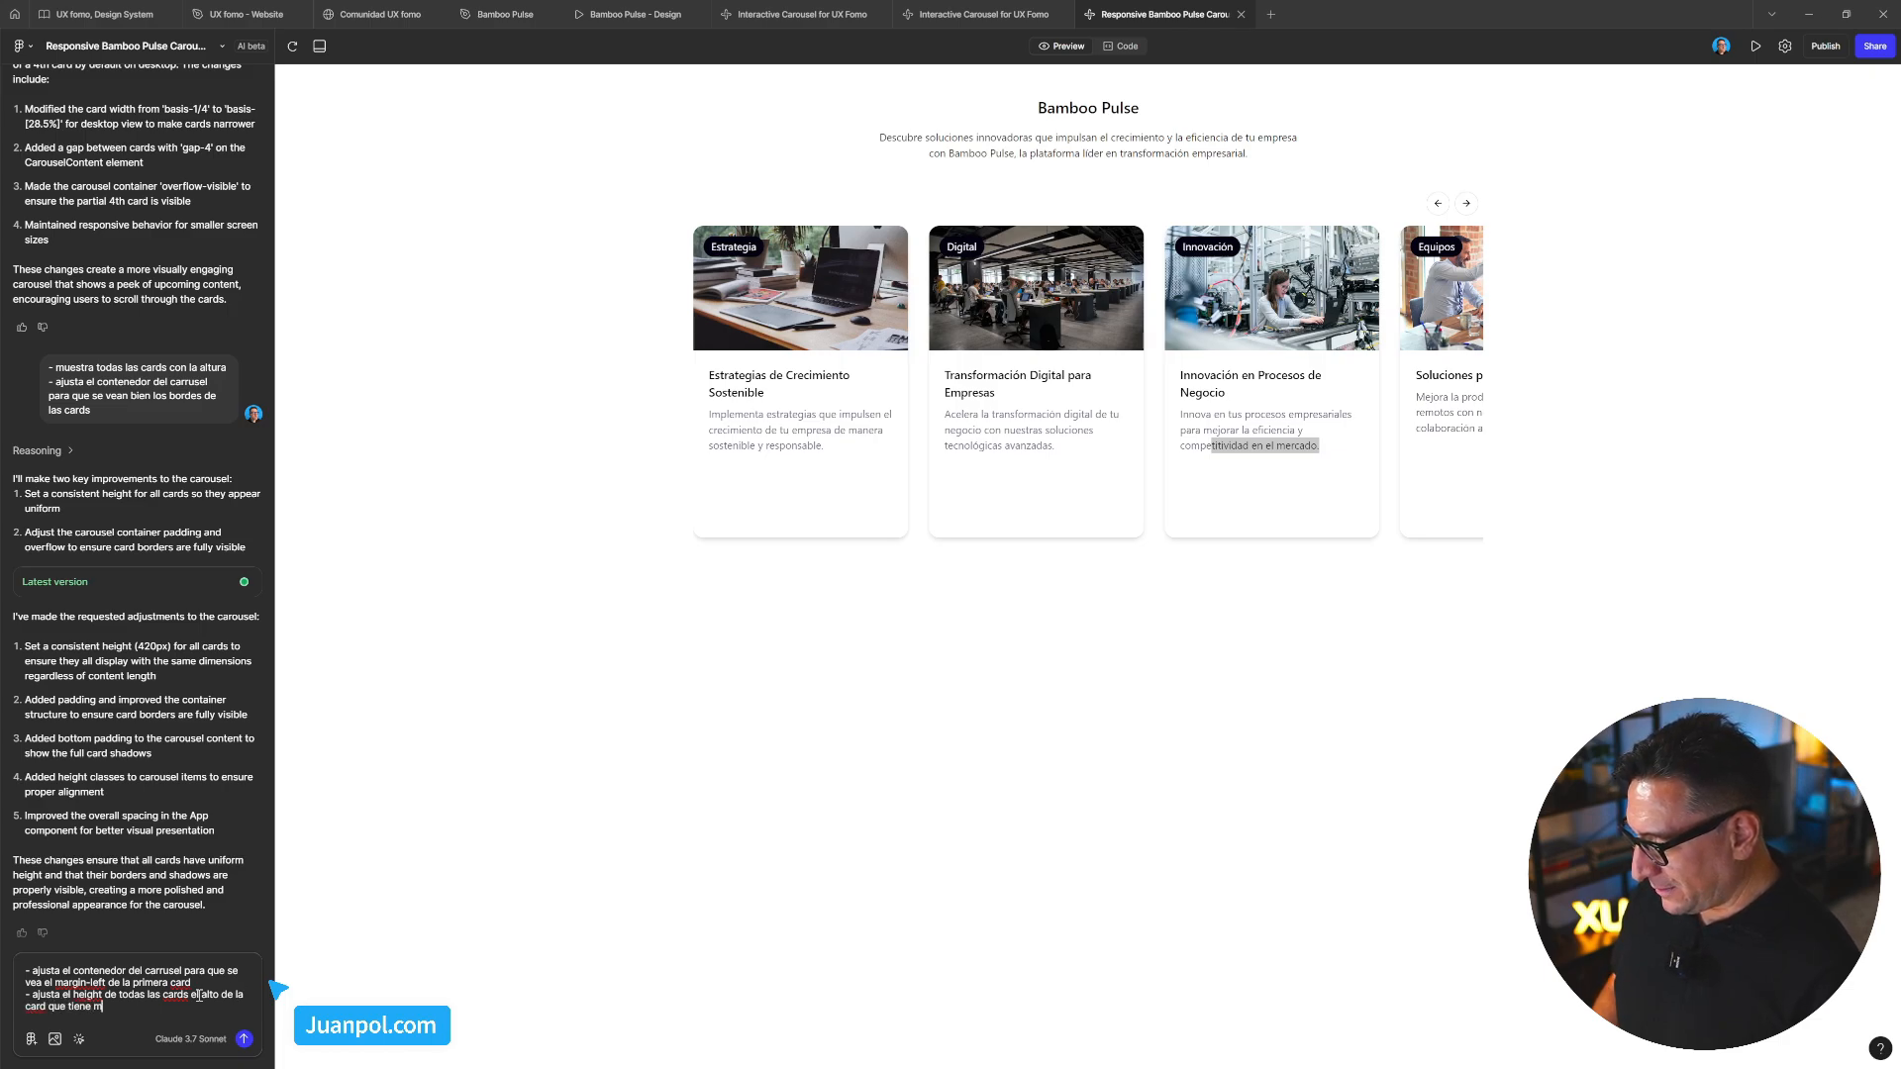
text(ás contenido)
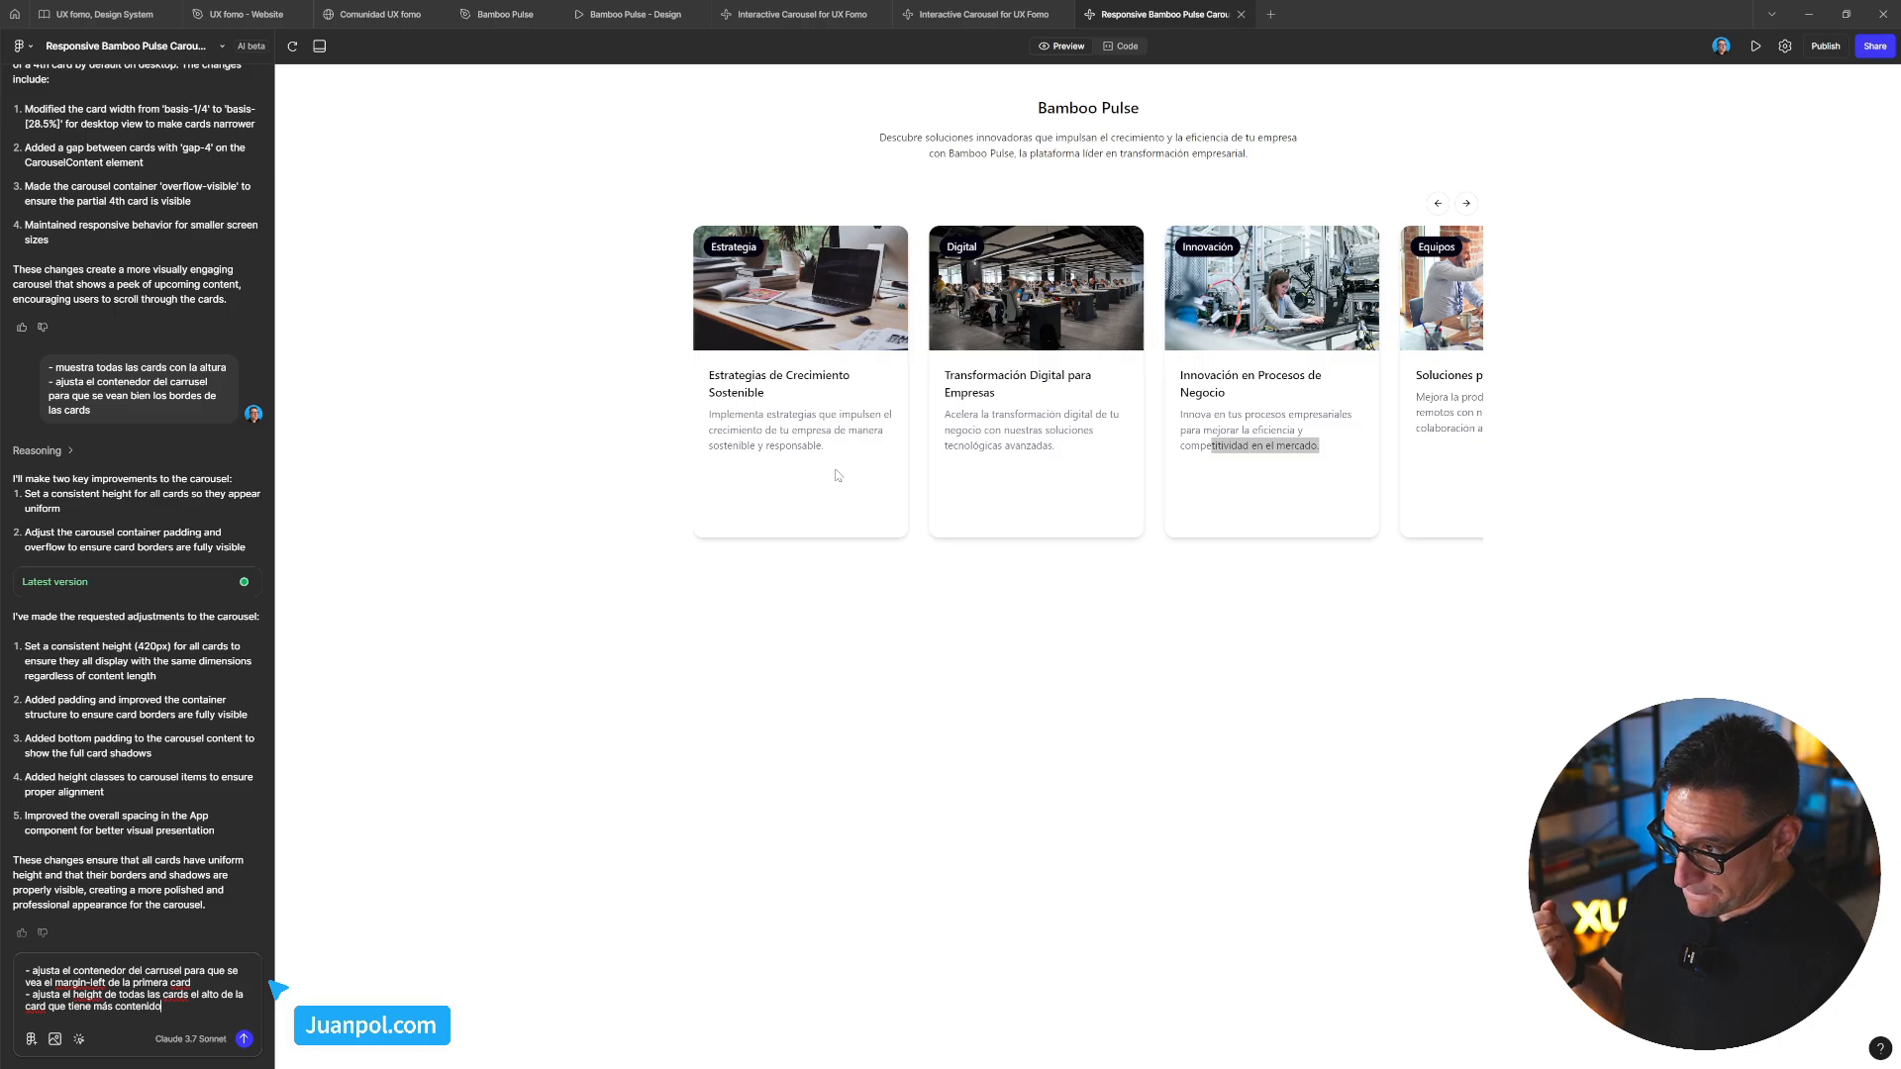
drag(1035, 472, 935, 479)
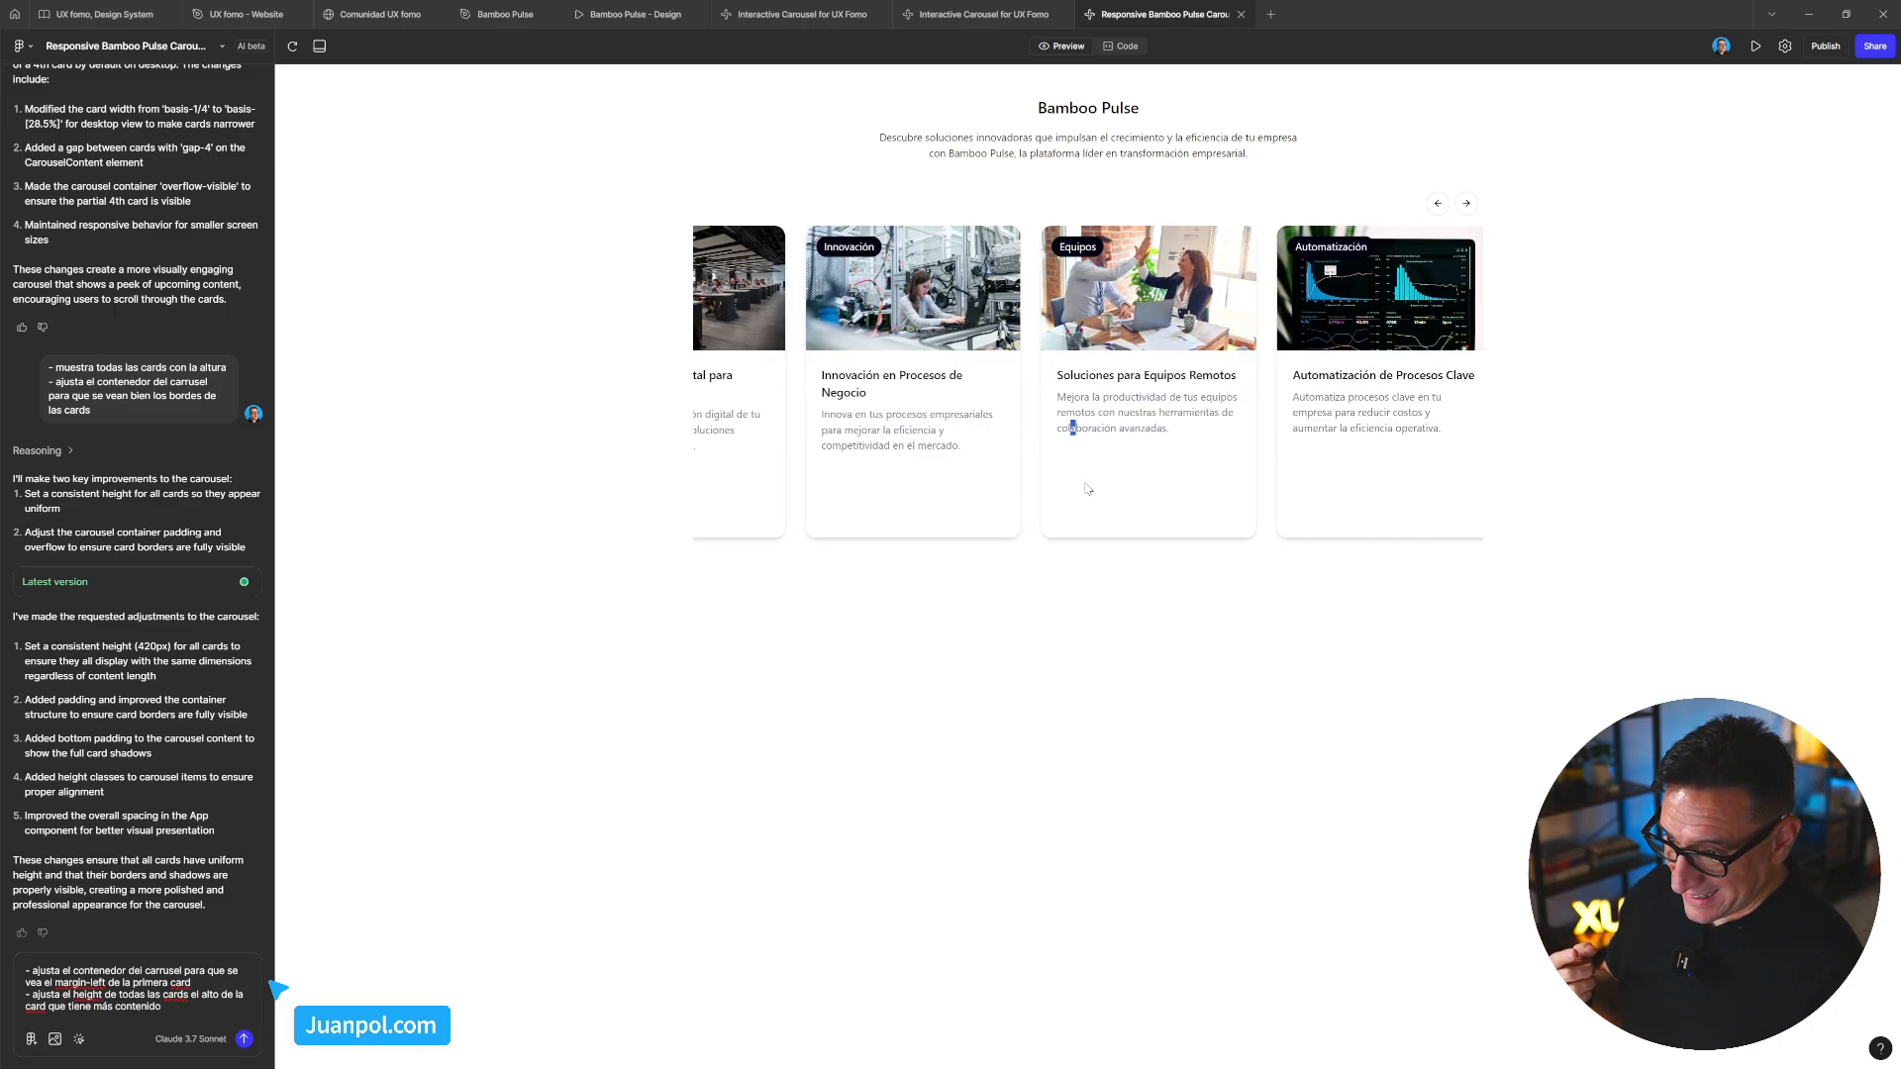
click(244, 1039)
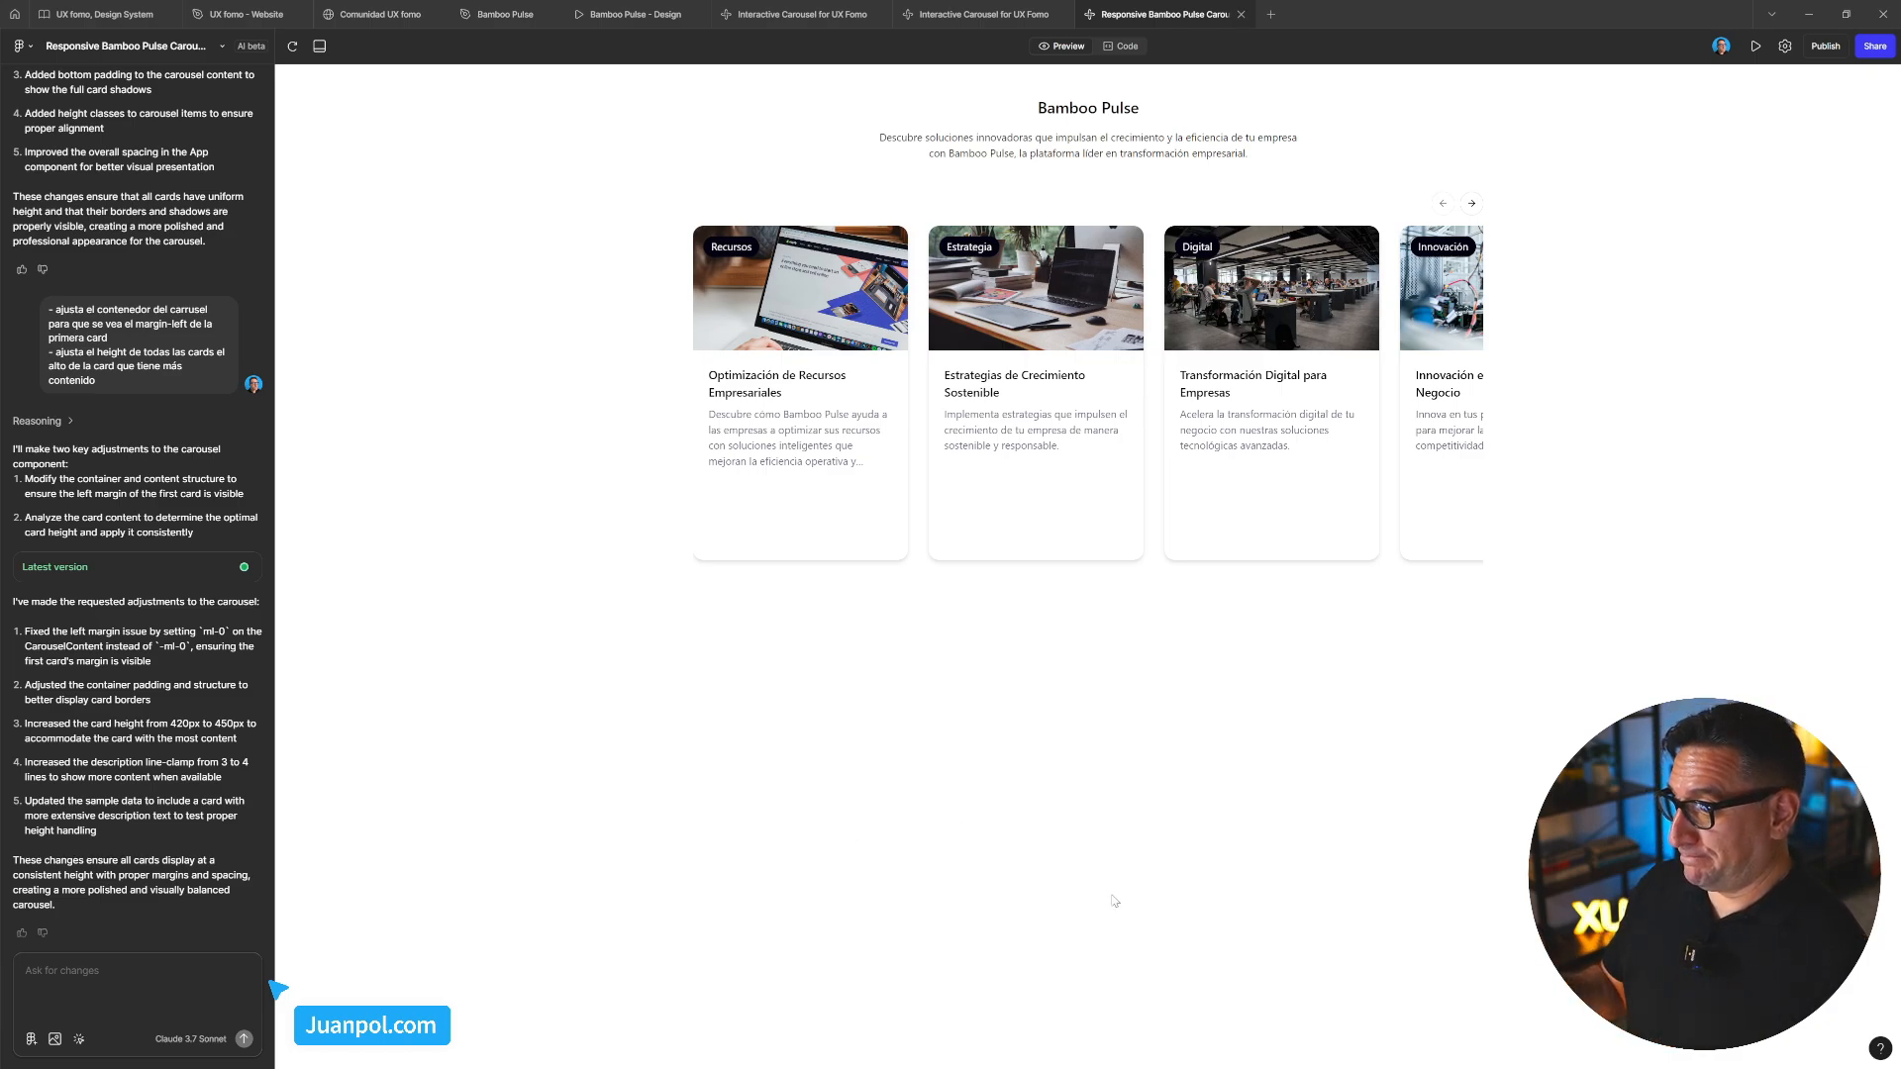
drag(1108, 533, 1197, 739)
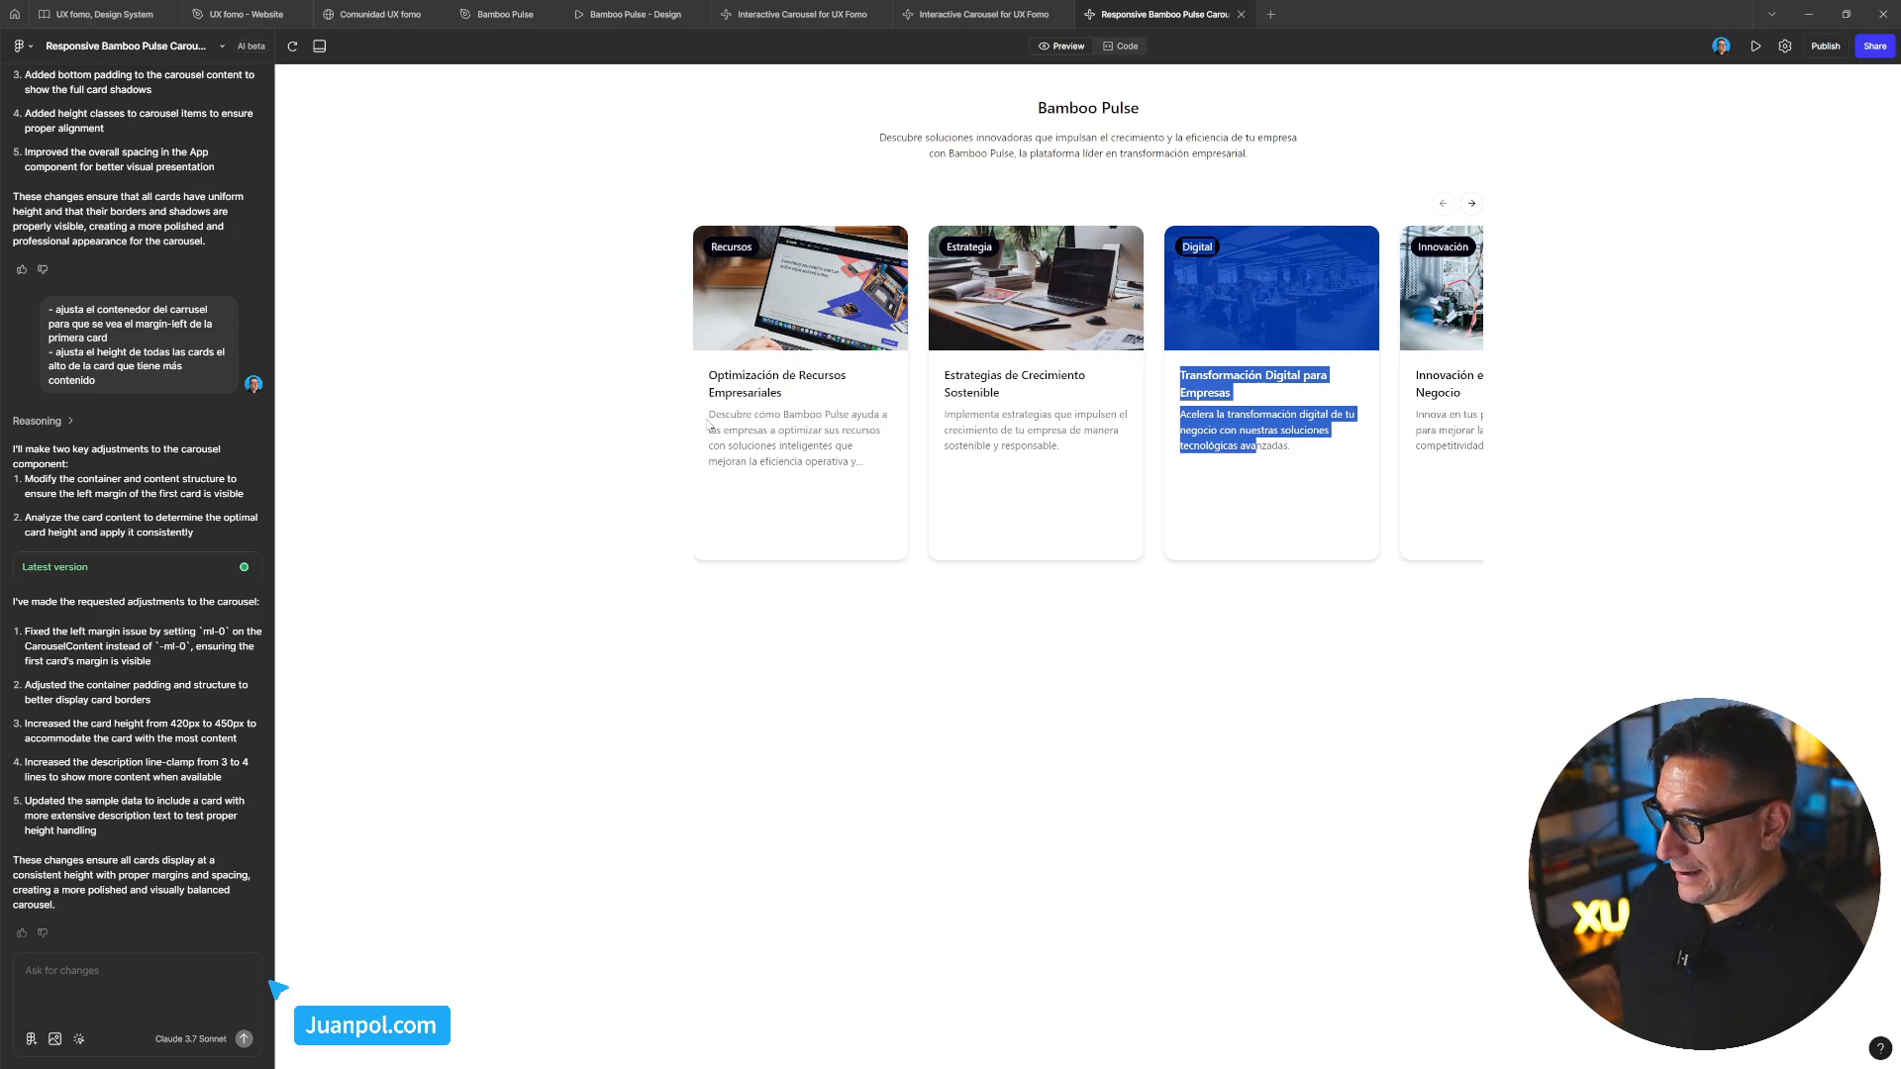
click(715, 495)
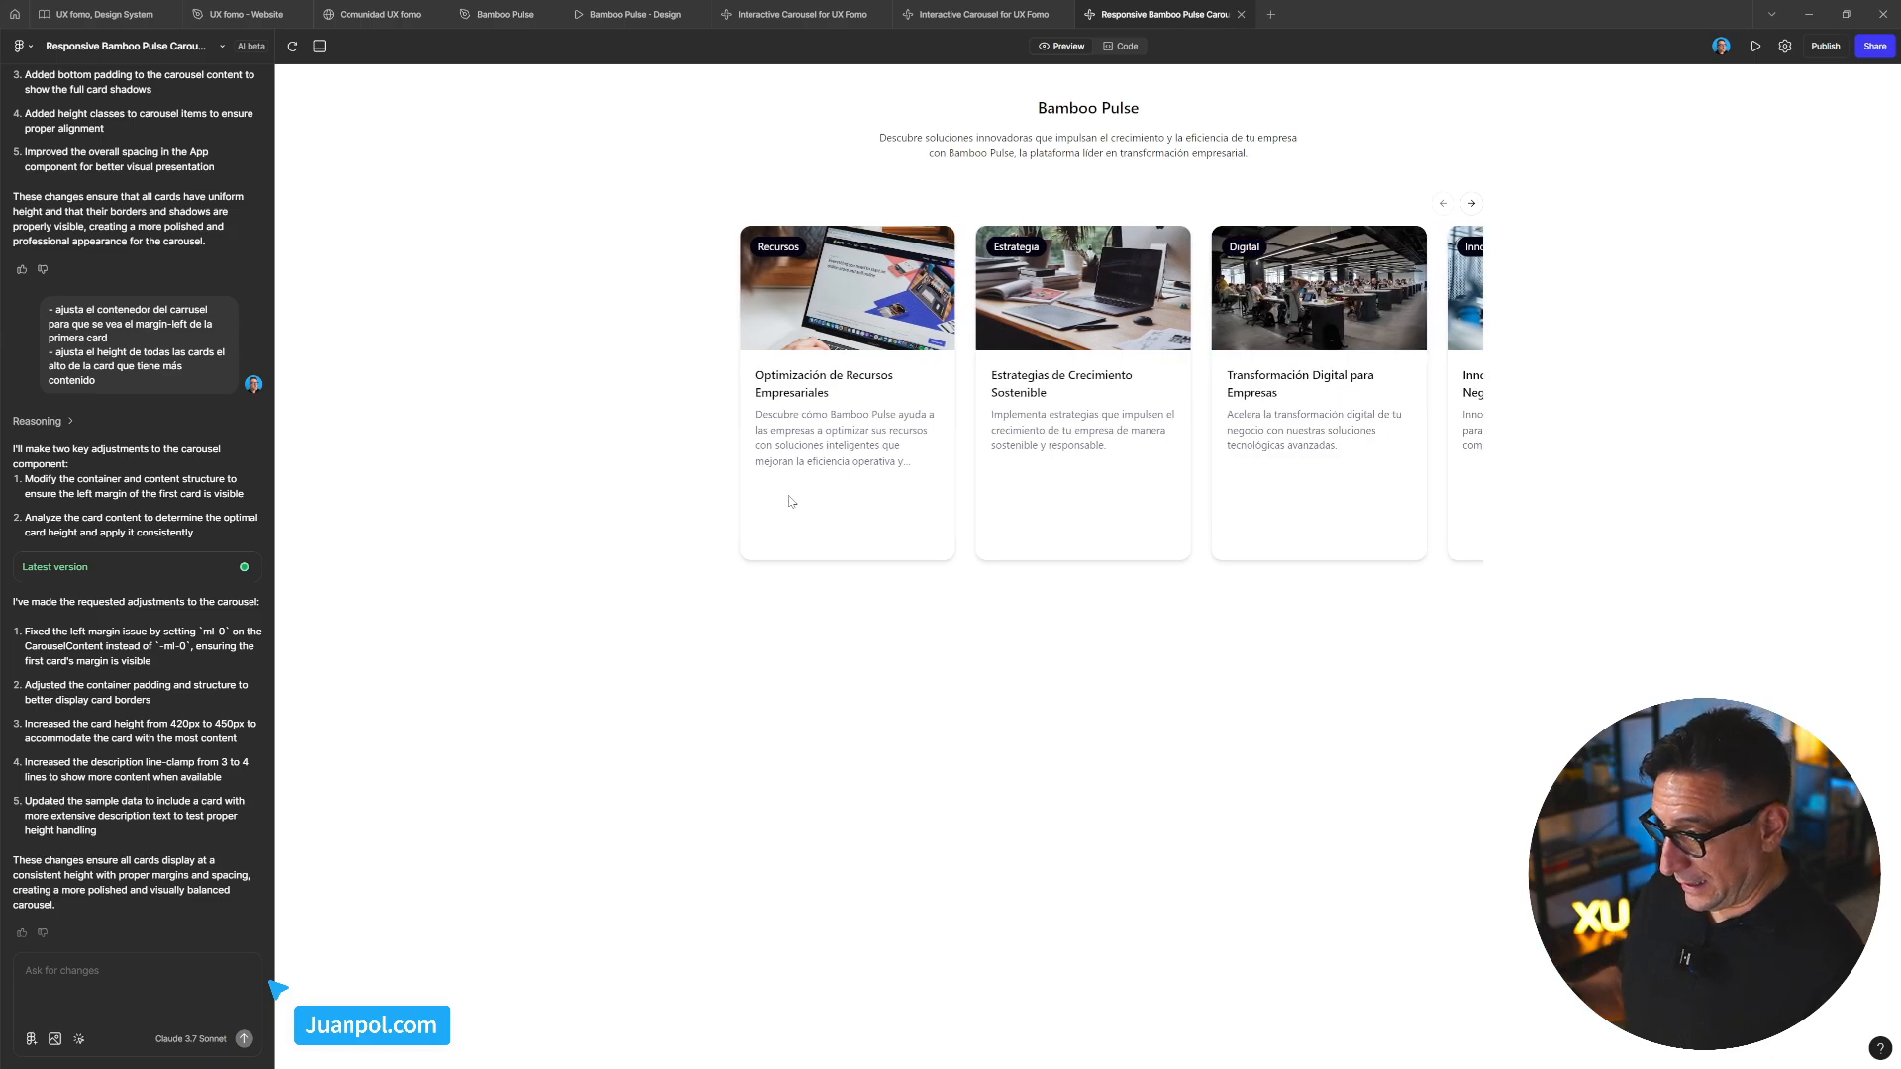
mouse_move(721, 446)
mouse_down()
mouse_move(748, 431)
mouse_move(731, 445)
mouse_up()
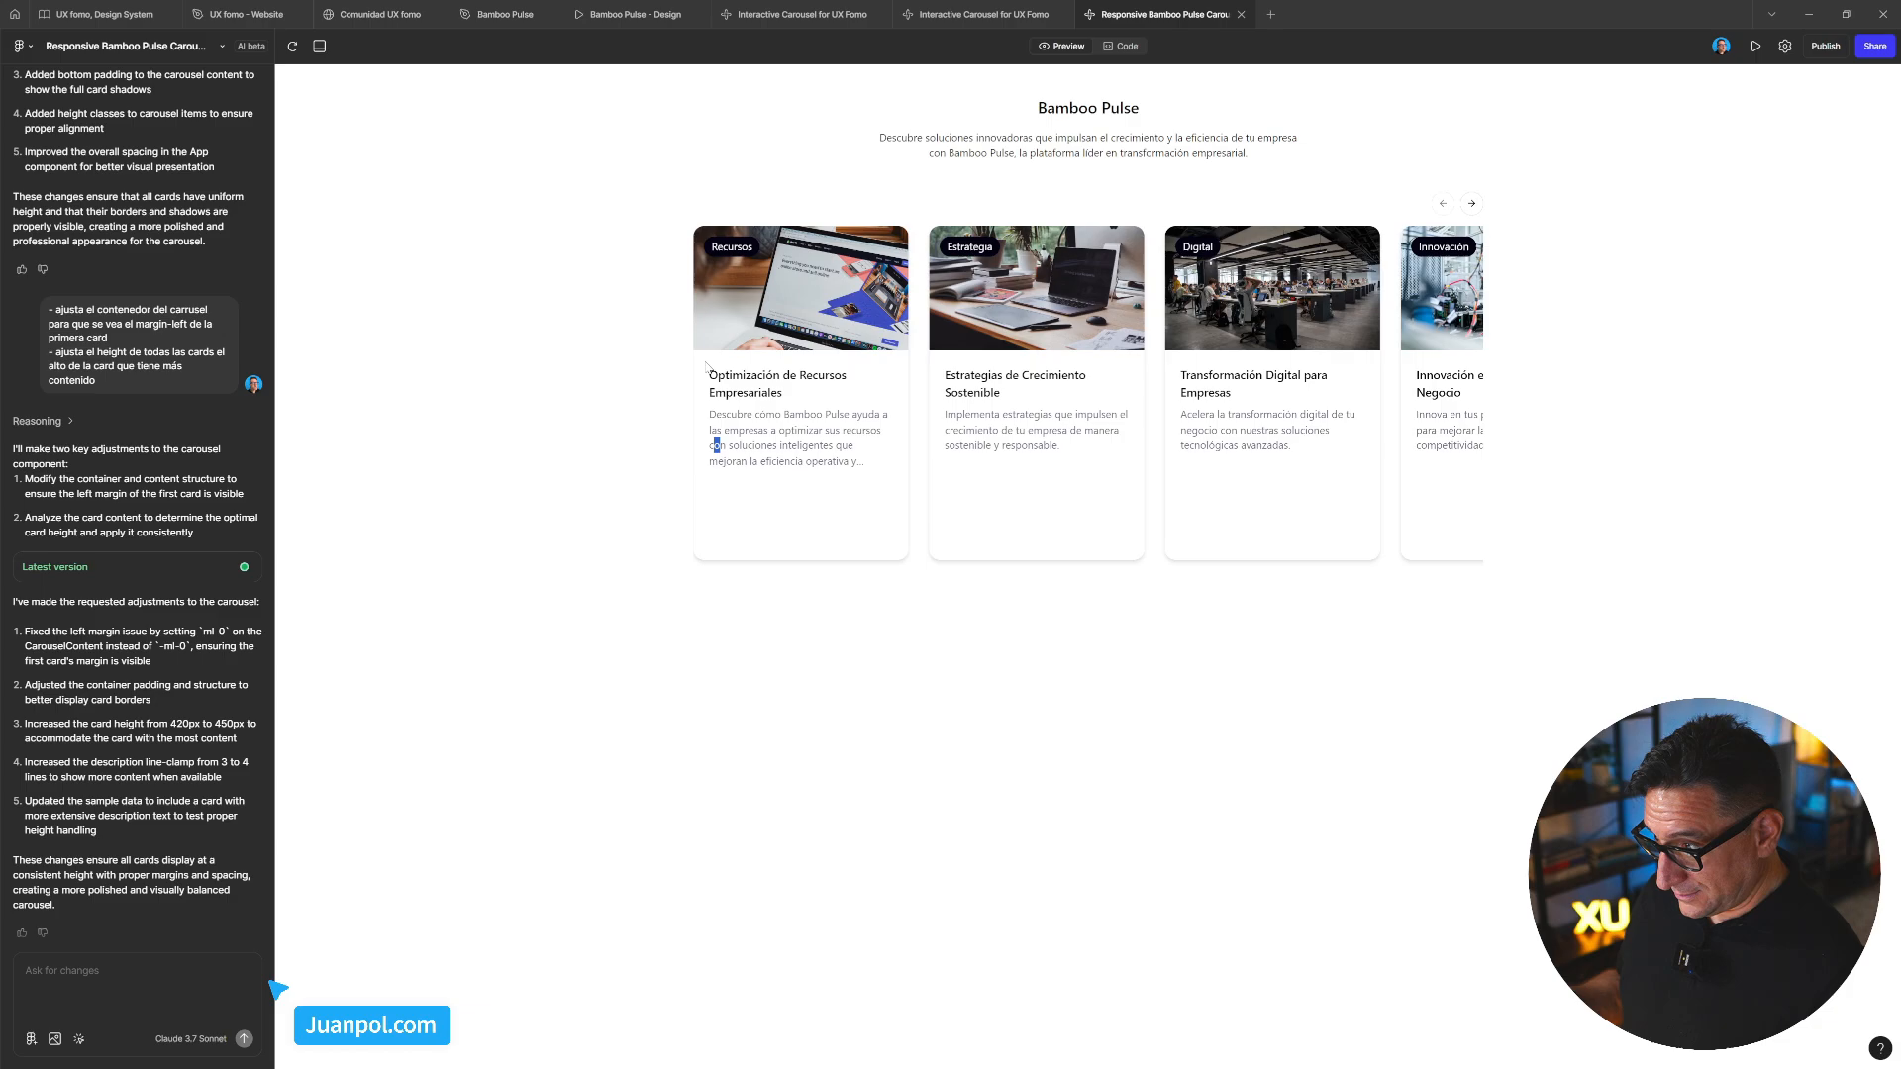
click(1288, 511)
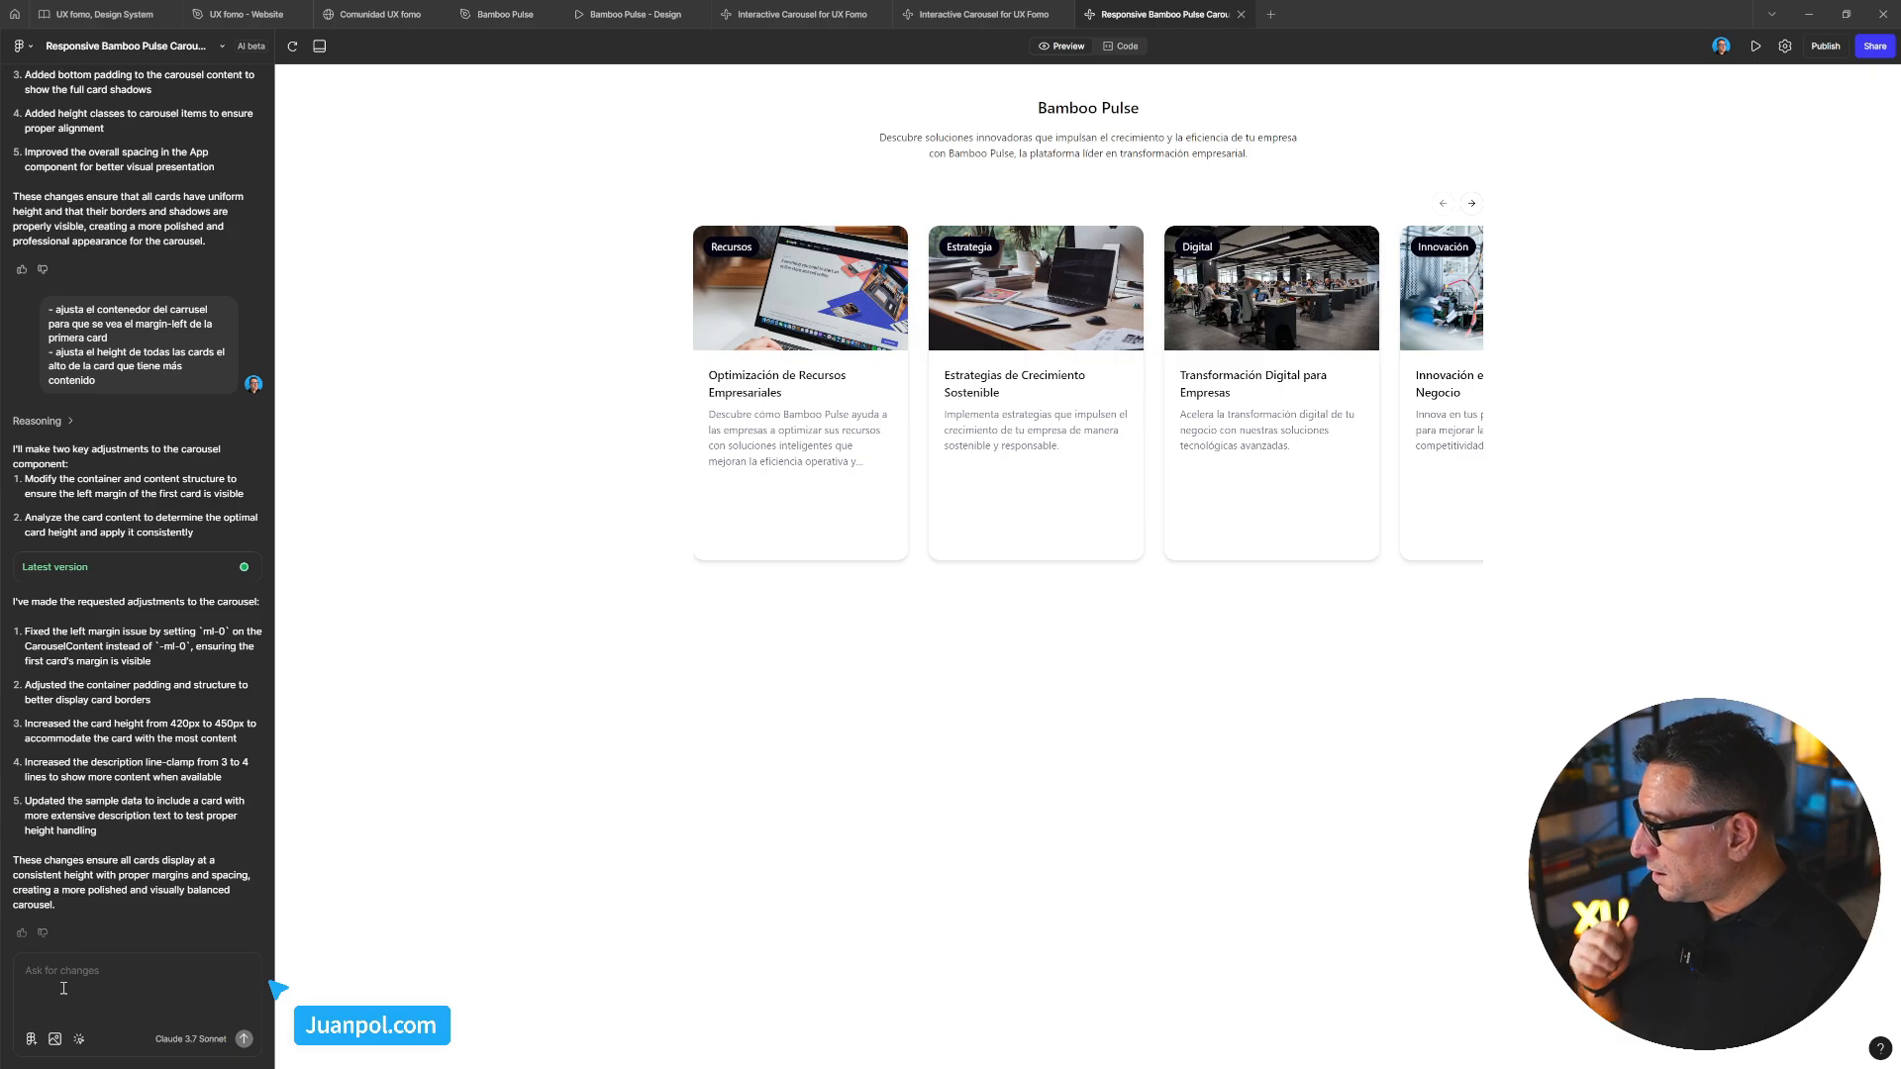
Ask the AI 'respóndeme siempre en español' so it always replies in Spanish
text(respon)
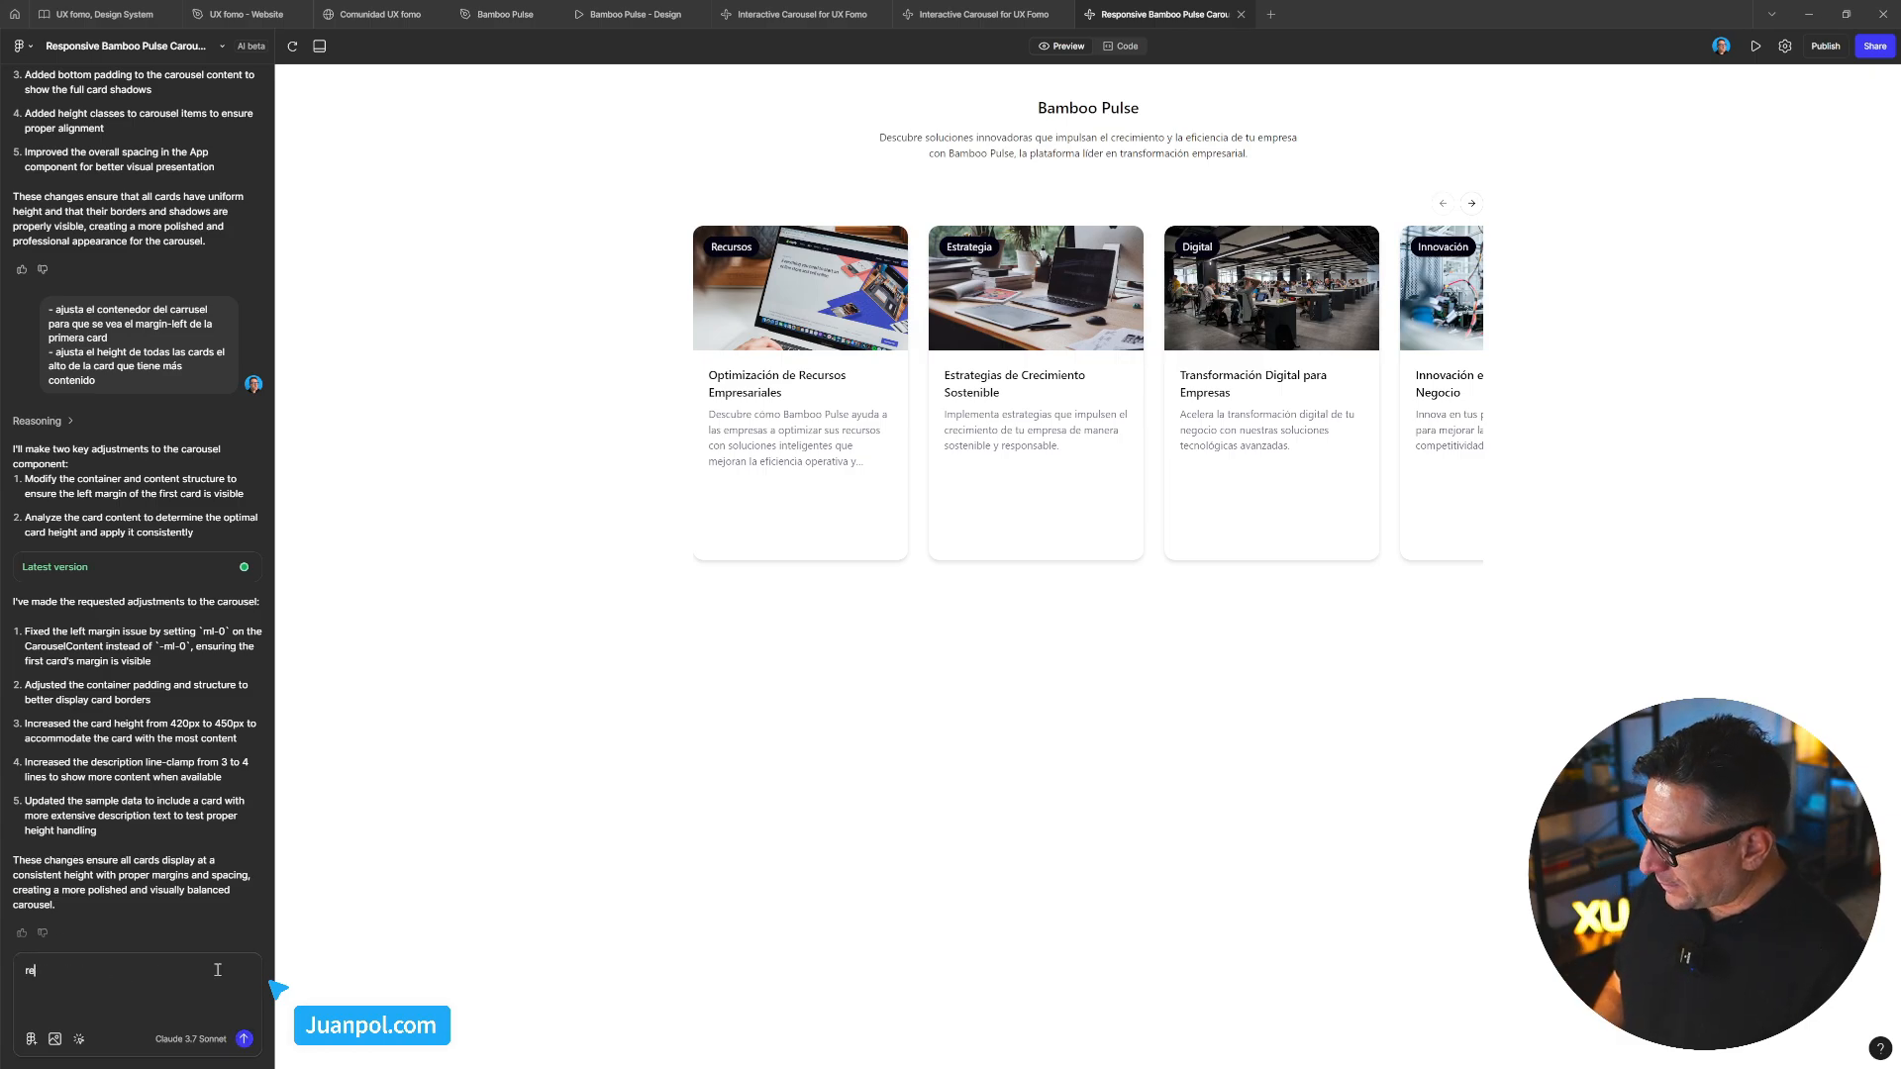
key(BackSpace)
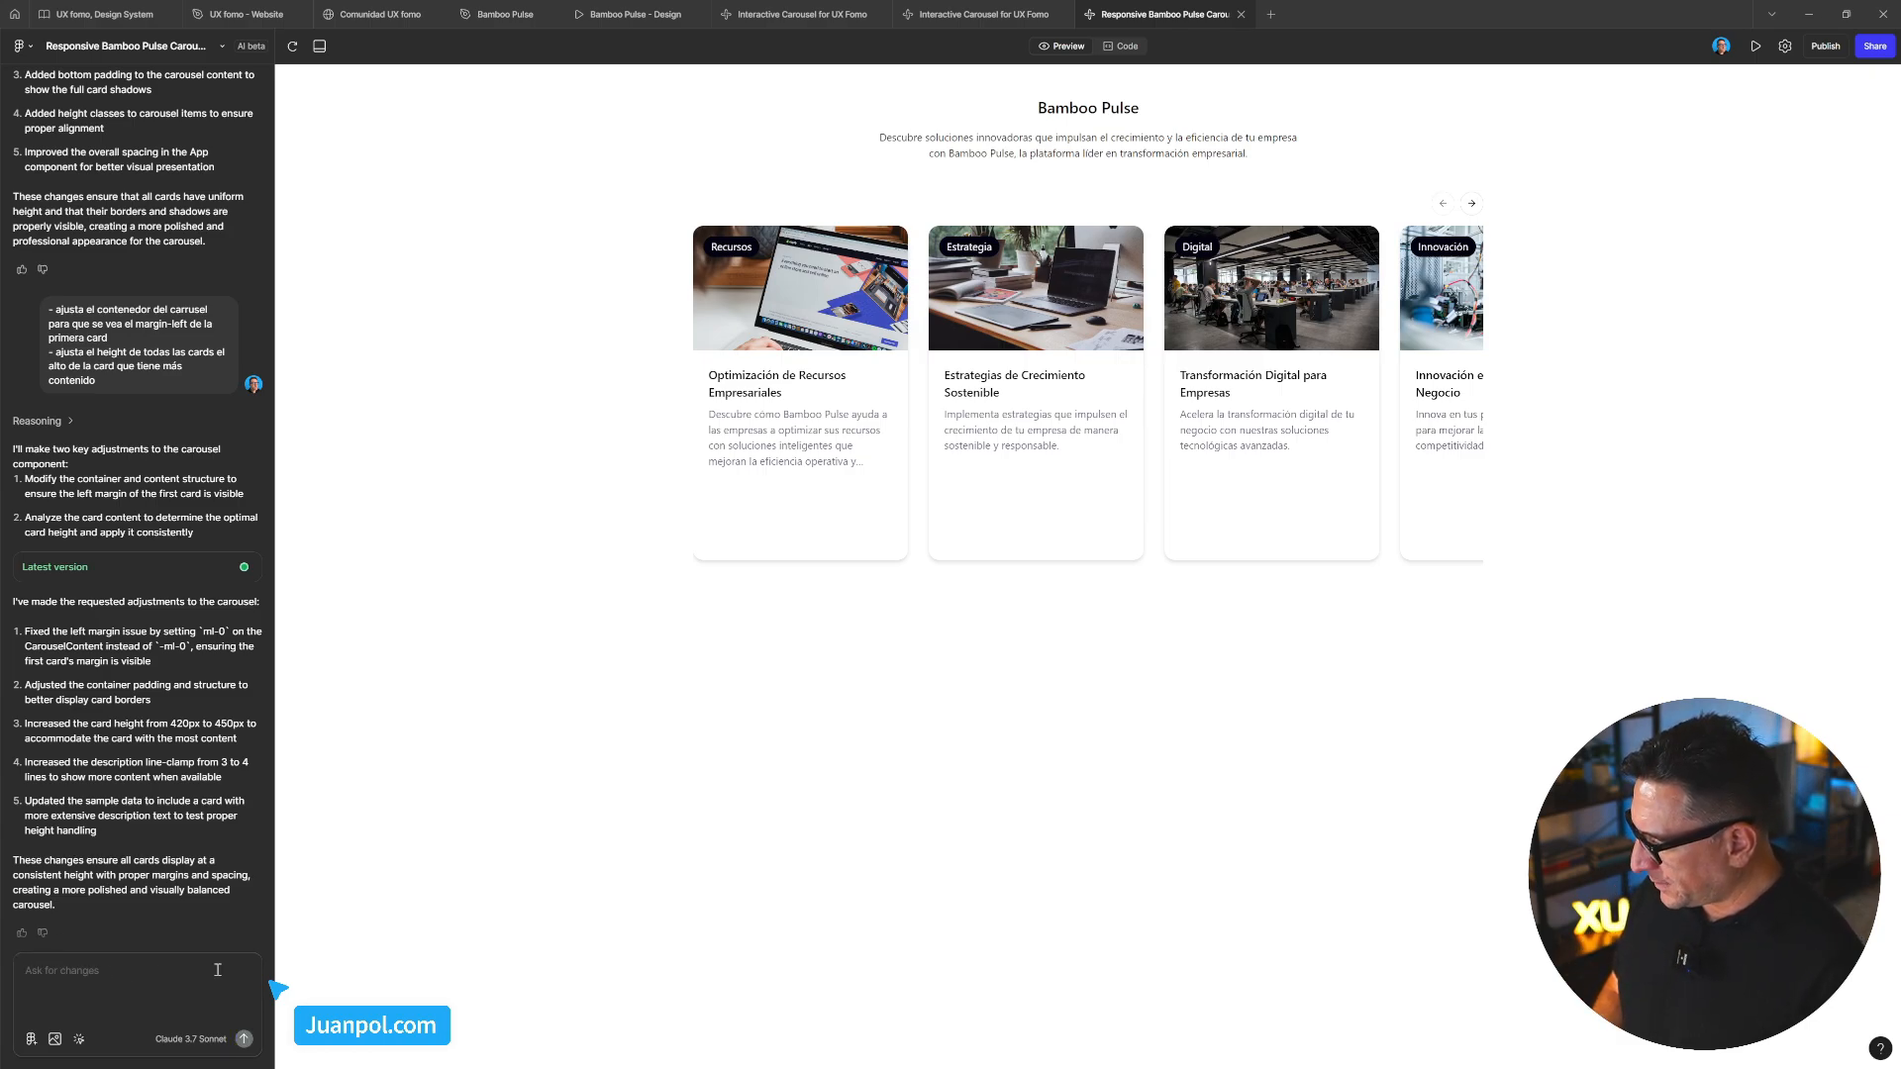
text(pón)
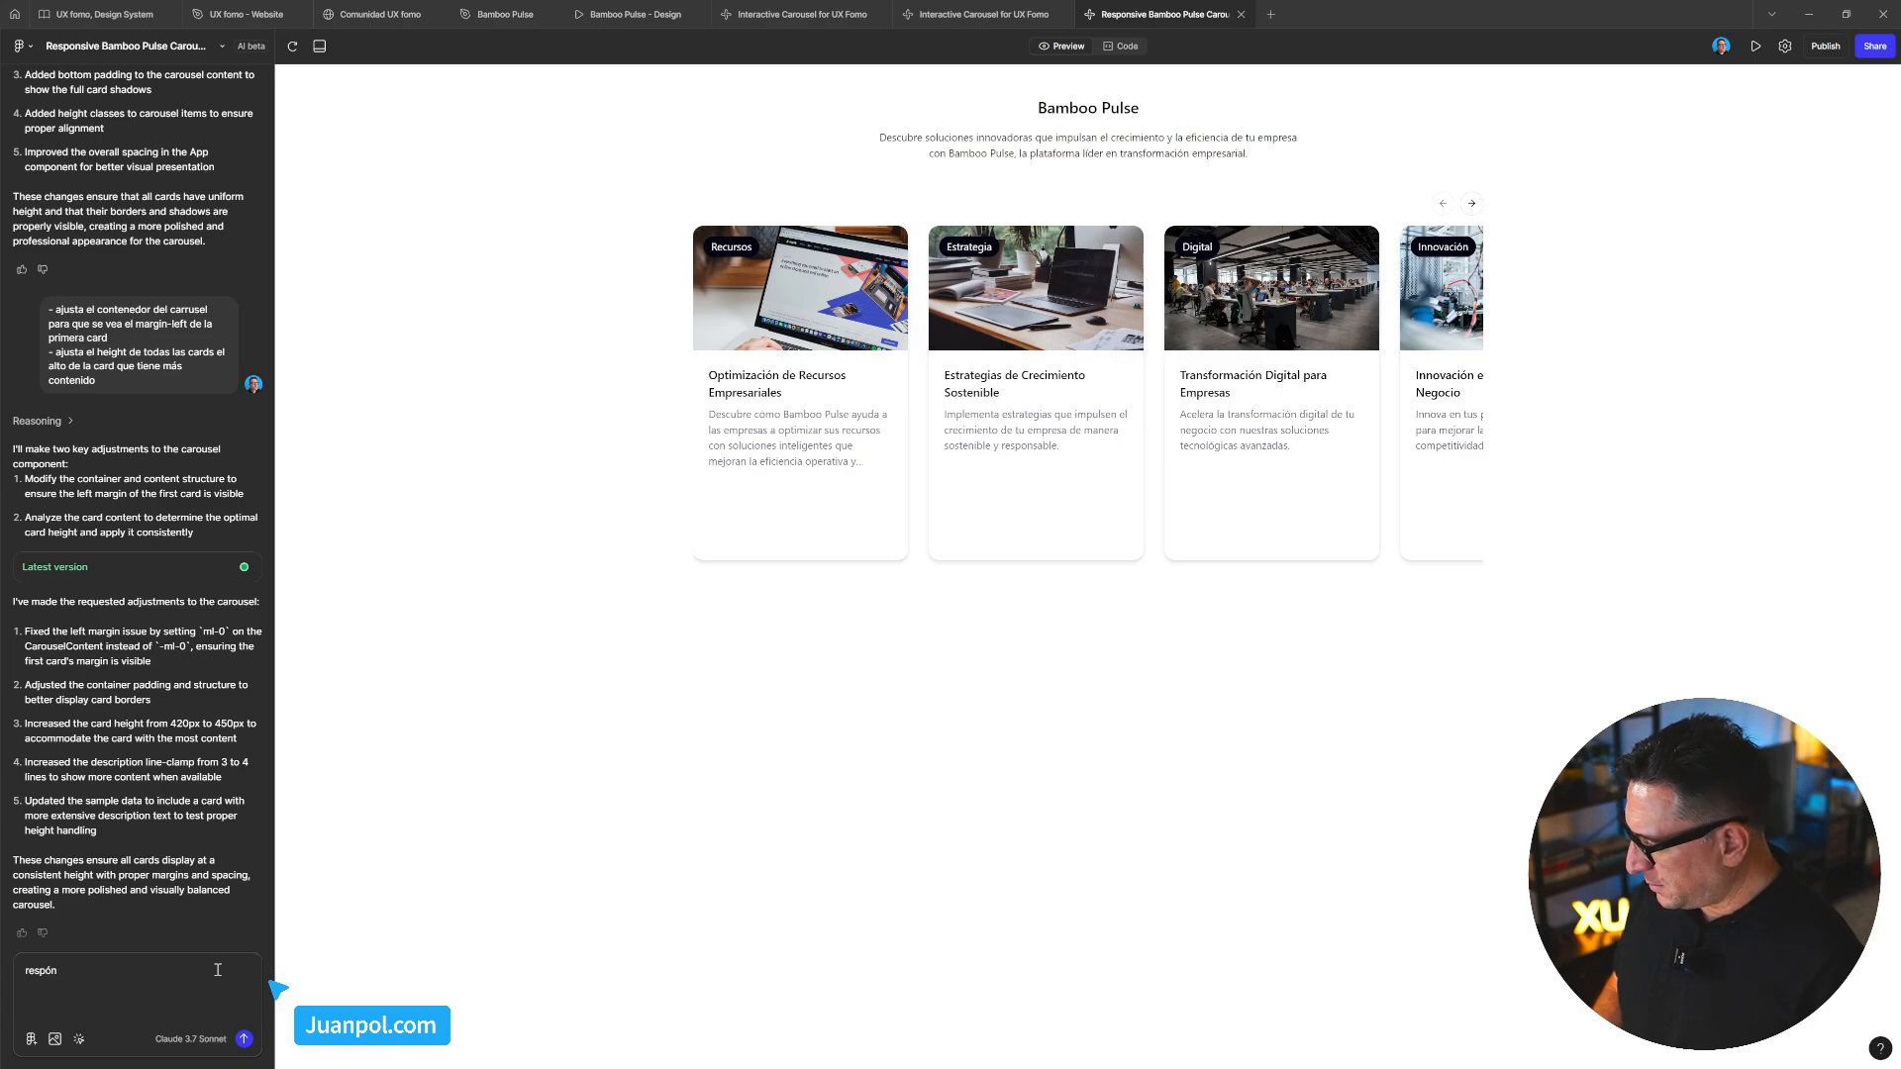
text(dmd)
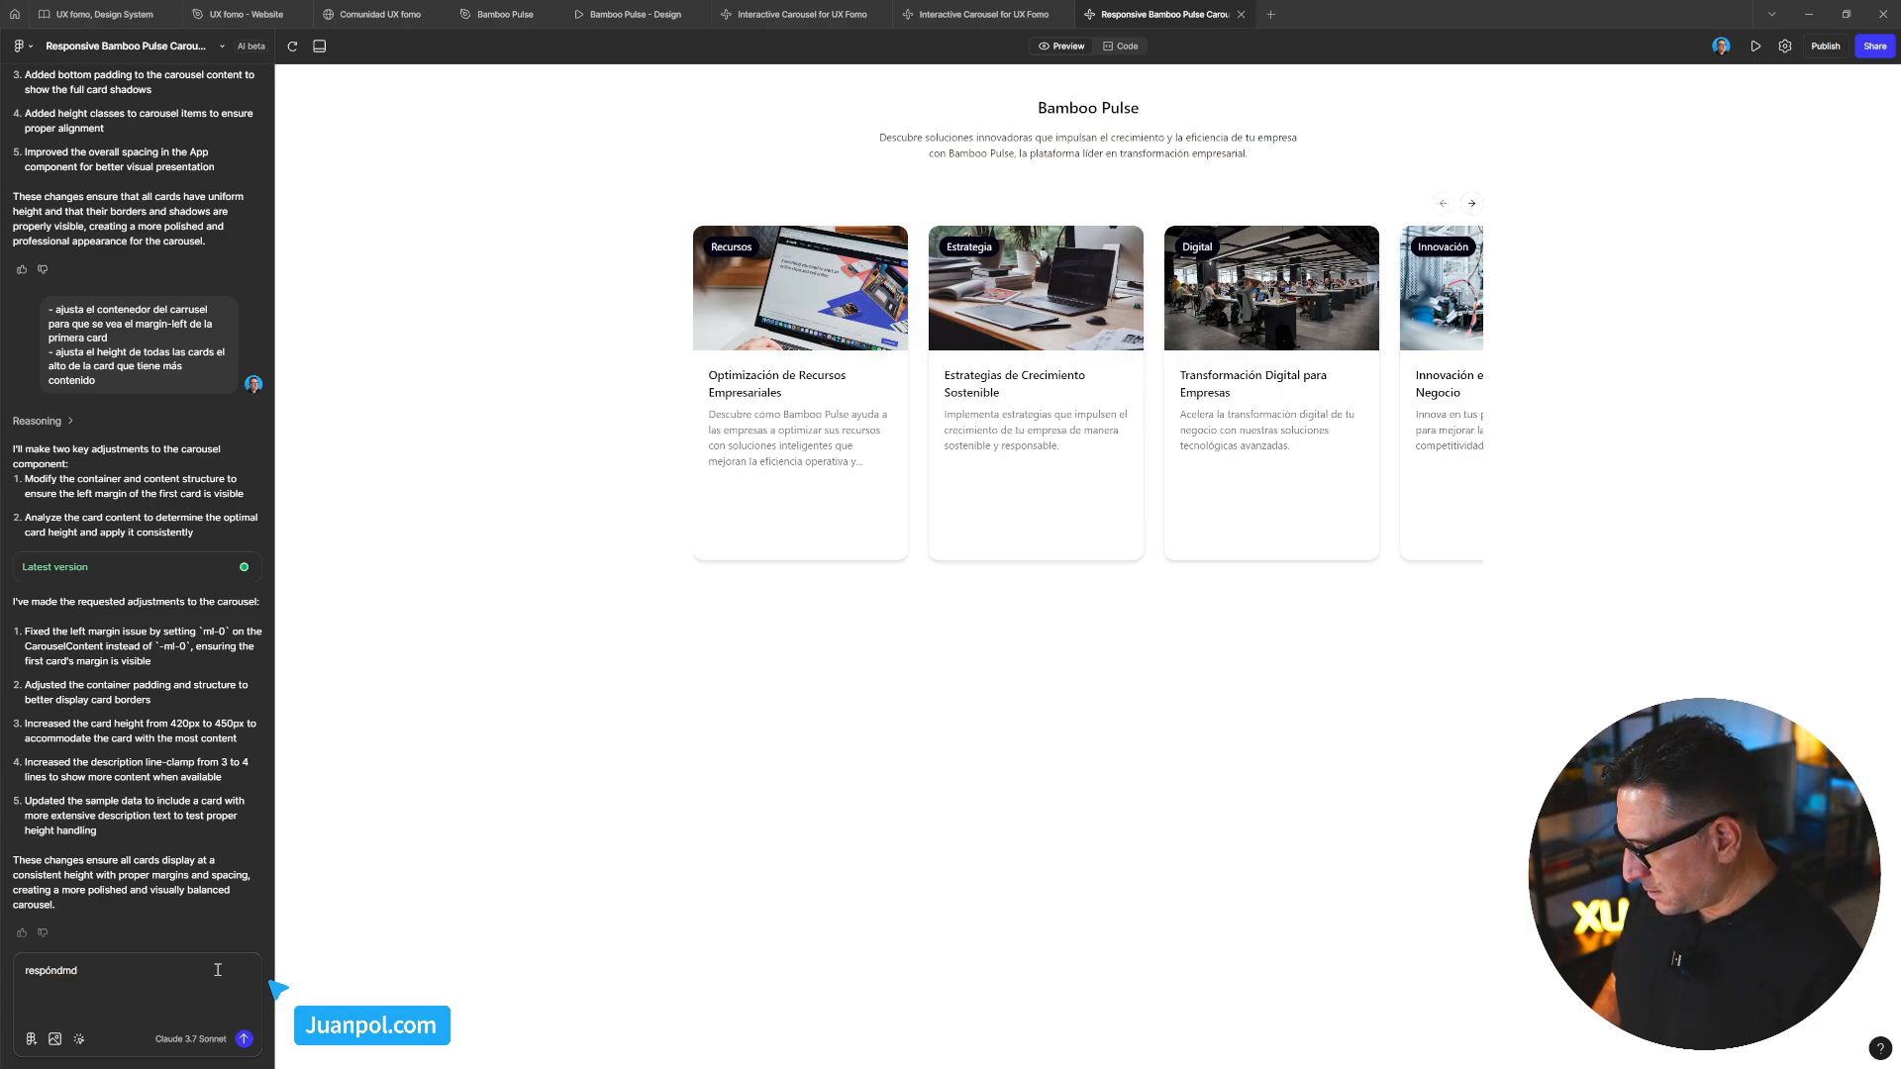
text(e sdeme siempre e)
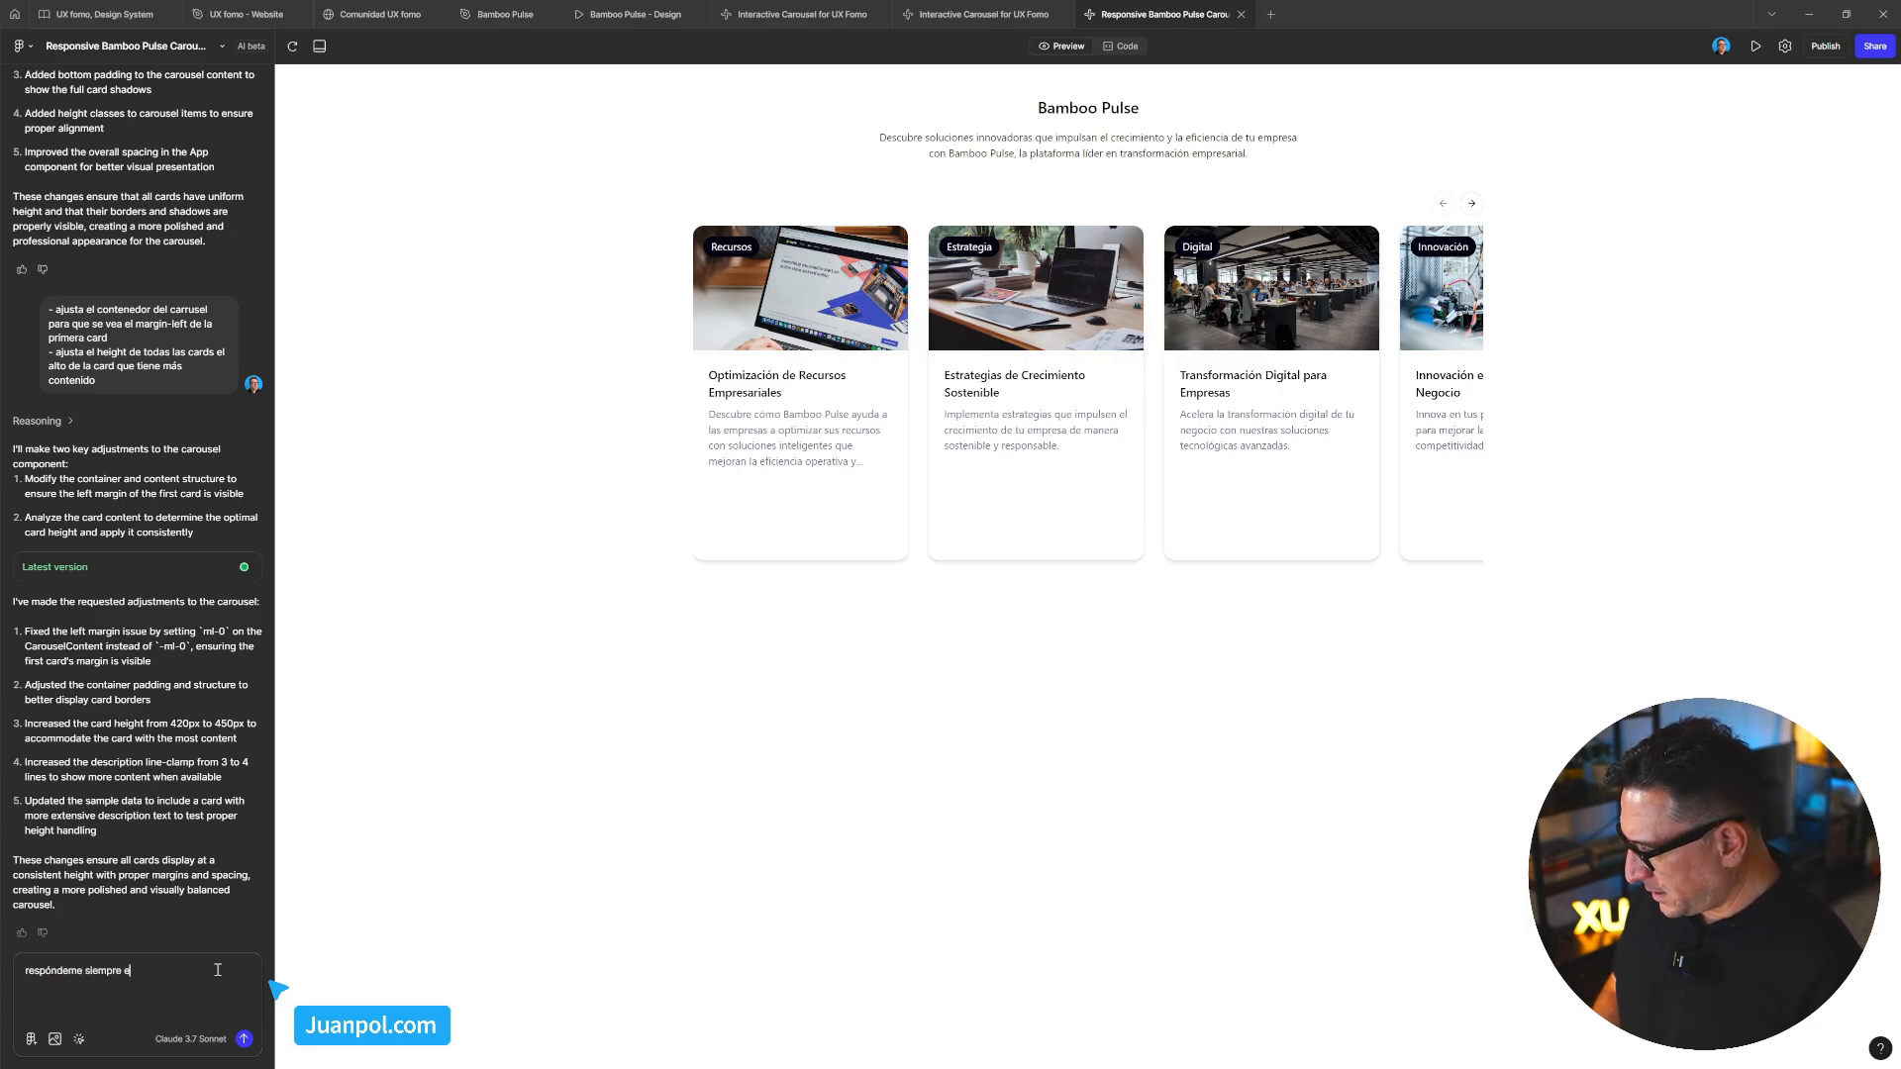
text(n espñao)
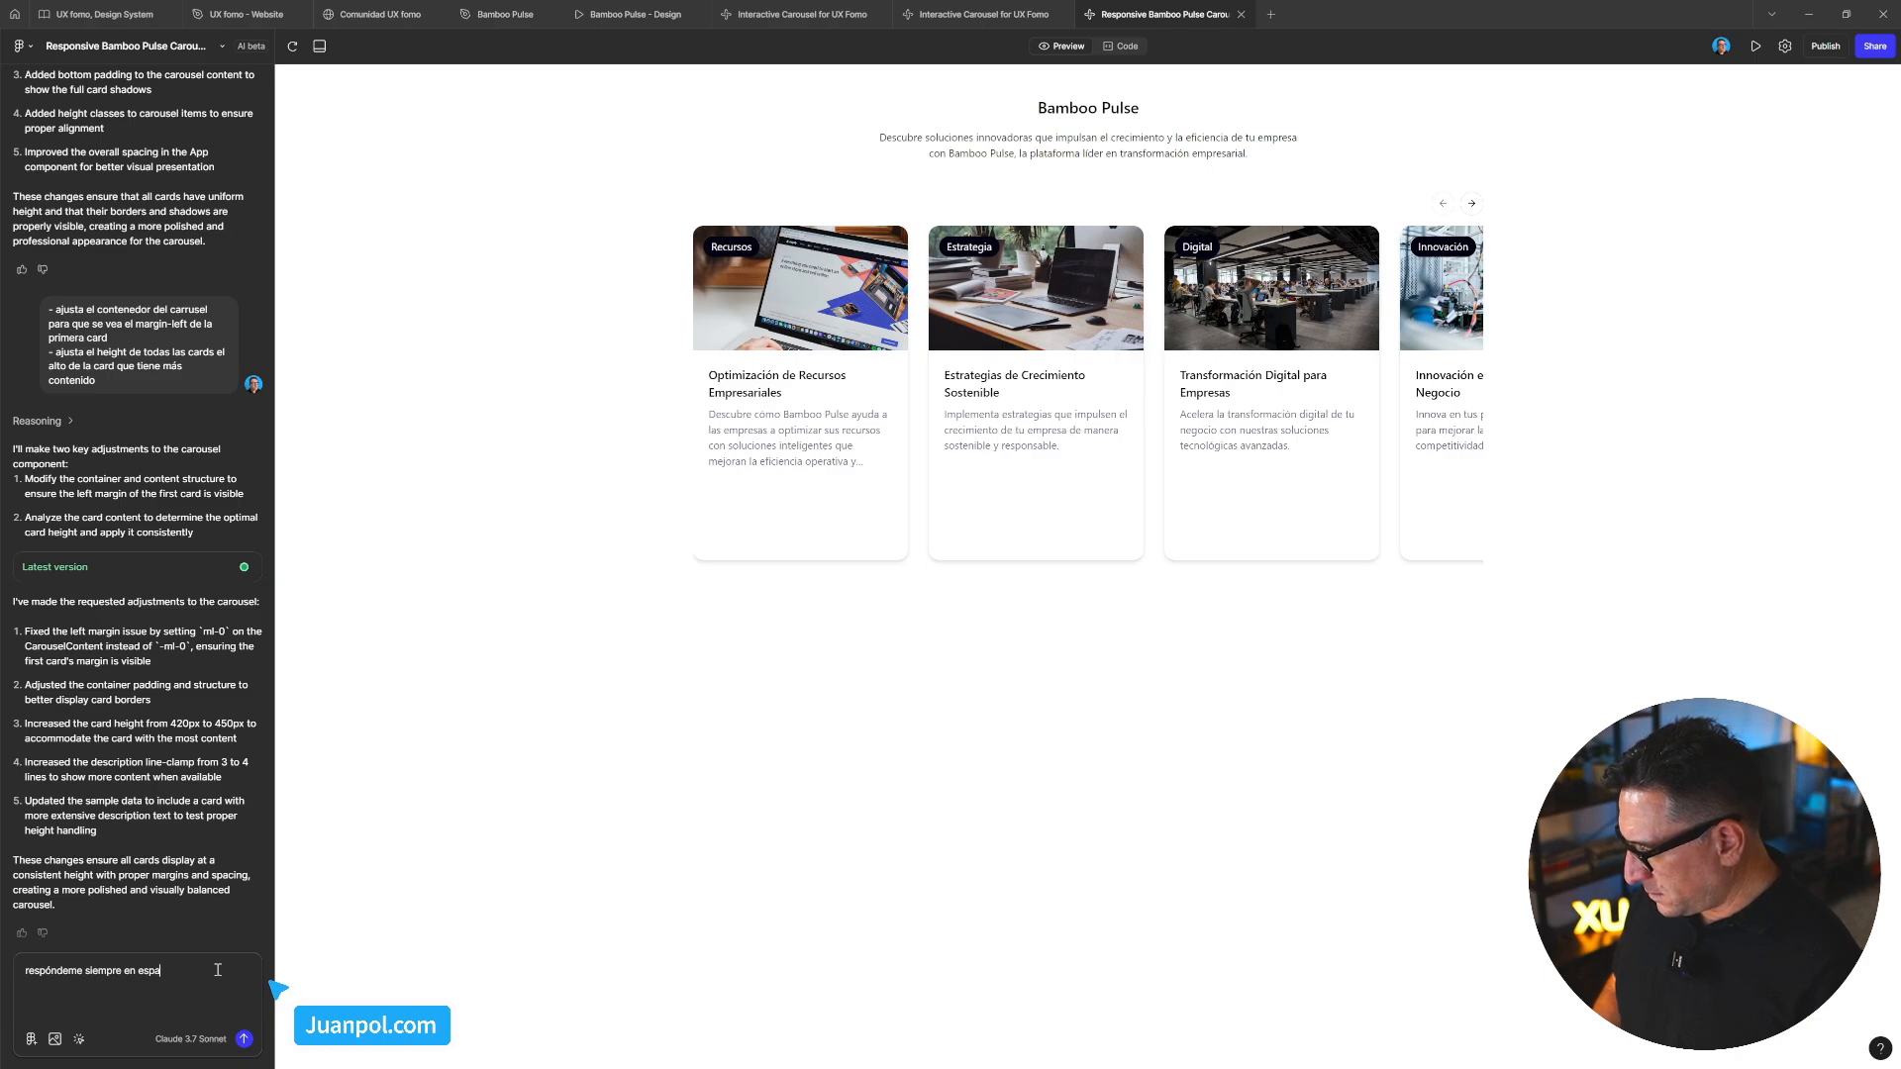
text(ñol.)
key(Return)
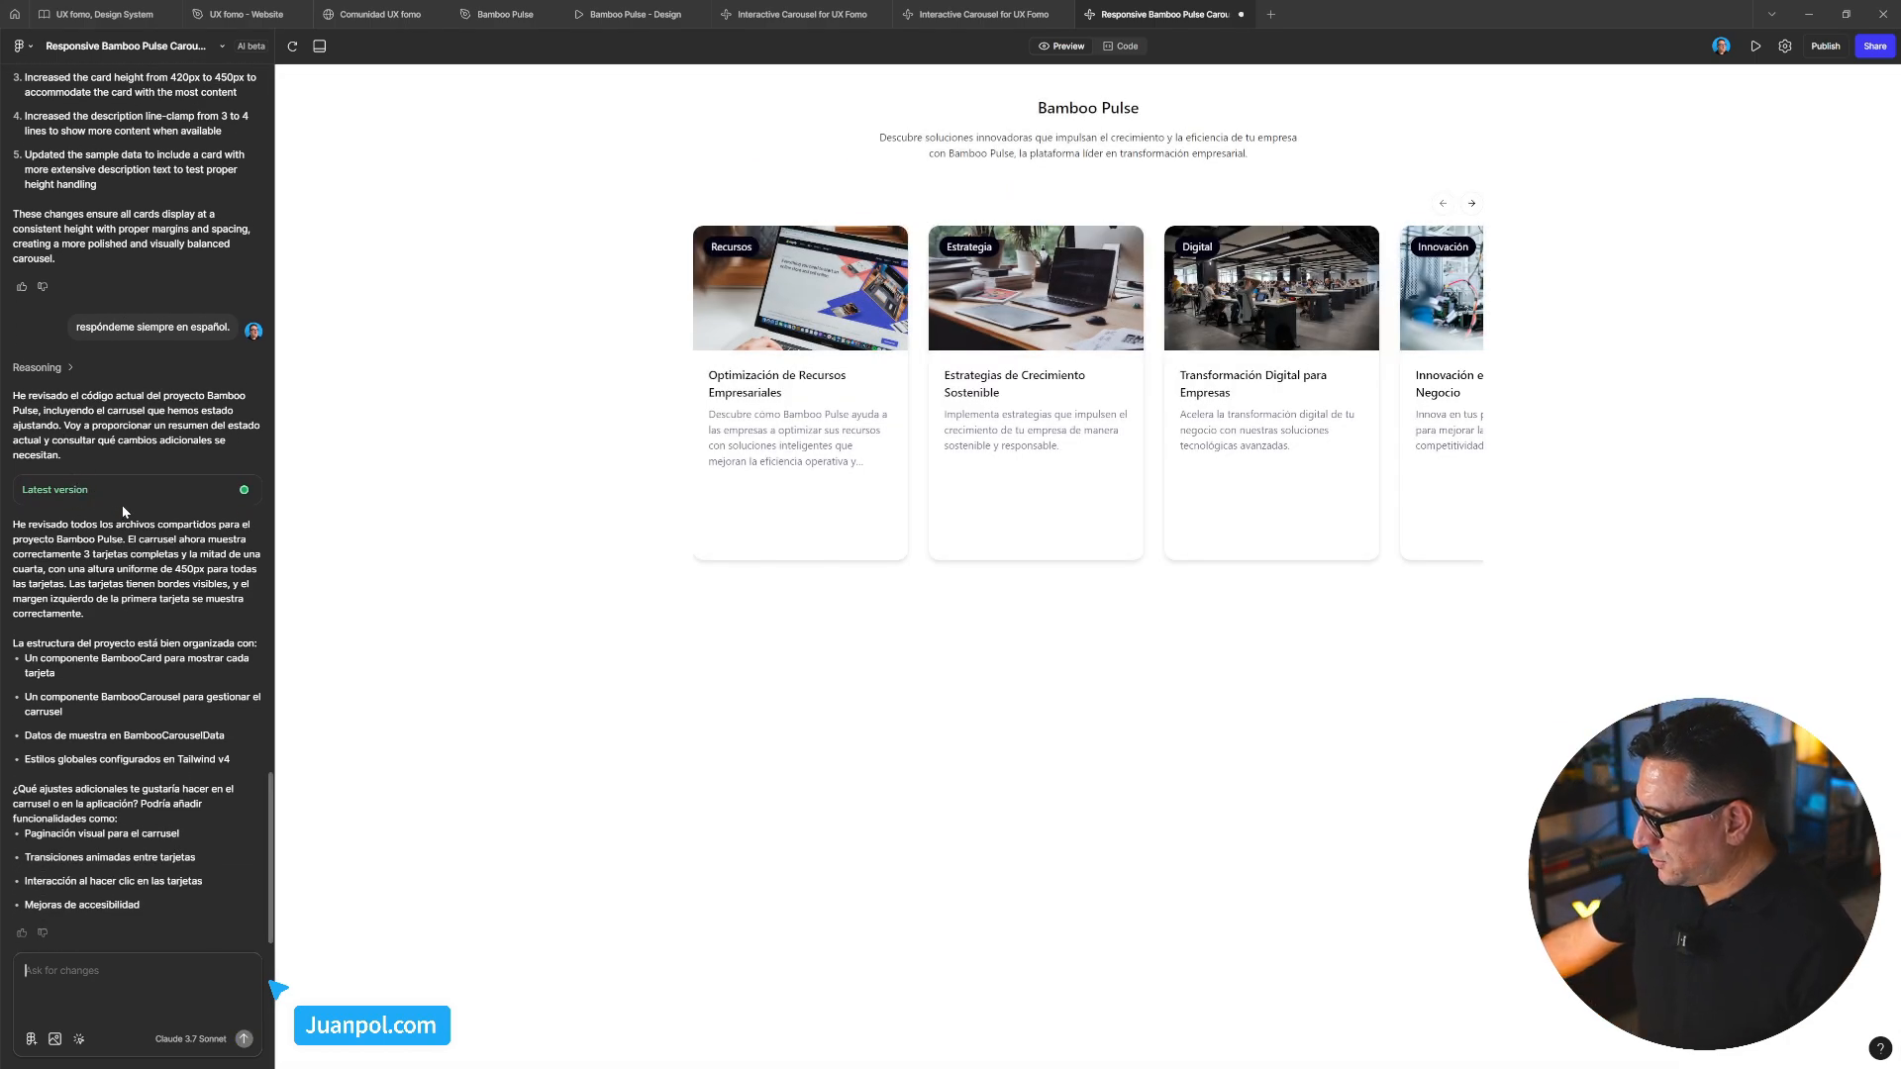
Repeat the request to adjust the carousel container so the first card and its margin-left show entirely
scroll(135, 546, up, 3)
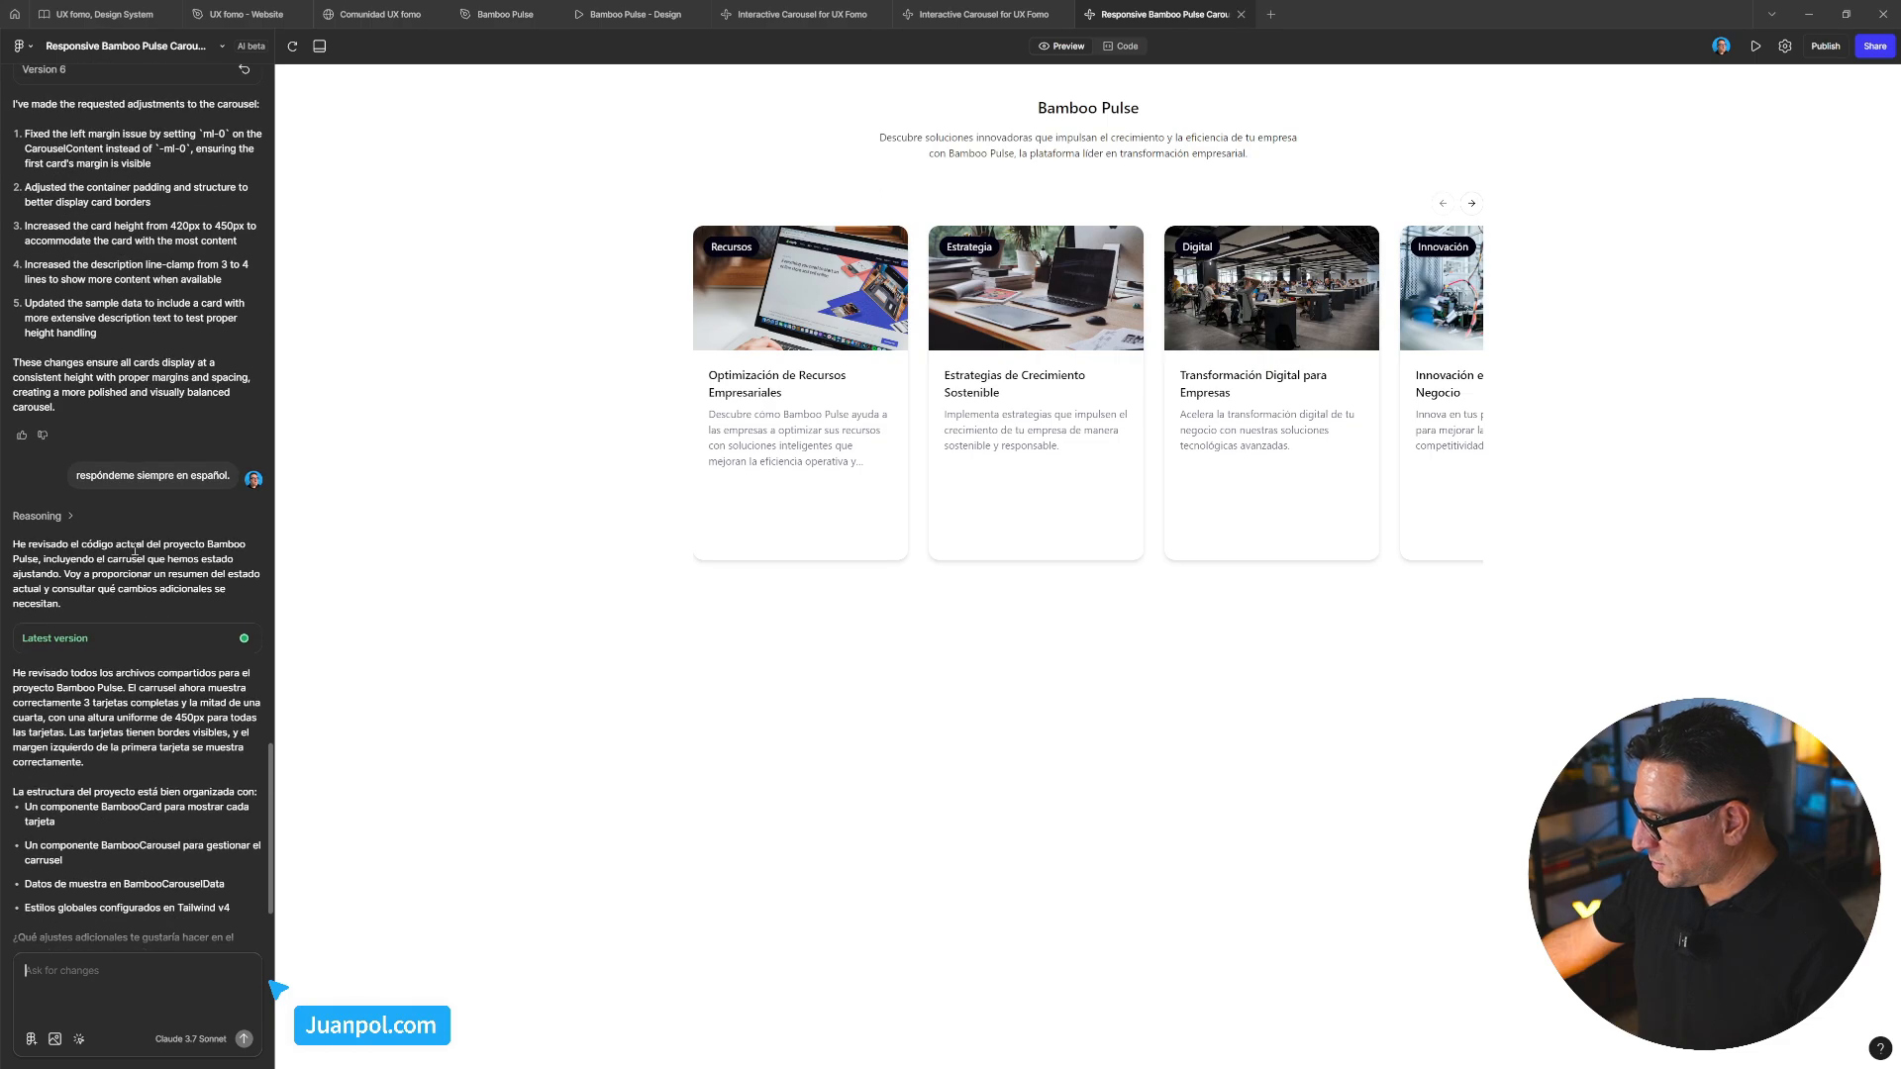
scroll(134, 550, down, 3)
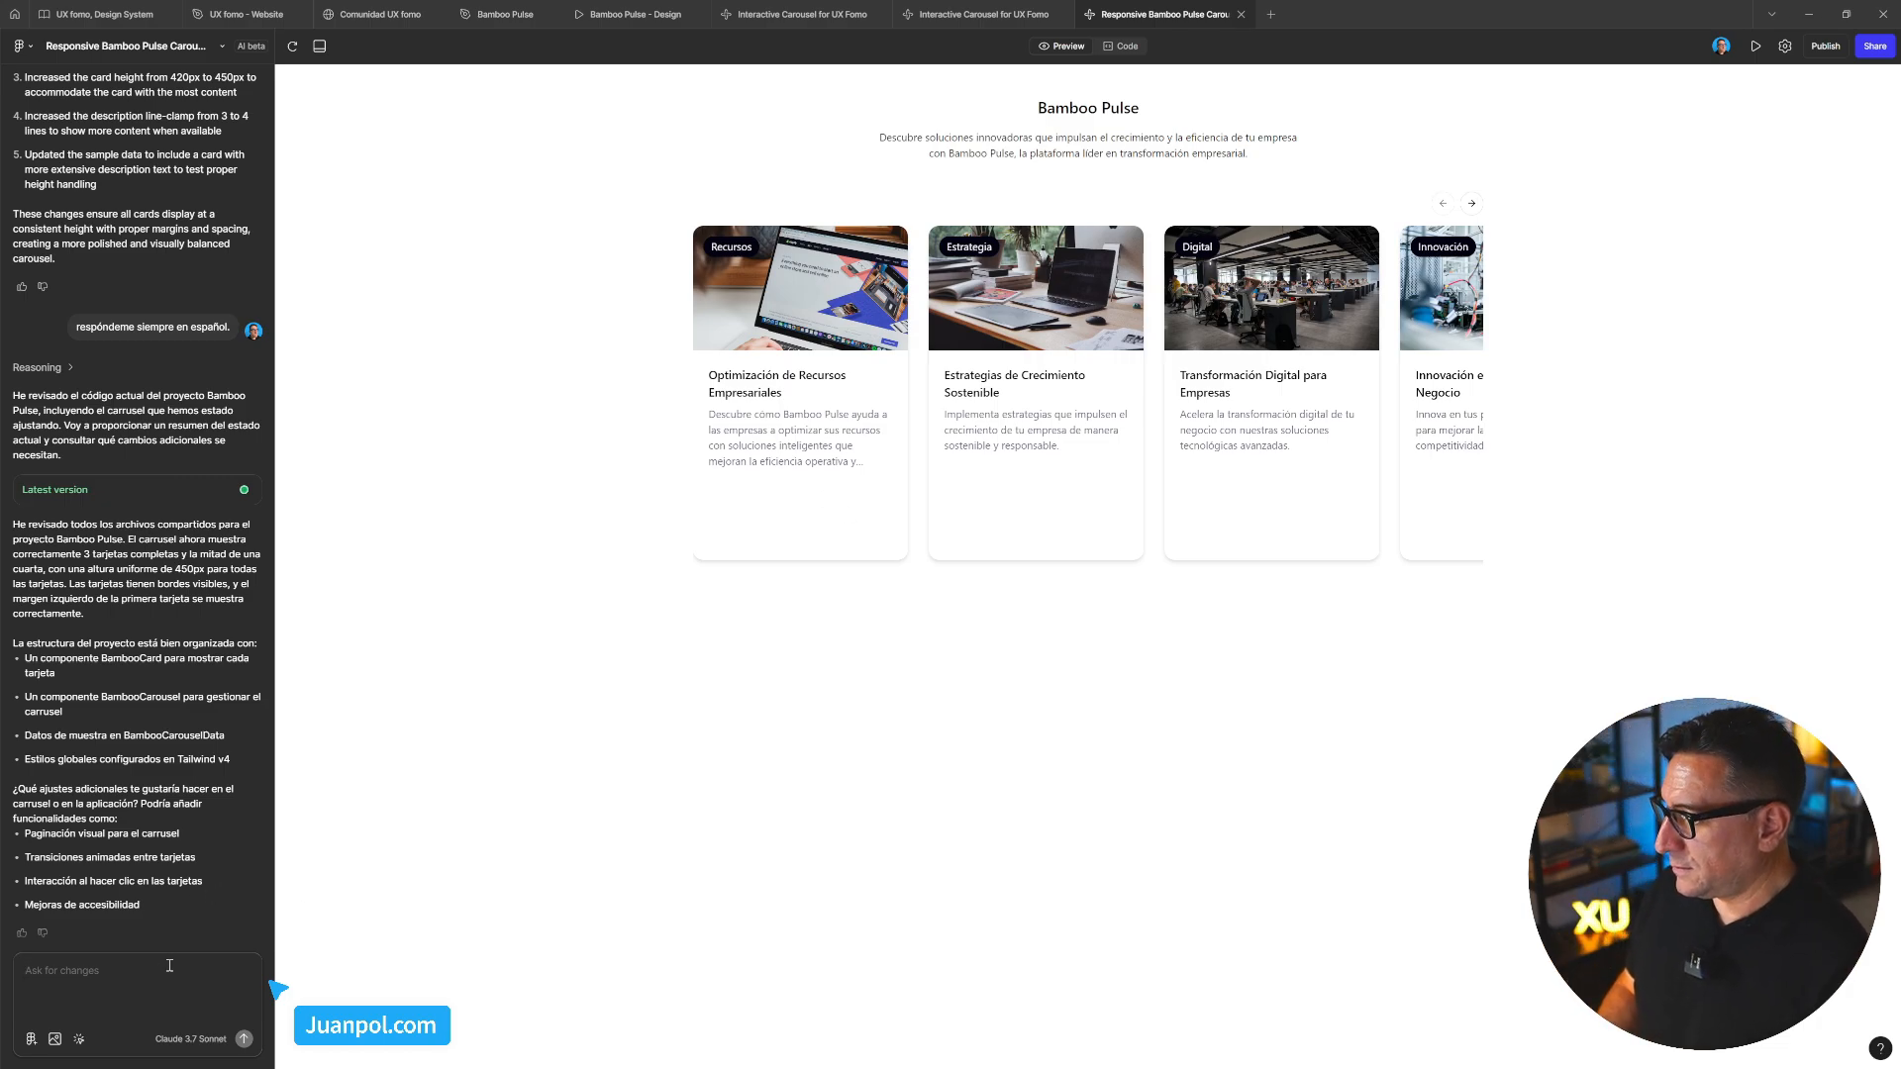
text(te lo vuelvo a ped)
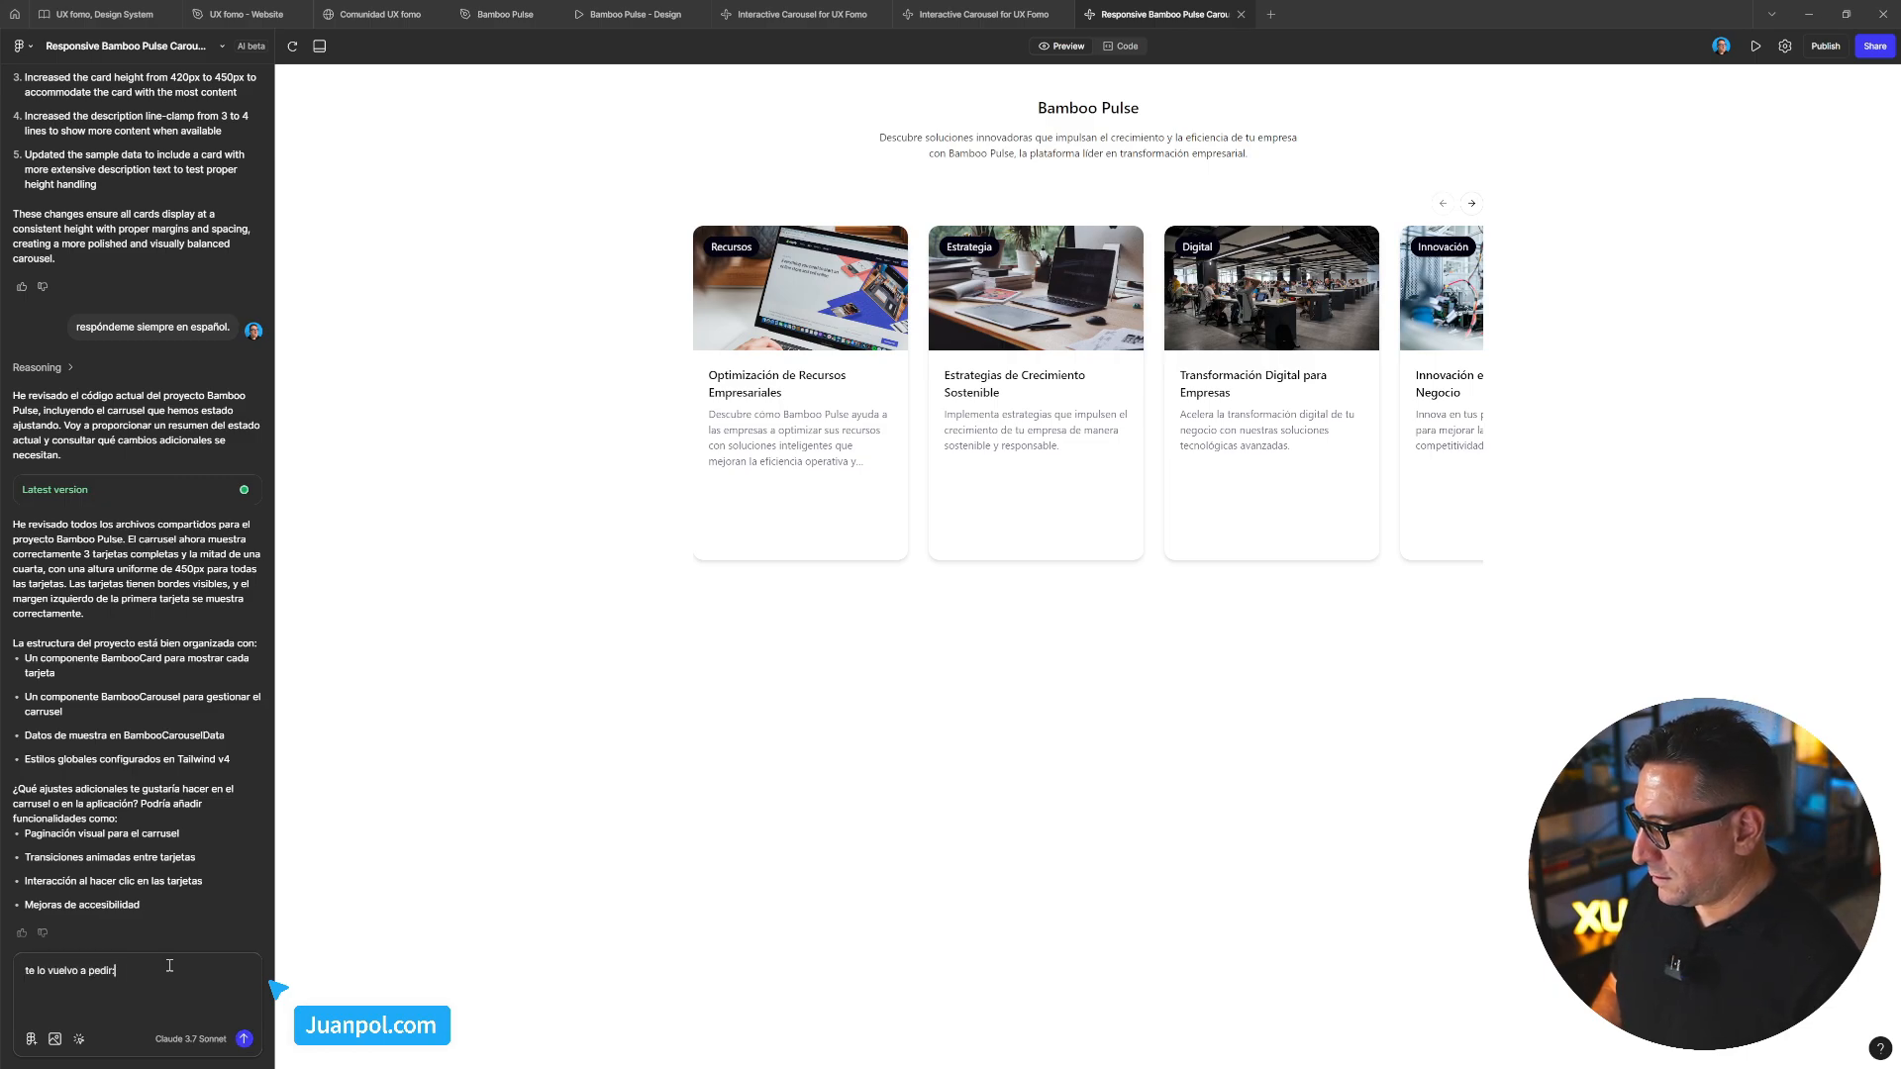
text(ir: -)
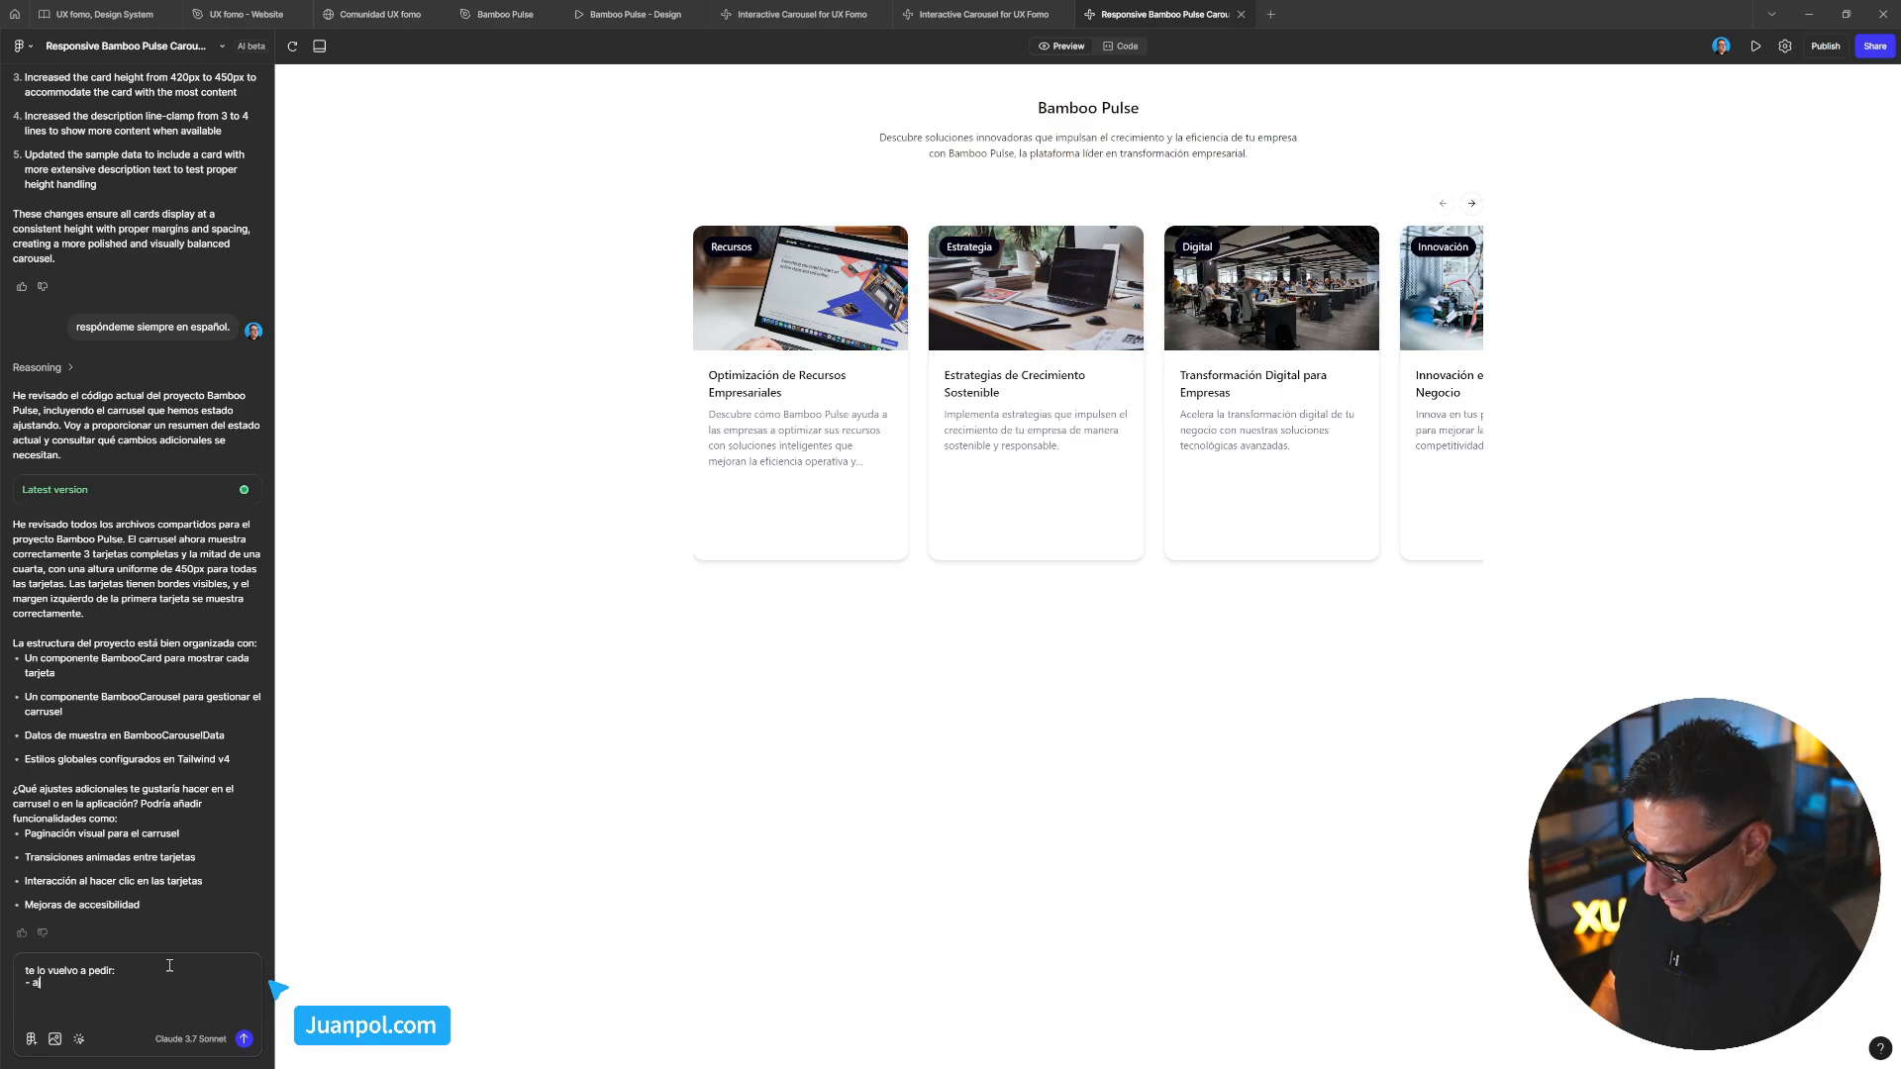
text( ajusta el c)
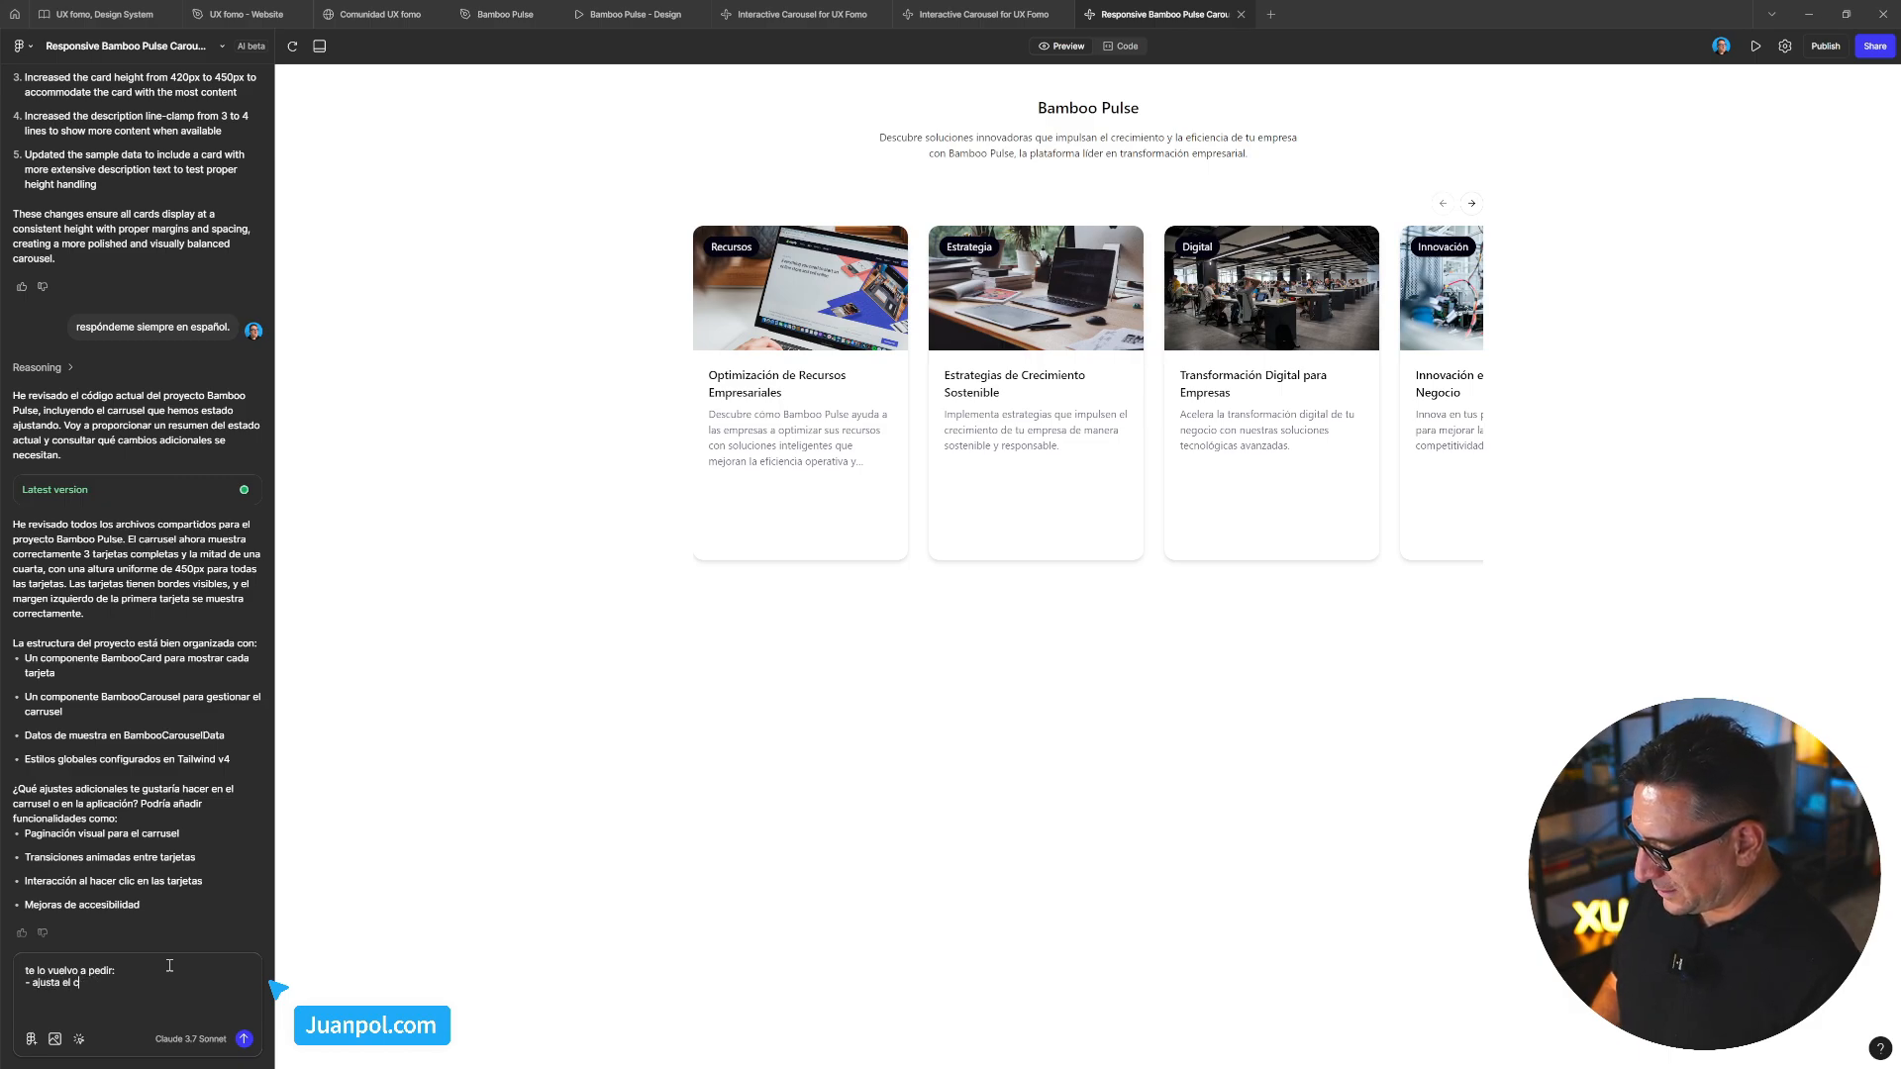
text(ontened)
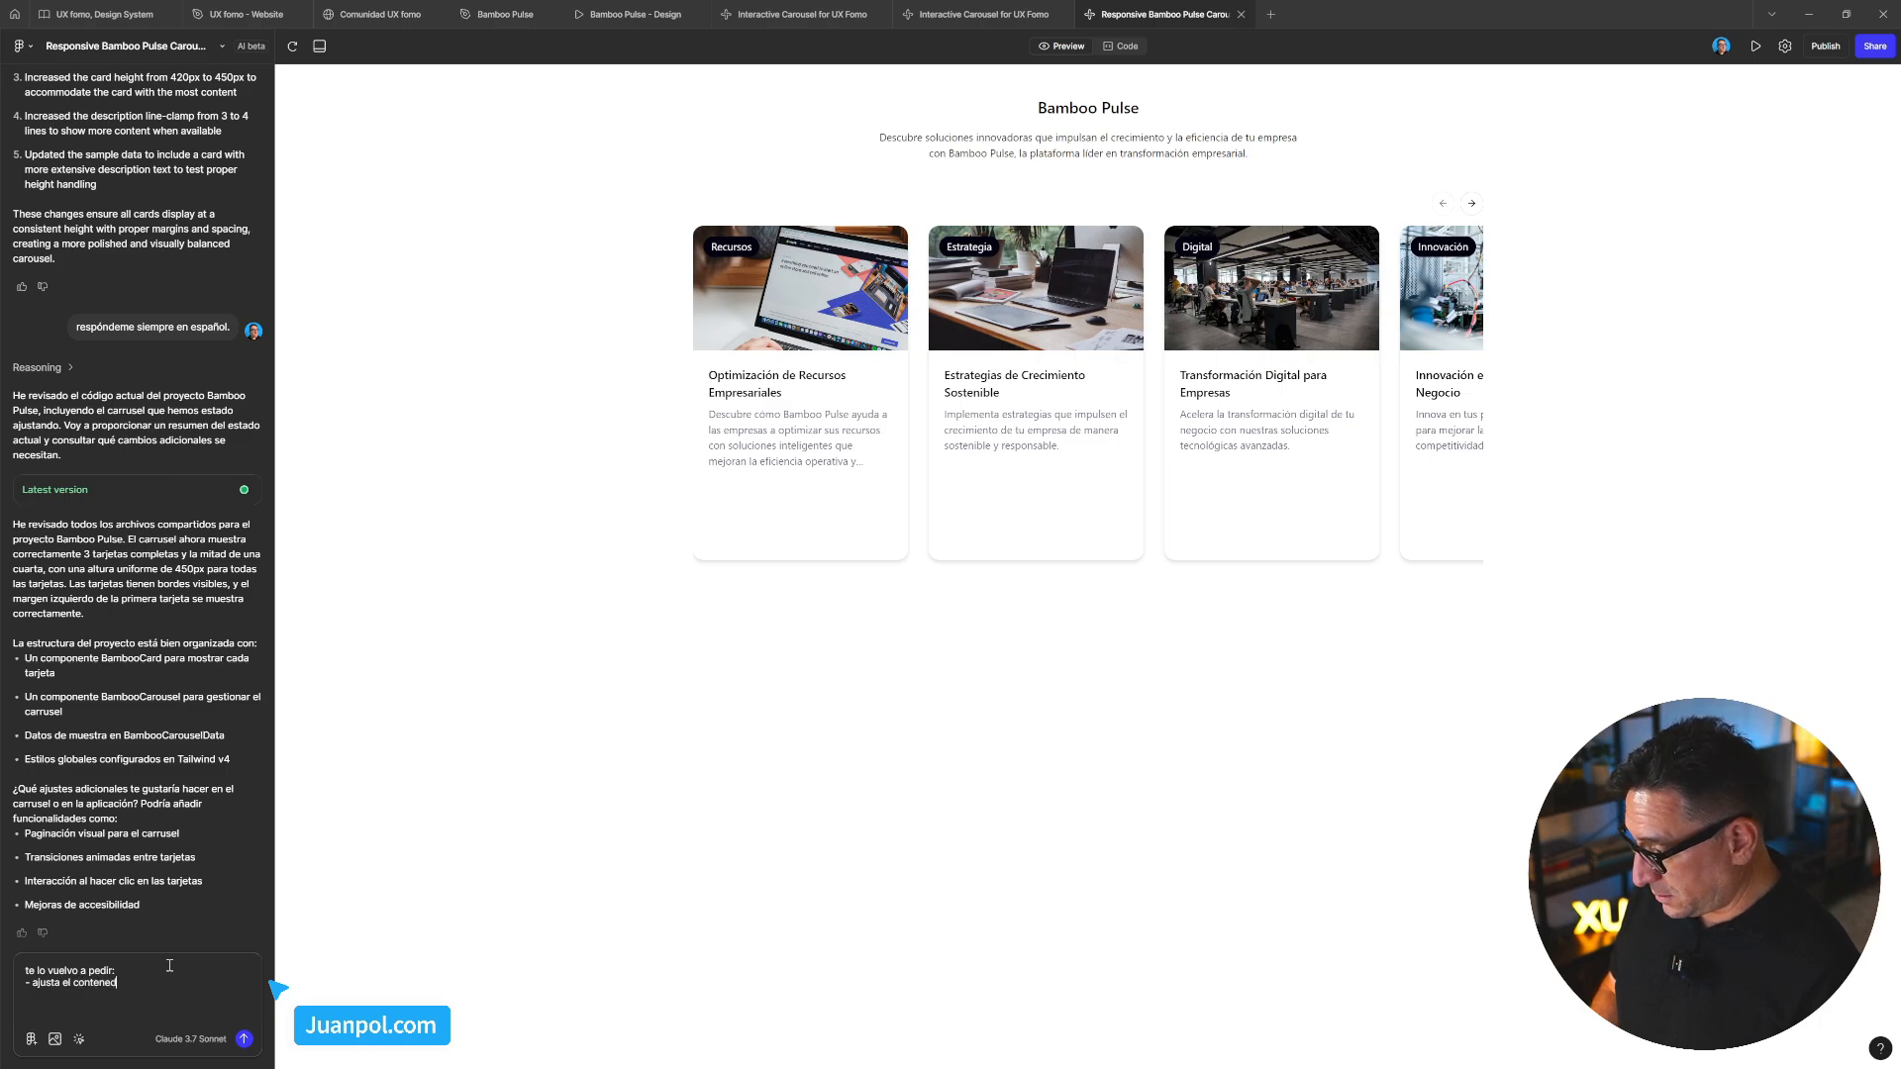
text(or del cas)
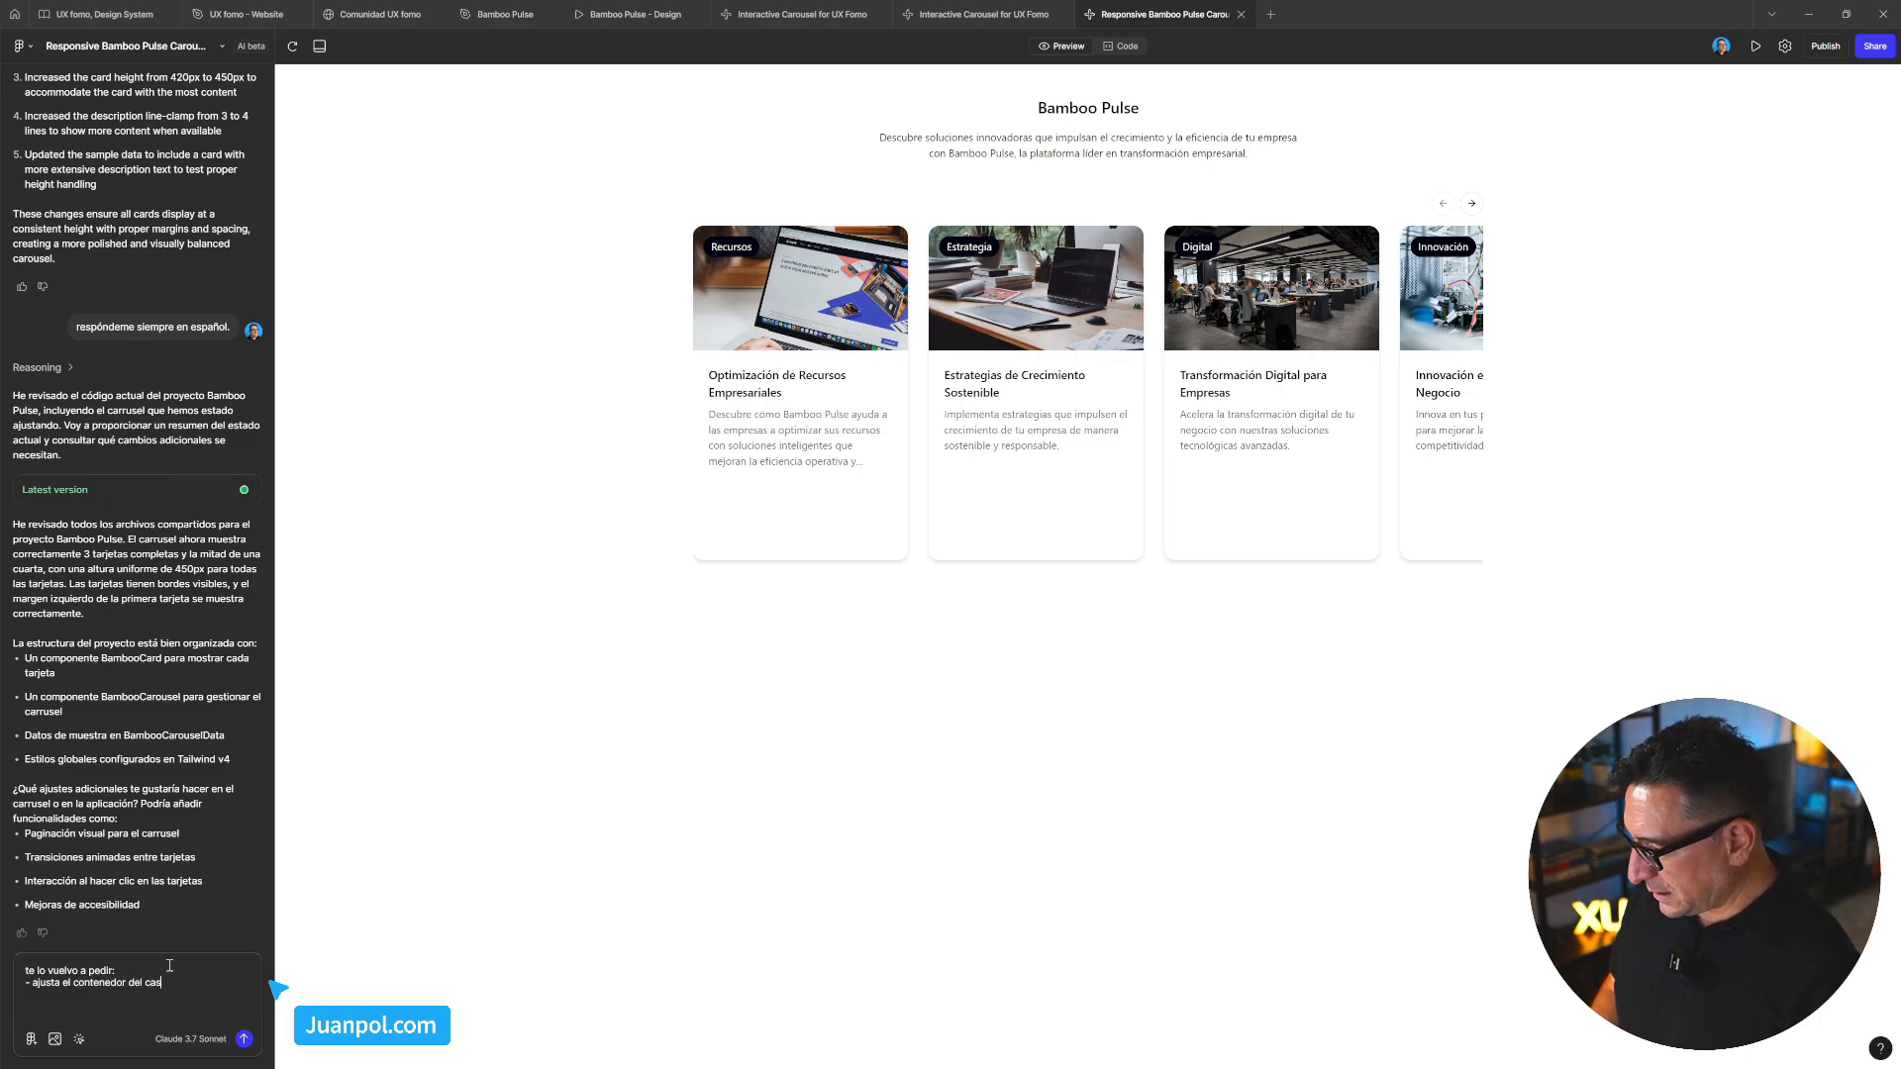
key(BackSpace)
text(rrusel par)
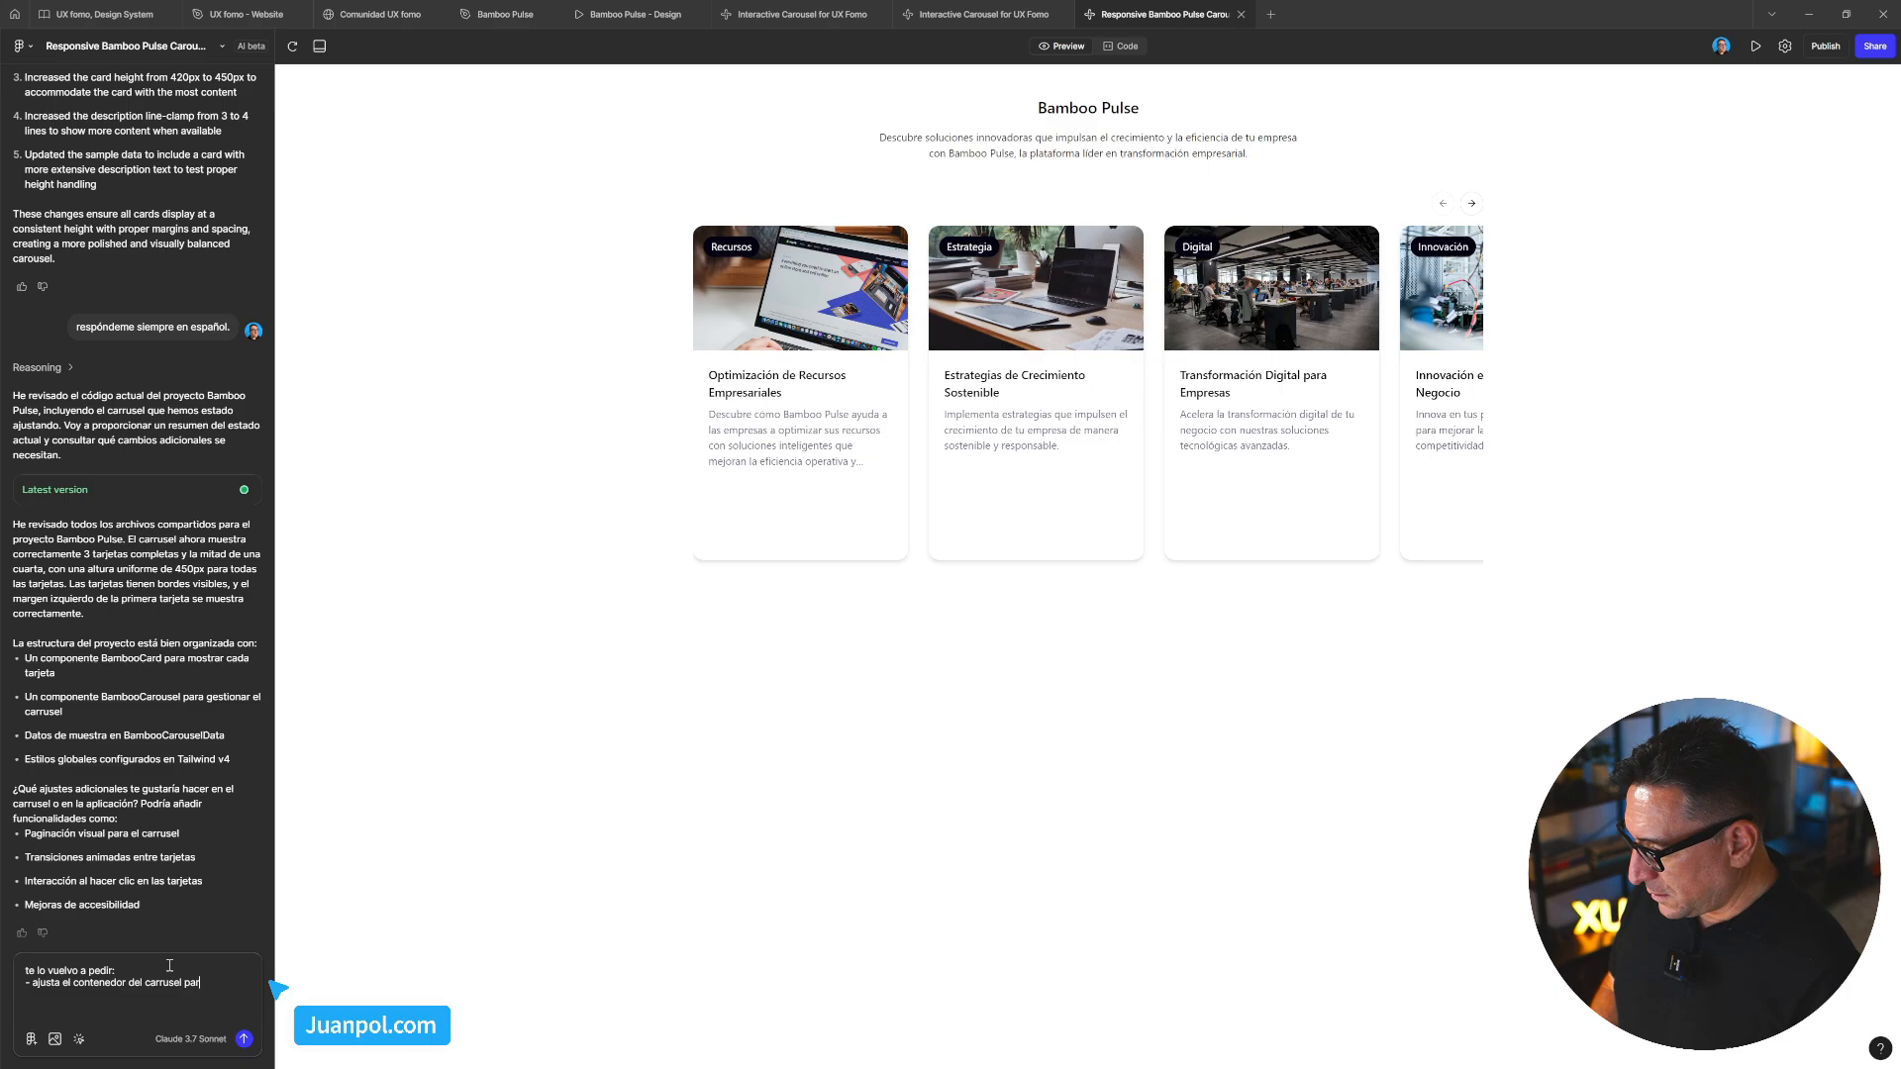
text(a que la primer)
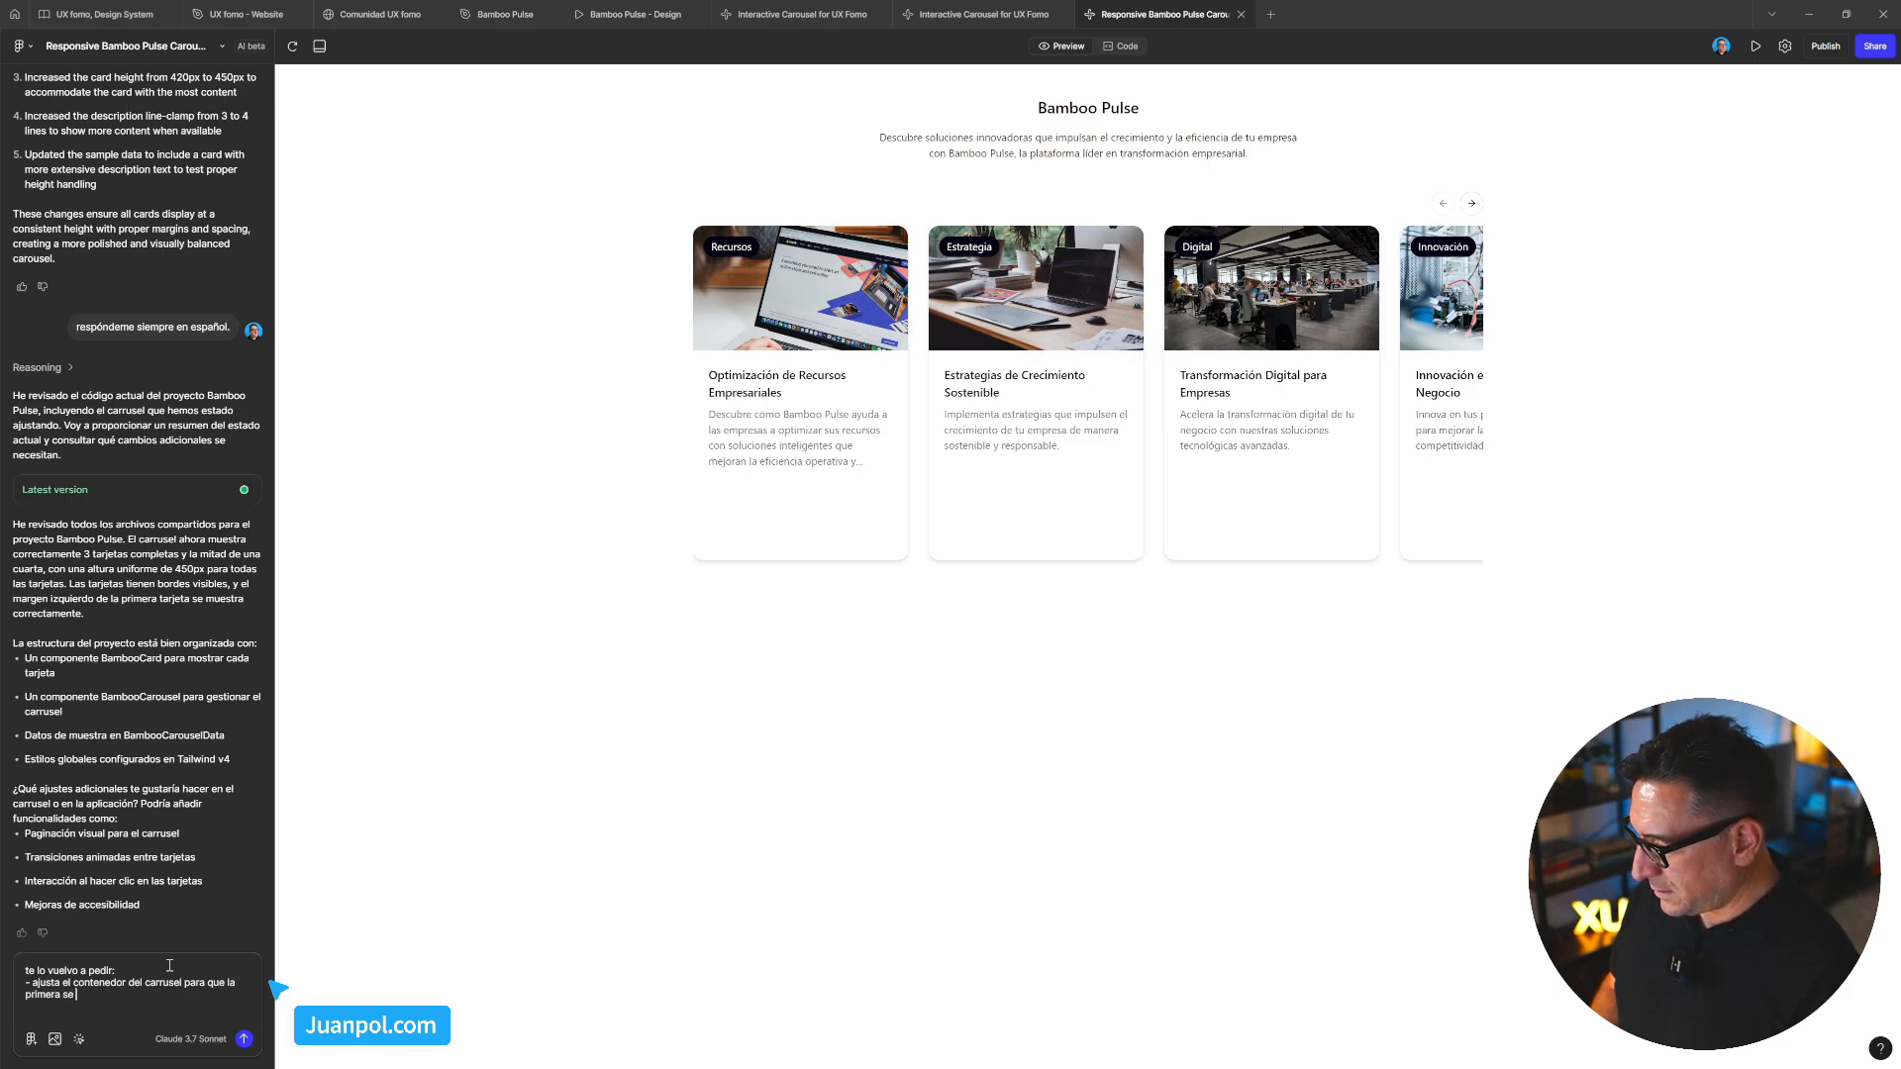
text(a se)
key(BackSpace)
key(BackSpace)
text(card se vea)
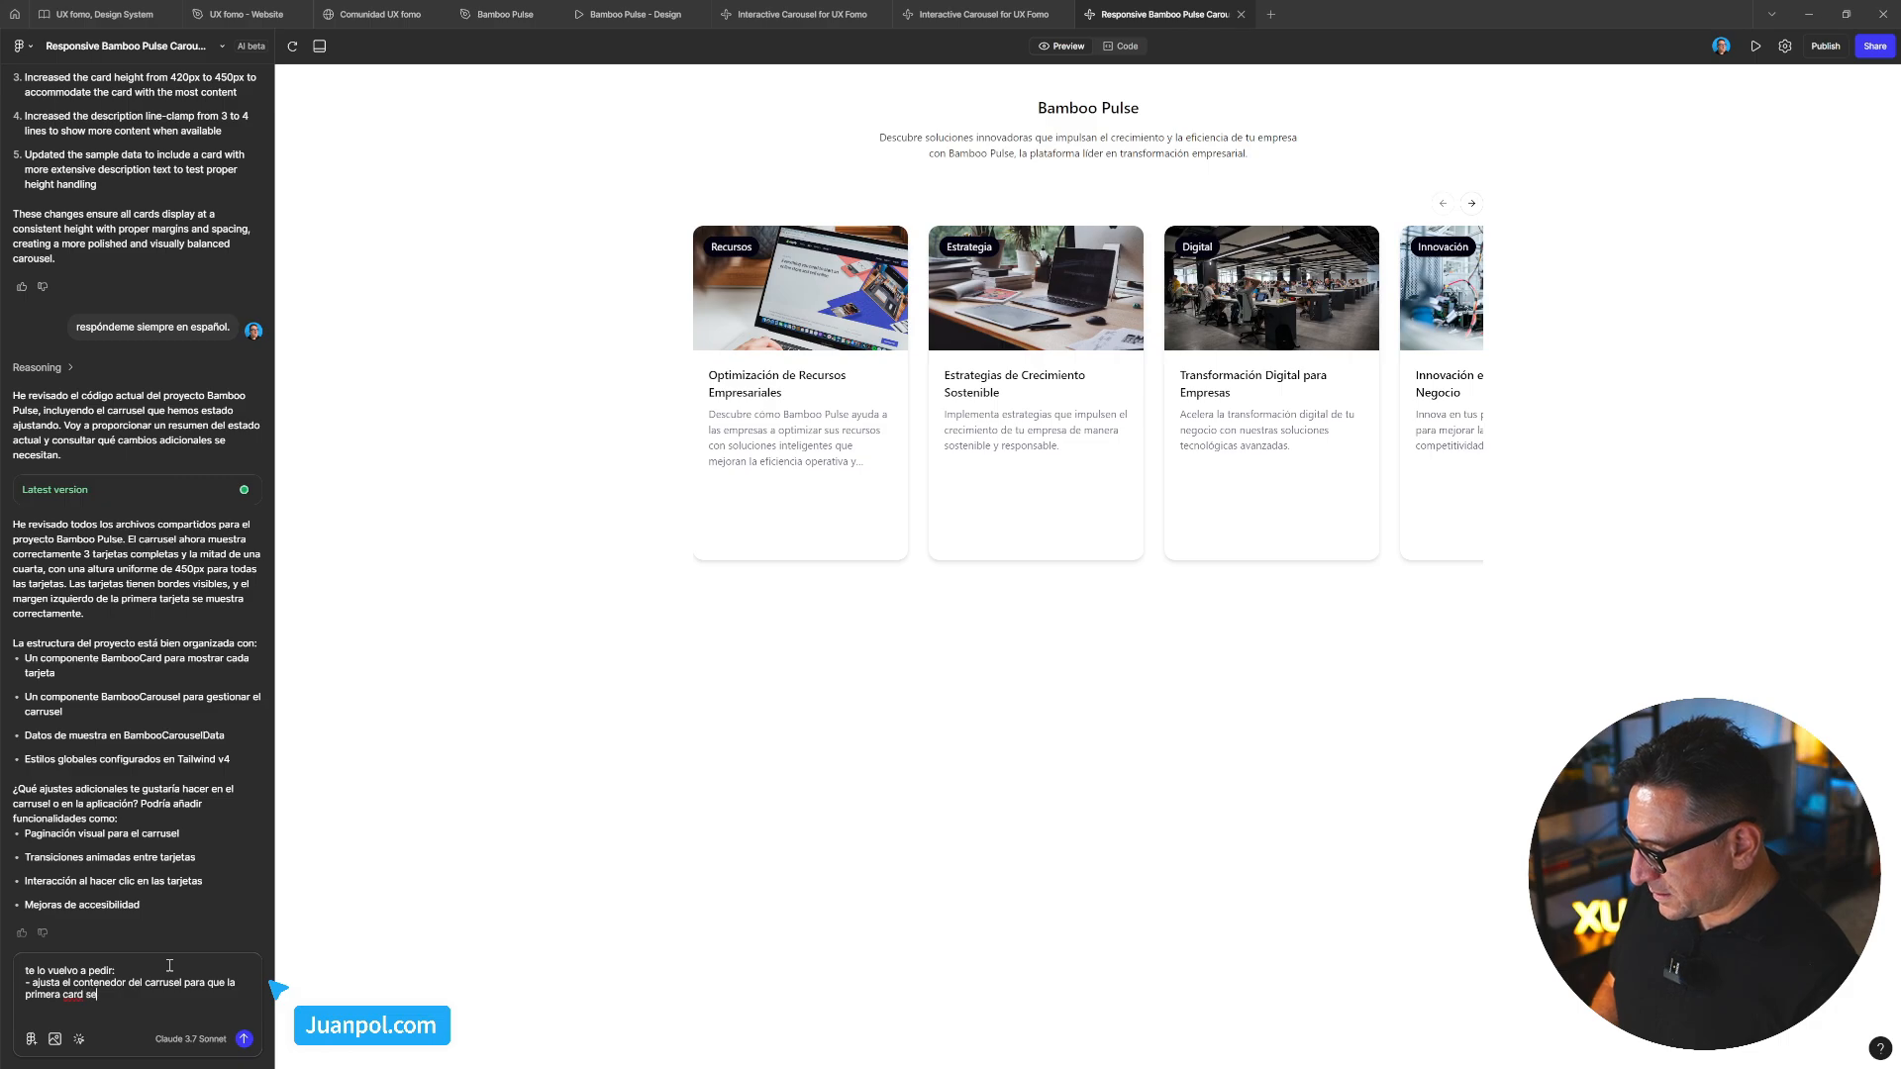
text( ente)
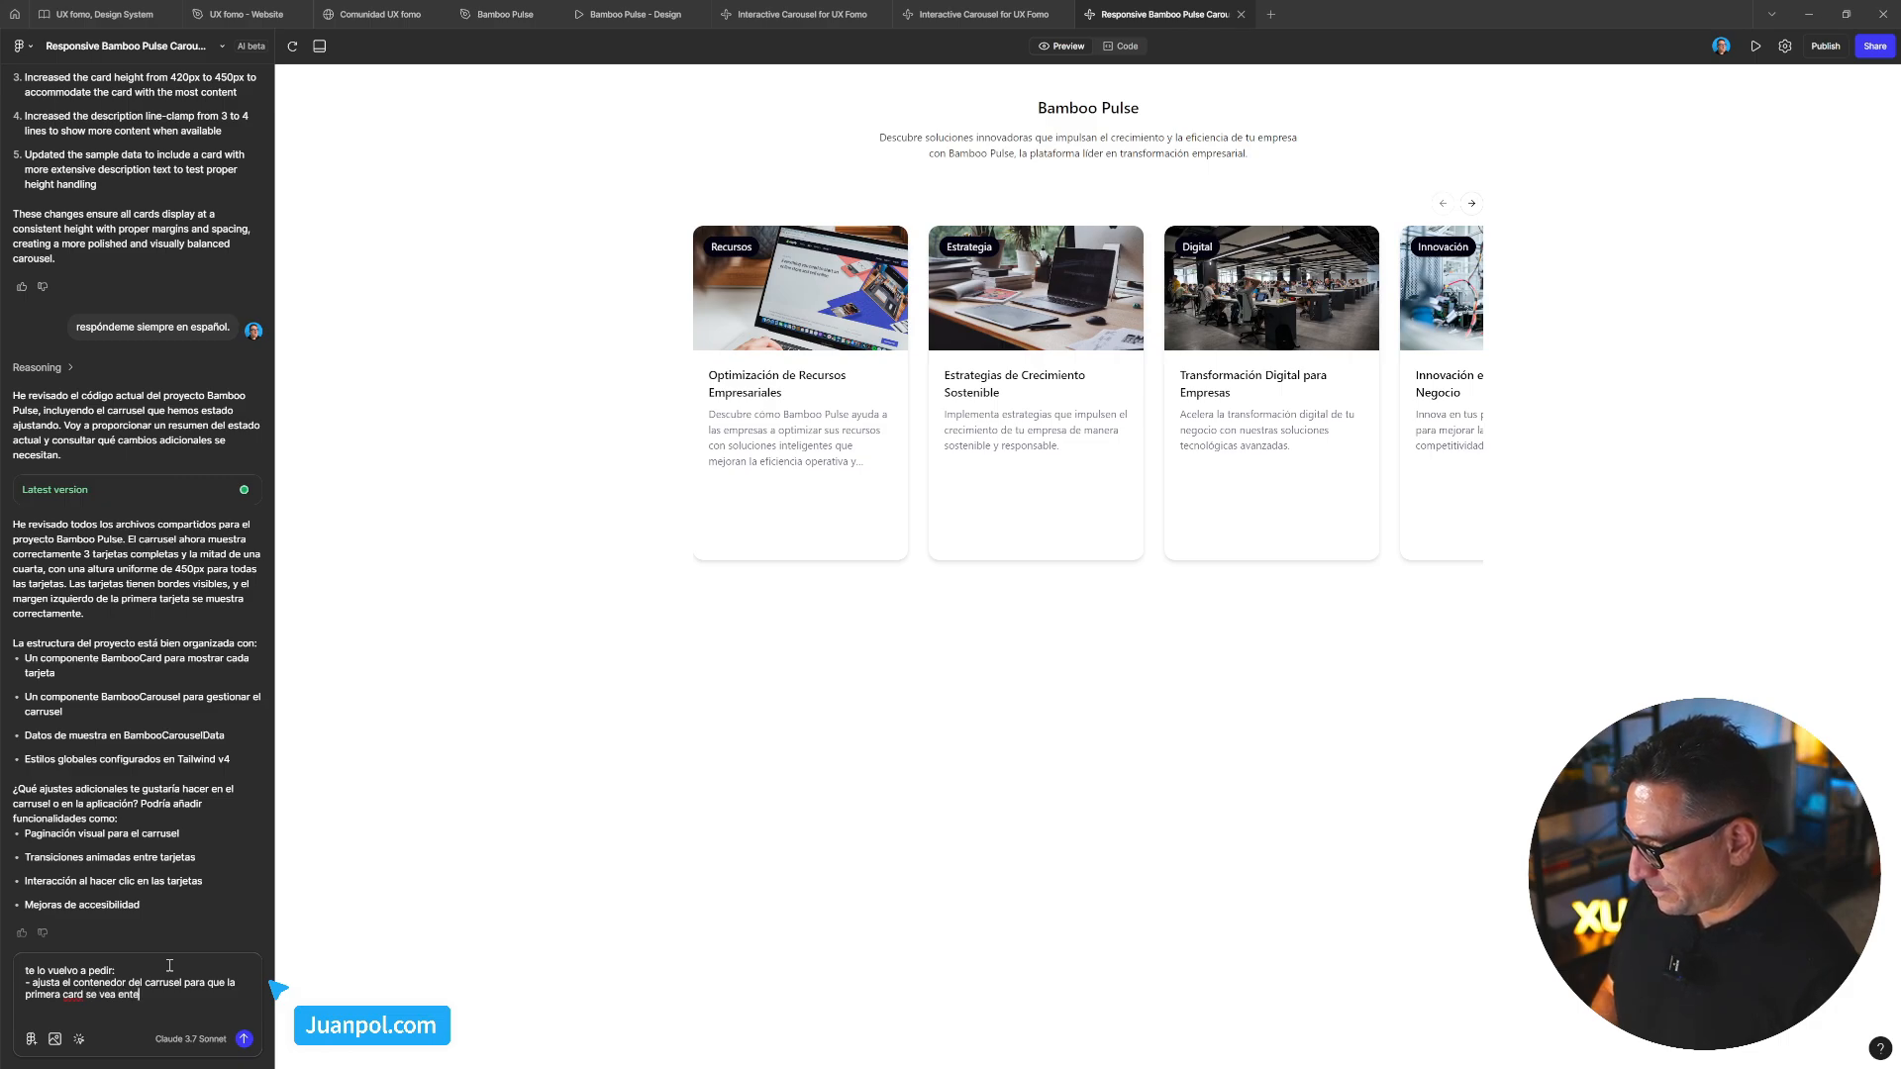
text(ra. ahora)
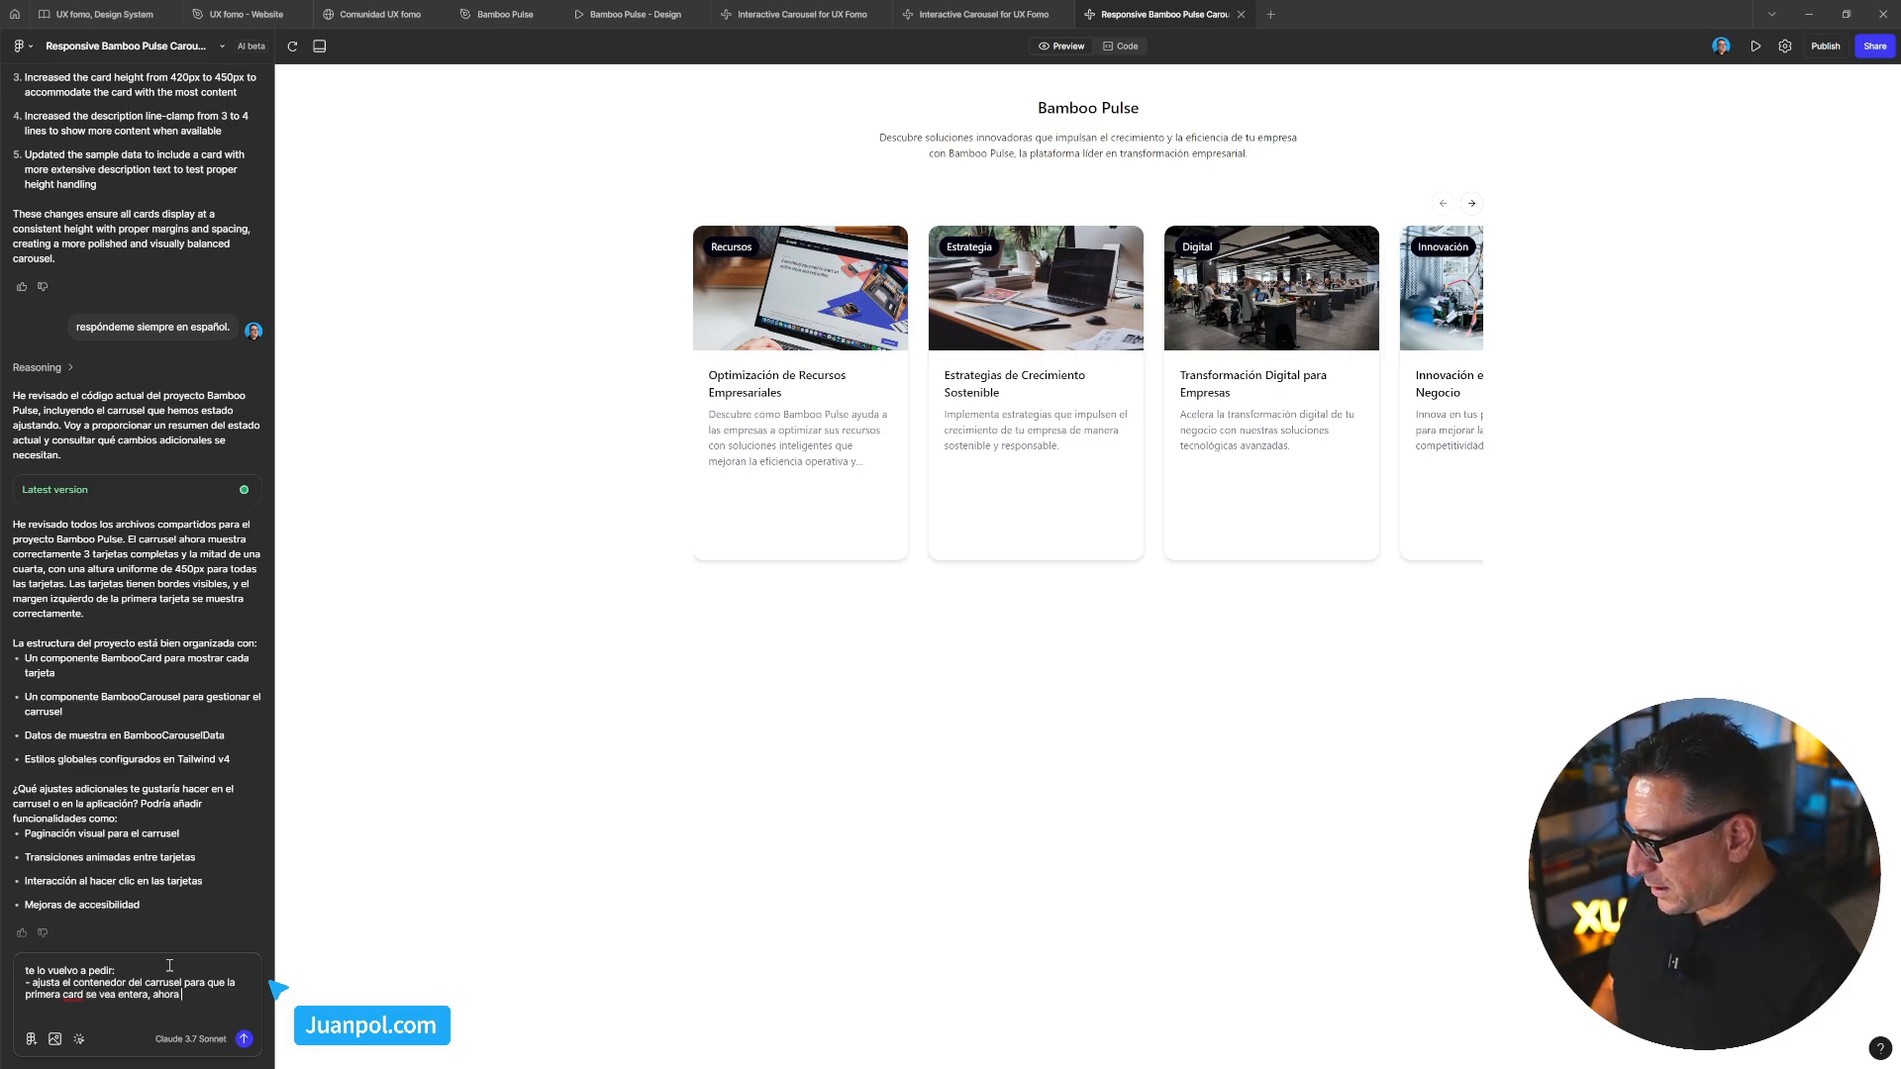
text( el margin-lef)
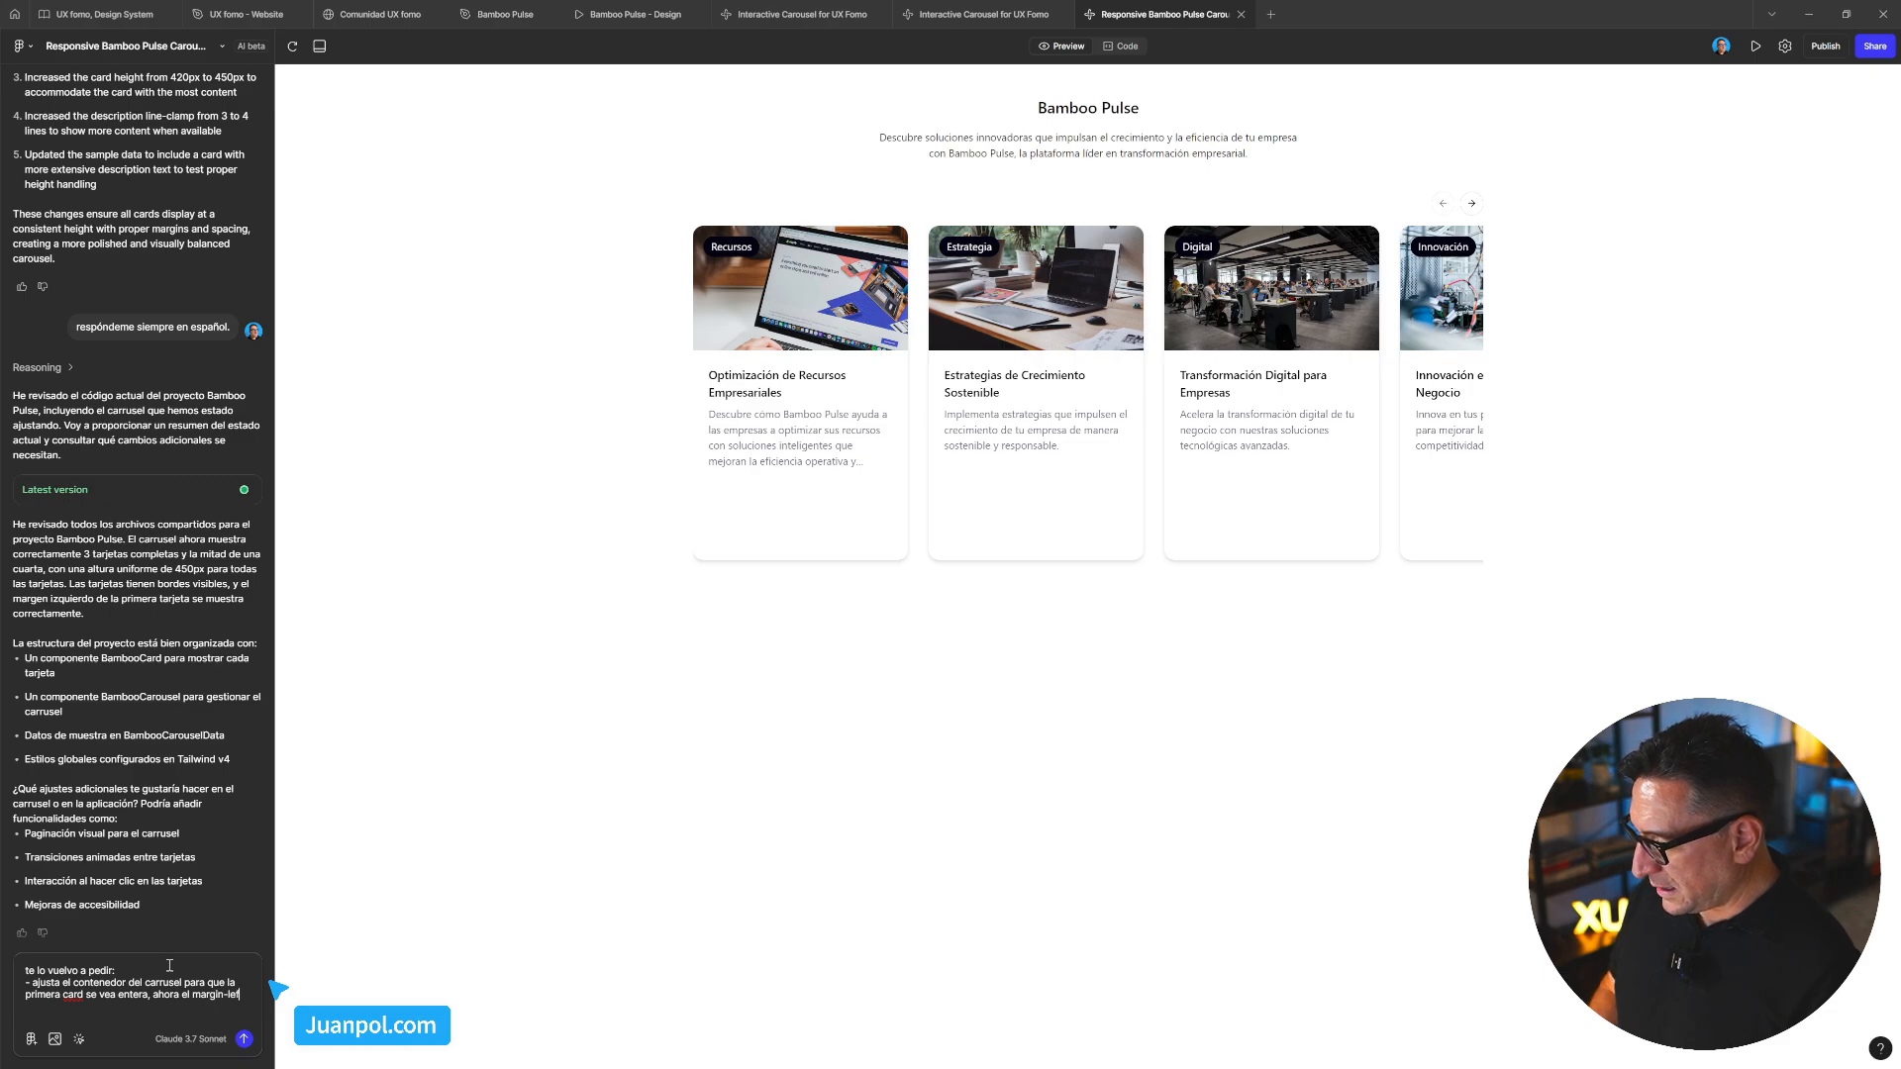
text(t de la misma no se ve.)
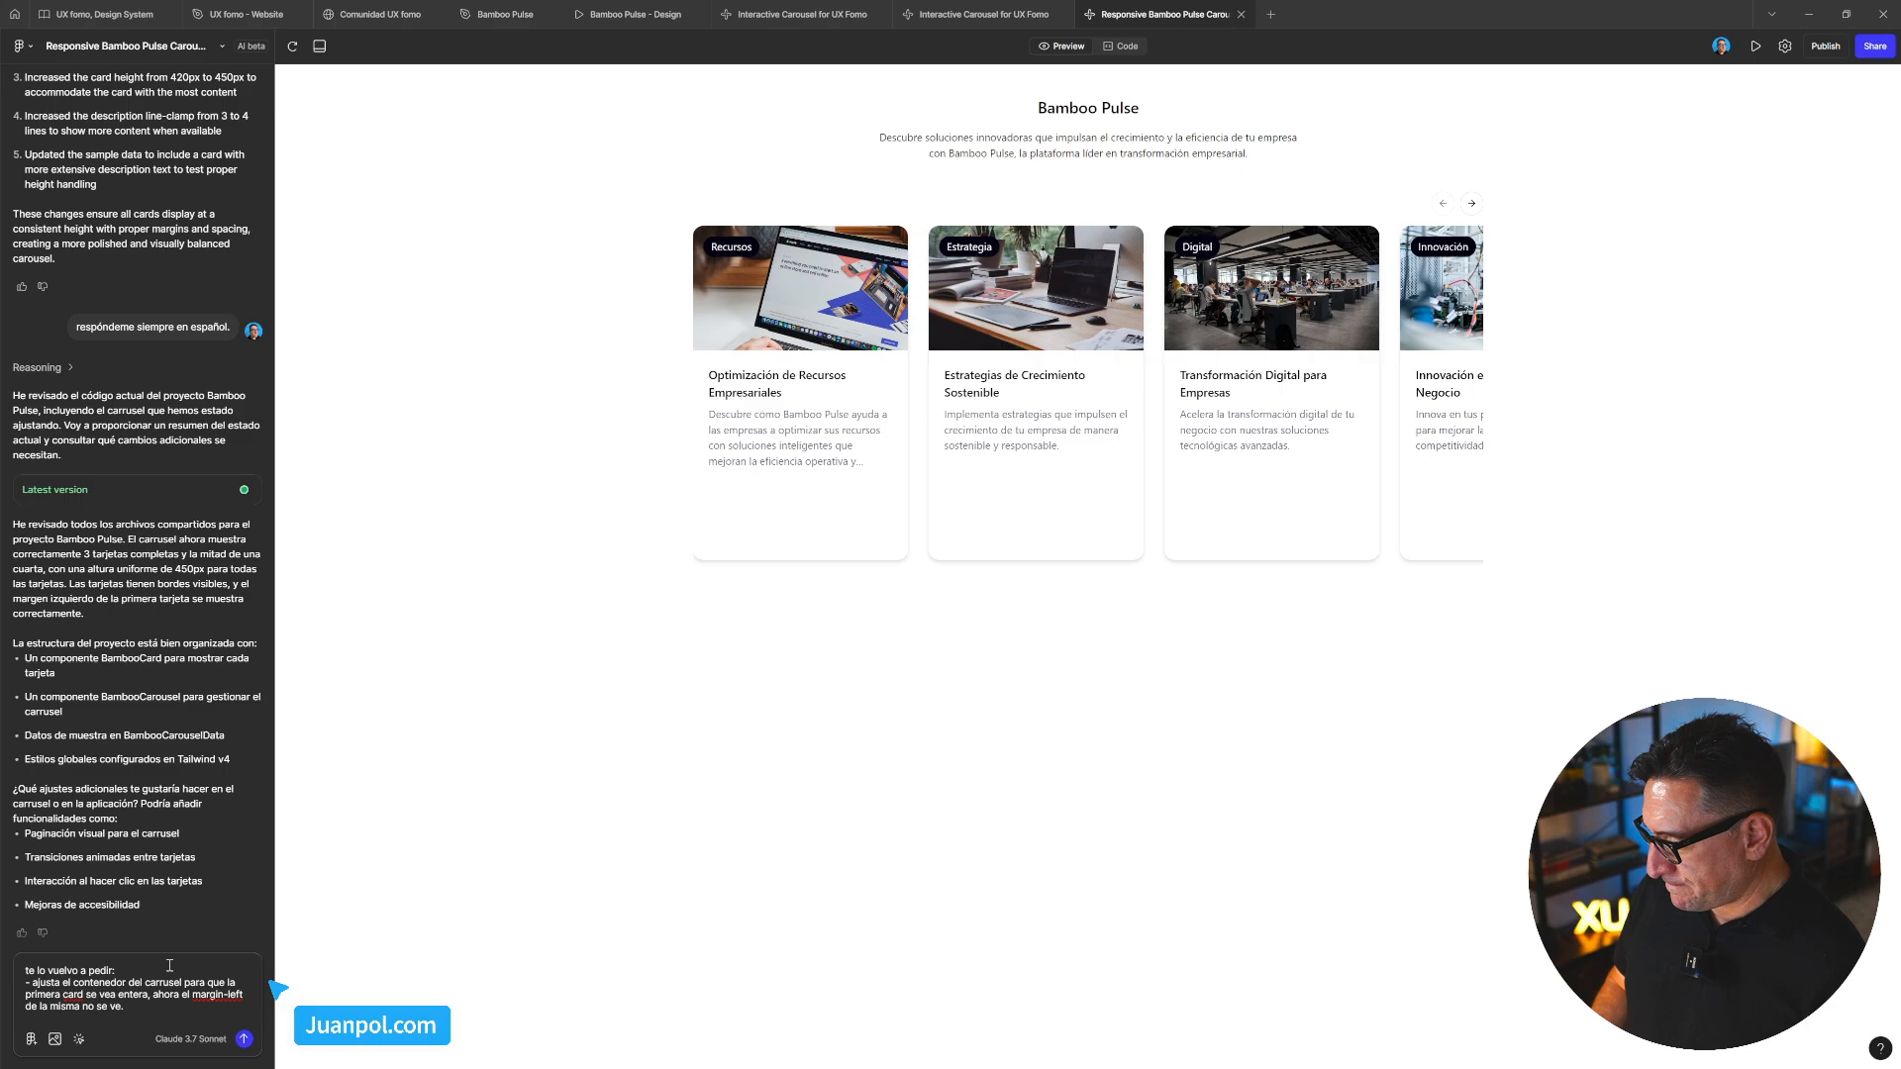
Add a second line asking every card's height to match the tallest card, and send it
key(shift+Return)
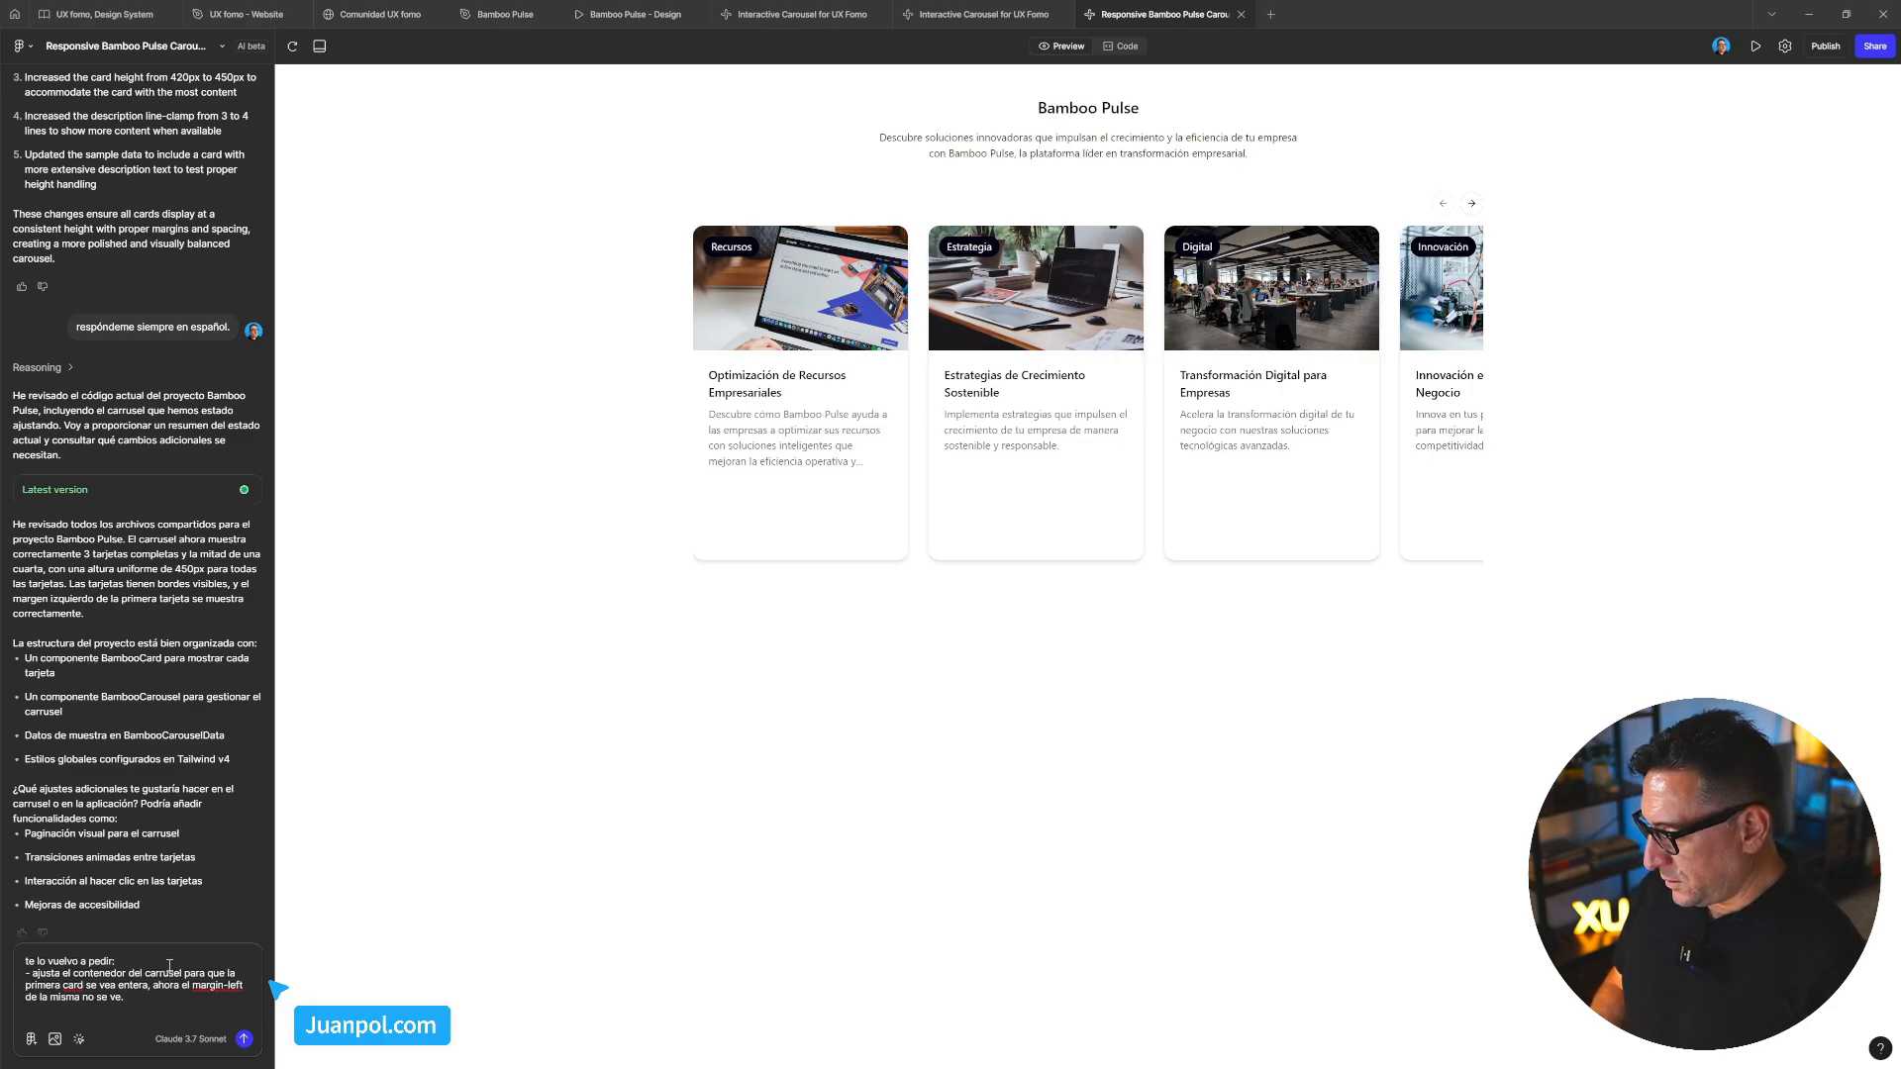
text(- )
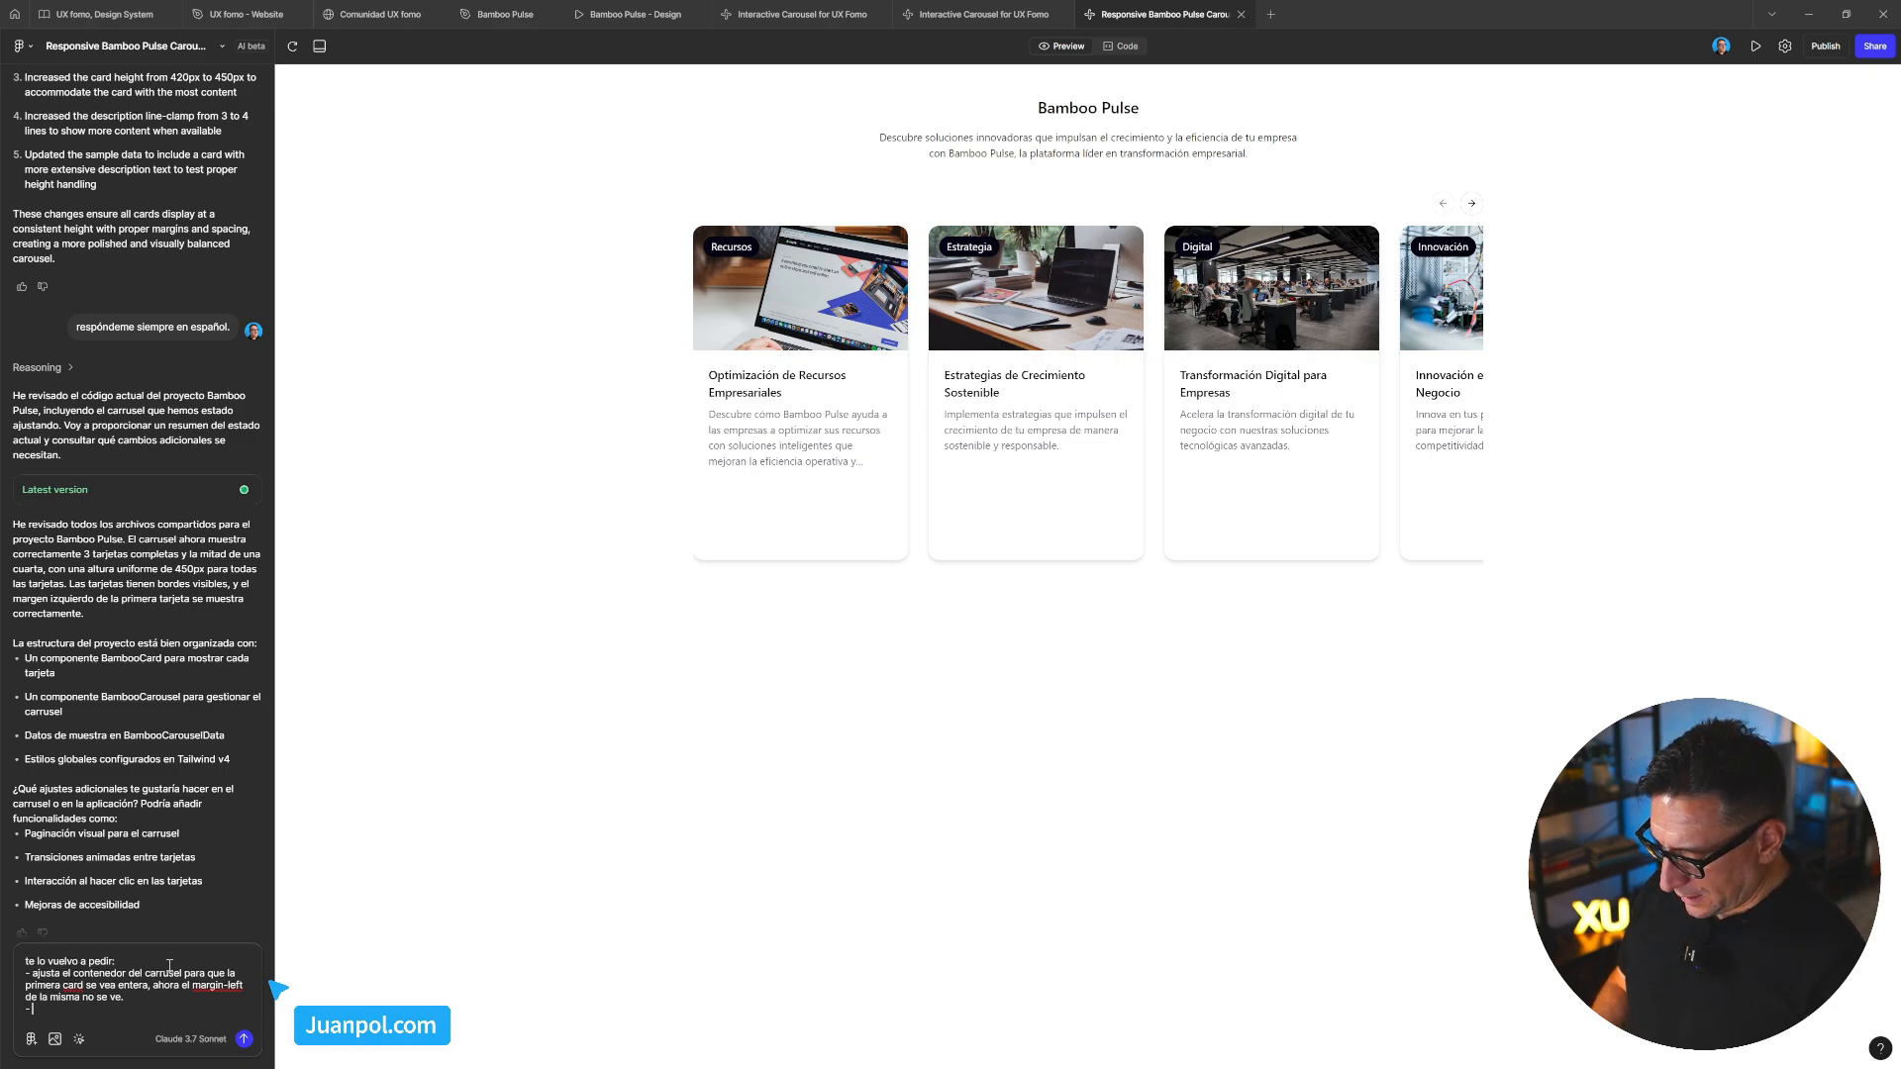
text(la altua)
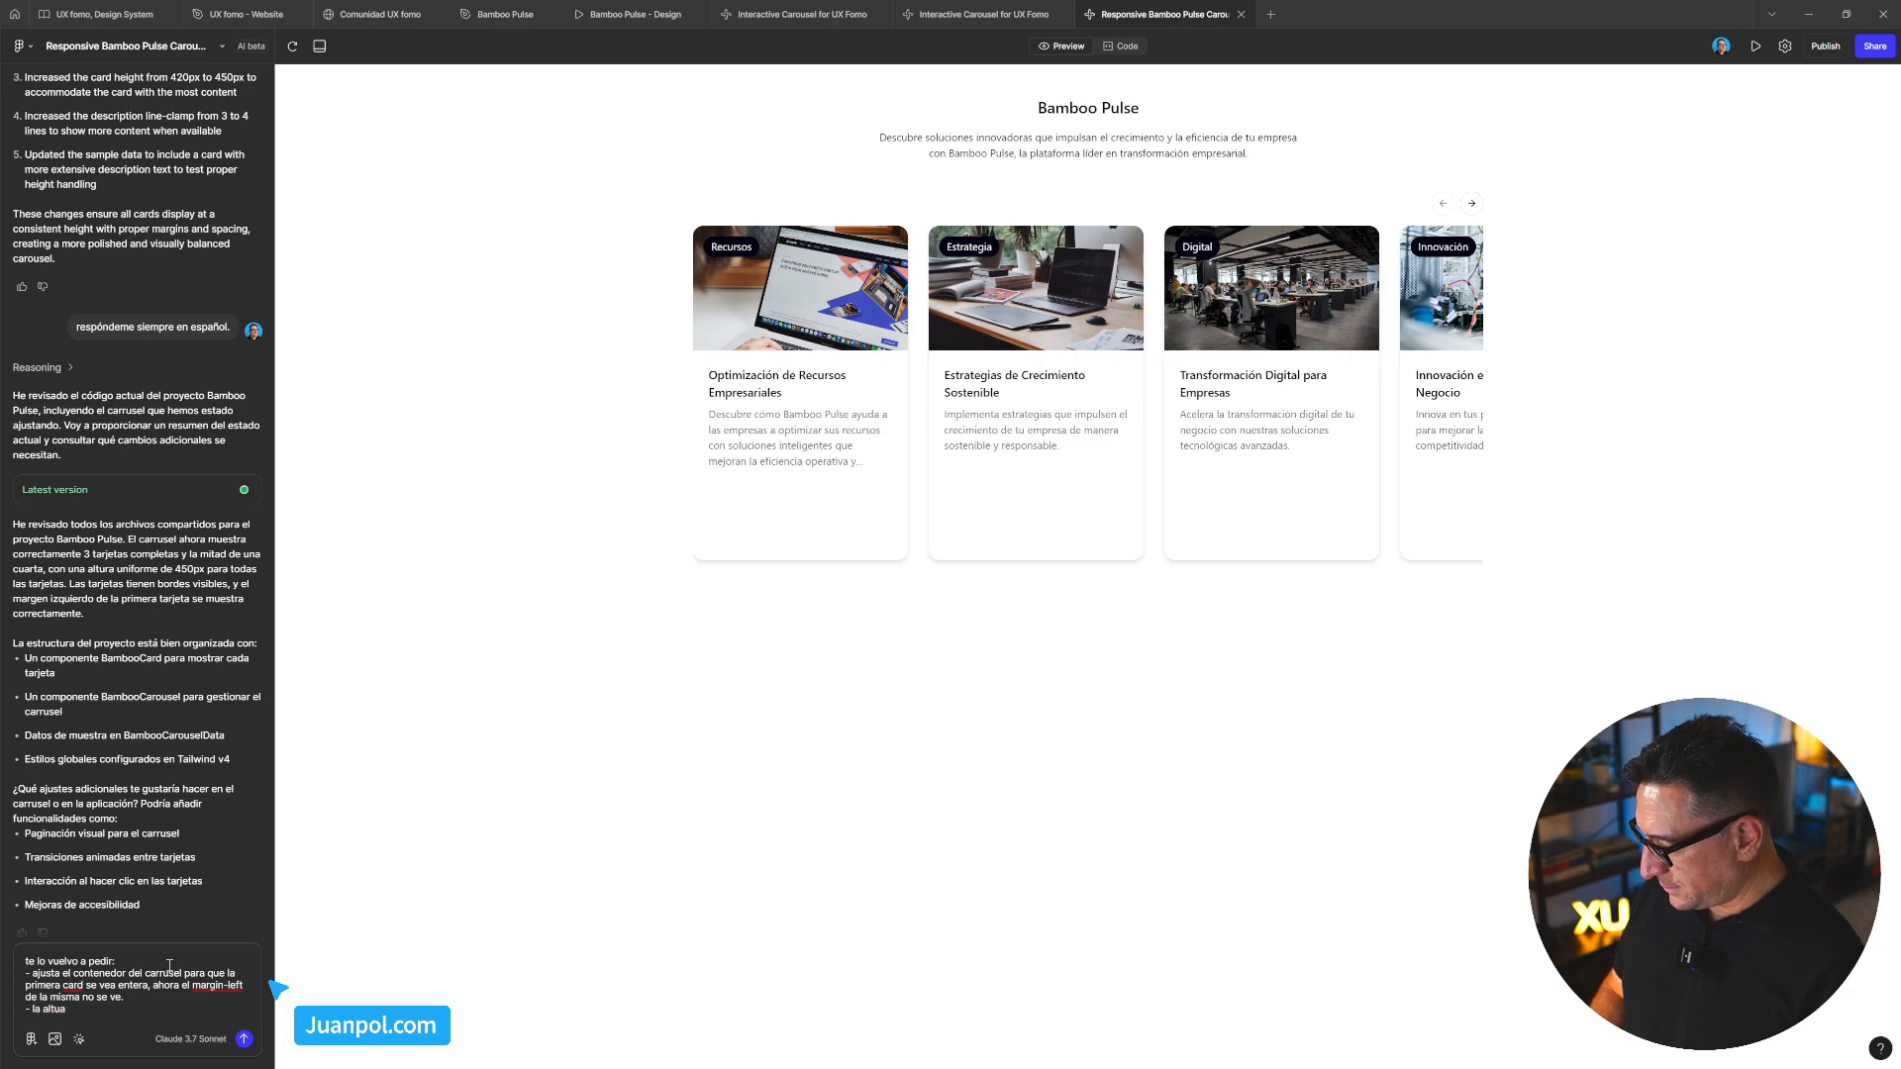
text( de de la cards de)
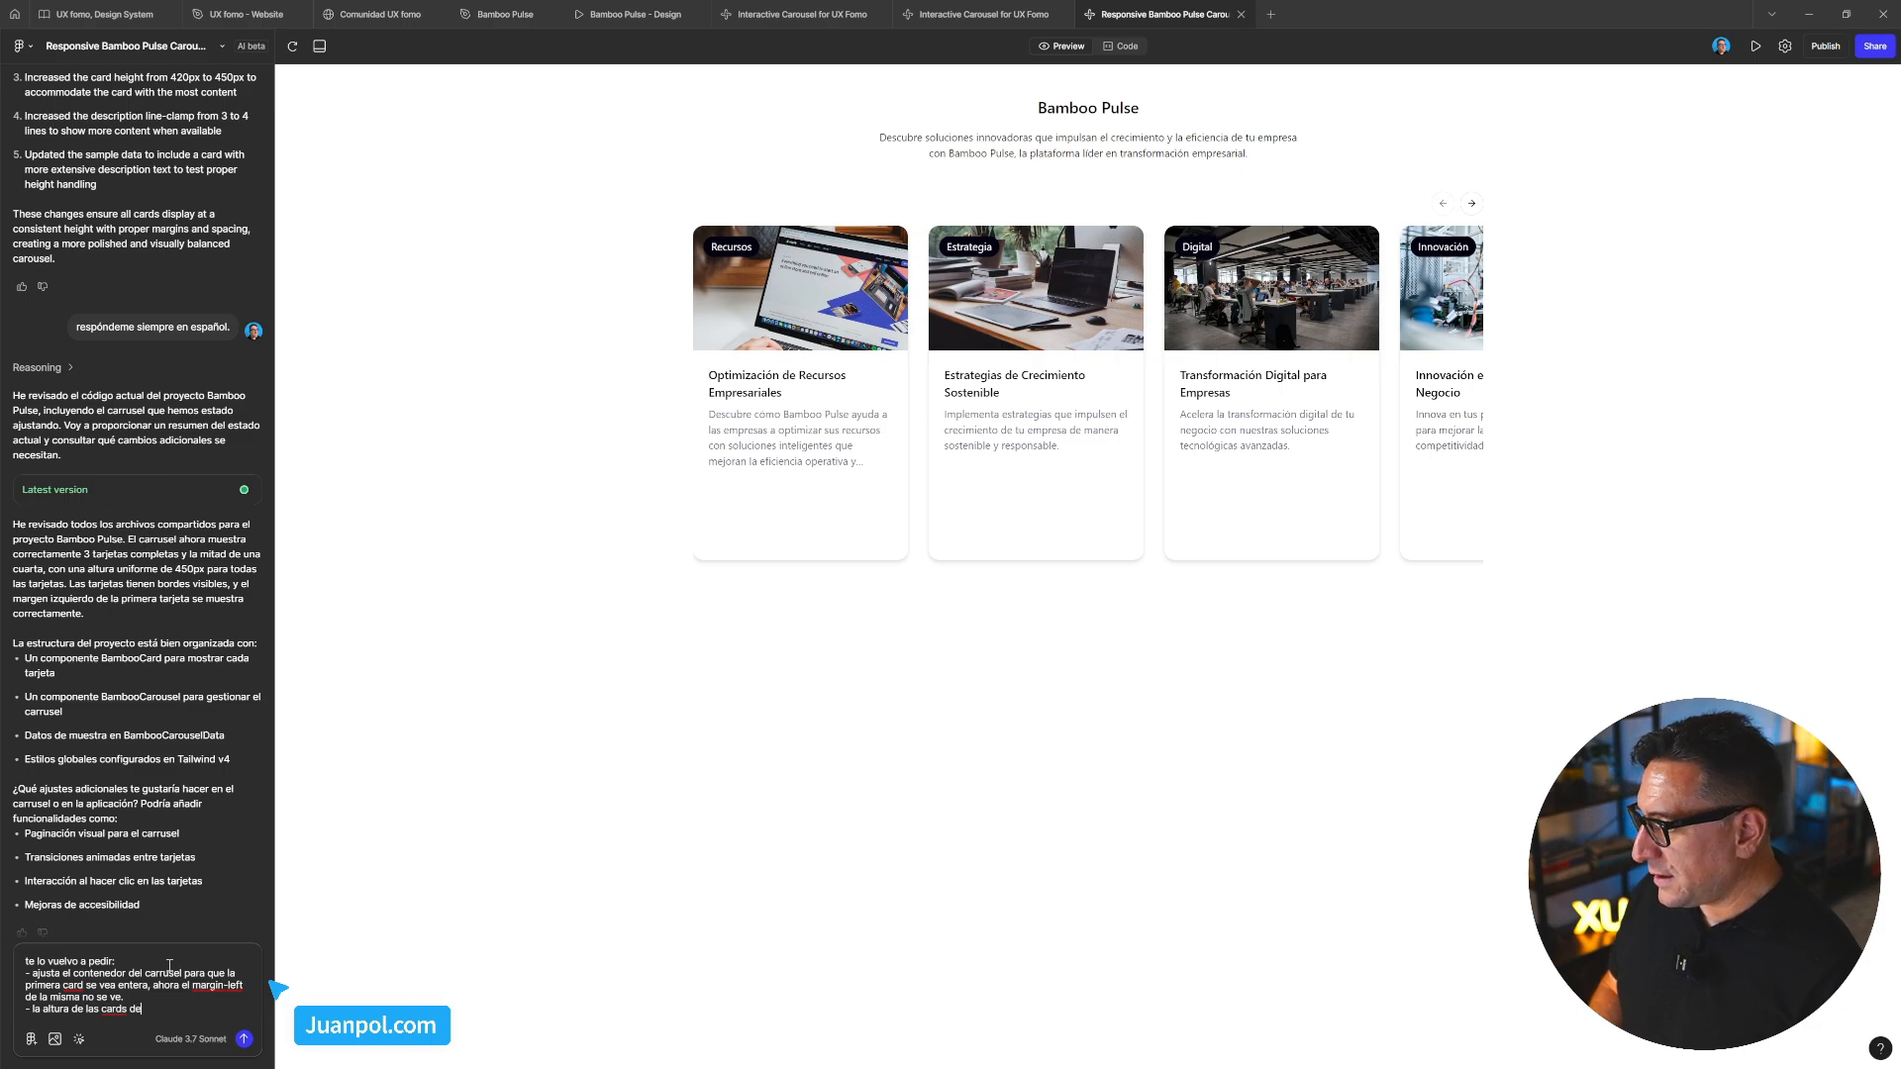
text(be ser igual a l)
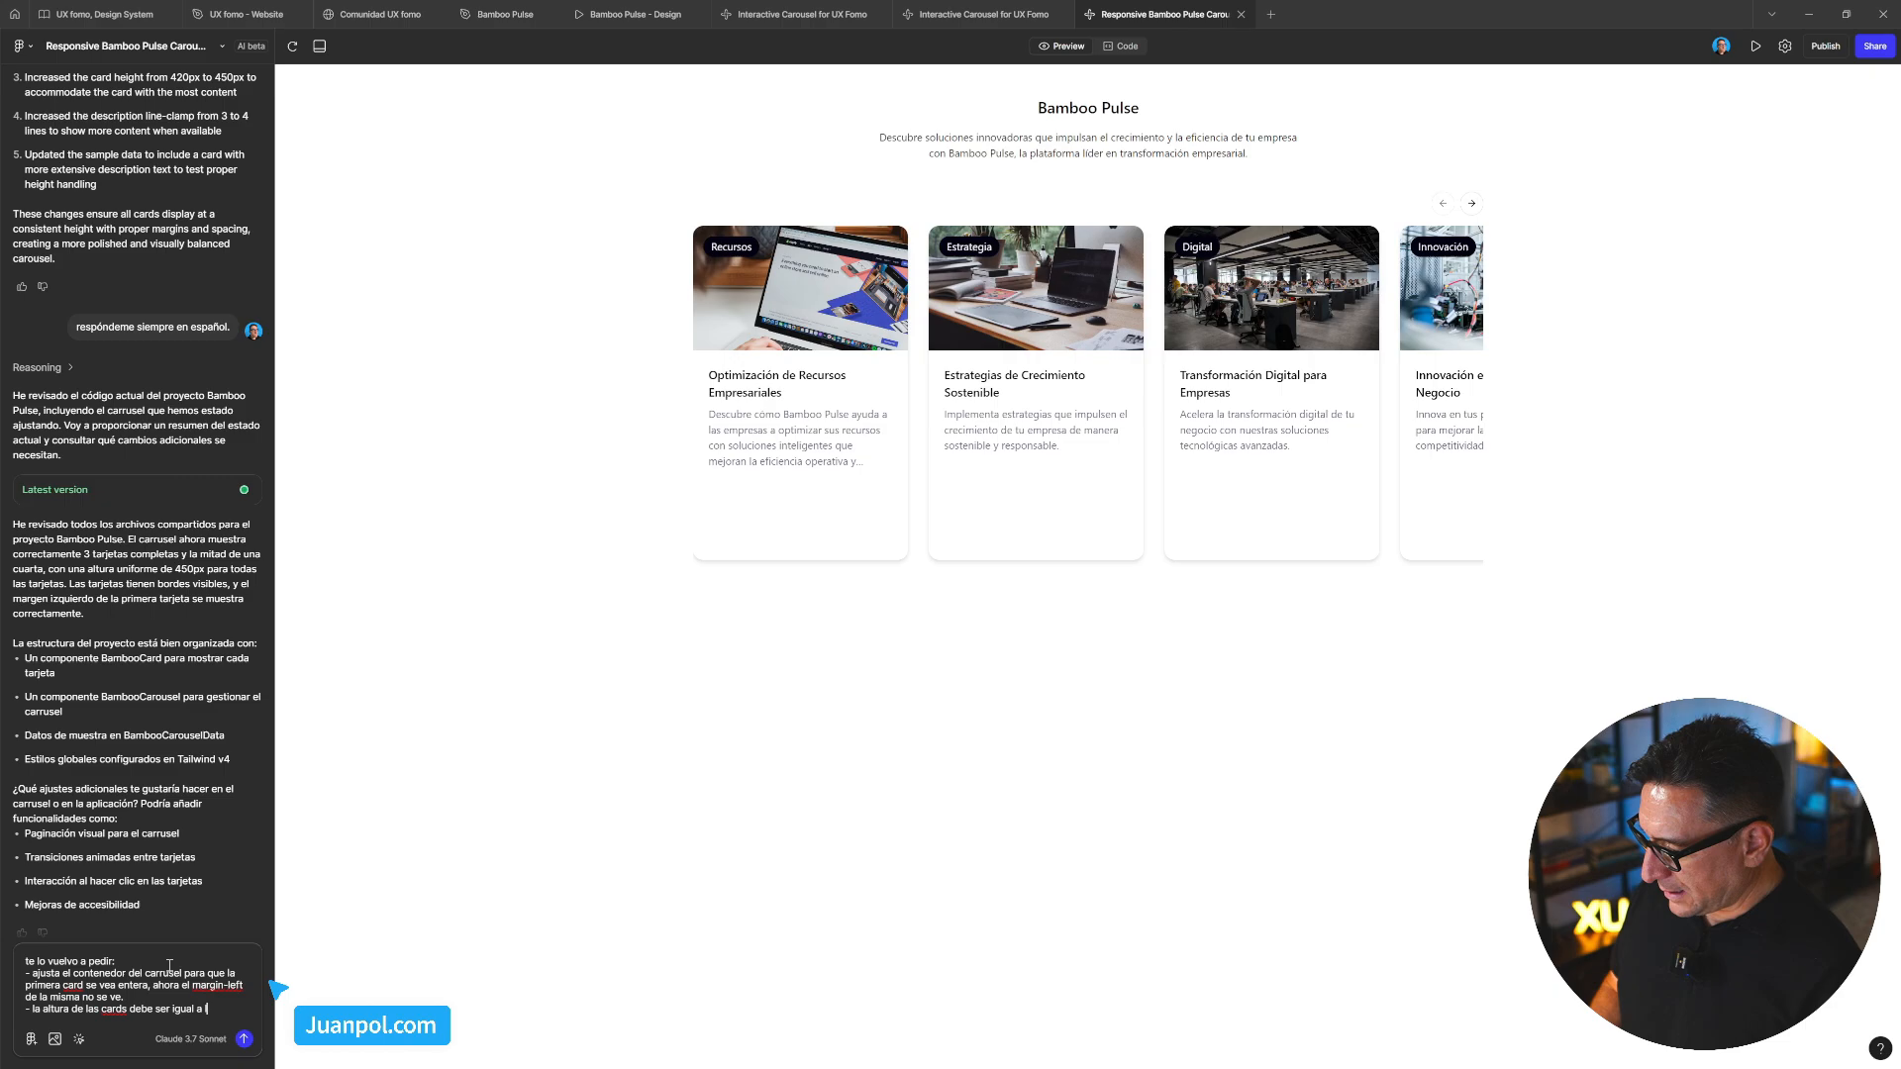
text(que tiene más texto.)
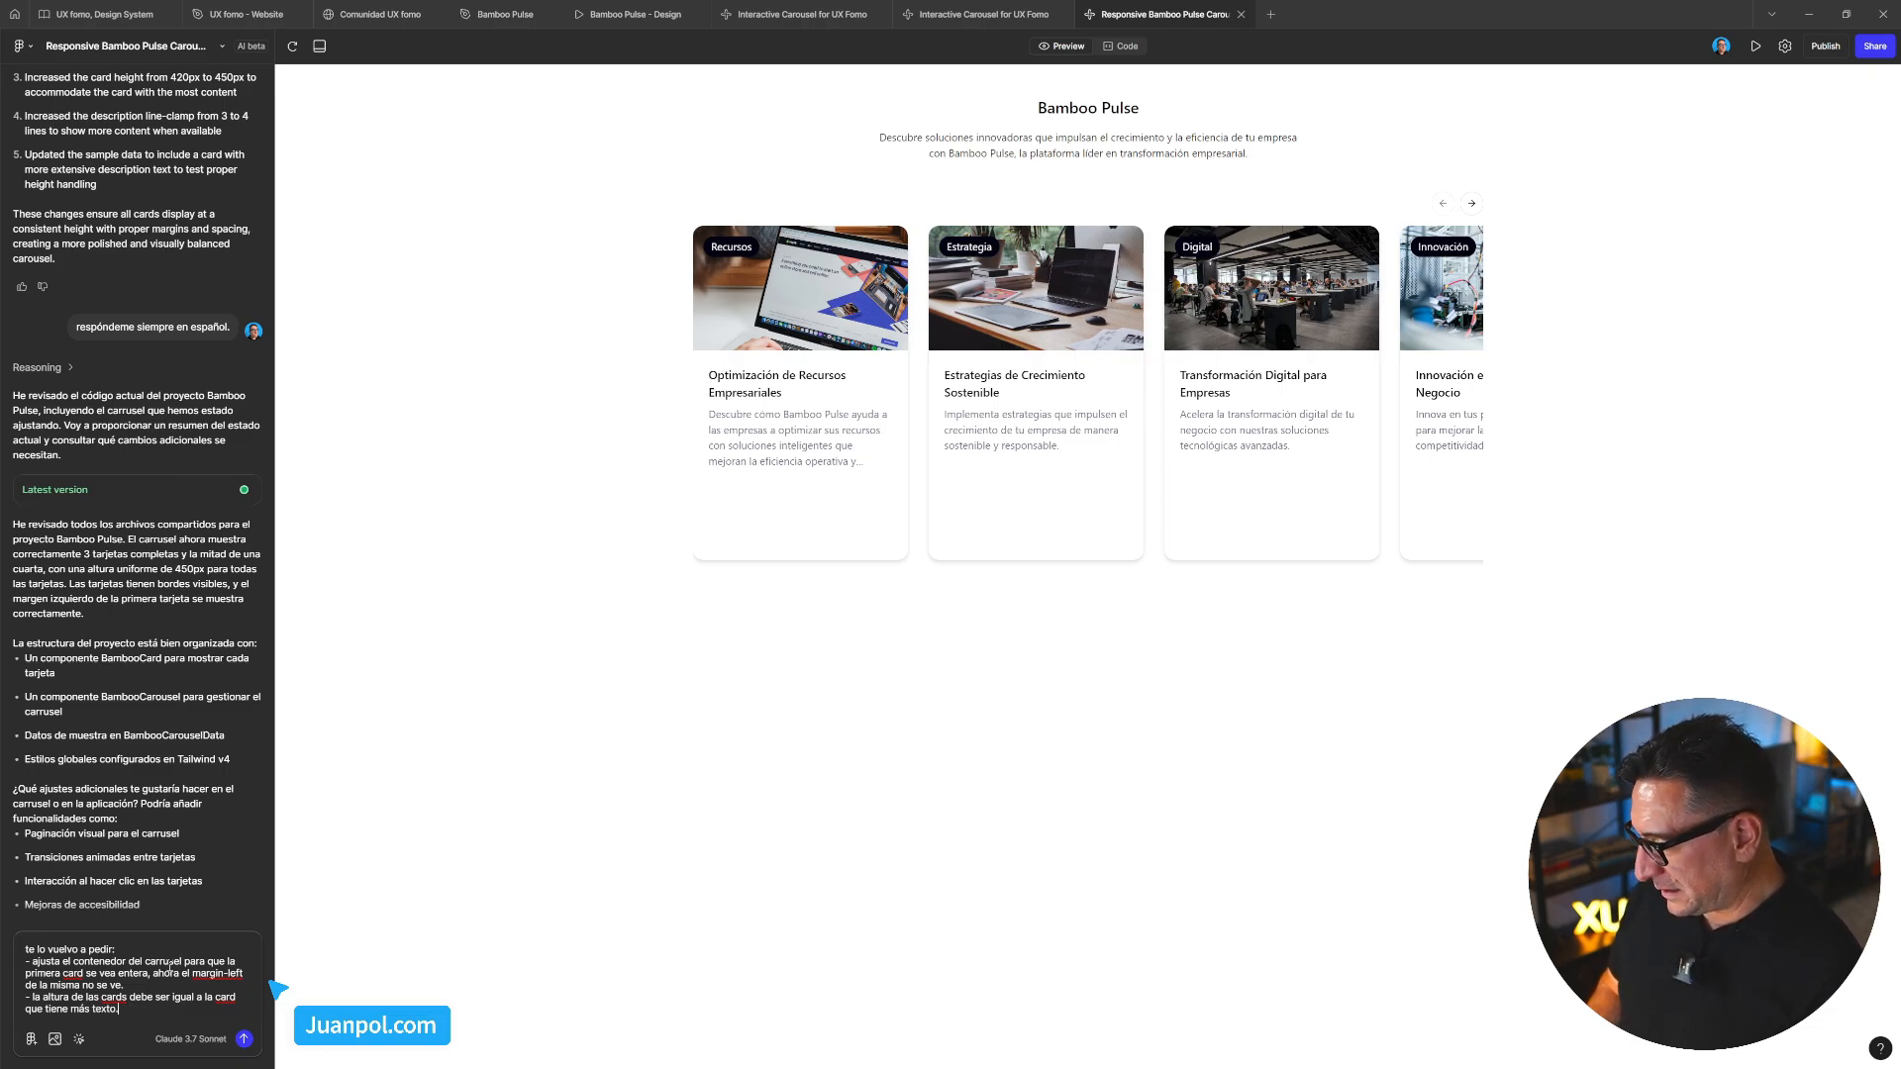
key(Return)
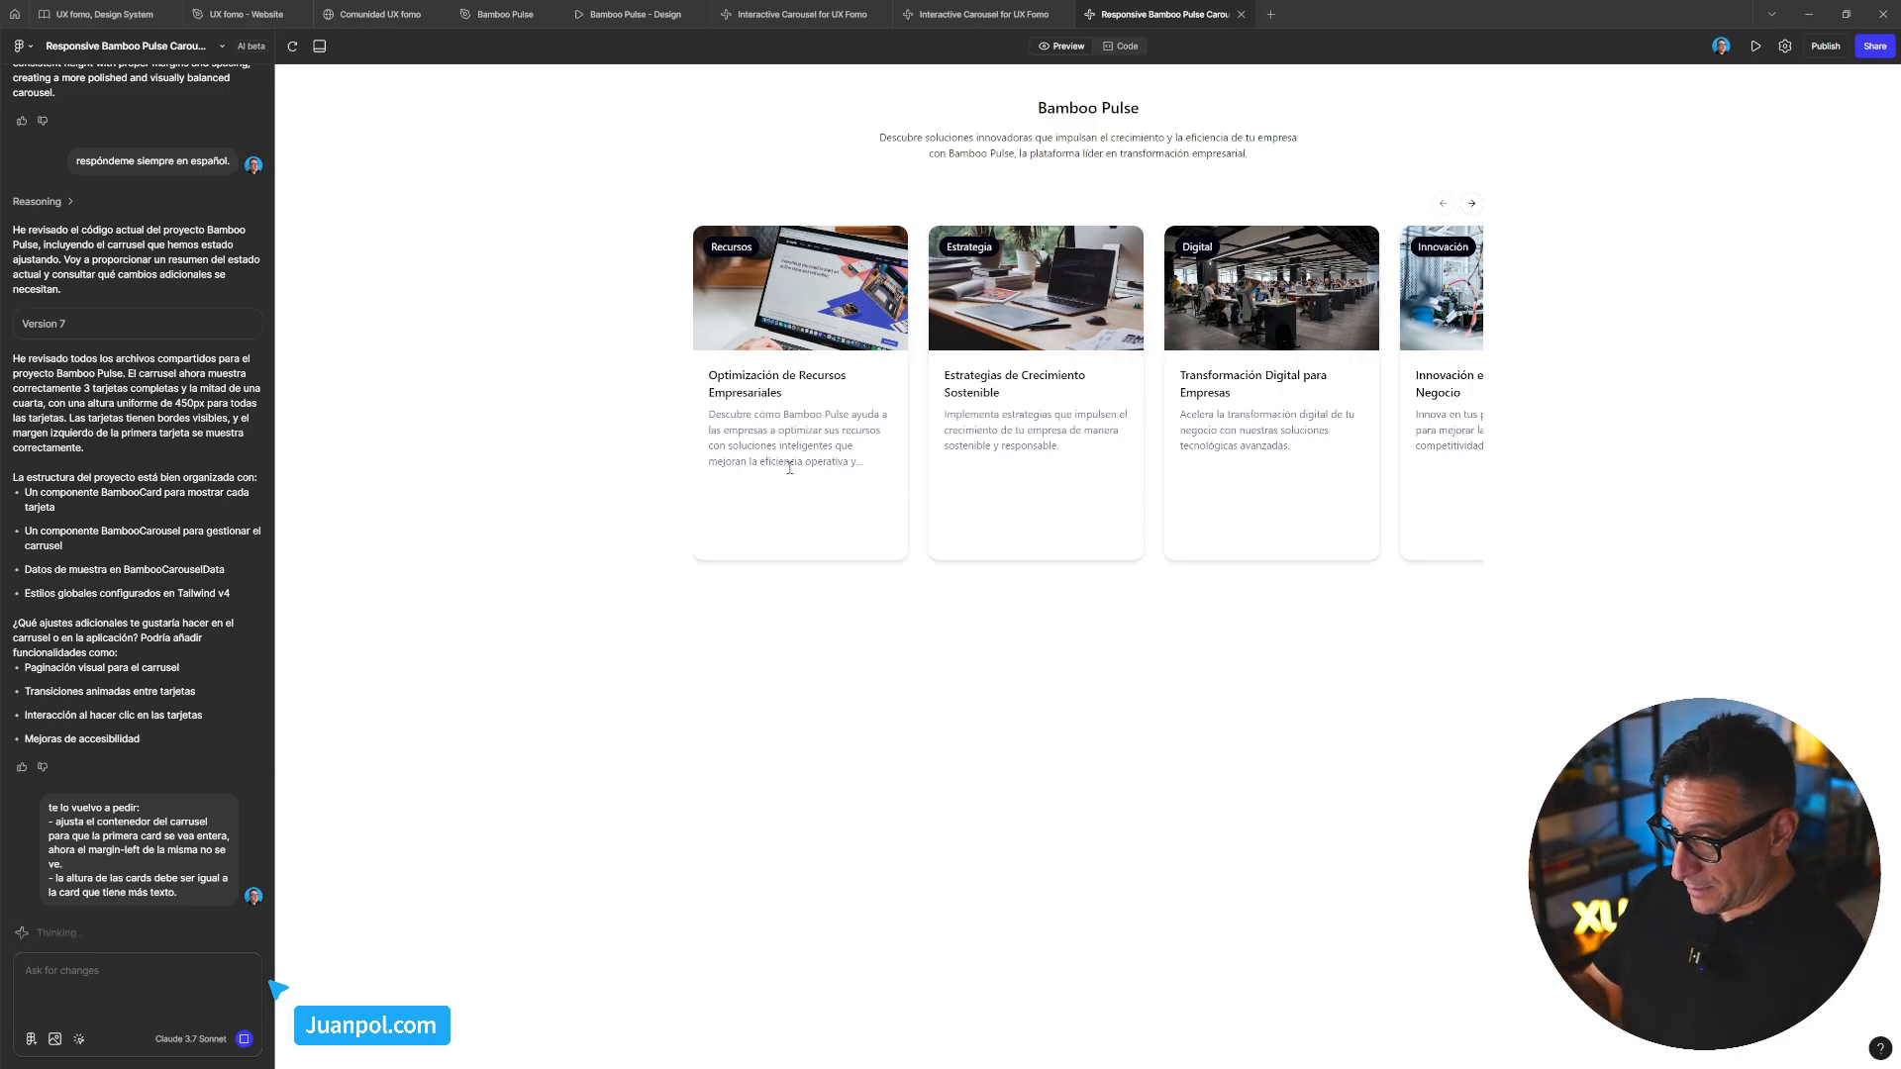
Slide the preview carousel to the later cards and back while the AI edits BambooCarouselData.tsx
drag(1242, 494, 887, 501)
drag(1043, 501, 1309, 483)
drag(832, 495, 997, 501)
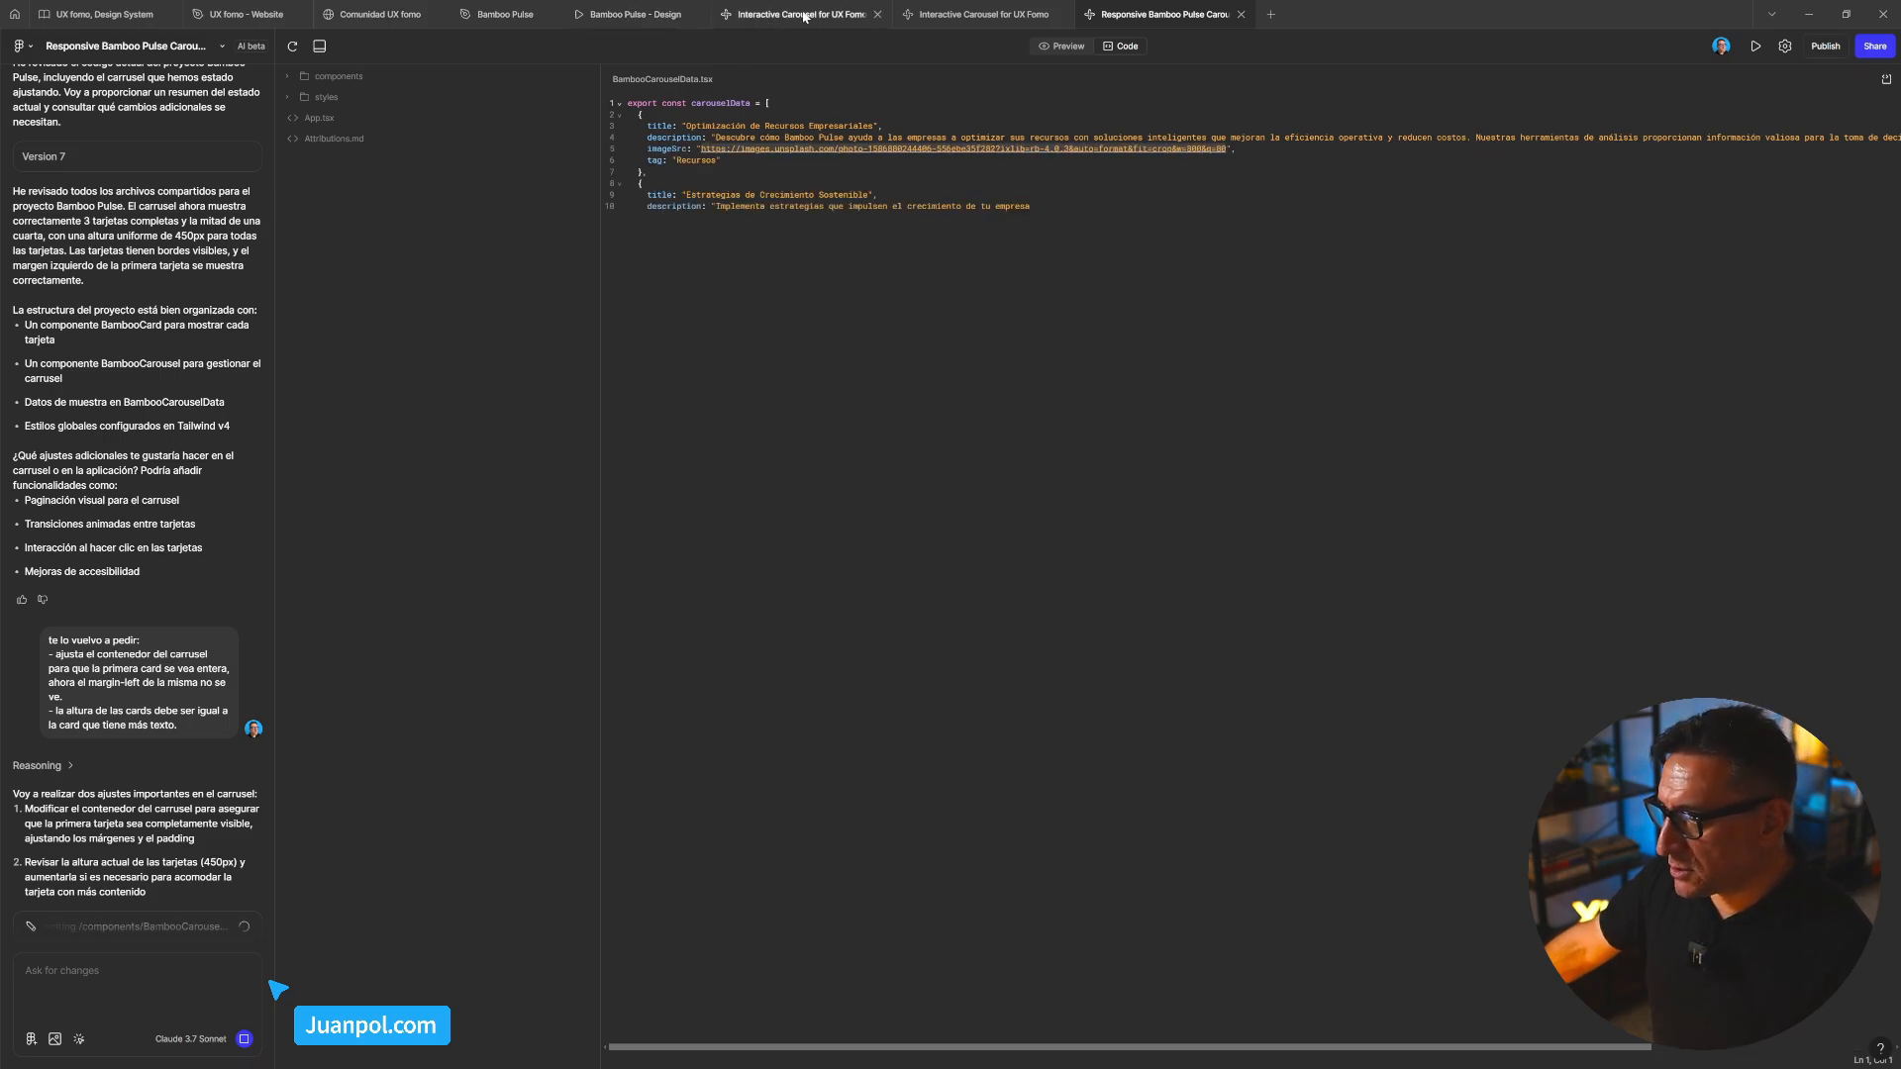
mouse_move(792, 18)
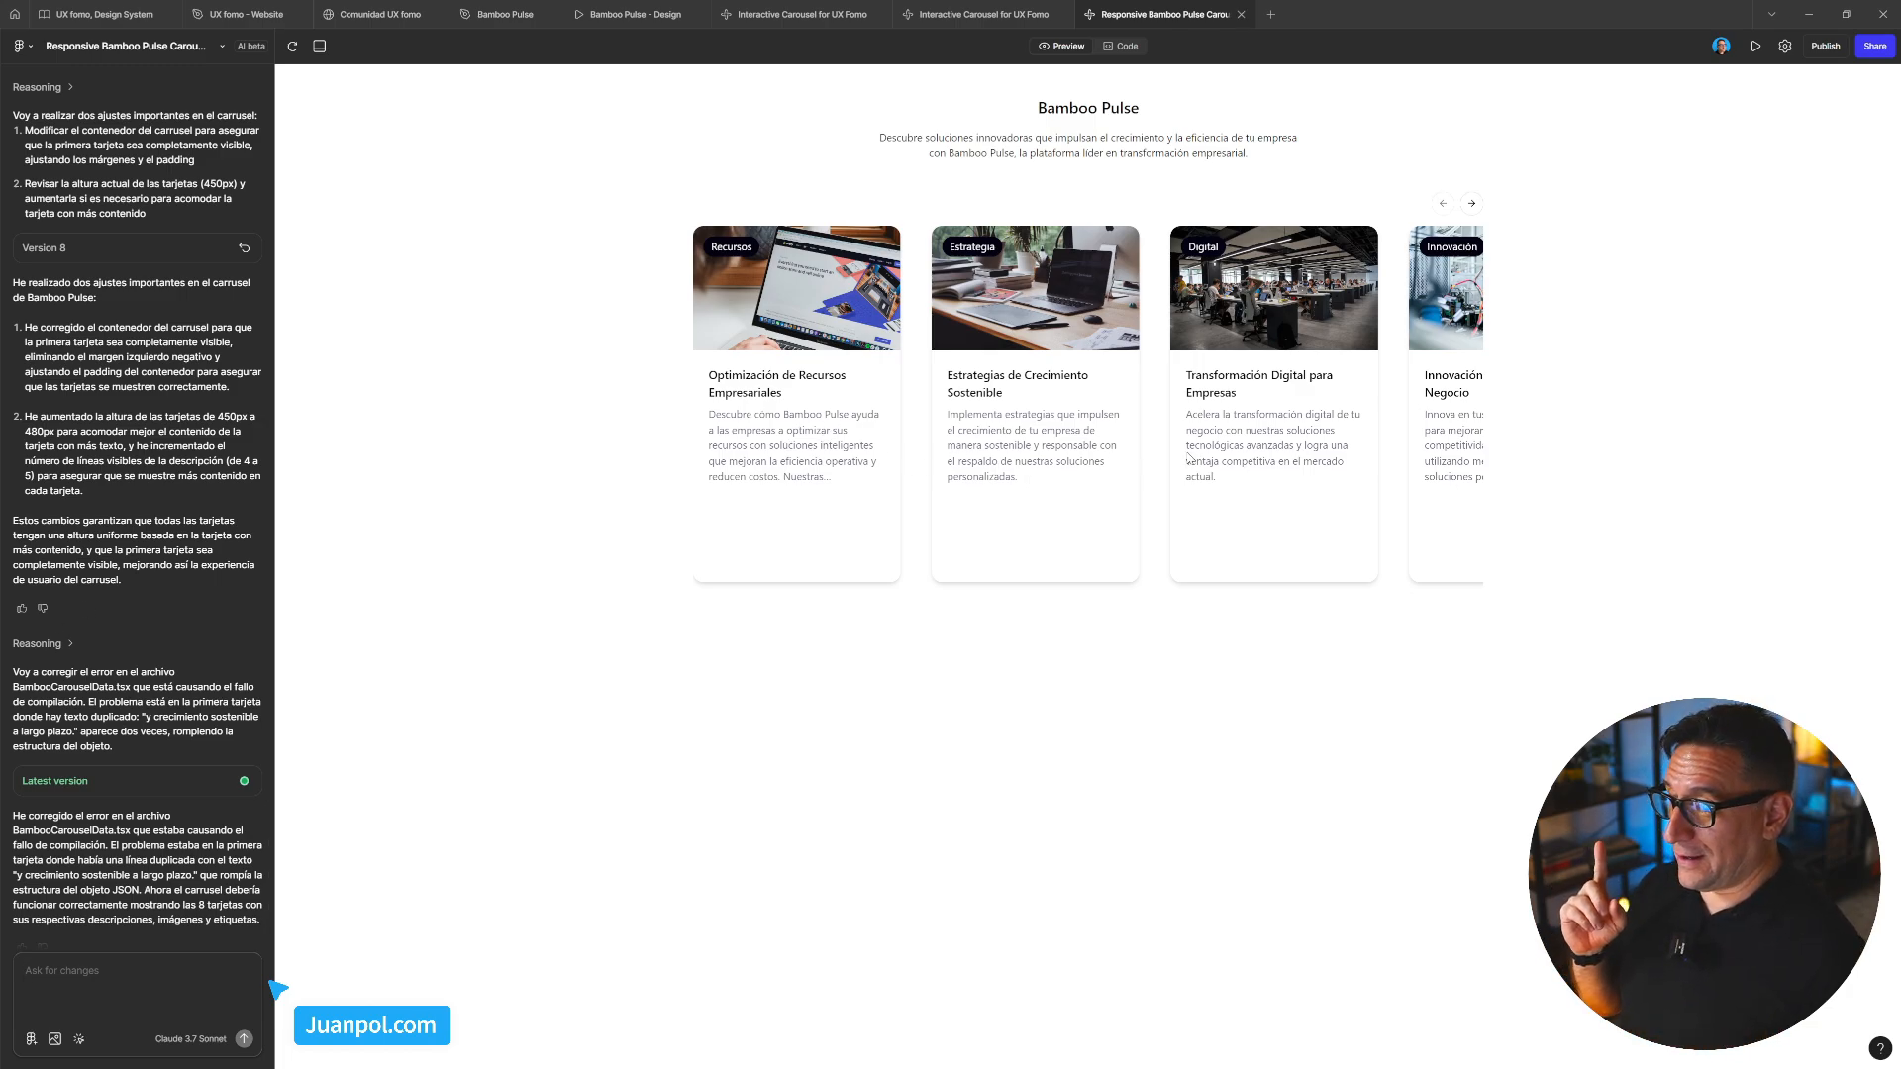
drag(1187, 453, 1069, 446)
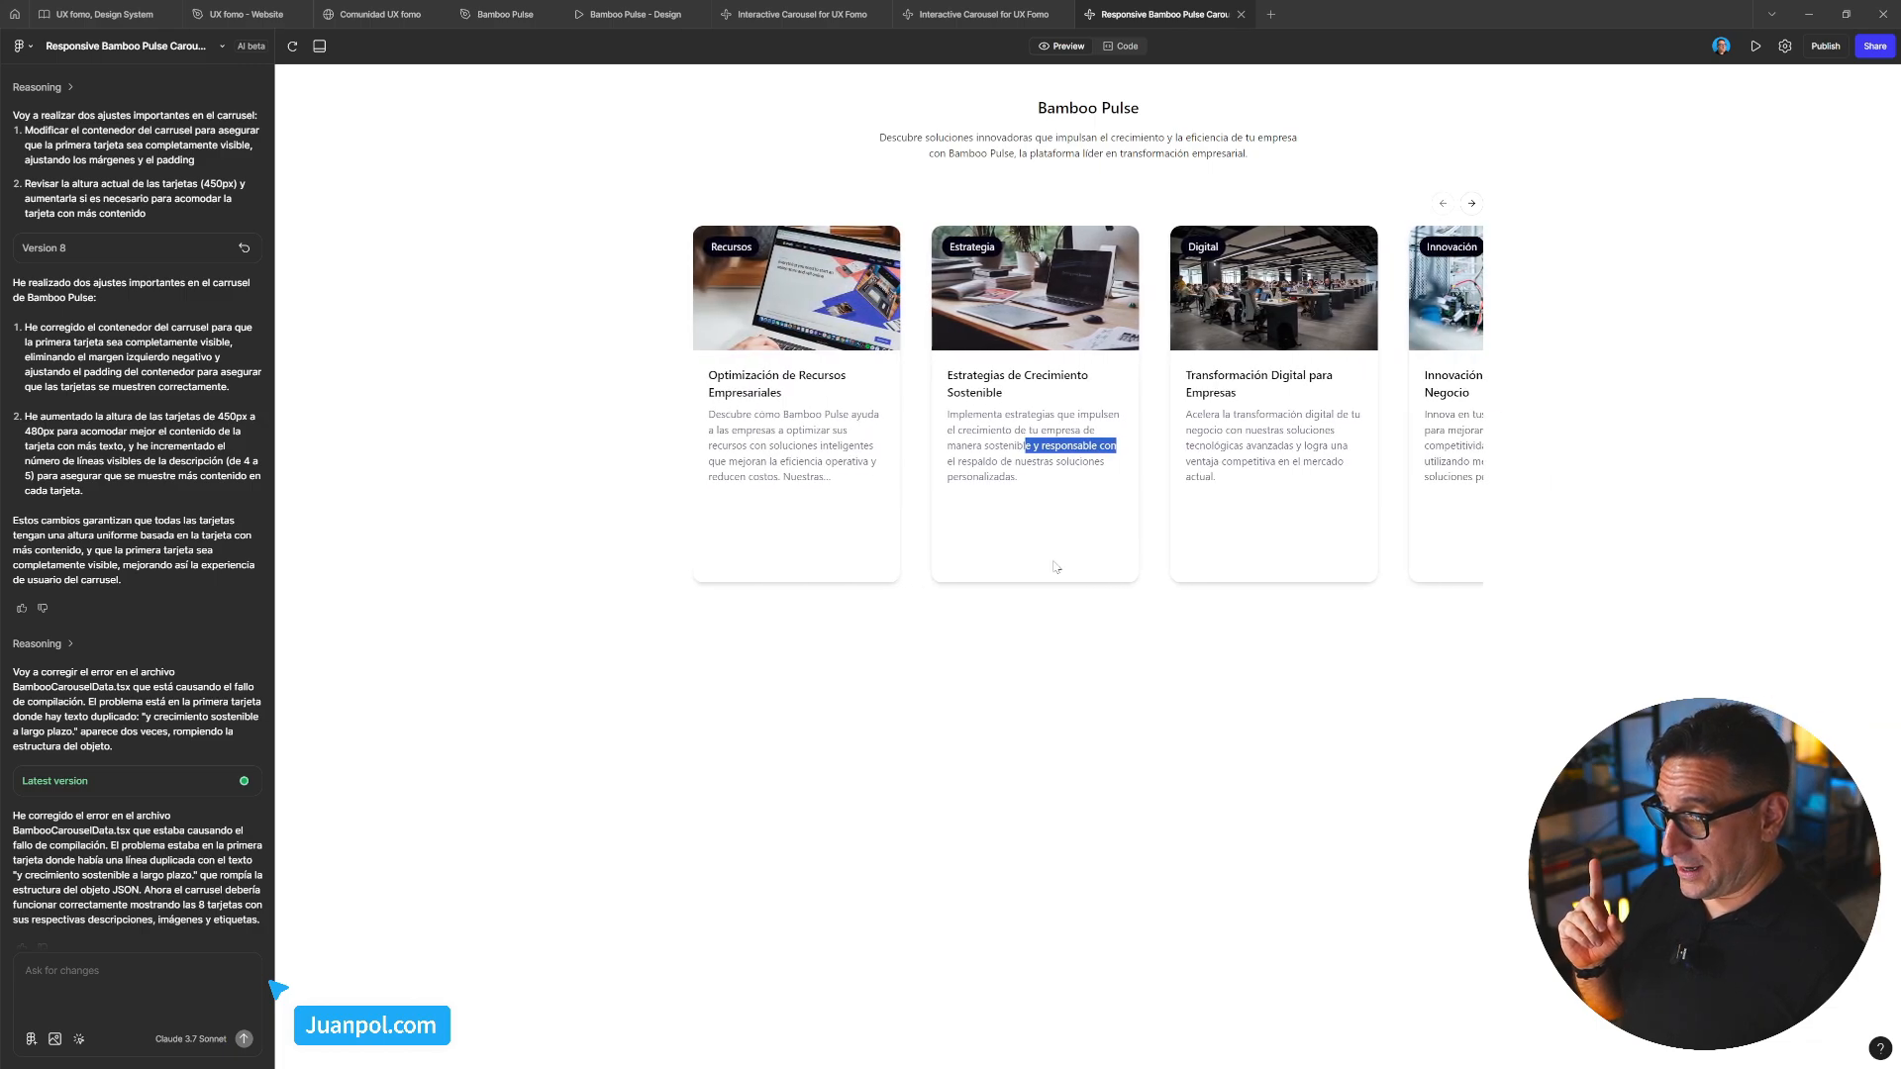
click(907, 609)
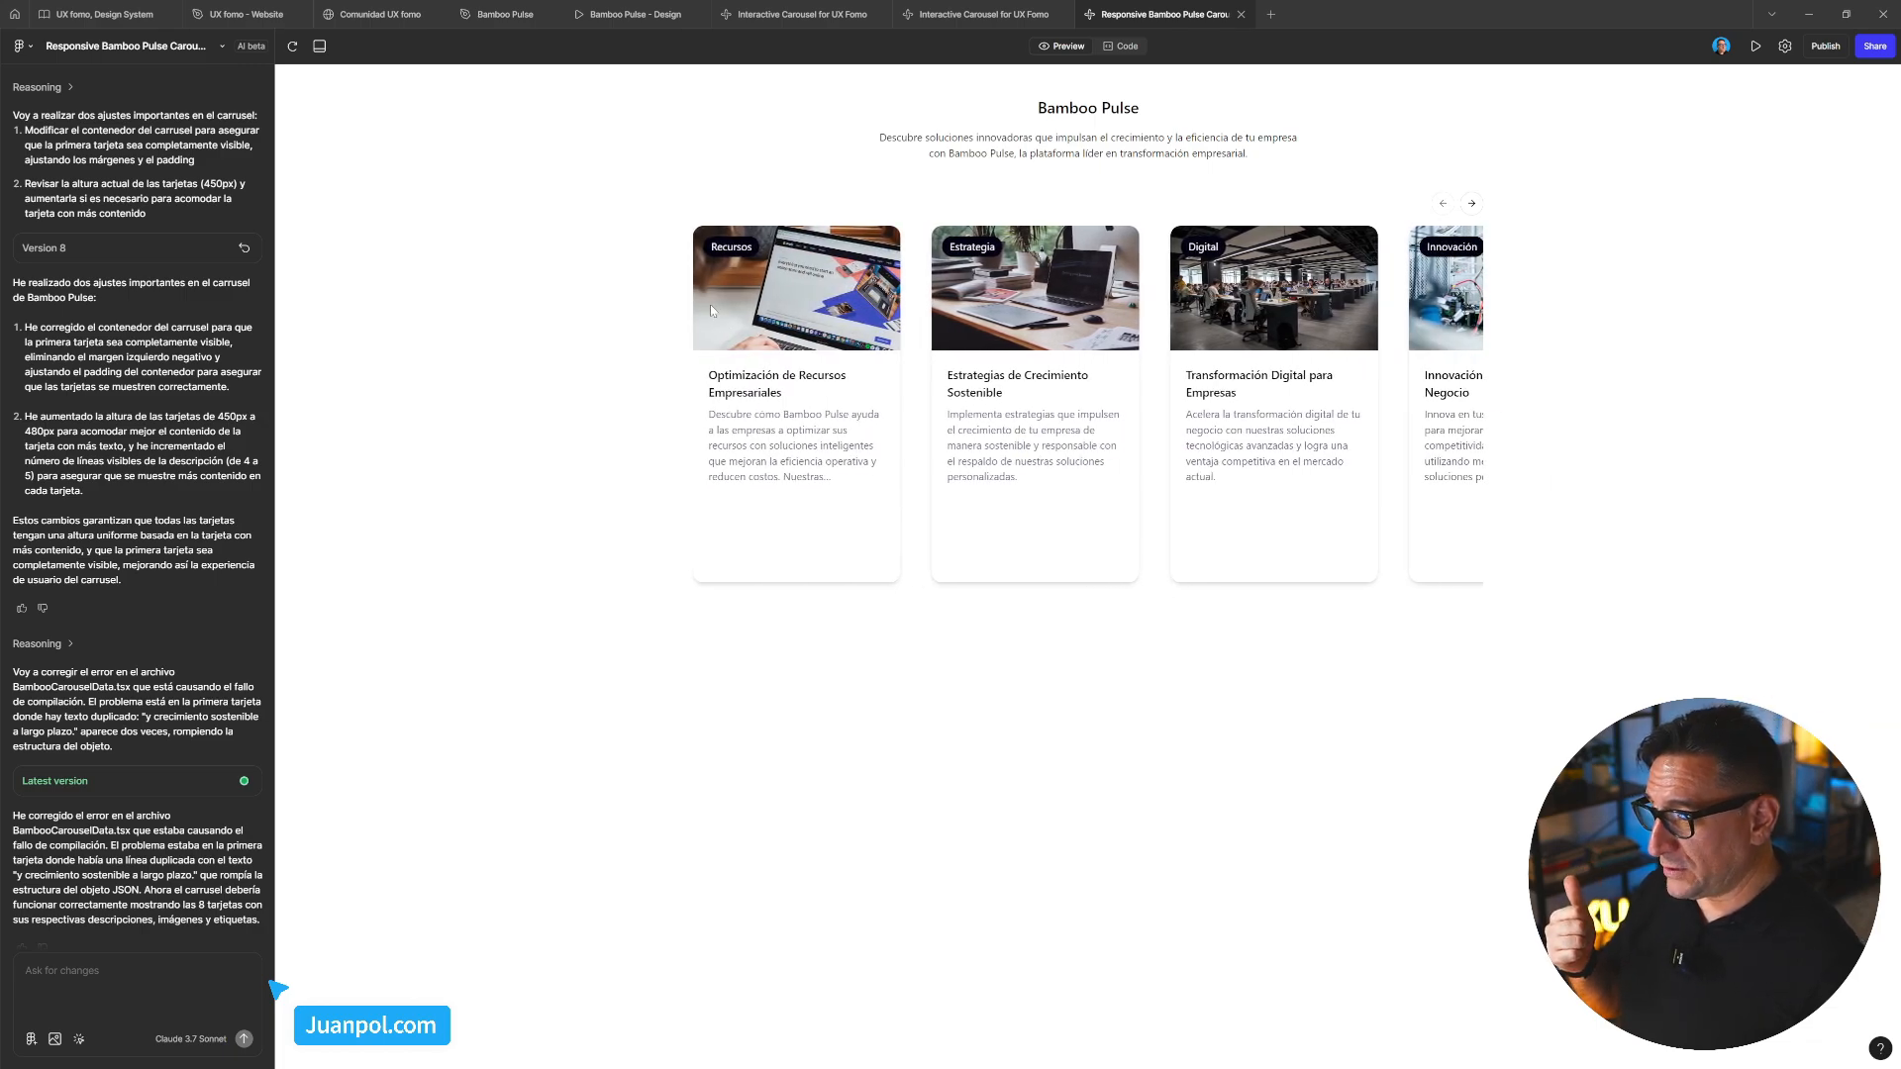
drag(692, 367, 690, 428)
click(692, 343)
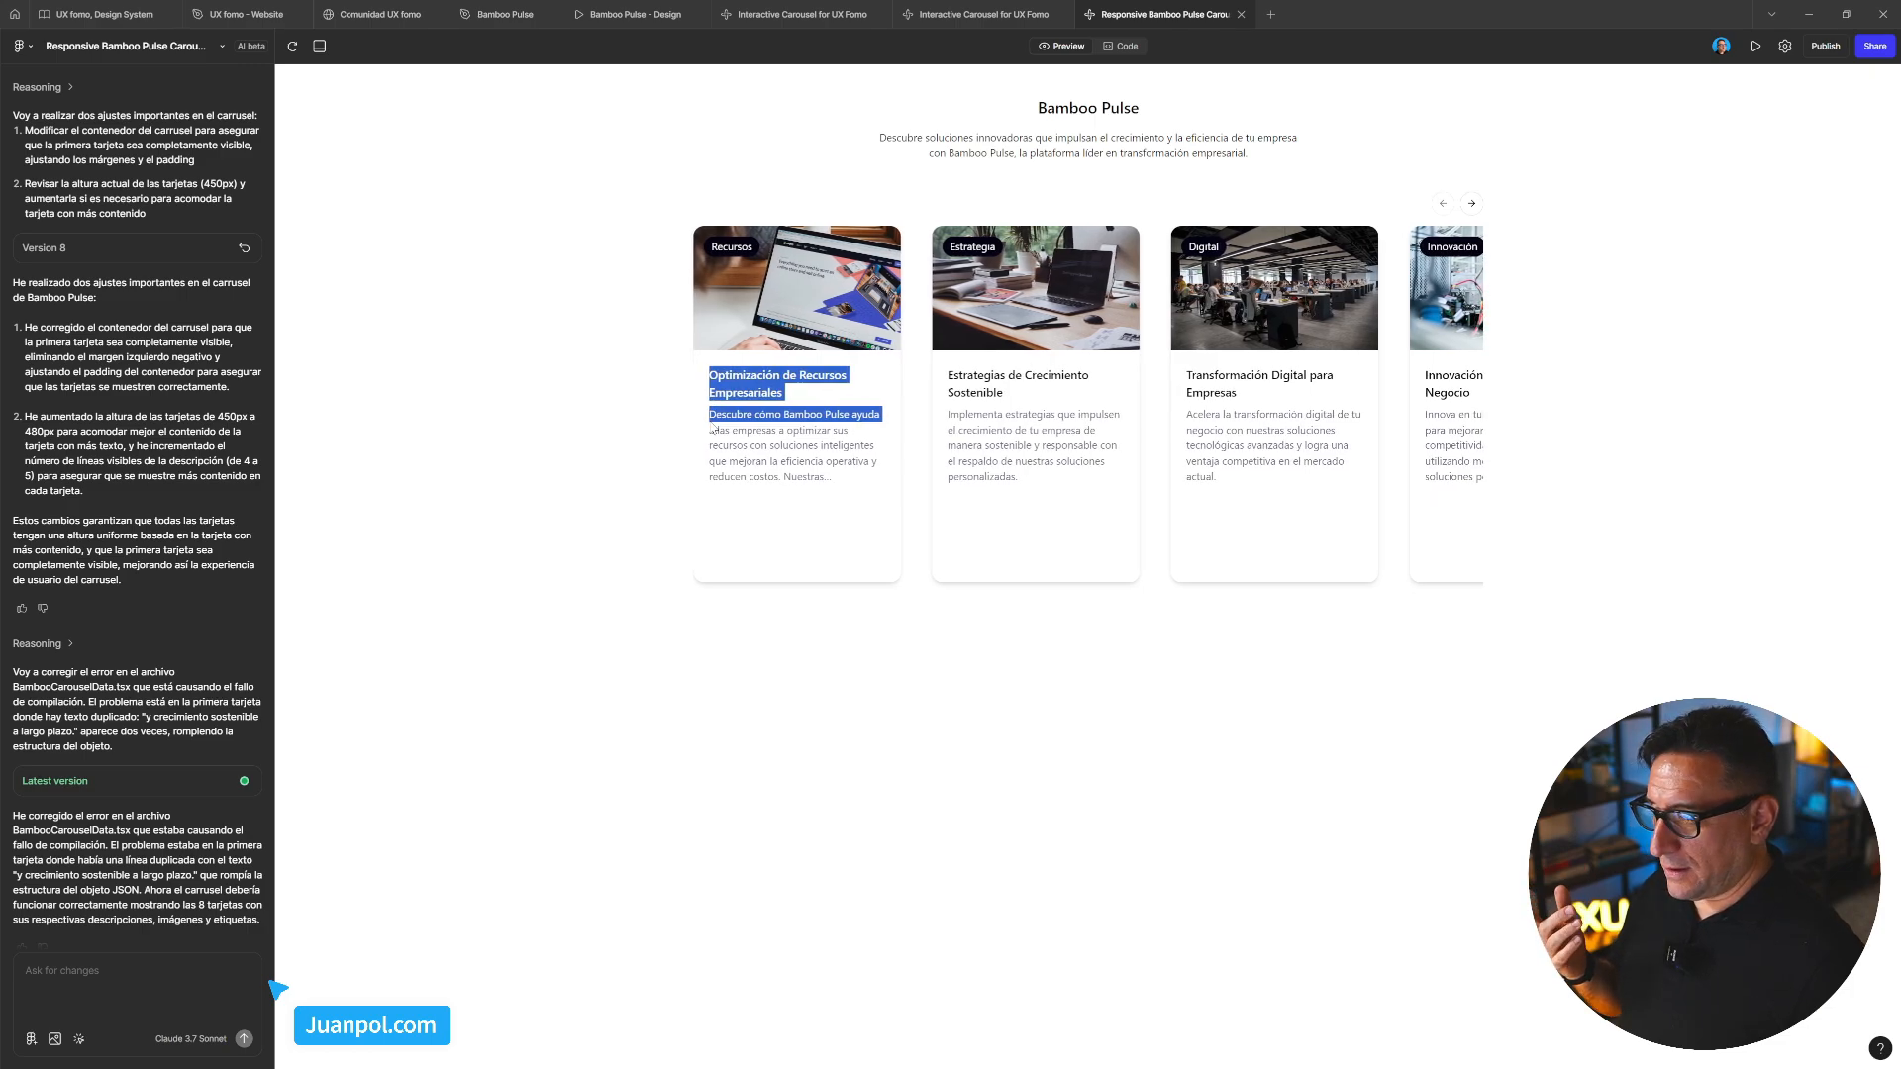
click(688, 365)
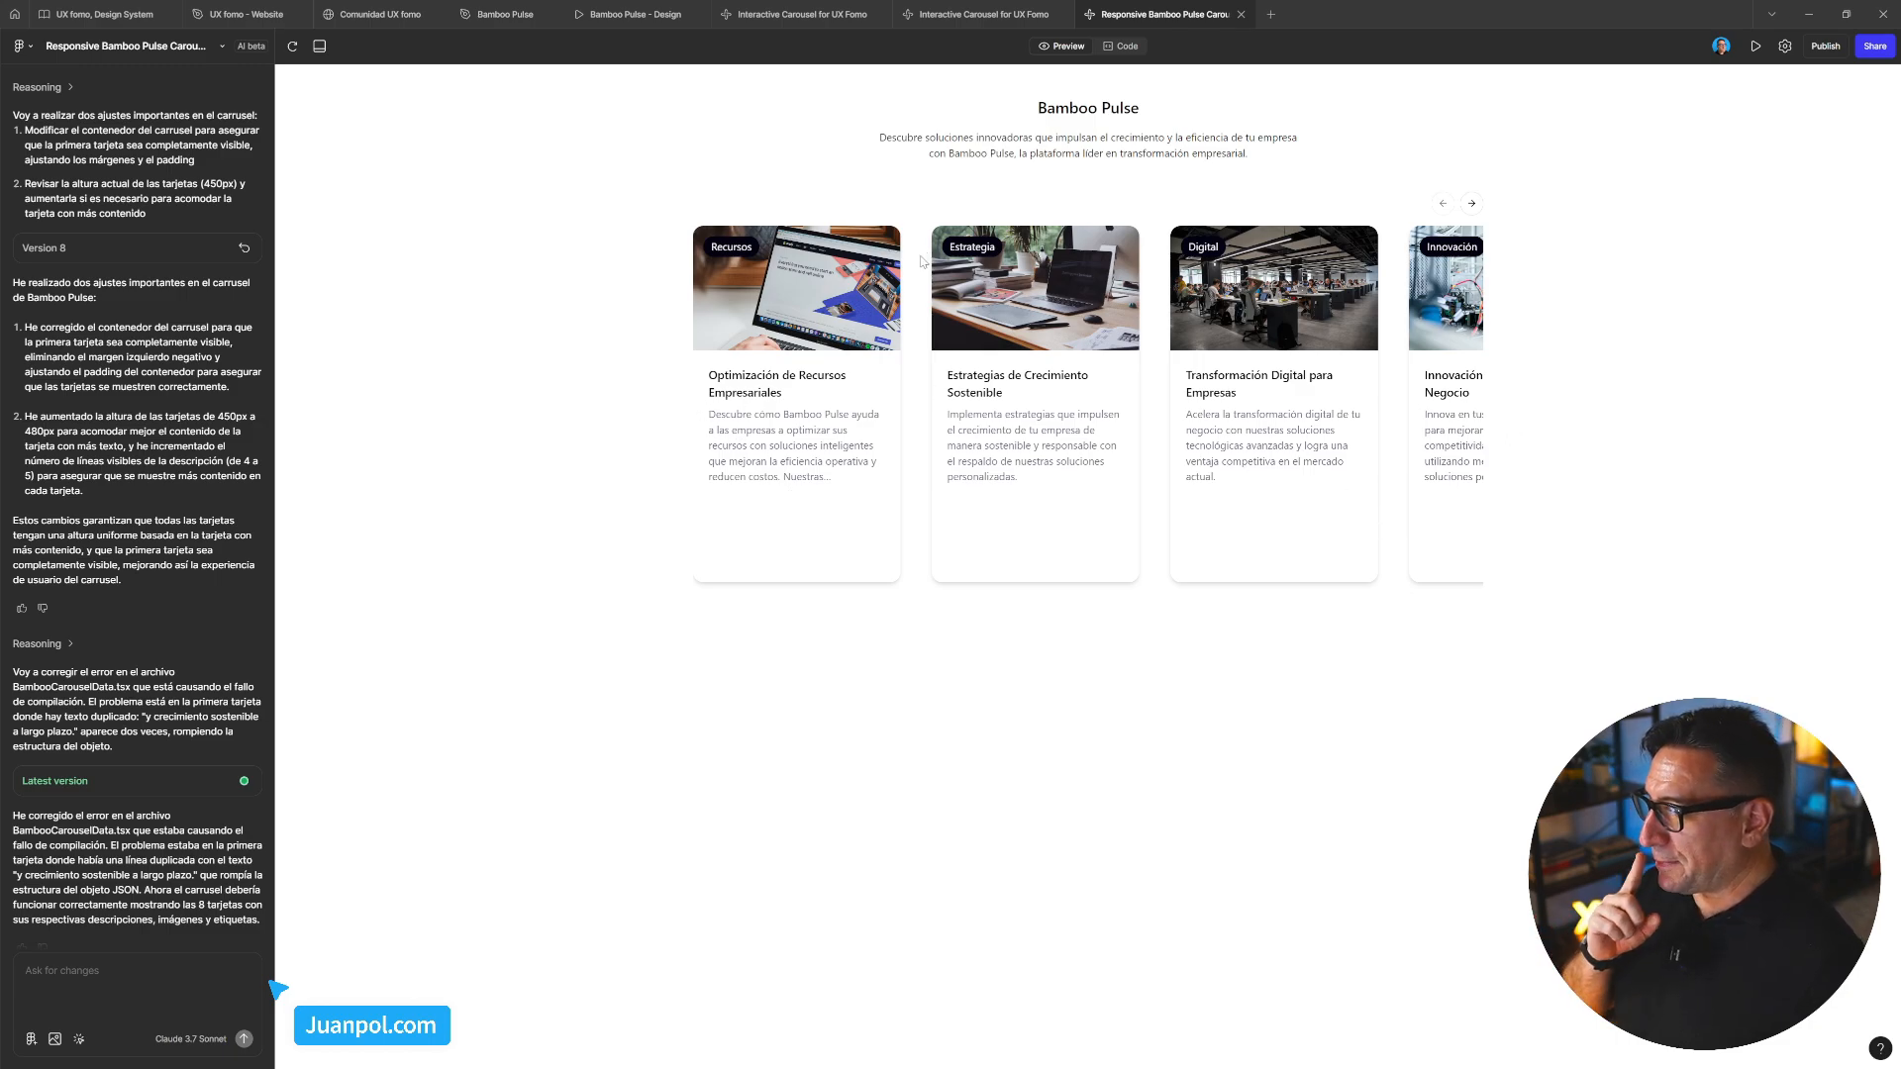
drag(943, 522, 892, 462)
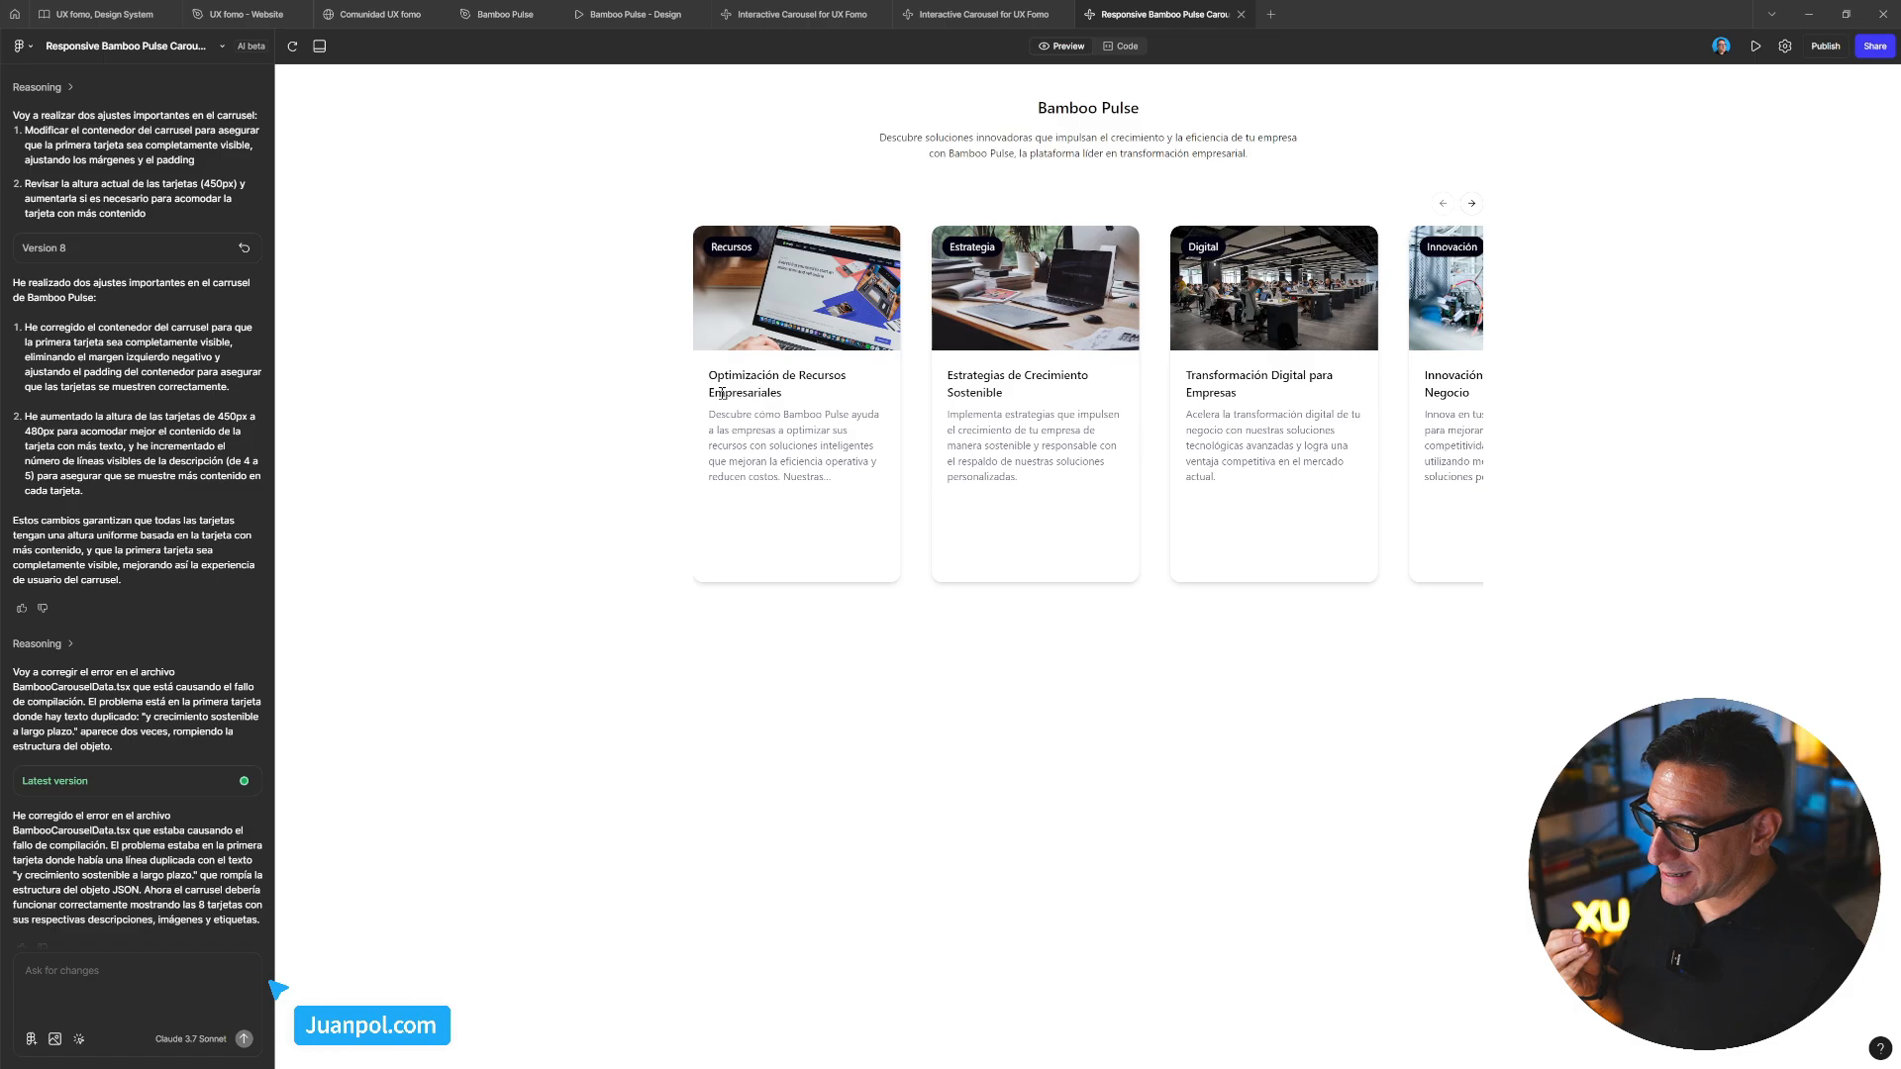
drag(705, 376, 764, 441)
drag(1038, 492, 975, 416)
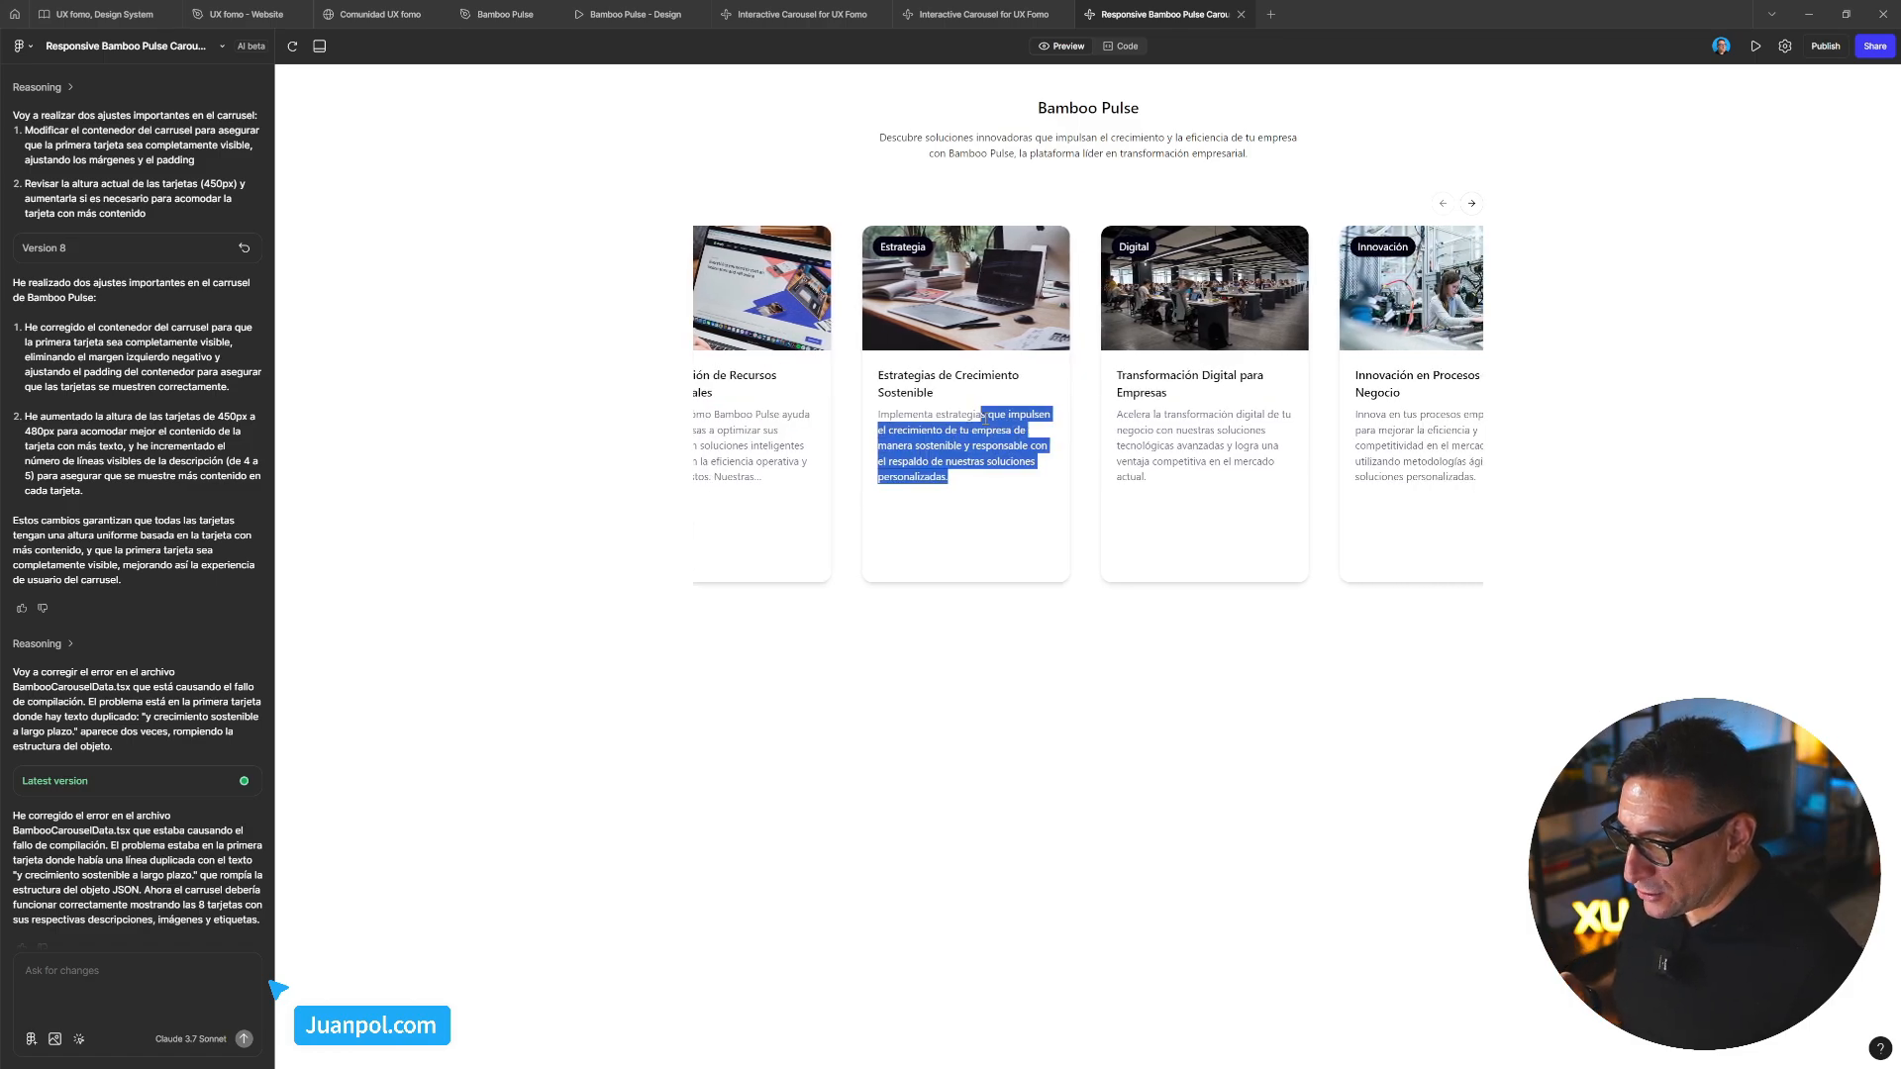
click(1208, 439)
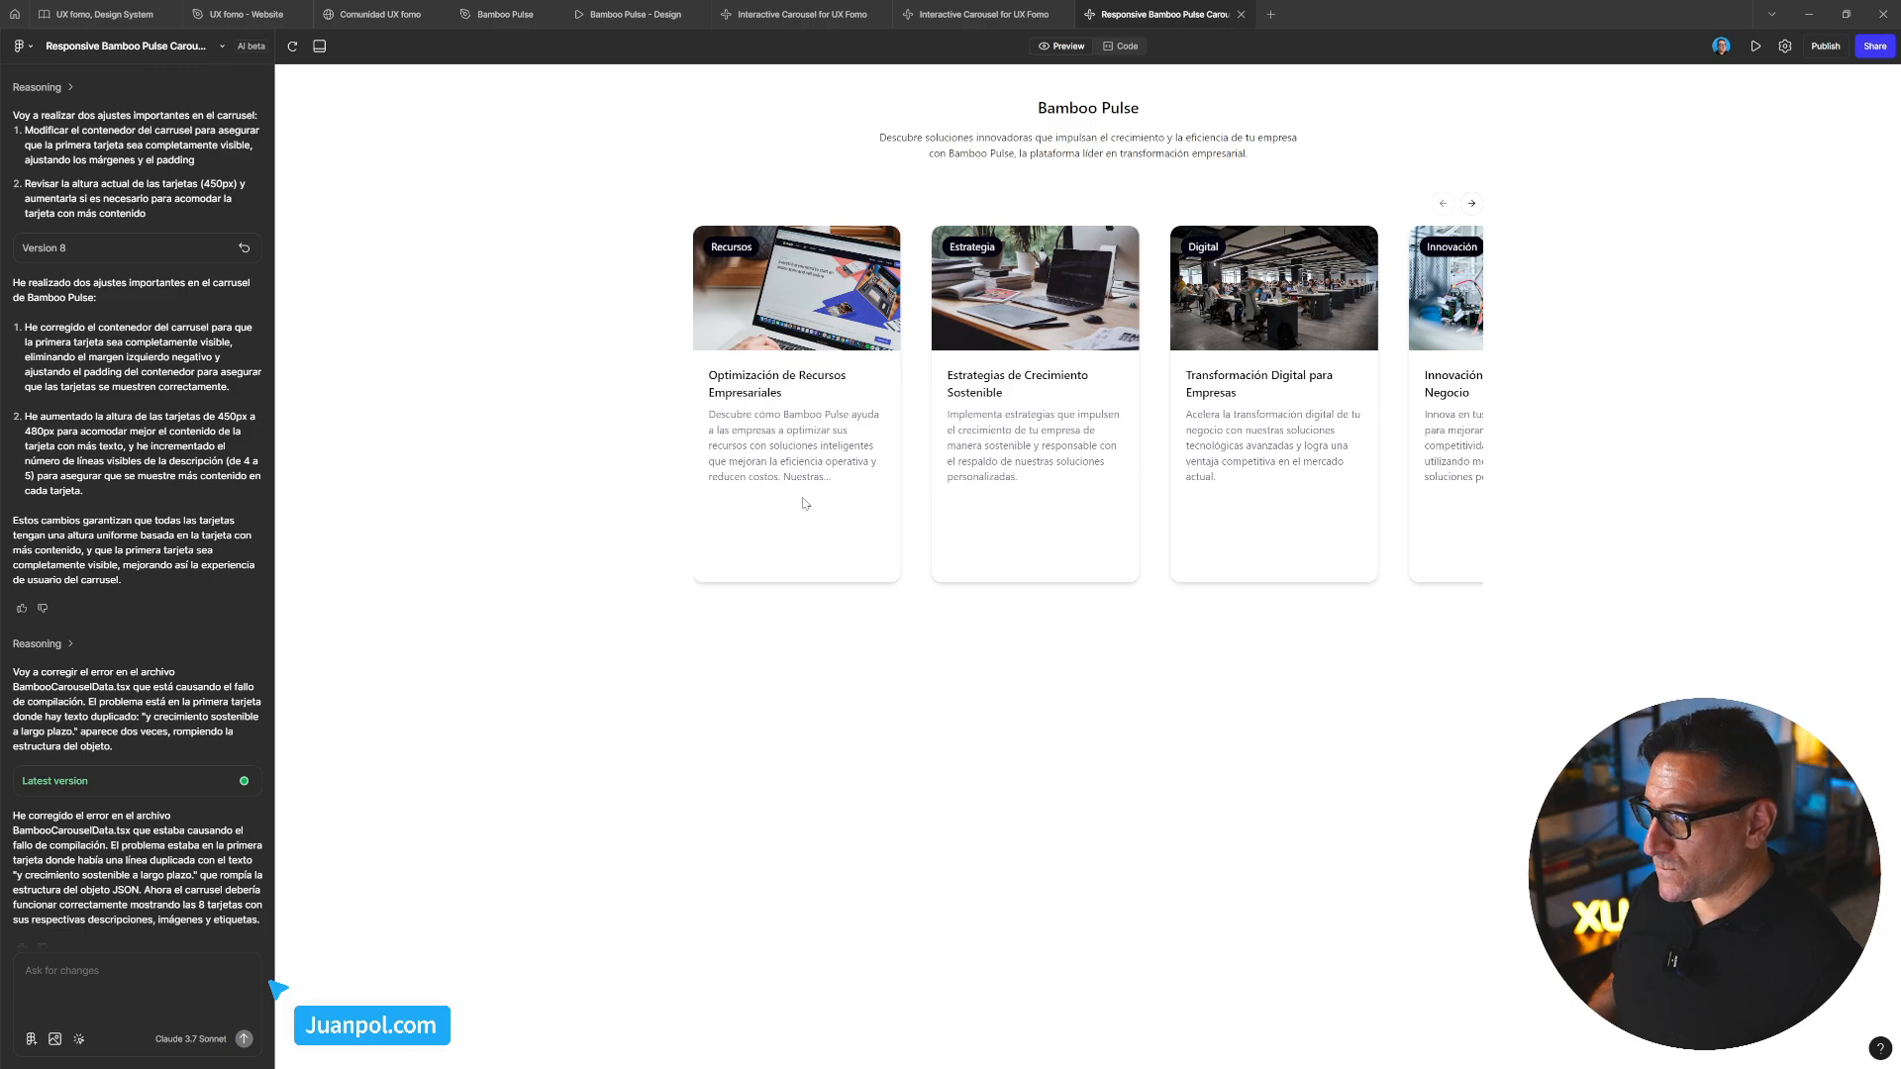
scroll(129, 842, down, 1)
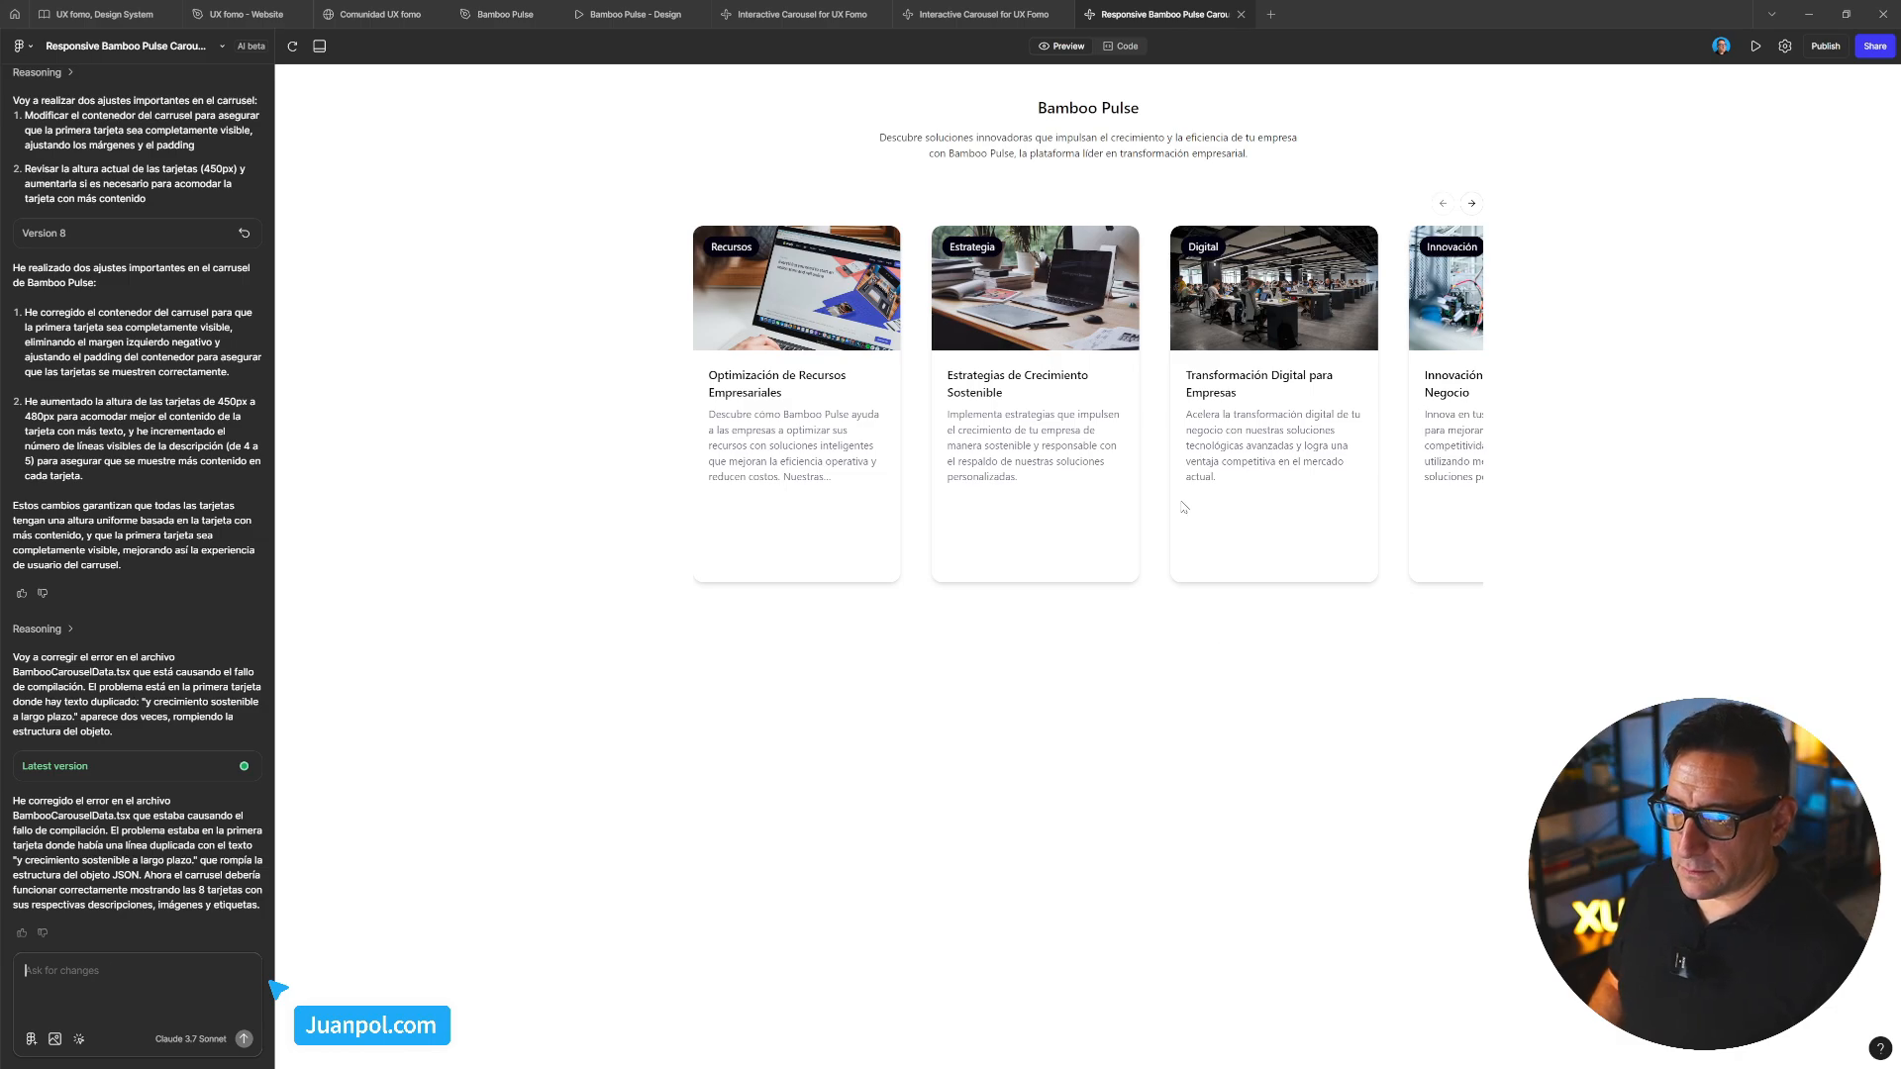
Attach the first card's container div to the chat, glance at BambooCarouselData.tsx, and return to Preview
click(79, 1038)
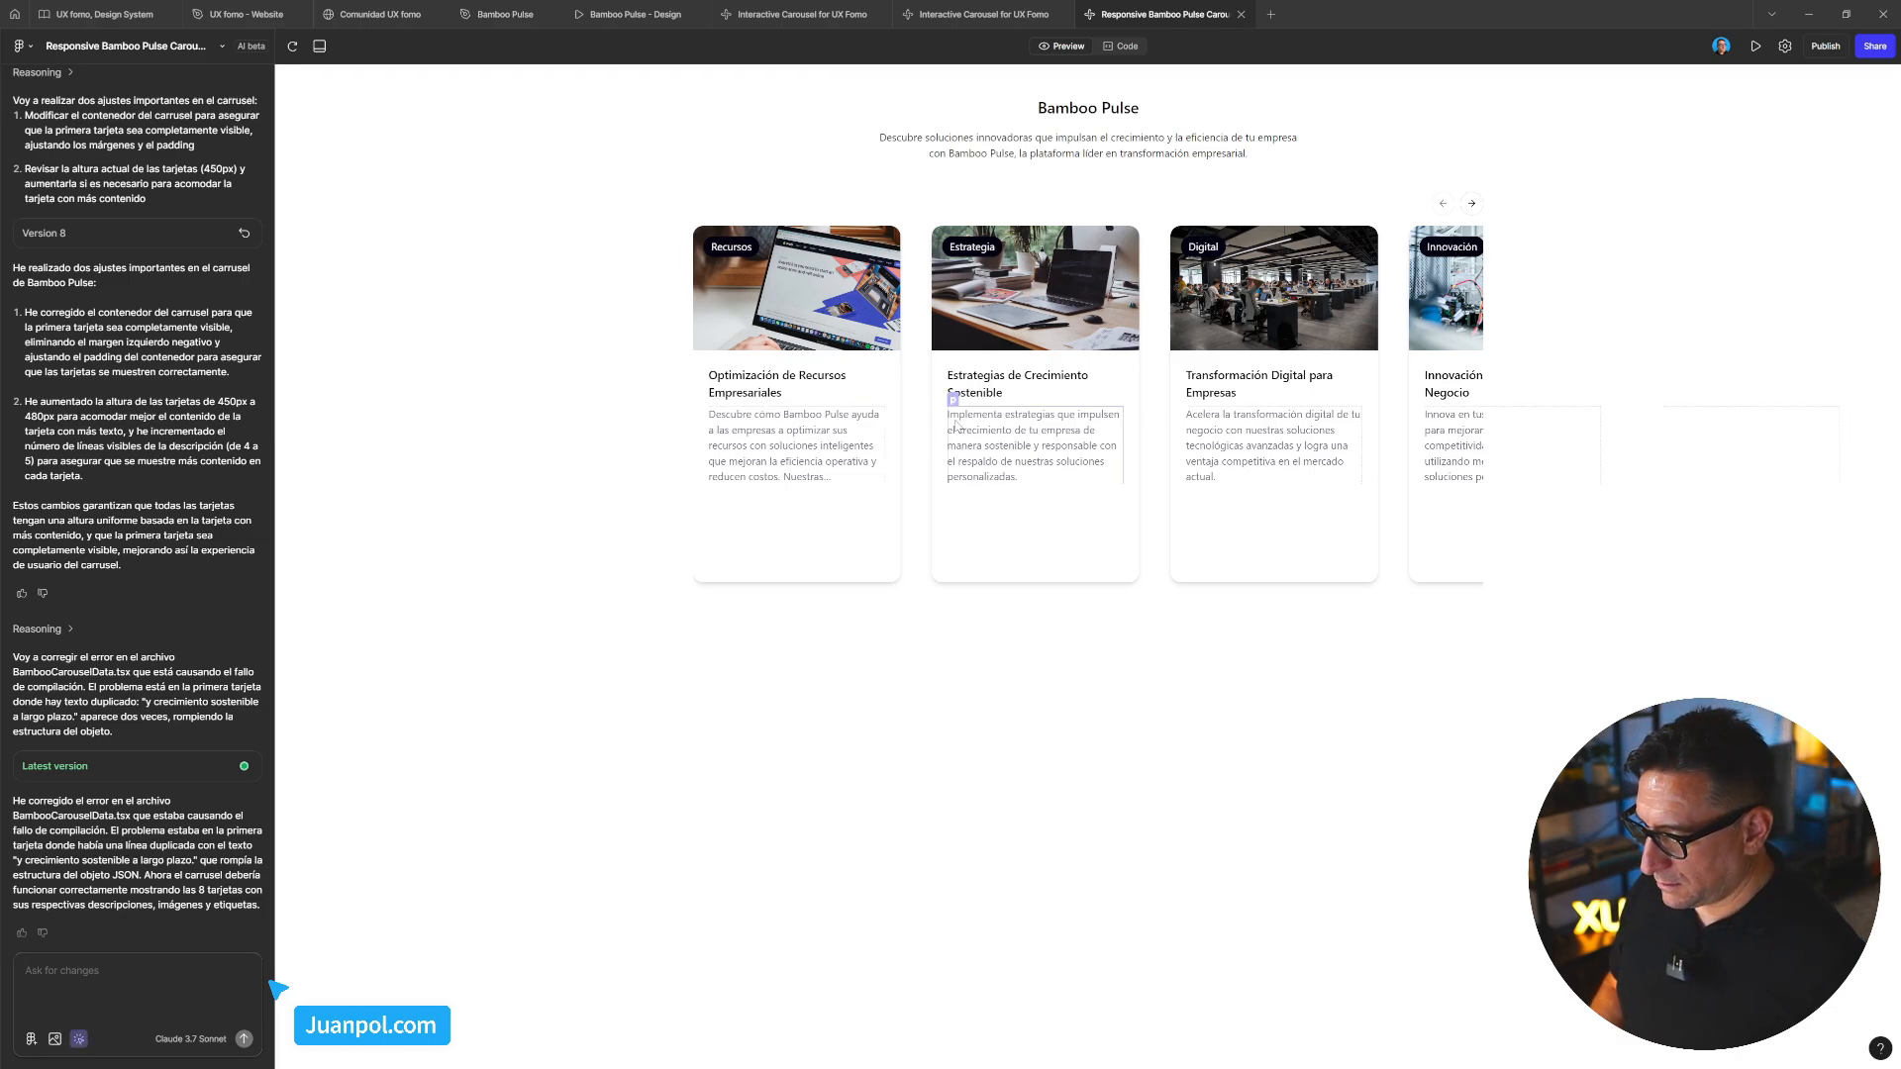
click(917, 562)
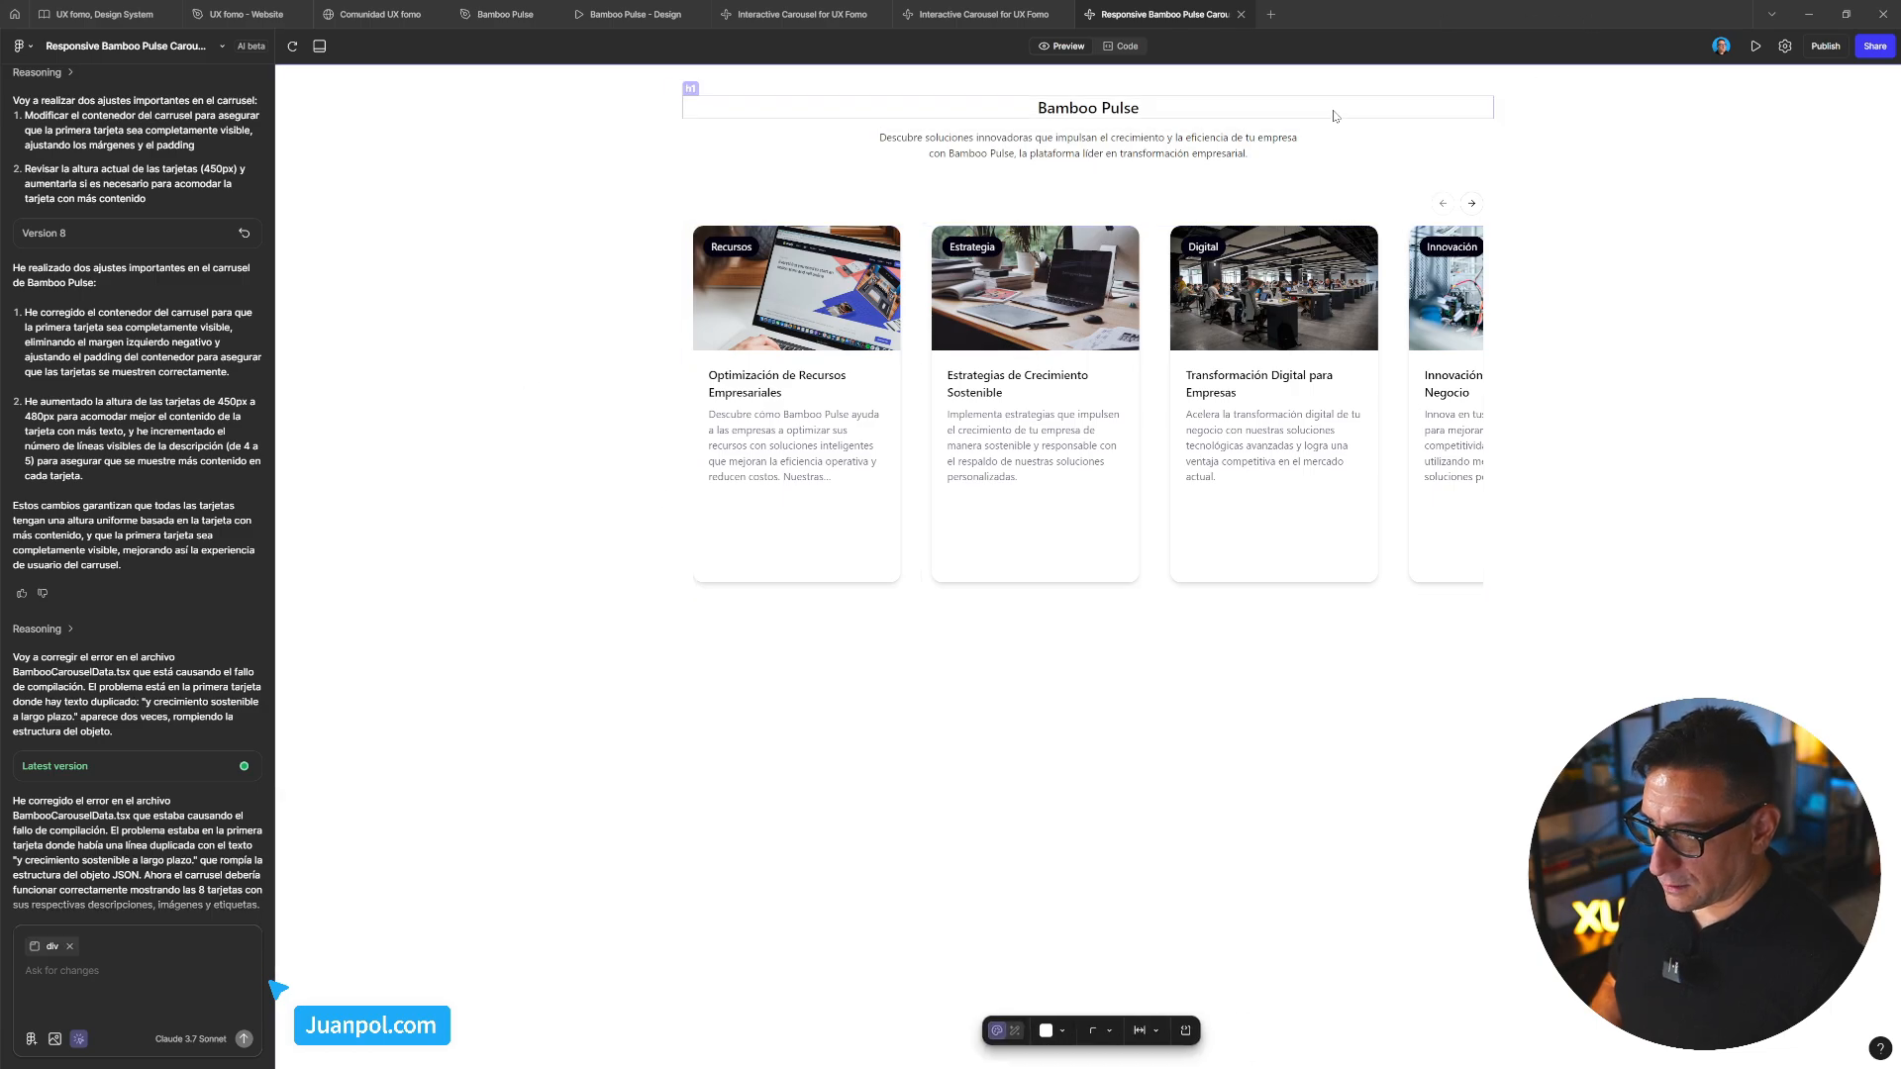
key(Escape)
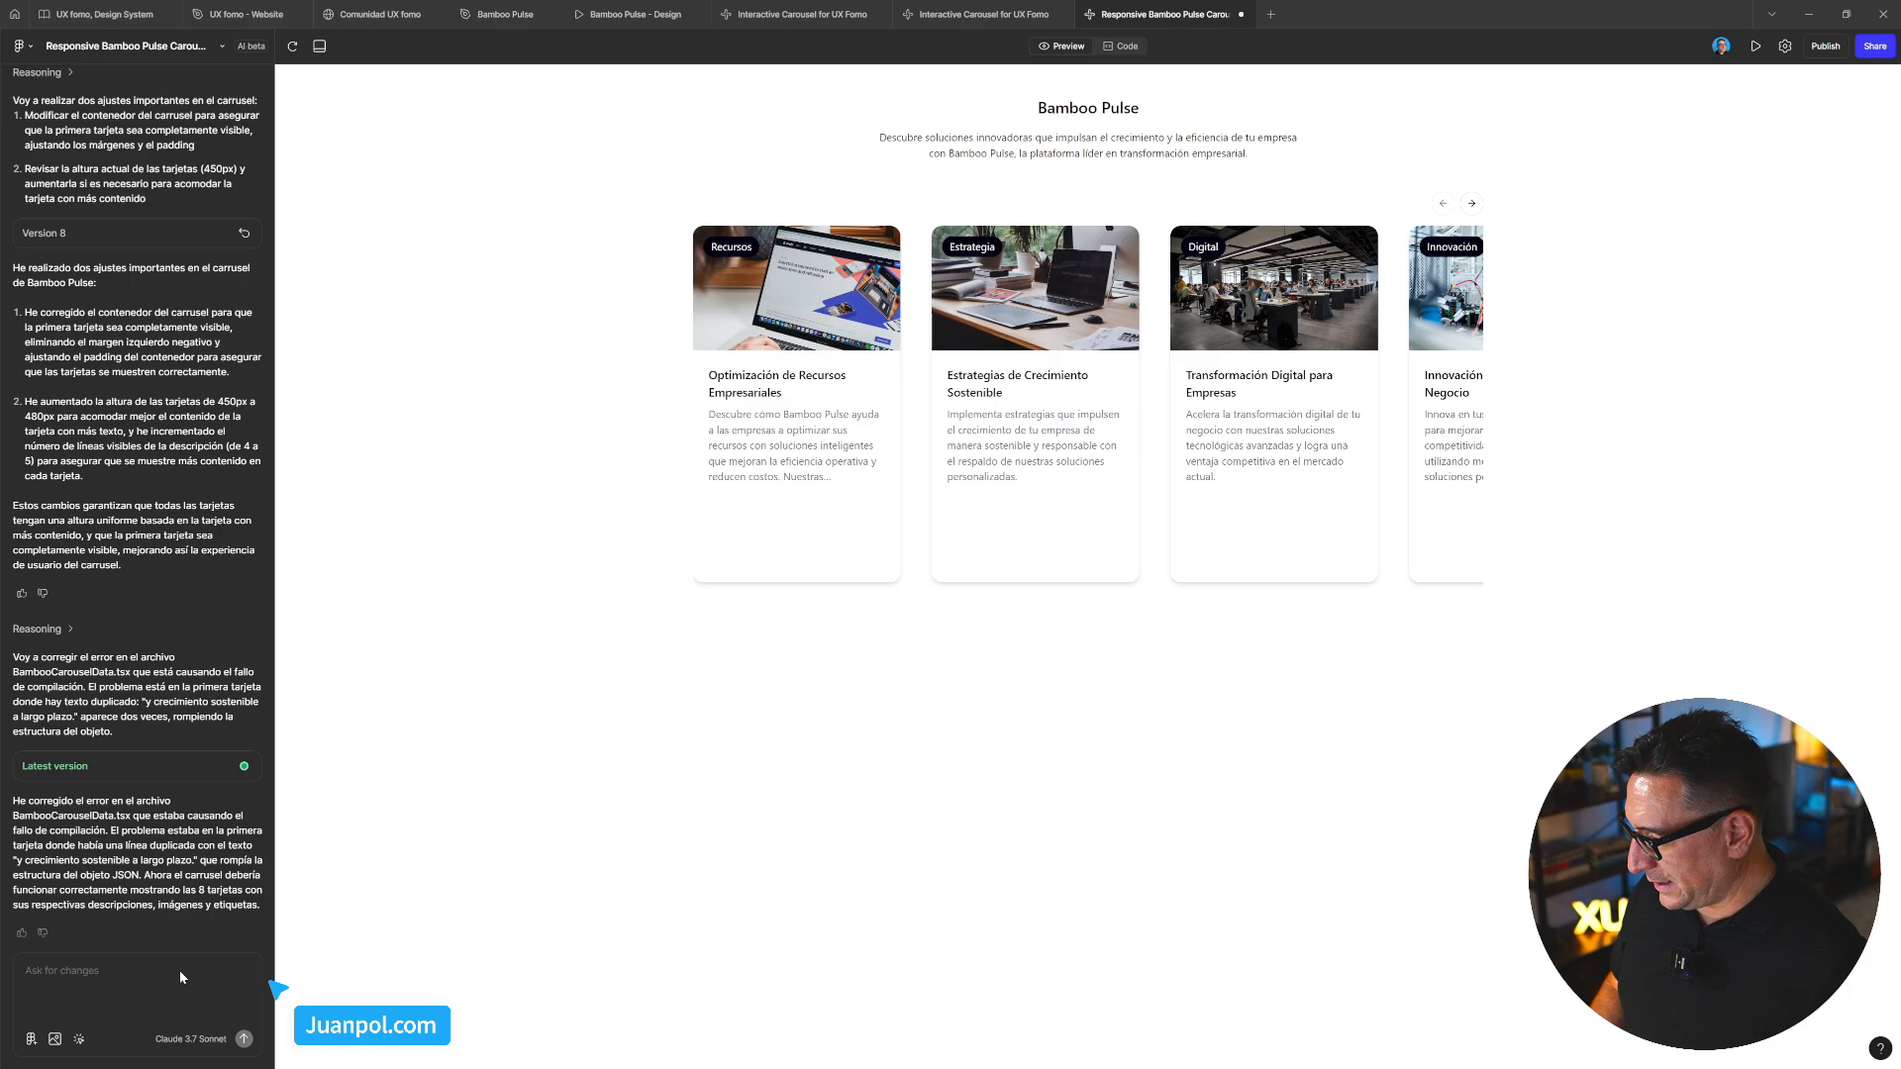
click(83, 1041)
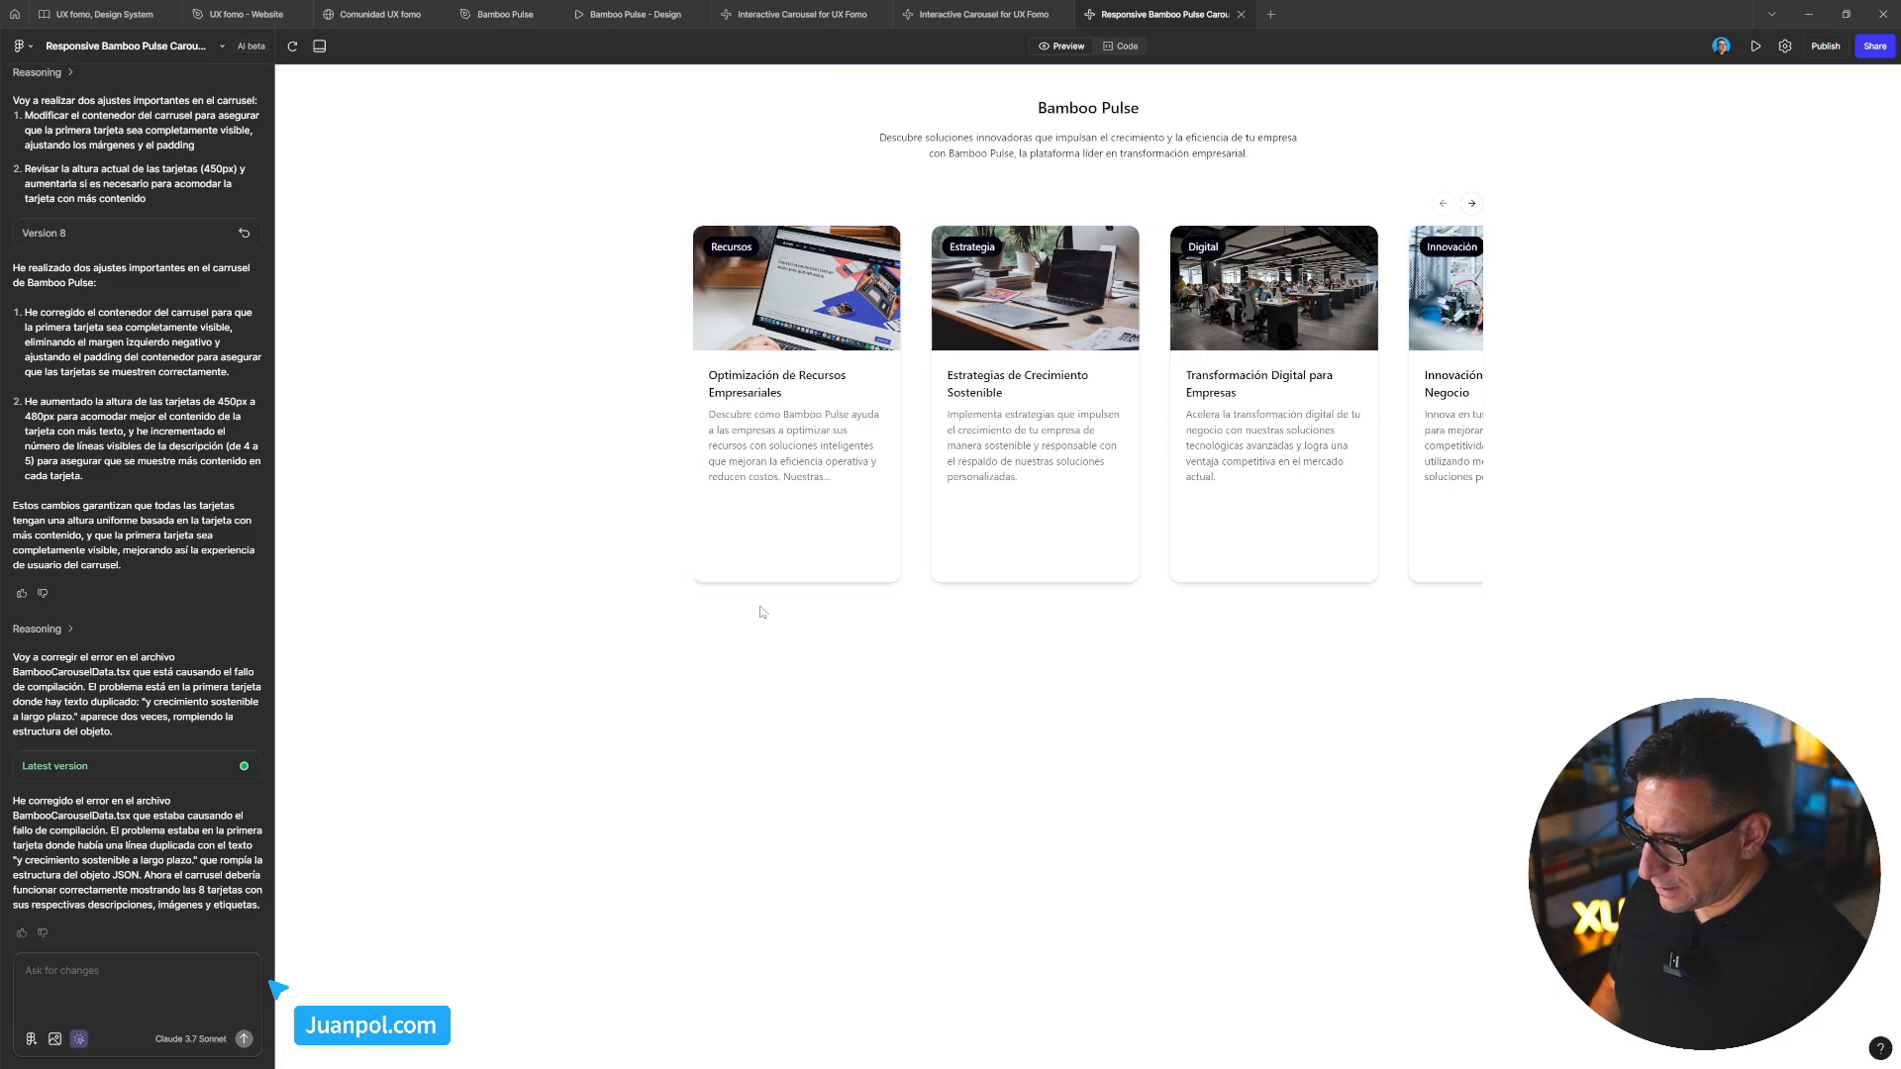
click(919, 575)
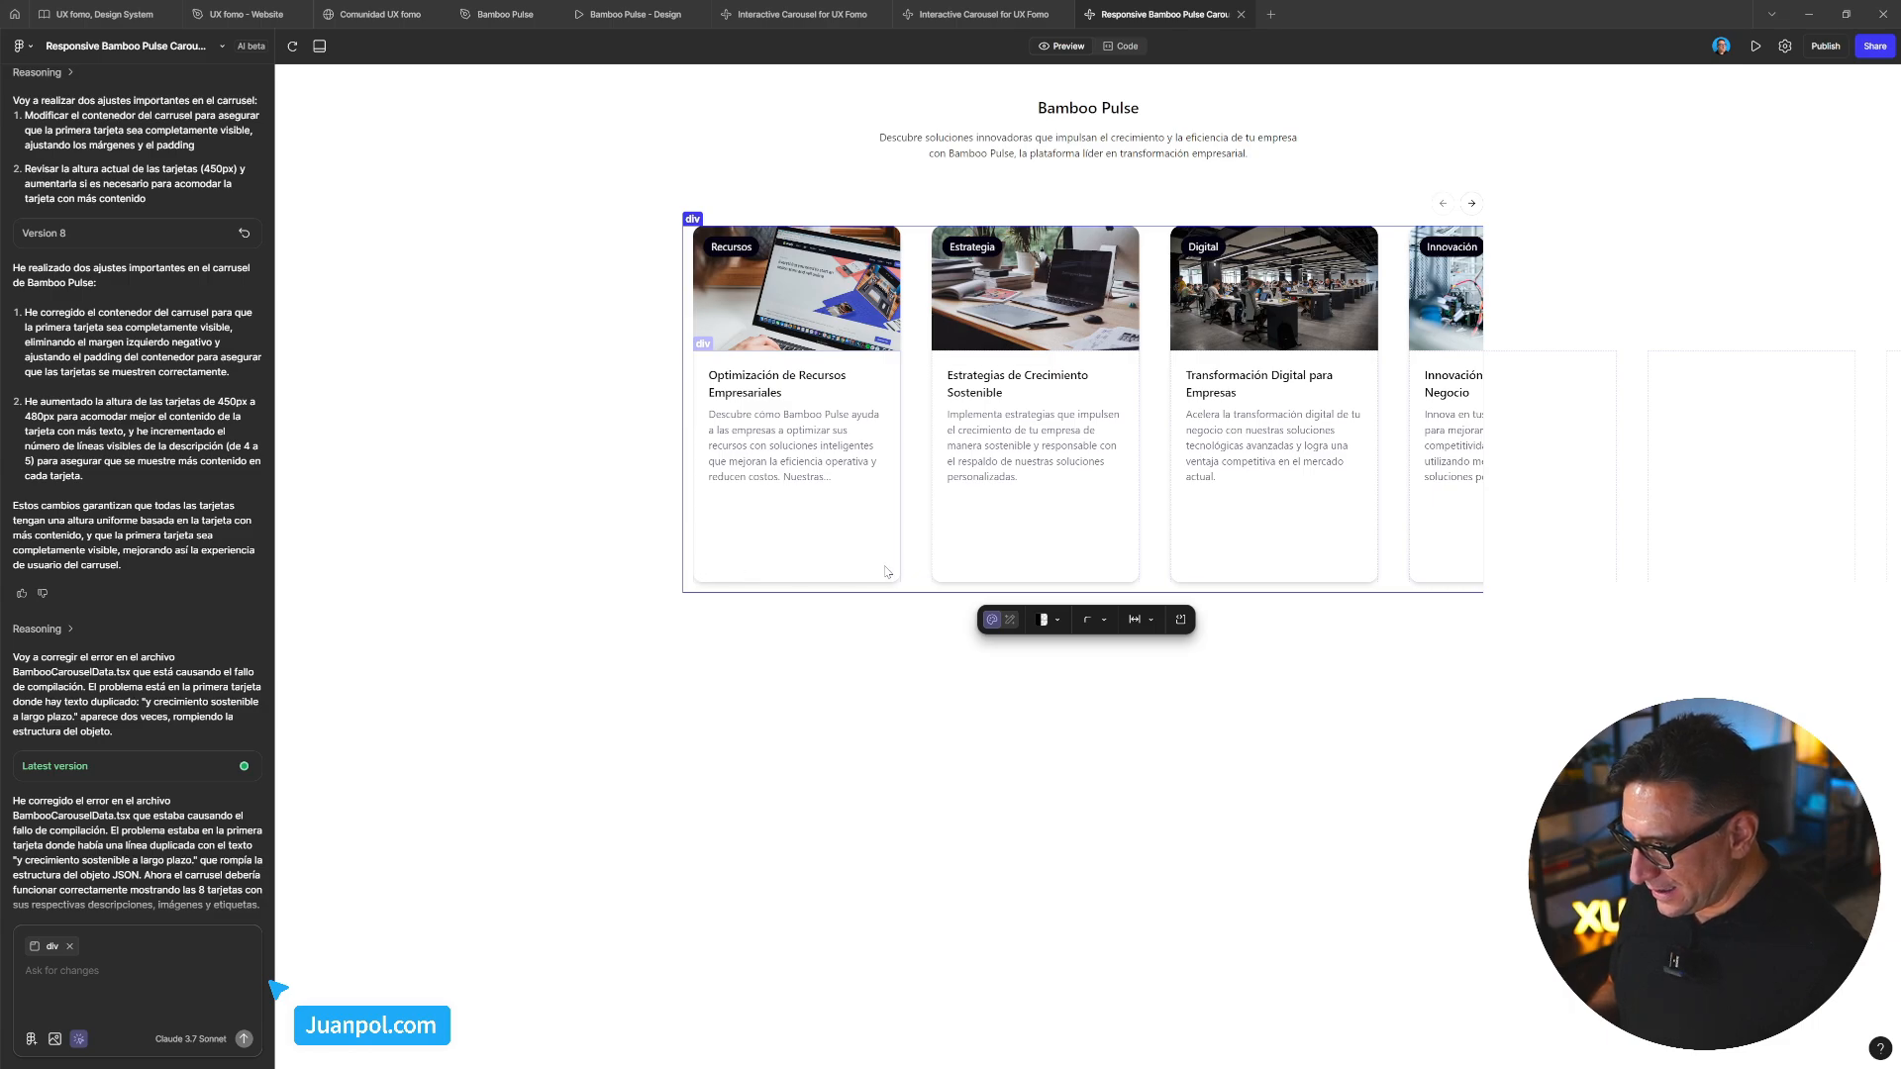
click(958, 574)
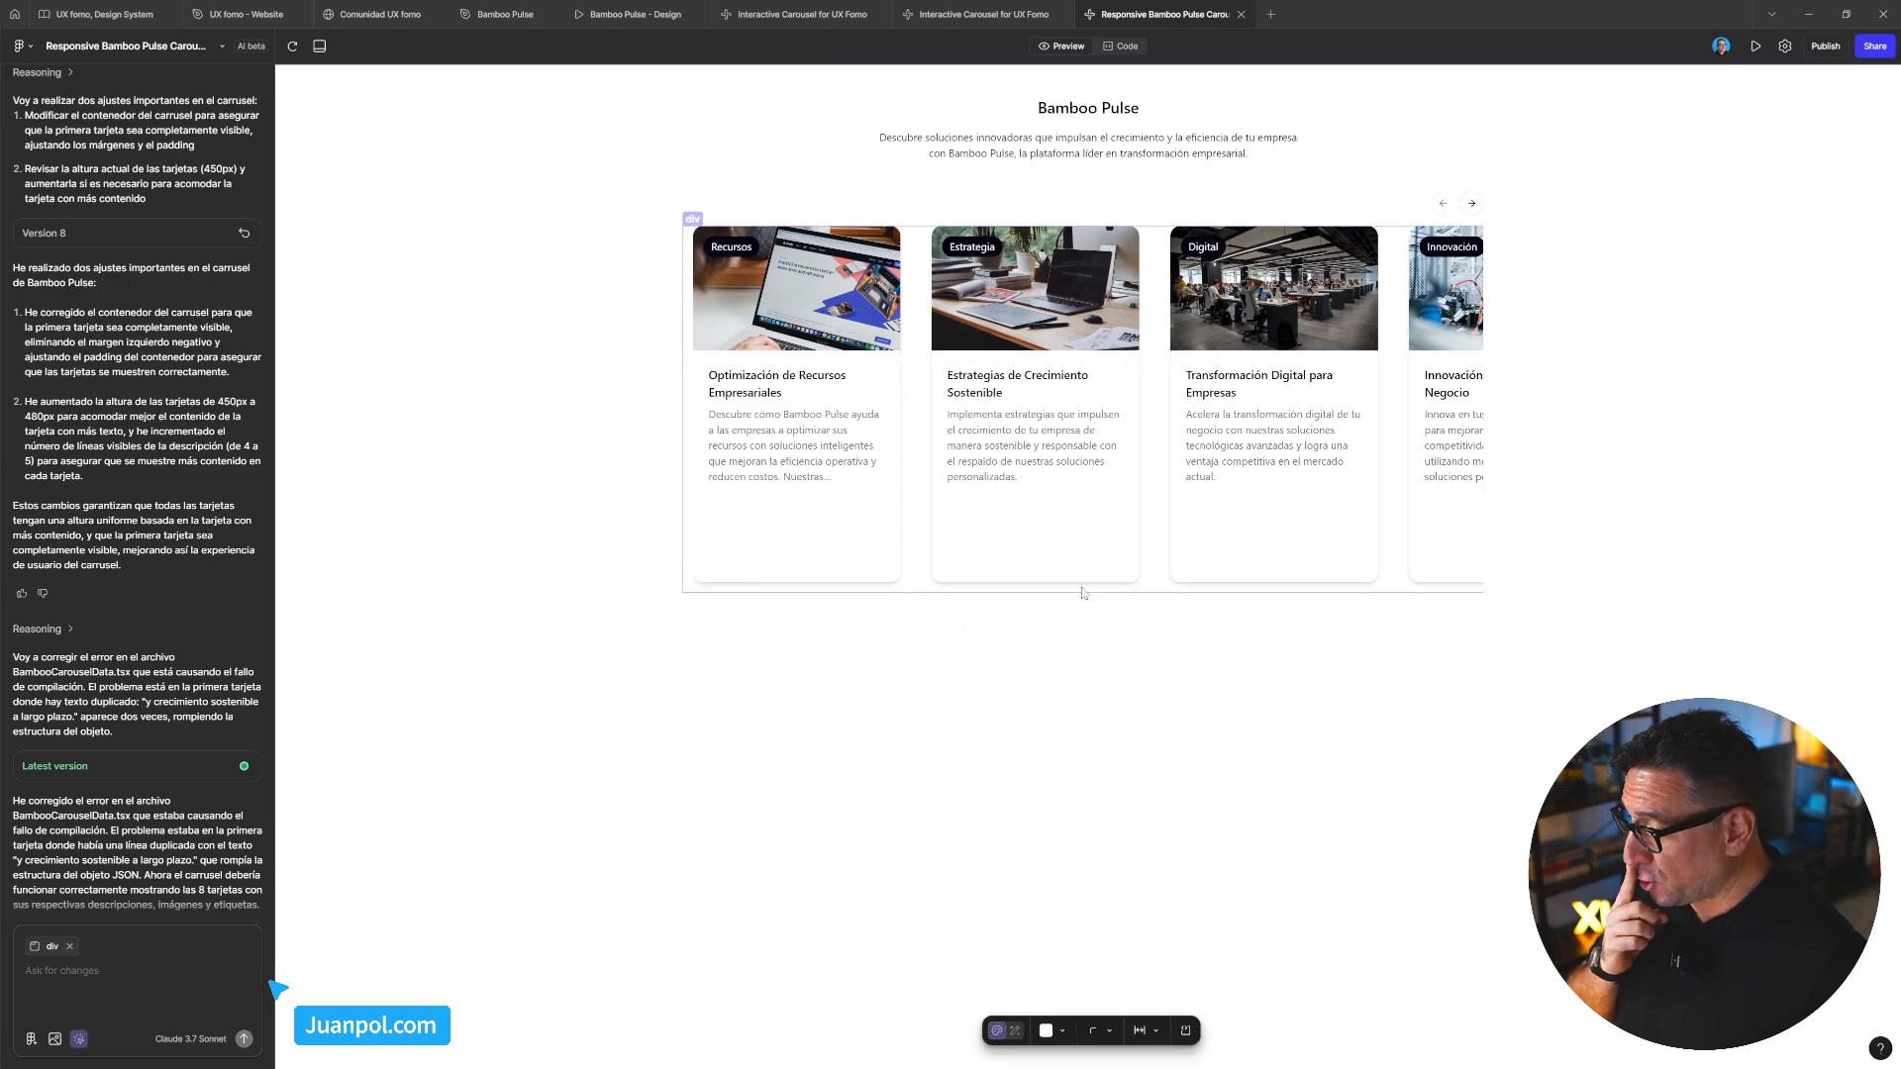
click(711, 657)
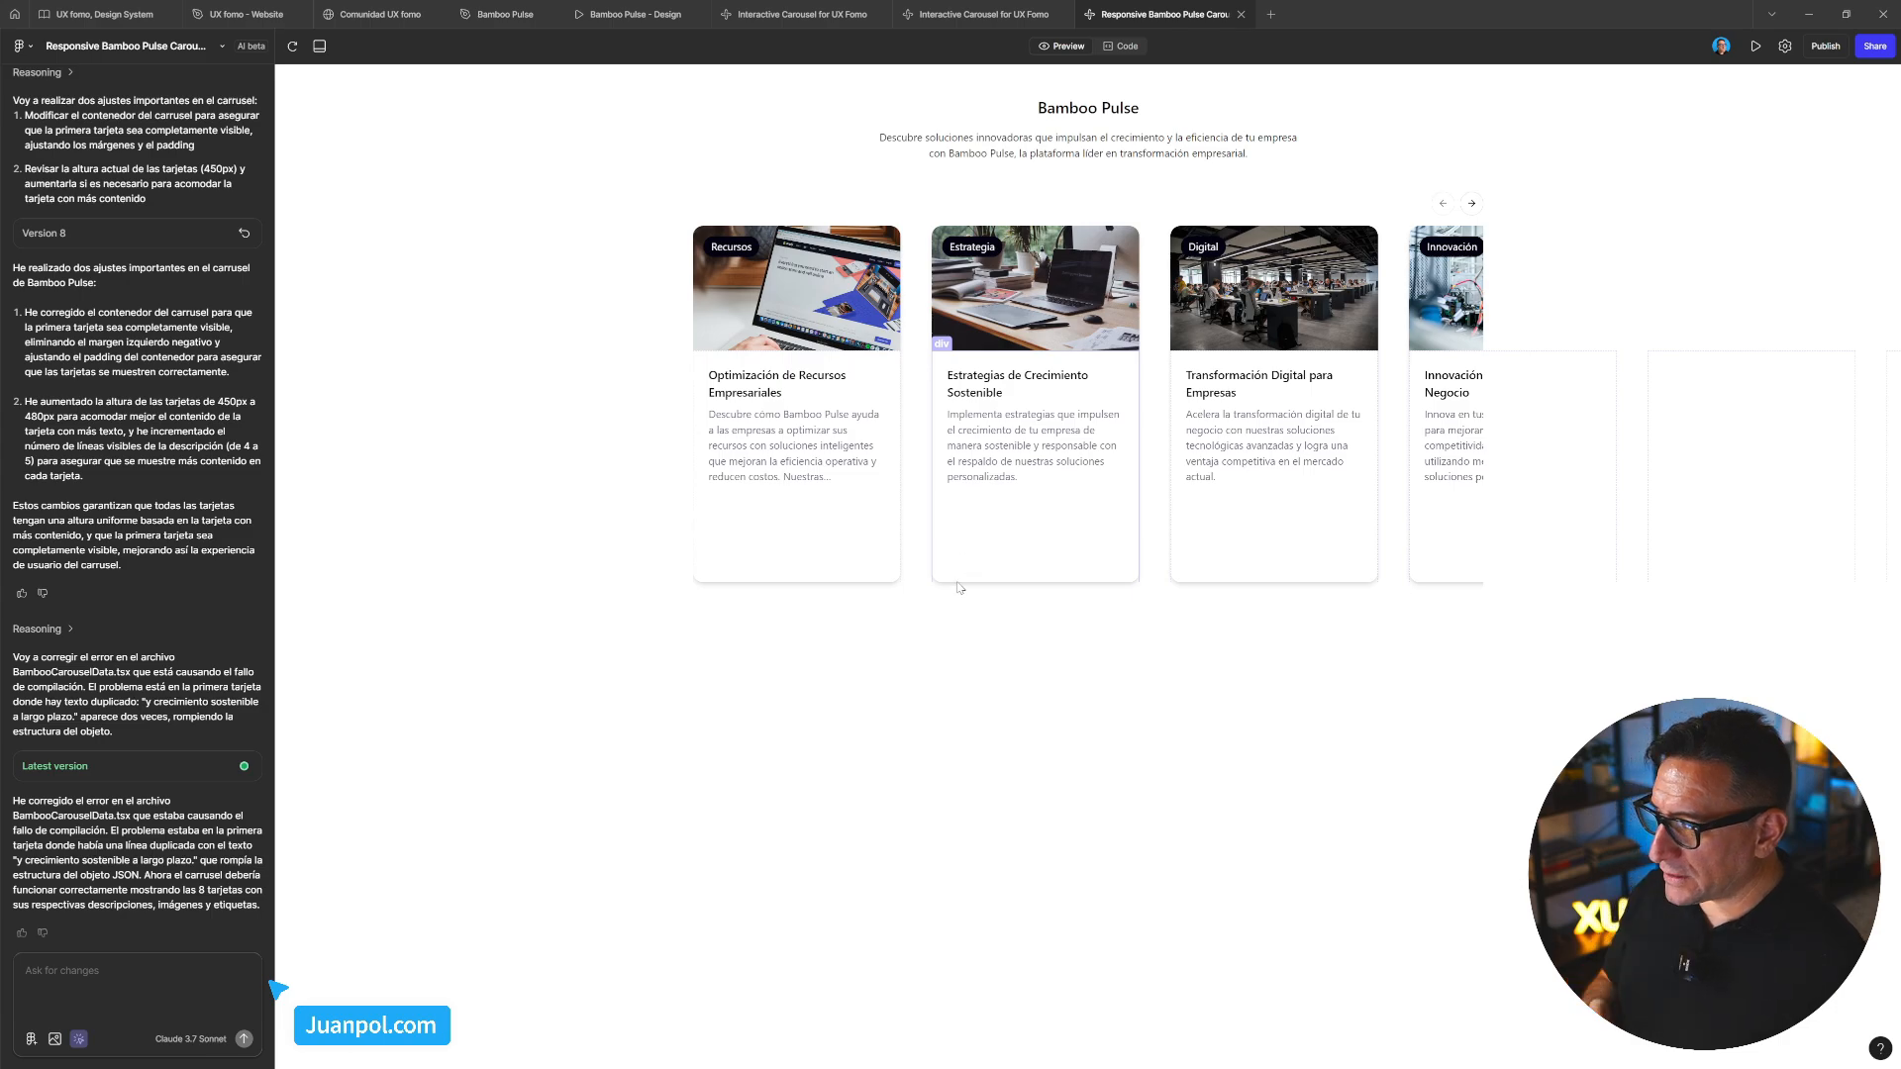
click(836, 524)
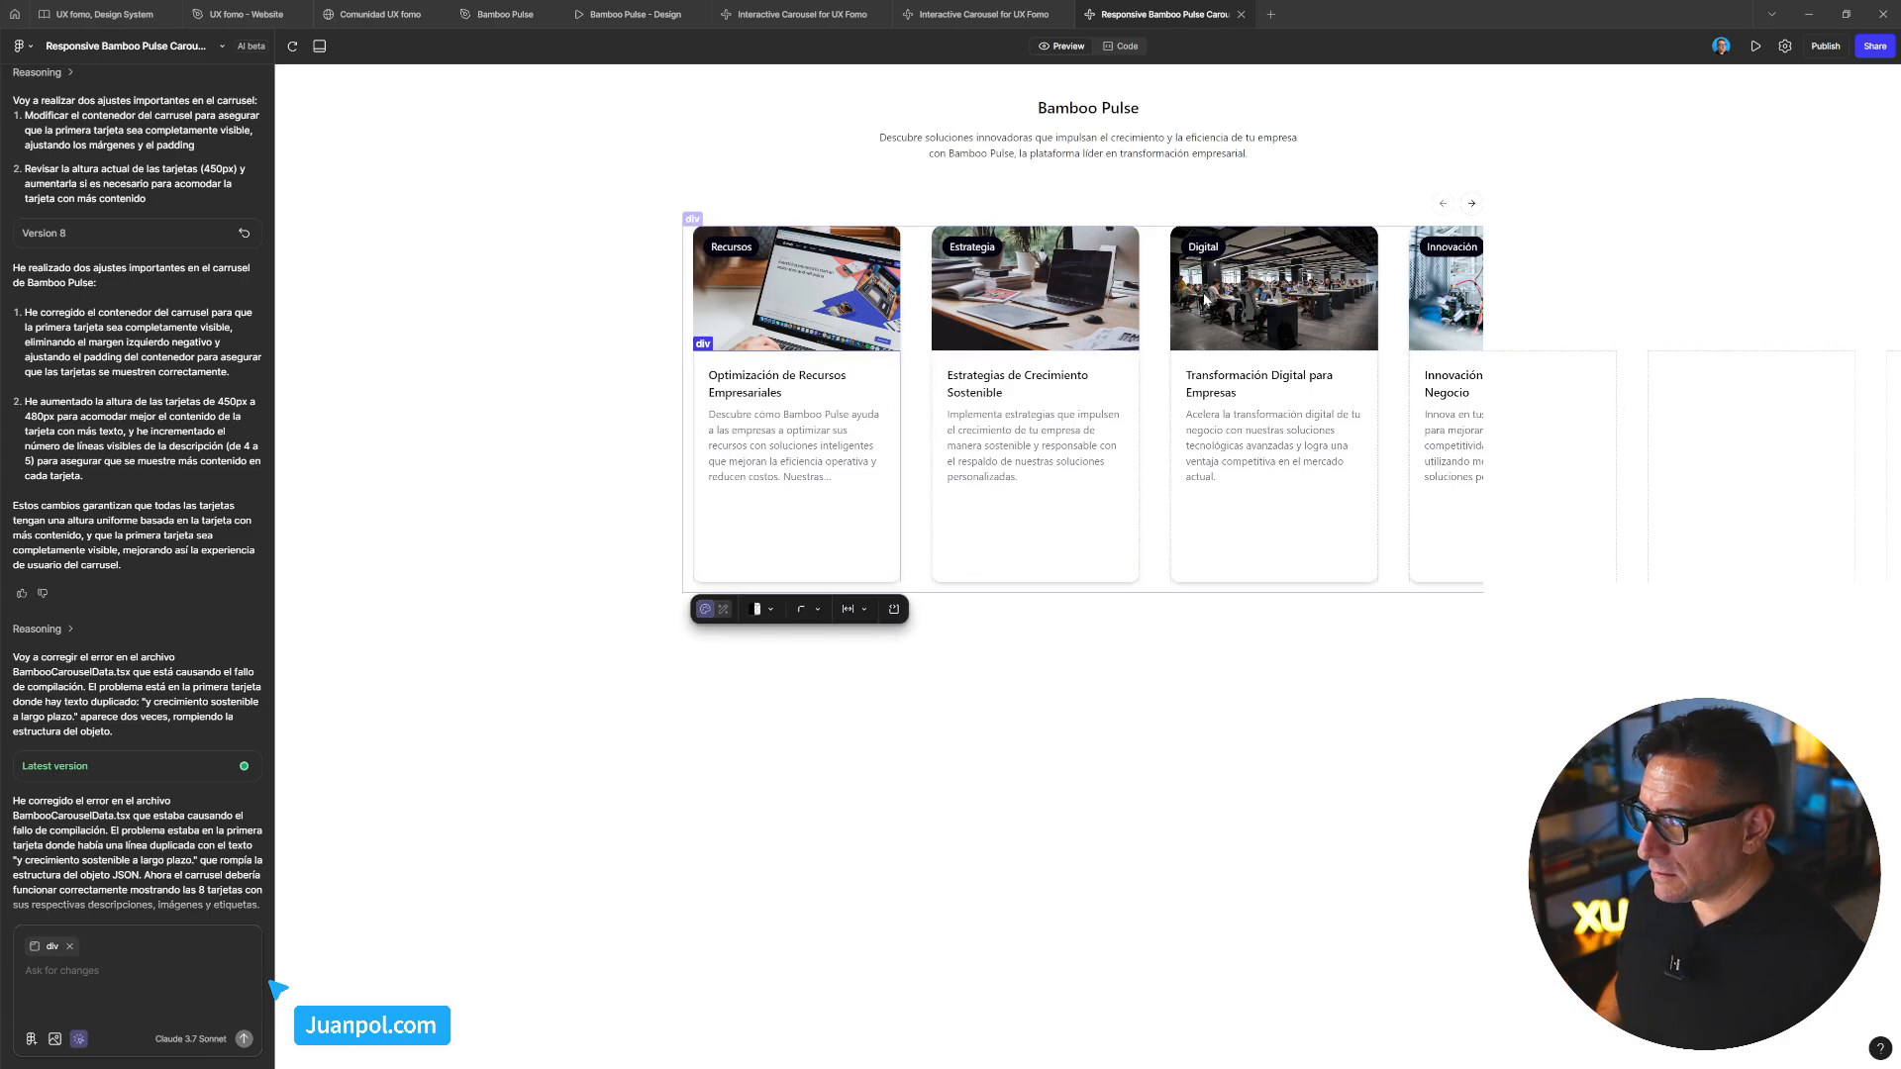
click(1127, 46)
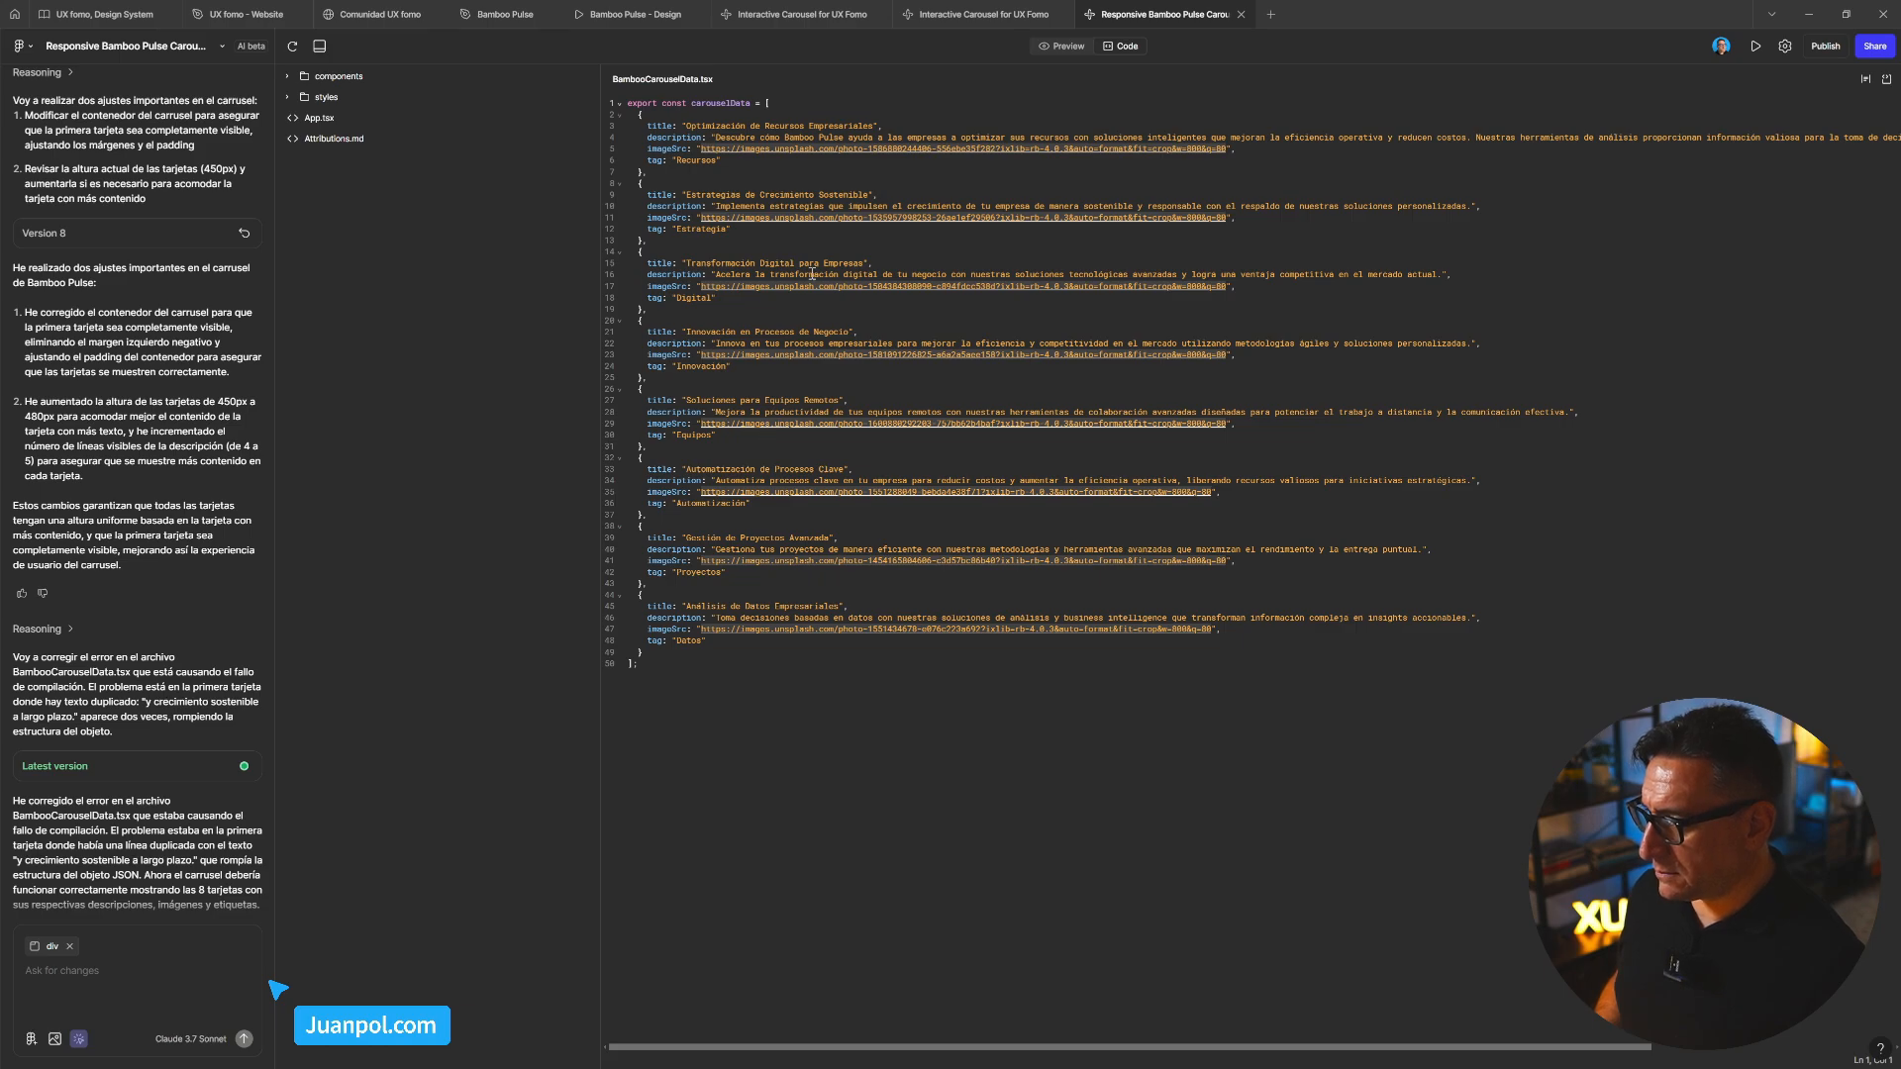
click(1056, 46)
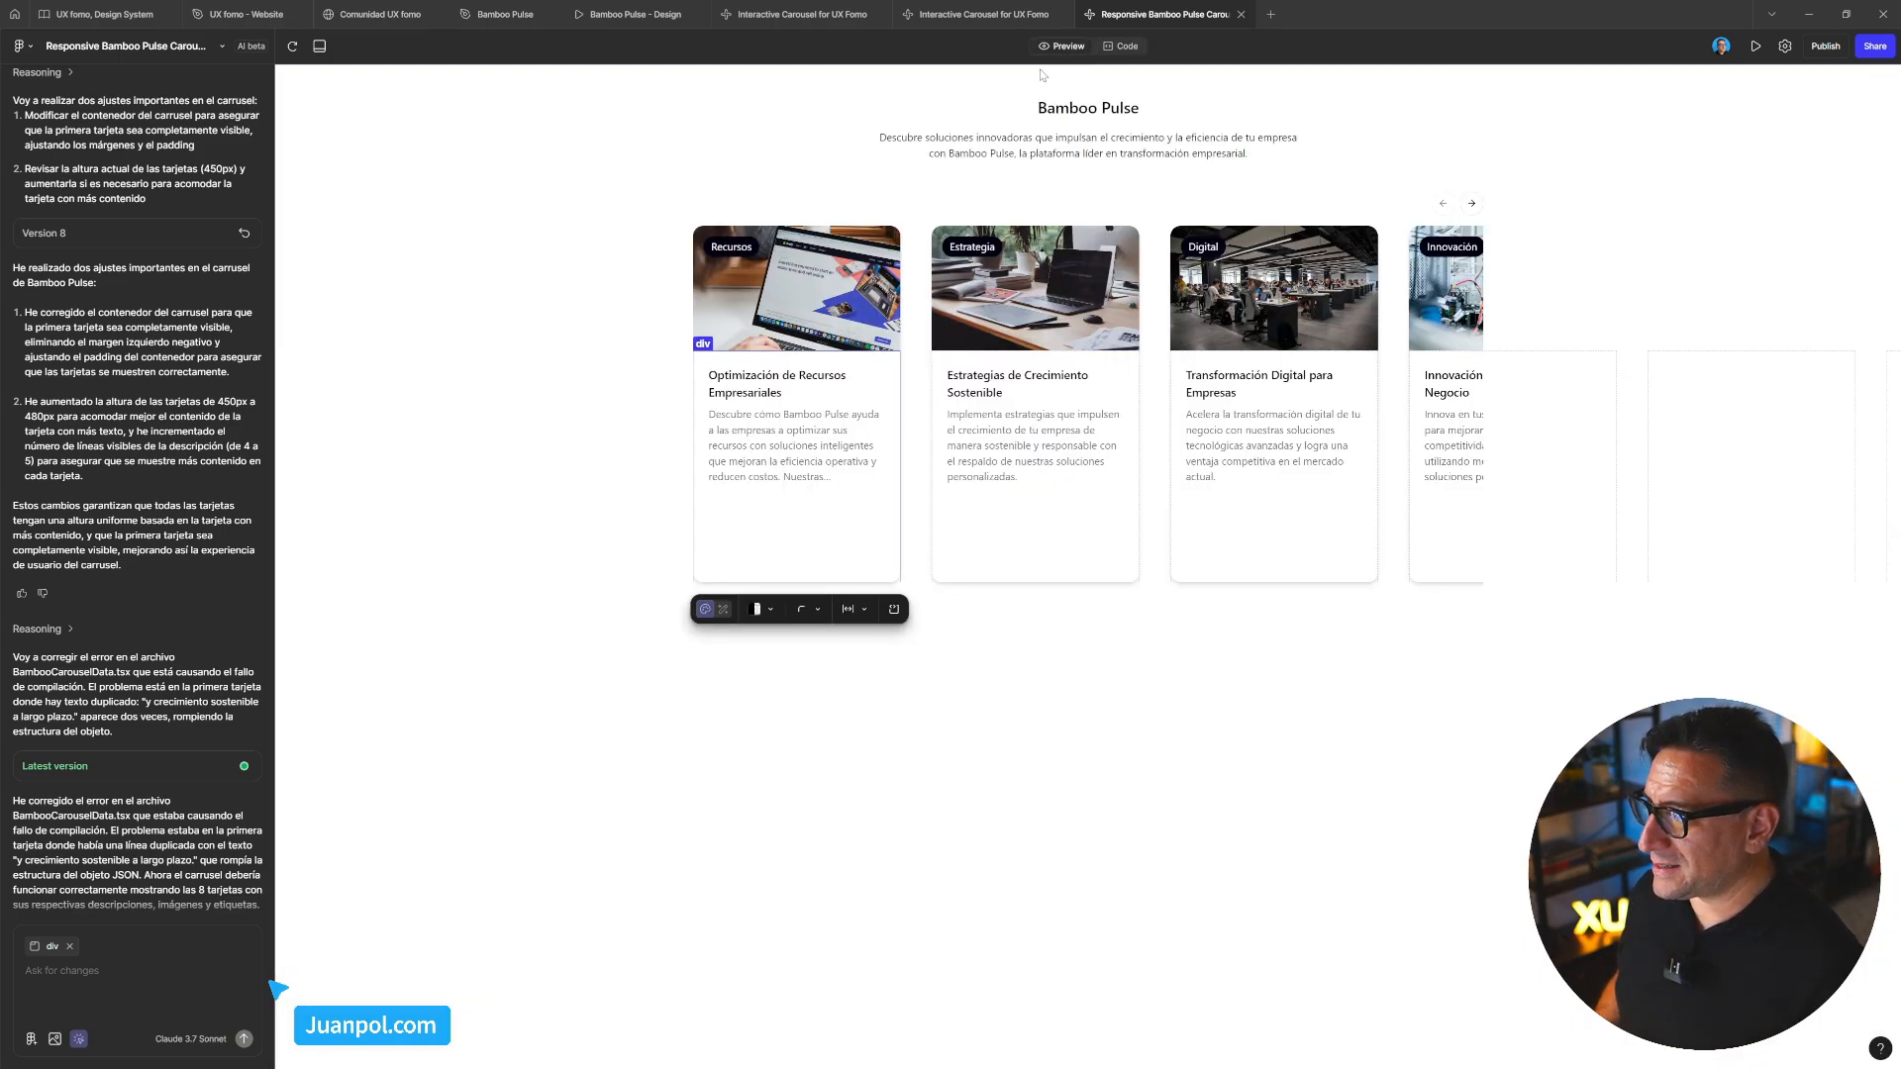
click(713, 671)
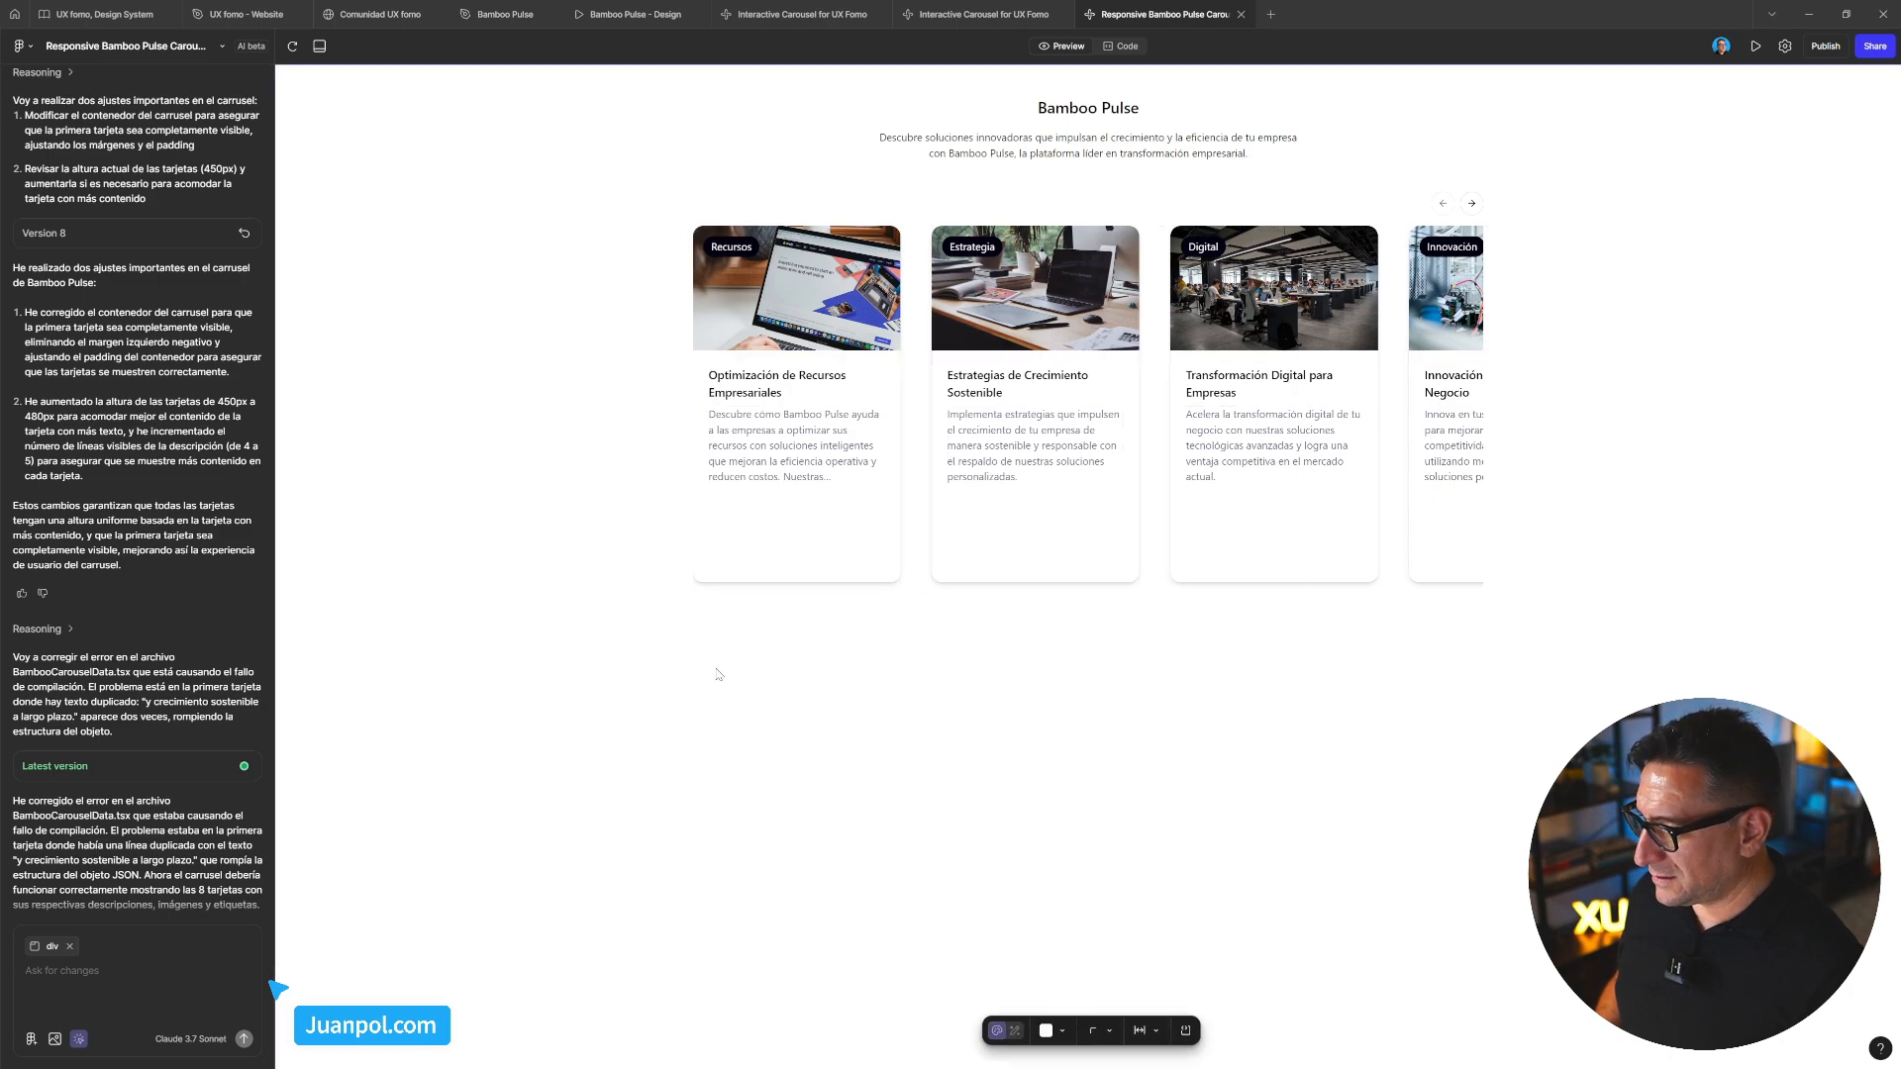
click(718, 583)
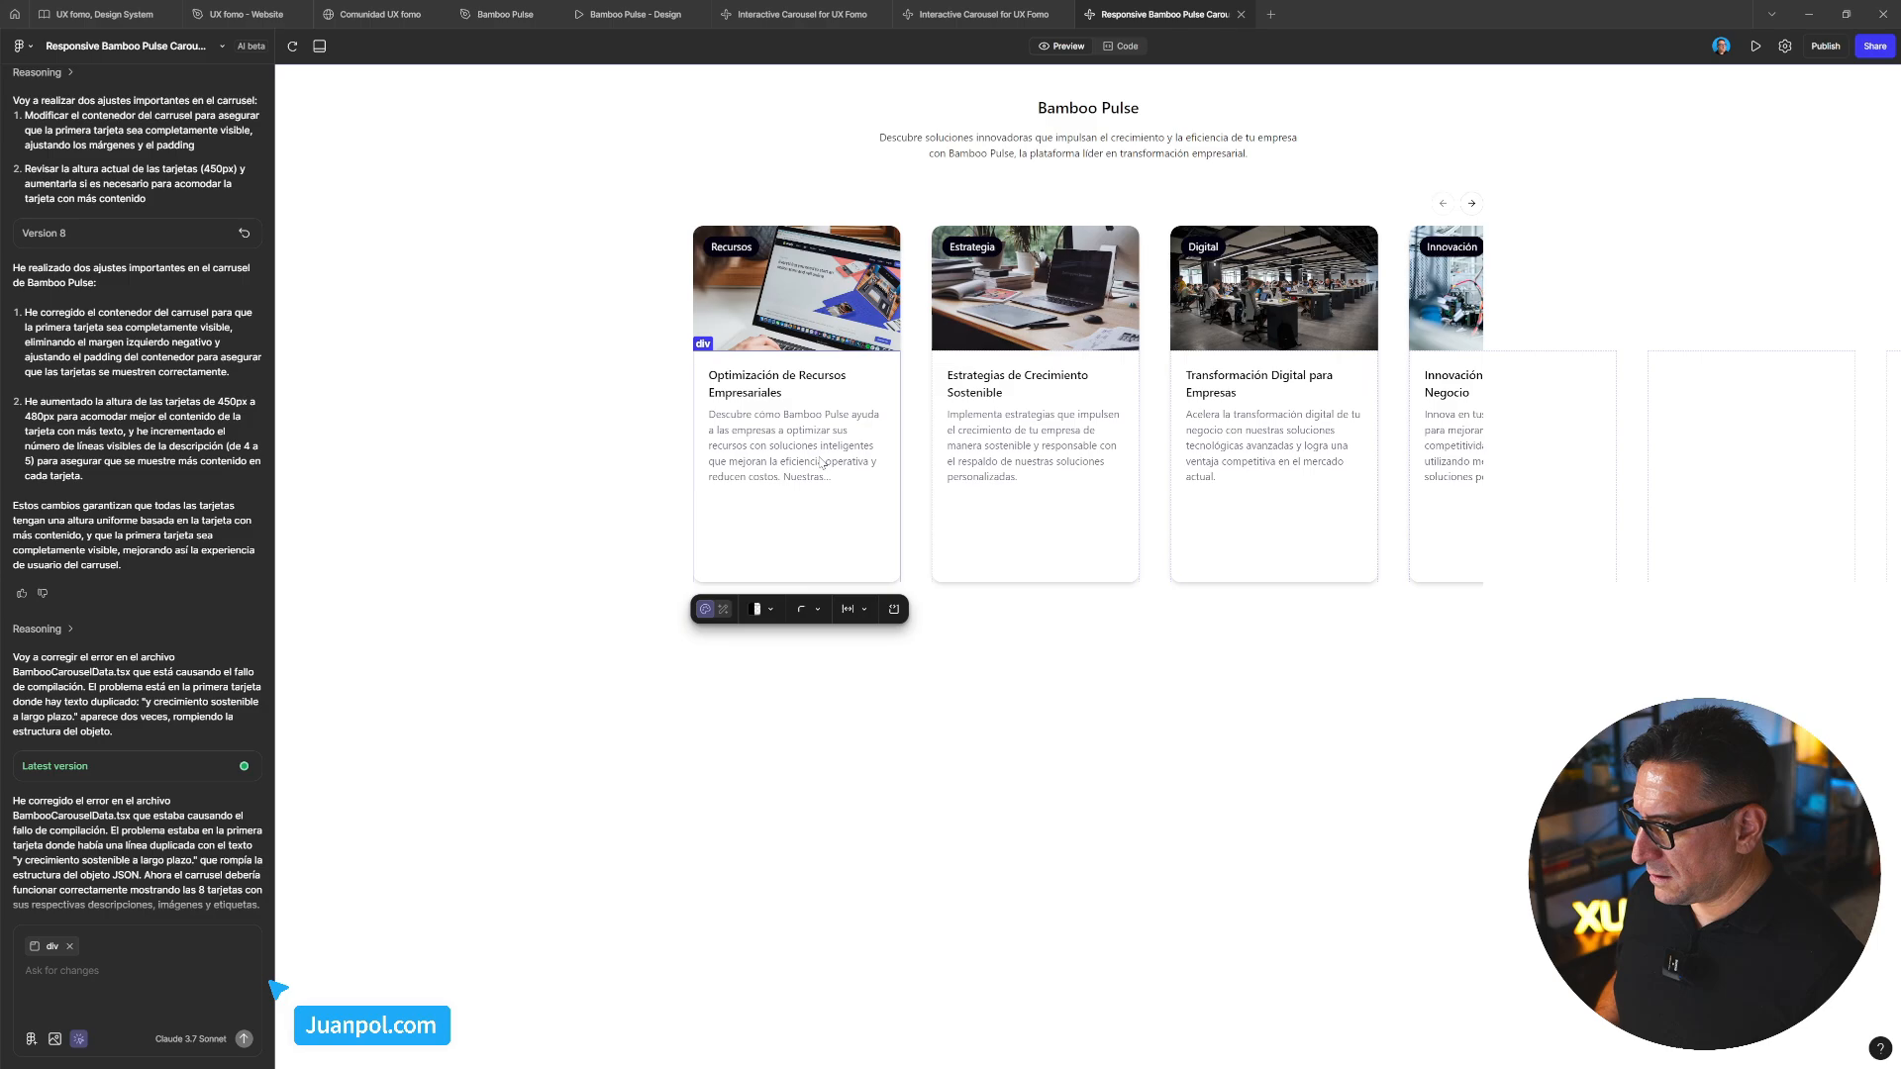
click(841, 317)
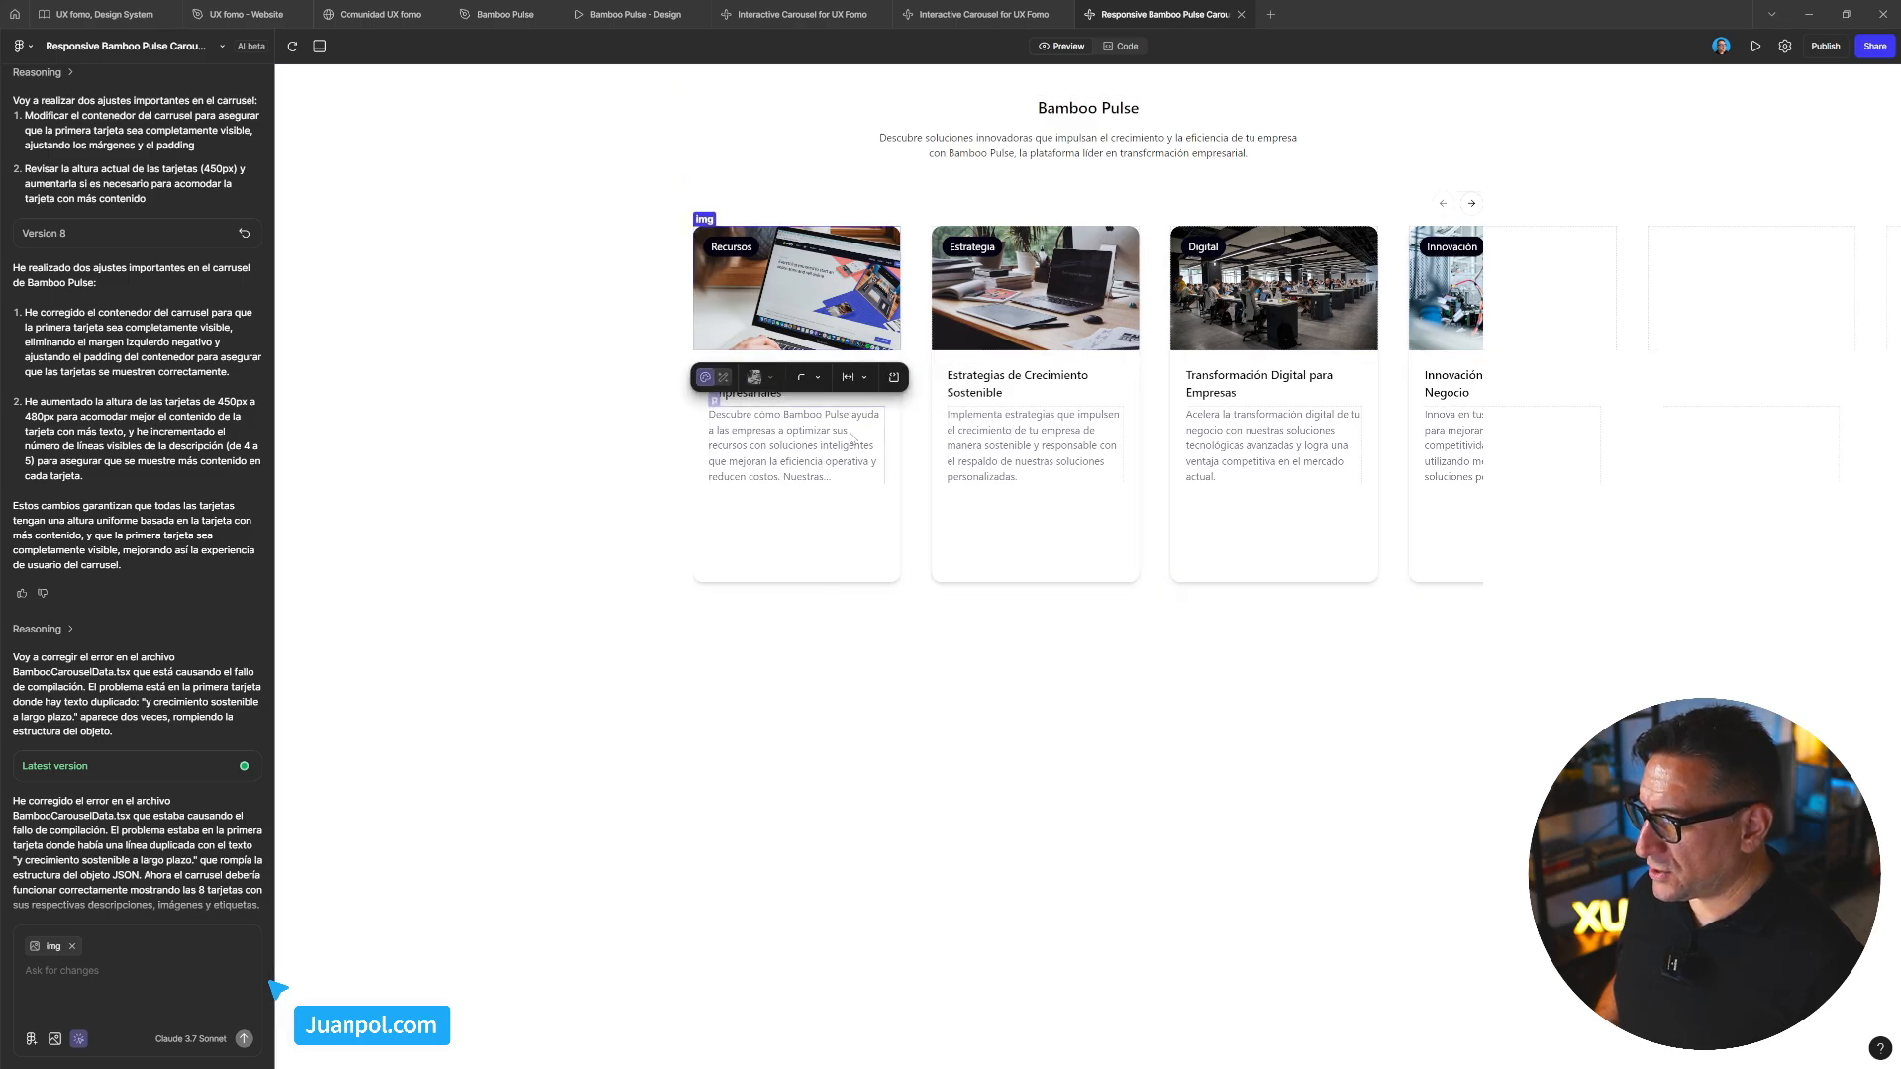
click(909, 478)
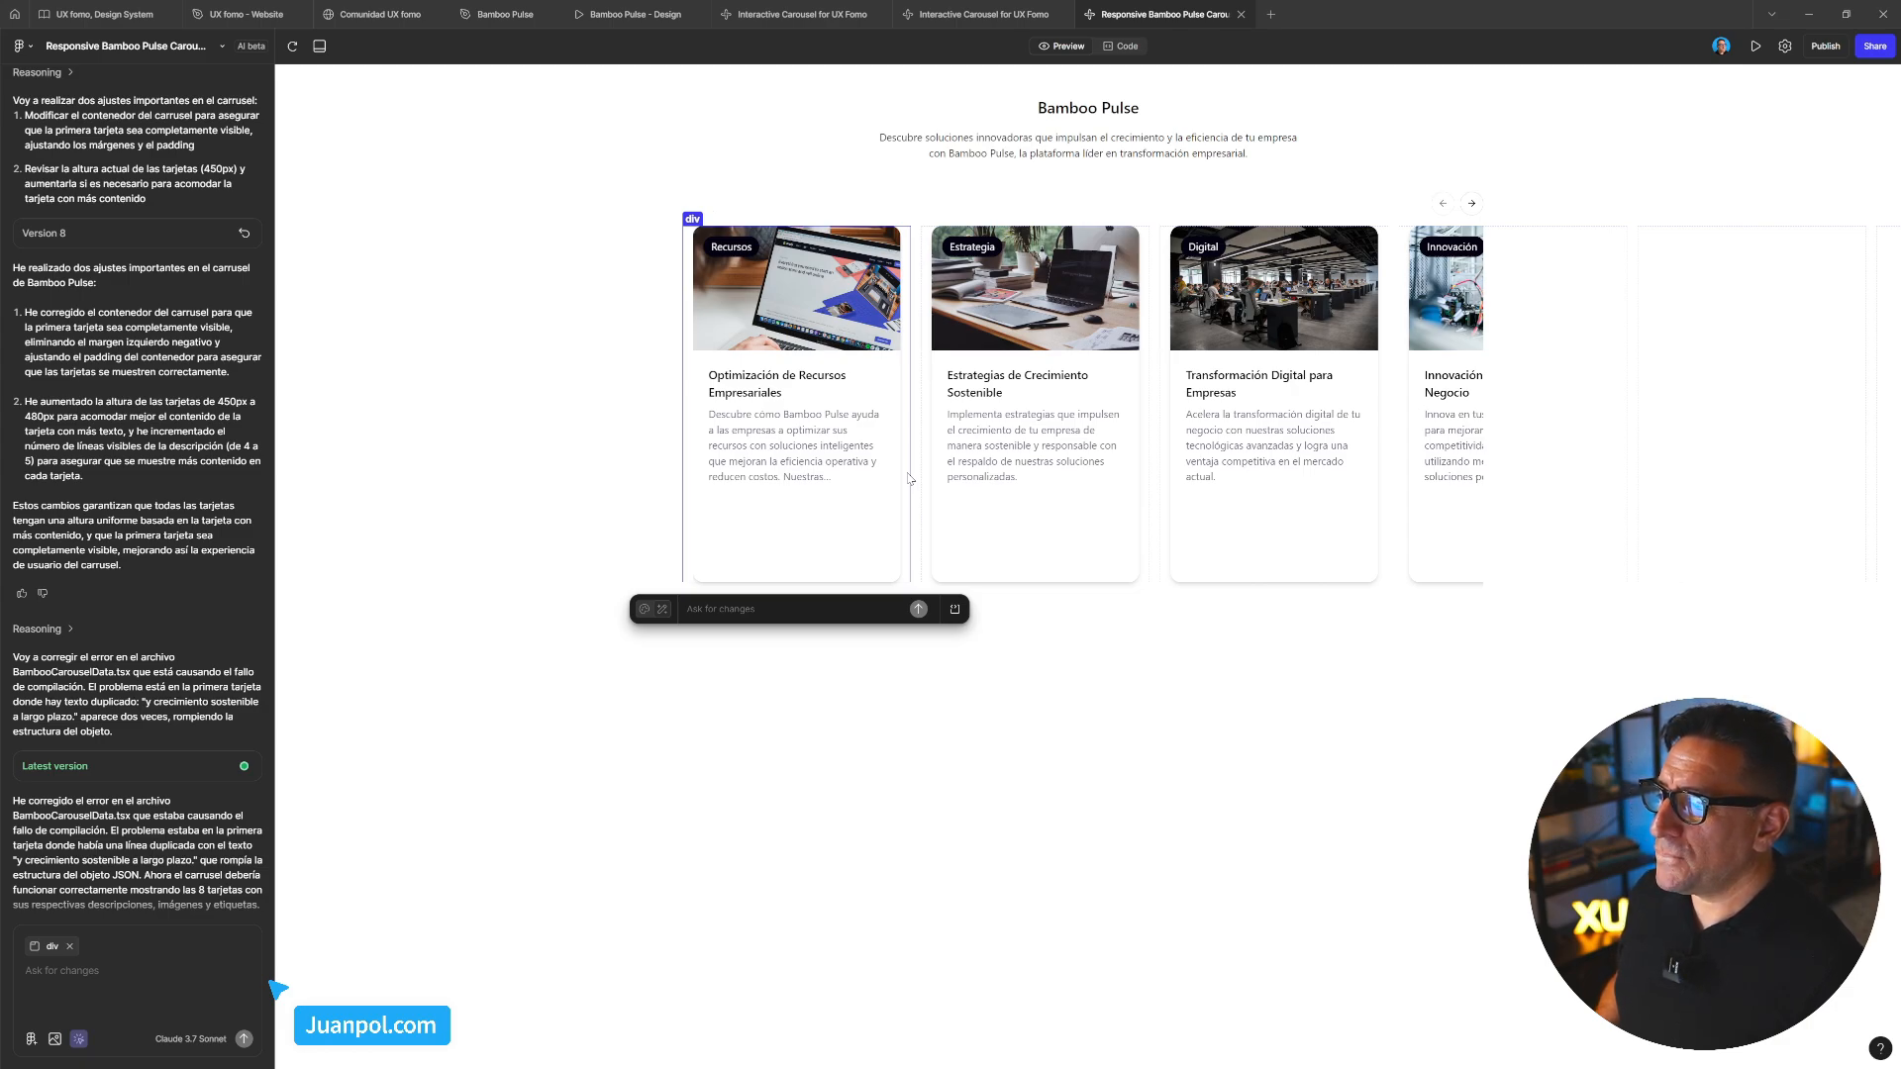
key(Escape)
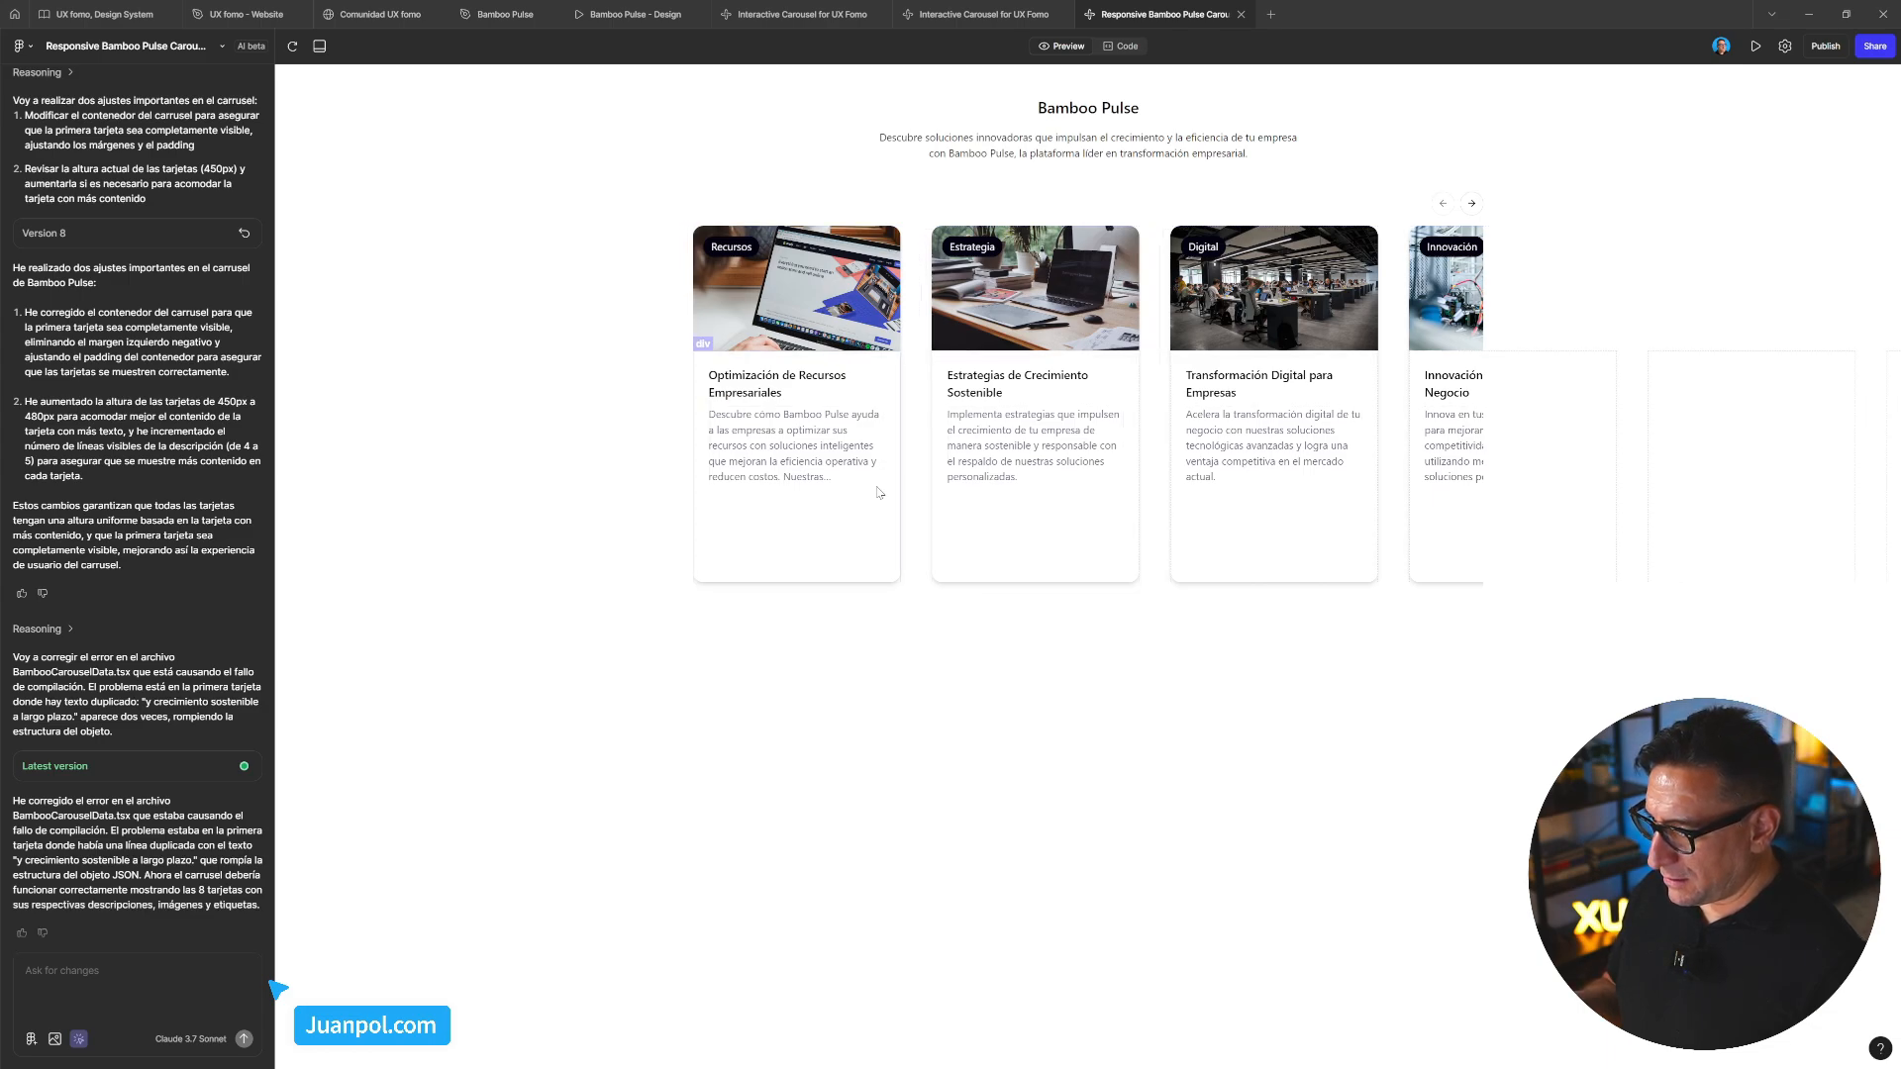
click(877, 492)
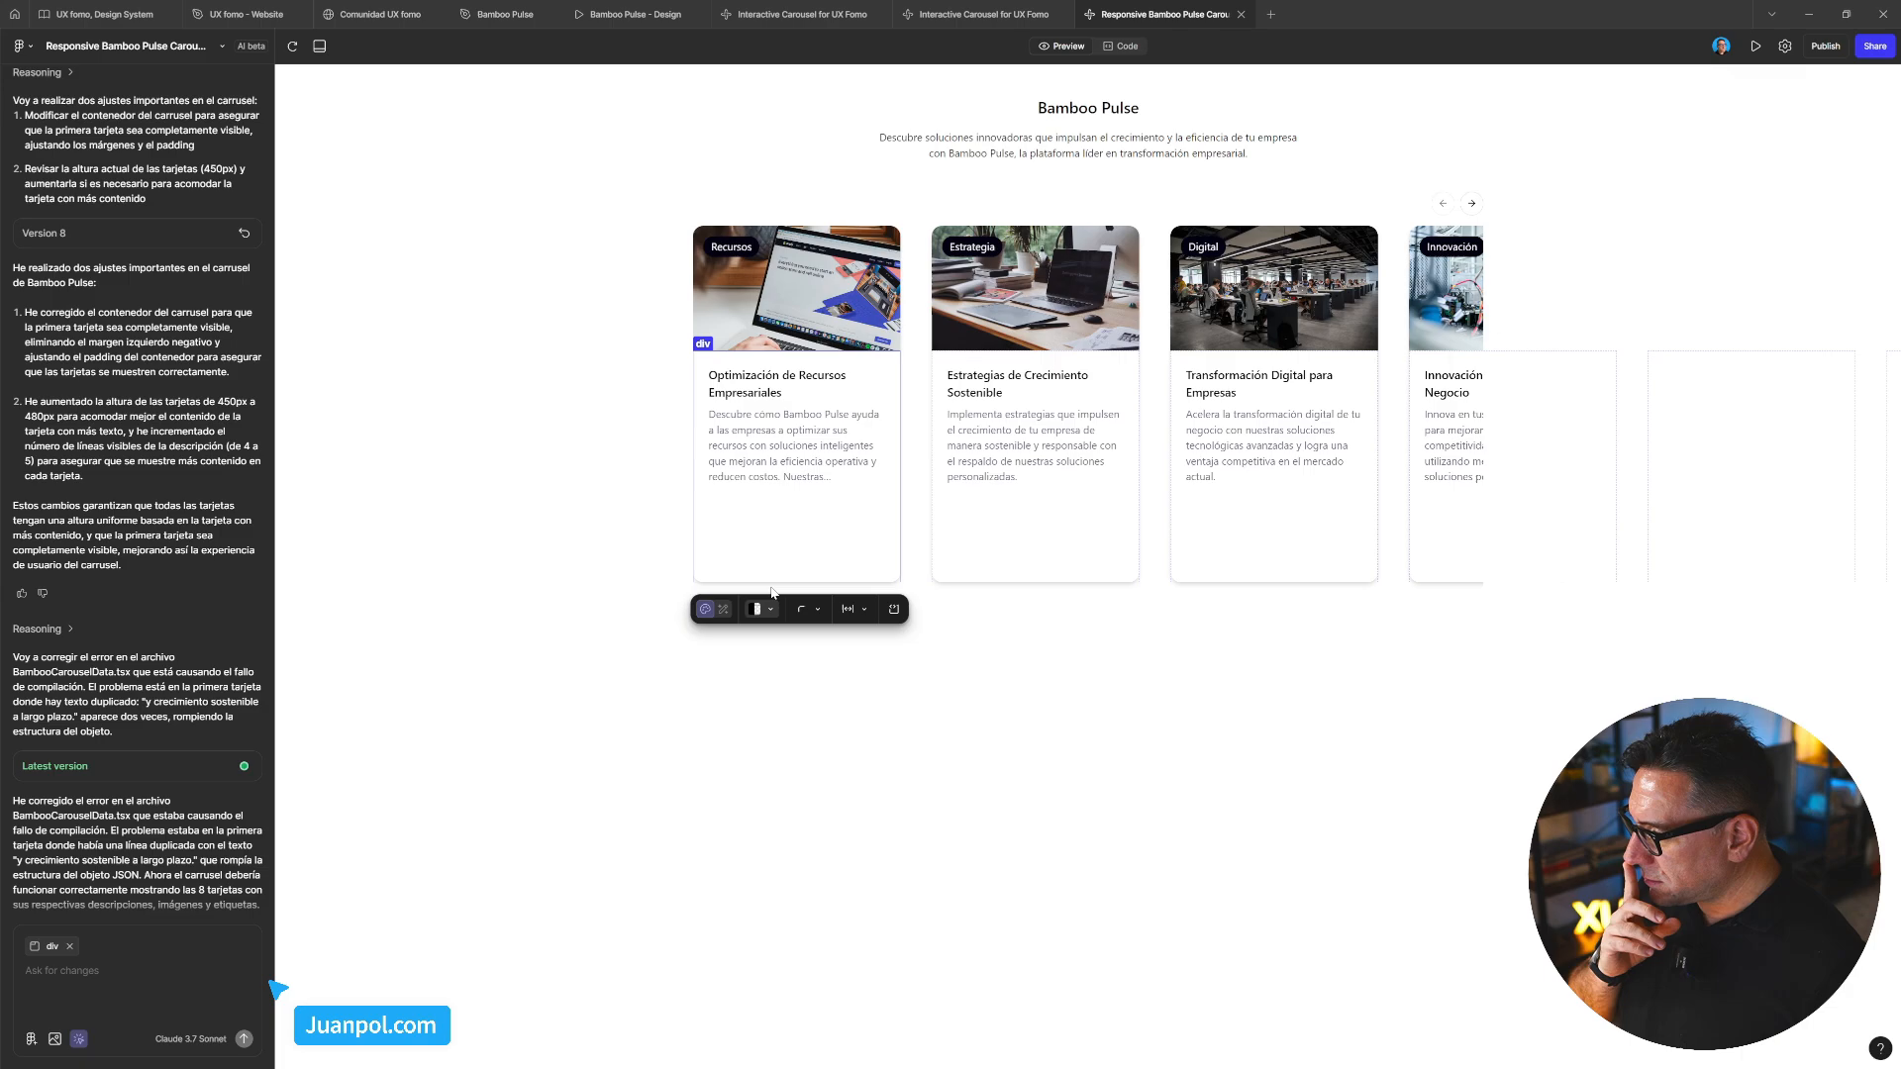
Prompt the AI to reveal the hidden margin-left and apply the change to all carousel cards
click(722, 611)
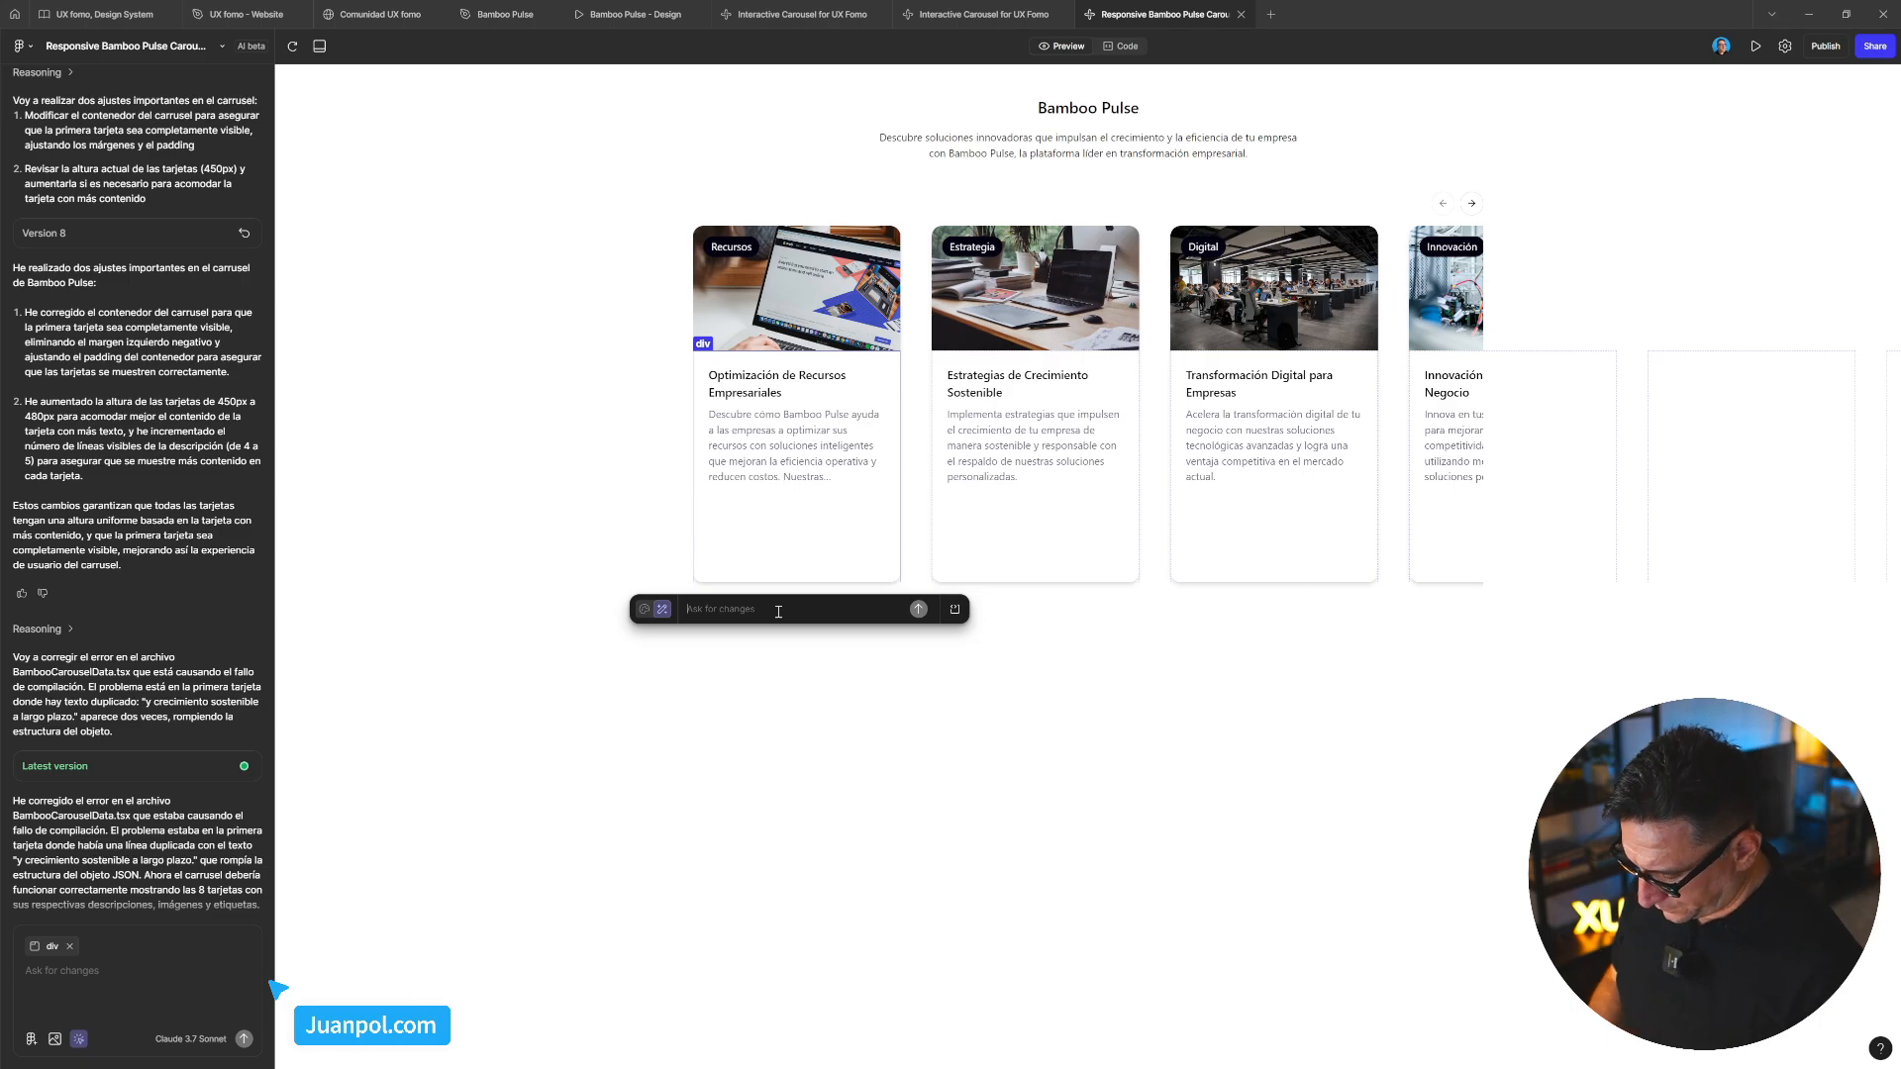
text(ajusta el contenedor para el)
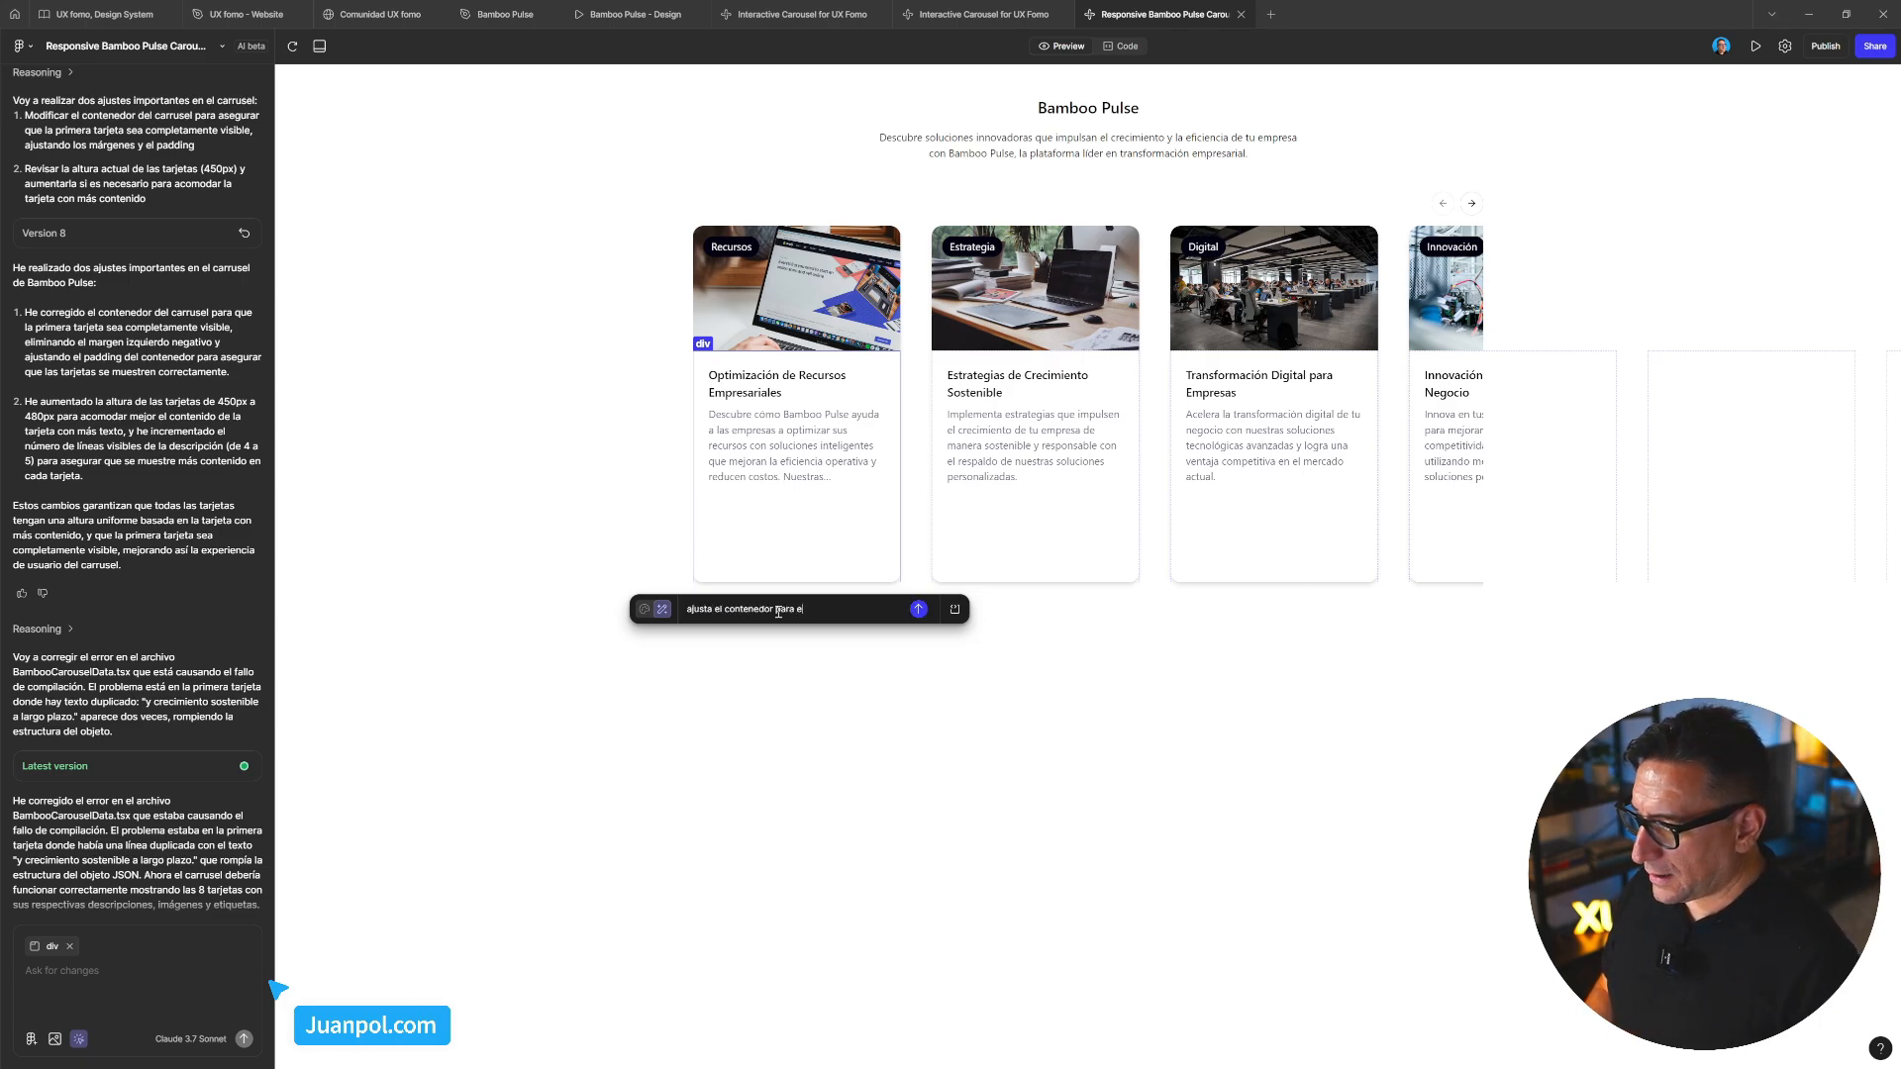
key(BackSpace)
key(BackSpace)
text(que se vean)
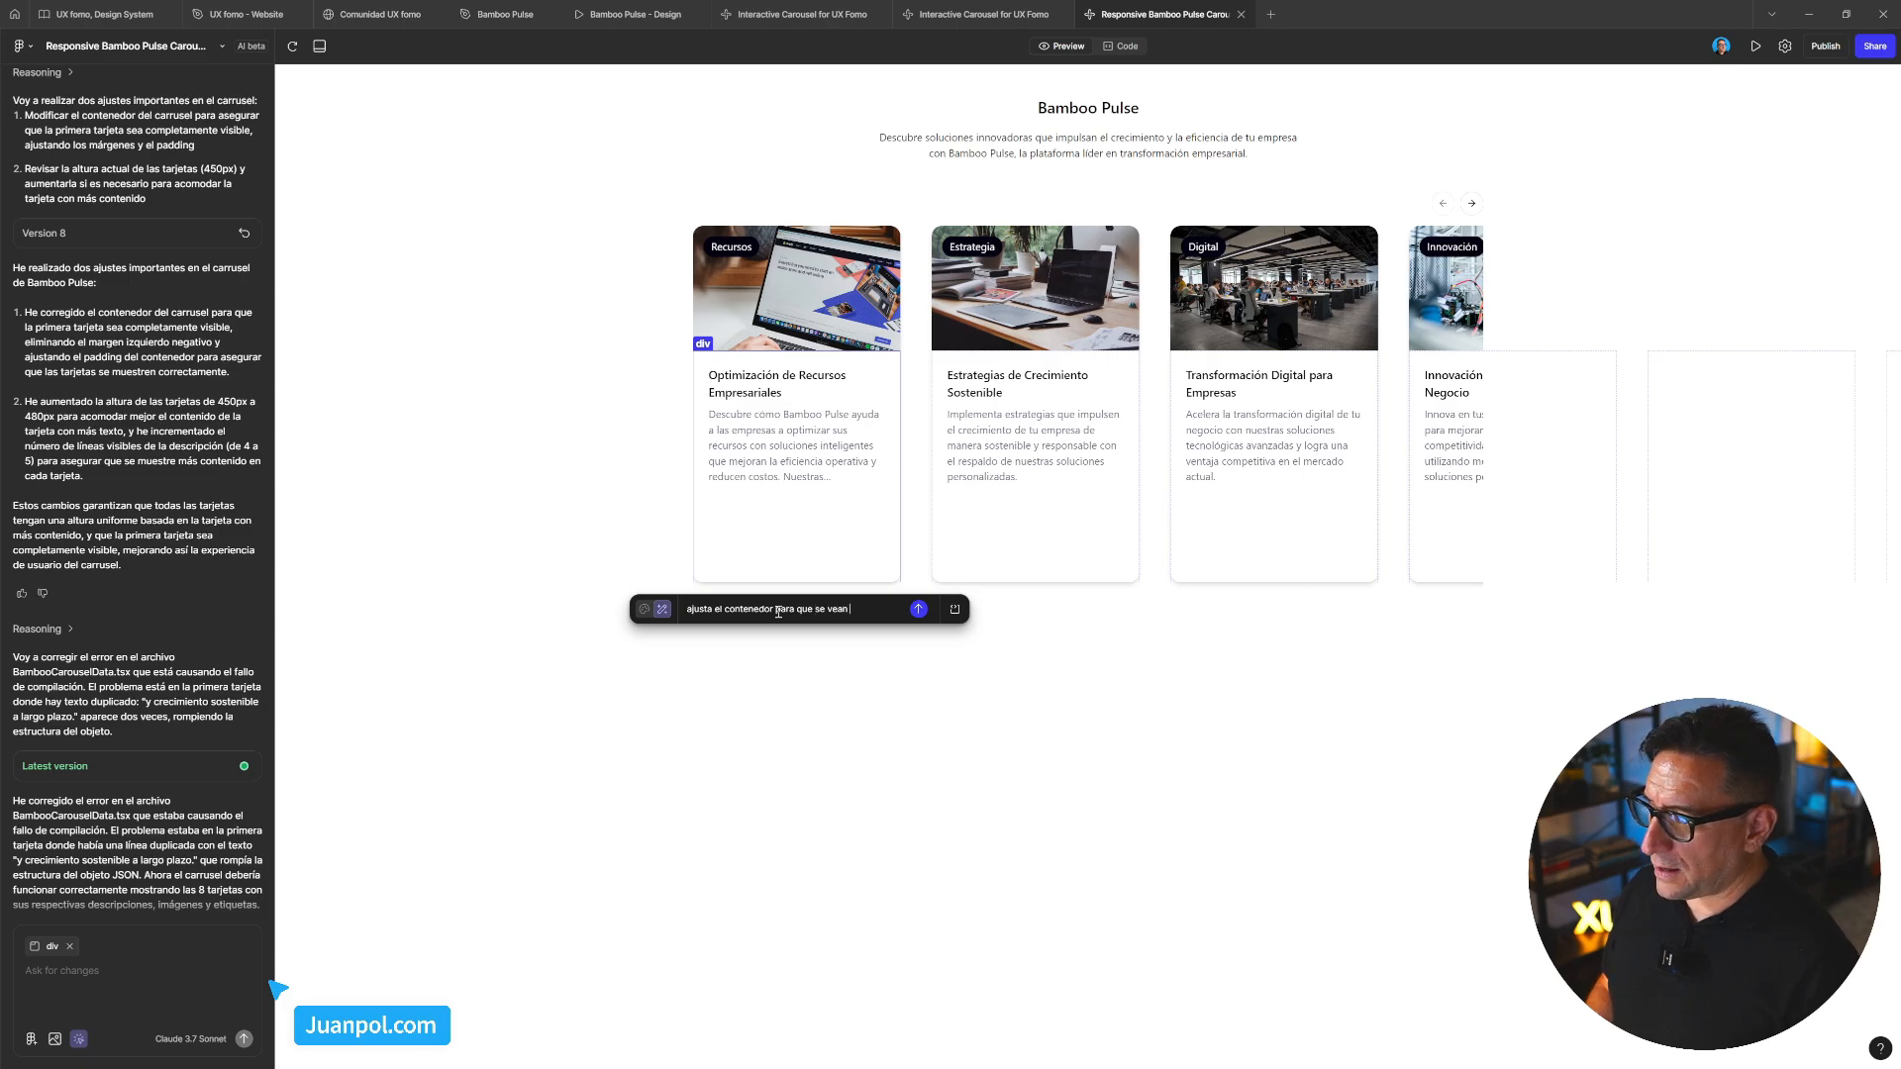
text(l margin-)
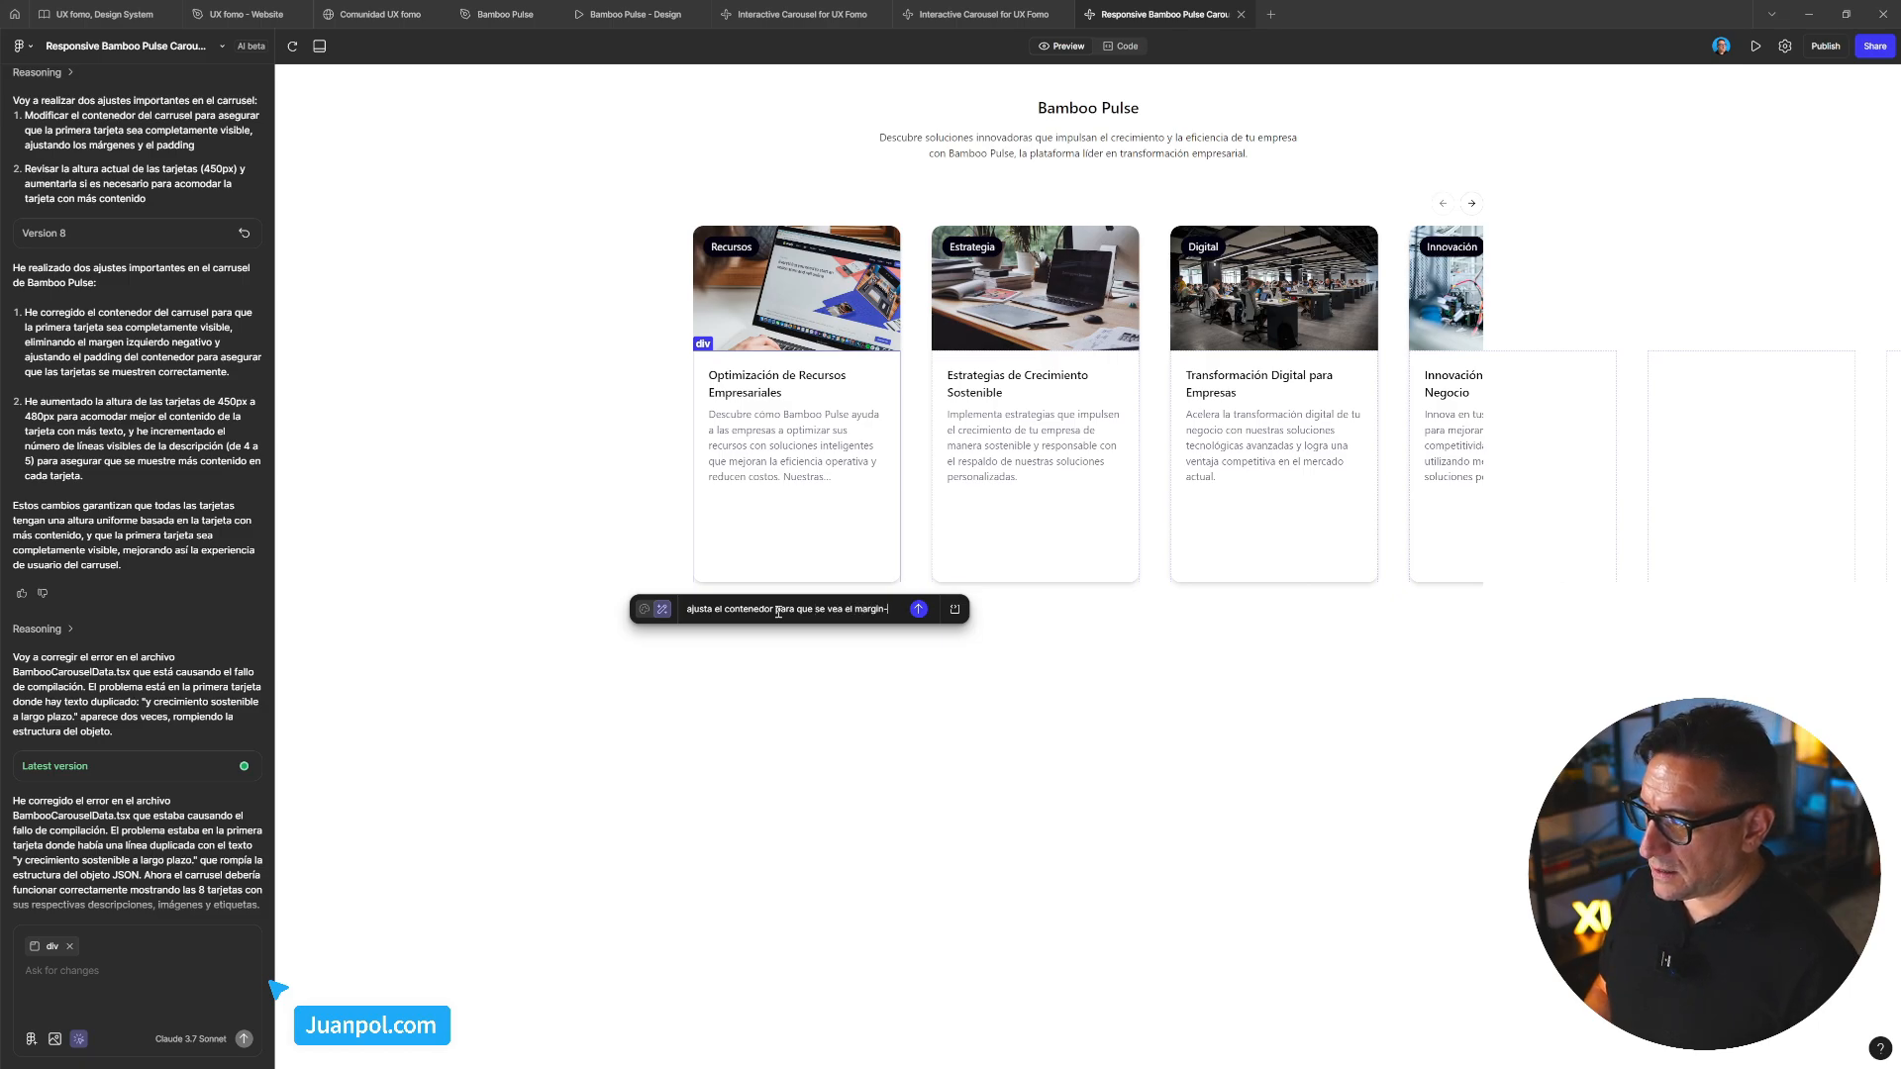
text(left, a)
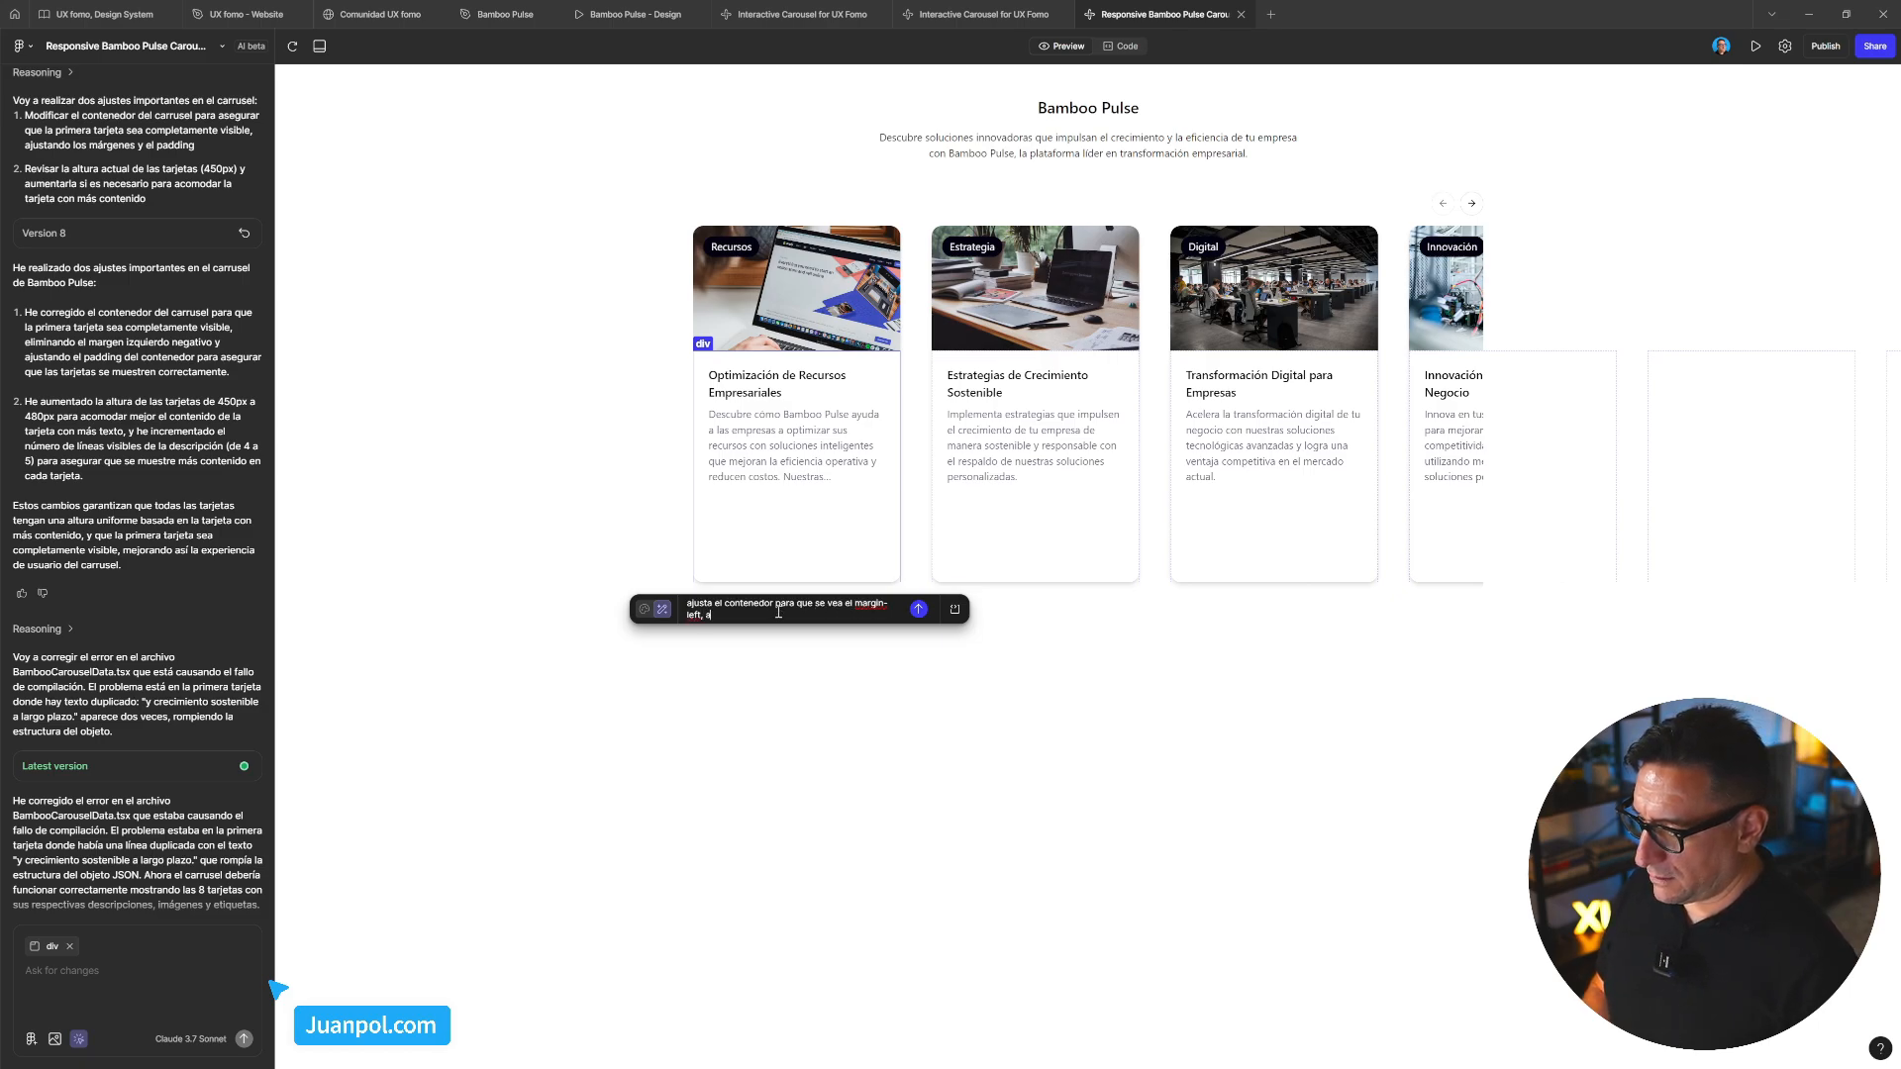
text(hora ismo)
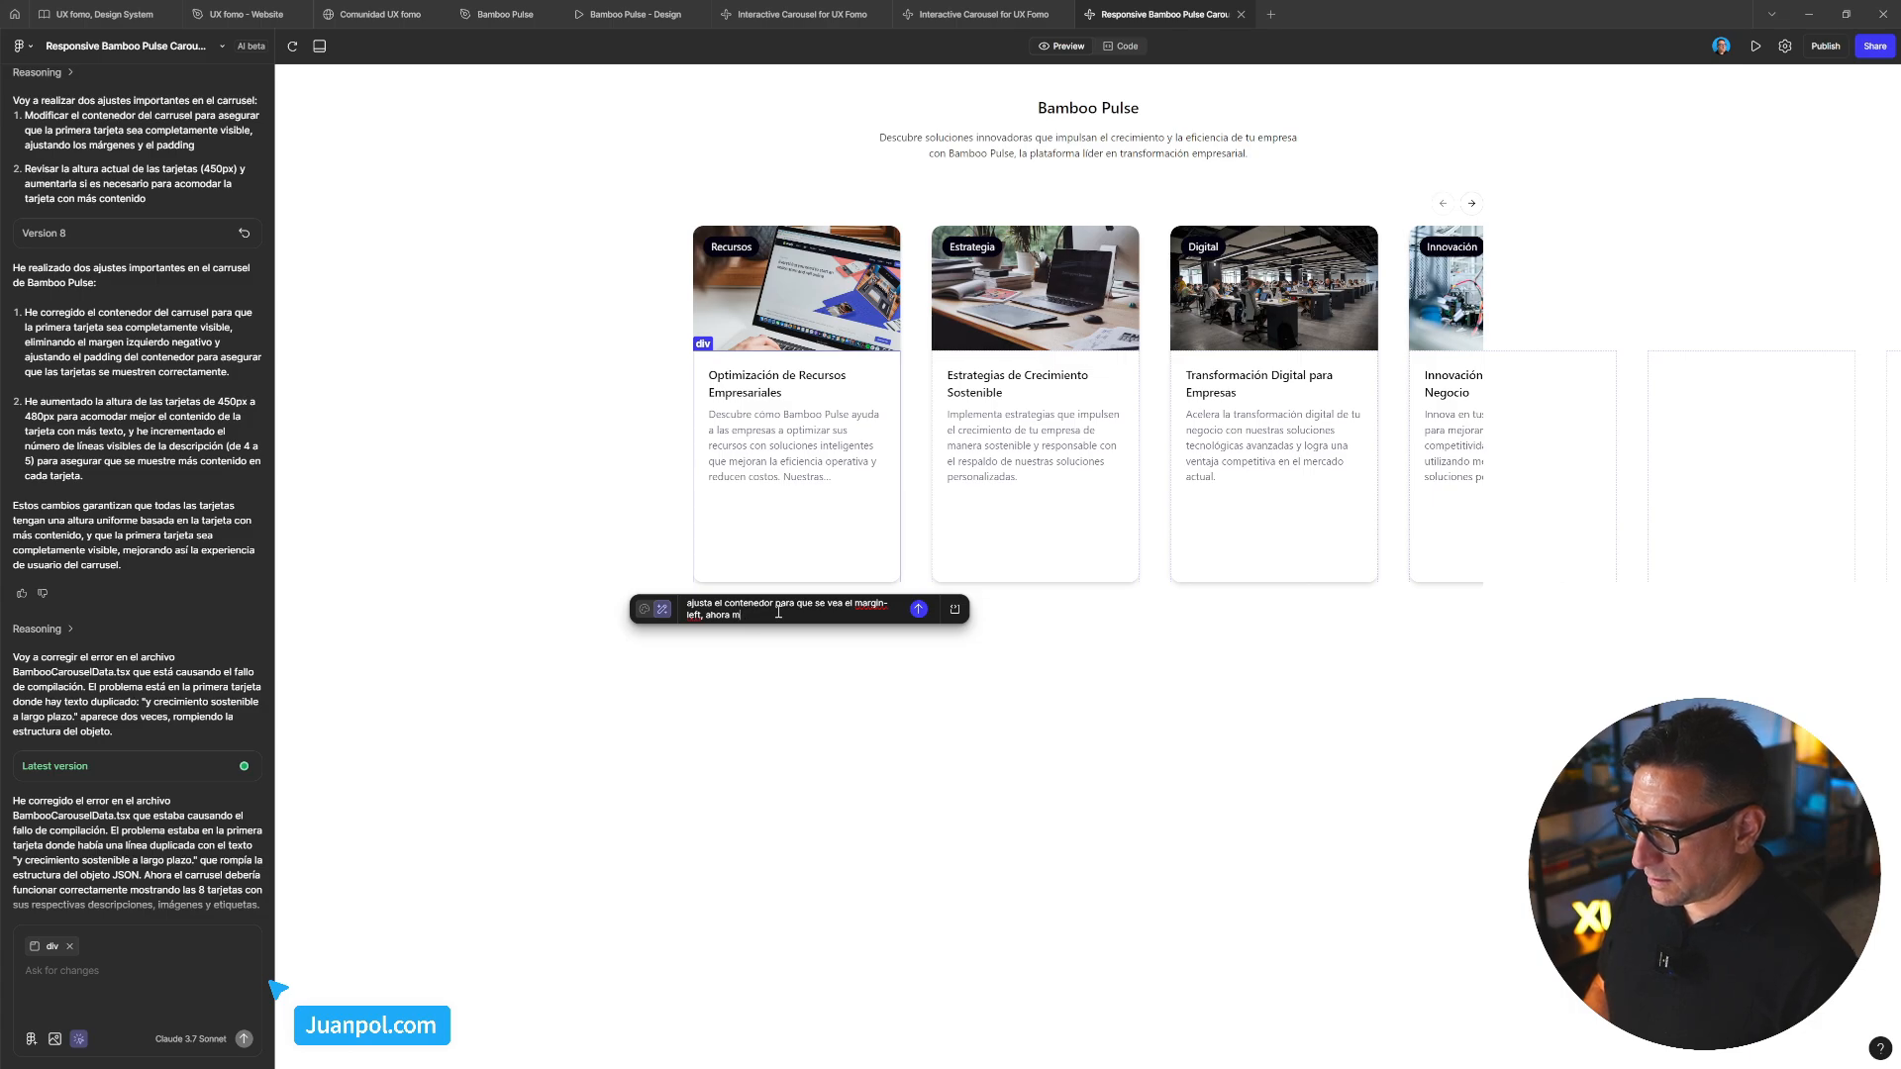
text(ismo que la ocul)
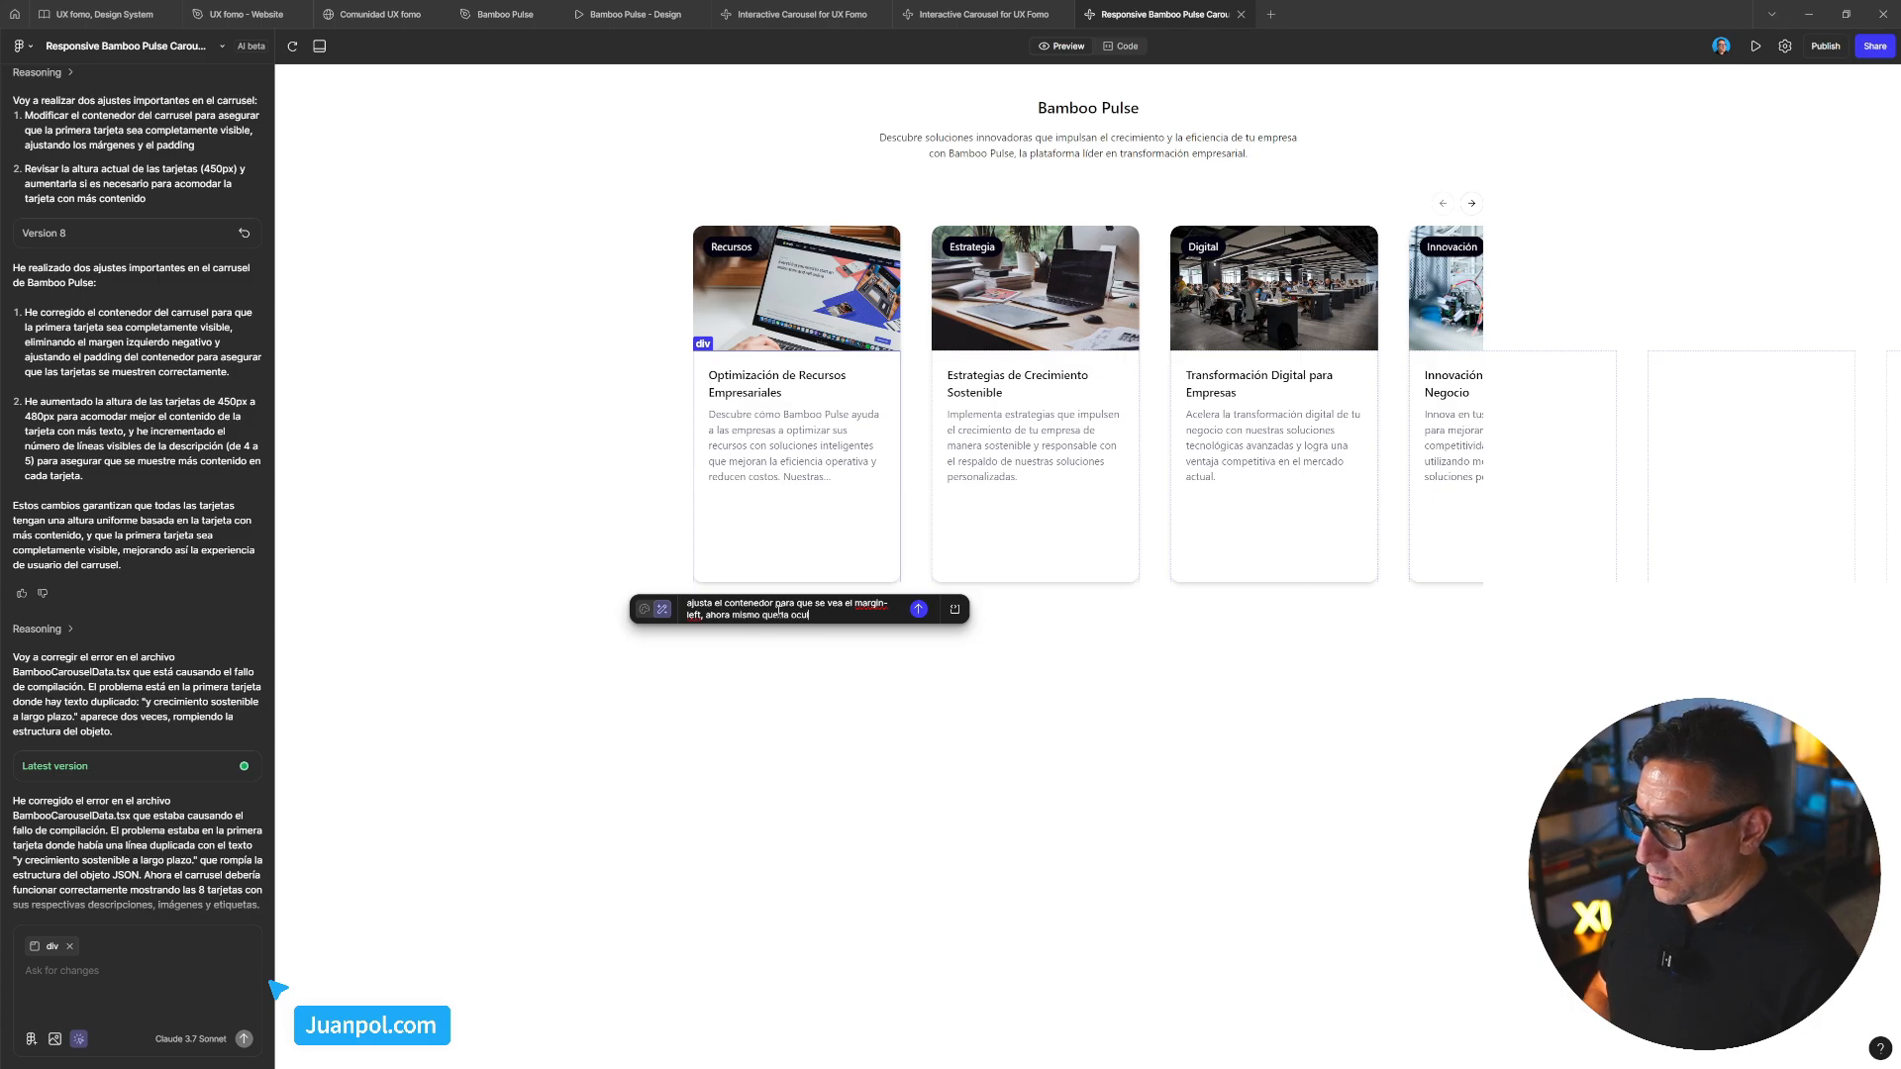
text(ta deba de)
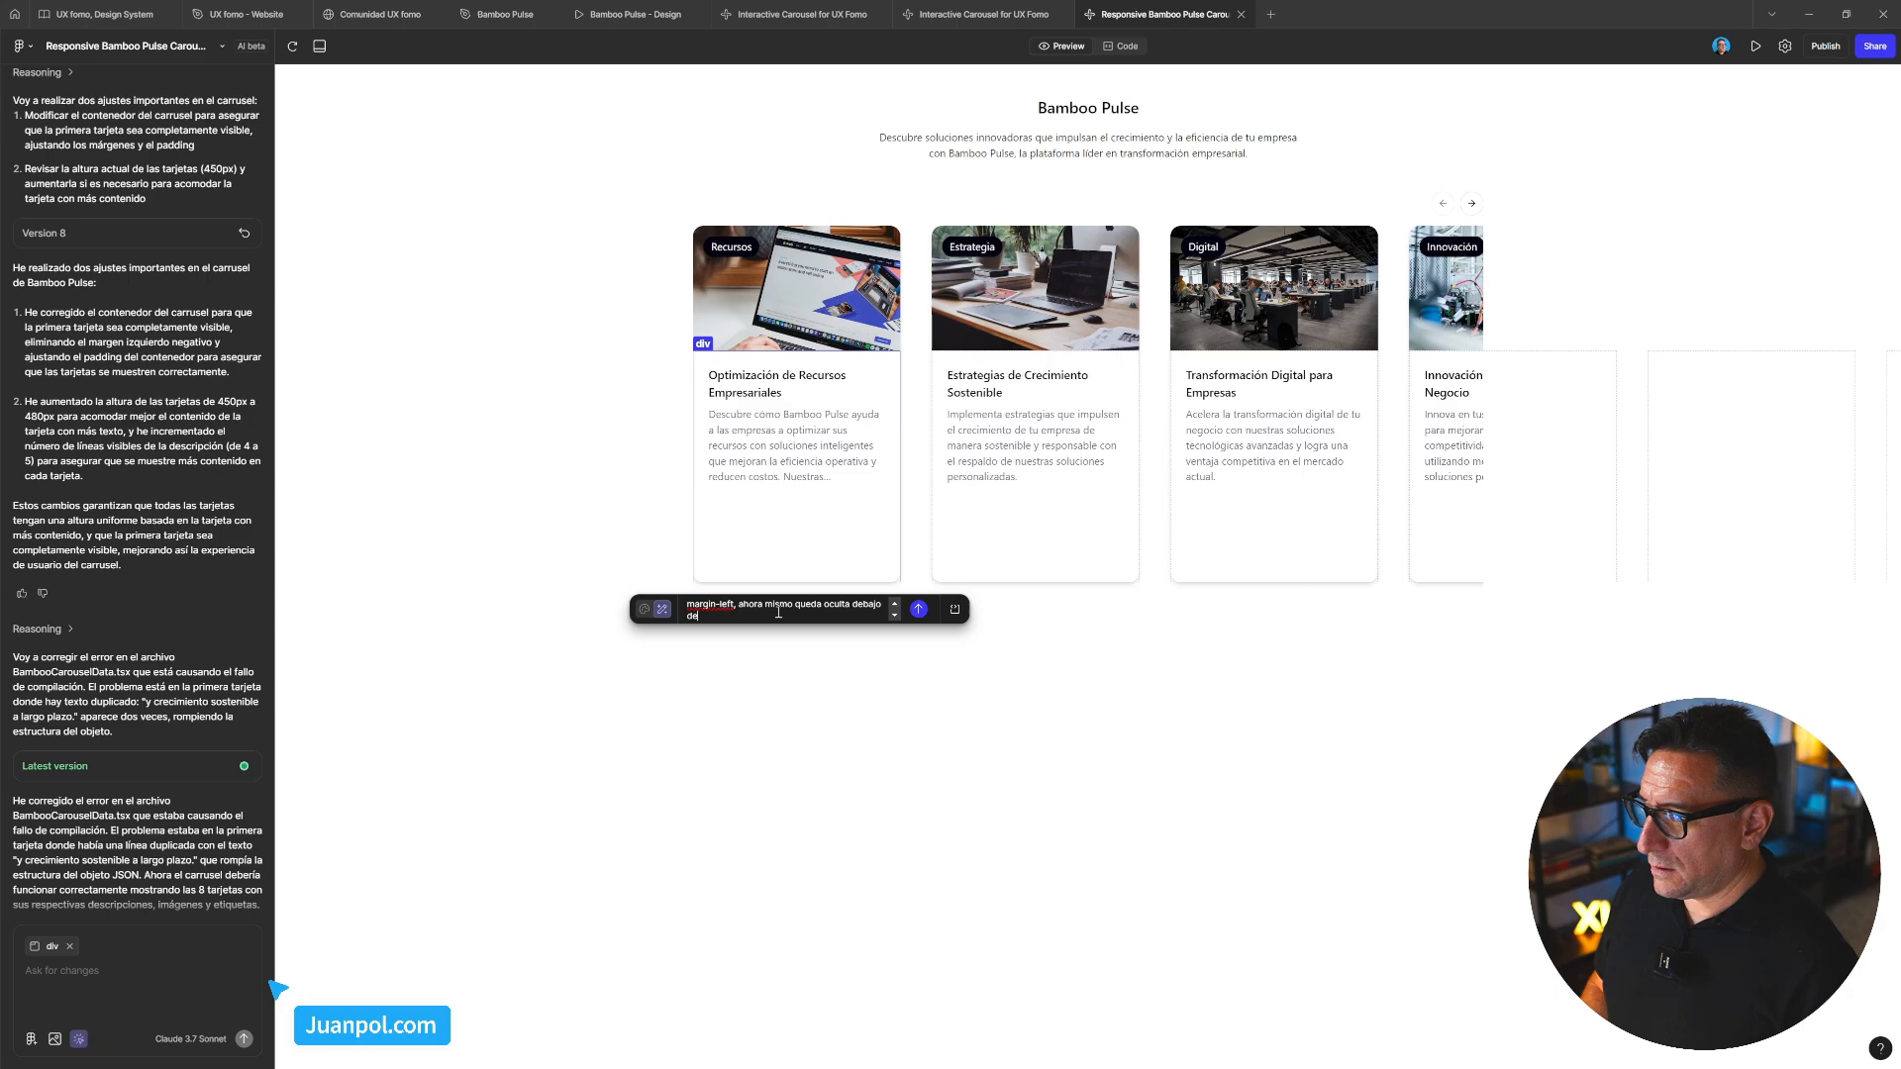
text(l marinmg)
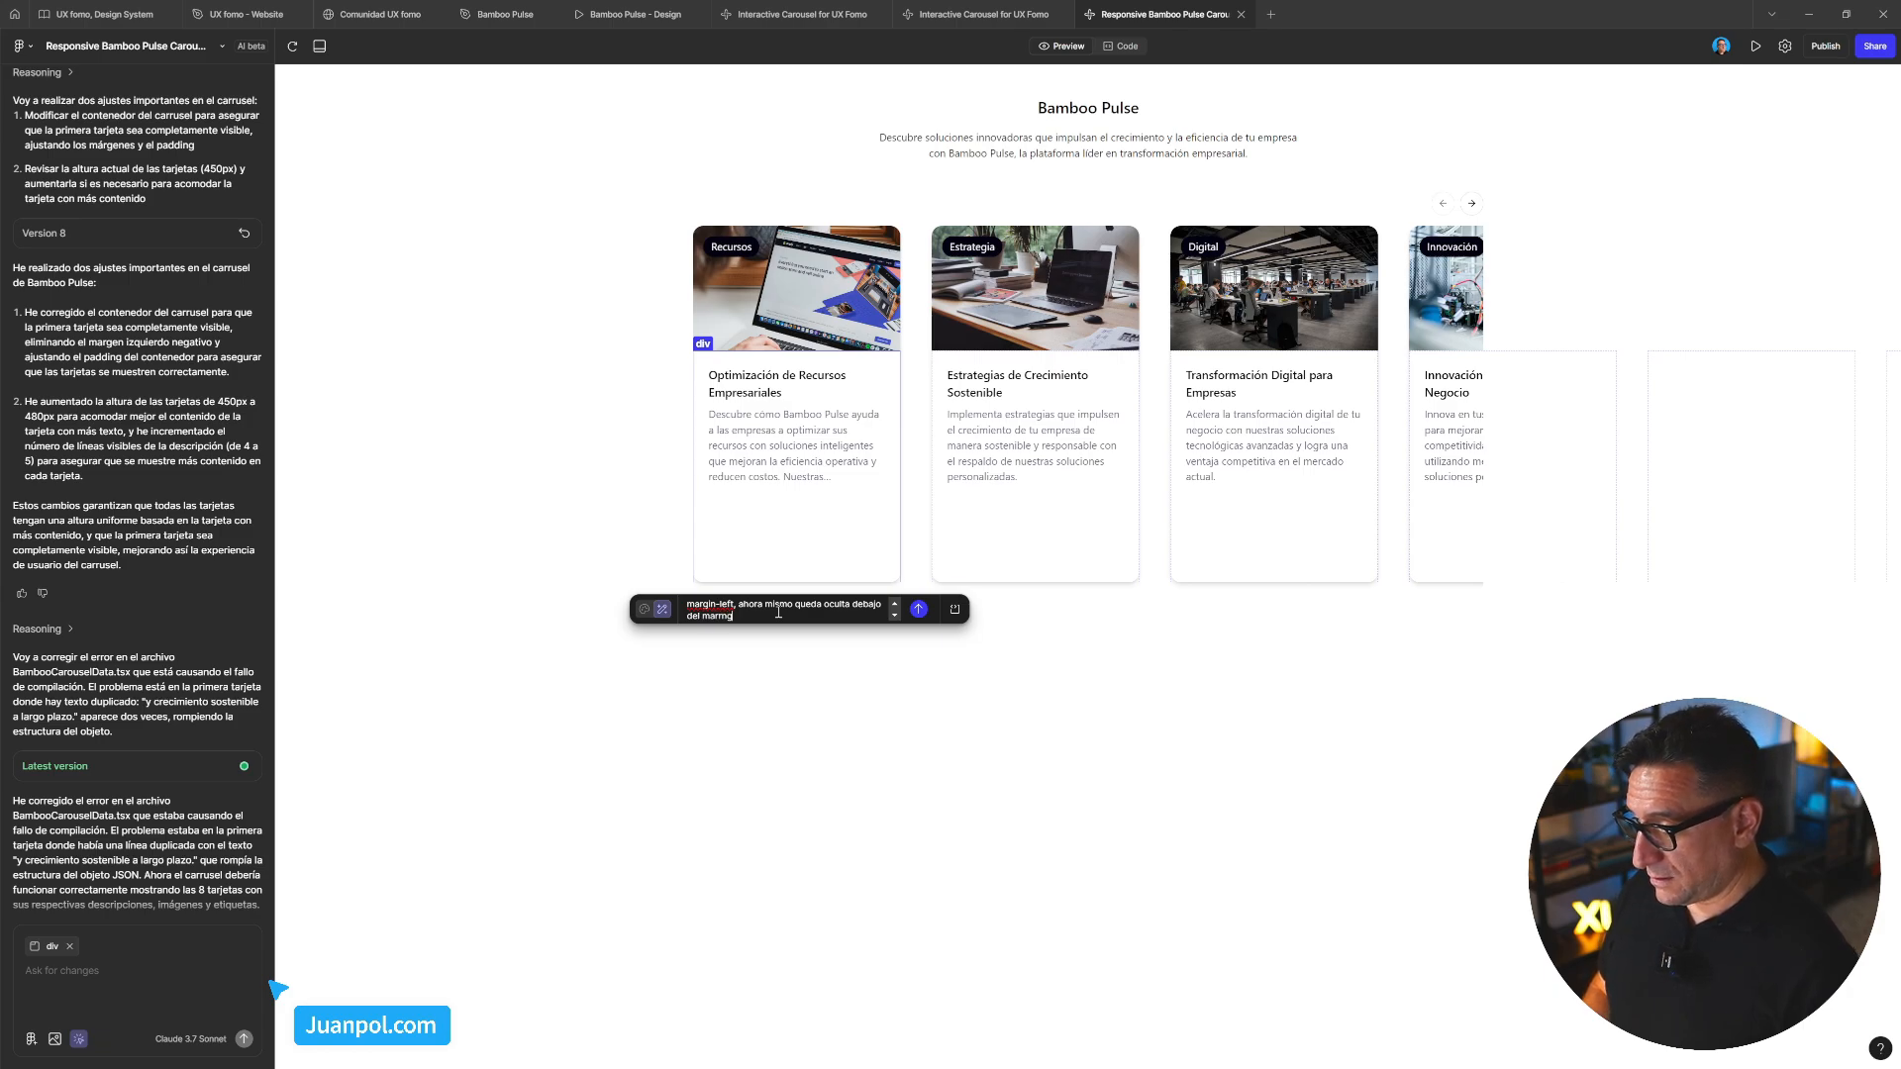
text(gin)
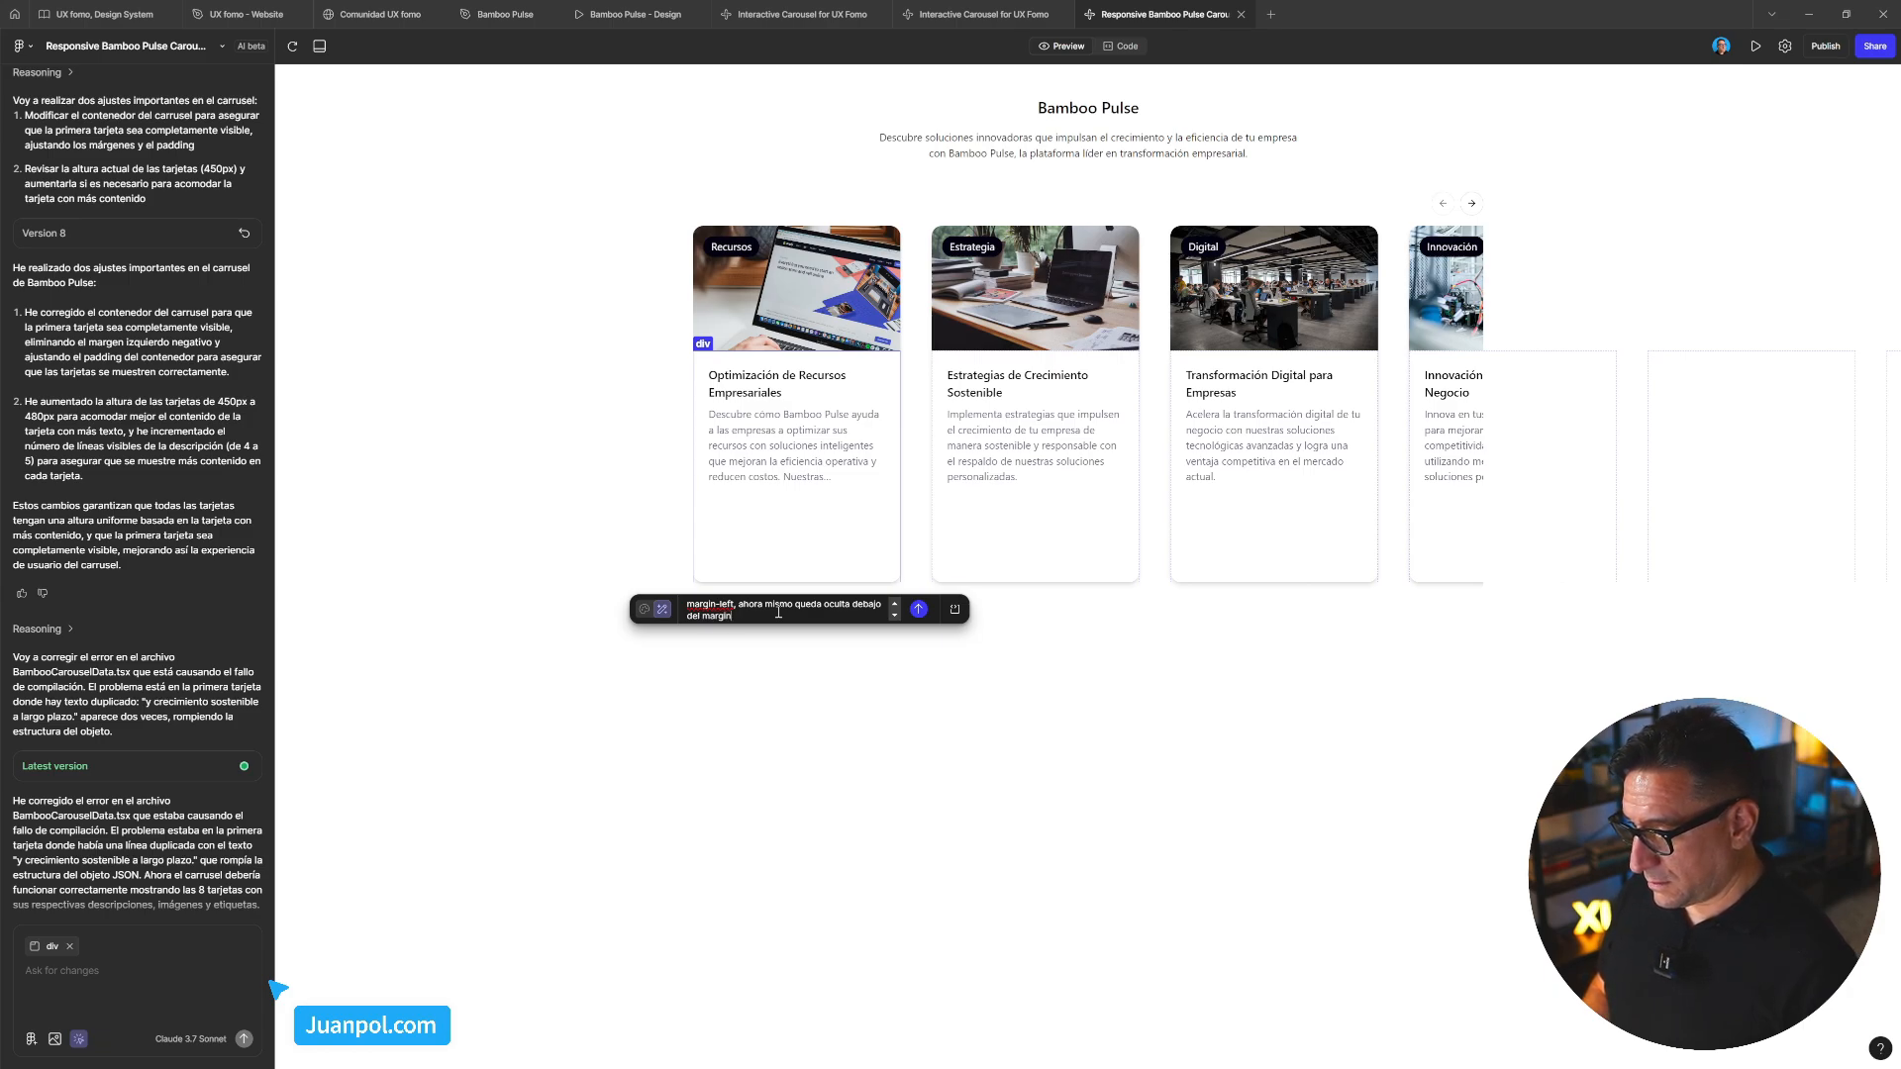
text(-left)
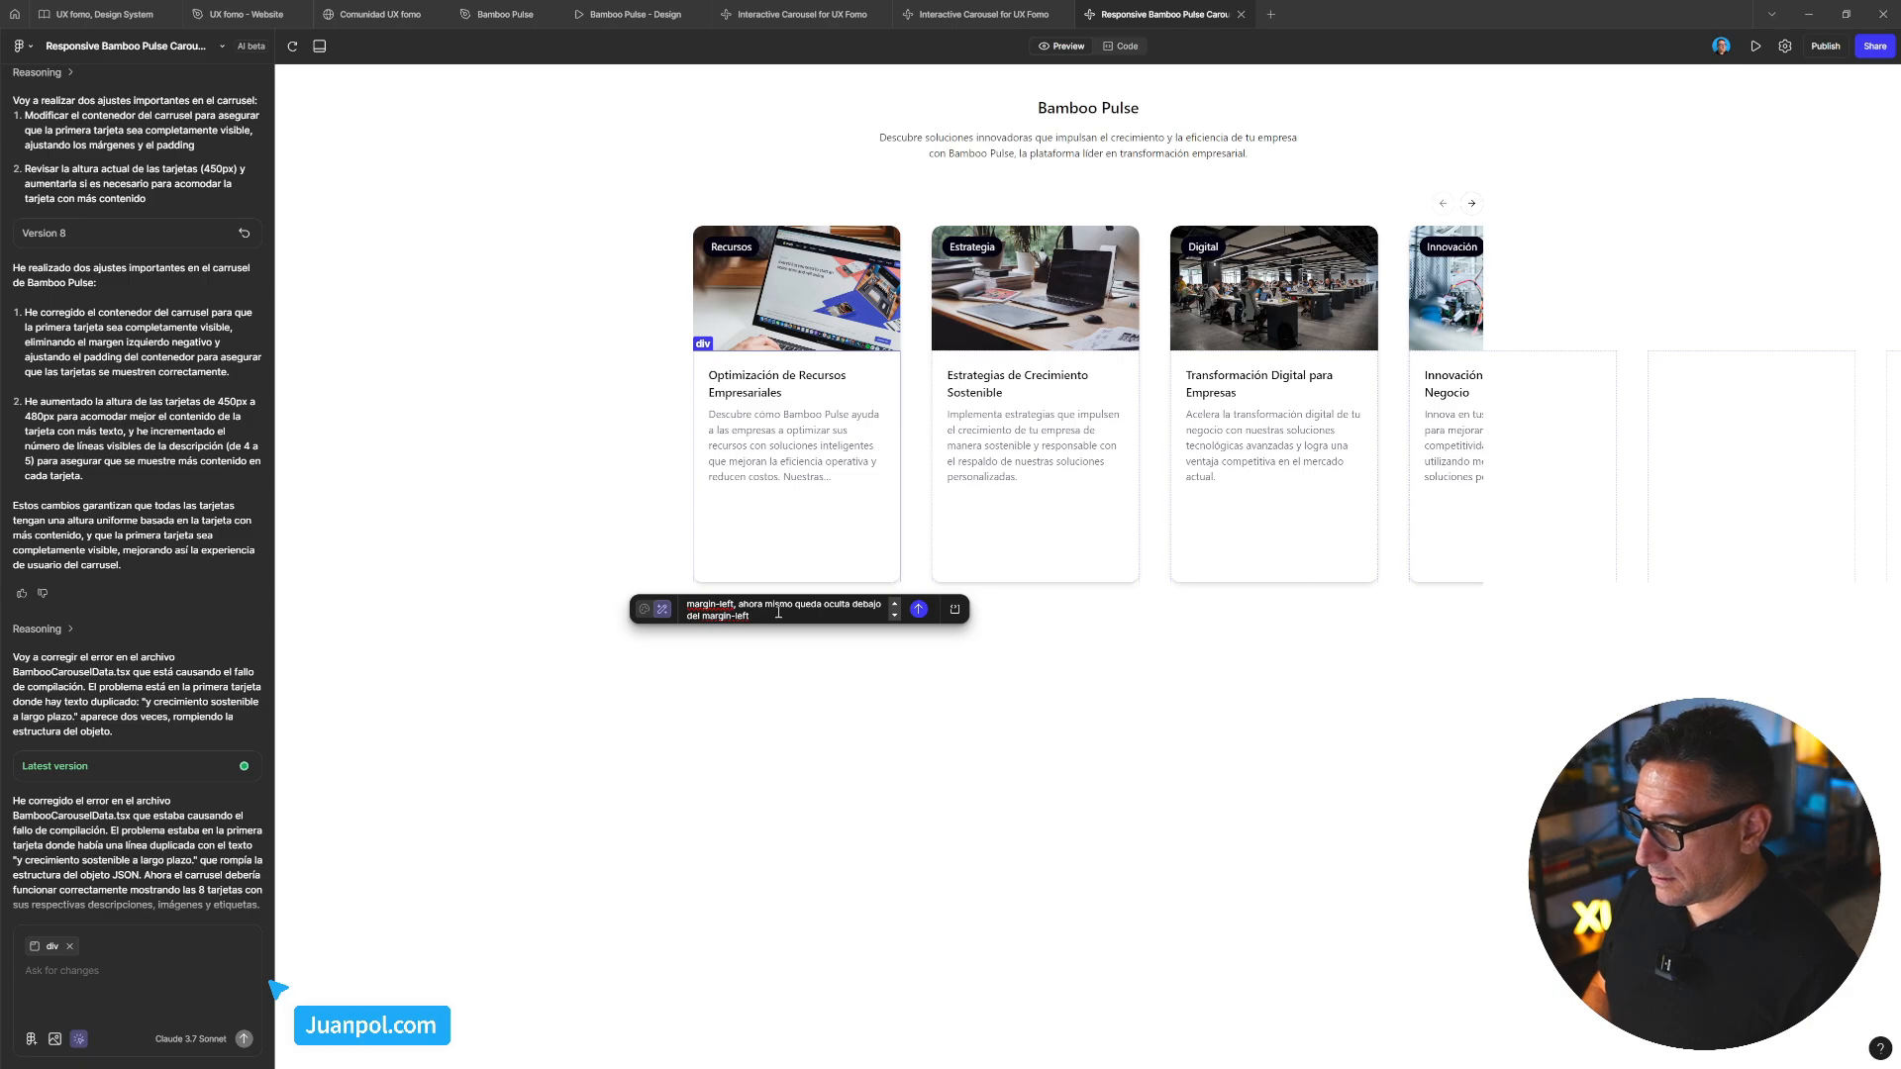
text( d)
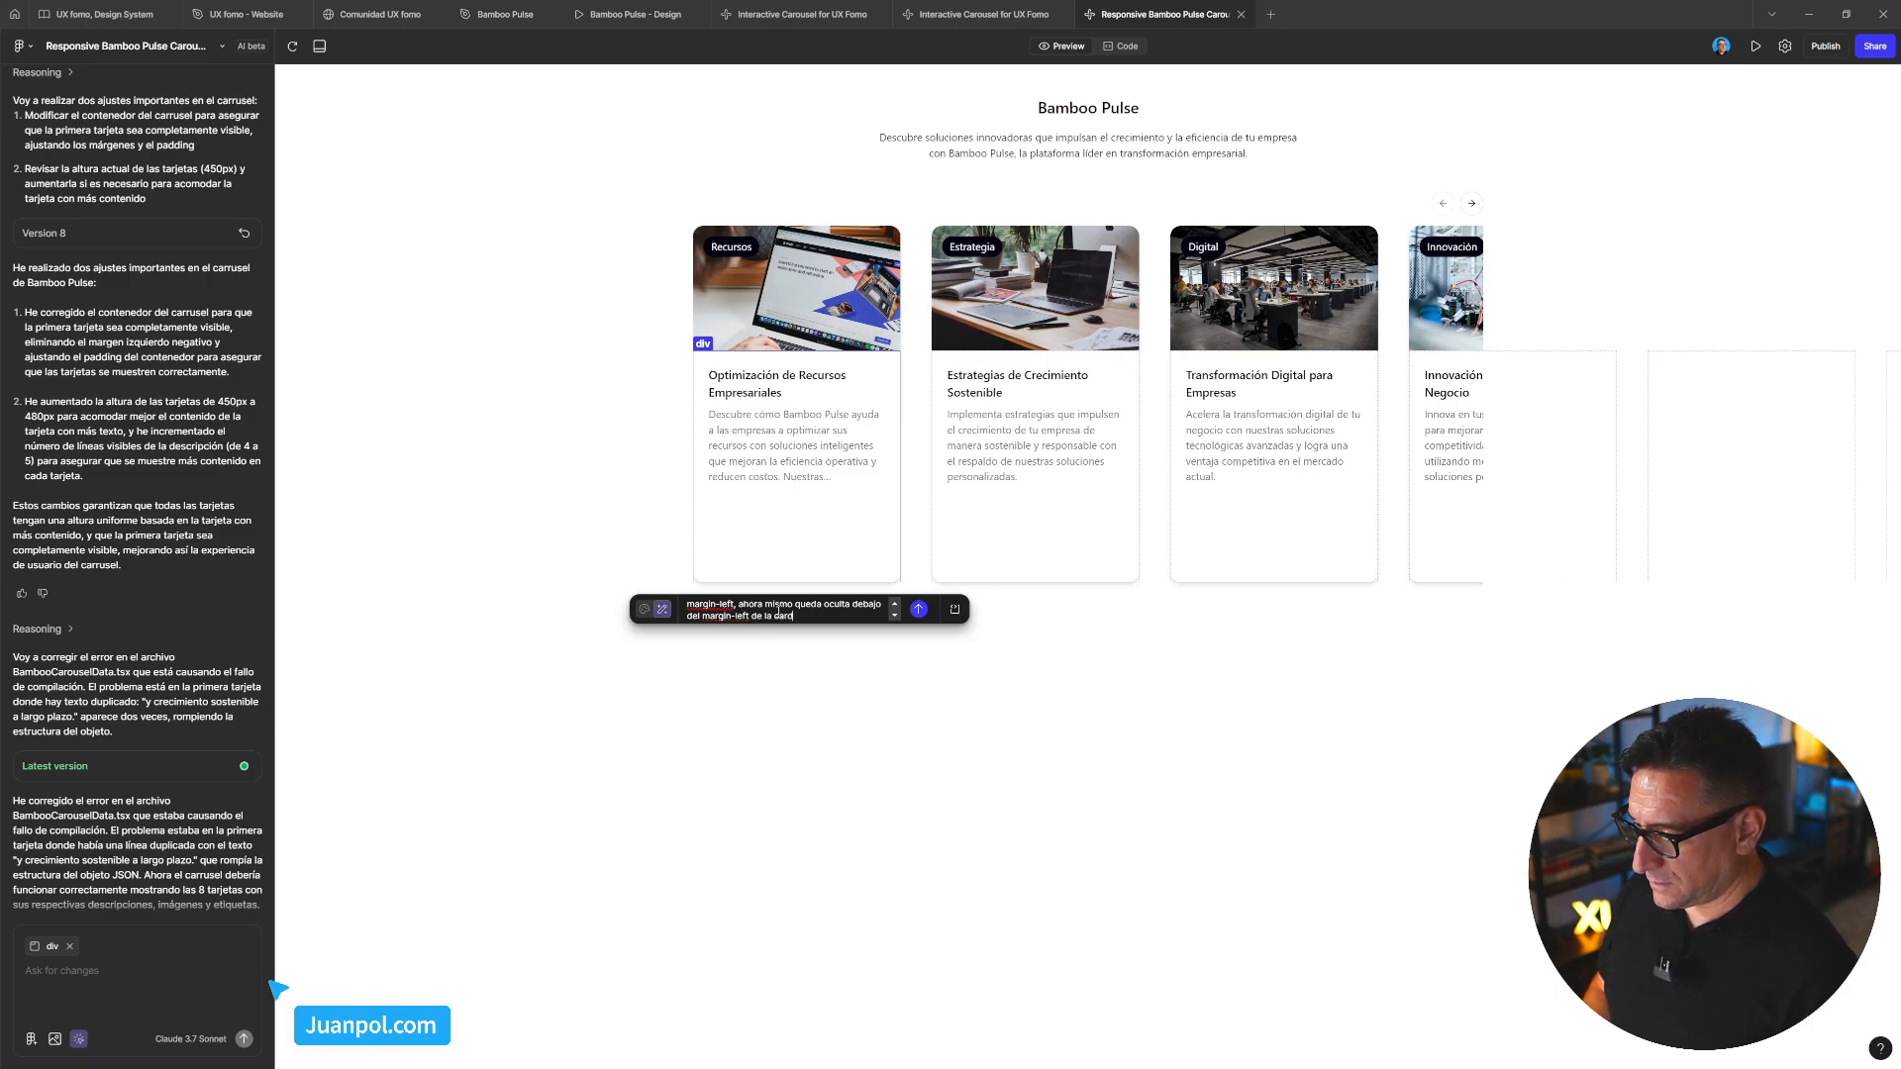
text(e a card)
key(shift+Return)
text(aplica el )
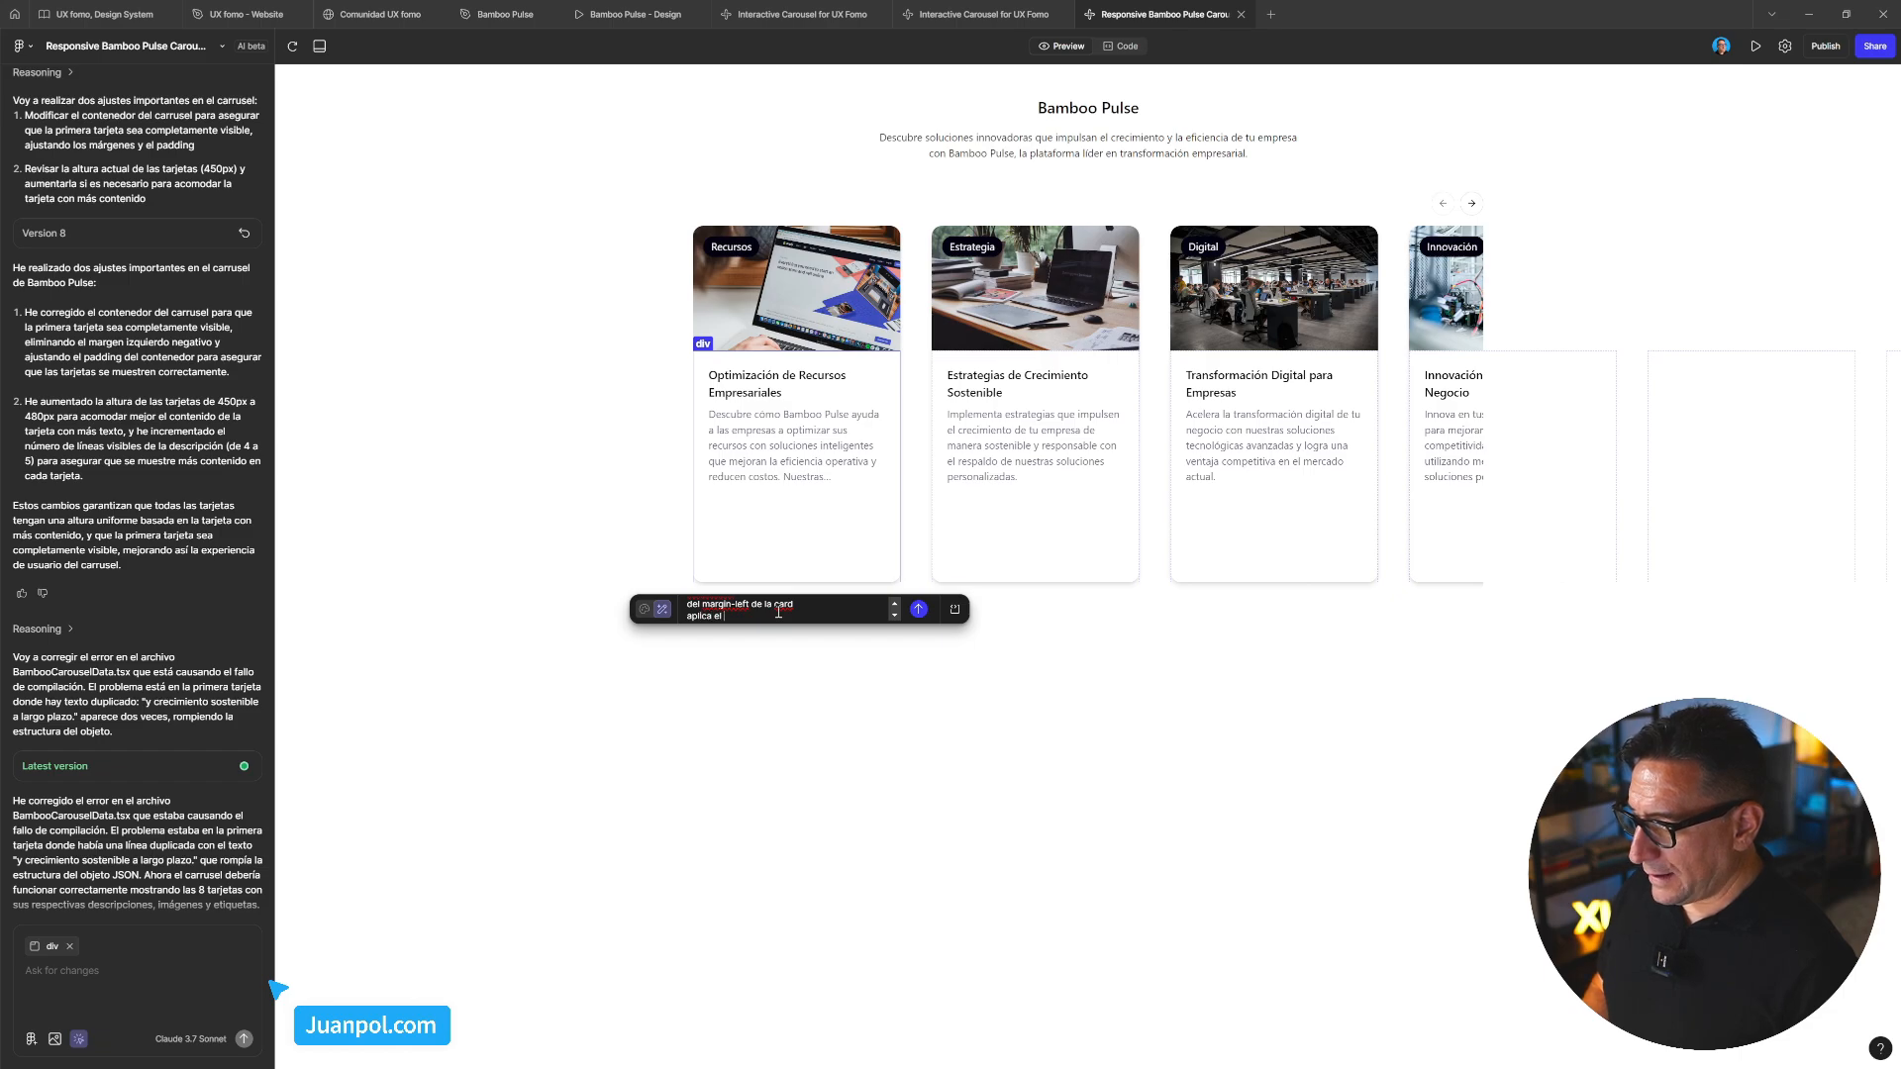
text(cambio a)
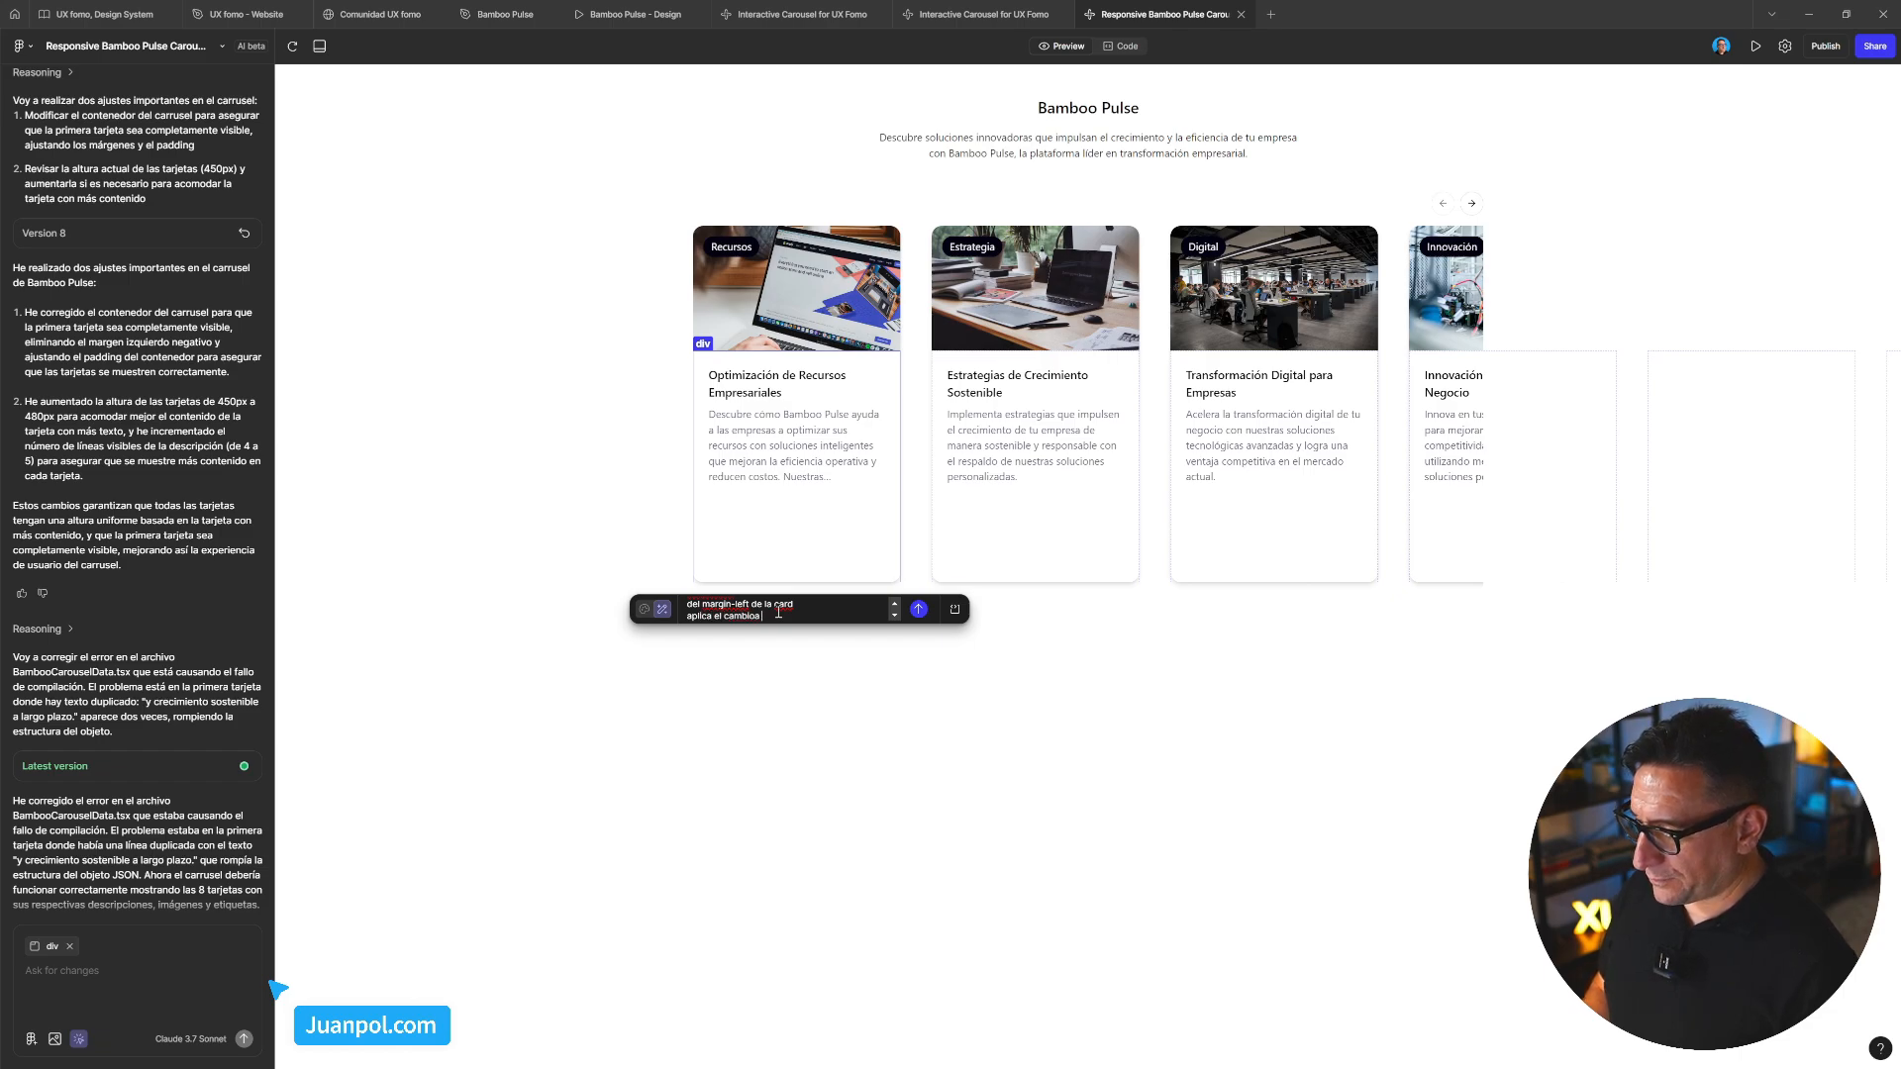
text( todas l)
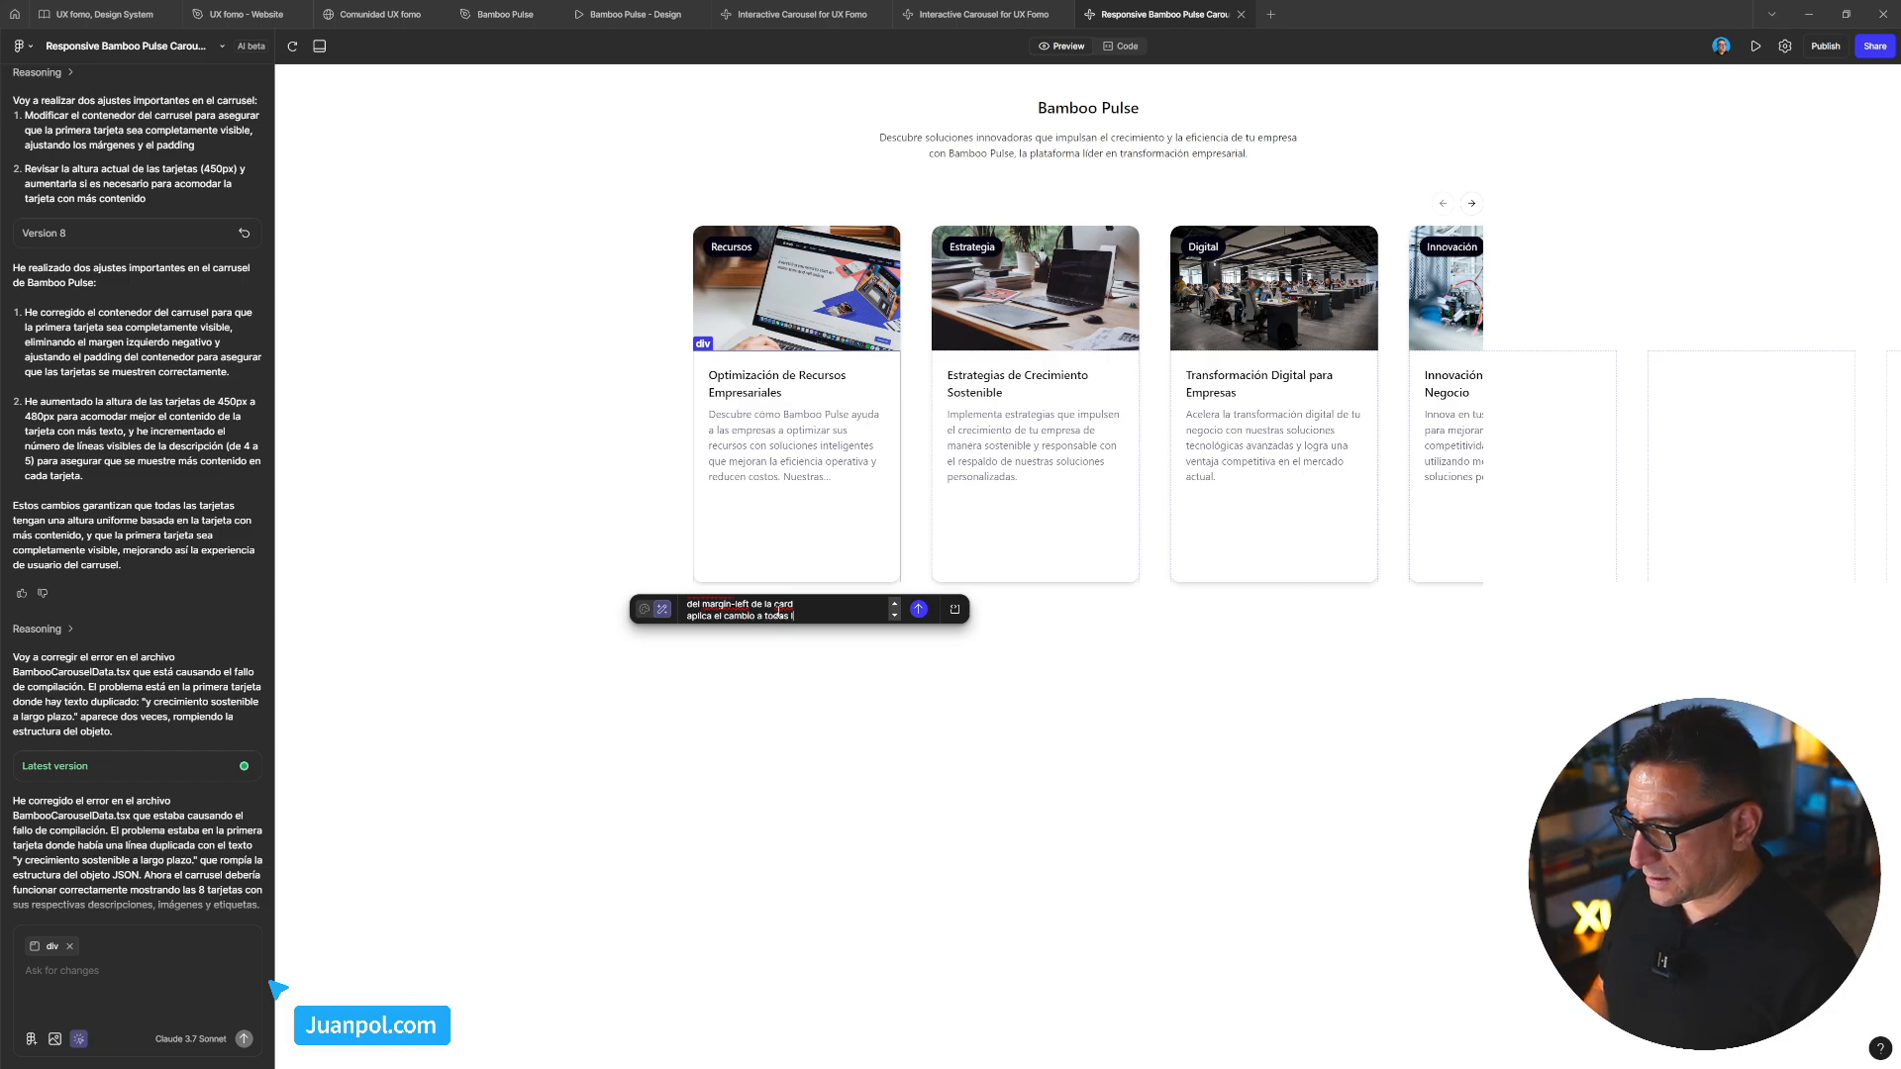
text(as cards)
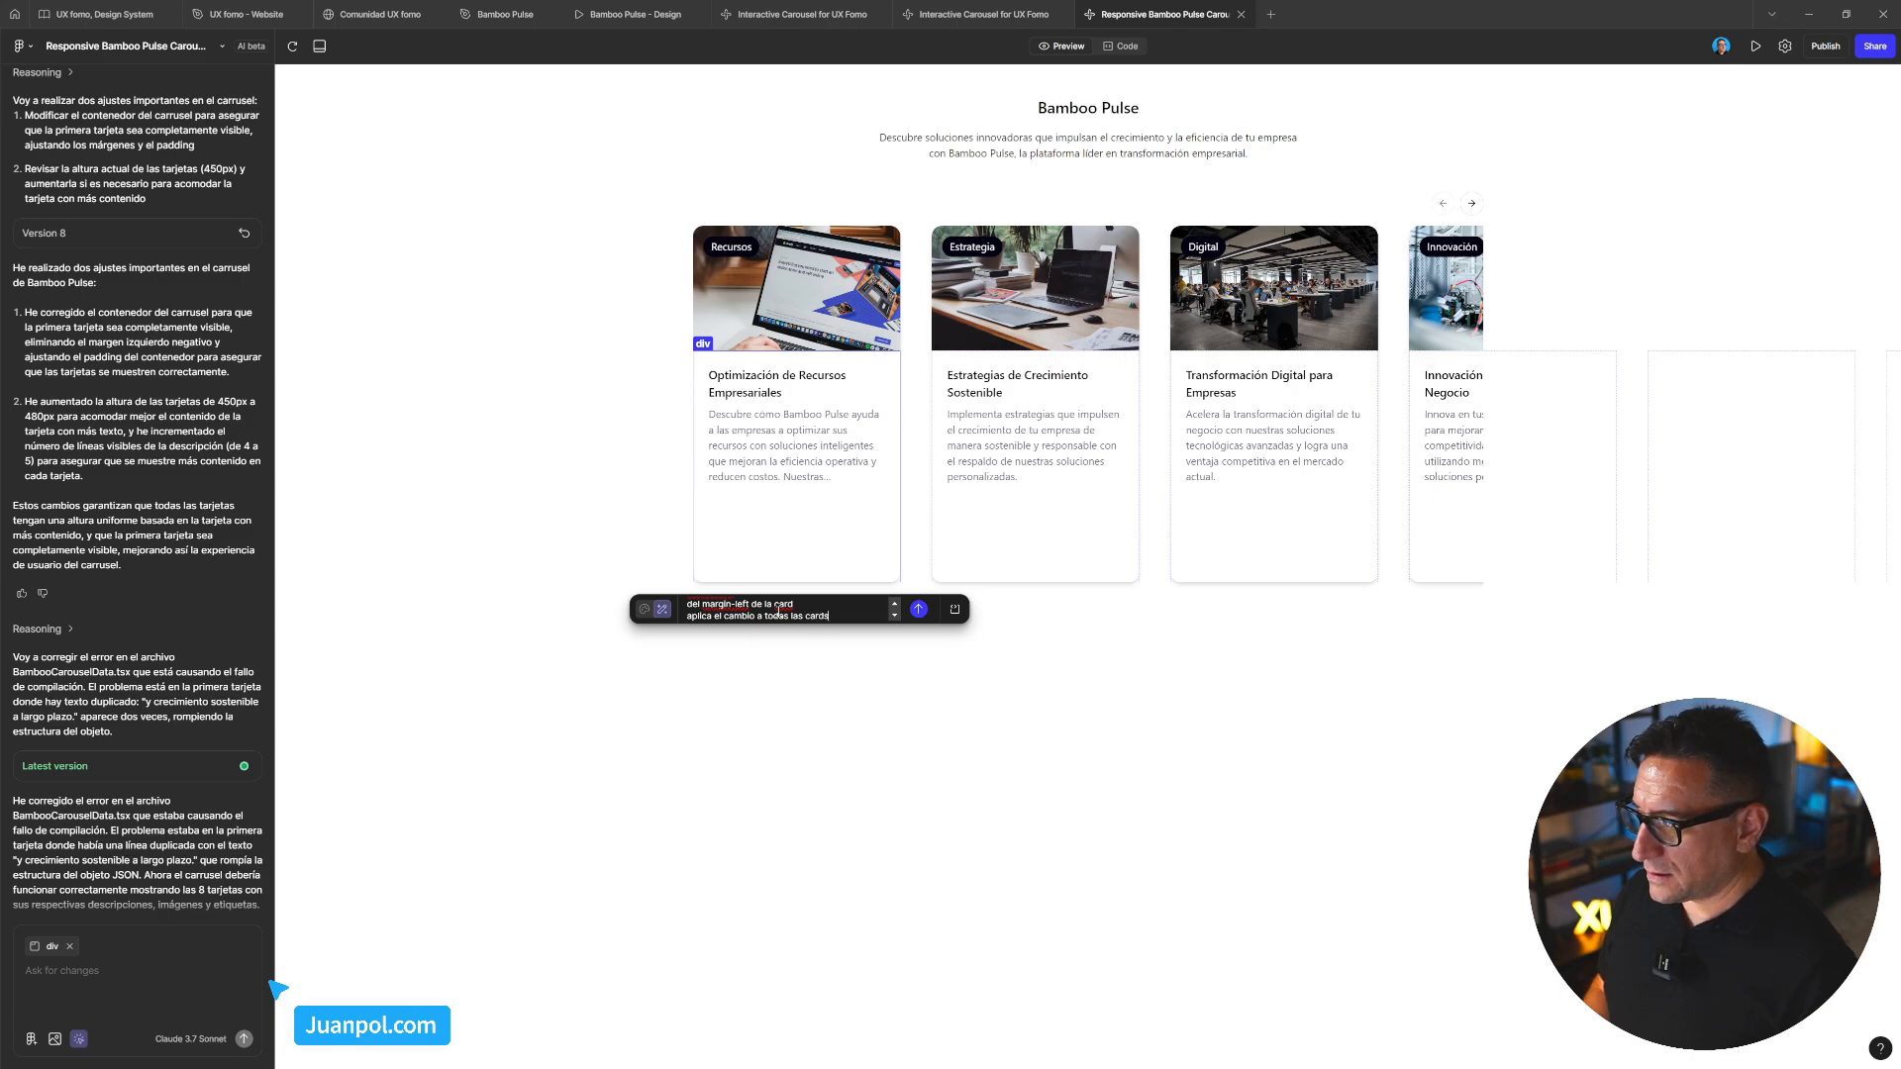
text( del carrusel.)
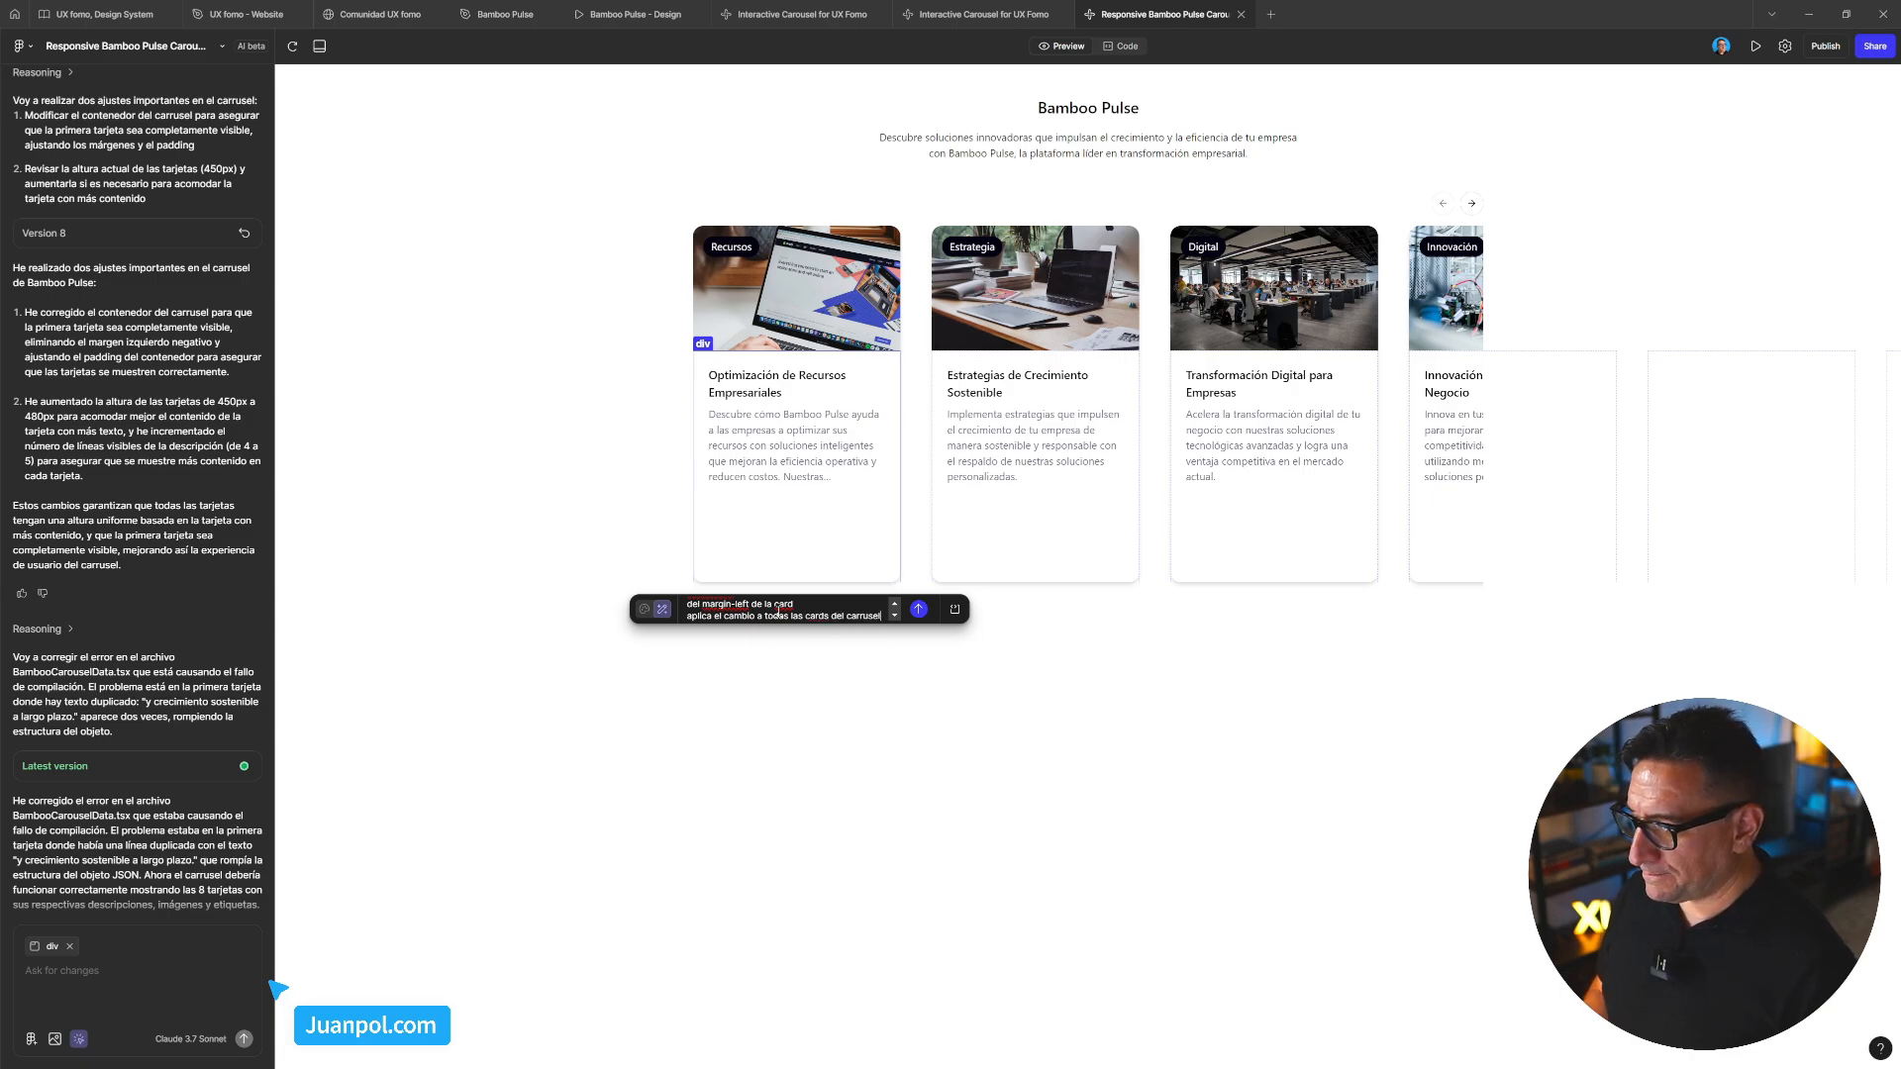
key(Return)
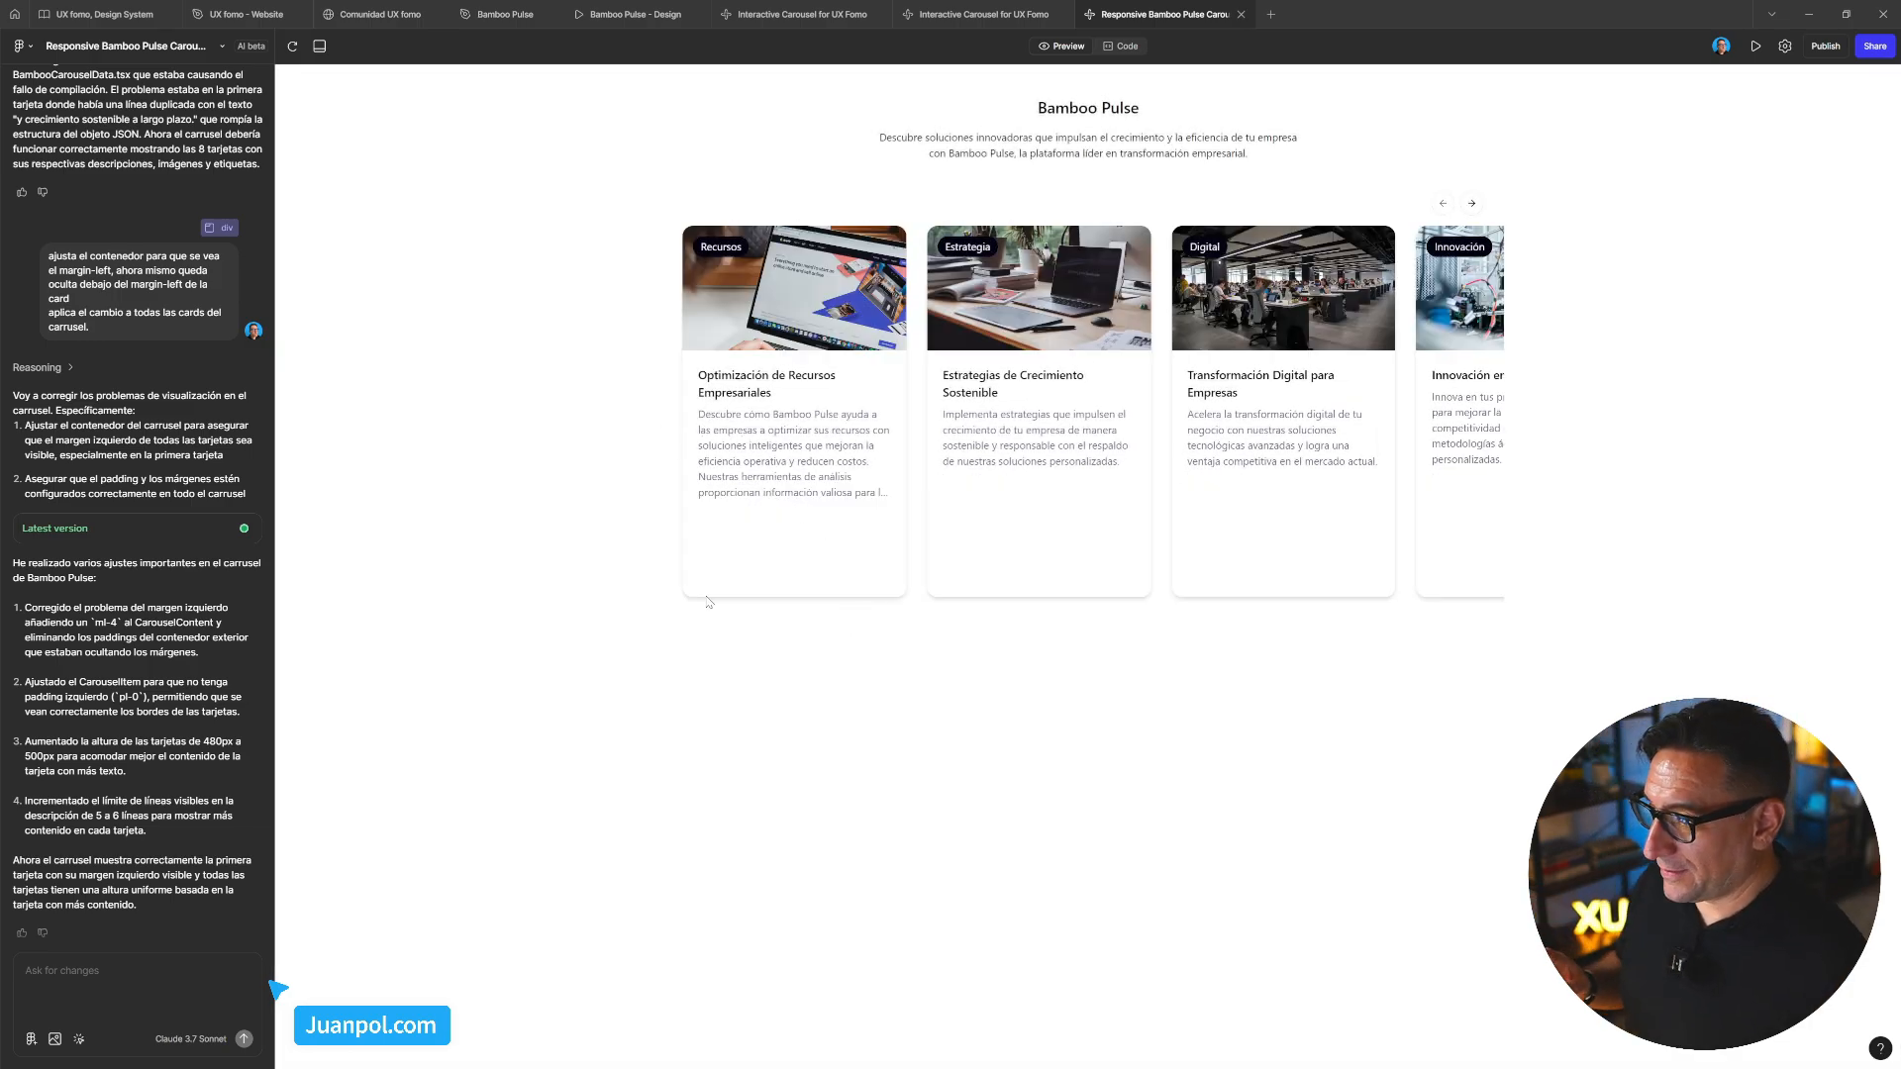
Select the first card, the carousel container and the Digital card's image to inspect their edges
drag(798, 531, 1027, 568)
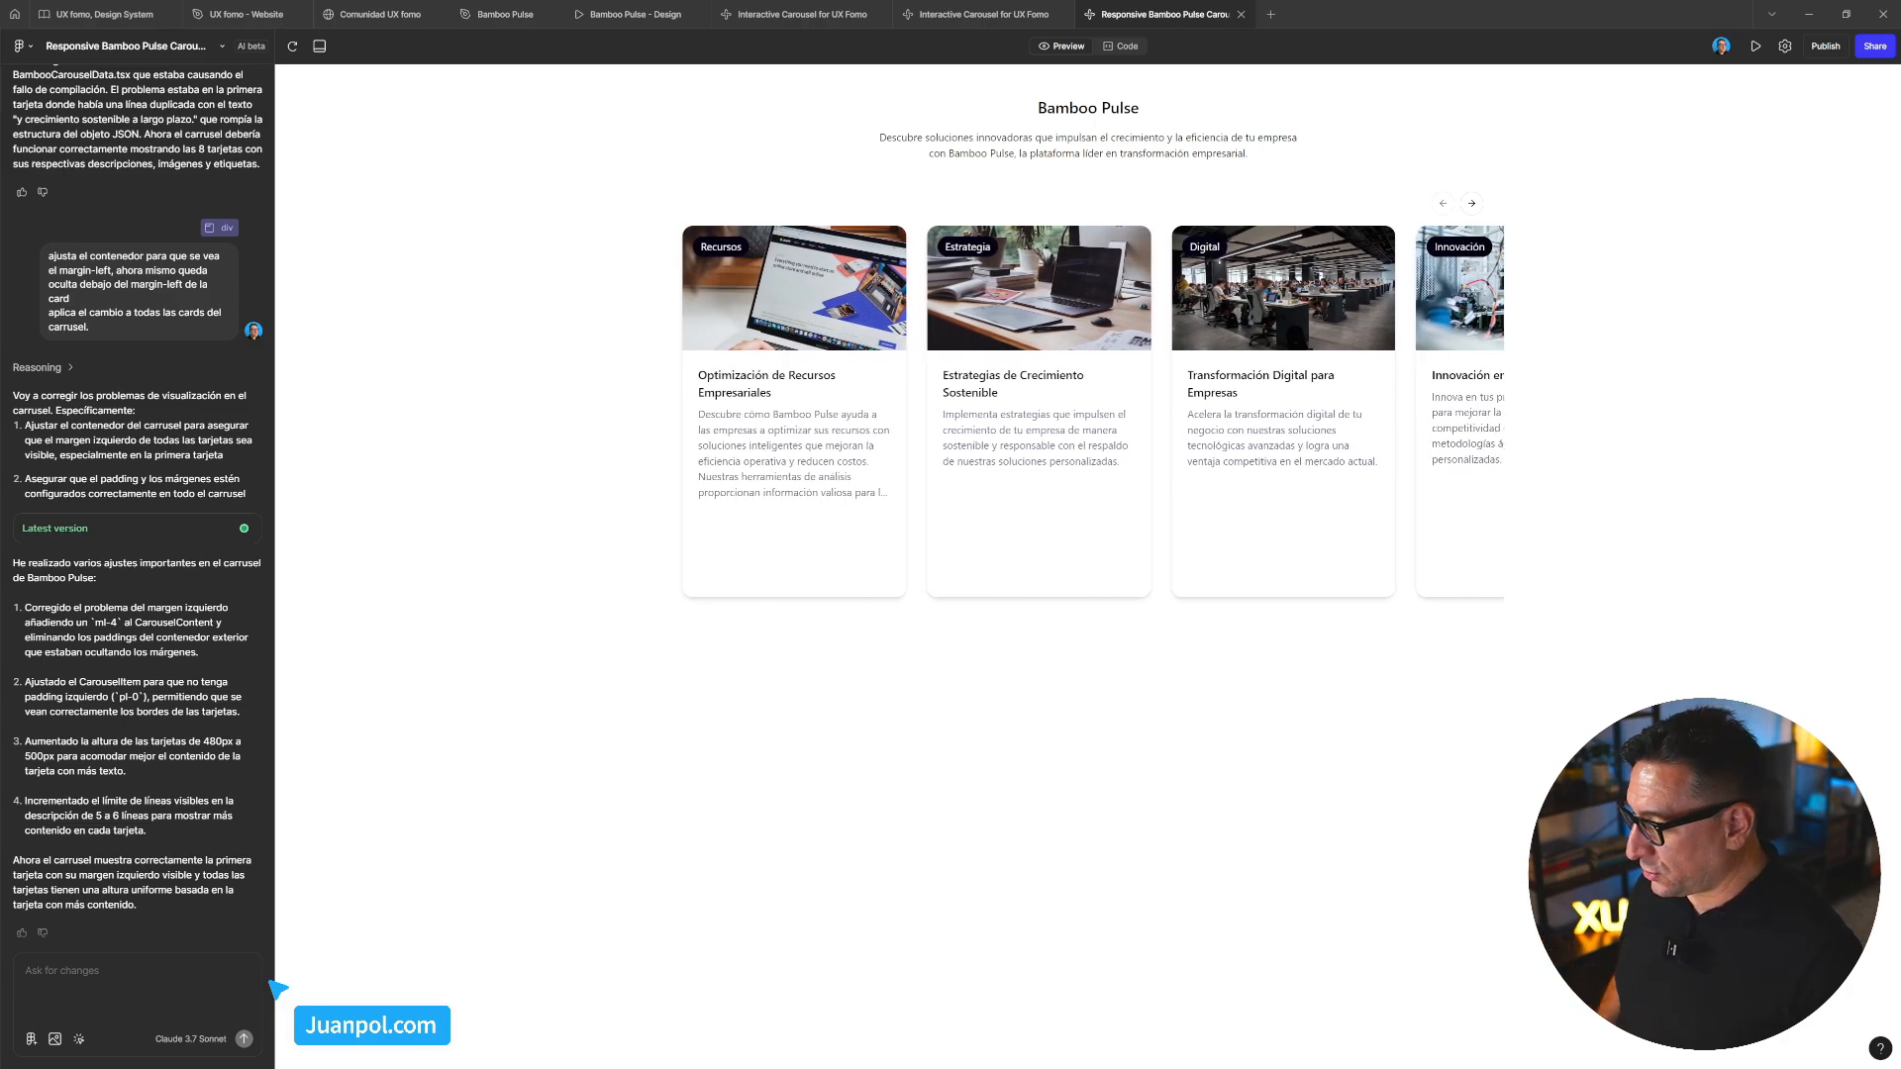
click(79, 1039)
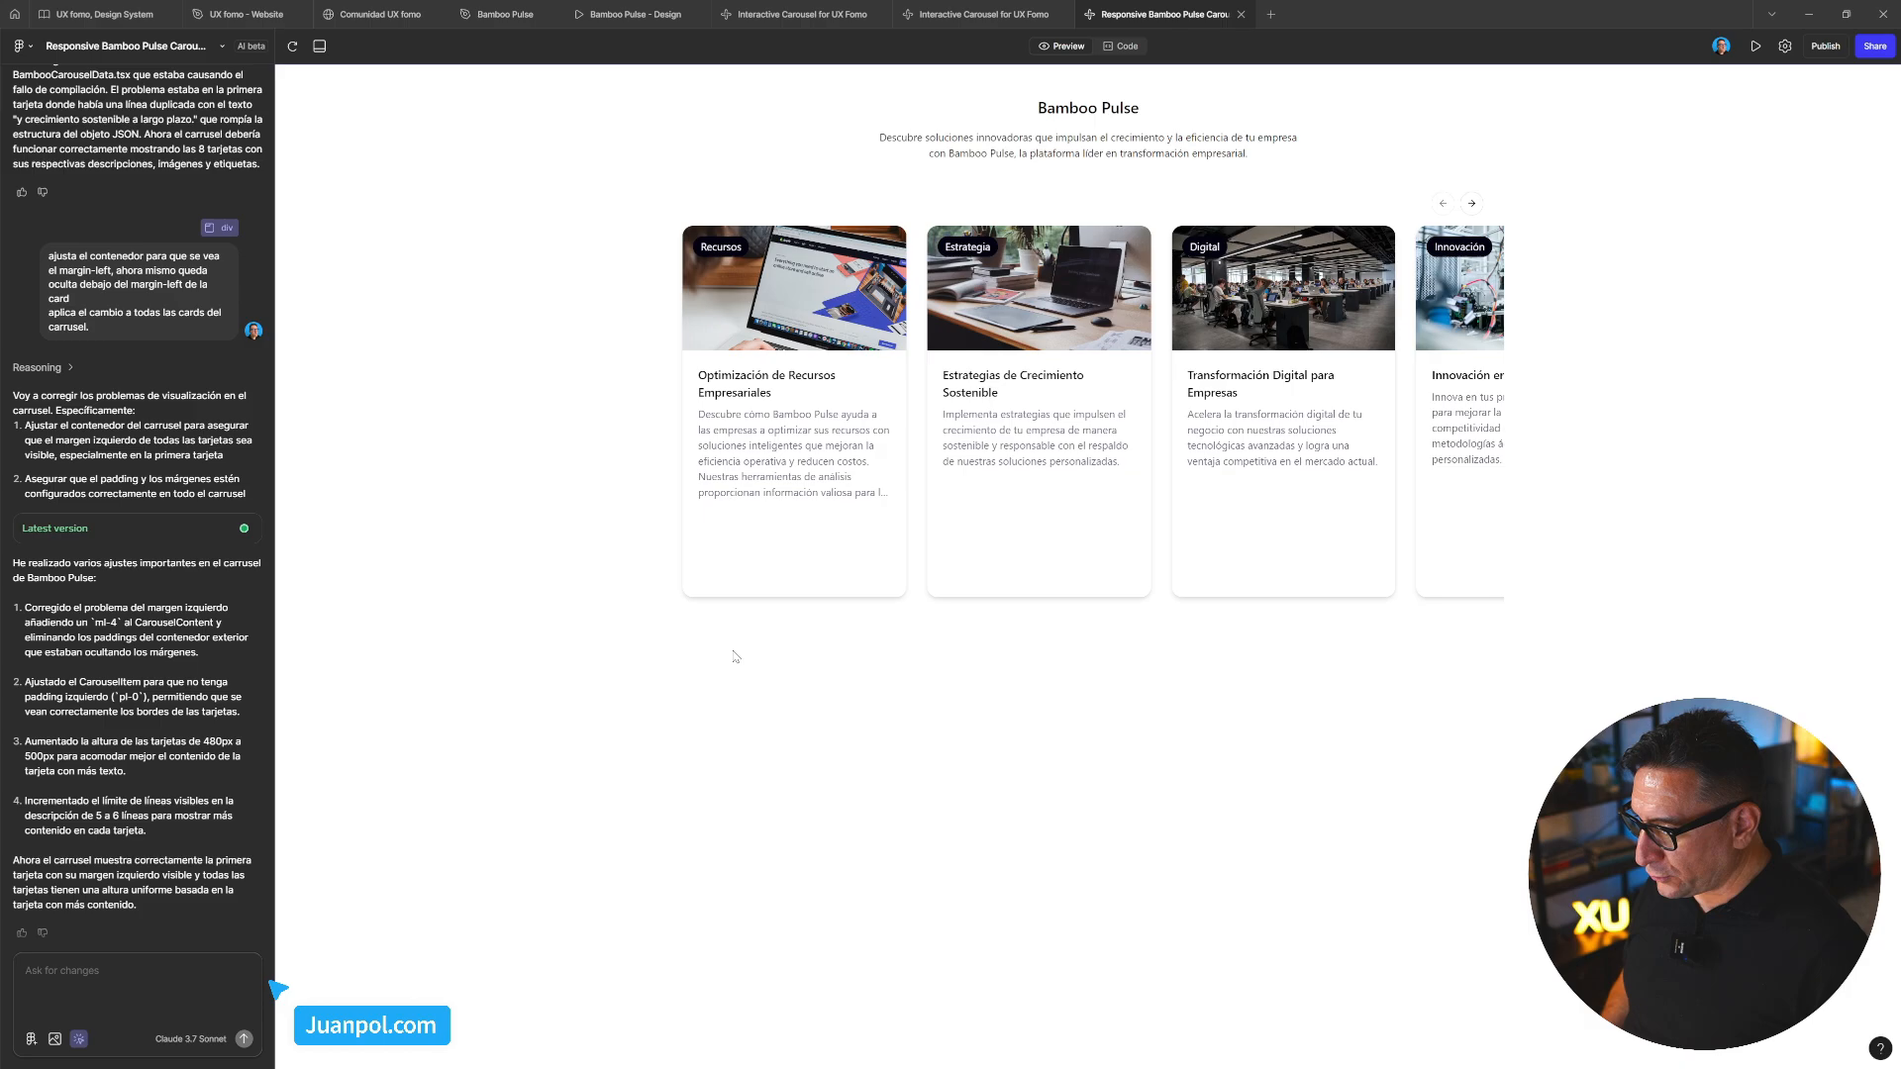
click(894, 594)
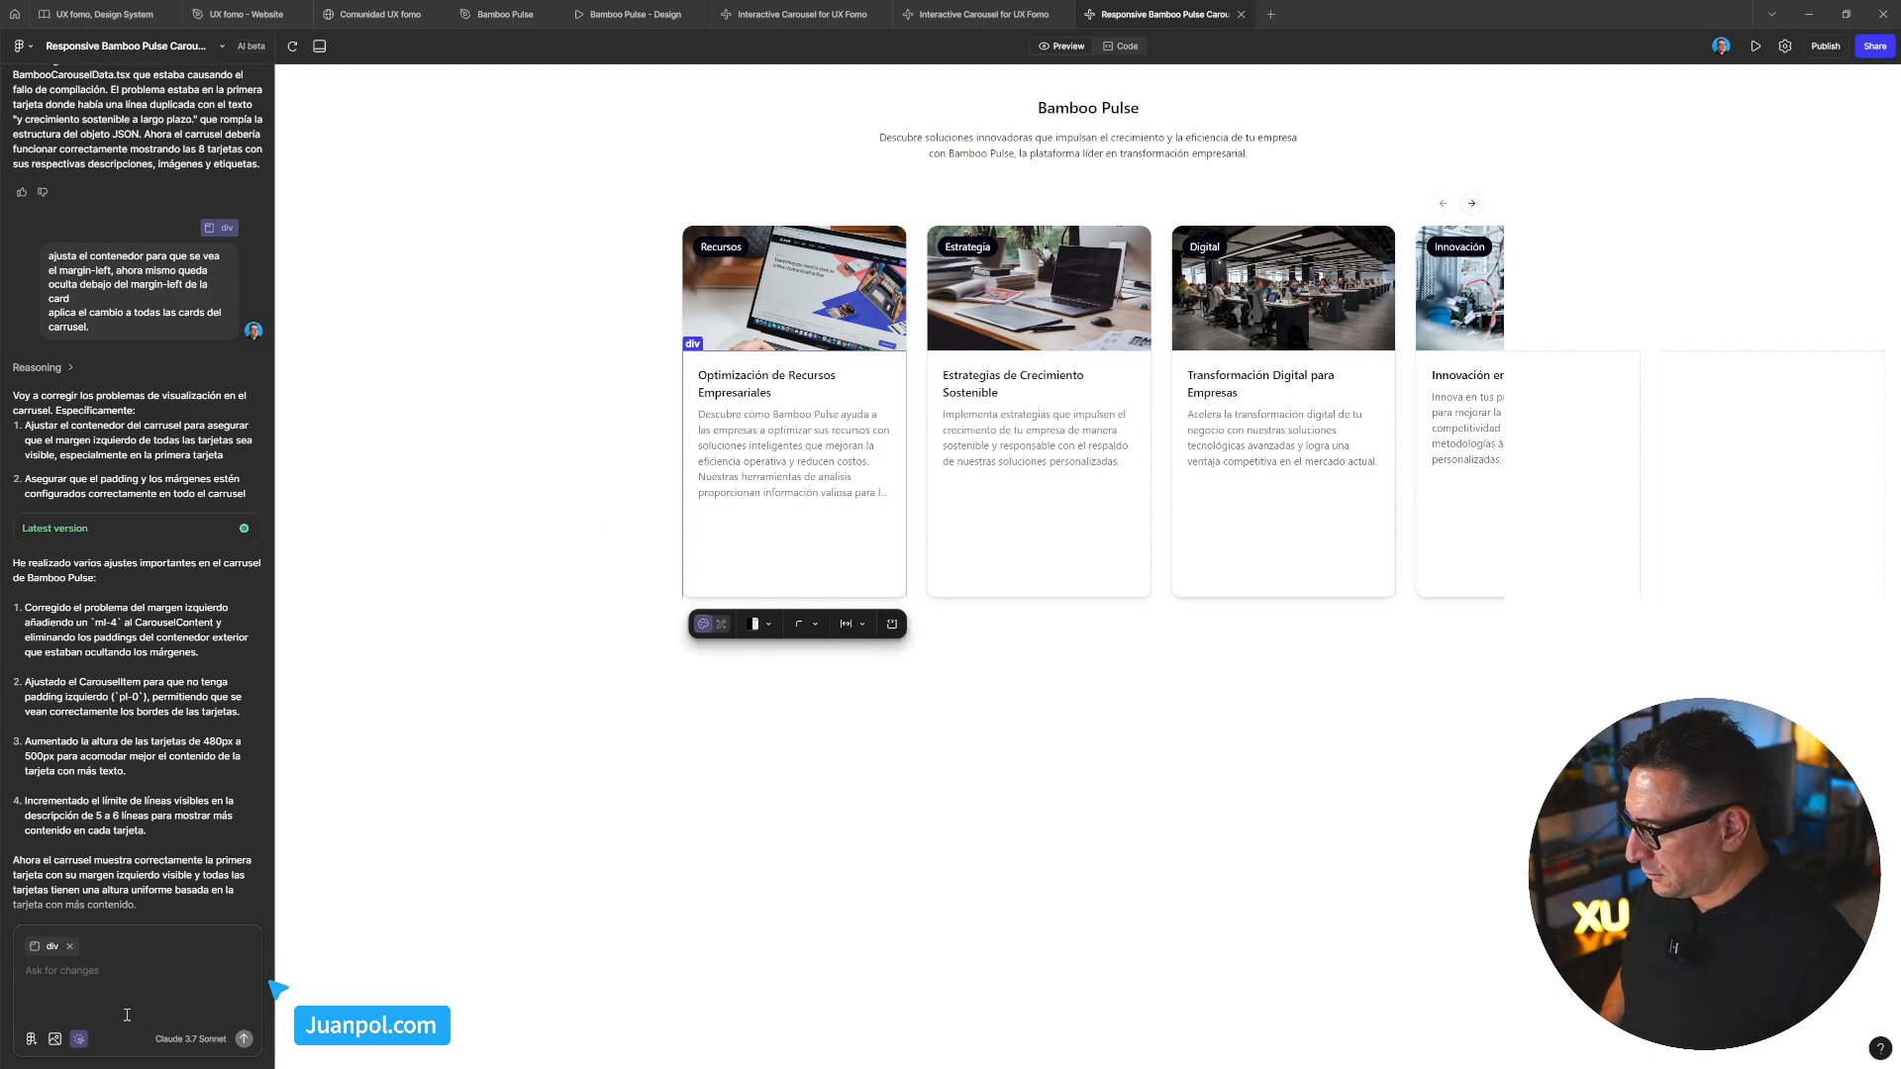
click(897, 607)
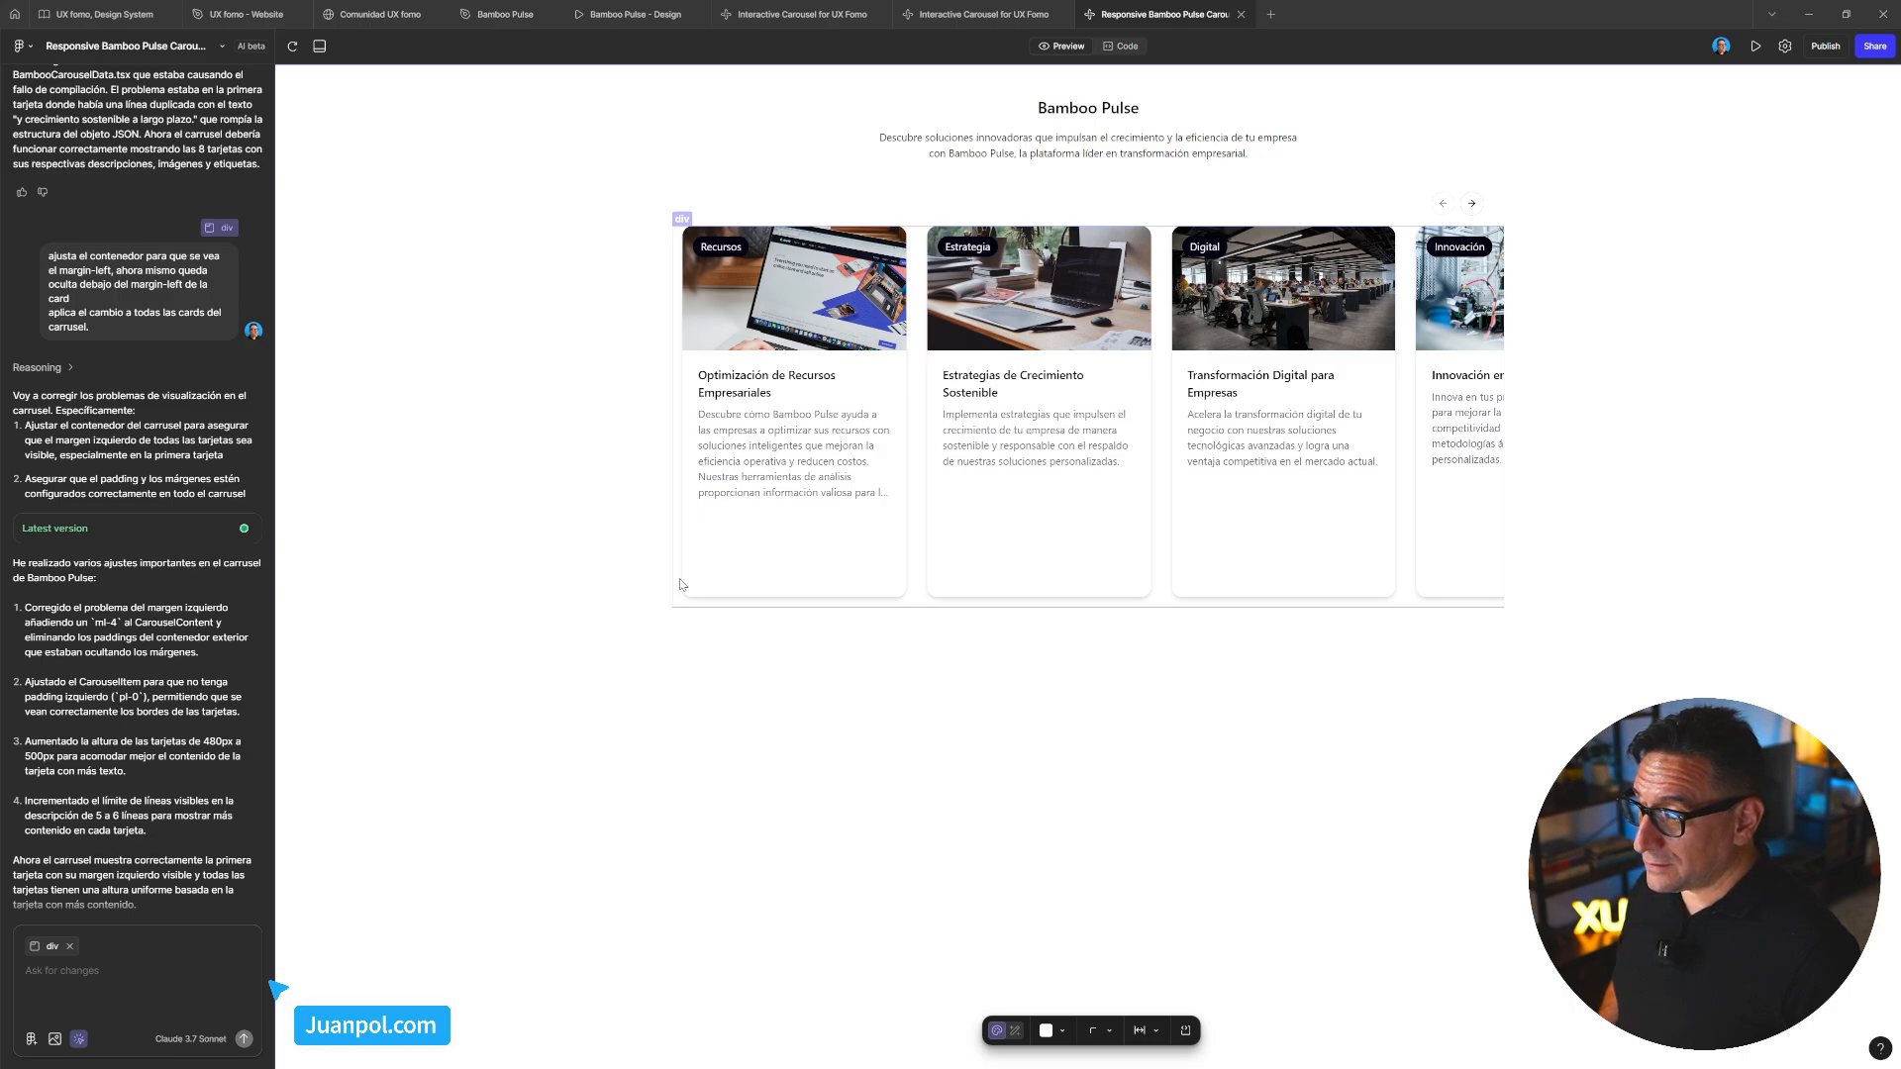
click(598, 663)
click(756, 577)
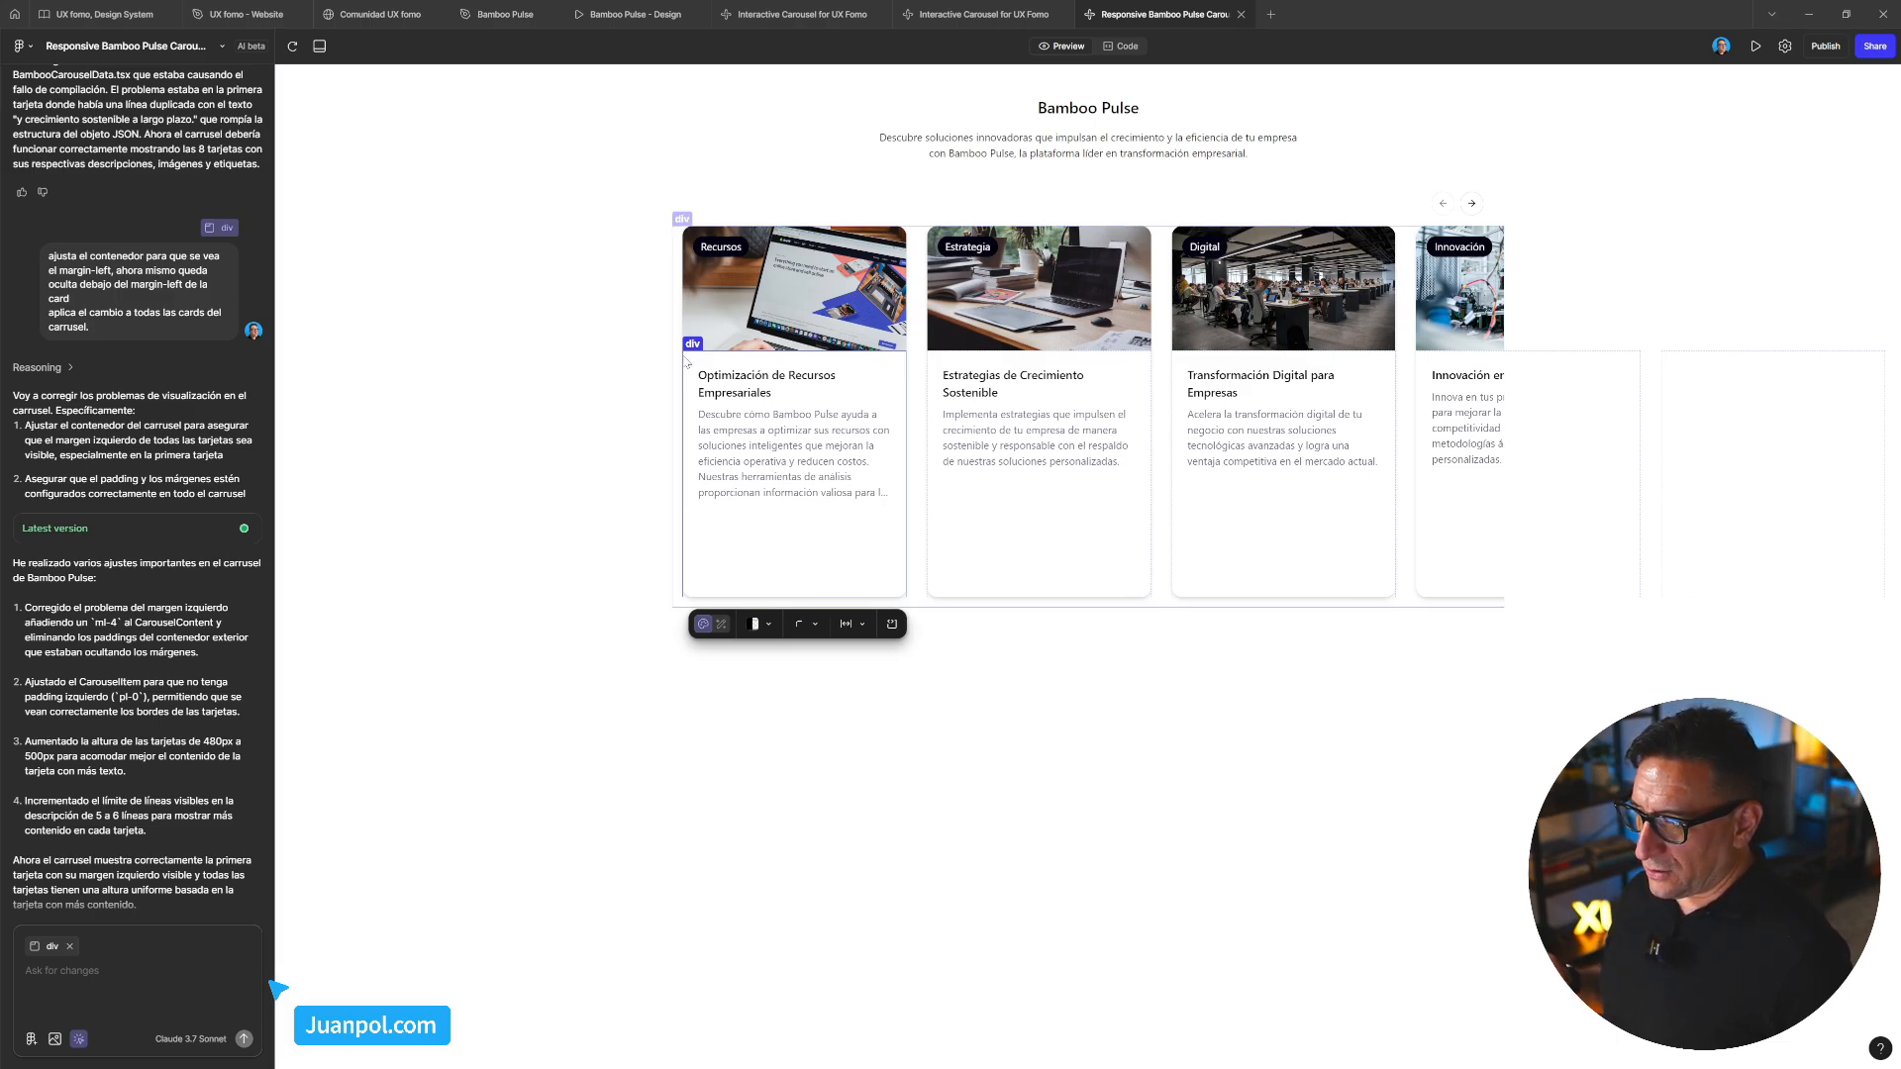
click(661, 298)
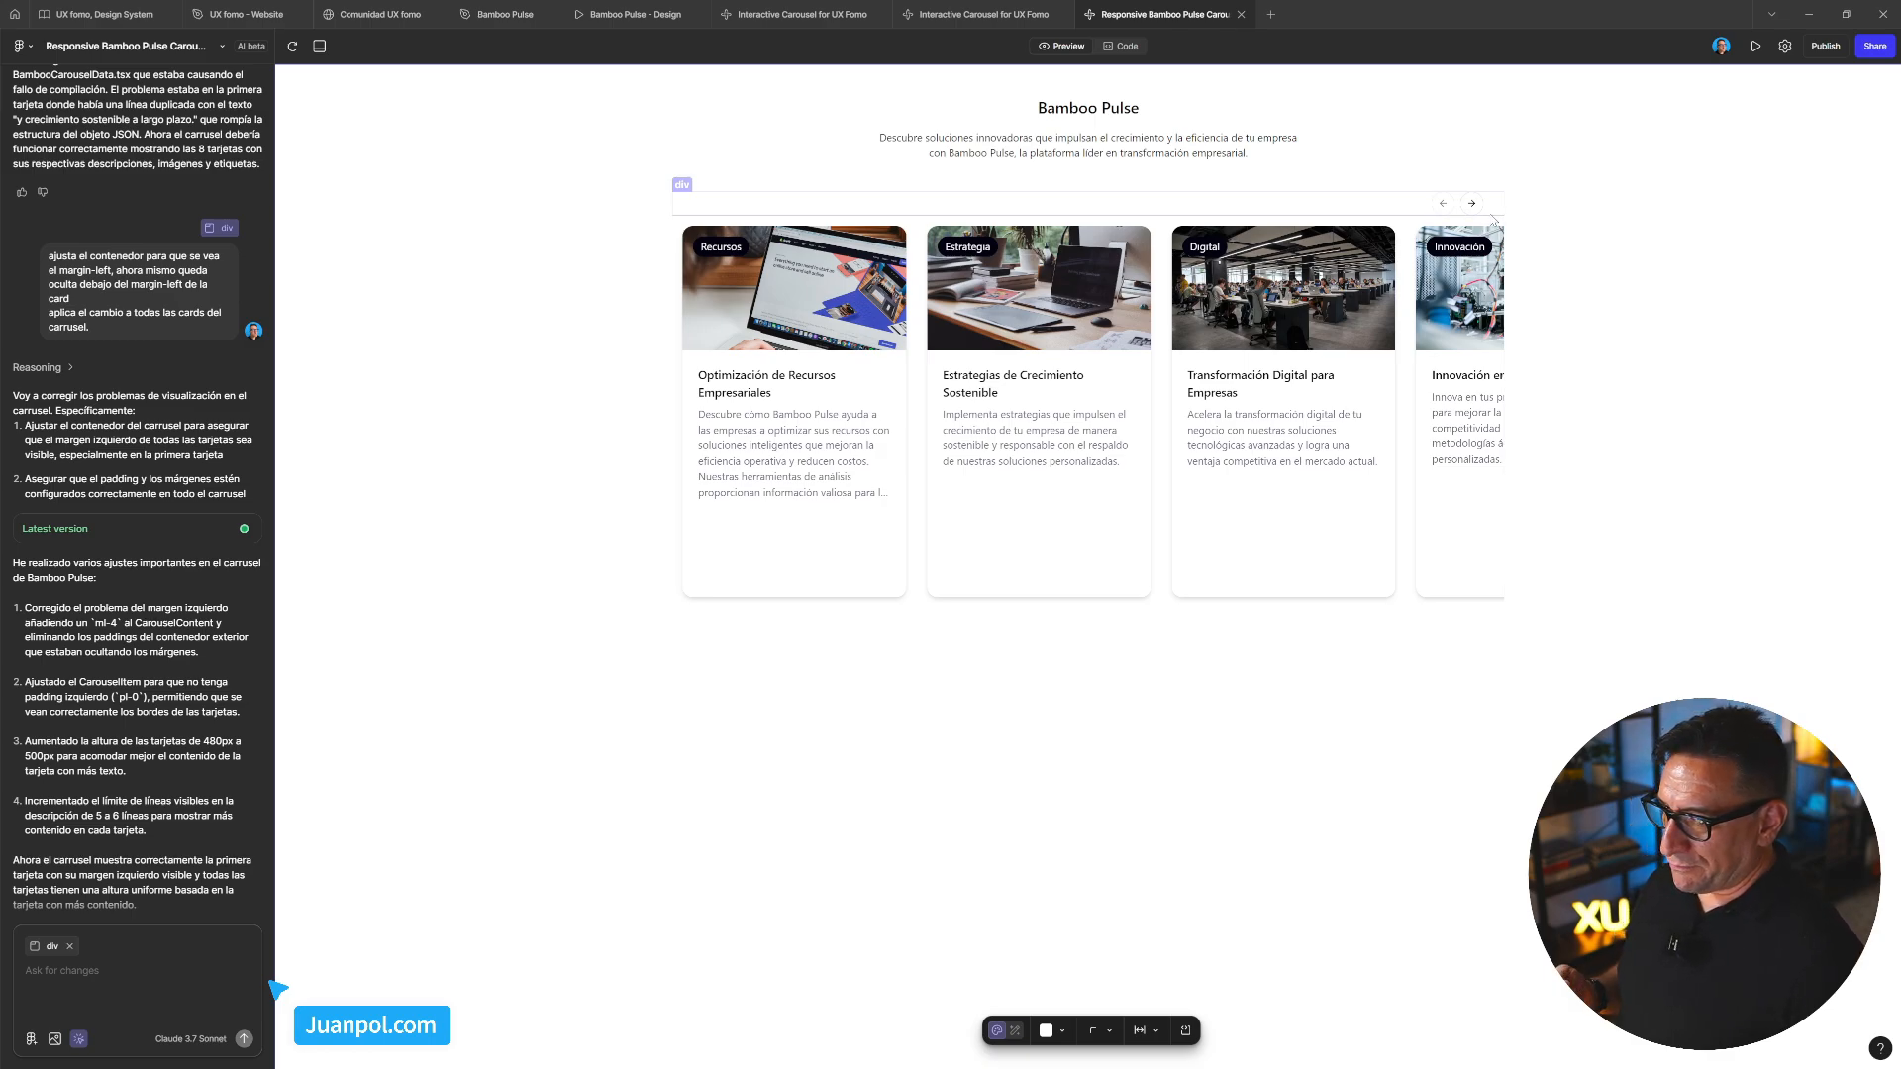
click(679, 250)
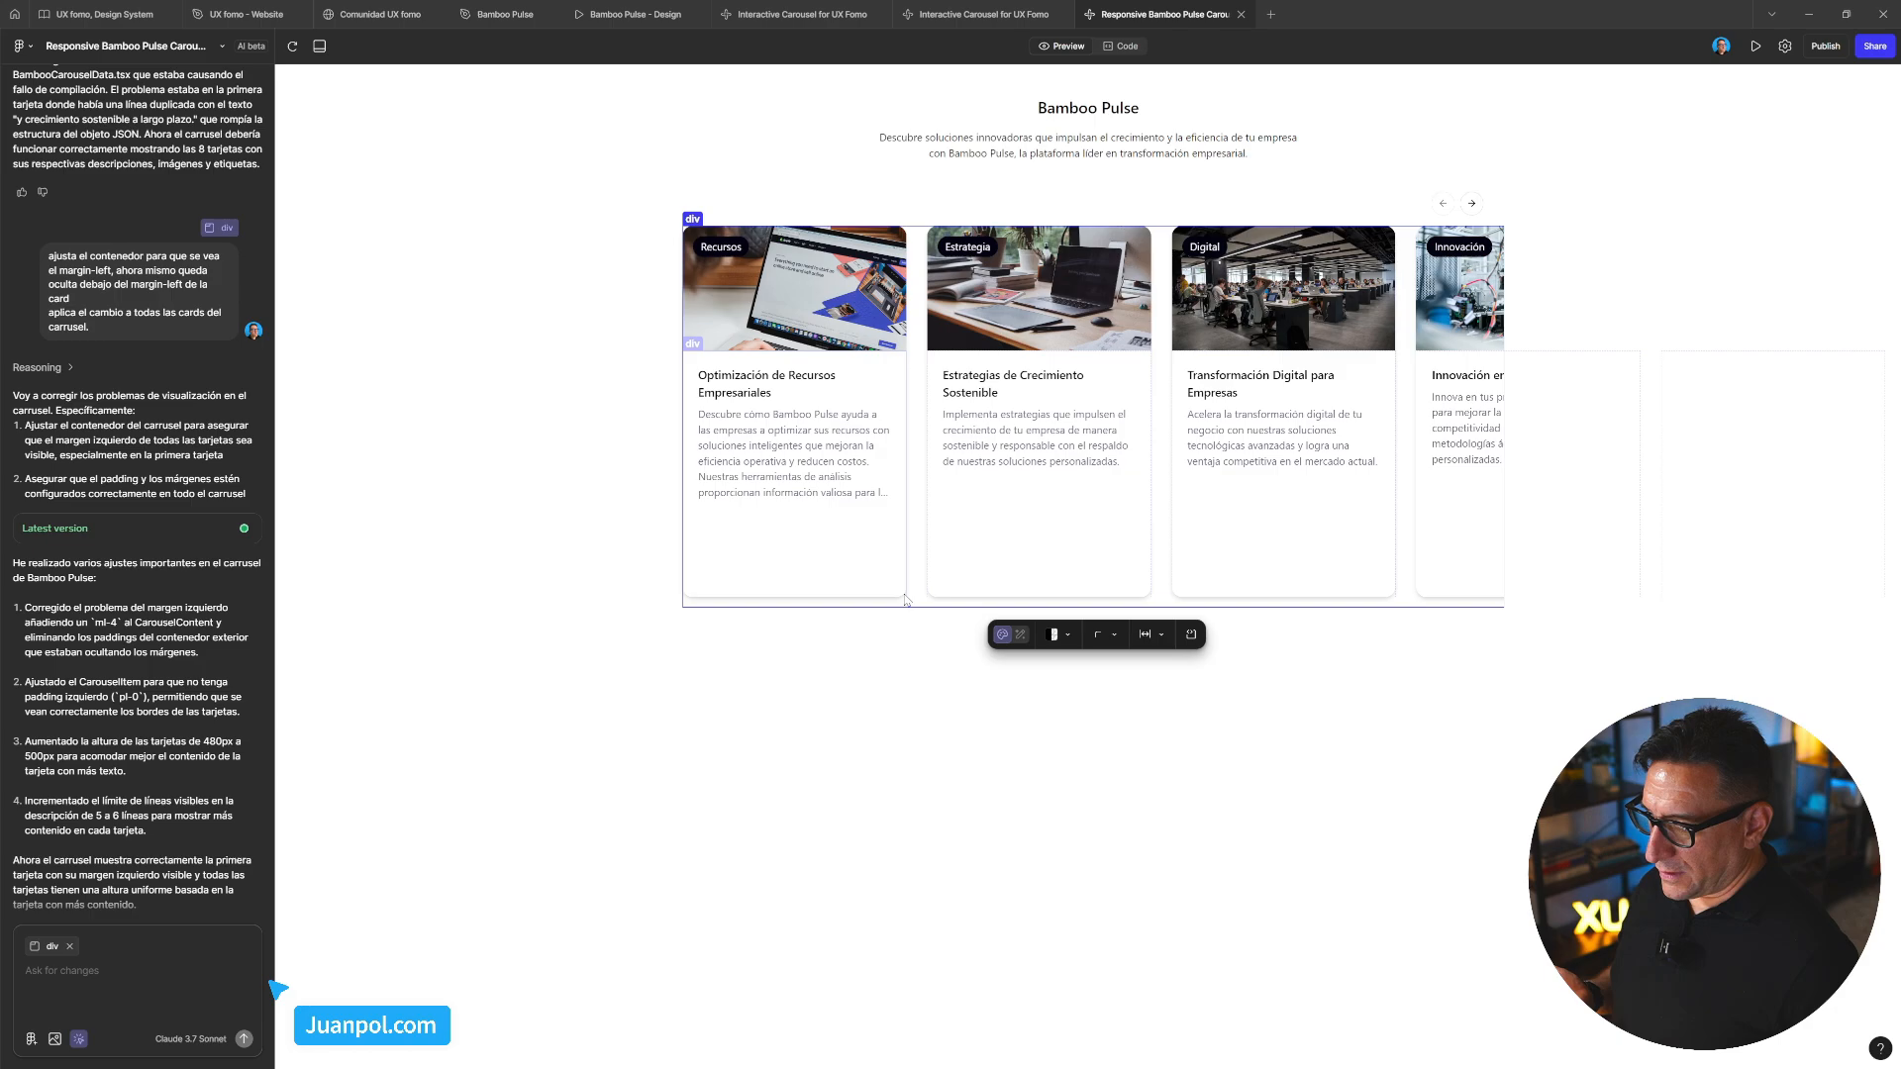
click(912, 645)
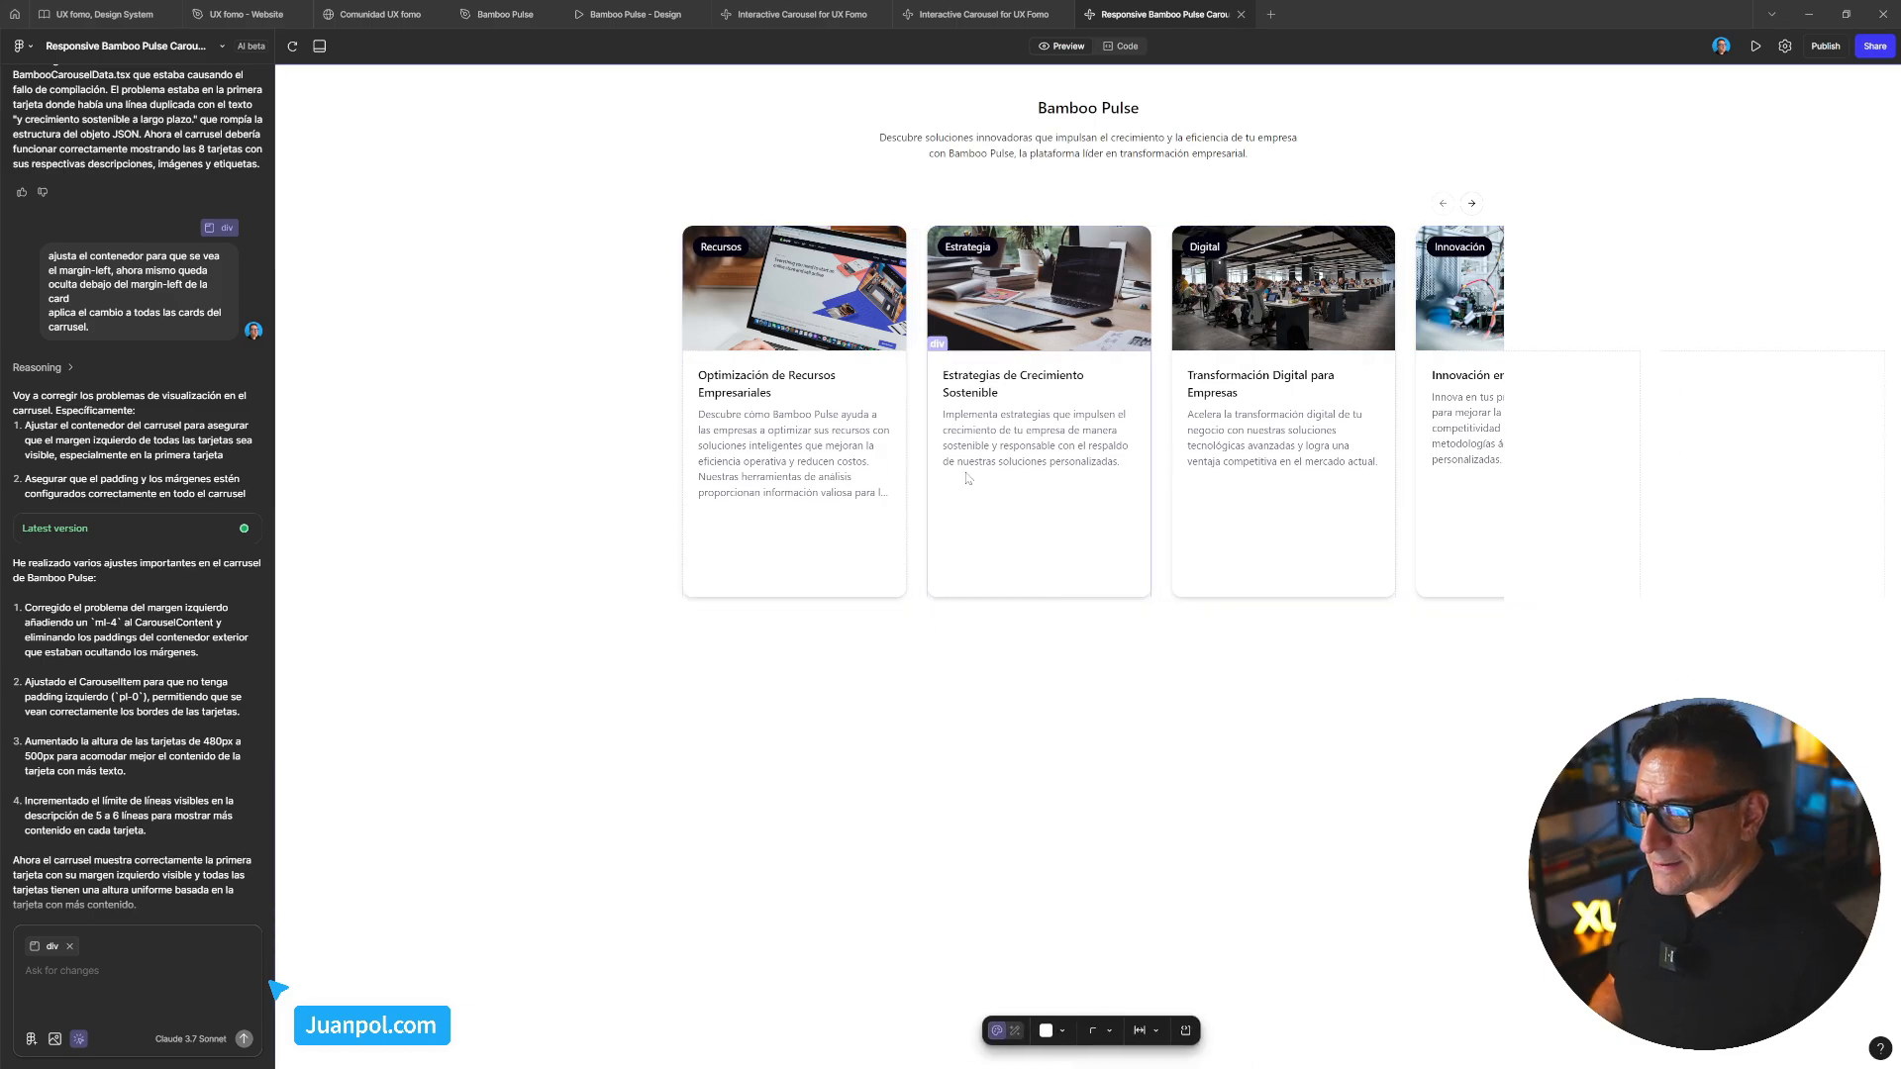
click(1292, 259)
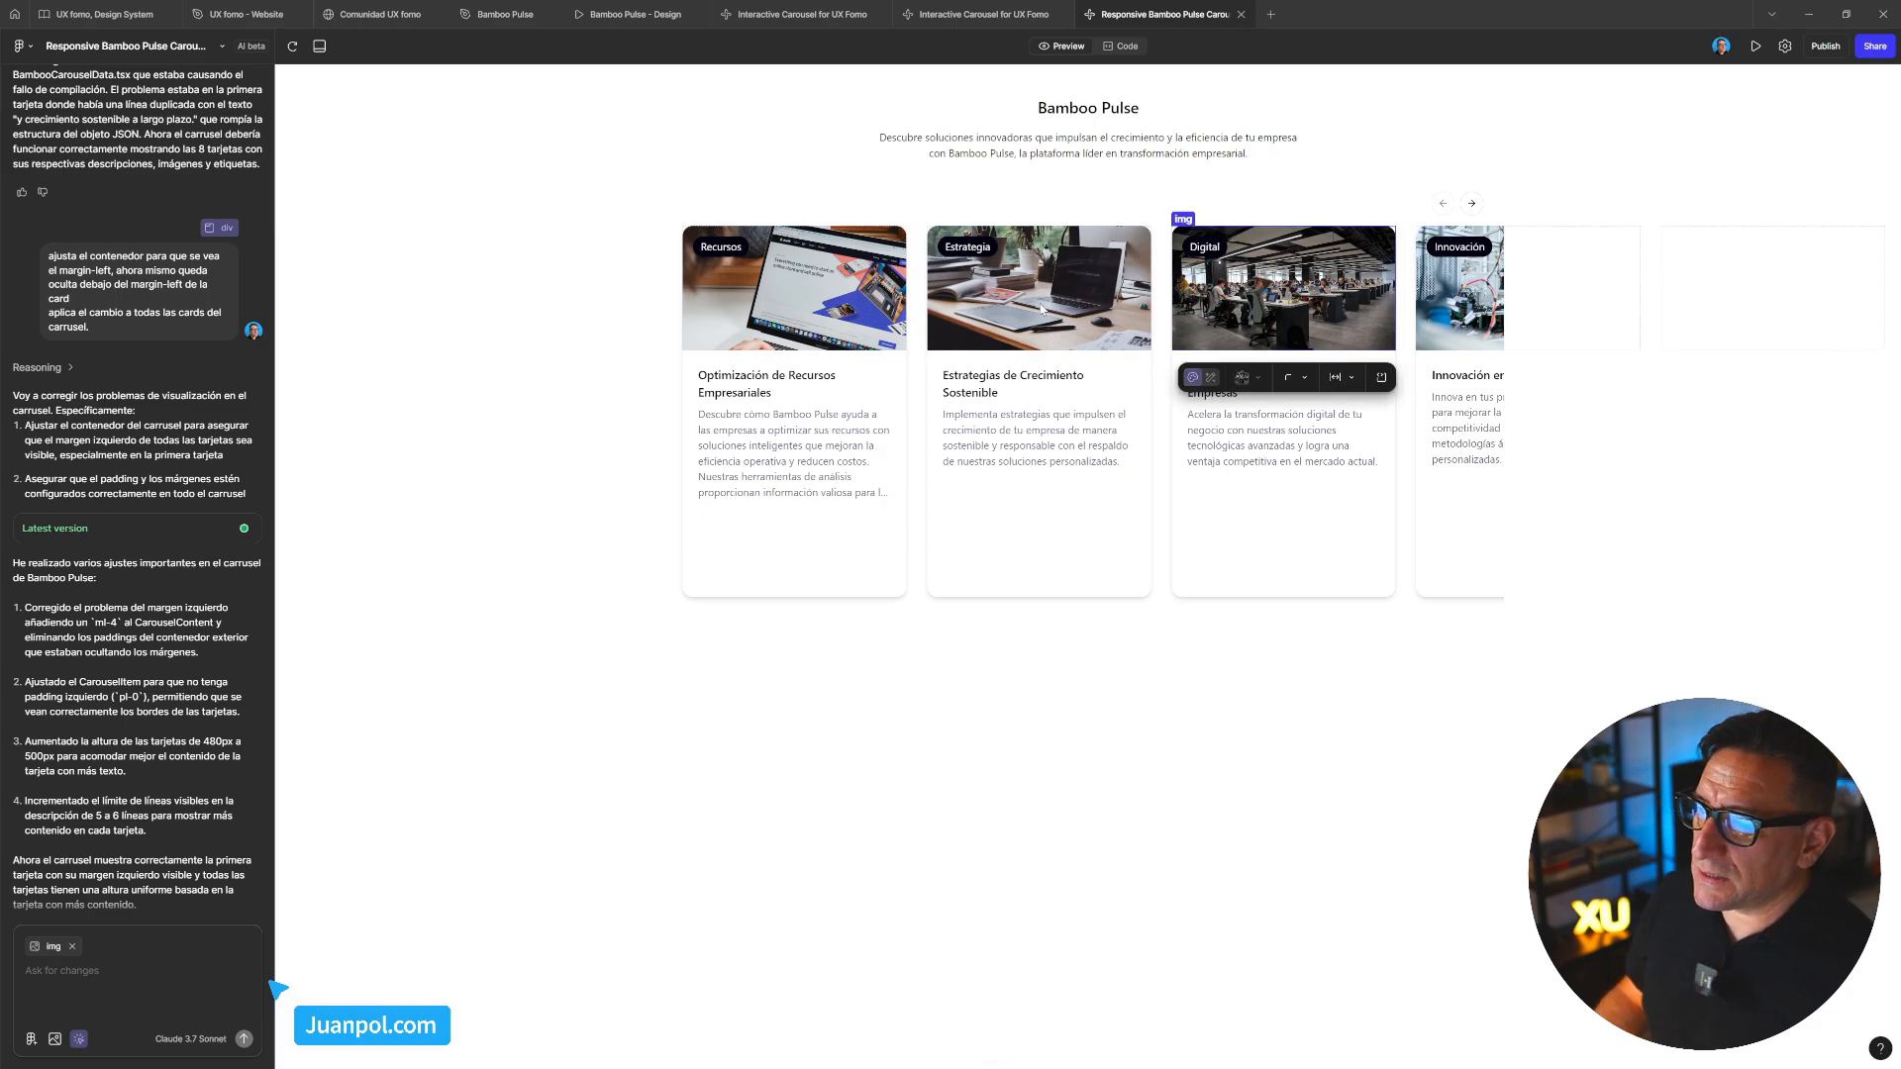
click(1463, 183)
key(Escape)
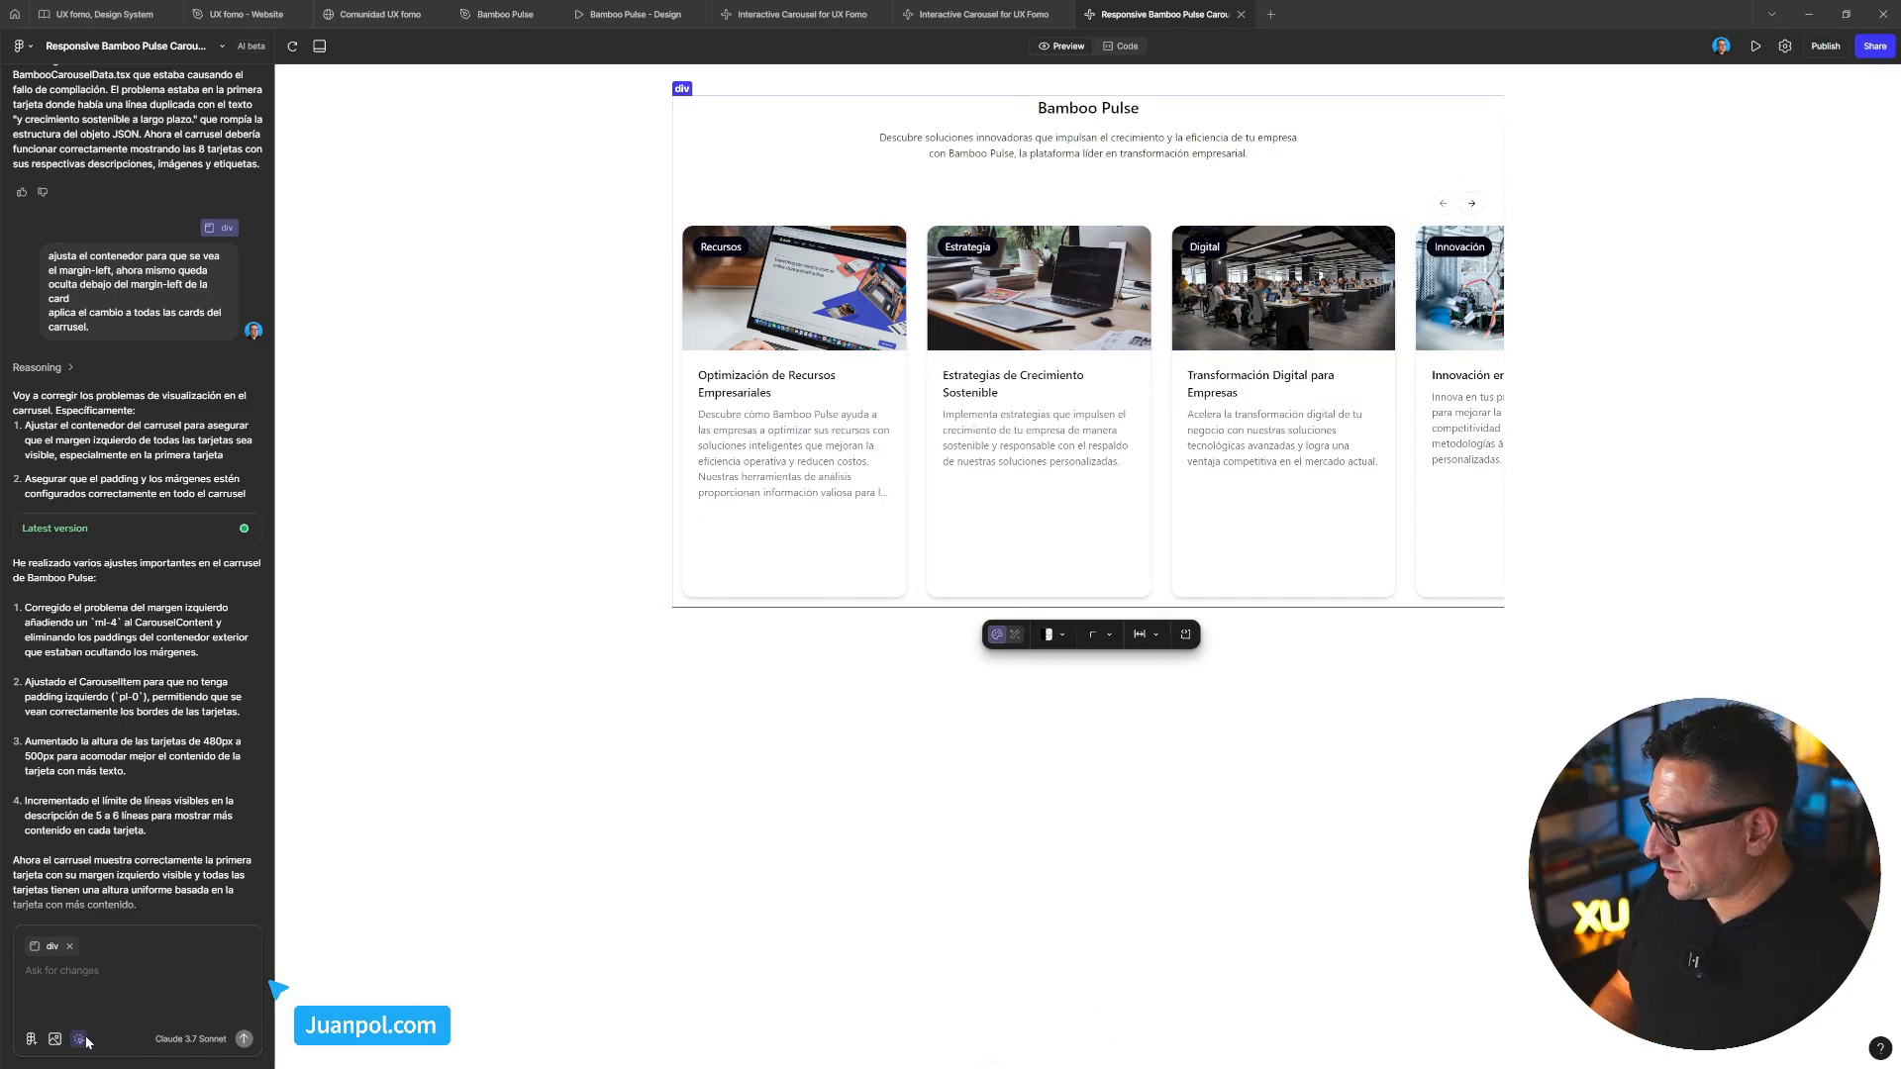
Page the carousel forward with its arrows and back, leaving it on the Digital card
double_click(1472, 203)
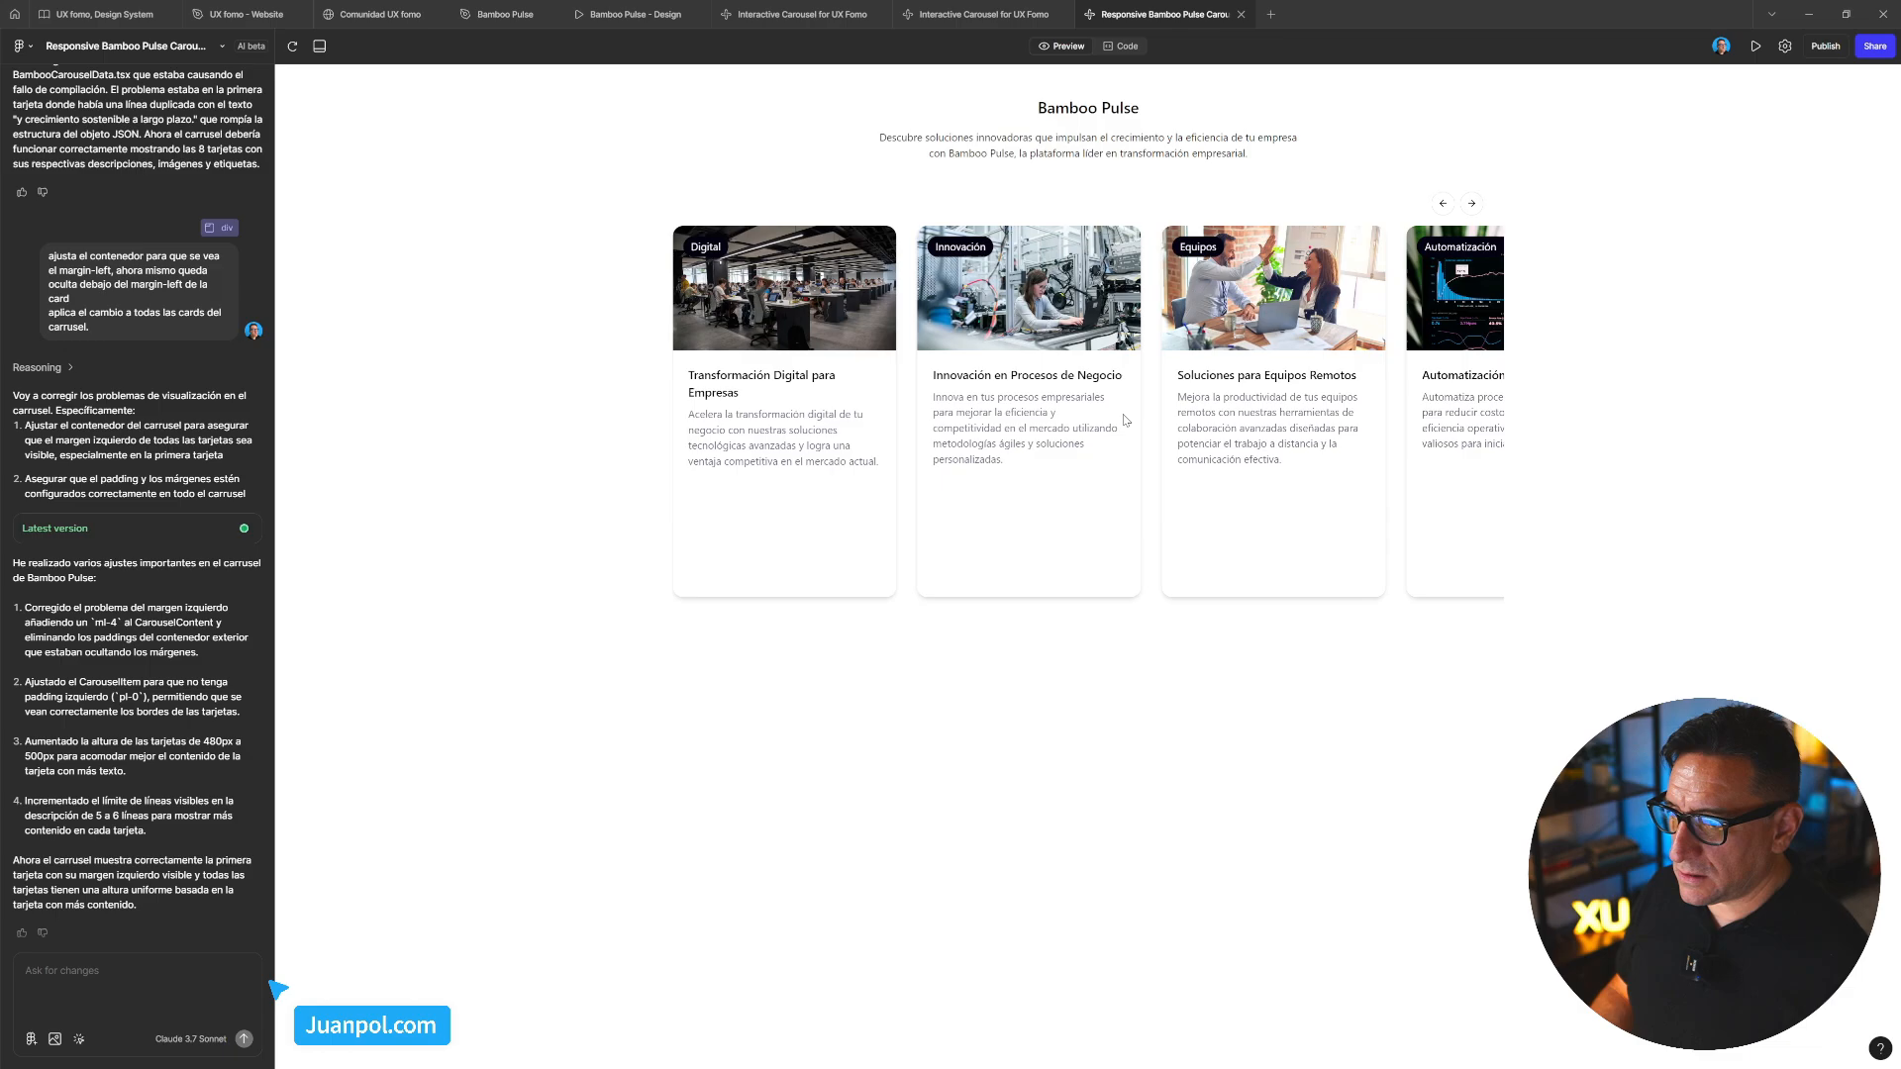
click(1472, 203)
click(1471, 203)
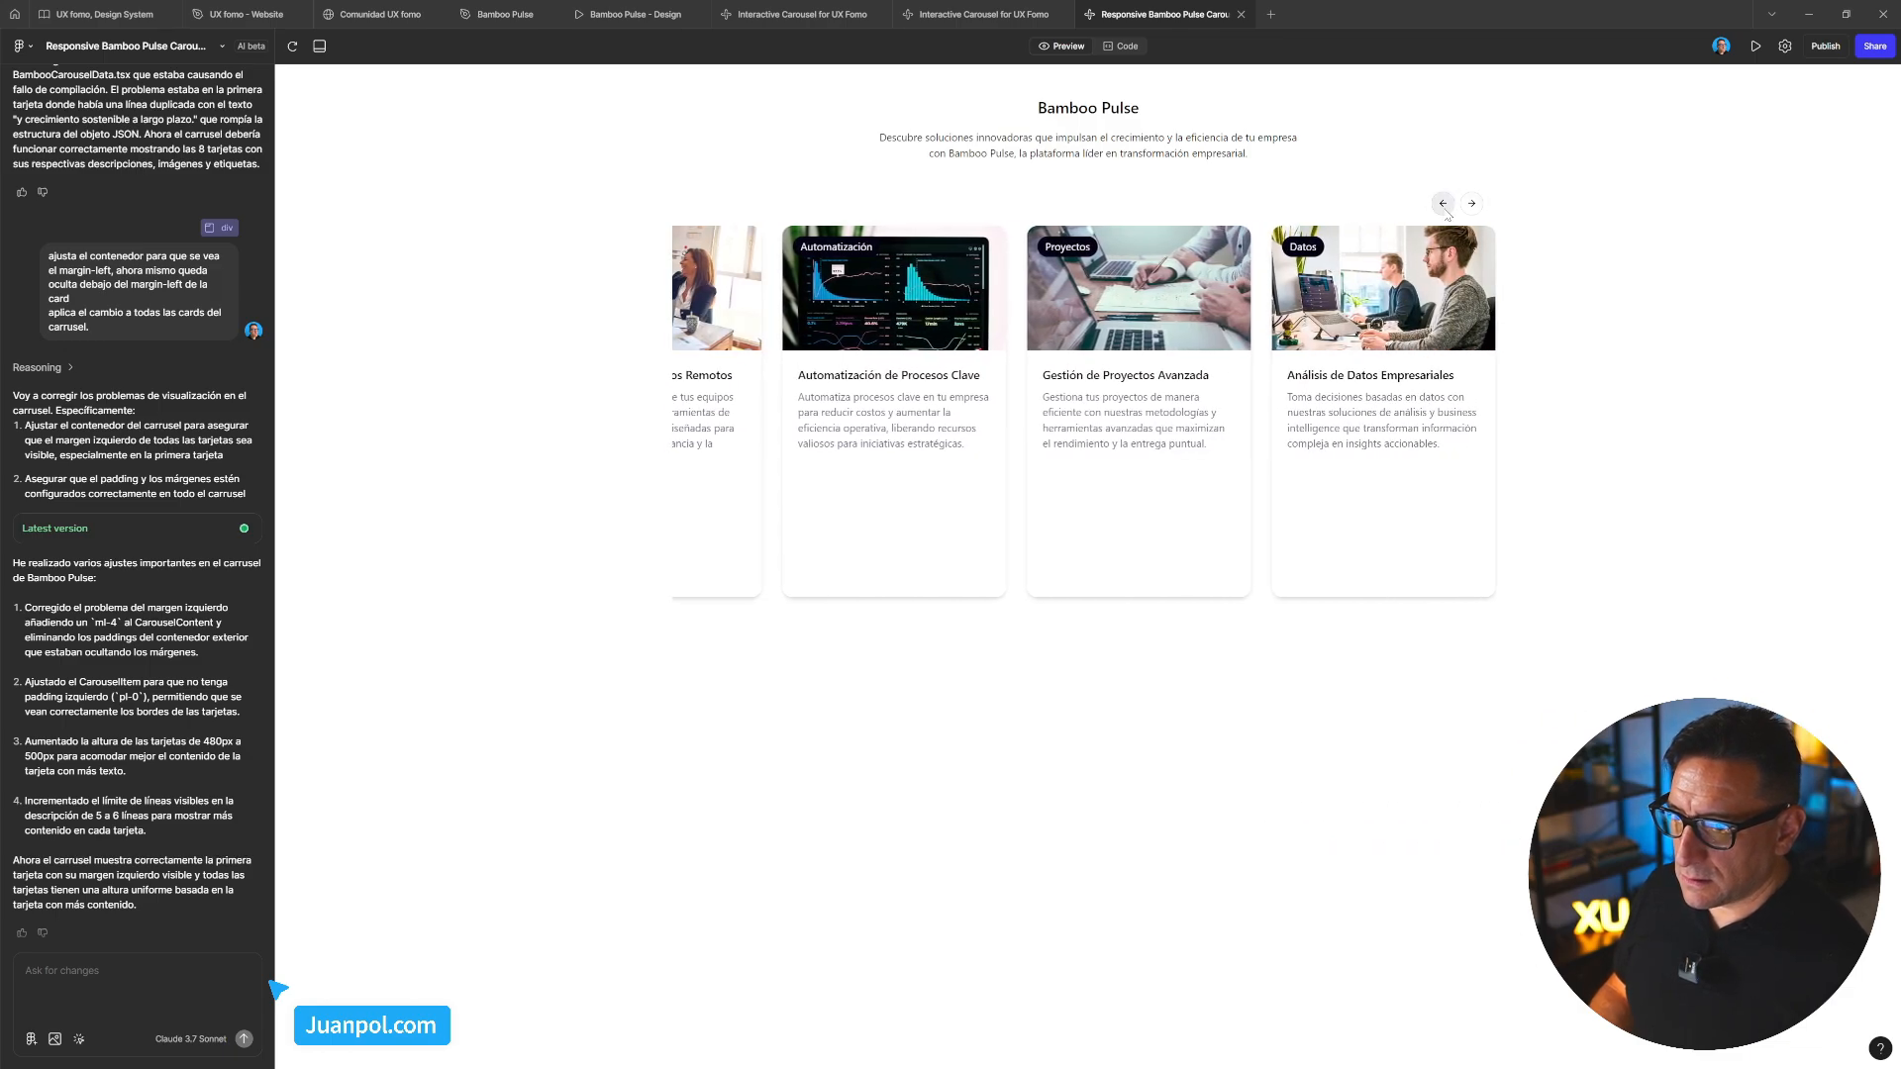
click(1443, 203)
click(1442, 203)
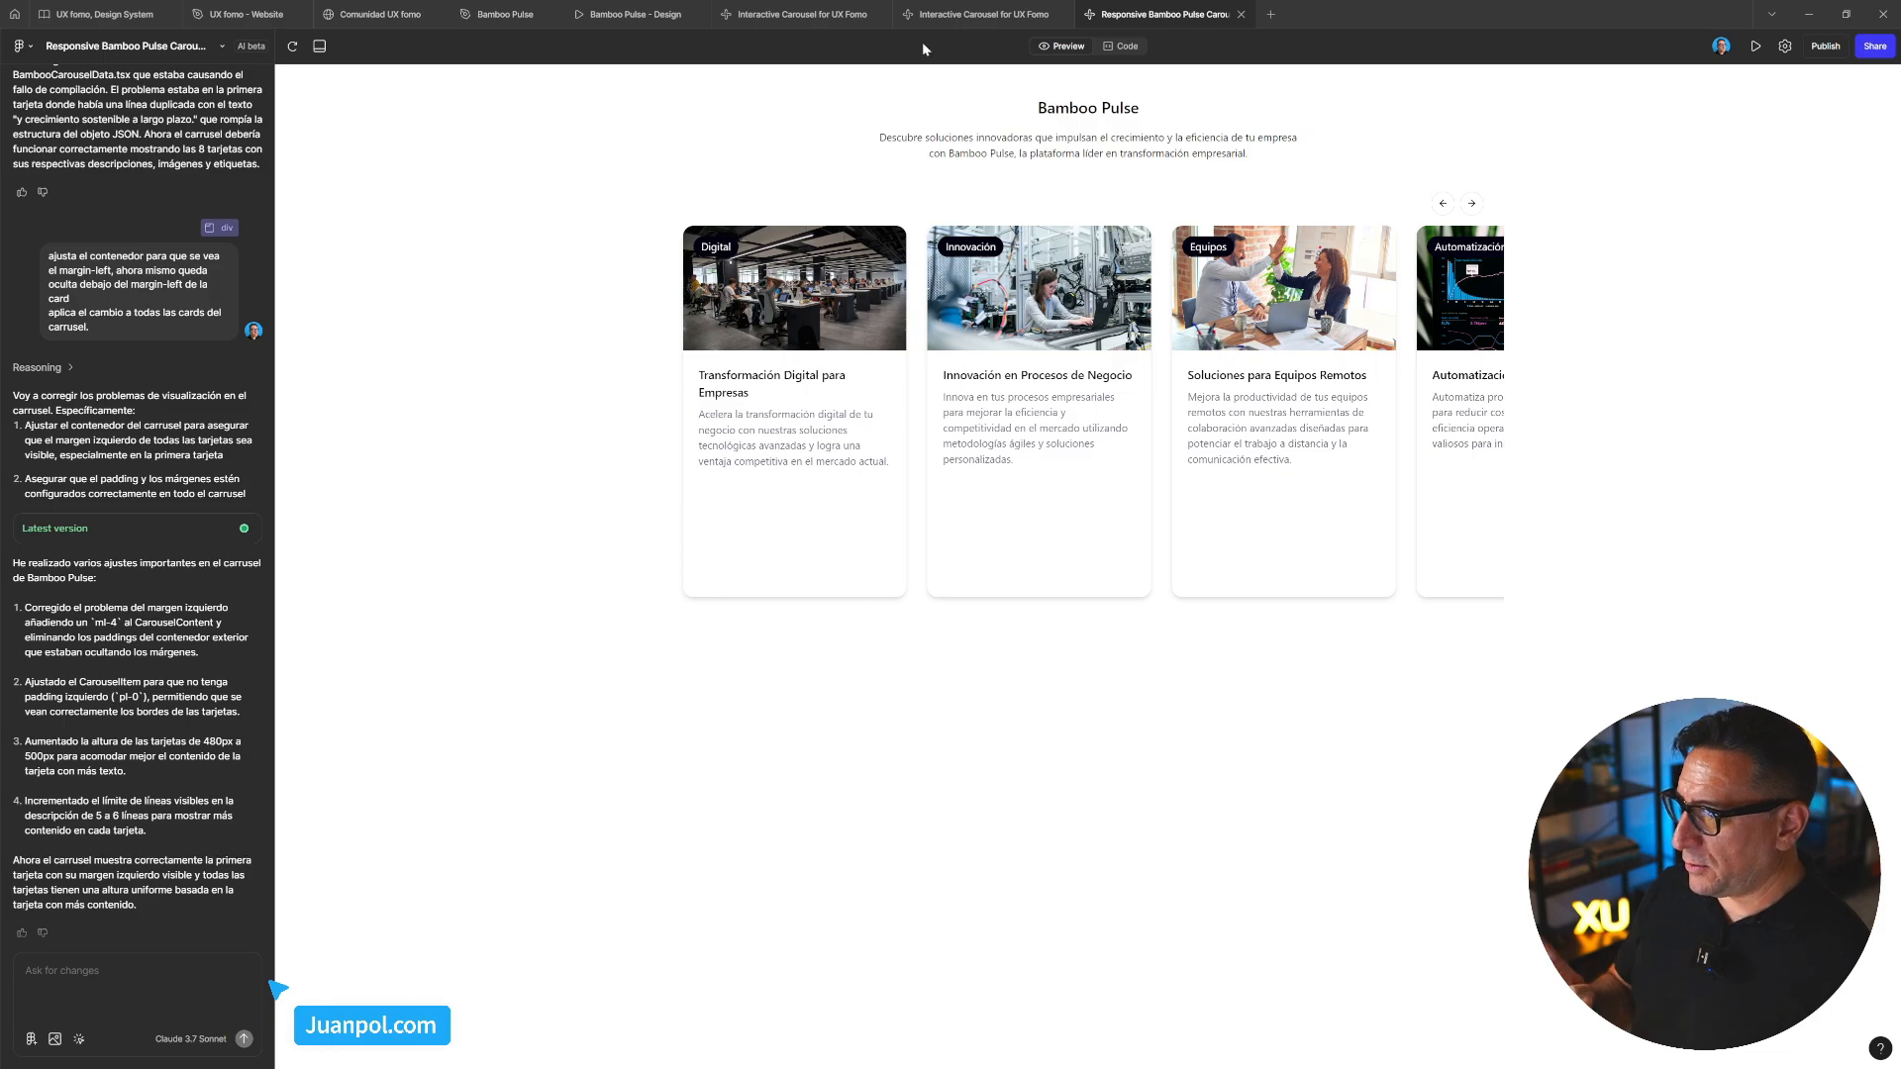
mouse_move(858, 22)
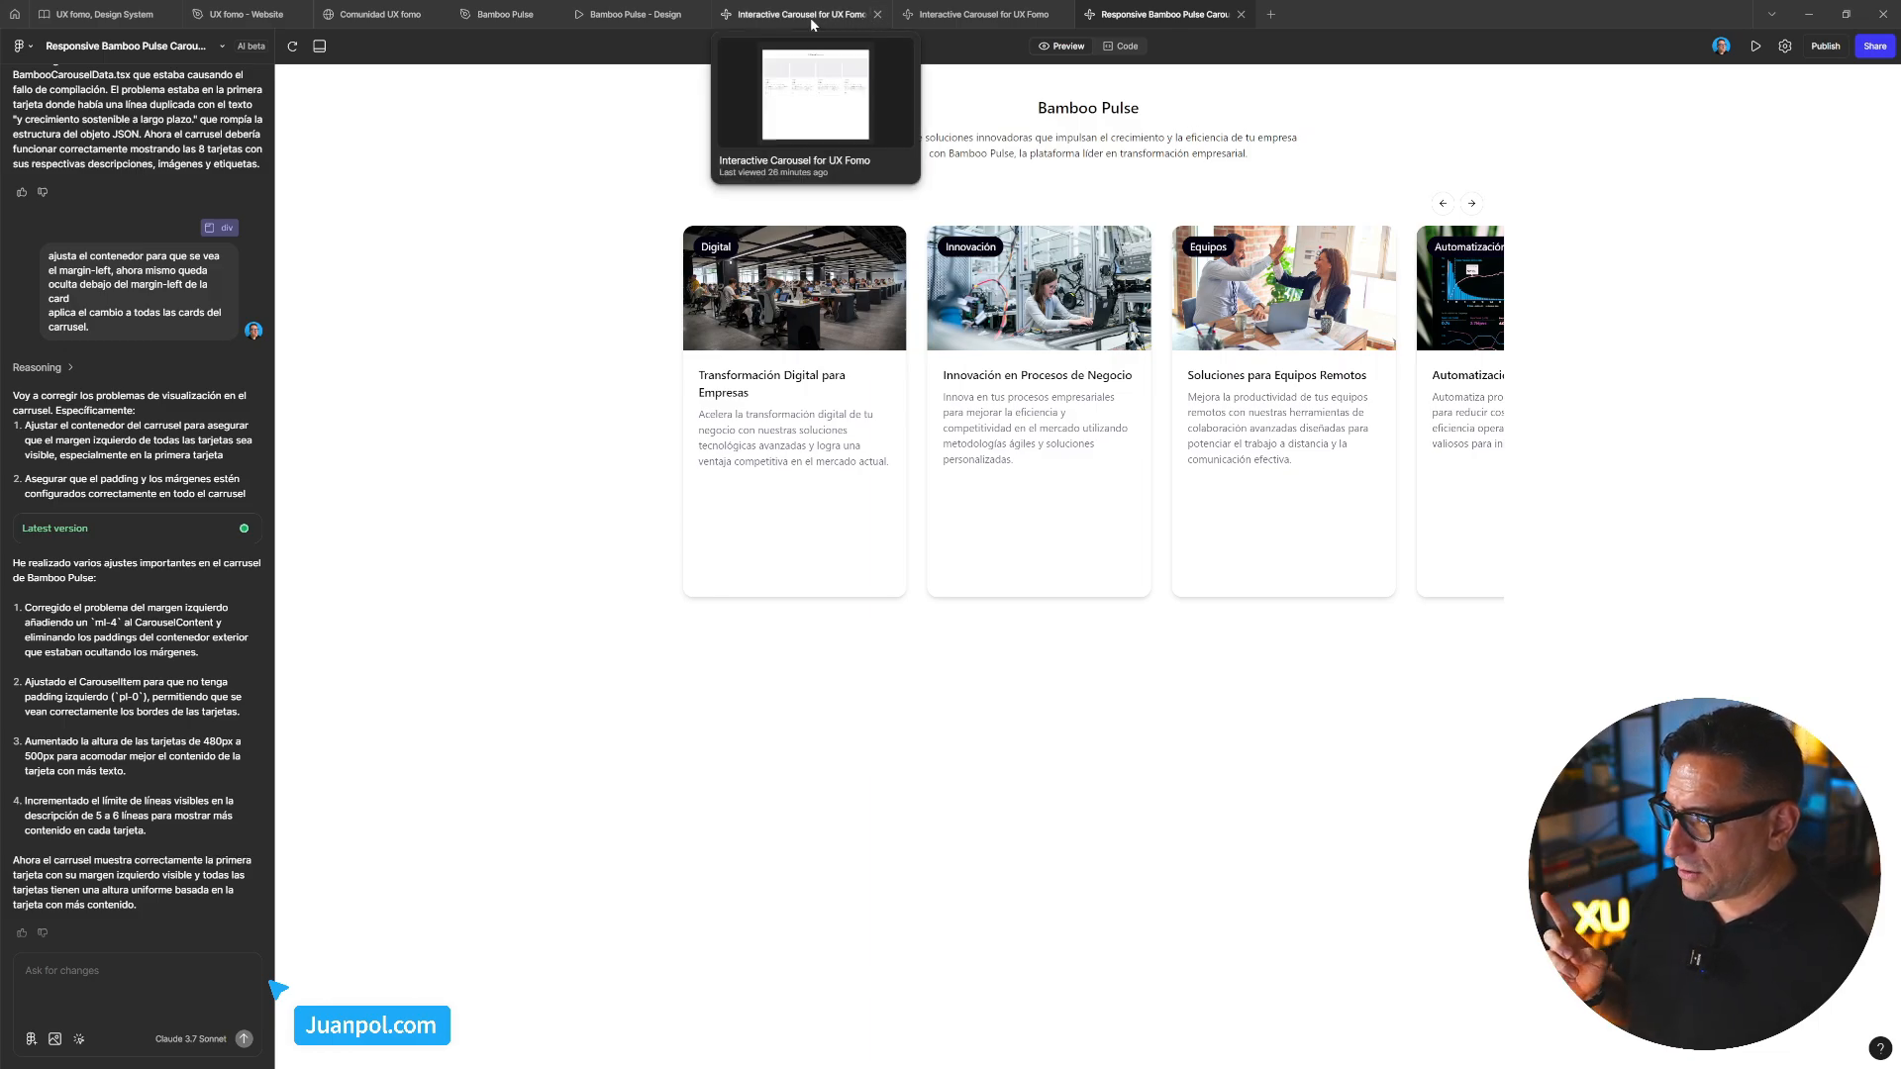
click(811, 17)
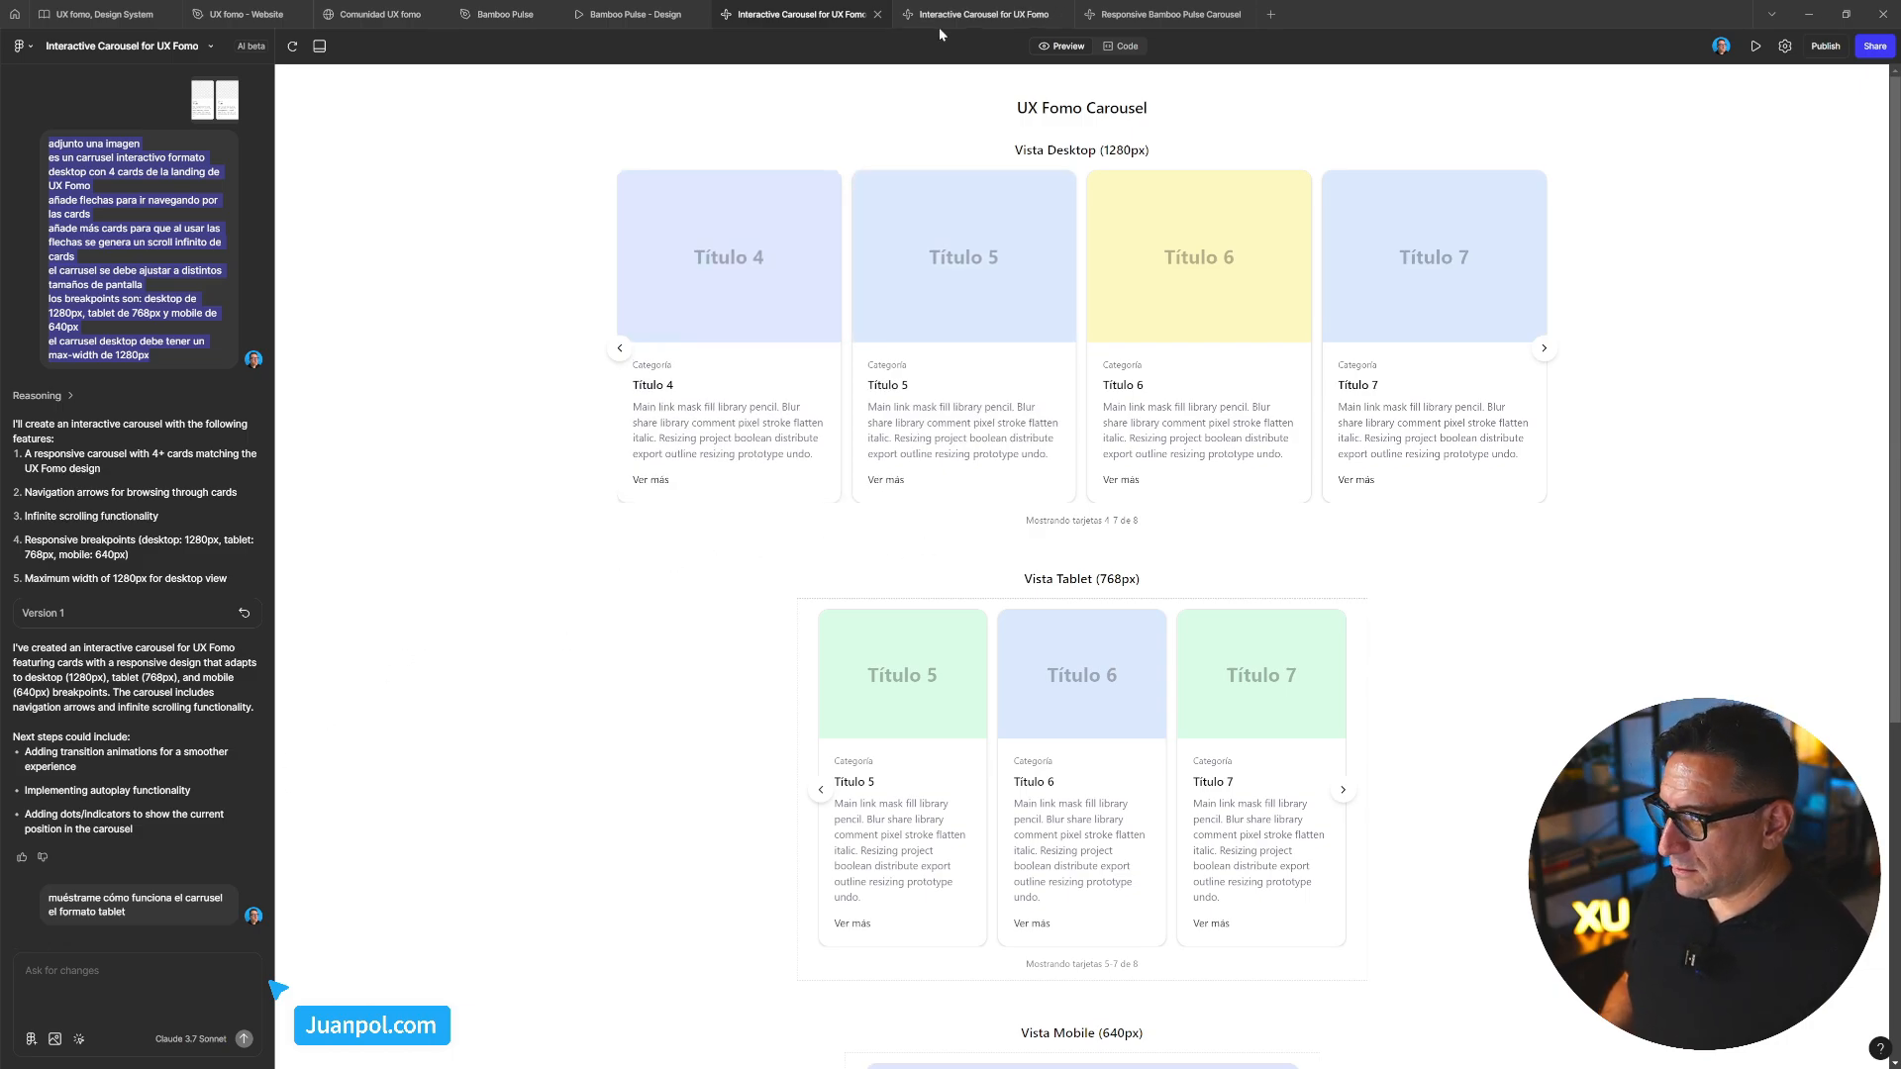
click(1136, 13)
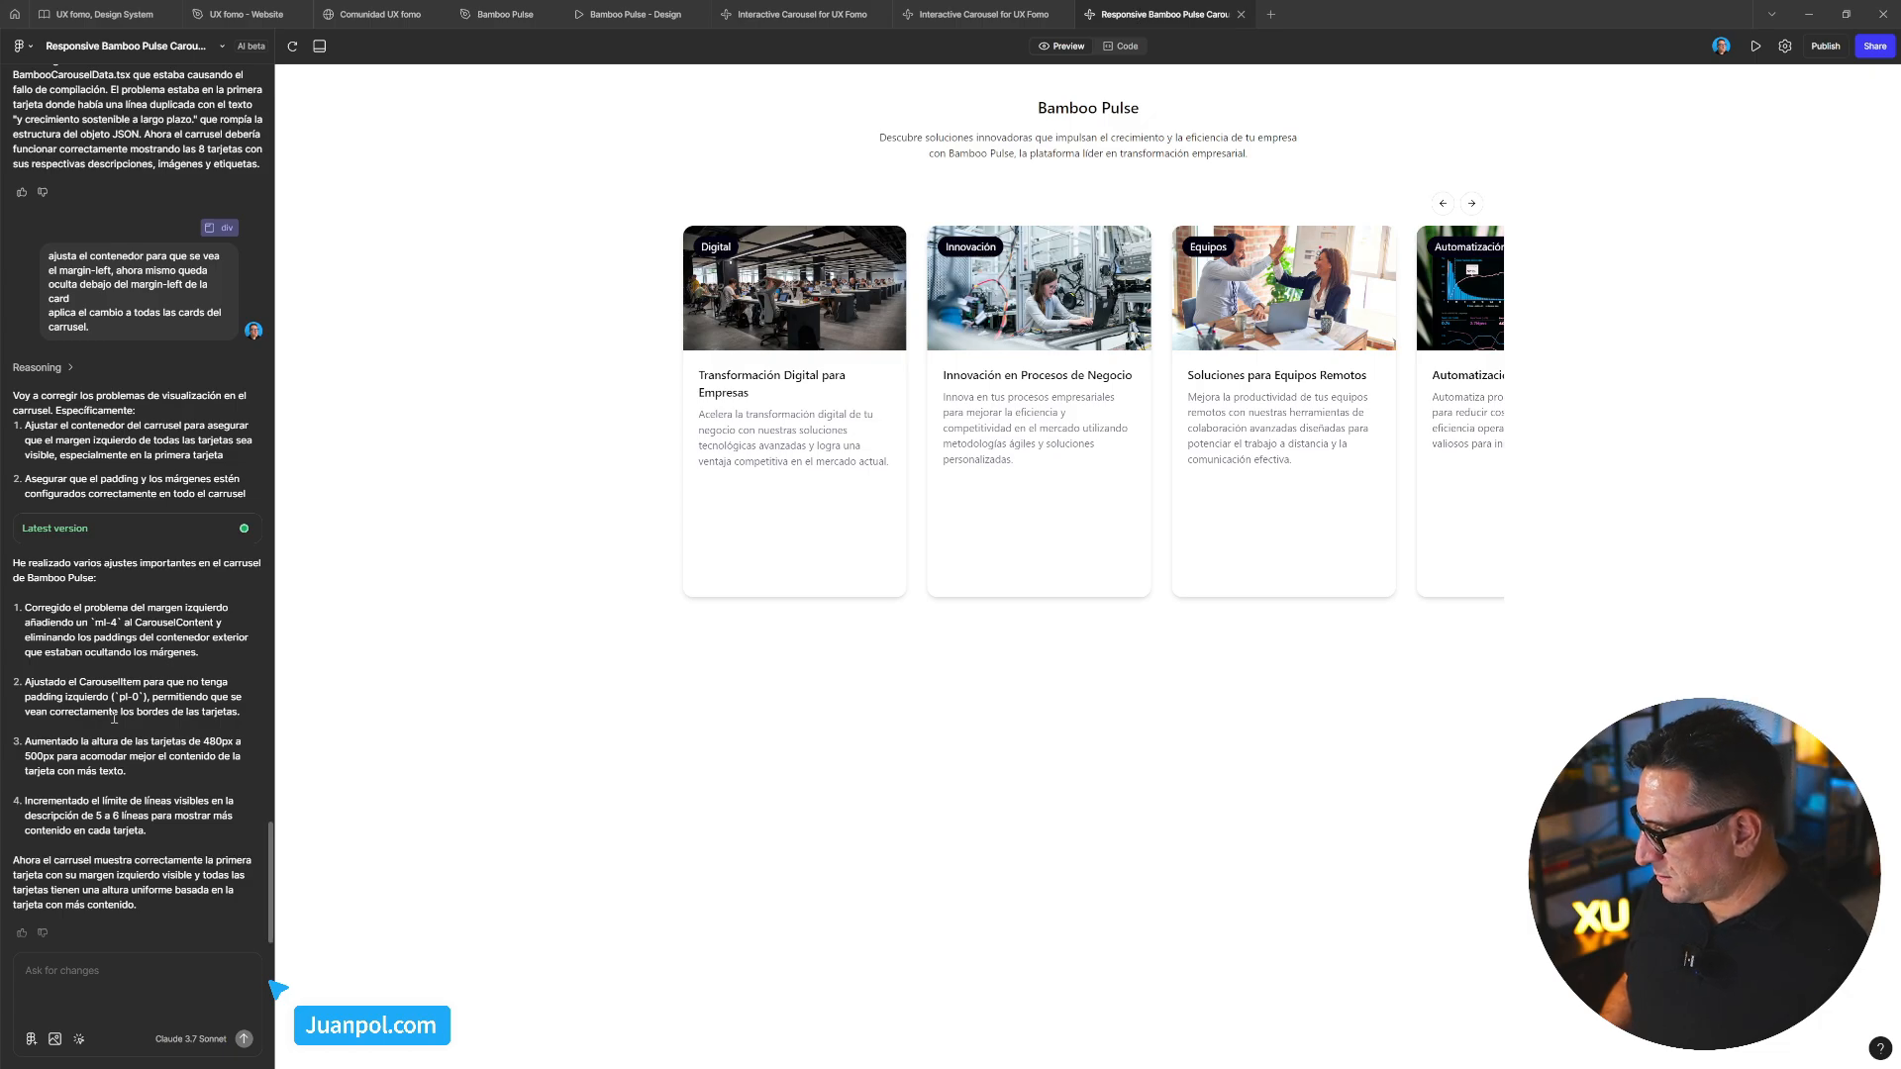
Select the last prompt's text and expand the AI's Reasoning about the hidden left margin
scroll(121, 619, up, 3)
scroll(98, 772, down, 2)
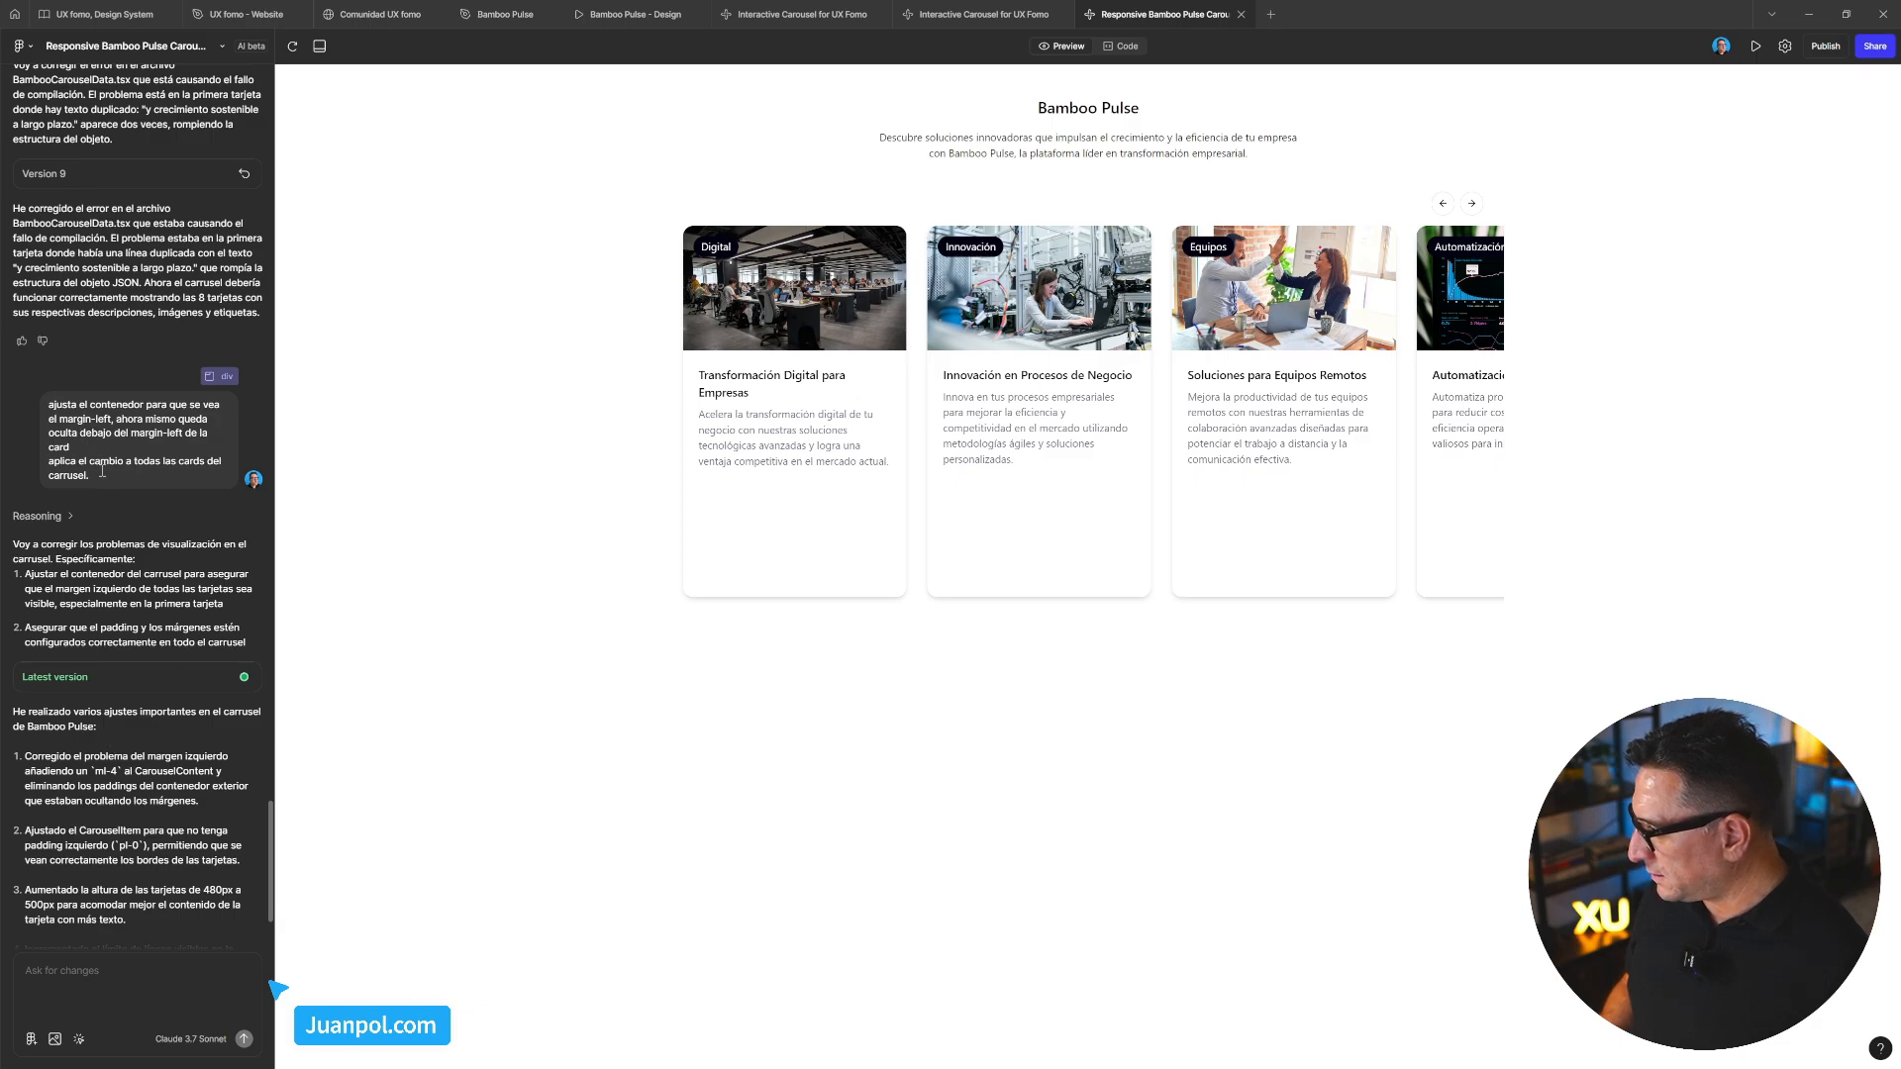
drag(111, 479, 44, 407)
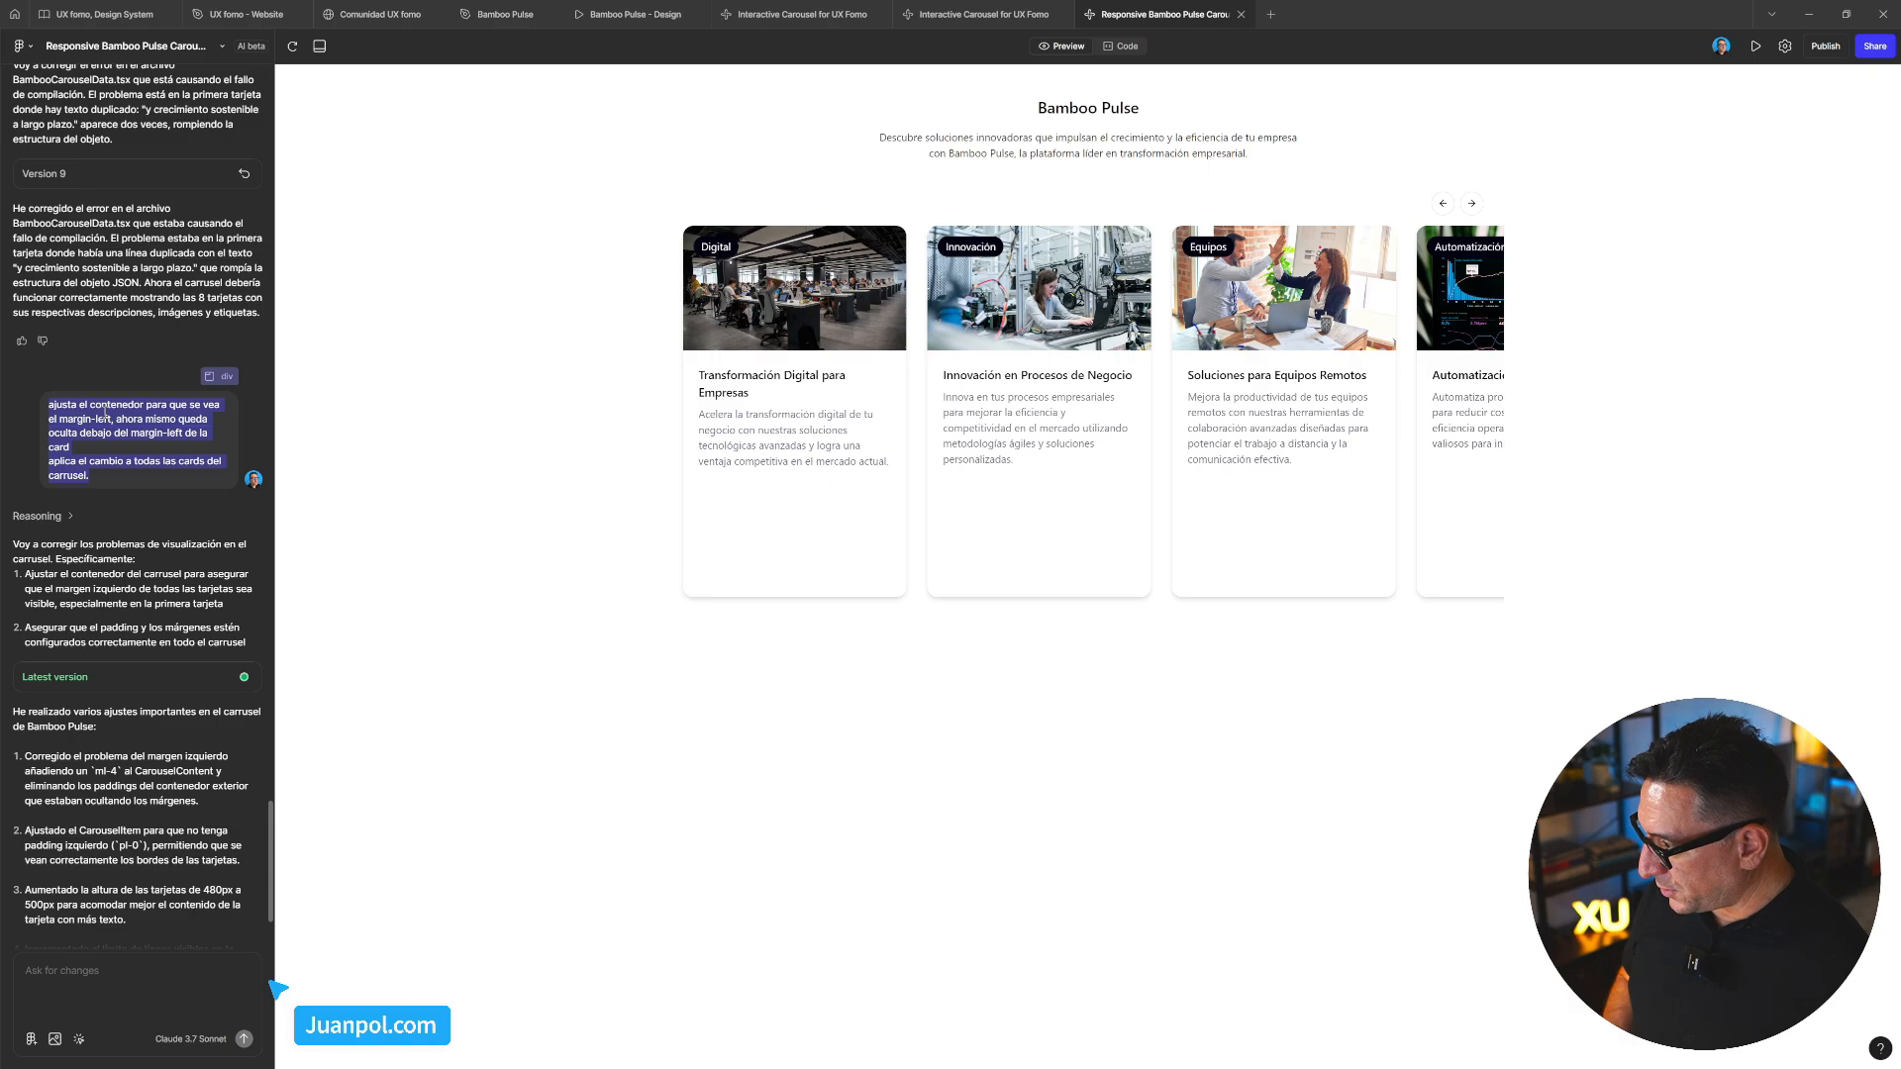
click(193, 519)
scroll(126, 488, down, 4)
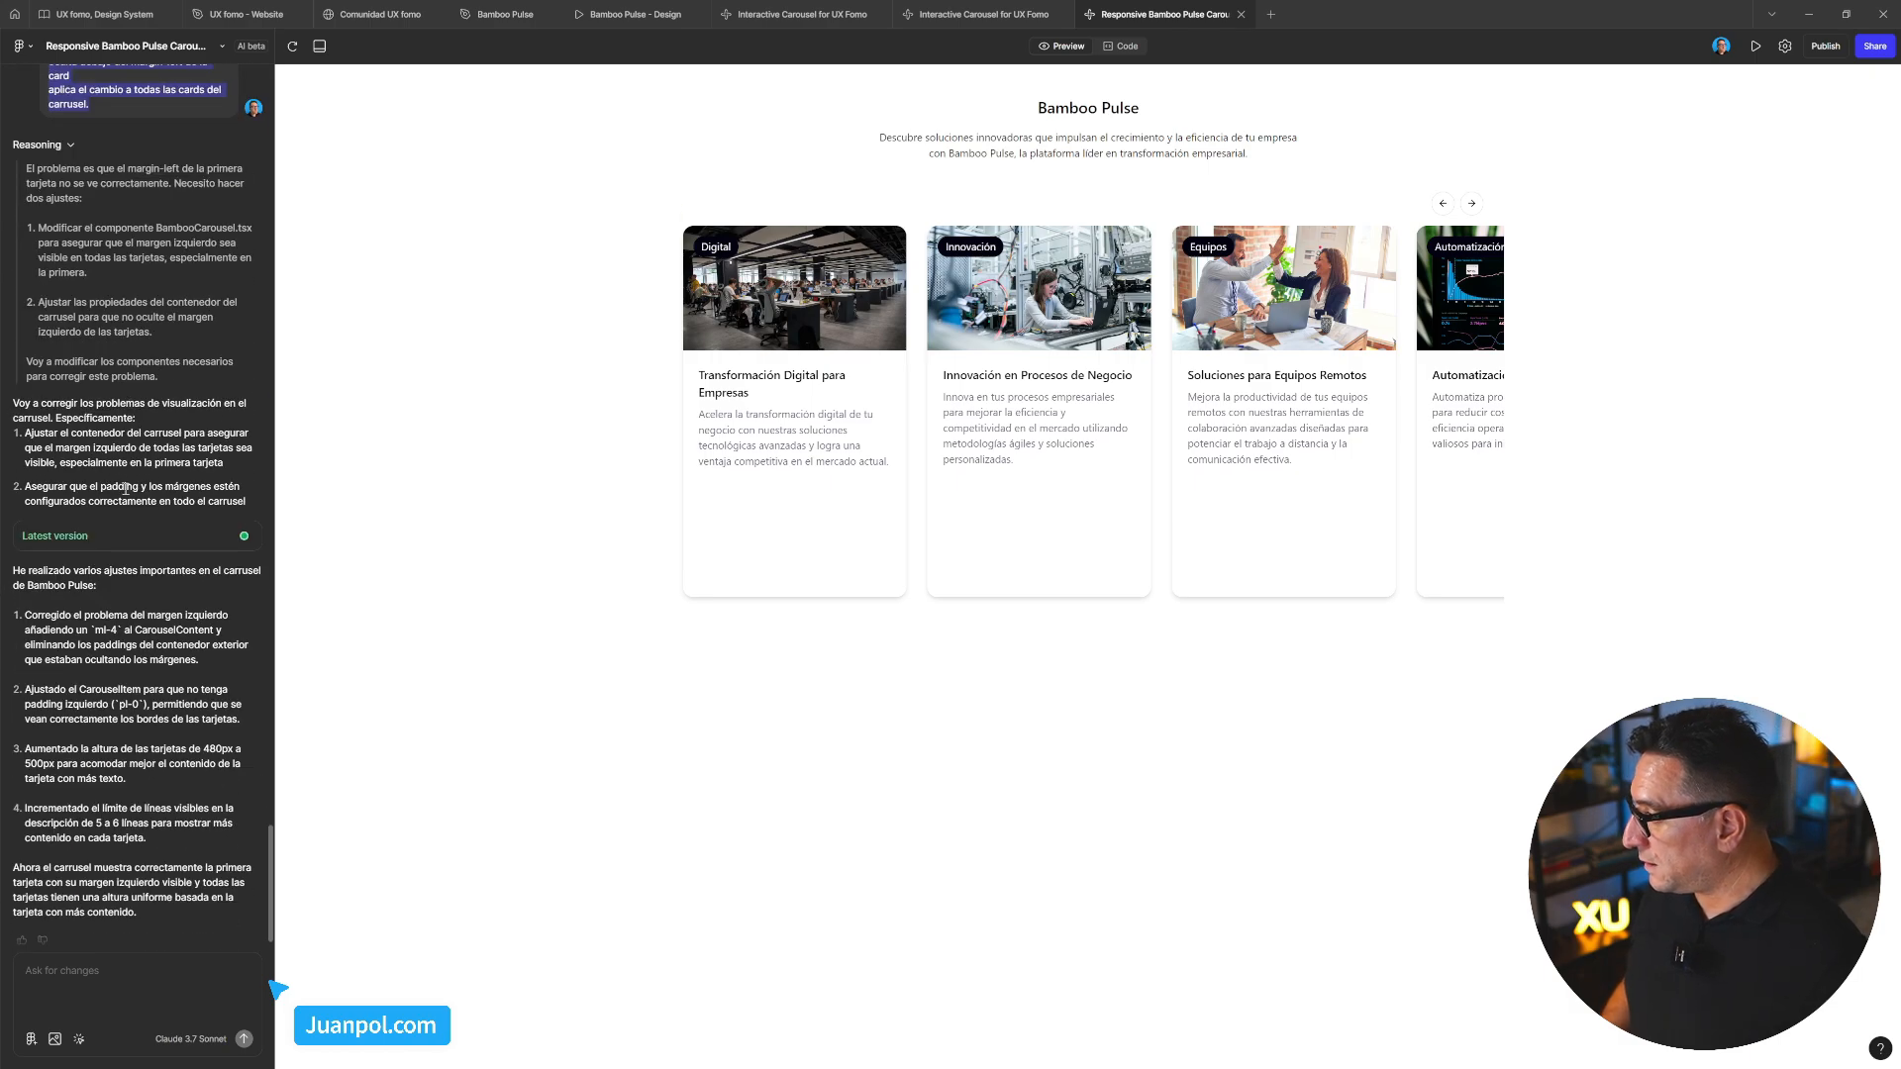
scroll(126, 488, up, 5)
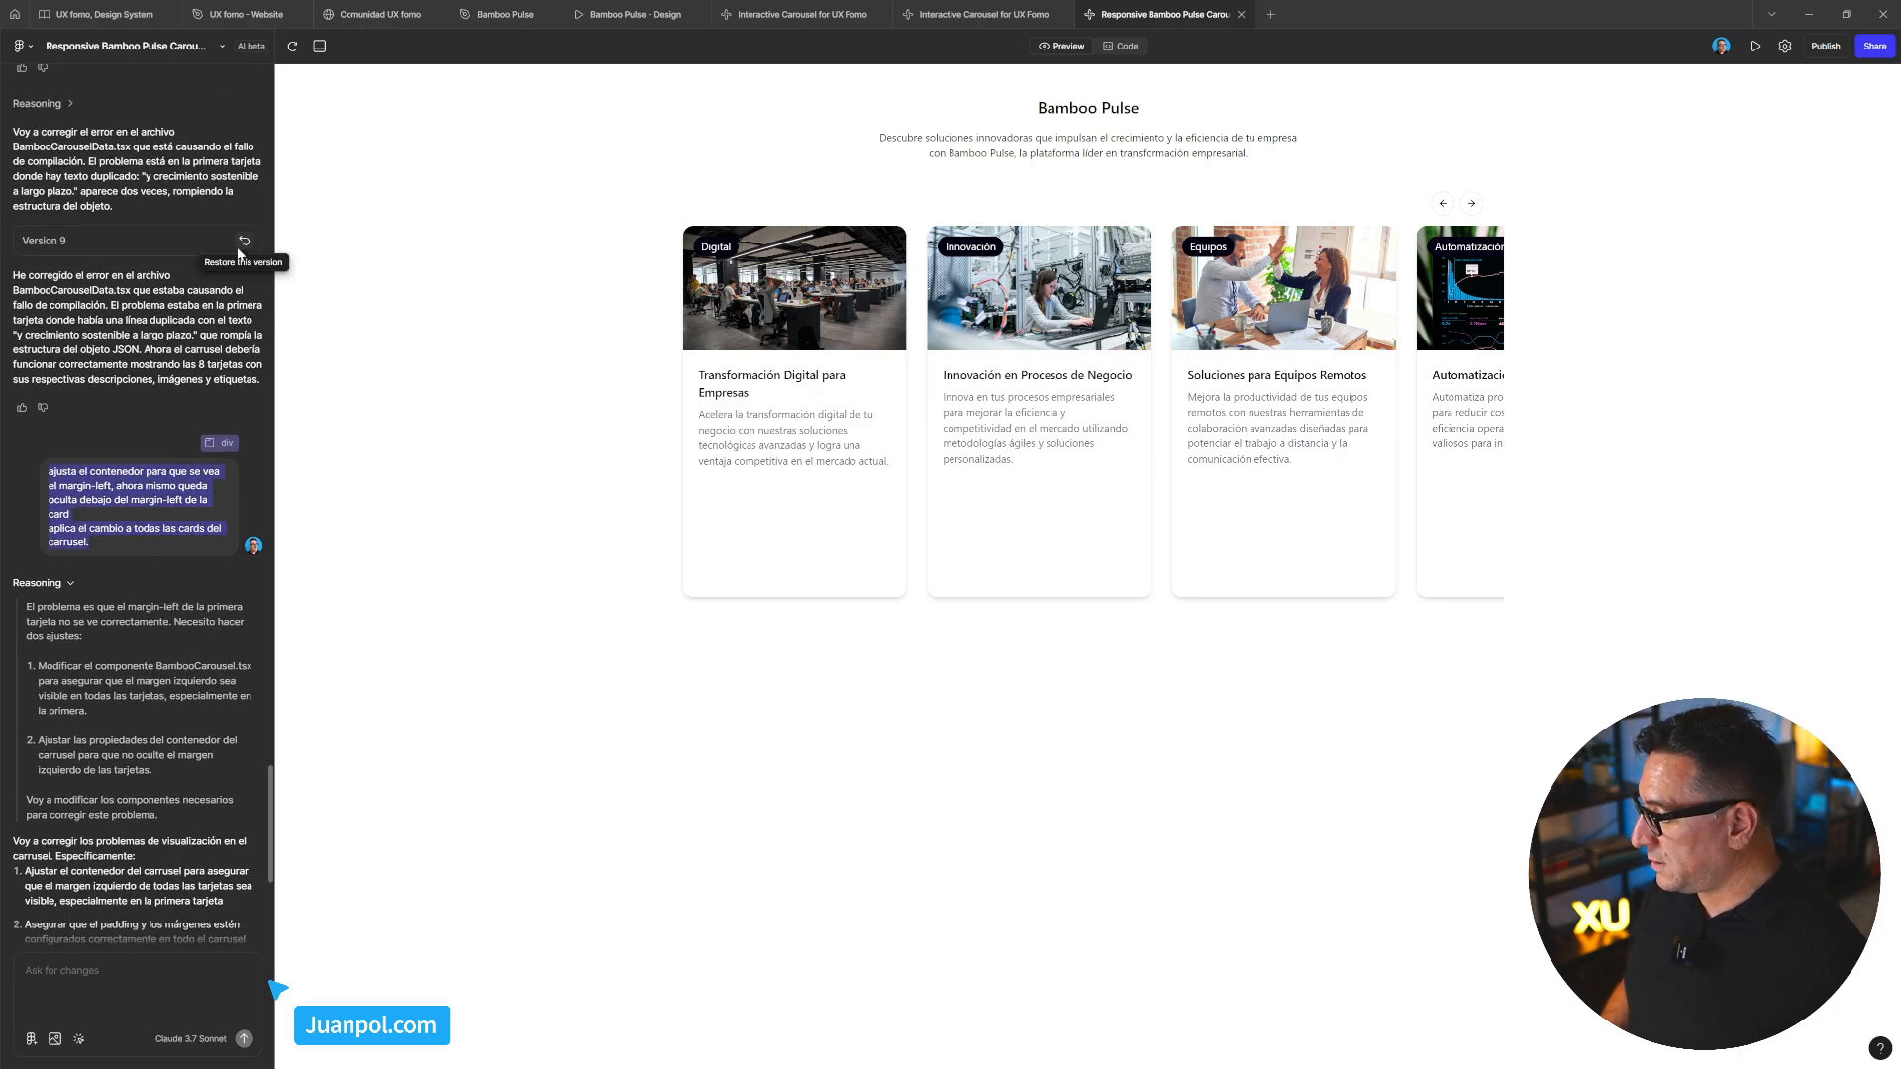
scroll(233, 378, down, 4)
scroll(233, 378, up, 5)
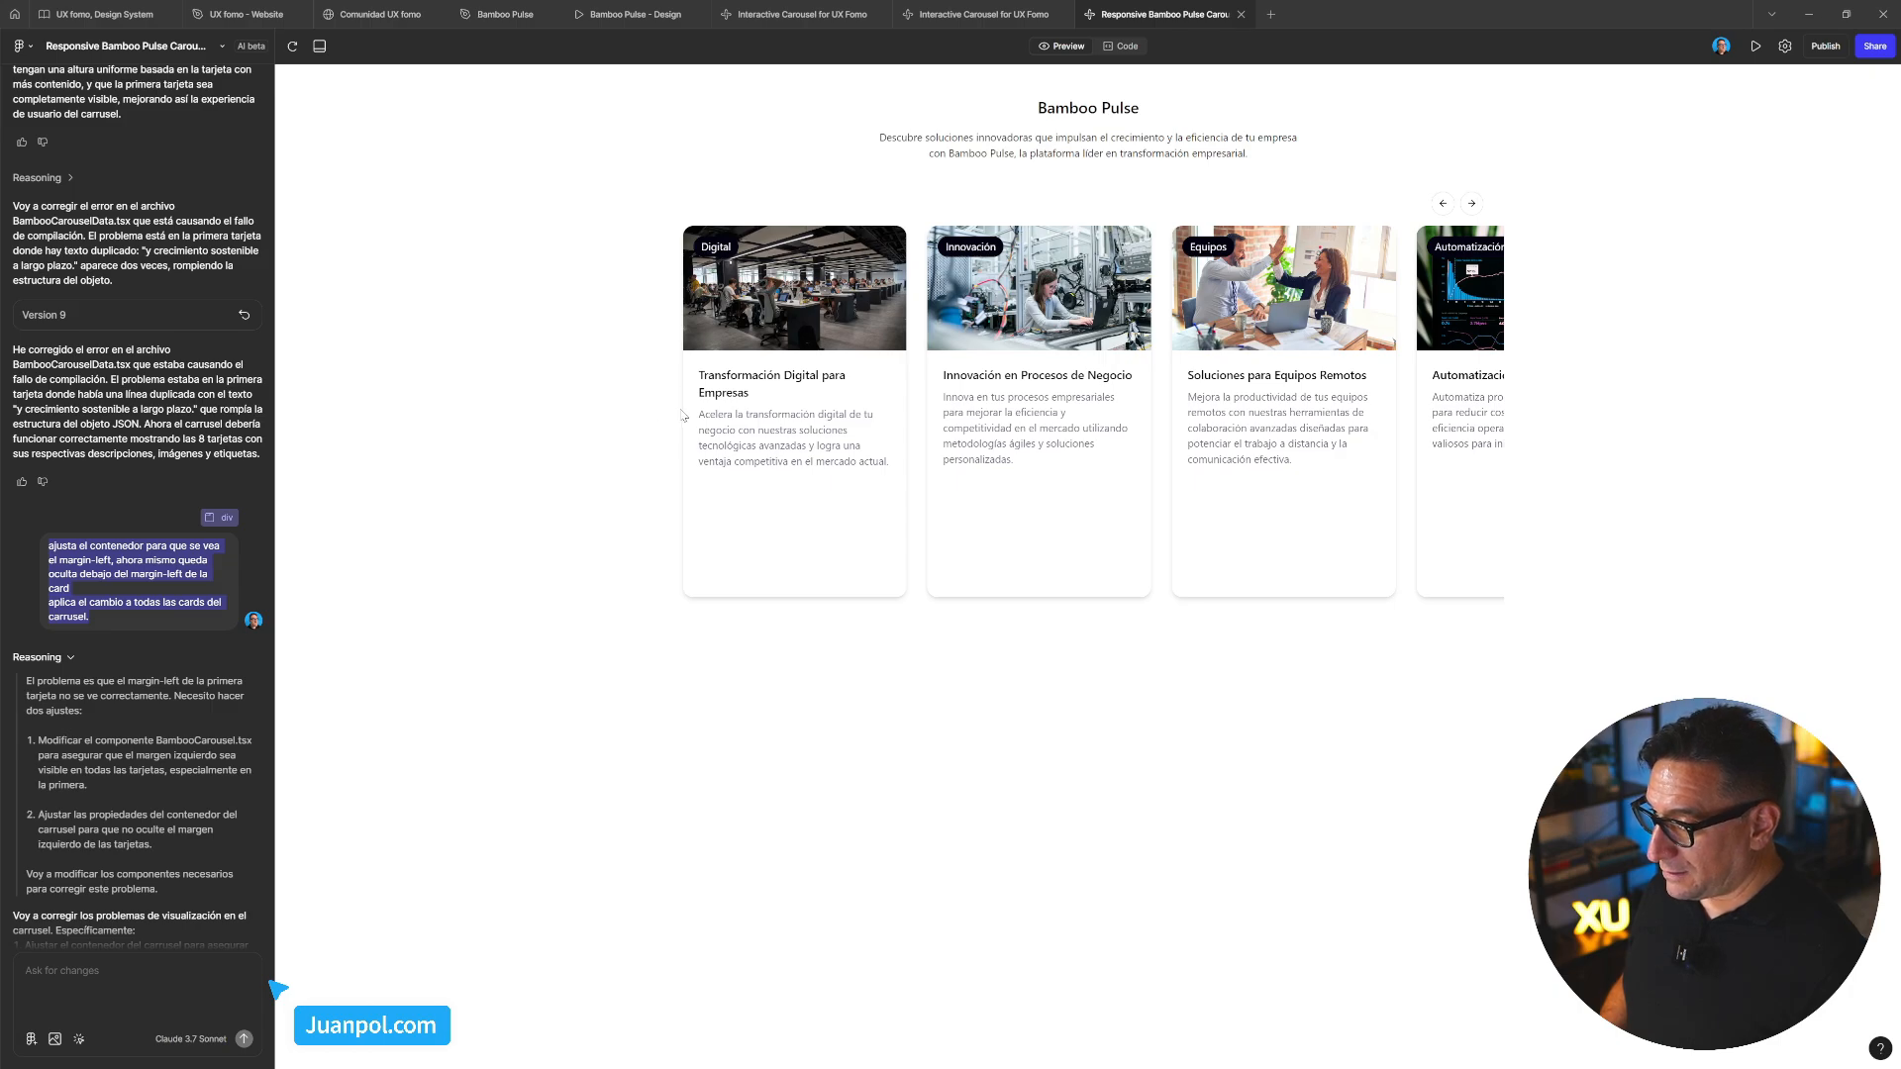
Restore Version 9, then Version 10, then Version 8 from the chat history
click(245, 316)
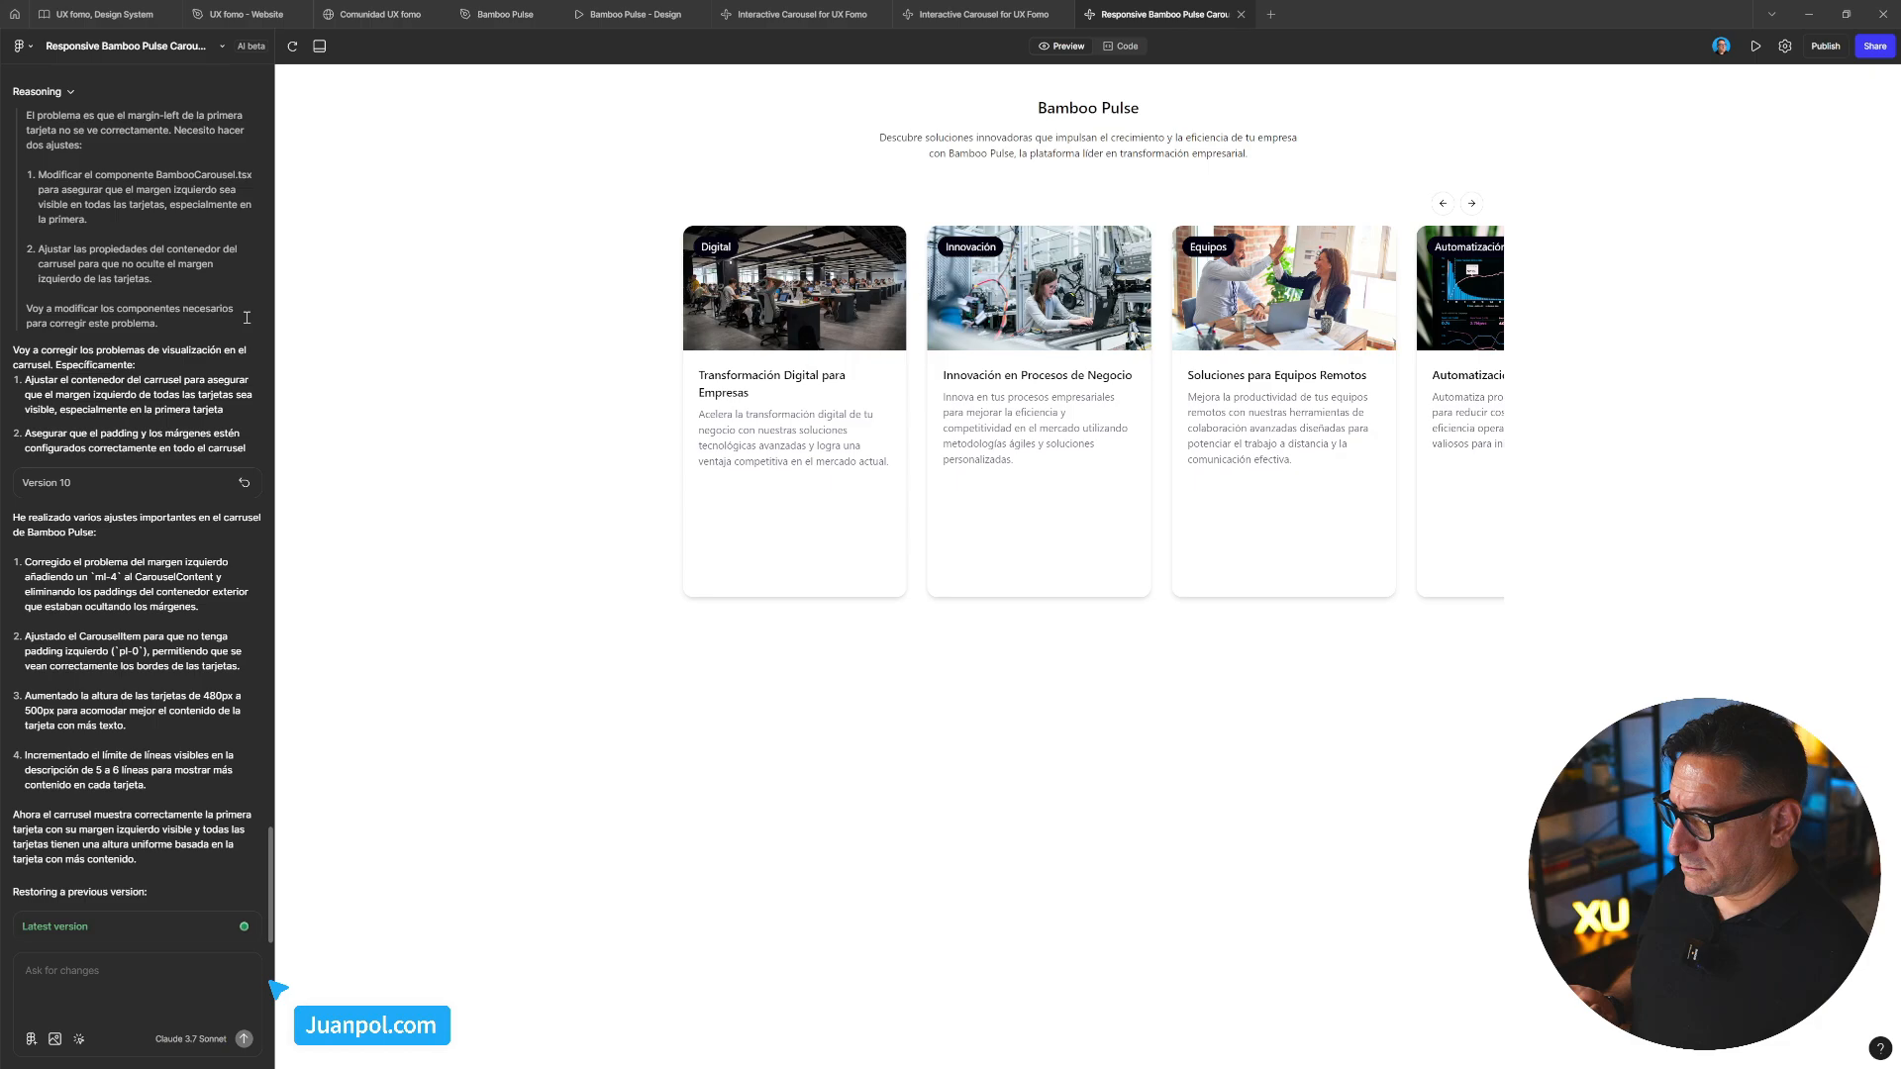
click(242, 485)
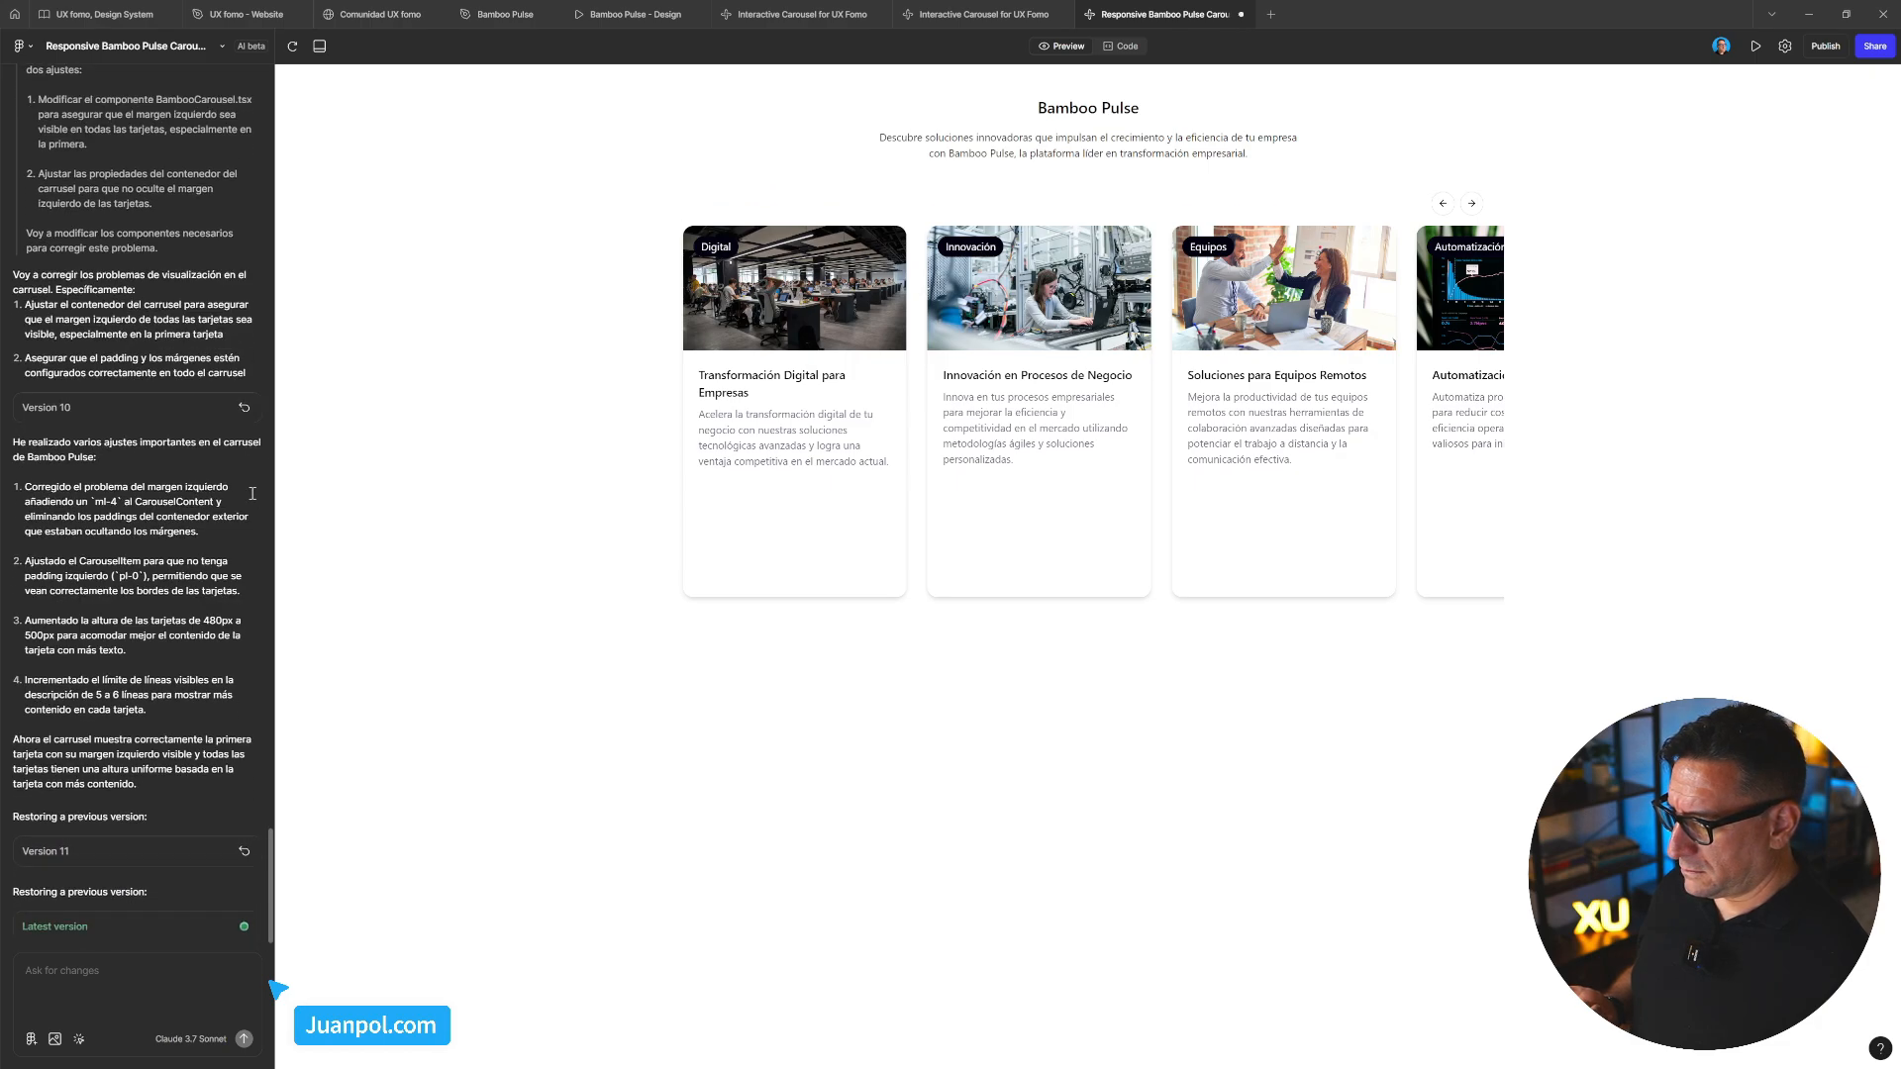
scroll(242, 487, up, 15)
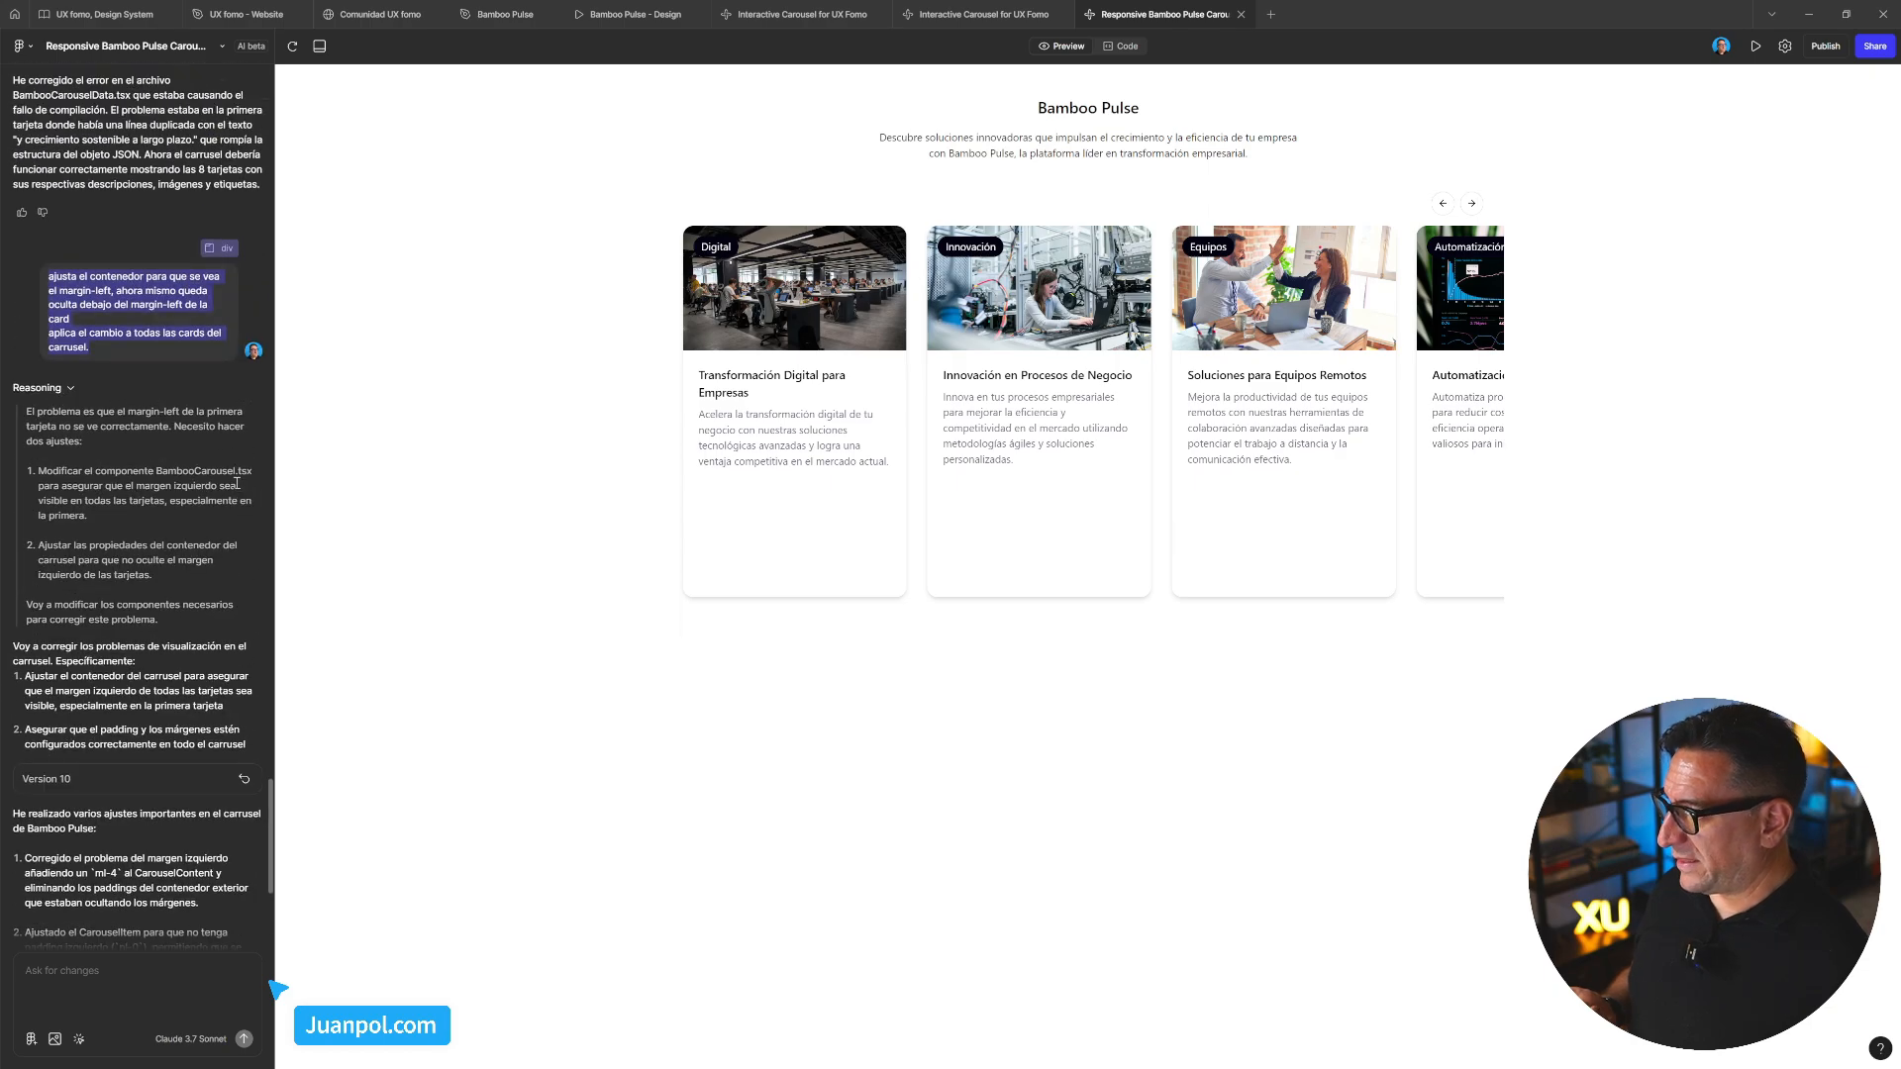
scroll(235, 483, up, 3)
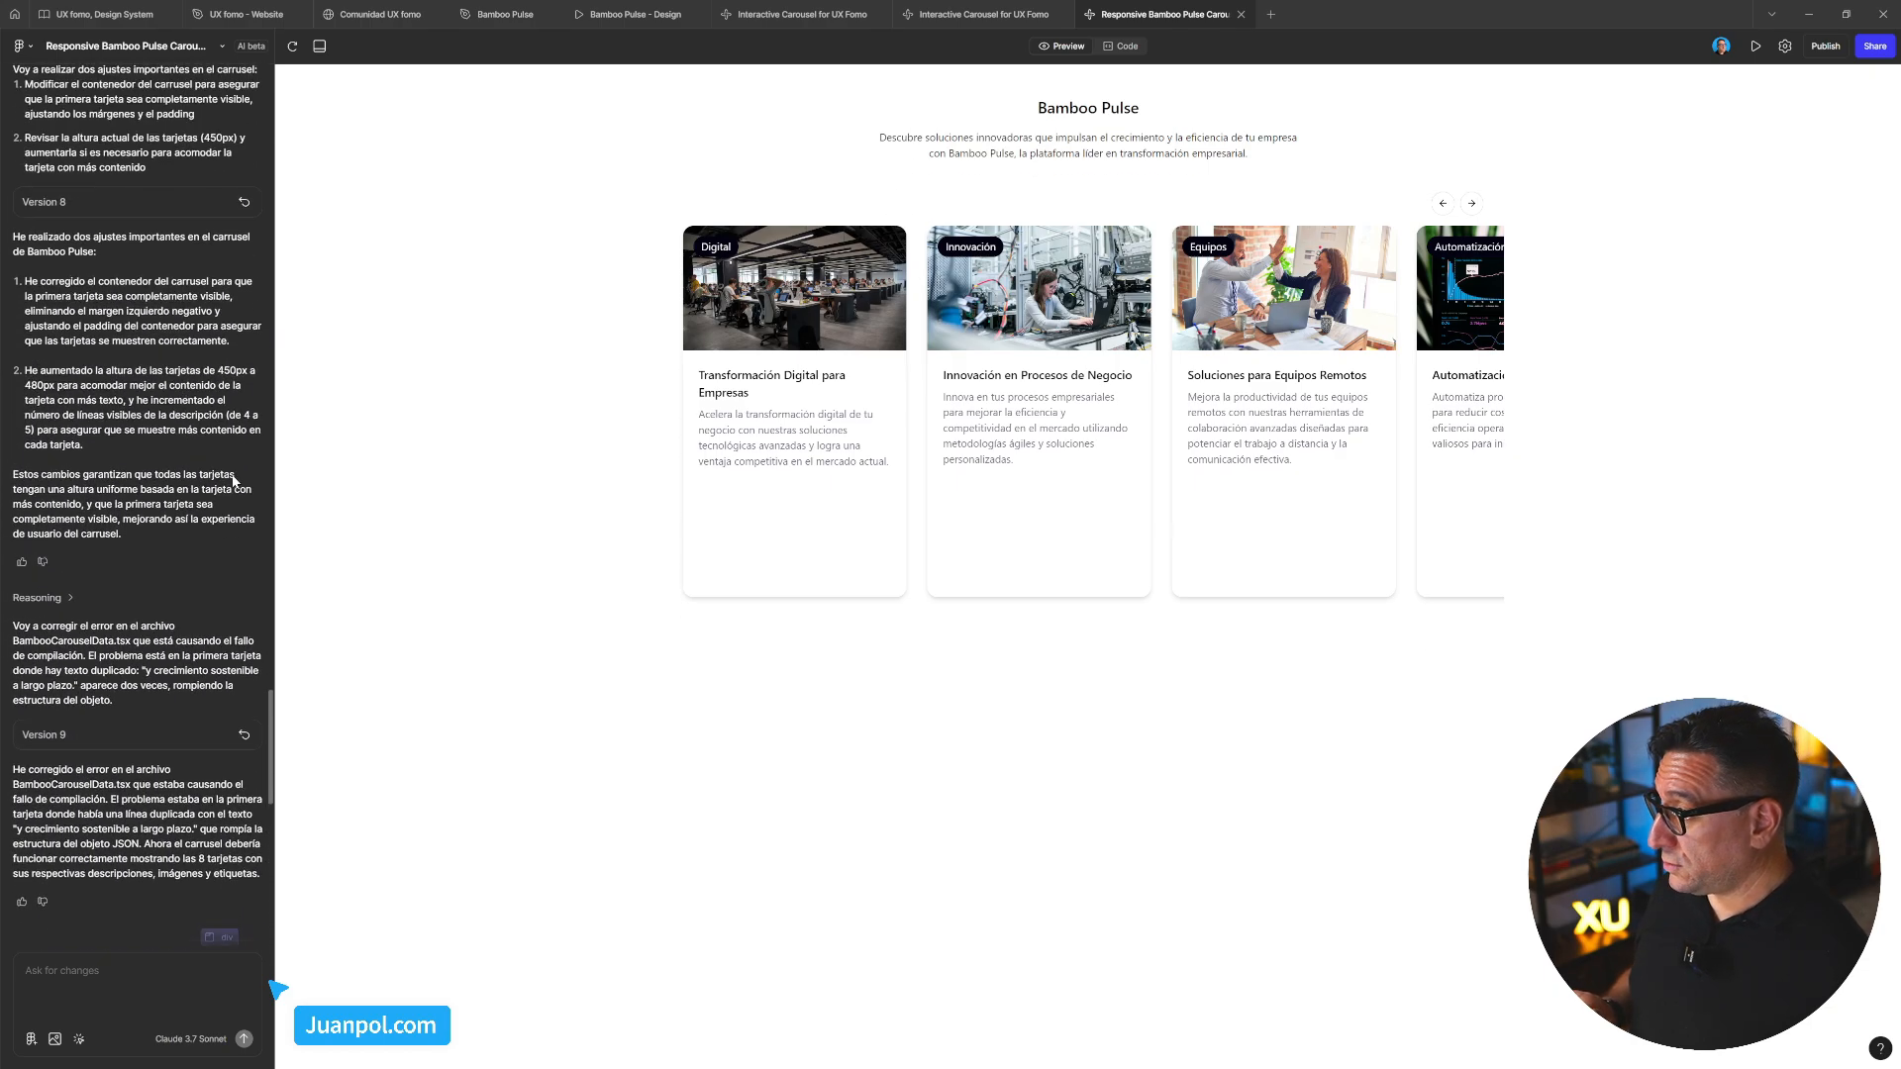
click(245, 258)
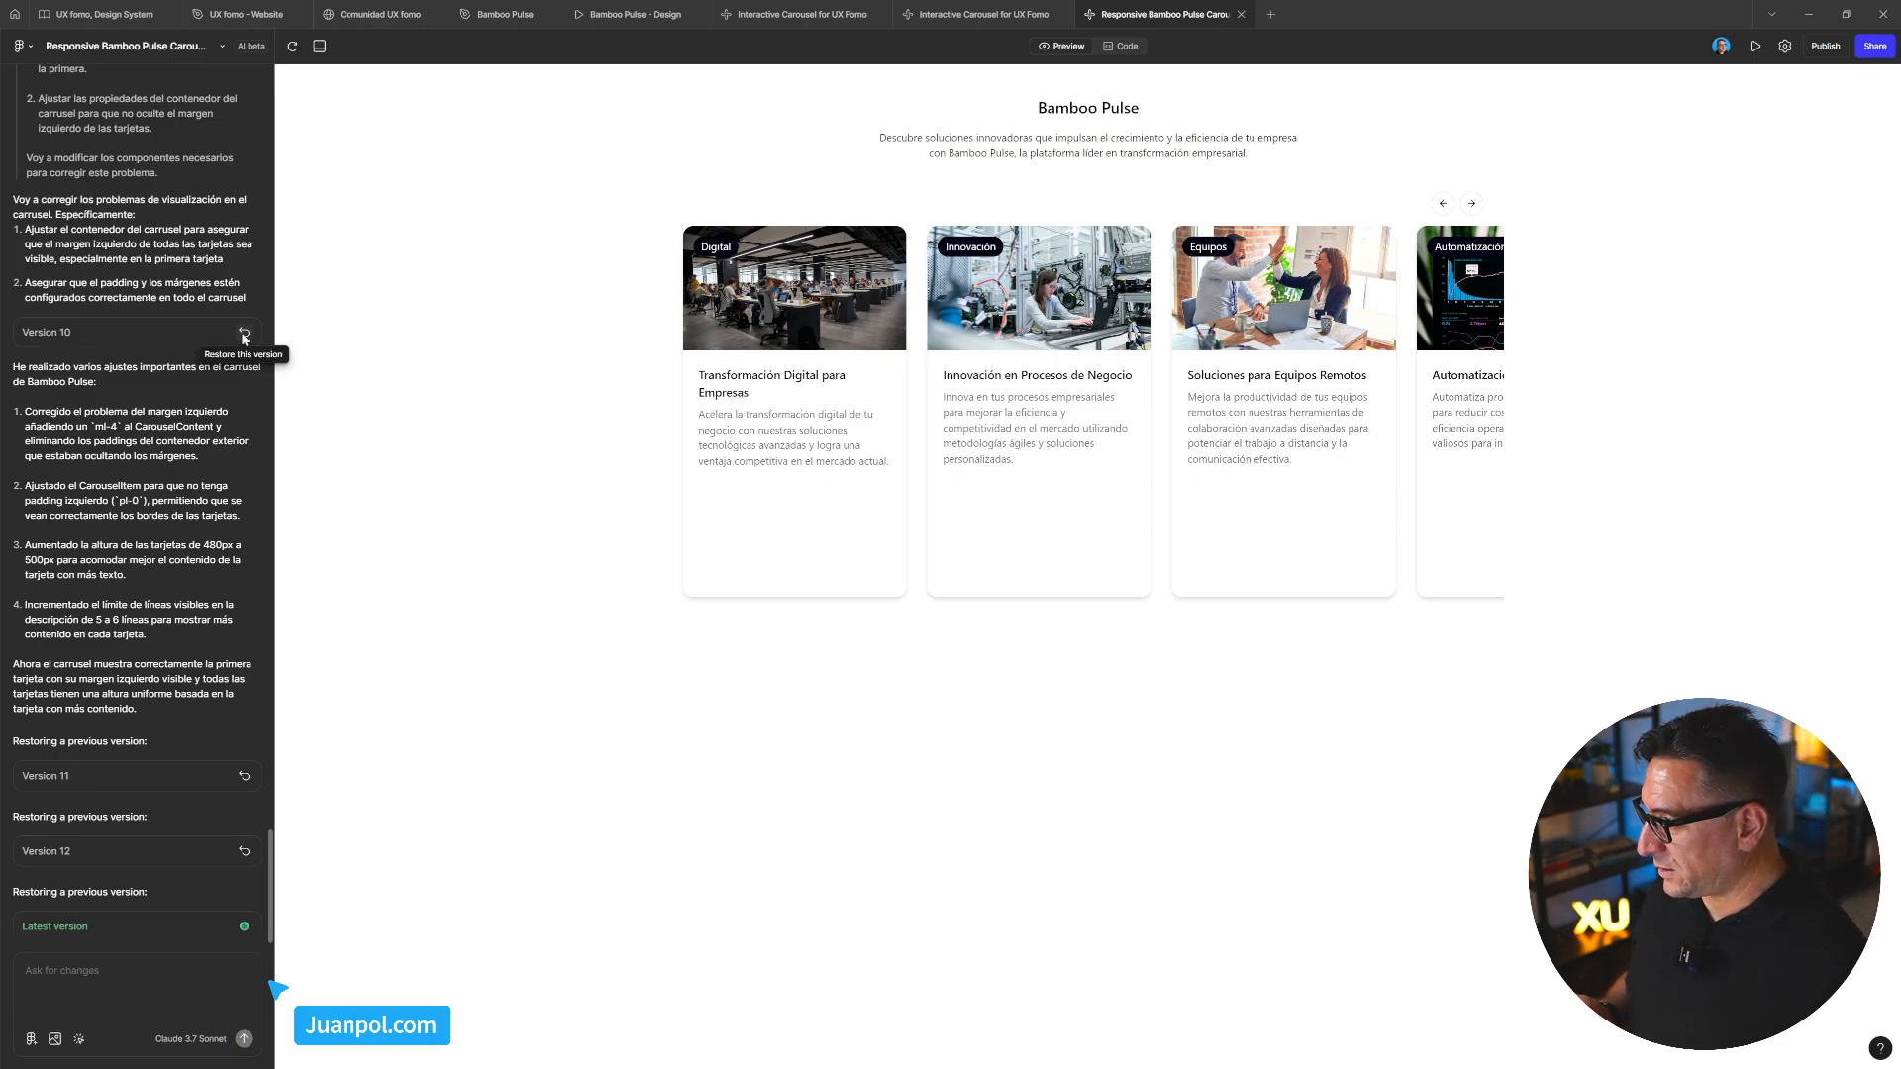
Find Version 8 higher in the history and restore it once more
scroll(218, 396, up, 5)
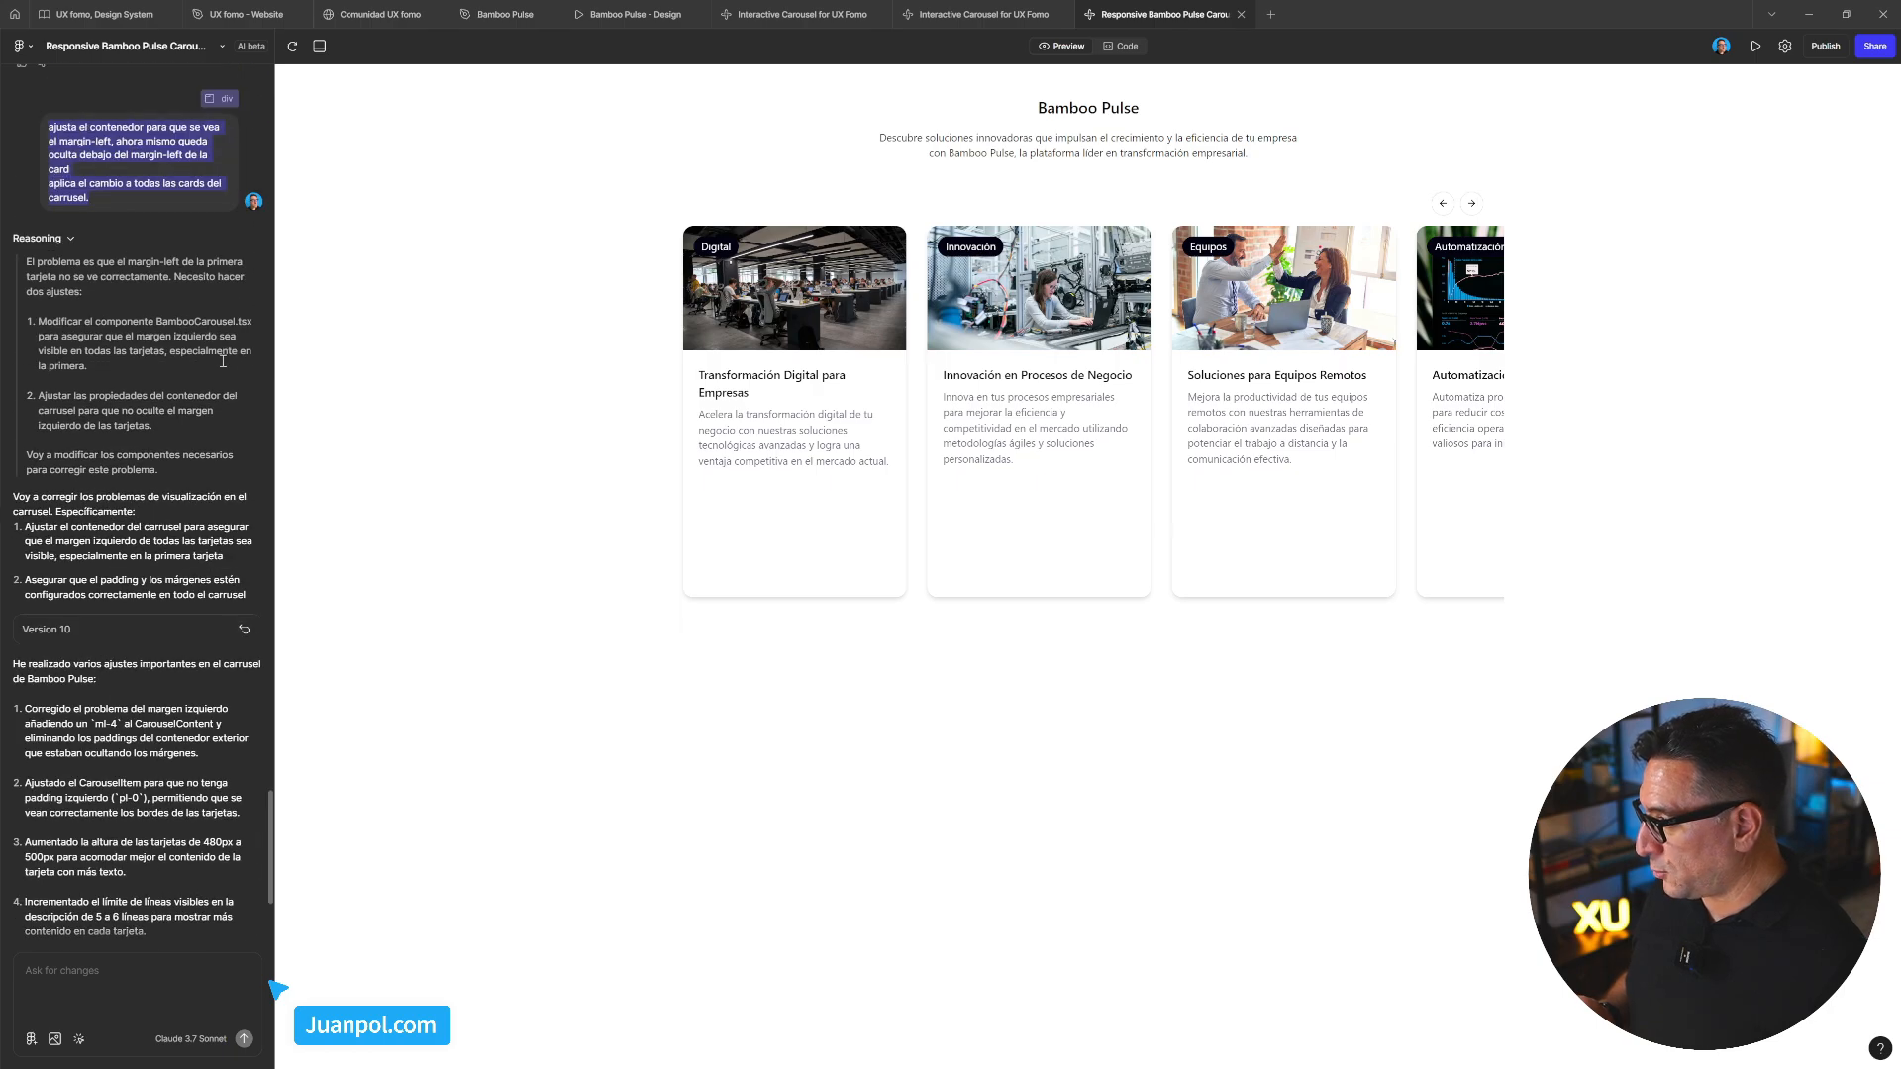
scroll(195, 458, down, 3)
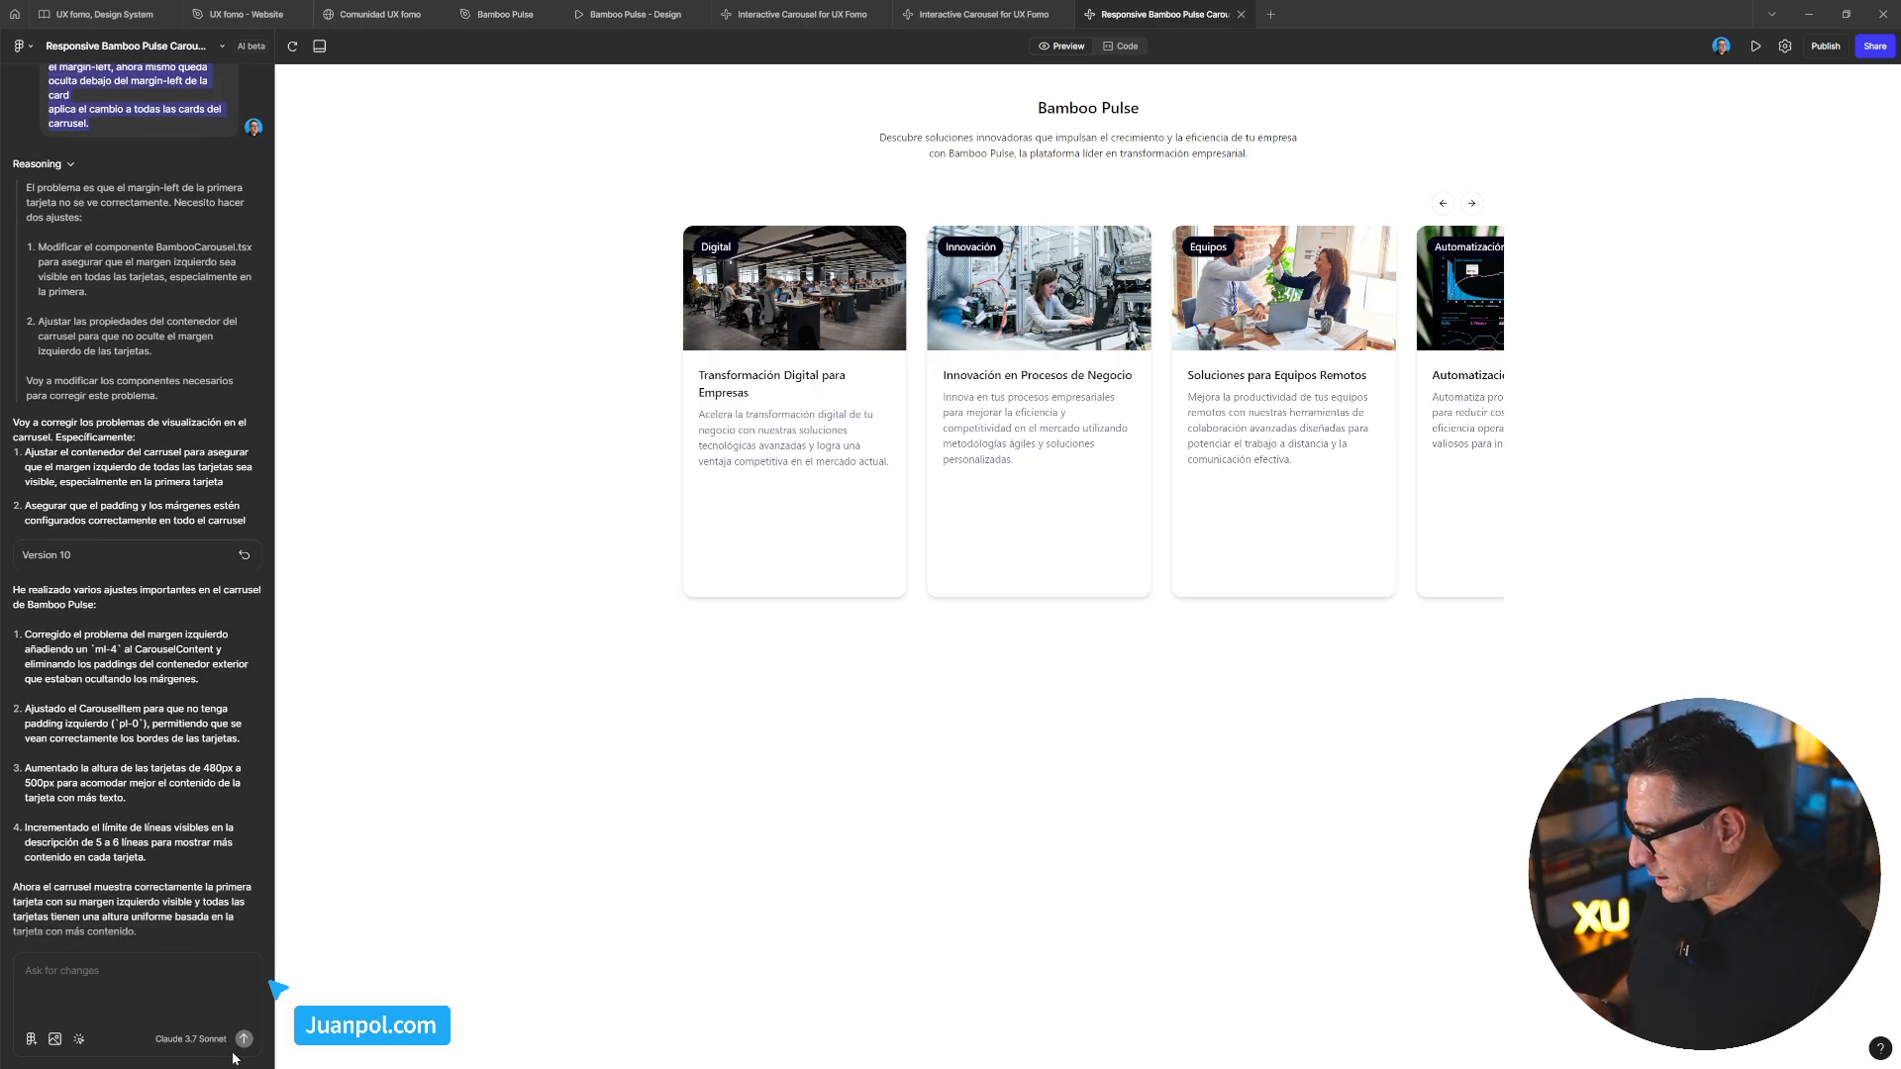
scroll(208, 432, up, 8)
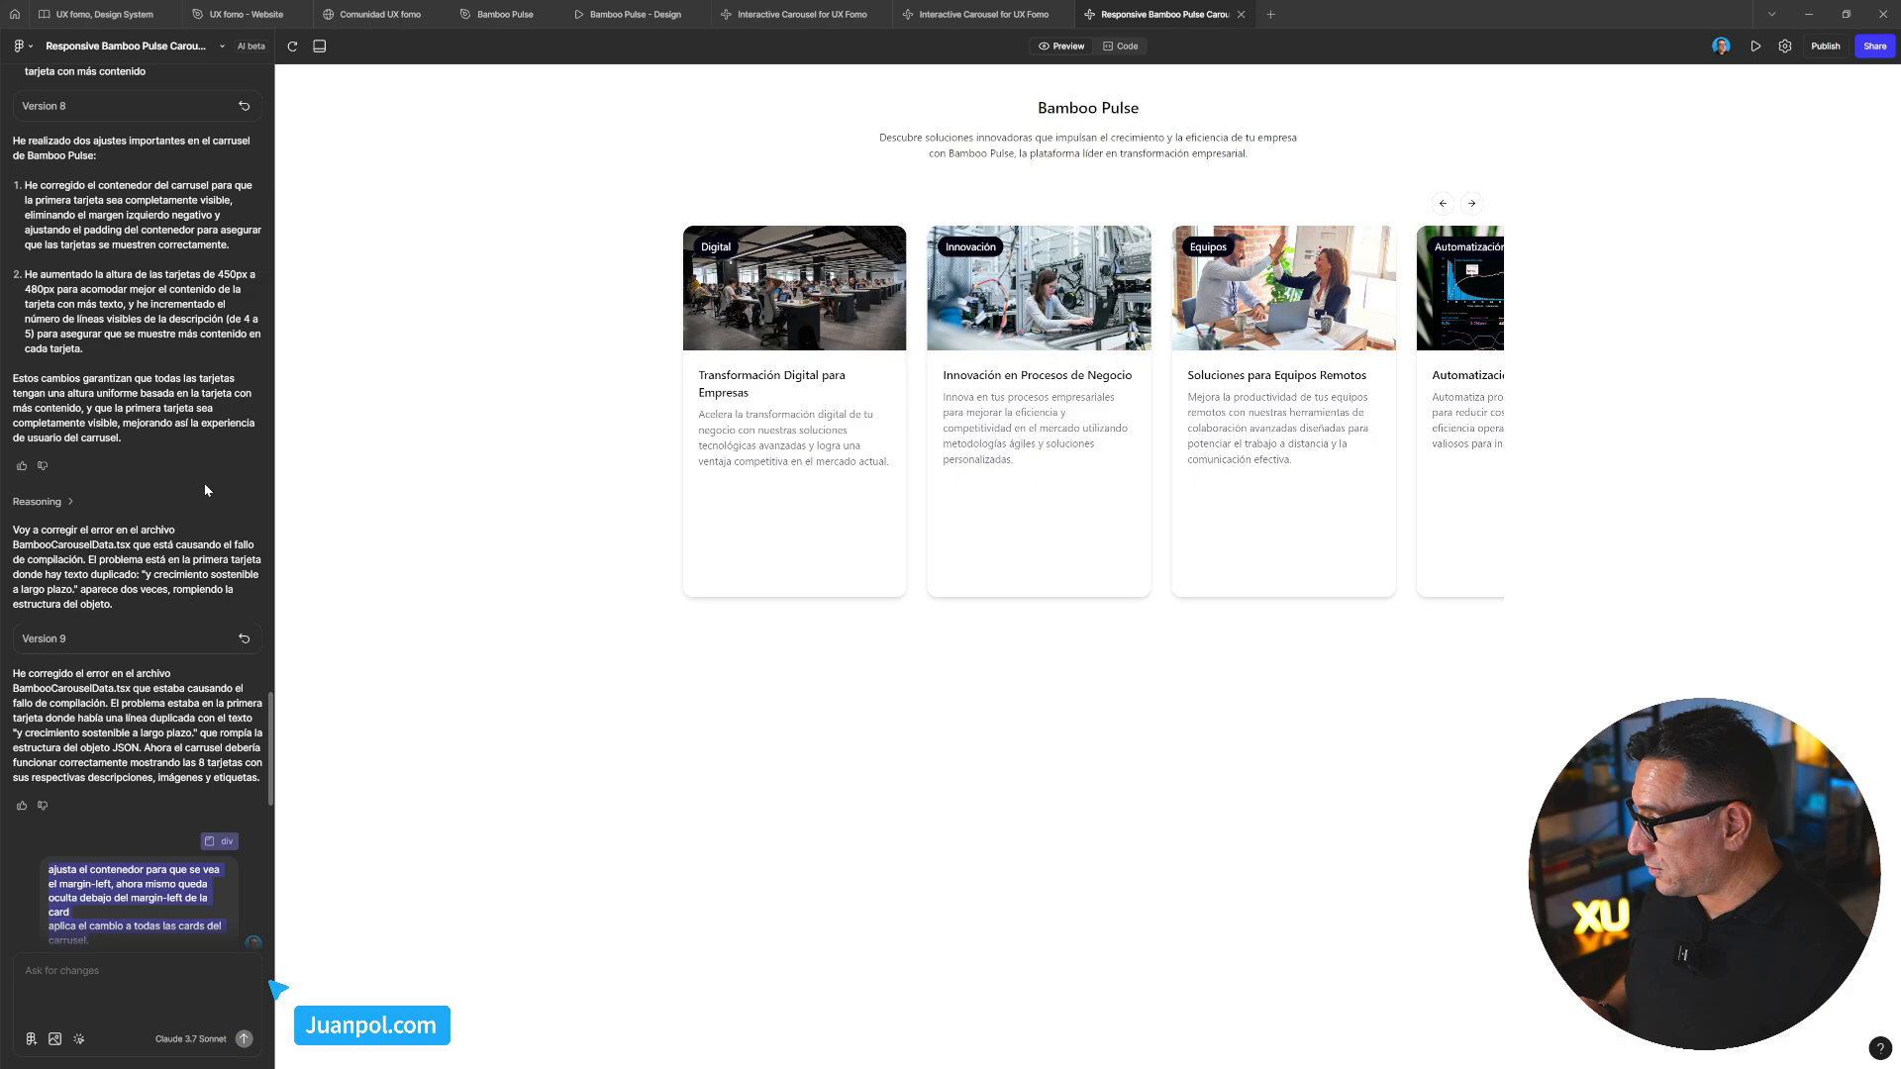
scroll(206, 490, up, 3)
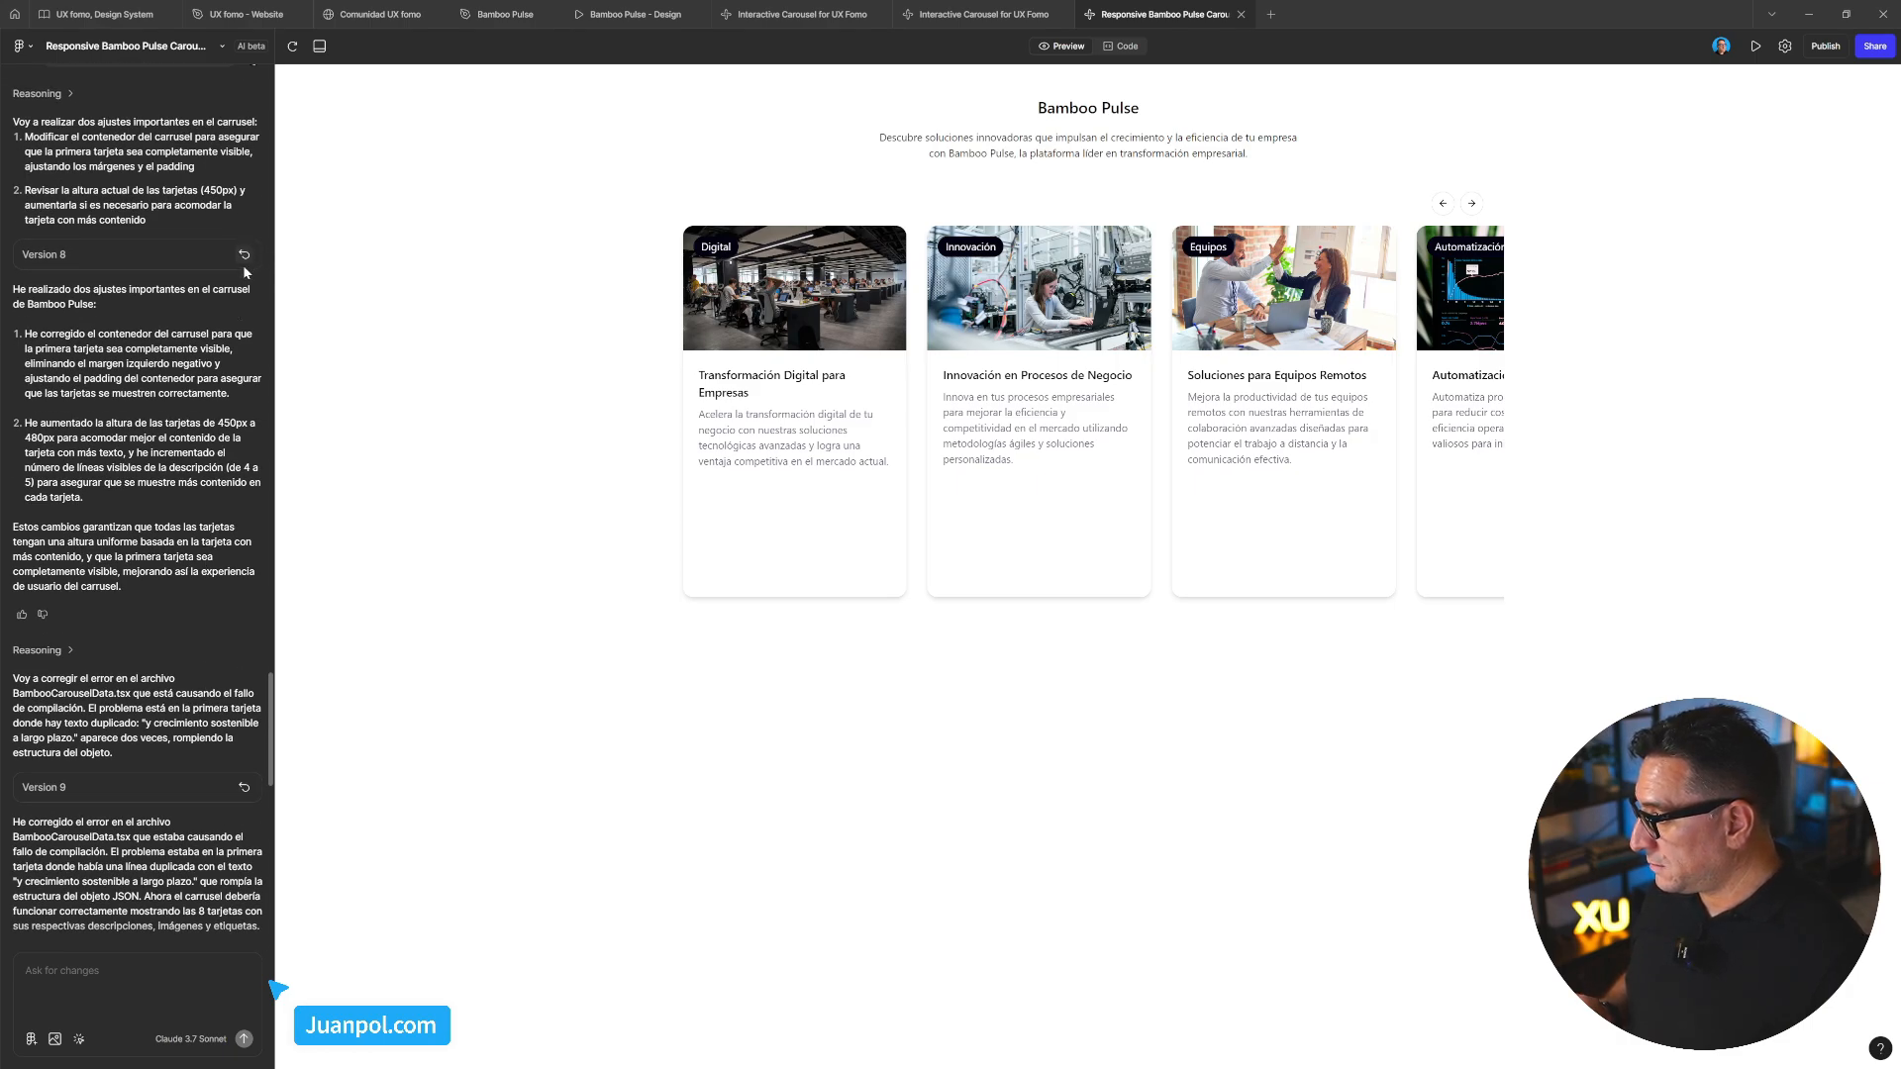
scroll(213, 419, up, 9)
scroll(214, 419, up, 8)
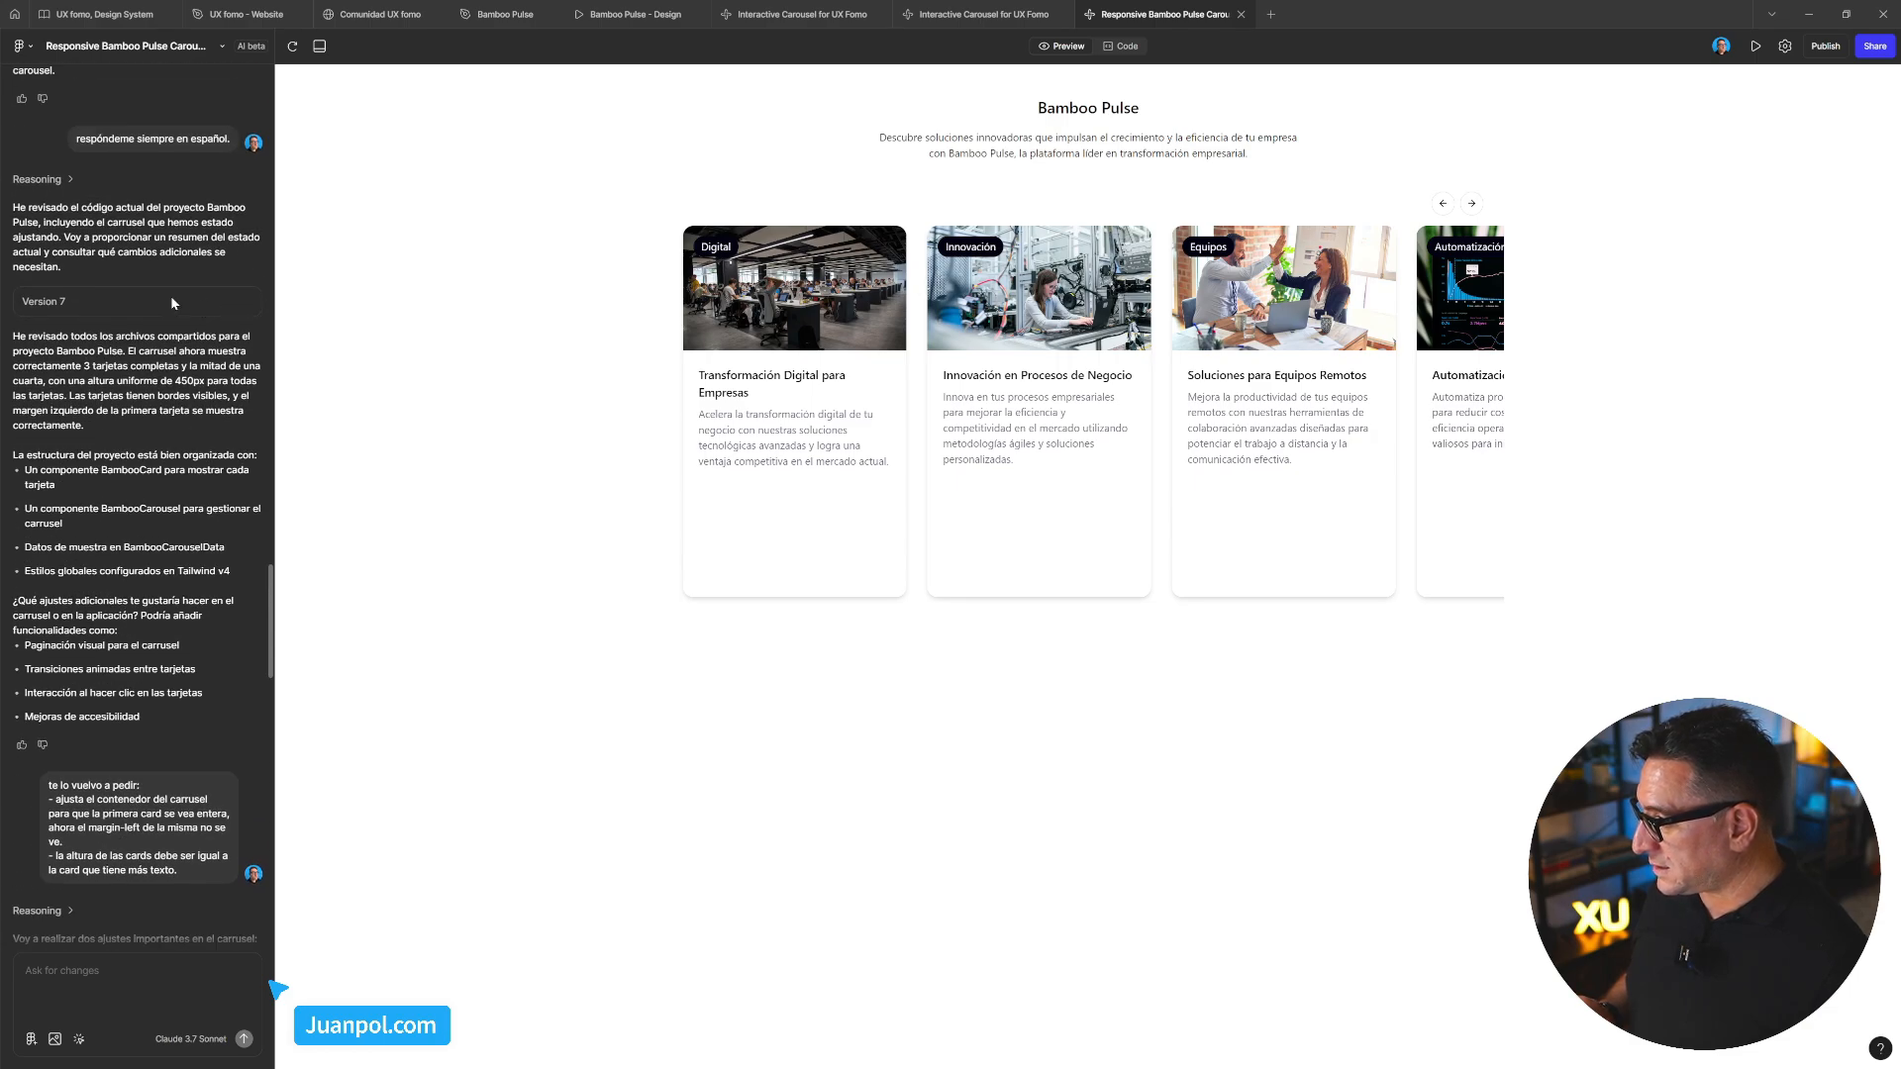
scroll(162, 305, down, 15)
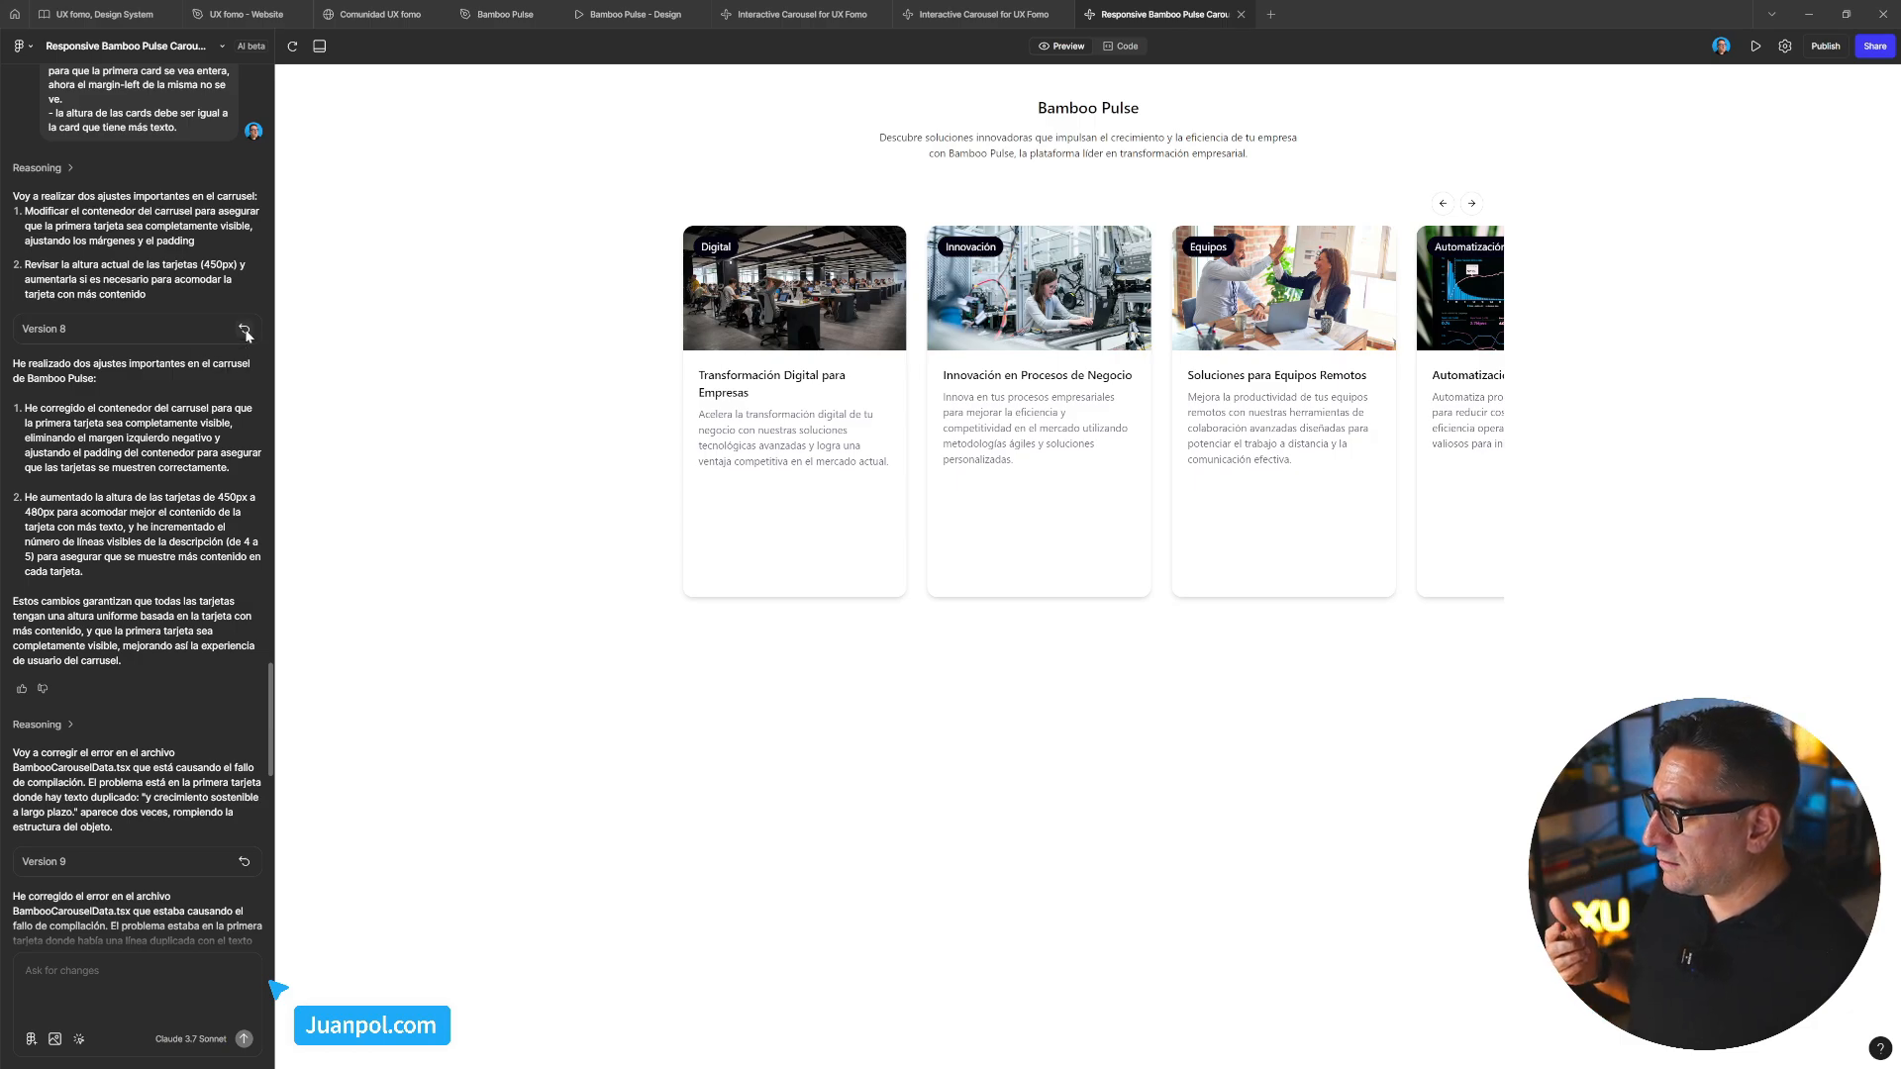
click(245, 330)
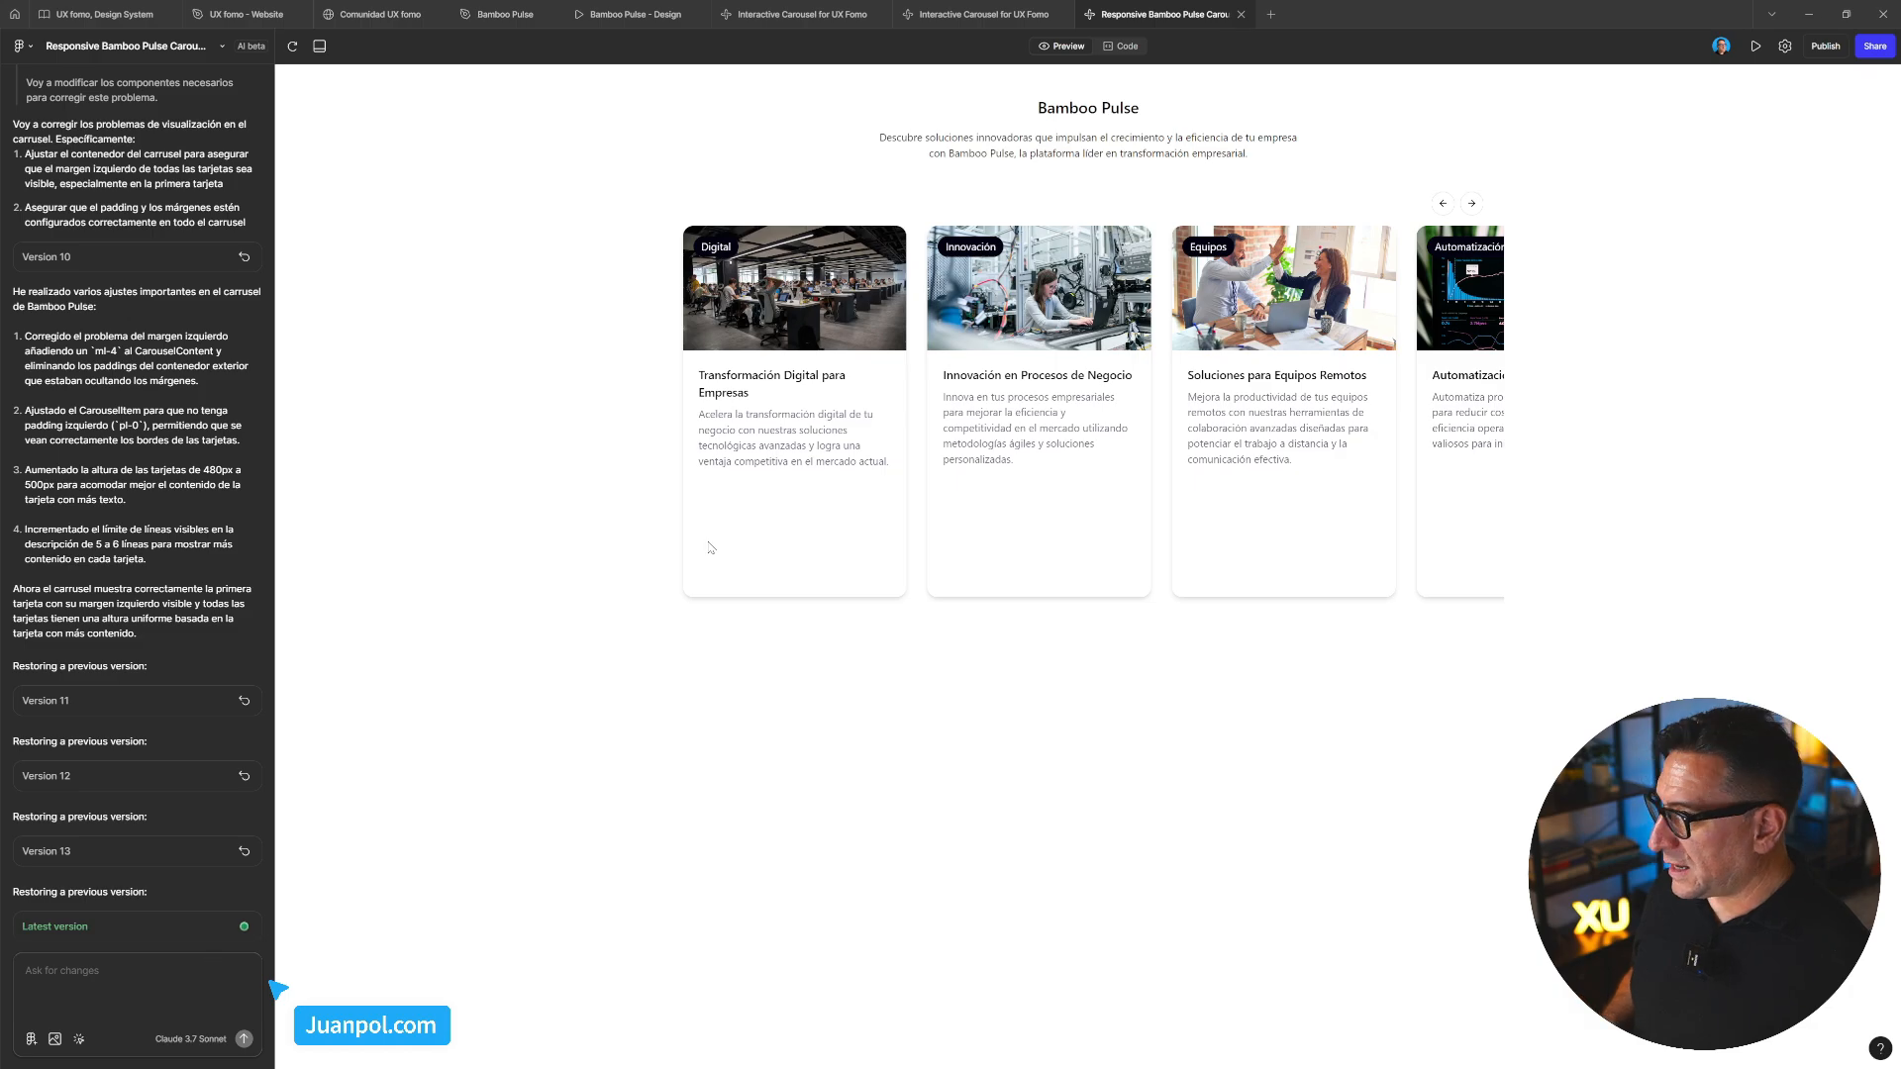
mouse_move(1012, 22)
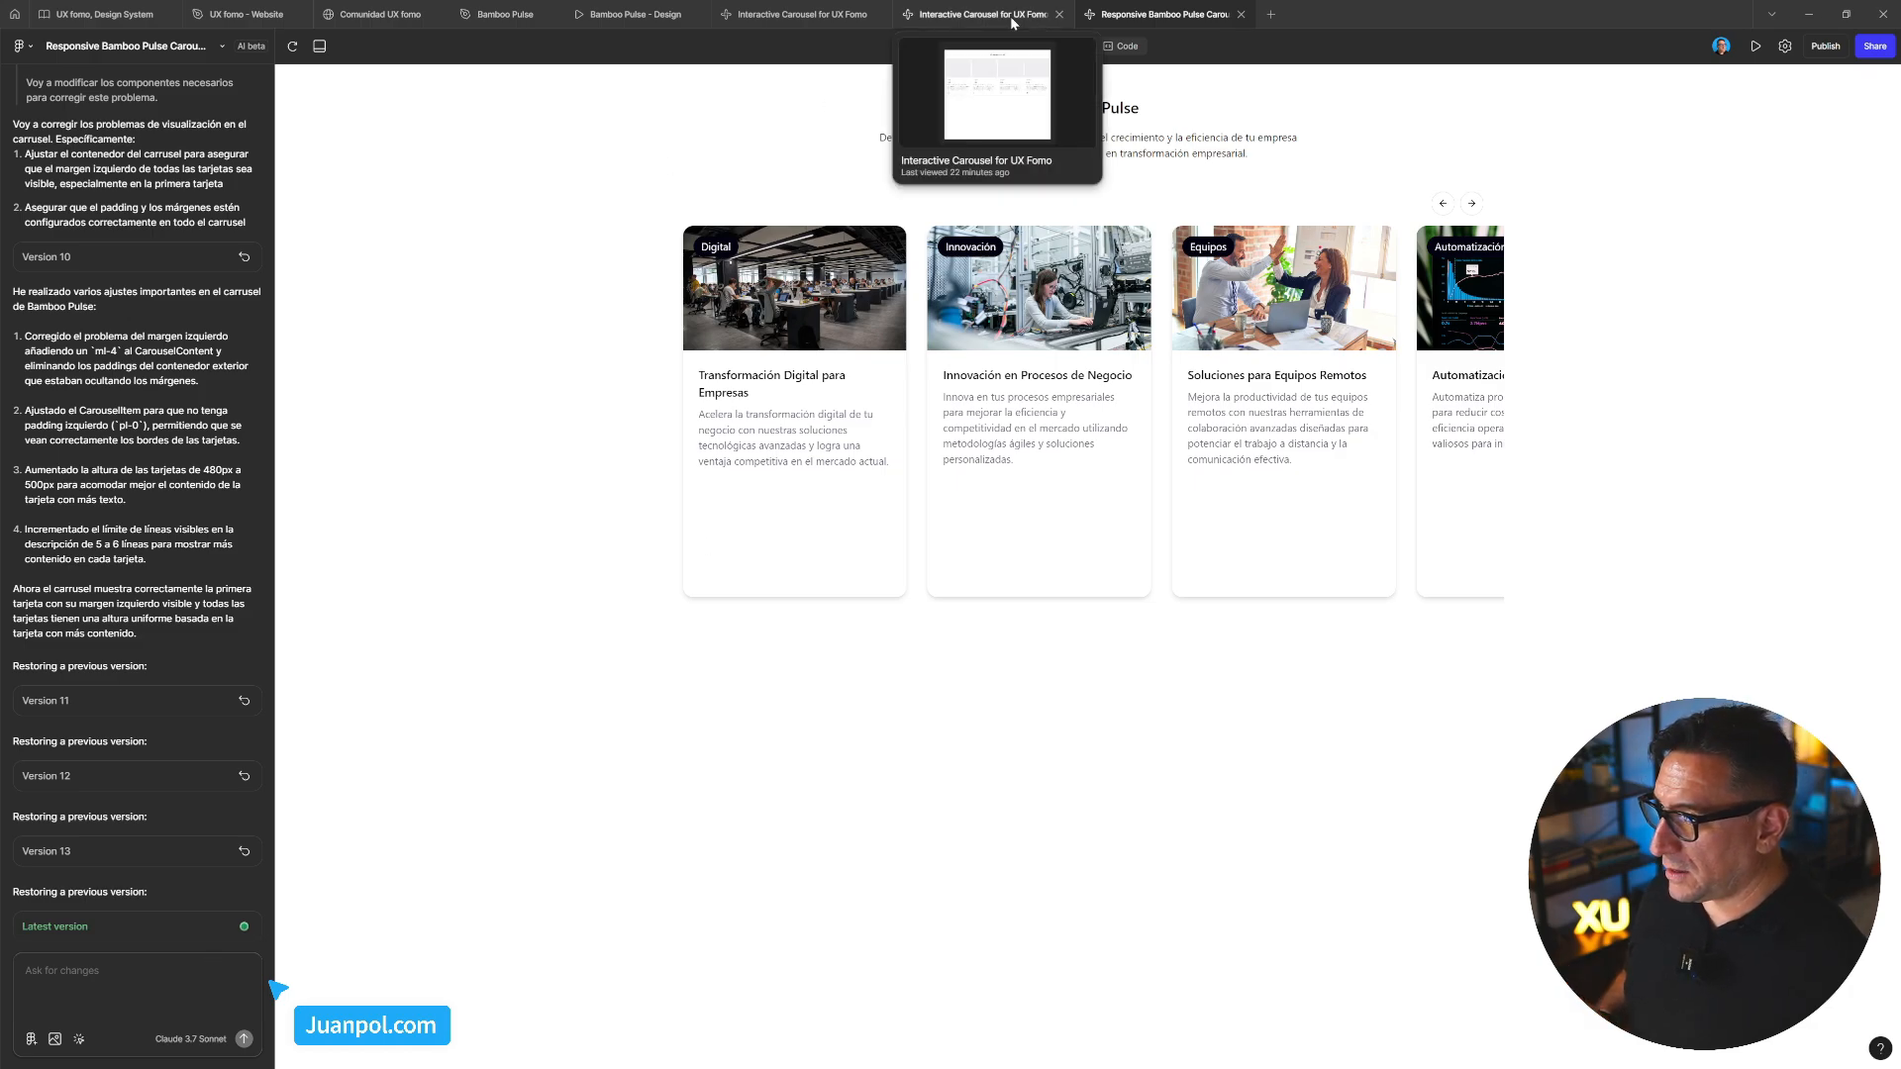
Ask ChatGPT 'traduce esto al ingles' with the pasted Spanish carousel margin request, then select the English reply
click(800, 14)
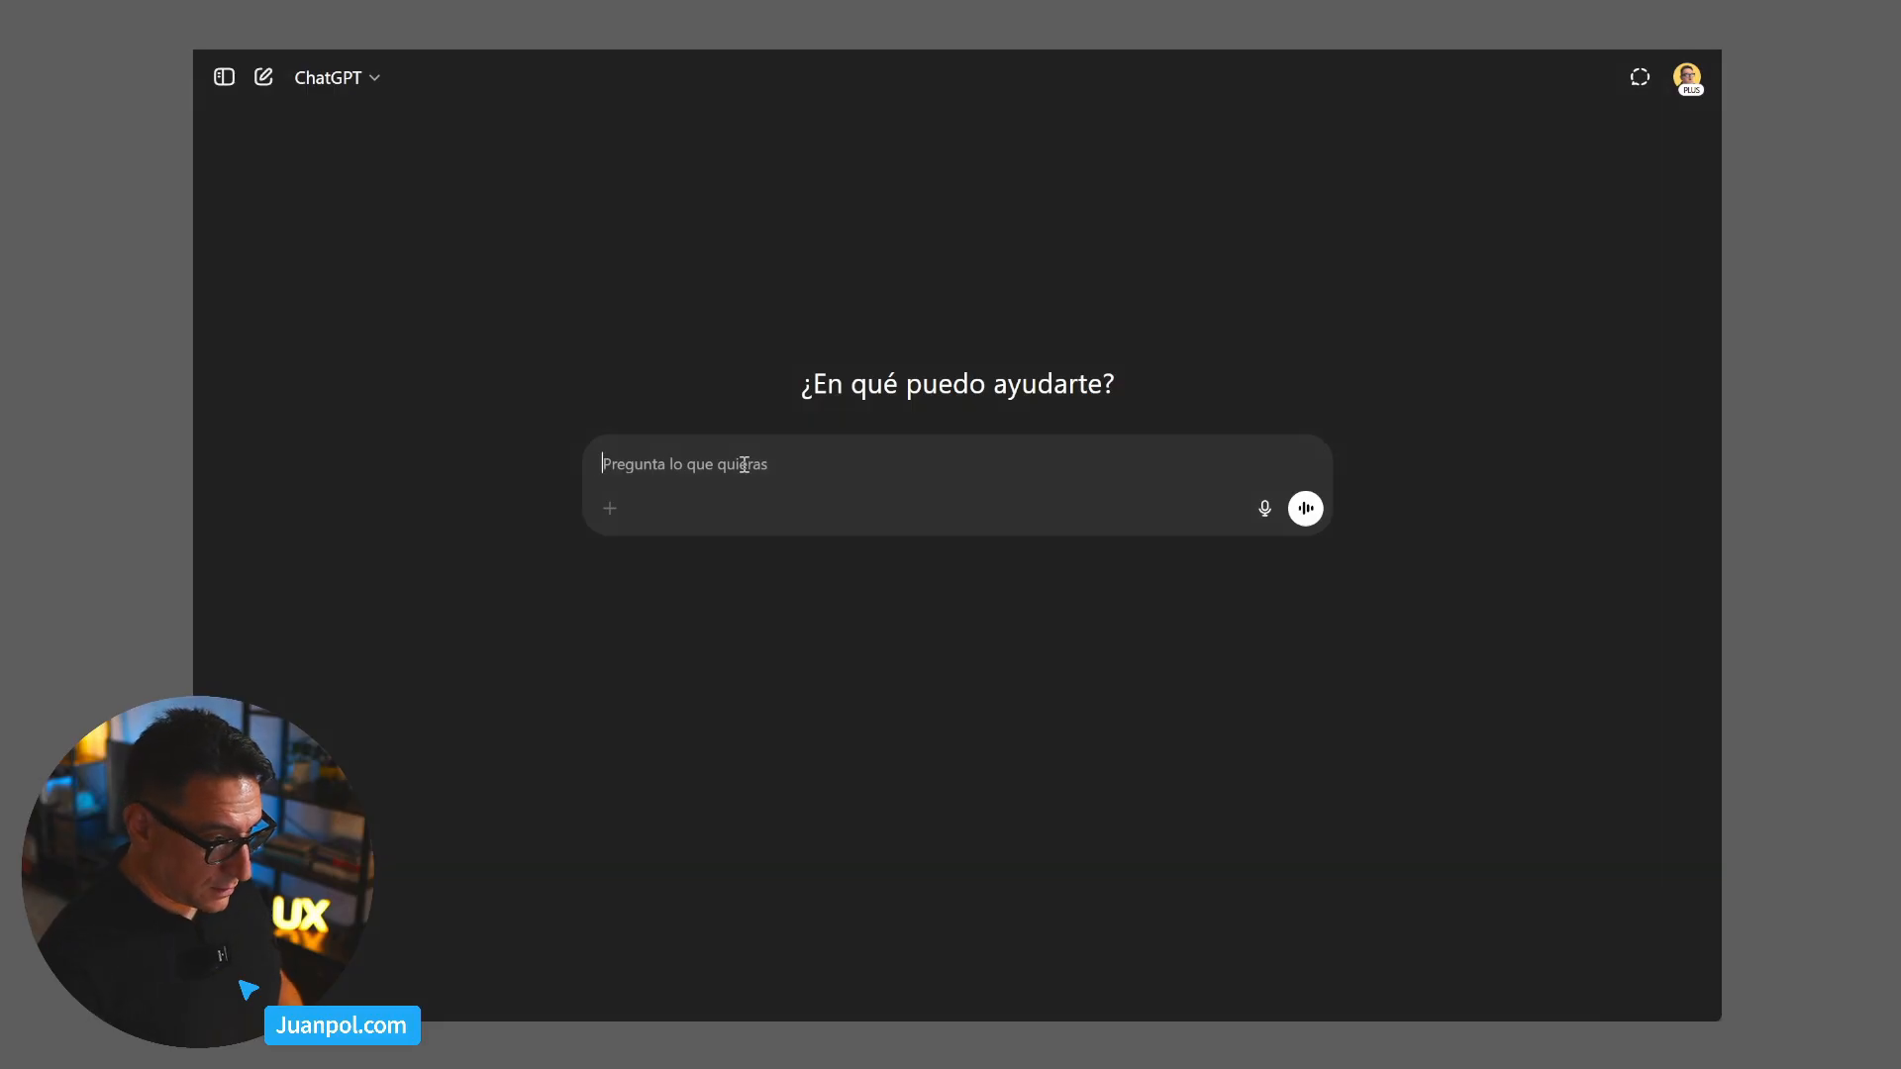
text(tradce)
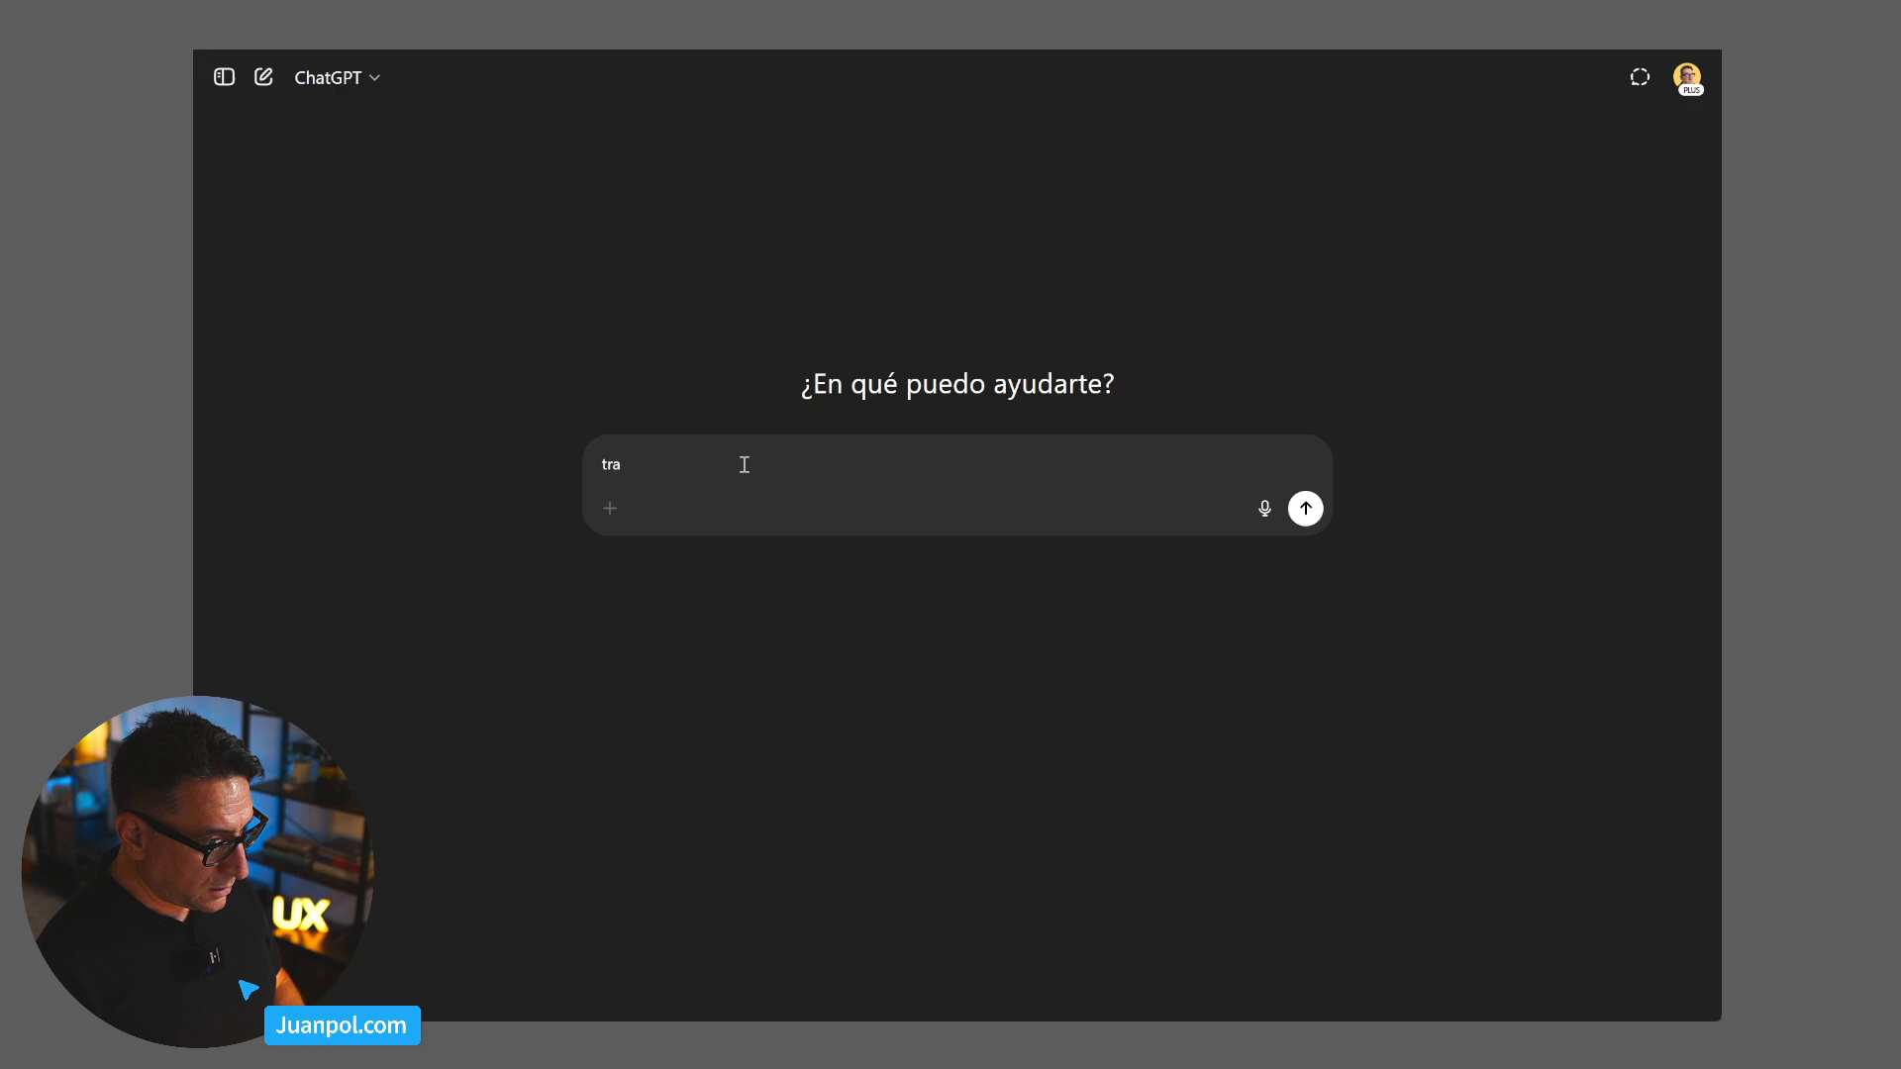
key(BackSpace)
key(BackSpace)
key(BackSpace)
text(u)
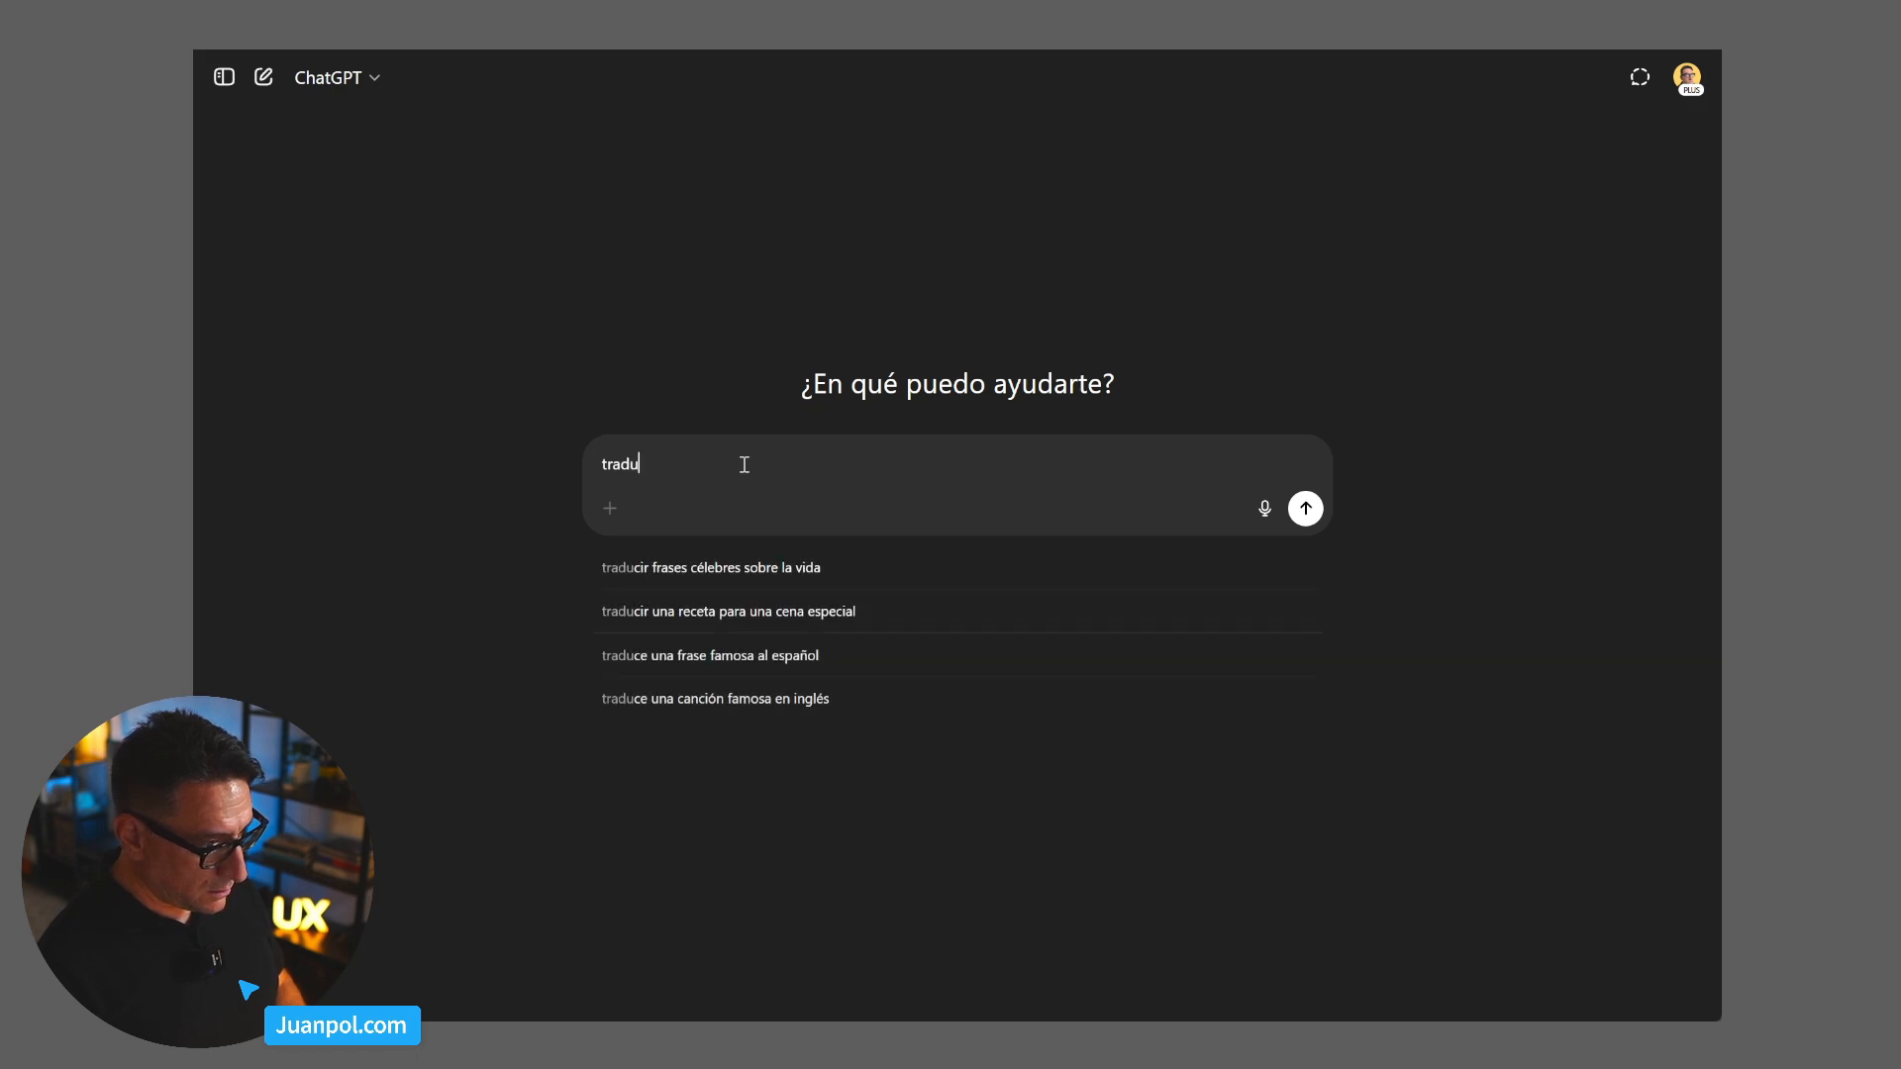
text(ce esto al ingles)
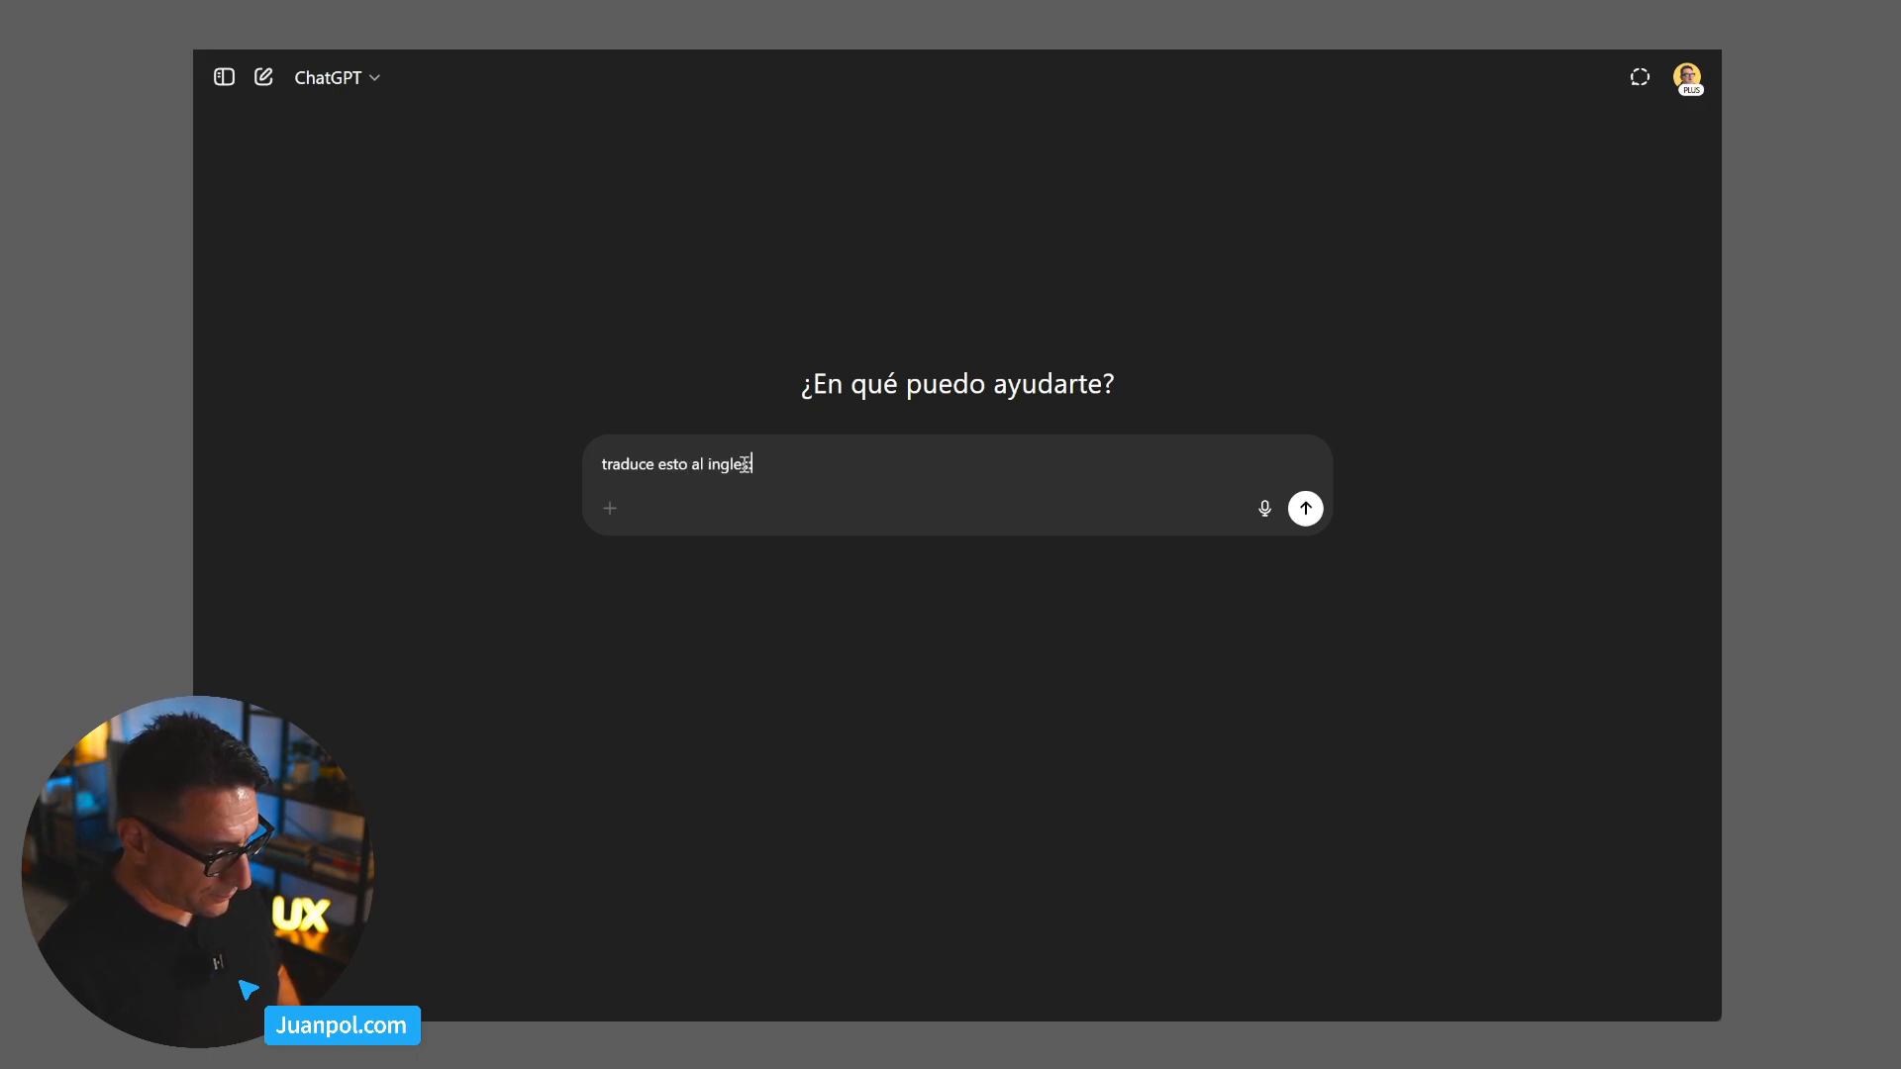
key(shift+Return)
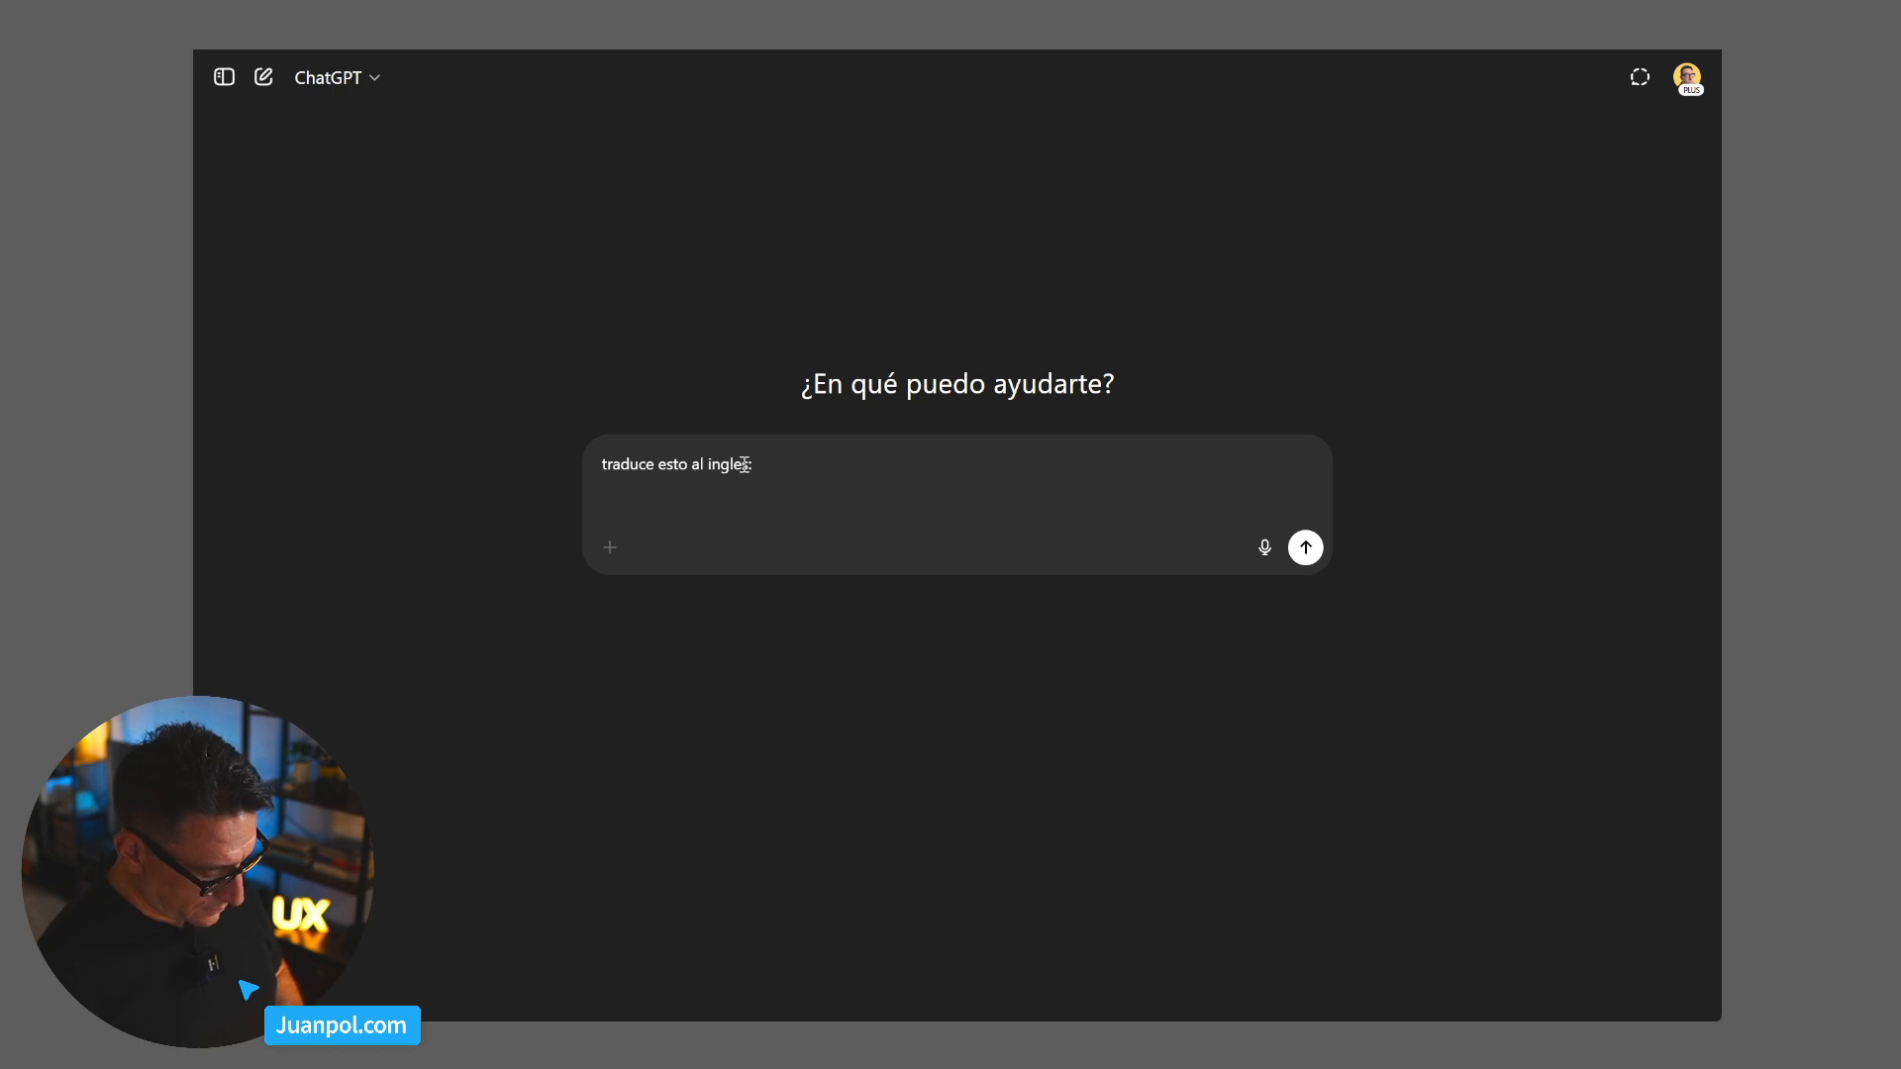
text(ajusta el contenedor para que se vea el margen left, ahora mismo queda oculta debajo del margen left de la nav) aplica el cambio a todas las cards del carousel)
key(Return)
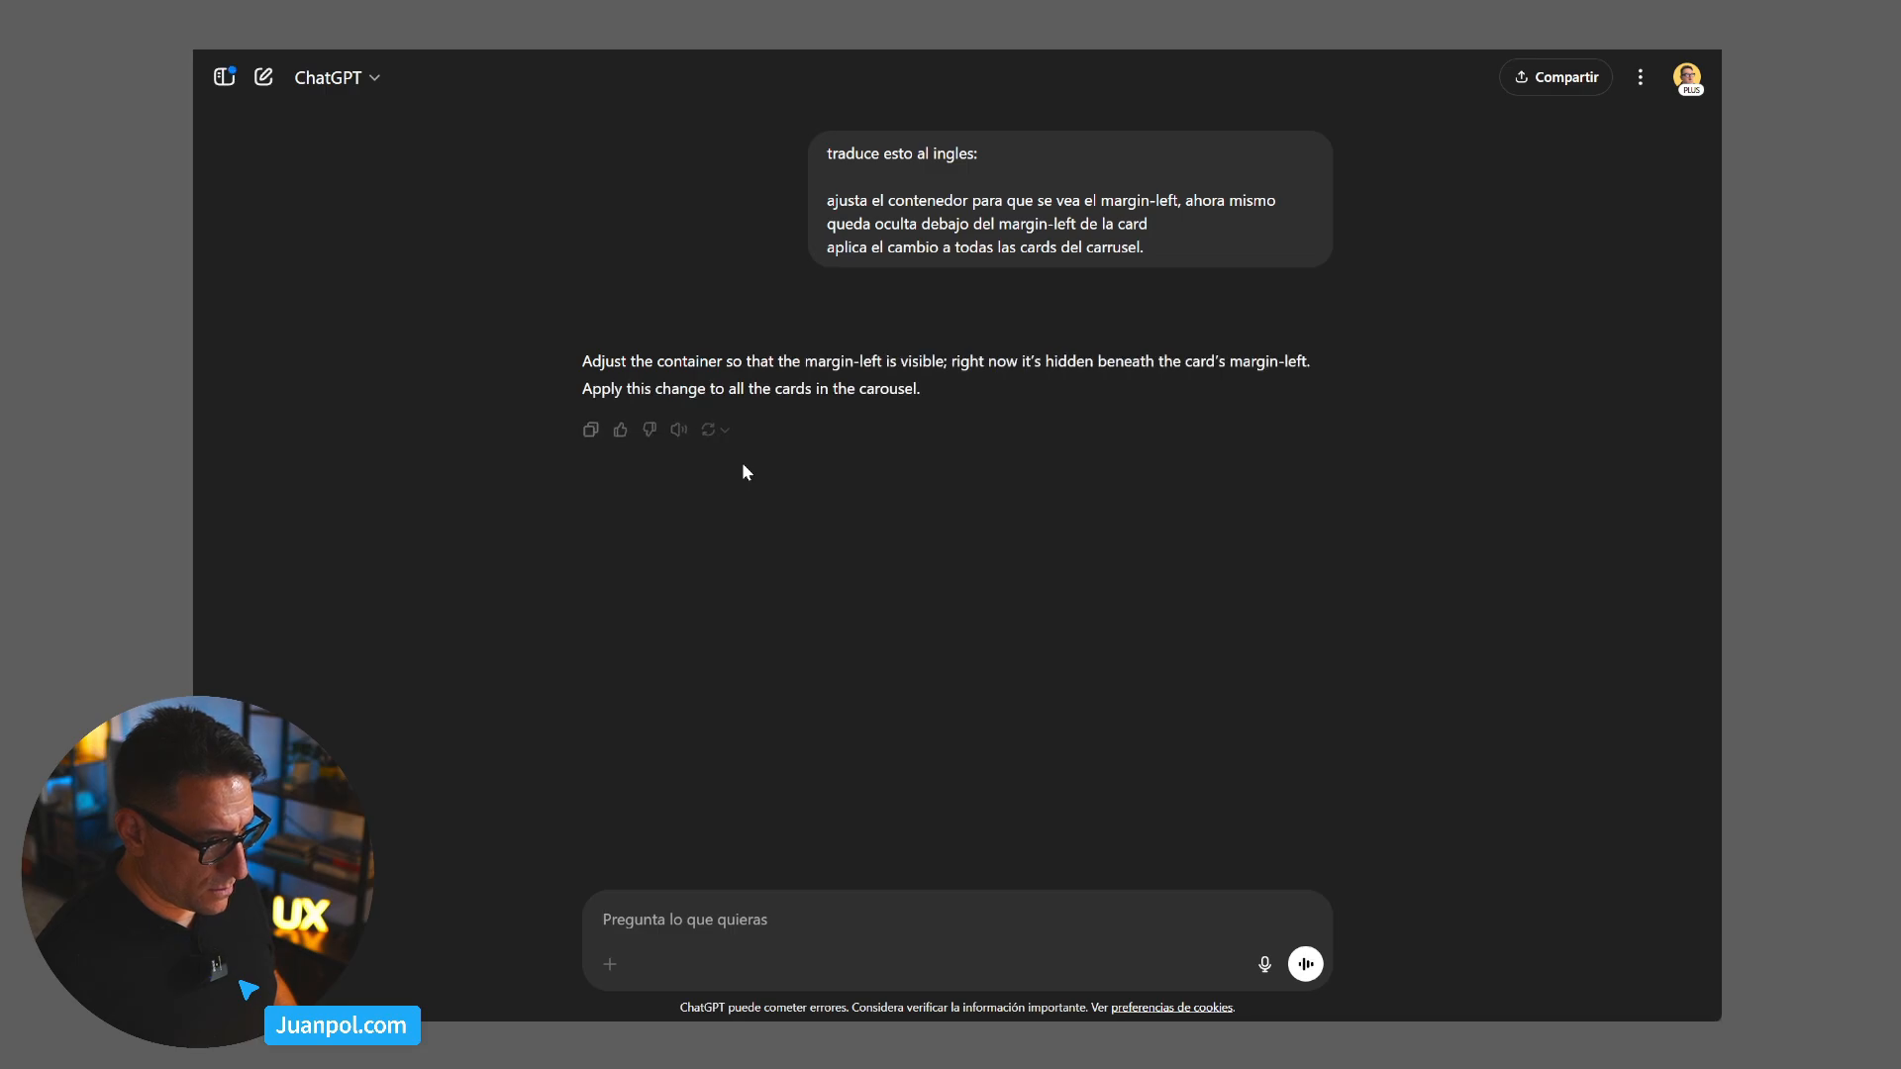
drag(921, 390, 585, 368)
key(ctrl+c)
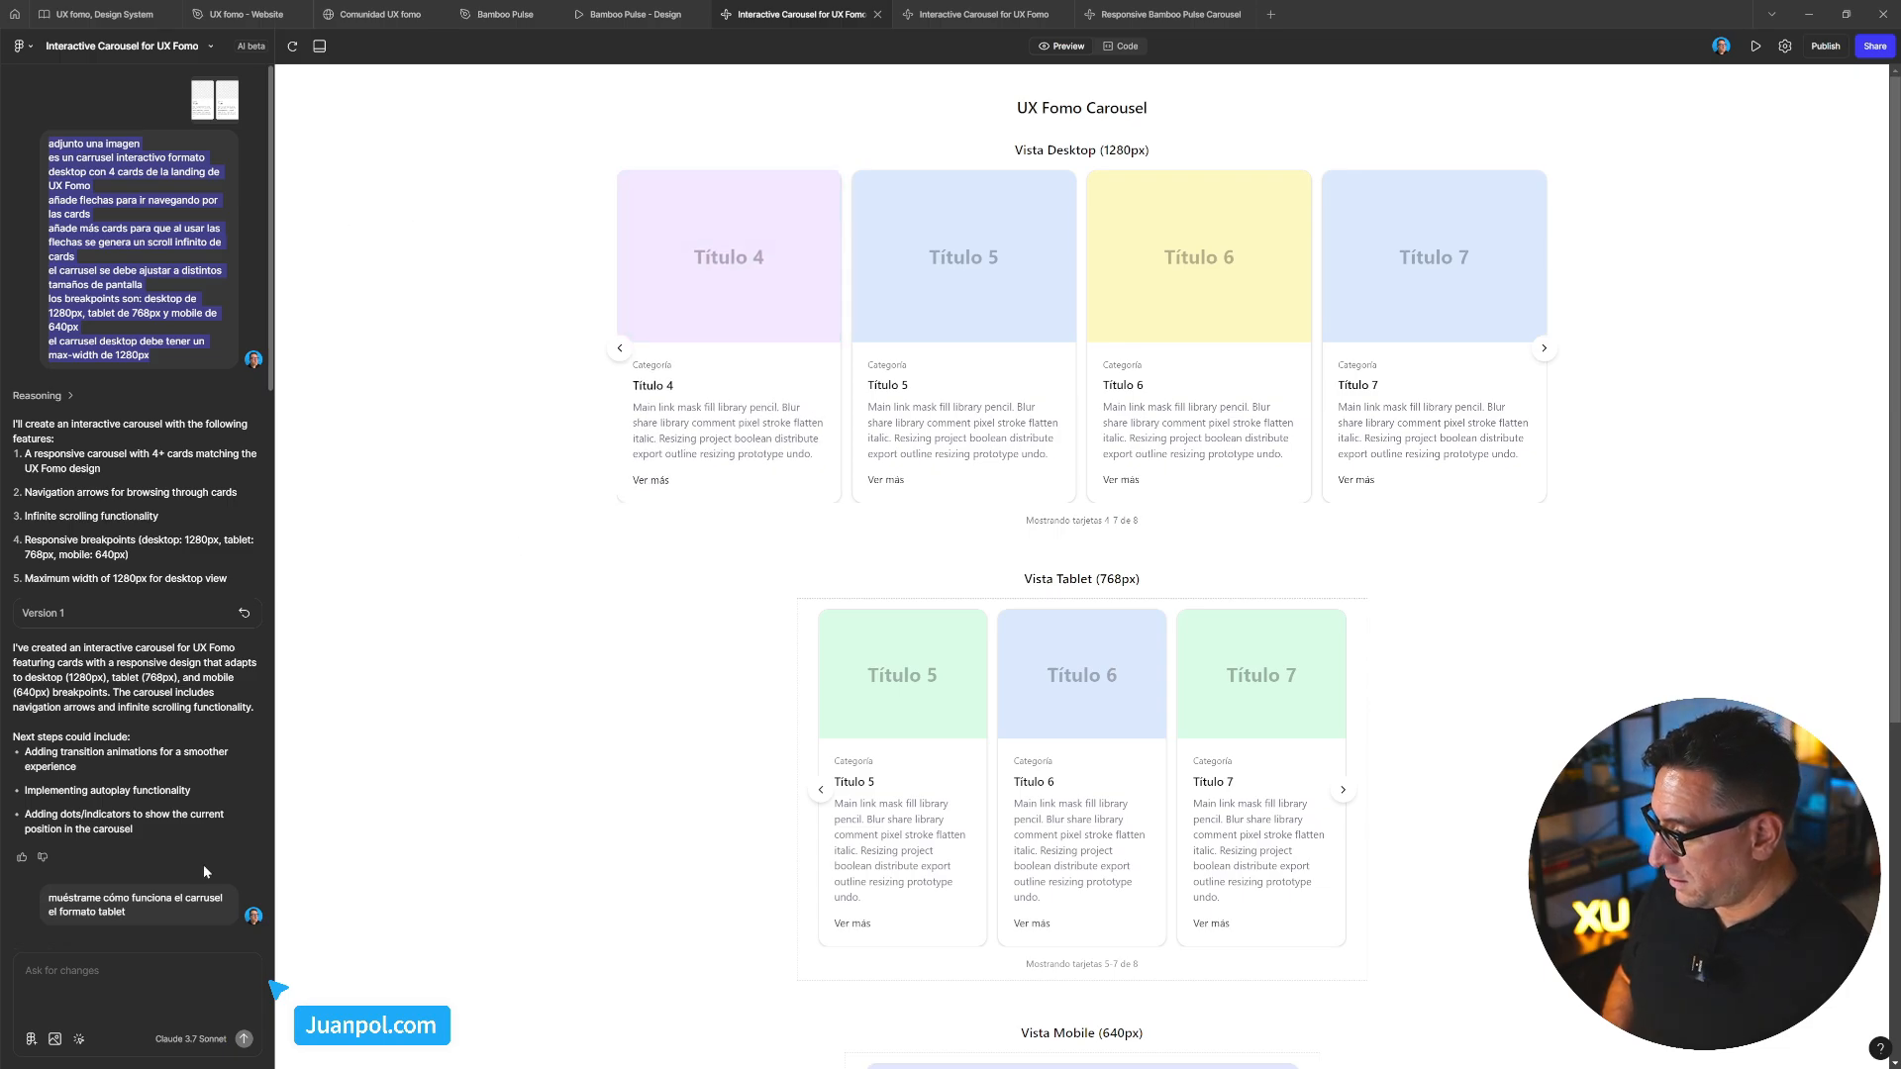
Go back from the Interactive Carousel for UX Fomo tabs to the Responsive Bamboo Pulse Carousel project
click(93, 978)
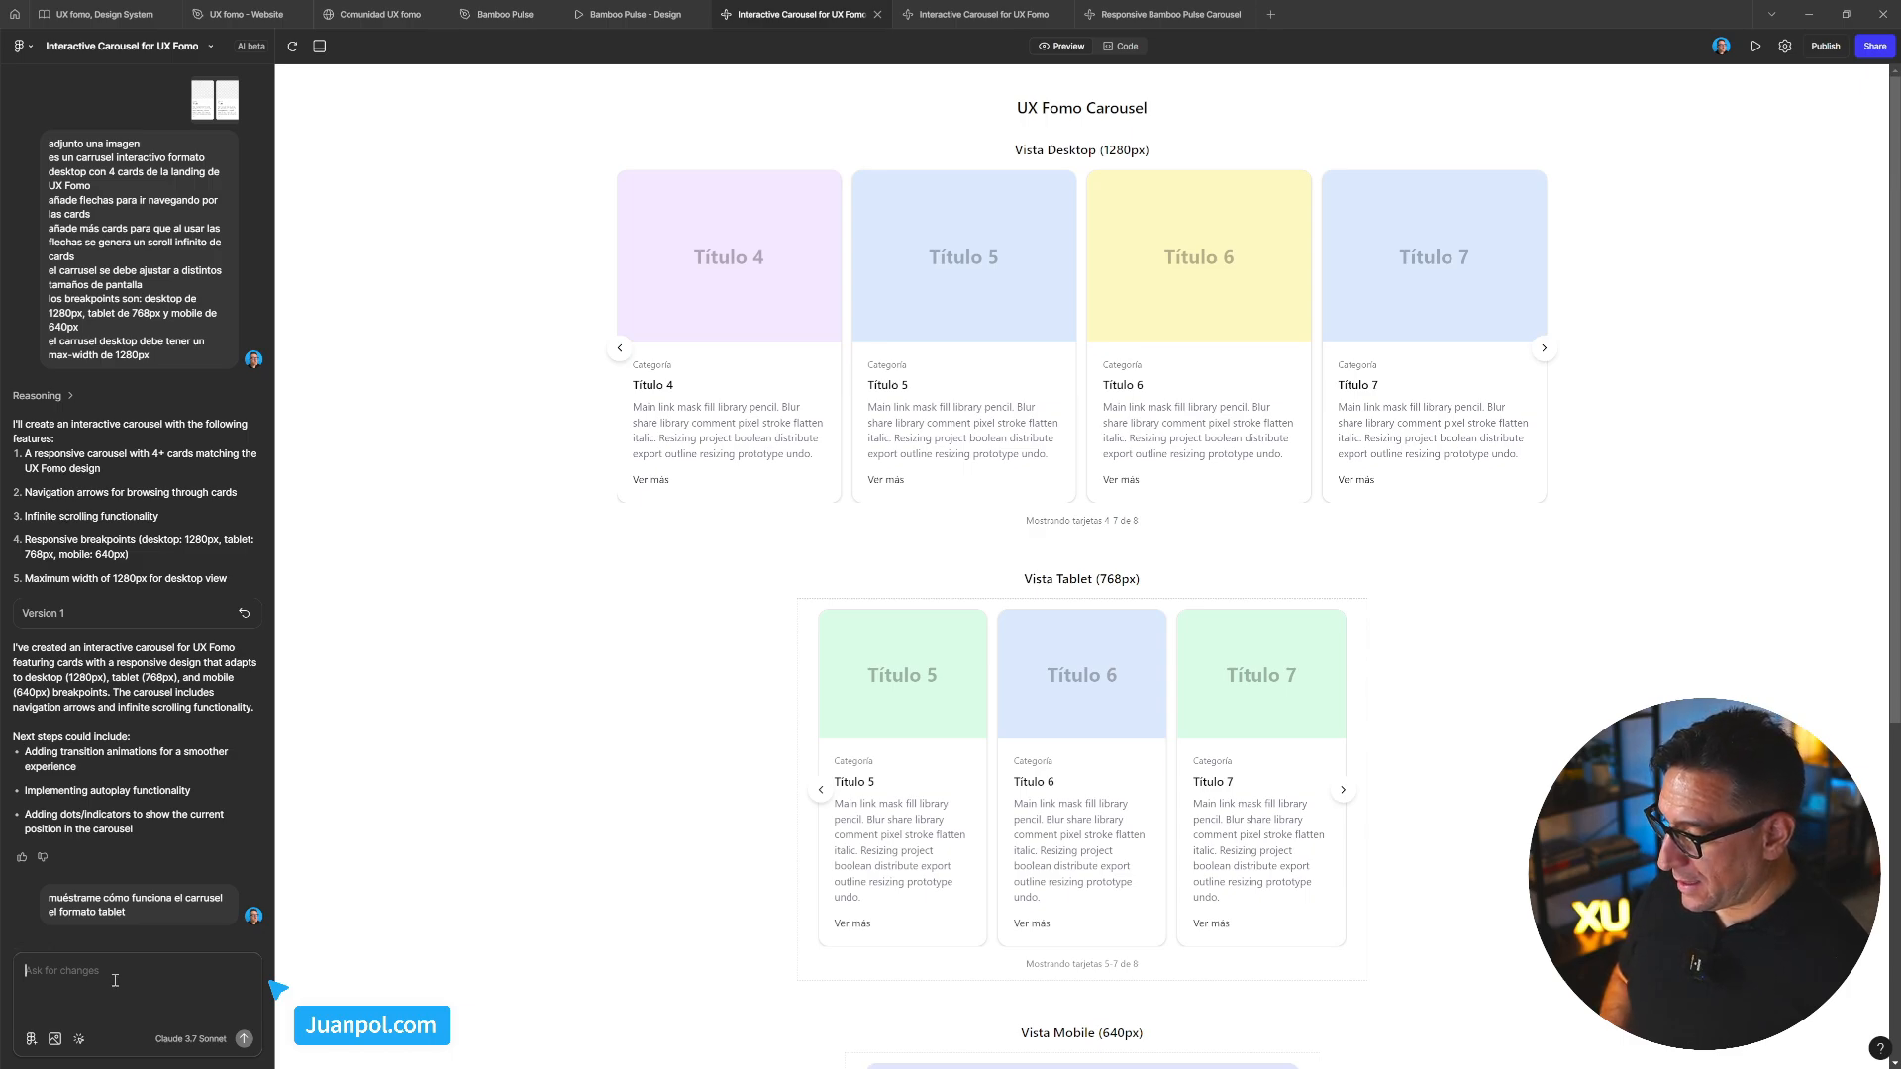
click(967, 12)
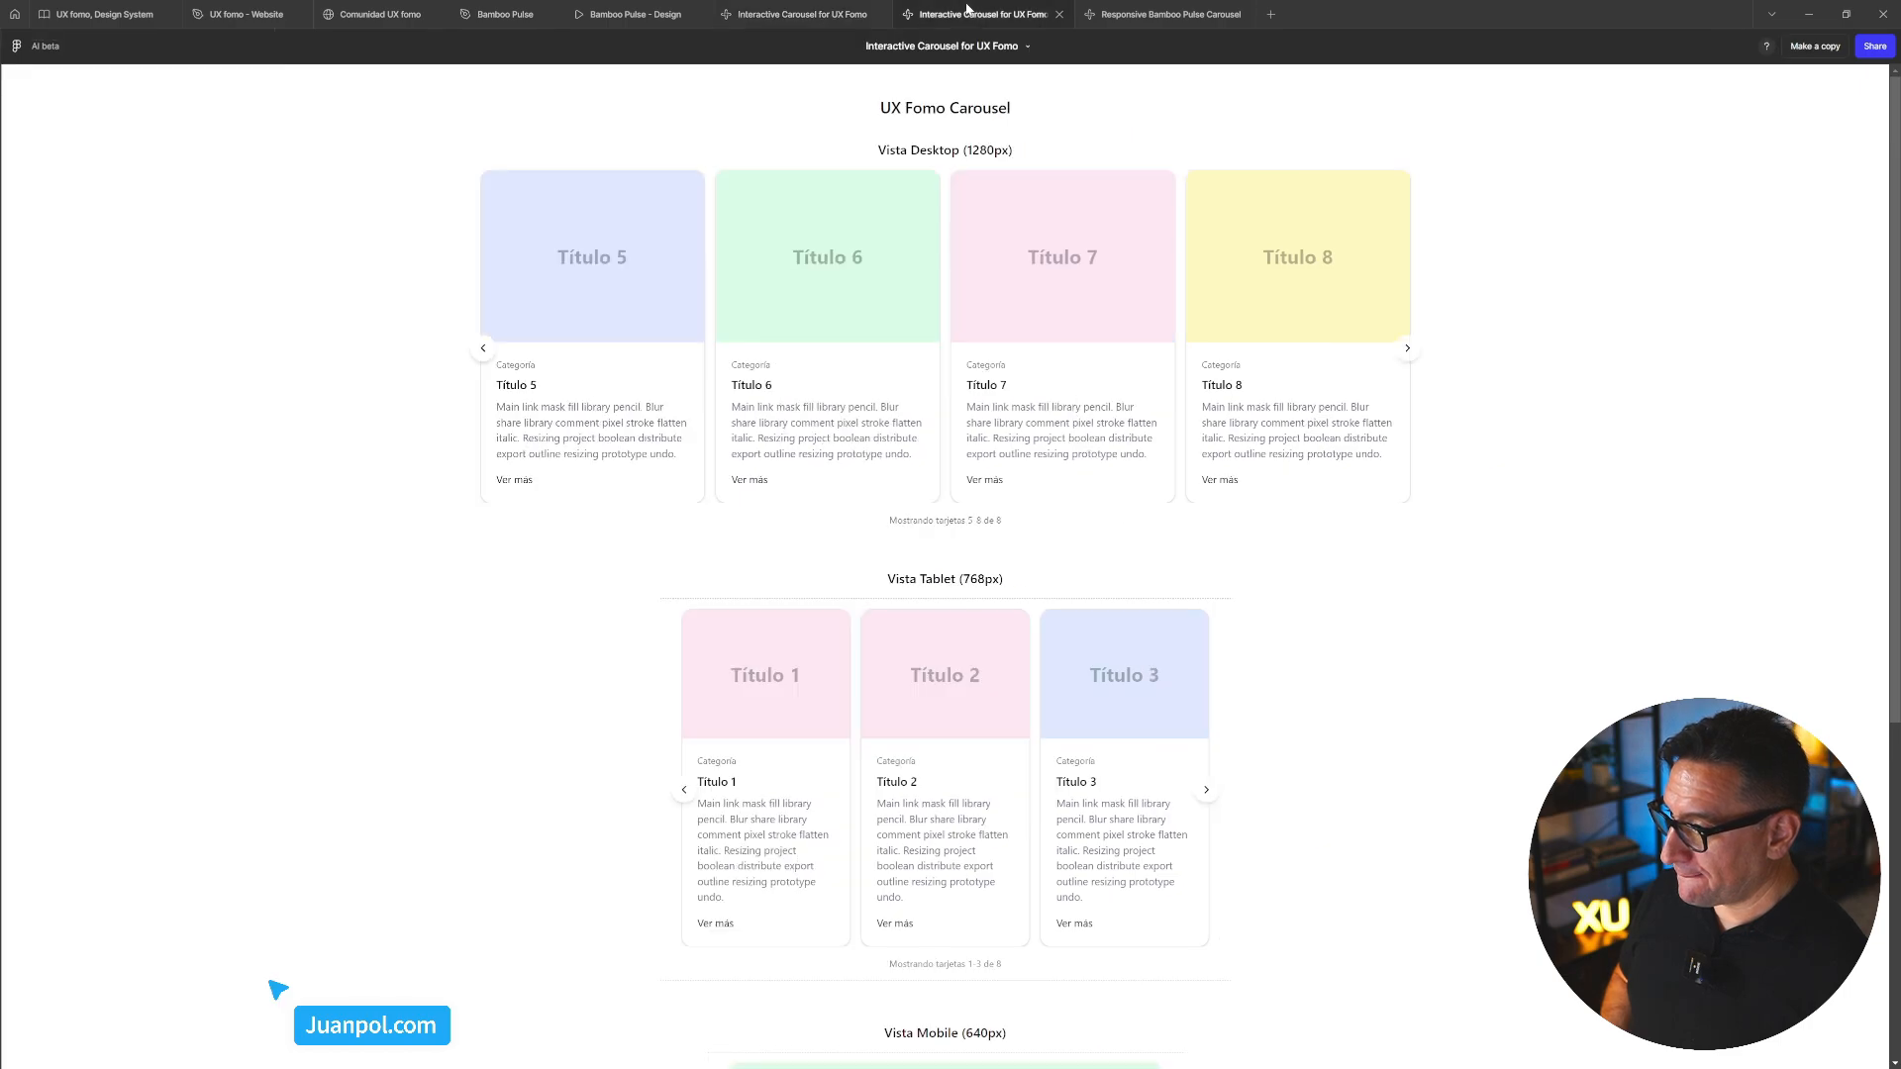
click(1135, 15)
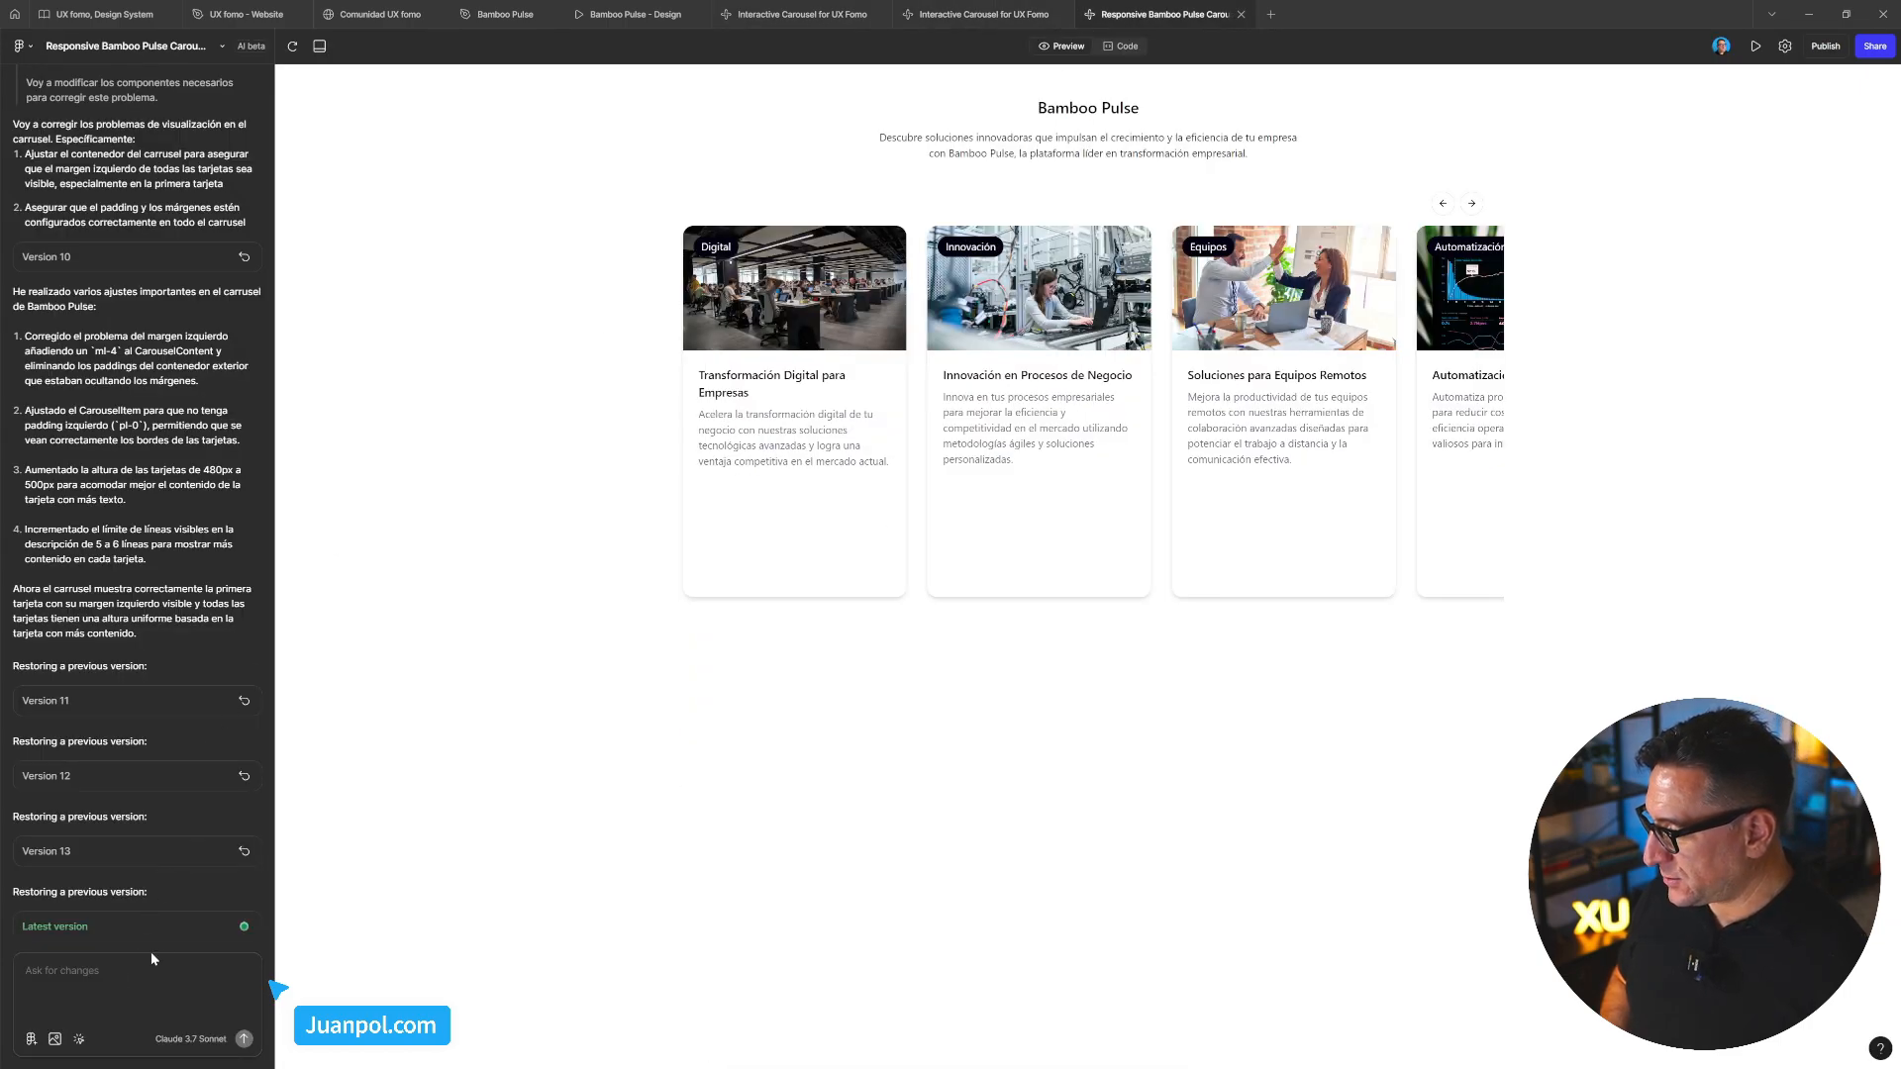
Send the translated English request to fix the hidden left margin on all carousel cards
key(ctrl+v)
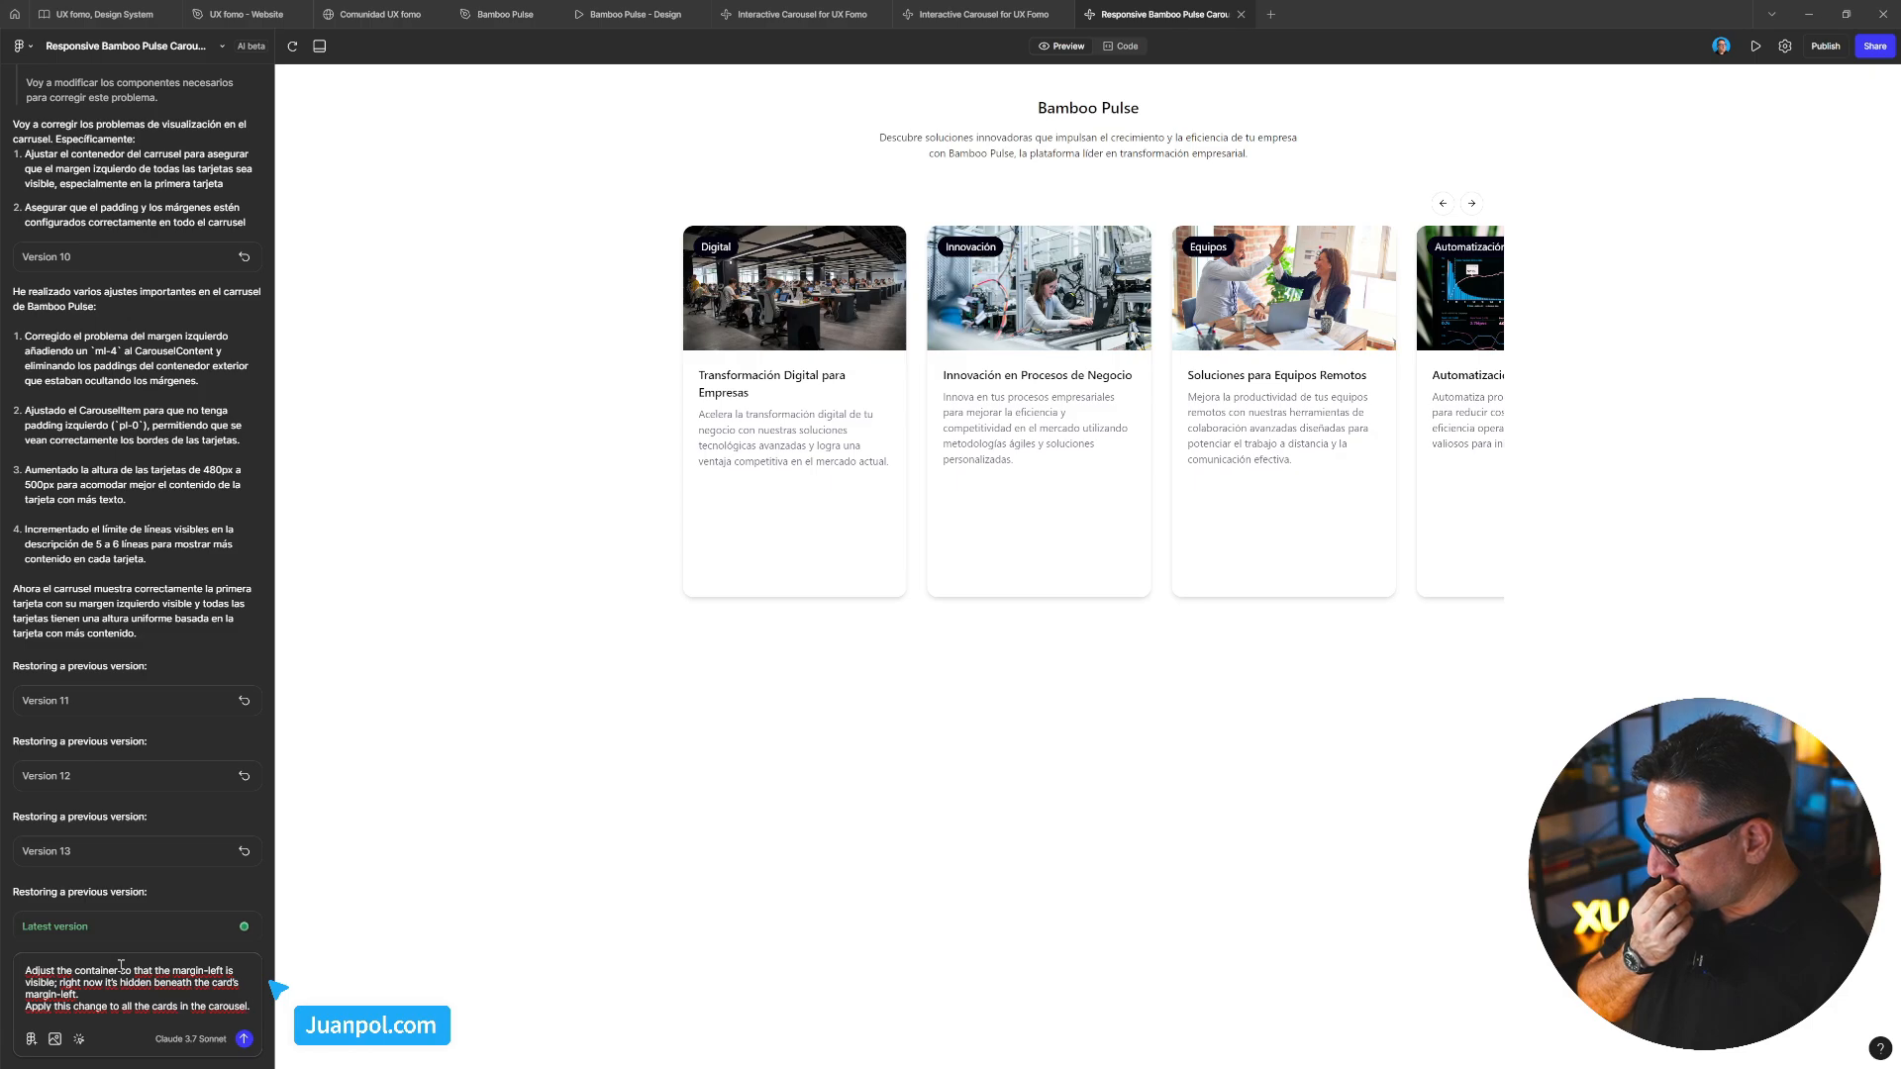
key(Return)
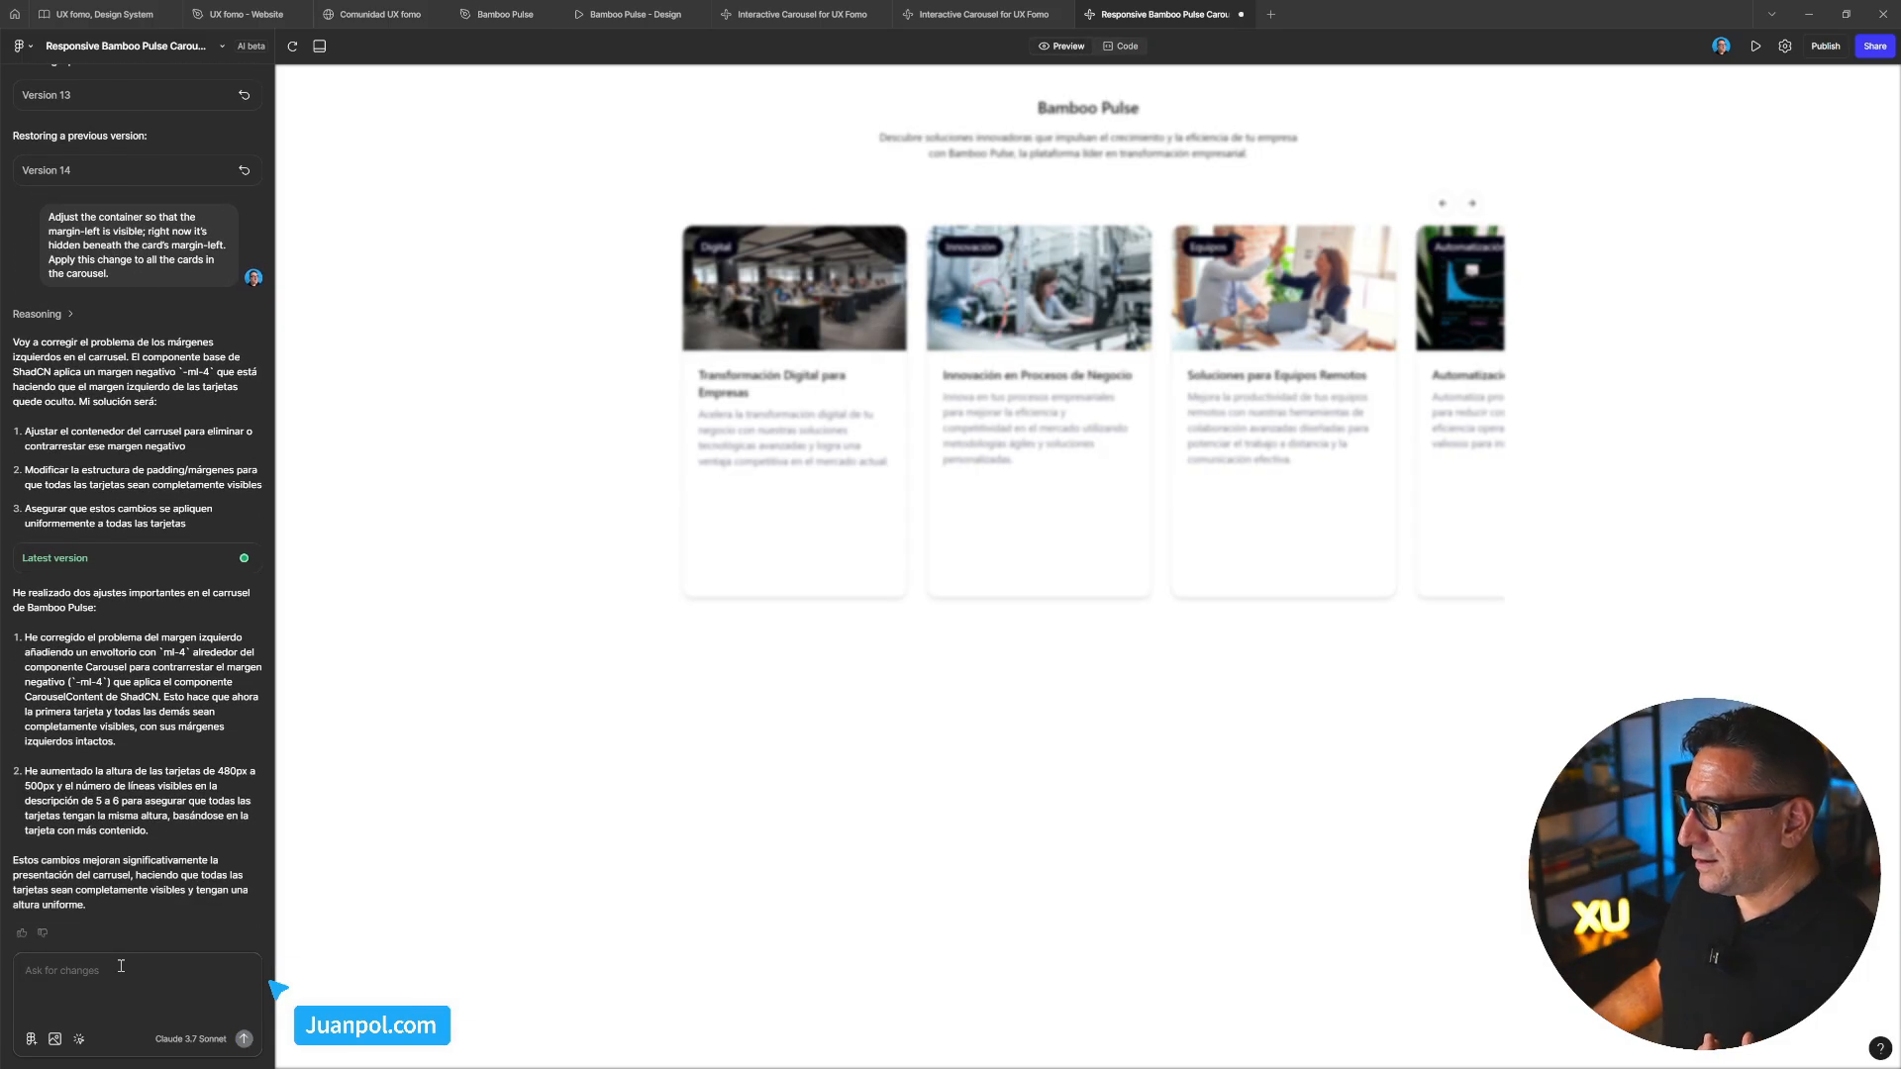
Check the first card's text and left edge, Optimización de Recursos Empresariales, in the preview
click(121, 965)
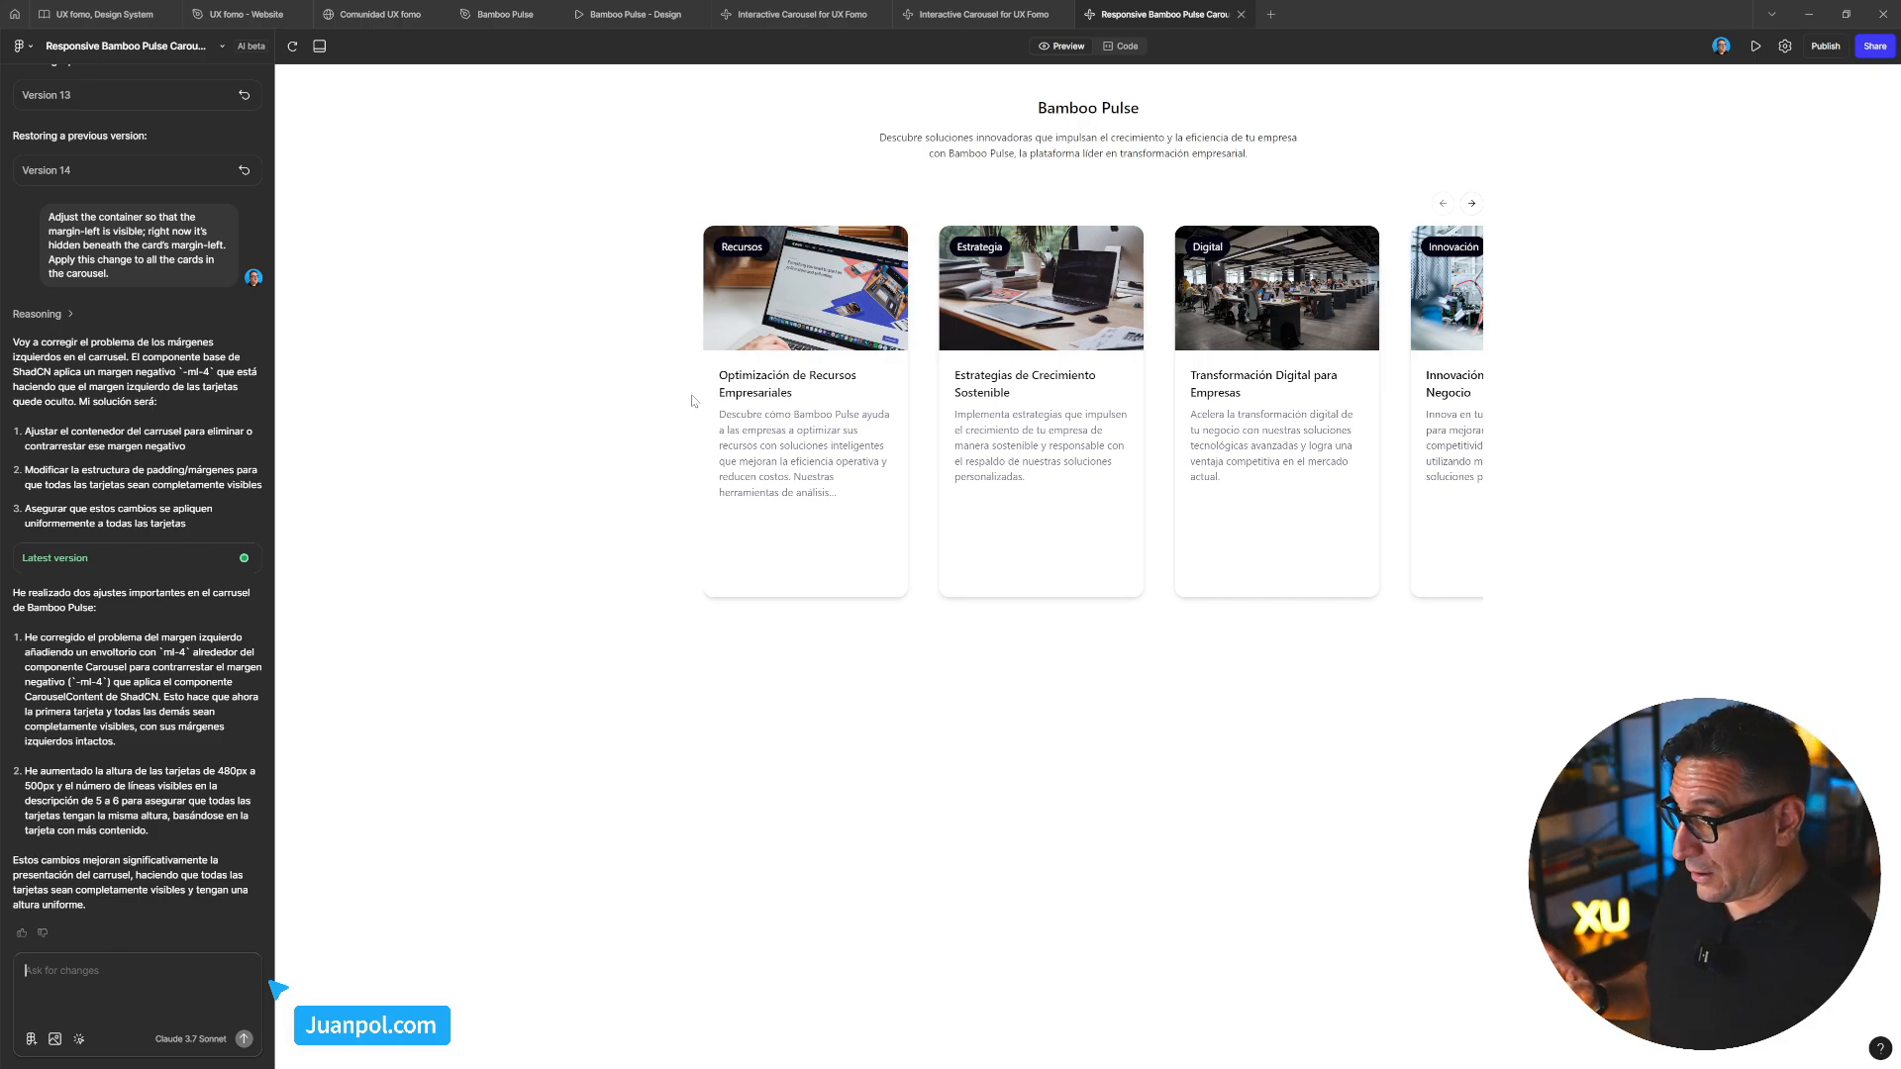
drag(715, 374, 860, 432)
click(631, 512)
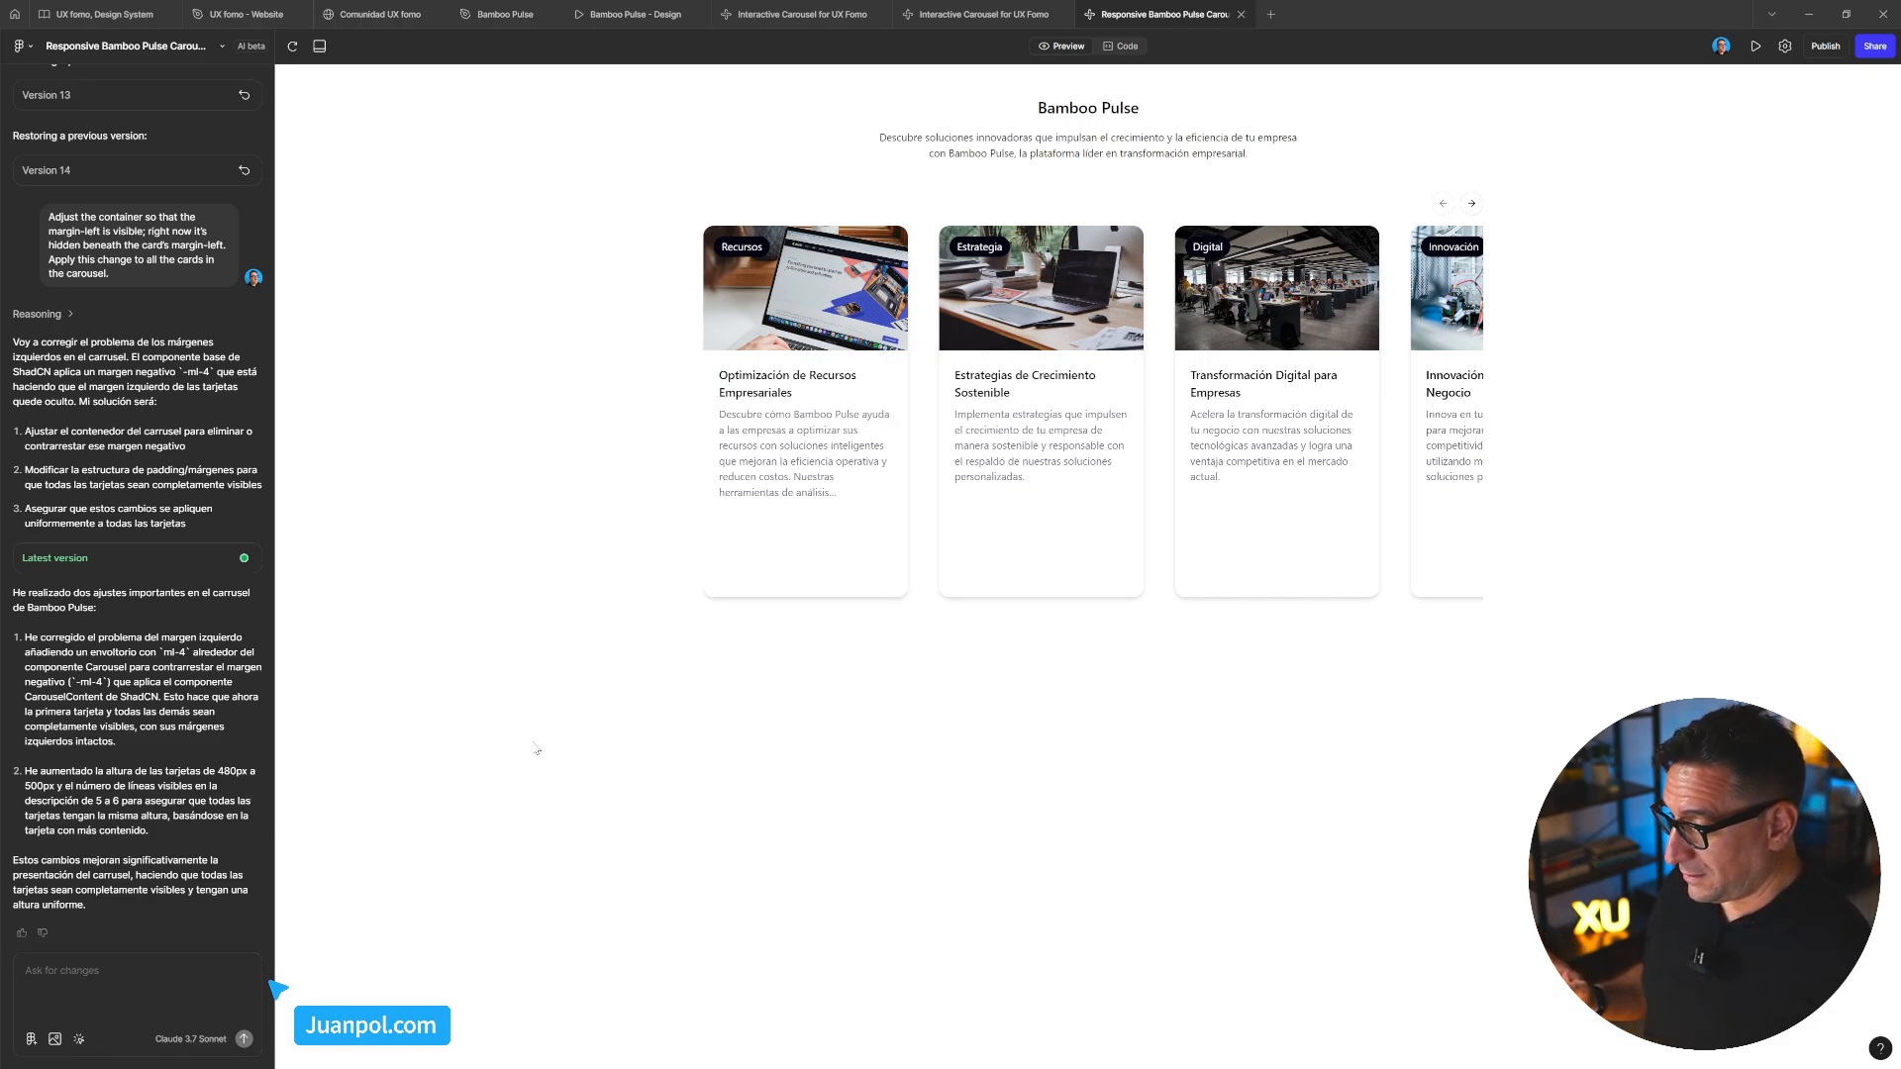
Turn on element picking and select, then deselect, the carousel container
click(79, 1038)
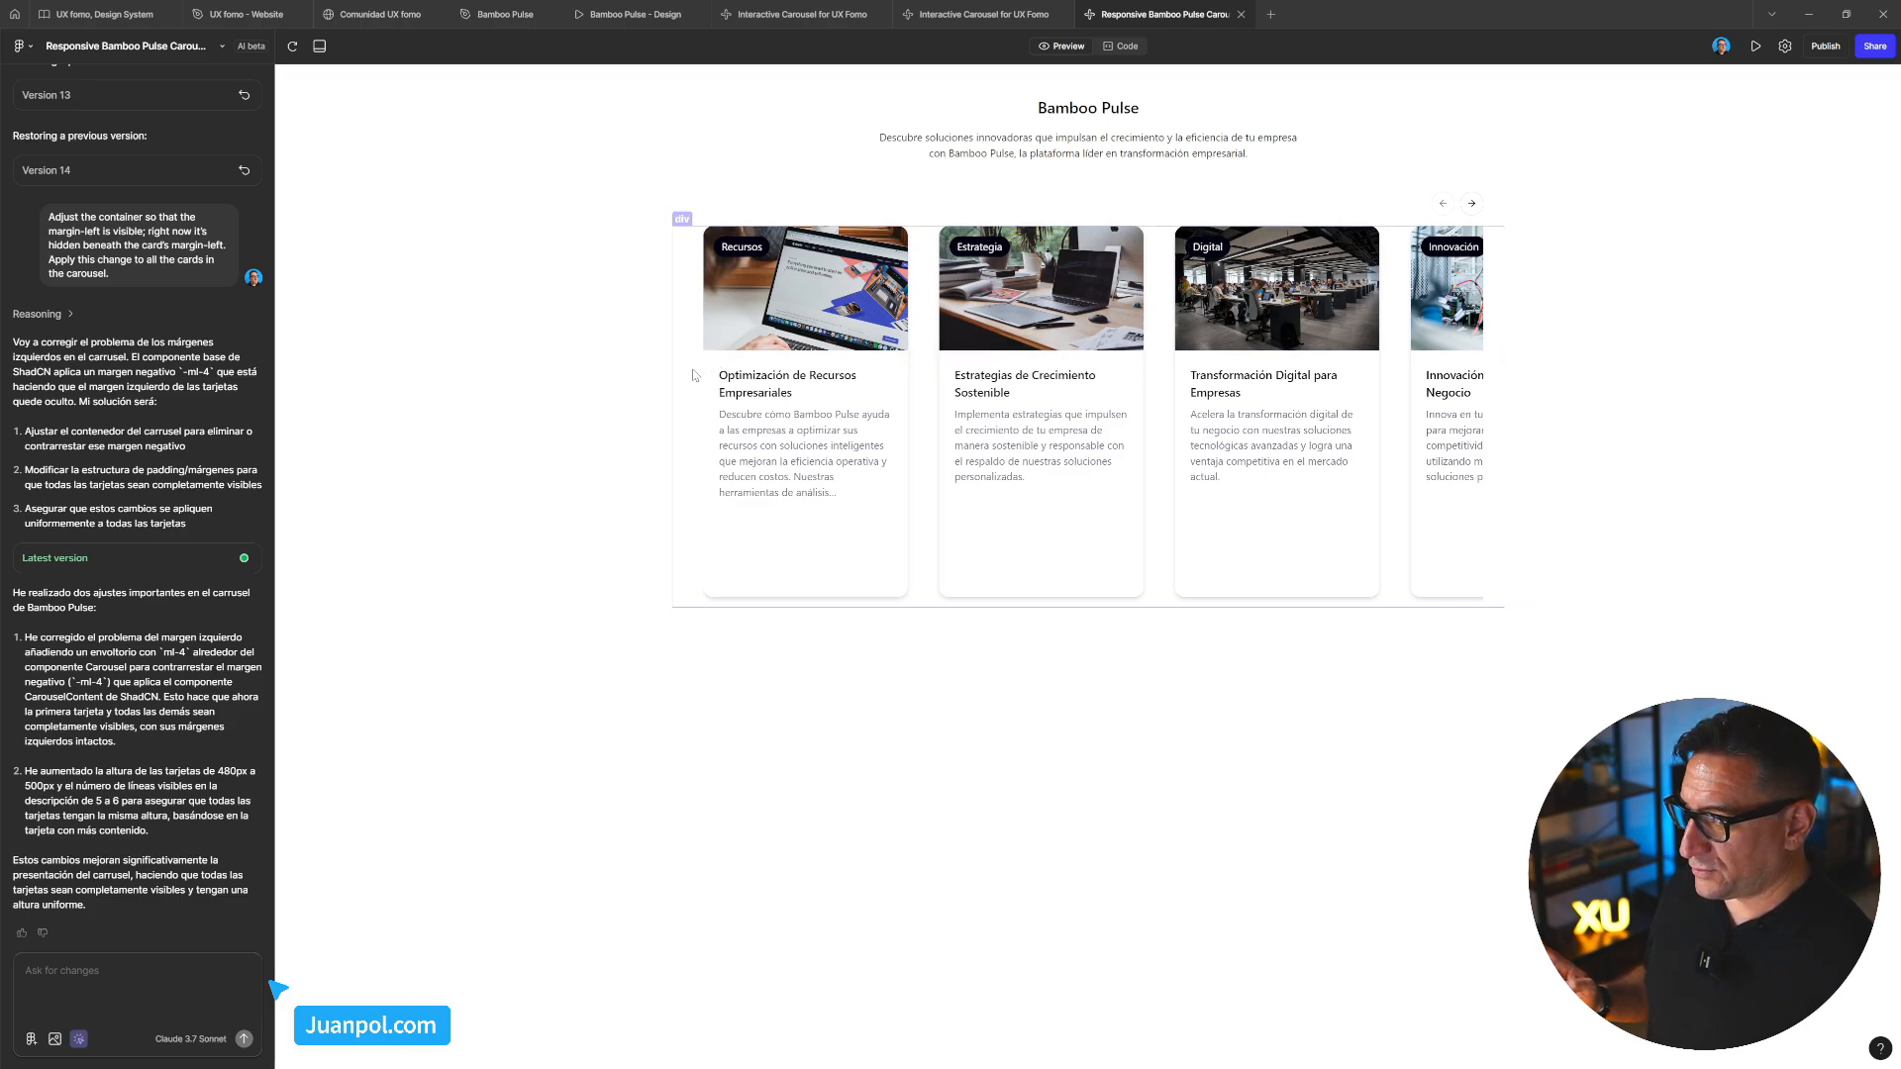
click(1074, 623)
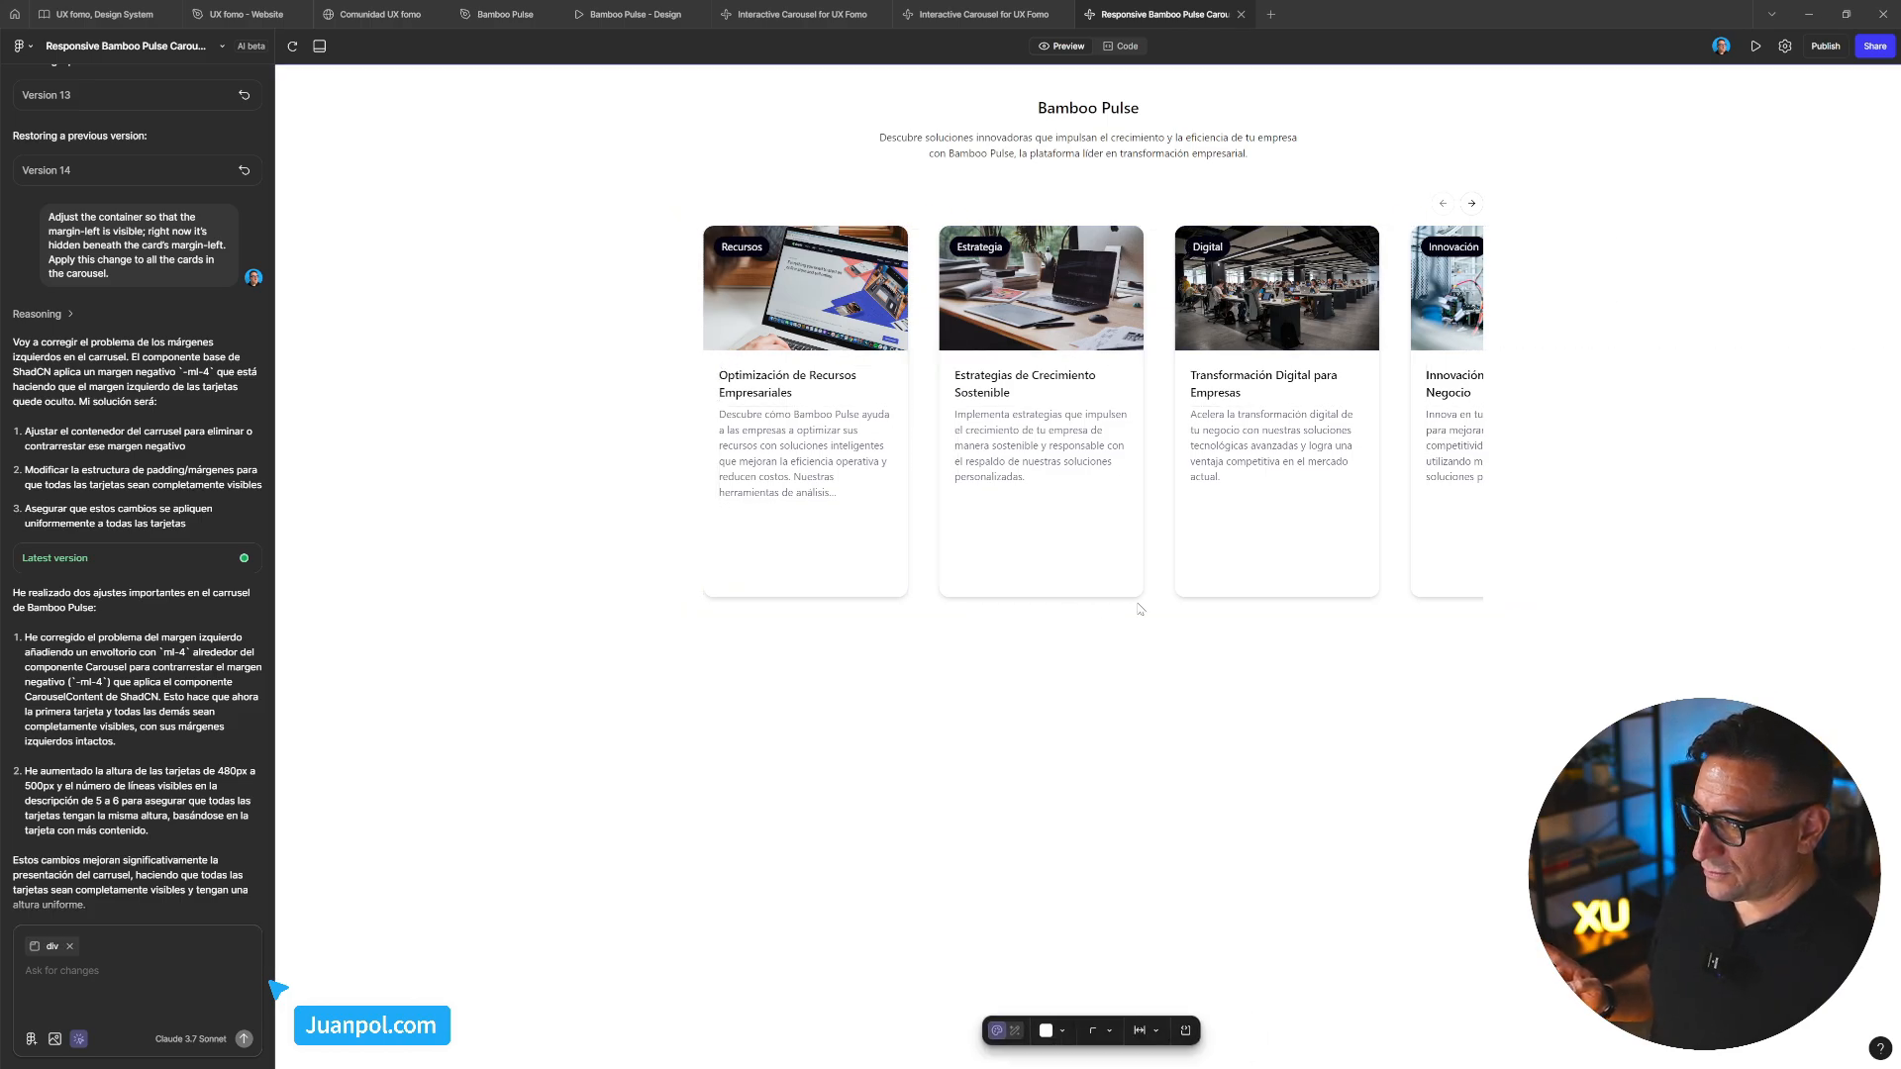
click(1089, 646)
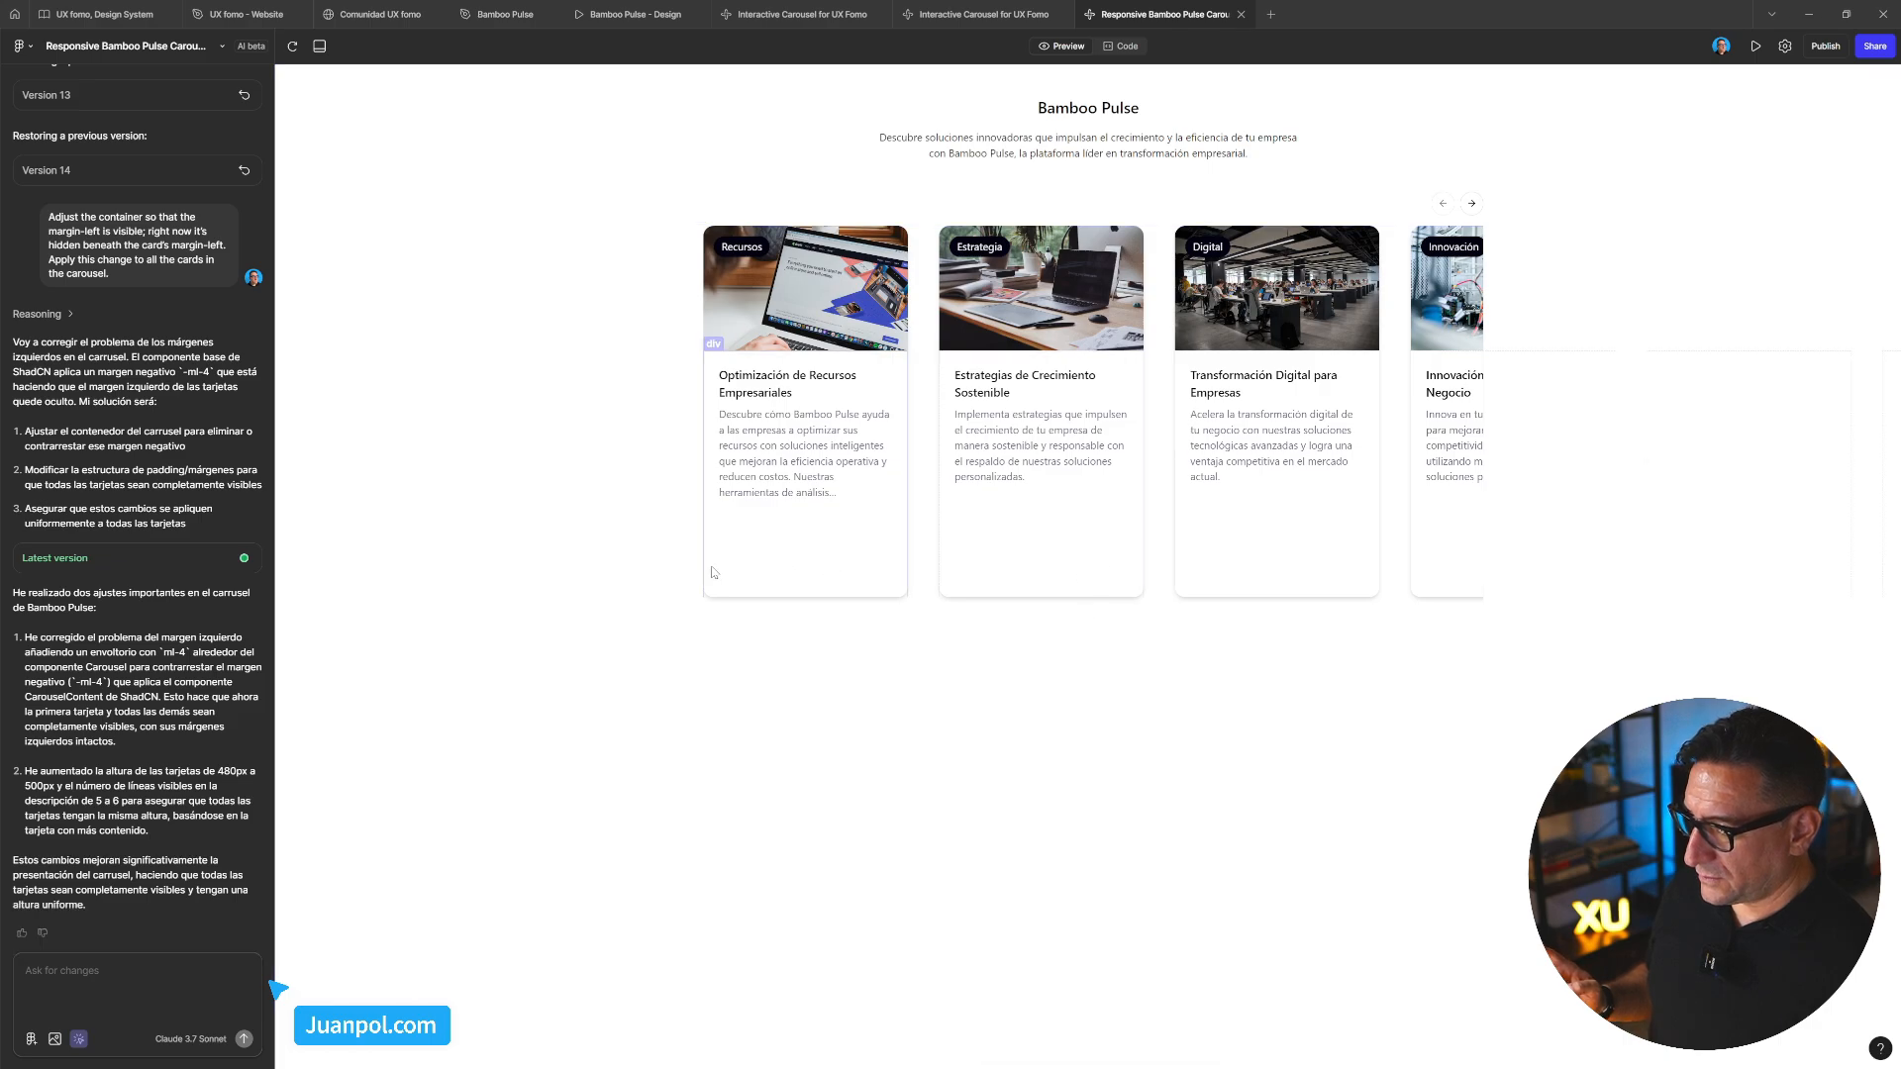
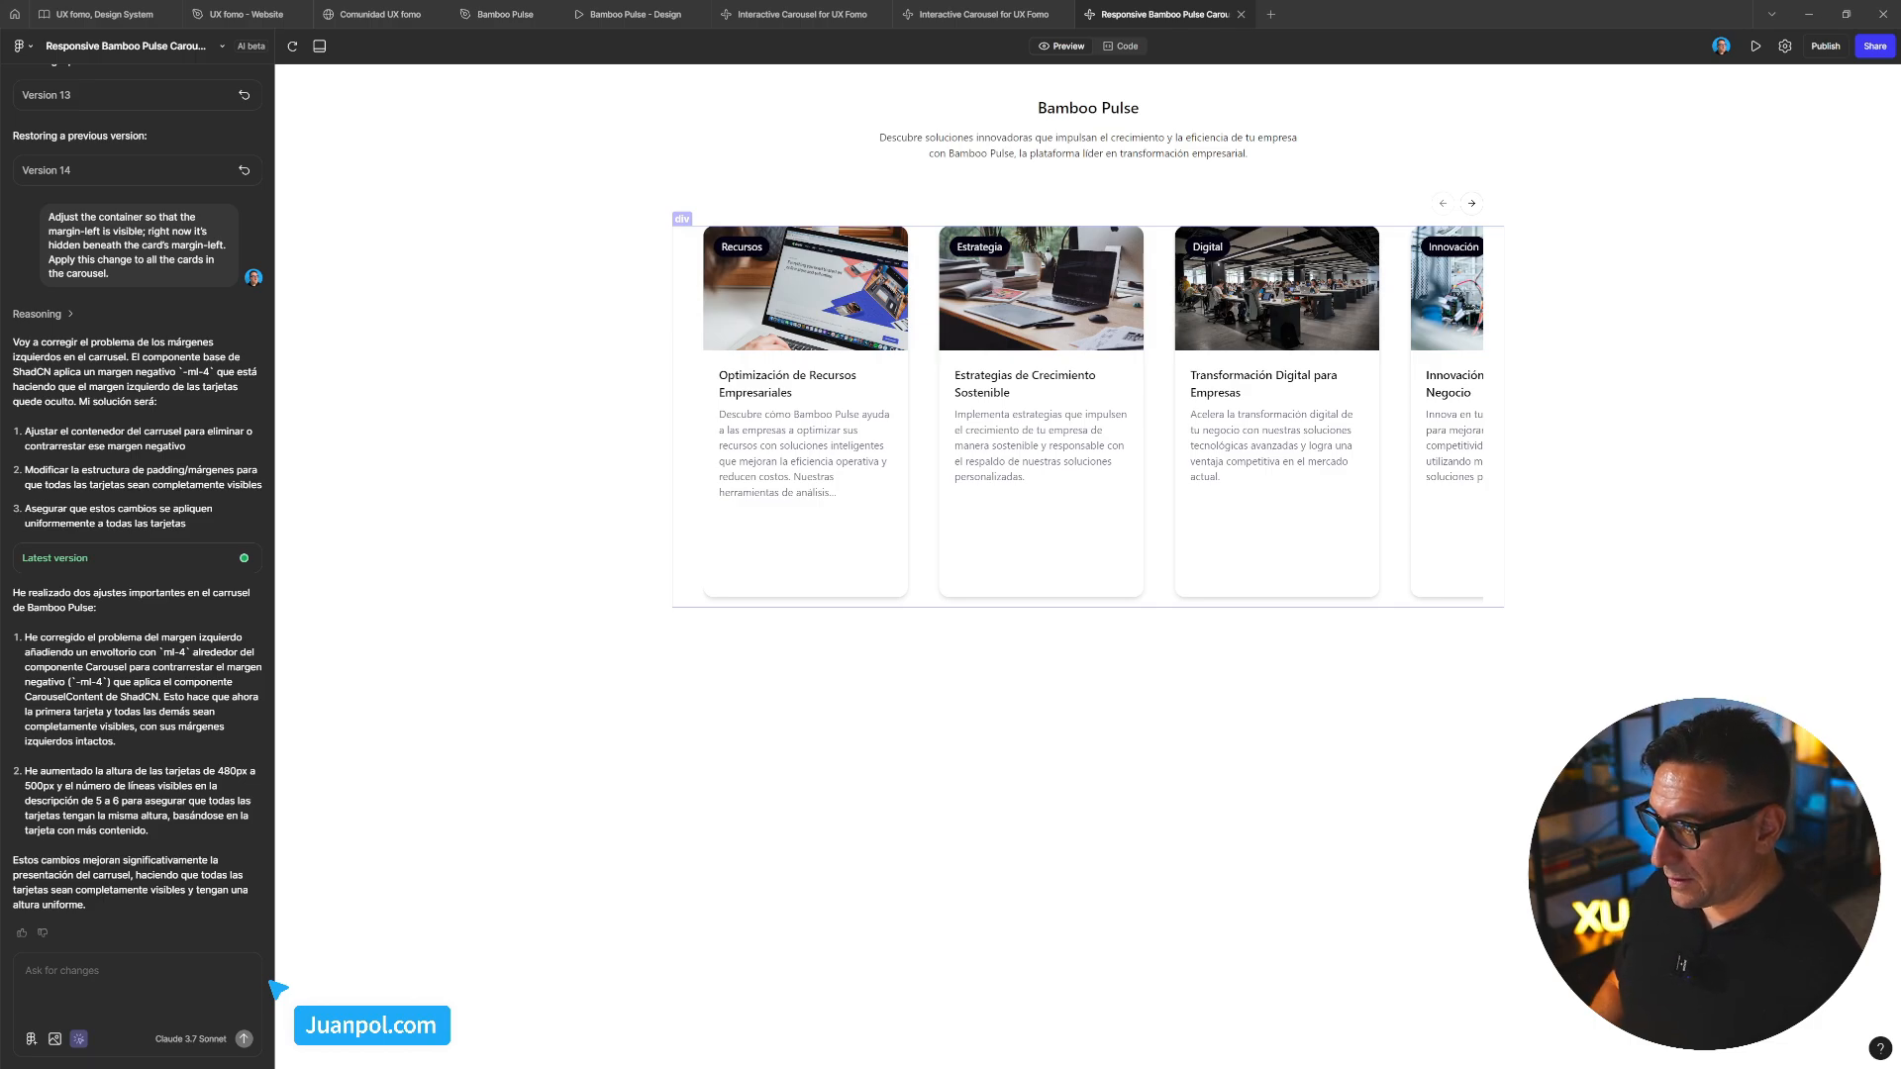
Attach the carousel container and send the prompt to remove side padding and match the navigation buttons' width
click(687, 416)
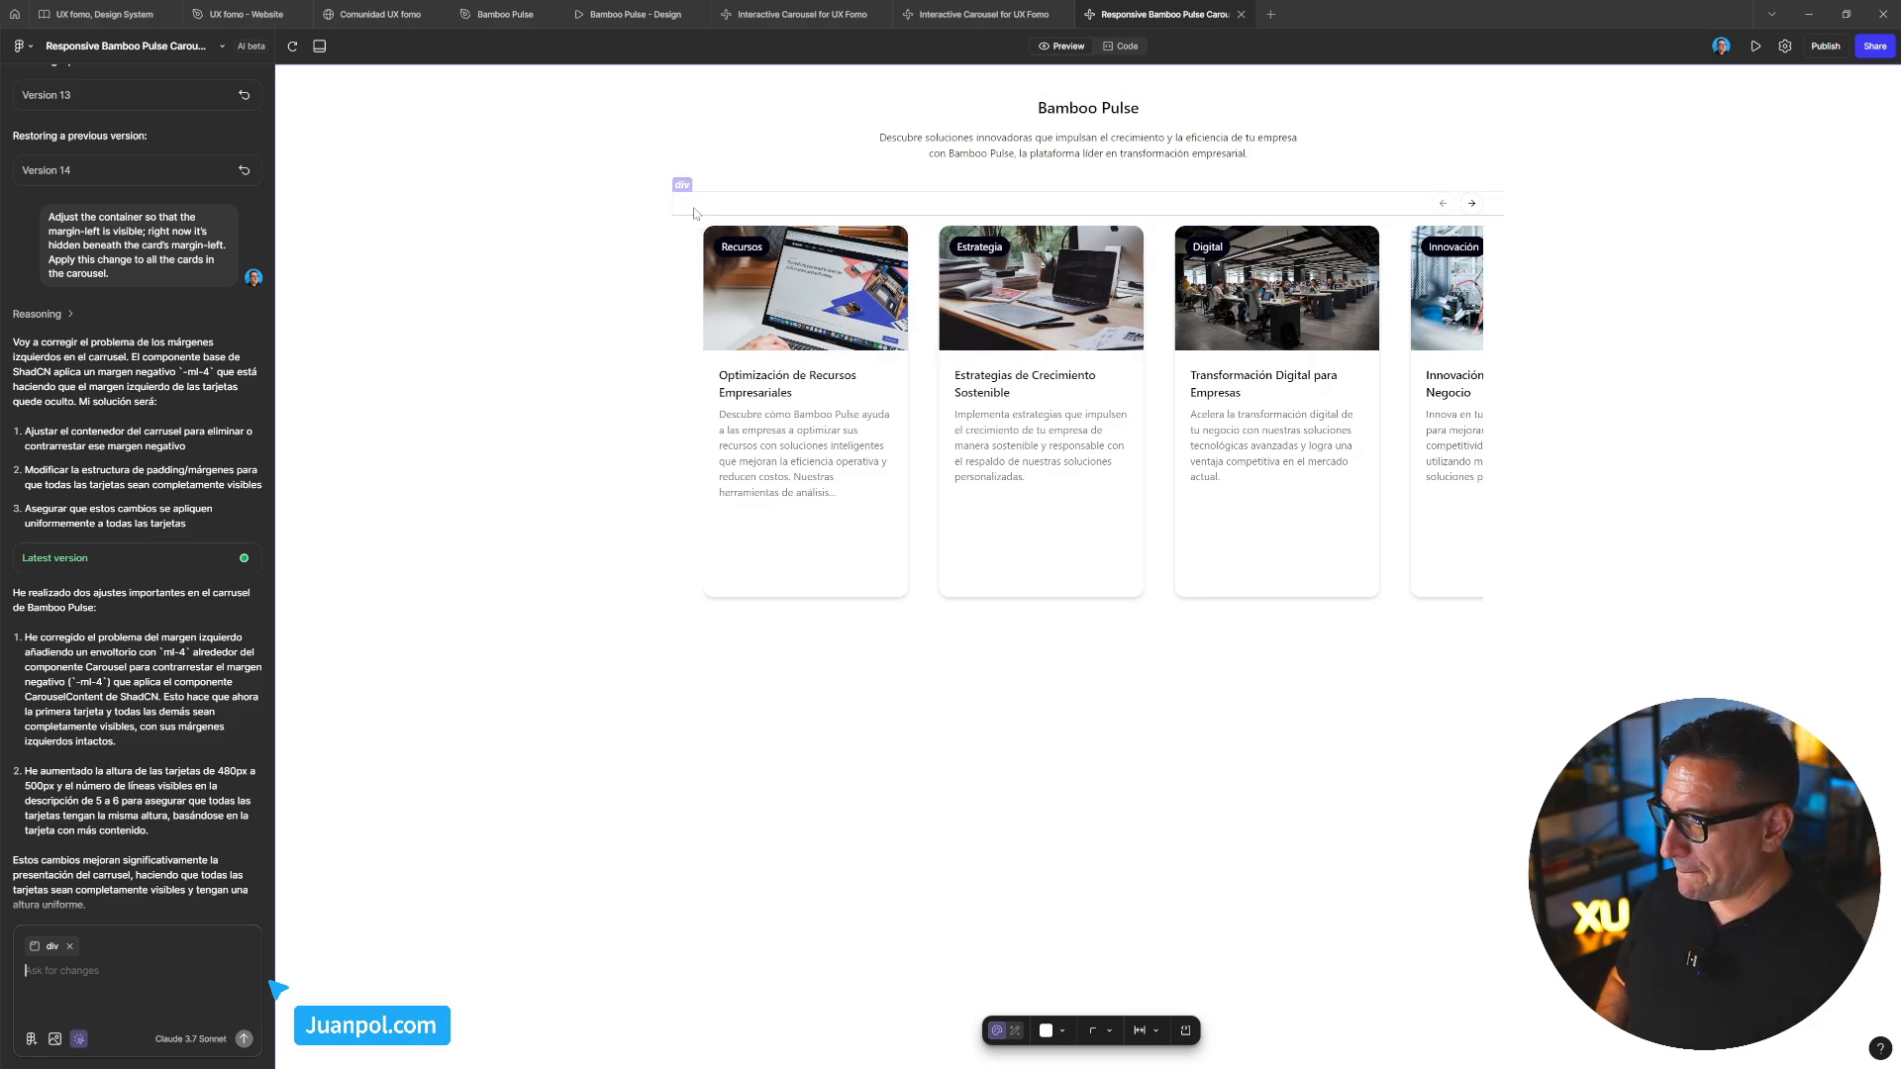
click(100, 981)
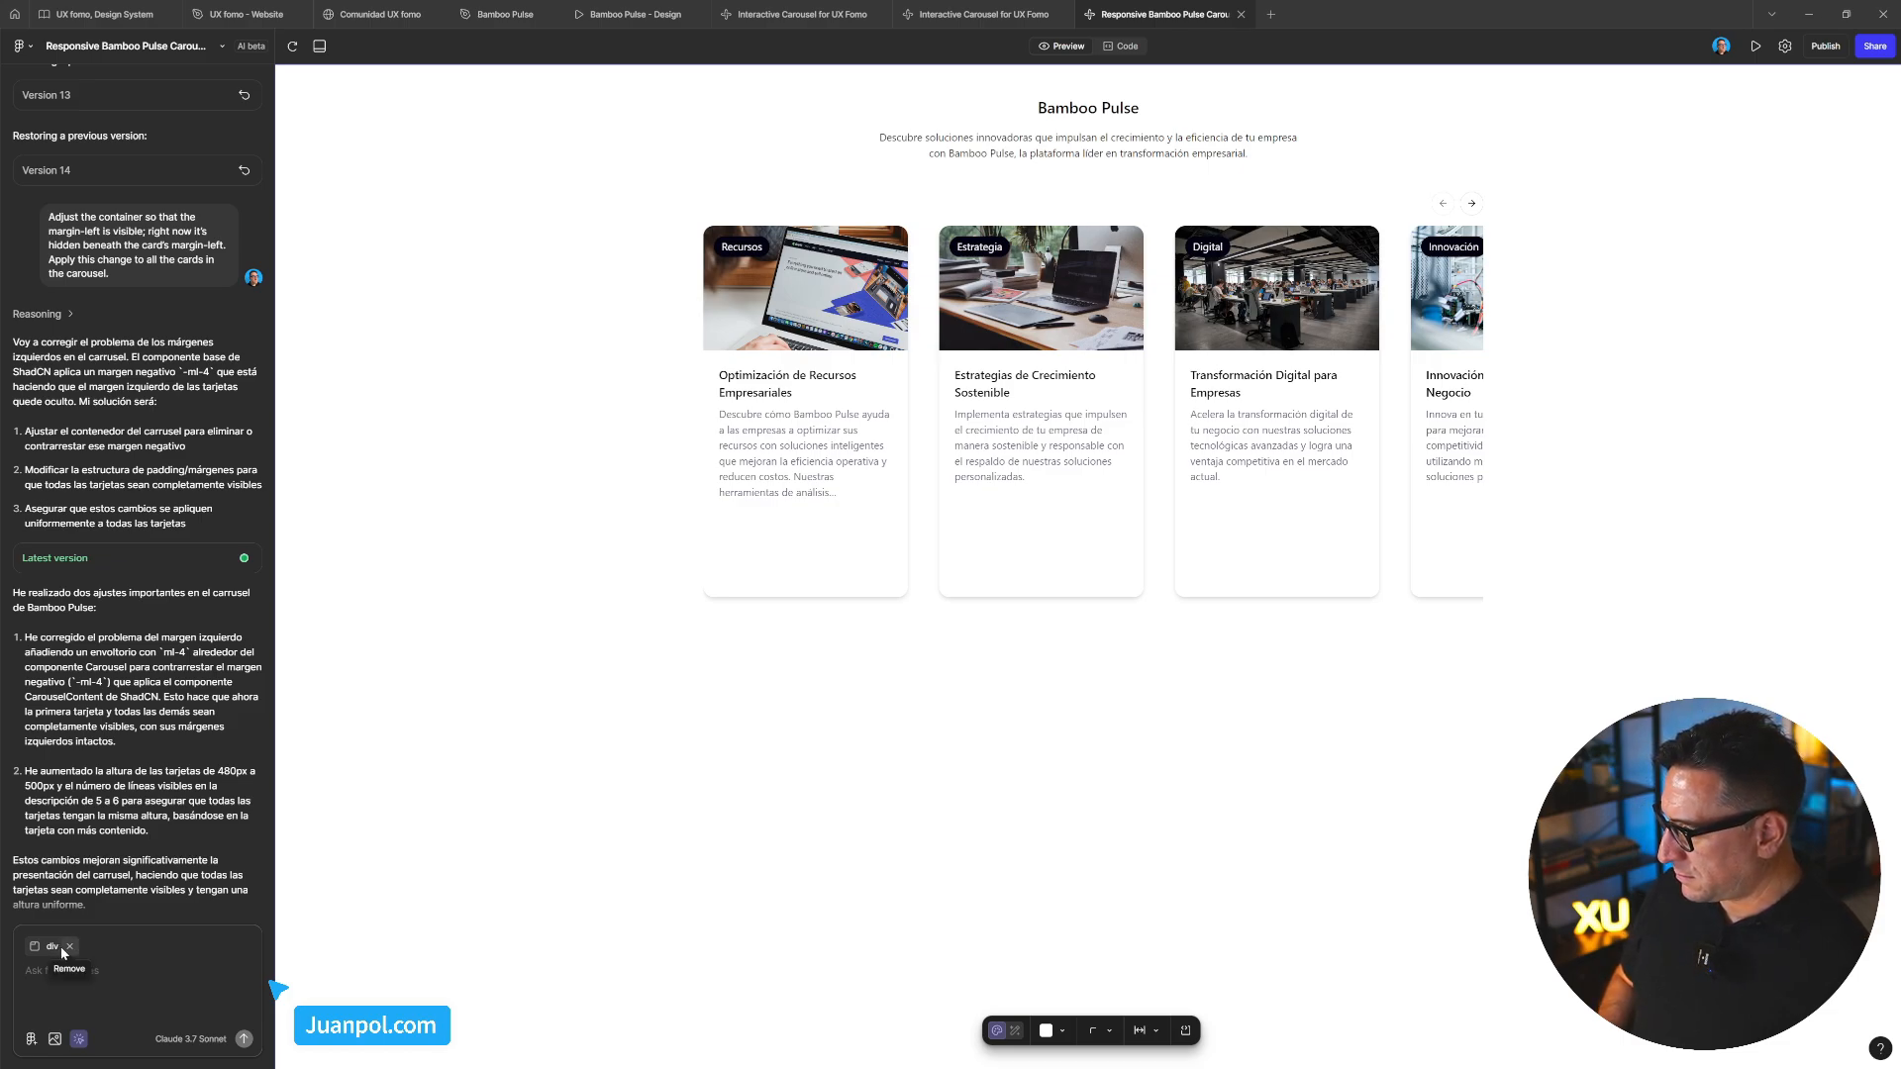
click(80, 1042)
click(80, 1041)
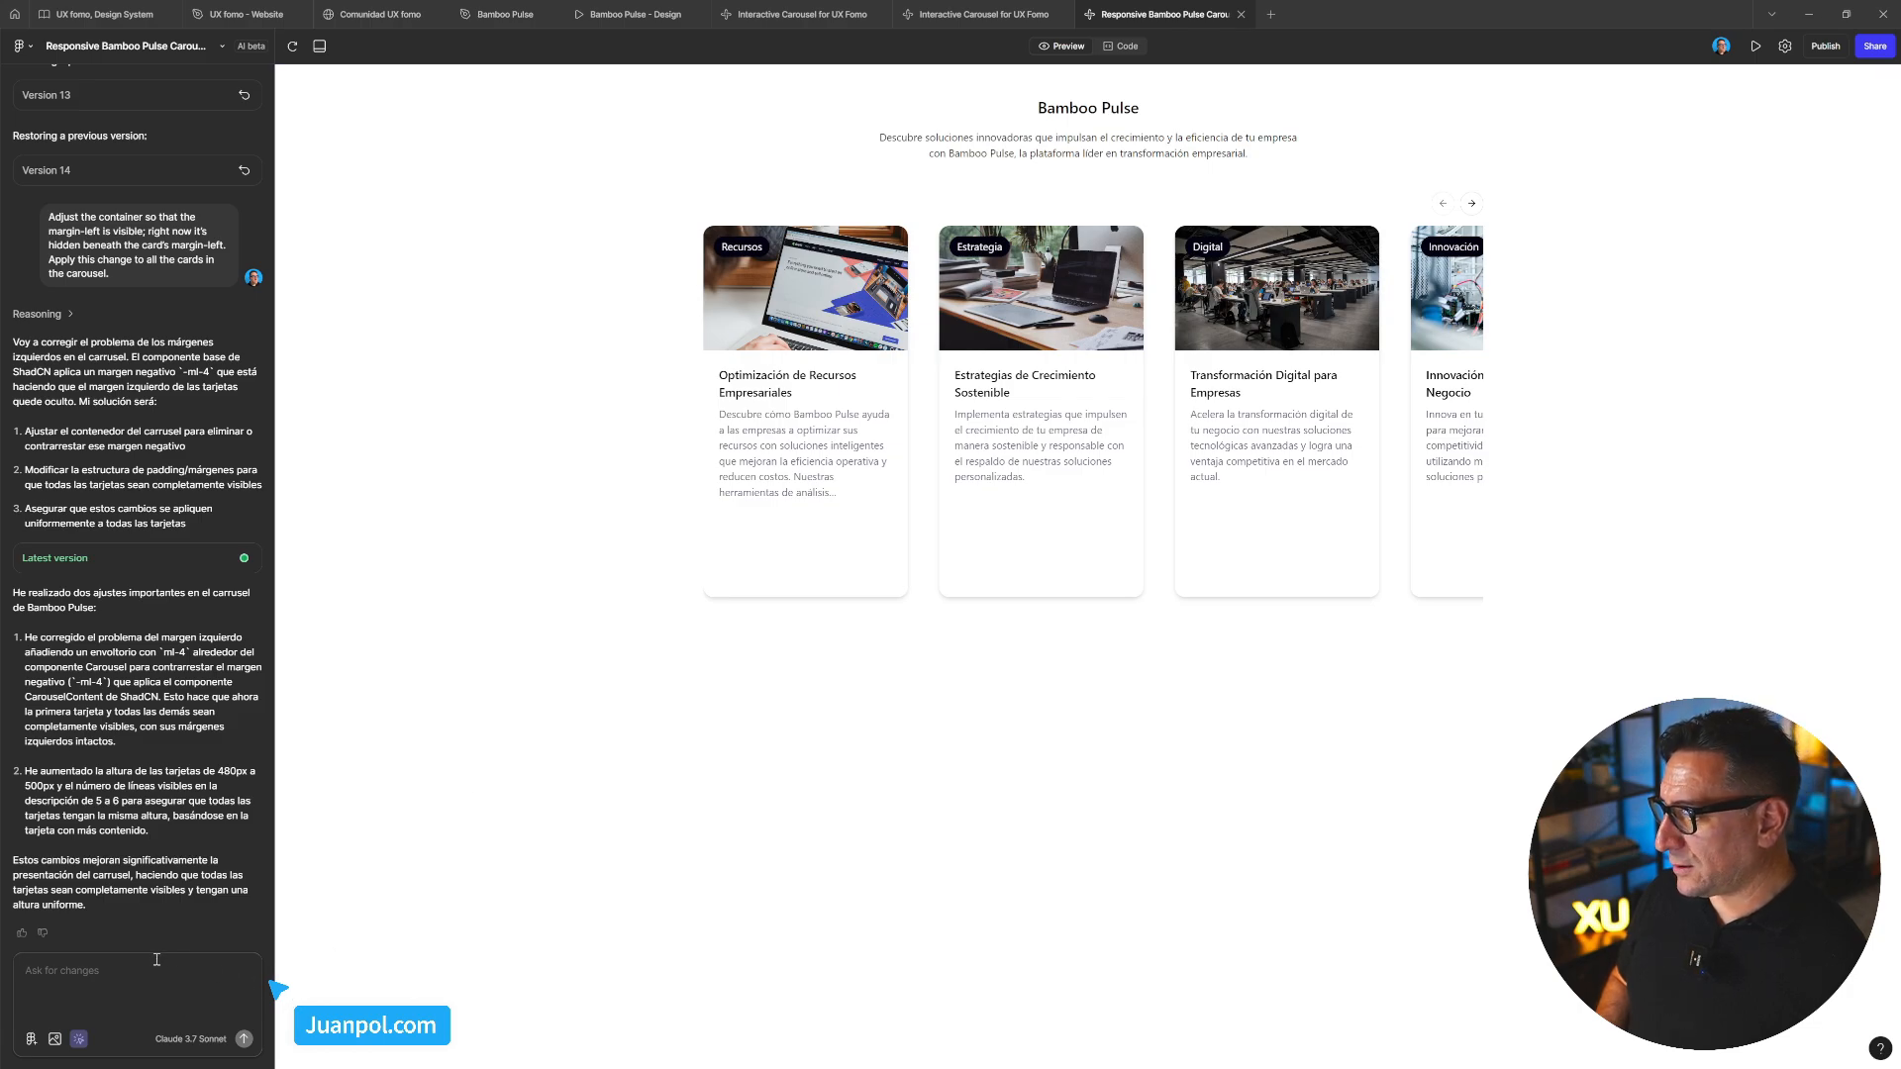
click(101, 1001)
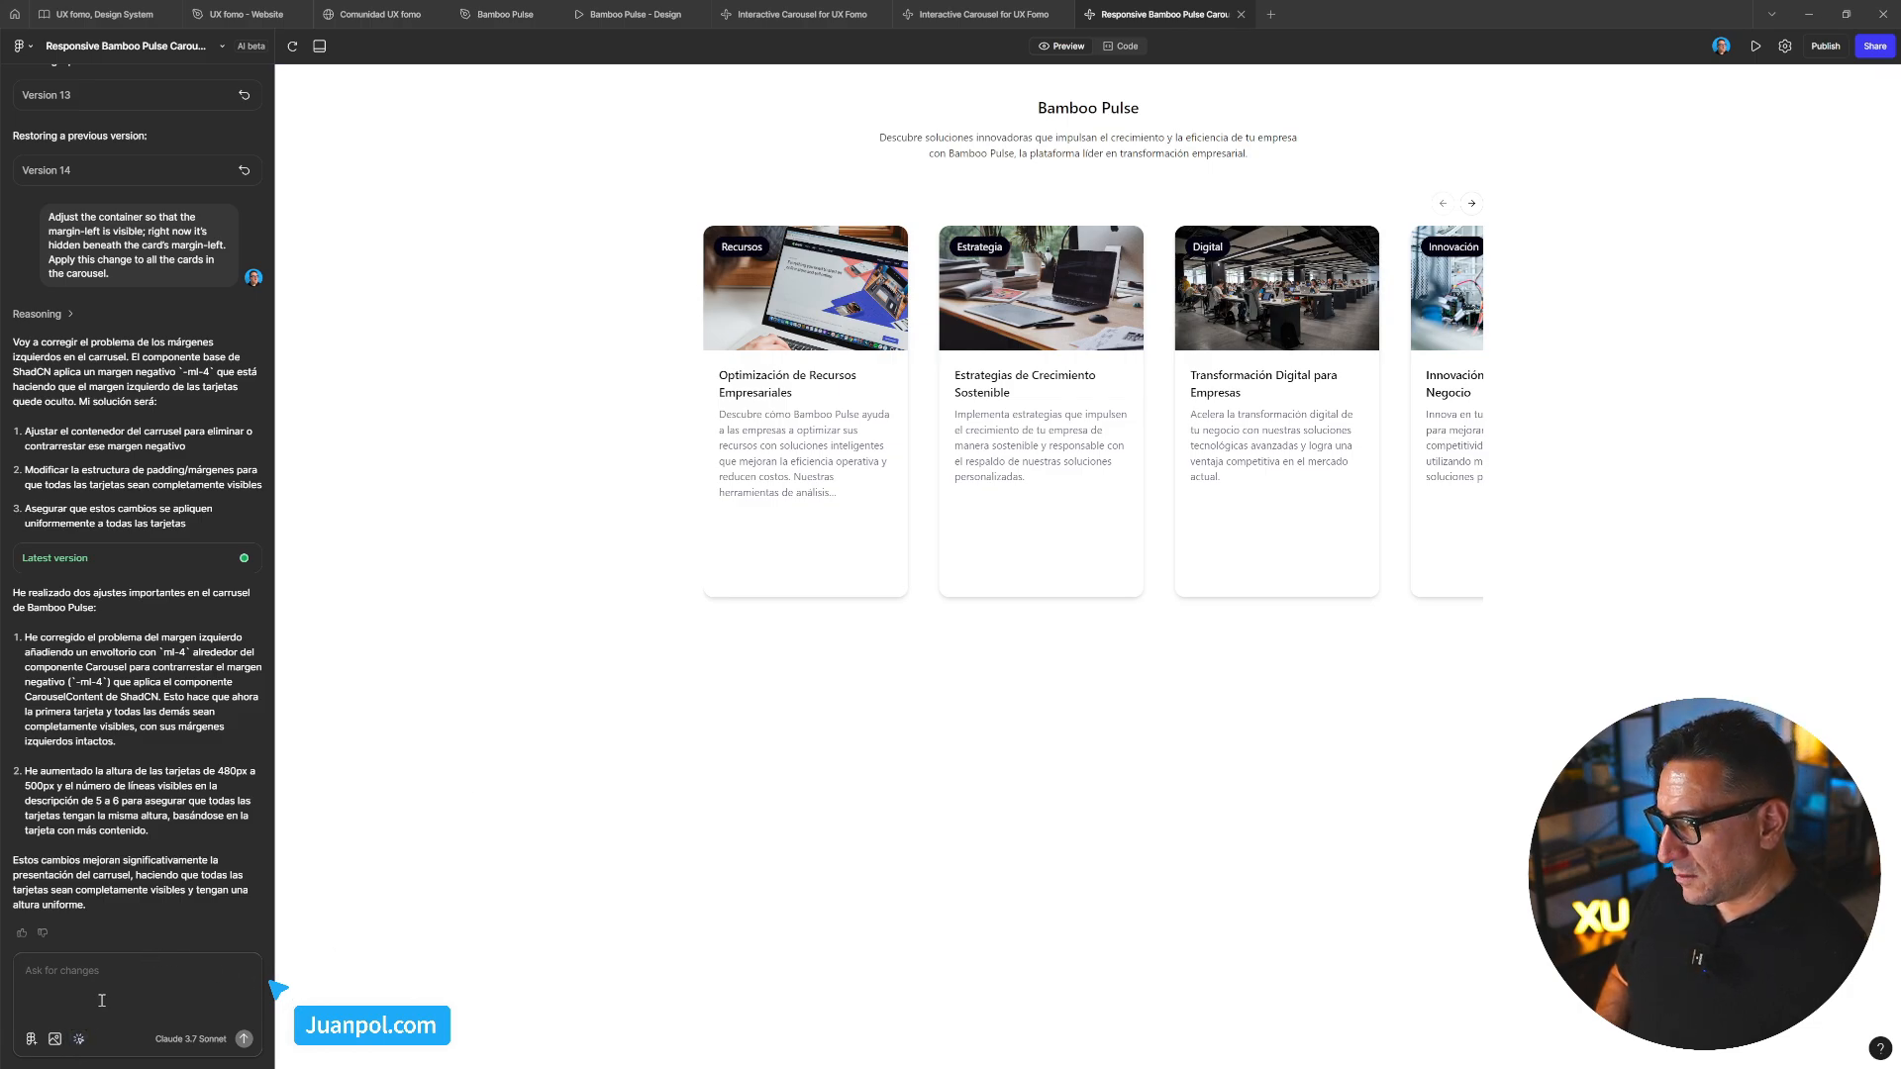
text(Remove the left and right padding from the carousel. Adjust the carousel's width to match the width of the DIV that contains the navigation buttons for the cards. Ensure that the edges of the cards are always visible and never hidden under the carousel container's margins.)
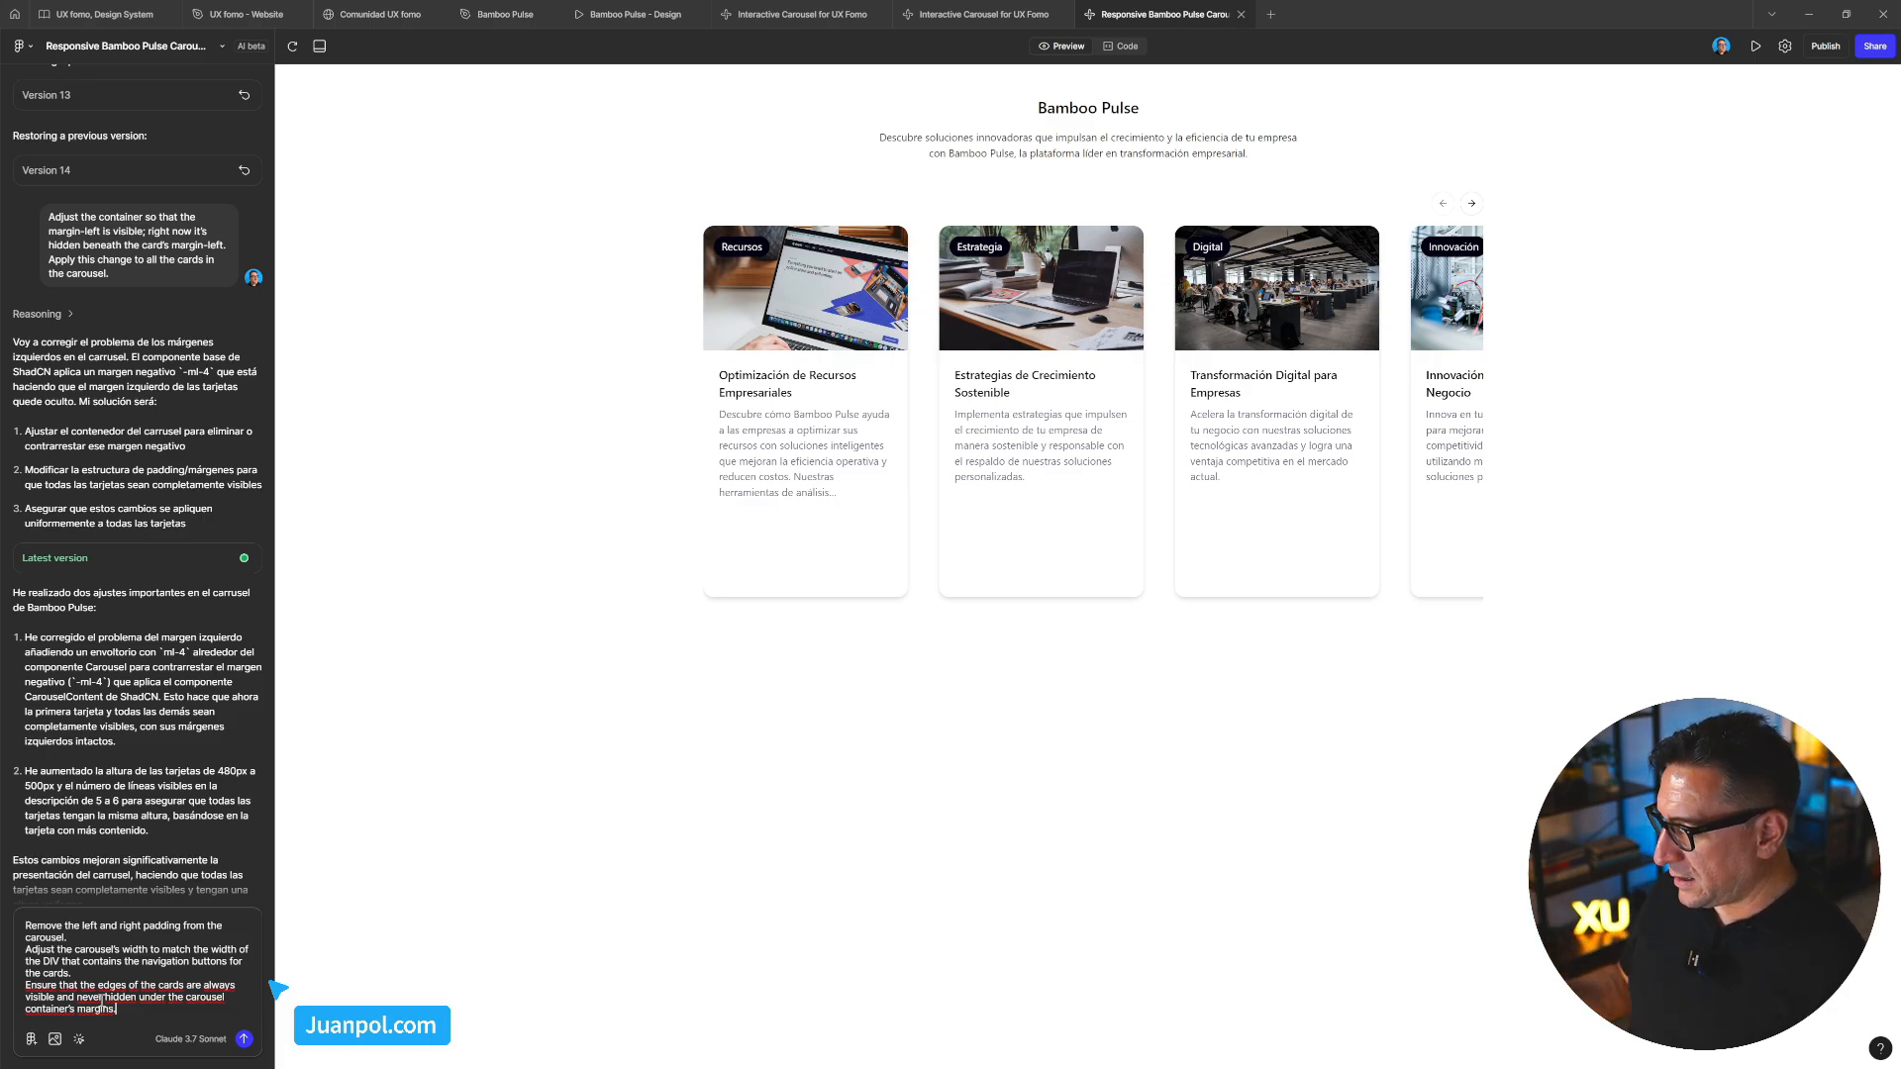
key(Return)
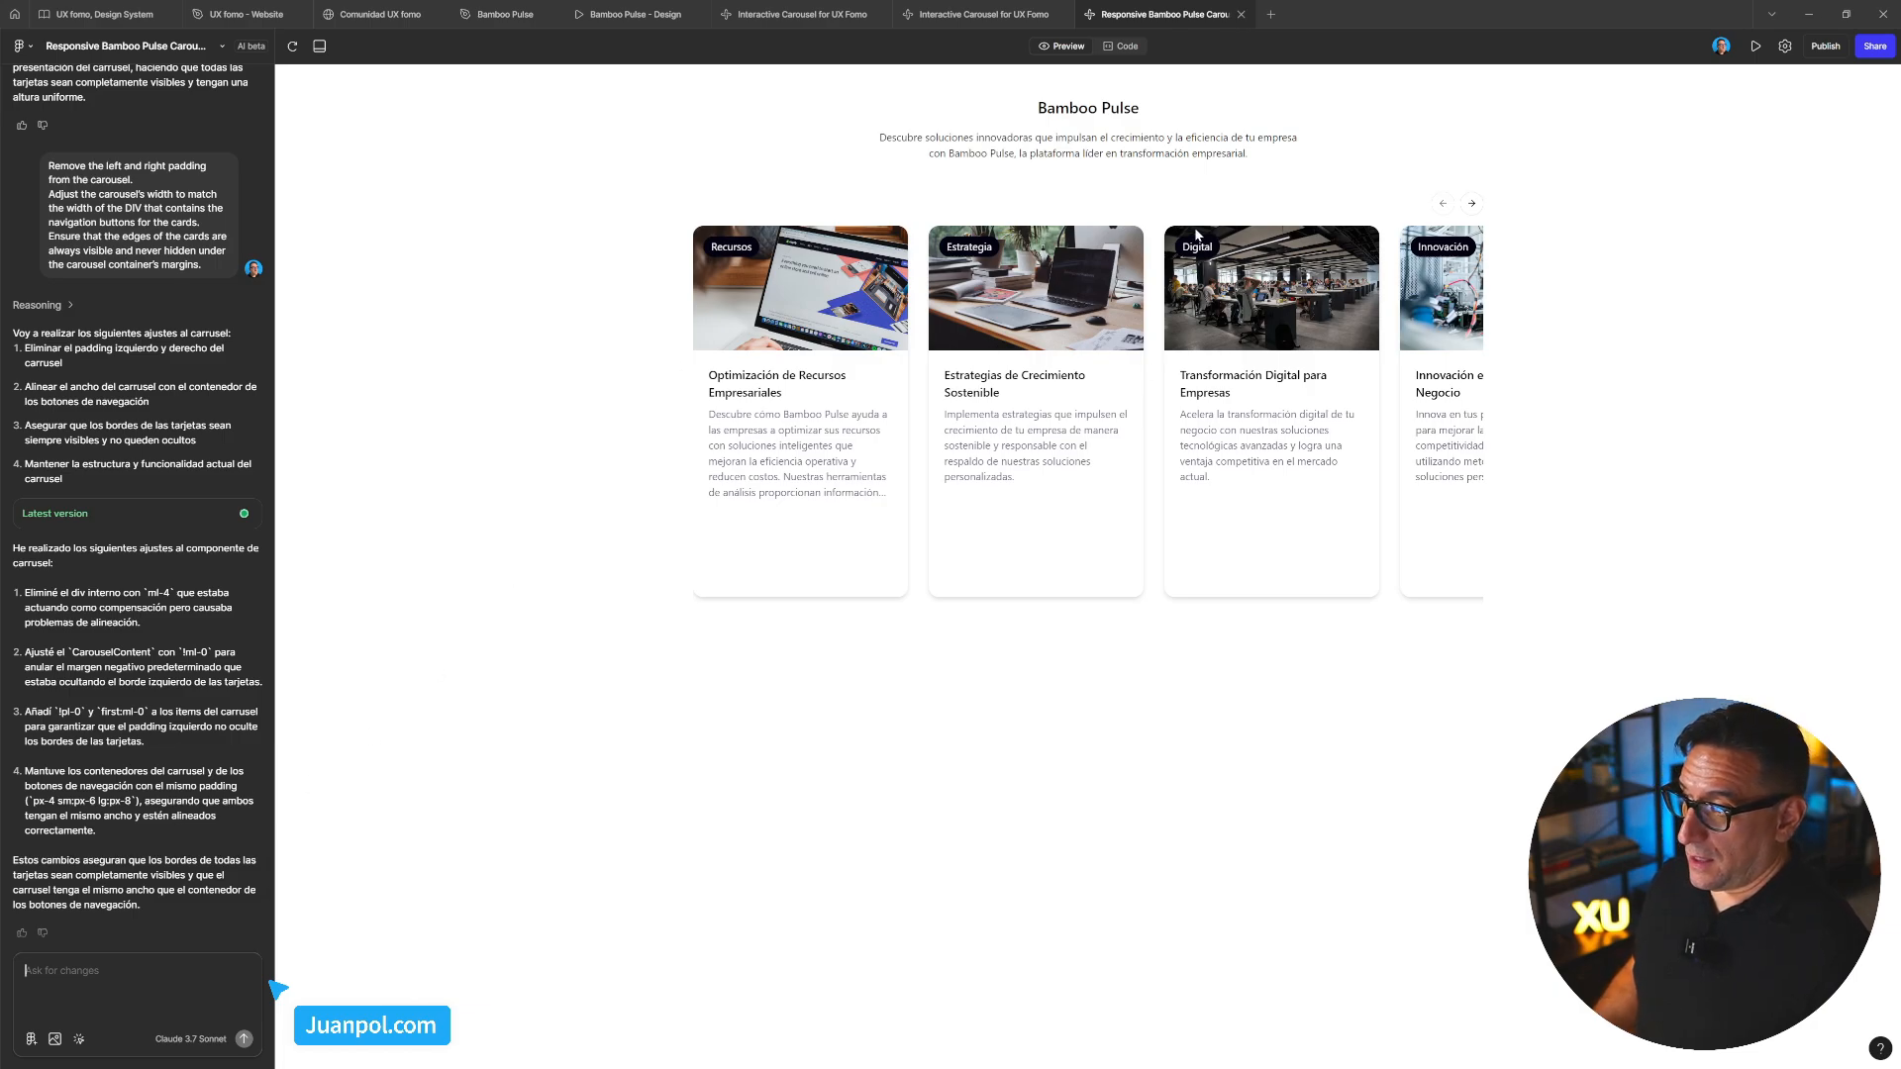
click(79, 1039)
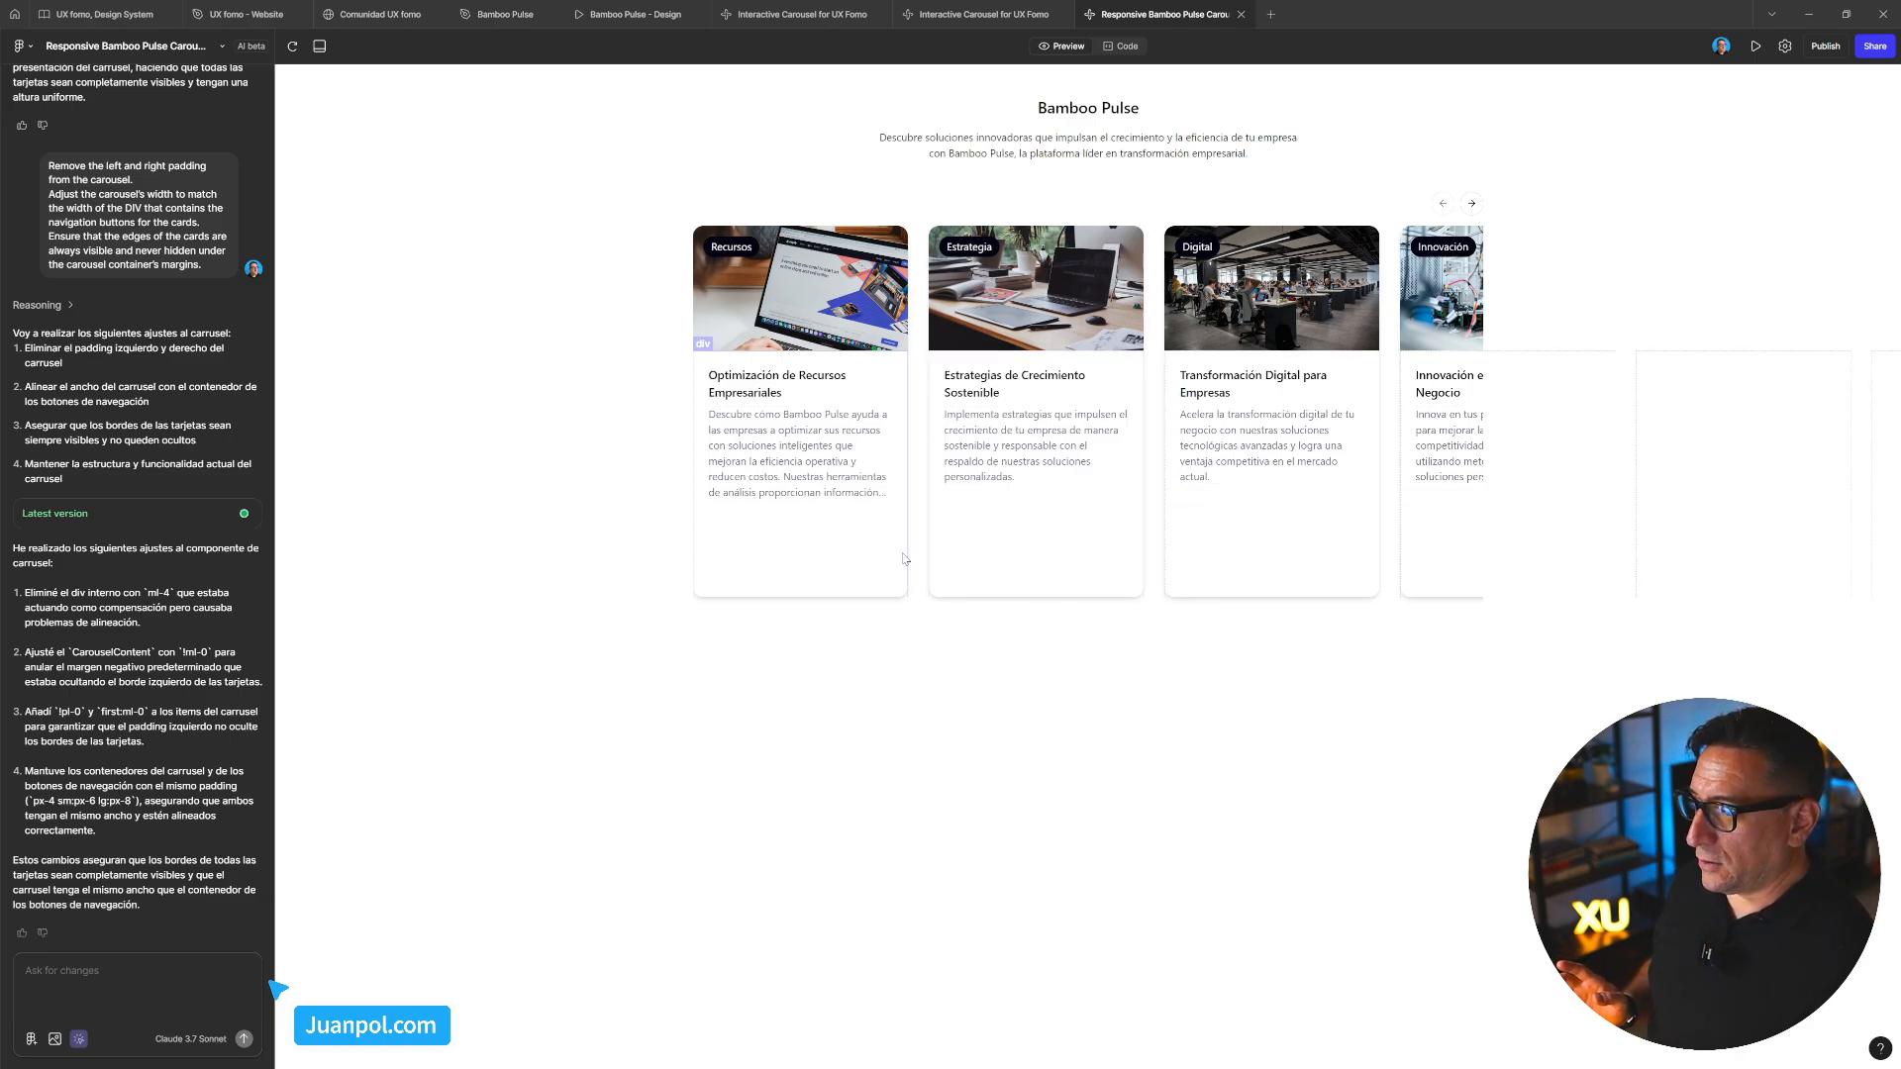
click(762, 534)
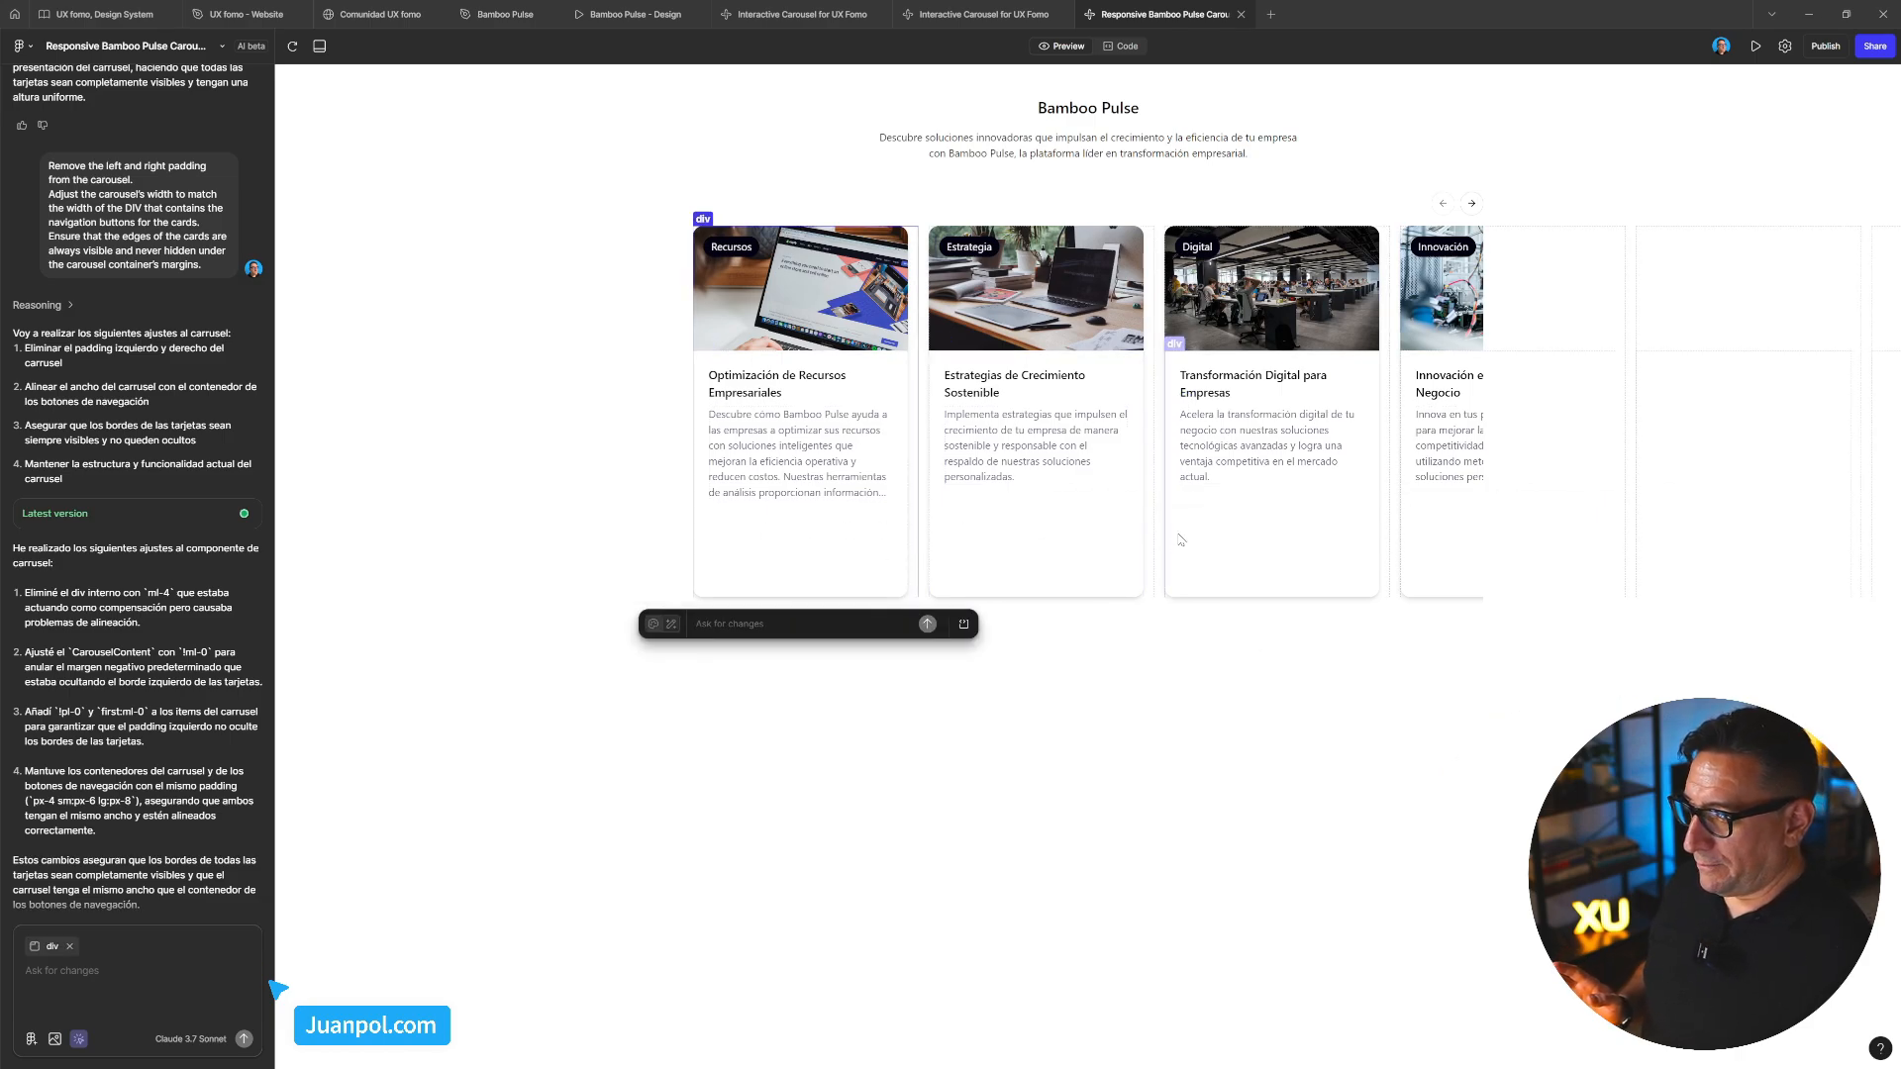
click(1129, 572)
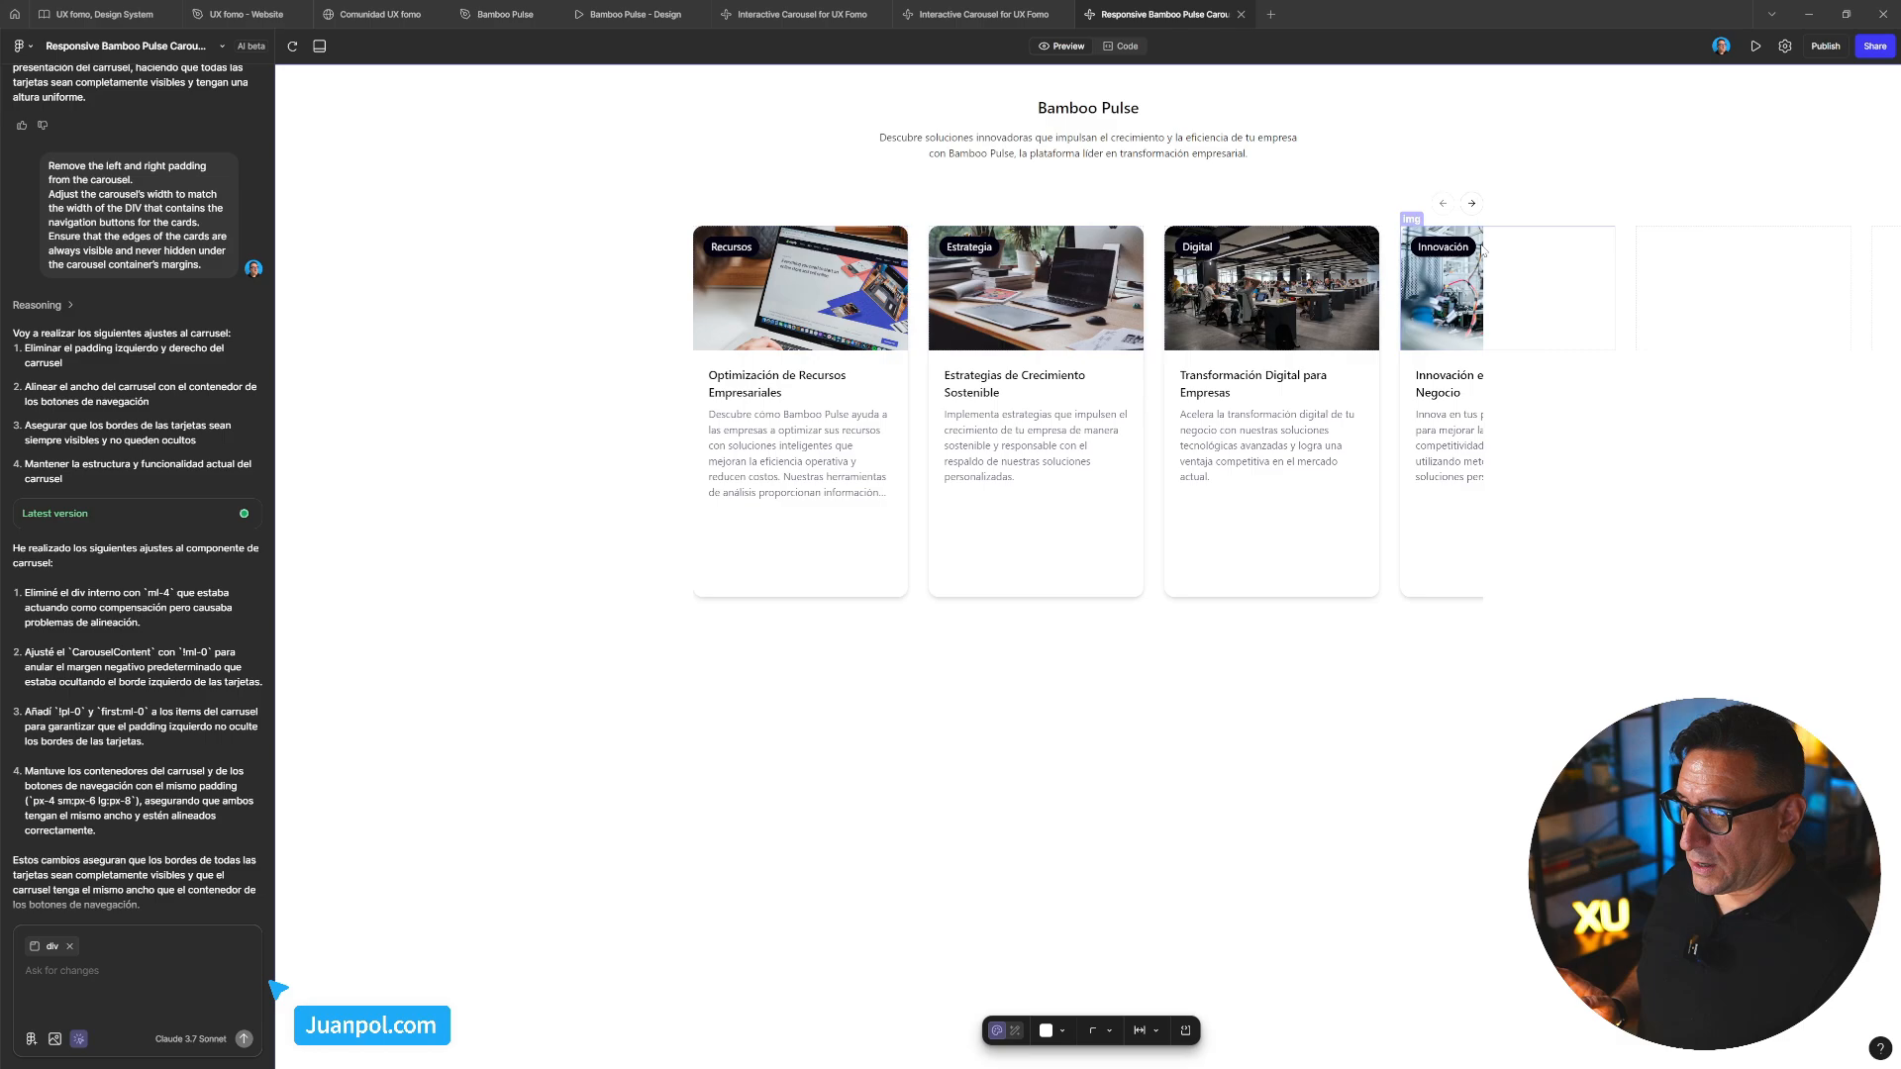
click(1272, 450)
click(1091, 404)
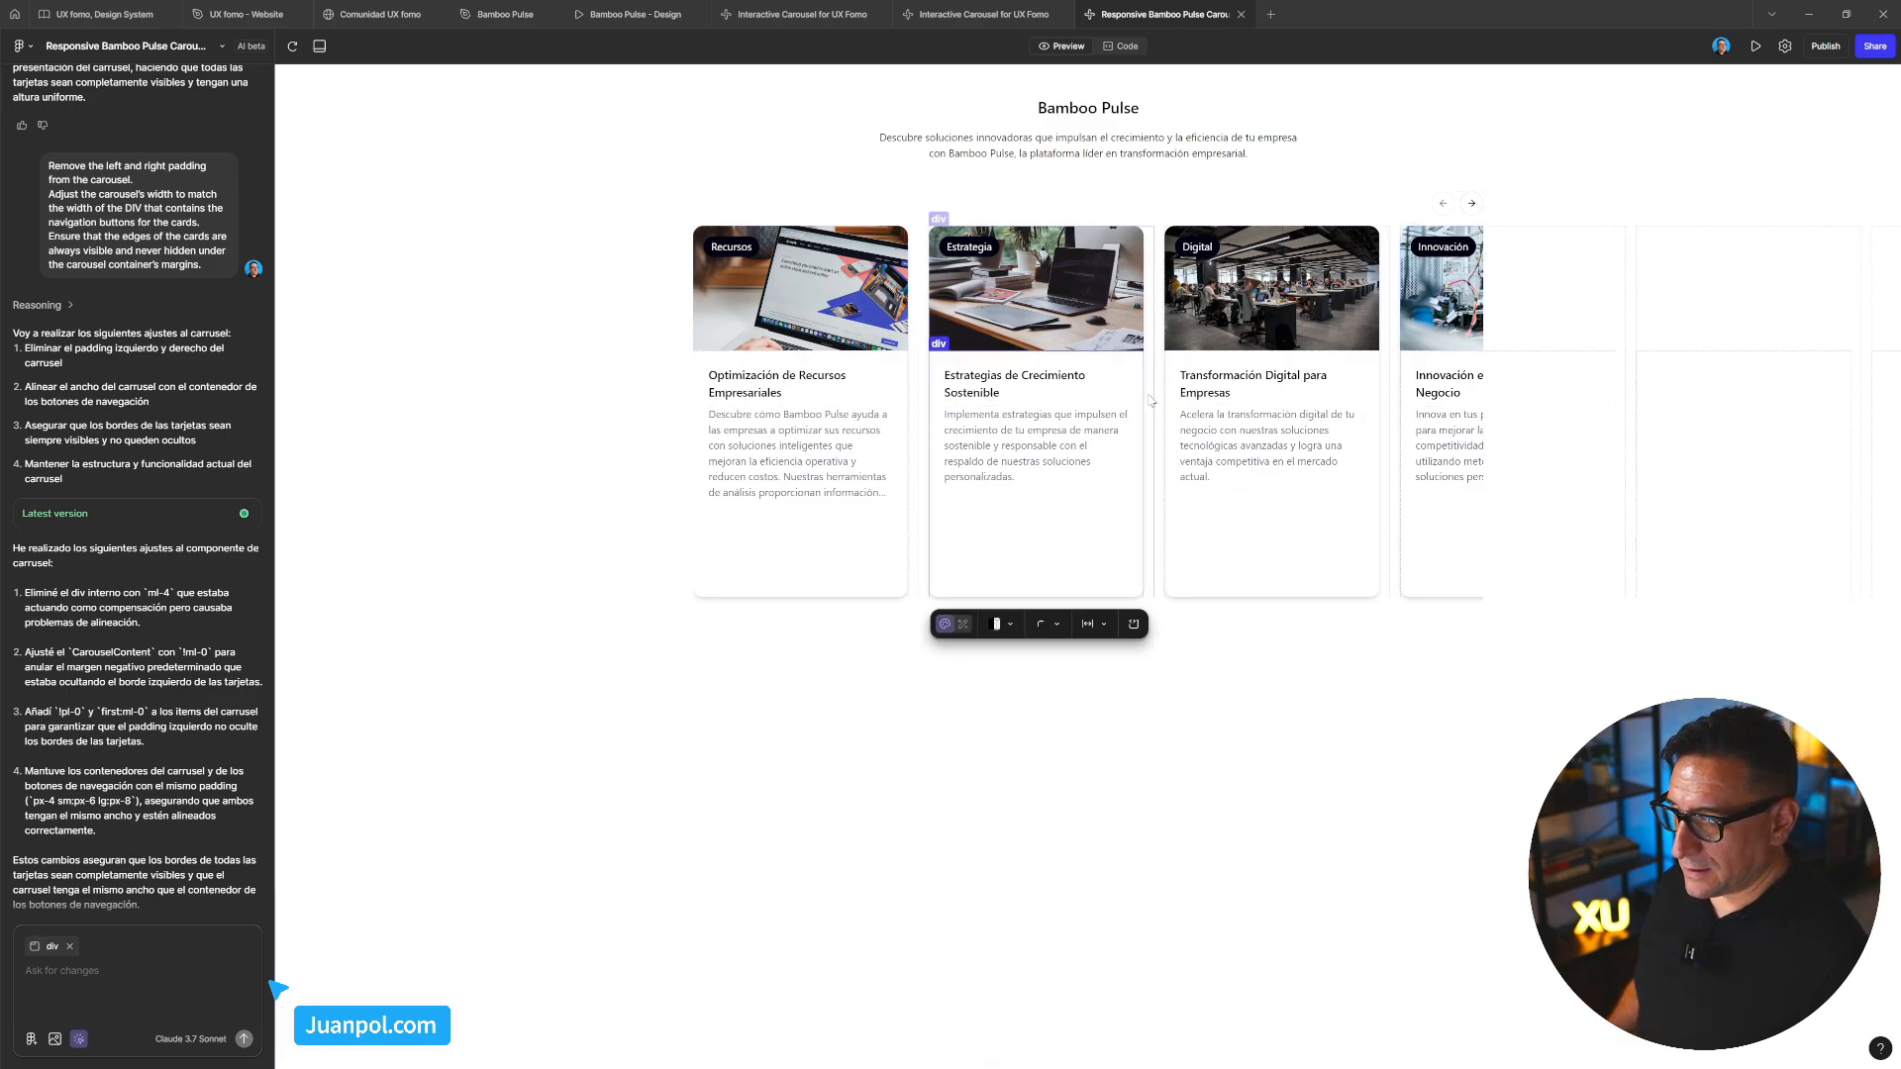
click(78, 1039)
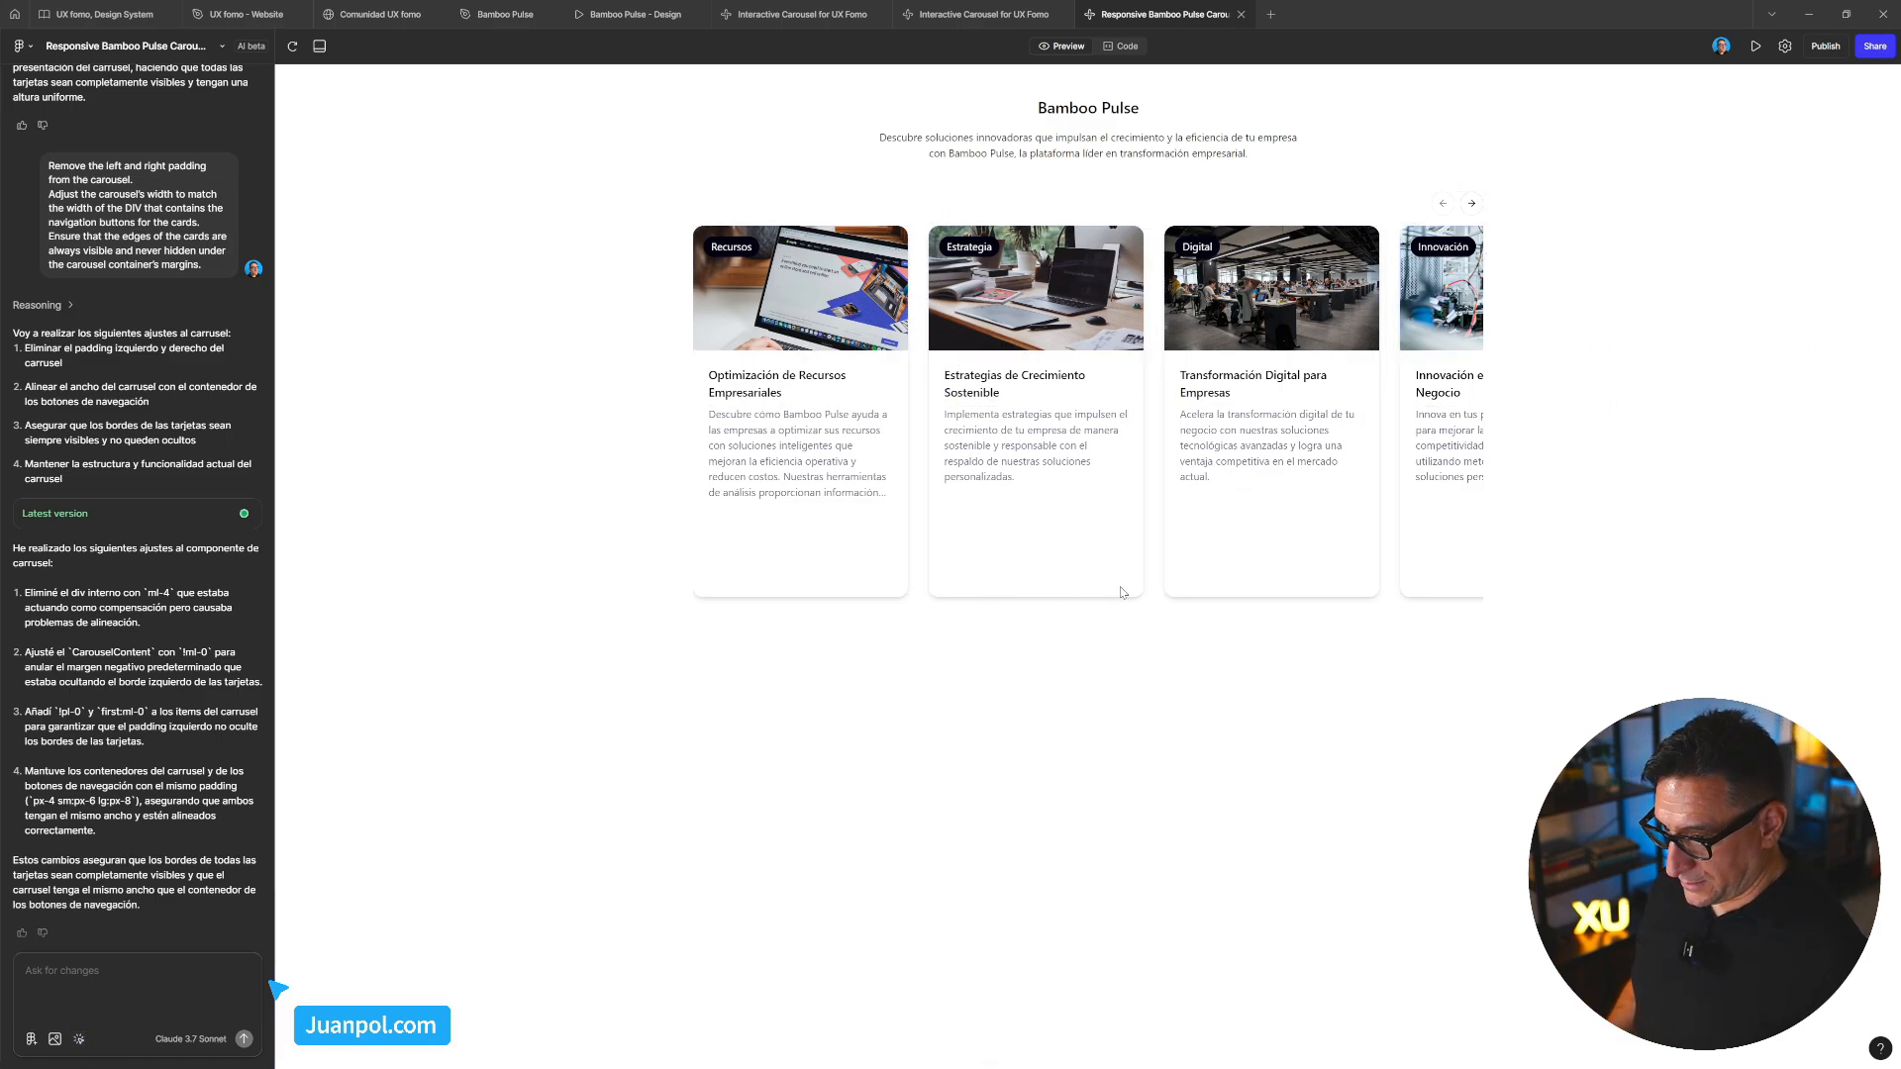
drag(1126, 592, 1289, 557)
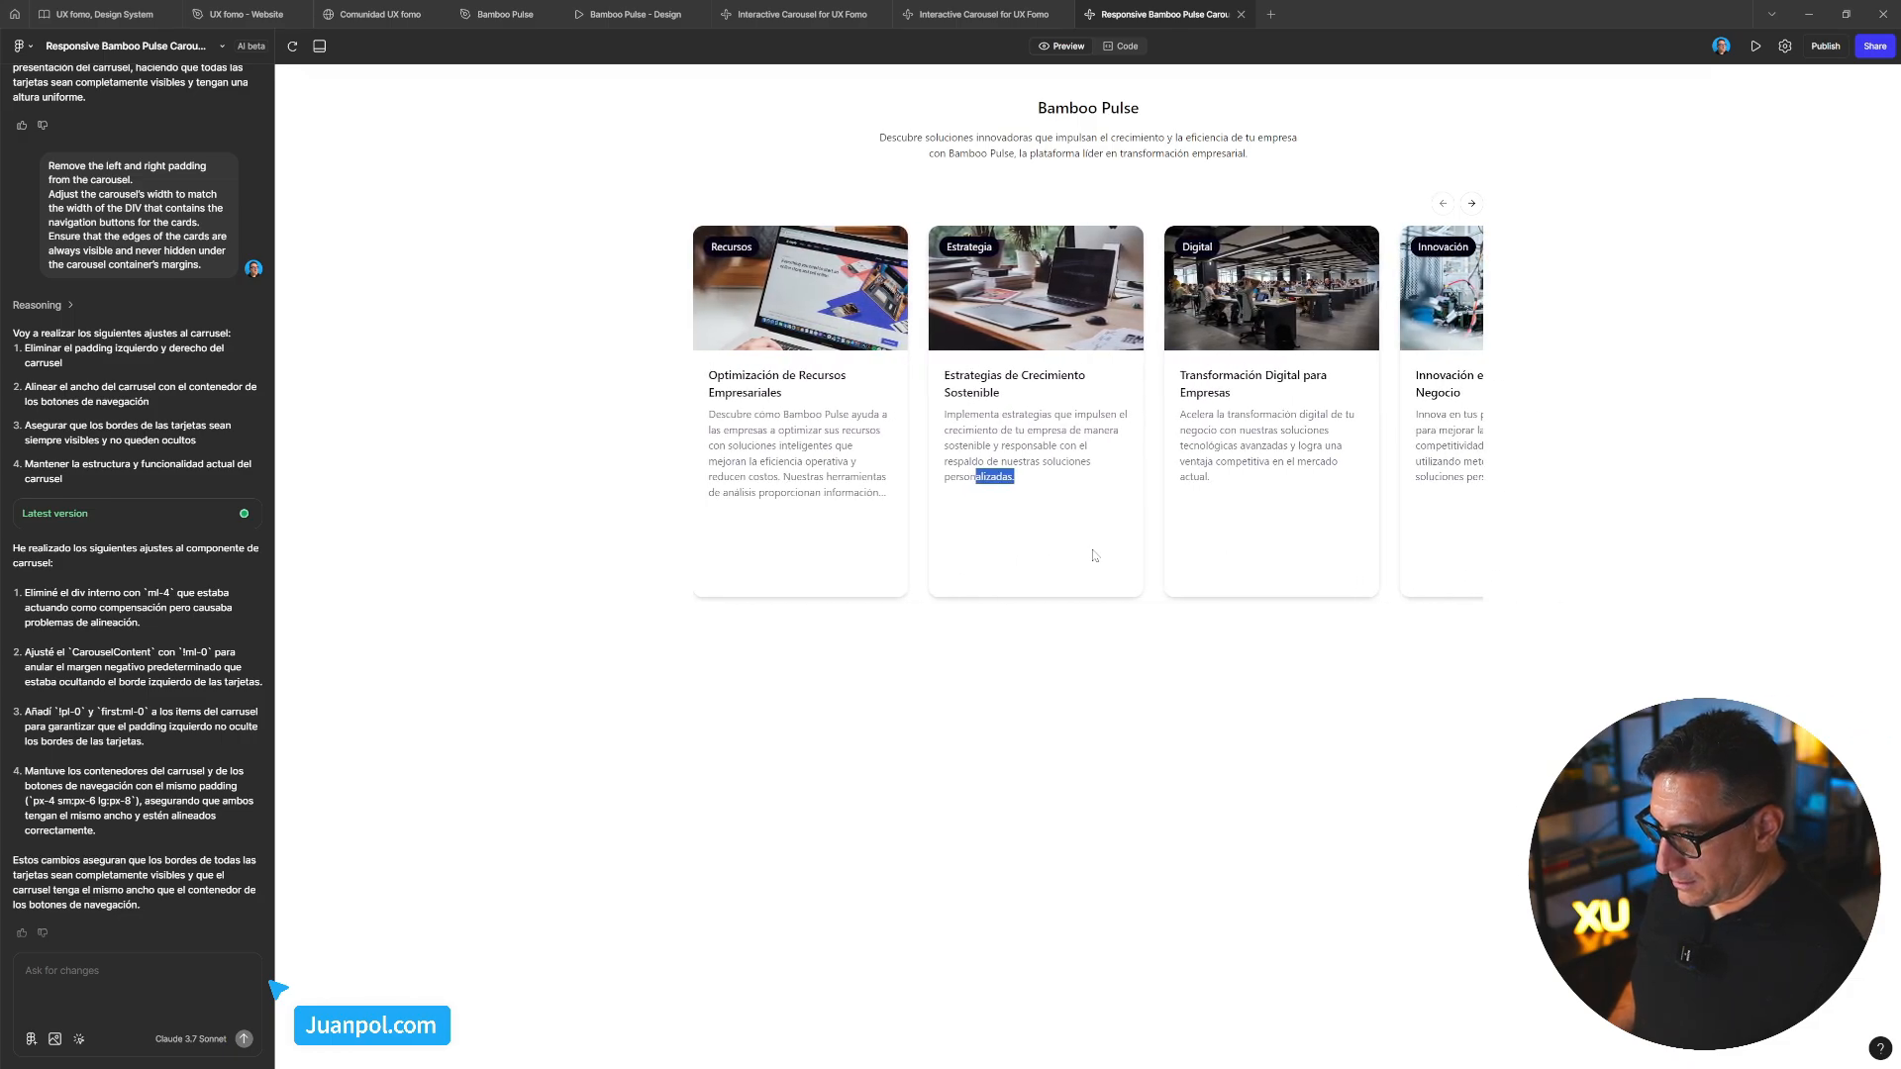
drag(1095, 556, 1357, 465)
click(1445, 207)
click(1471, 204)
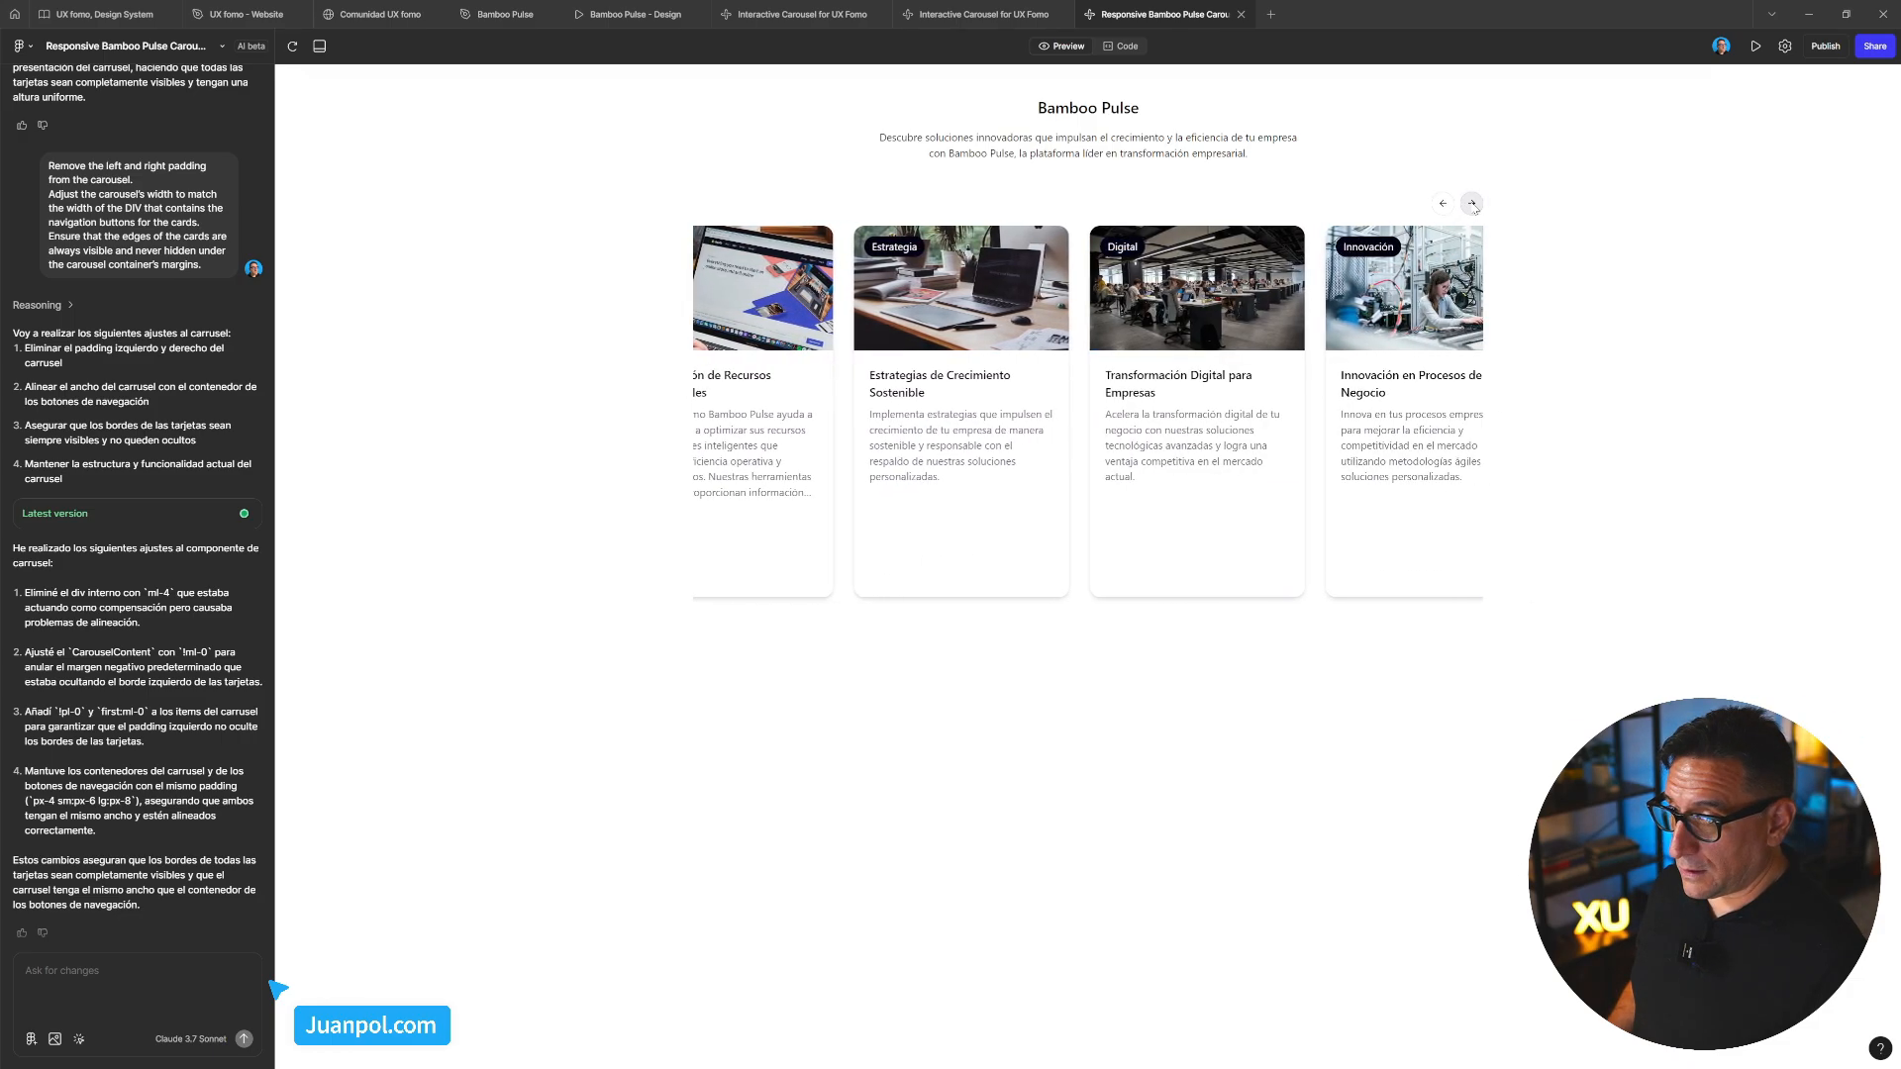
click(1472, 204)
click(1471, 204)
click(1472, 205)
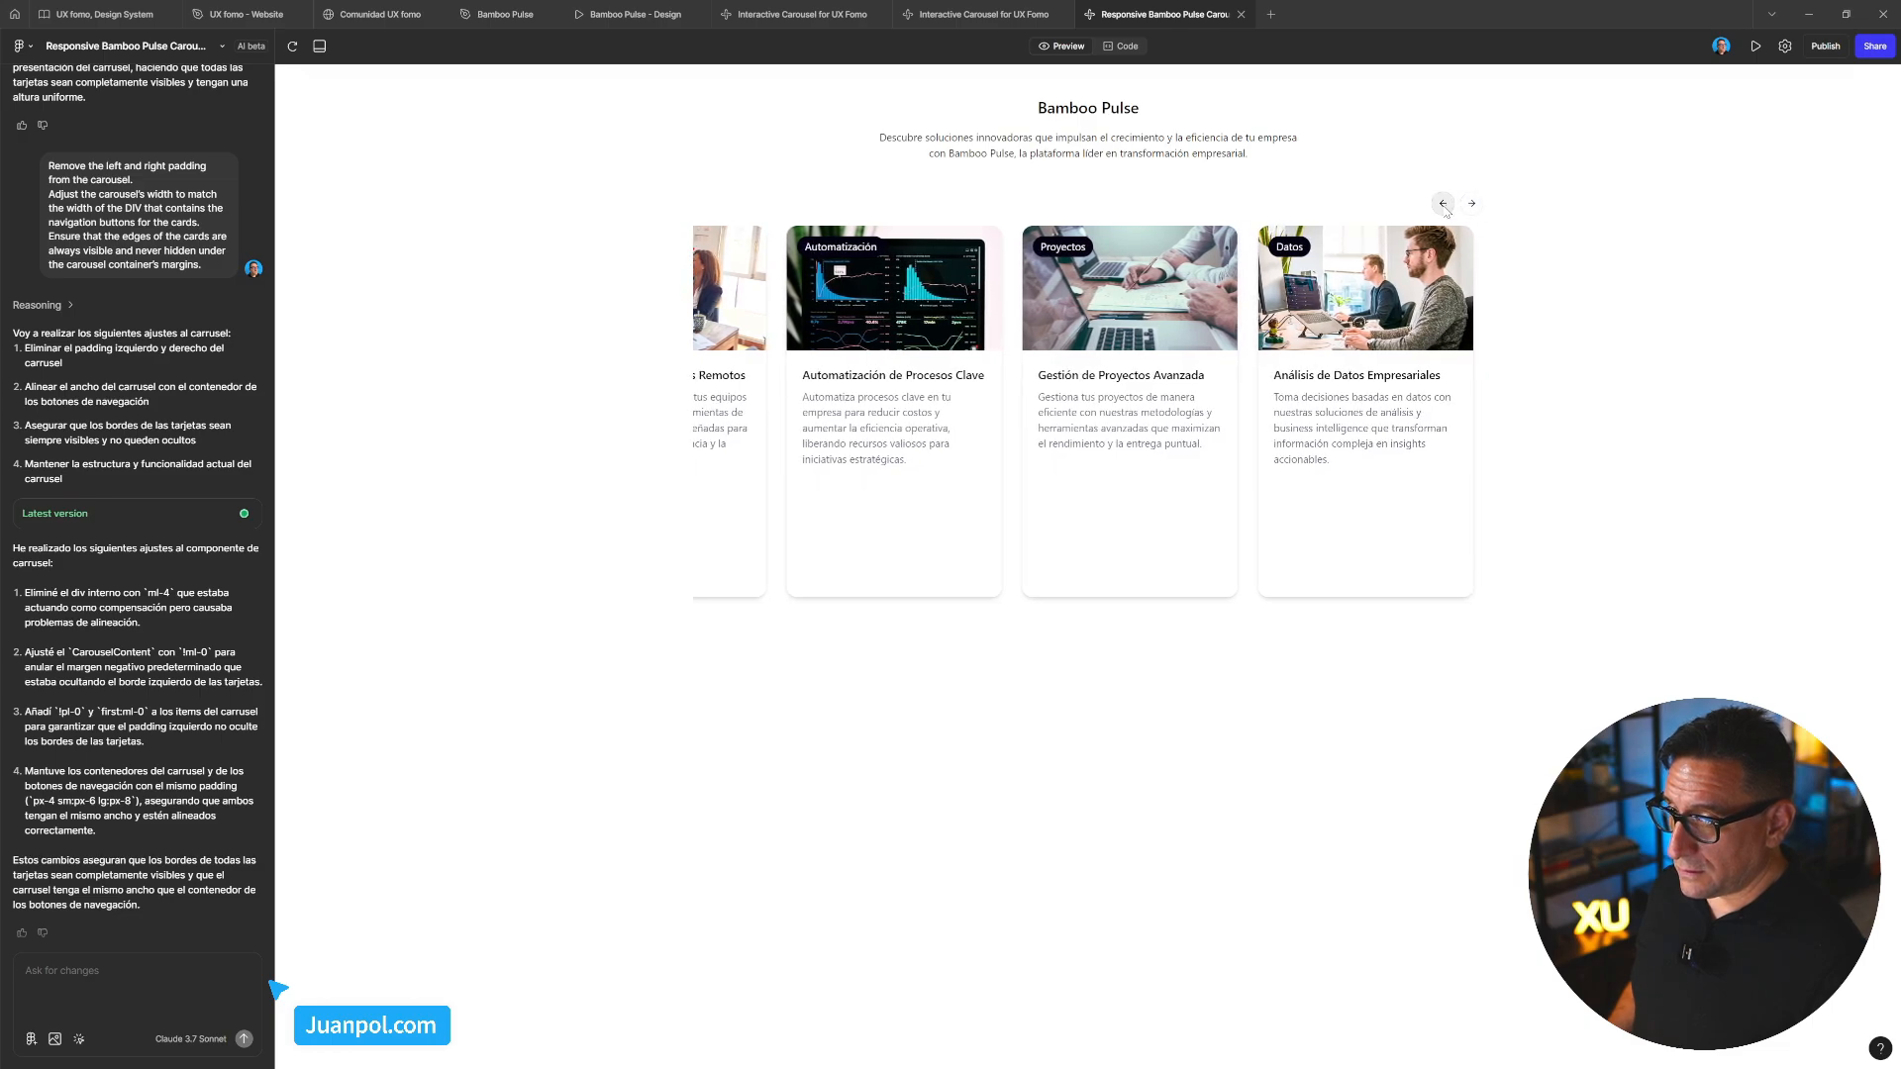
click(1444, 204)
click(1444, 204)
click(1444, 204)
click(1444, 204)
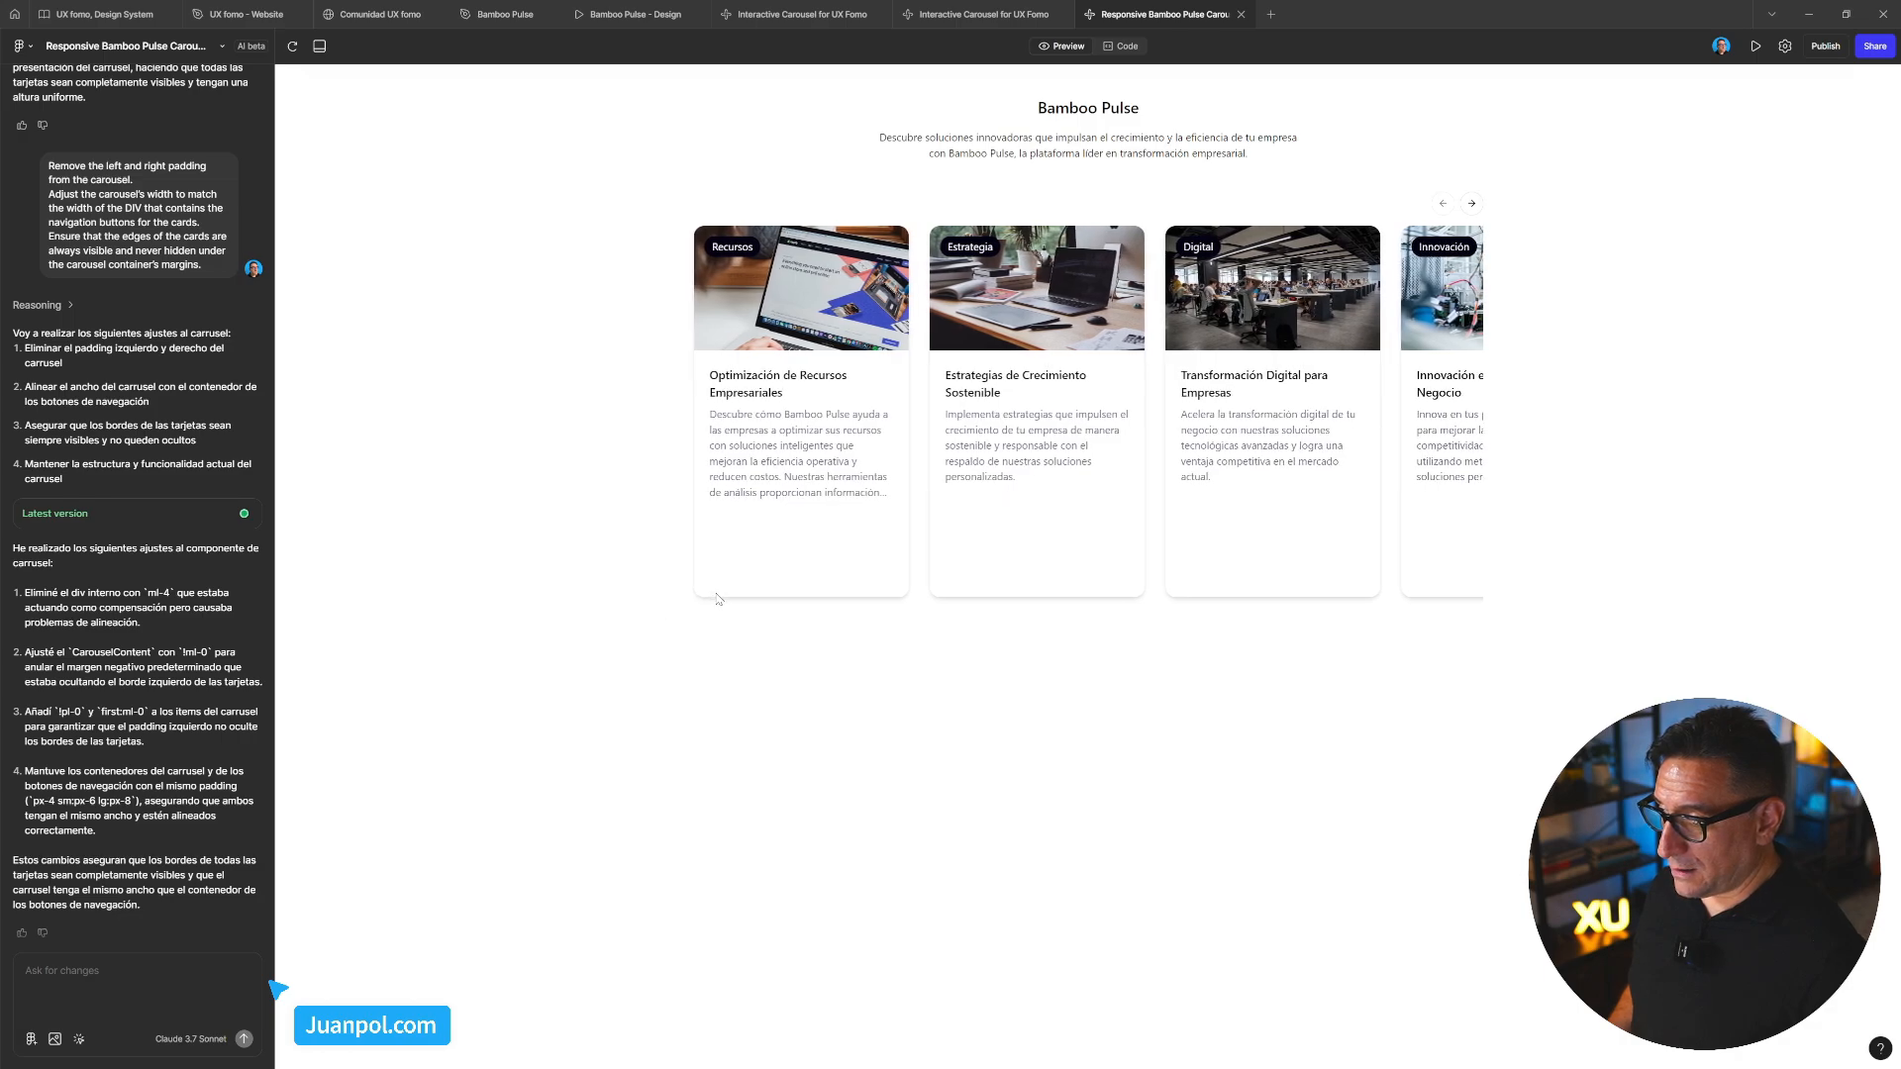
click(295, 49)
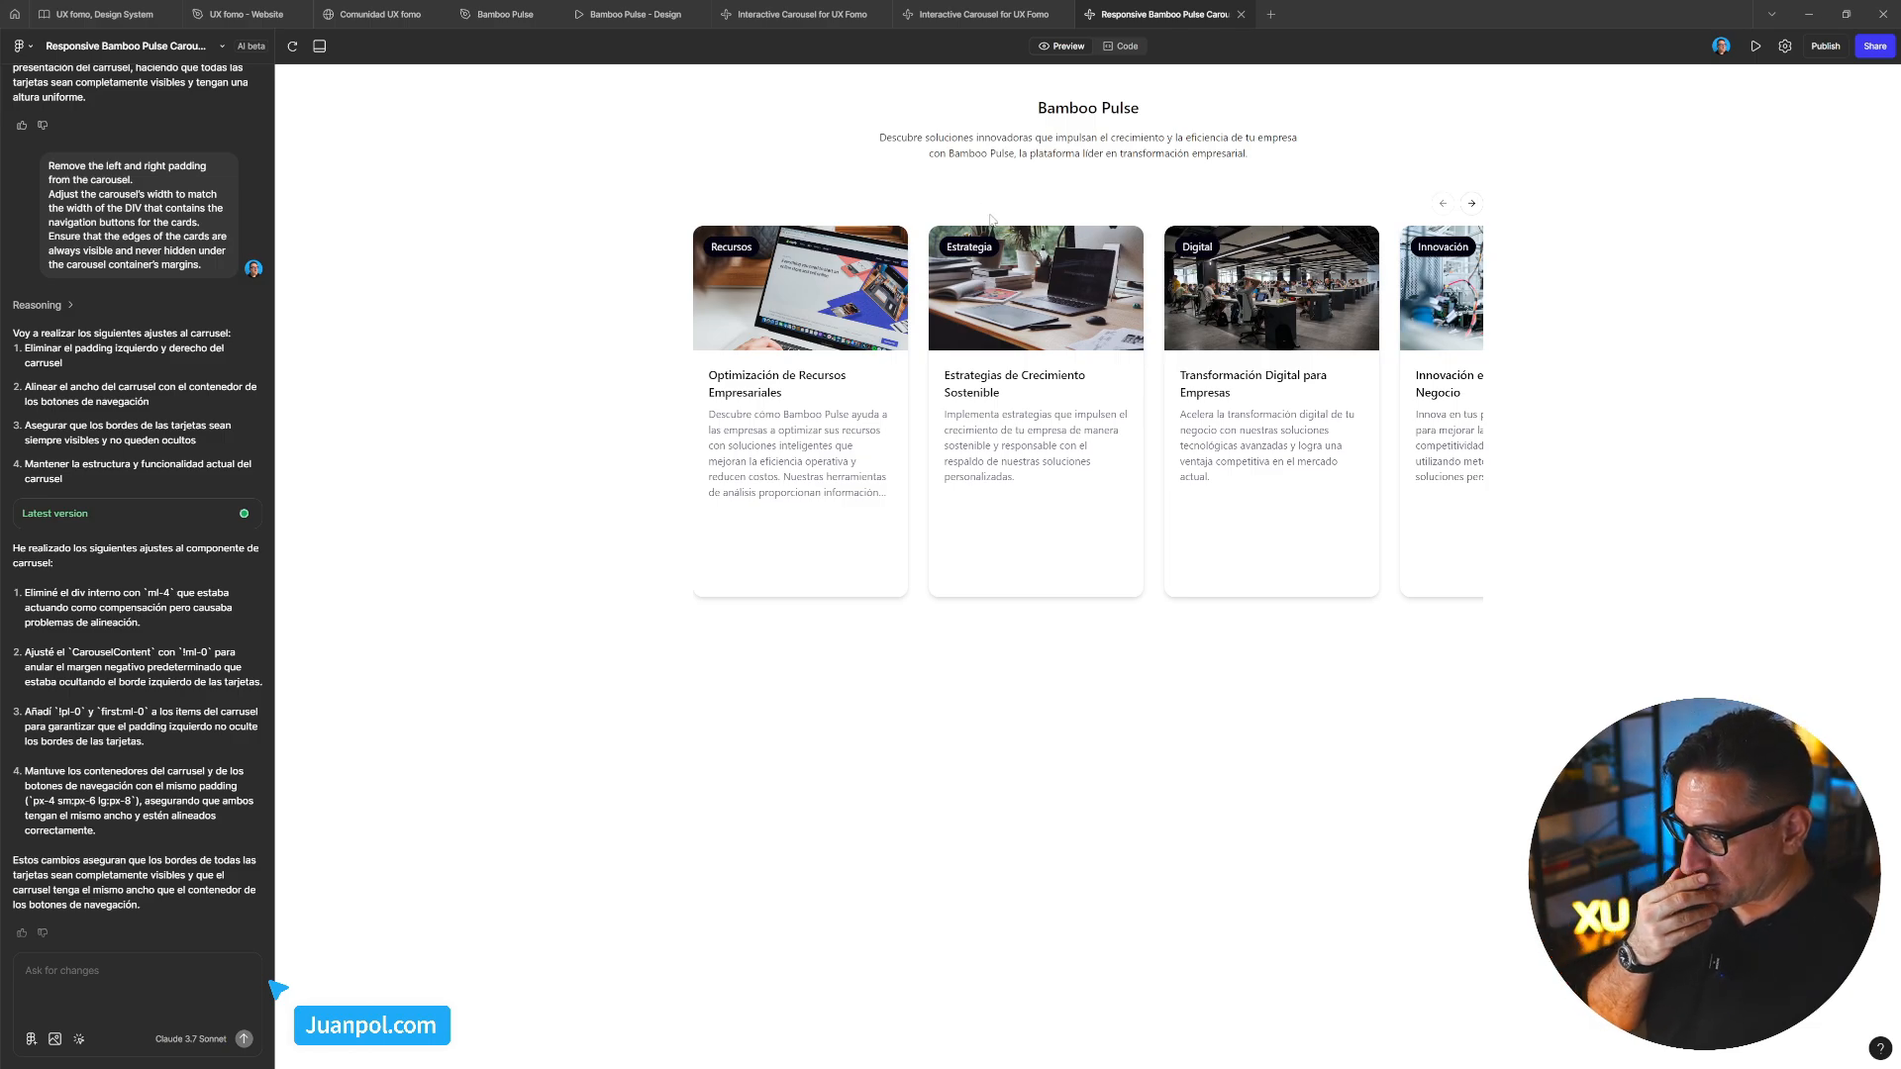
mouse_move(941, 17)
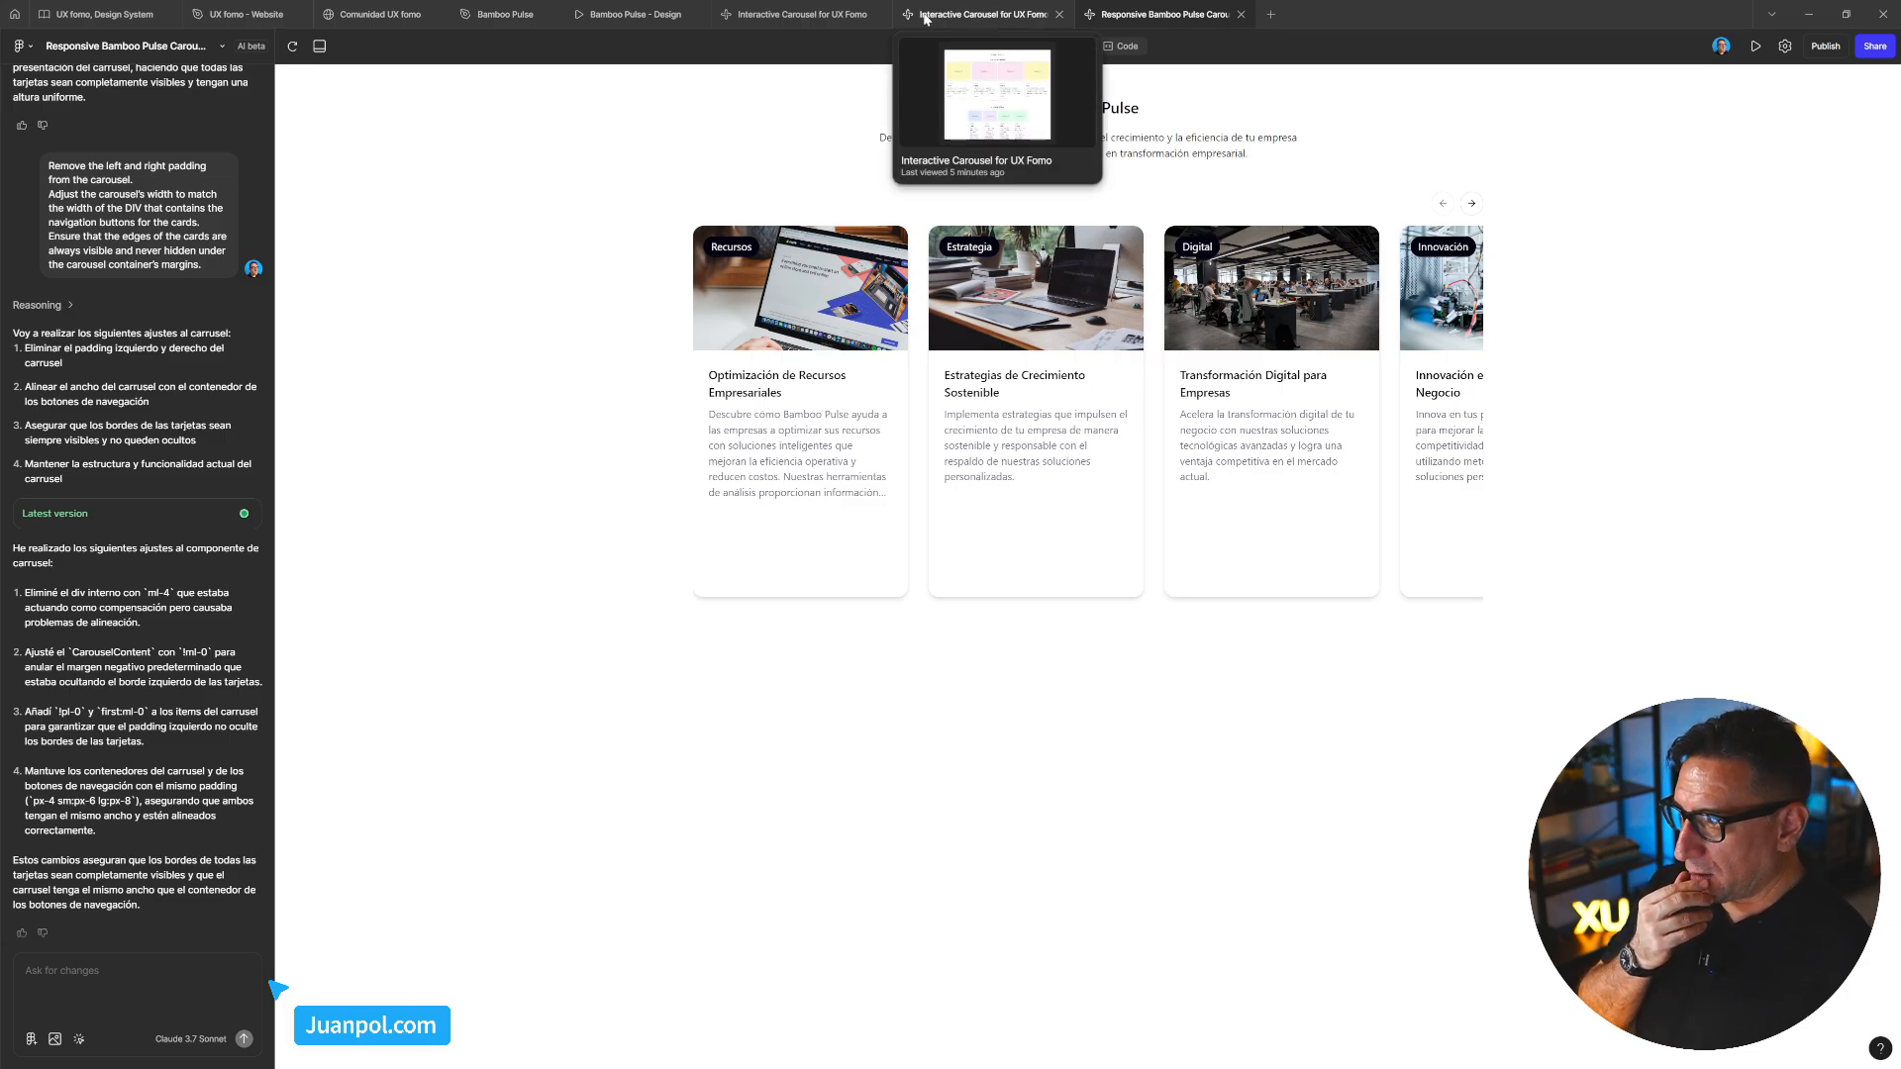
In Interactive Carousel for UX Fomo, review Code, then pick the desktop carousel div in Preview
click(807, 15)
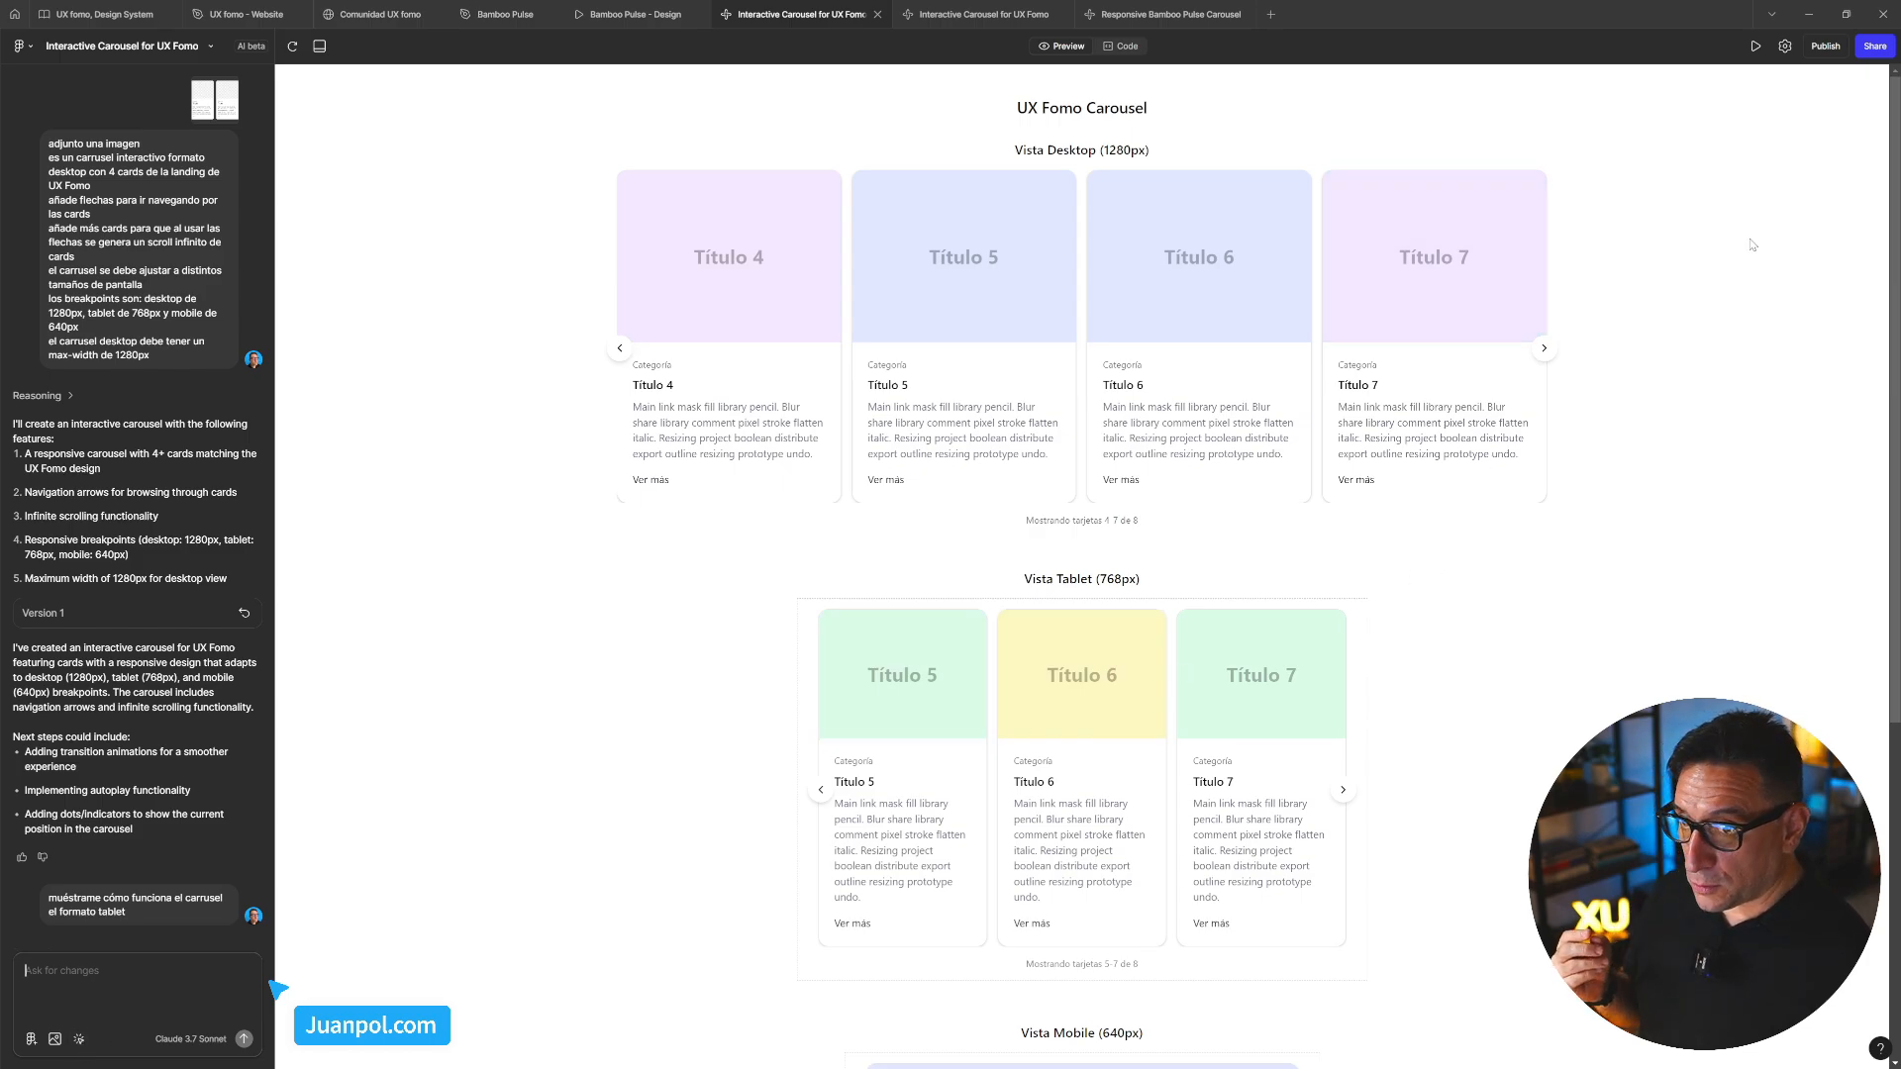
click(1136, 50)
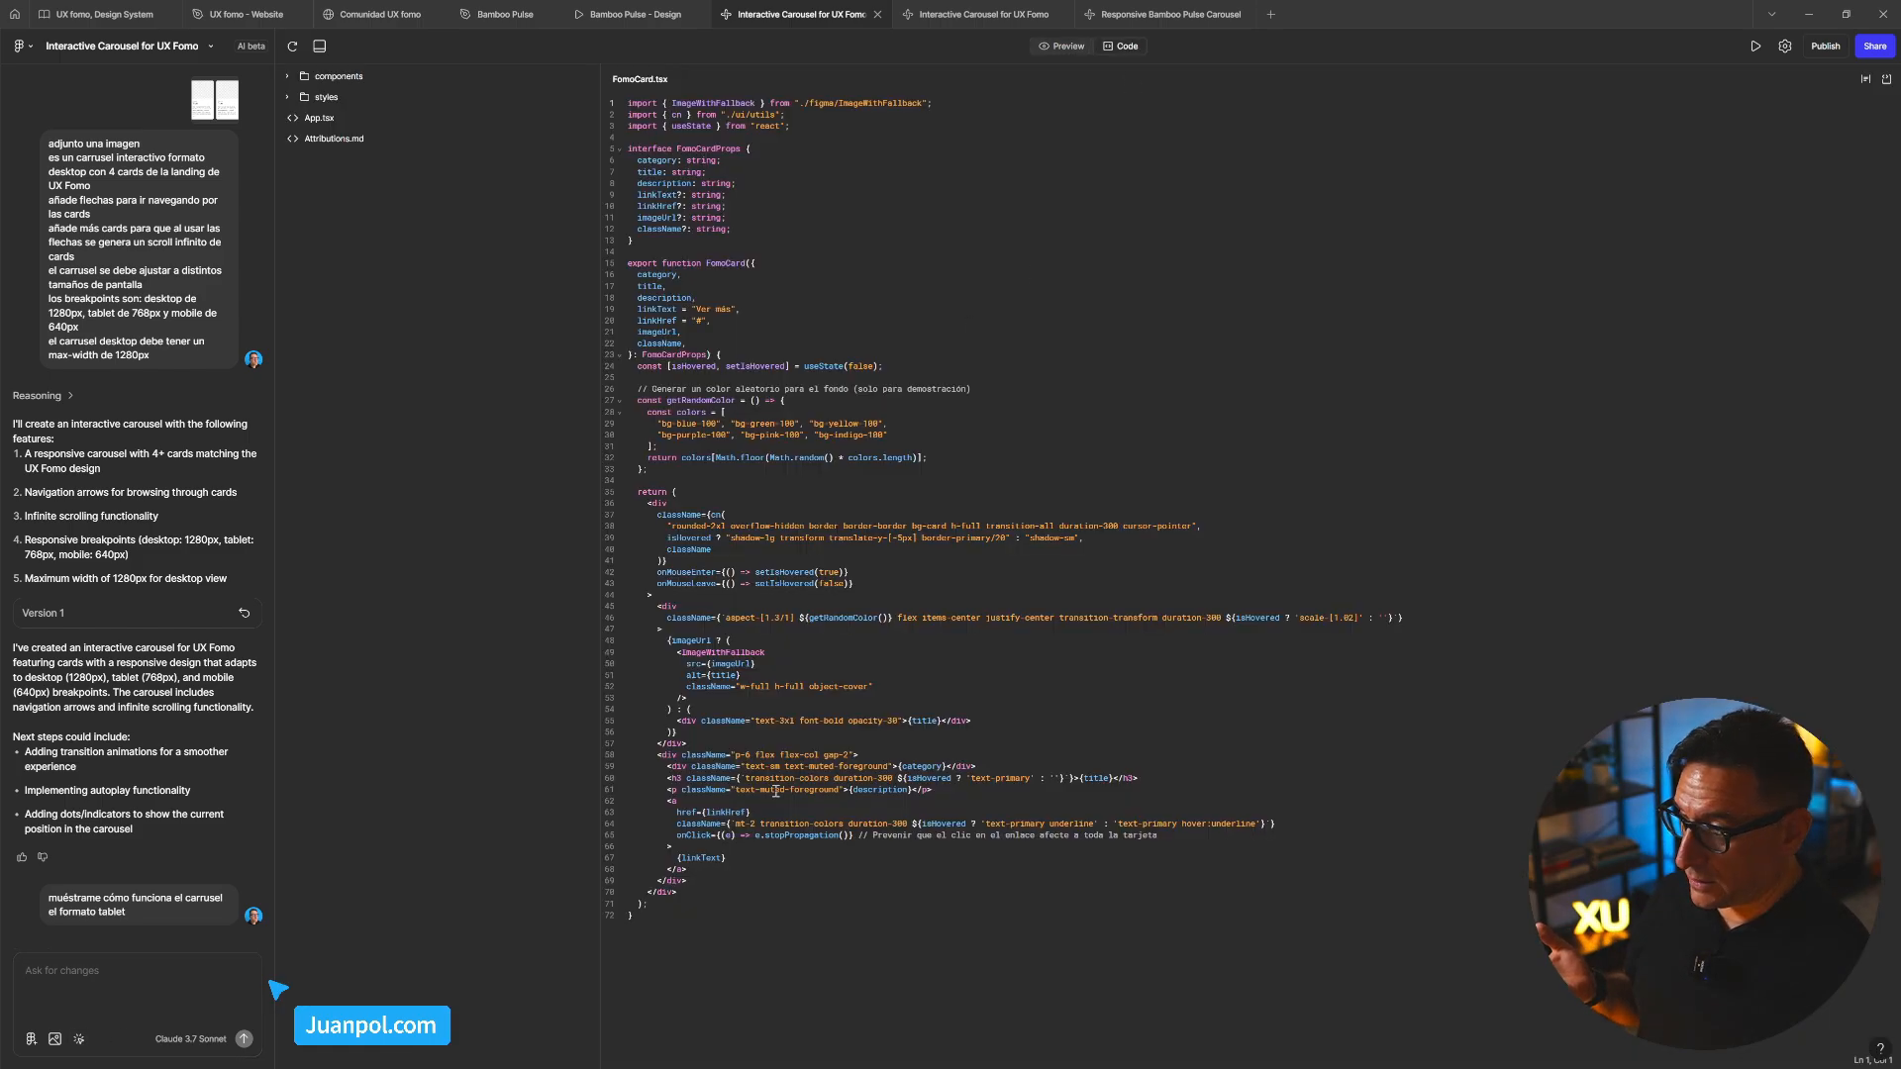
click(1068, 47)
click(80, 1038)
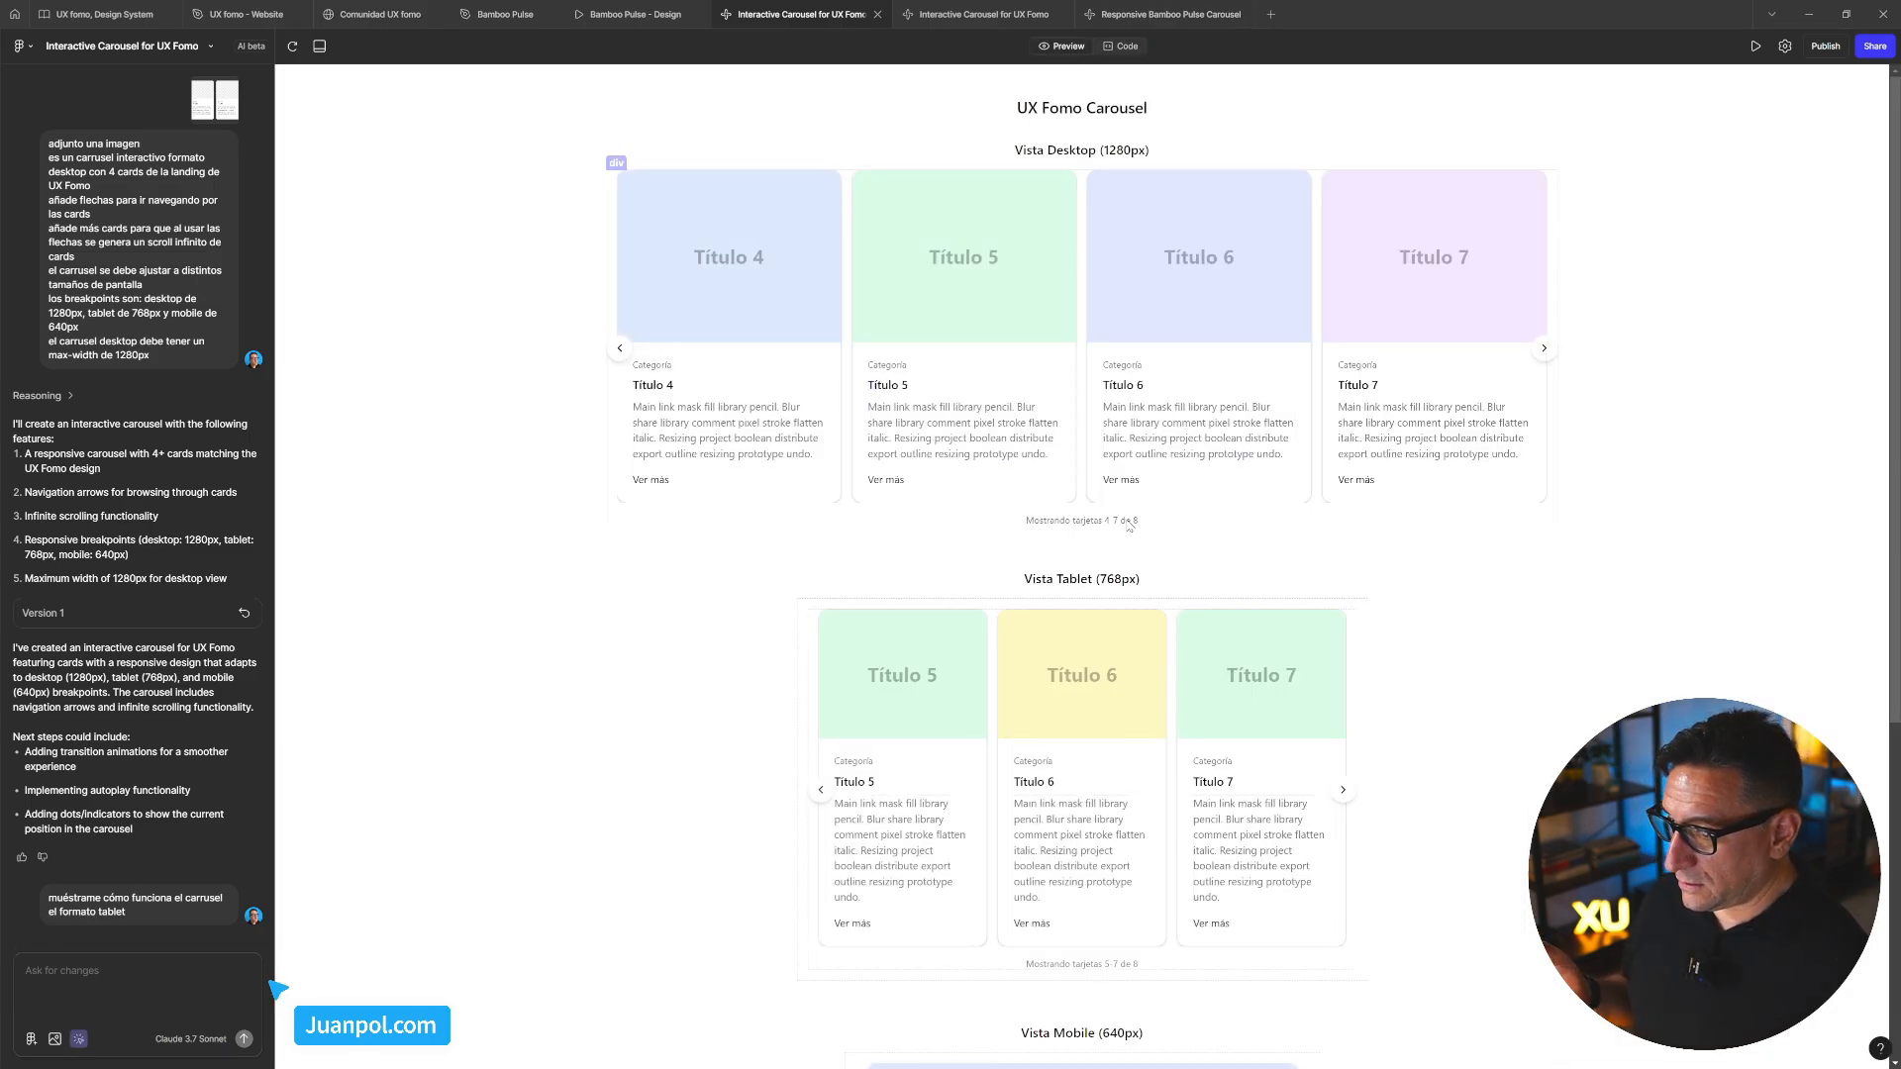
click(1318, 513)
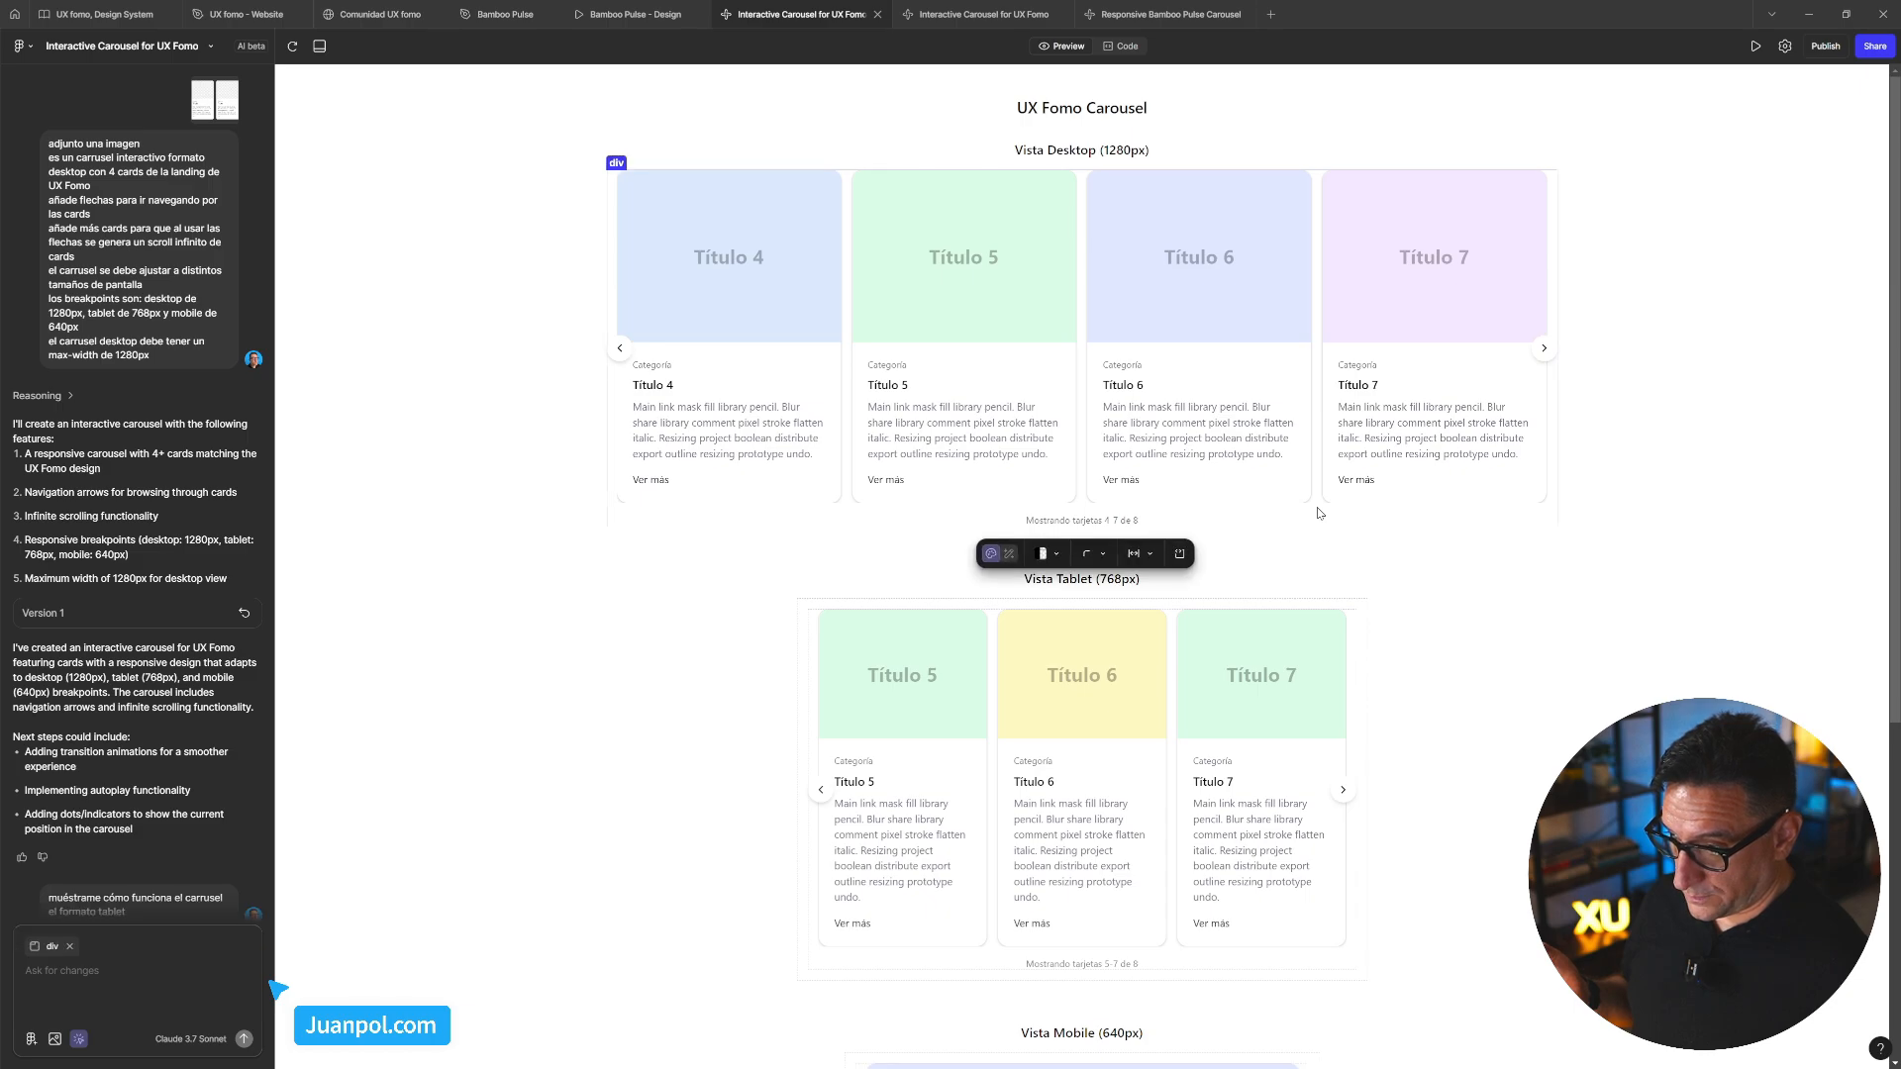
Jump to the carousel's source in FomoCarousel.tsx, run Format code, and copy the JSX
click(1181, 553)
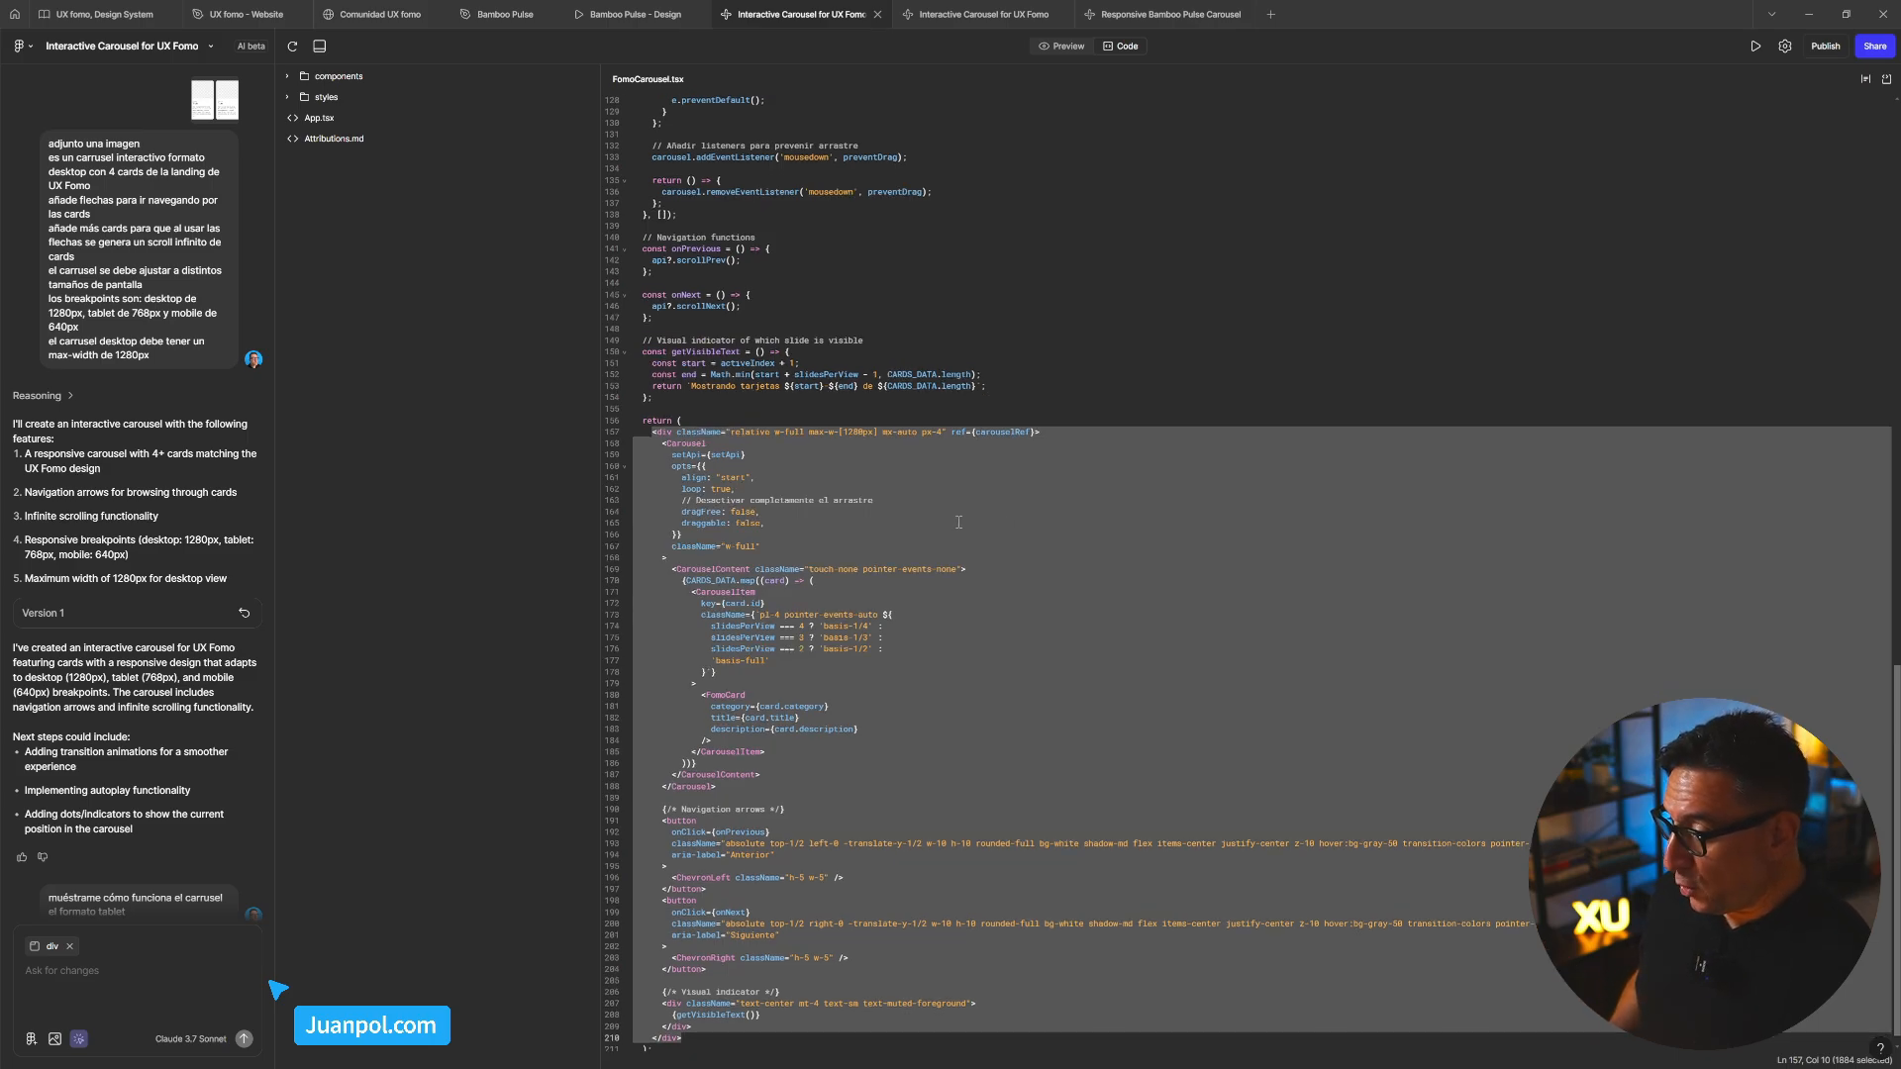
scroll(959, 522, down, 1)
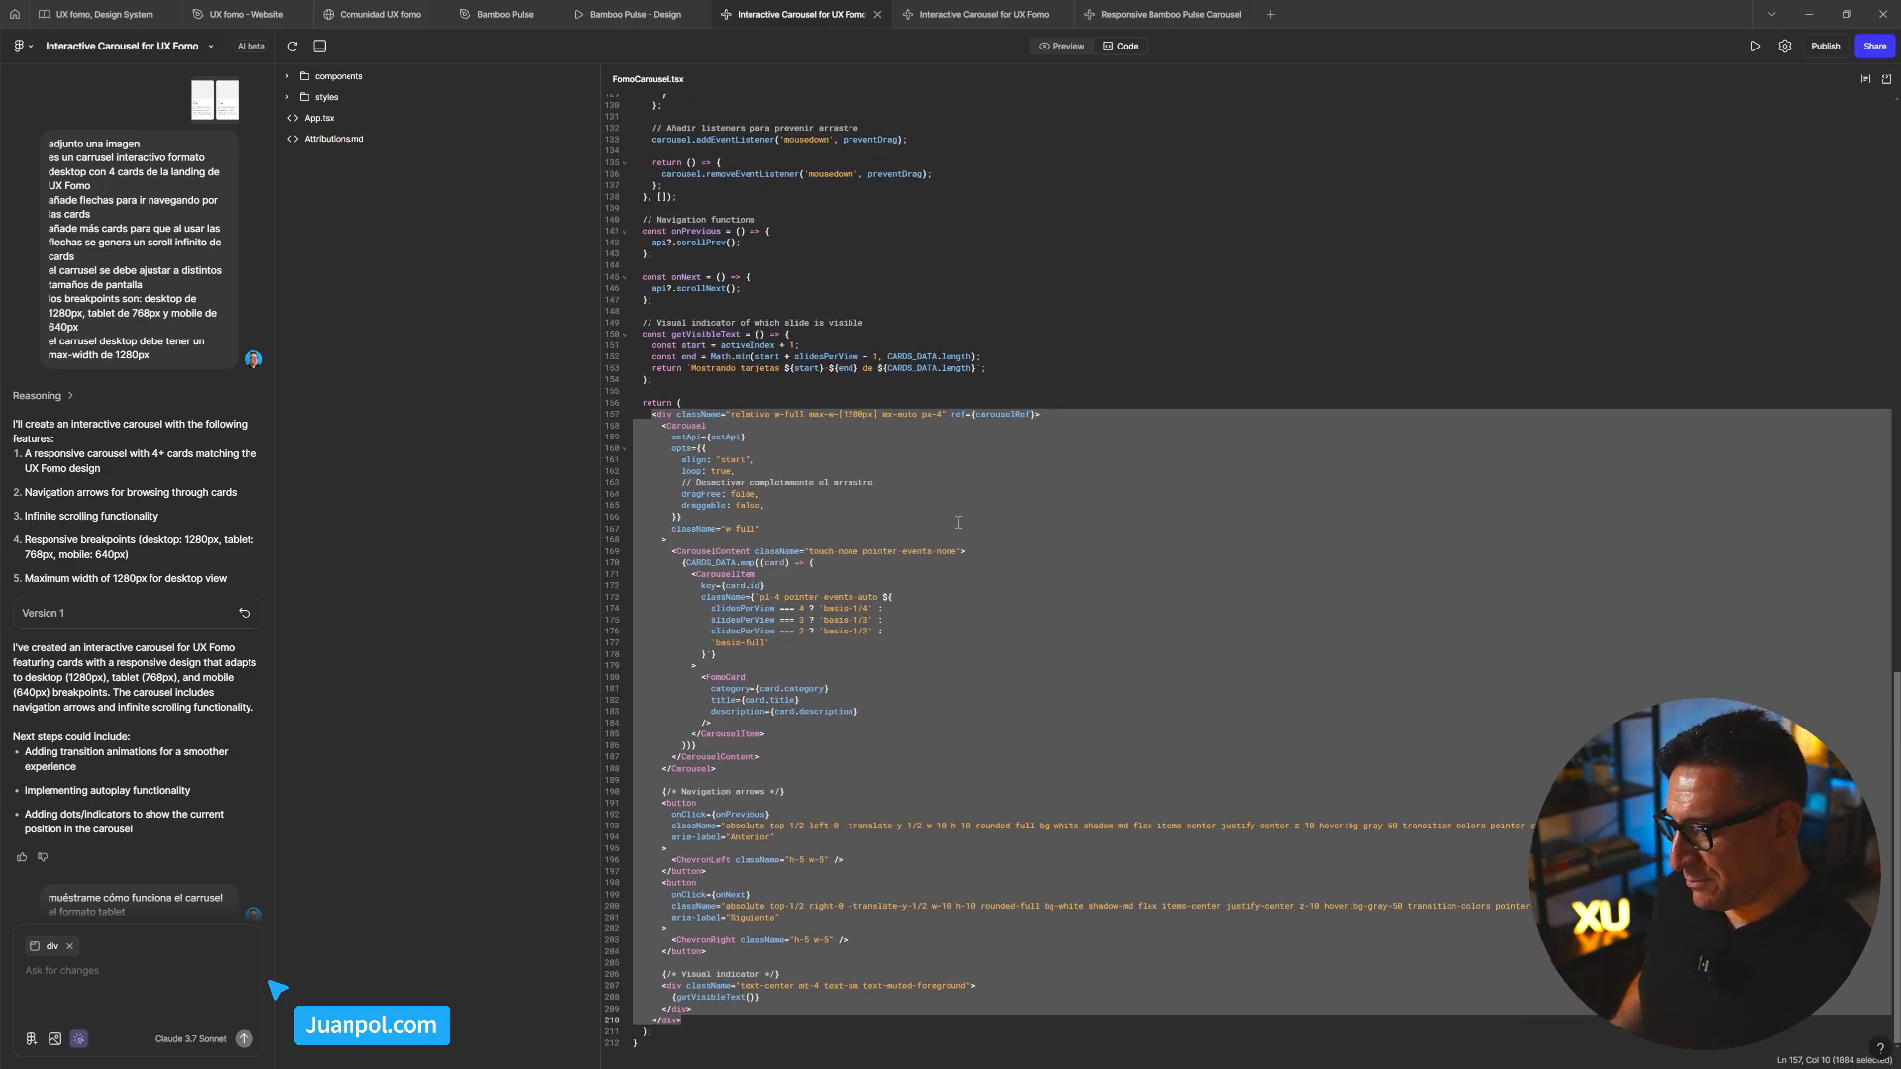
right_click(959, 522)
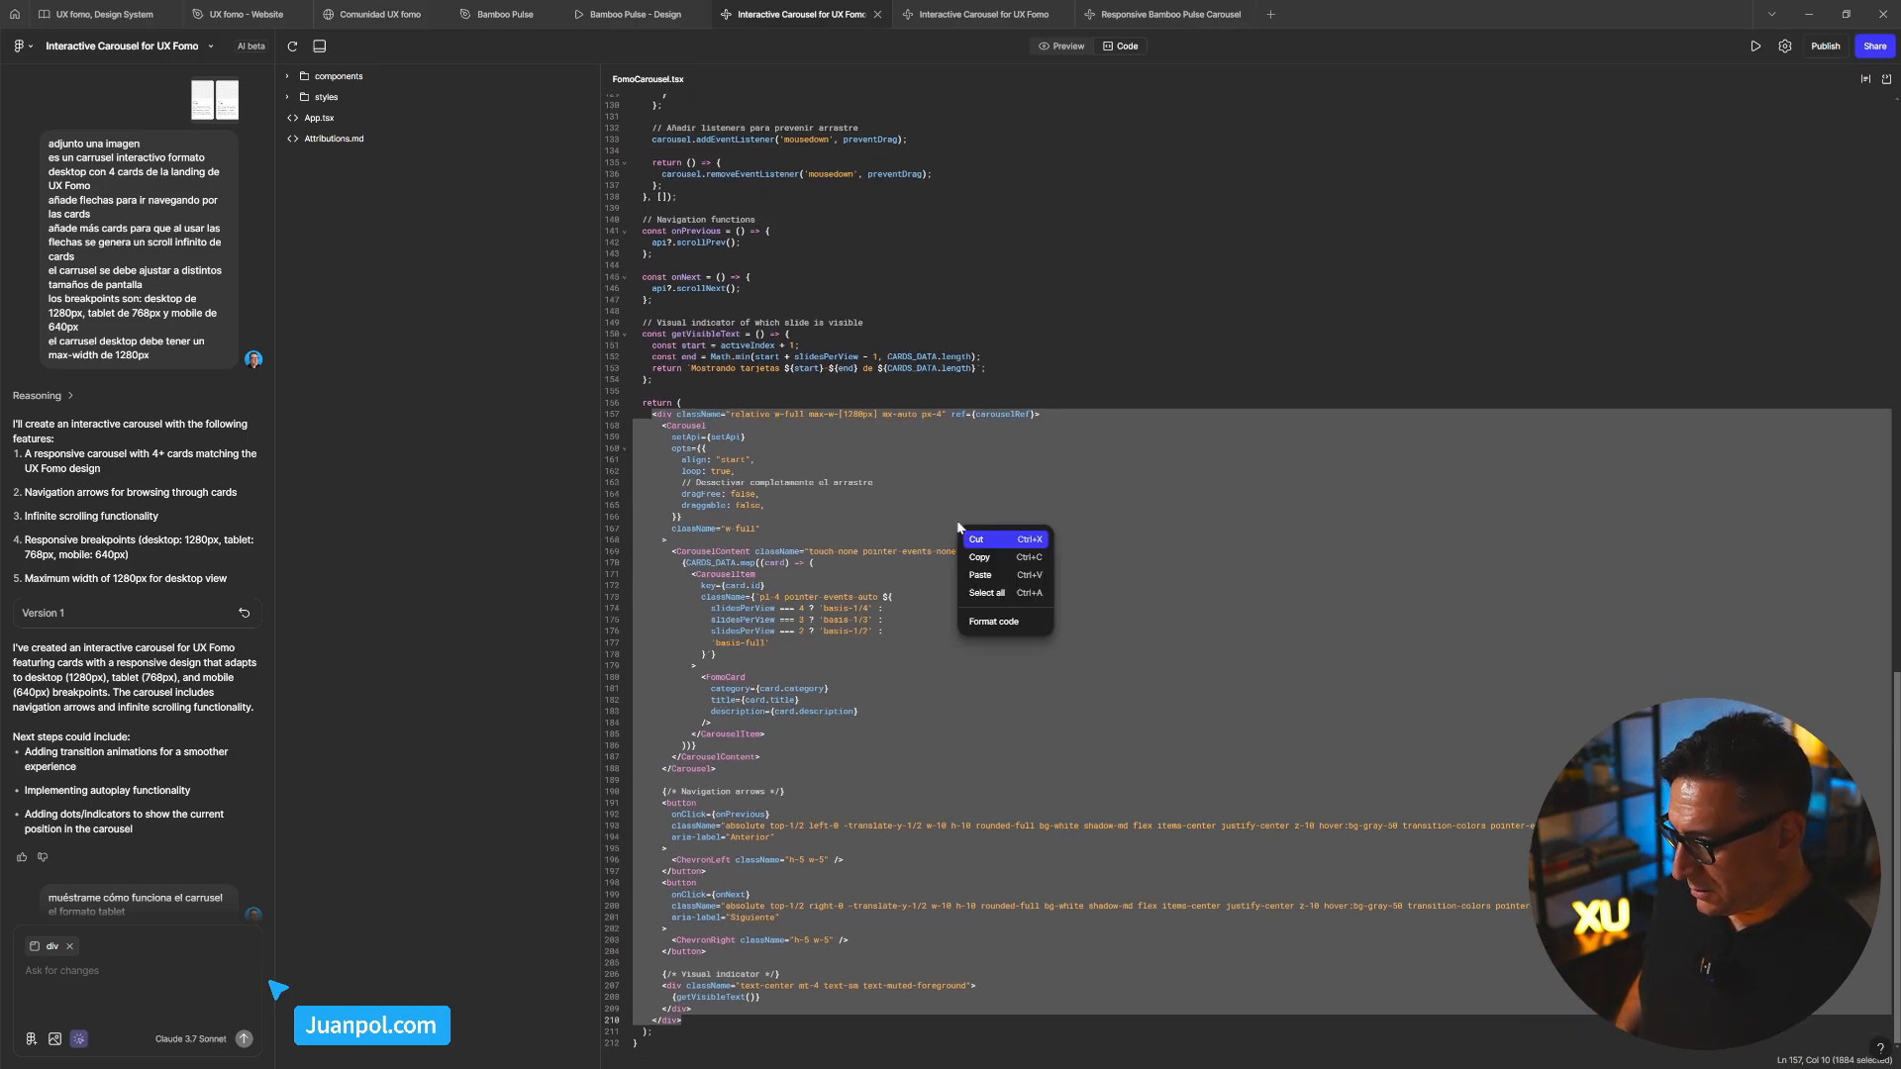
click(1011, 561)
right_click(1003, 549)
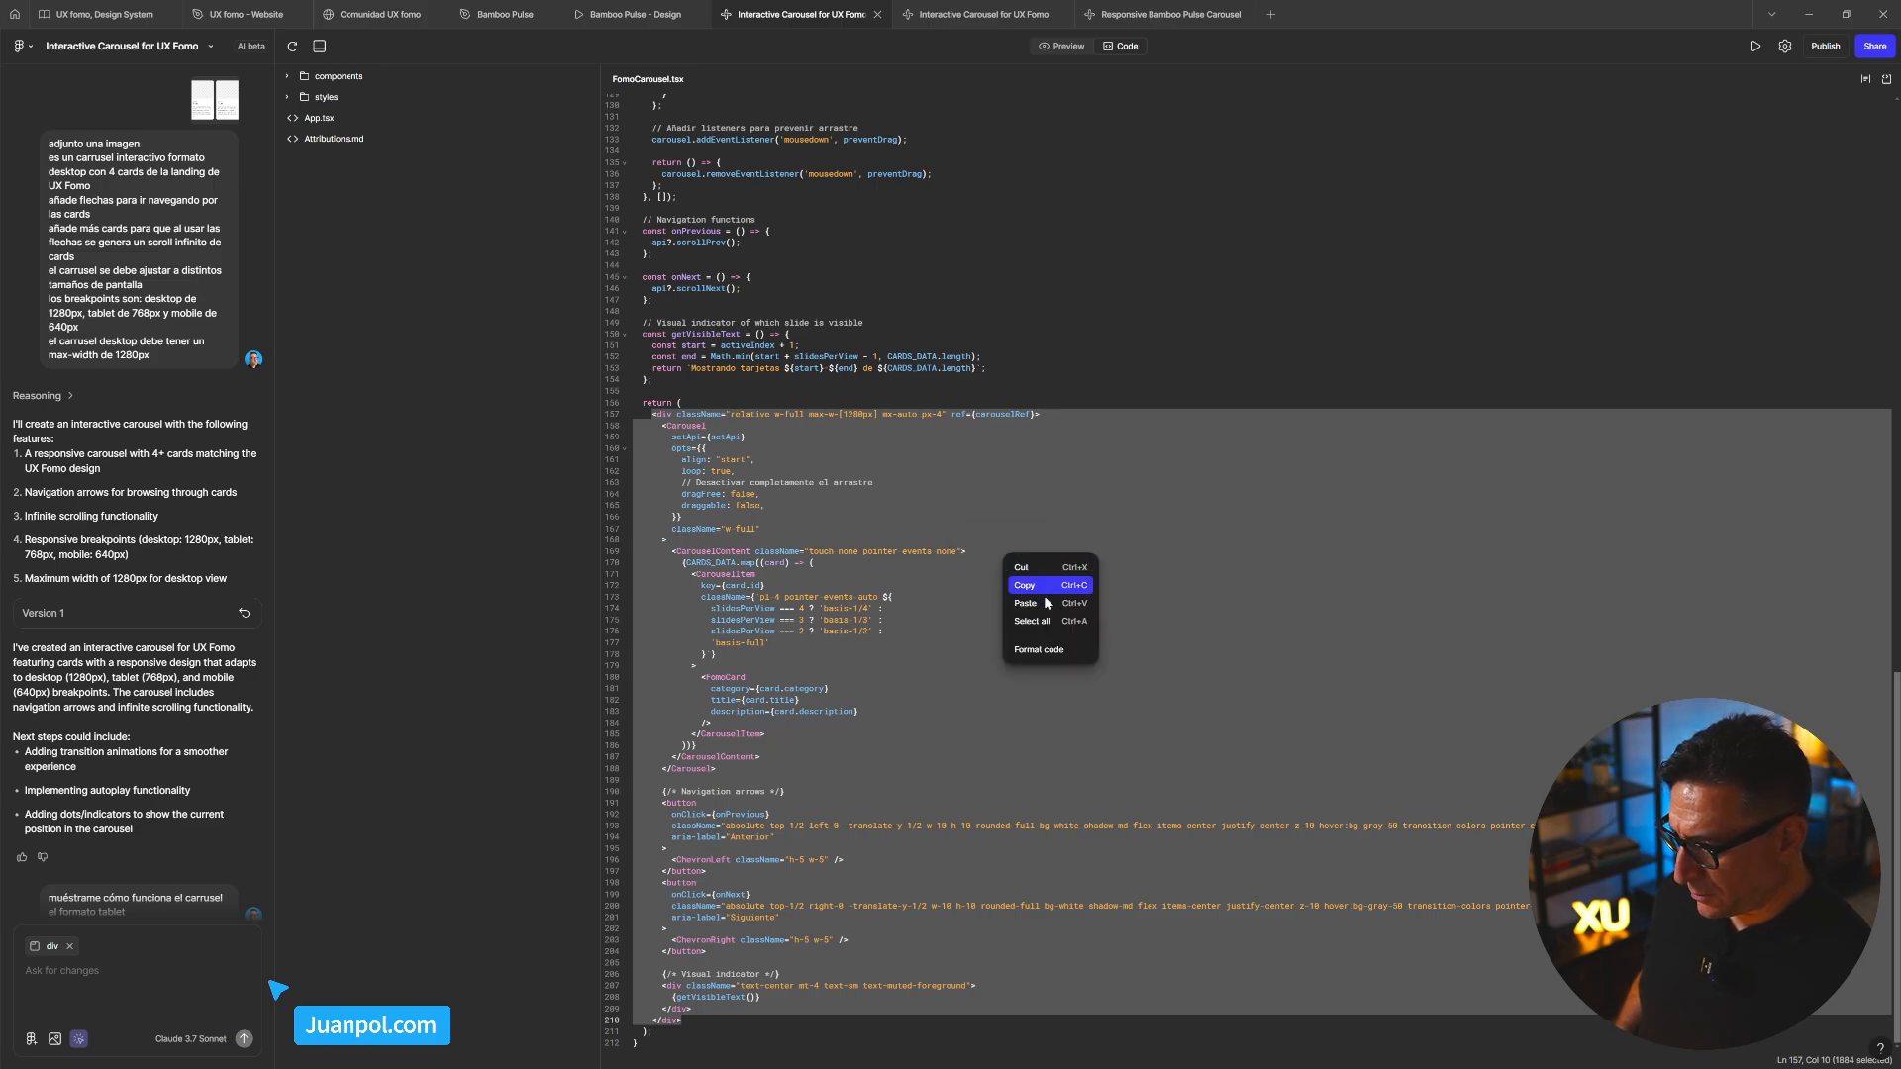
click(1038, 650)
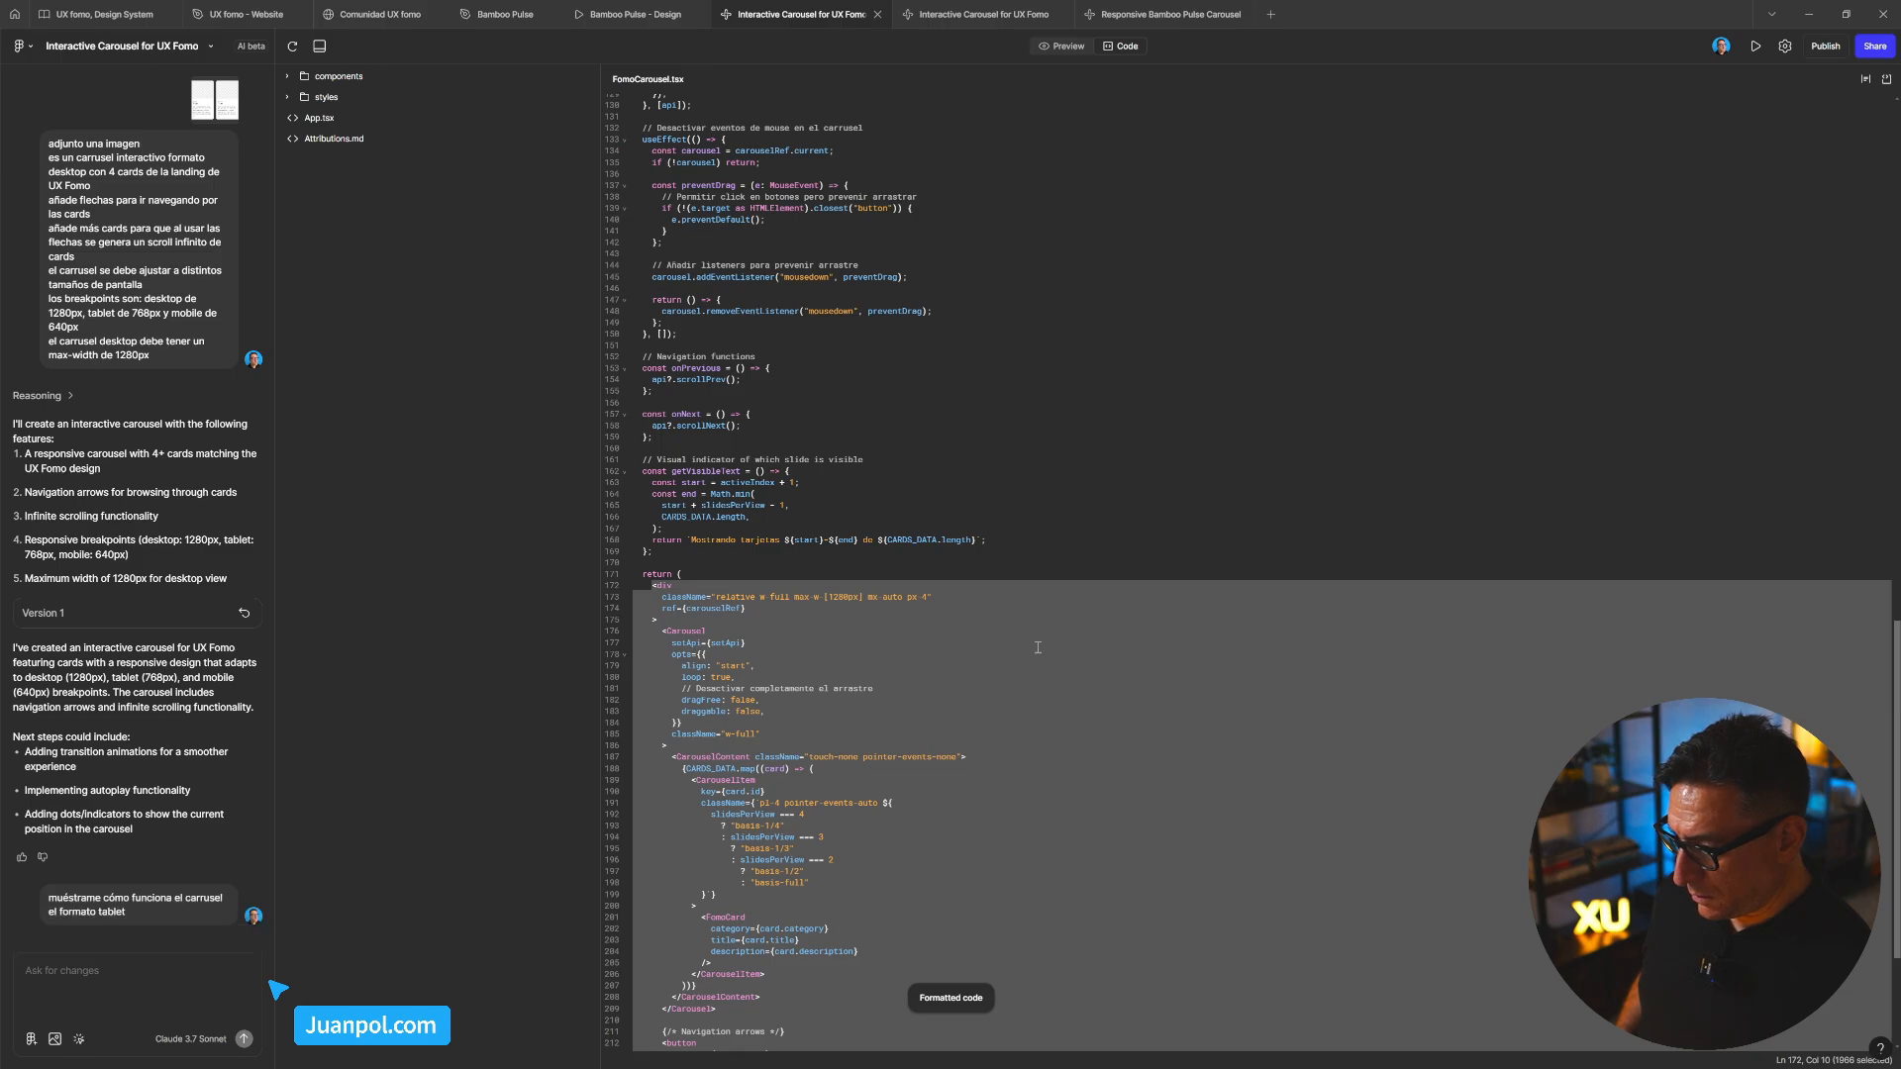
scroll(1035, 644, down, 3)
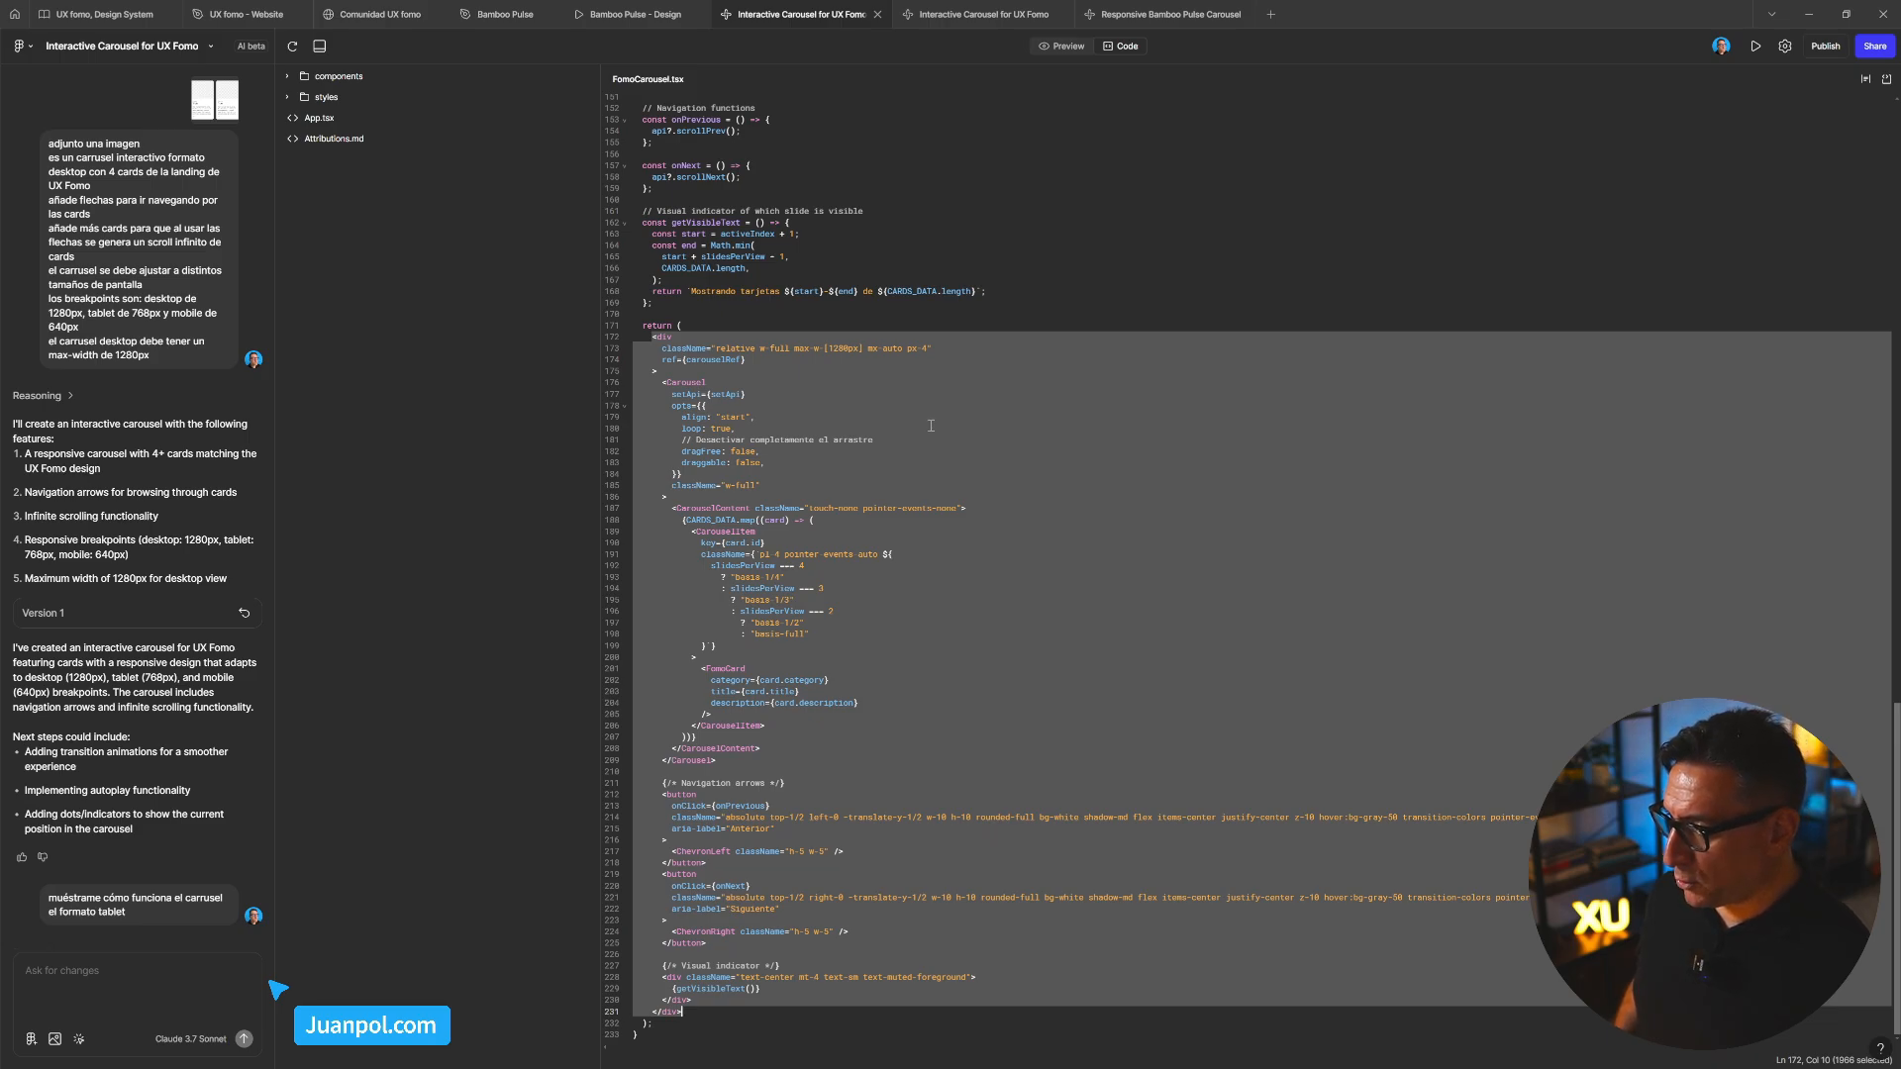
right_click(877, 422)
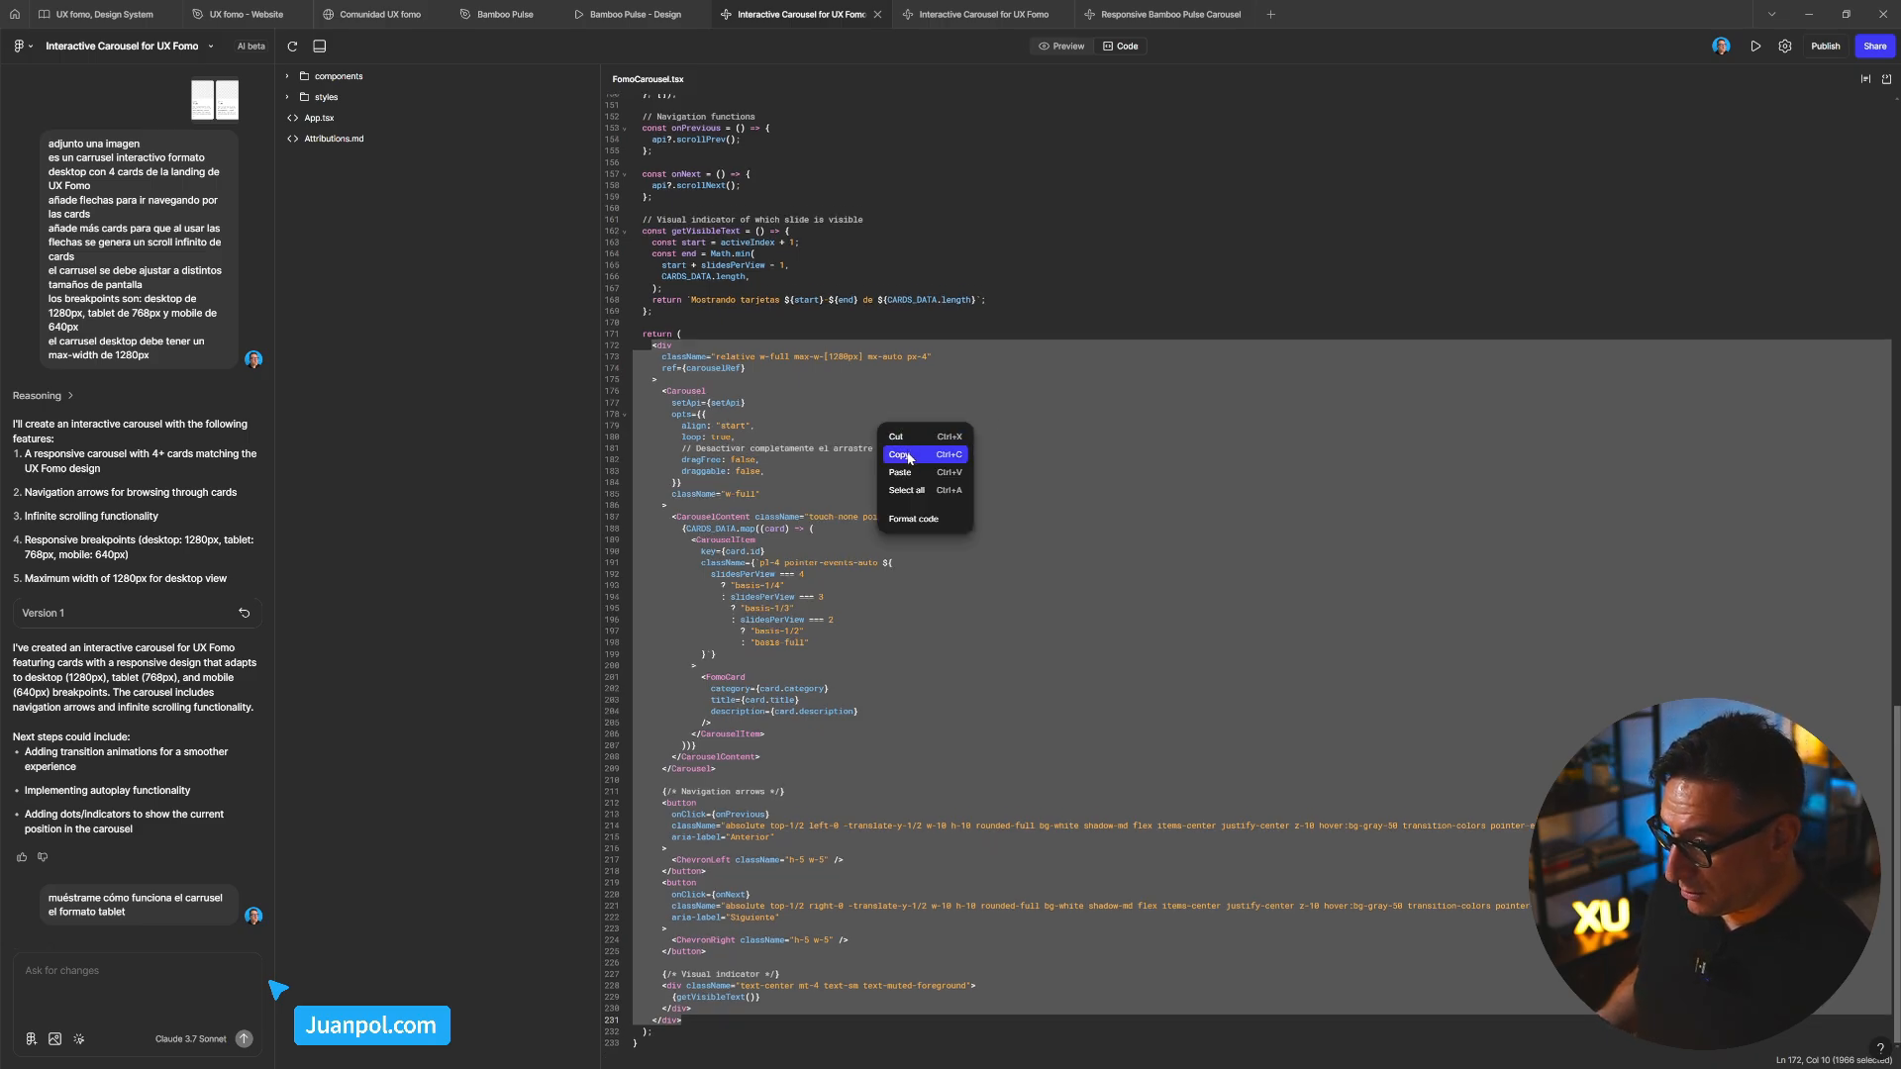
click(908, 454)
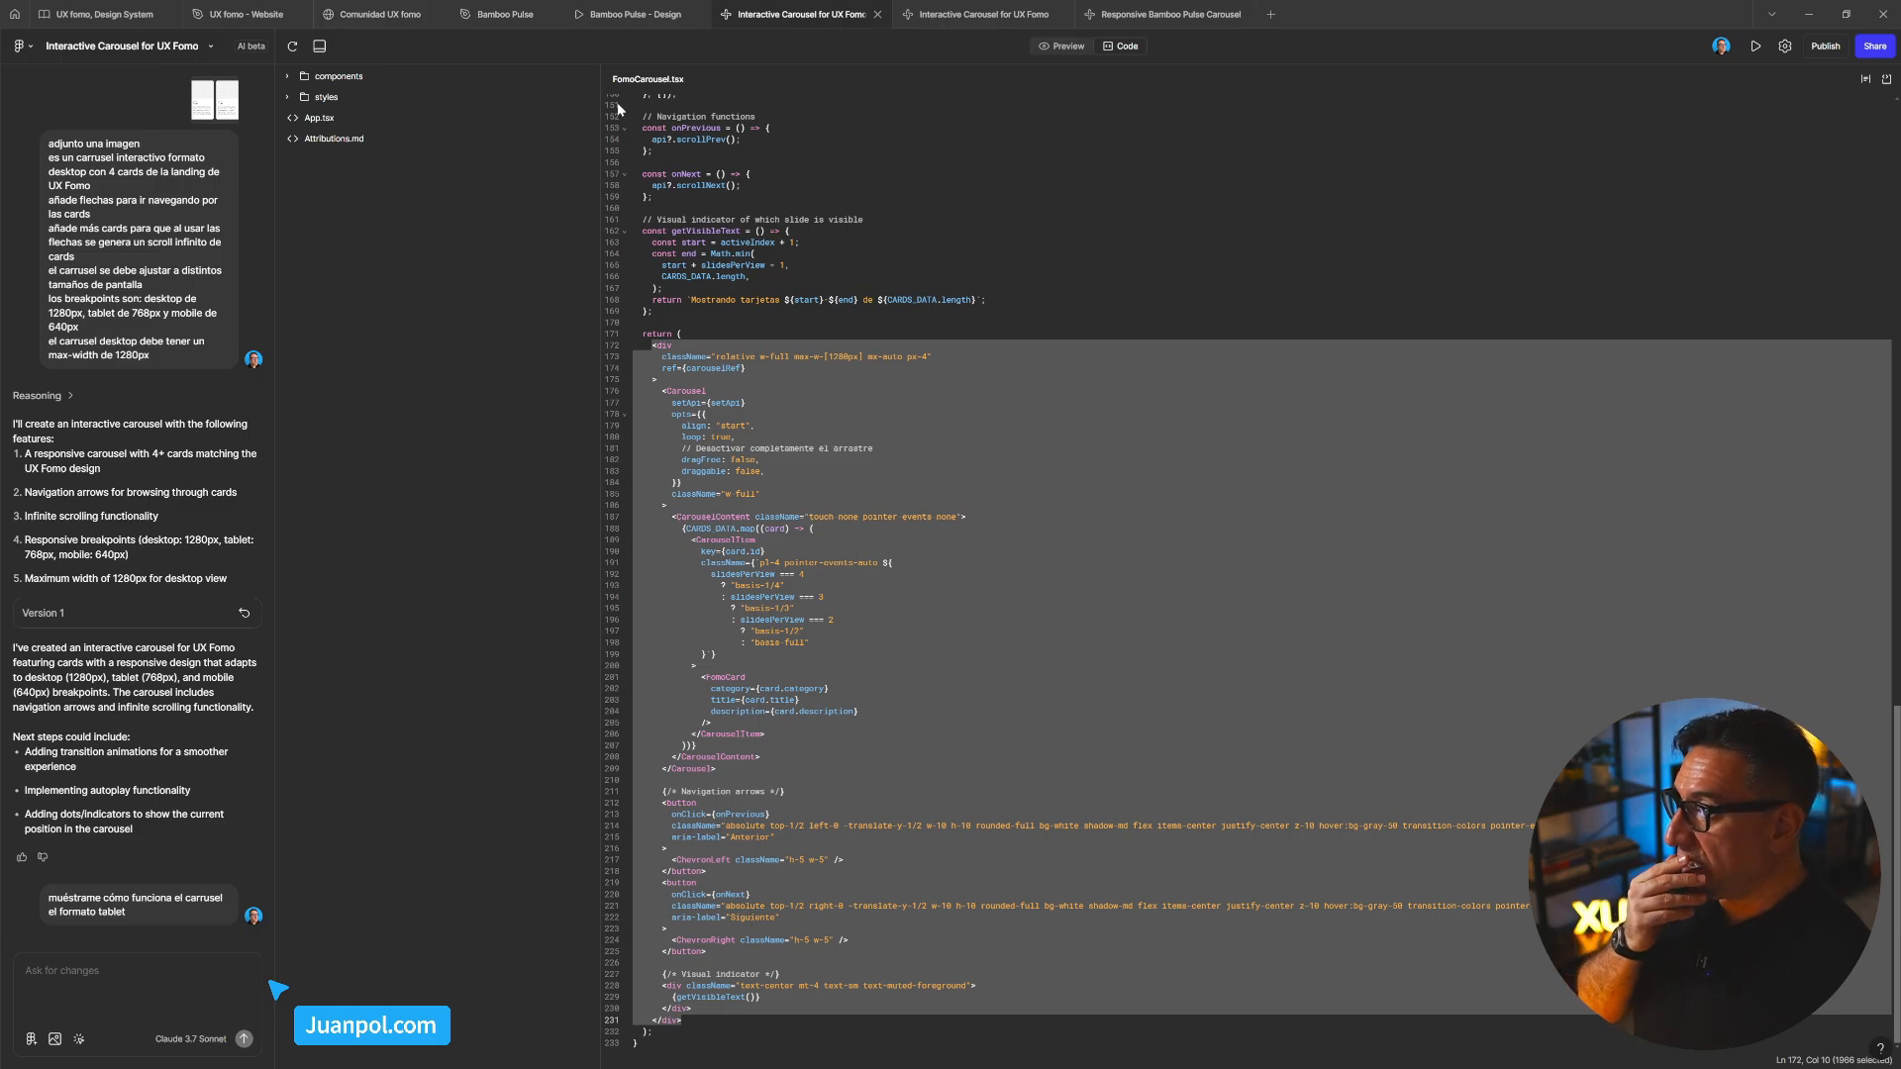
Switch to the Comunidad UX fomo file and bring the cards, Banner and Block boards into view
click(393, 18)
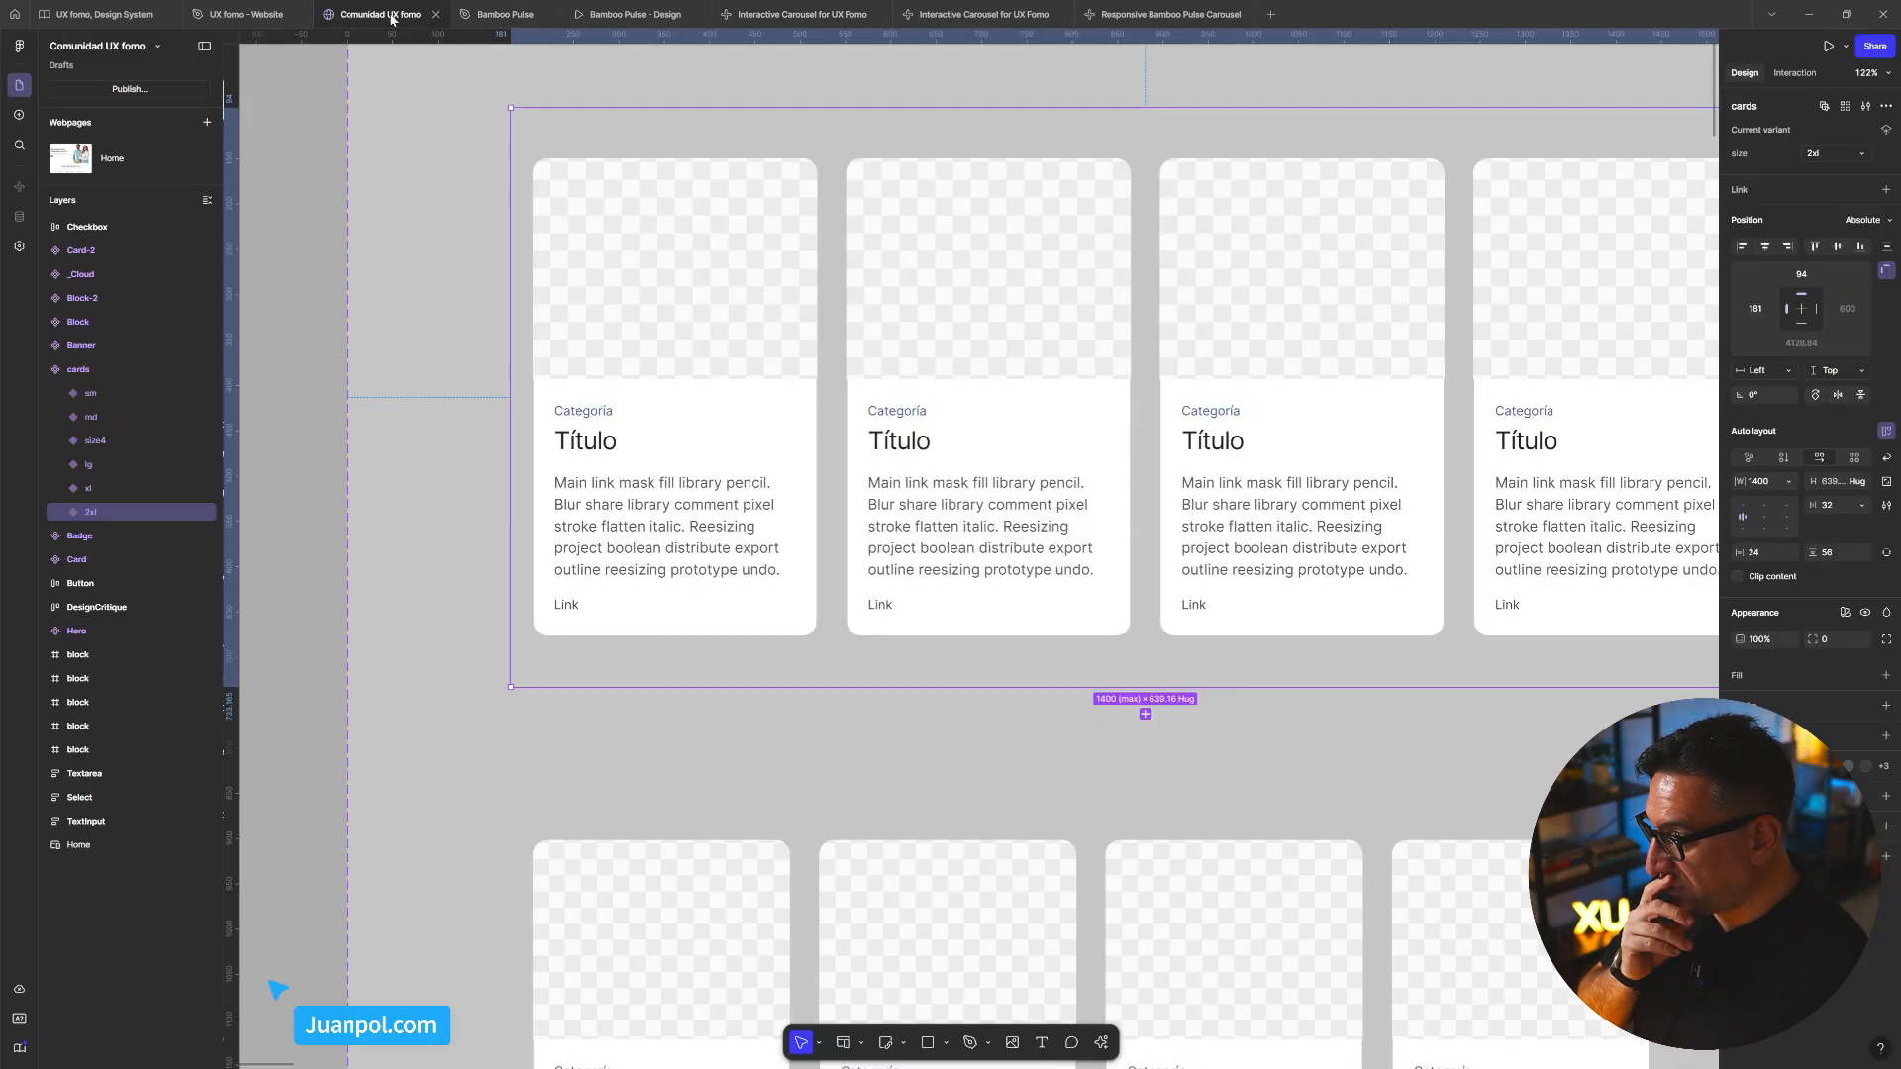
scroll(530, 396, down, 10)
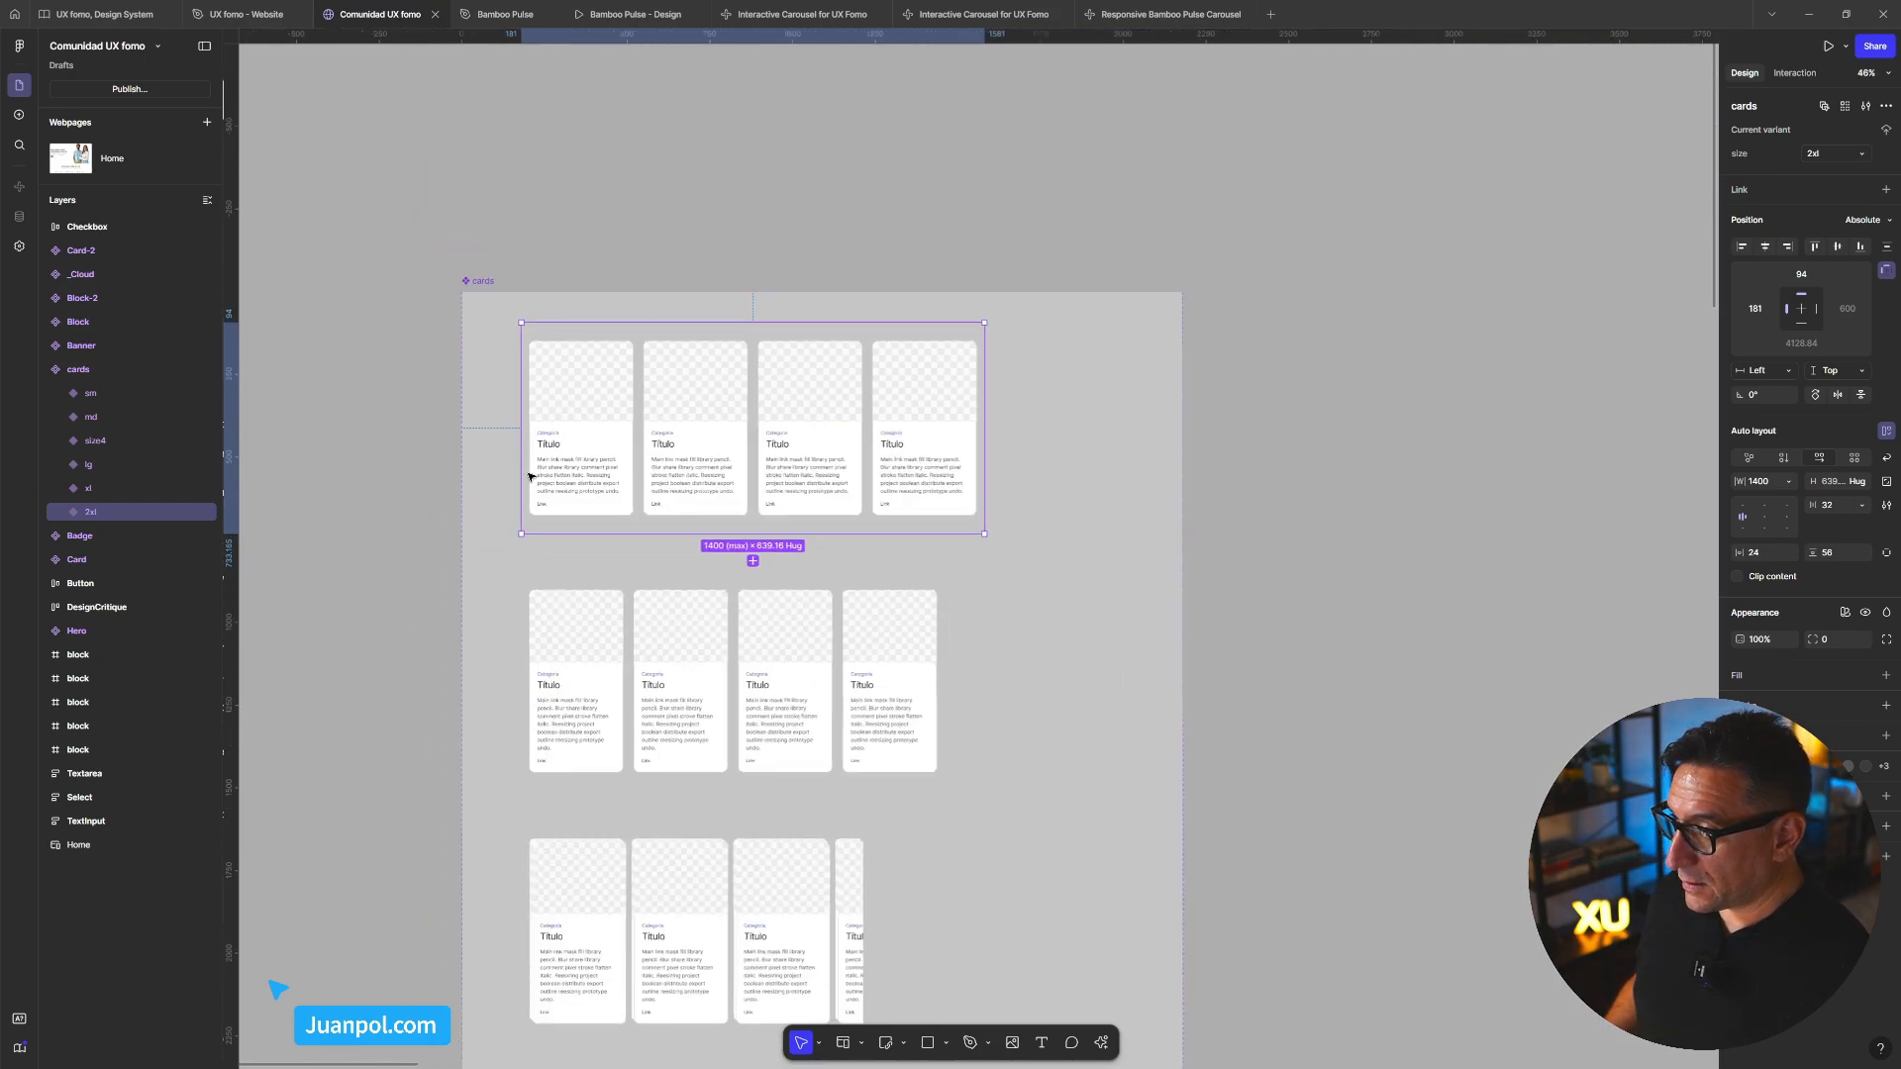
click(1307, 738)
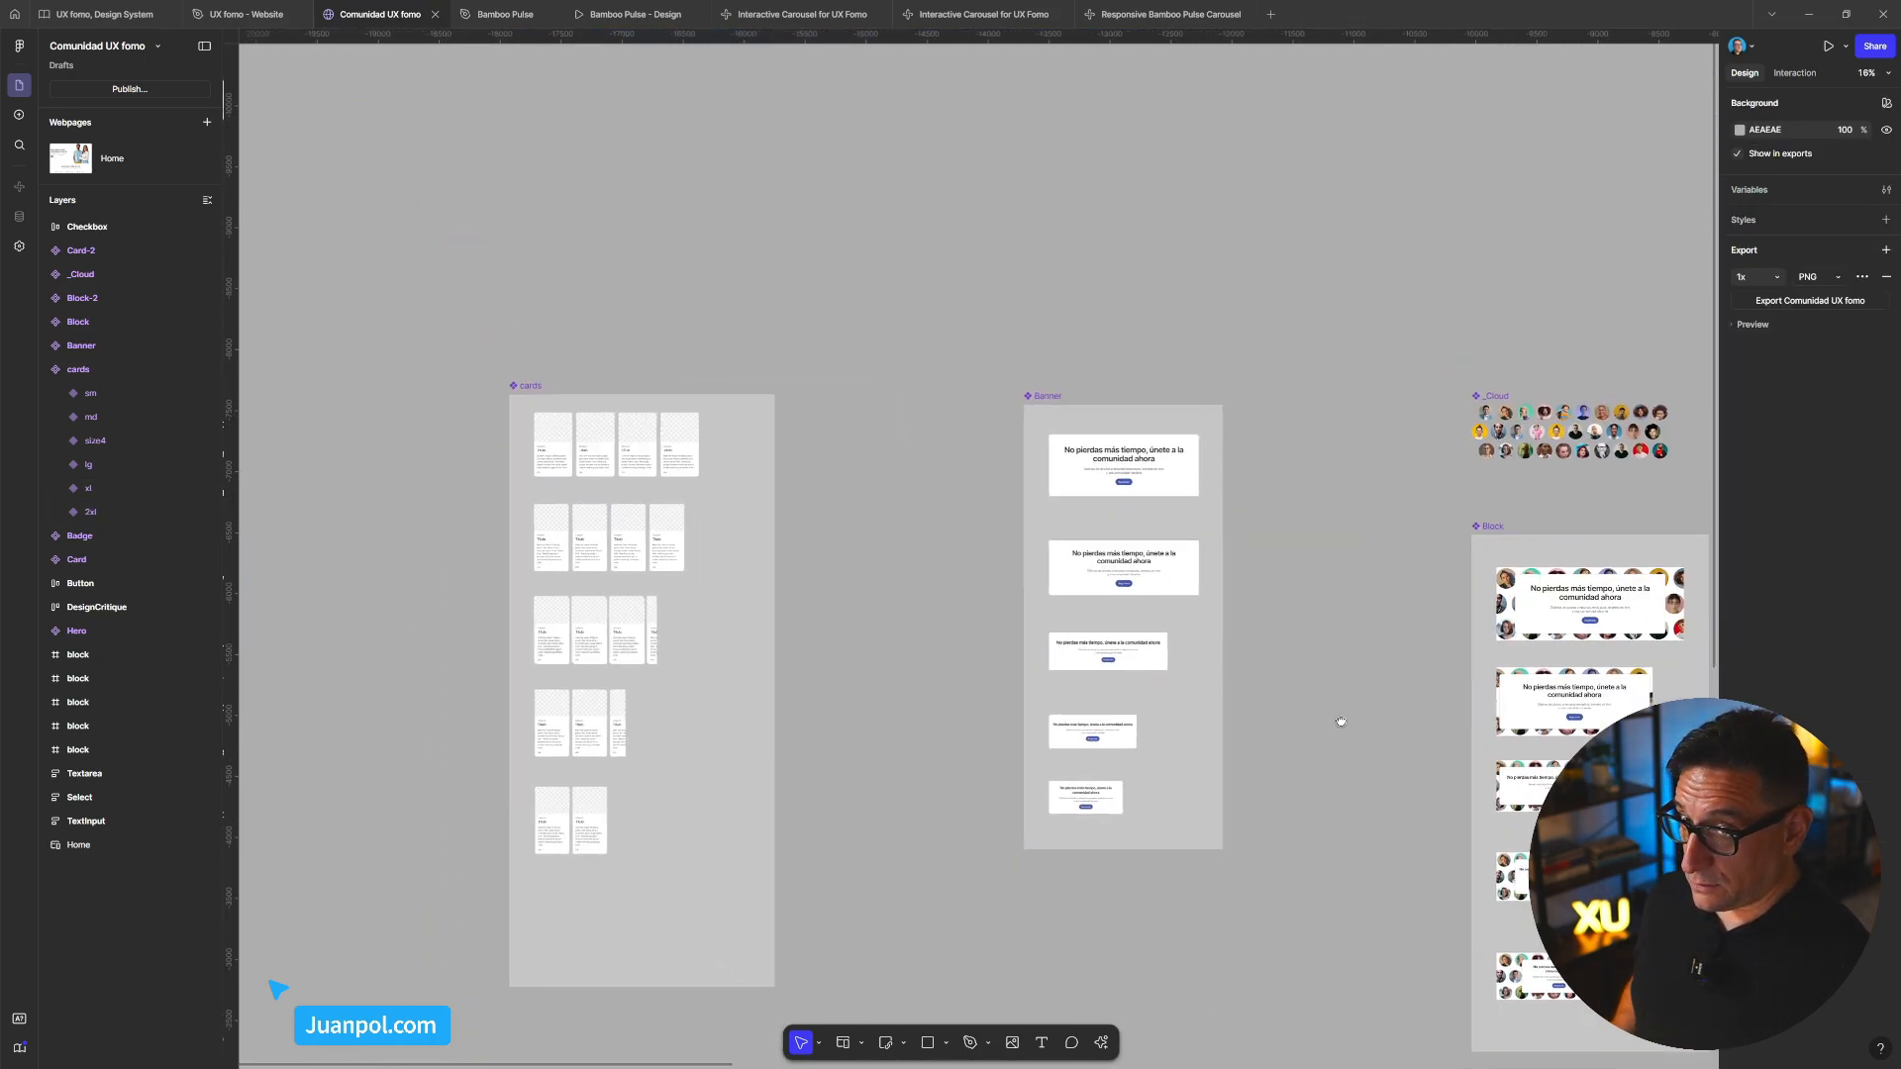
drag(1342, 718, 1256, 522)
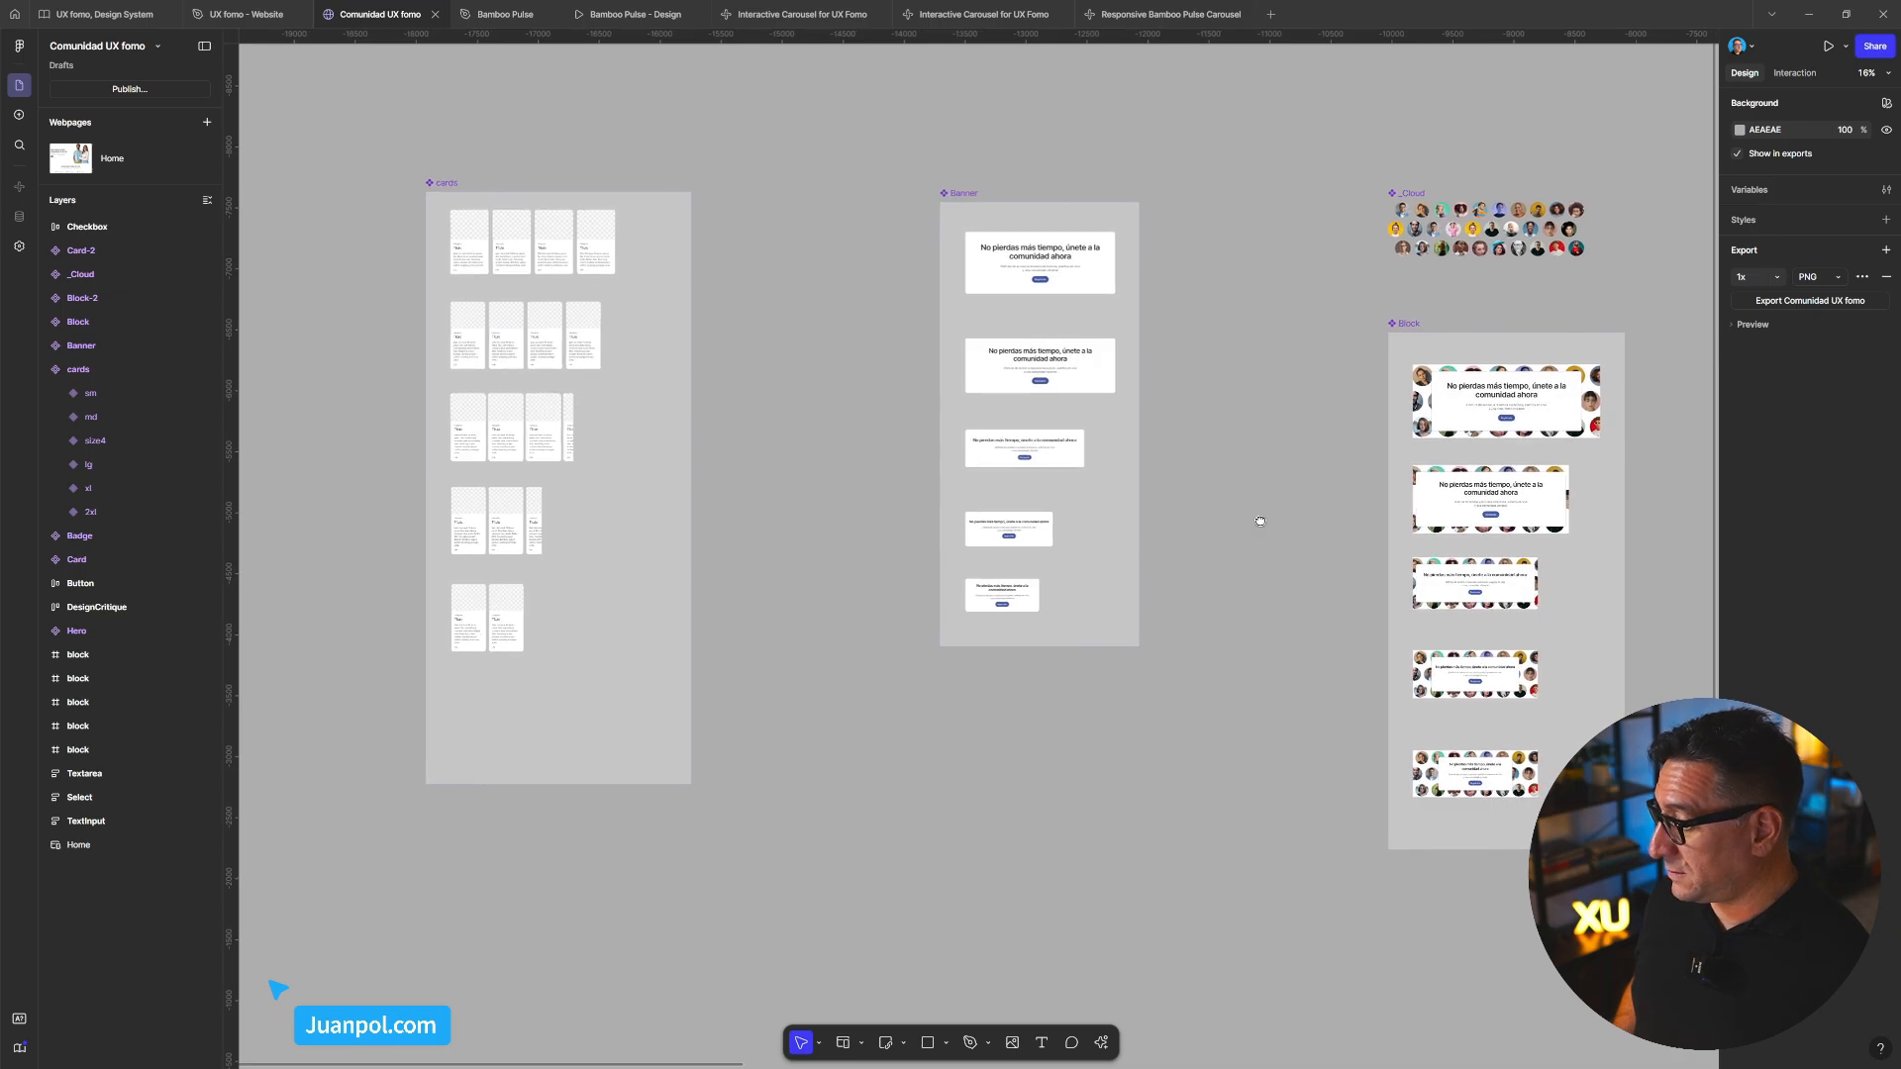
Browse the toolbar's selection tools, section/webpage/frame options, embed options and AI actions list
click(818, 1045)
click(863, 1045)
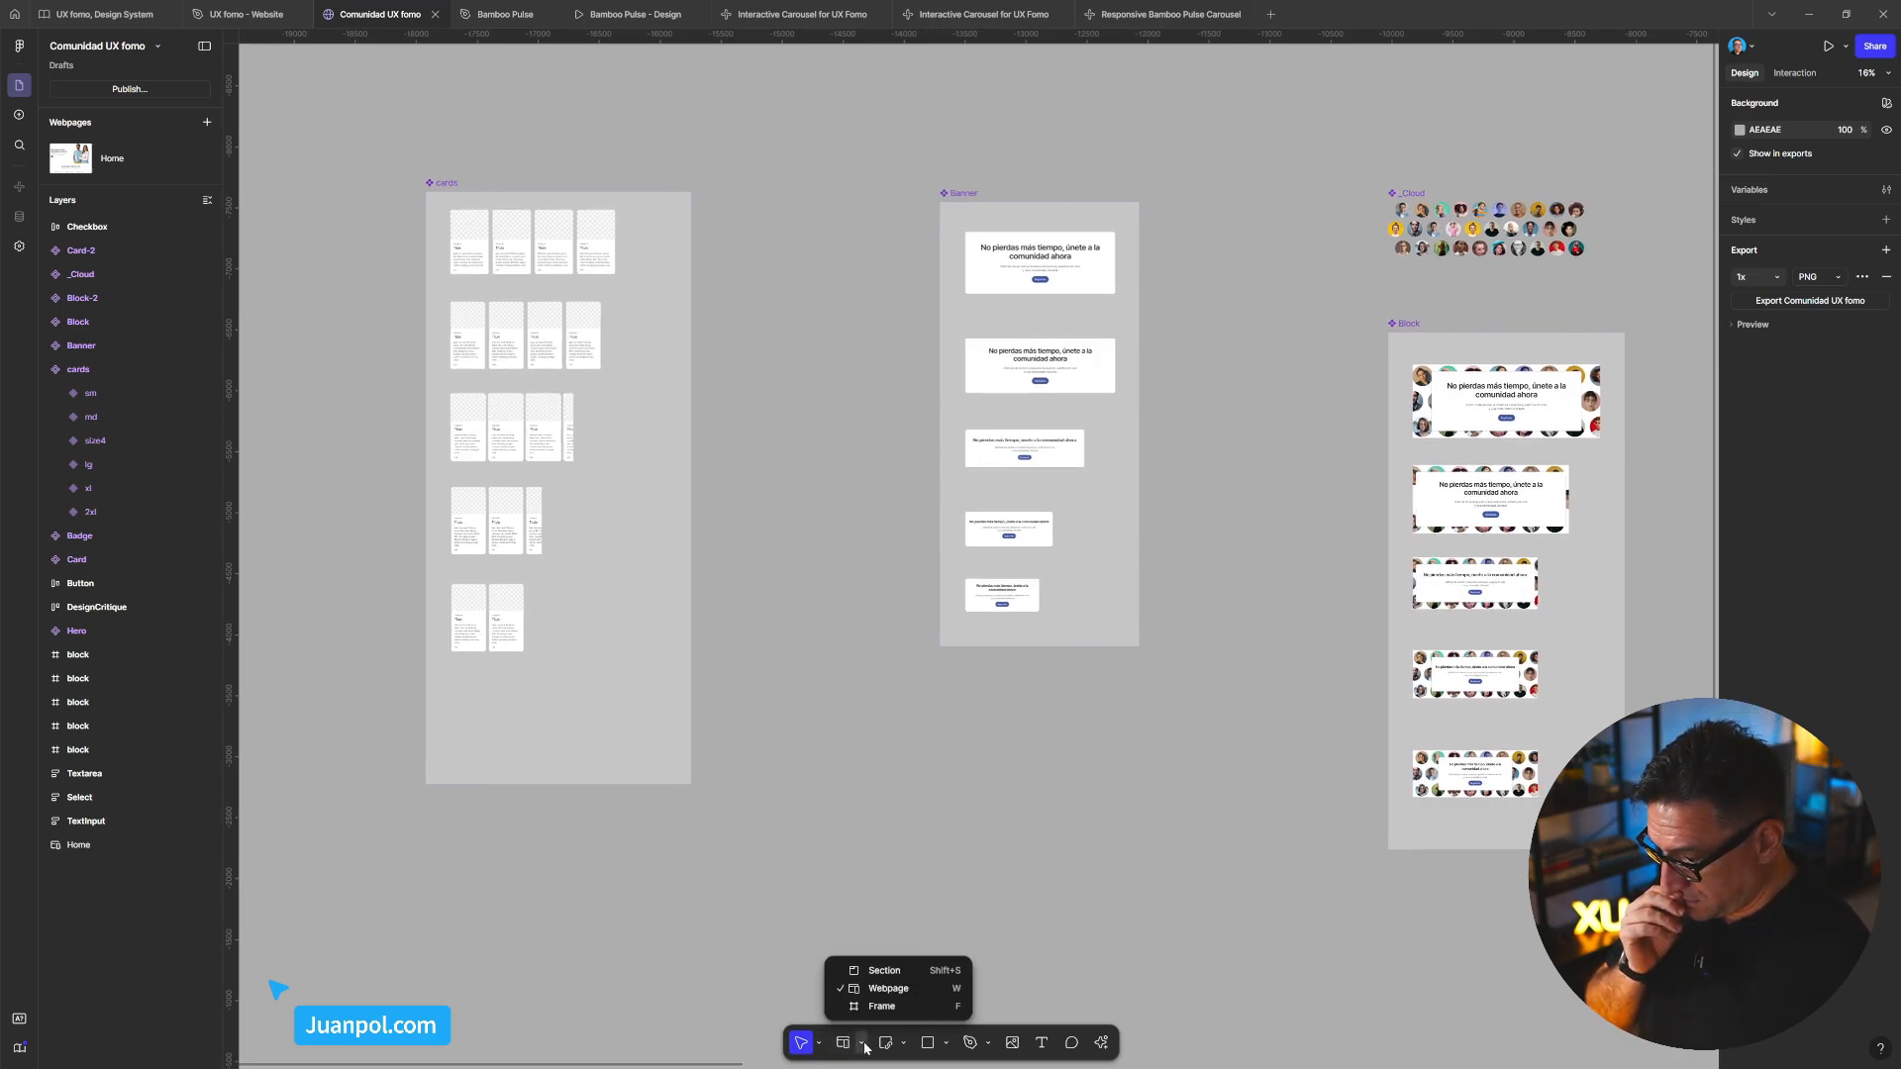
click(904, 1045)
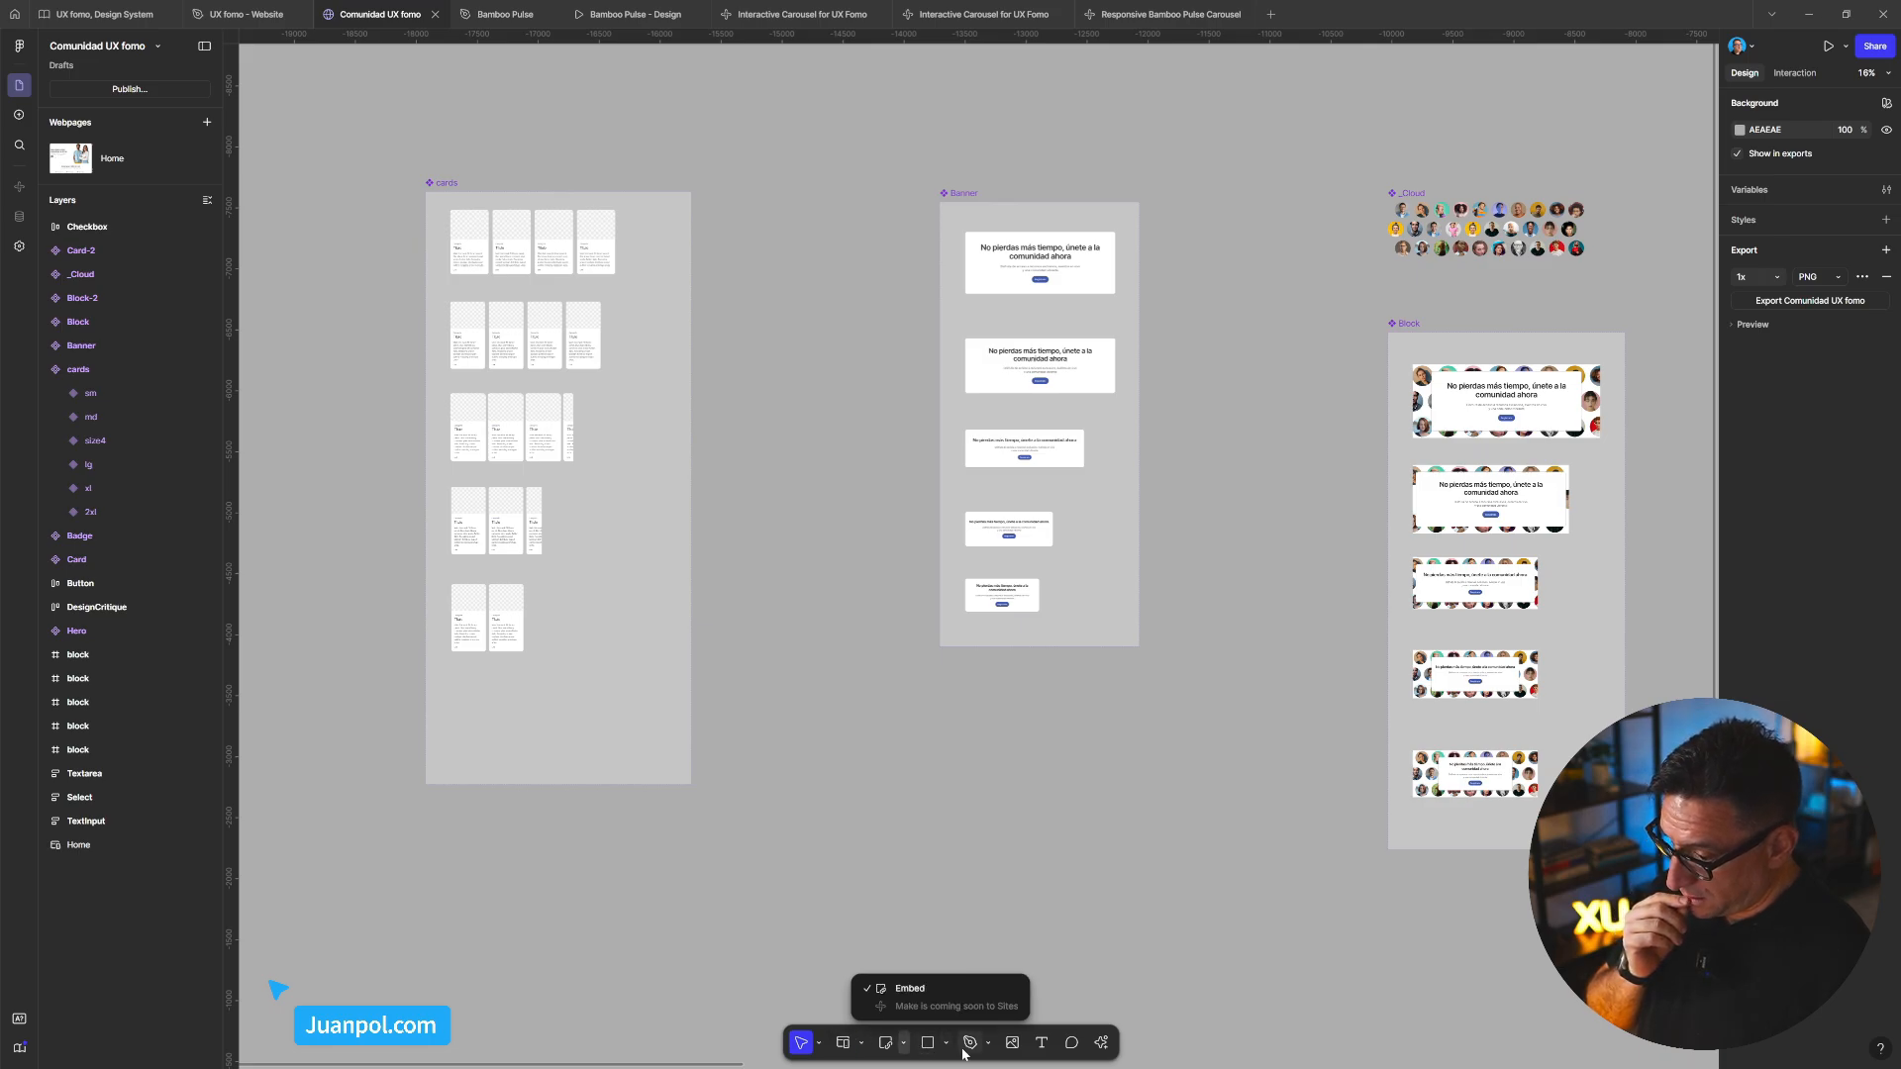
click(1099, 1044)
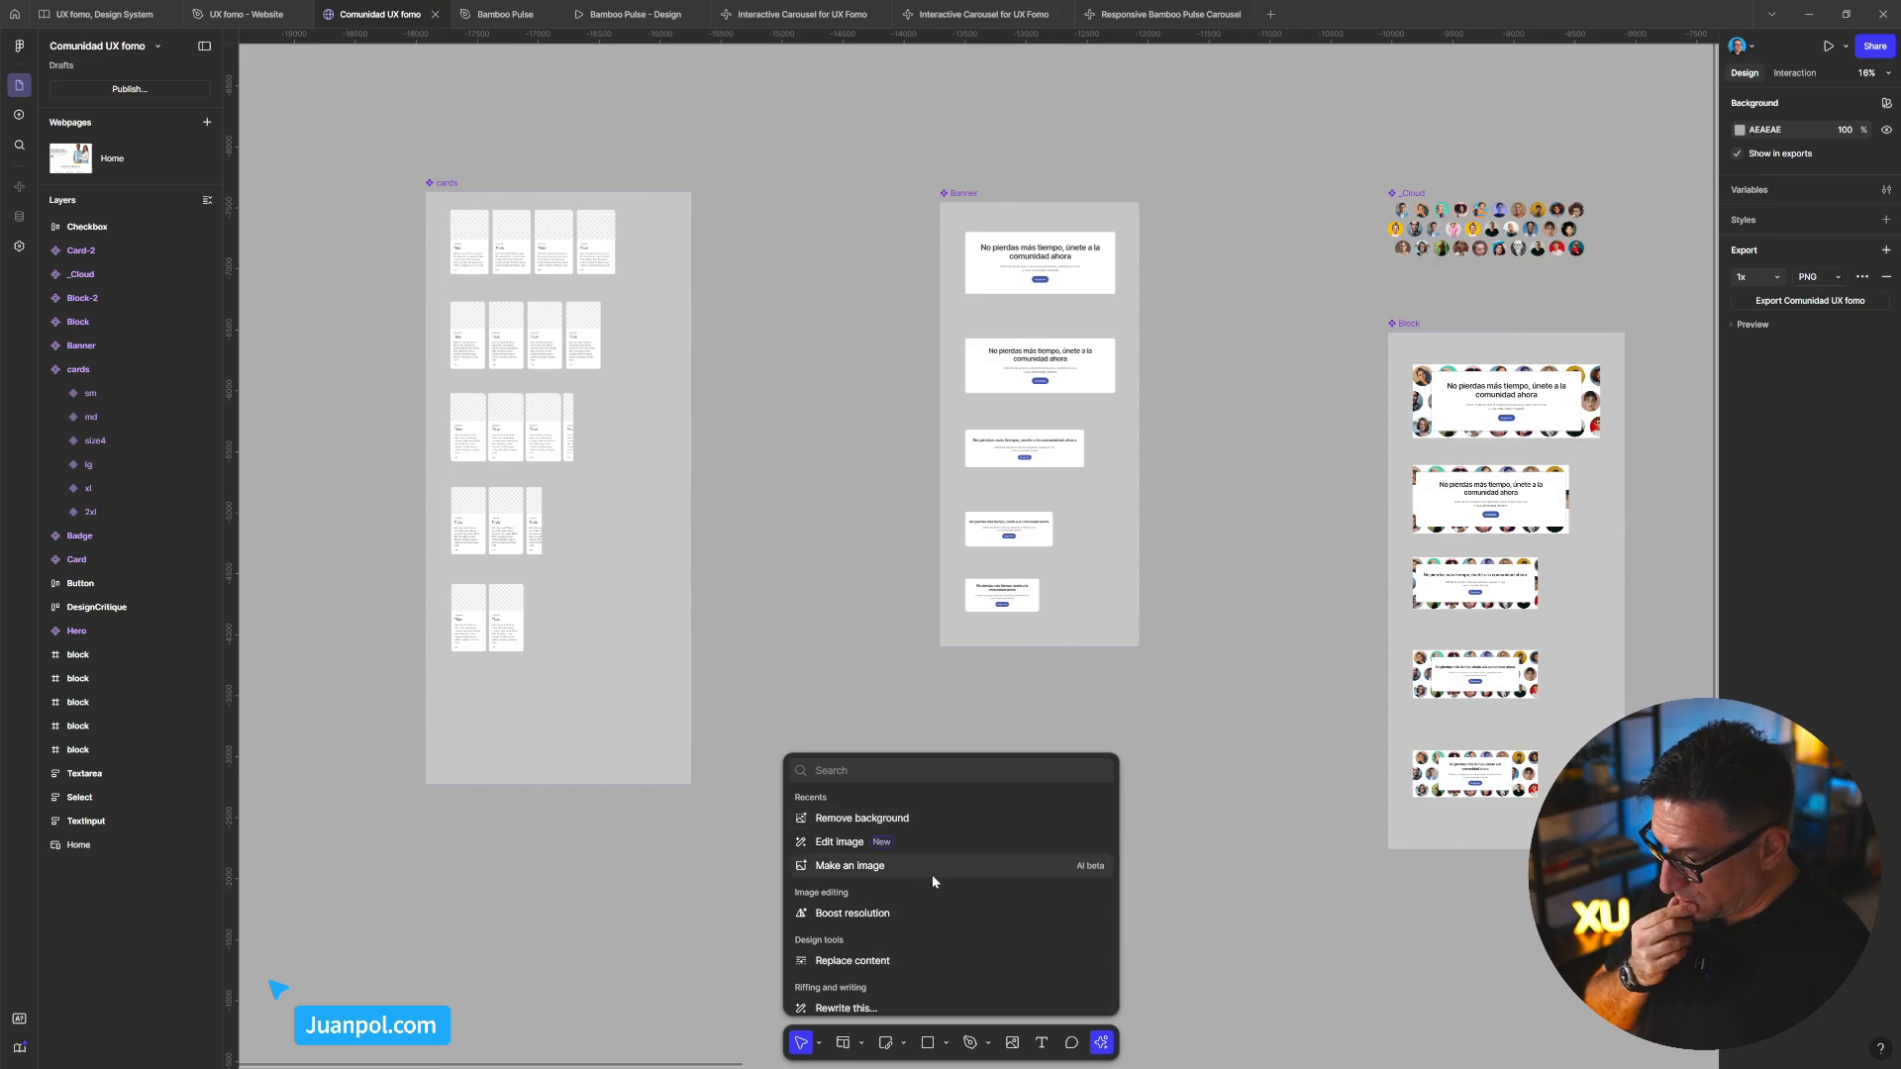
scroll(933, 920, down, 1)
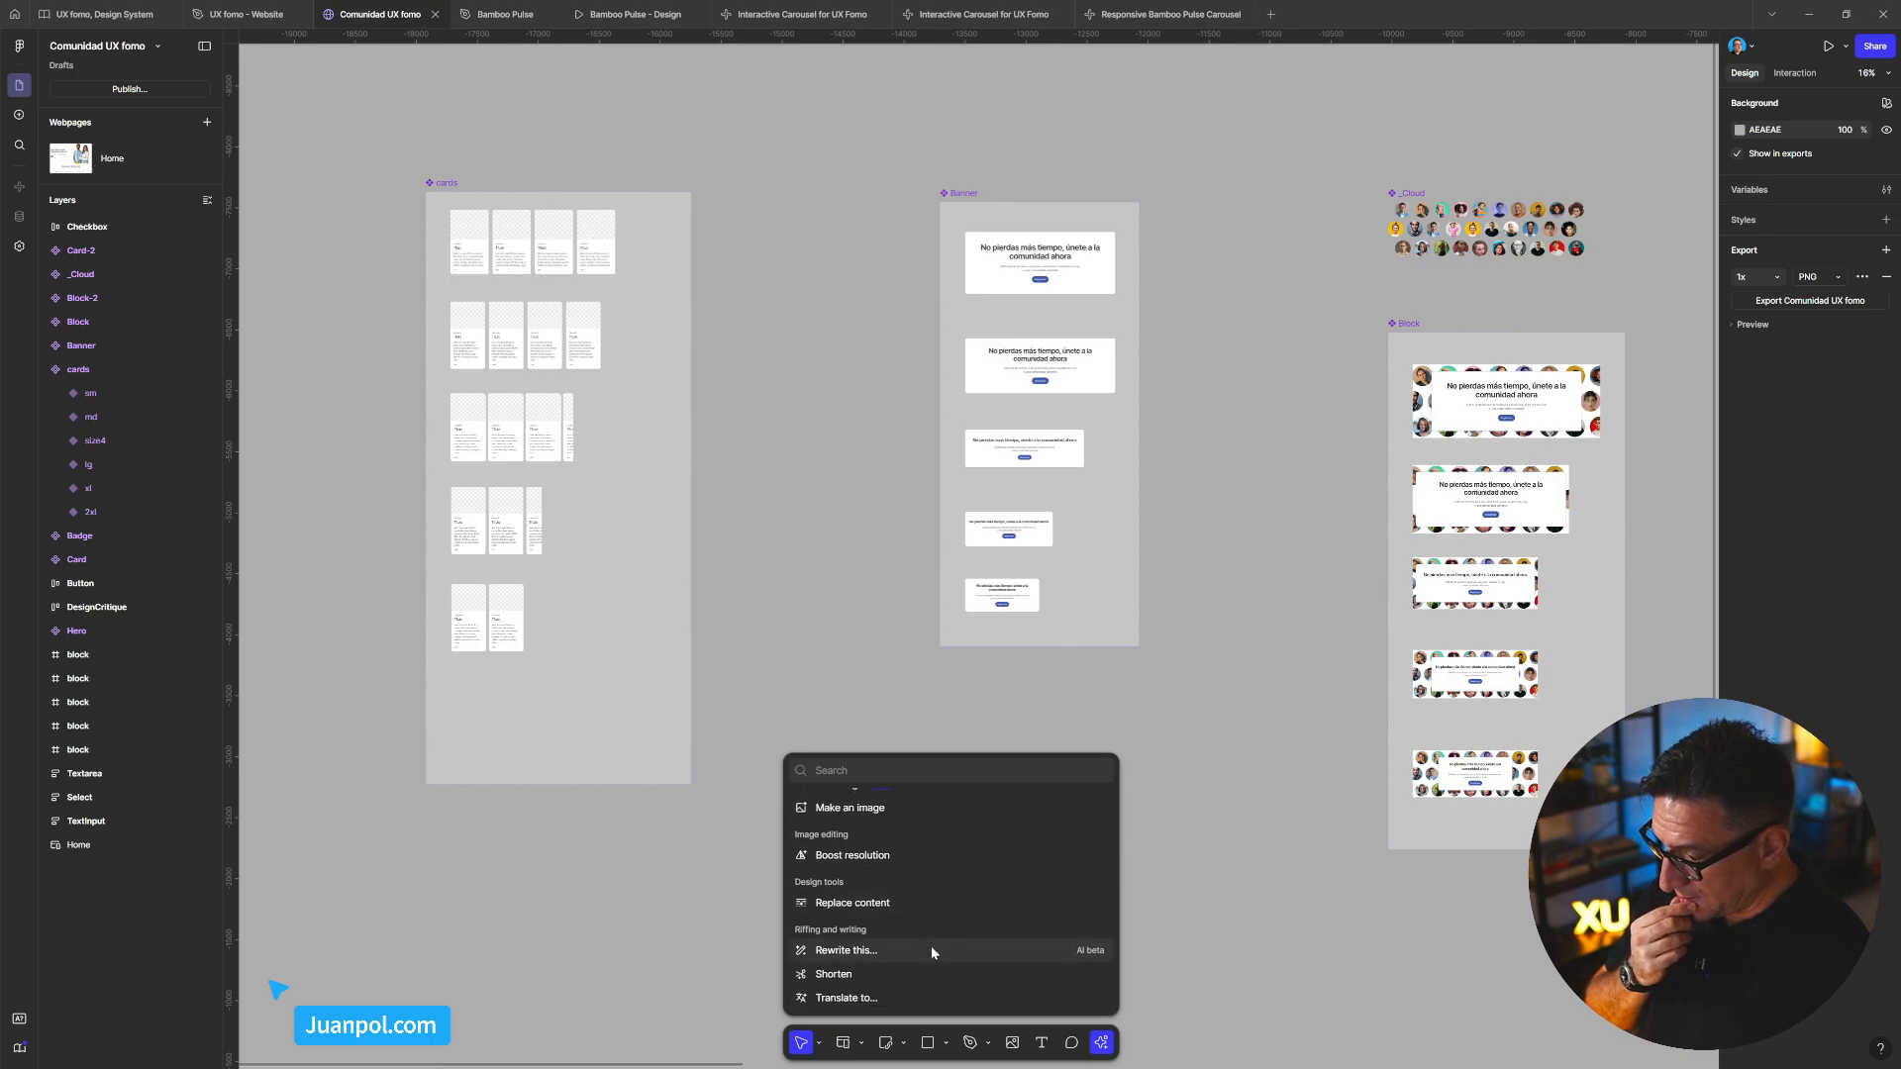
click(1175, 960)
Pan to the Home webpage and show the Insert blocks library with Pages, Navigation, Heroes, Features, Embeds
scroll(1278, 700, down, 3)
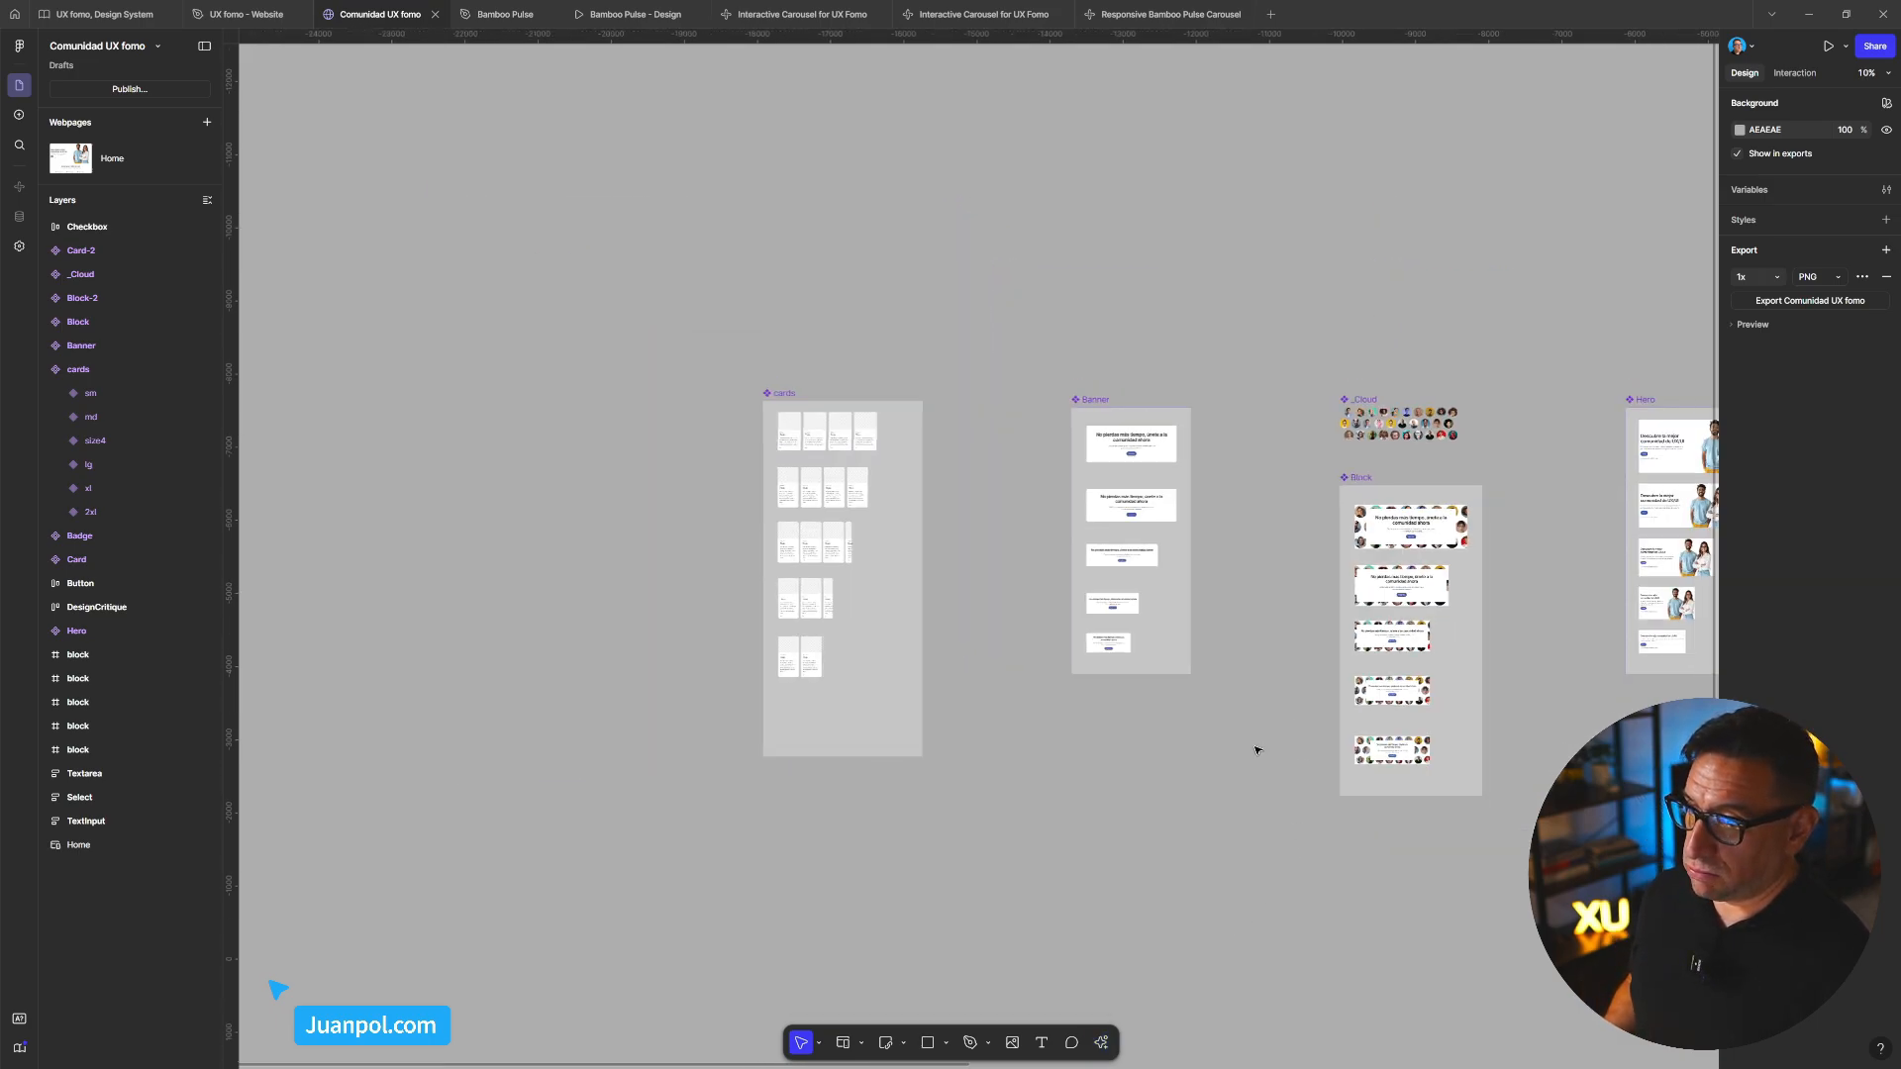
scroll(1256, 750, right, 10)
scroll(942, 555, right, 10)
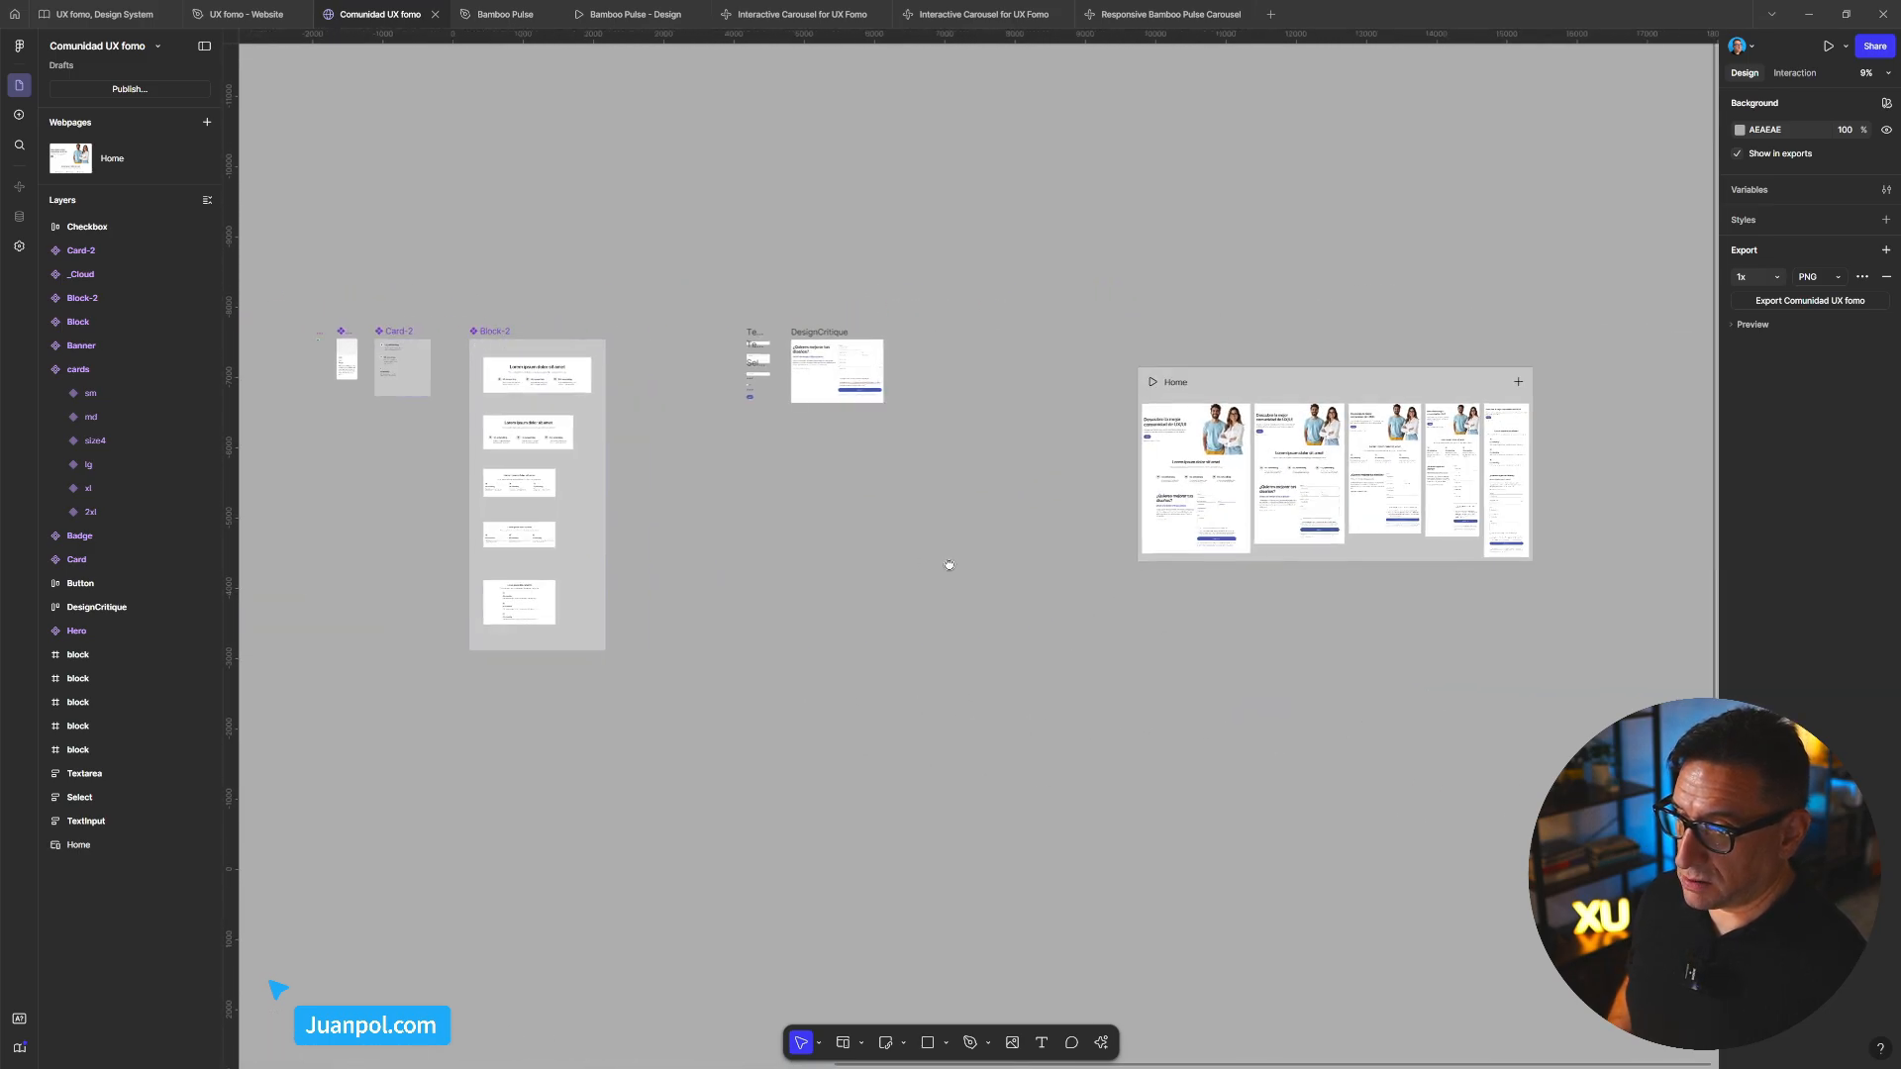
scroll(951, 475, up, 4)
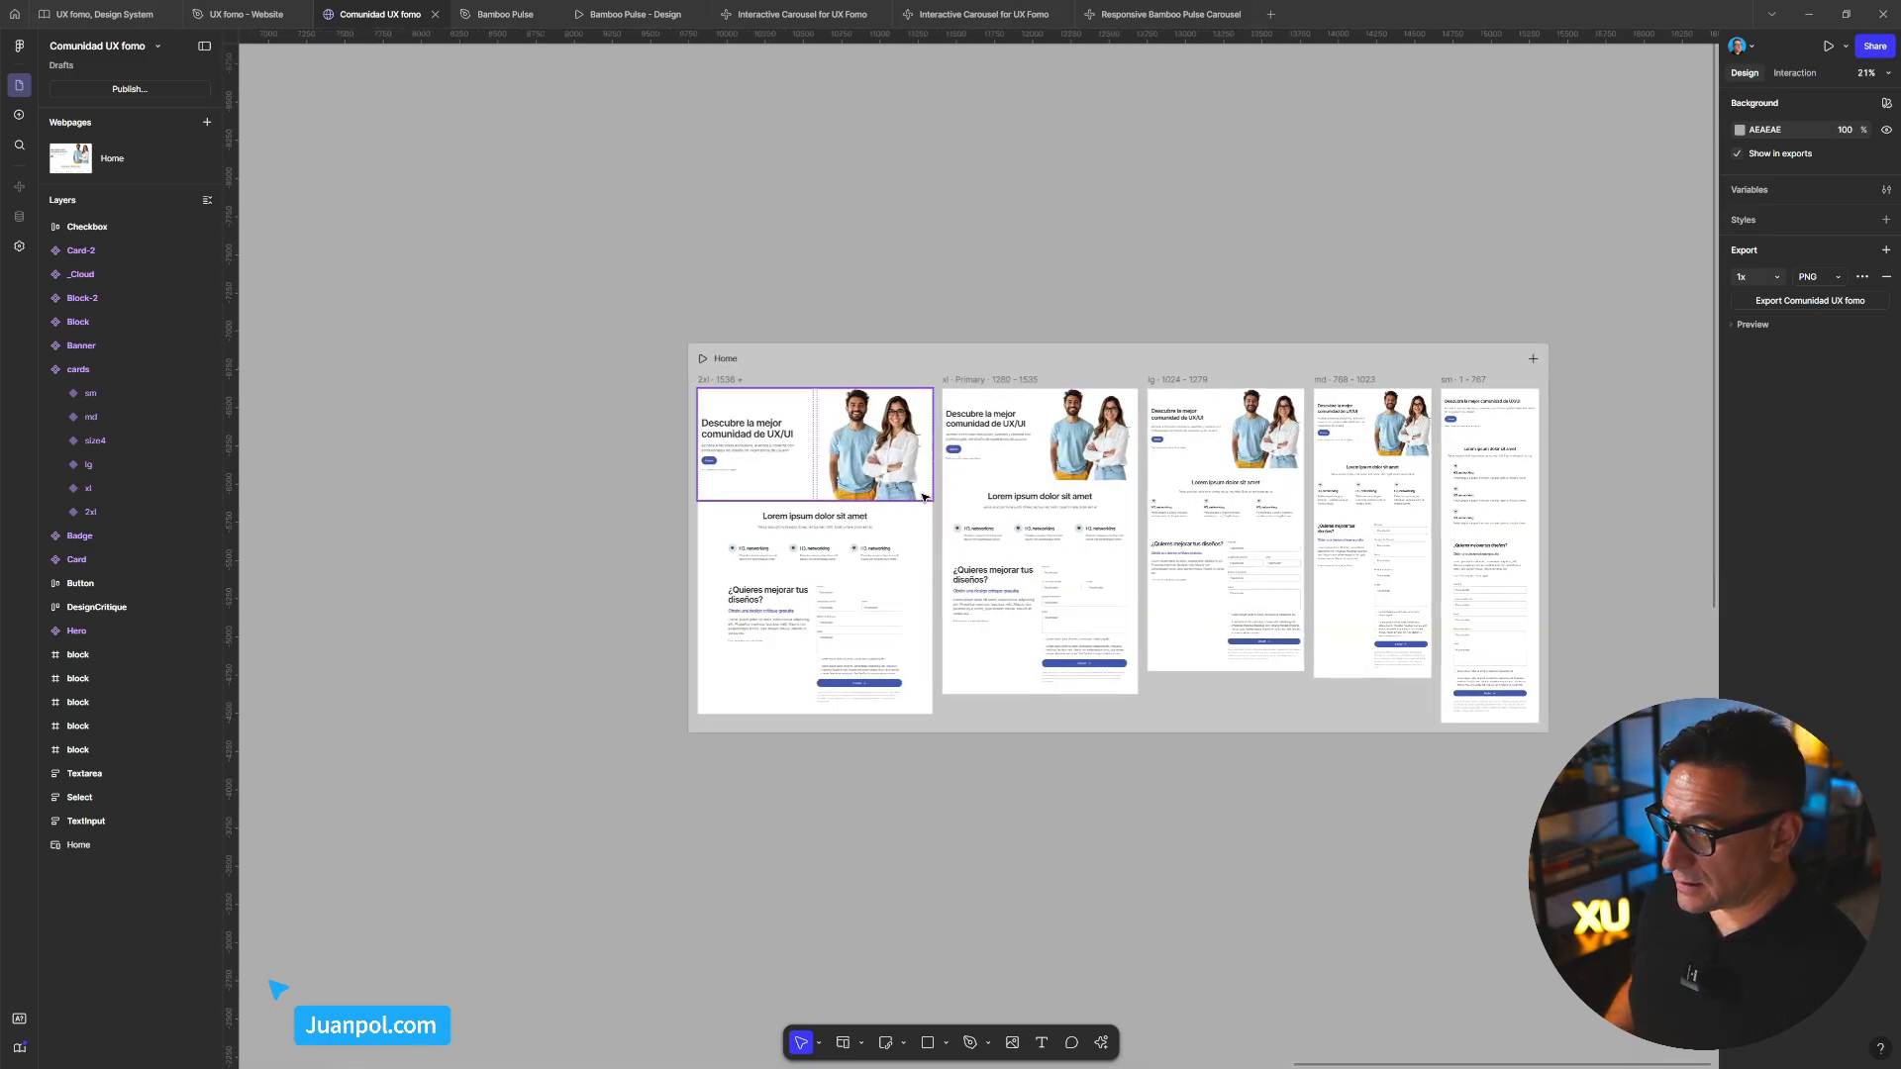
scroll(875, 462, down, 1)
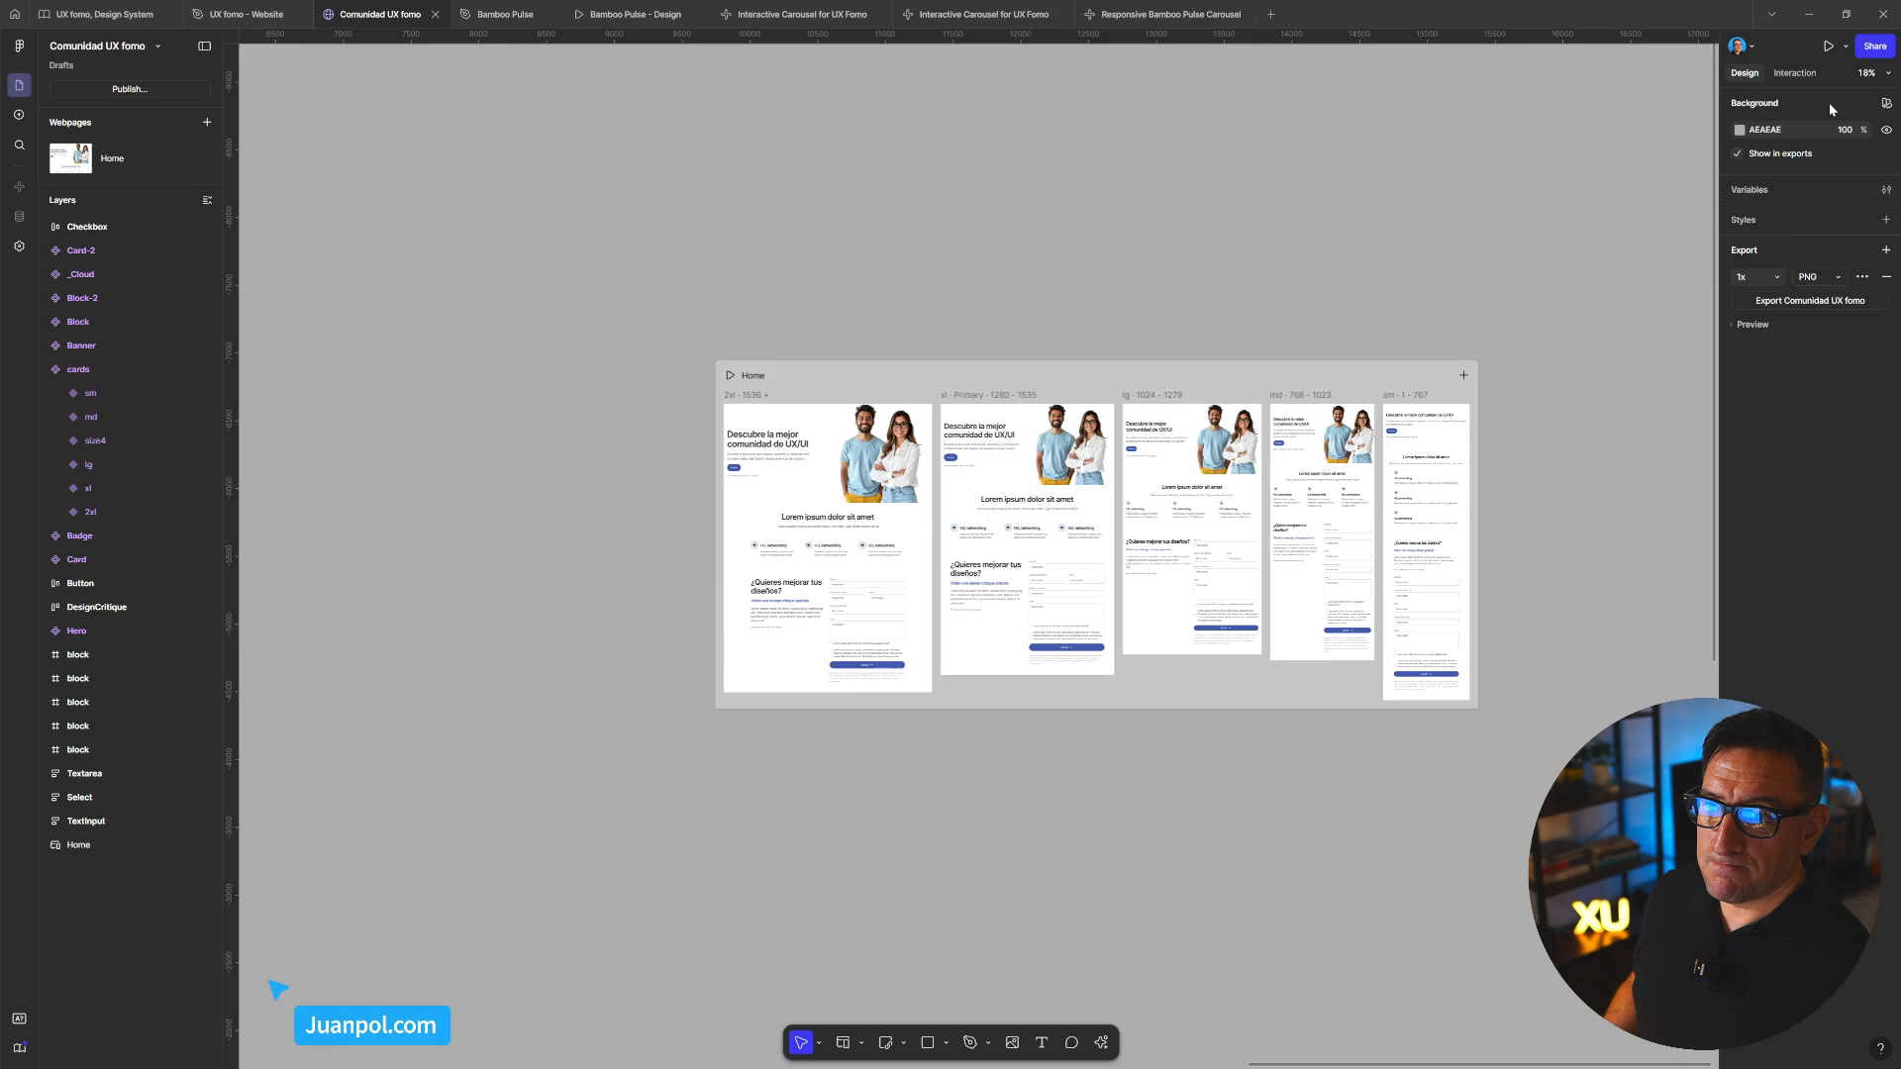
click(157, 47)
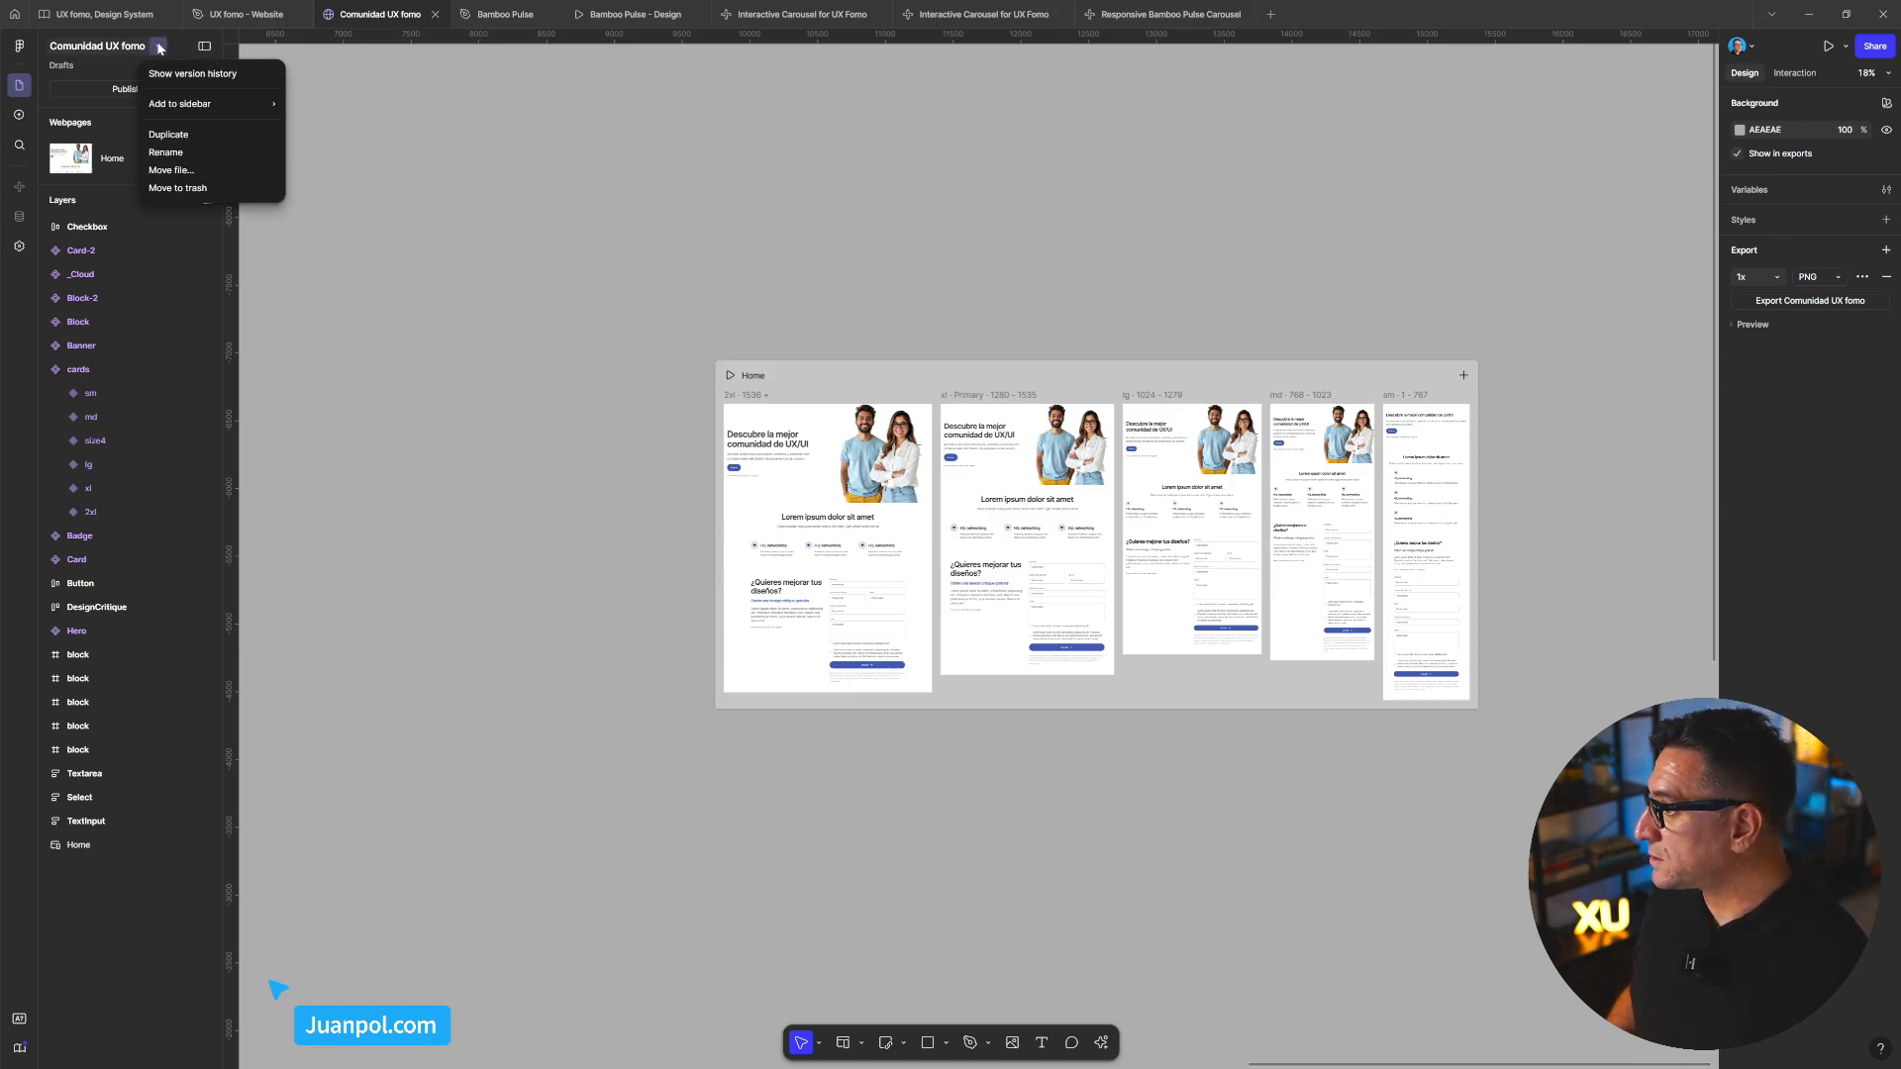
click(395, 314)
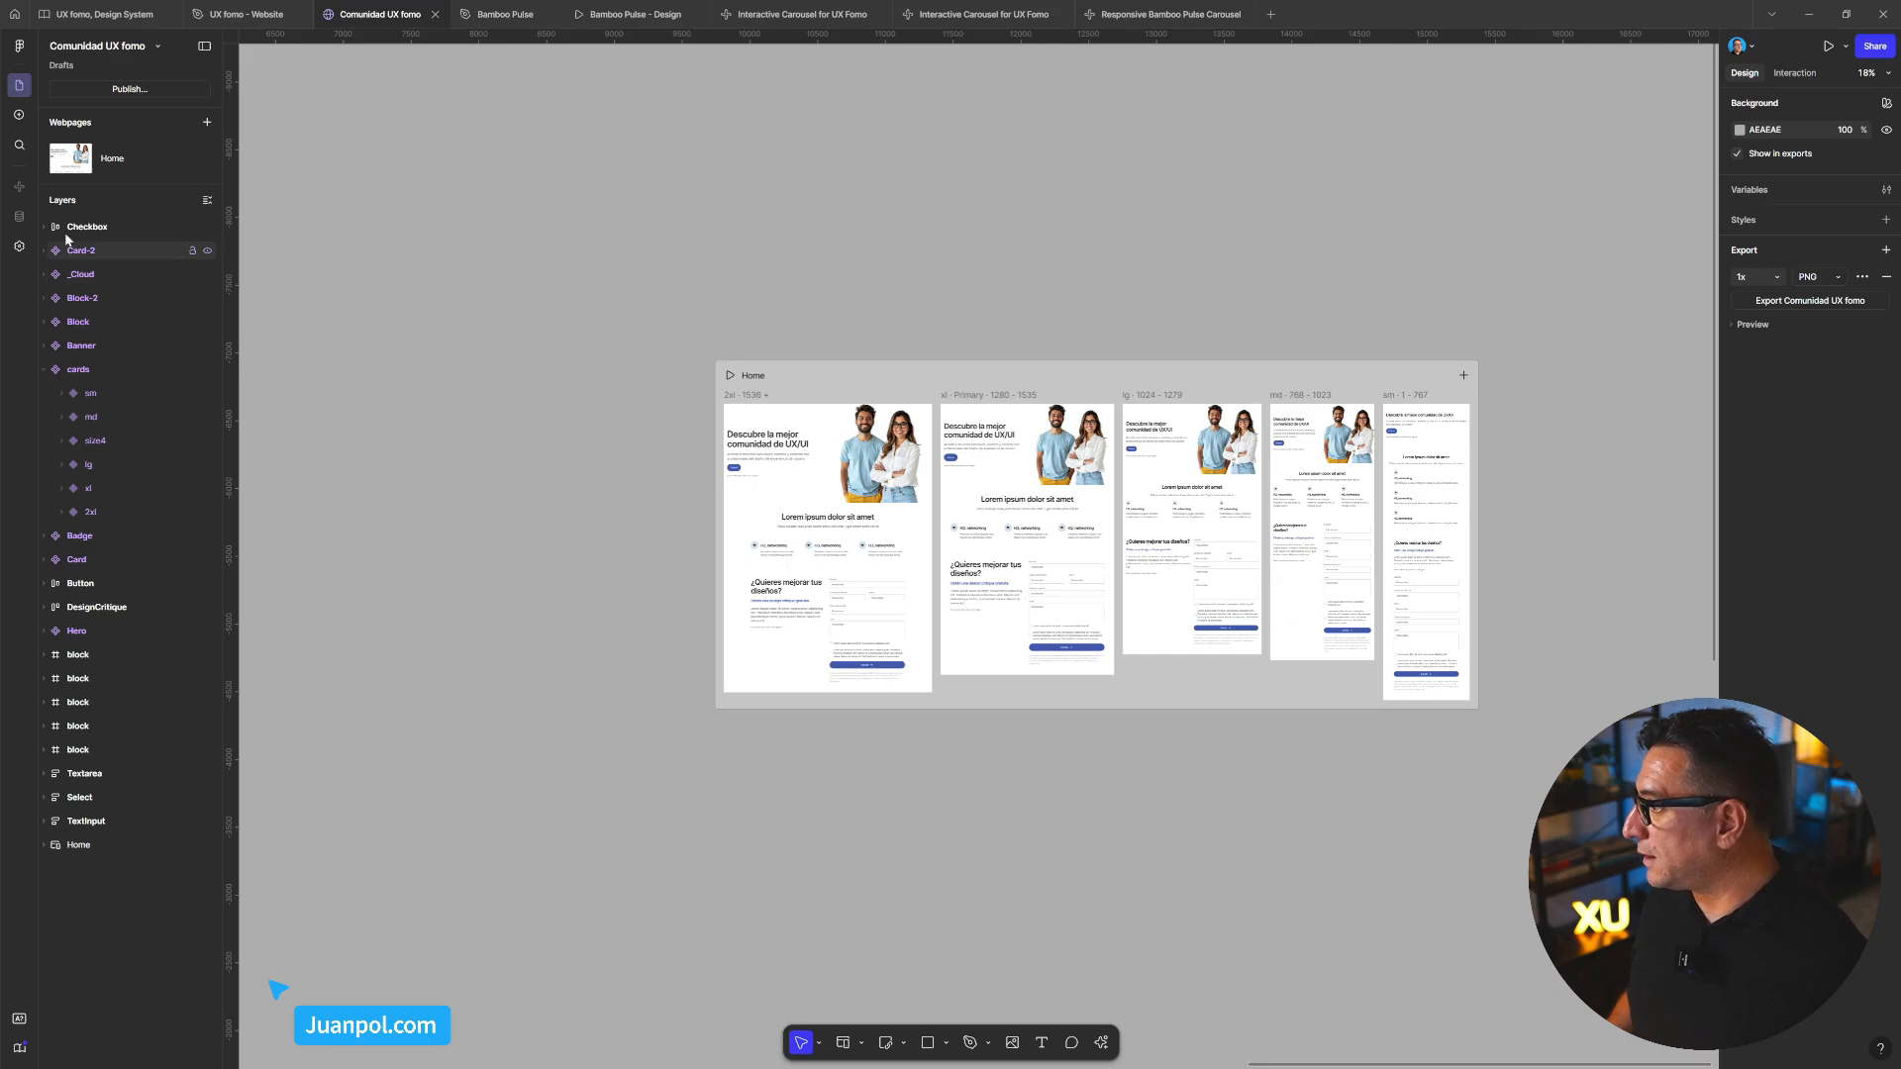
click(20, 117)
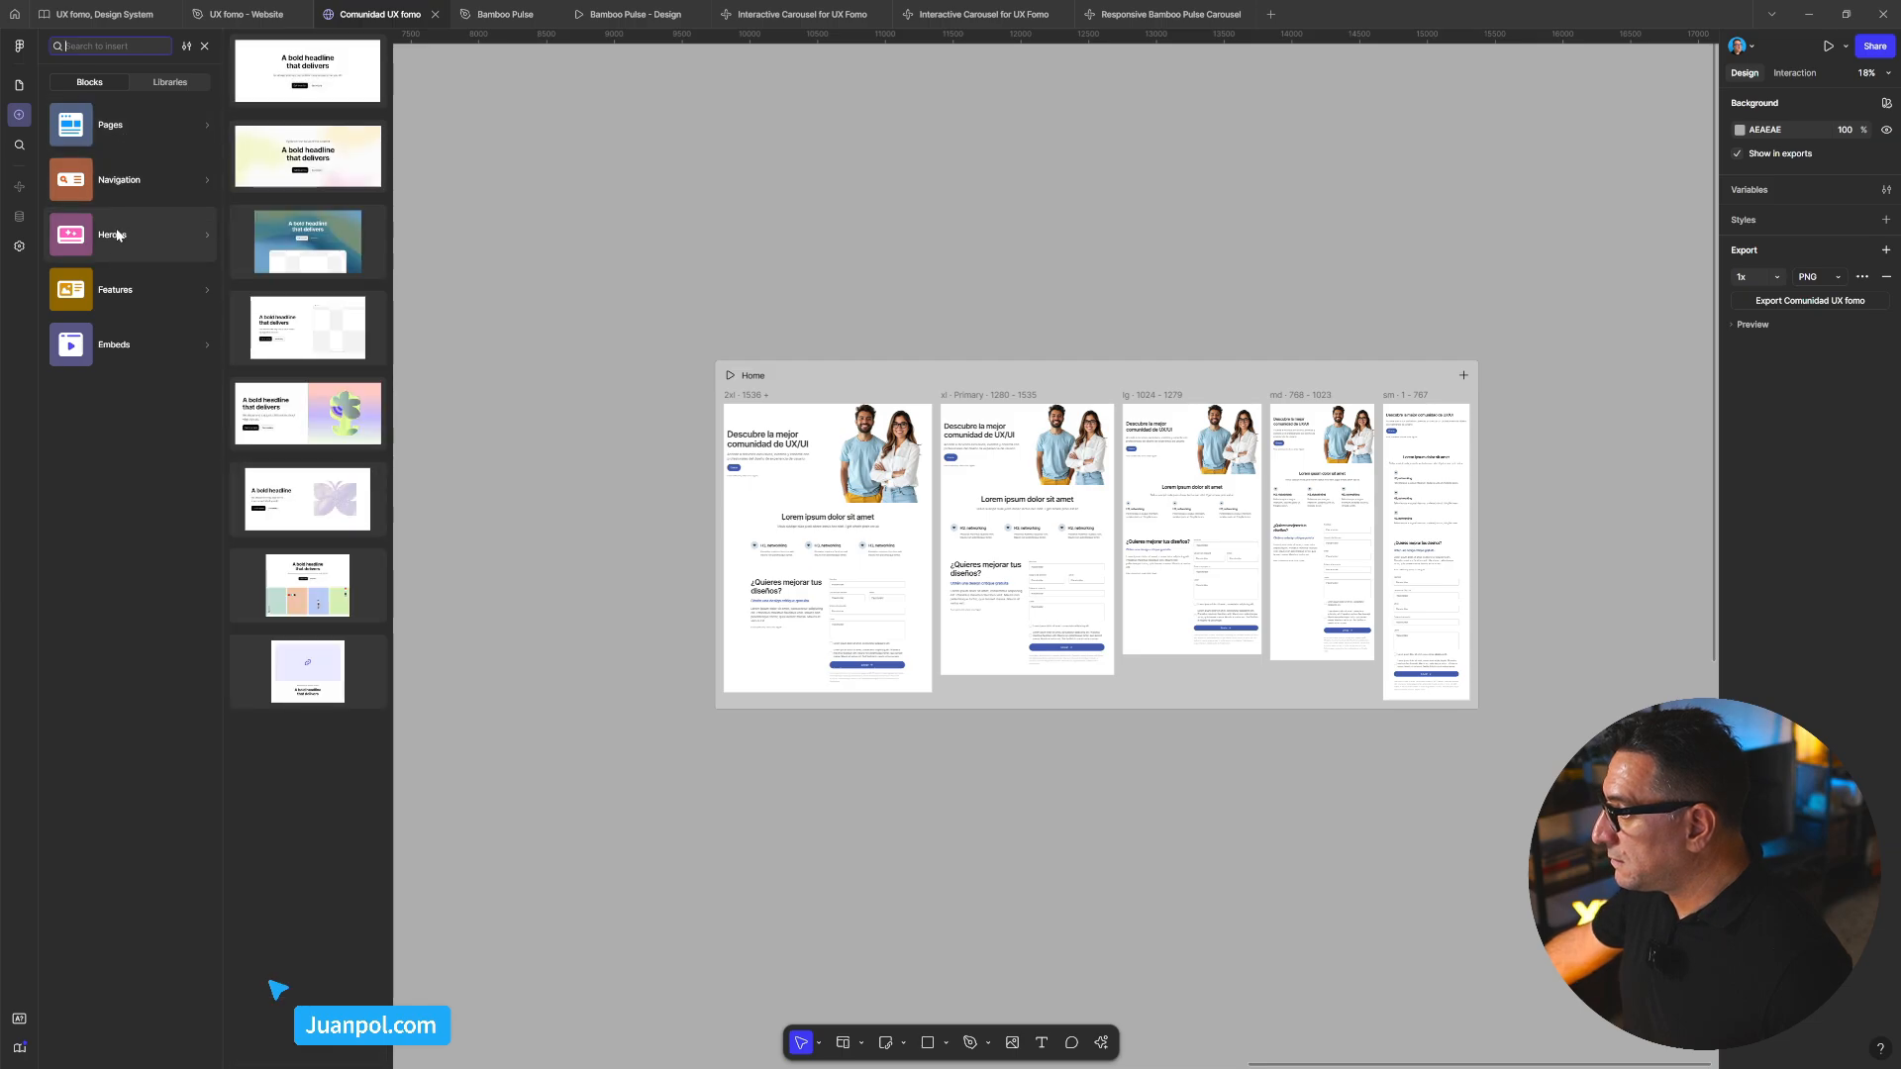
mouse_move(123, 342)
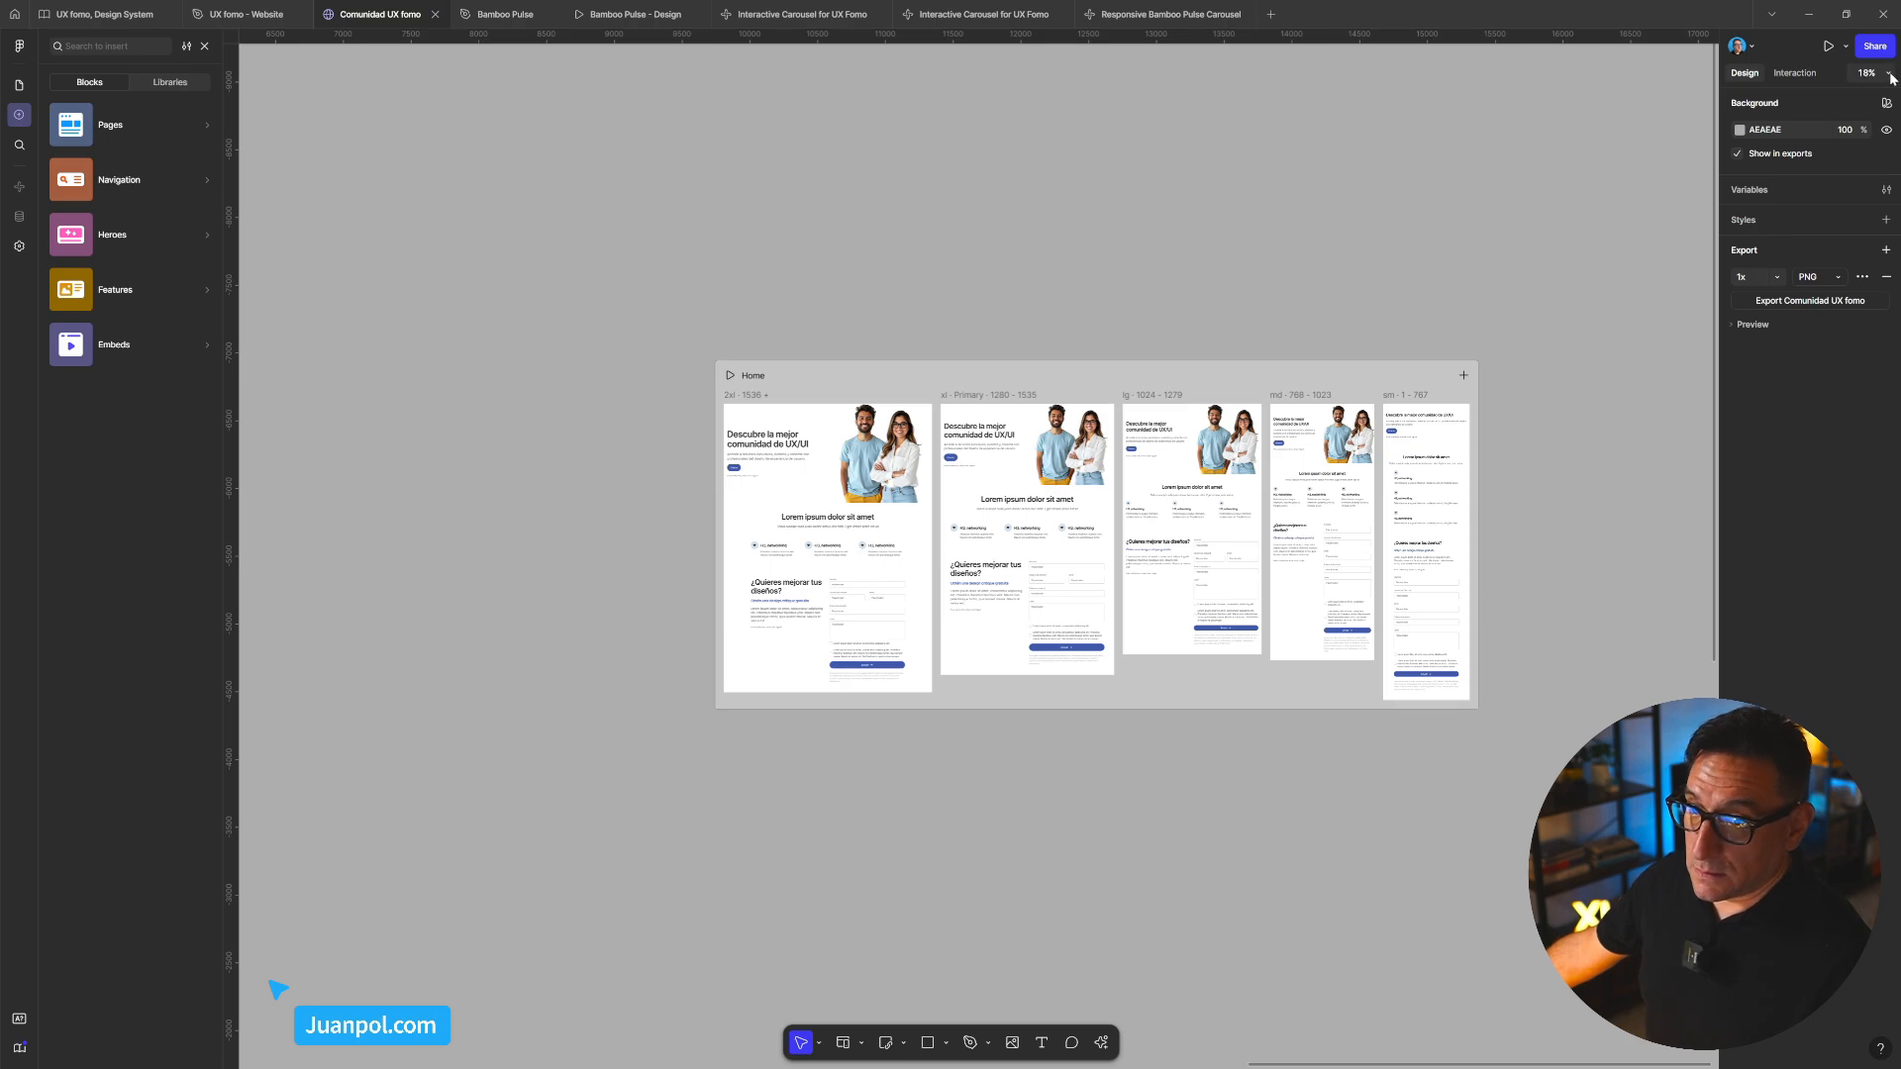
Select the Home webpage, view its site settings, then return to the canvas and deselect it
click(1845, 47)
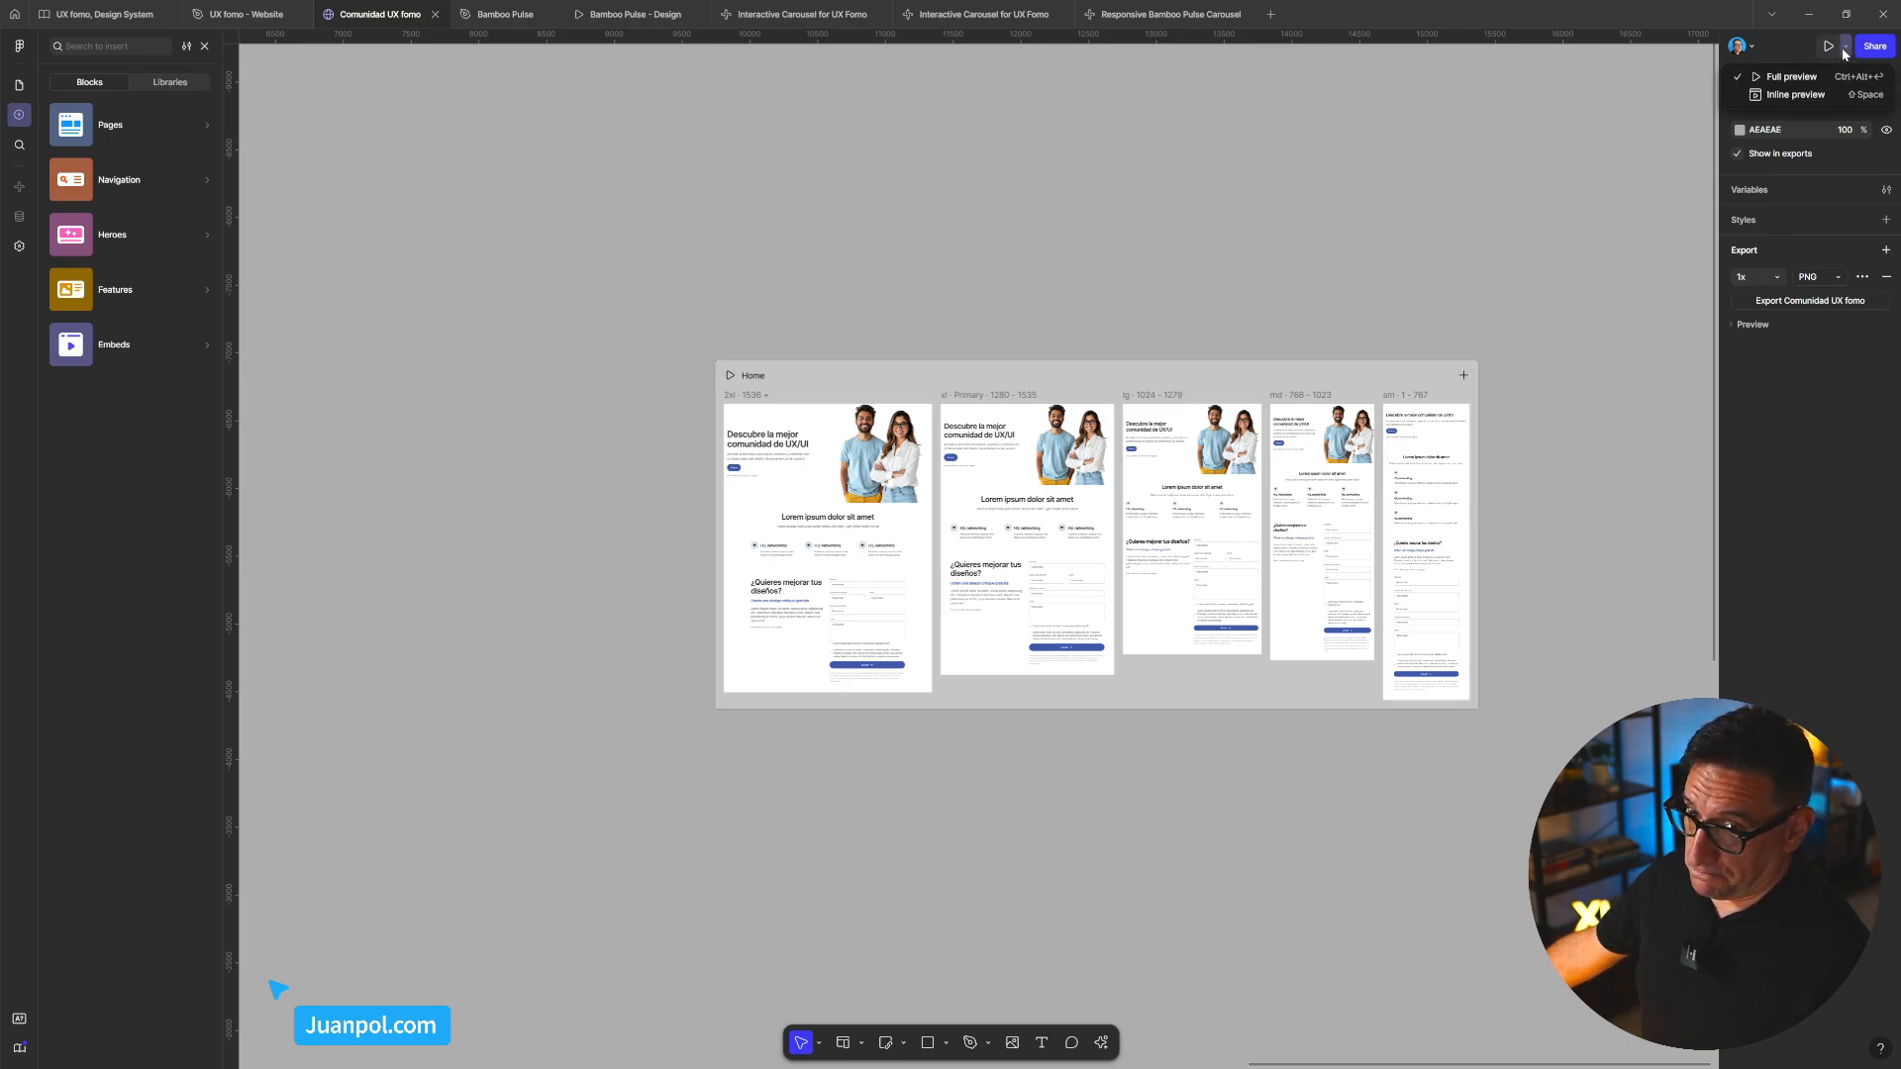
click(1575, 137)
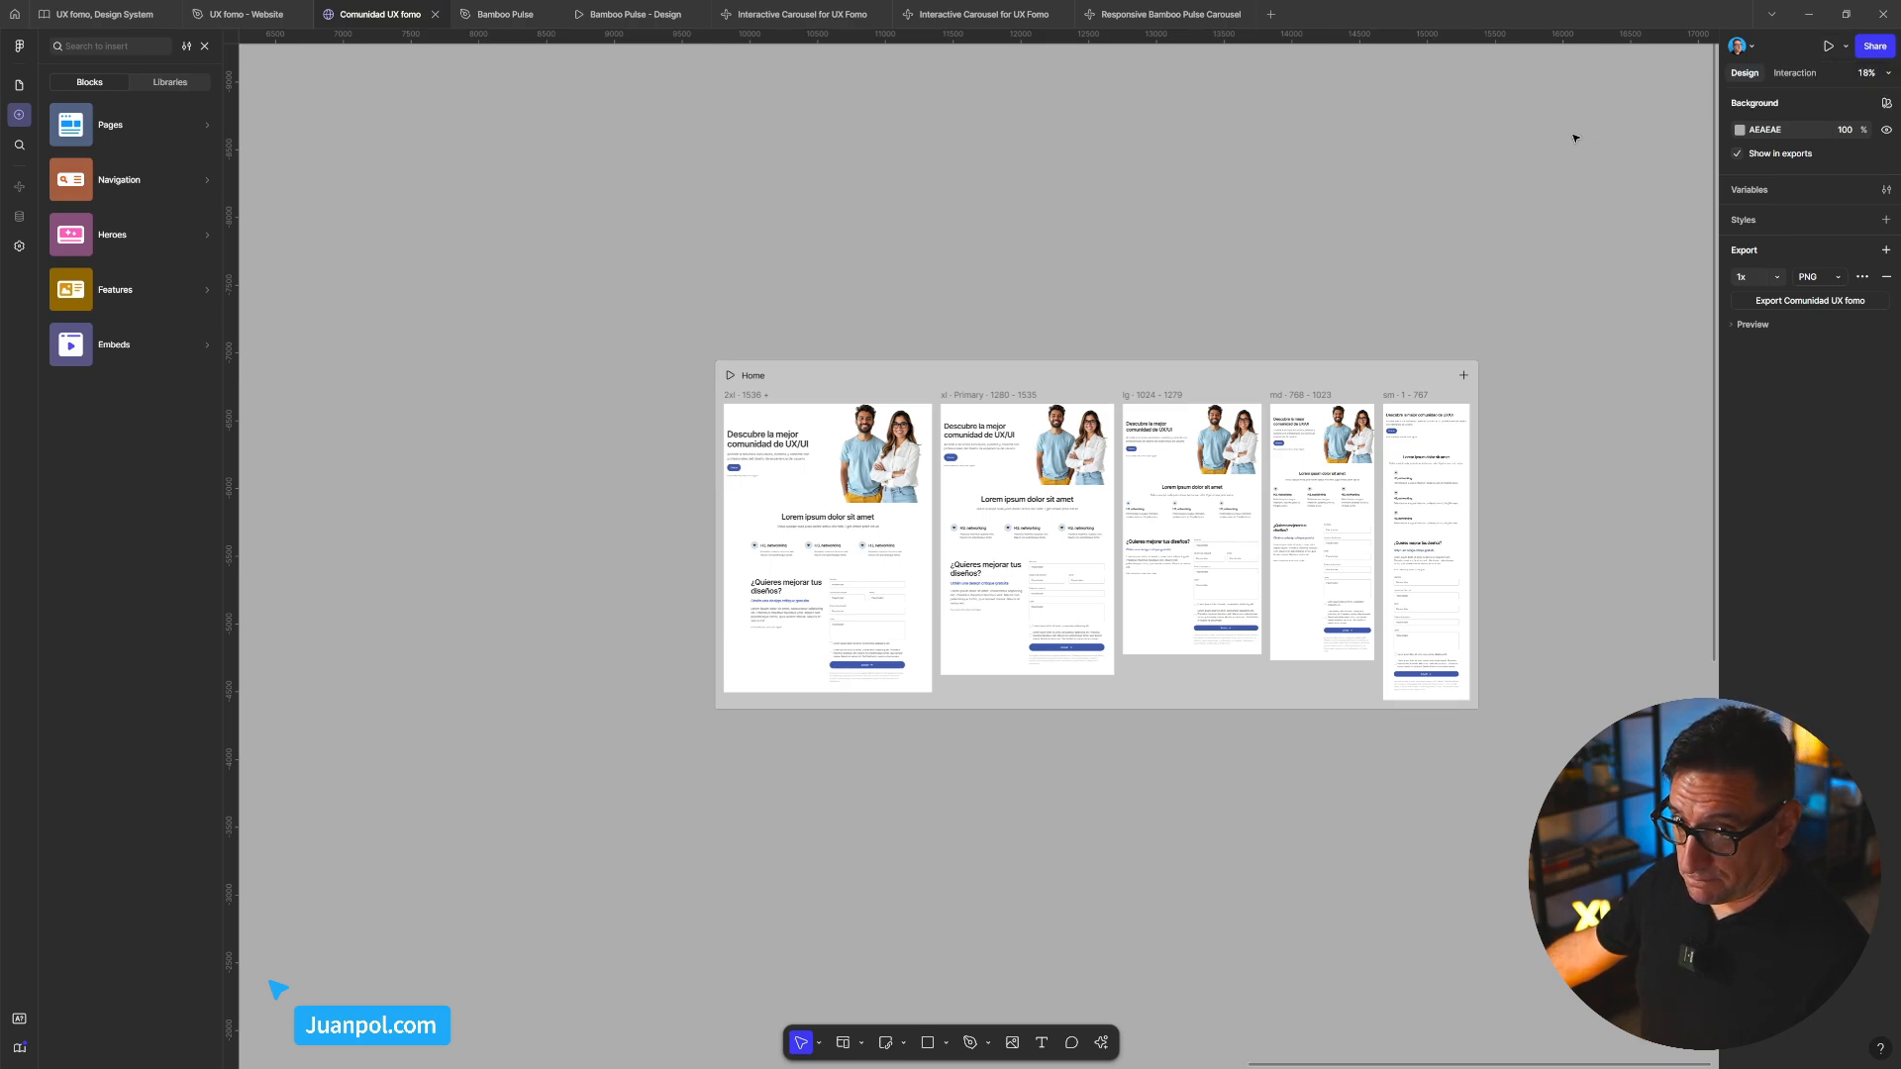
click(898, 375)
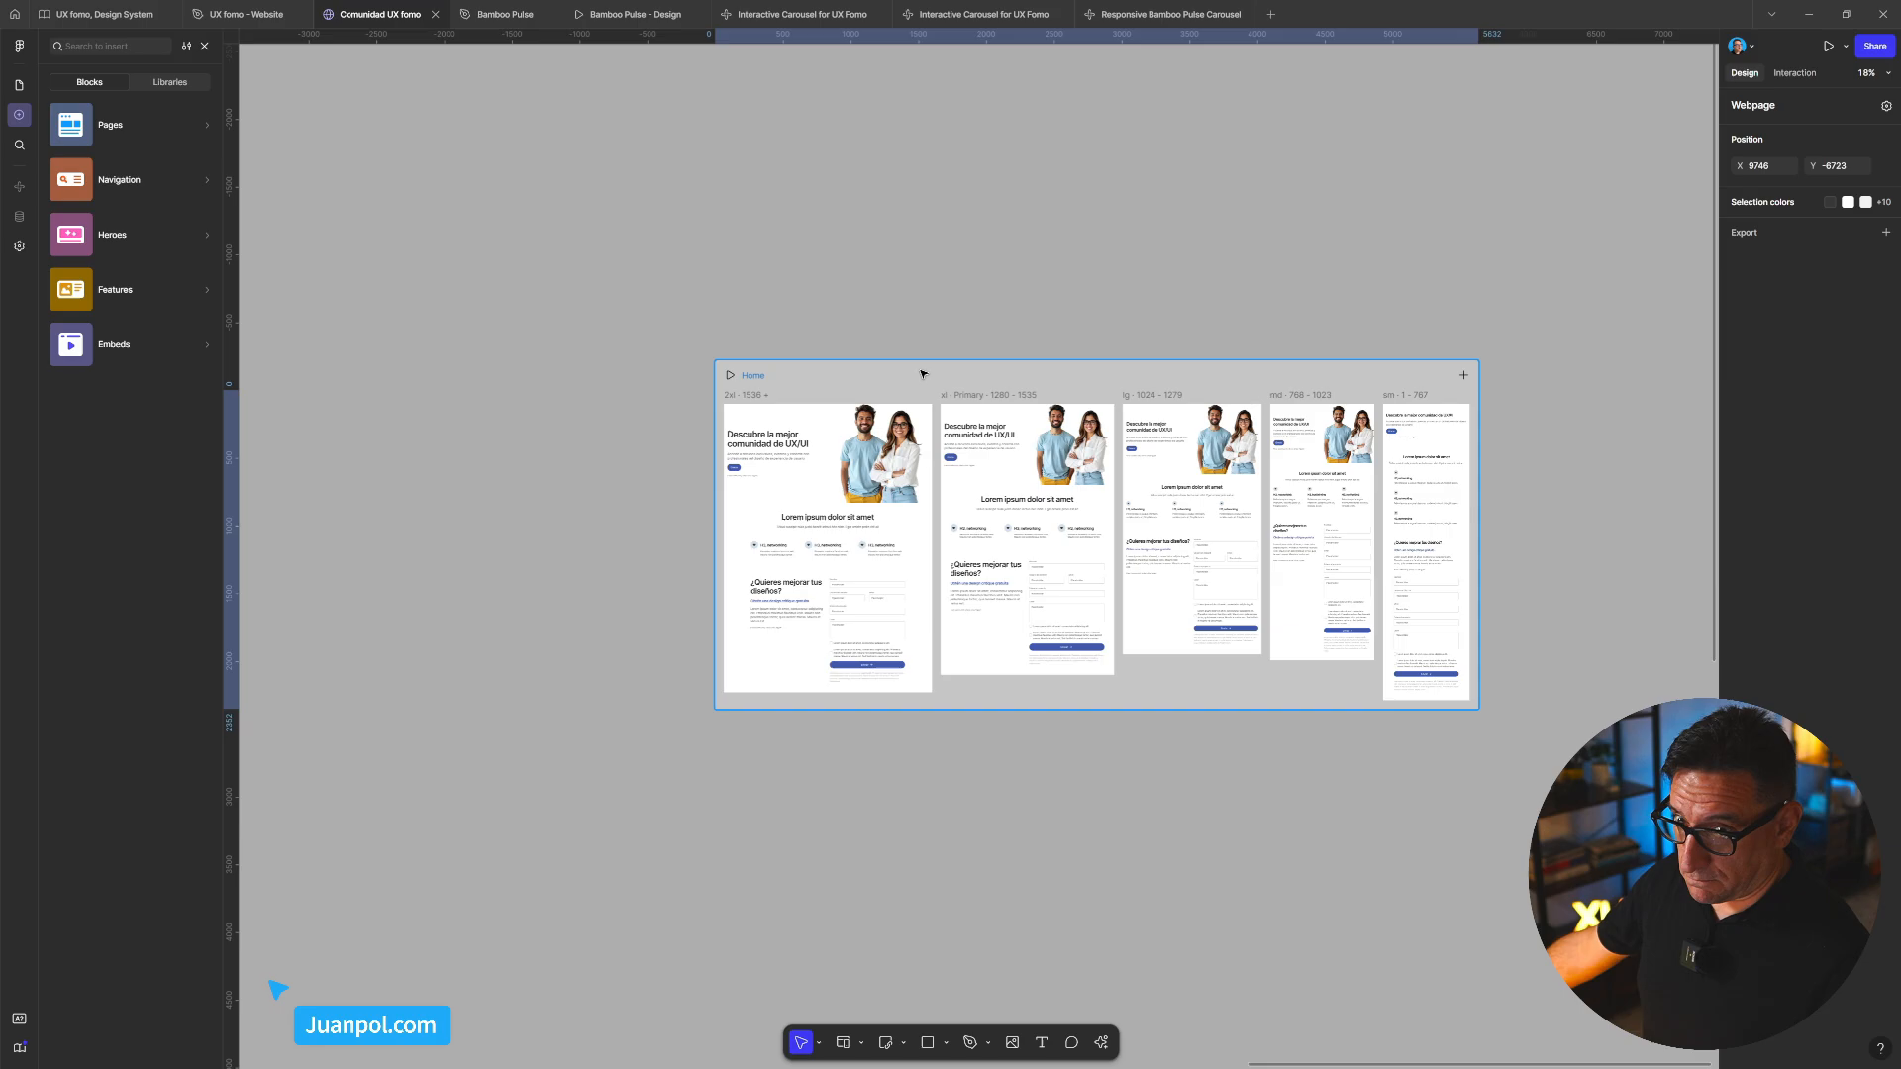
click(1886, 106)
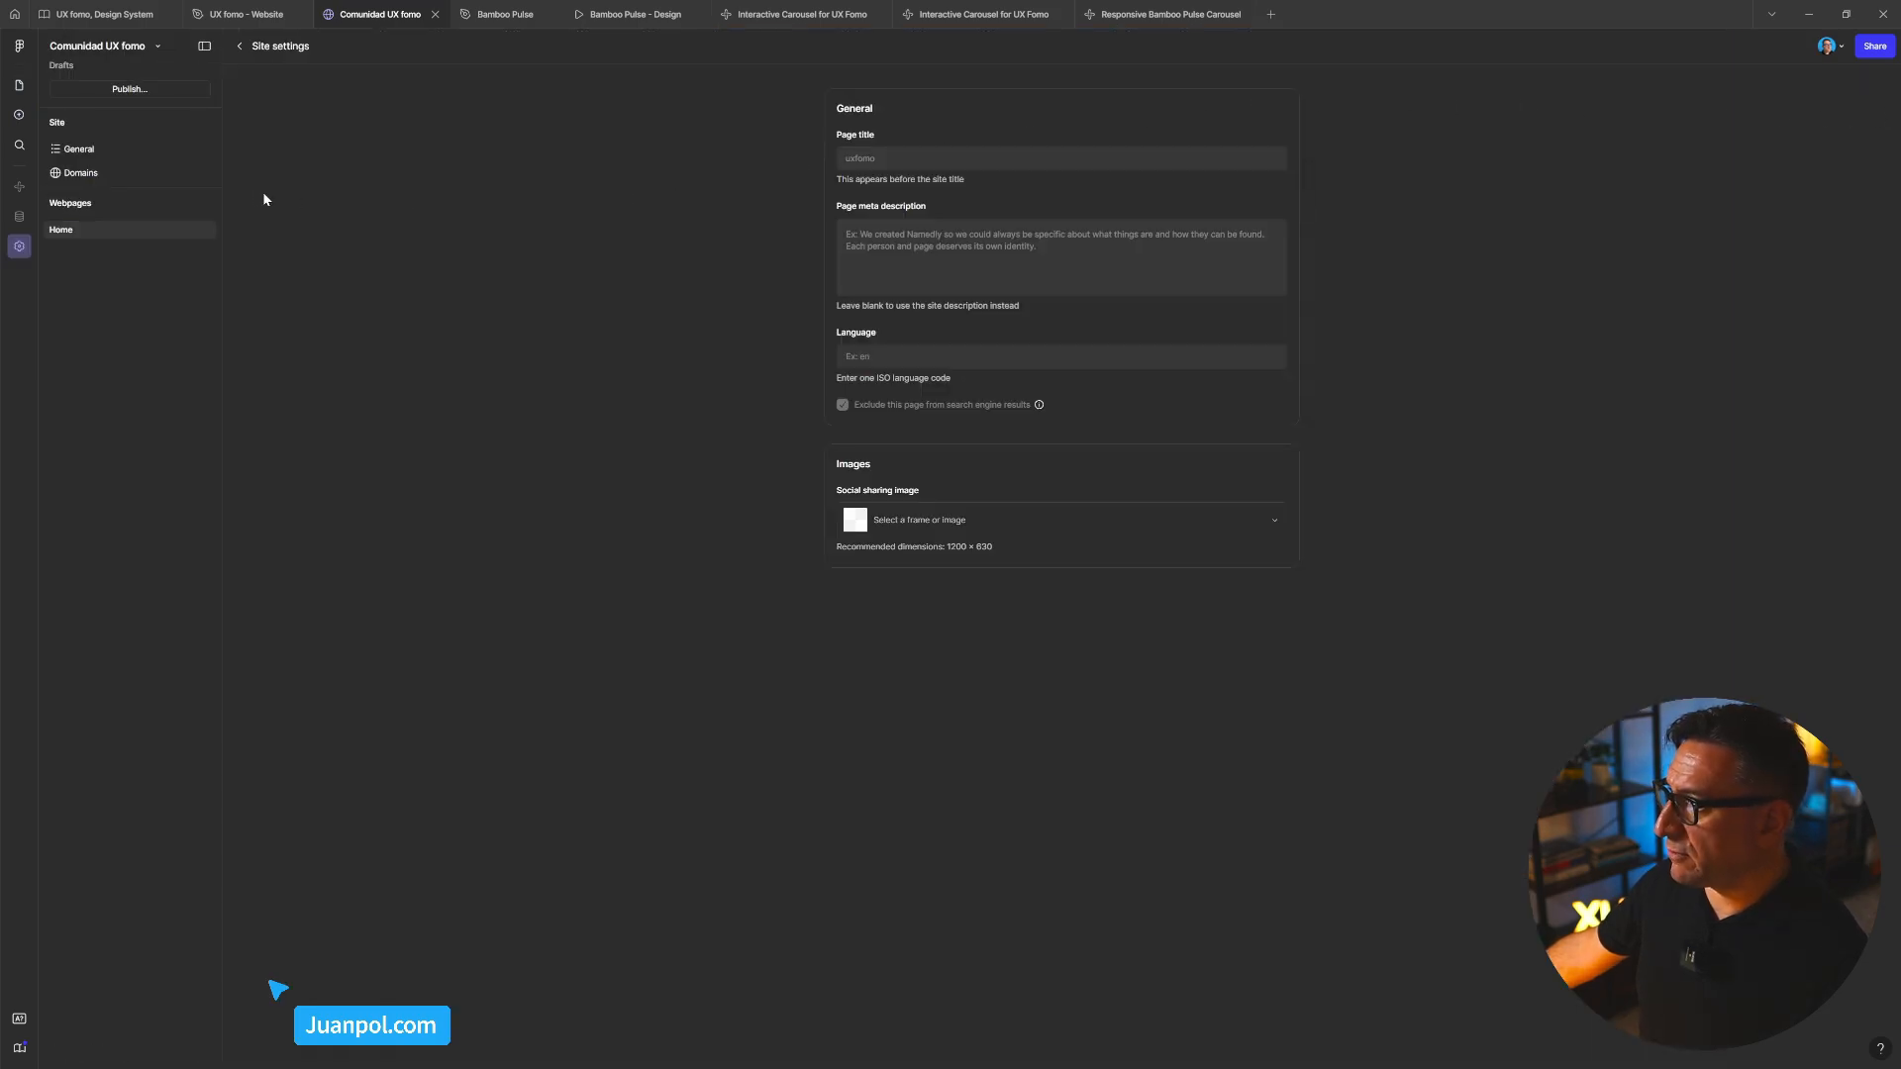
click(239, 45)
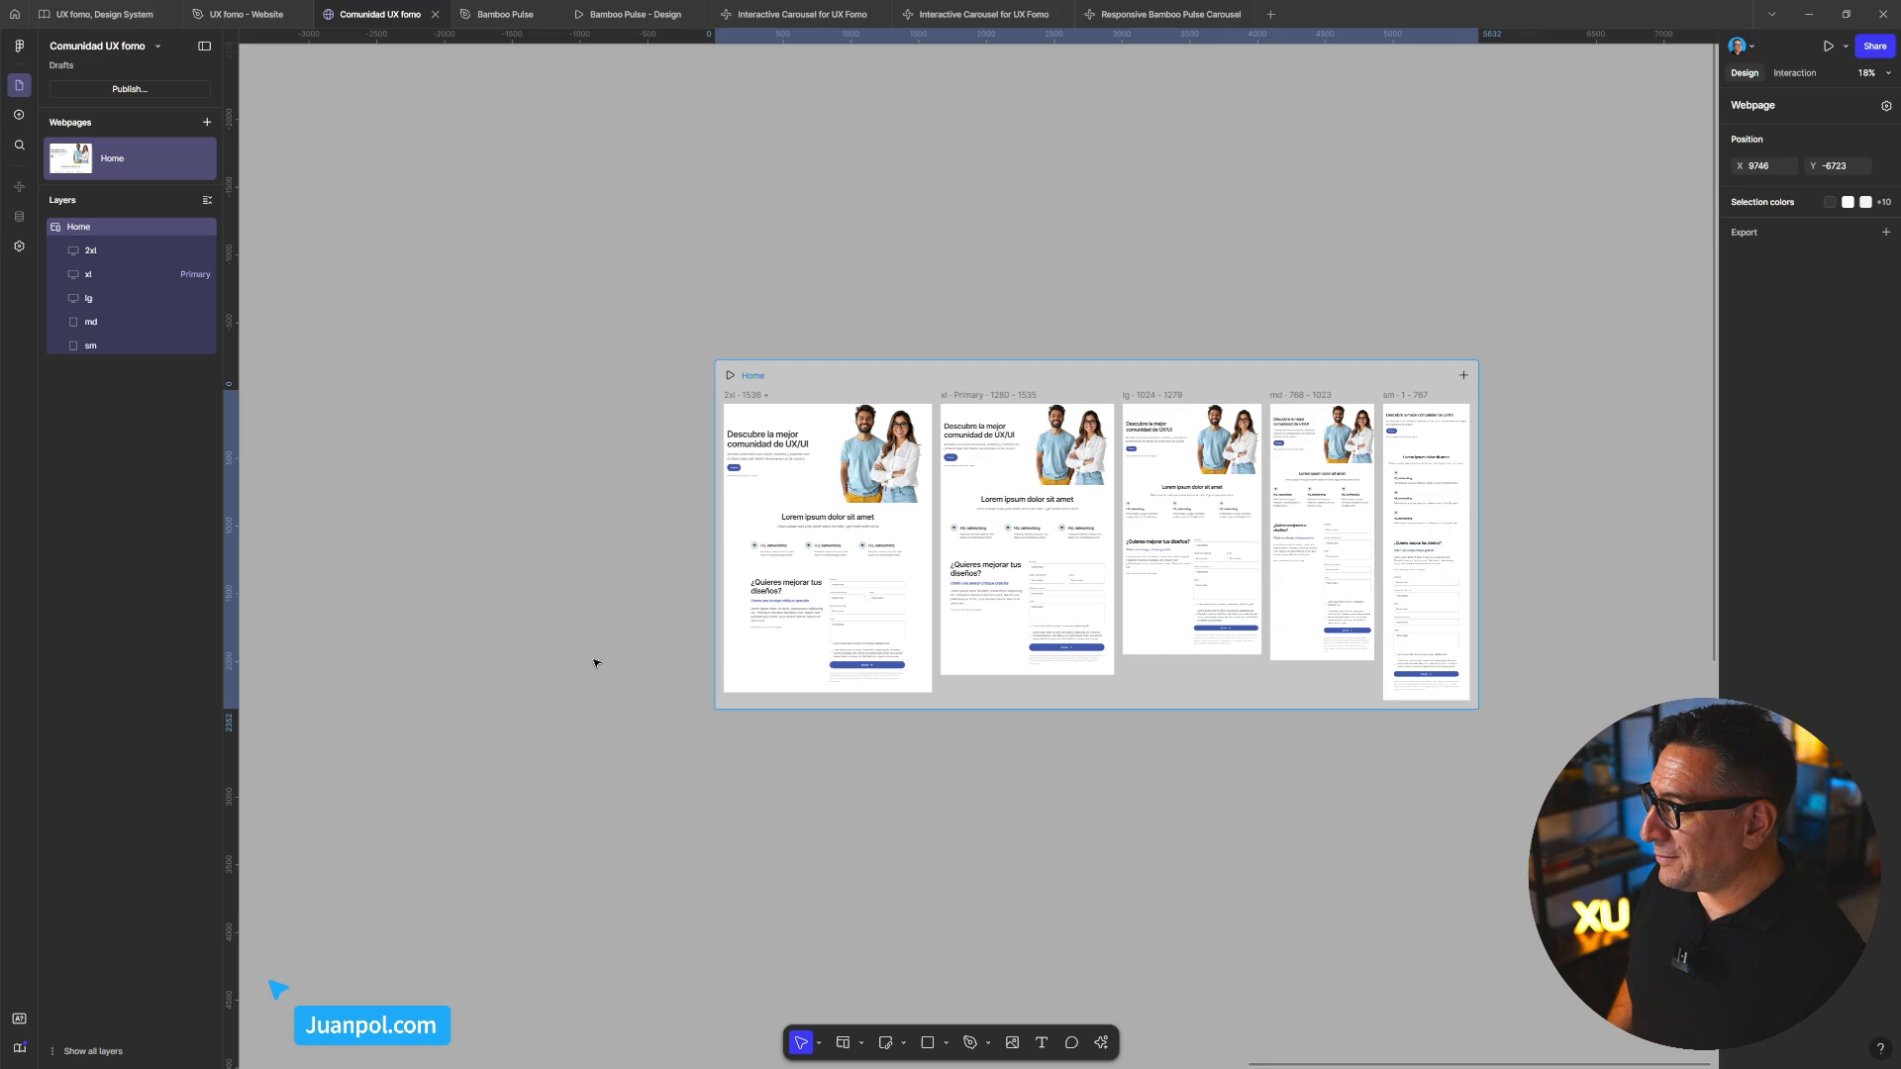
scroll(597, 662, down, 1)
click(1025, 276)
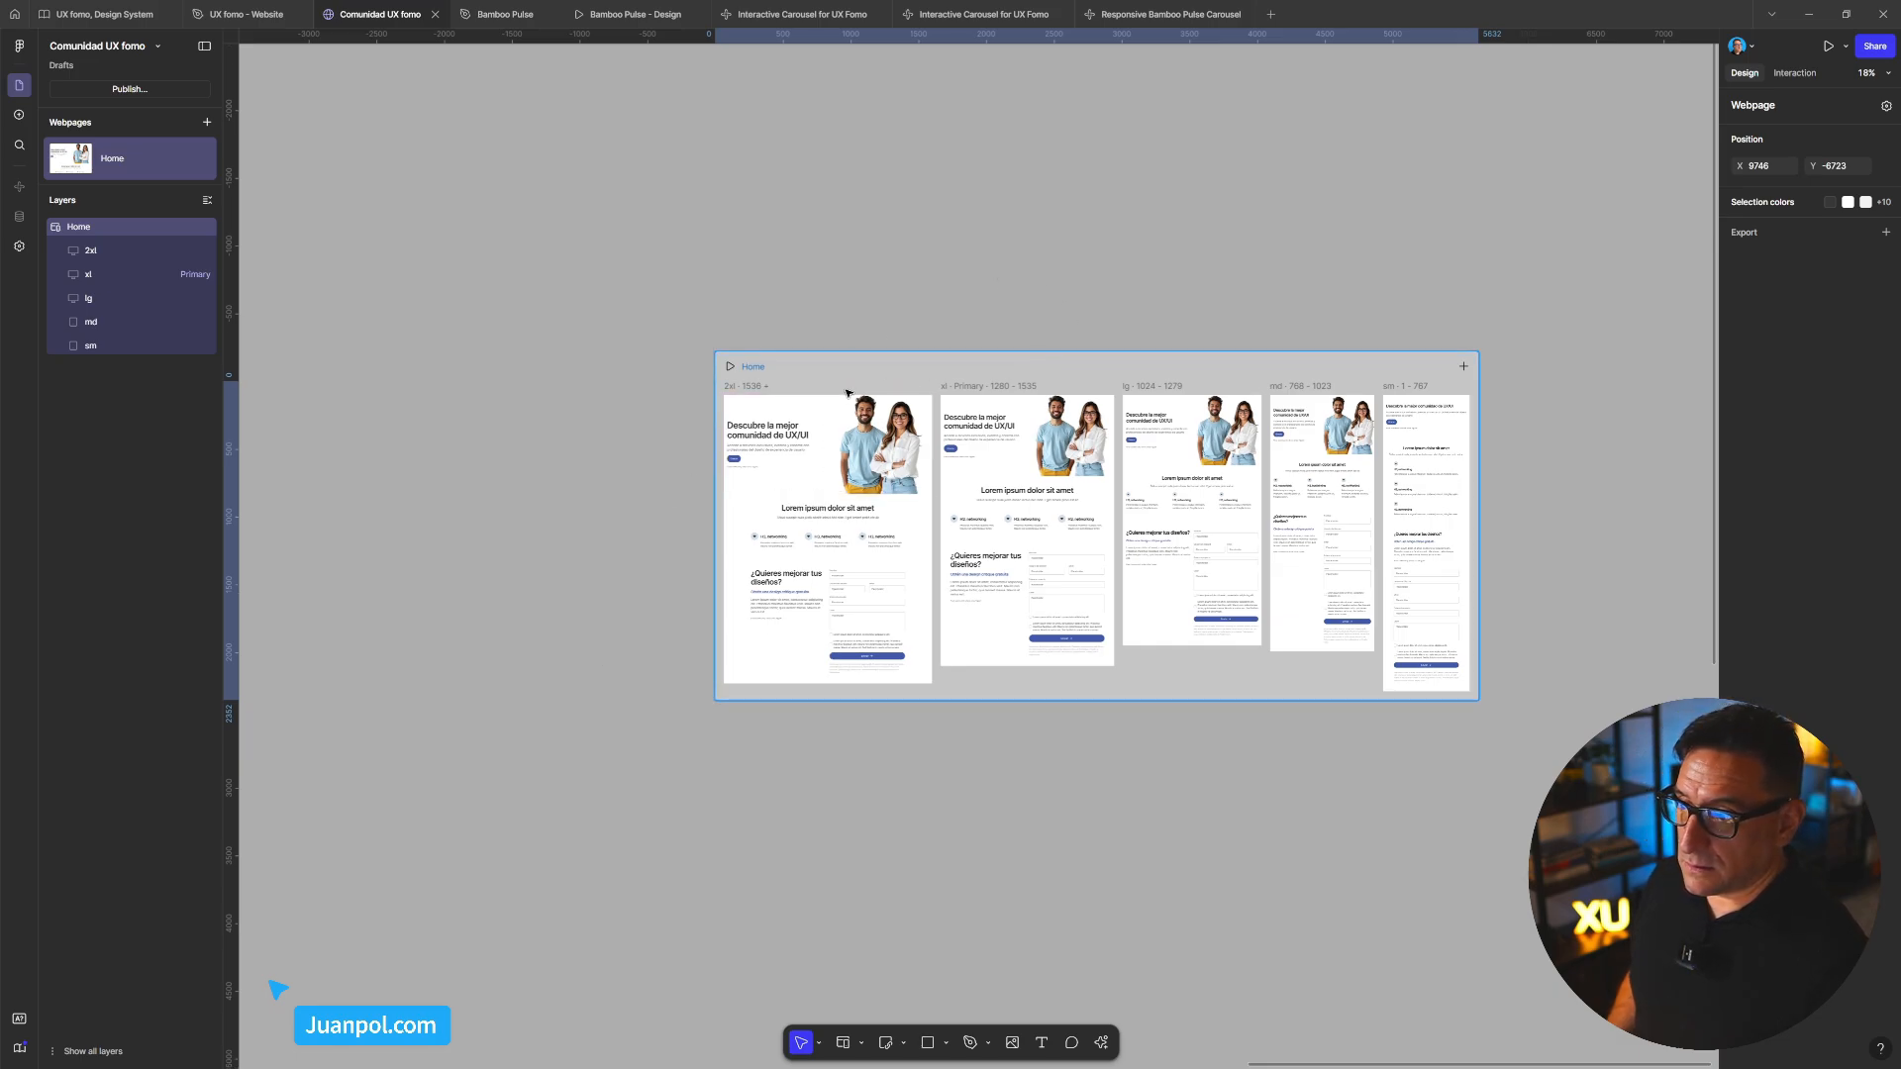
scroll(829, 398, down, 5)
Draw a 2813 × 1194 frame below the Home webpage and convert it to a code layer
scroll(654, 532, left, 5)
scroll(654, 532, down, 1)
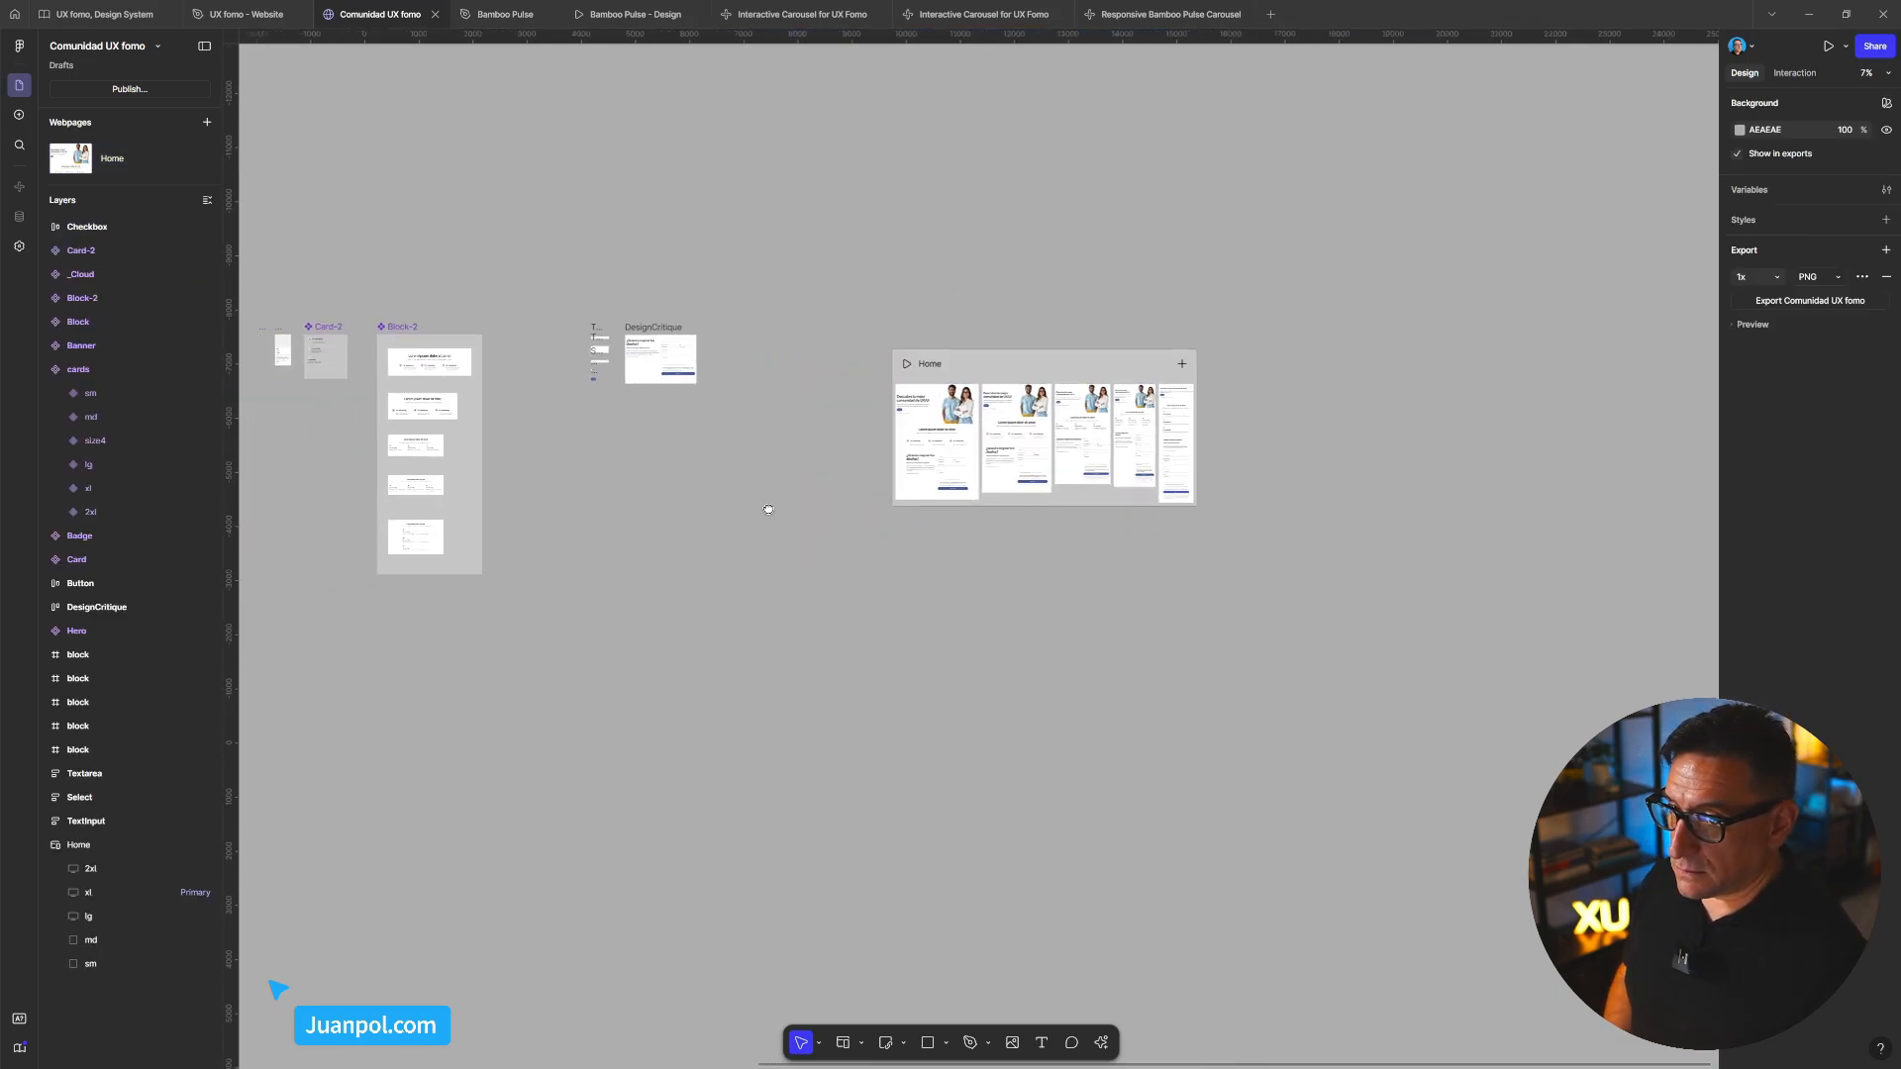
key(f)
drag(634, 606, 641, 609)
drag(762, 666, 787, 674)
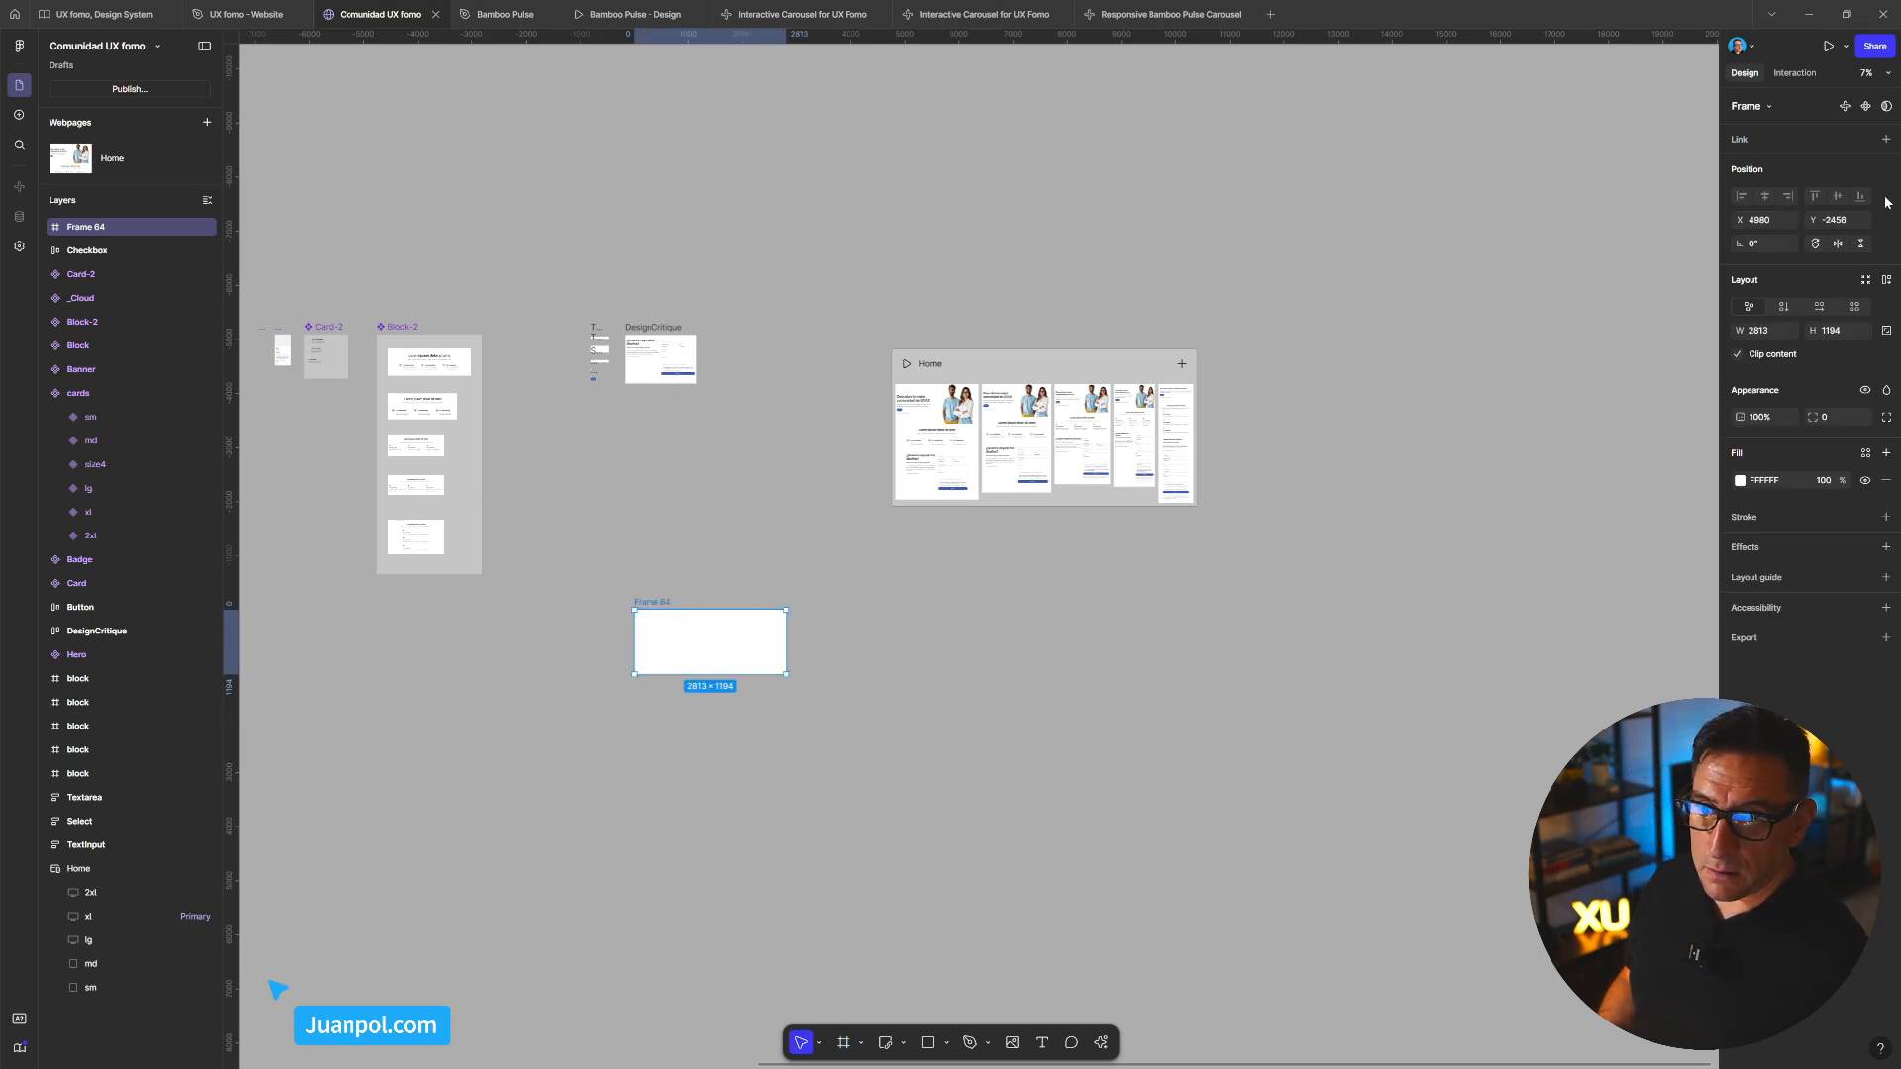
click(1845, 106)
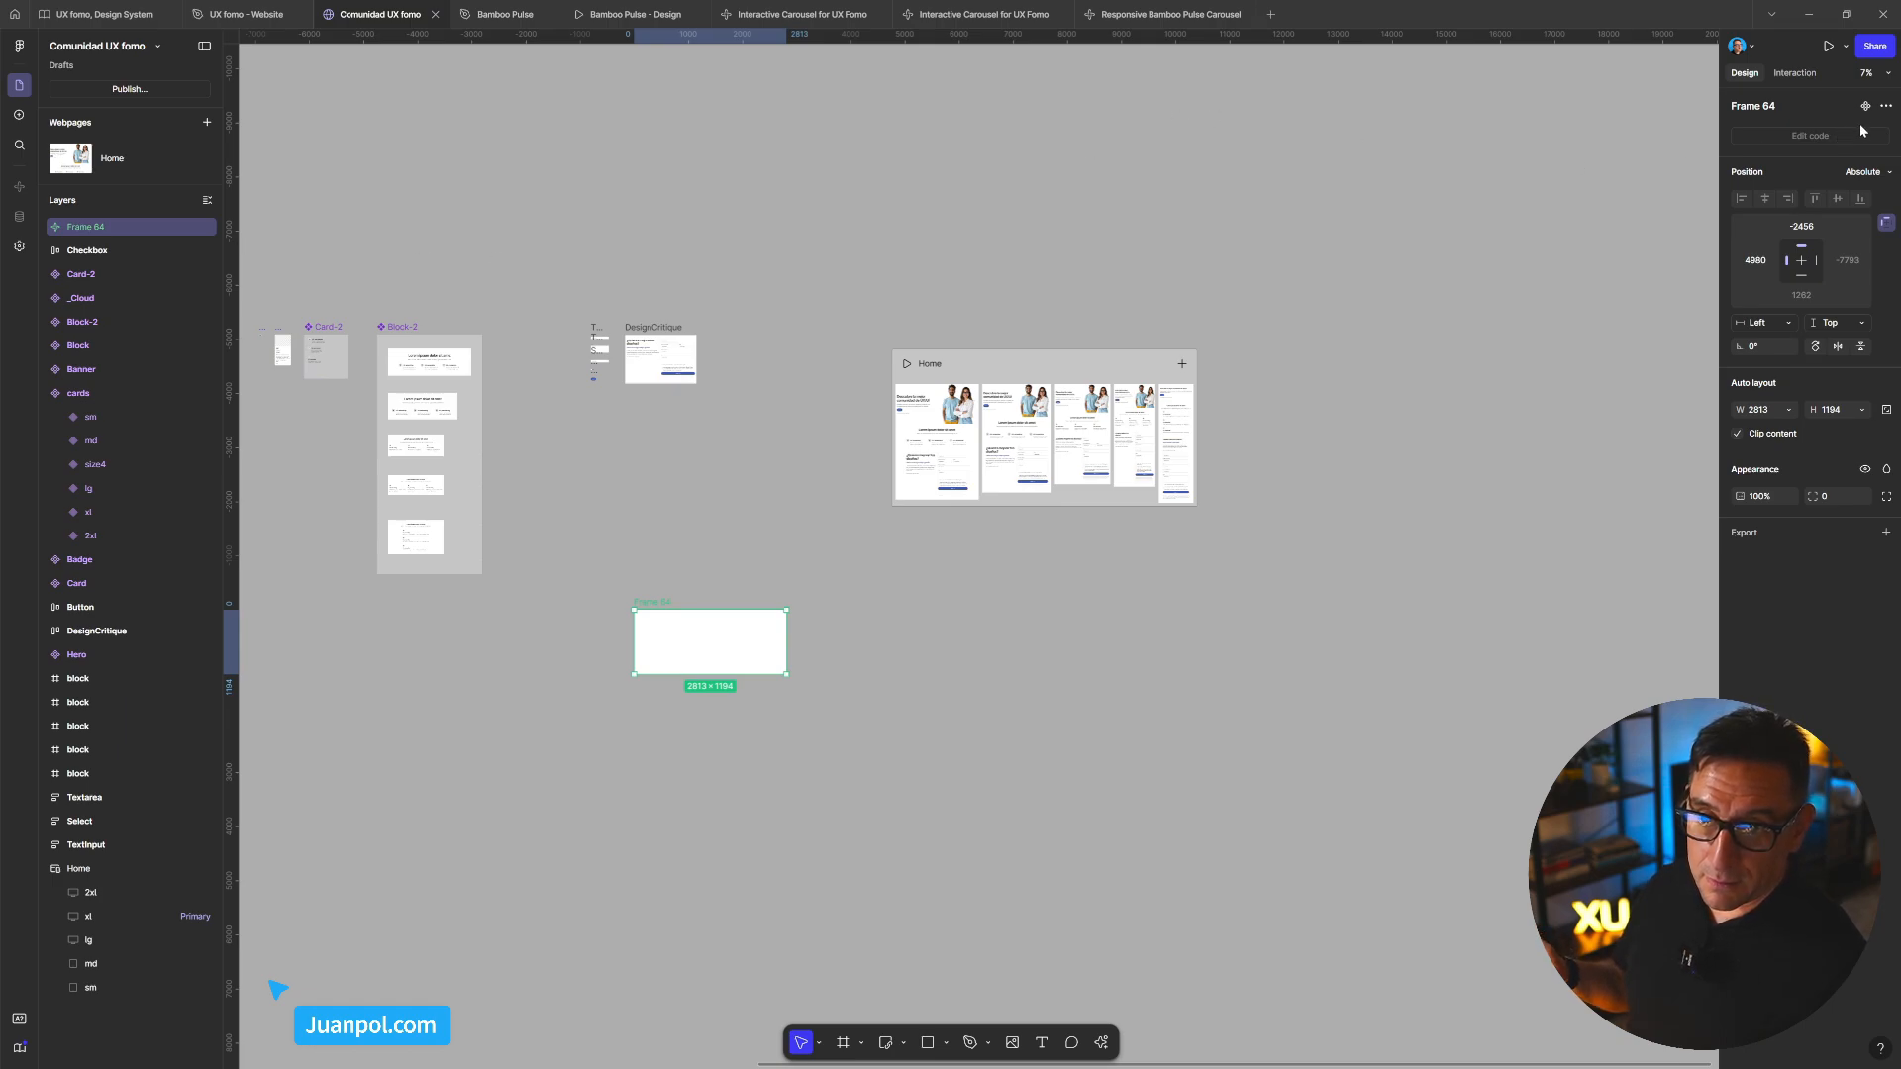
Try turning Frame 64 into a code component, then undo that conversion
click(1885, 108)
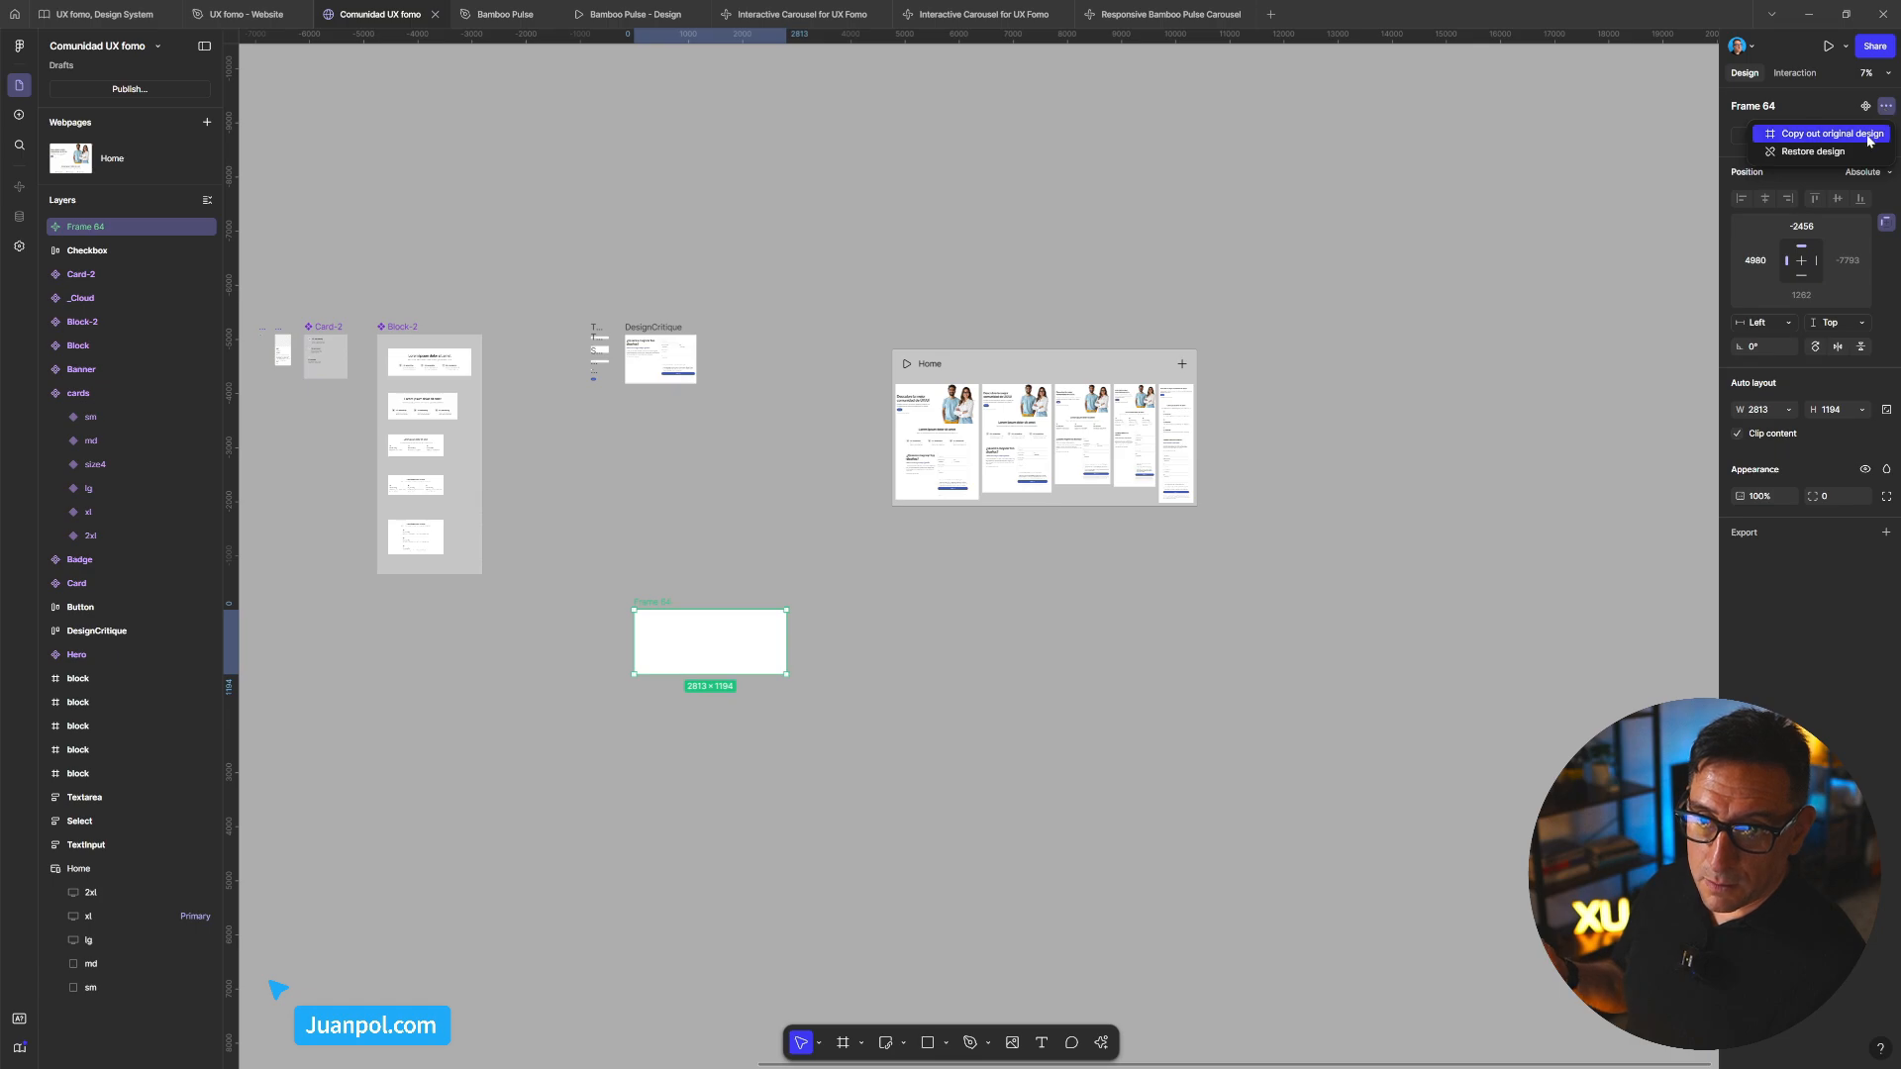
click(1865, 108)
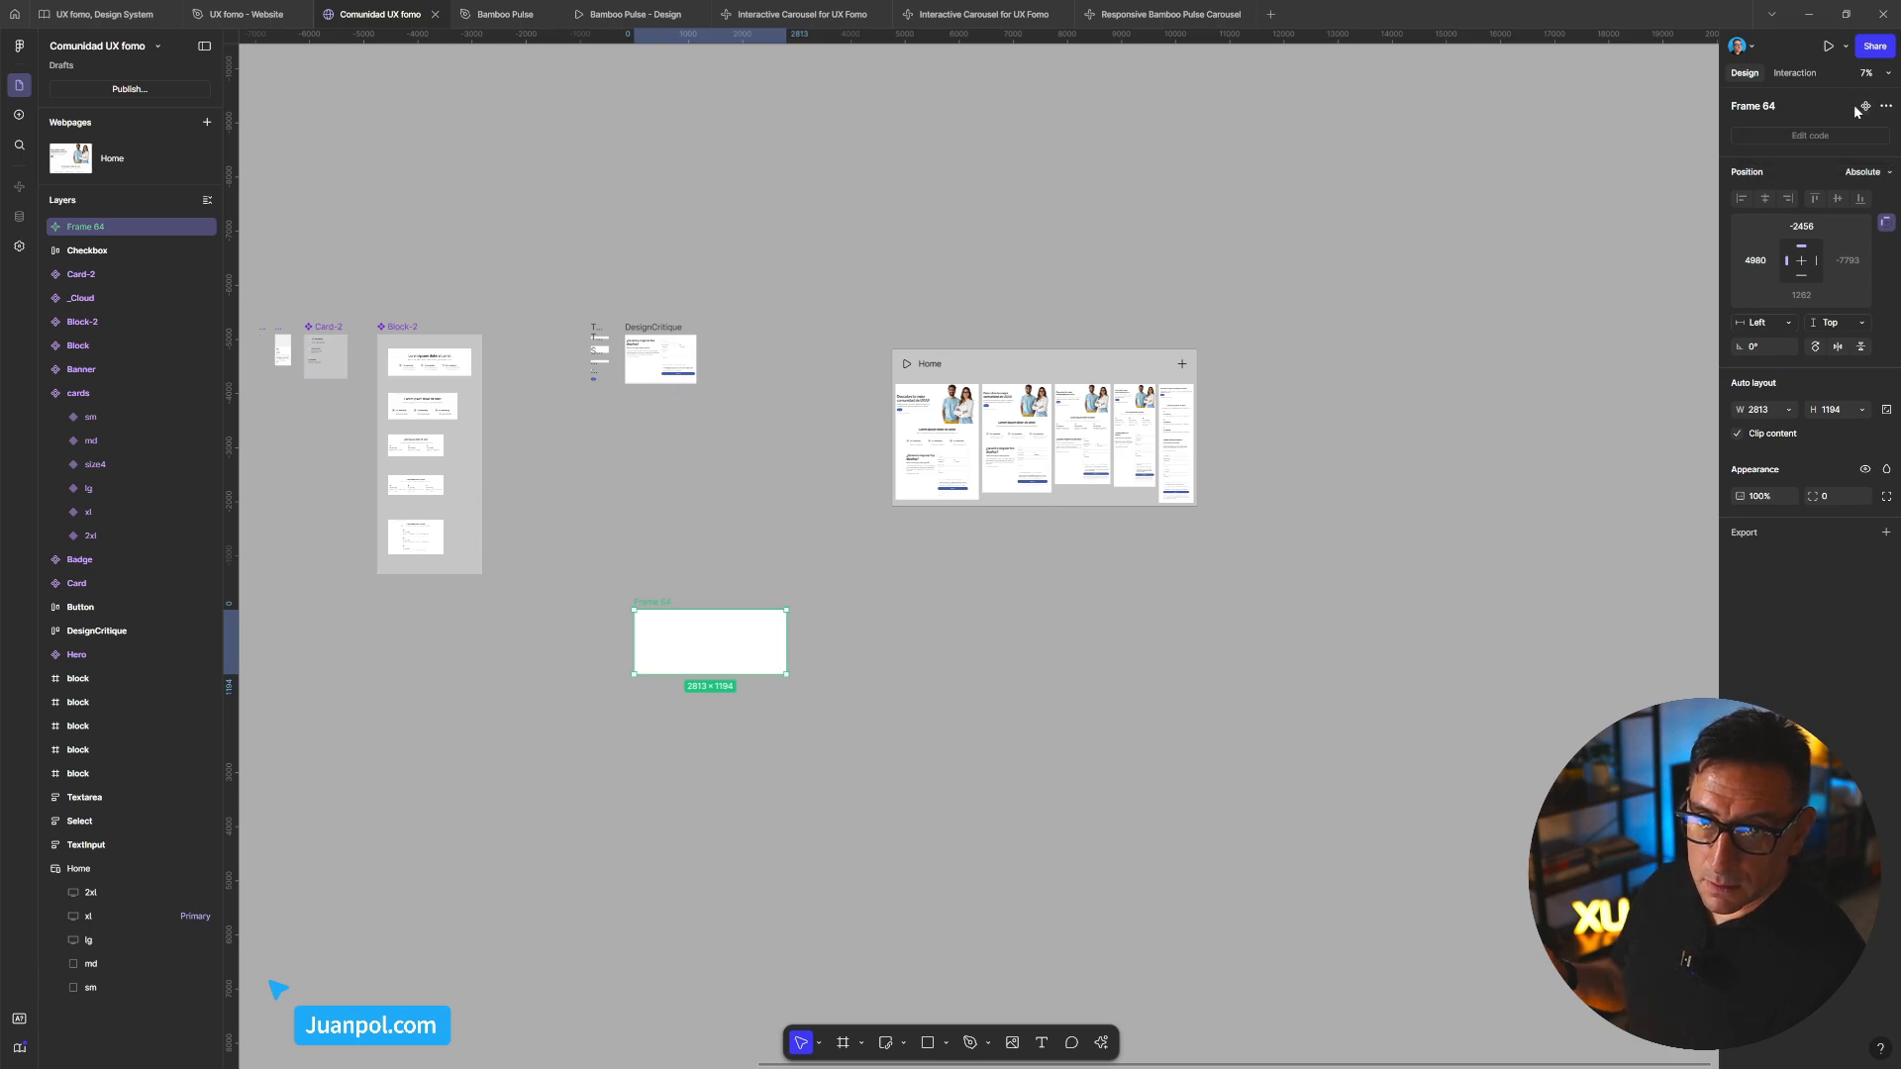
click(1865, 108)
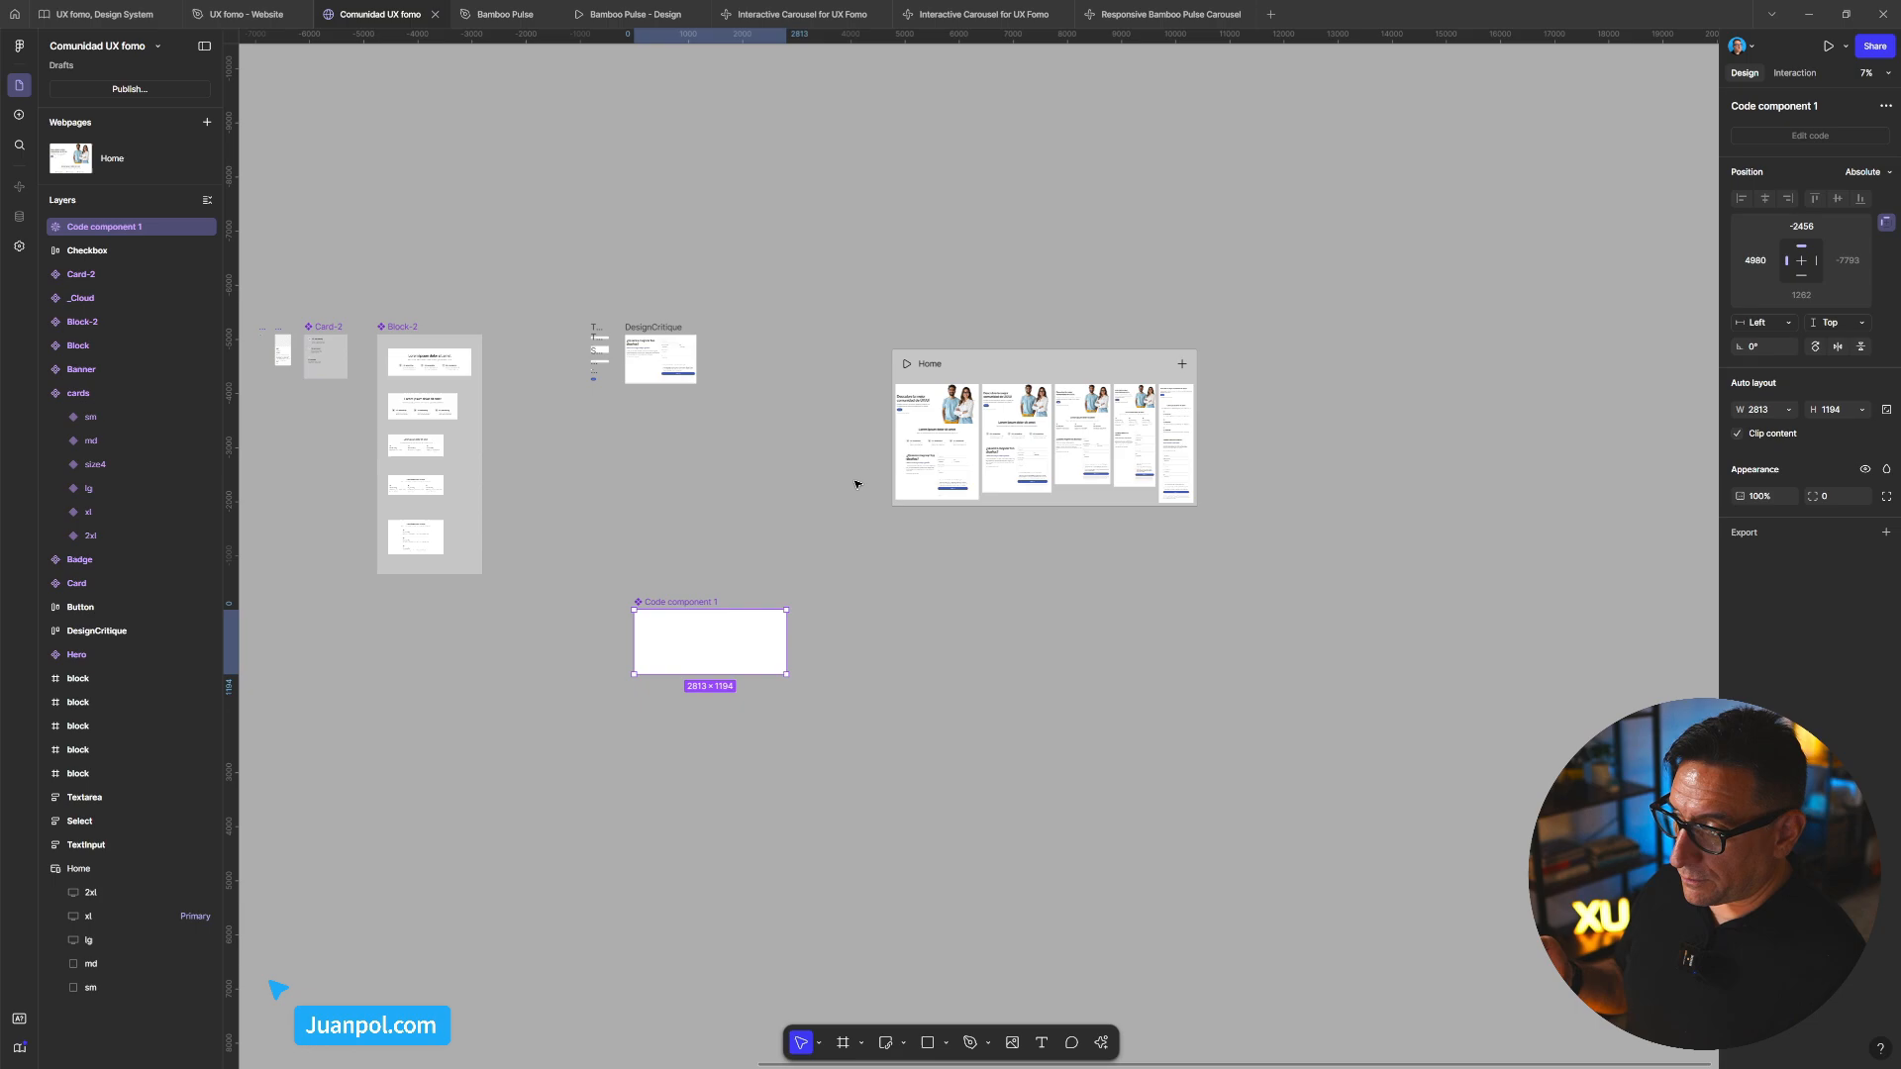
key(ctrl+z)
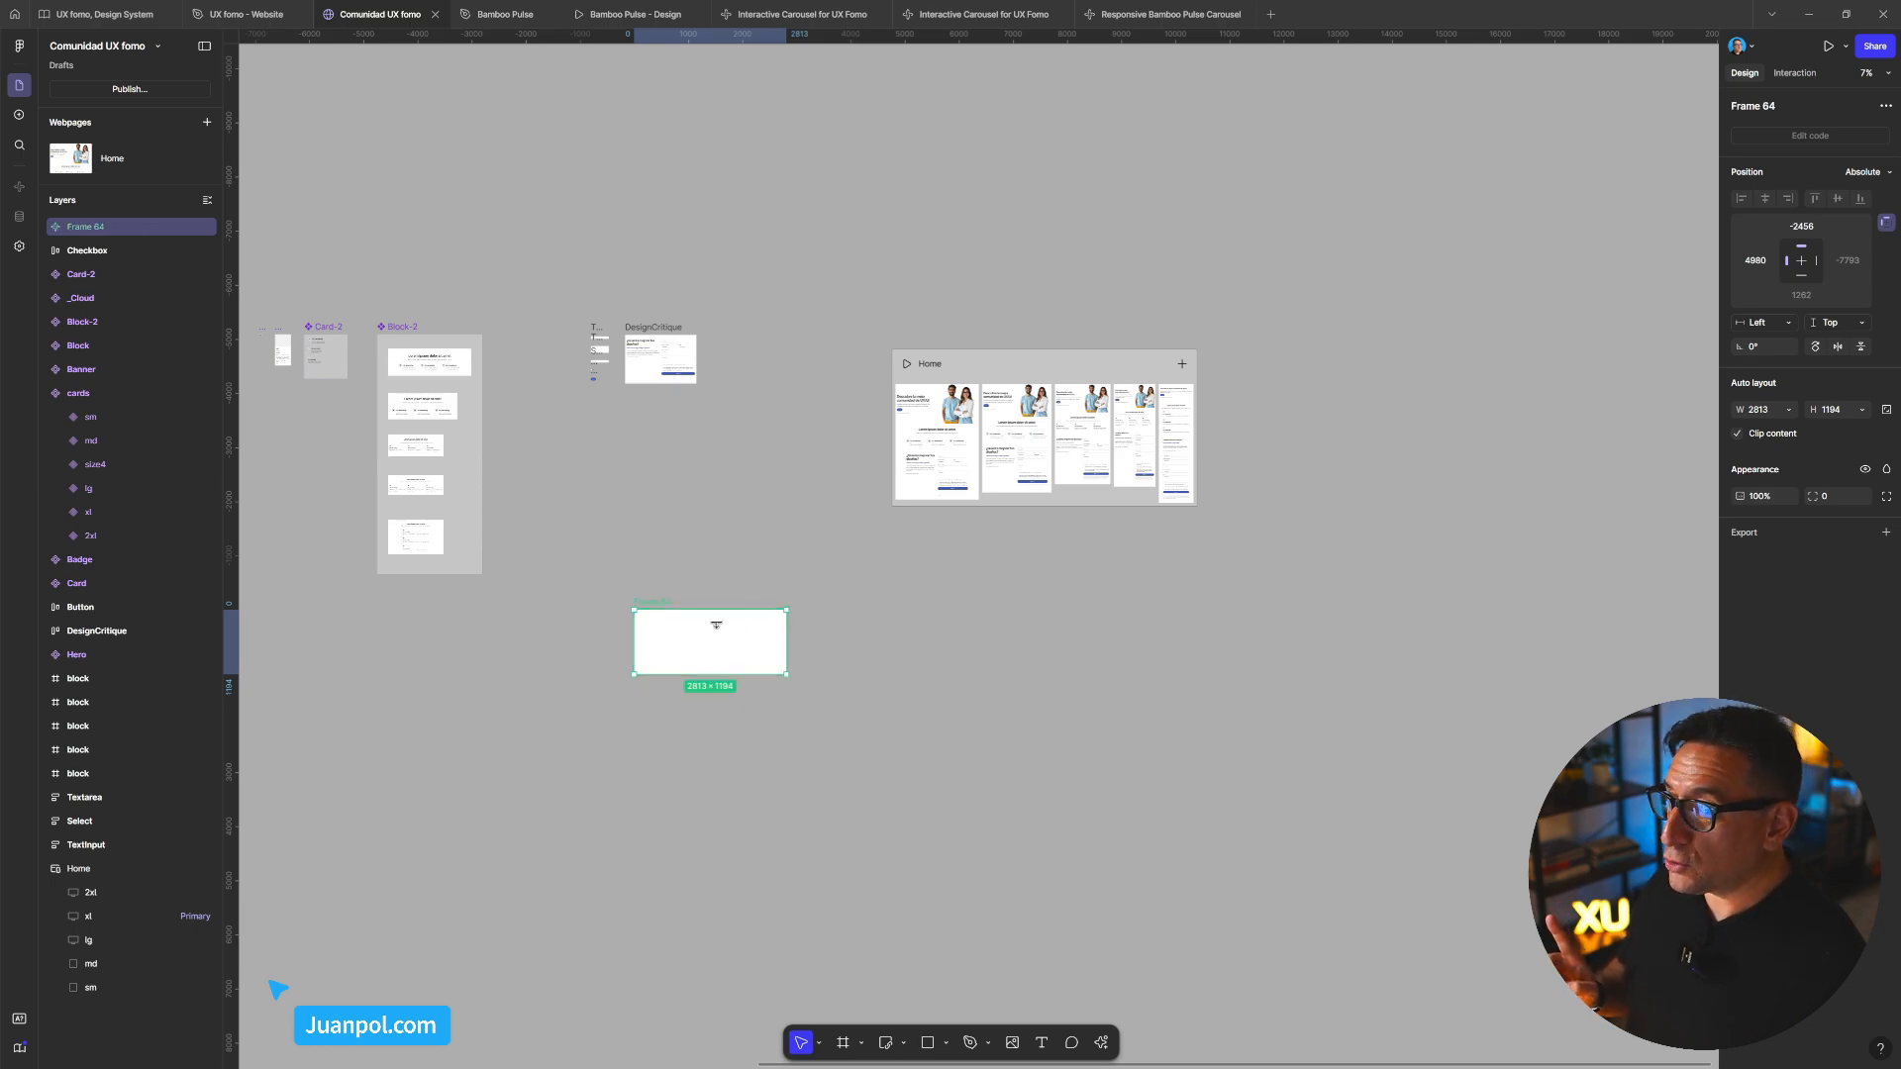
scroll(716, 625, up, 1)
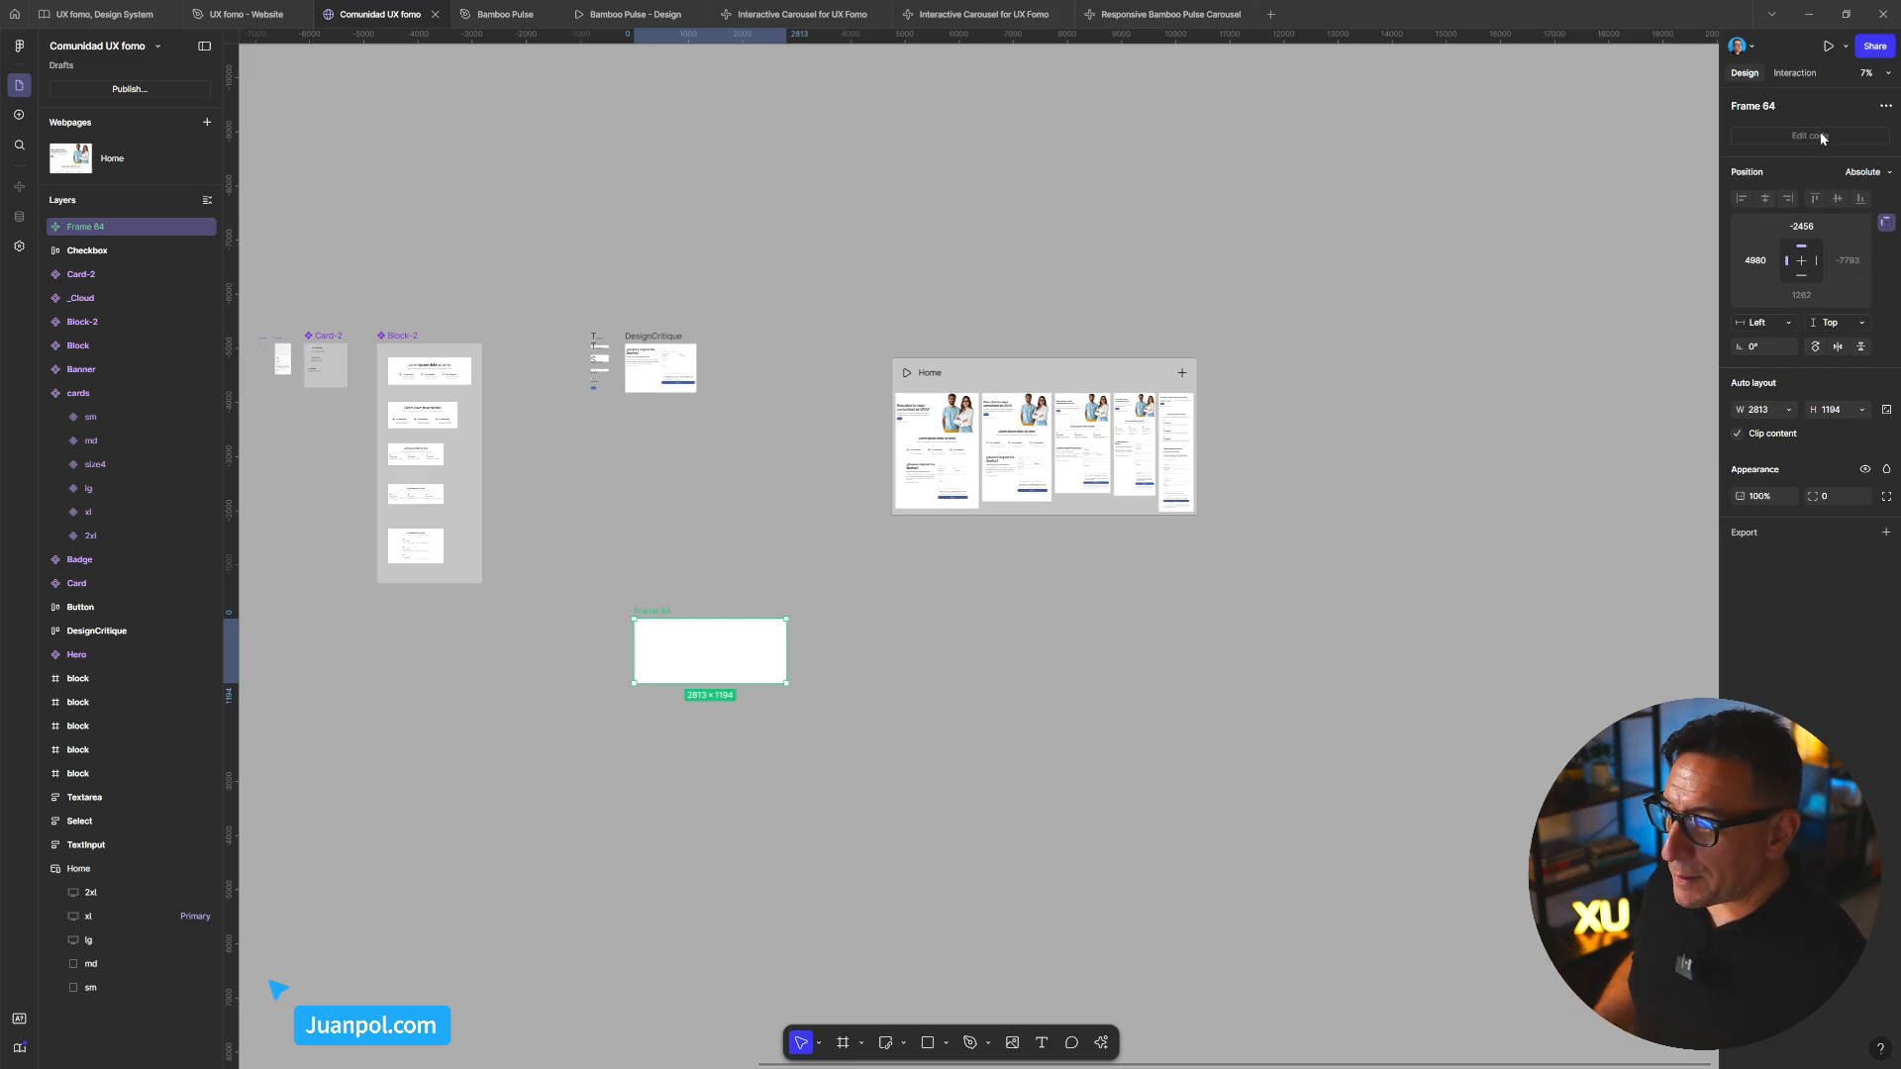
scroll(693, 666, up, 5)
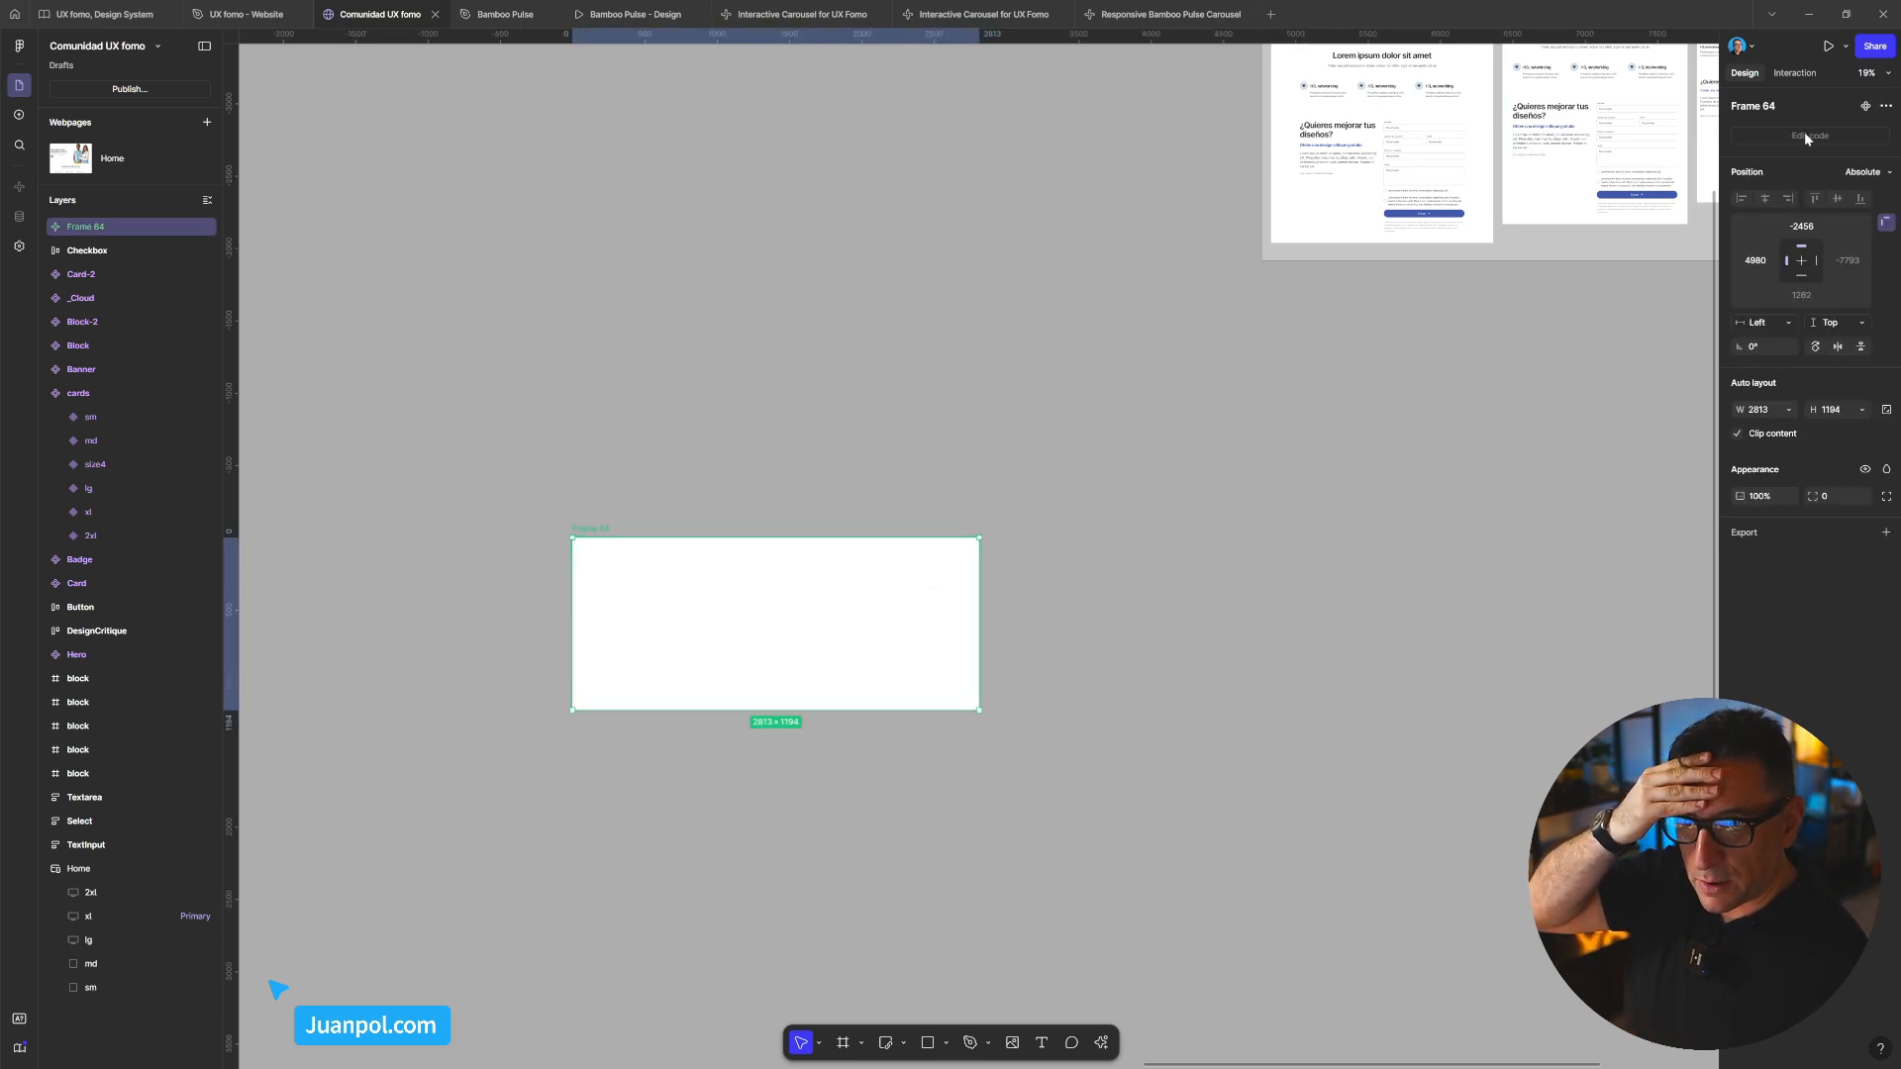
click(764, 512)
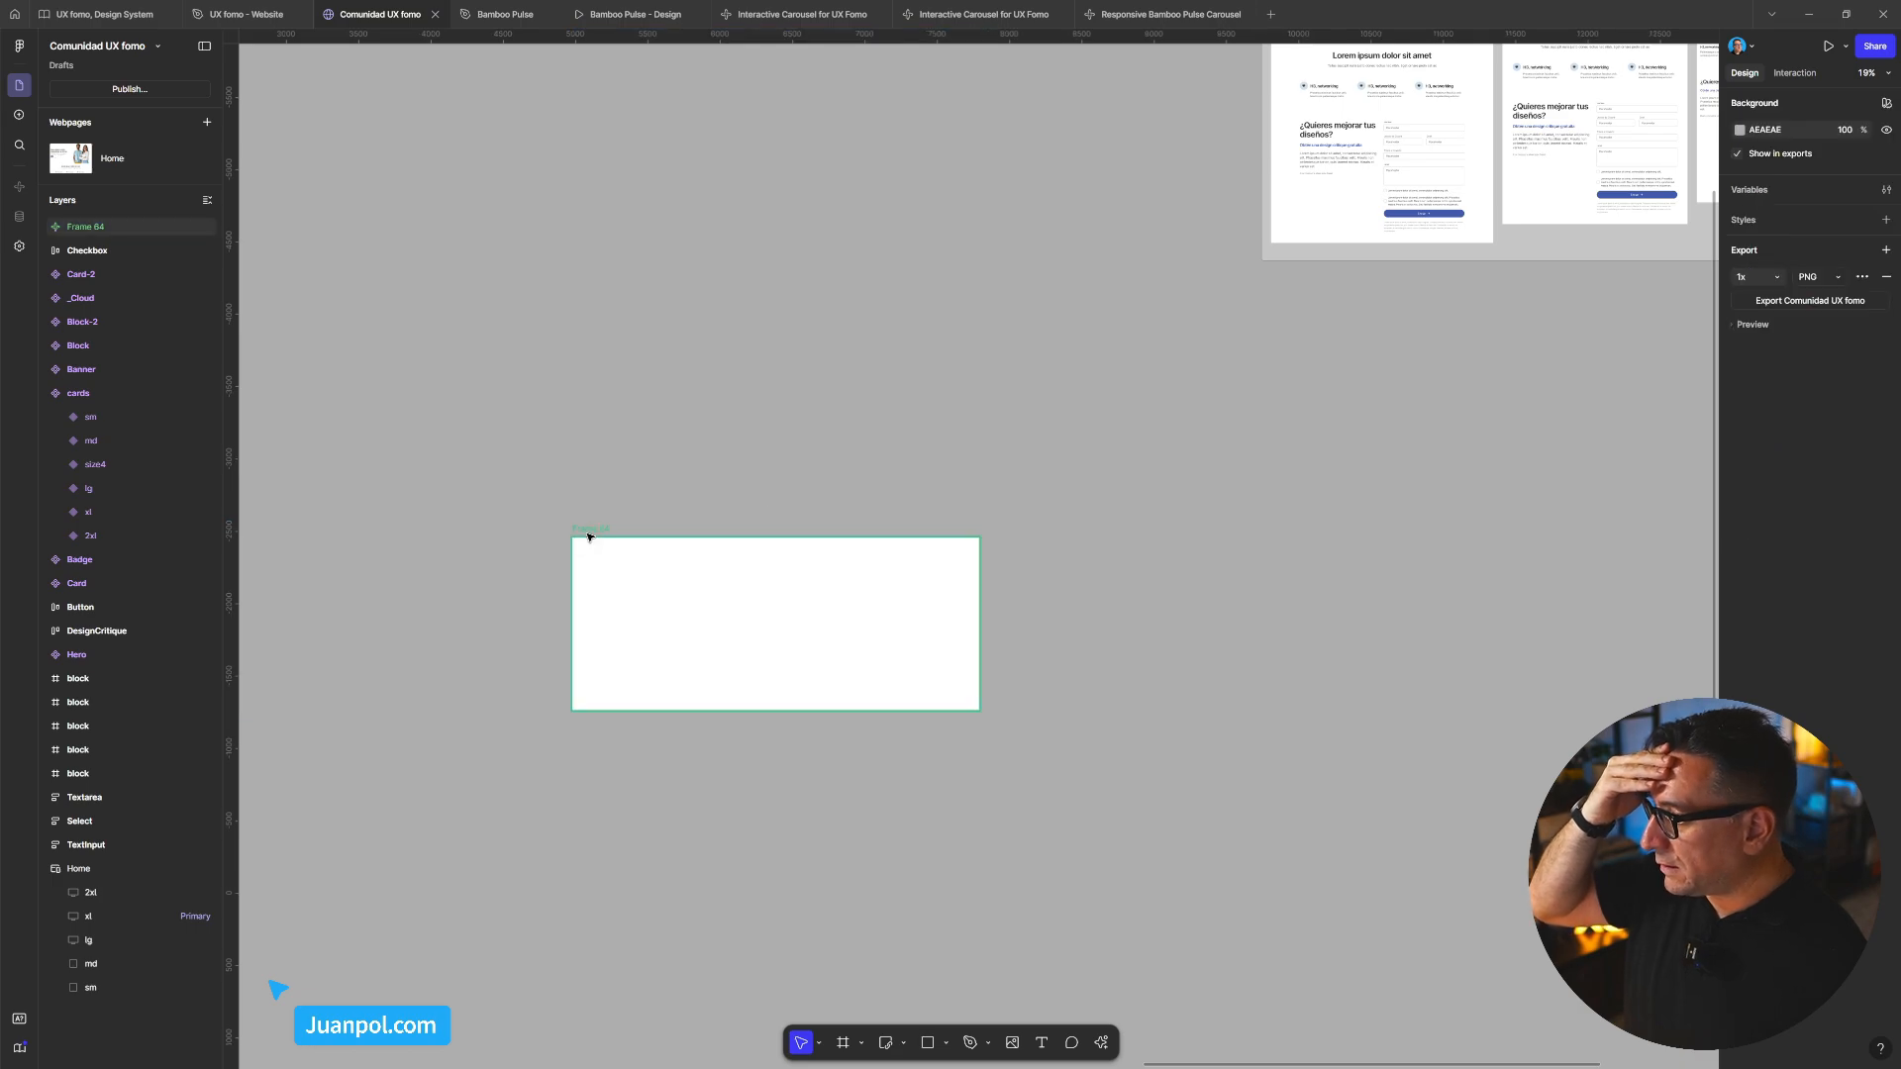
click(590, 531)
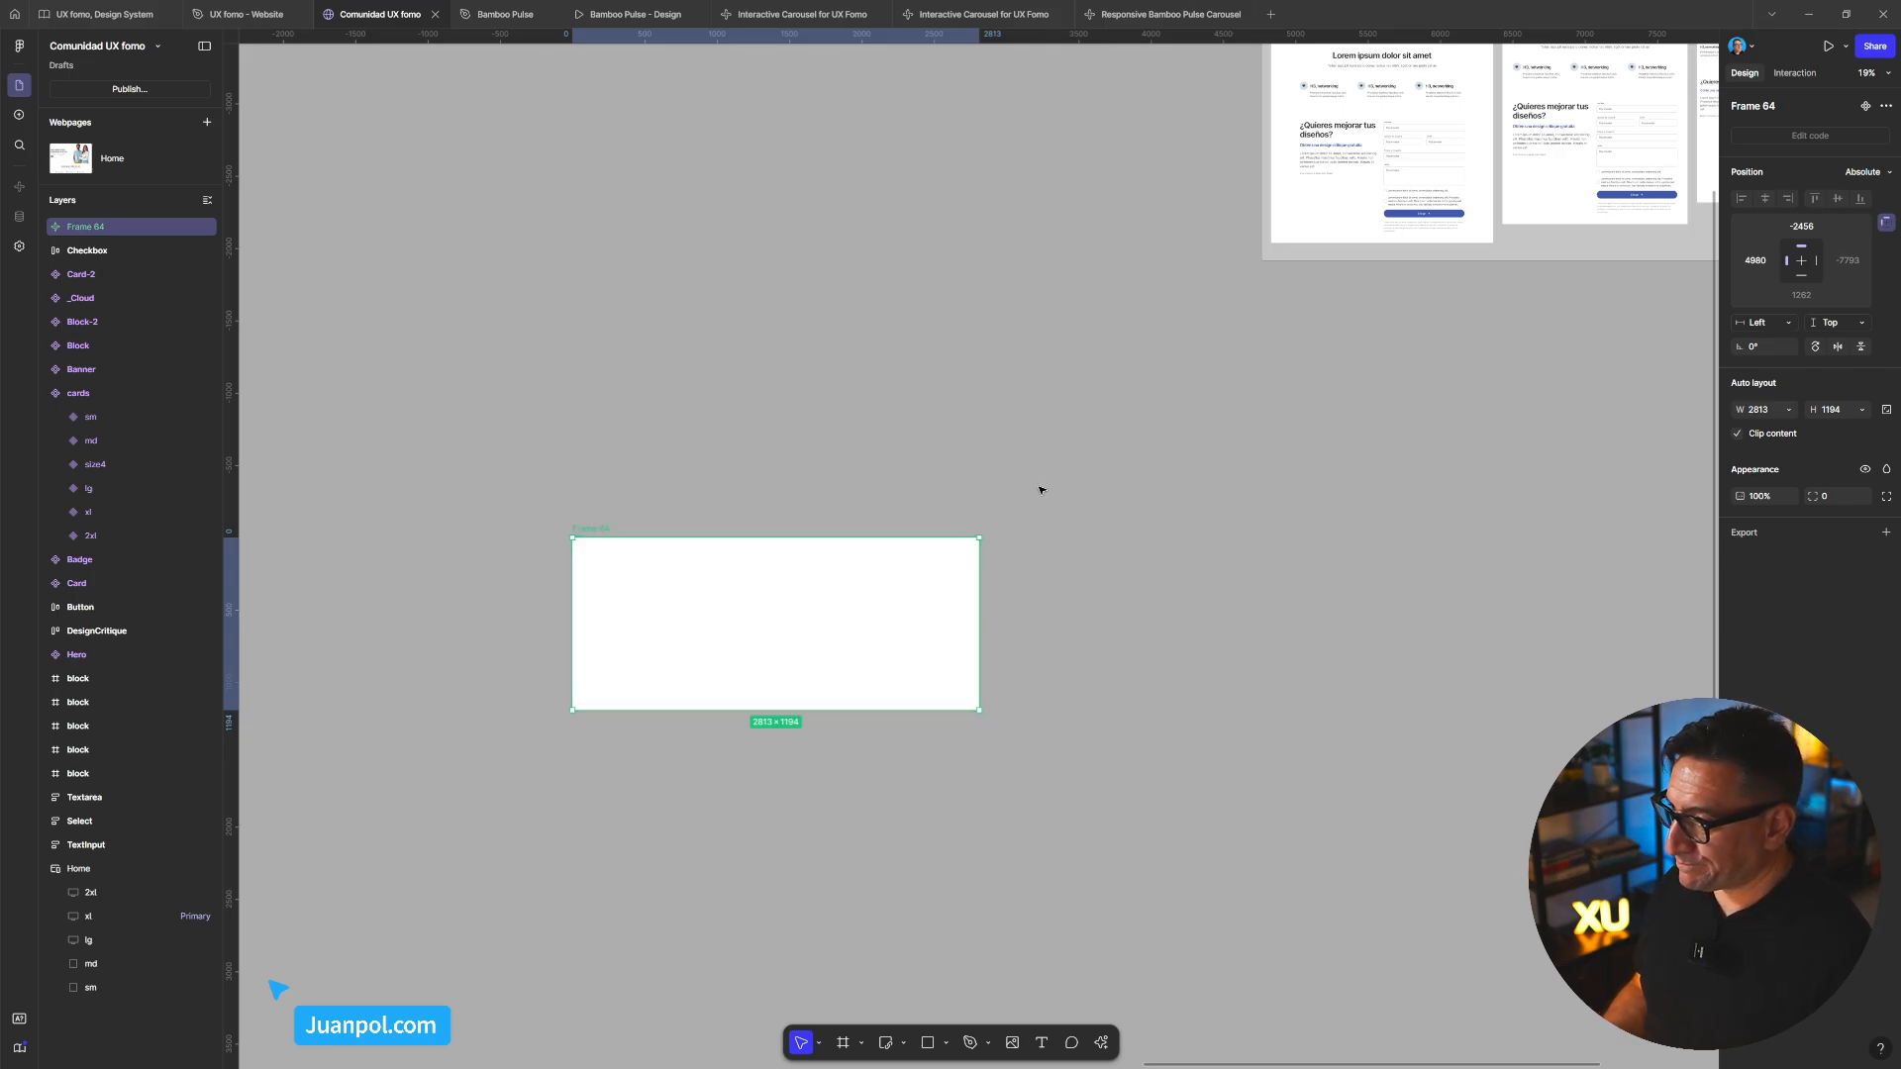
scroll(894, 518, down, 3)
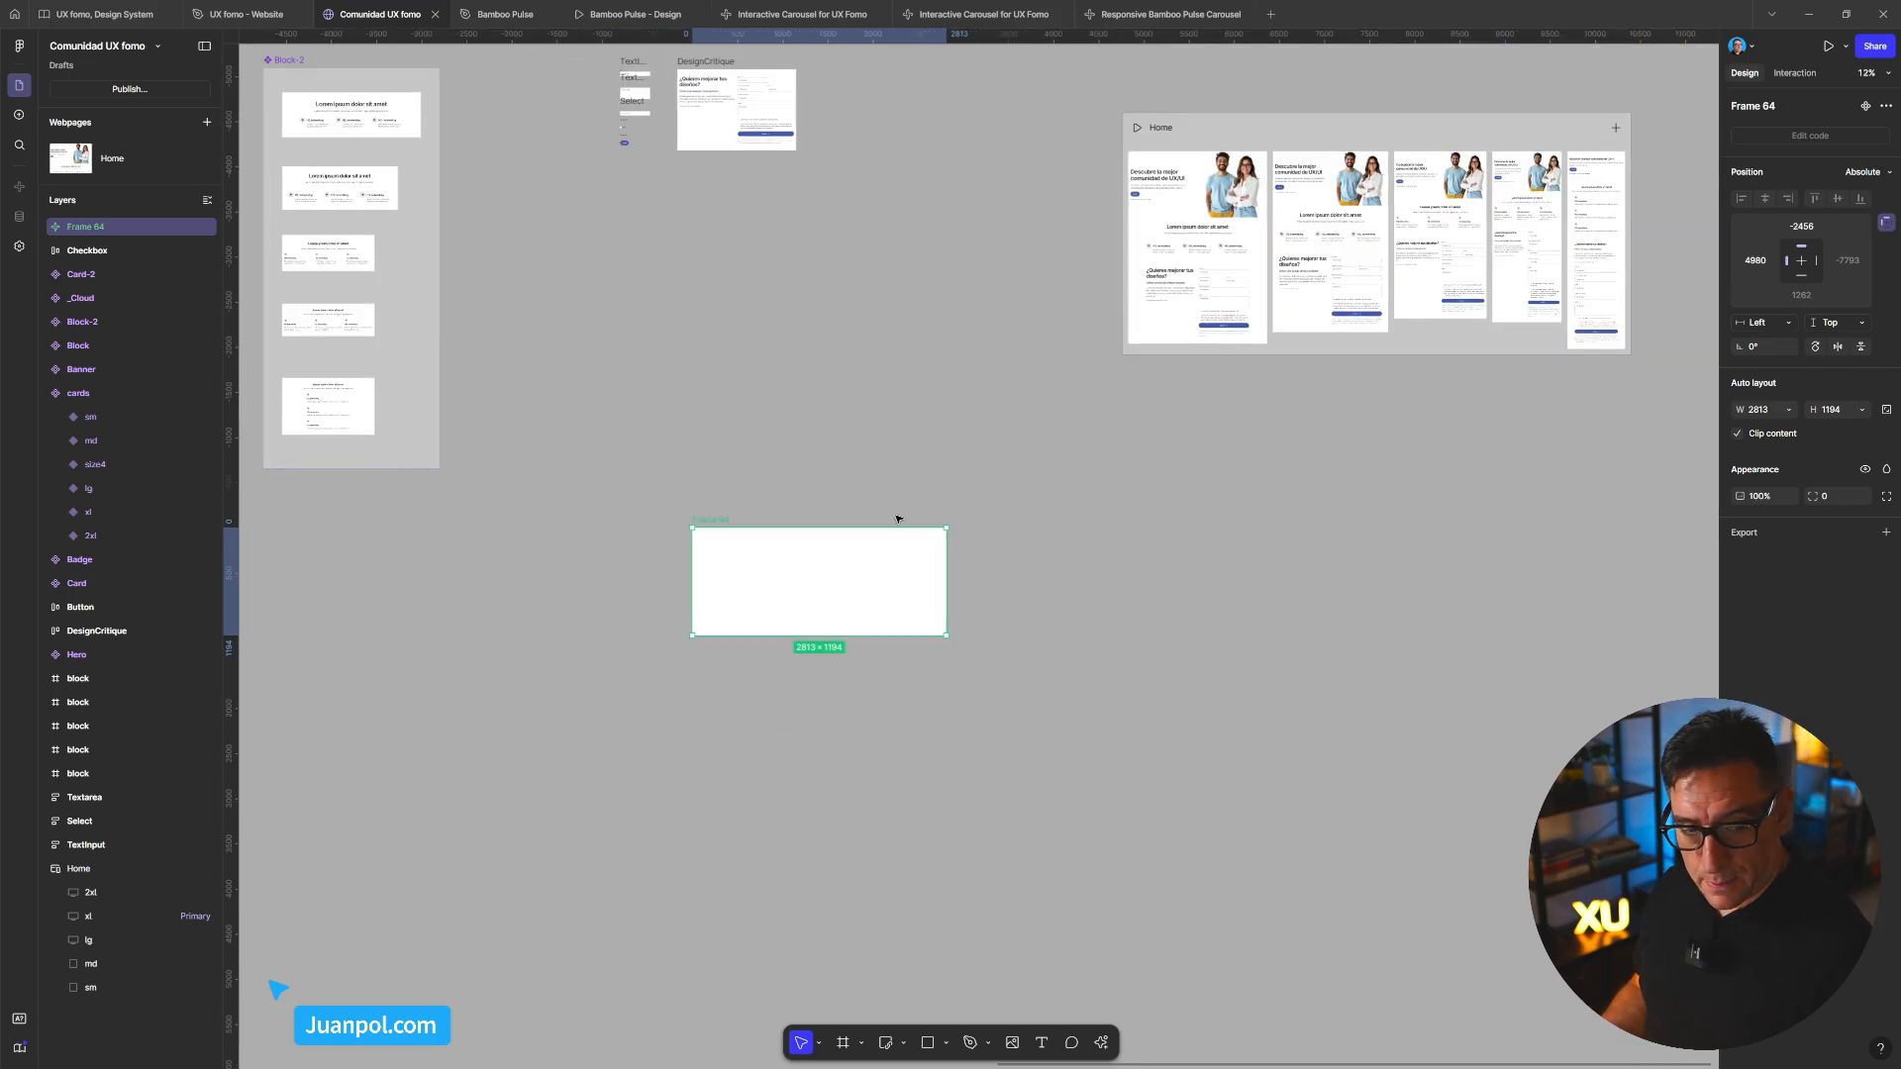
scroll(941, 517, down, 1)
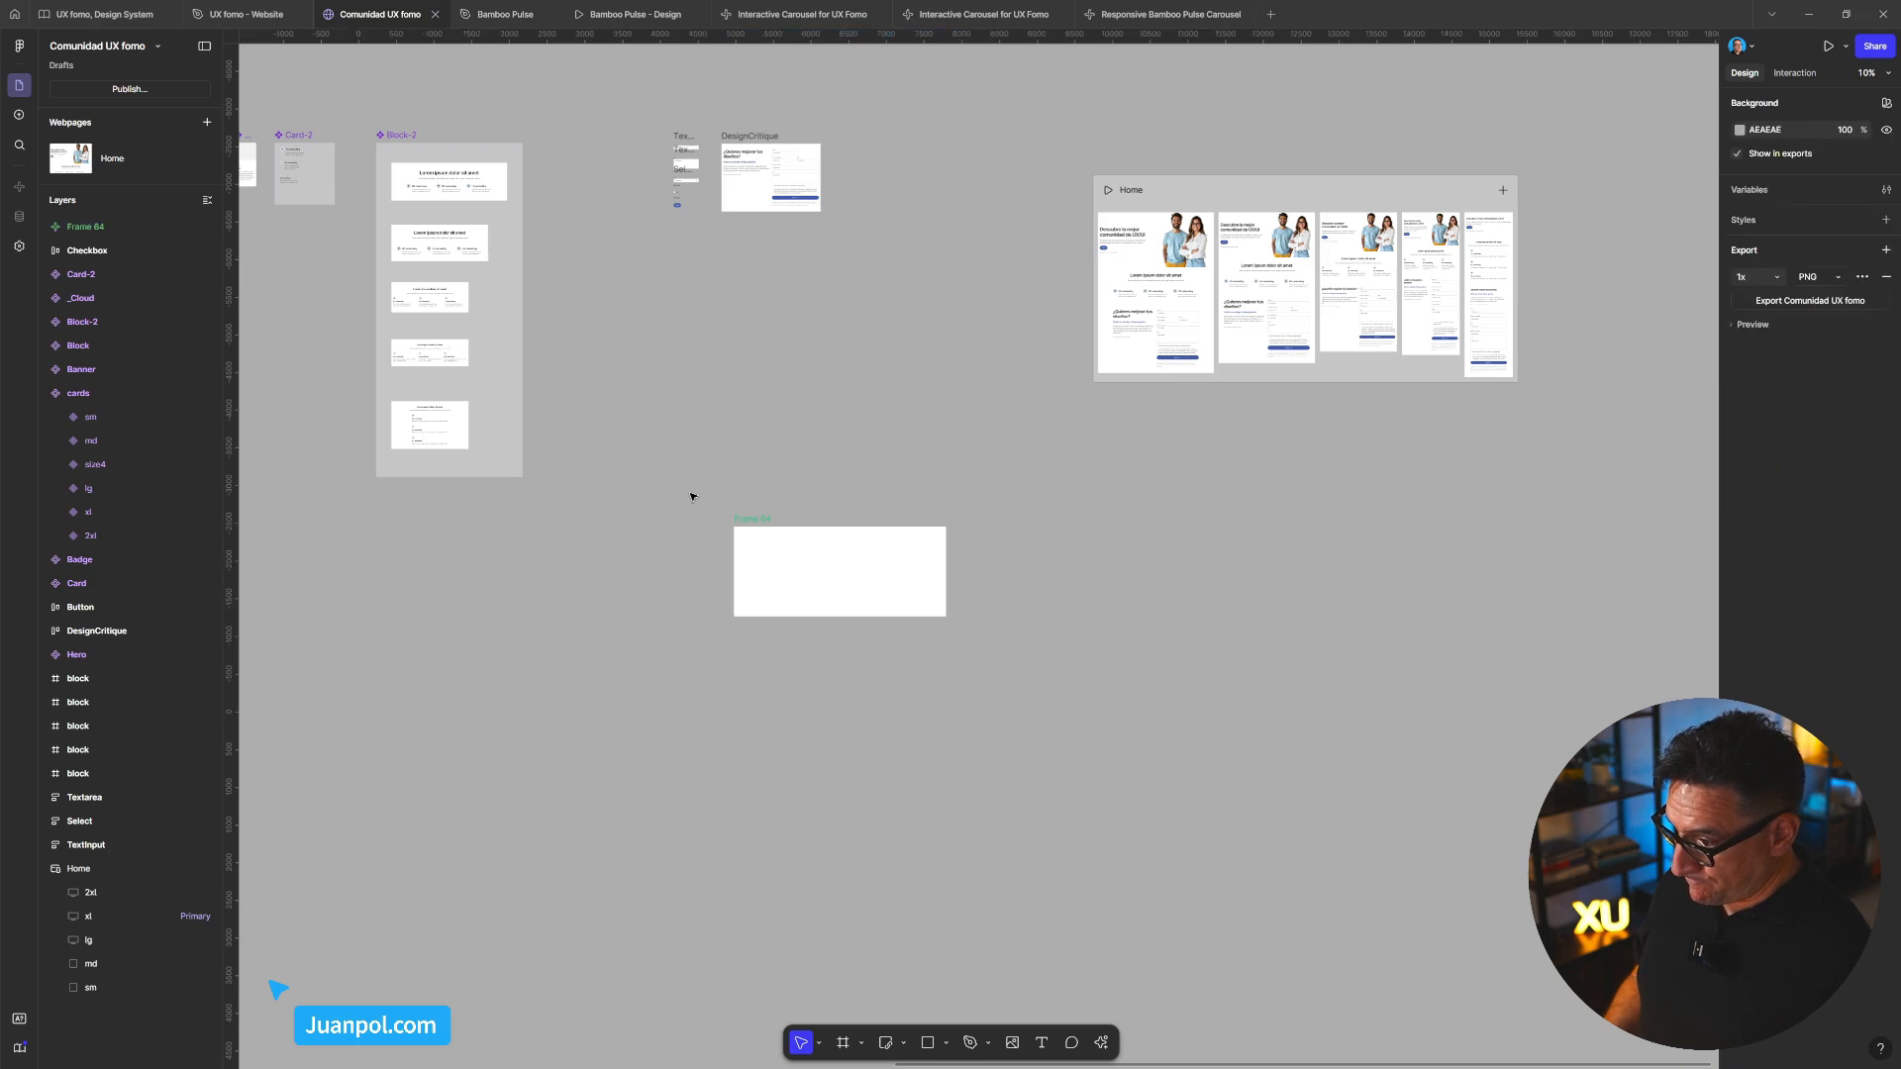
Select the blank Frame 64 and shrink it to 1228 × 594
drag(693, 493, 1073, 658)
right_click(887, 608)
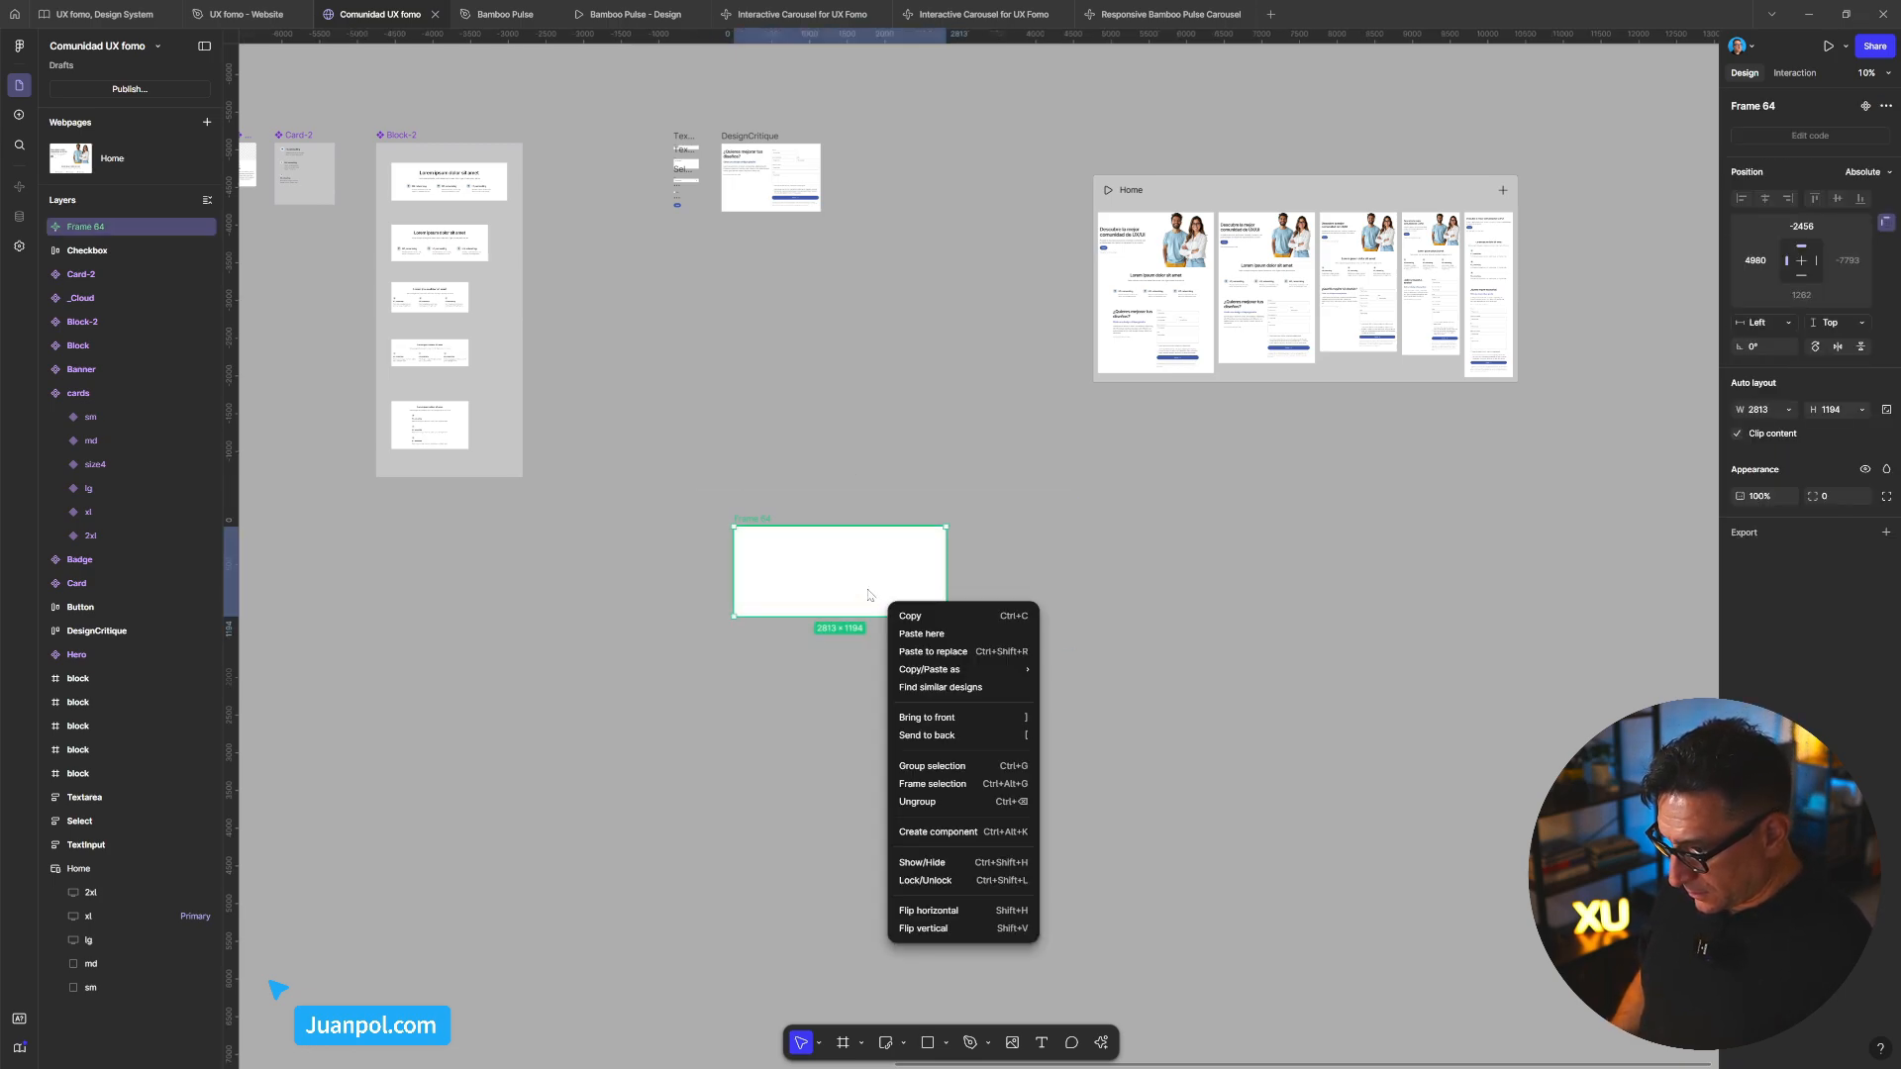
right_click(97, 226)
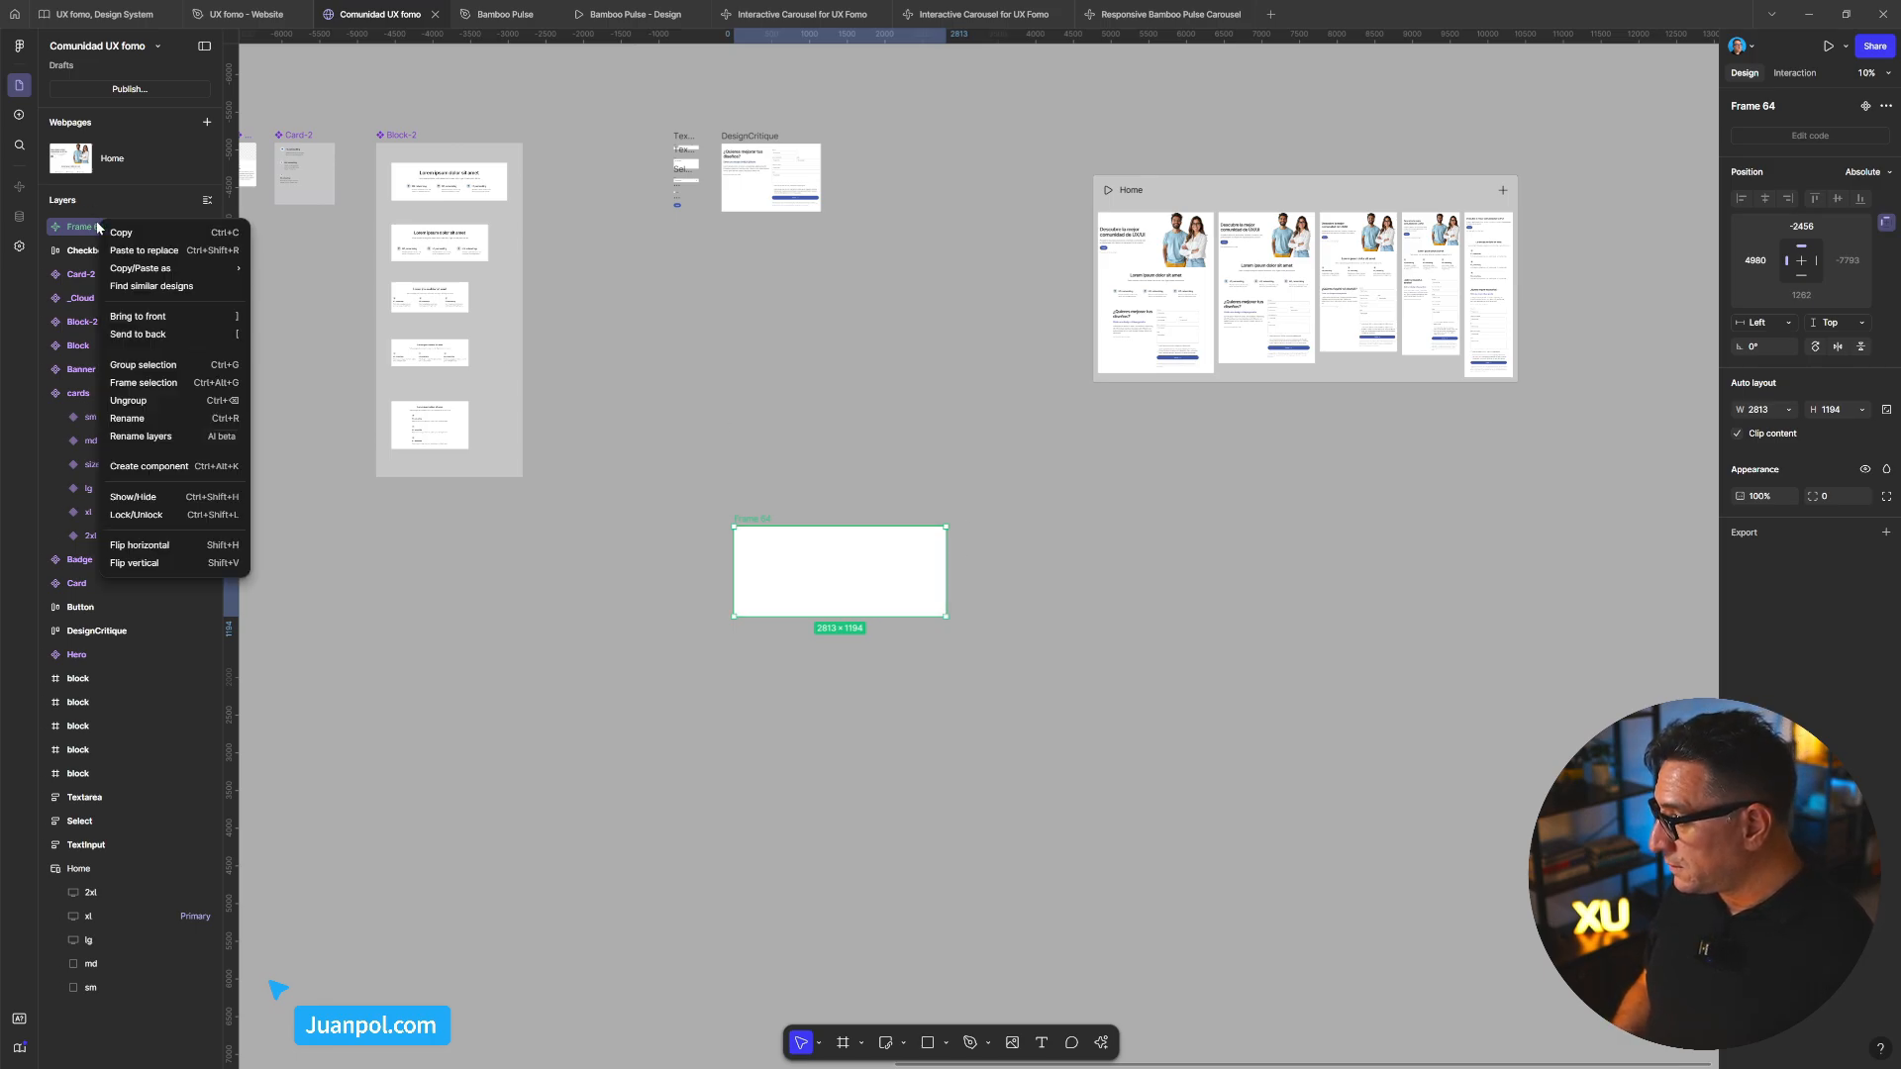
click(816, 511)
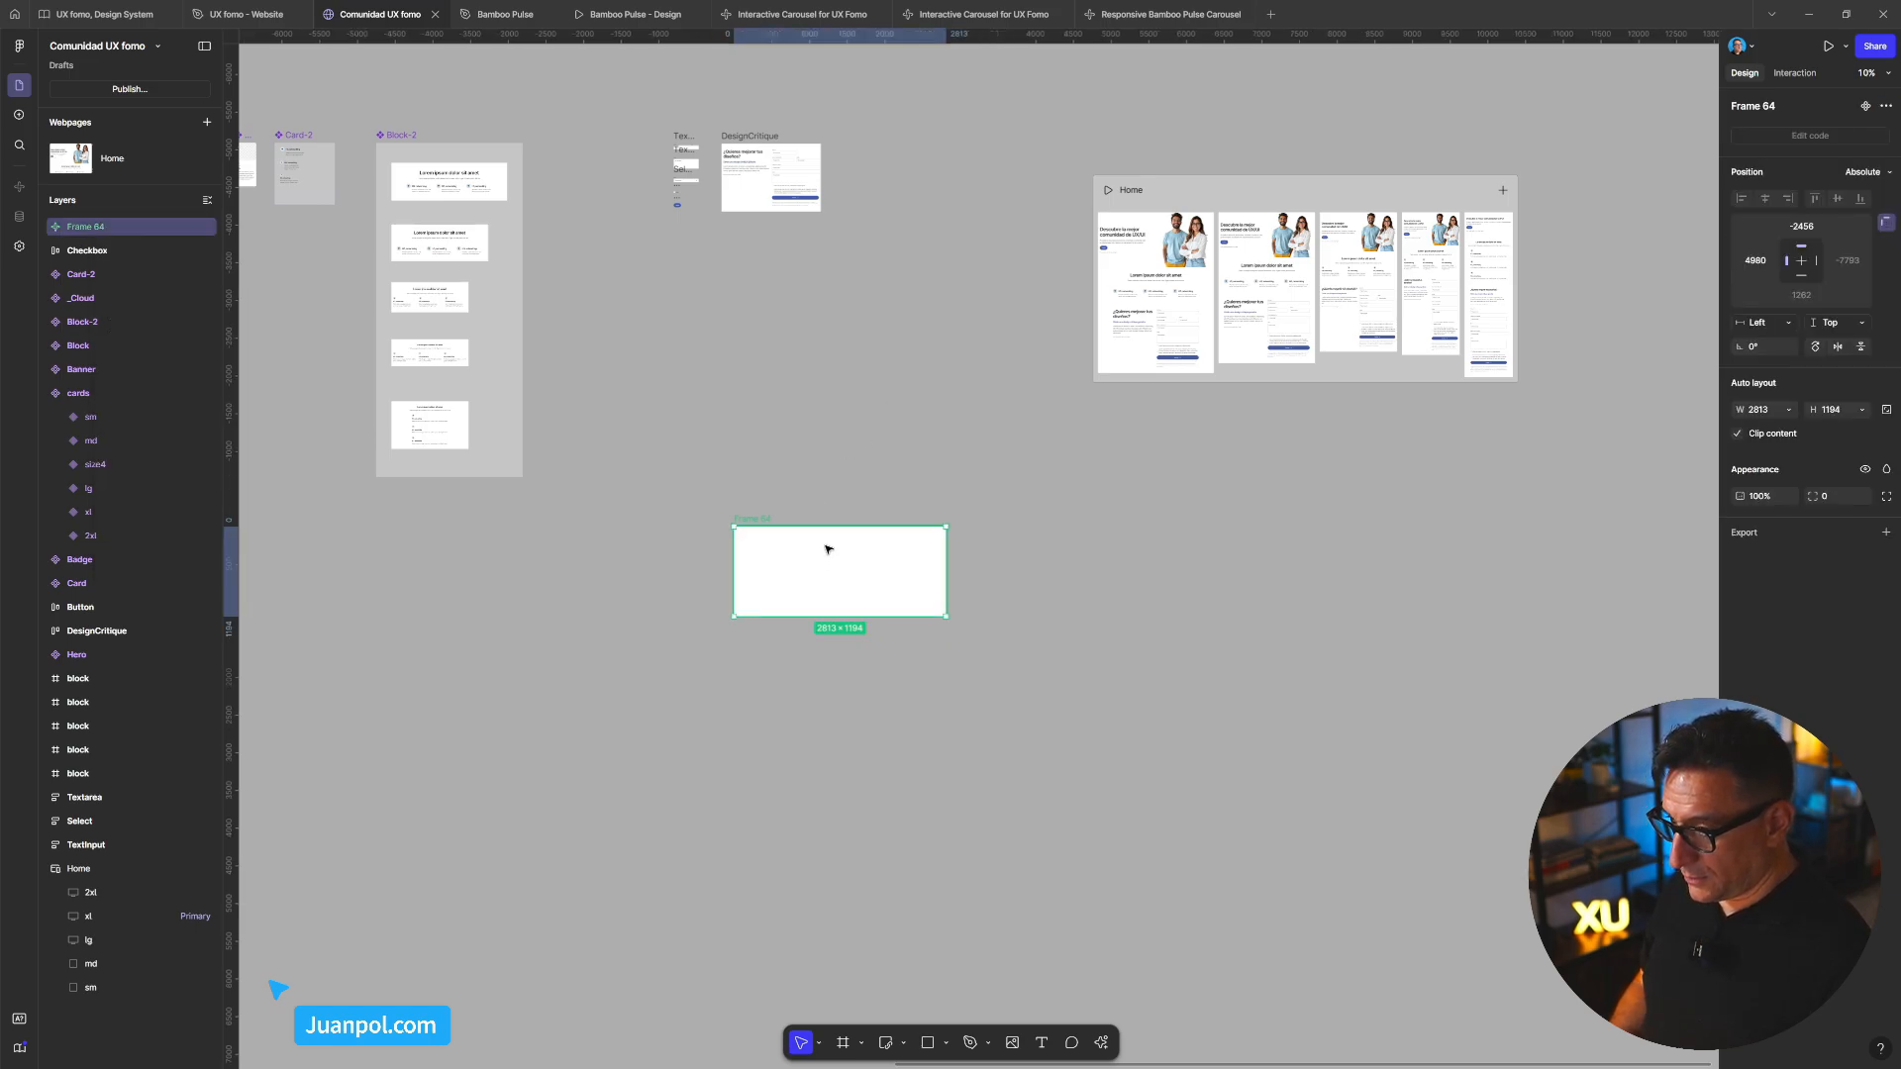
drag(948, 620, 1396, 366)
Move Frame 64 into the Home page's xl breakpoint, then pull it back out below the page
scroll(753, 522, up, 3)
drag(1524, 377, 1031, 610)
scroll(1031, 610, up, 3)
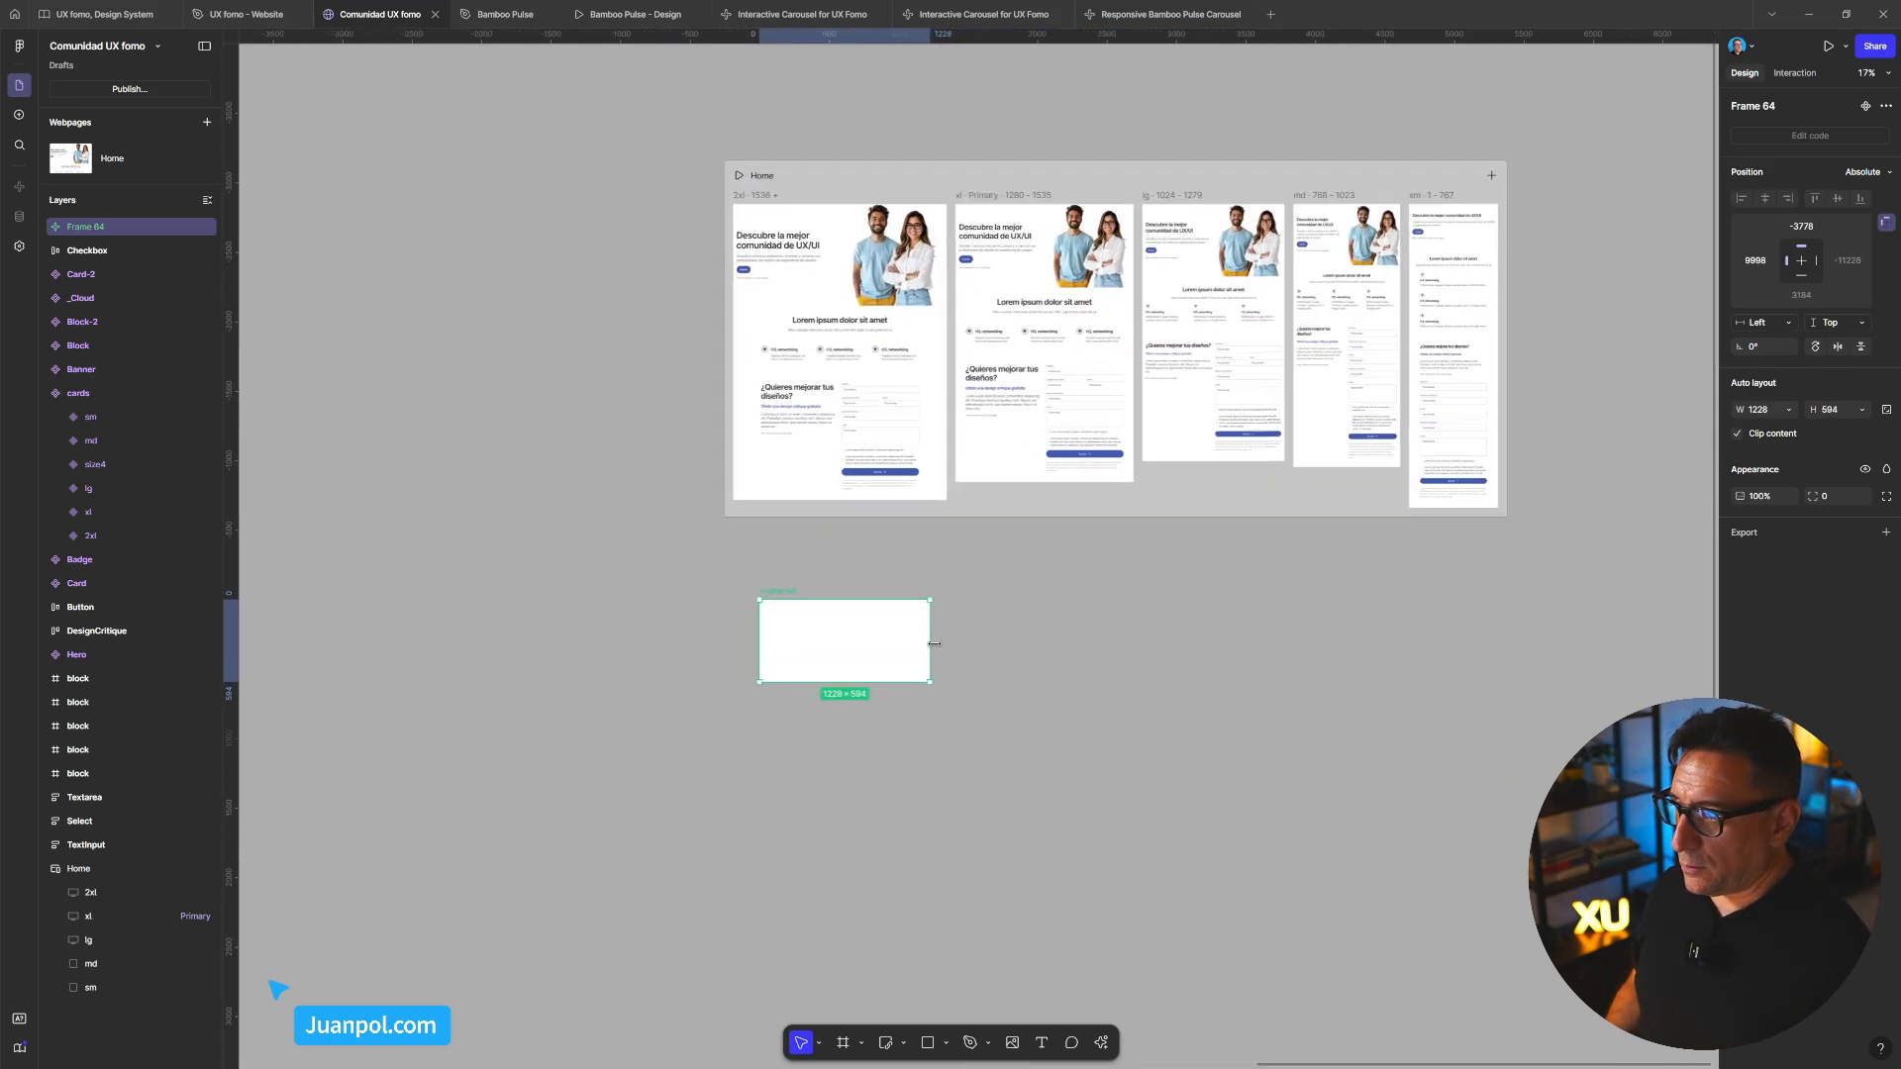
drag(669, 631, 933, 520)
click(800, 159)
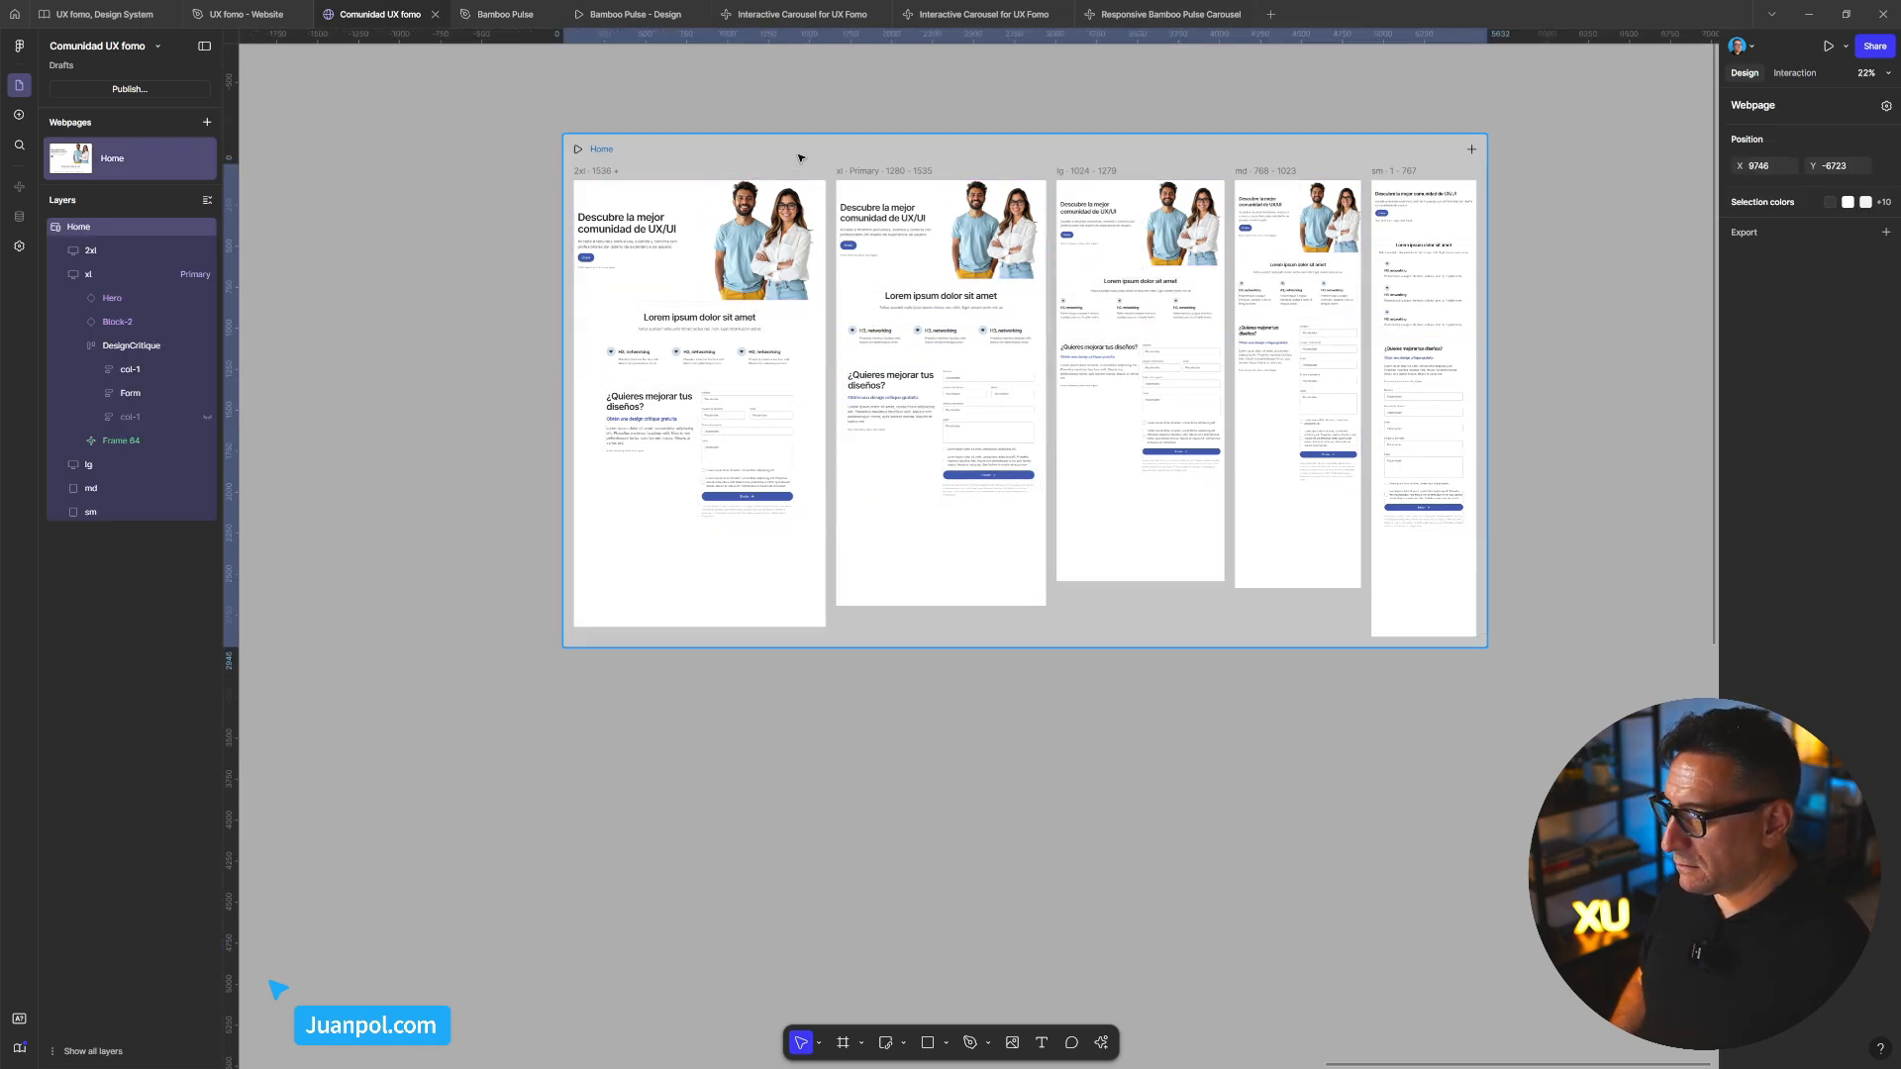
click(917, 540)
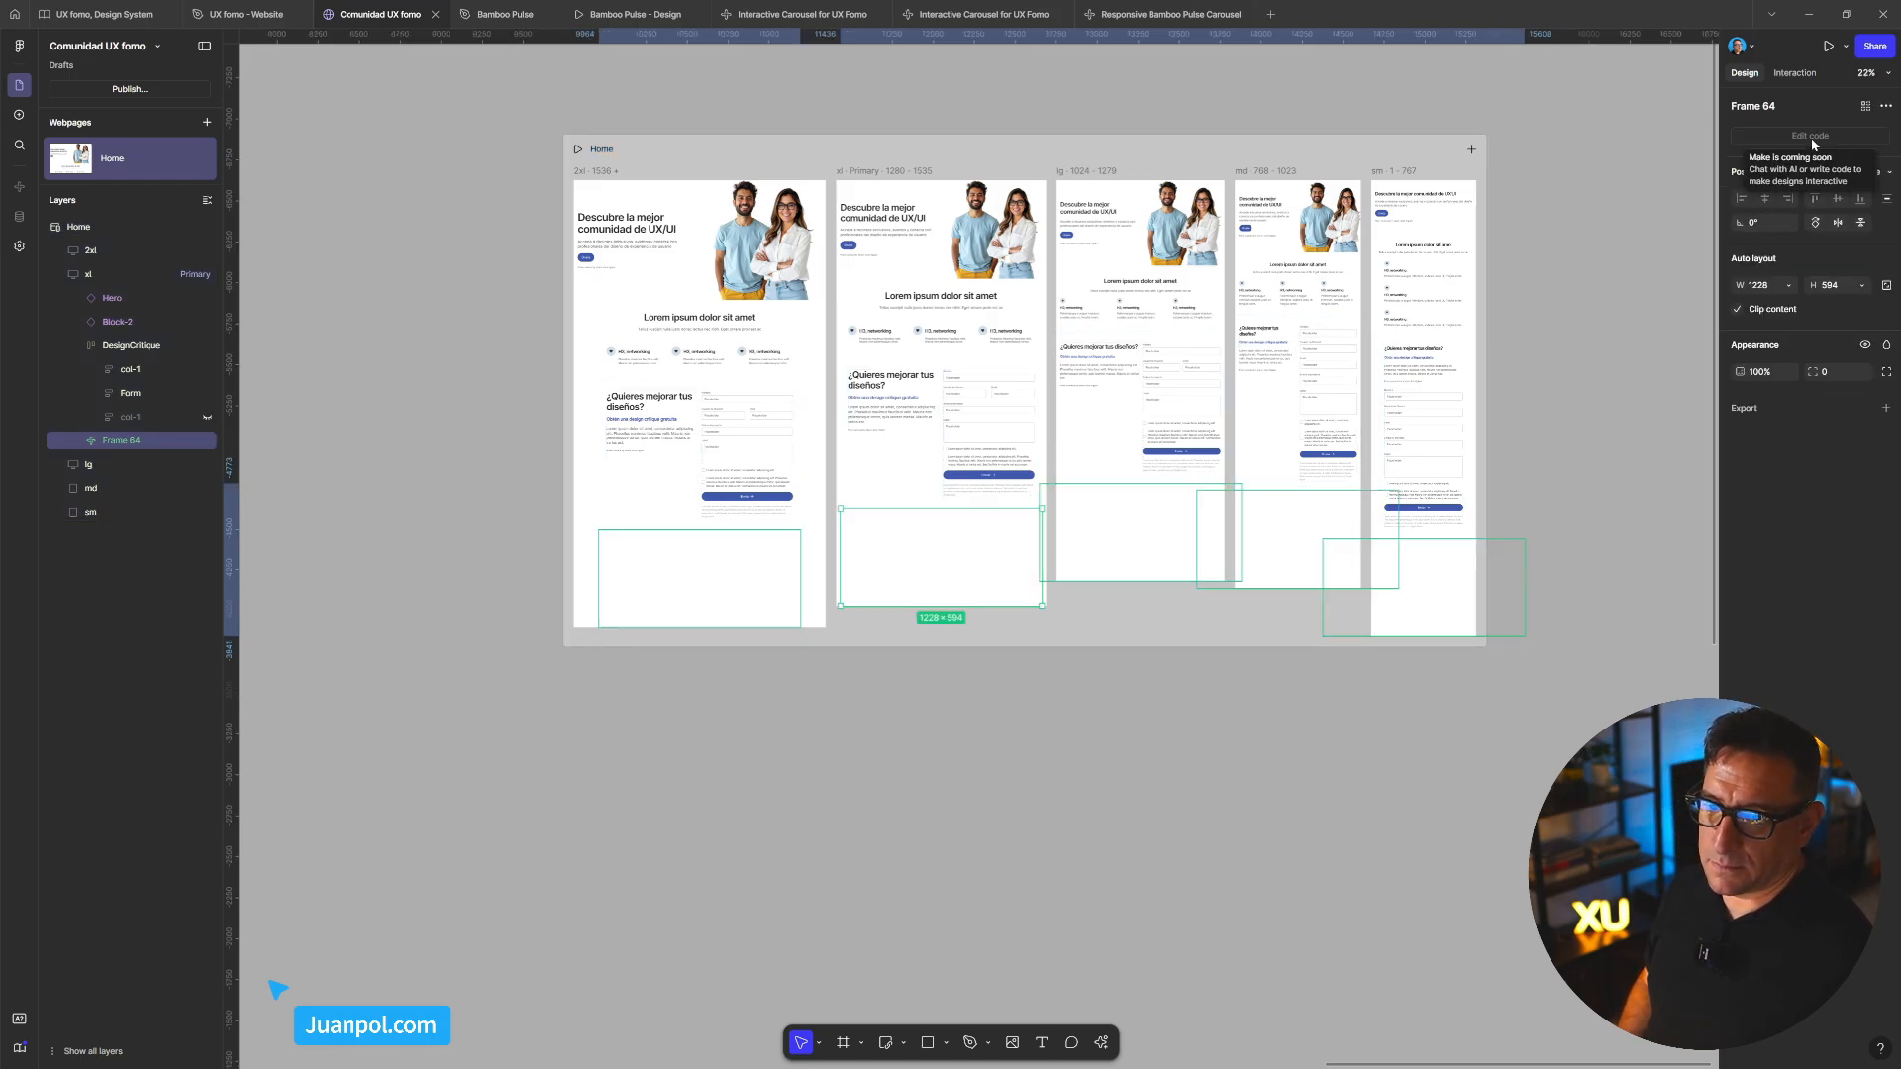
drag(937, 594, 948, 841)
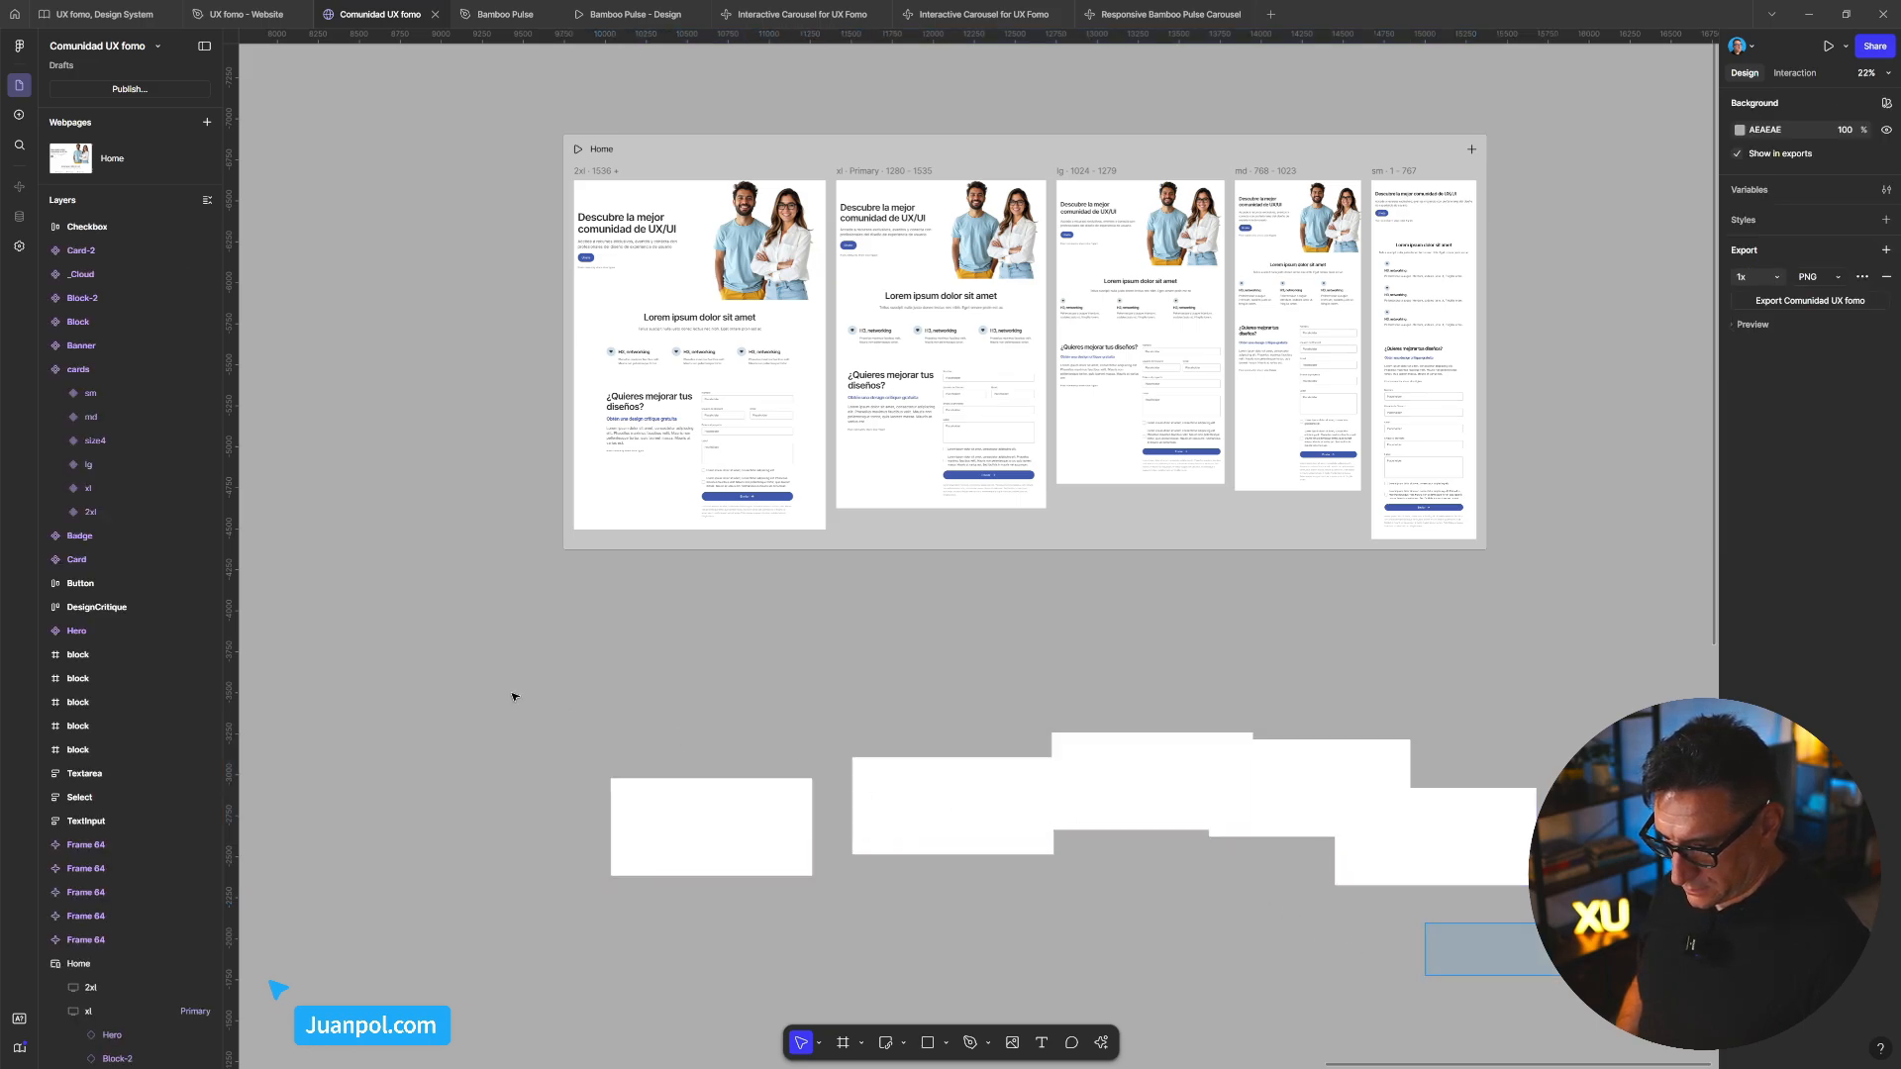
Select the Frame 64 copies and detach the first Frame 64 from its code instance
click(951, 769)
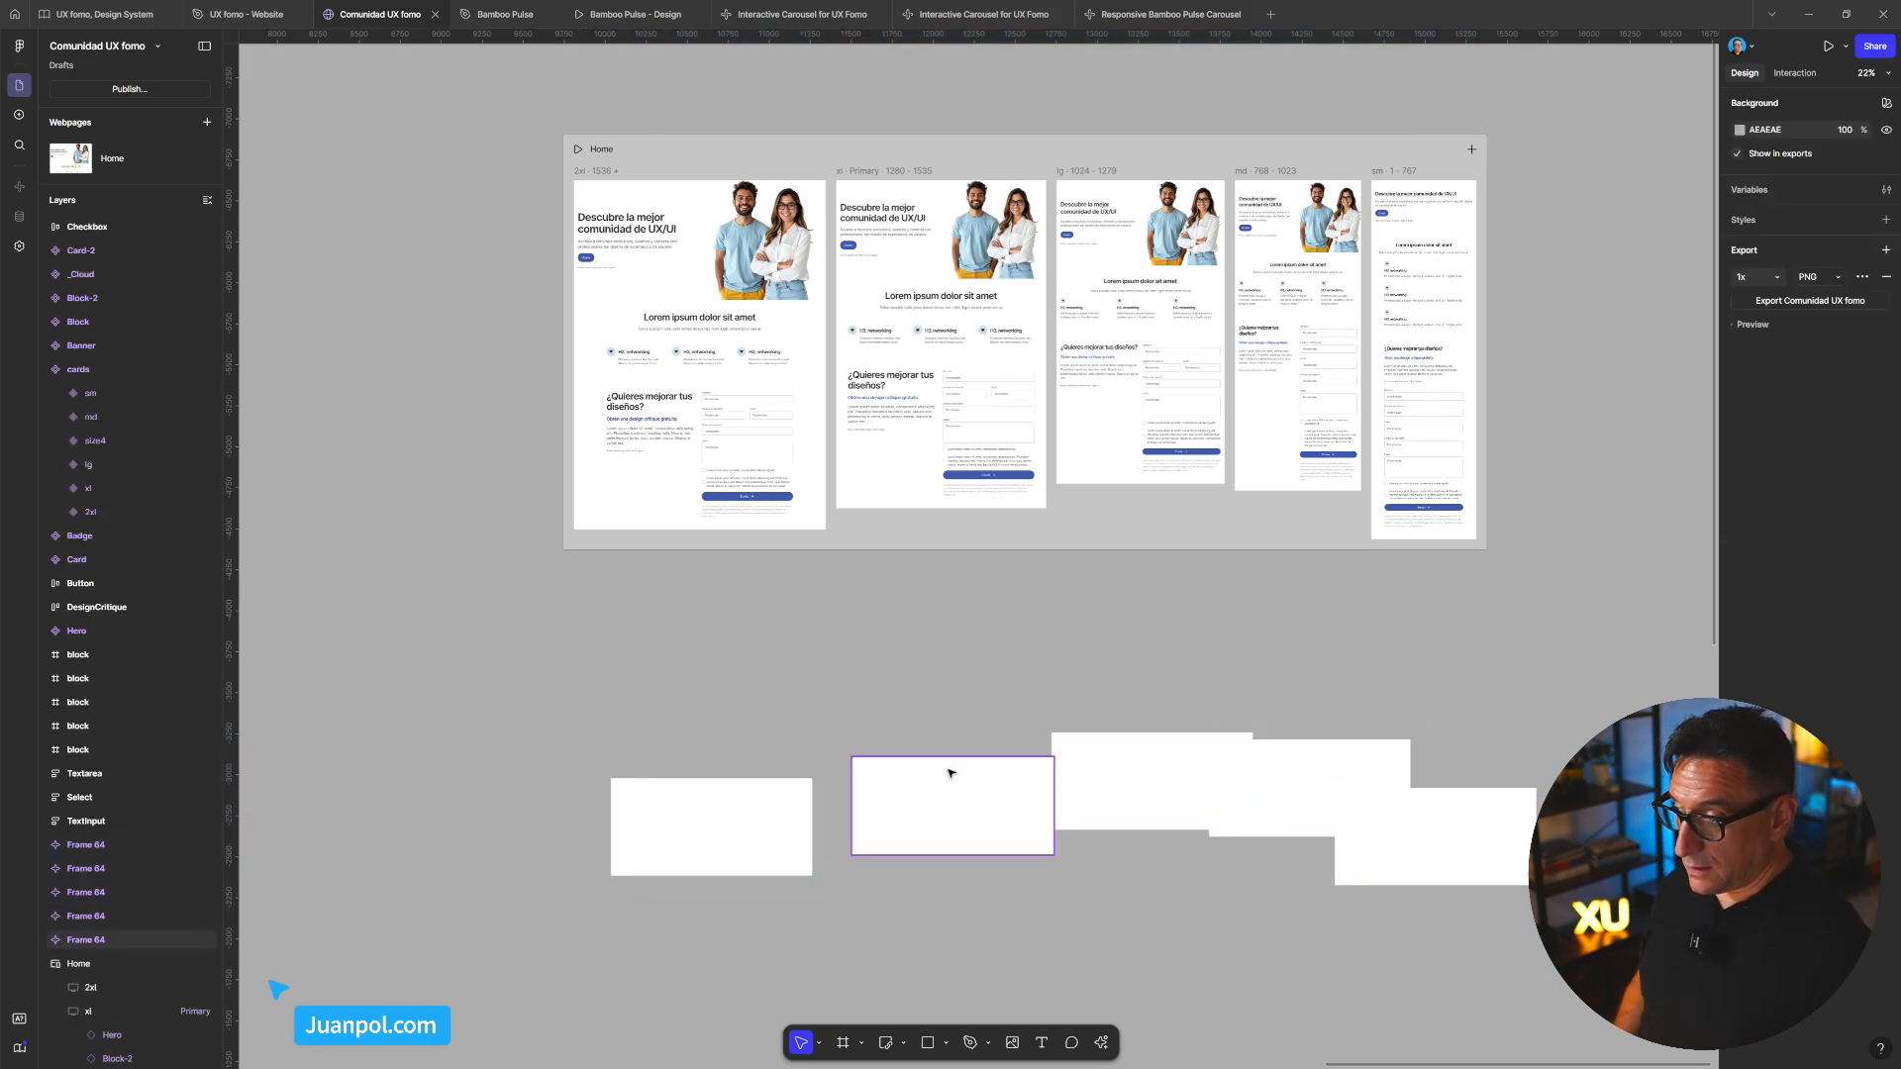
drag(964, 789, 931, 707)
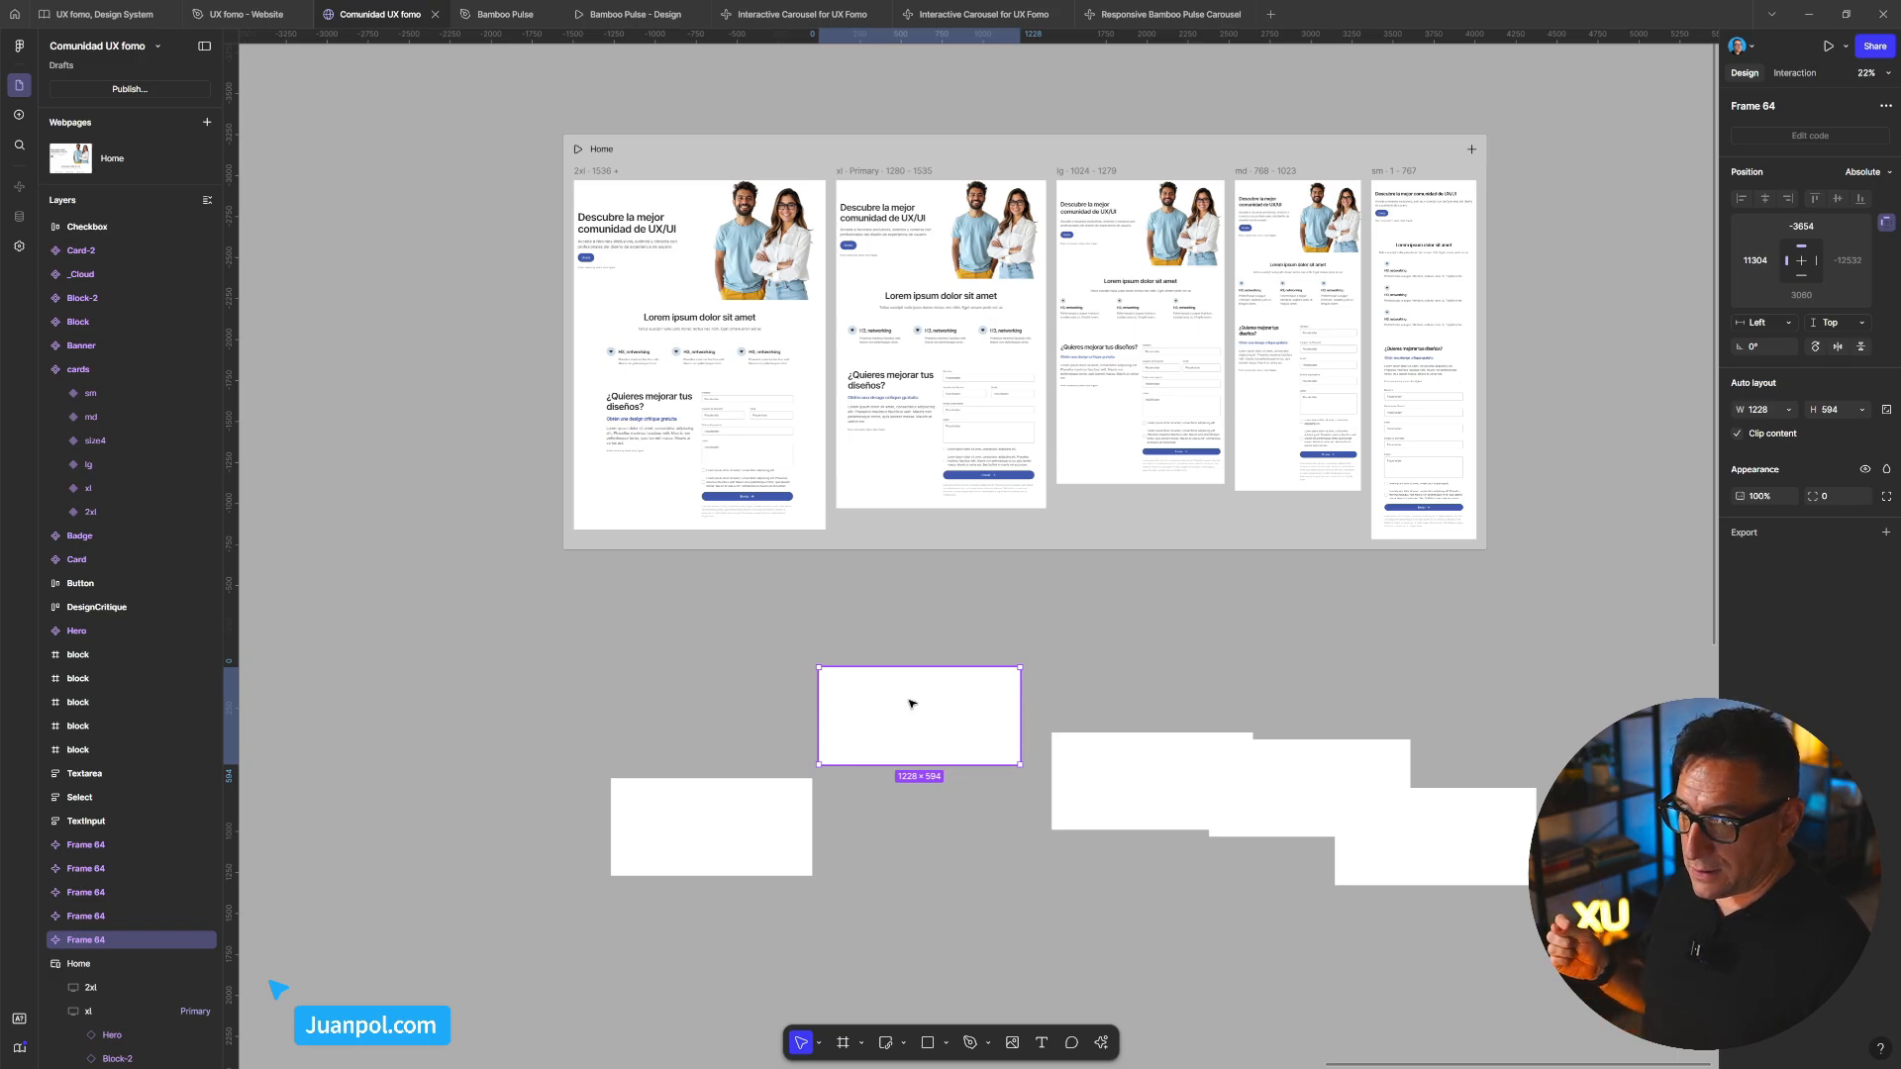
scroll(911, 703, down, 10)
scroll(913, 772, left, 2)
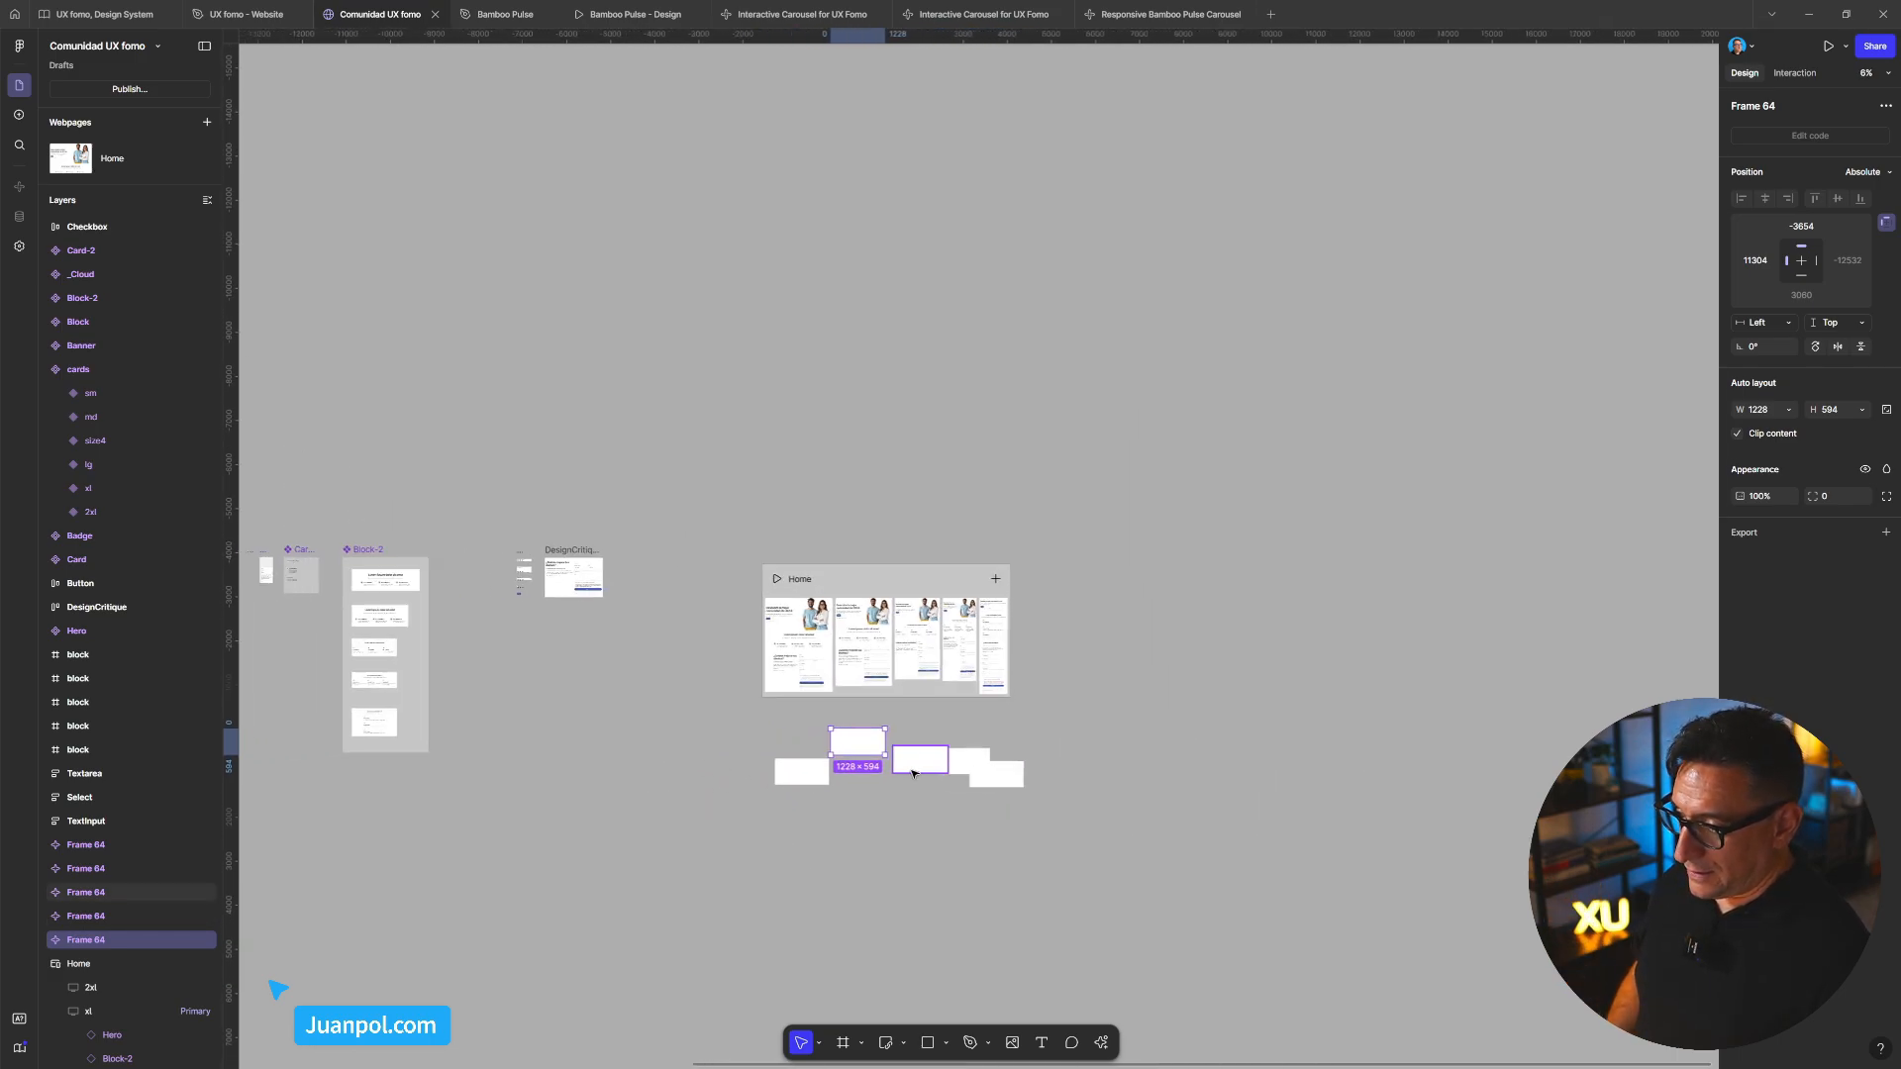
scroll(913, 773, up, 5)
drag(1301, 897, 448, 618)
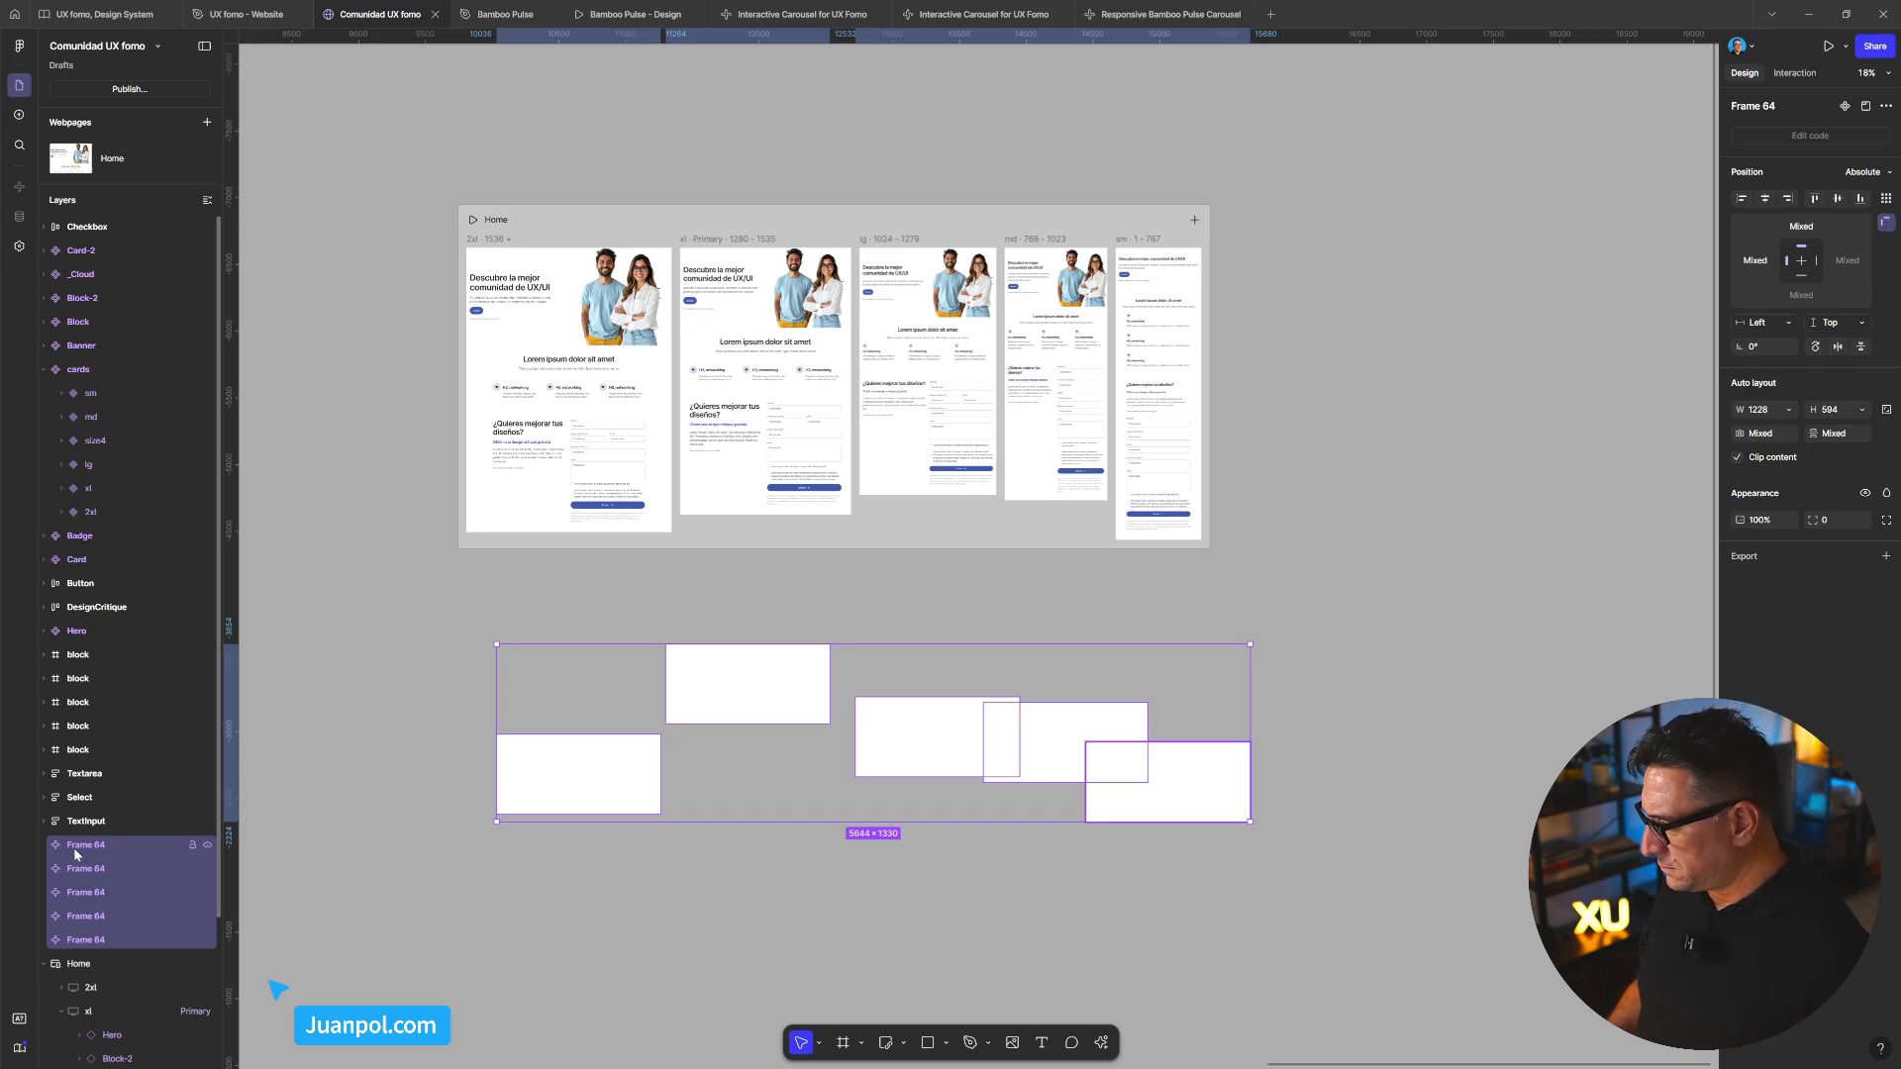
click(99, 868)
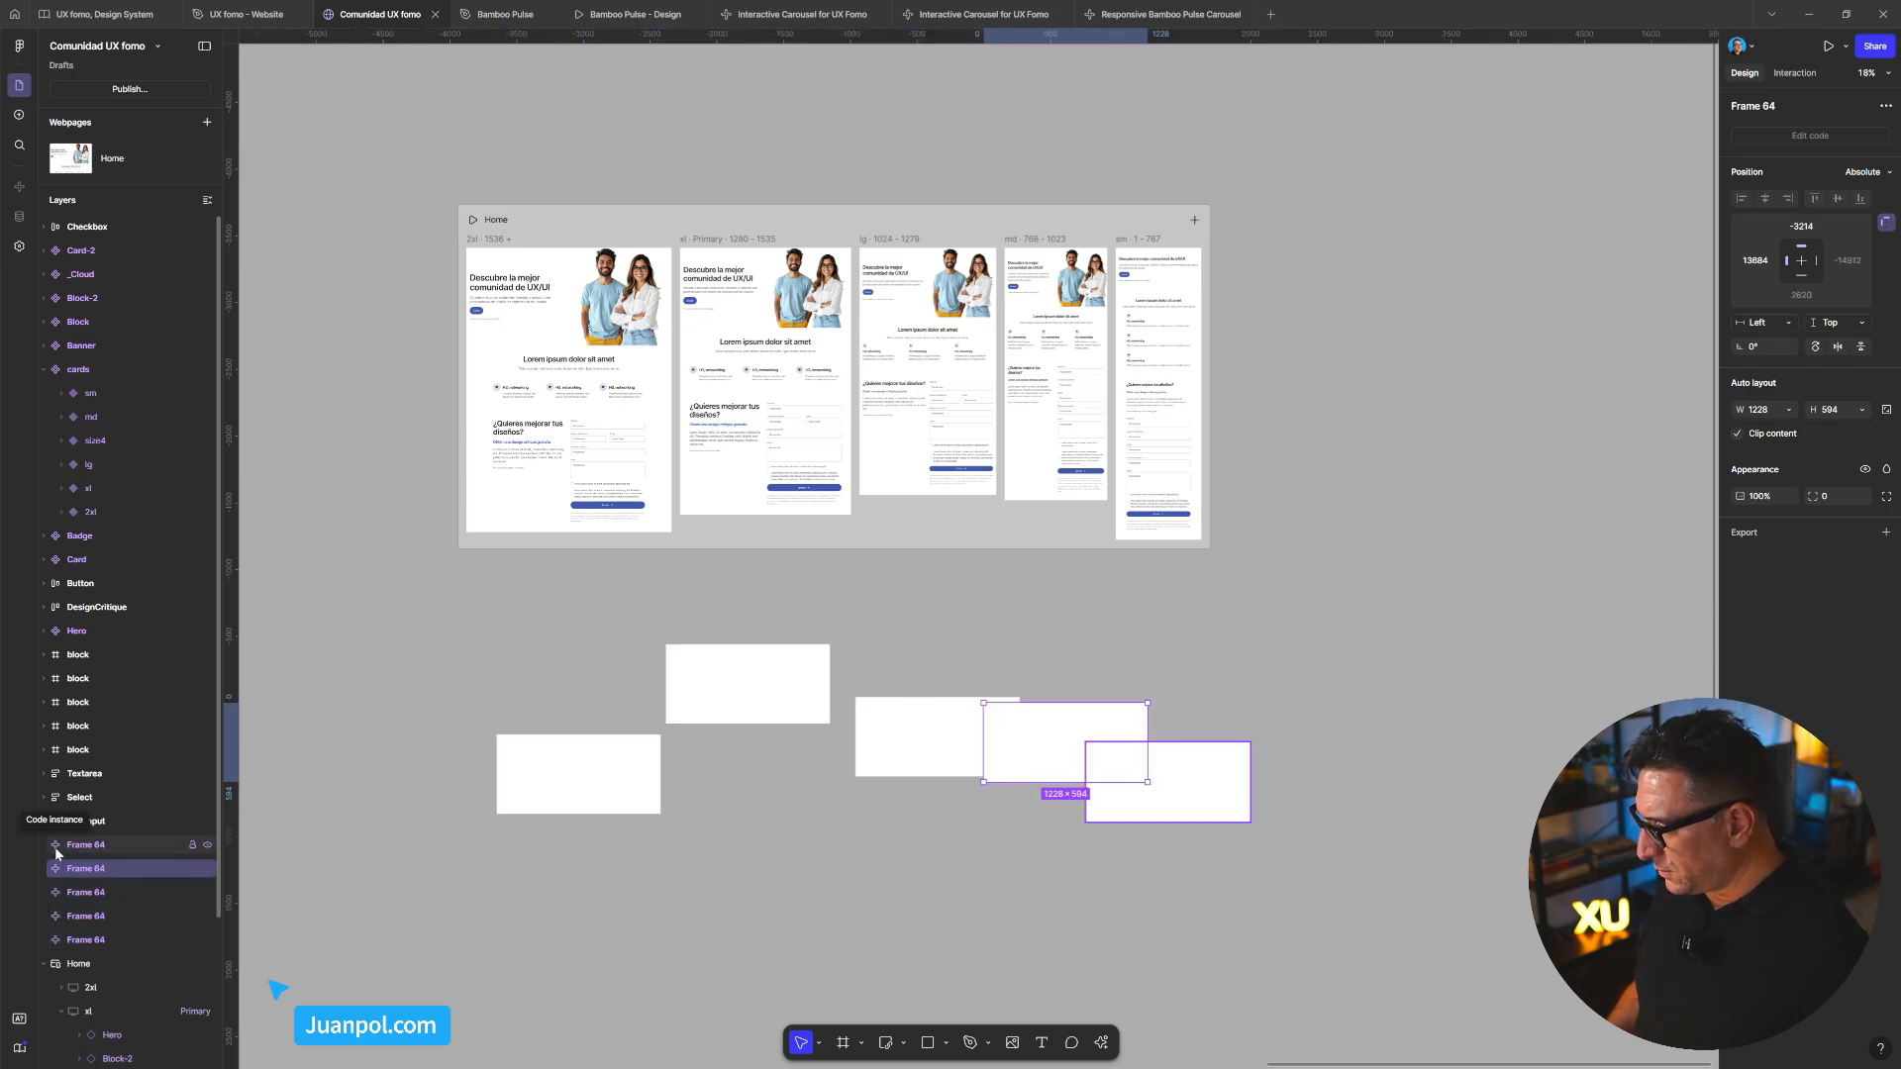
click(55, 846)
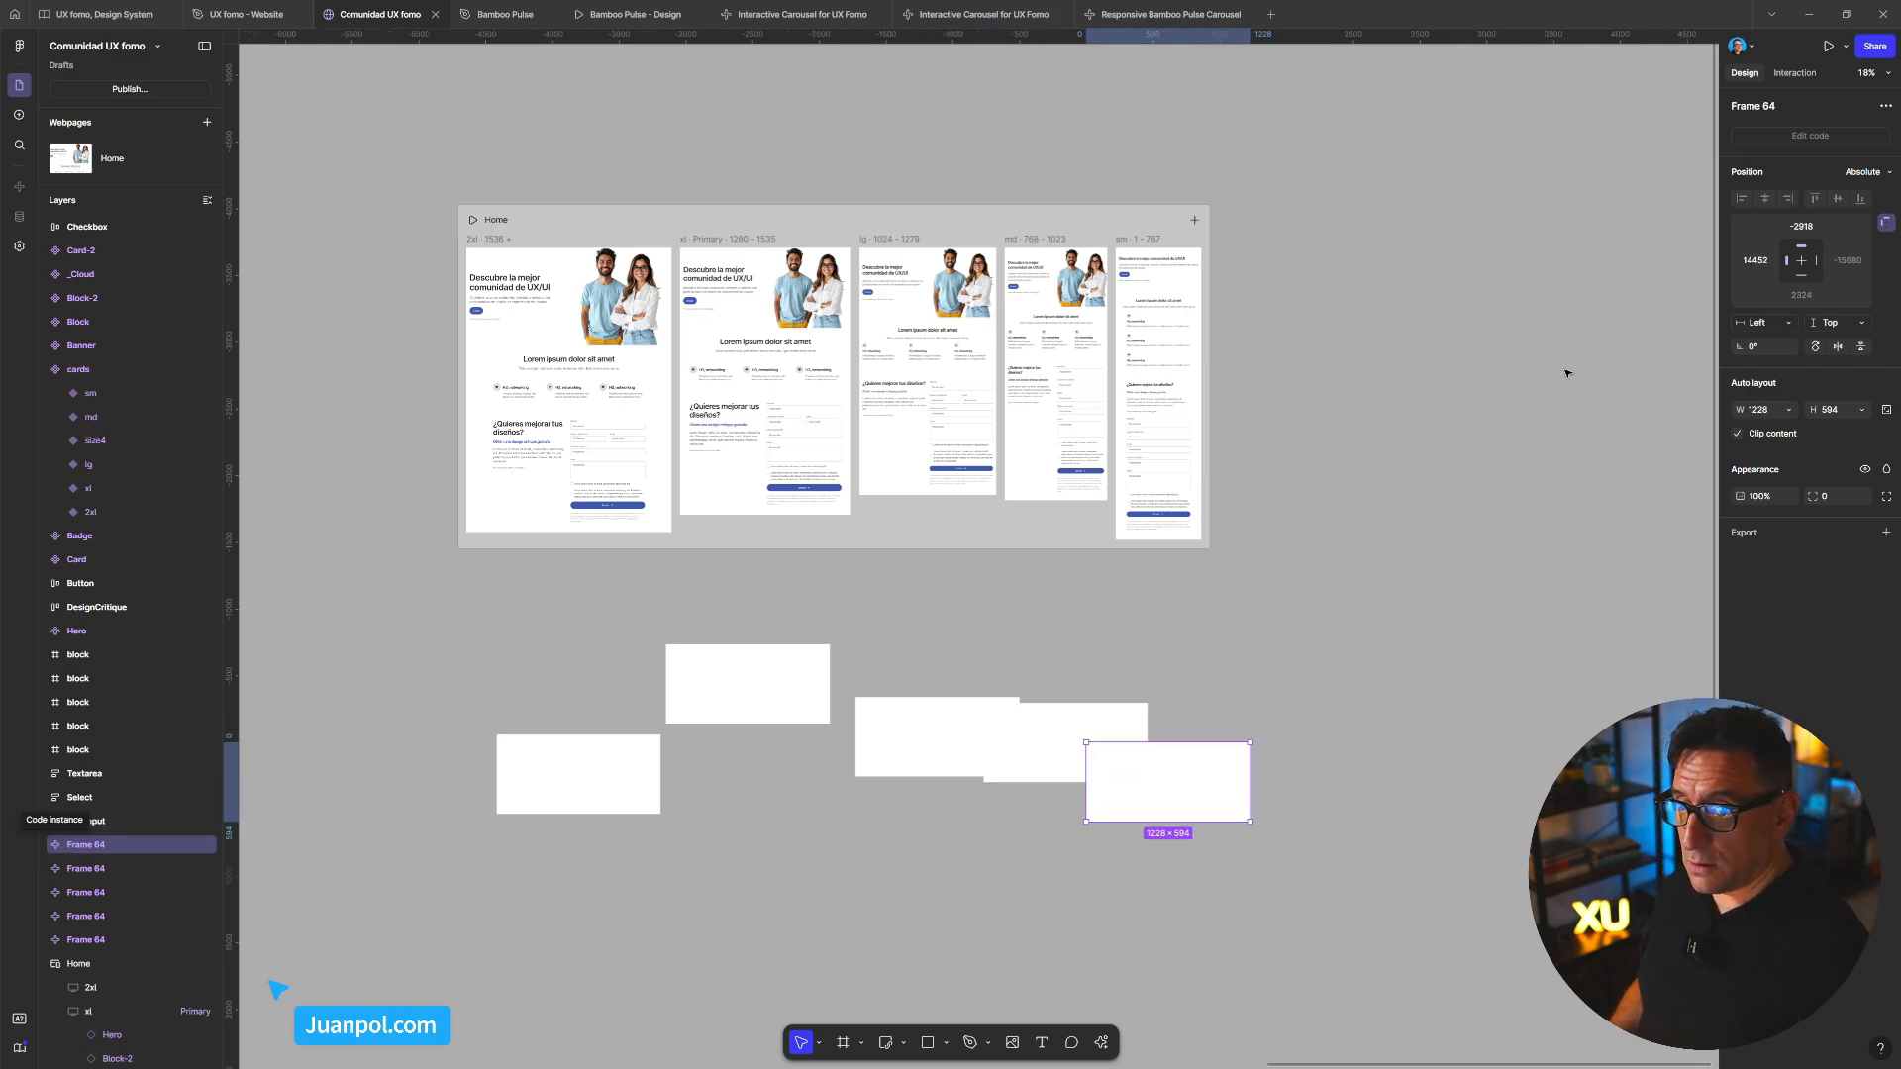
click(1888, 107)
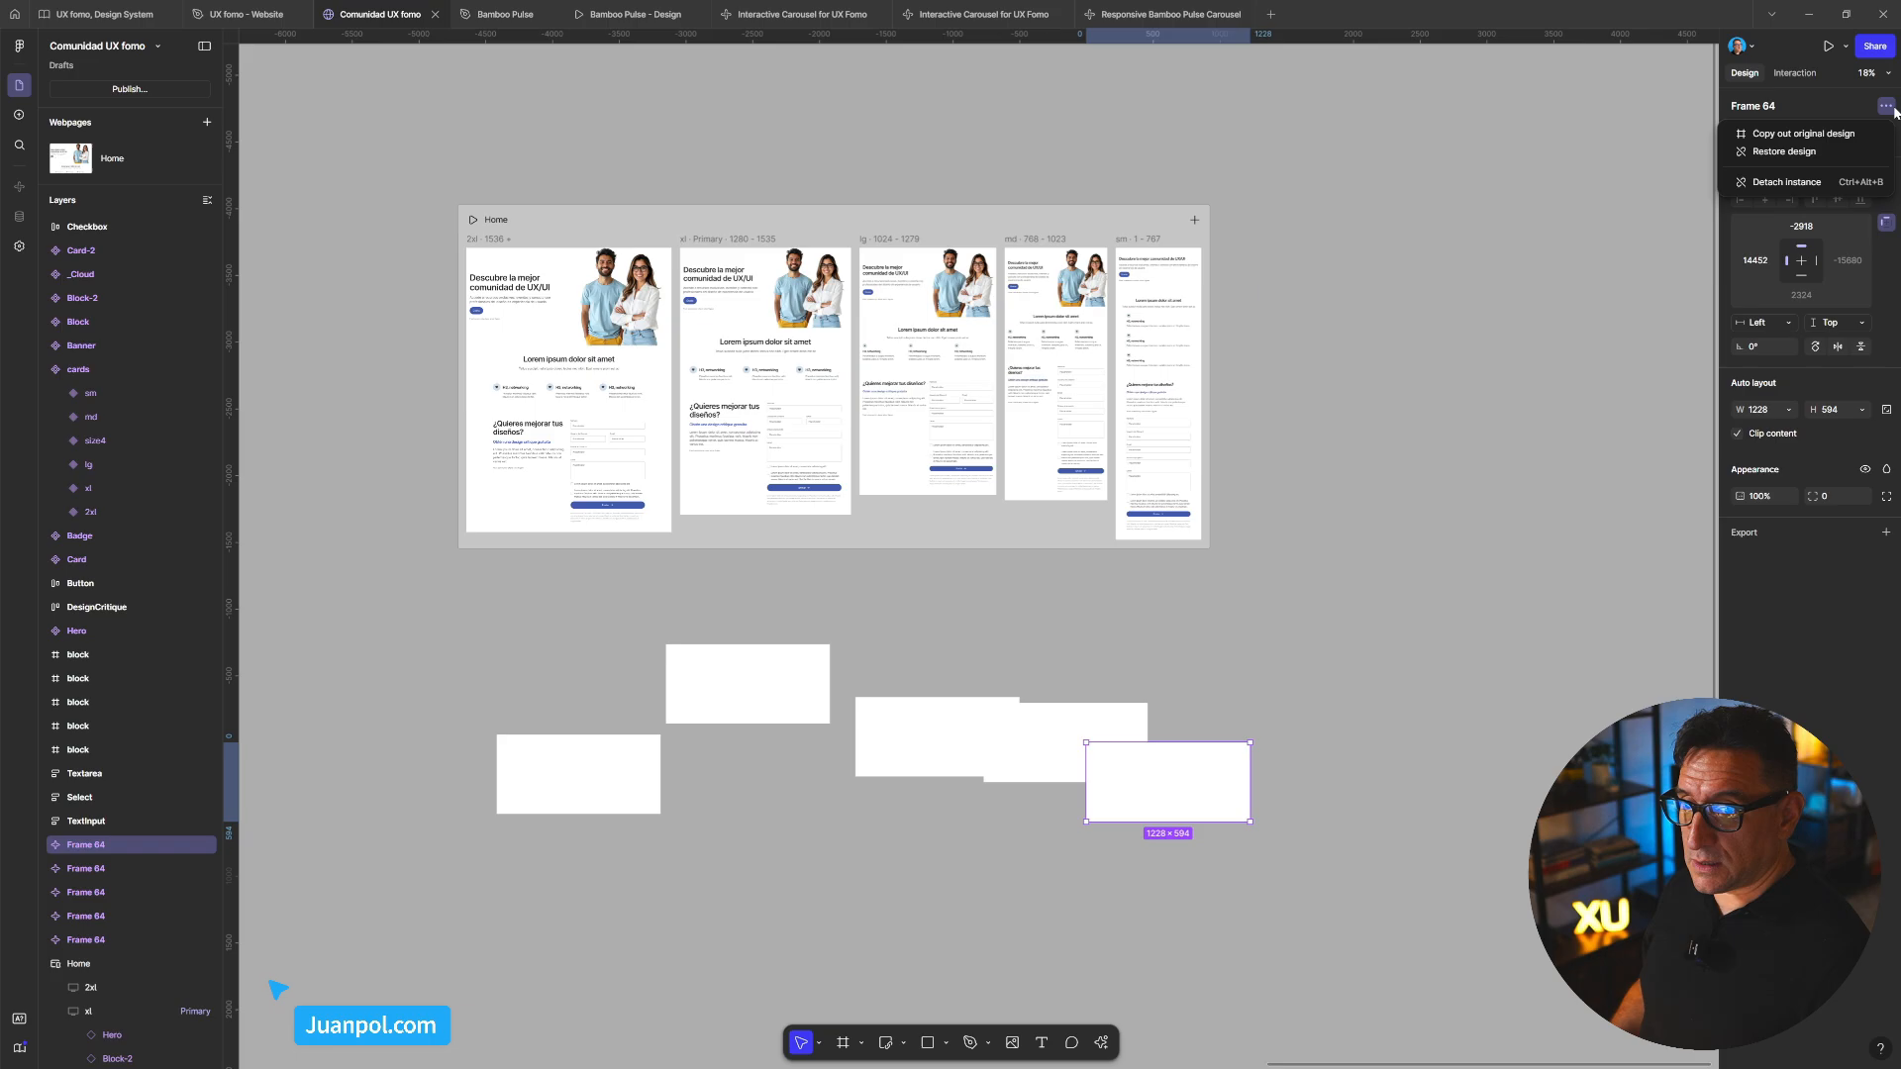
click(1790, 180)
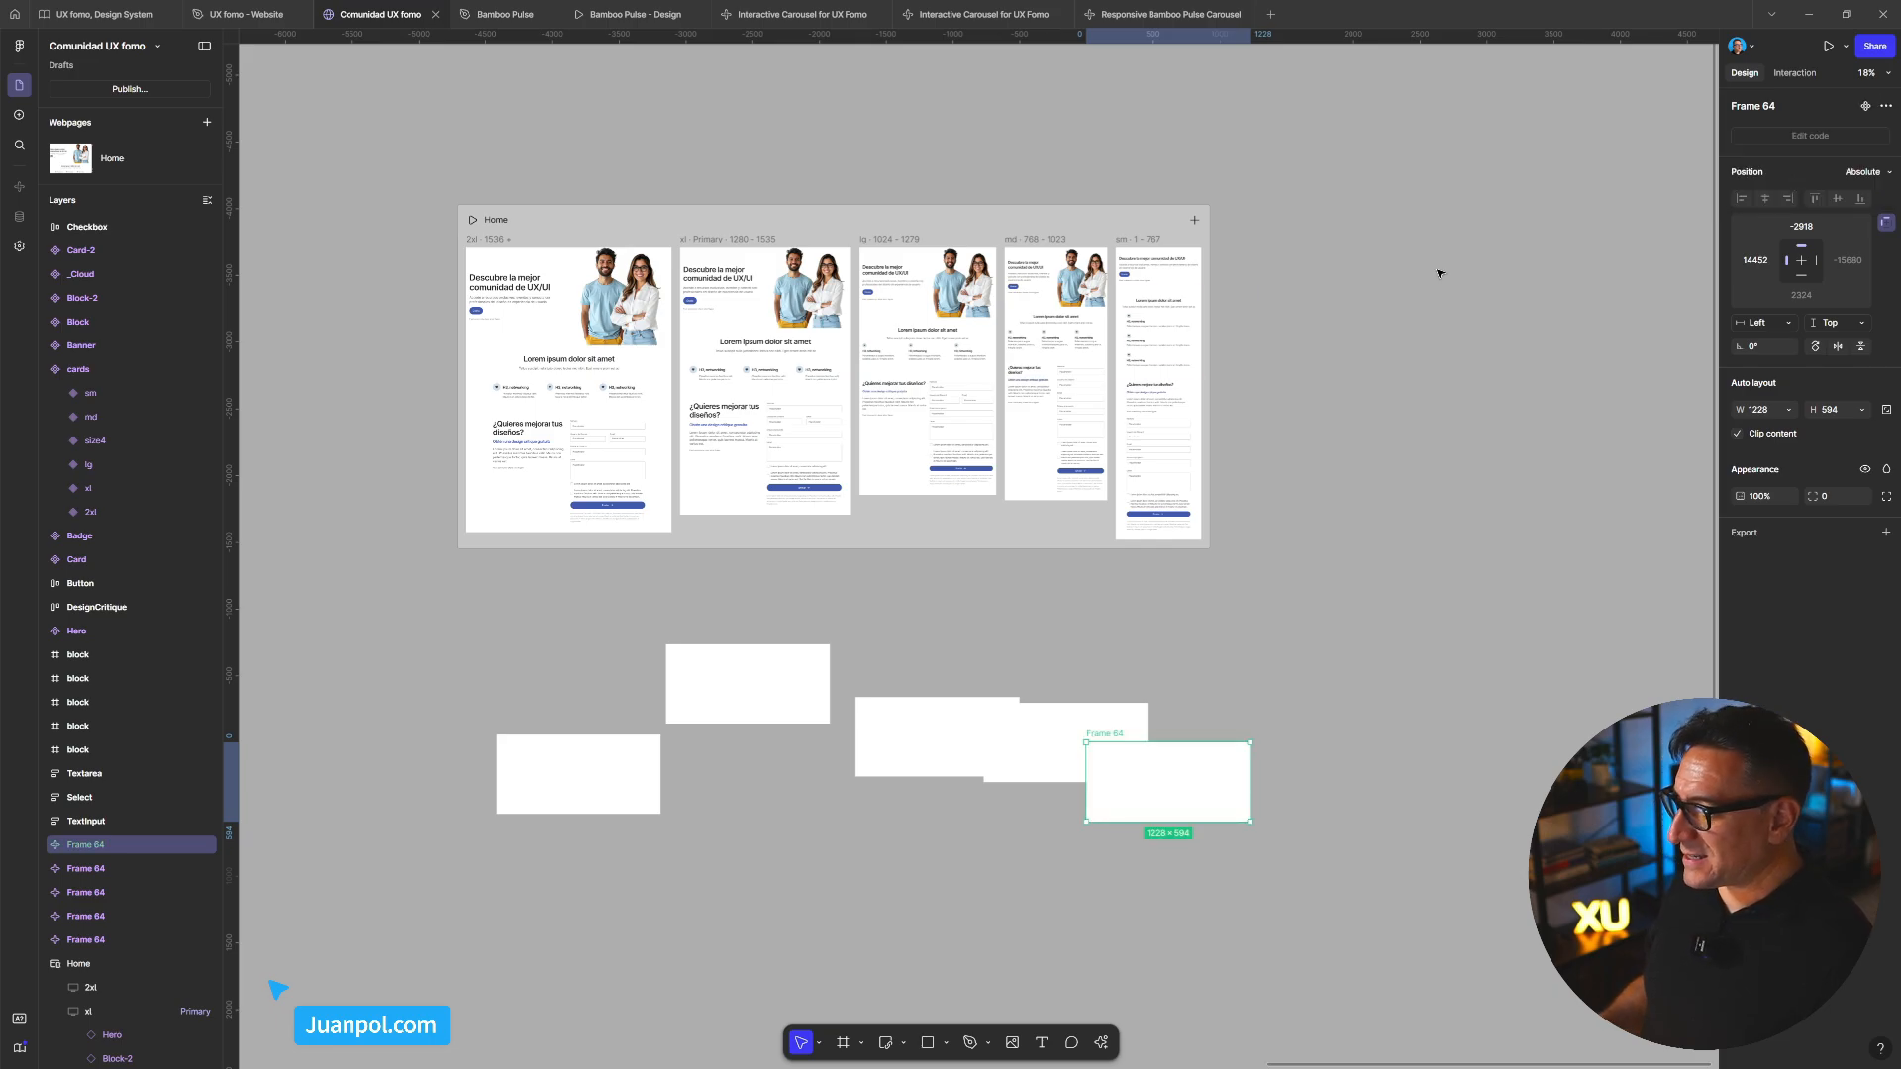
Marquee-select all five Frame 64 frames and delete them, recentring on the Home webpage
drag(1346, 862, 473, 614)
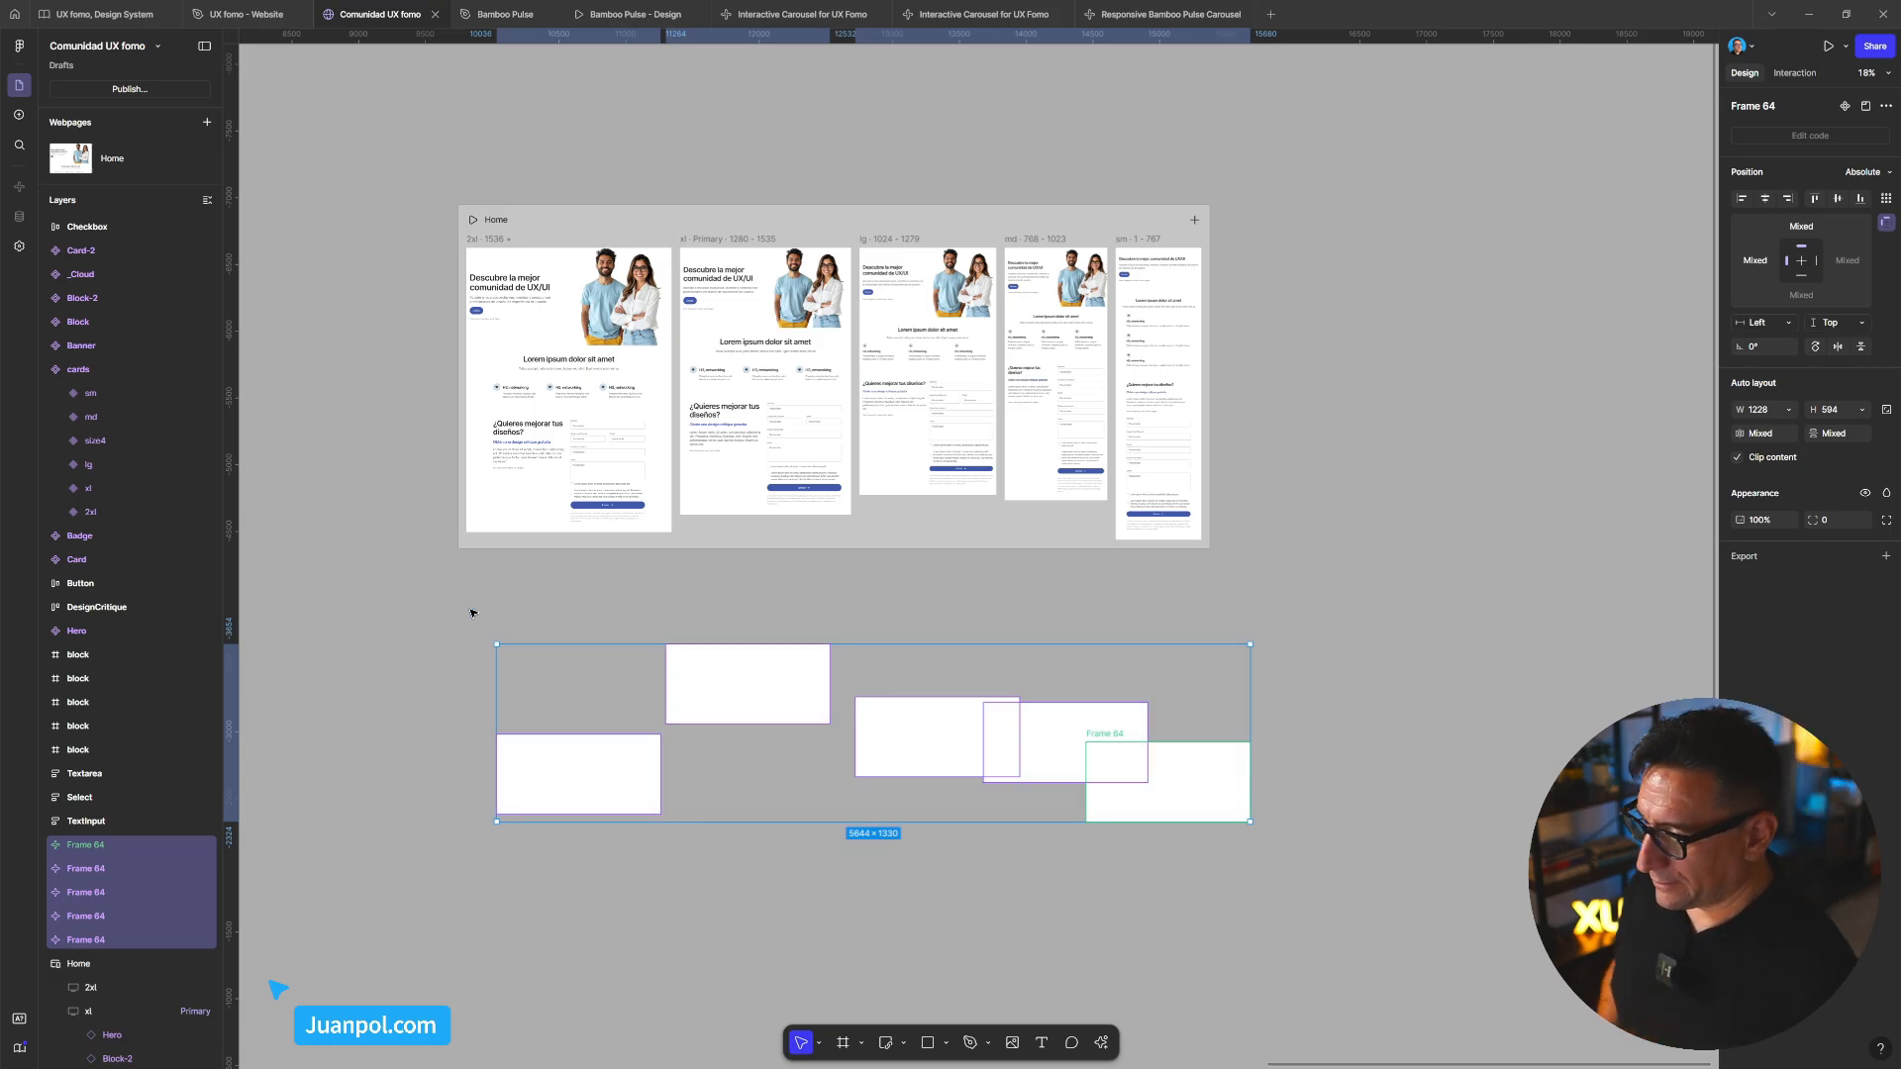
key(Delete)
drag(959, 709, 1141, 726)
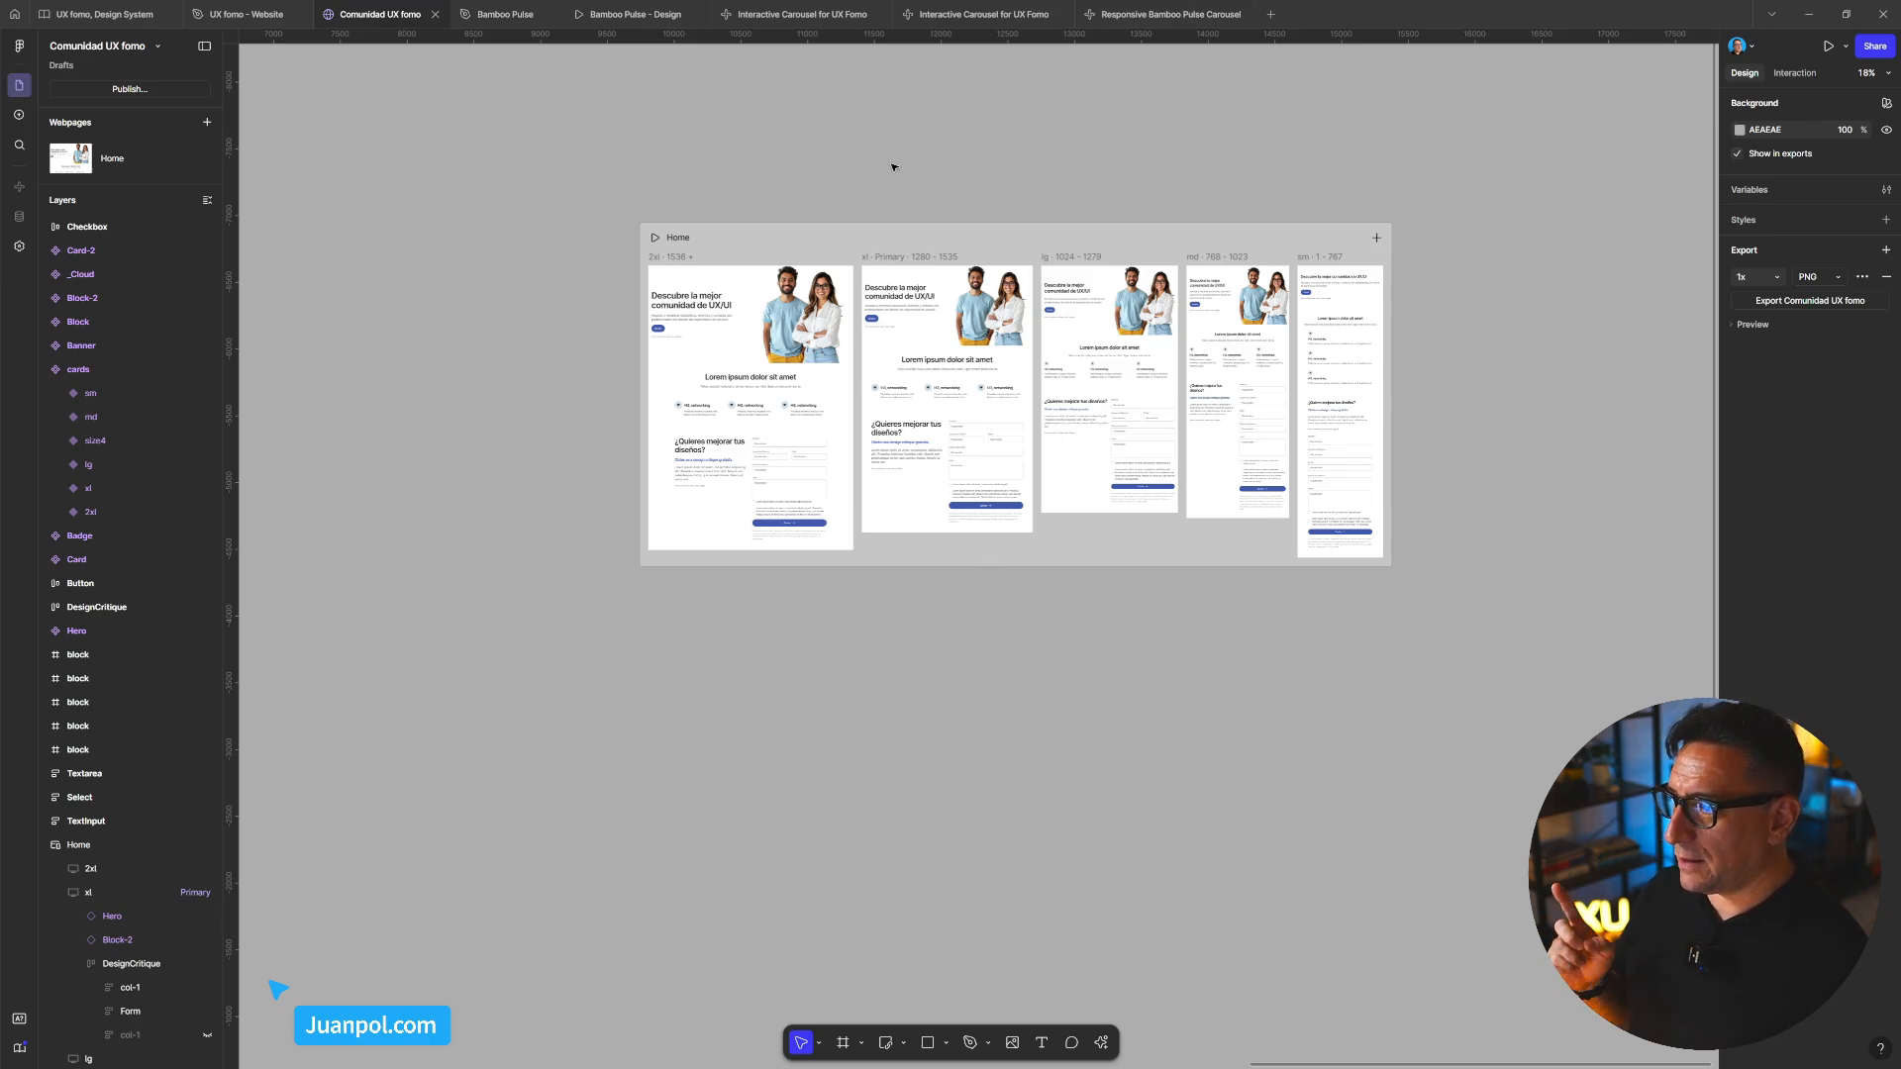
mouse_move(823, 13)
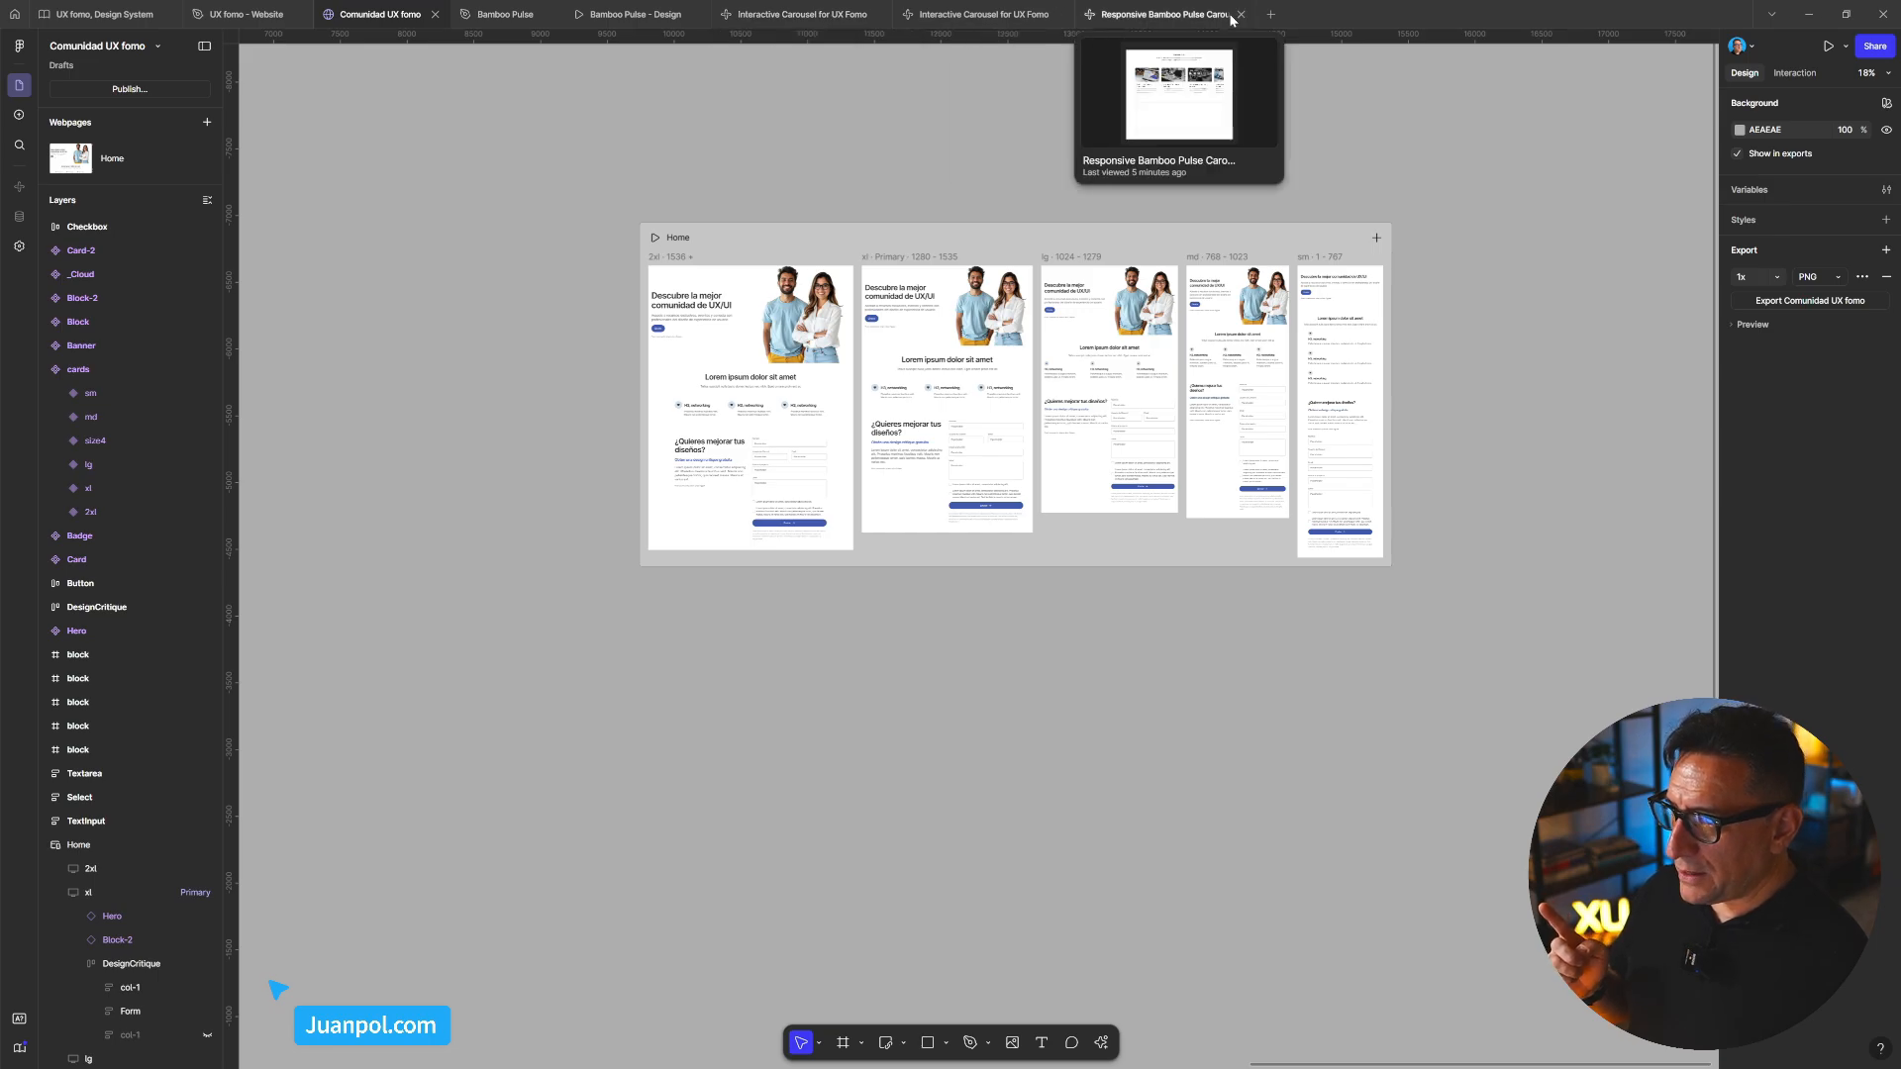
From the Responsive Bamboo Pulse Carousel project, create a New Make file with the watch-colour hero prompt
click(1186, 16)
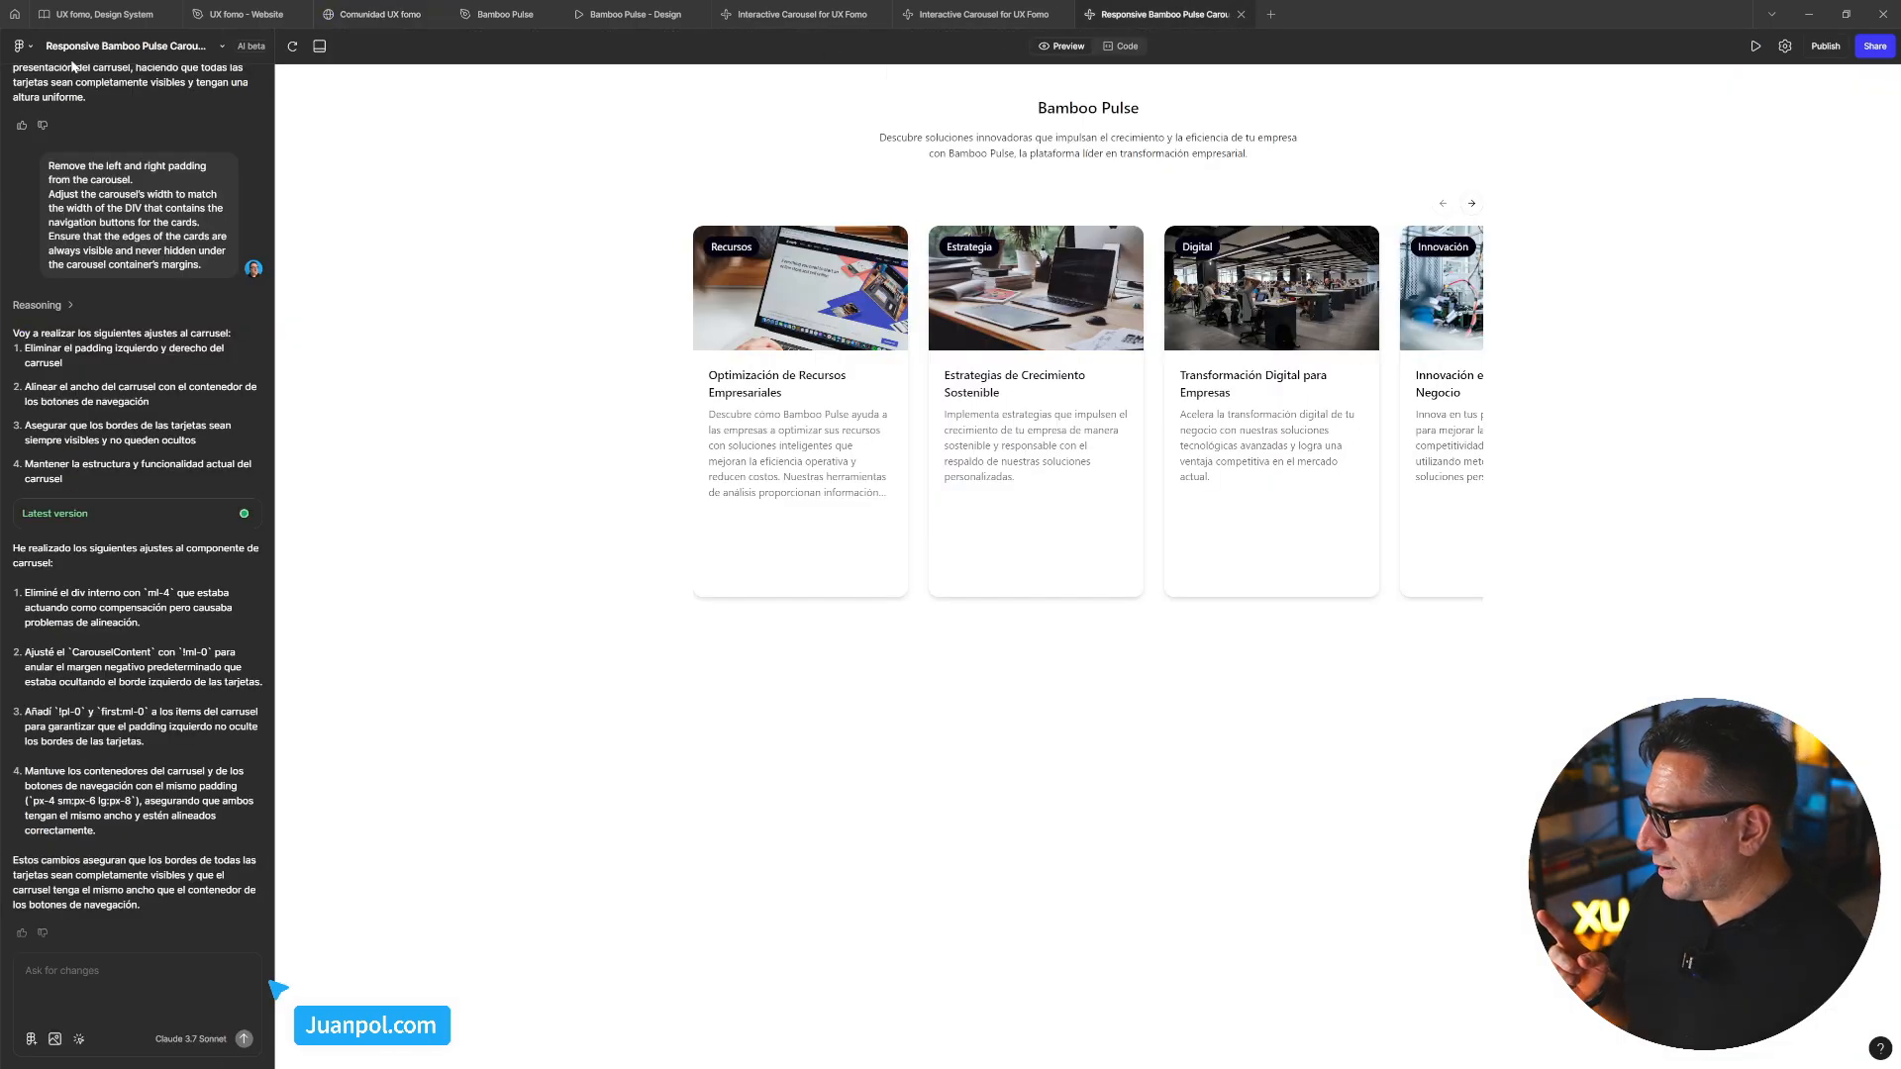
click(23, 46)
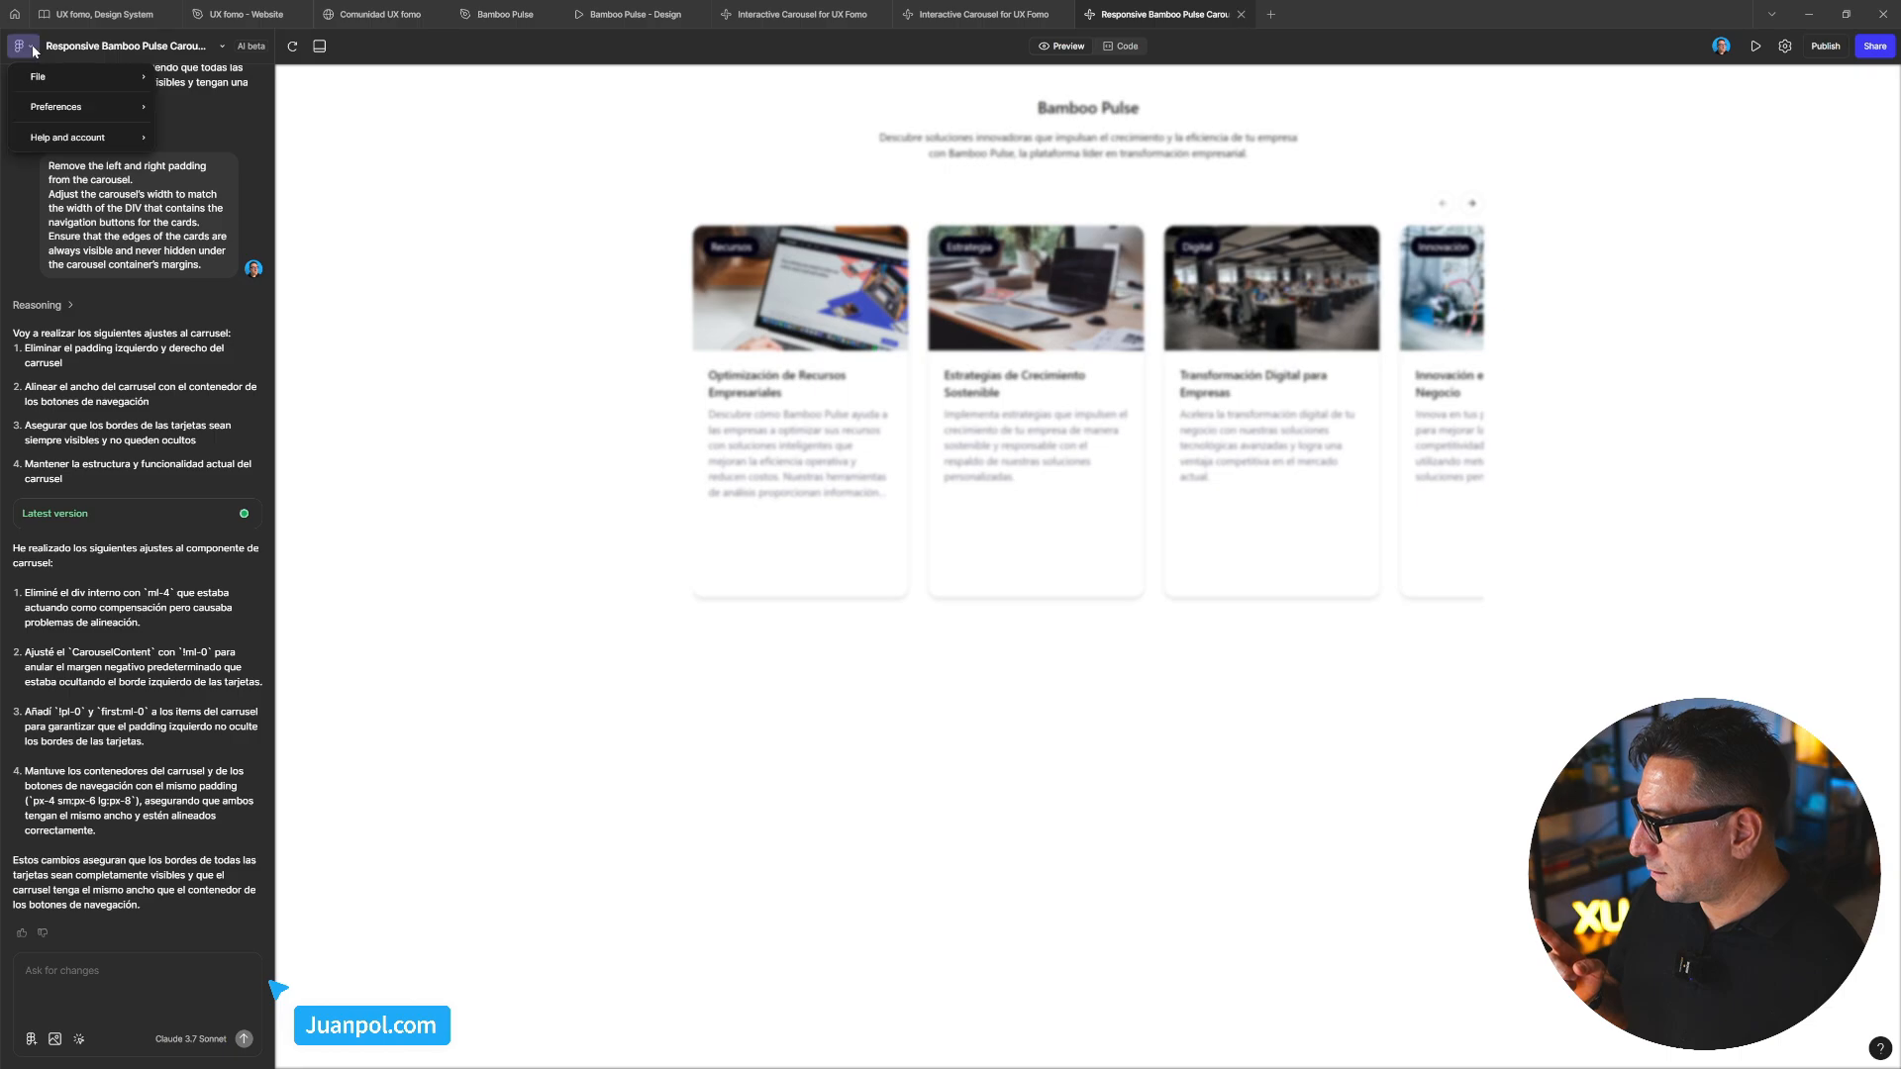
mouse_move(84, 80)
click(204, 76)
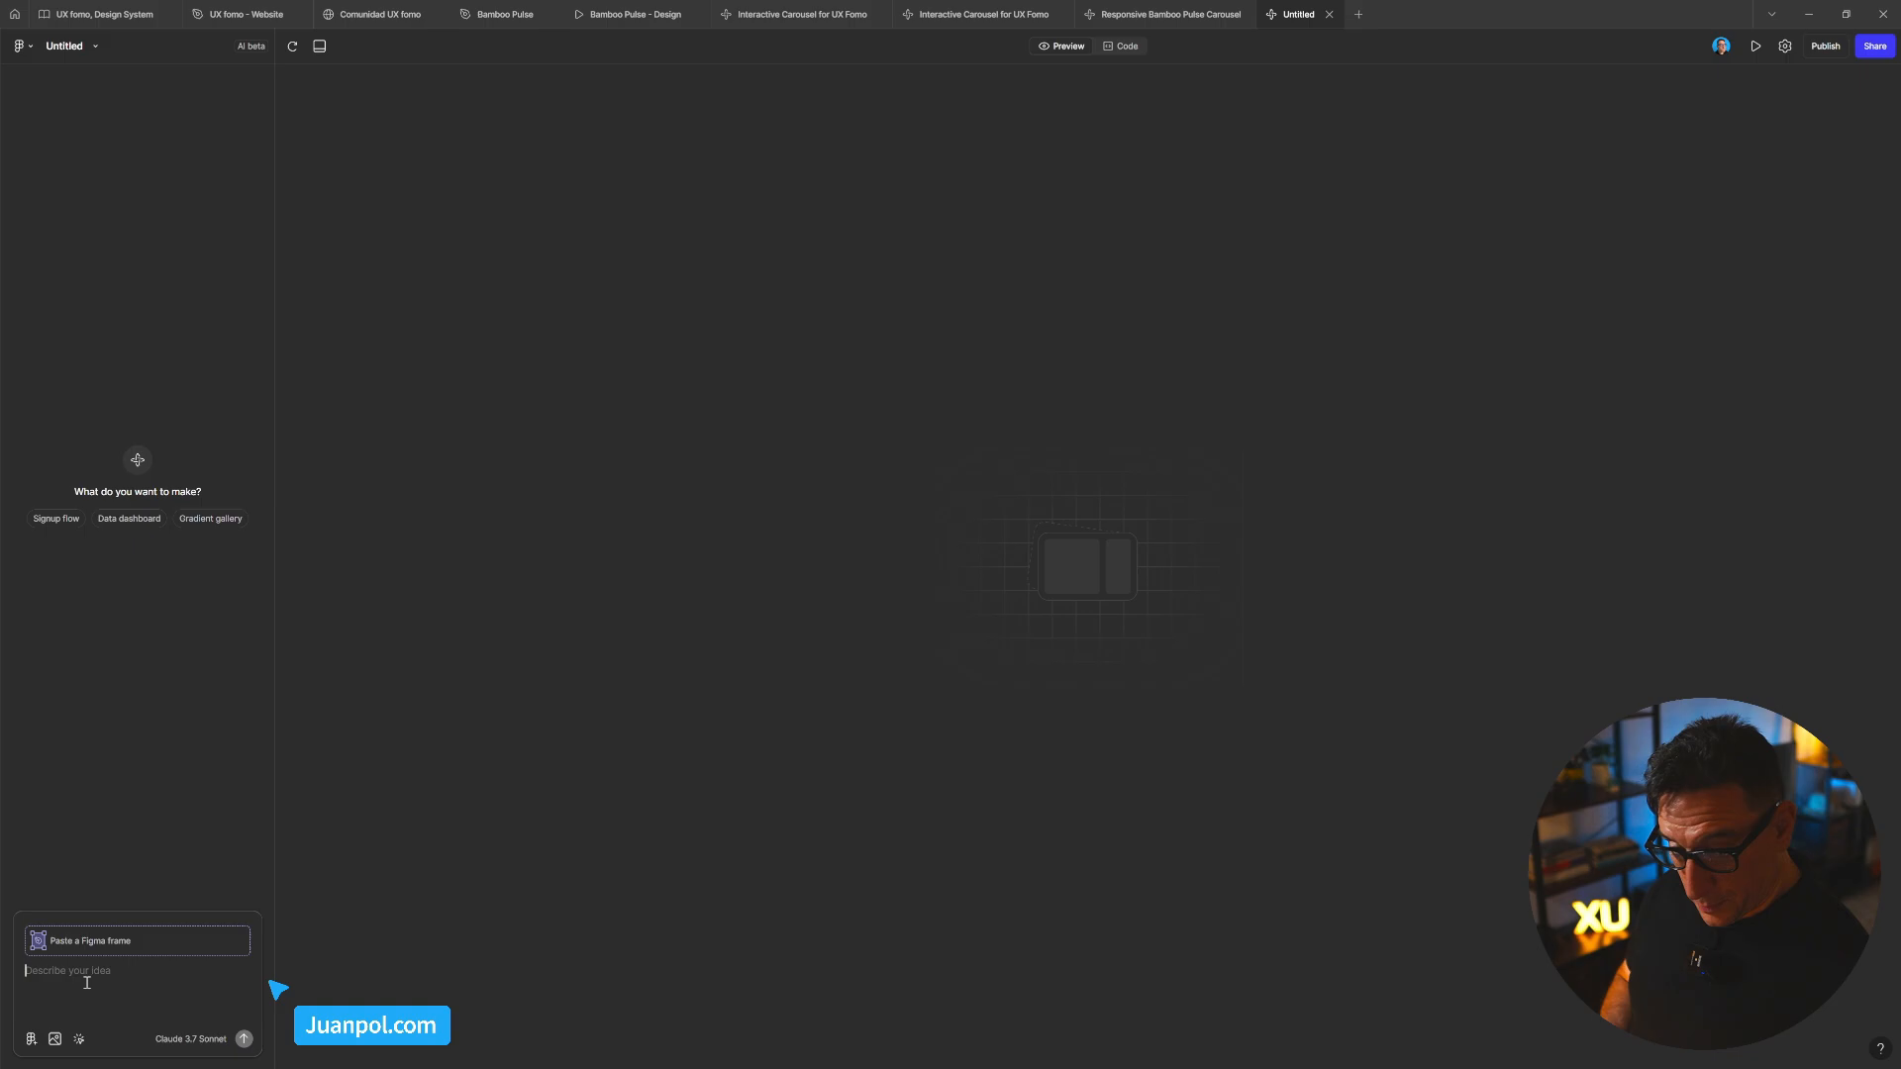
text(Un prototipo del hero de bamboo pulse. Que al tocar un color, nos cambie la imagen del hero a un reloj del color que seleccionamos.)
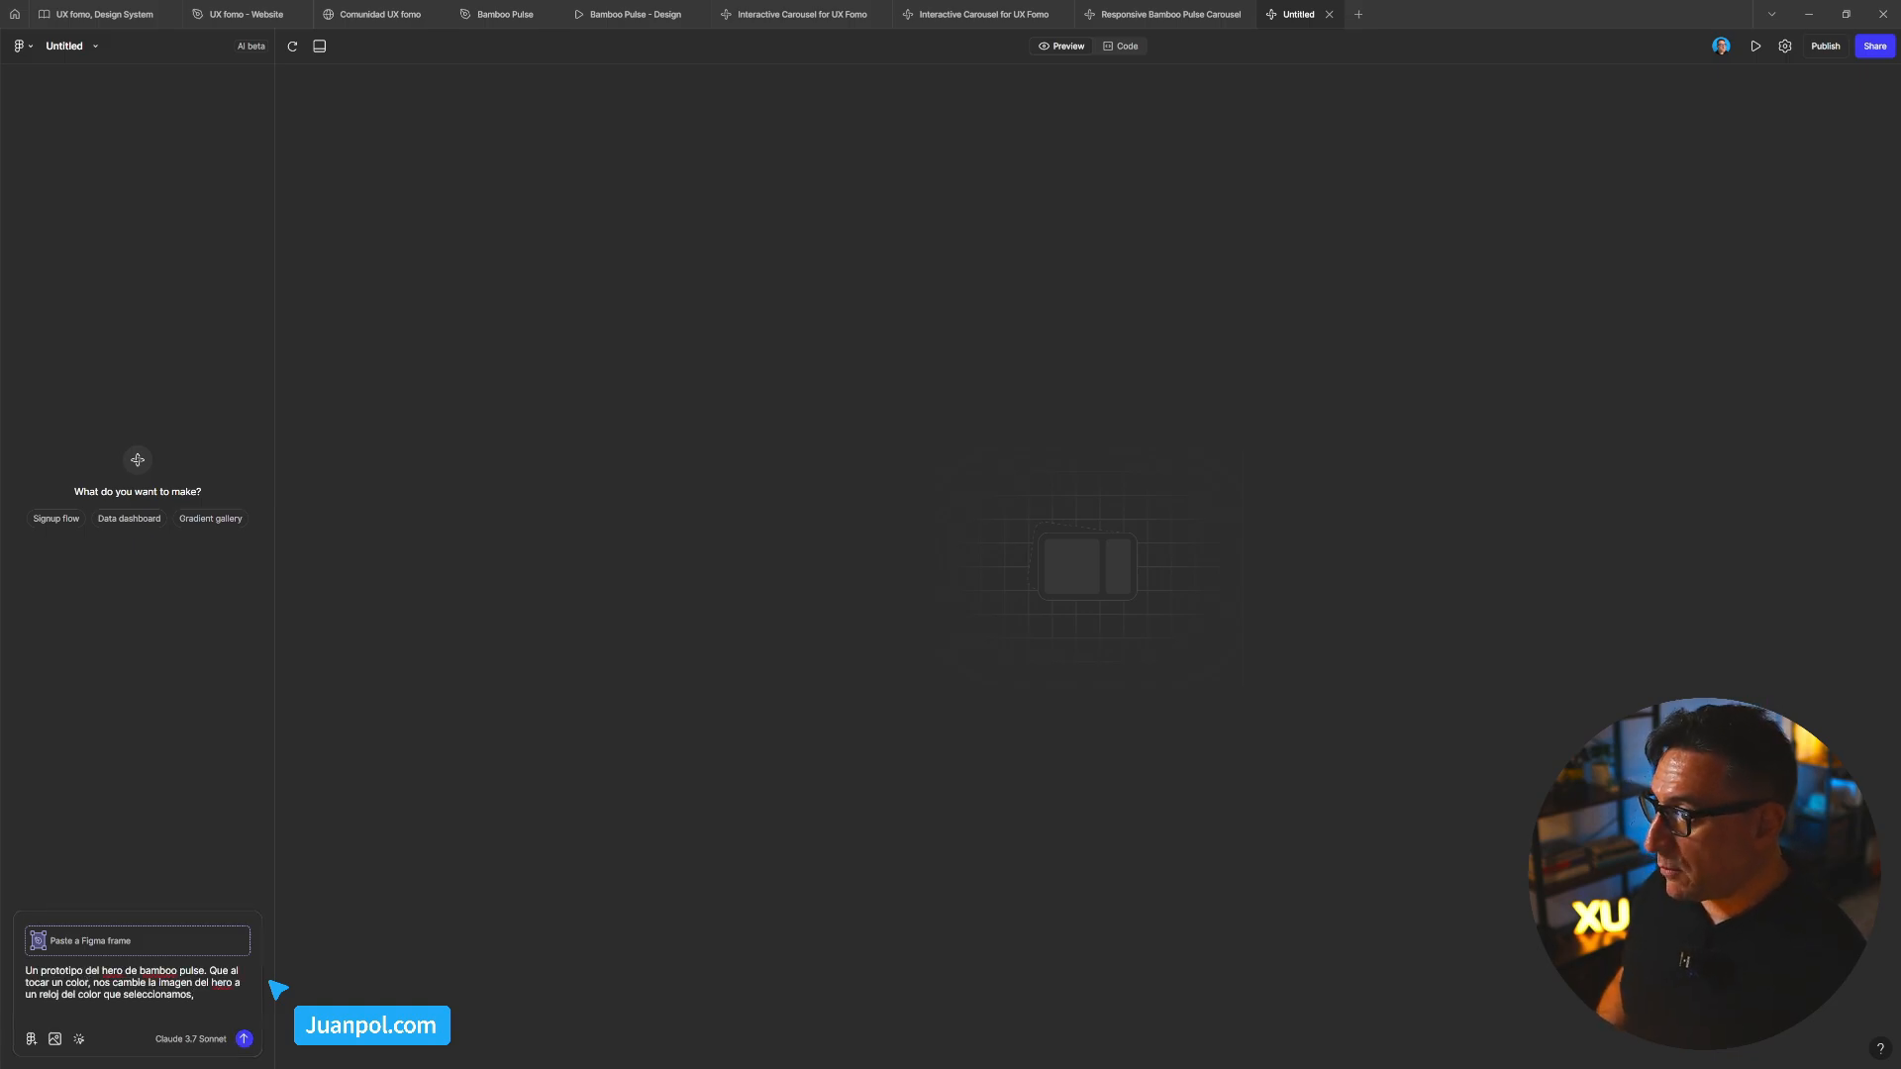
click(505, 14)
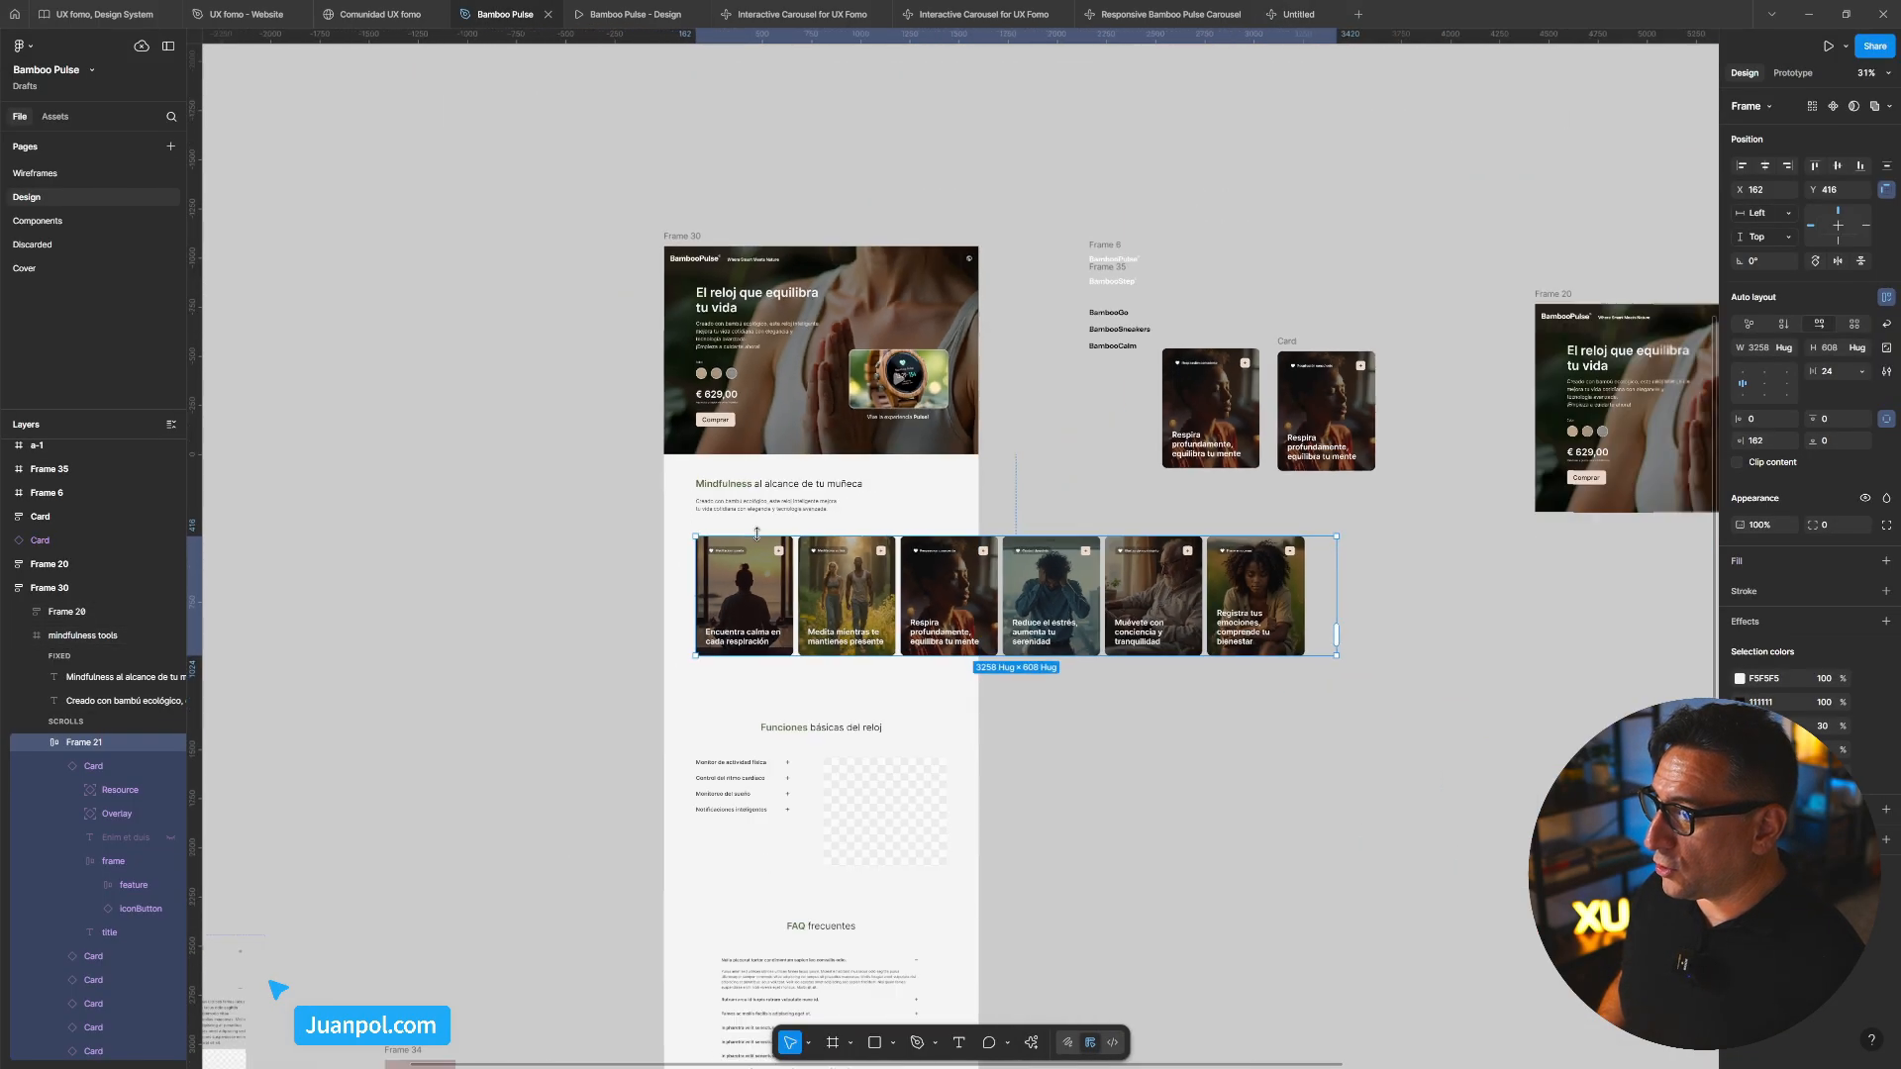
Use Copy as PNG on the Bamboo Pulse hero frame, then return to the Untitled Make file
scroll(757, 533, down, 2)
click(923, 341)
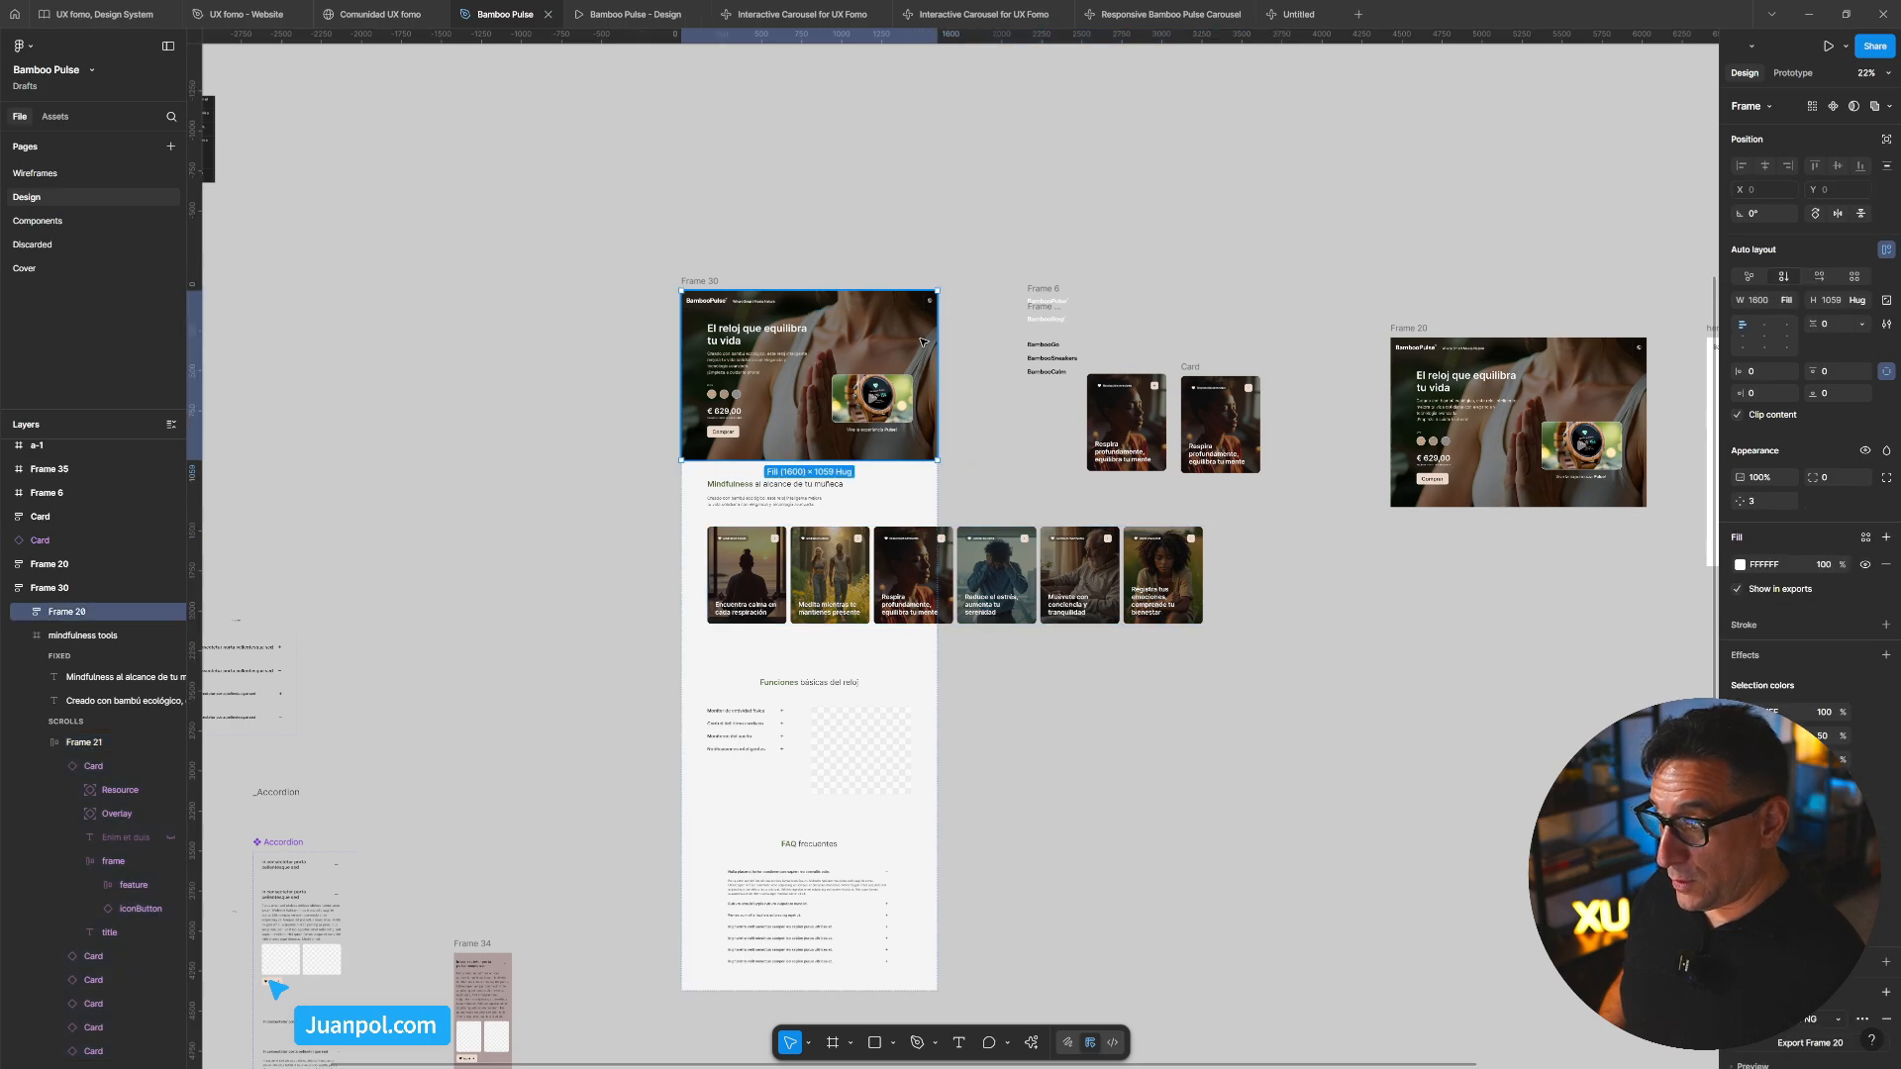
scroll(923, 342, up, 3)
right_click(923, 342)
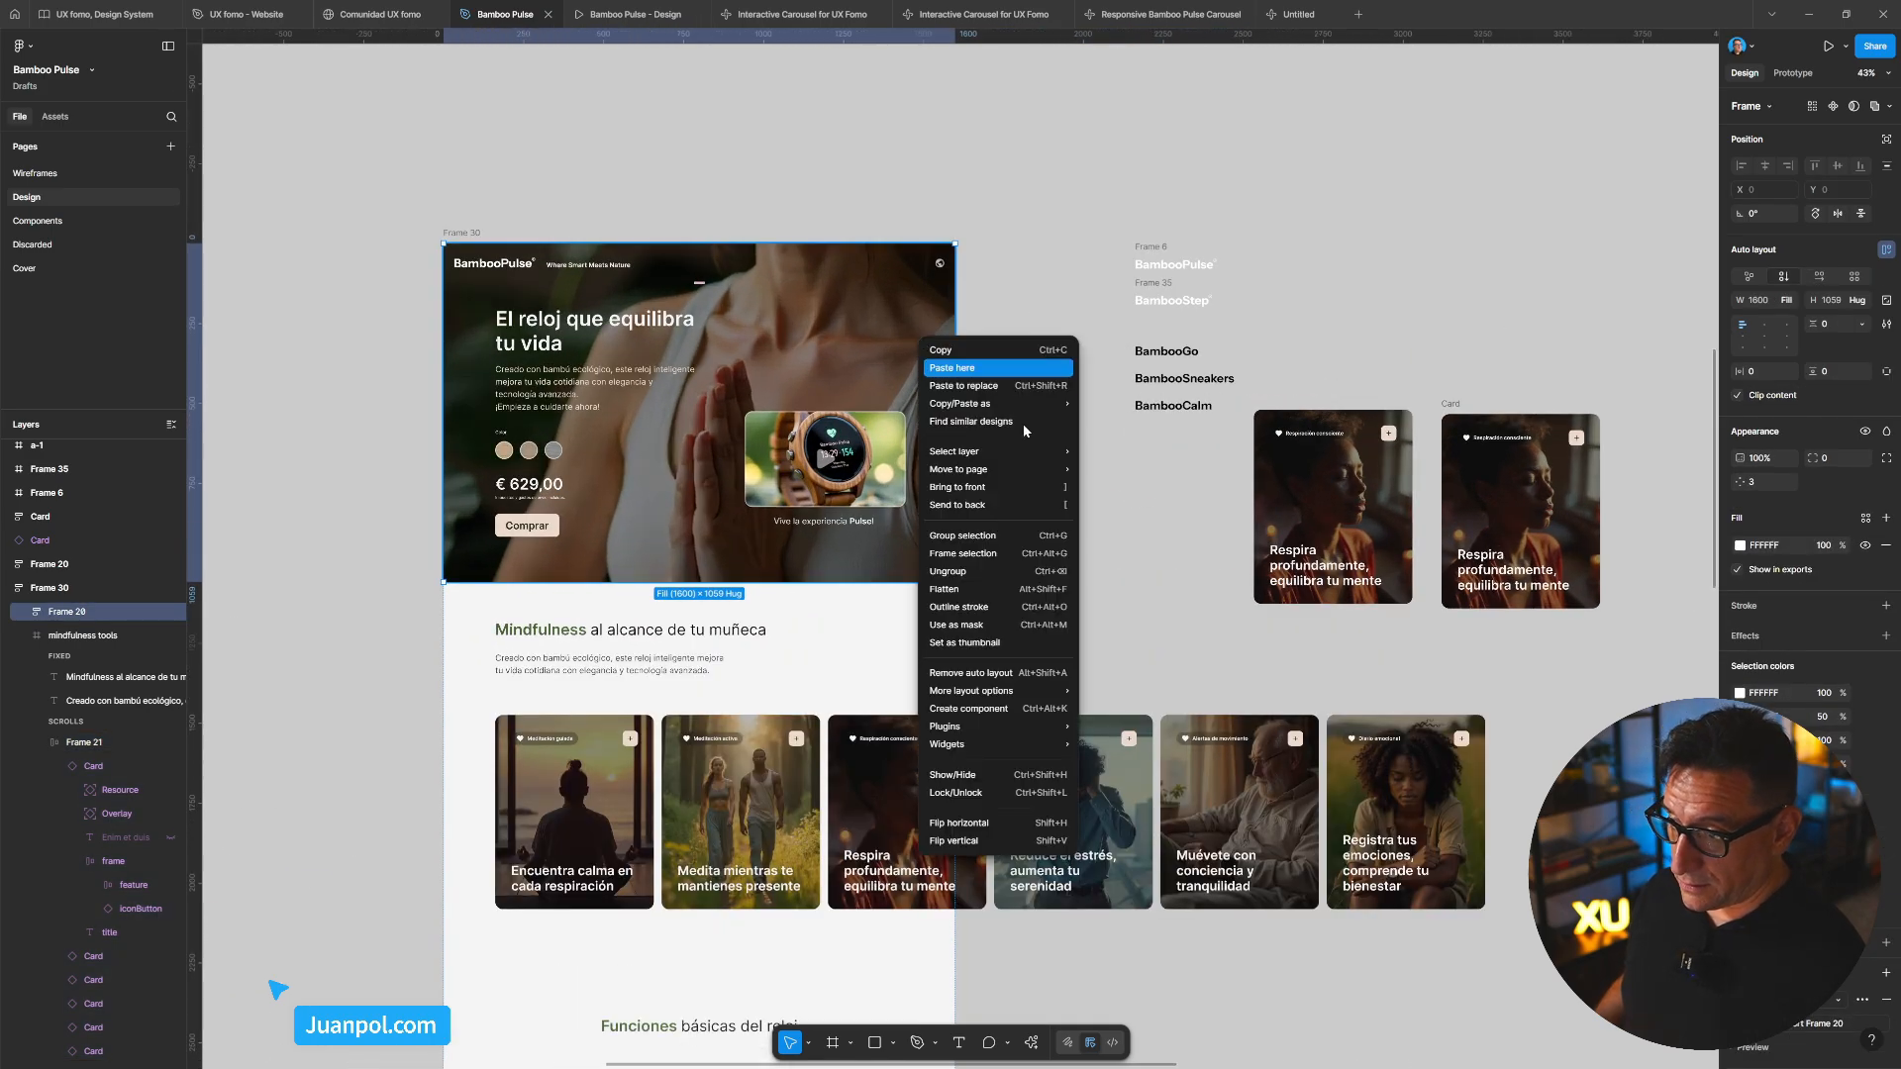
mouse_move(1024, 411)
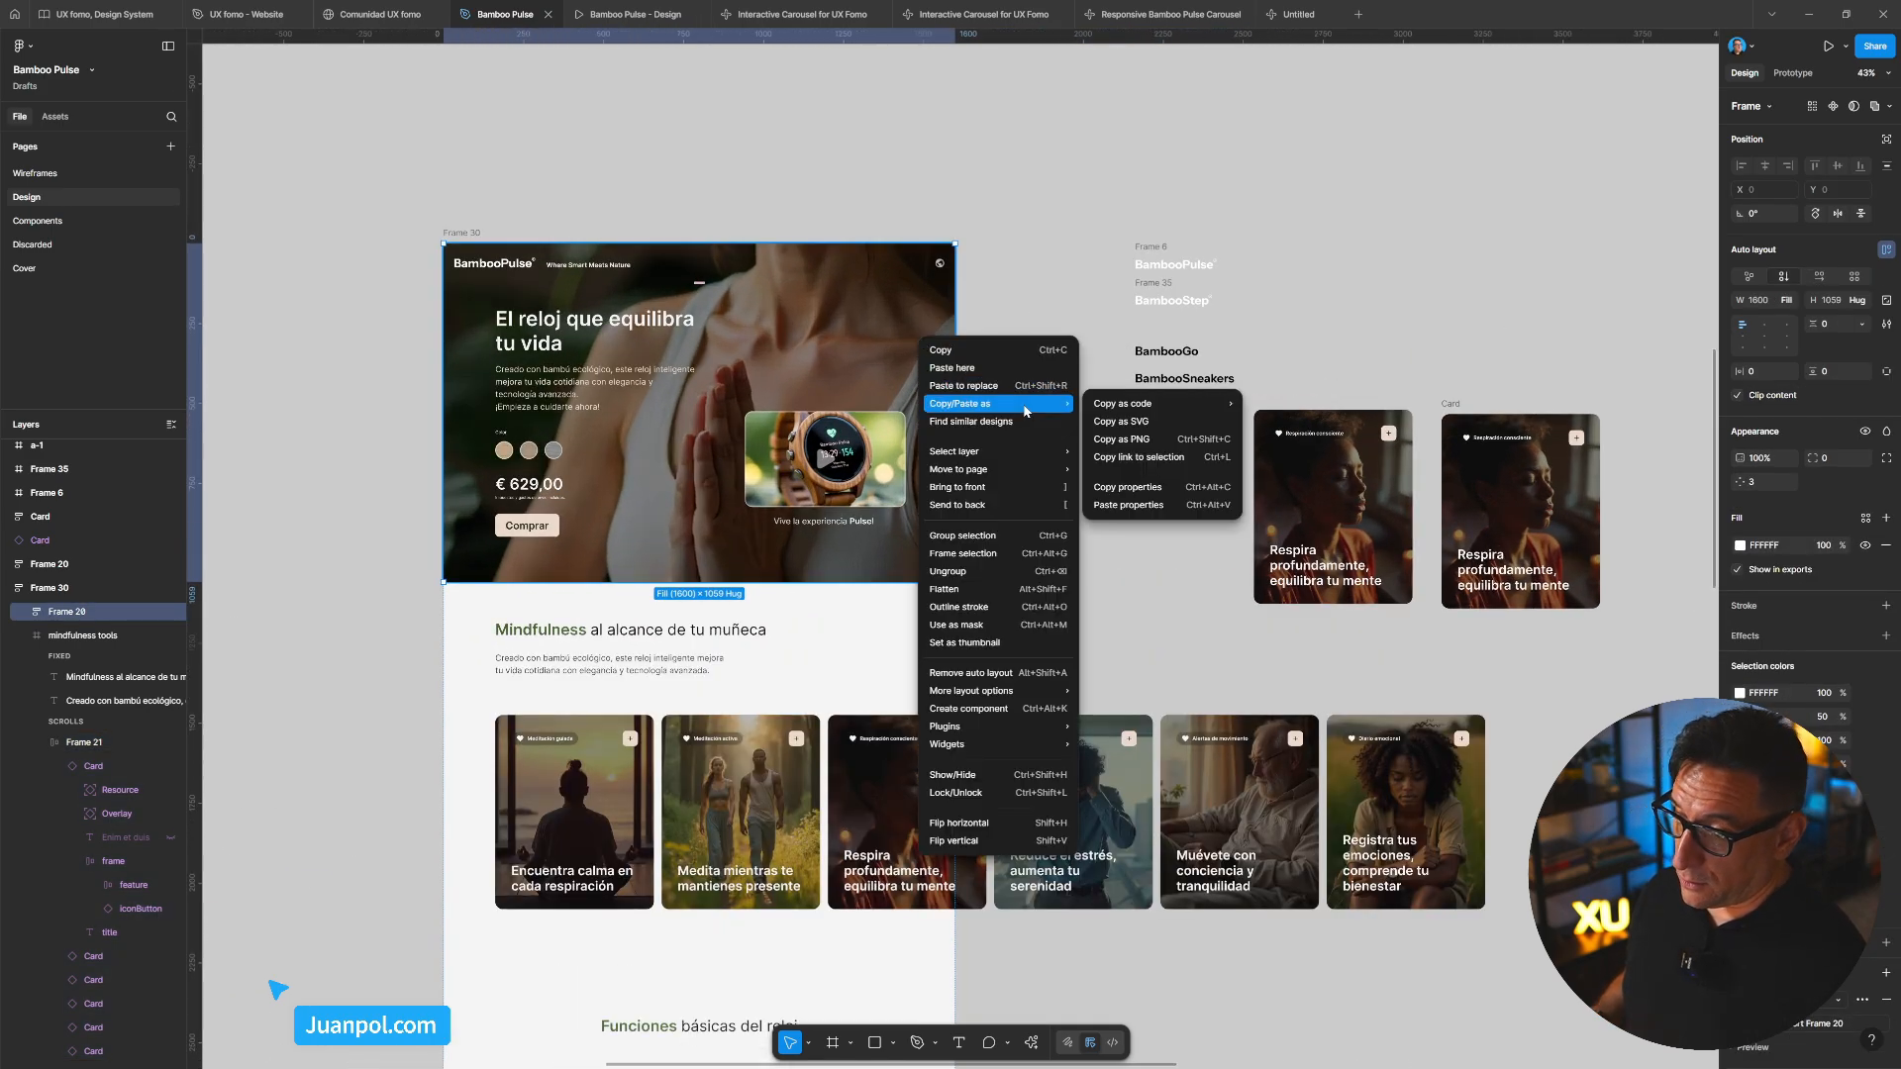
click(1125, 440)
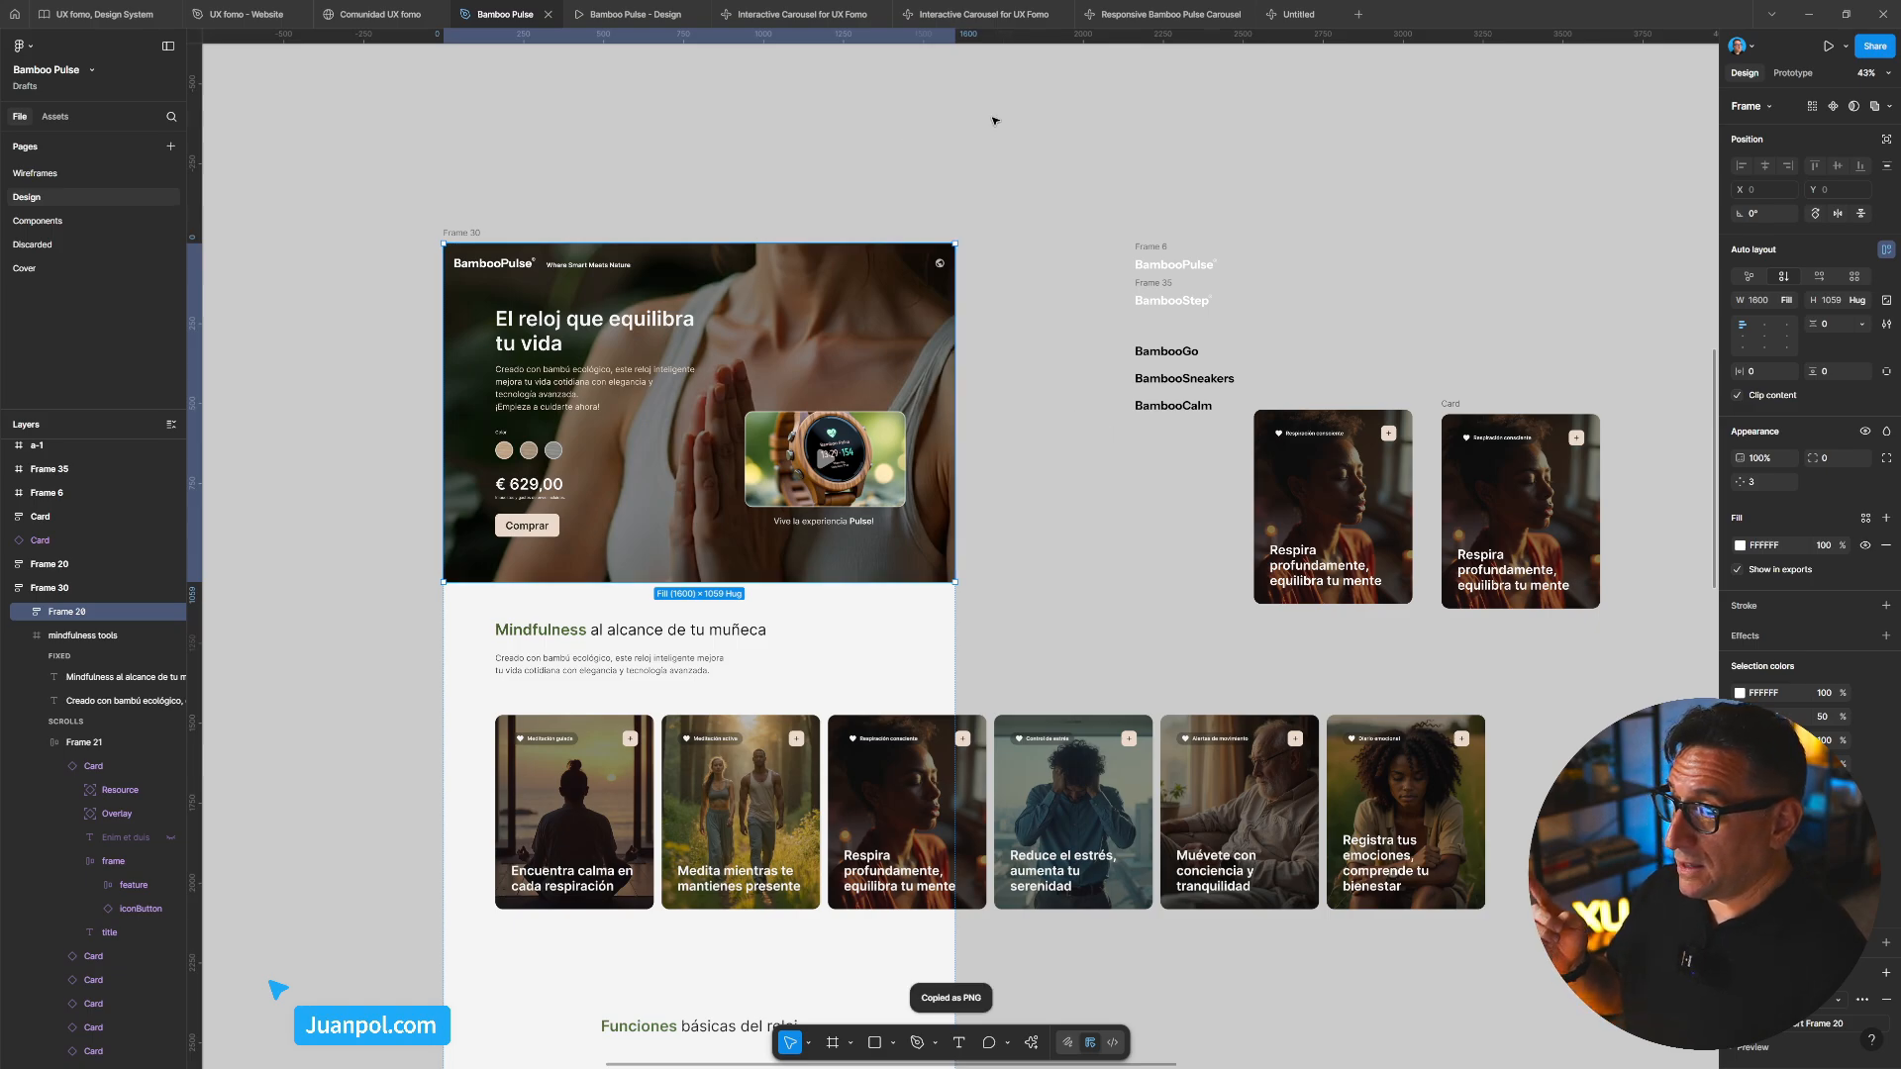
click(1290, 16)
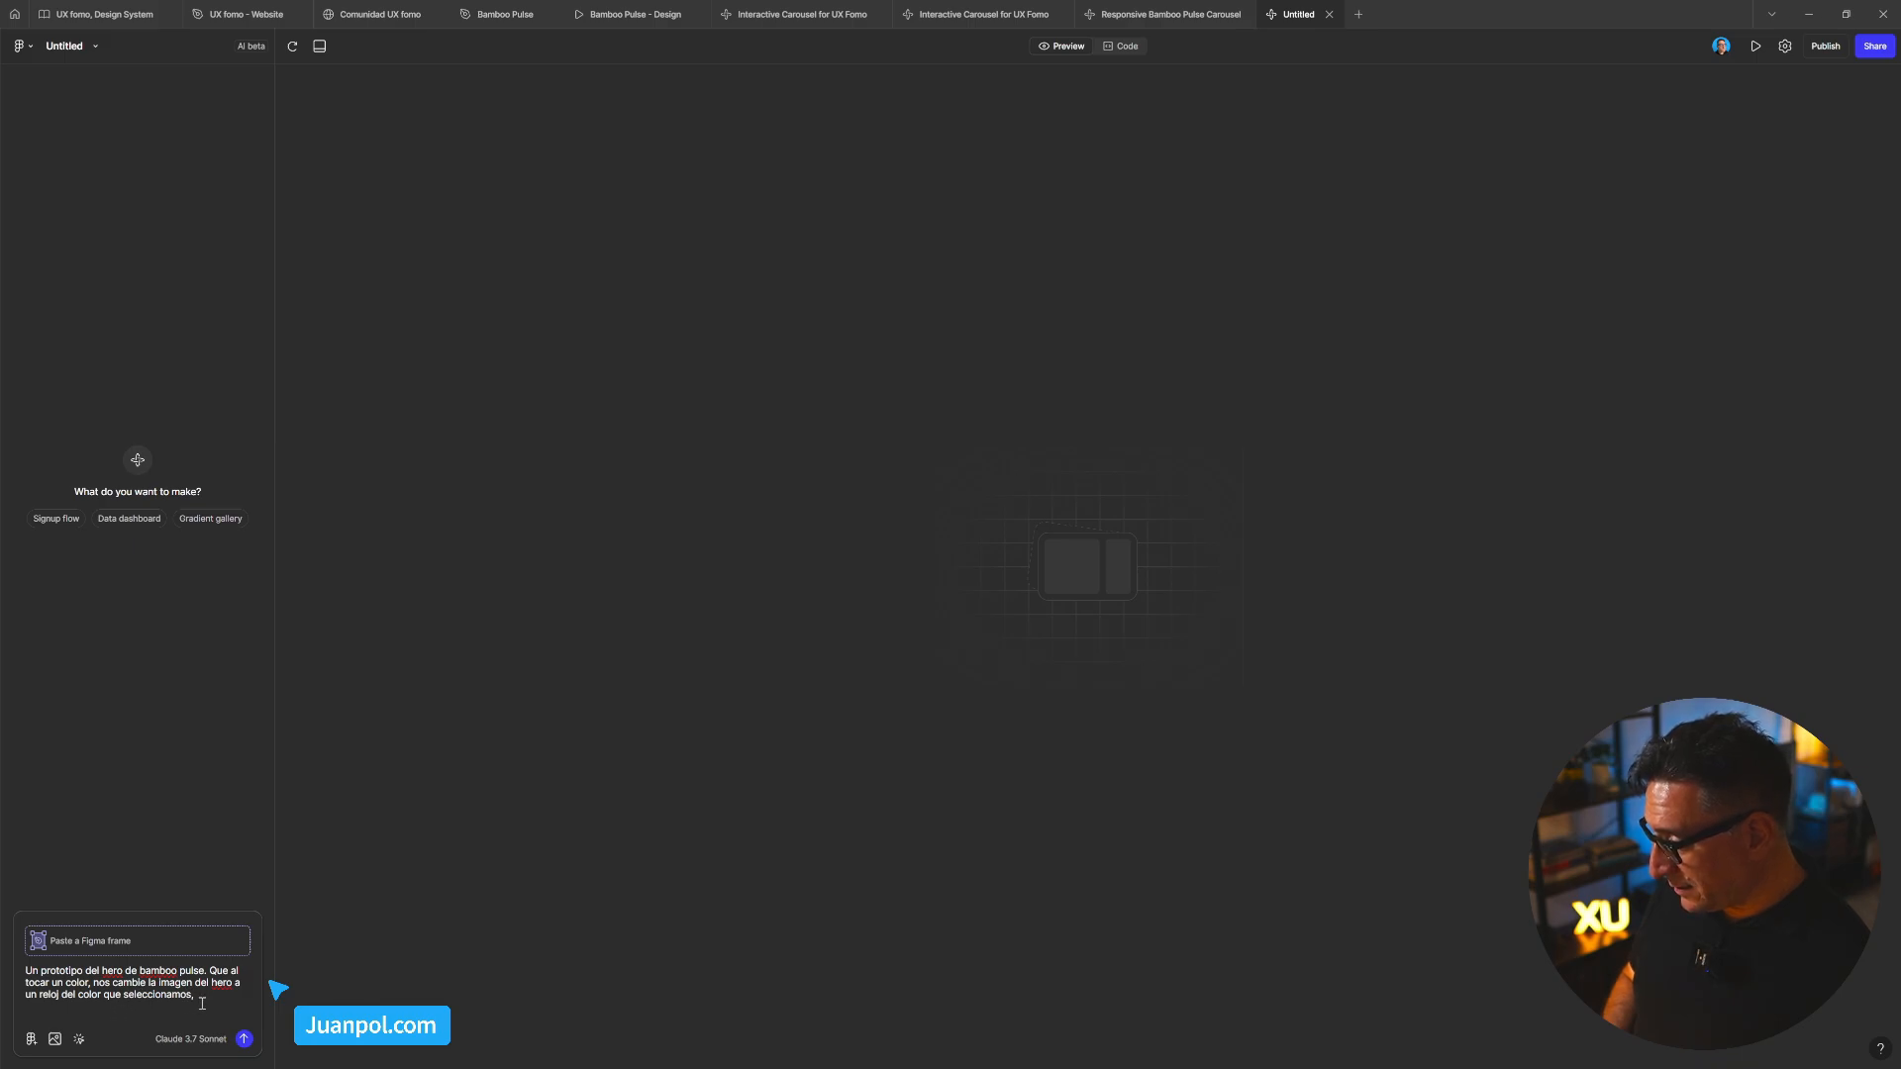
Attach the hero PNG and reword the first bullet to 'genera un … que adjunto en la captura'
key(ctrl+v)
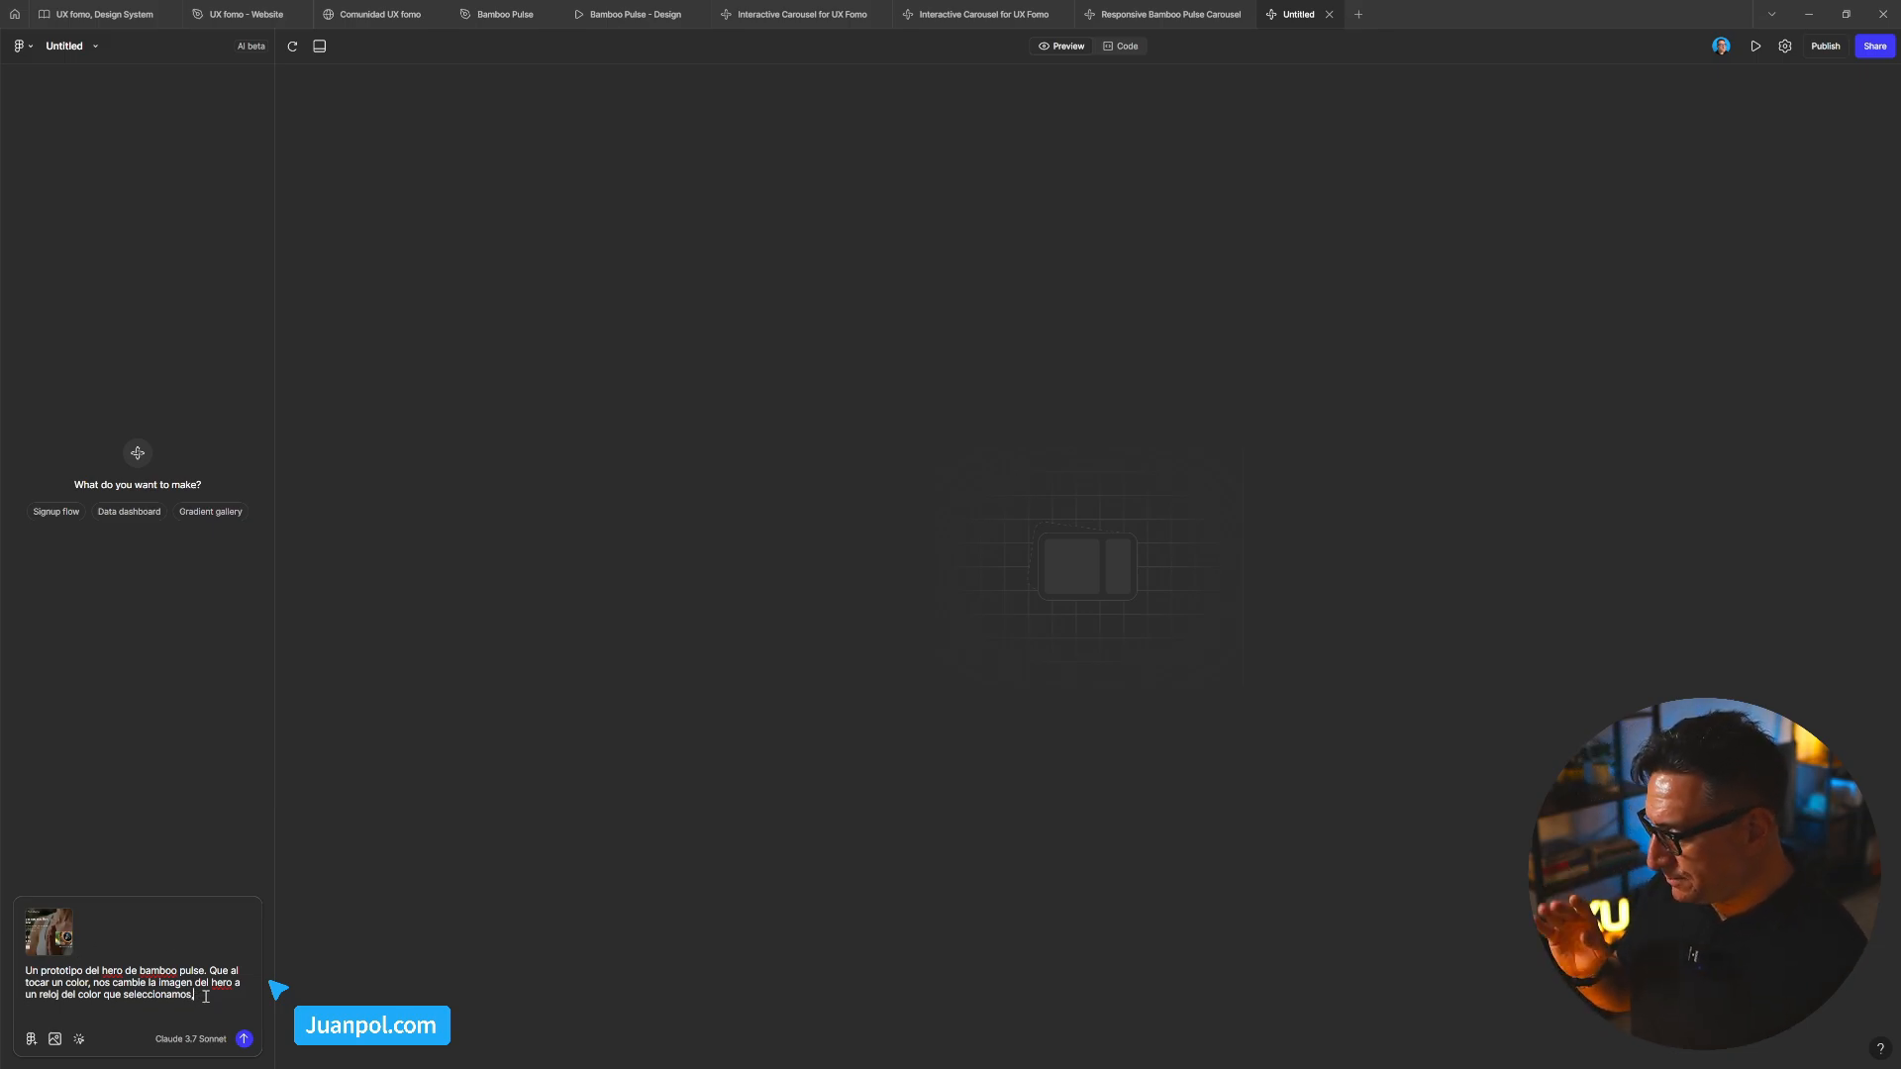
double_click(31, 971)
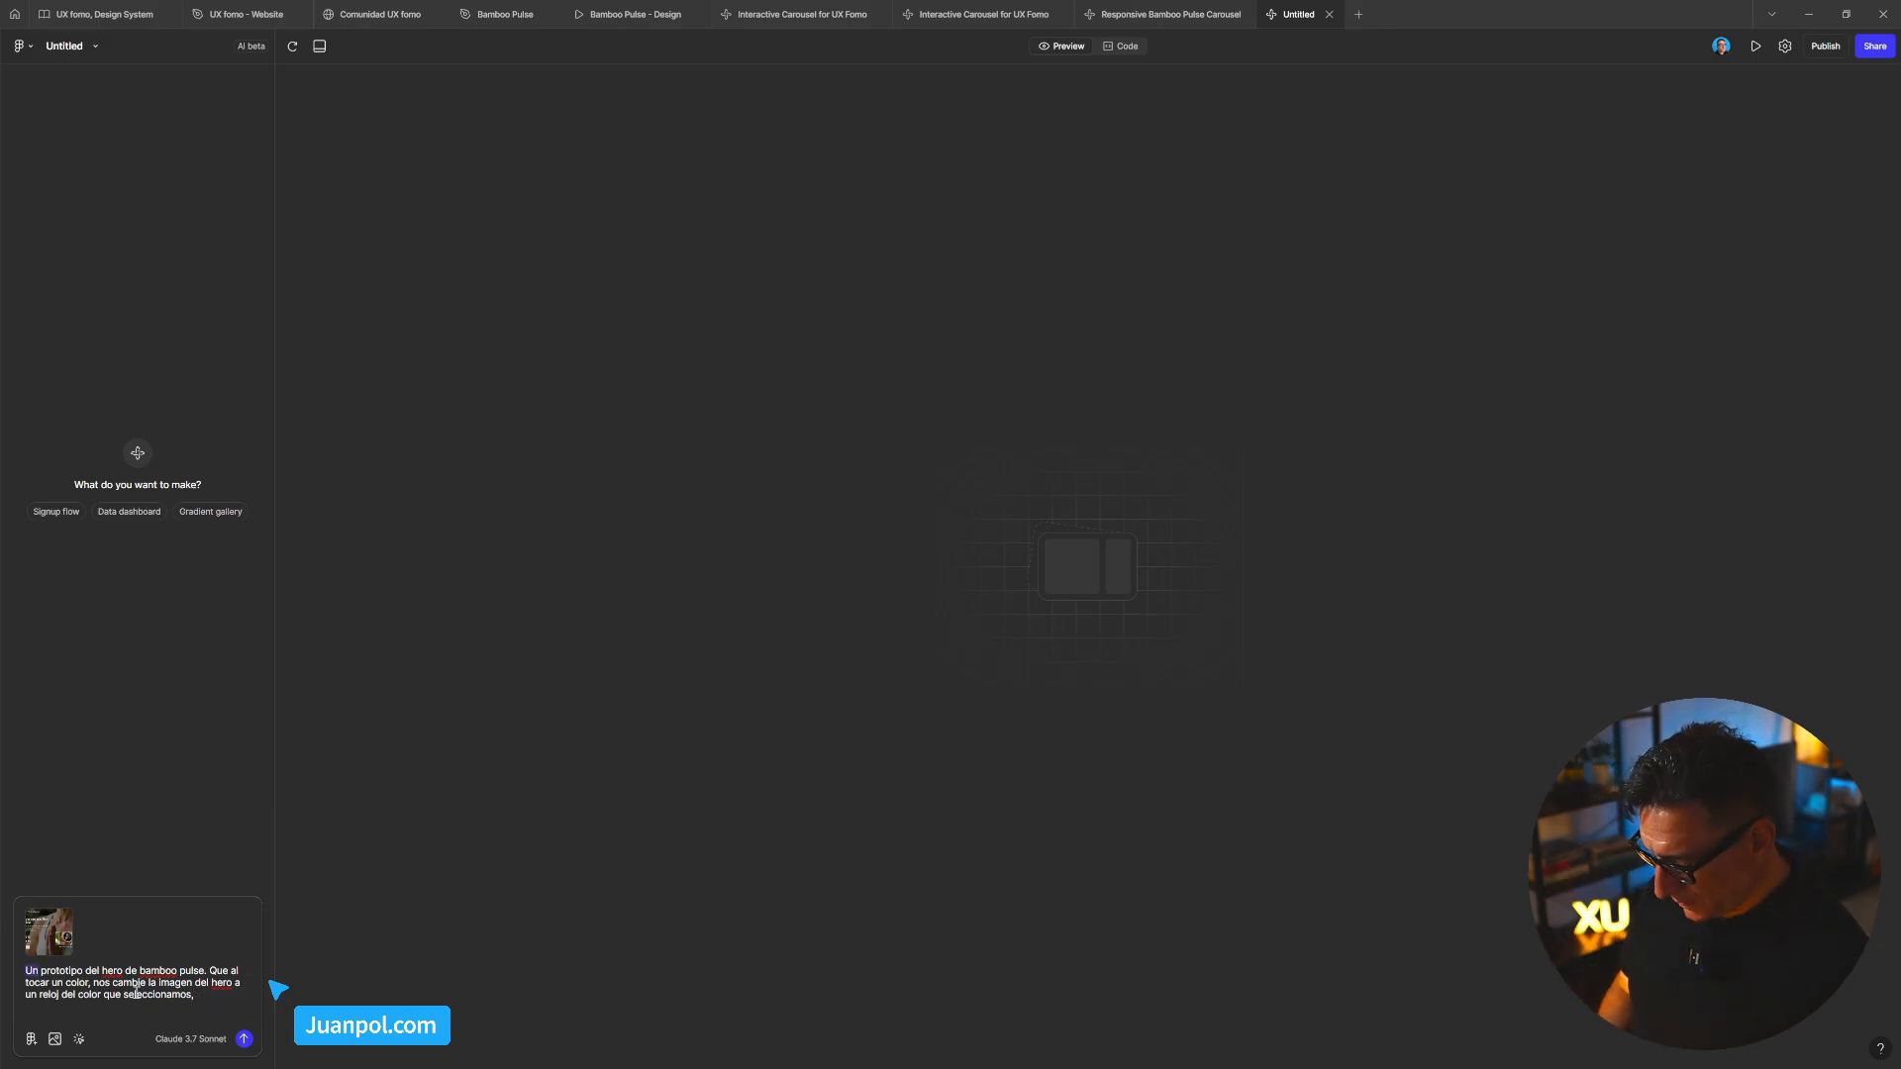
text(genera un)
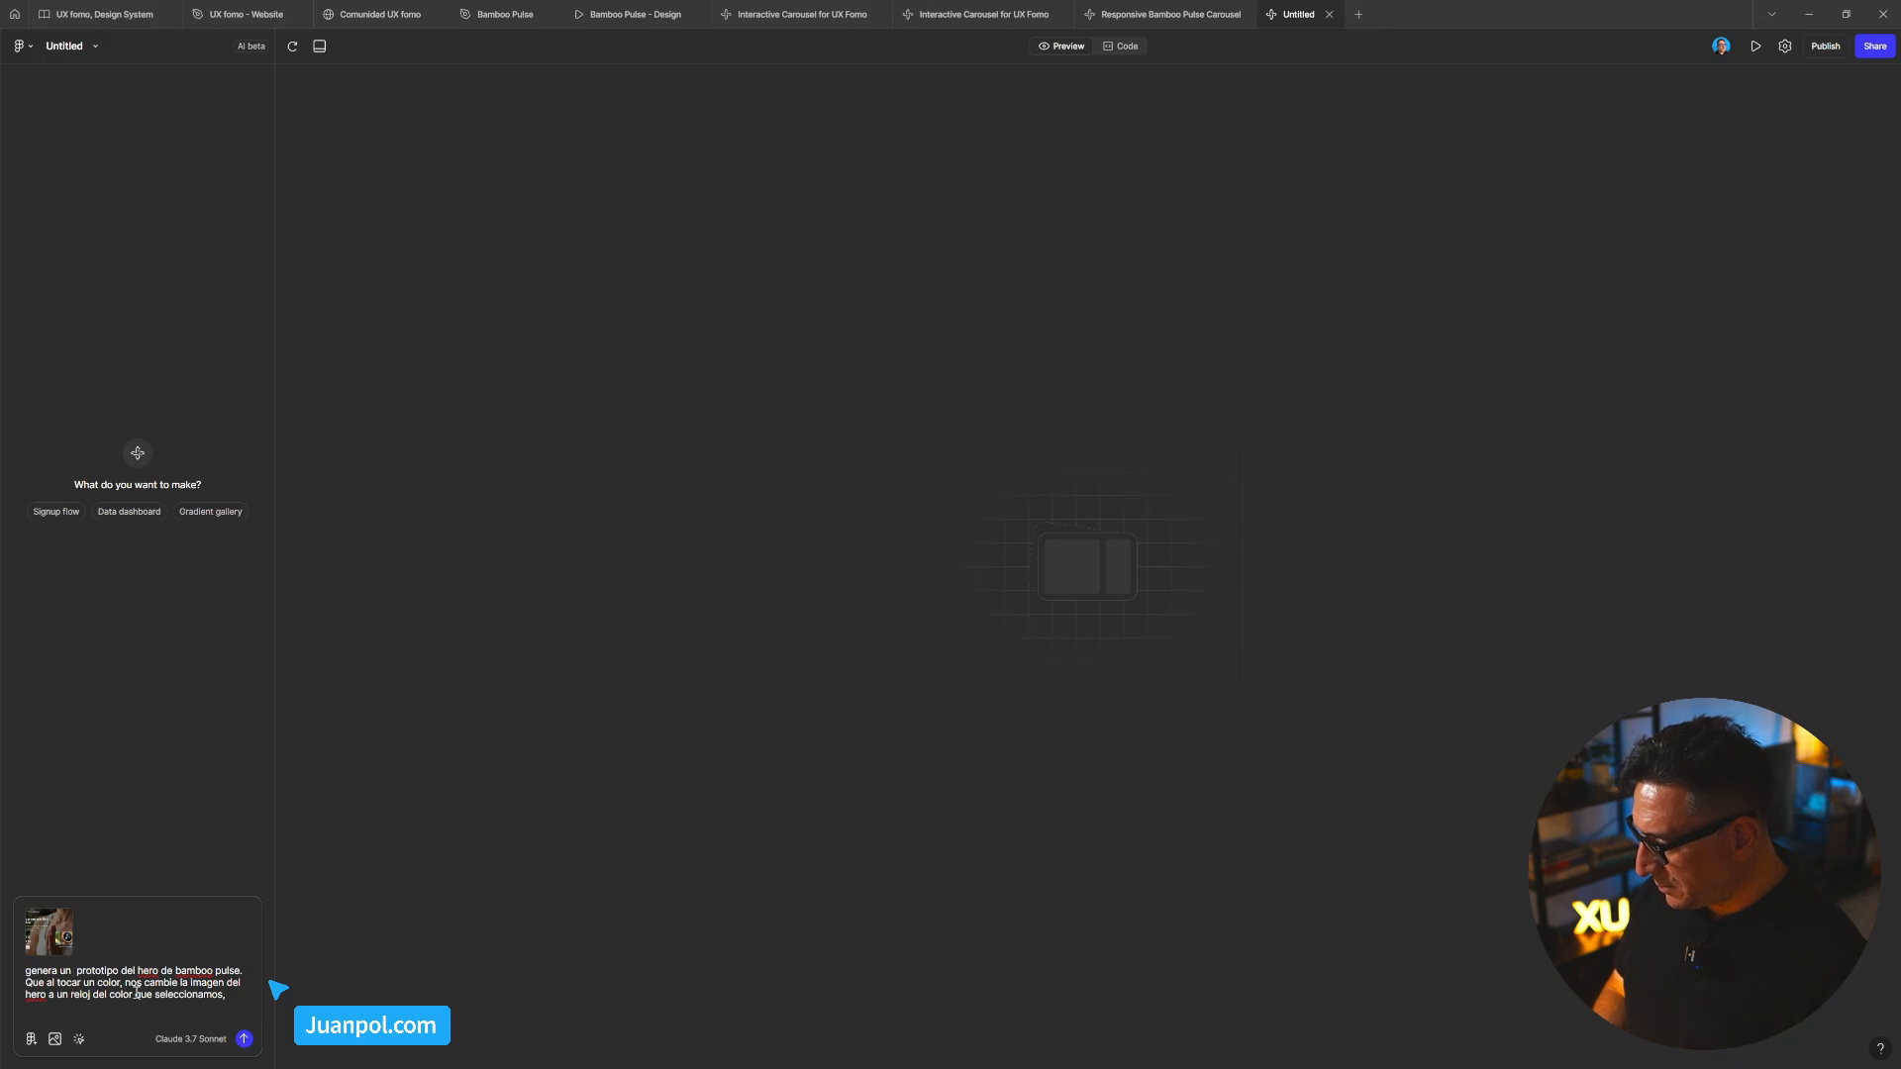
key(BackSpace)
key(Right)
key(Right)
key(Right)
key(Right)
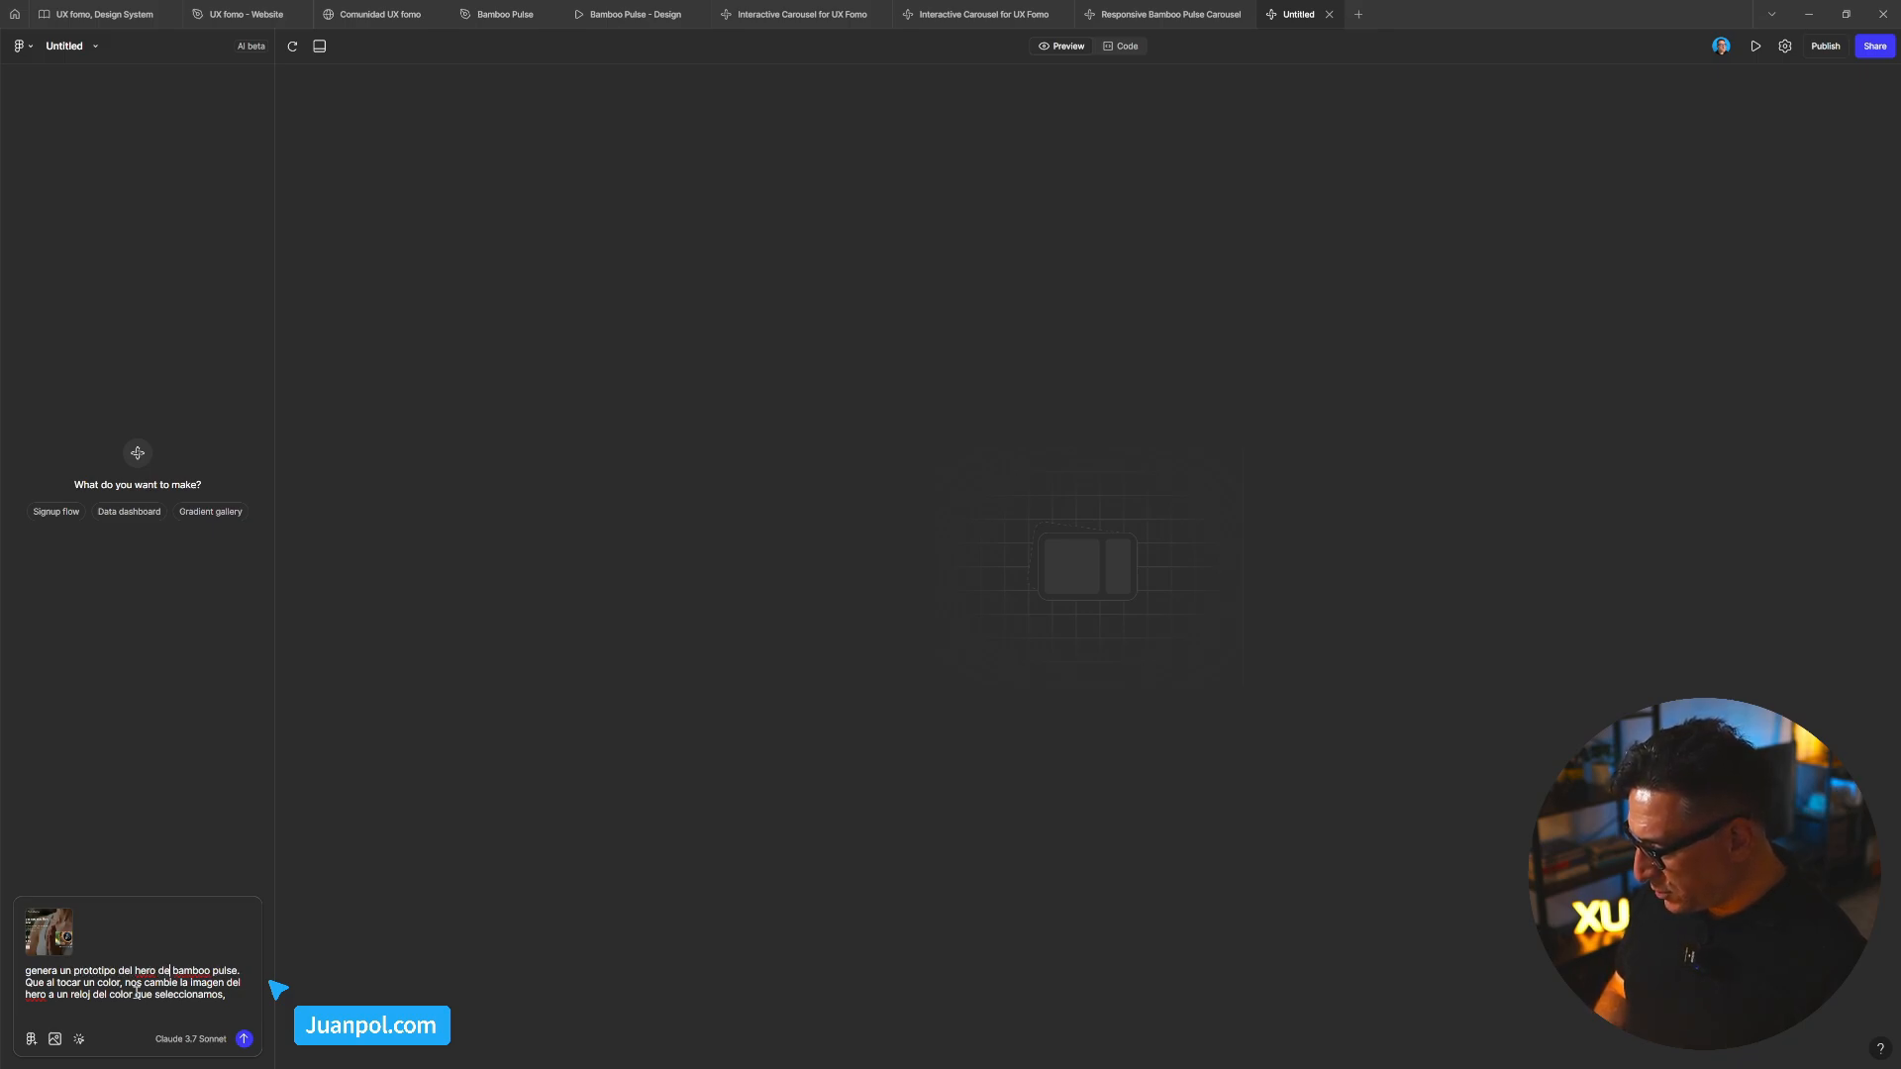
text(que adjun)
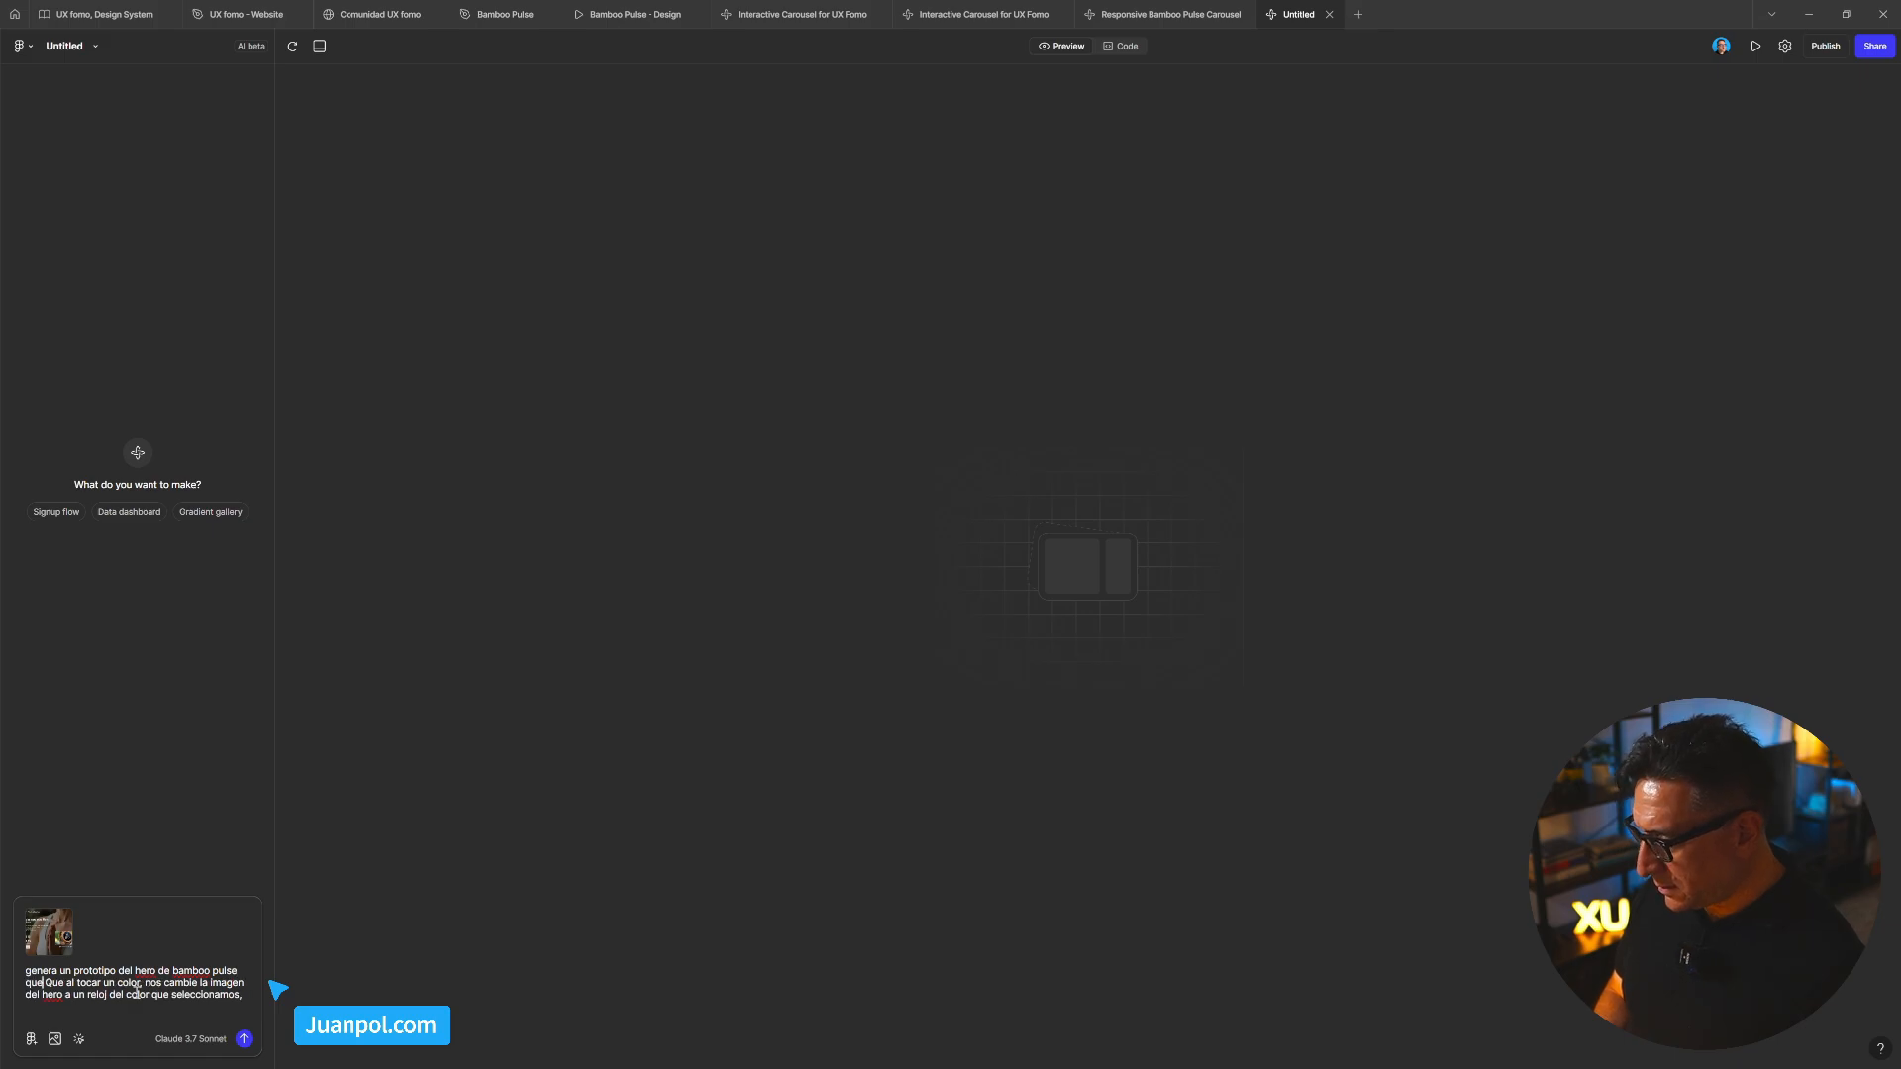
text(to)
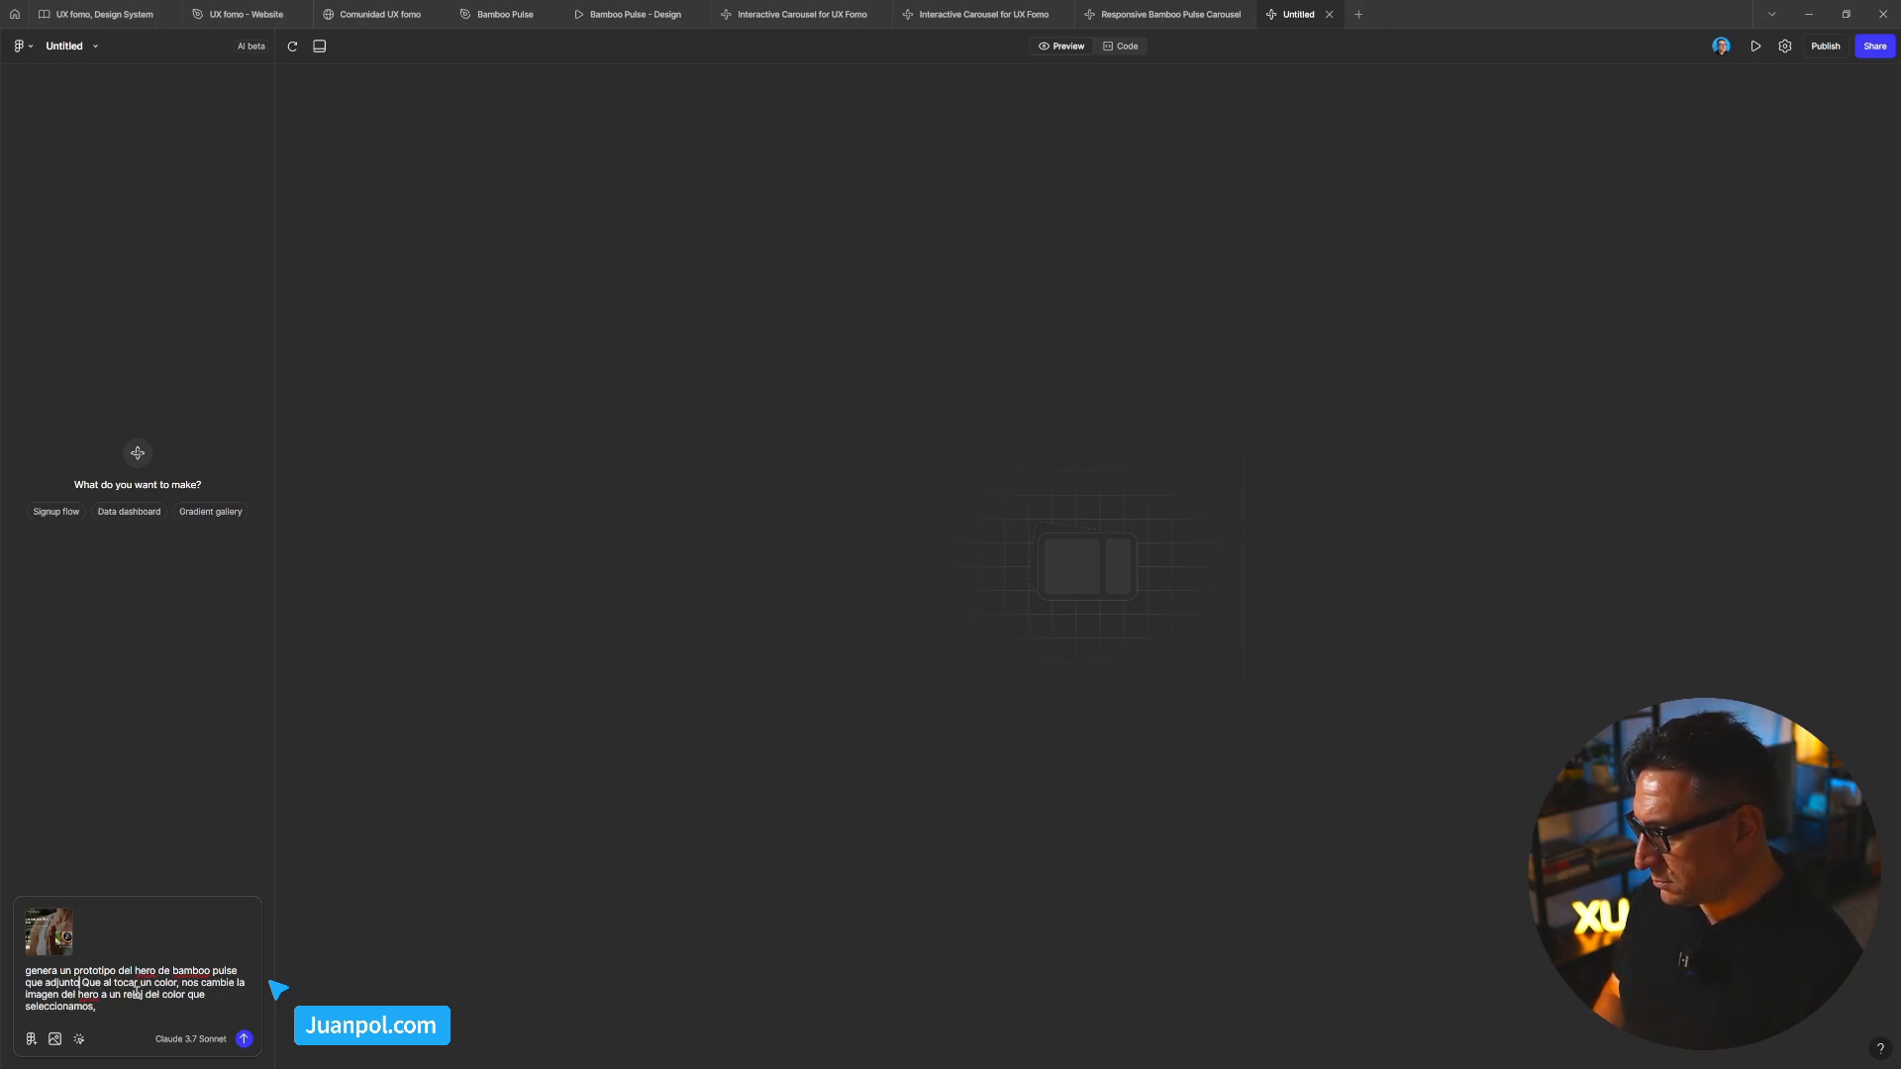
text( en la cap)
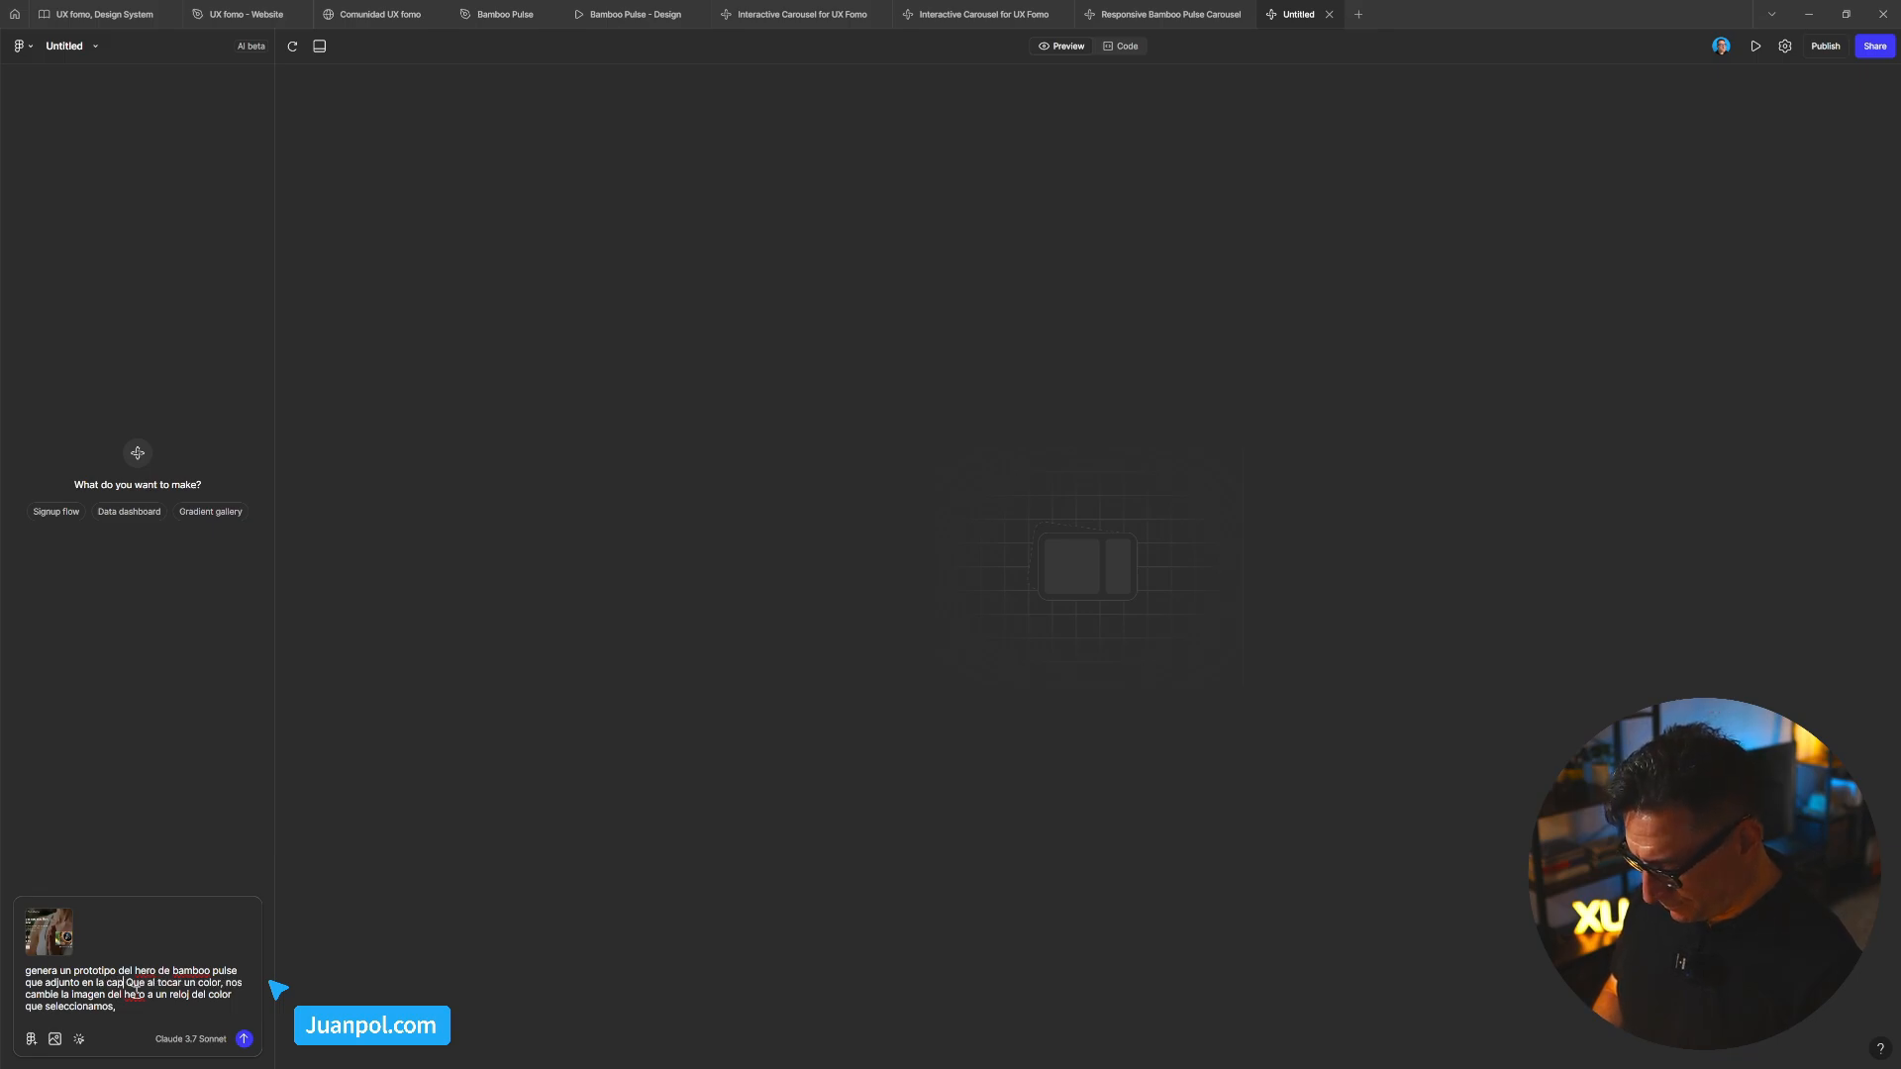
text(tura)
Add a bullet where tapping the available colours changes the hero background image; delete the old clock sentence
key(shift+Return)
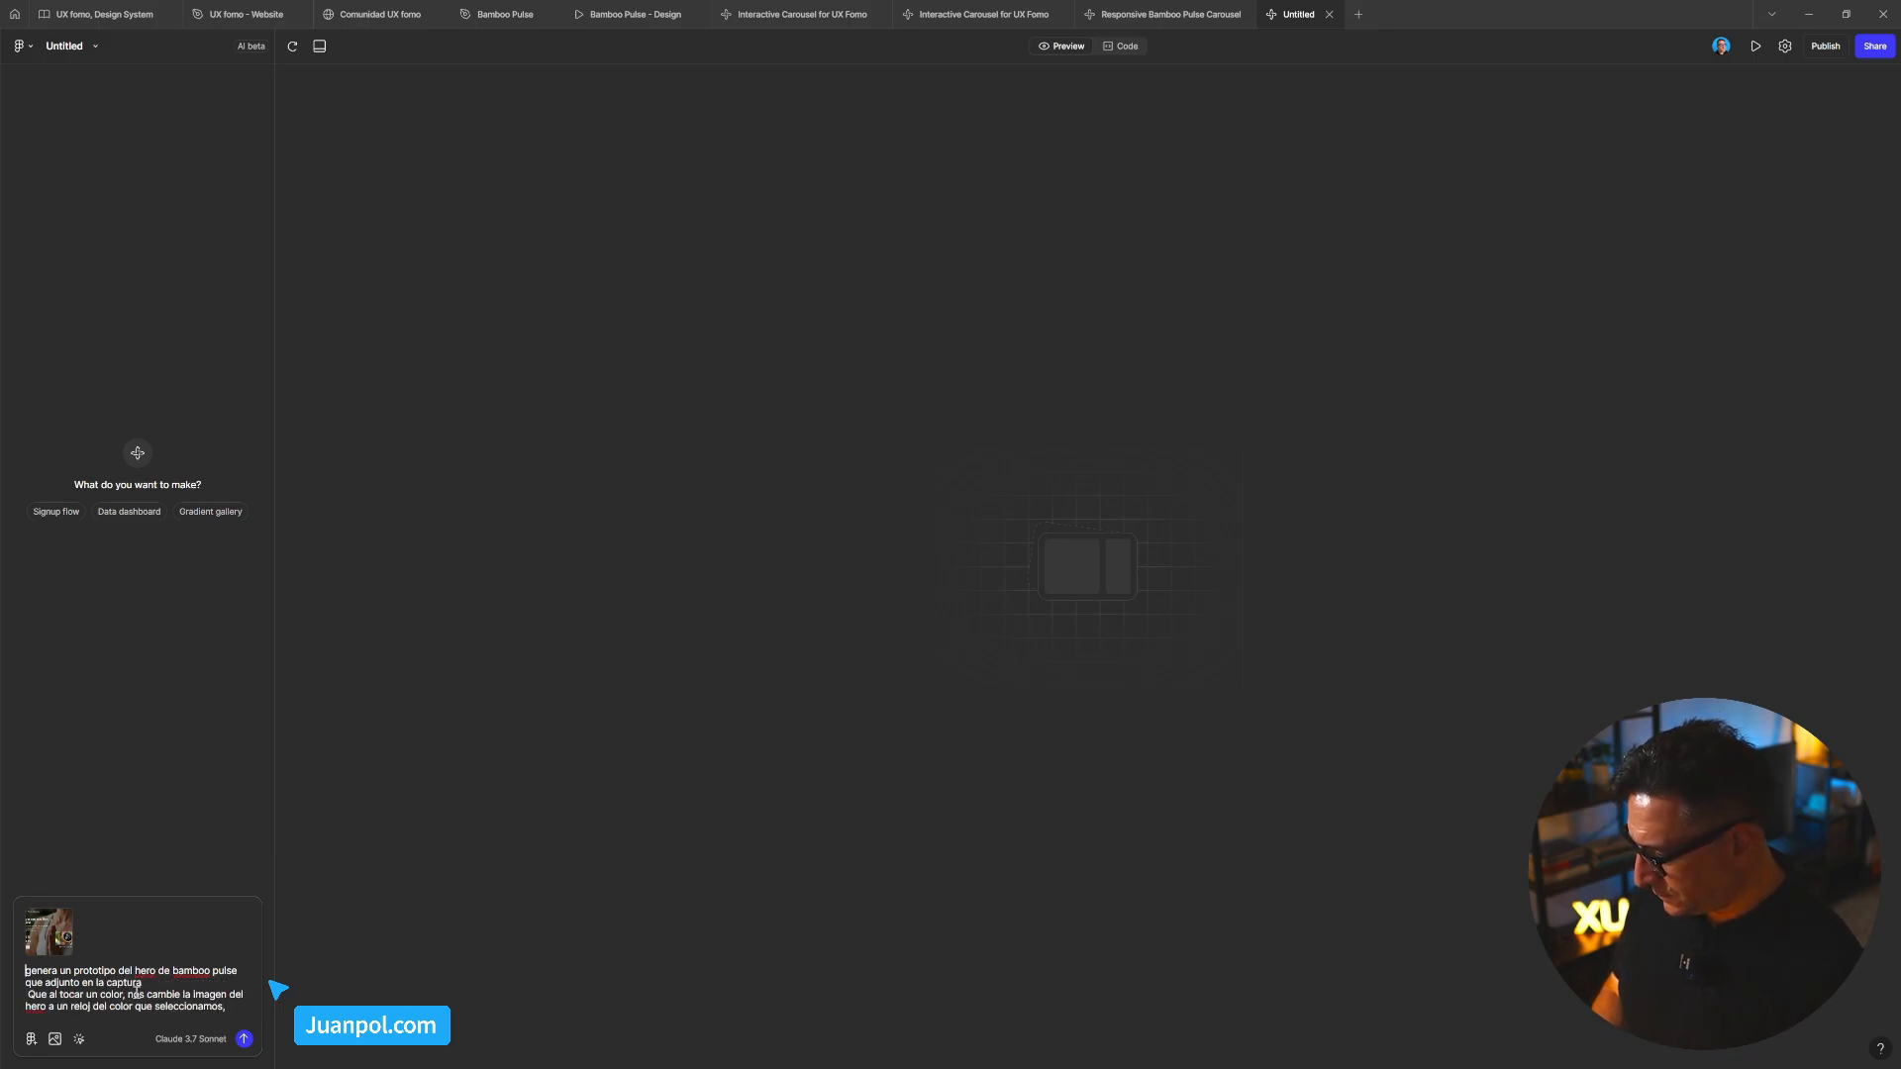
text(-)
key(Down)
key(Down)
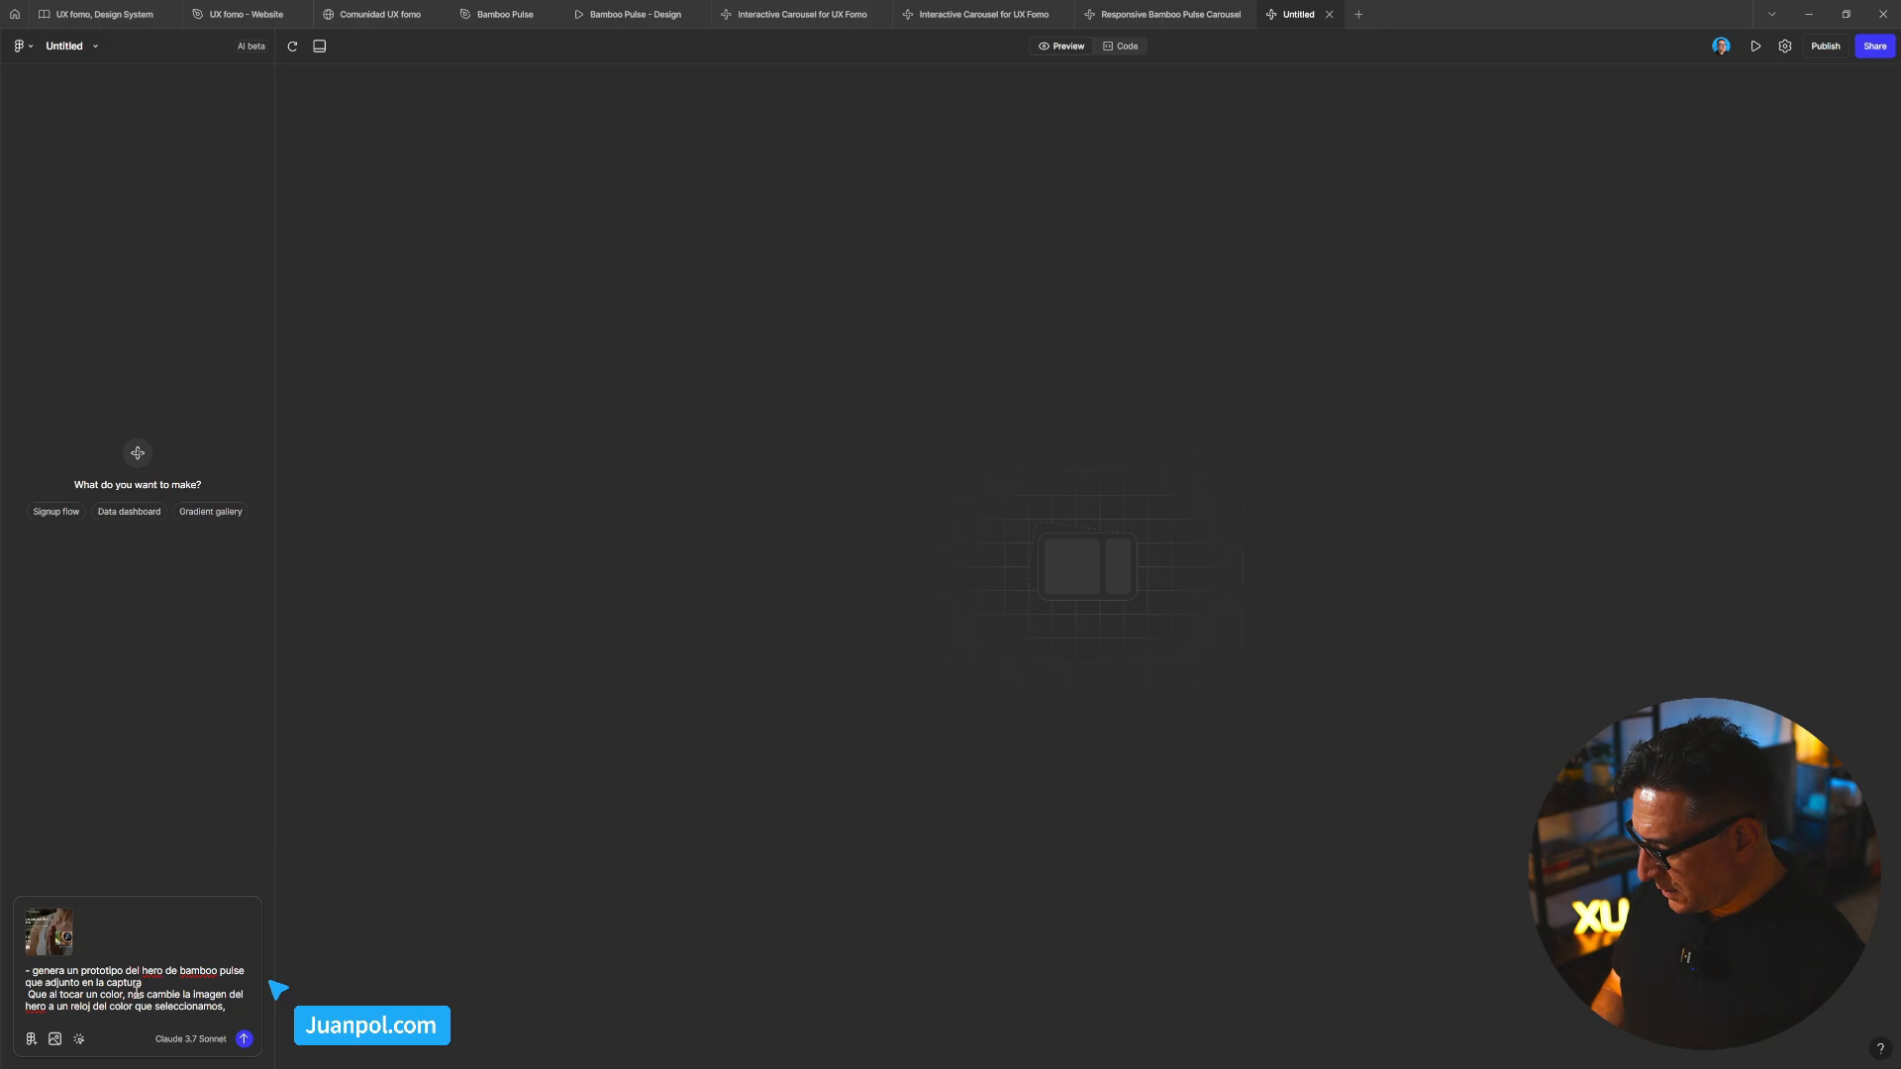
text(- aa)
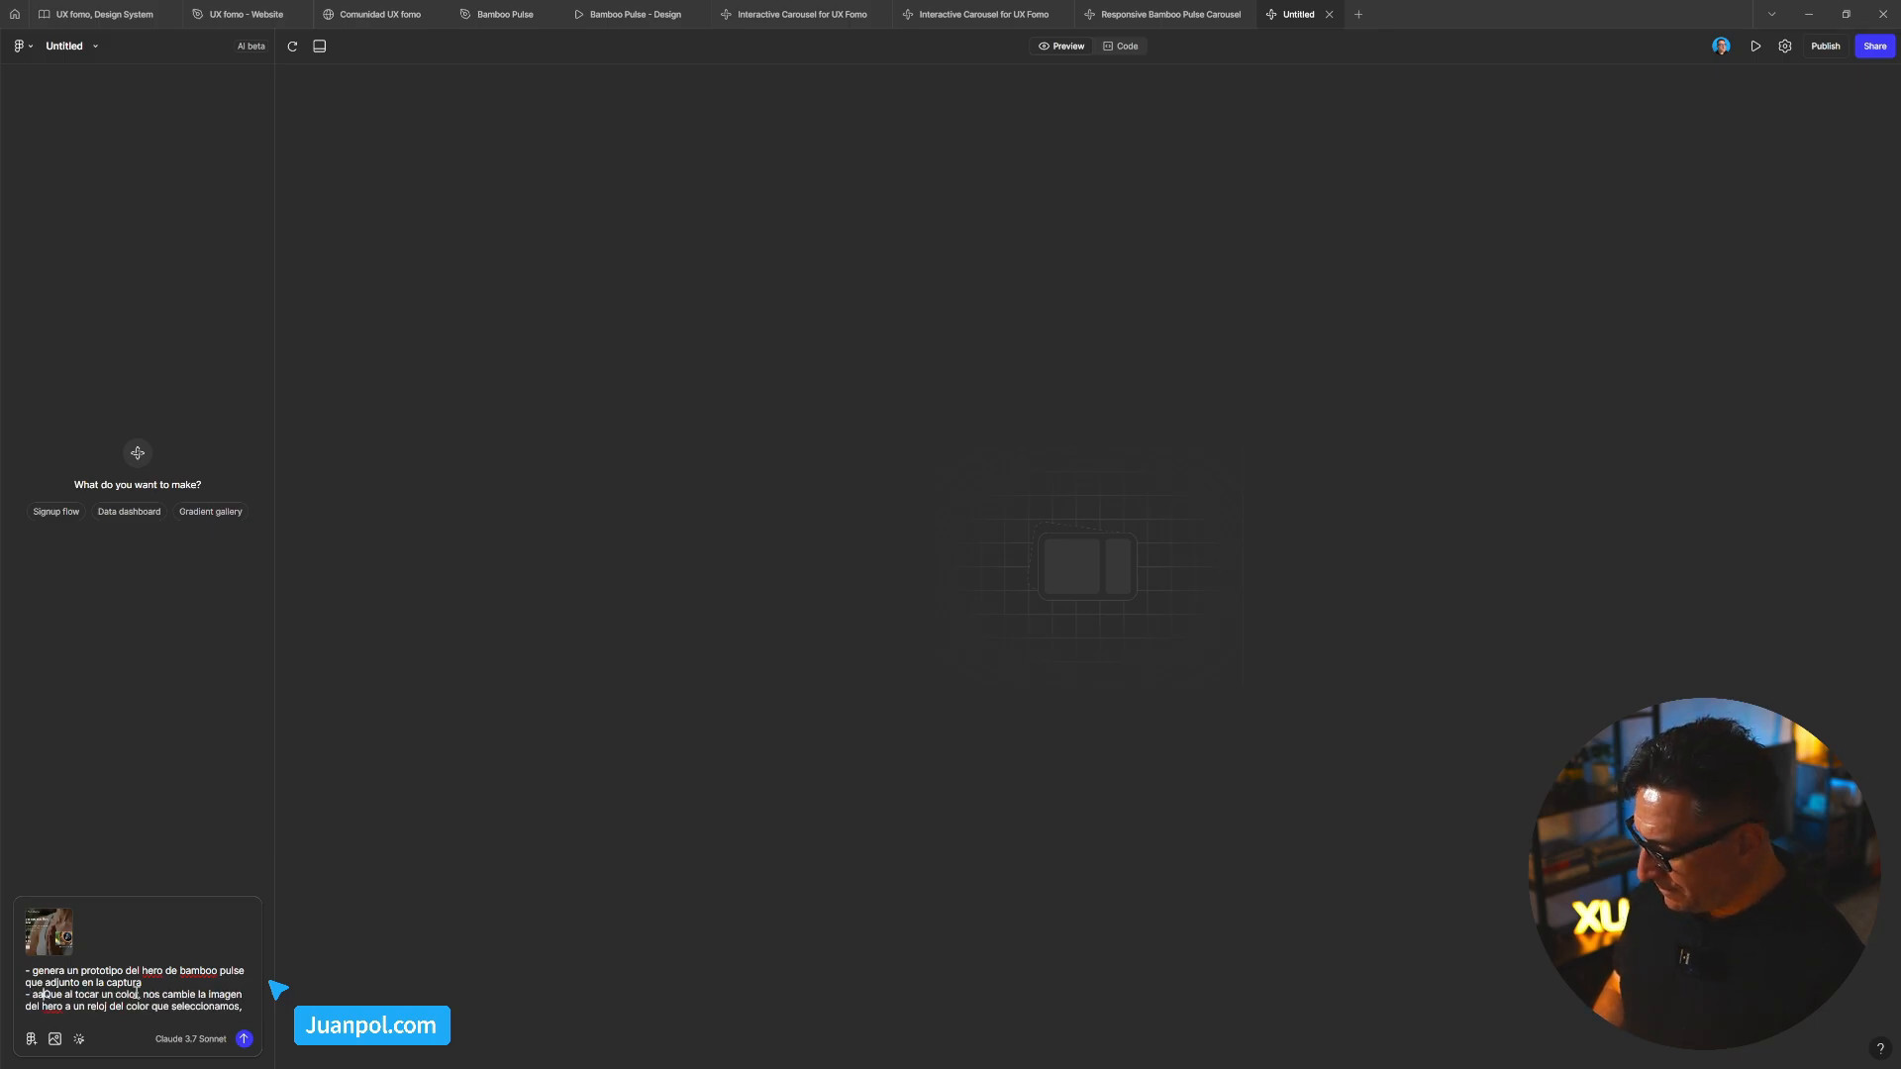
key(BackSpace)
text(ñ)
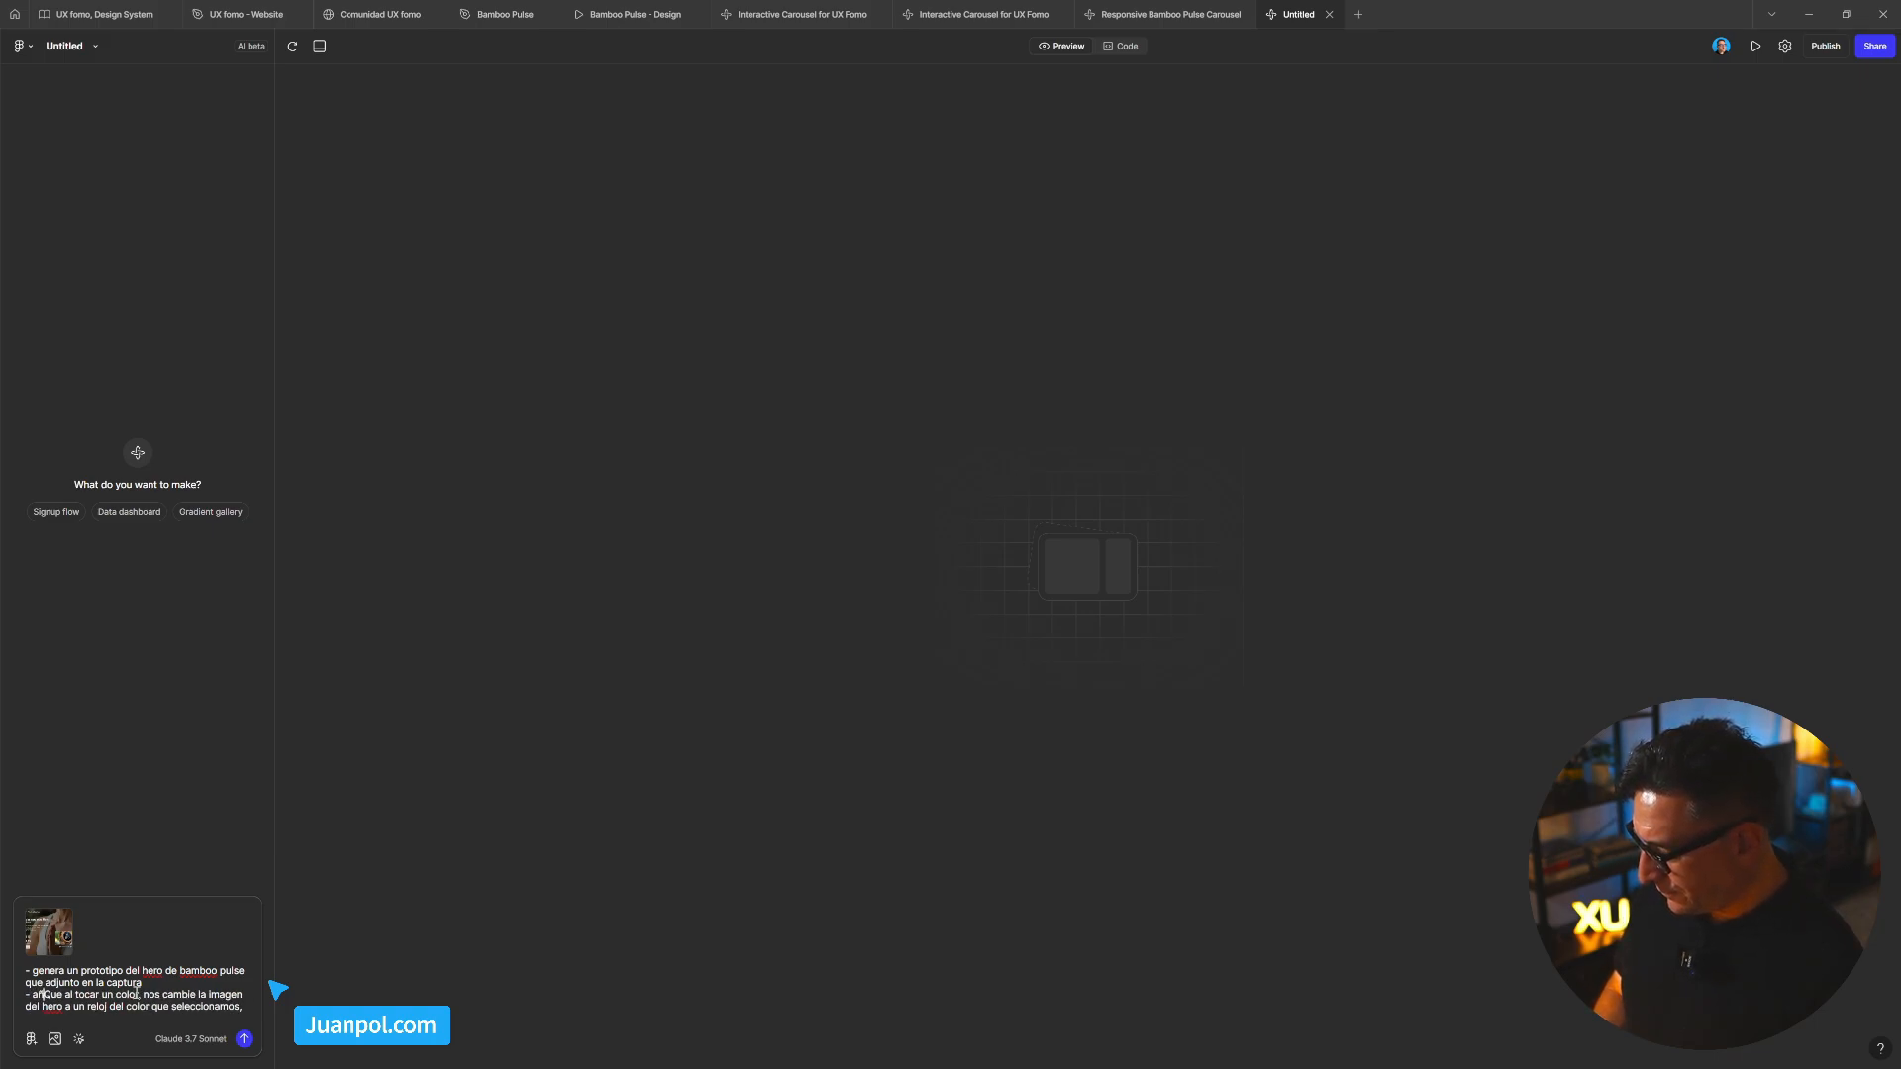
text(ade )
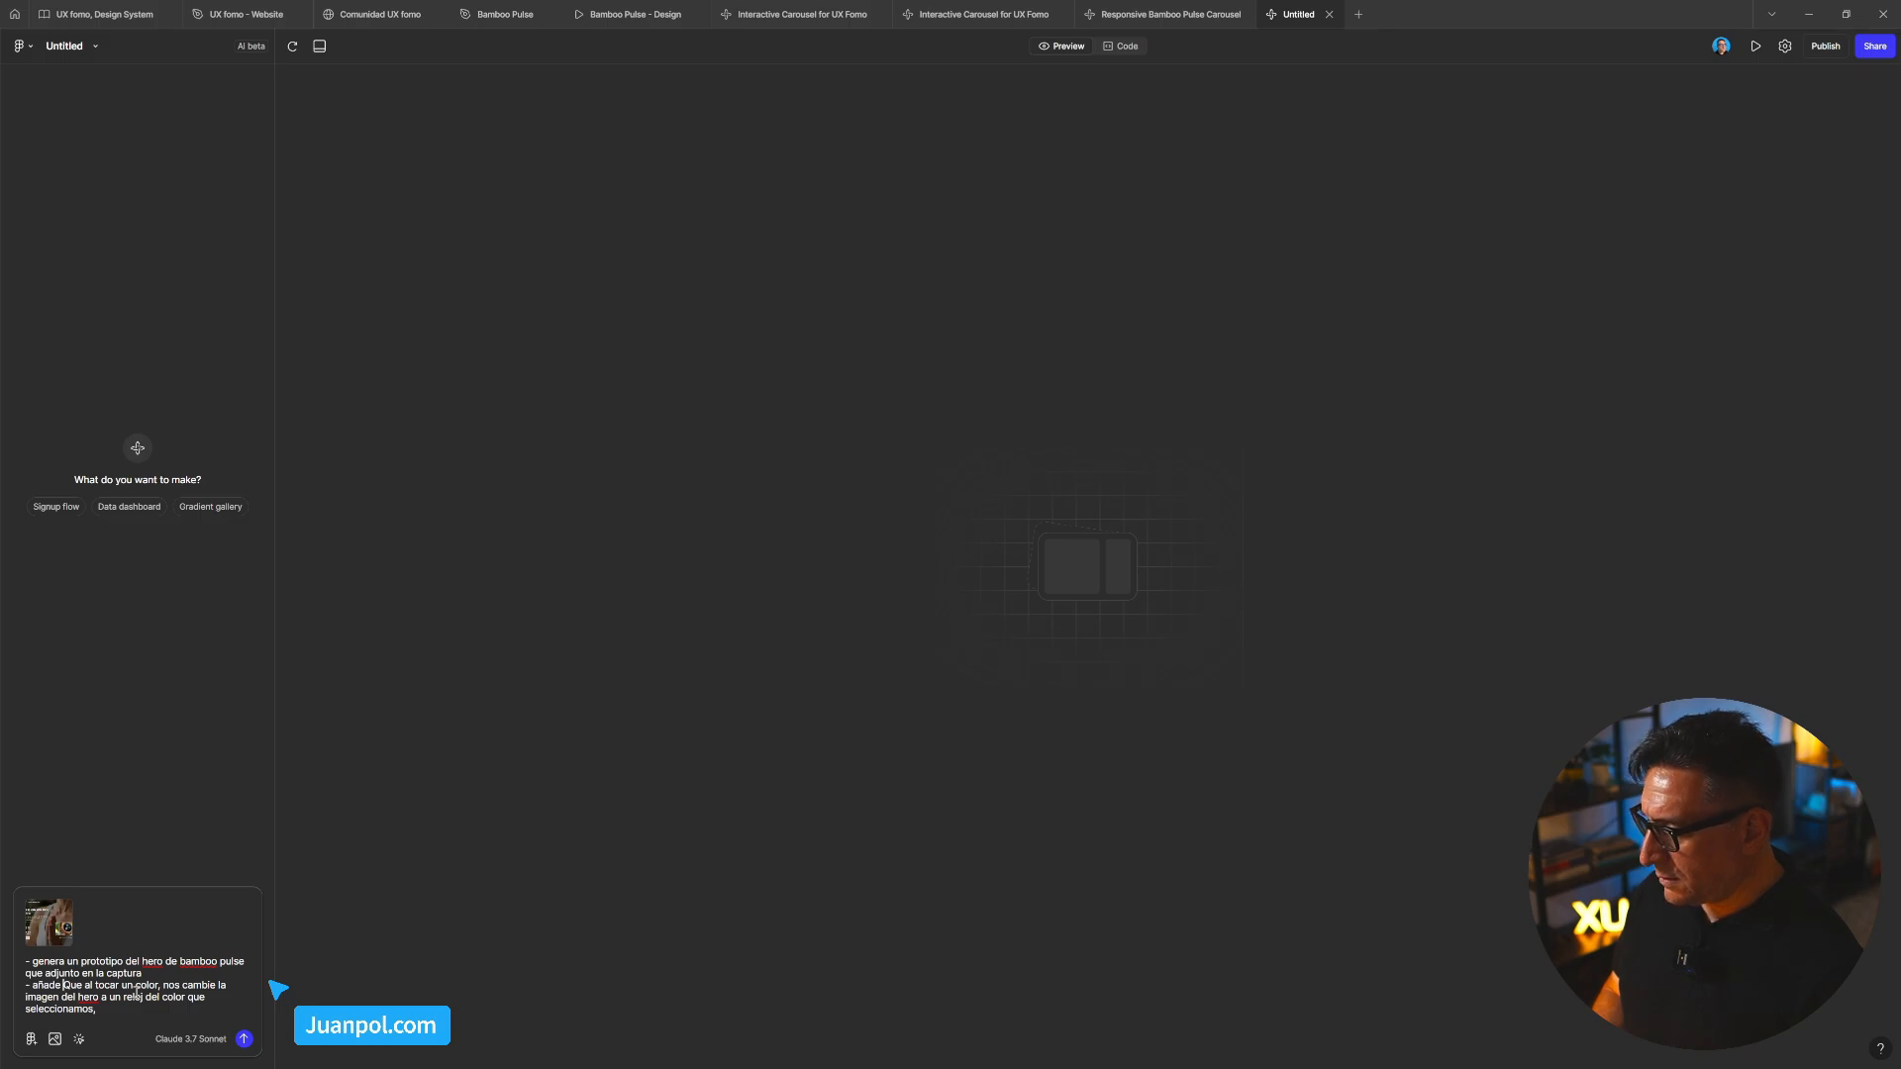
text(inter)
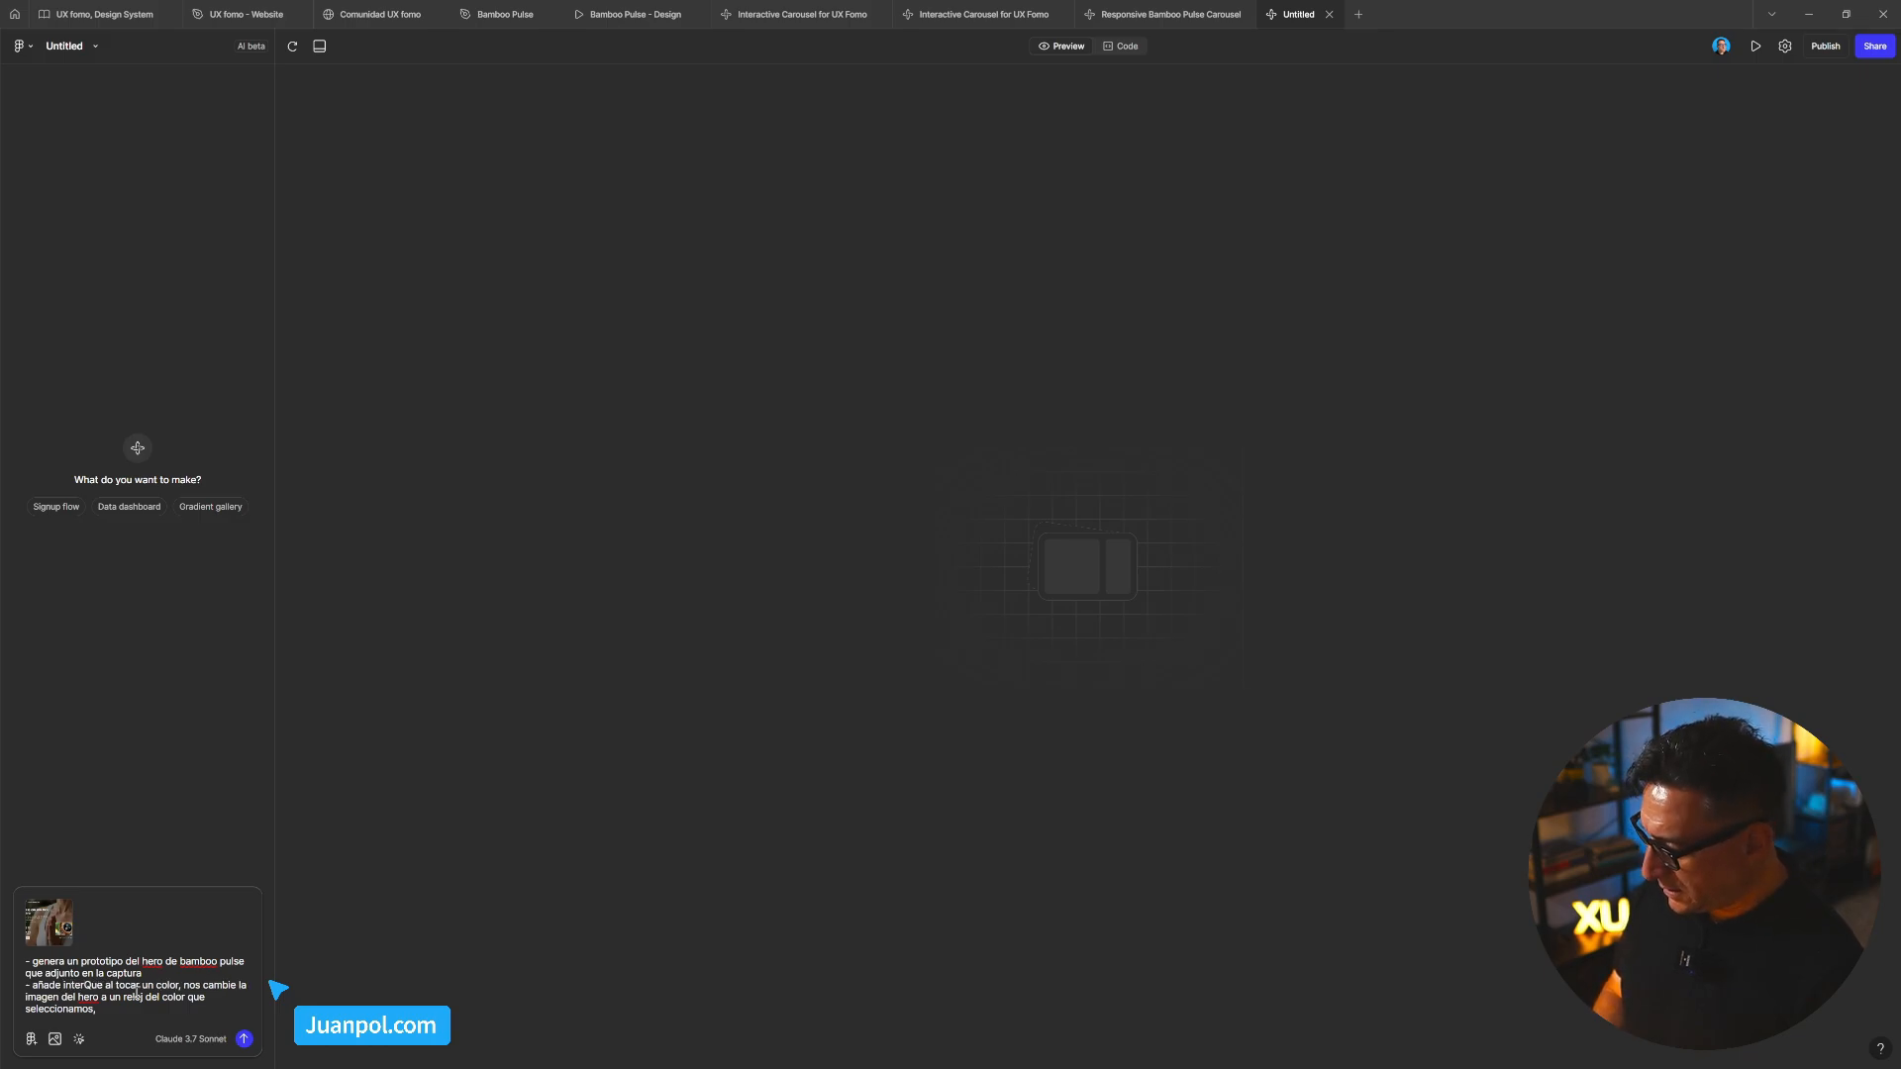
text(ac)
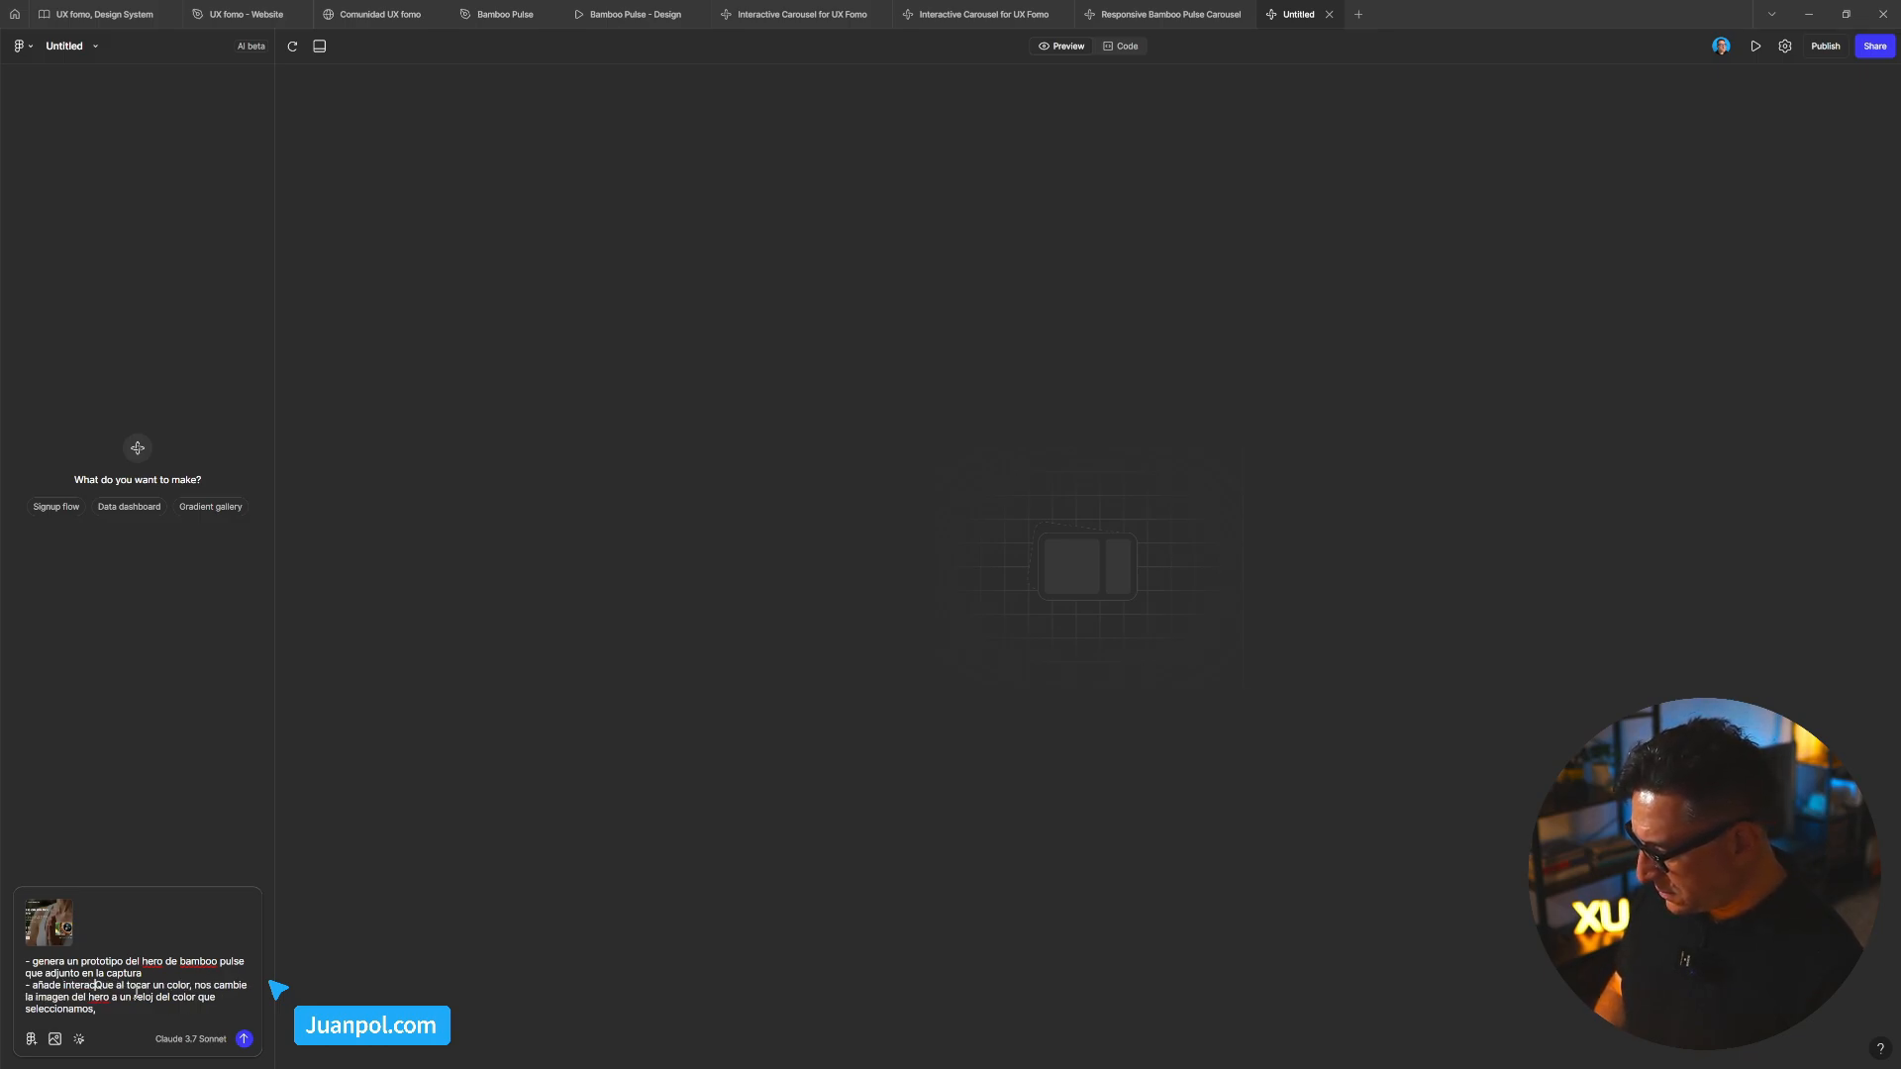
text(ción para que )
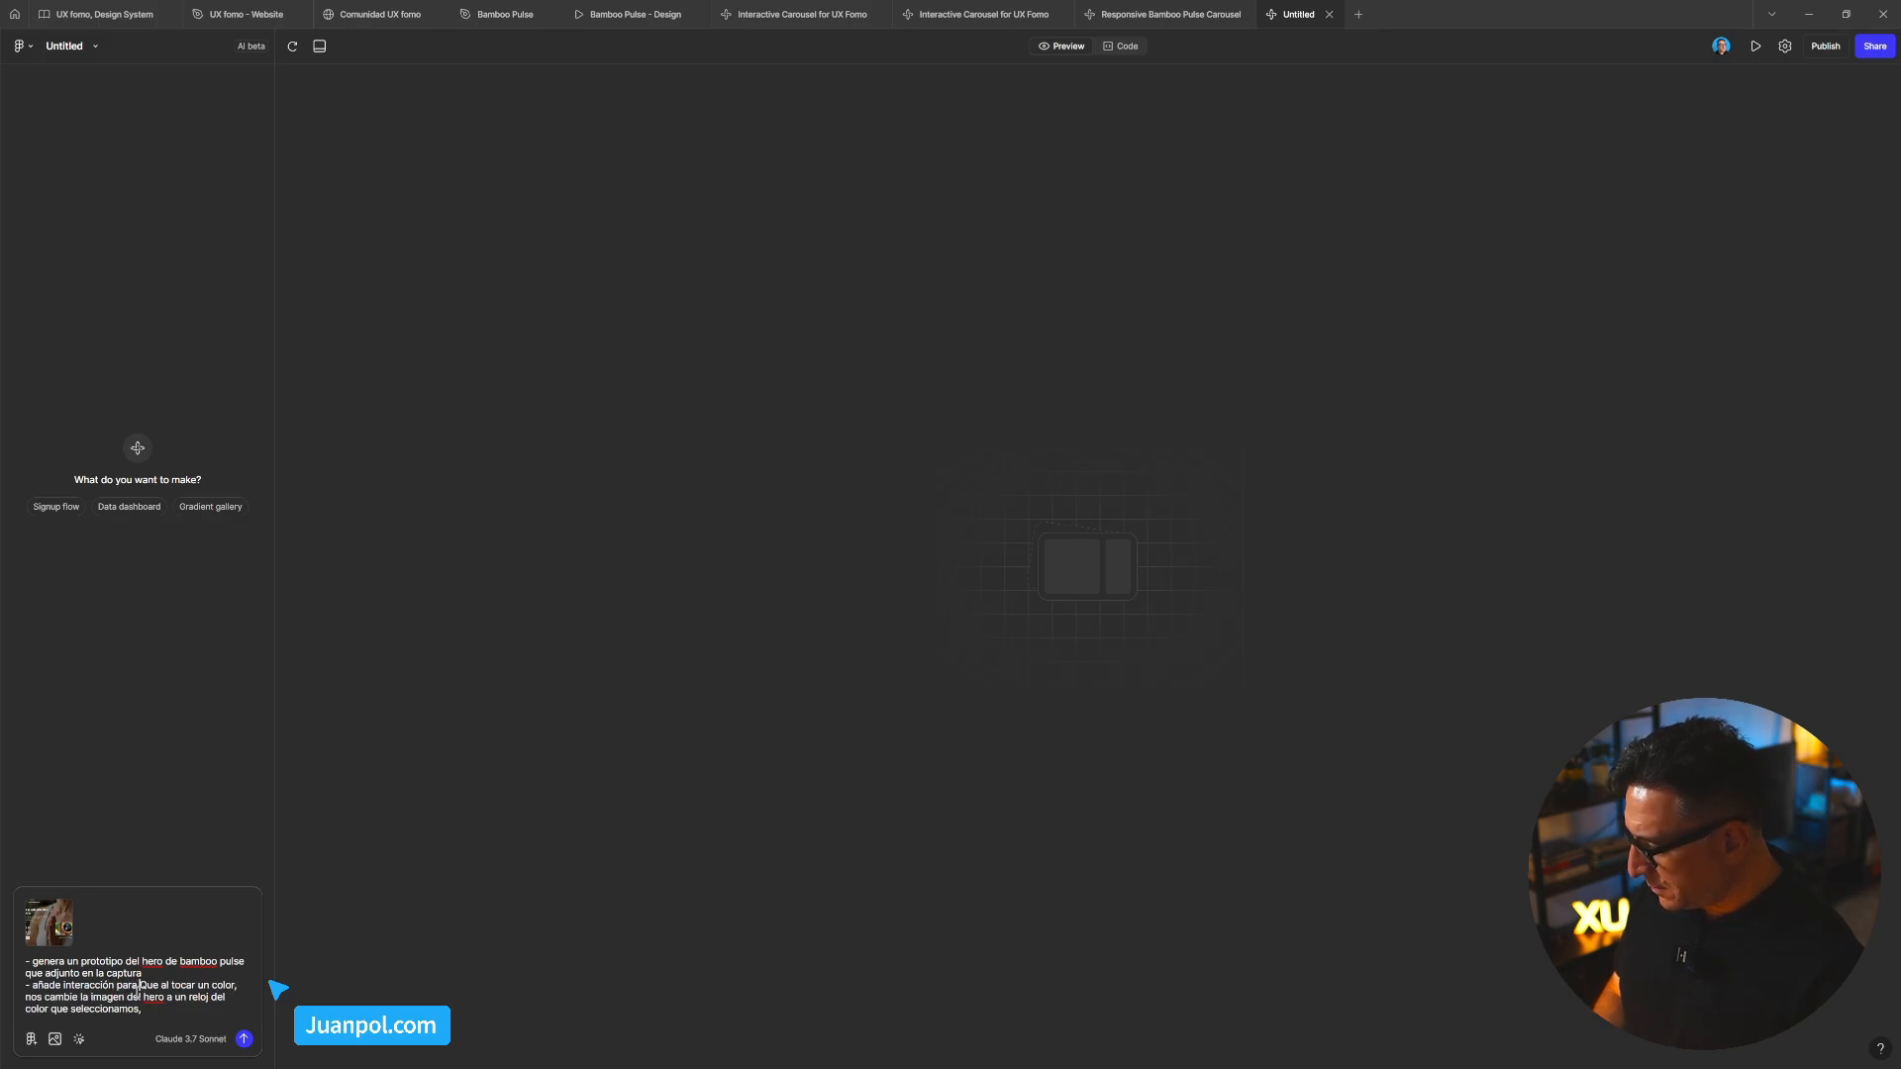
text(al pulsa )
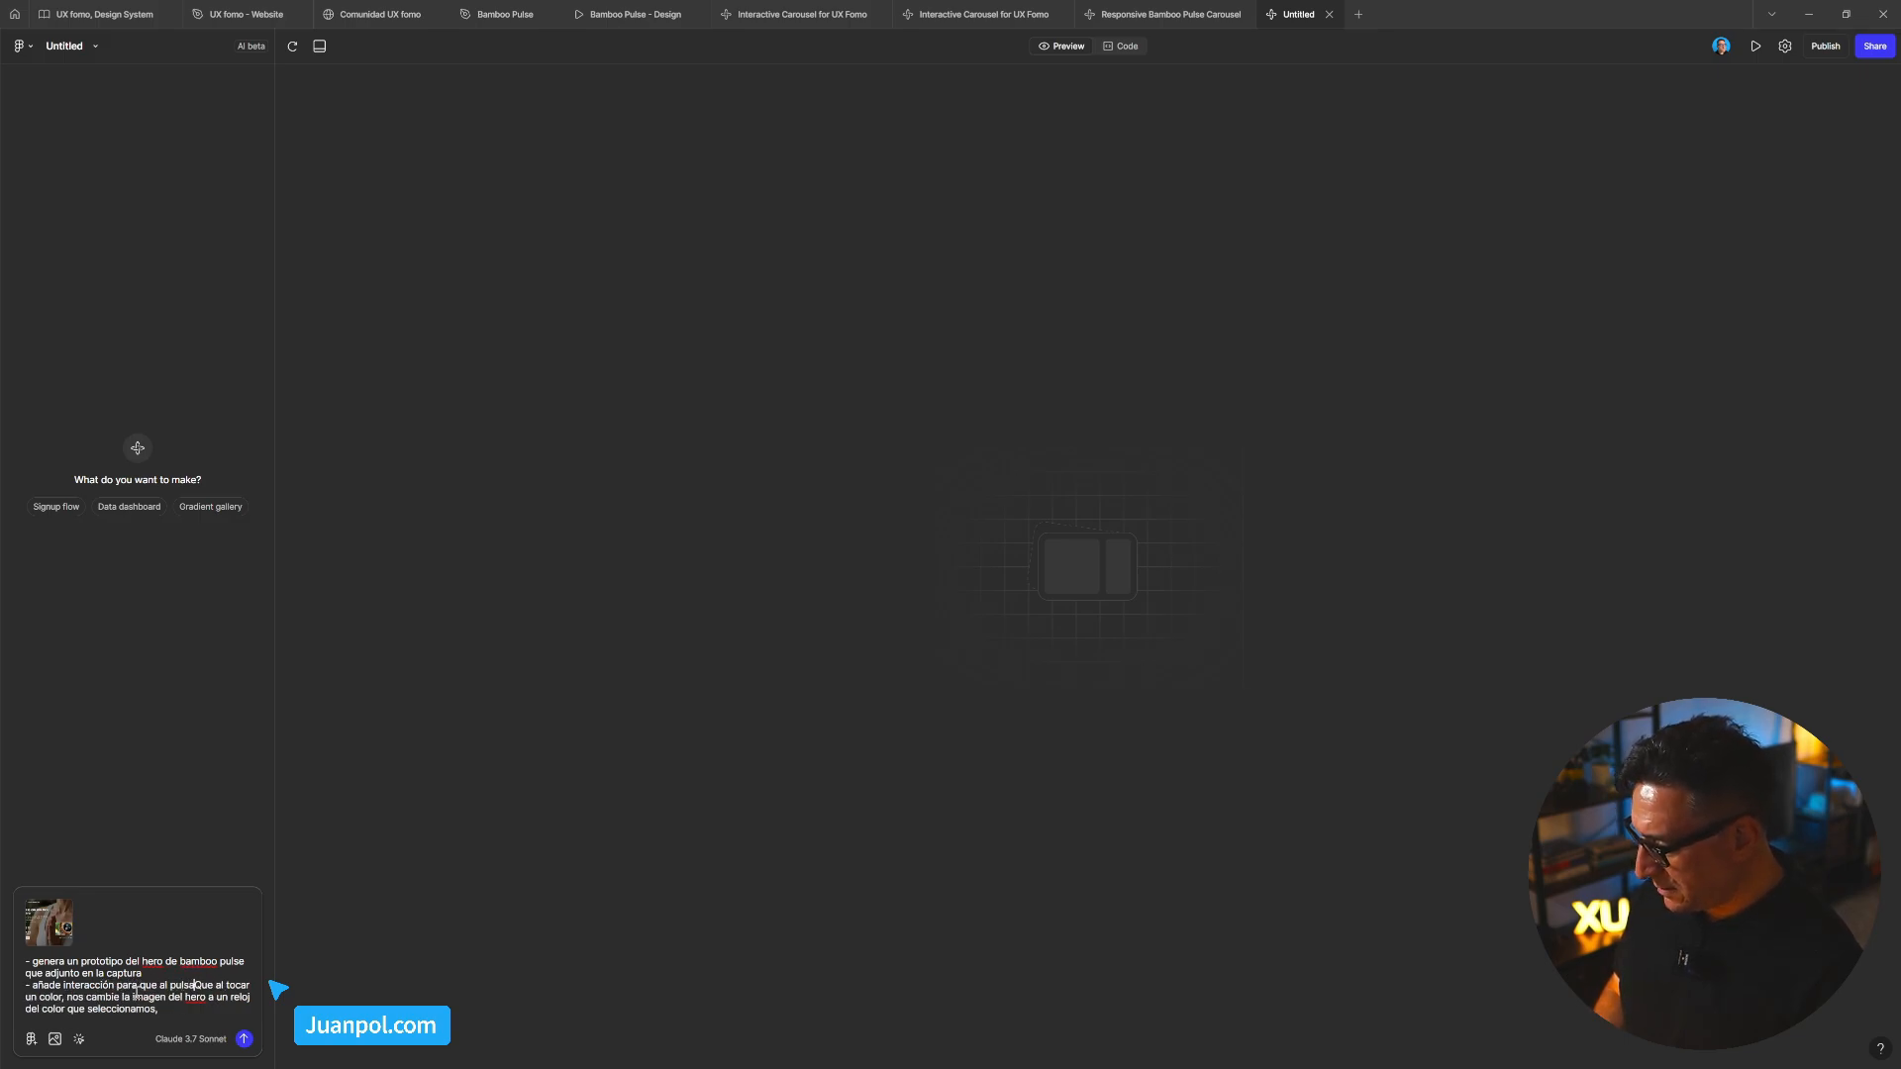
text( sob)
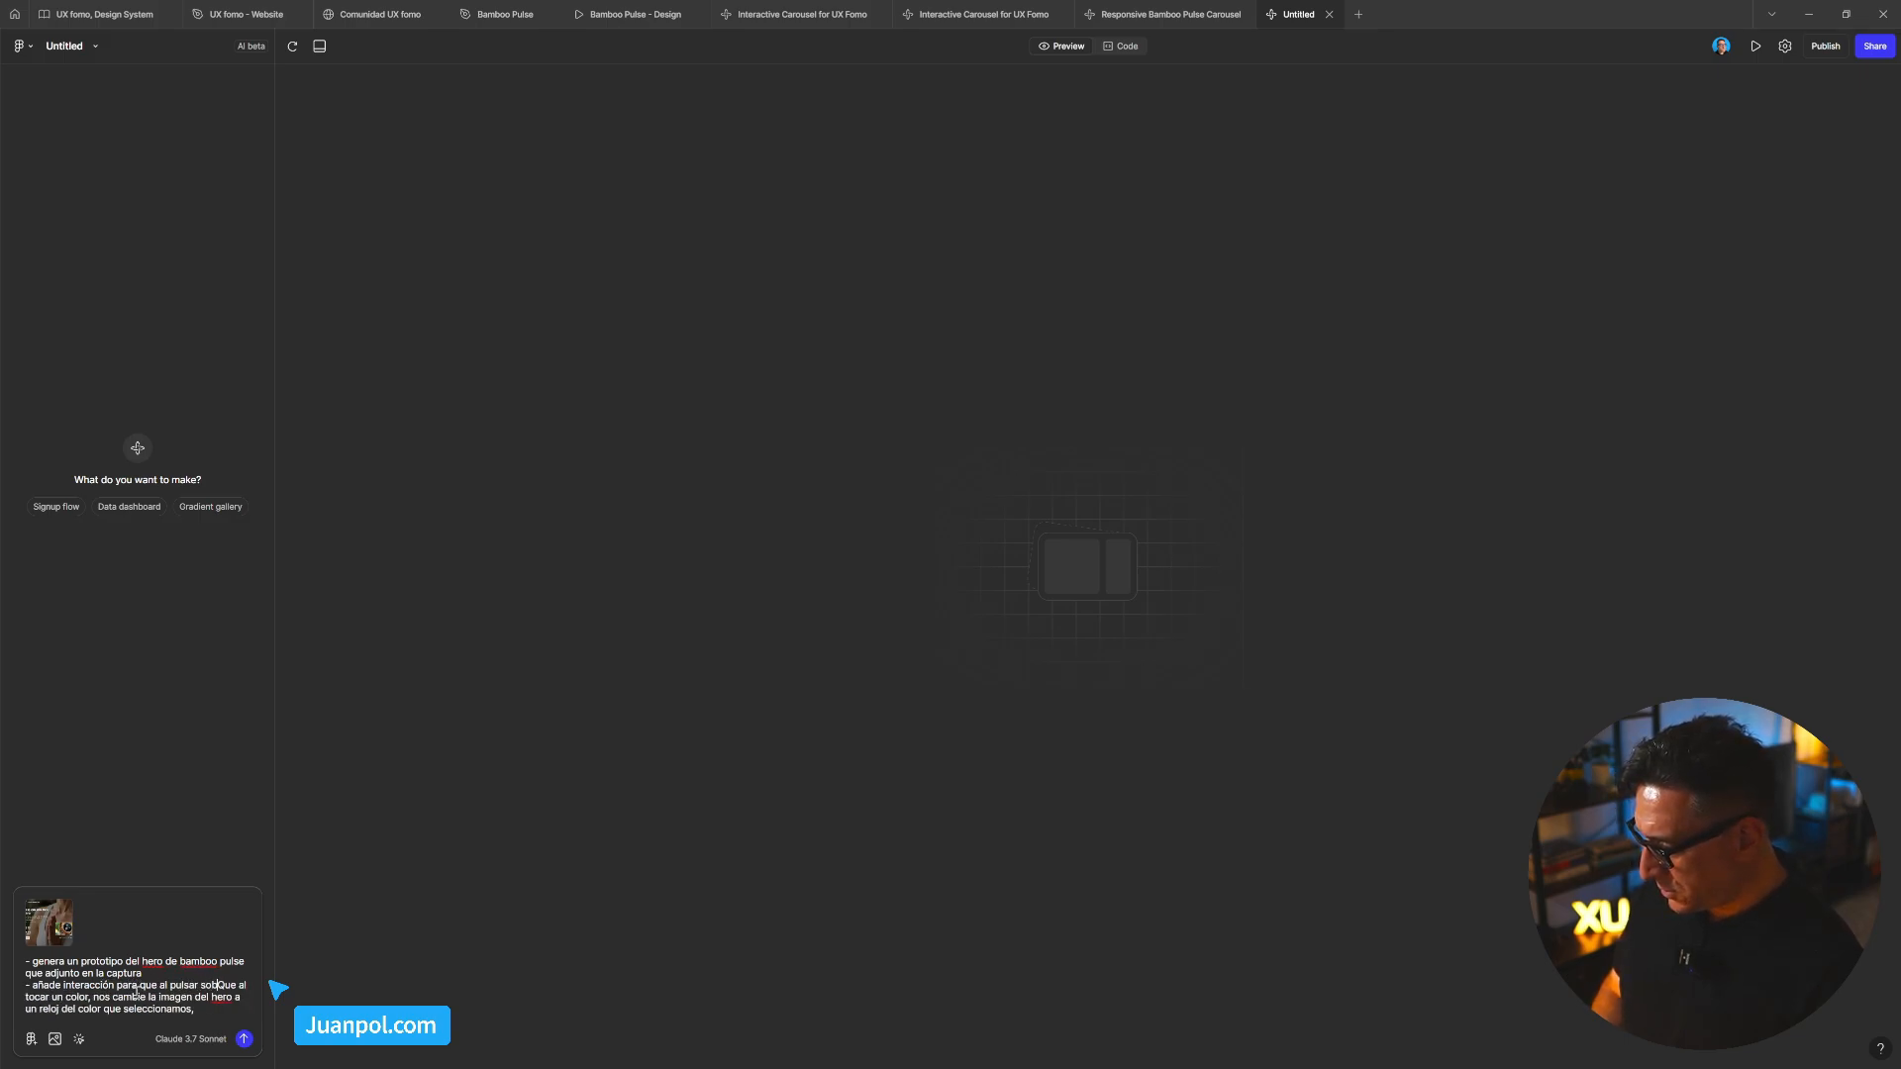
text(re los )
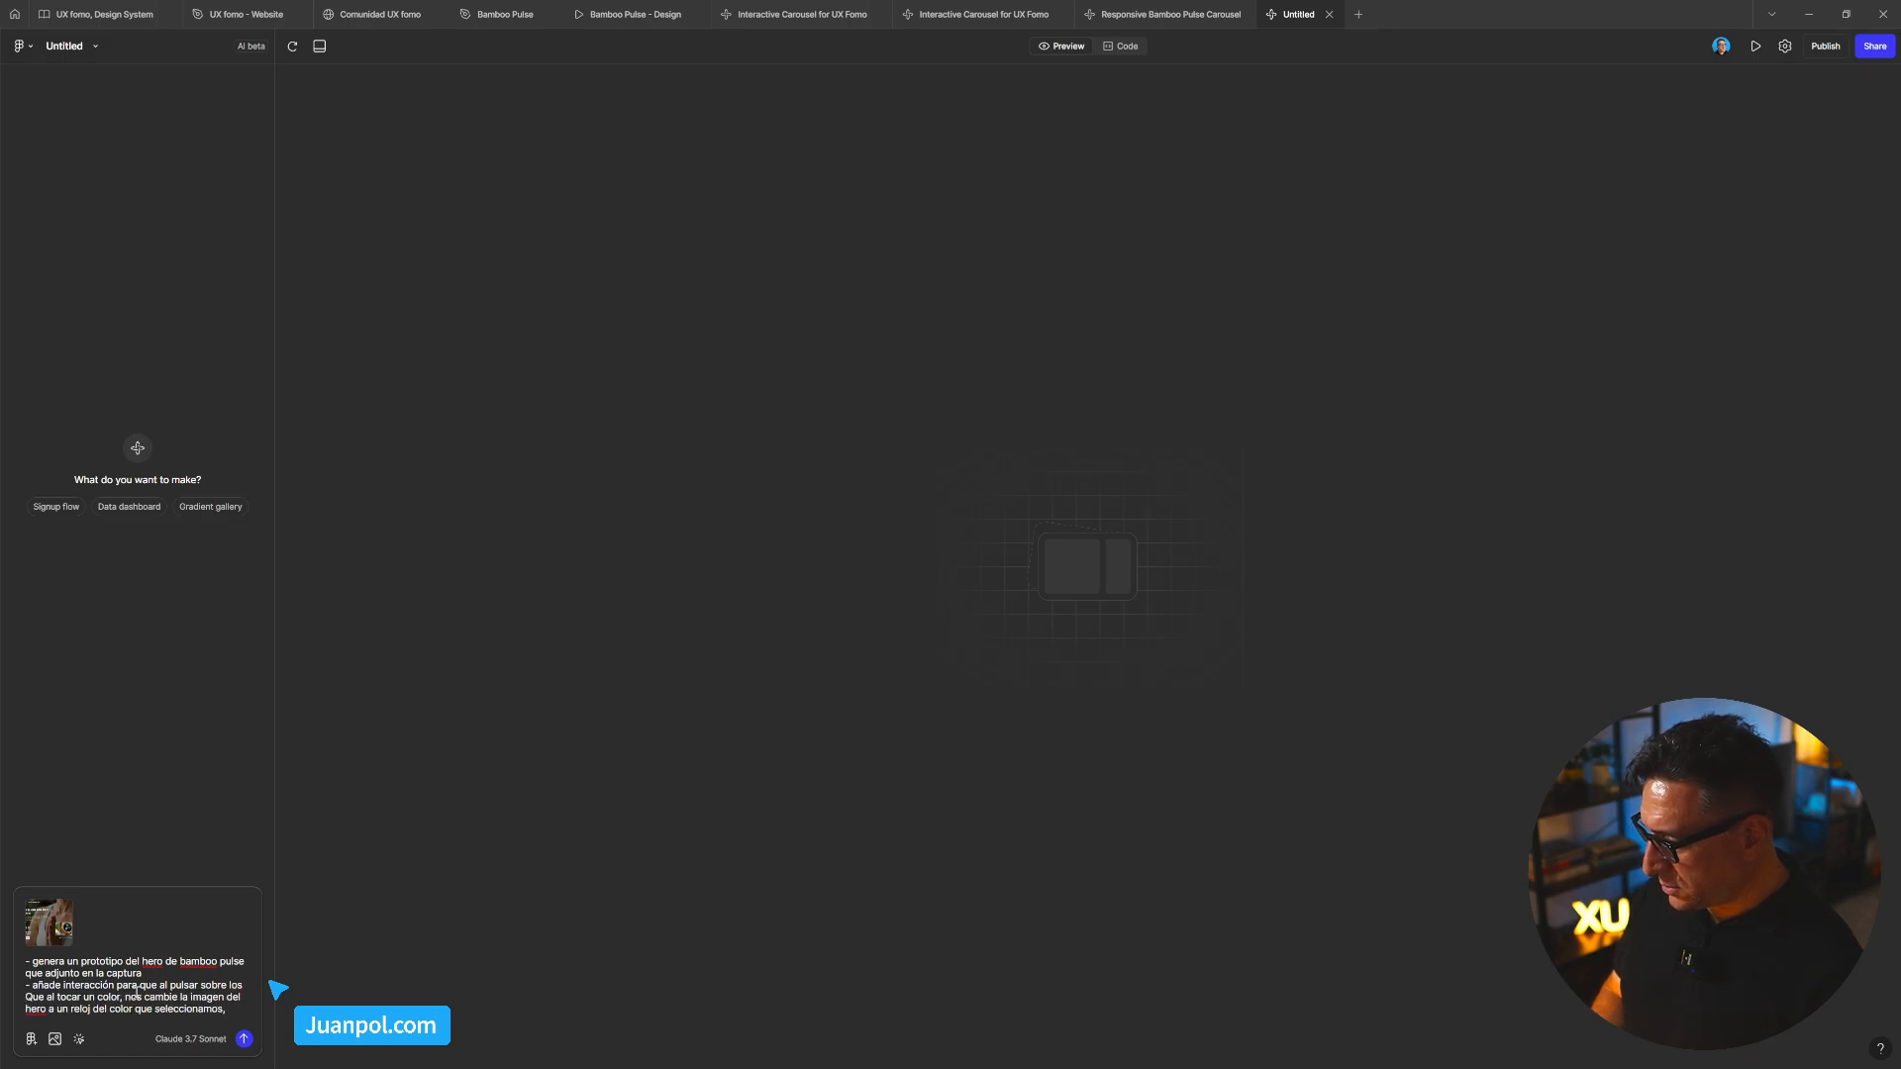
text(colores)
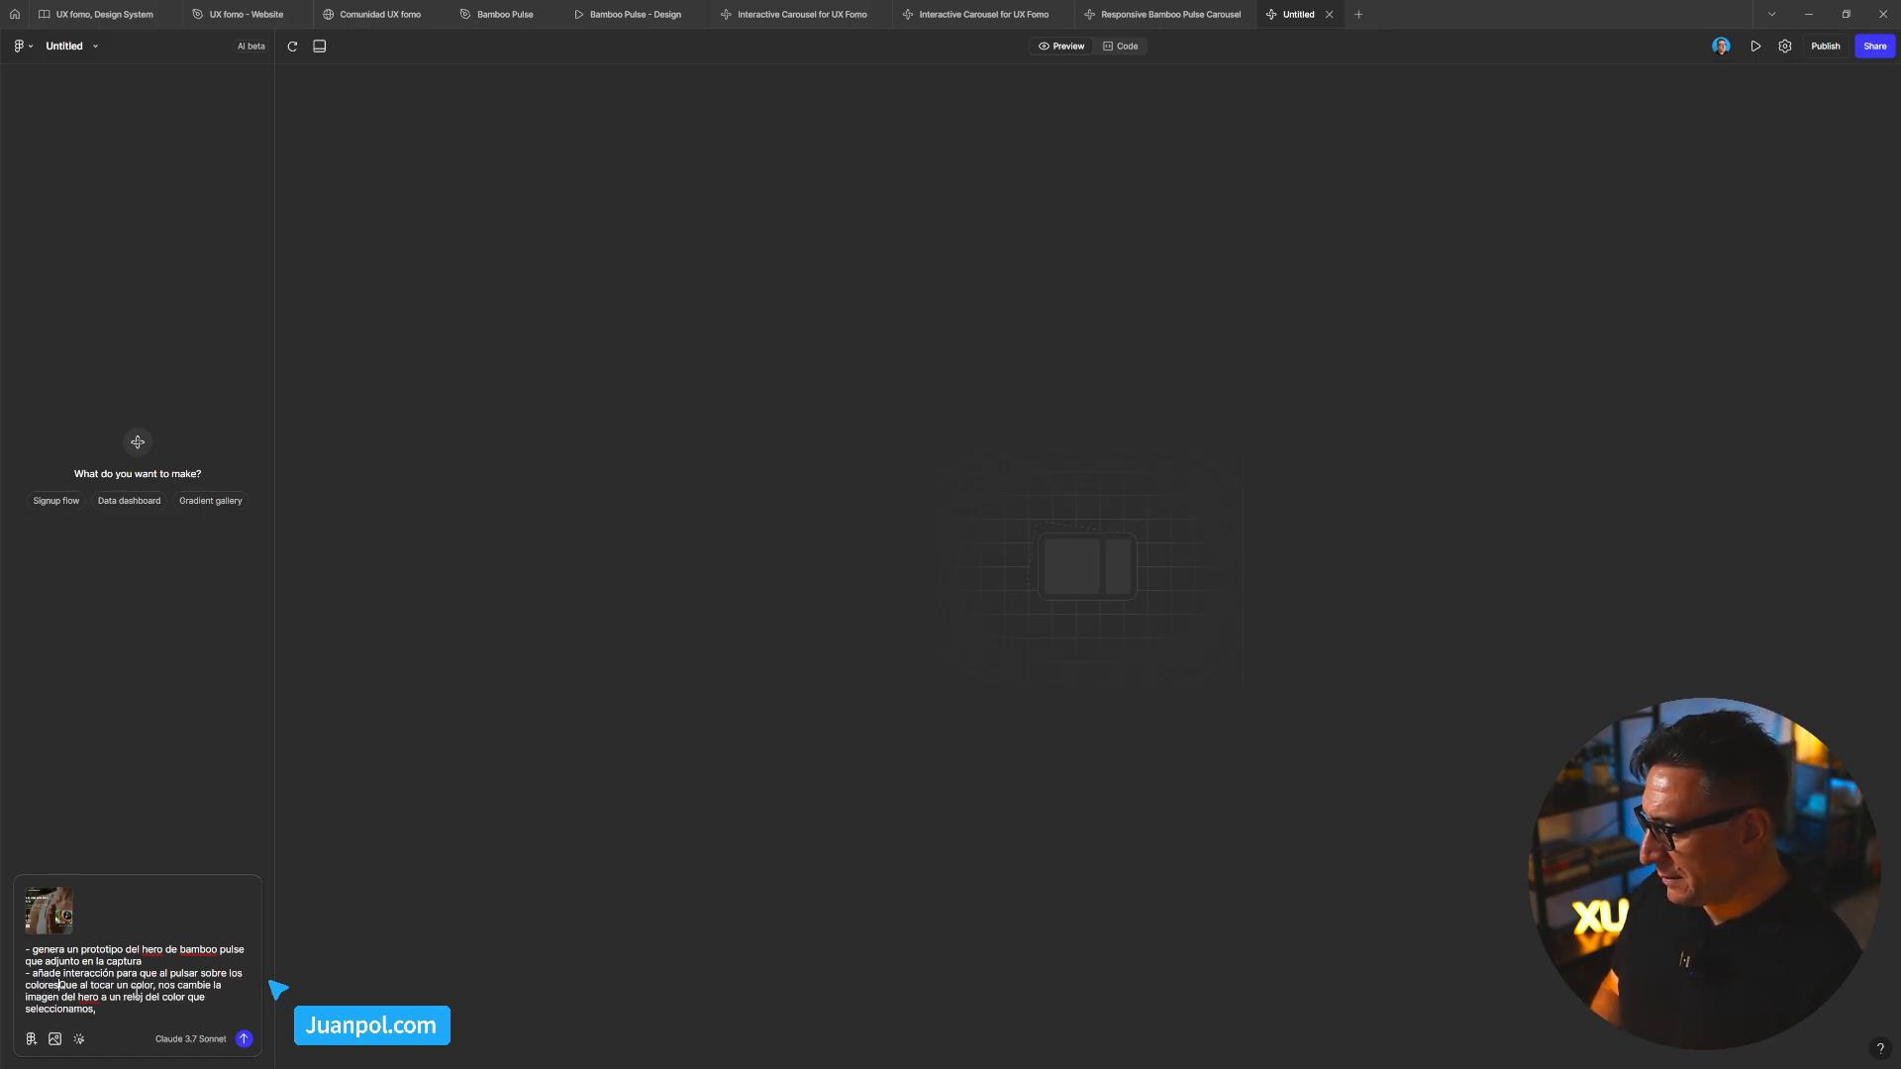
text( d)
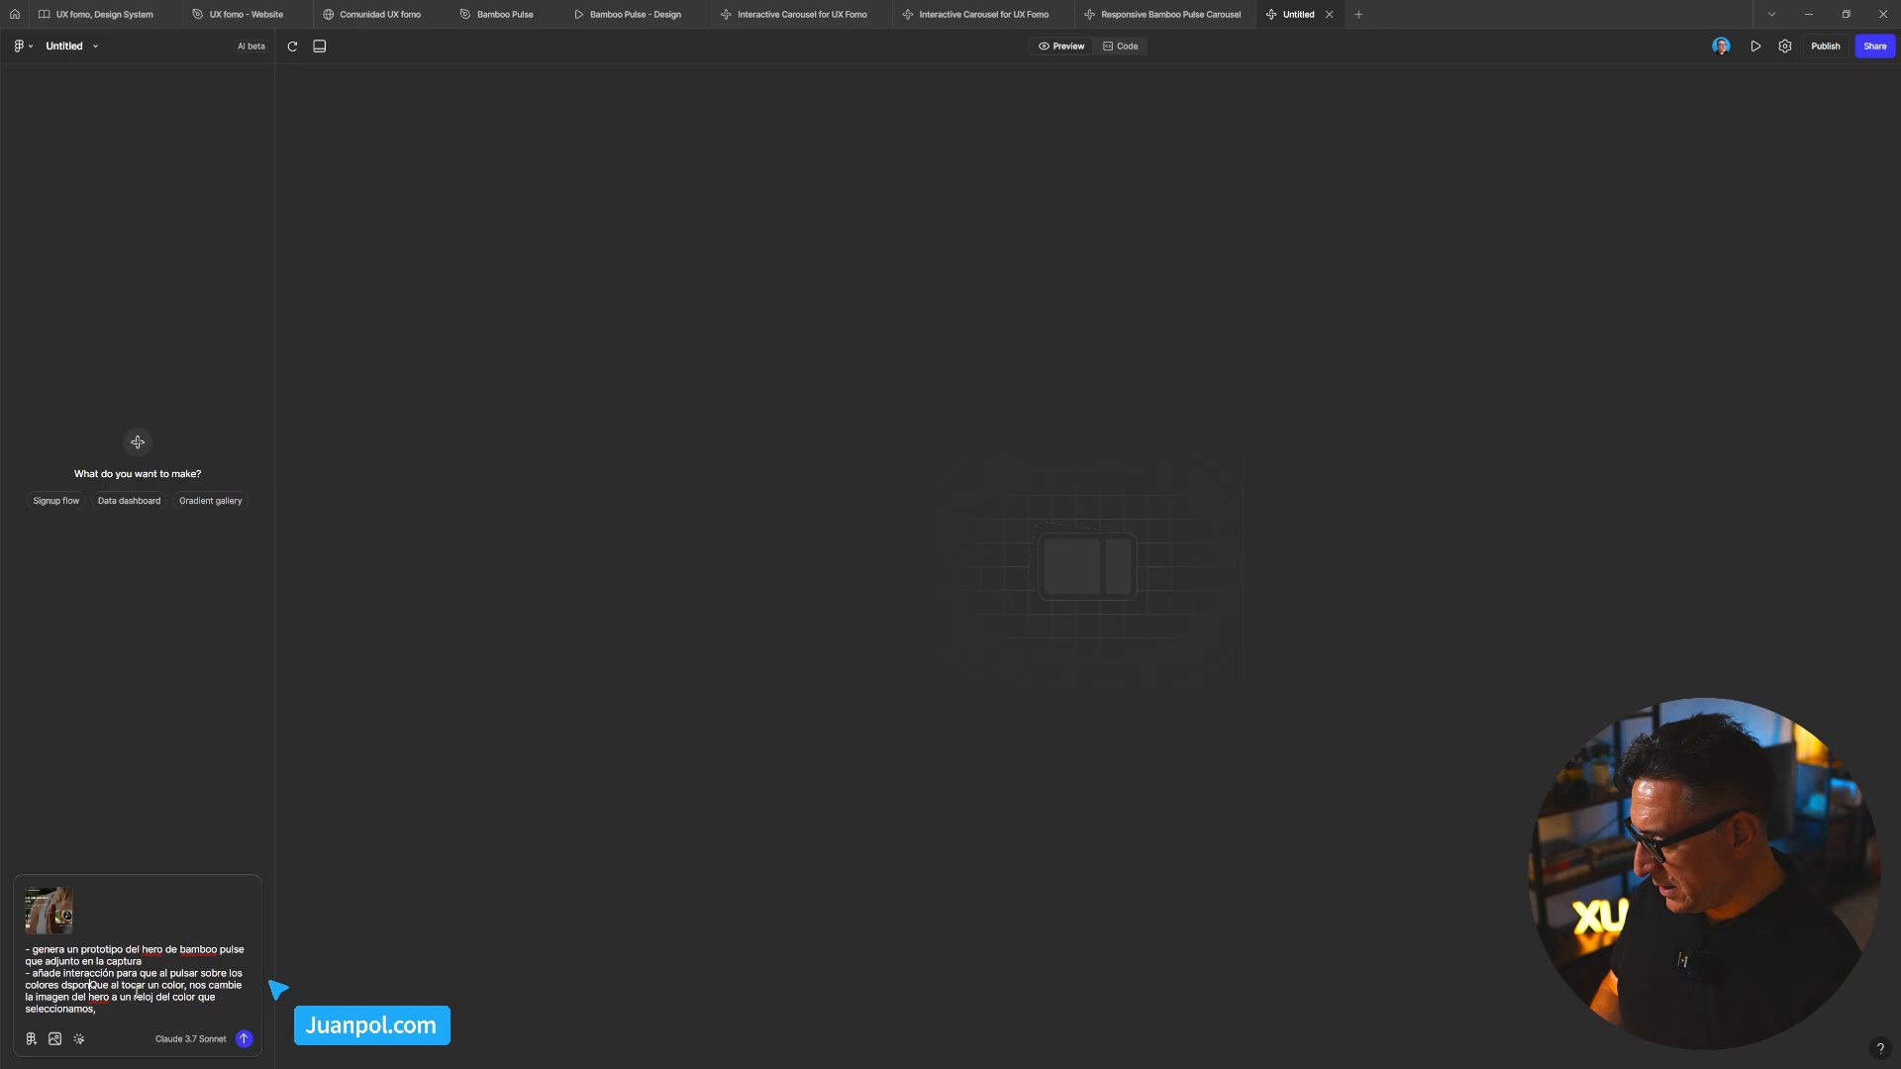
text(s)
key(BackSpace)
text(isponible)
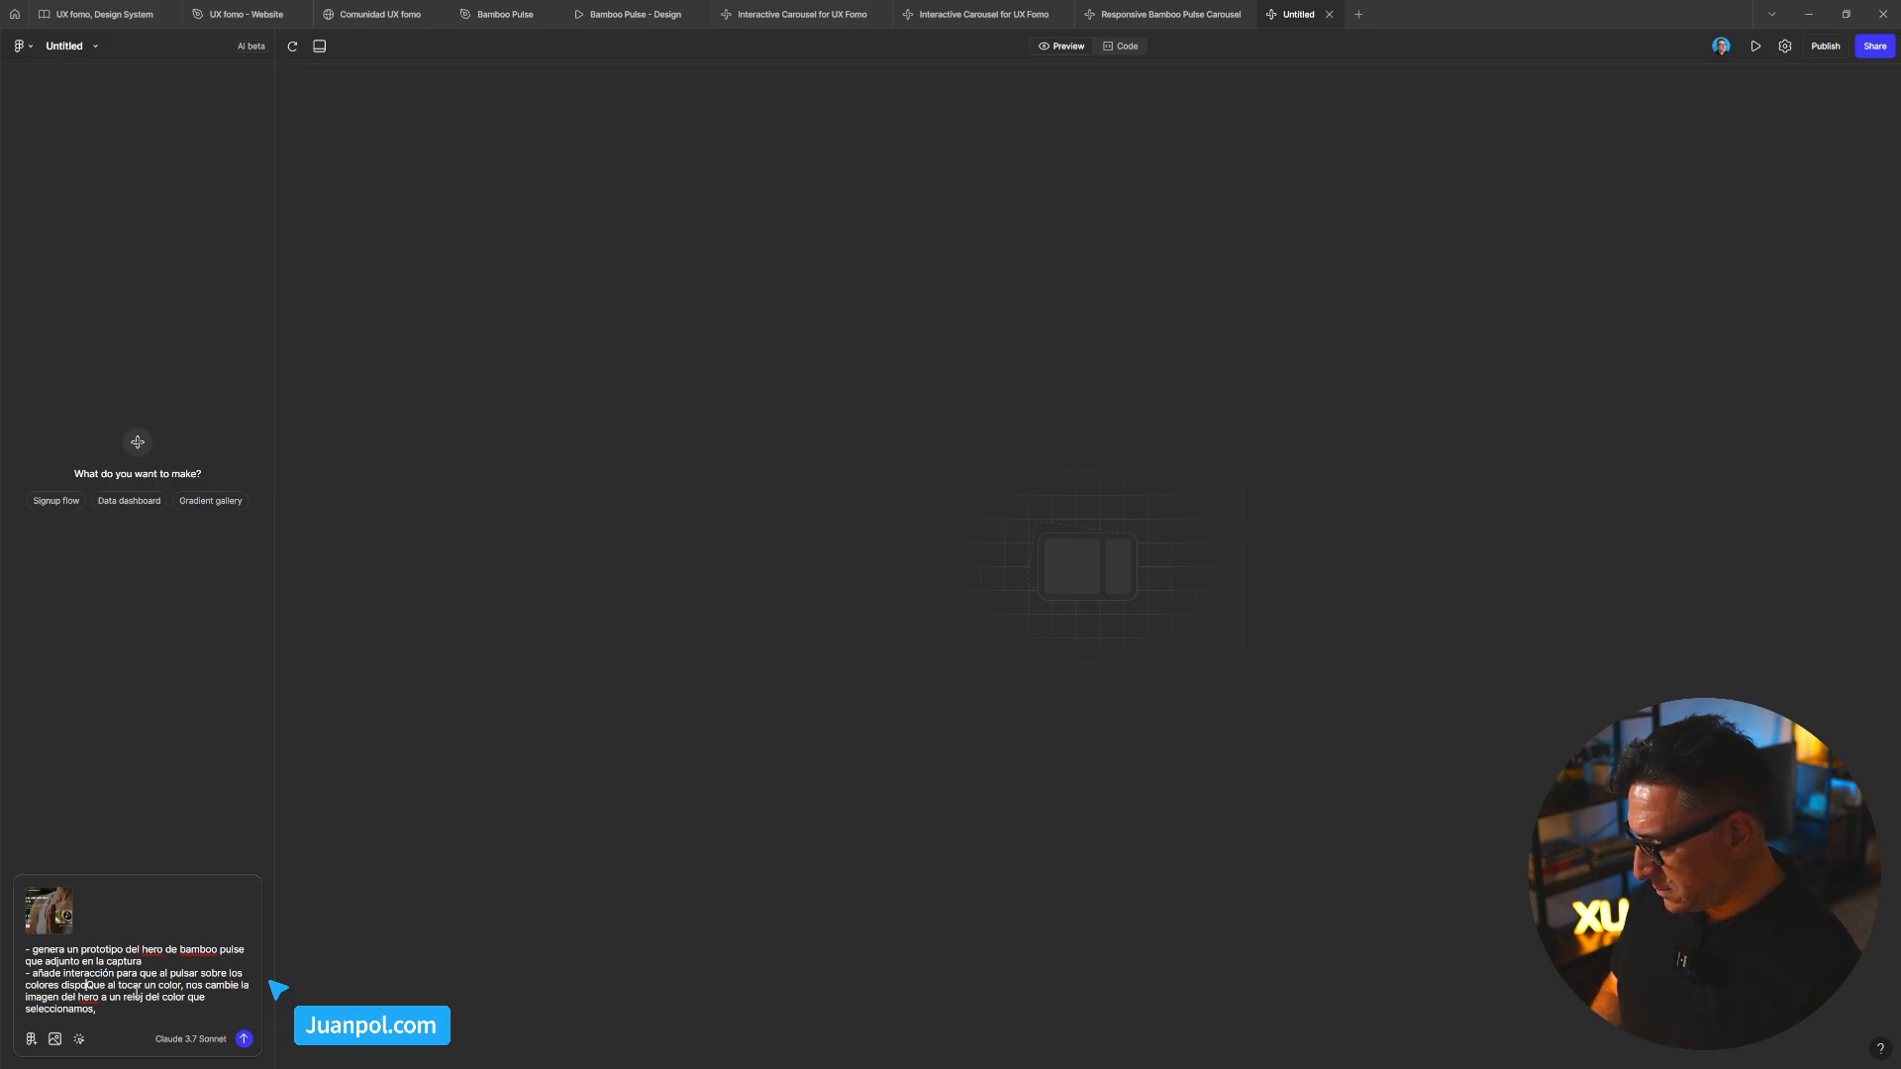
key(BackSpace)
text(s)
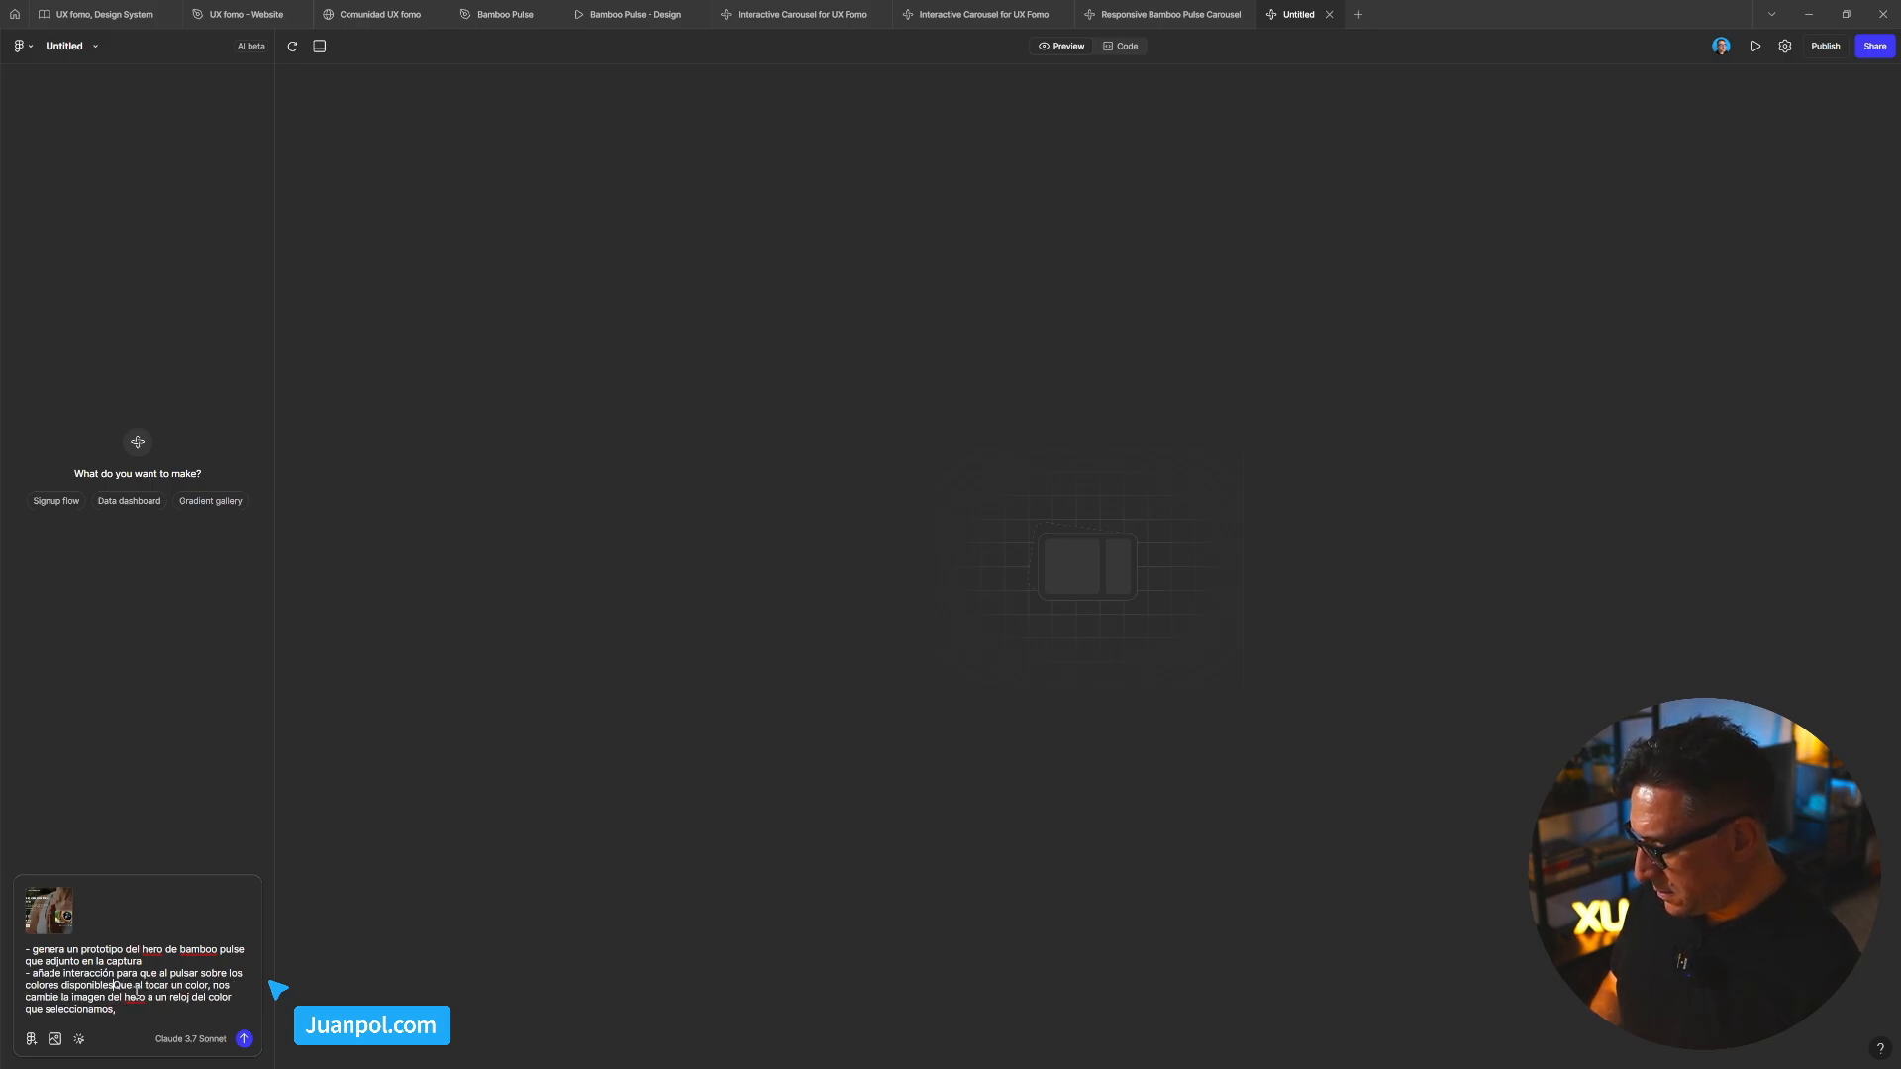
text( cambie )
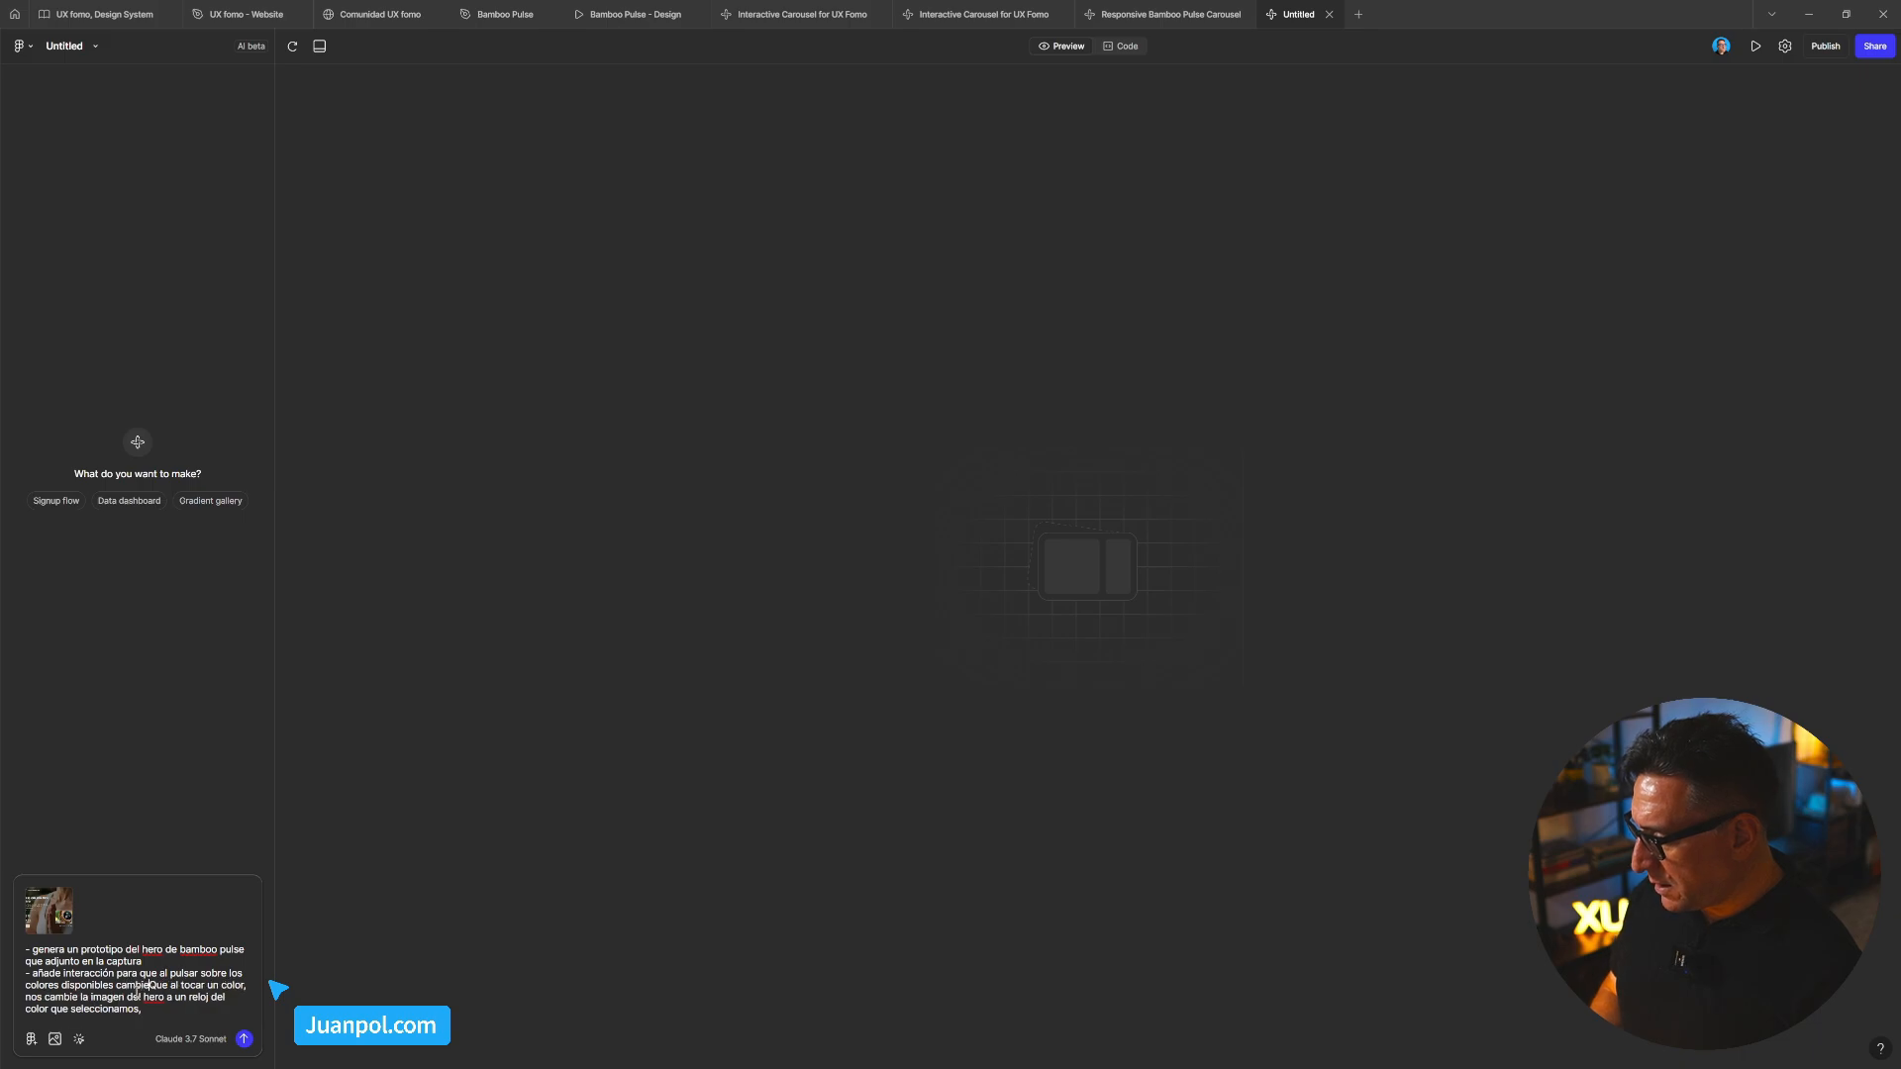
text(la imagen)
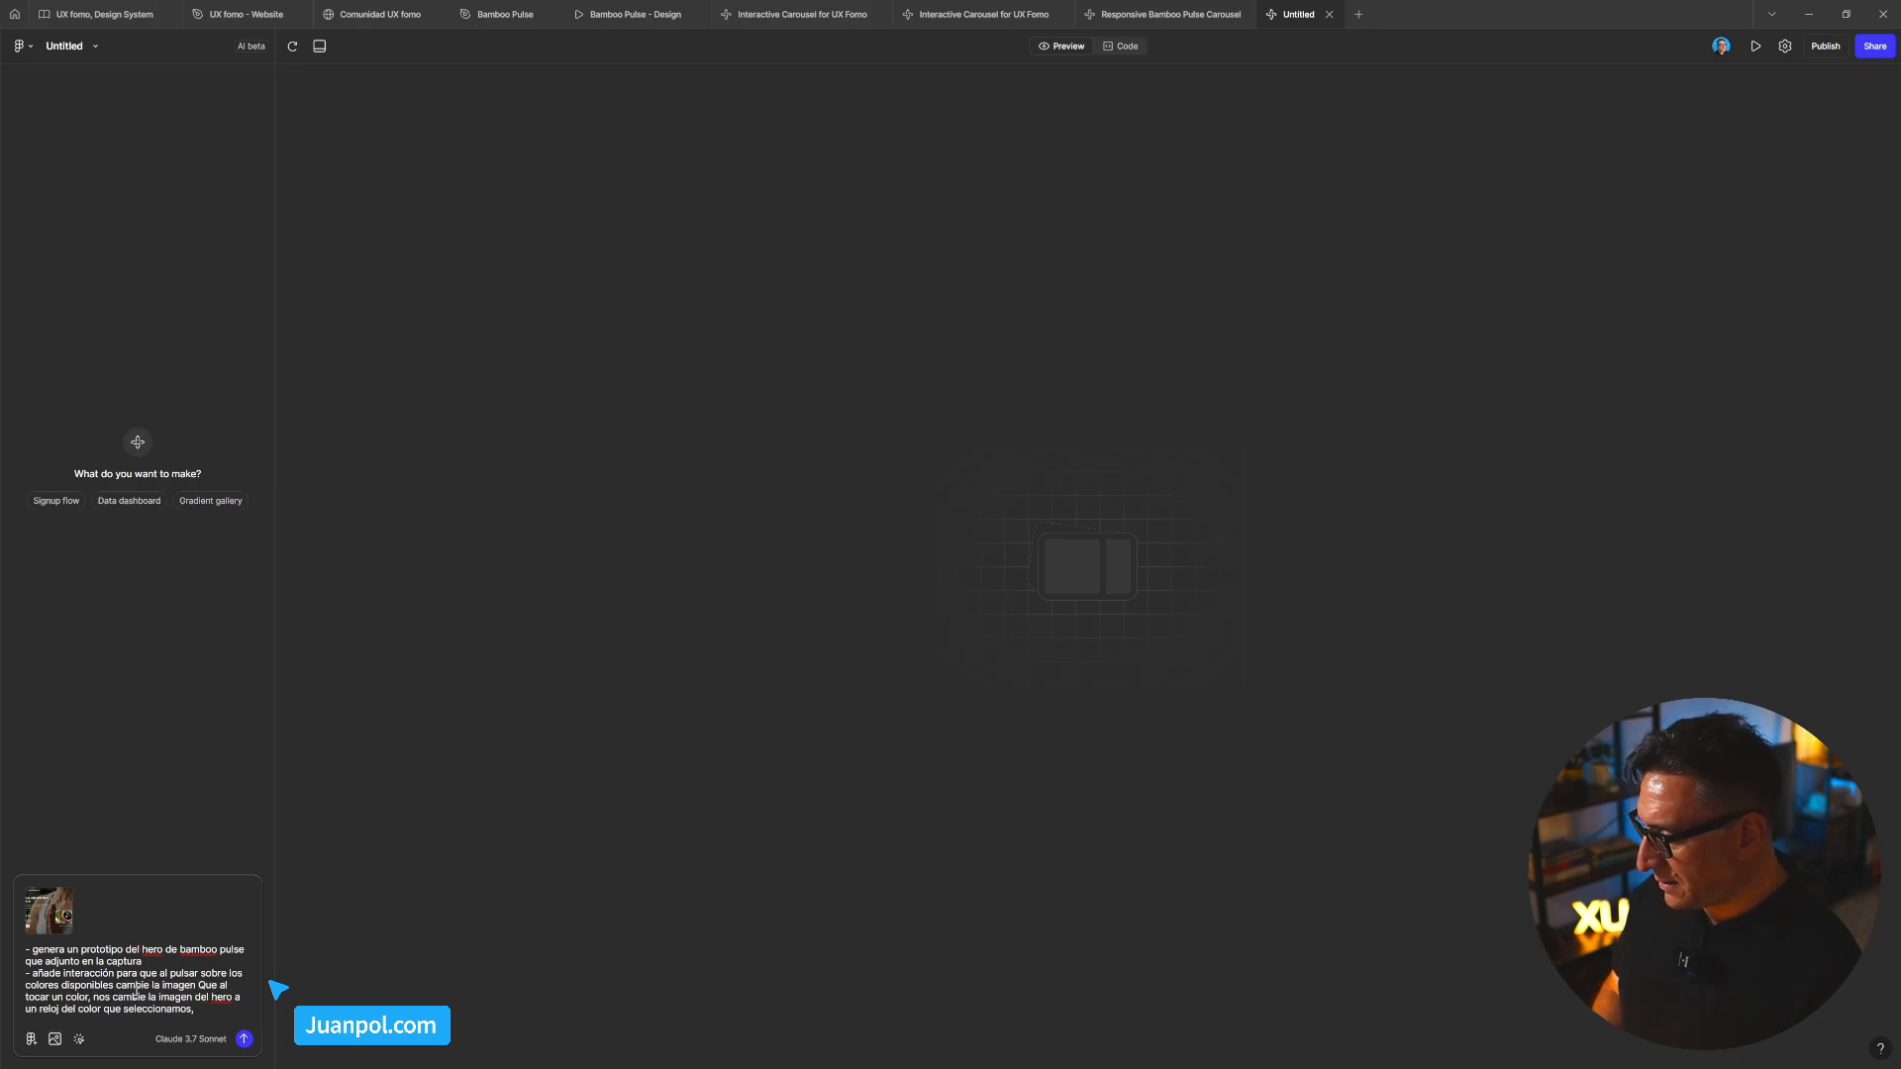
text( de fondo del )
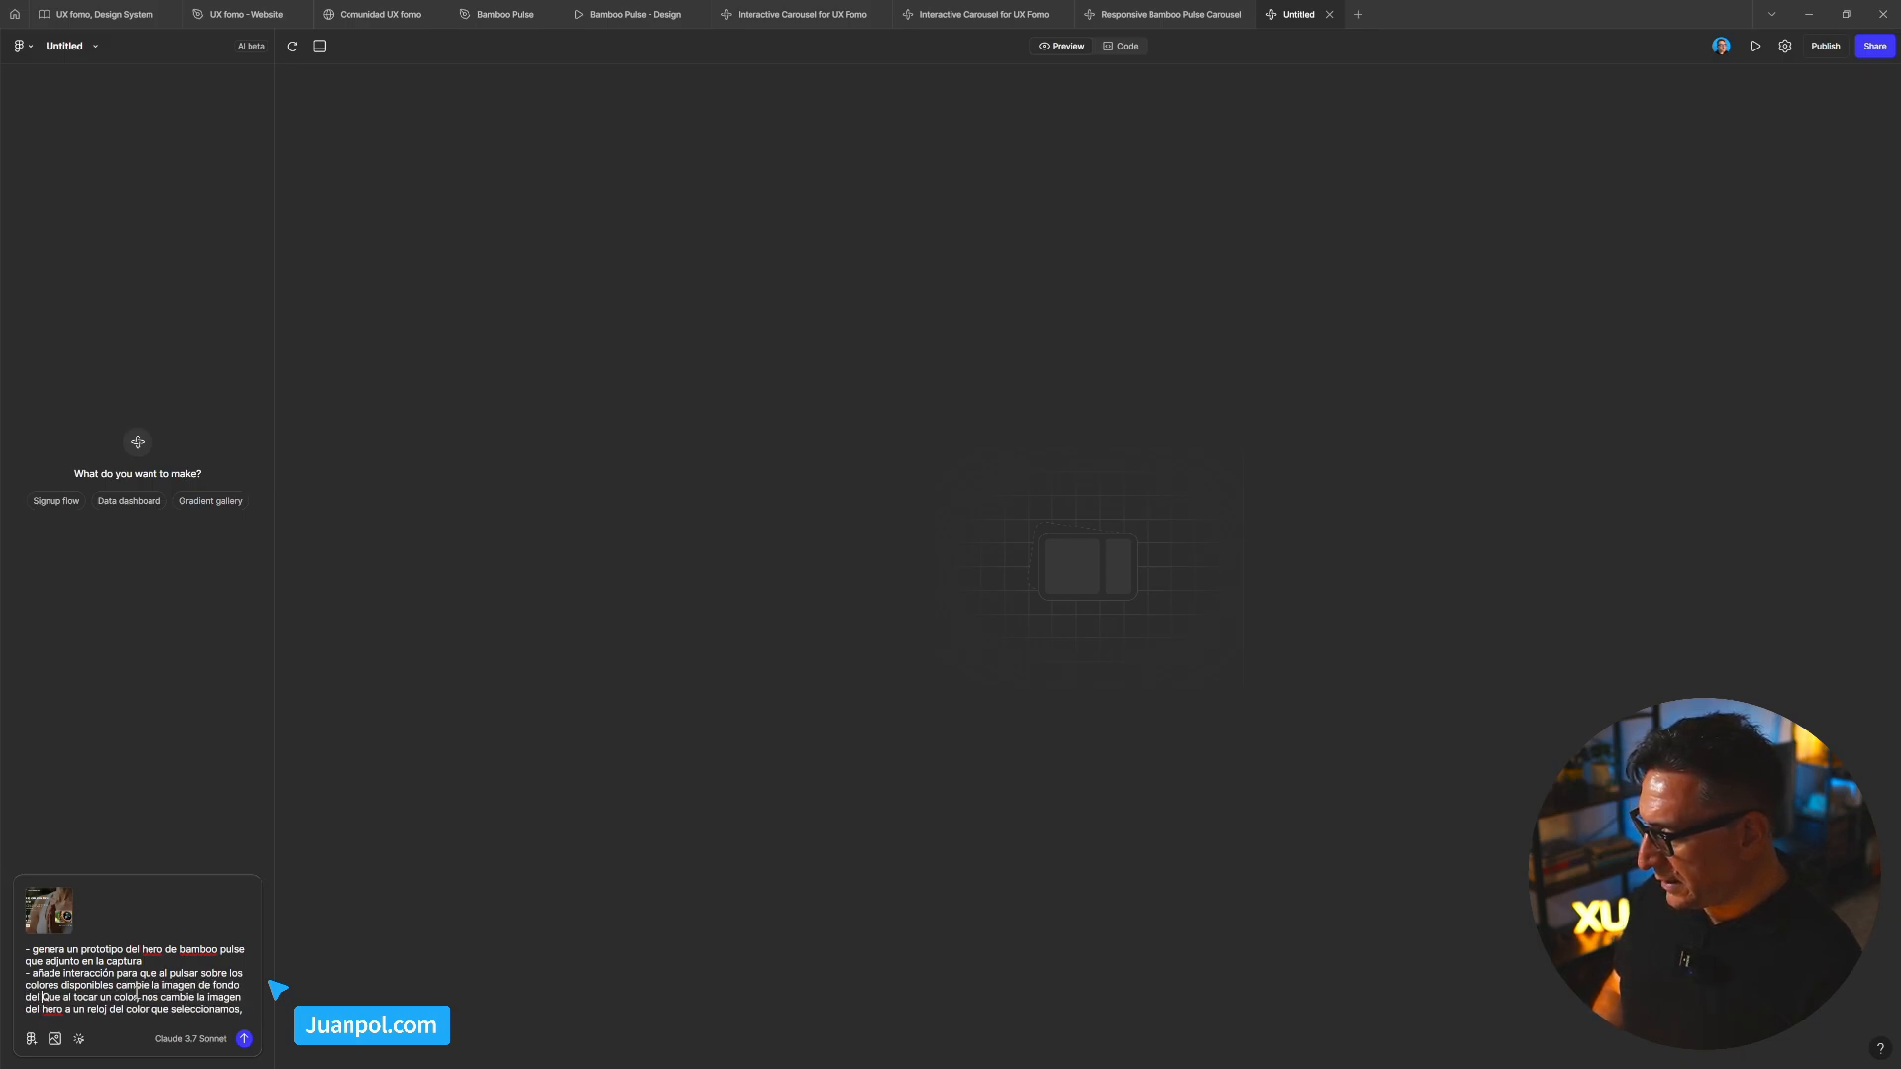
text(hero.)
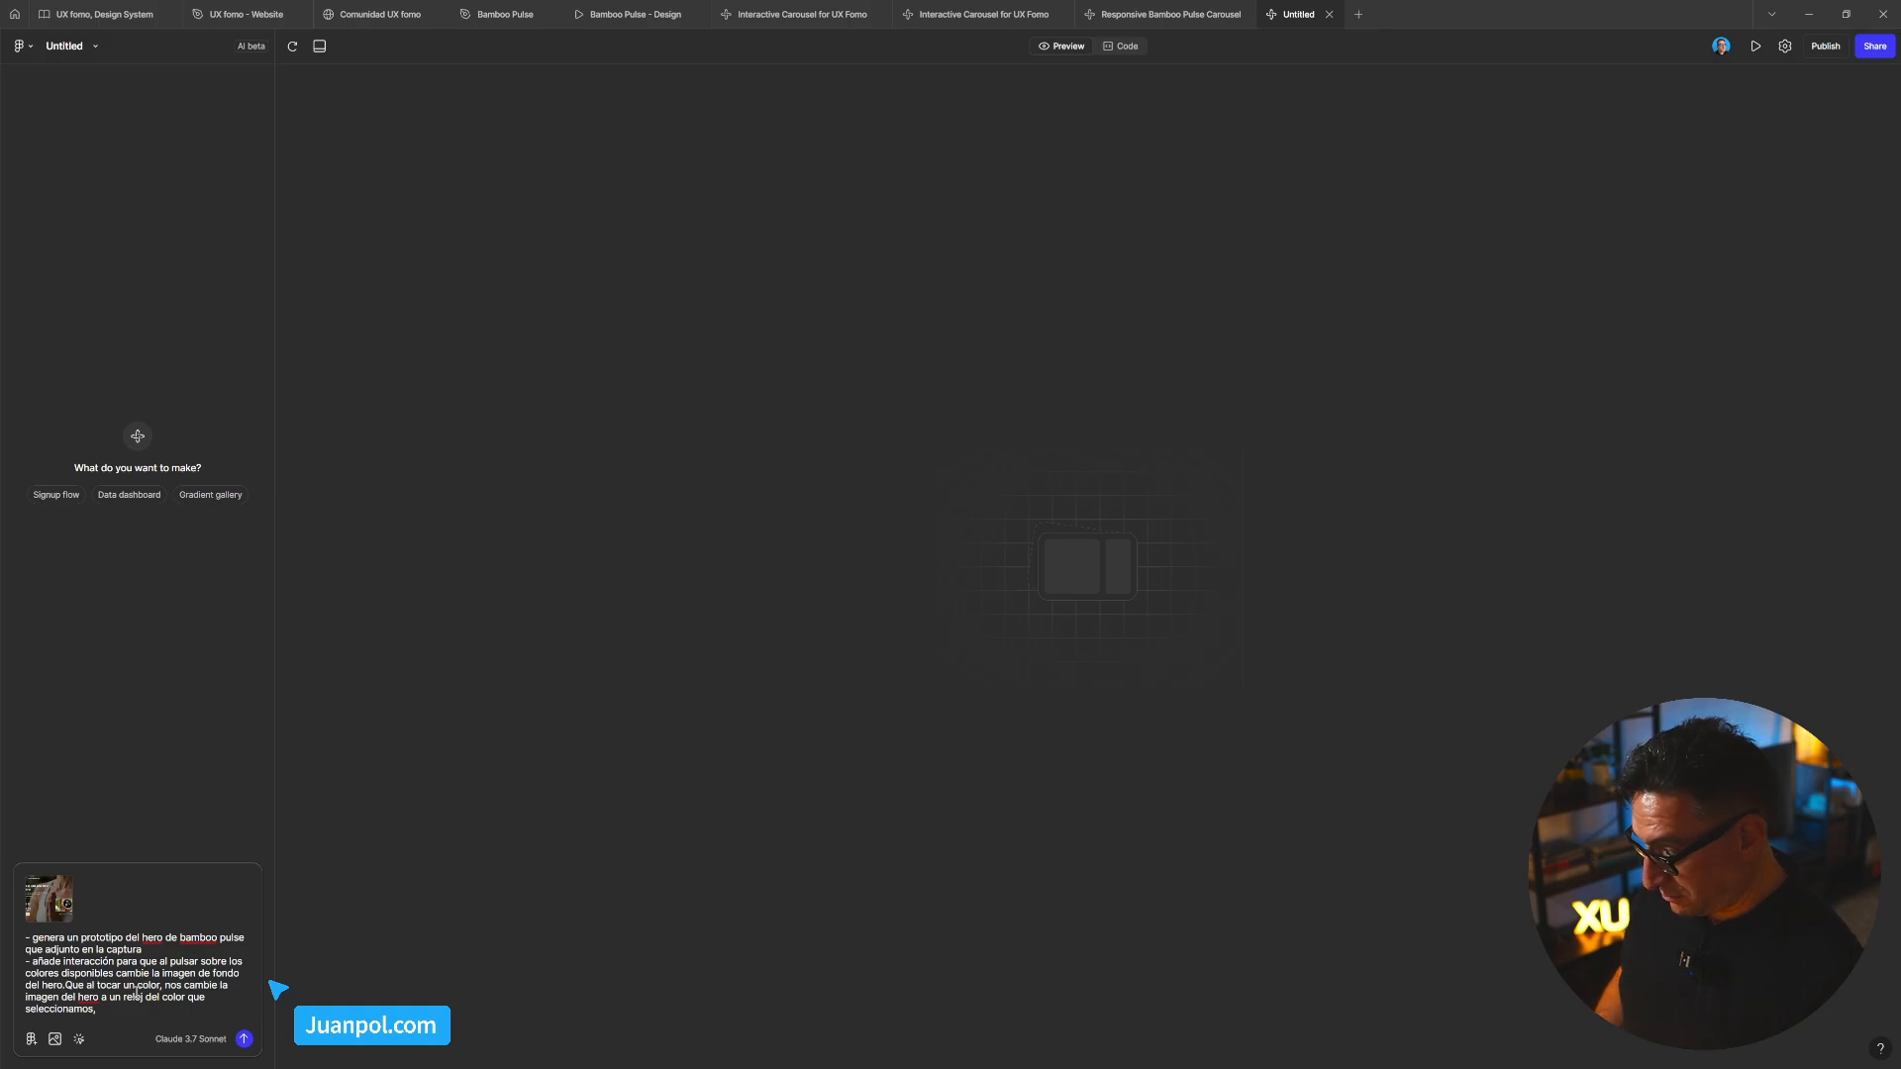
key(shift+Down)
key(shift+Down)
key(shift+Down)
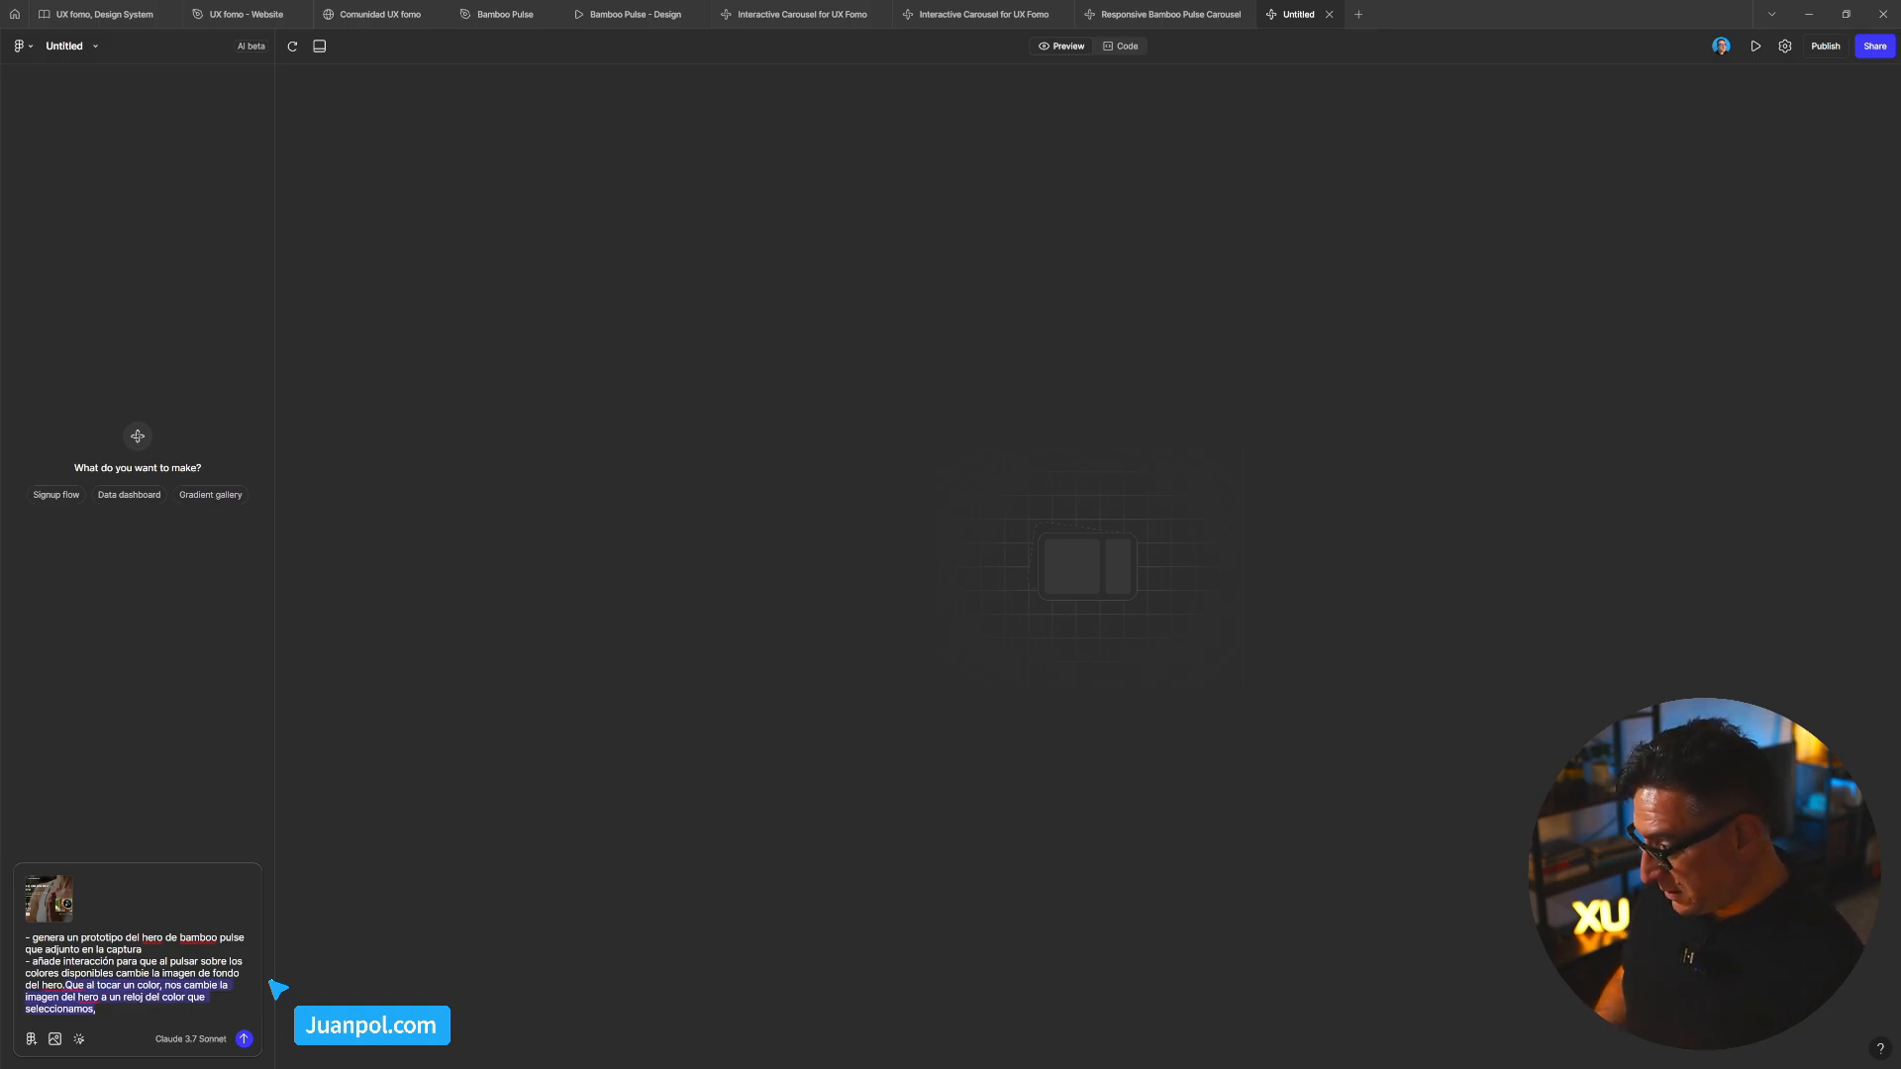
key(BackSpace)
Inspect Frame 30's hero swatches and watch image in Bamboo Pulse, then return to Untitled Make
click(505, 14)
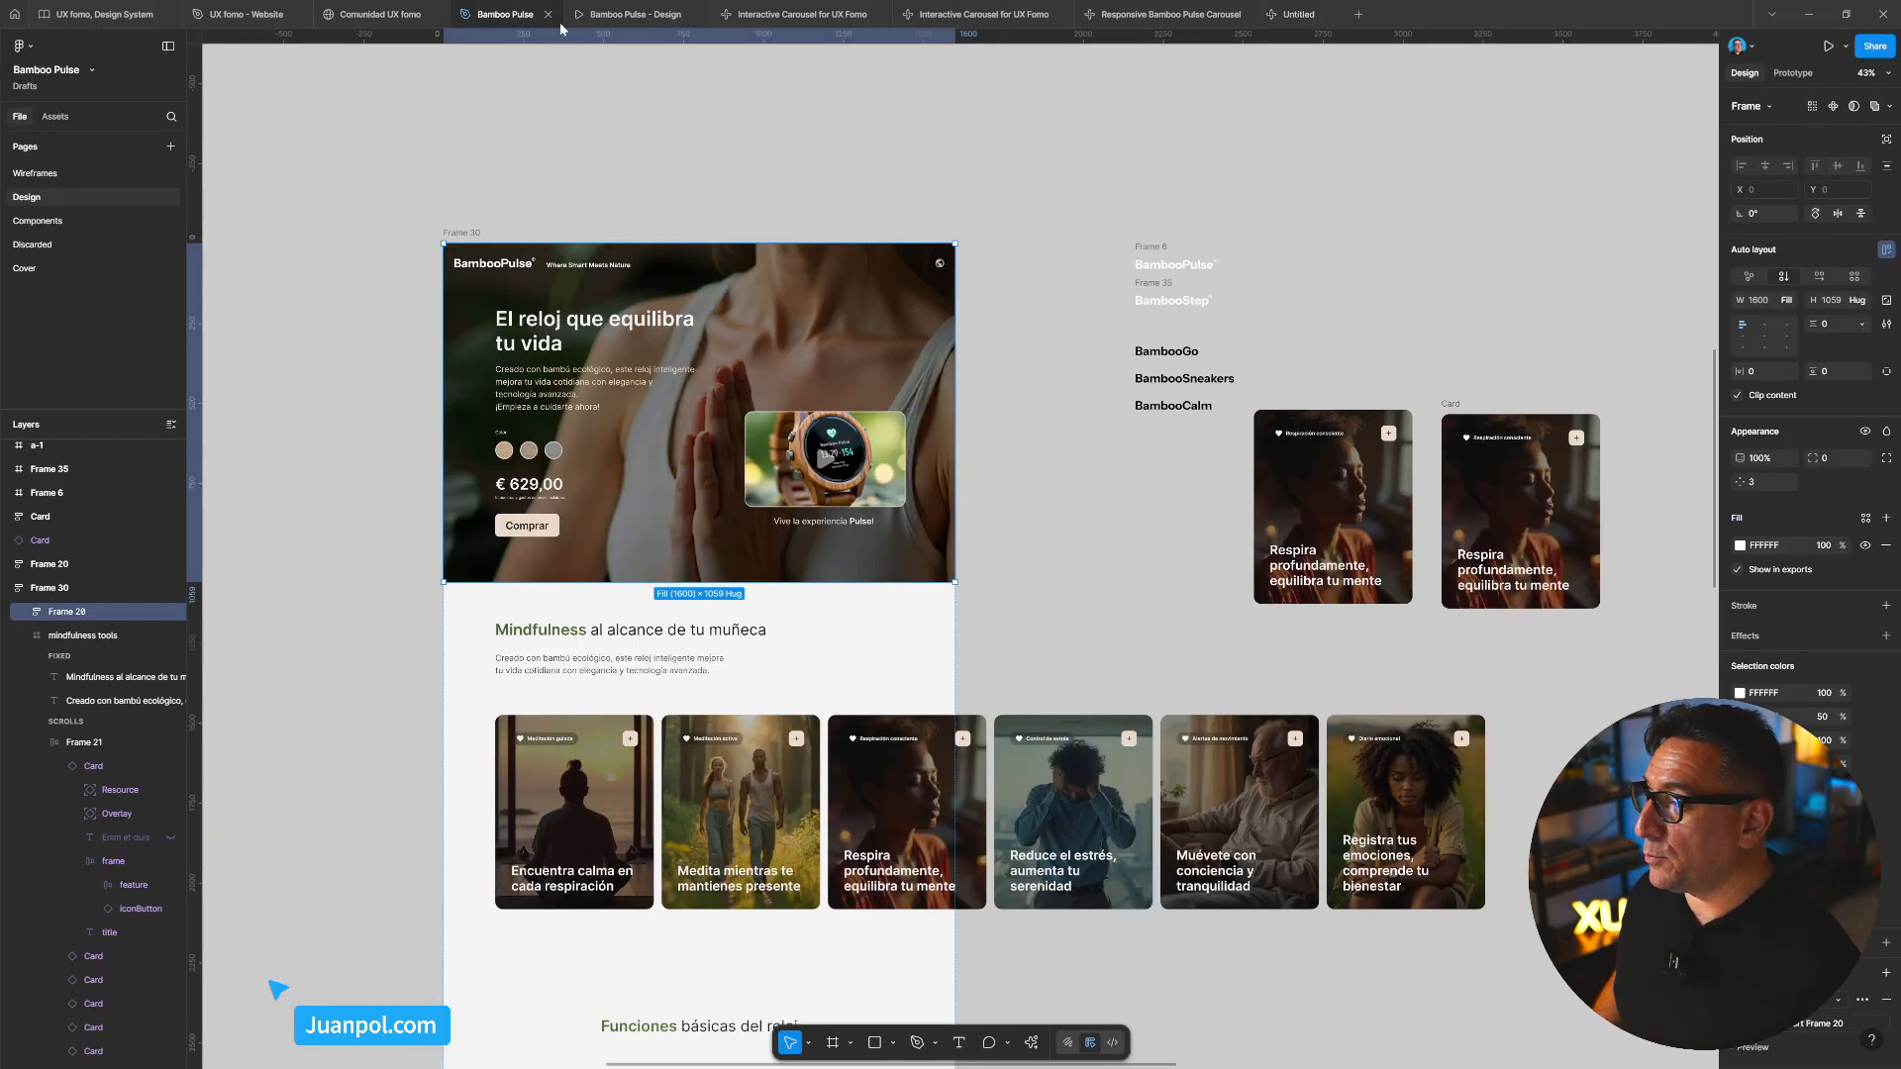
scroll(825, 466, up, 5)
scroll(825, 466, down, 4)
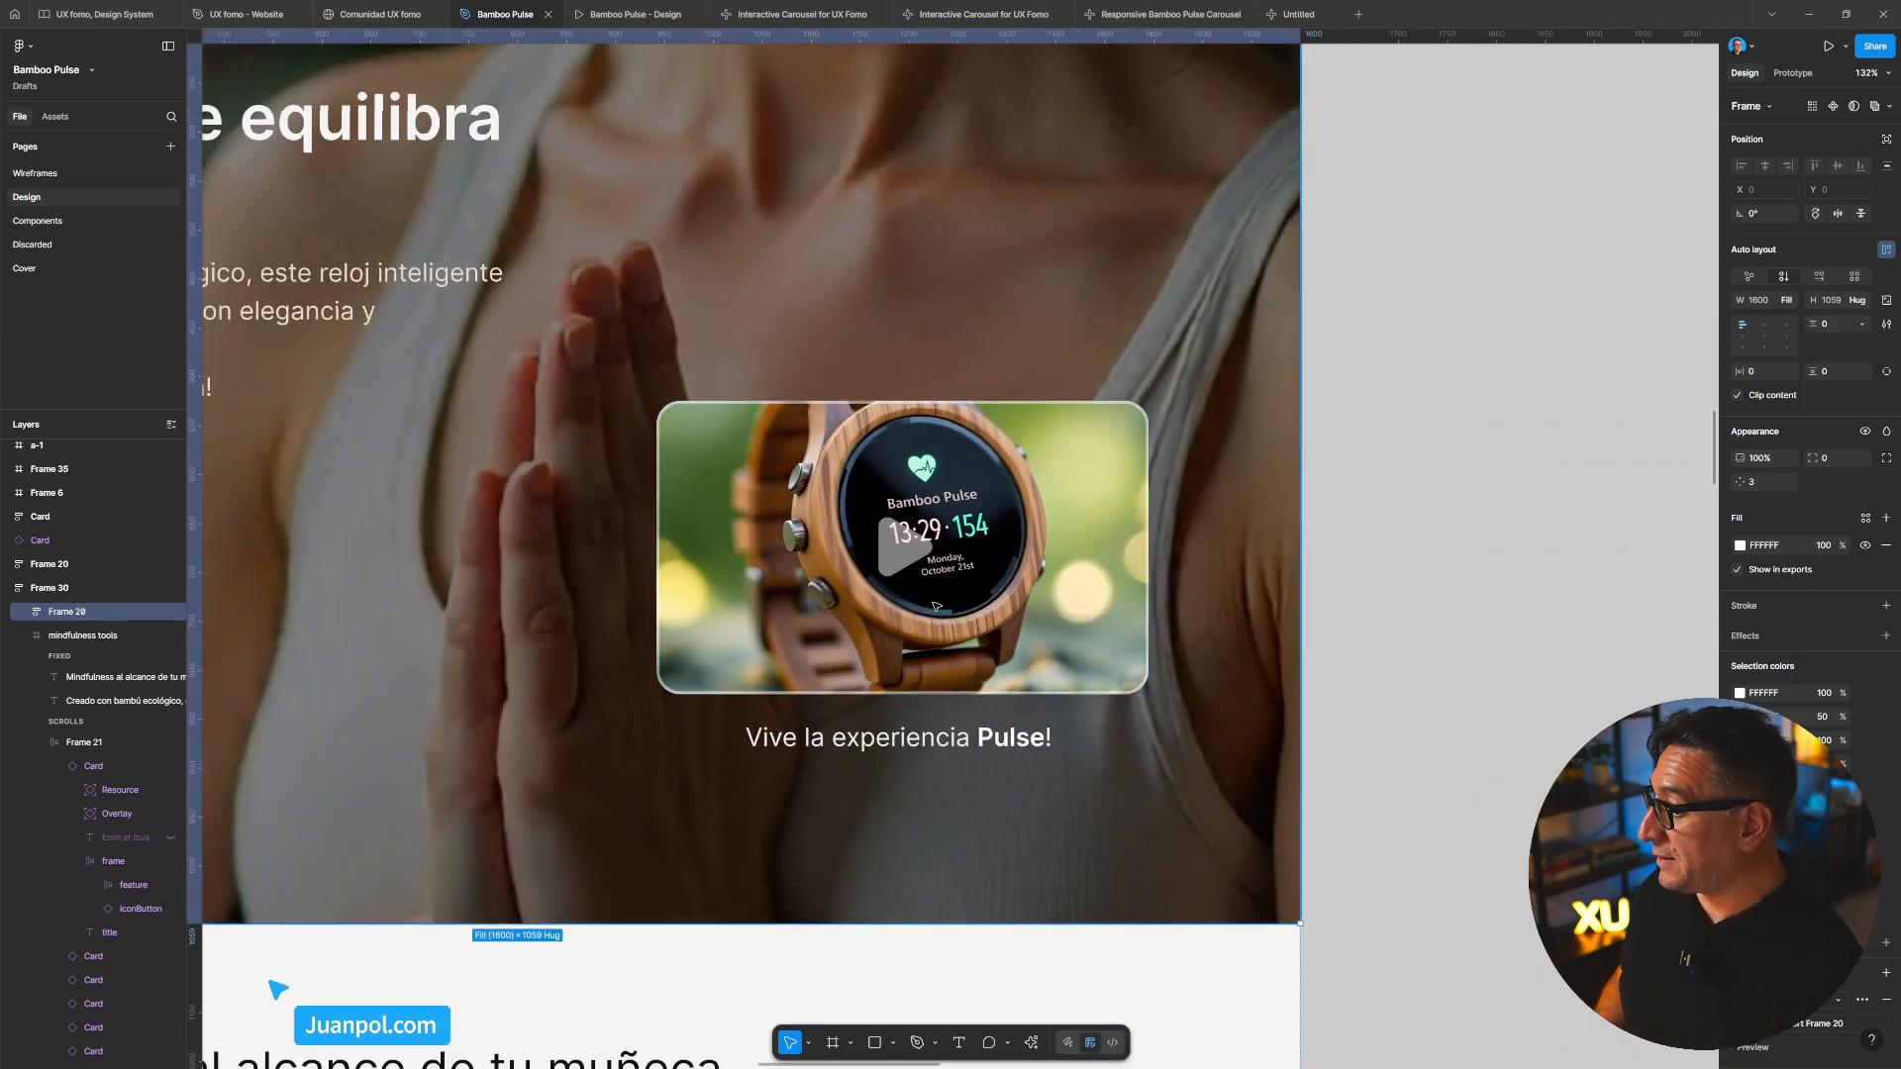
scroll(1246, 591, left, 3)
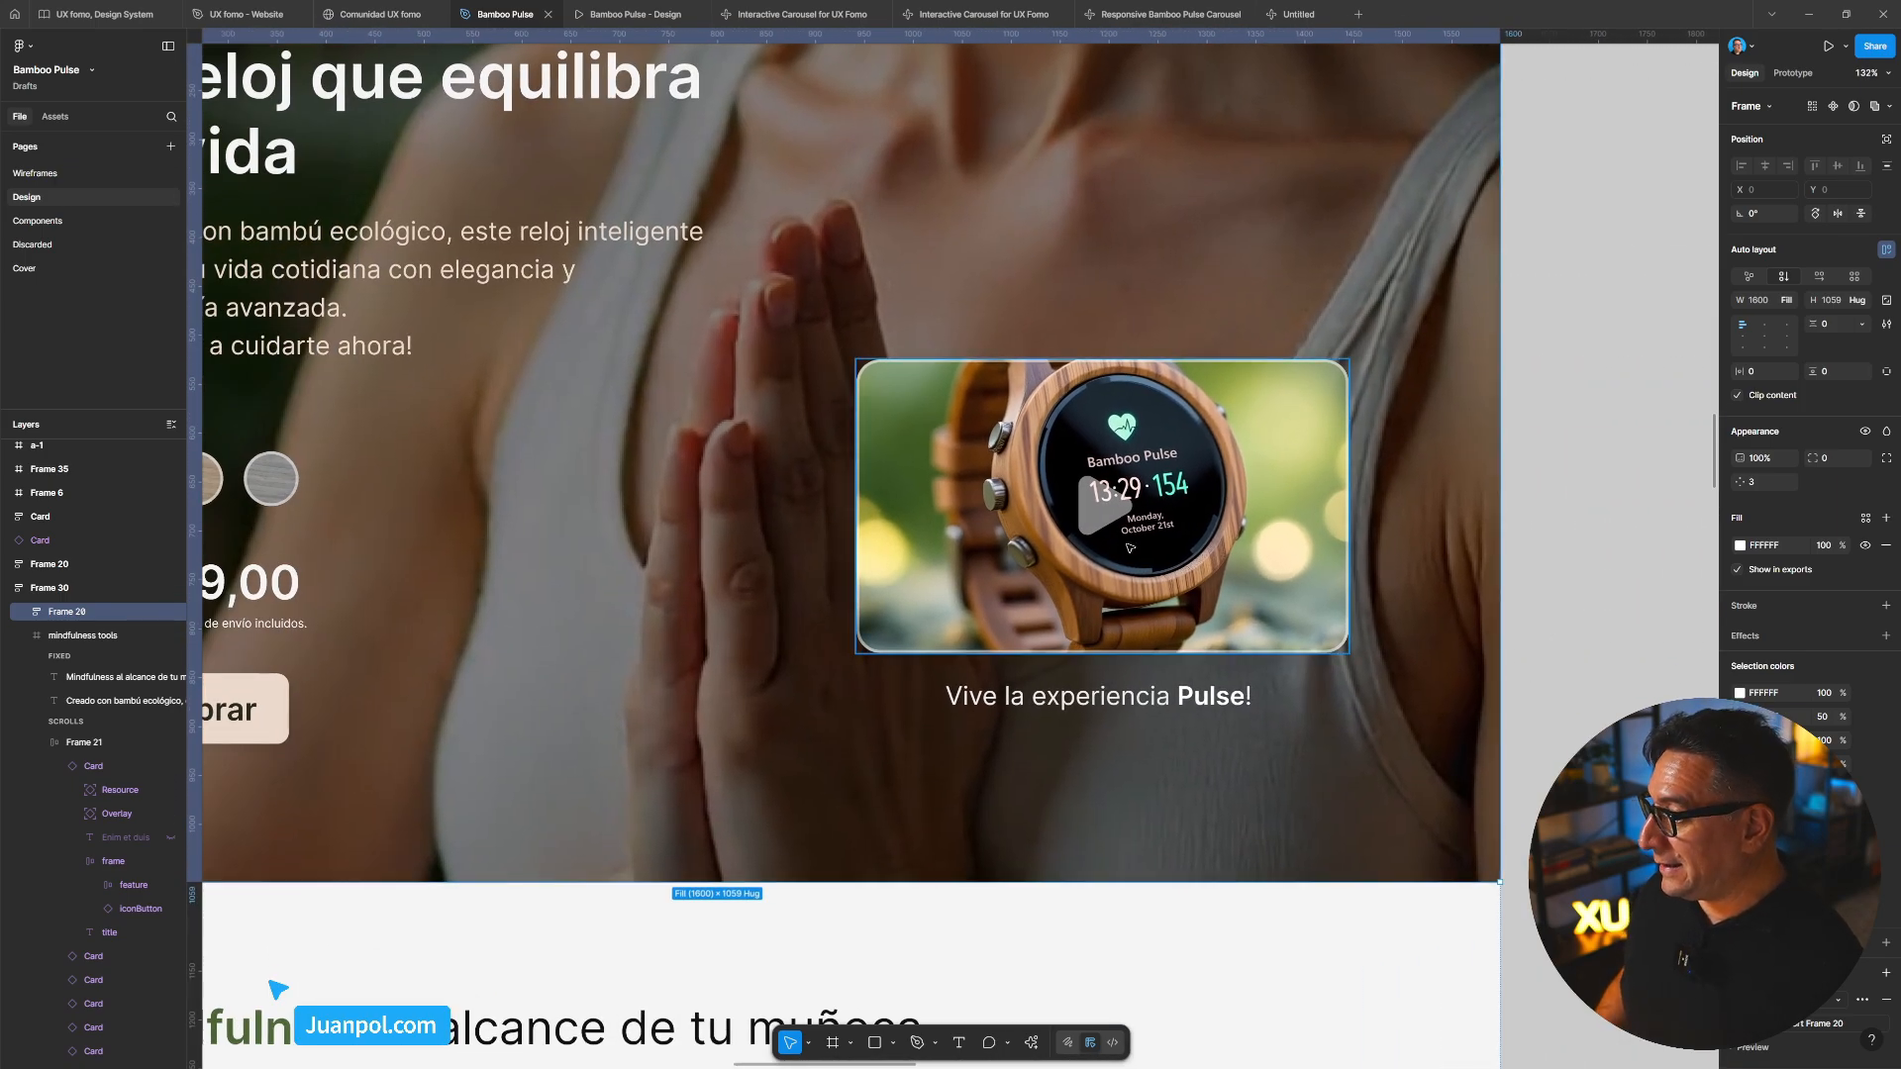
scroll(1246, 591, down, 3)
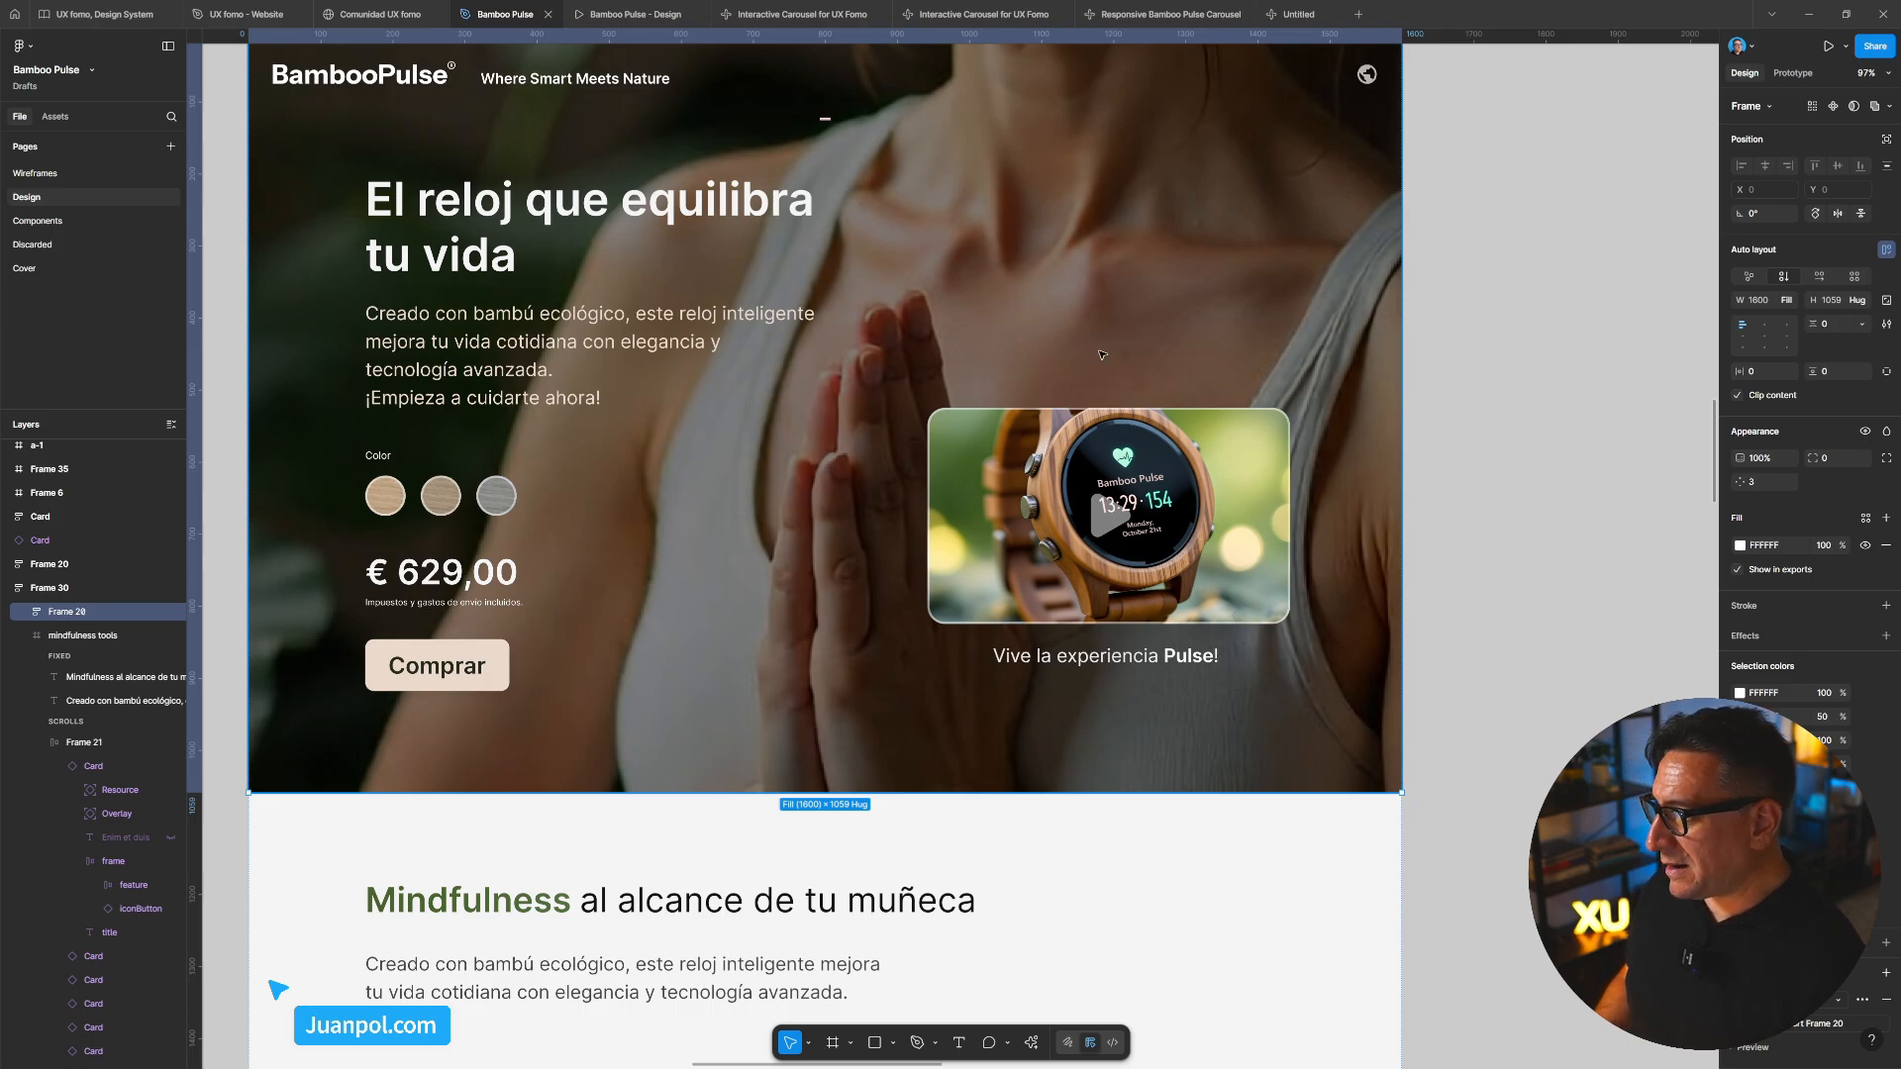
scroll(1102, 355, down, 5)
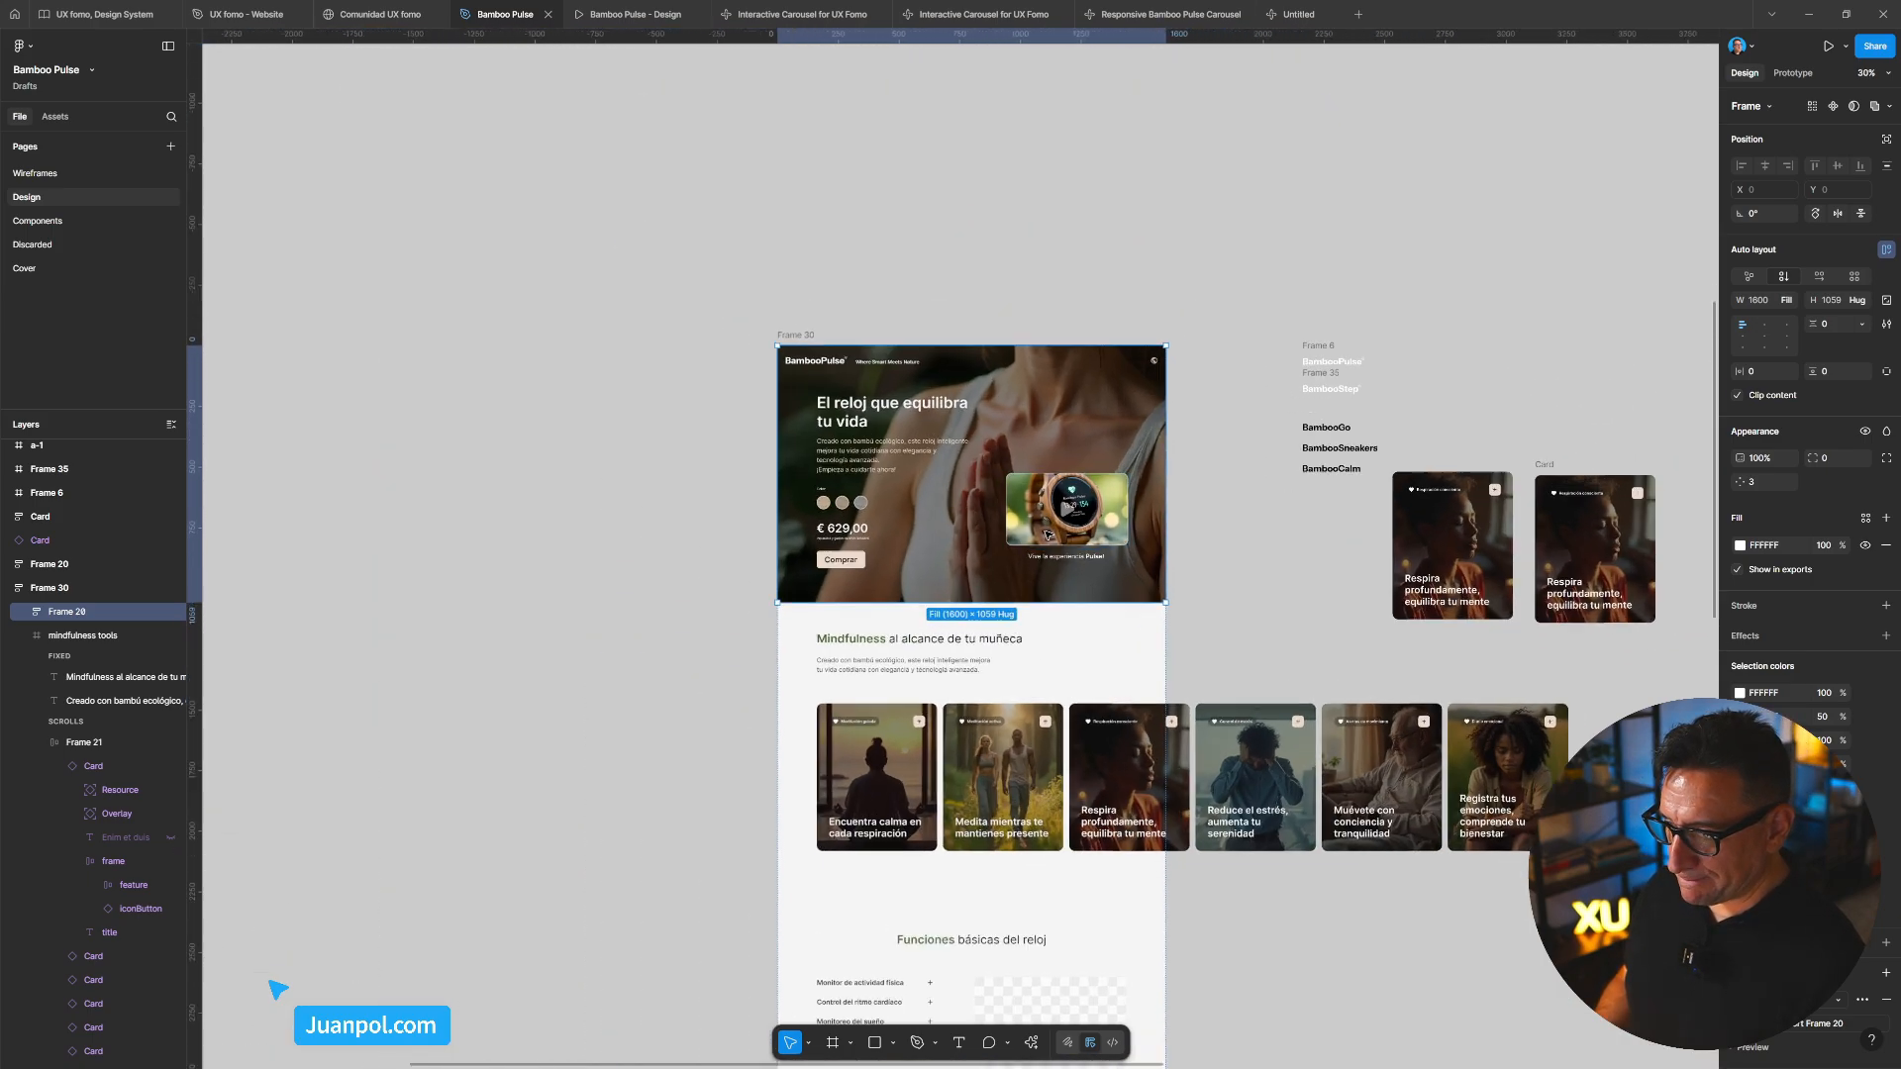
scroll(1047, 535, up, 5)
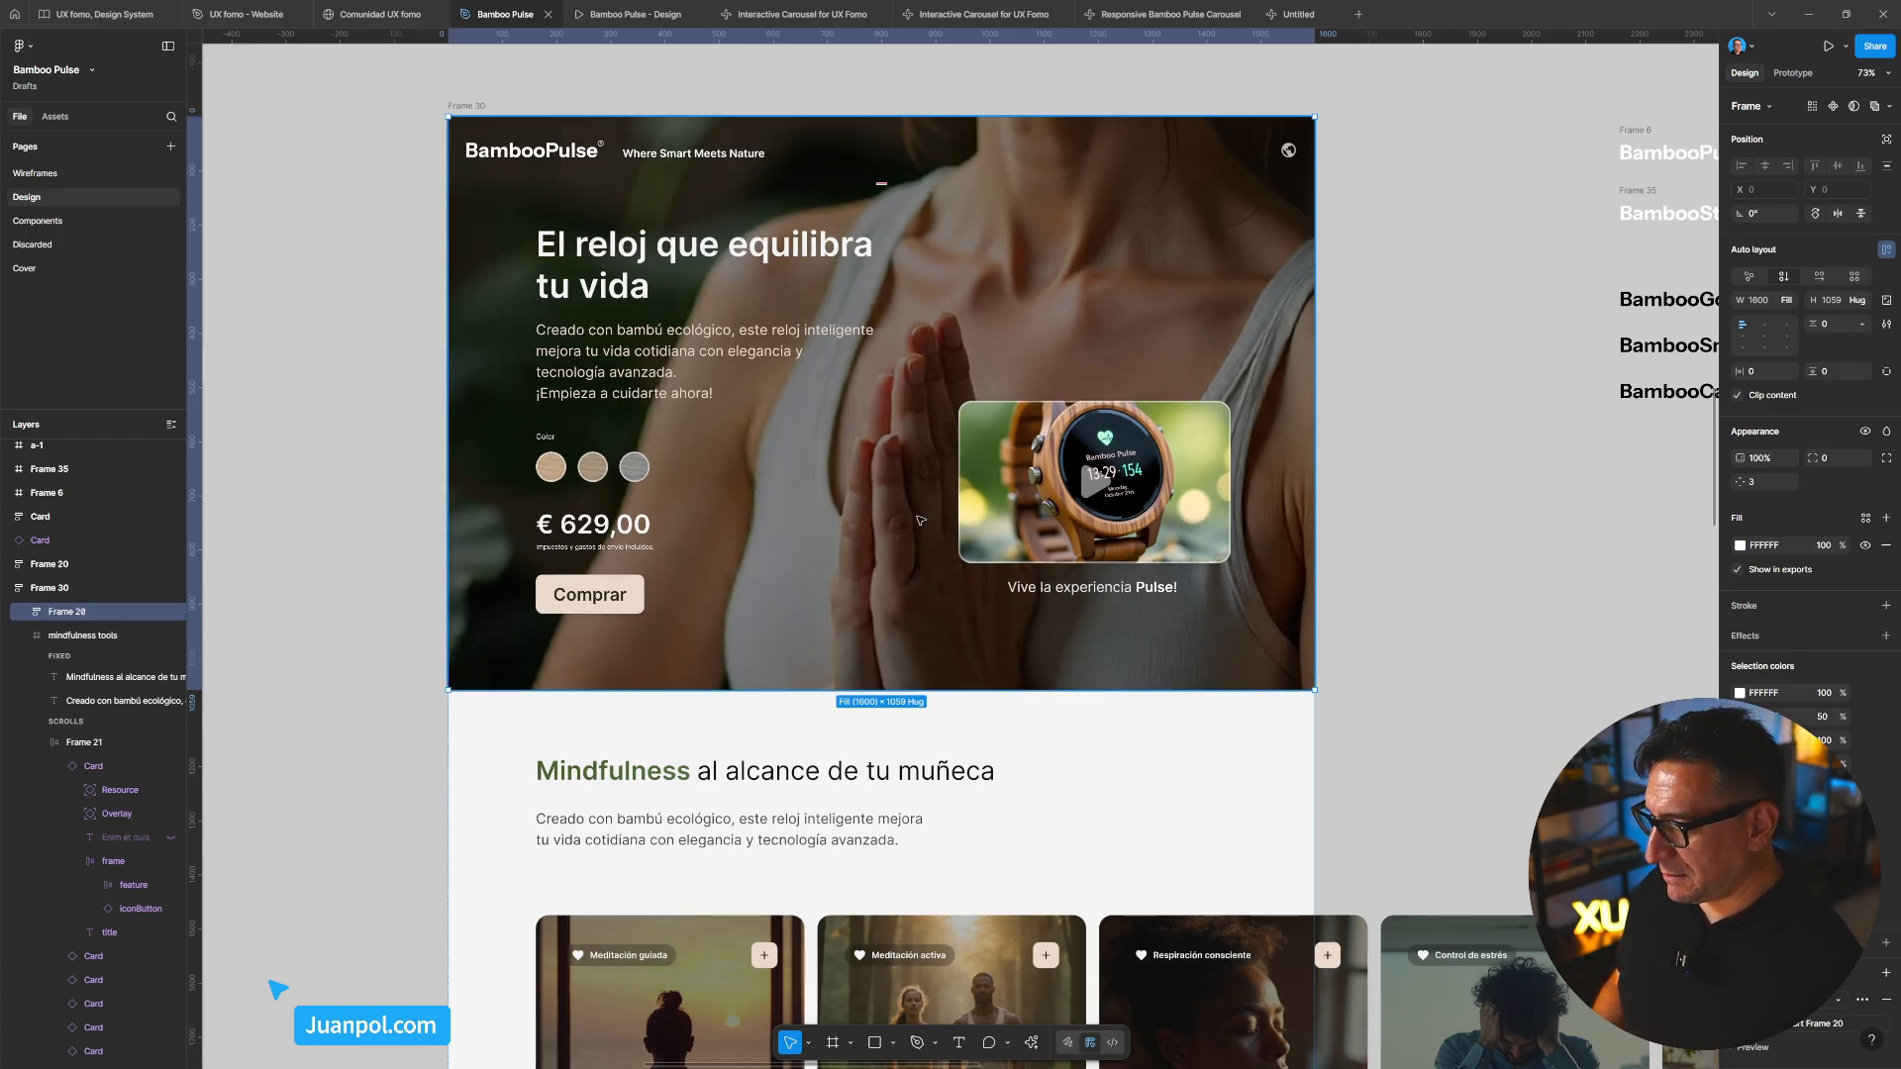
click(1297, 17)
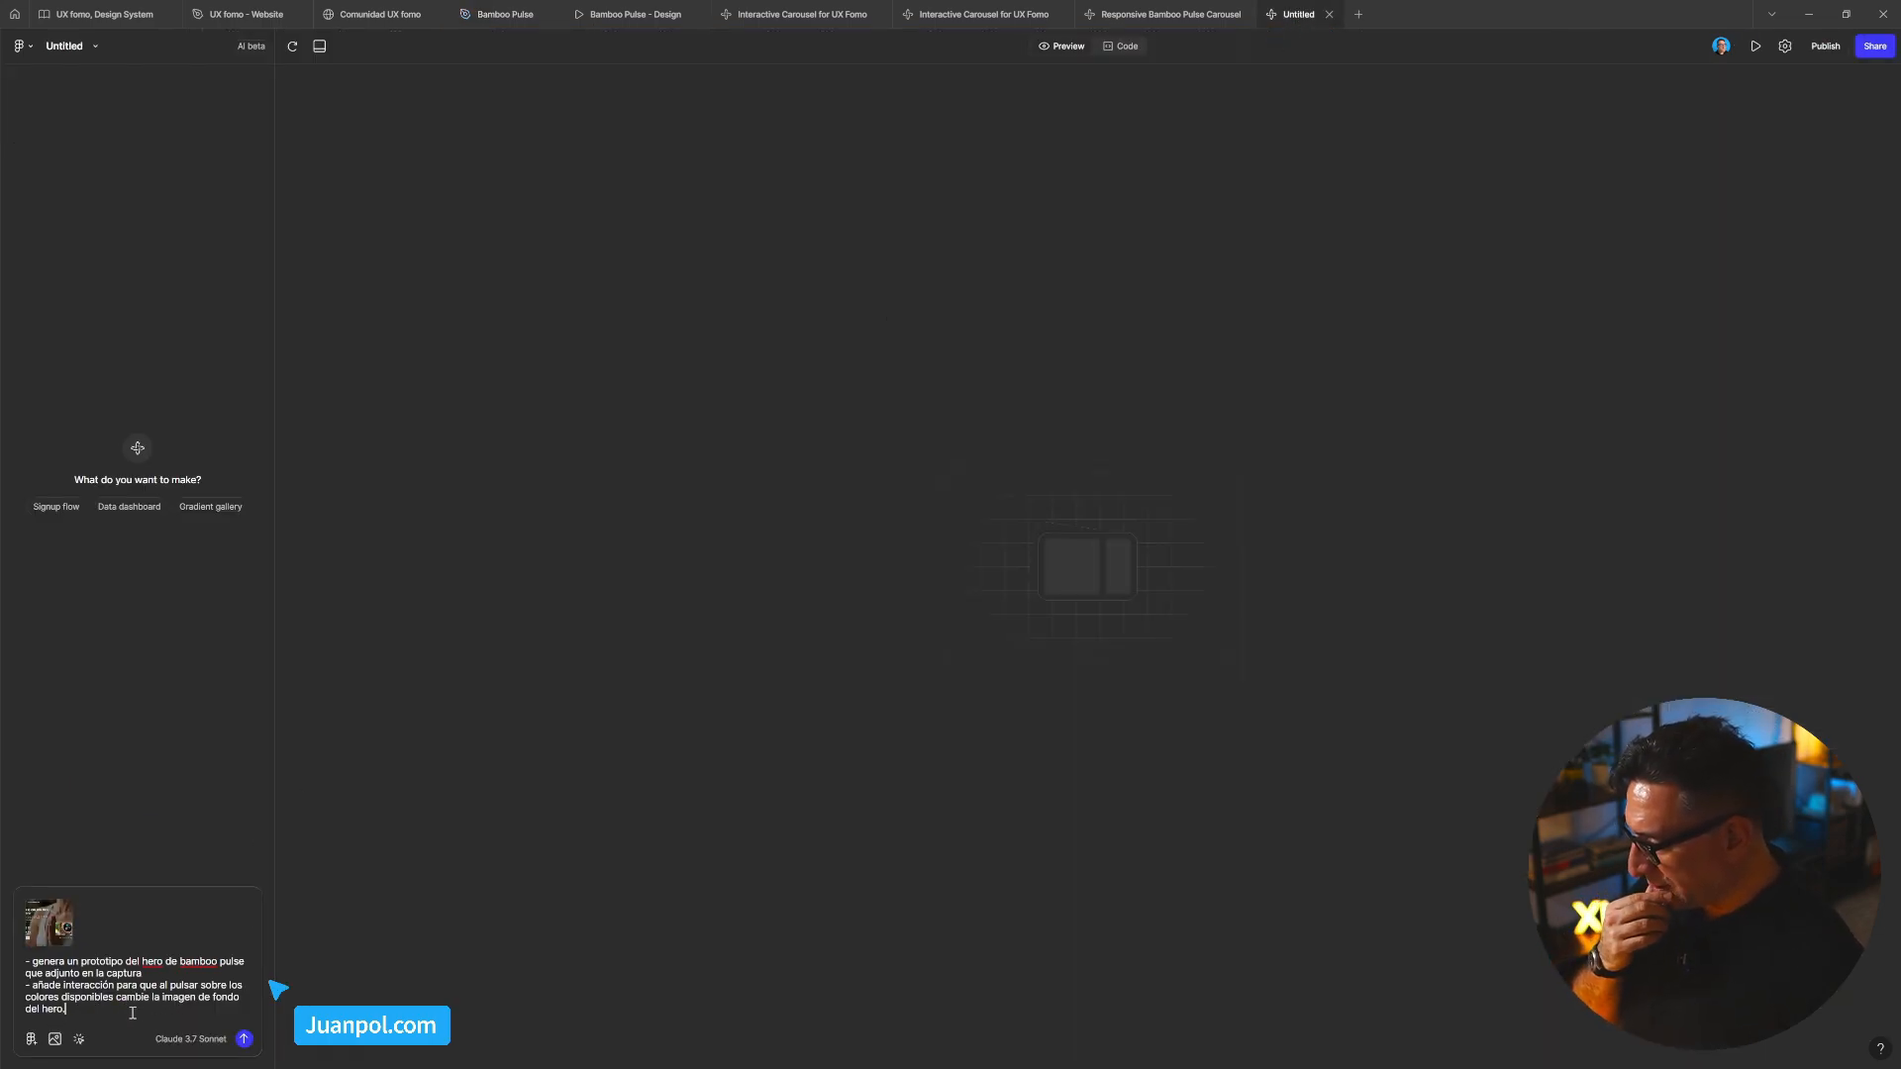
End the prompt with 'del reproductor de video', add a placeholder-images bullet, and send it
shift+click(200, 1000)
text(del re)
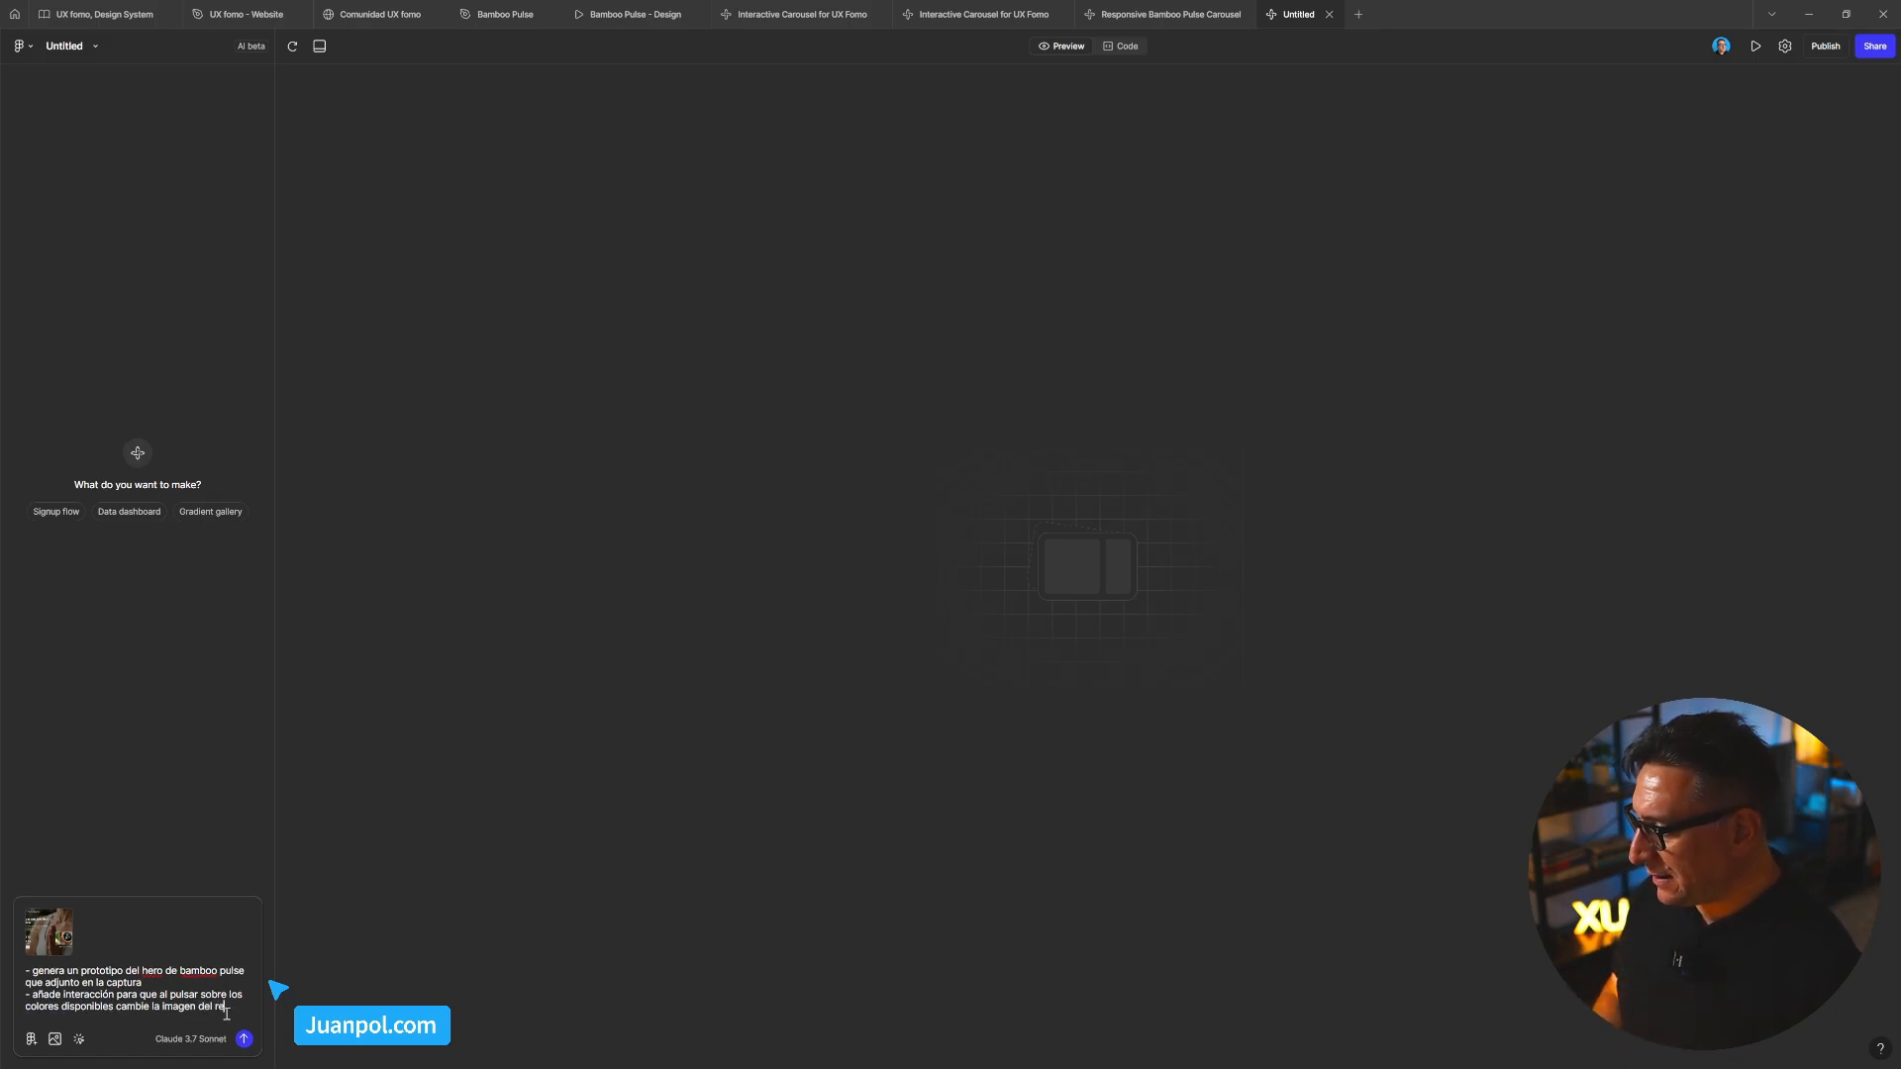
text(prodcu)
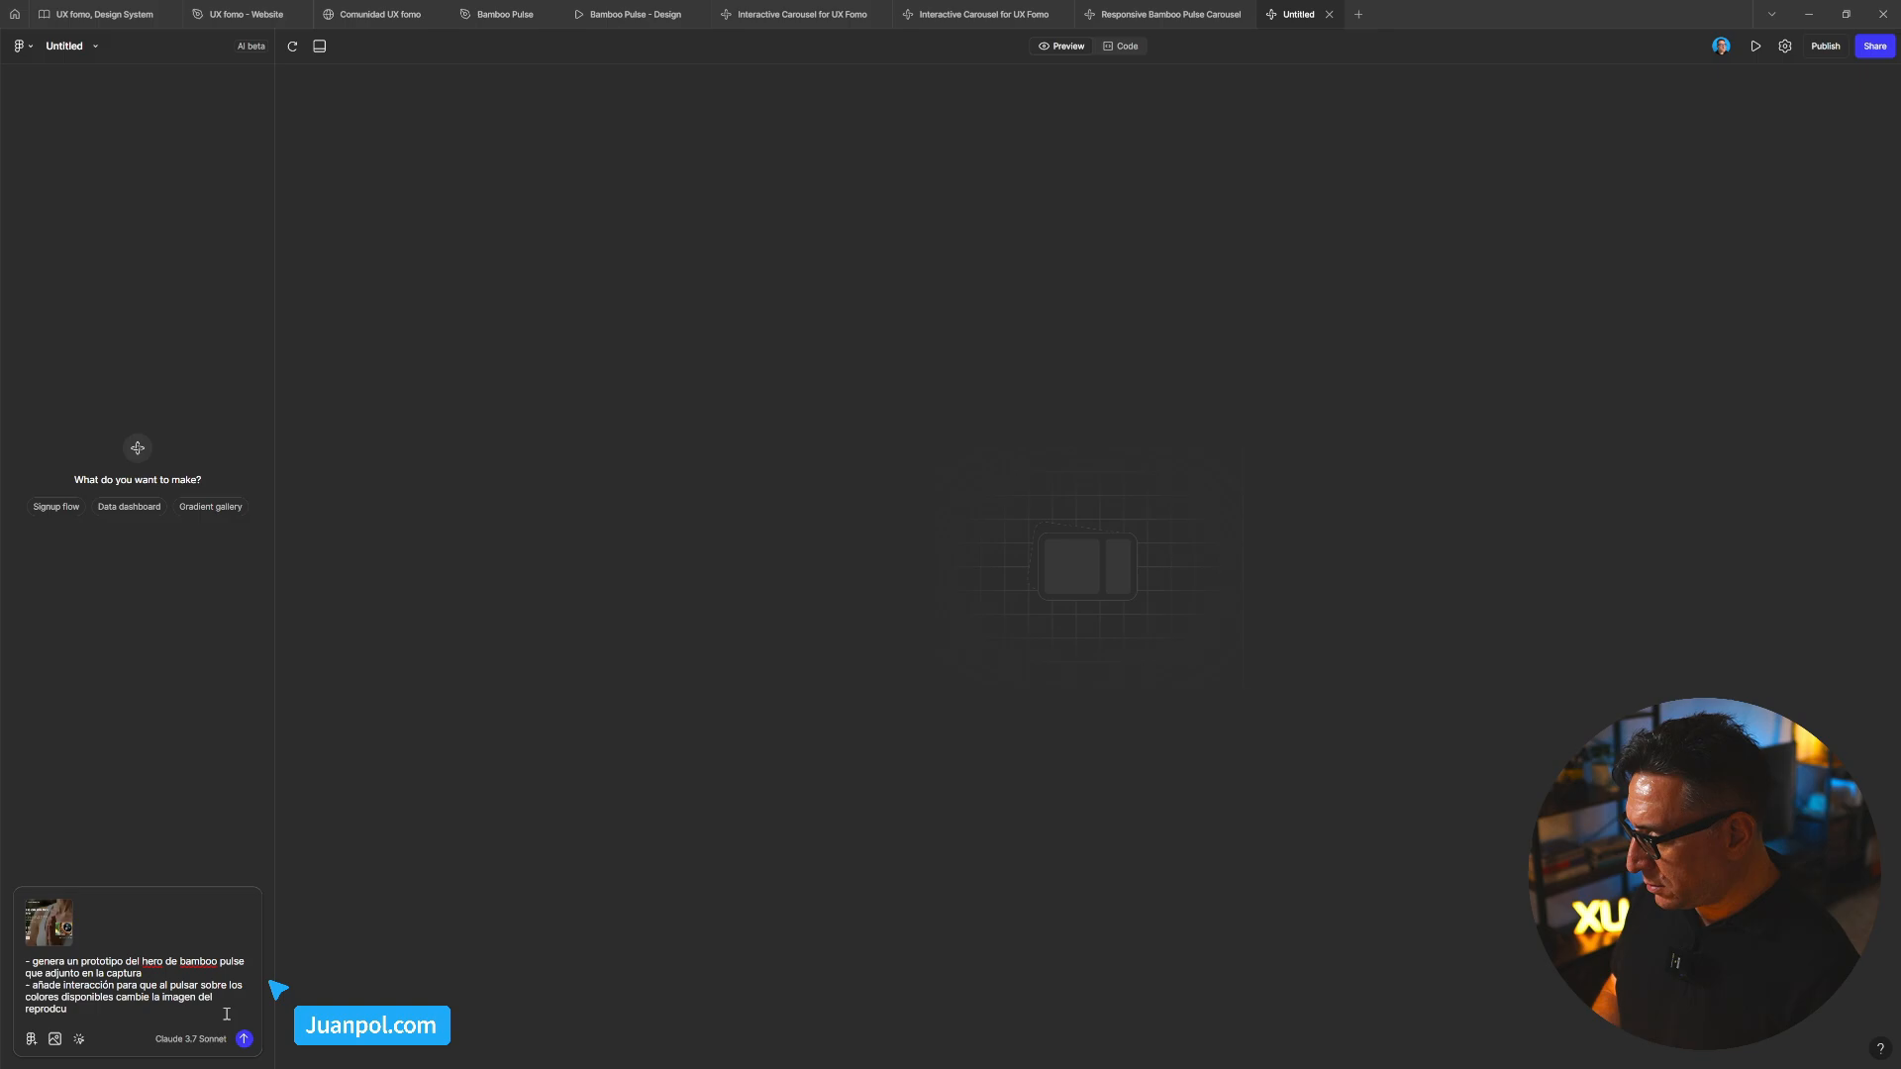
key(BackSpace)
key(BackSpace)
text(uc)
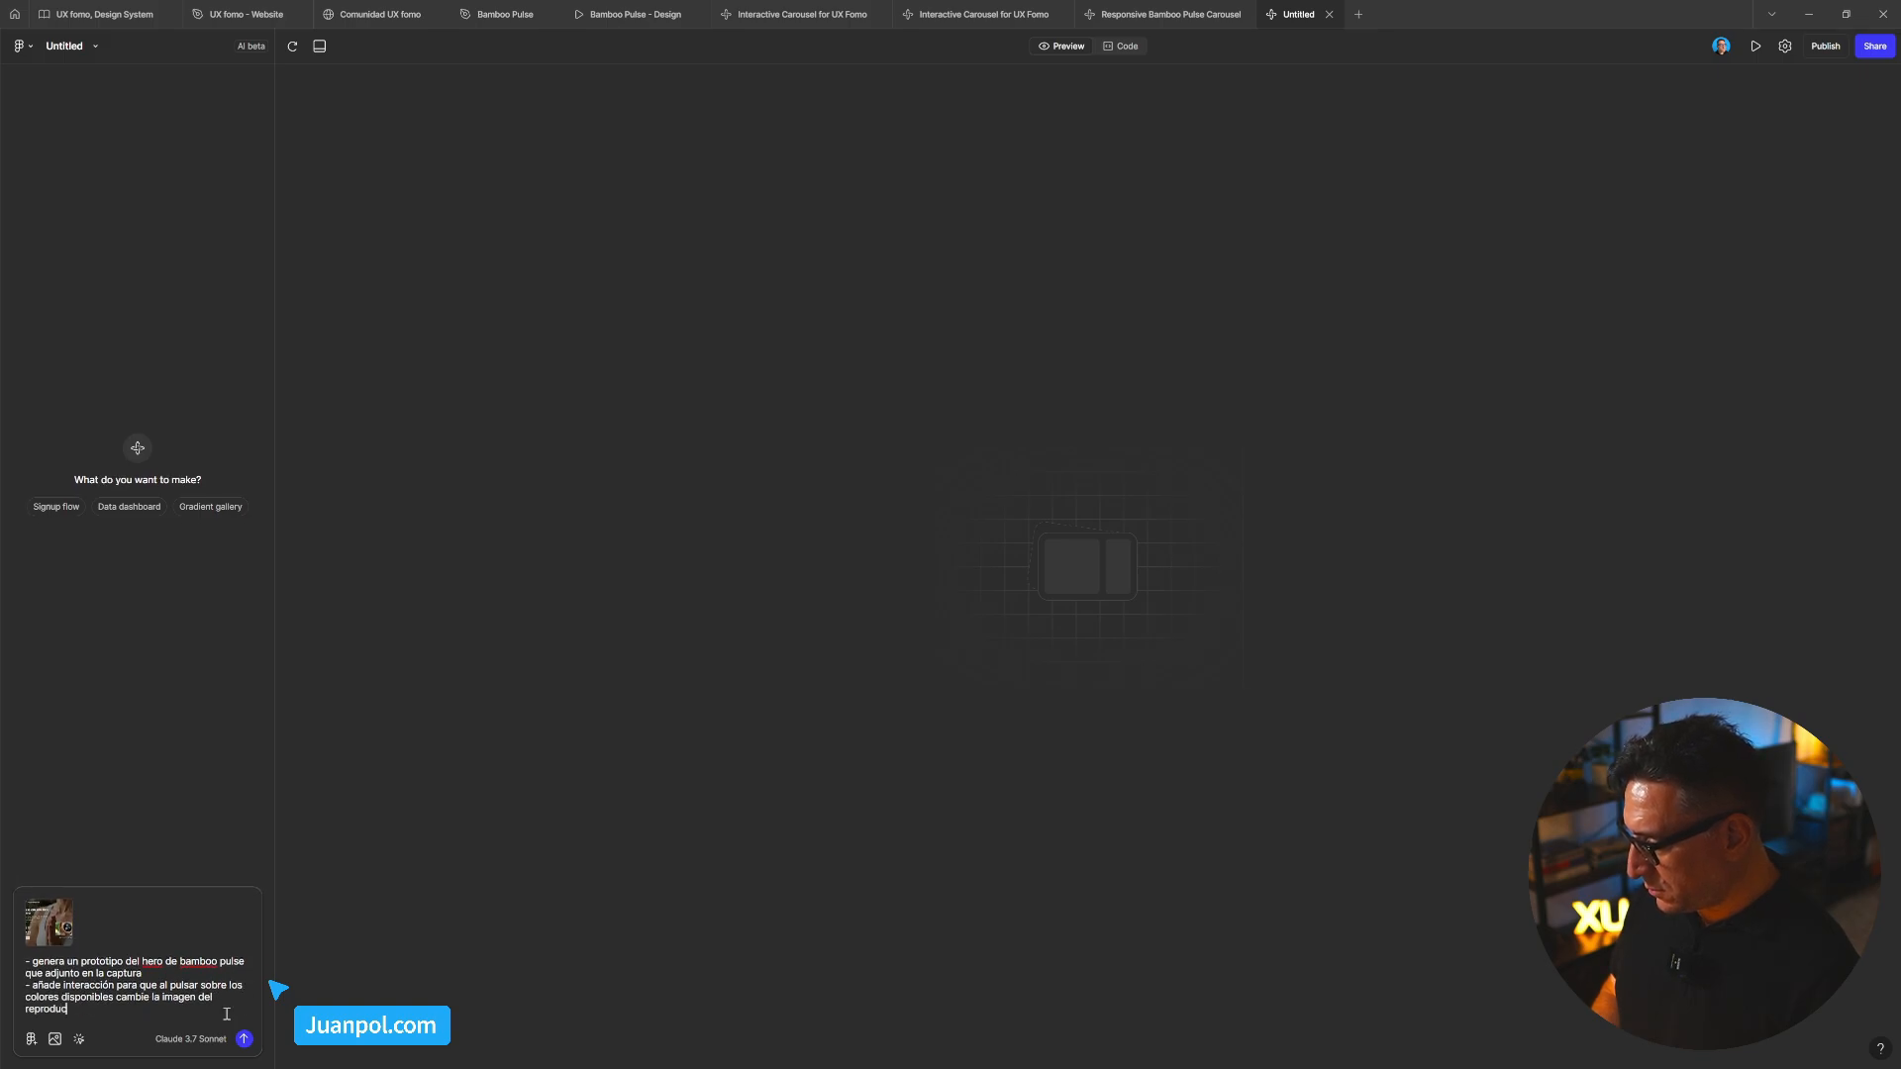
text(tor de video)
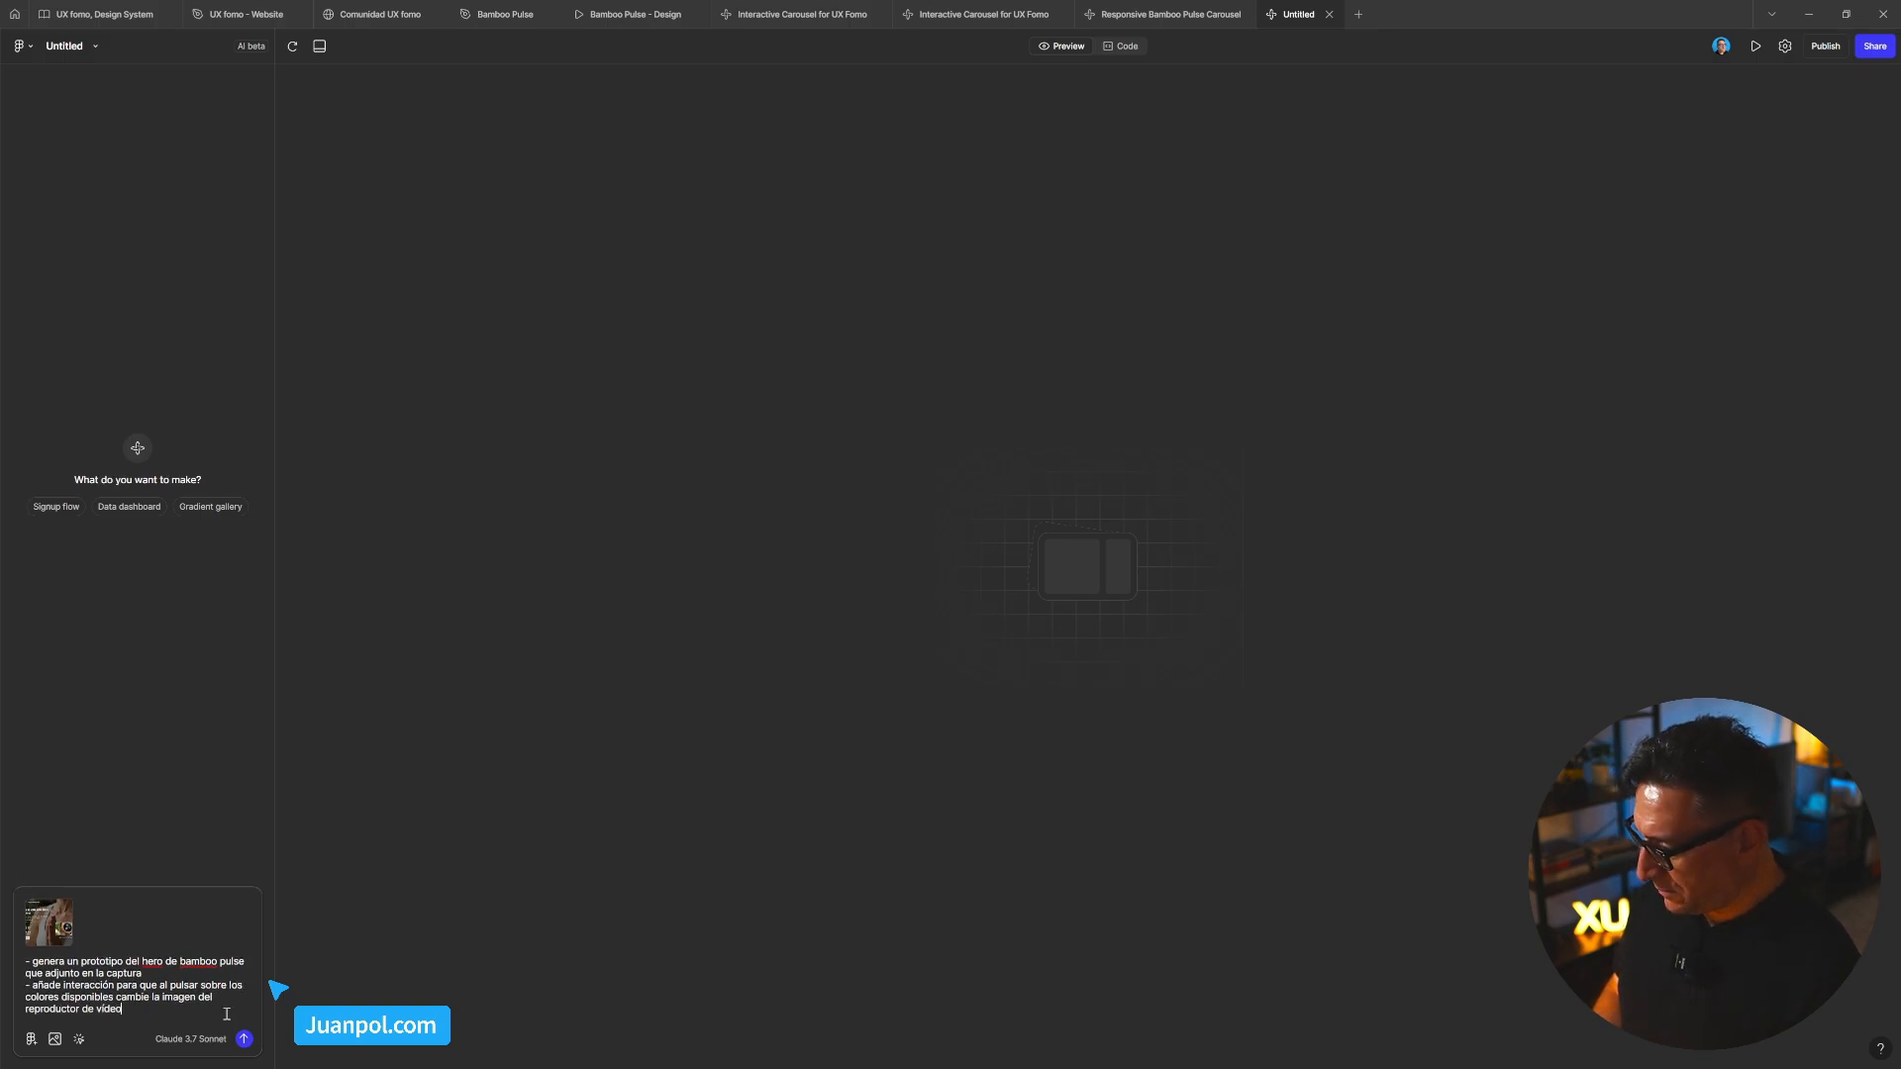
key(shift+Return)
text(- usar )
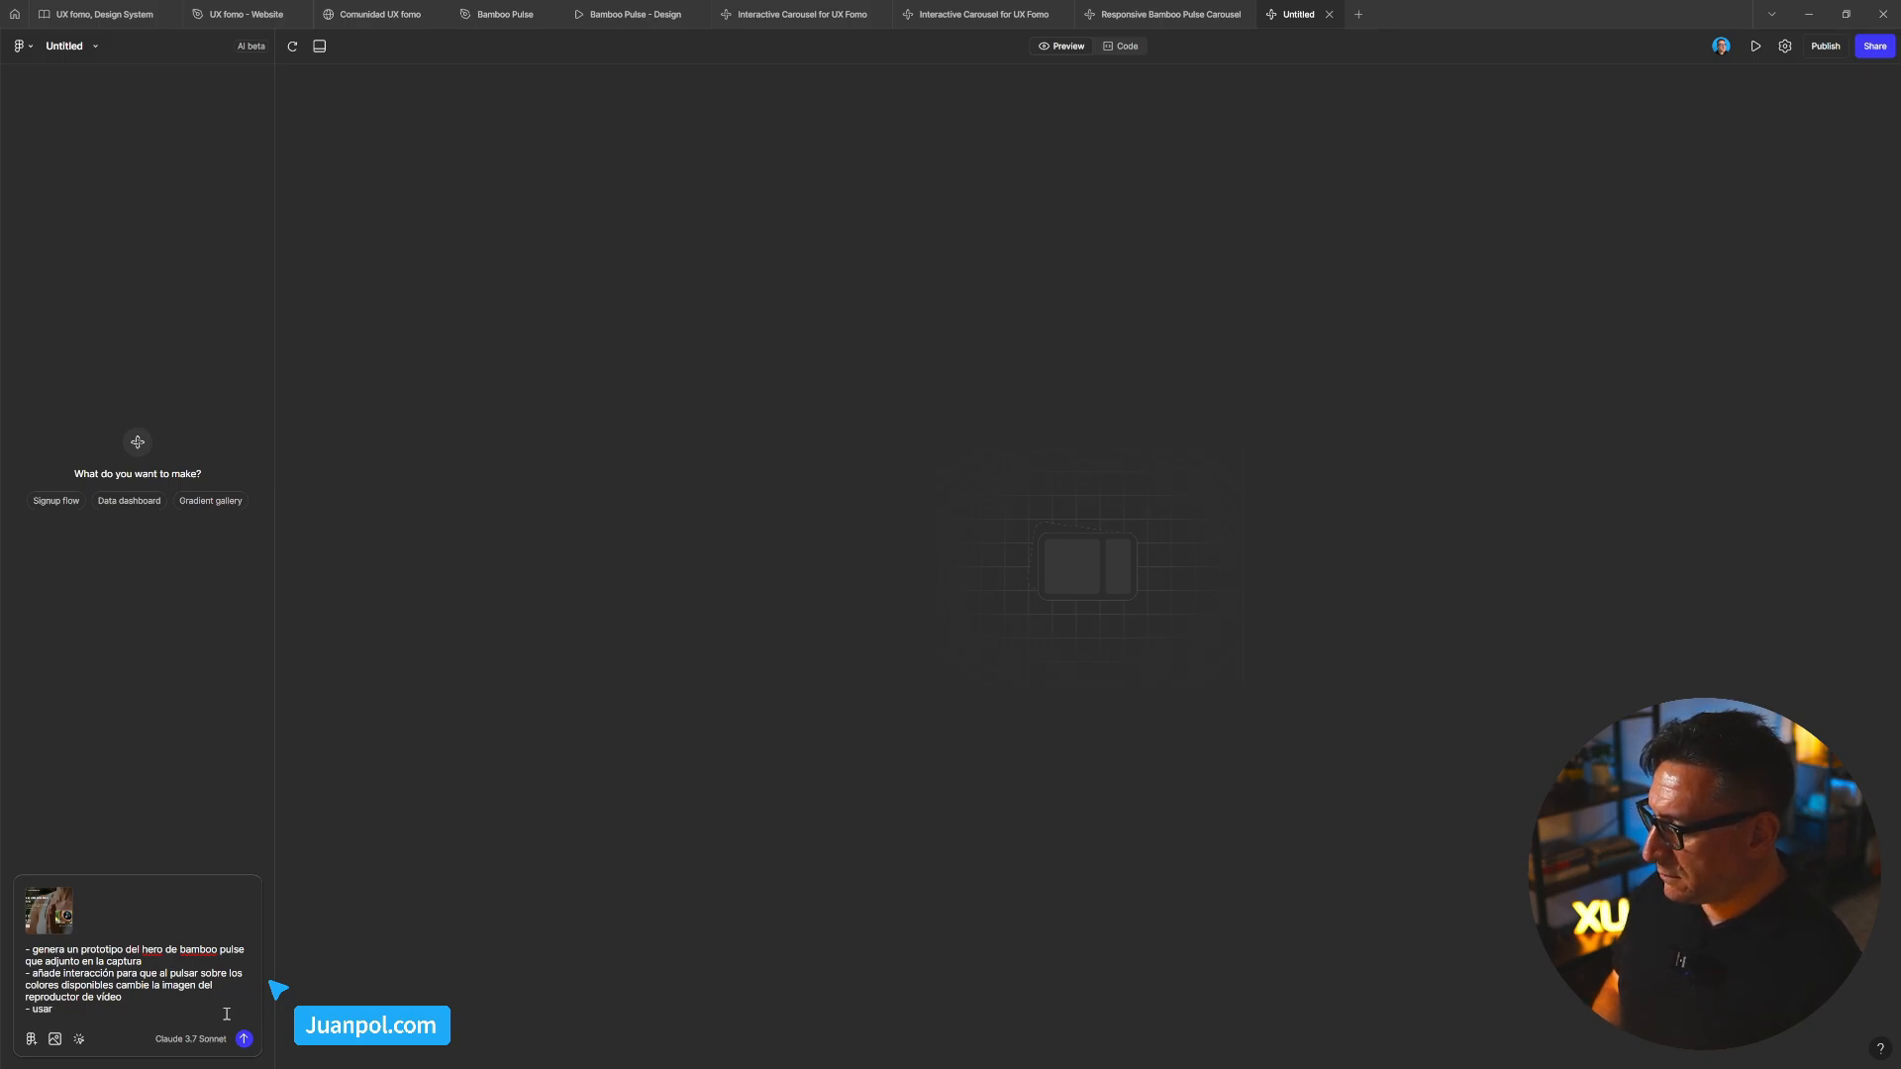
text(imágenes pla)
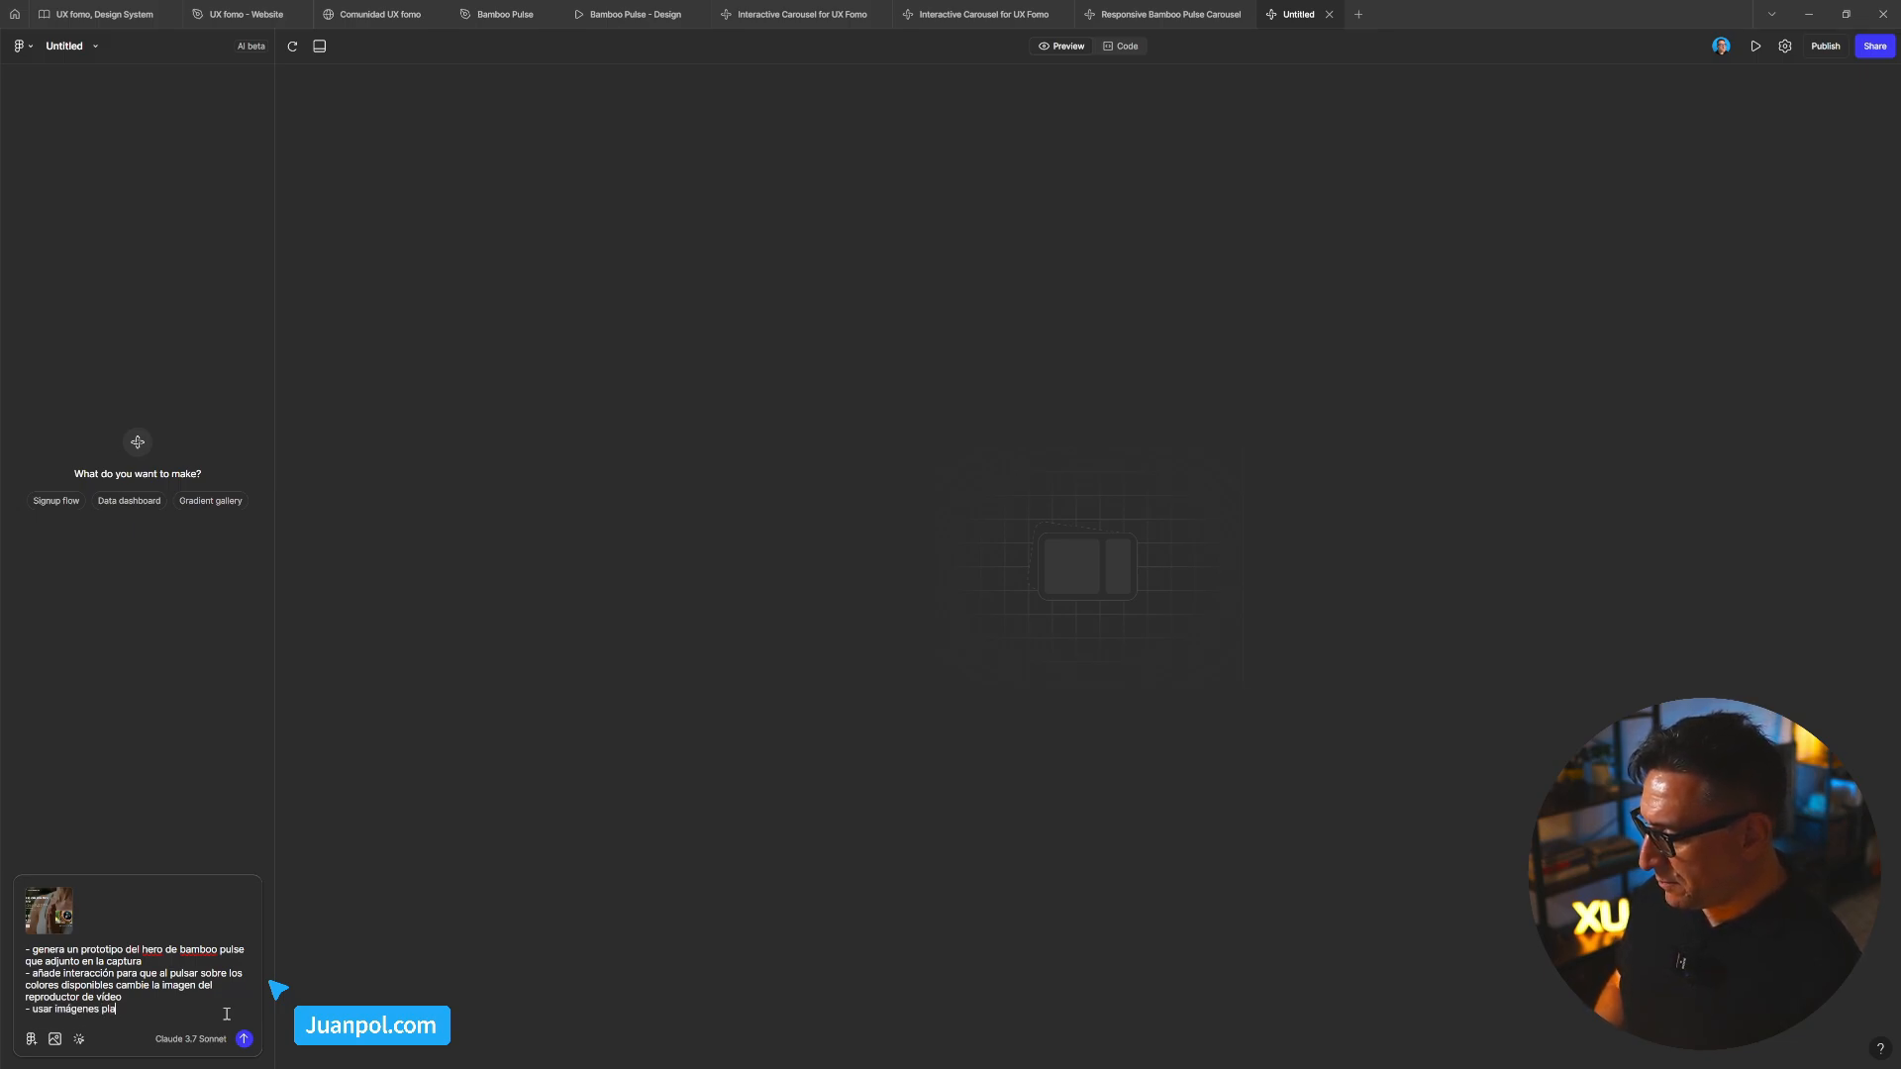
text(ceholder para la demo)
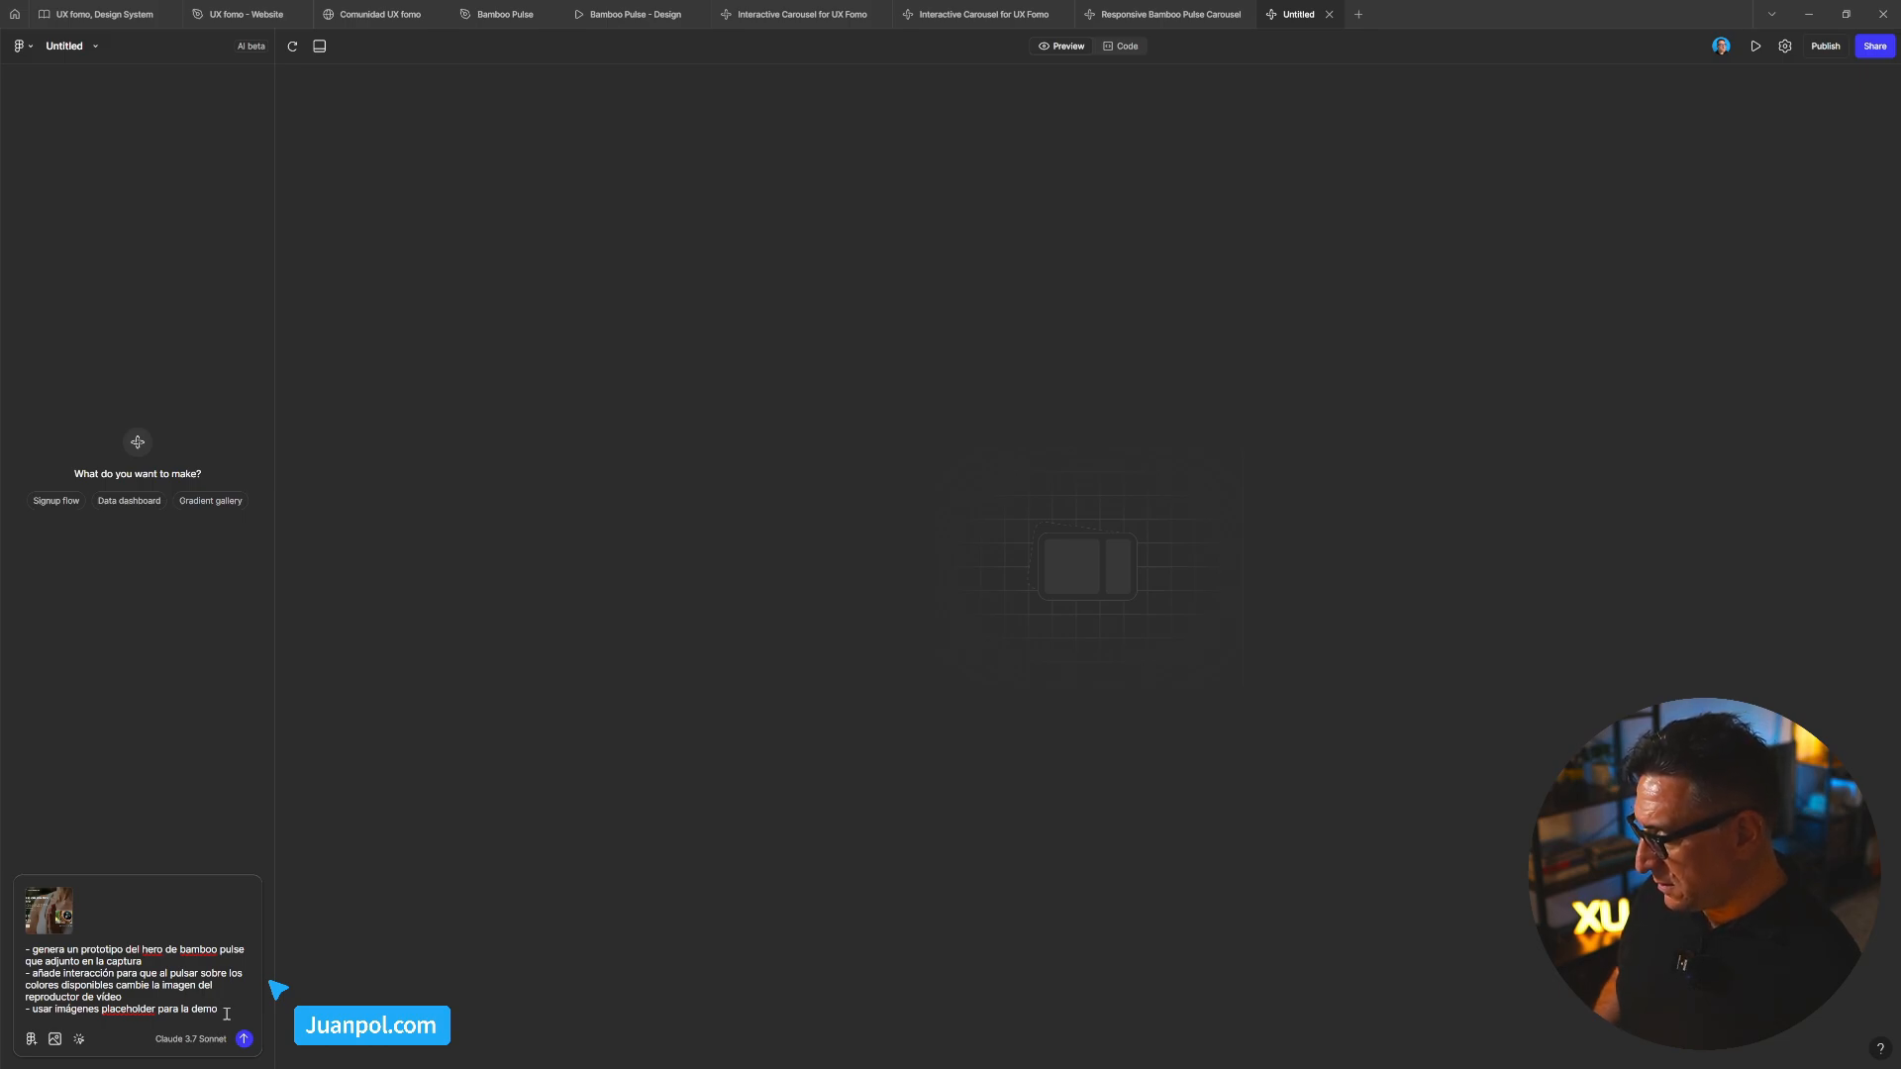
key(Return)
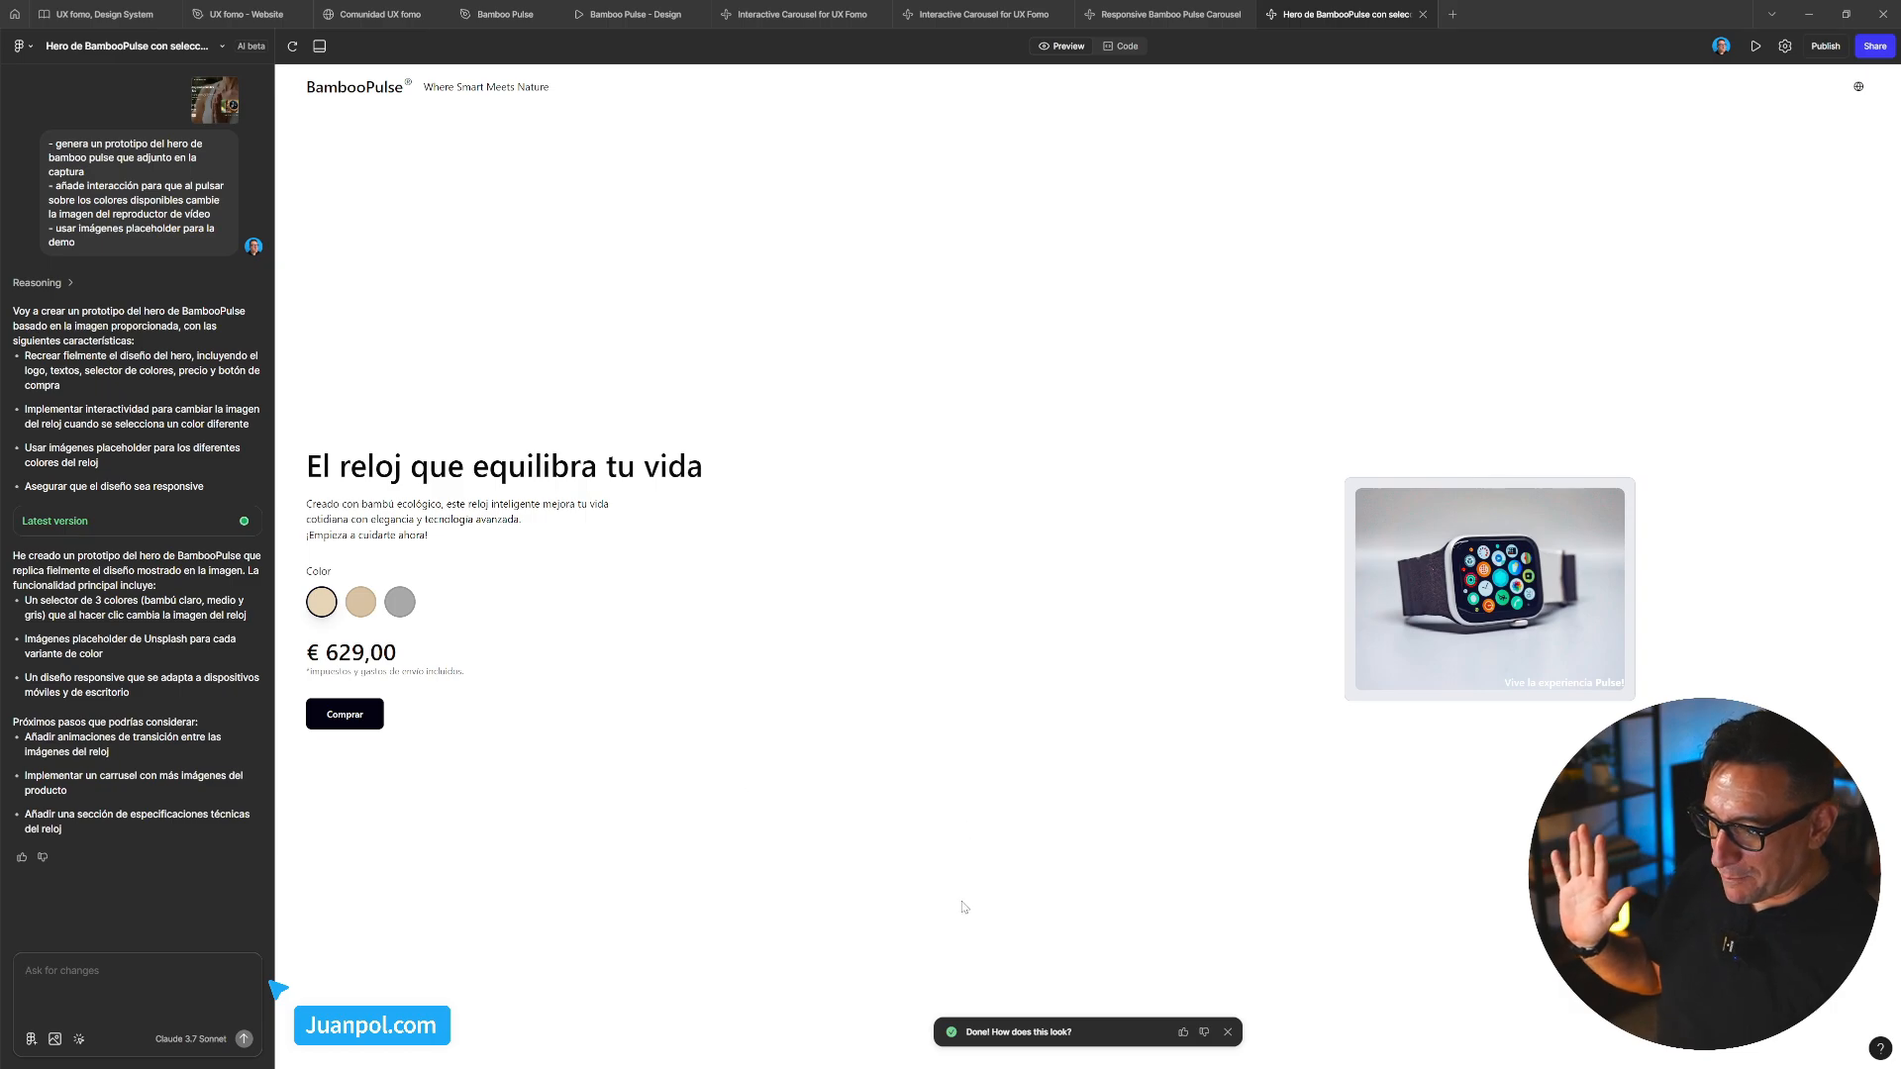
Cycle through the light bamboo, medium bamboo and grey swatches to check the watch image changes
click(360, 606)
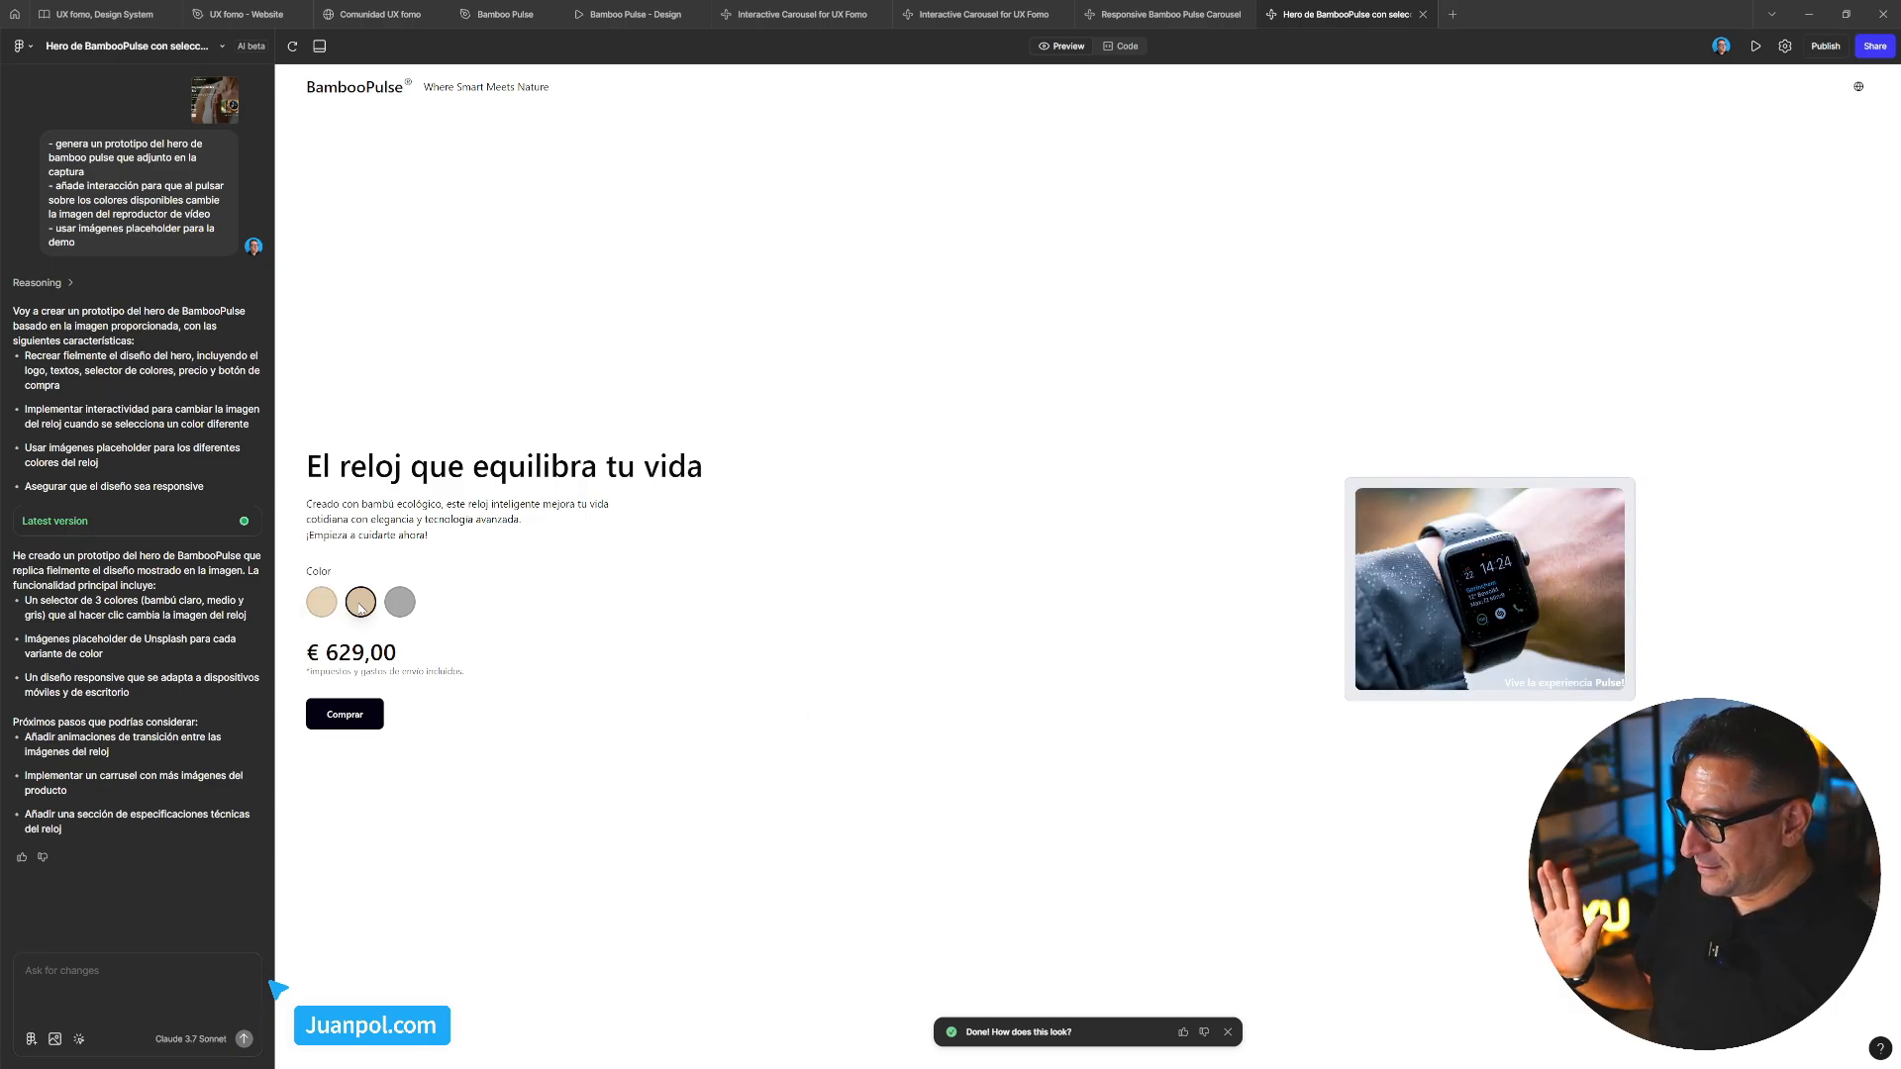
click(414, 609)
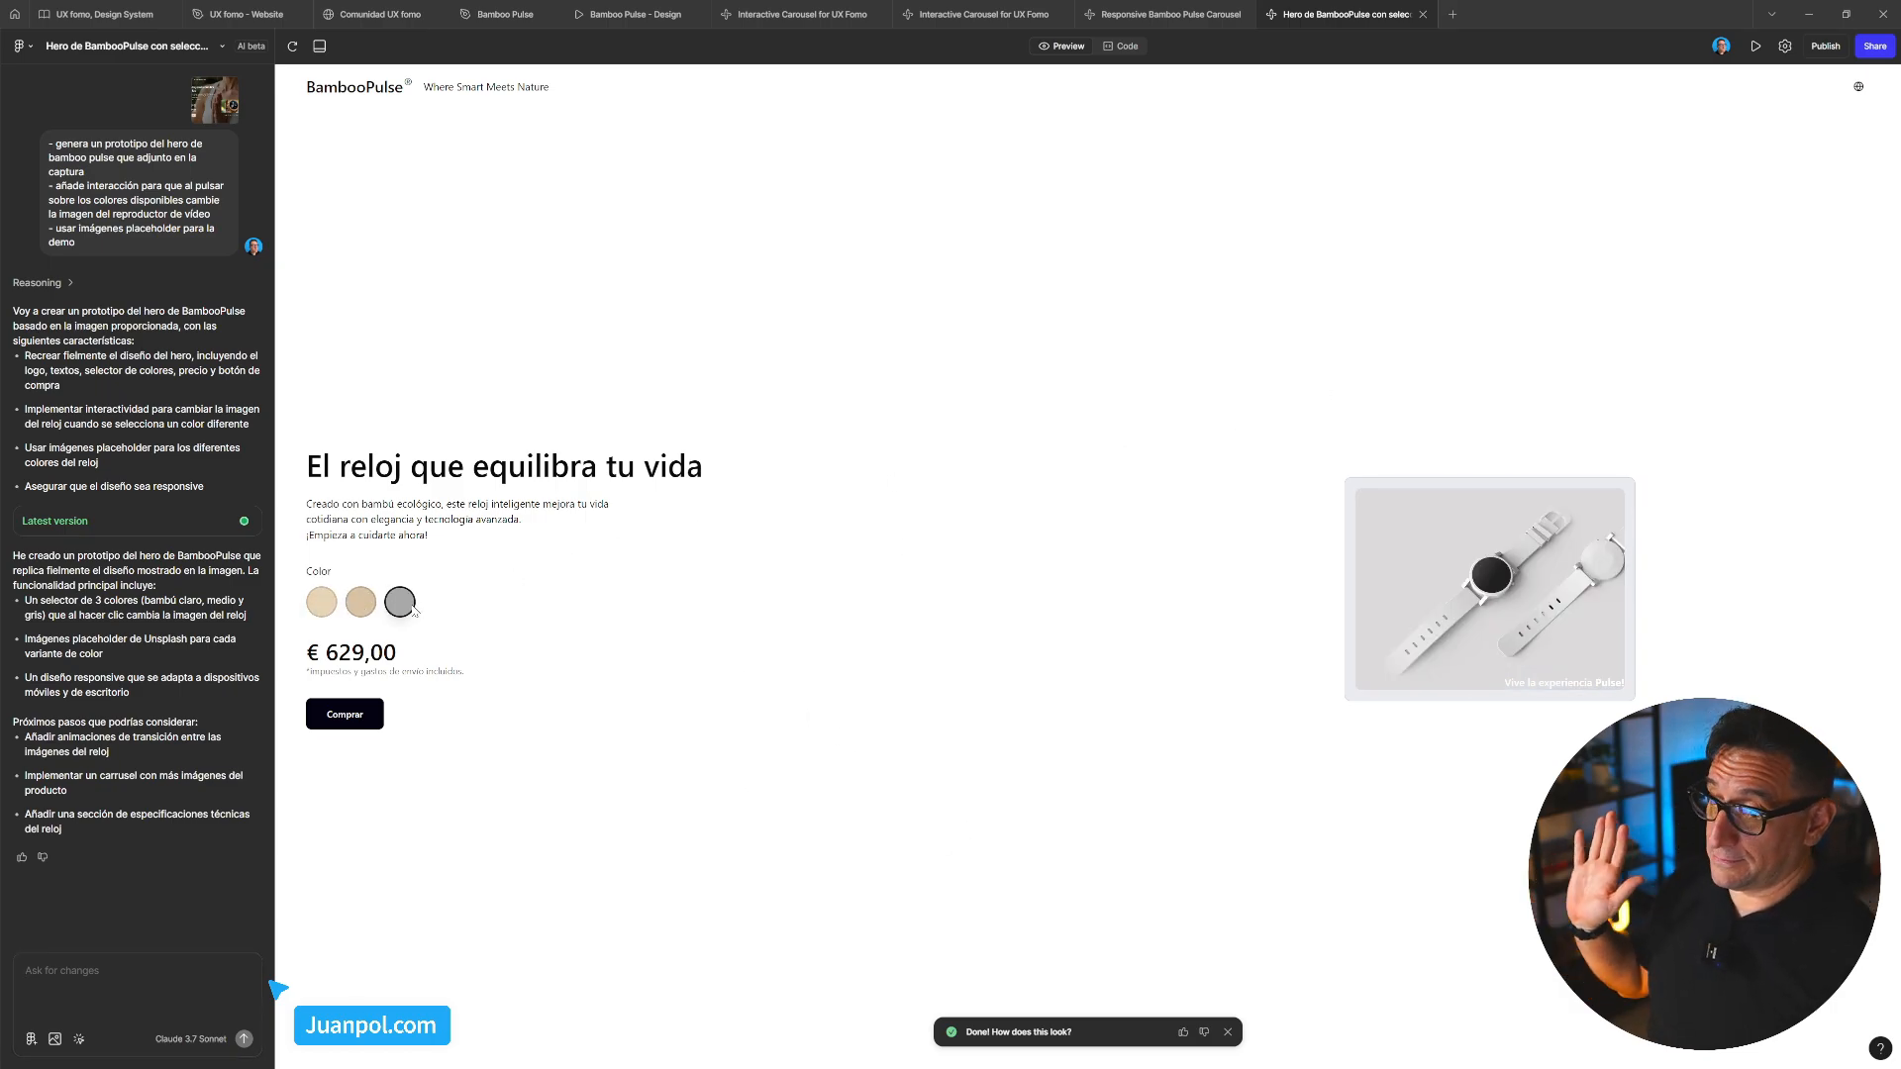
click(329, 611)
click(375, 612)
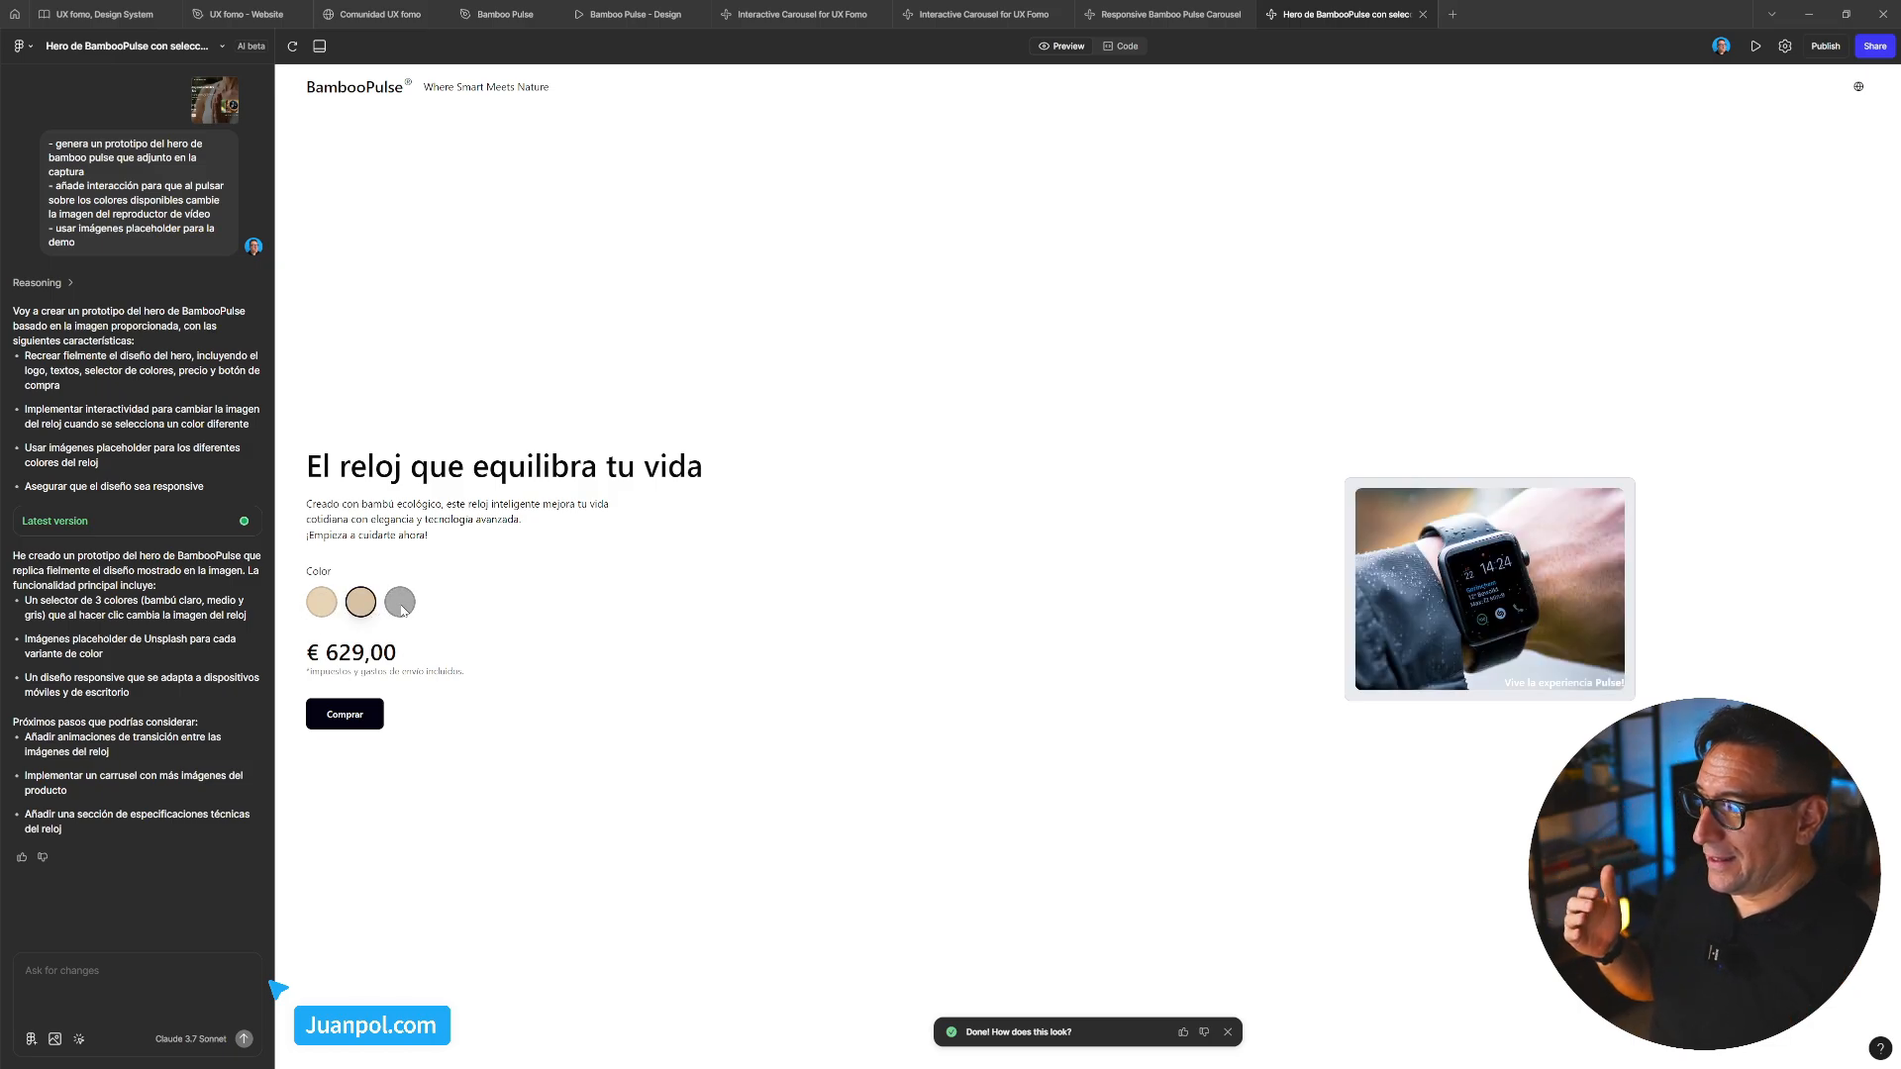
click(402, 611)
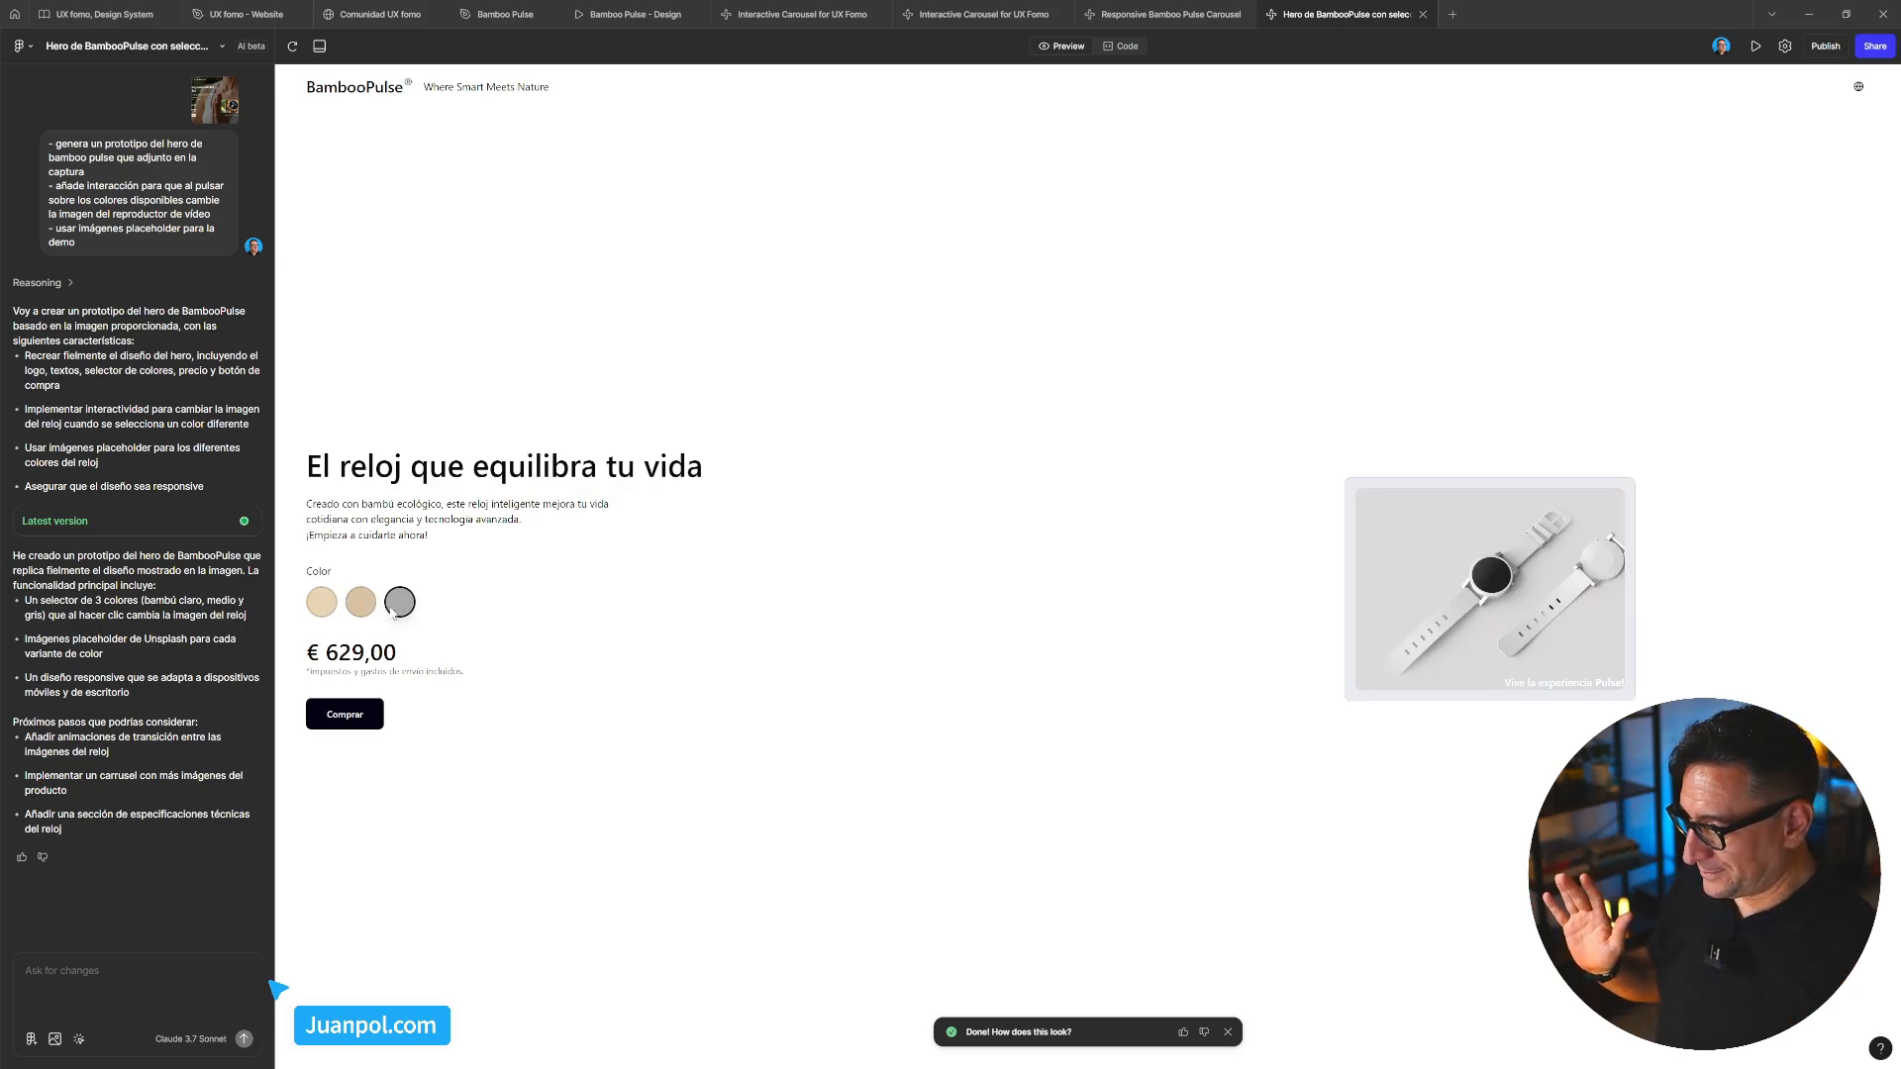
click(323, 608)
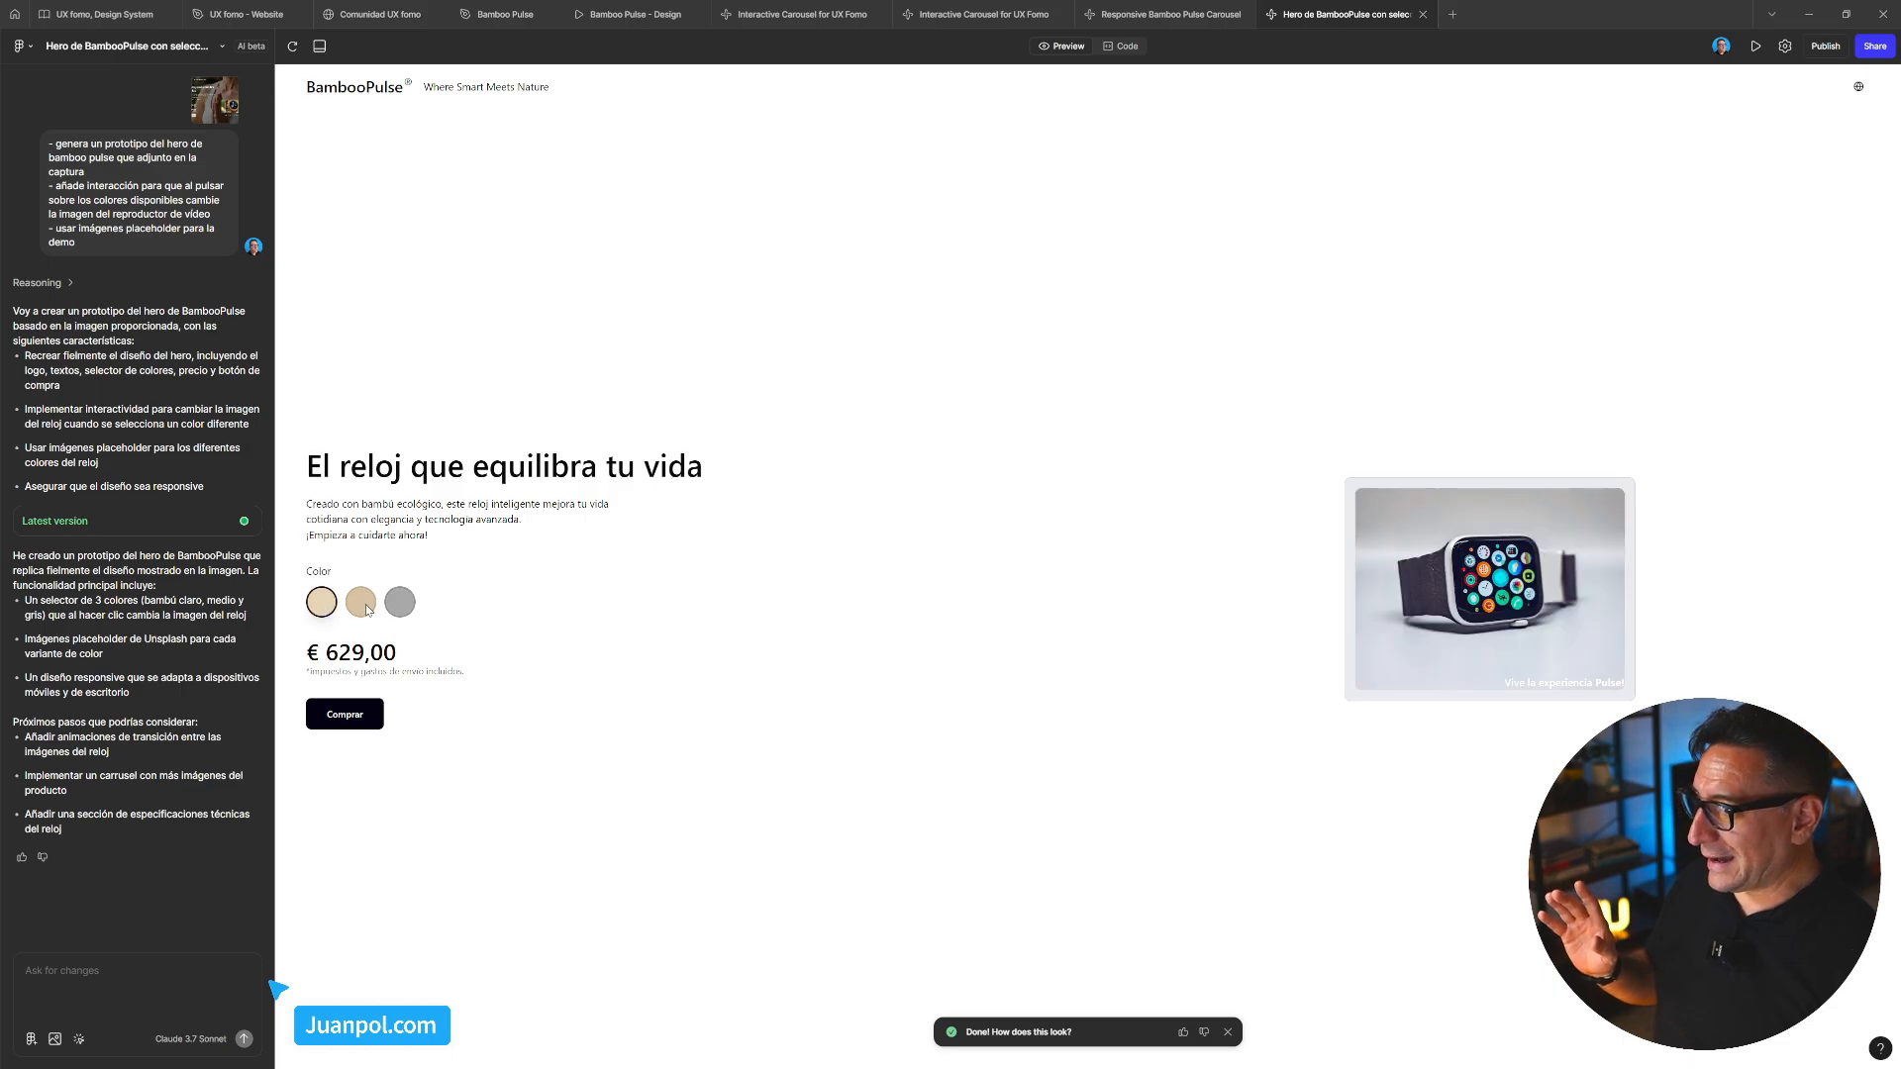
click(363, 605)
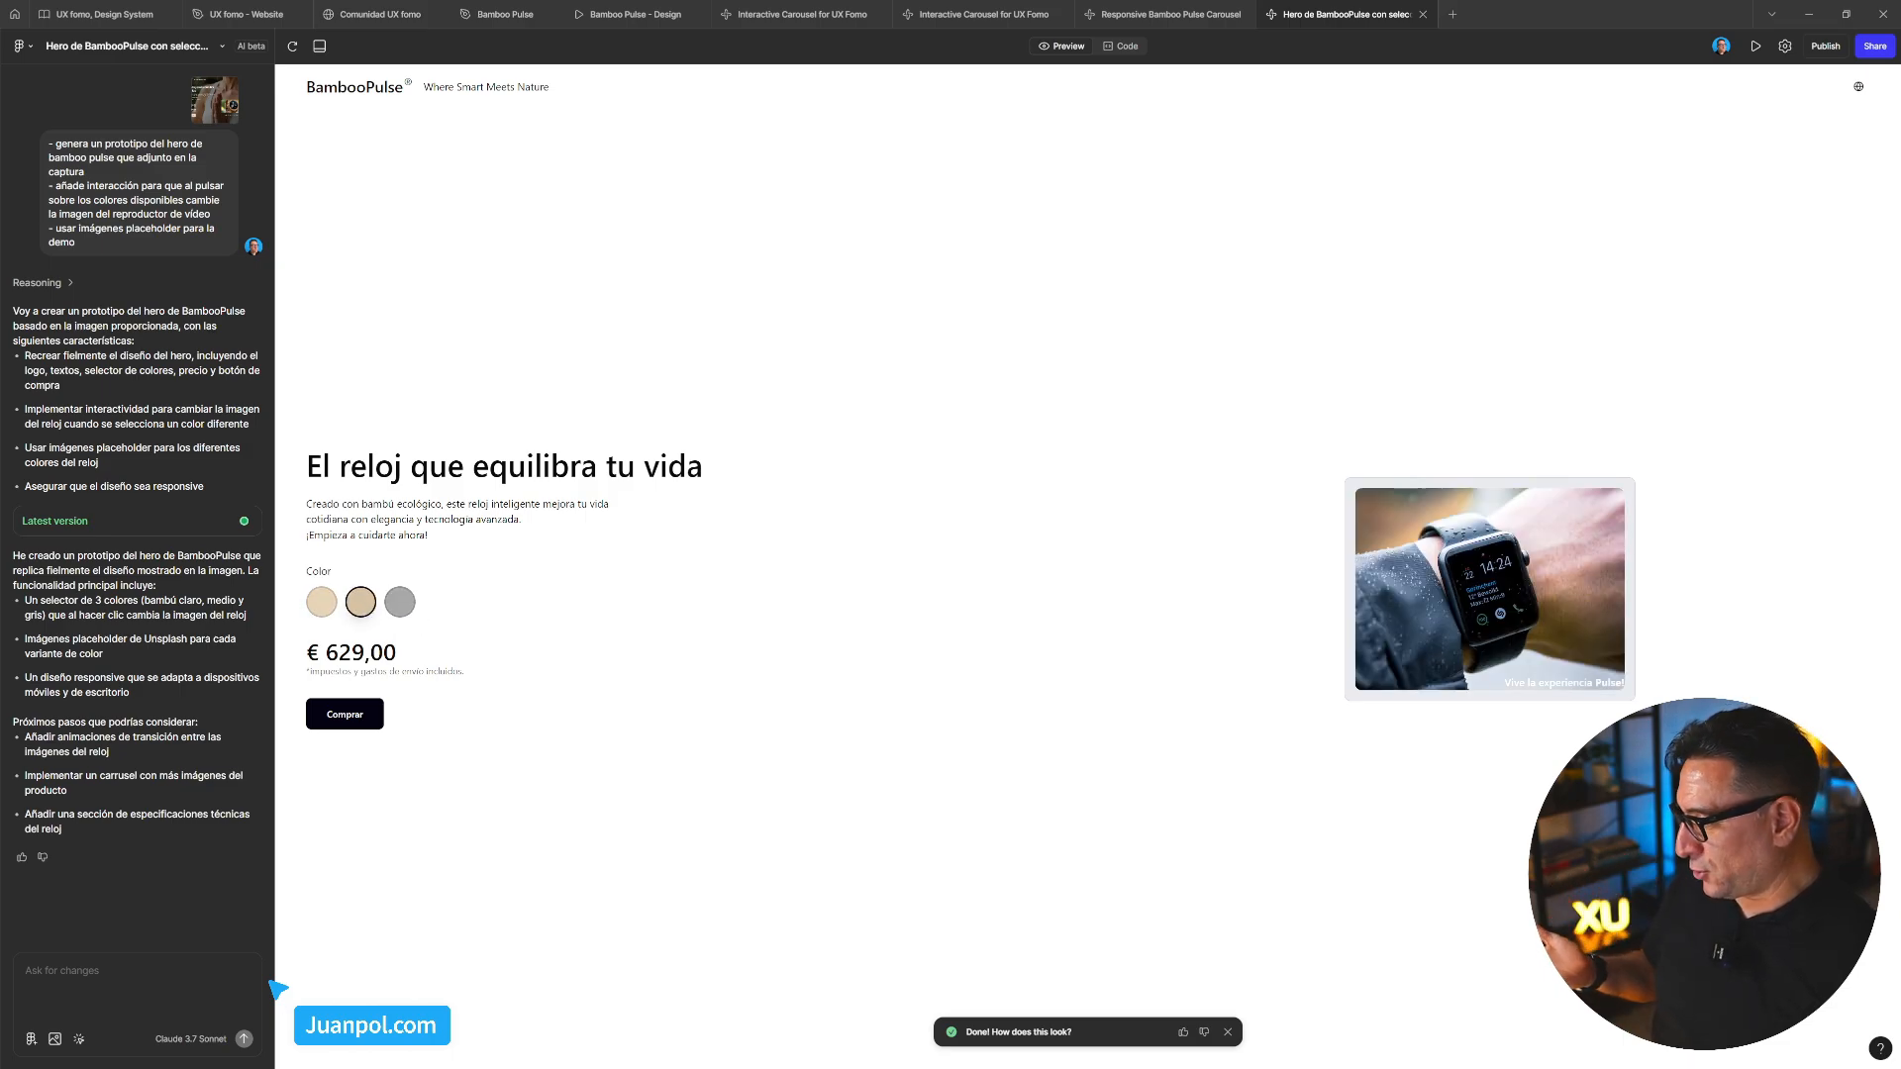
Attach the page's outer div as context and compare against the Bamboo Pulse design prototype
click(79, 1039)
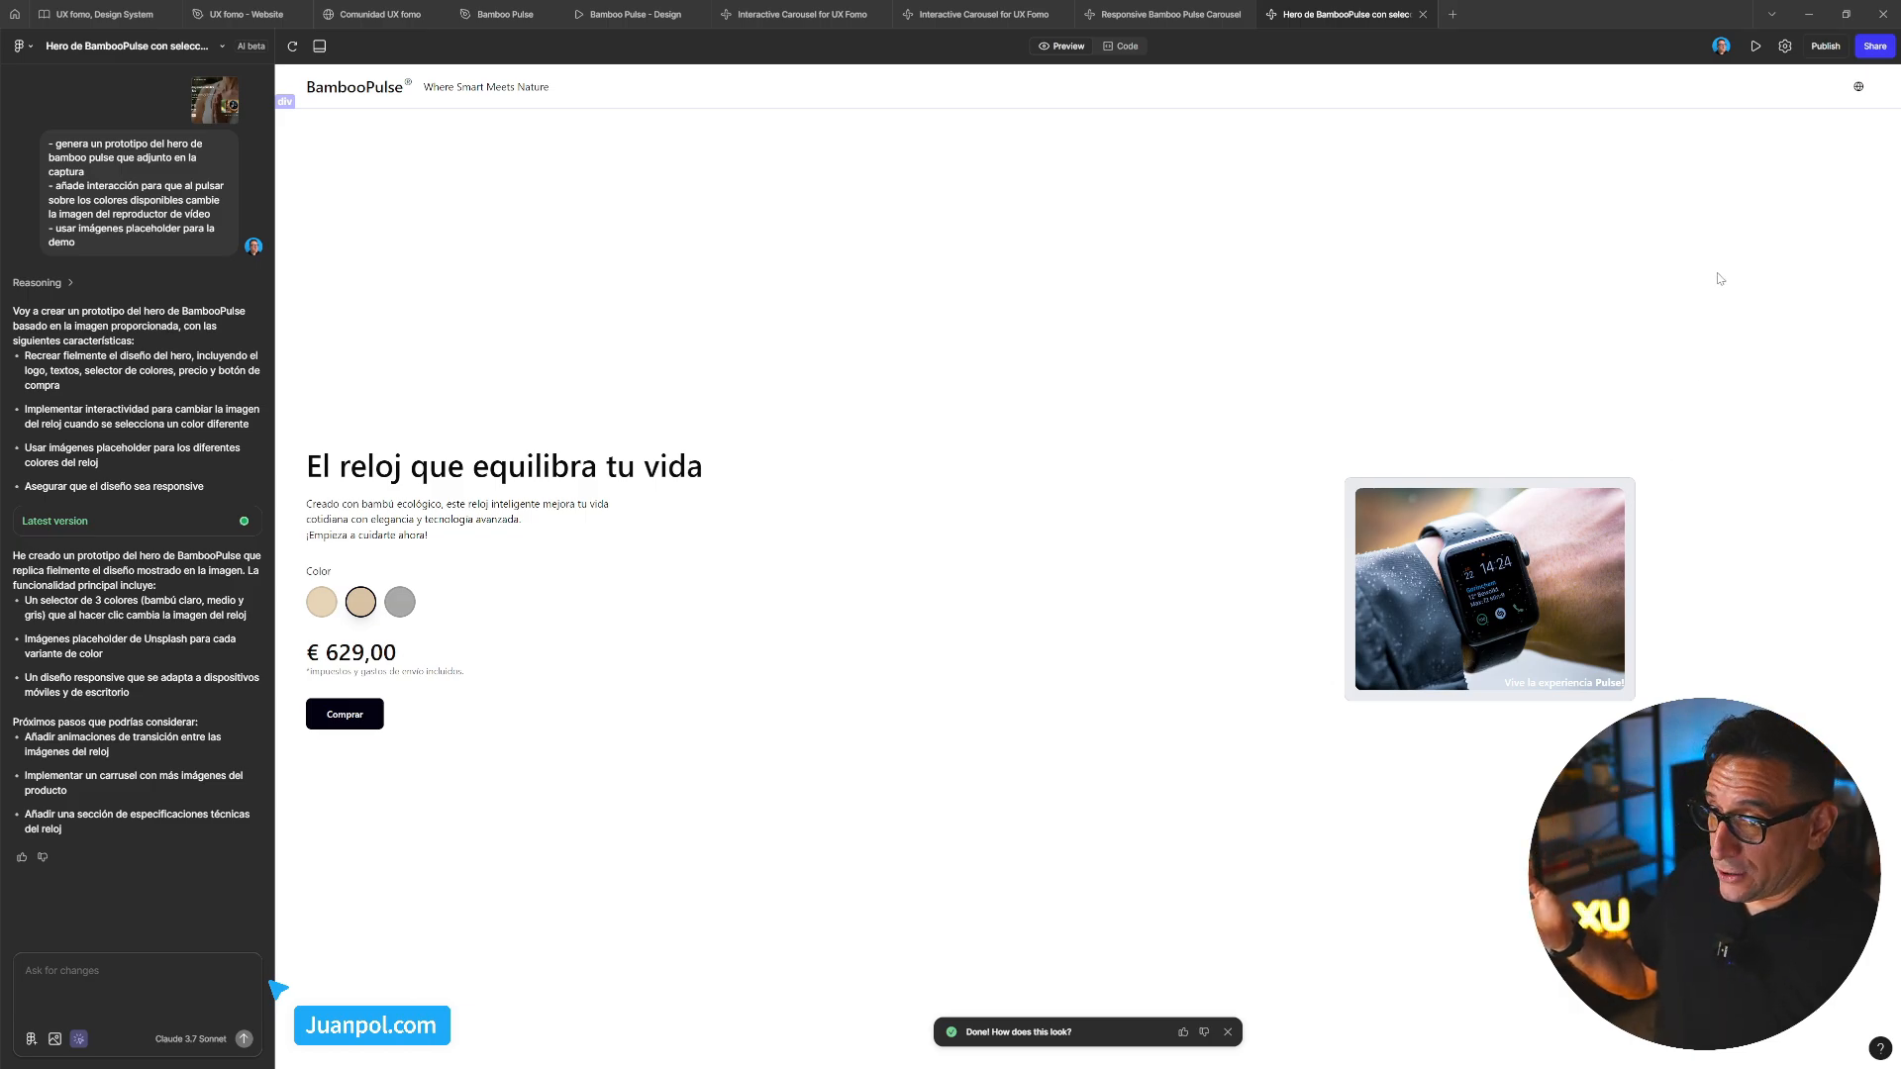
click(1712, 87)
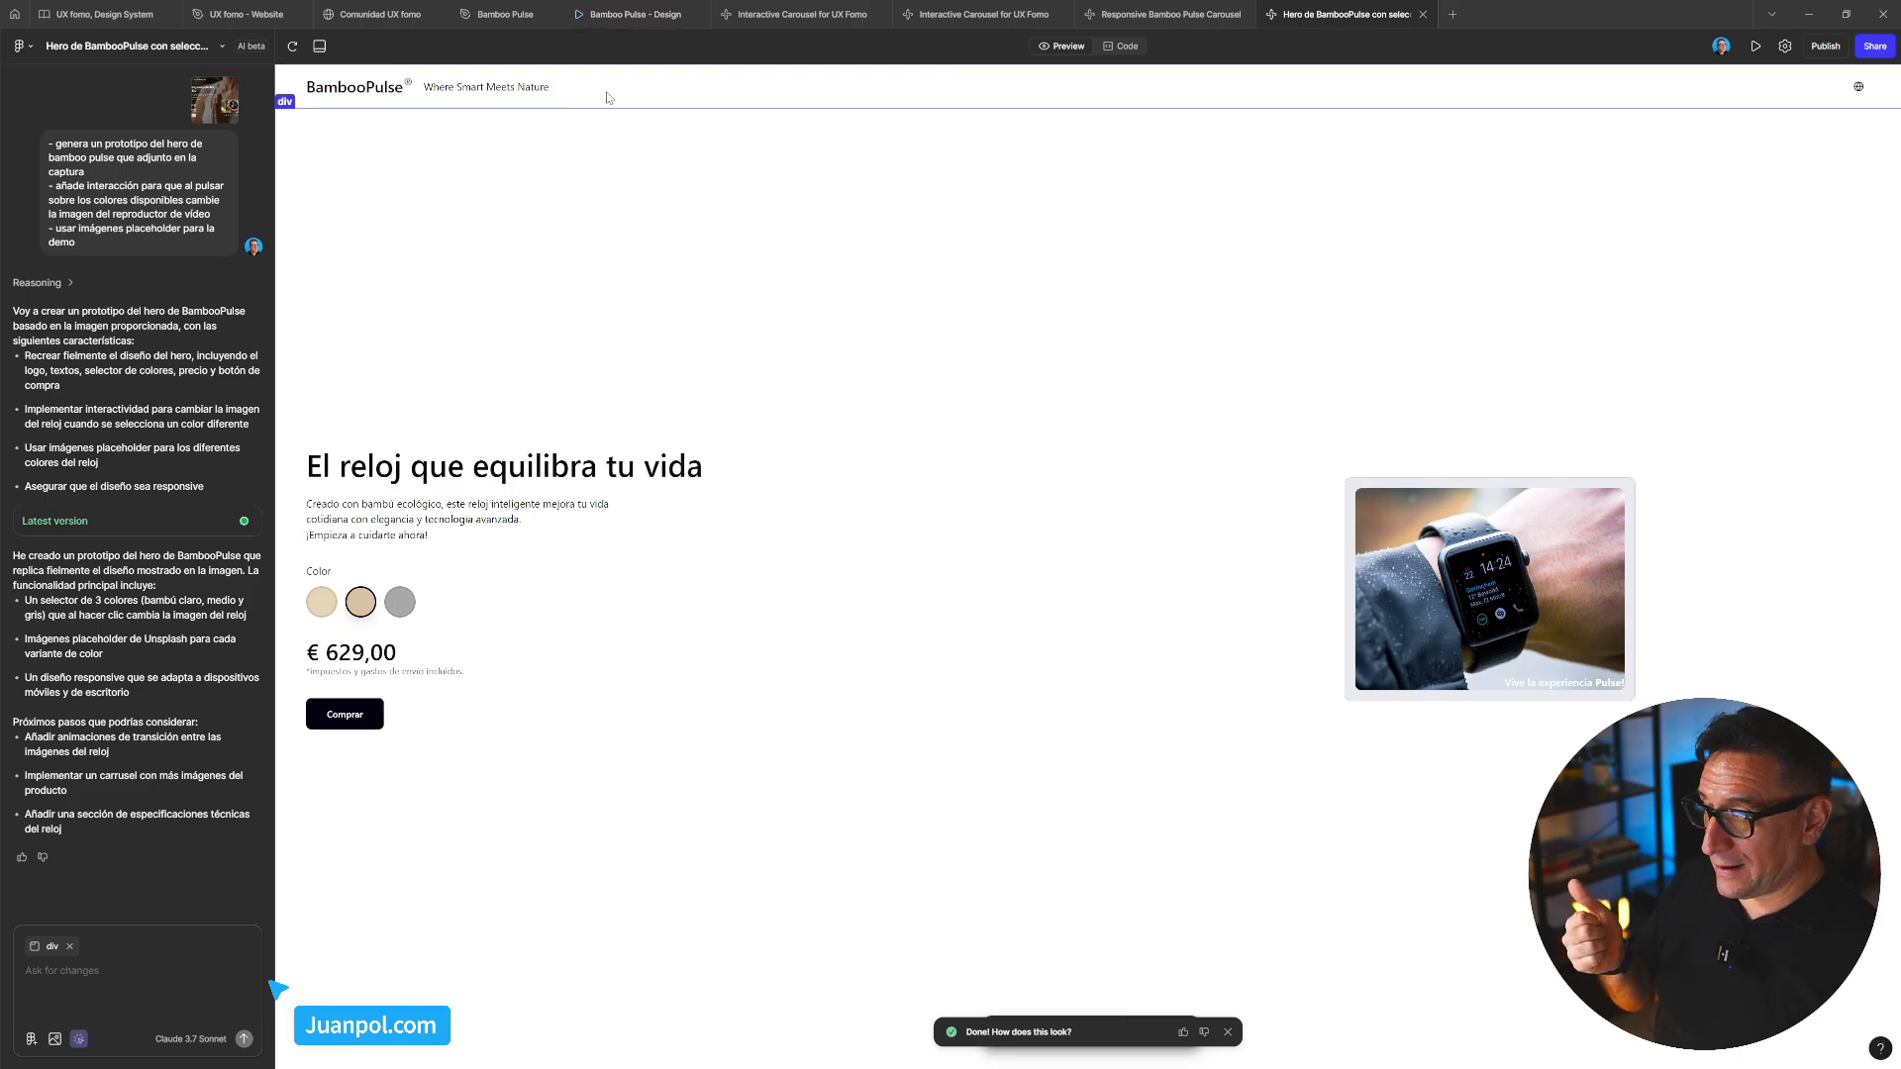
click(609, 15)
scroll(569, 111, up, 10)
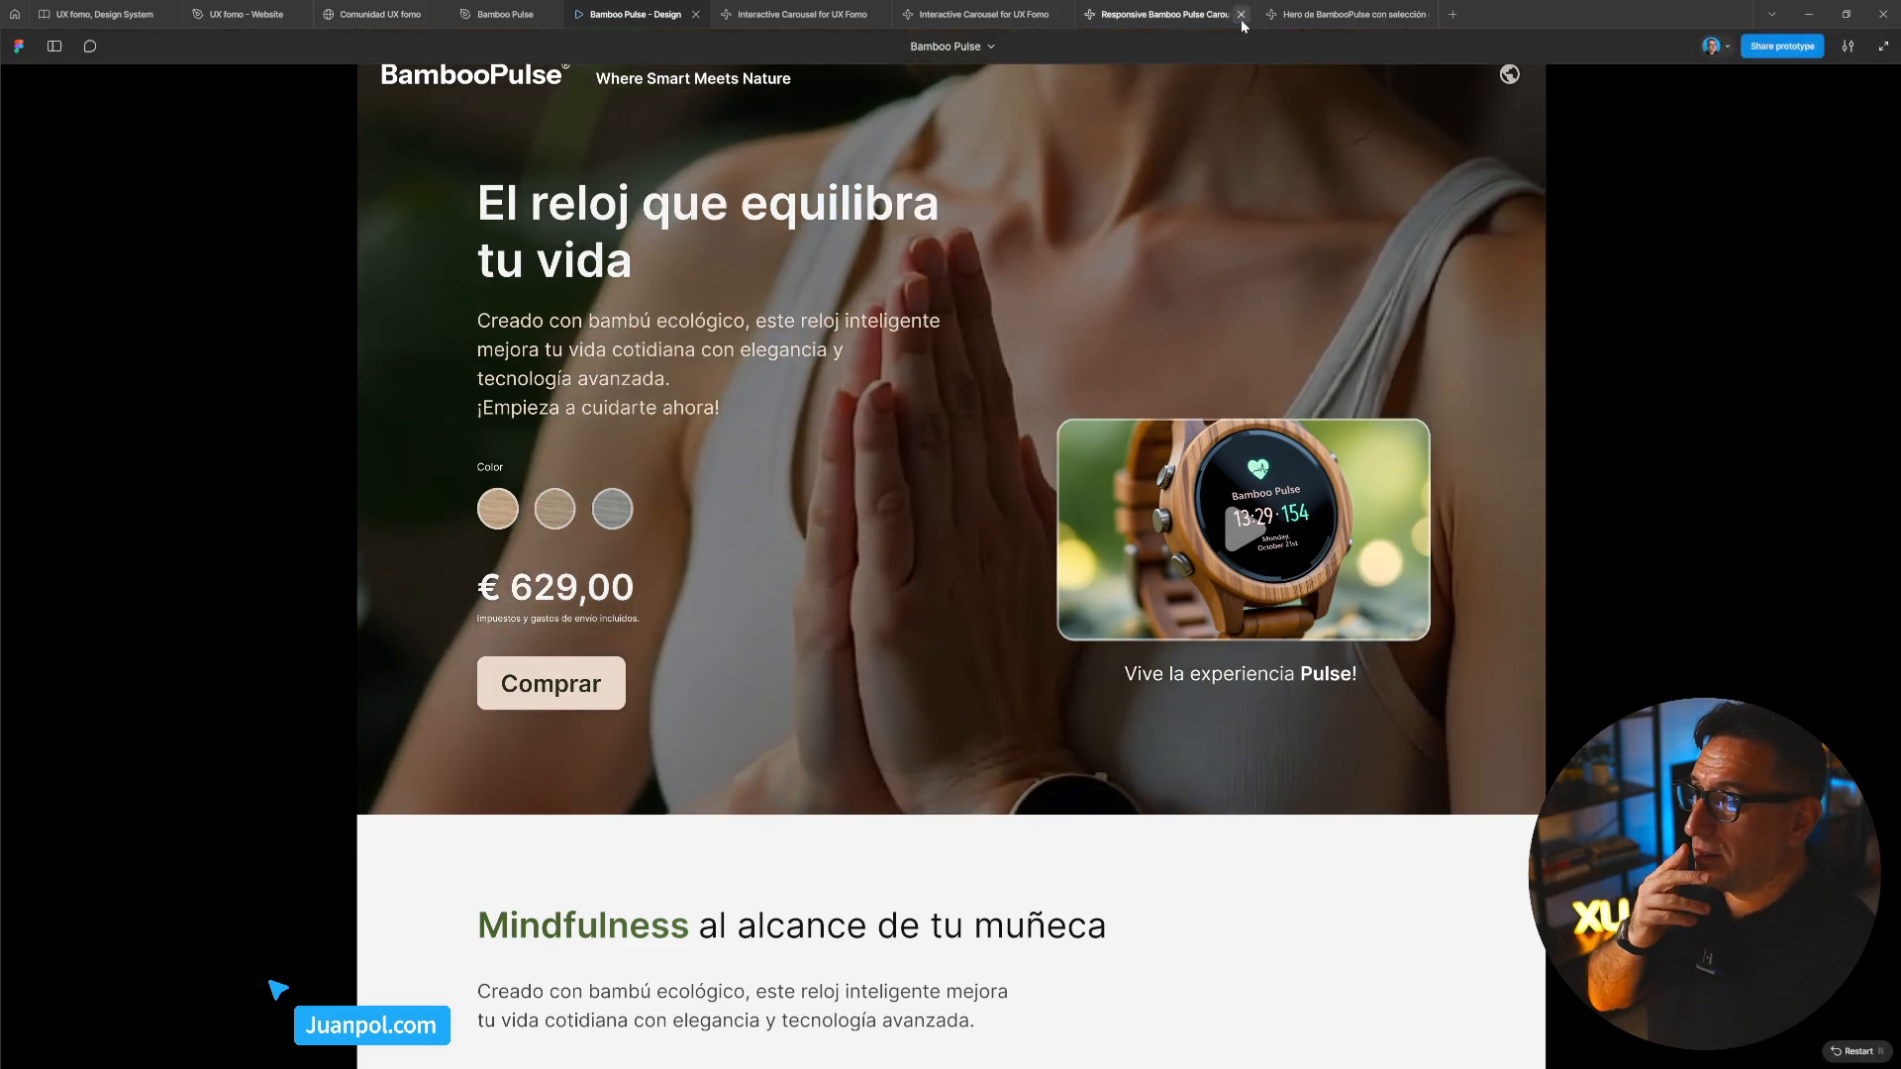
click(1346, 14)
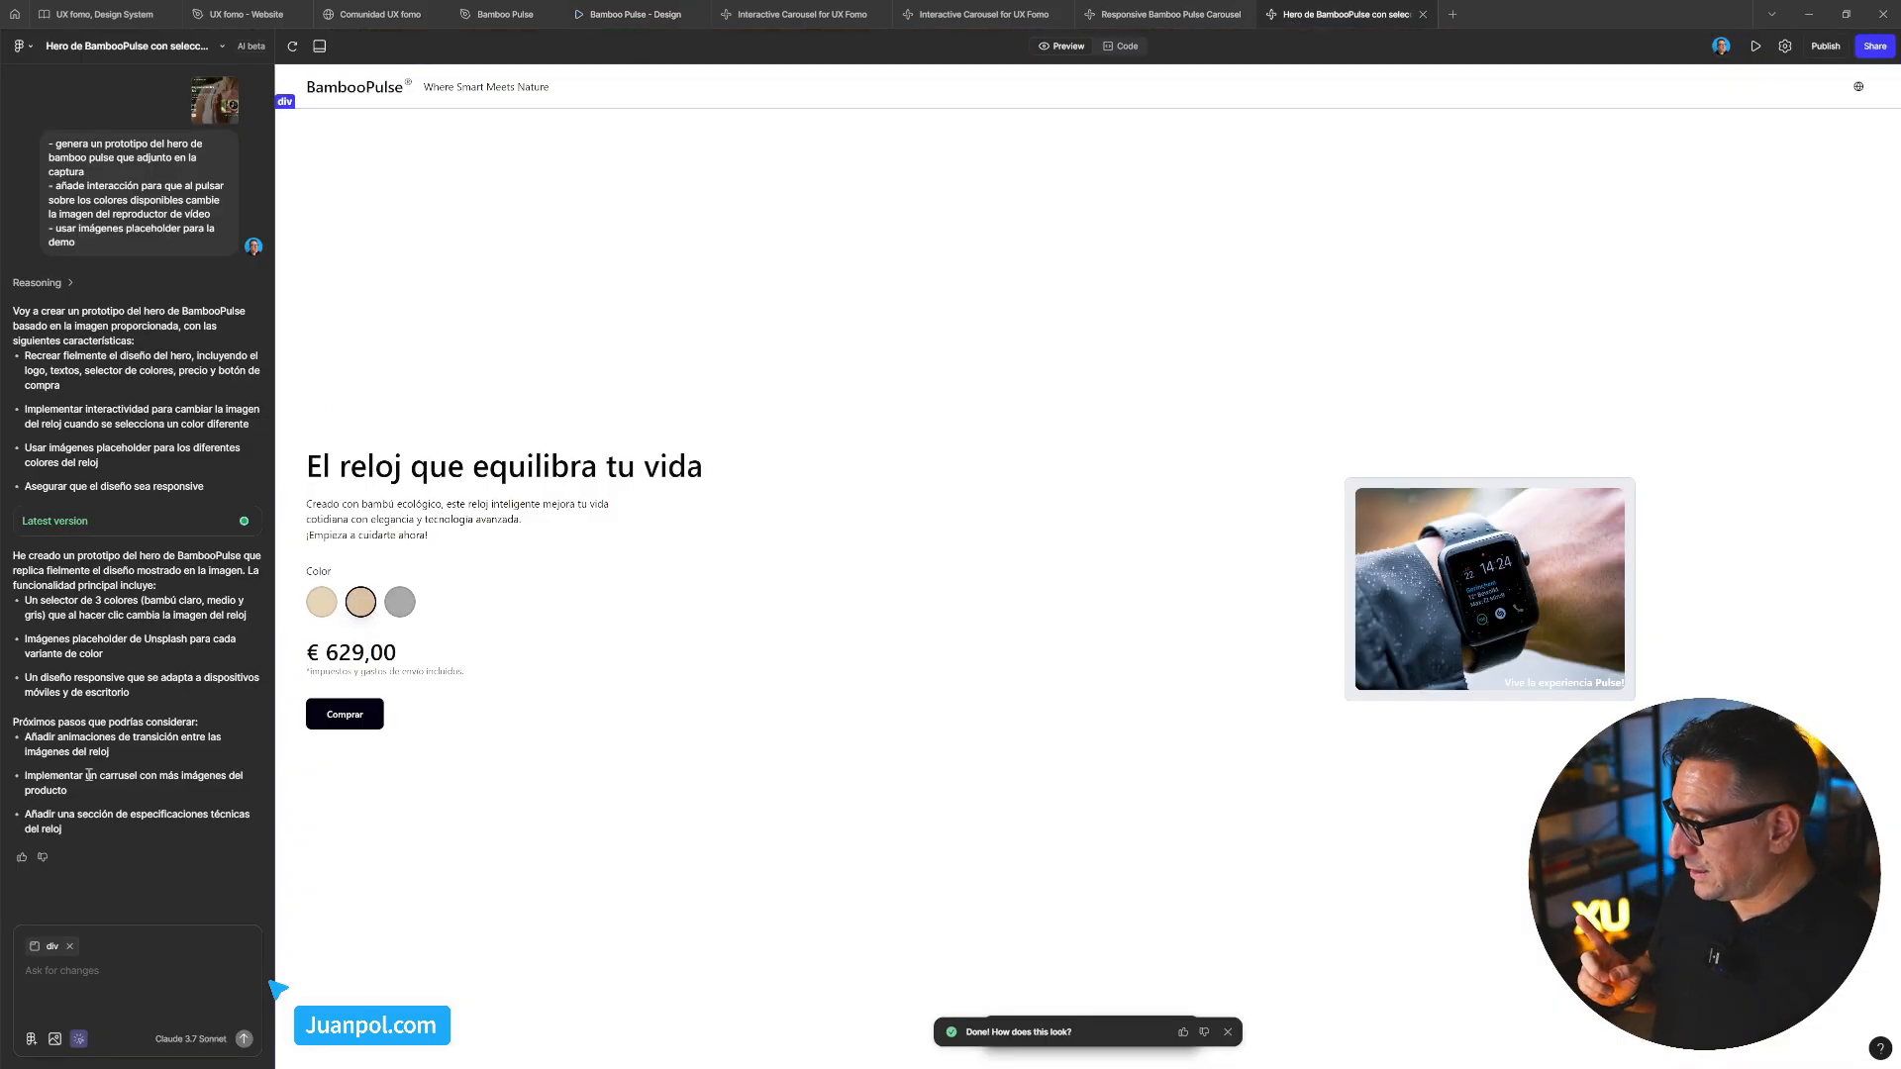
With the nav attached, draft '- añade una imagen de un jardín zen como fondo del hero'
click(290, 77)
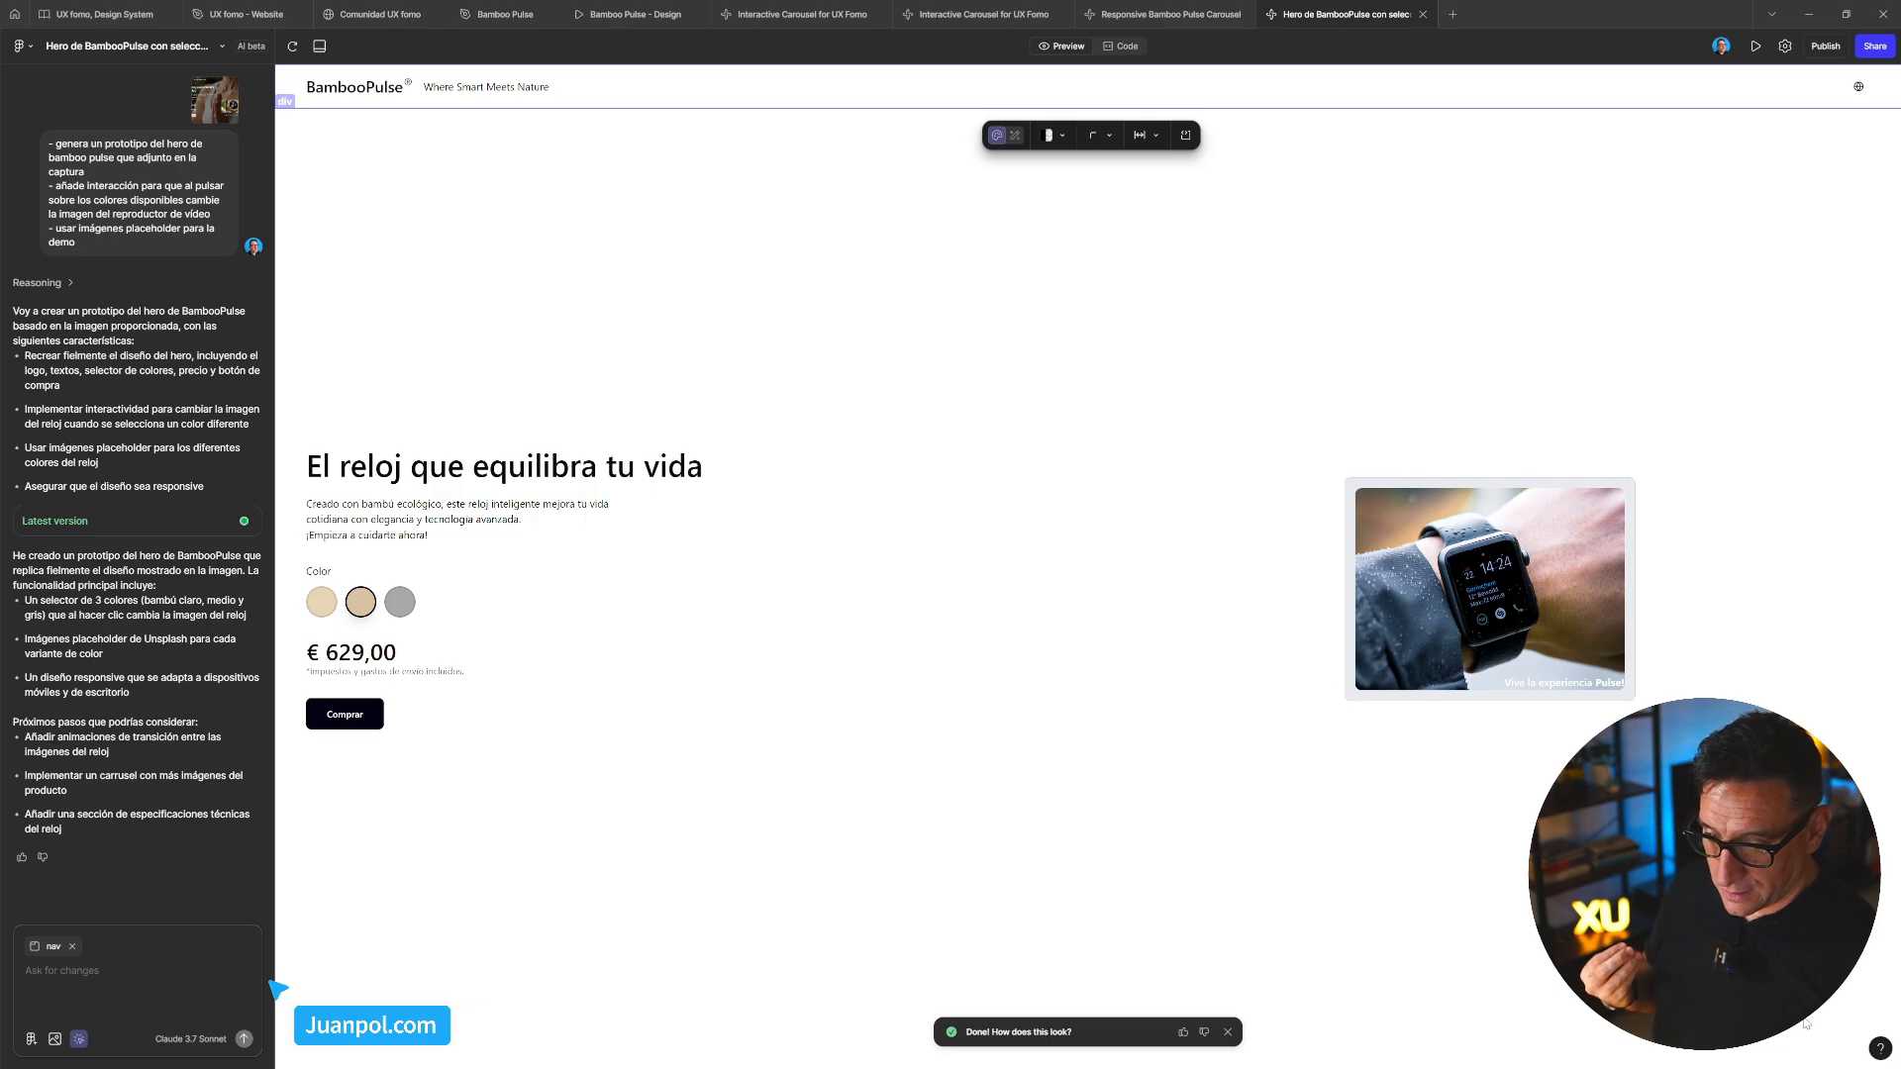
click(1228, 1032)
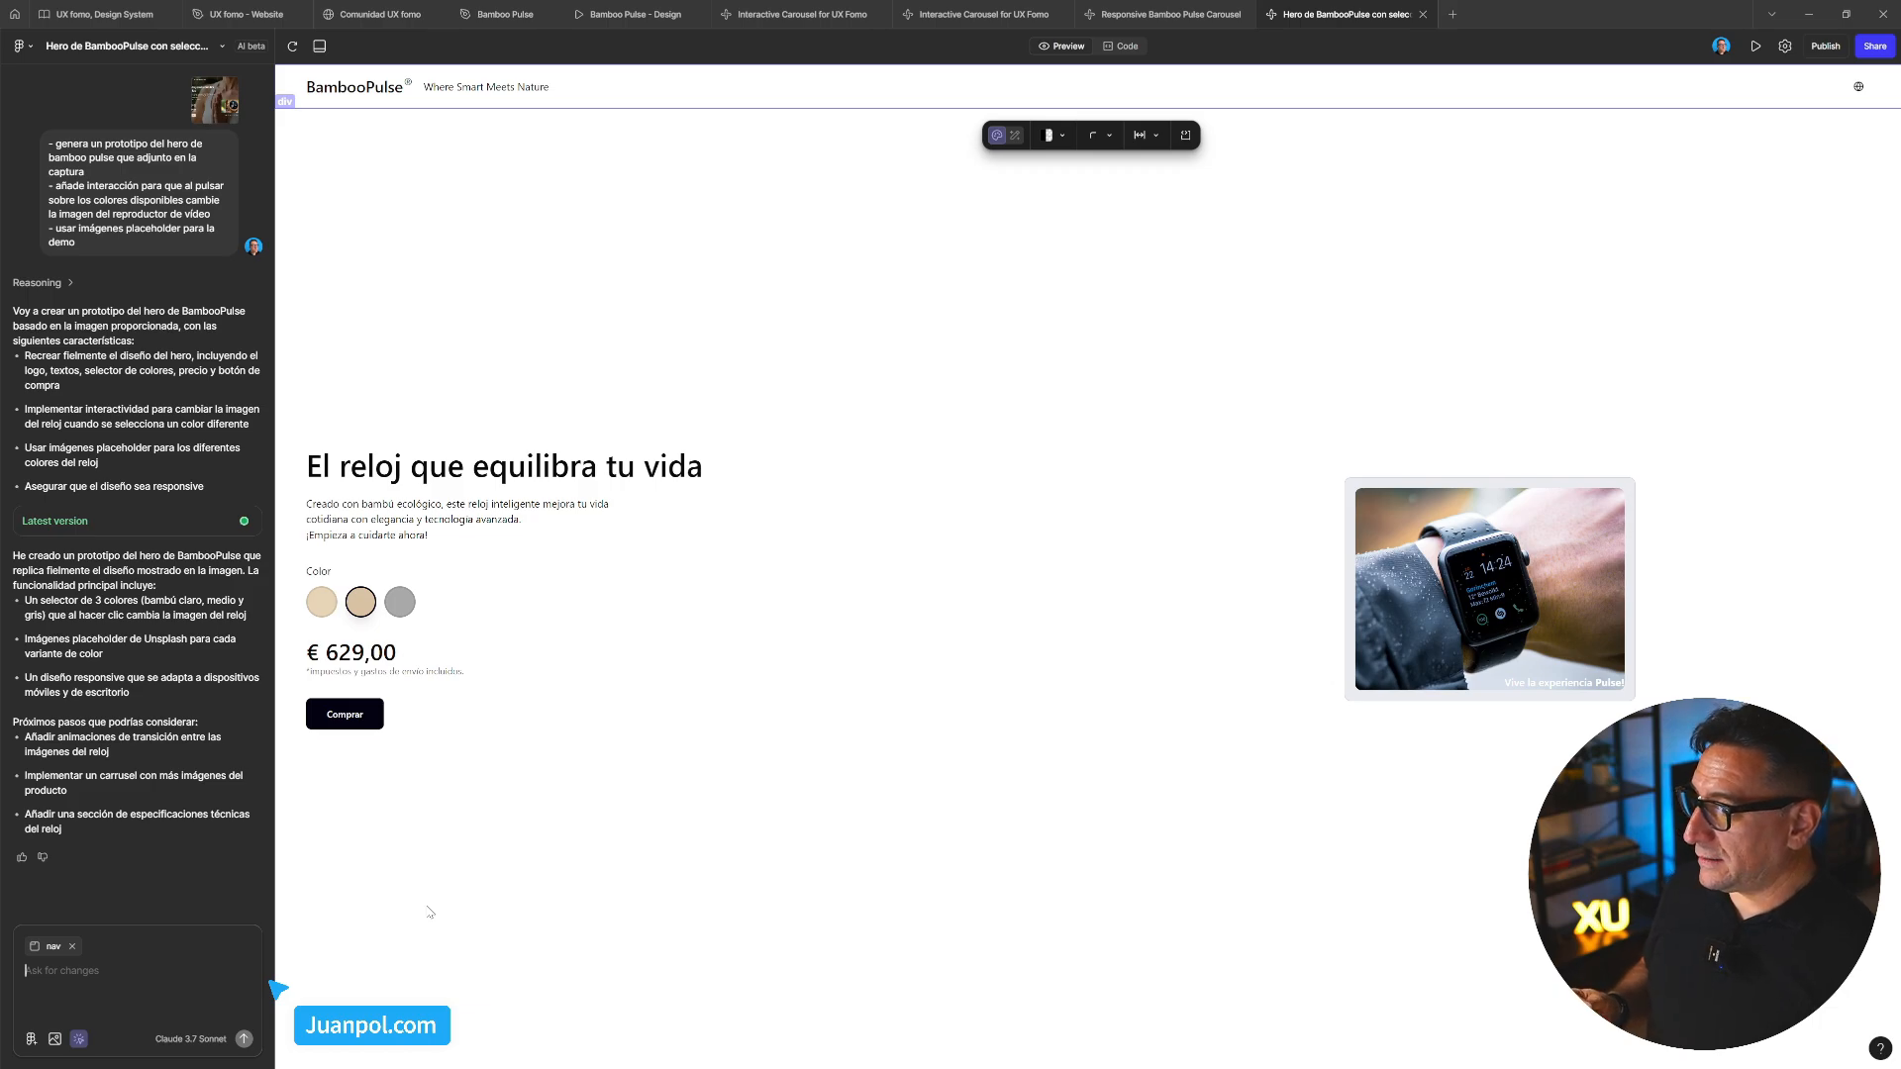
text(-)
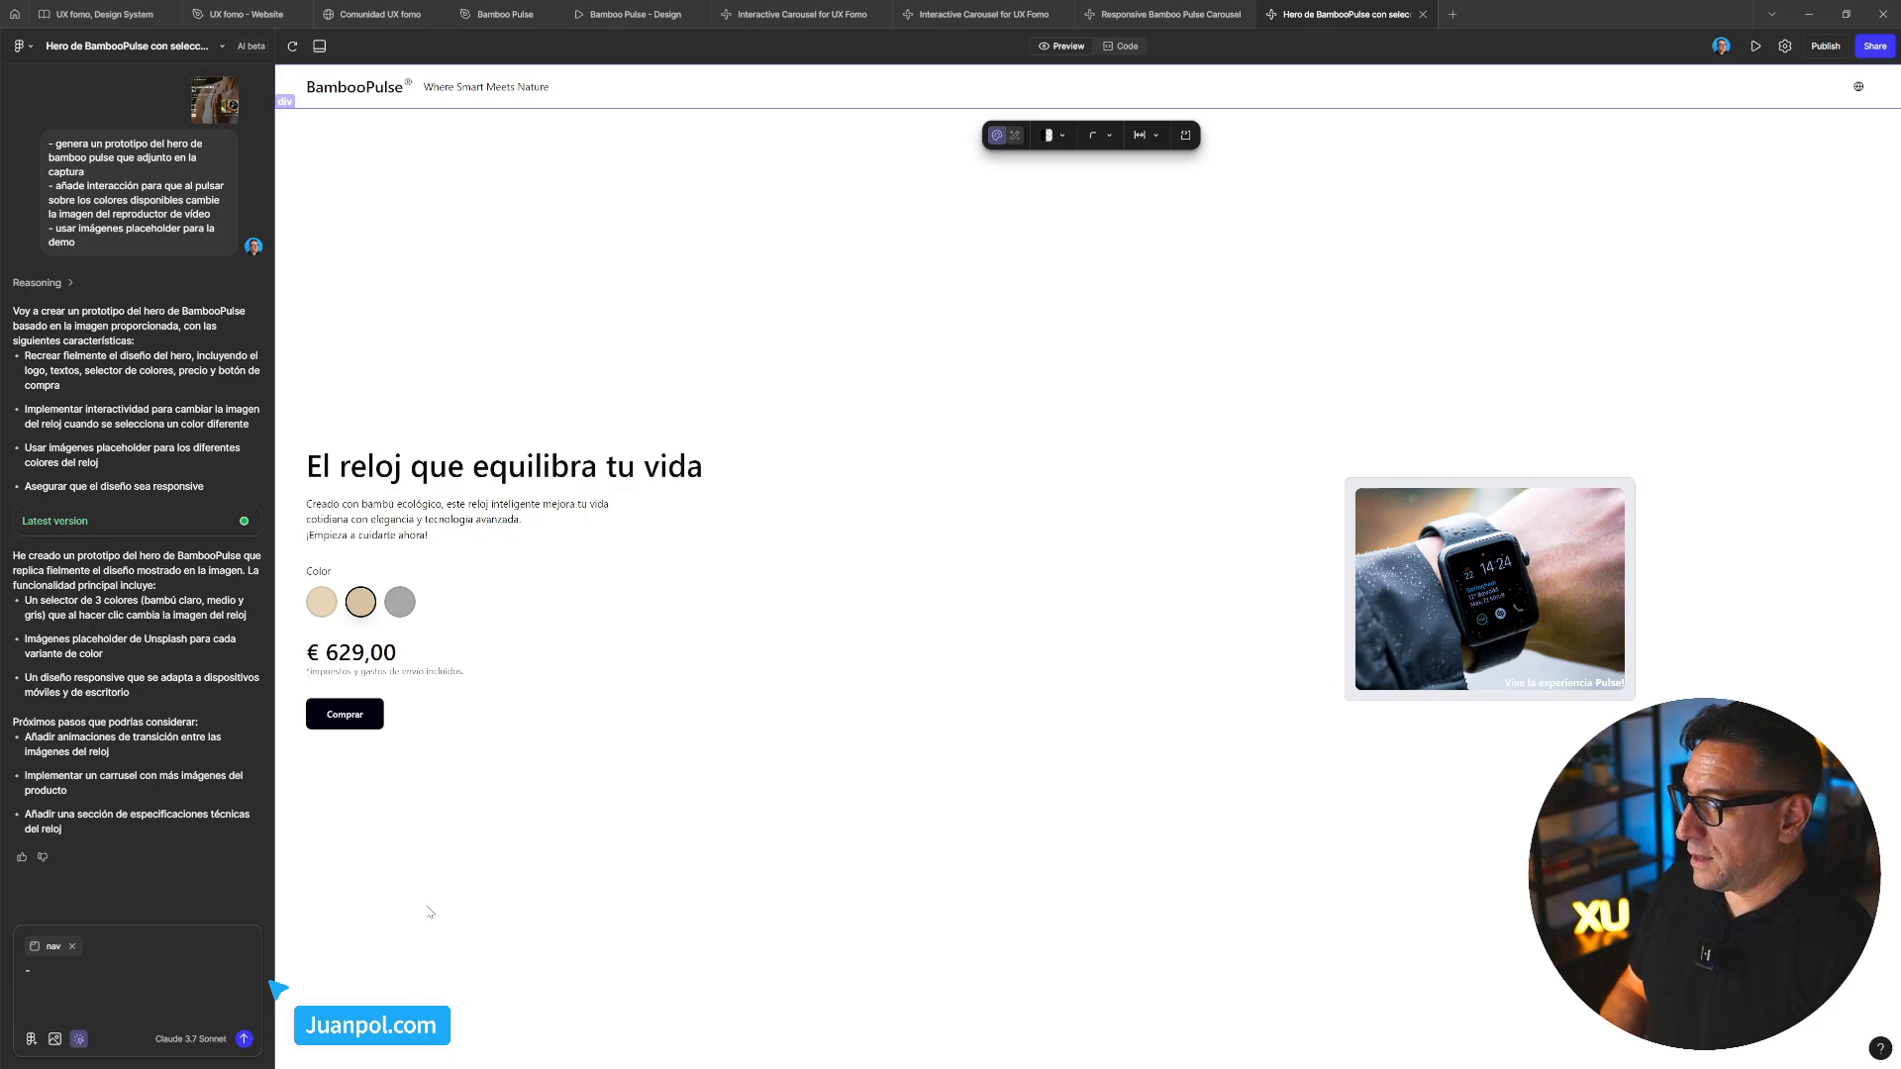
text( añade)
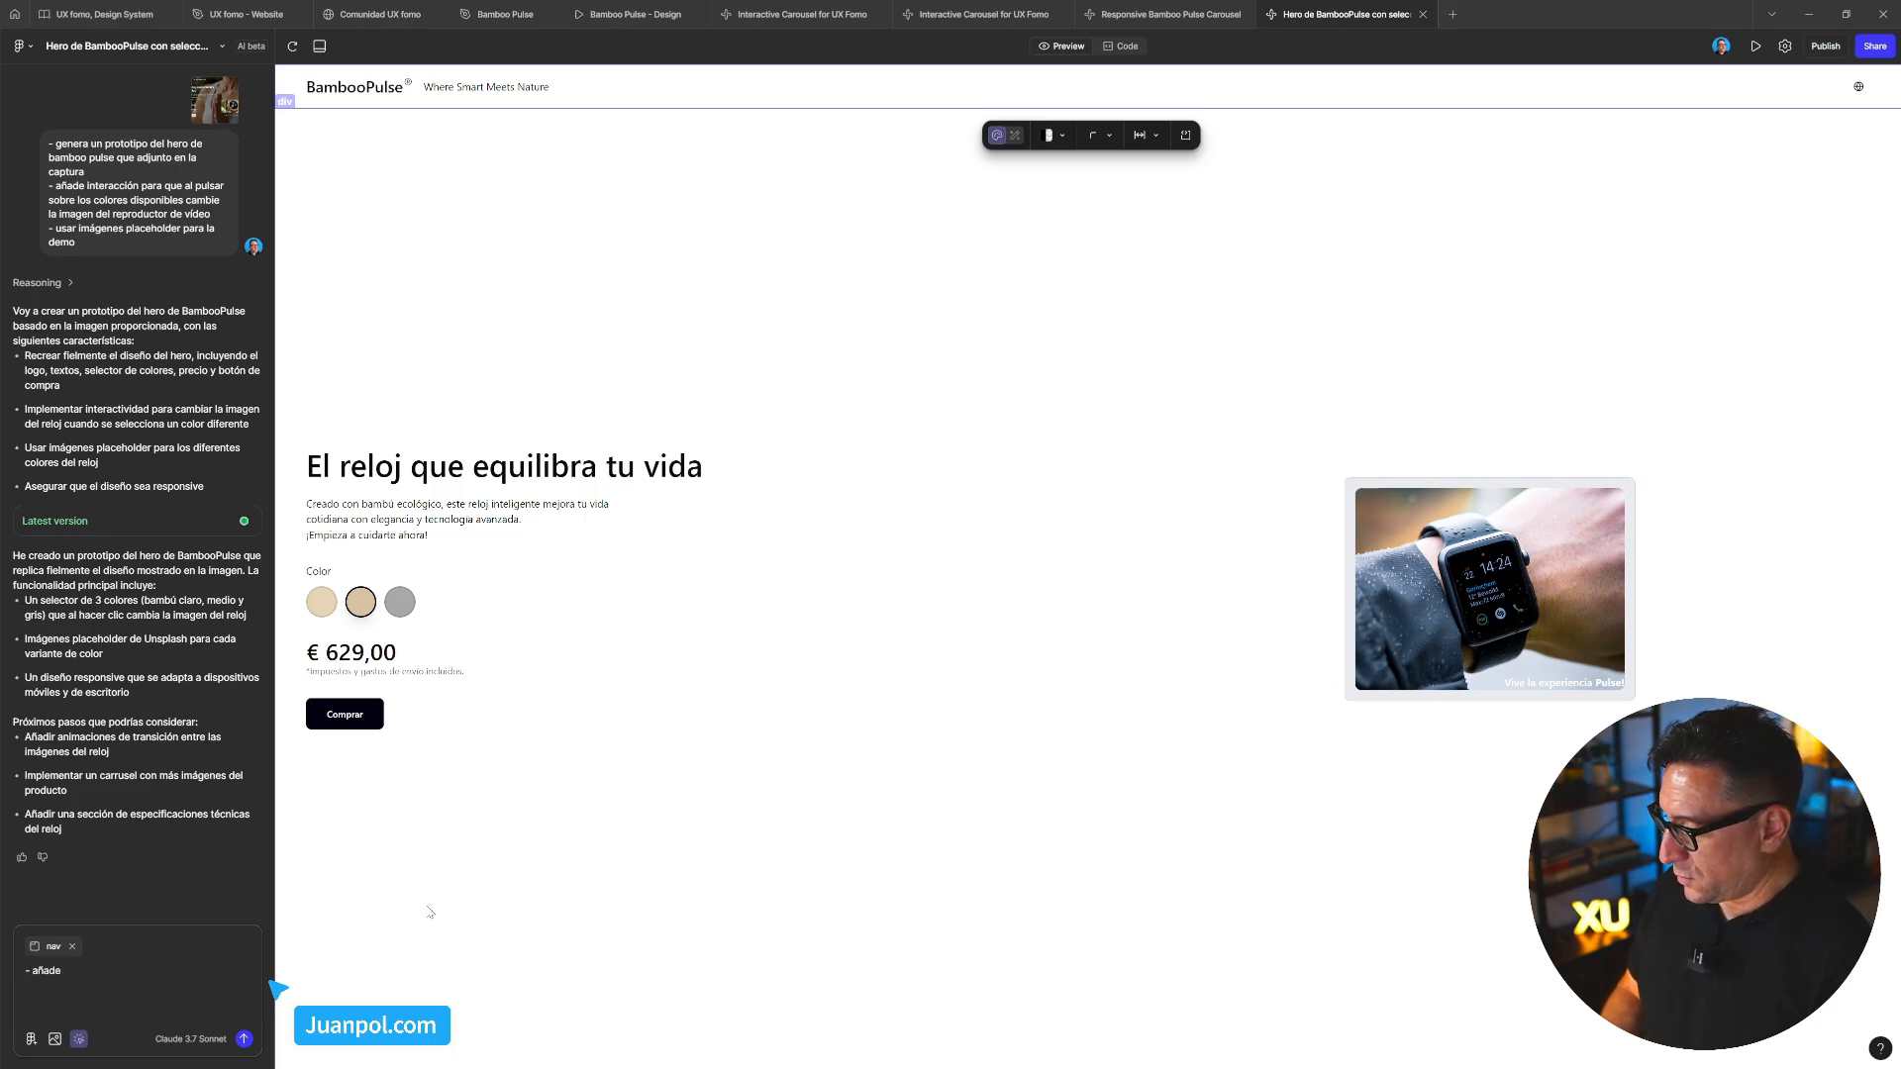
text( una imagen )
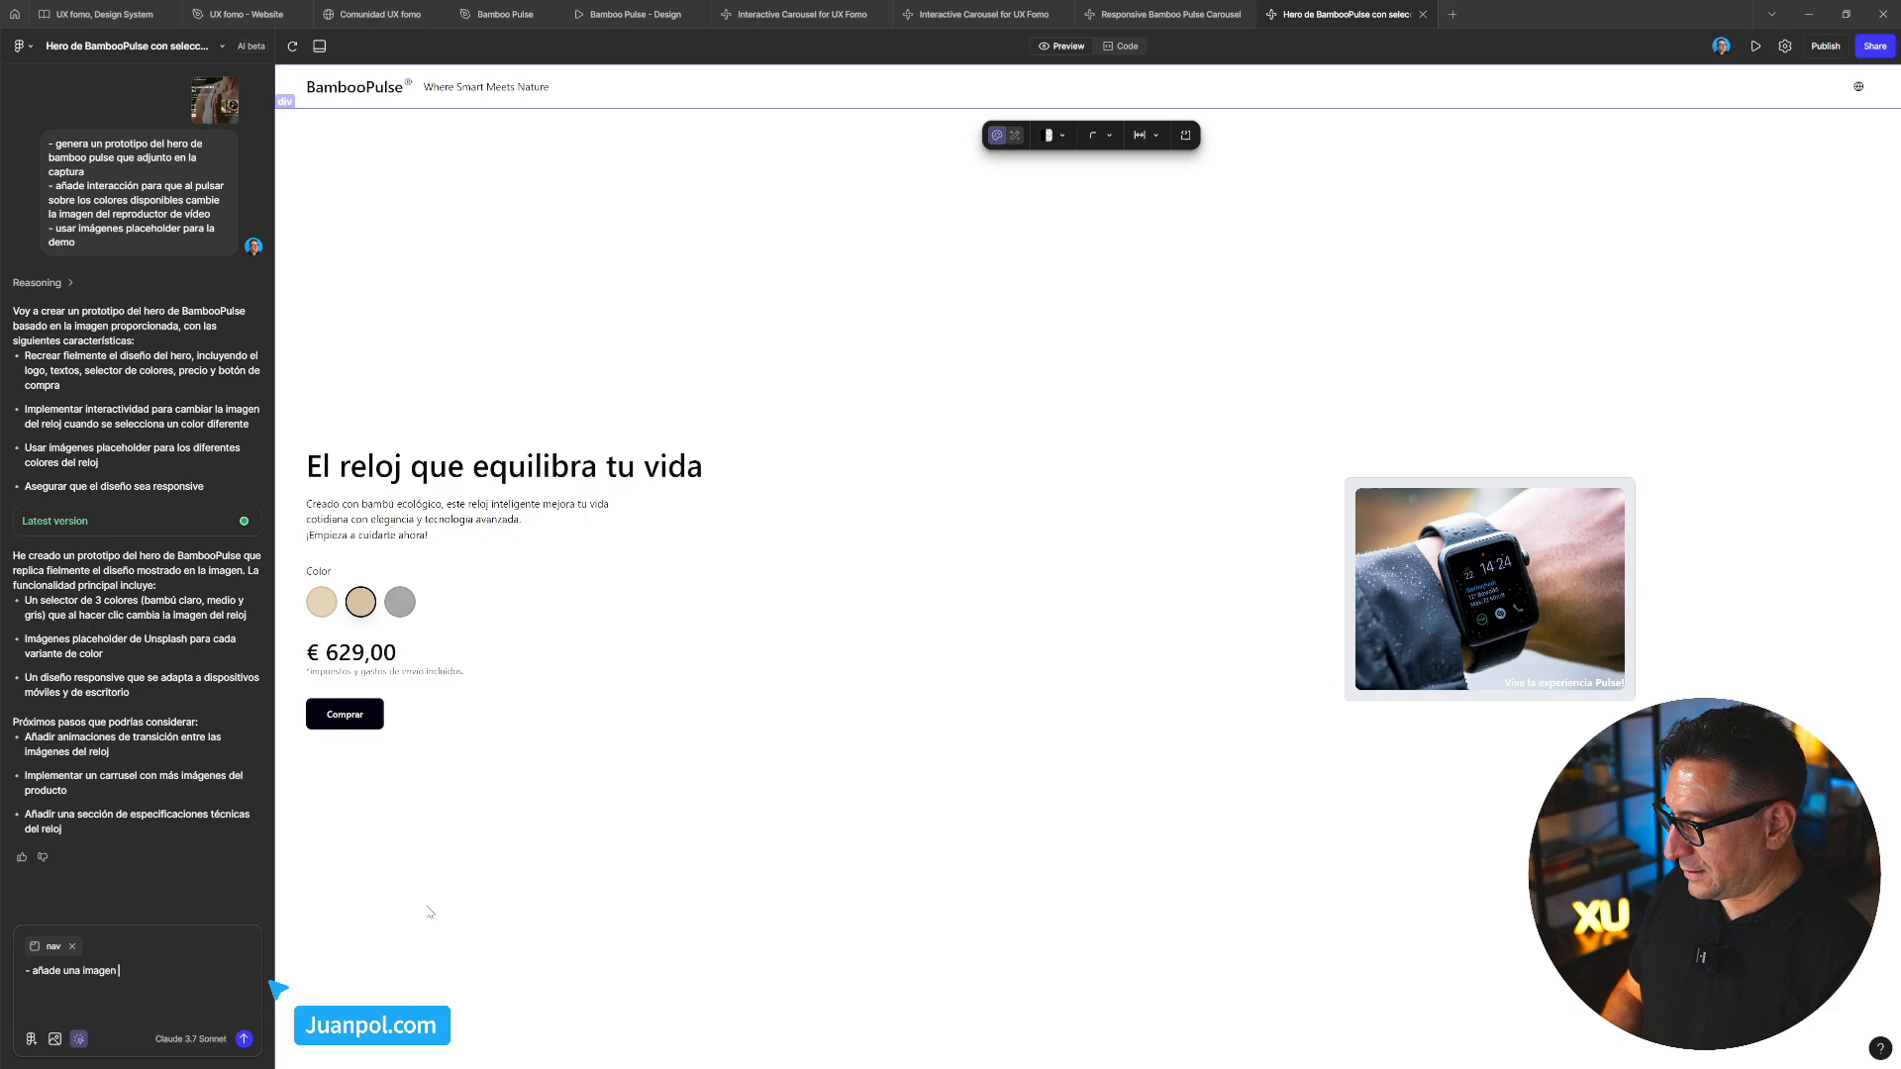
text(de un jard)
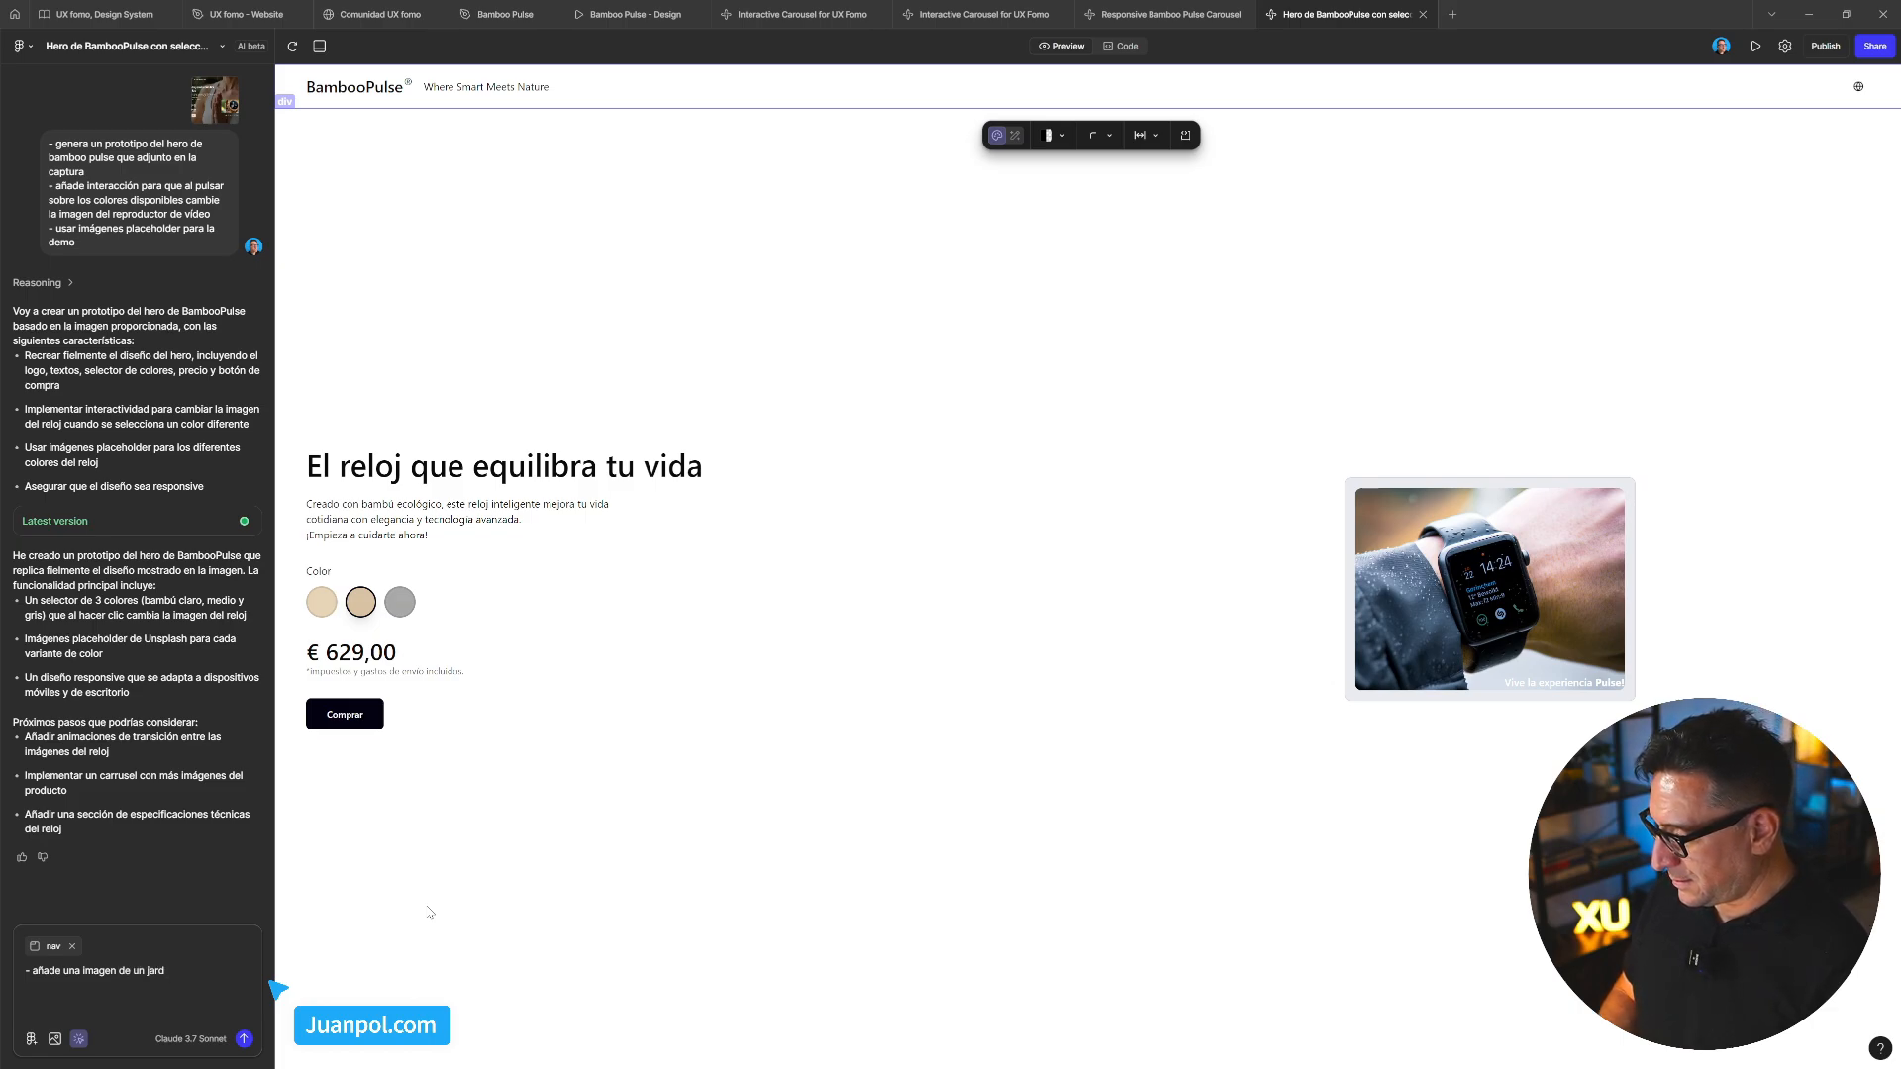
text(ín )
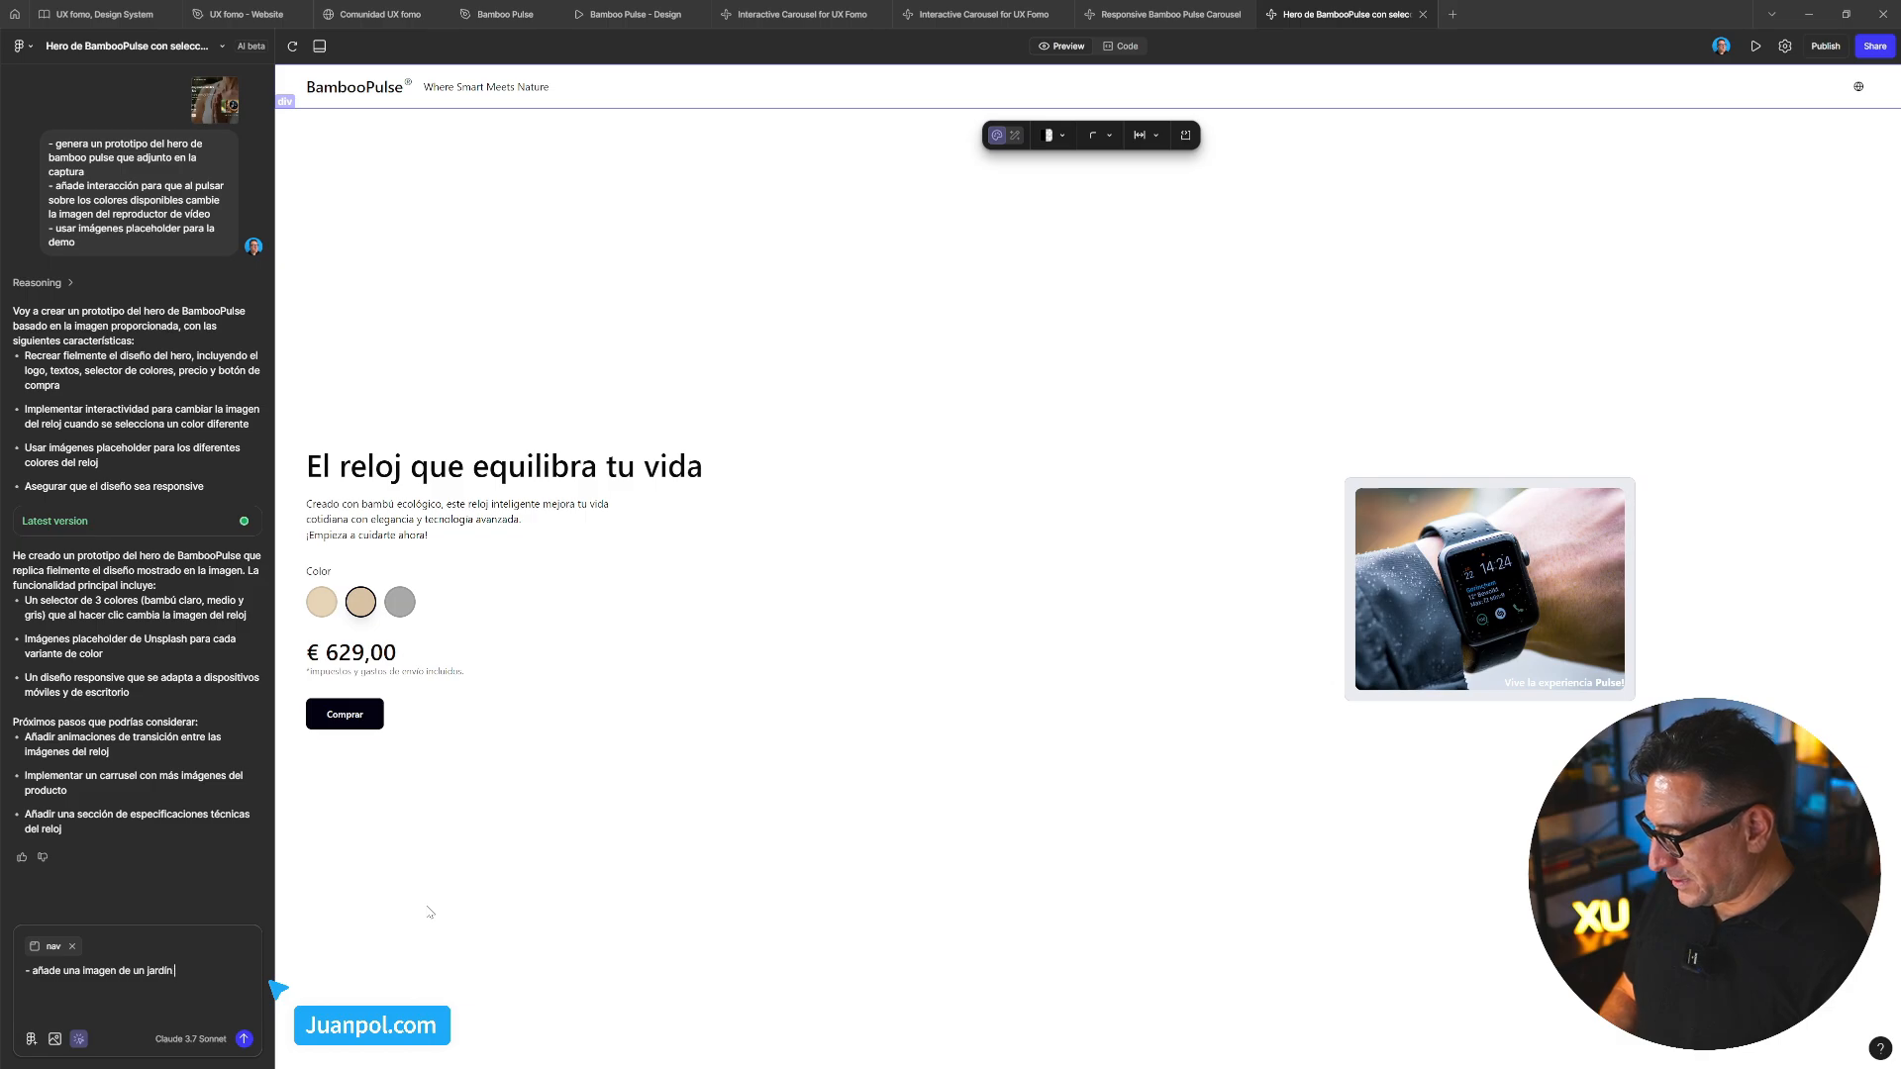
text(zen como)
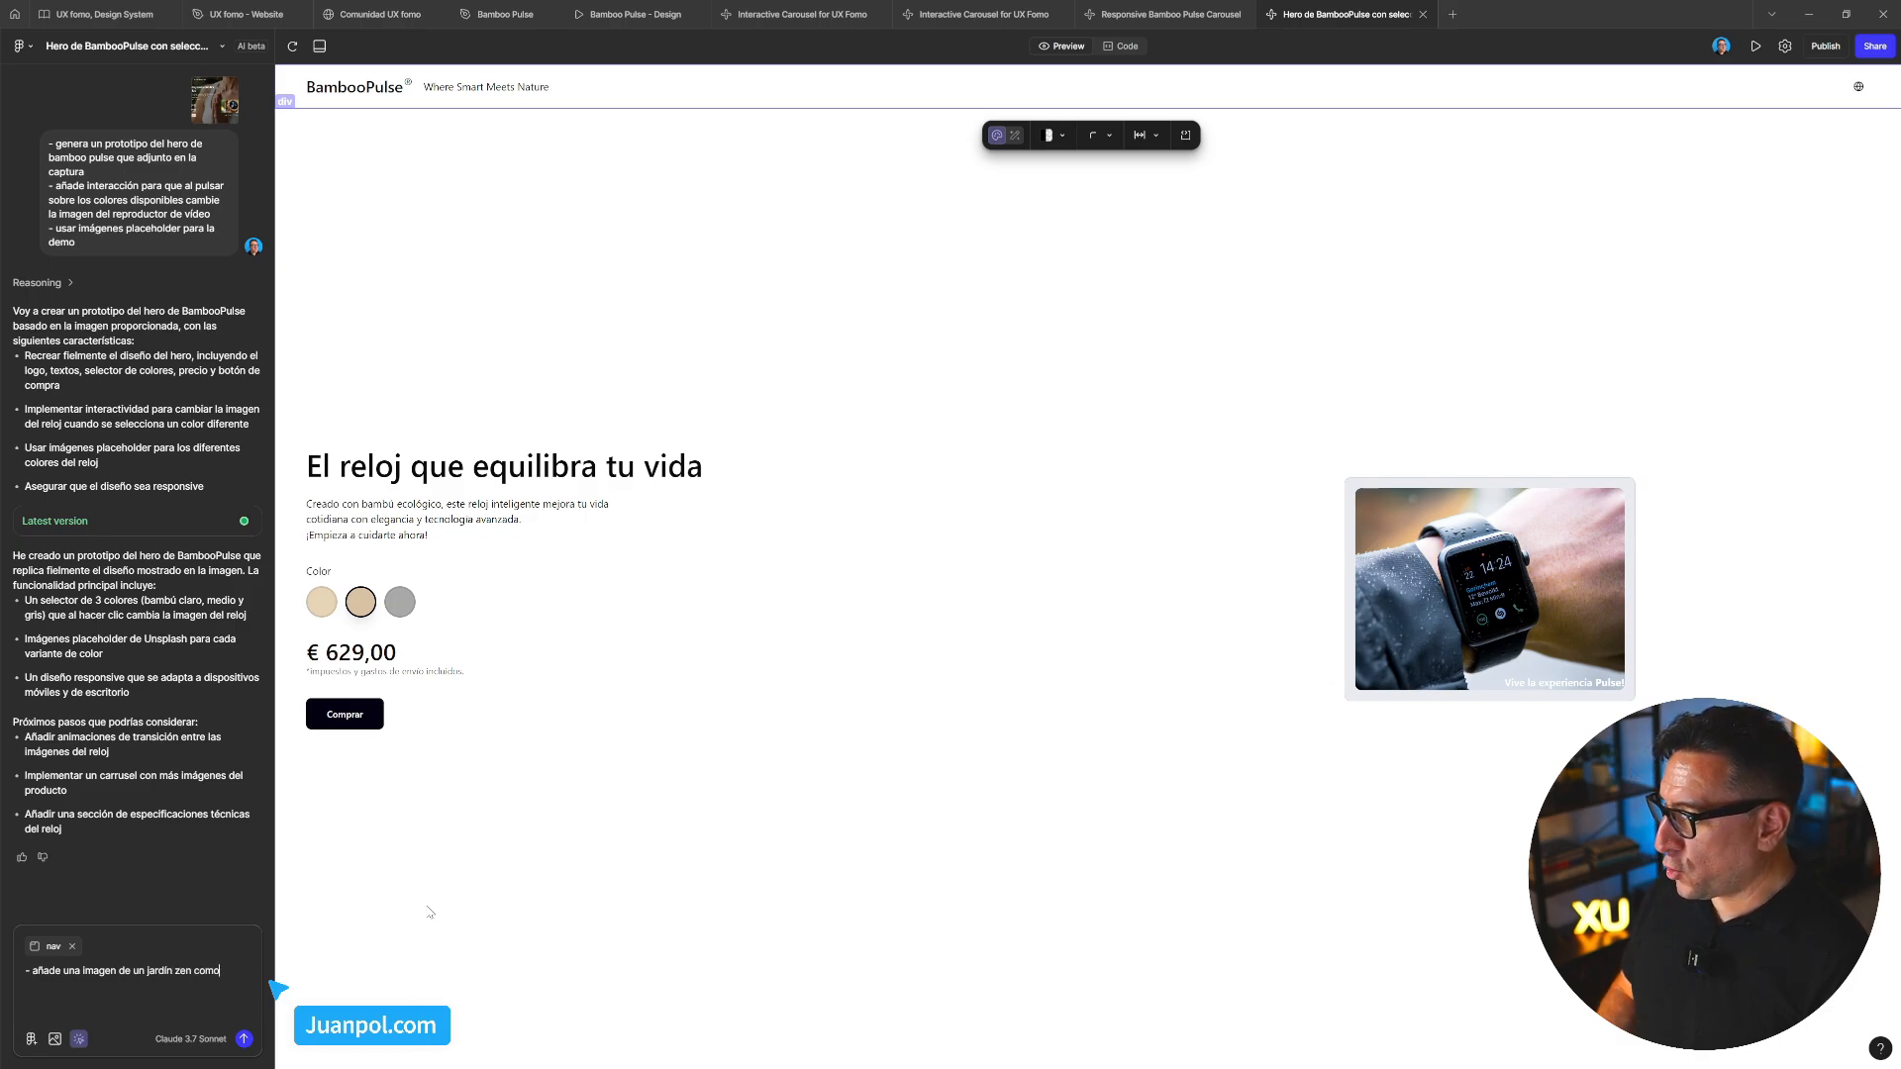
text( fondo de)
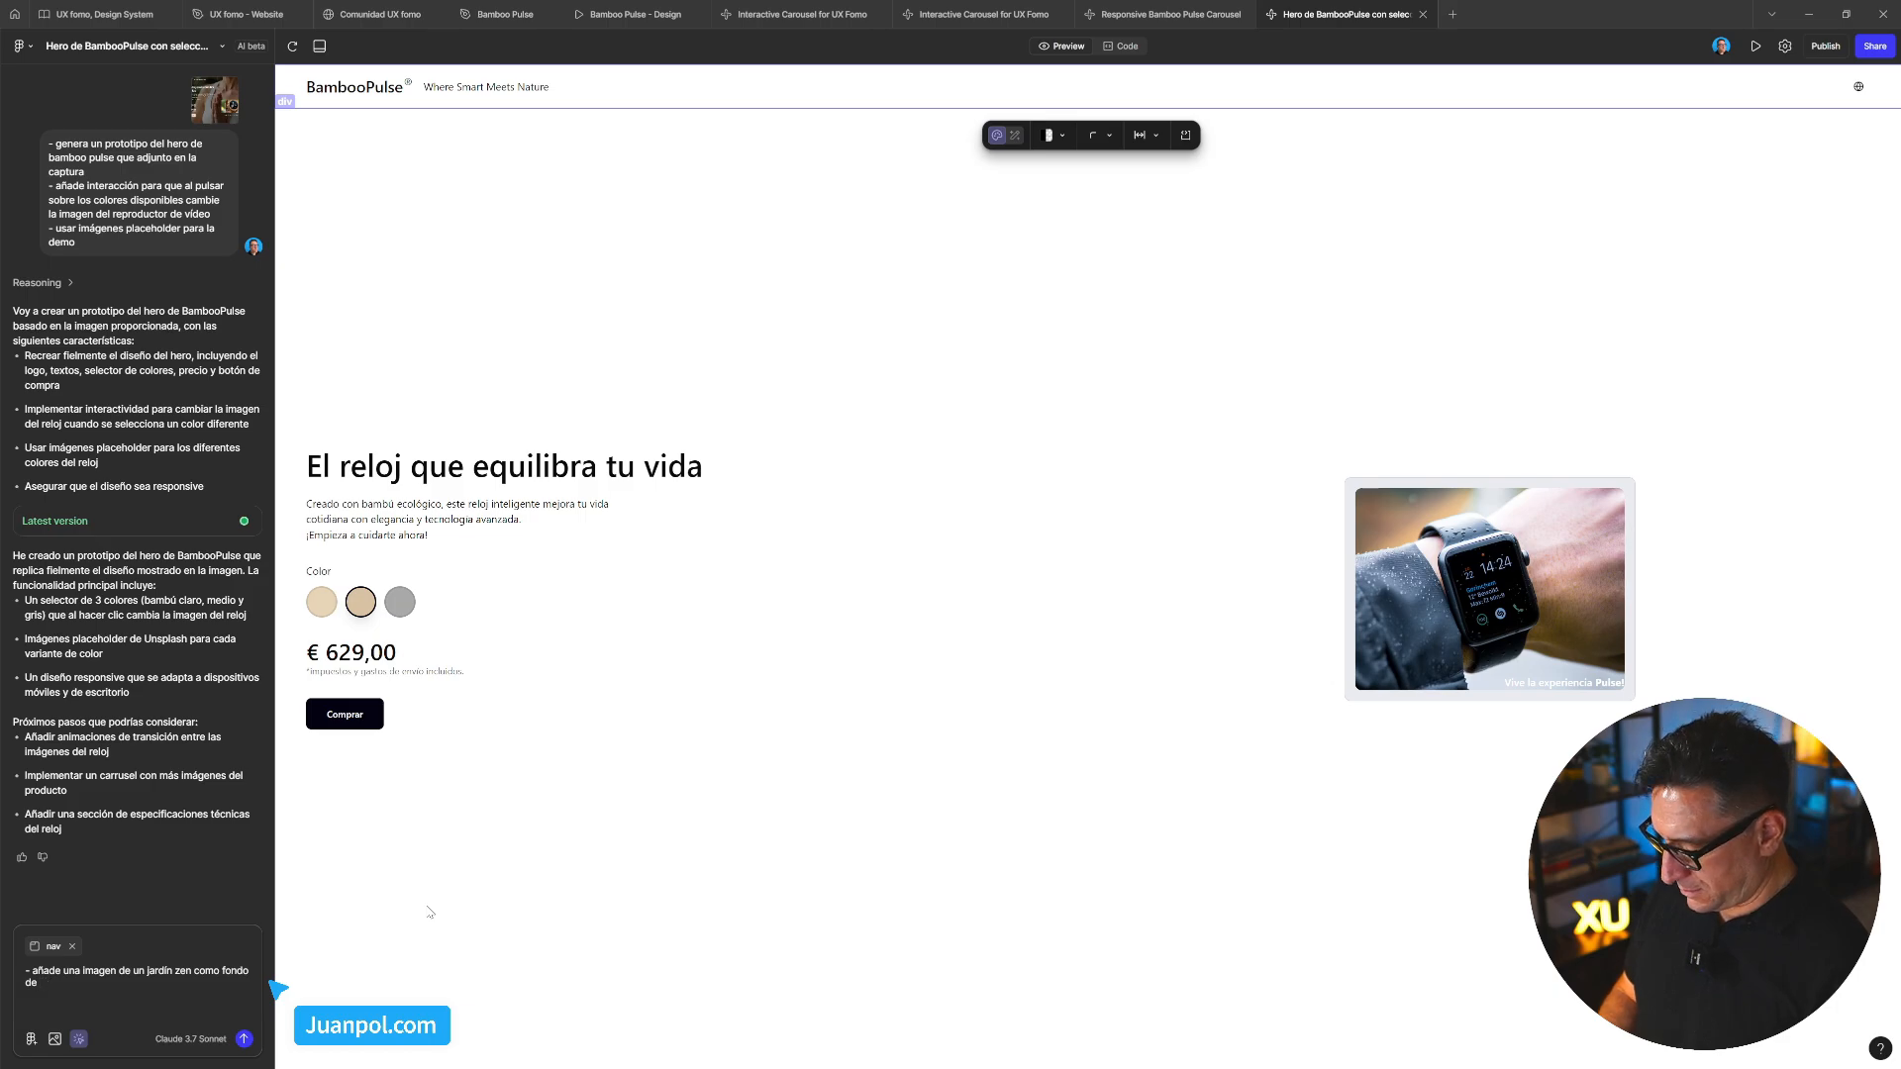
text( trodo el fondo hero)
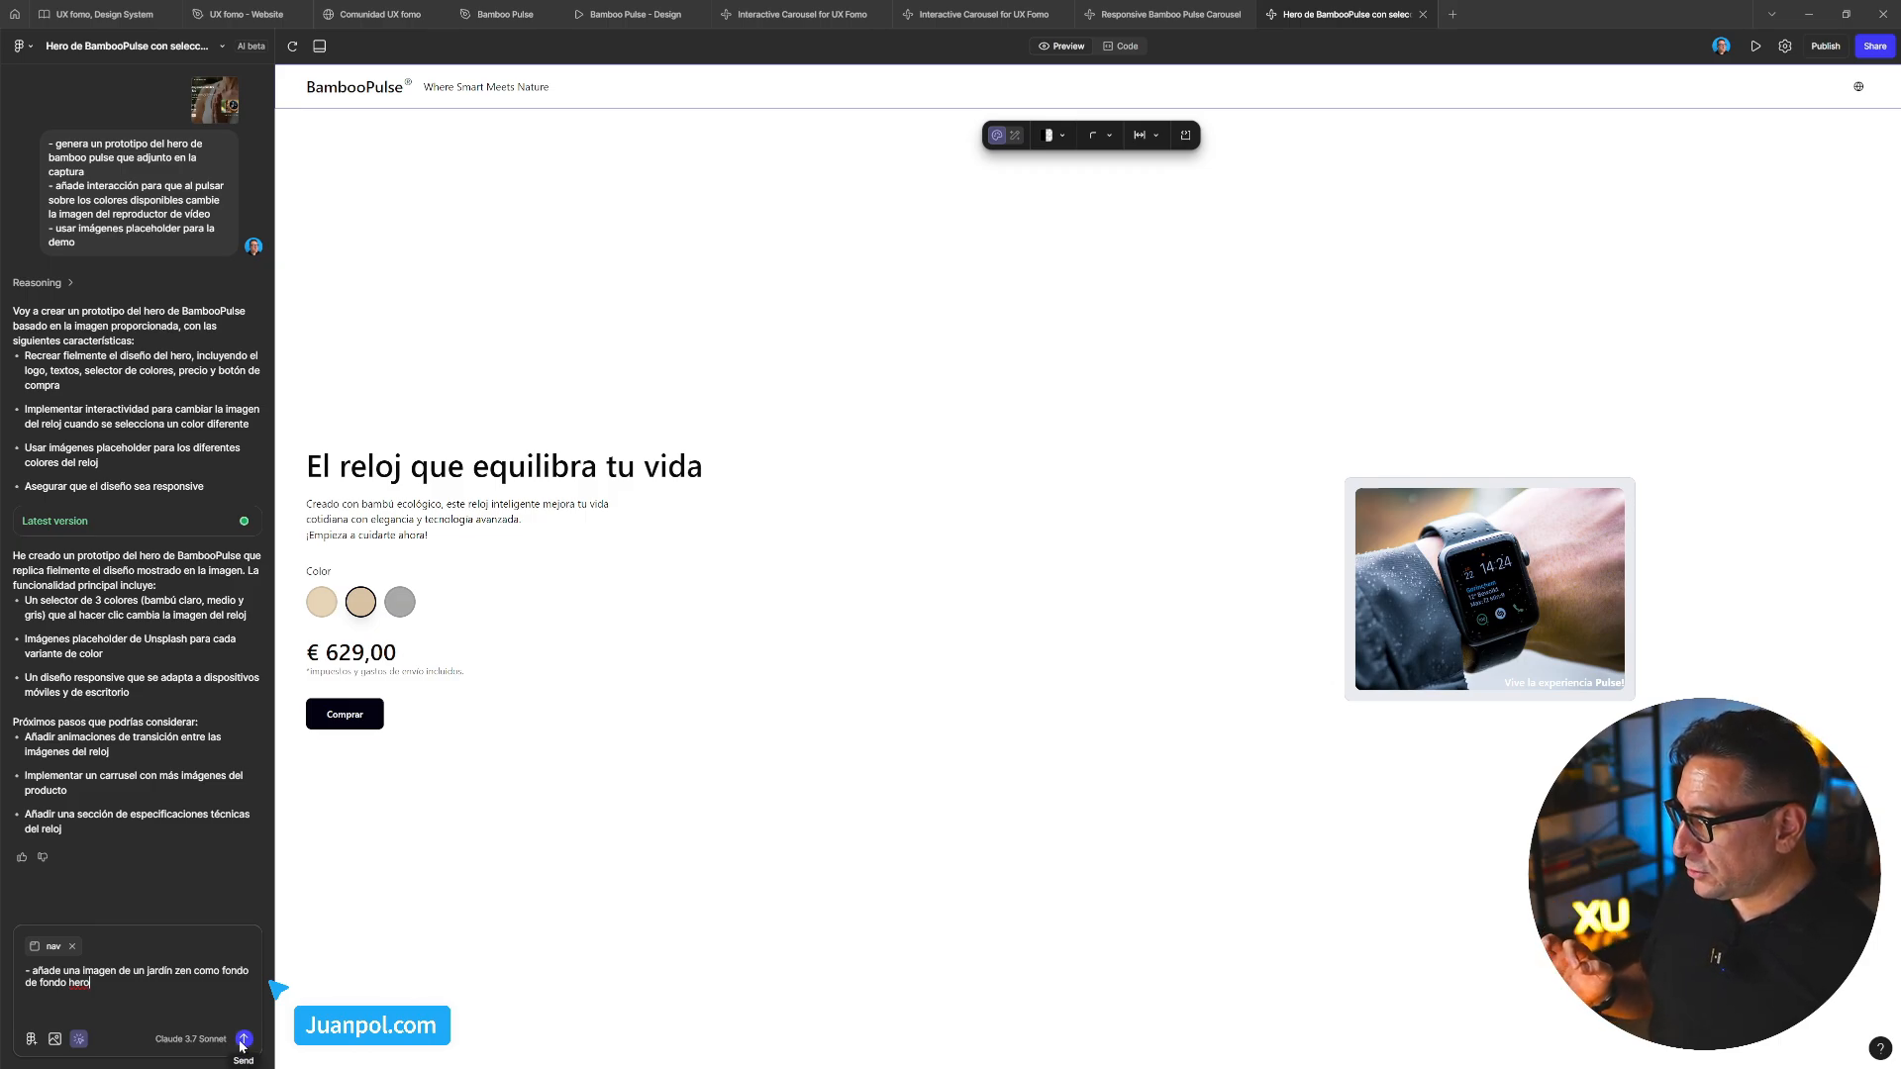
double_click(39, 977)
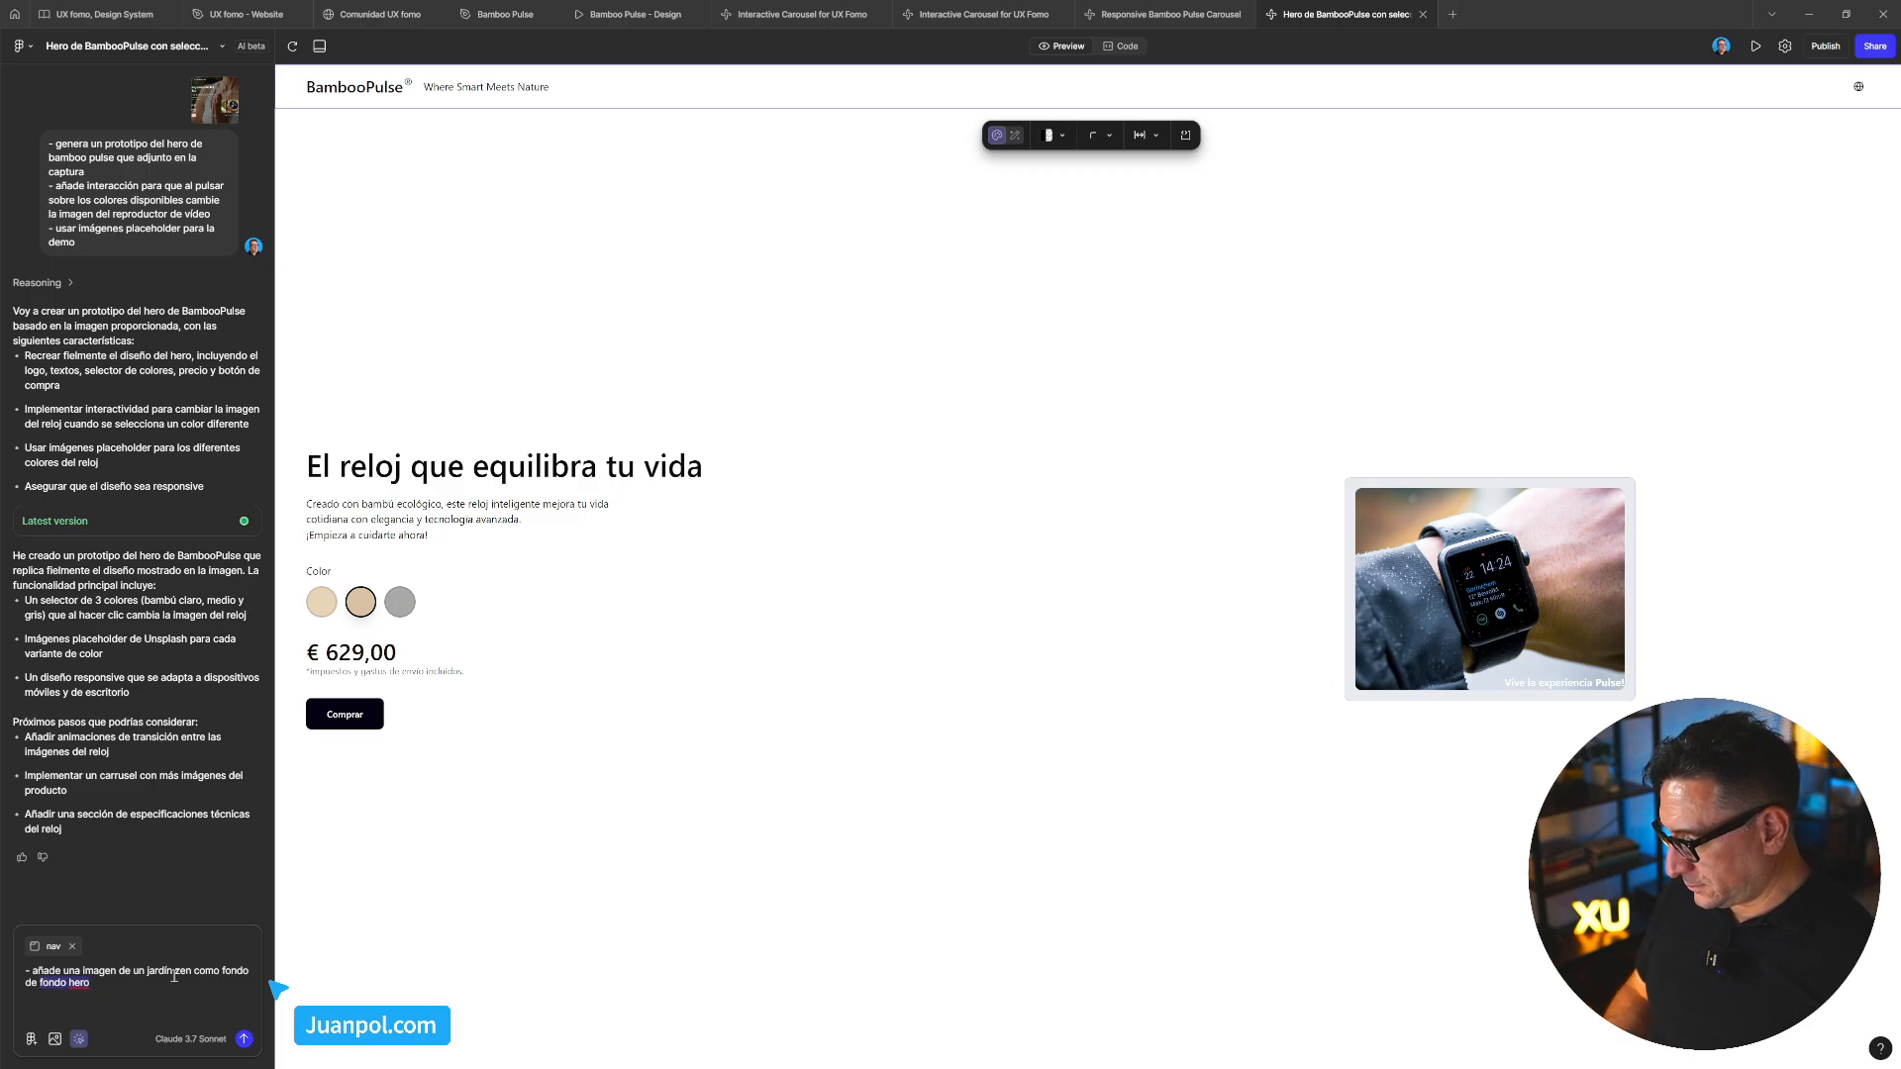
text(del)
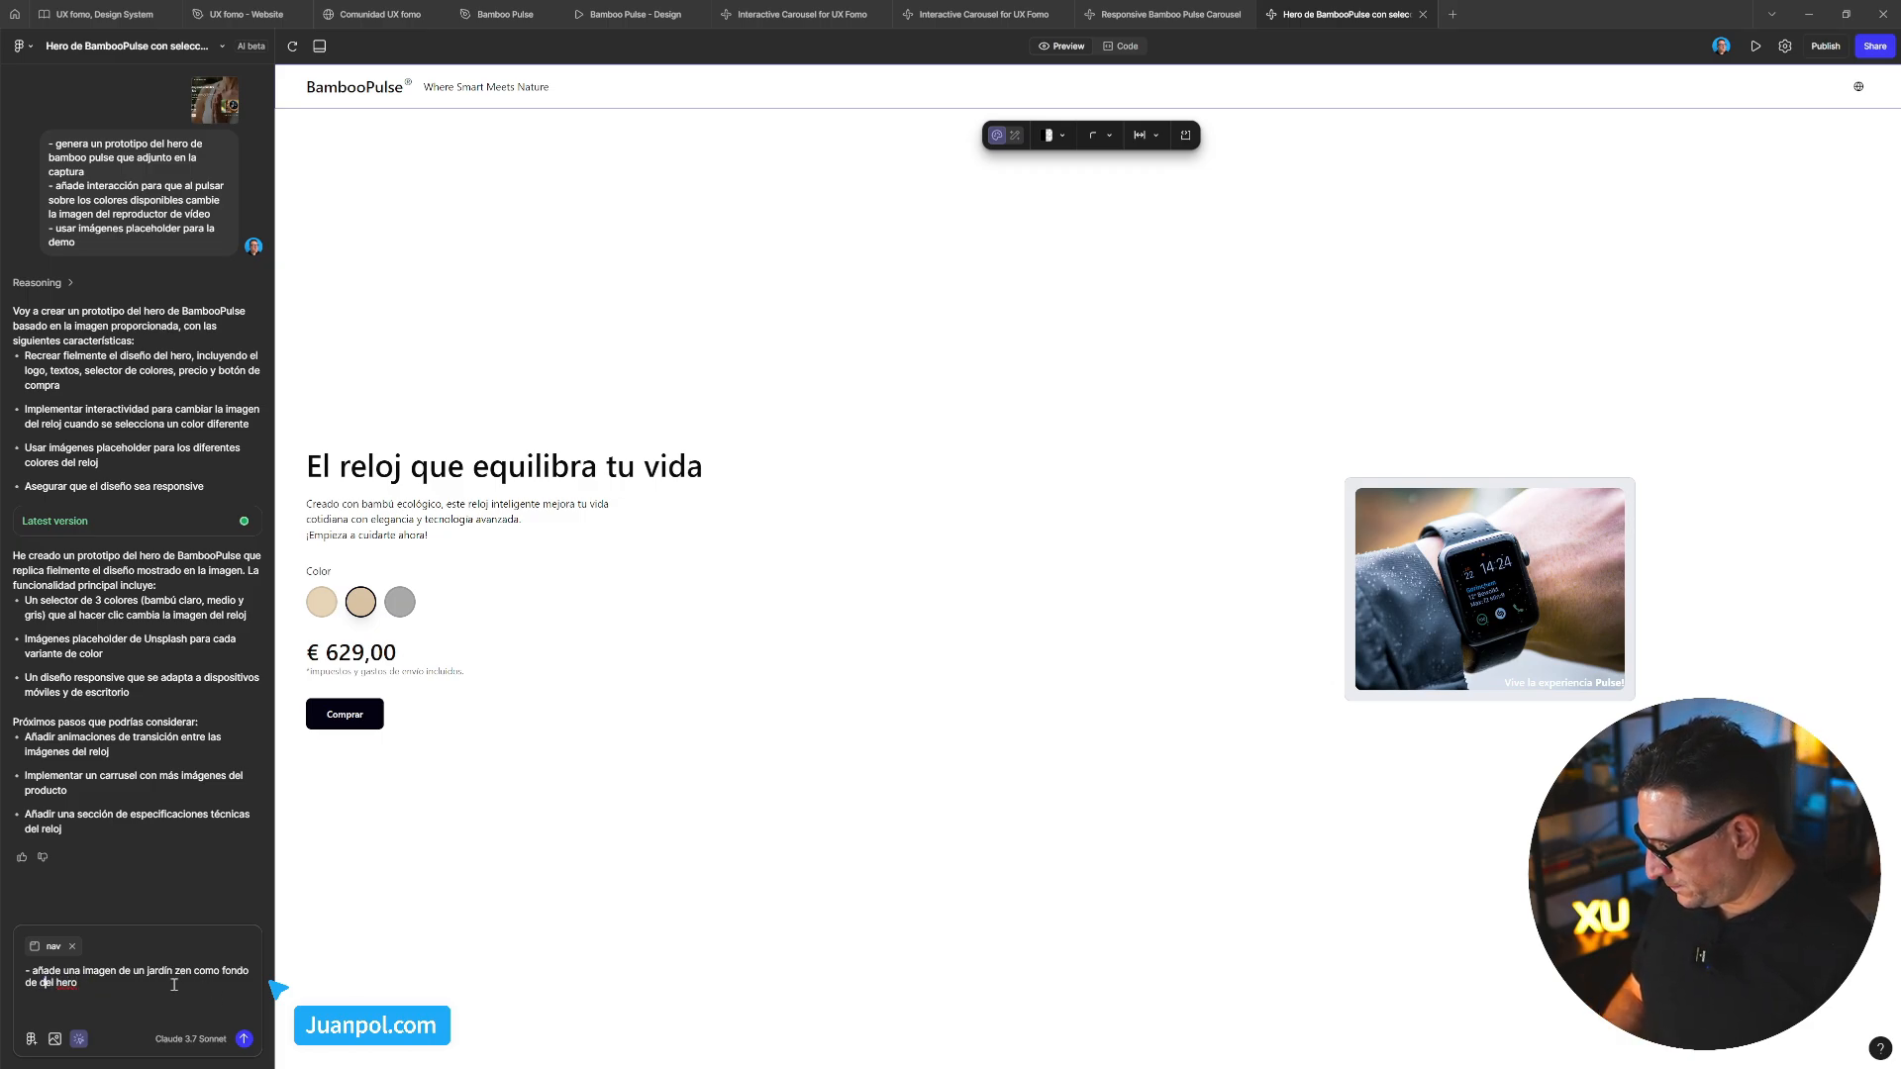
key(BackSpace)
key(BackSpace)
key(BackSpace)
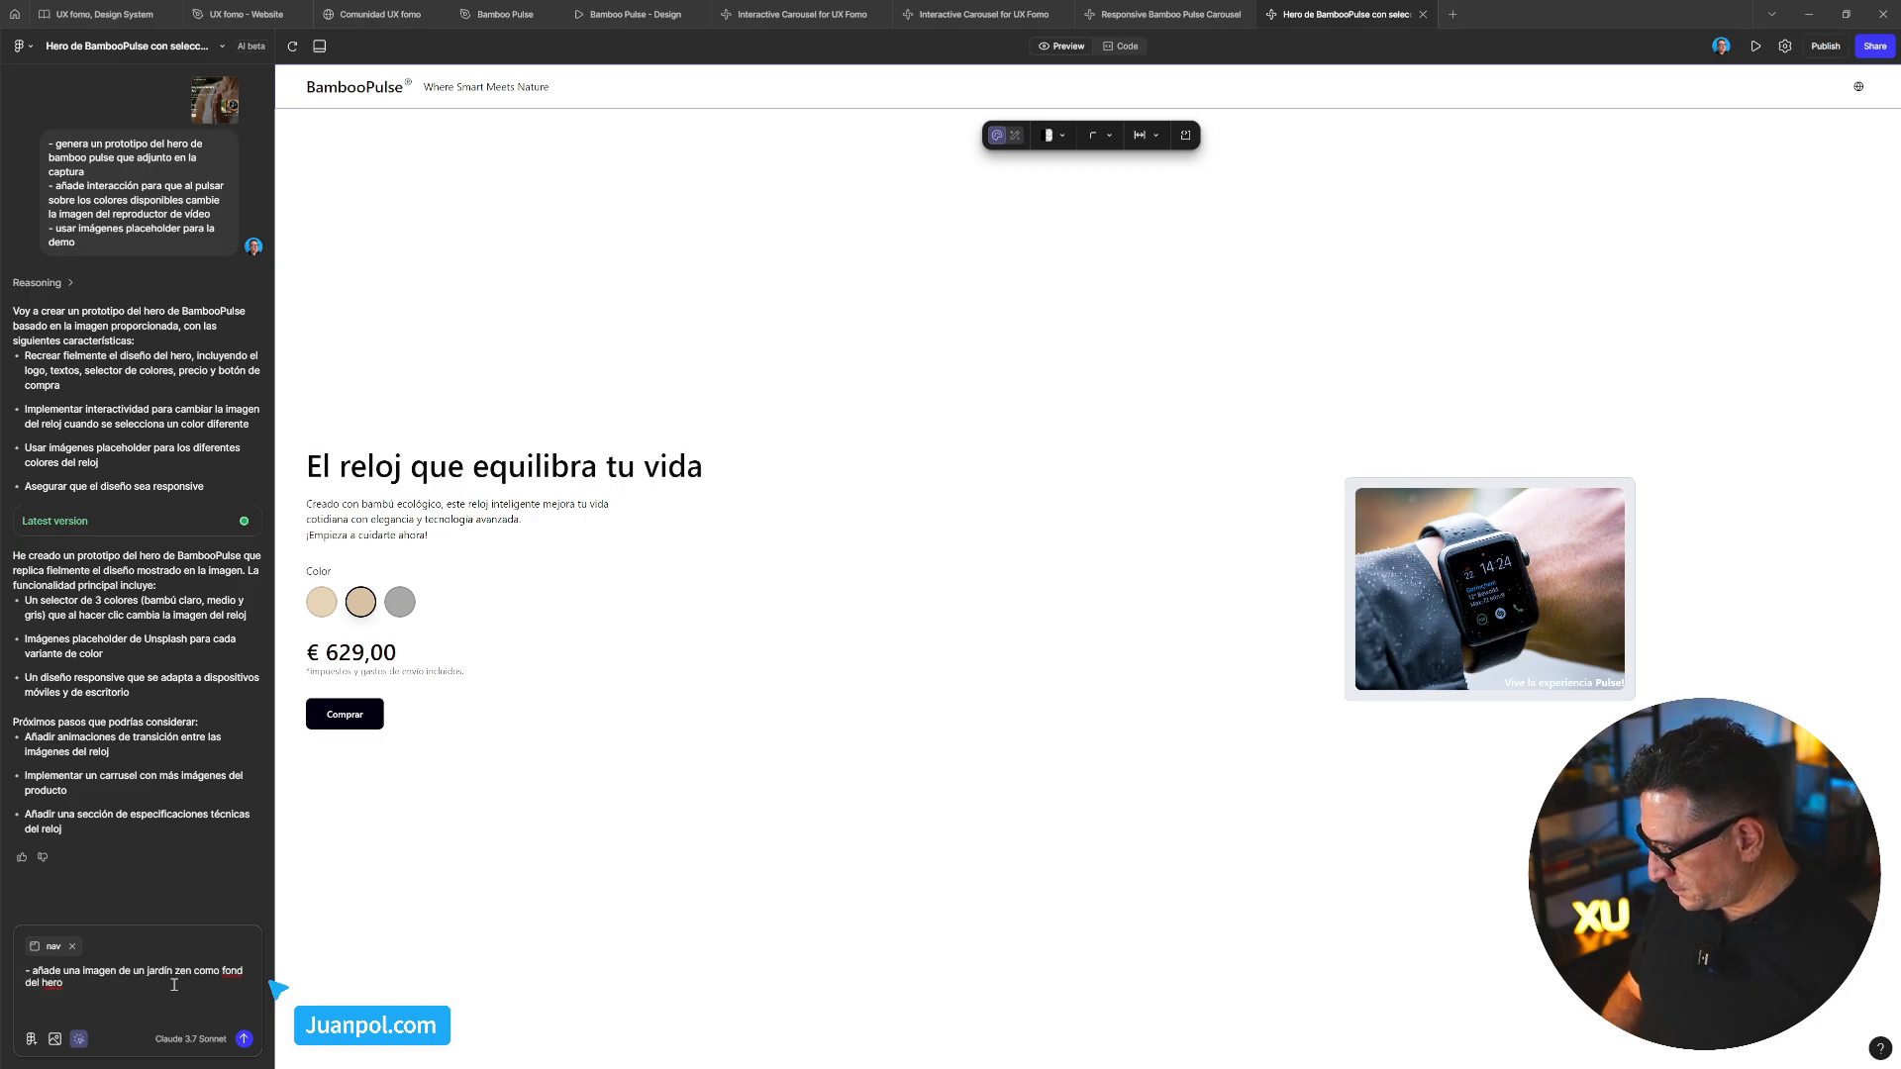
text(fondo)
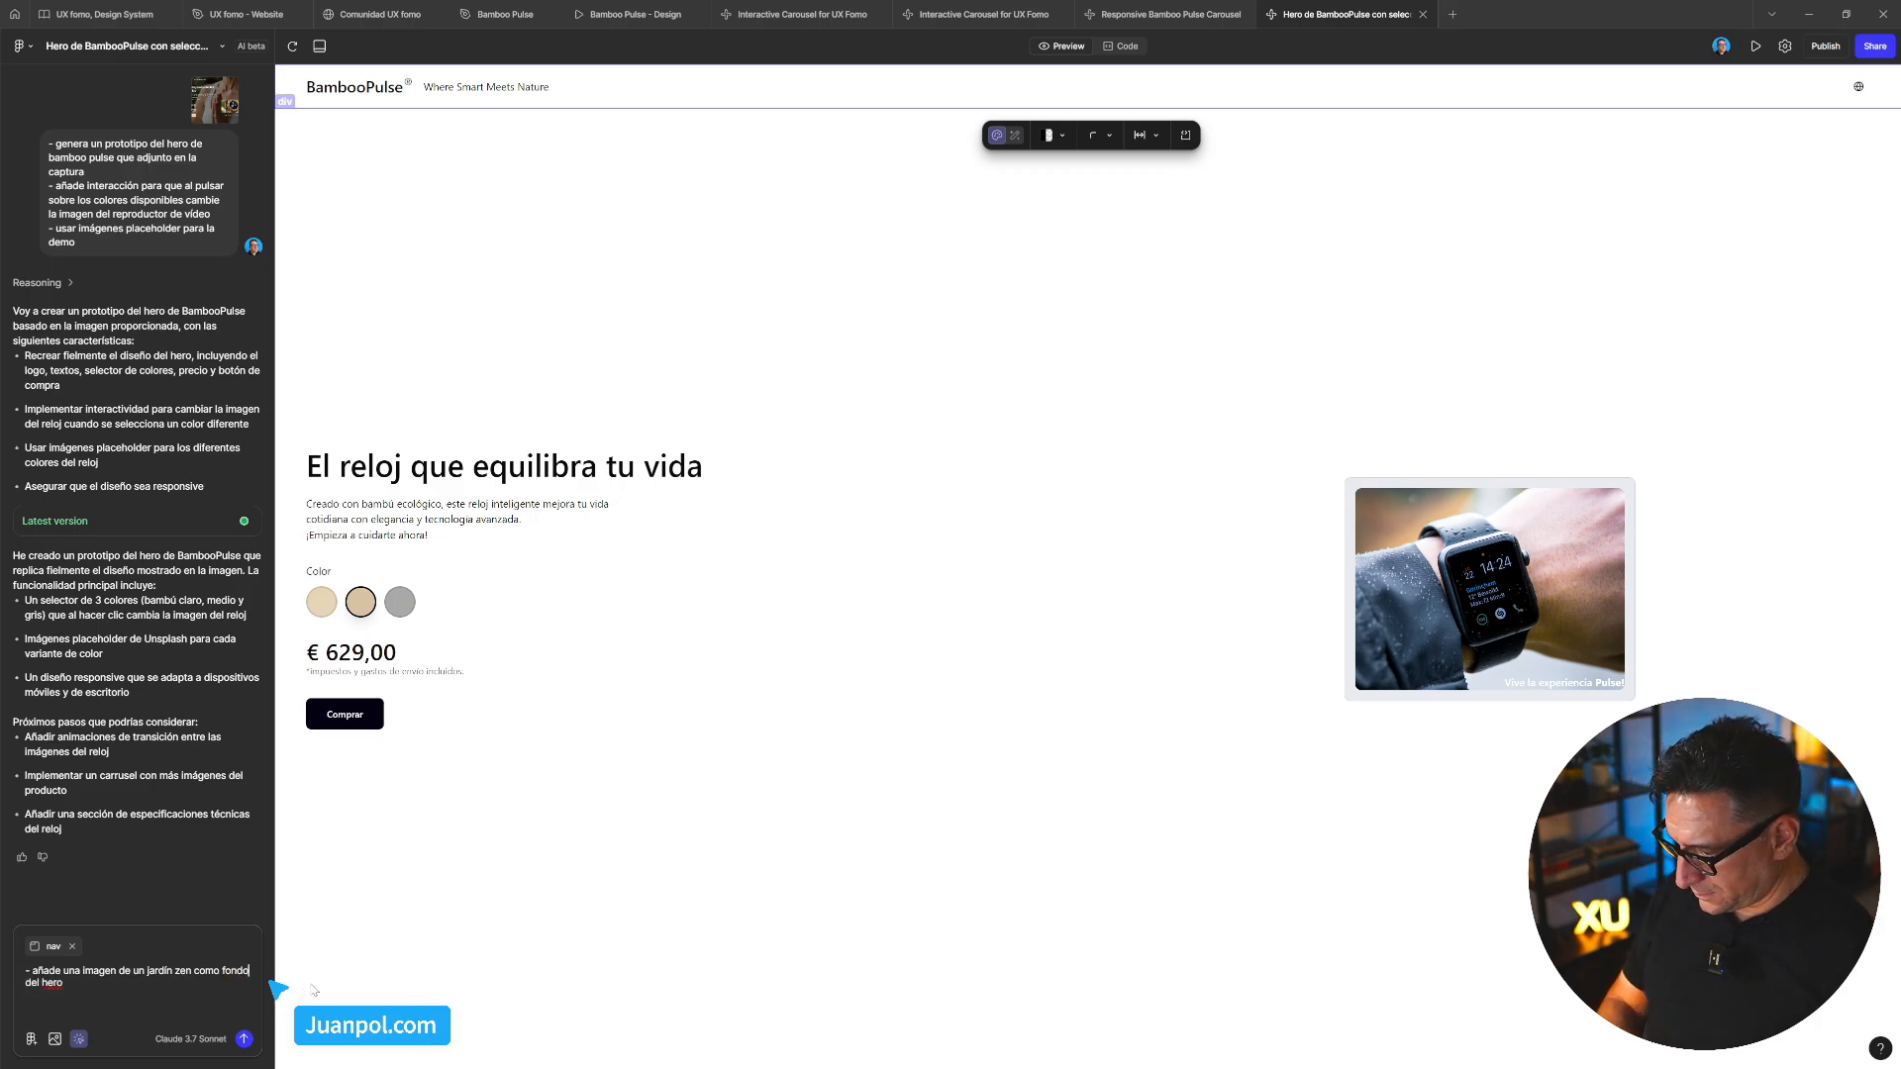
Send the zen garden hero background request
key(Return)
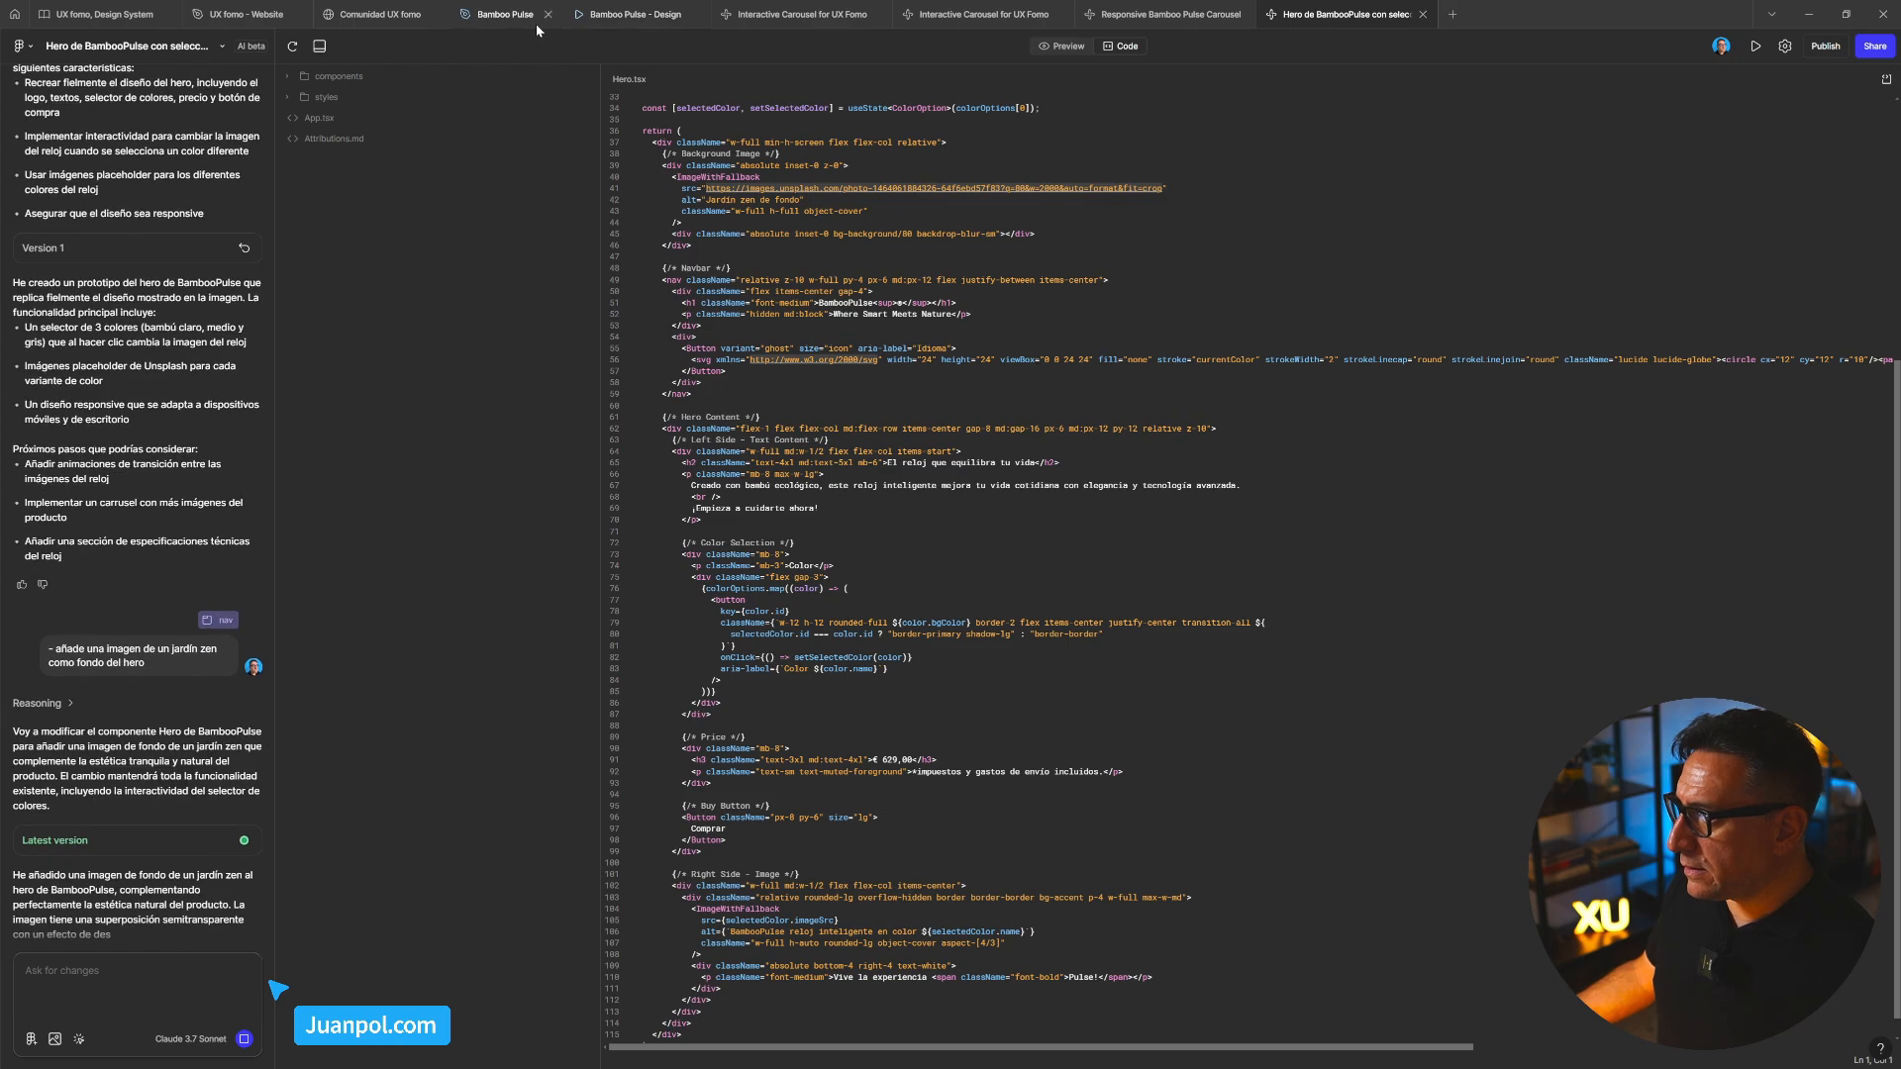
Glance at the Bamboo Pulse design file and its prototype preview
click(487, 26)
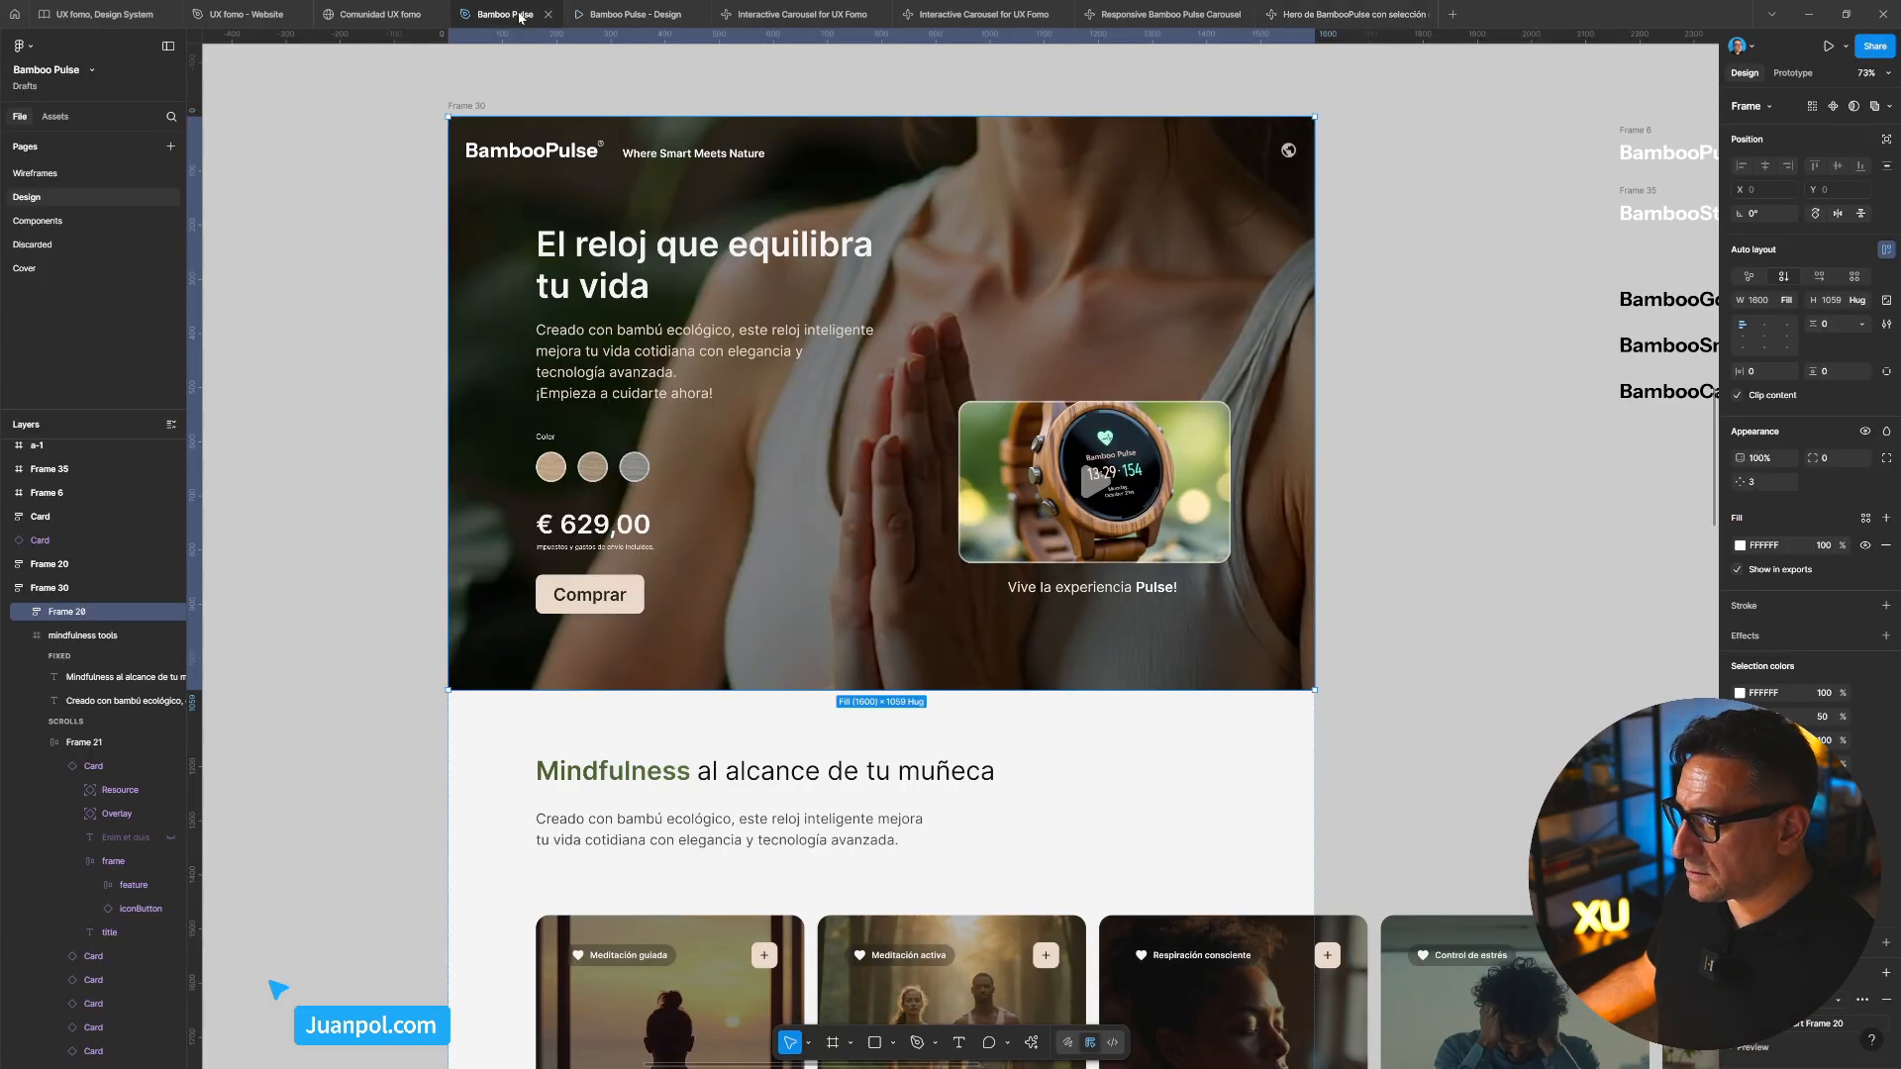
mouse_move(780, 15)
click(632, 13)
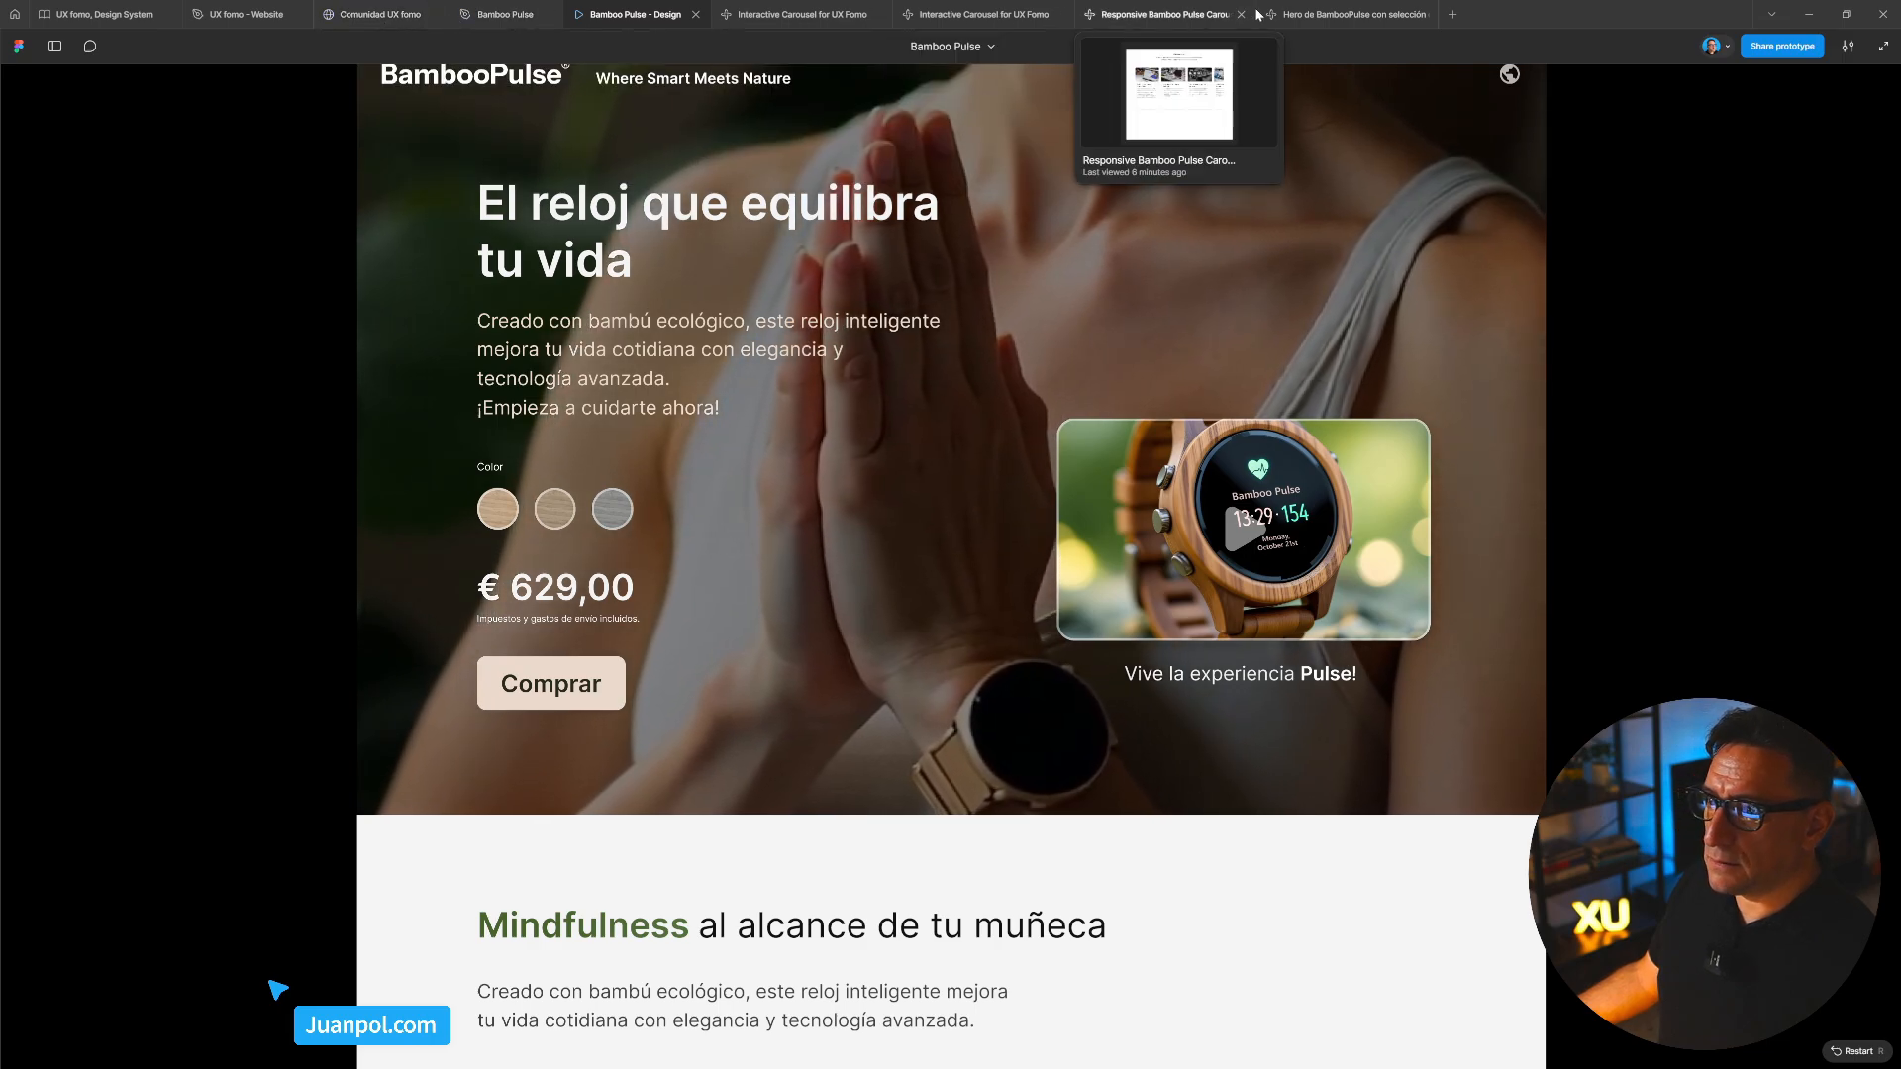
Go to the Comunidad UX fomo file and inspect the DesignCritique board beside Home
mouse_move(1282, 10)
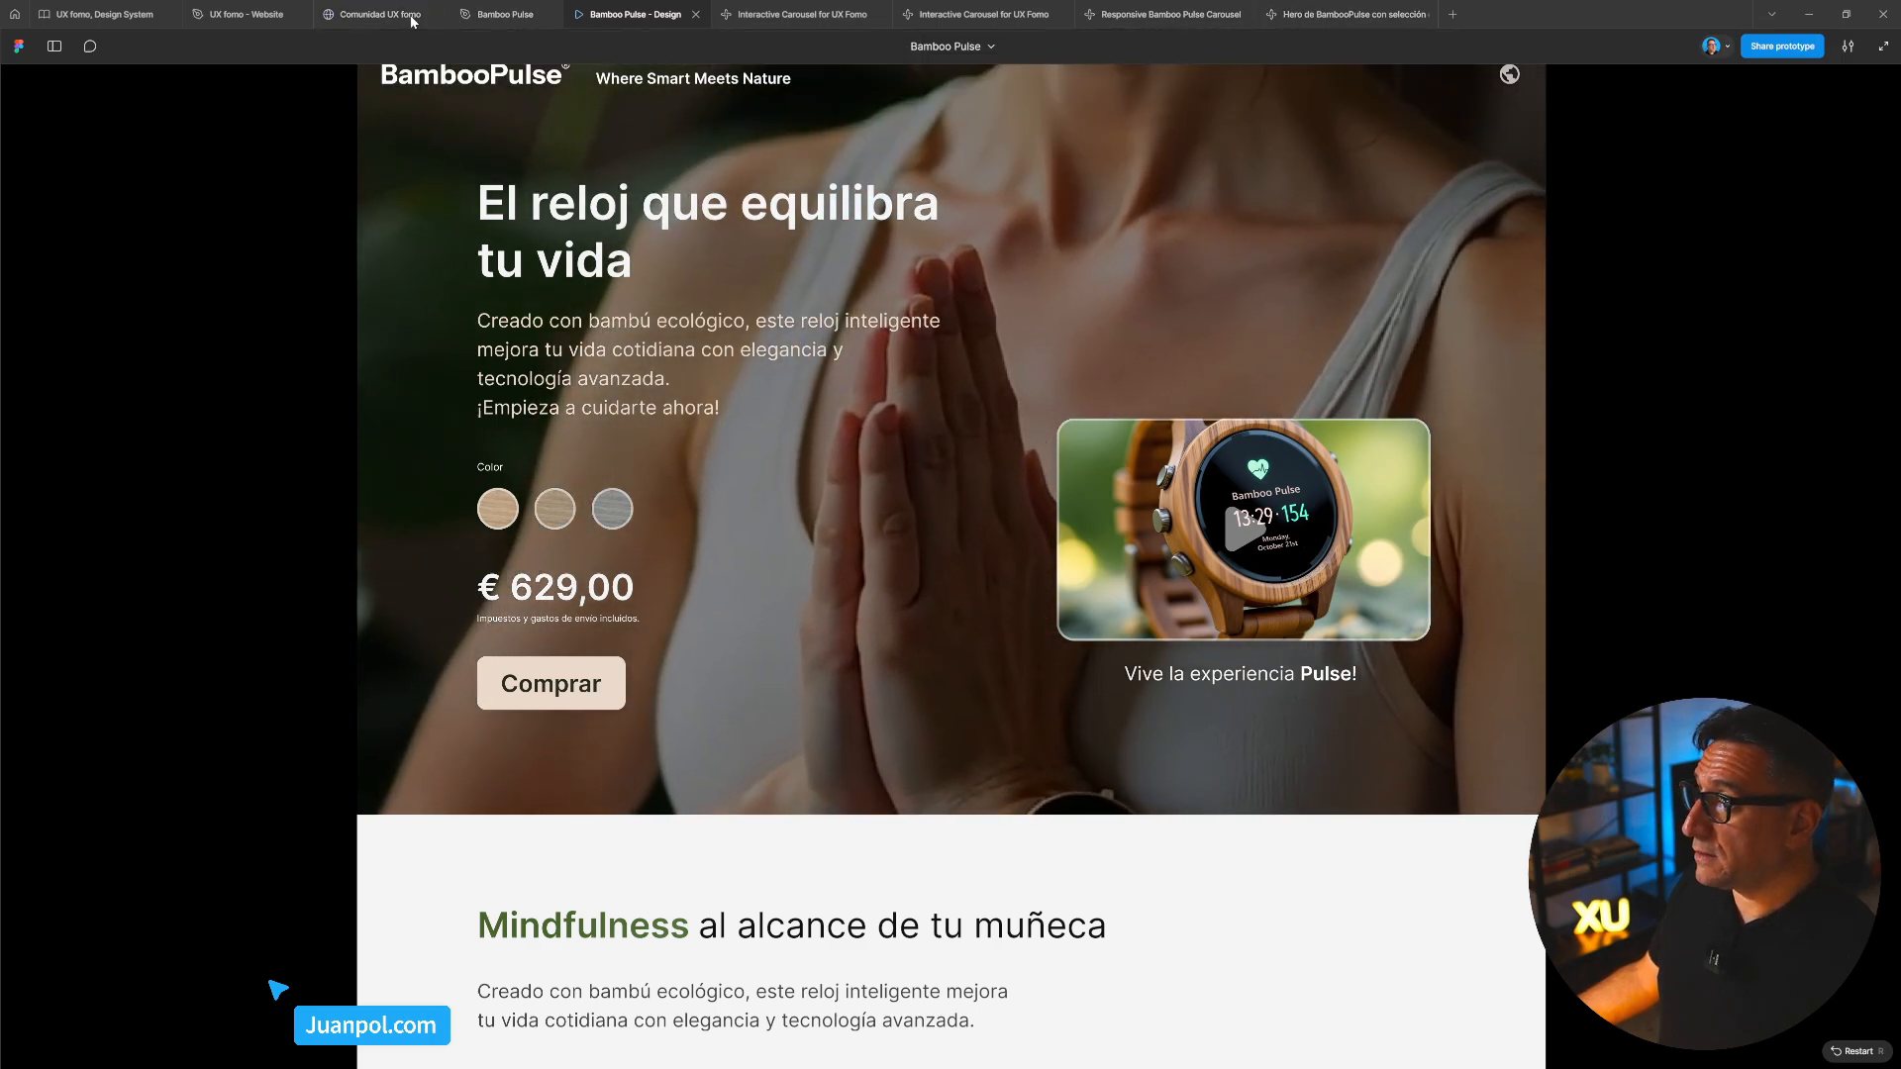
click(377, 14)
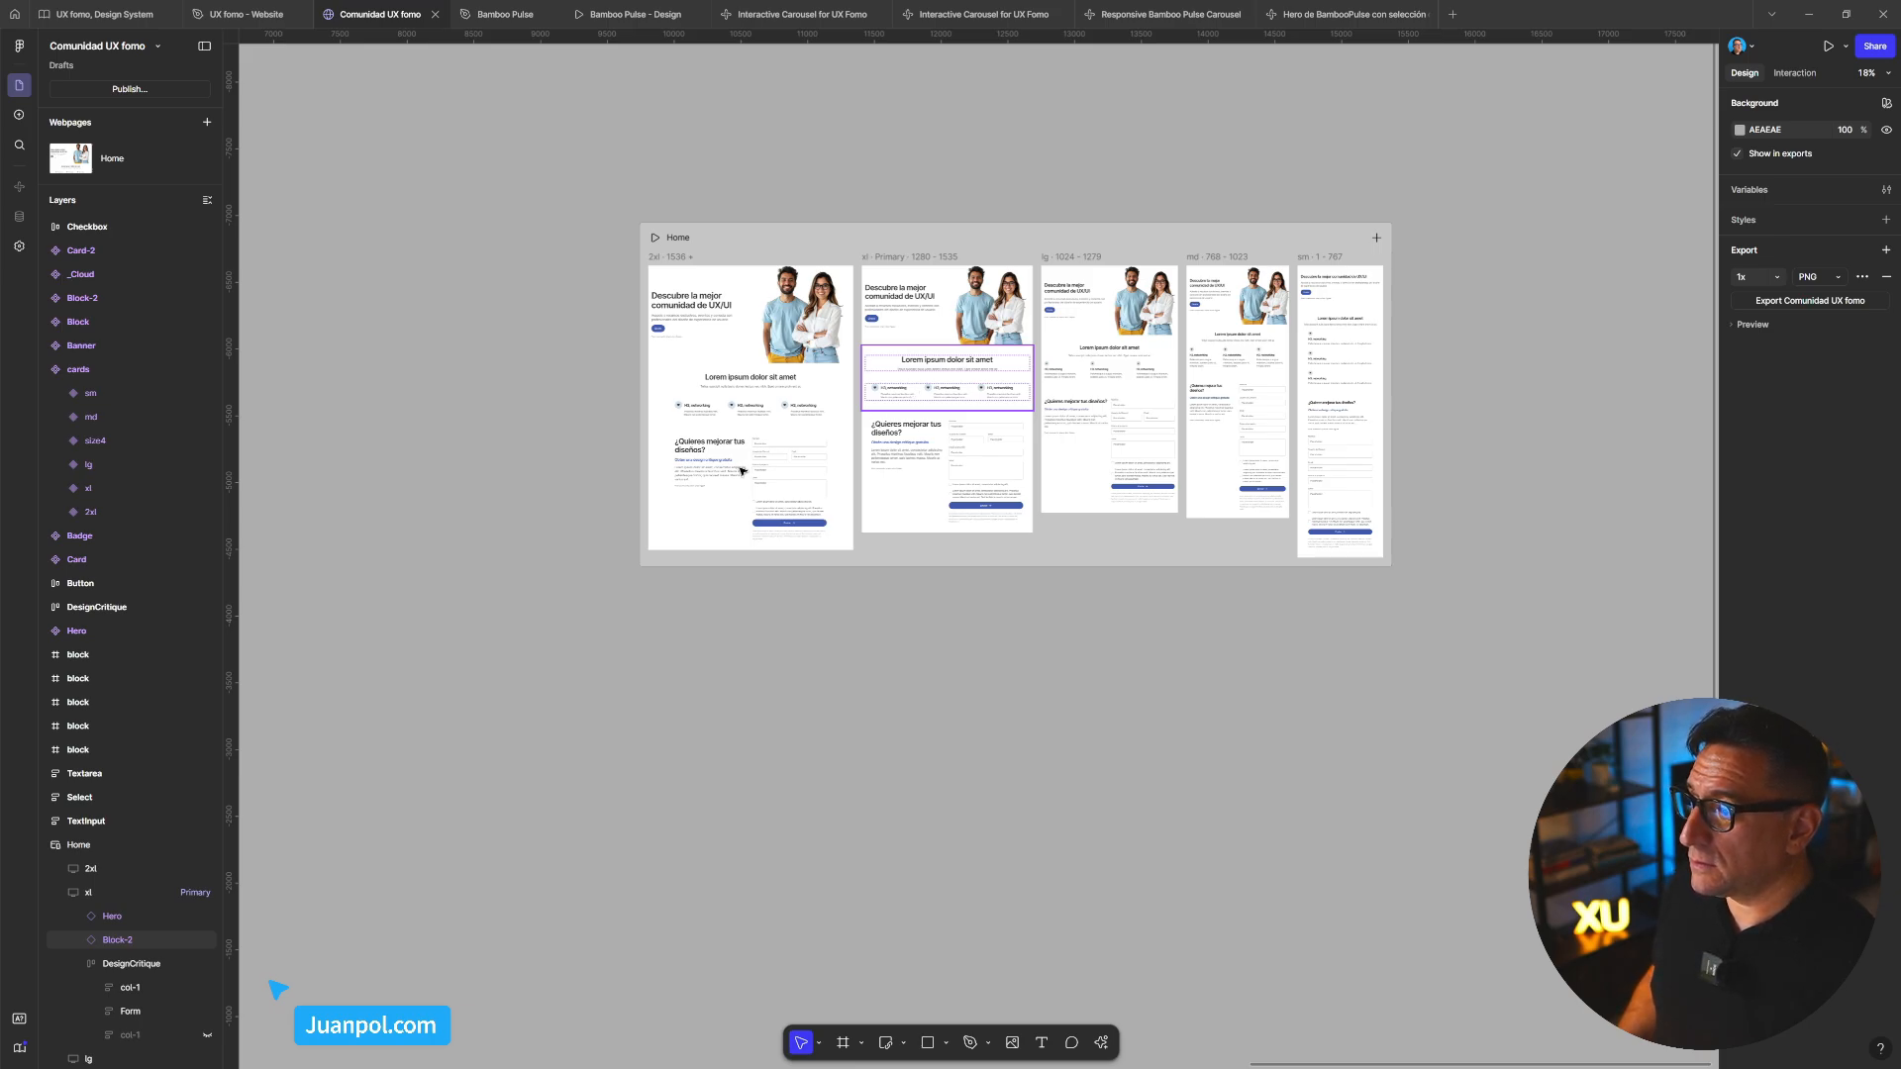
scroll(592, 492, up, 4)
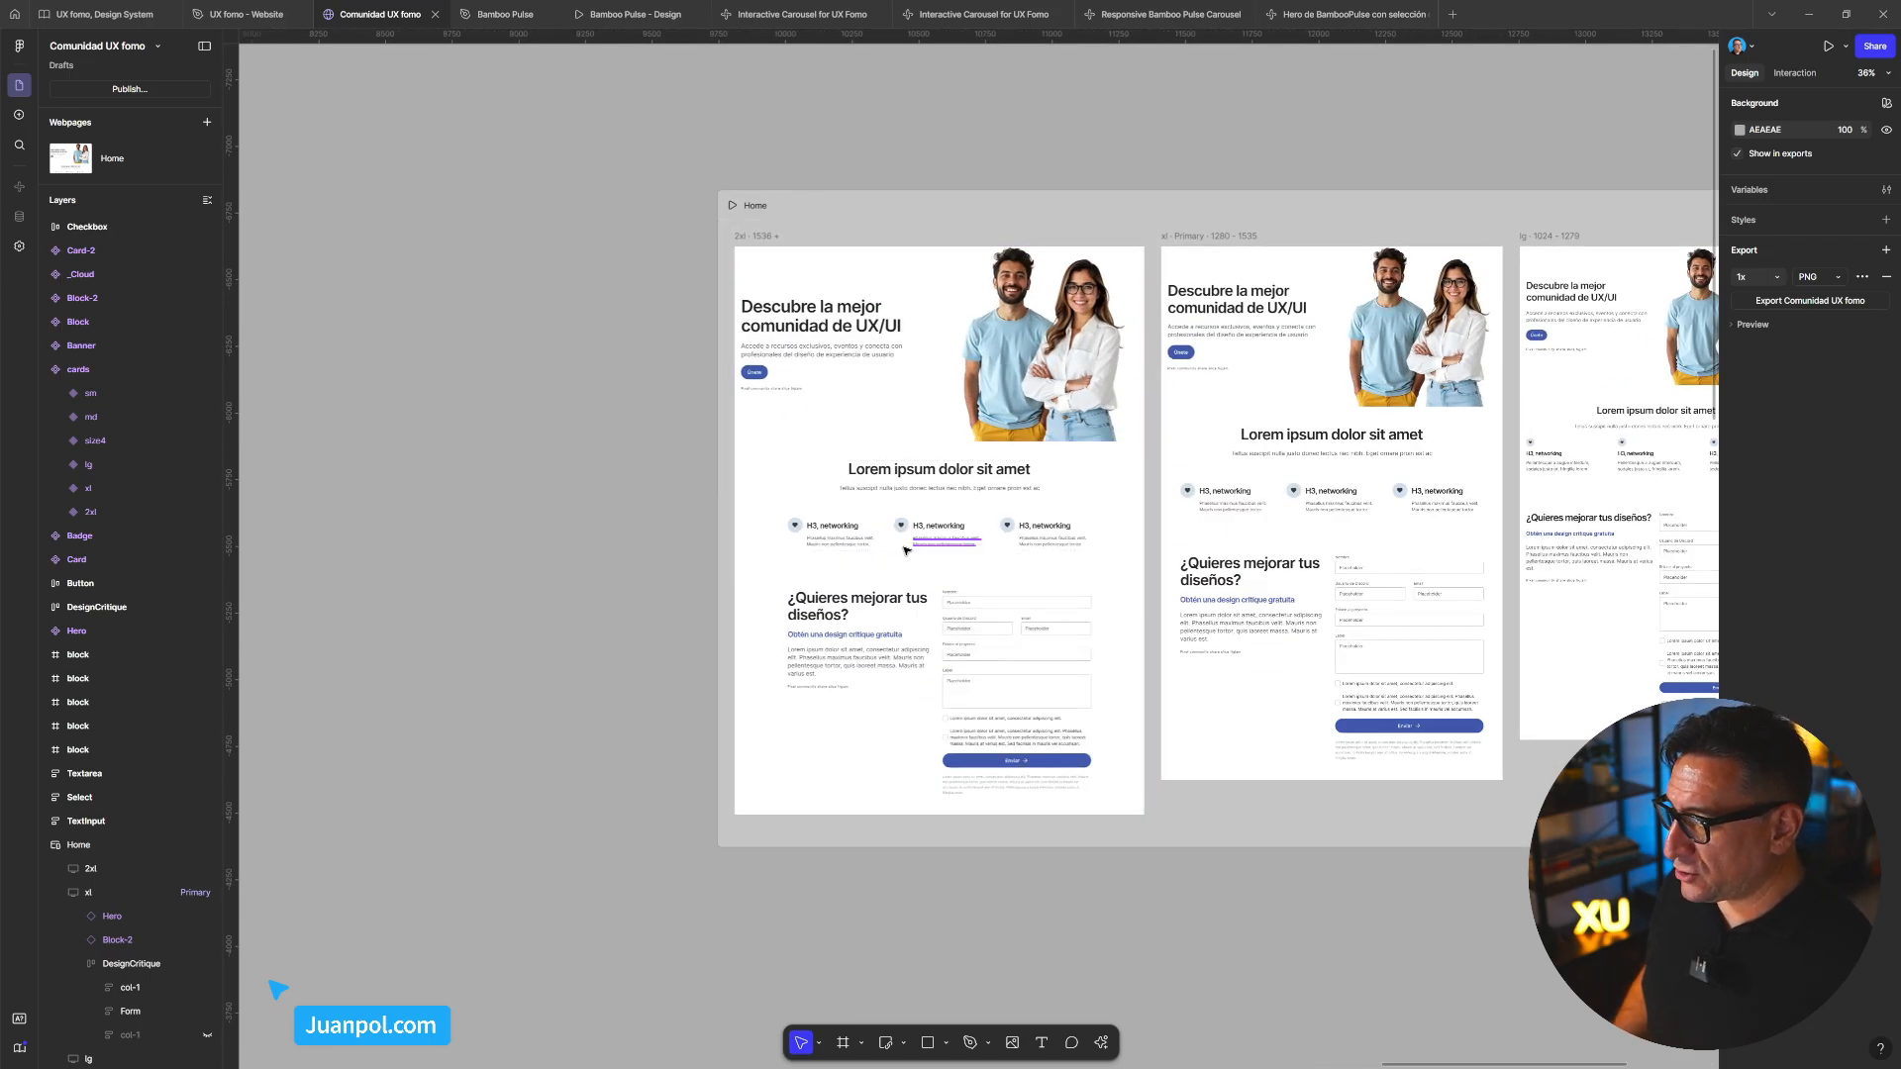
scroll(921, 534, down, 5)
drag(755, 573, 1549, 550)
click(1122, 317)
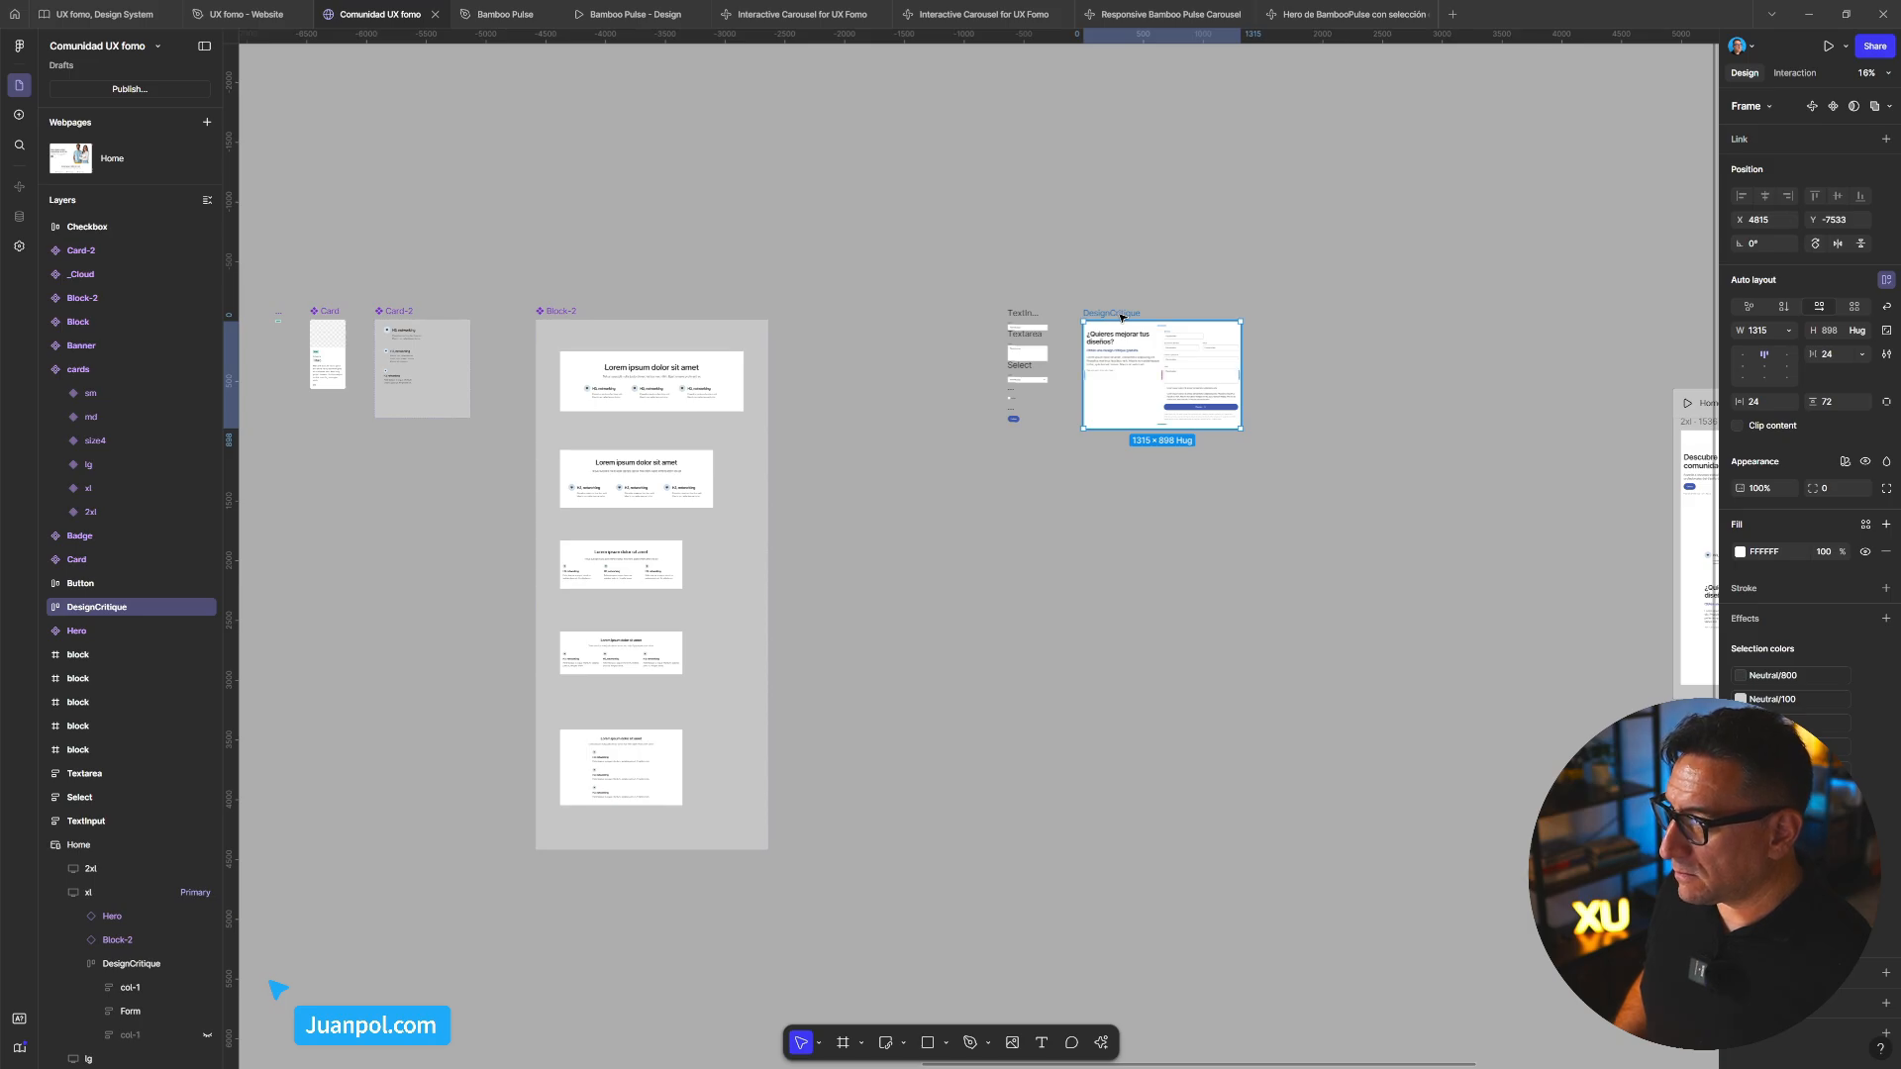
right_click(1122, 318)
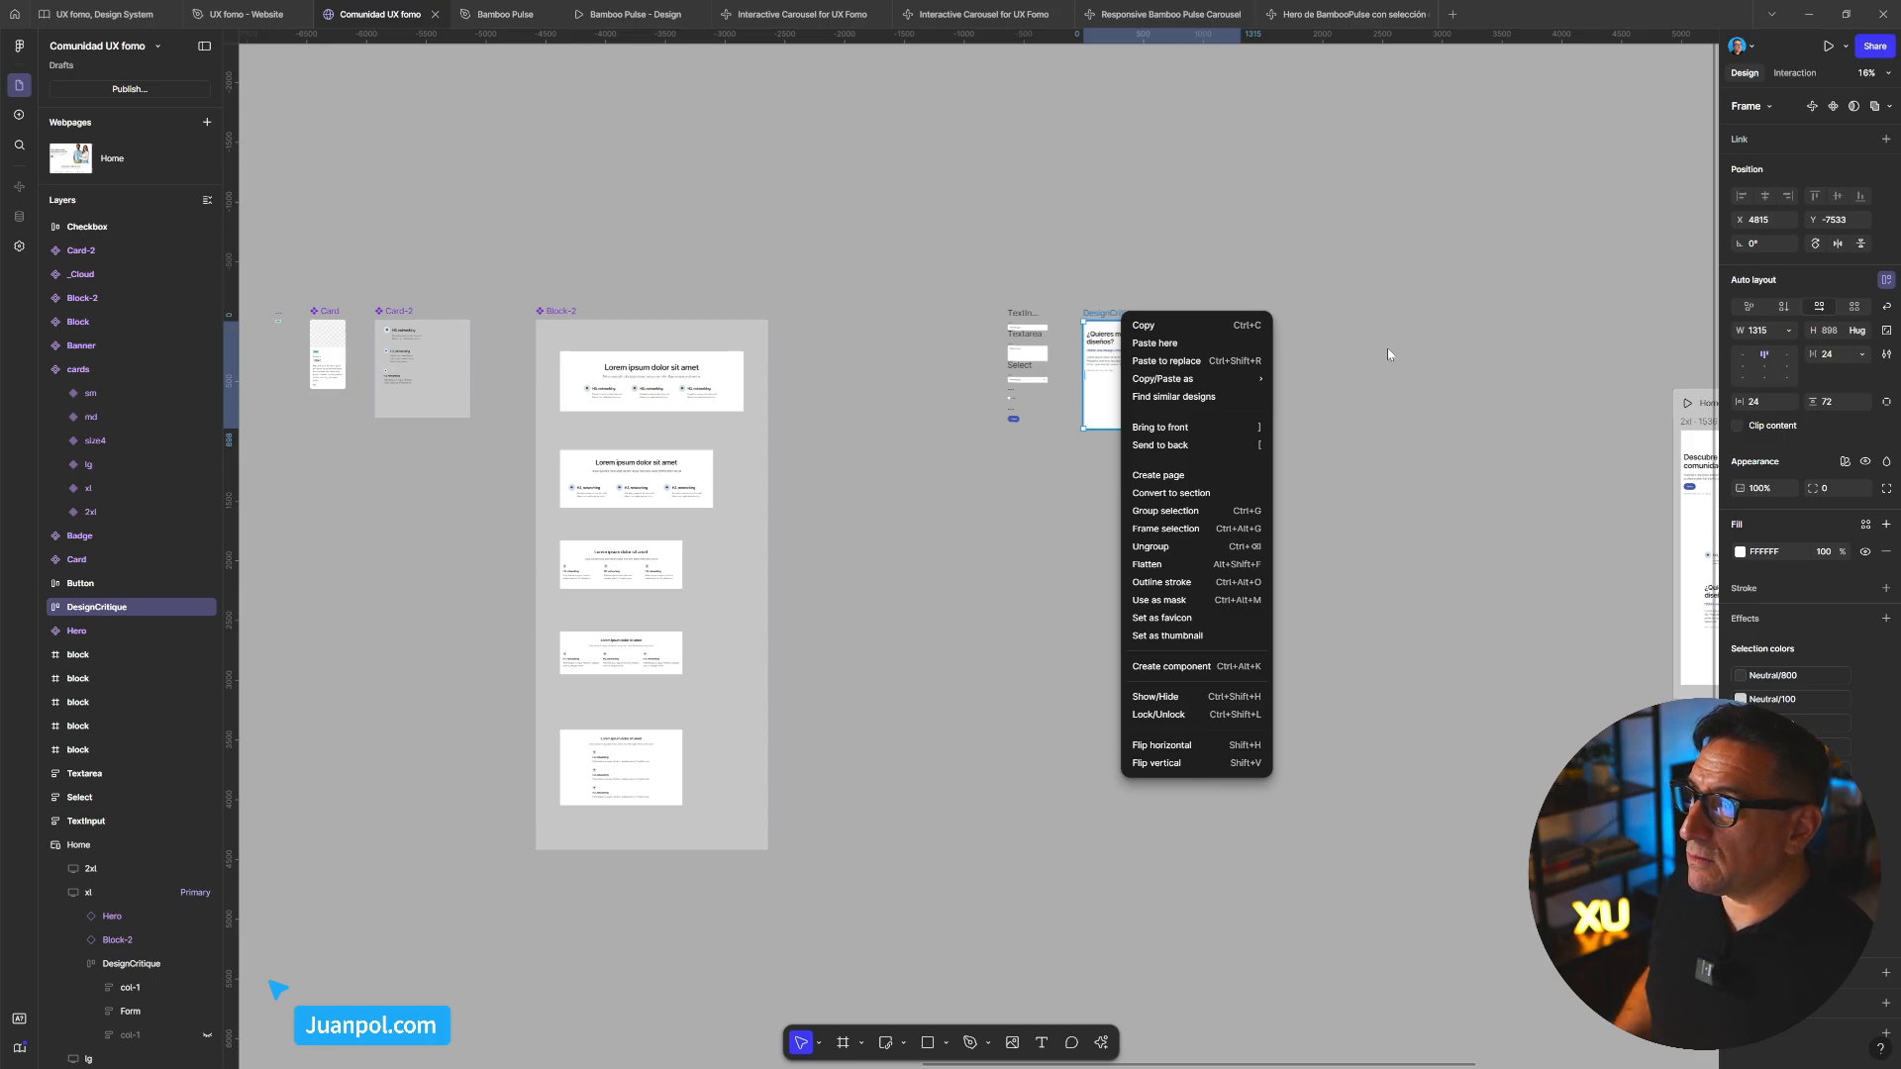
key(Escape)
key(Escape)
scroll(1366, 581, right, 5)
scroll(1366, 581, down, 2)
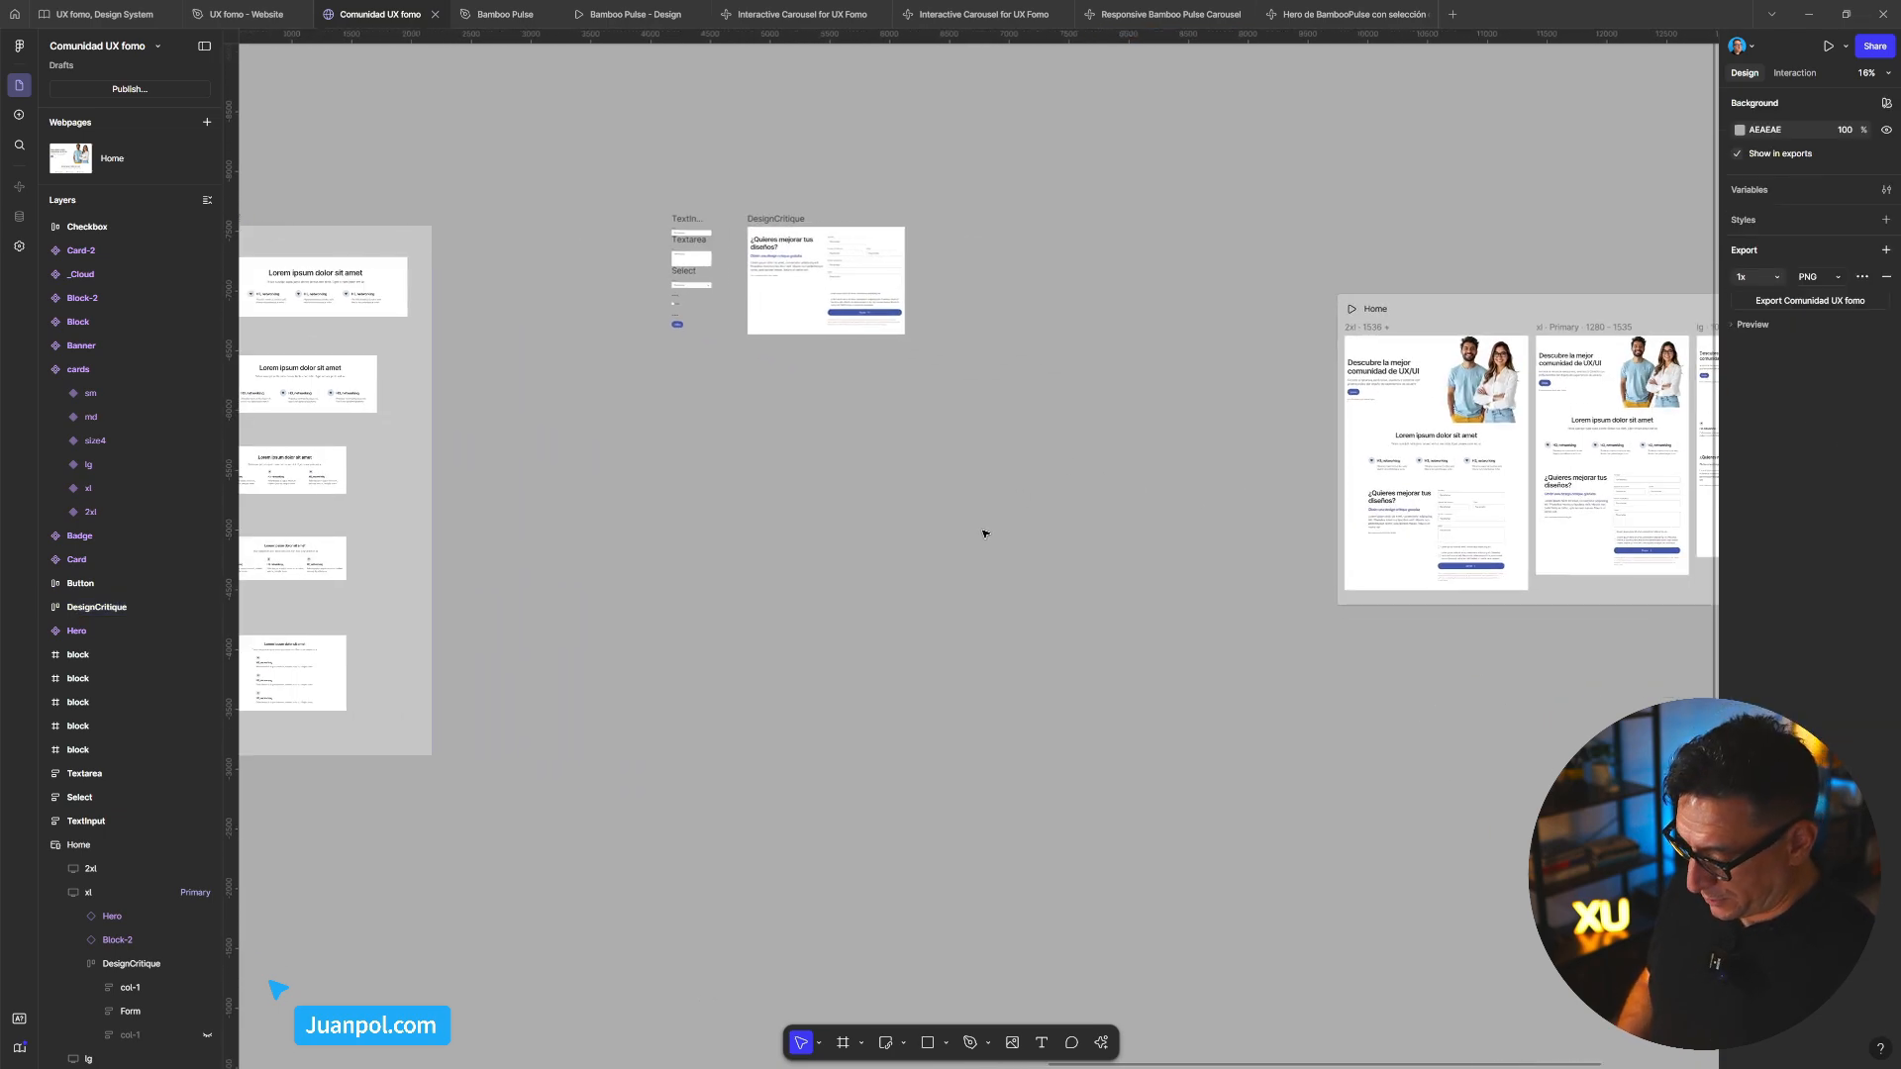
key(f)
drag(925, 530, 1120, 644)
scroll(989, 586, up, 3)
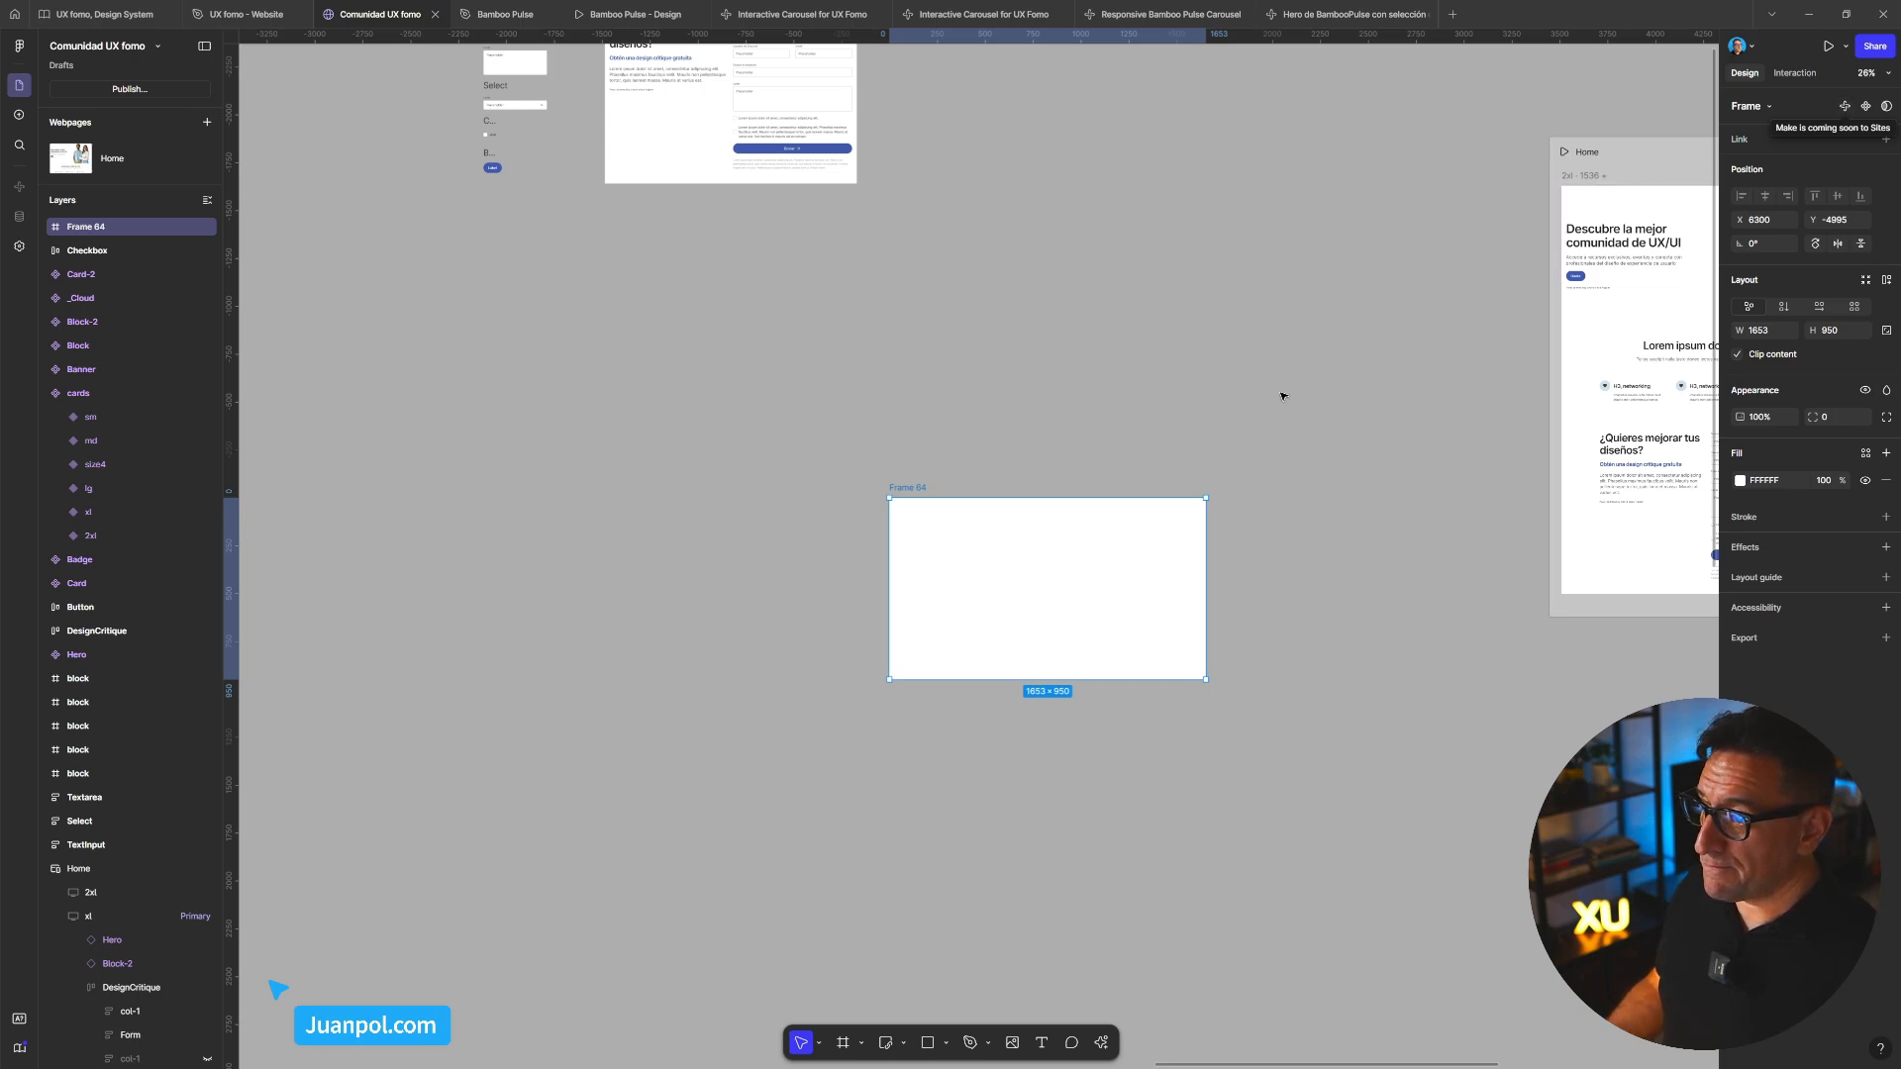
click(1031, 475)
click(922, 489)
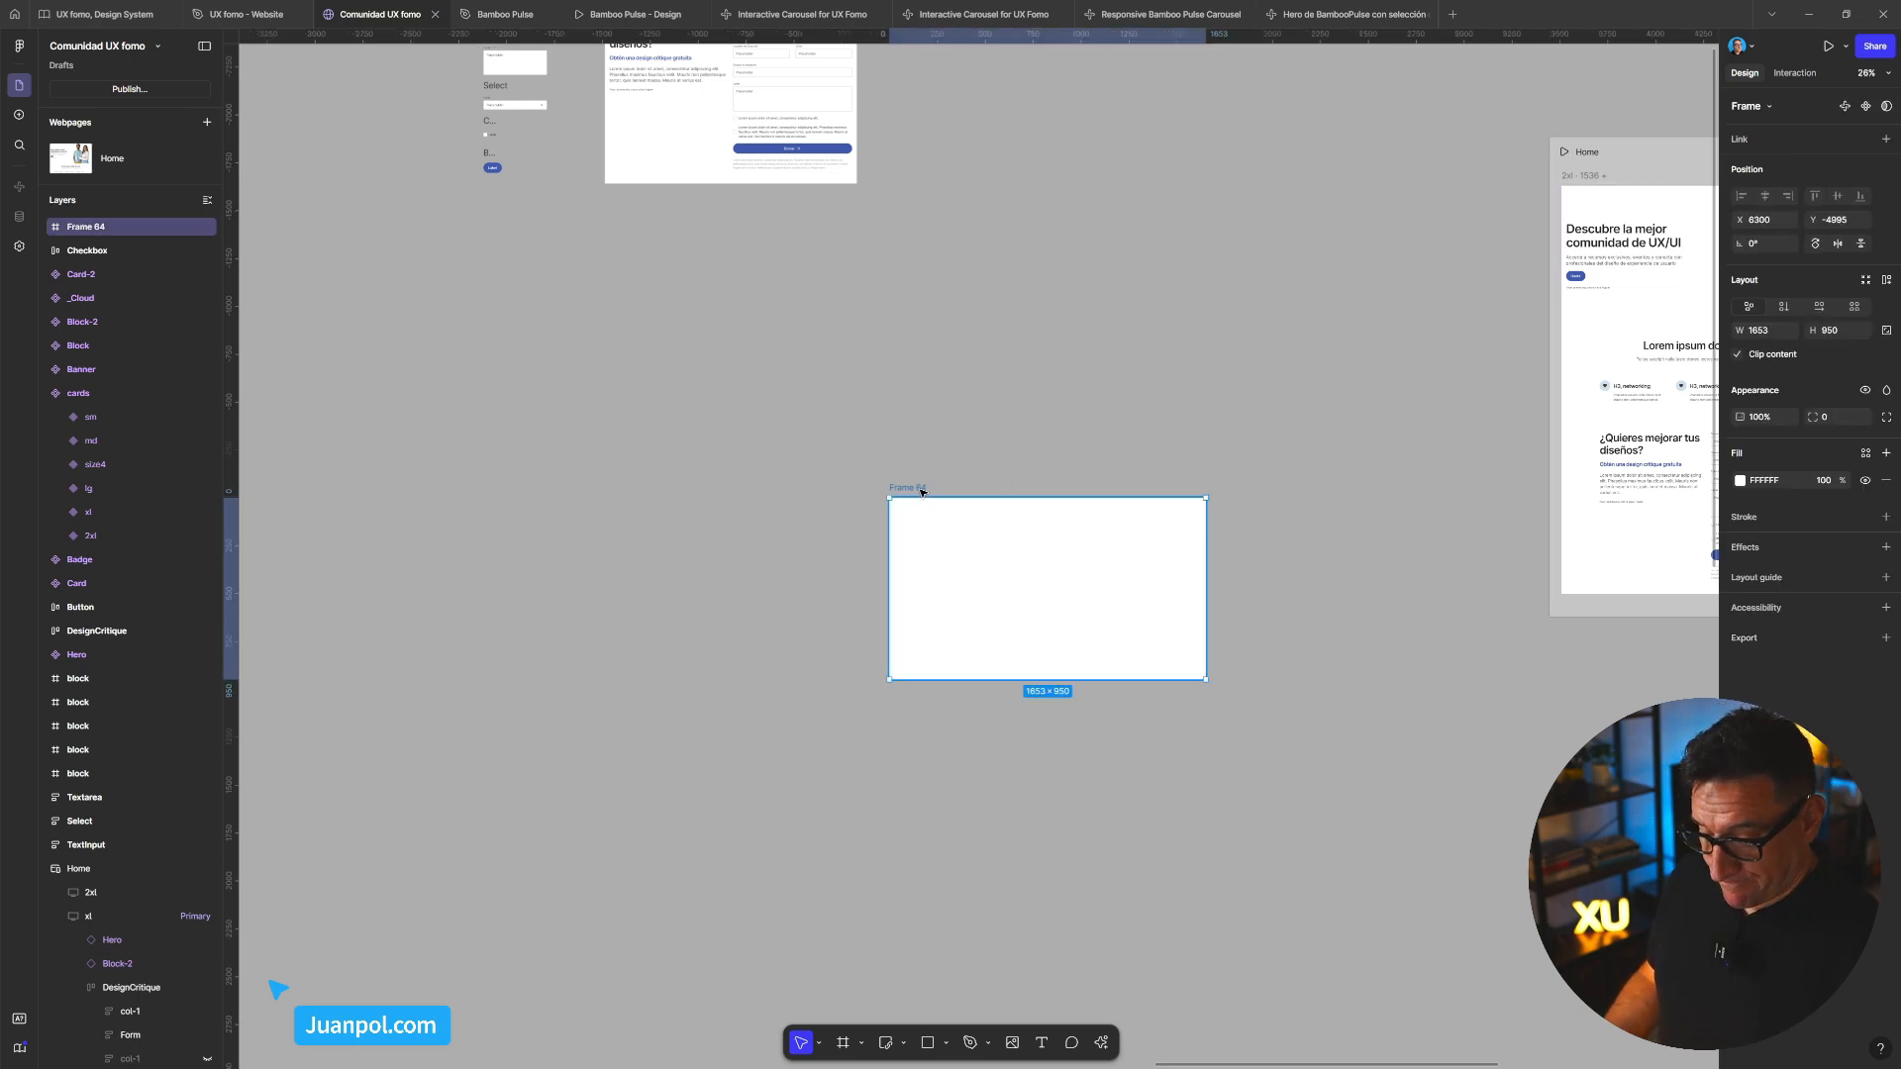
key(Delete)
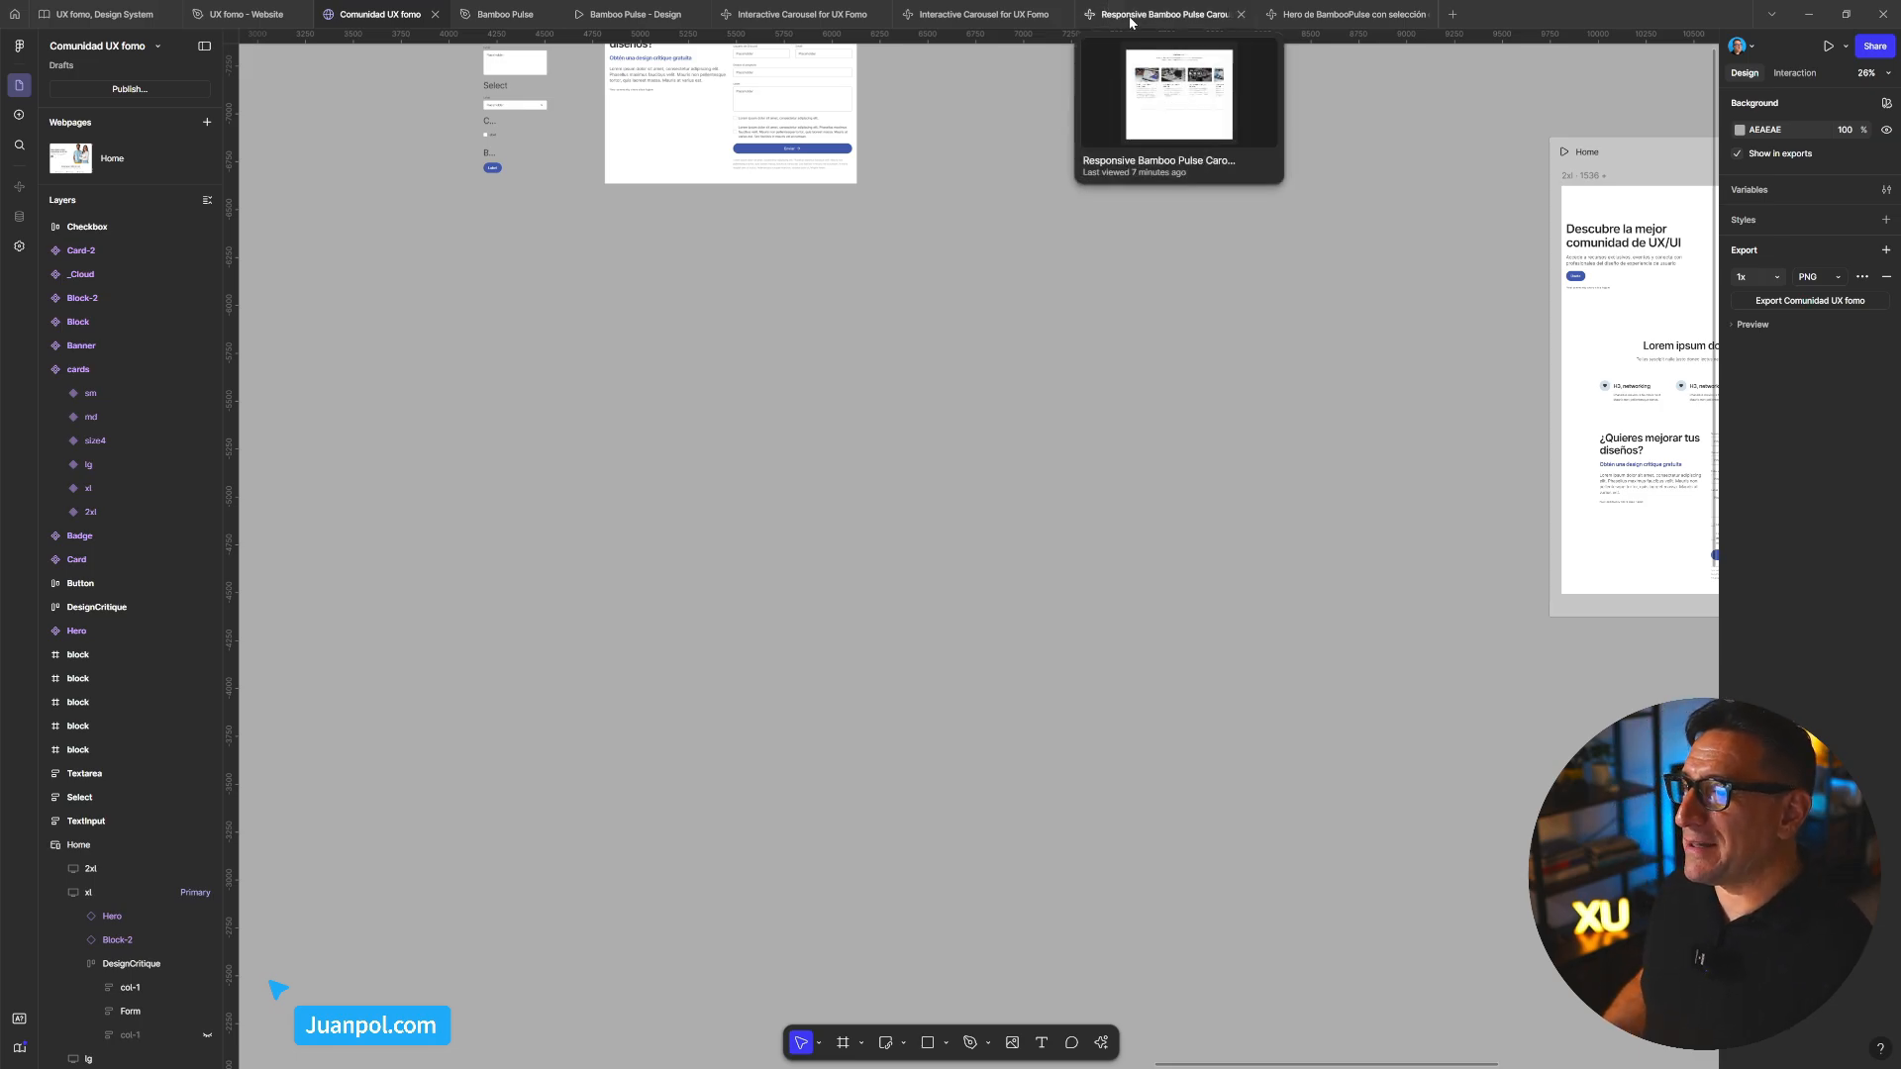
In the Hero de BambooPulse project, request the hero content at a 1280px max width
click(1327, 16)
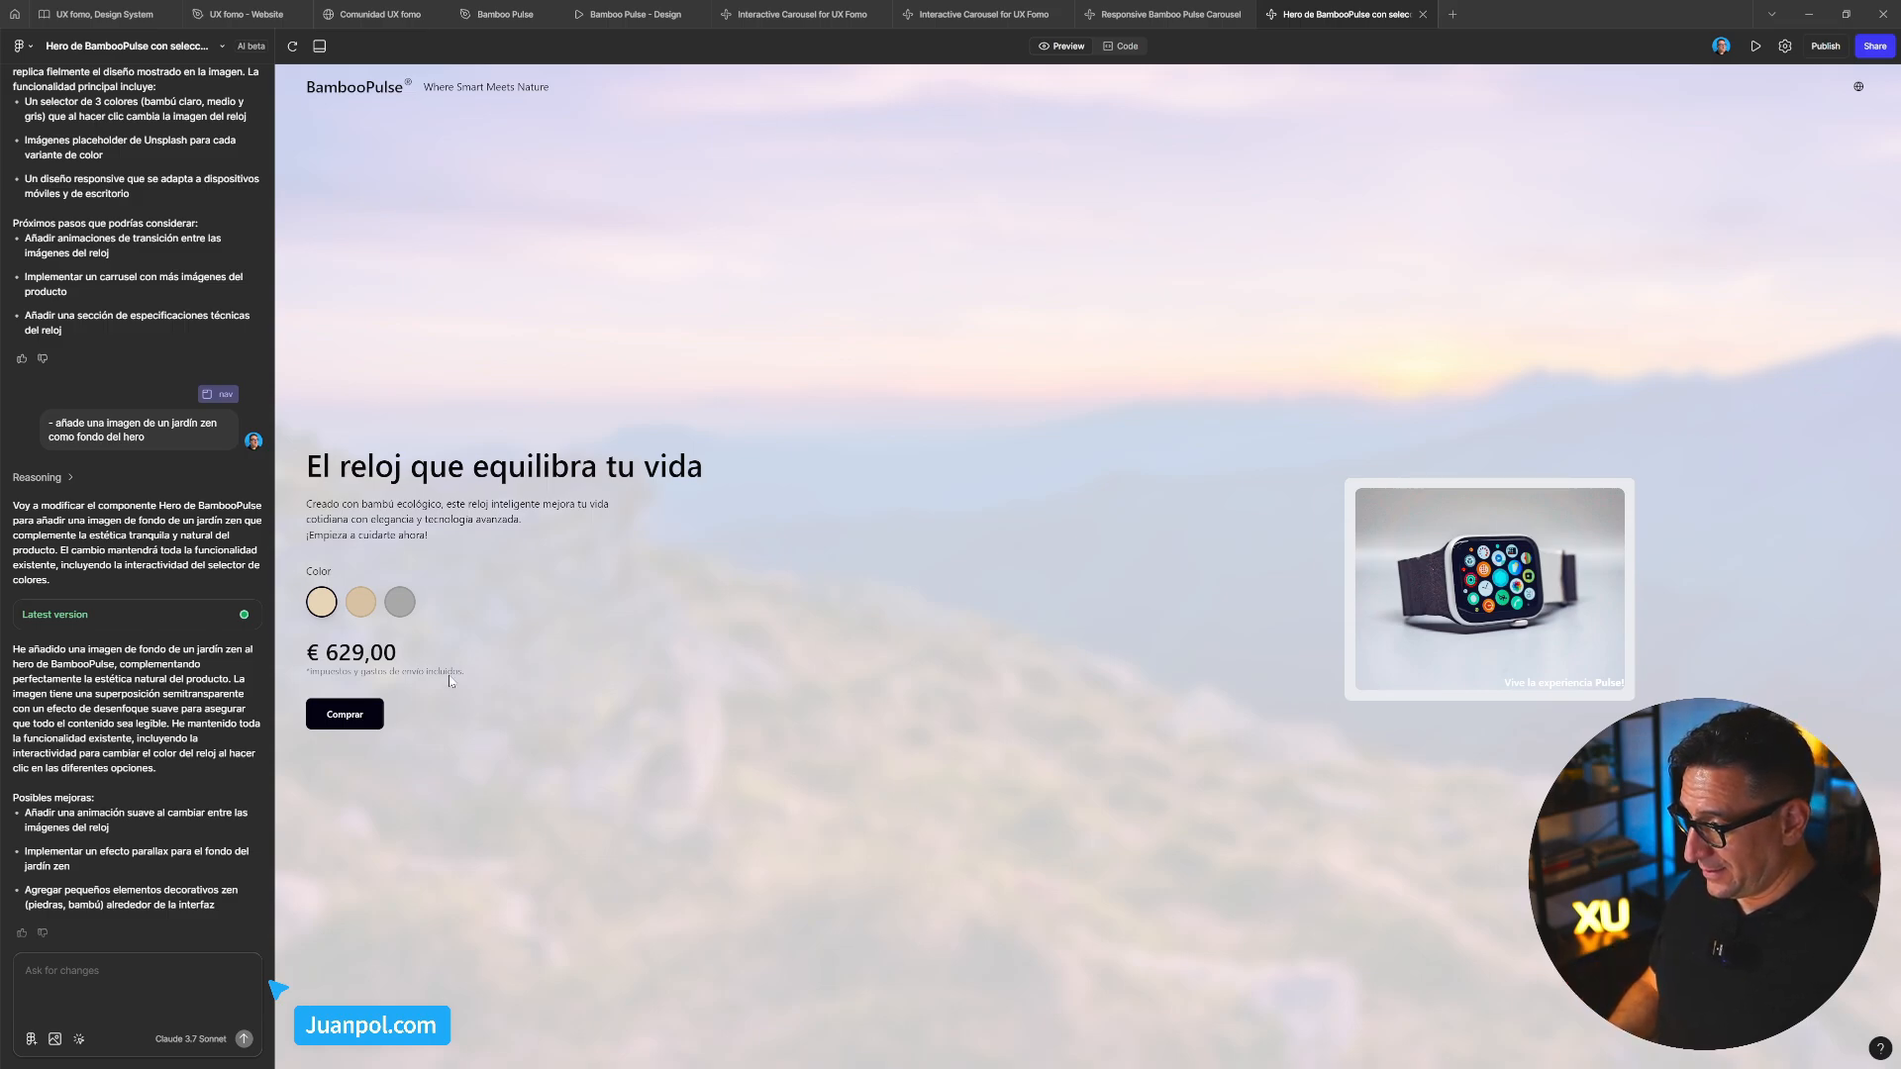
click(120, 965)
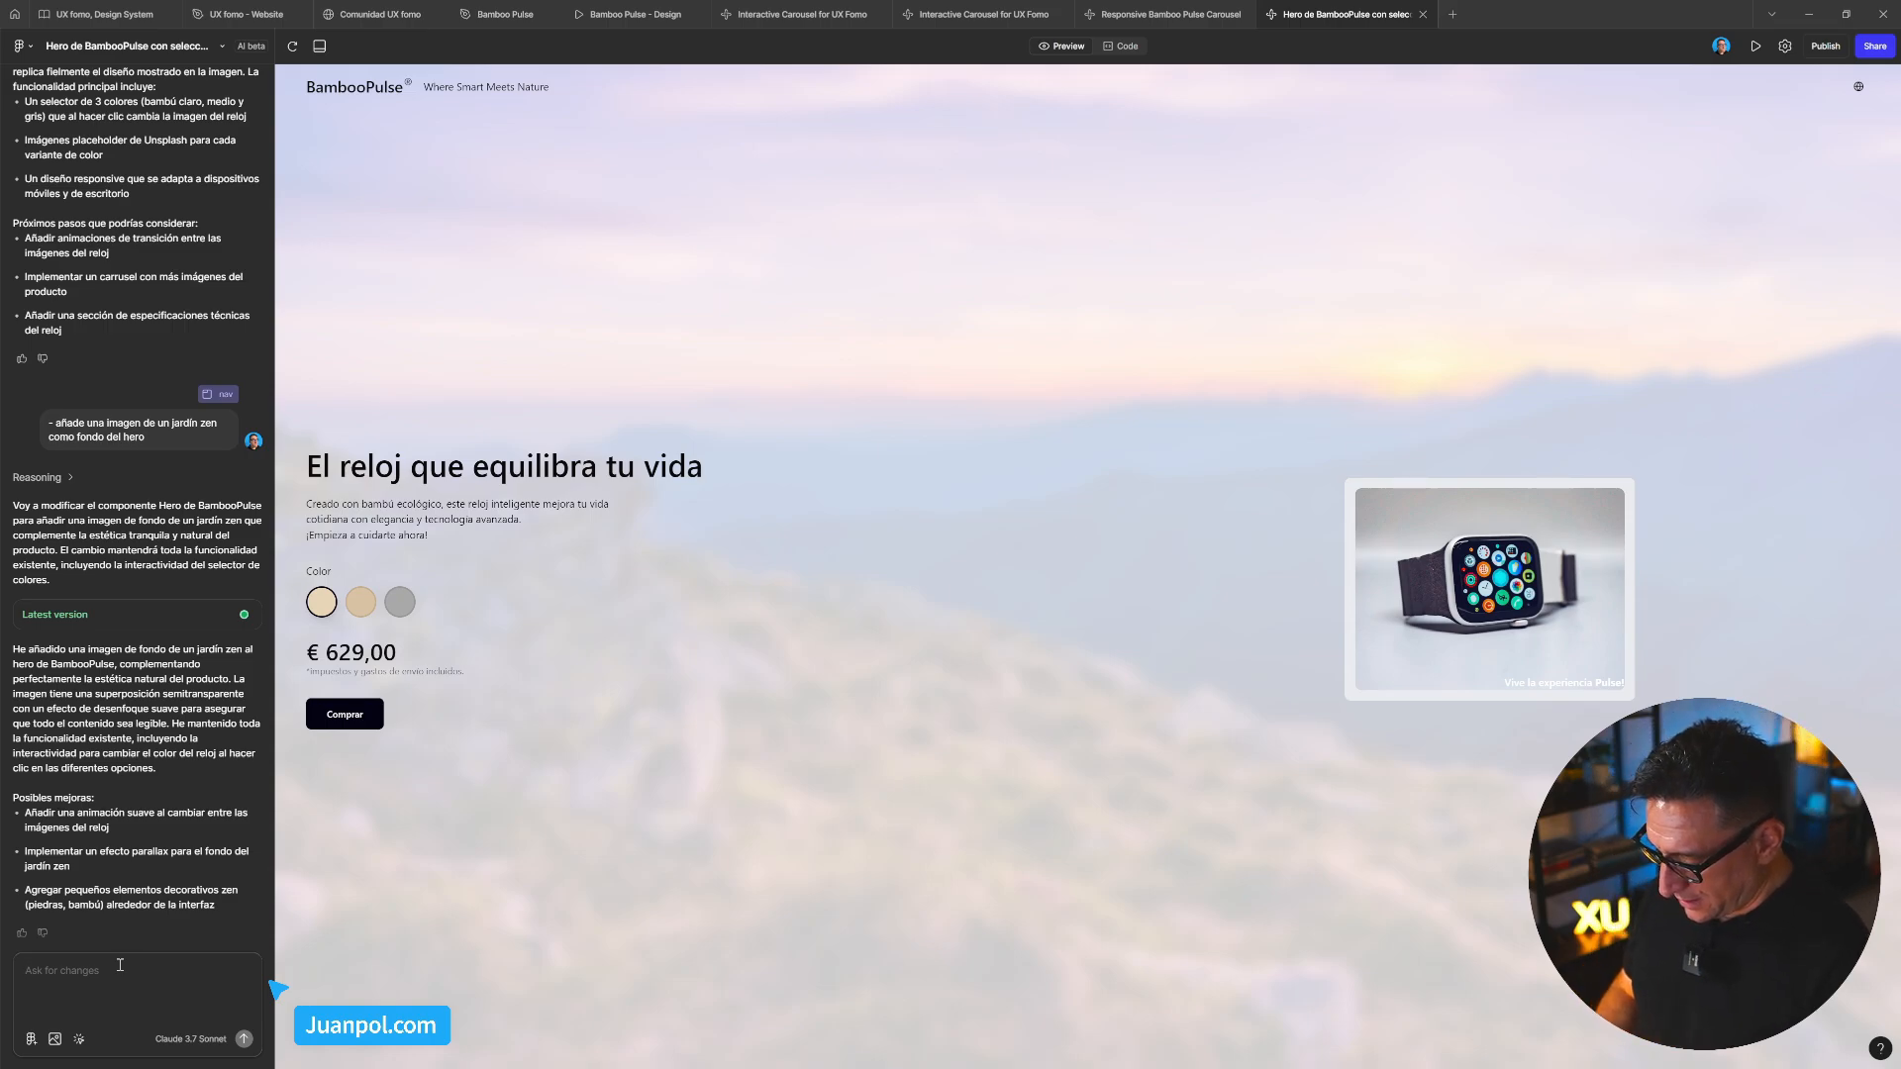
text(muestr)
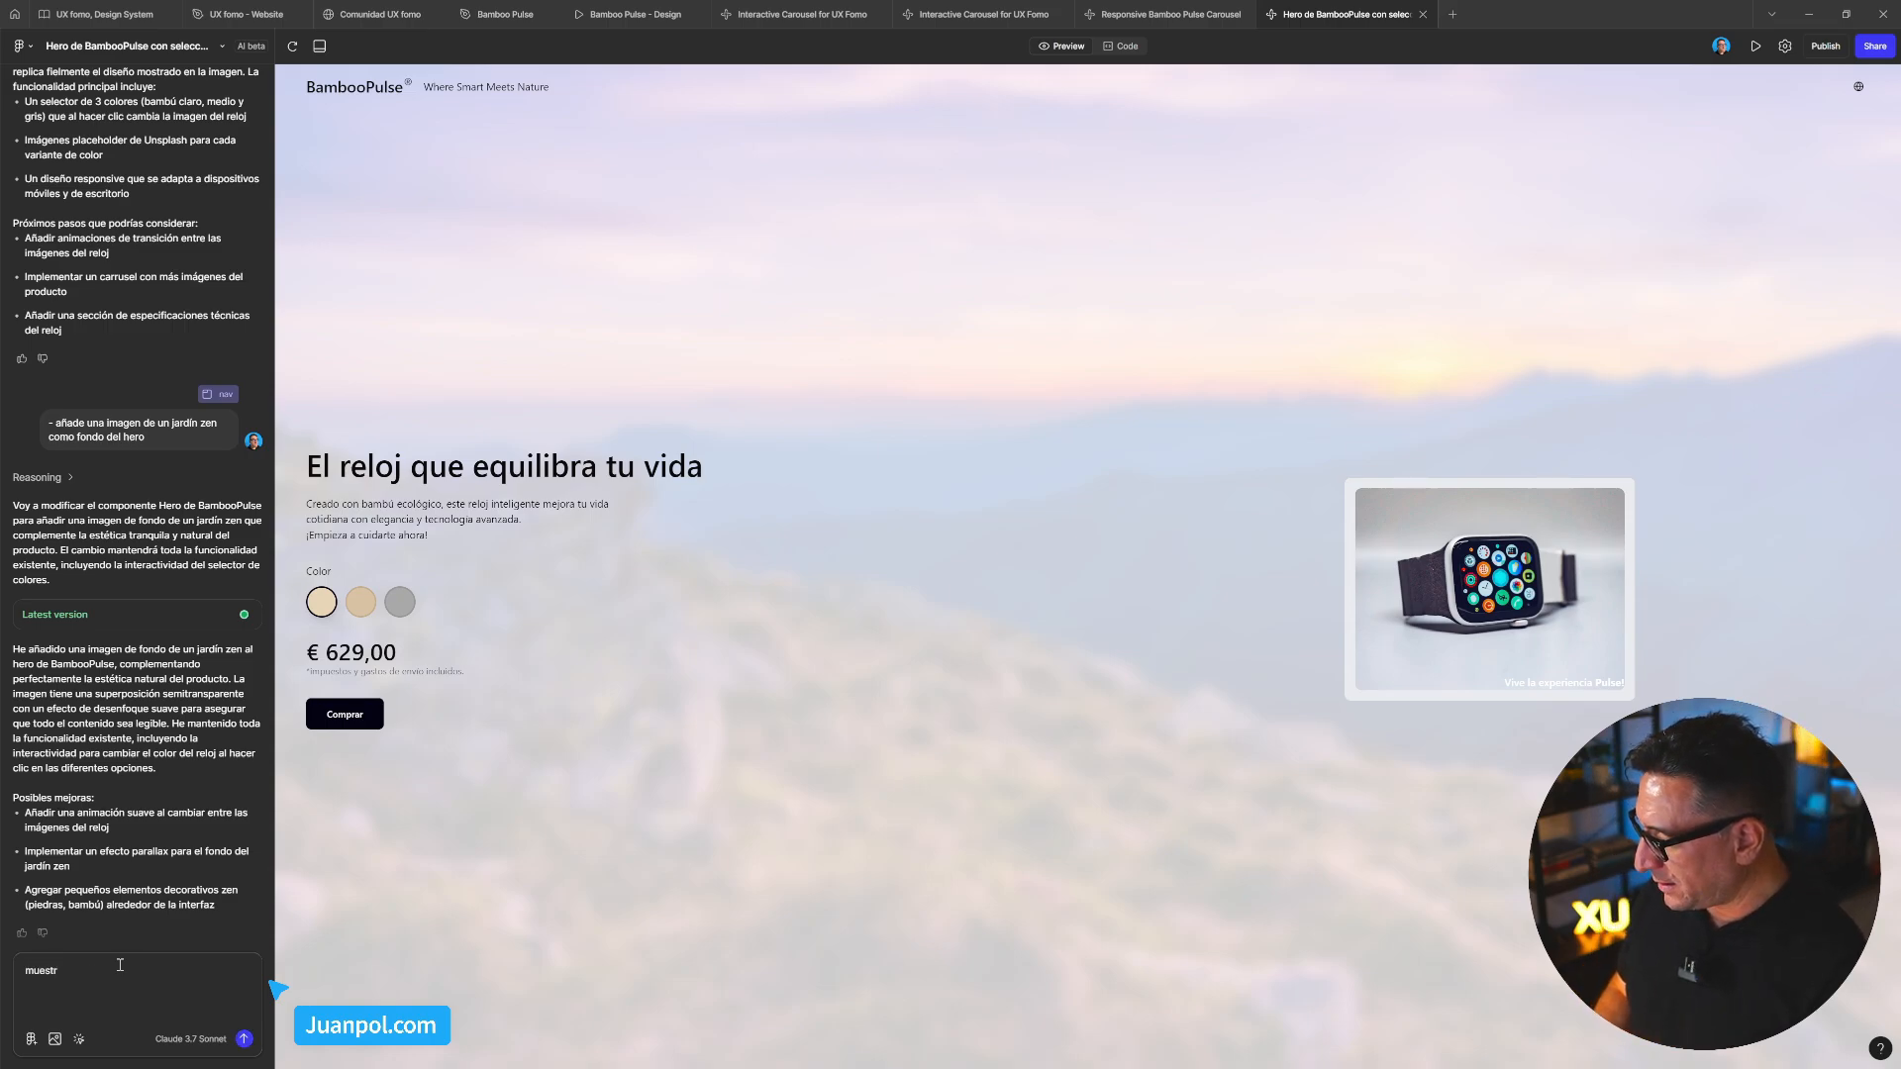
text(ame)
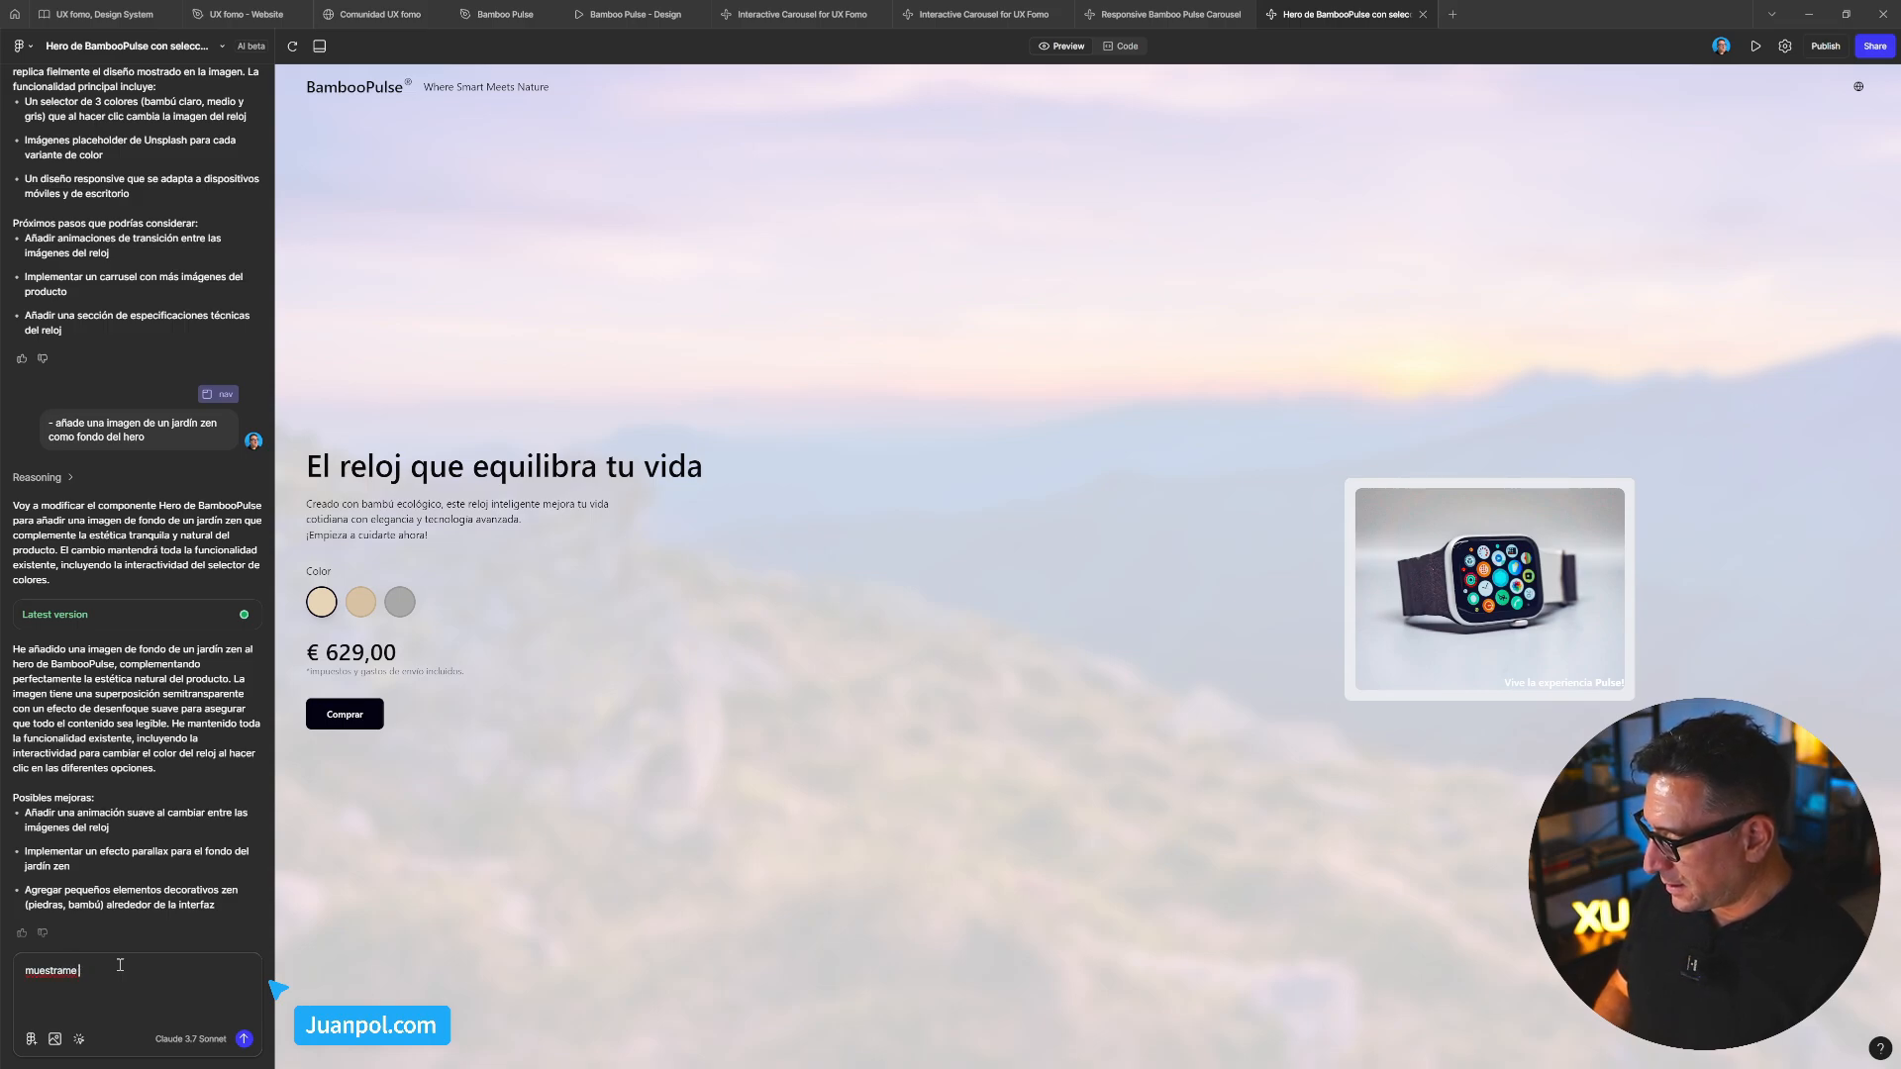
text( al hero d)
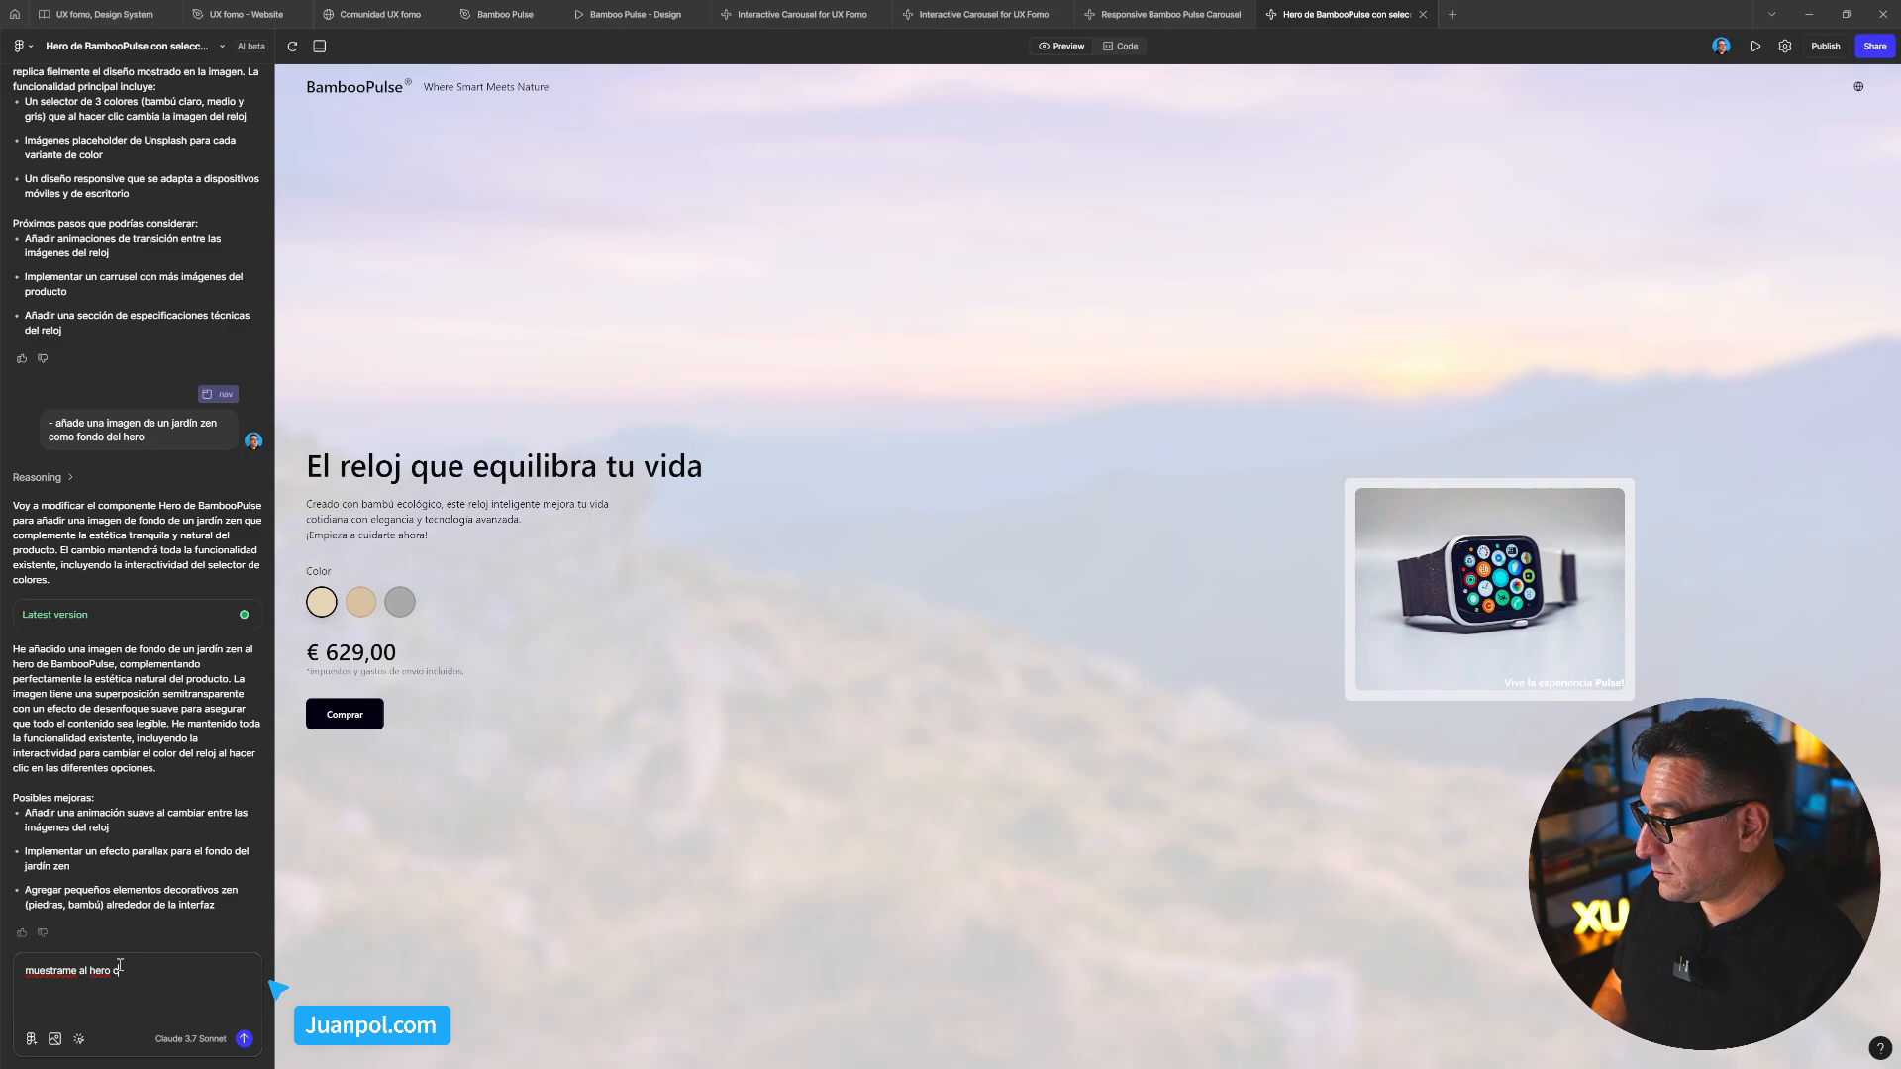
key(BackSpace)
text(con un max-)
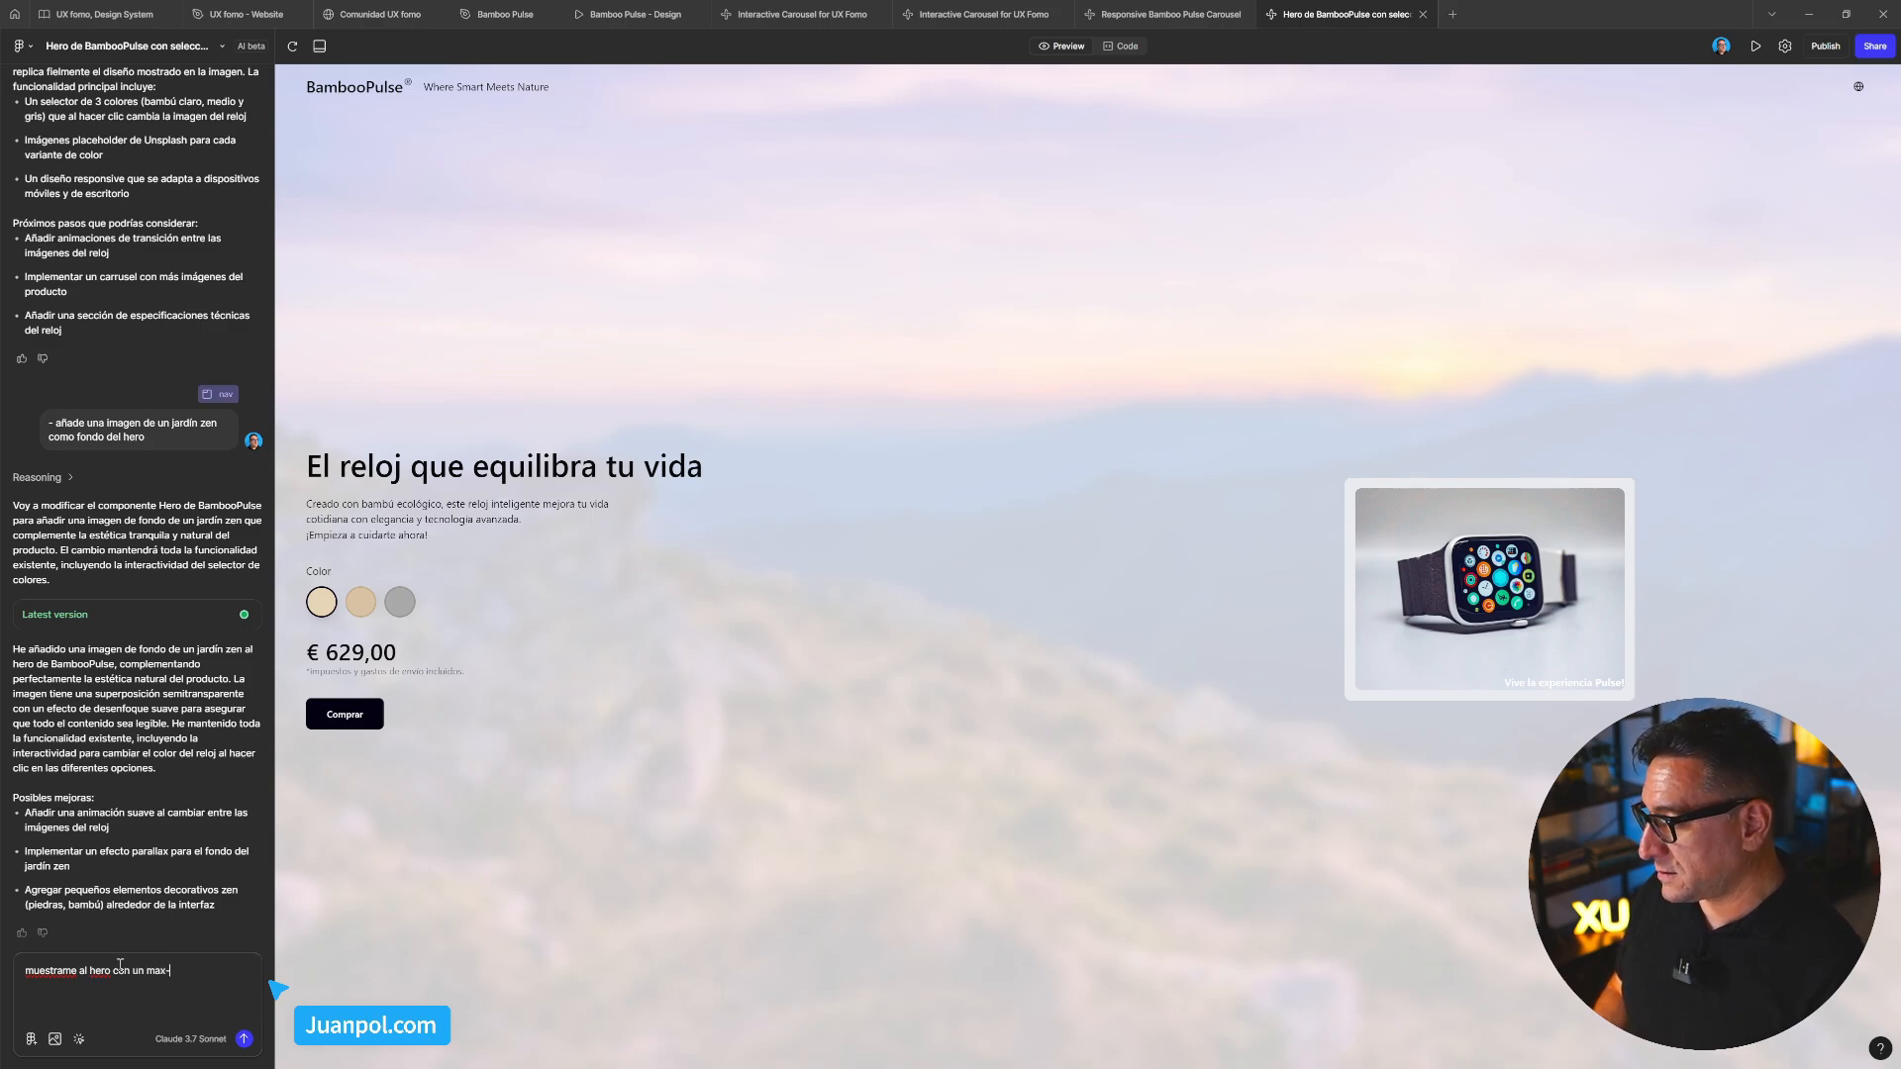
text(width de 1380px)
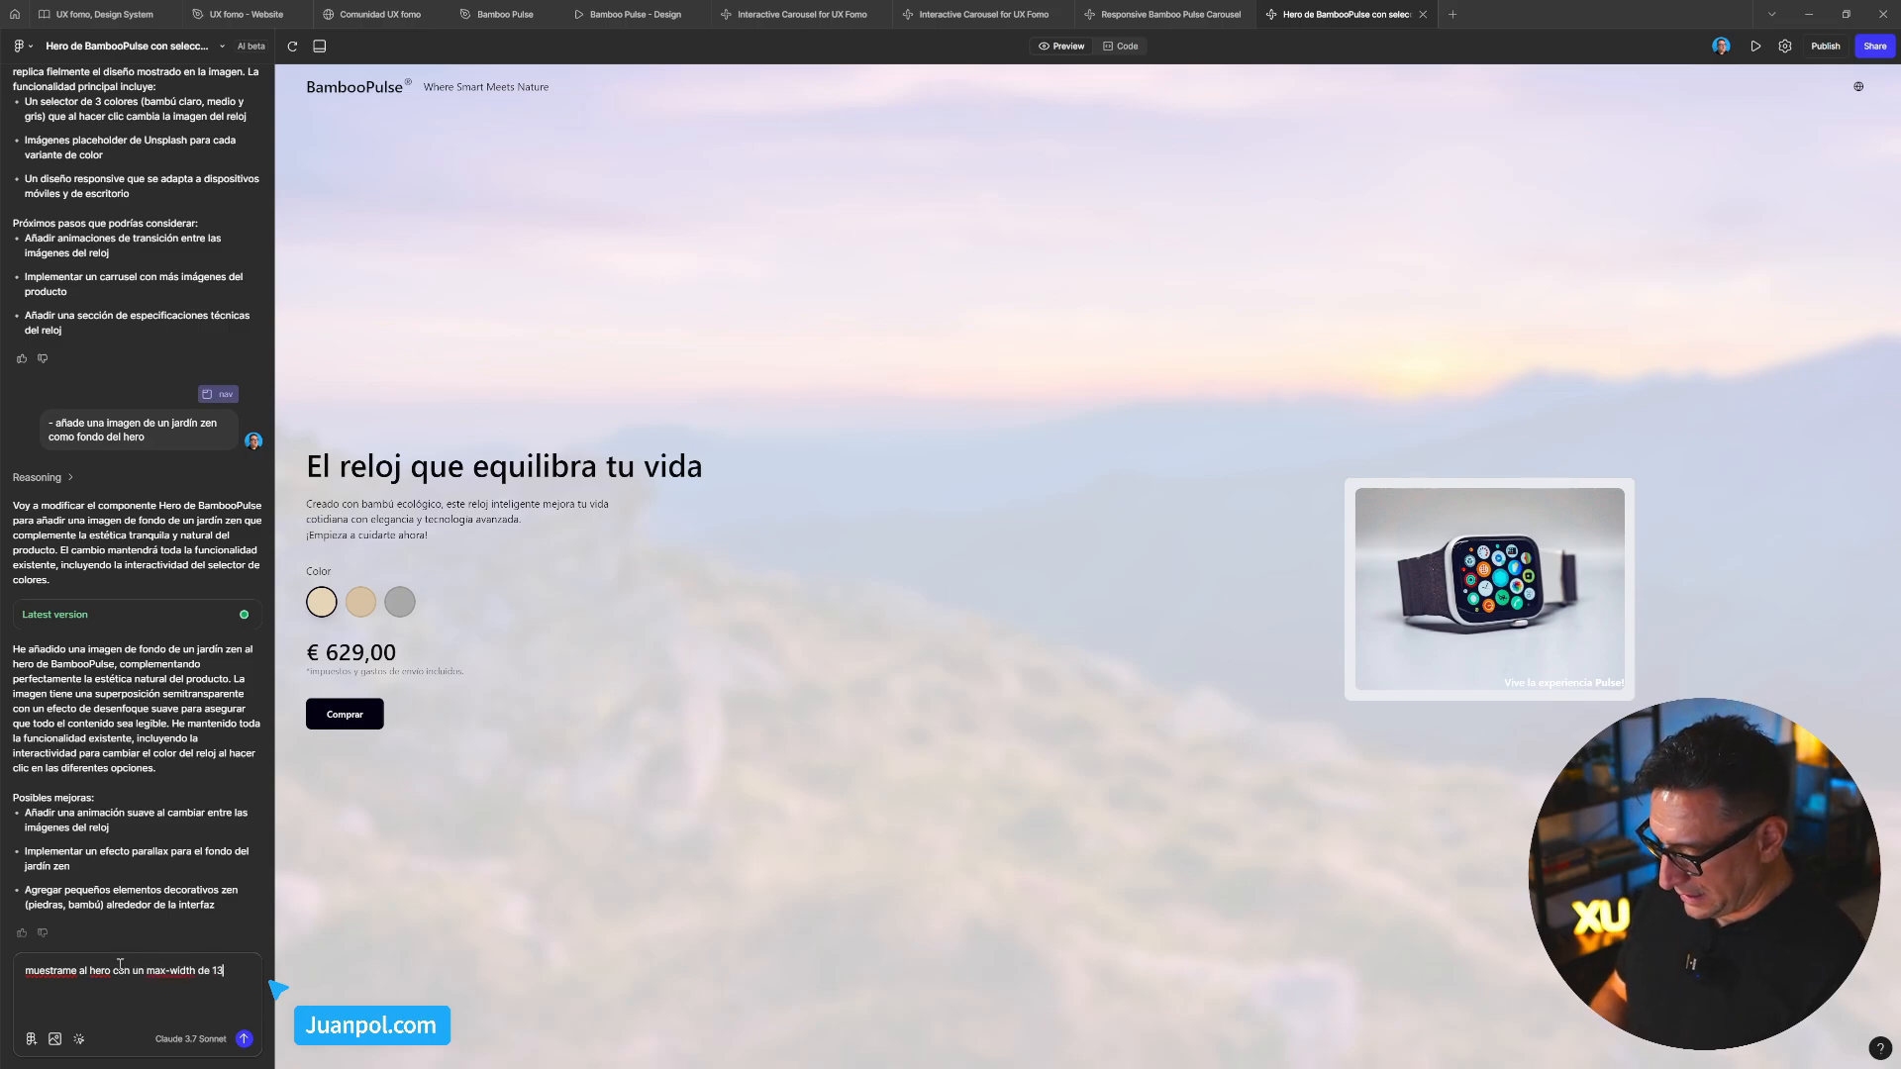
key(Left)
key(Left)
key(Left)
key(Left)
key(BackSpace)
text(2)
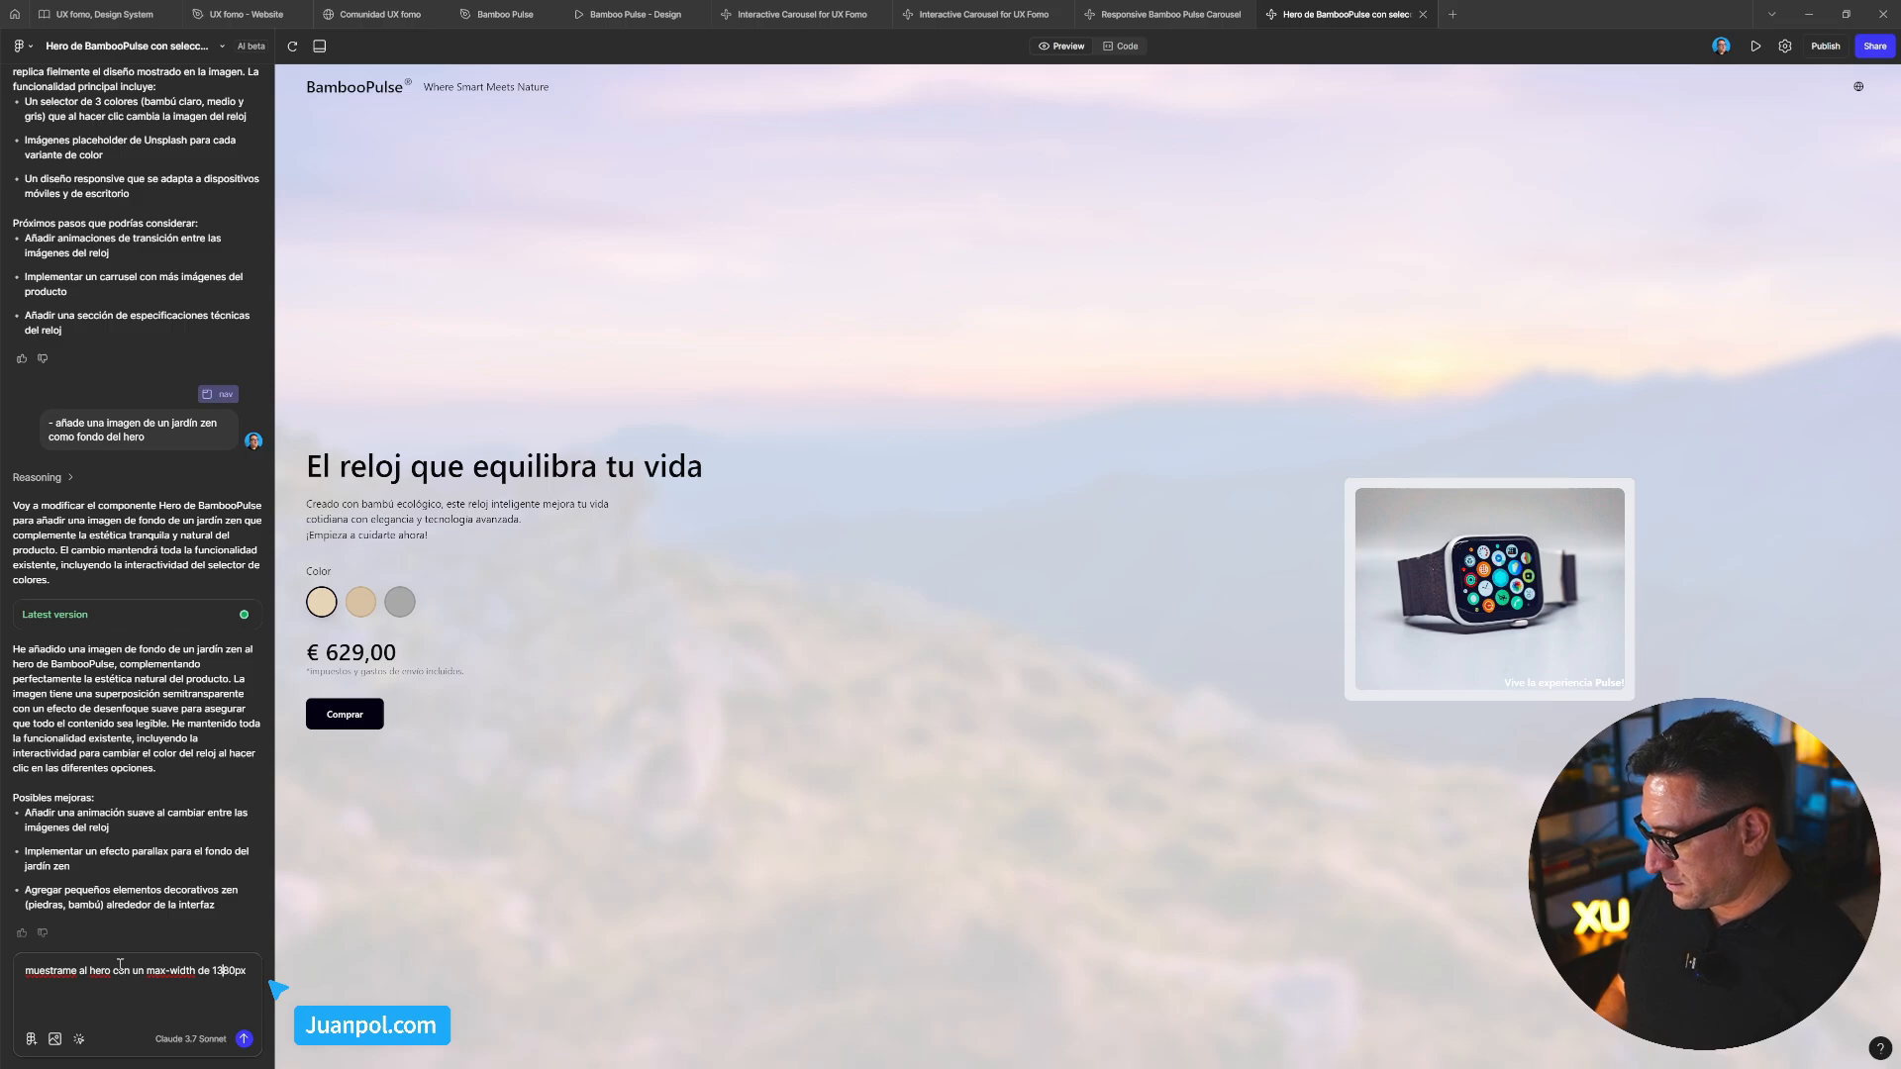
key(Return)
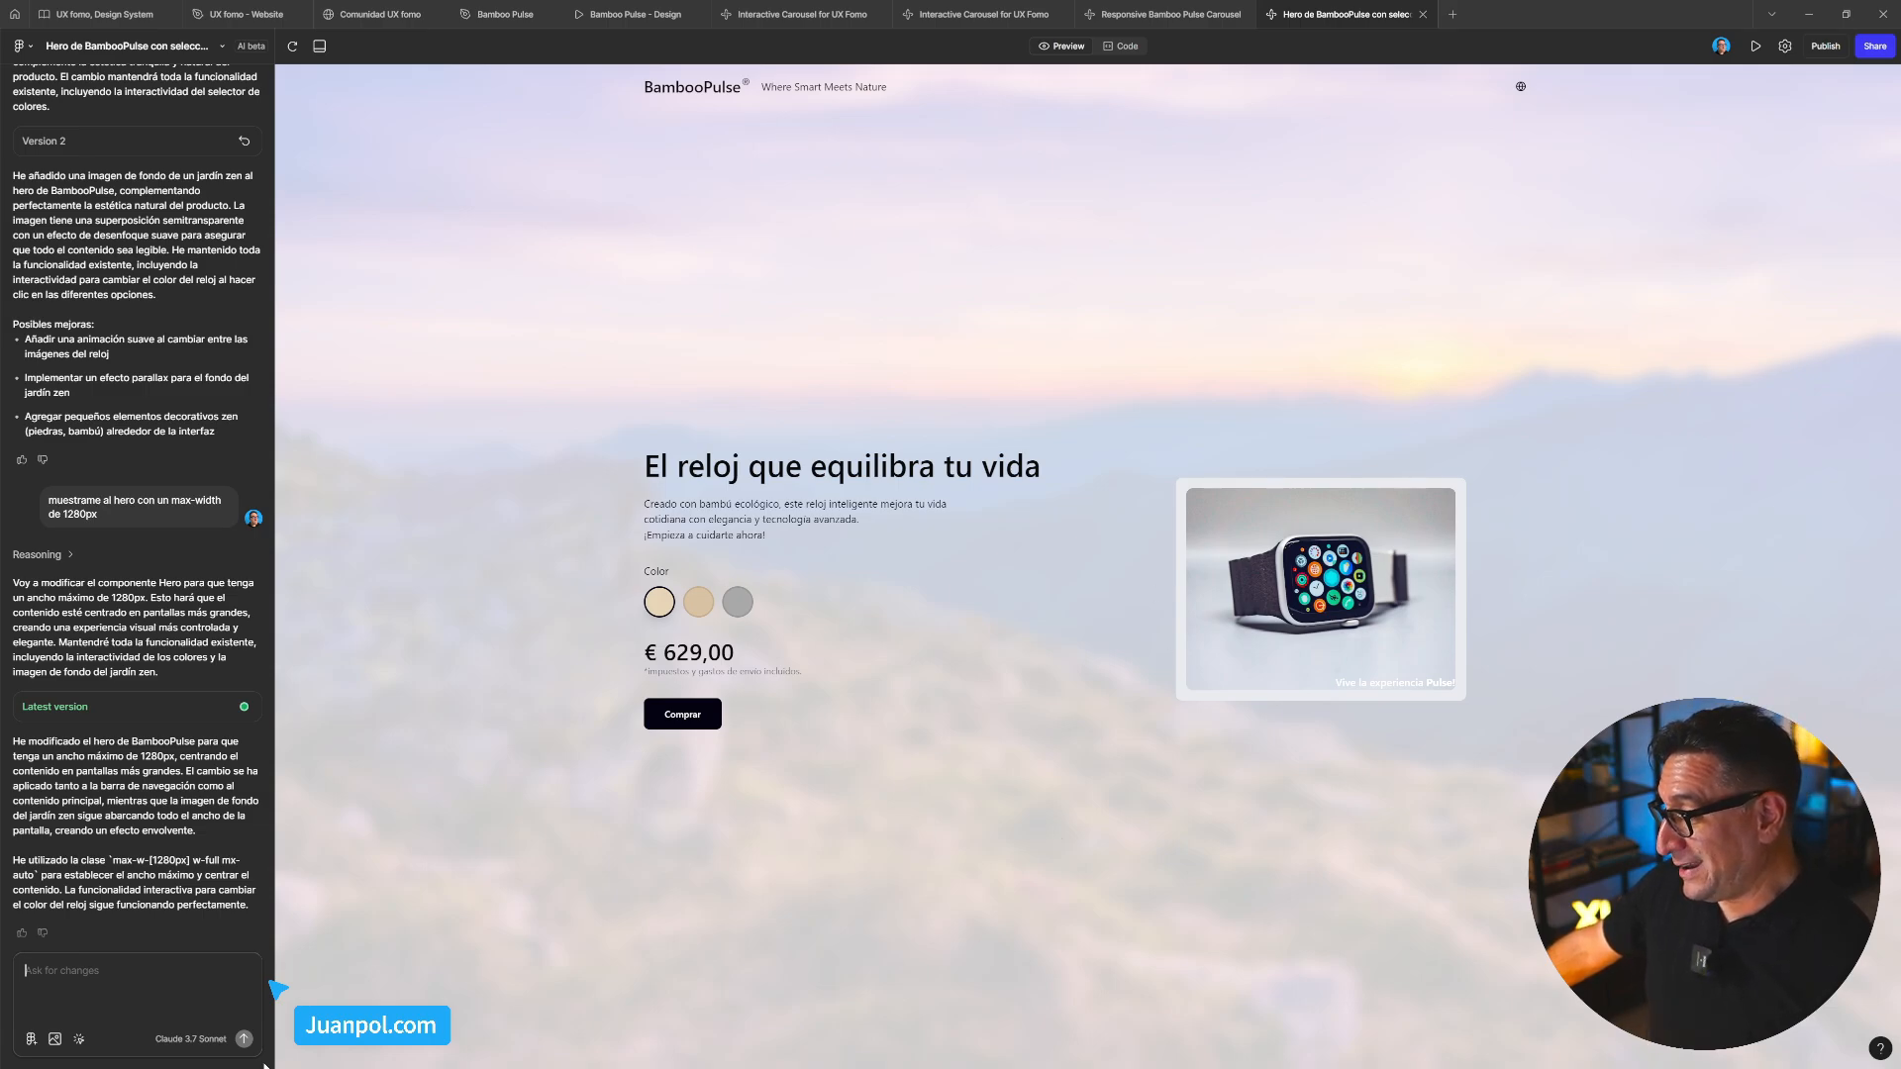
Select the hero section container and request its height be set to 980 px
click(78, 1039)
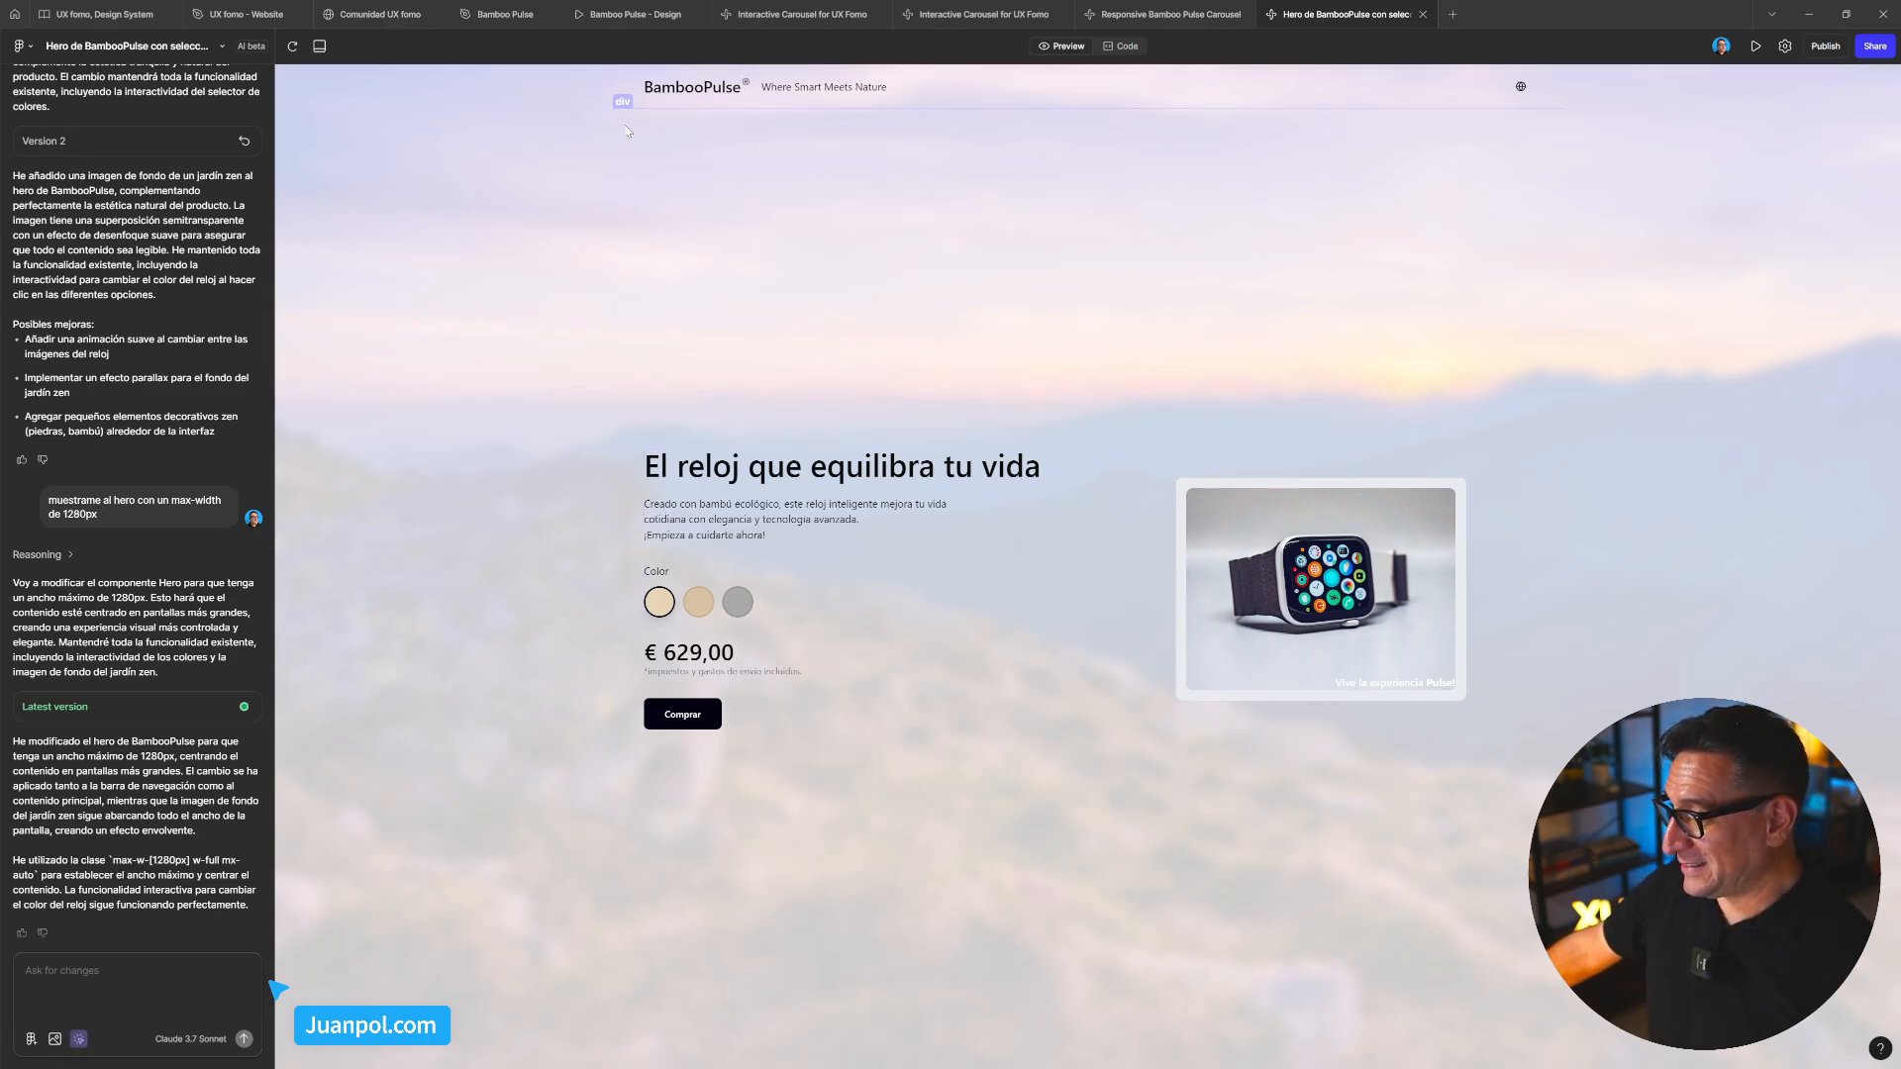
click(668, 193)
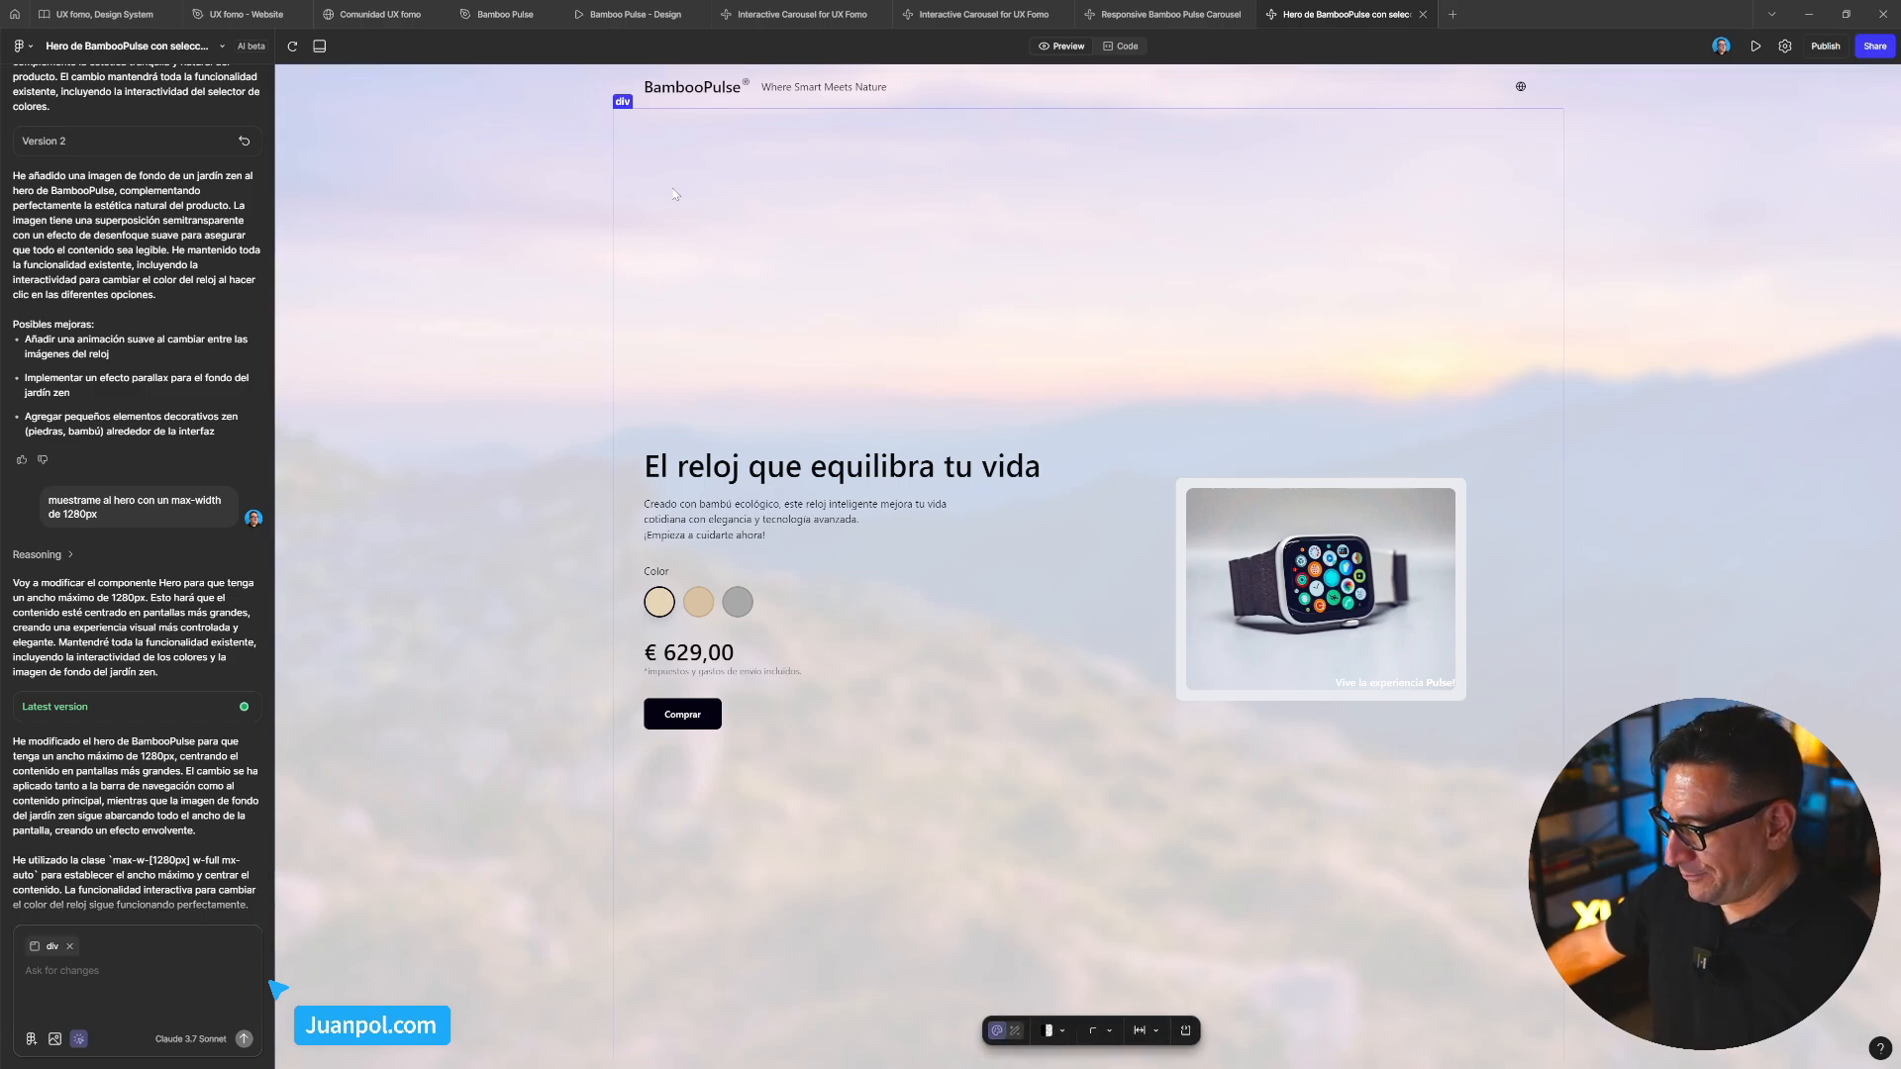
click(1017, 1036)
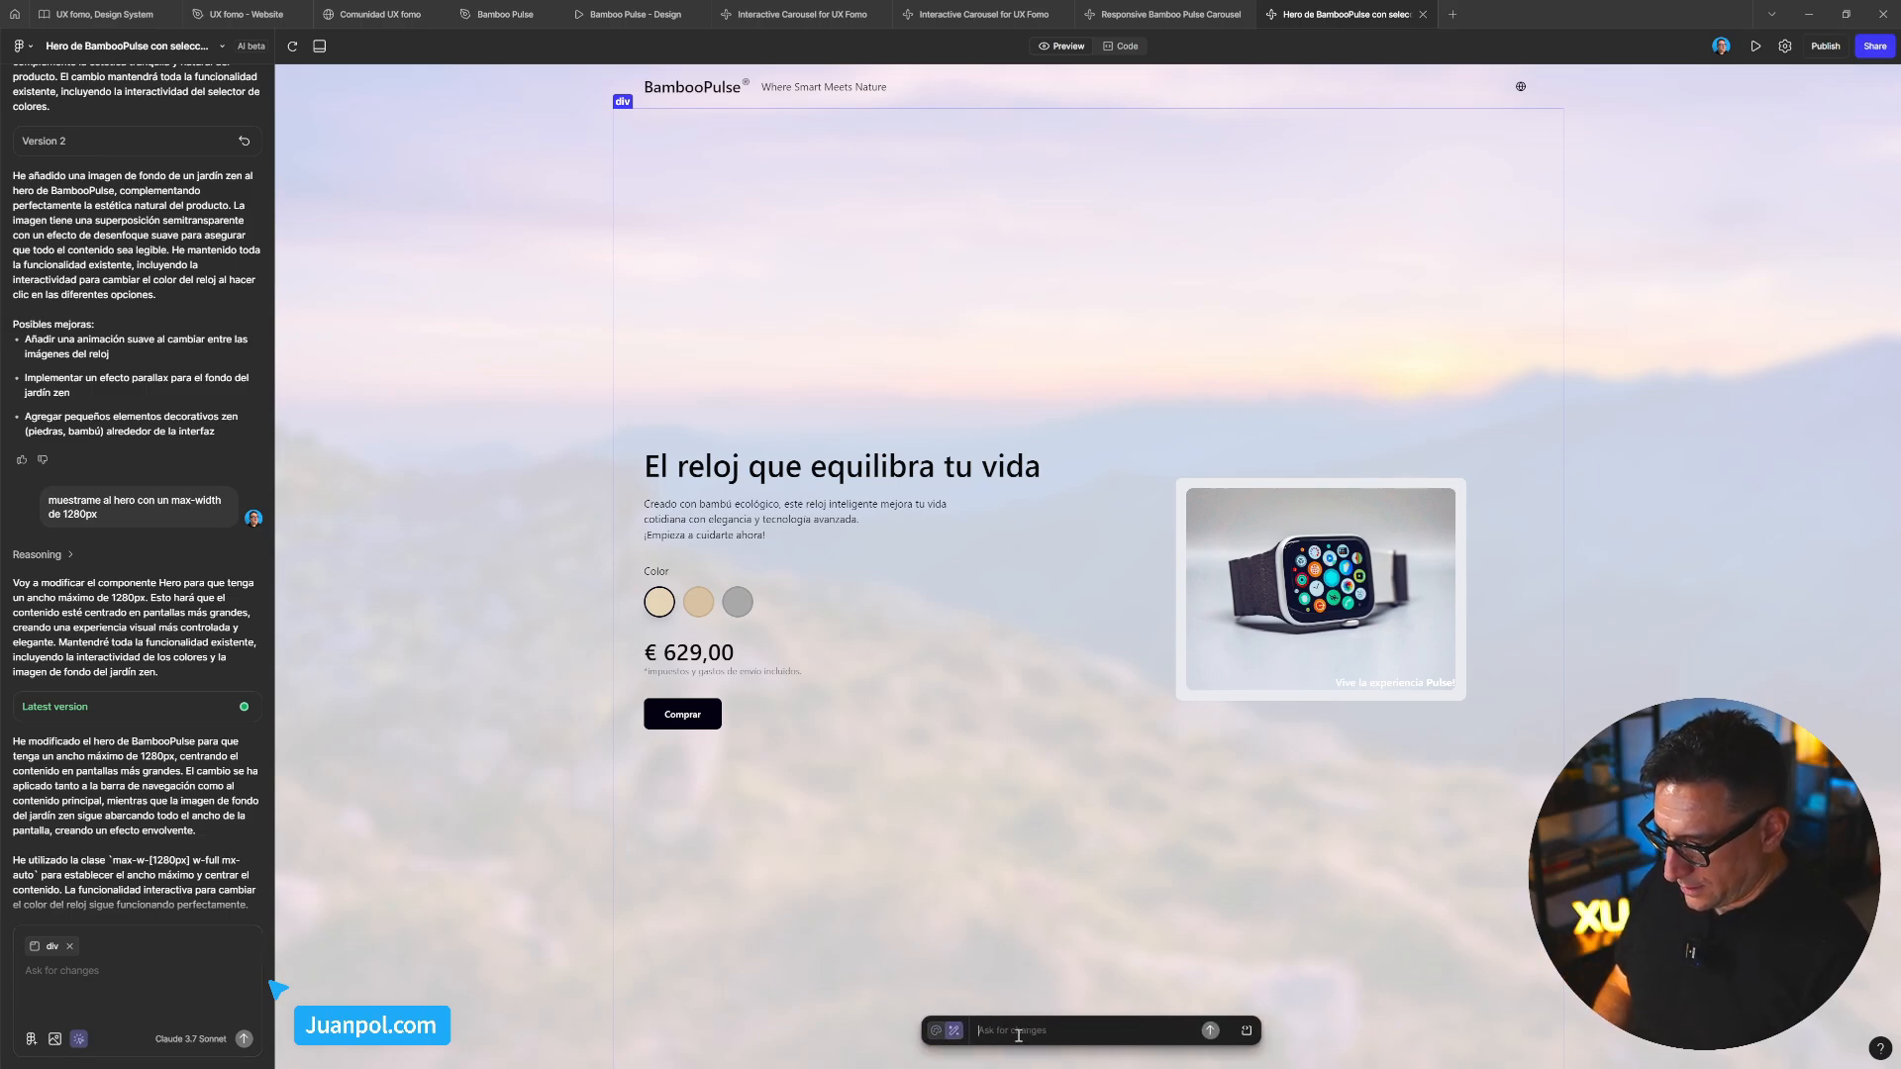
text(elim)
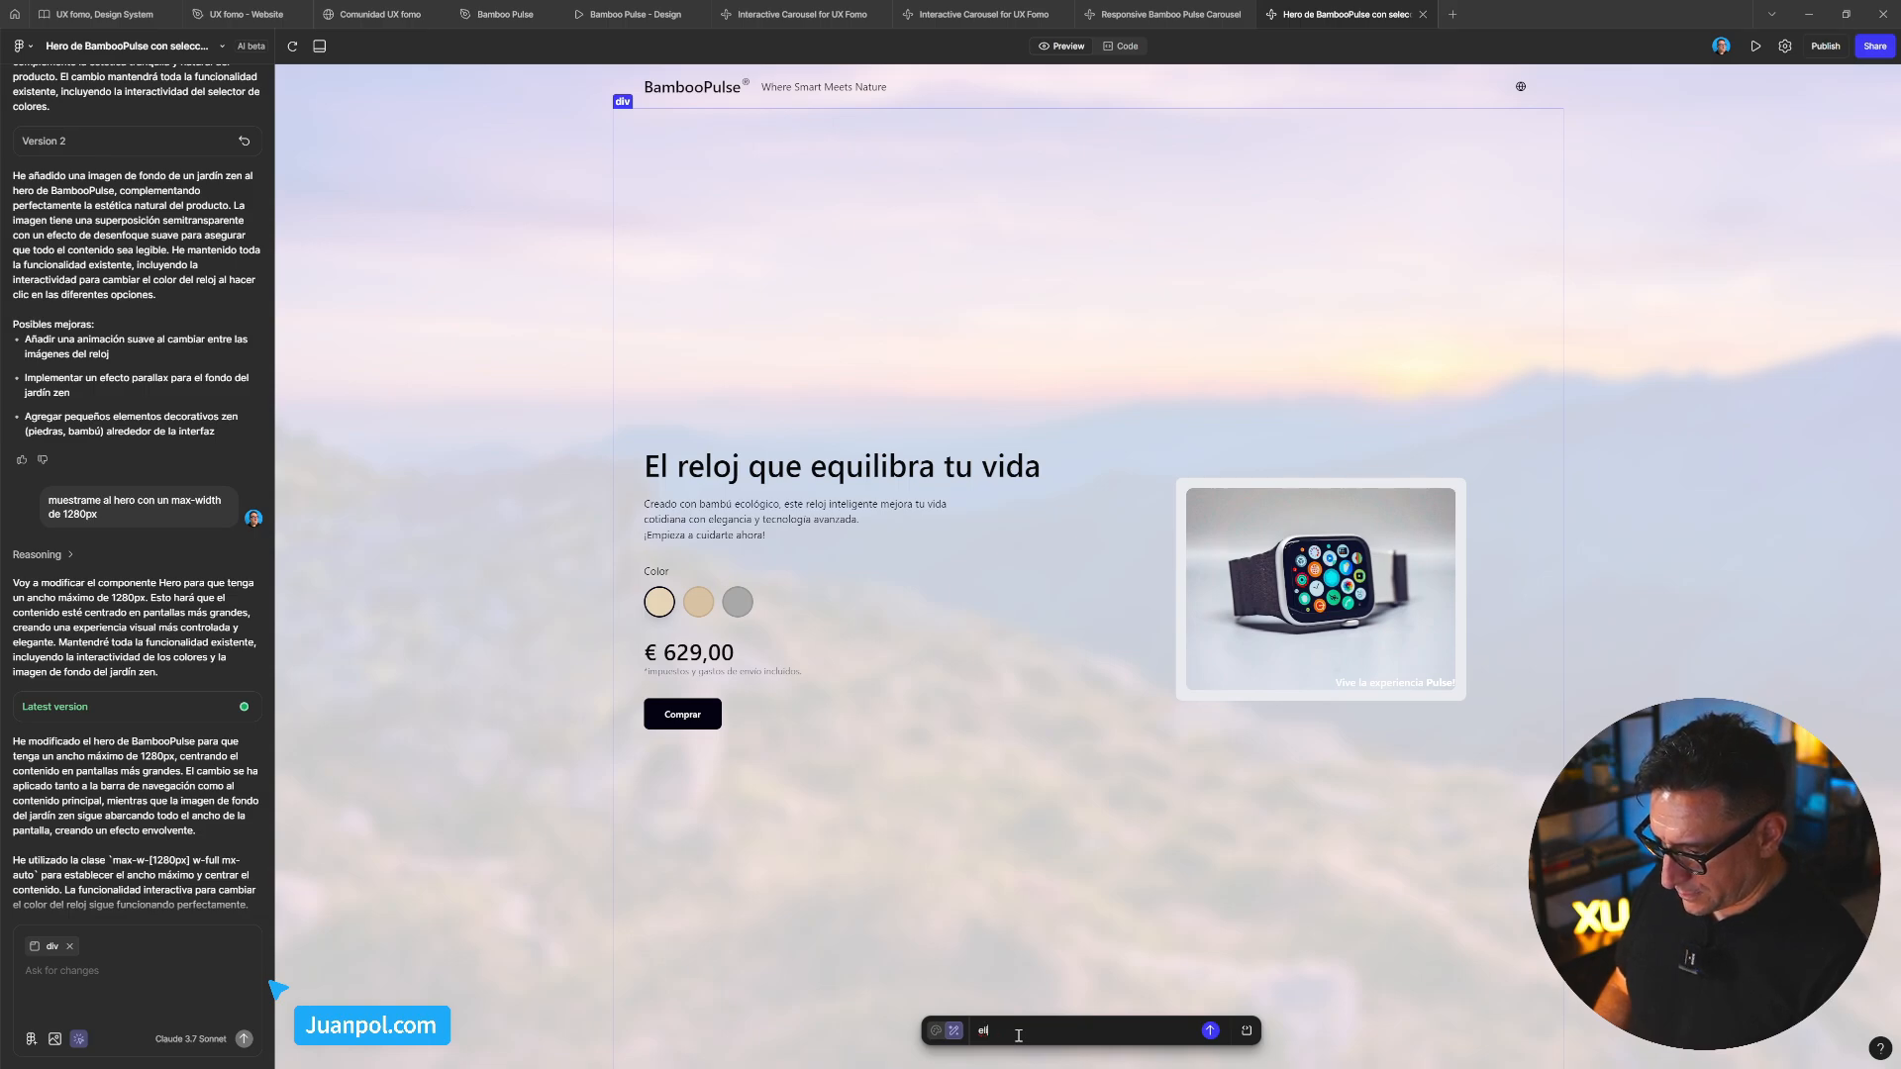
key(BackSpace)
key(BackSpace)
text(ajusta el al r)
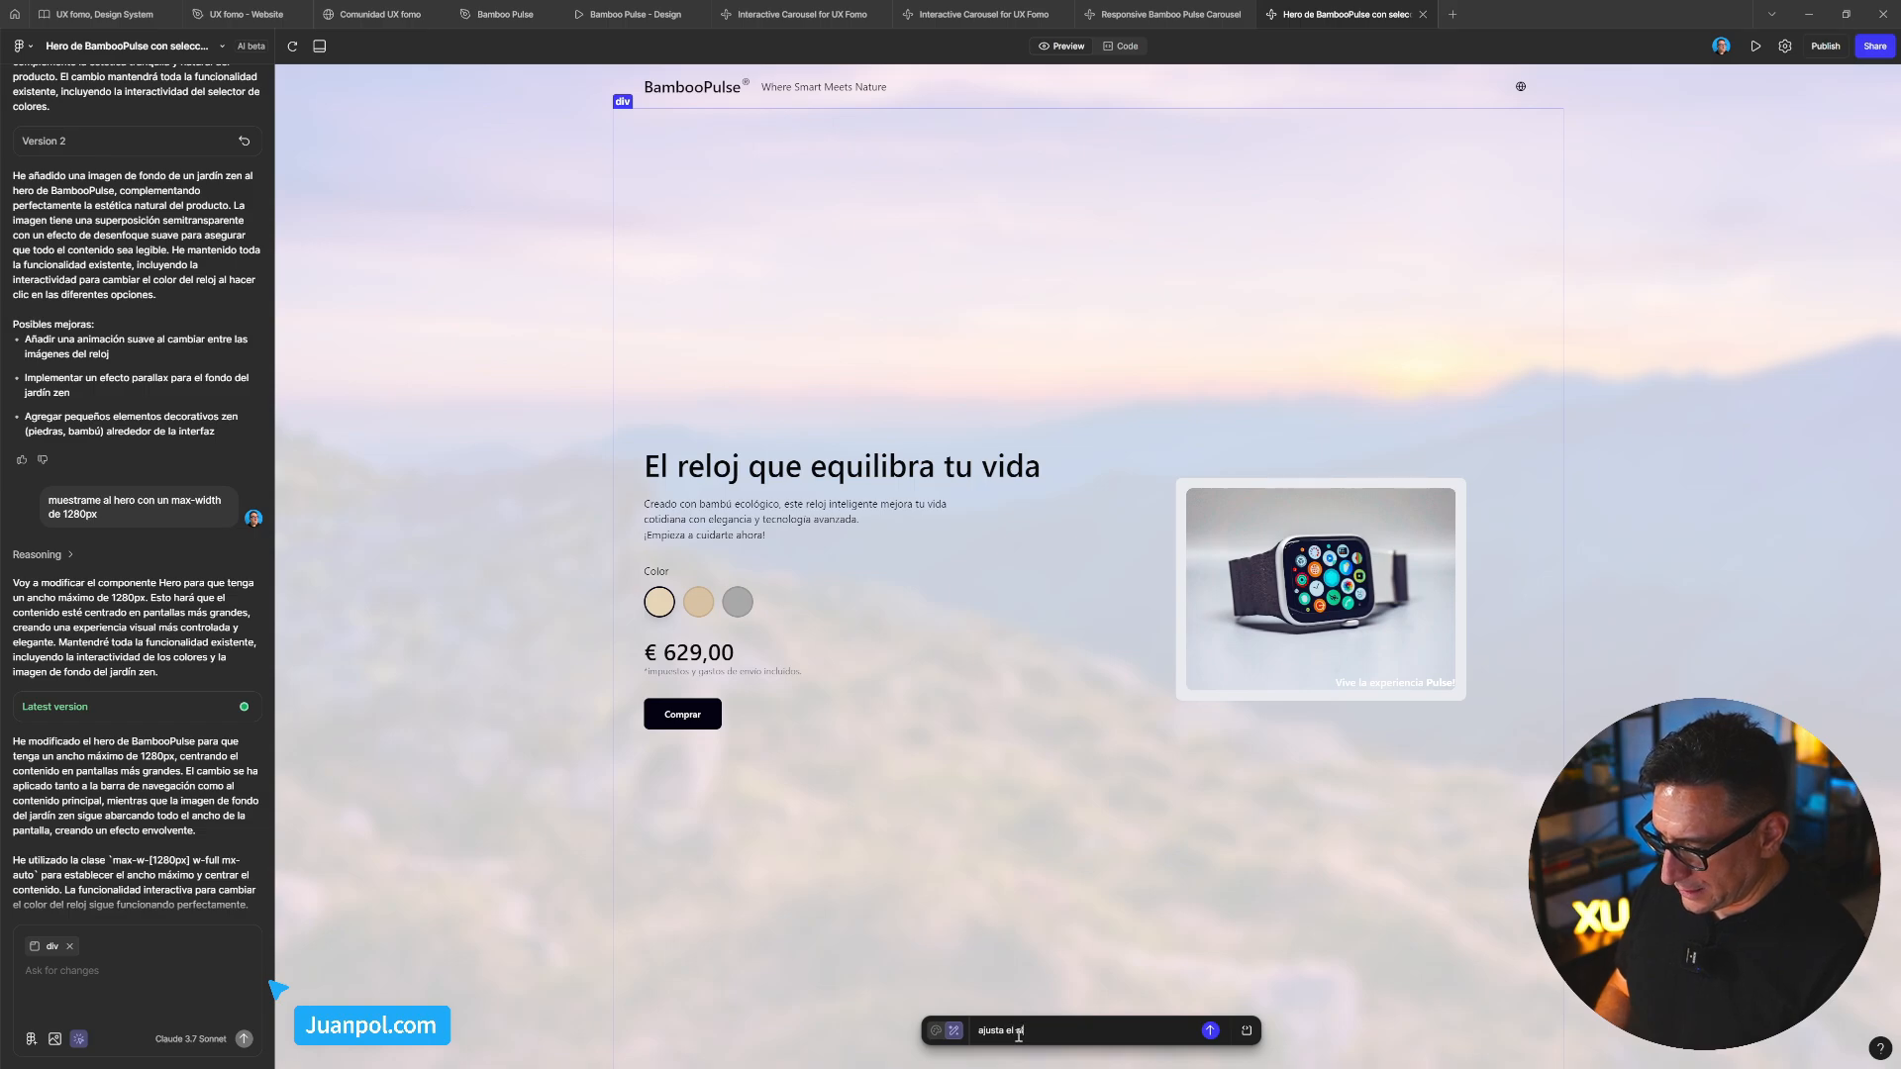
text(eloj)
text(alto en)
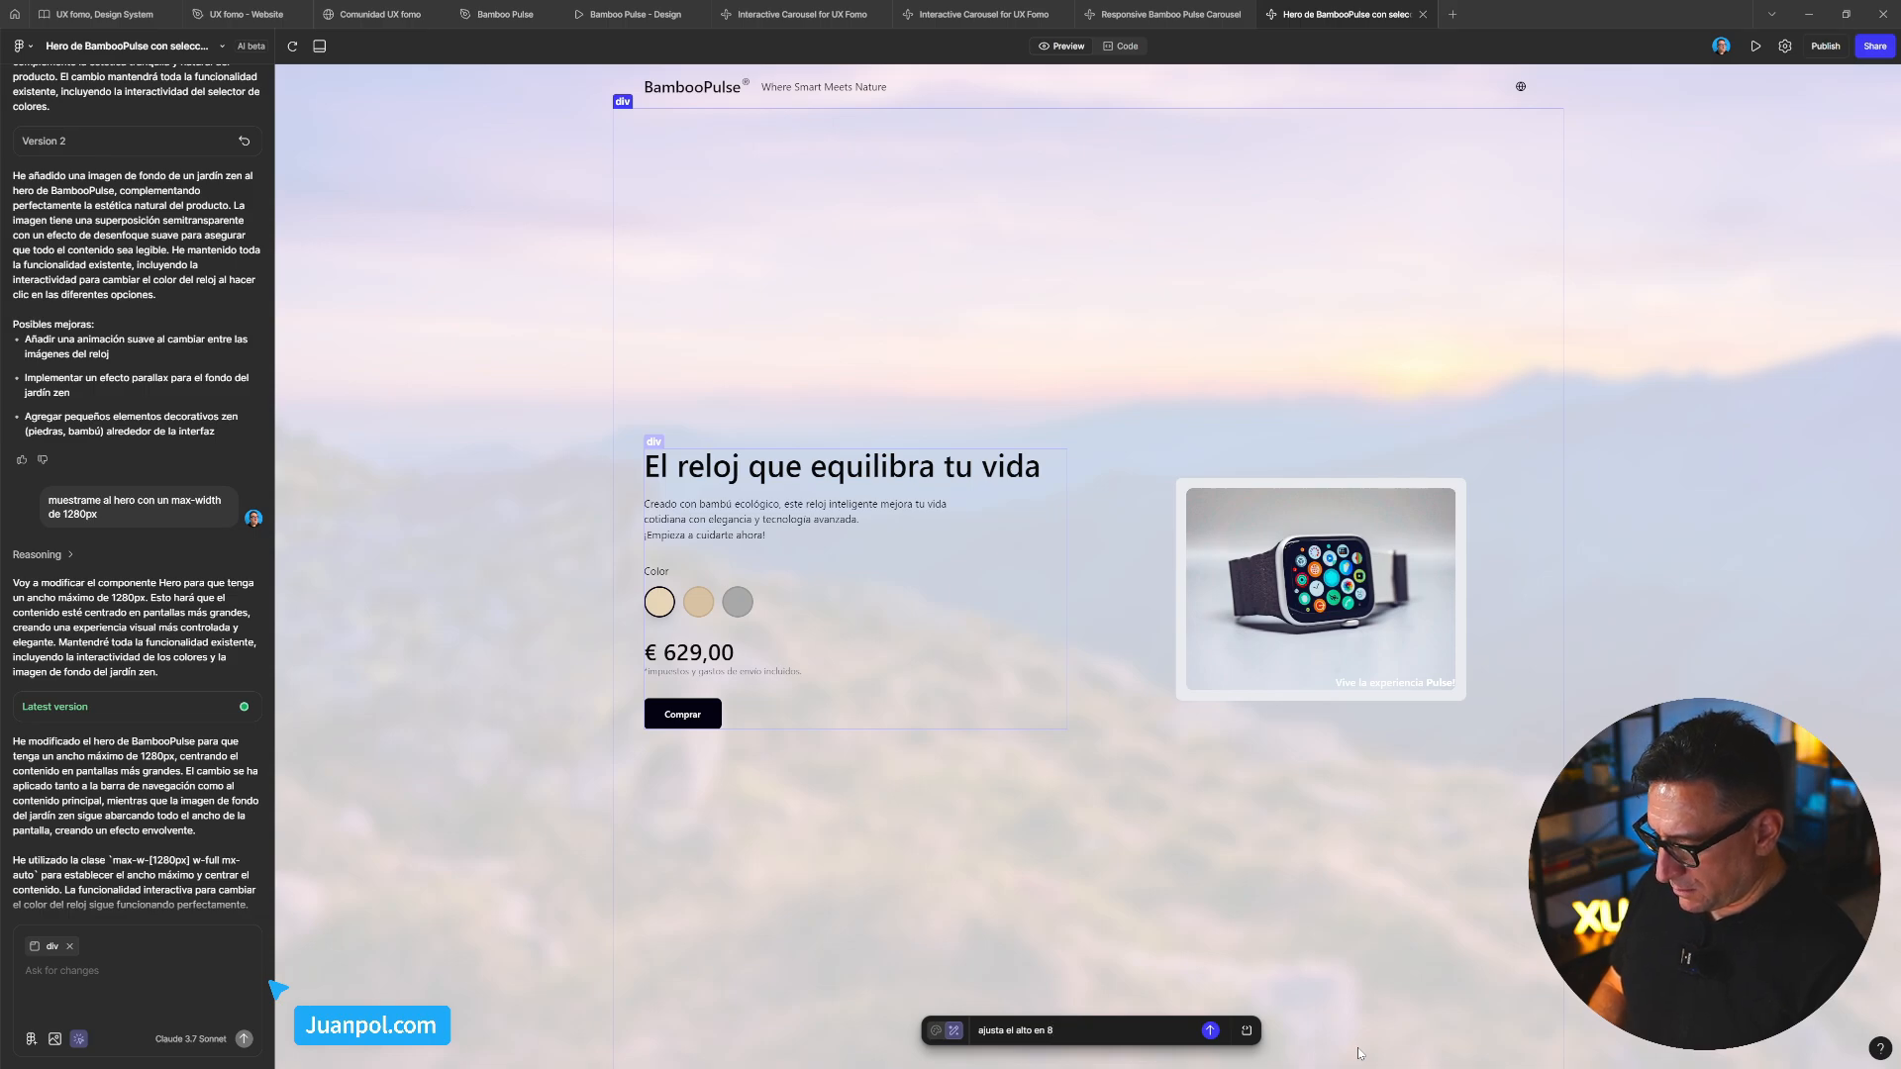
text(980)
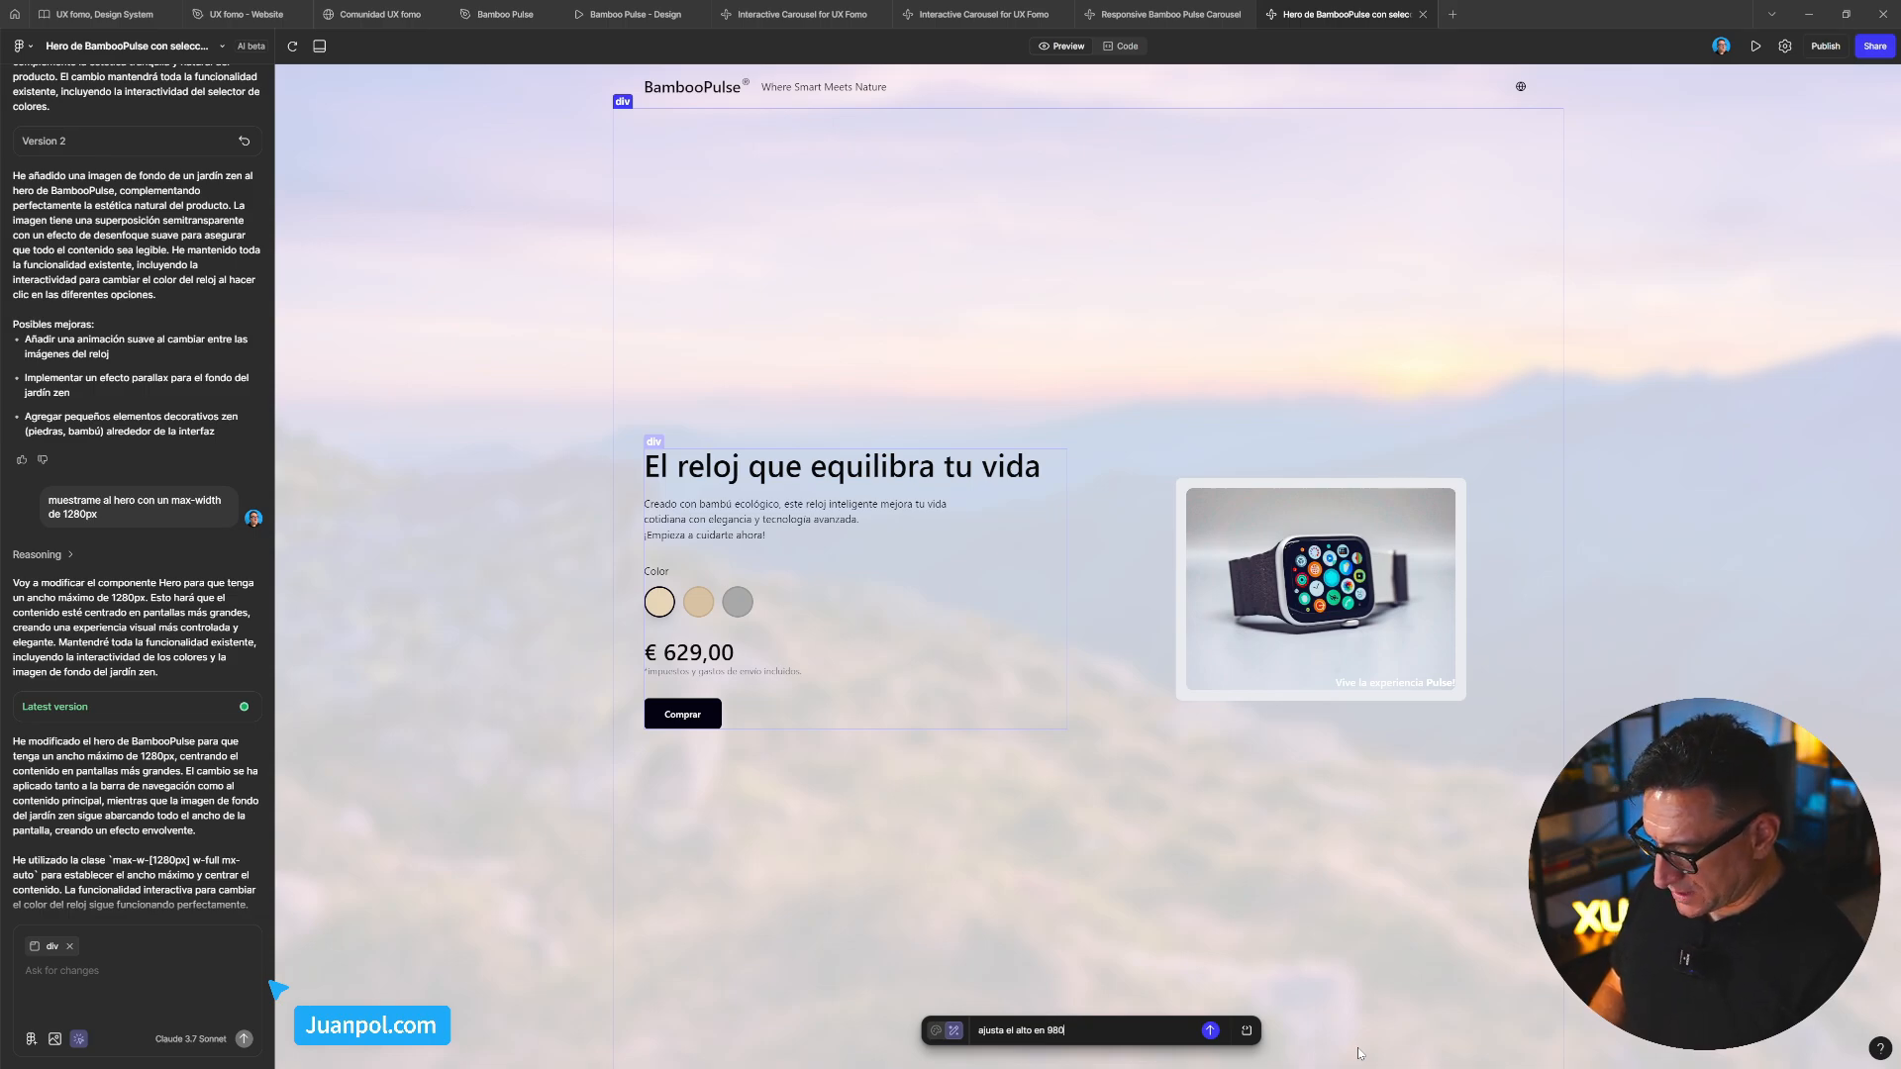
text( px)
key(Return)
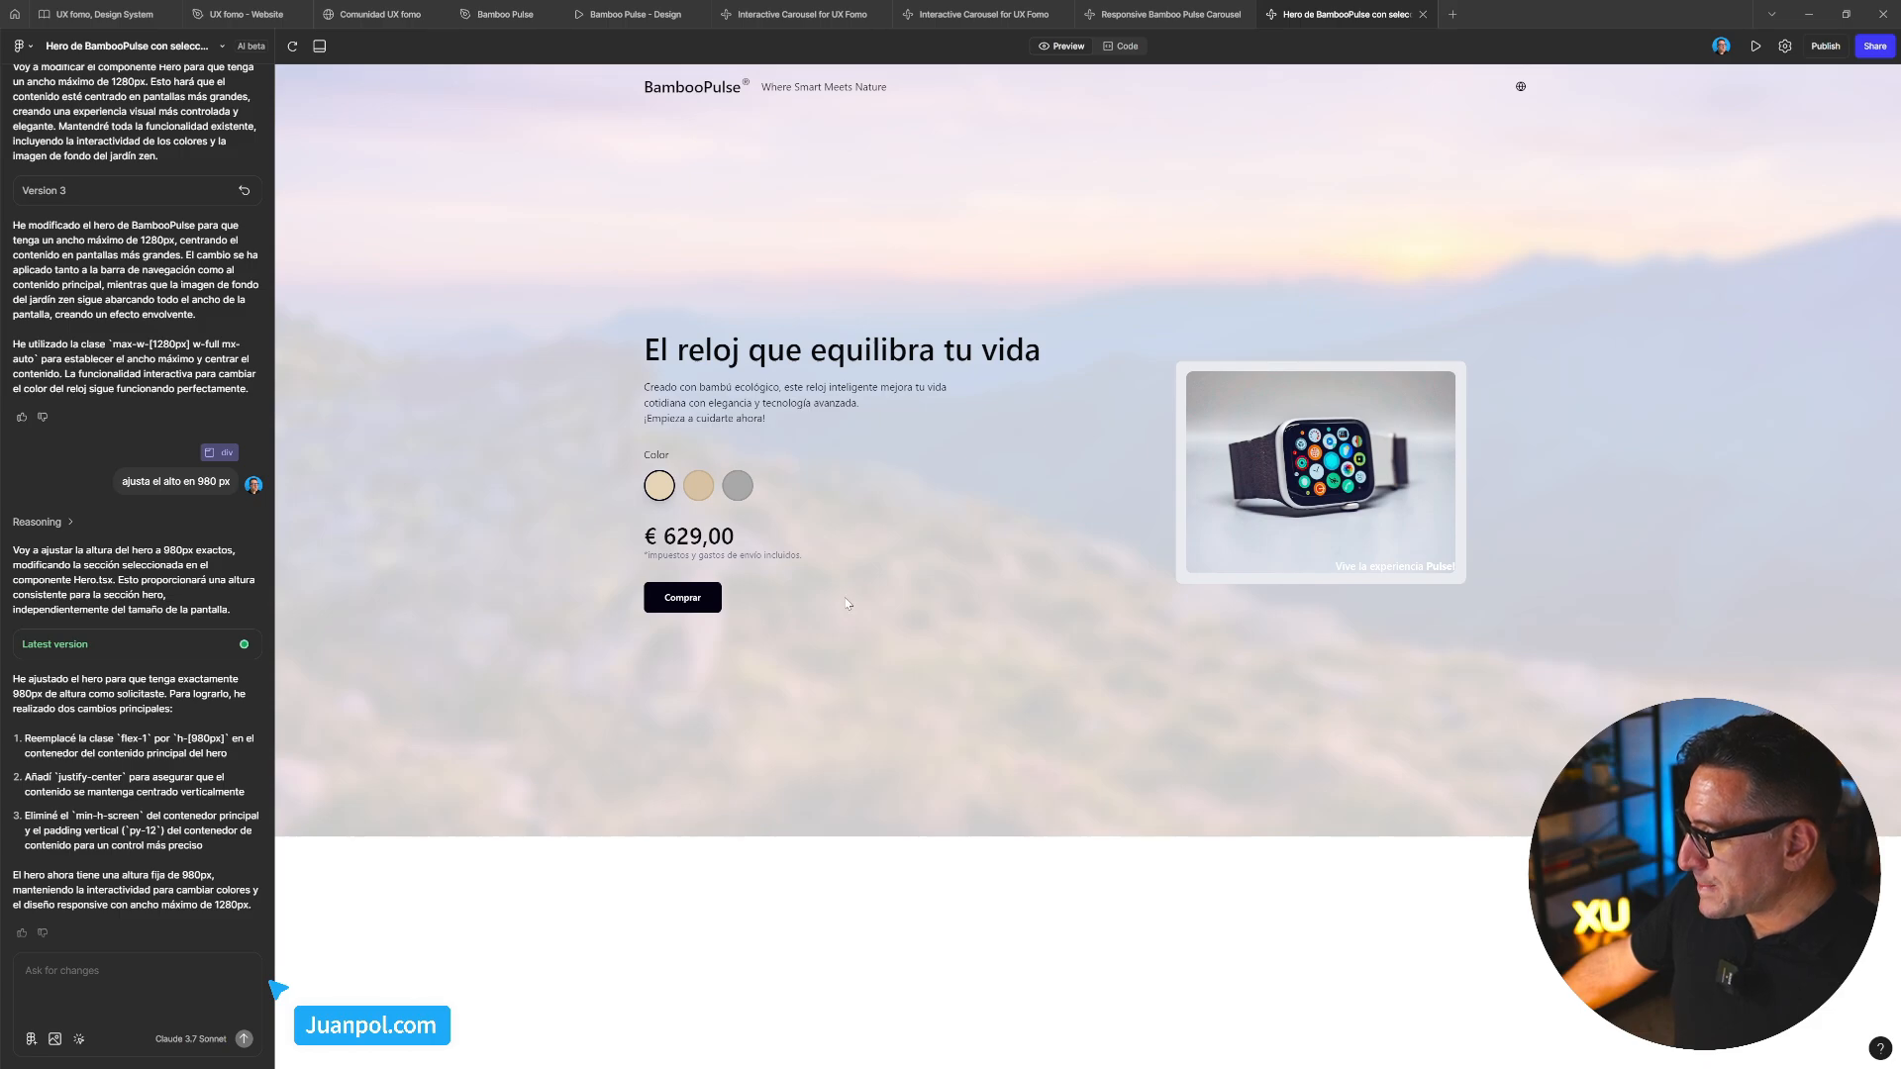
Cycle the watch colour swatches, confirming grey shows a white smartwatch, then open the main menu
click(698, 493)
click(738, 491)
click(698, 494)
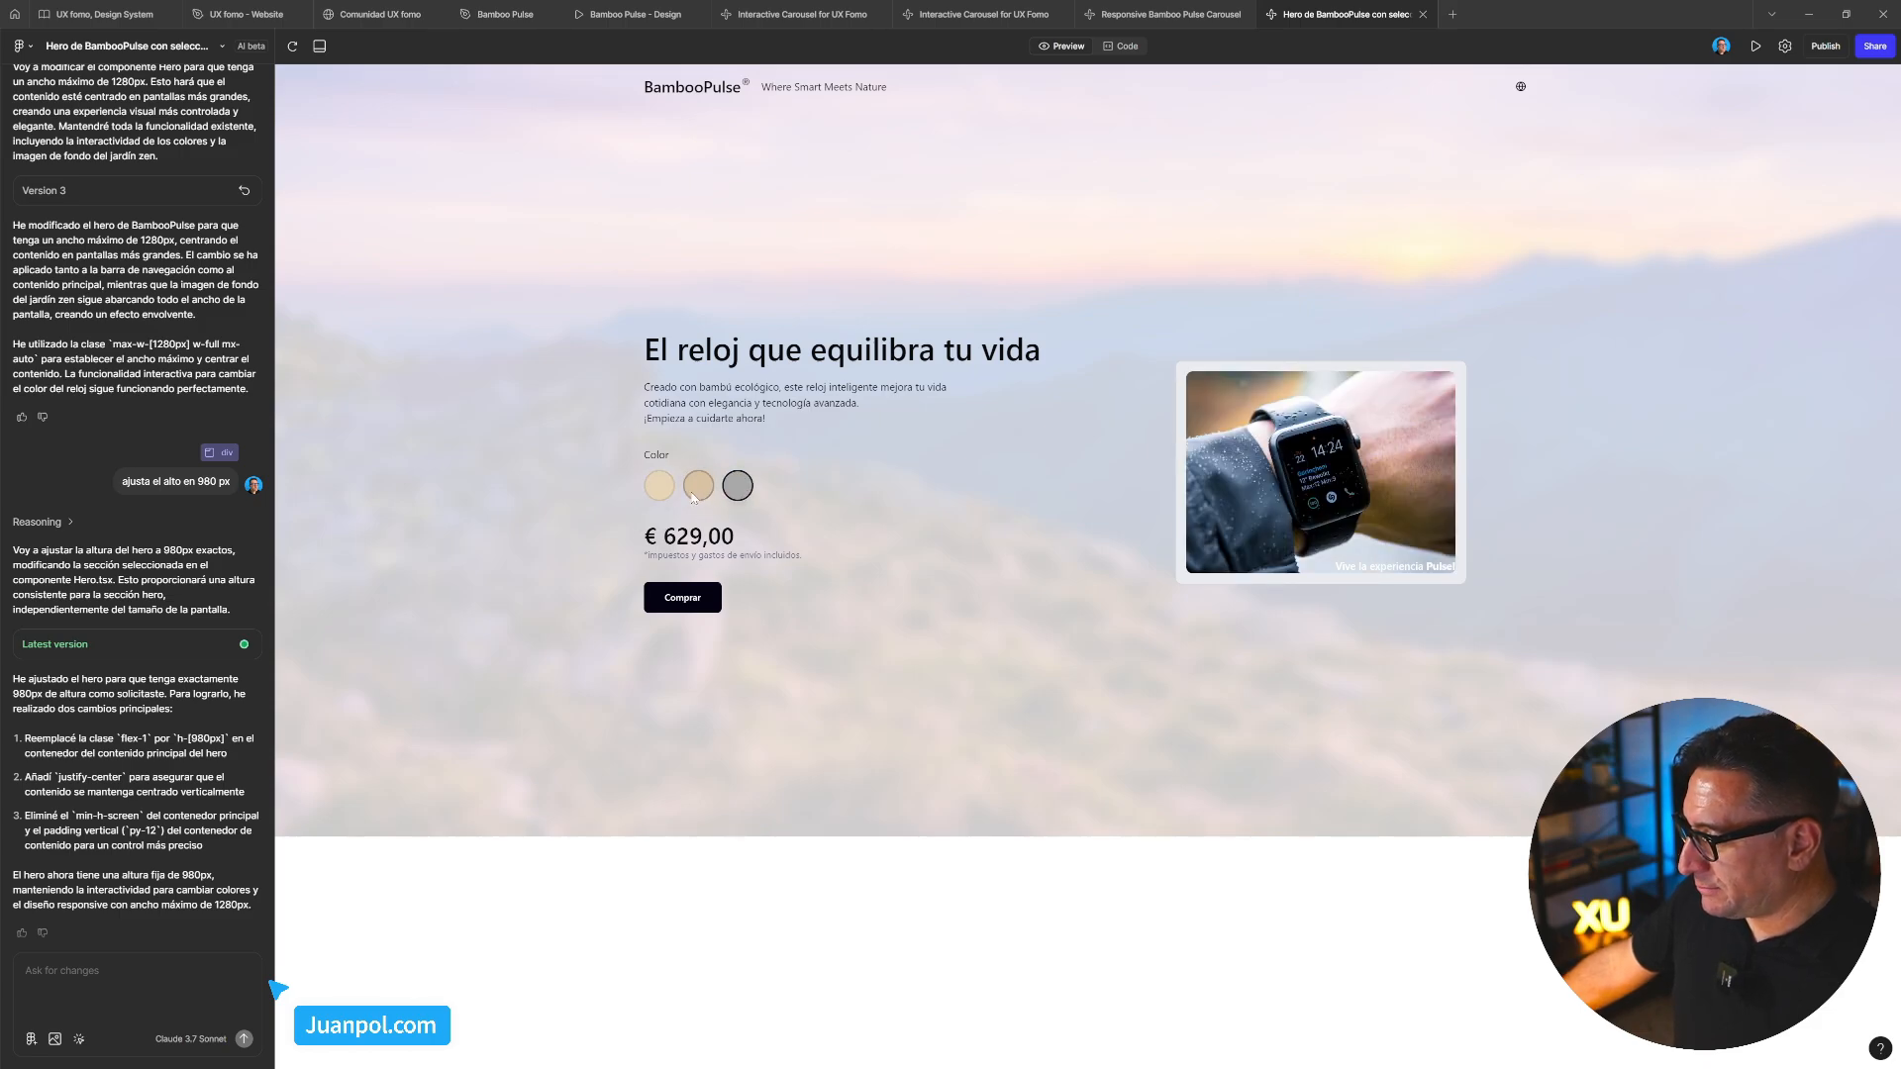
click(659, 491)
click(737, 495)
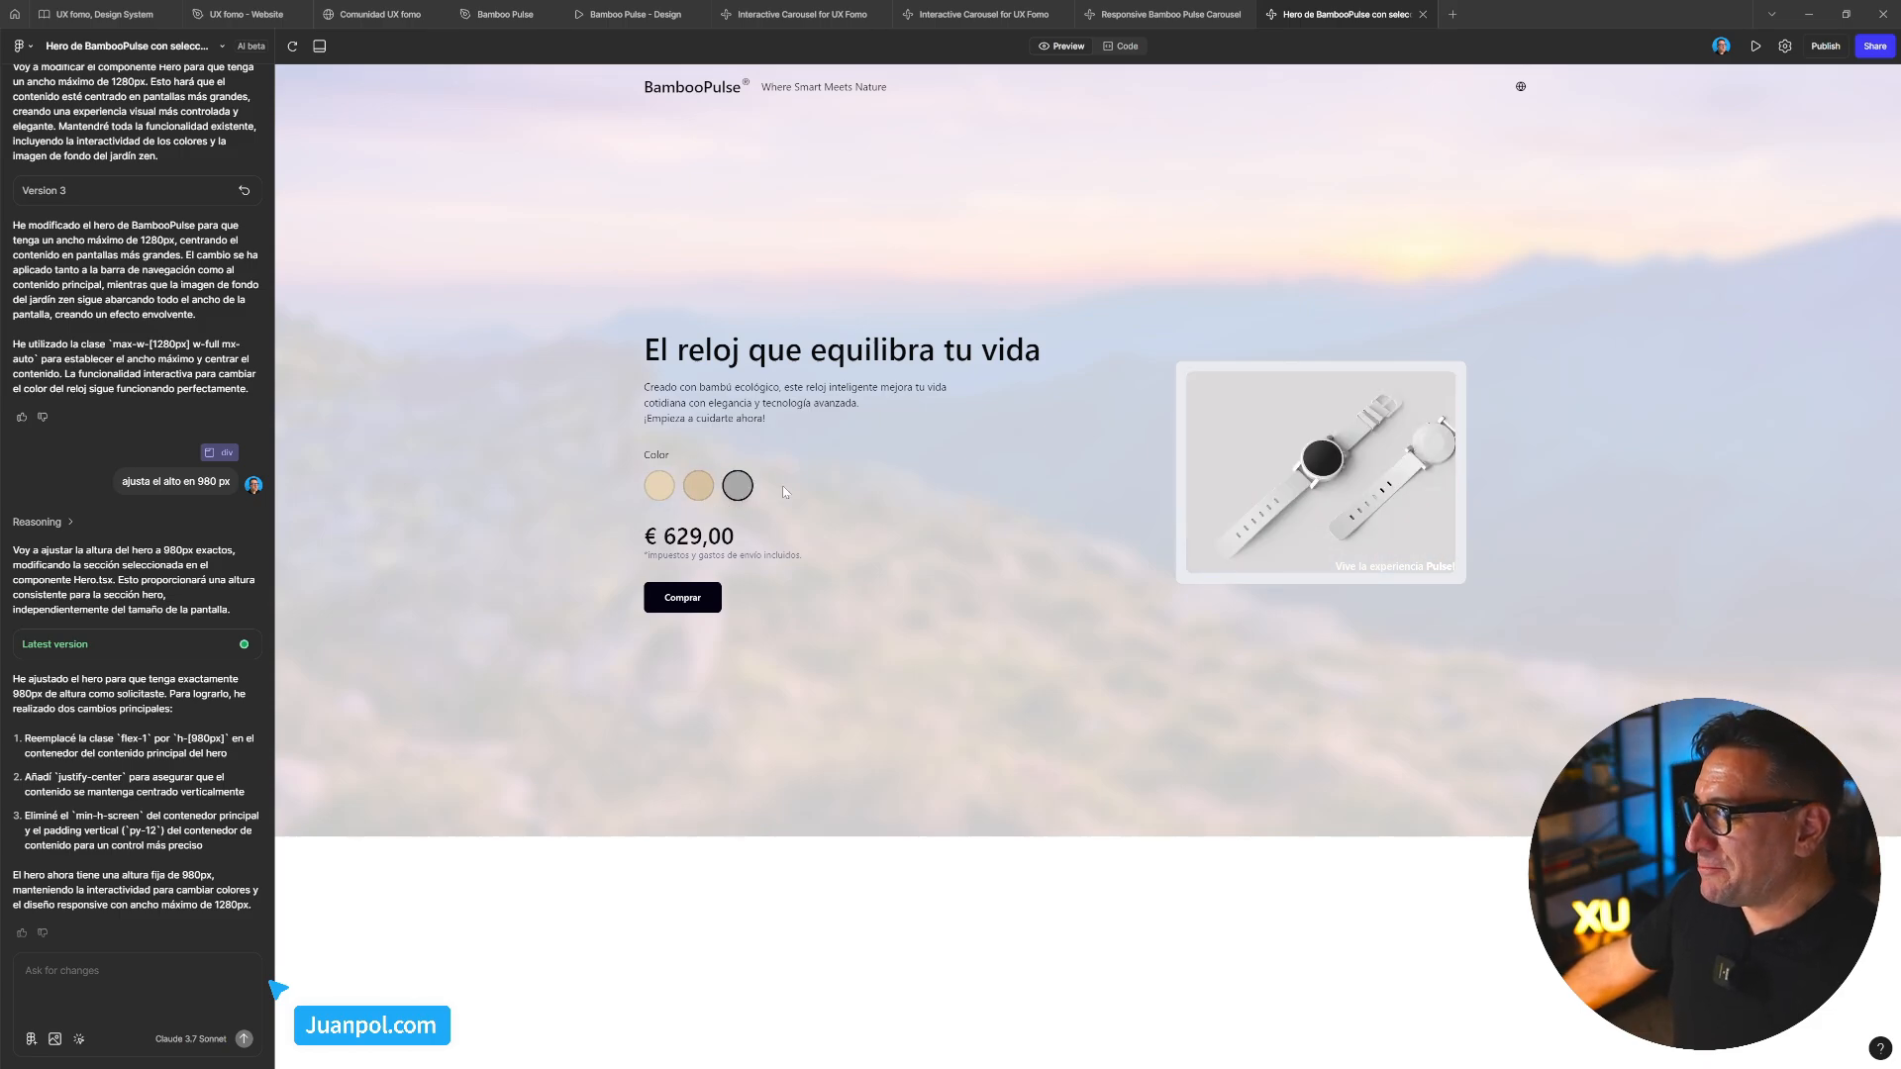
click(660, 486)
click(698, 485)
click(737, 485)
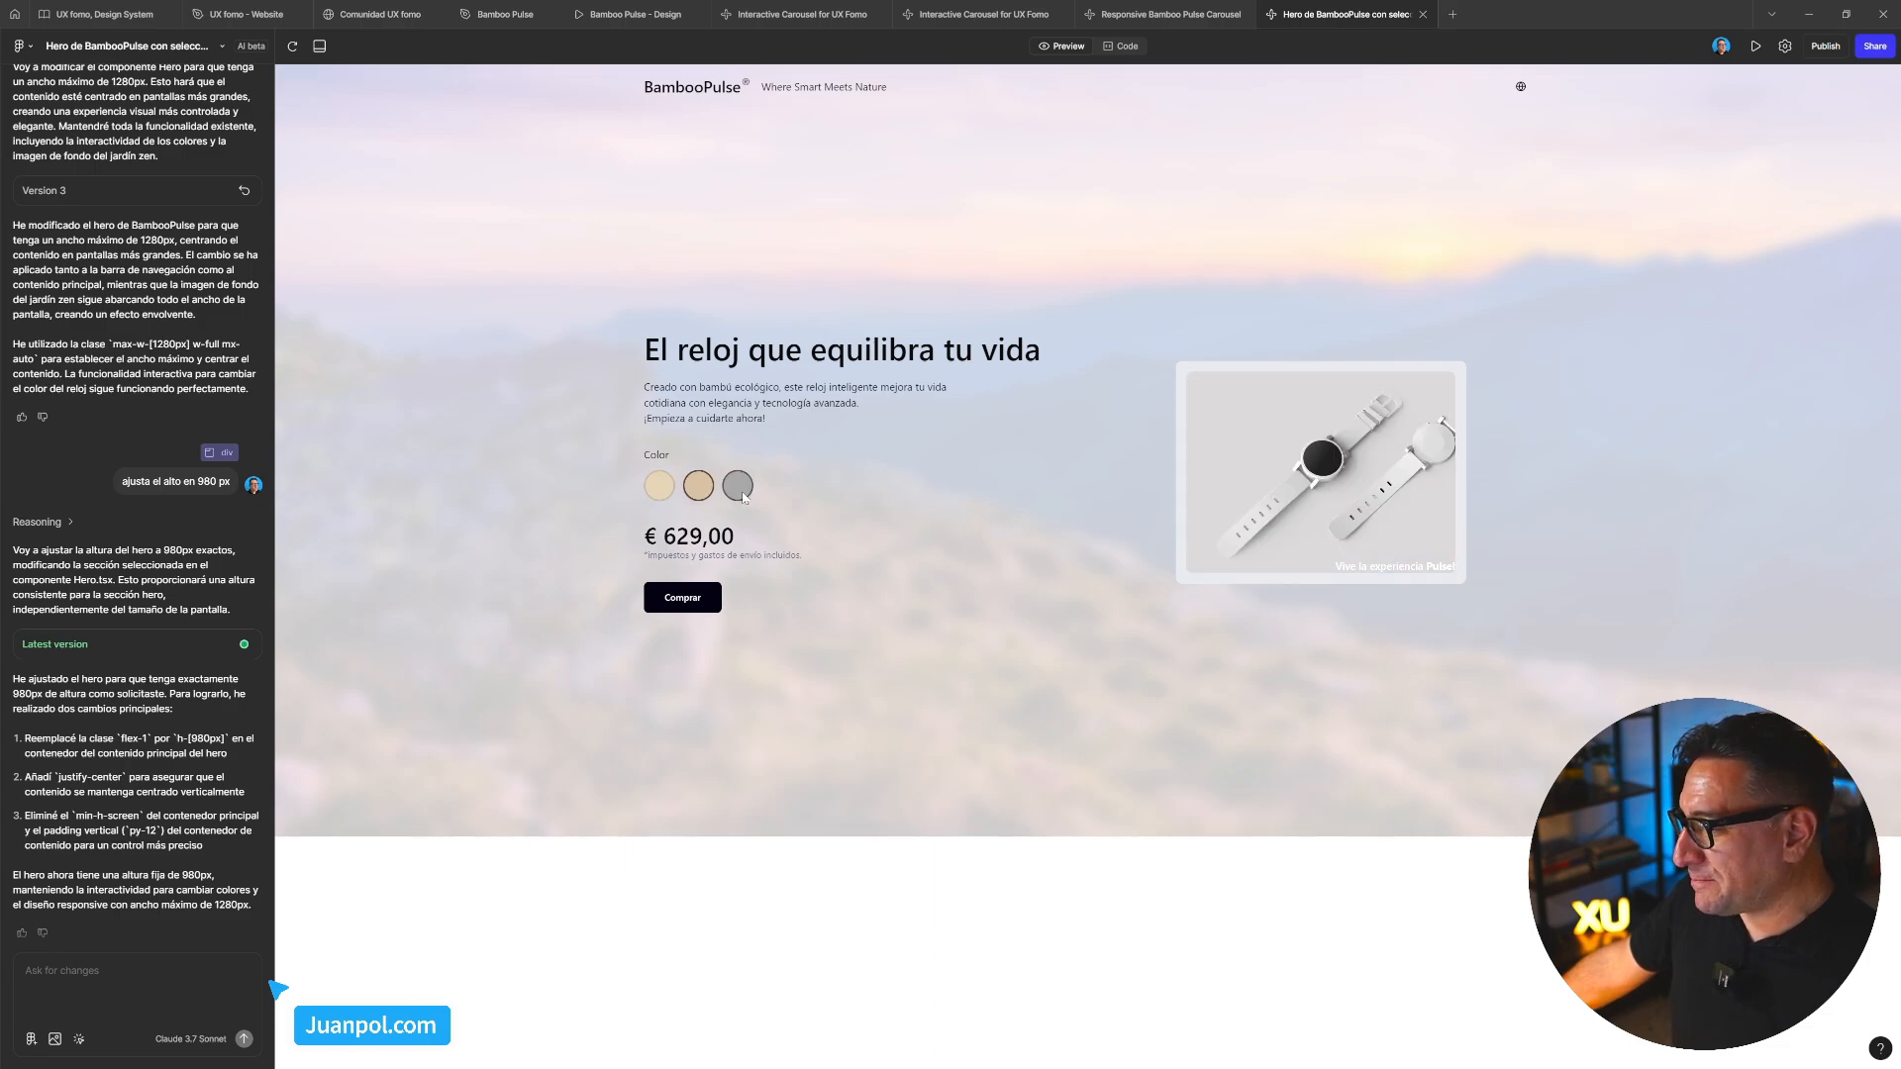
click(698, 485)
click(658, 494)
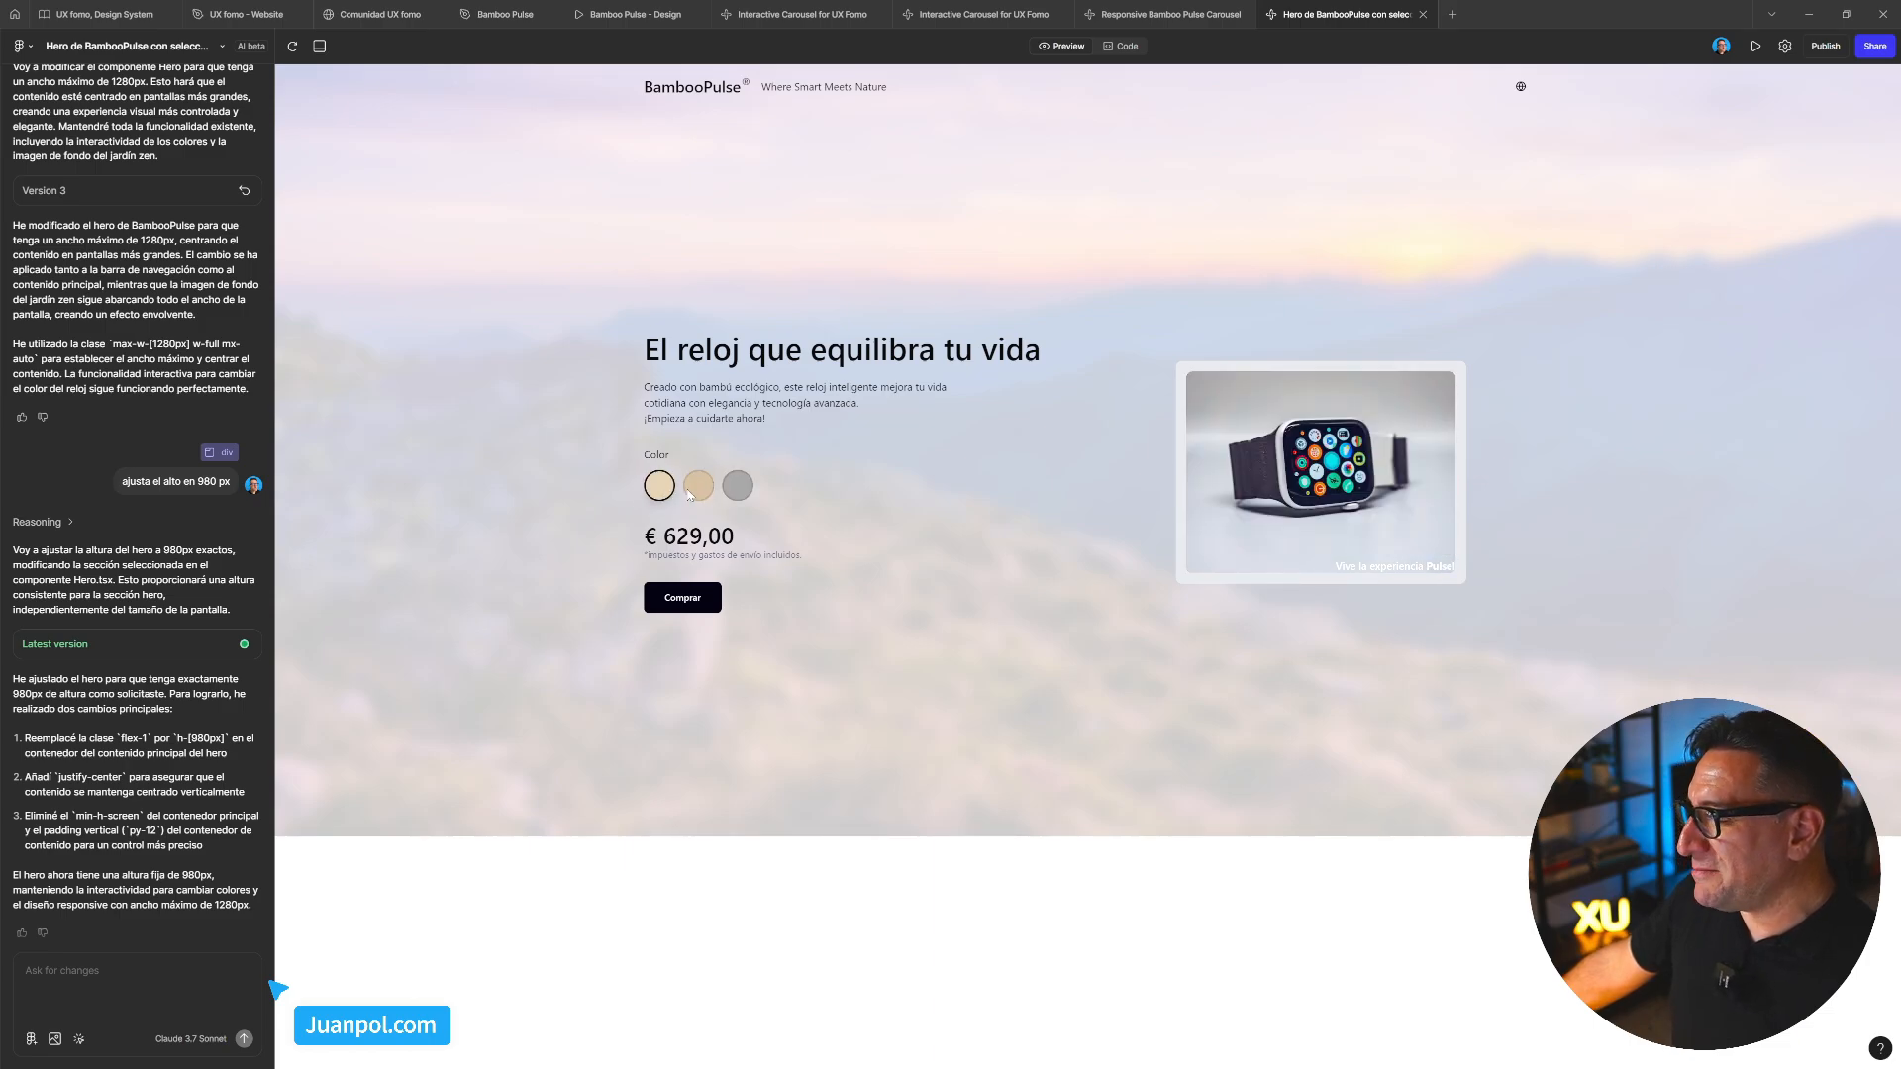
click(741, 495)
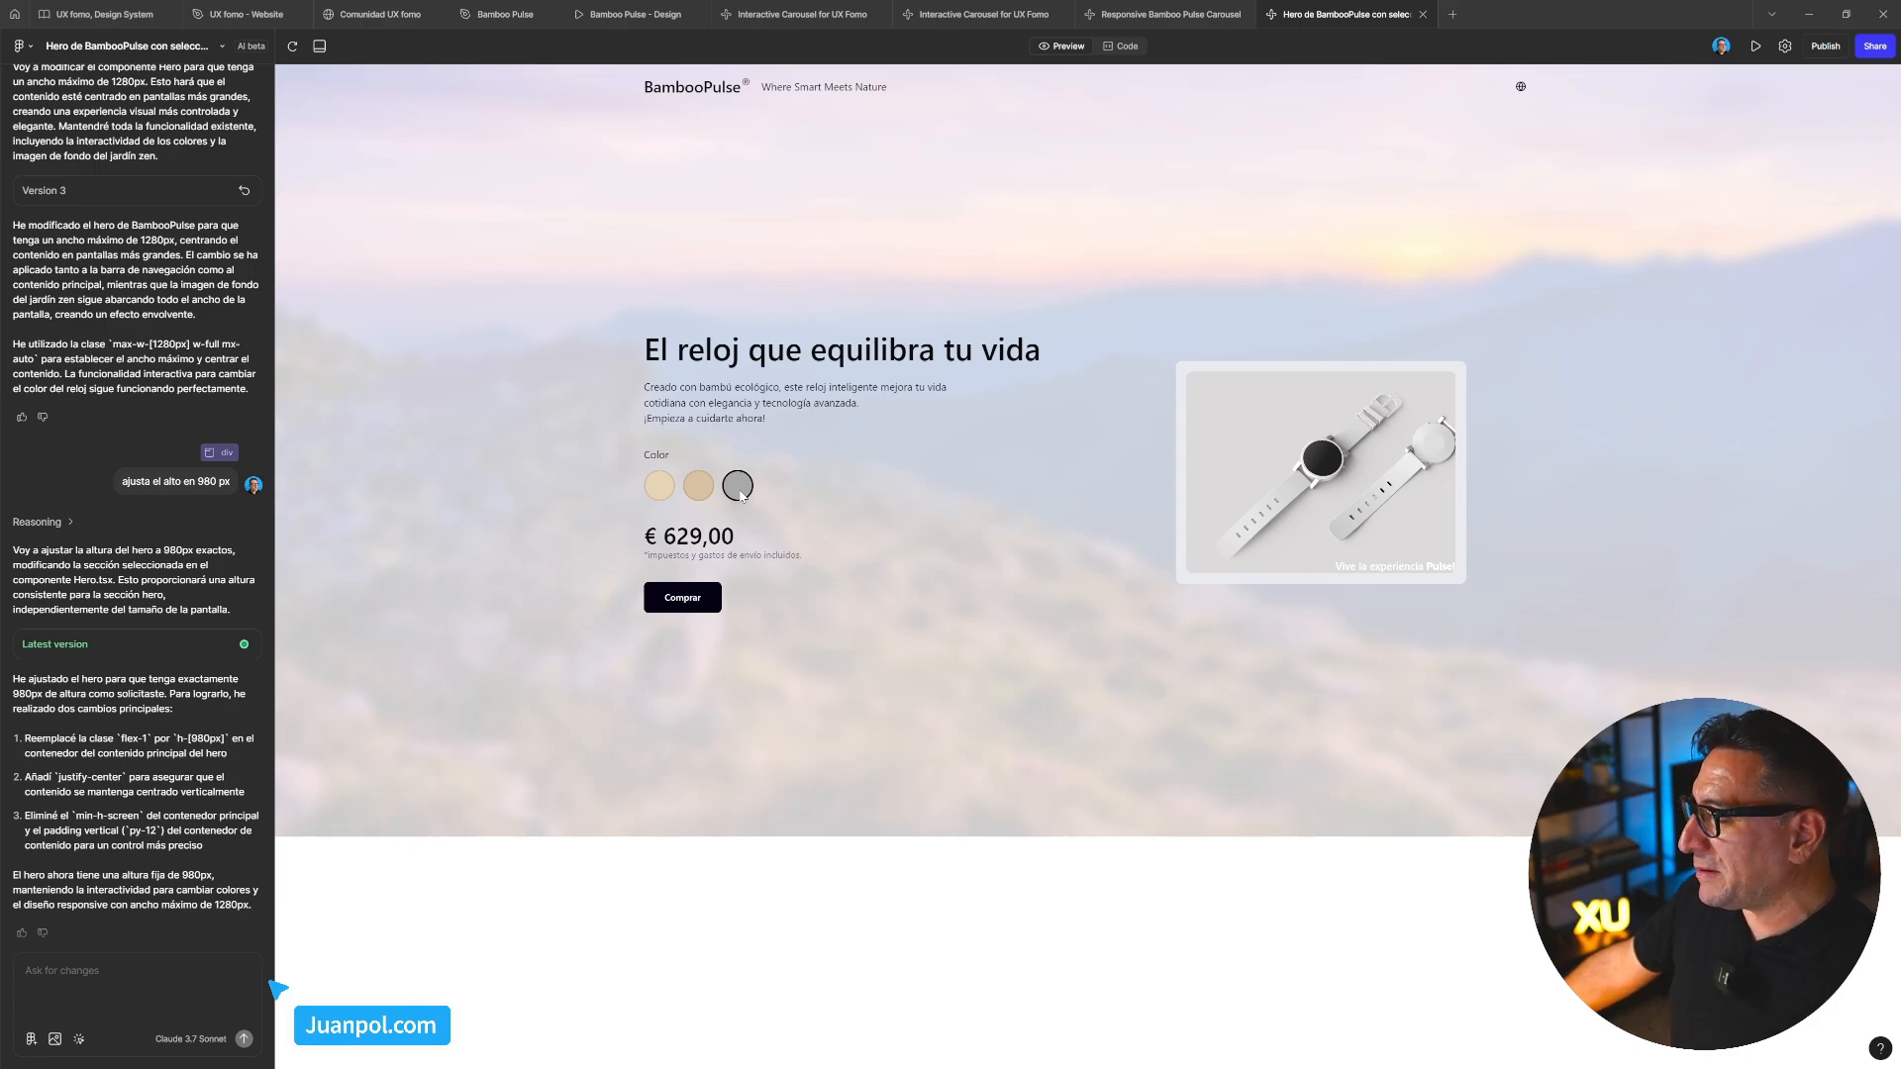
click(659, 485)
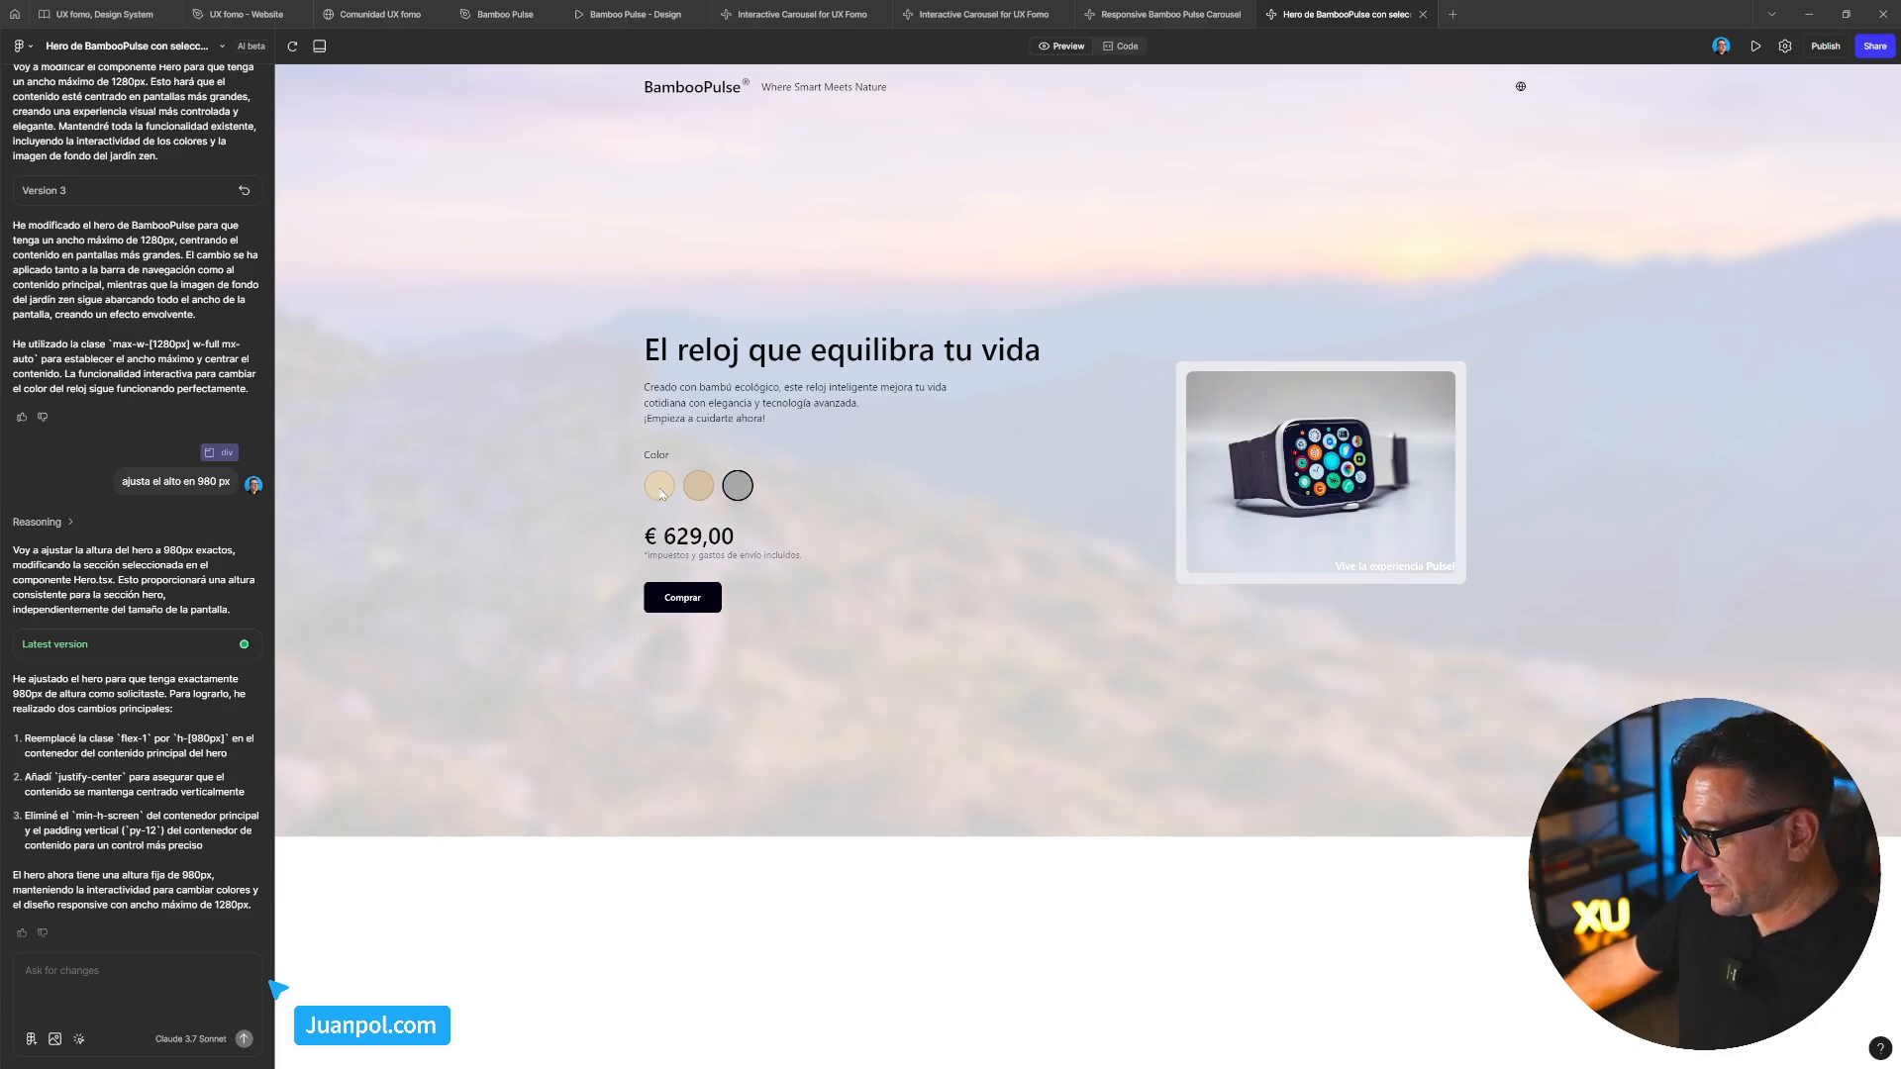
click(698, 485)
click(742, 490)
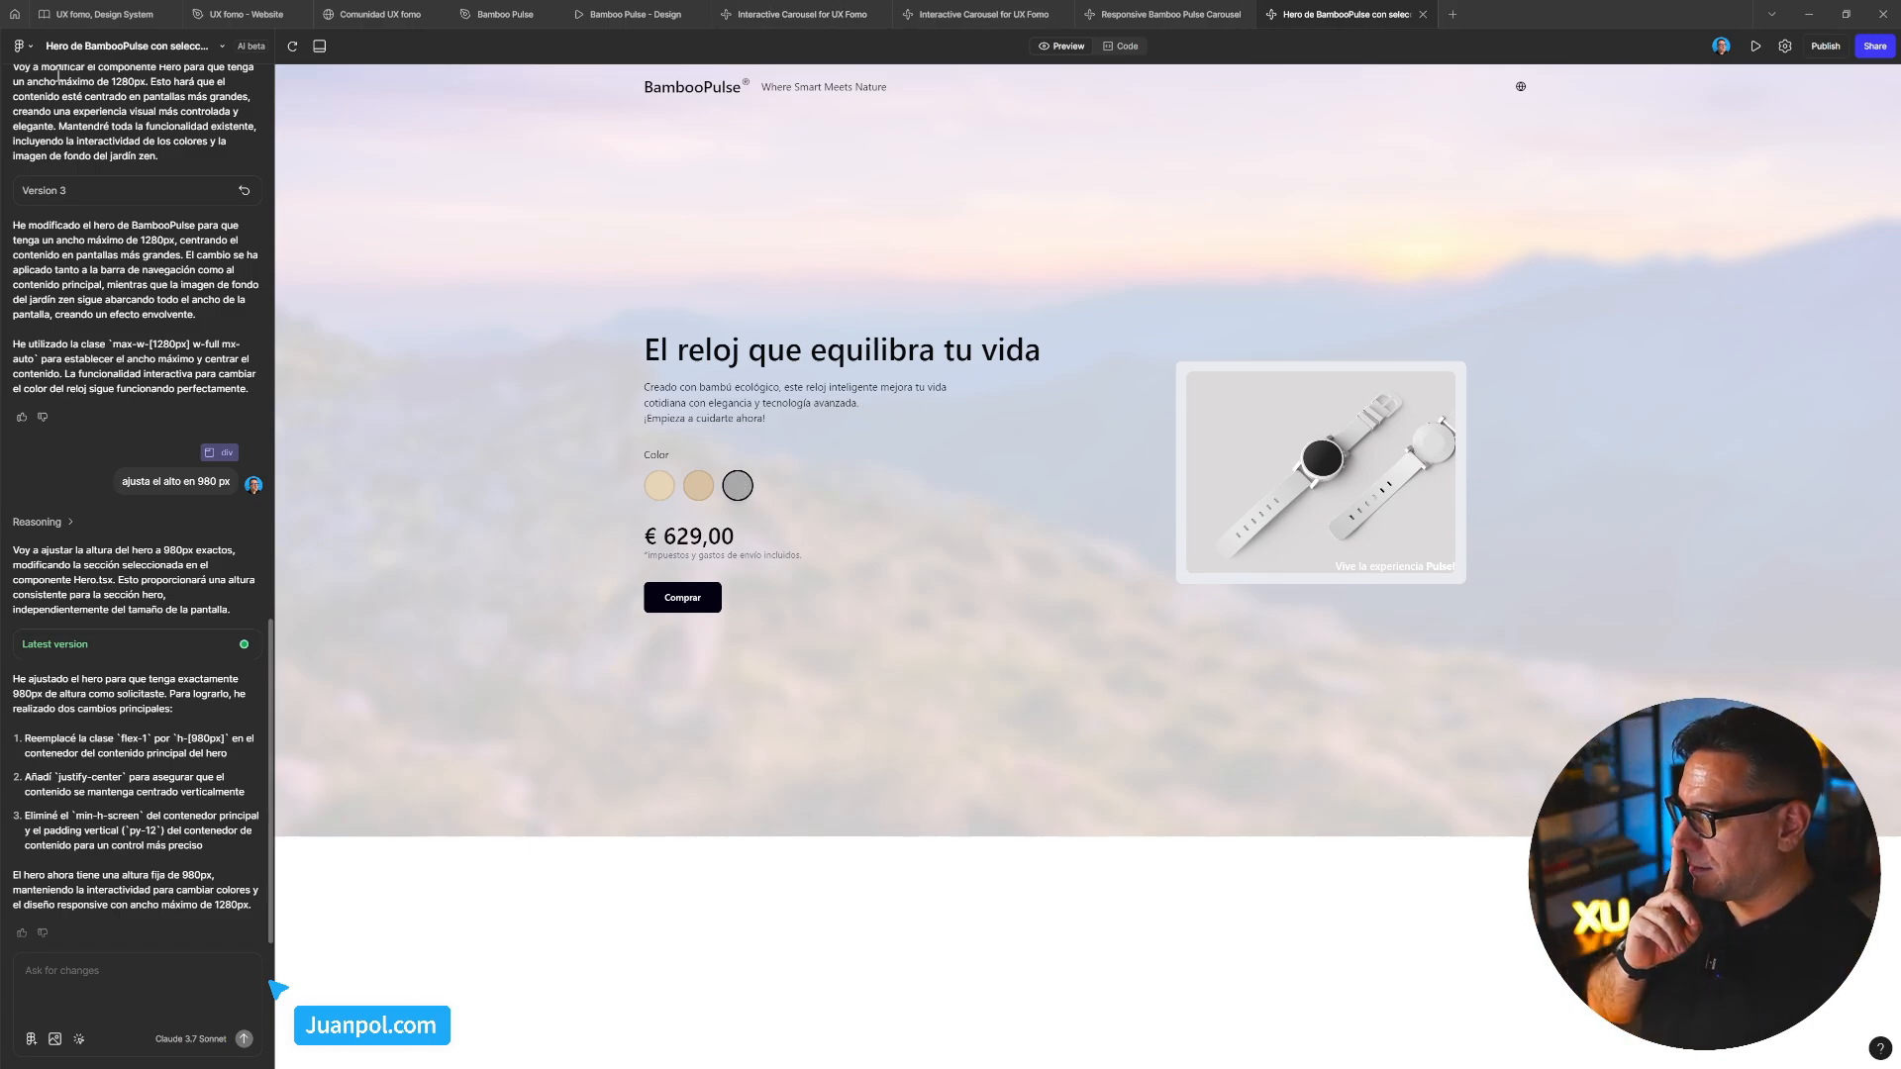
click(31, 48)
Create a new Make, attach the DropdownButton component, and start the four-option dropdown prompt
mouse_move(59, 76)
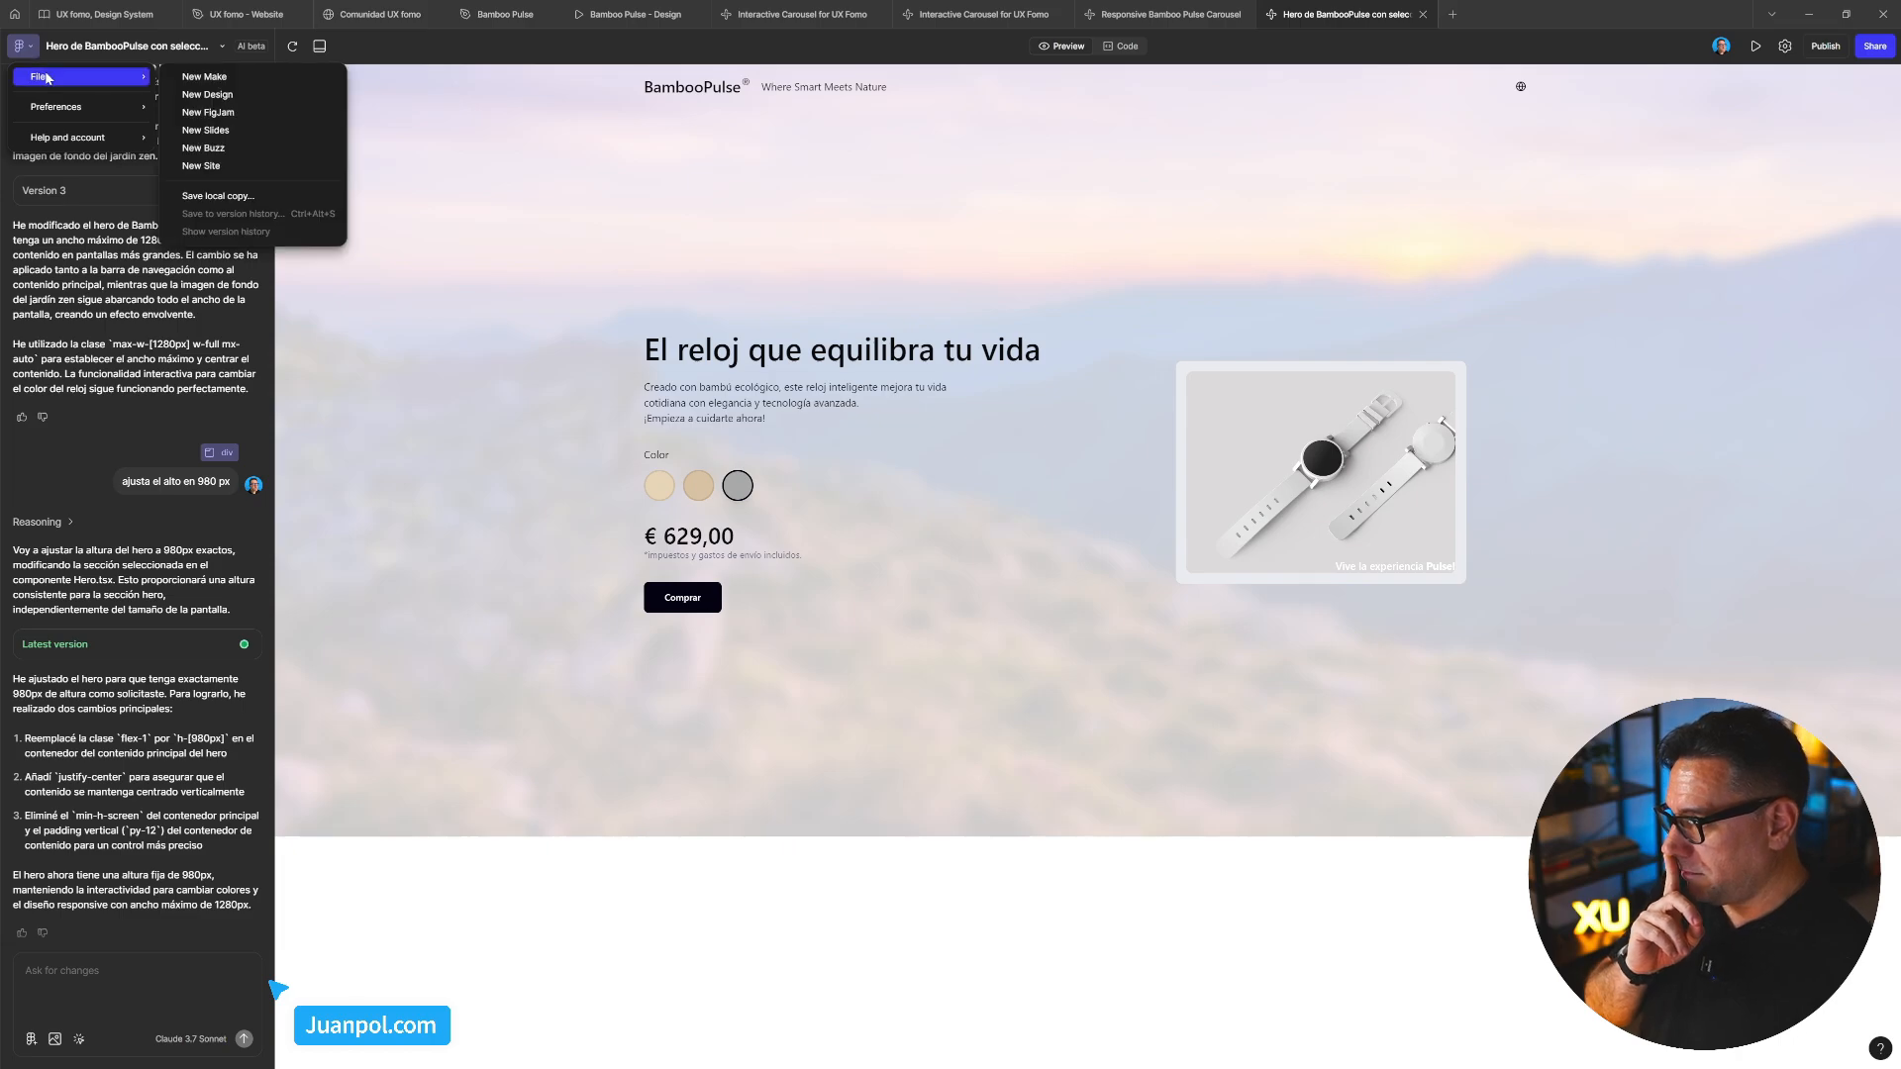
click(210, 81)
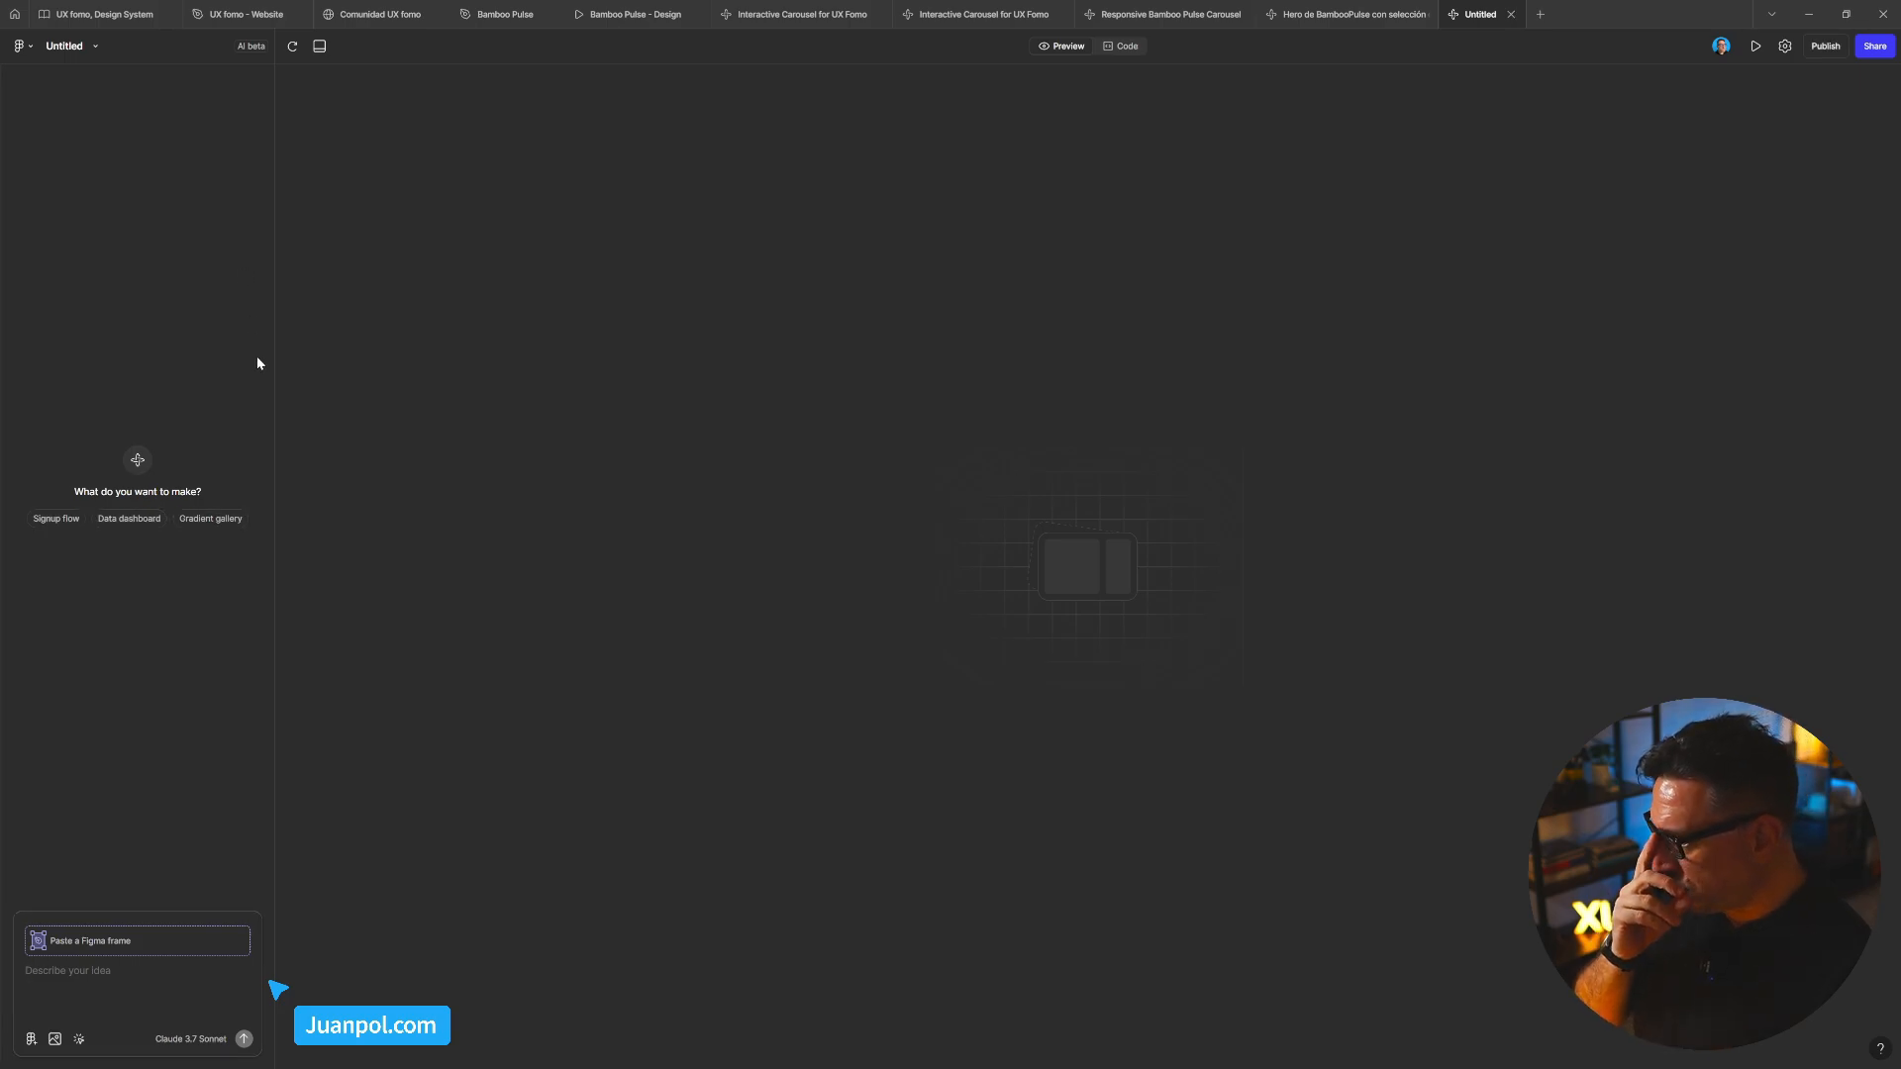
click(31, 1040)
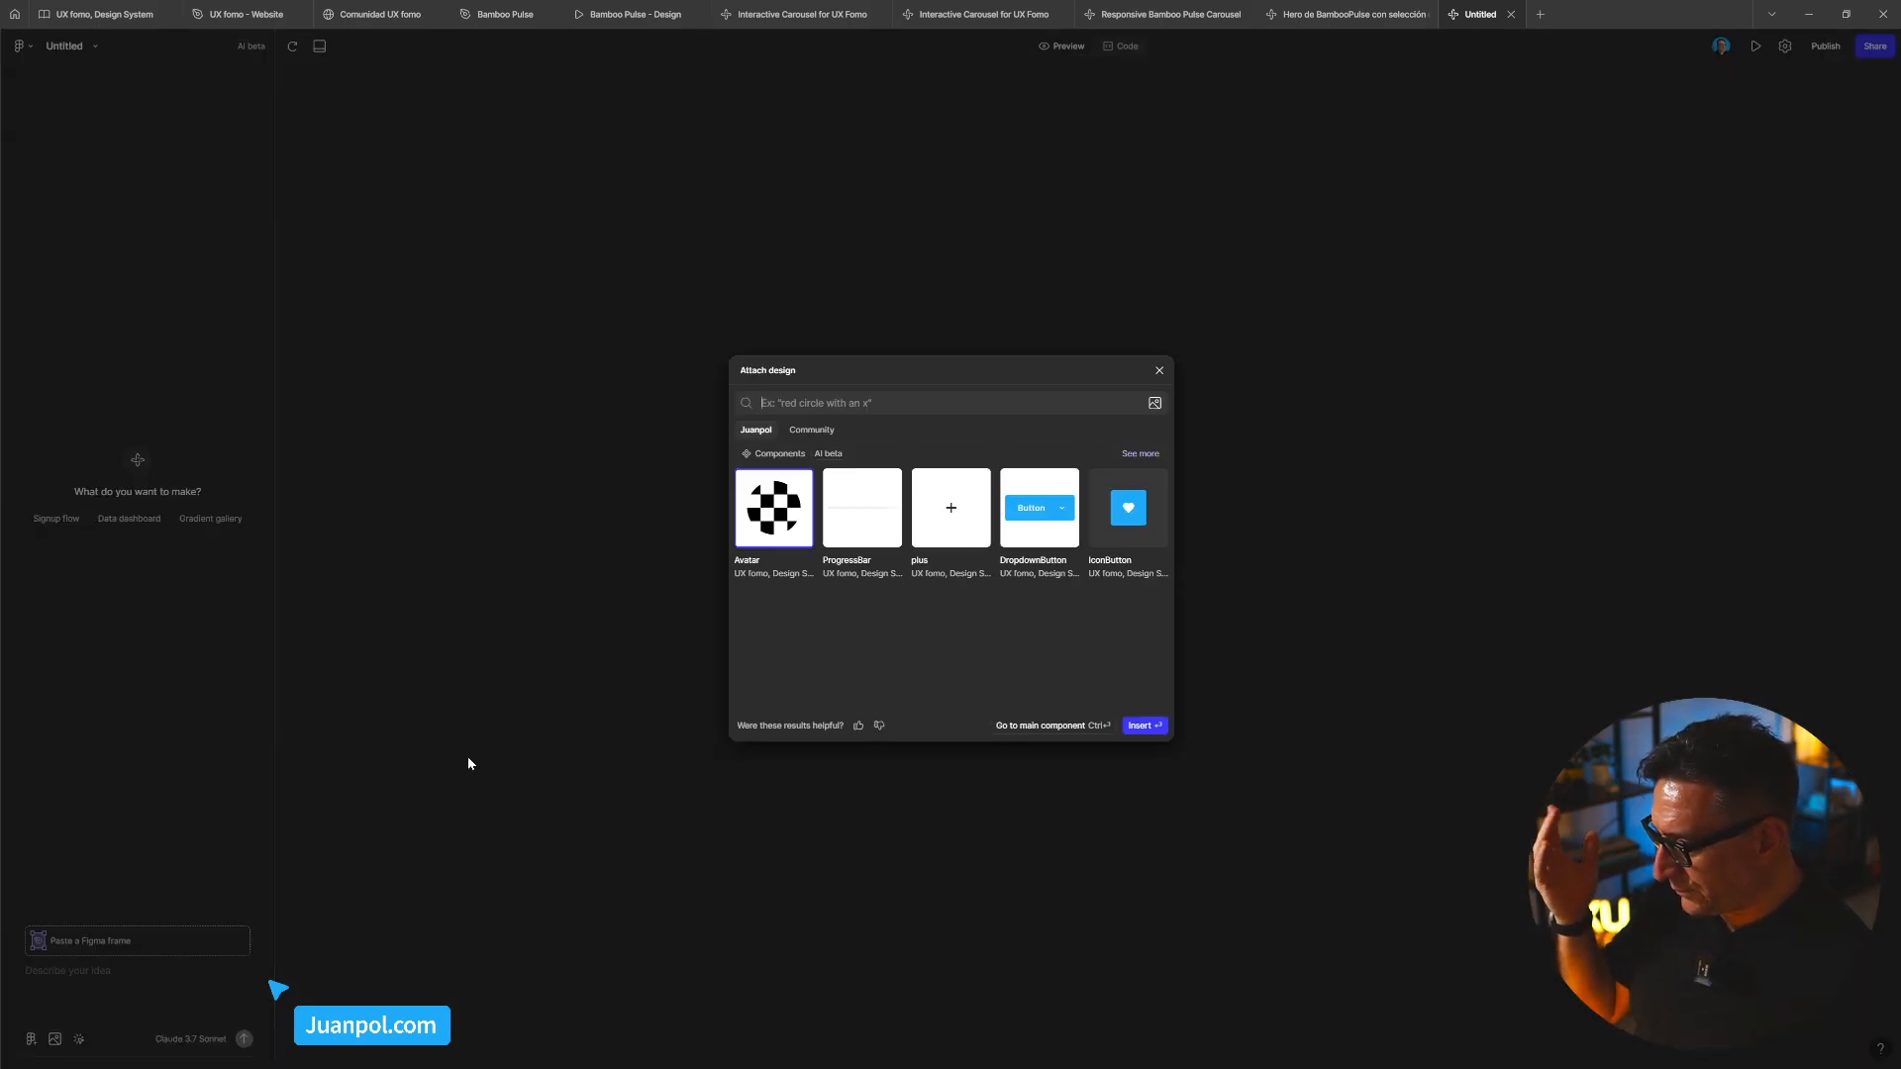
click(1137, 455)
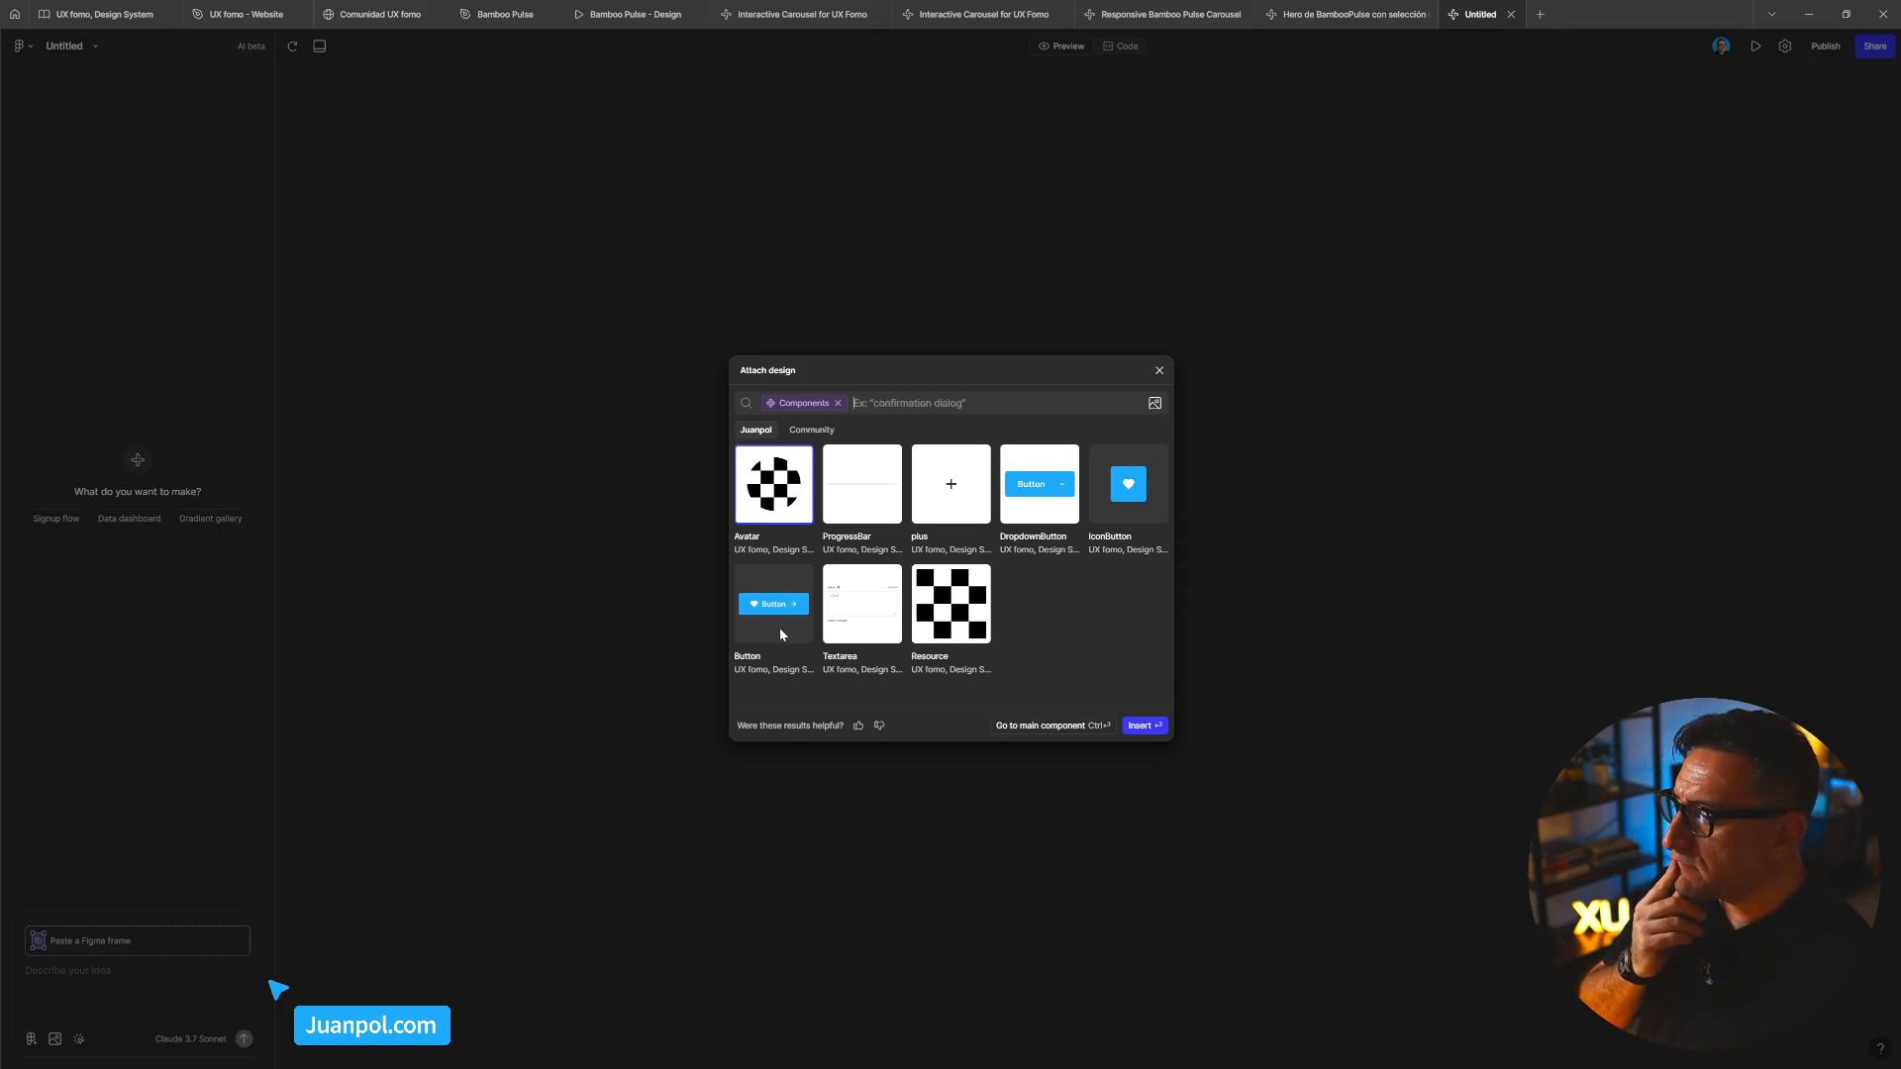
click(1039, 495)
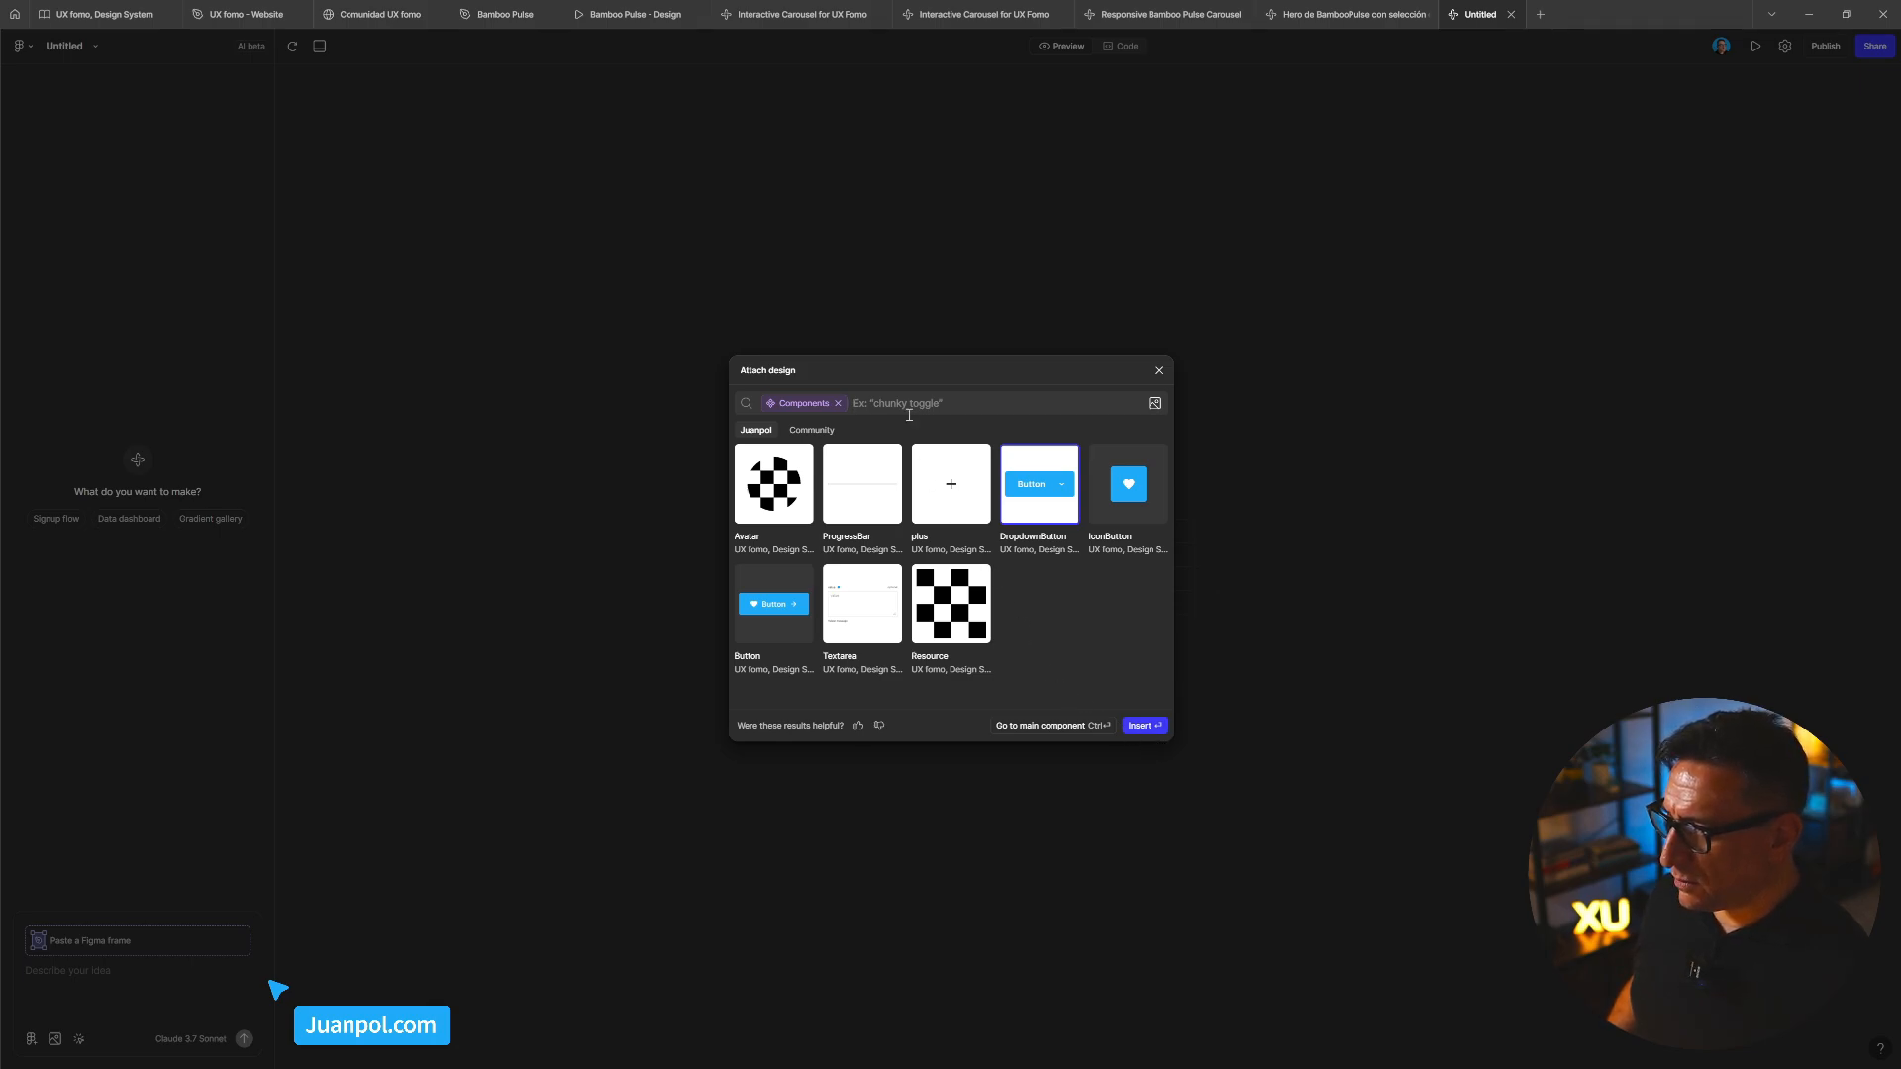
click(1141, 726)
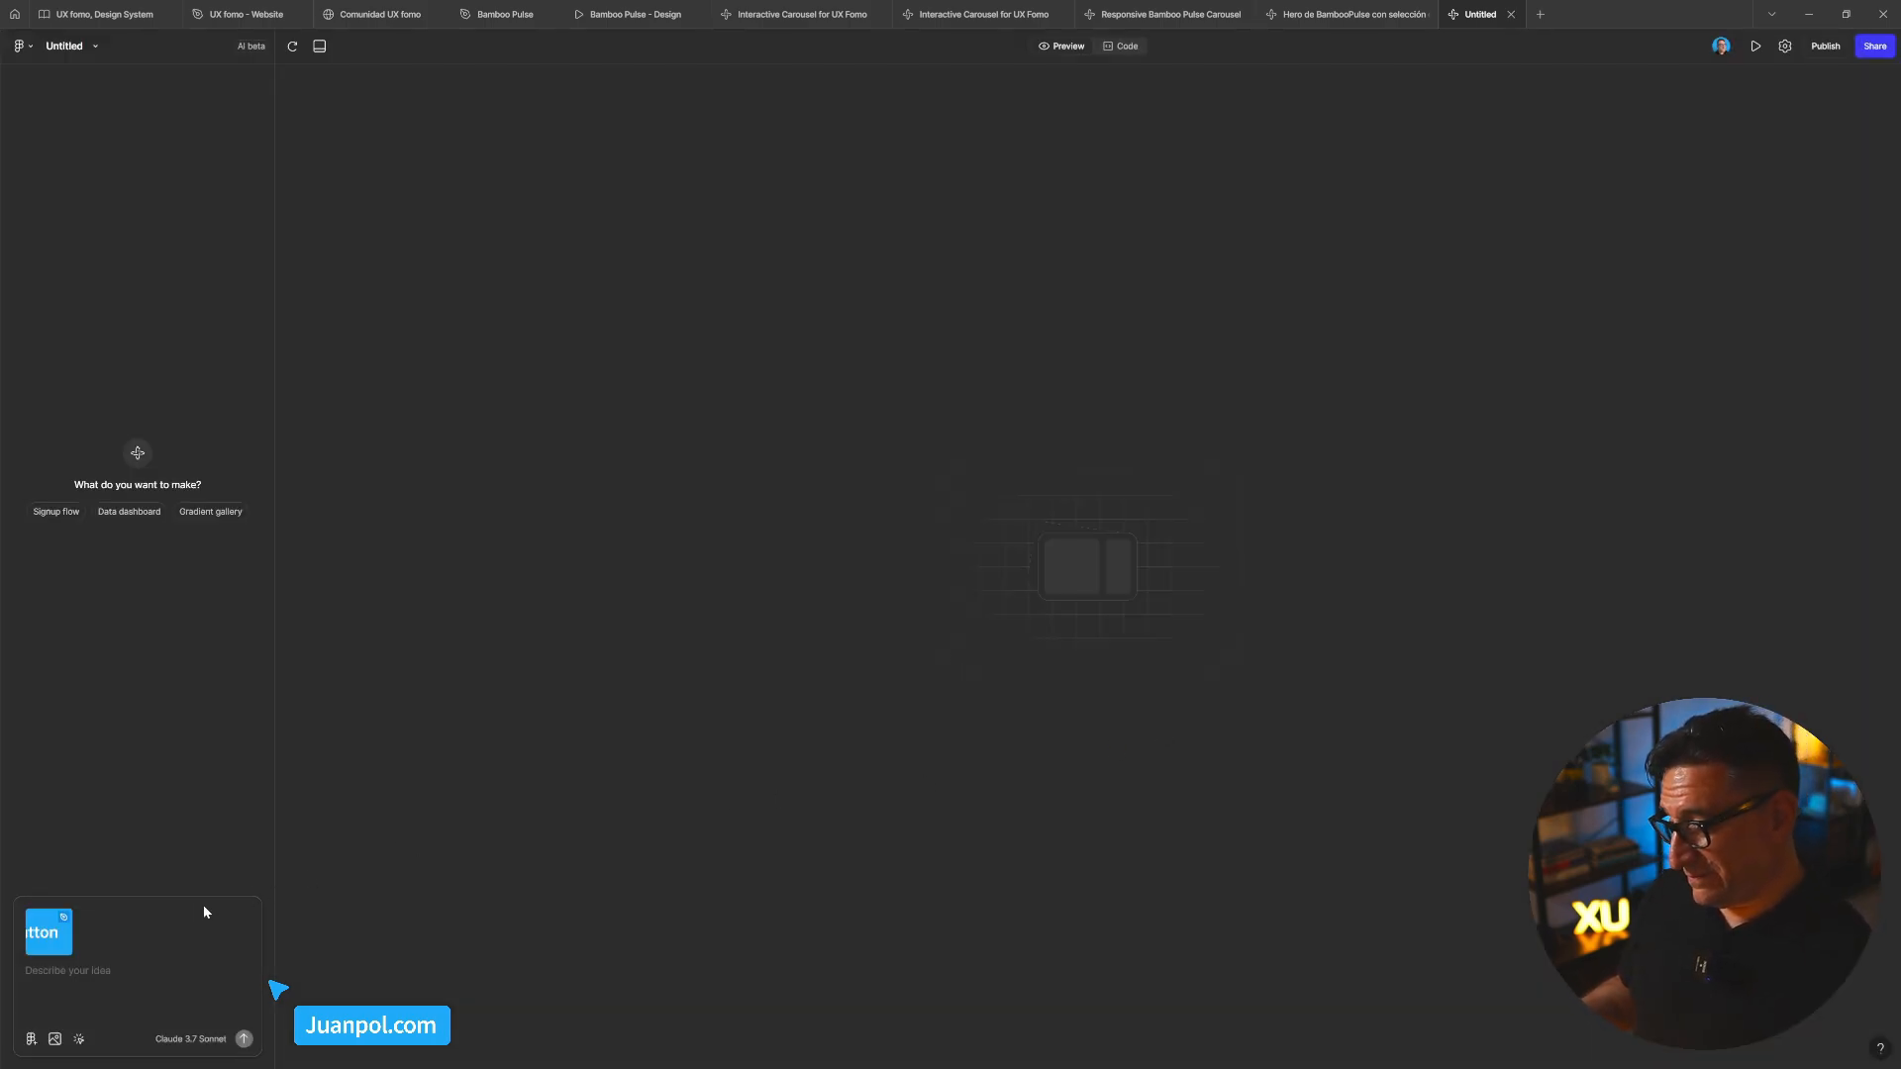
click(88, 971)
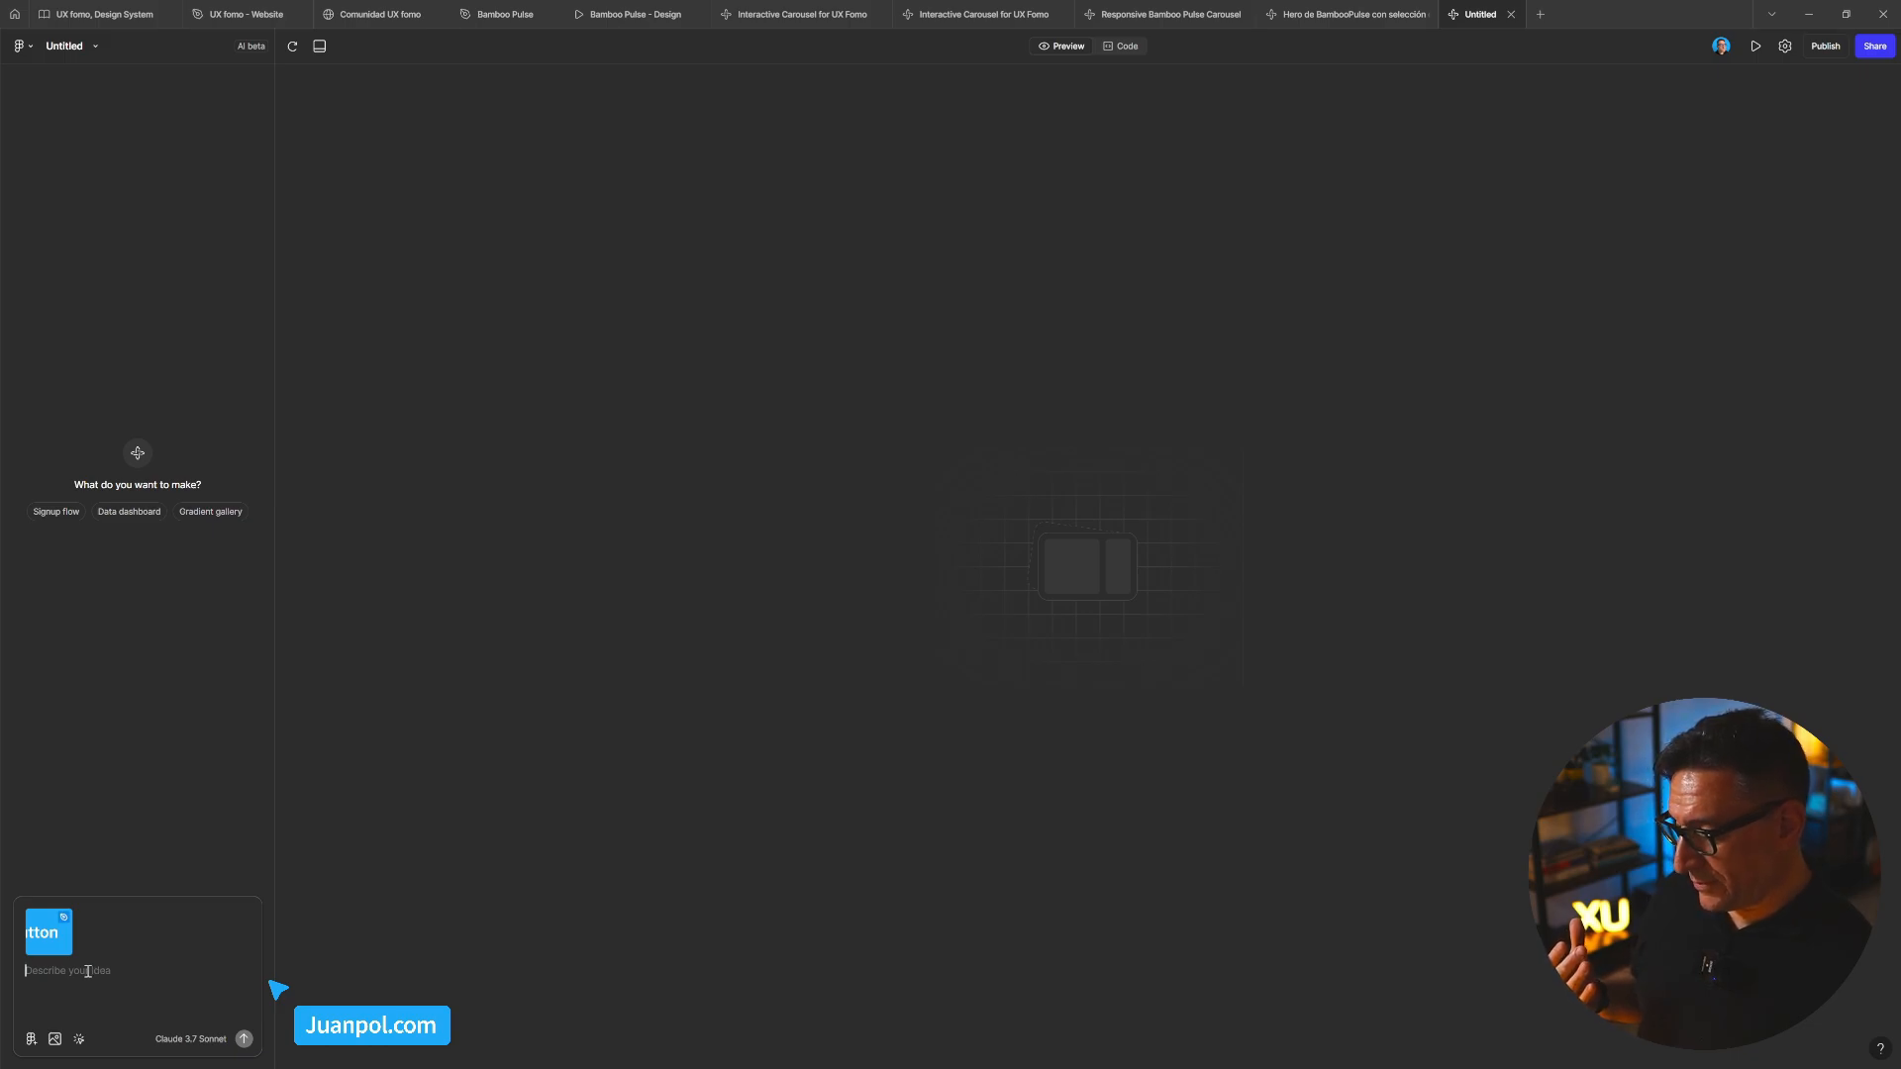
text(crea un)
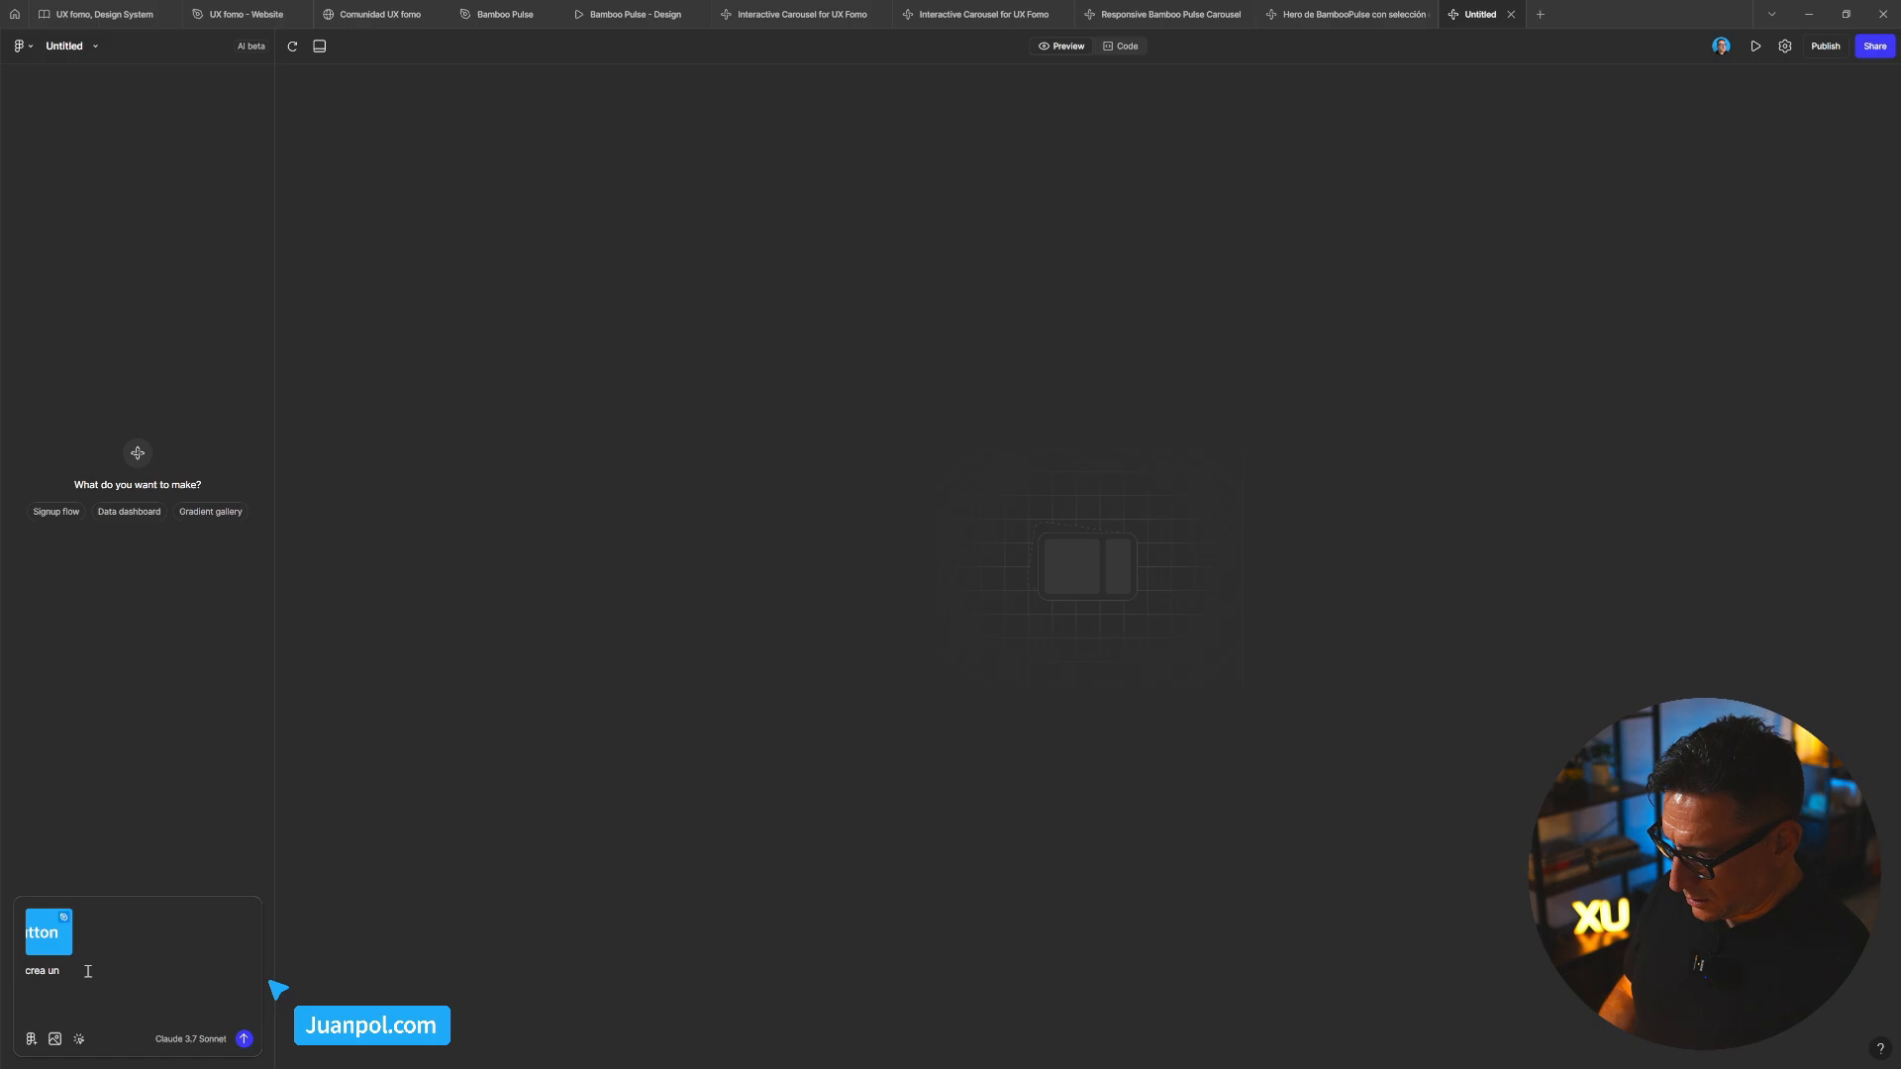
text( men)
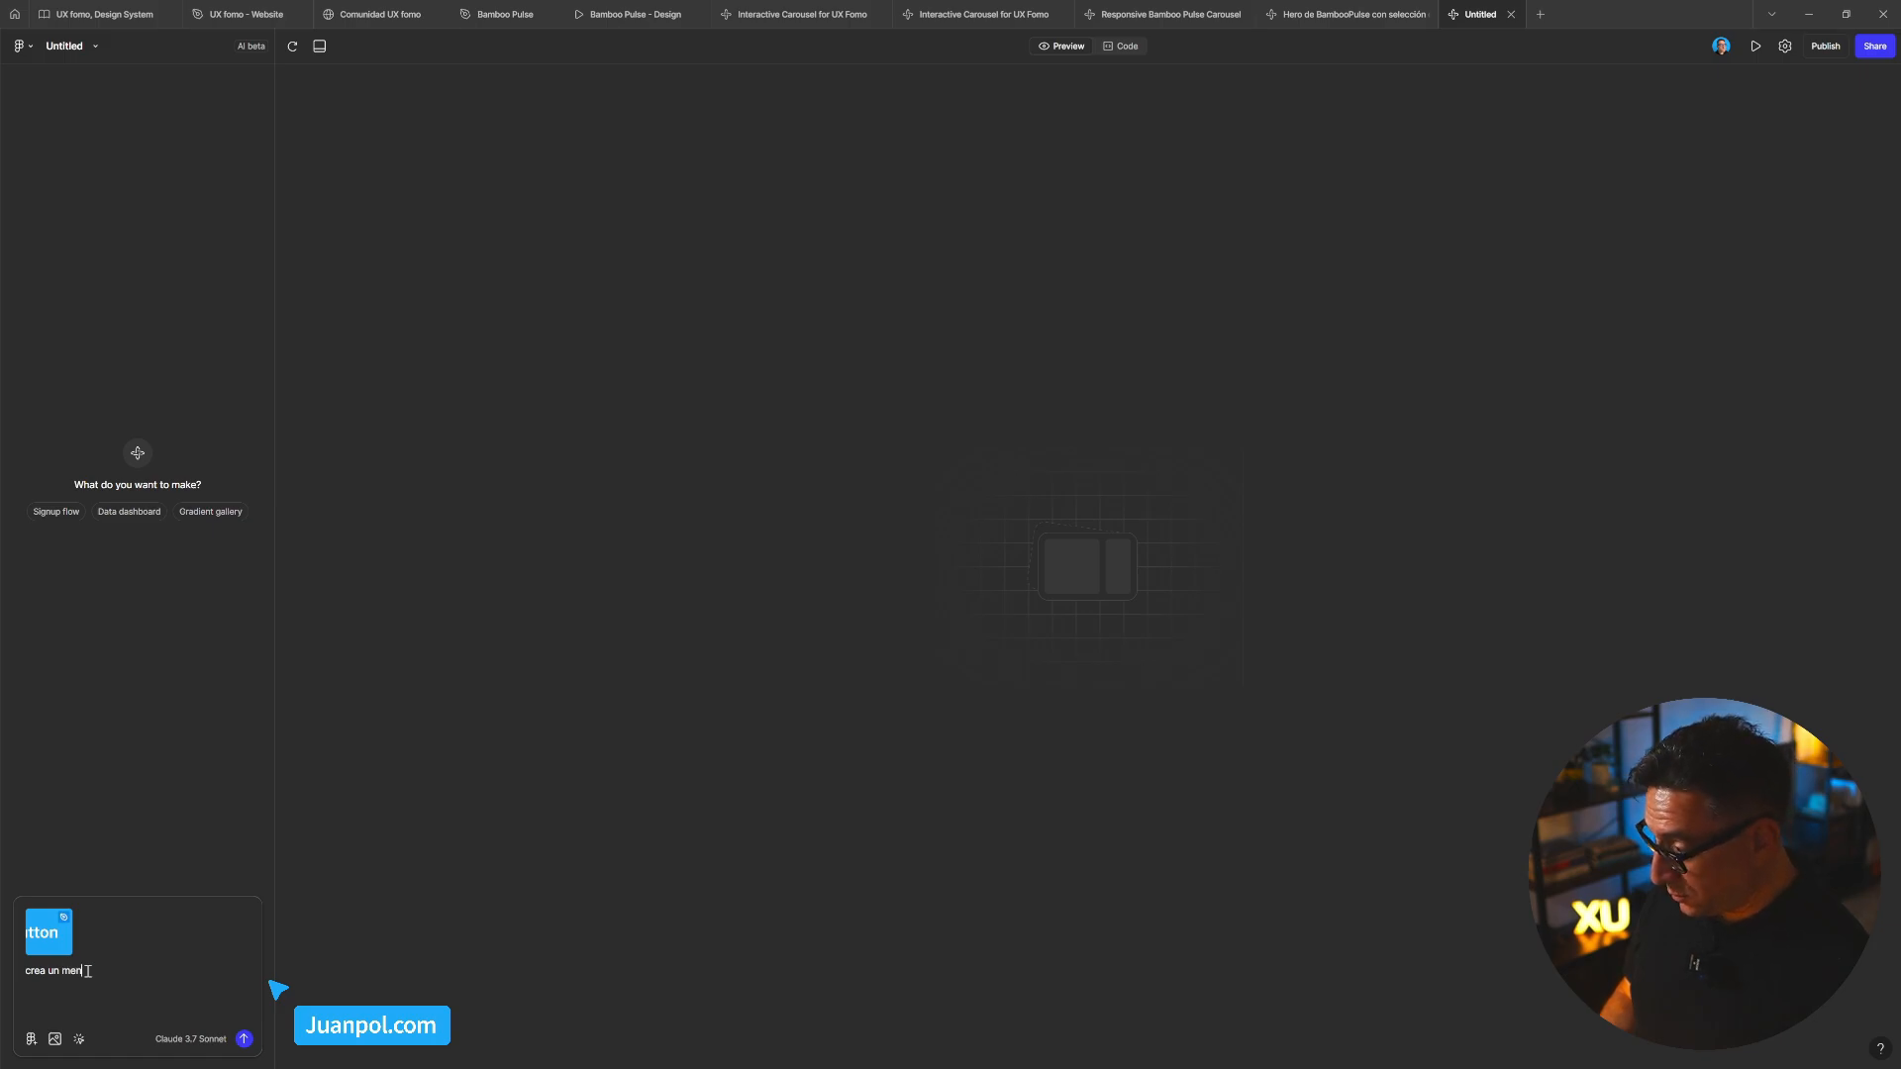
text(ú desplega)
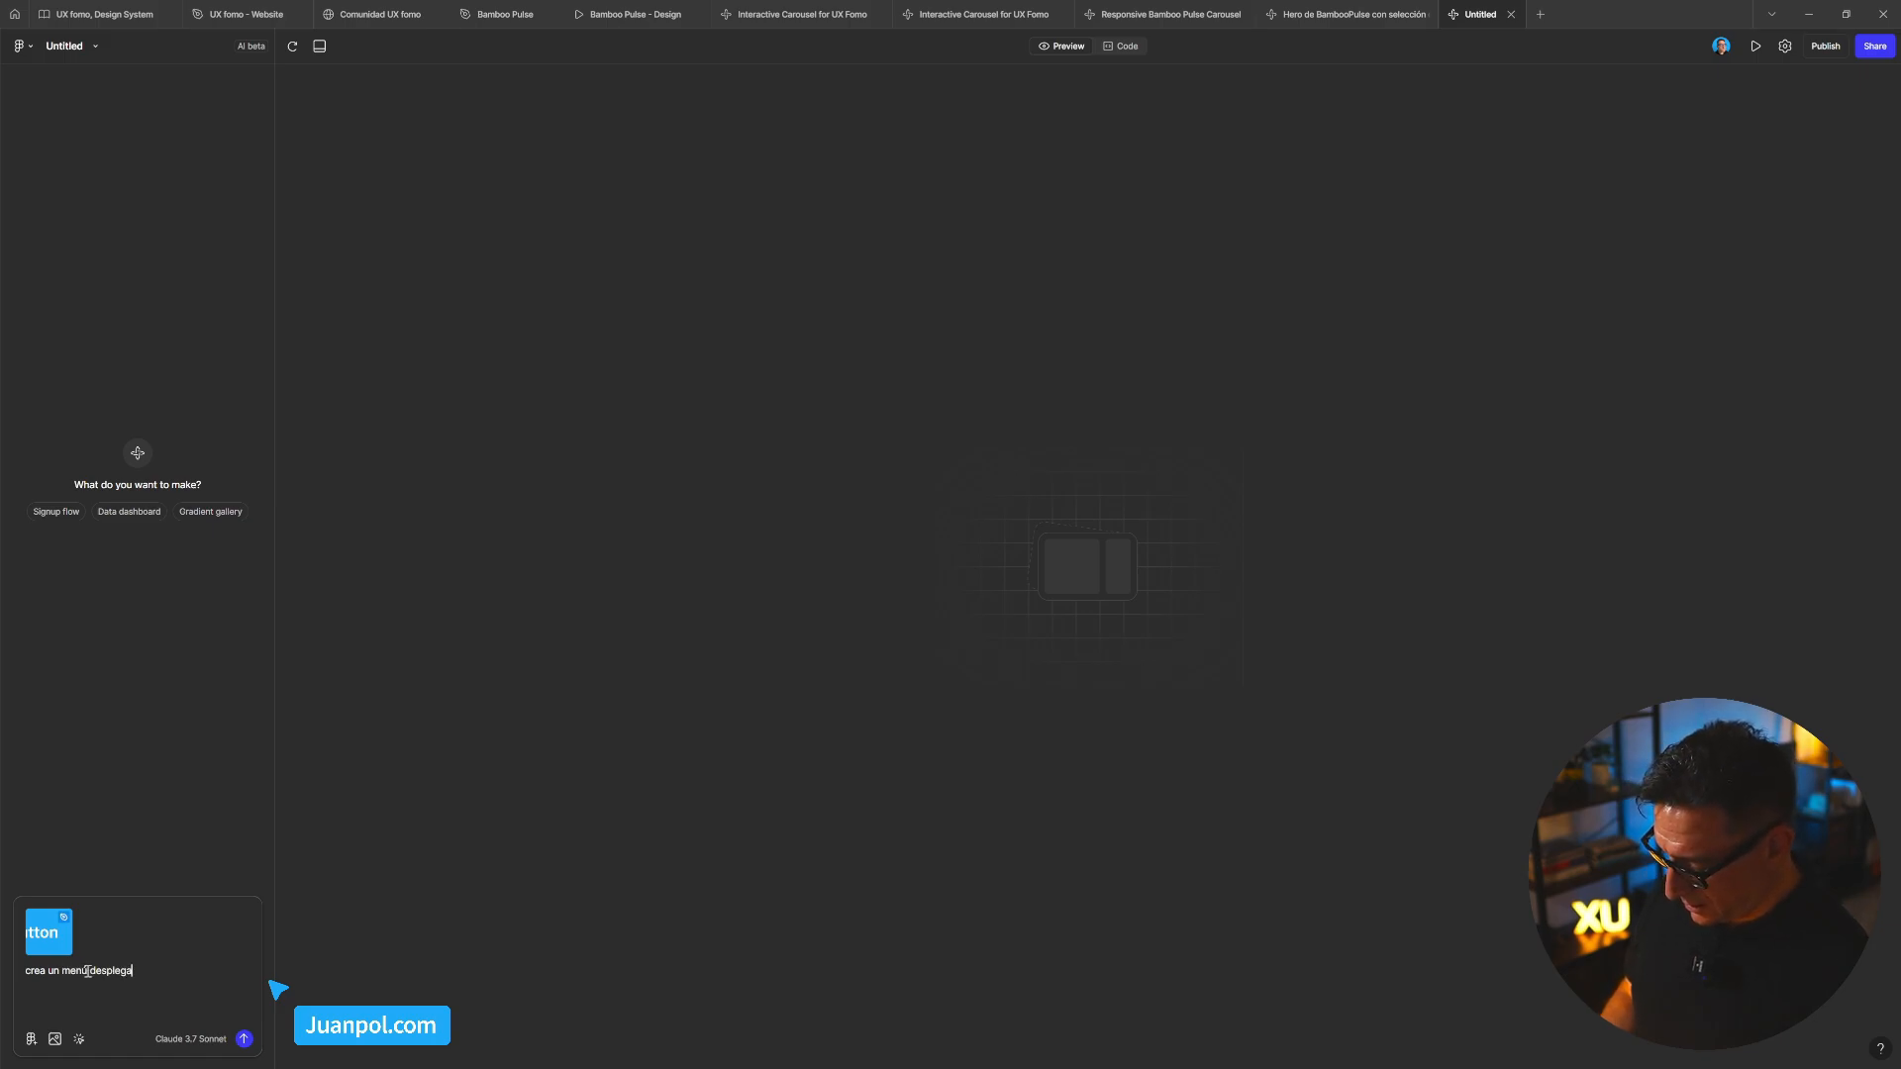
text(ble con )
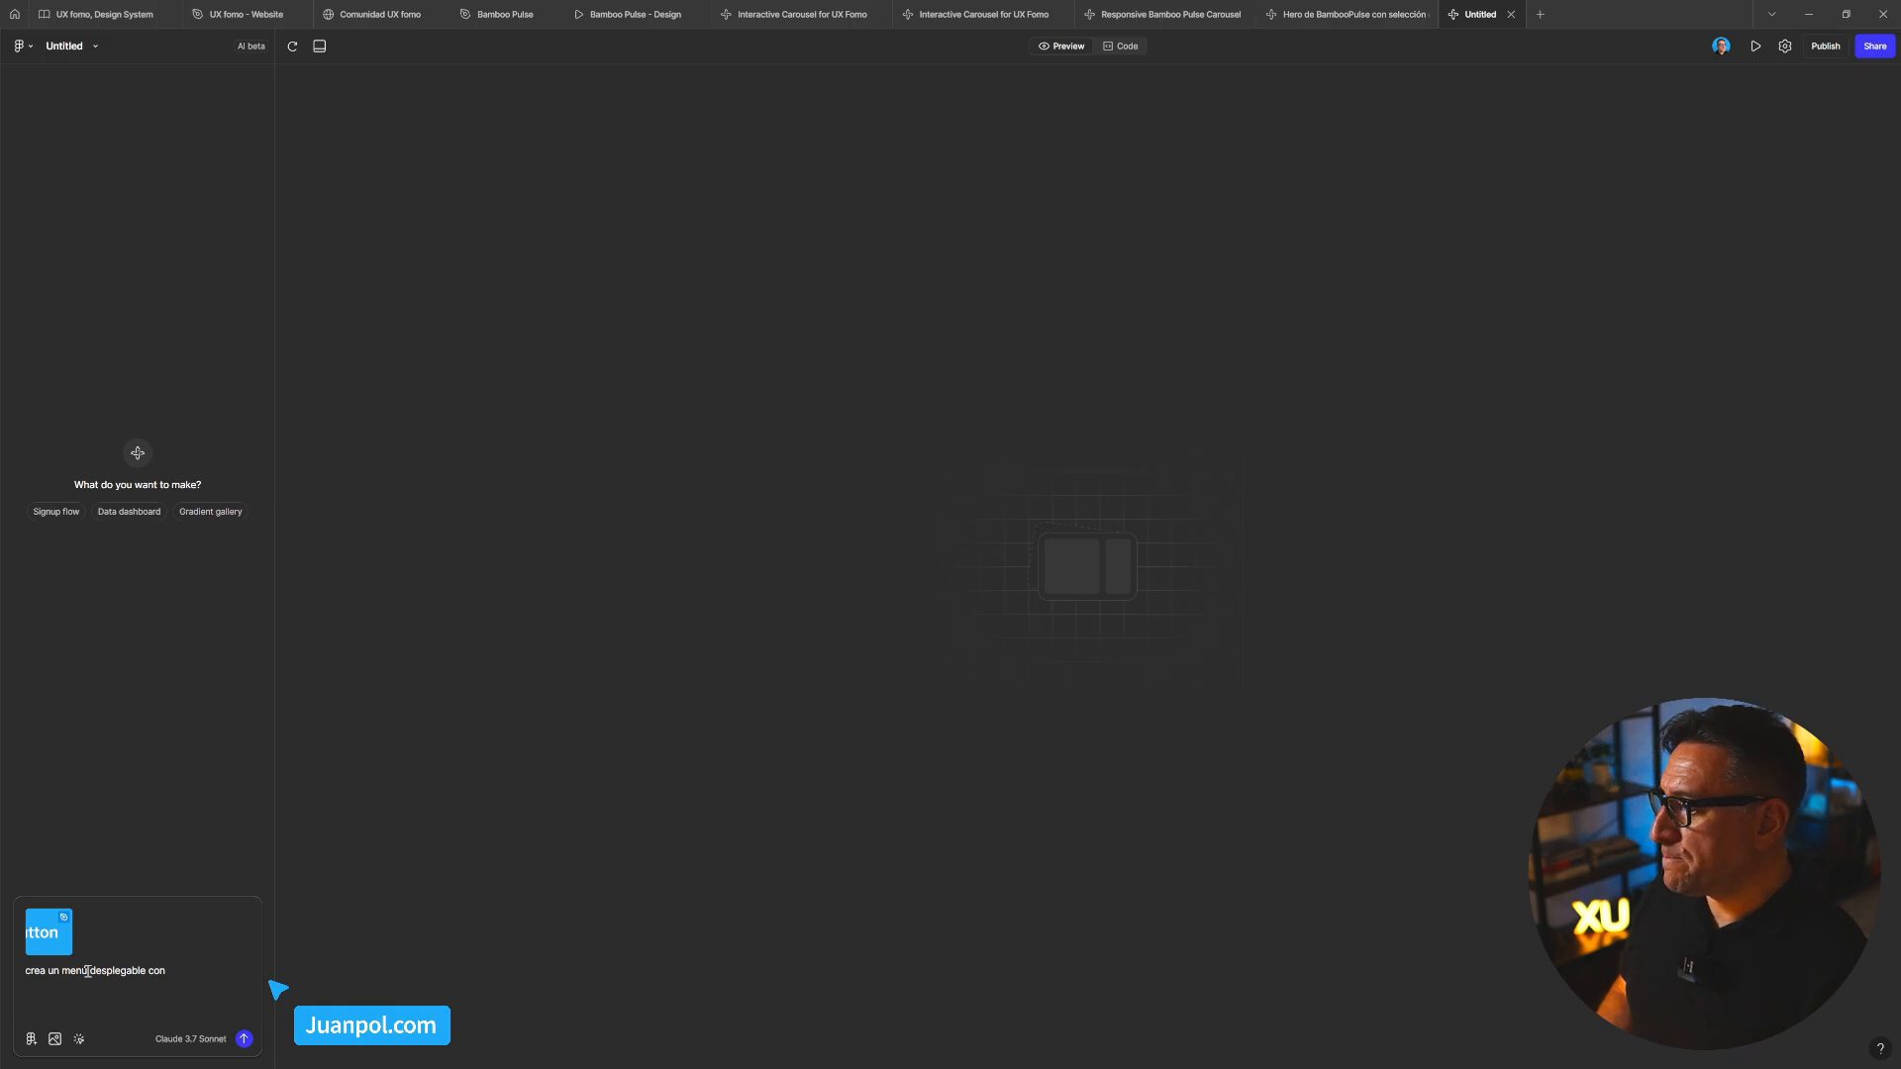
text(4 opcio)
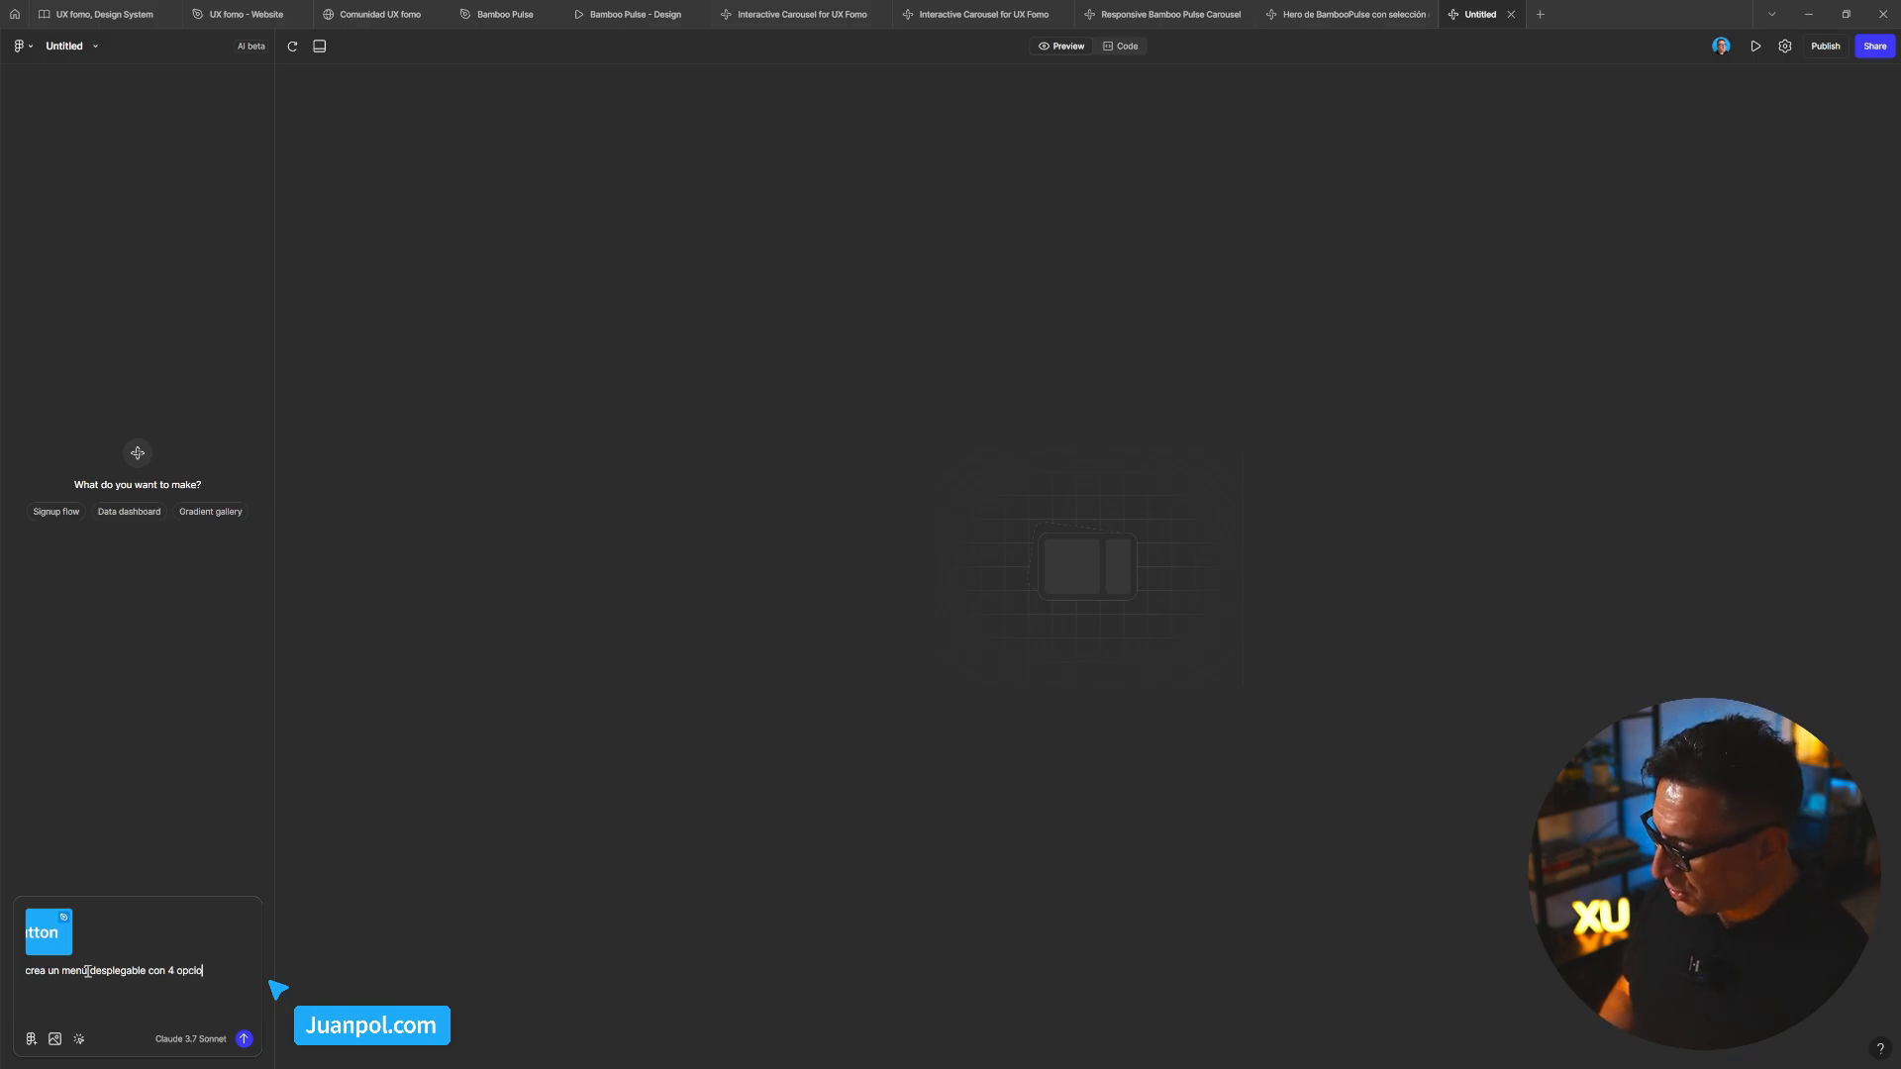
text(nes con)
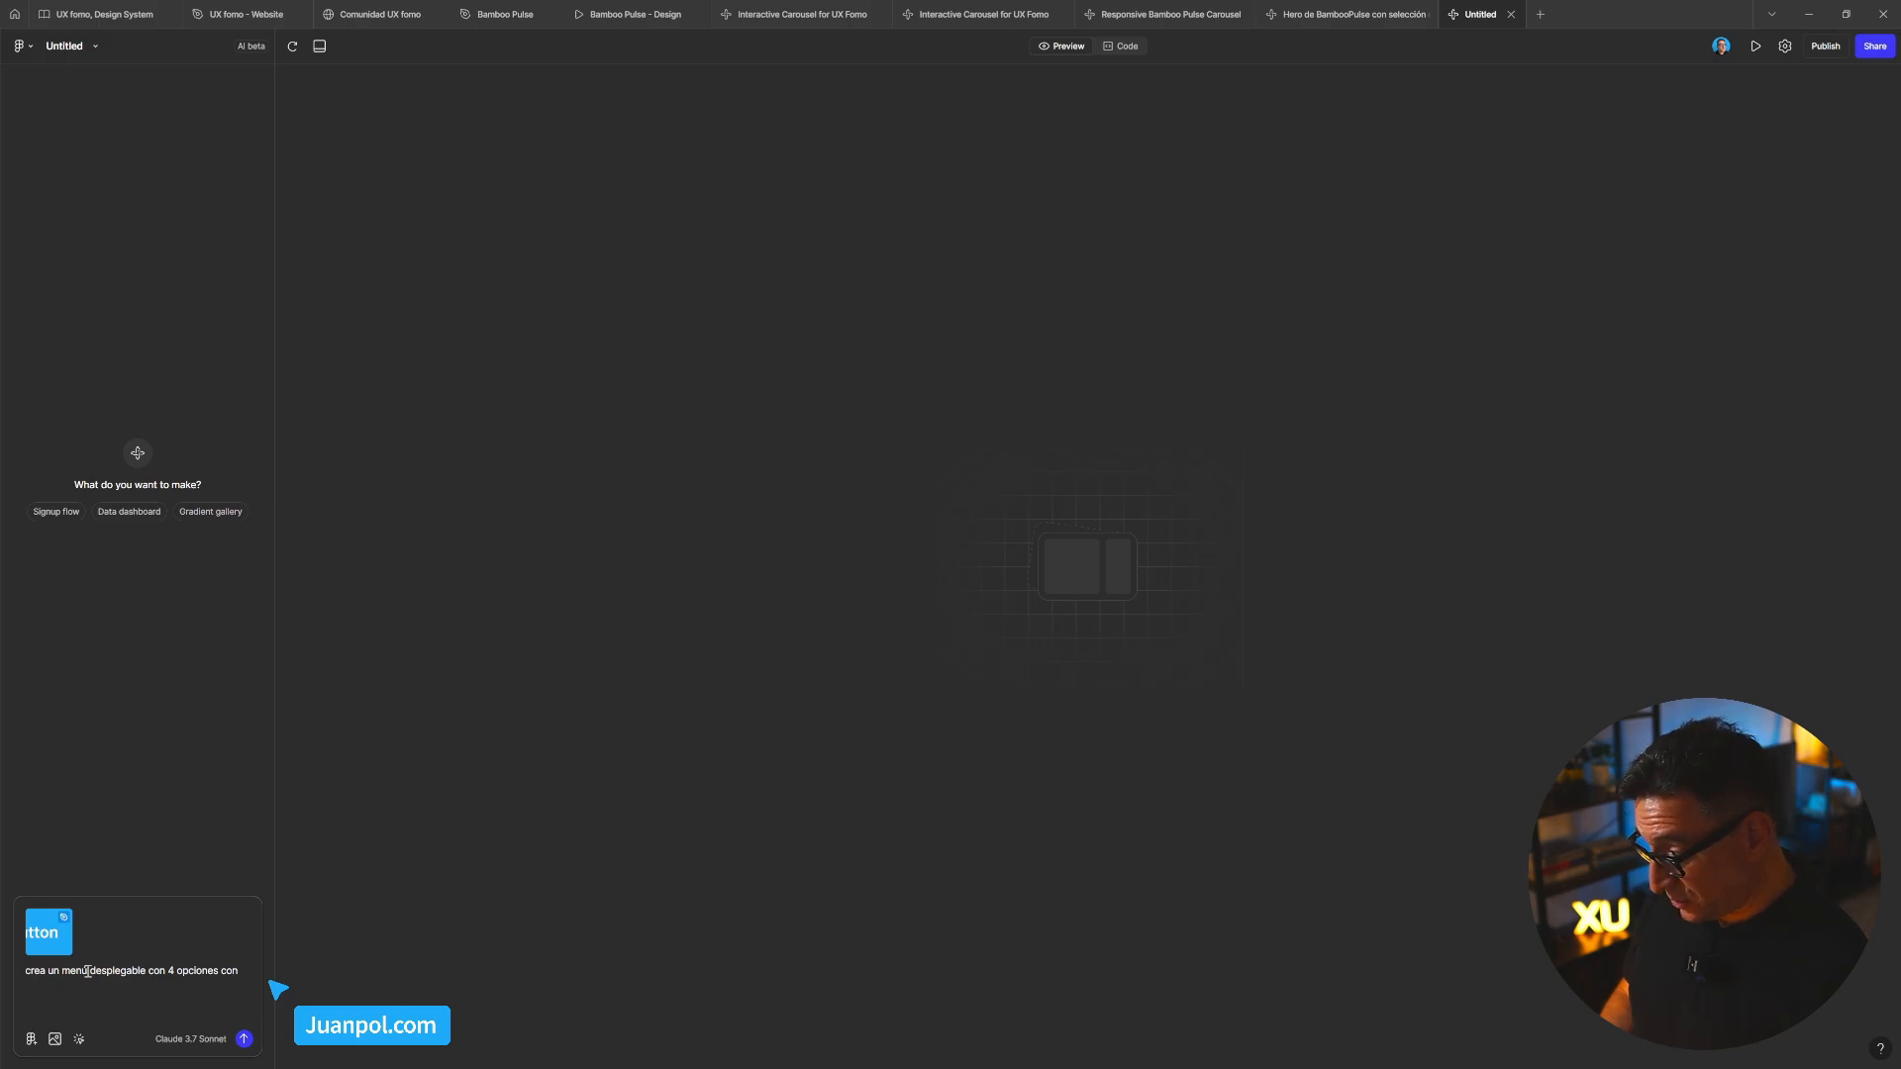
text( est)
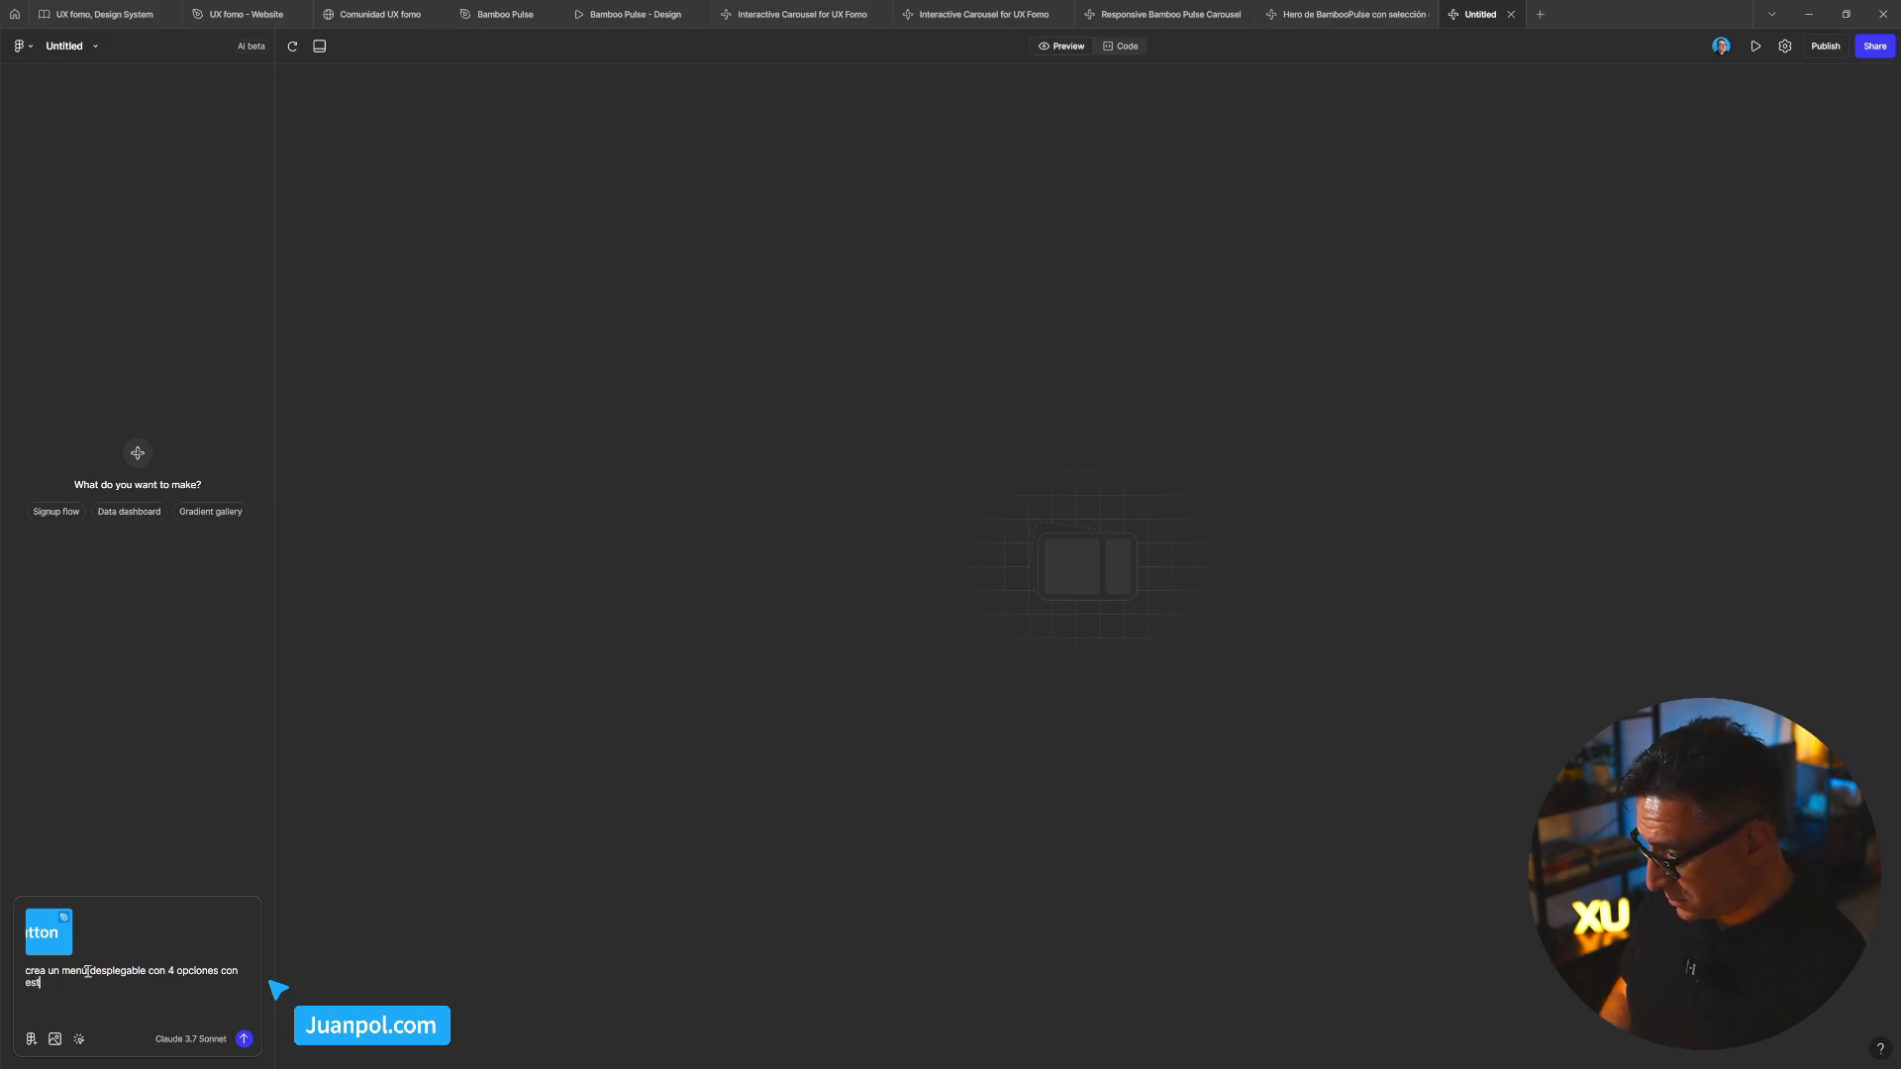
text(ados defau)
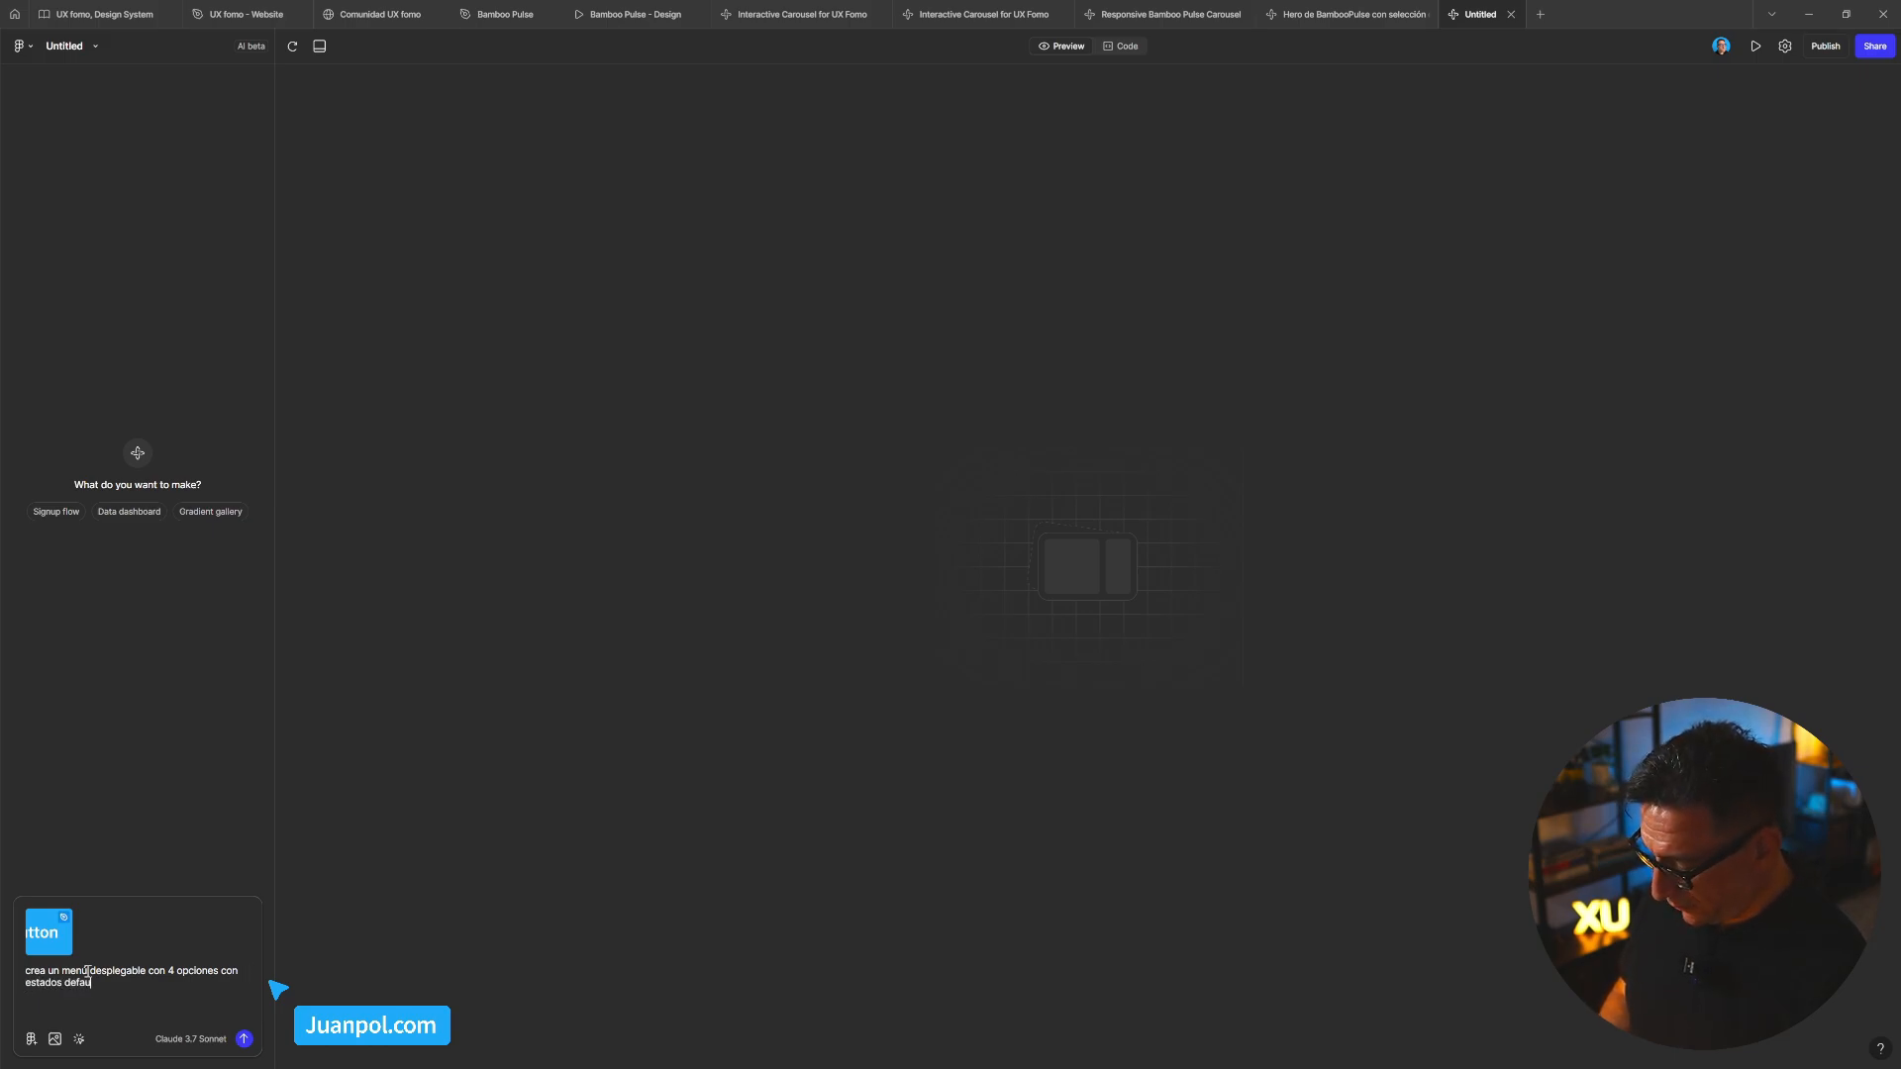
text(lt y hover)
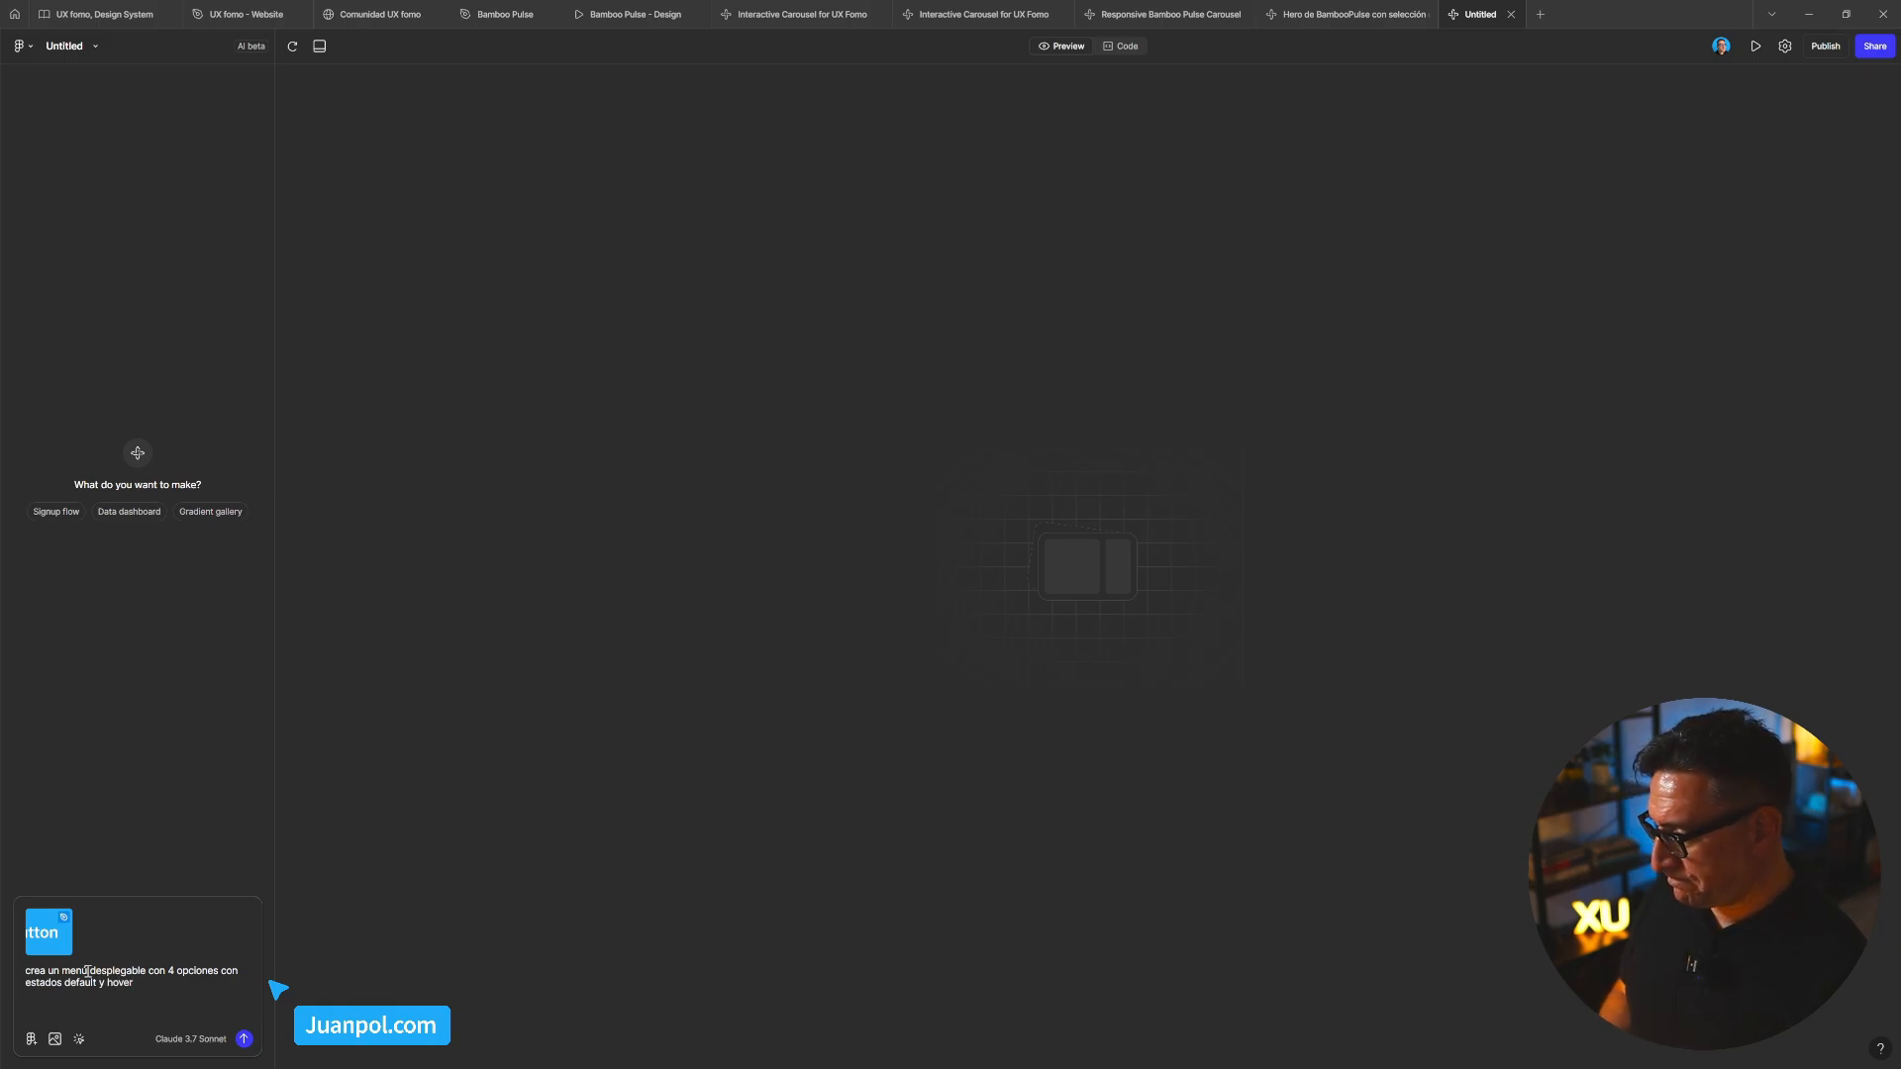
Send the dropdown prompt, then open and close the generated Seleccionar menu to test it
key(Return)
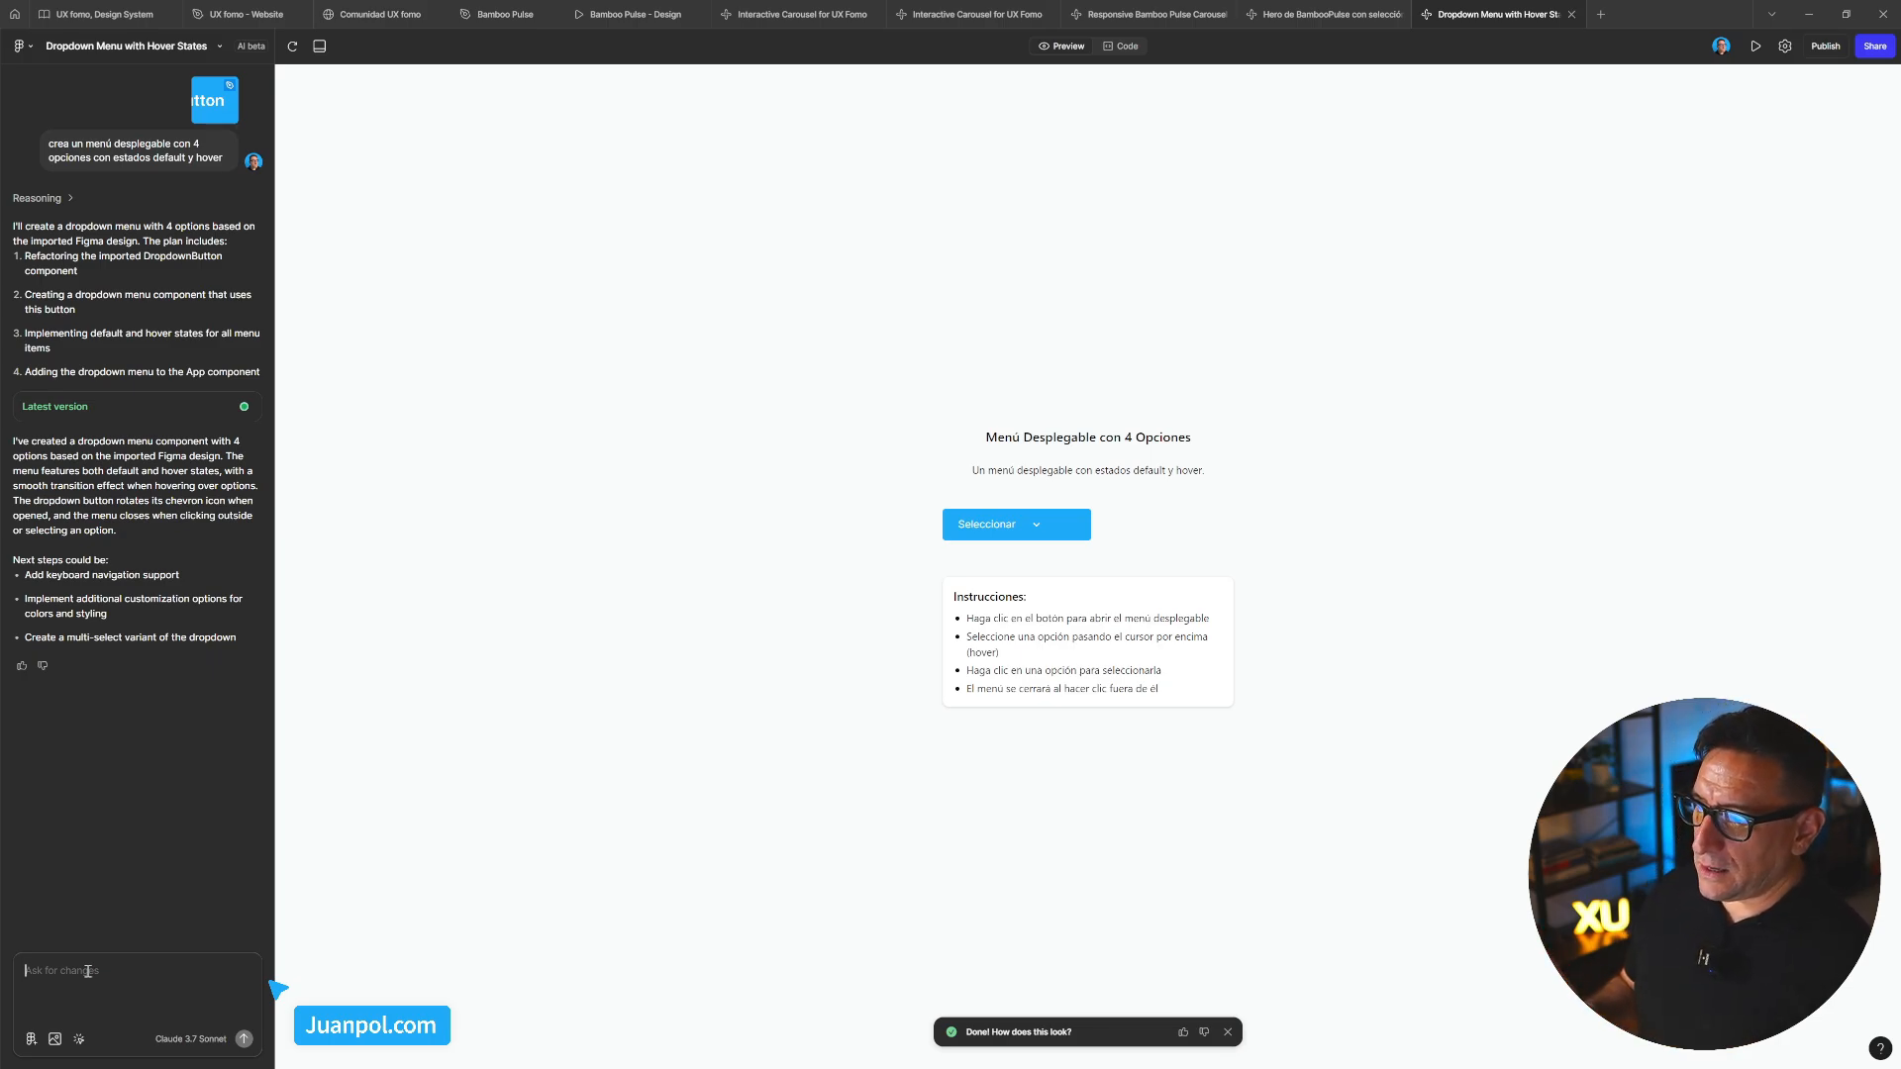
click(1037, 534)
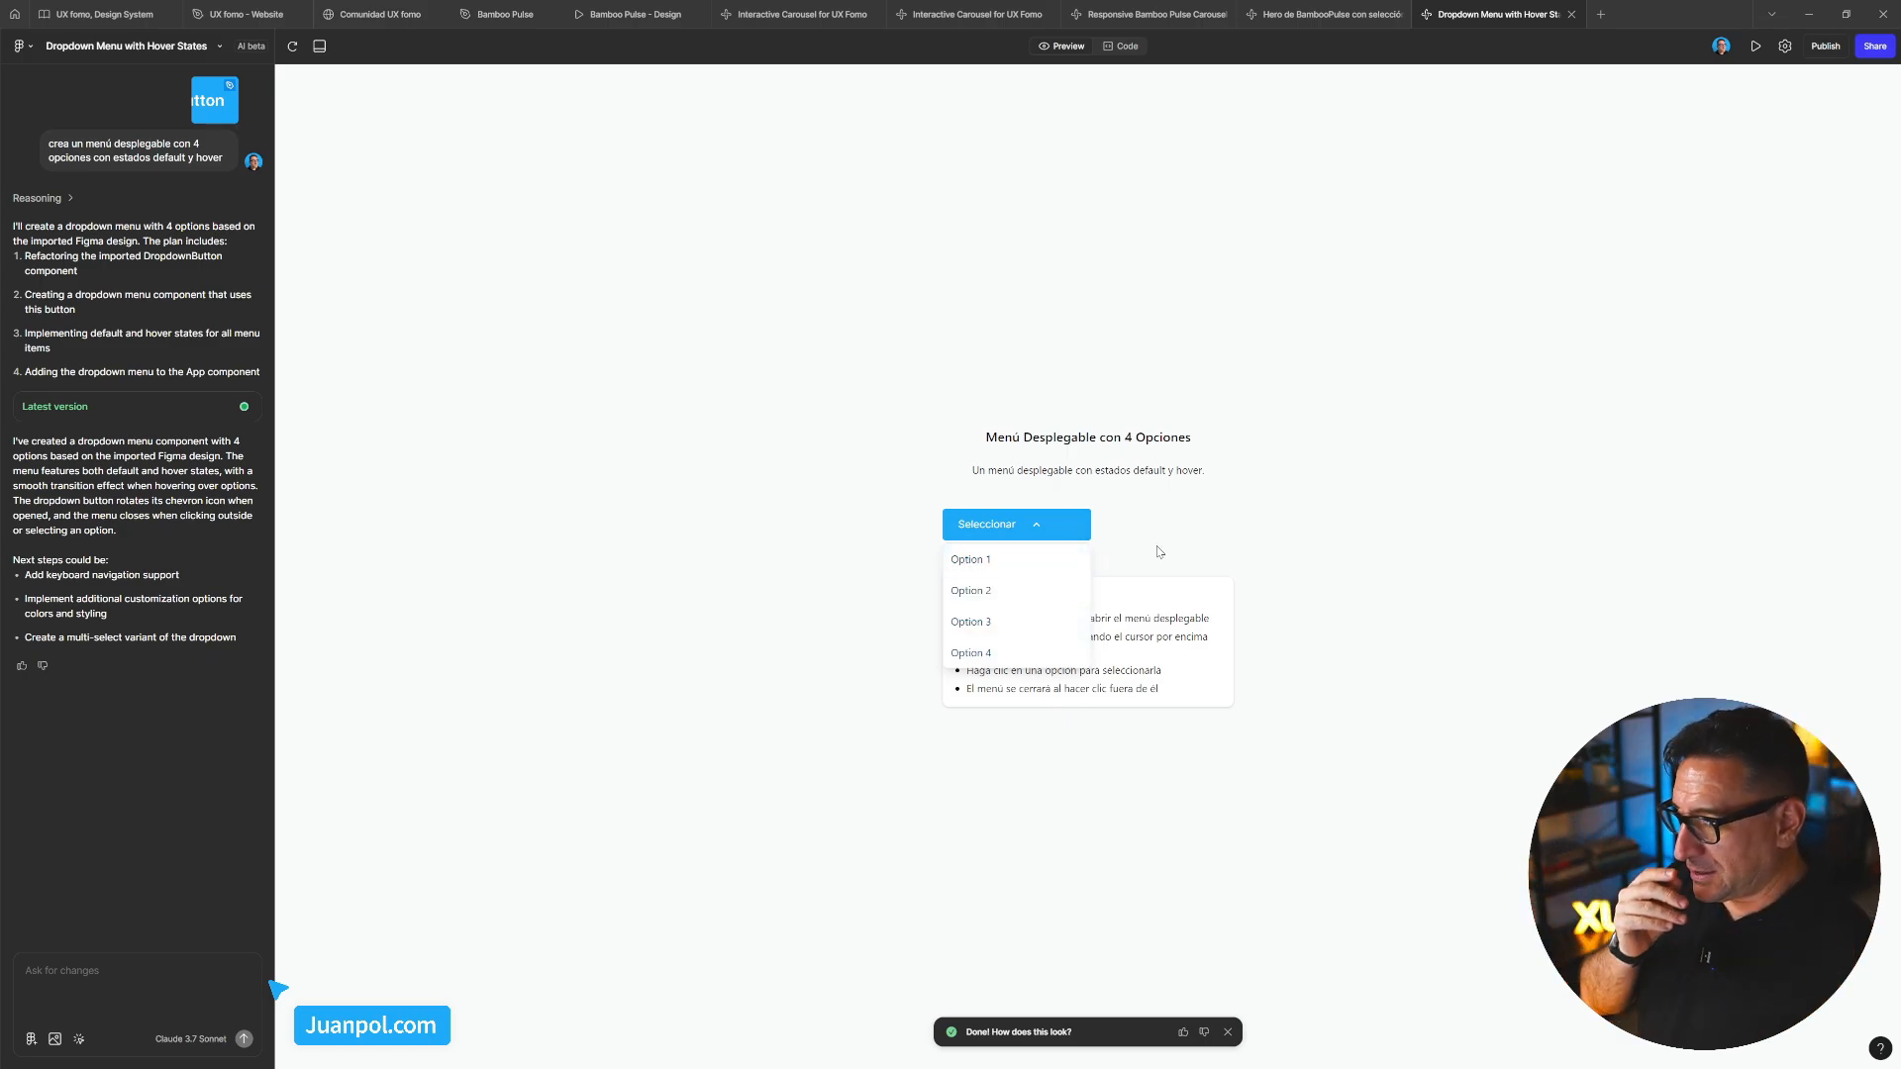
click(1200, 543)
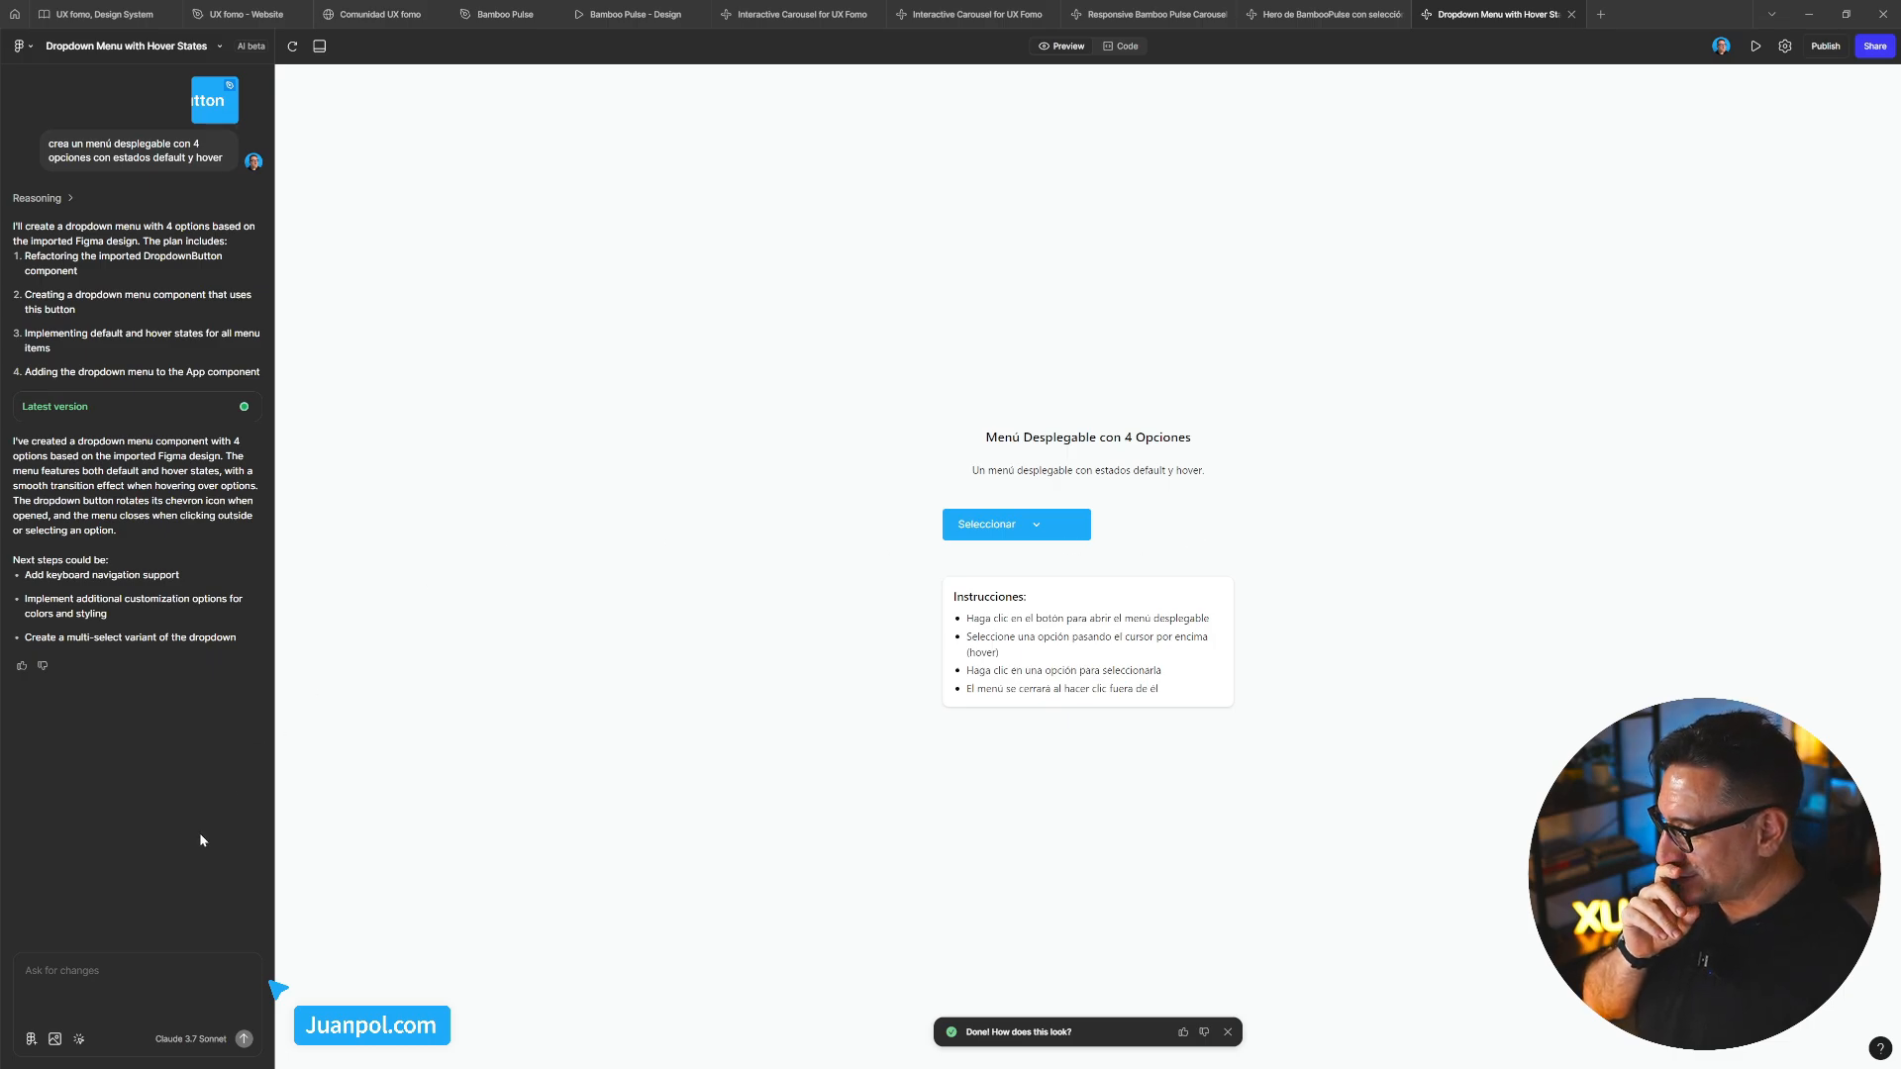
Browse the full list of attachable components, then switch to the UX fomo, Design System file
click(31, 1041)
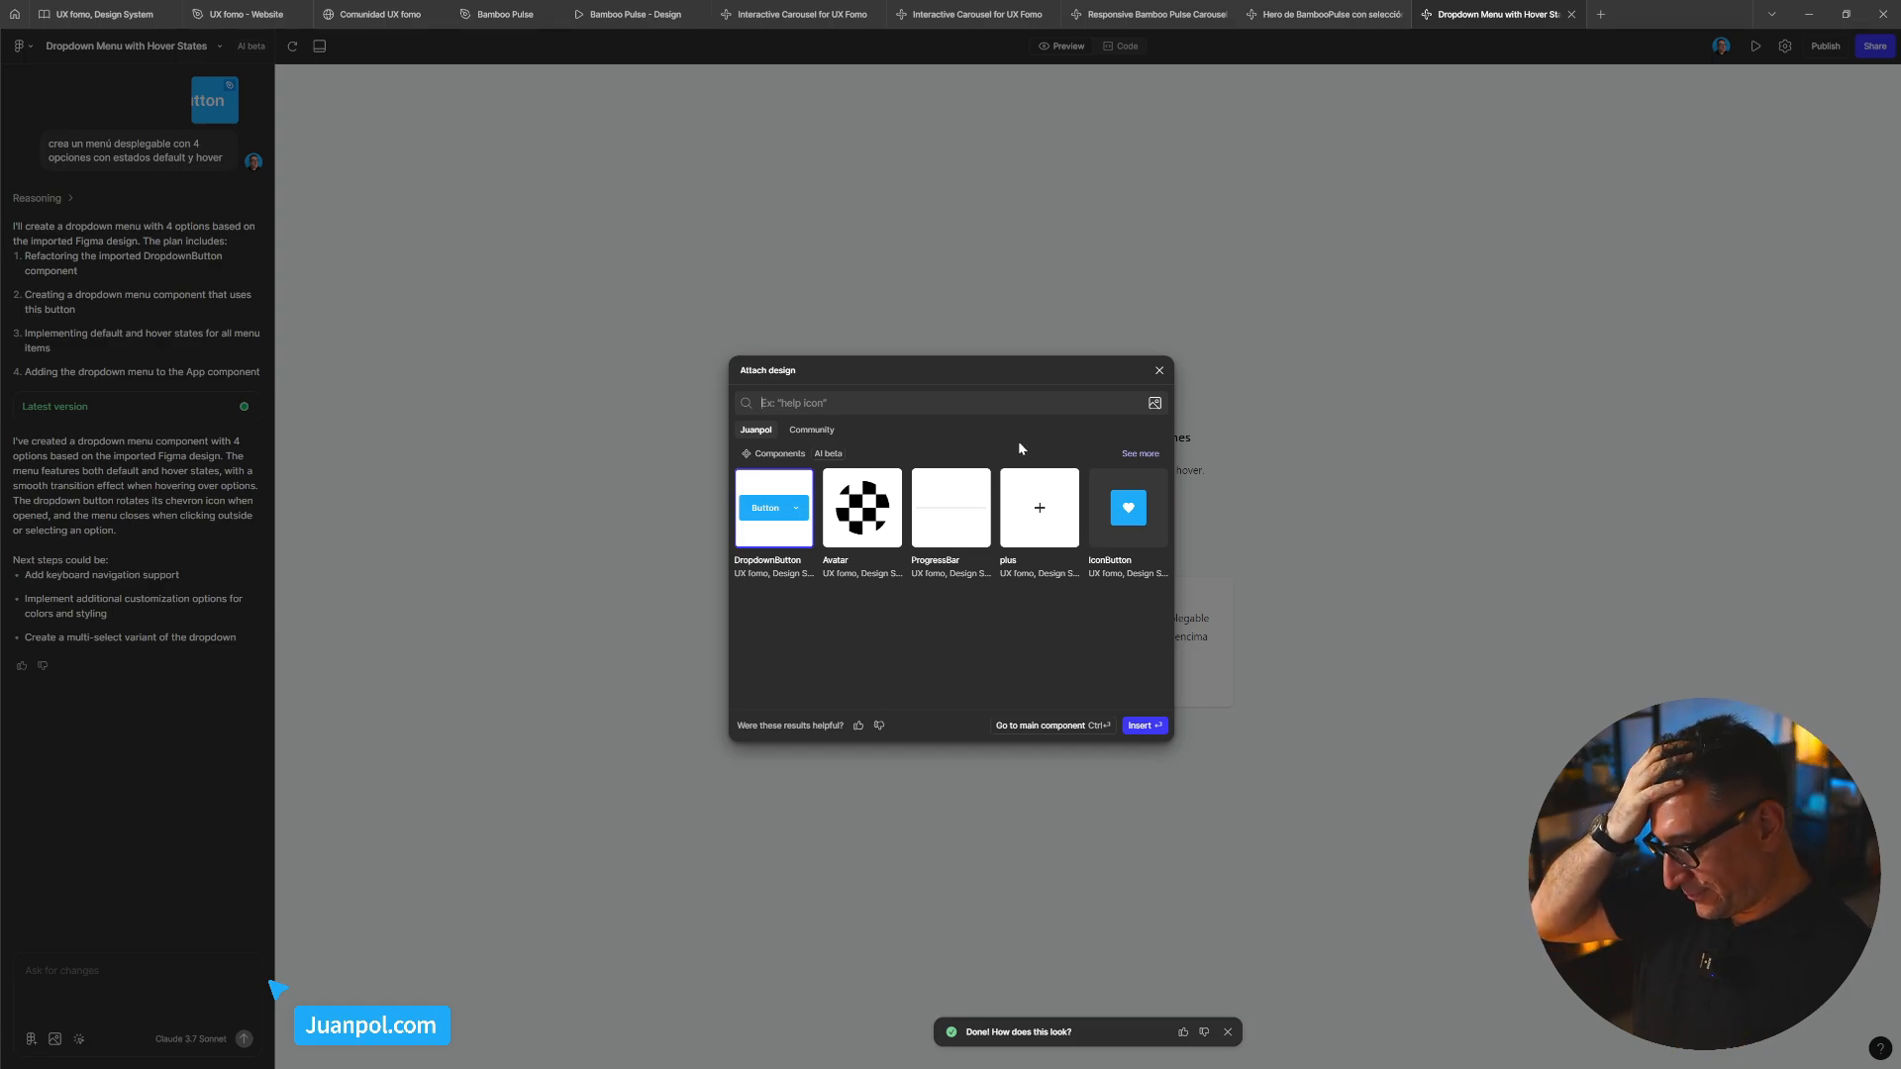
click(1139, 454)
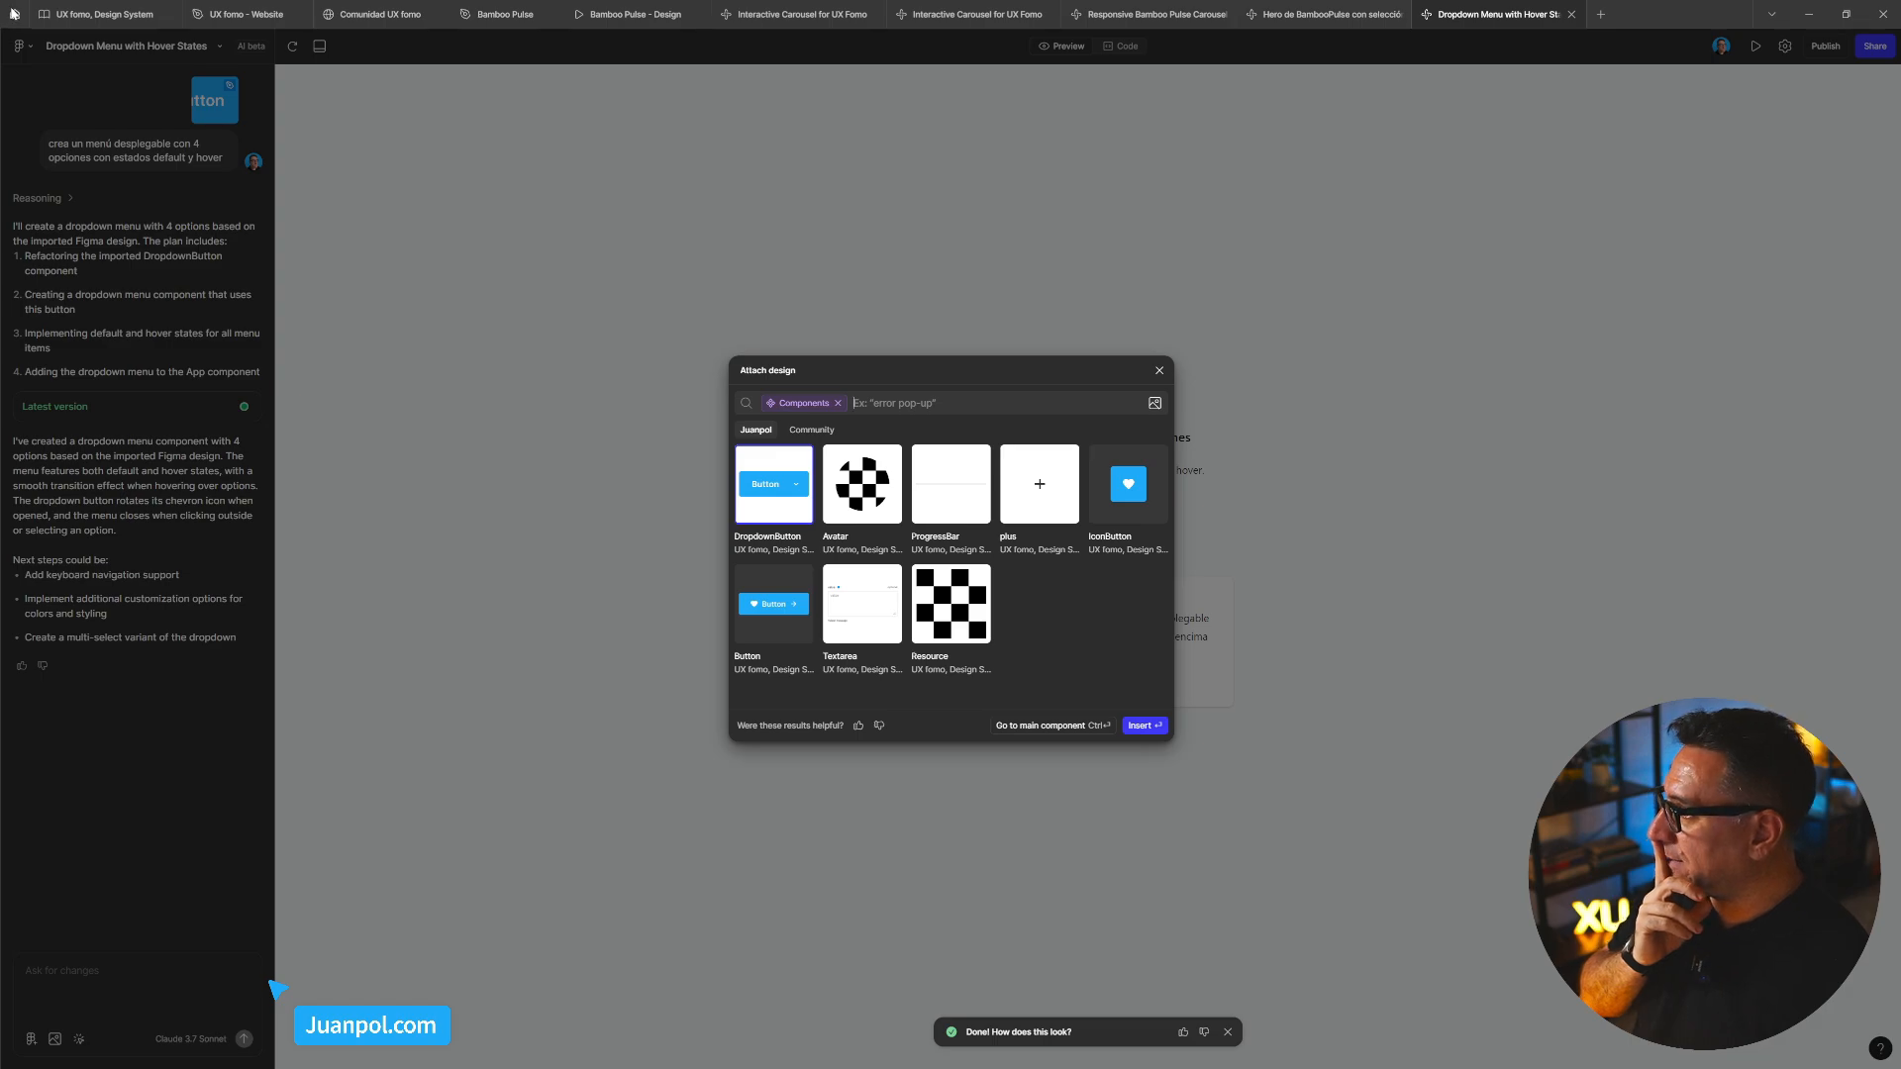
click(78, 19)
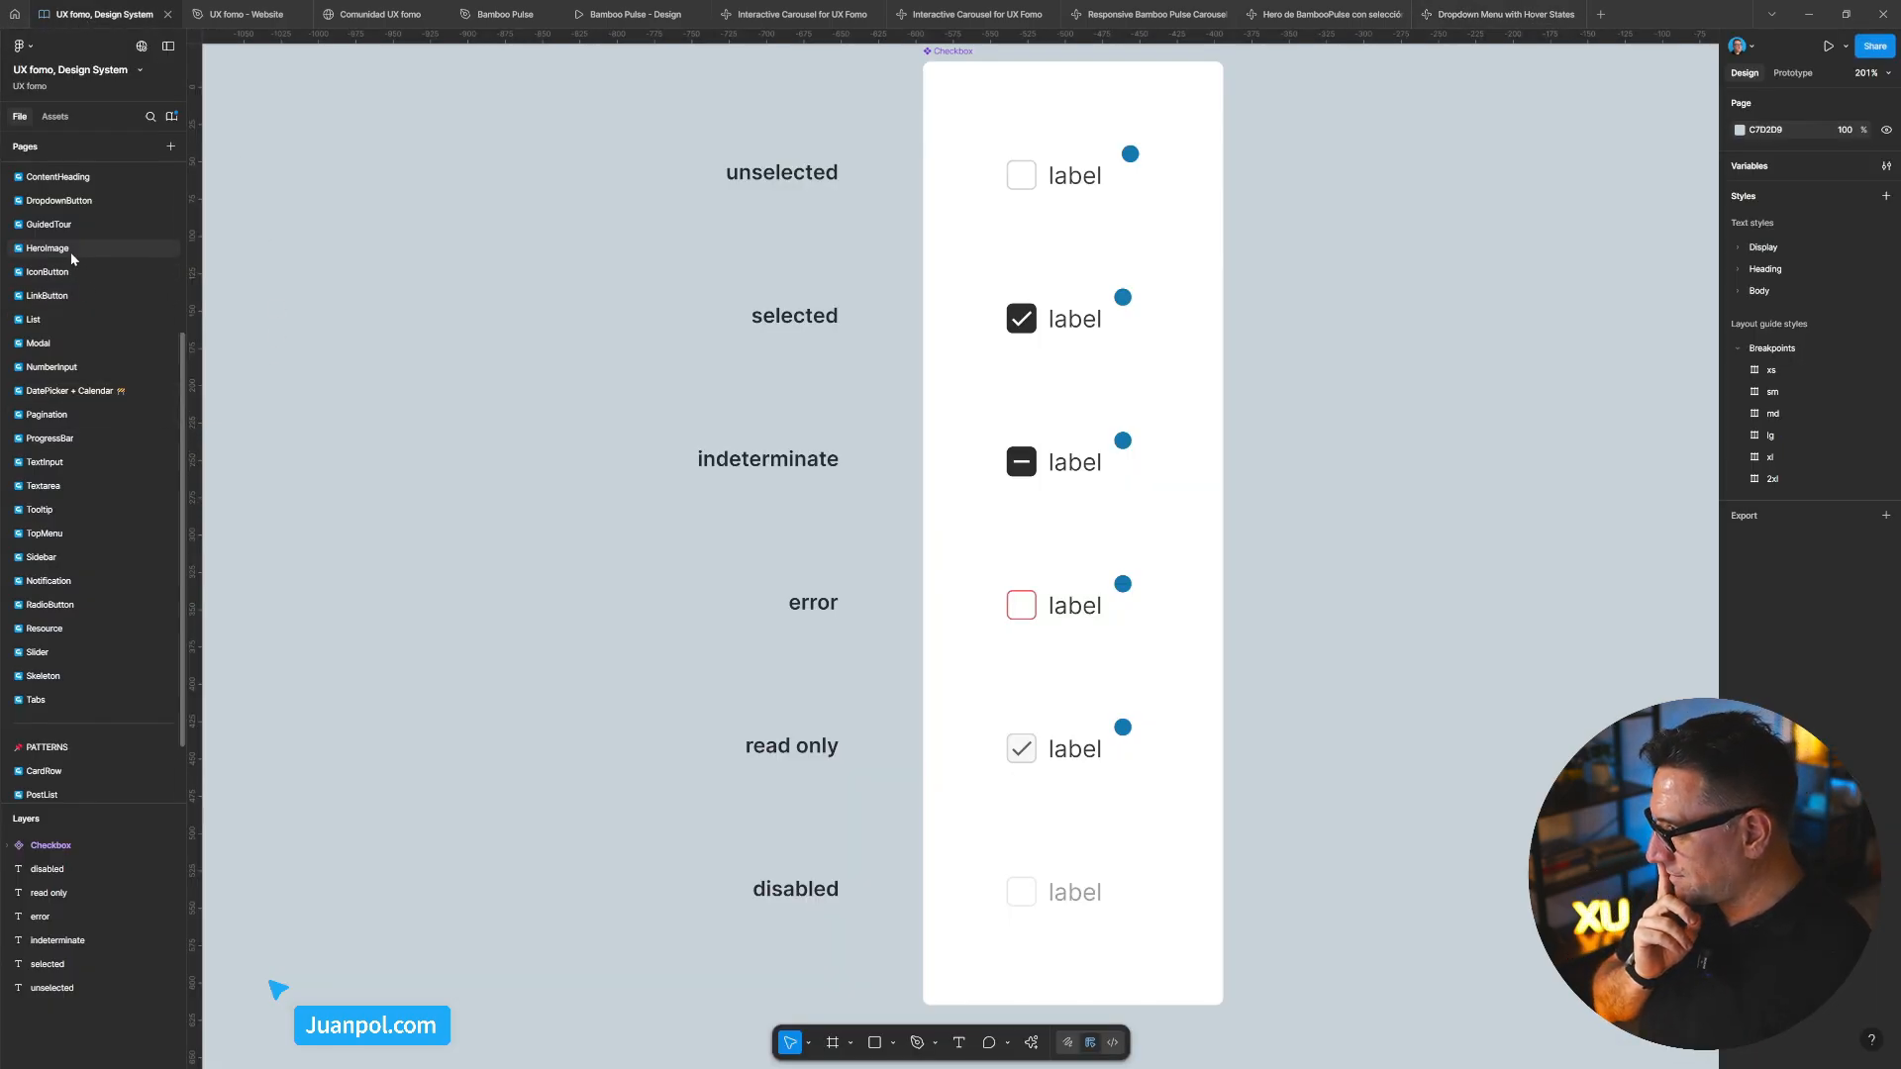
Review the HeroImage and Accordion pages, then return to the Dropdown Menu with Hover States project
scroll(69, 250, up, 5)
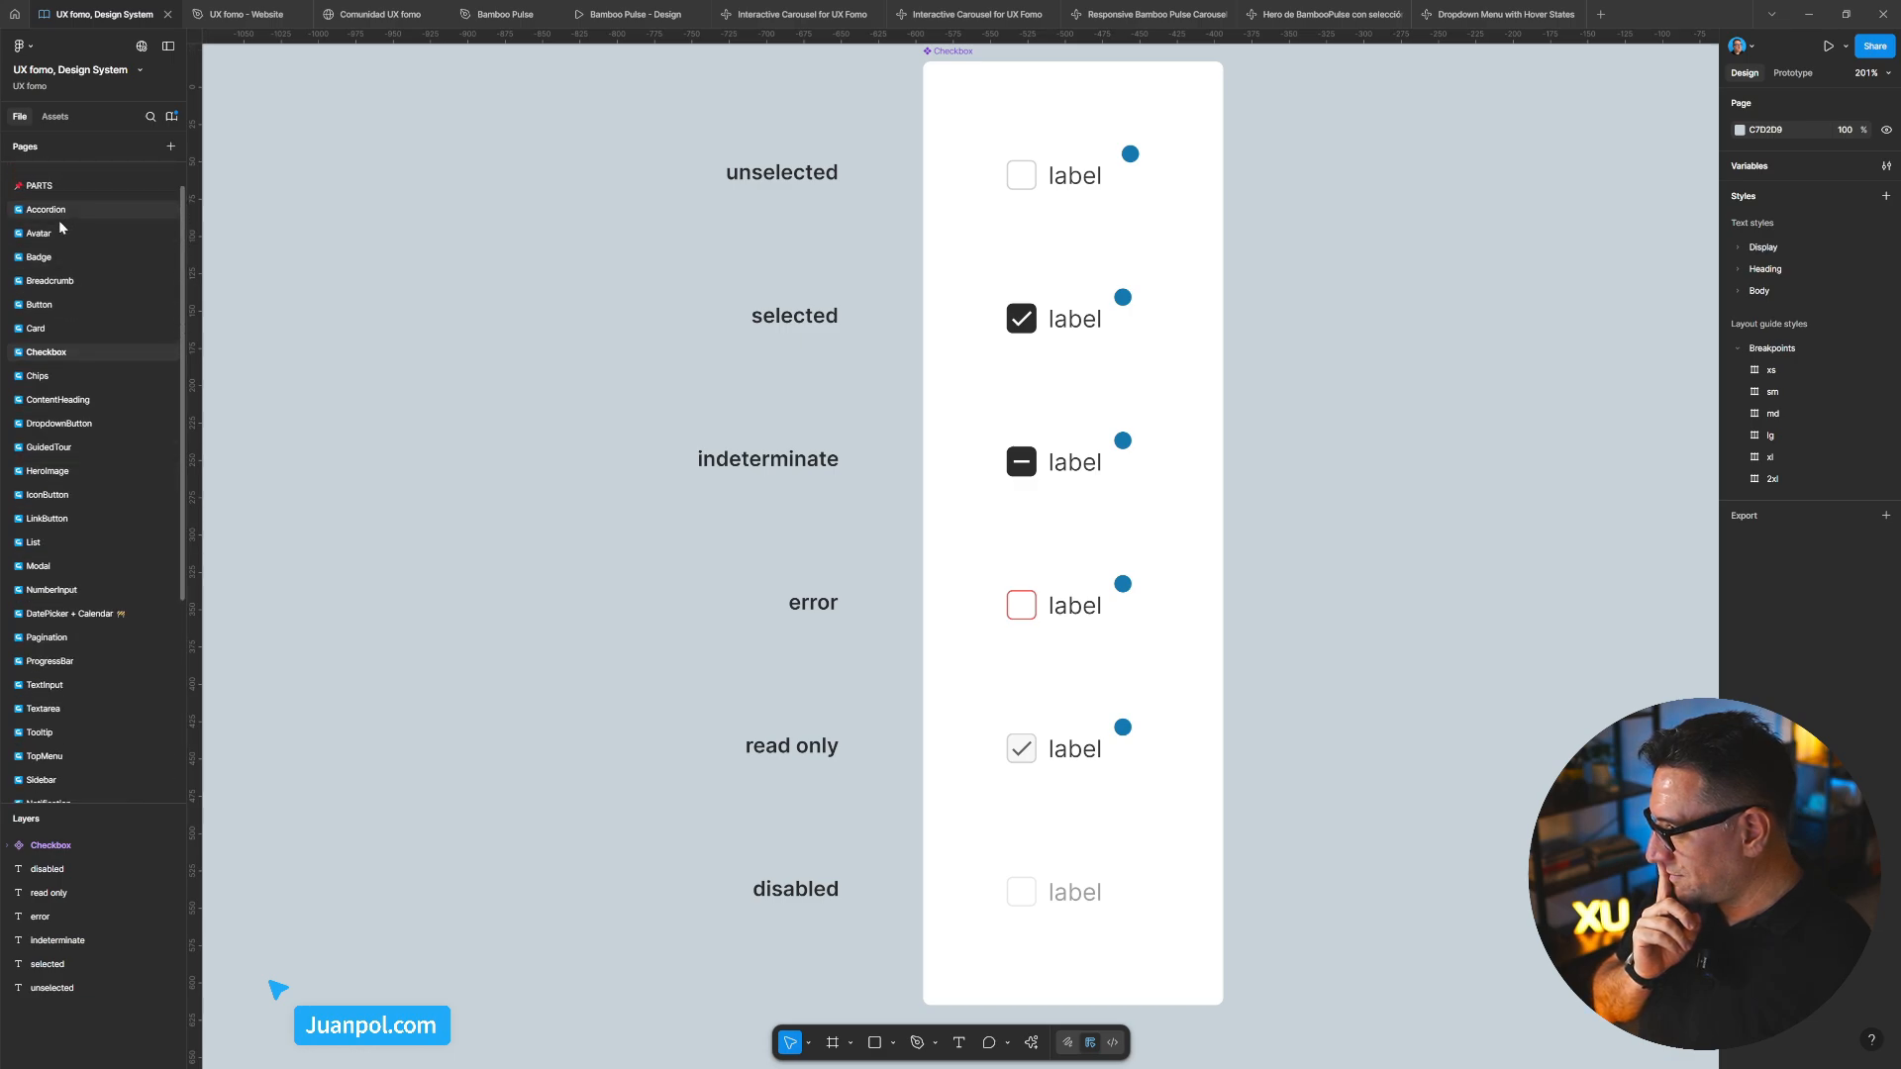
scroll(73, 267, down, 3)
scroll(76, 282, up, 2)
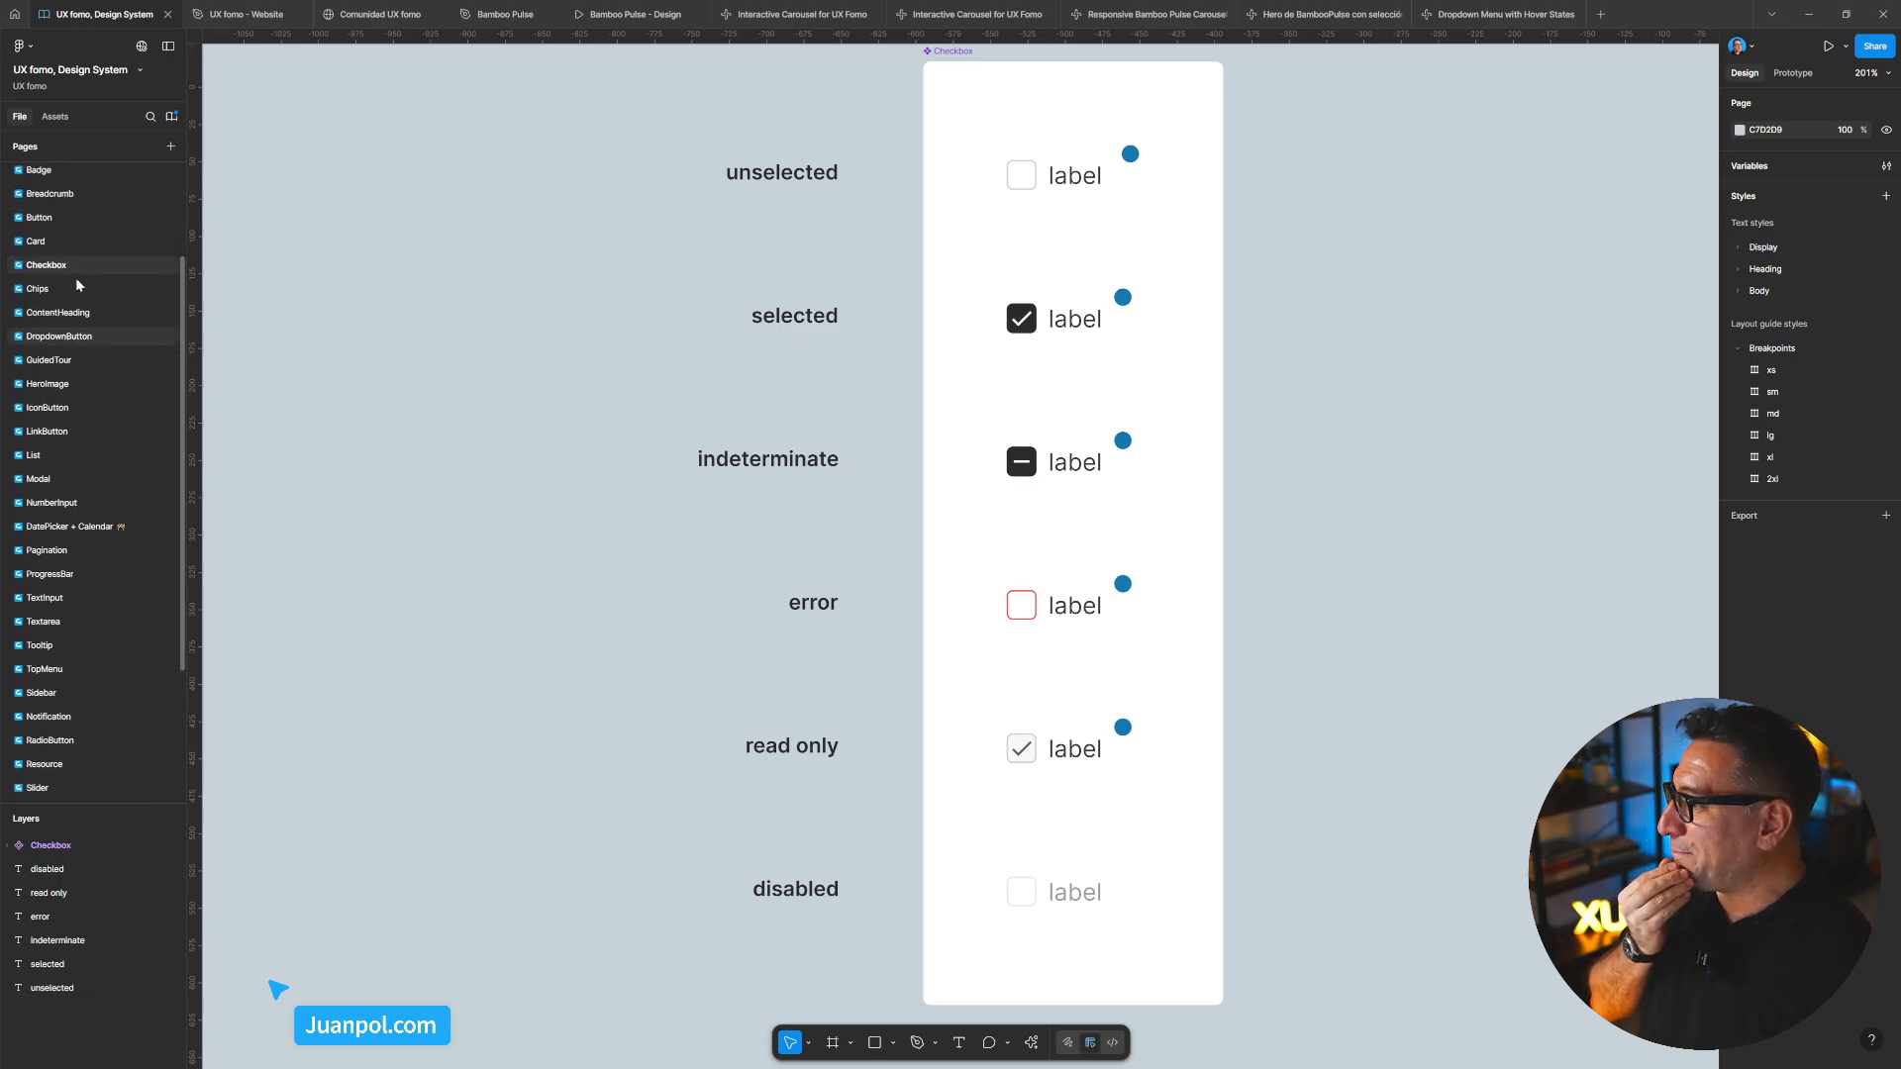
click(69, 393)
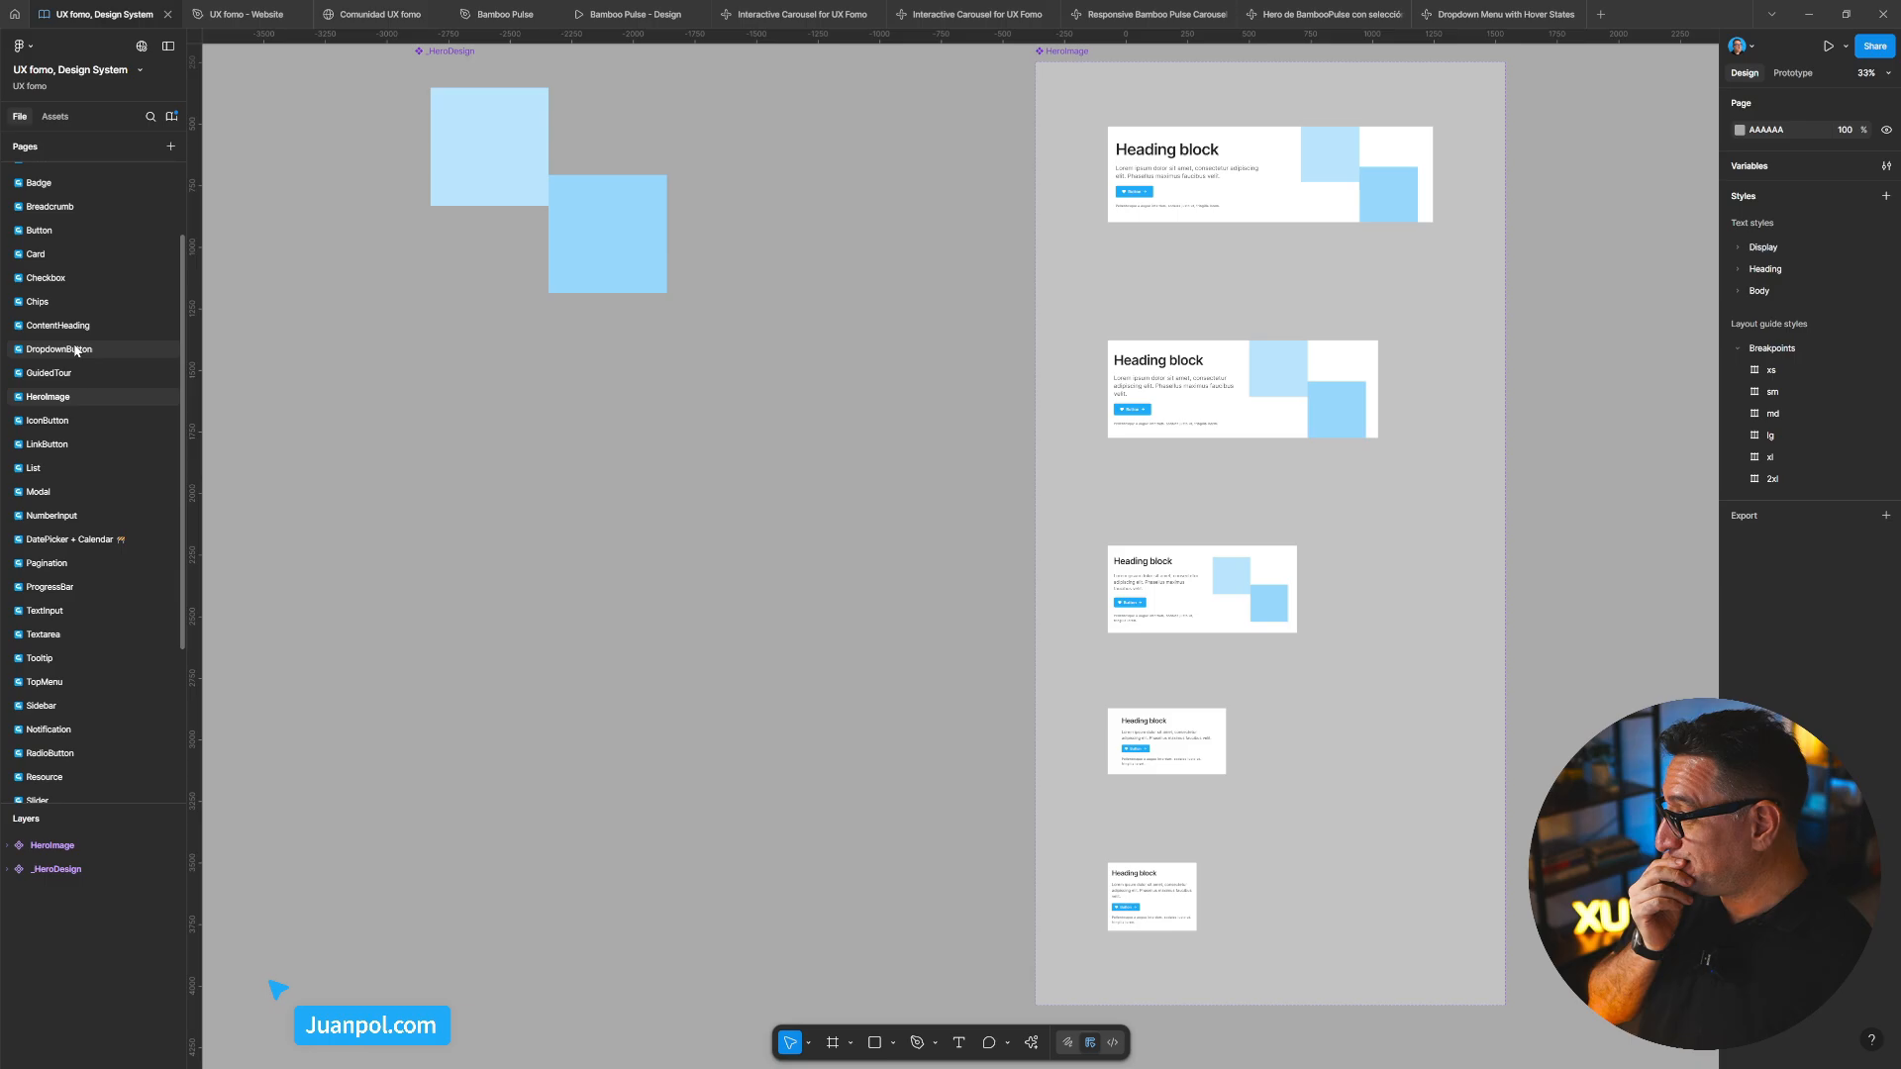
scroll(51, 270, up, 3)
click(64, 246)
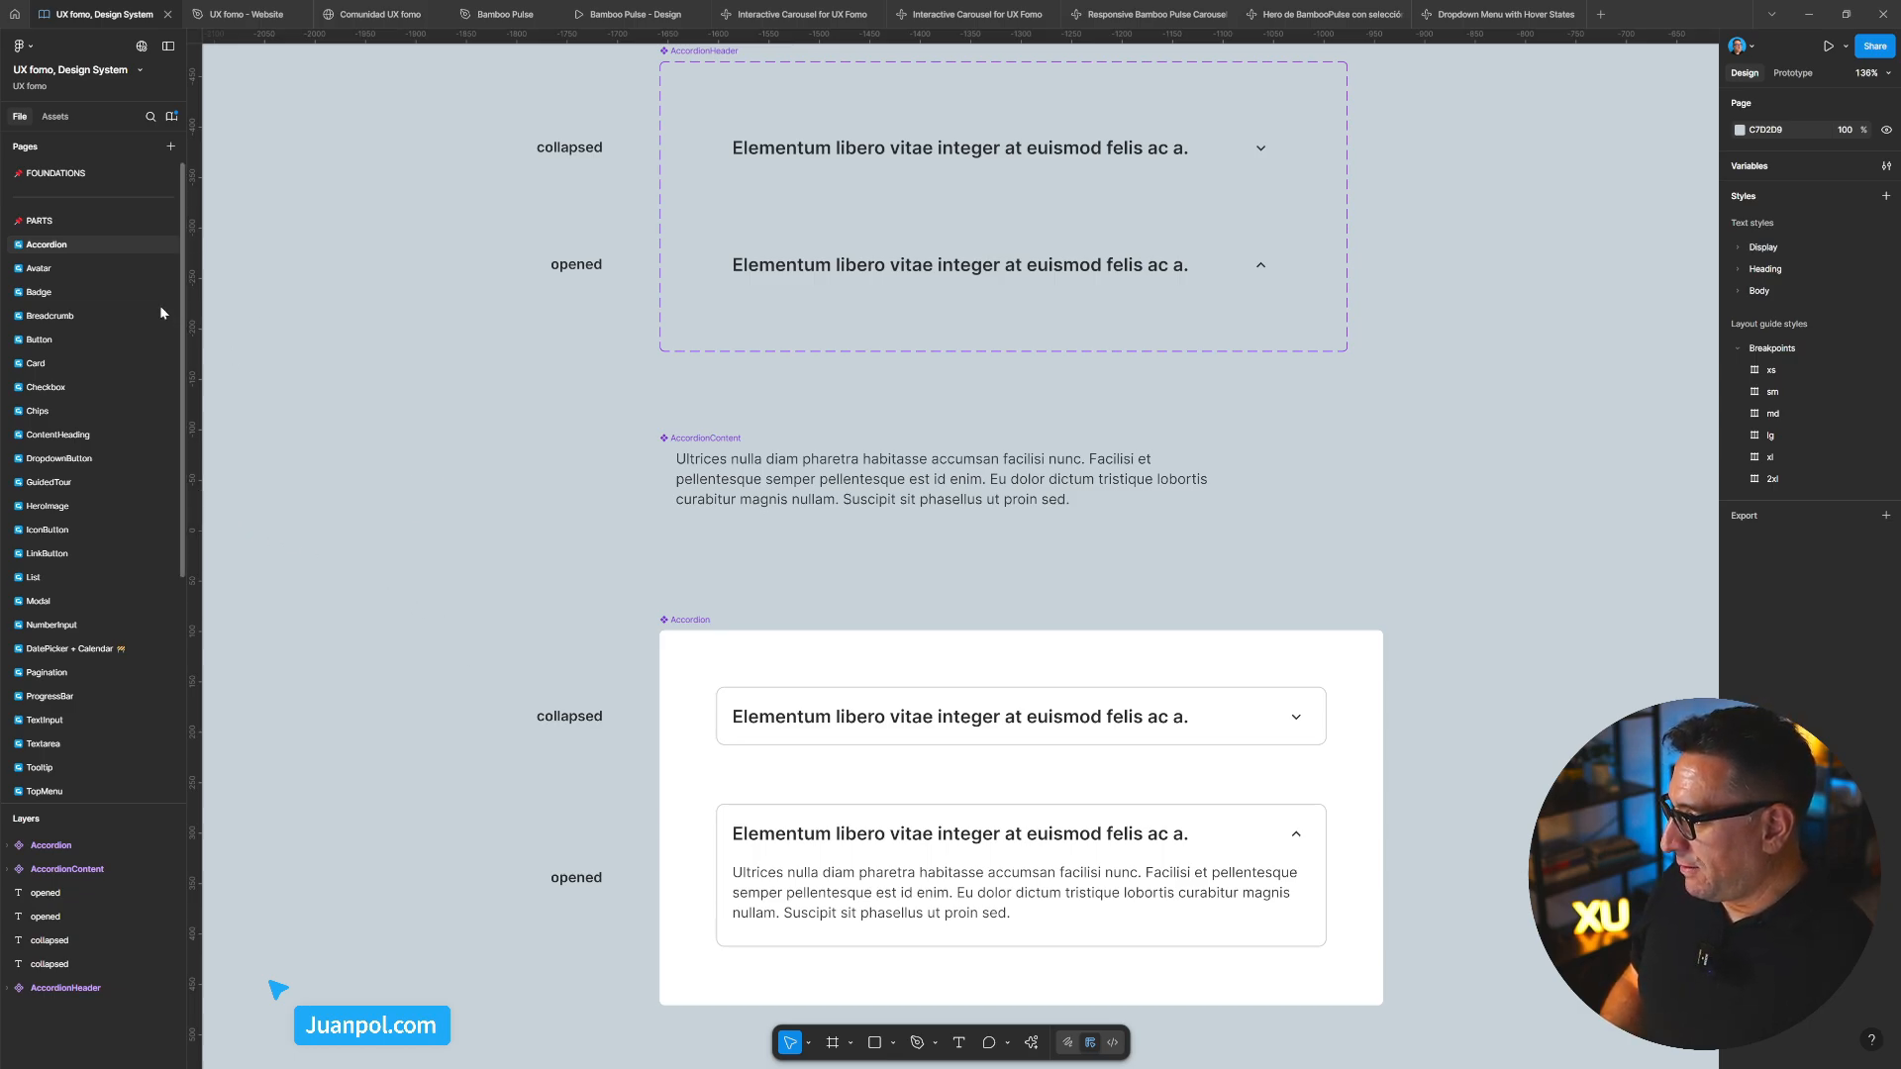
click(1512, 18)
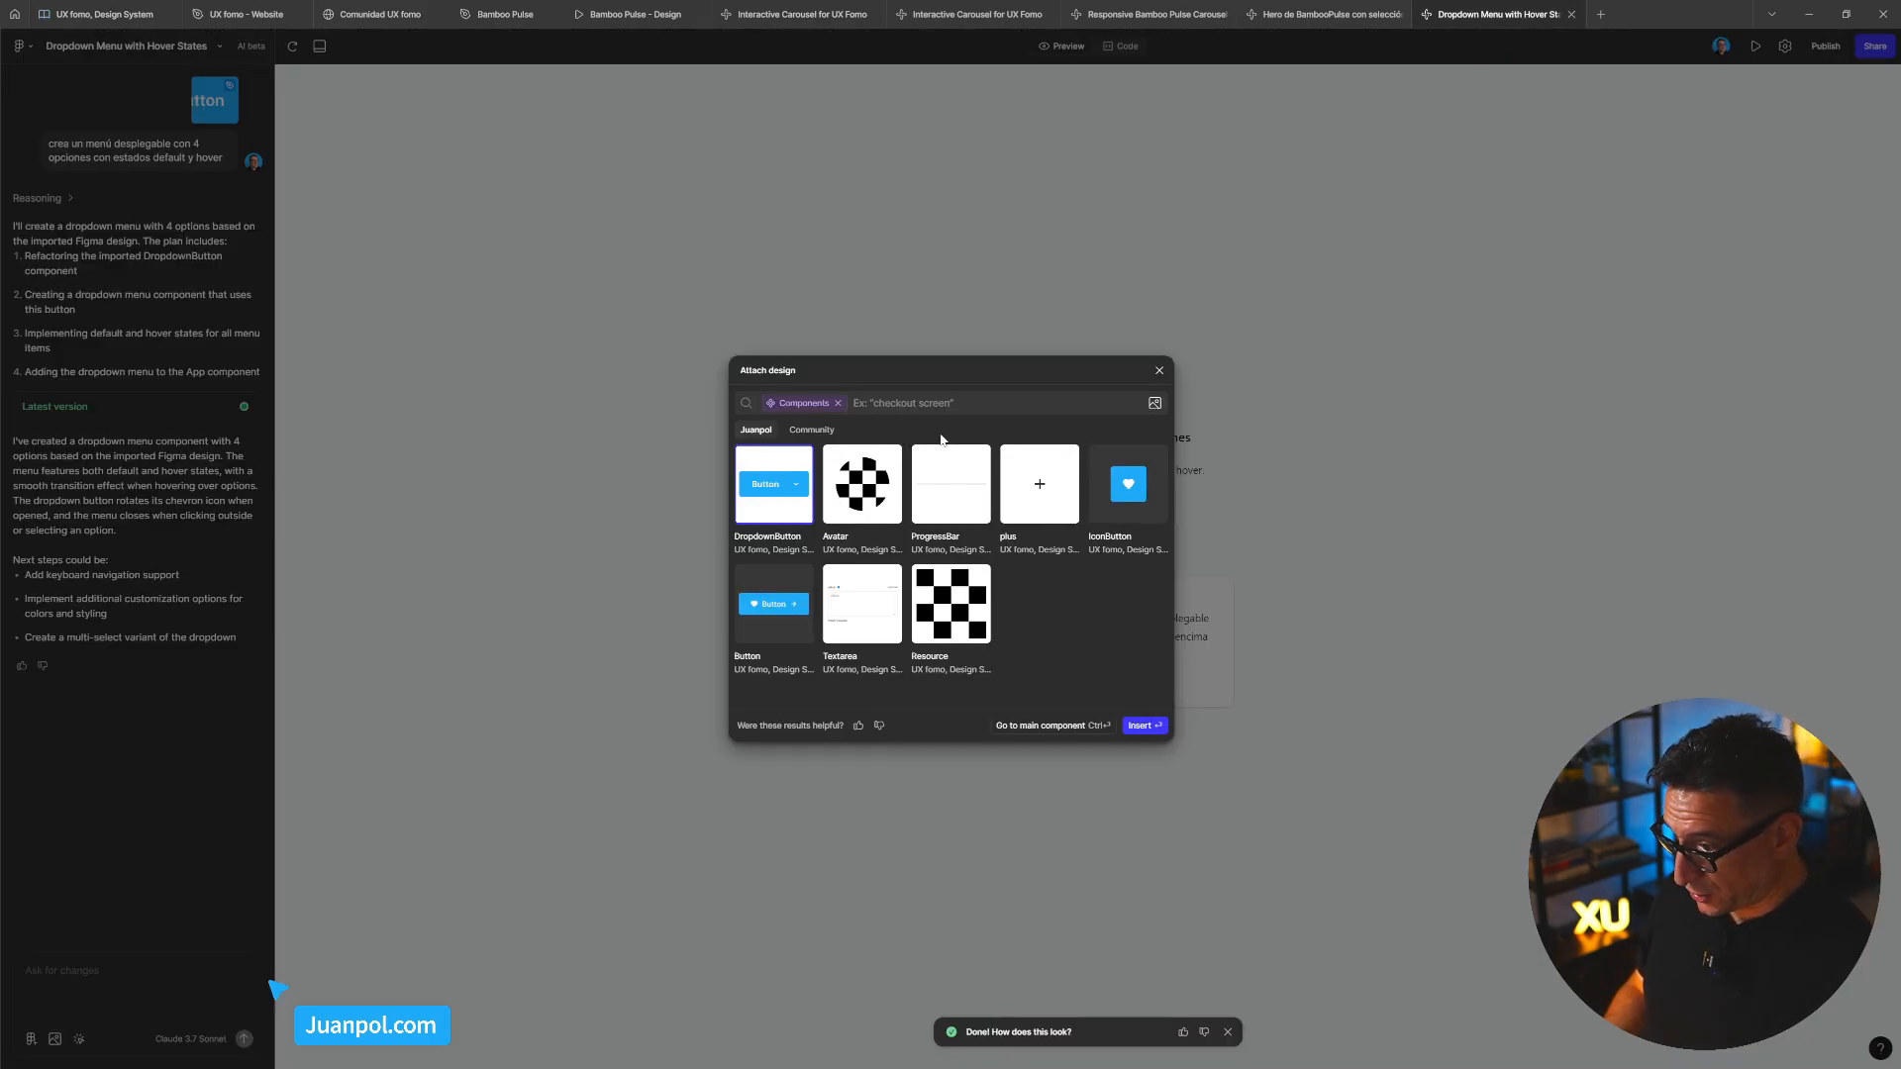
text(Ac)
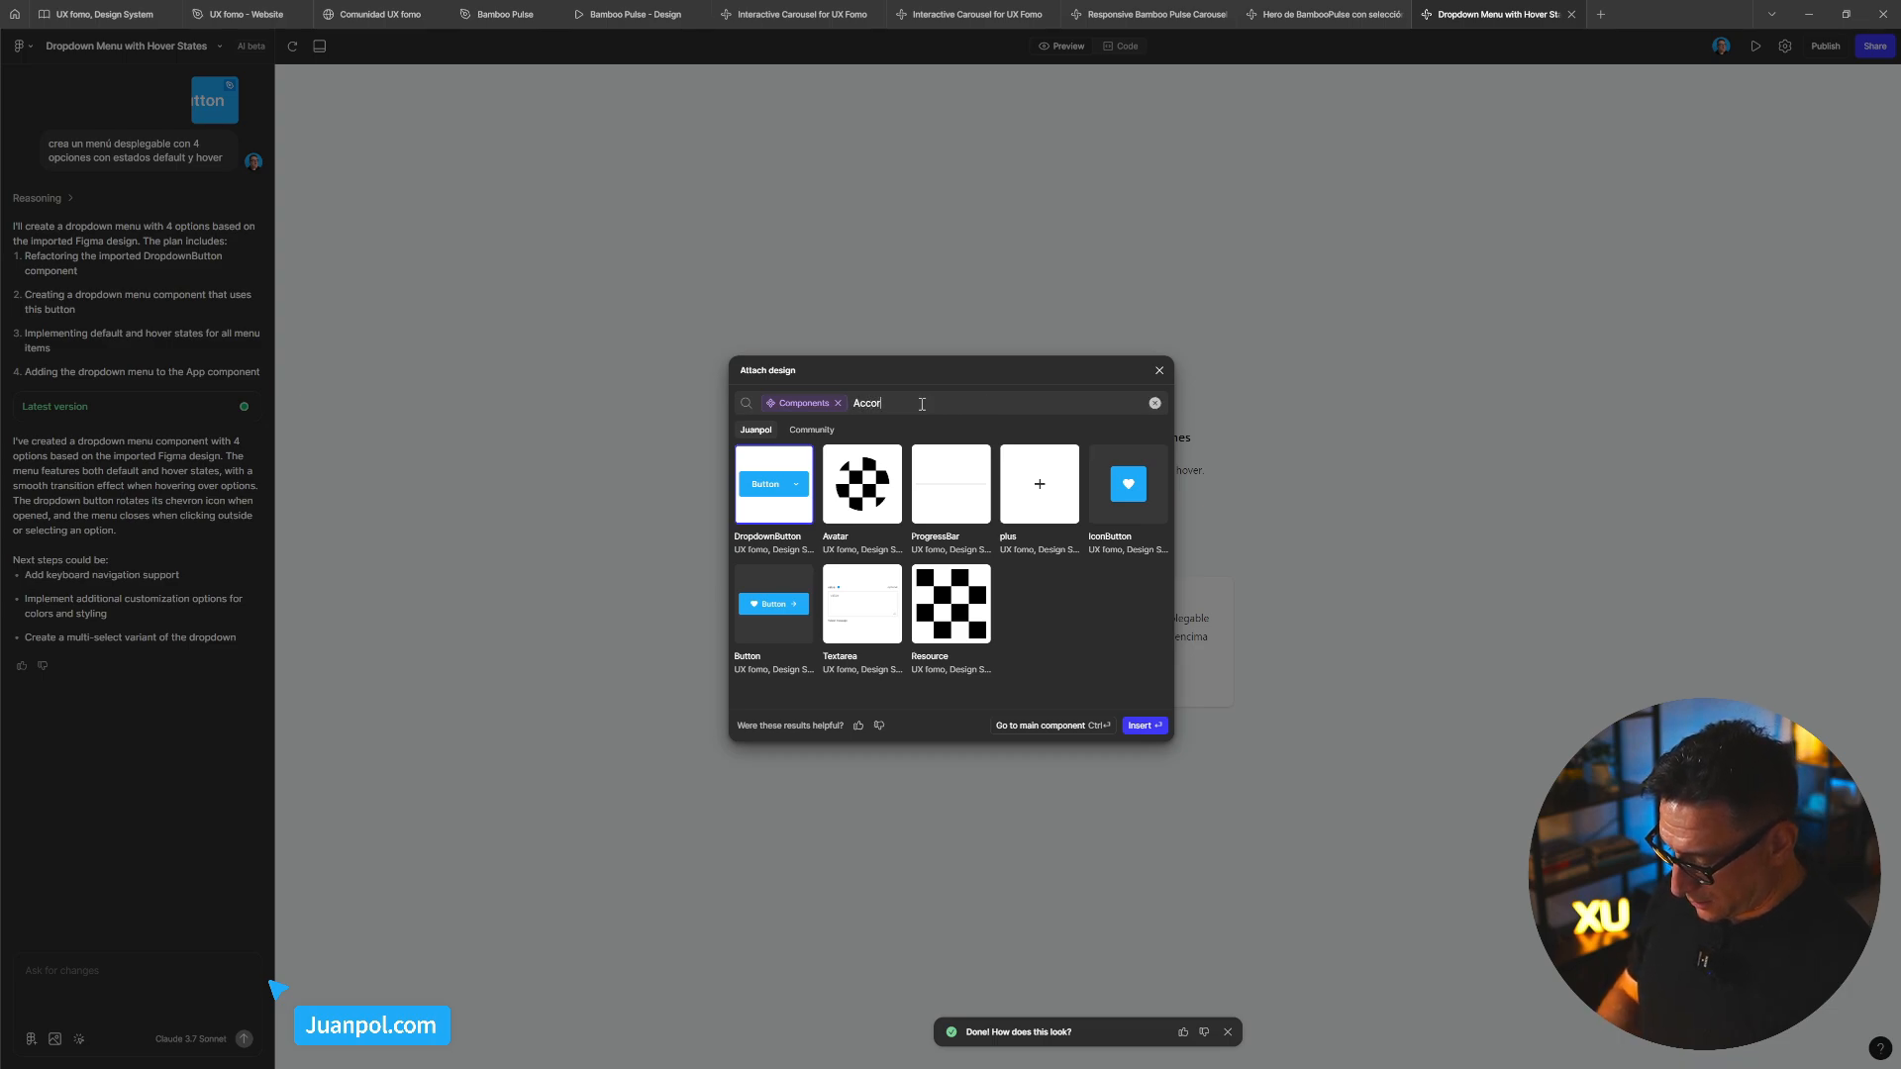
text(cordion)
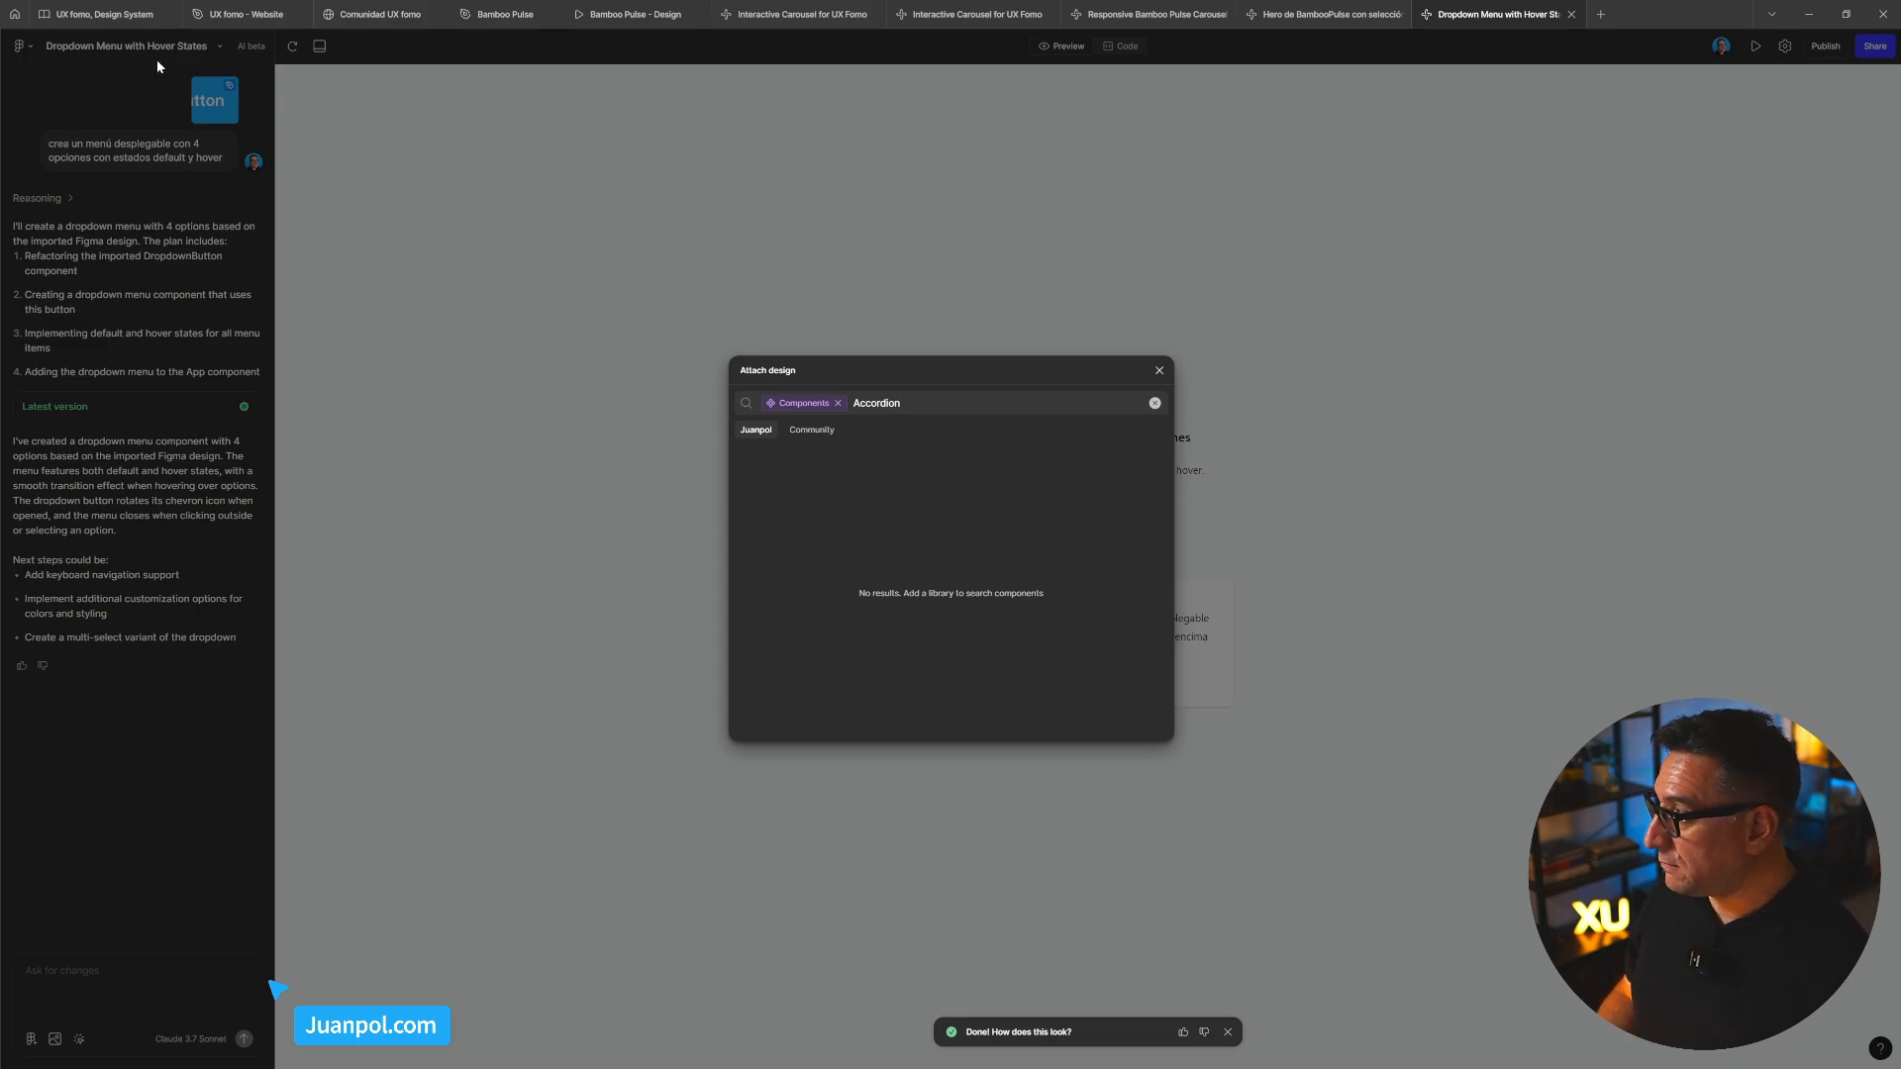
click(78, 14)
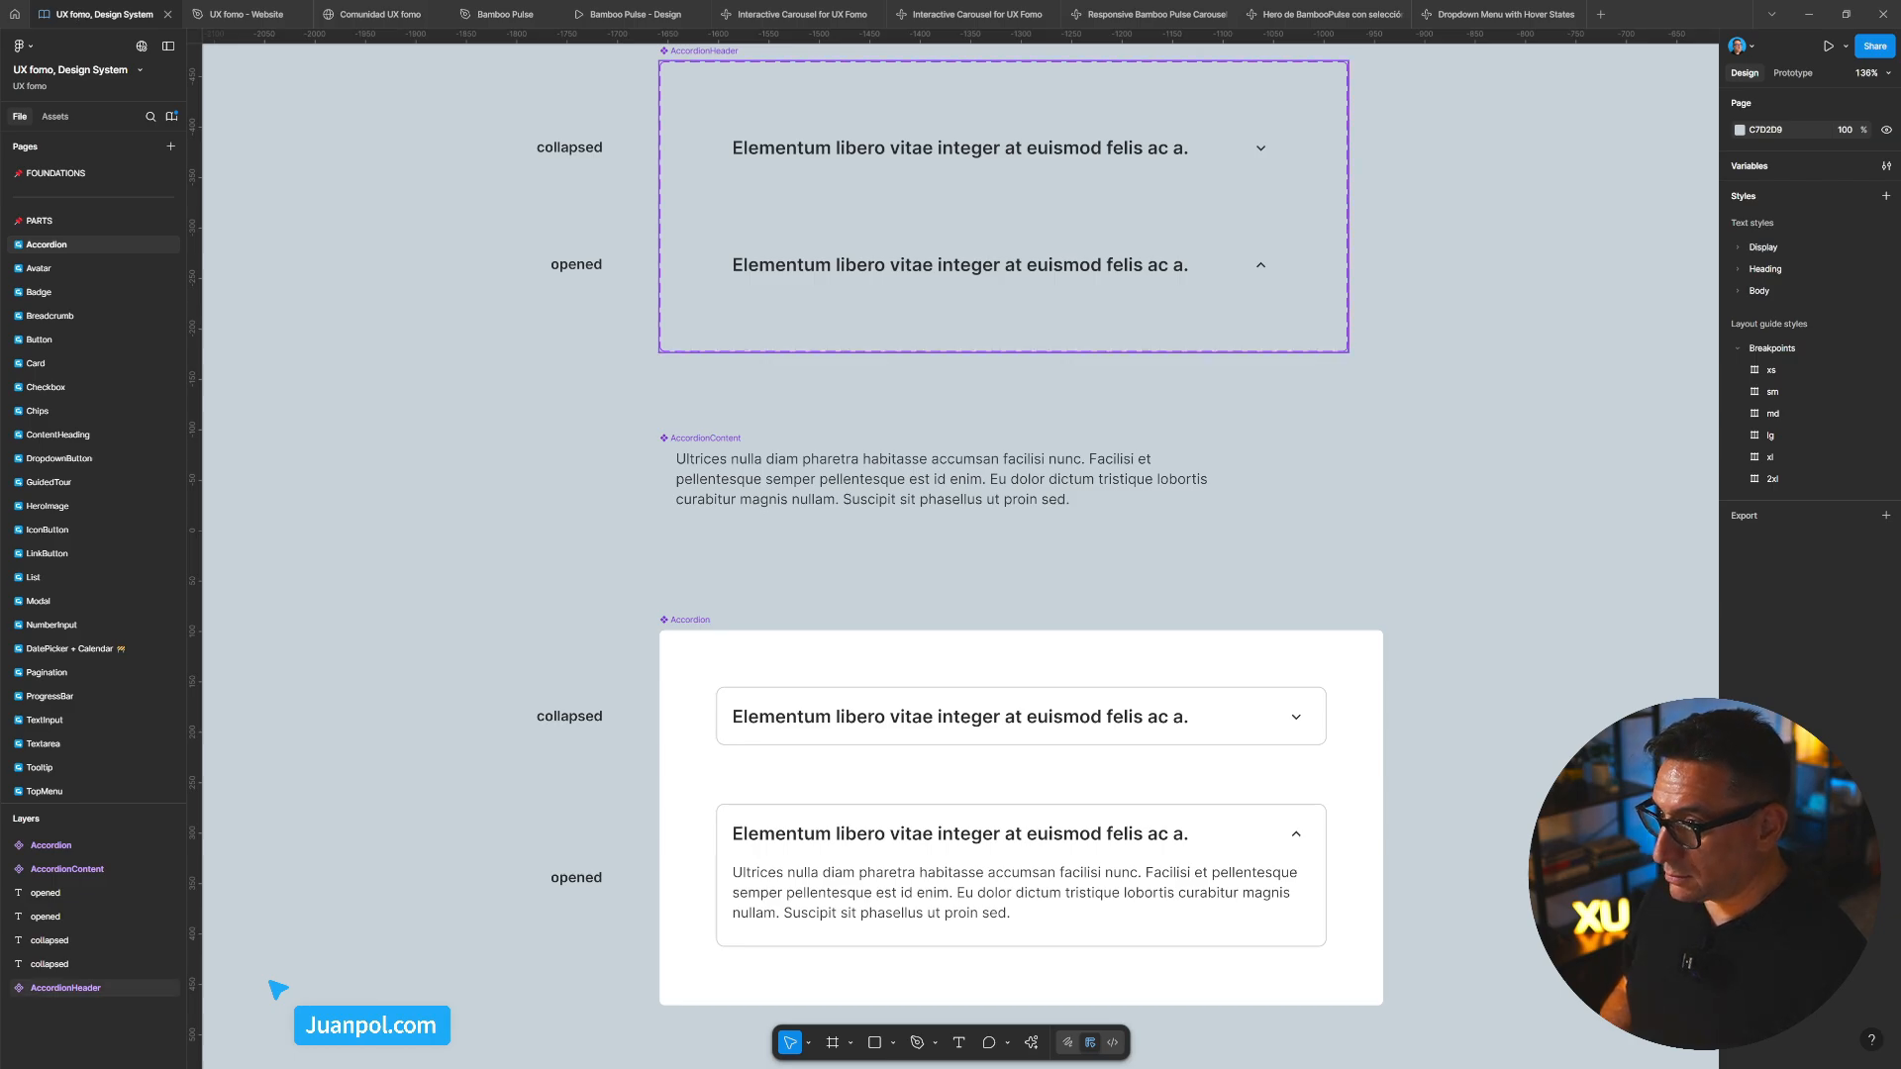
click(1461, 13)
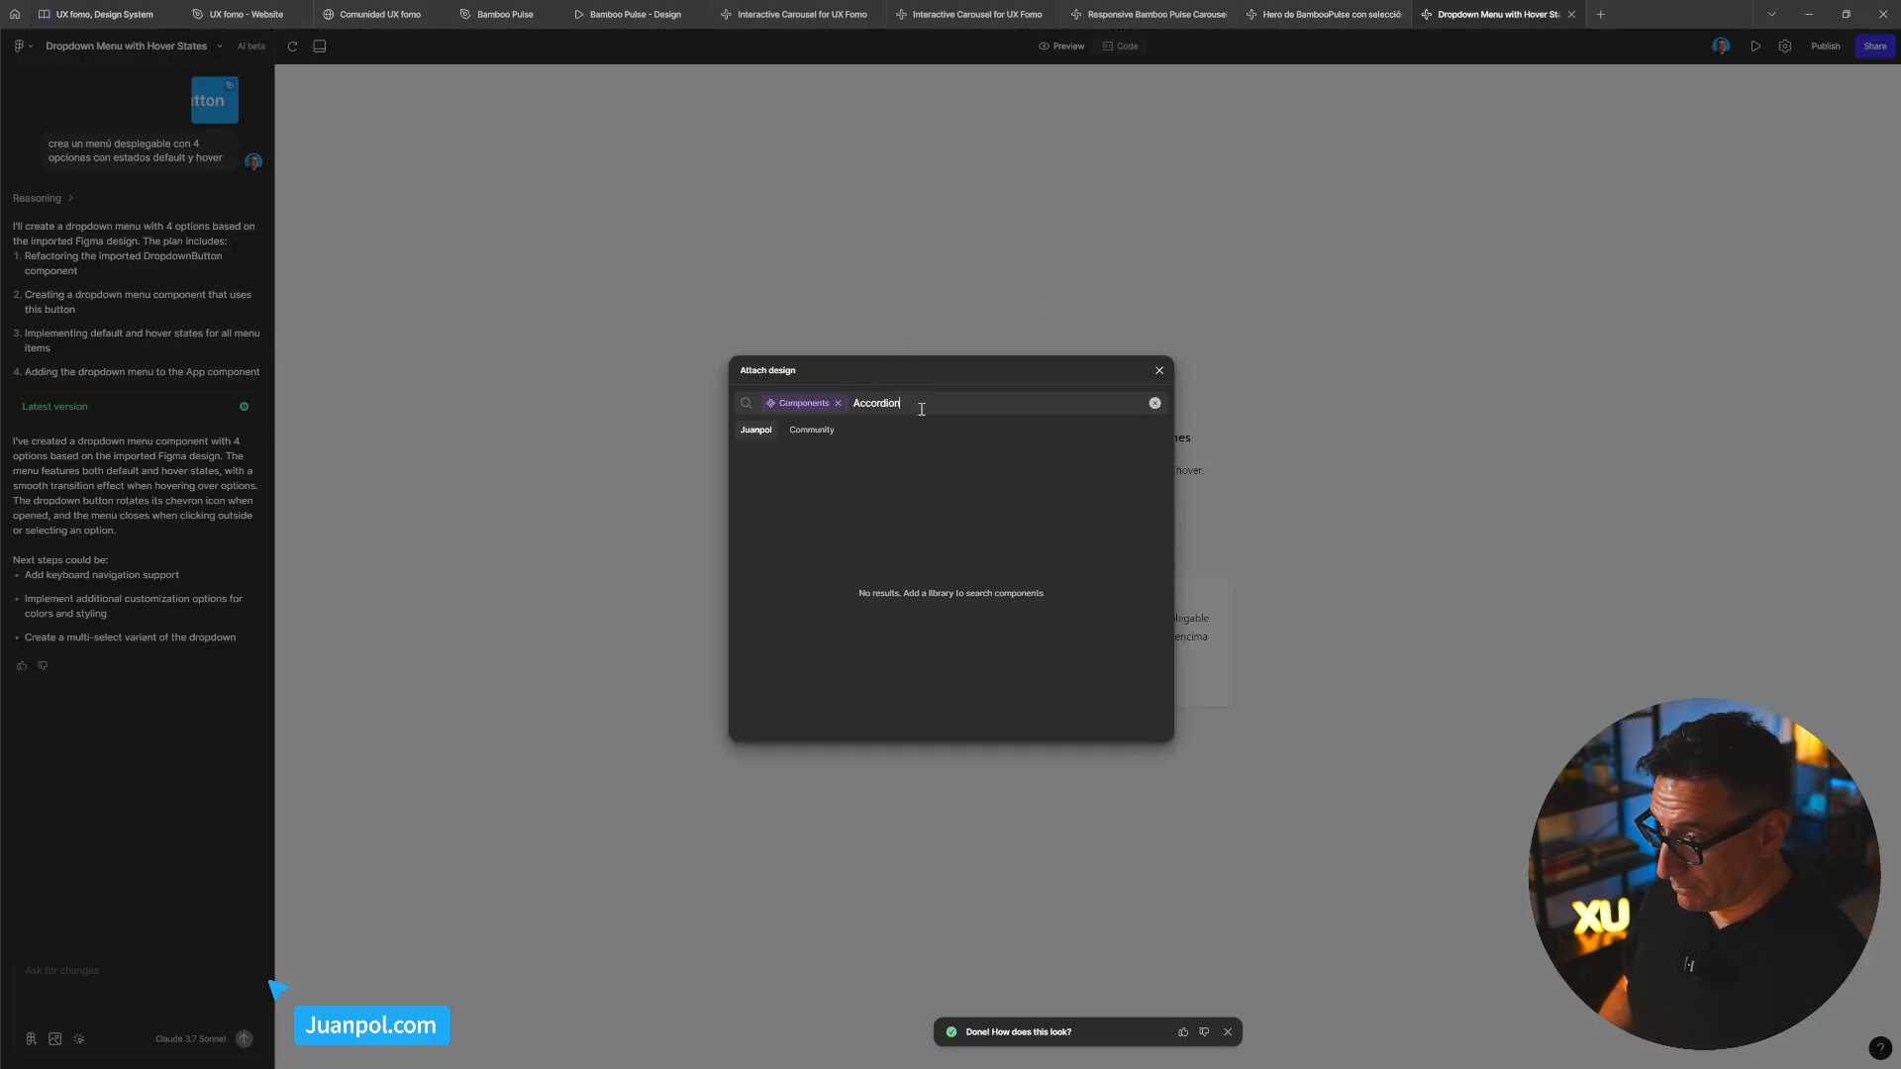
drag(926, 403, 849, 399)
text(Ac)
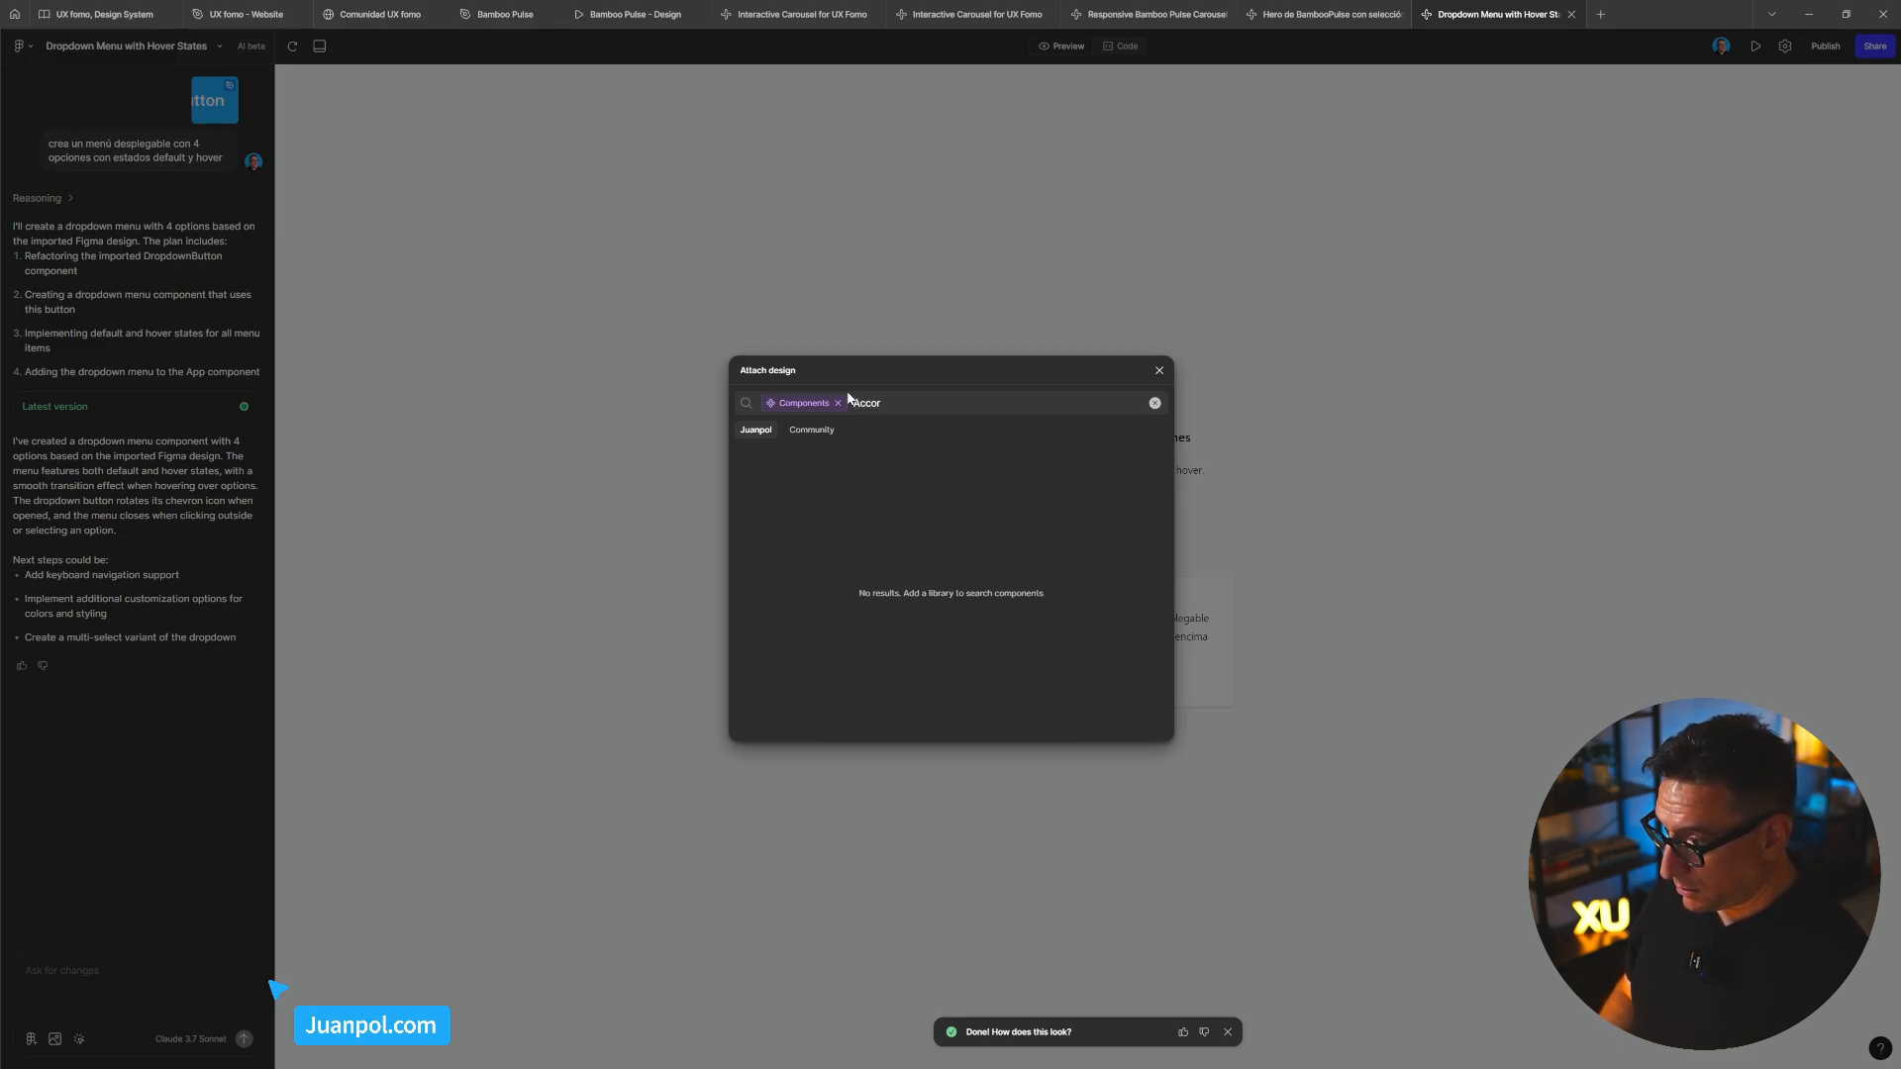
click(838, 403)
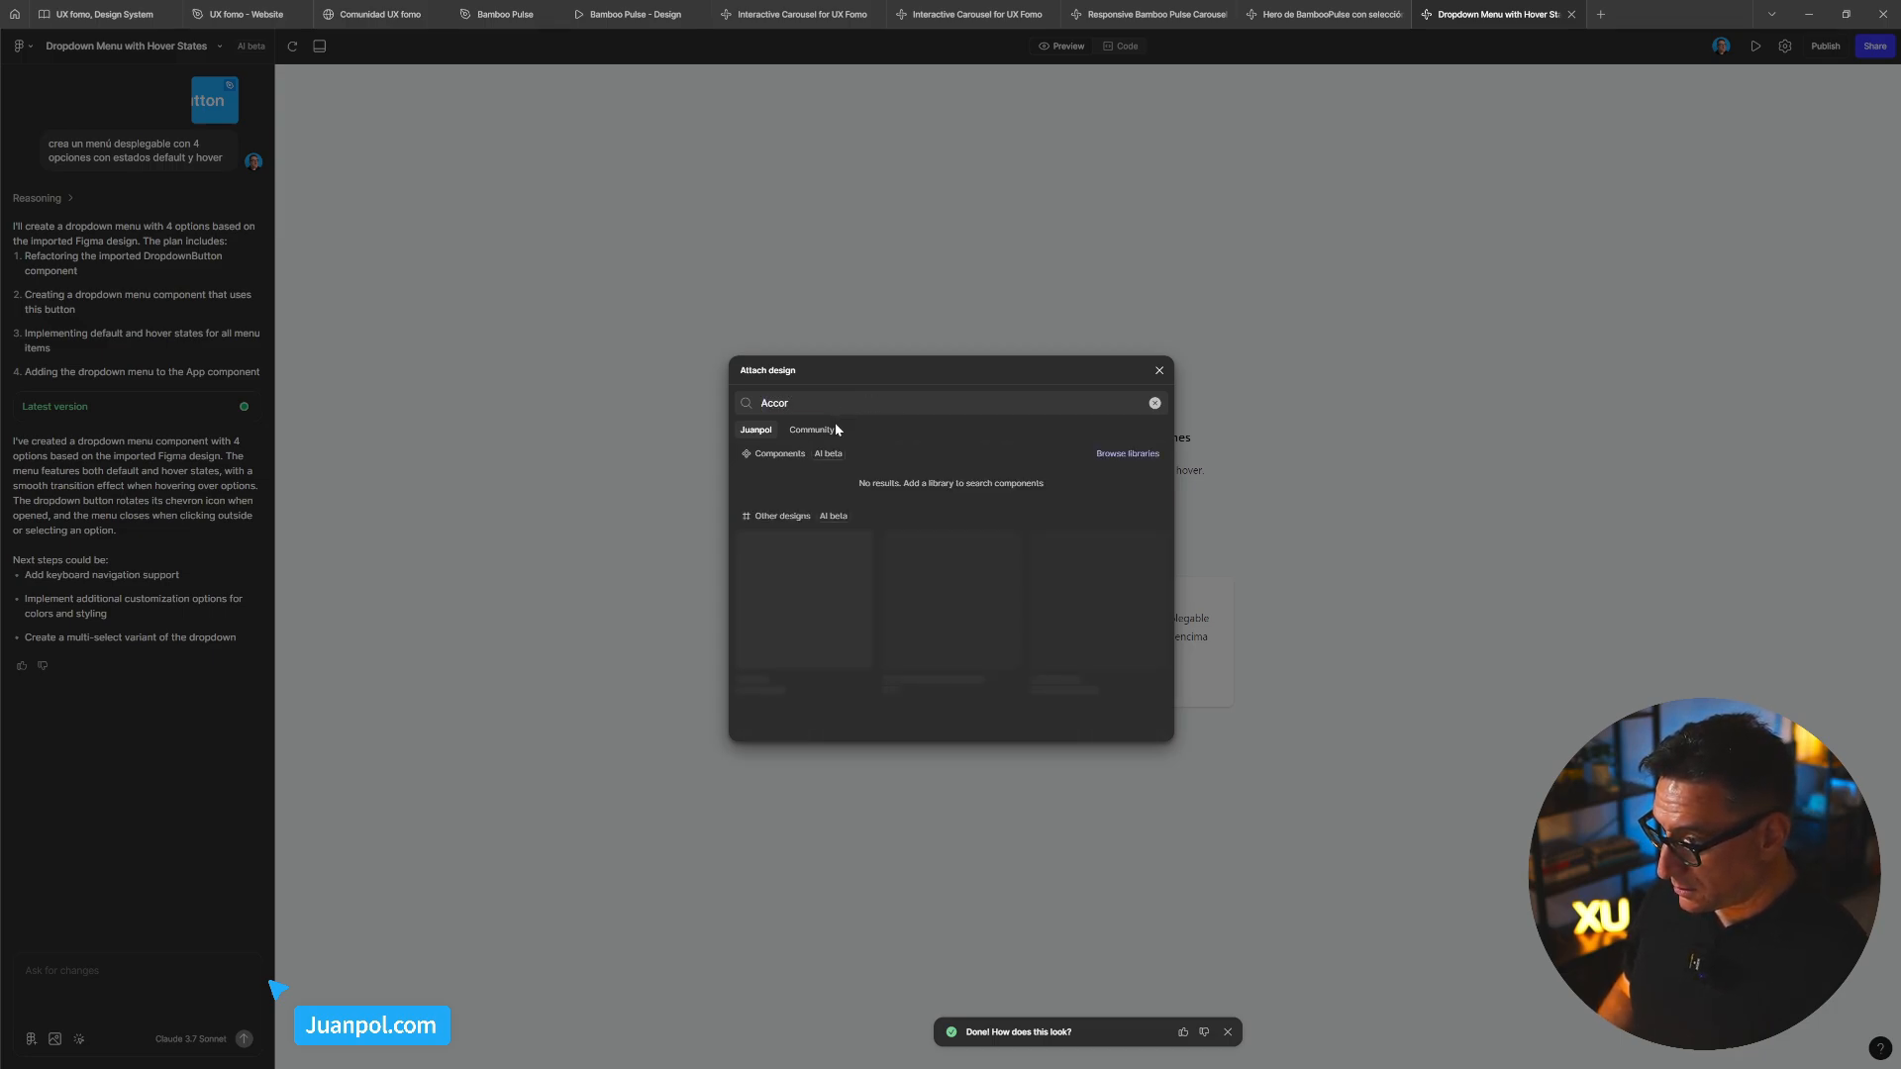
drag(792, 403, 733, 401)
text(A)
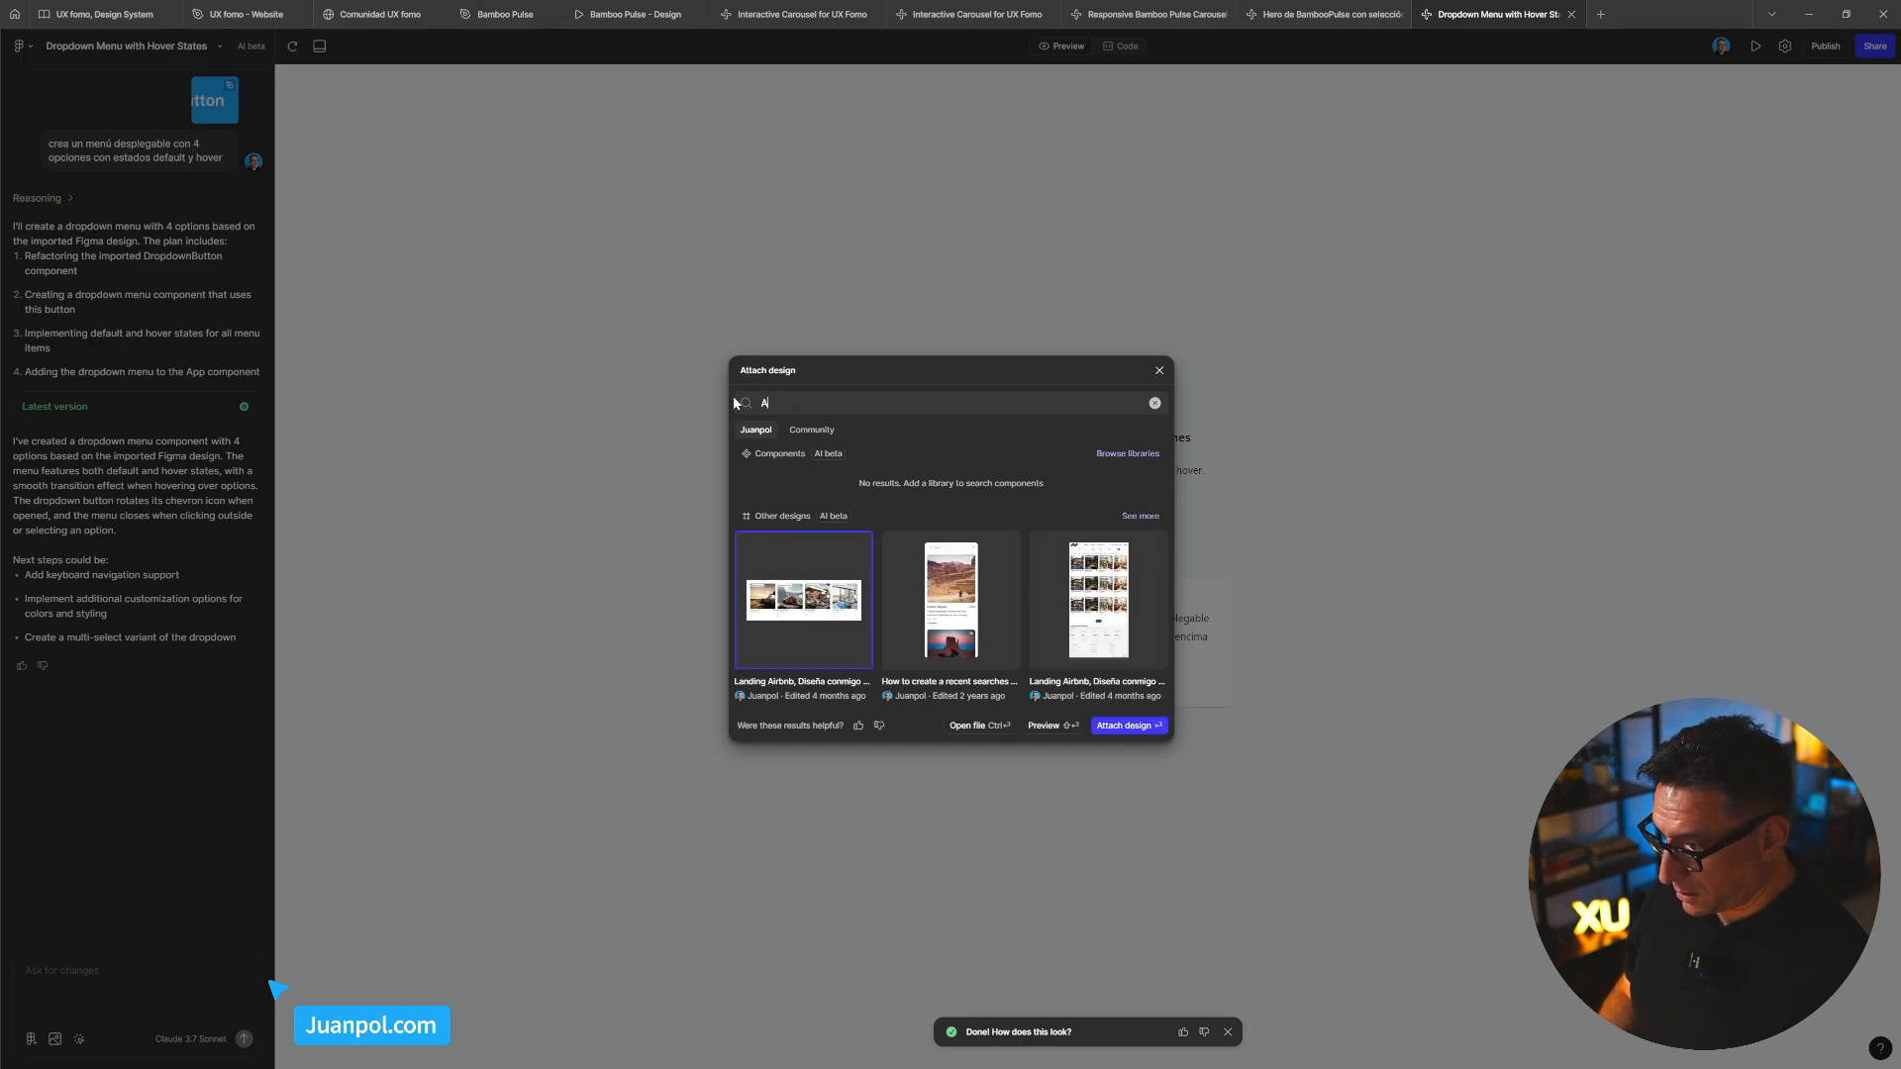
text(cc)
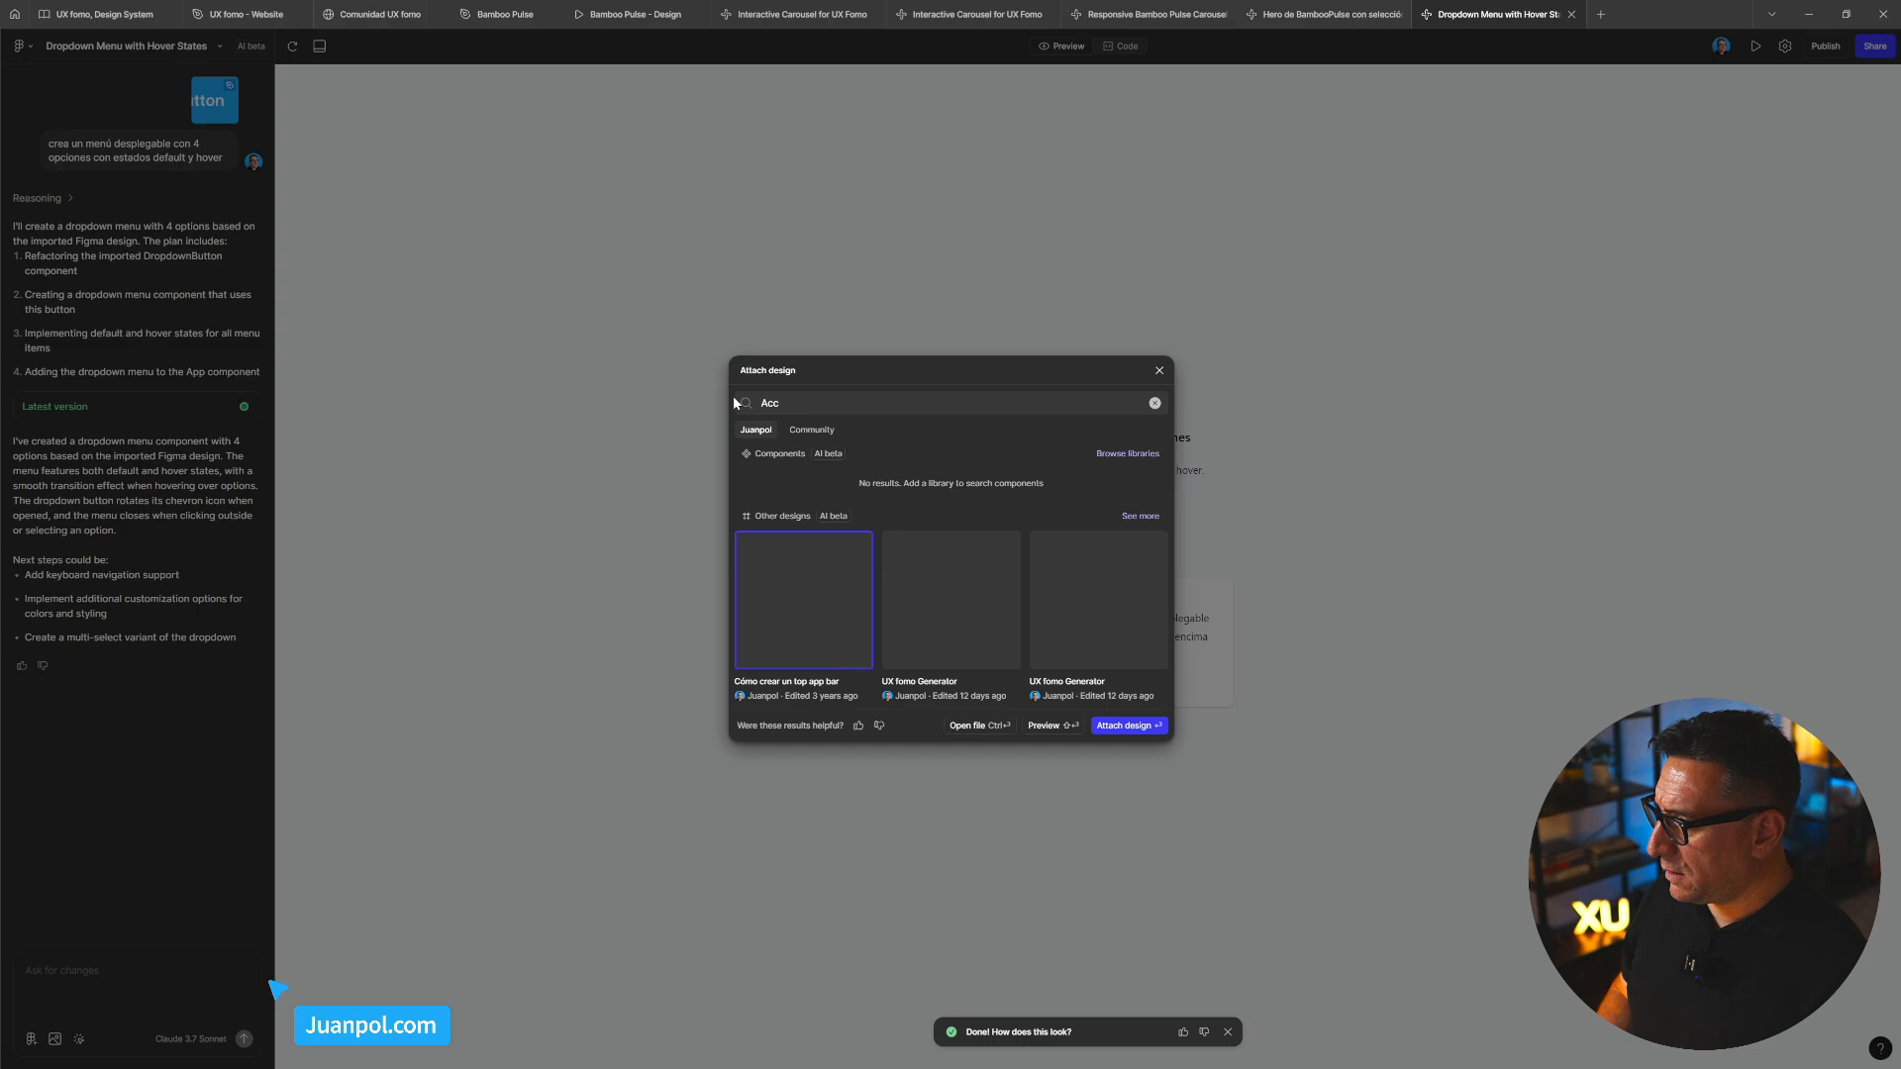
text(ordion)
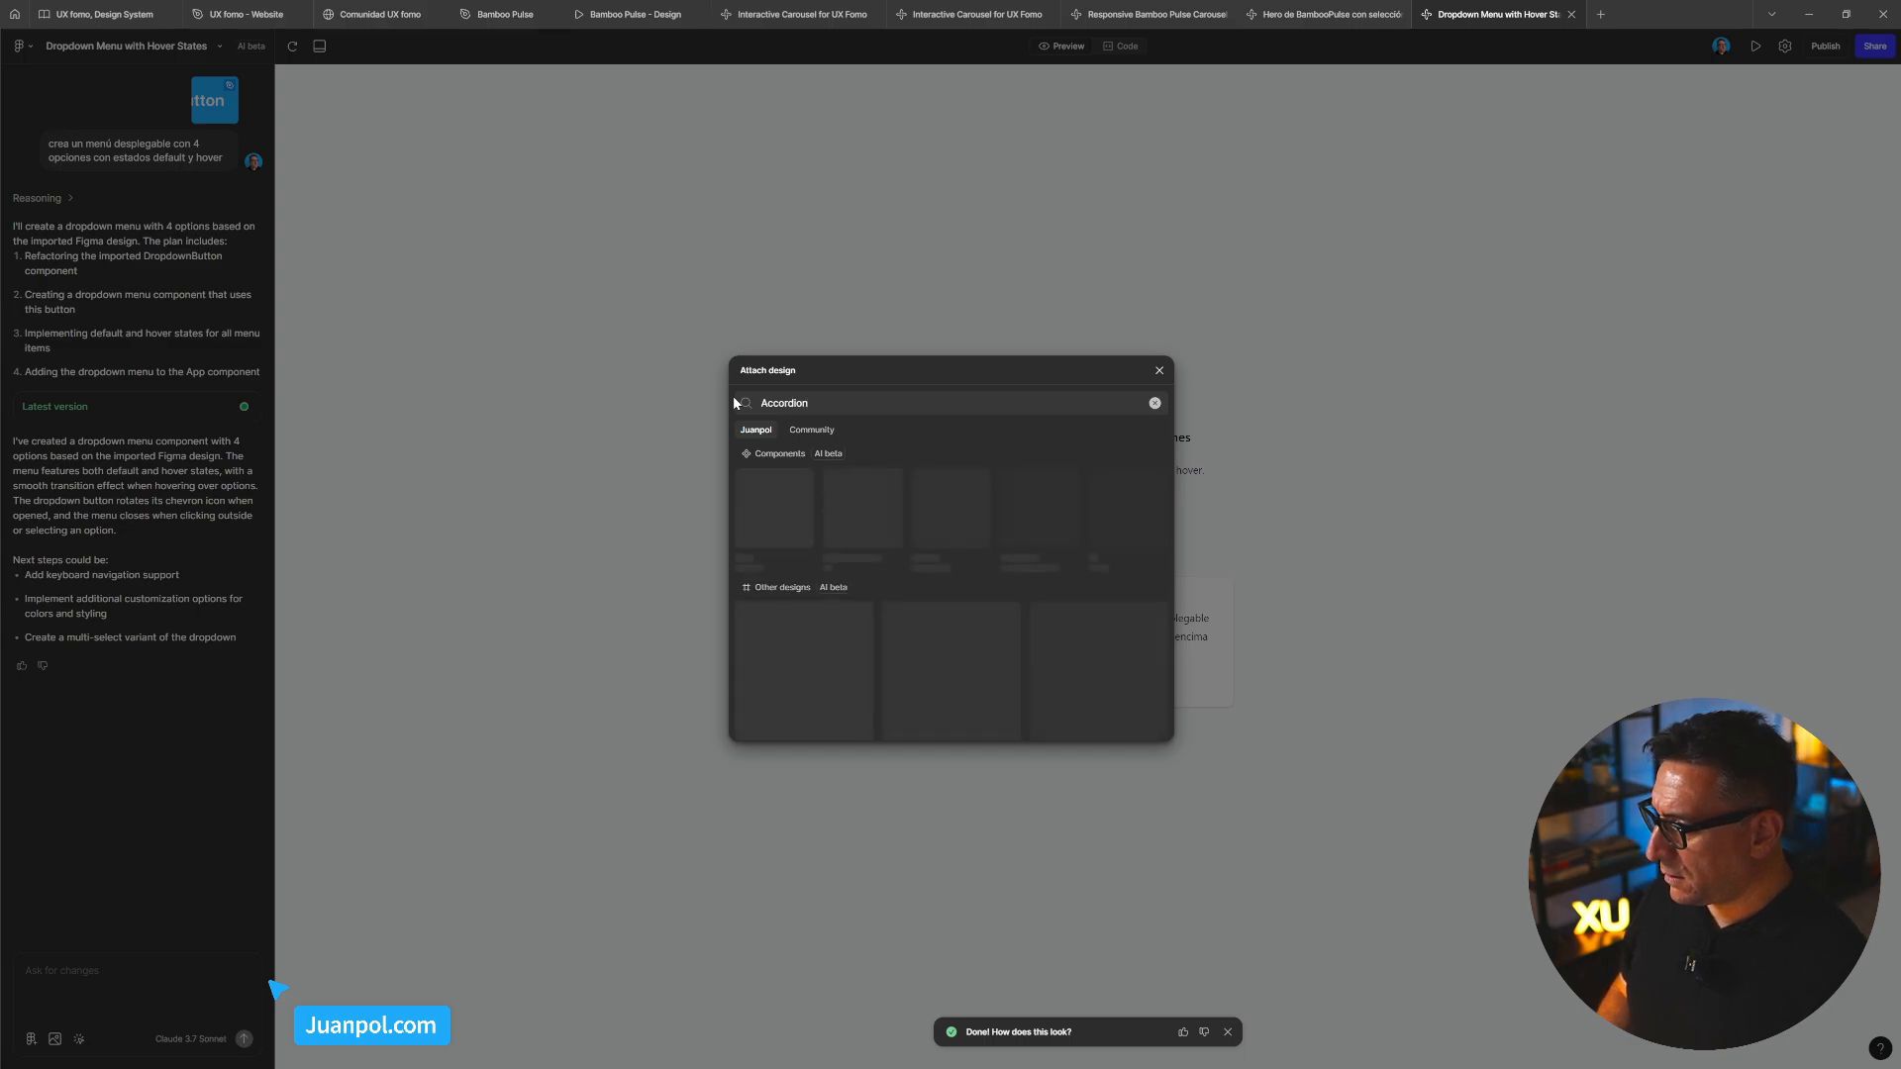
click(98, 13)
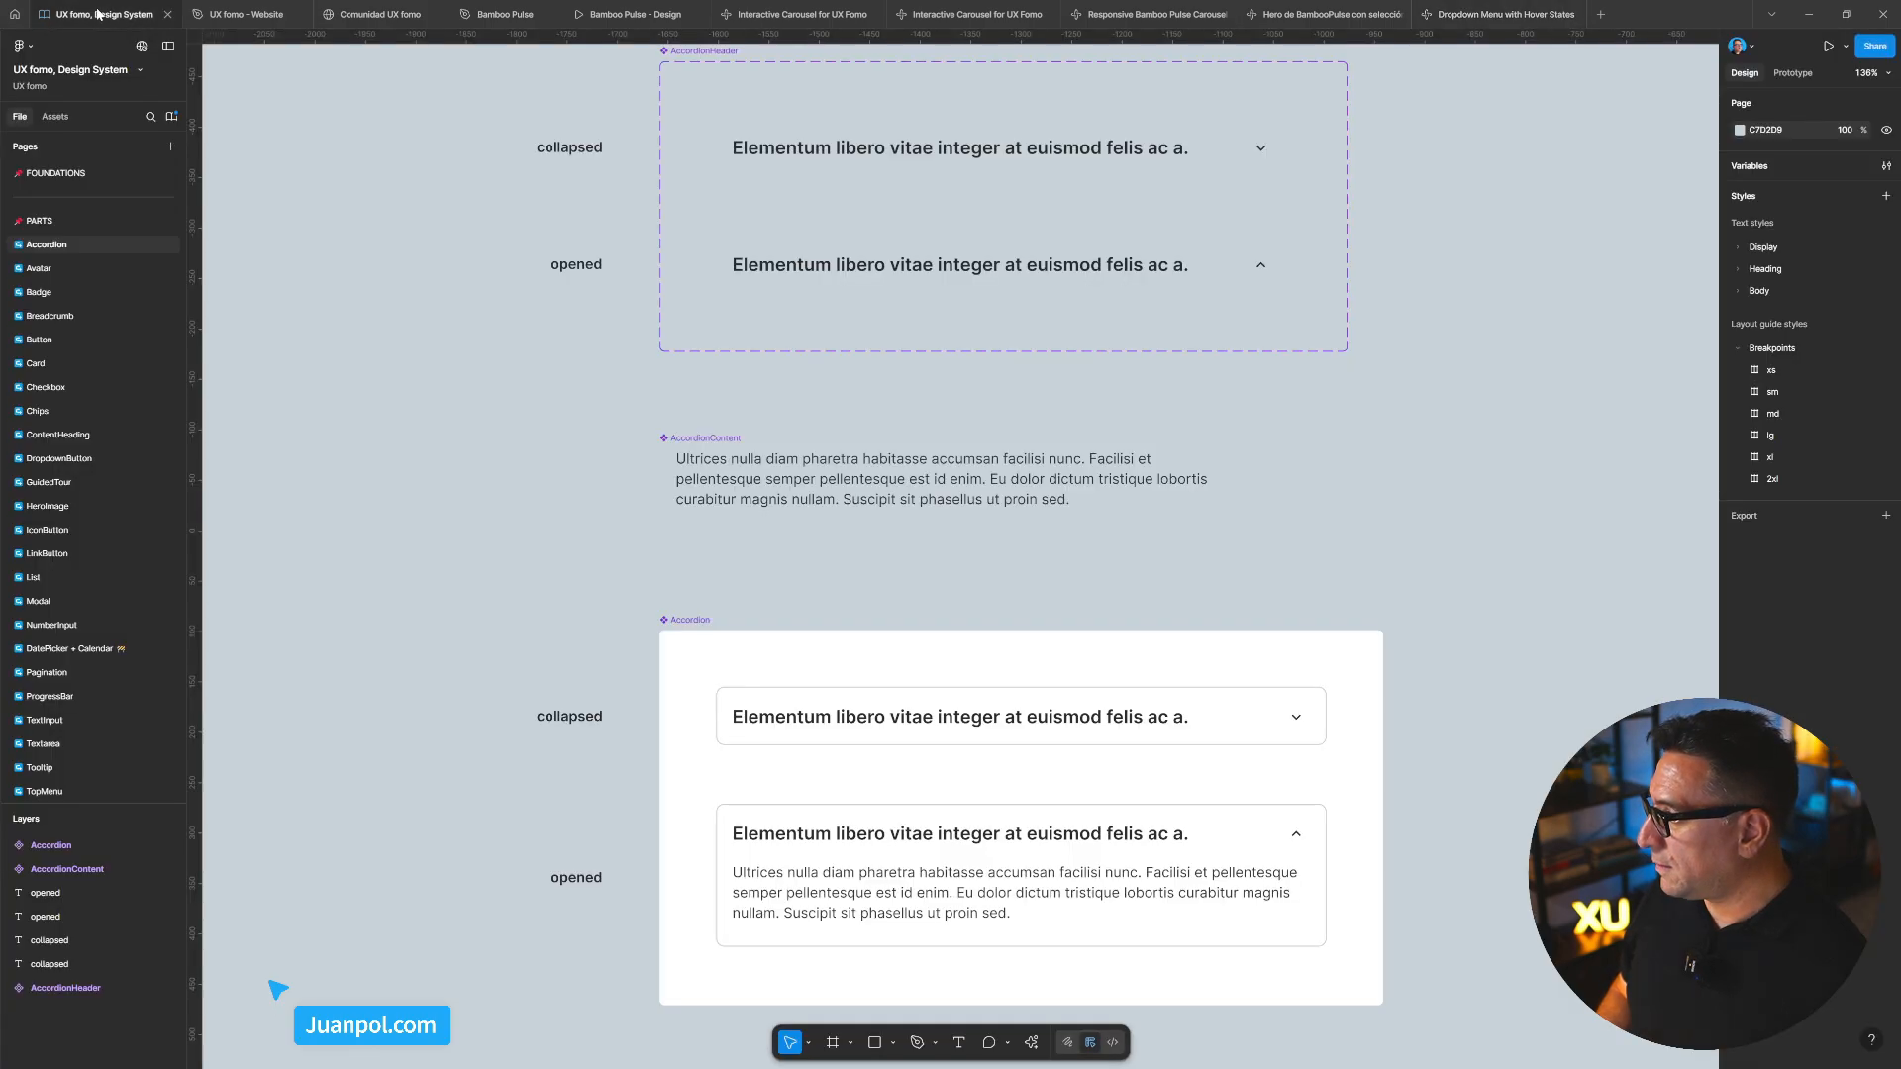
Switch back to the Dropdown Menu with Hover States project and its attachment search
click(1495, 14)
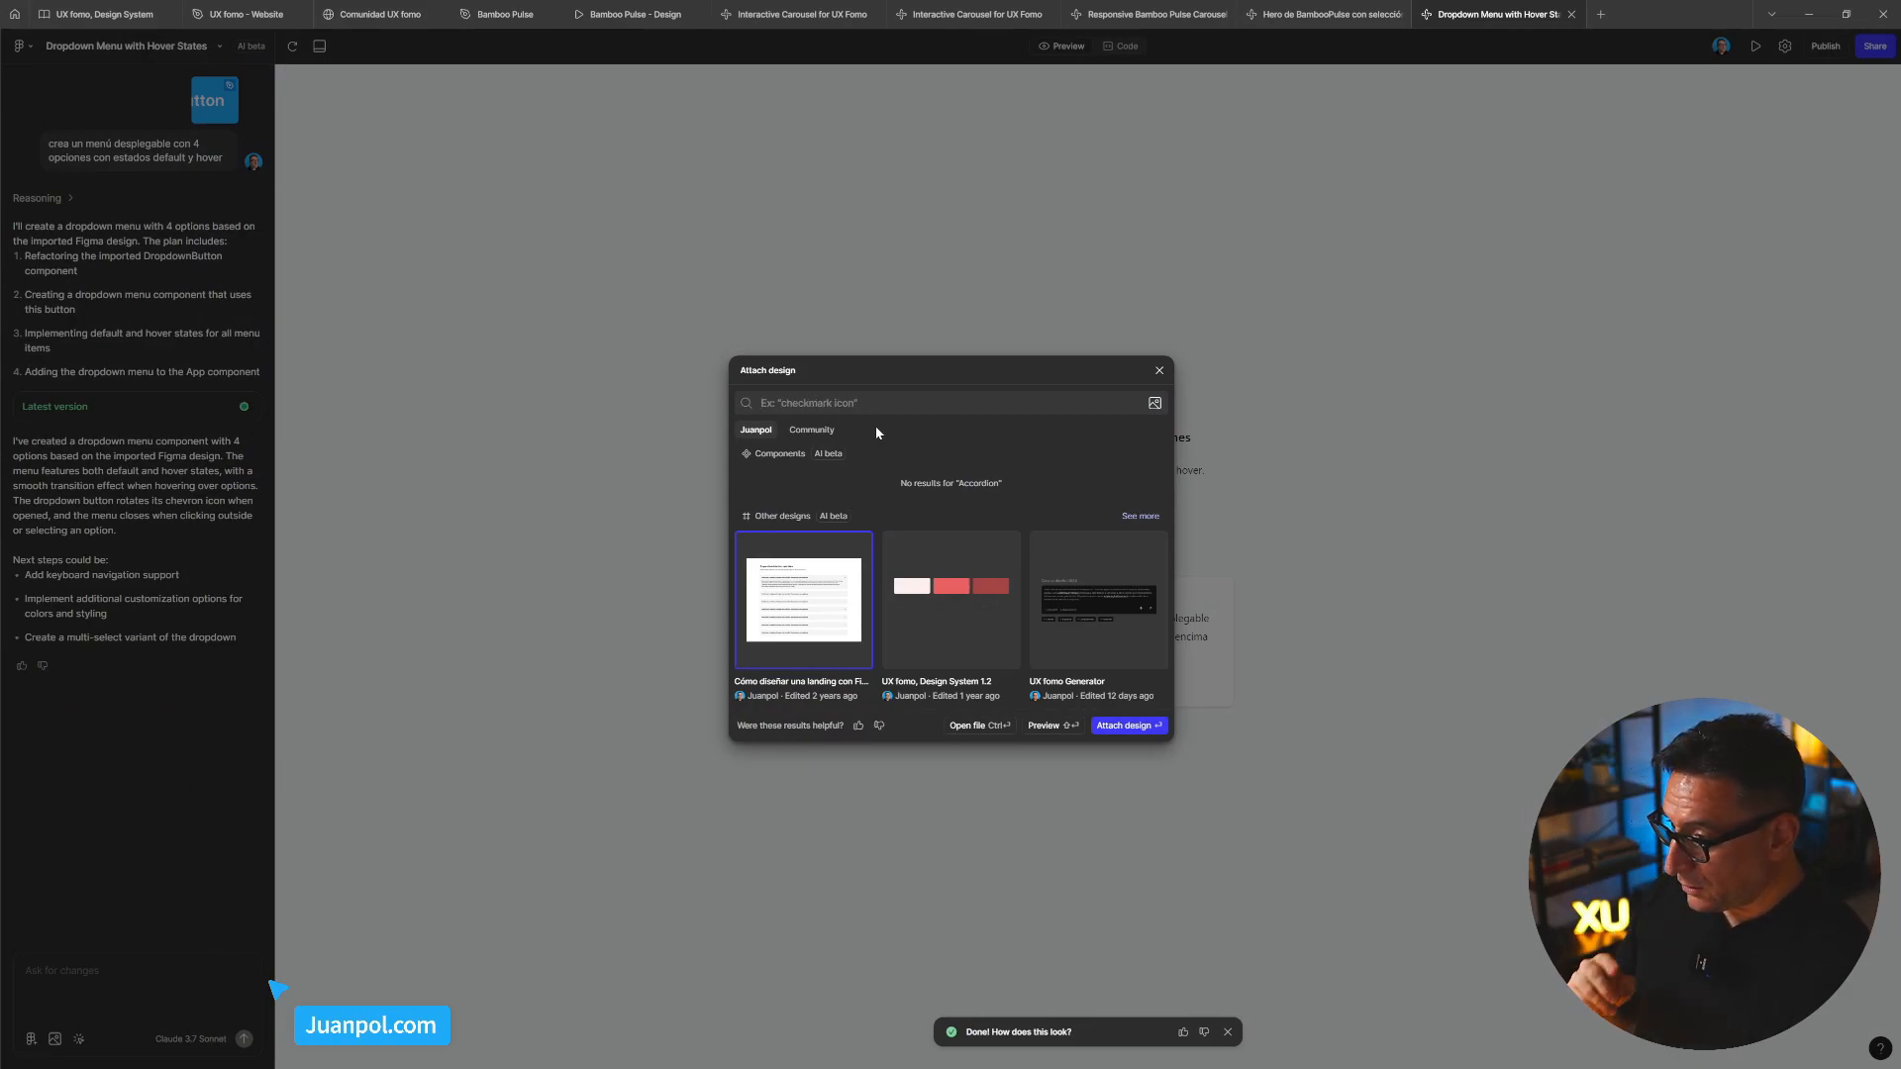
Search attachable designs for 'accordion ux fomo' and 'accordion component', then clear the search
text(accordi)
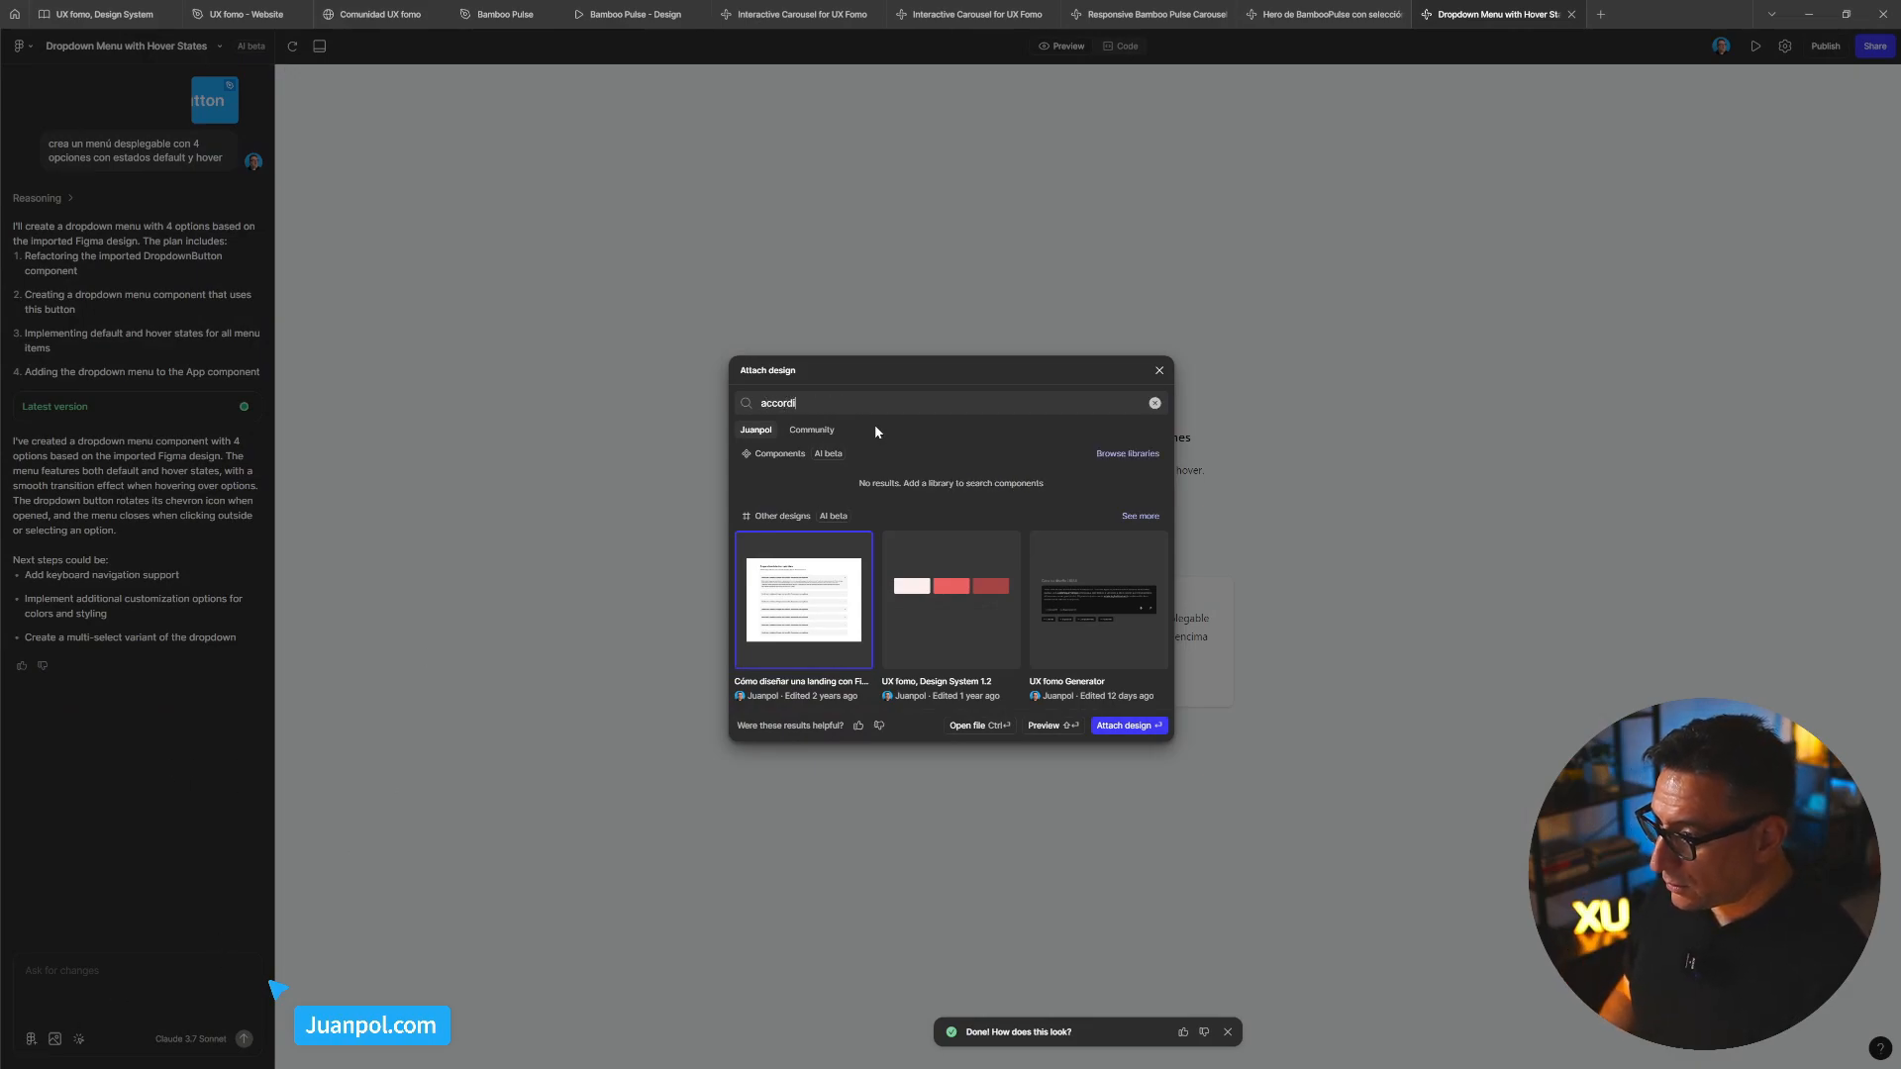
text(on ux )
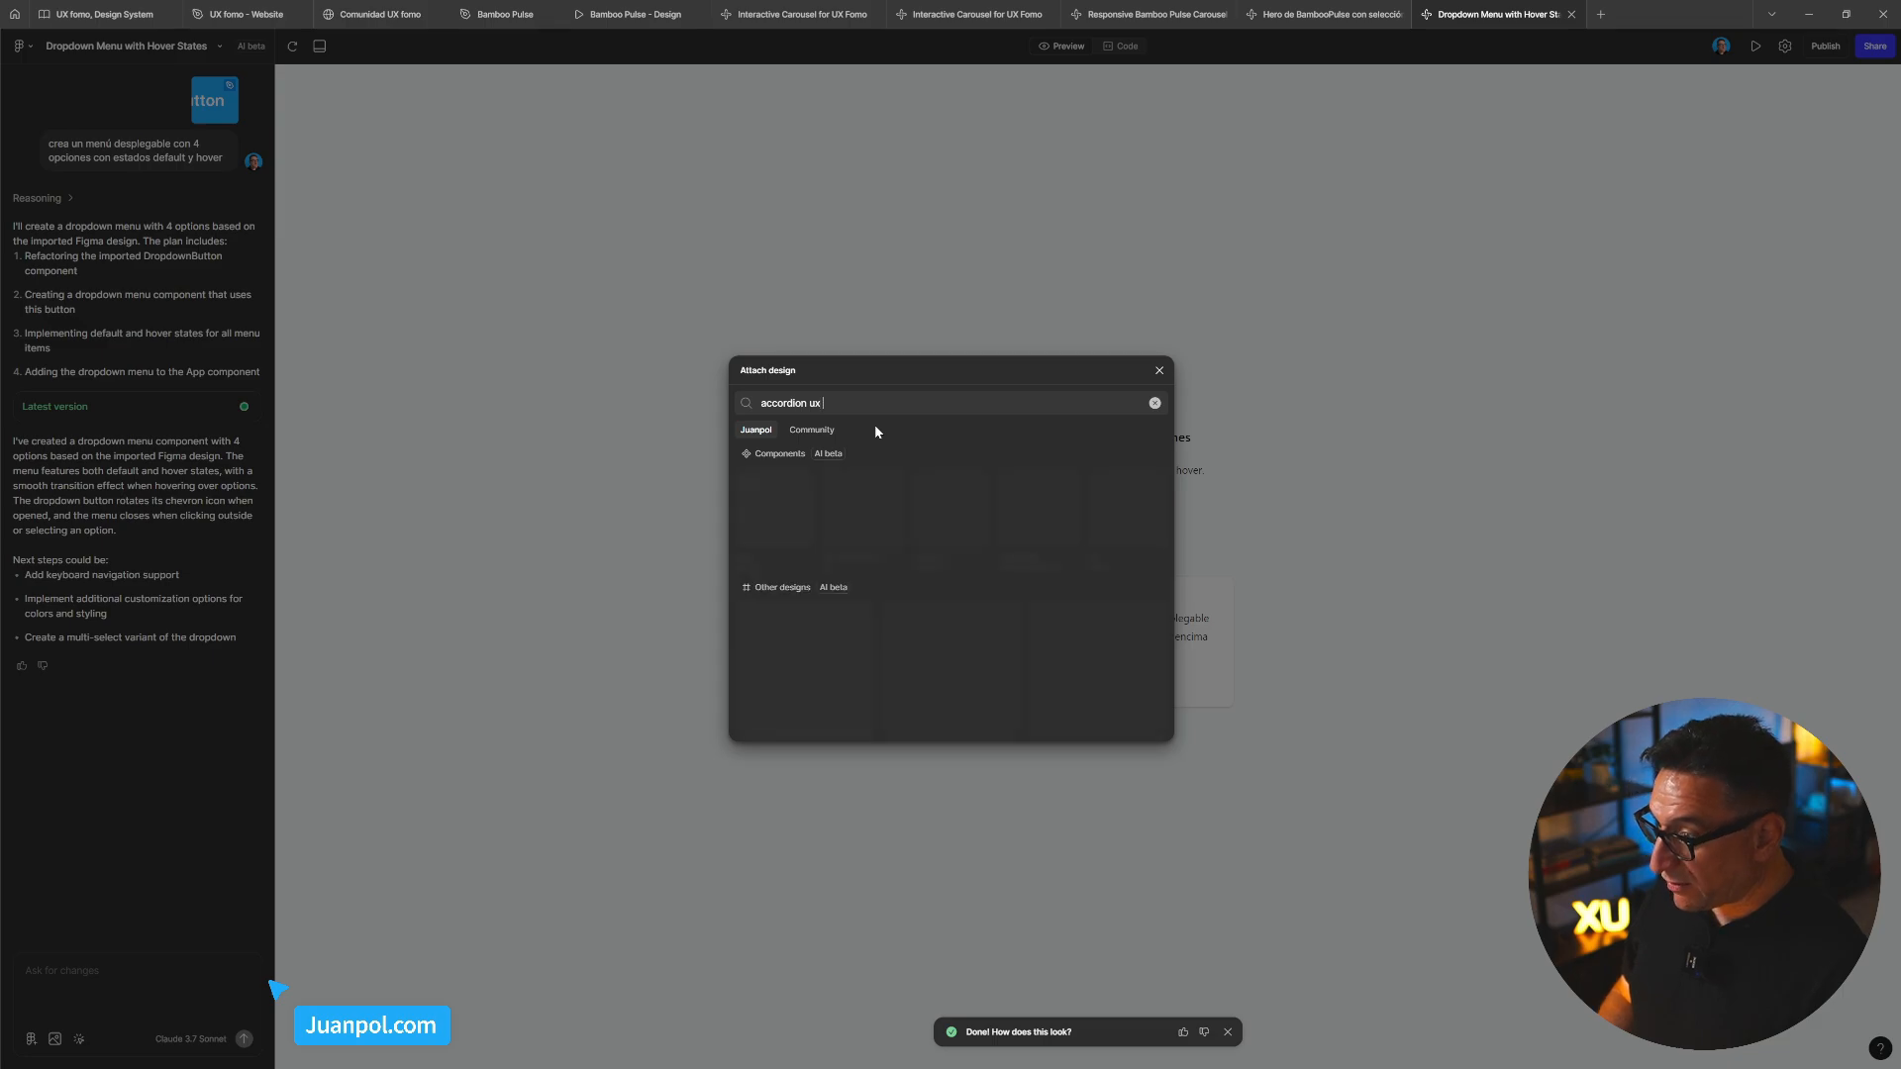
text(fomo)
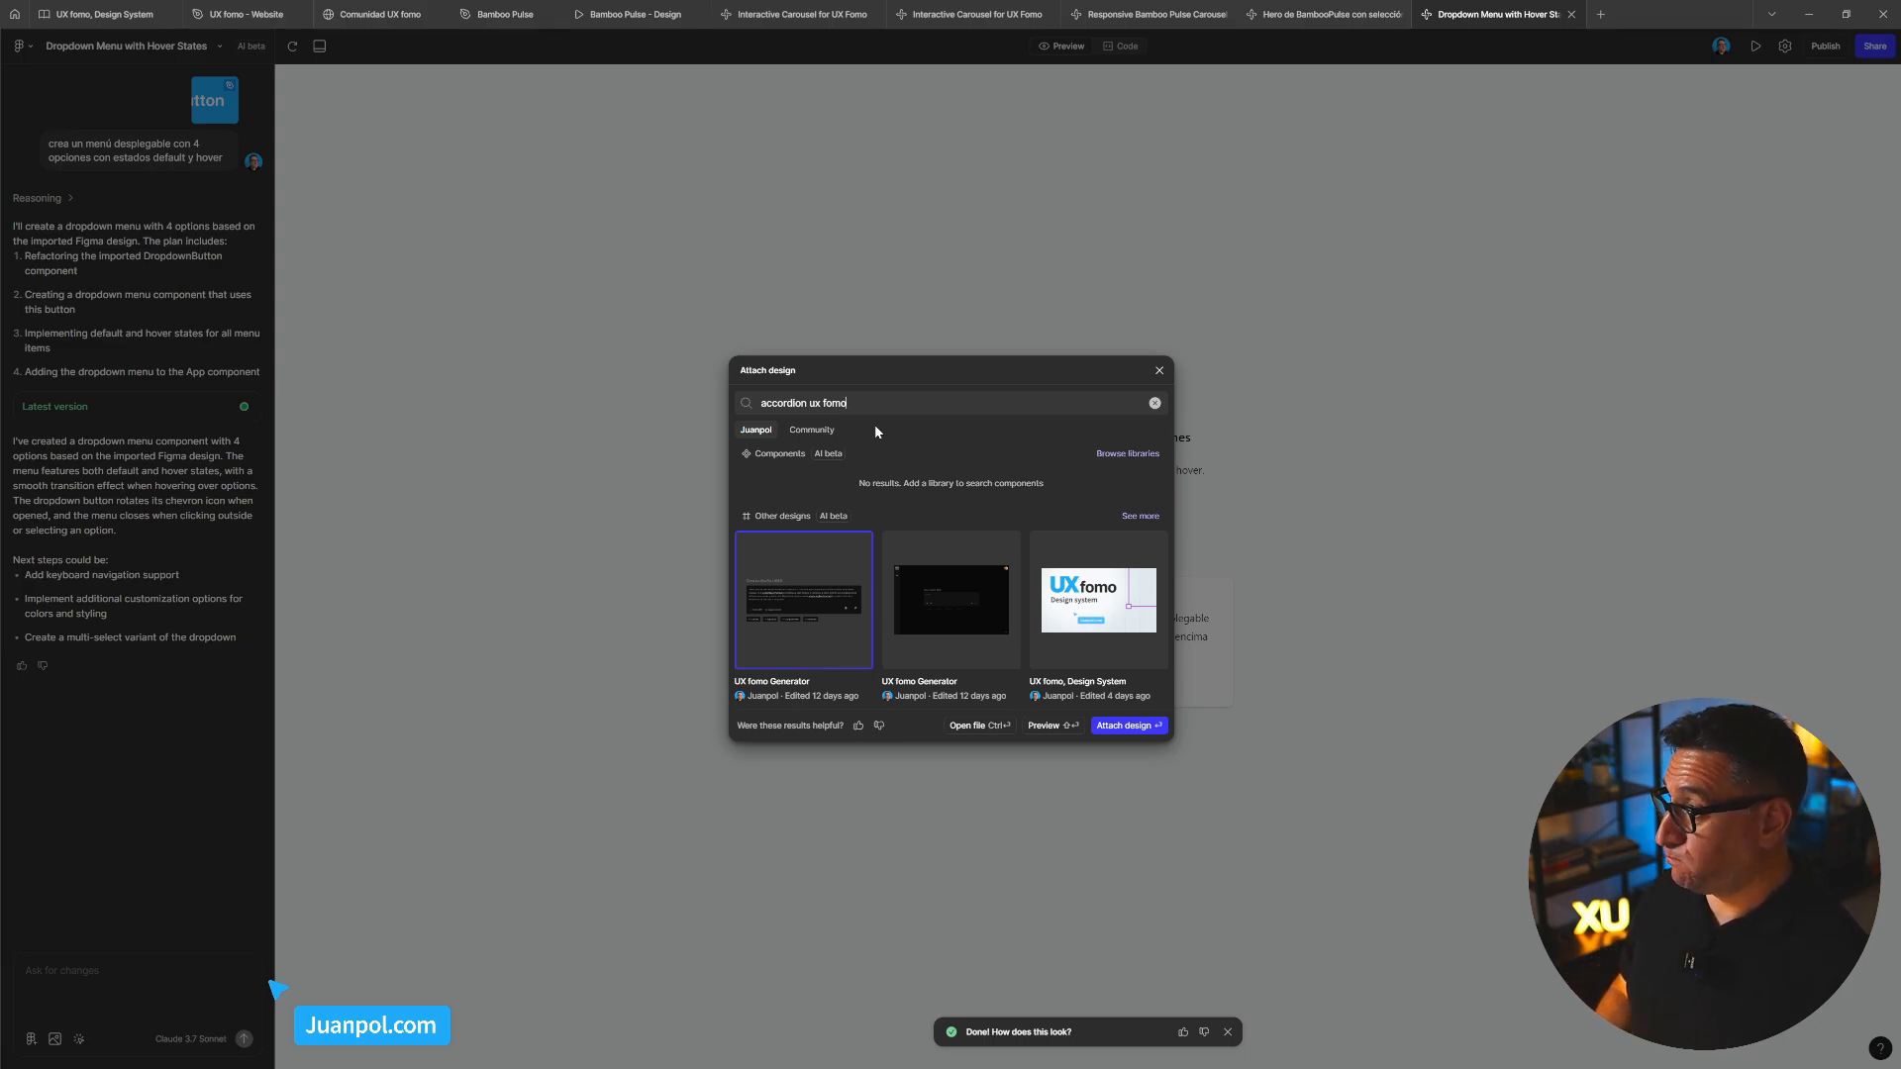
key(Tab)
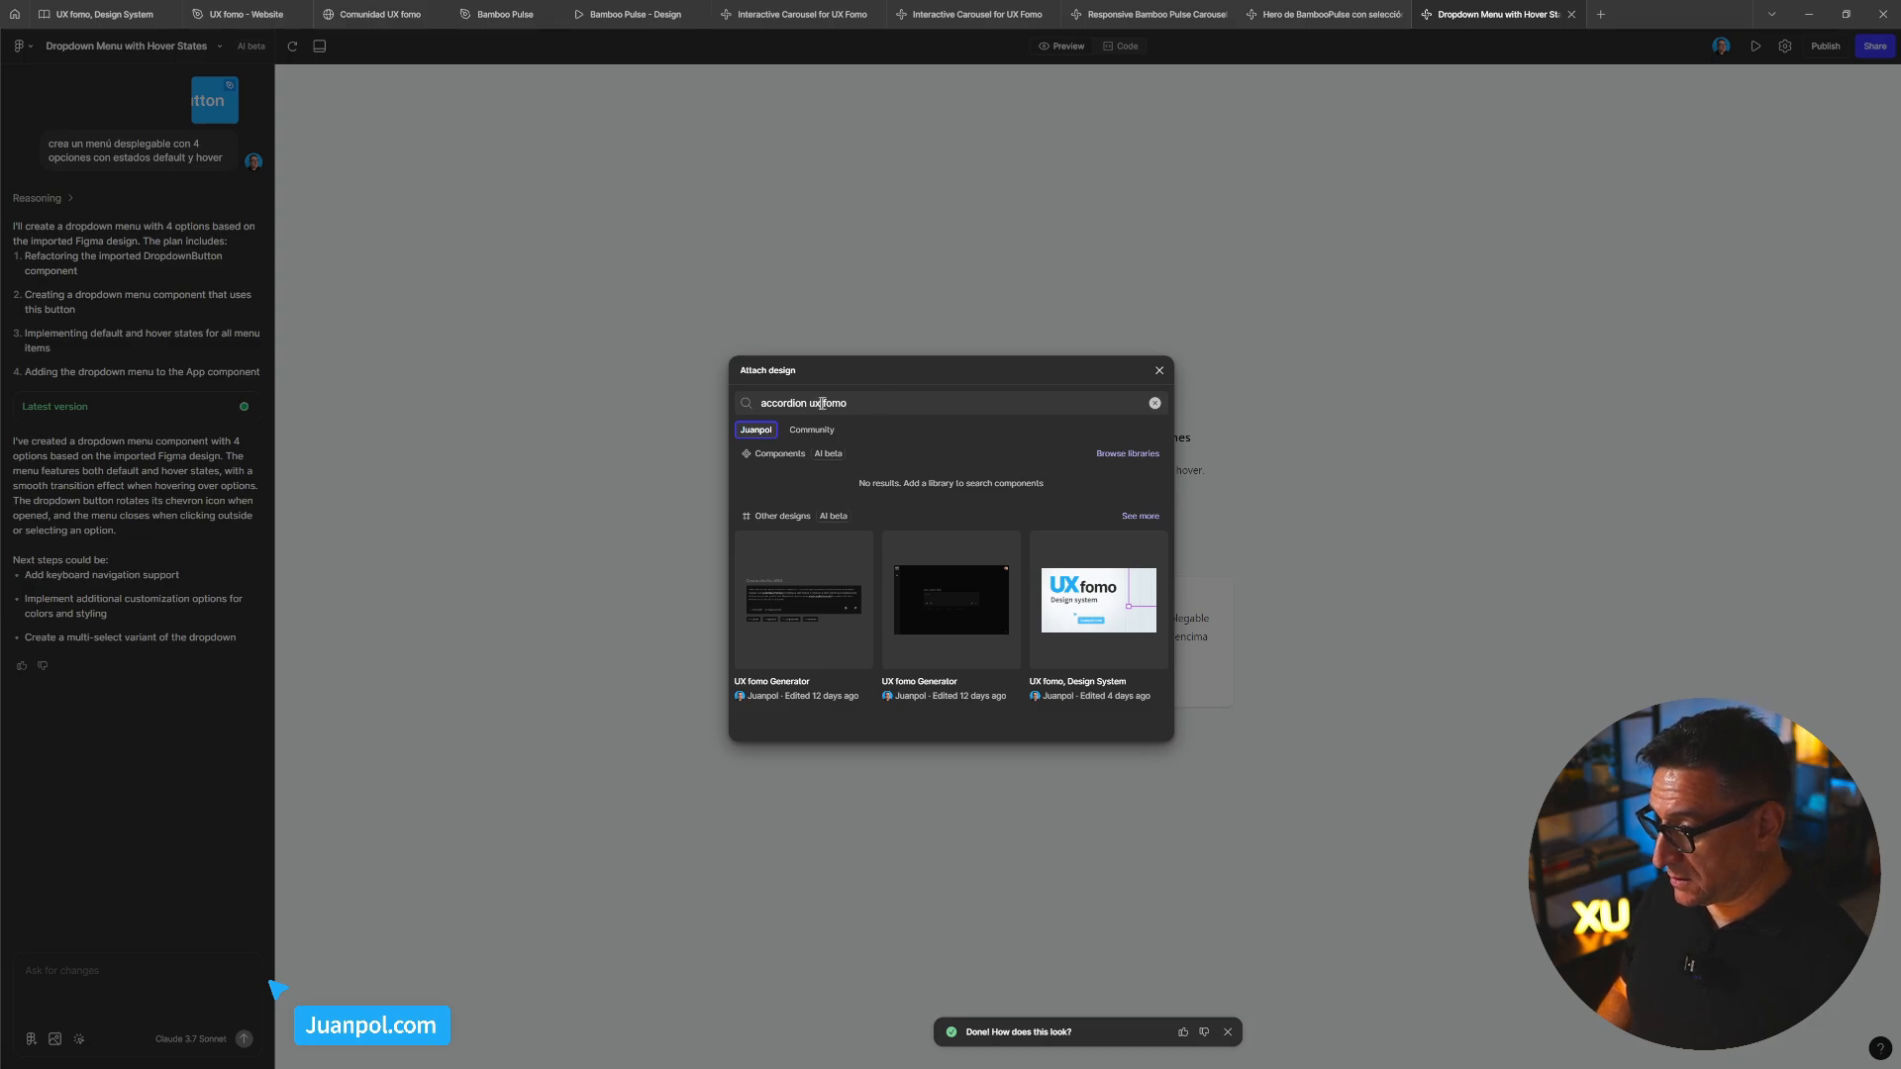
key(BackSpace)
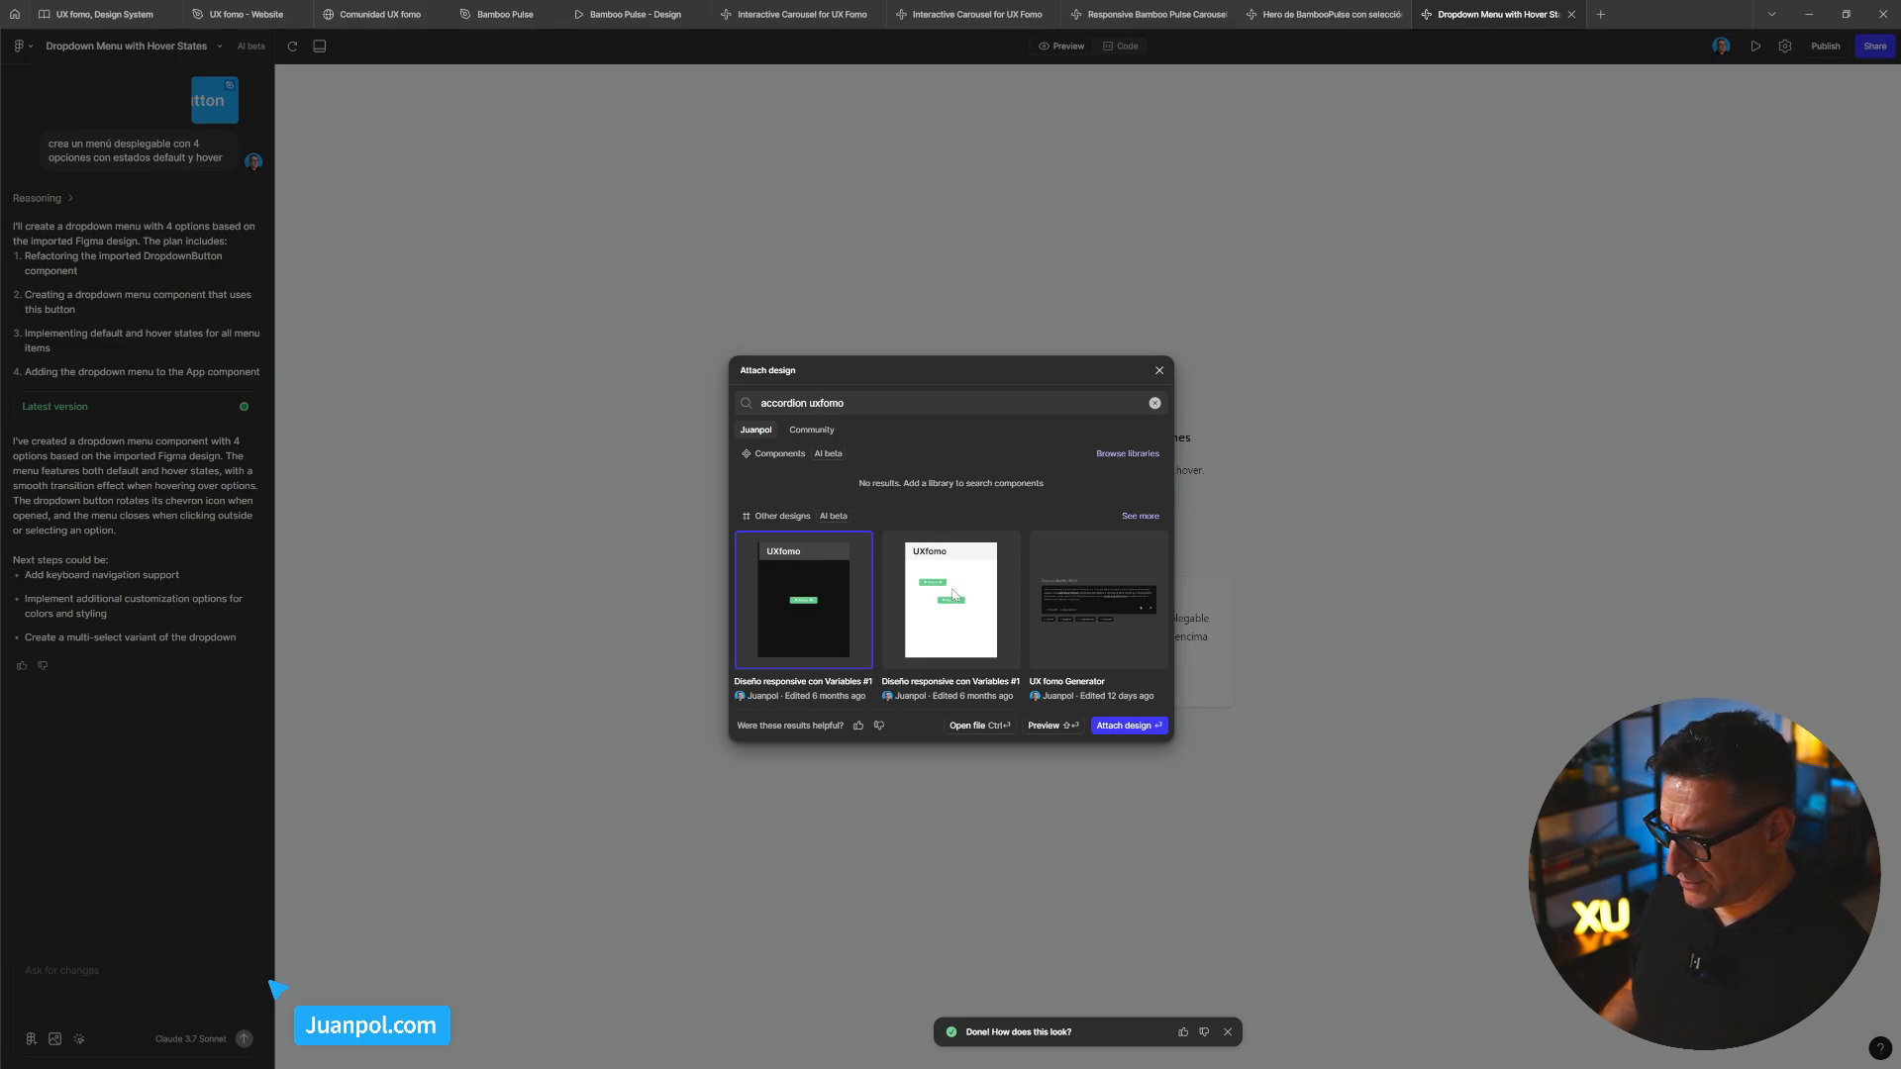
key(BackSpace)
key(BackSpace)
key(BackSpace)
key(BackSpace)
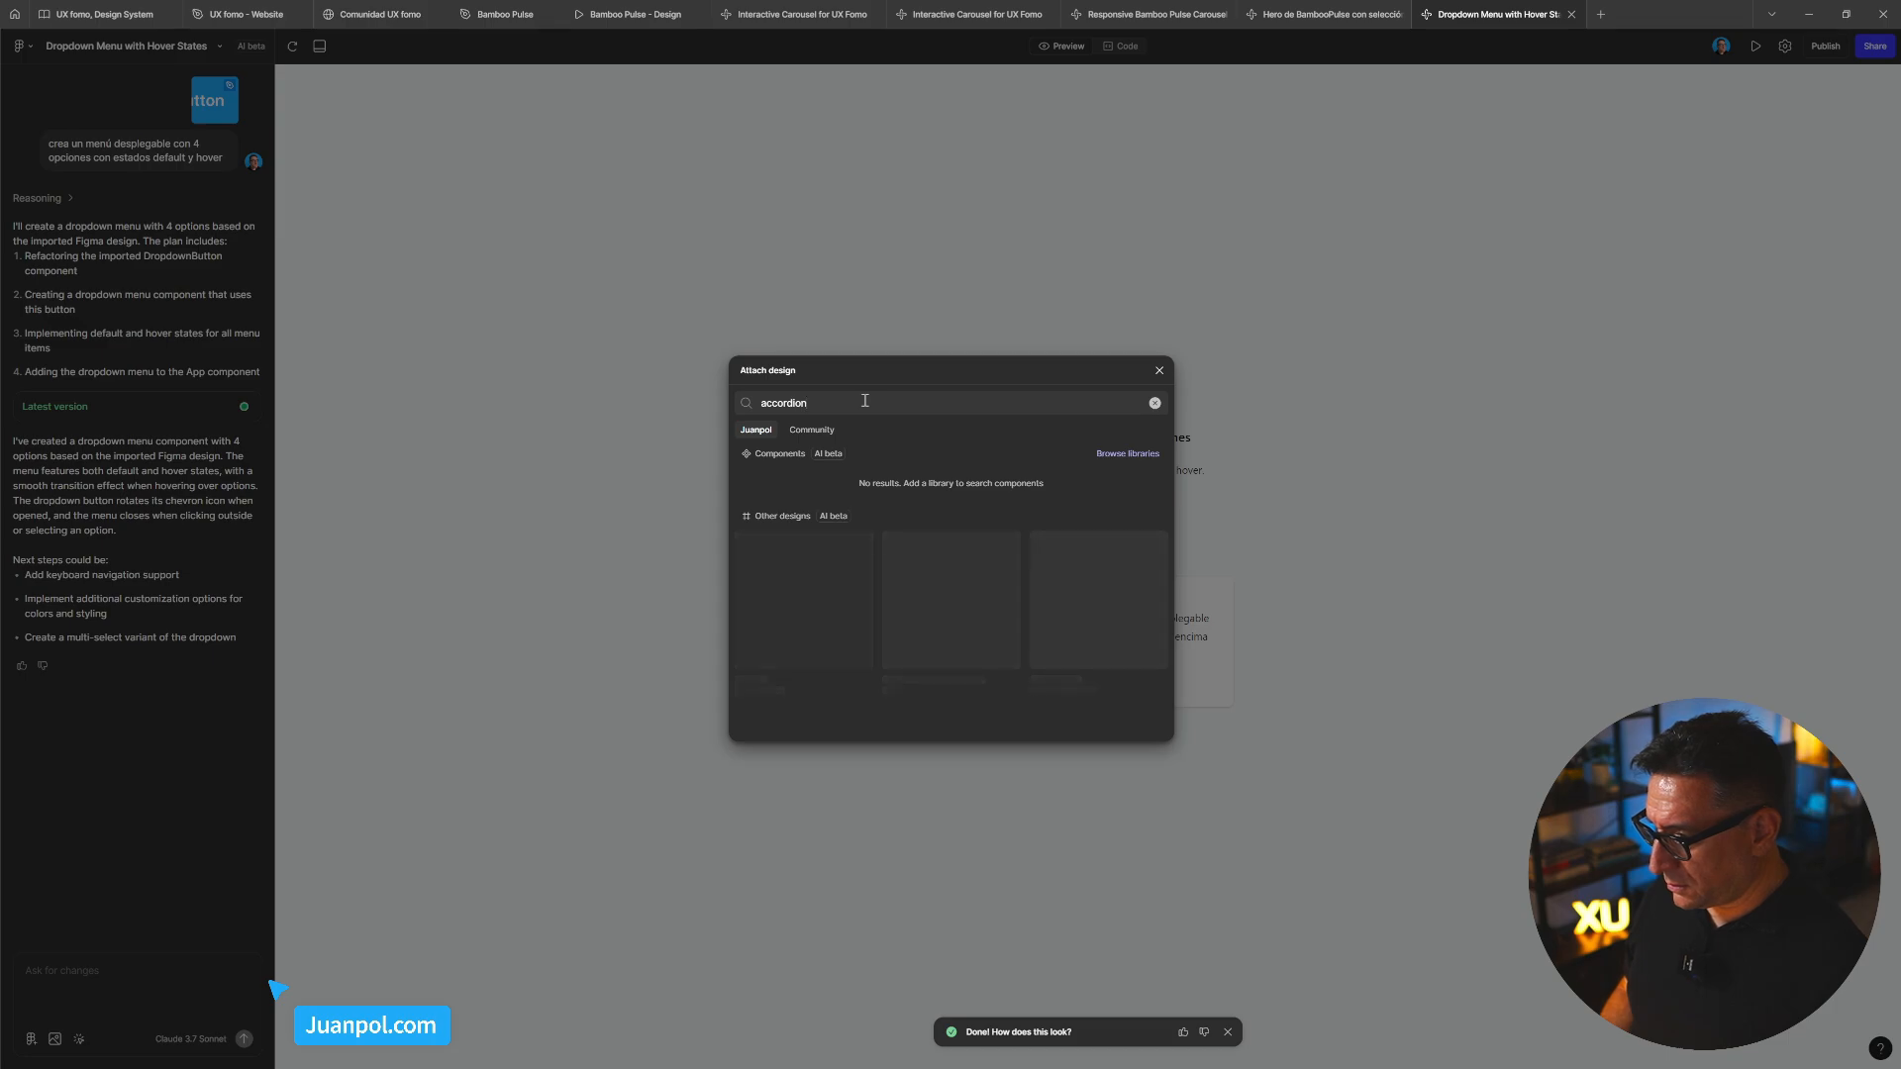
text(component)
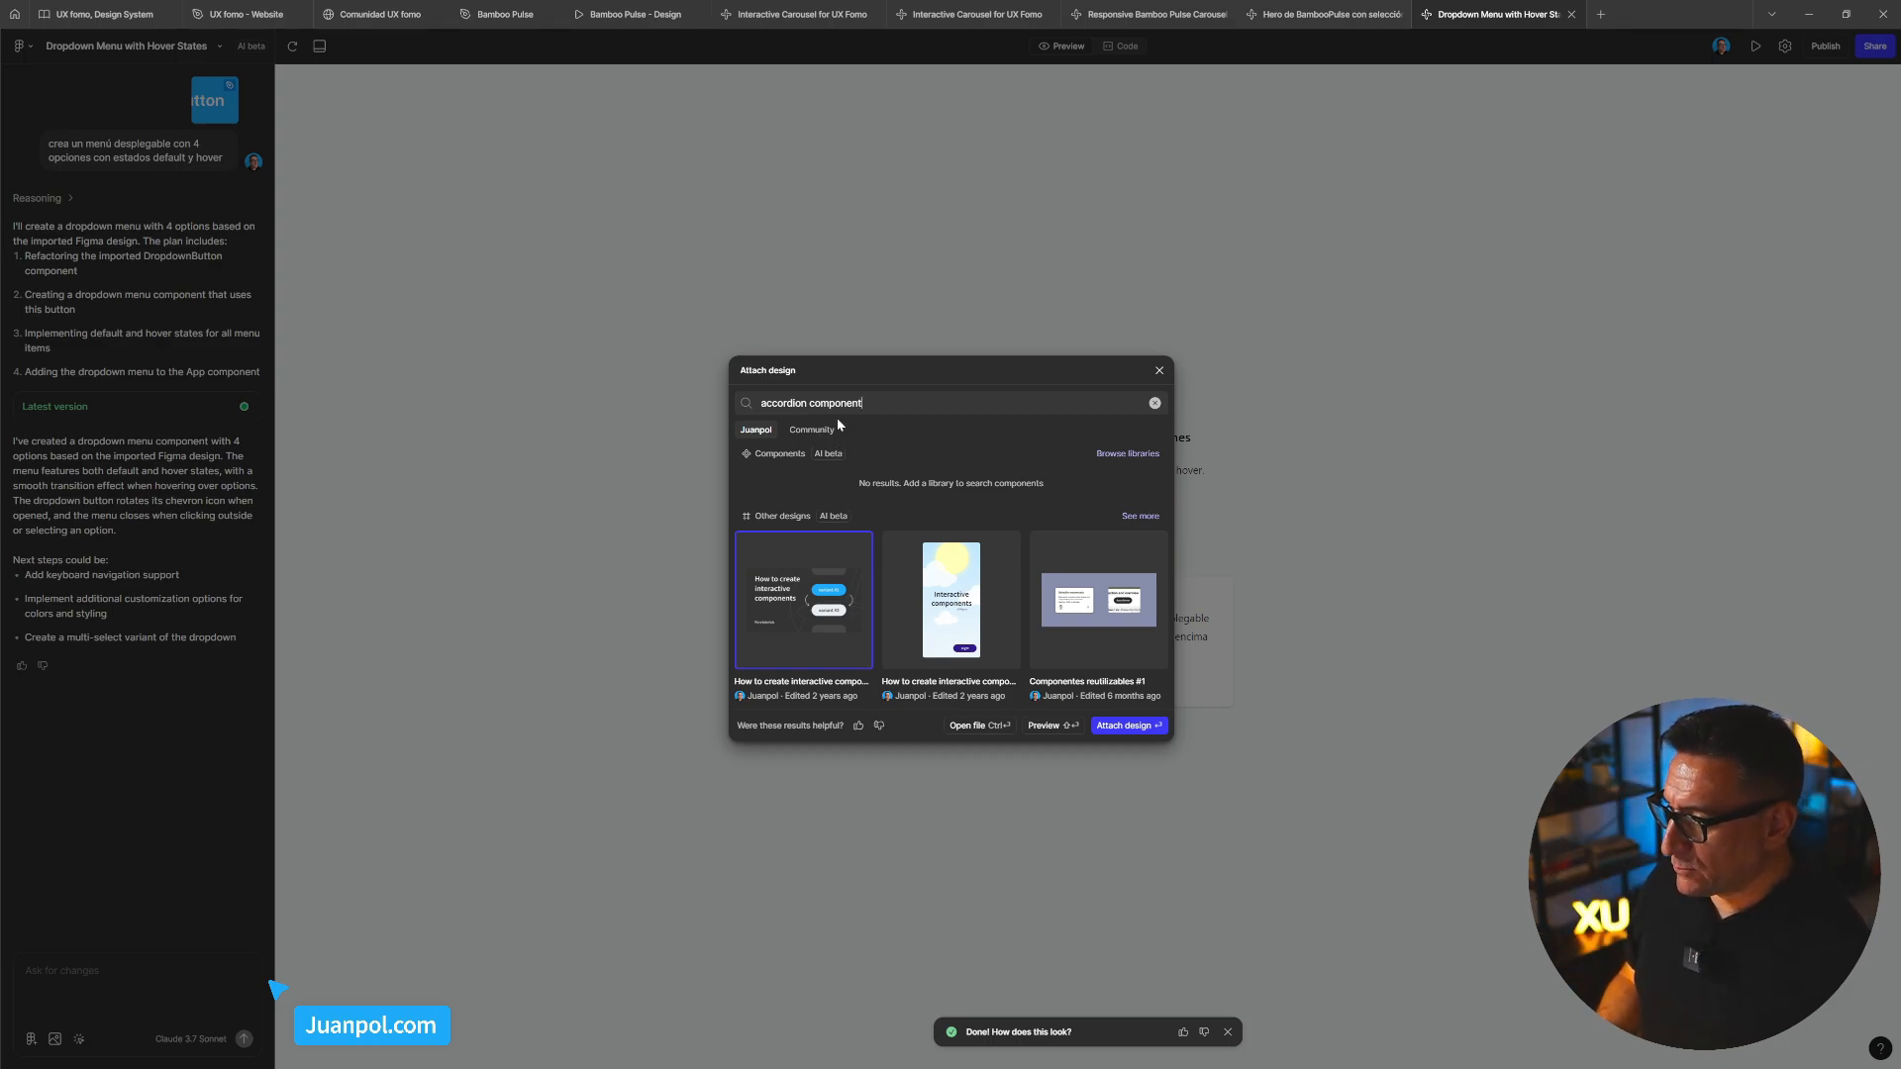
click(1155, 404)
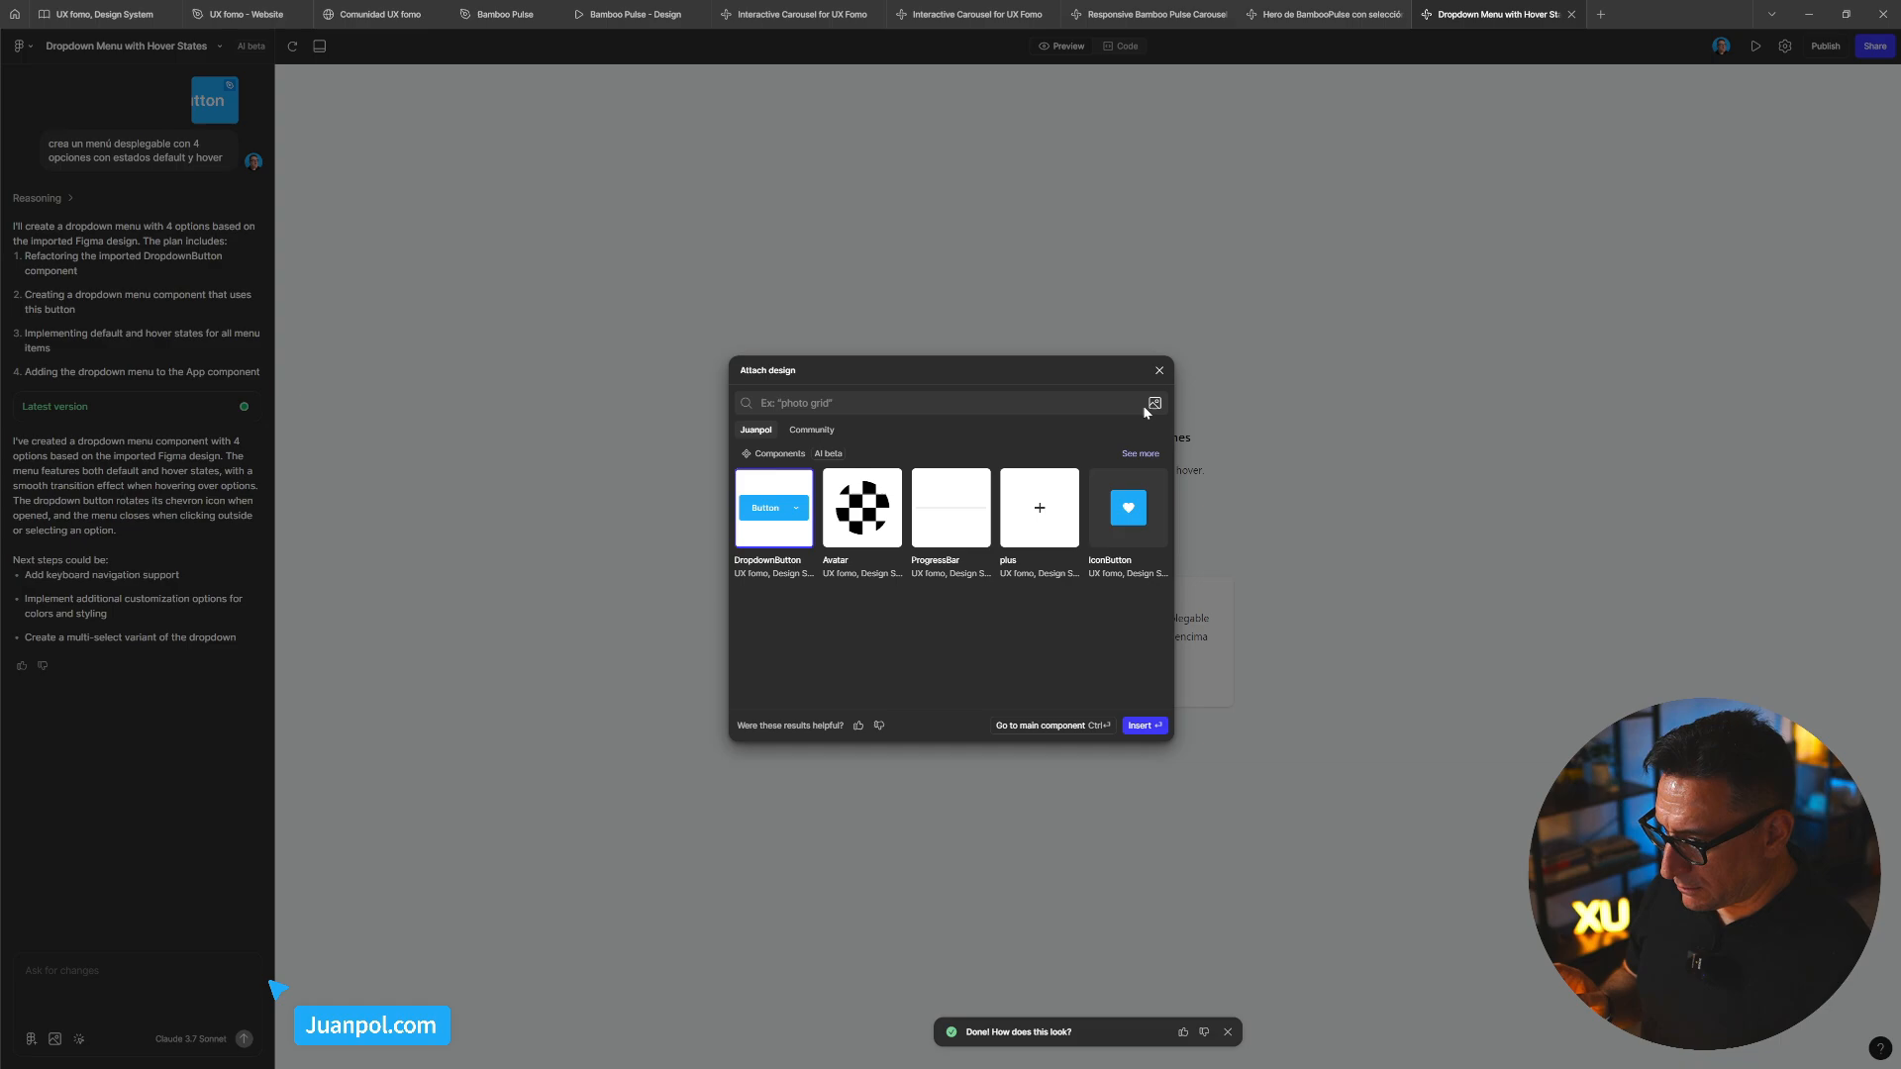
Attach the Avatar component and begin a prompt asking for a card with the attached avatar
click(872, 530)
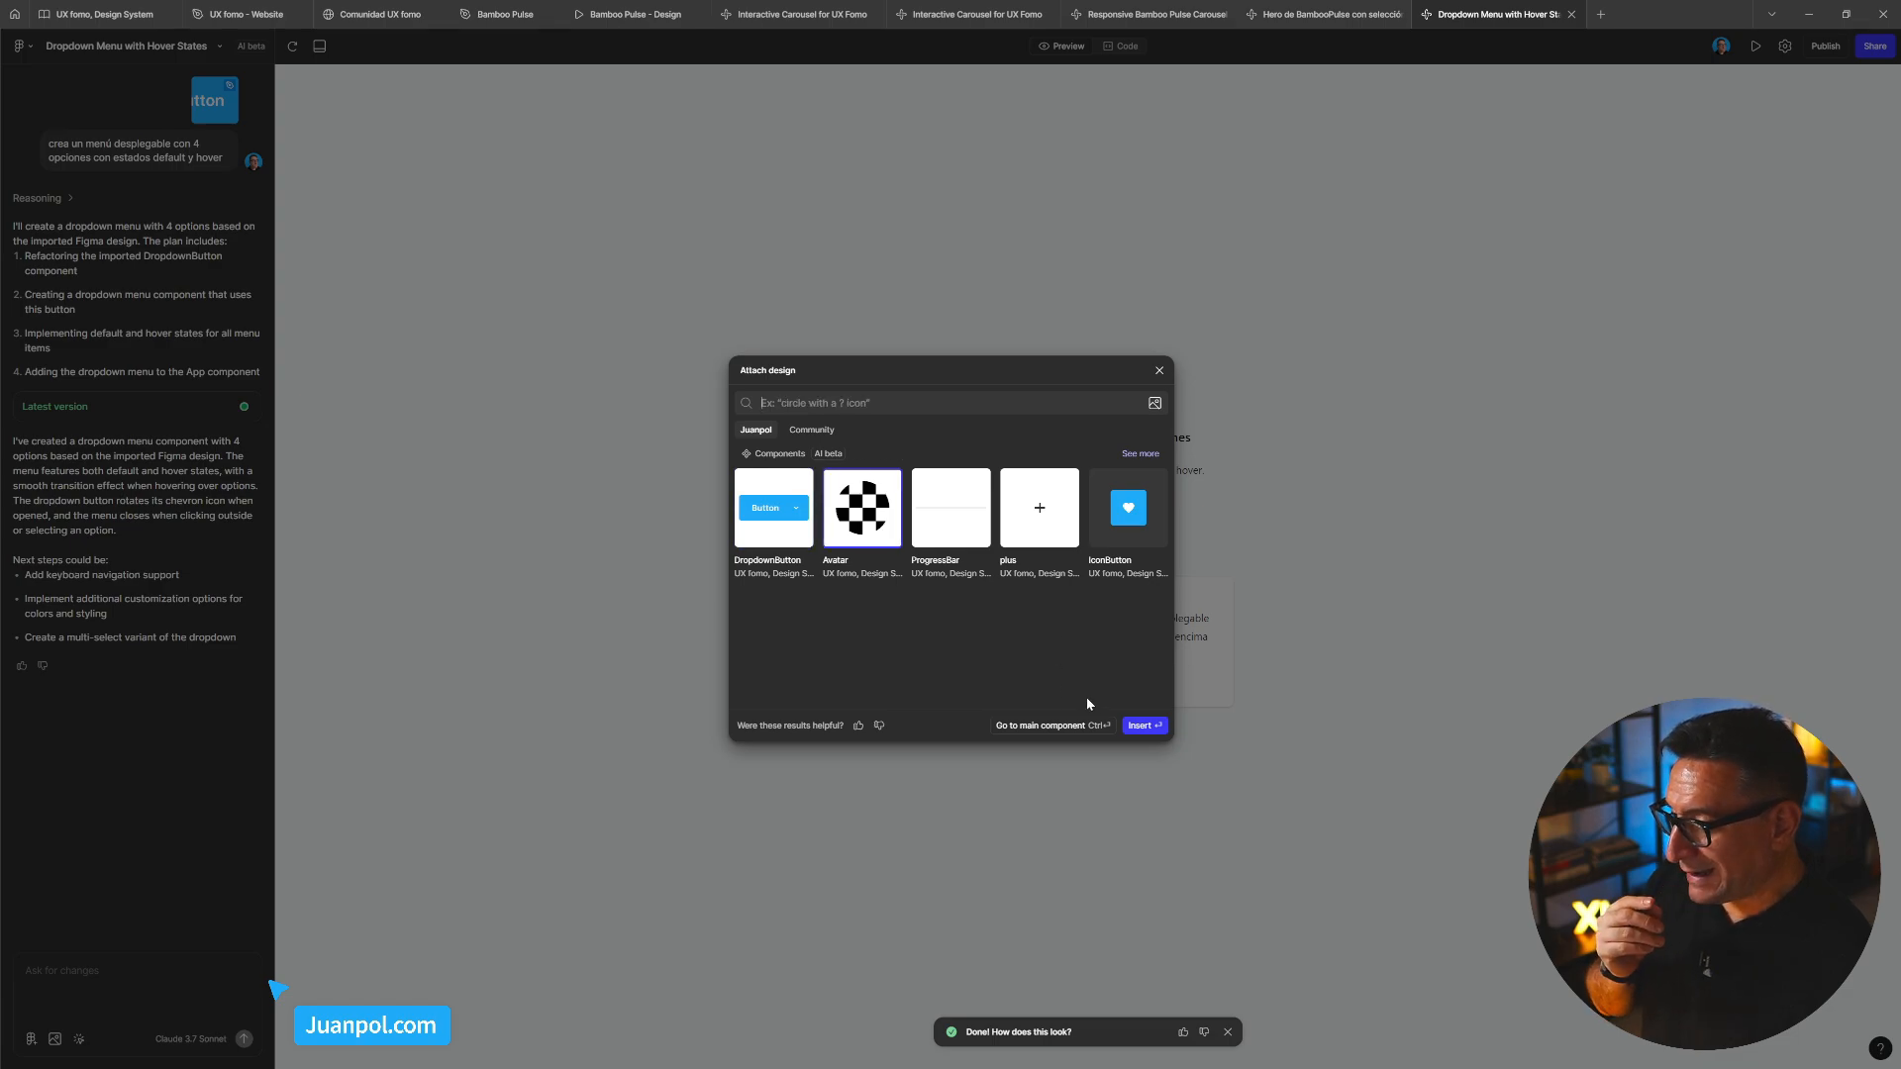
click(1133, 727)
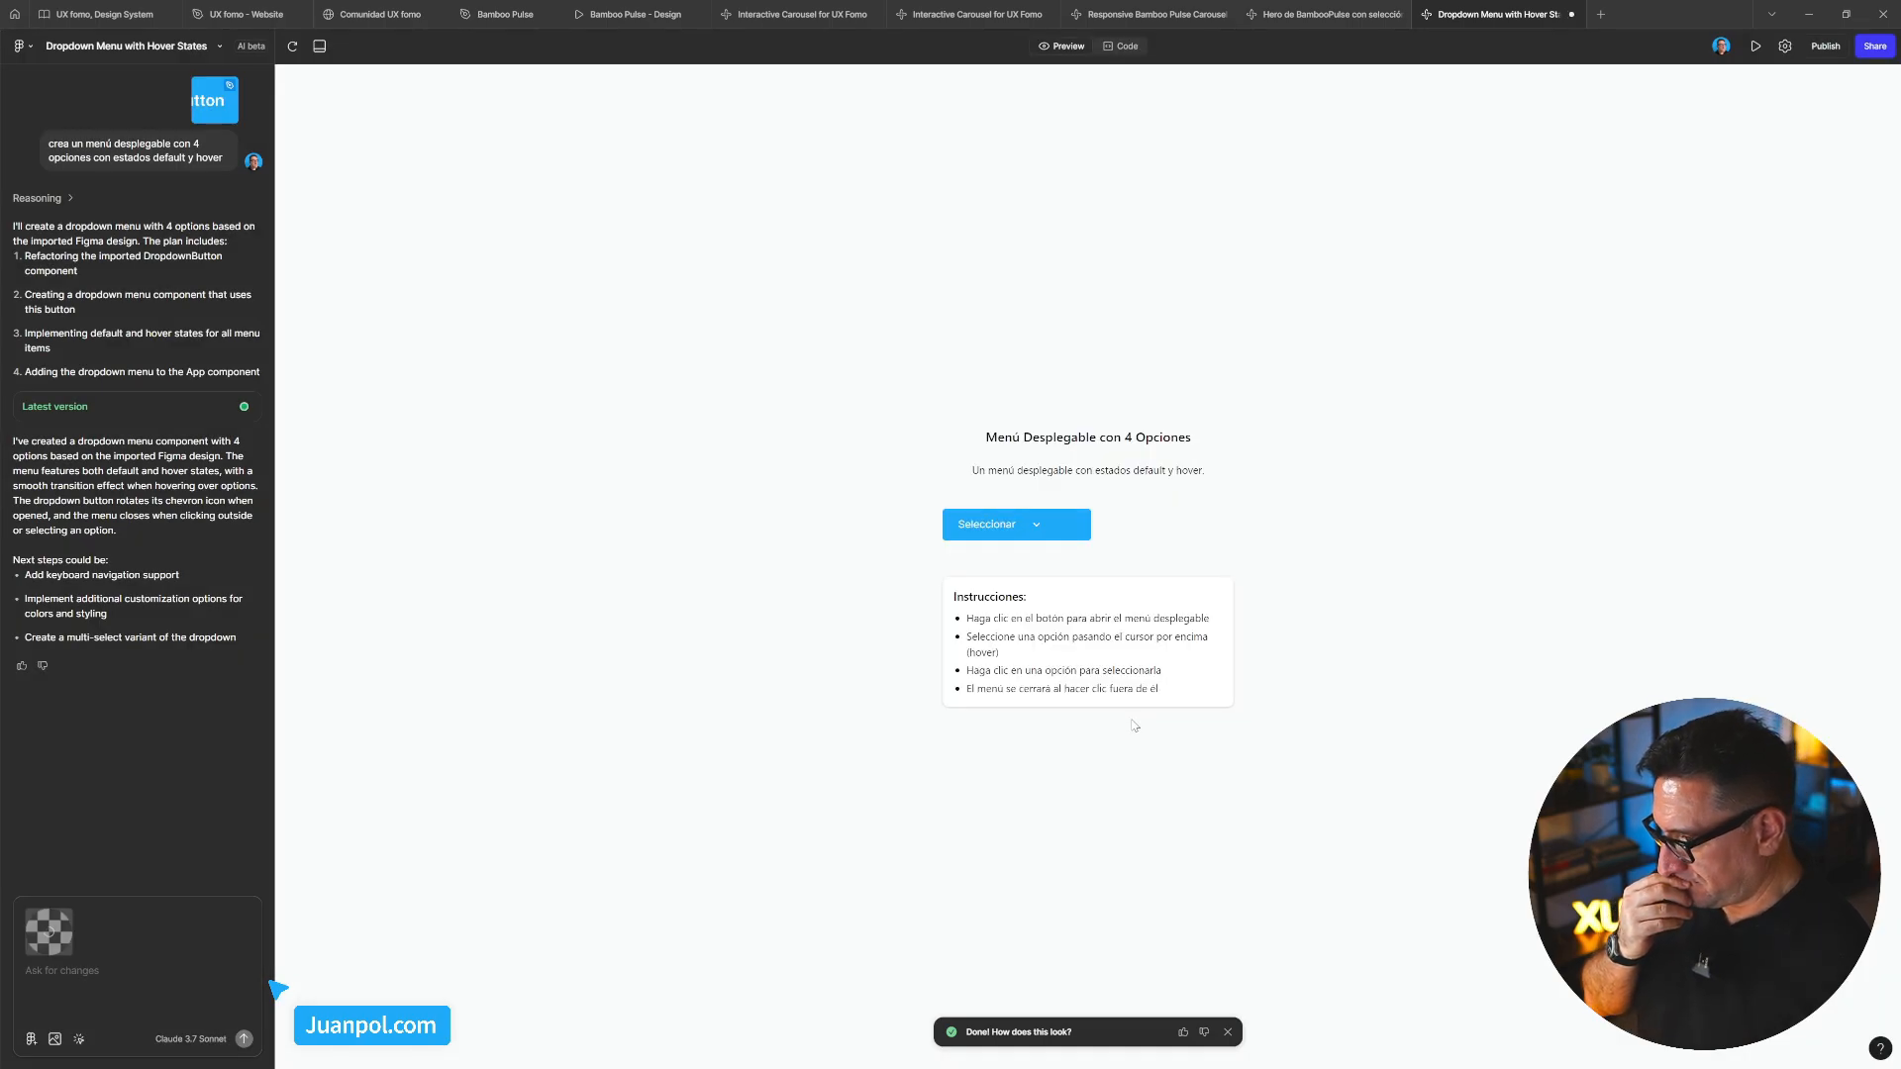
click(102, 972)
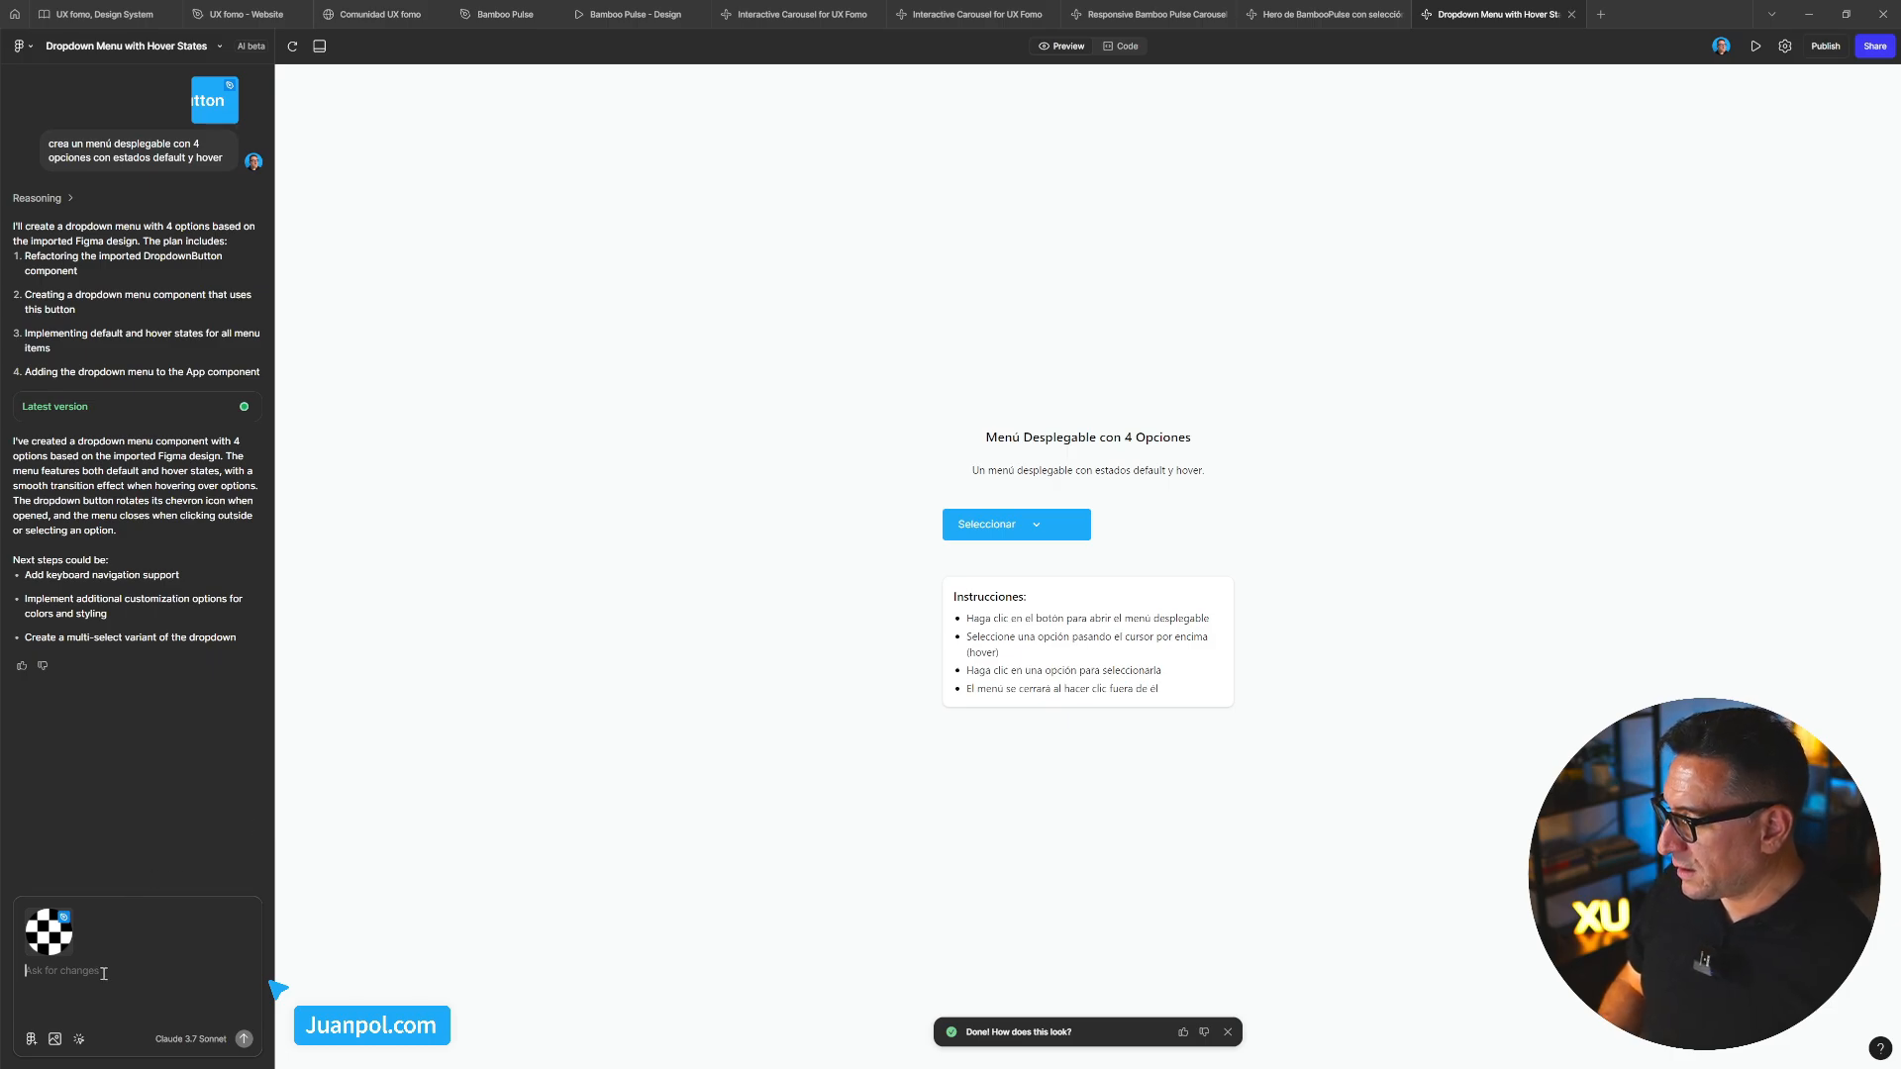
text(cr)
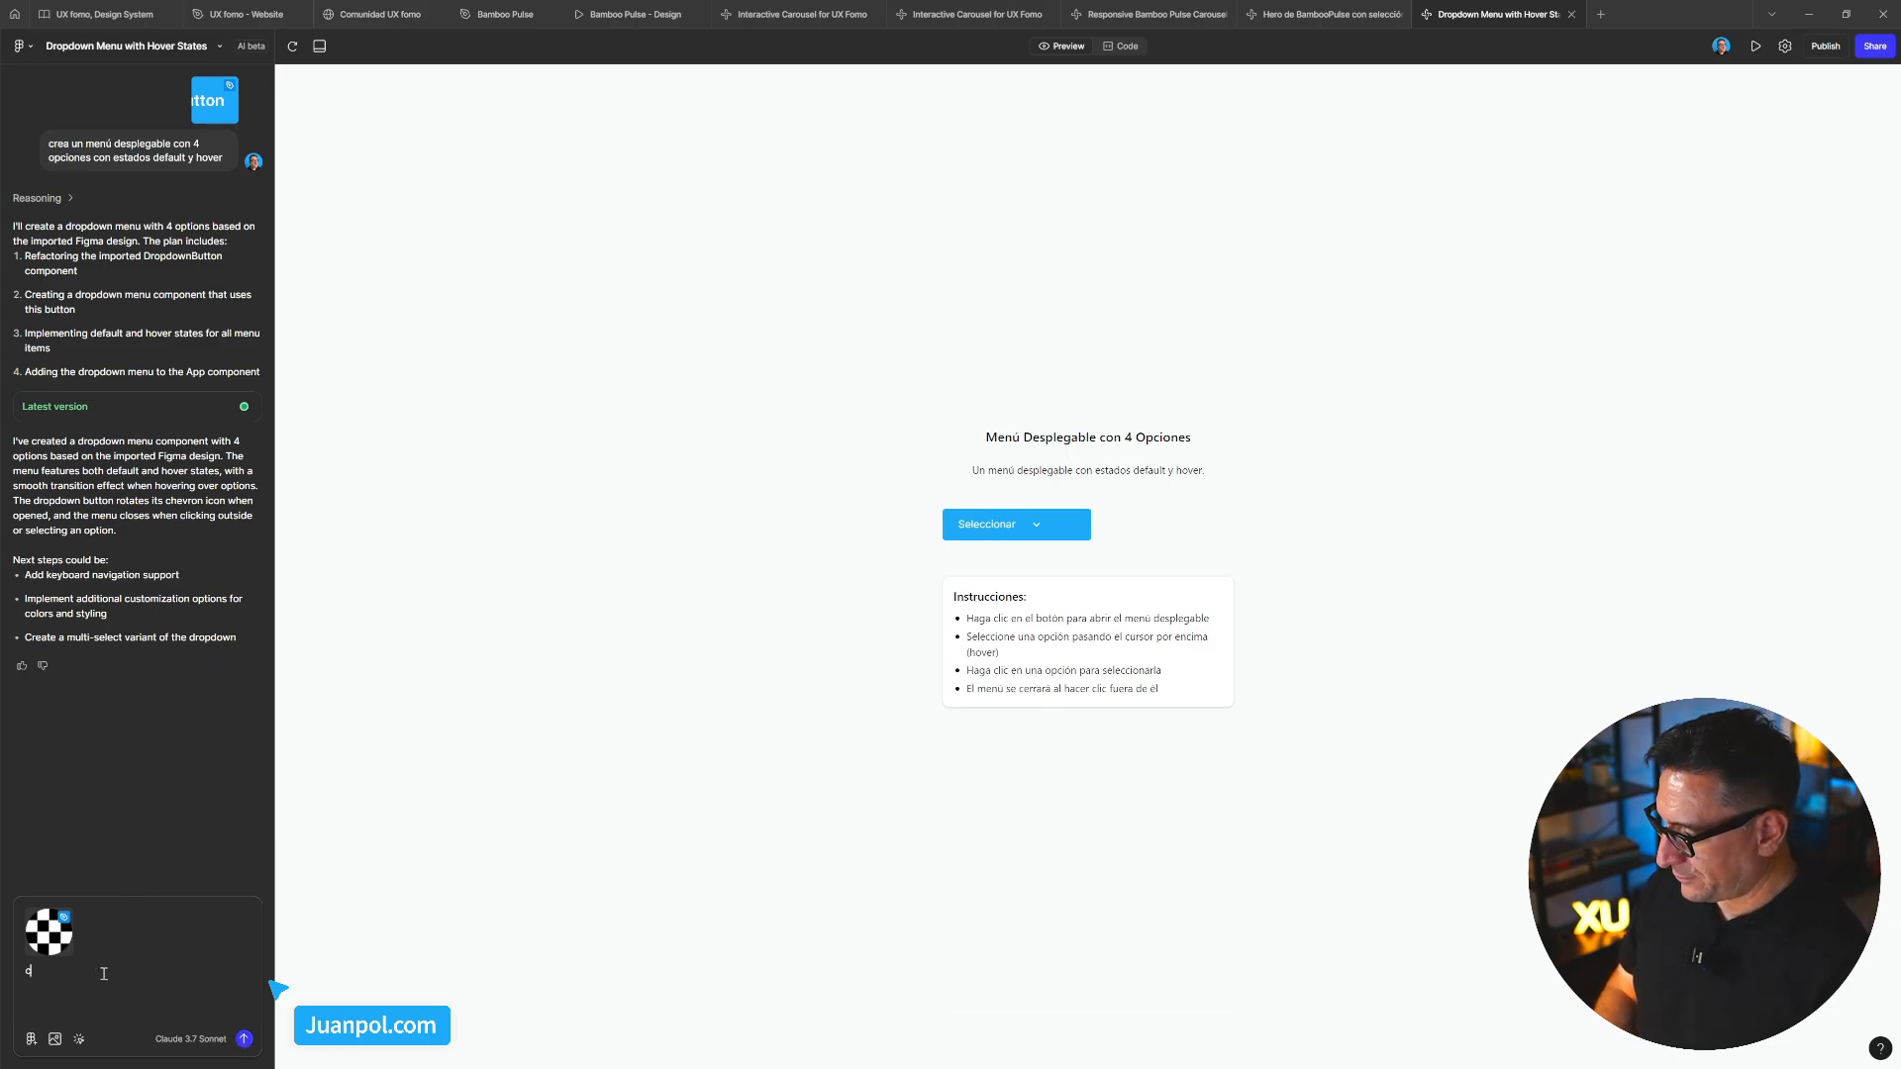
text(g)
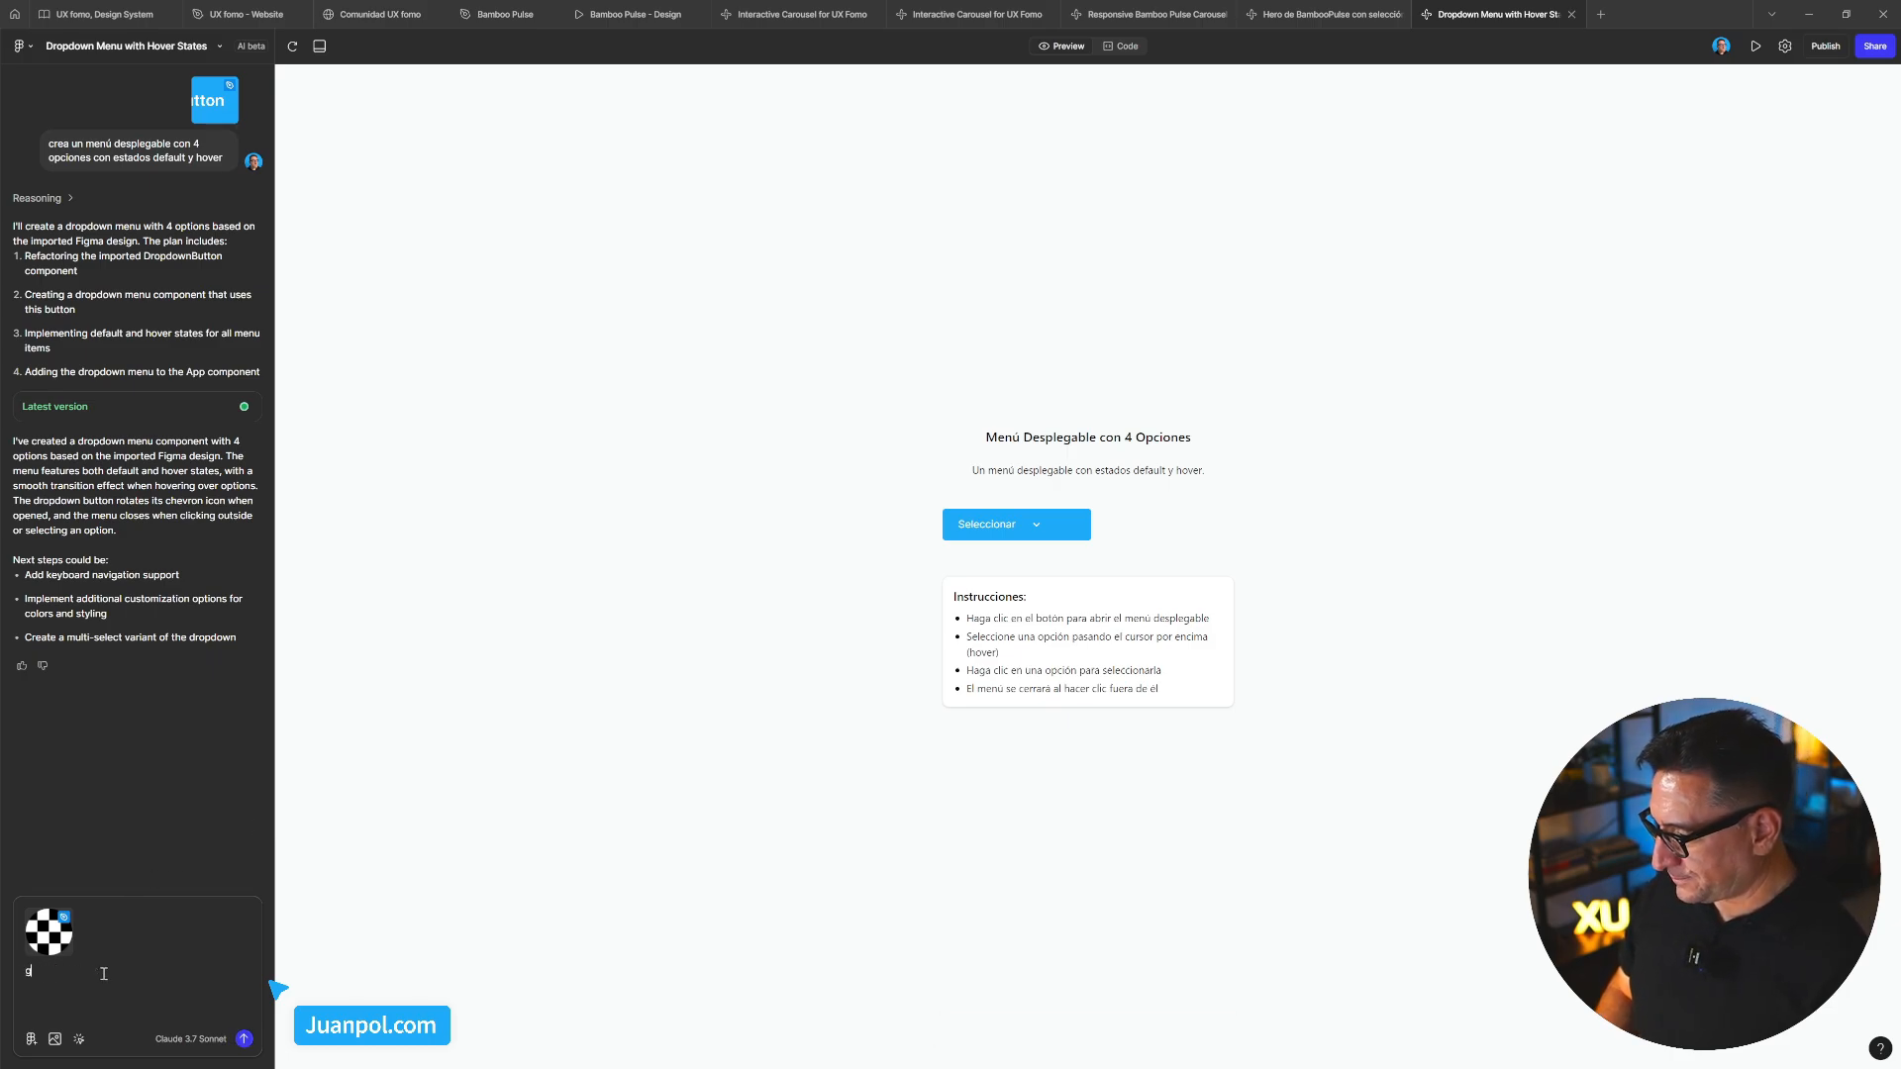
text(enera una card)
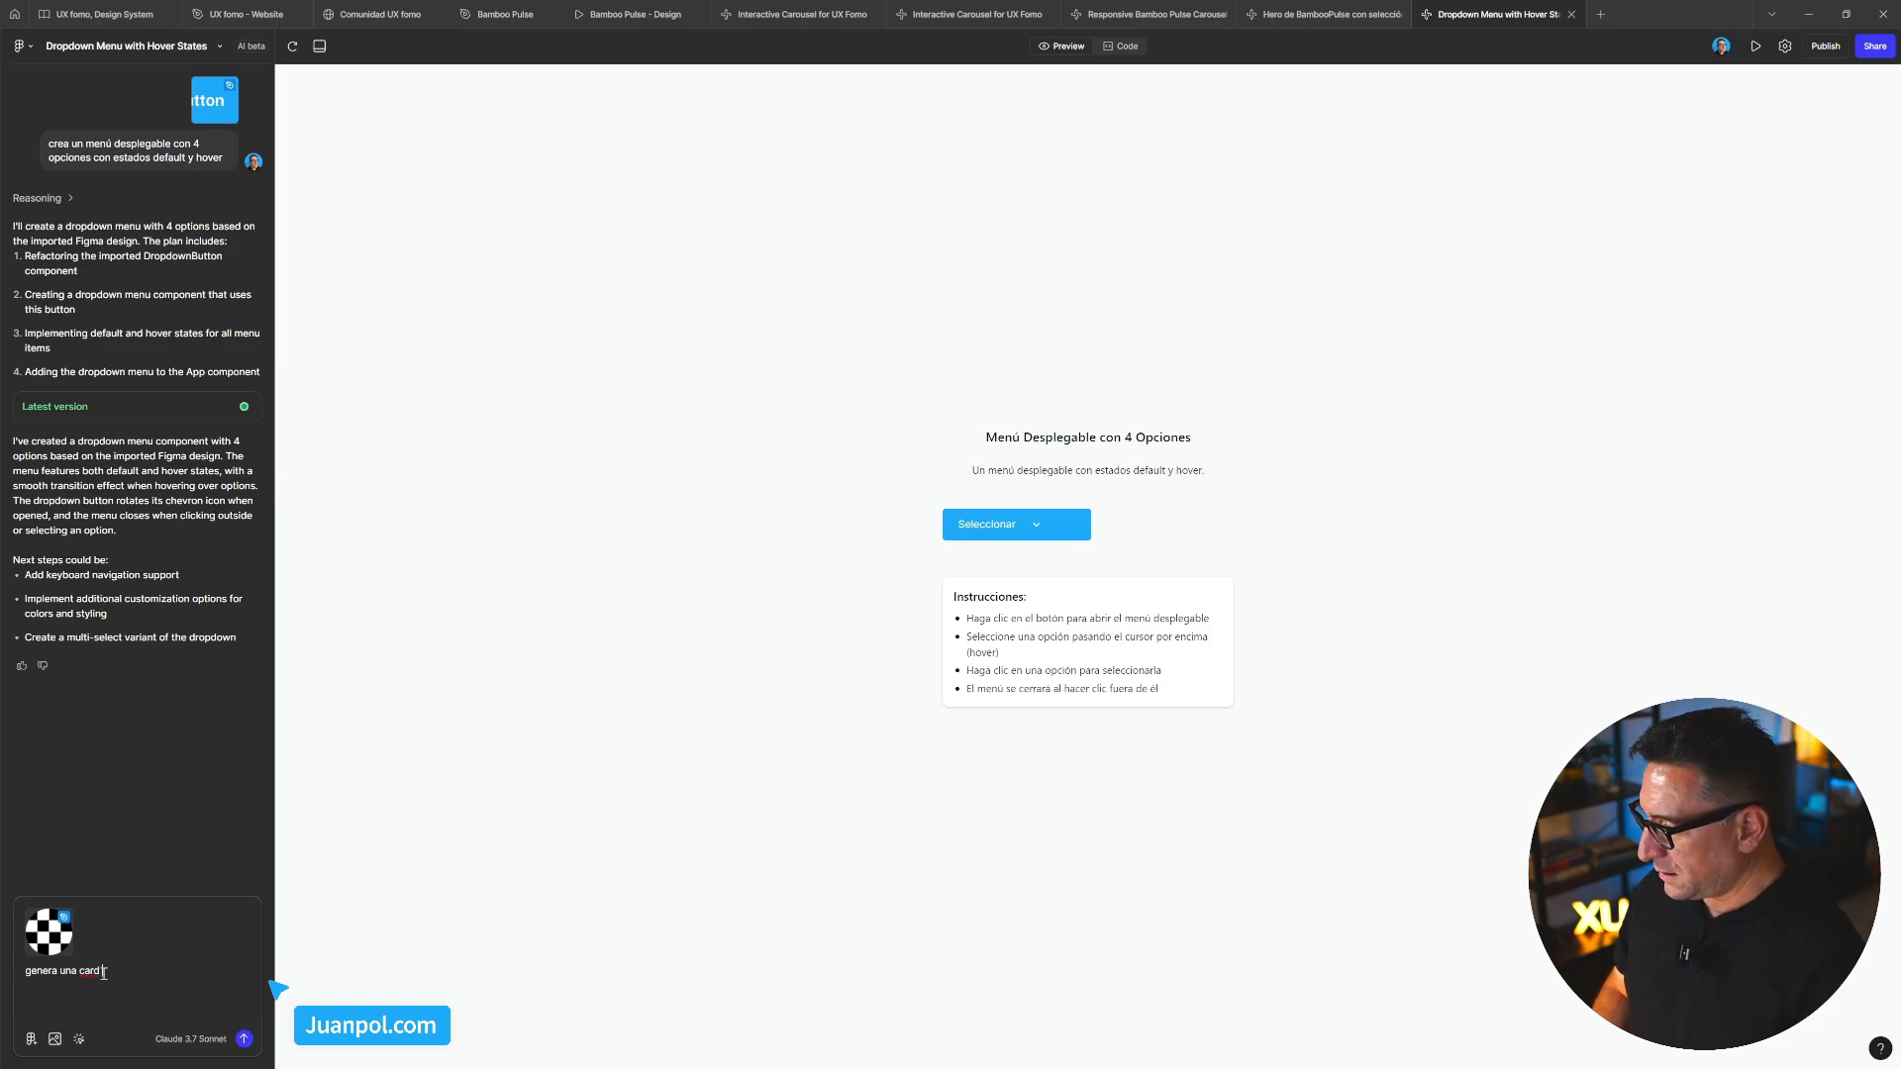
text( con)
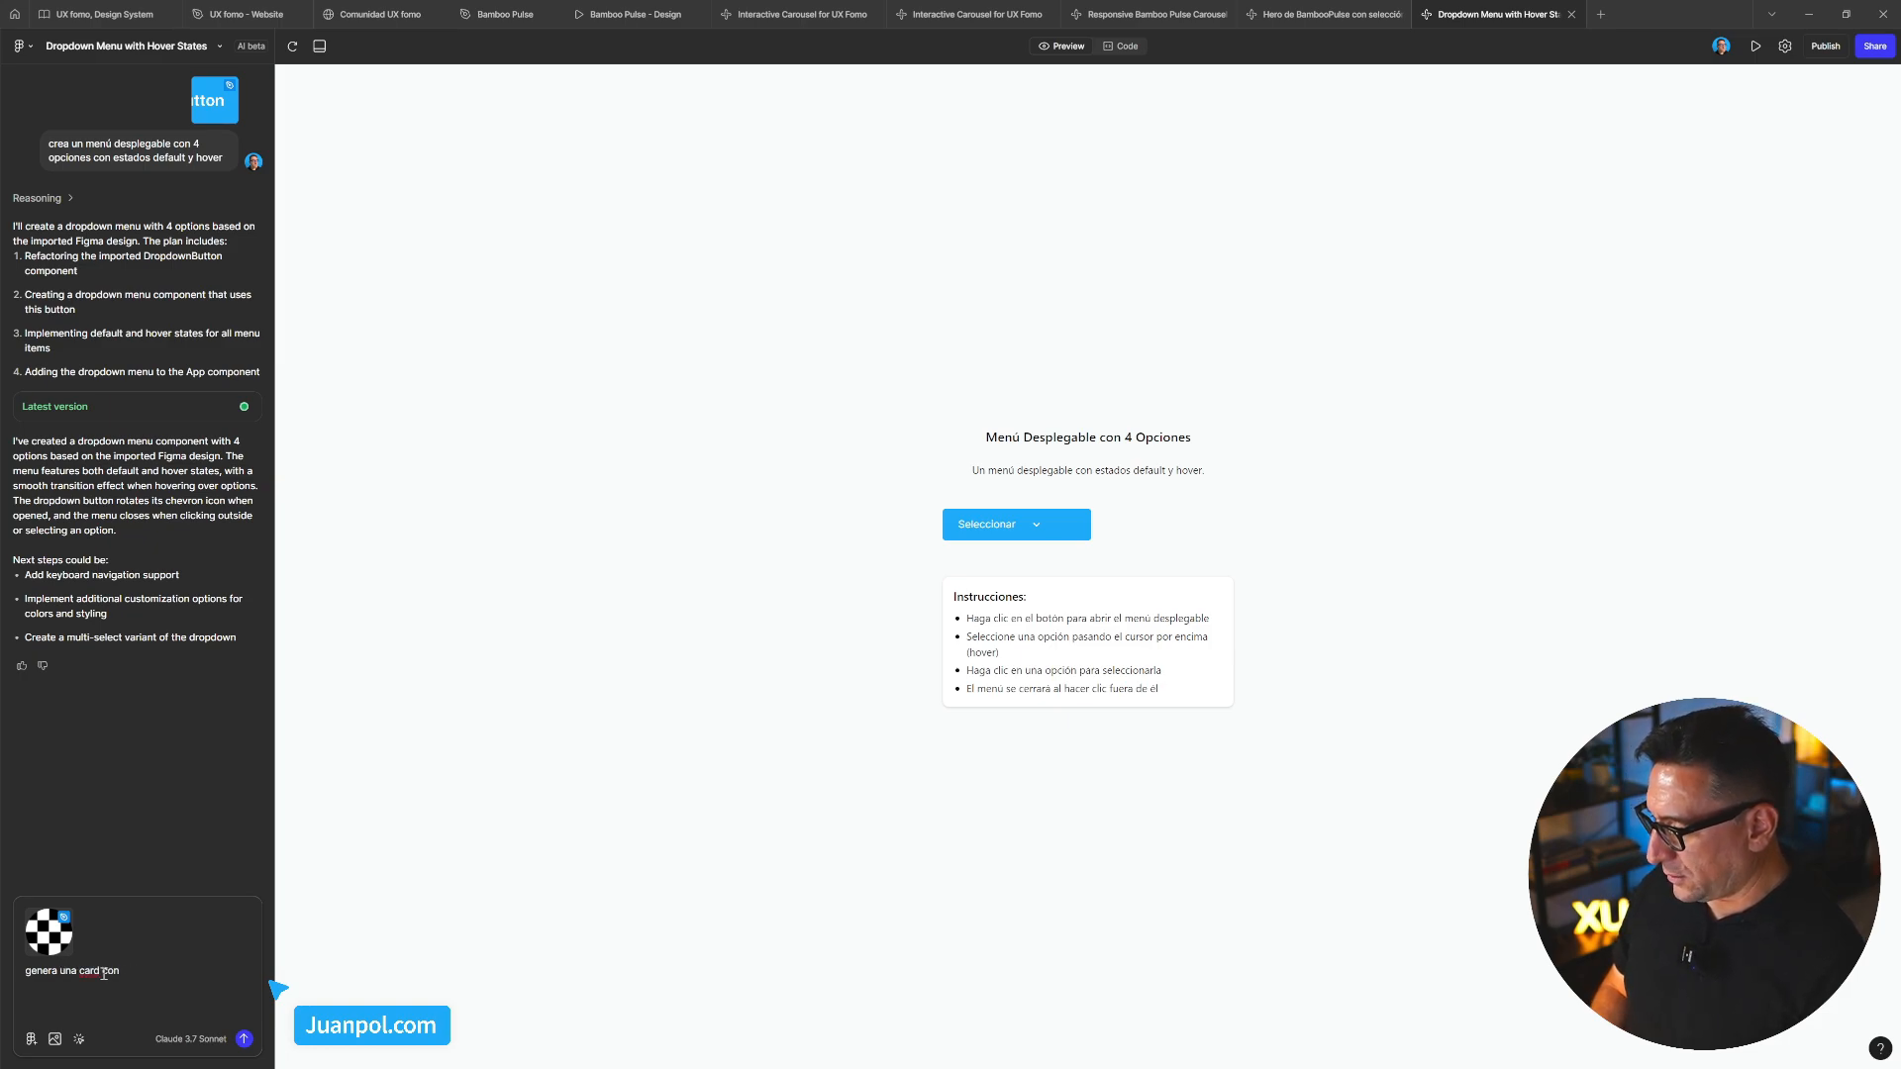
text( mavatra)
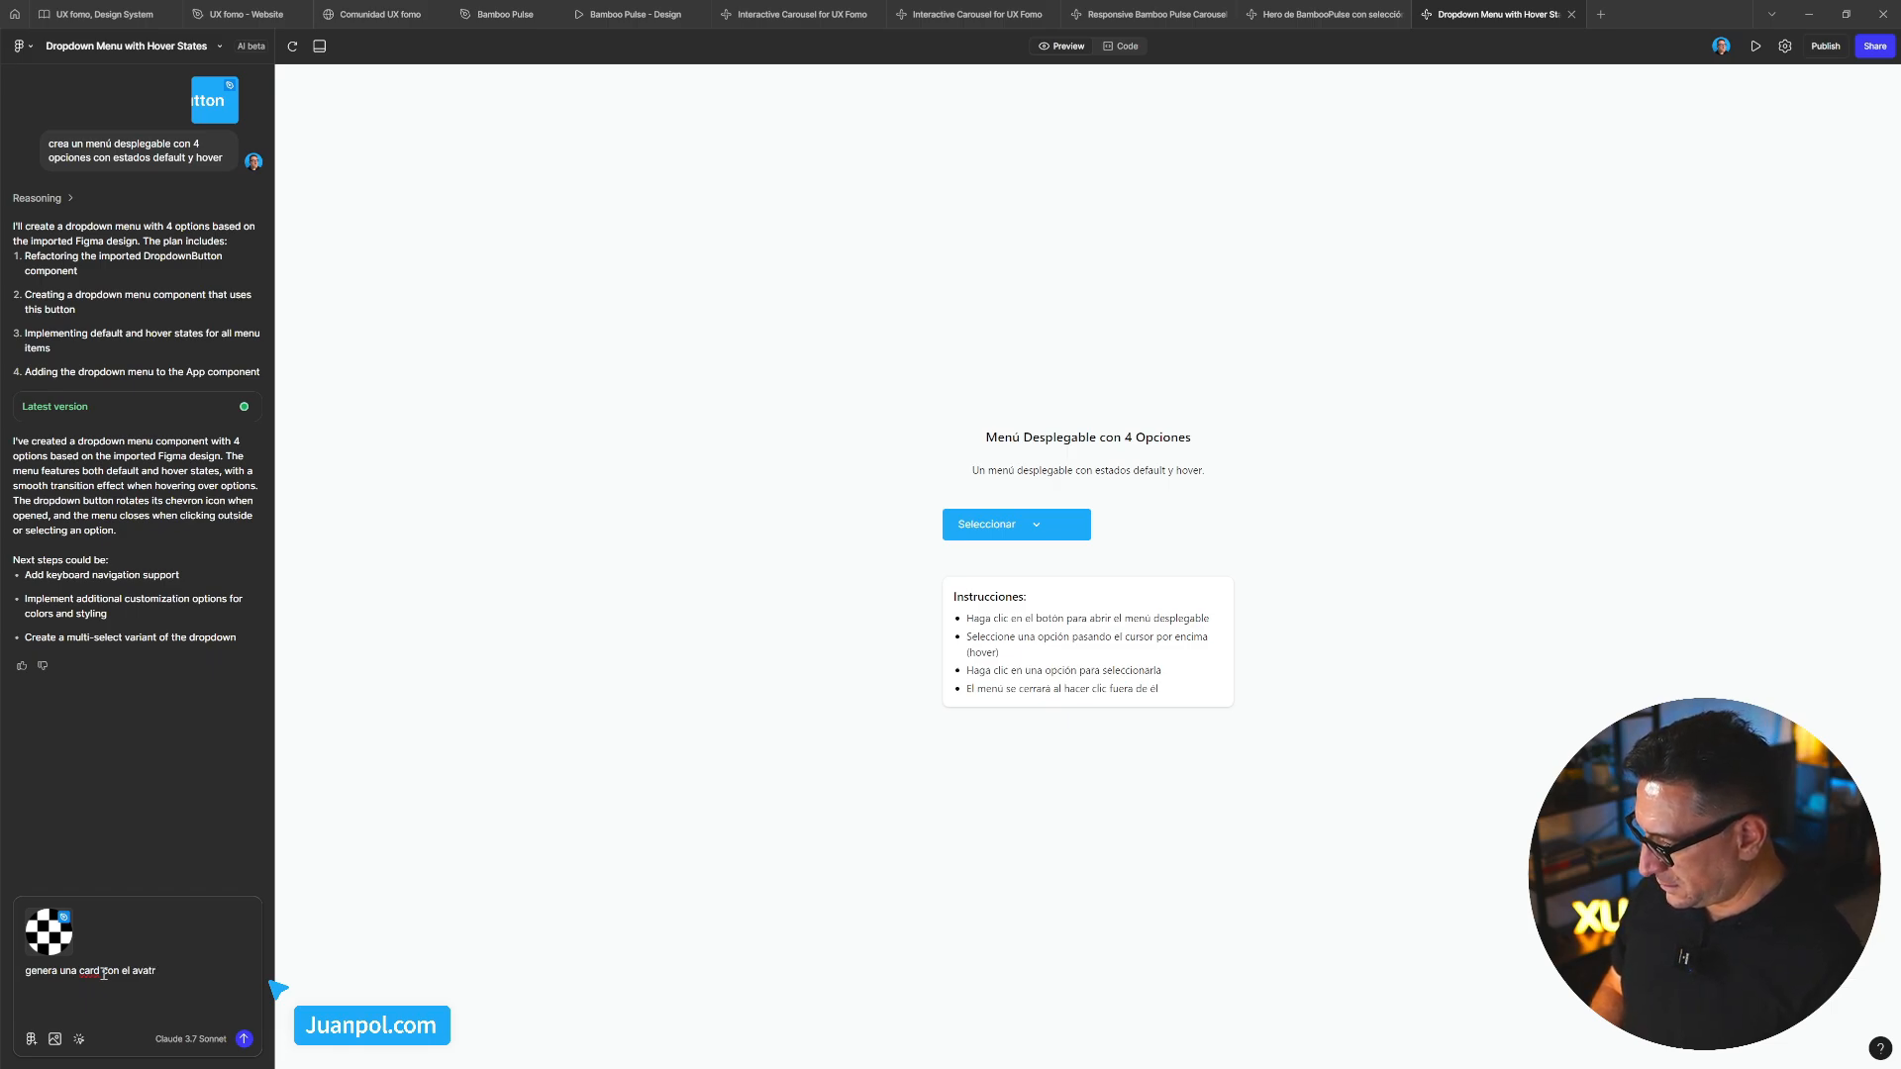
key(BackSpace)
text(ar que adjunto)
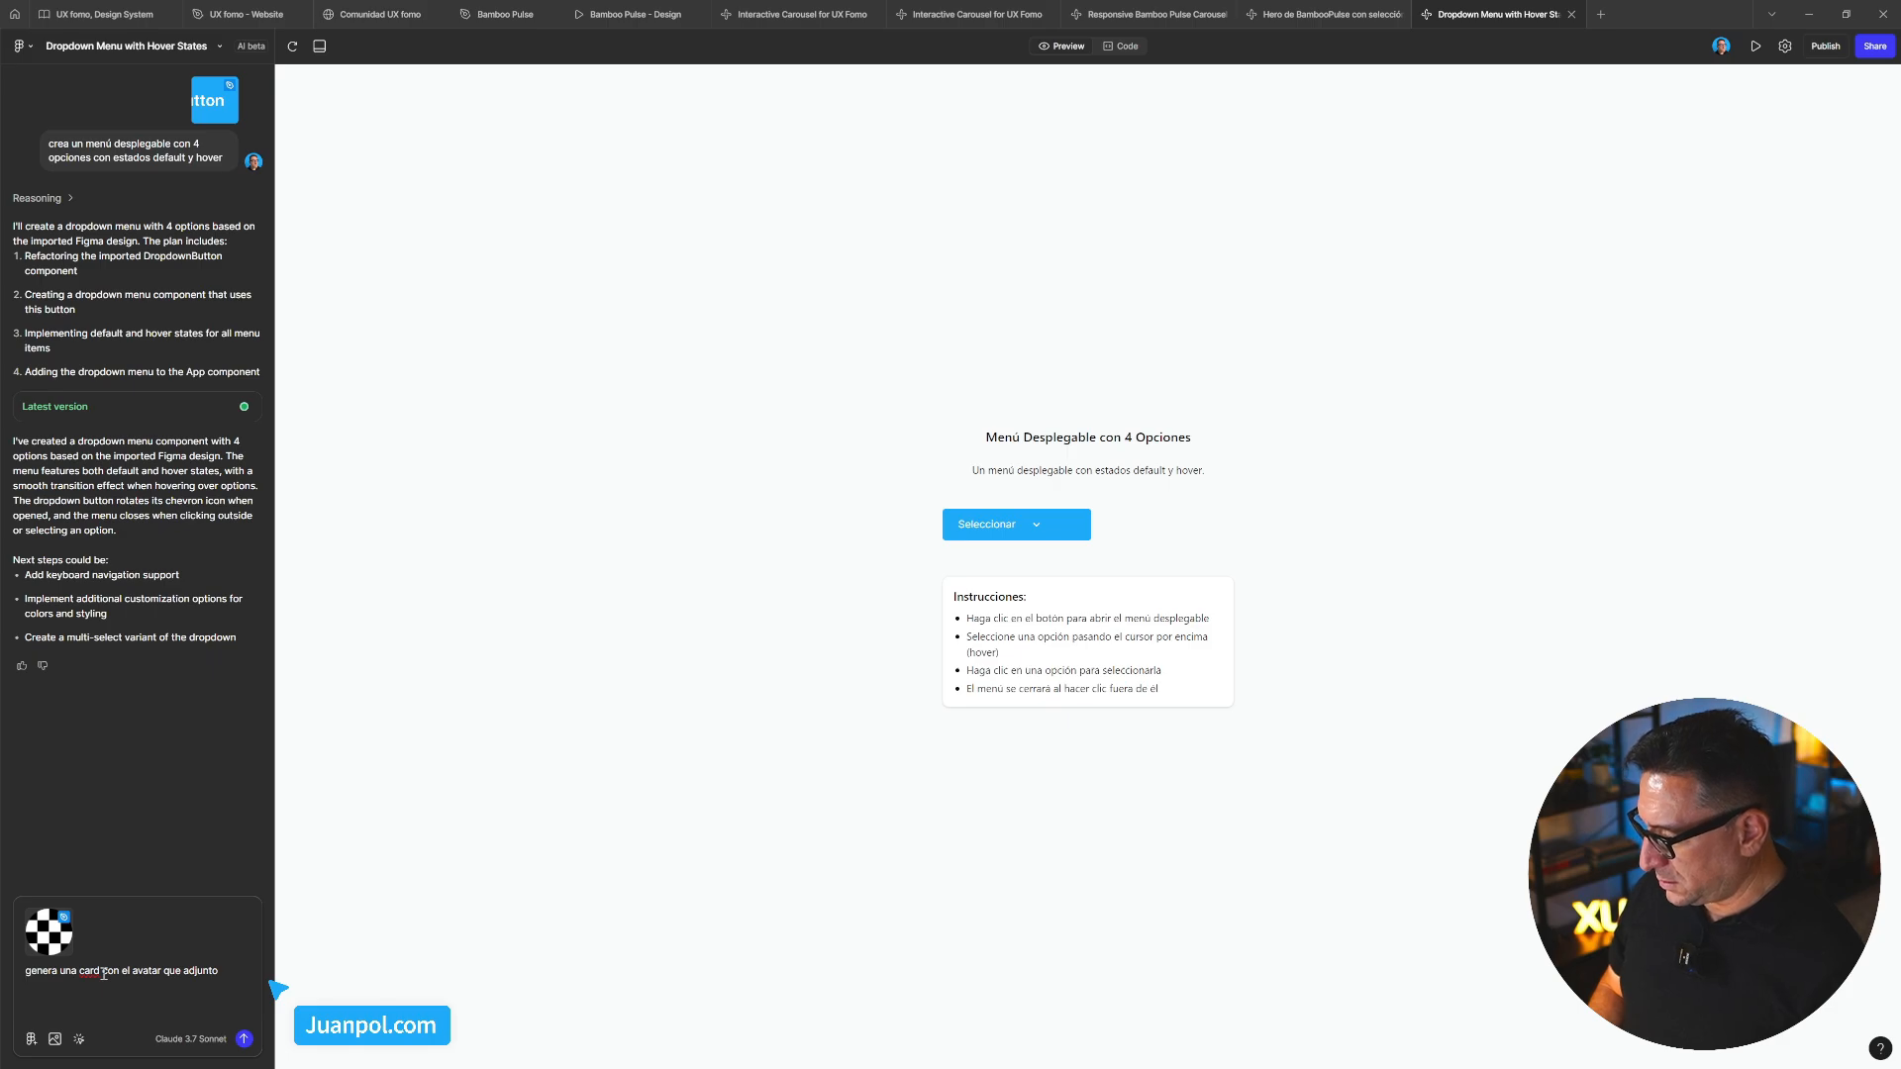
Add bullets to give the avatar a placeholder portrait and add a name text string
key(Up)
text(- - )
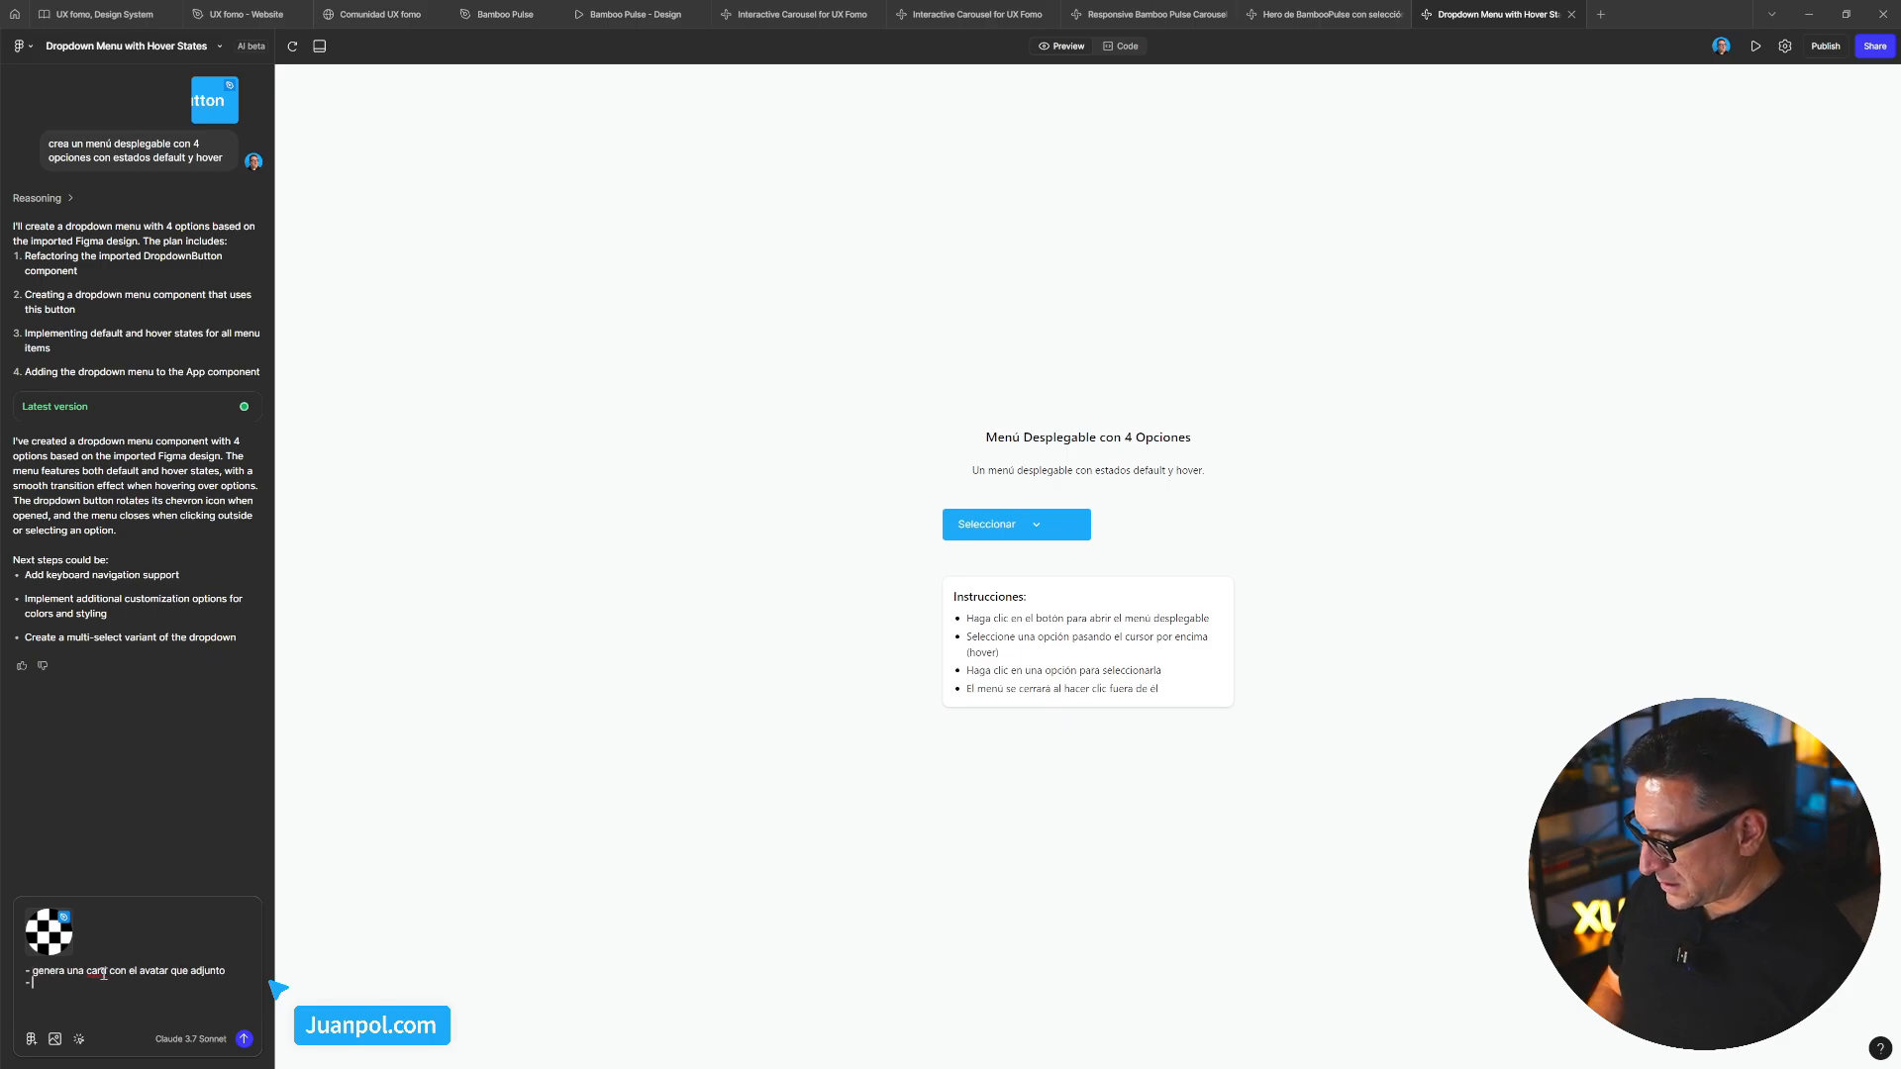
text(pone un imagen)
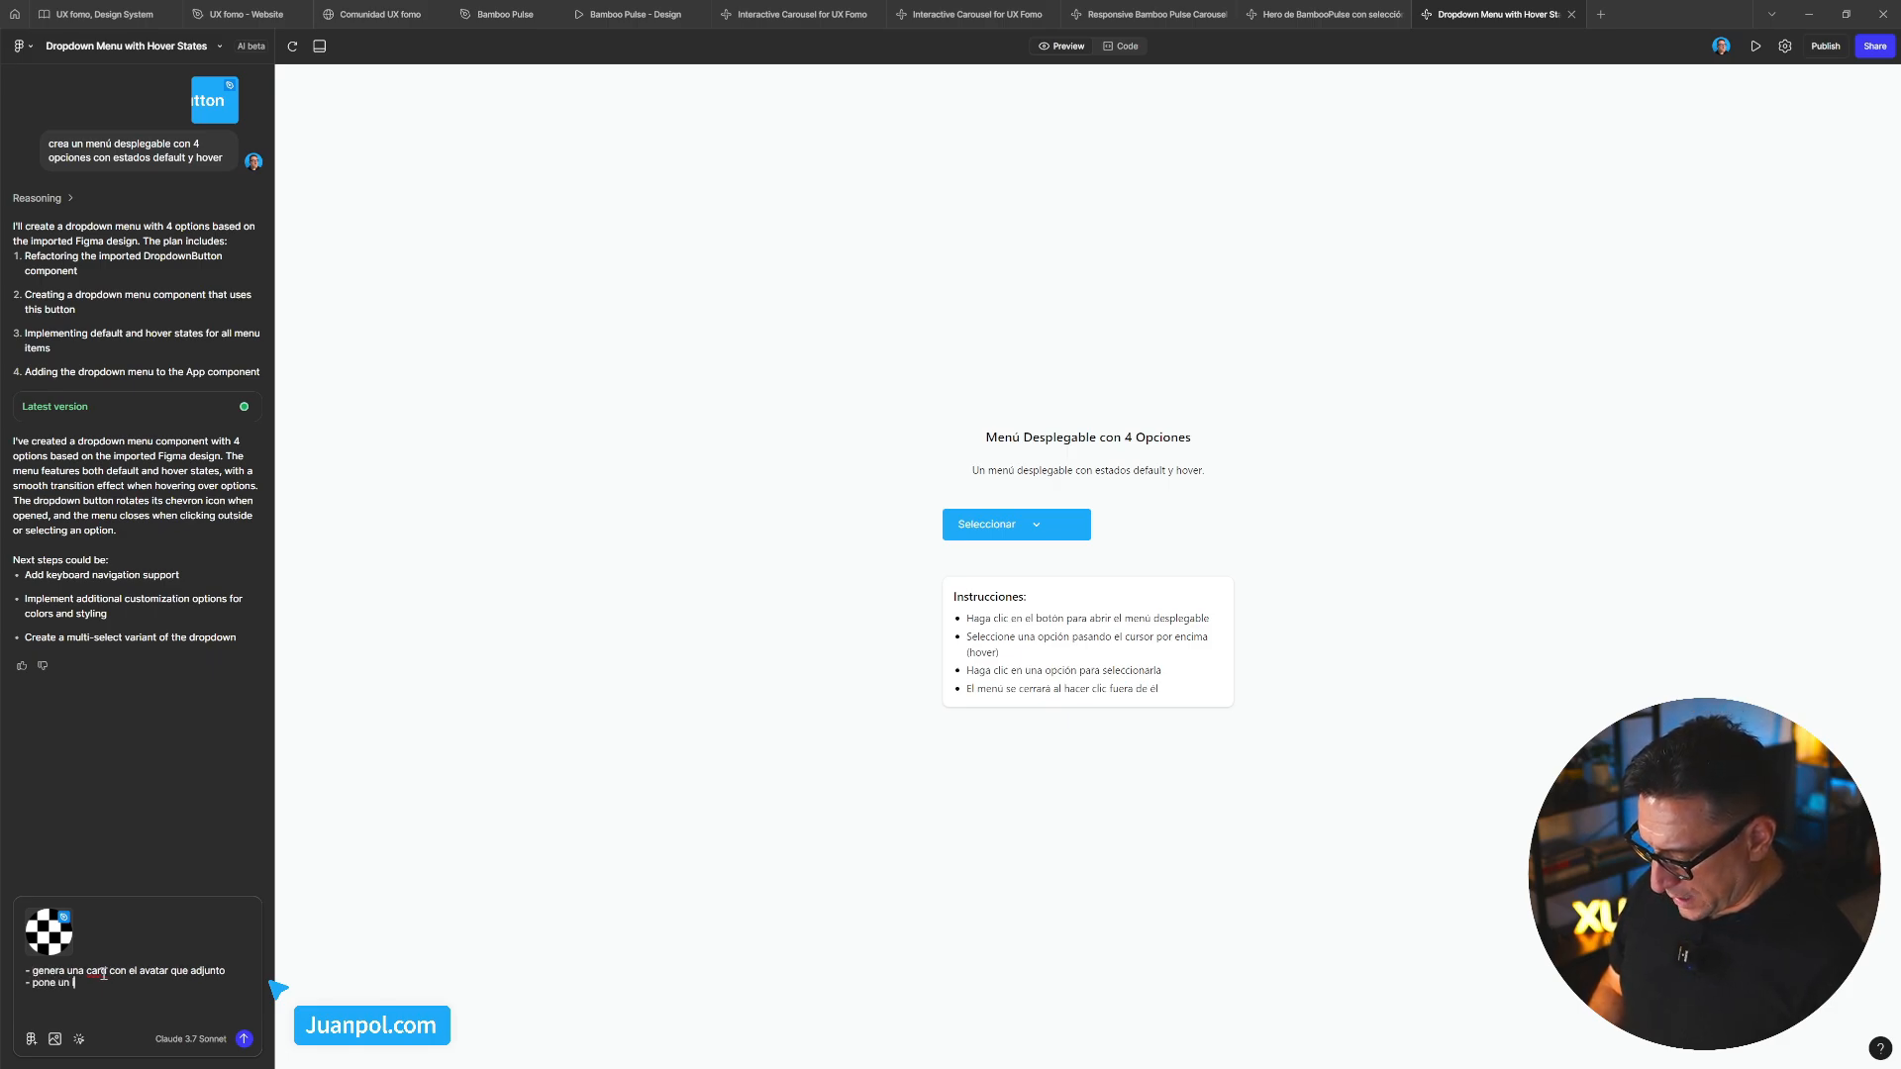
key(BackSpace)
key(BackSpace)
key(BackSpace)
key(BackSpace)
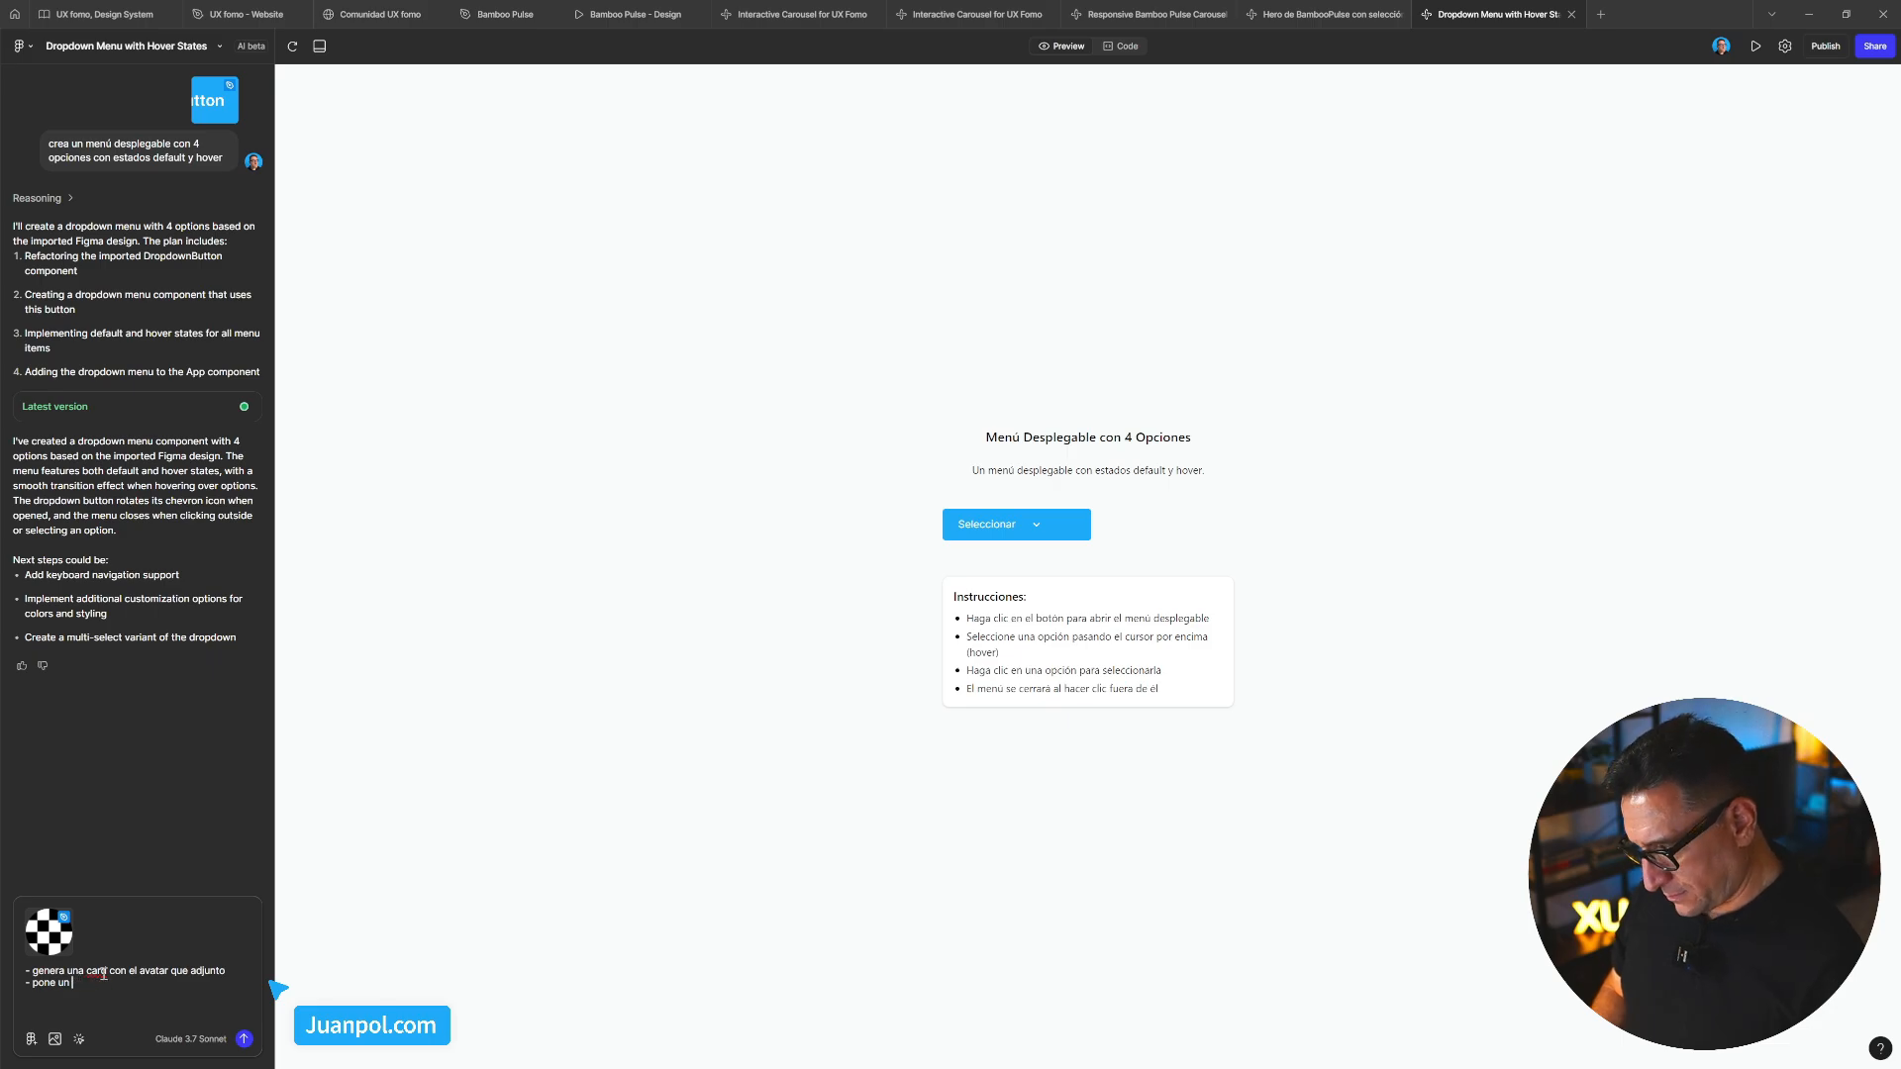
key(BackSpace)
key(BackSpace)
key(BackSpace)
key(BackSpace)
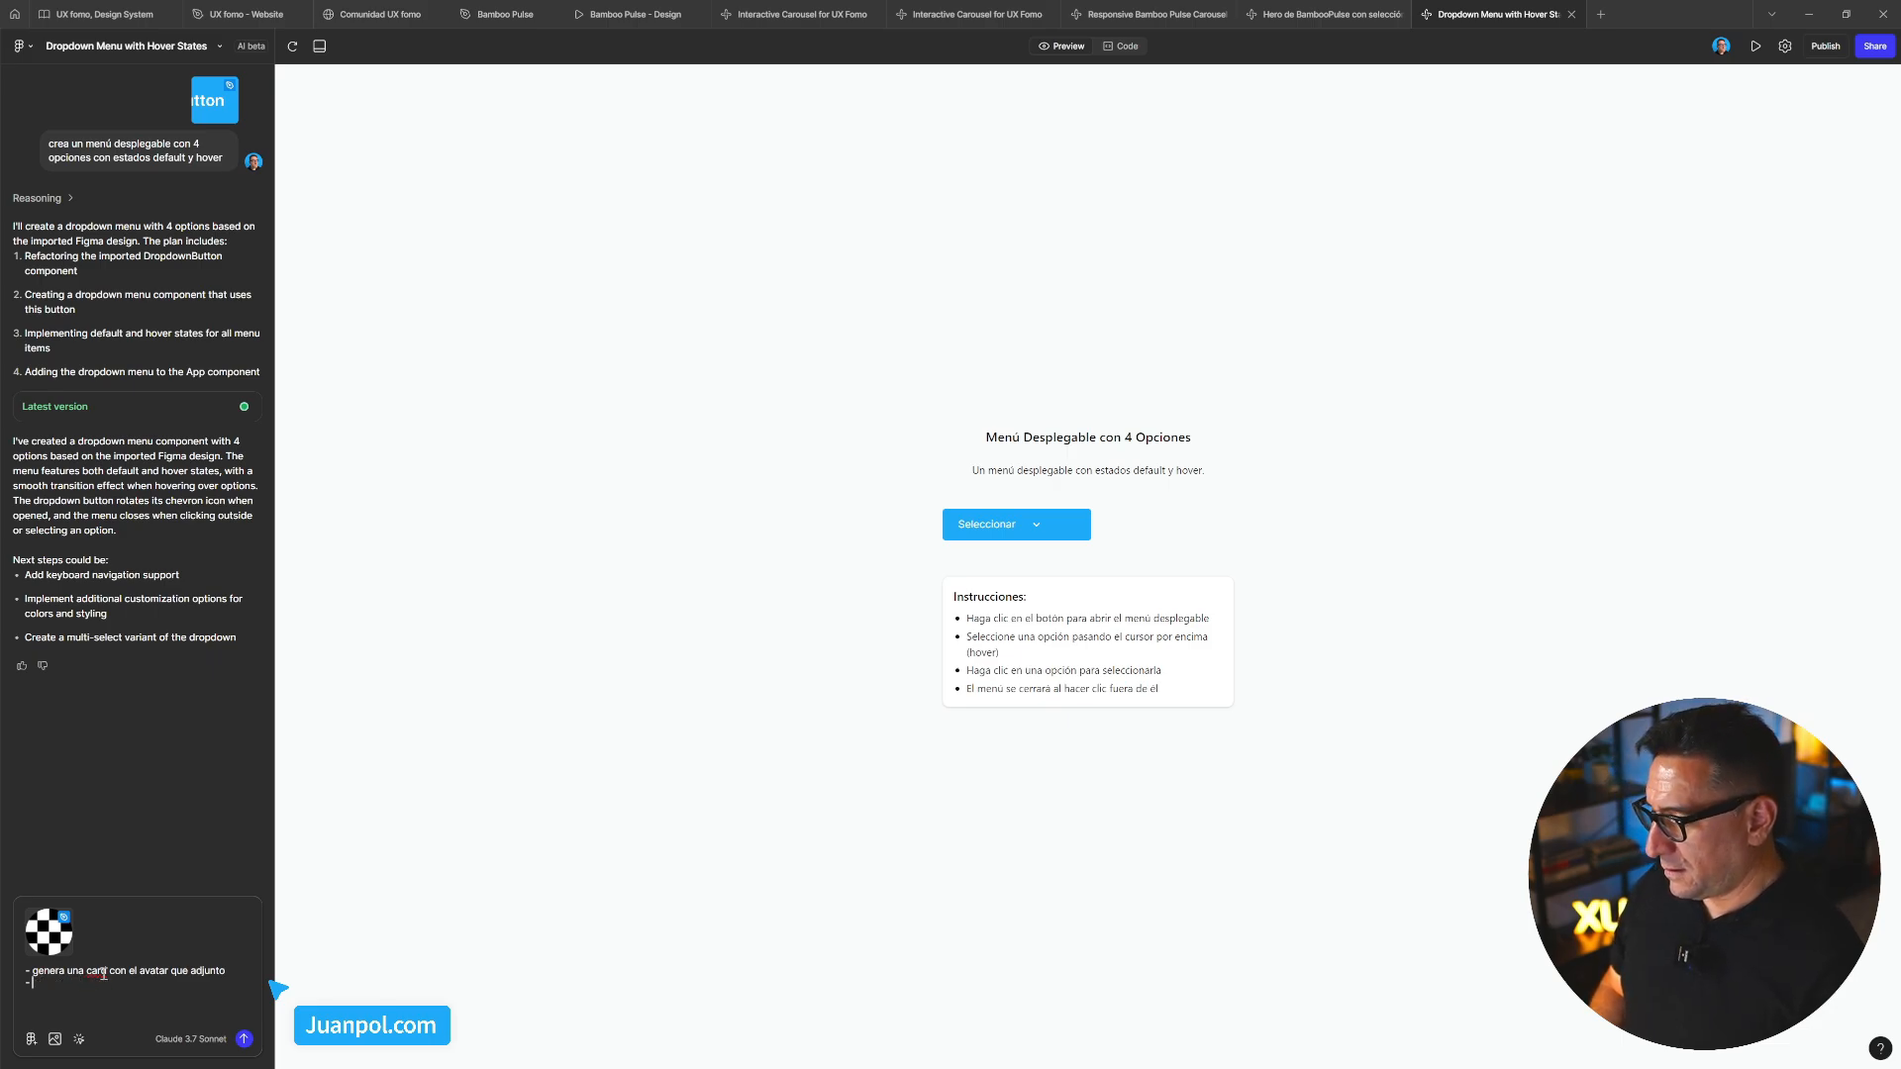
text(personaliza el a)
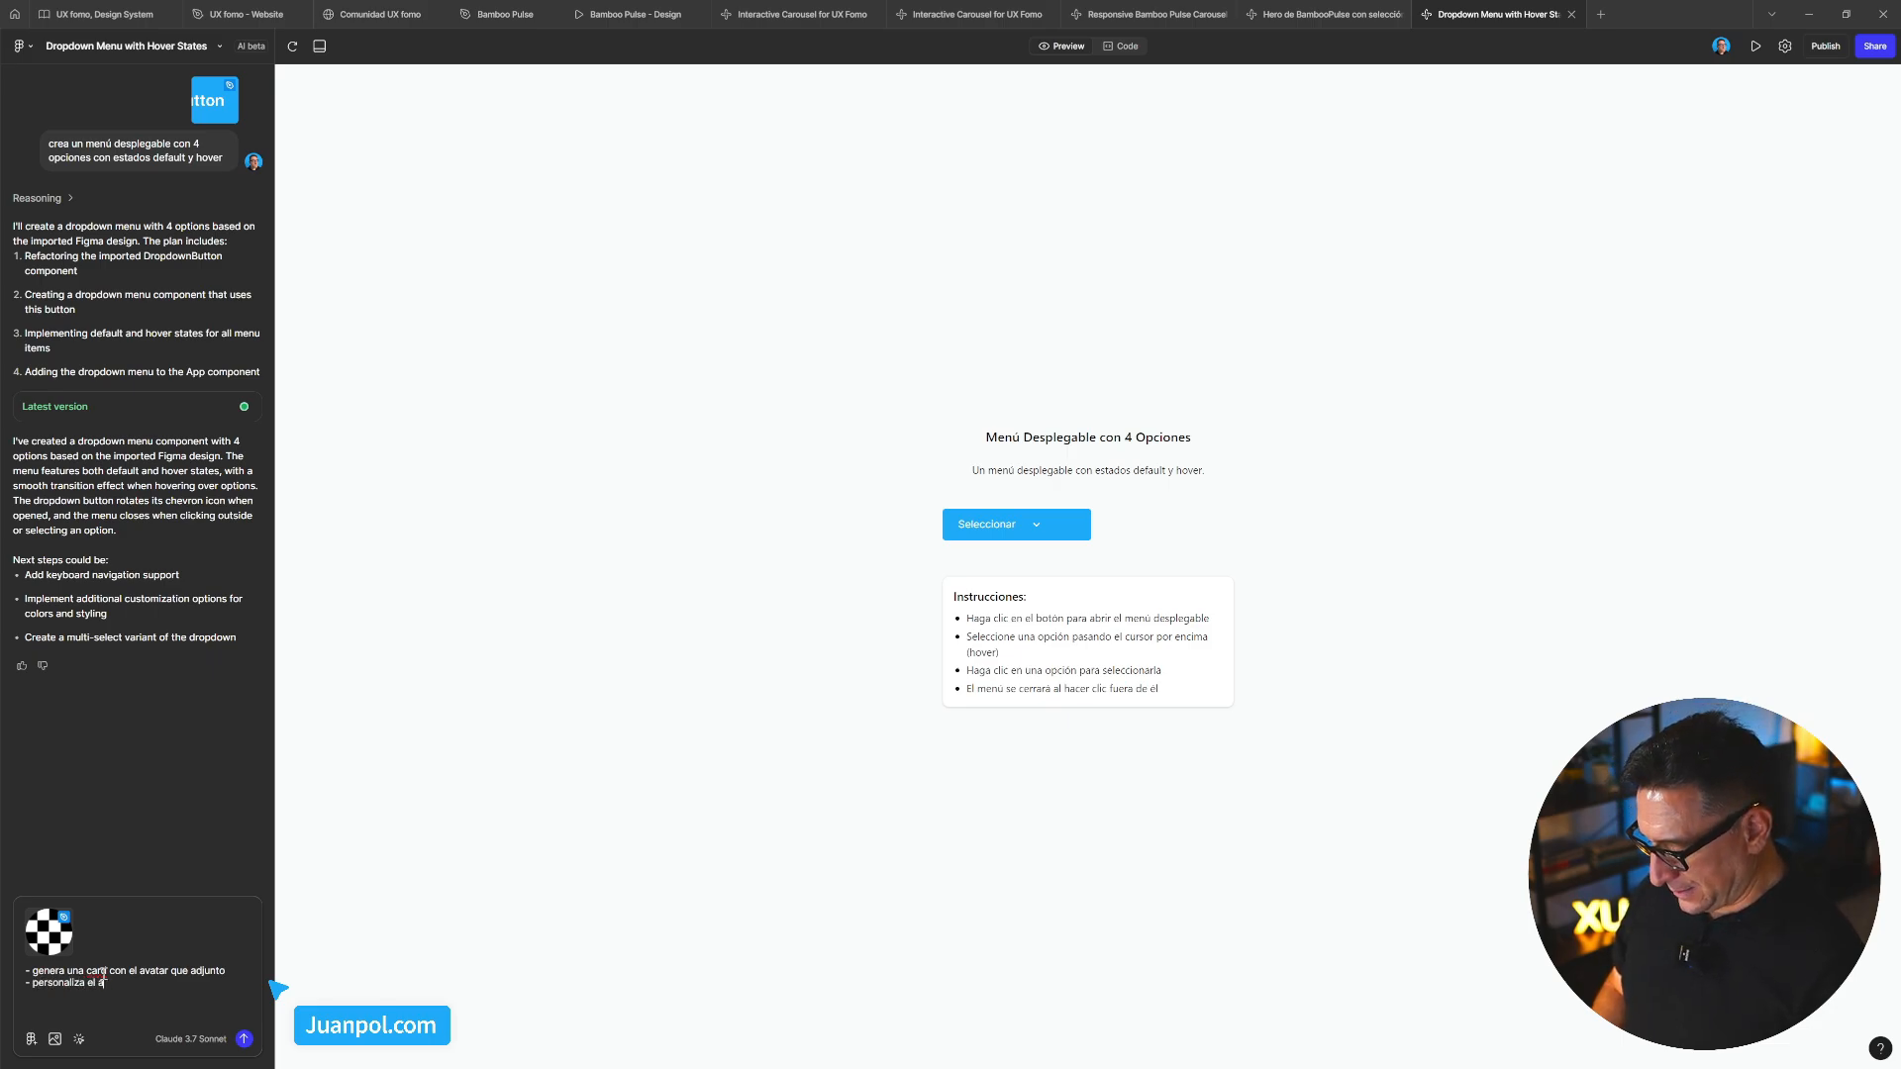
text(vatr con una por)
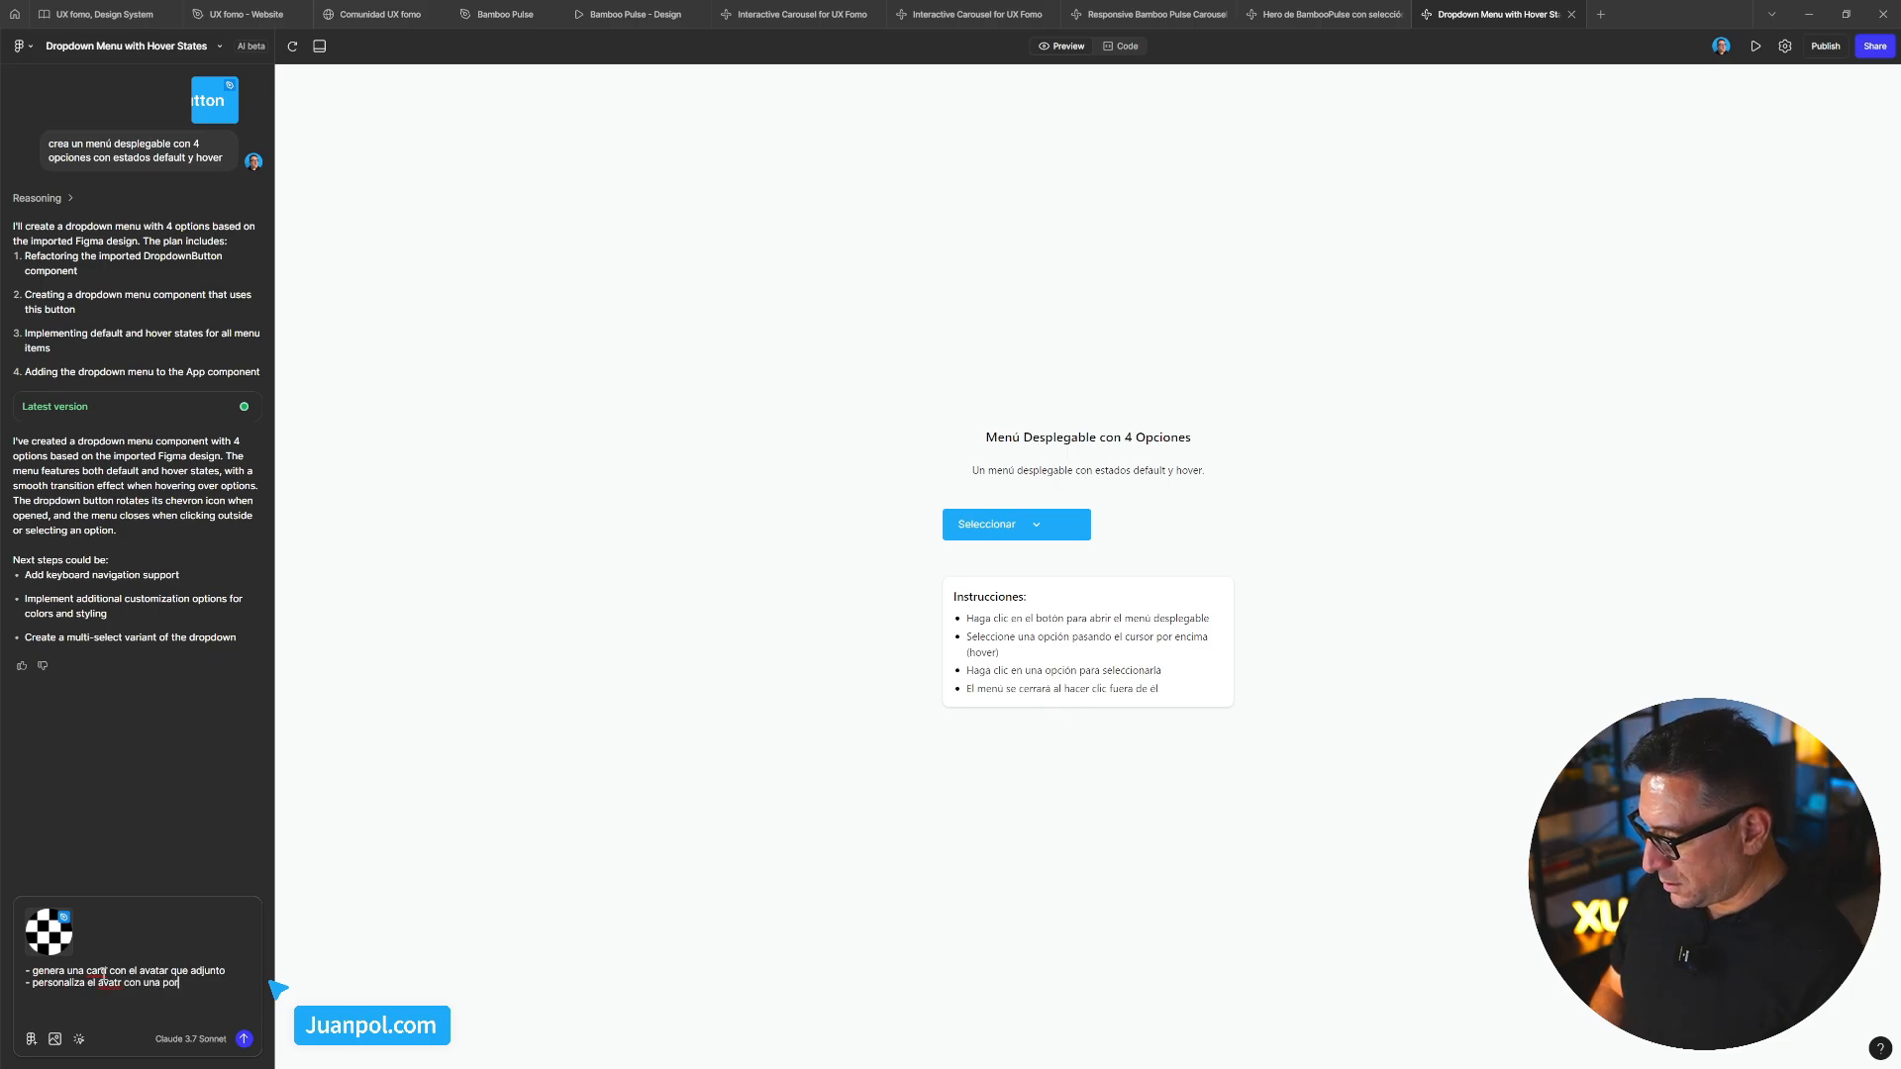
text(trait de )
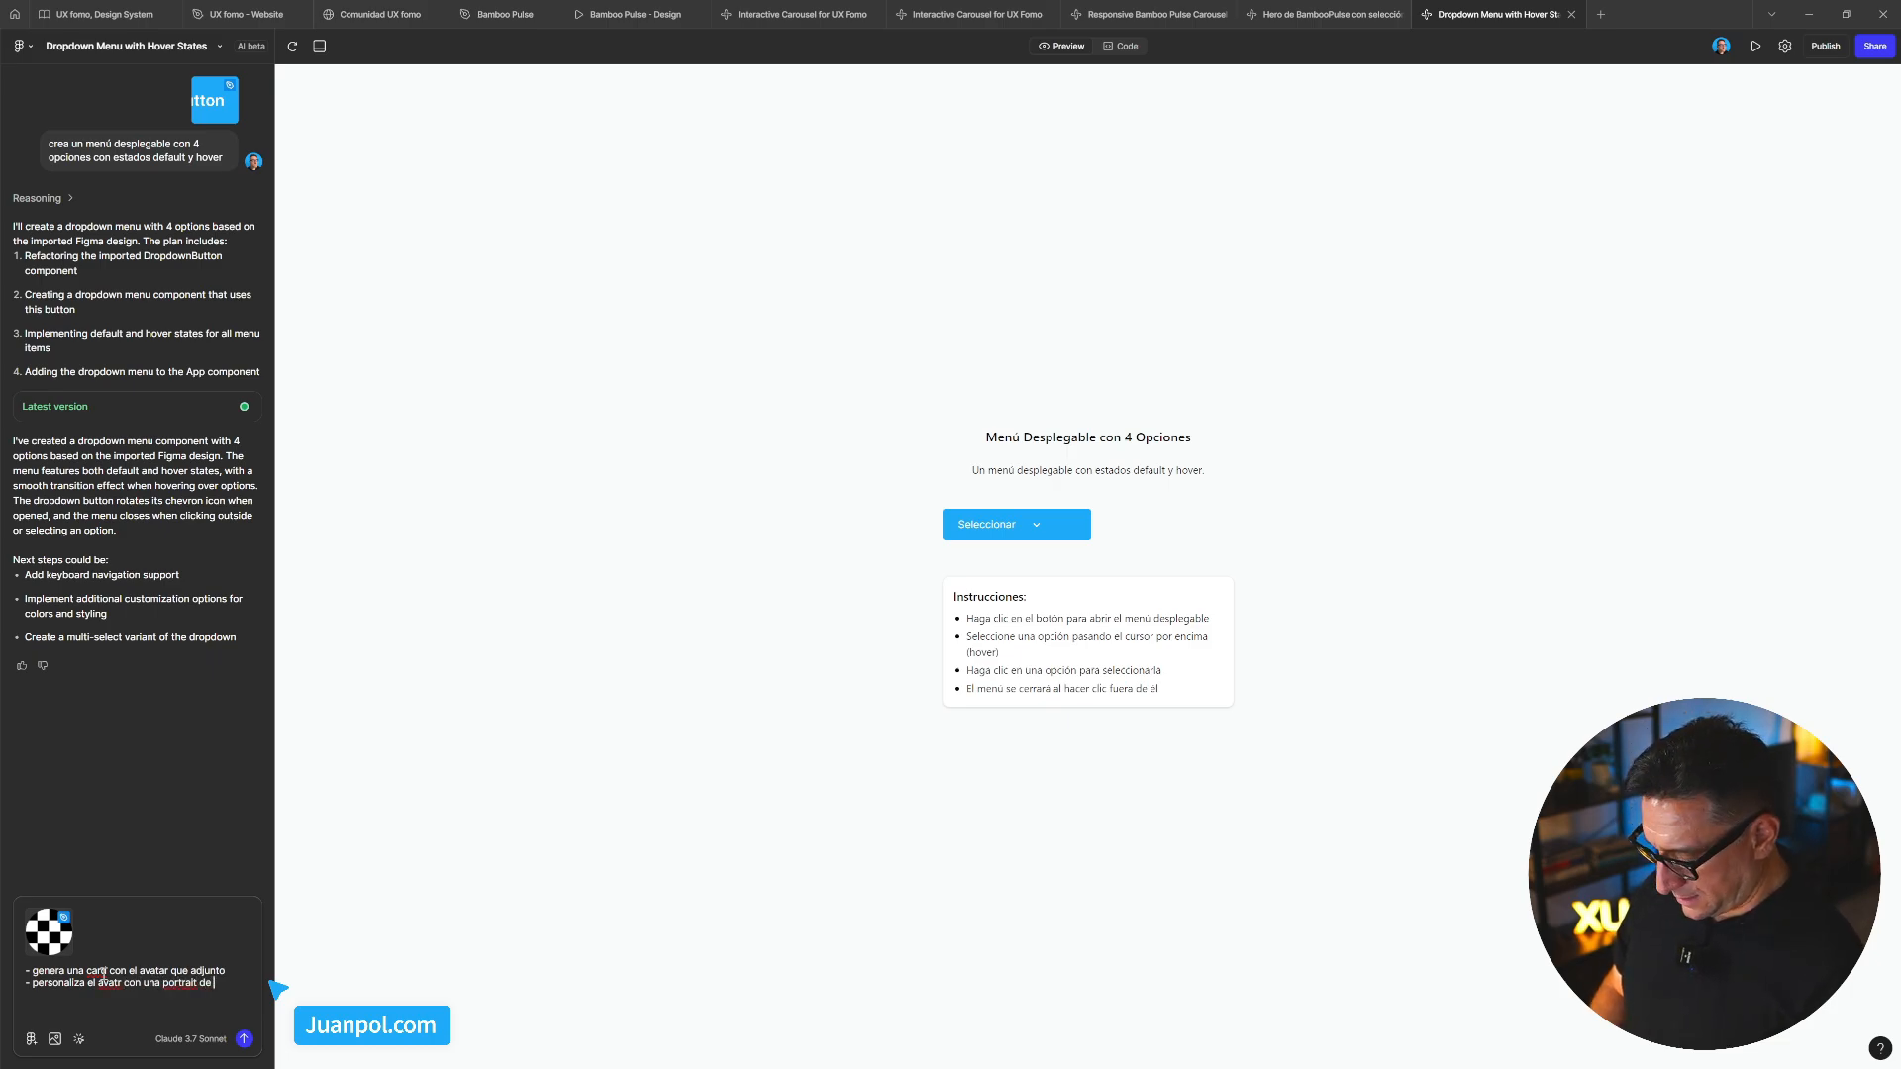
text(placeholder)
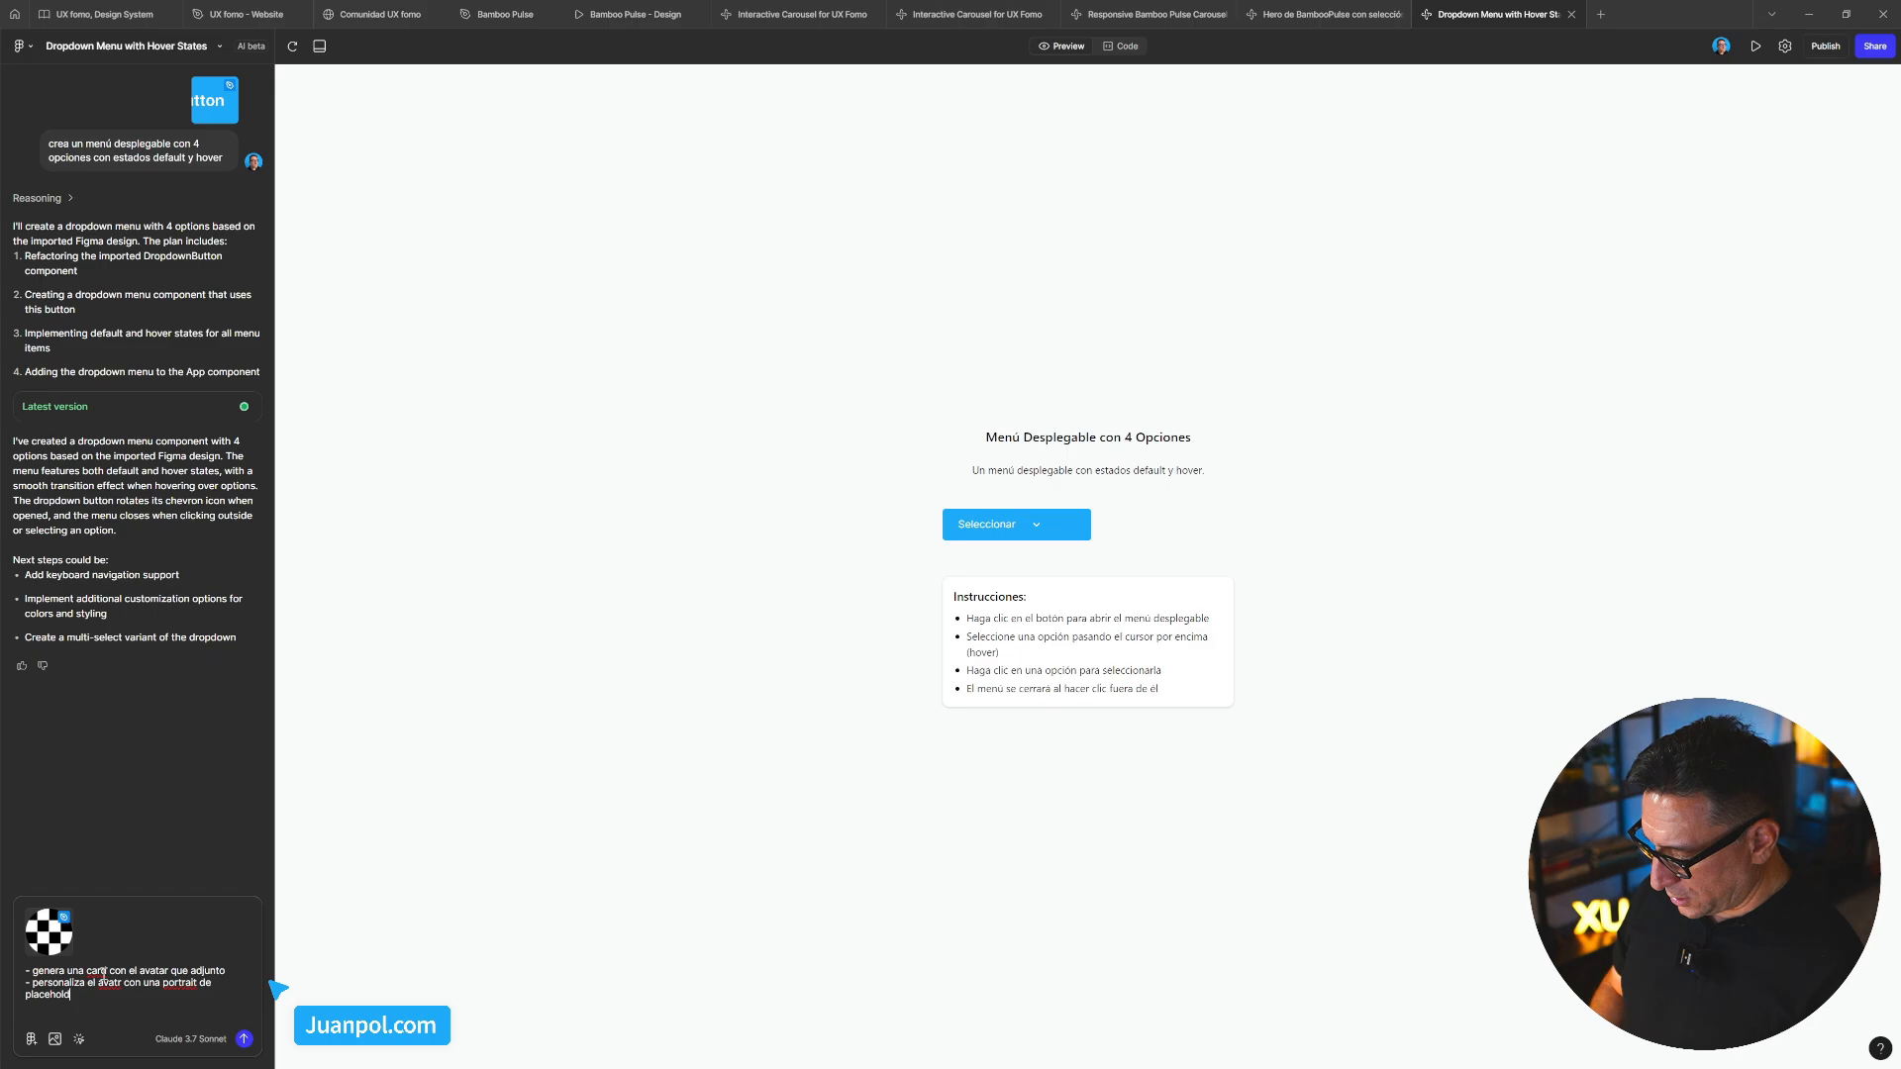
key(shift+Return)
text(- añade una)
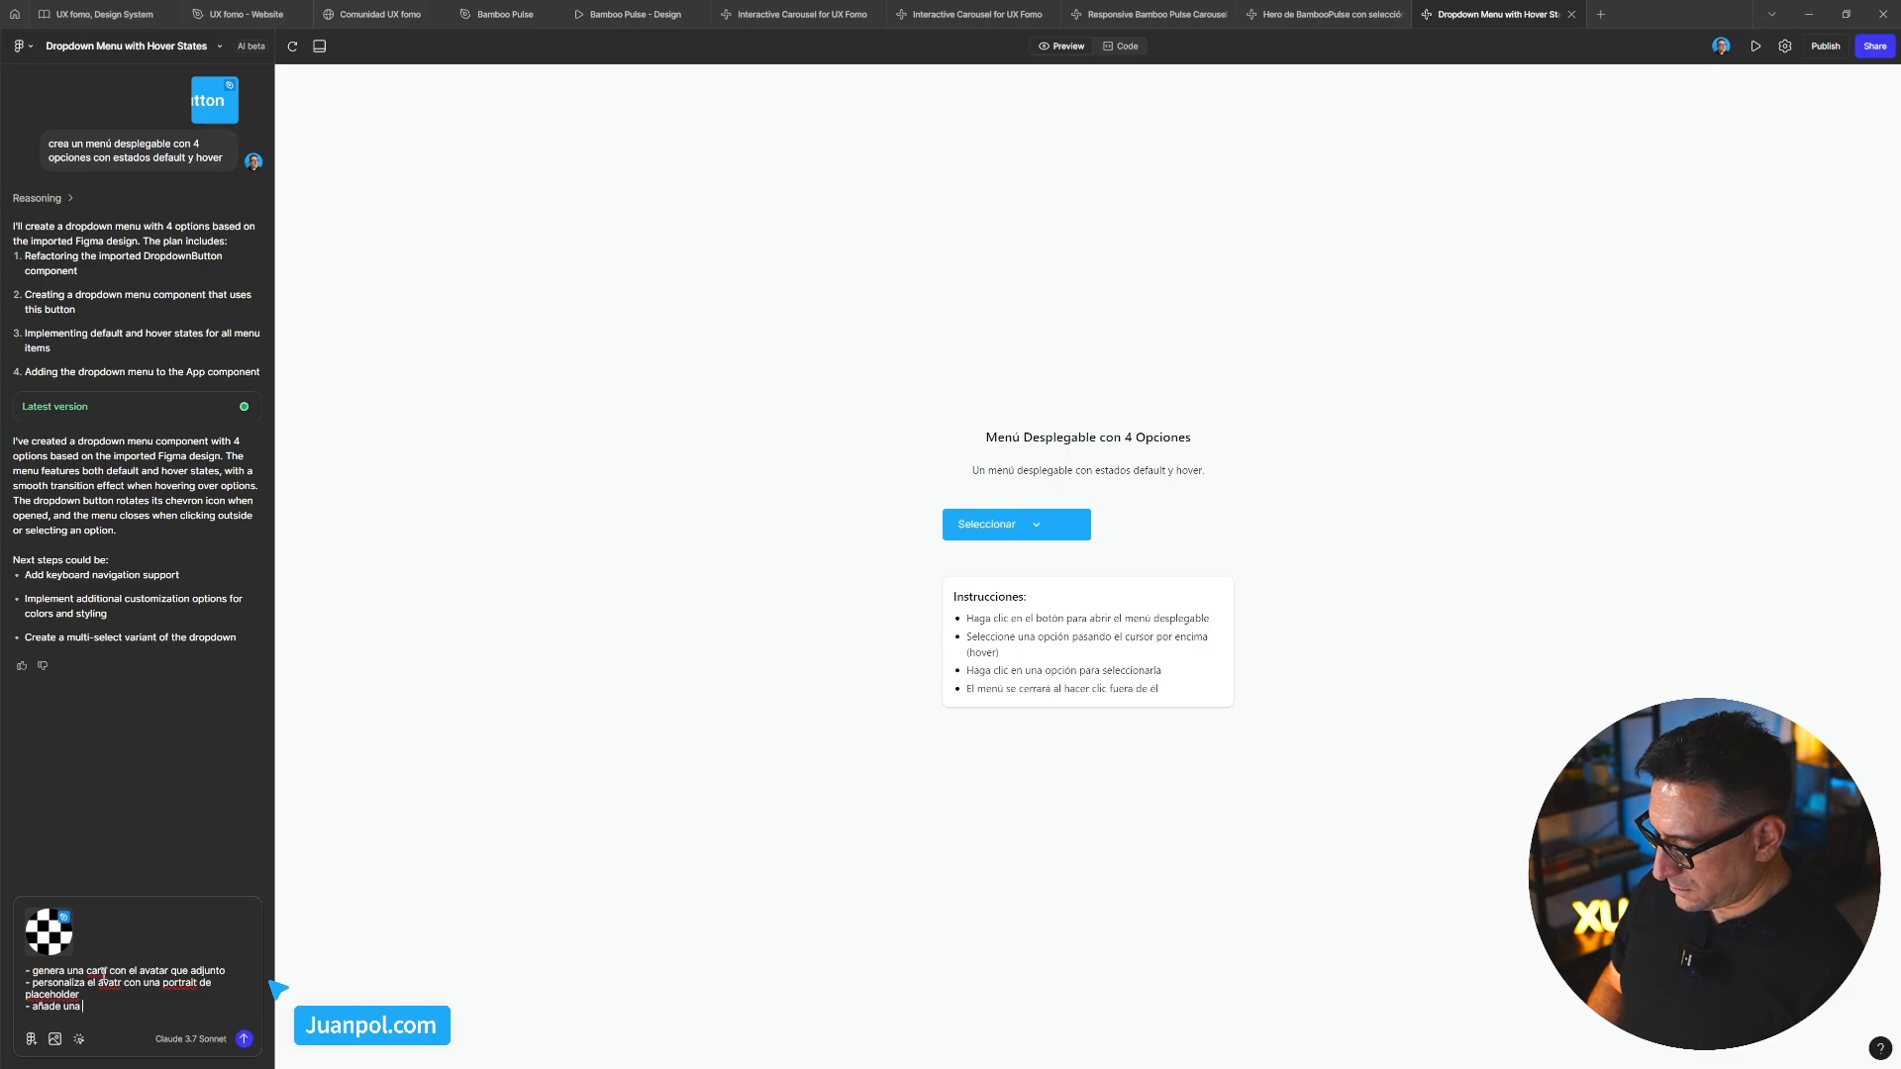
key(BackSpace)
key(BackSpace)
key(BackSpace)
text(eholder - añade )
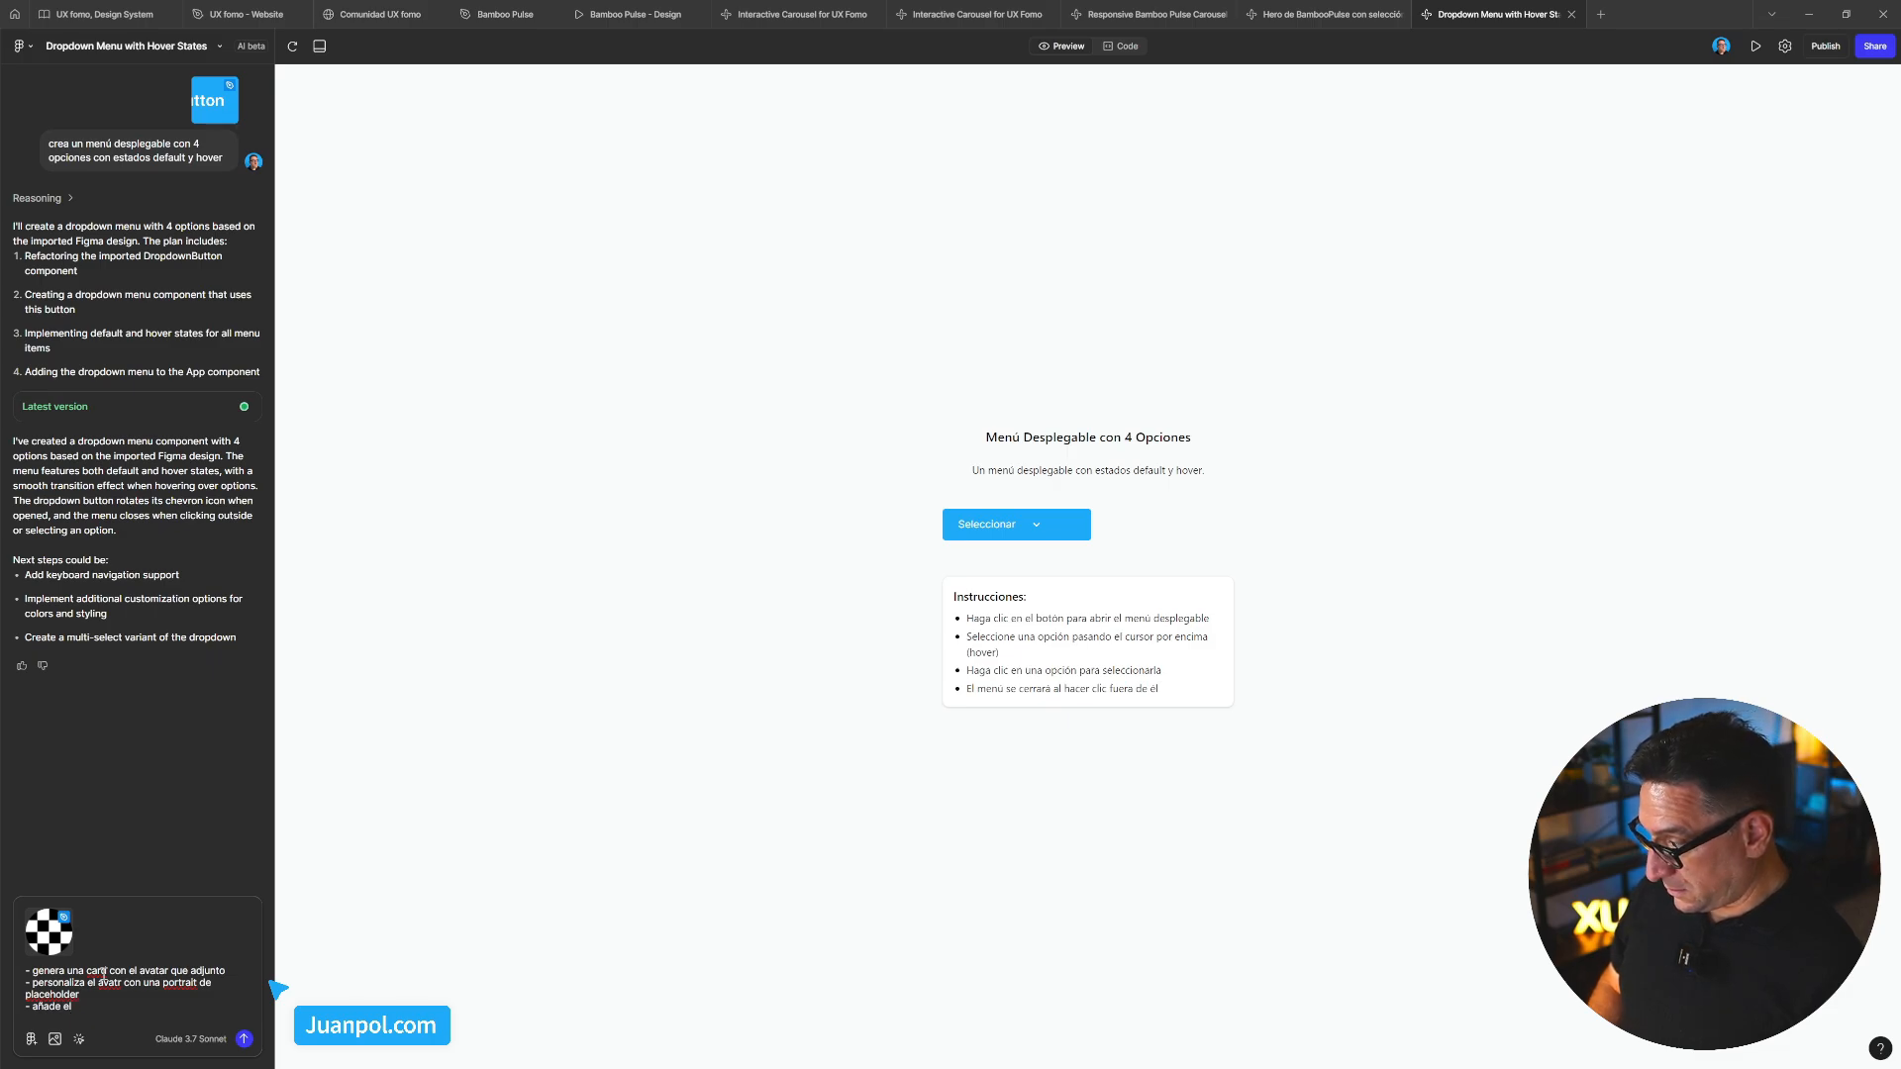
text(una cadena de)
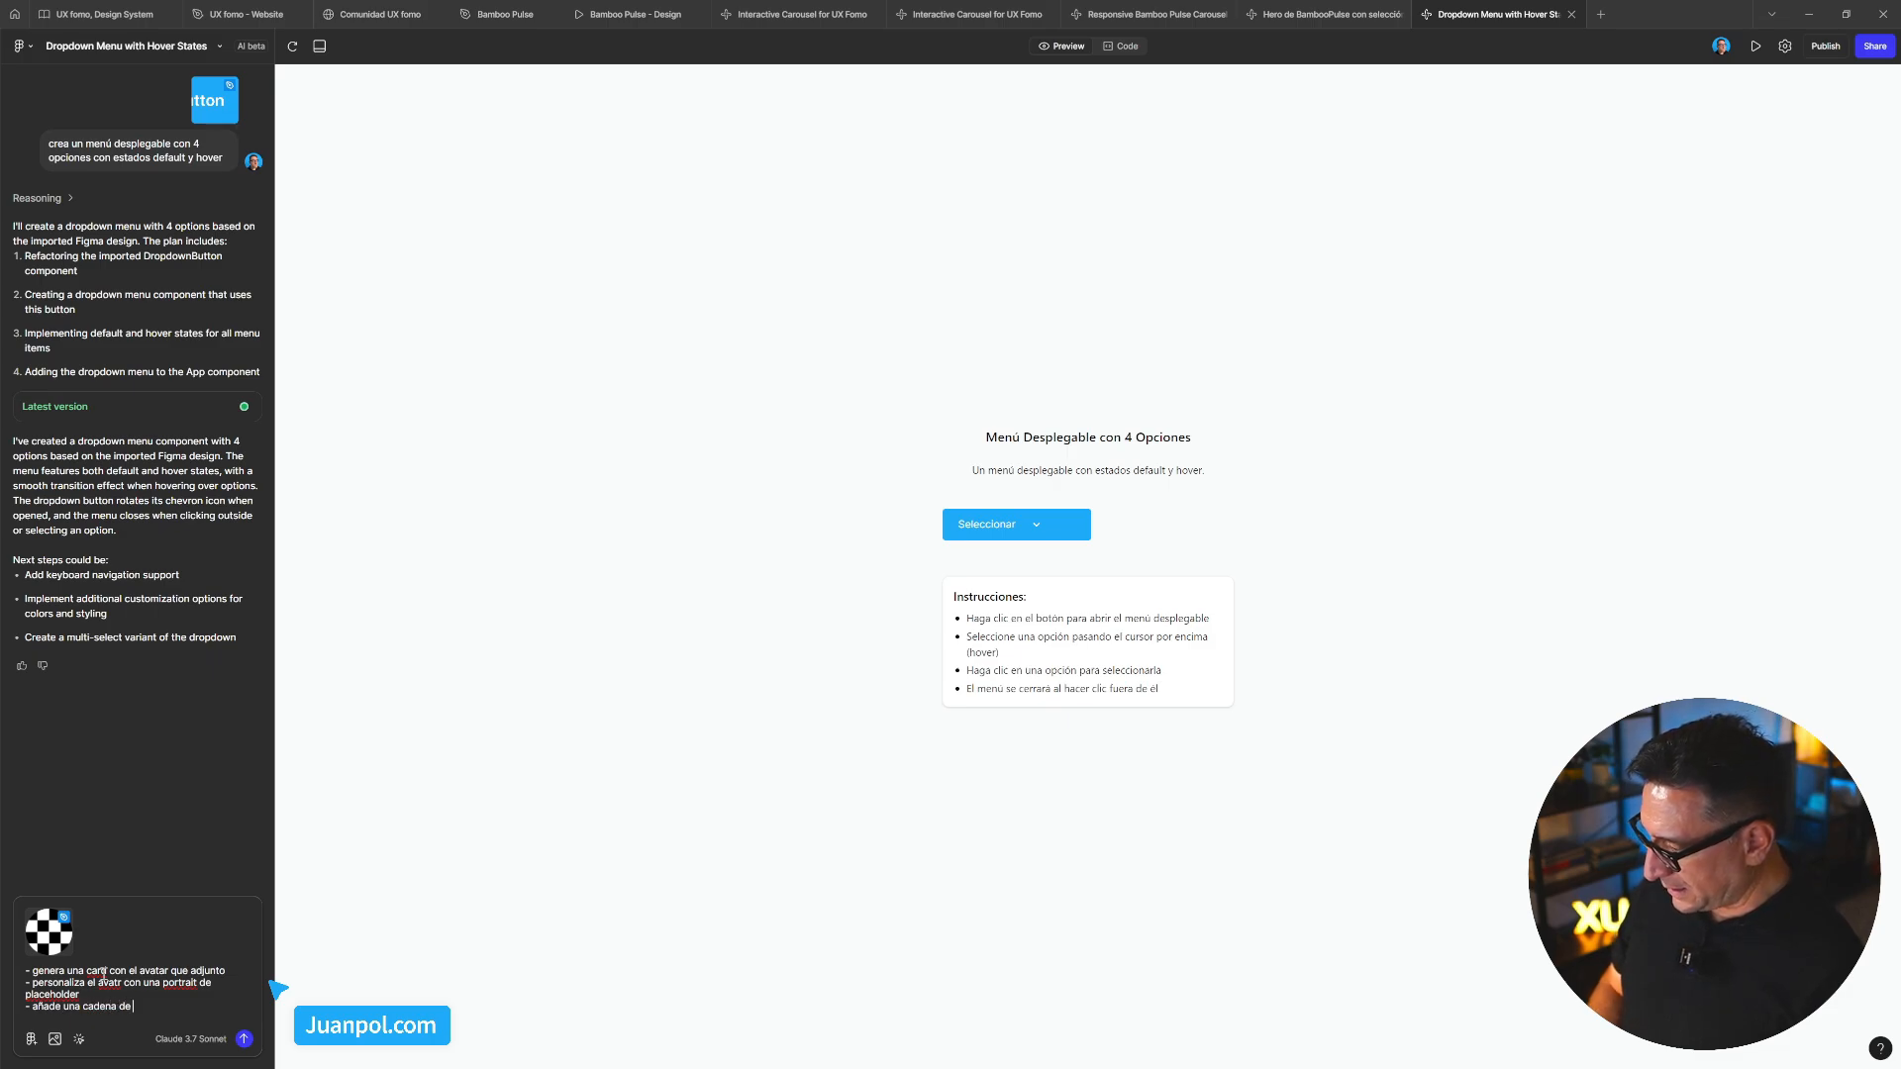
text( texto con)
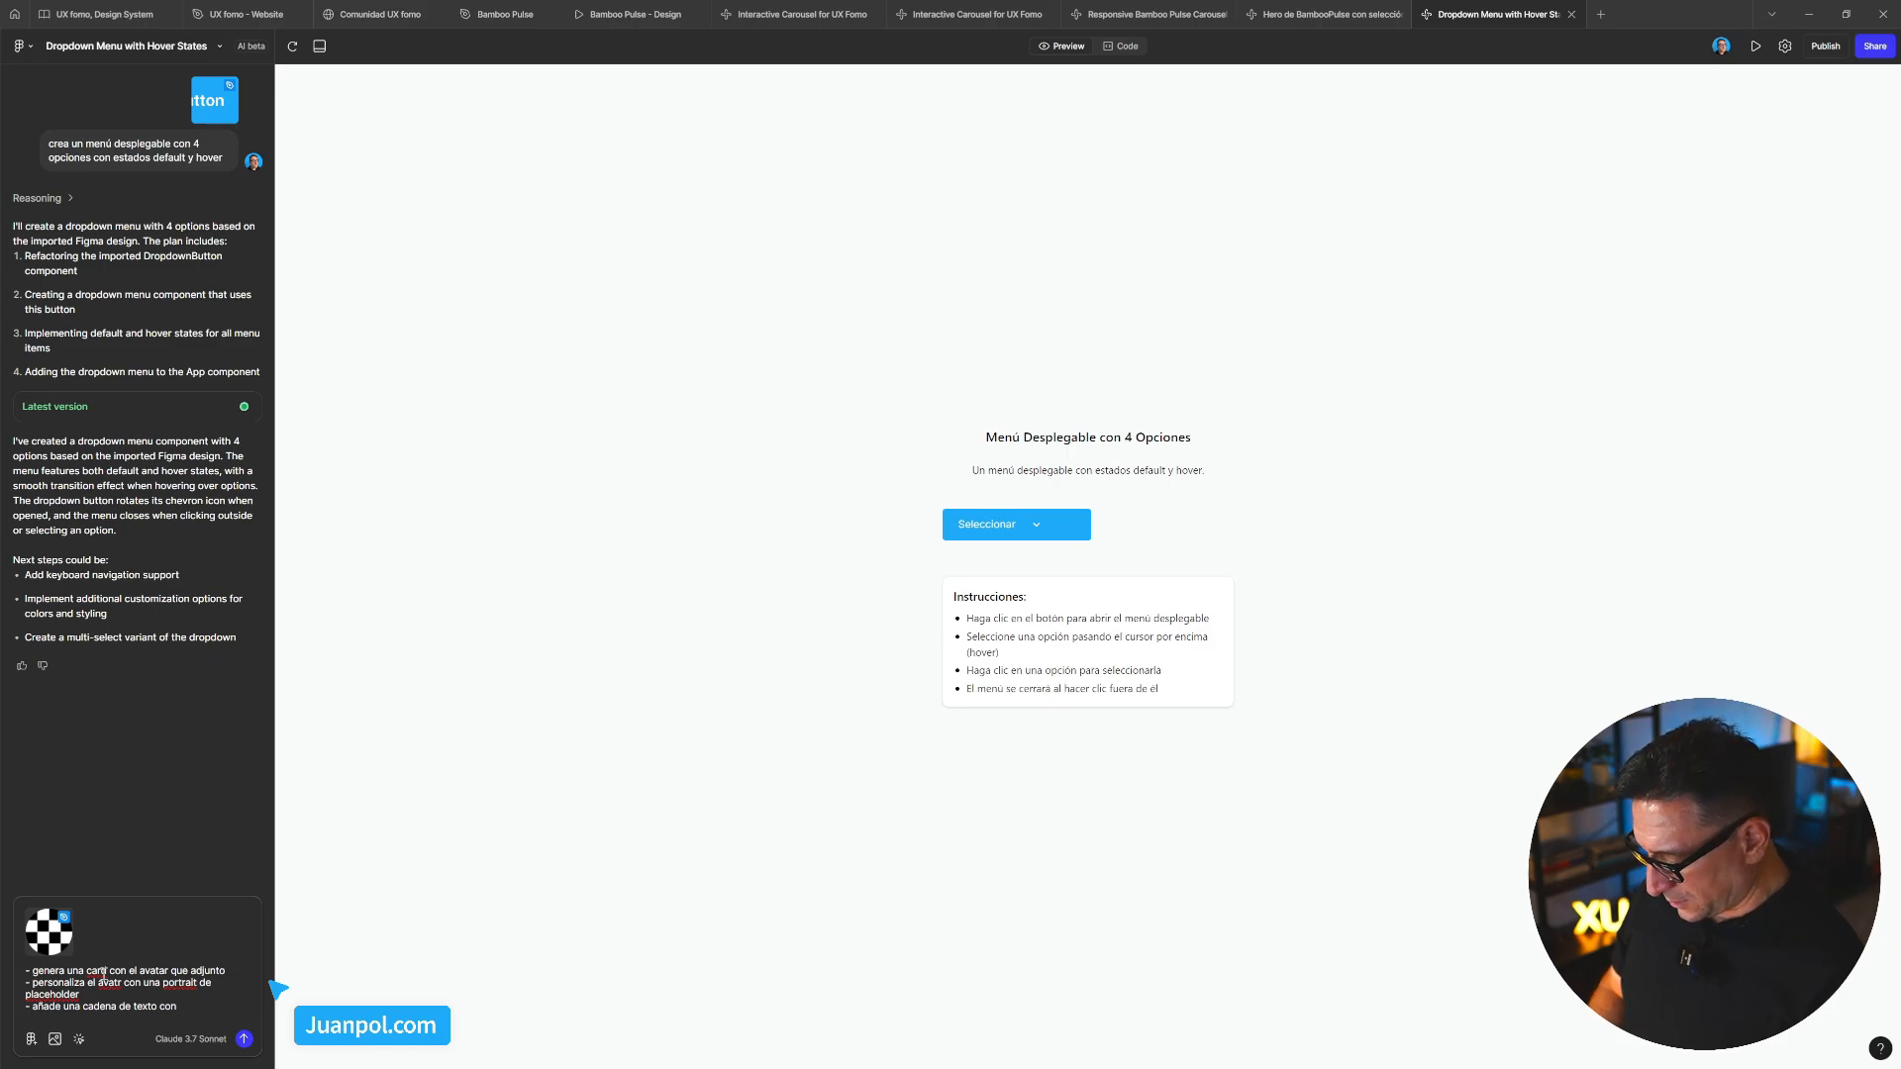
text( Glend)
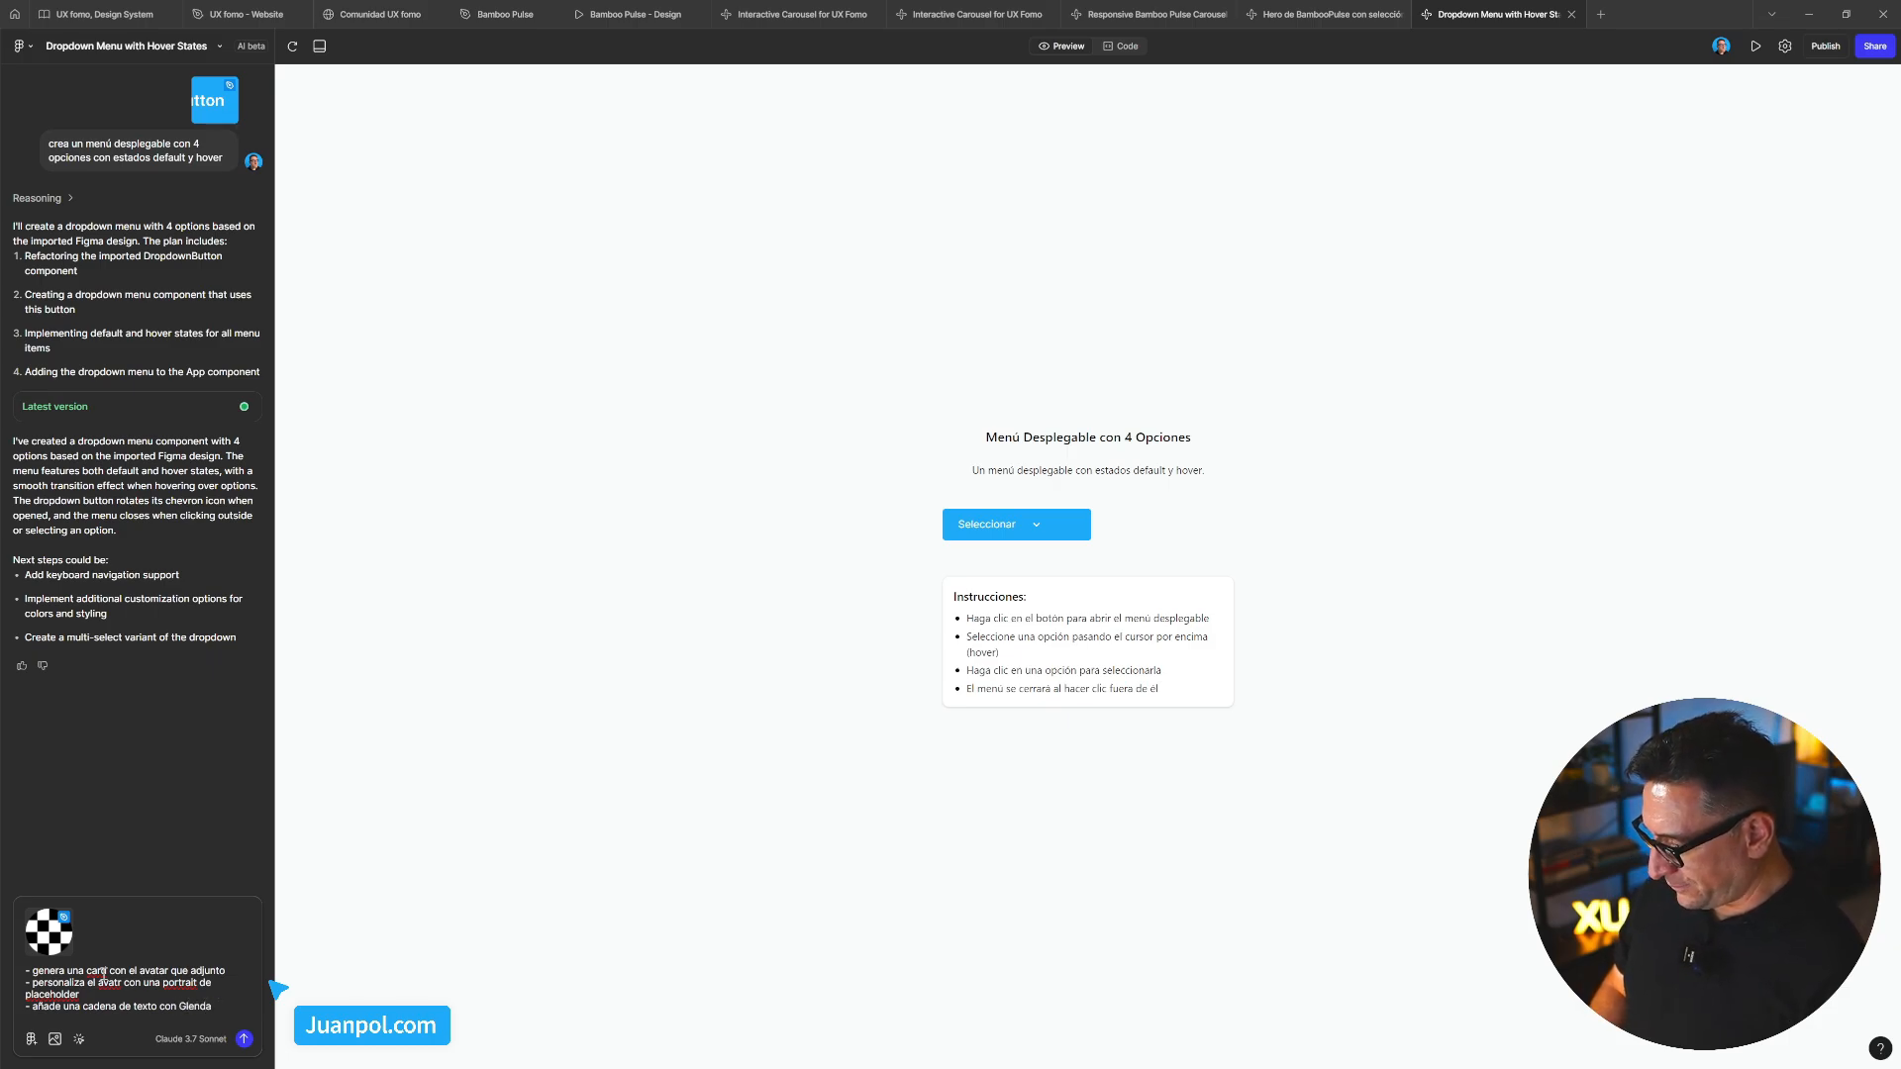
text(a)
key(shift+Return)
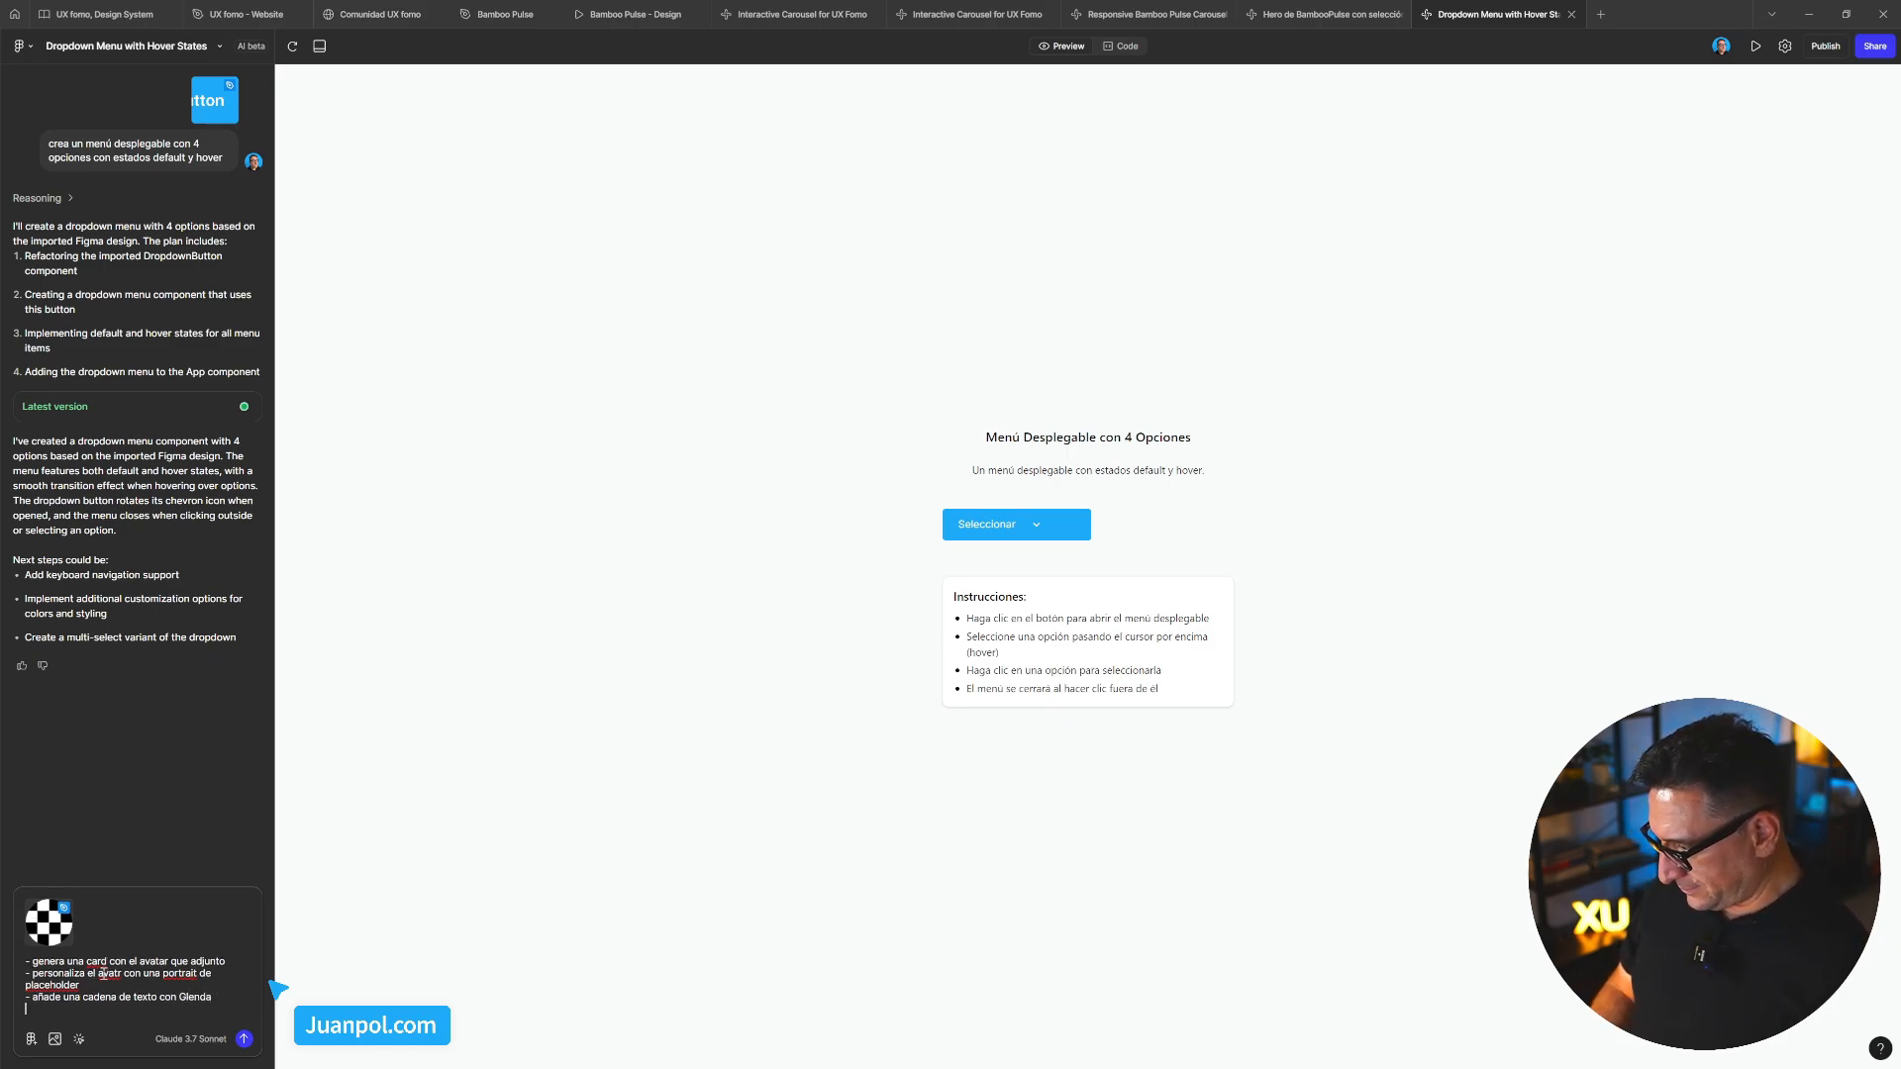
text(-)
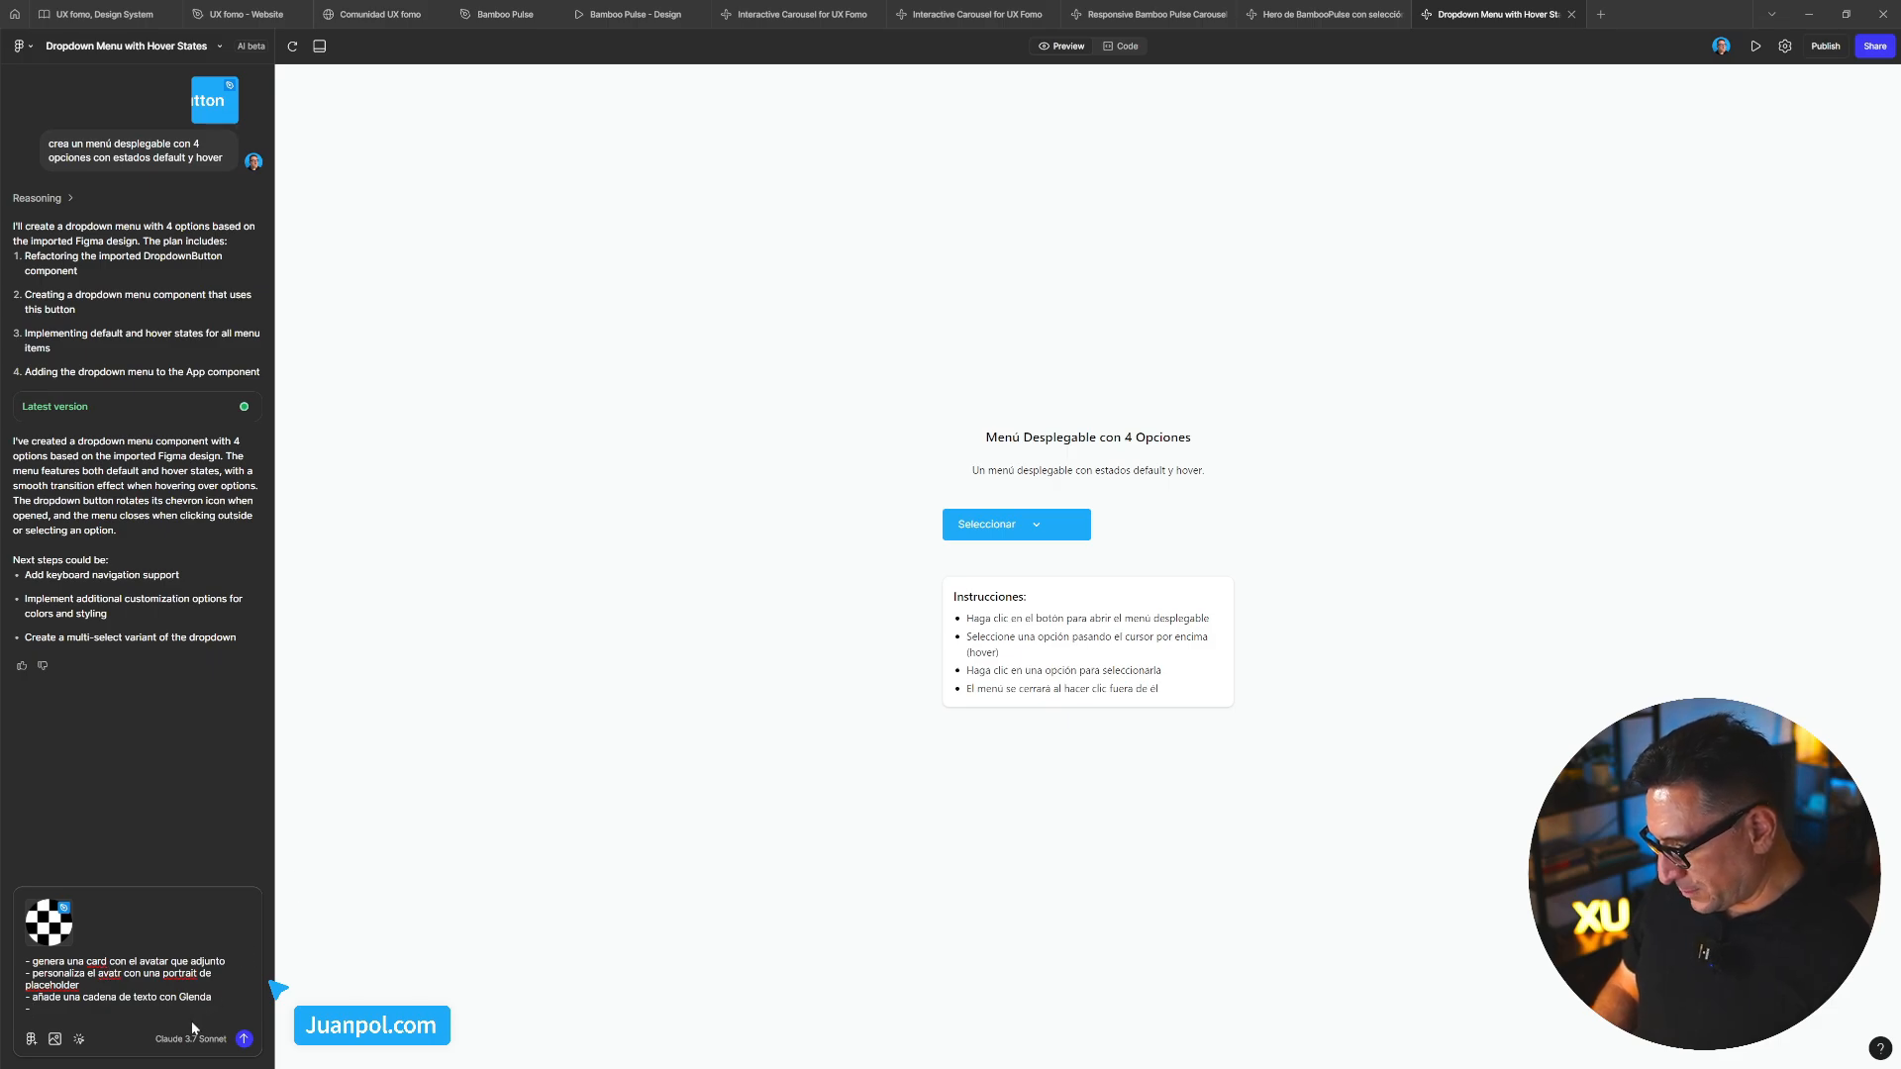
key(Up)
key(End)
key(ctrl+Left)
Finish the name line and add a bullet for a short bio text string below it
text(el nombre)
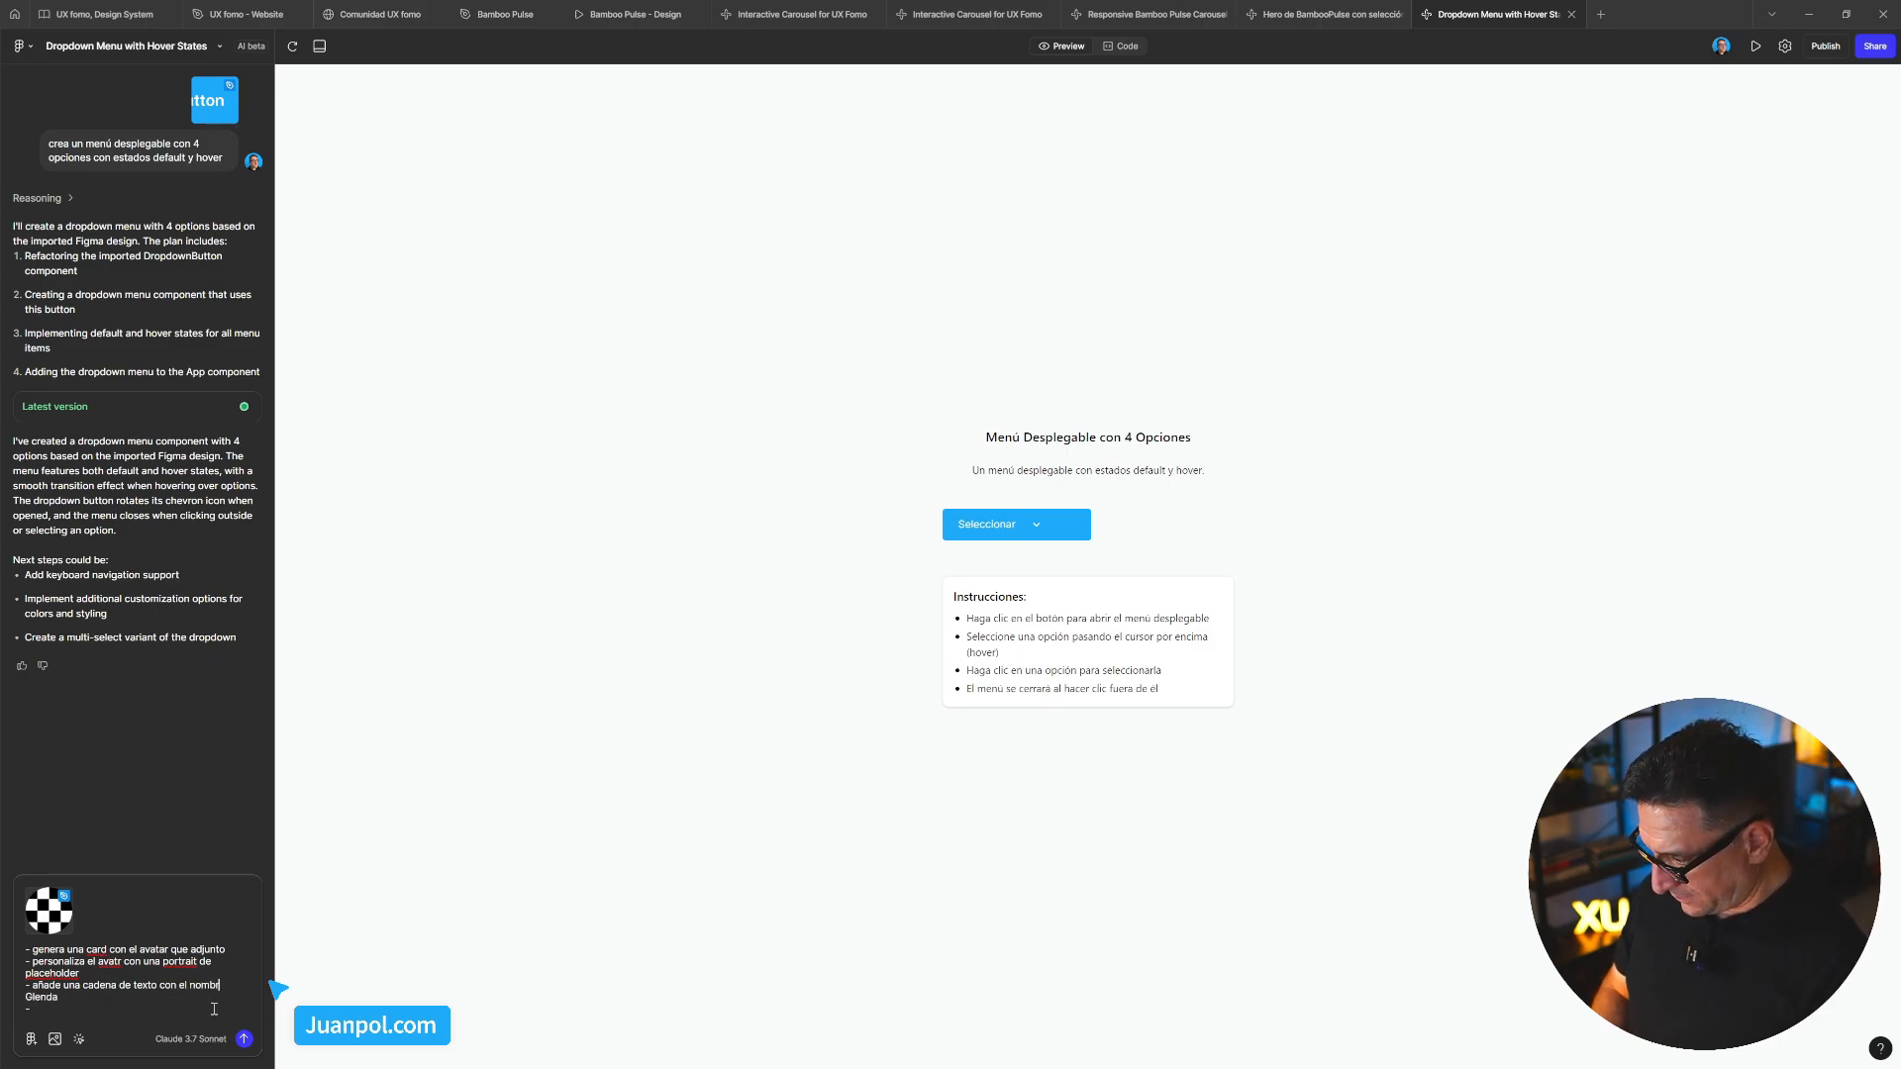
click(134, 1007)
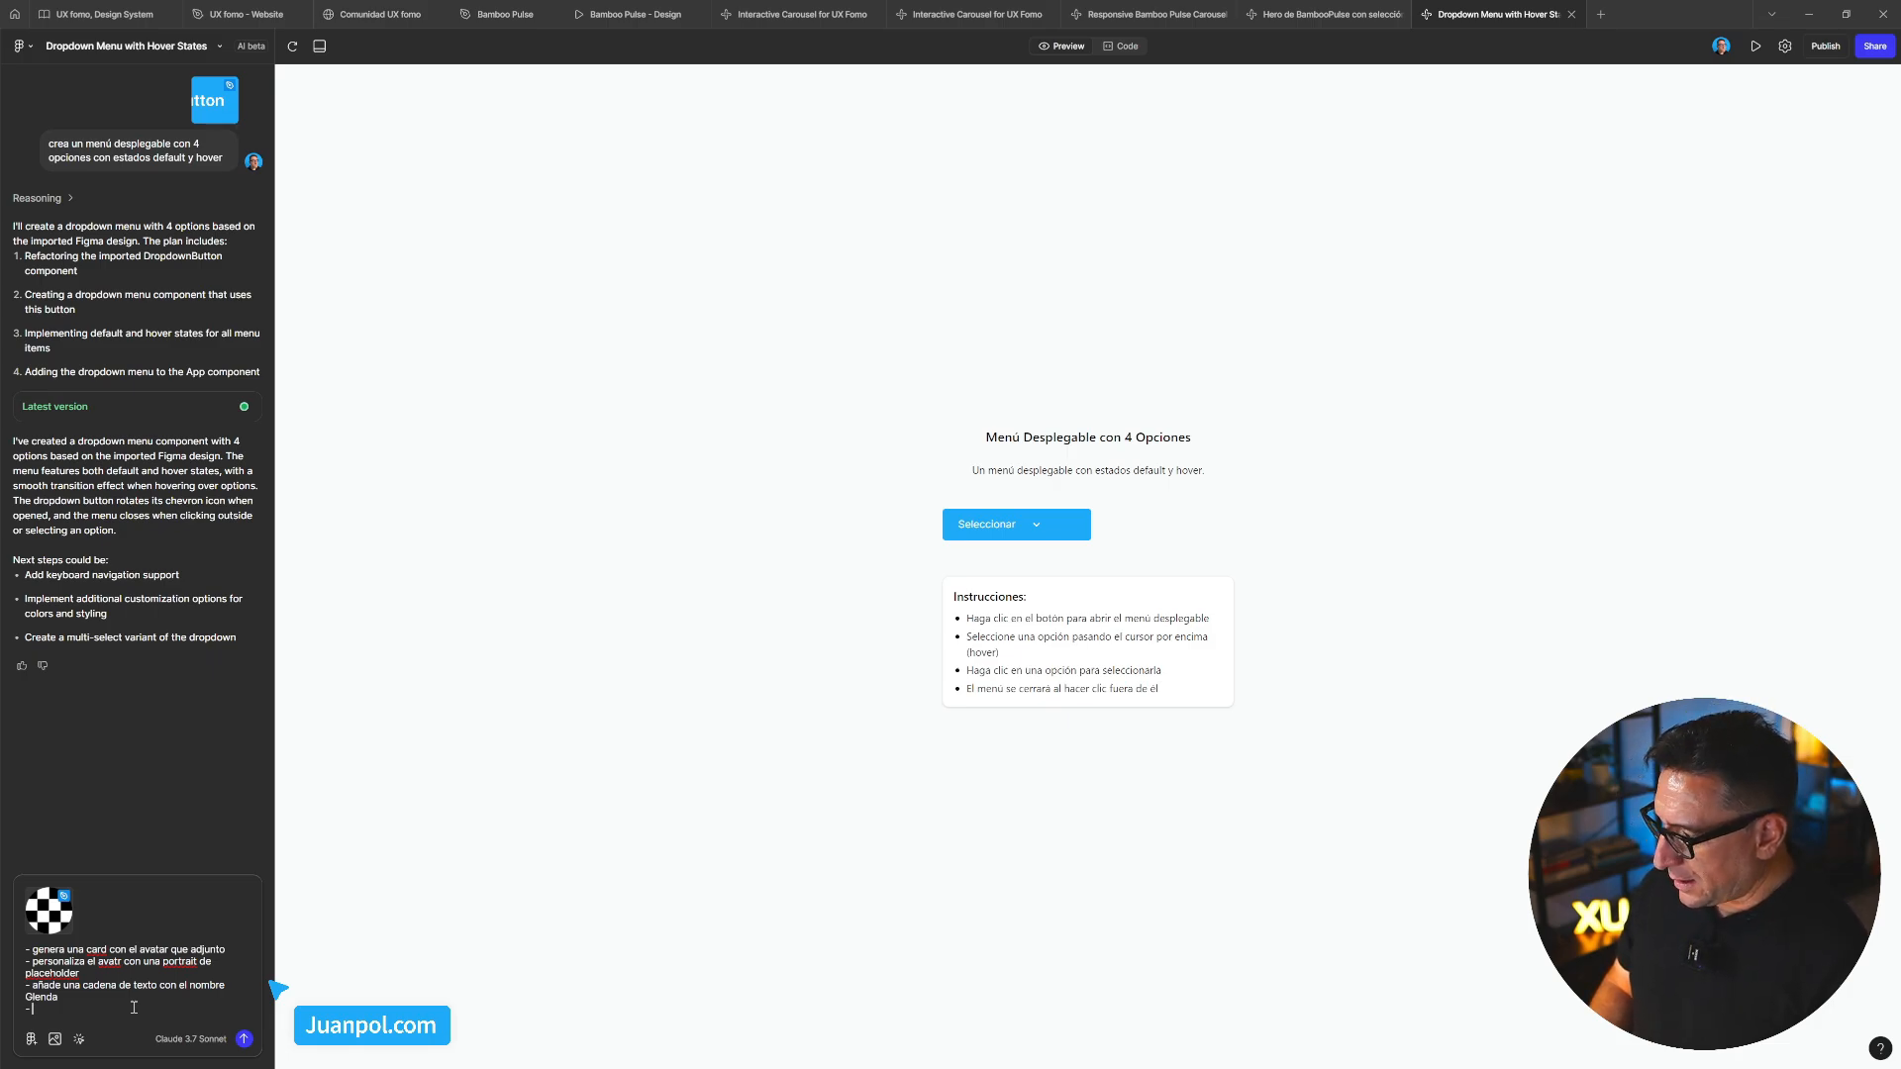
text(debaj)
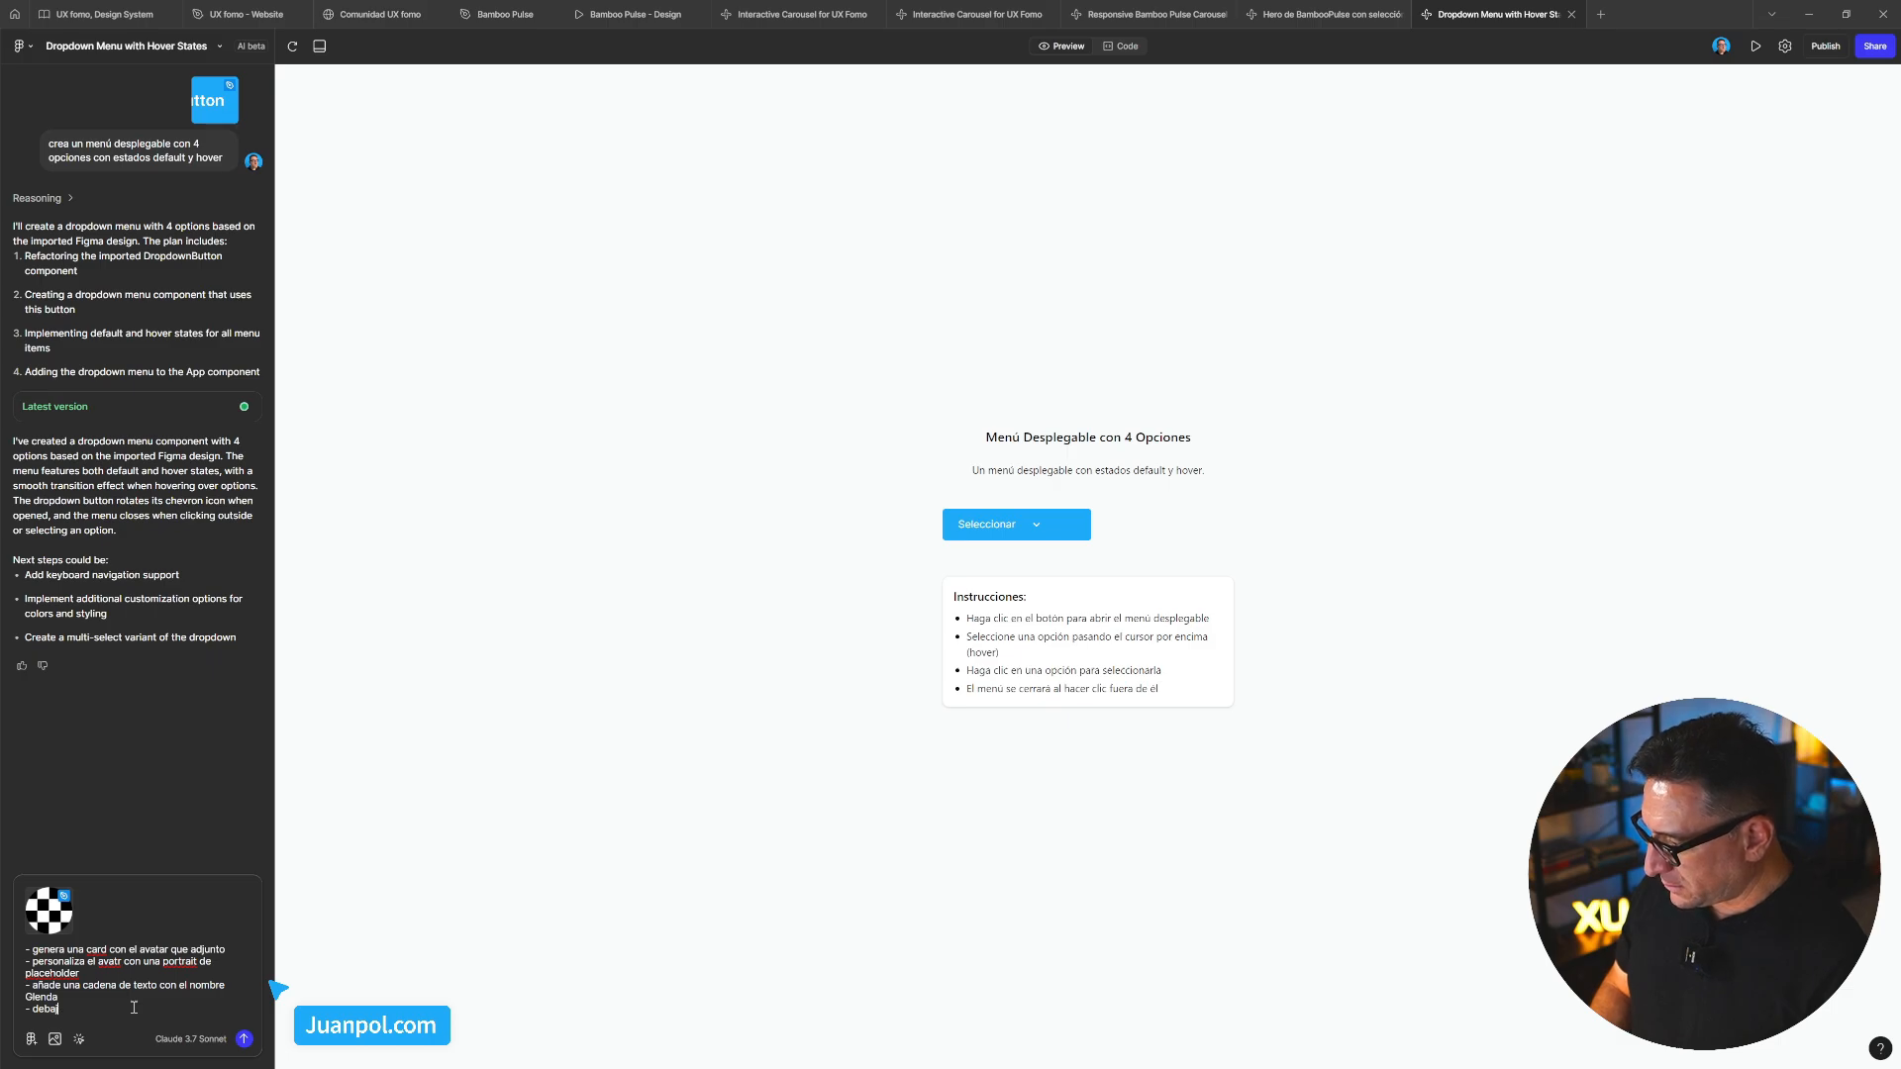
text(o c)
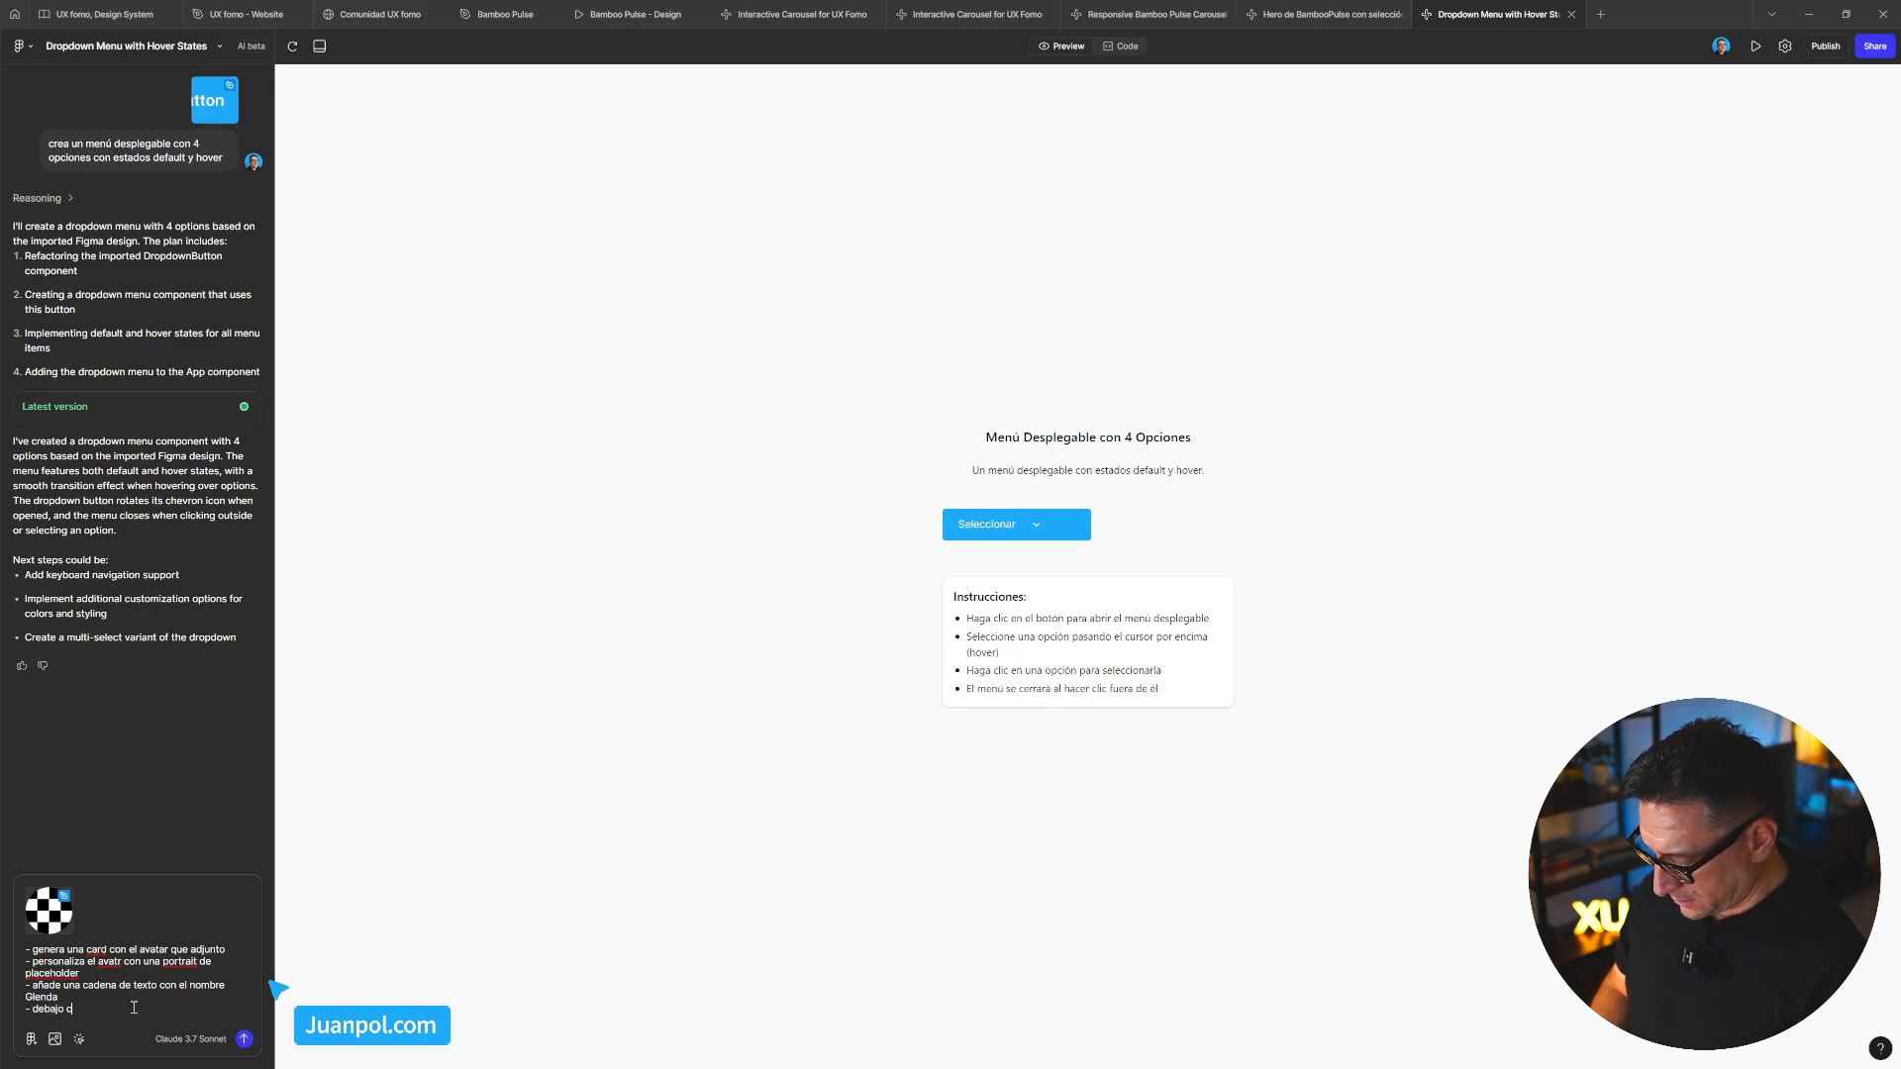
text(rea otra ca)
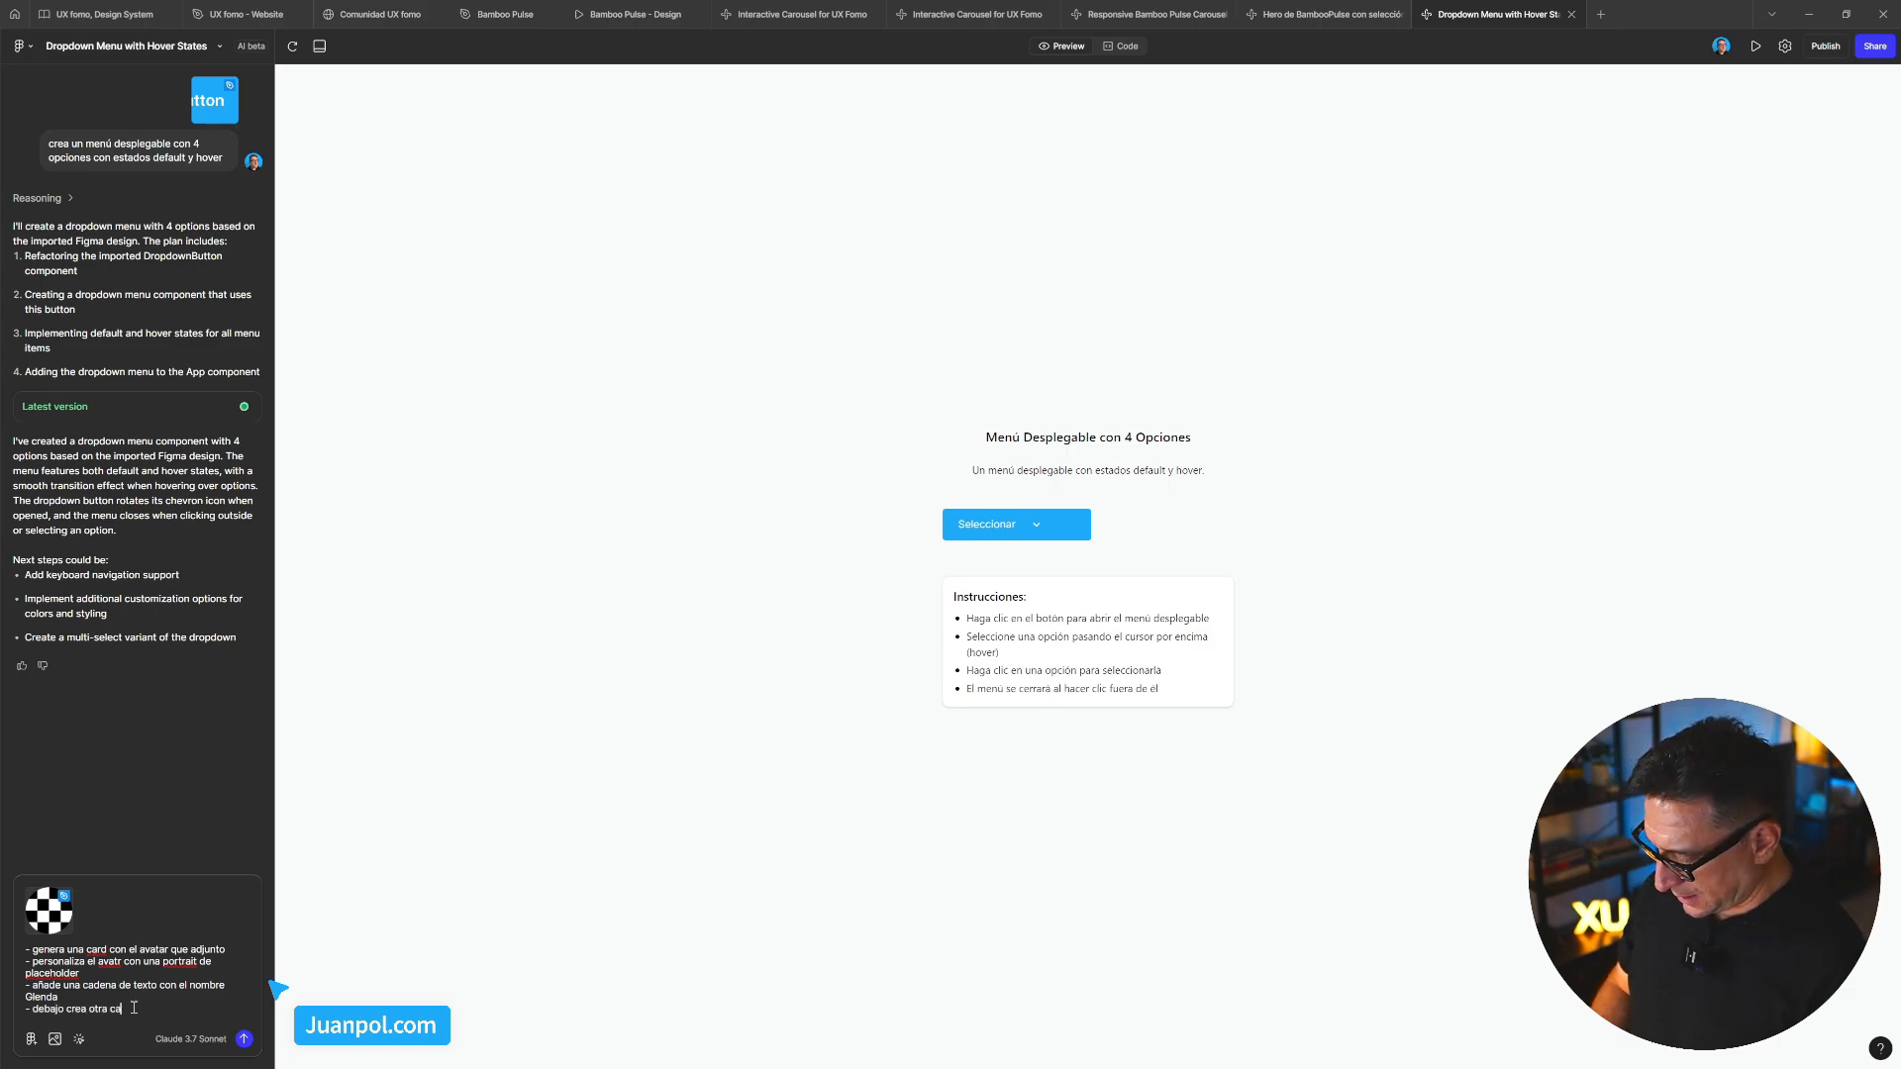
text(dena de texot)
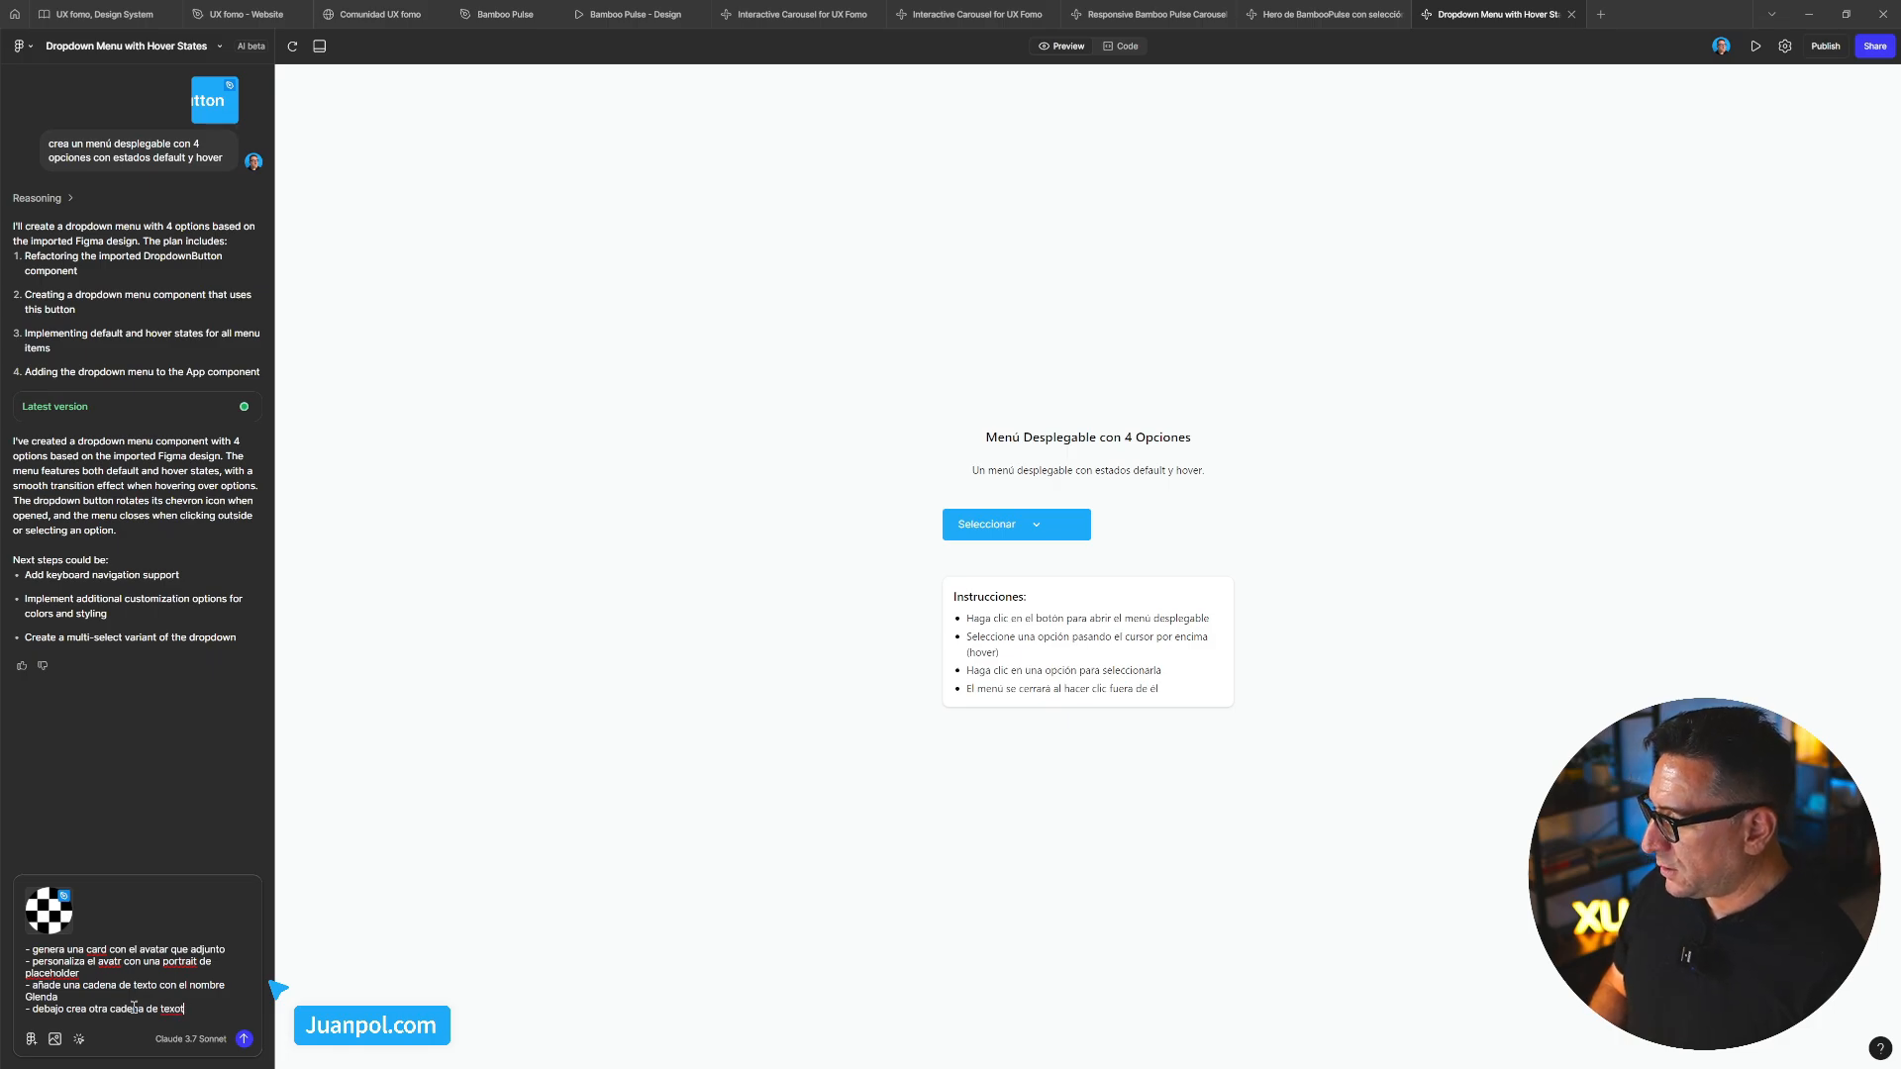
key(BackSpace)
key(BackSpace)
text(o con)
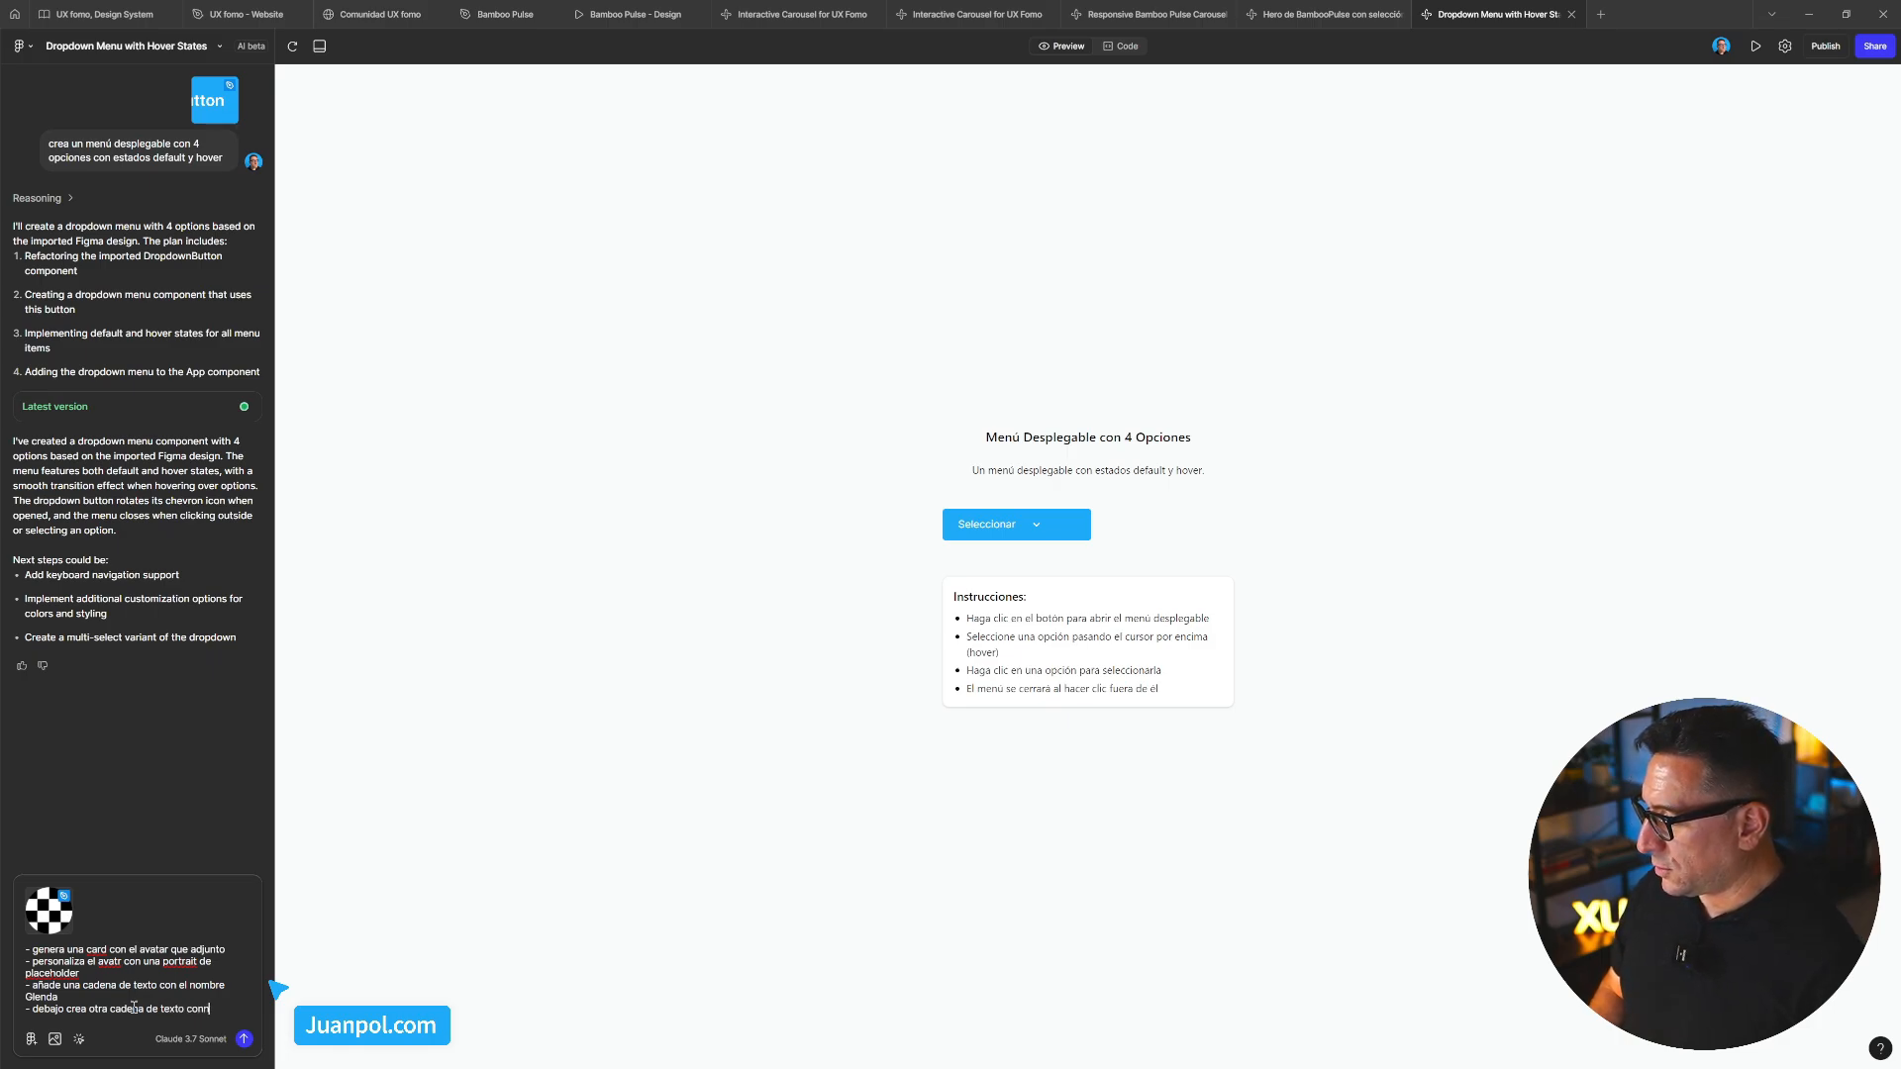
text( una bio corta)
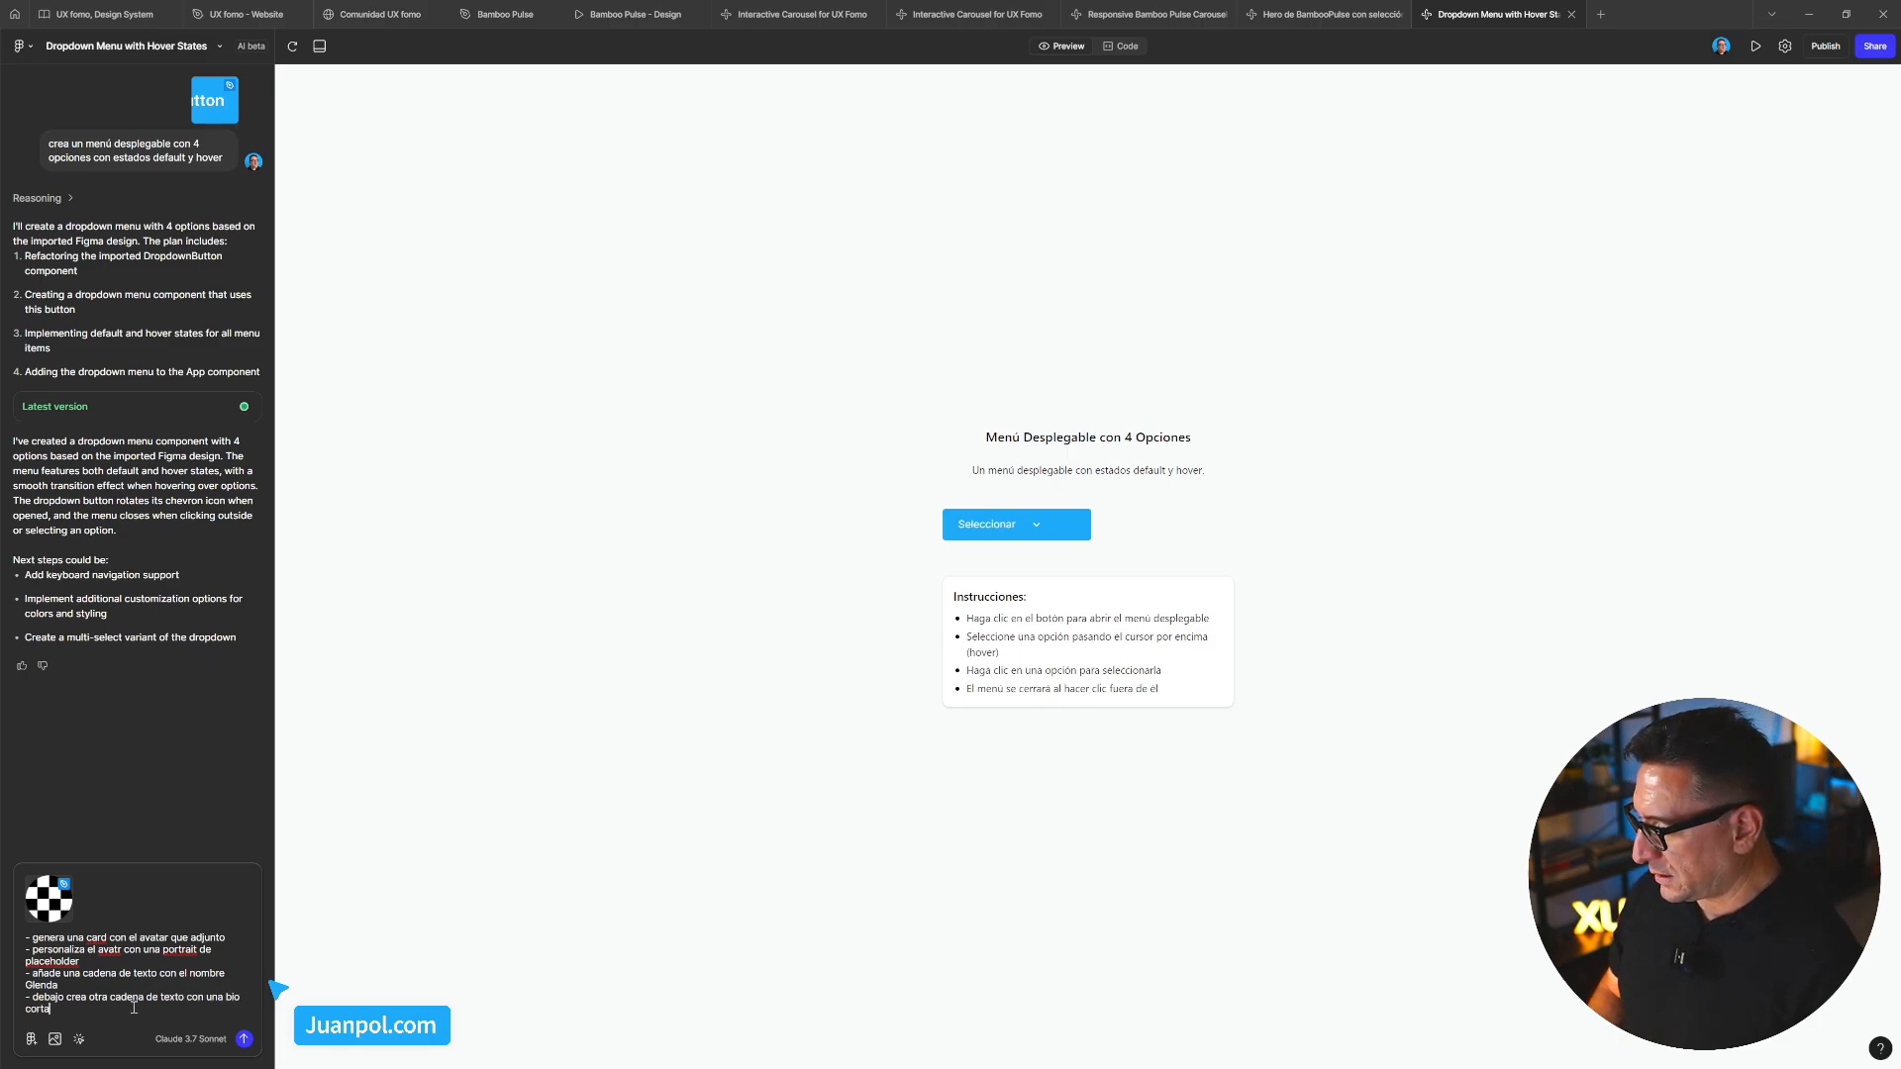
text( de Glenda)
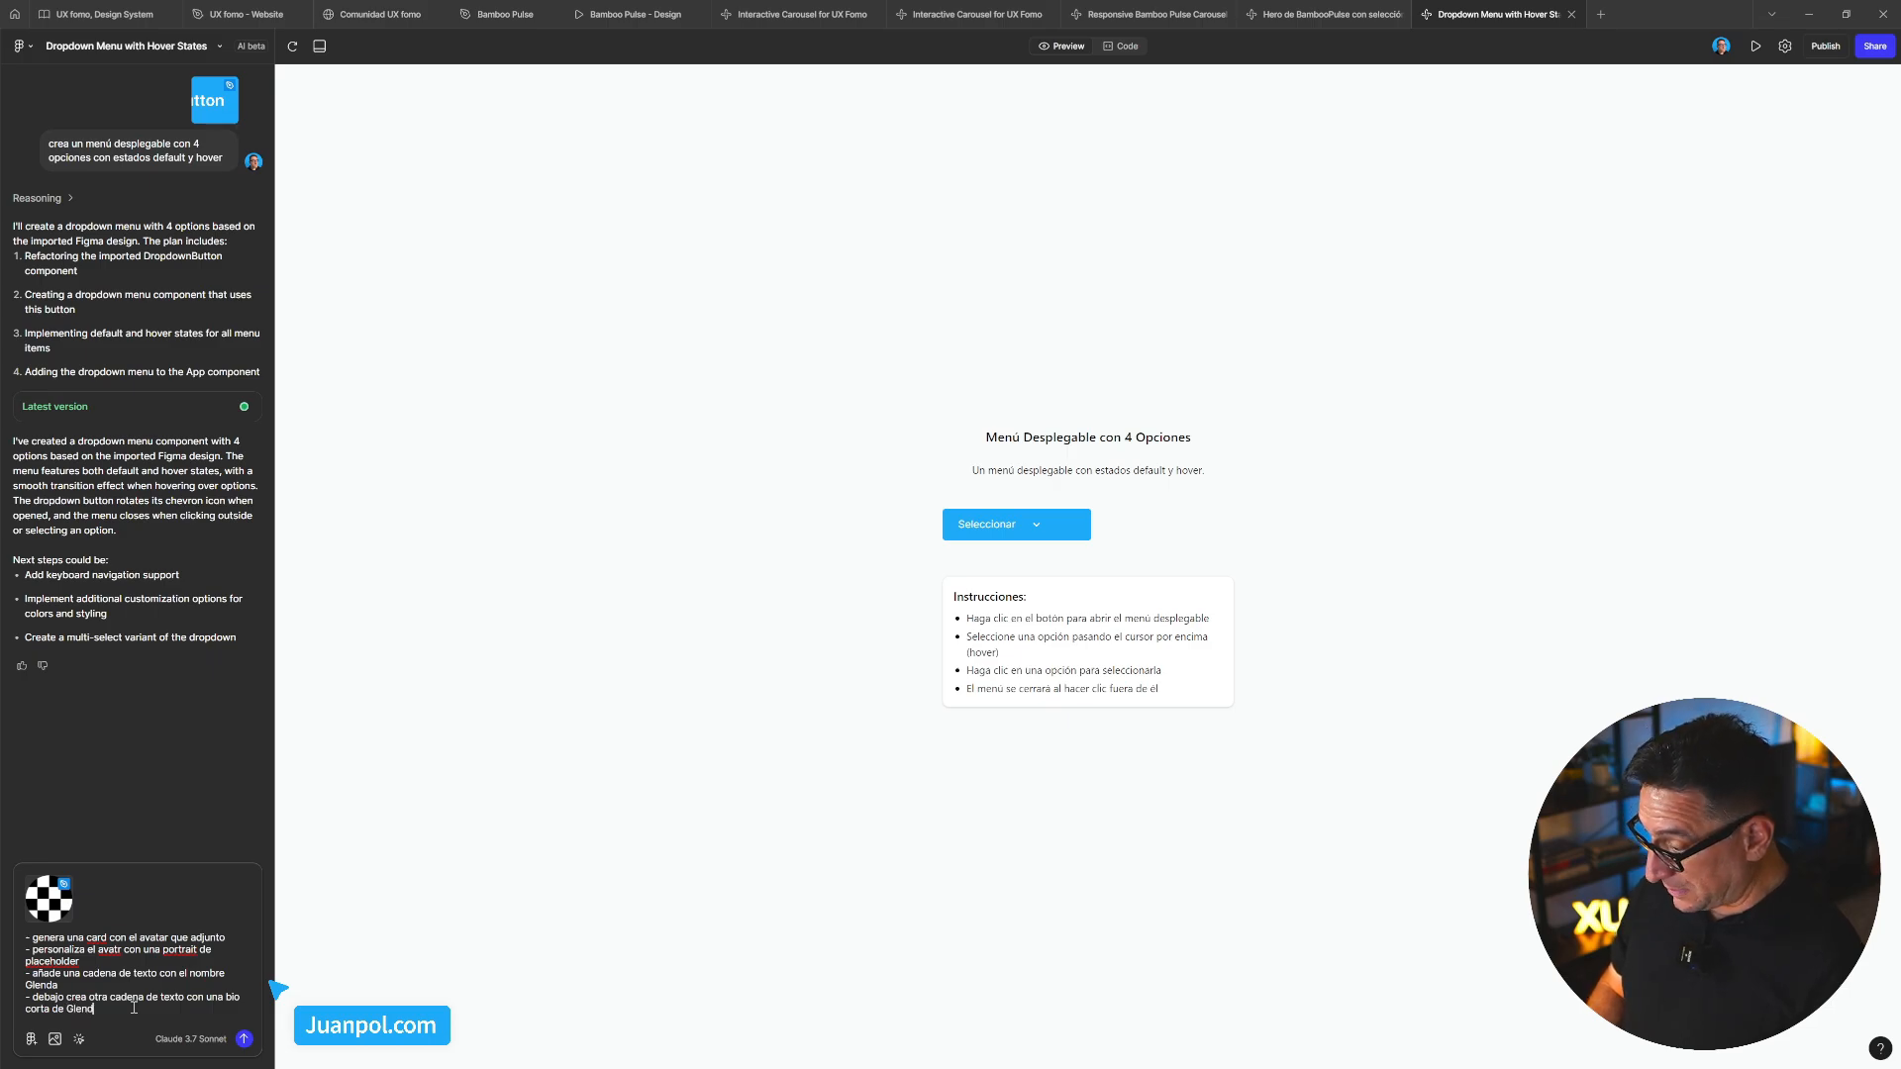
Add a bullet for a dropdownbutton with 3 options, then send the prompt
key(shift+Return)
text(-)
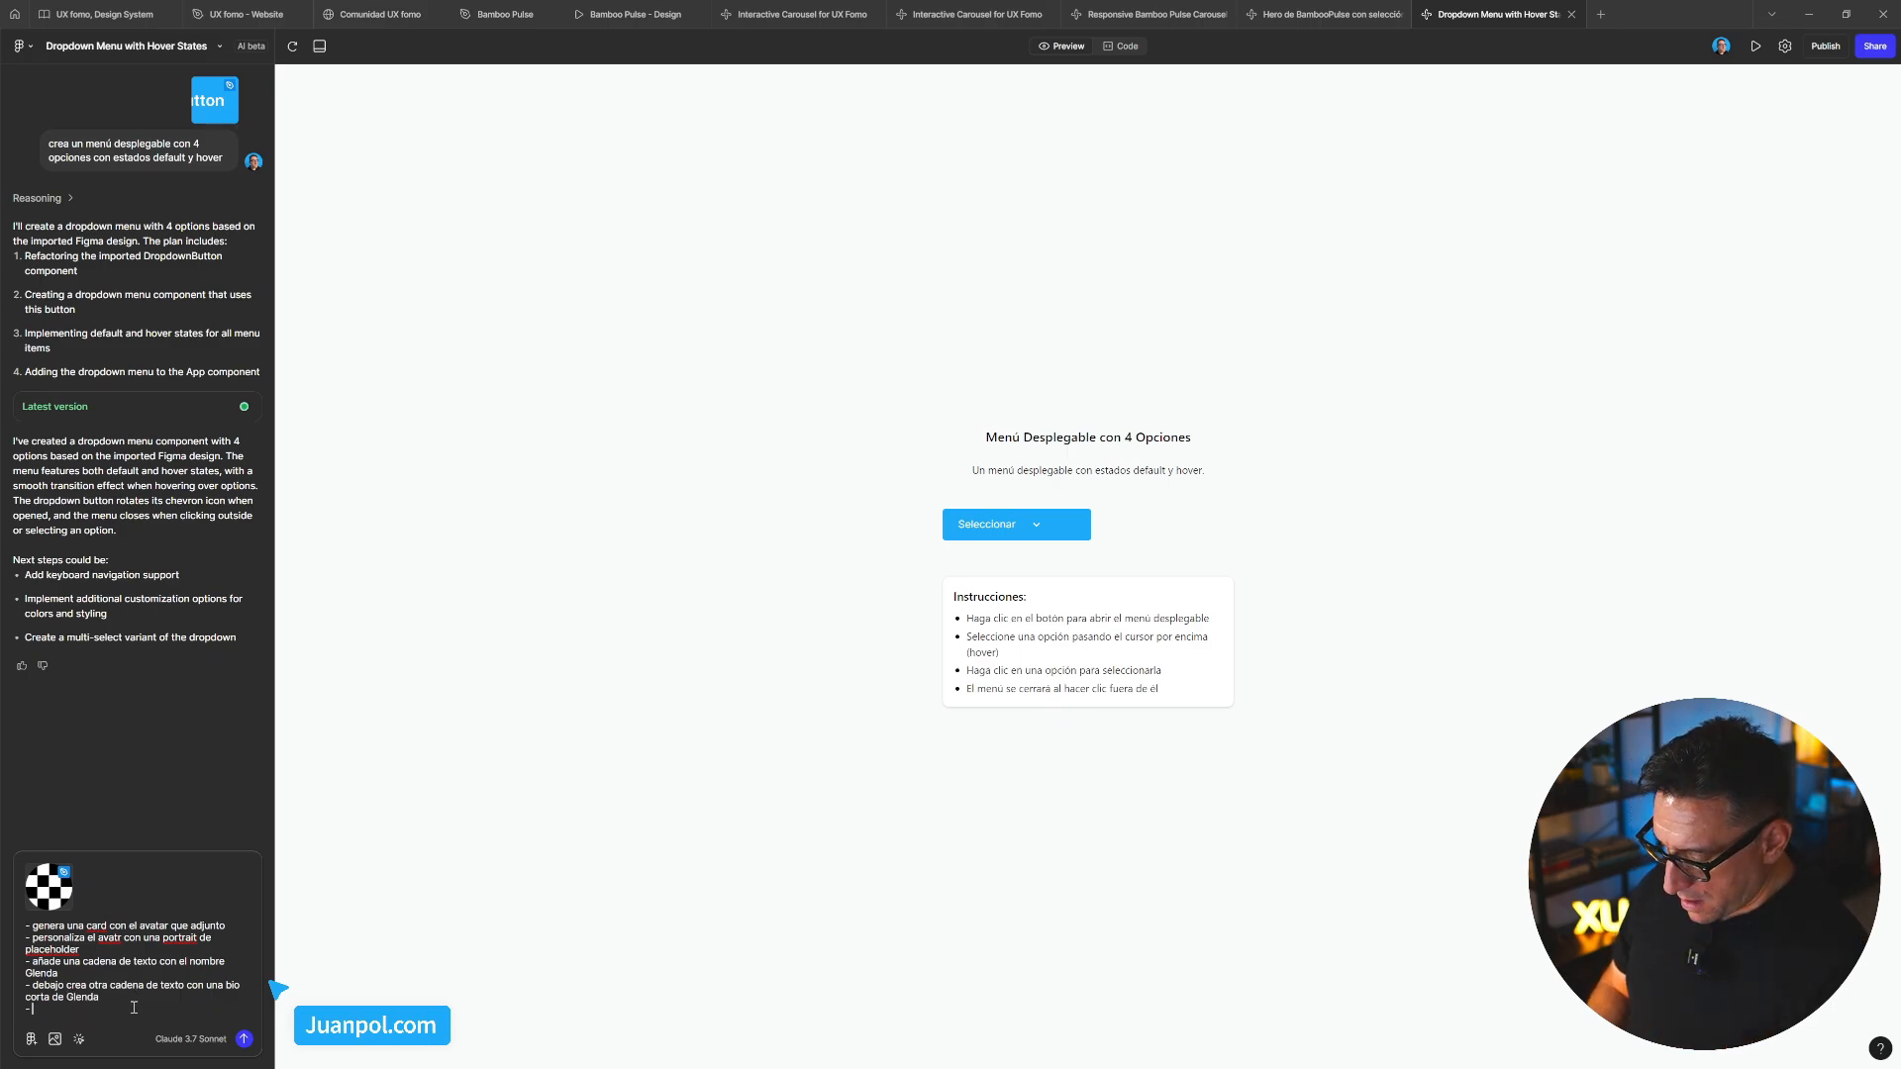
text( aña)
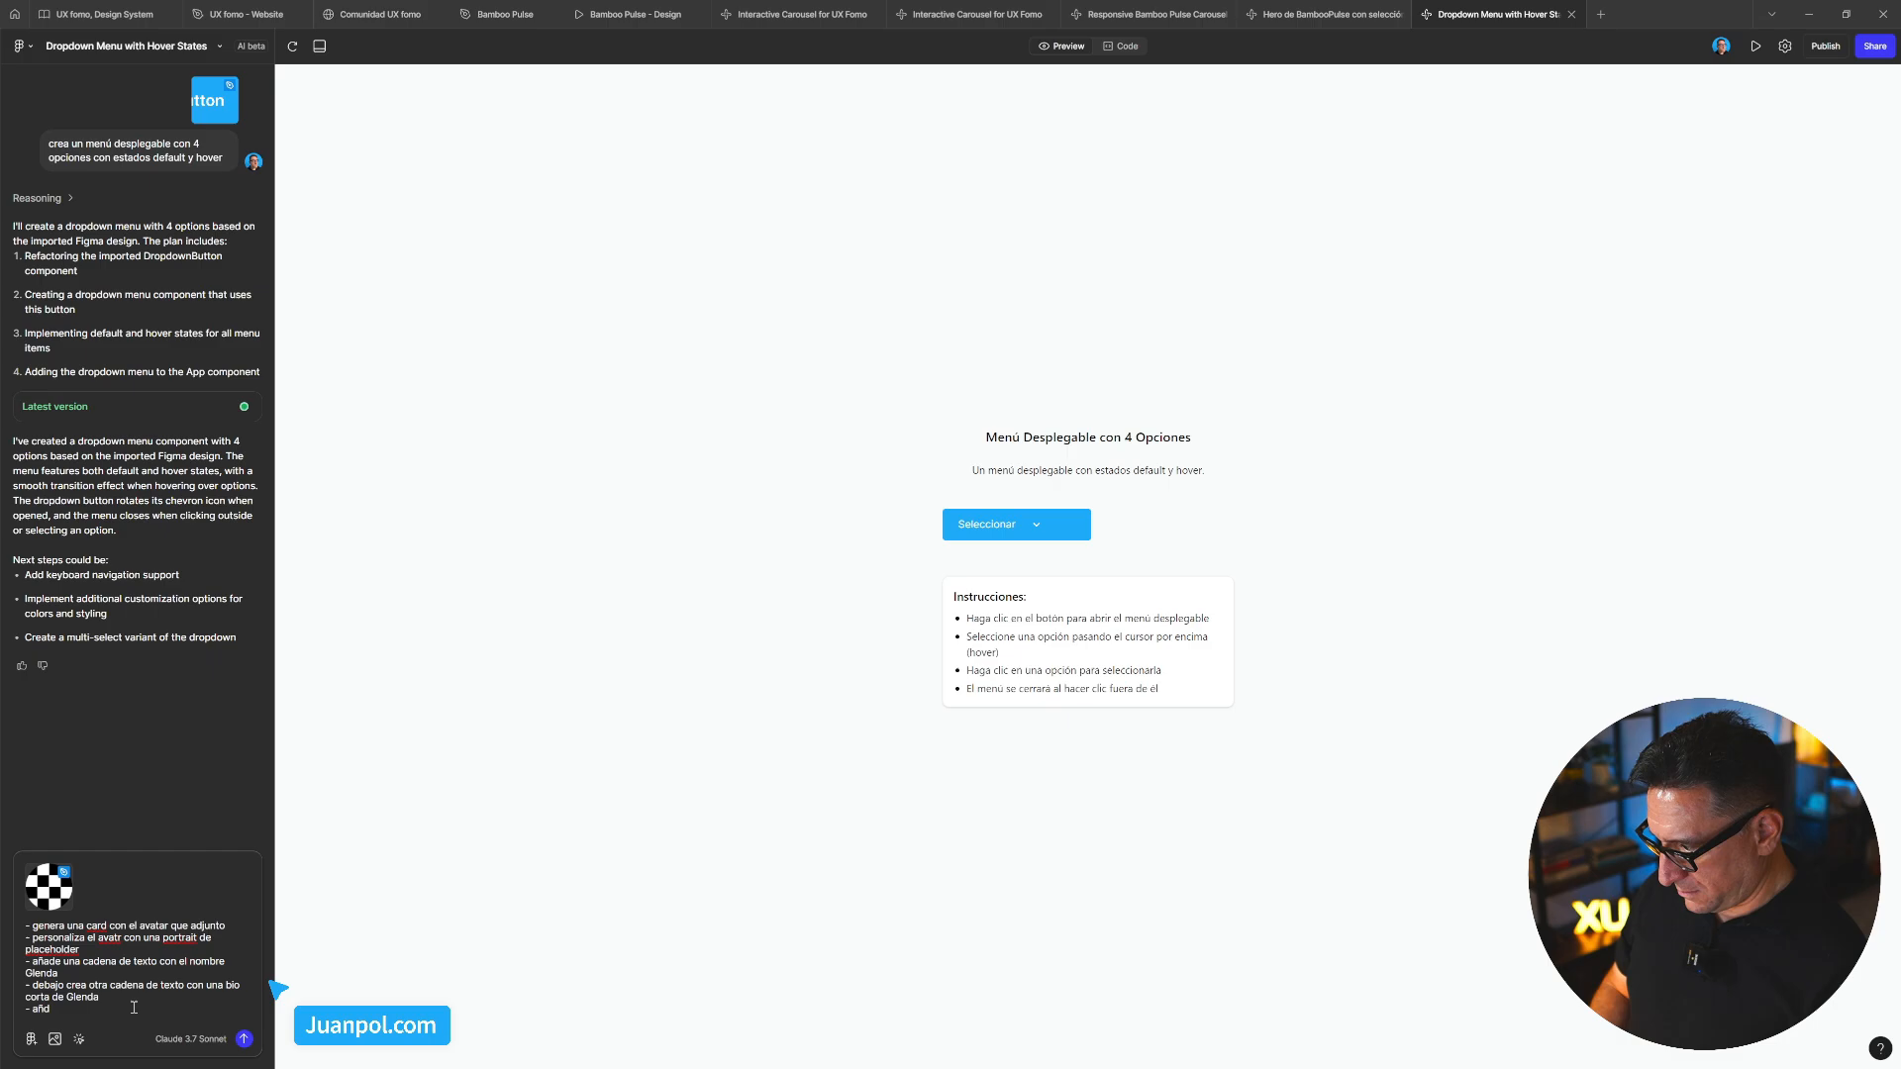
text(de un)
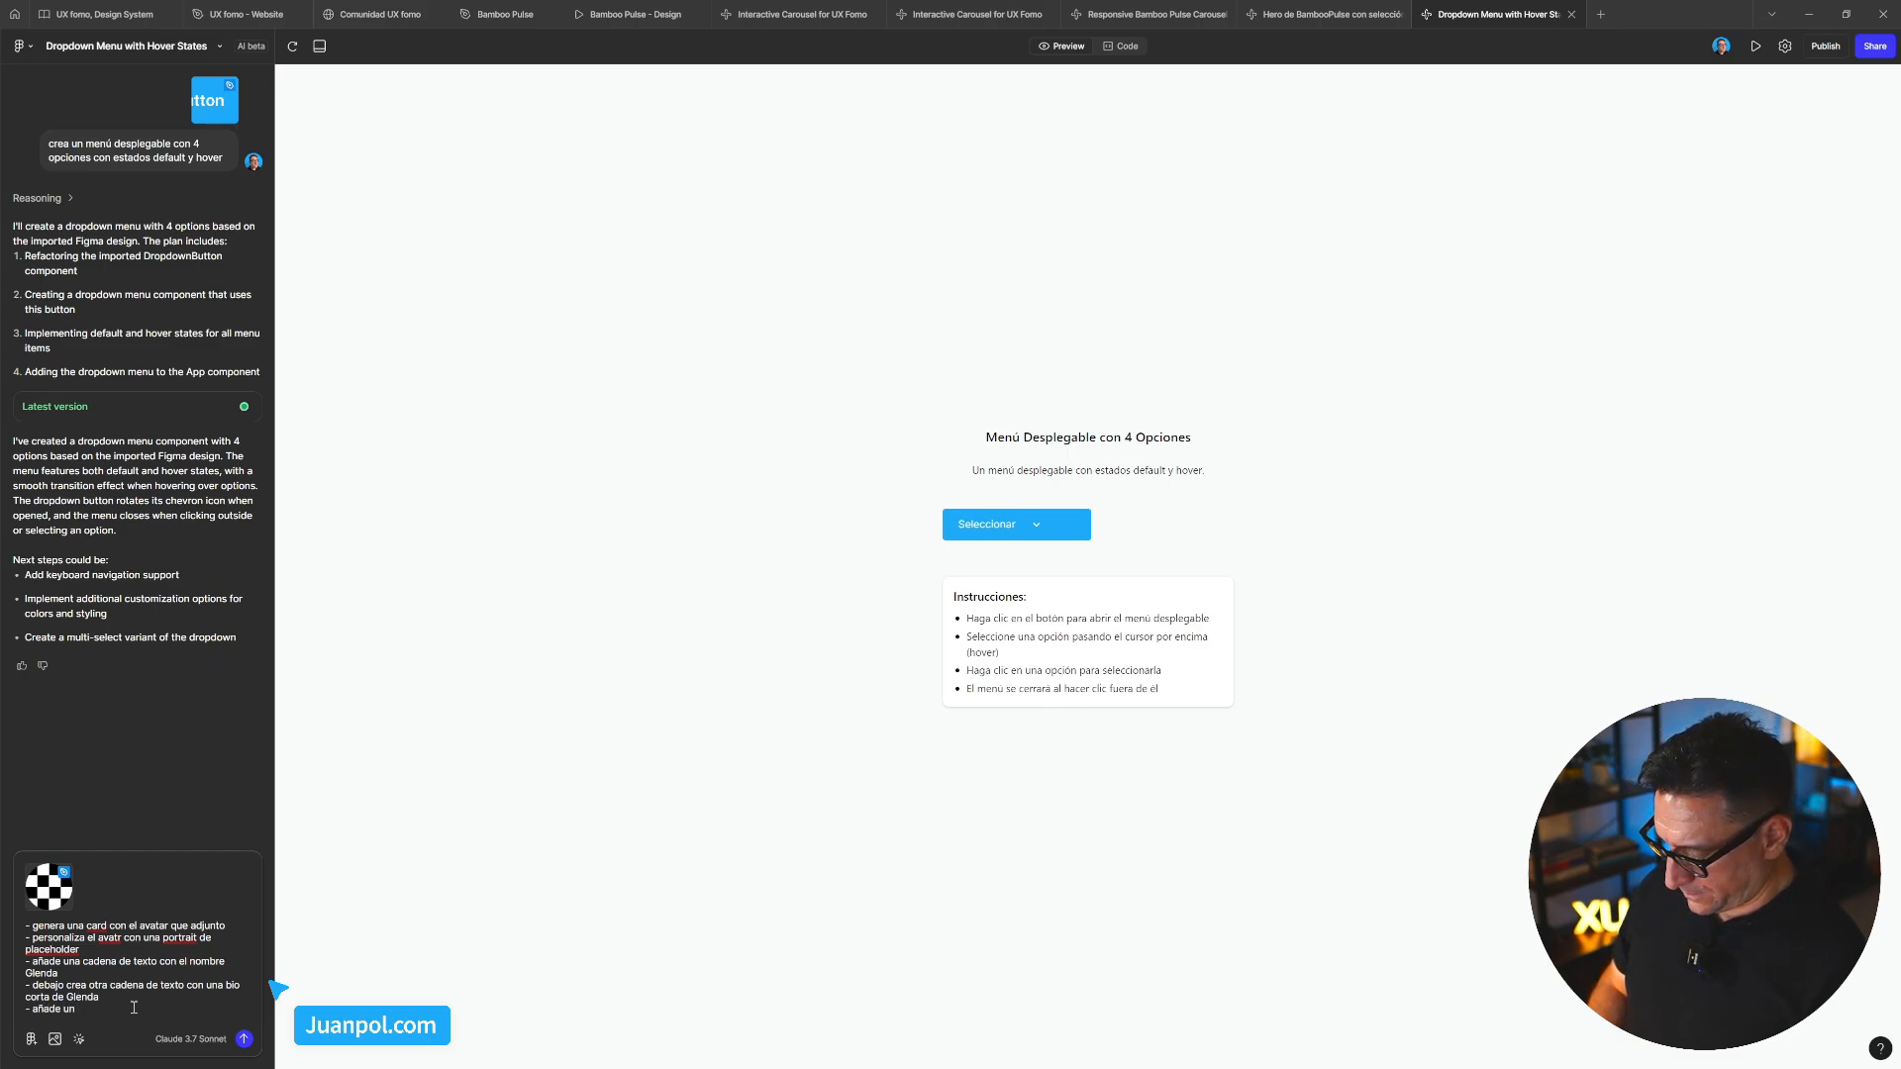
text( dropdownbutton)
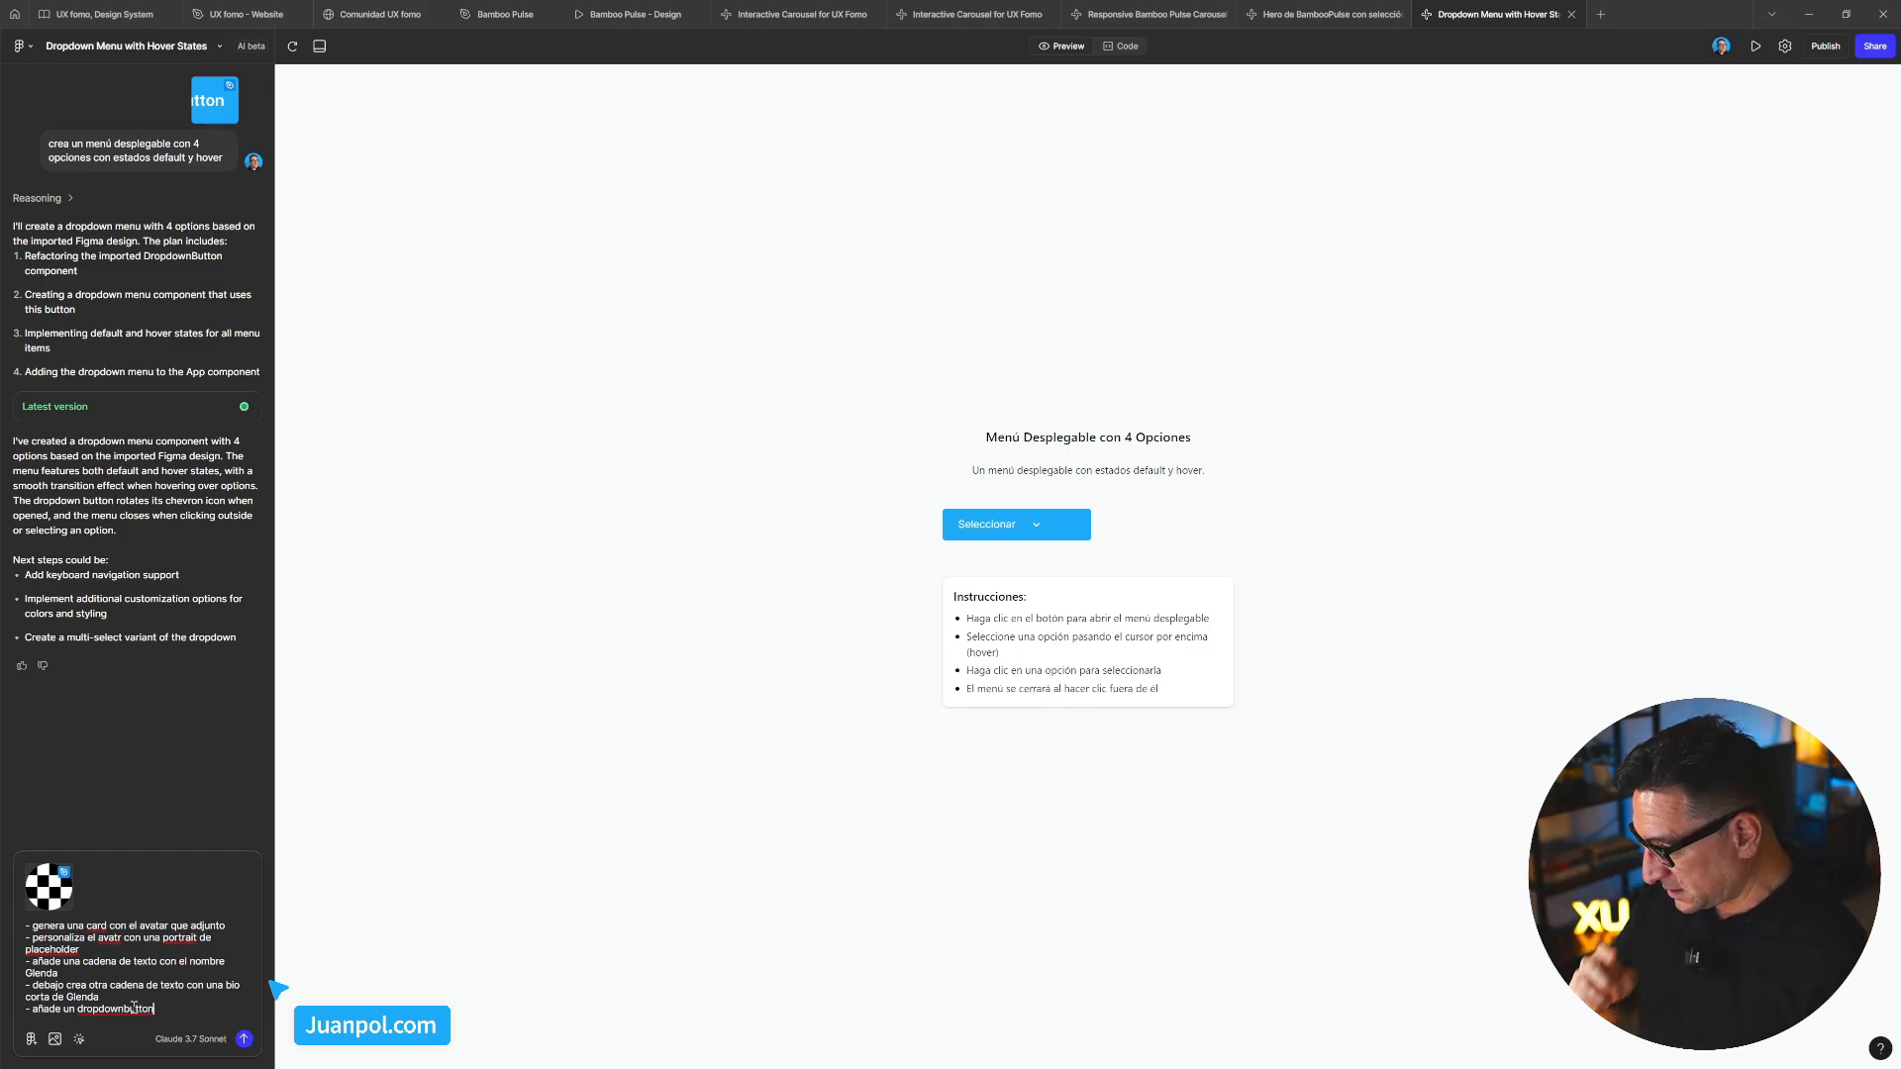
text( con )
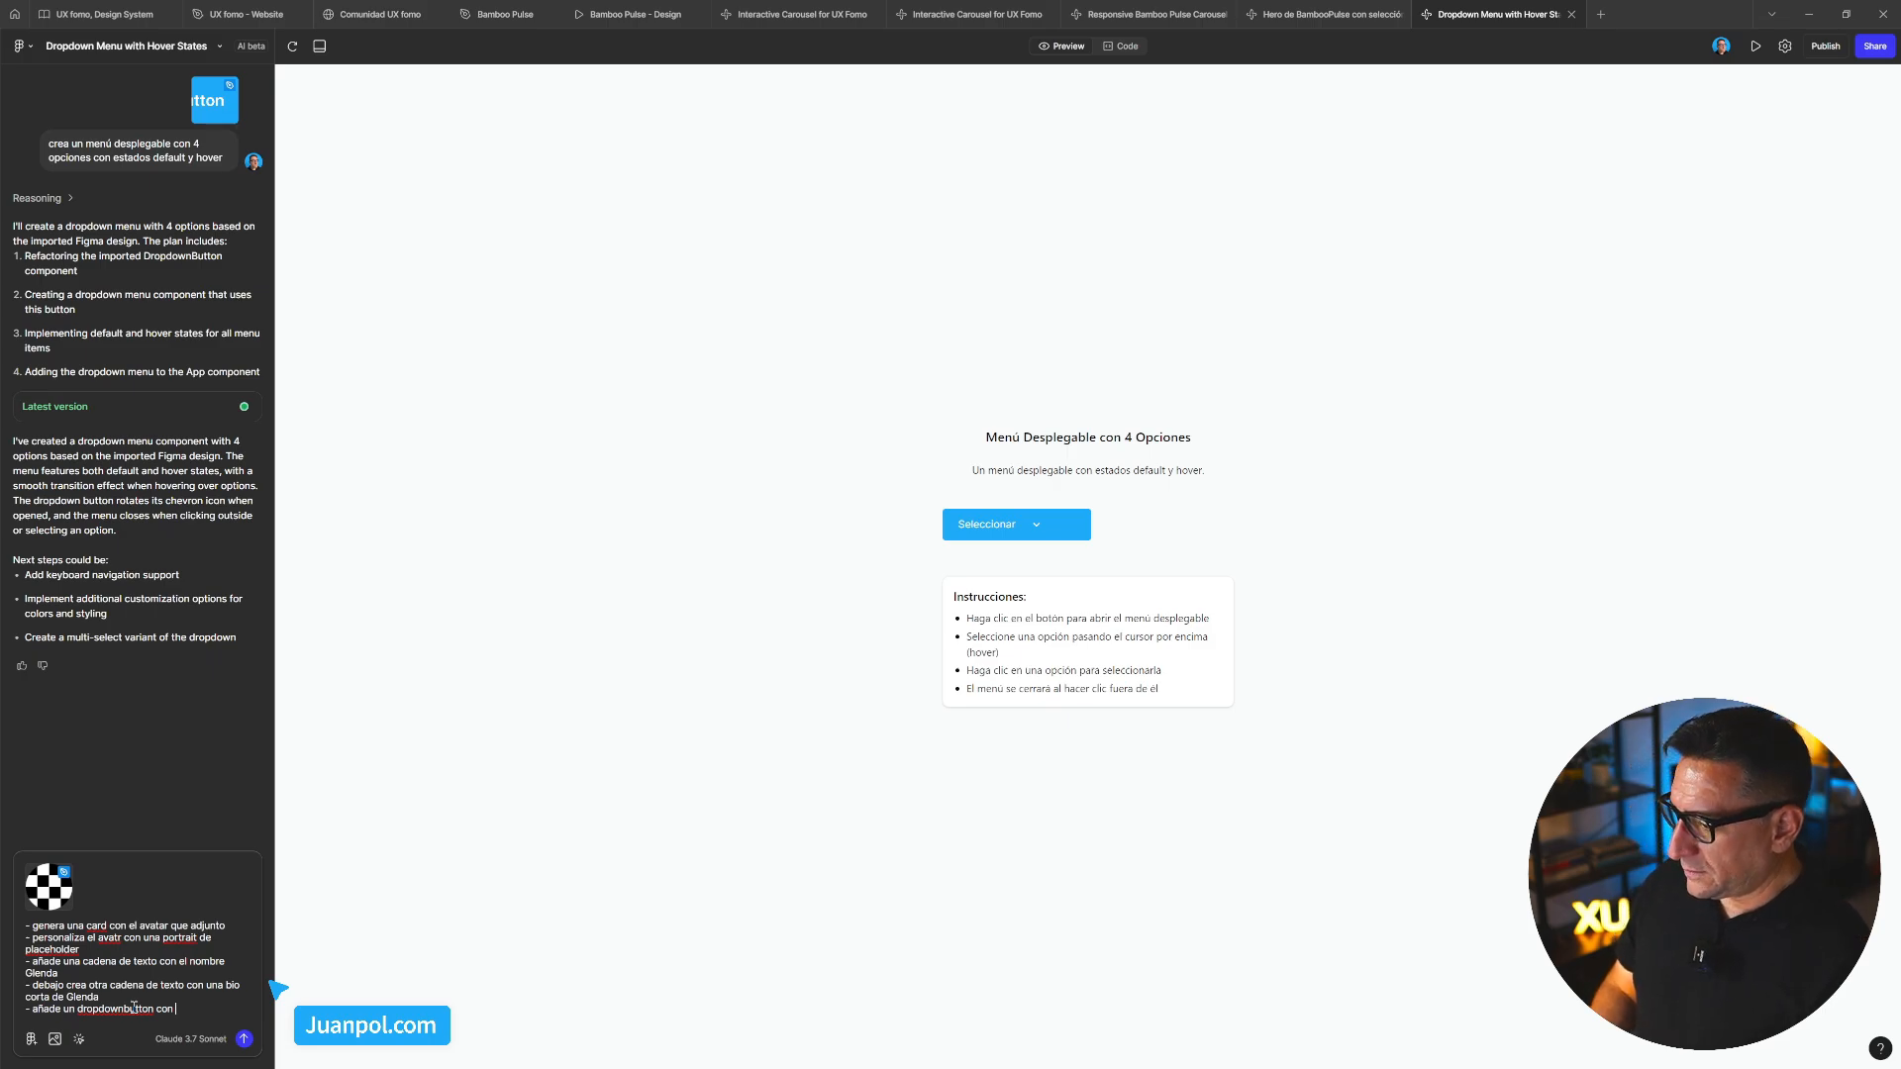
text(3 co)
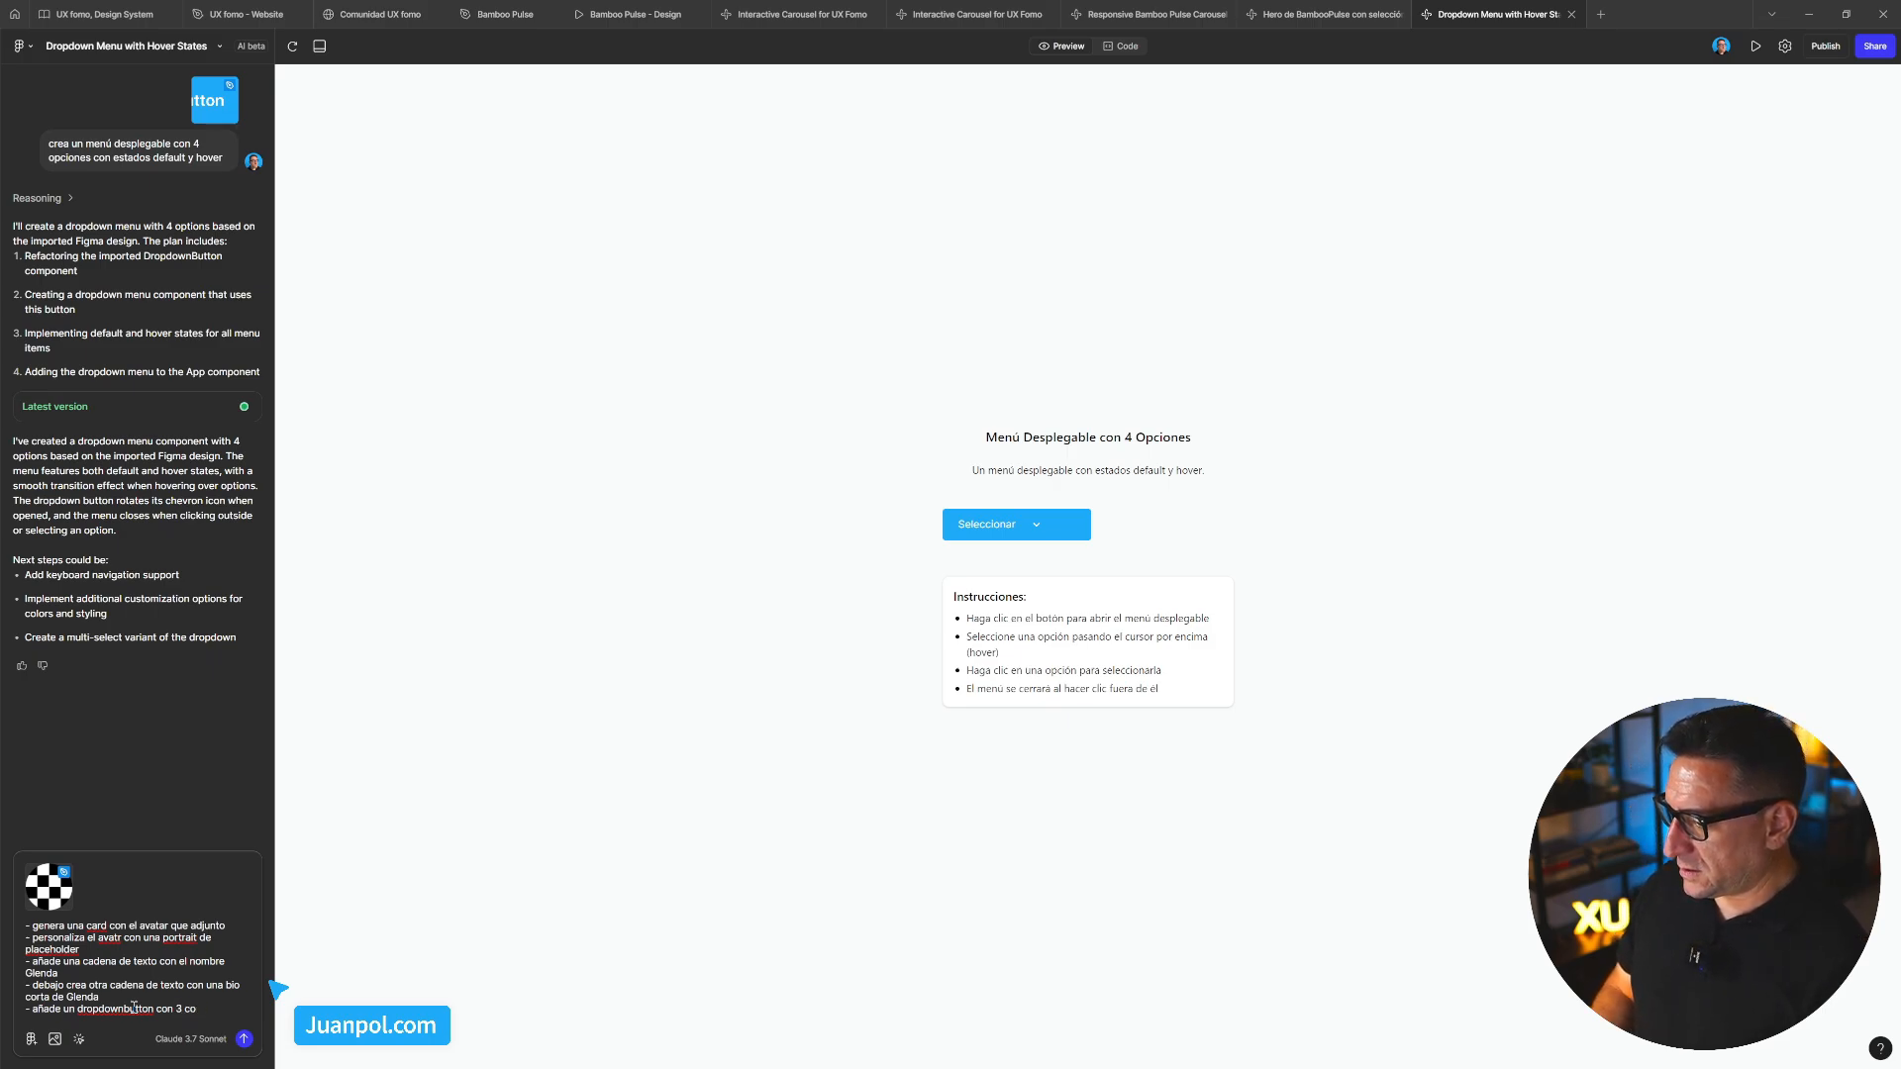
text(ip op)
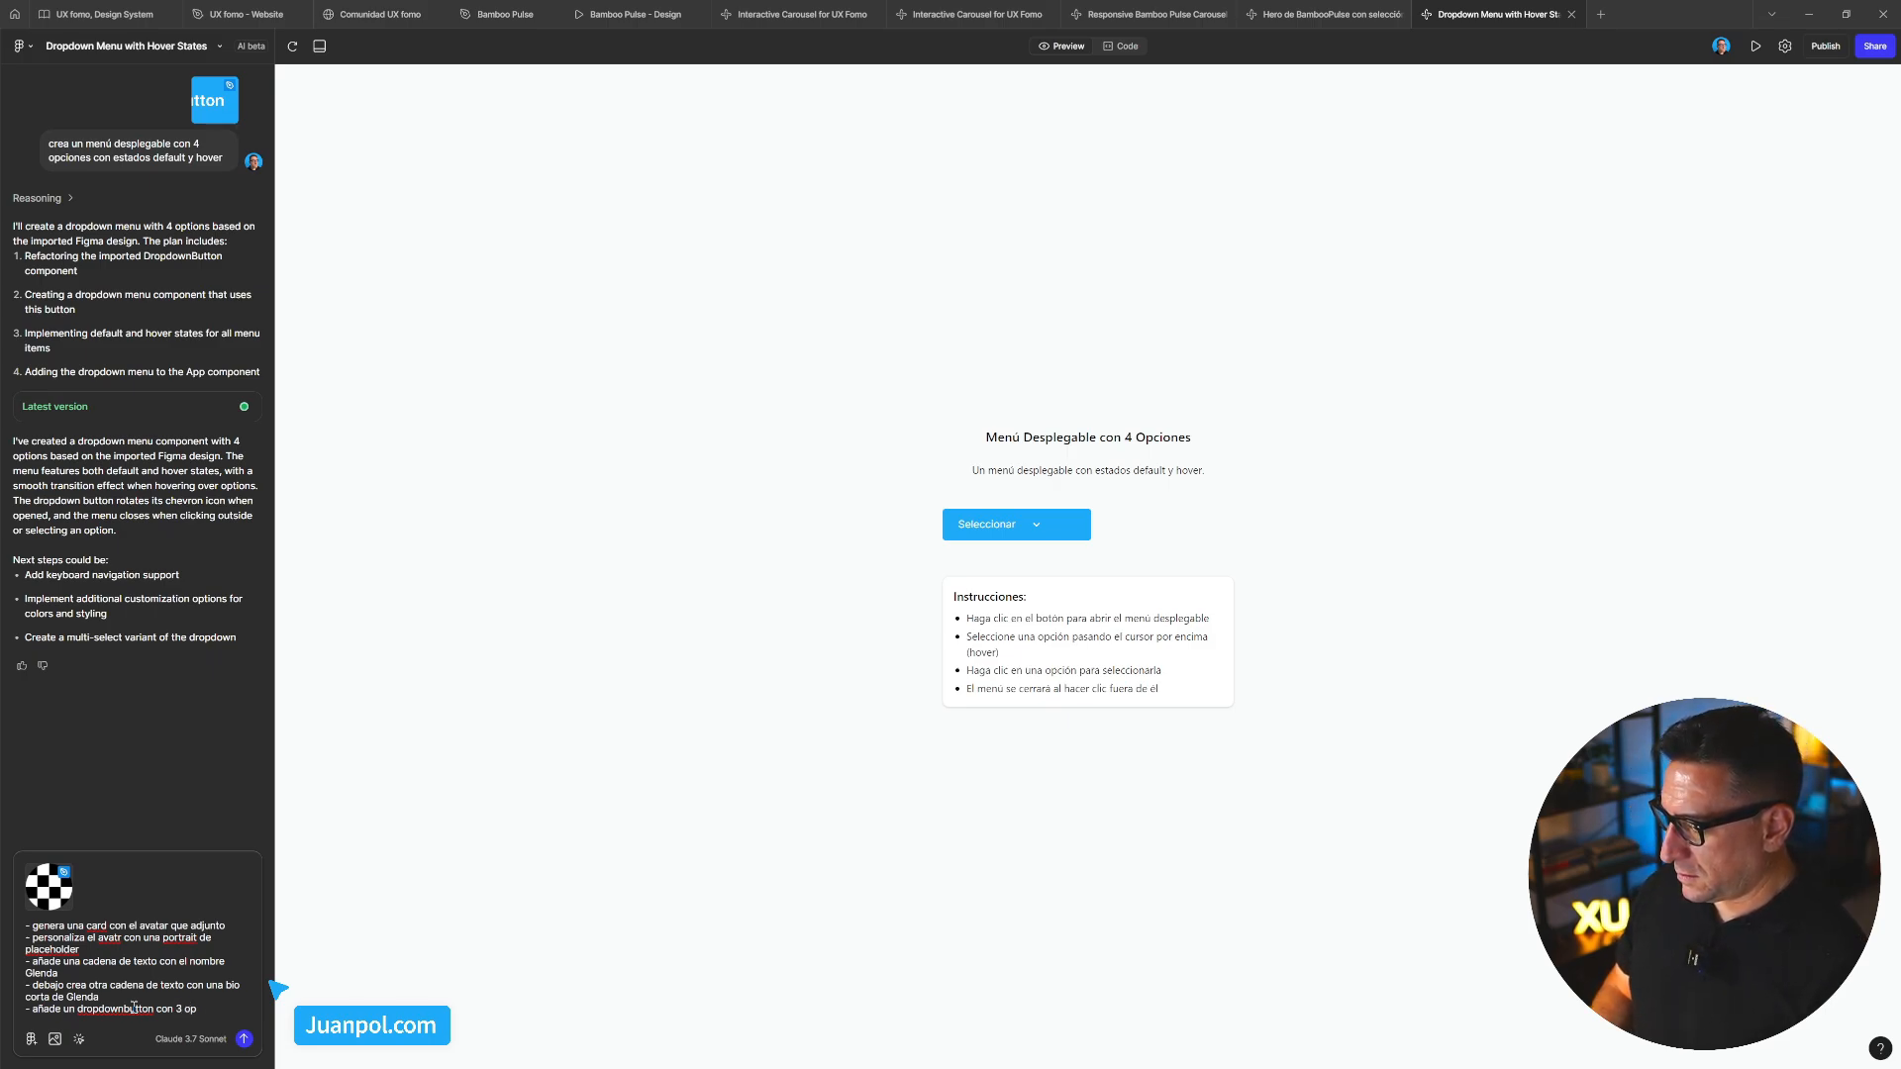
text(ciobes)
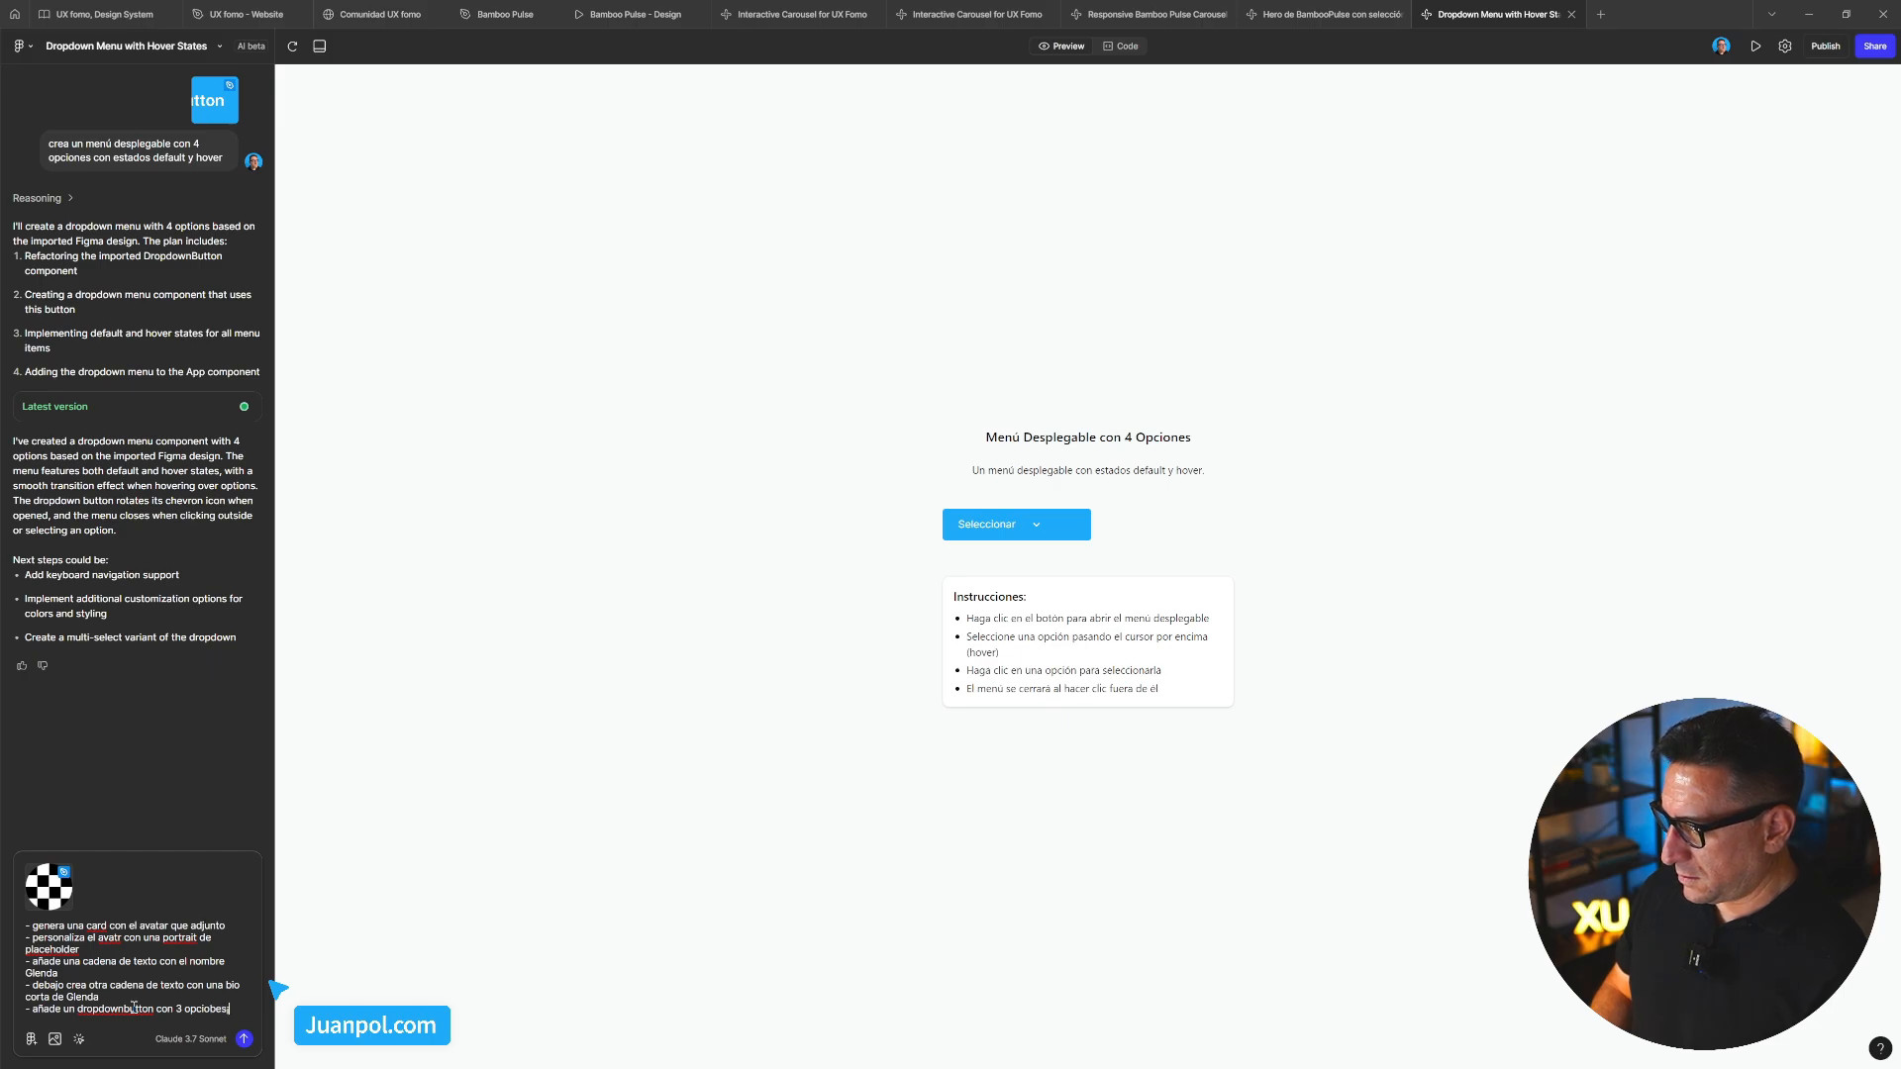
key(BackSpace)
key(BackSpace)
key(BackSpace)
text(nes e)
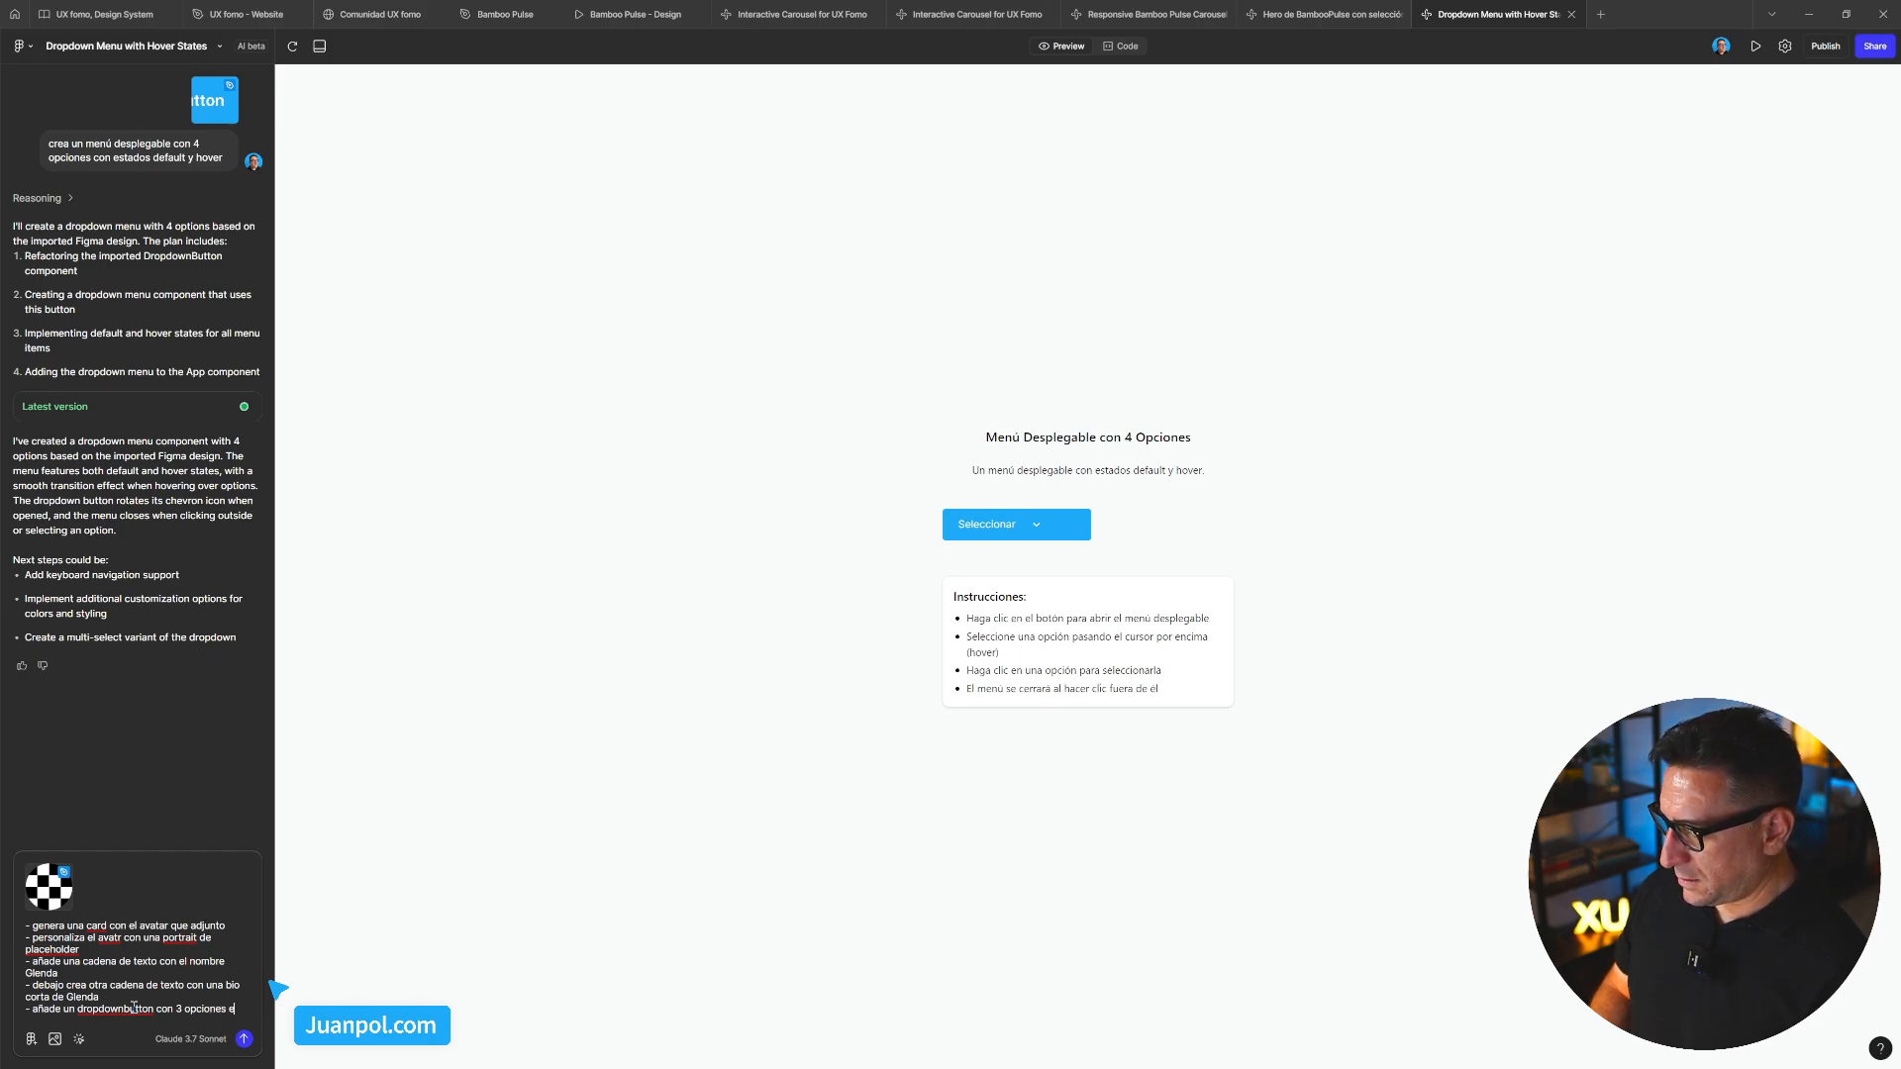
text(n el despleg)
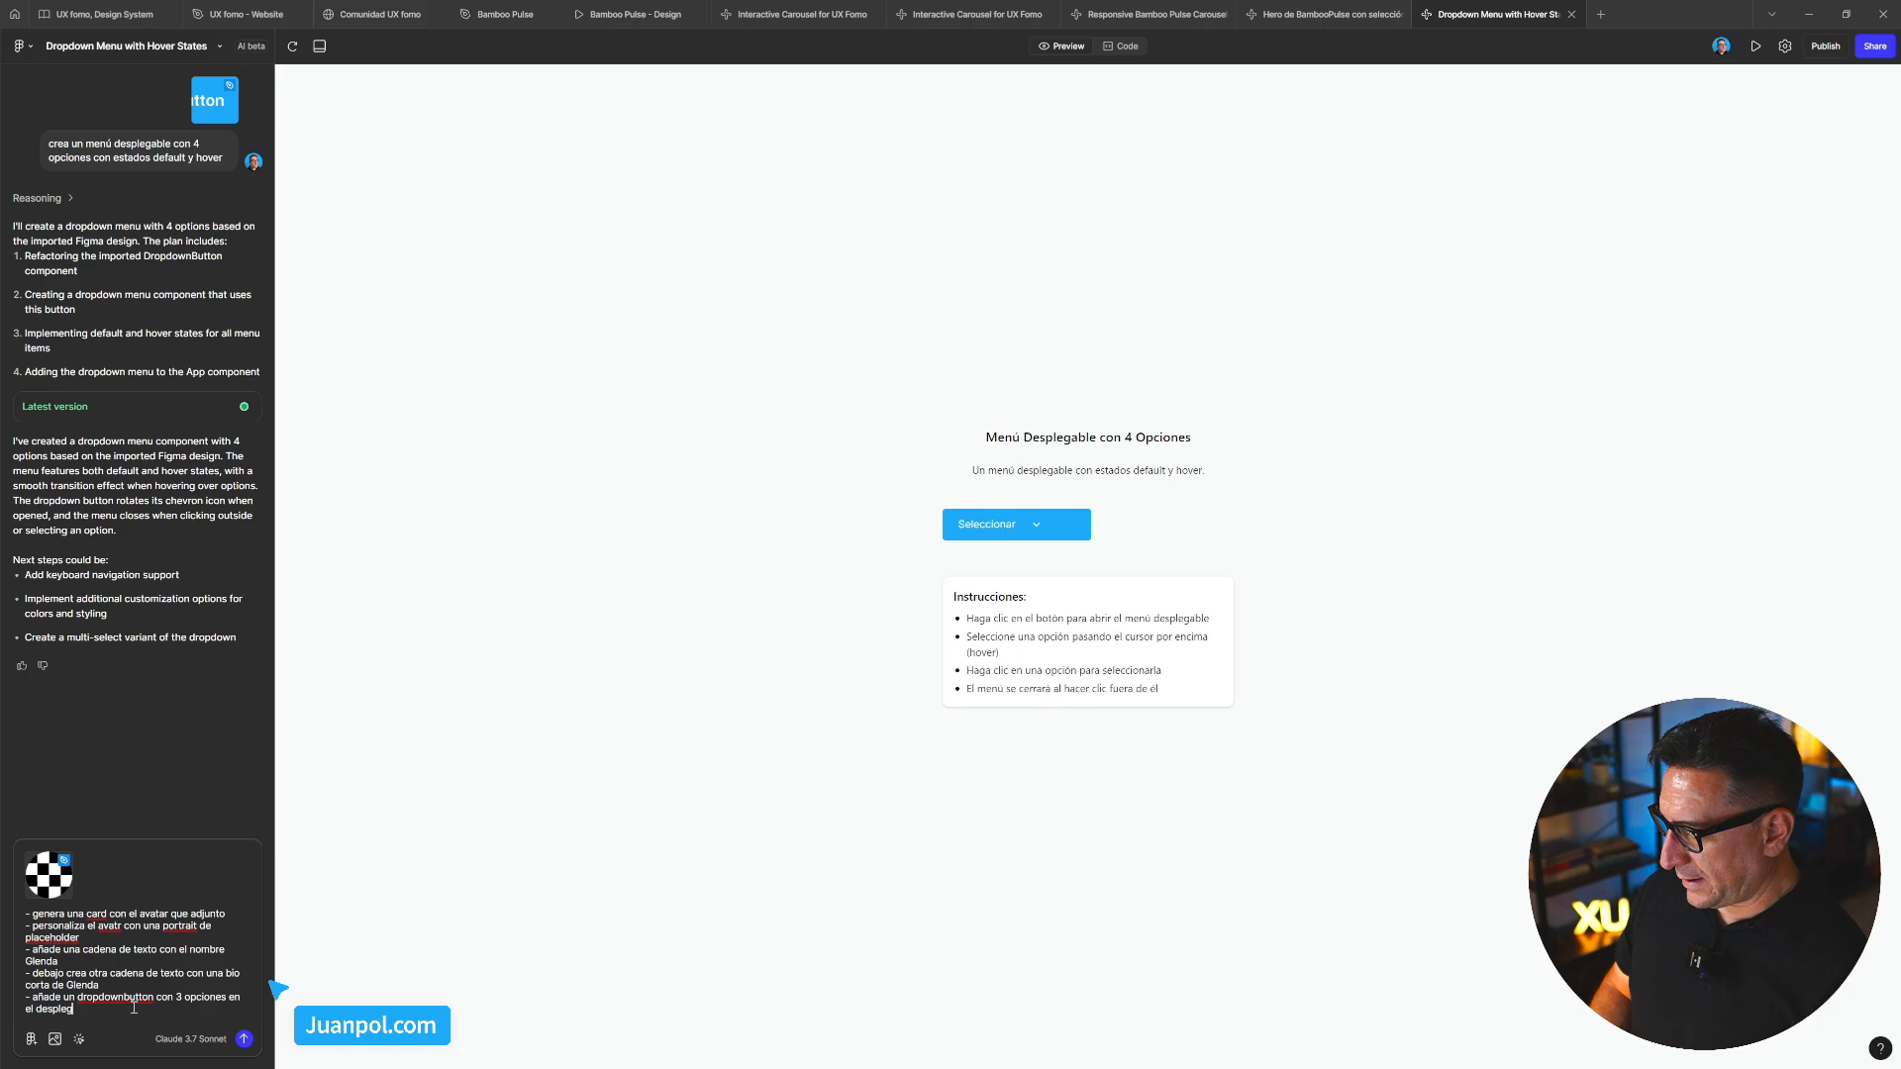
text(able)
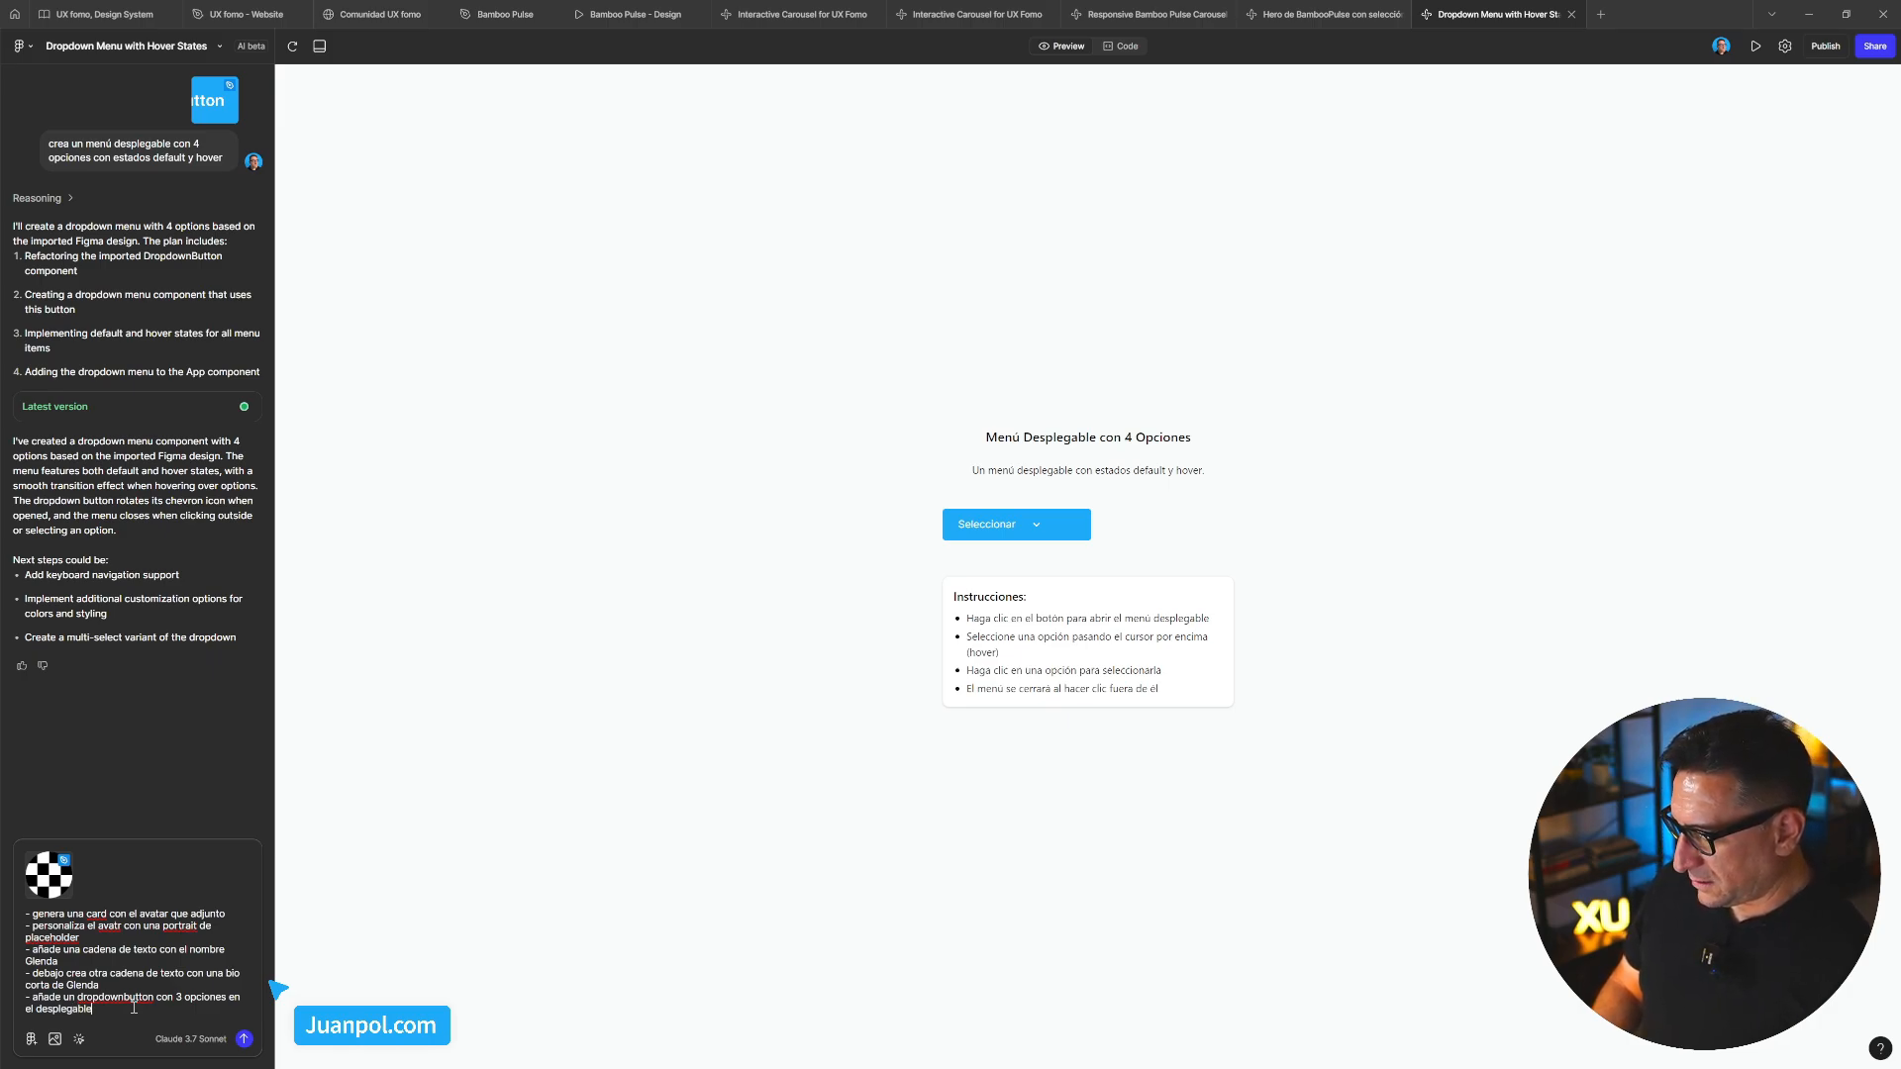
key(Return)
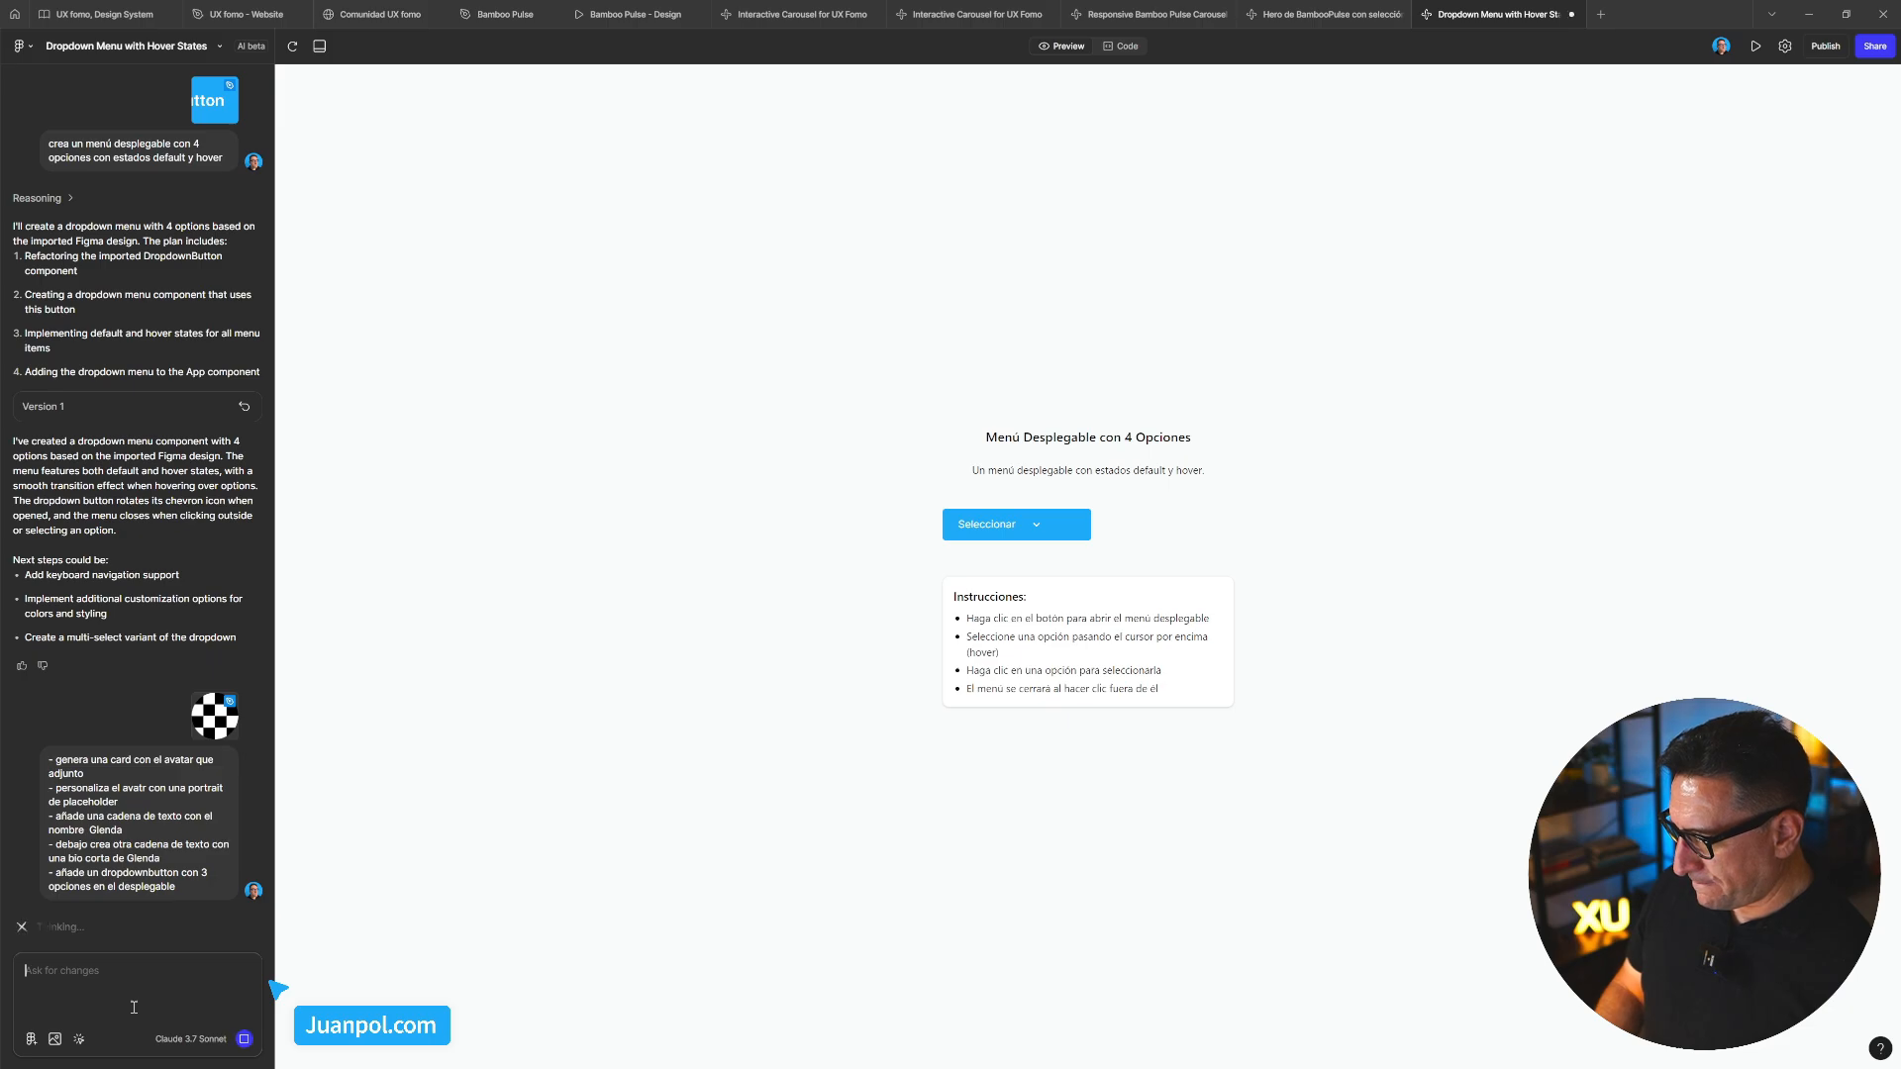
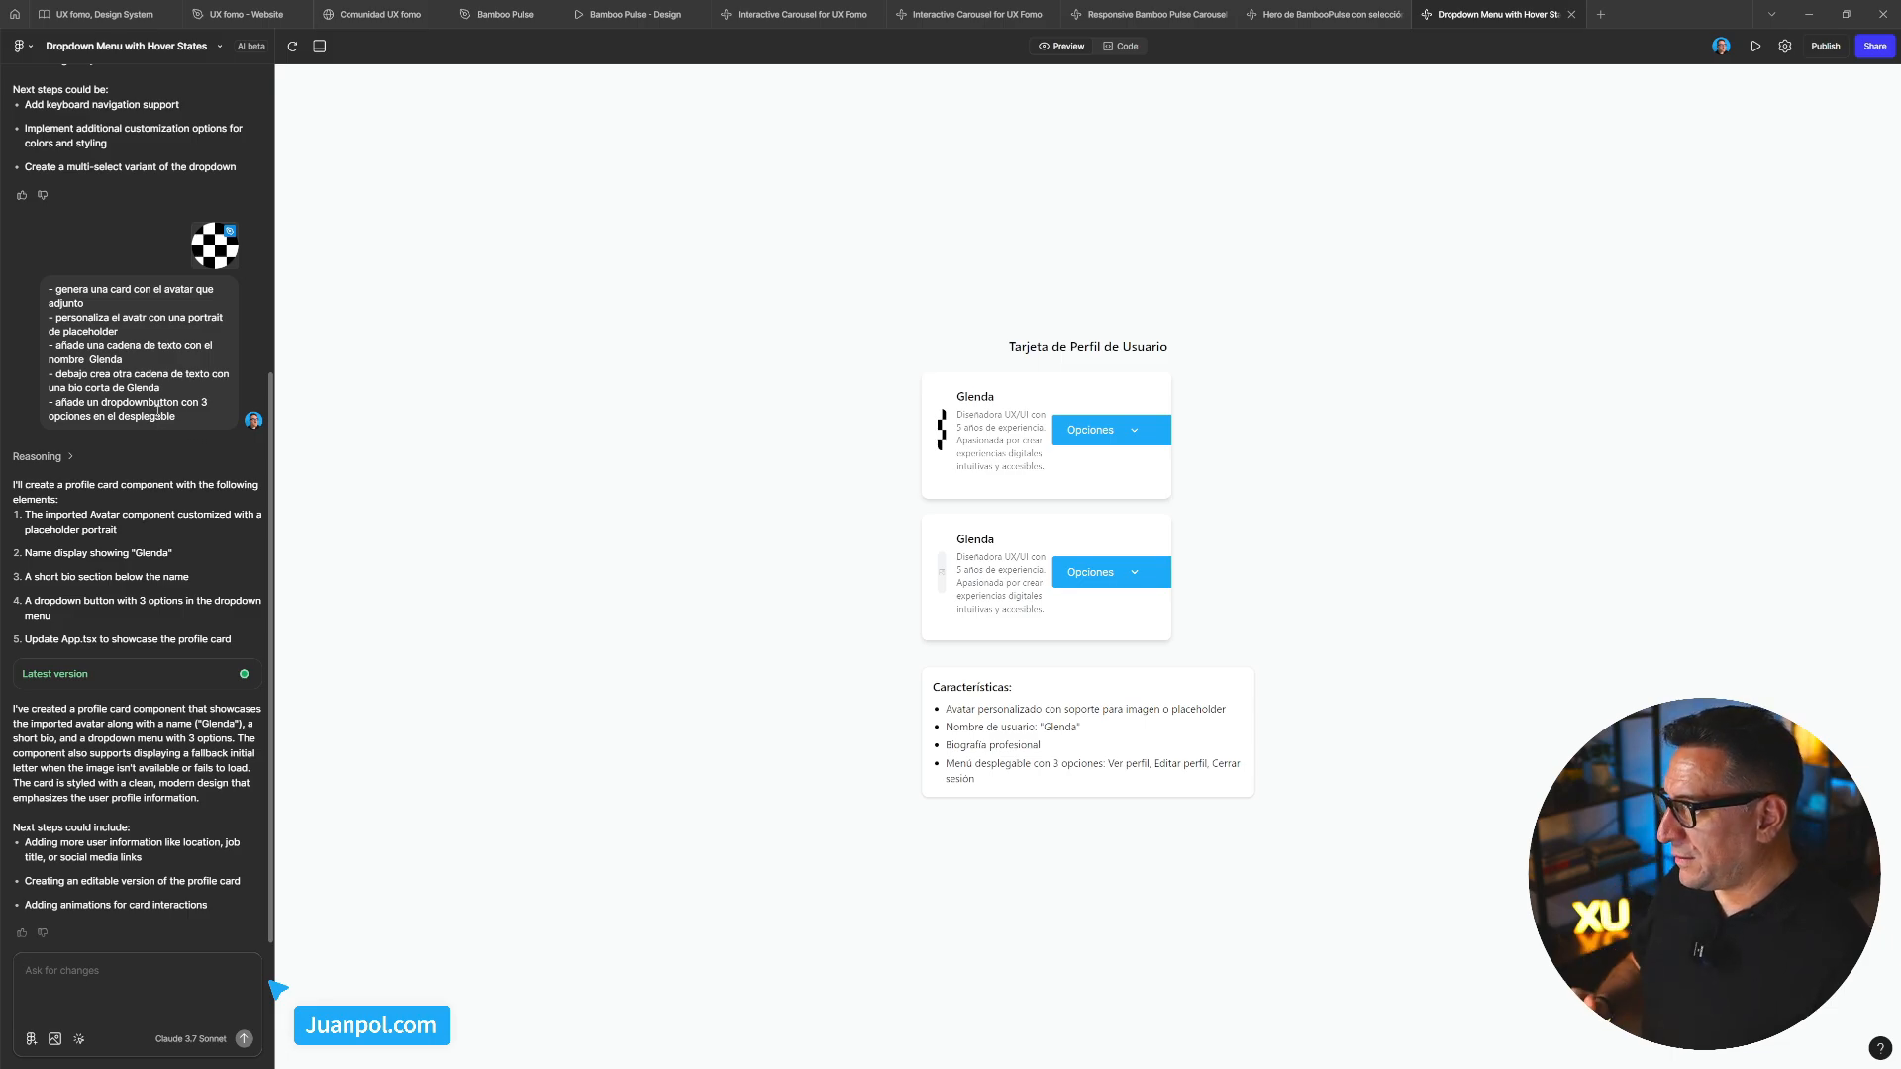
Test the Opciones dropdowns on both profile cards by opening and closing them
click(1085, 430)
click(1108, 573)
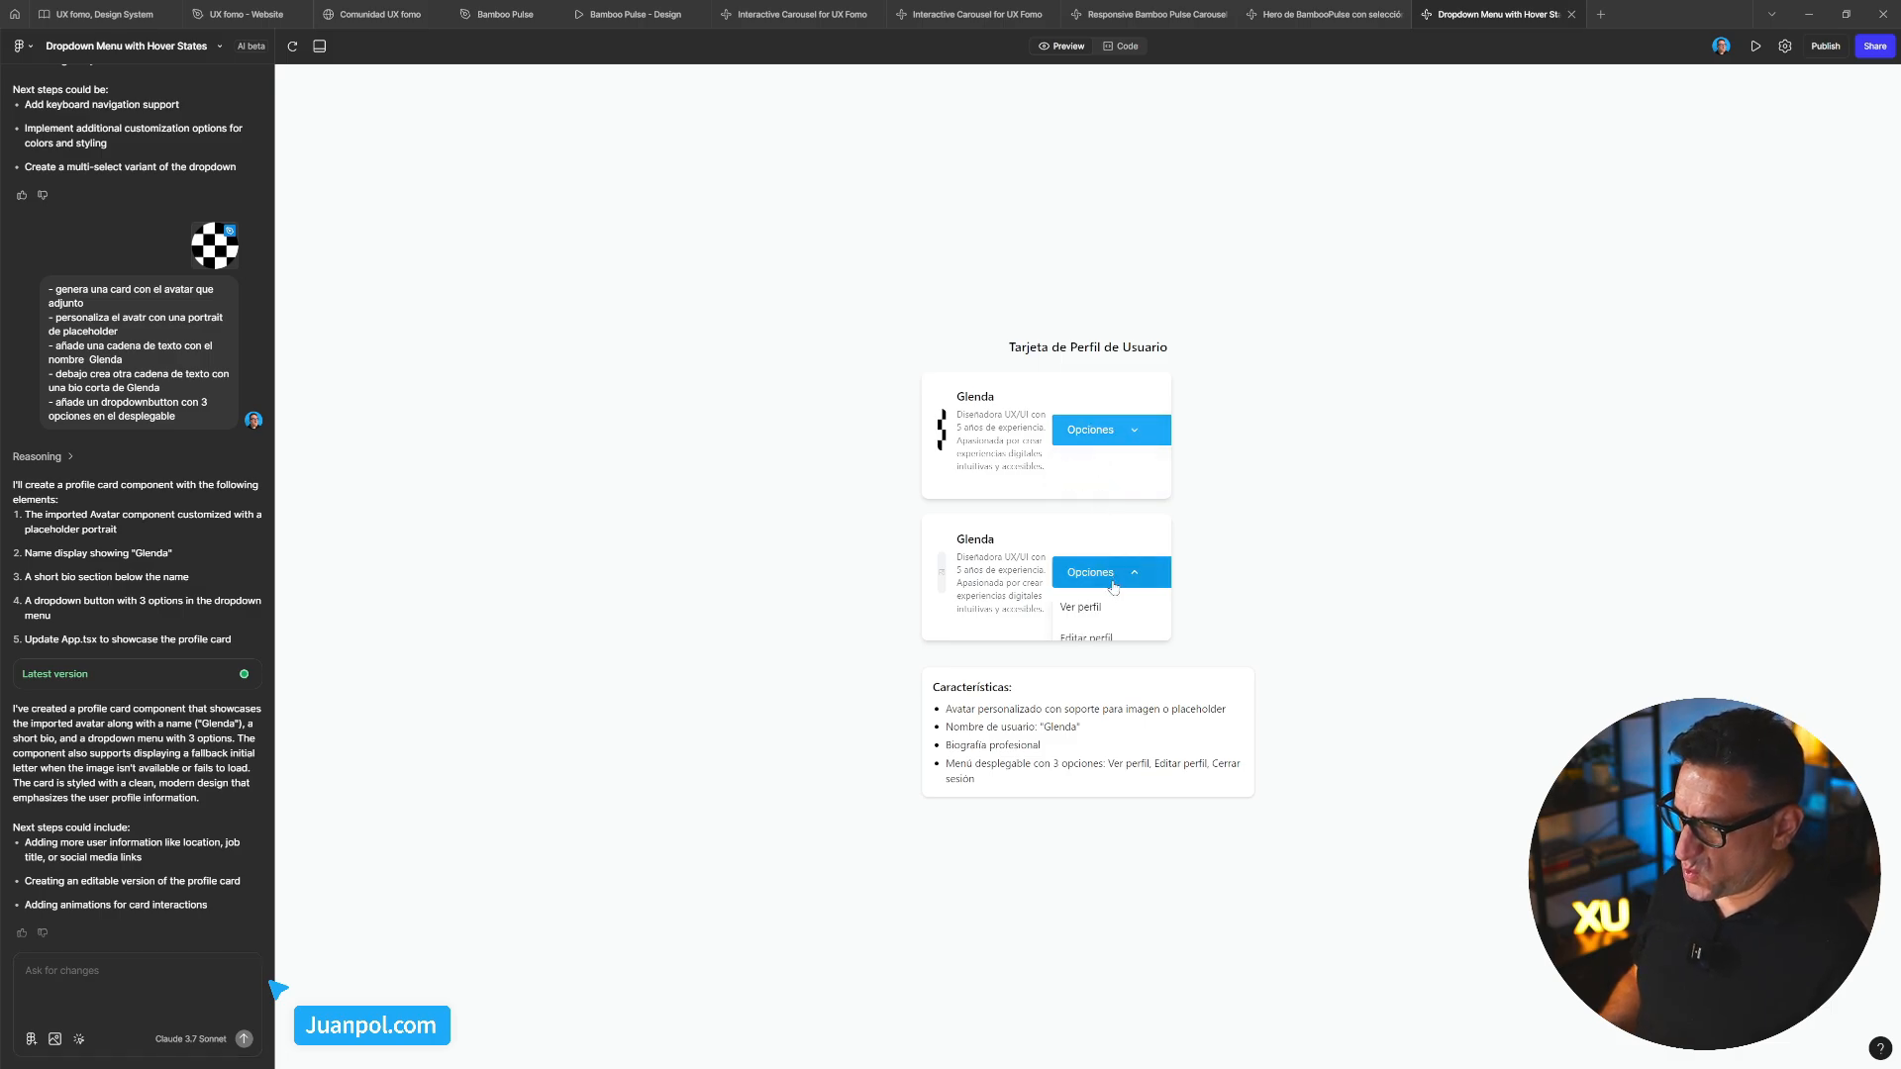
click(1108, 638)
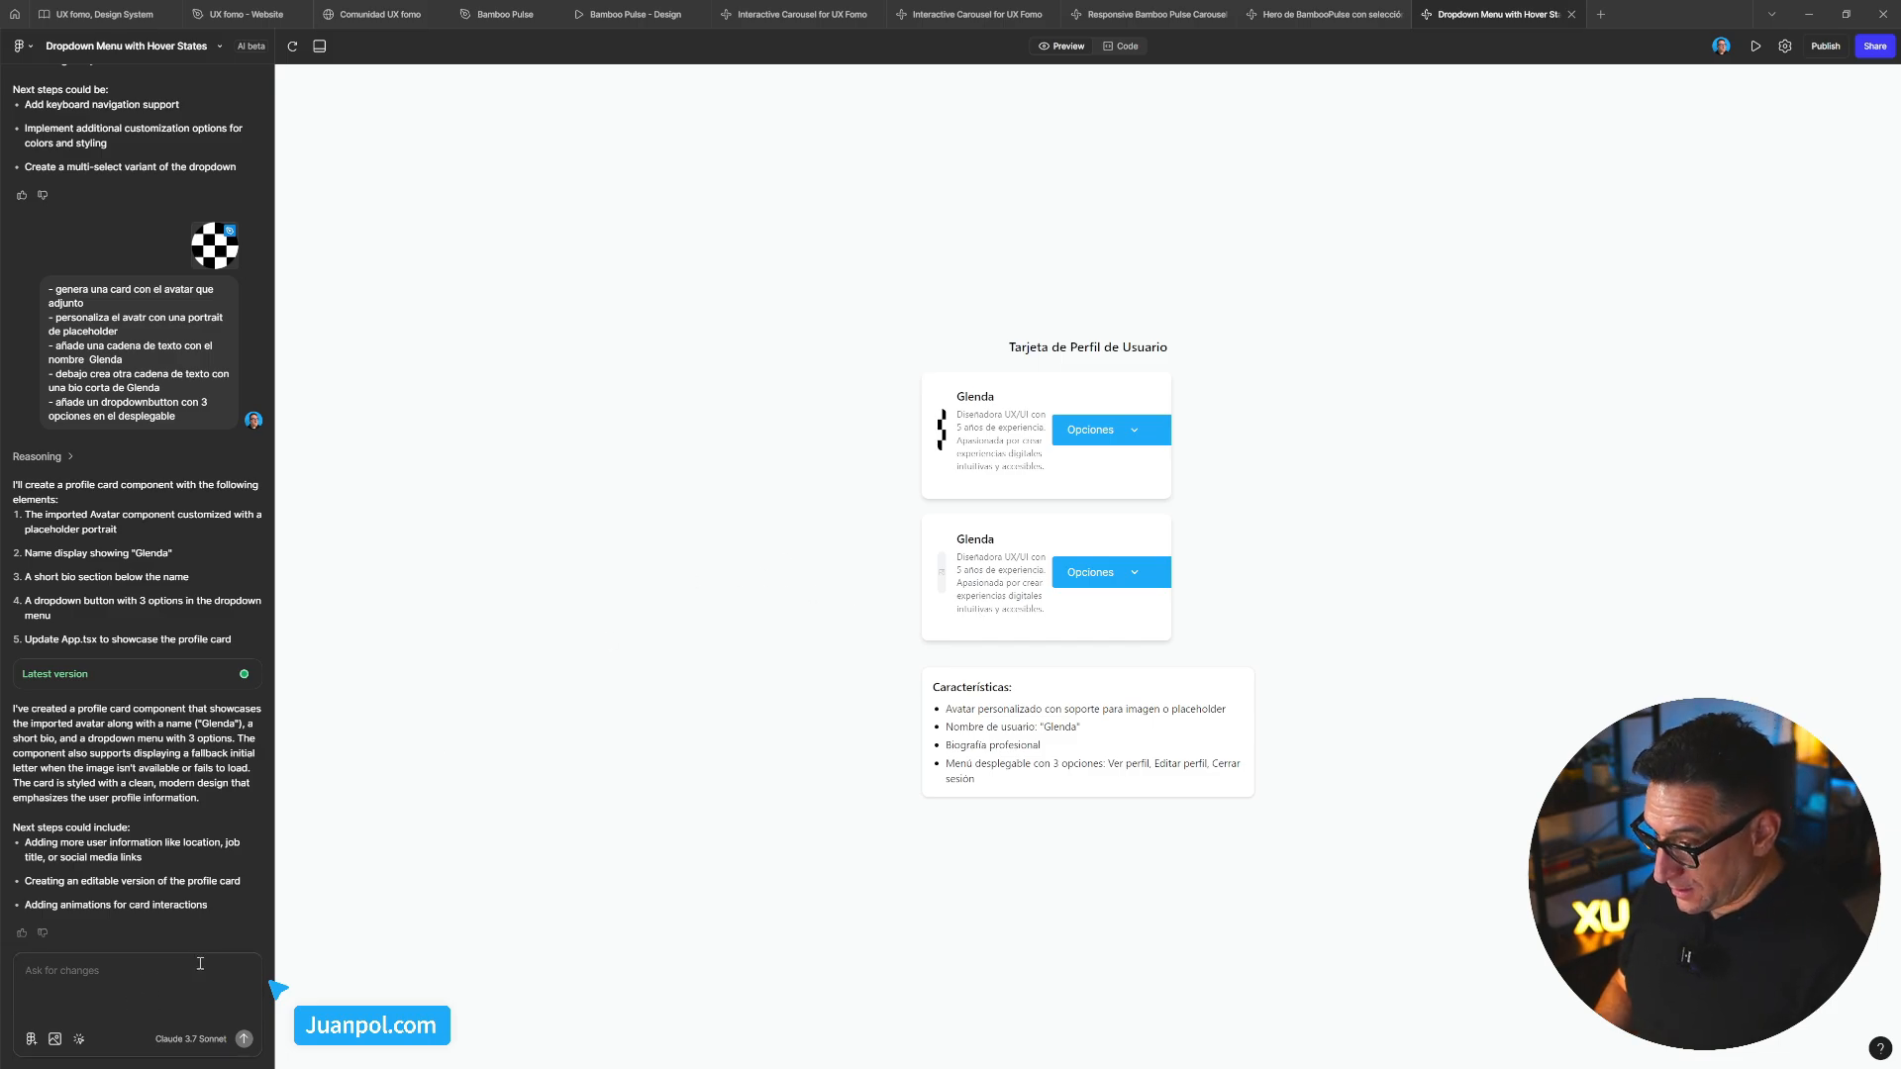
Ask the AI: 'cambia la alineación del contenido de las cards a vertical'
text(cam)
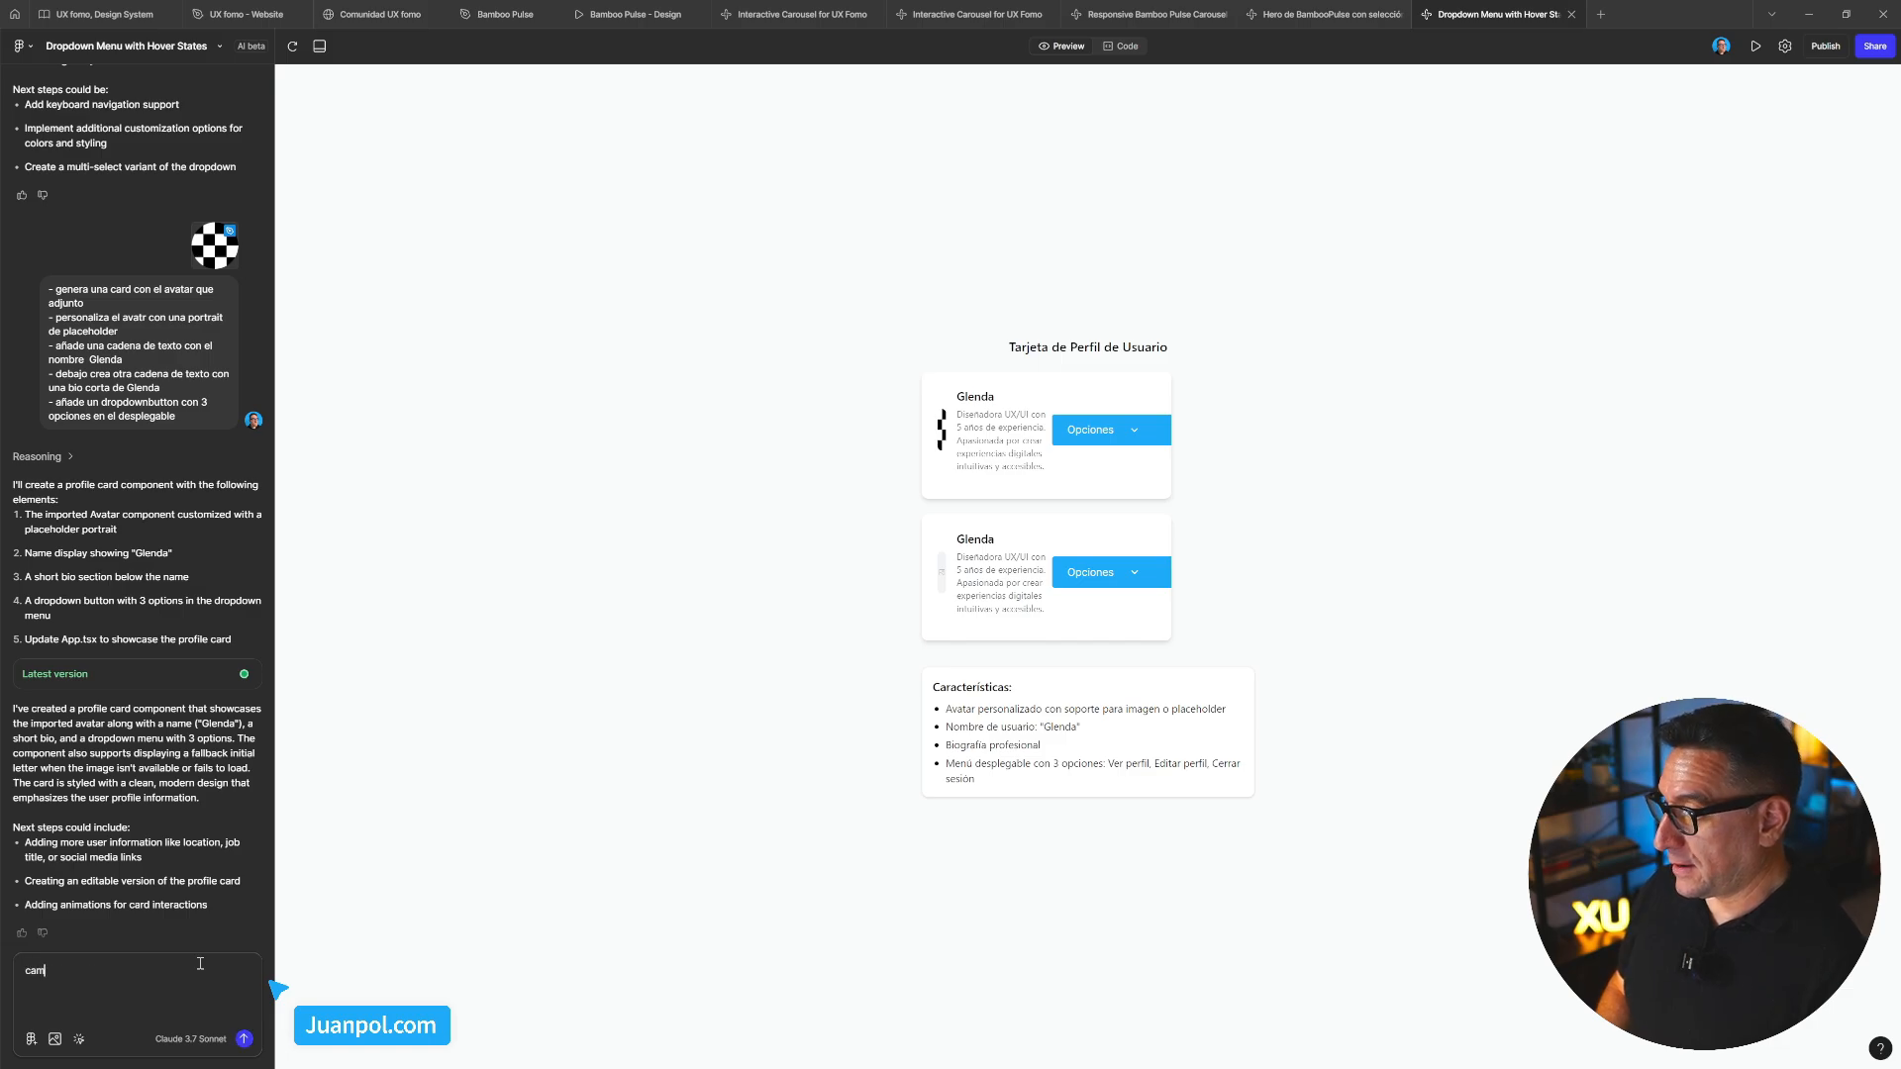
text(biaia la a)
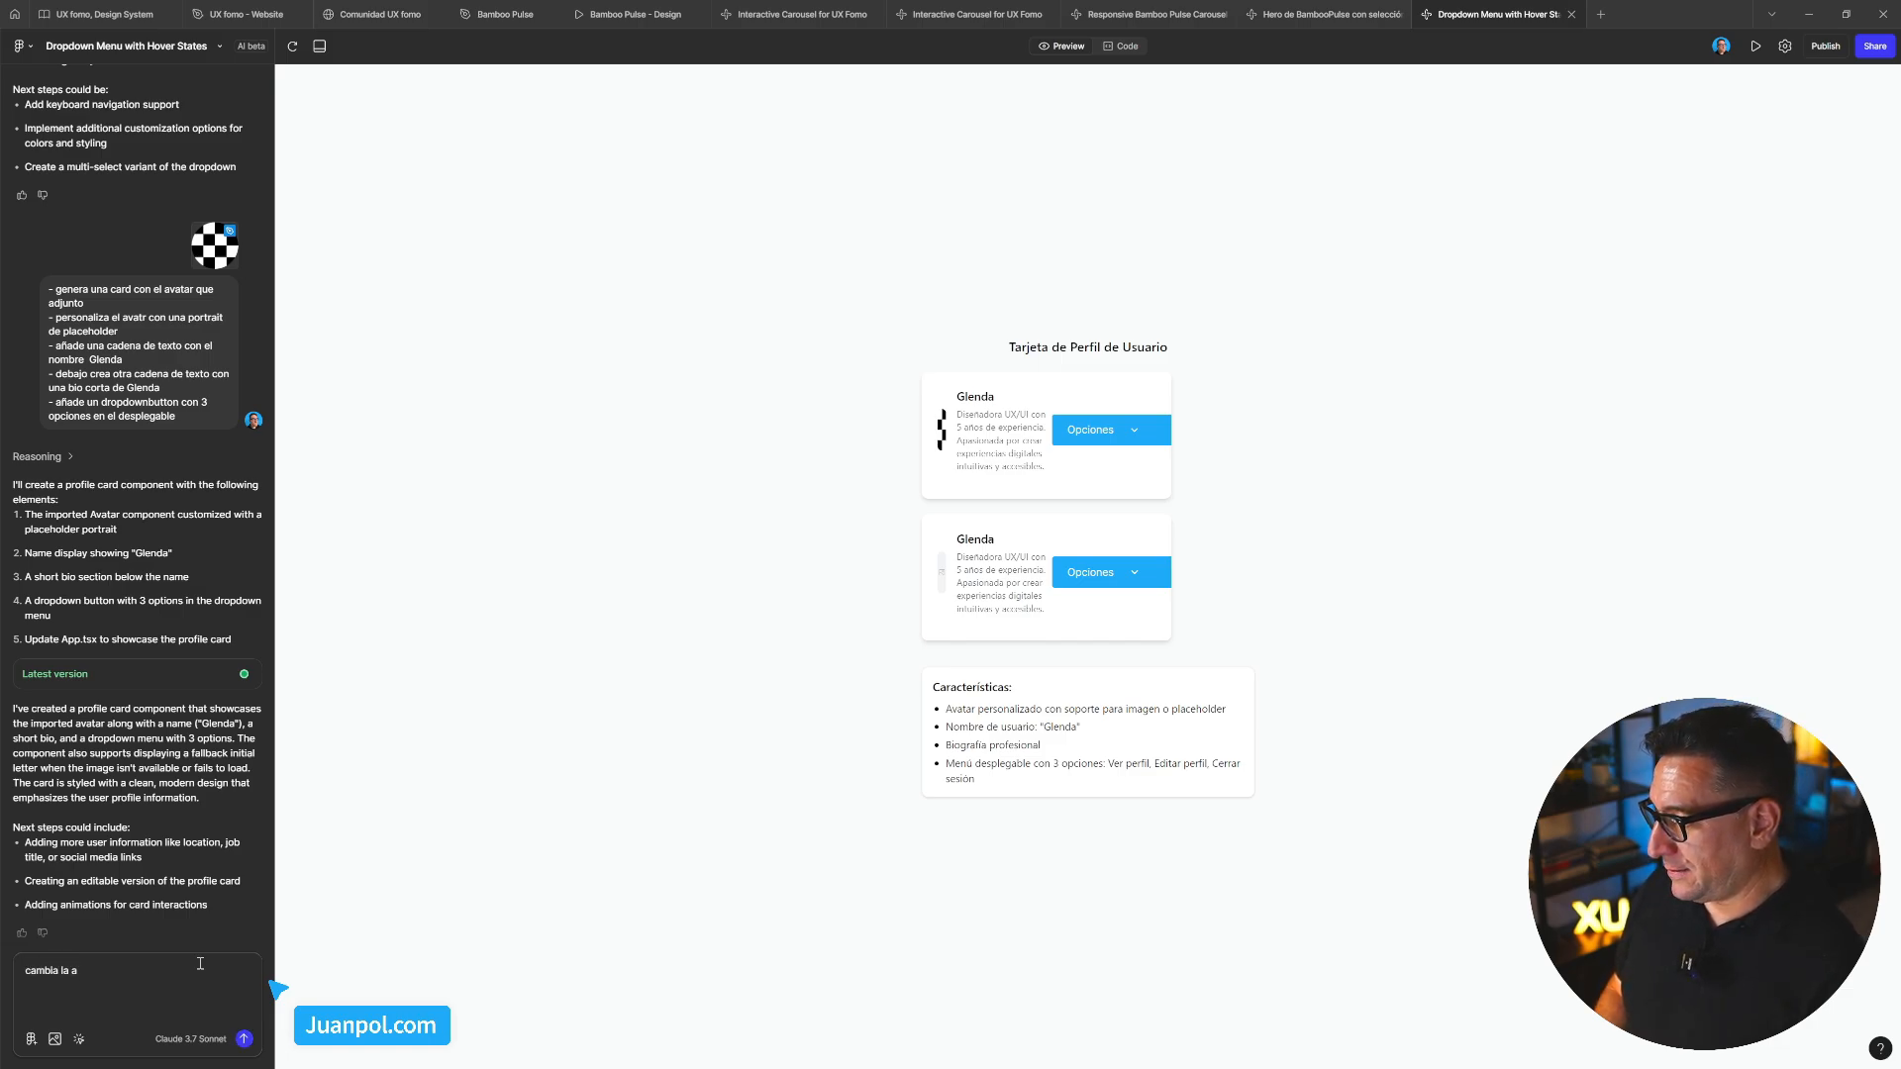
text(lineación de l)
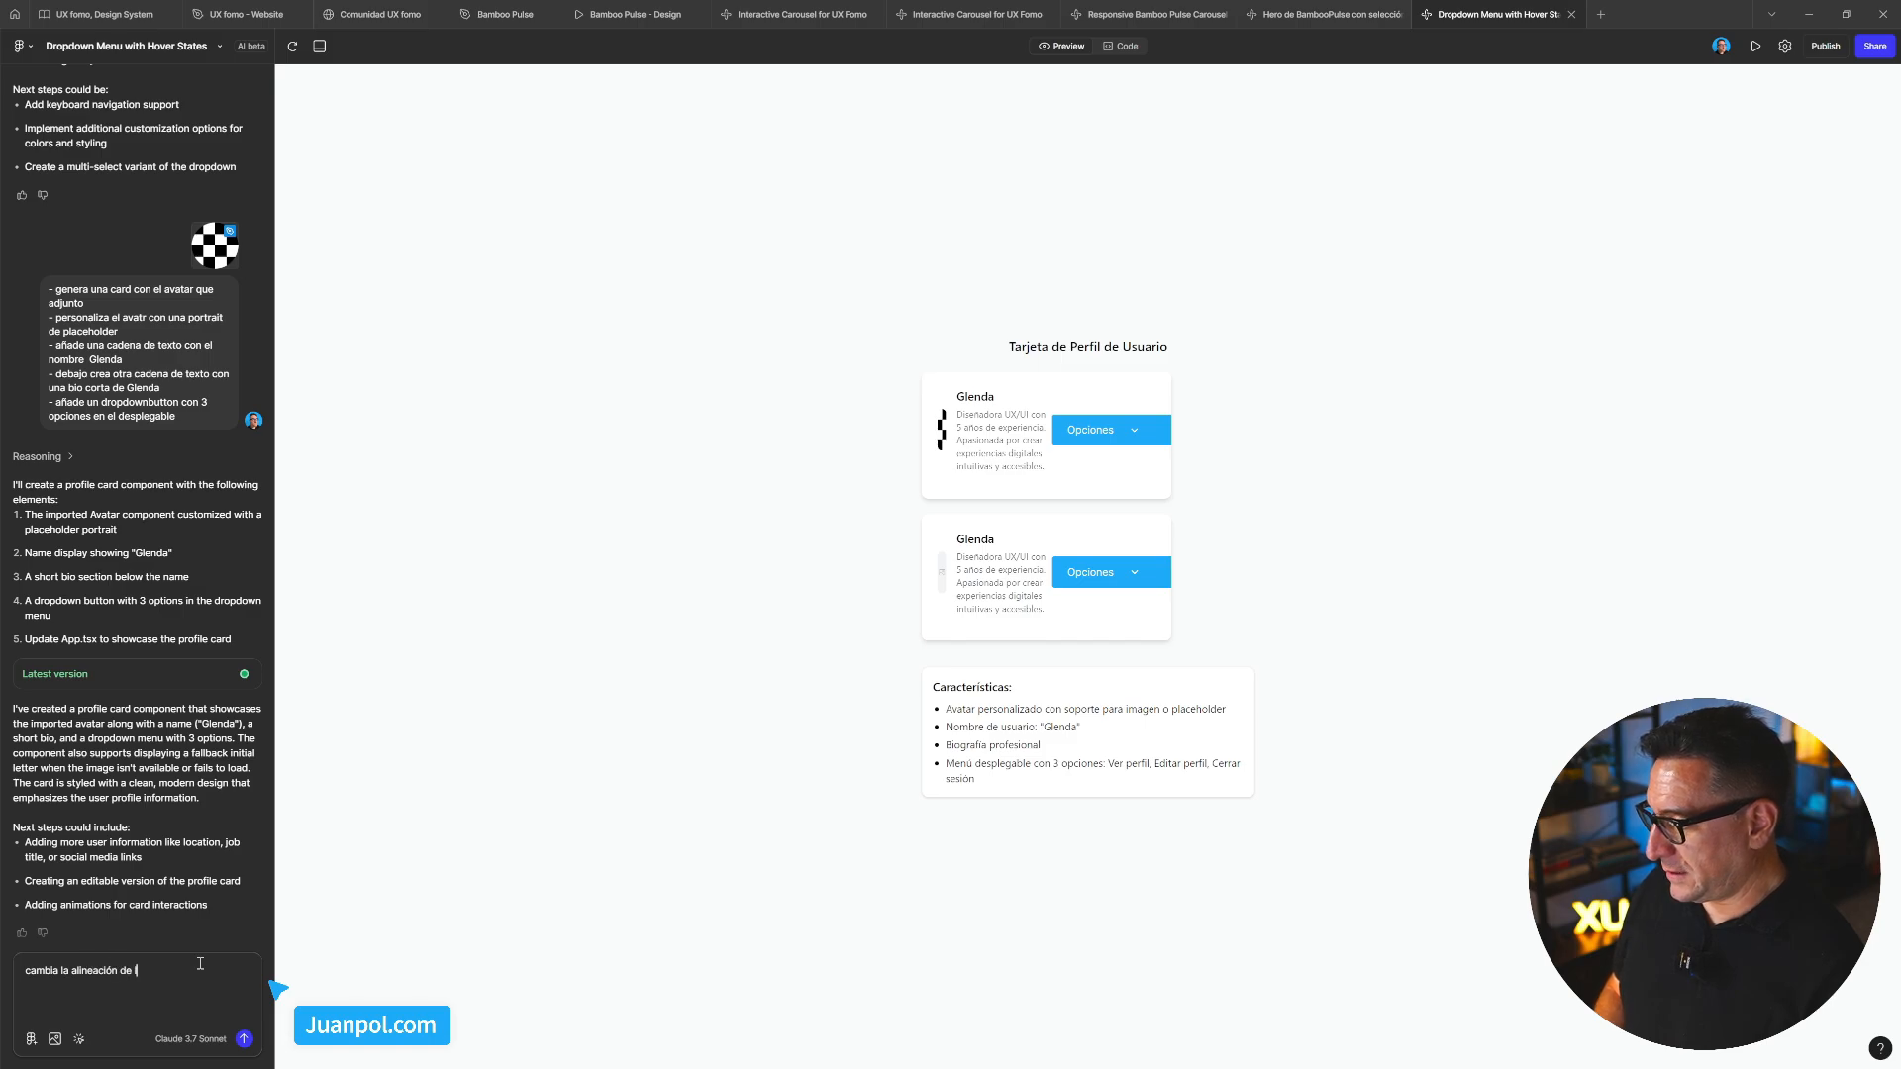
text(as c)
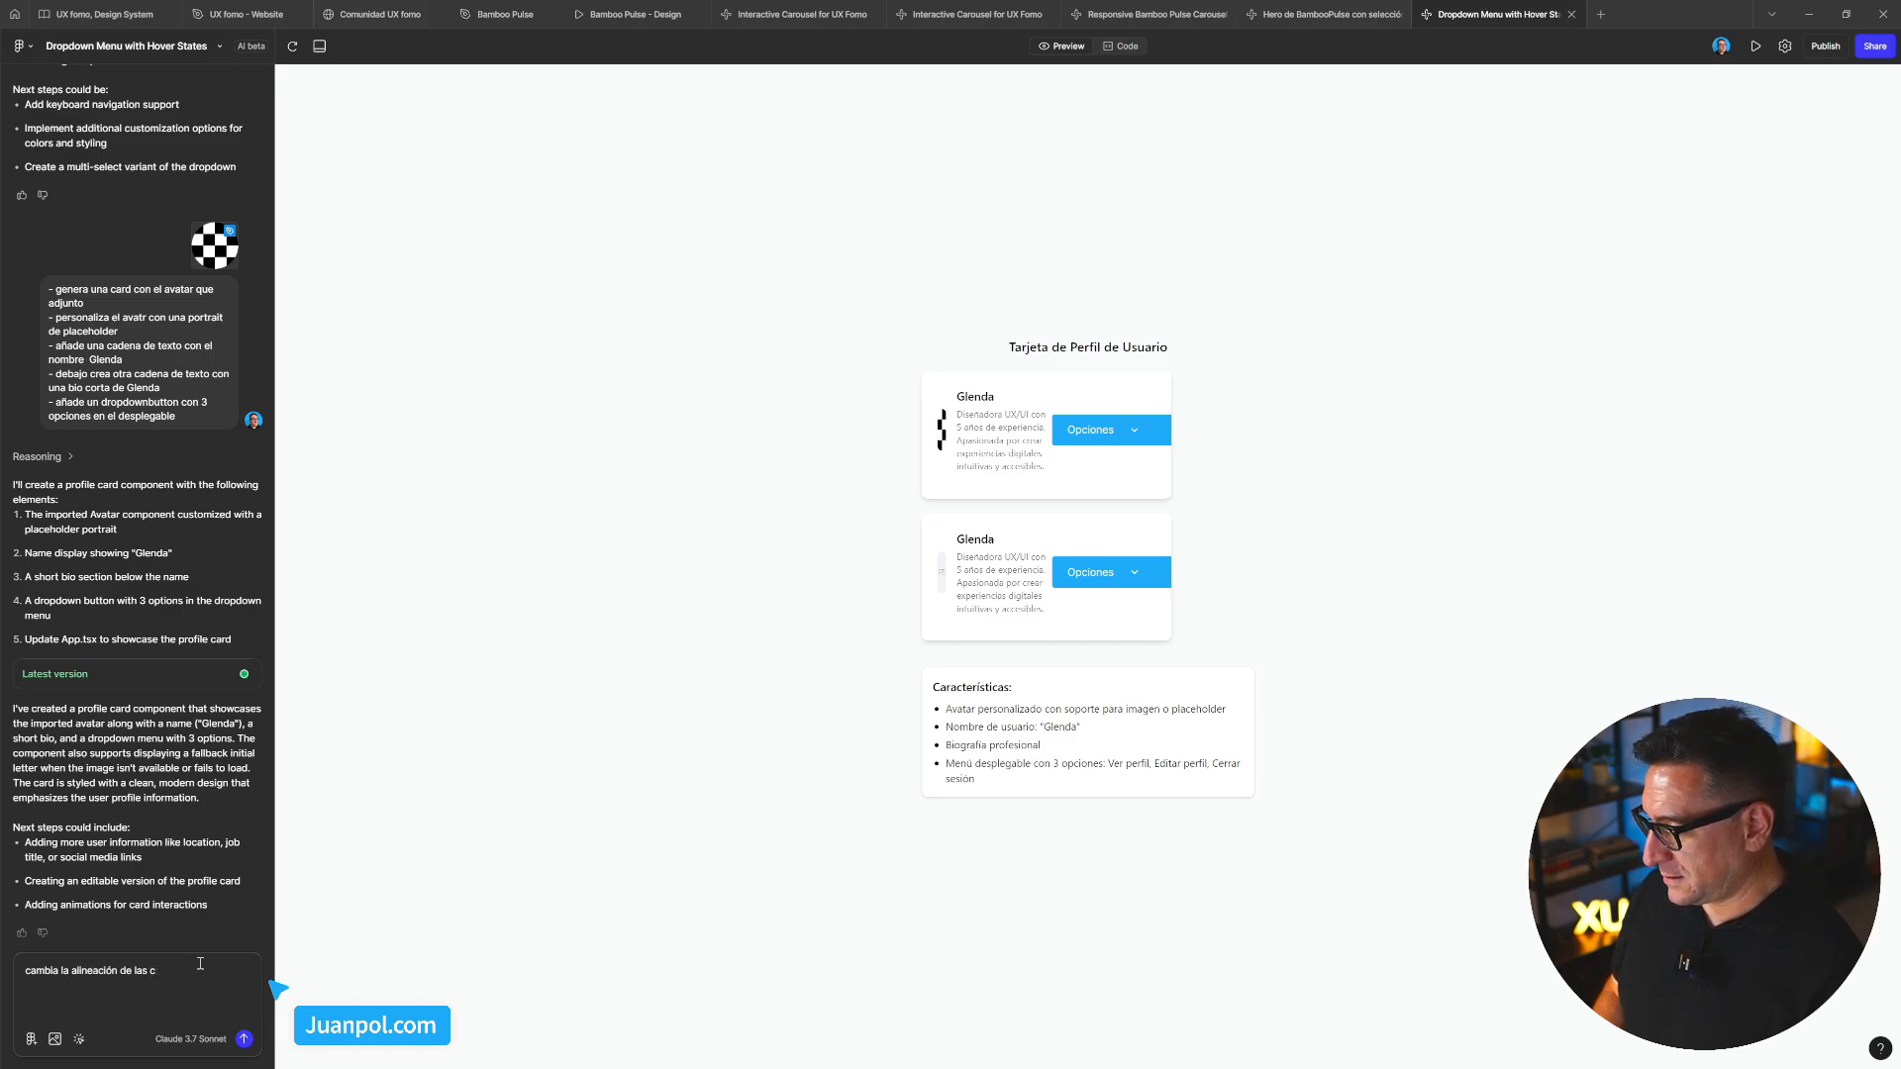
text(ards a ver)
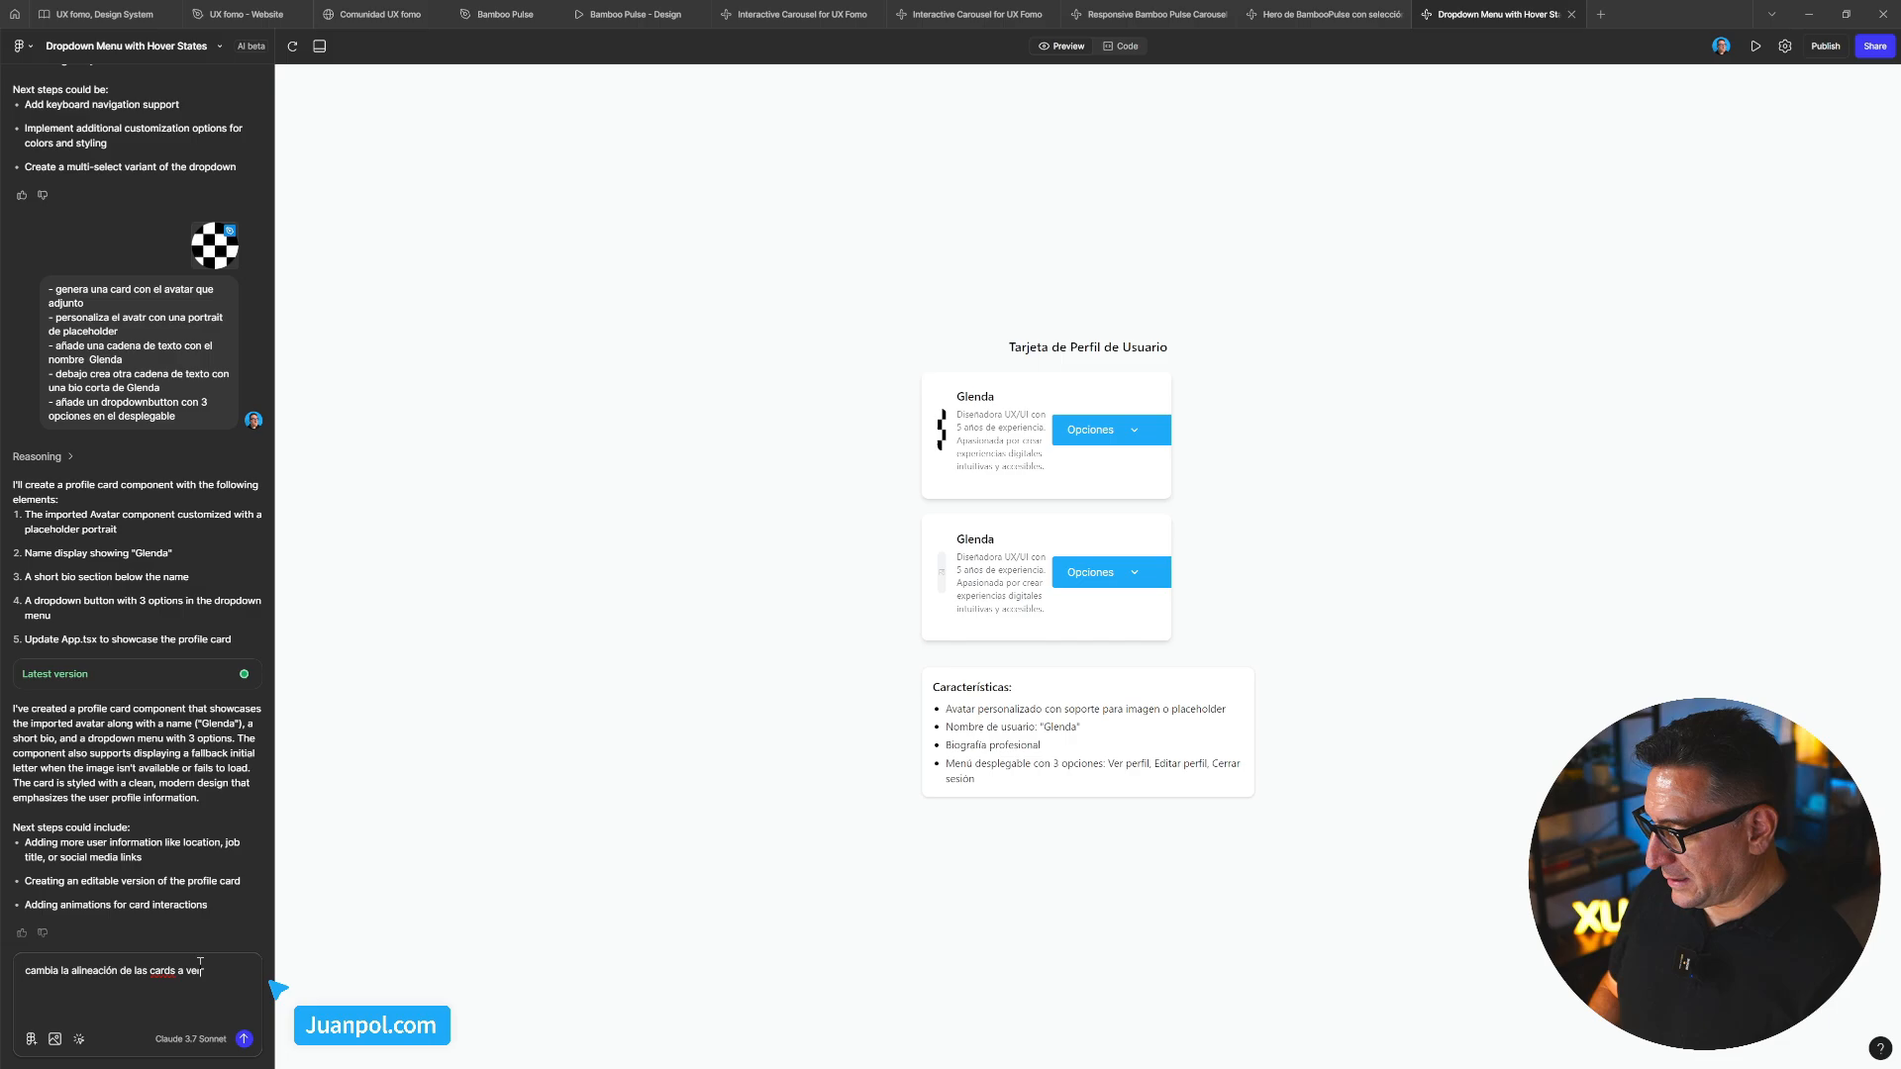
text(tical)
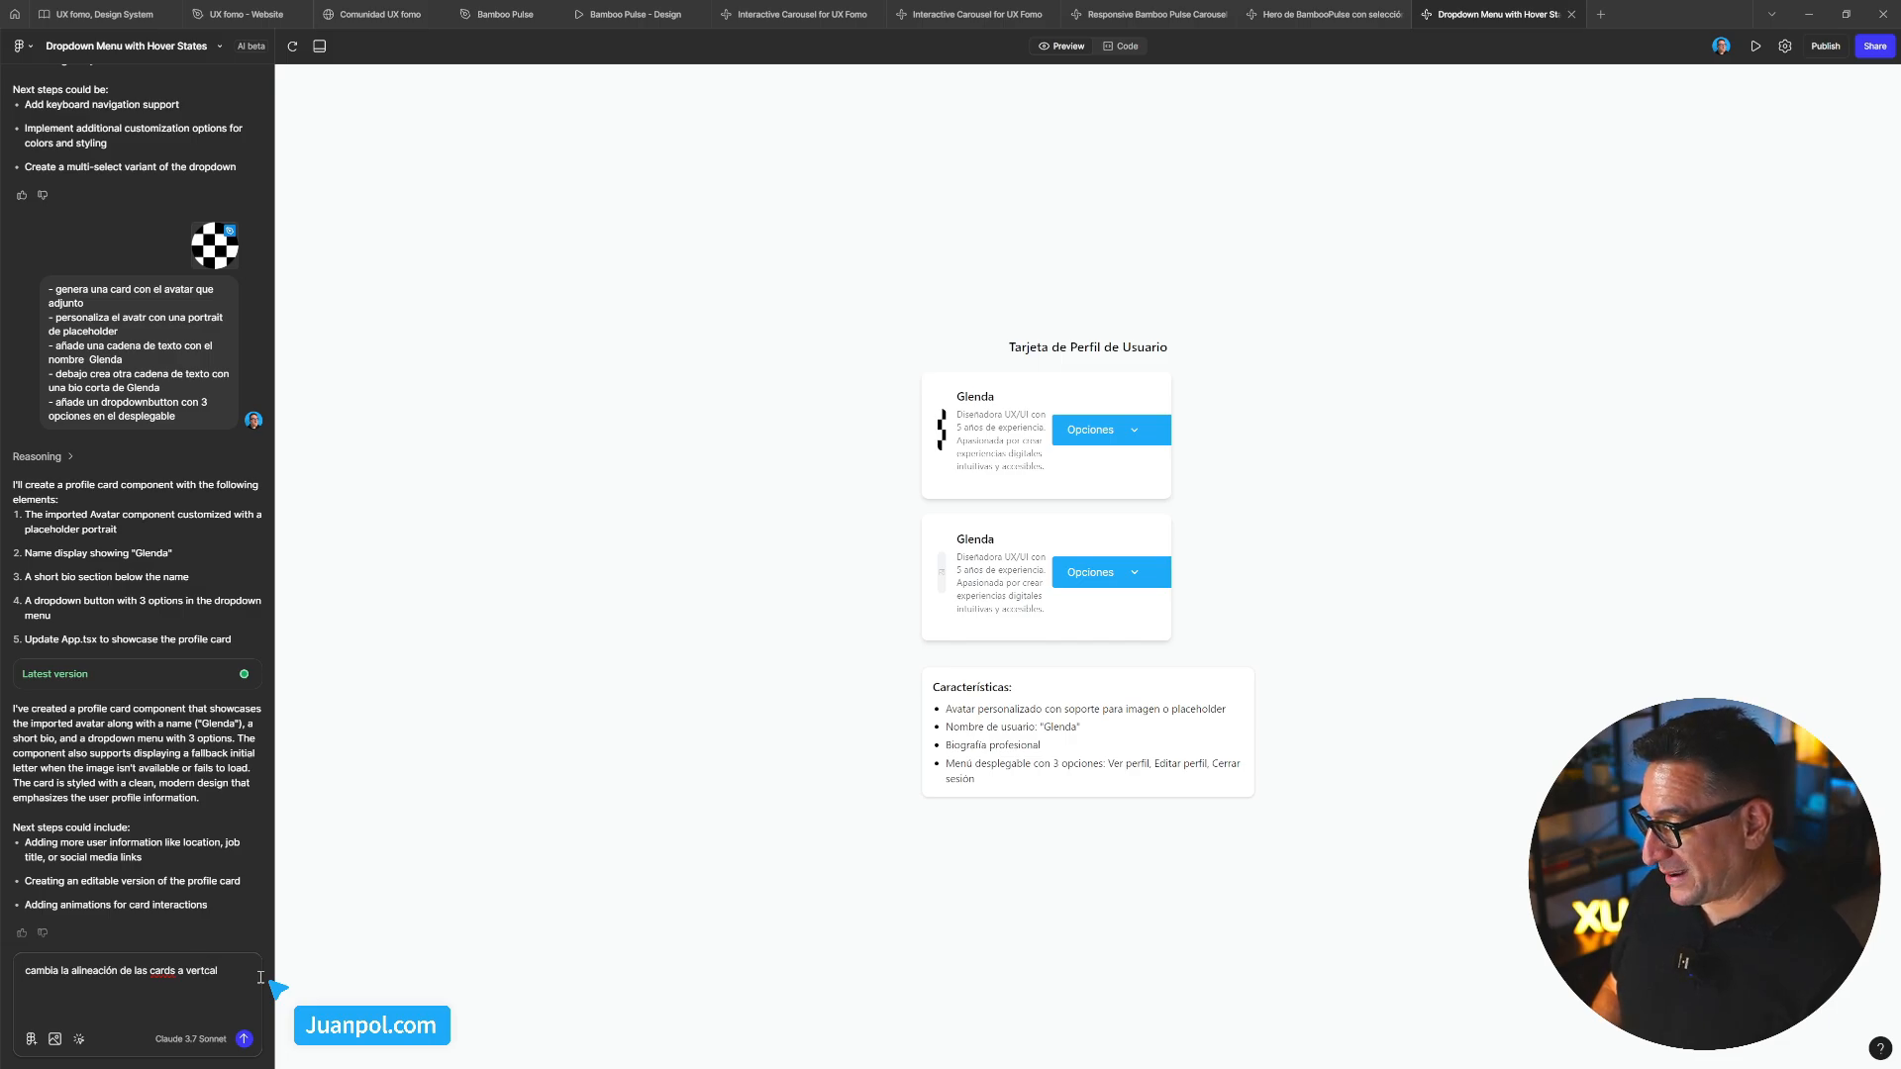
key(BackSpace)
key(BackSpace)
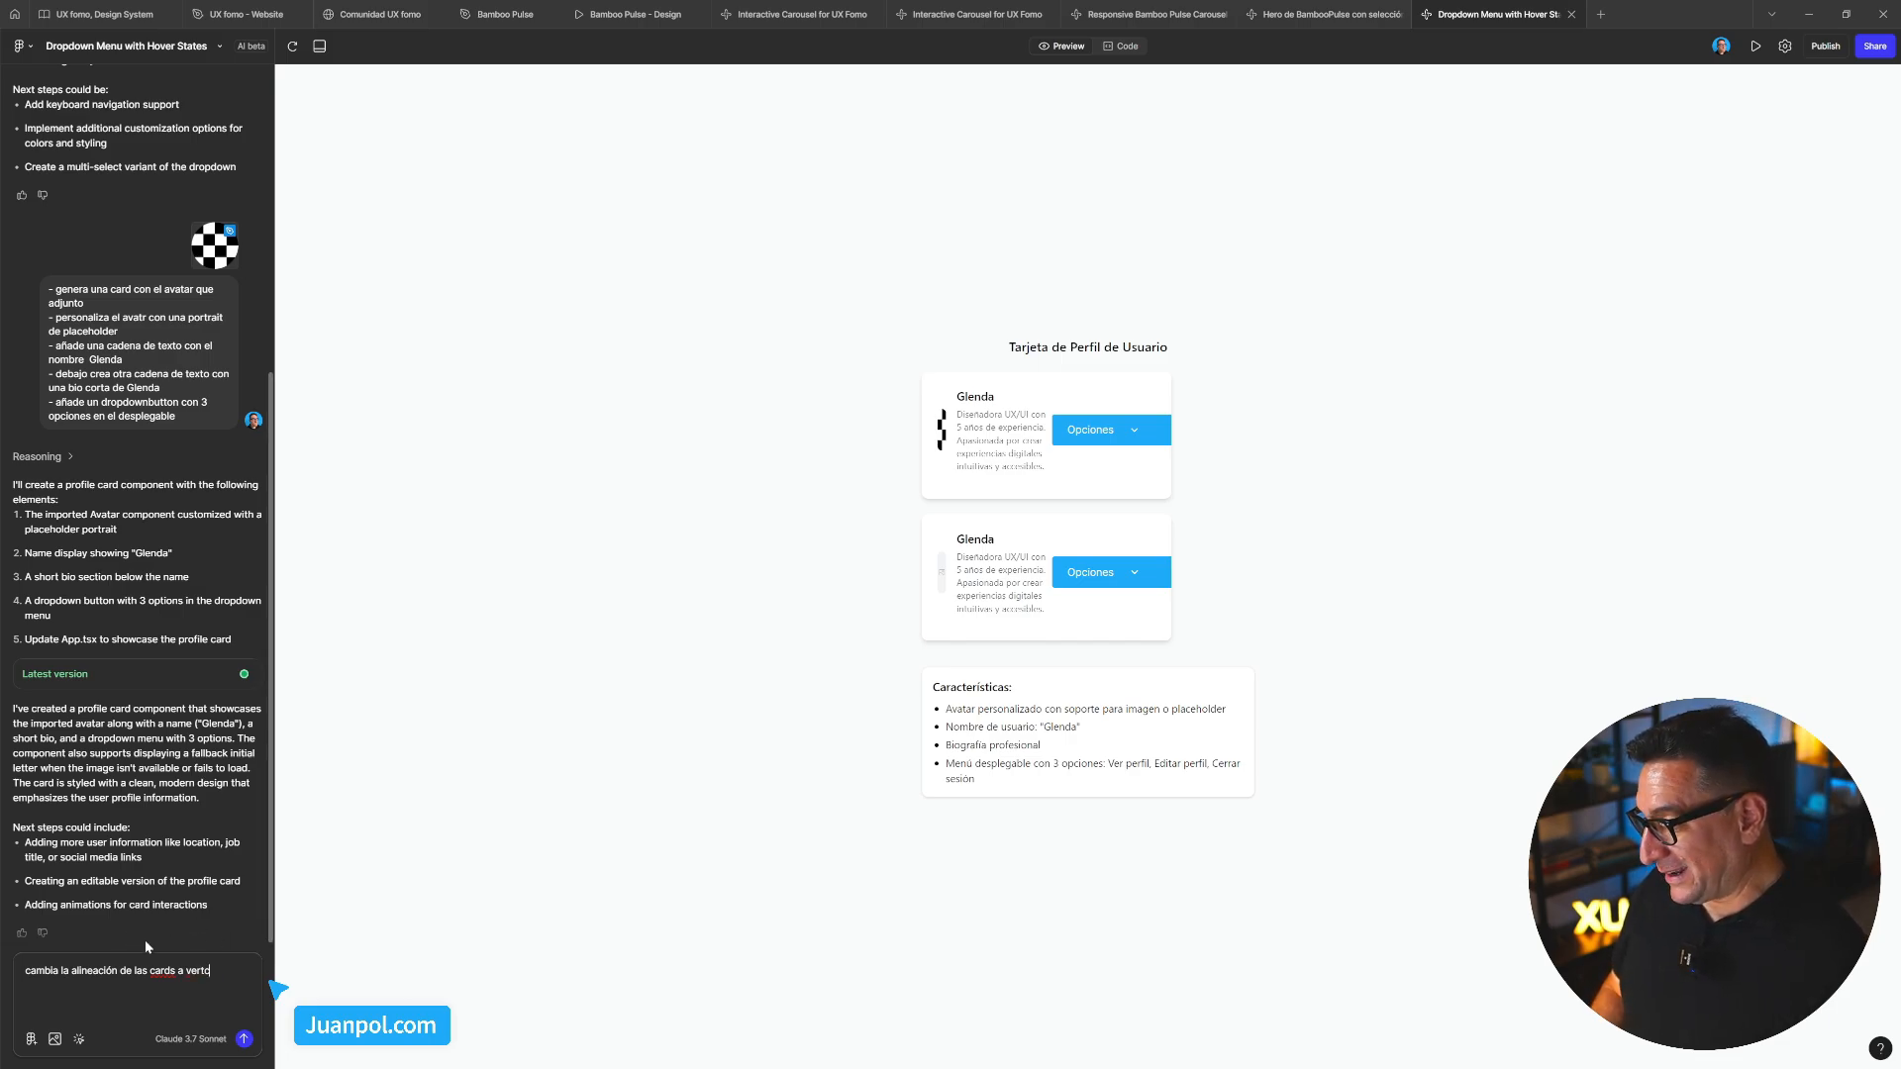
key(BackSpace)
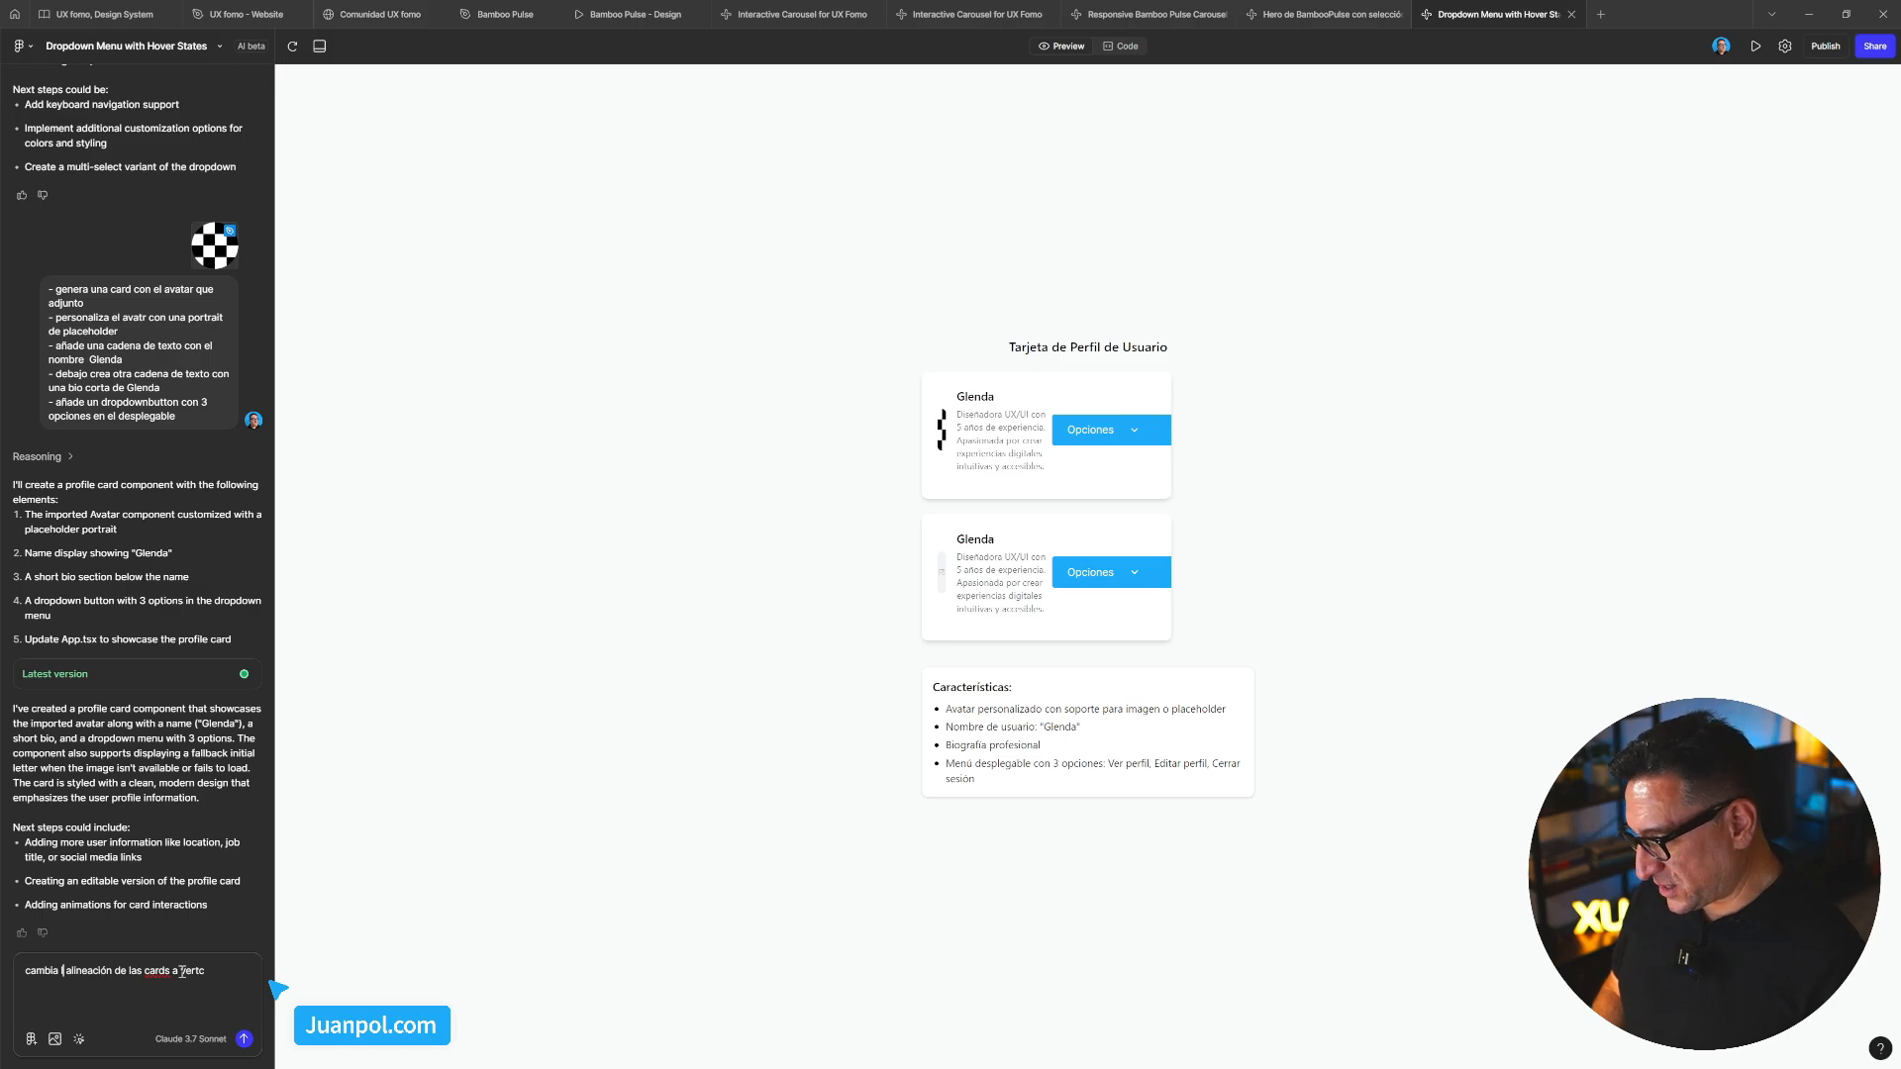
text(ación )
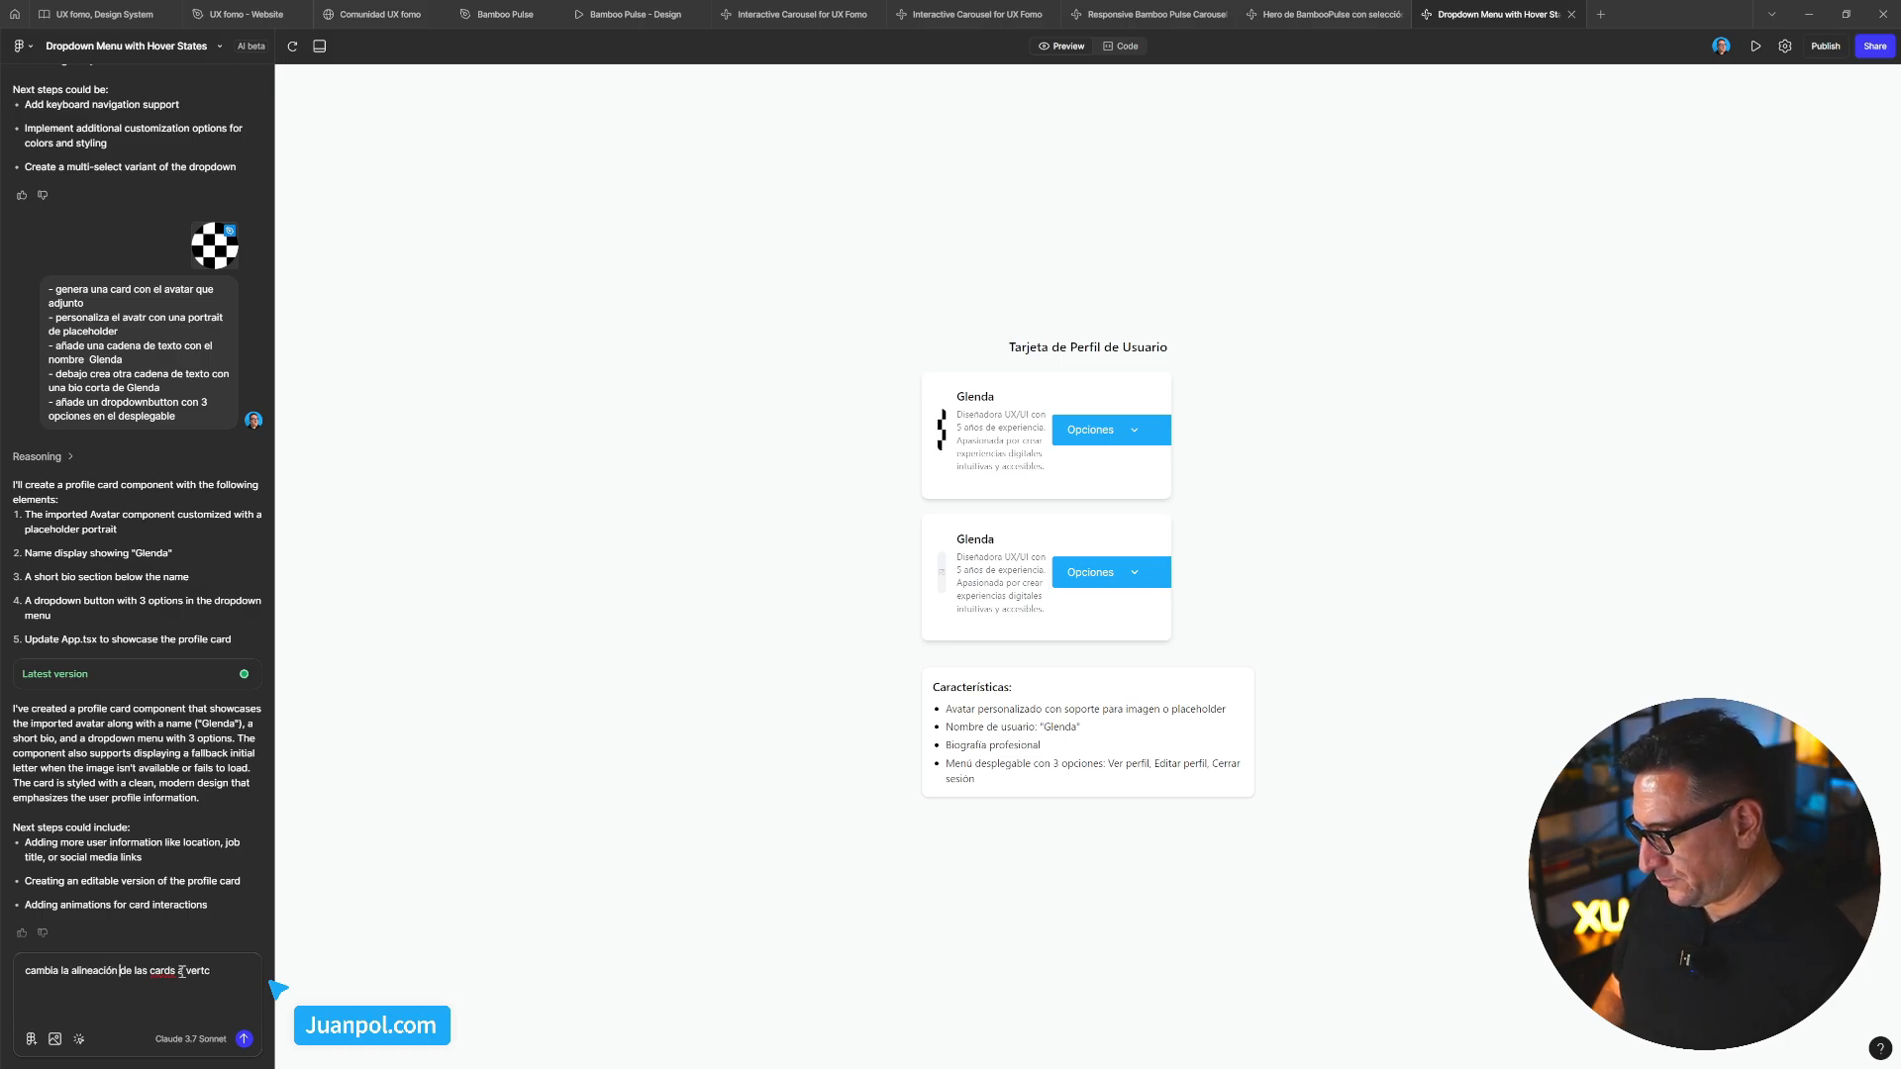
text(dek)
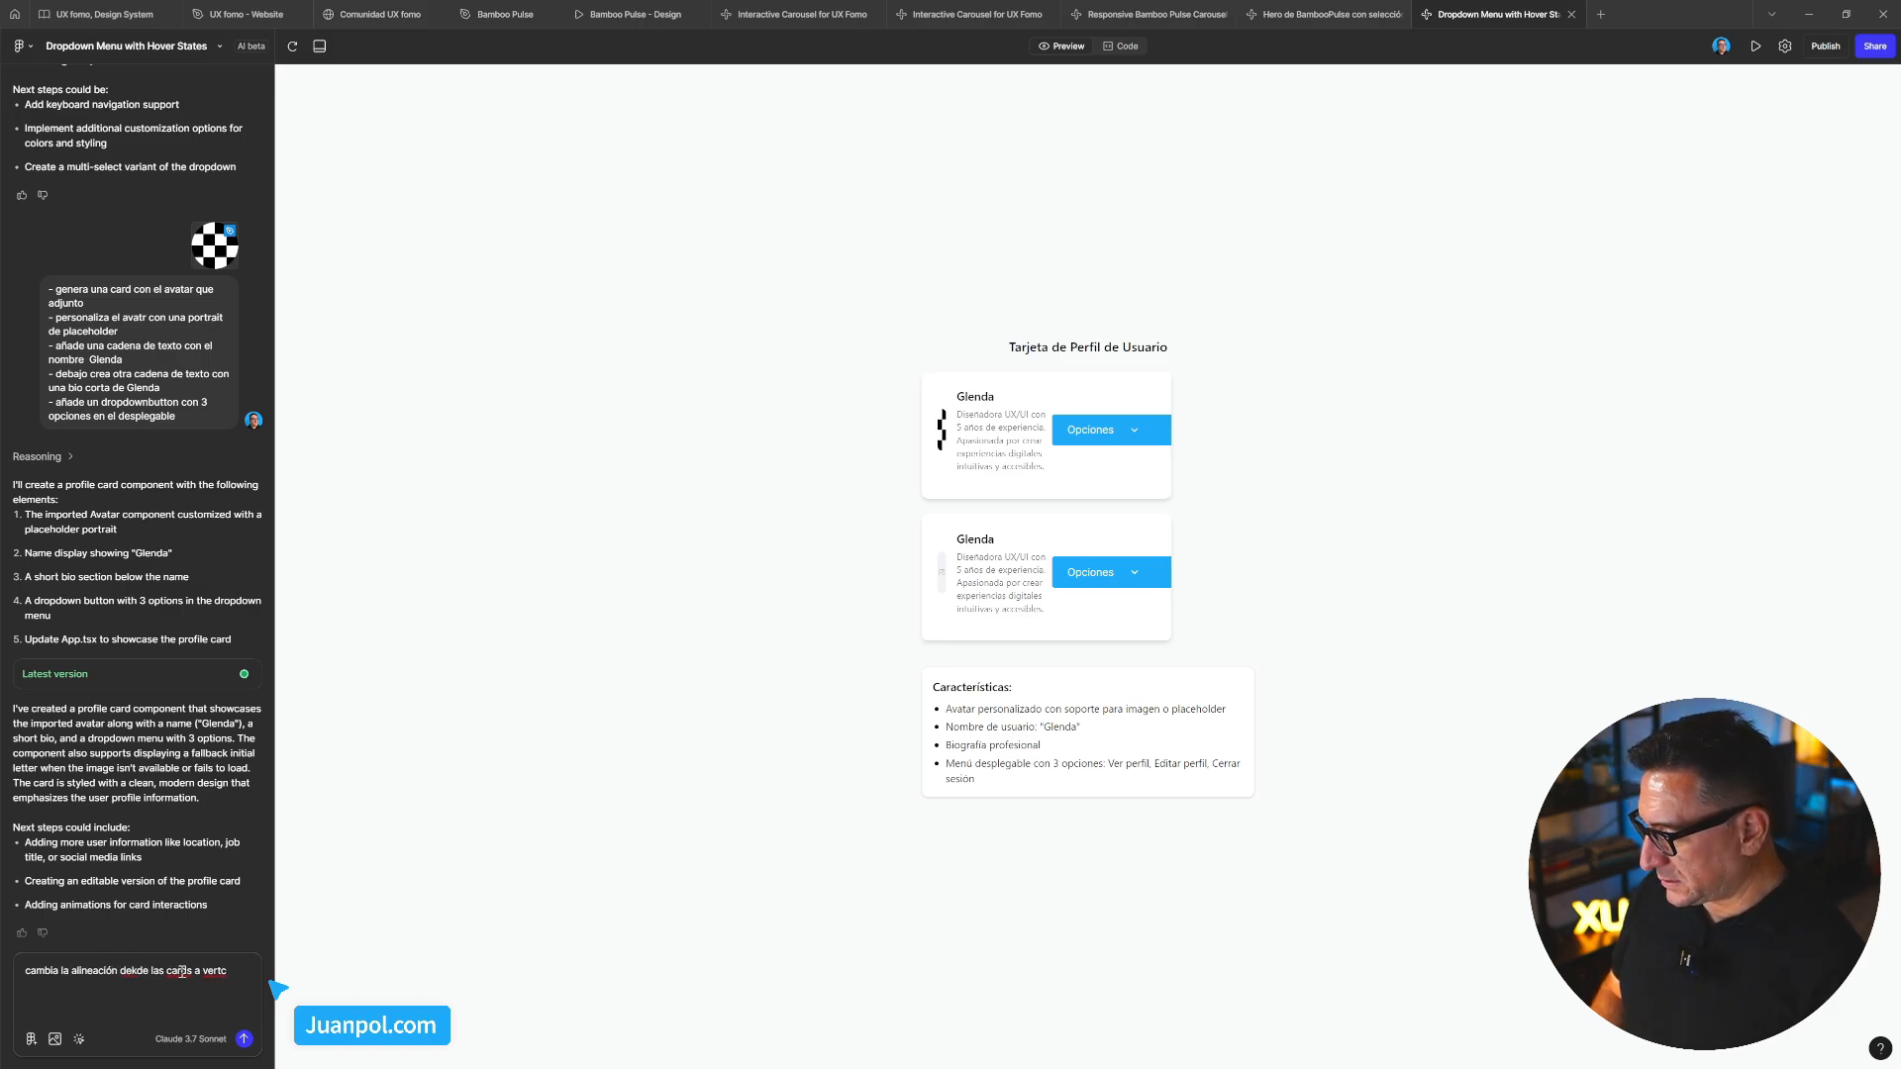
text( contenido de)
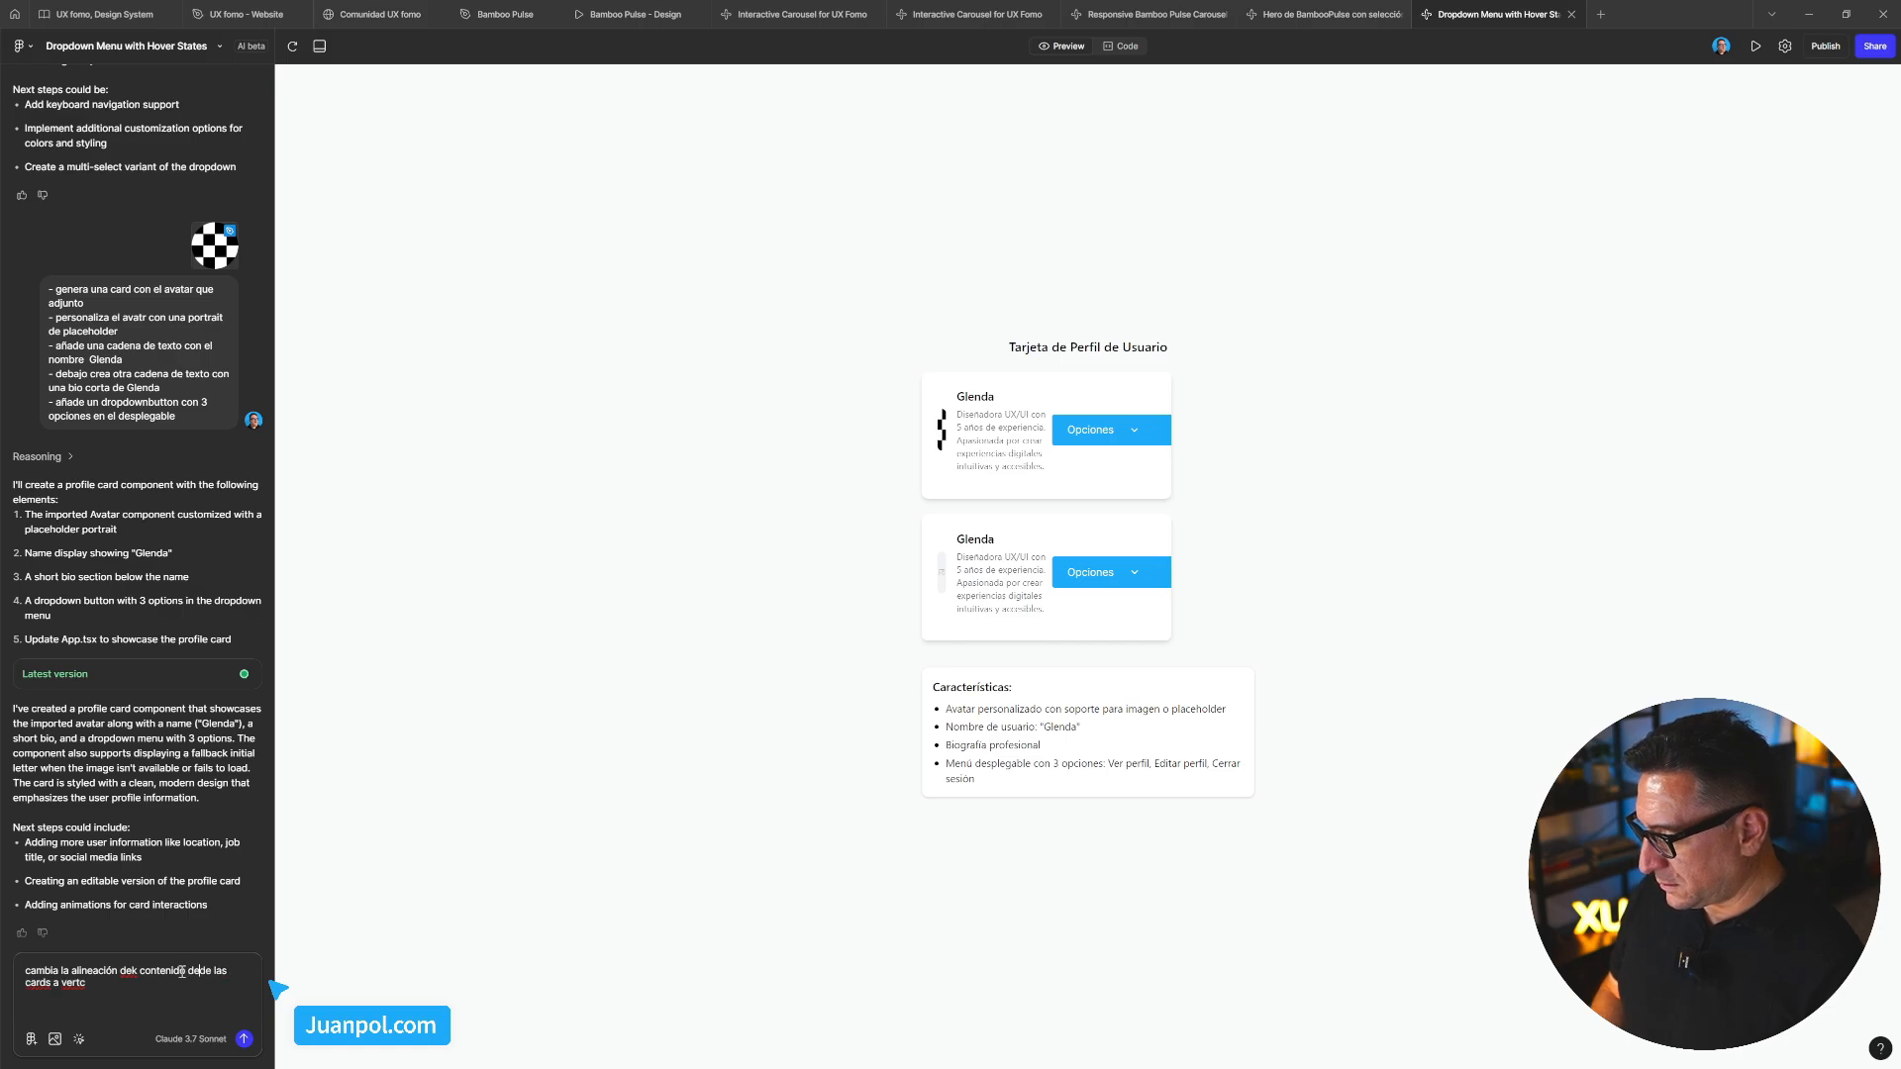
key(Delete)
key(Delete)
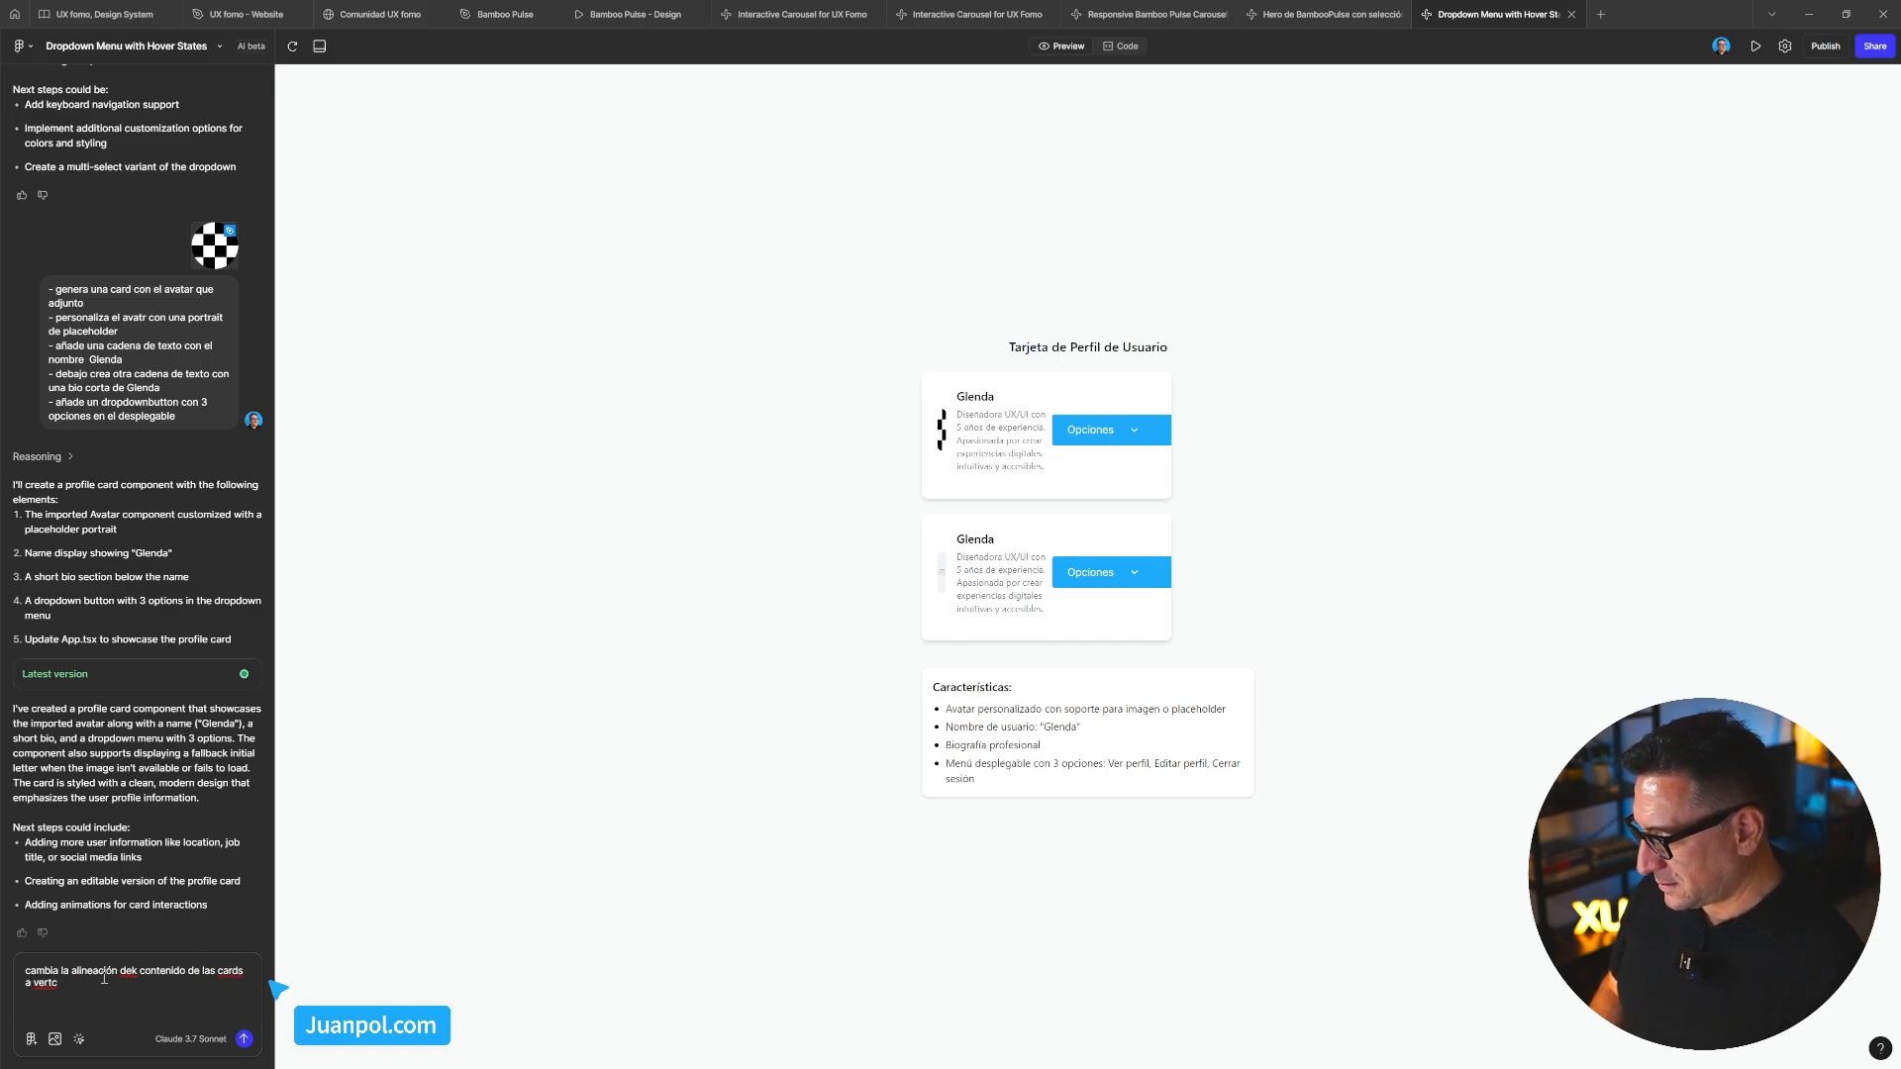
text(ical)
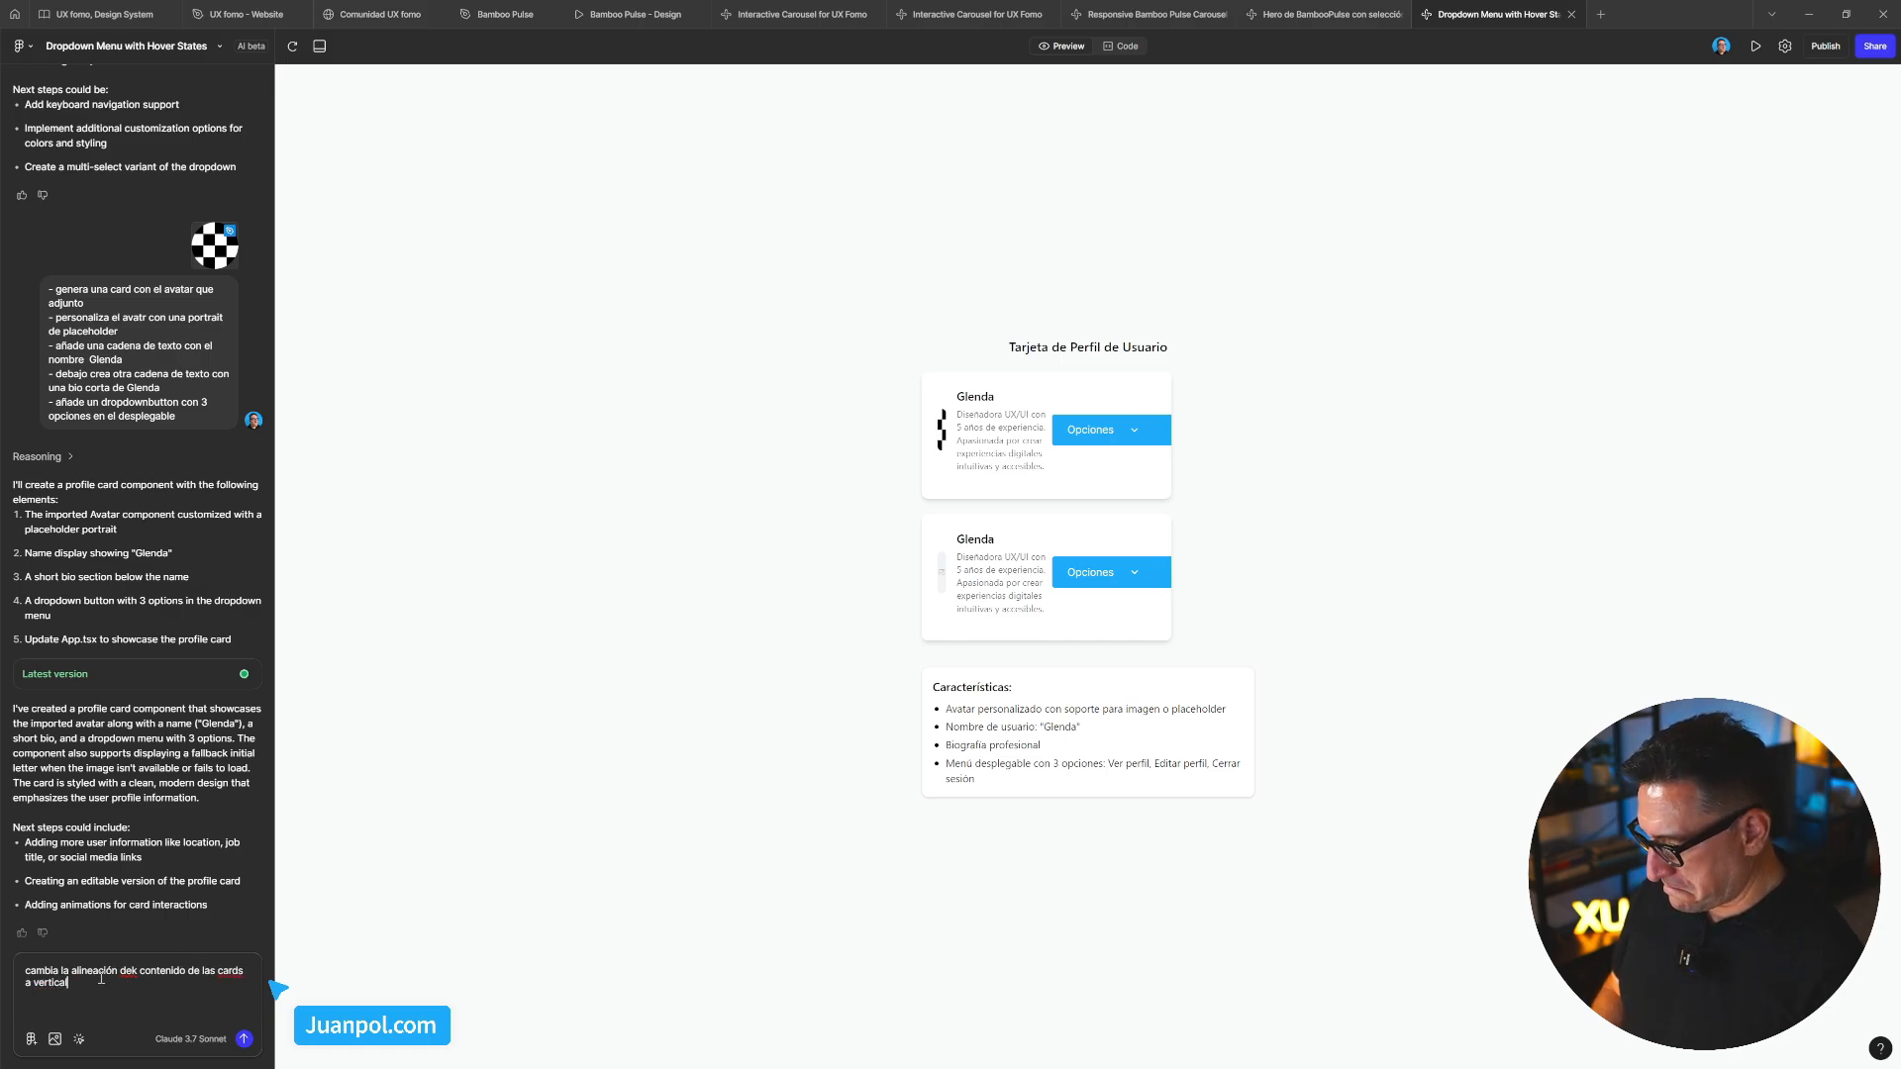
key(Return)
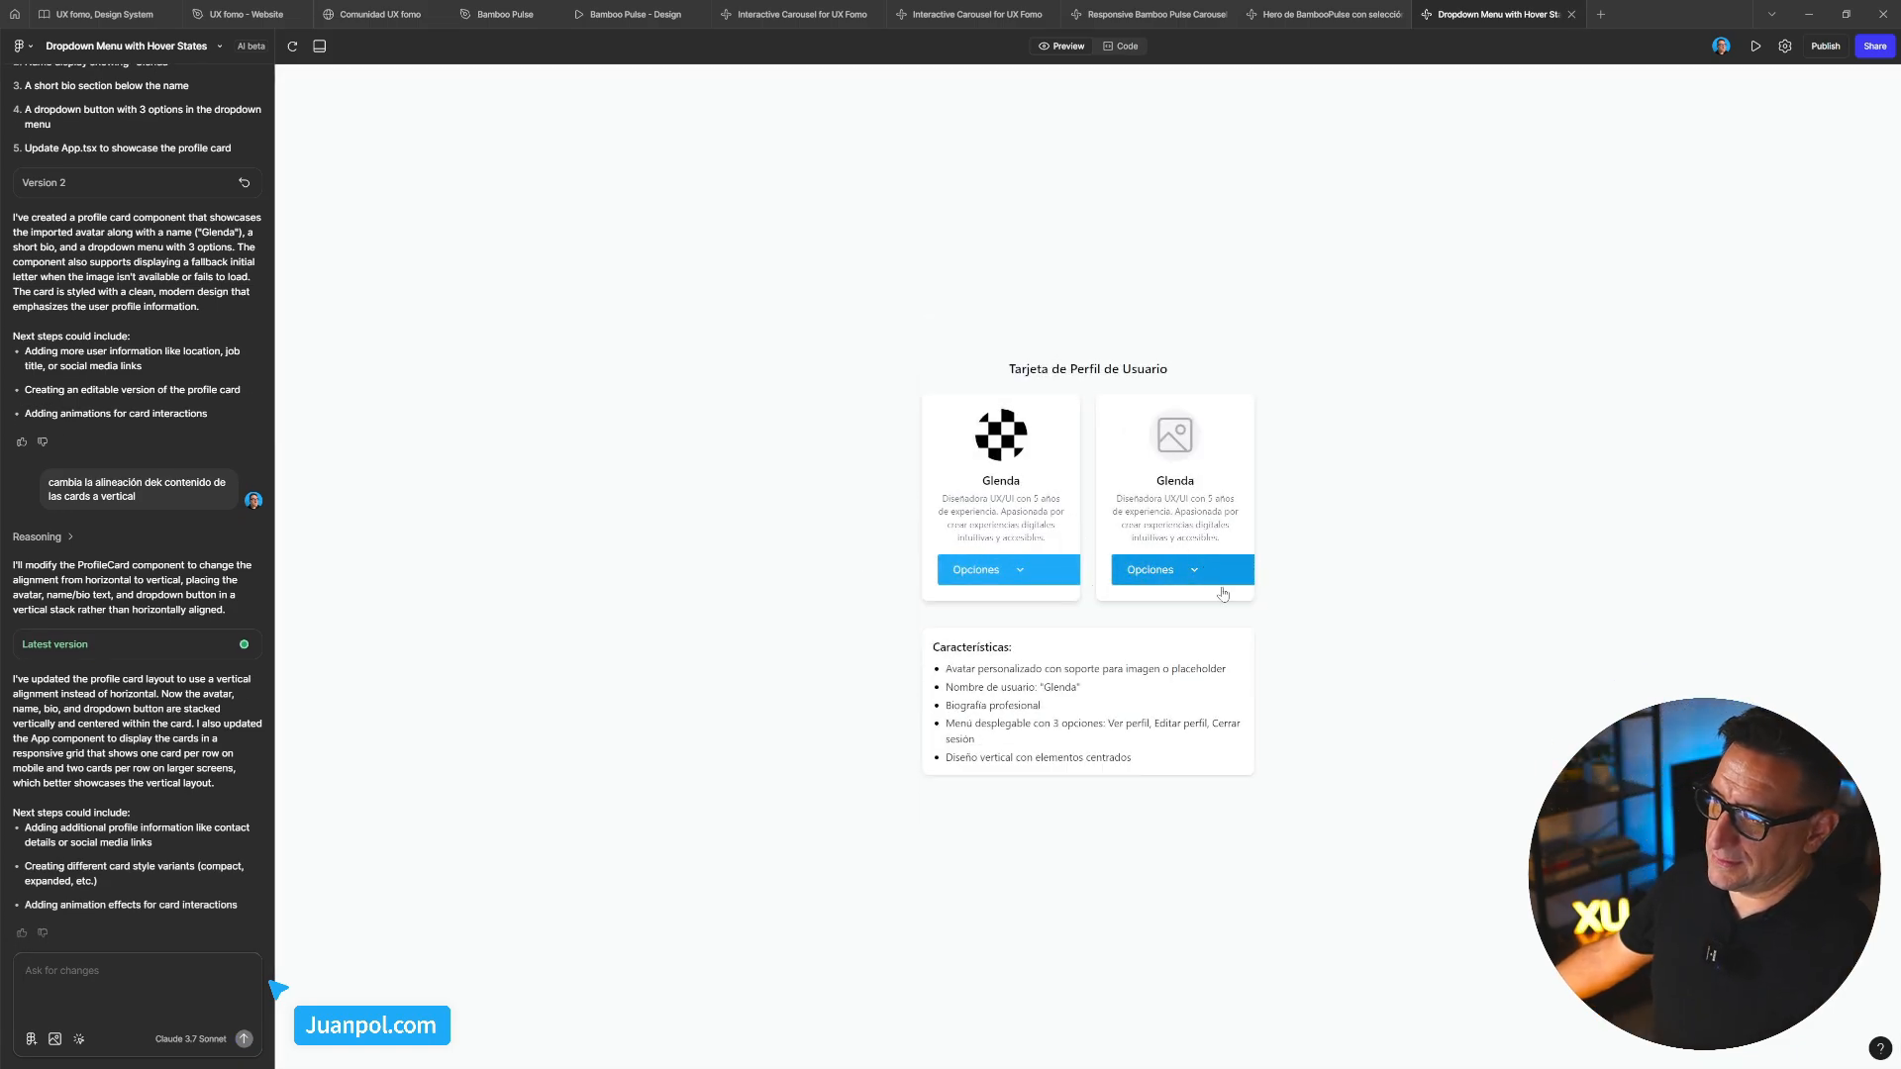
click(1021, 574)
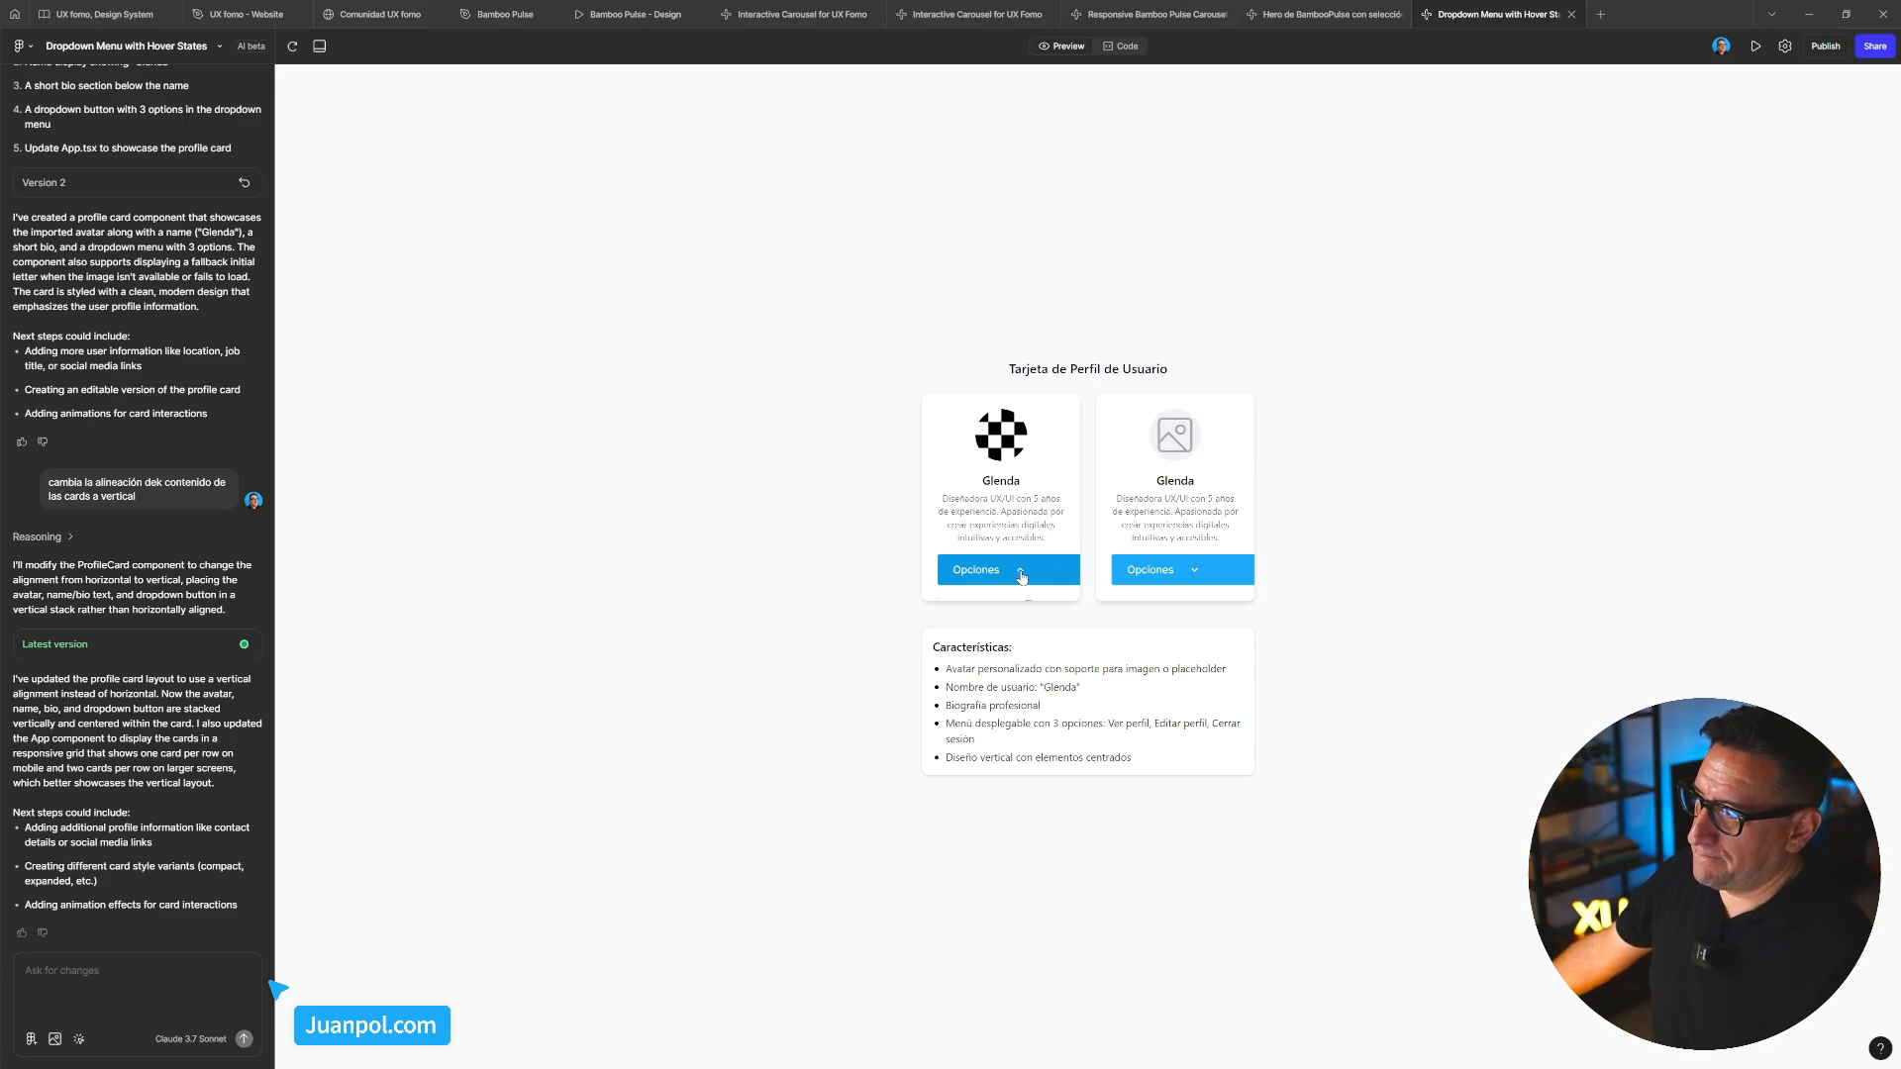
click(1150, 579)
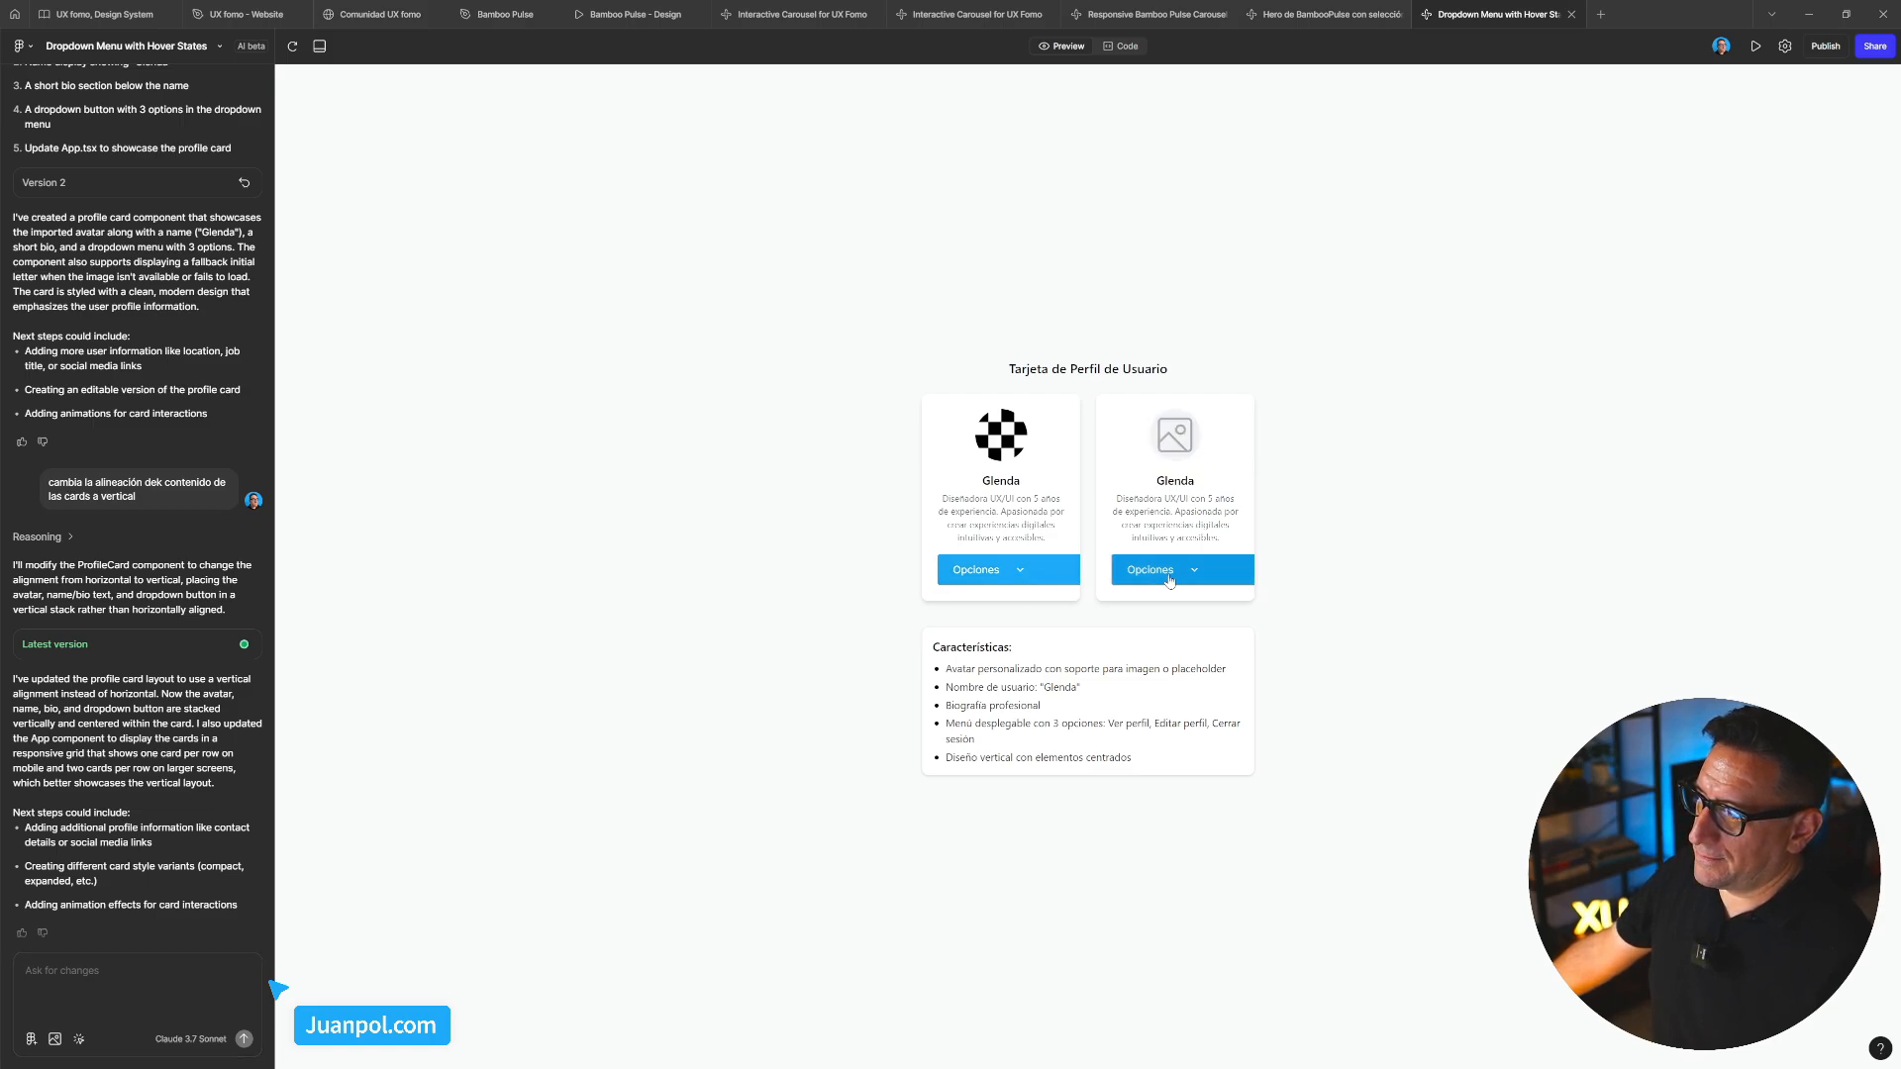
click(1205, 582)
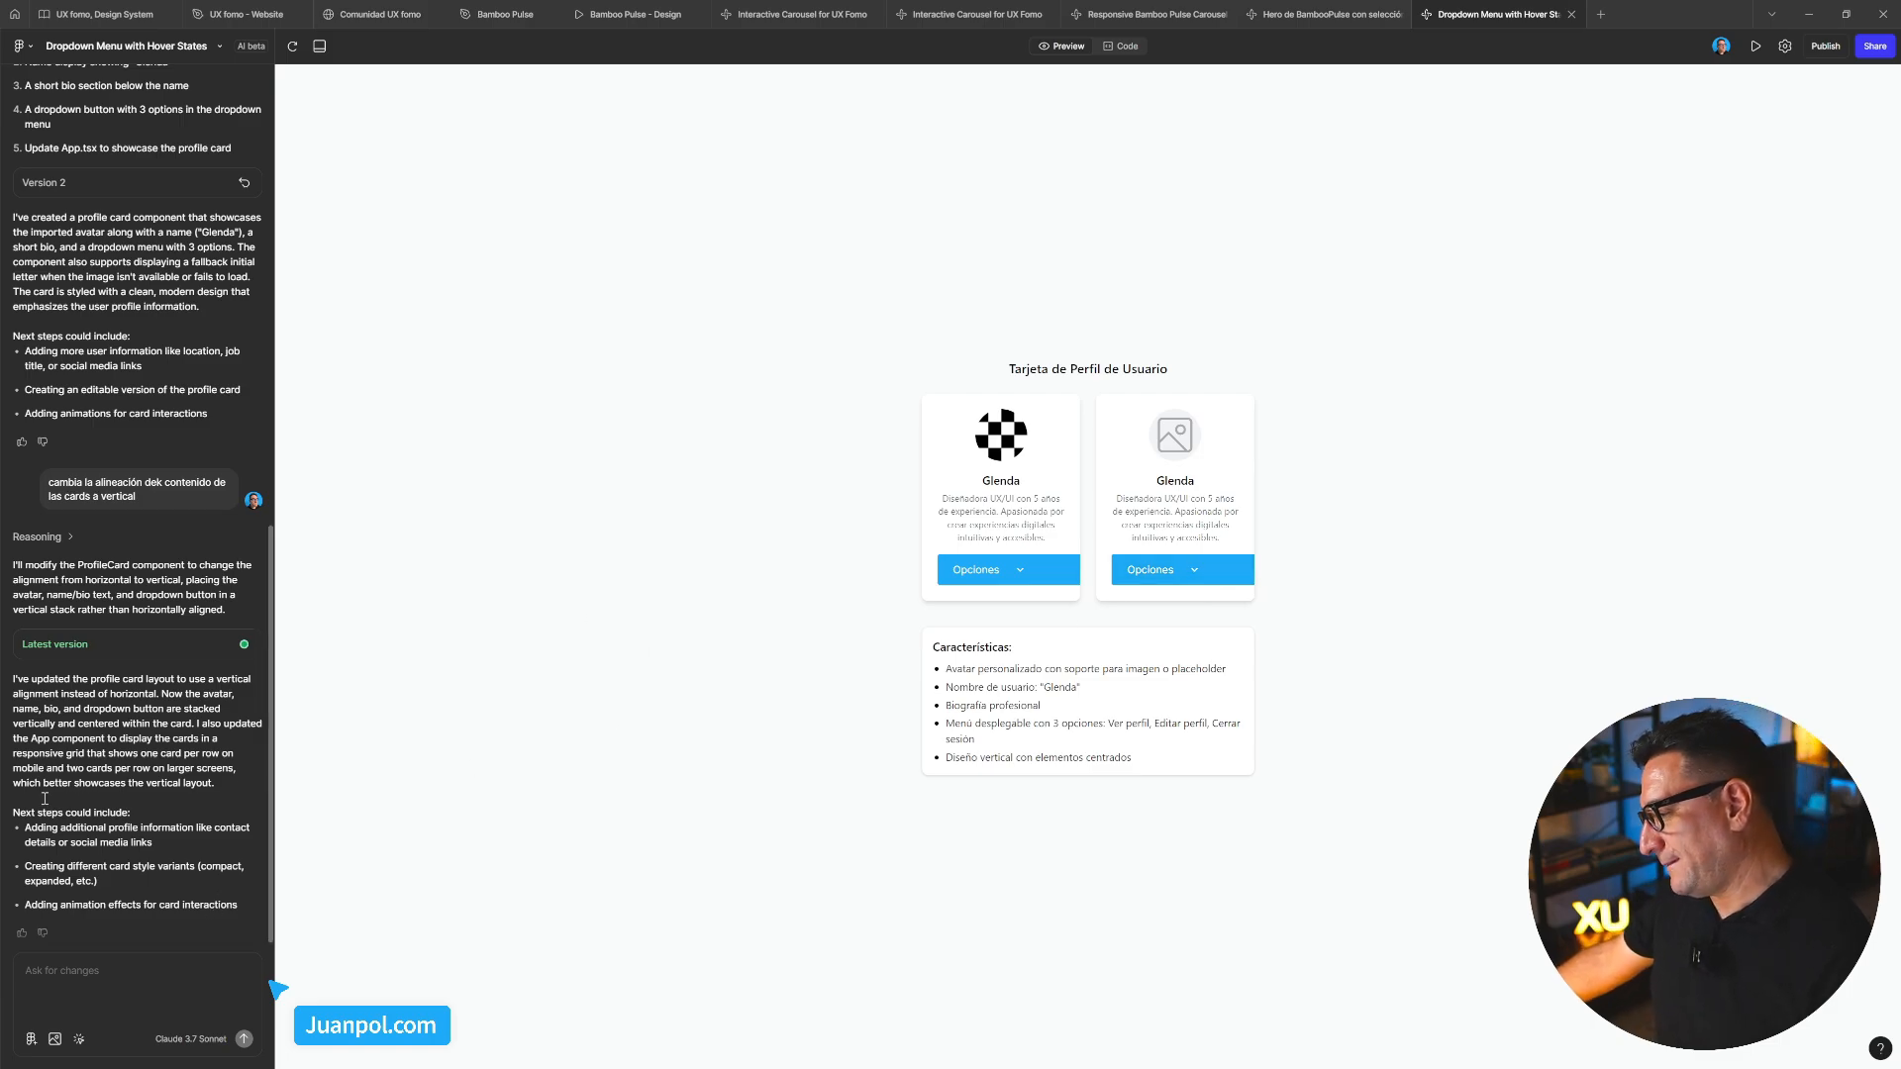
click(108, 969)
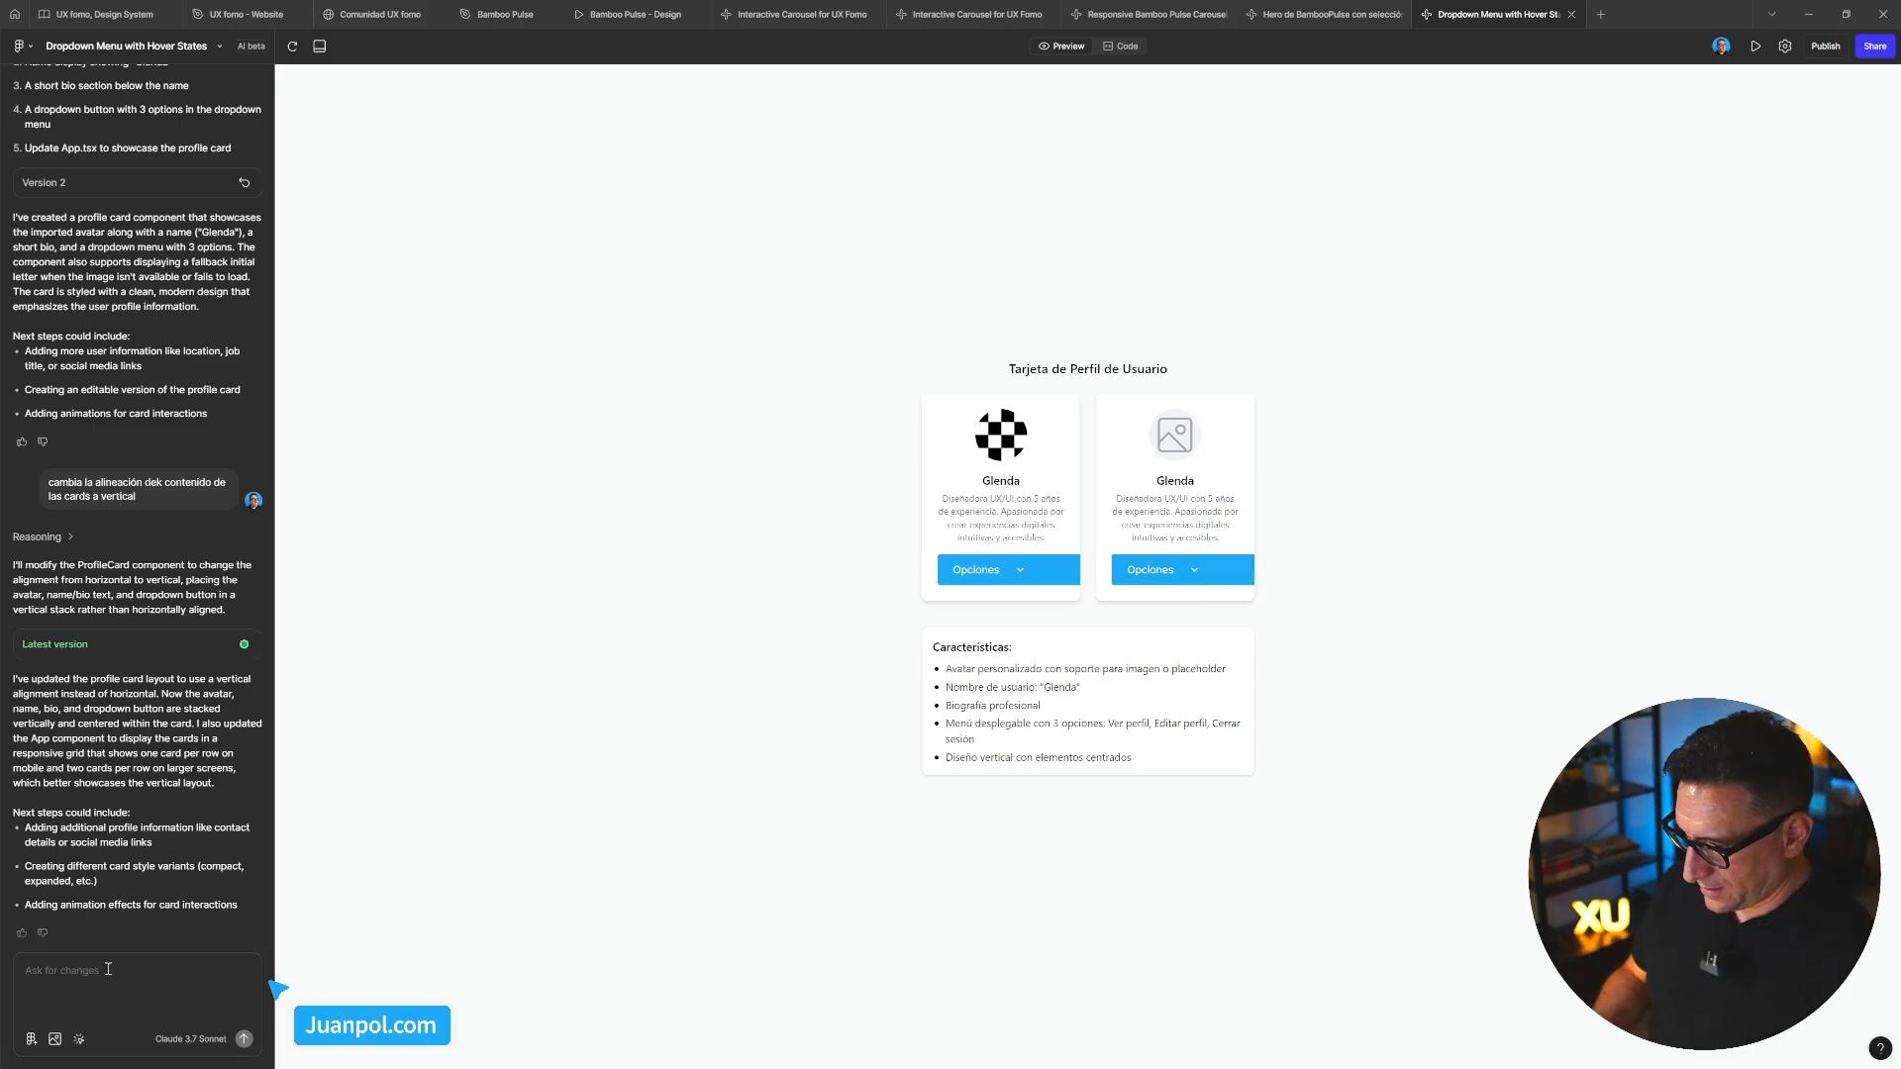
Ask the AI: 'actualiza la card para que el menú desplegable se vea entero.'
text(a)
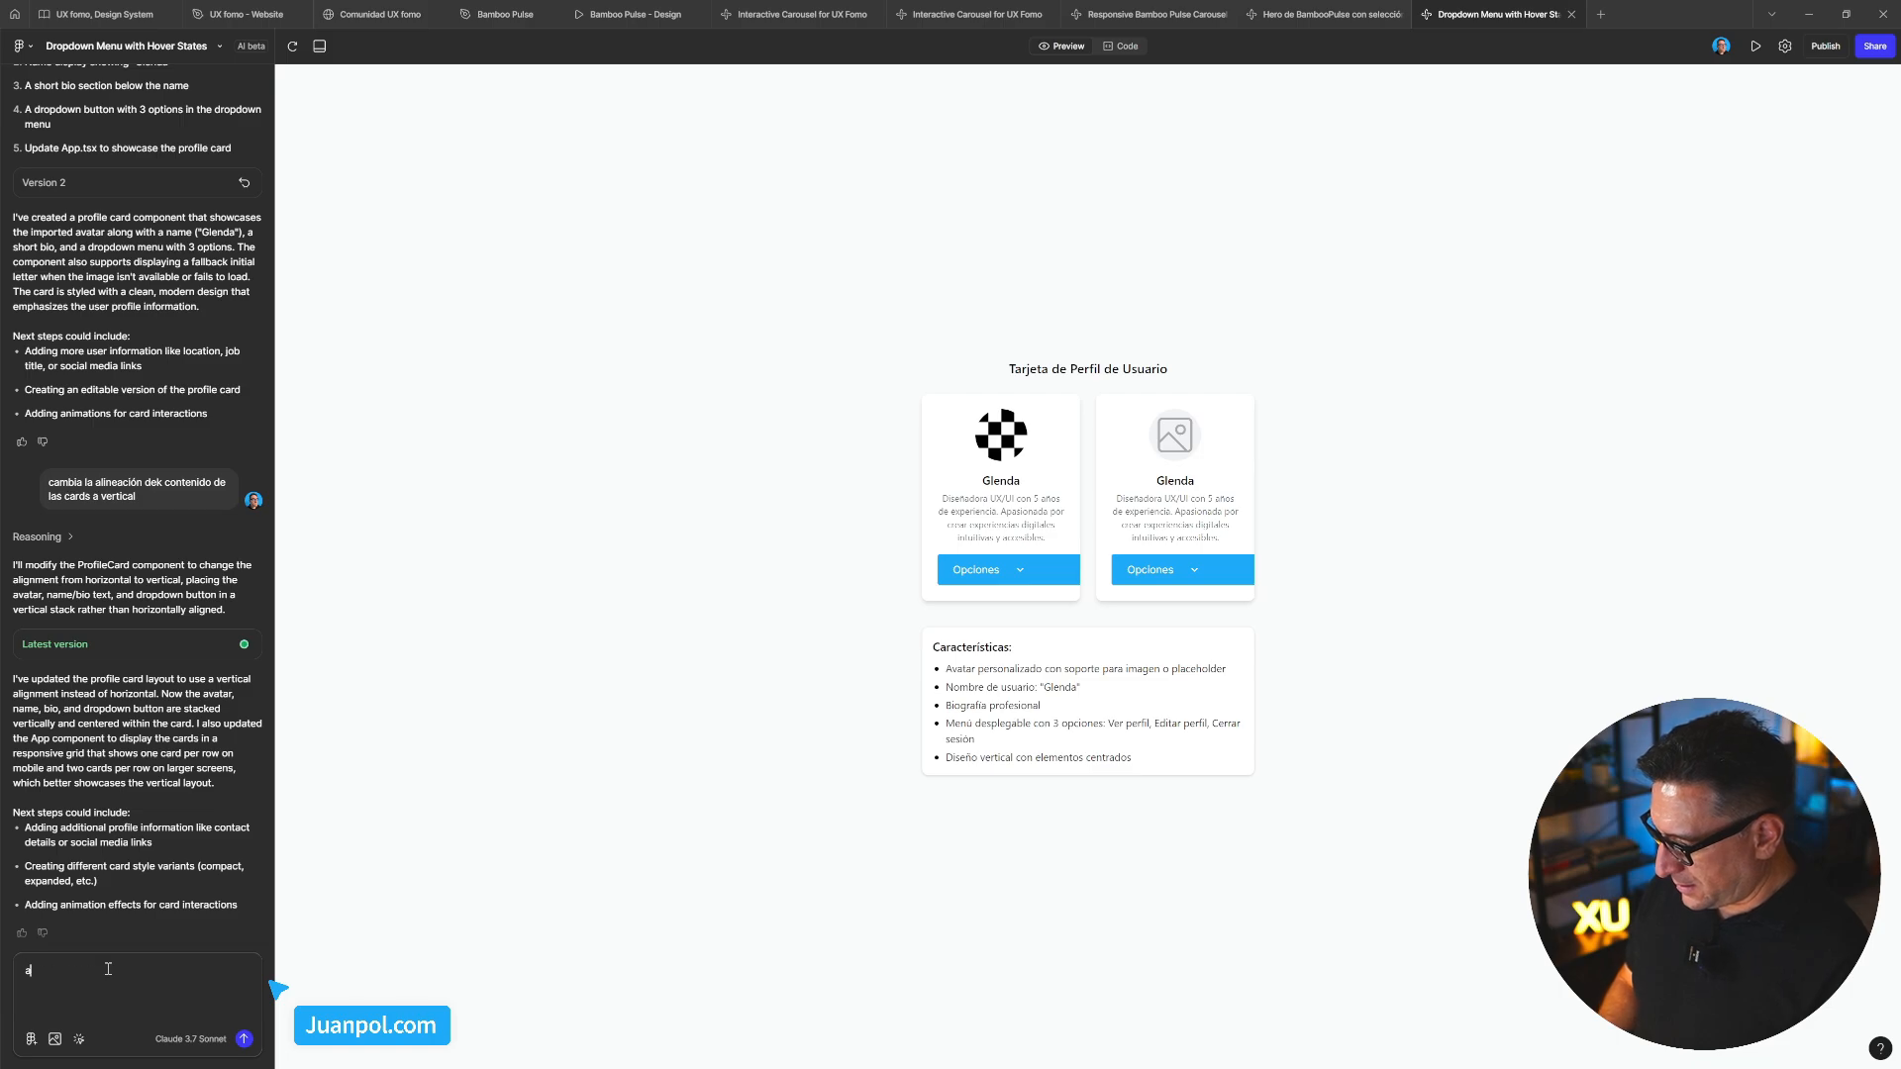
text(ctualiza)
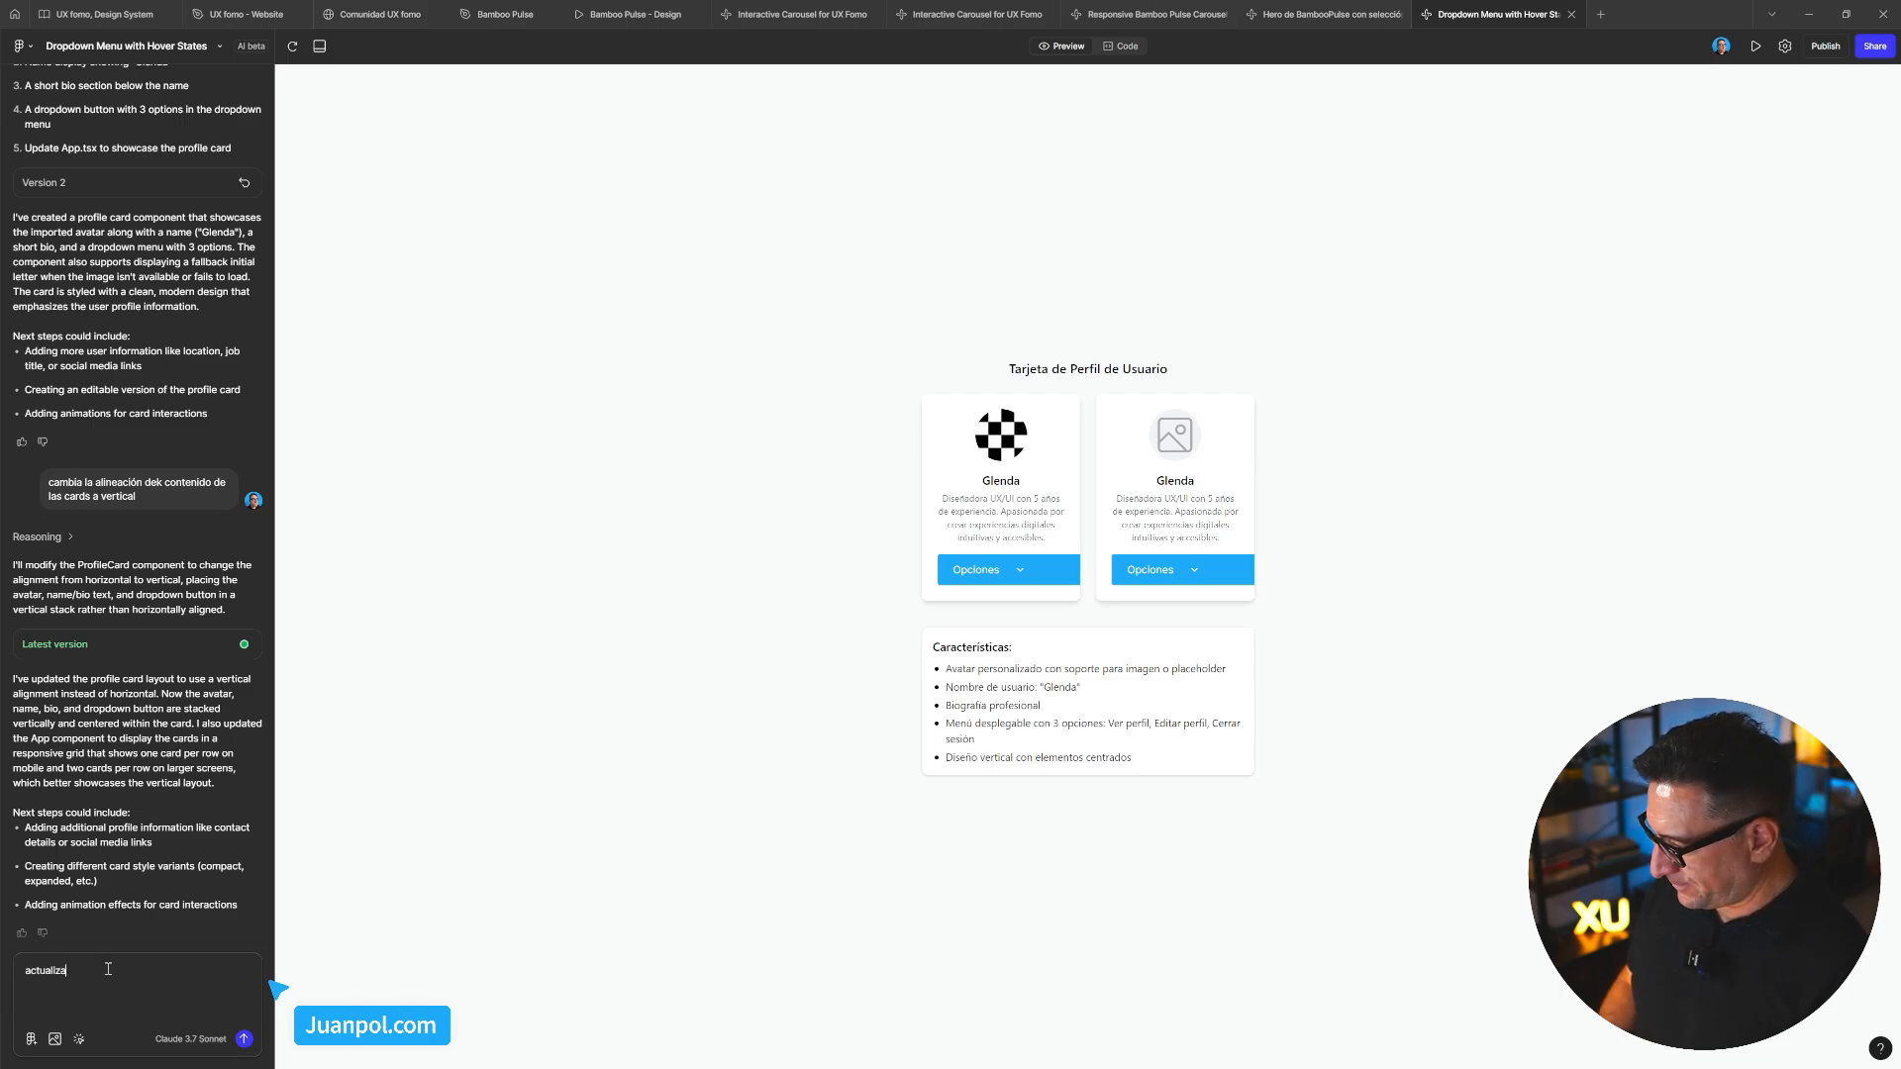
text( la card)
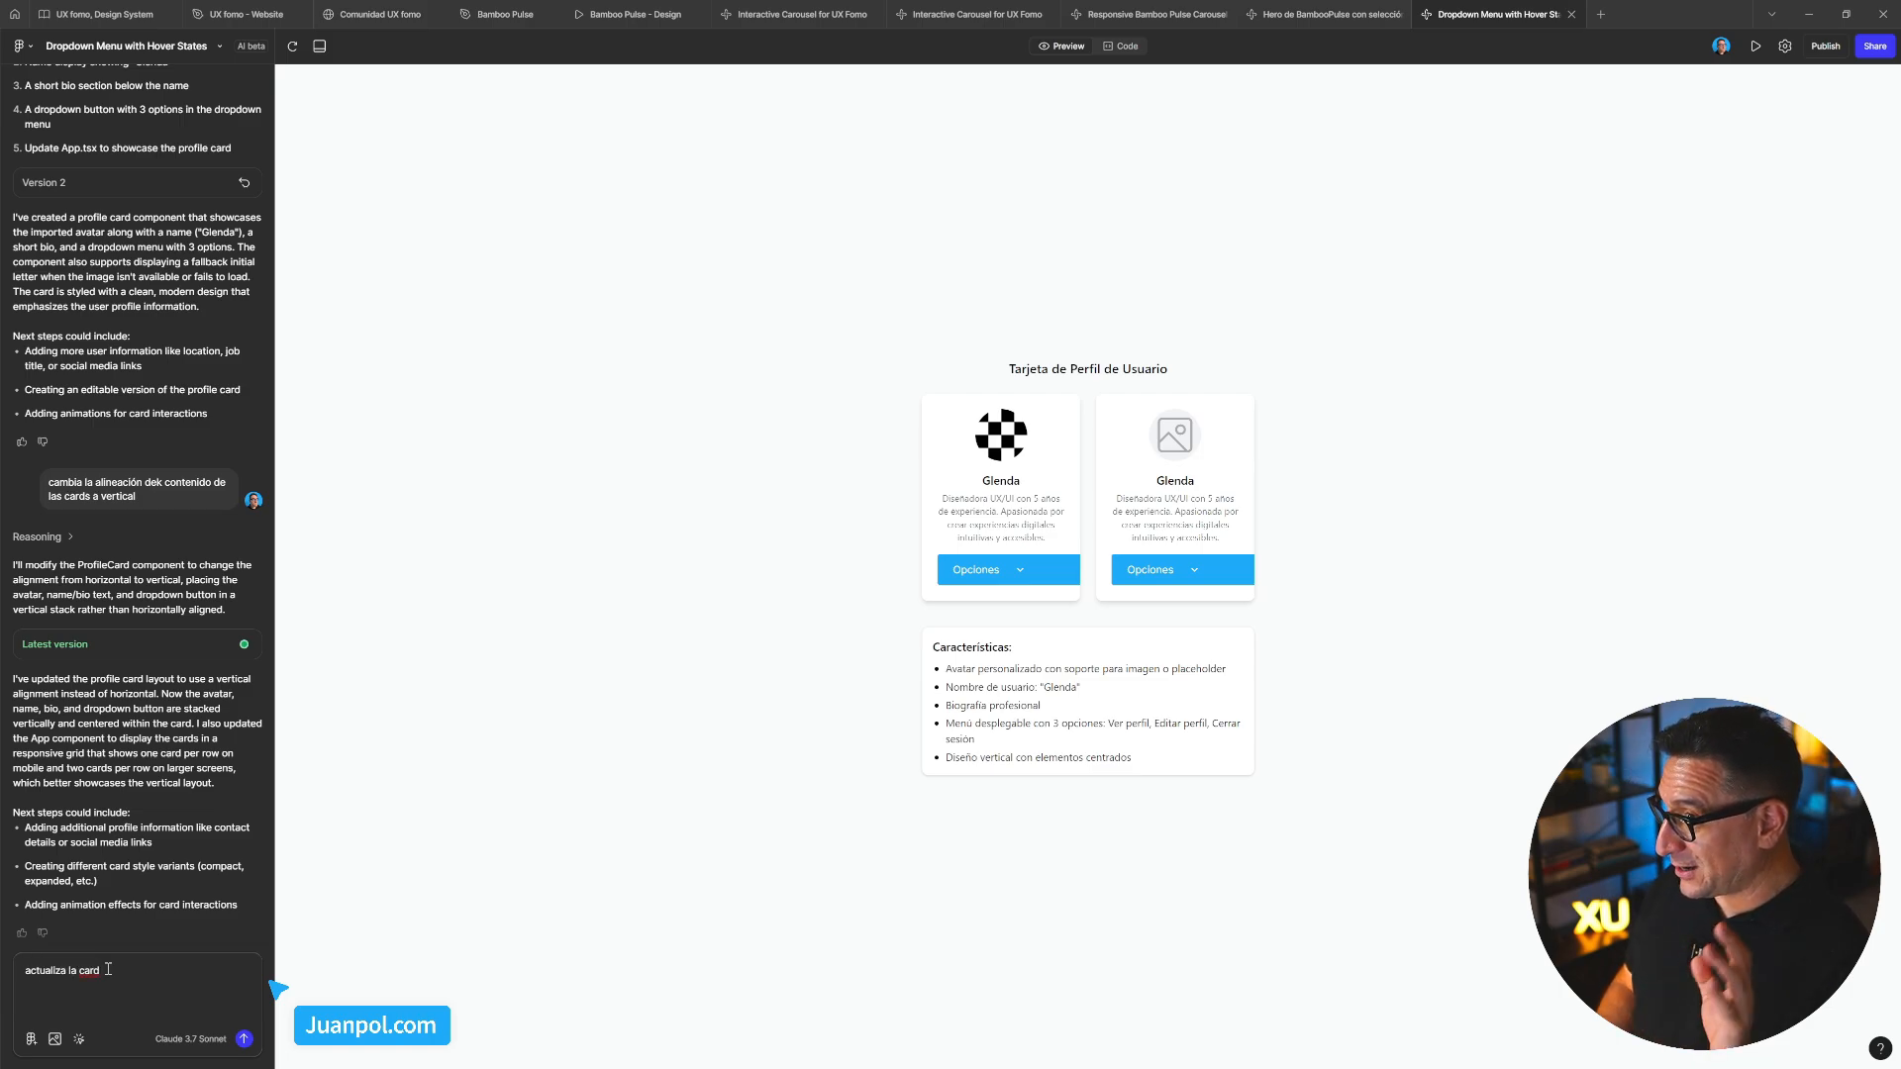
text( para que el despl)
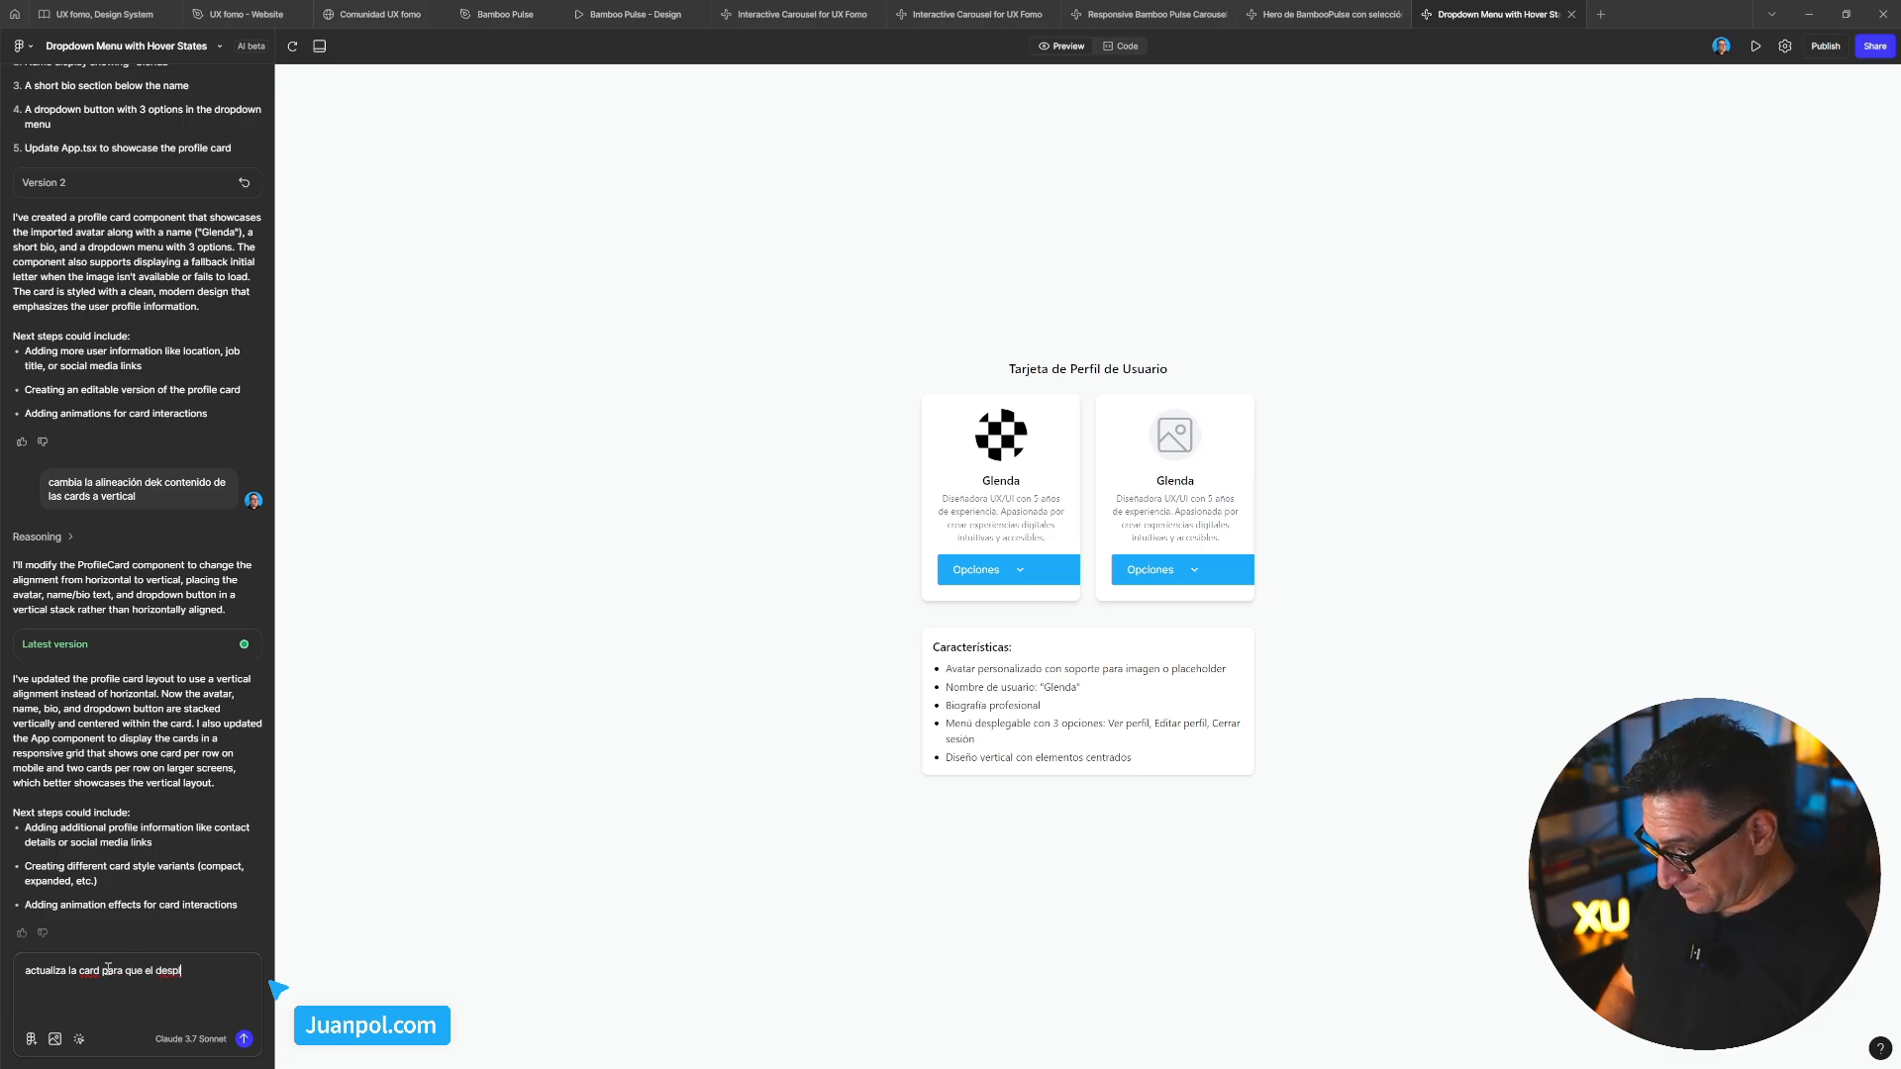
key(BackSpace)
key(BackSpace)
key(BackSpace)
key(BackSpace)
key(BackSpace)
text(m)
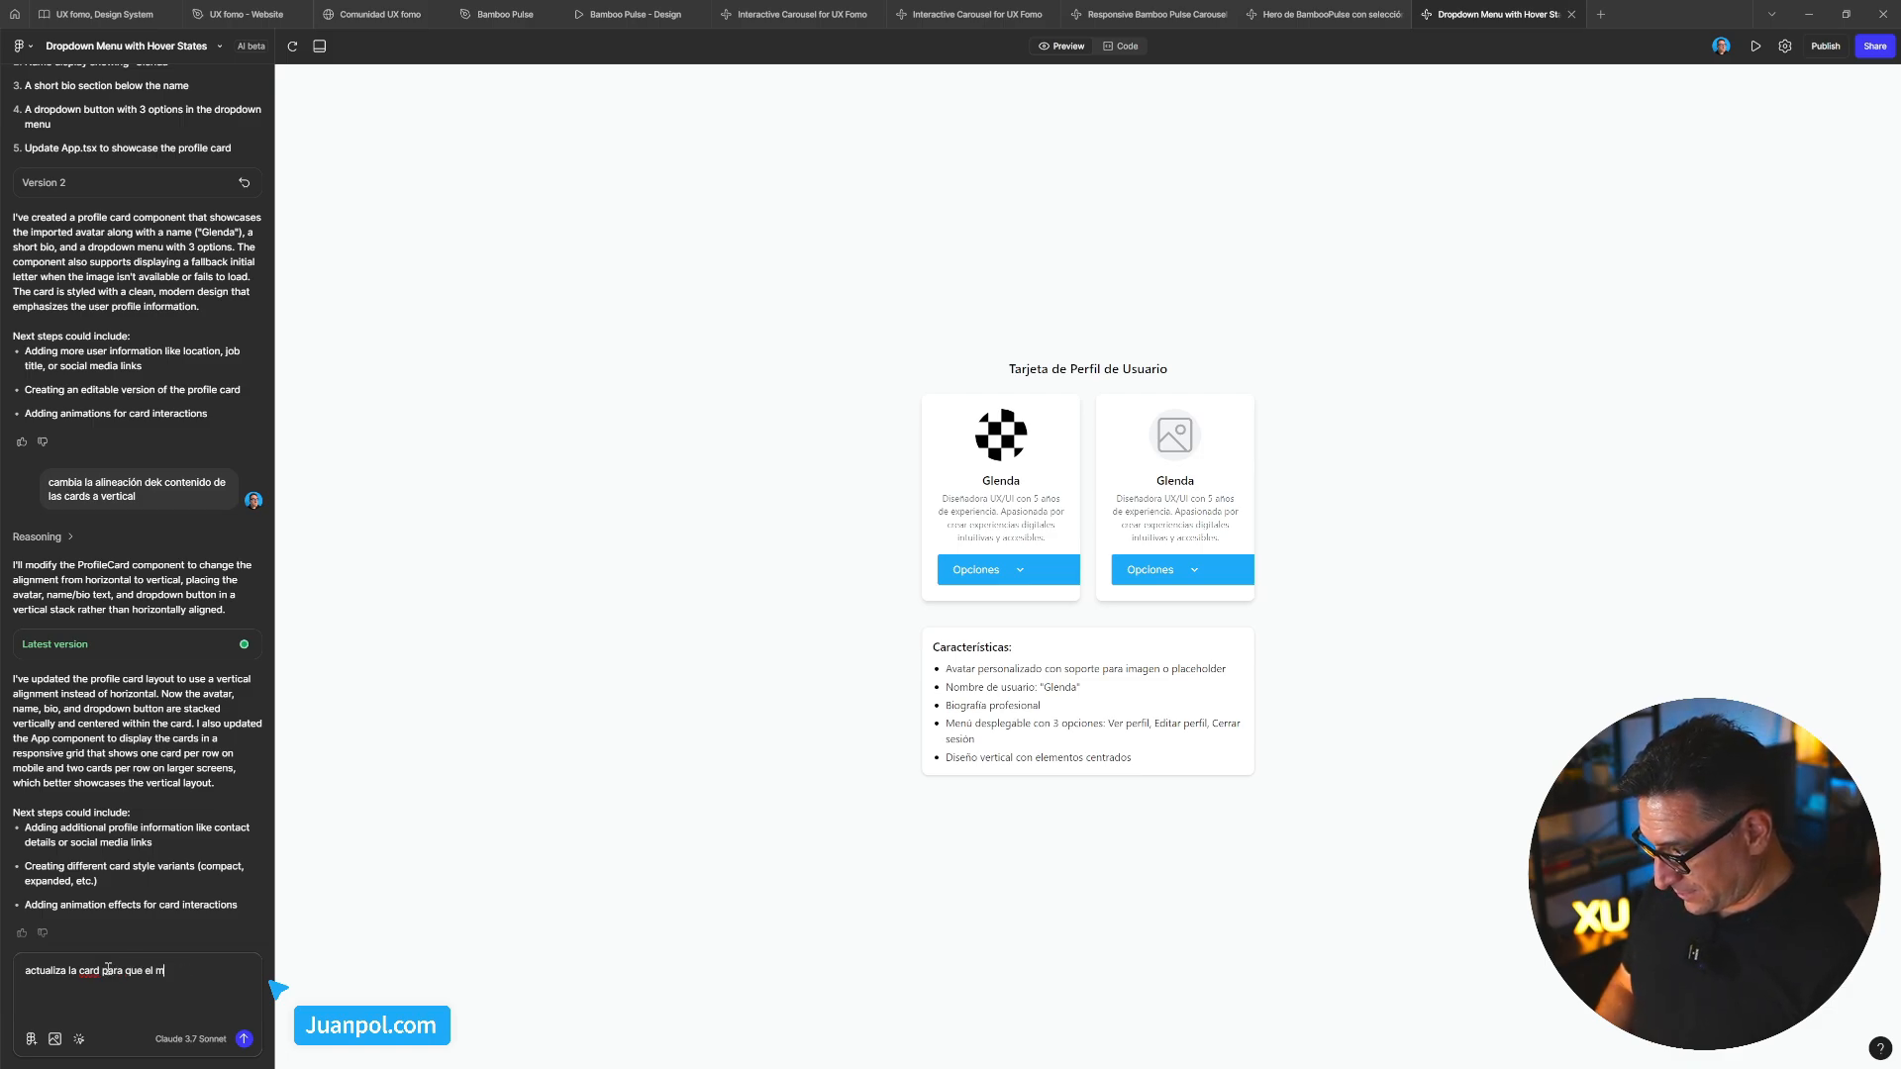
text(enú desple)
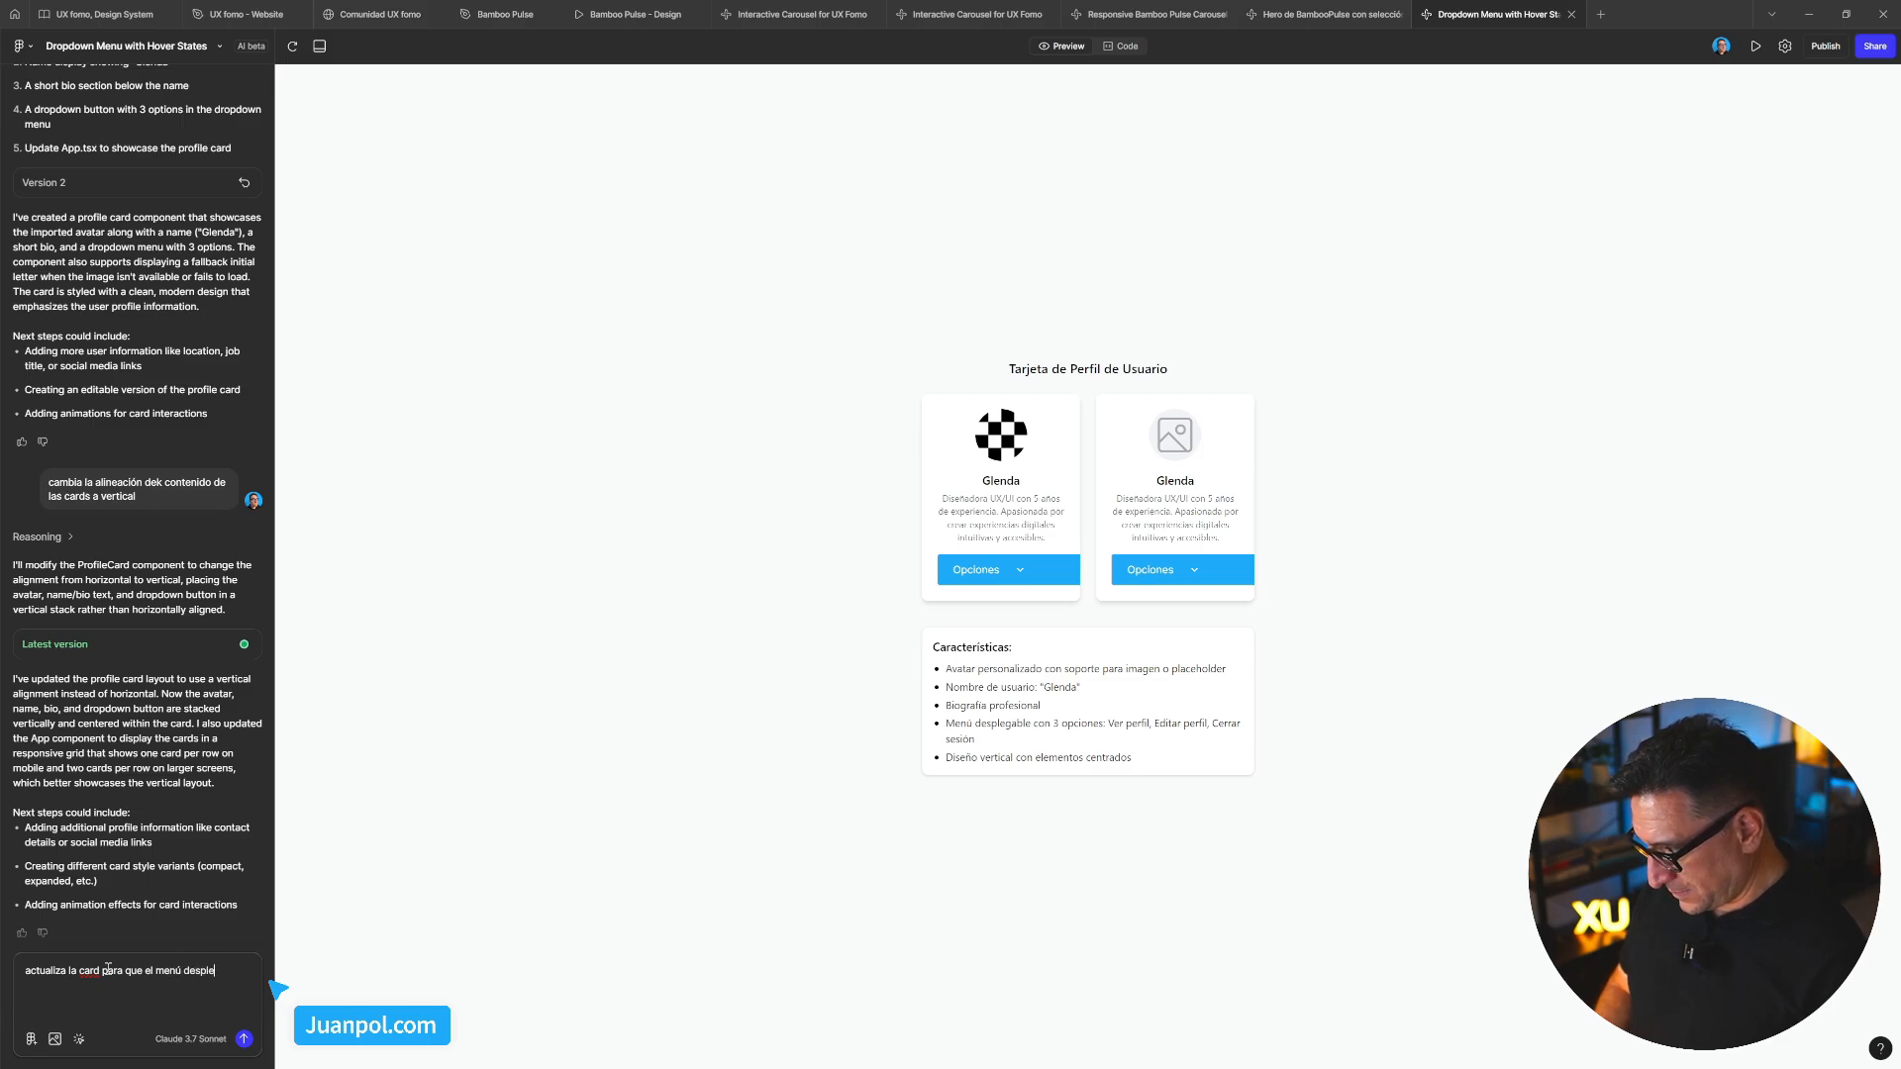
text(gable)
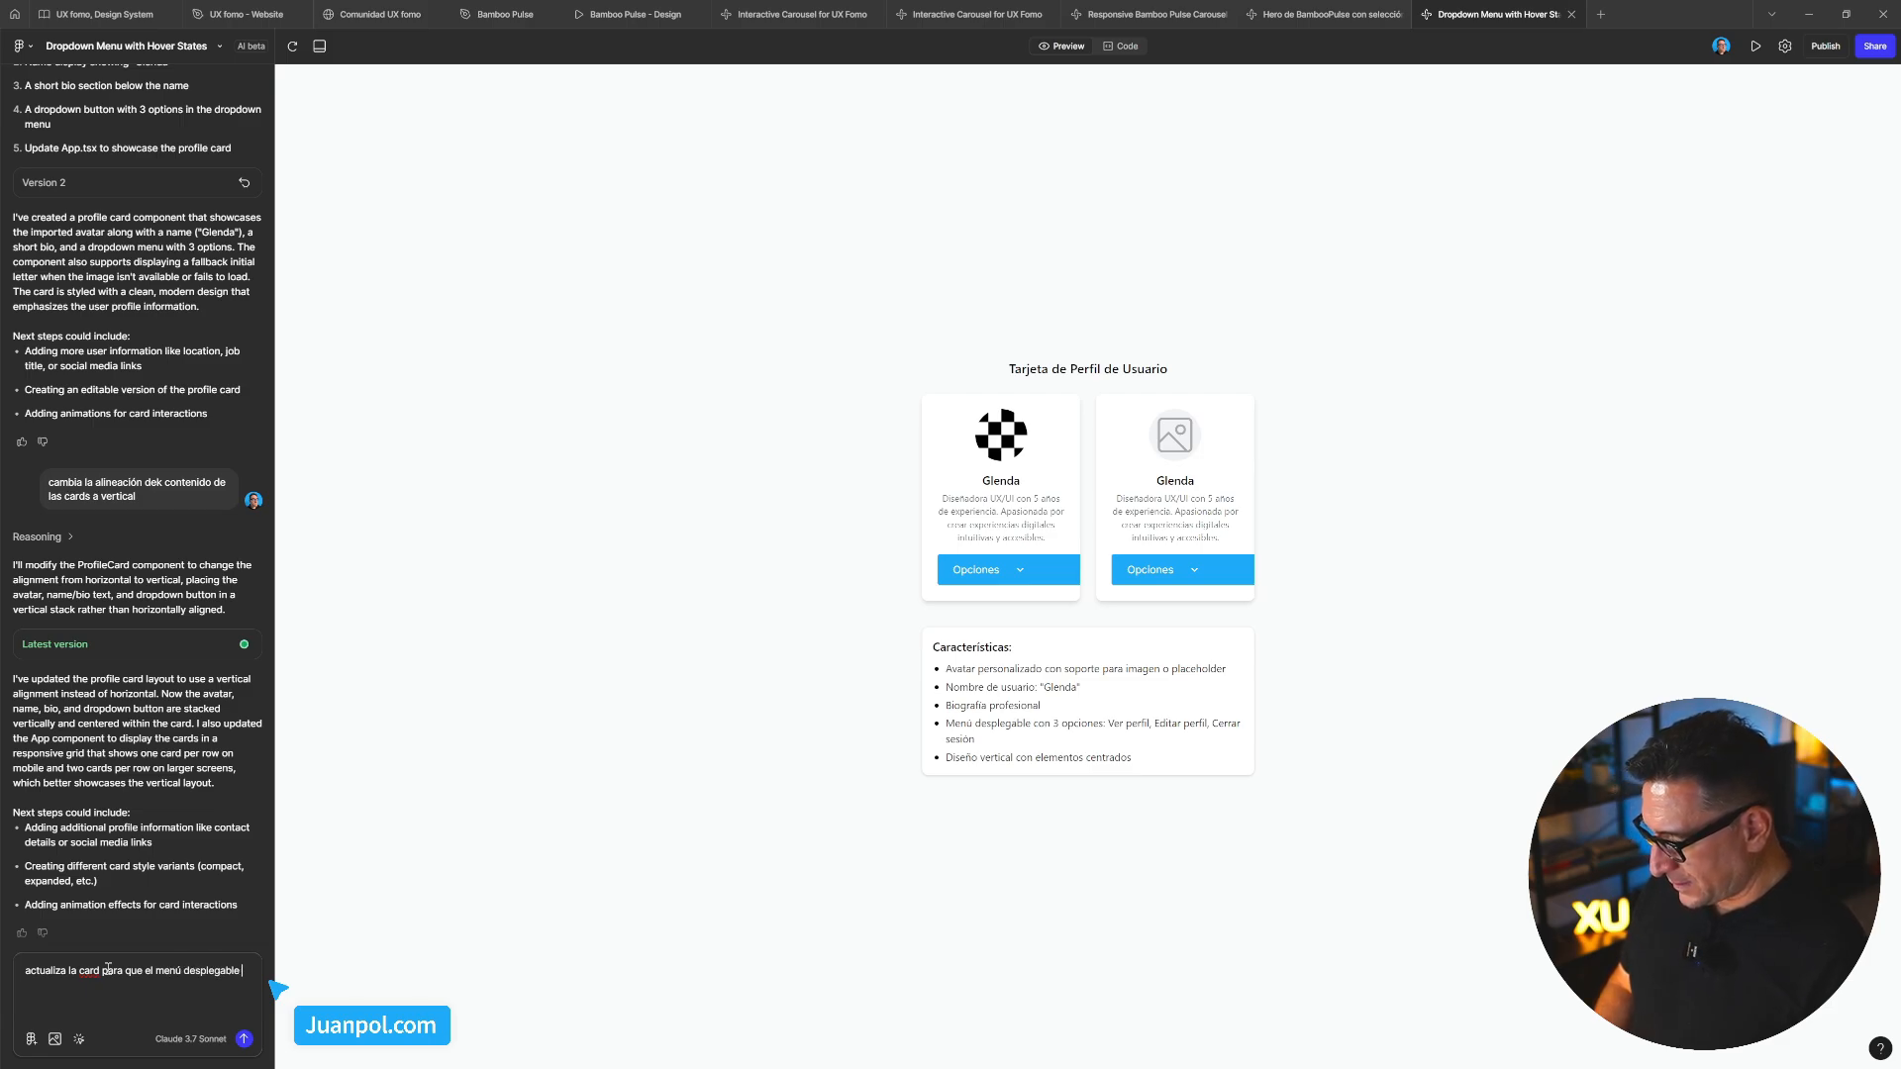
text( se vea enter)
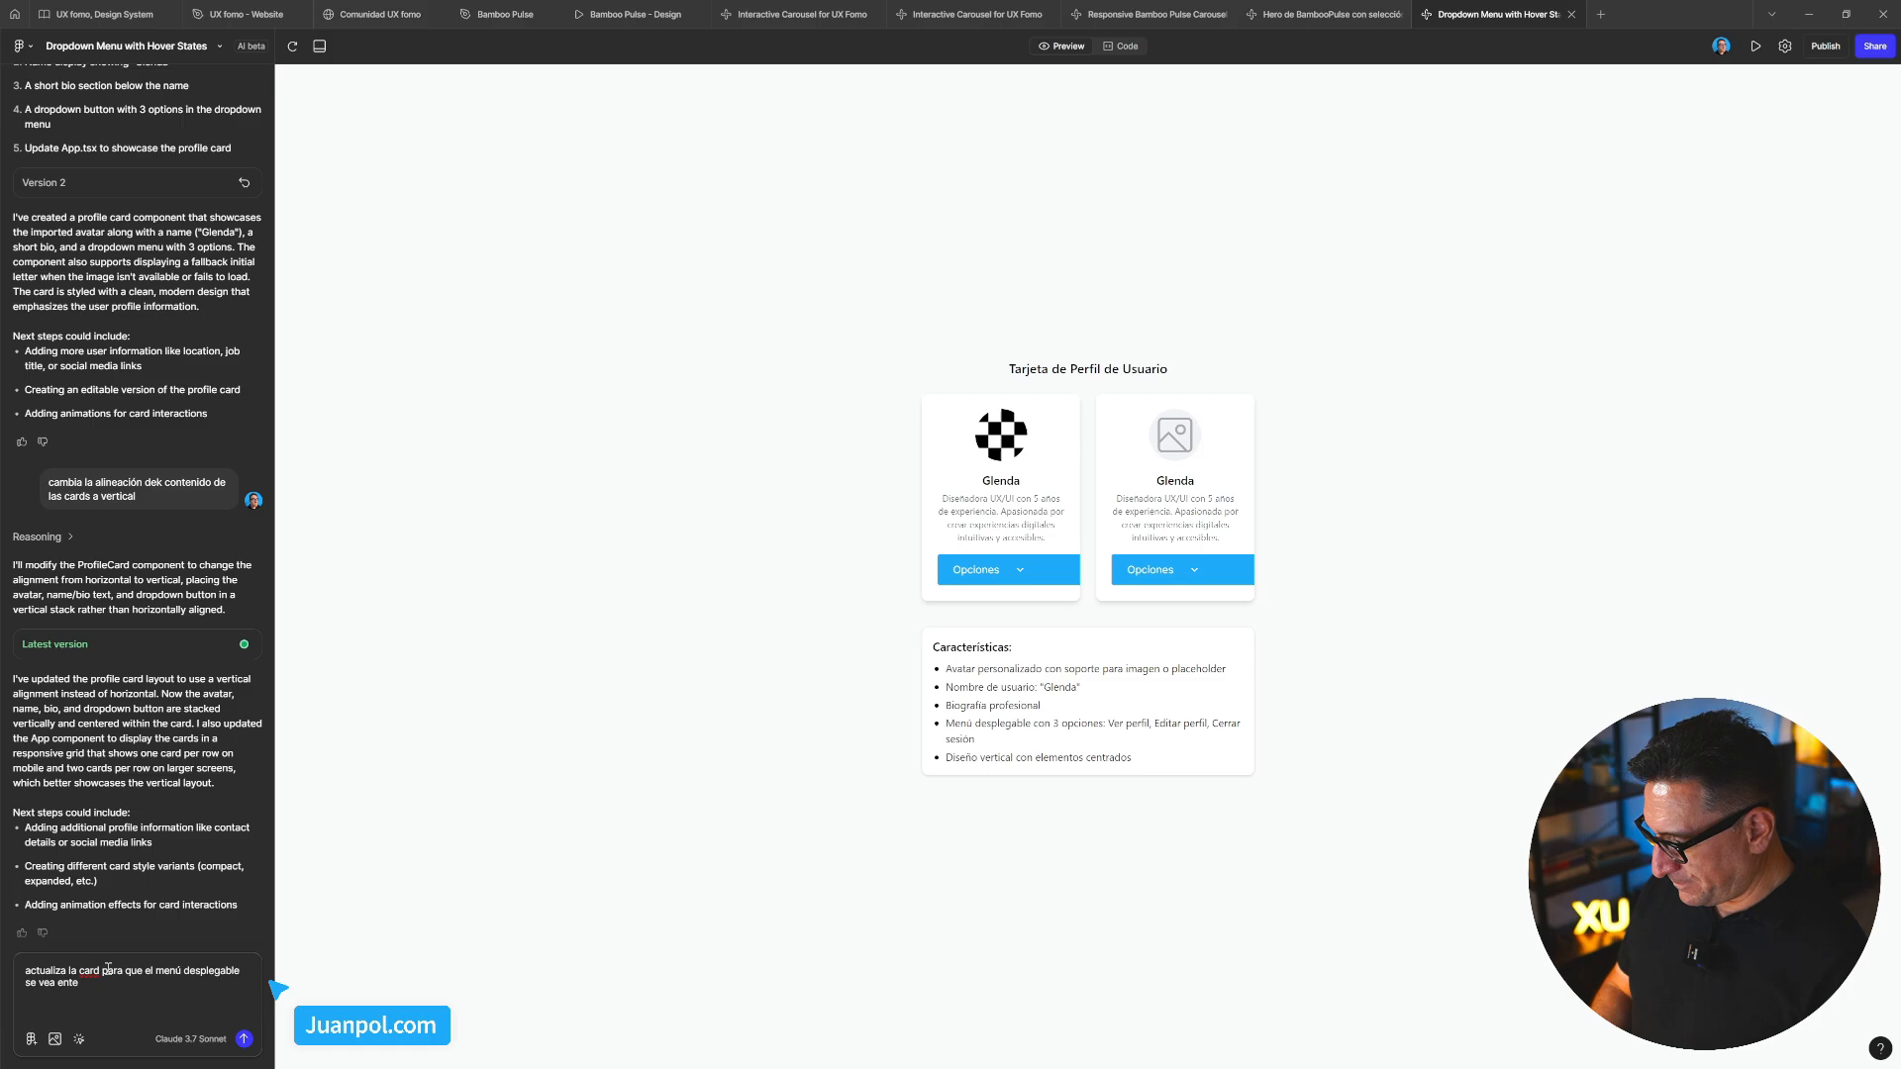
text(o.)
key(Return)
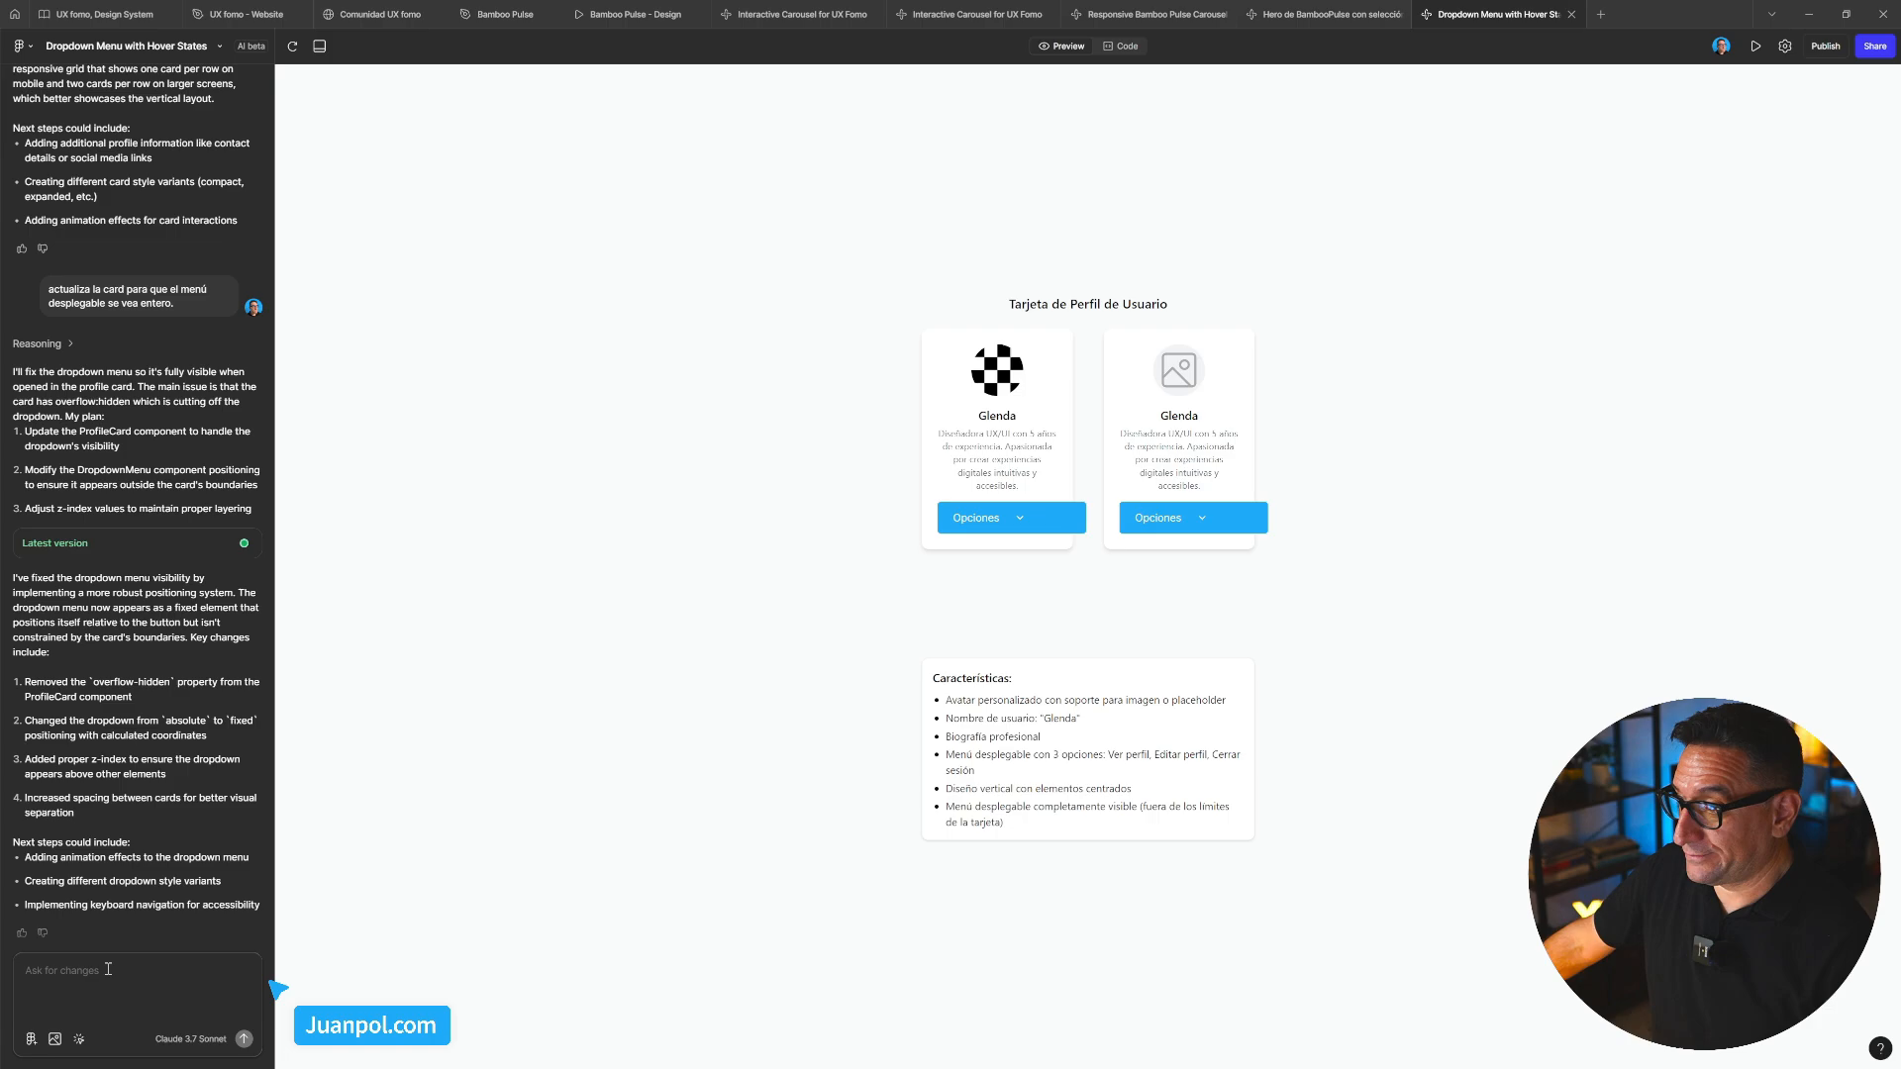
click(1029, 519)
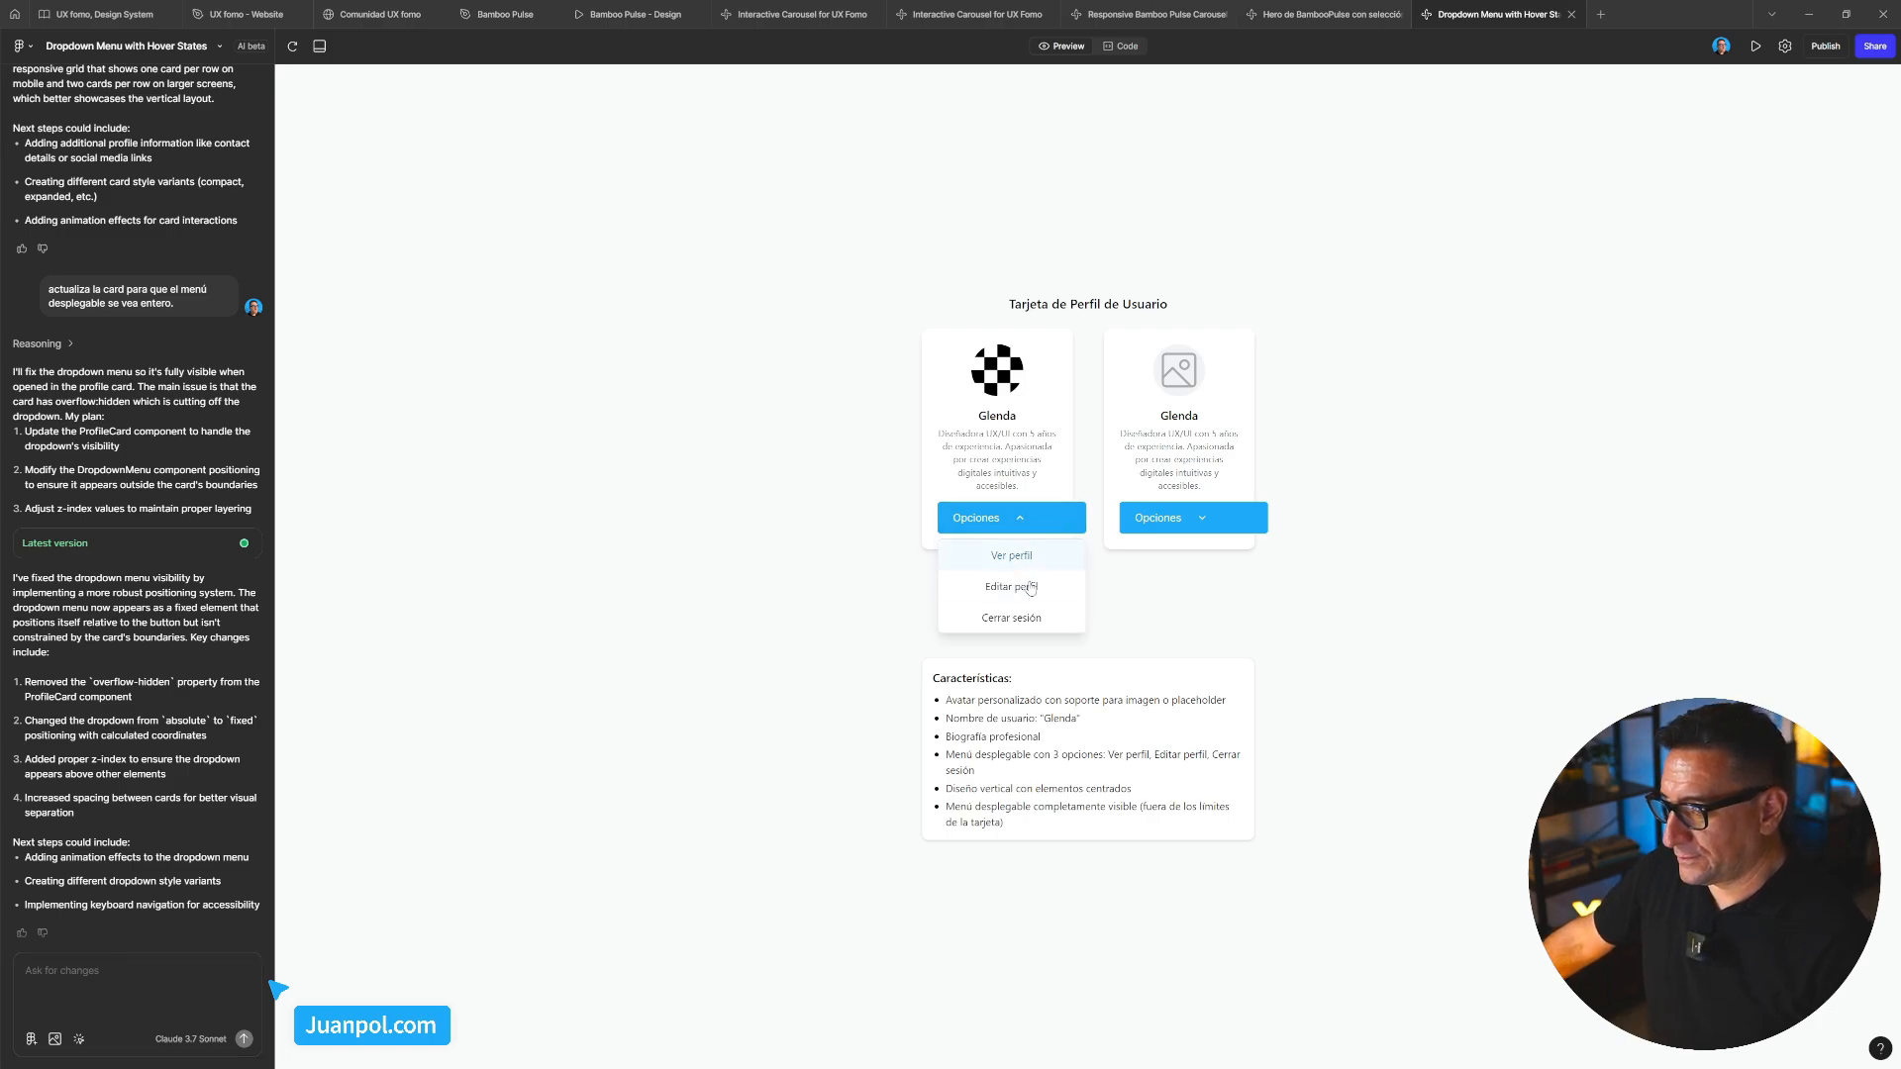
click(1193, 521)
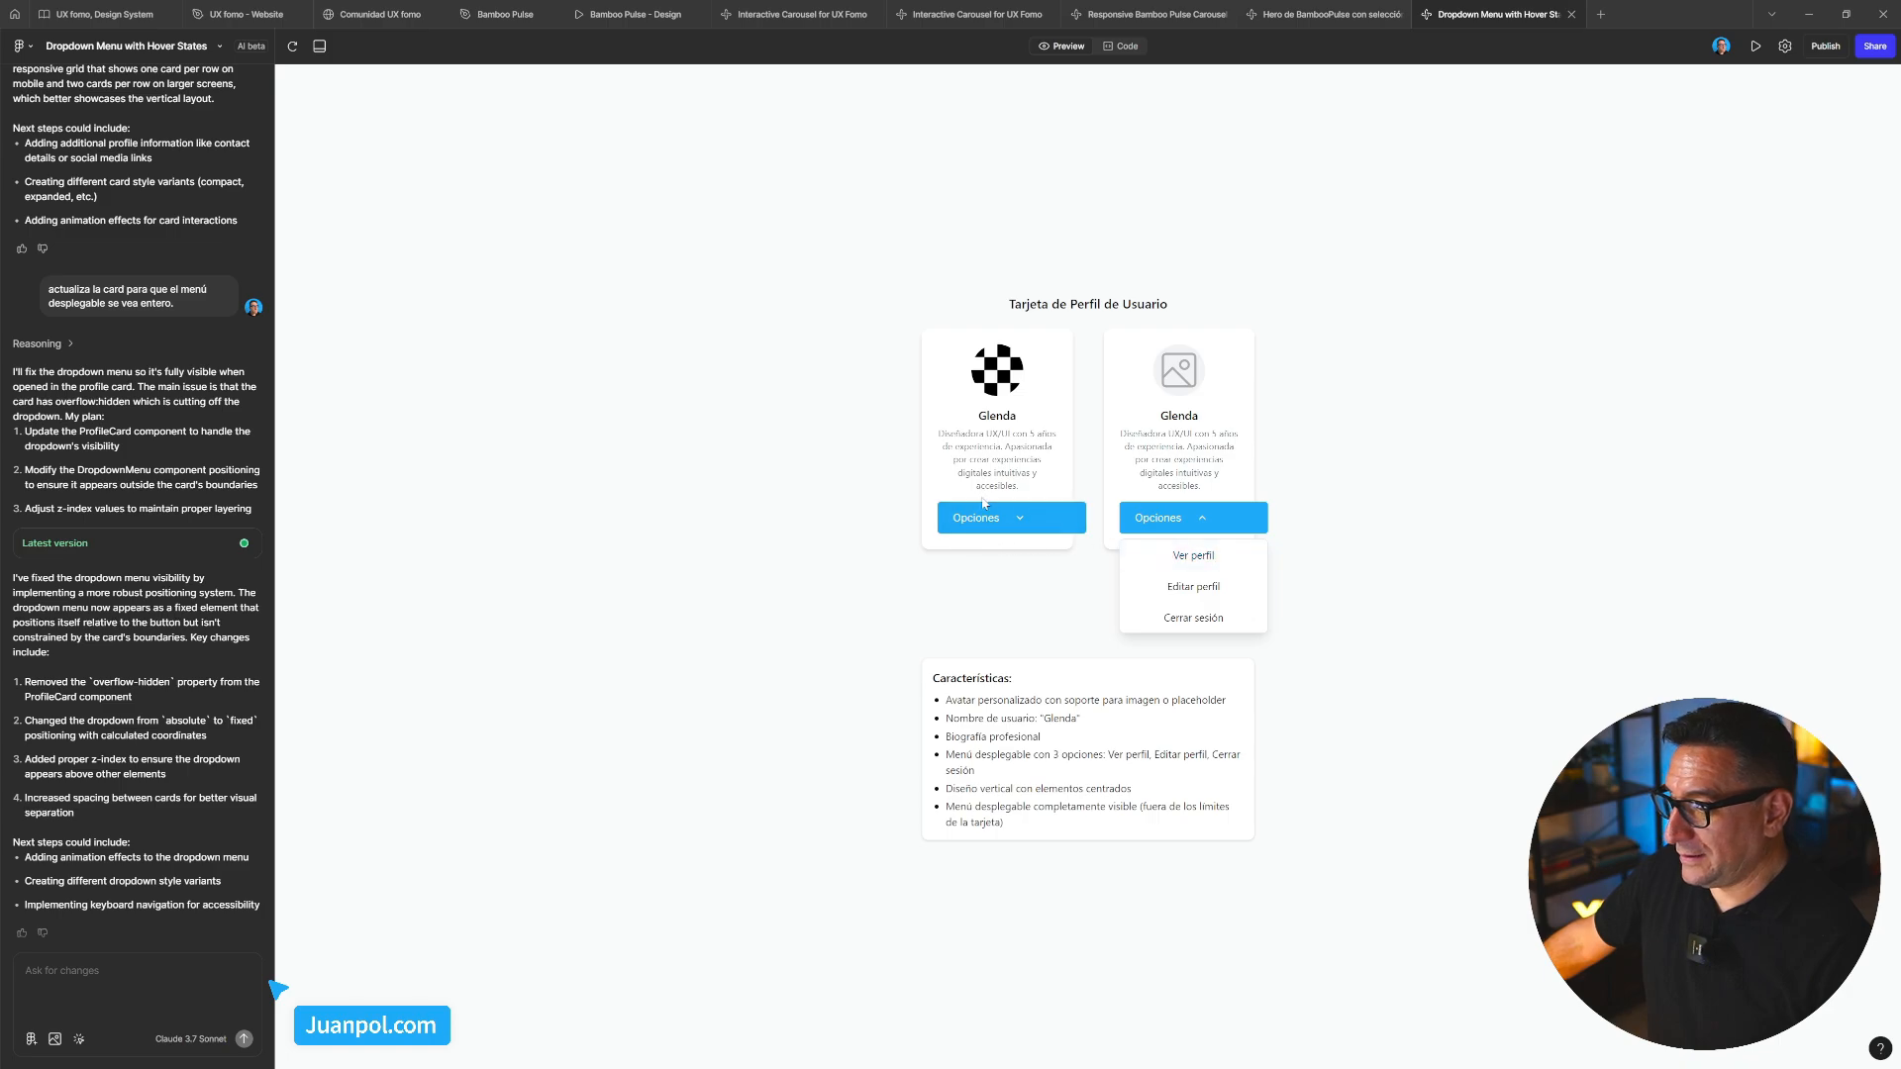
click(1286, 489)
click(1200, 518)
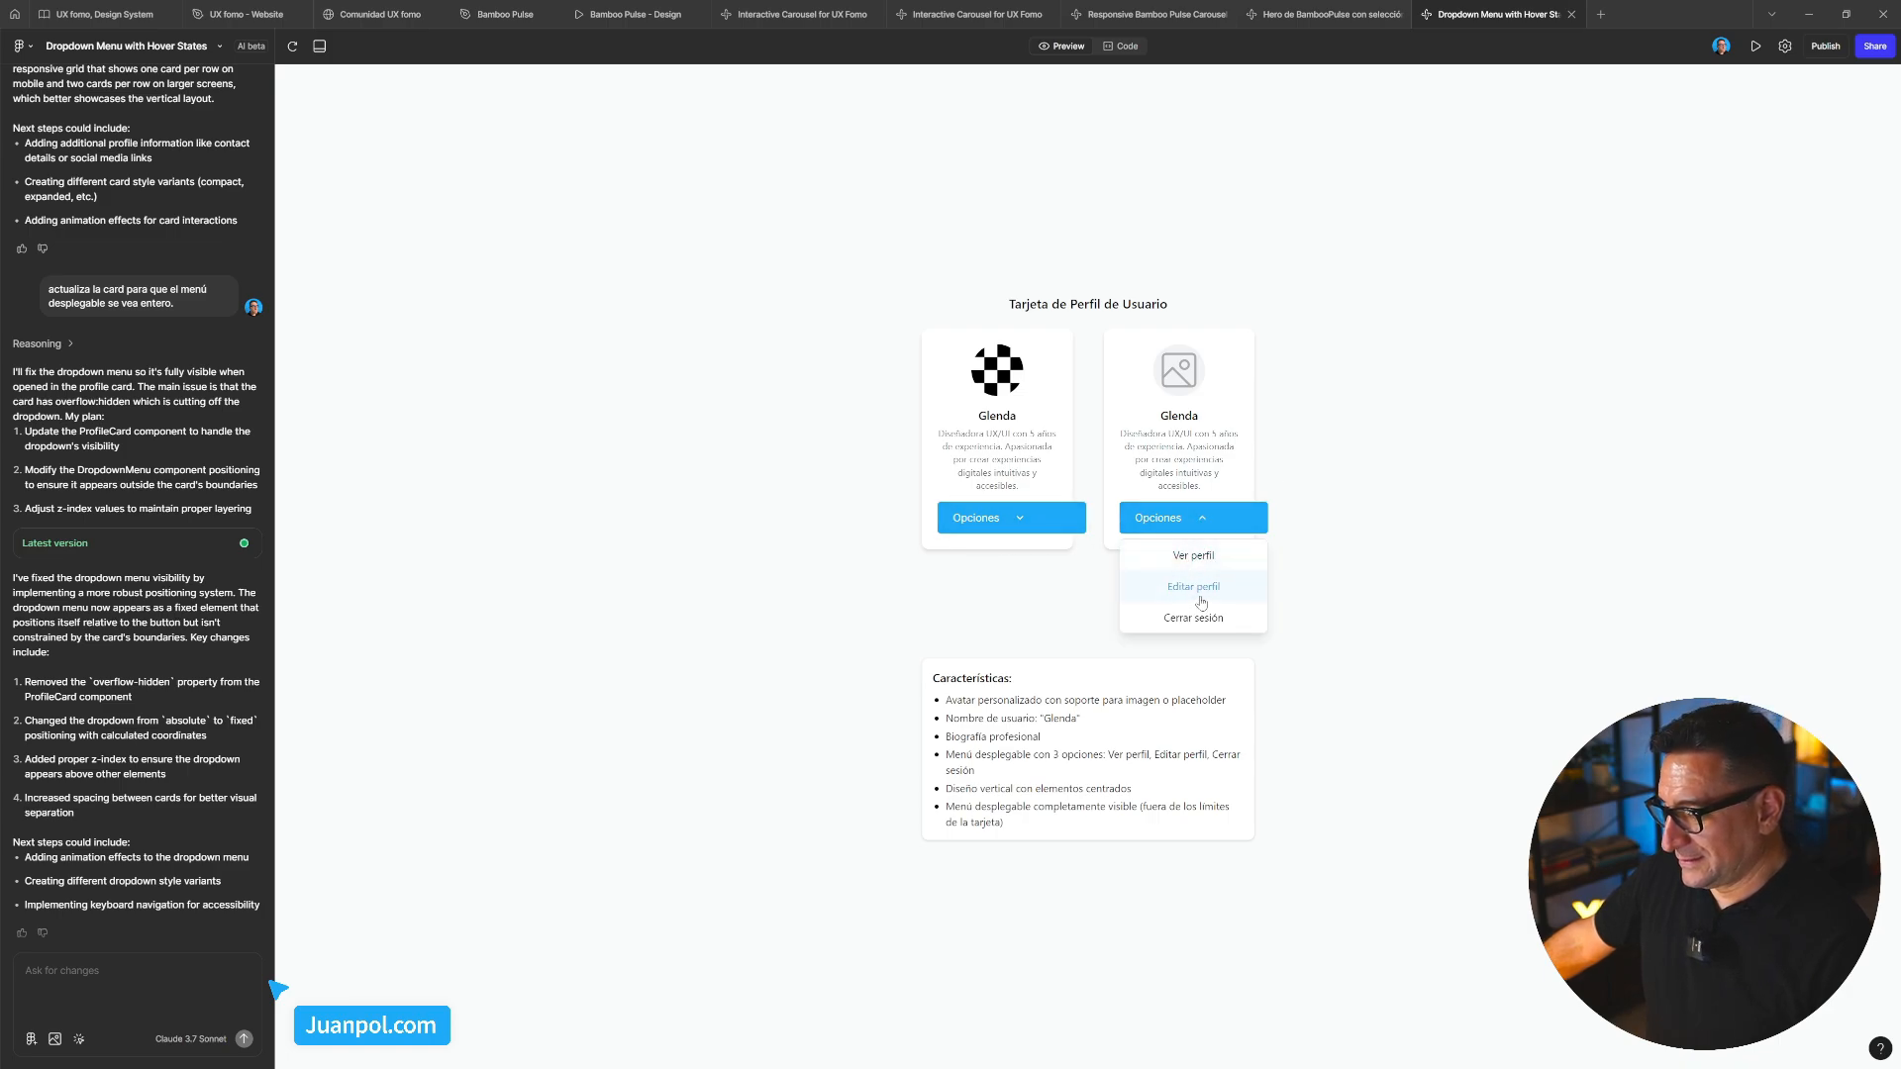
click(1203, 620)
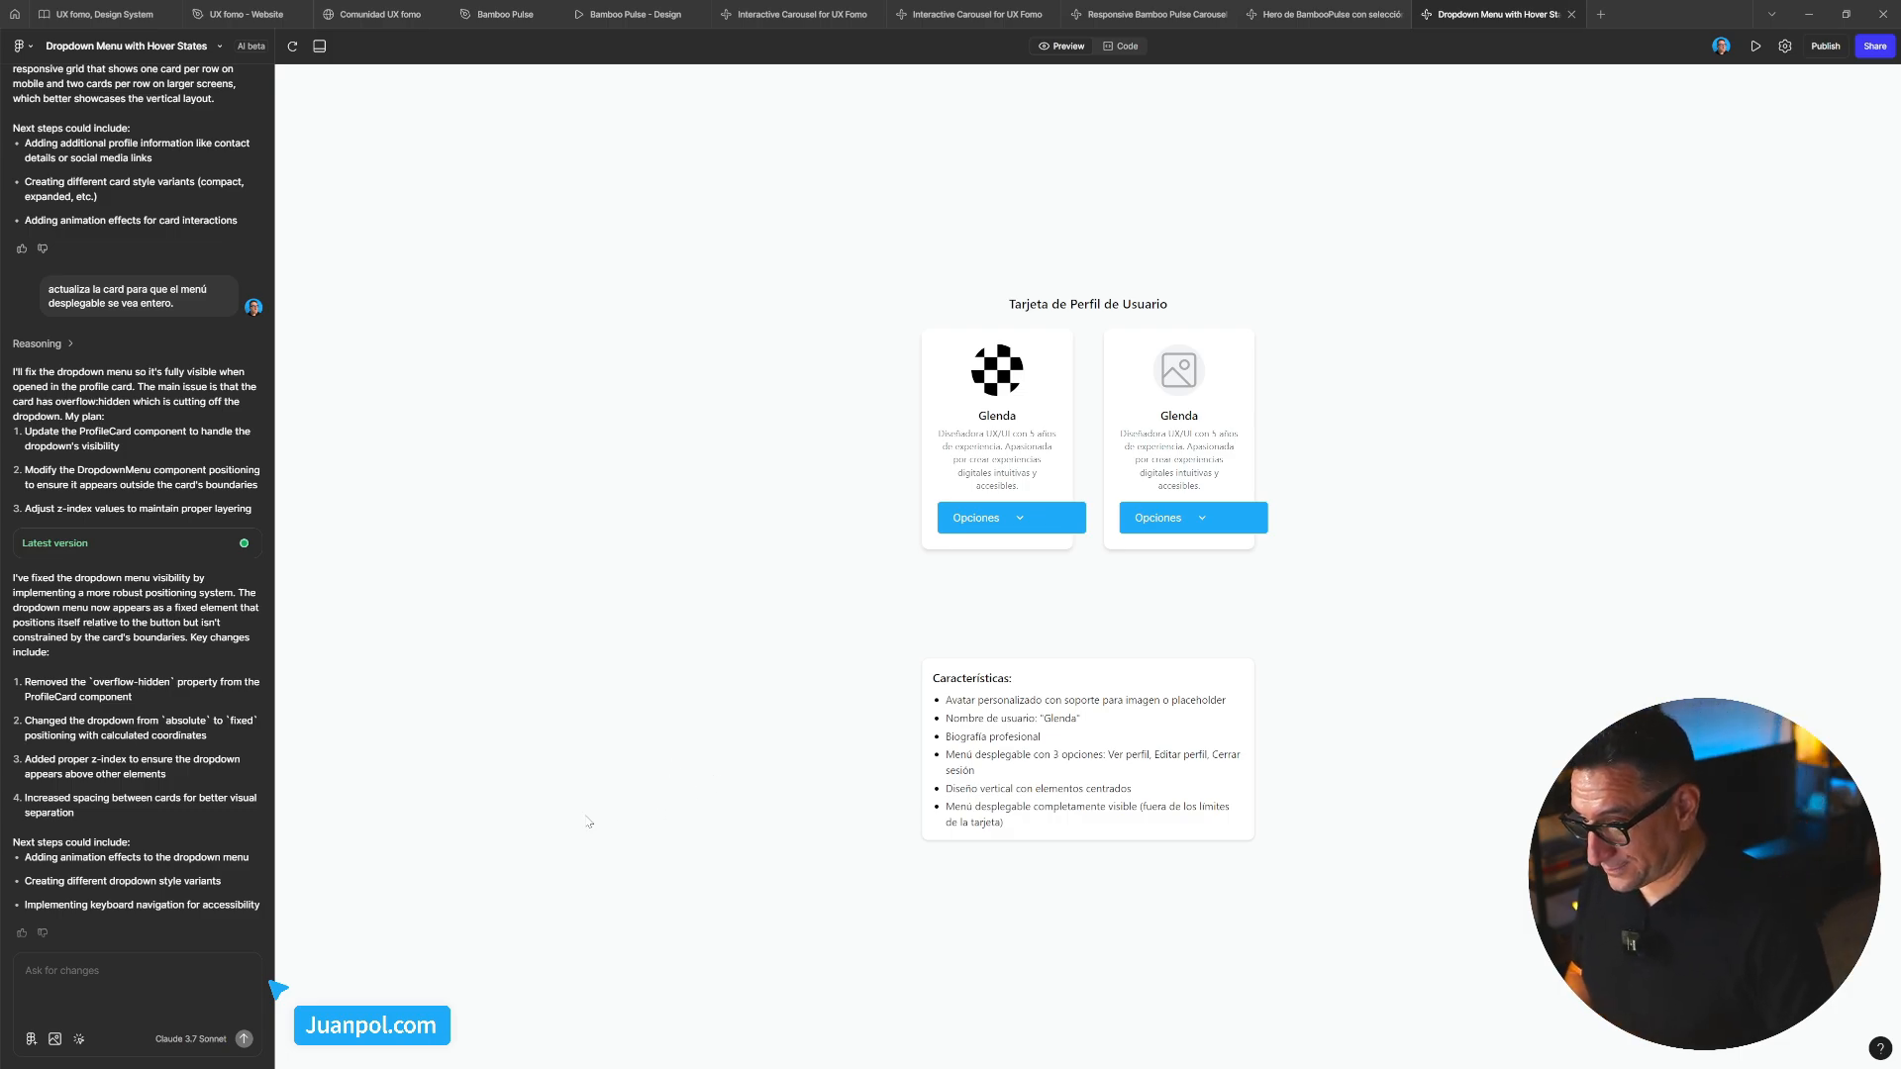
click(81, 1039)
On the second card's avatar, request 'añade una foto de una chica pelirroja'
click(1016, 391)
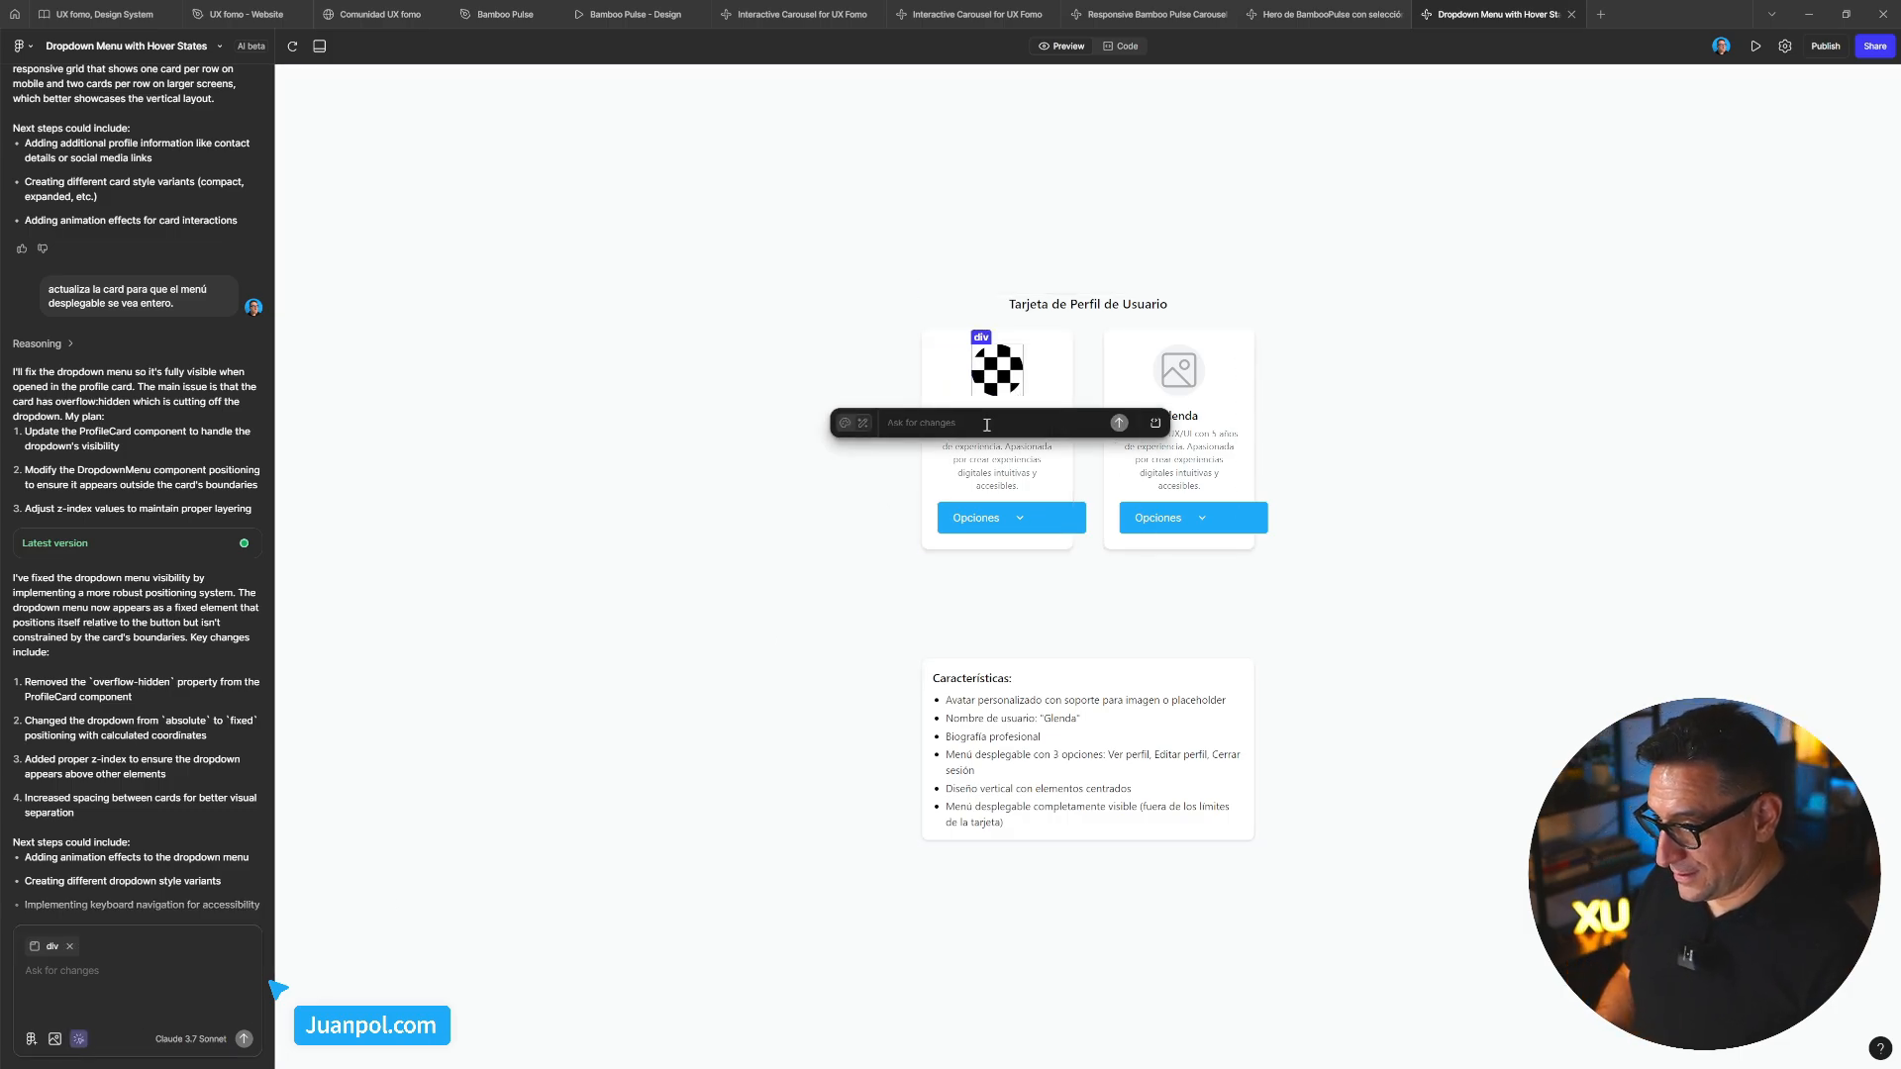
text(añade)
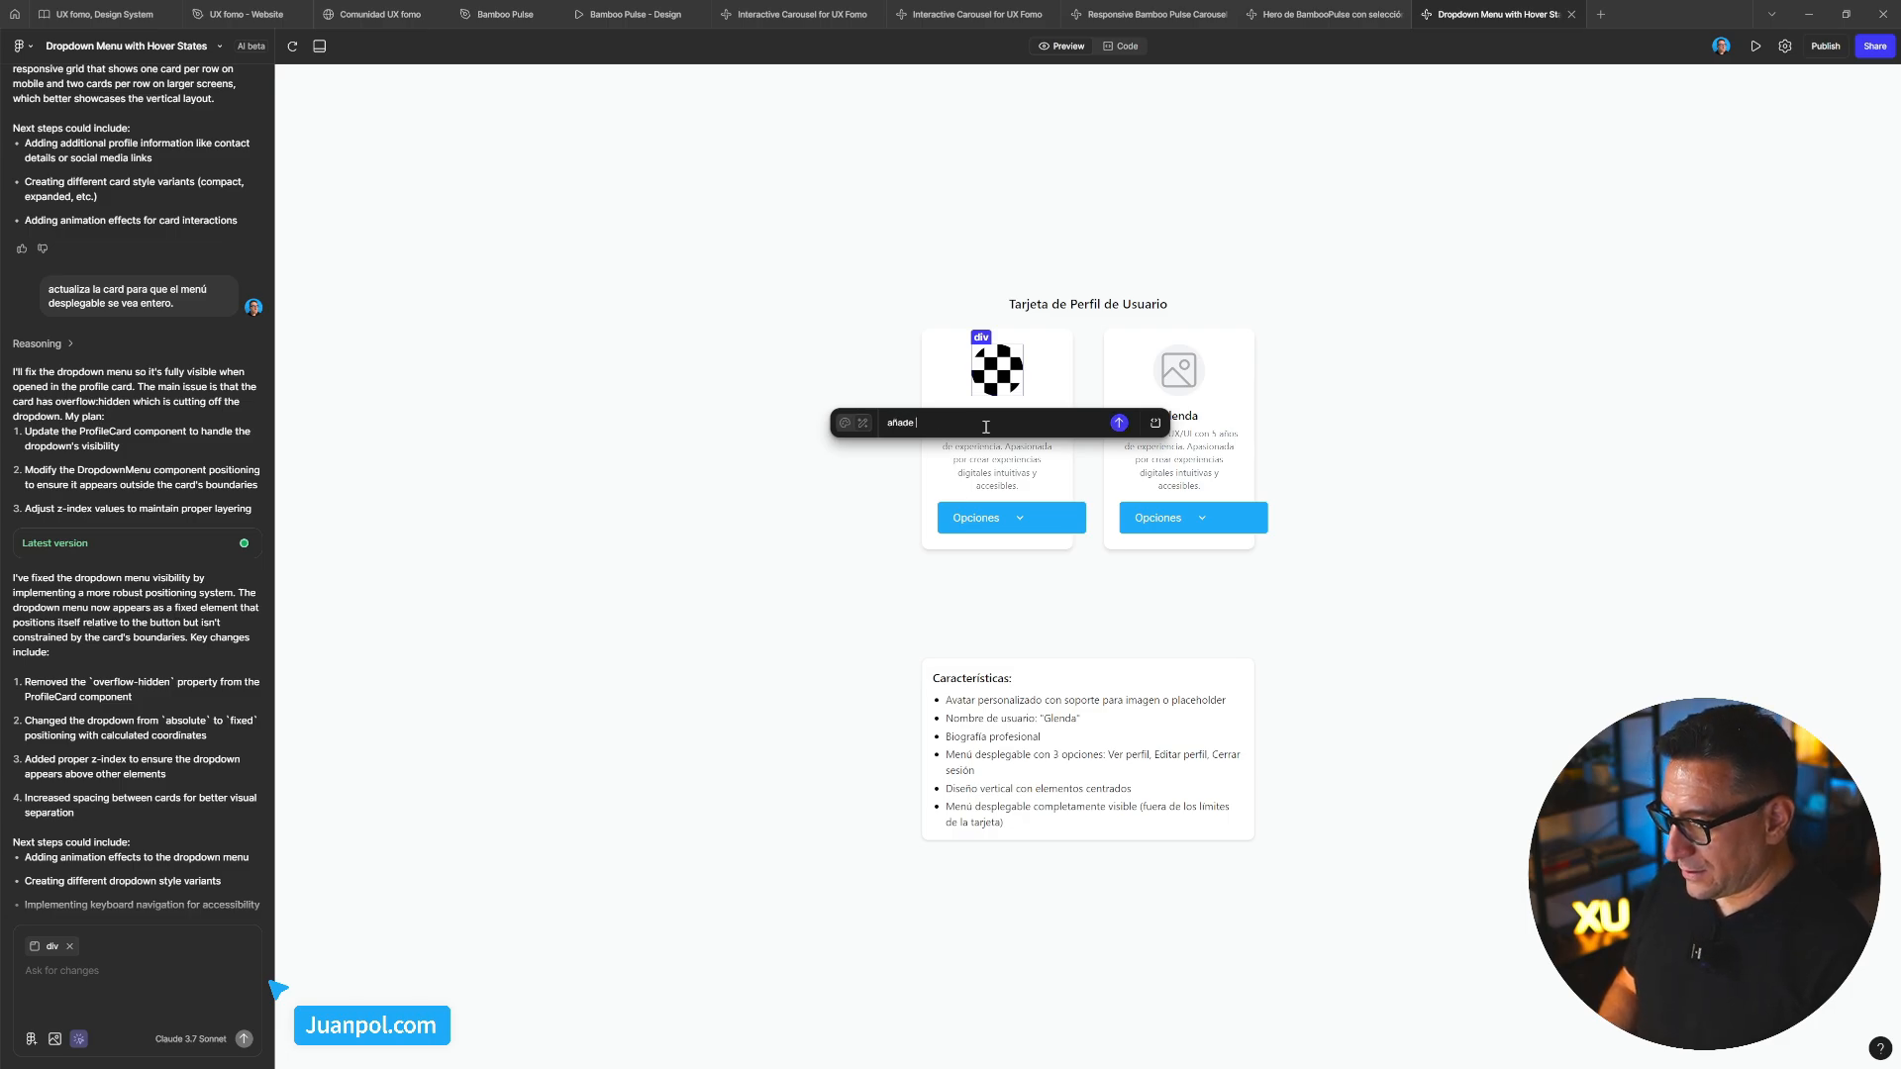
text( una foto de una chica )
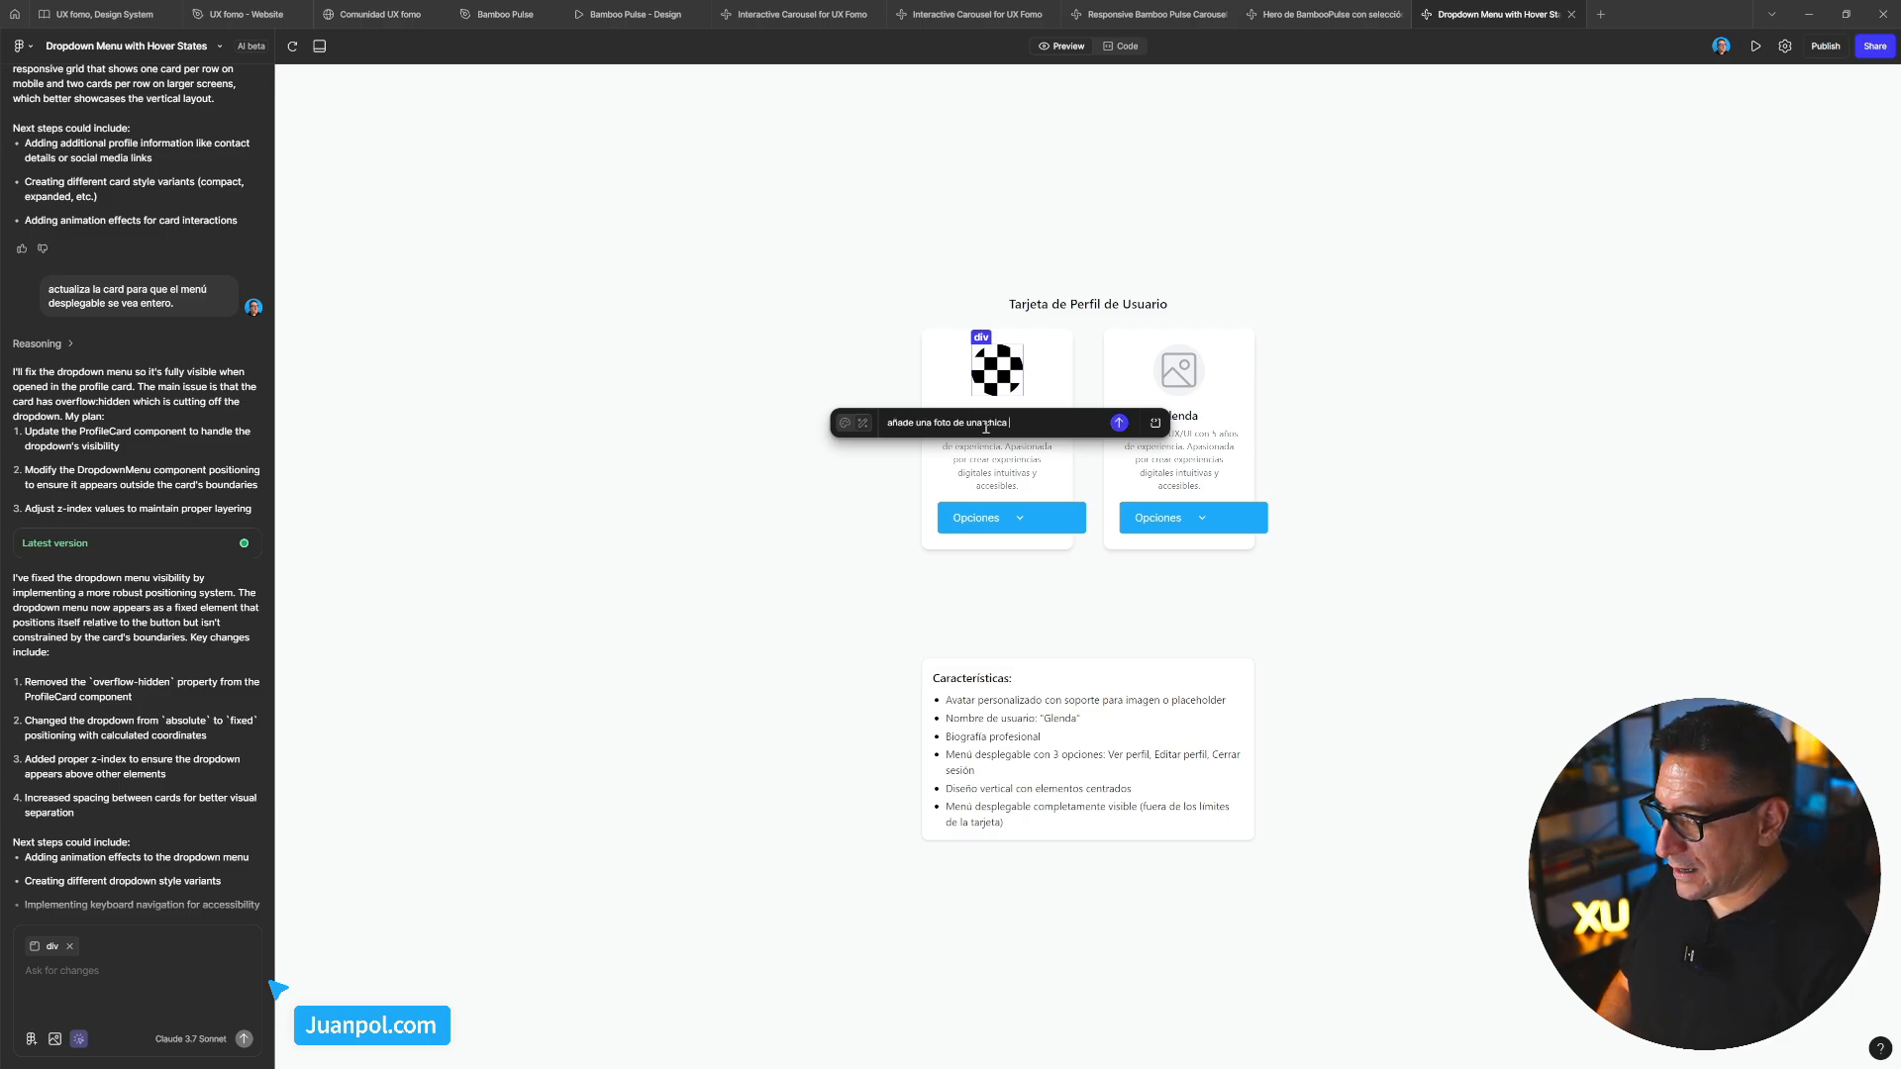
text(pelirroja)
key(Return)
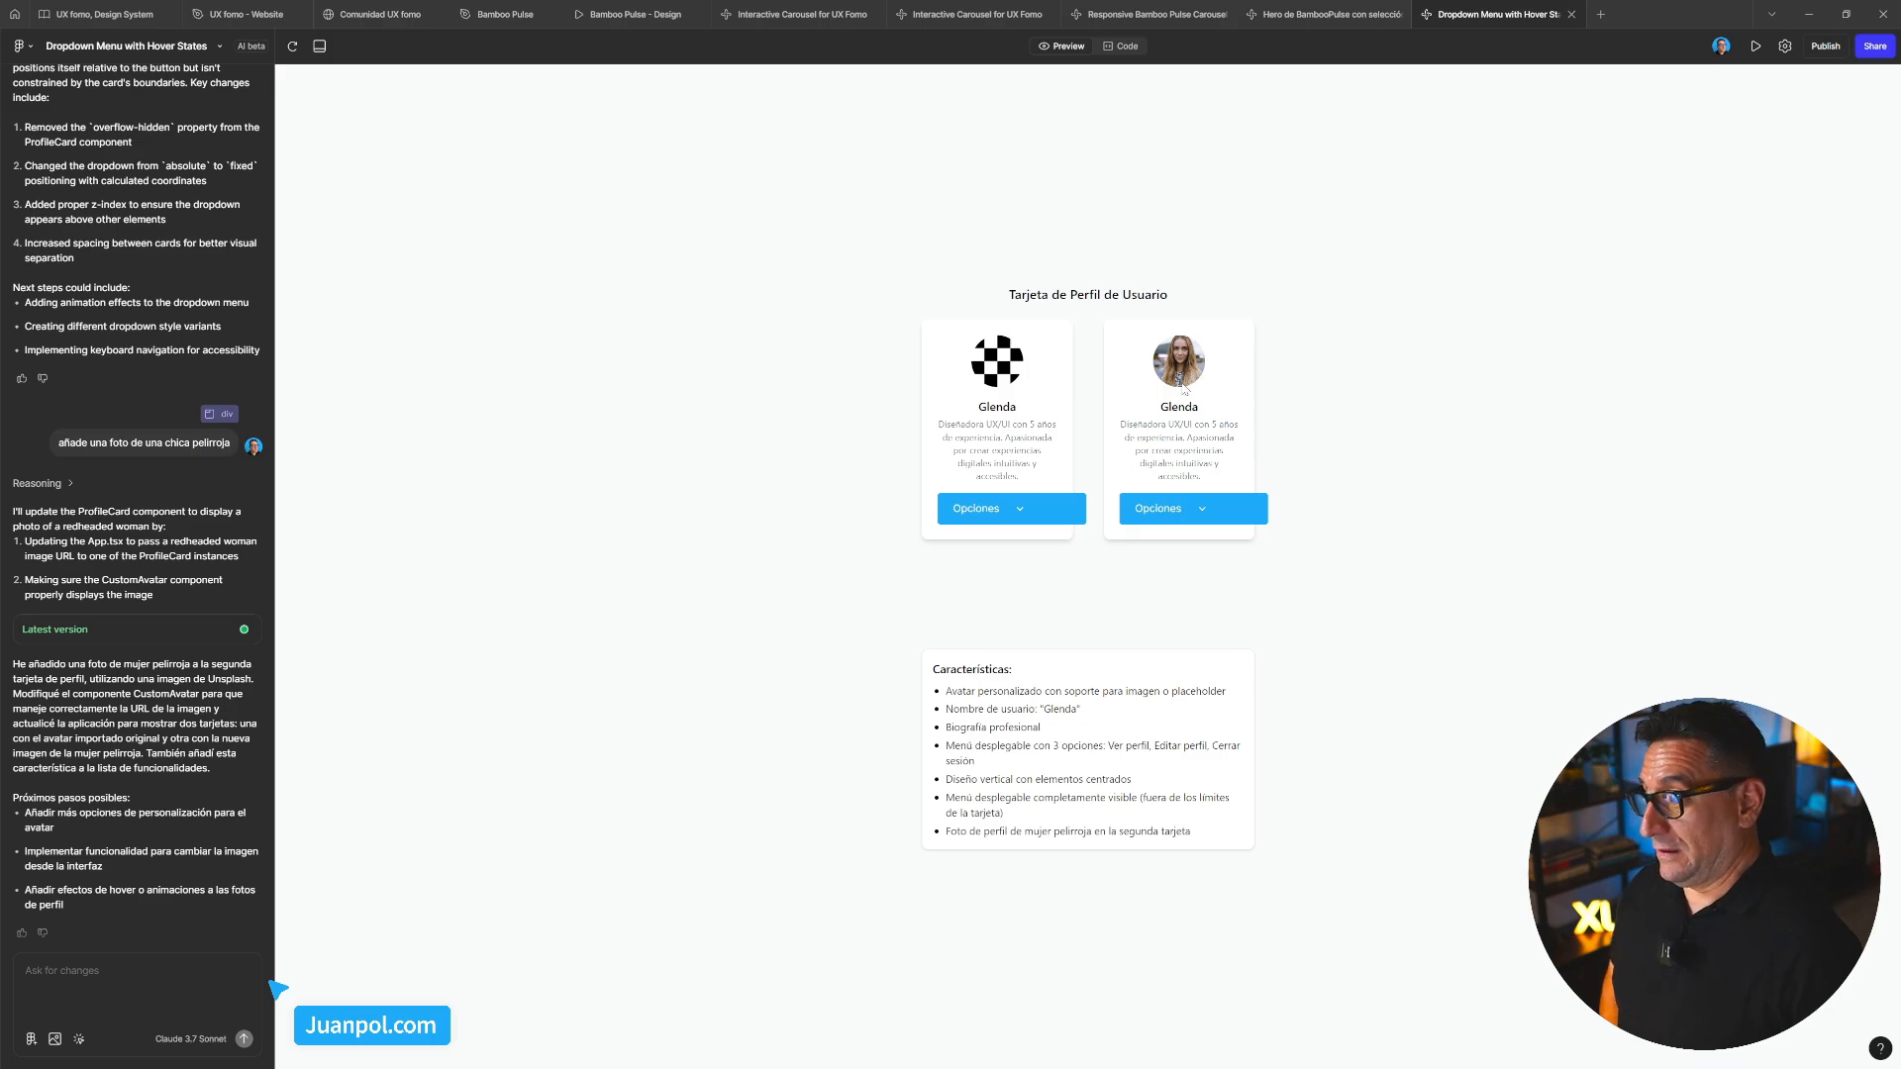
click(1188, 508)
click(1228, 508)
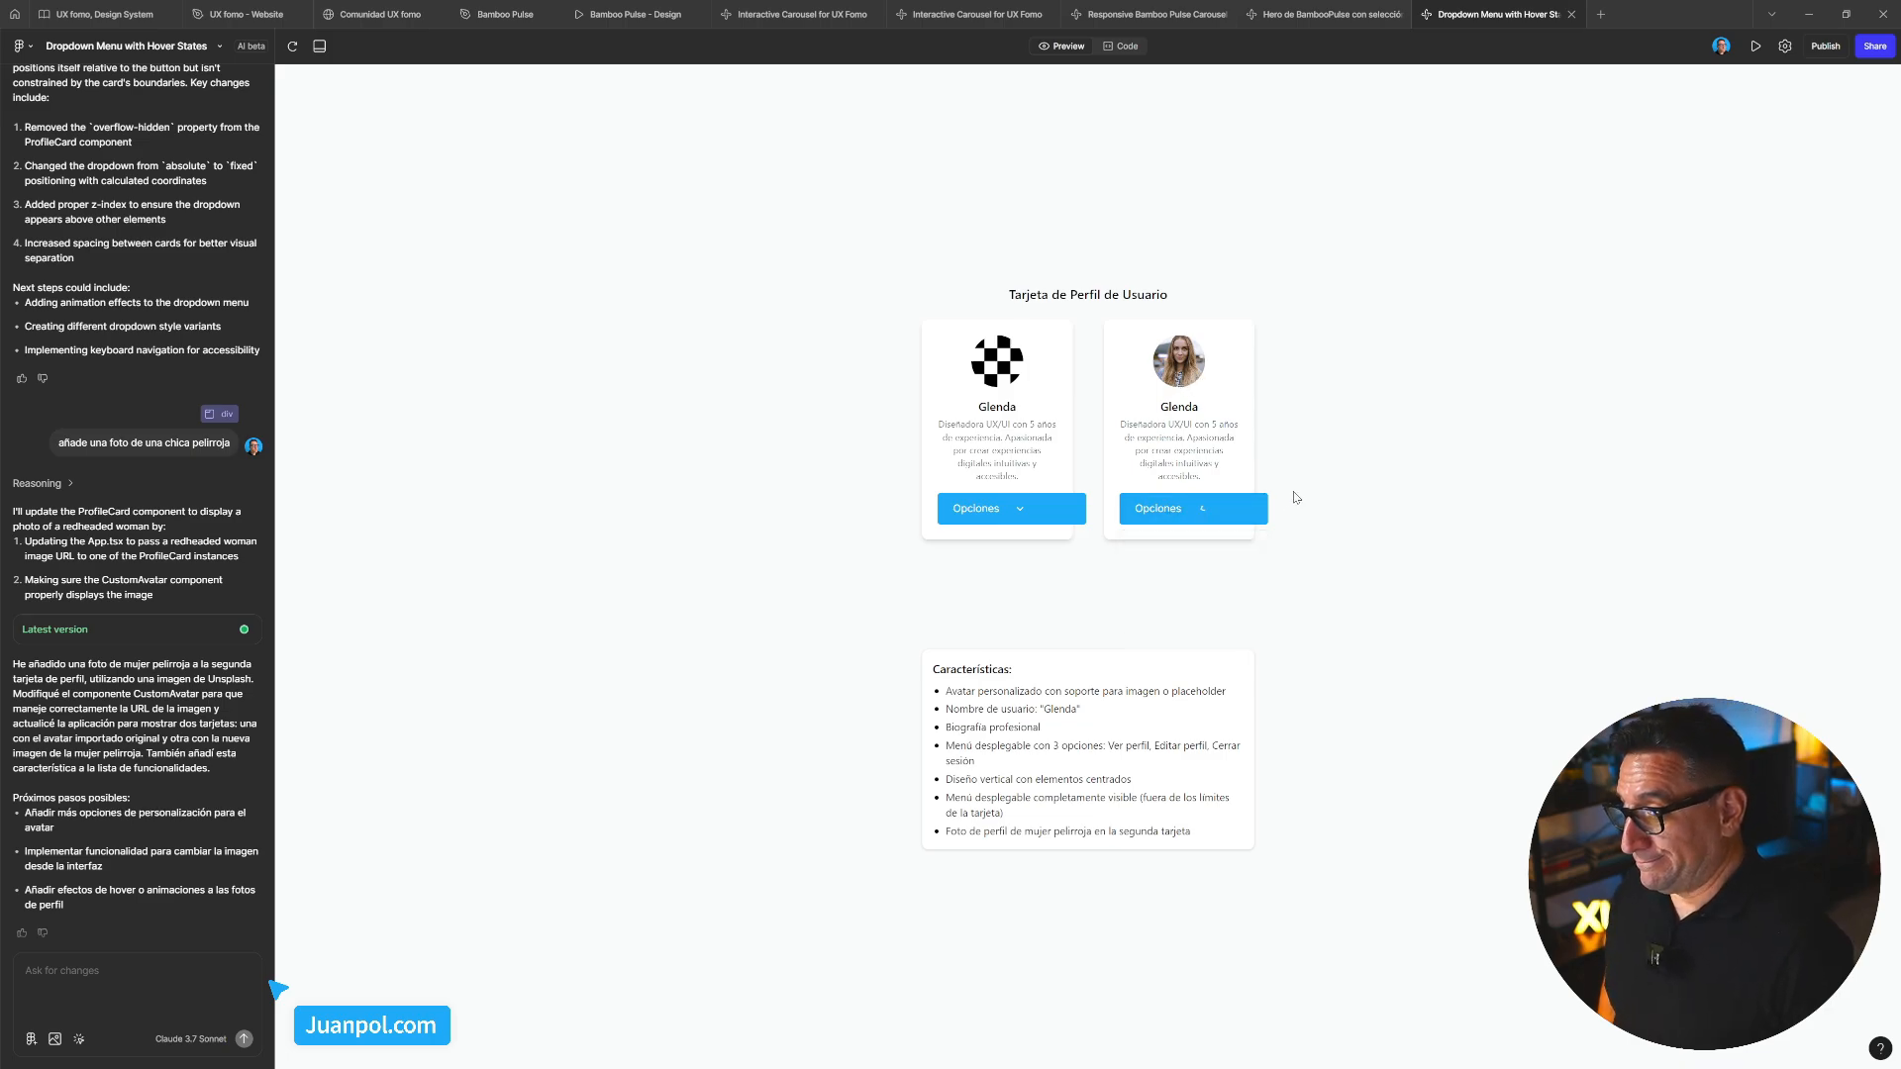
click(1183, 508)
click(1183, 508)
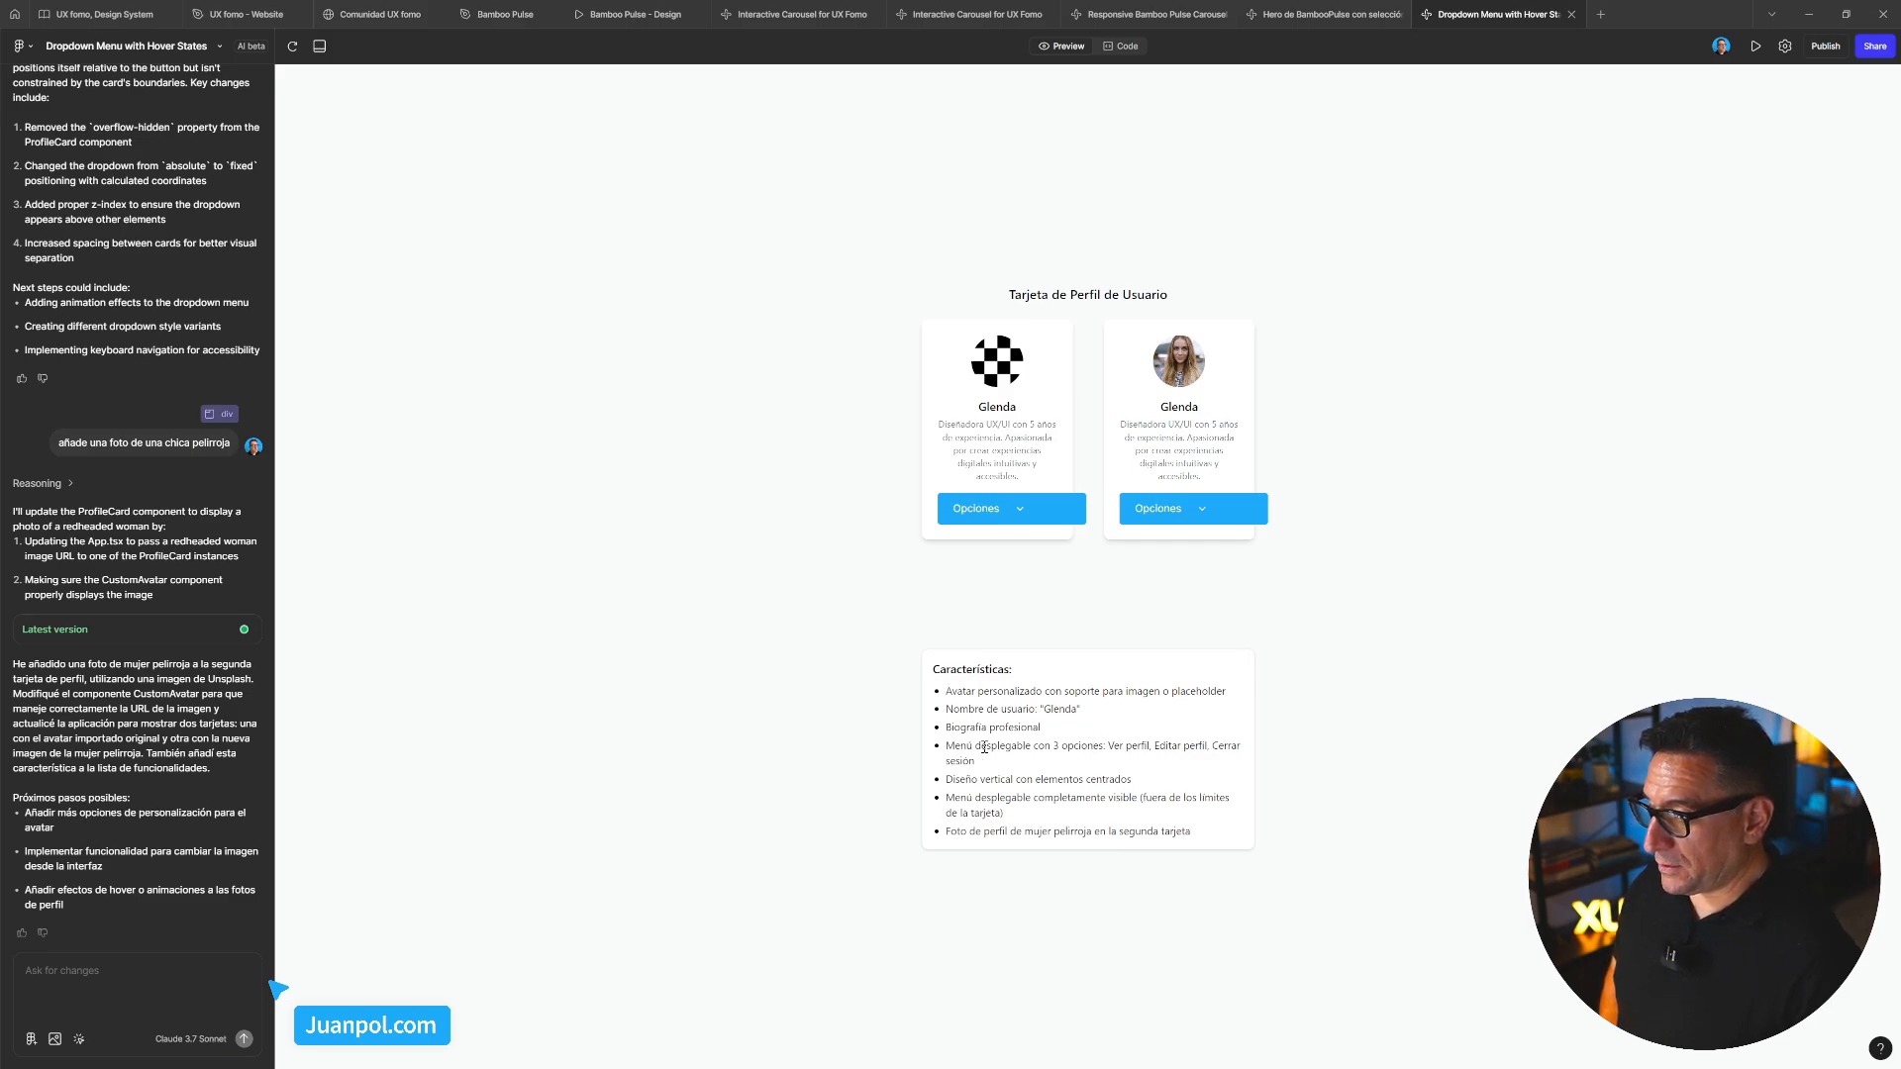
click(96, 976)
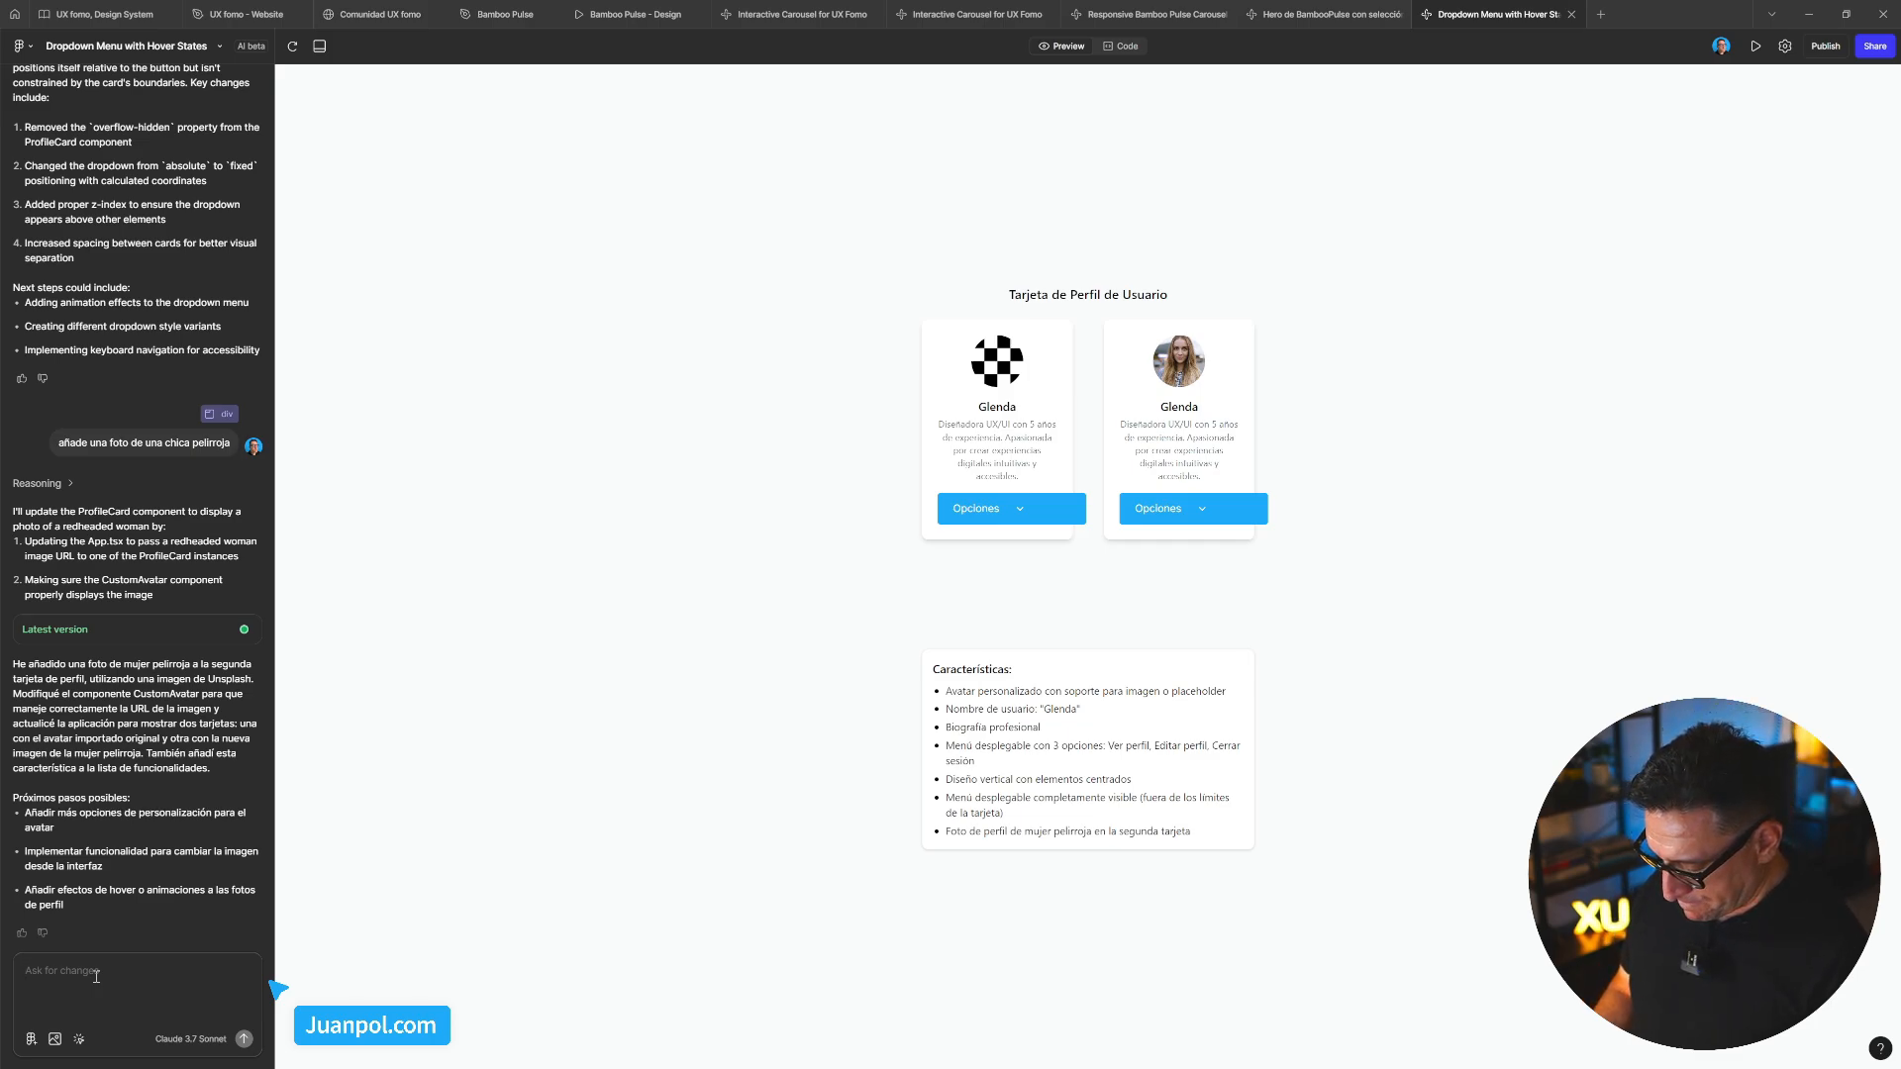
Type a request to match the dropdown width to the card while keeping the card's padding
text(el)
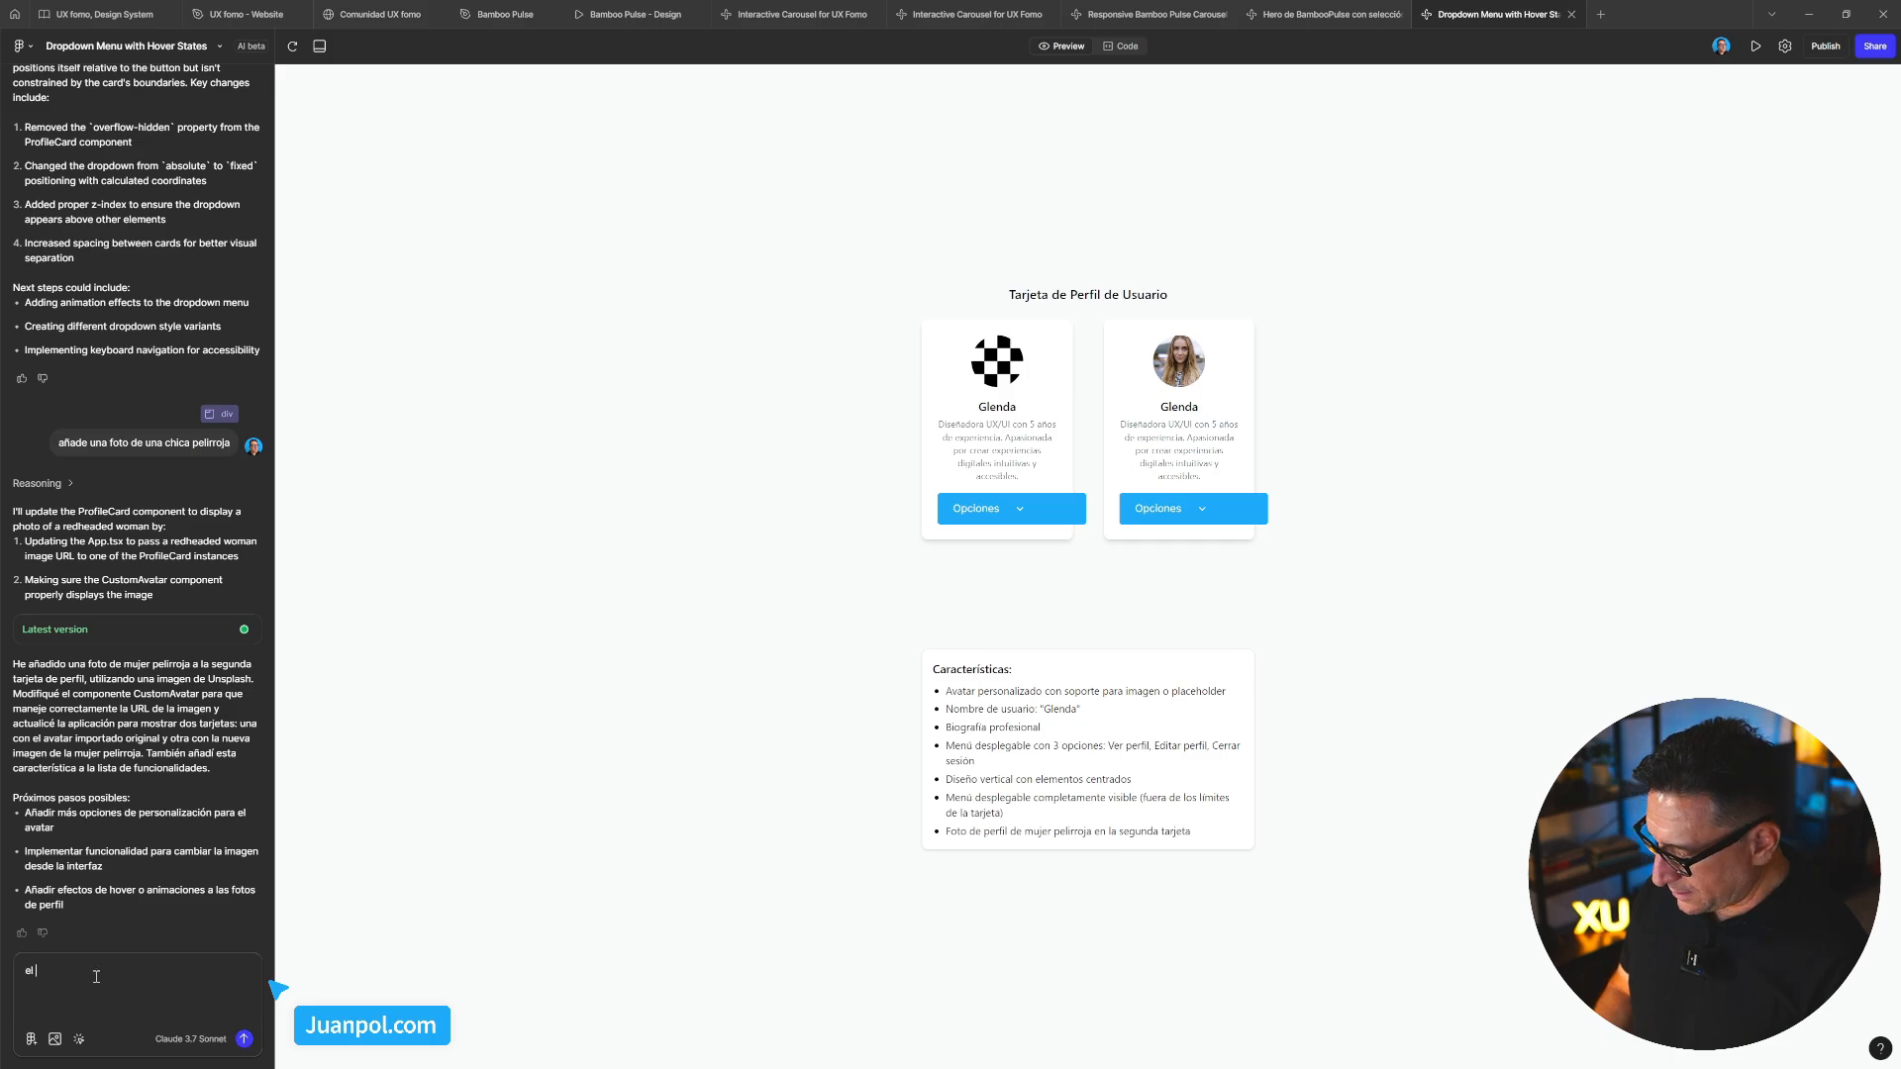
text(justa el)
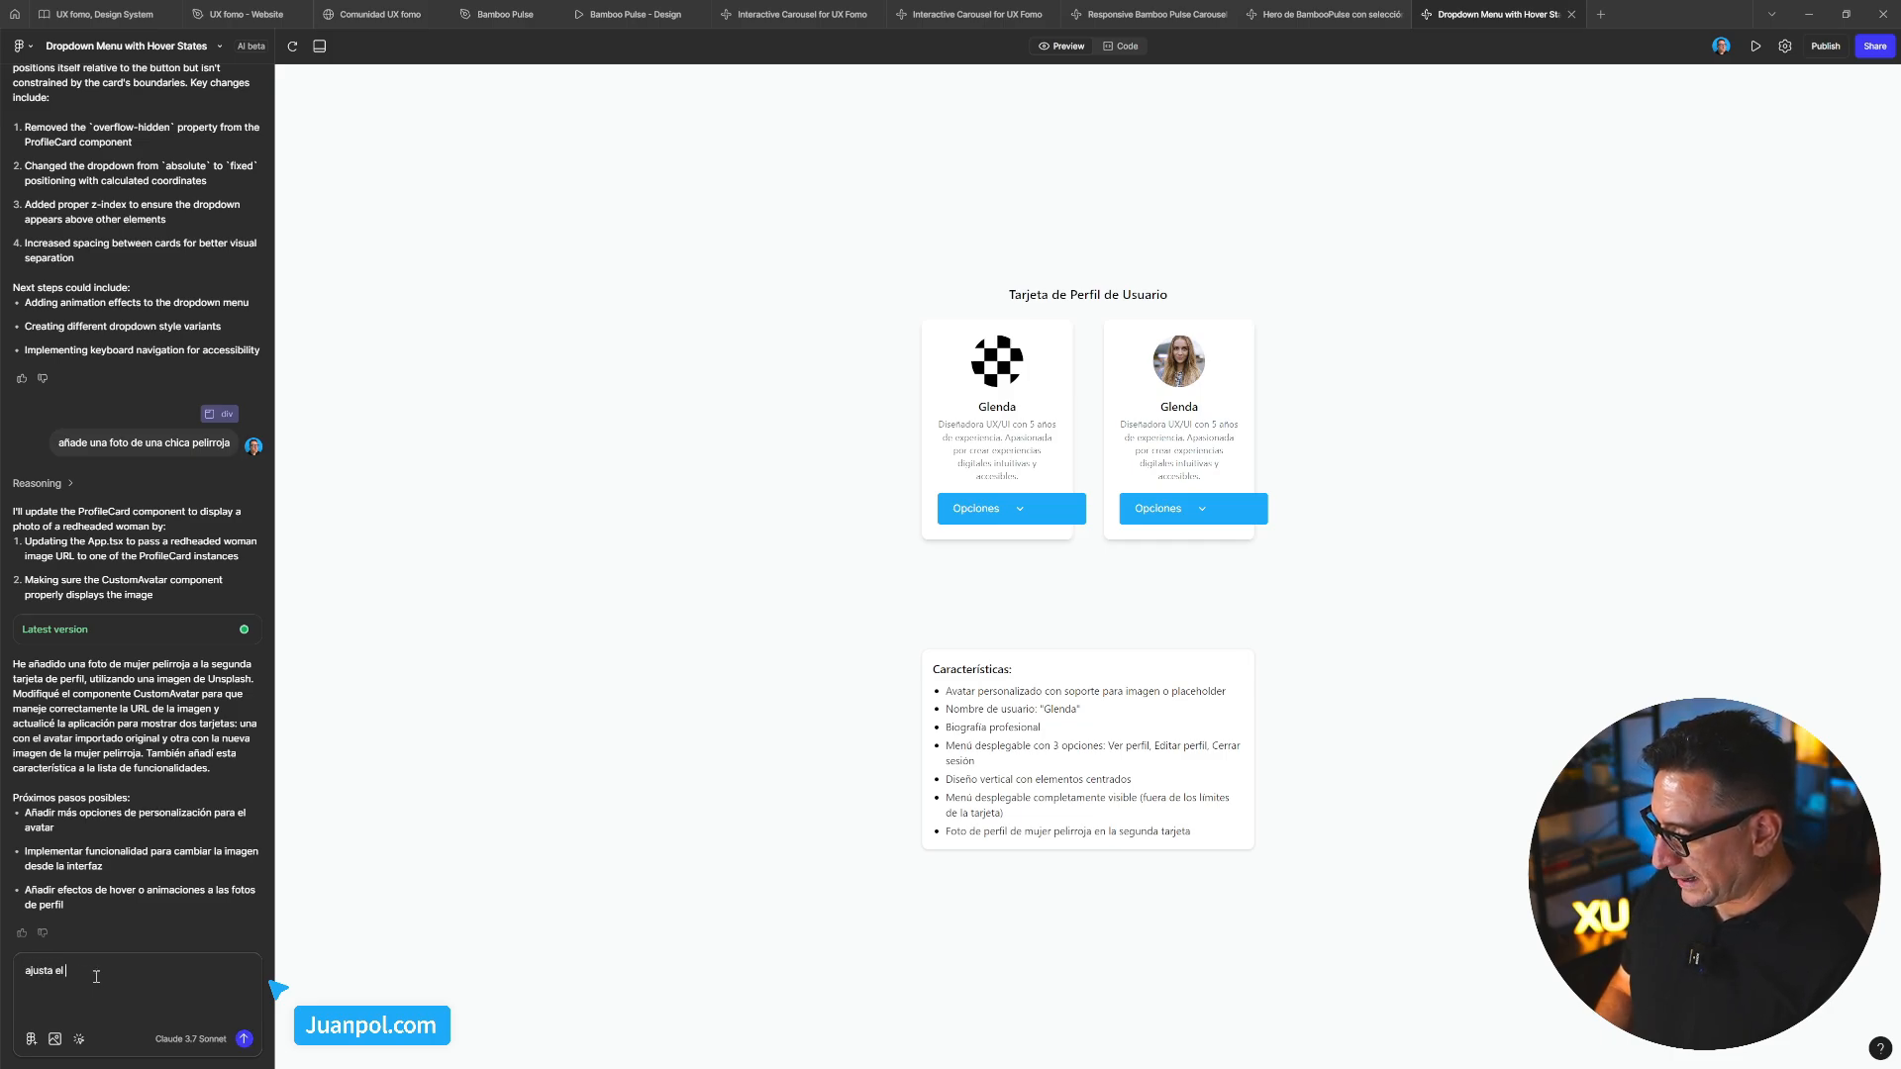
text( ancho del dropdown a)
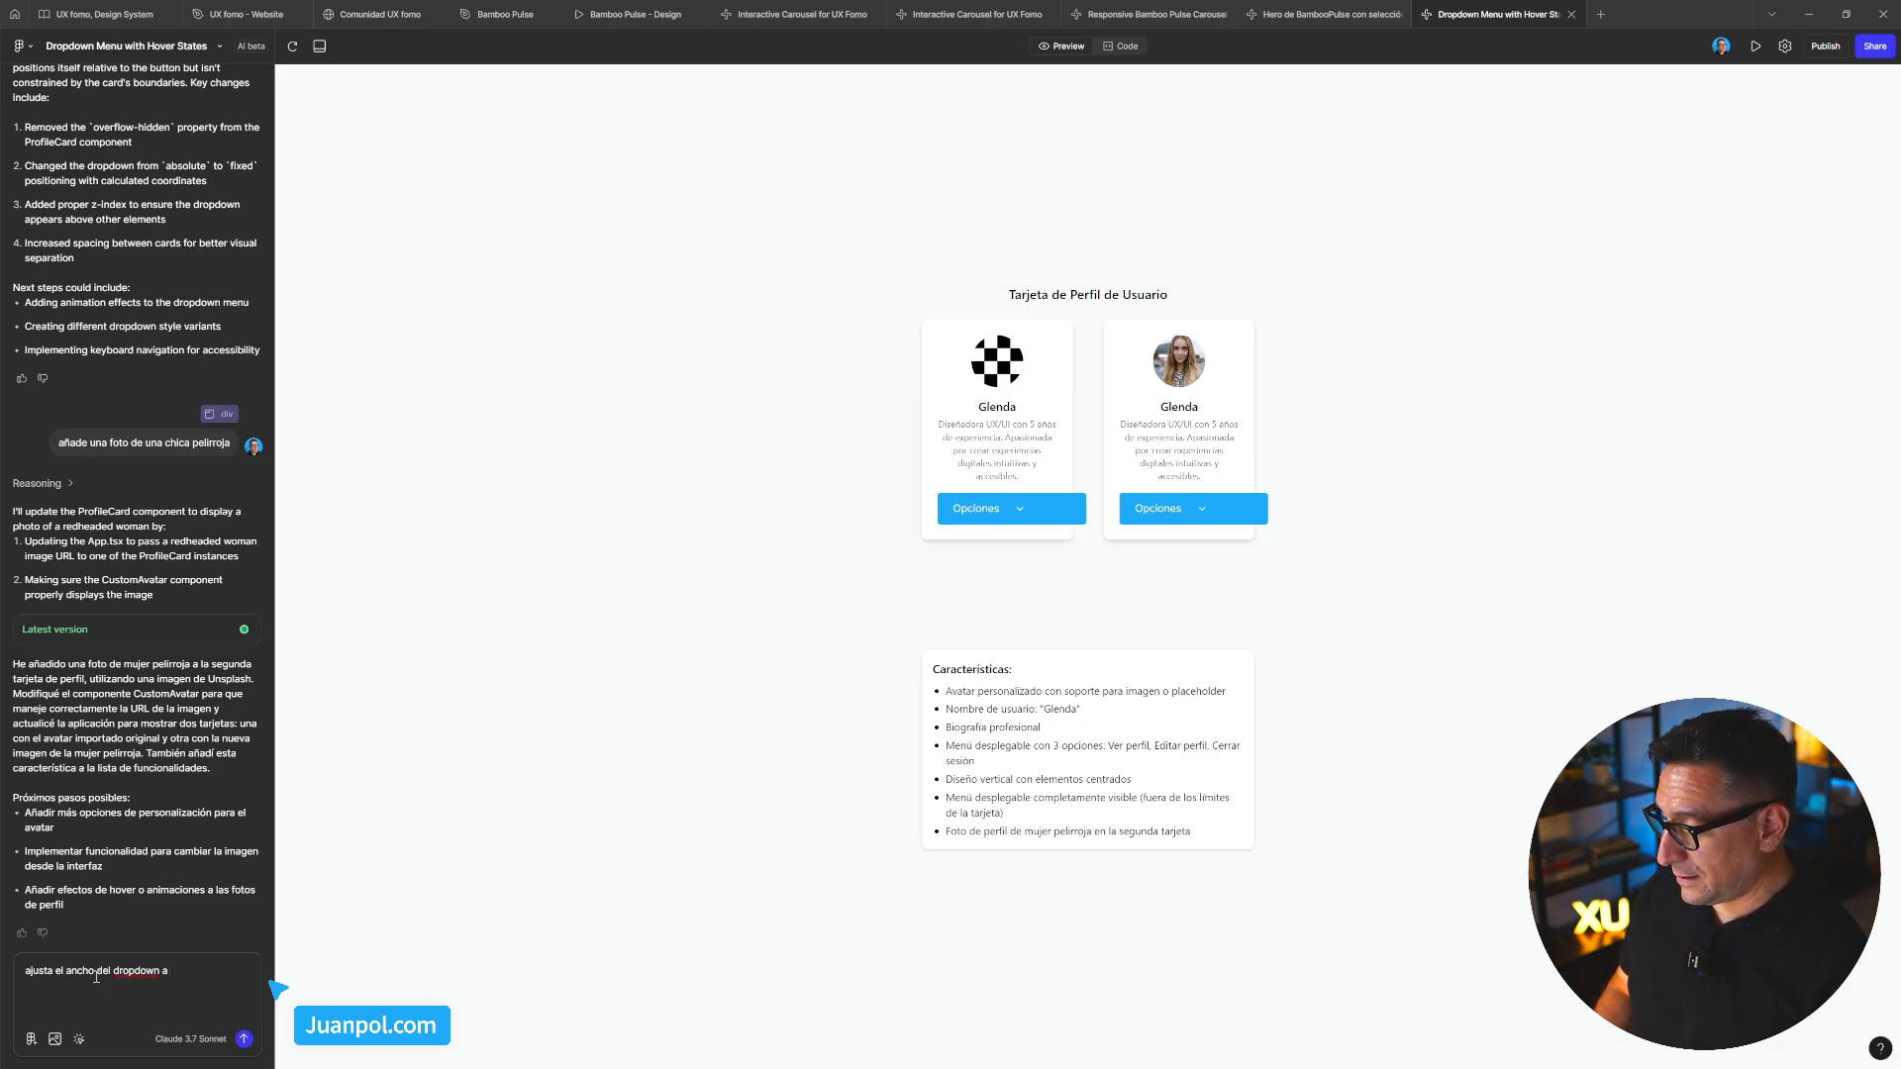
text(el anc)
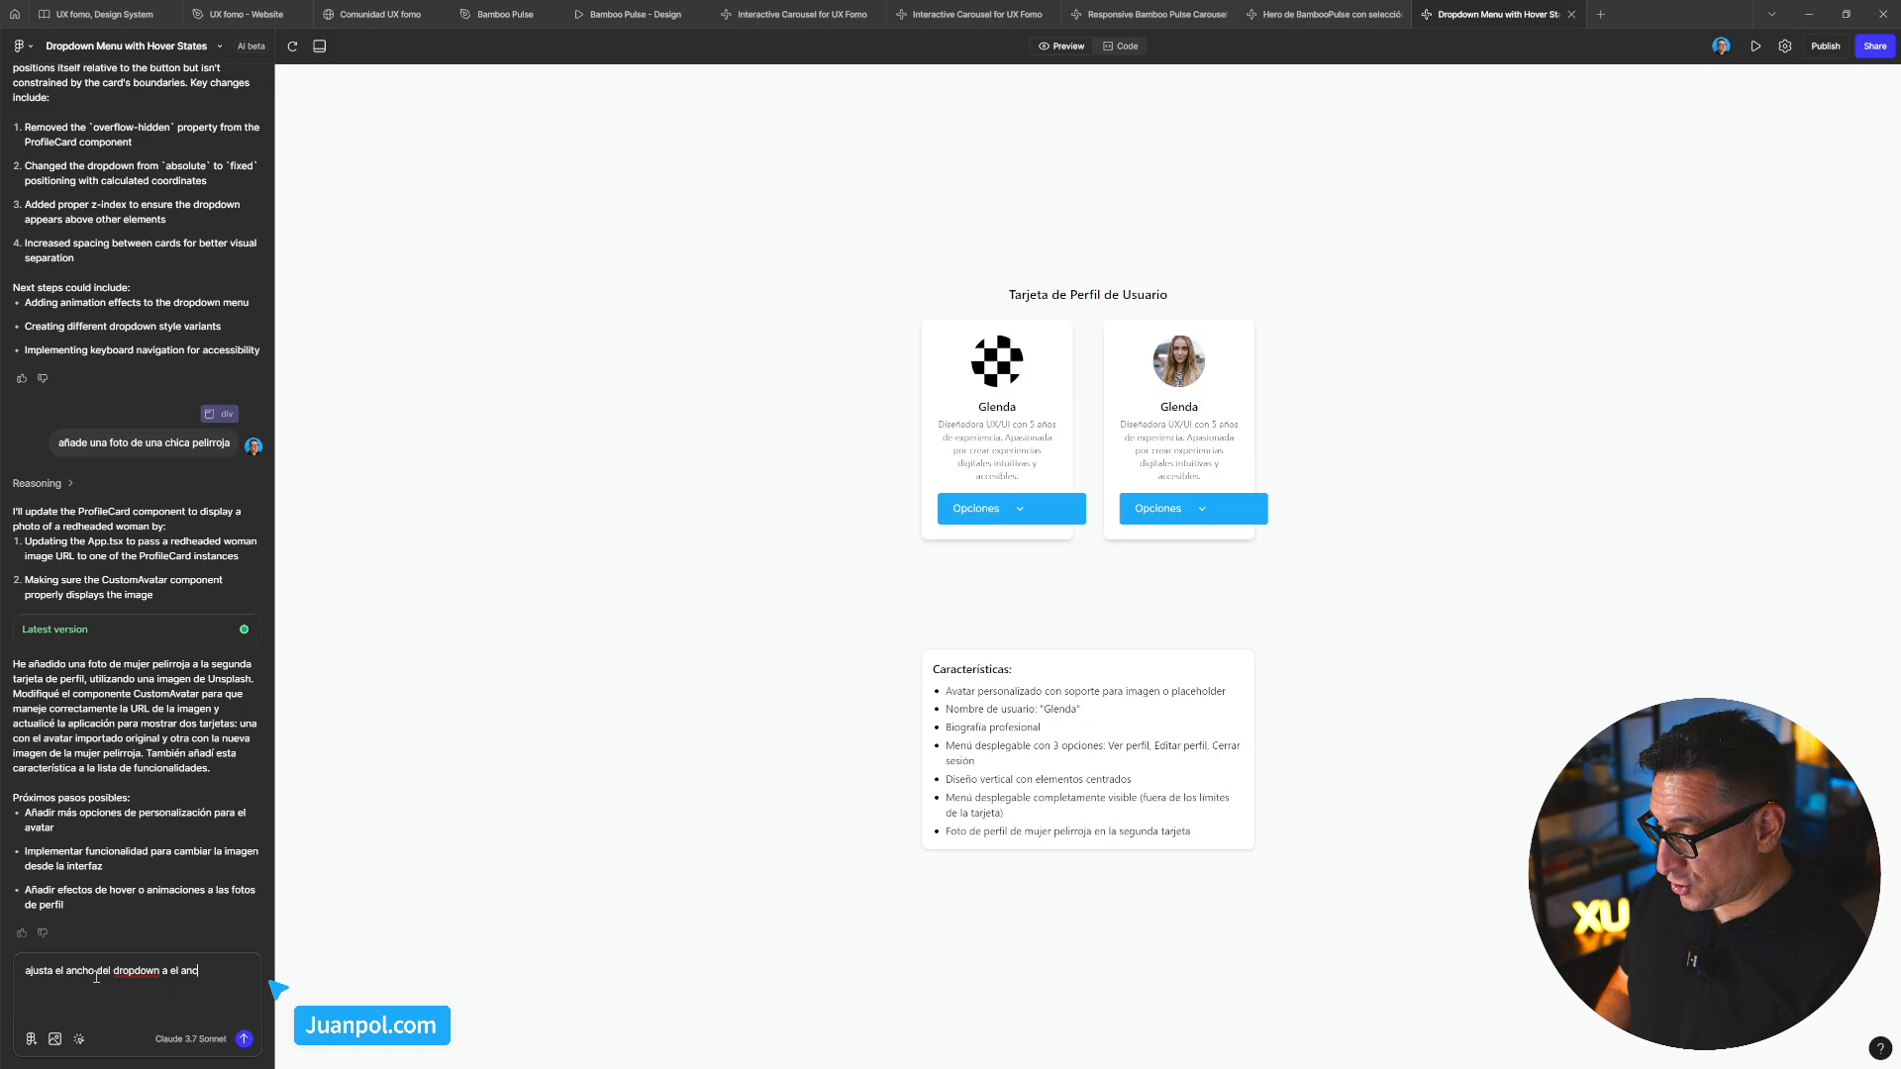
text(ho de la card mantenie)
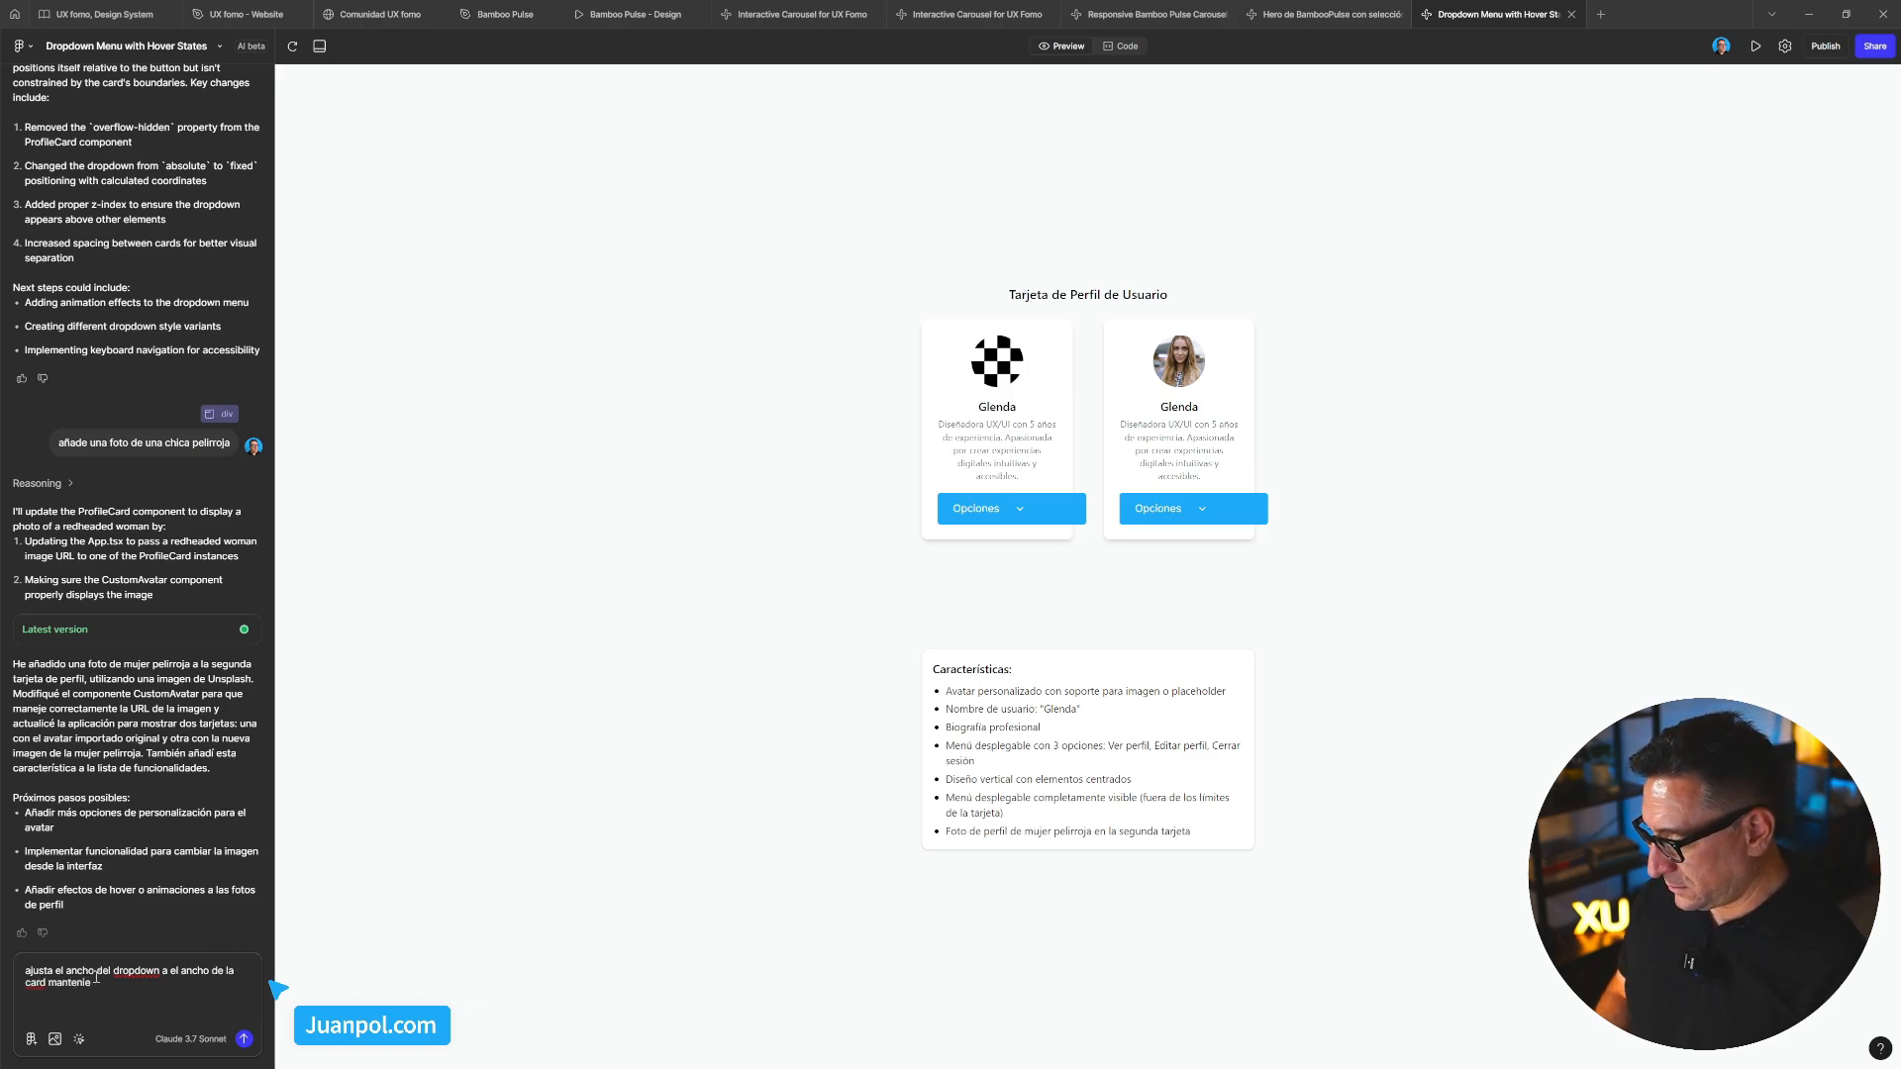
text(ndo los)
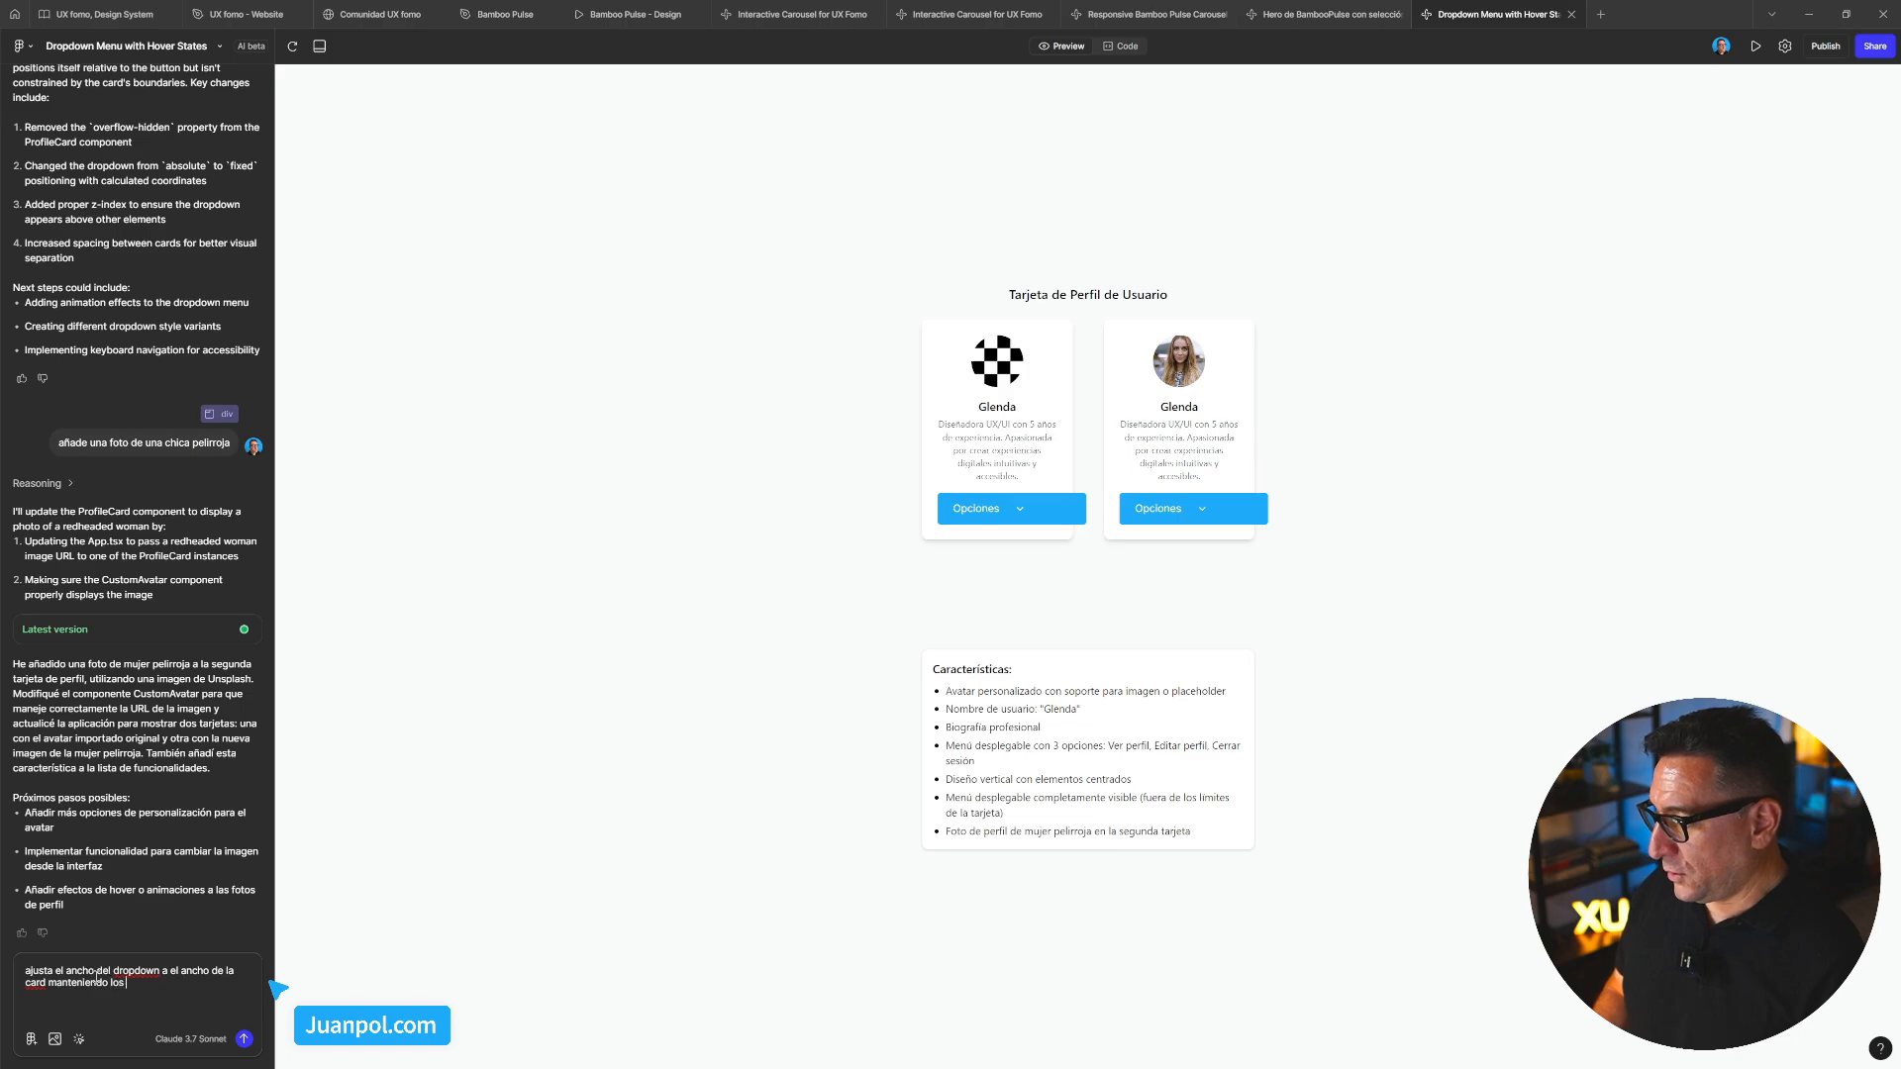
text( padoing)
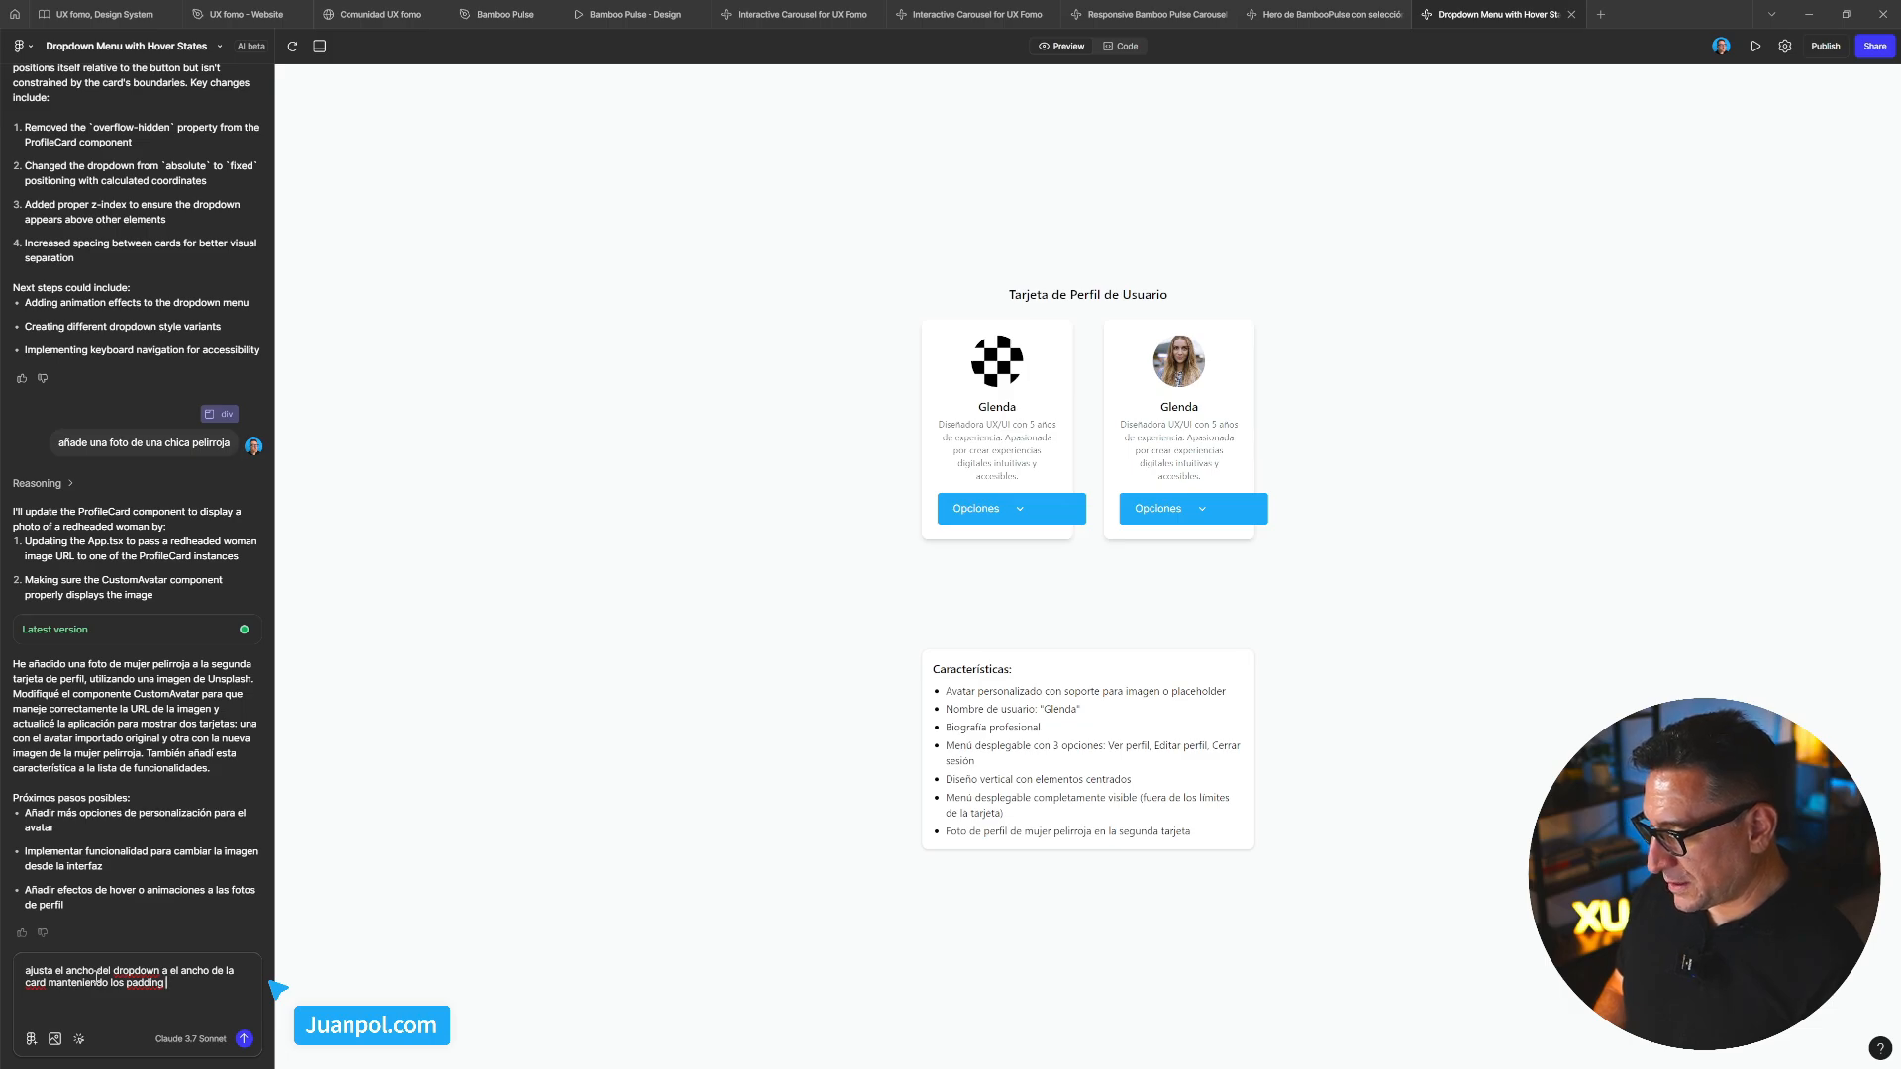
text( de la card.)
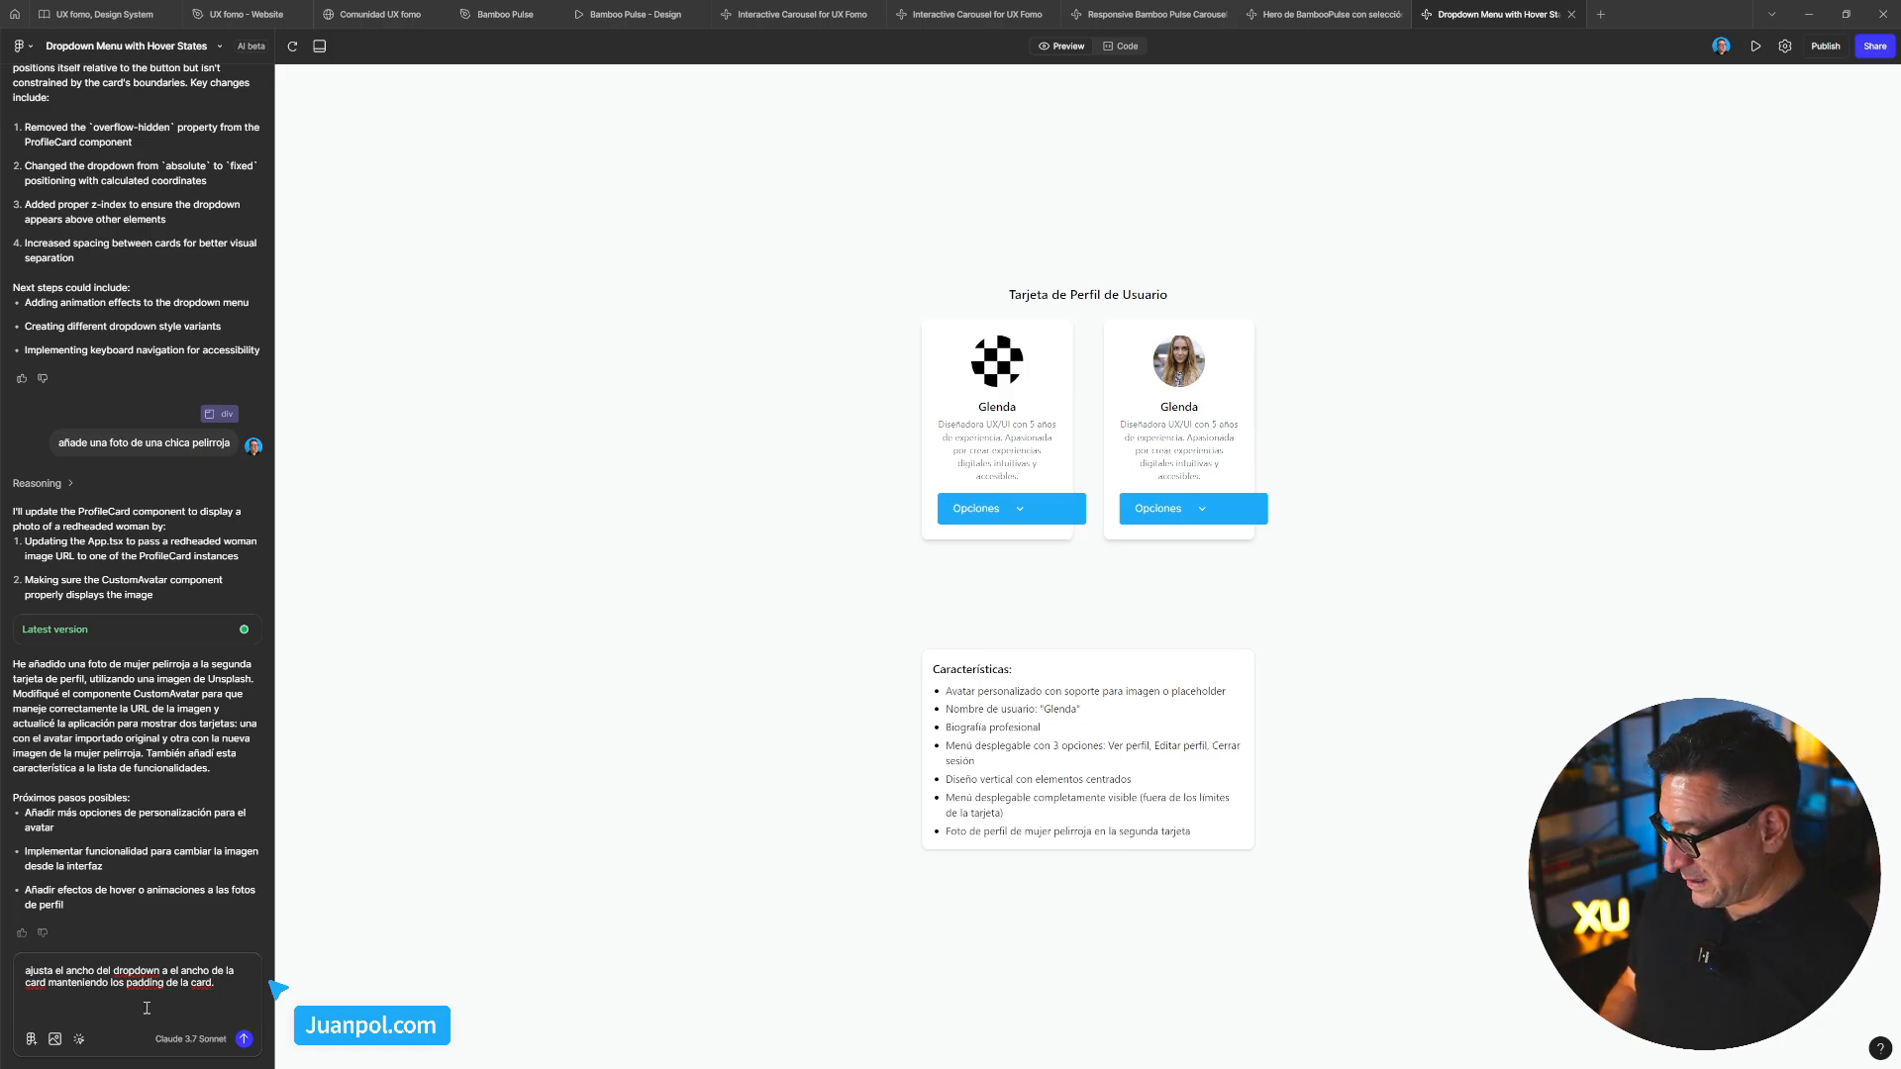
Send the dropdown width request and check the first card's Opciones menu width
click(245, 1039)
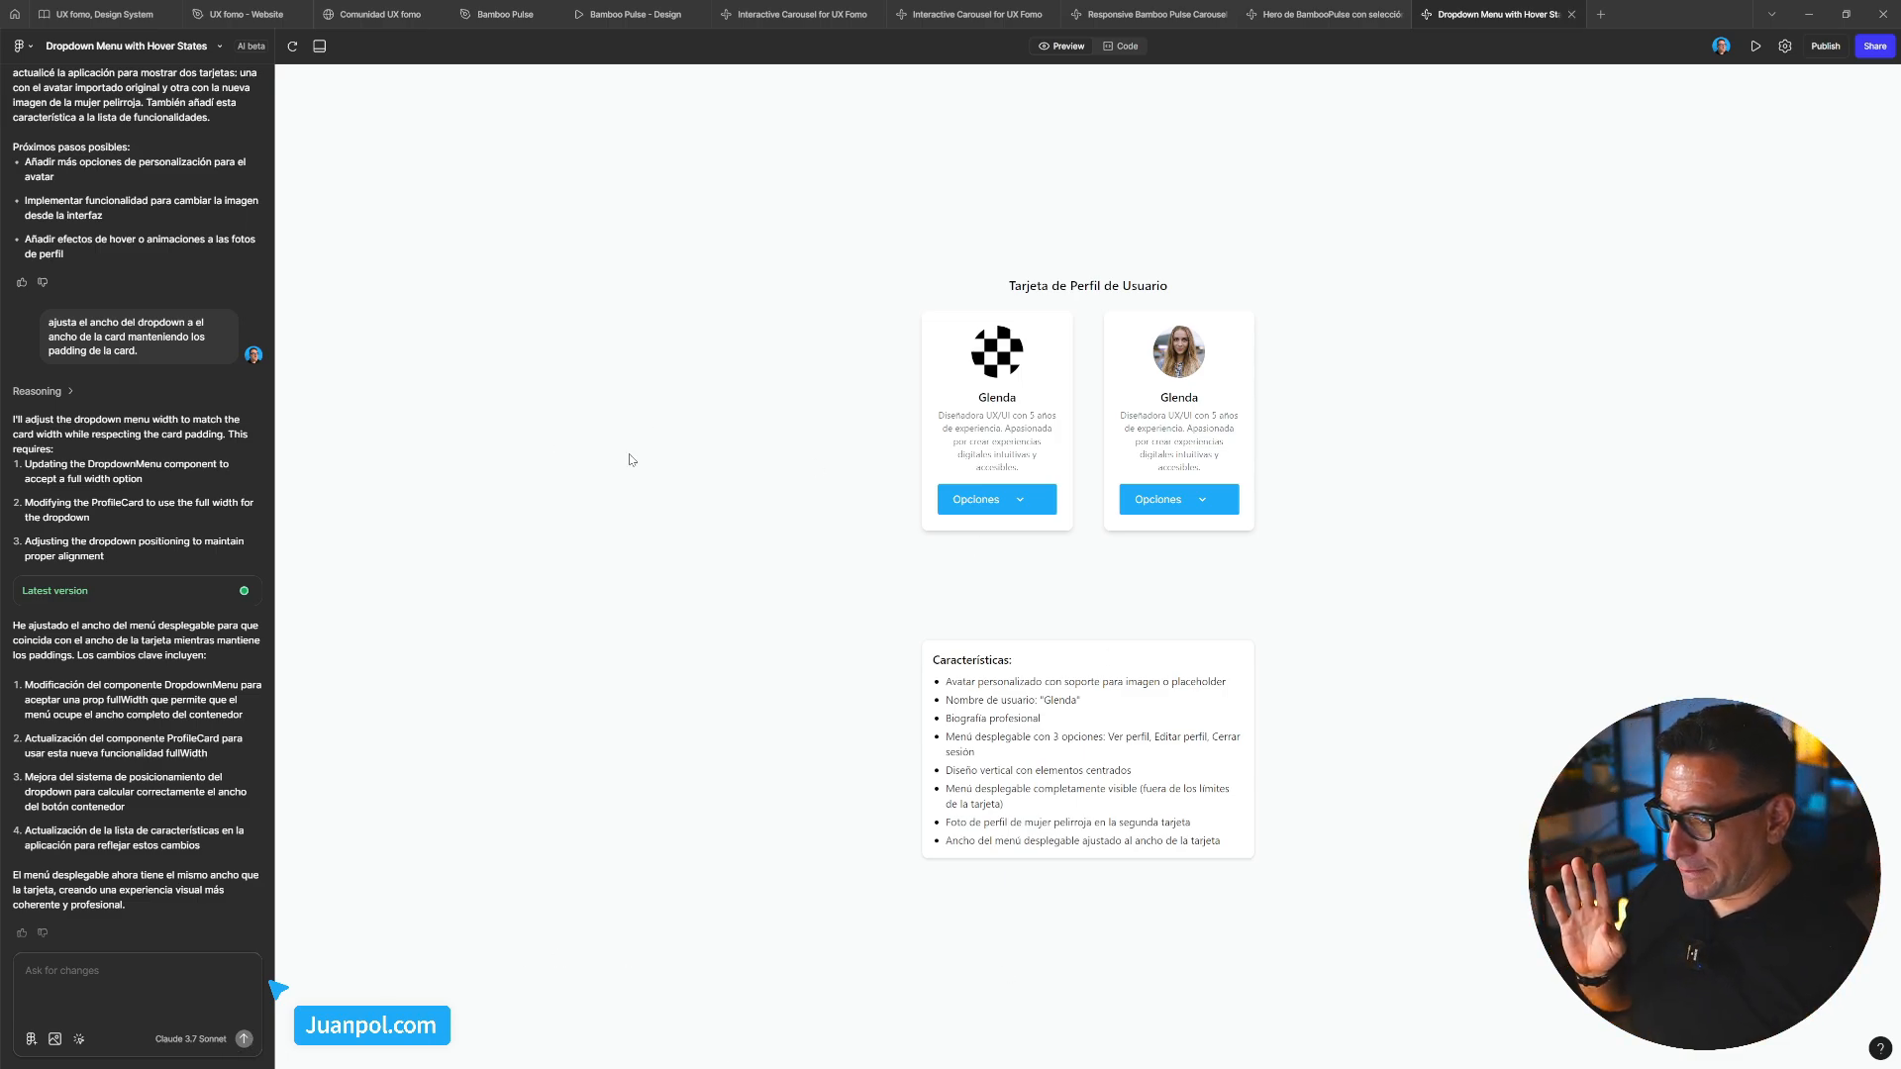
click(1010, 500)
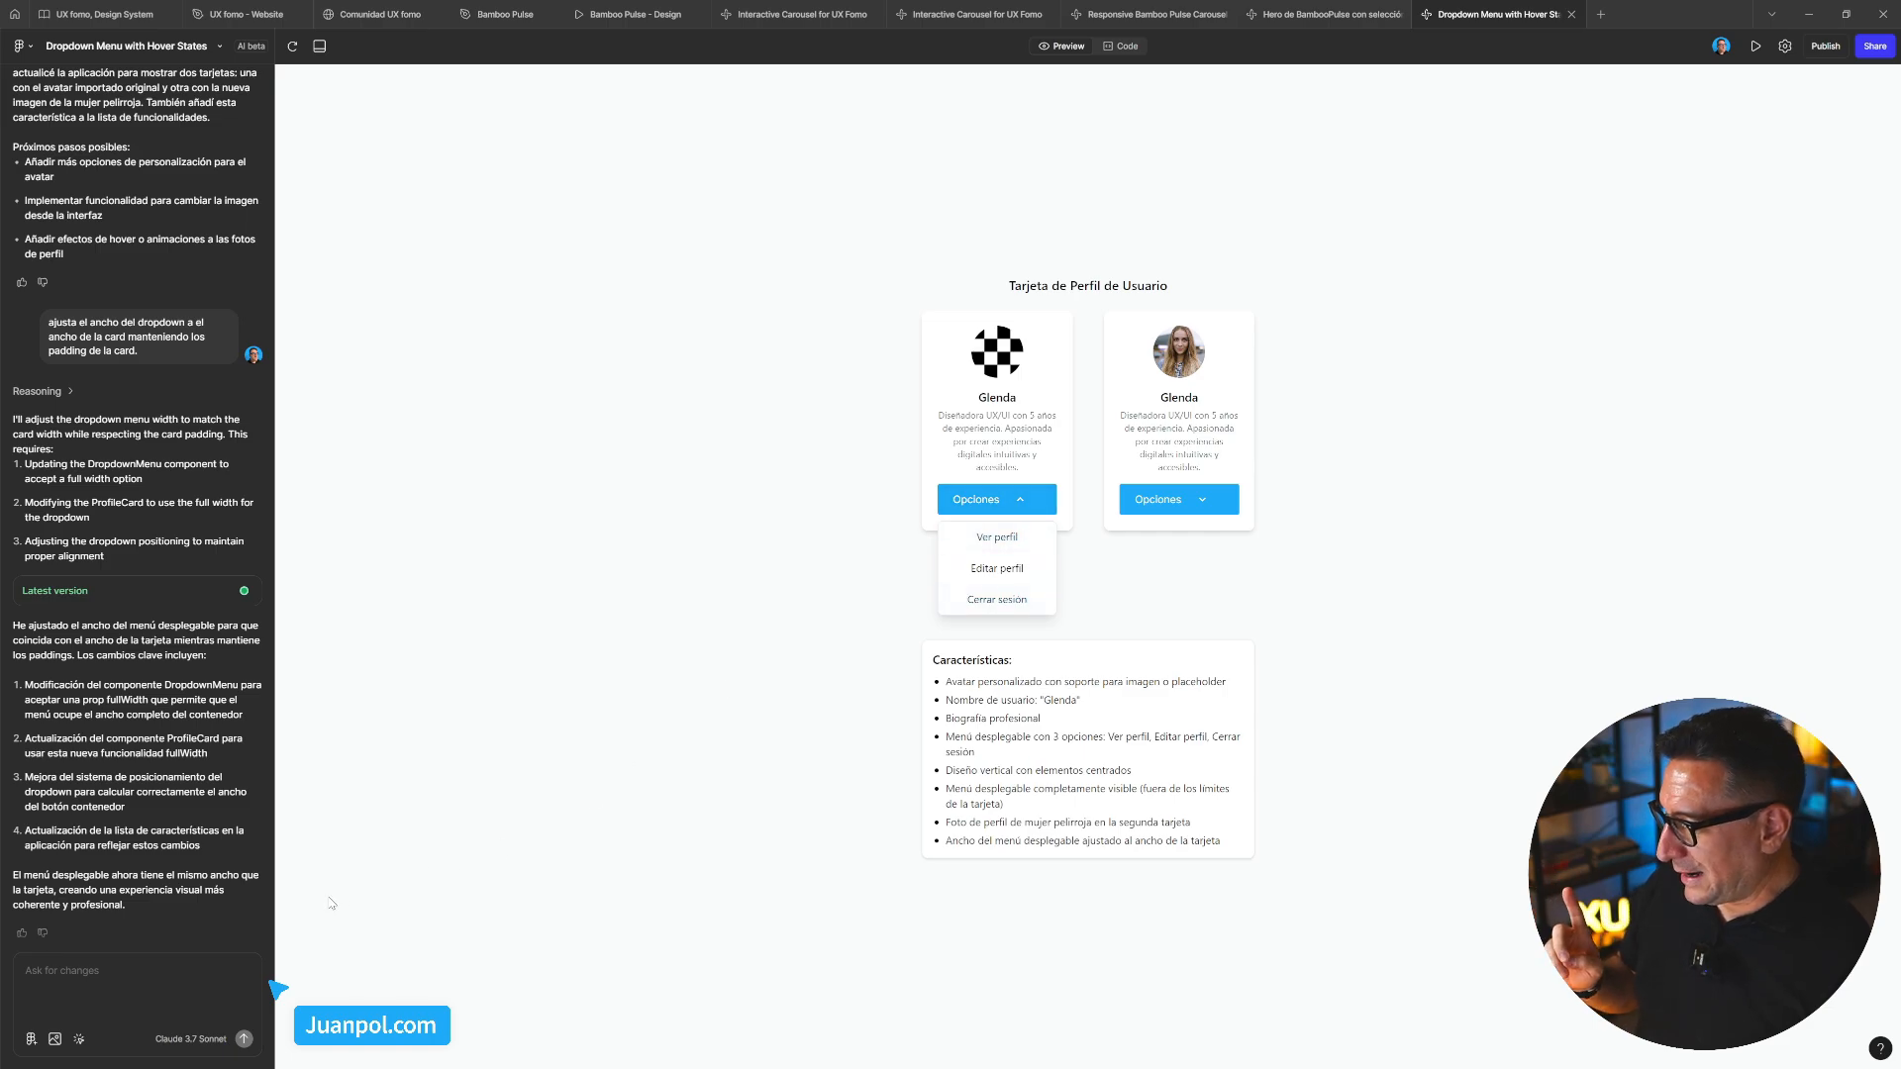
click(164, 976)
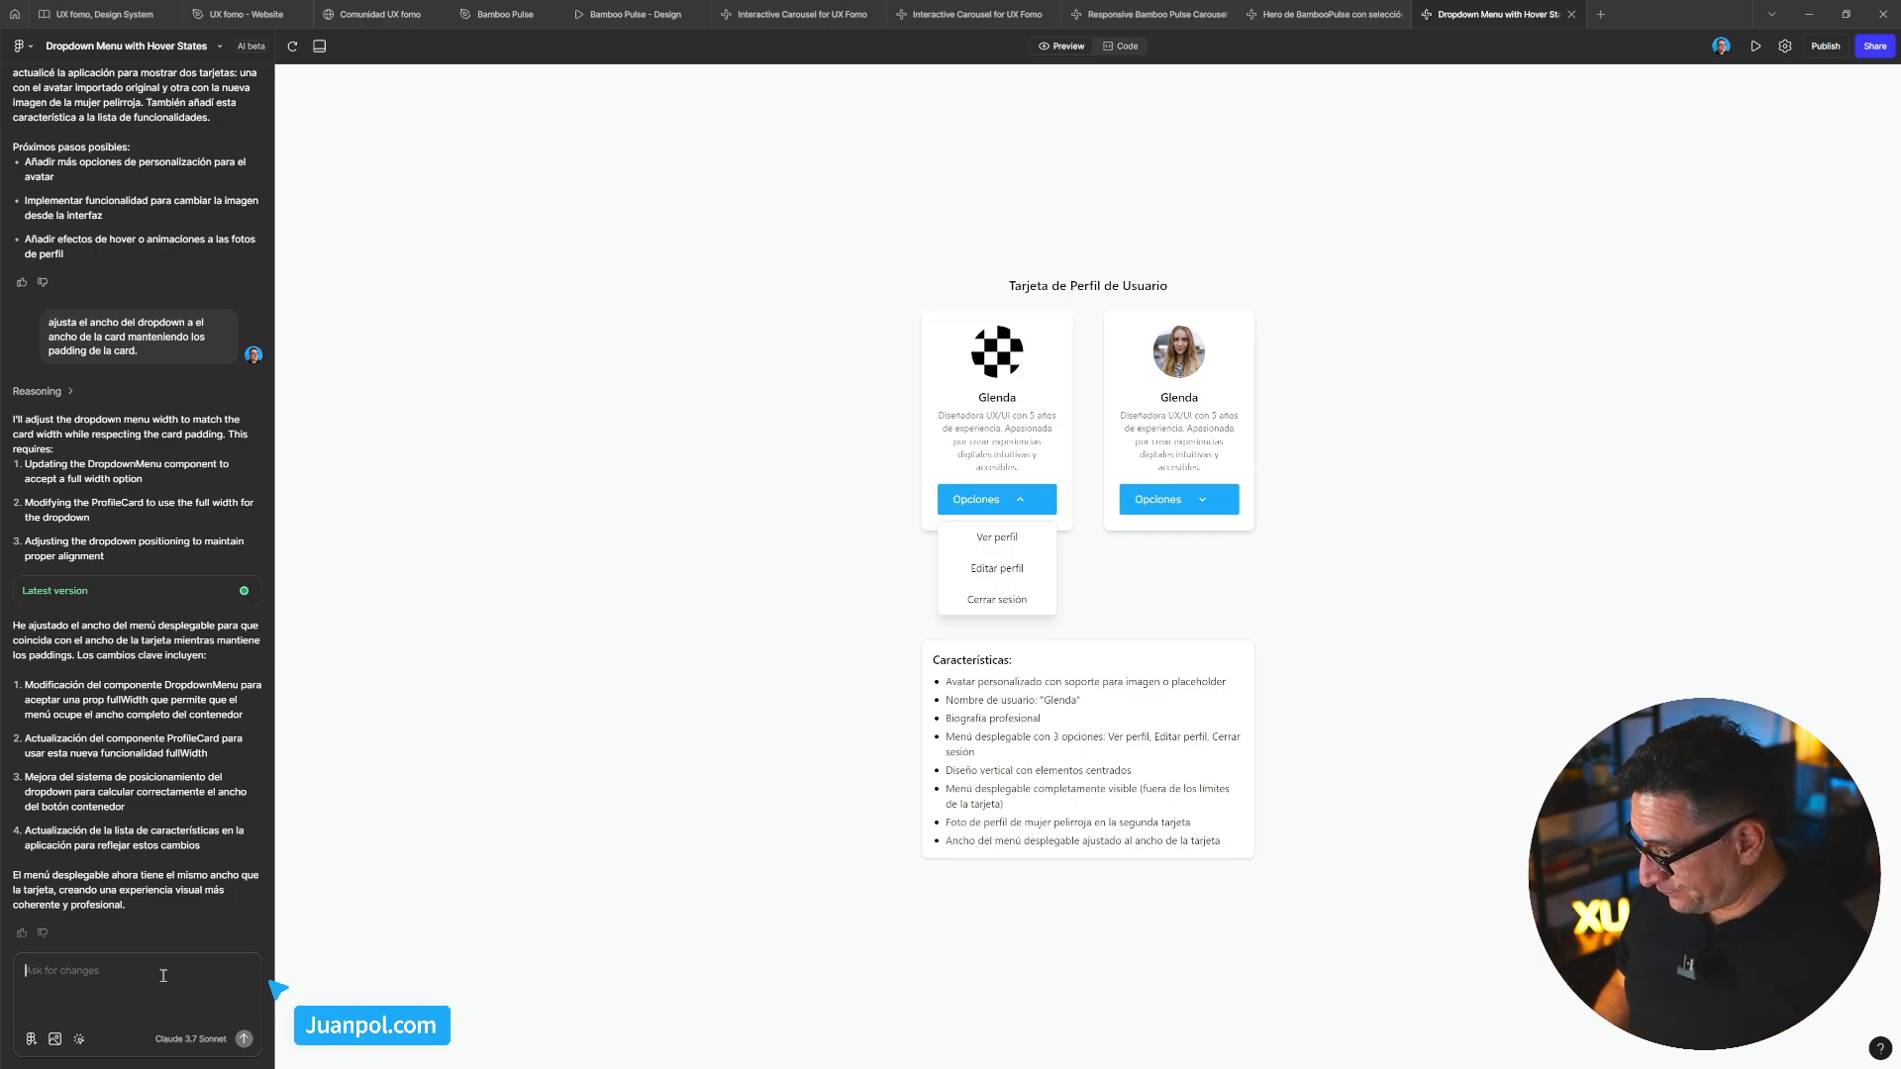
Draft lines to right-align the button's caret and left-align the select's options
text(ajusta el ca)
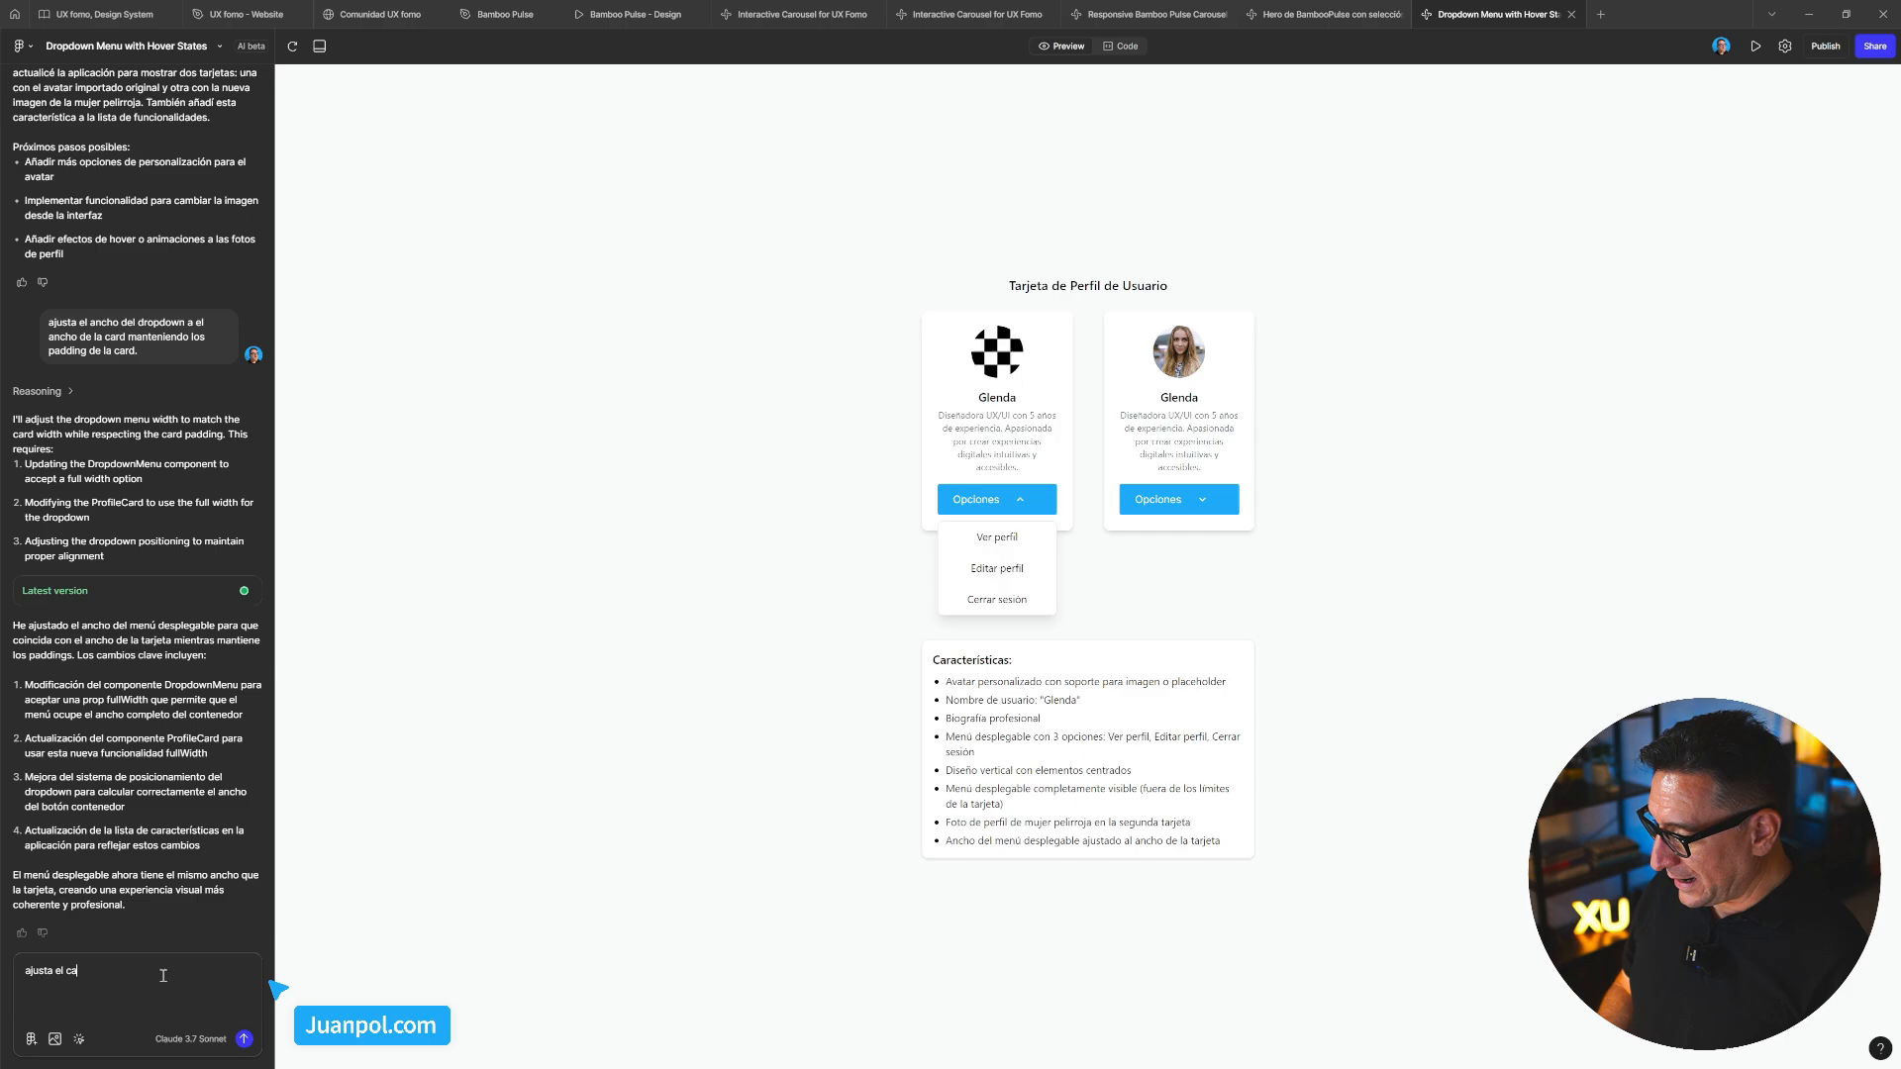
text(re)
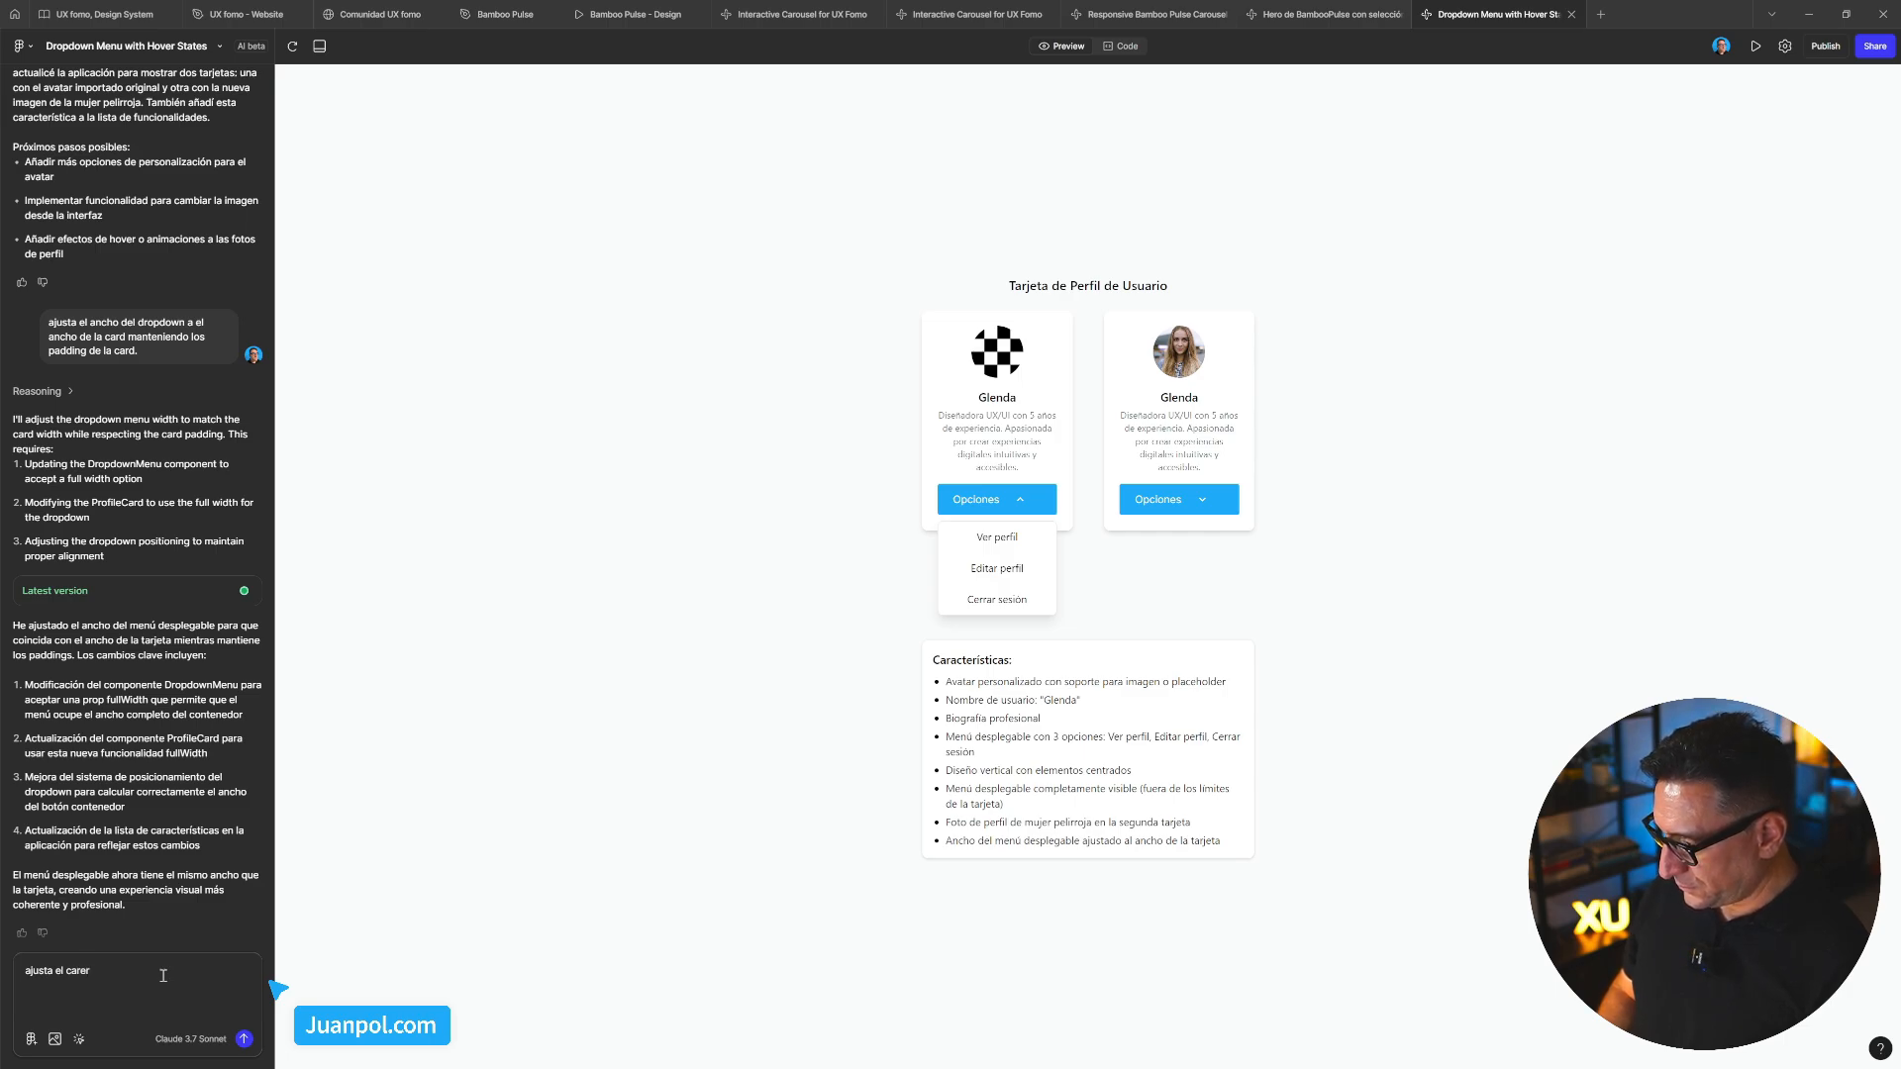
text(t down del )
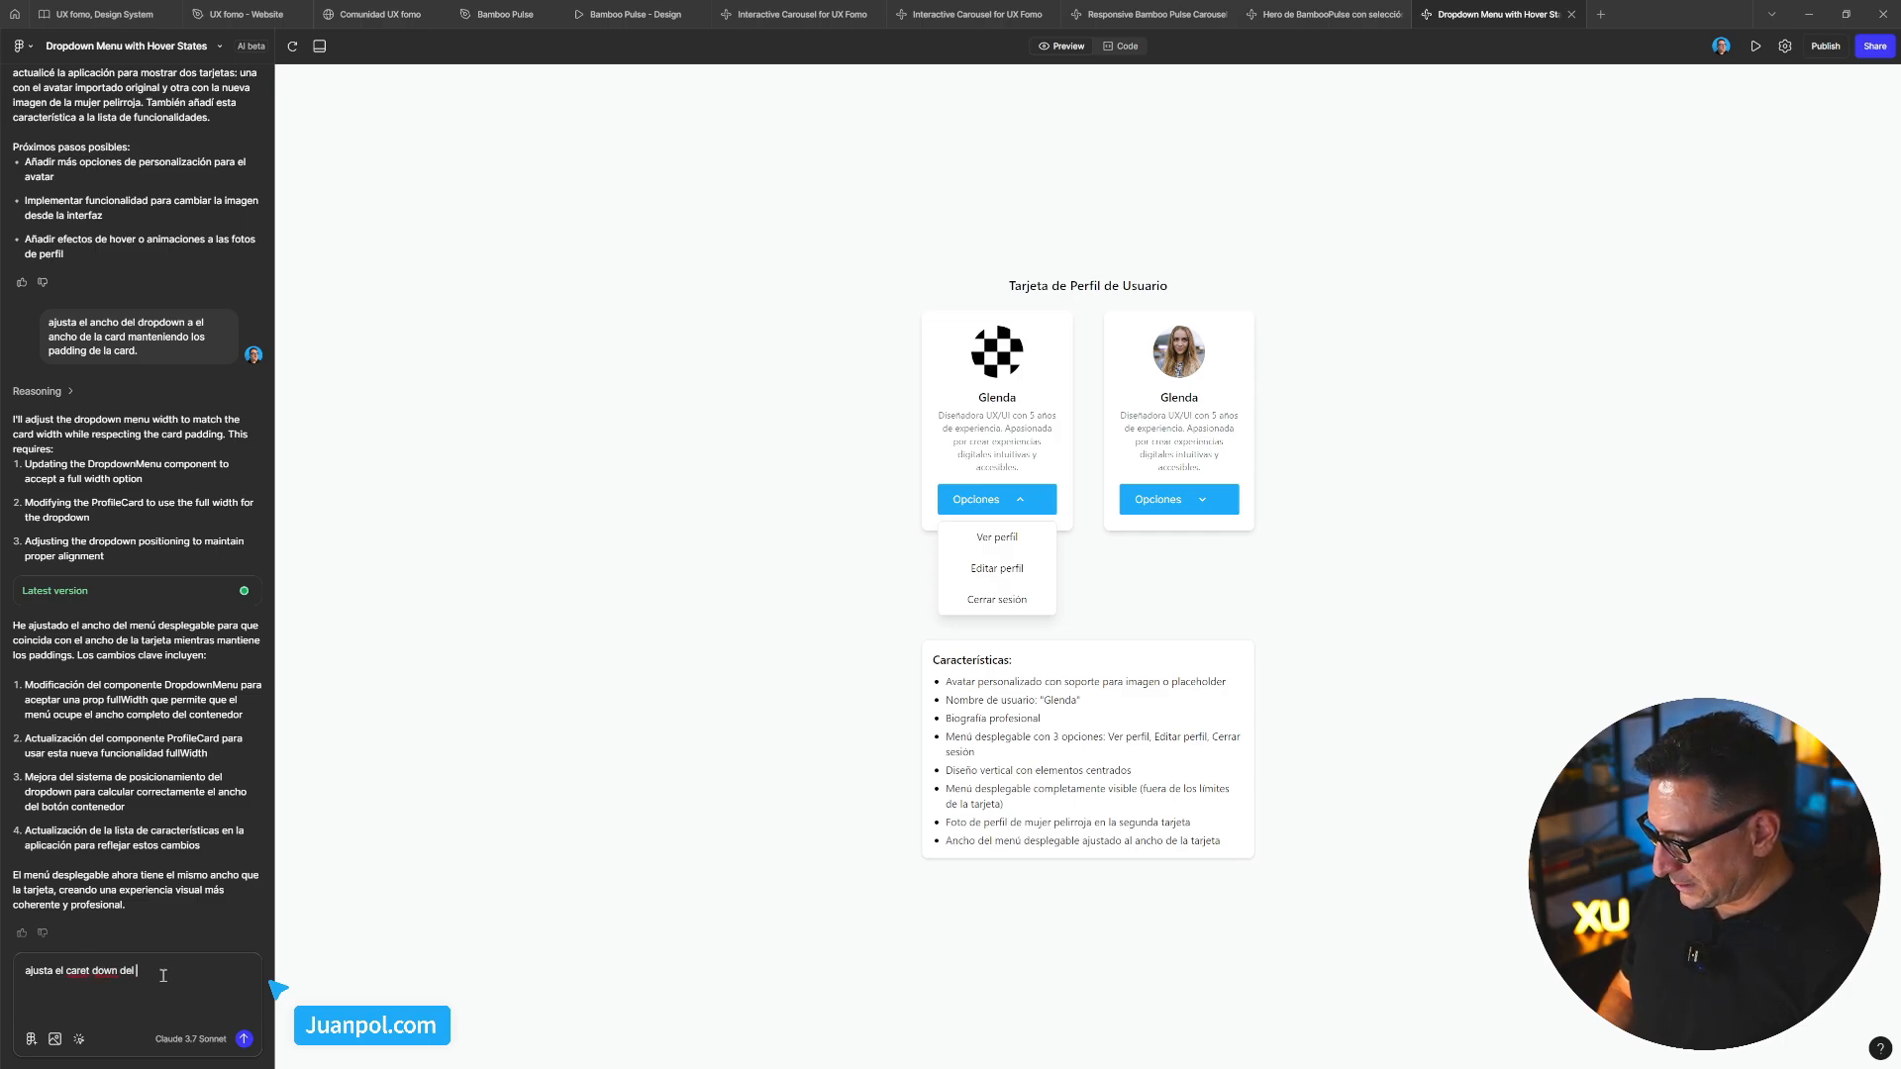
text(b)
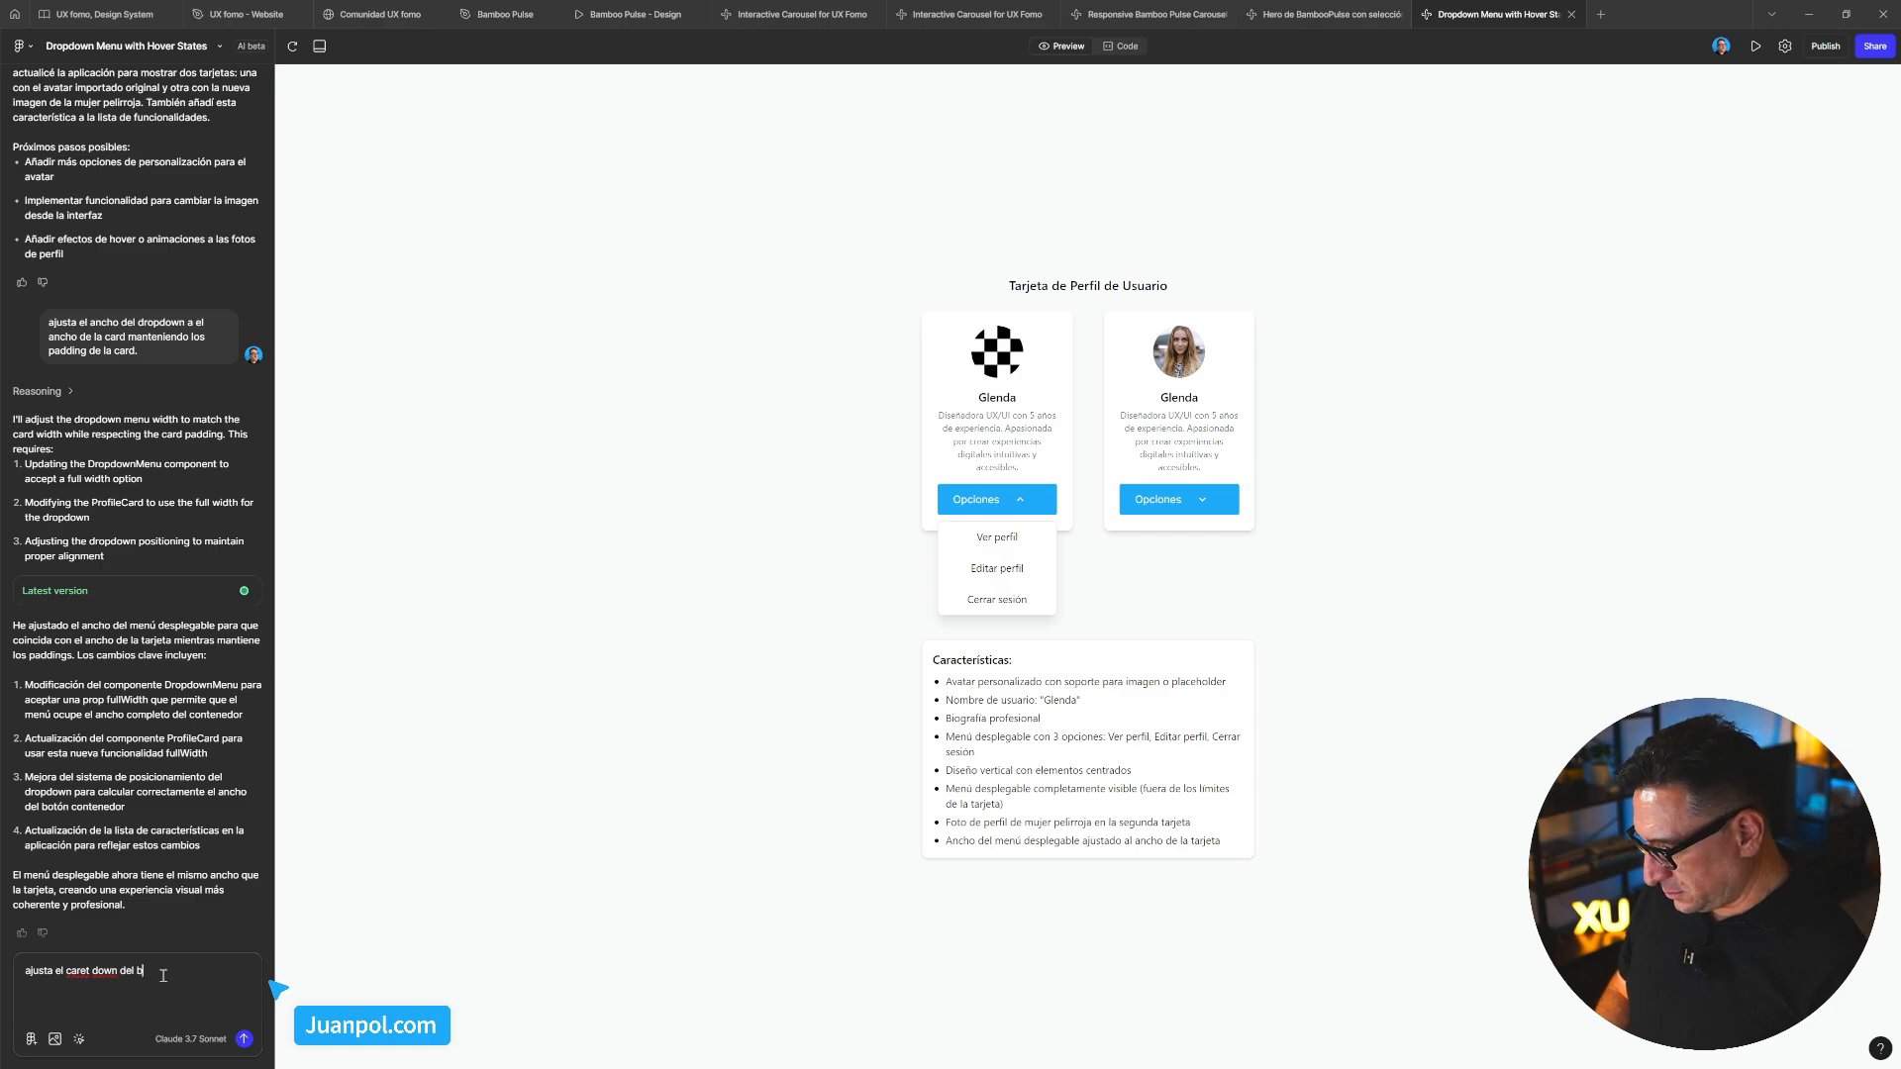
text(uttotón al)
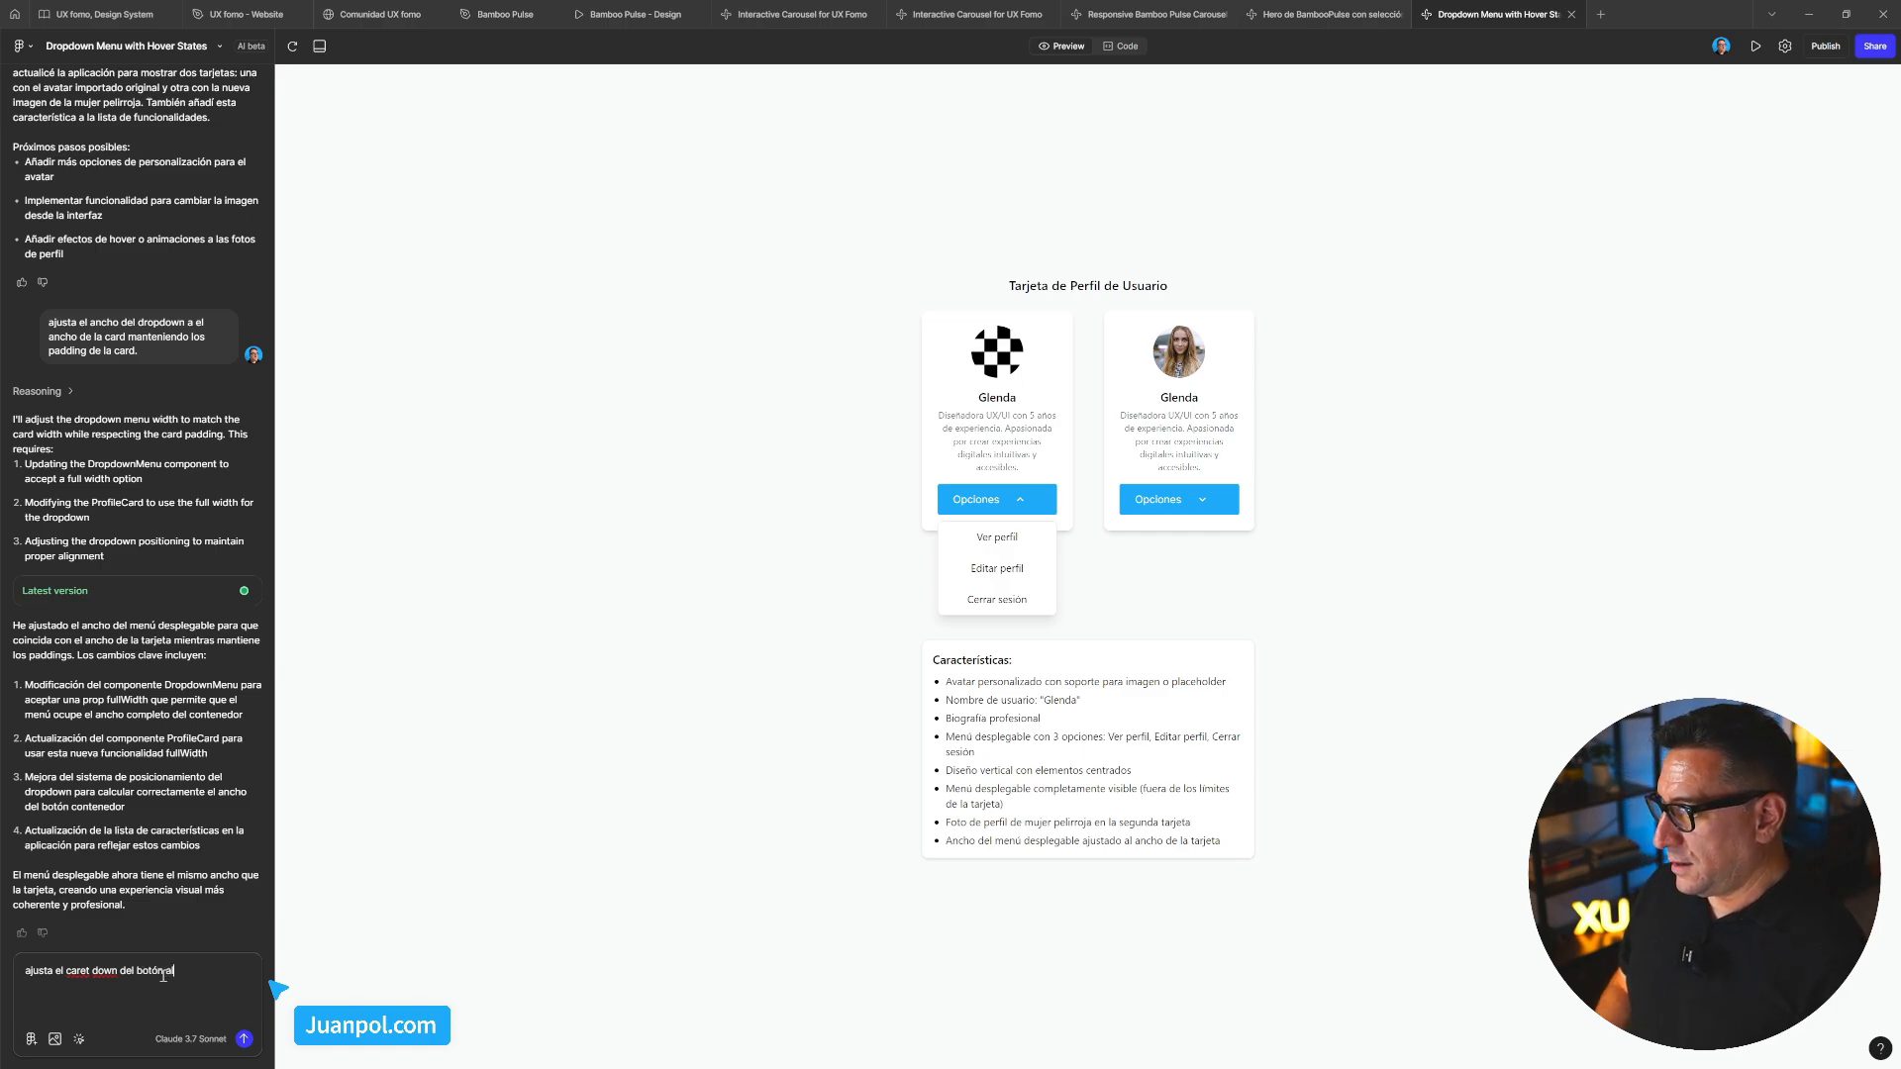
text( mar)
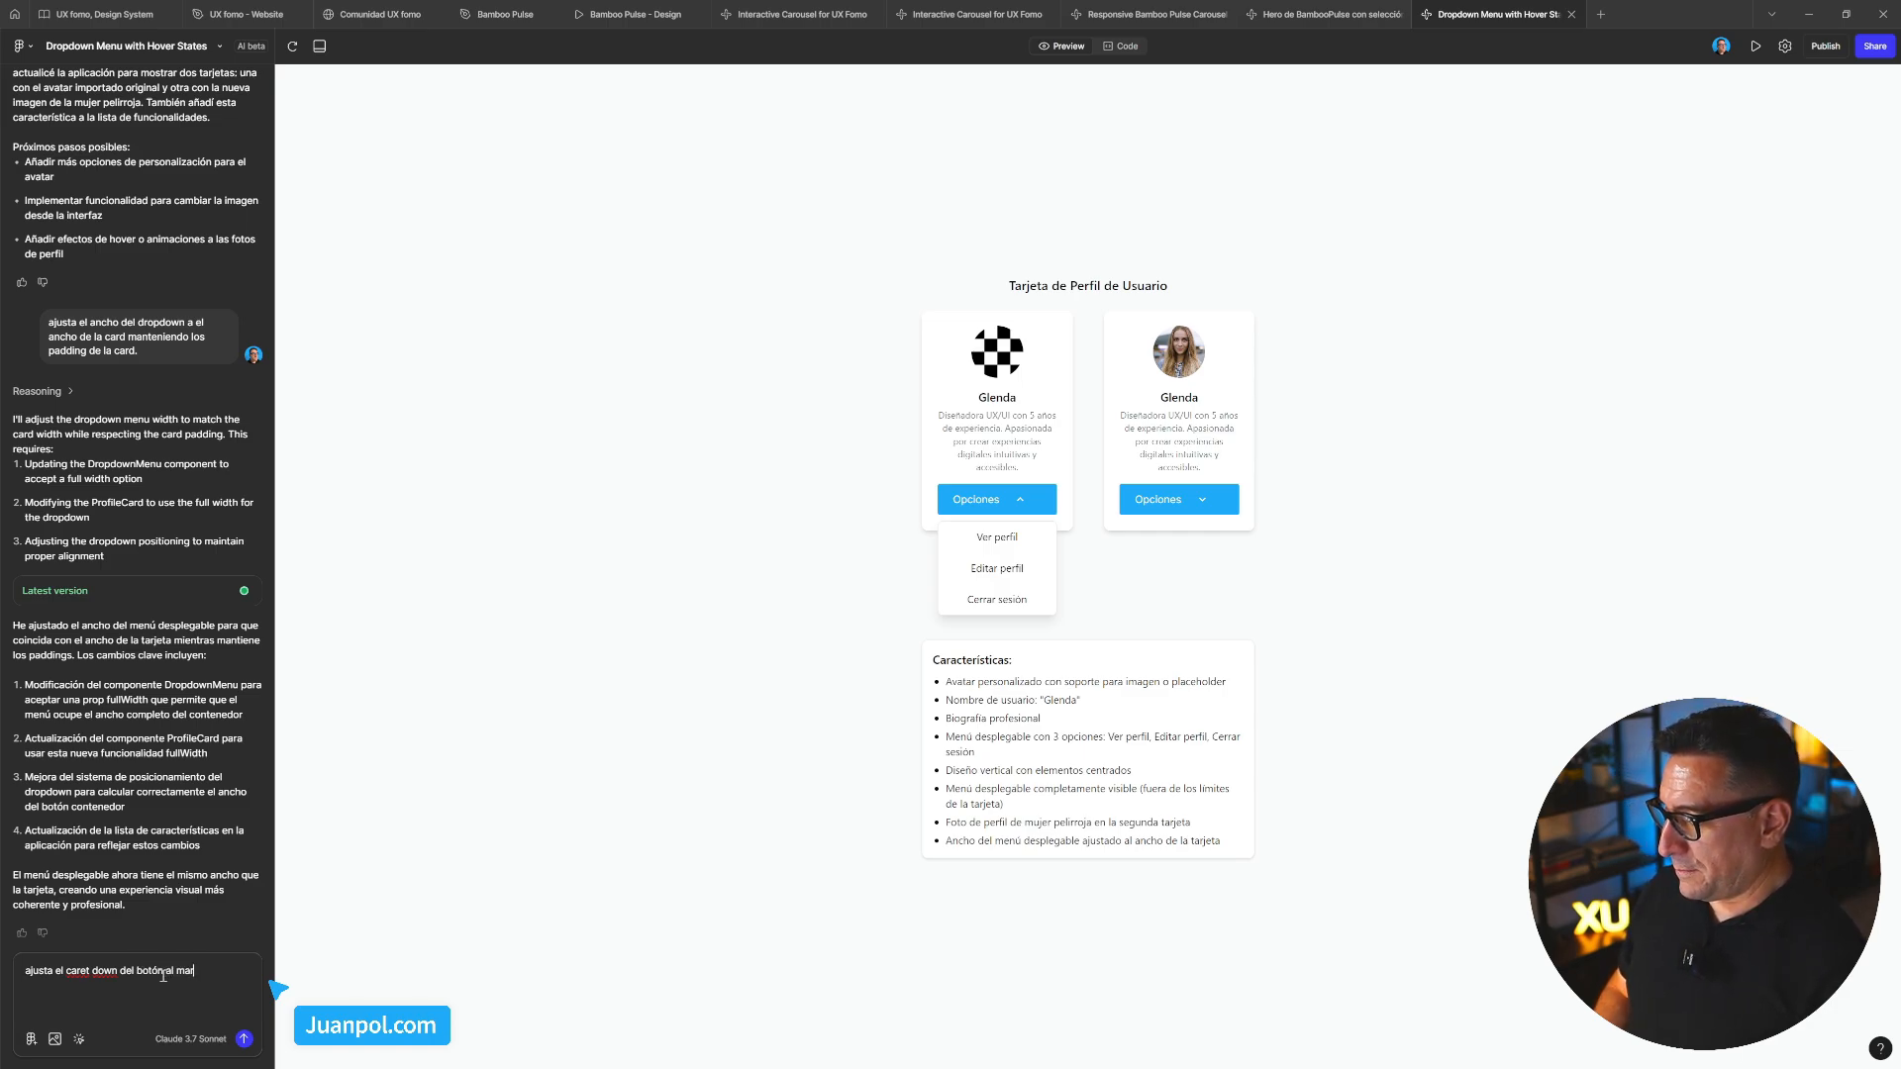
text(ggining )
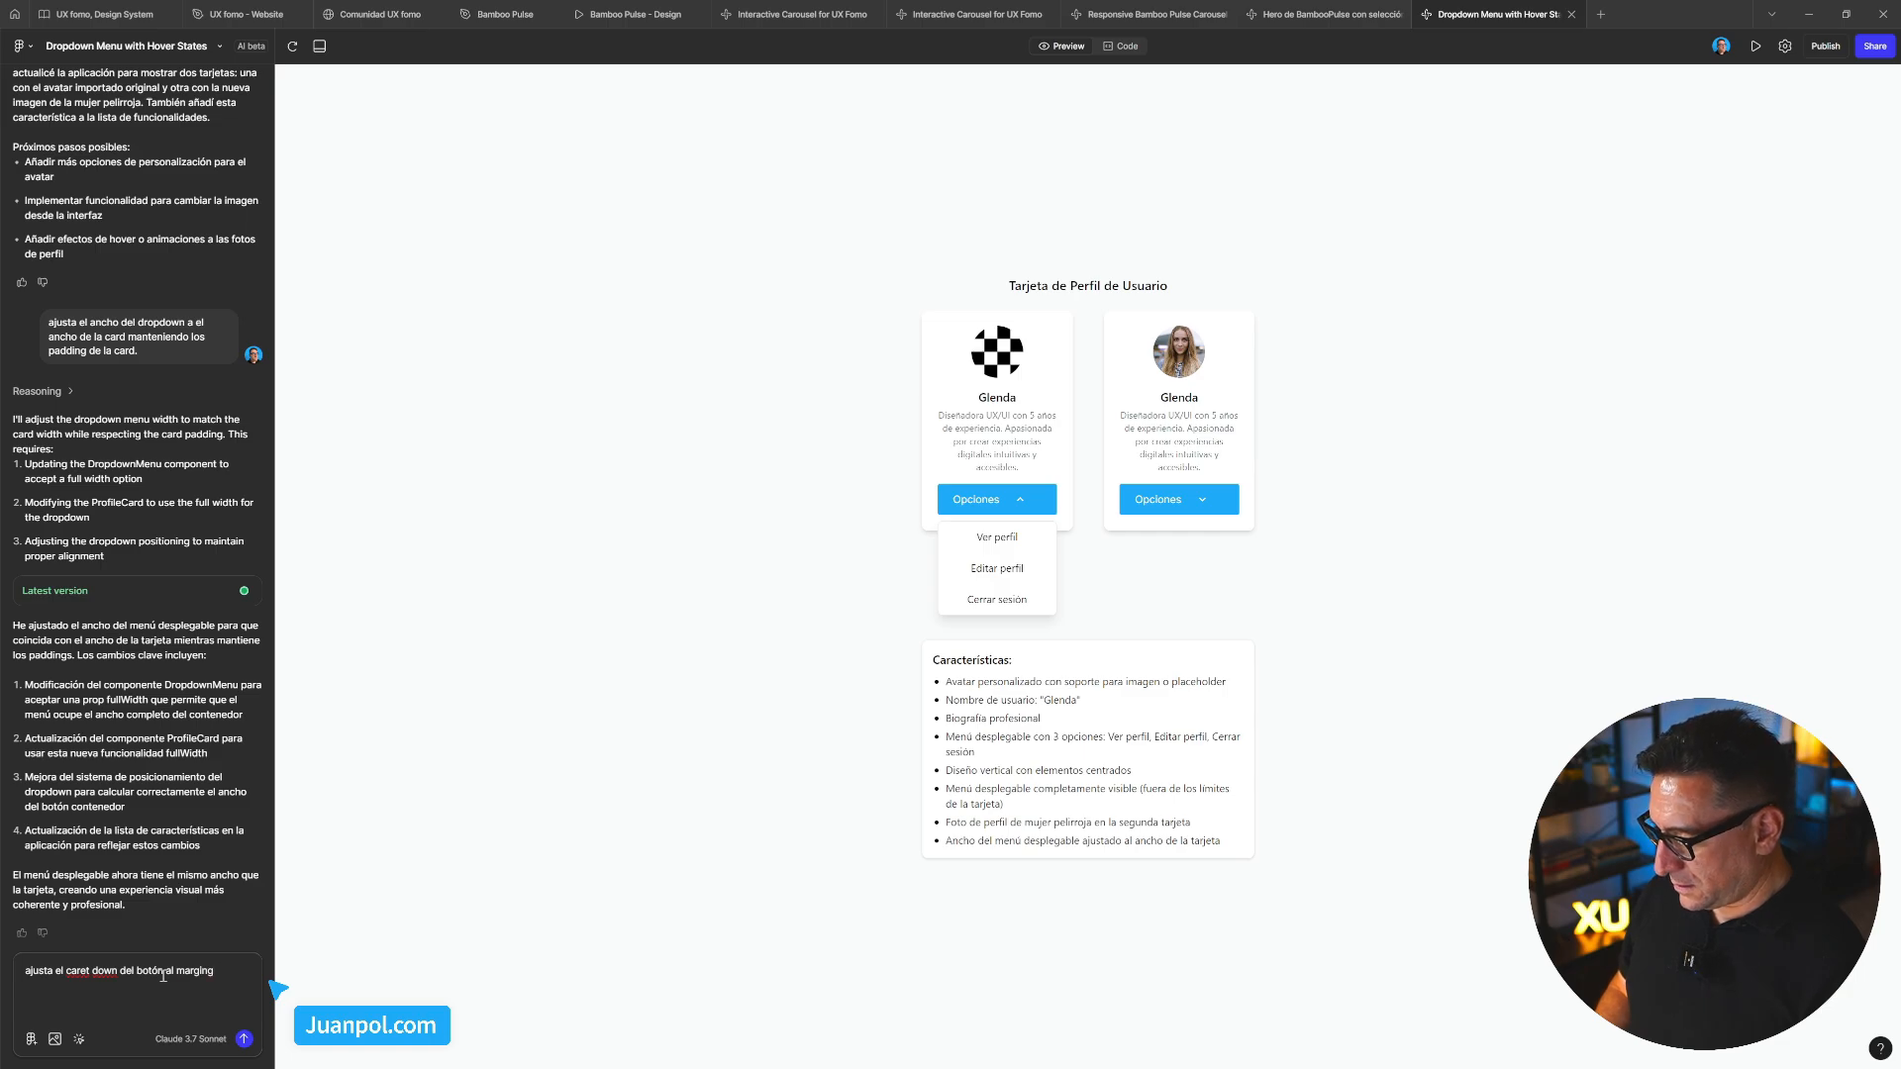
text(-right)
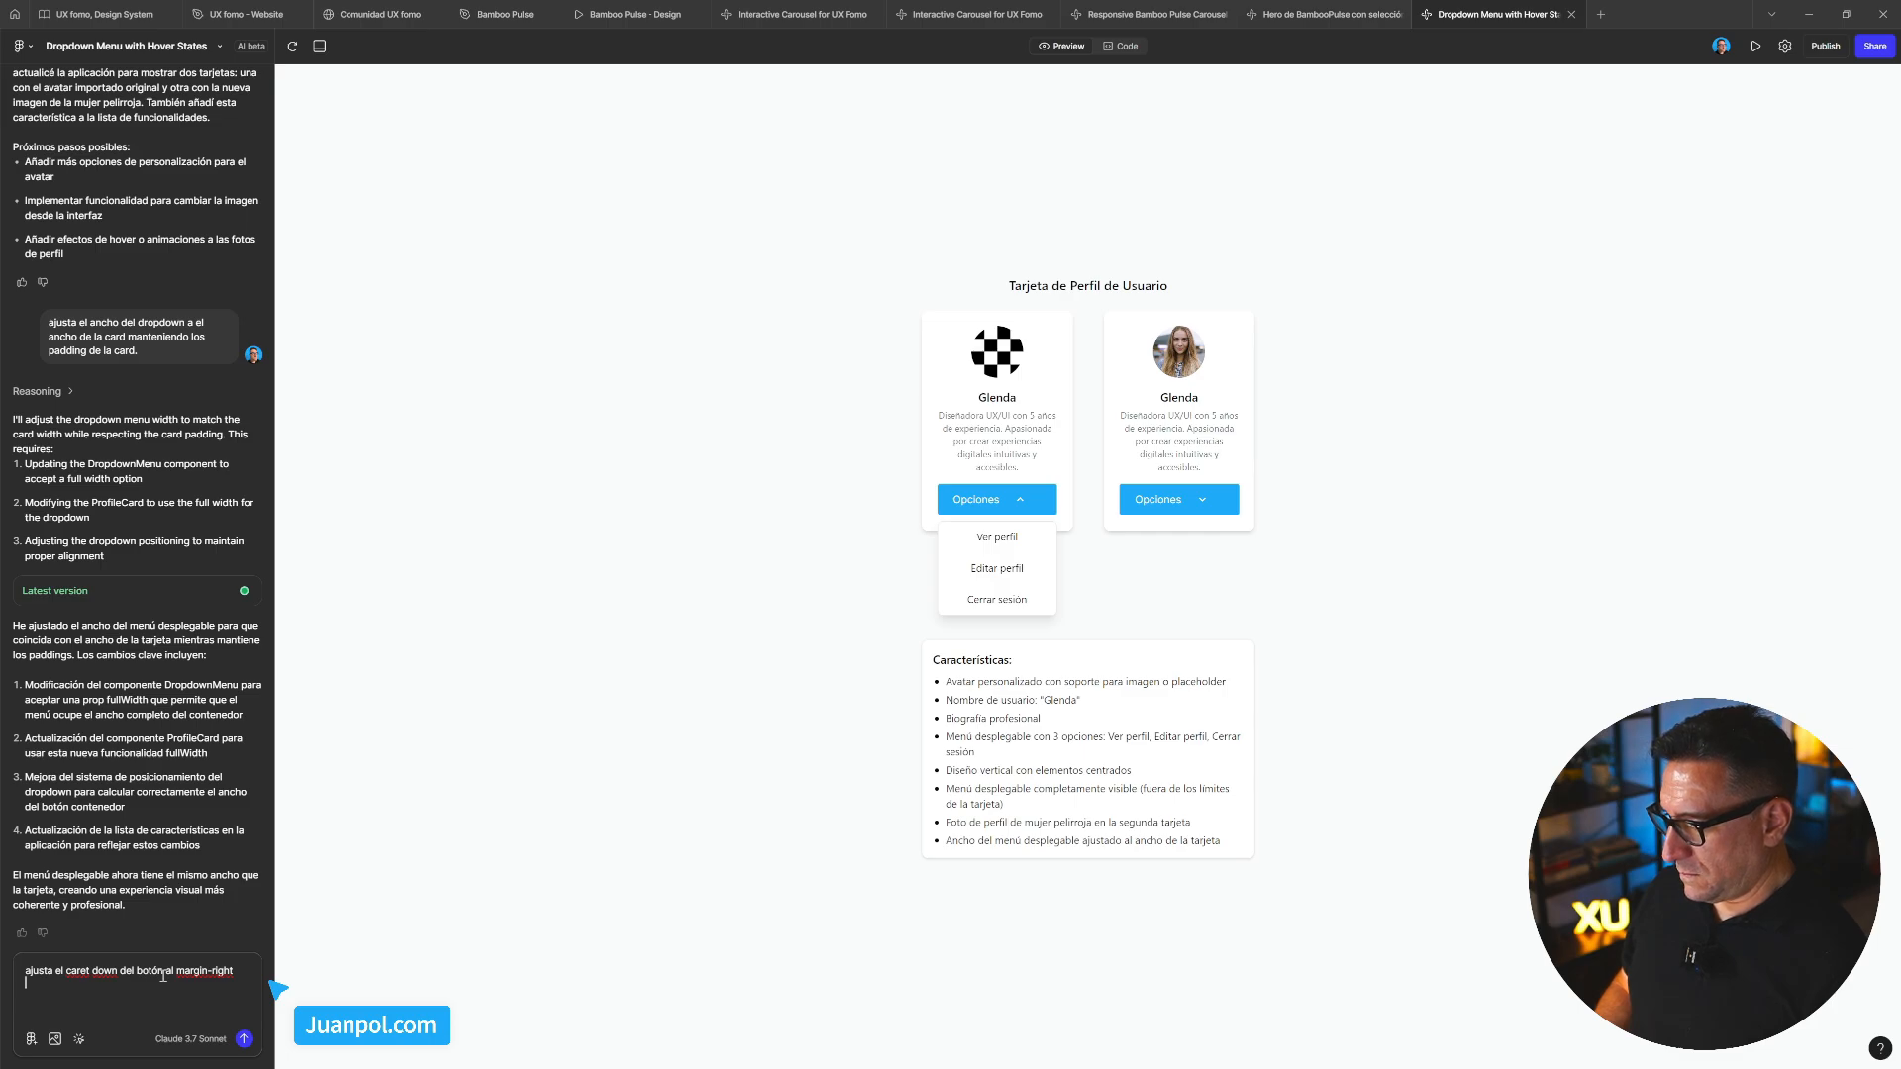
key(BackSpace)
key(Home)
text(- )
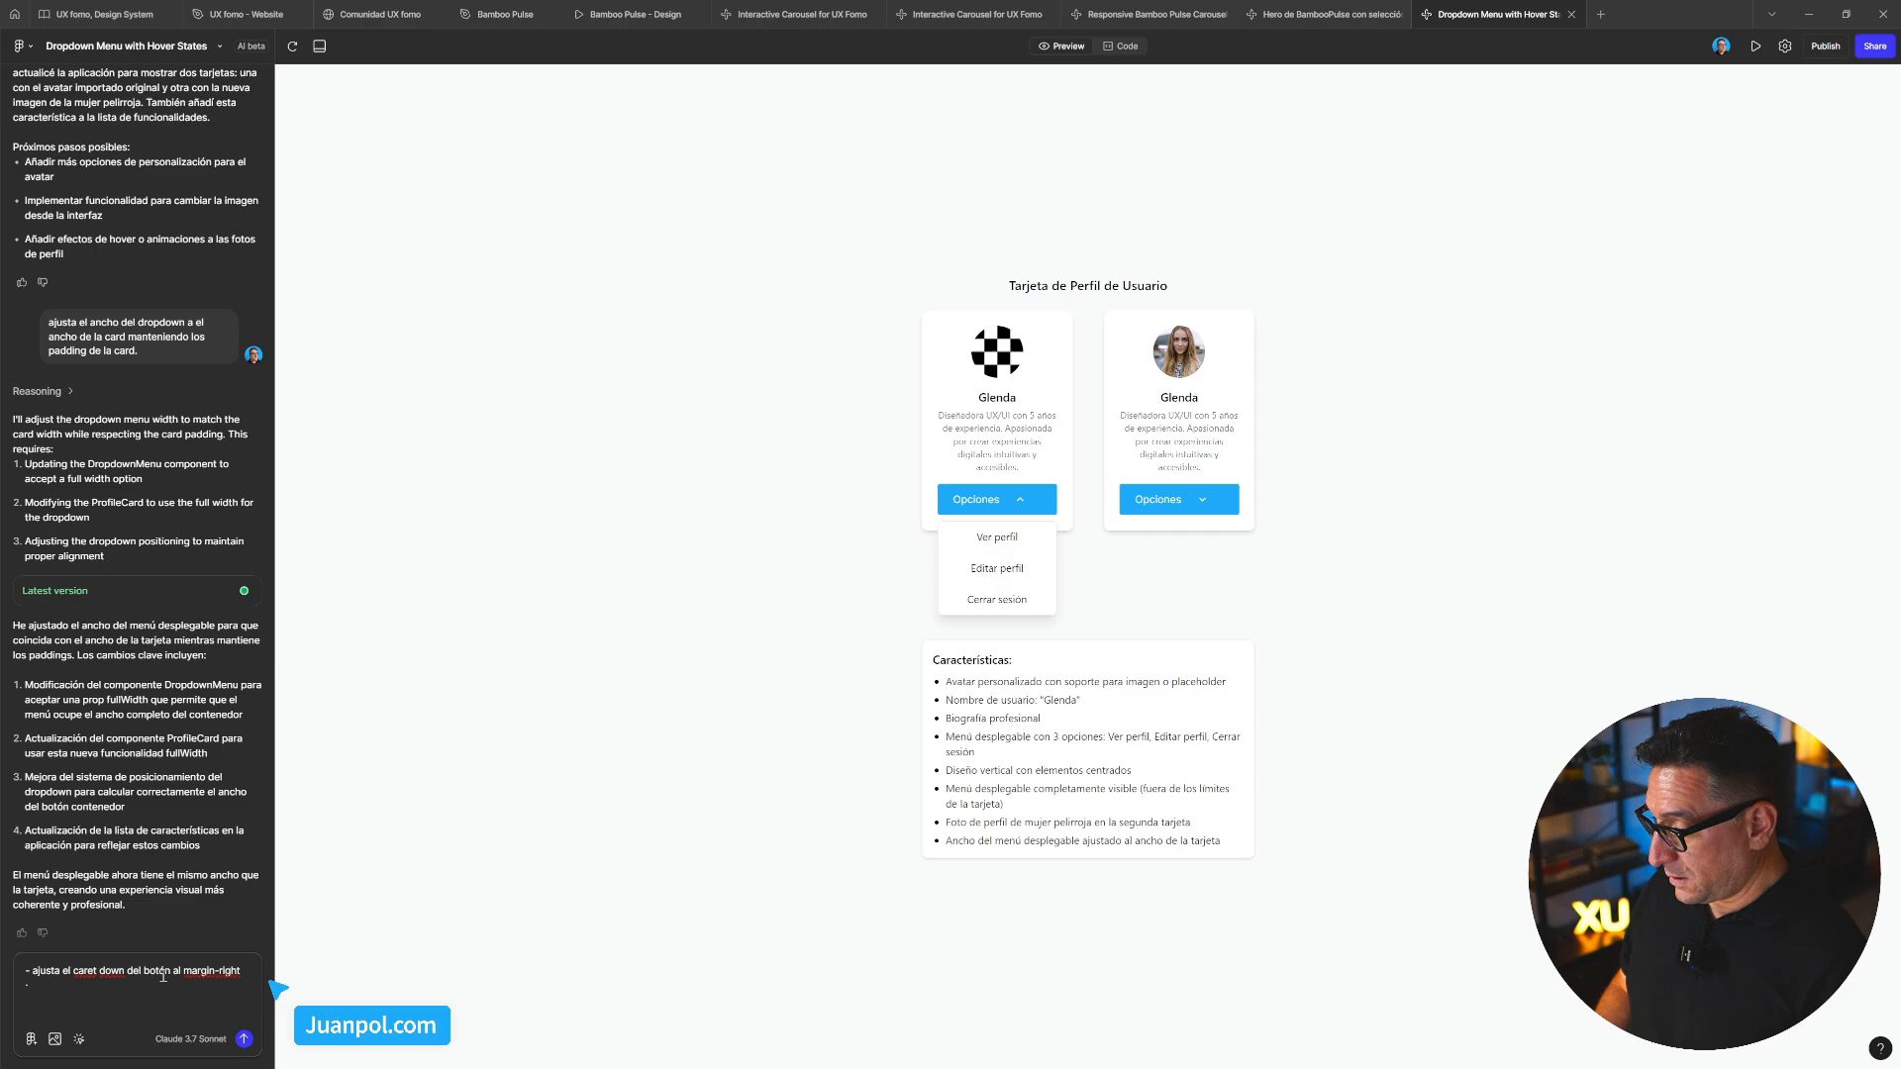
text(- alinea los con)
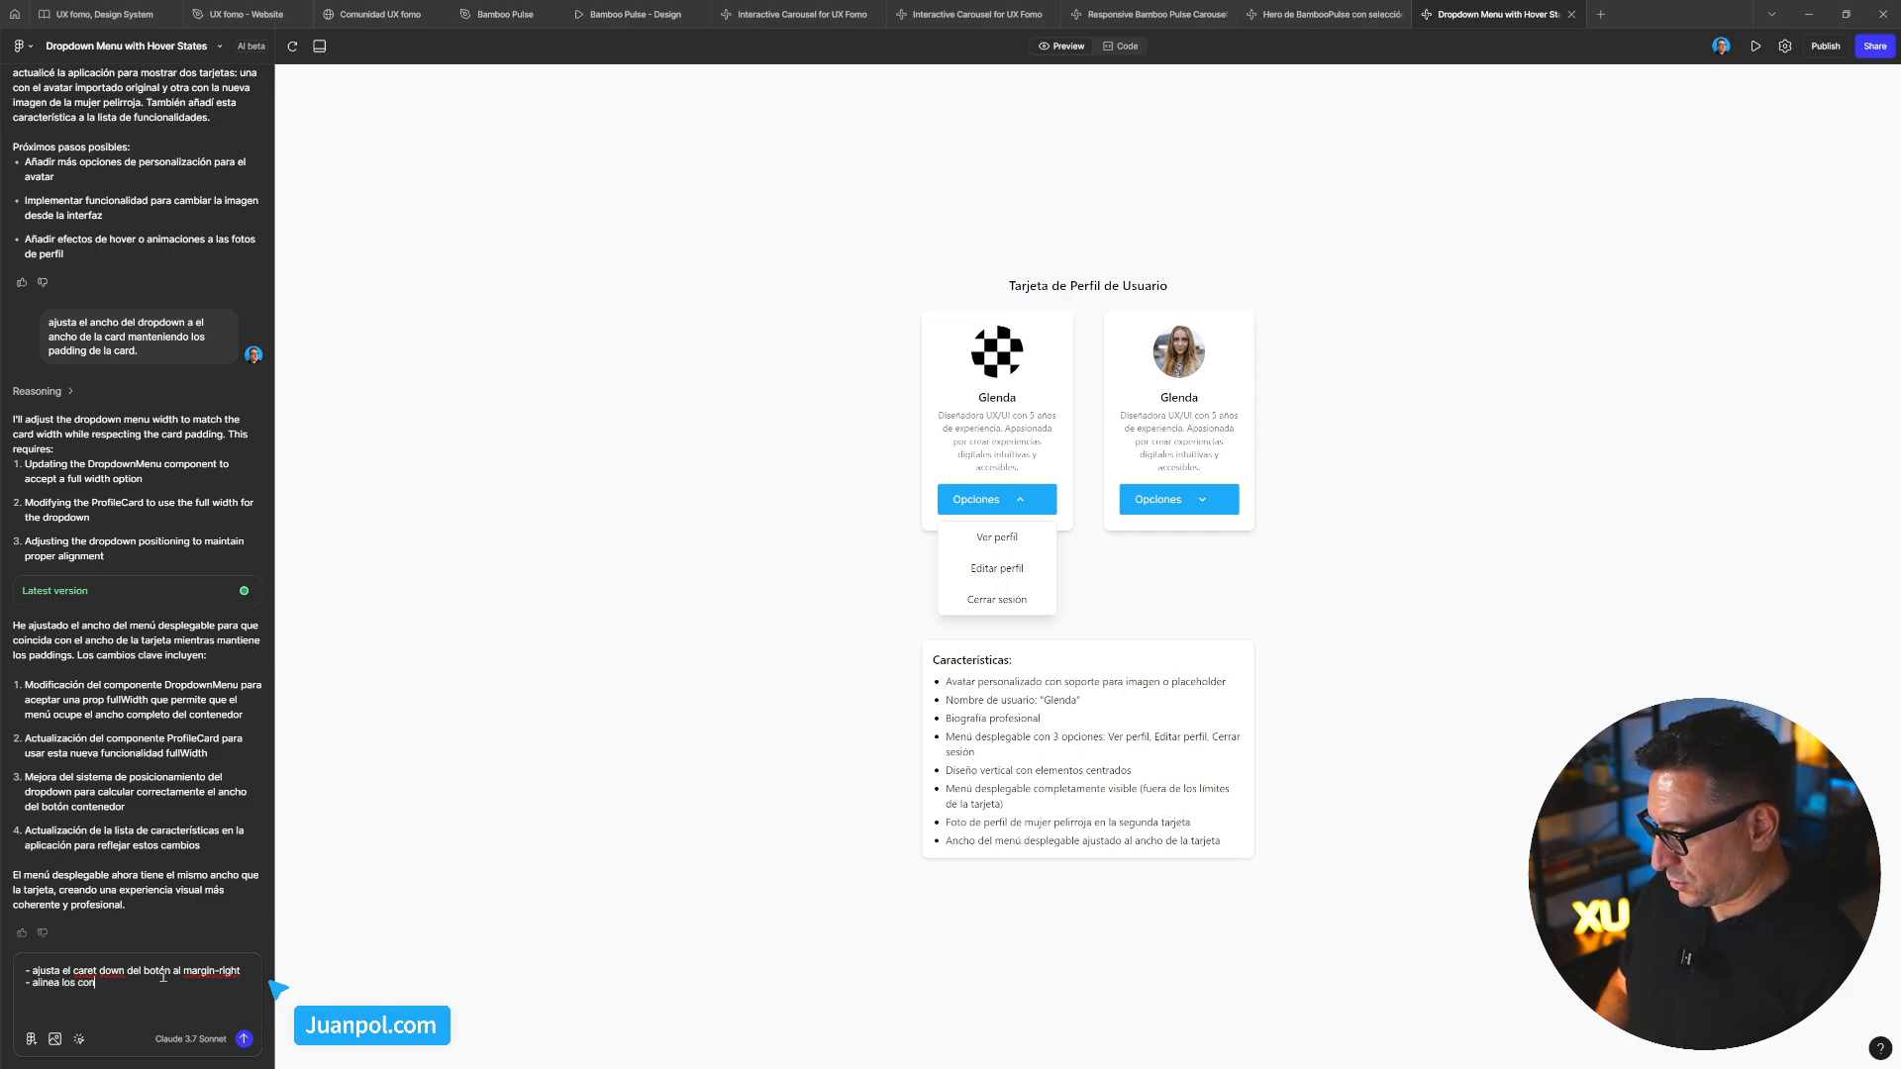
key(BackSpace)
key(BackSpace)
key(BackSpace)
key(BackSpace)
key(BackSpace)
key(BackSpace)
key(BackSpace)
text(el cotenidos)
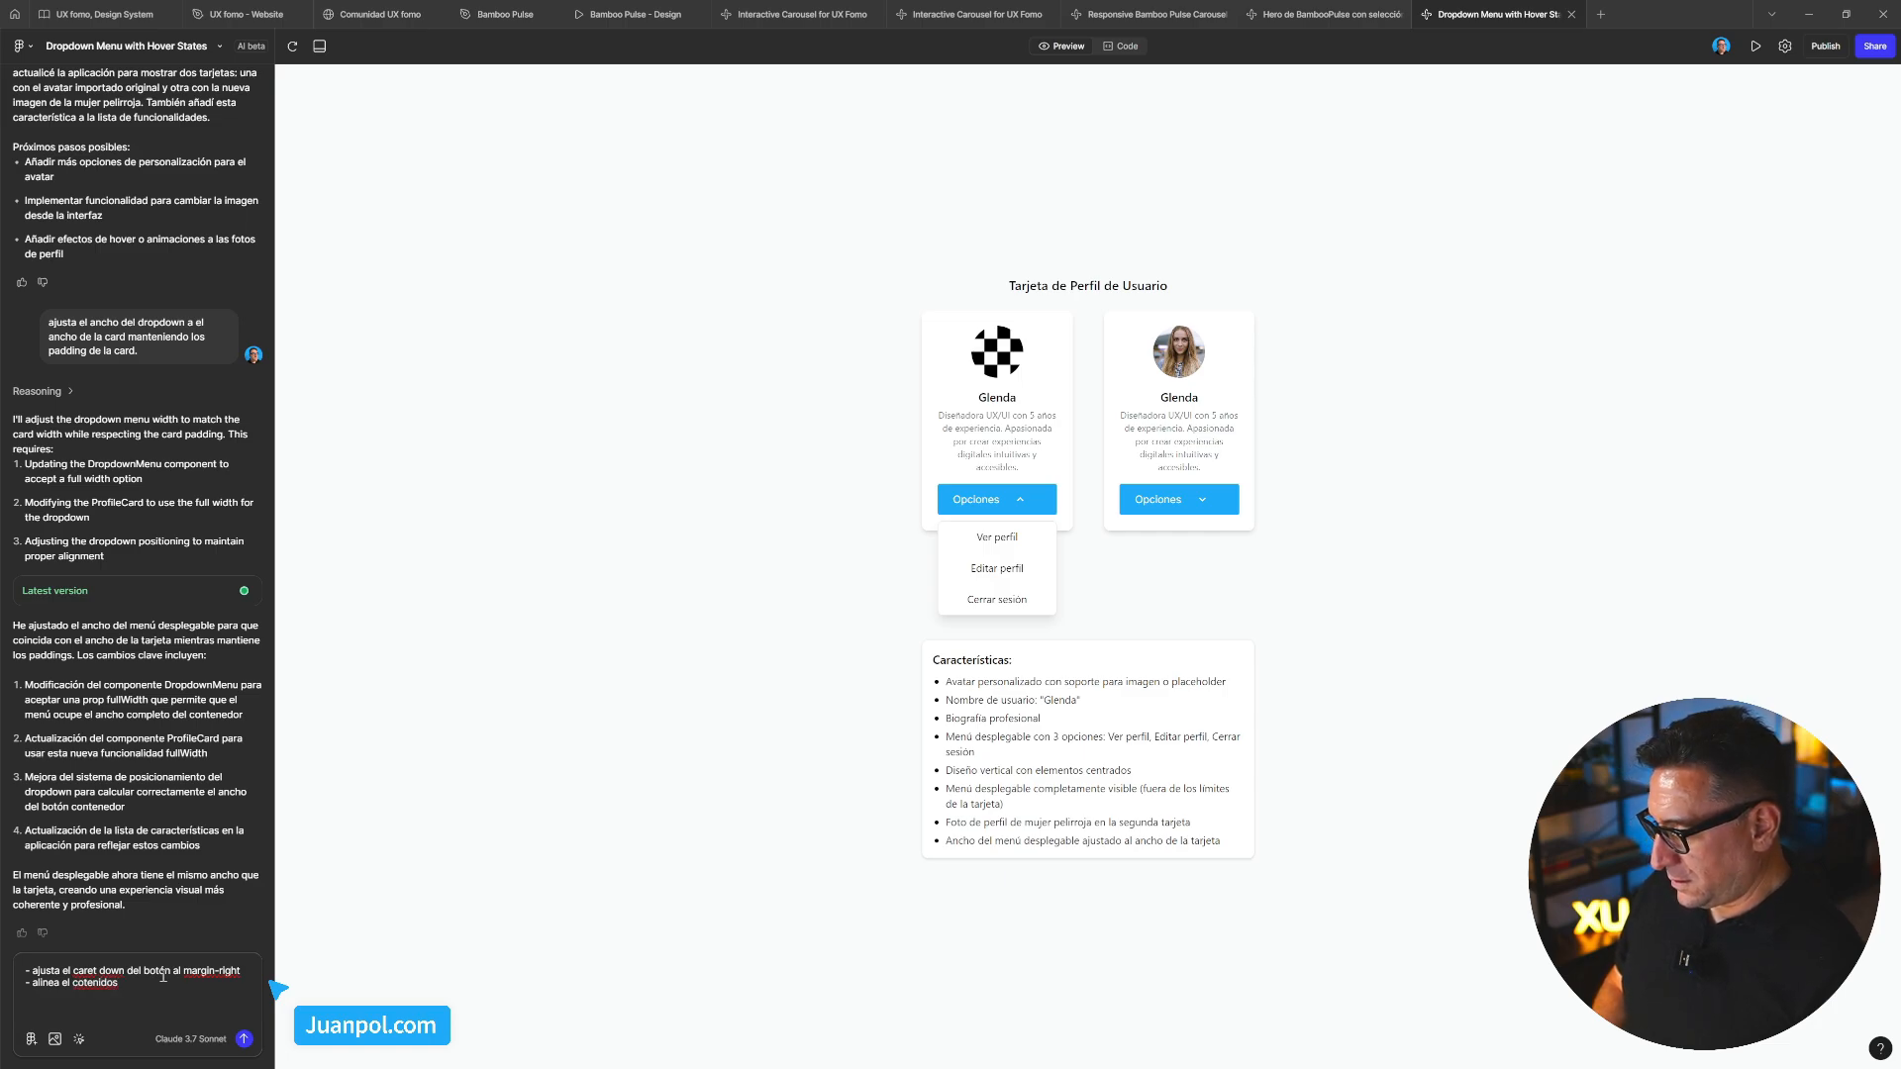
key(BackSpace)
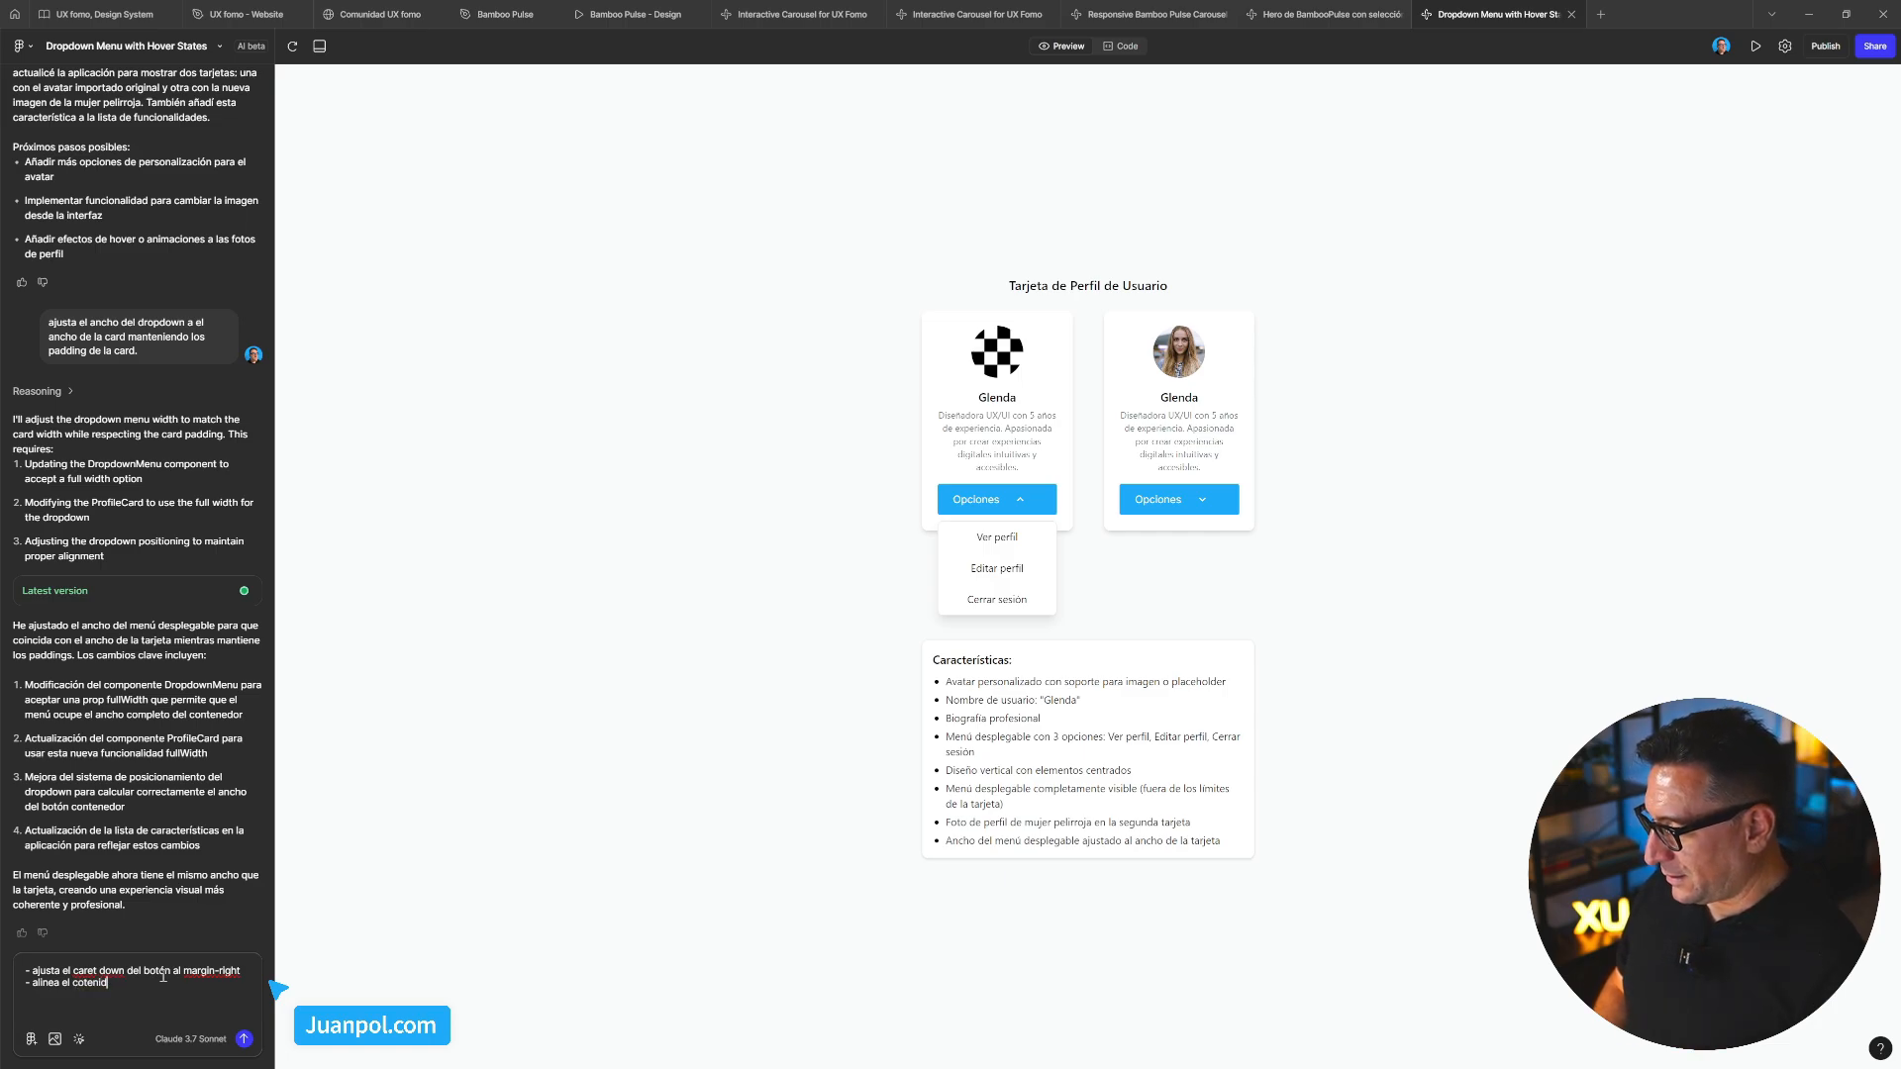
text(del select)
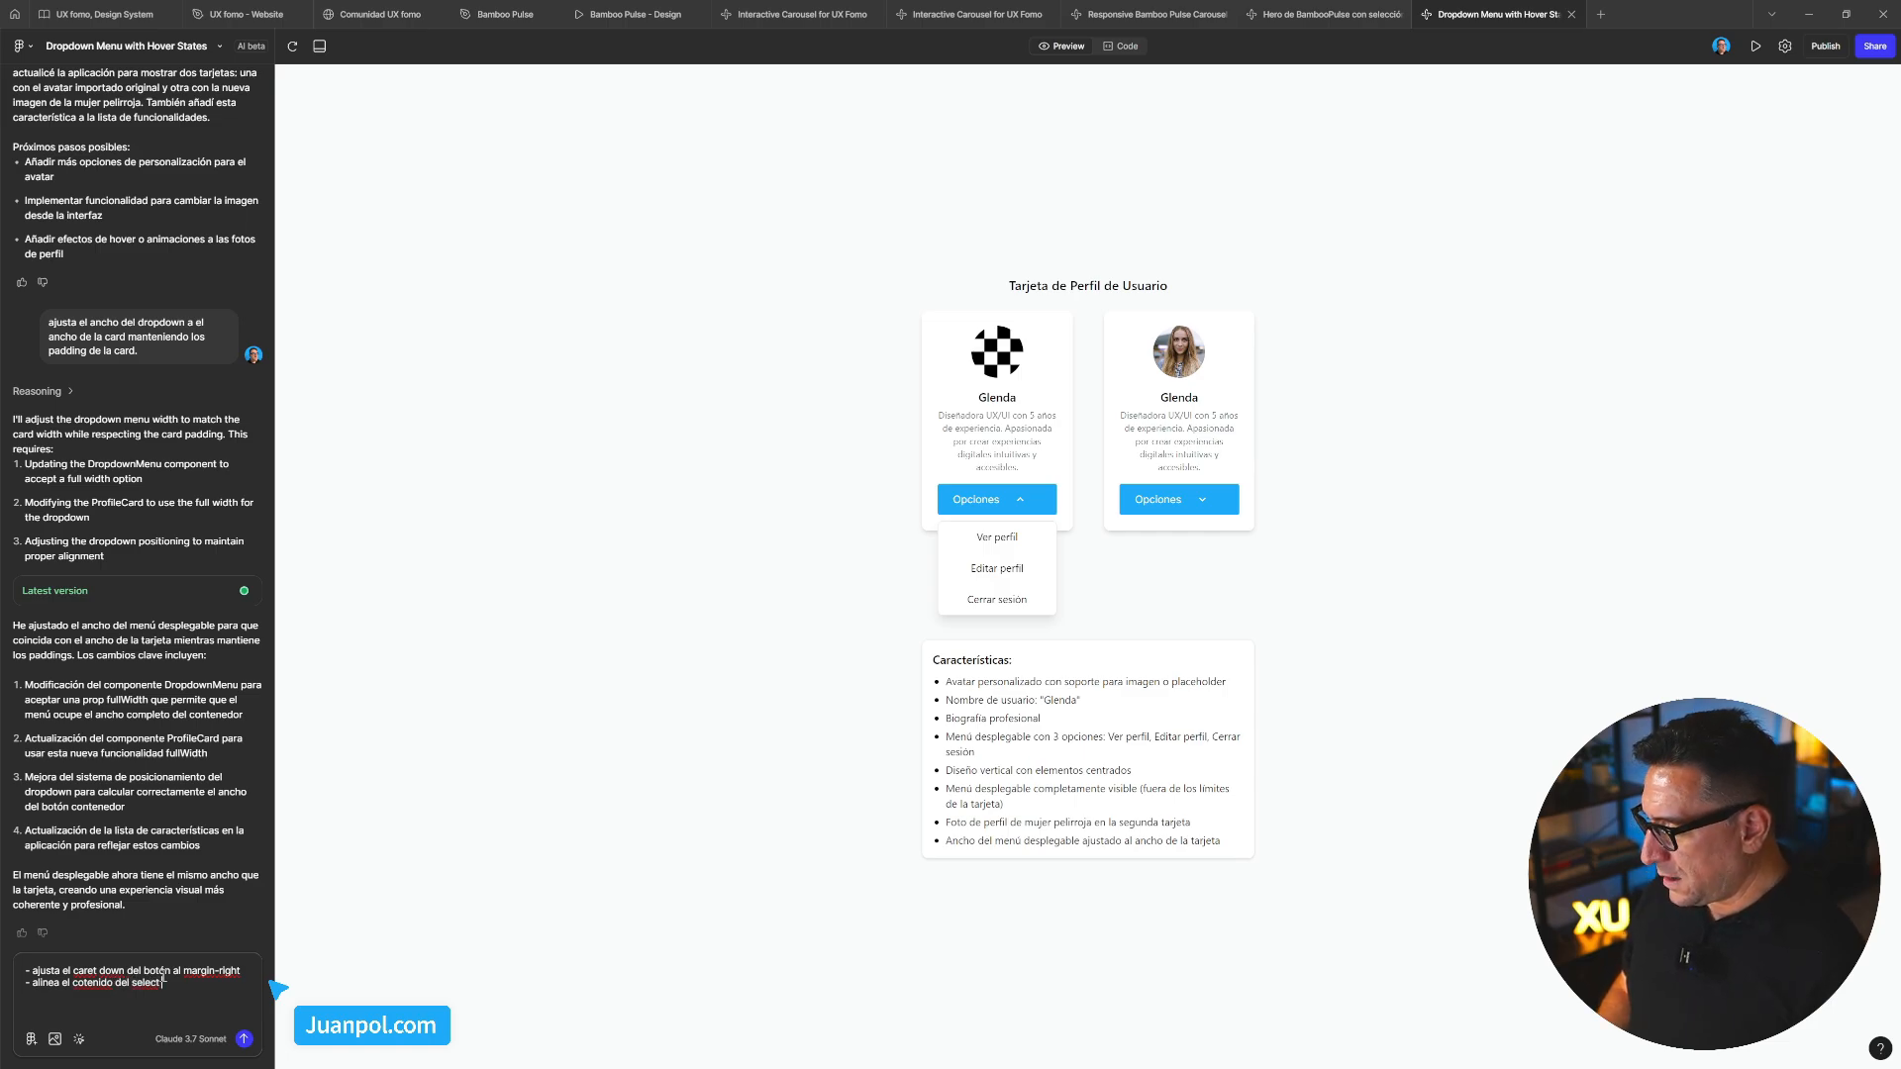
text( a la izqu)
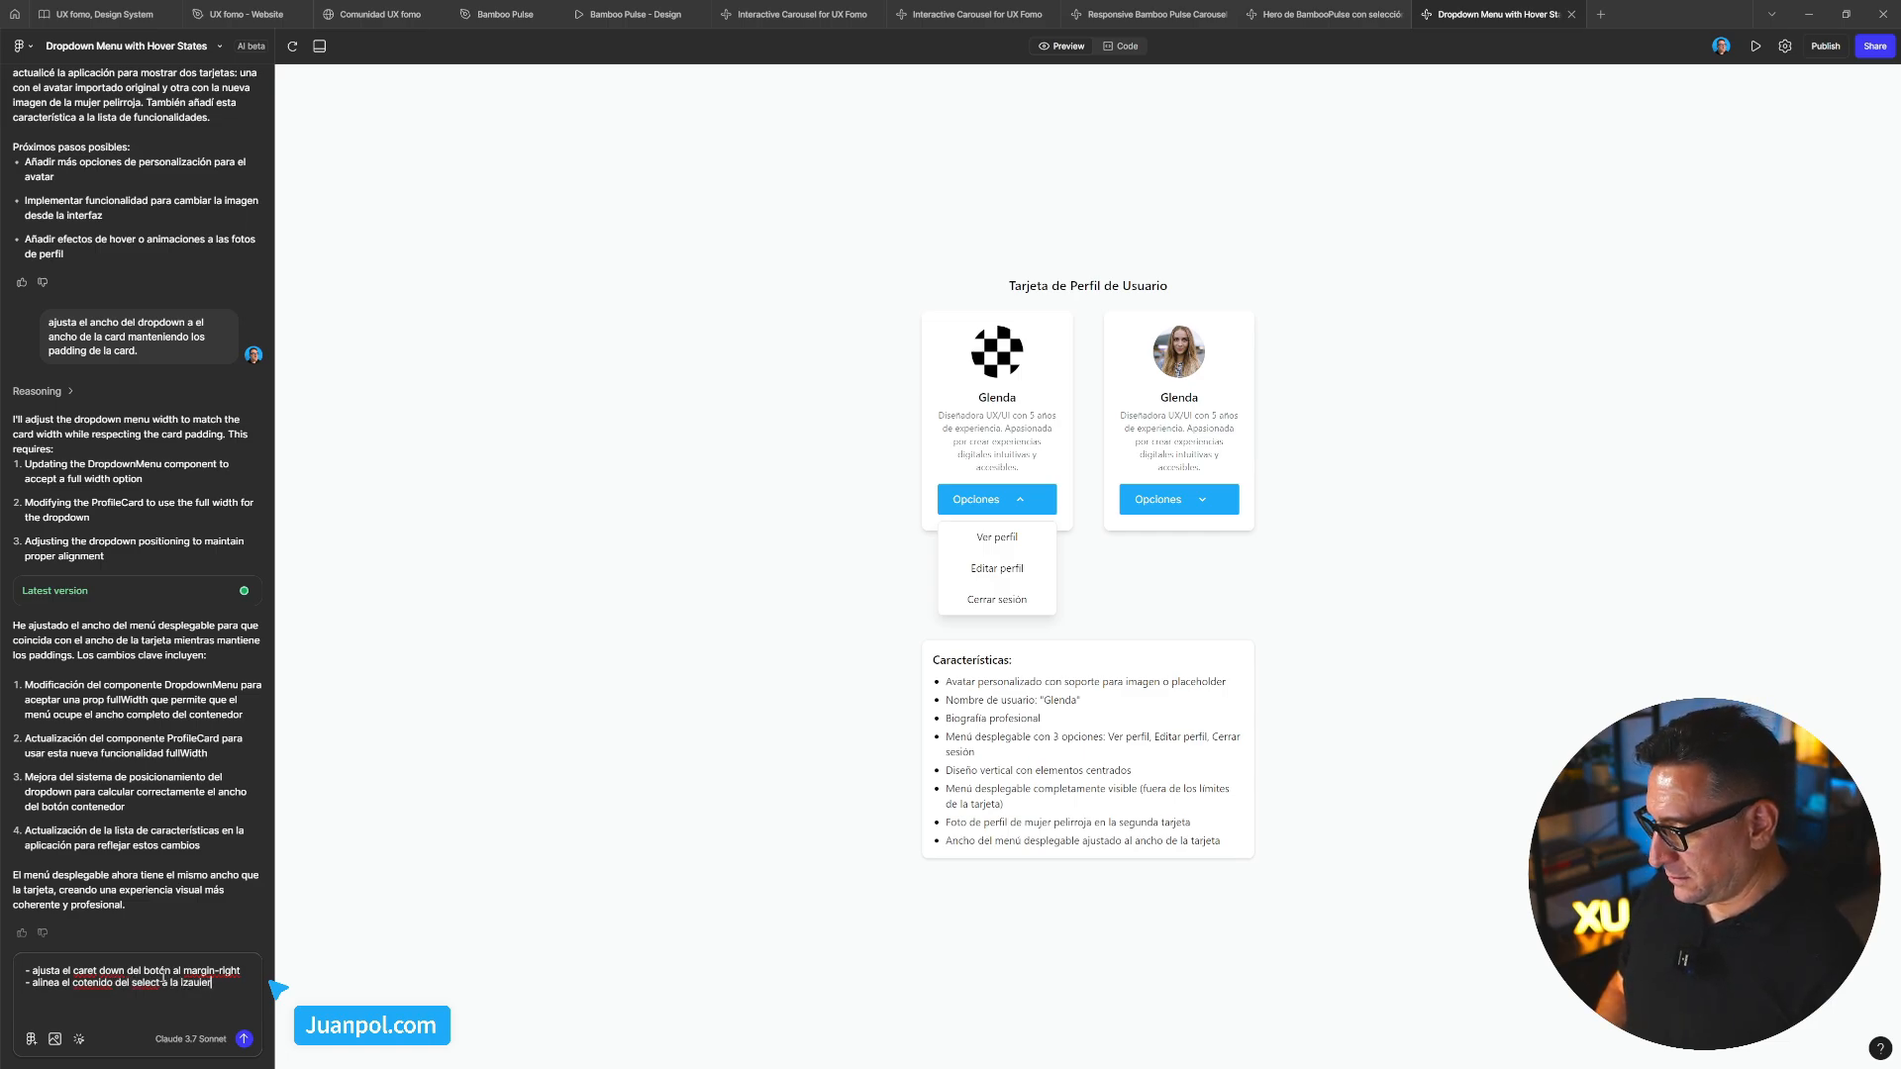
text(ier)
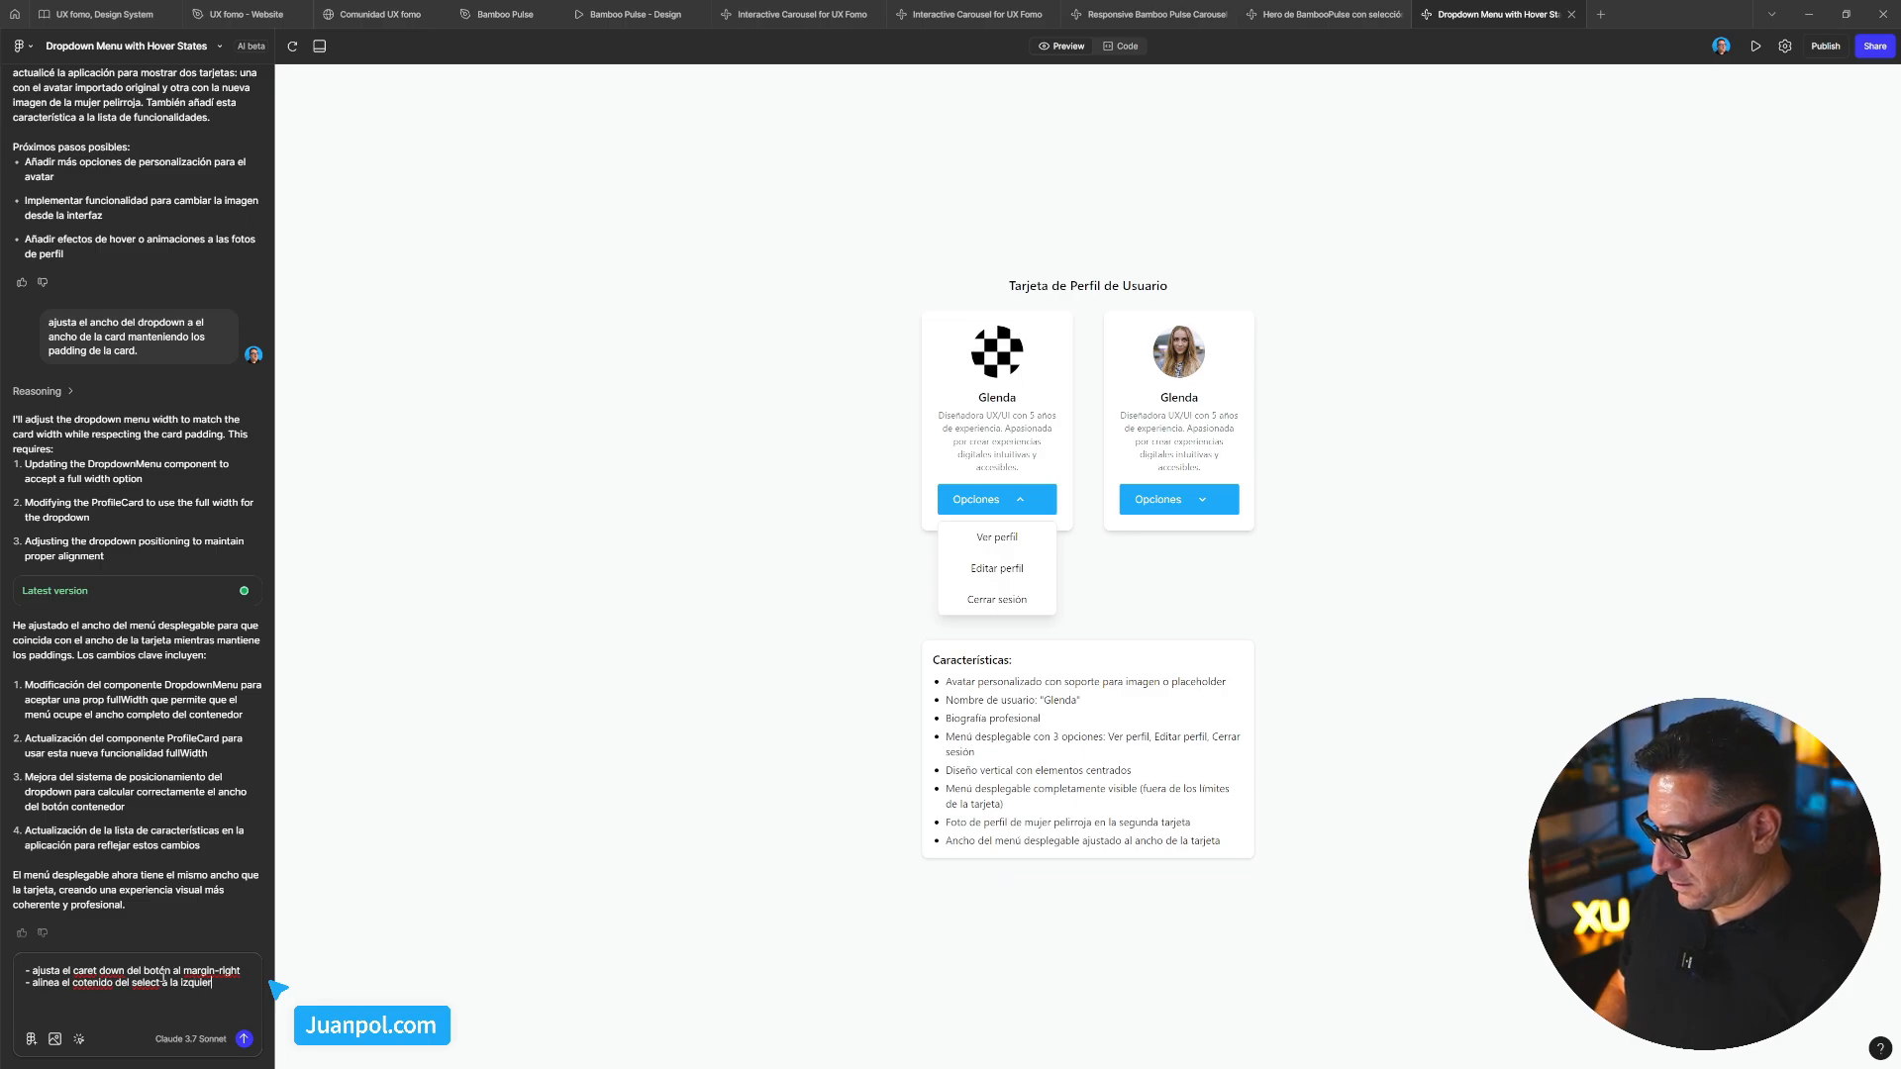
text(da )
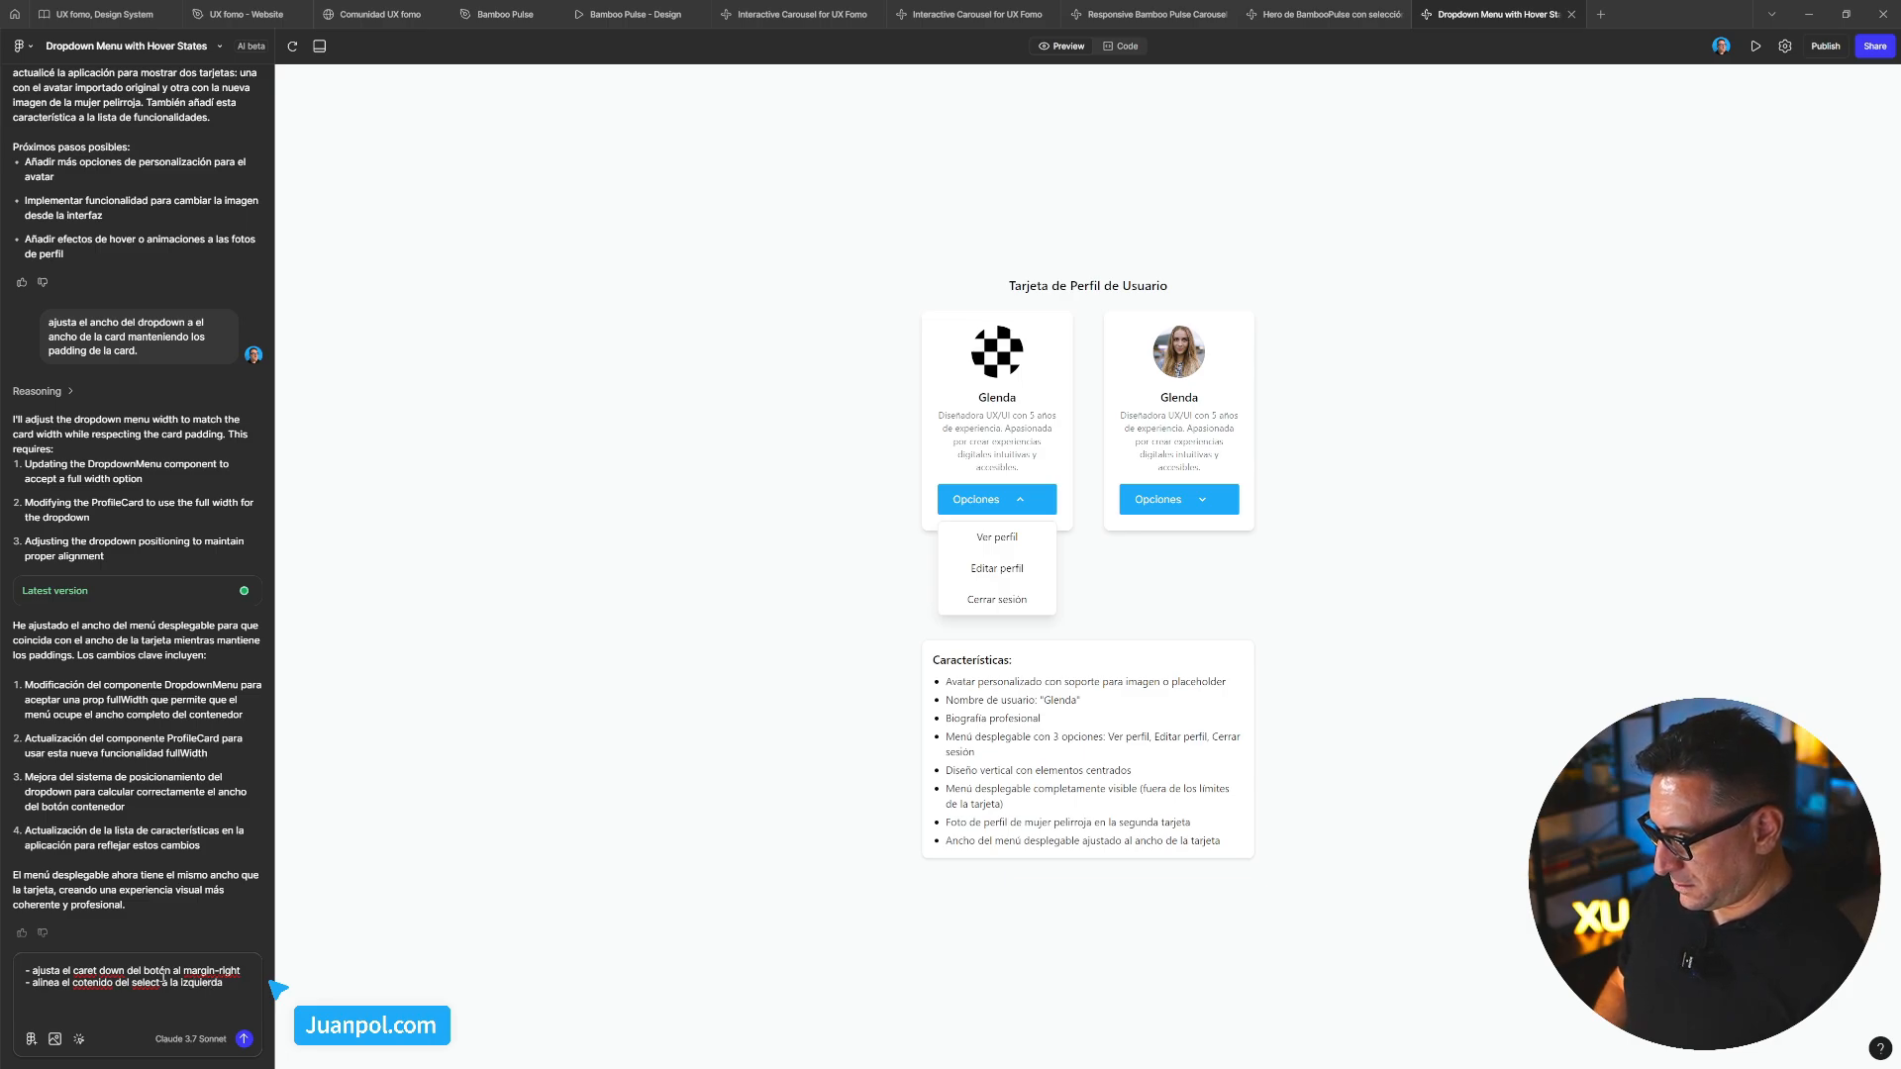
text(-)
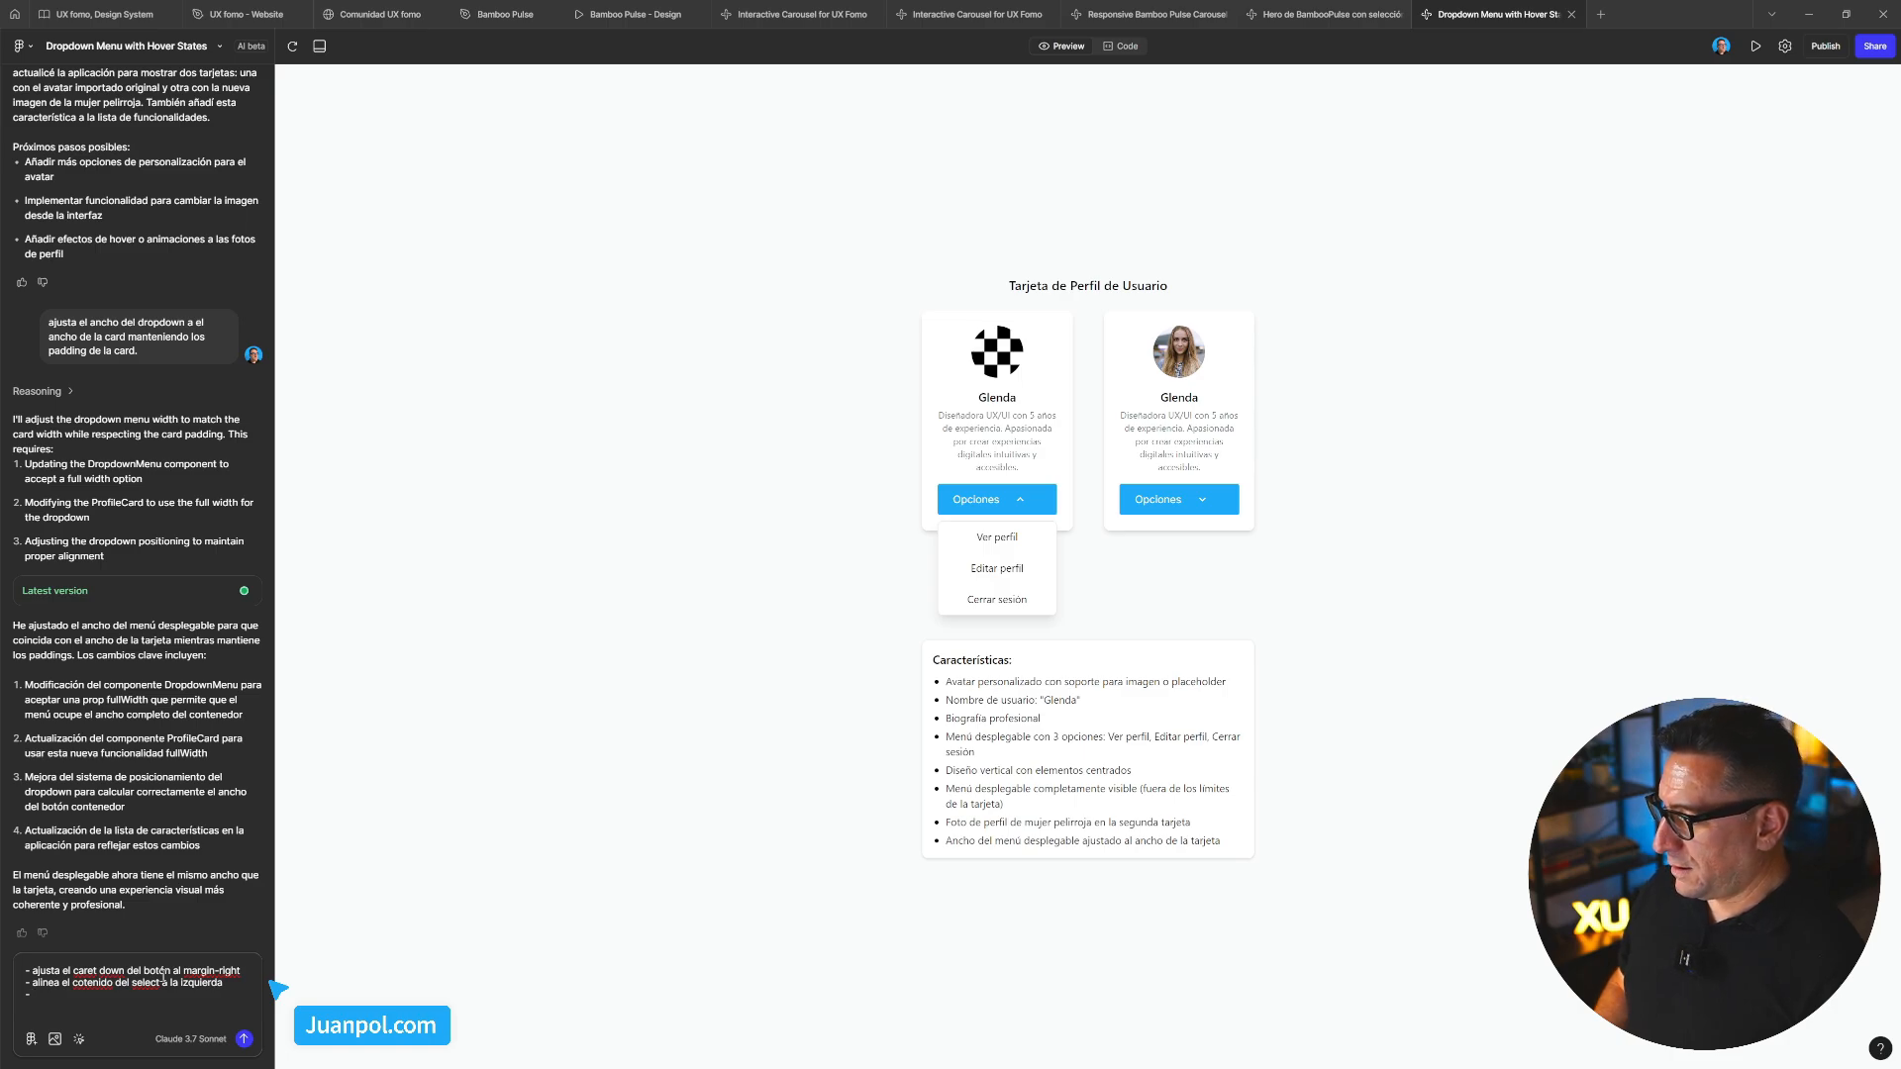
Add a line asking for a boy's photo on the placeholder card, renamed Glendito
text(en)
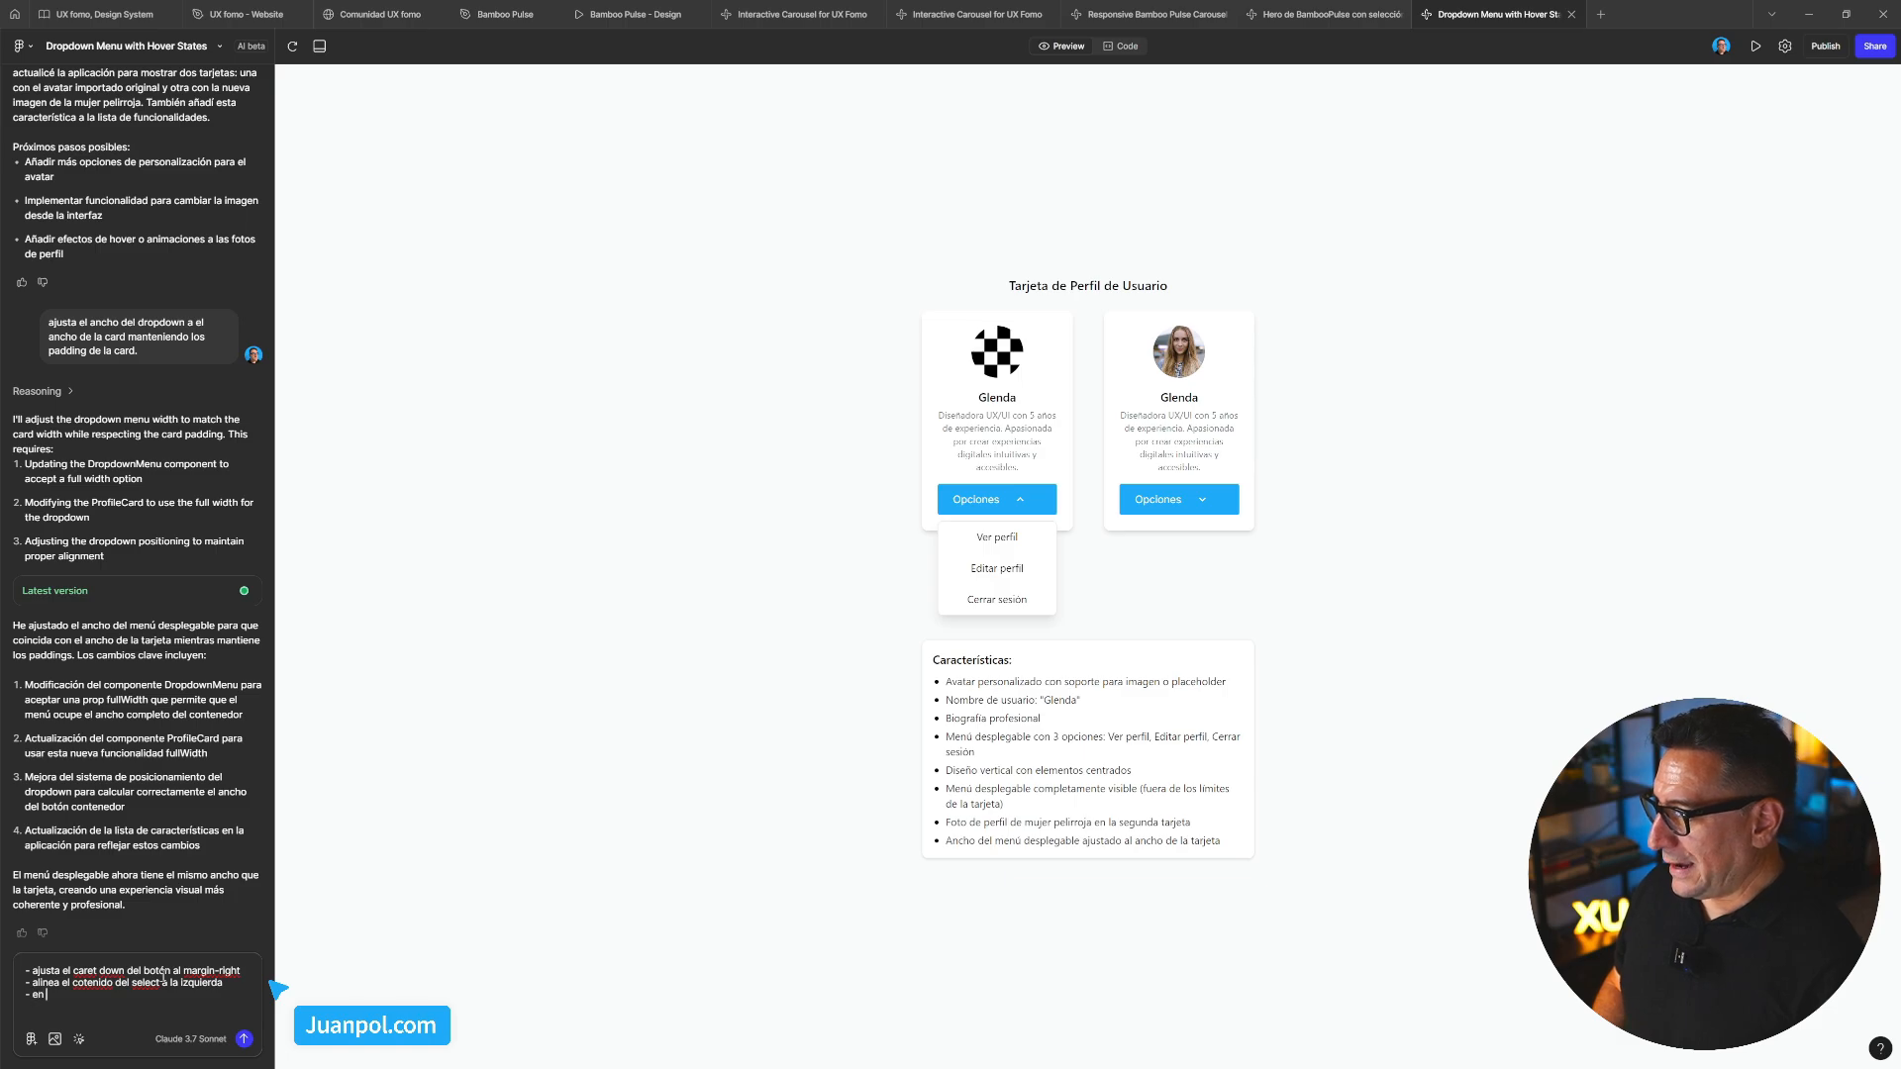
text( el card donde no hay)
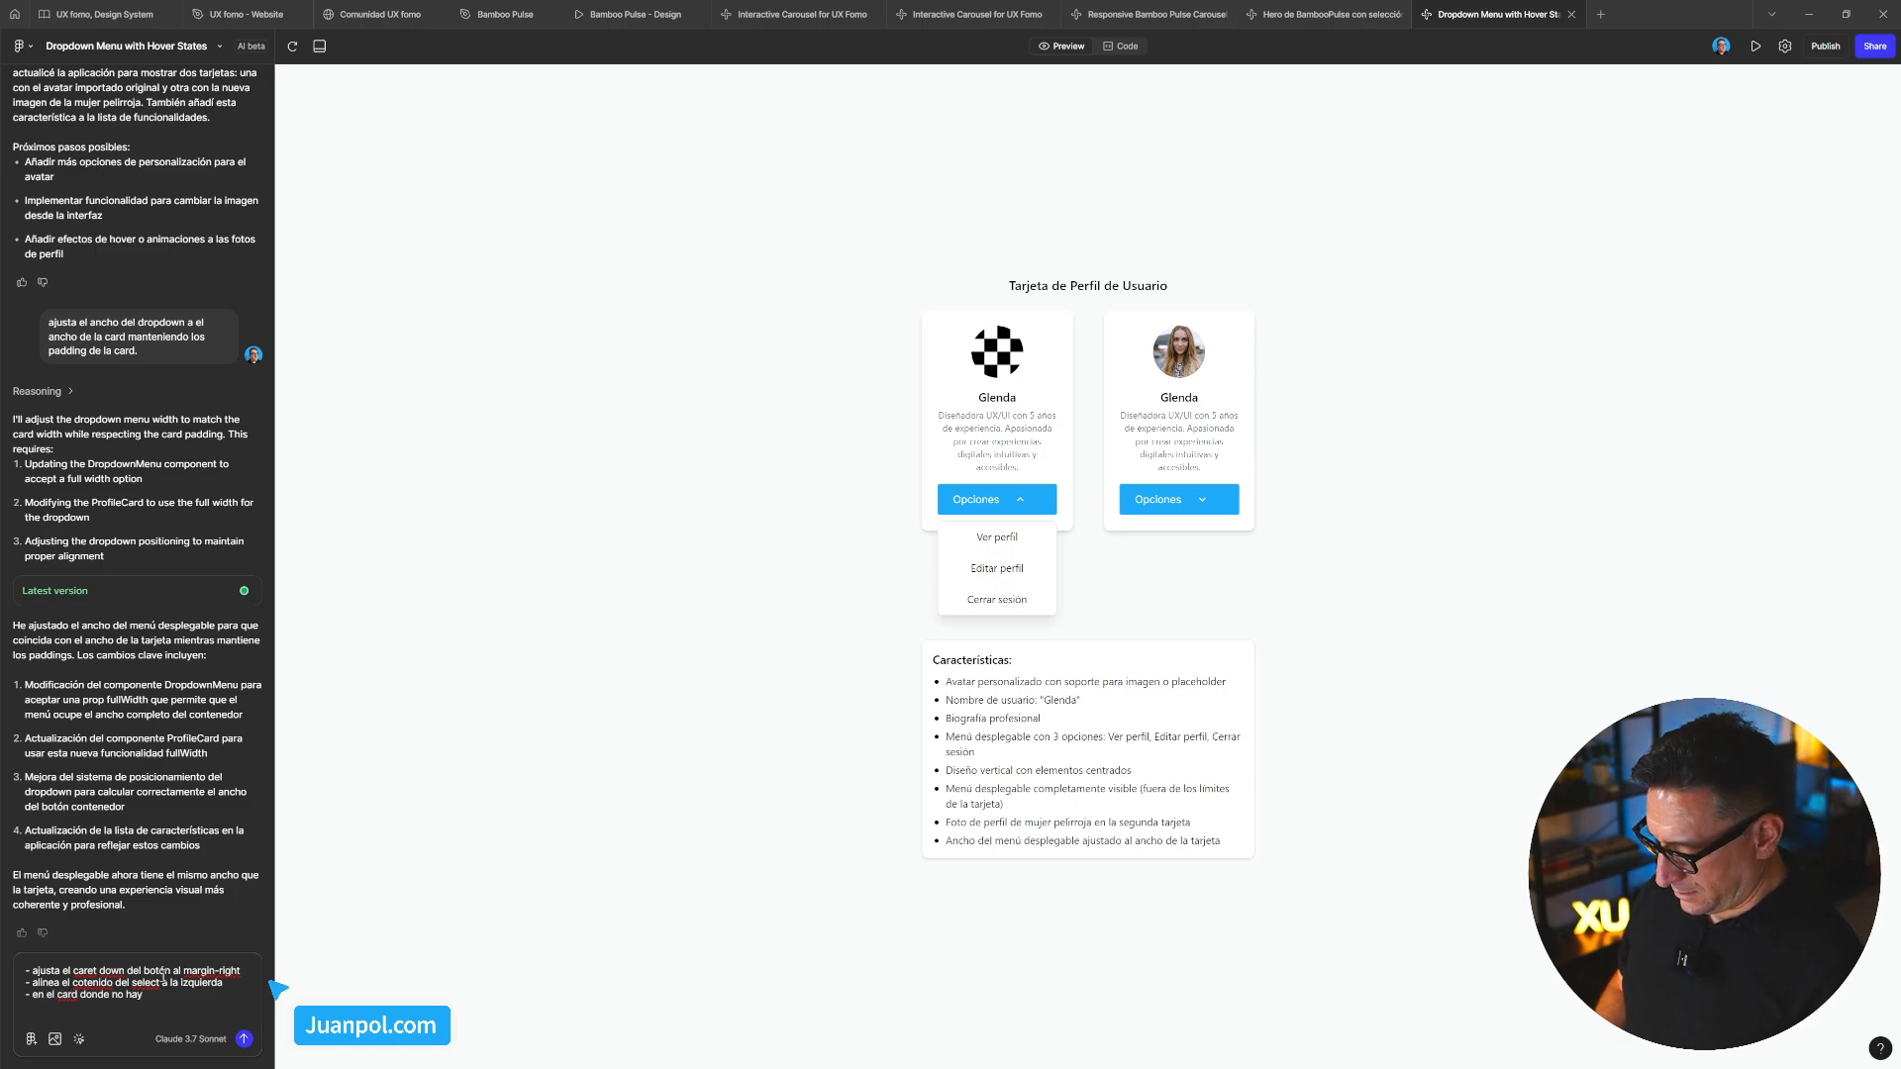
text( foto de placer fol)
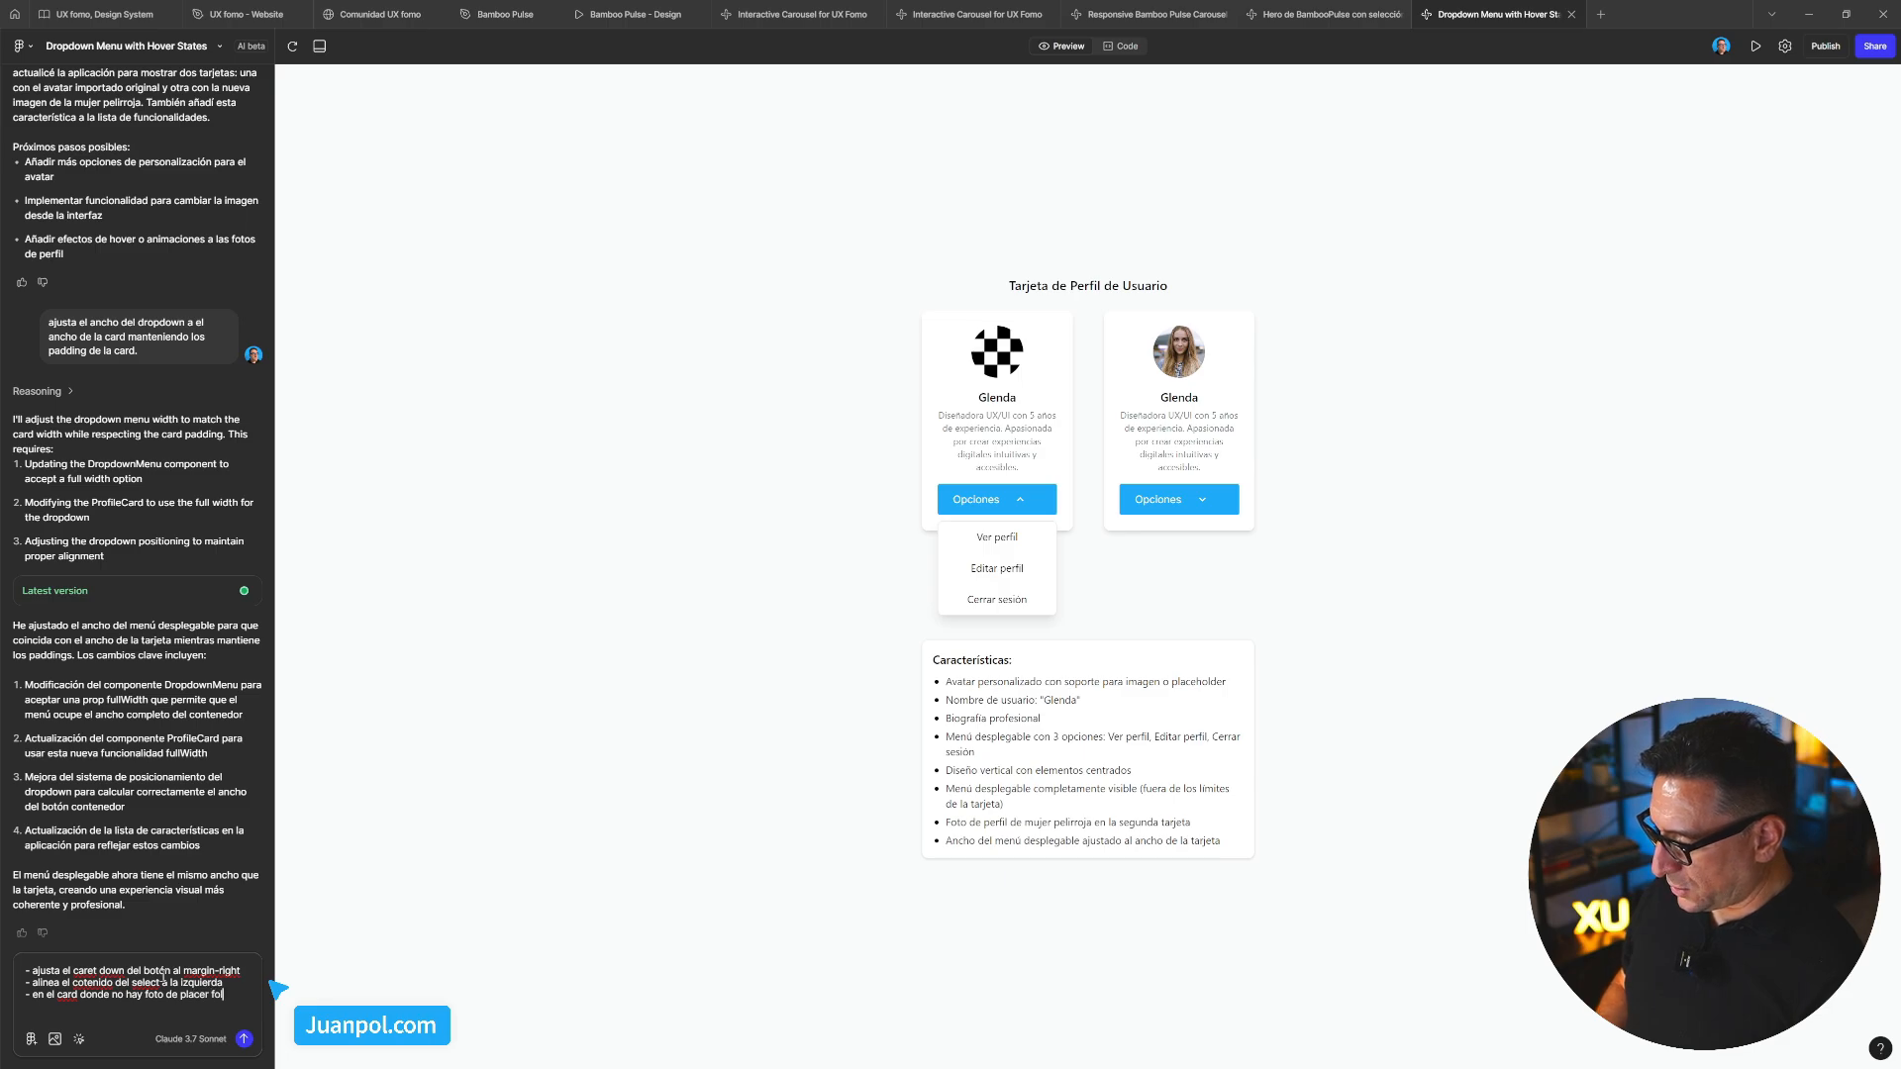
text(d)
text(olden)
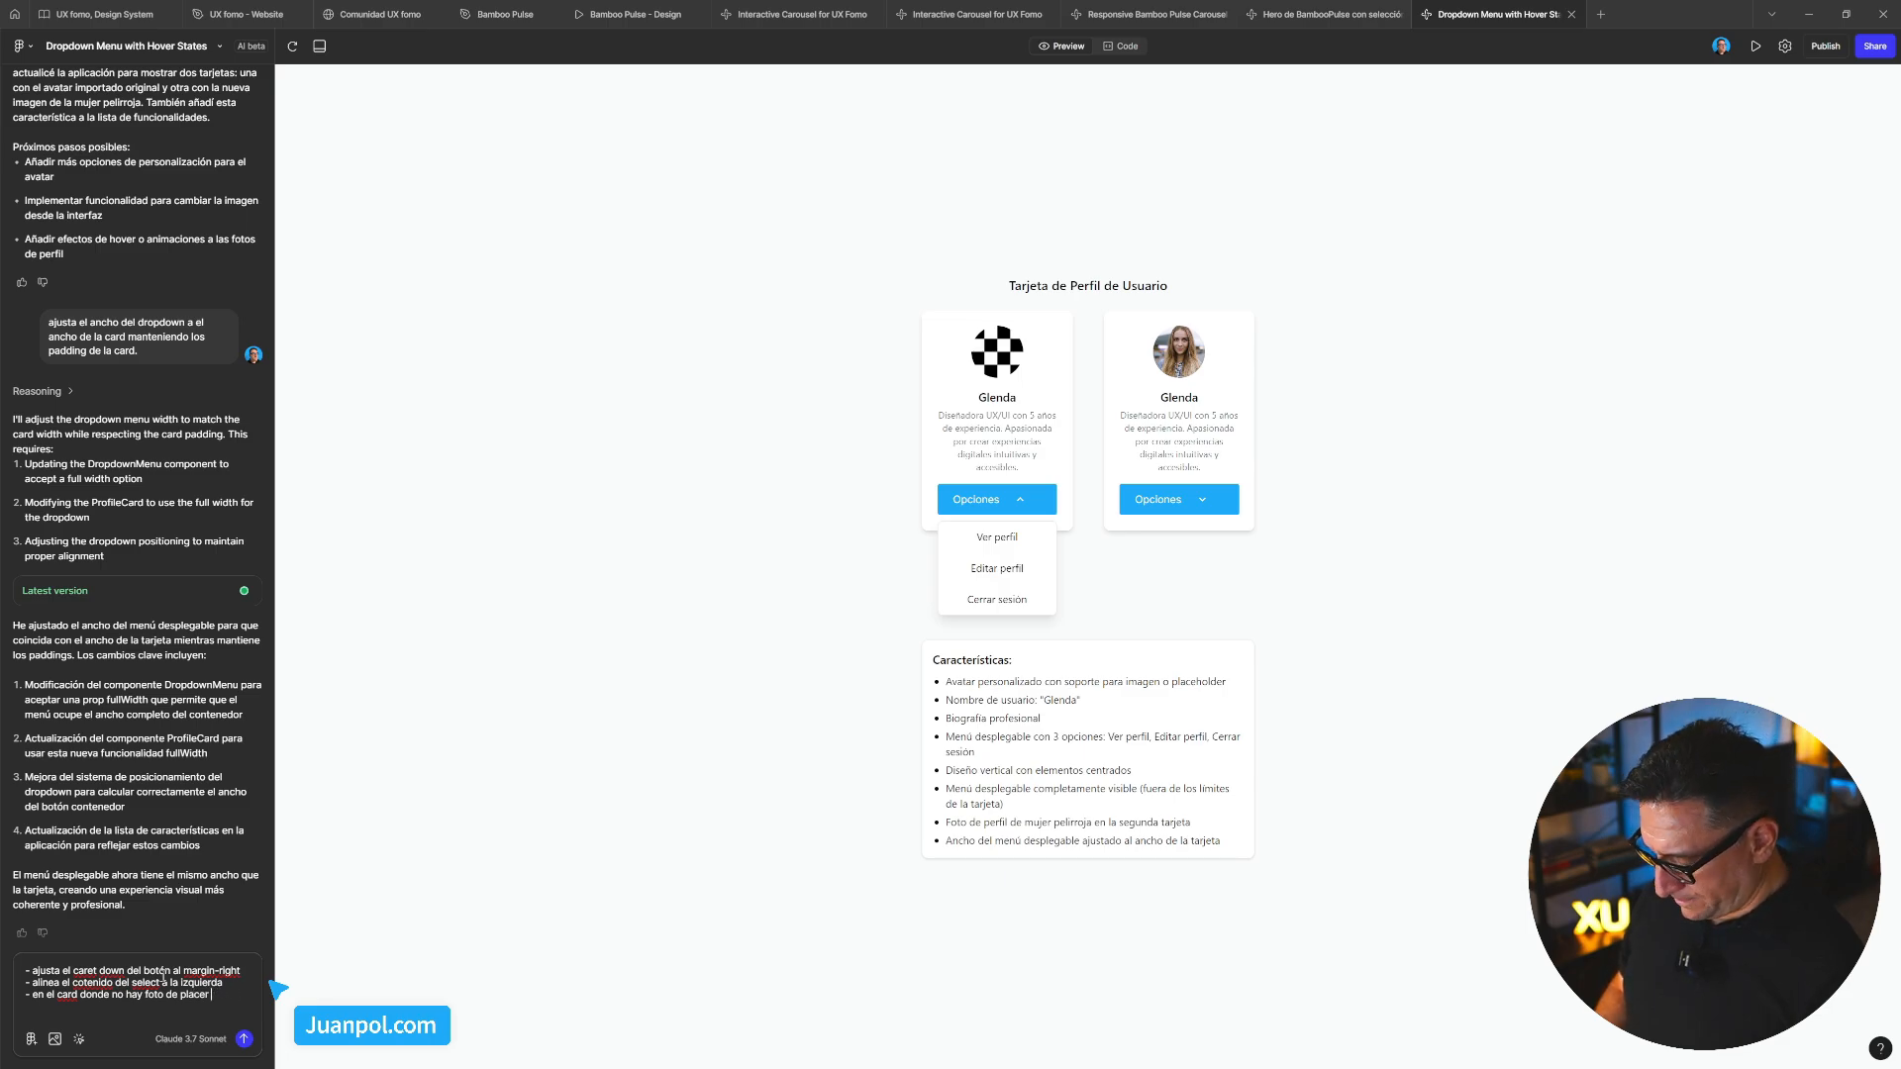
text(holder)
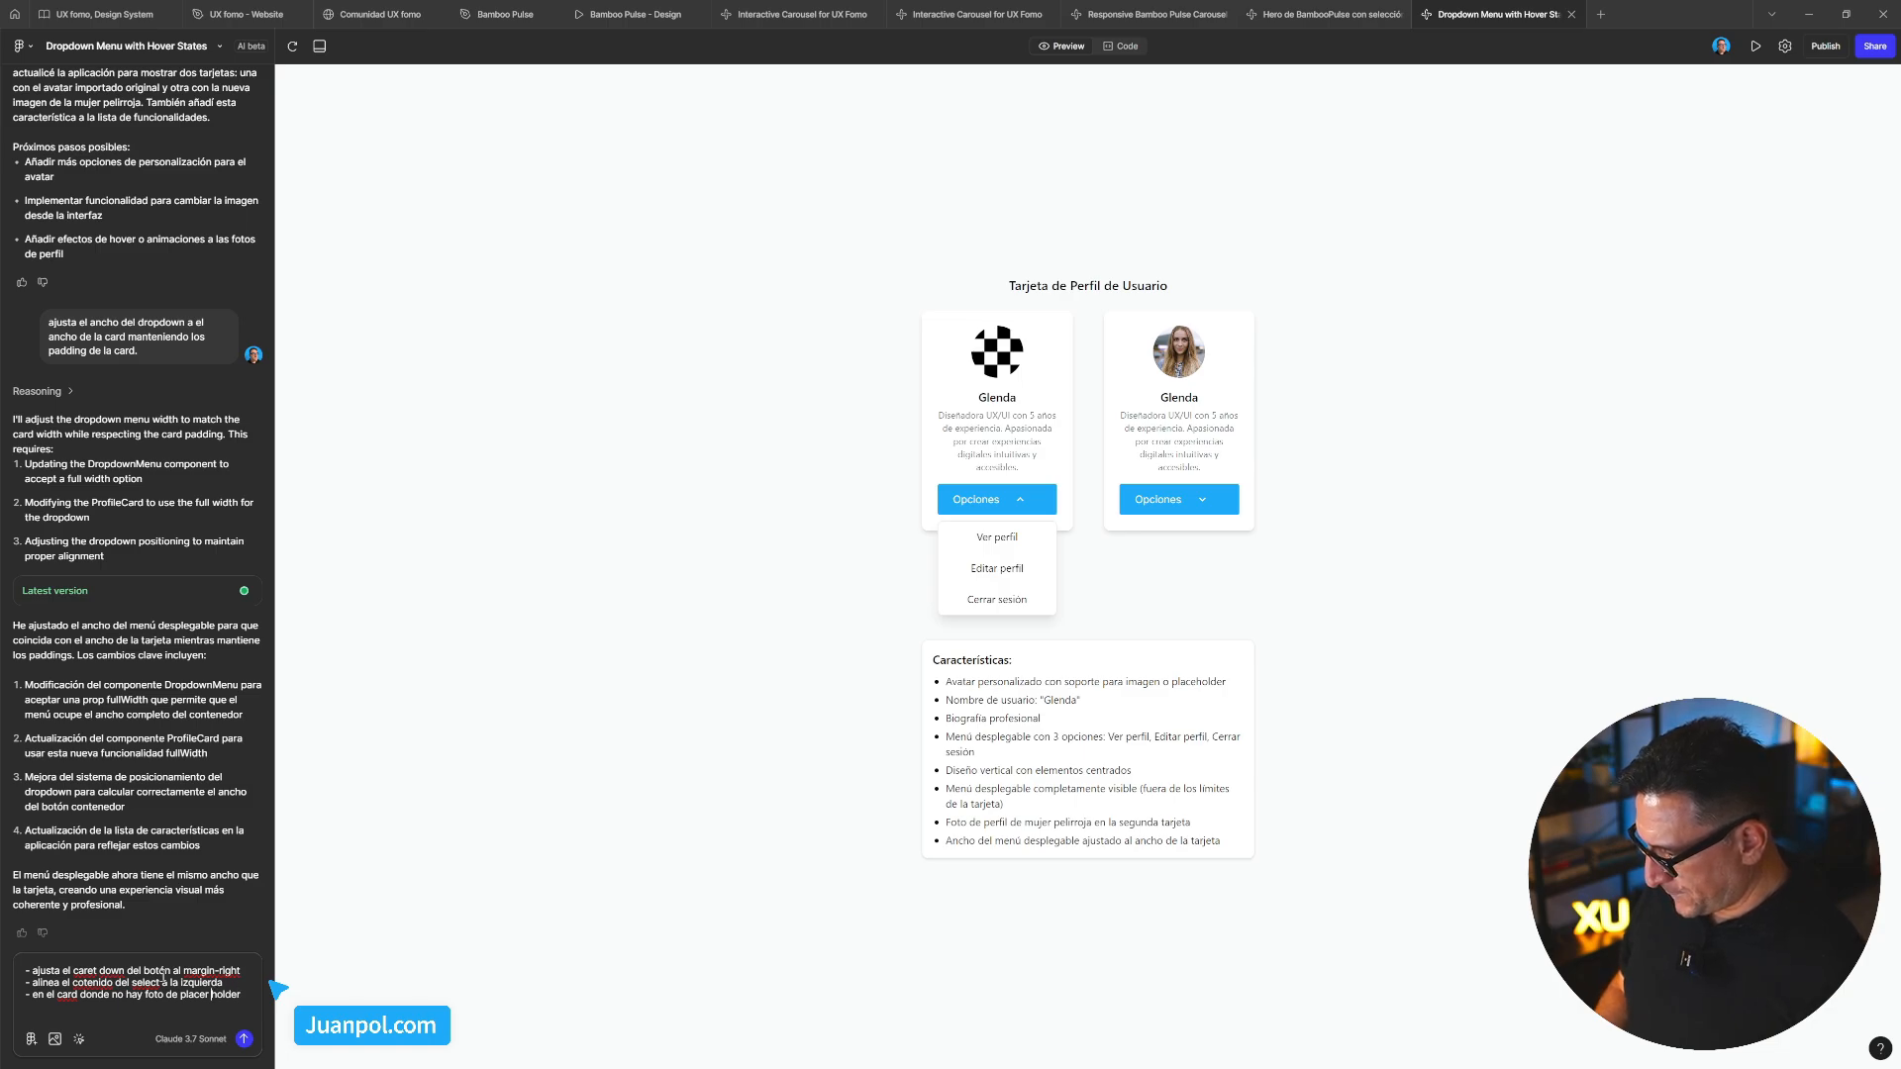
key(BackSpace)
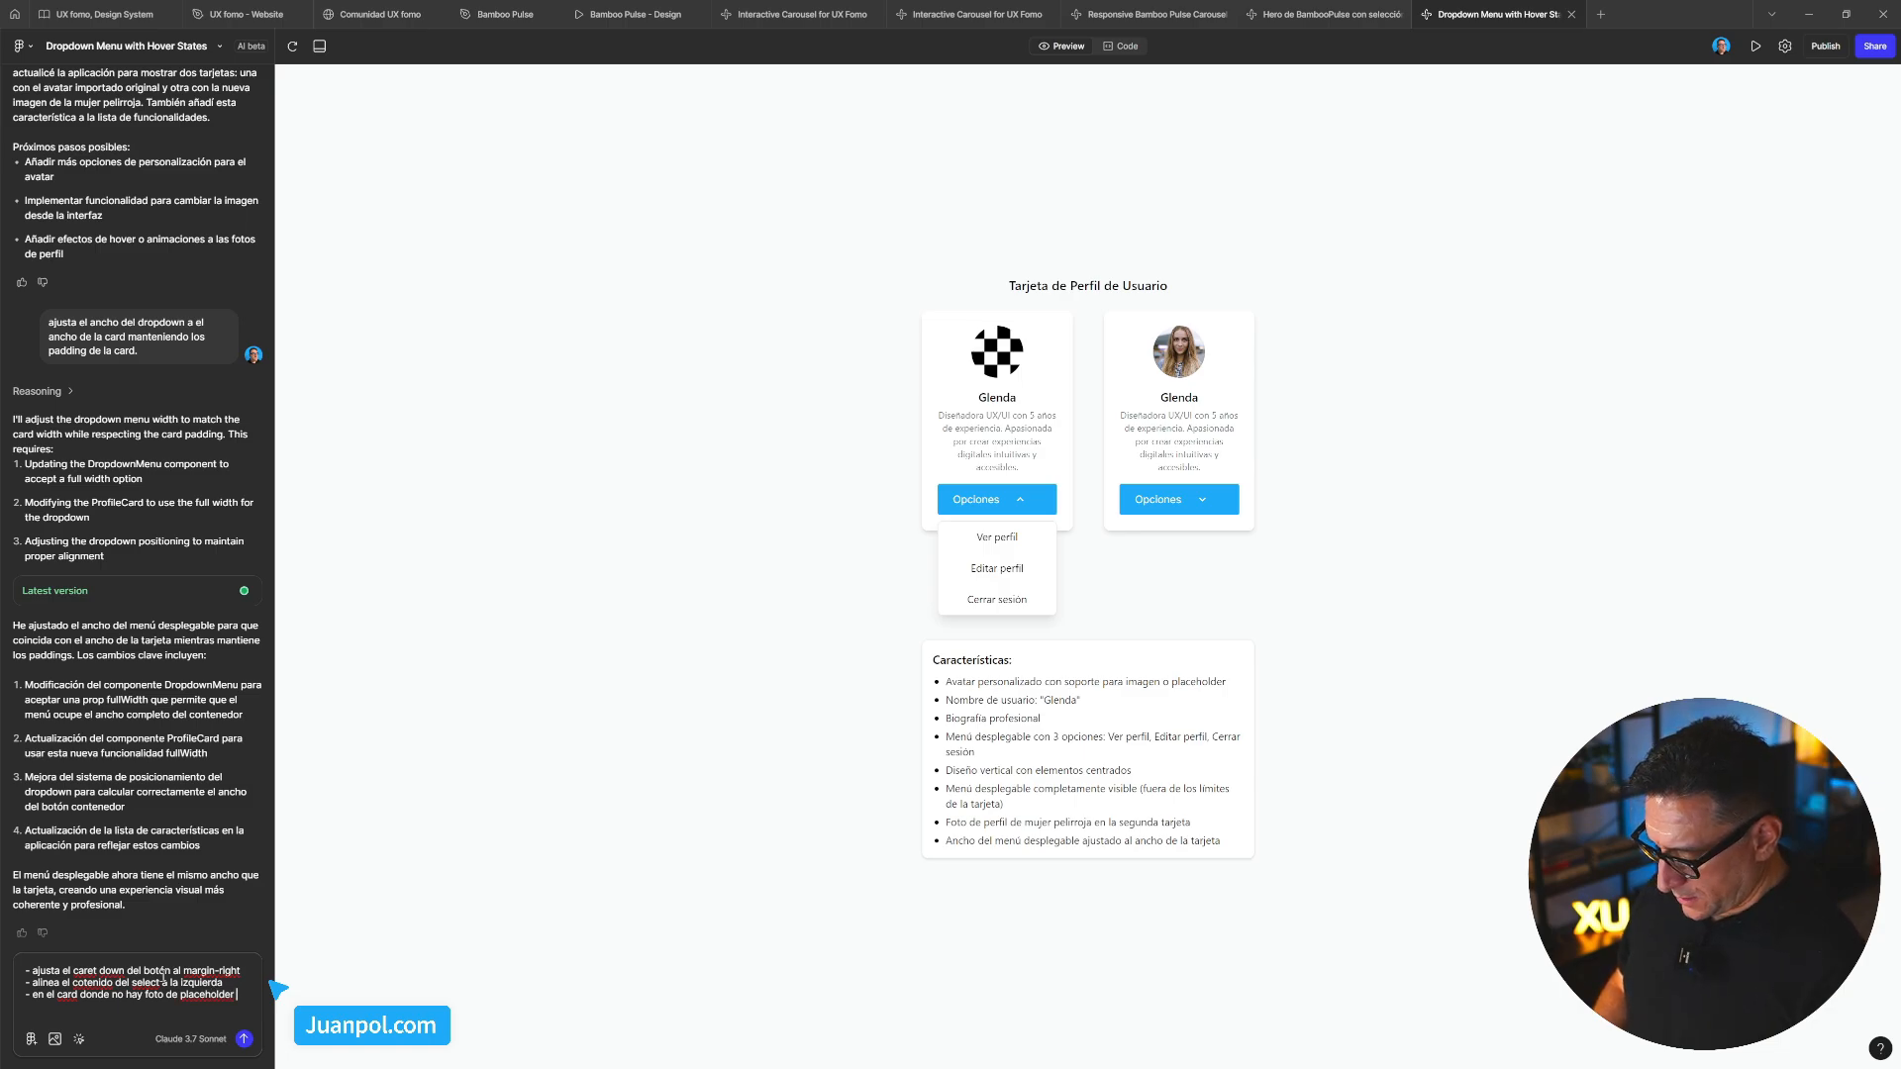
text(añade una)
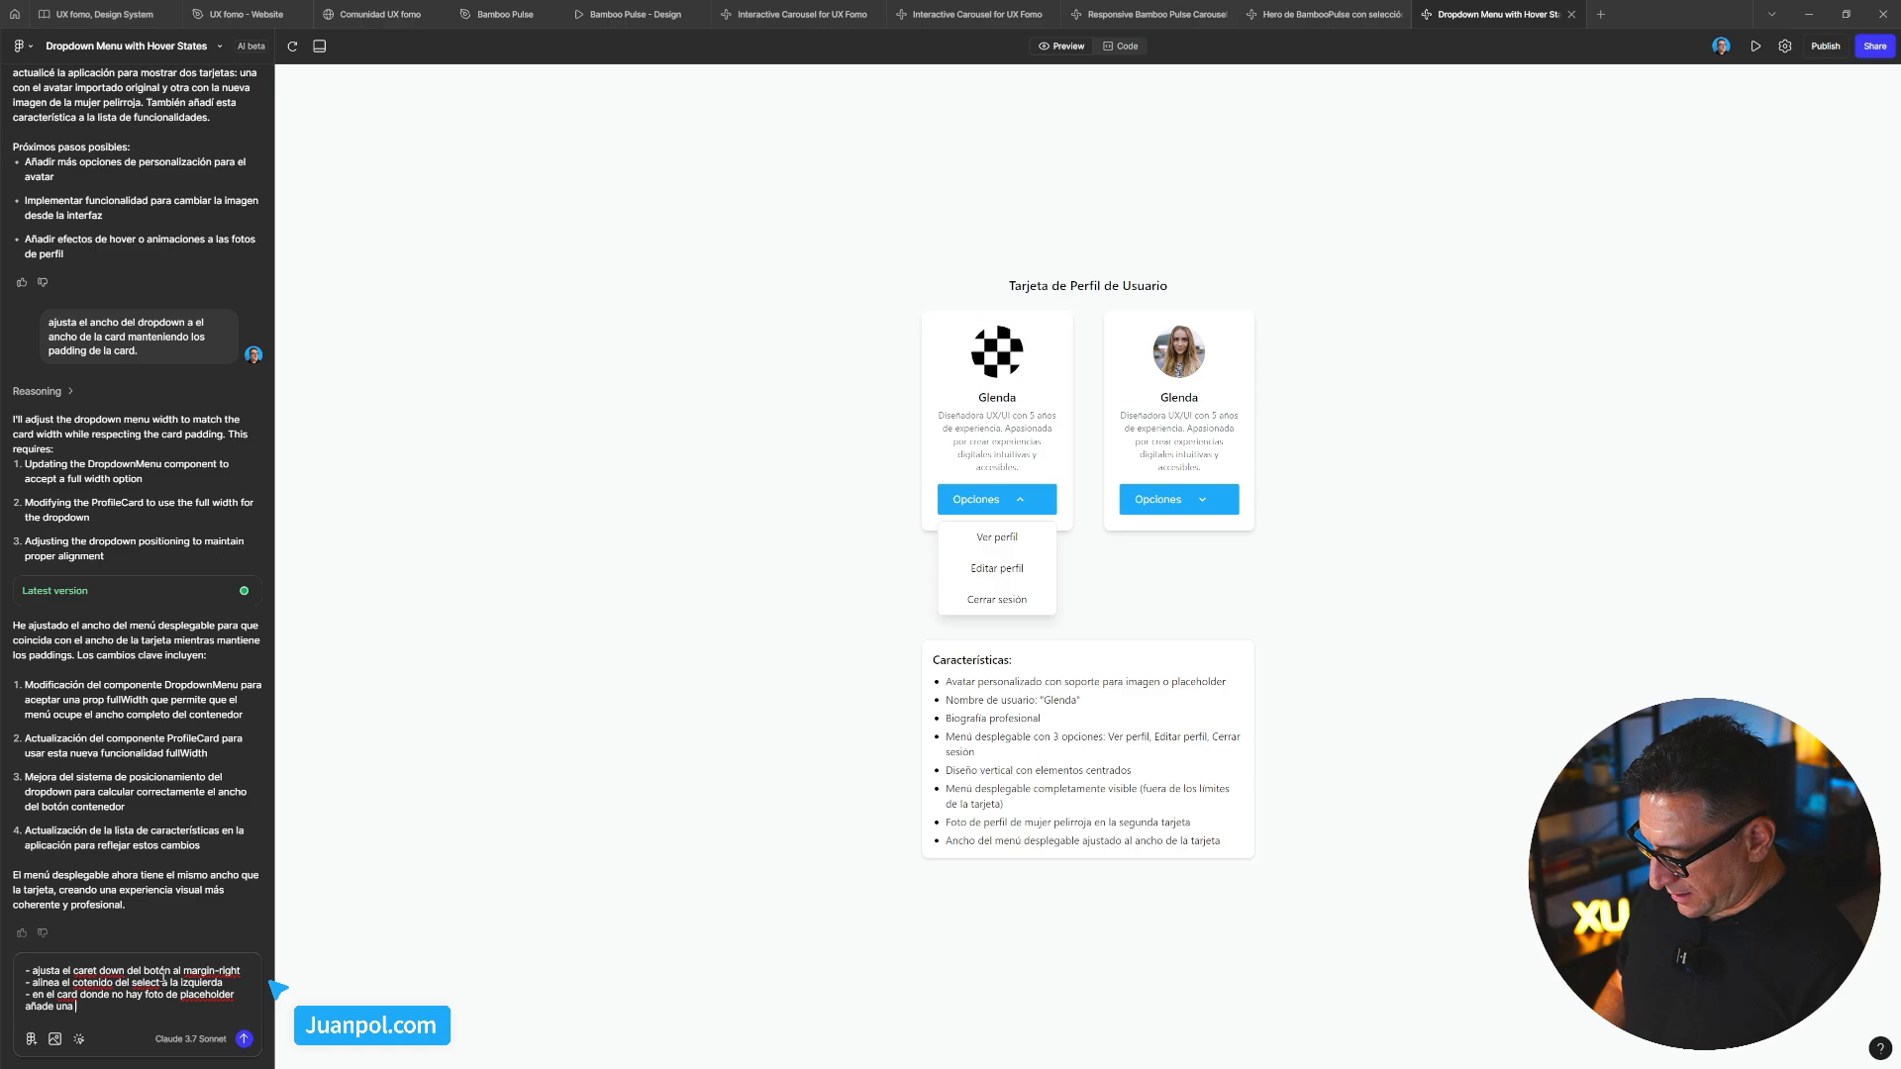
text( foto de)
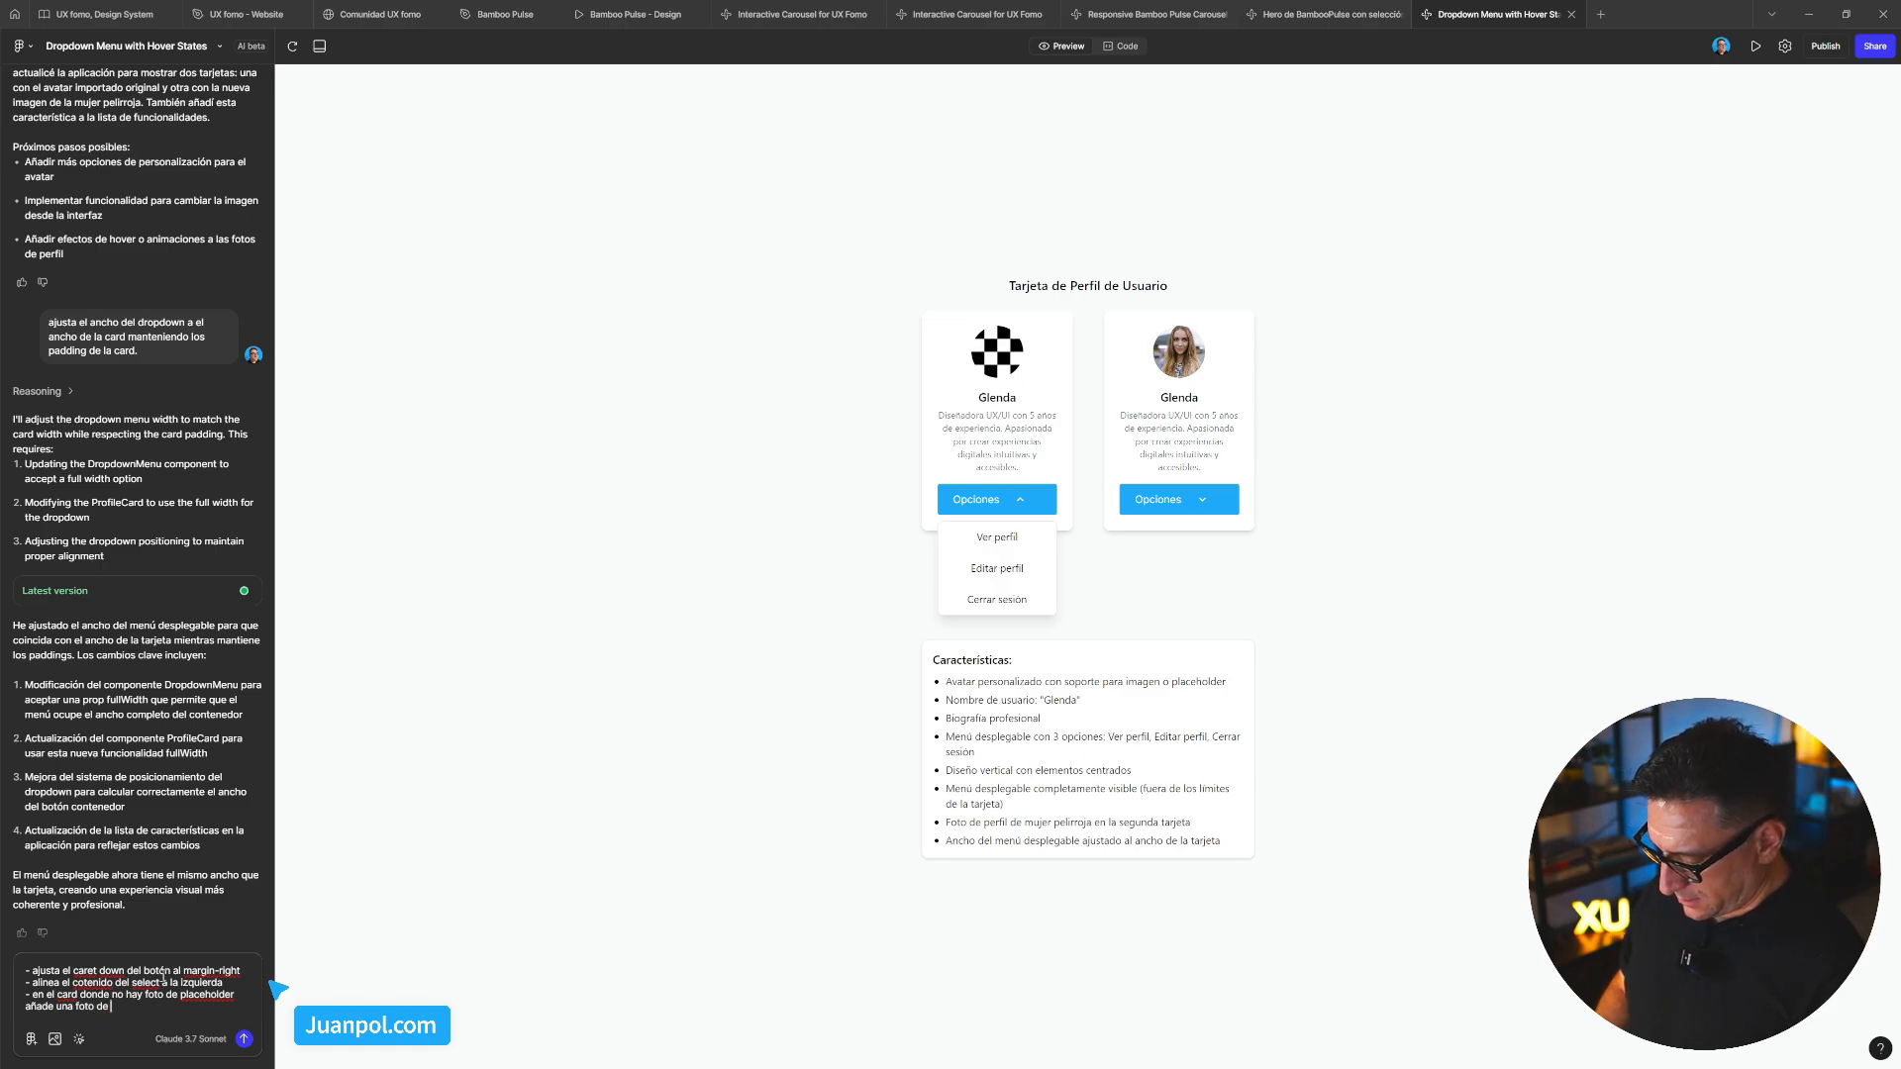
text( un chico)
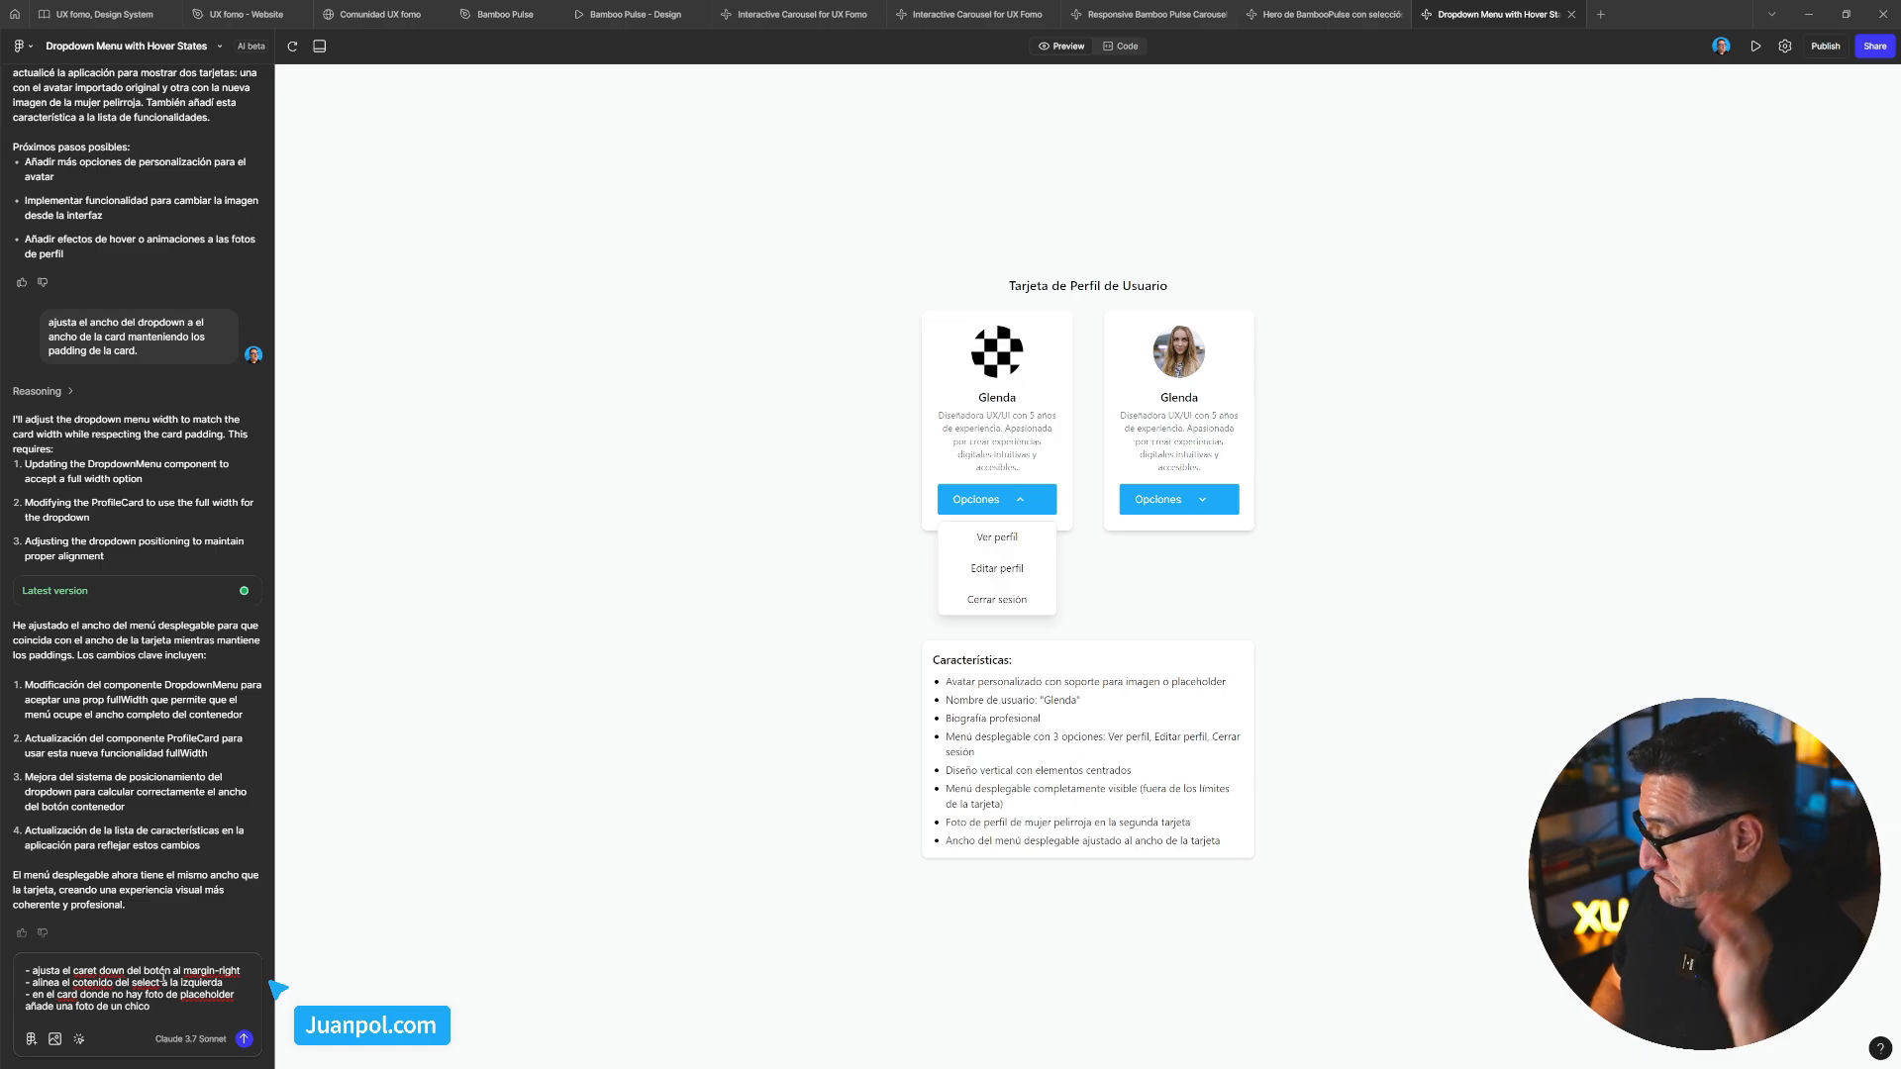
text( y cambio)
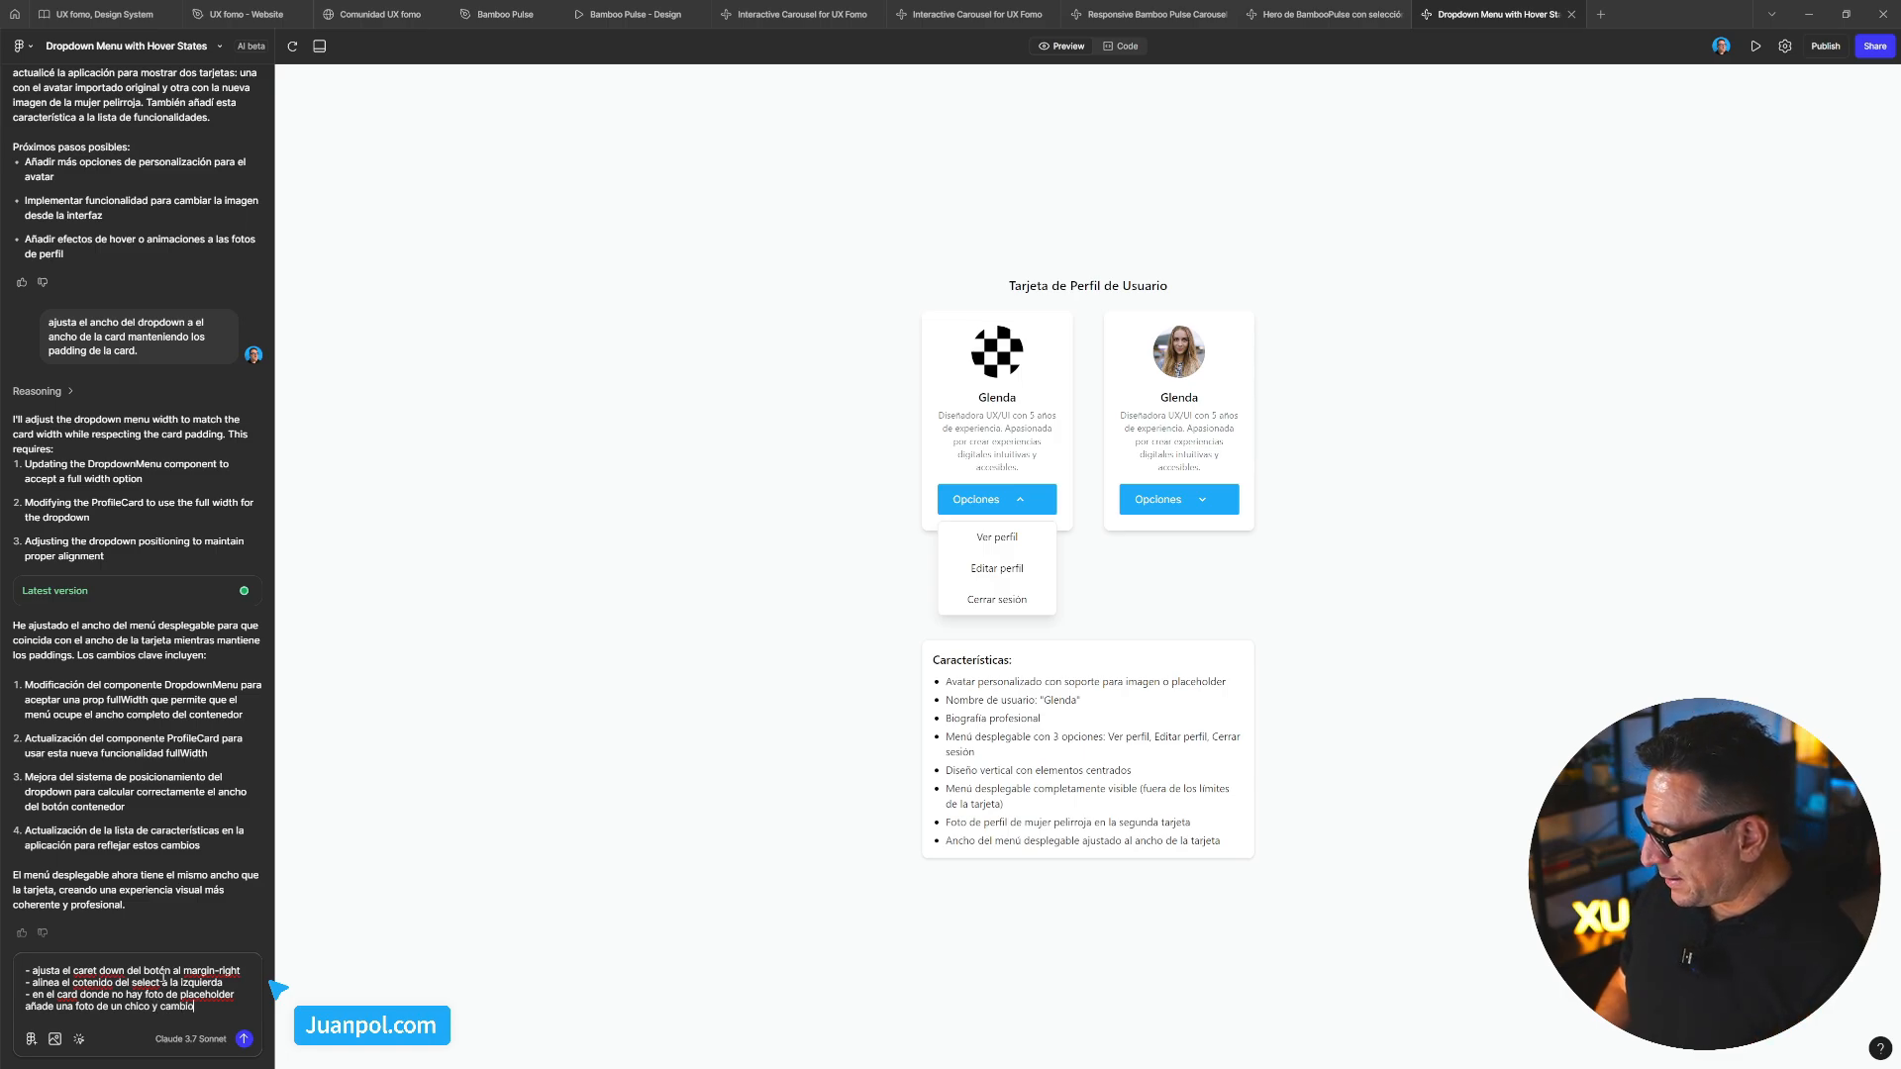
key(BackSpace)
text(a el nombre d)
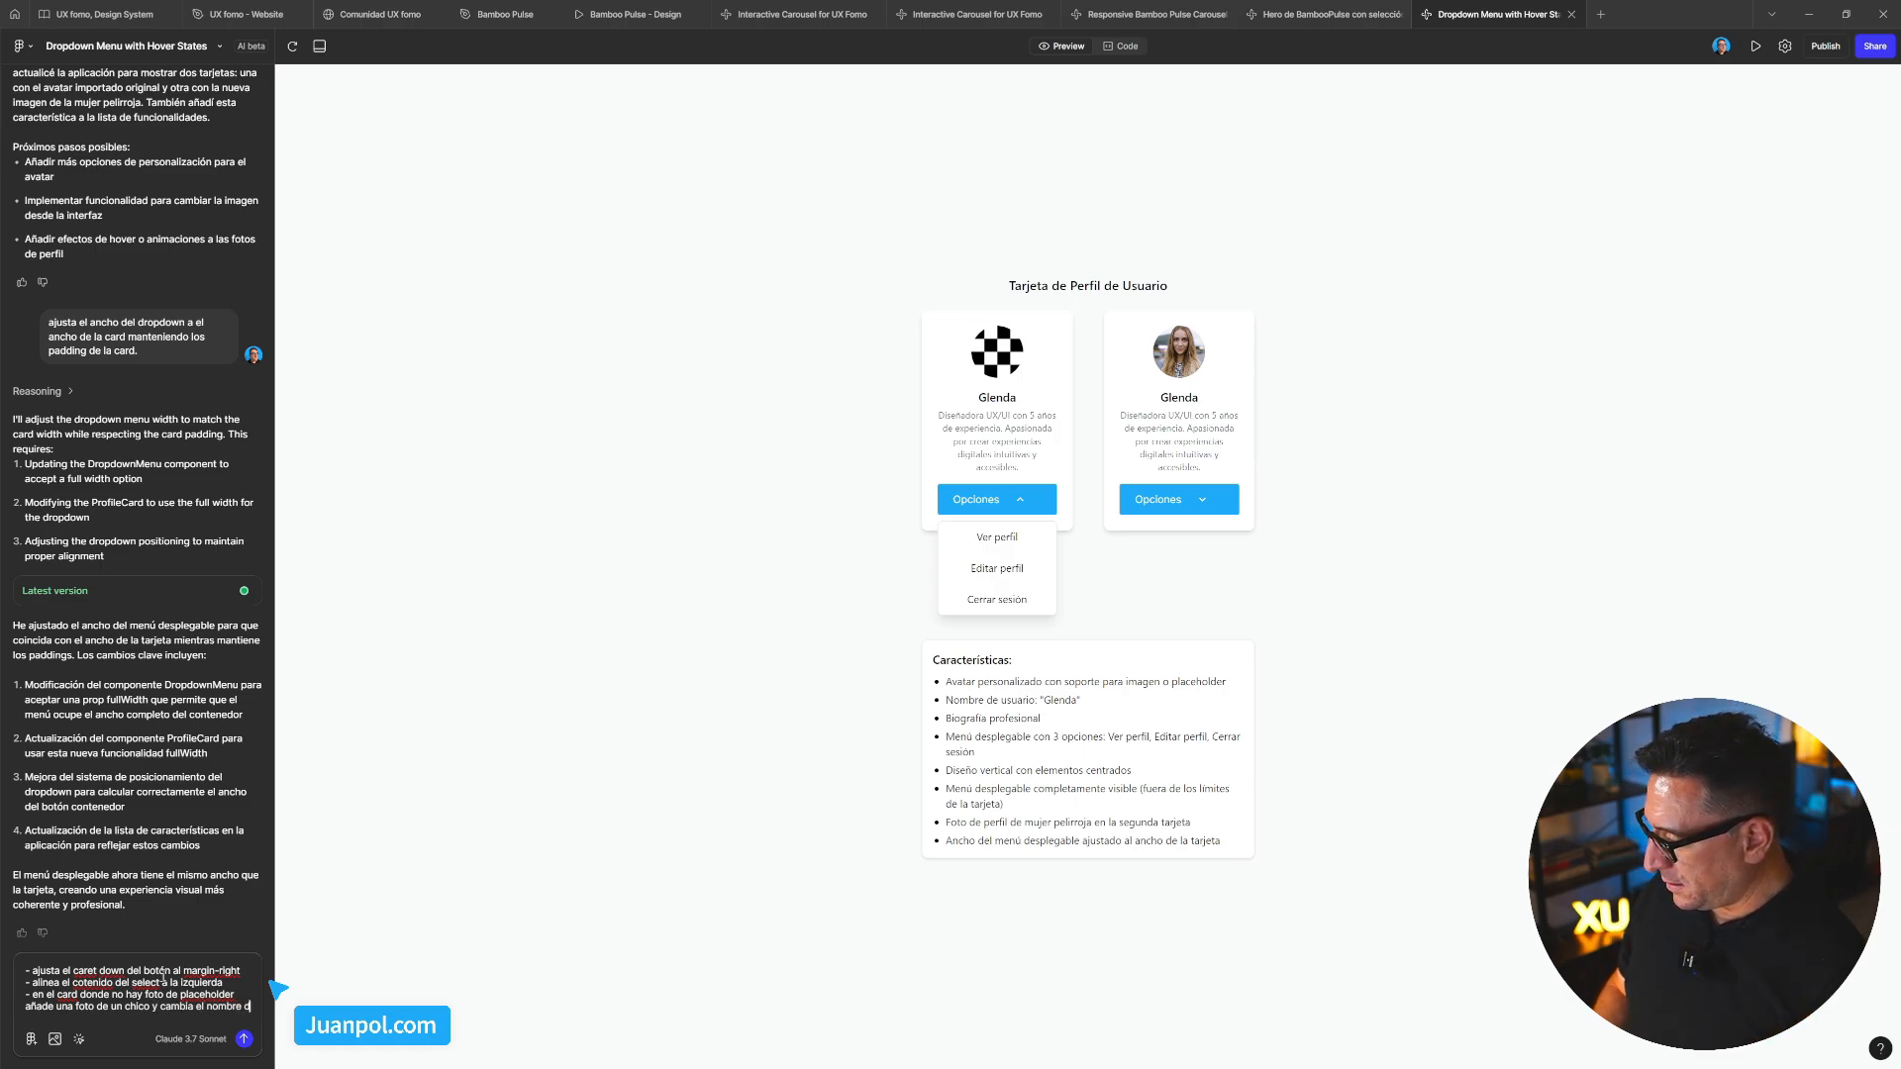
key(BackSpace)
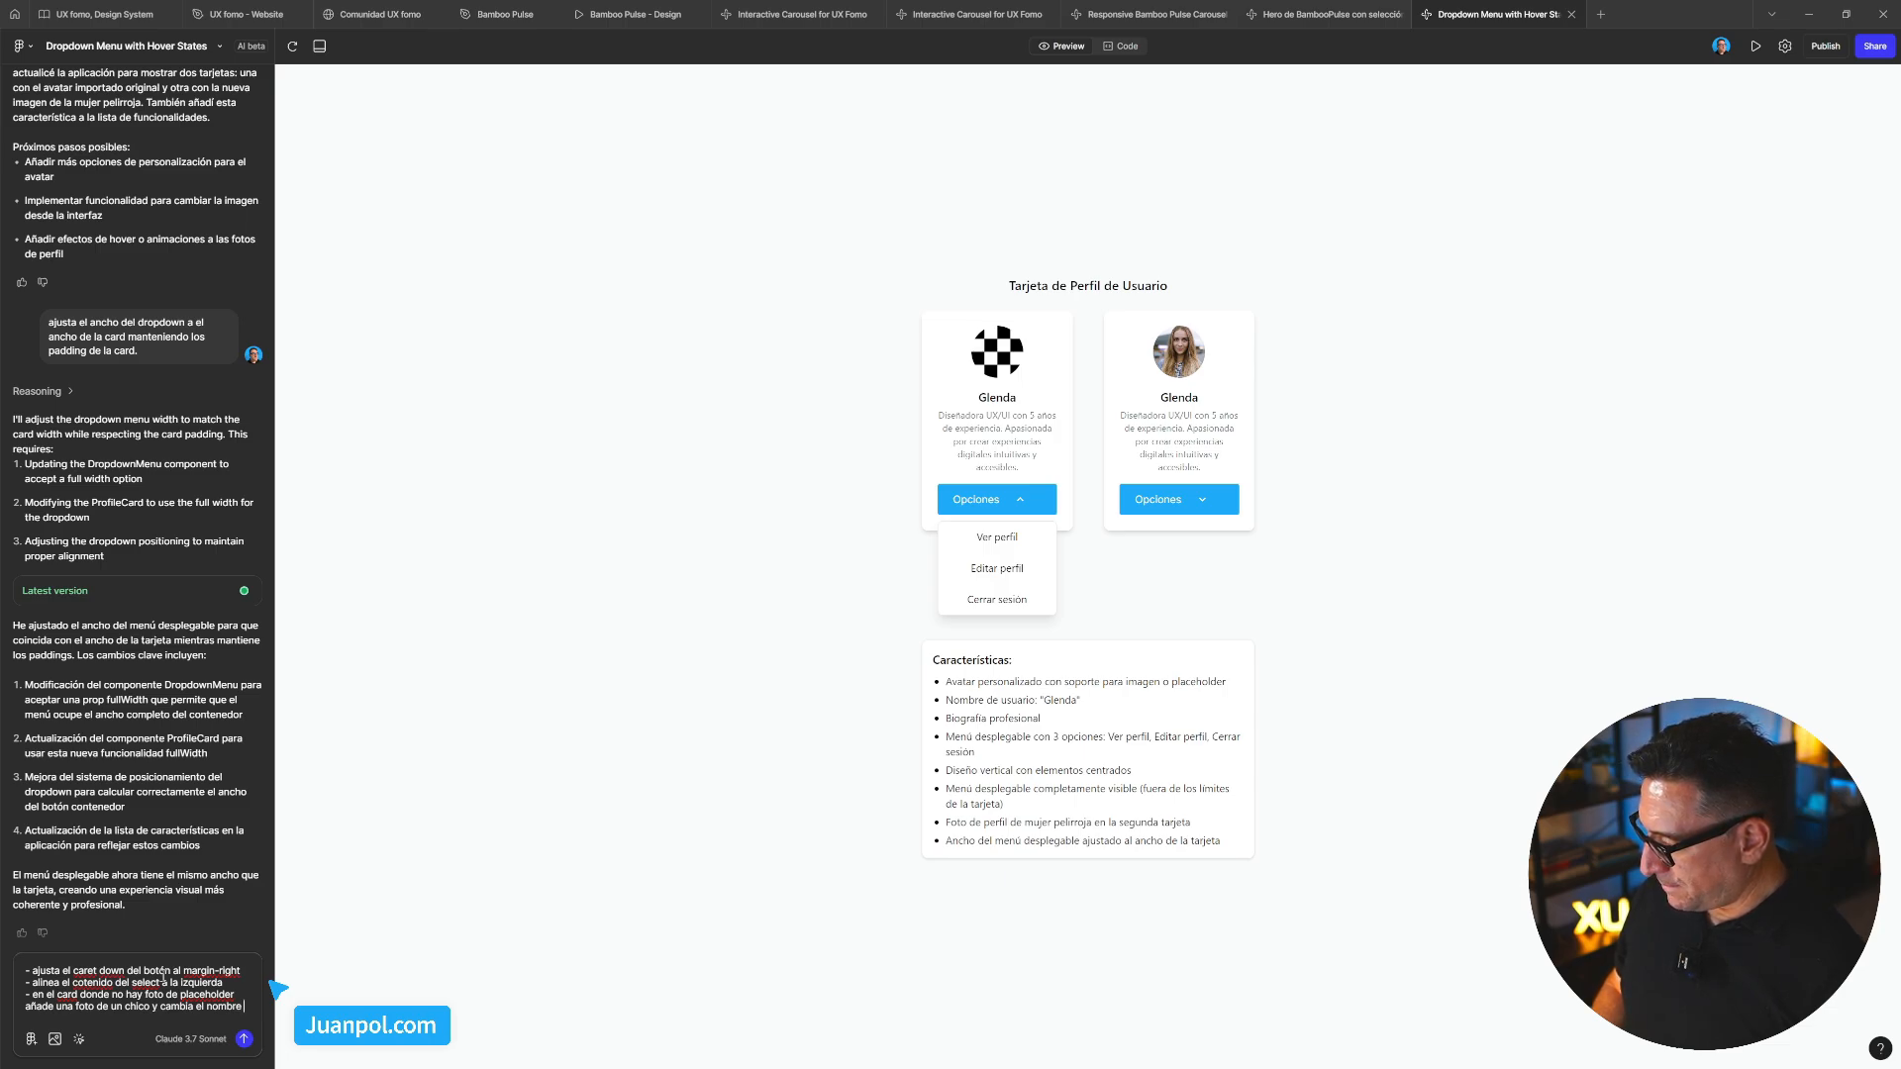
text(por )
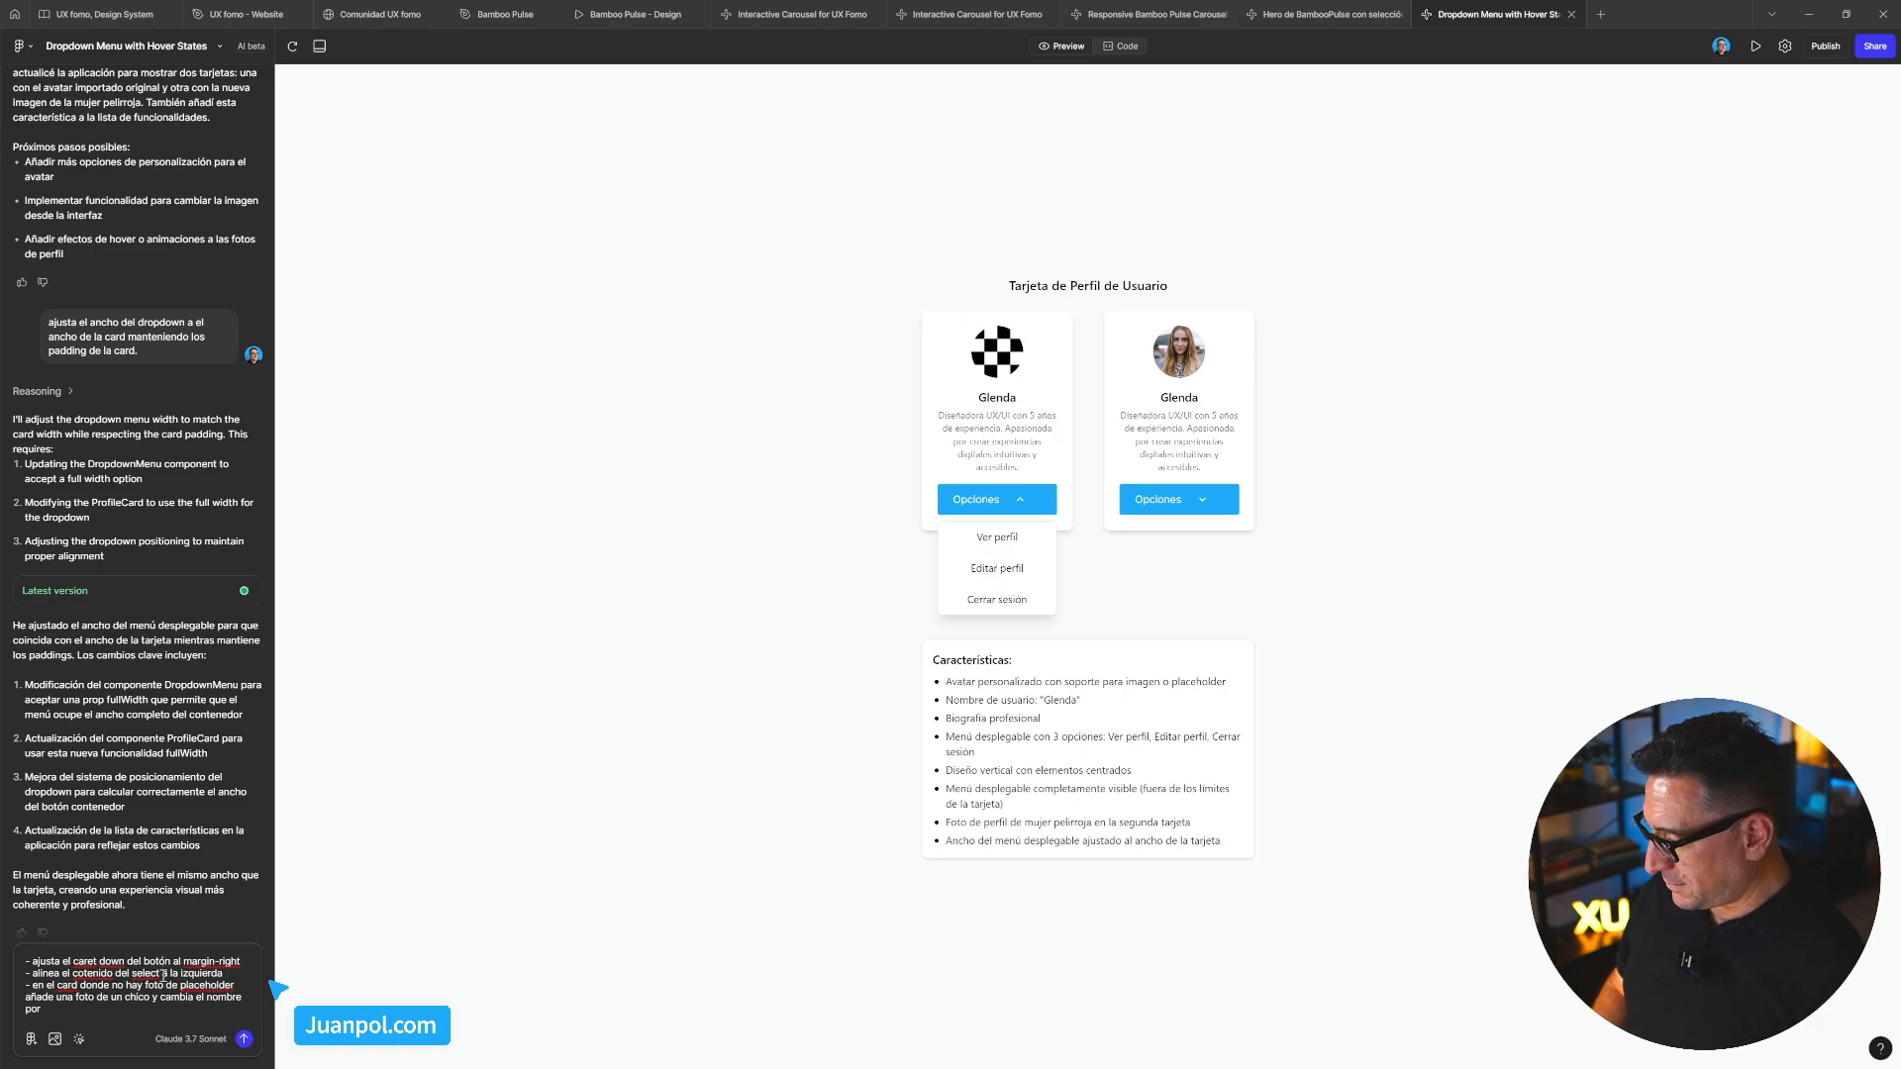
text(Glendito)
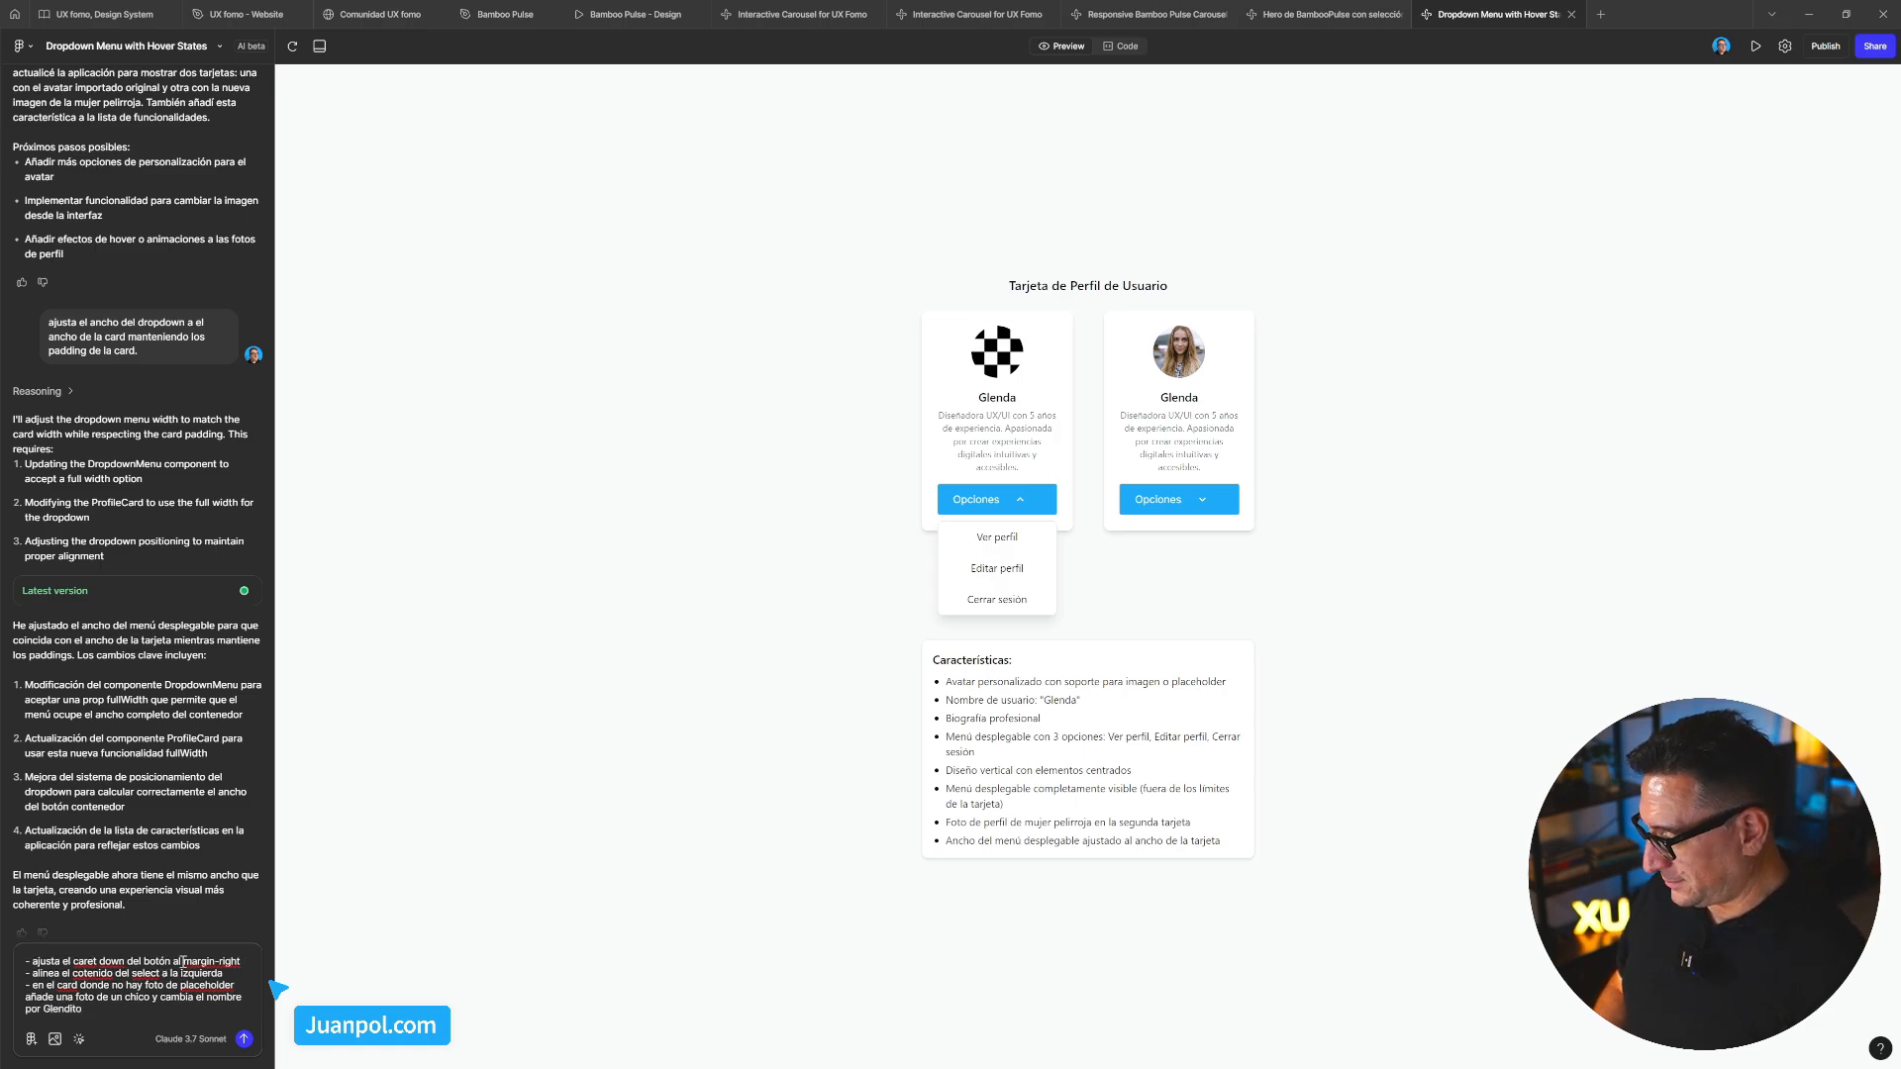
Send the fixes, then check Glendito's and Glenda's Opciones dropdowns in the new version
click(244, 1040)
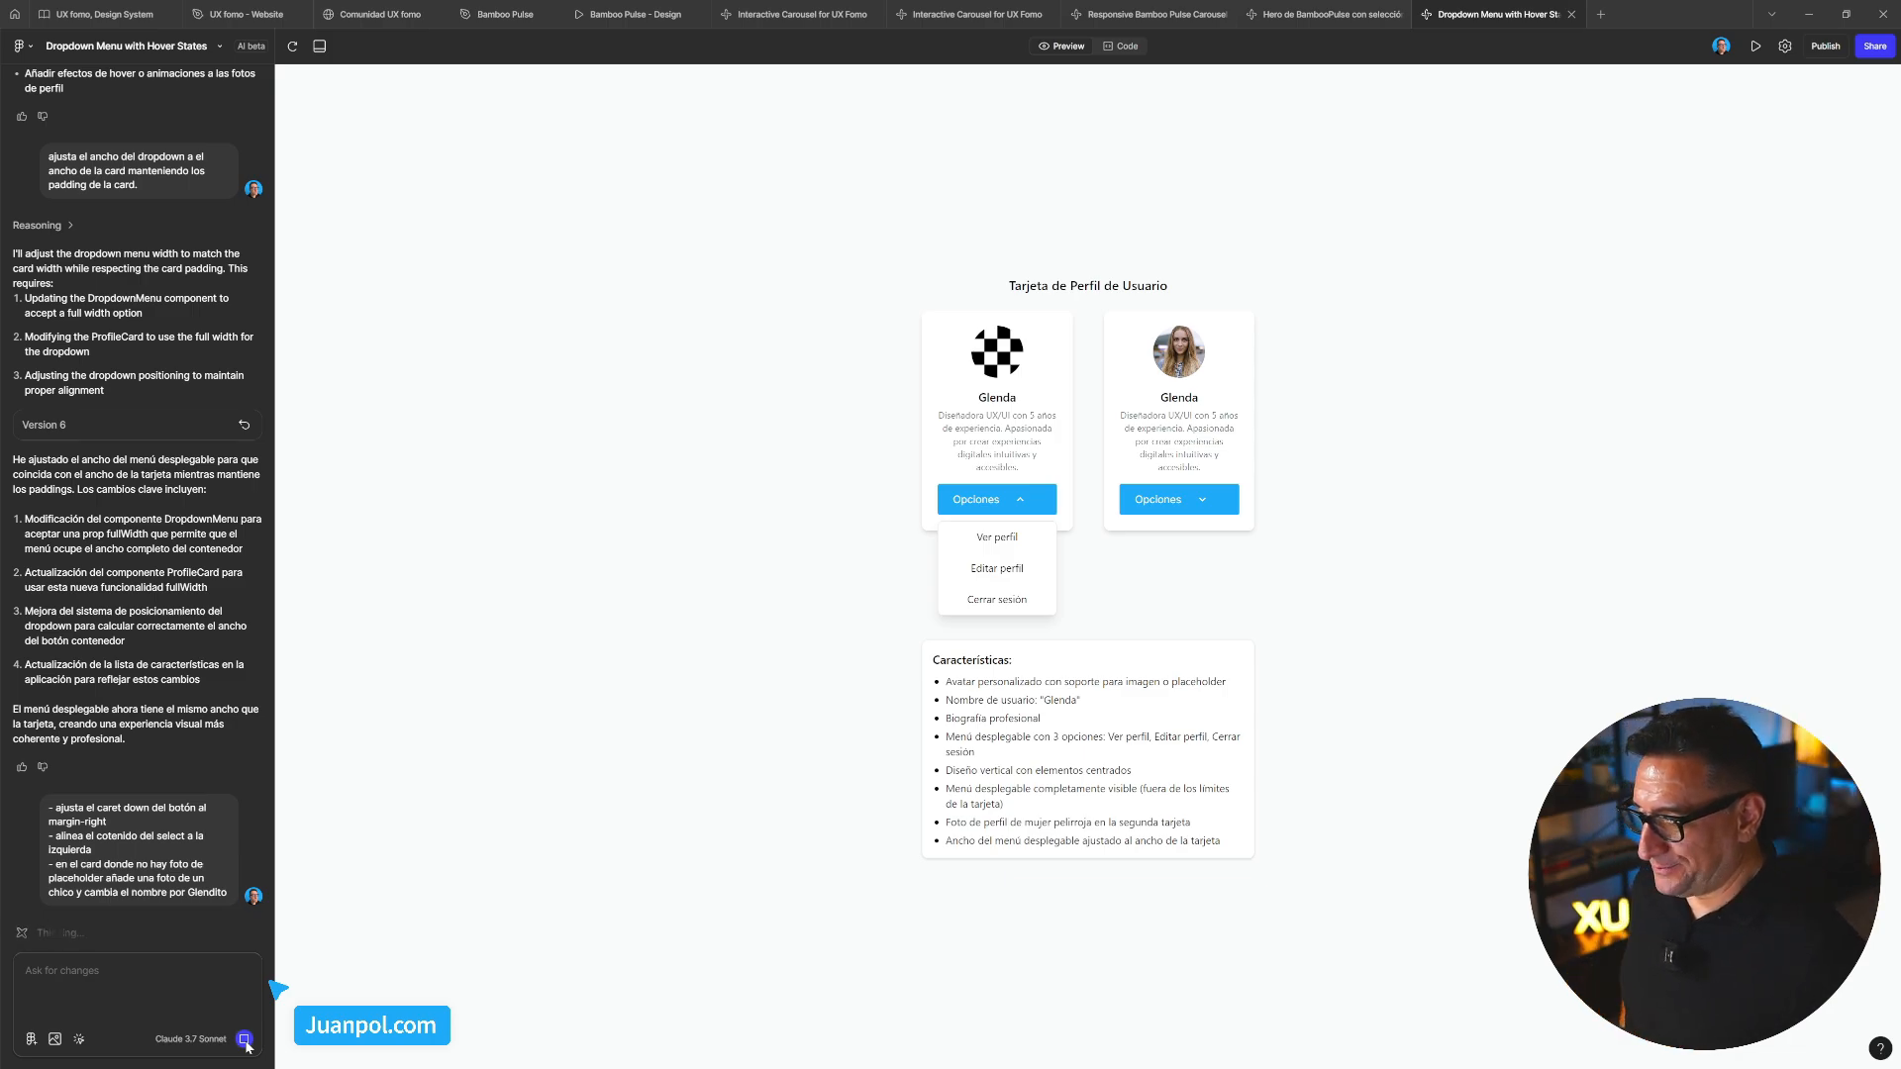
click(1406, 394)
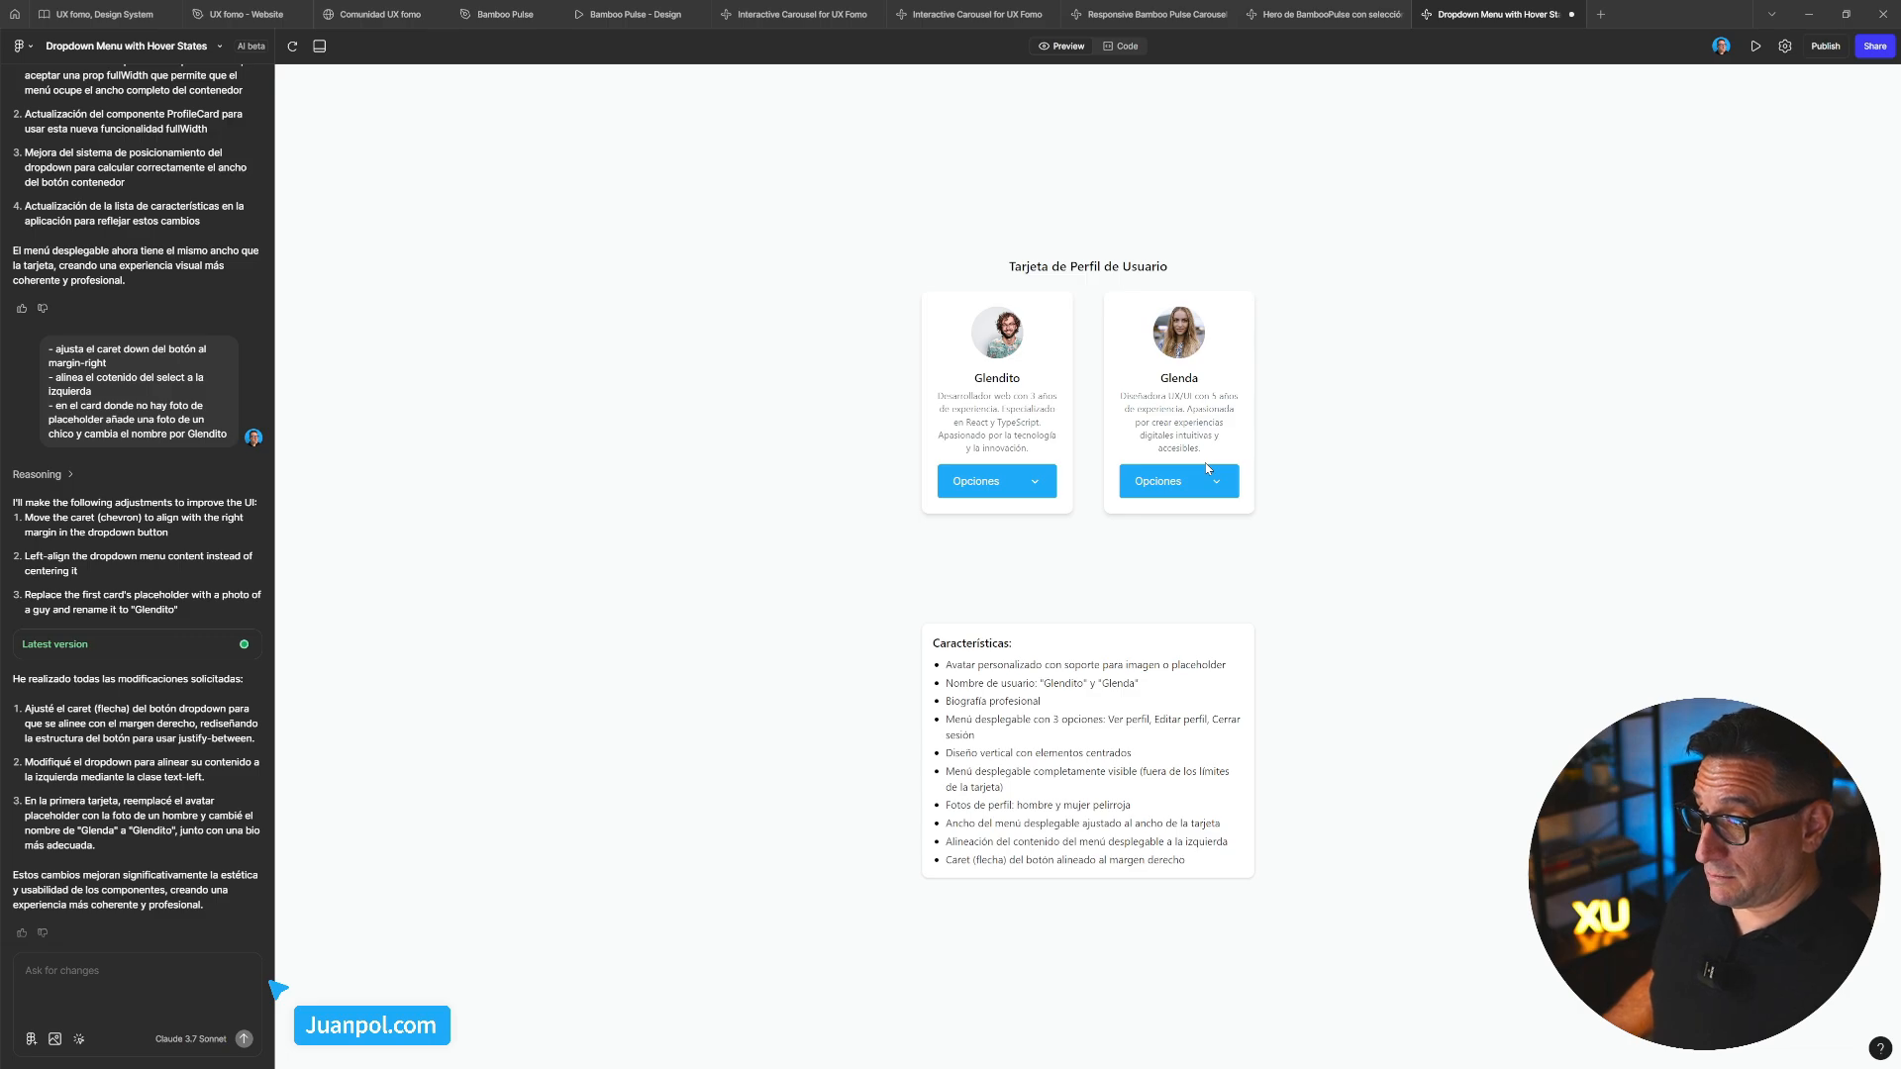
click(1027, 483)
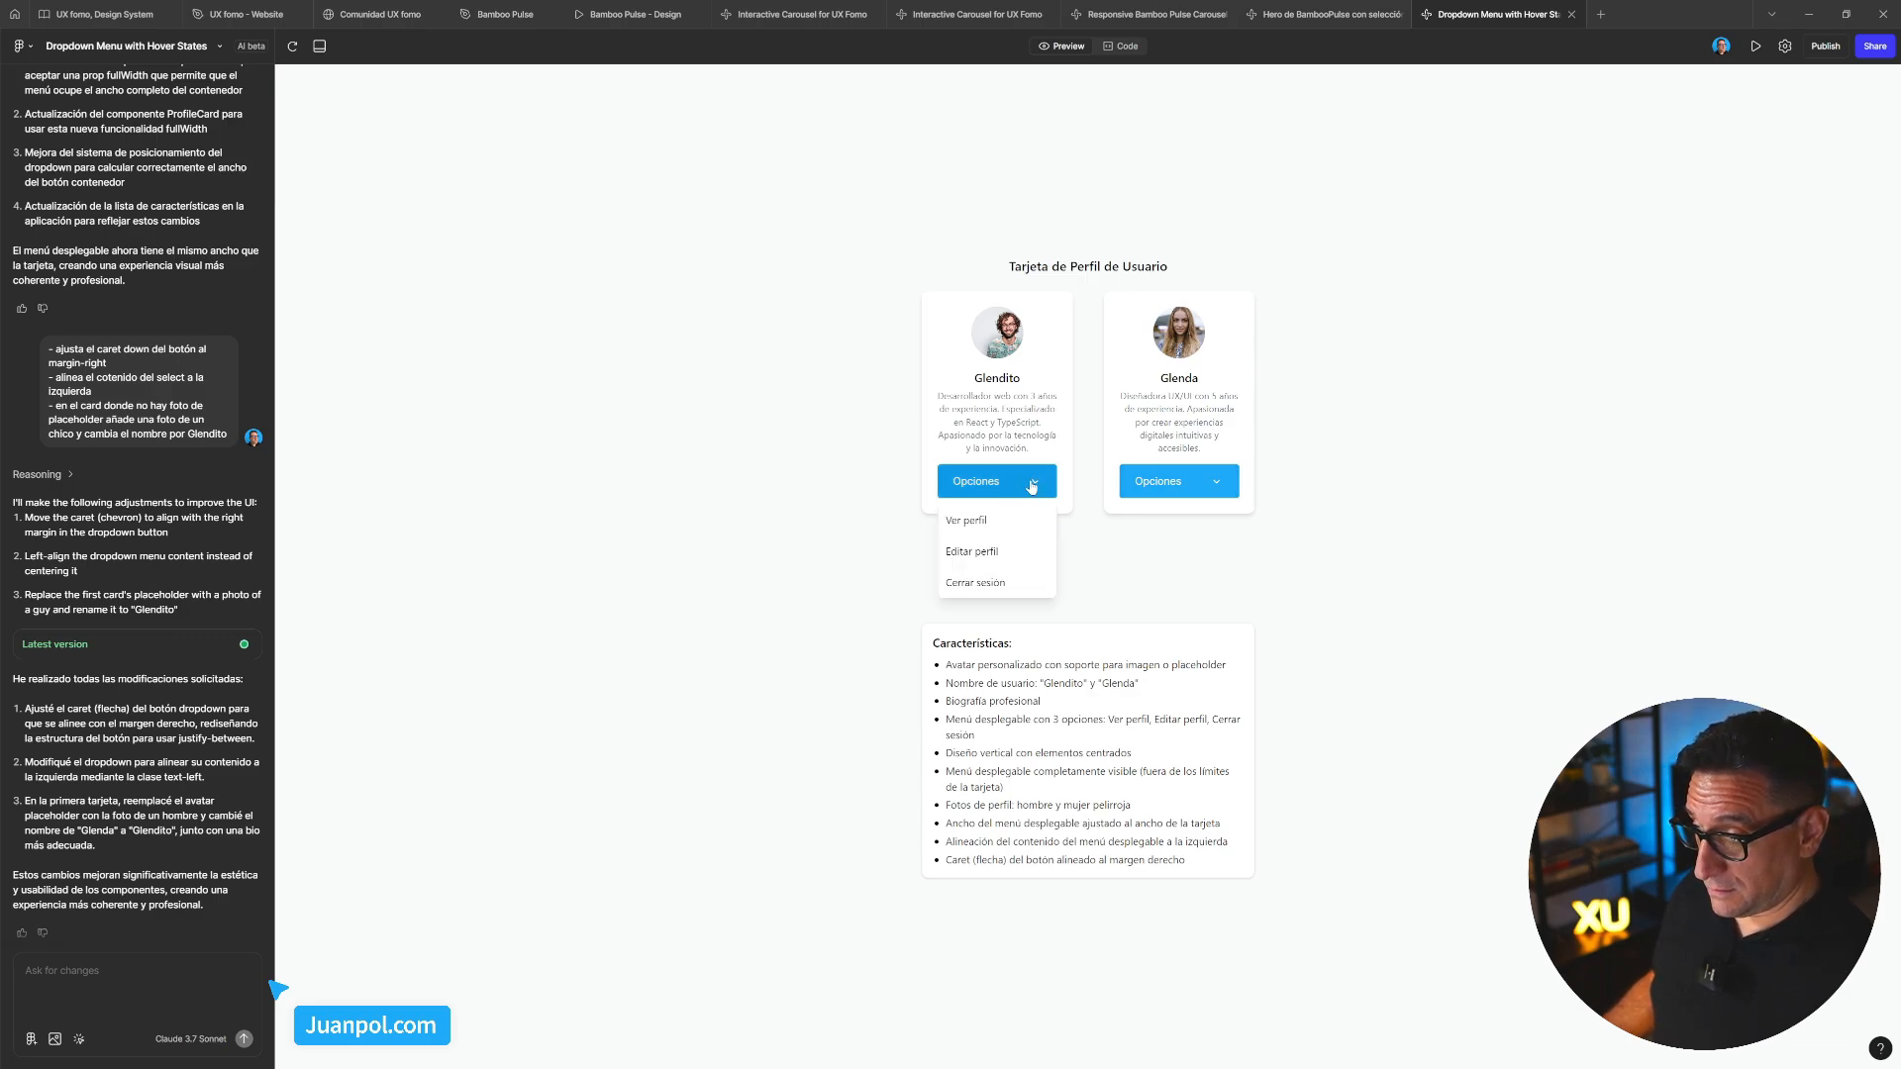
click(1194, 483)
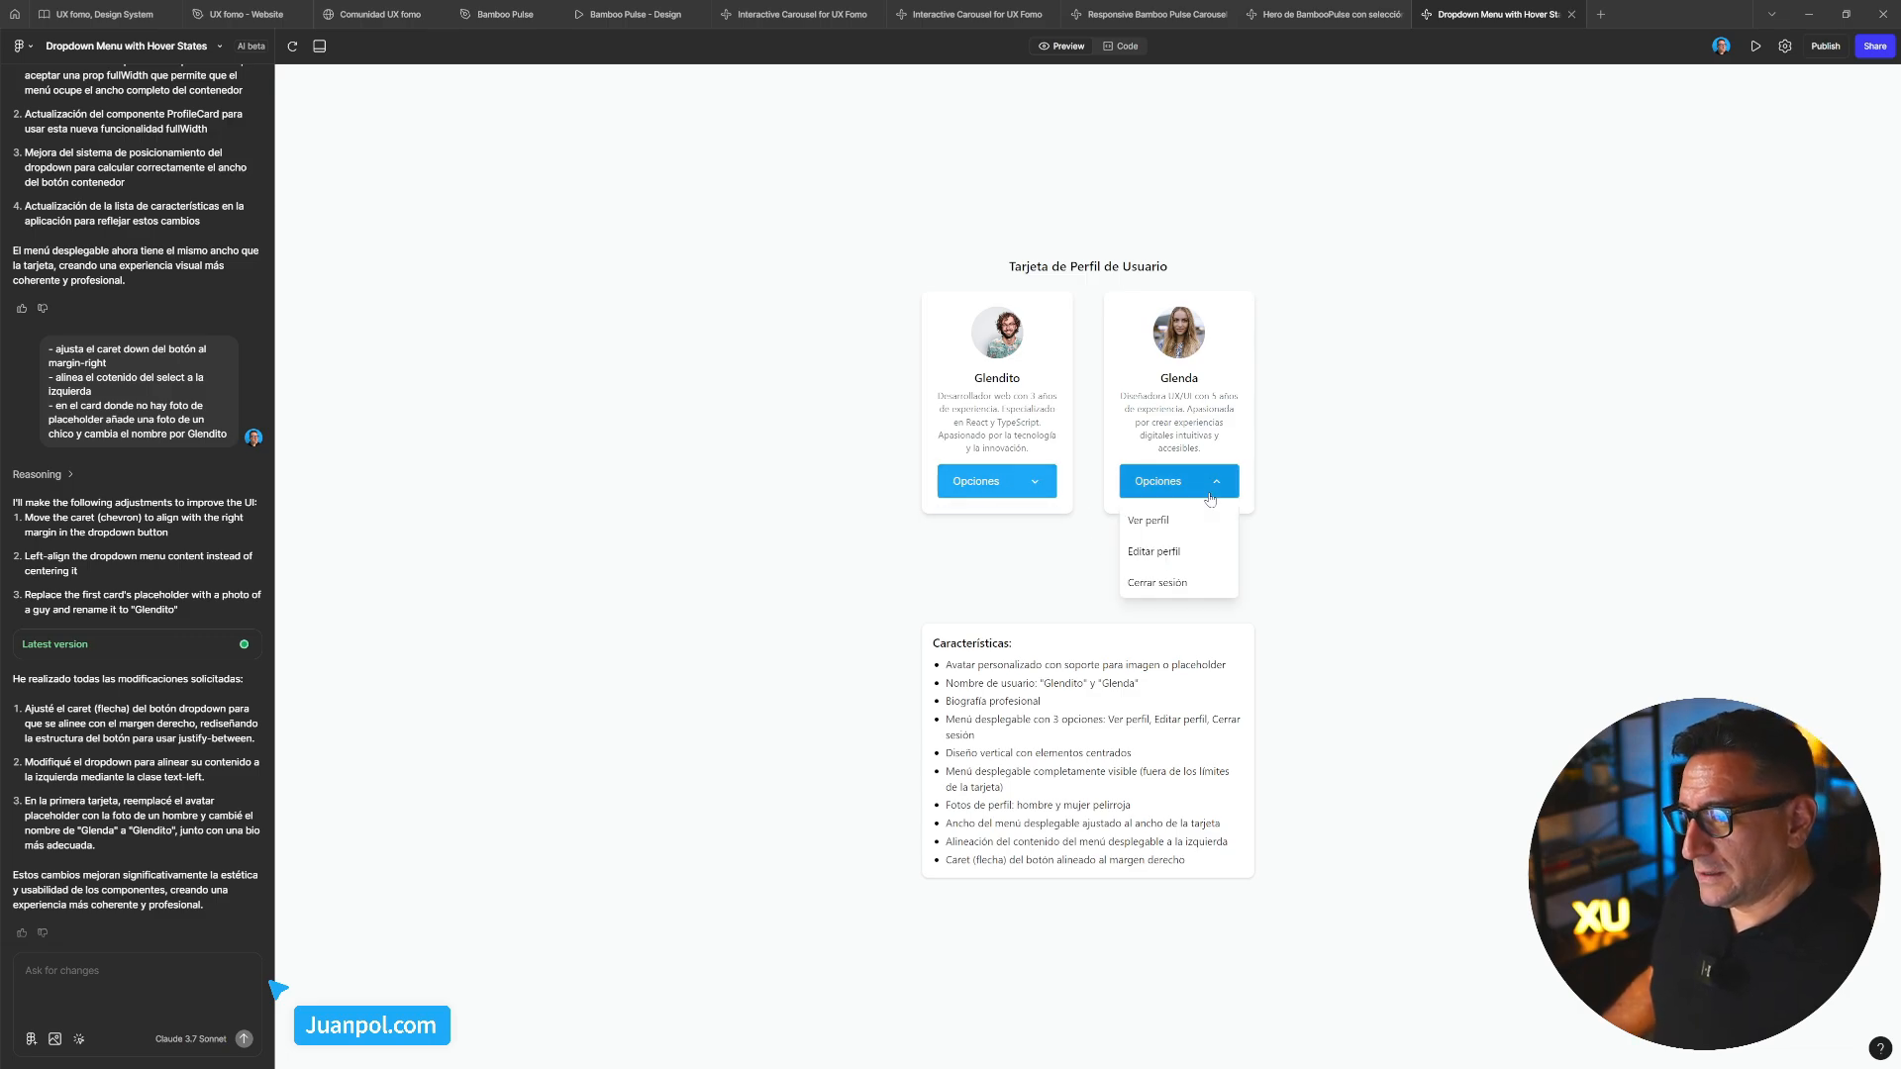
click(1188, 488)
click(1220, 495)
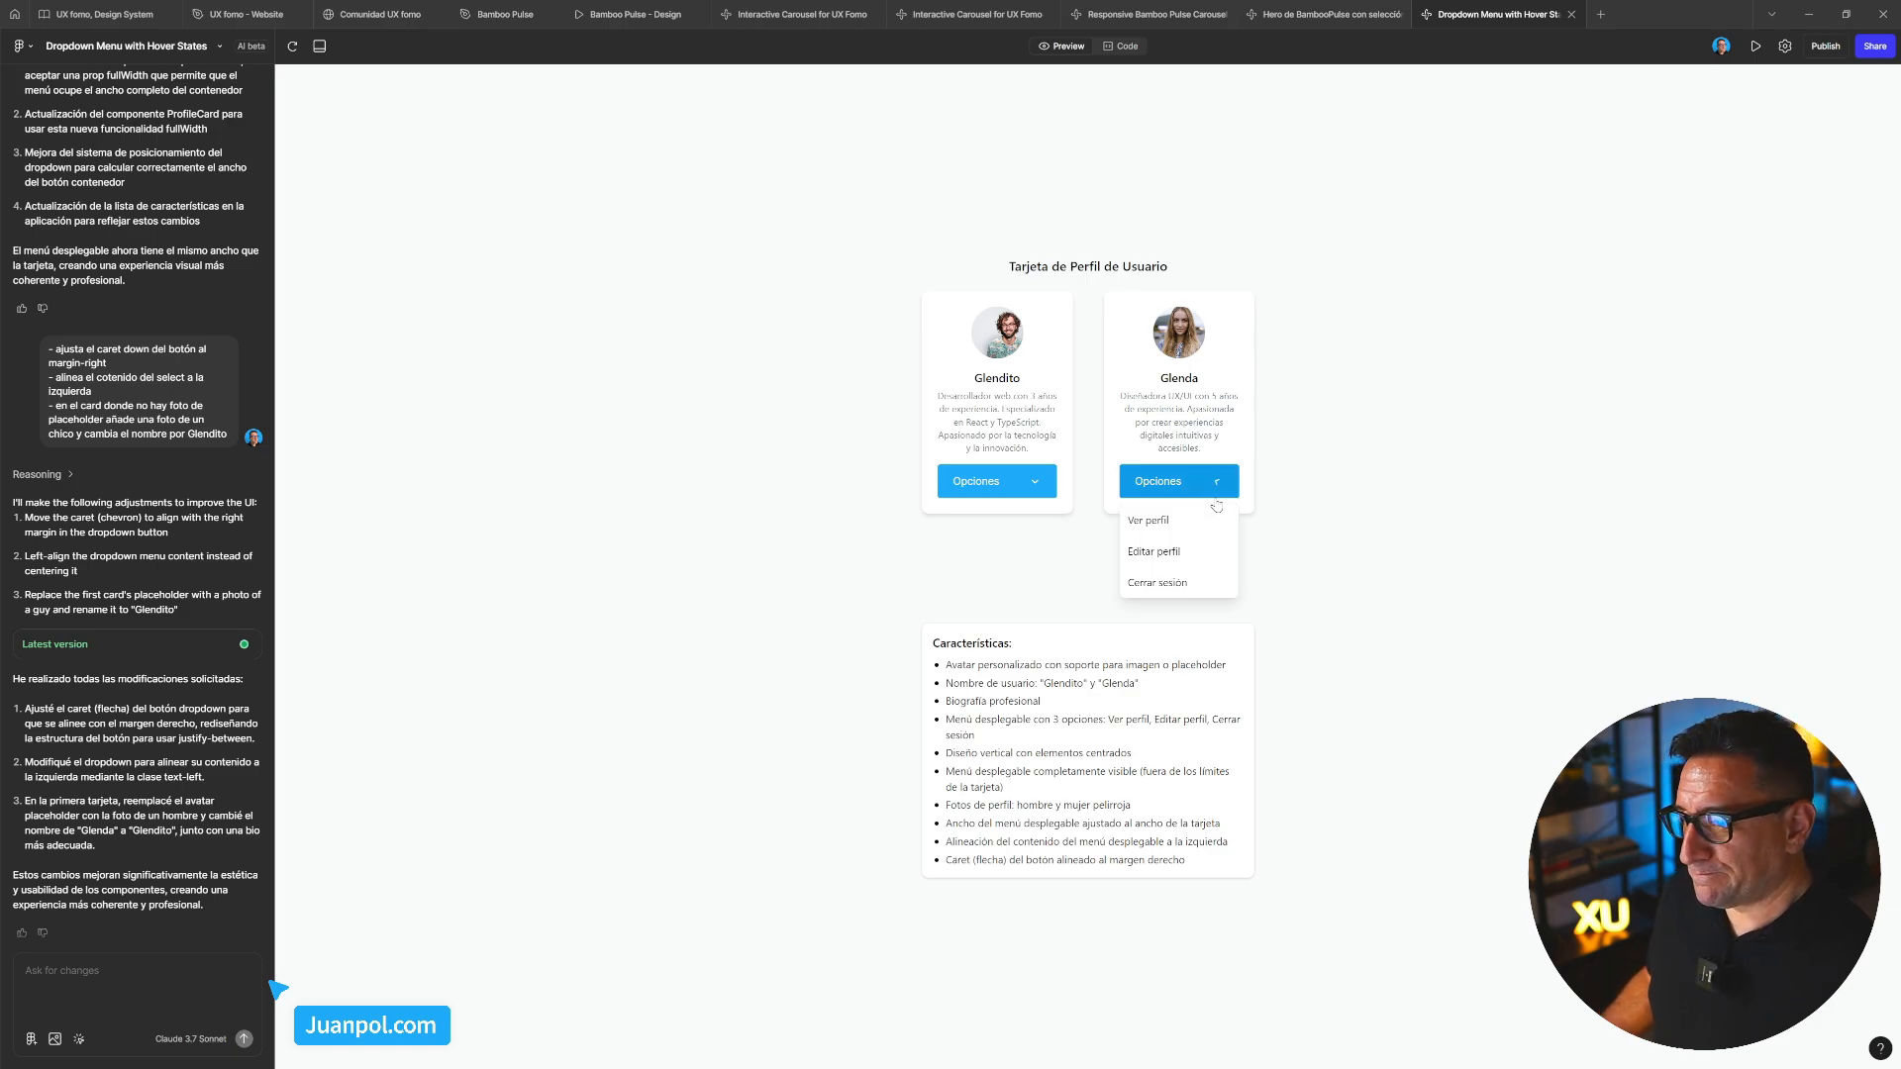
click(1255, 490)
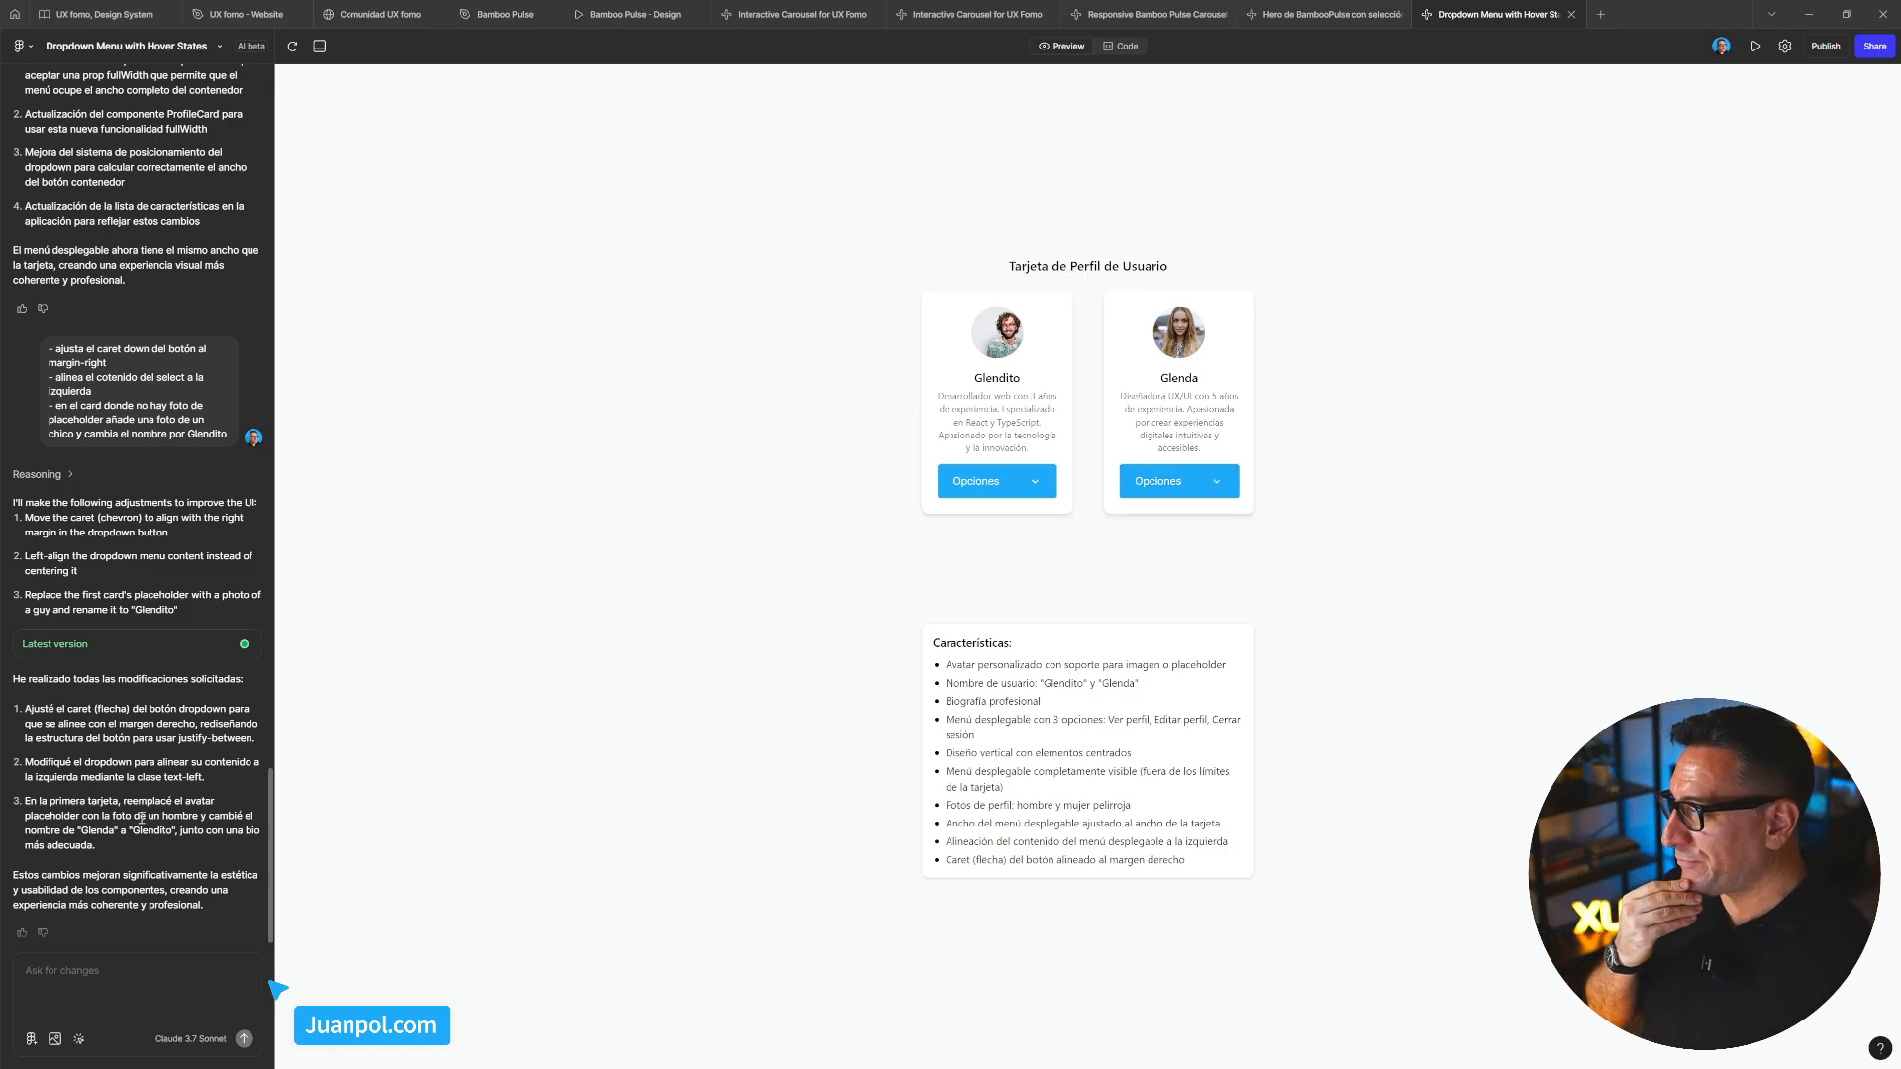
Write request lines '- elimina el botón de las cards' and '- crea un grid de', deleting the mistaken 12
click(75, 978)
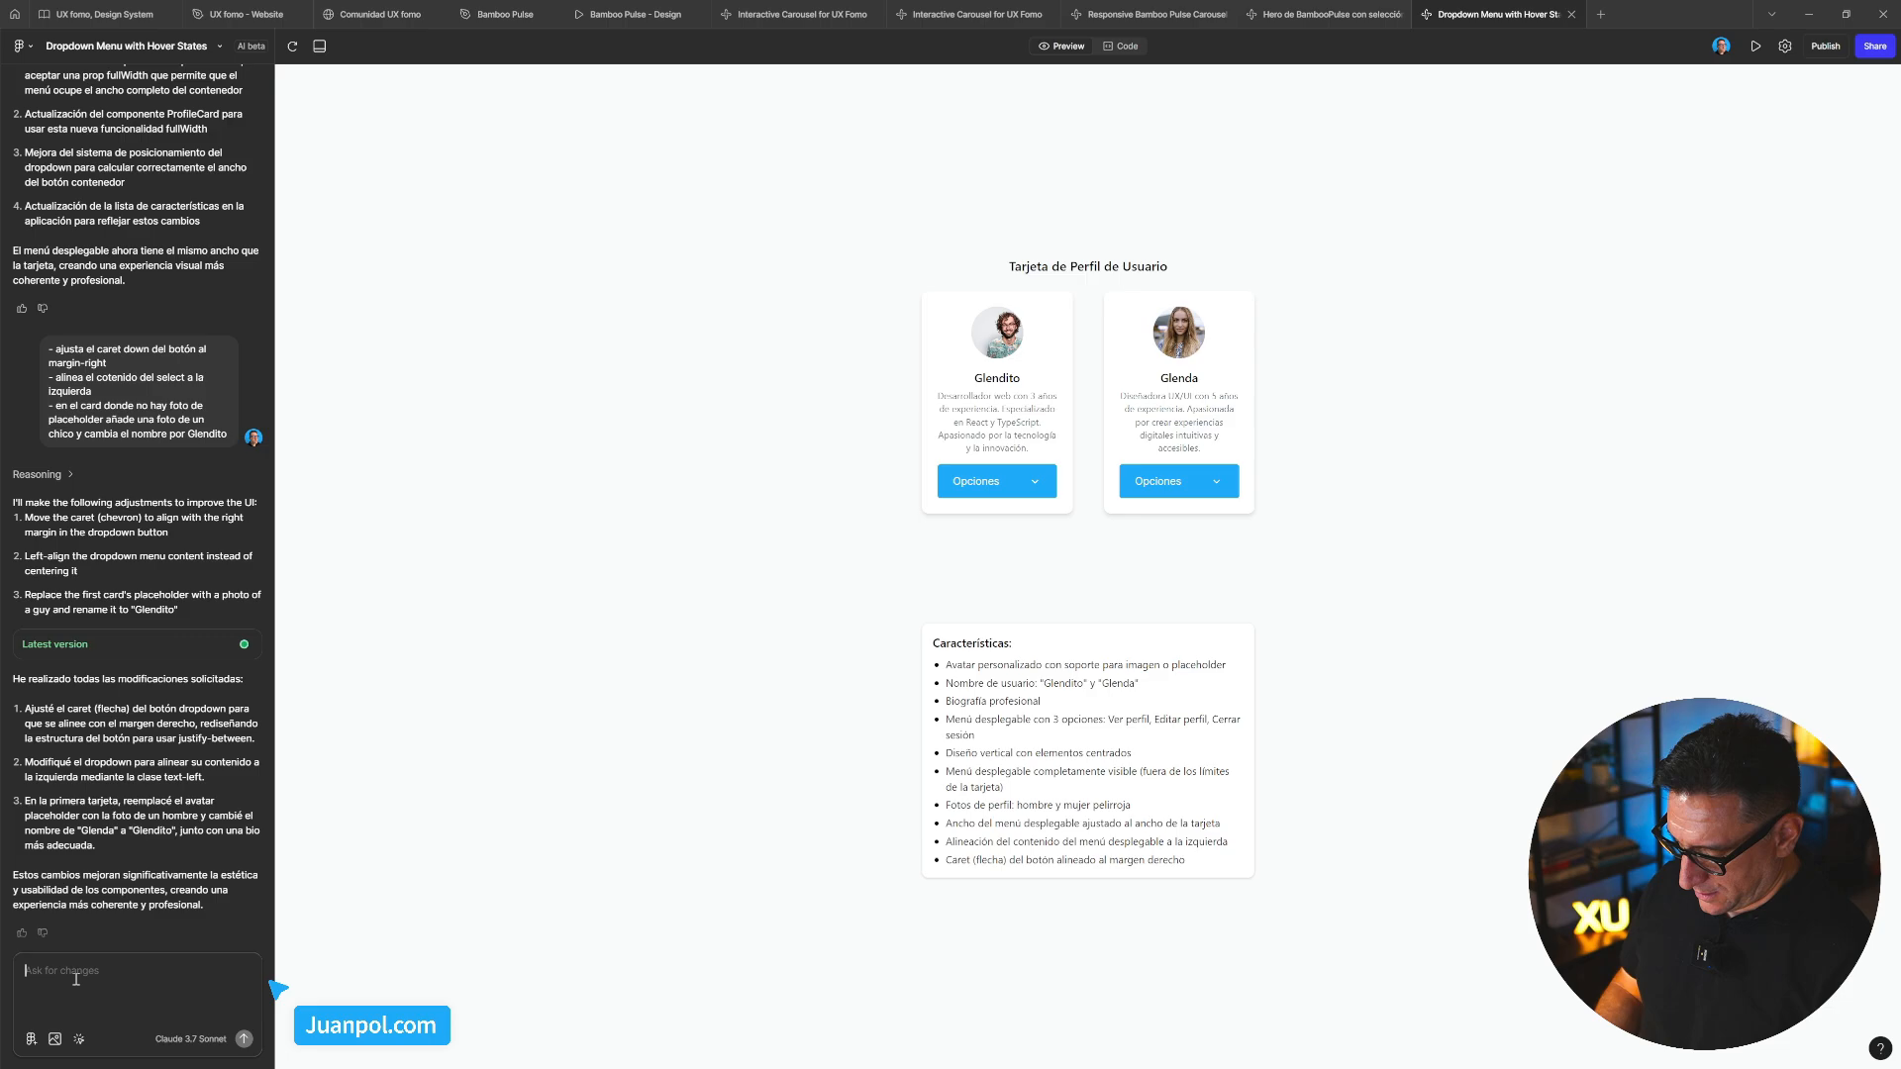
text(- elimina el)
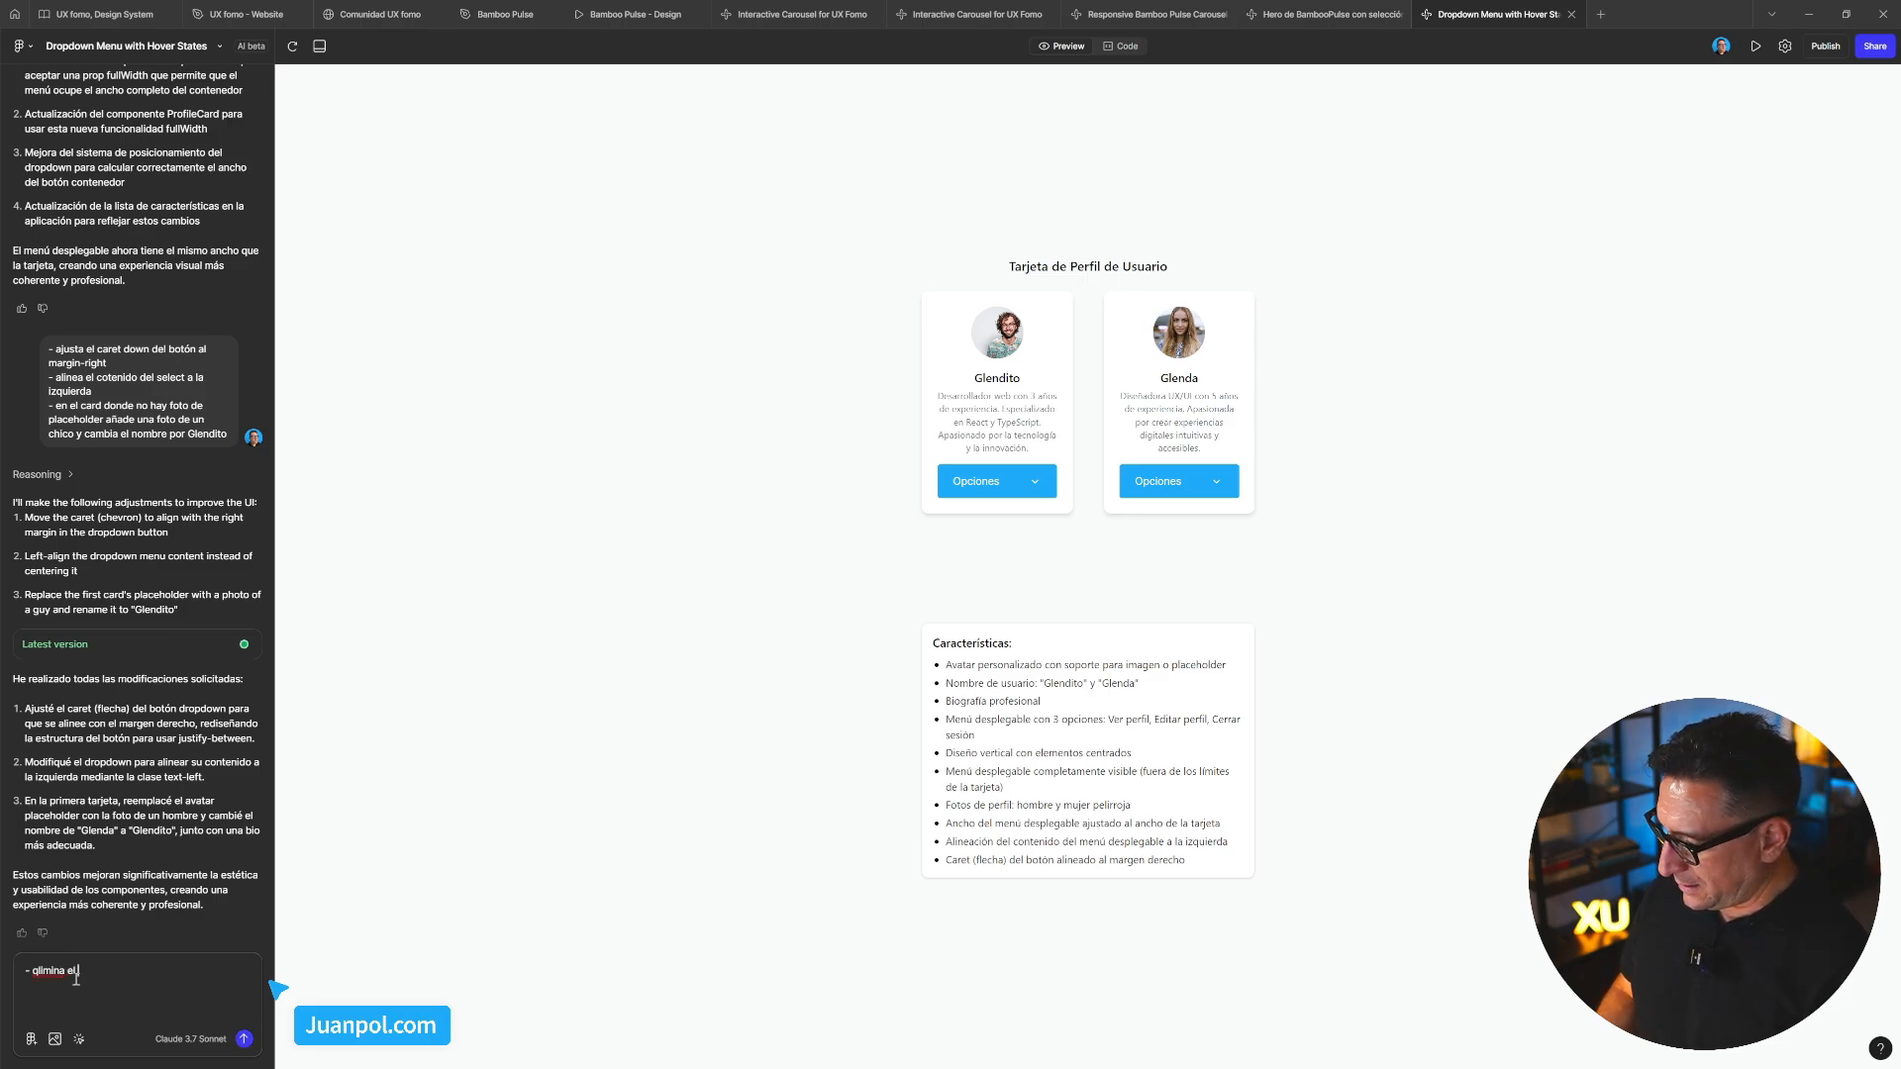
key(BackSpace)
key(BackSpace)
key(BackSpace)
key(BackSpace)
key(BackSpace)
key(BackSpace)
key(BackSpace)
key(BackSpace)
key(BackSpace)
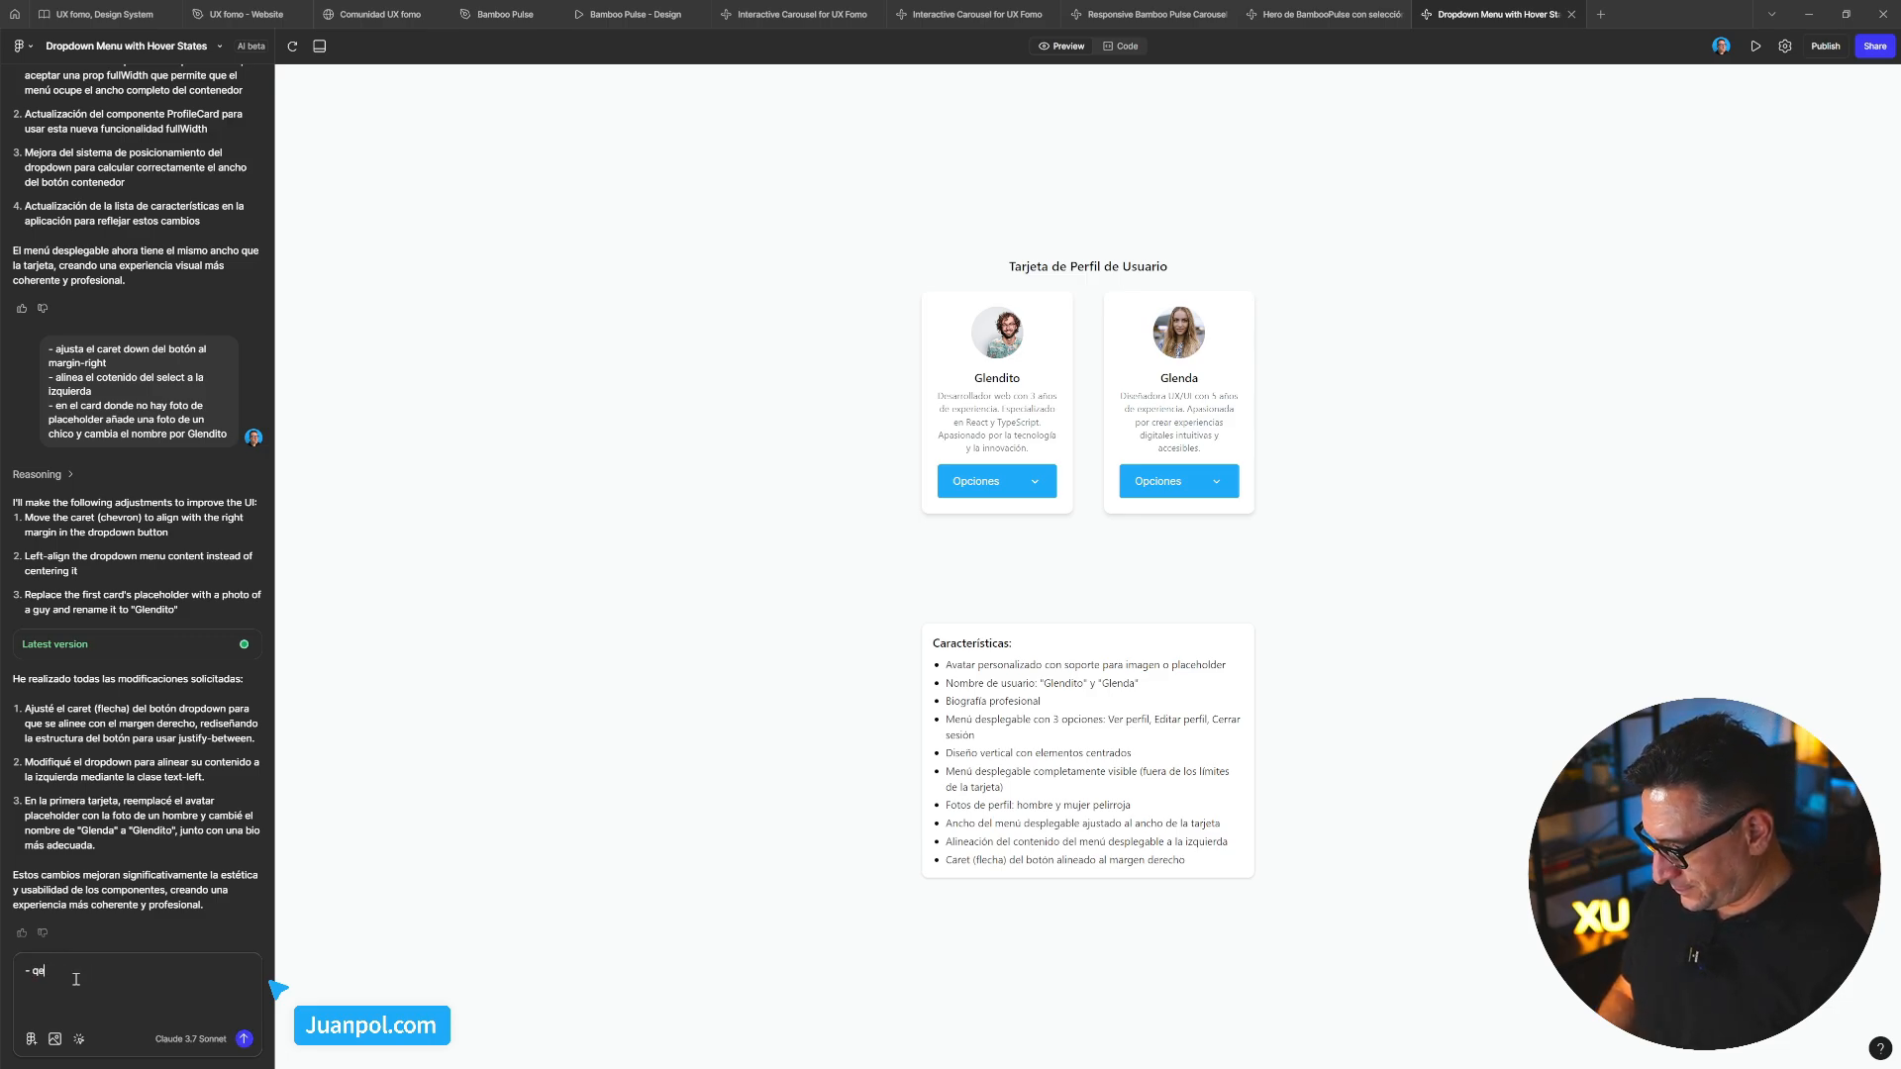
text(limina el)
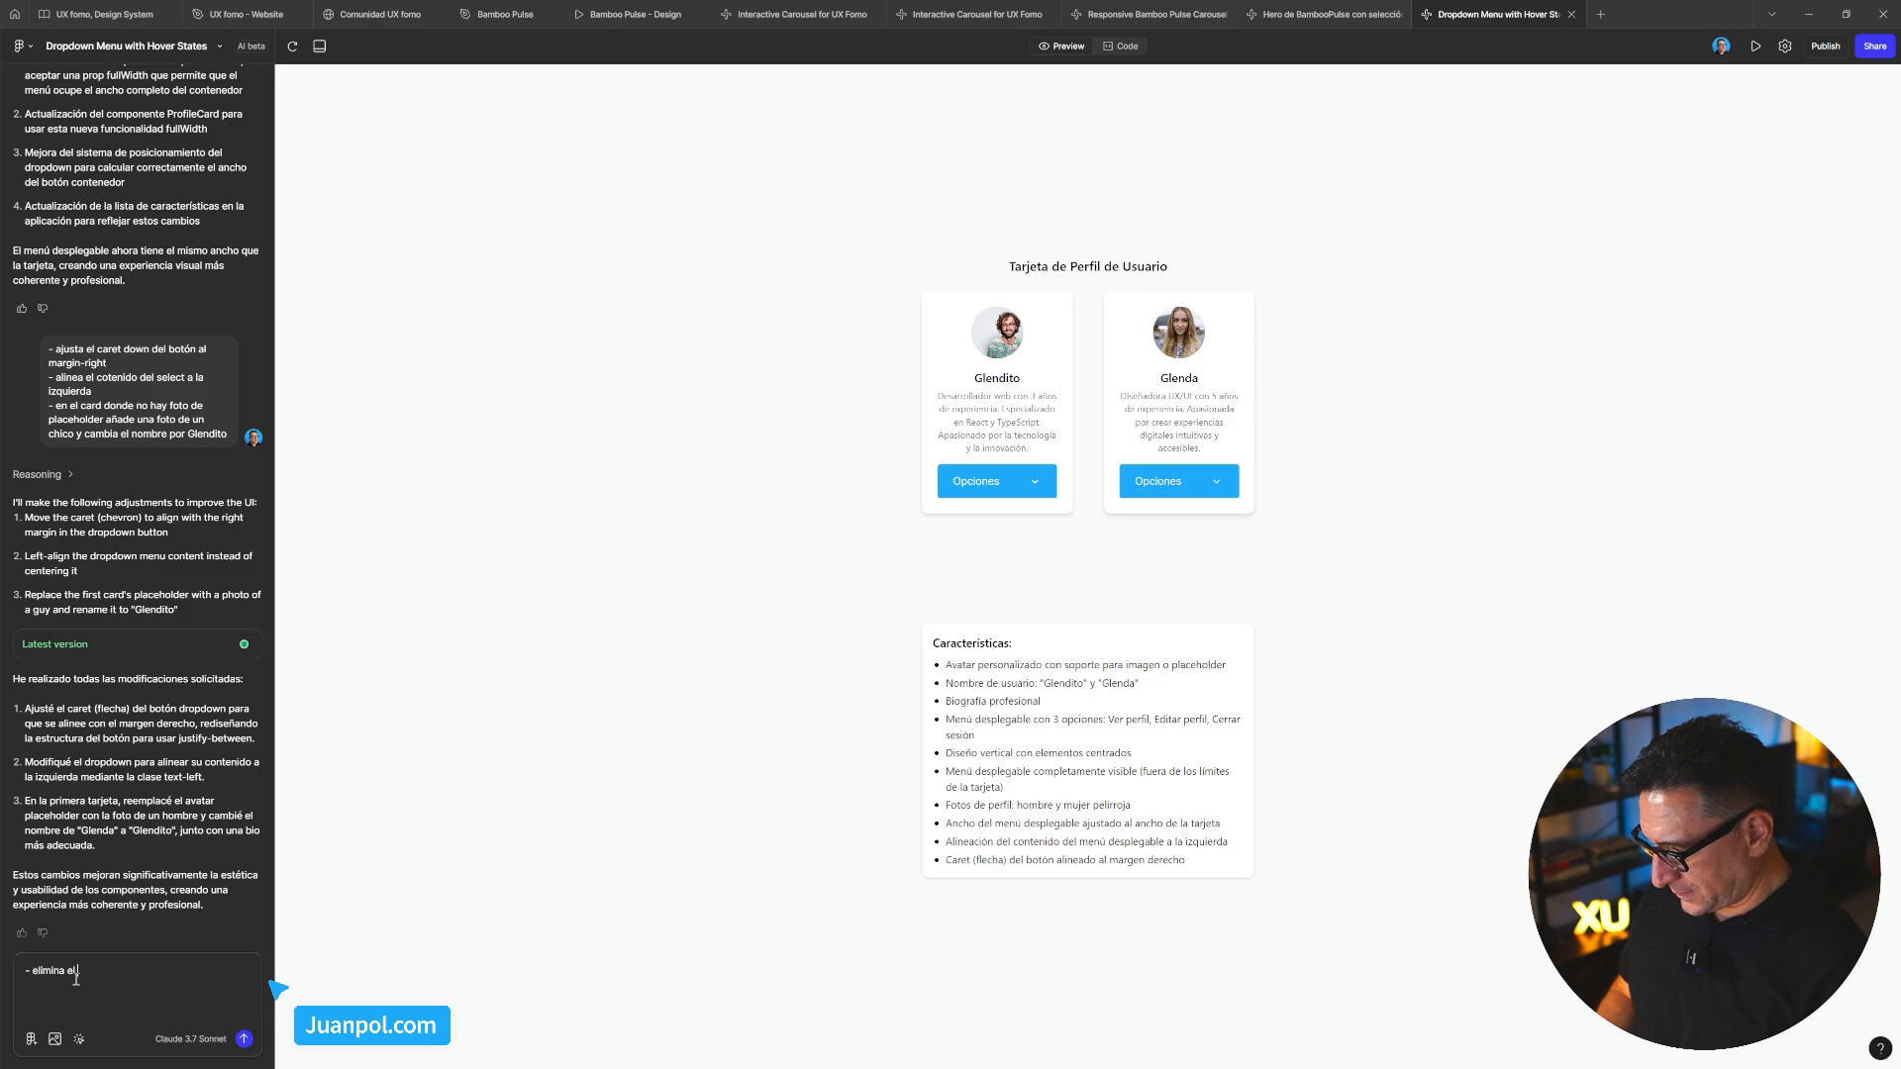
text( botón de )
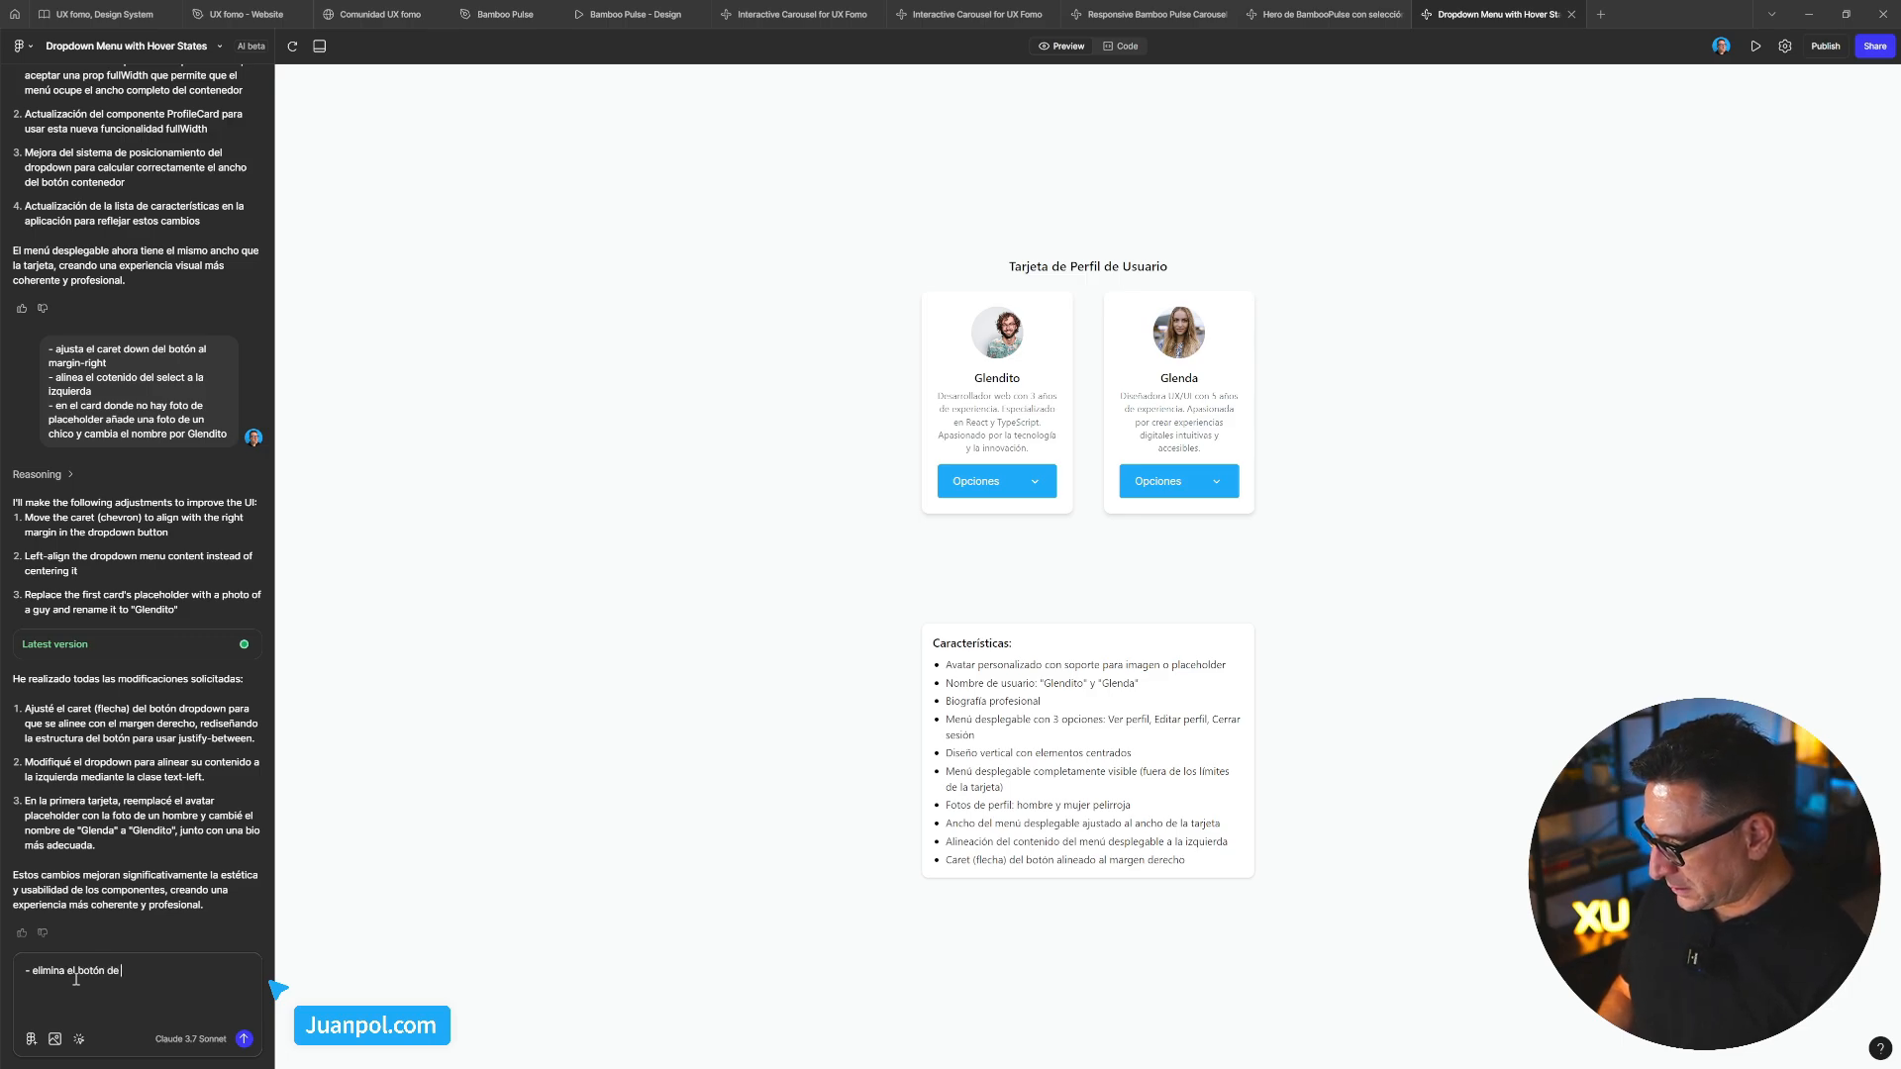
text(las cards)
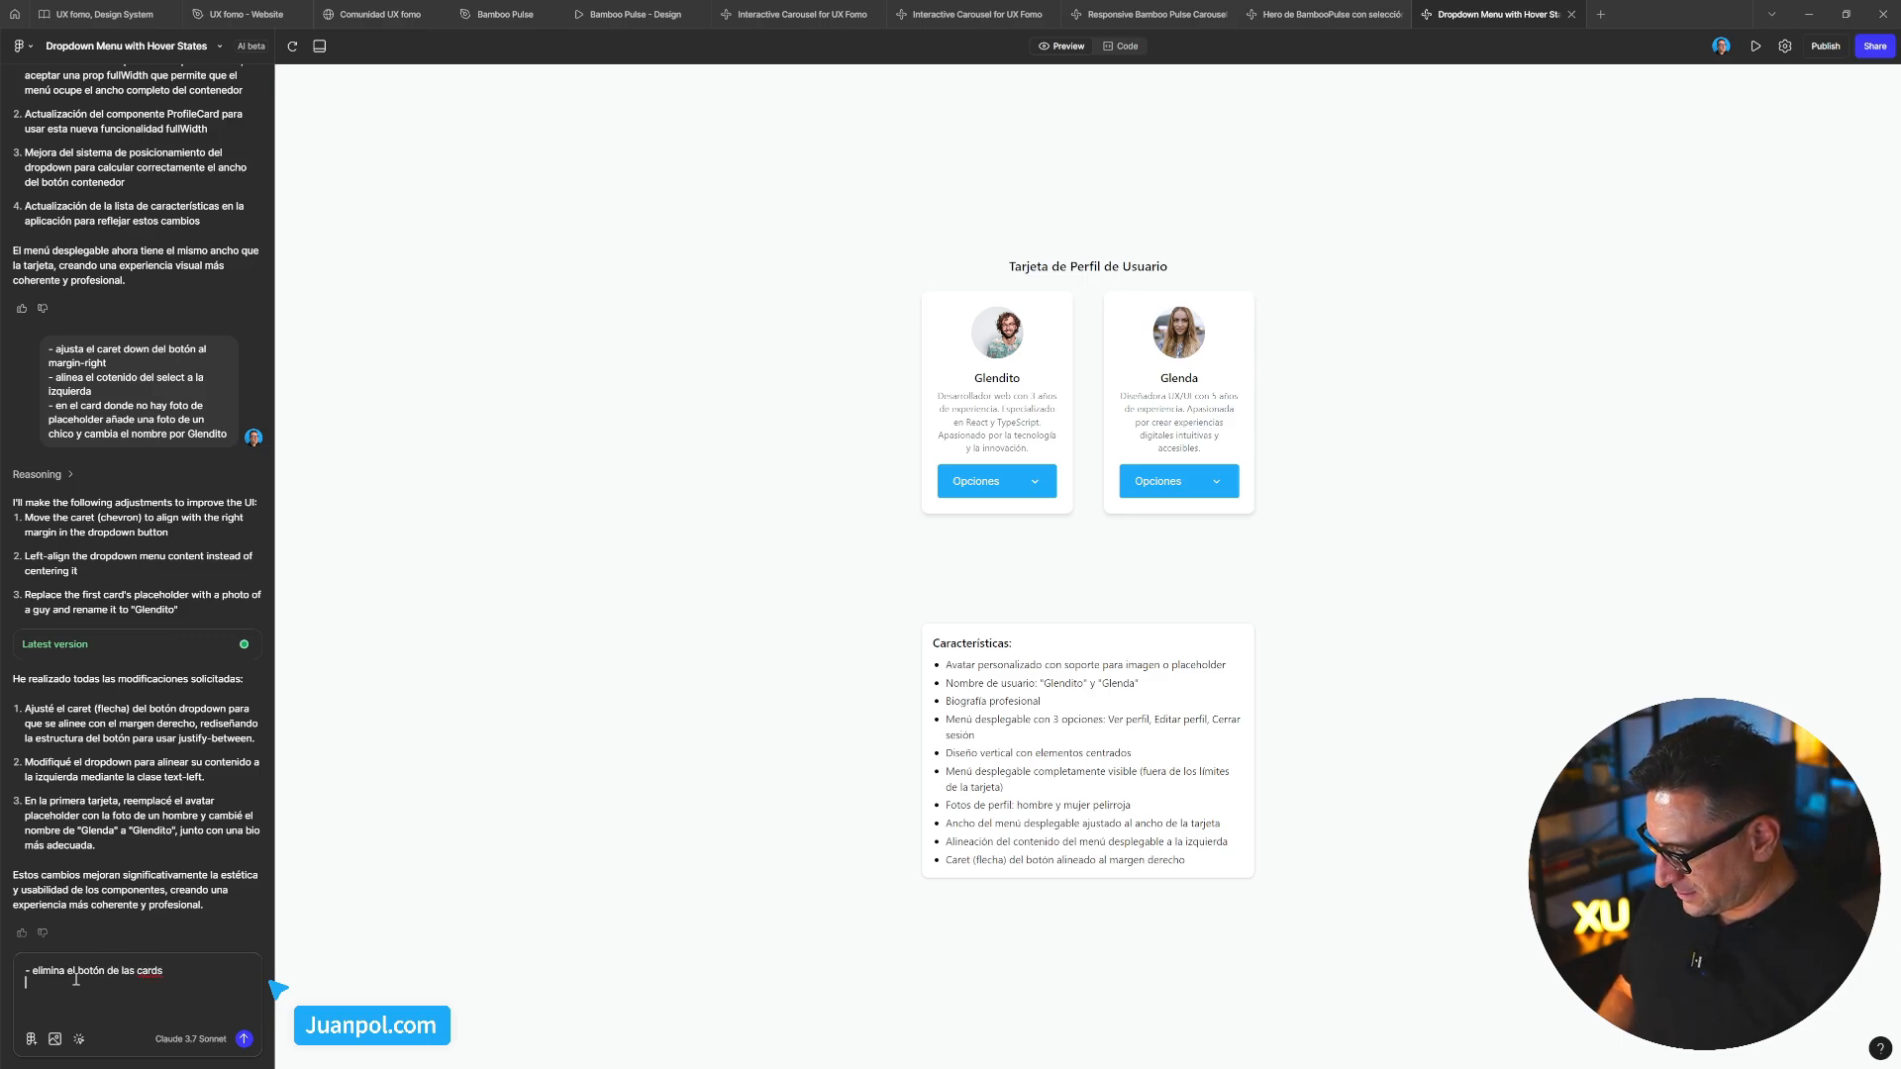
key(shift+Return)
text(- crea un)
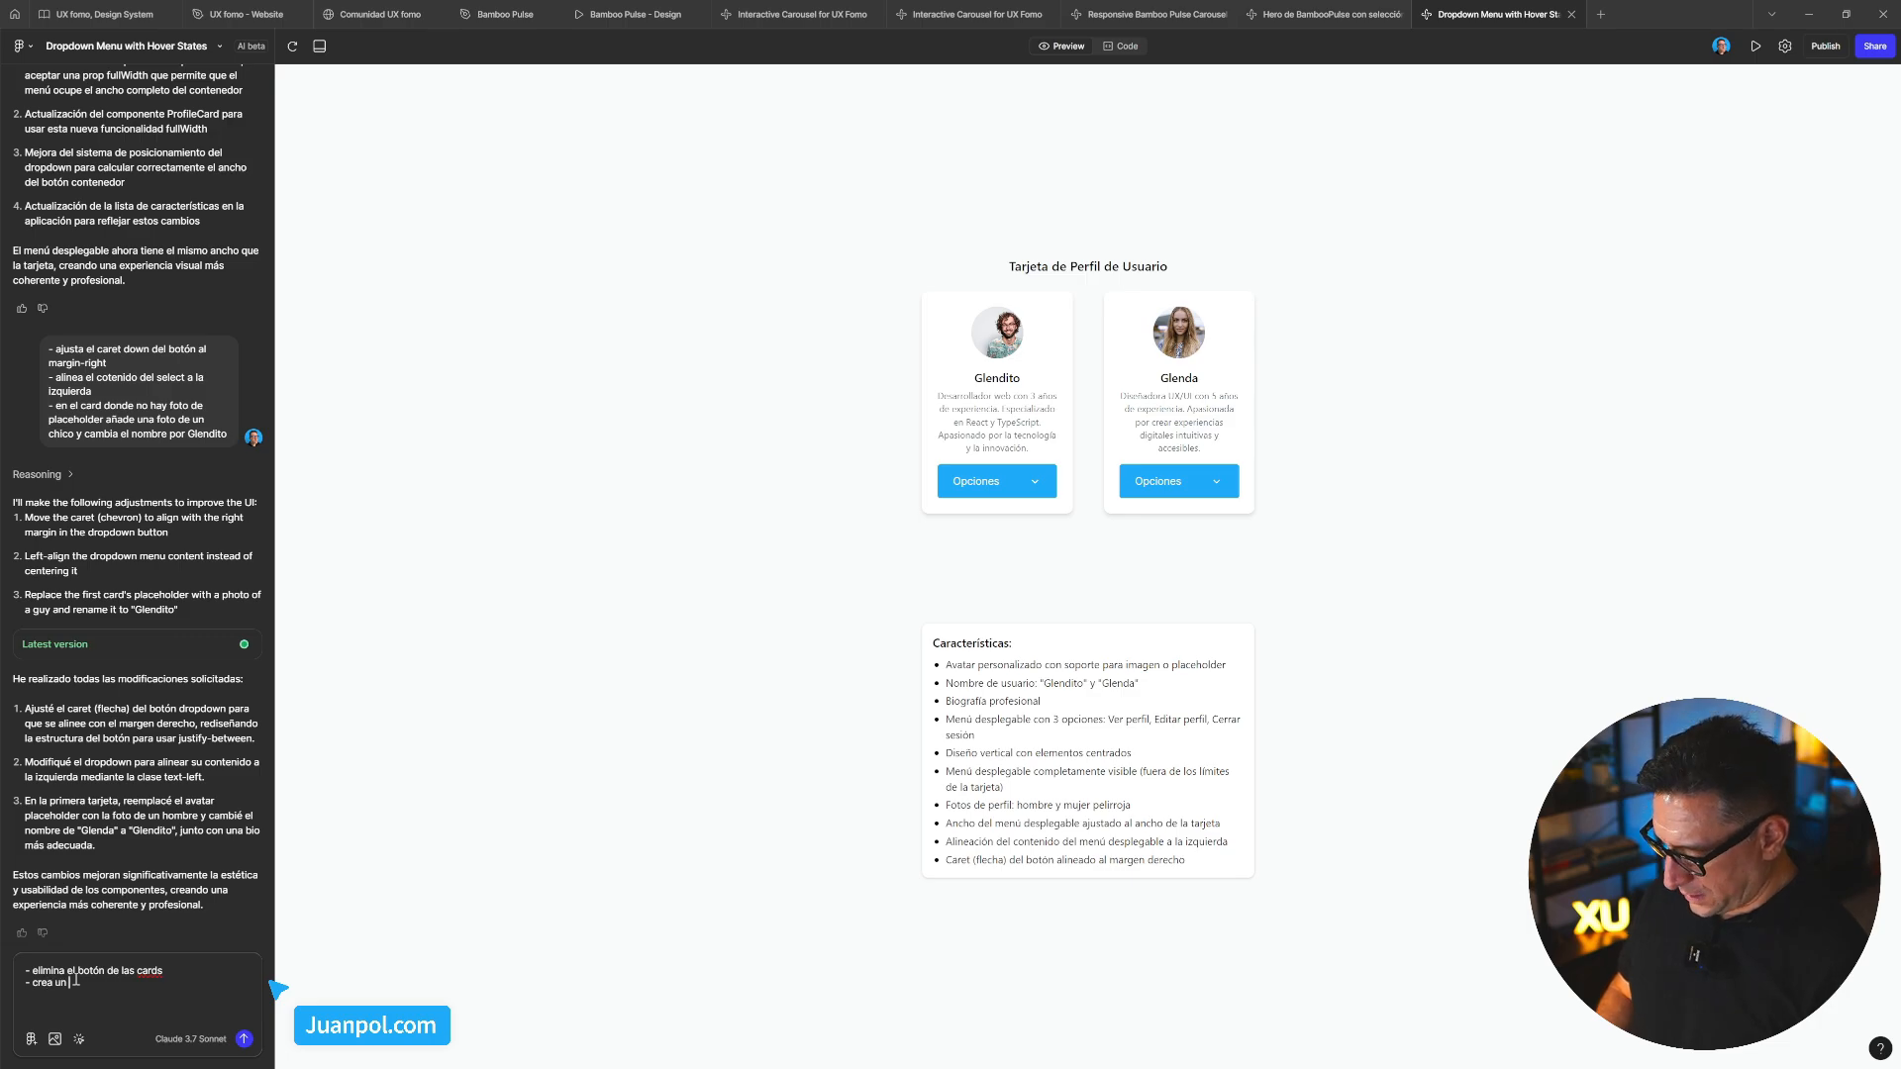
text( grid de )
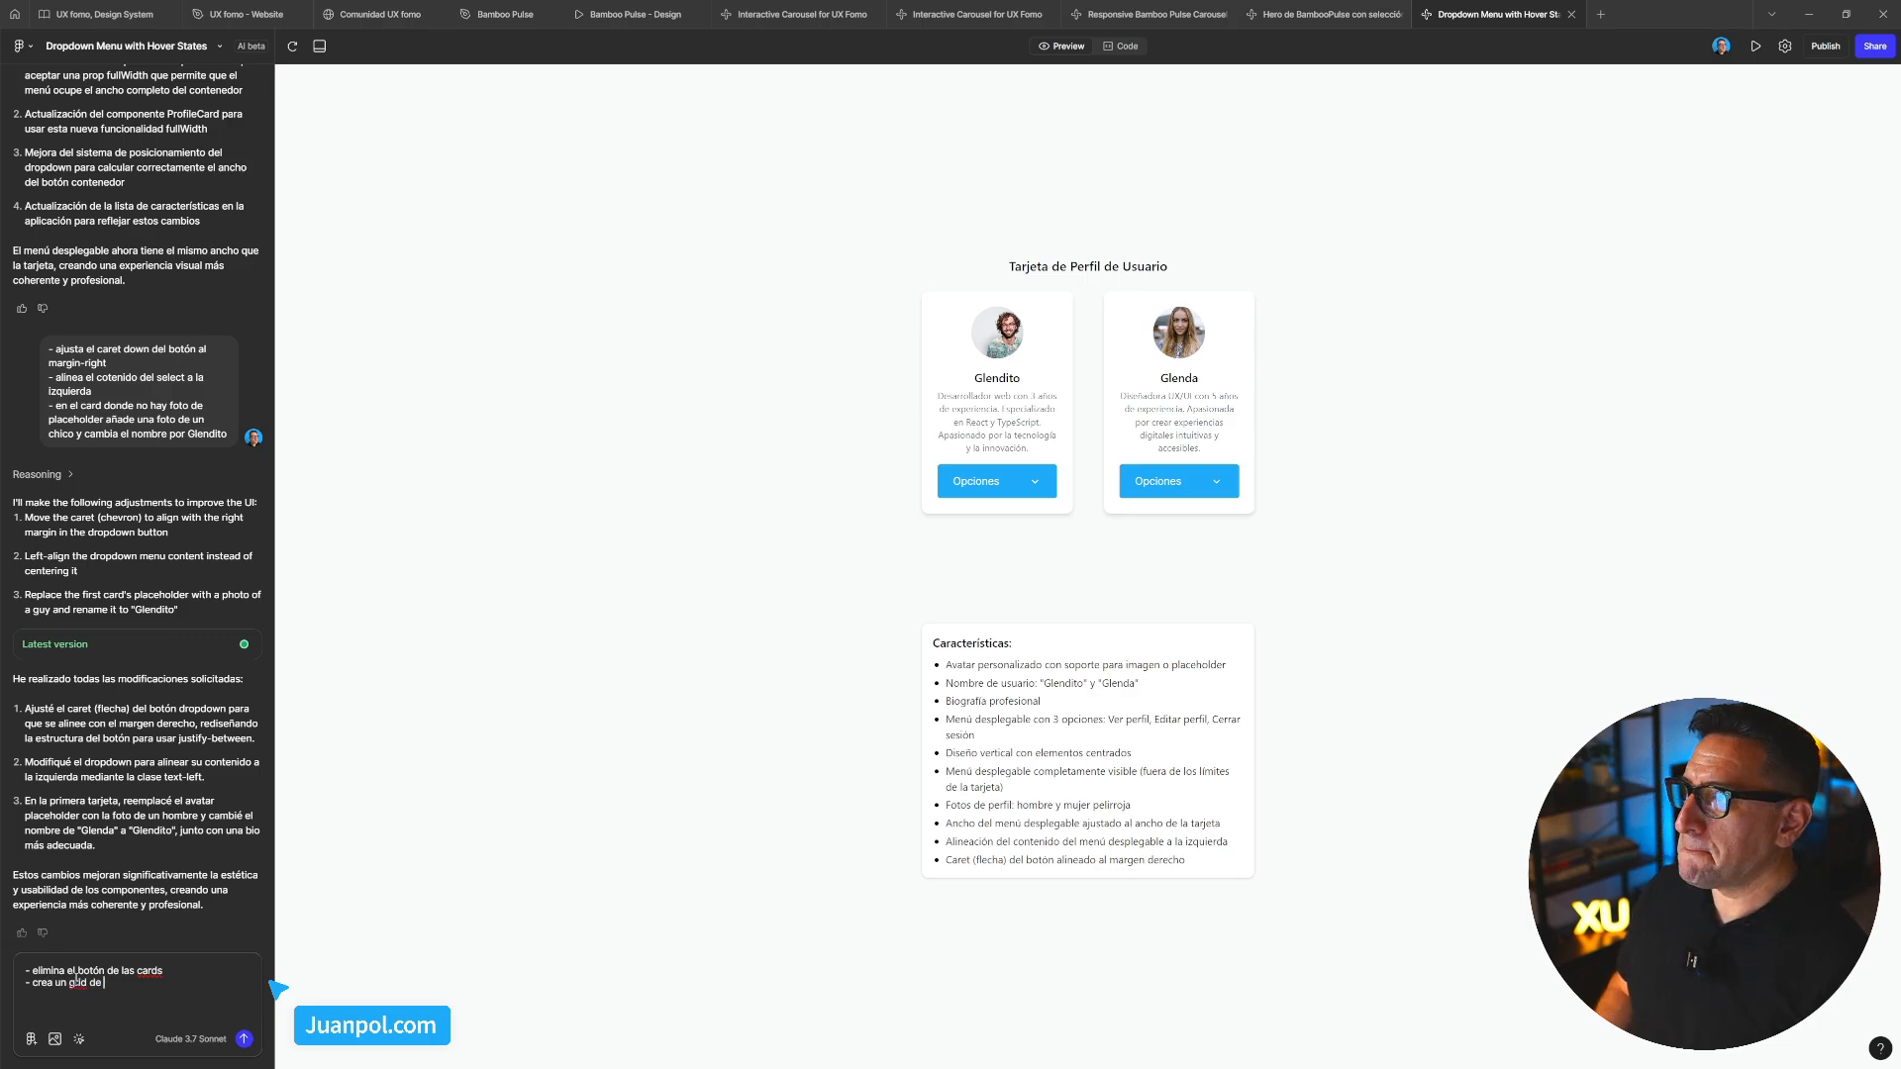
text(12)
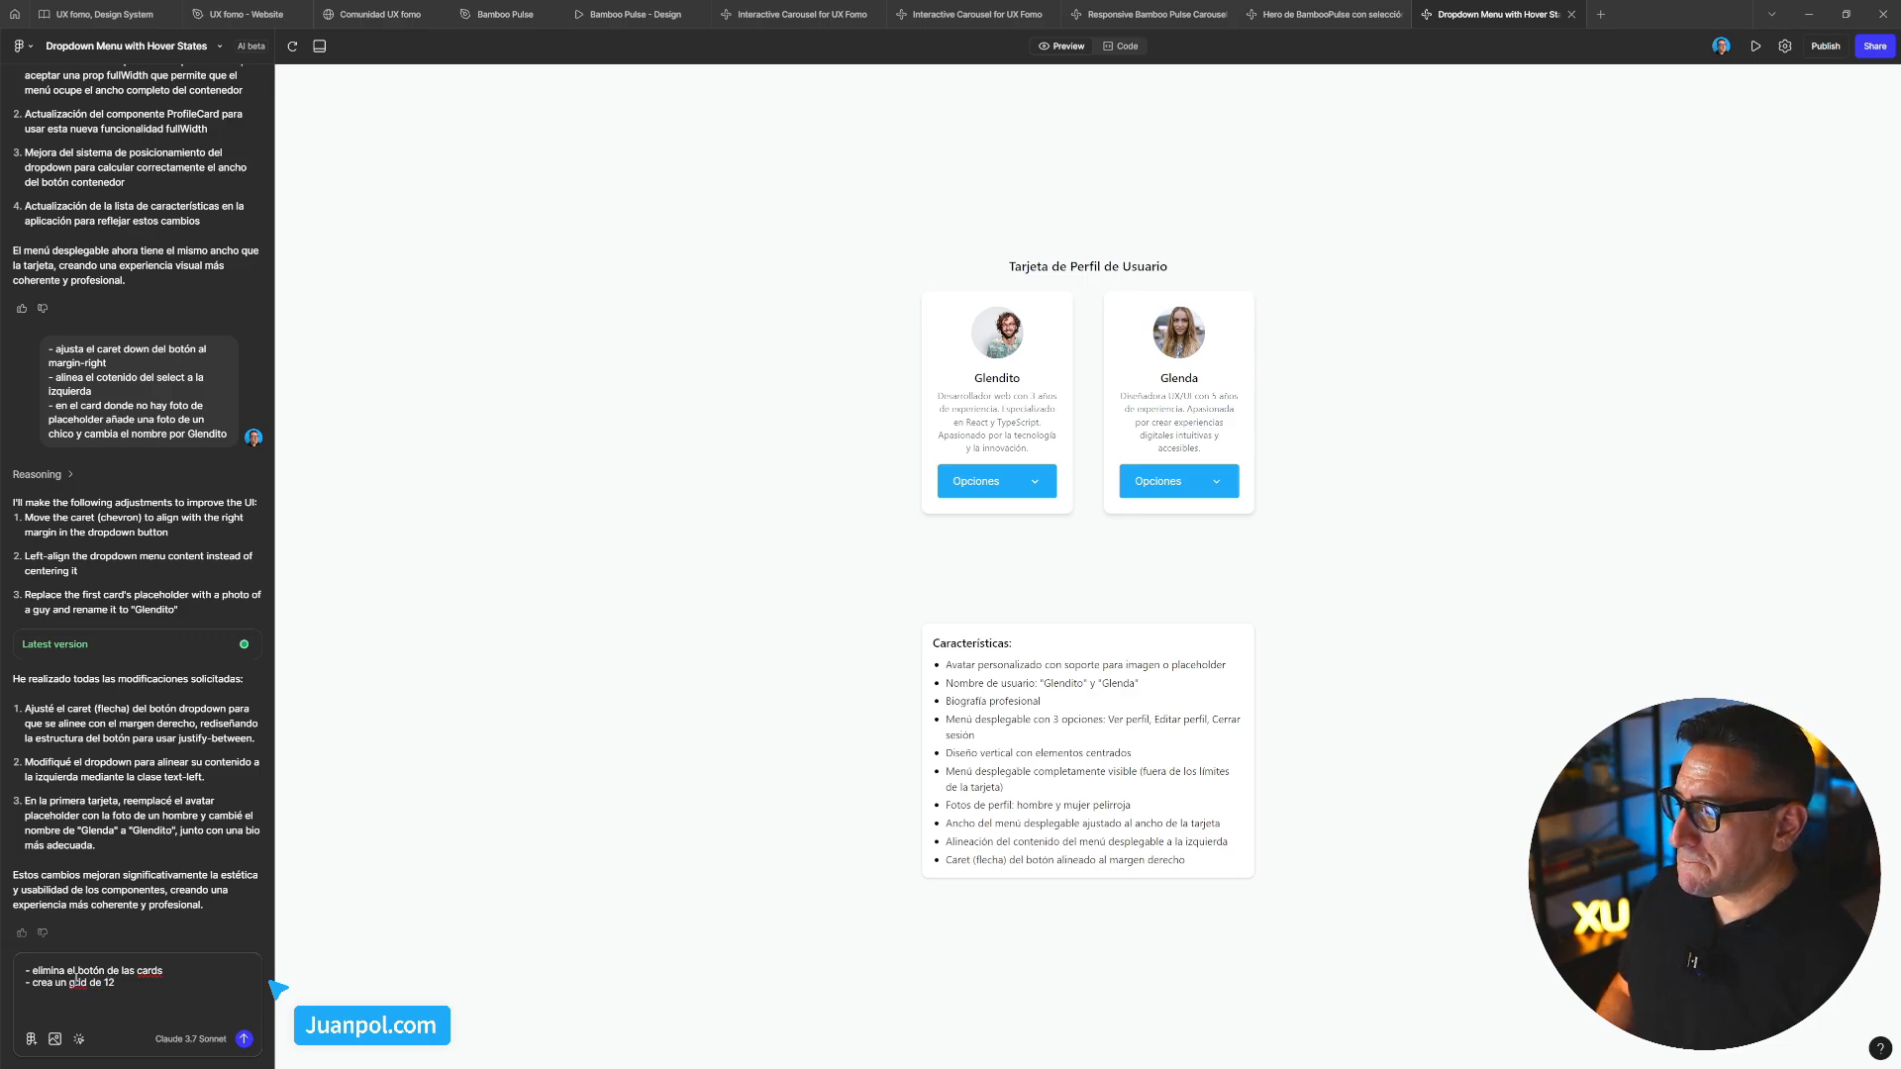
key(BackSpace)
key(BackSpace)
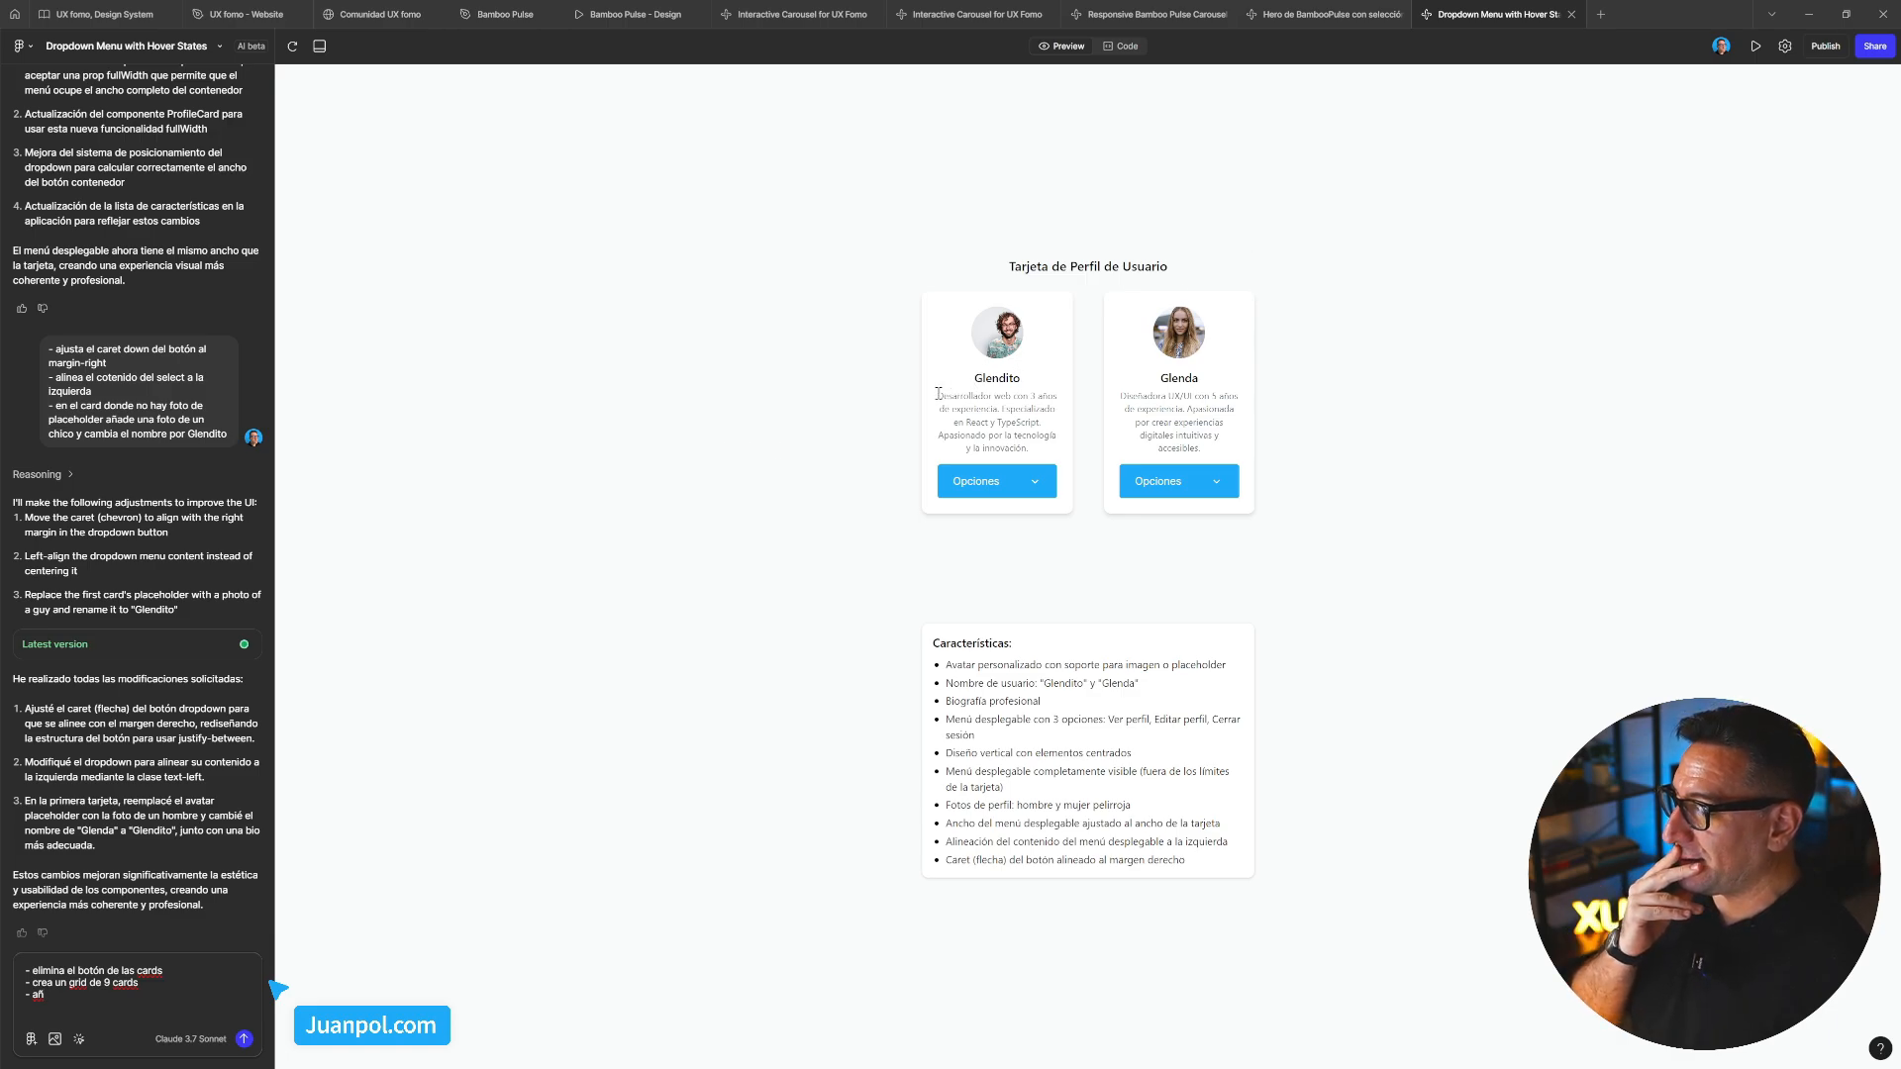
Add lines for other people in the new cards and a green badge with #fff label on Glenda's card
drag(941, 393, 1050, 448)
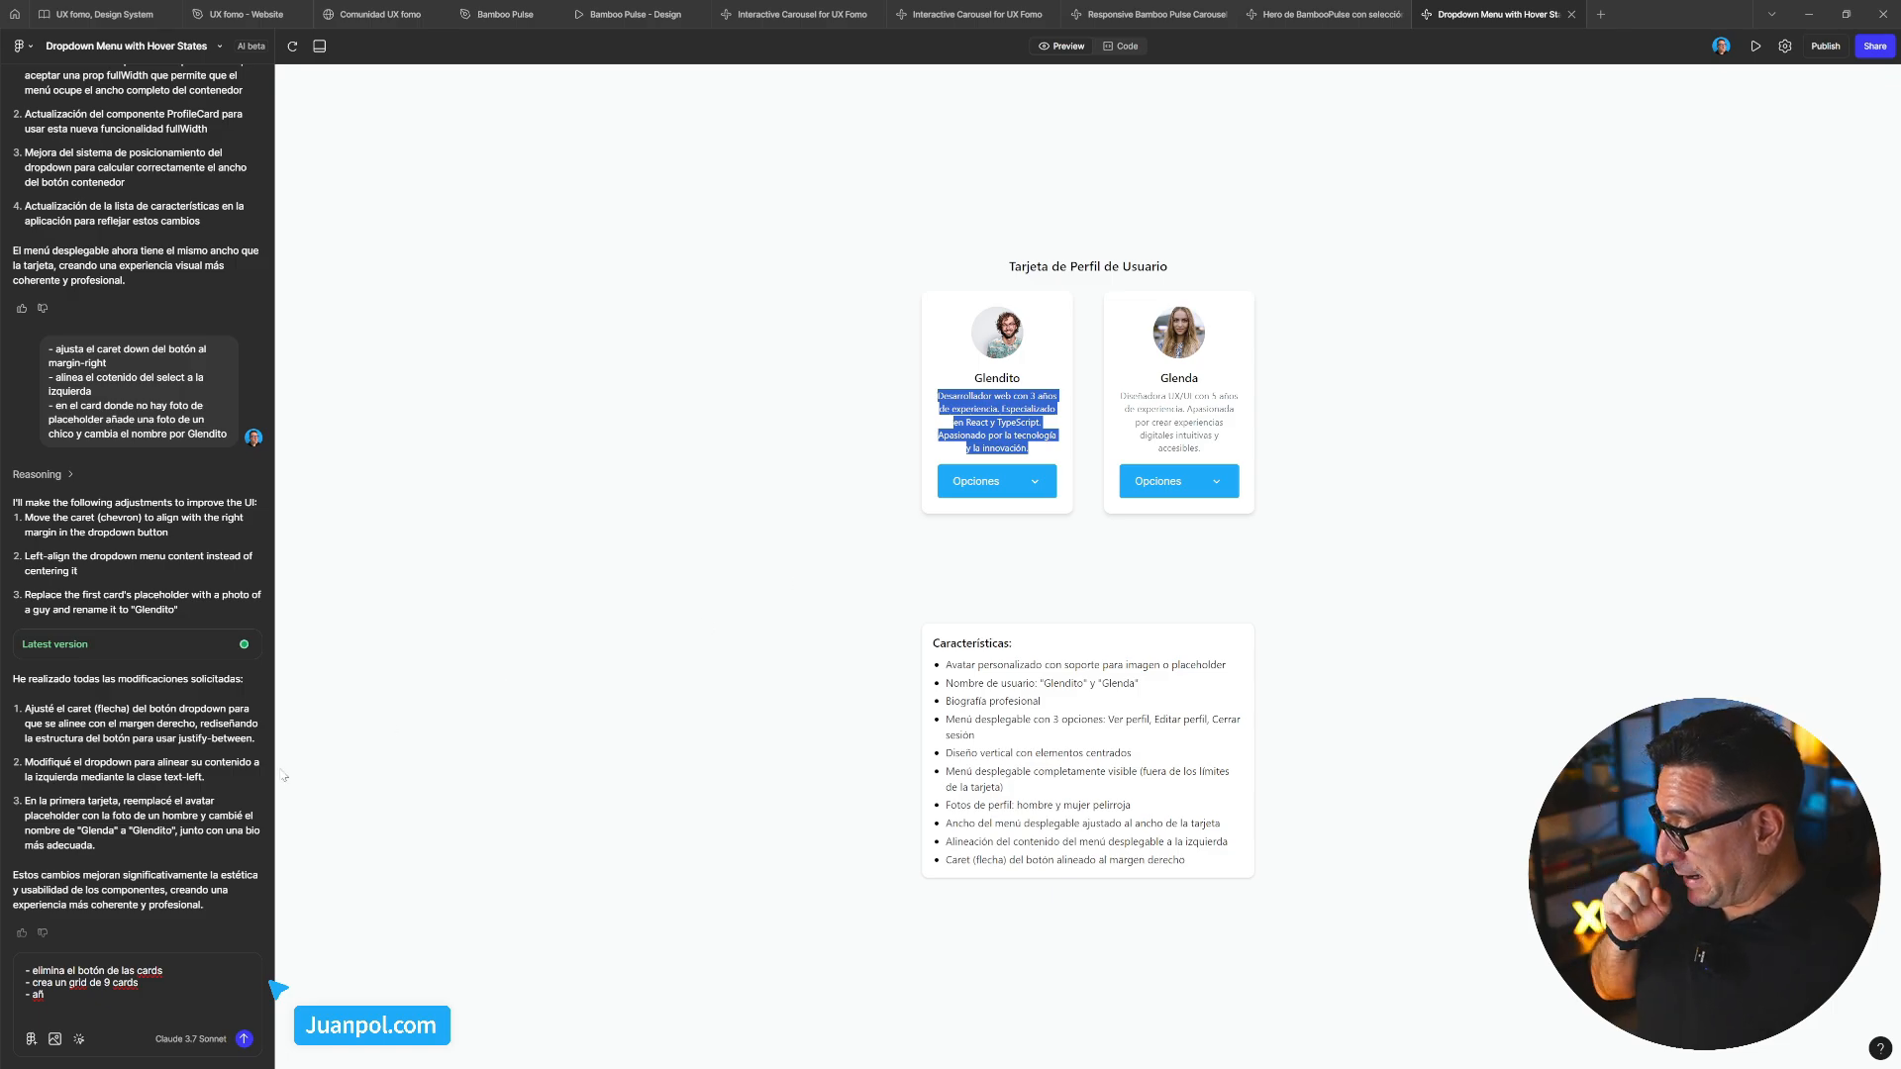
click(90, 1006)
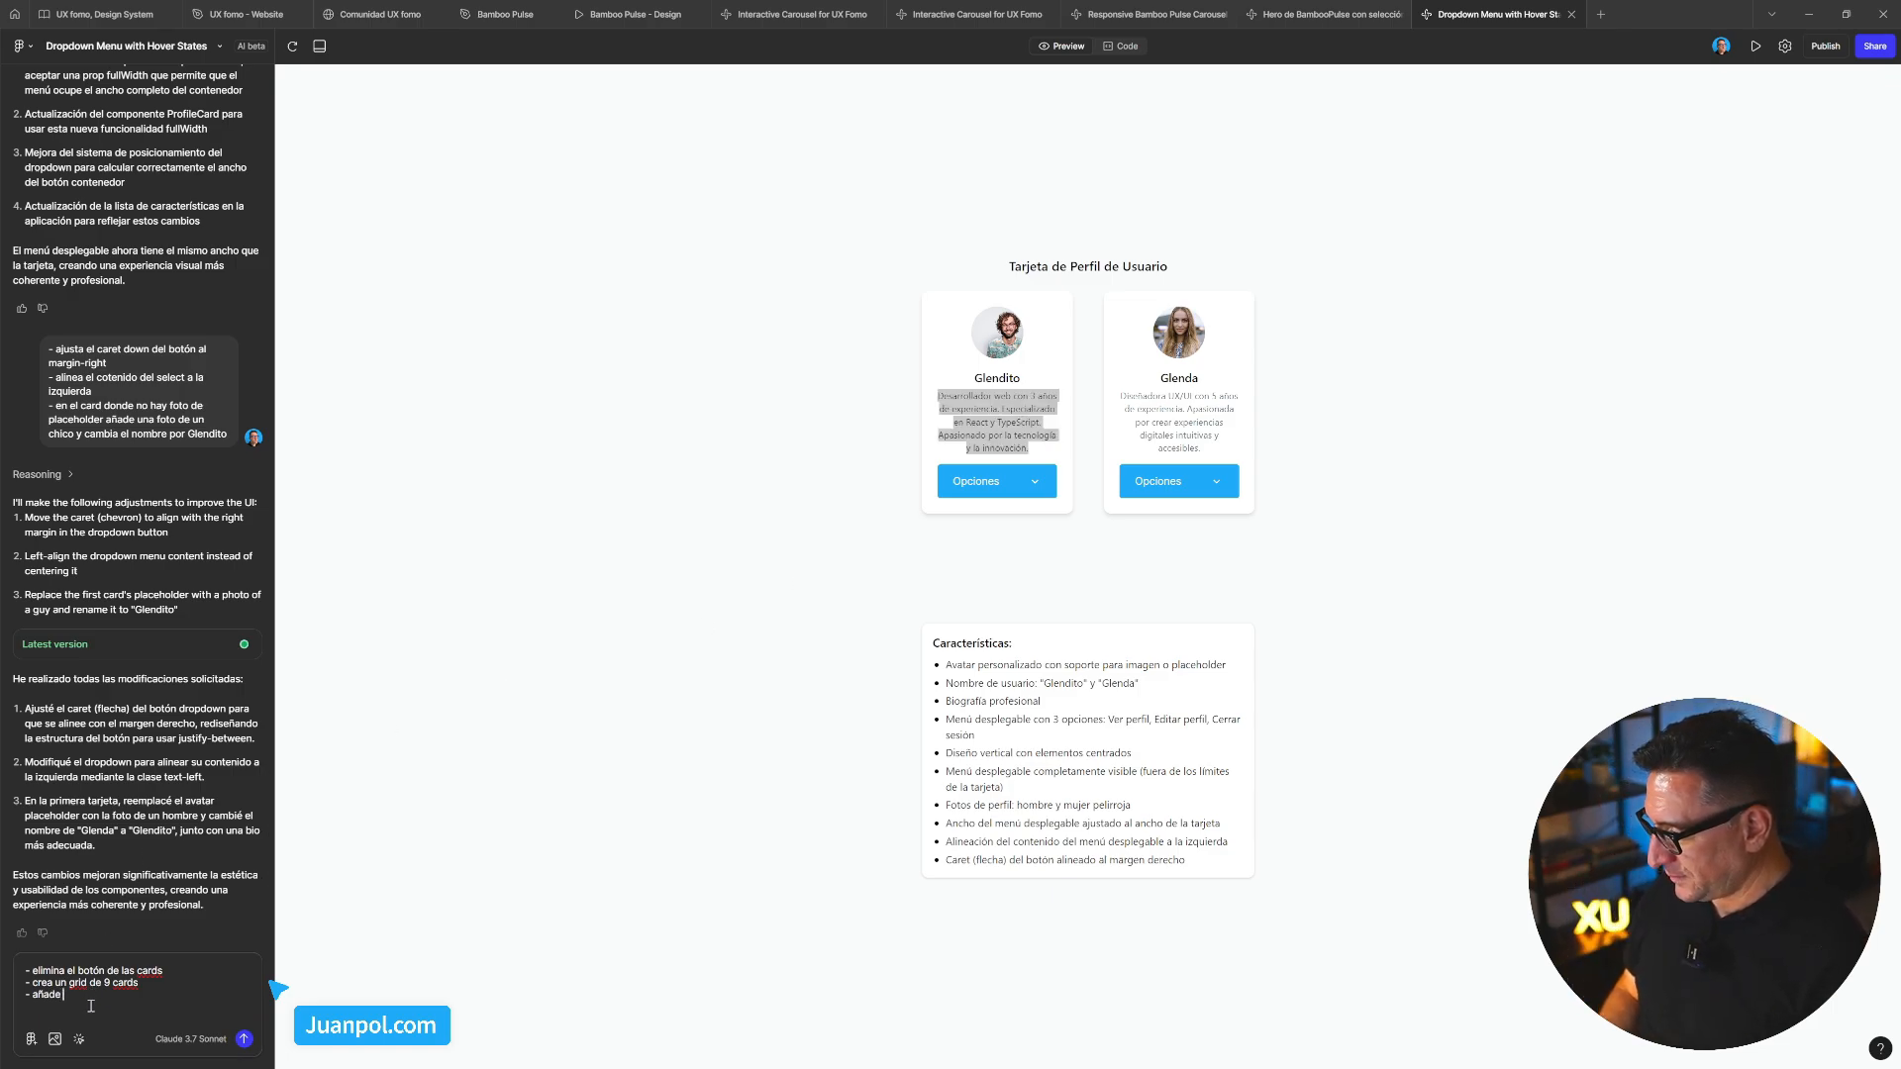
text(nest)
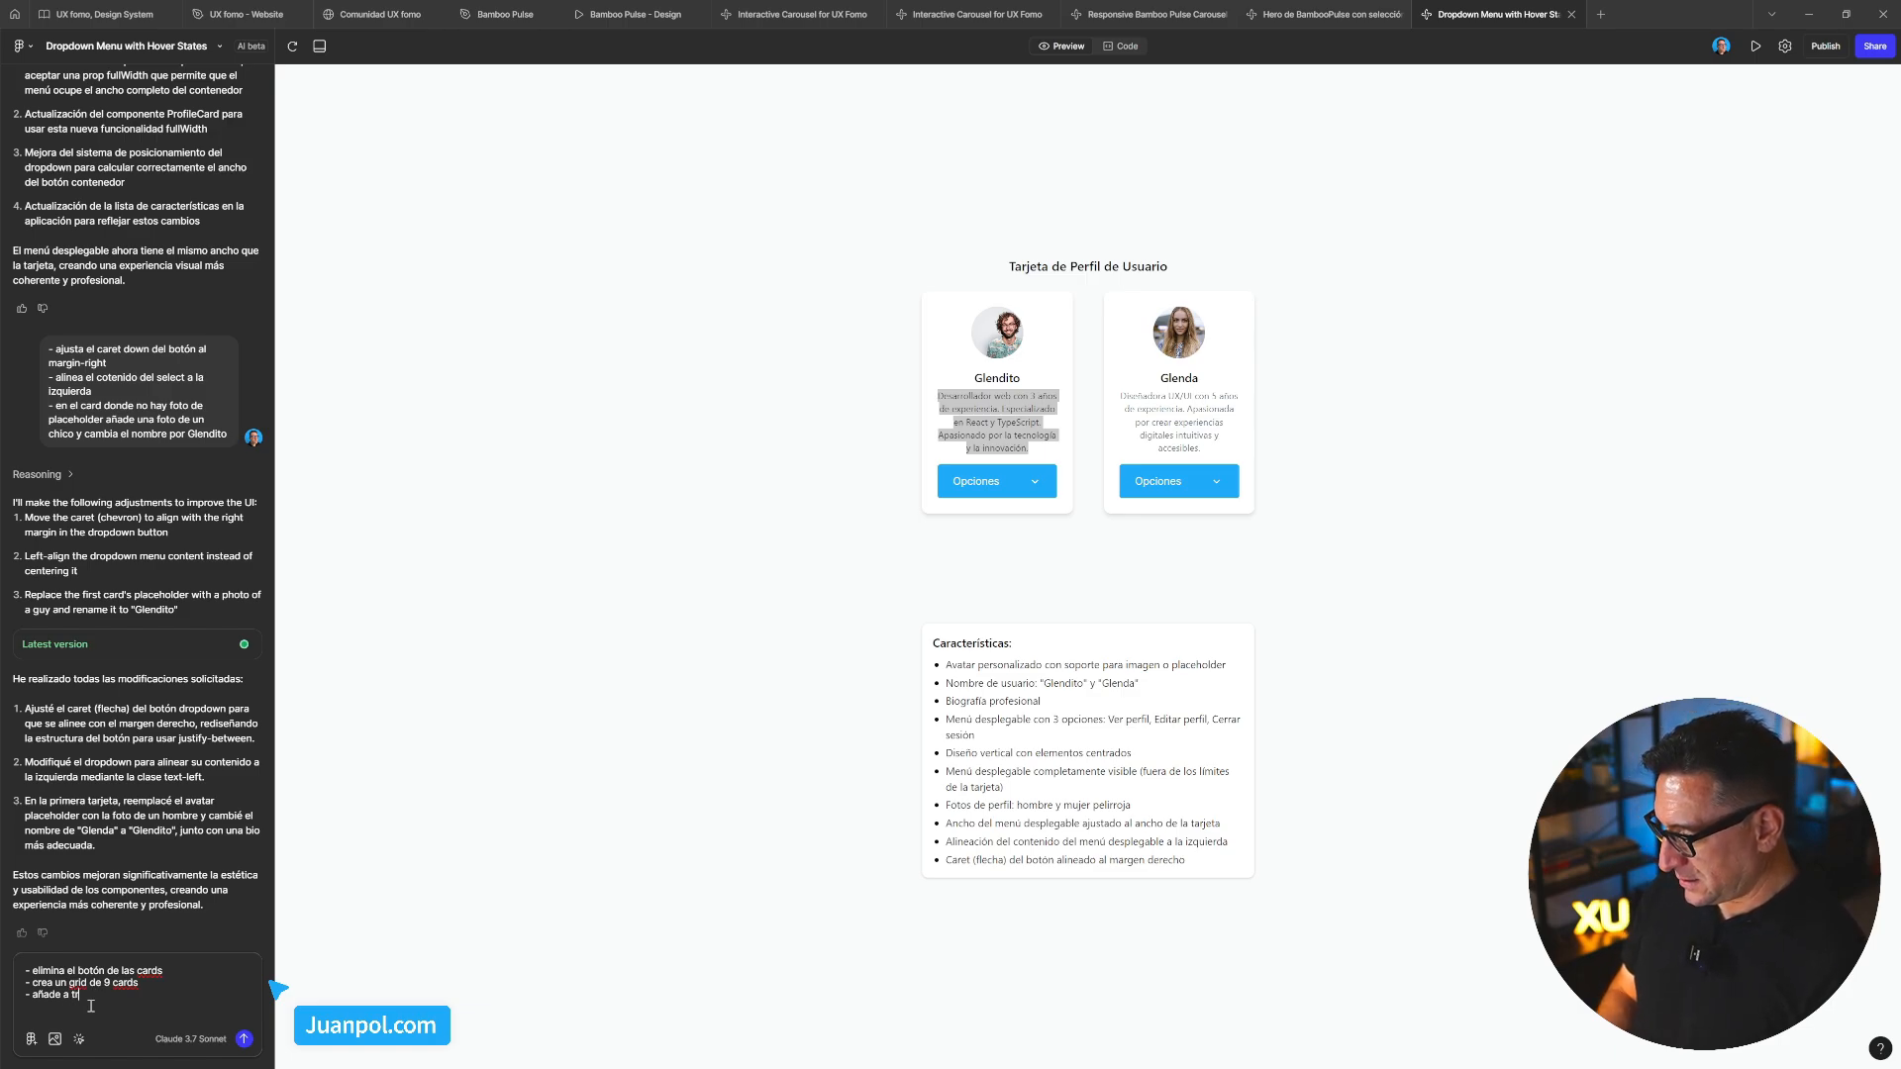
text(tras p)
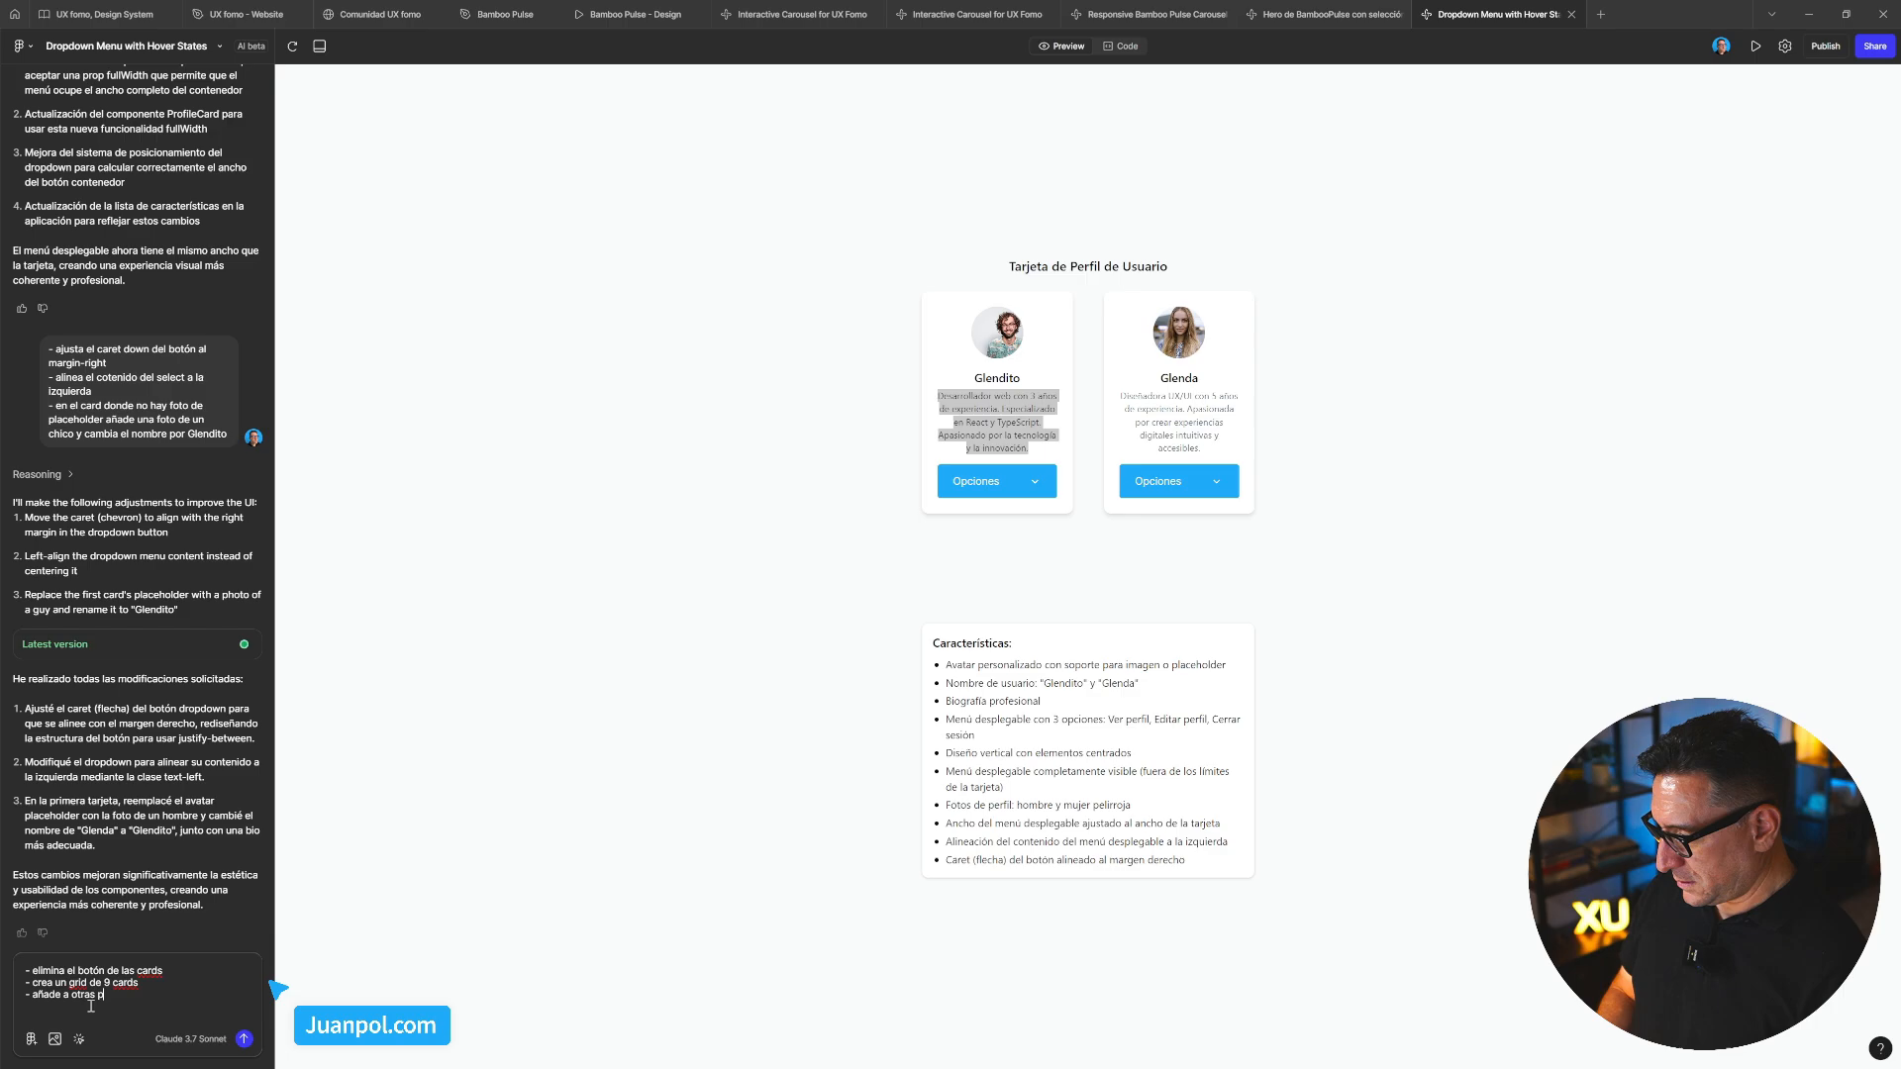
text(ersonas)
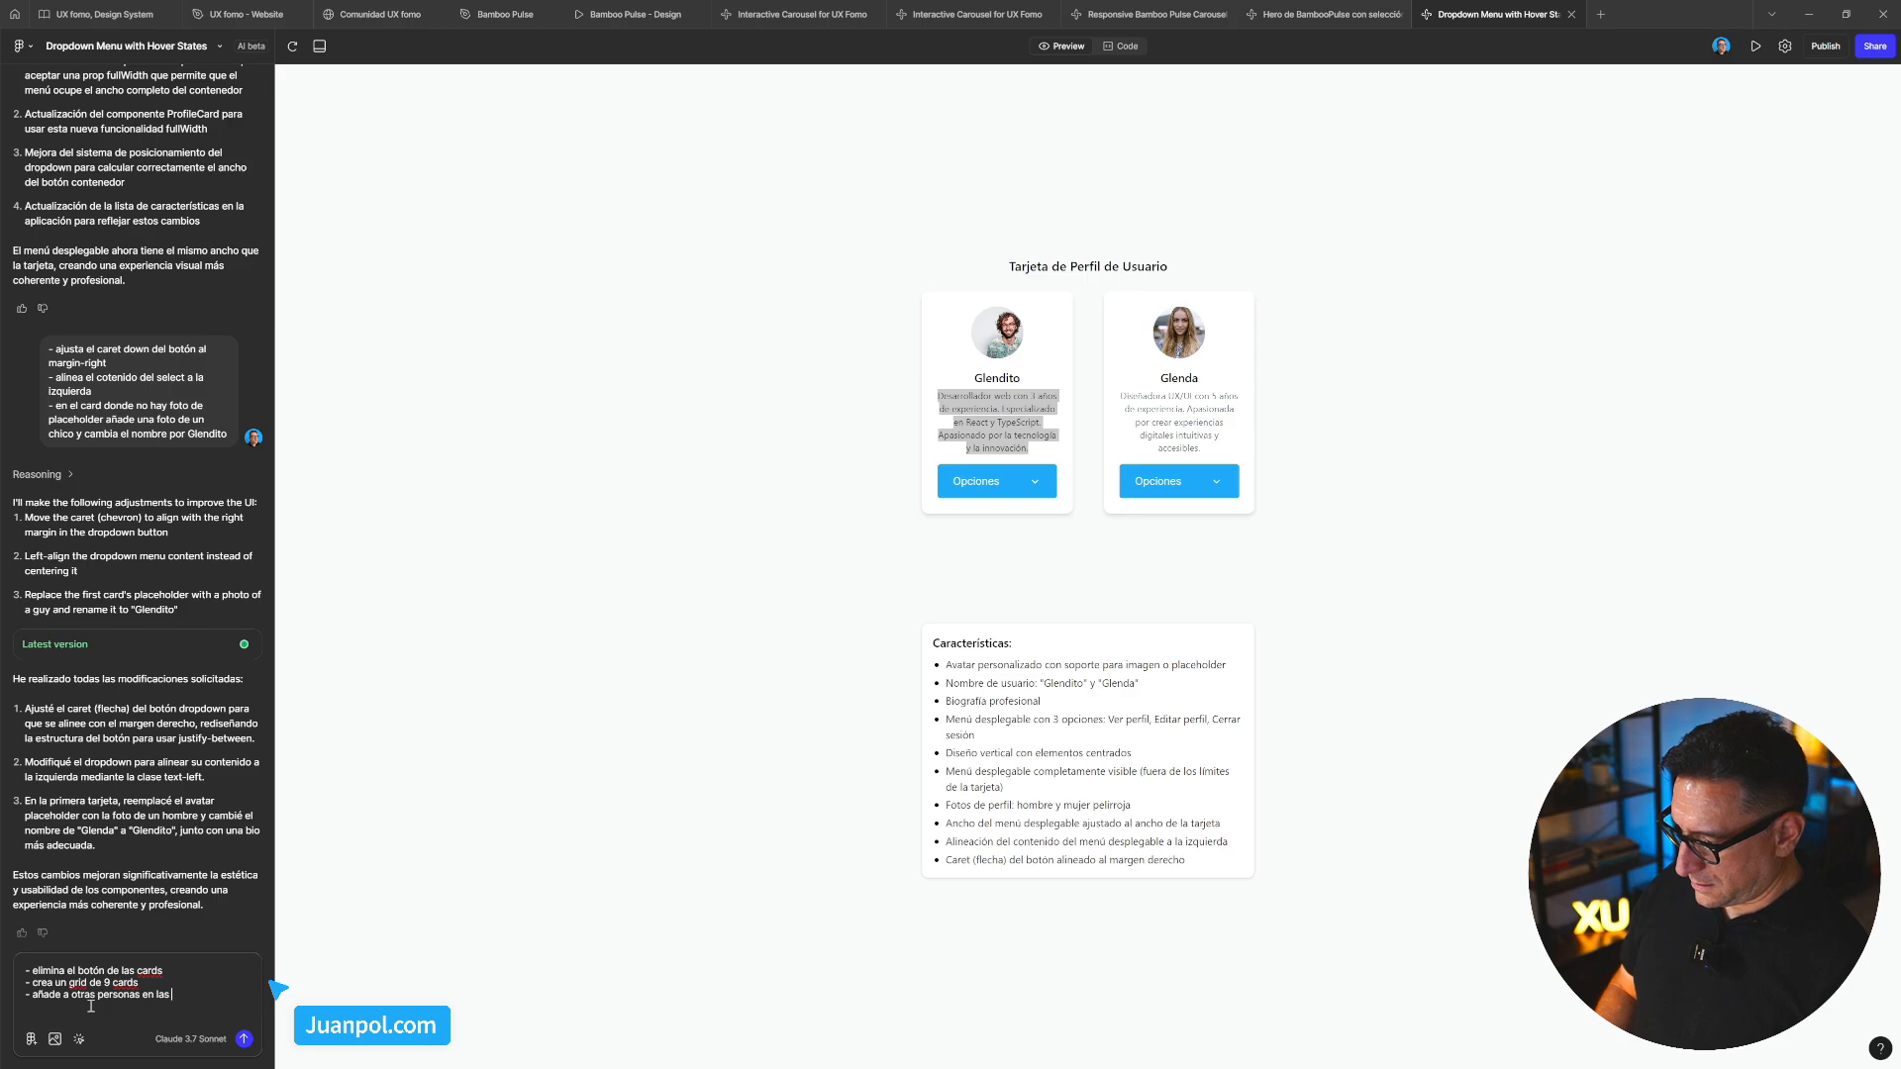
text(en las n)
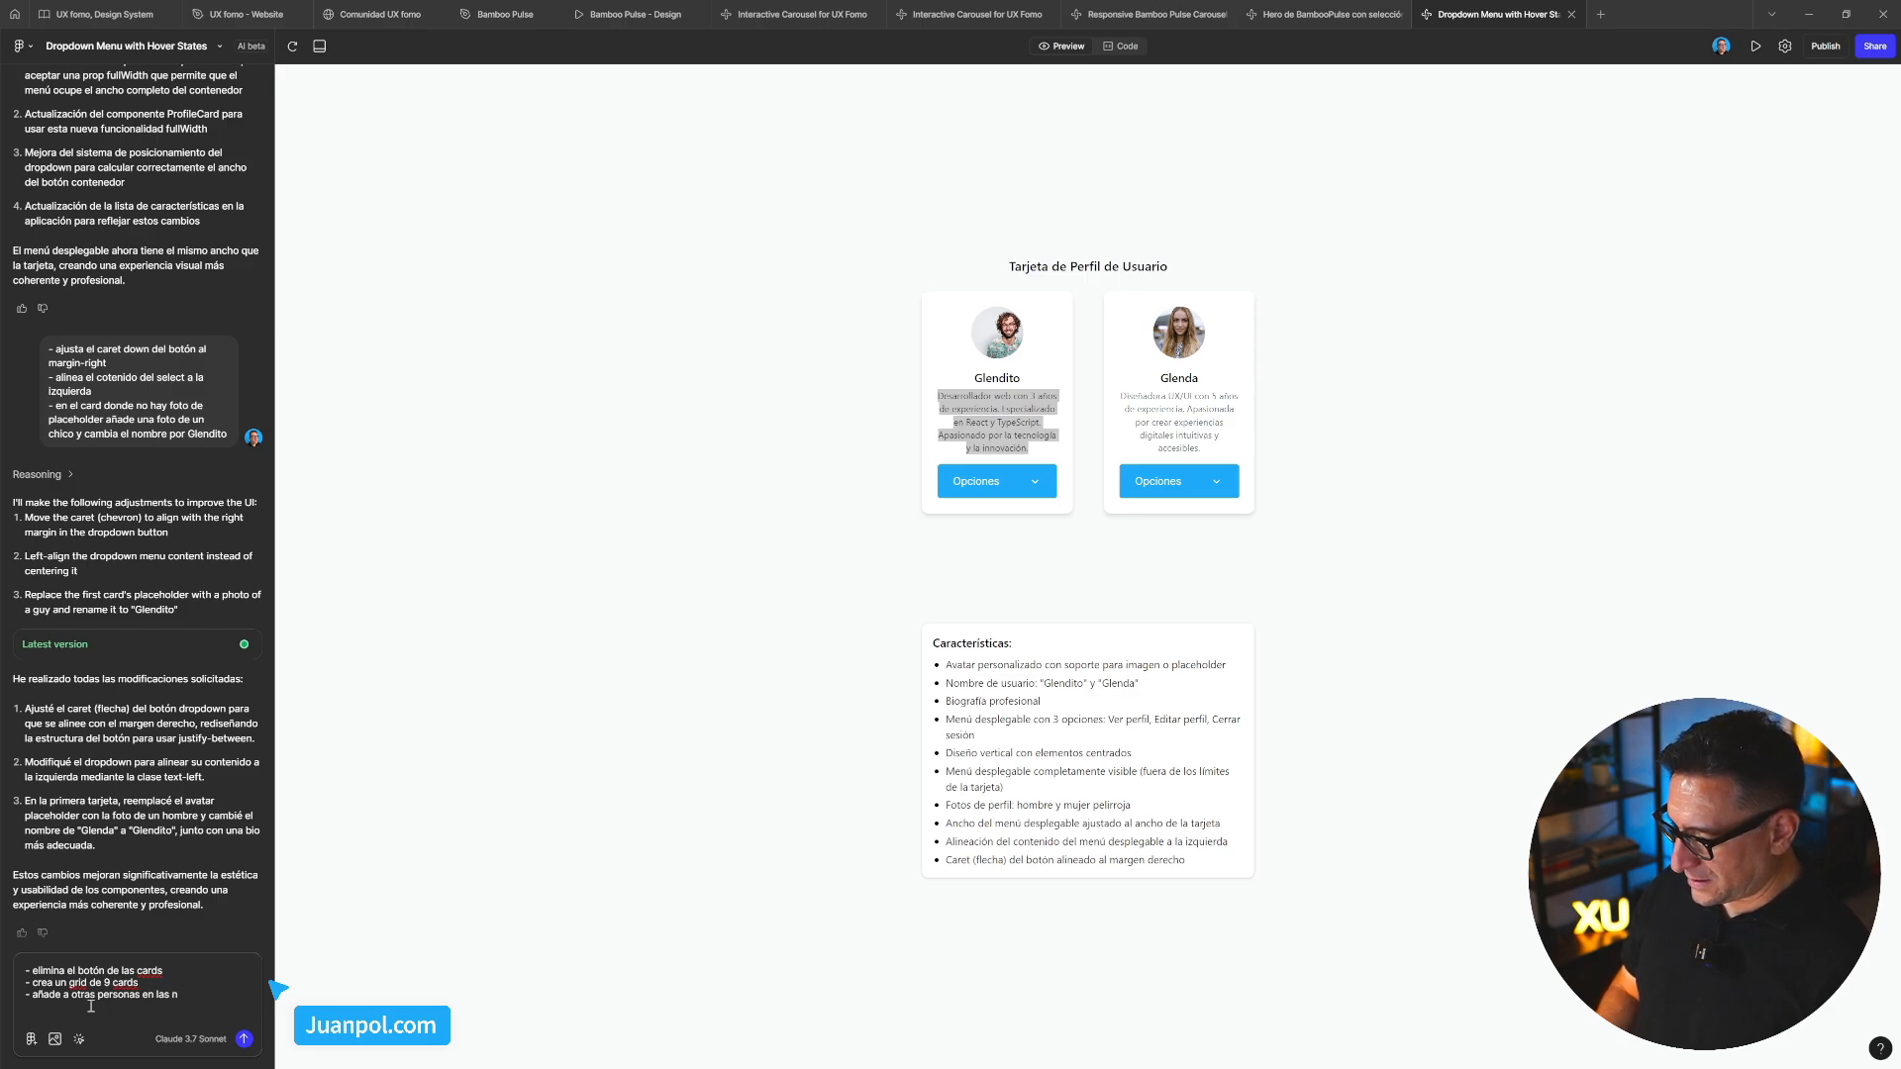
text(uevas cards)
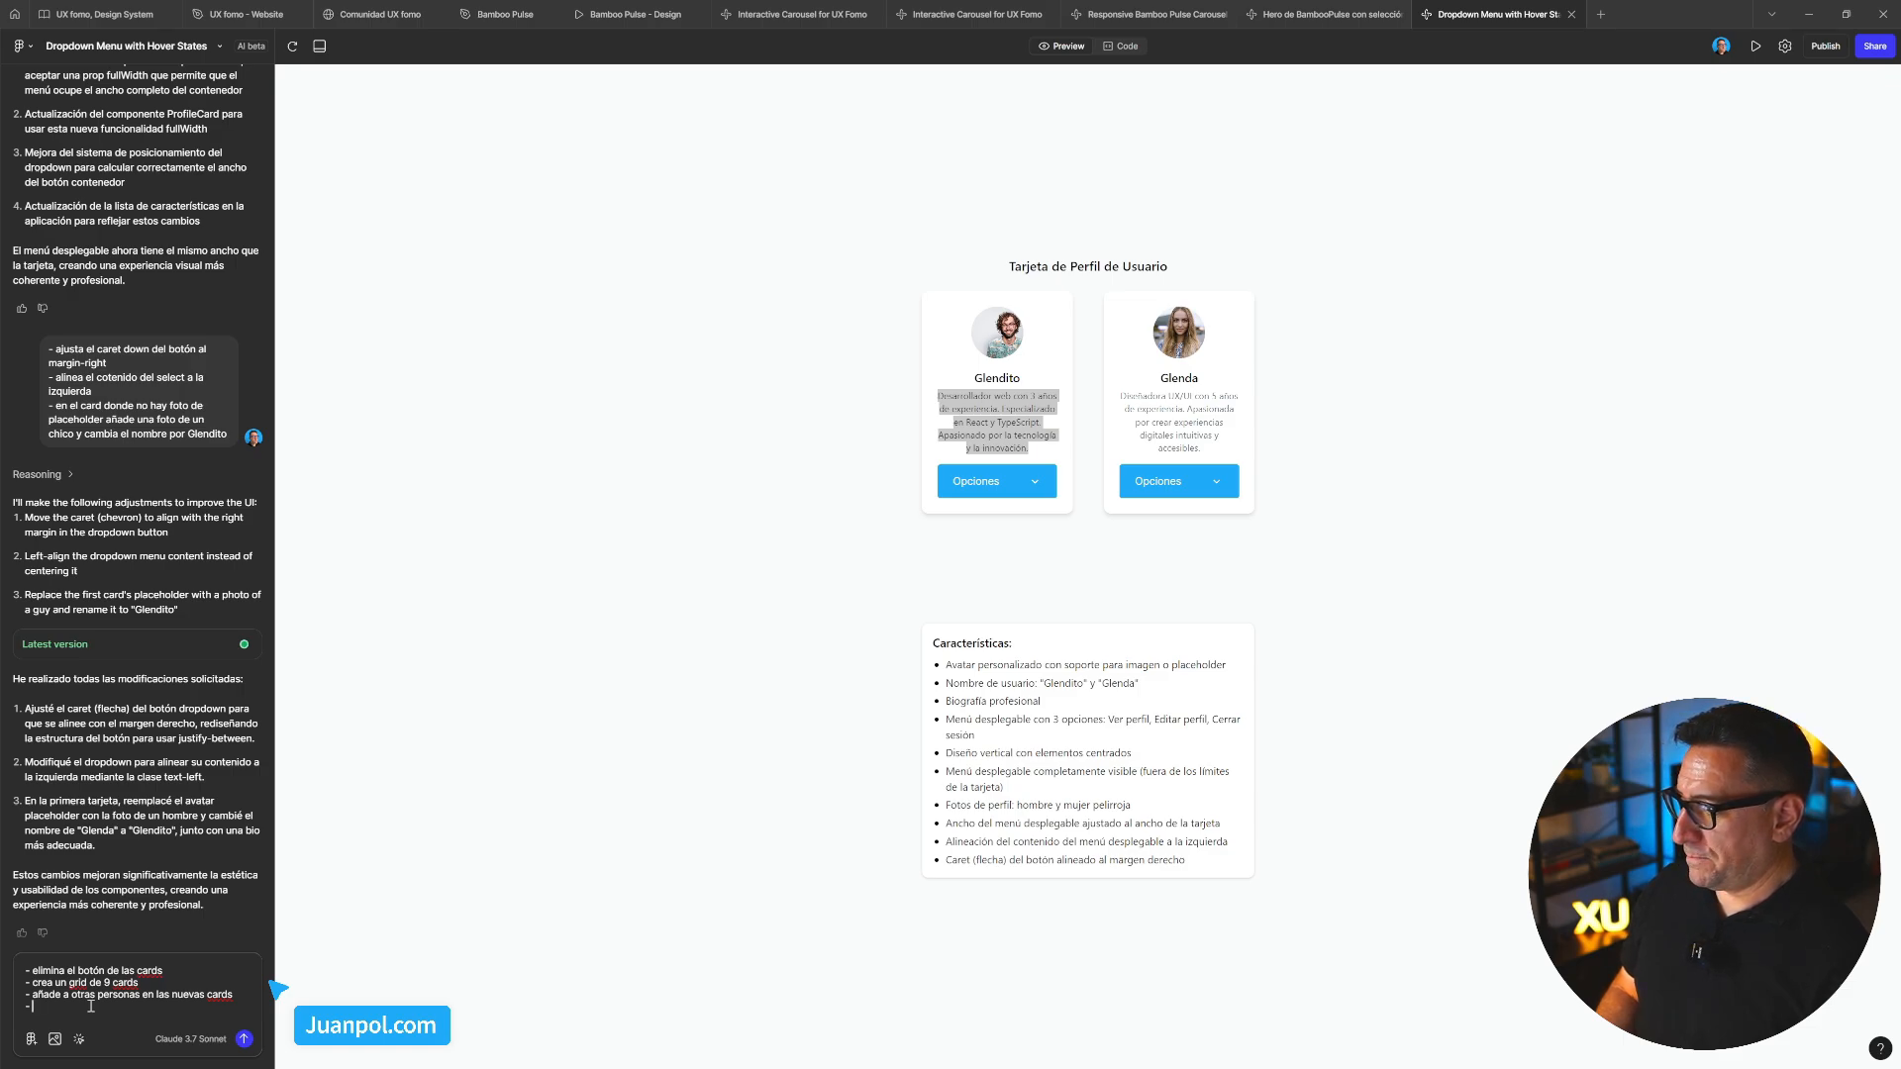
text(descarg)
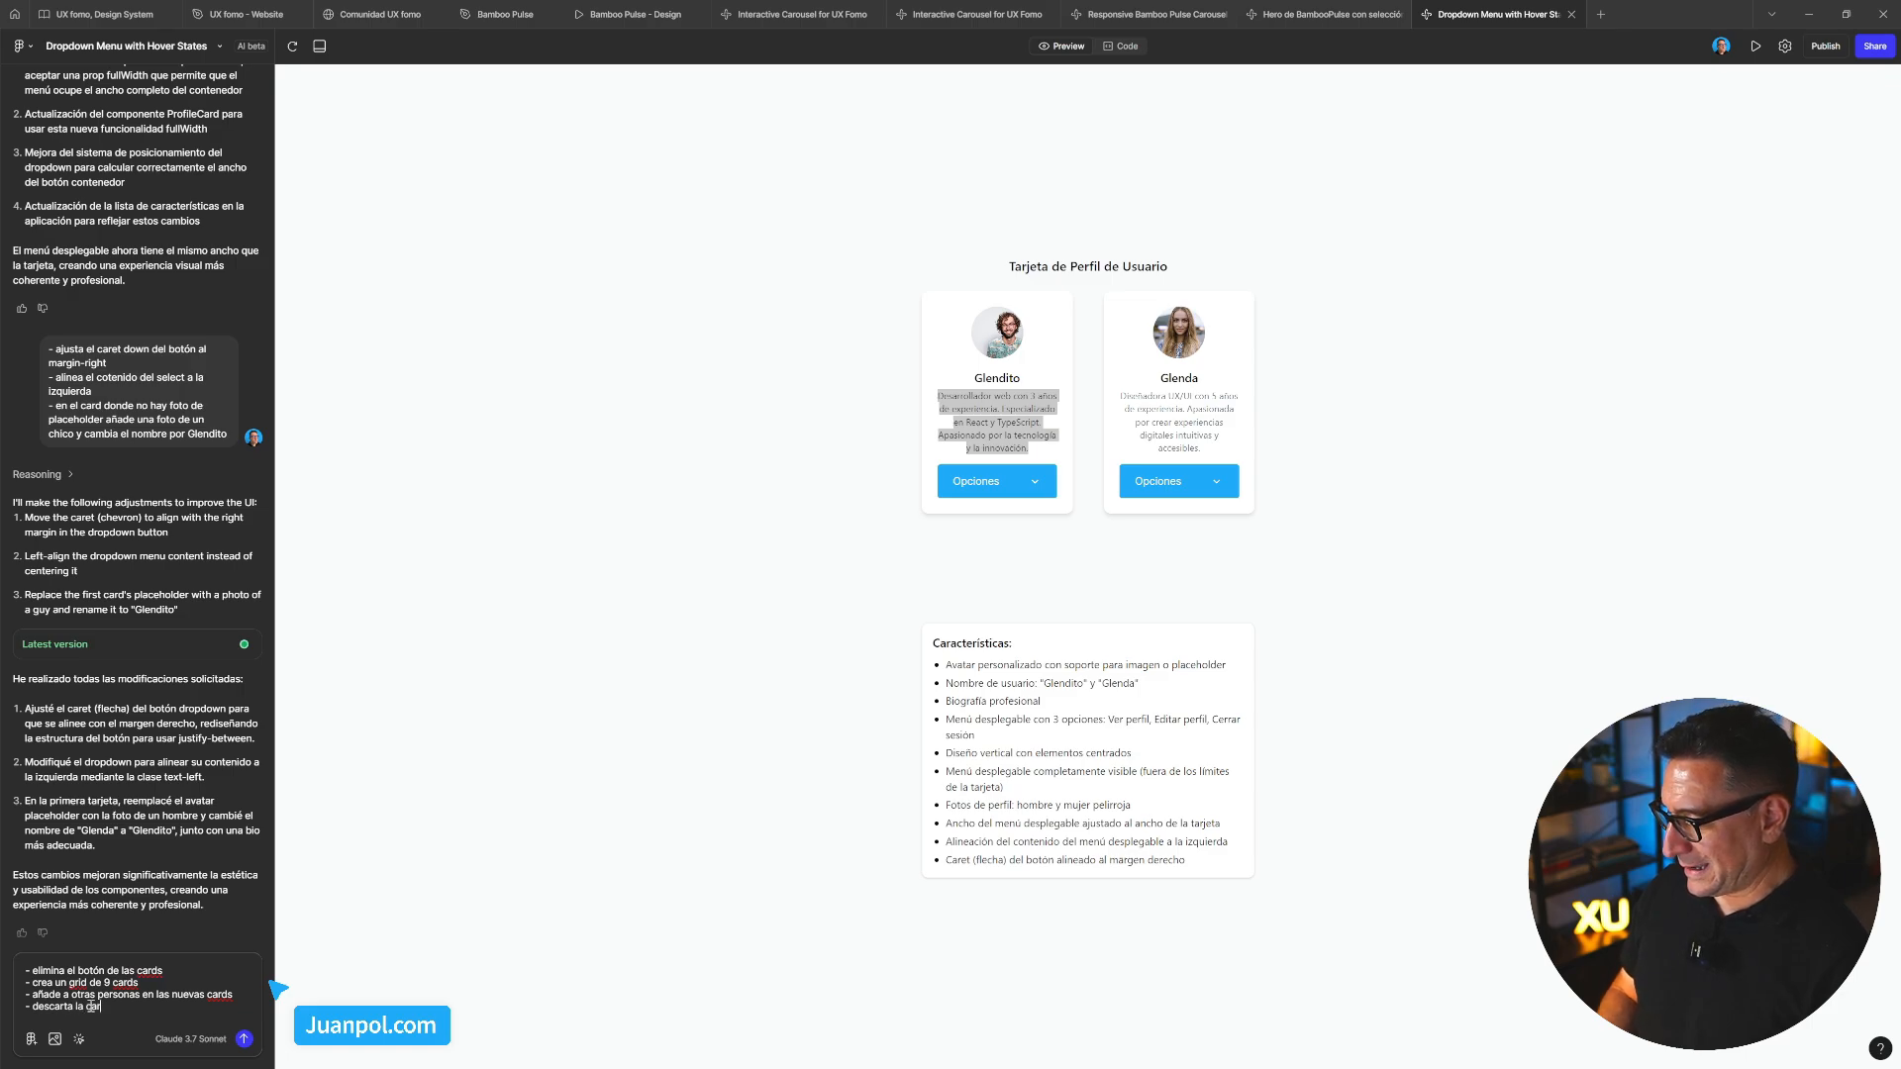
text(a la card de Glend)
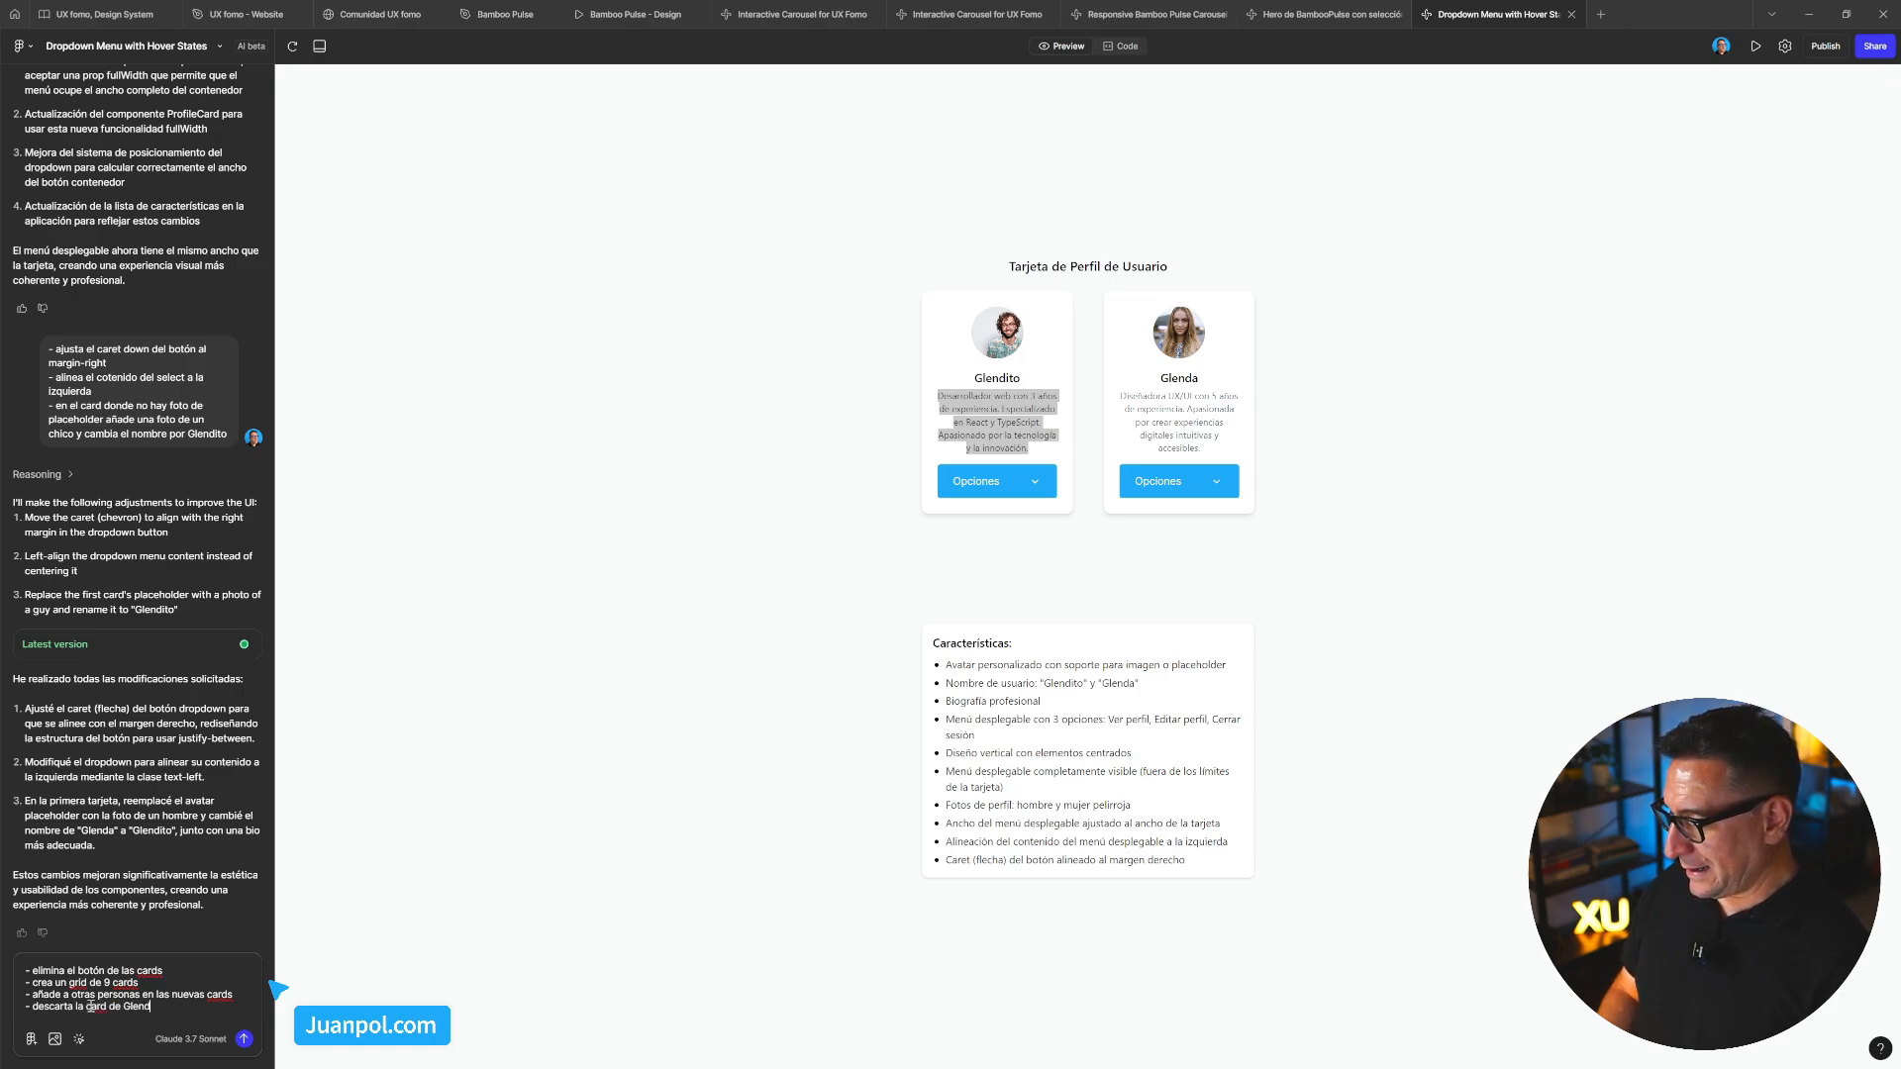
text(a con)
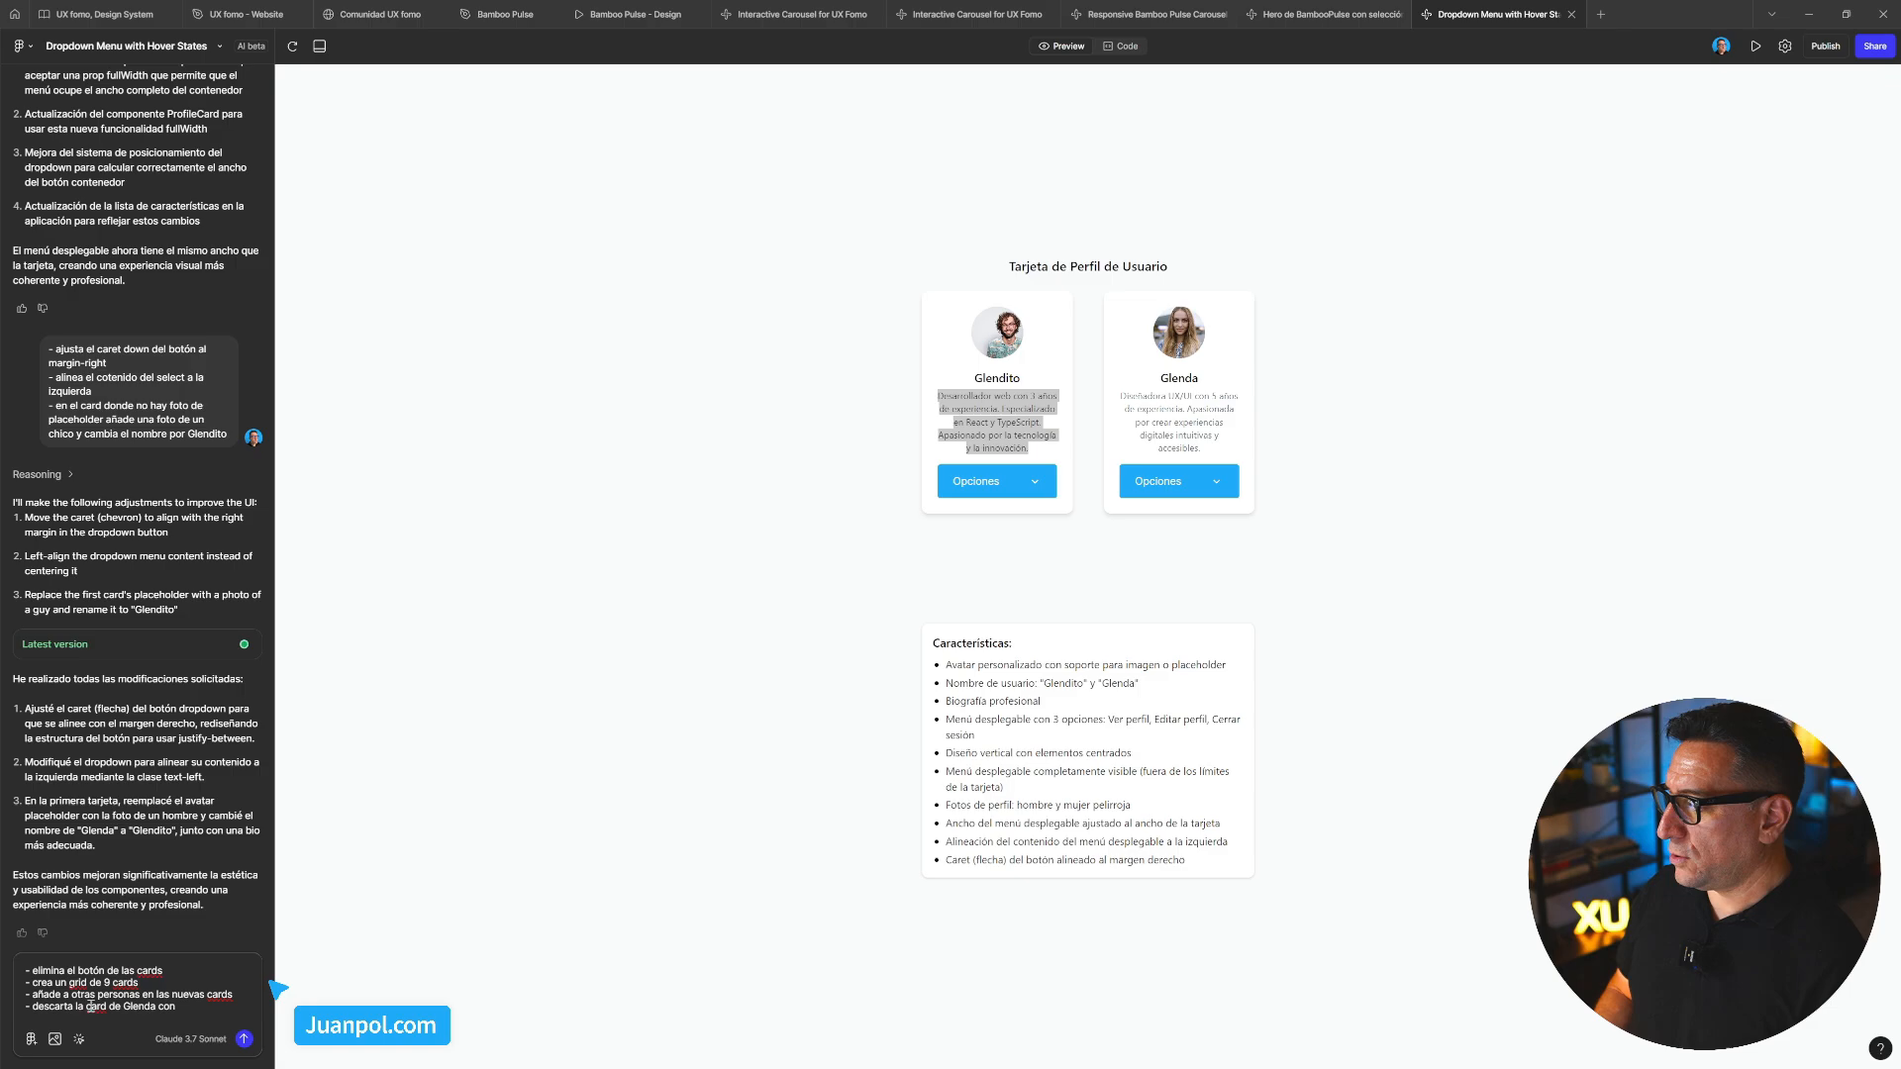
text( un )
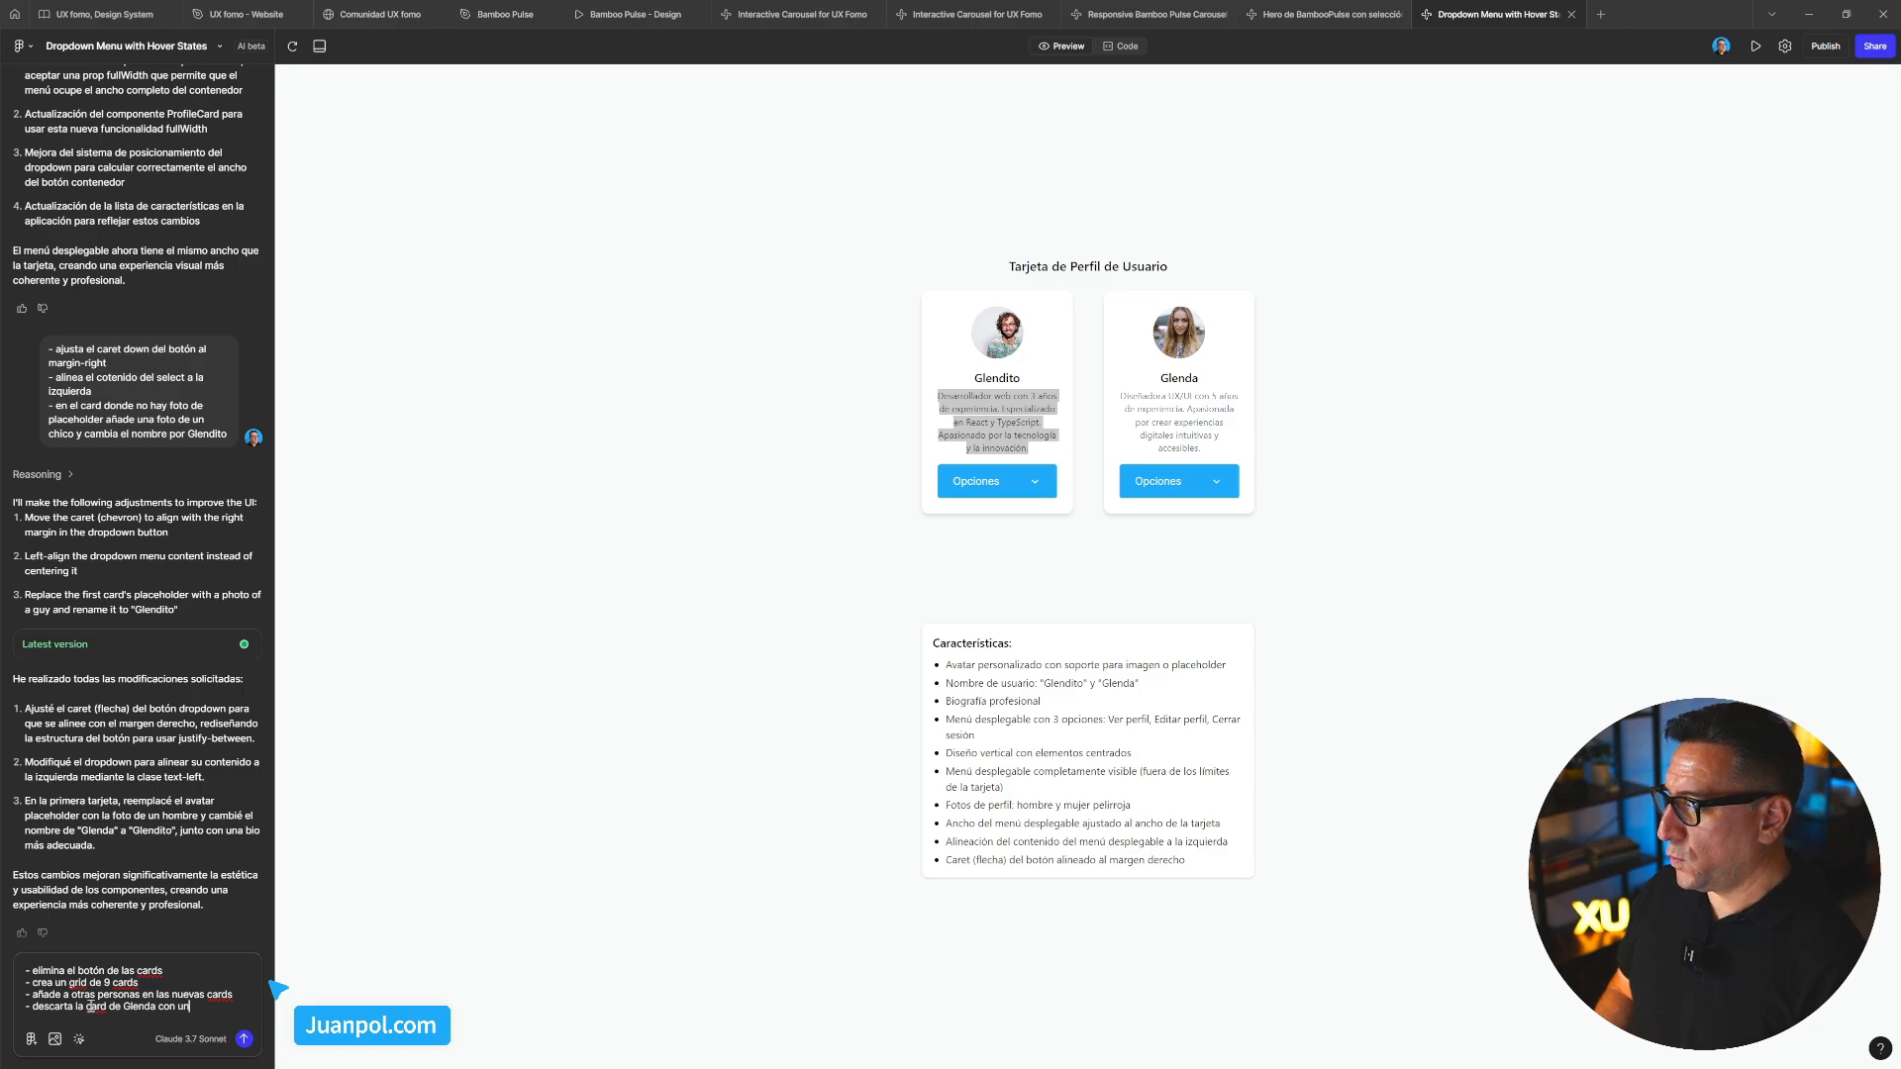
text(badge)
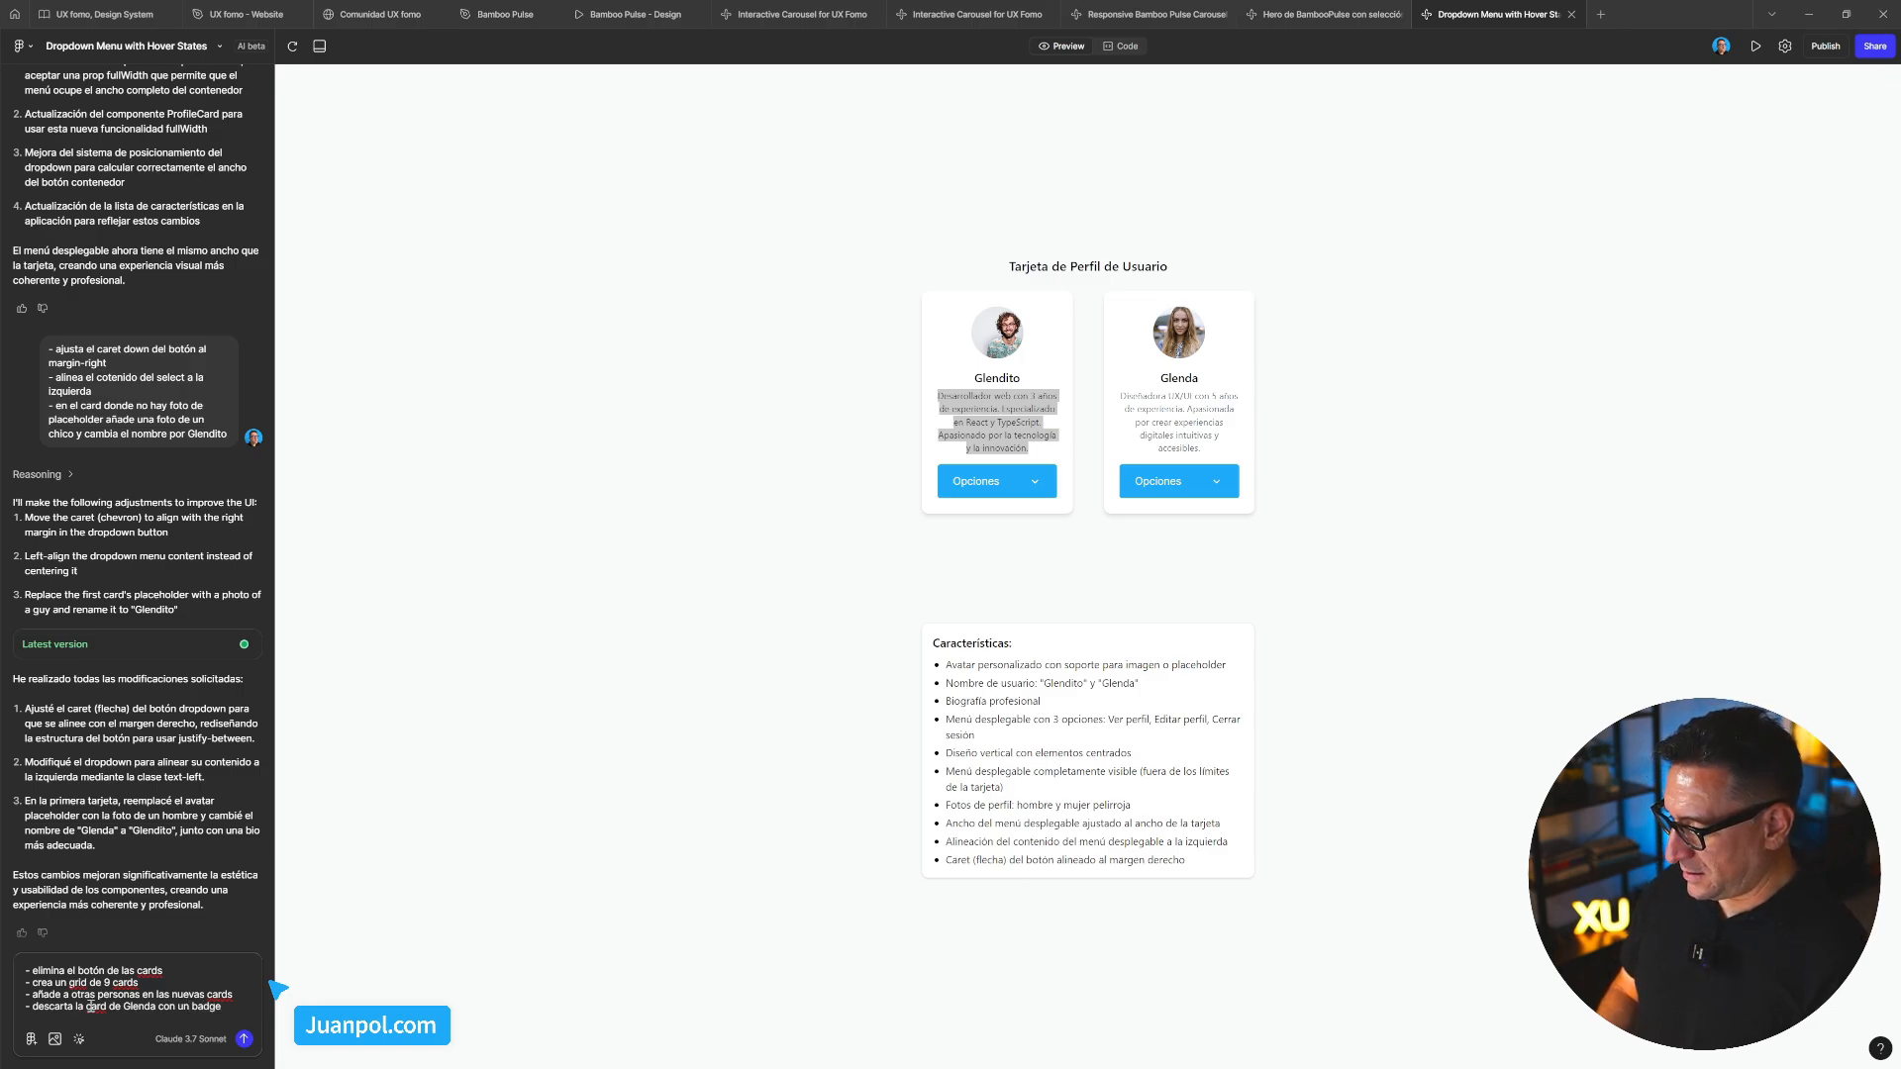
text( de color)
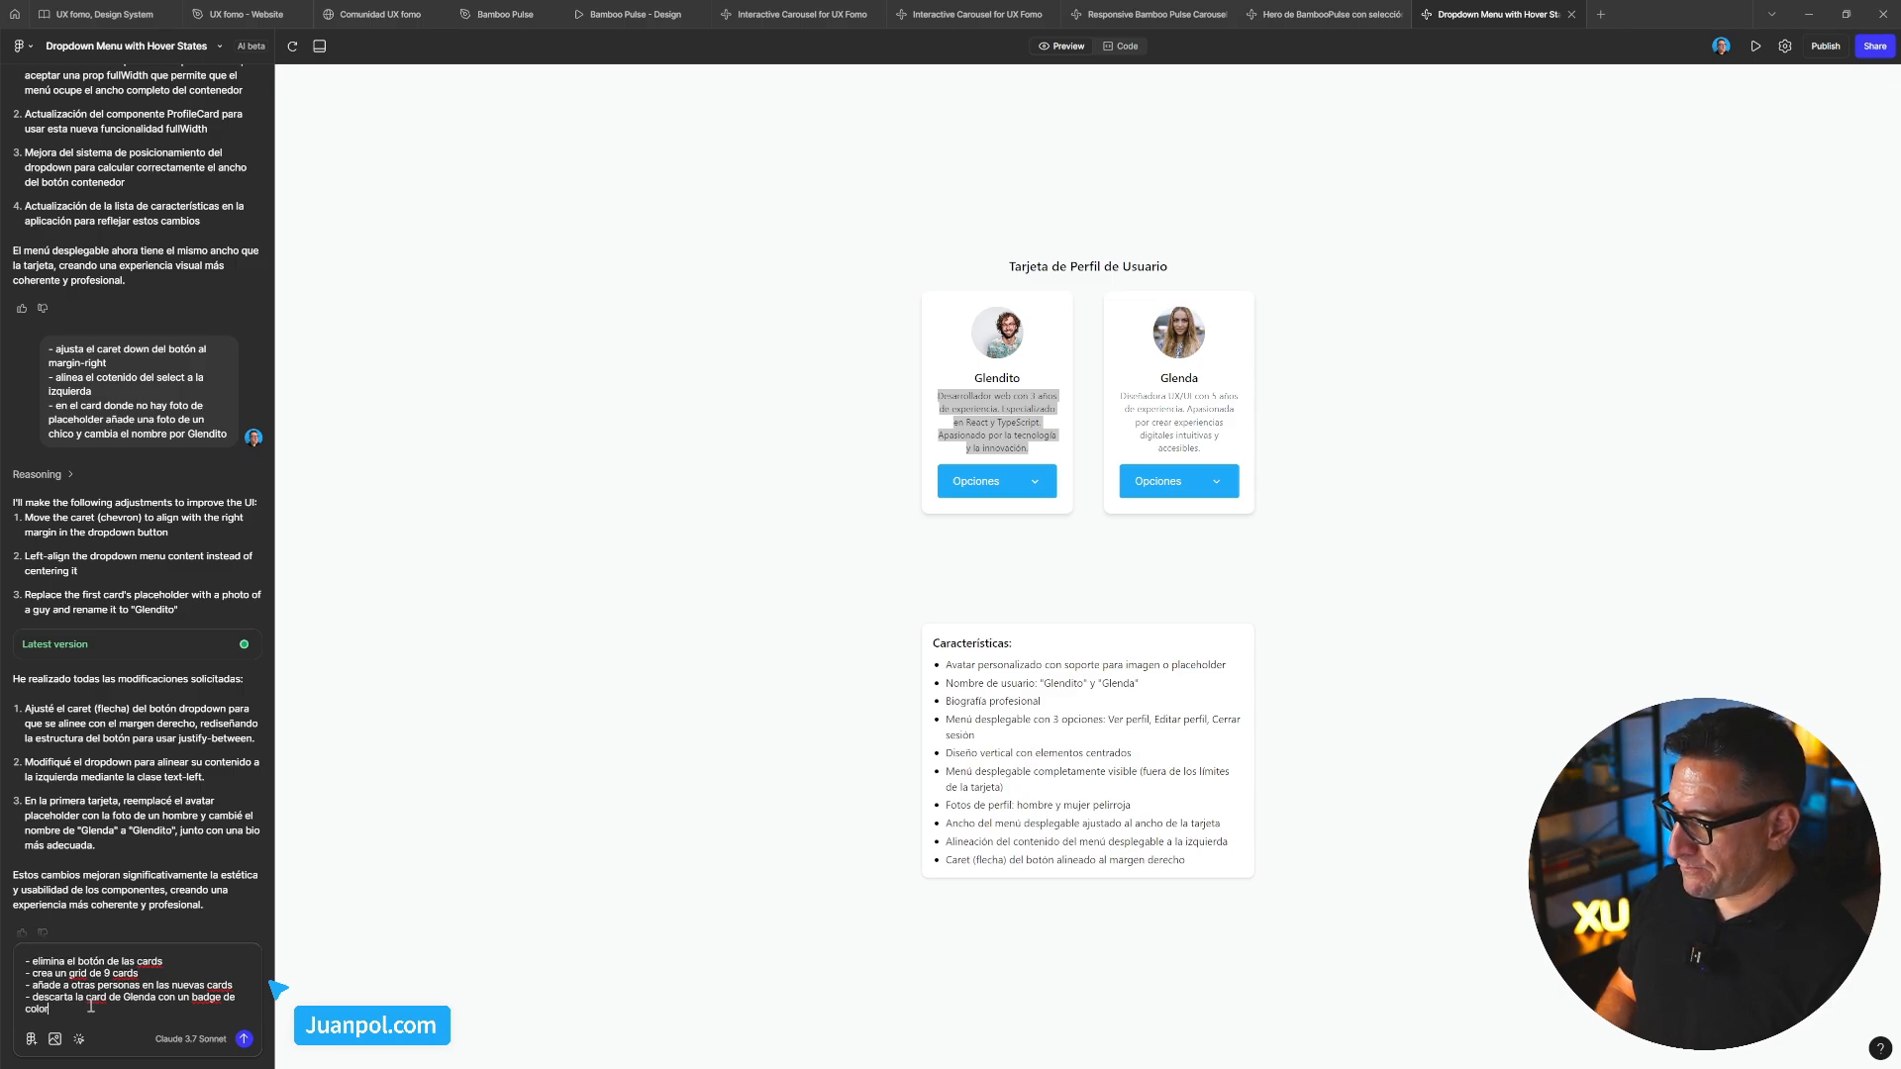
text(verd)
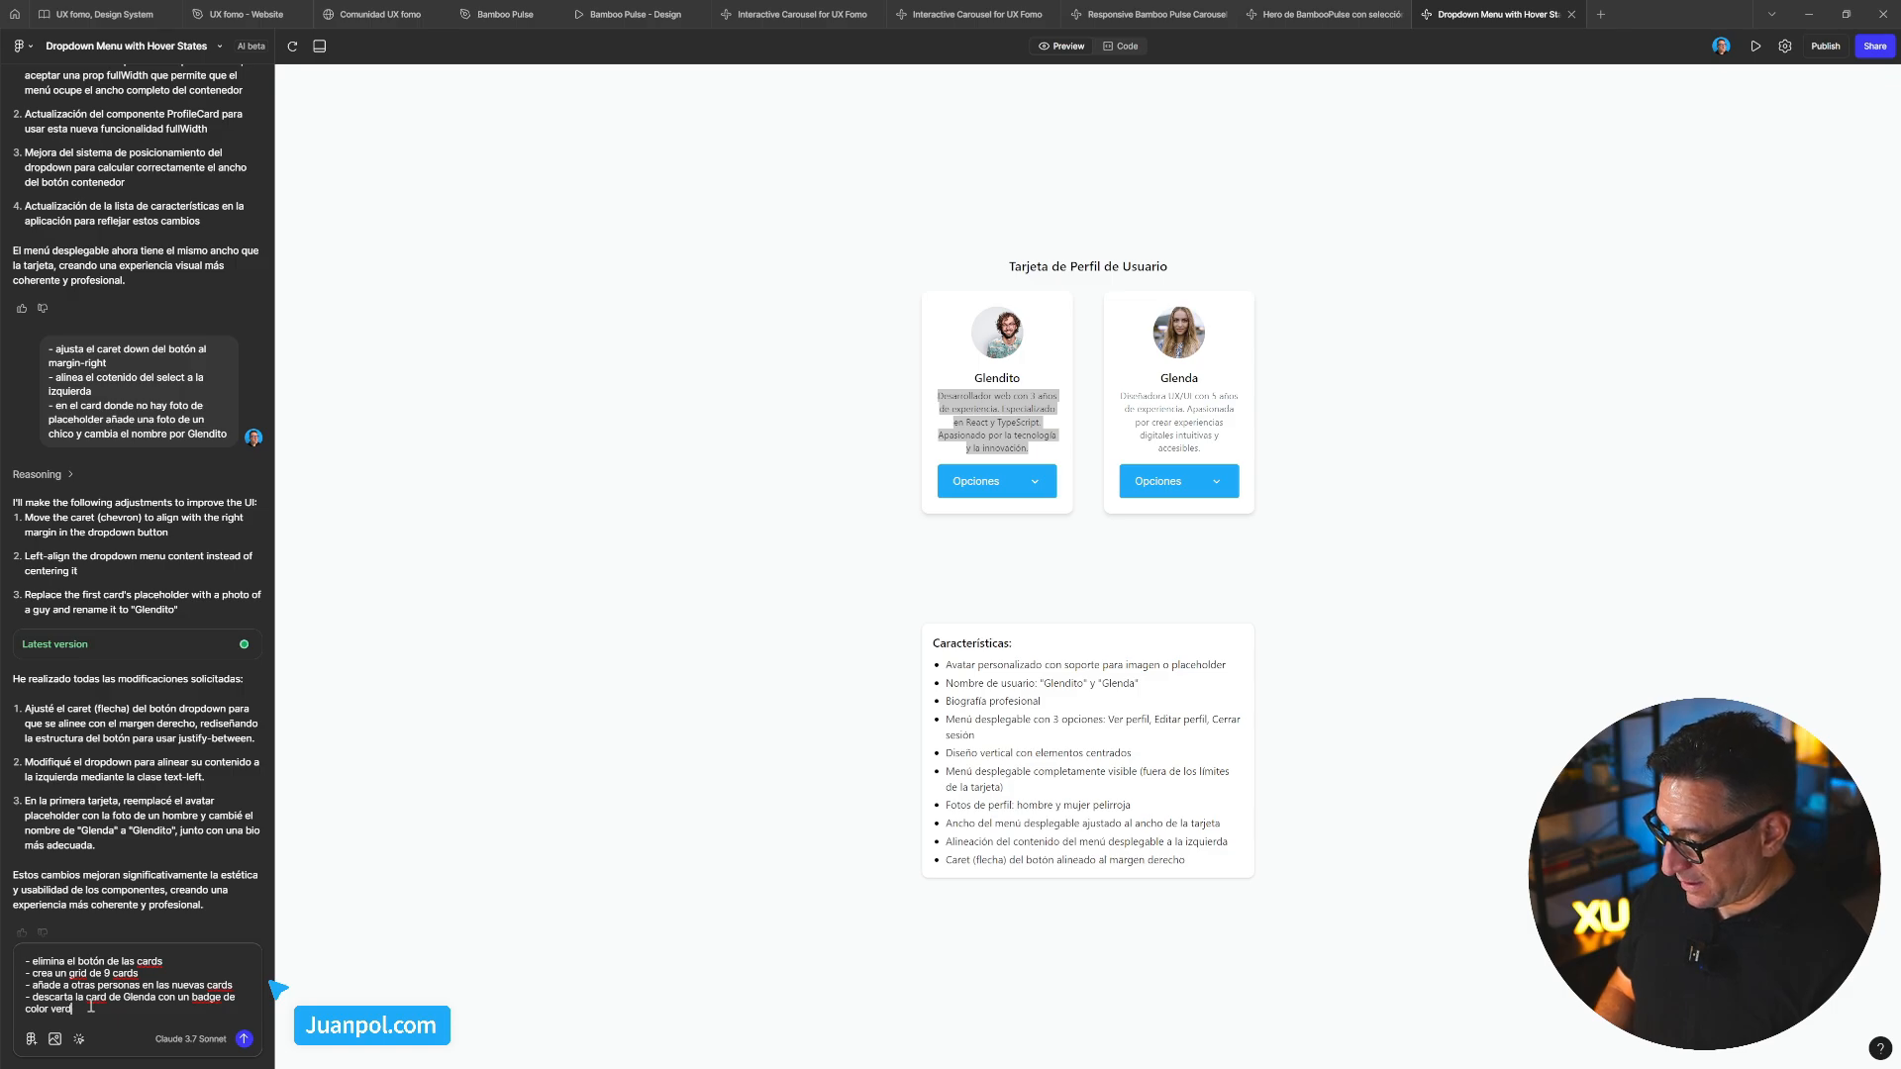
text(e con la)
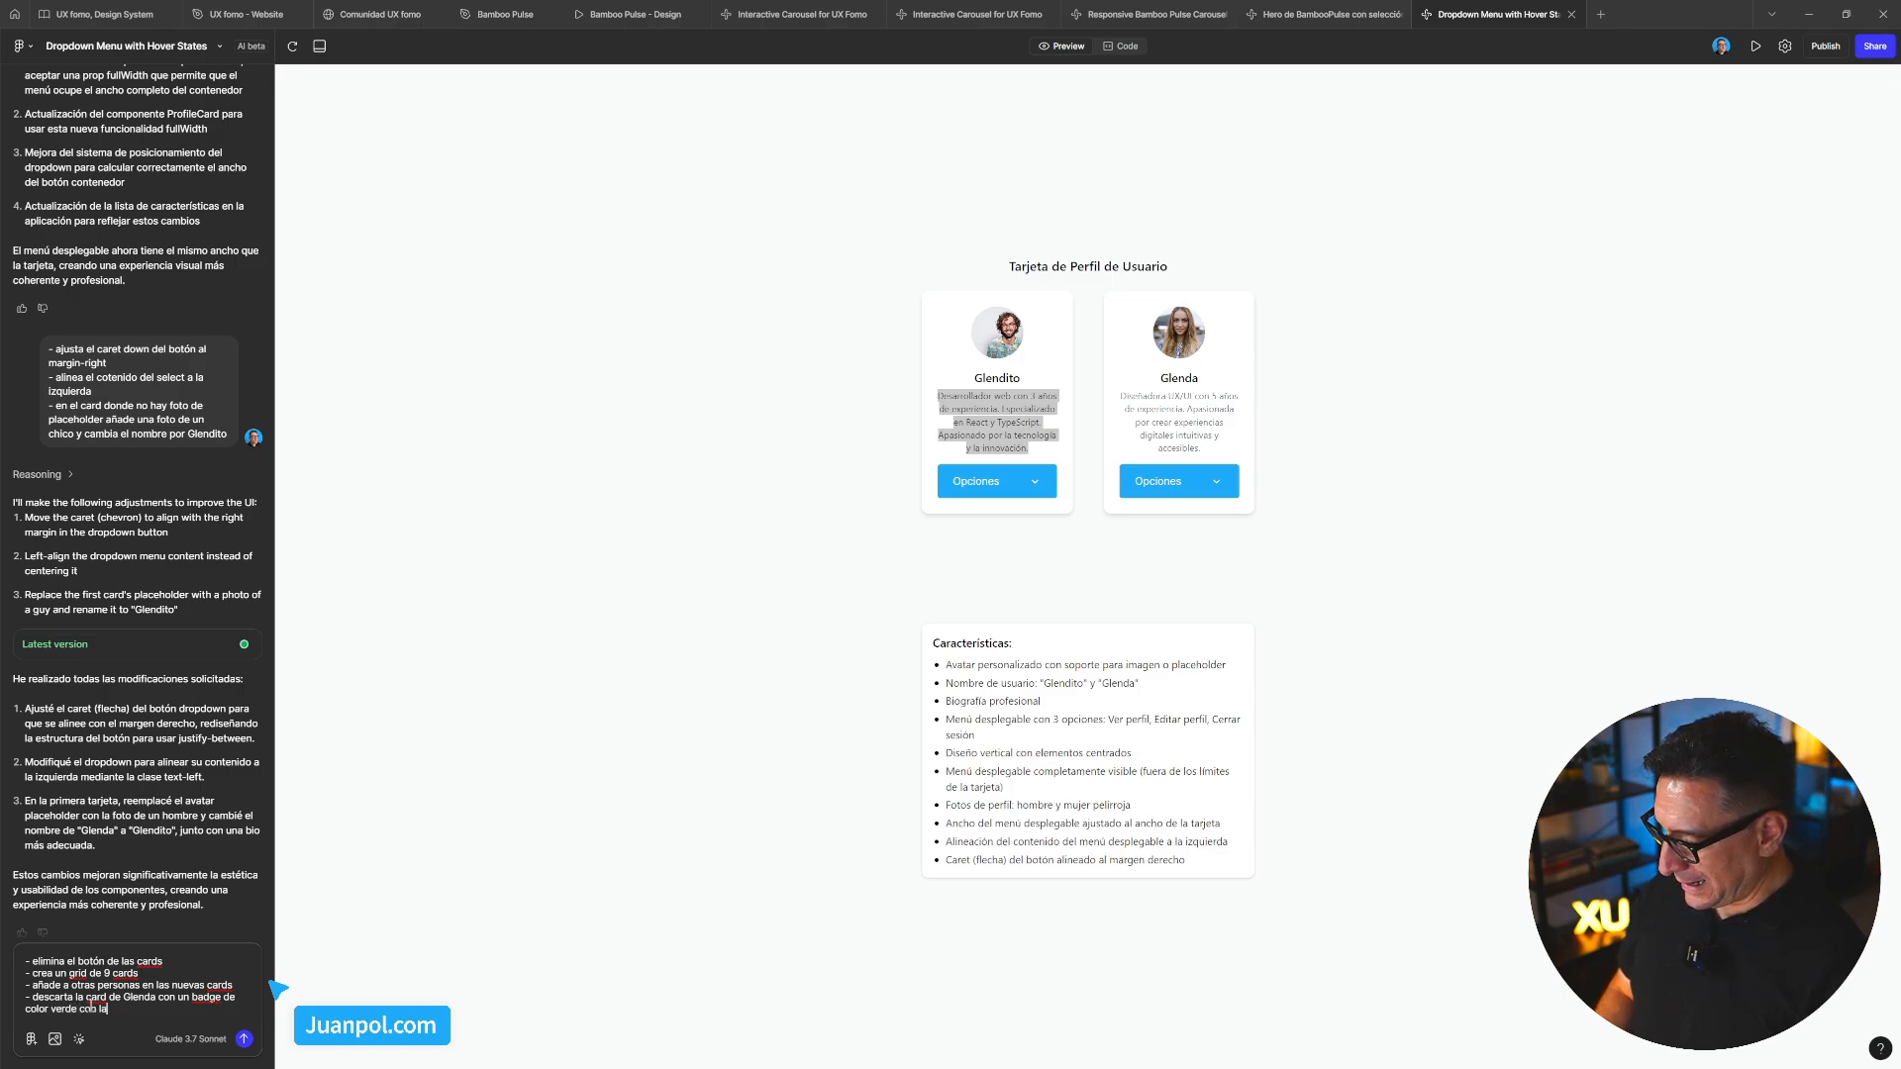
text(bel de color )
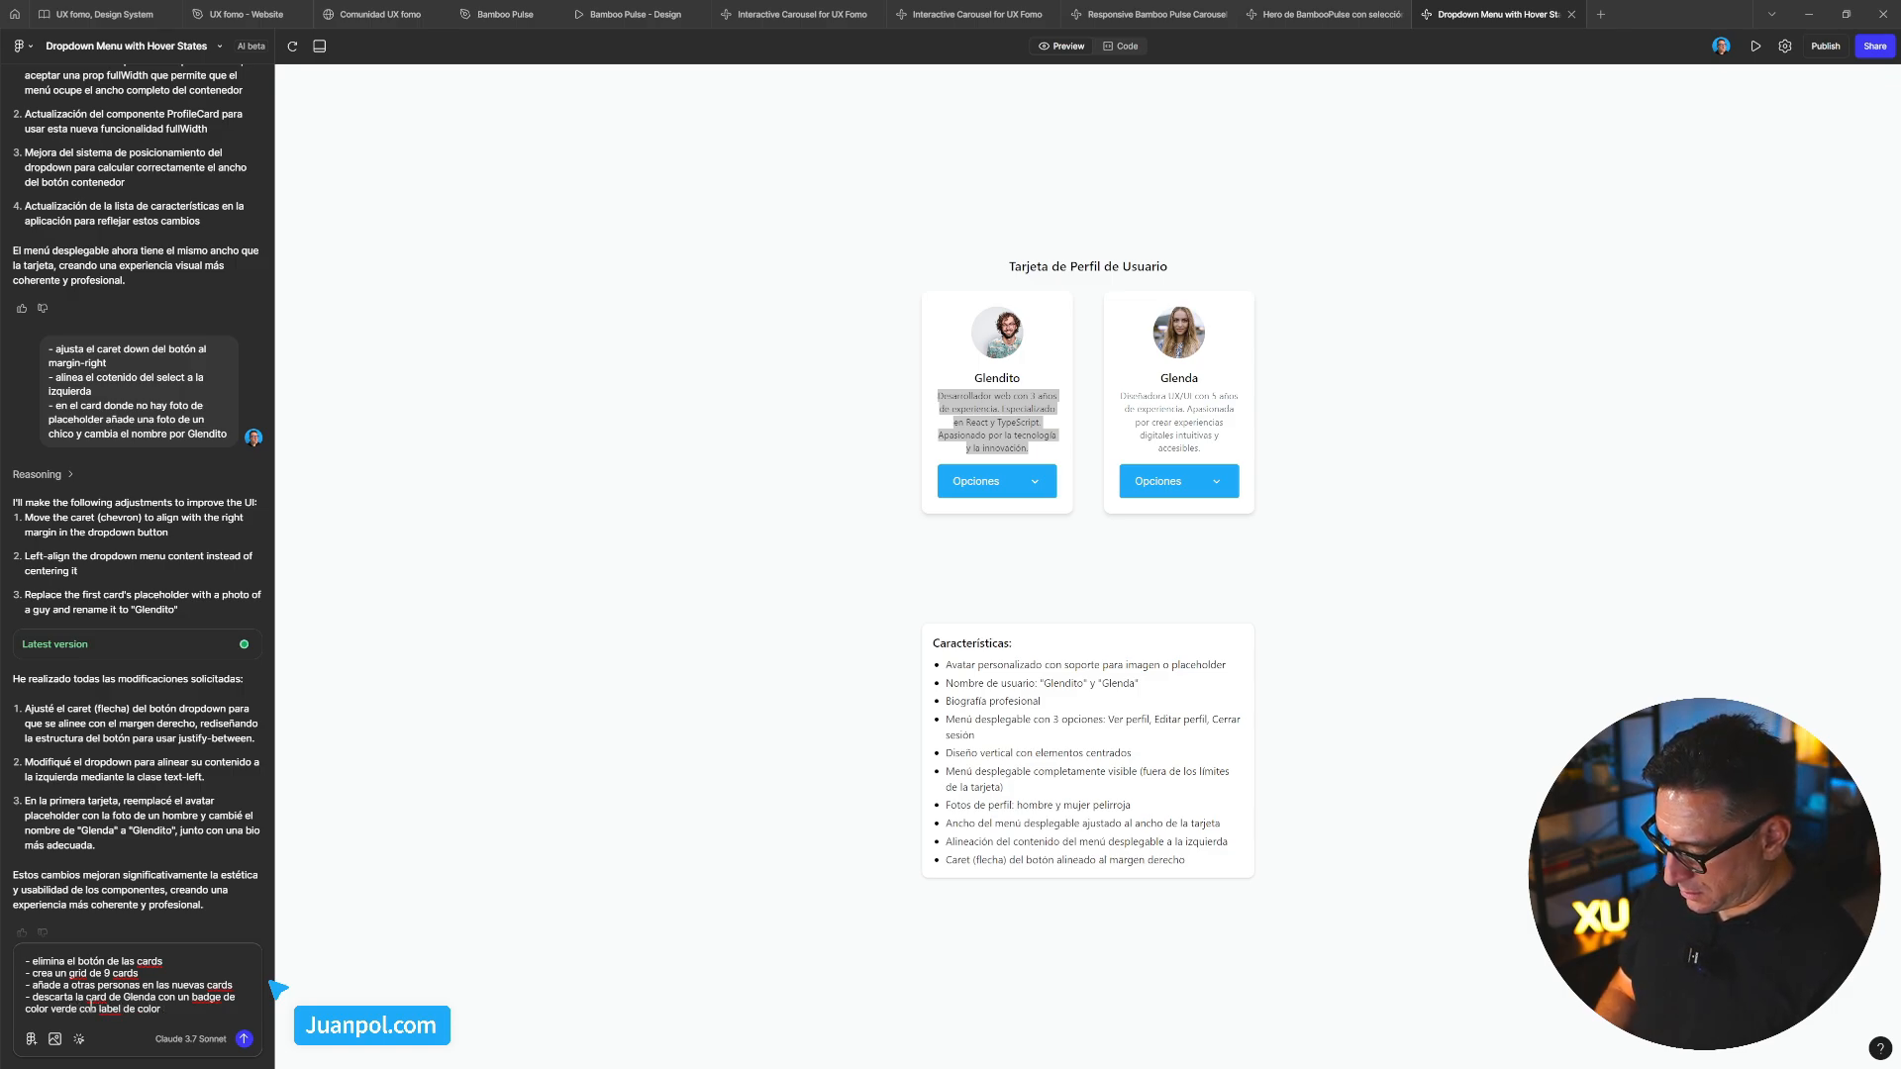
text(#)
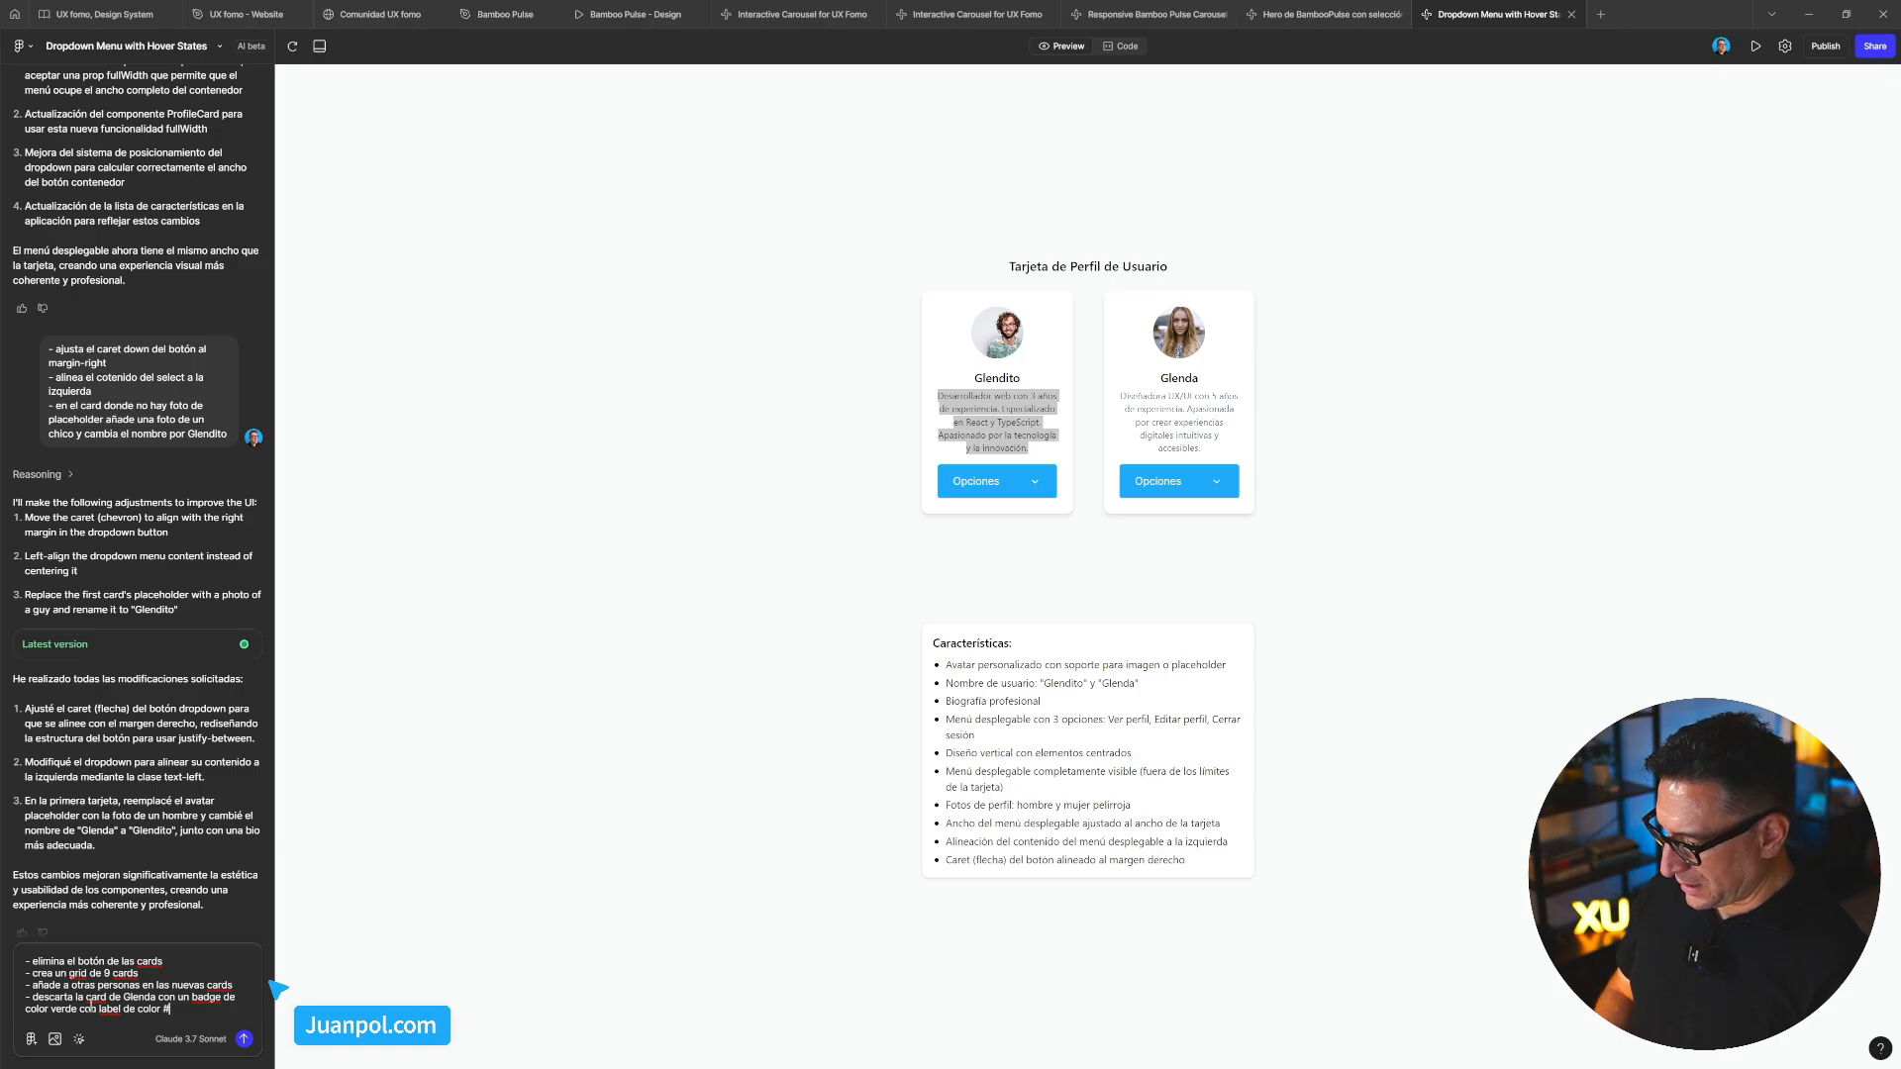
text(fff)
Send the 9-card grid and green badge request to regenerate the preview
key(Return)
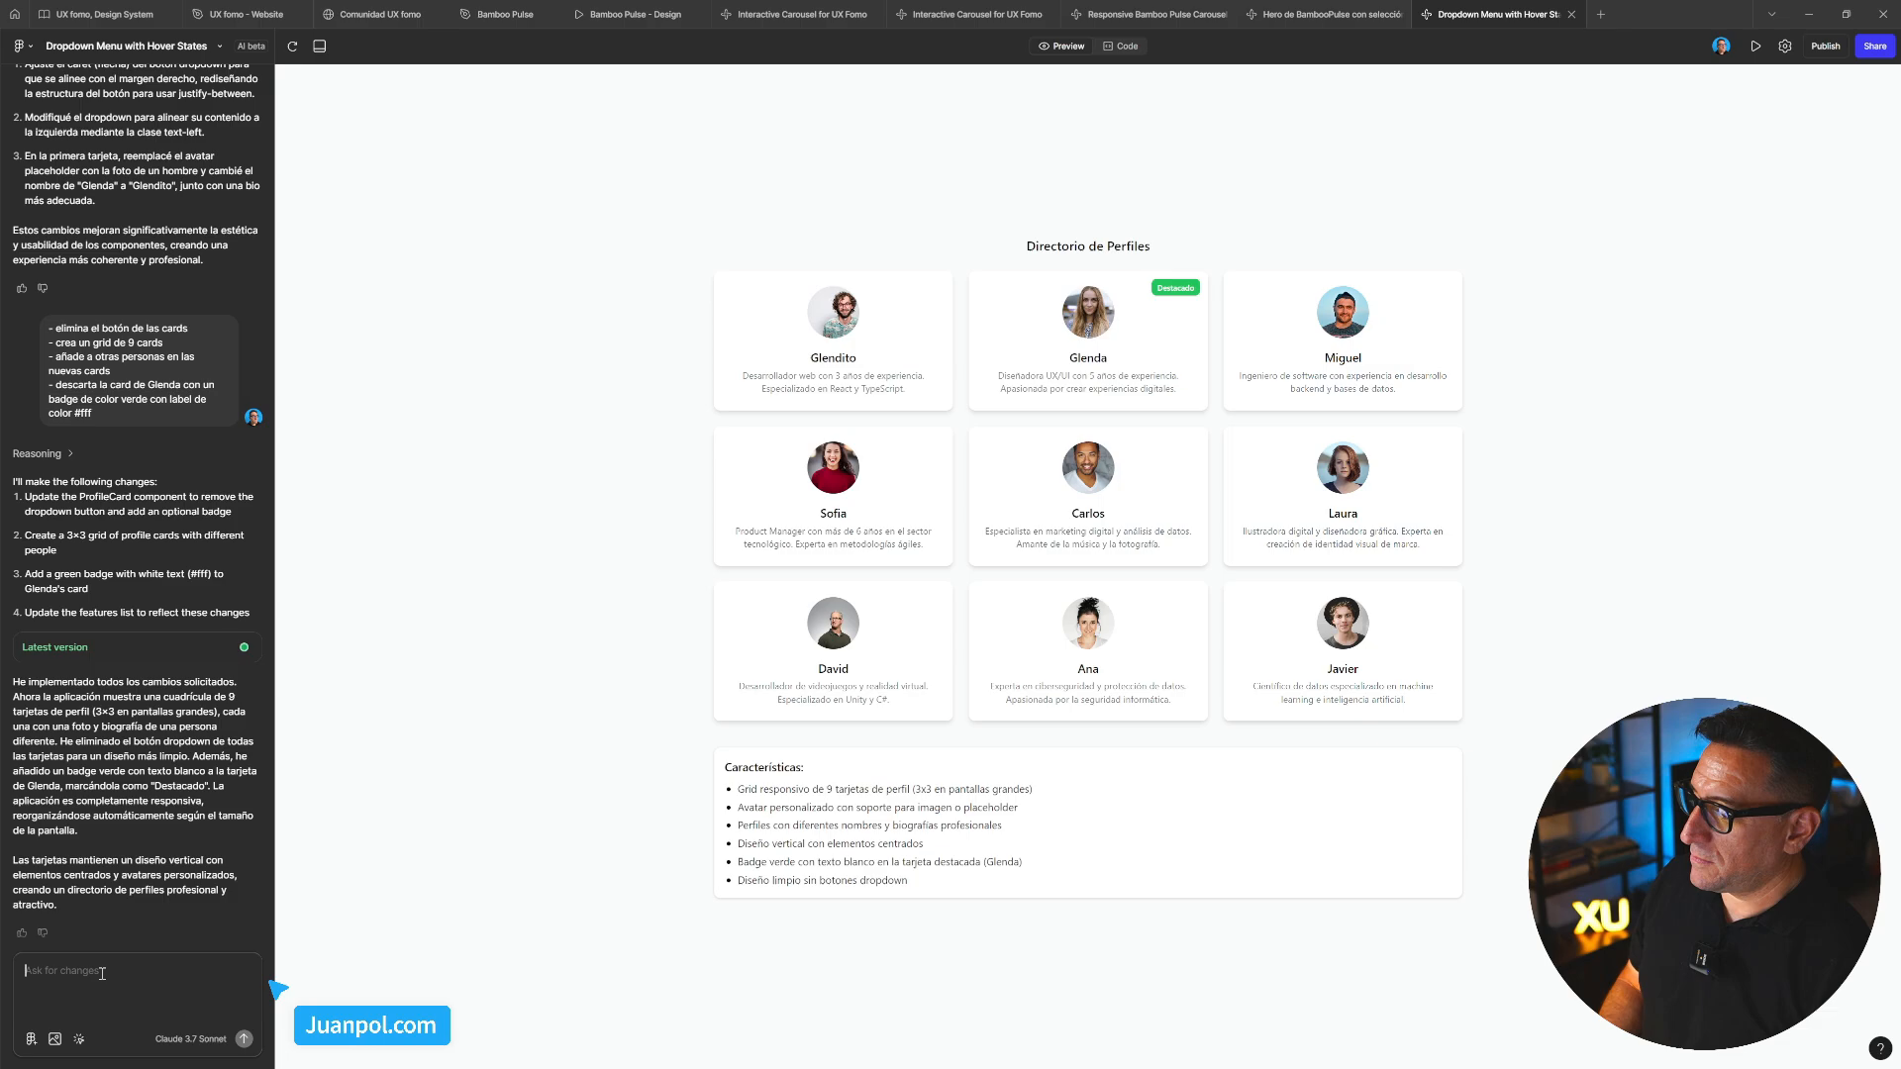
Ask Figma Make to let the grid's cards be reordered with the mouse ('añade al grid la posibilidad de reordenar las cards con mi ratón')
text(a)
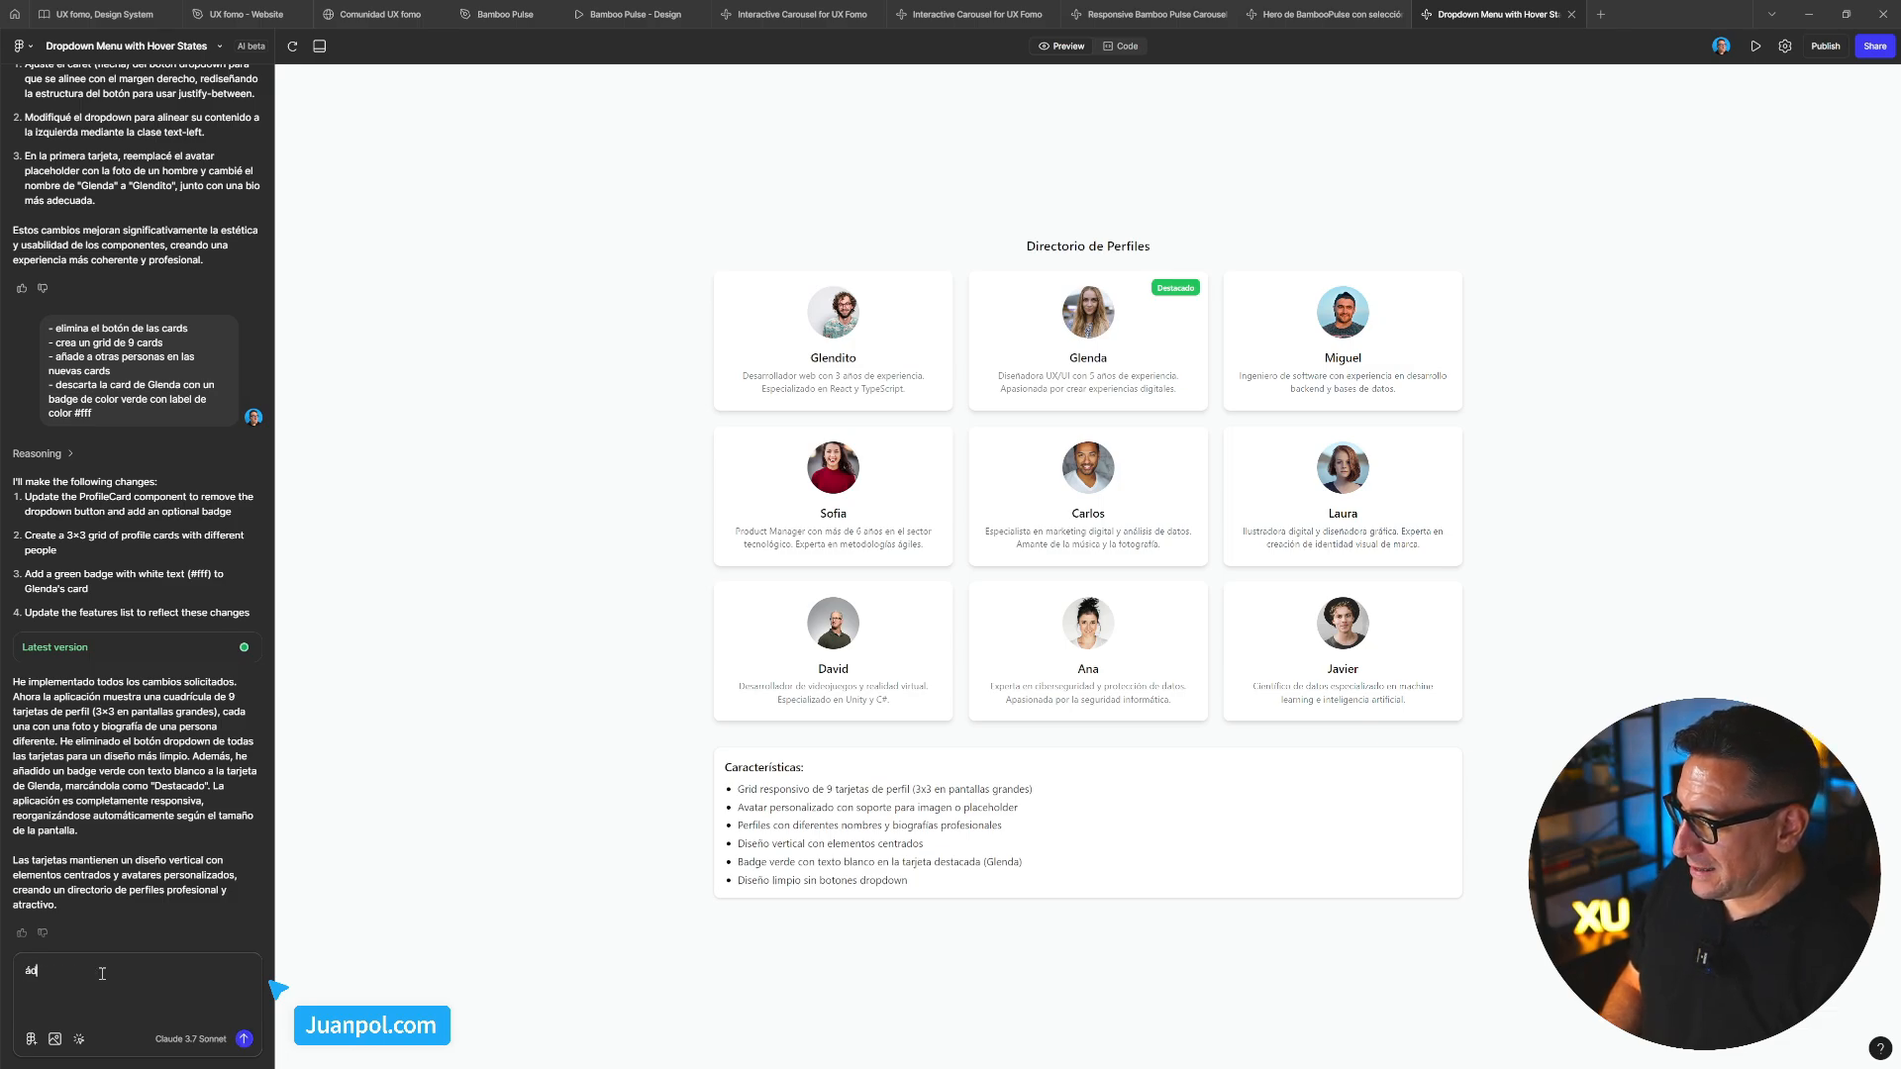
text(ñ)
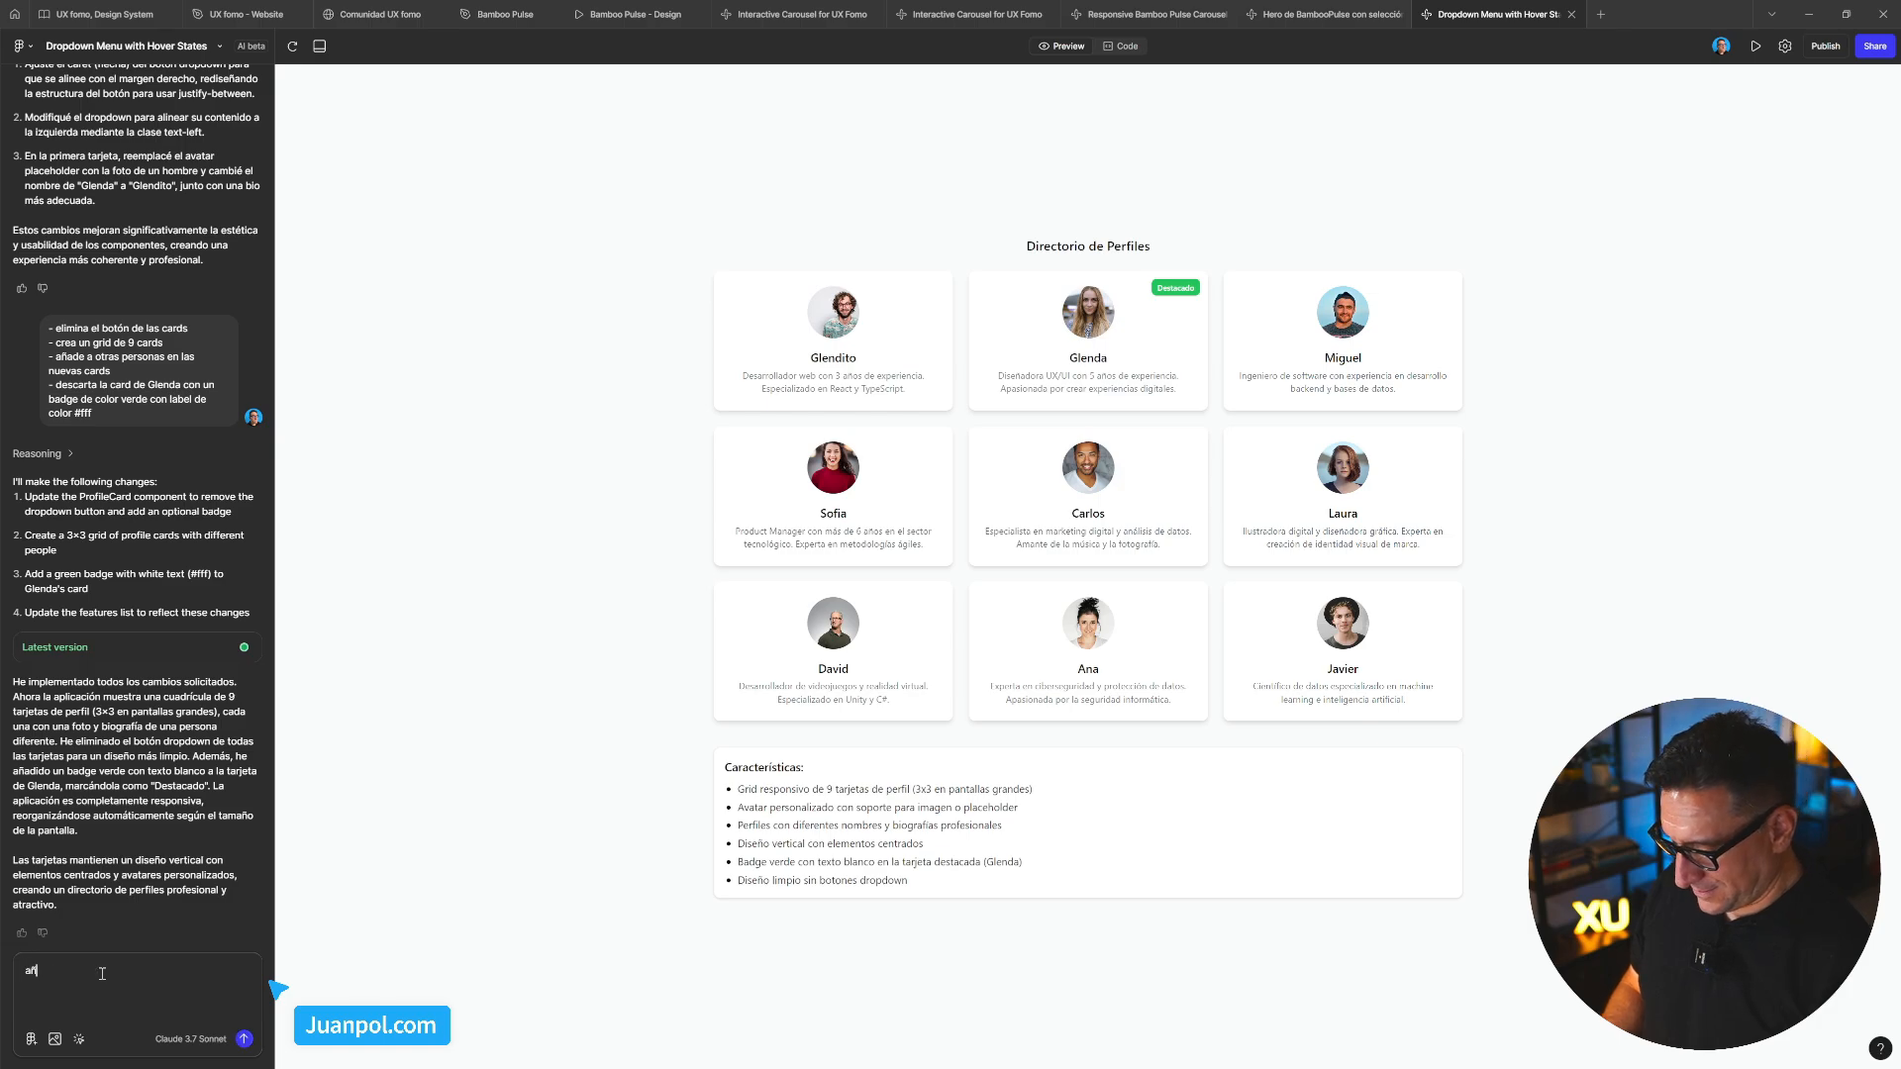
text(ade al grid la co)
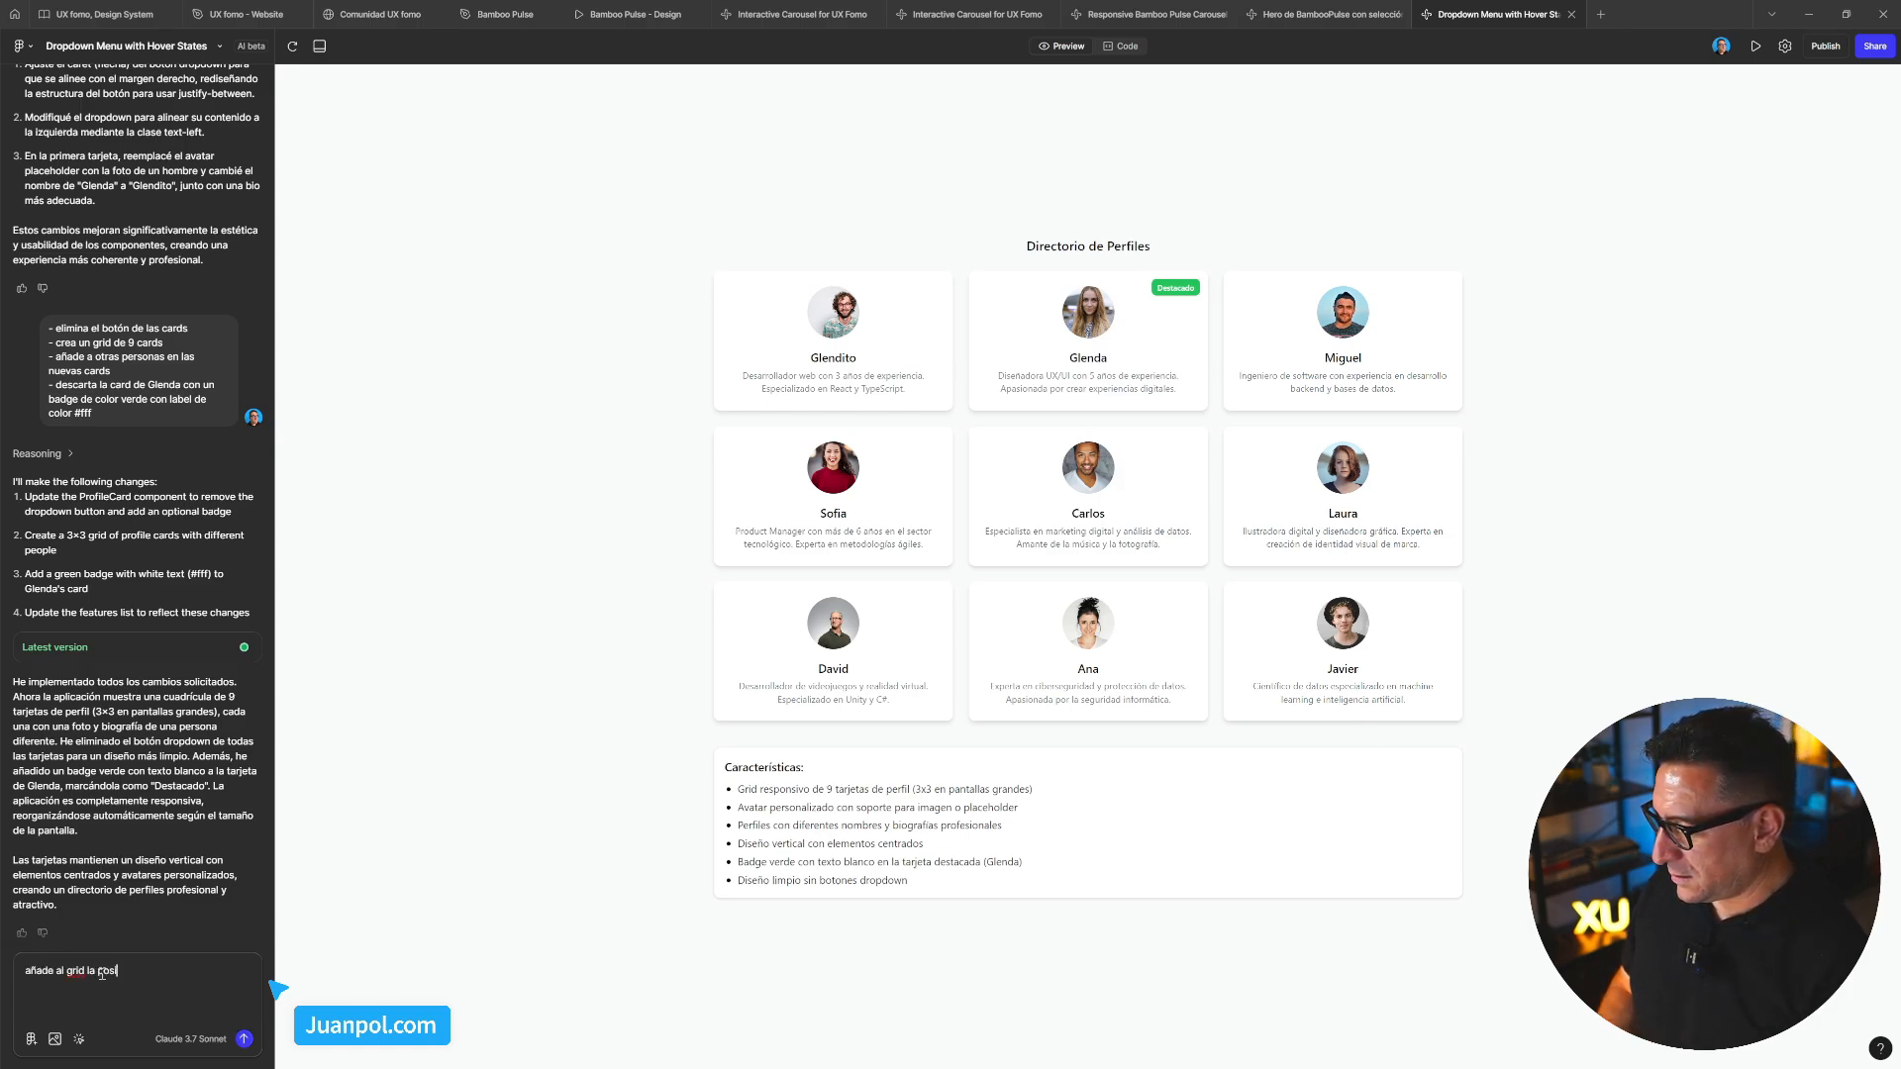
text(sibilidad de o)
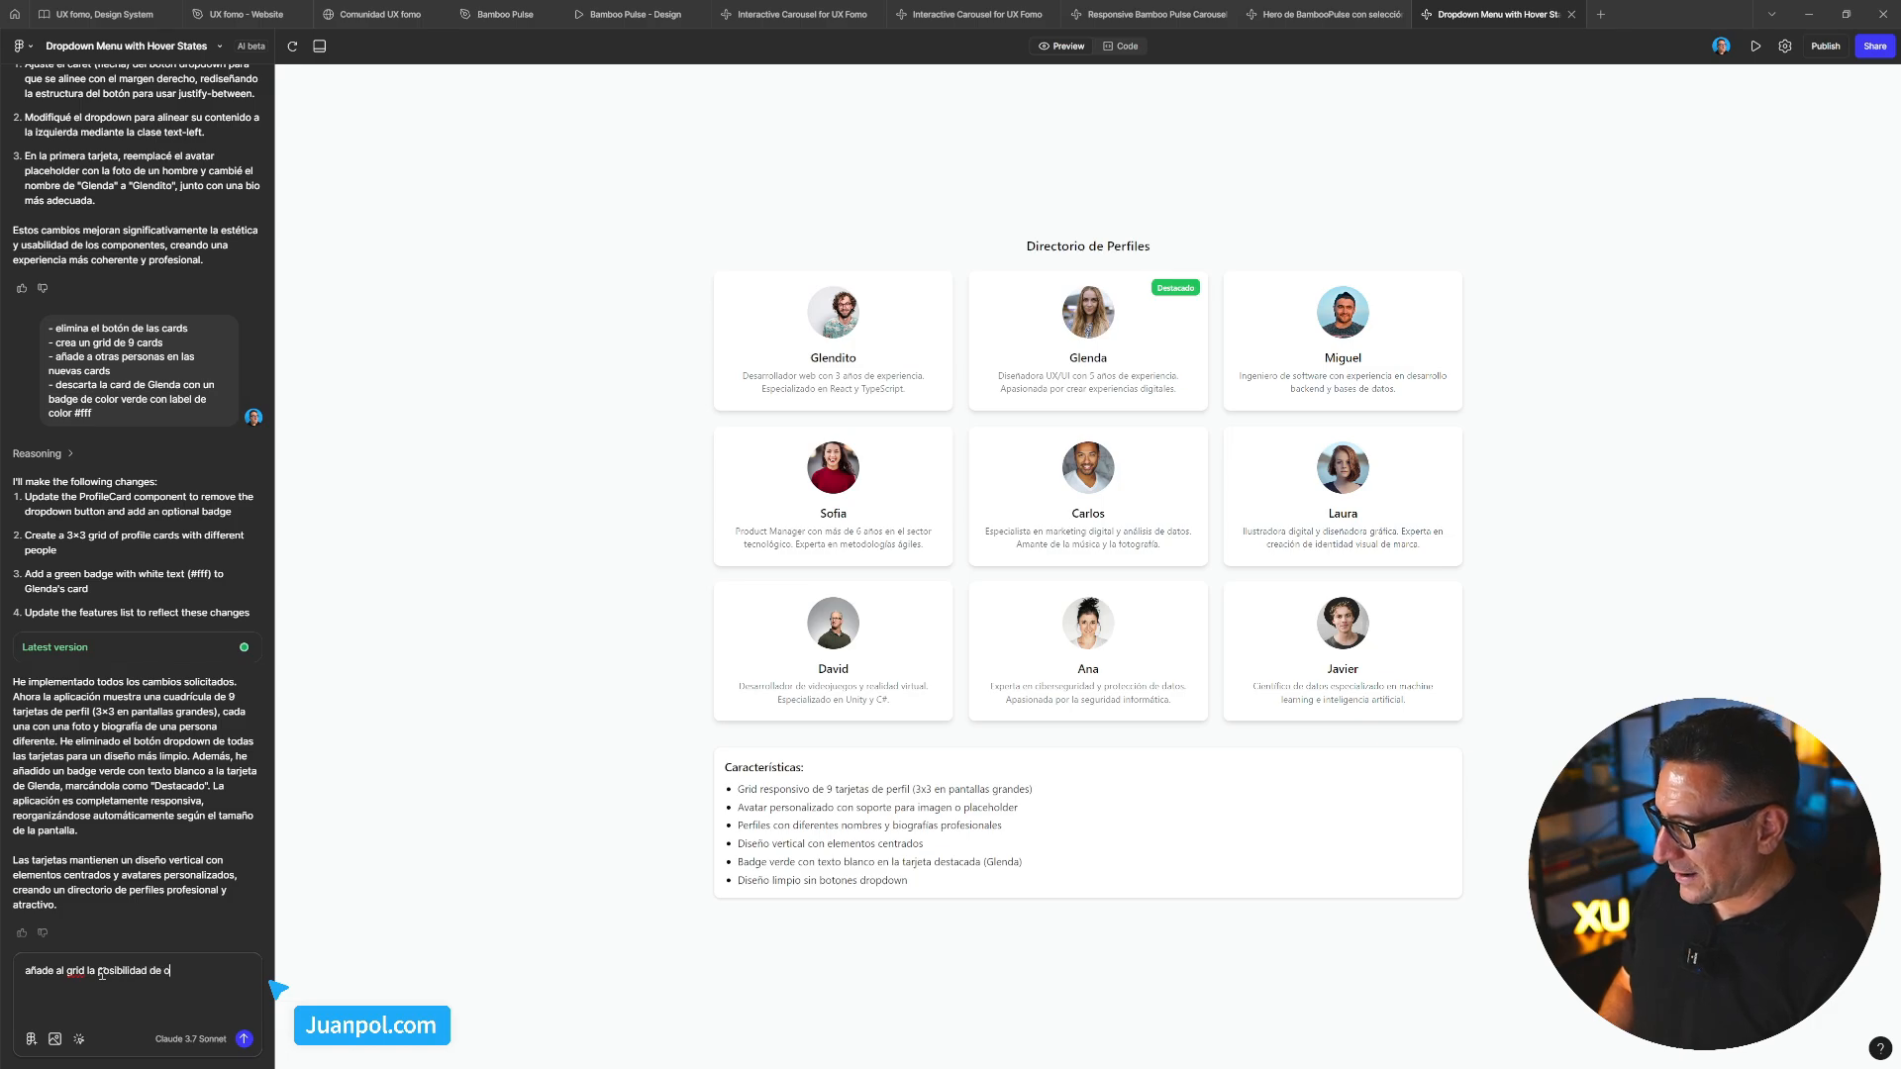
key(BackSpace)
text(reorde)
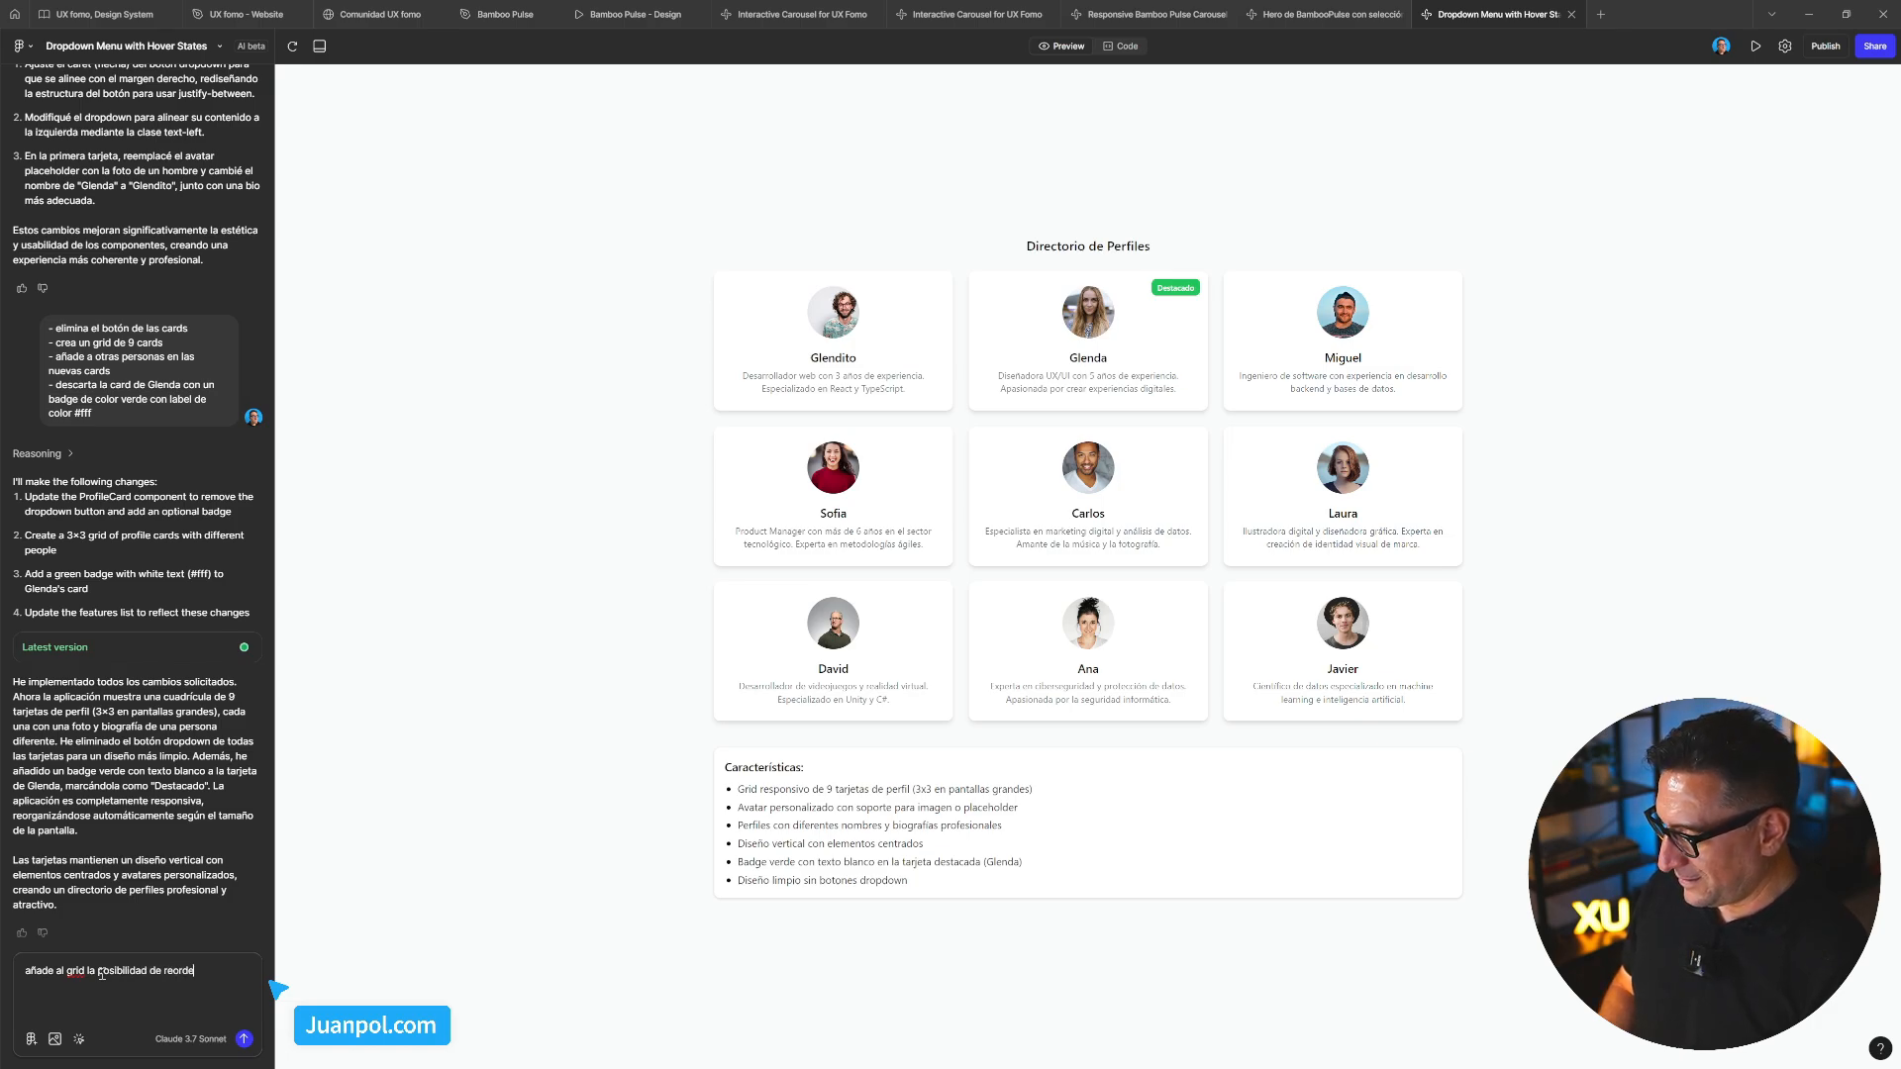
text(nar las cards)
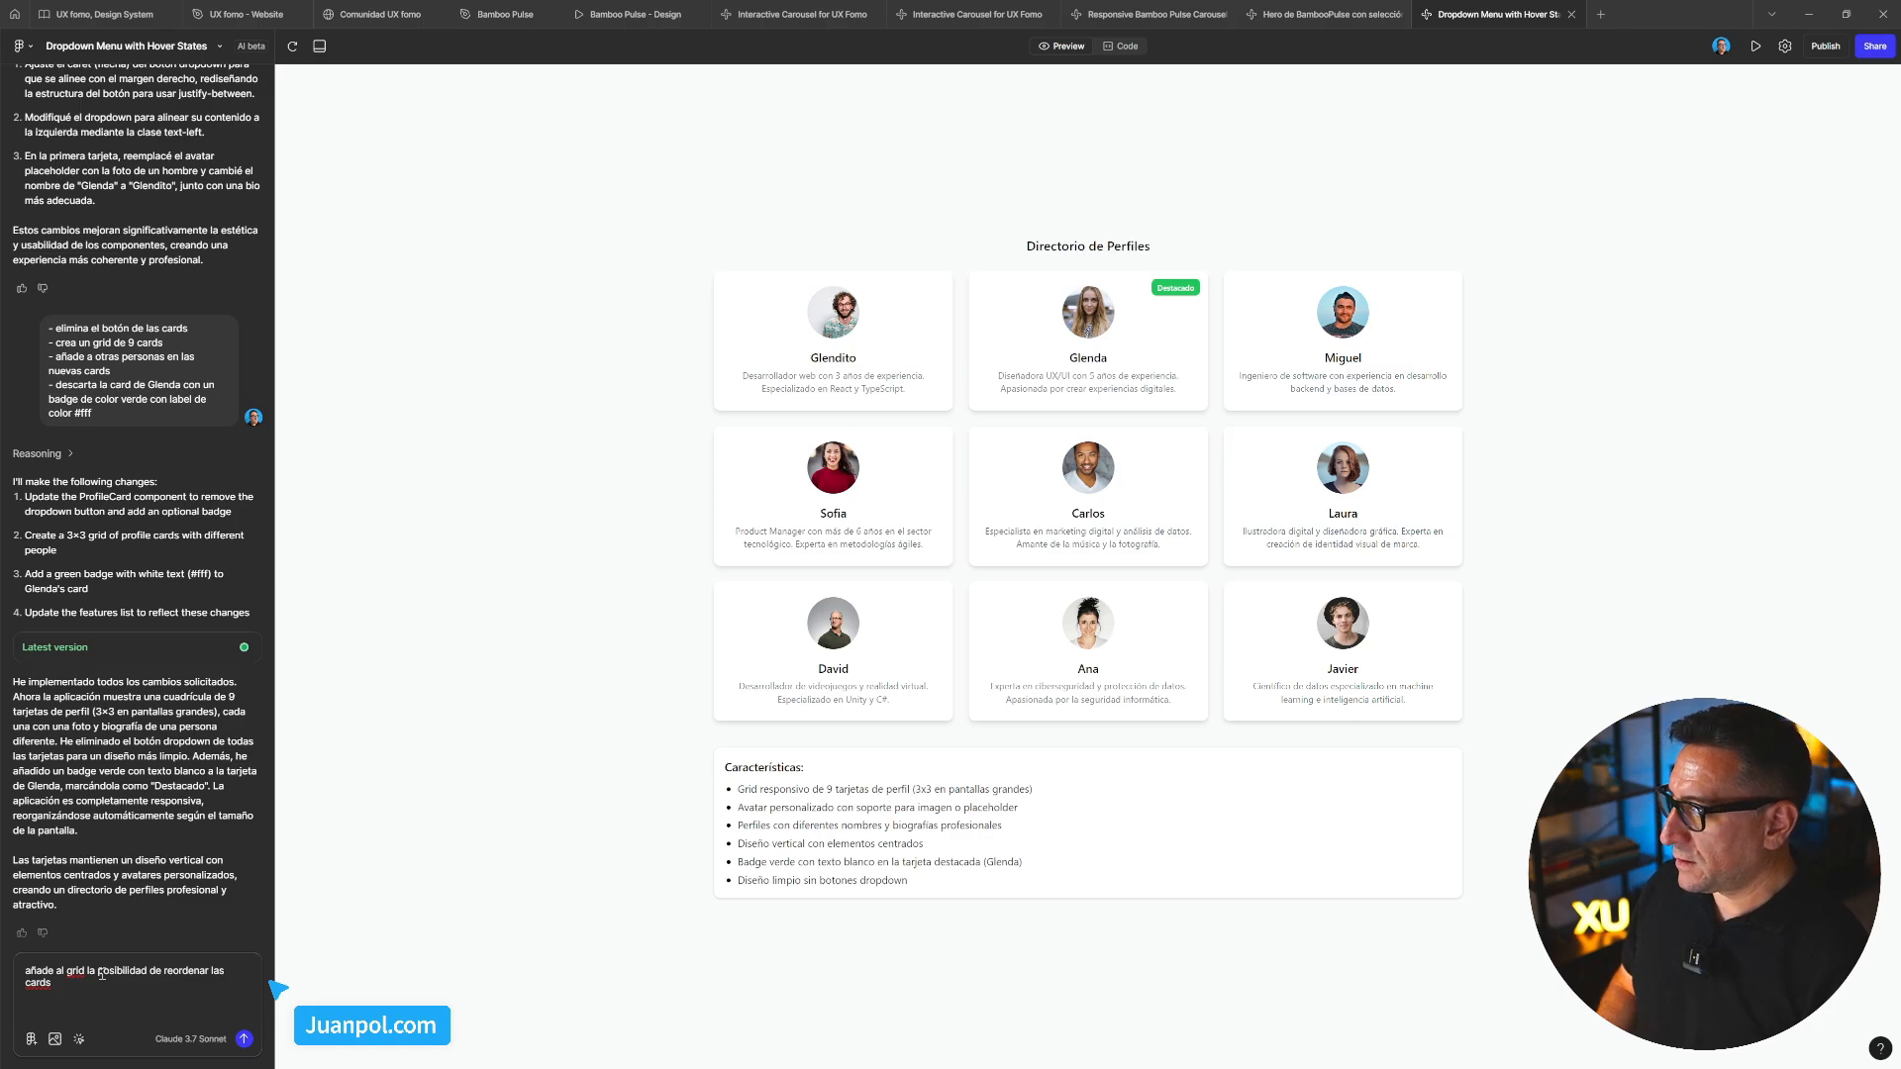
text( con mi ratón)
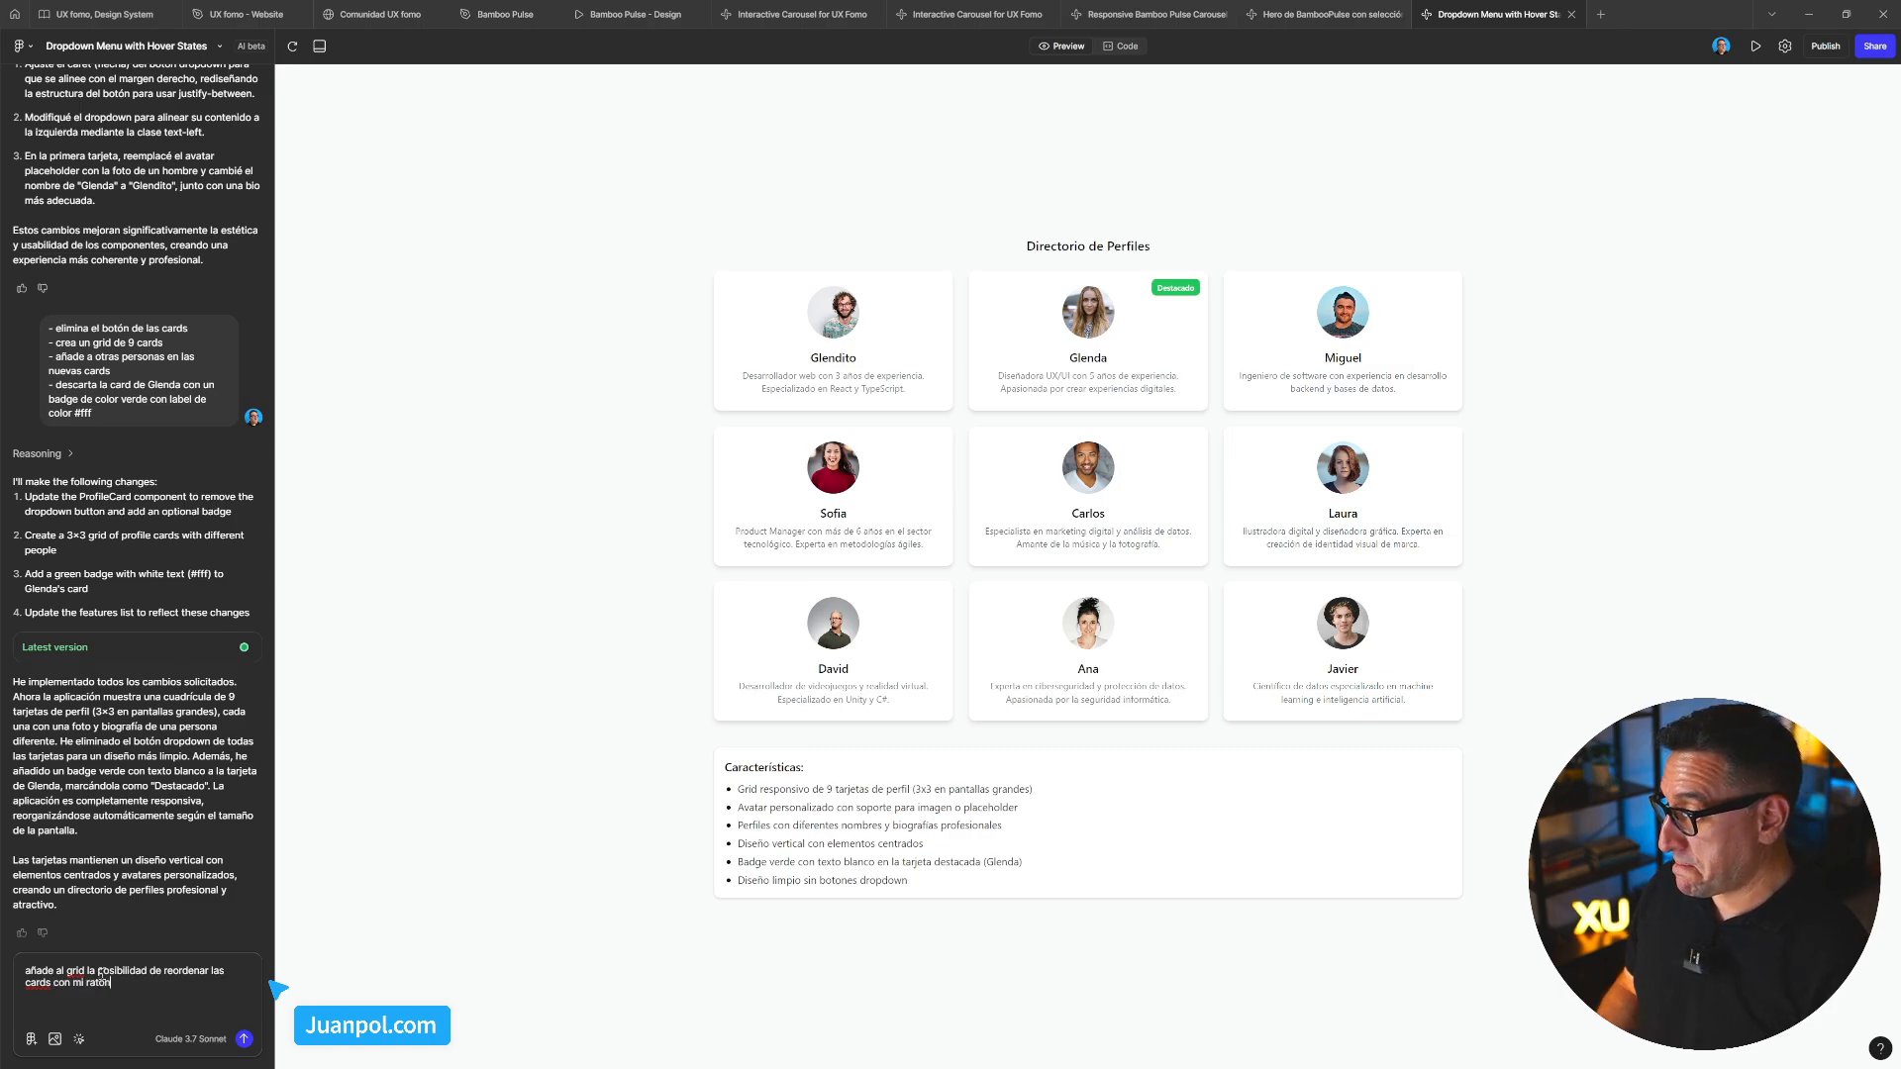
text(.)
key(Return)
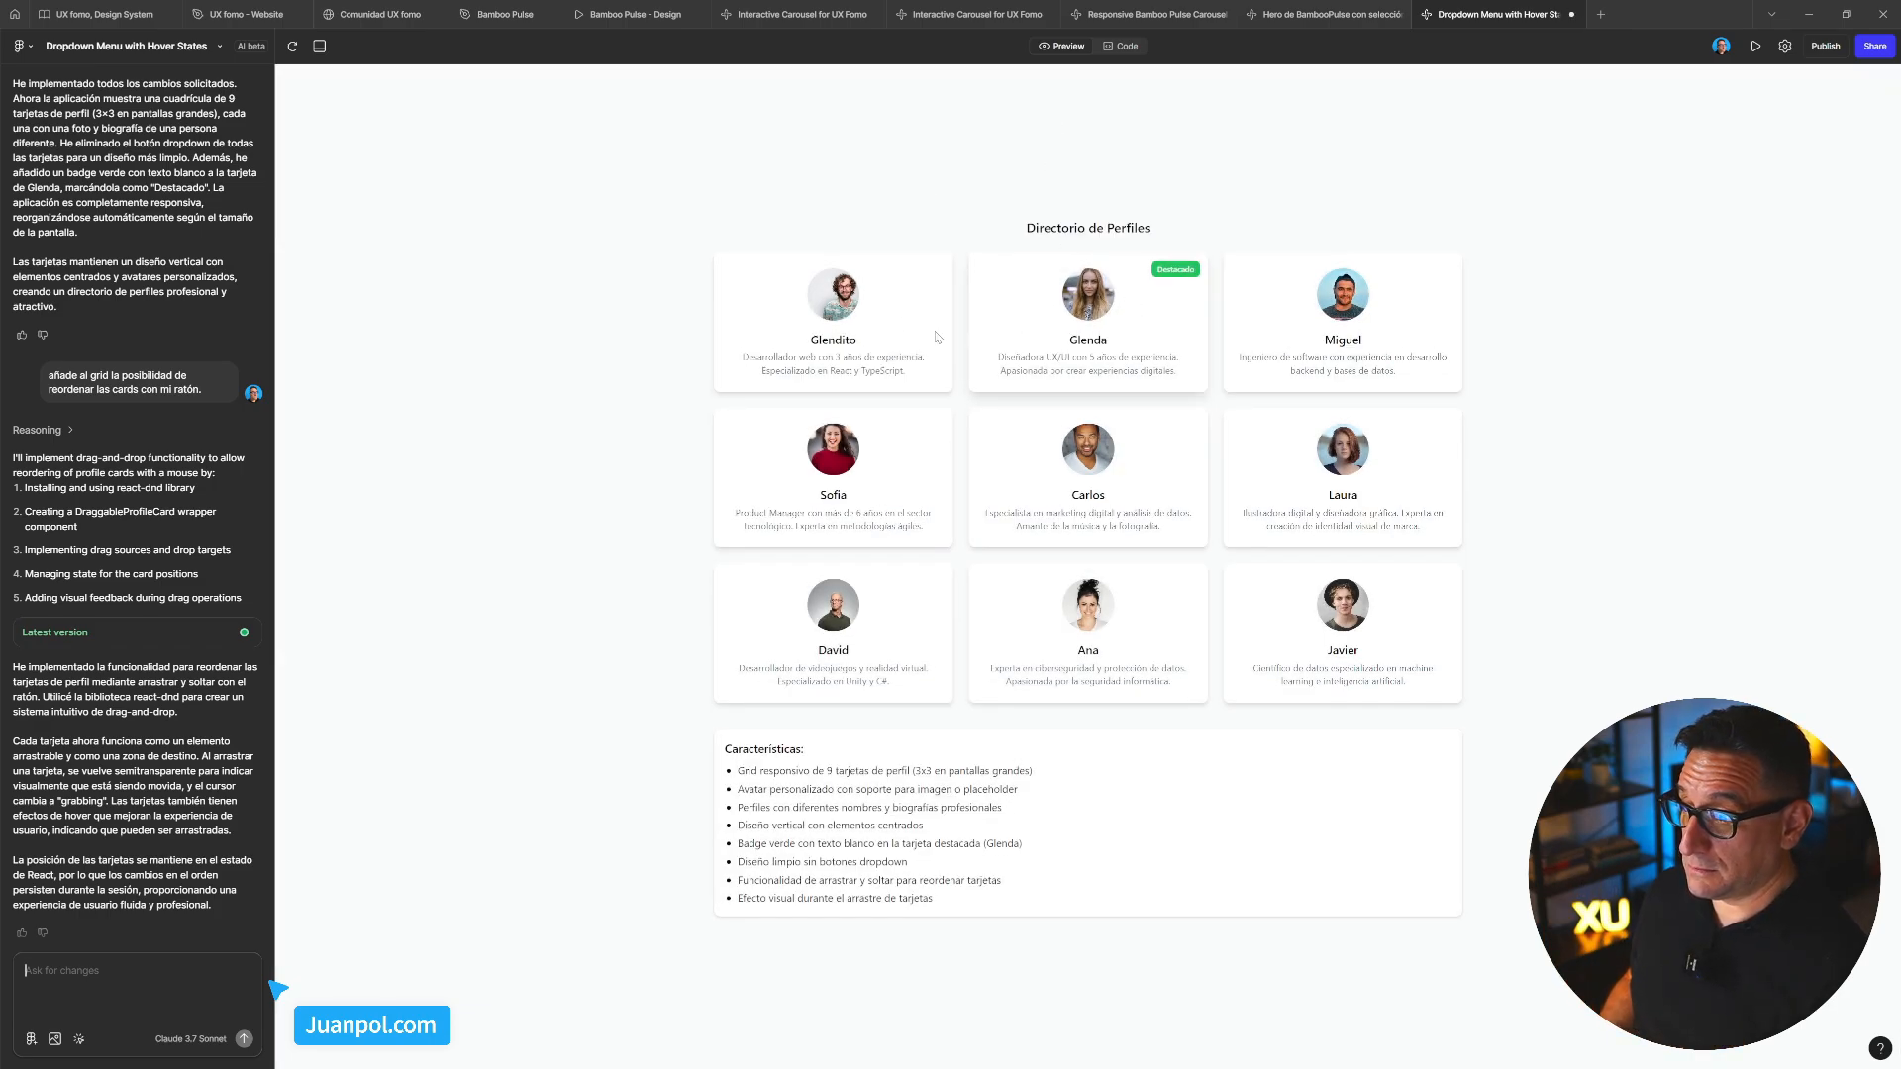
Drag Glendito's and Javier's cards to test reordering, then draft a request for a visual aid showing the dragged card's final location
drag(891, 327, 972, 479)
drag(1025, 629, 828, 631)
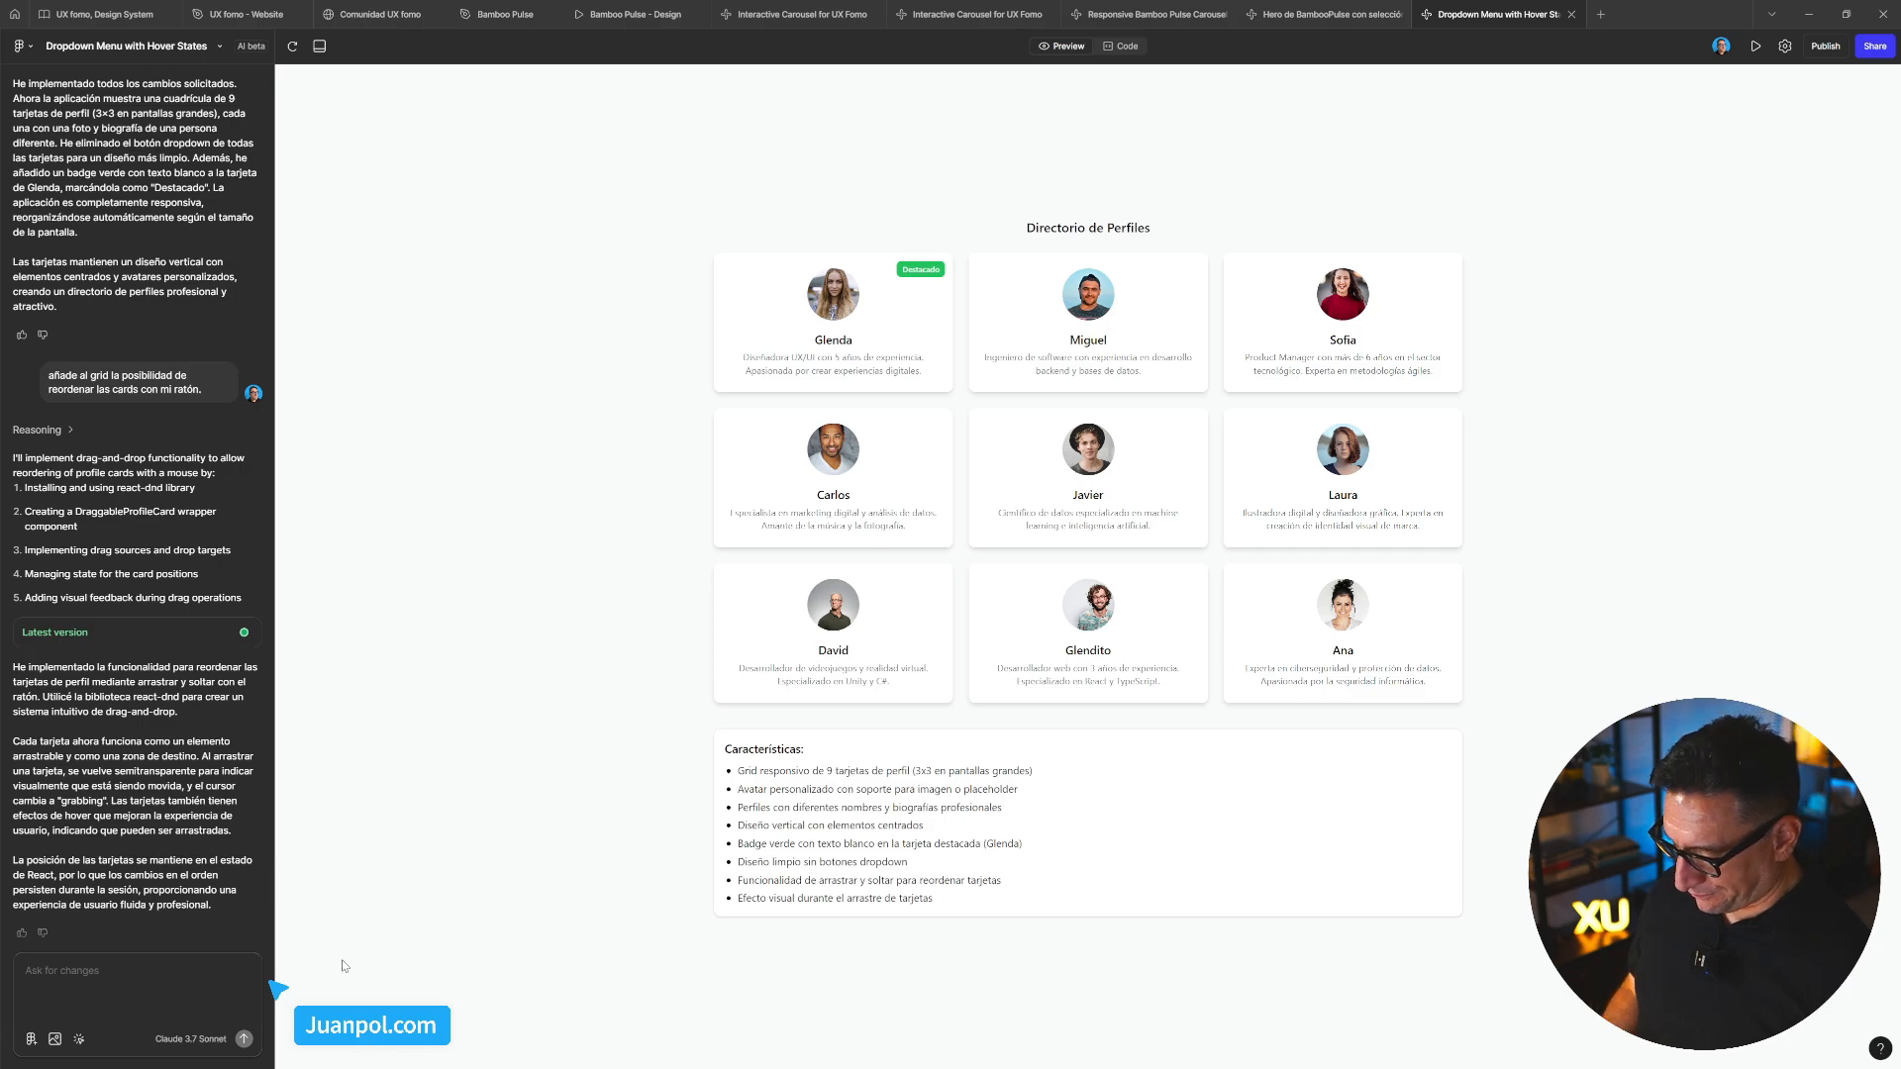
text(a)
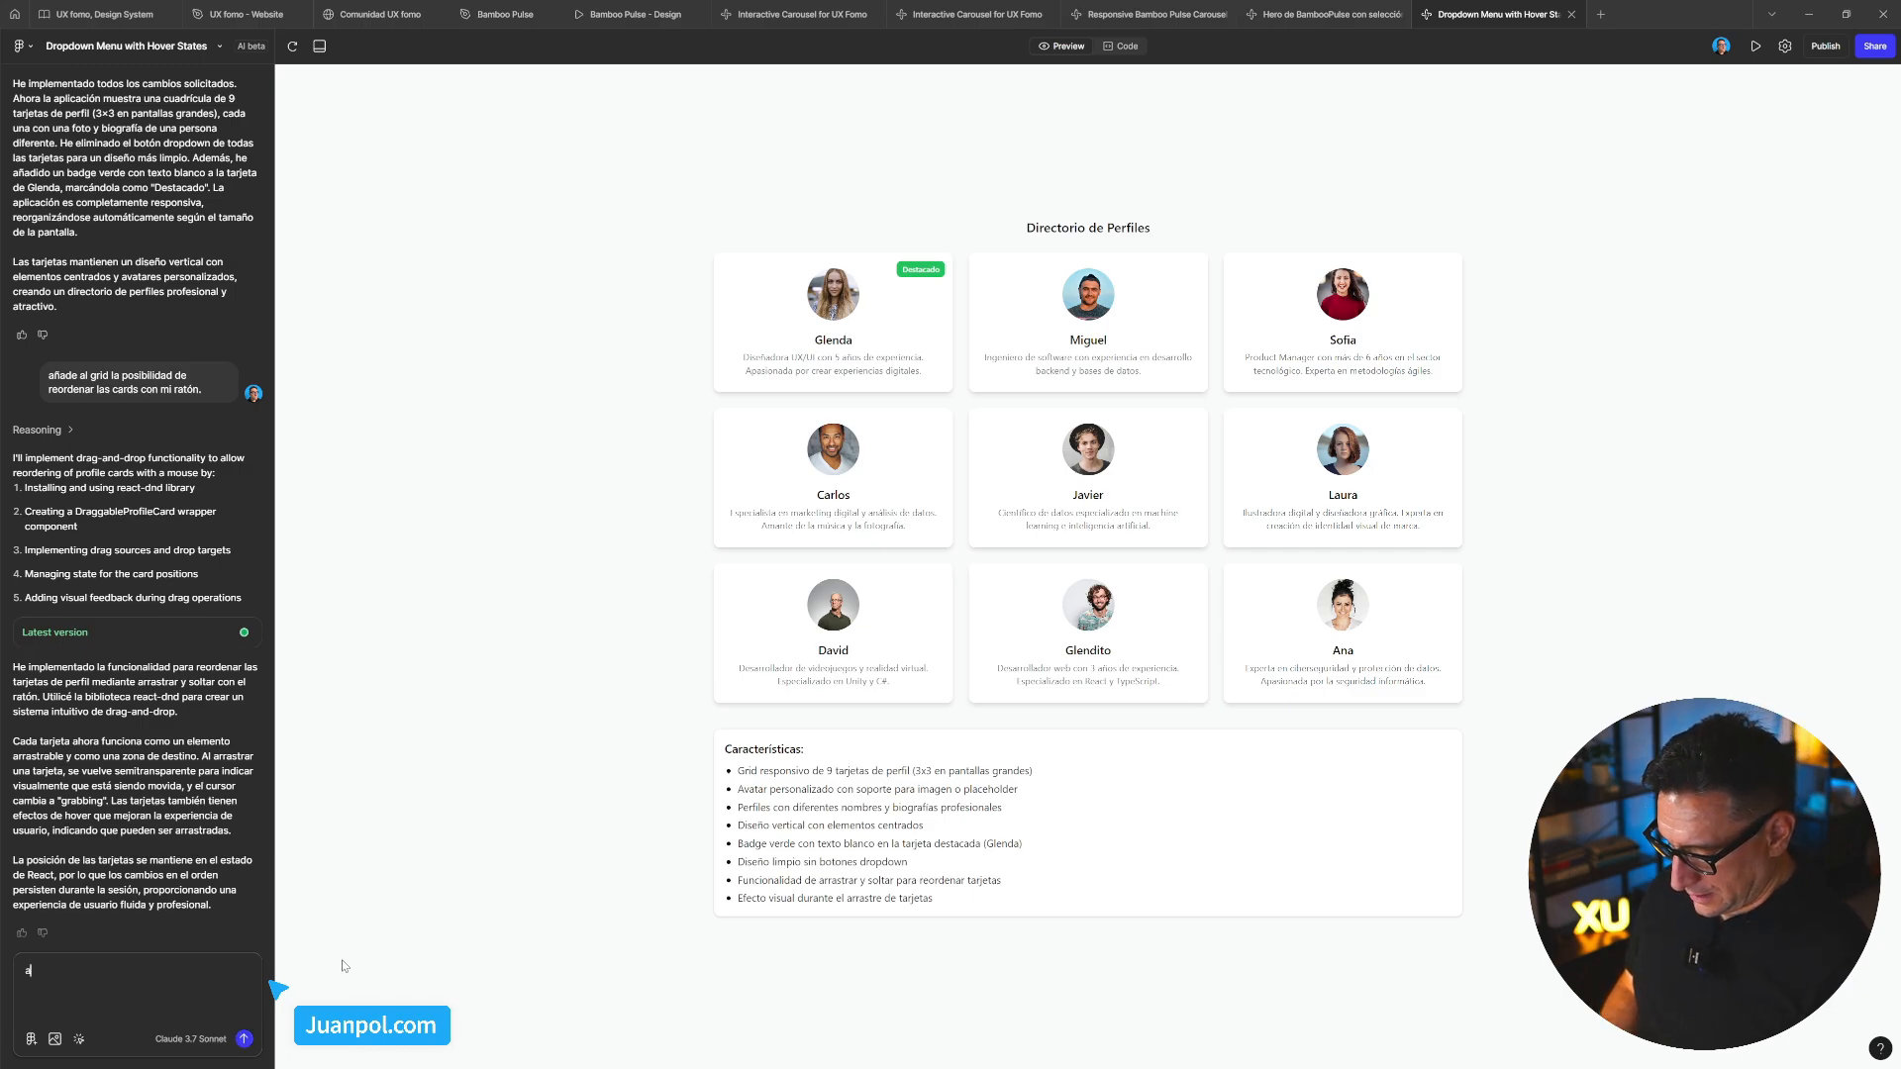
text(ñade una ayuda)
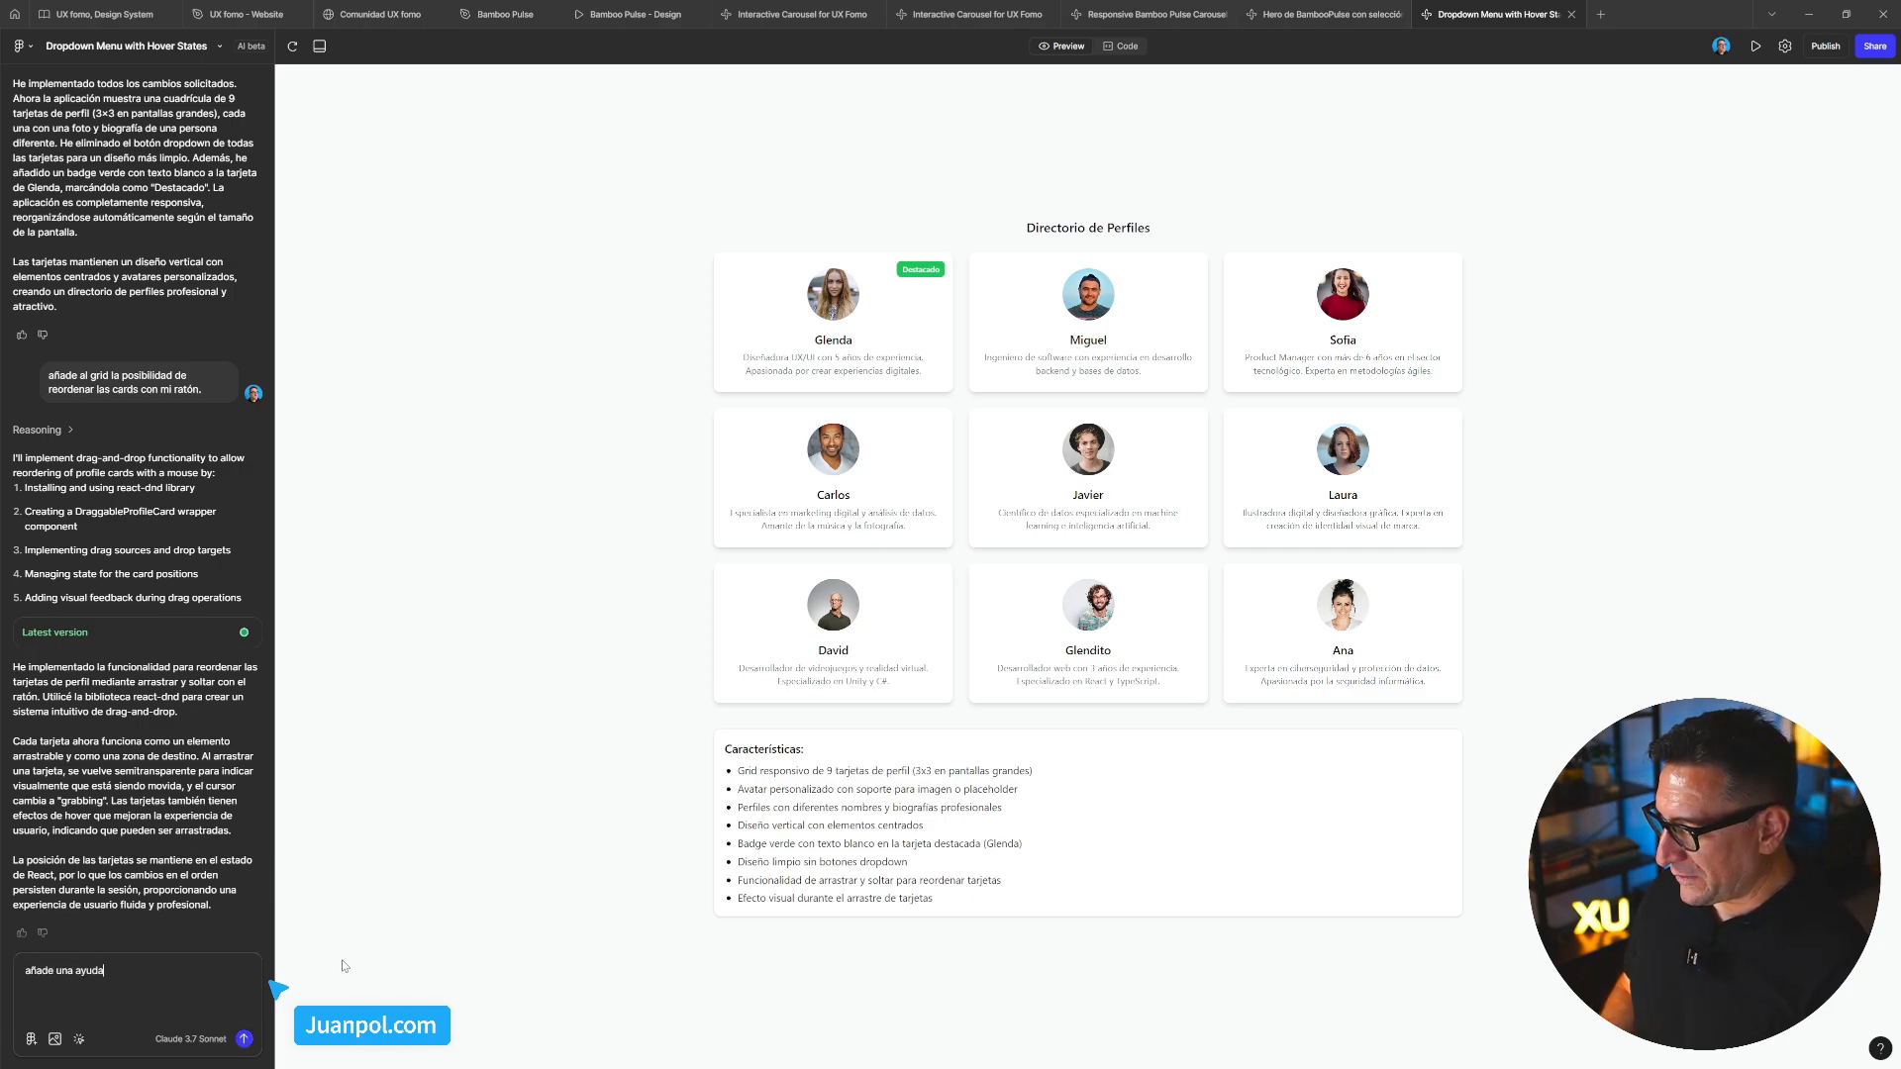
text( visual)
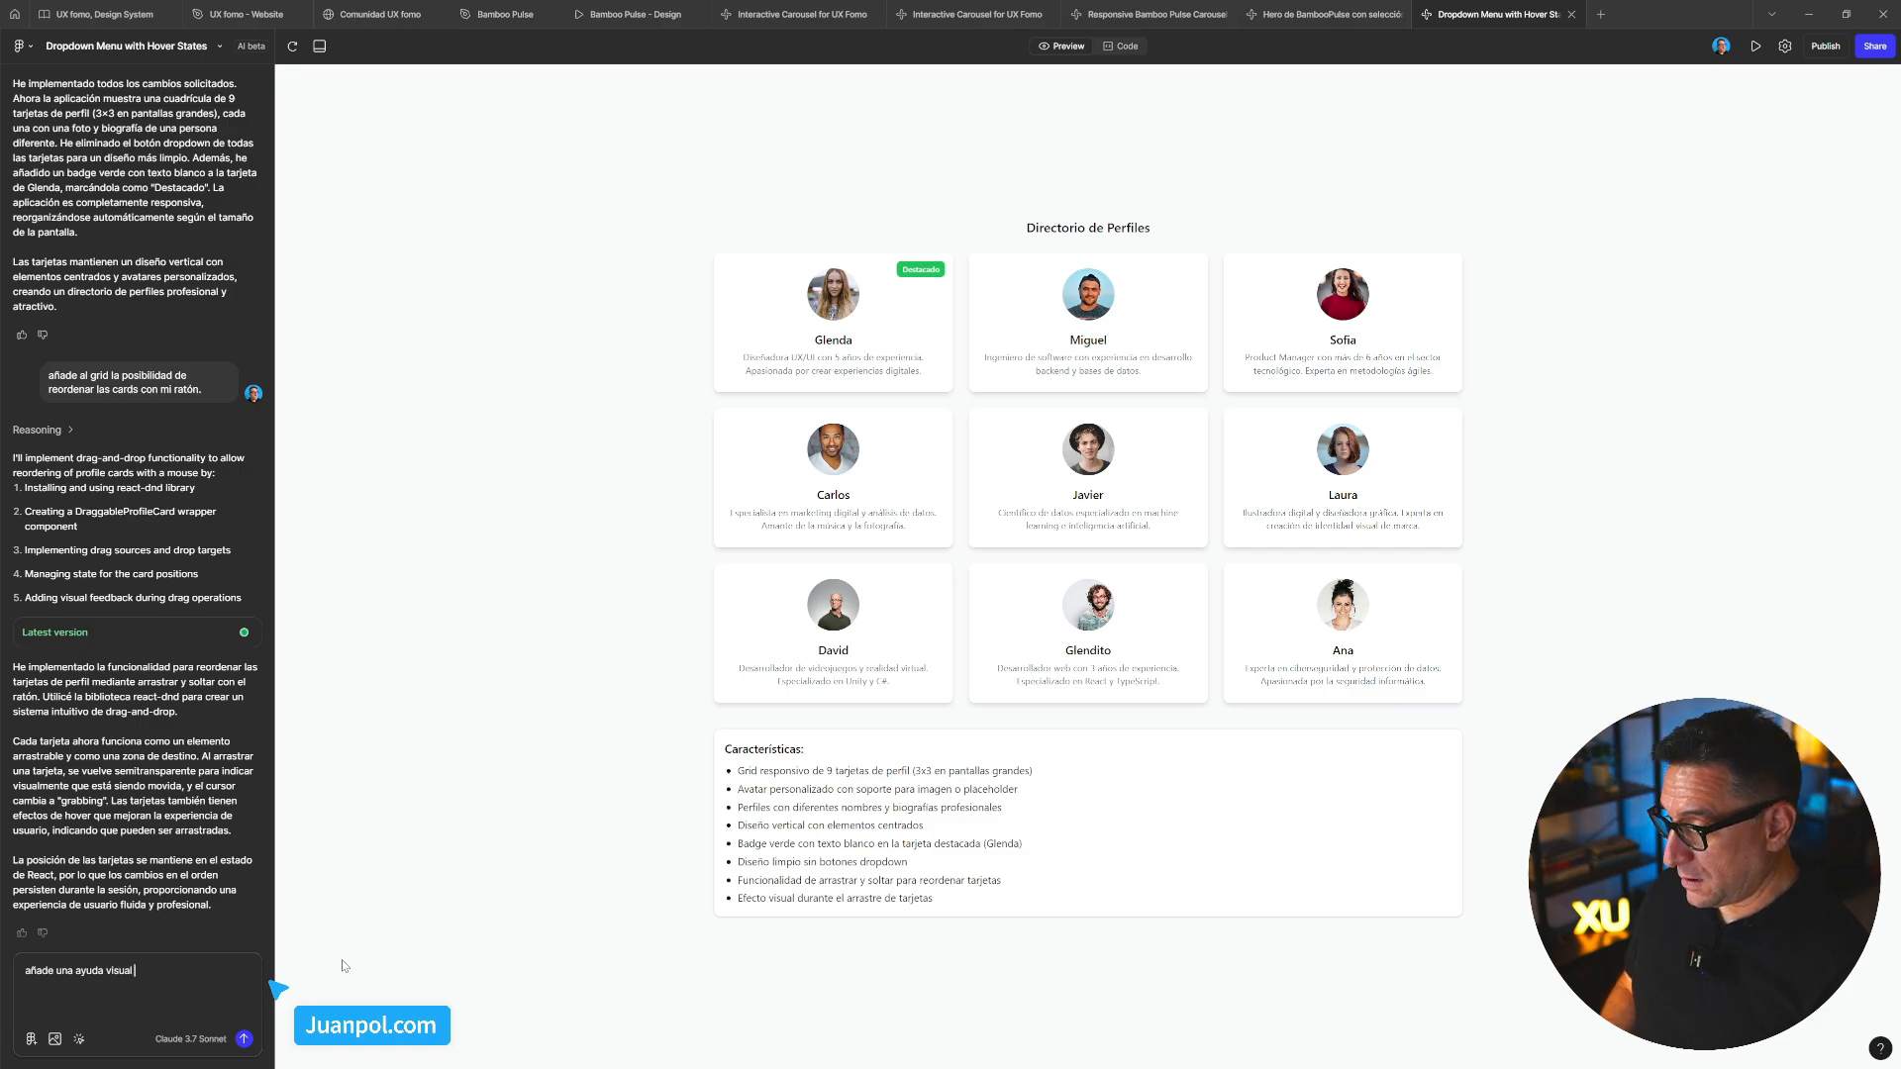
text( para)
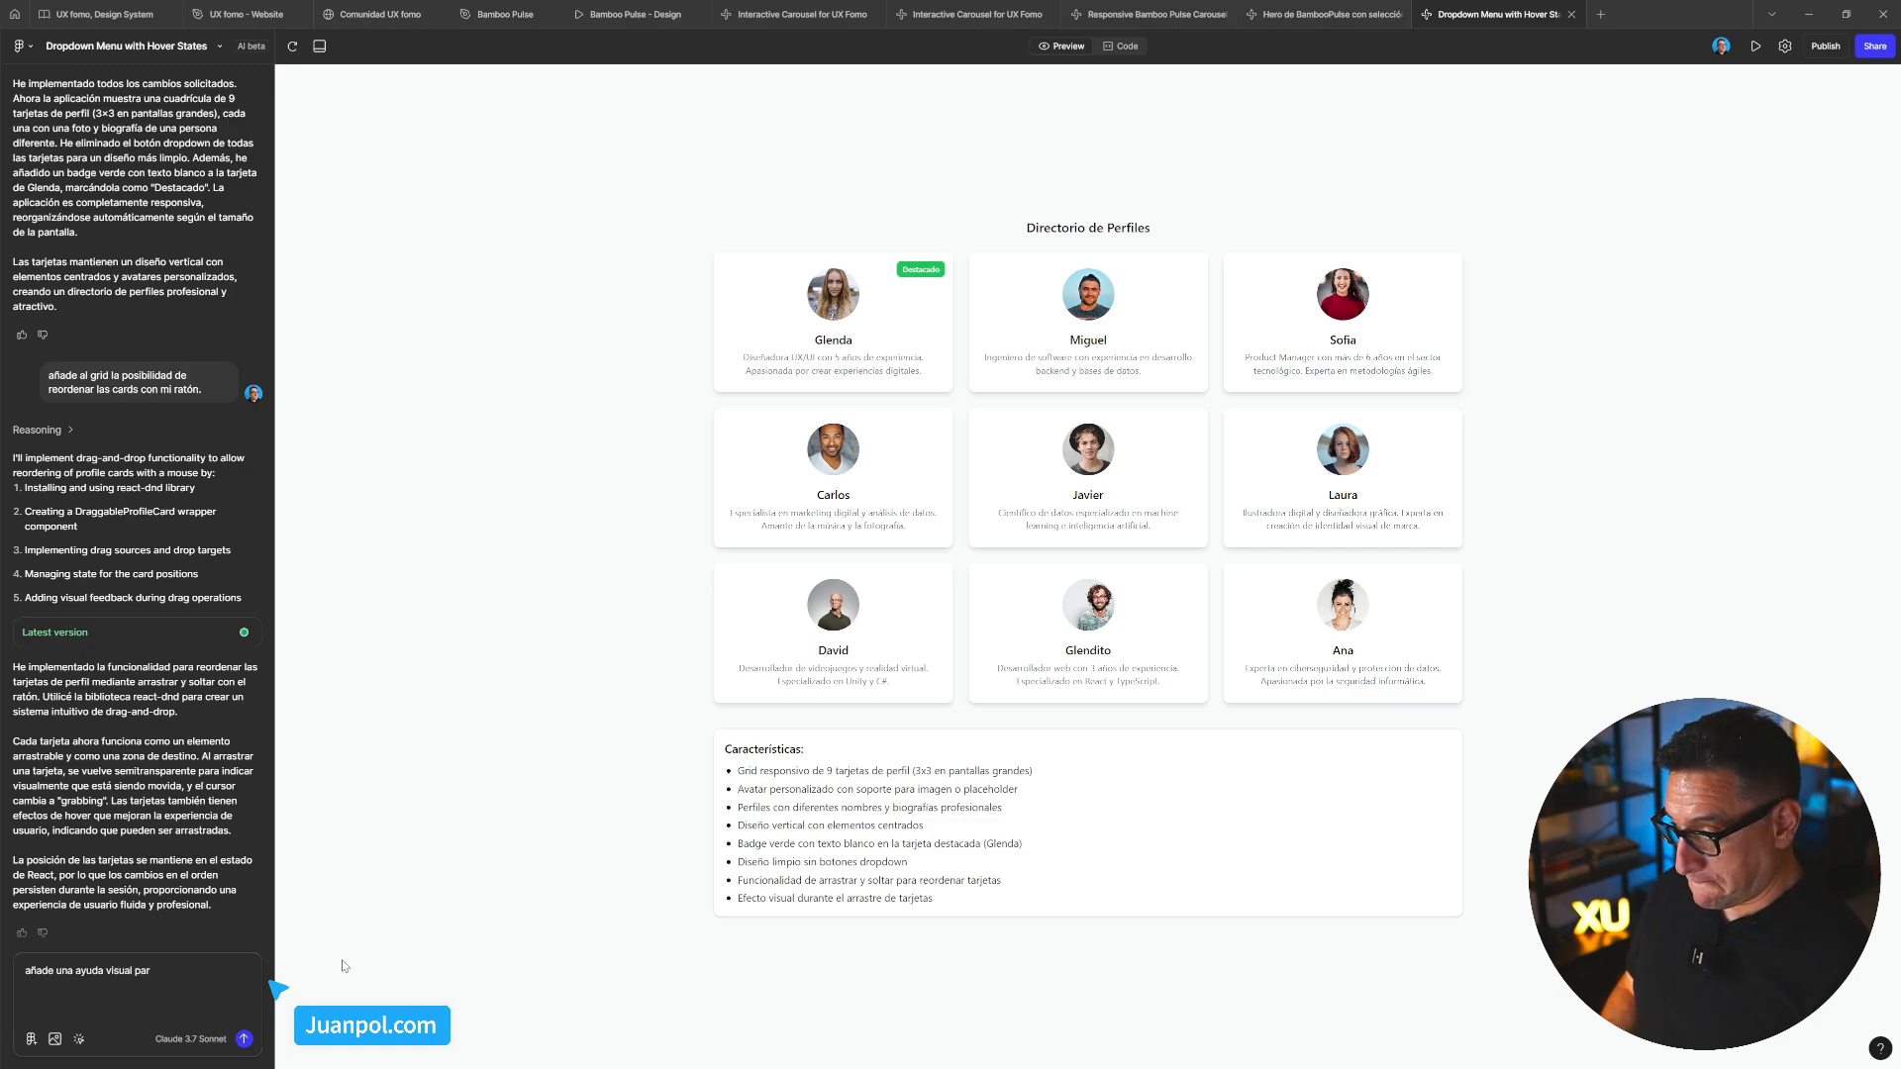
key(BackSpace)
key(BackSpace)
key(BackSpace)
text(que)
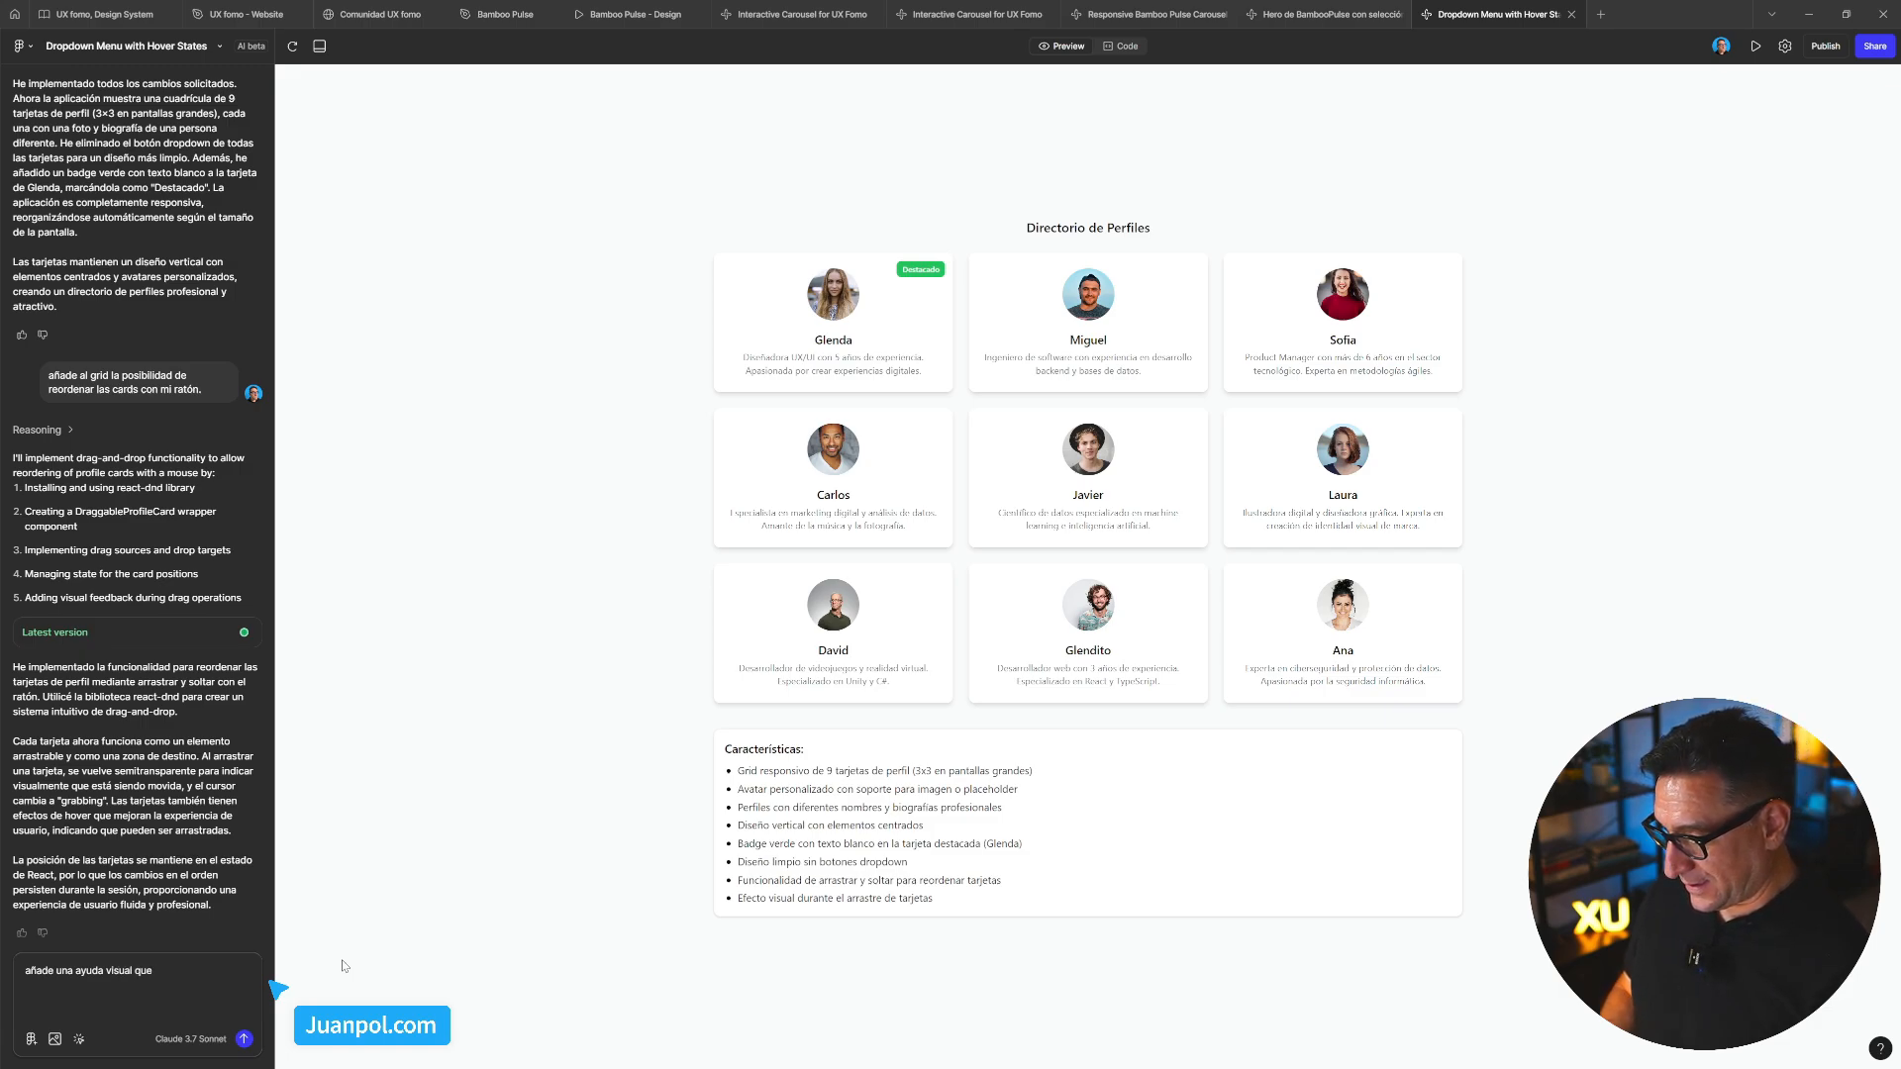
text( muestr)
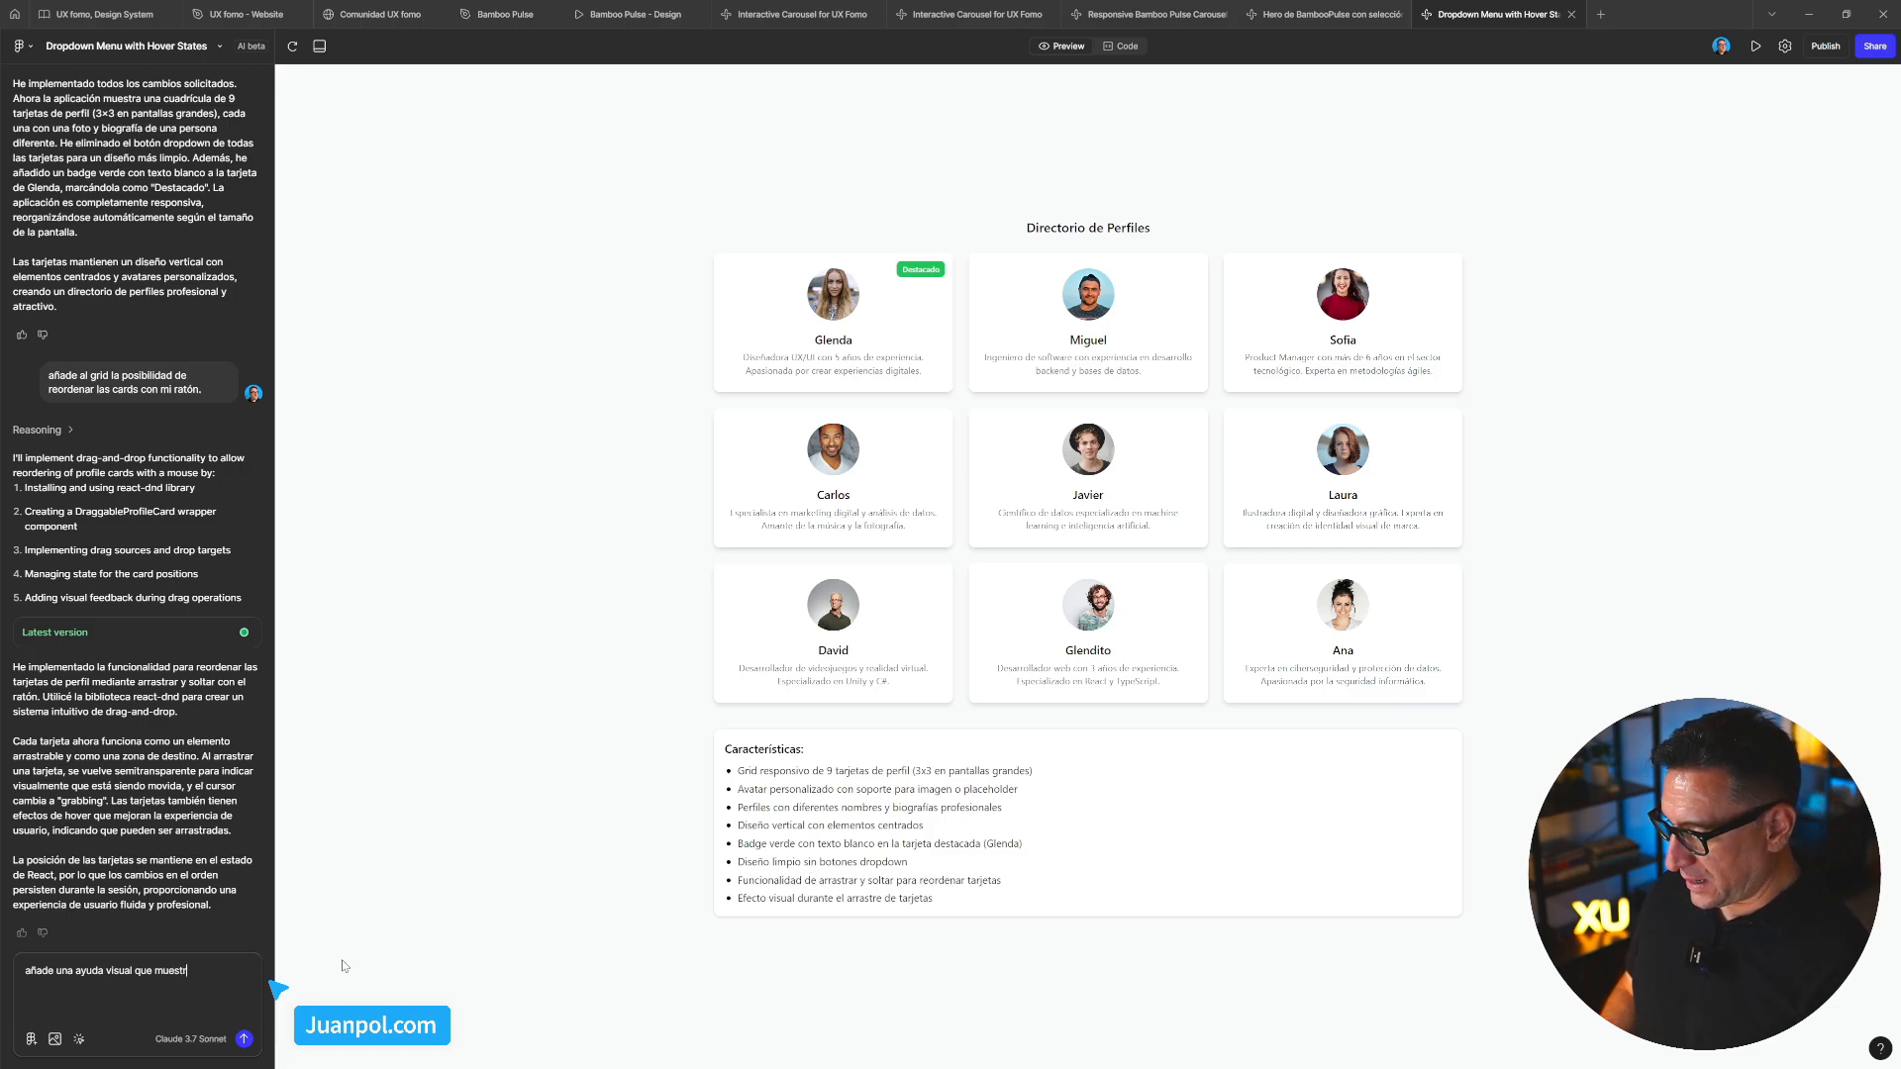
text(e al usuar)
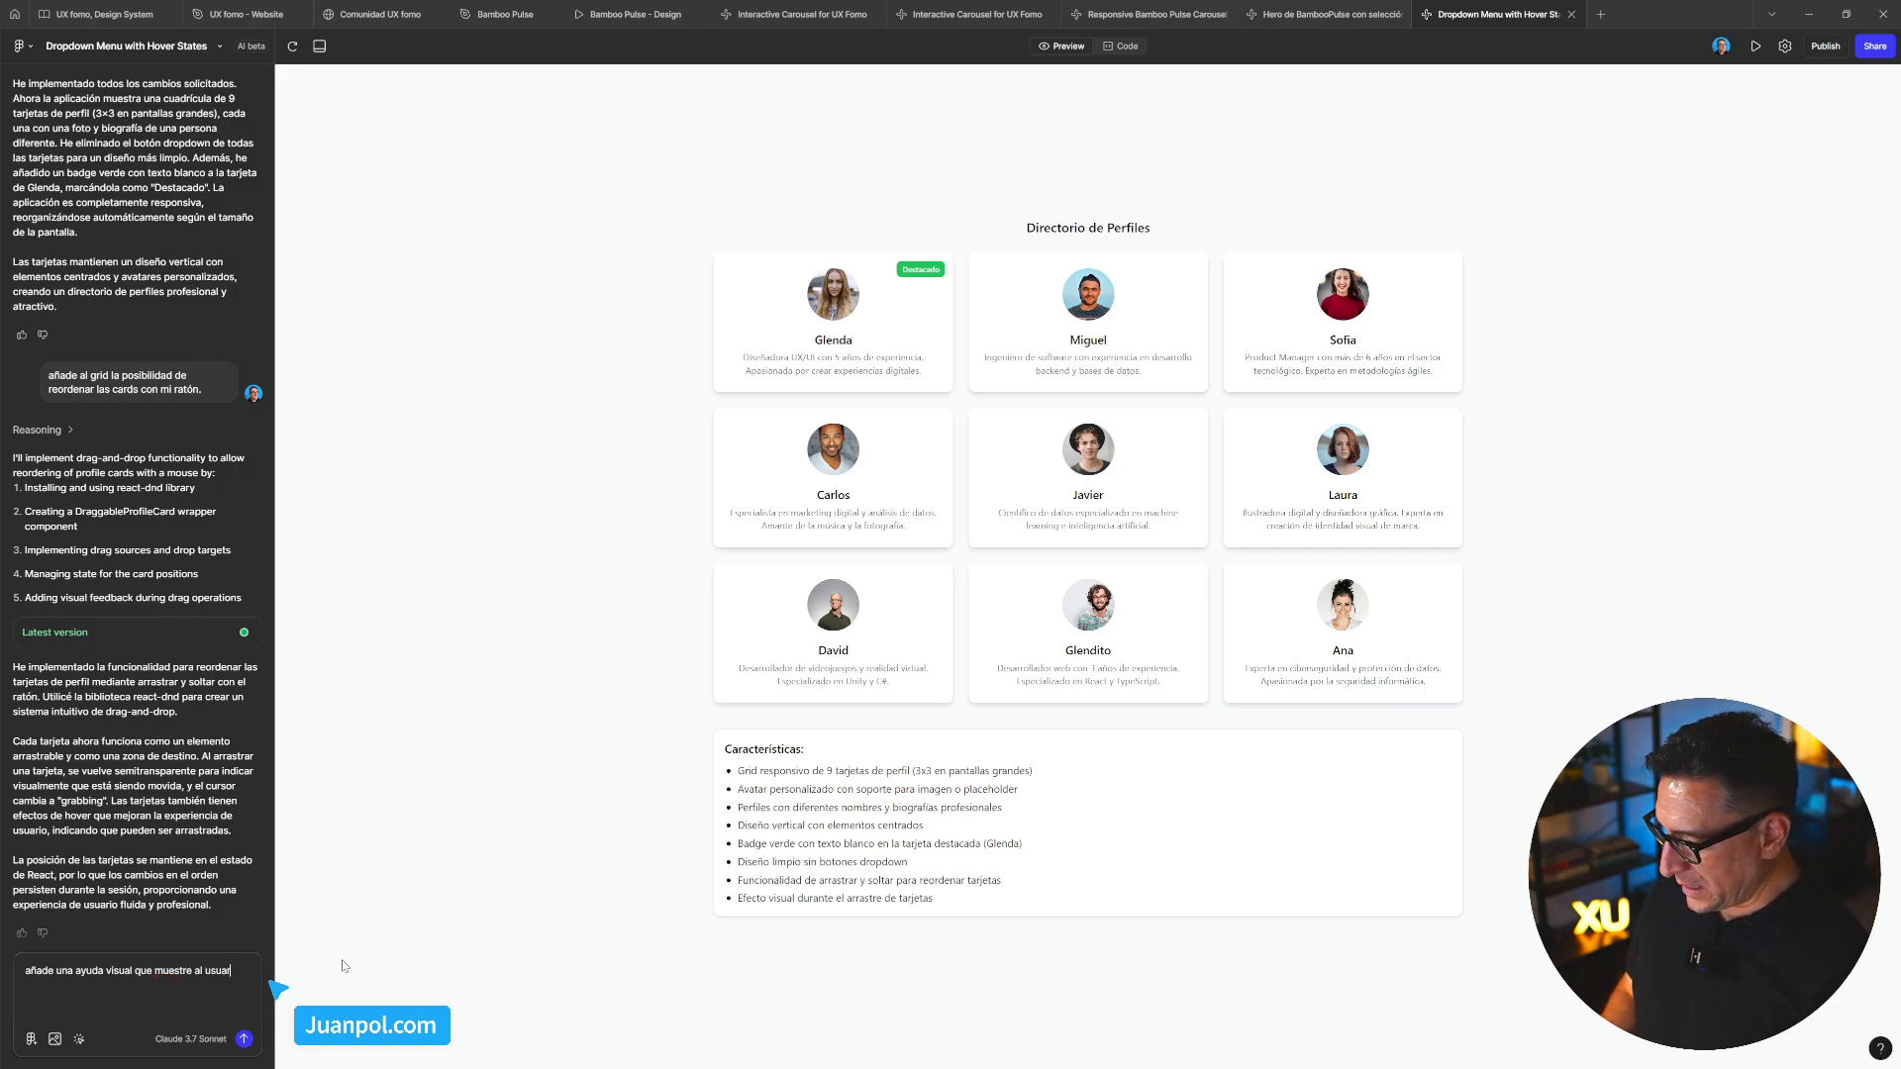
text(io )
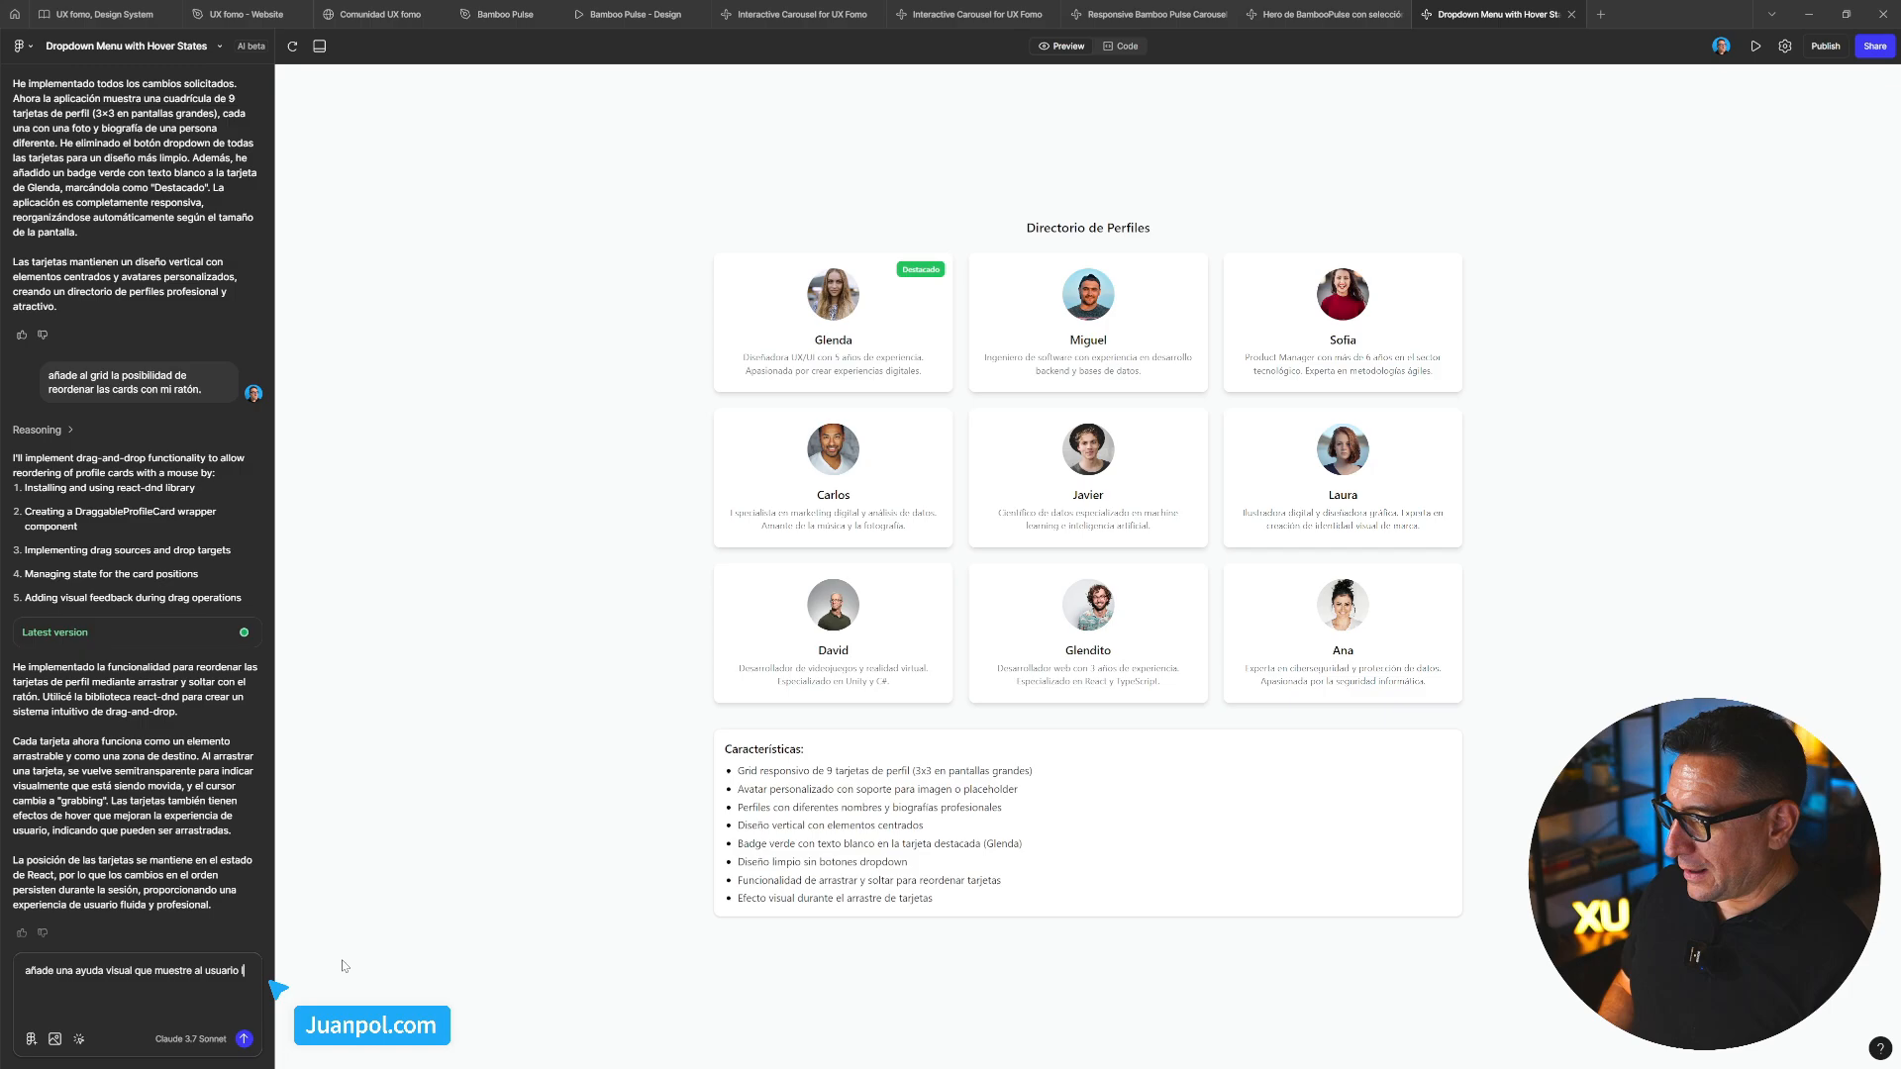
text(la)
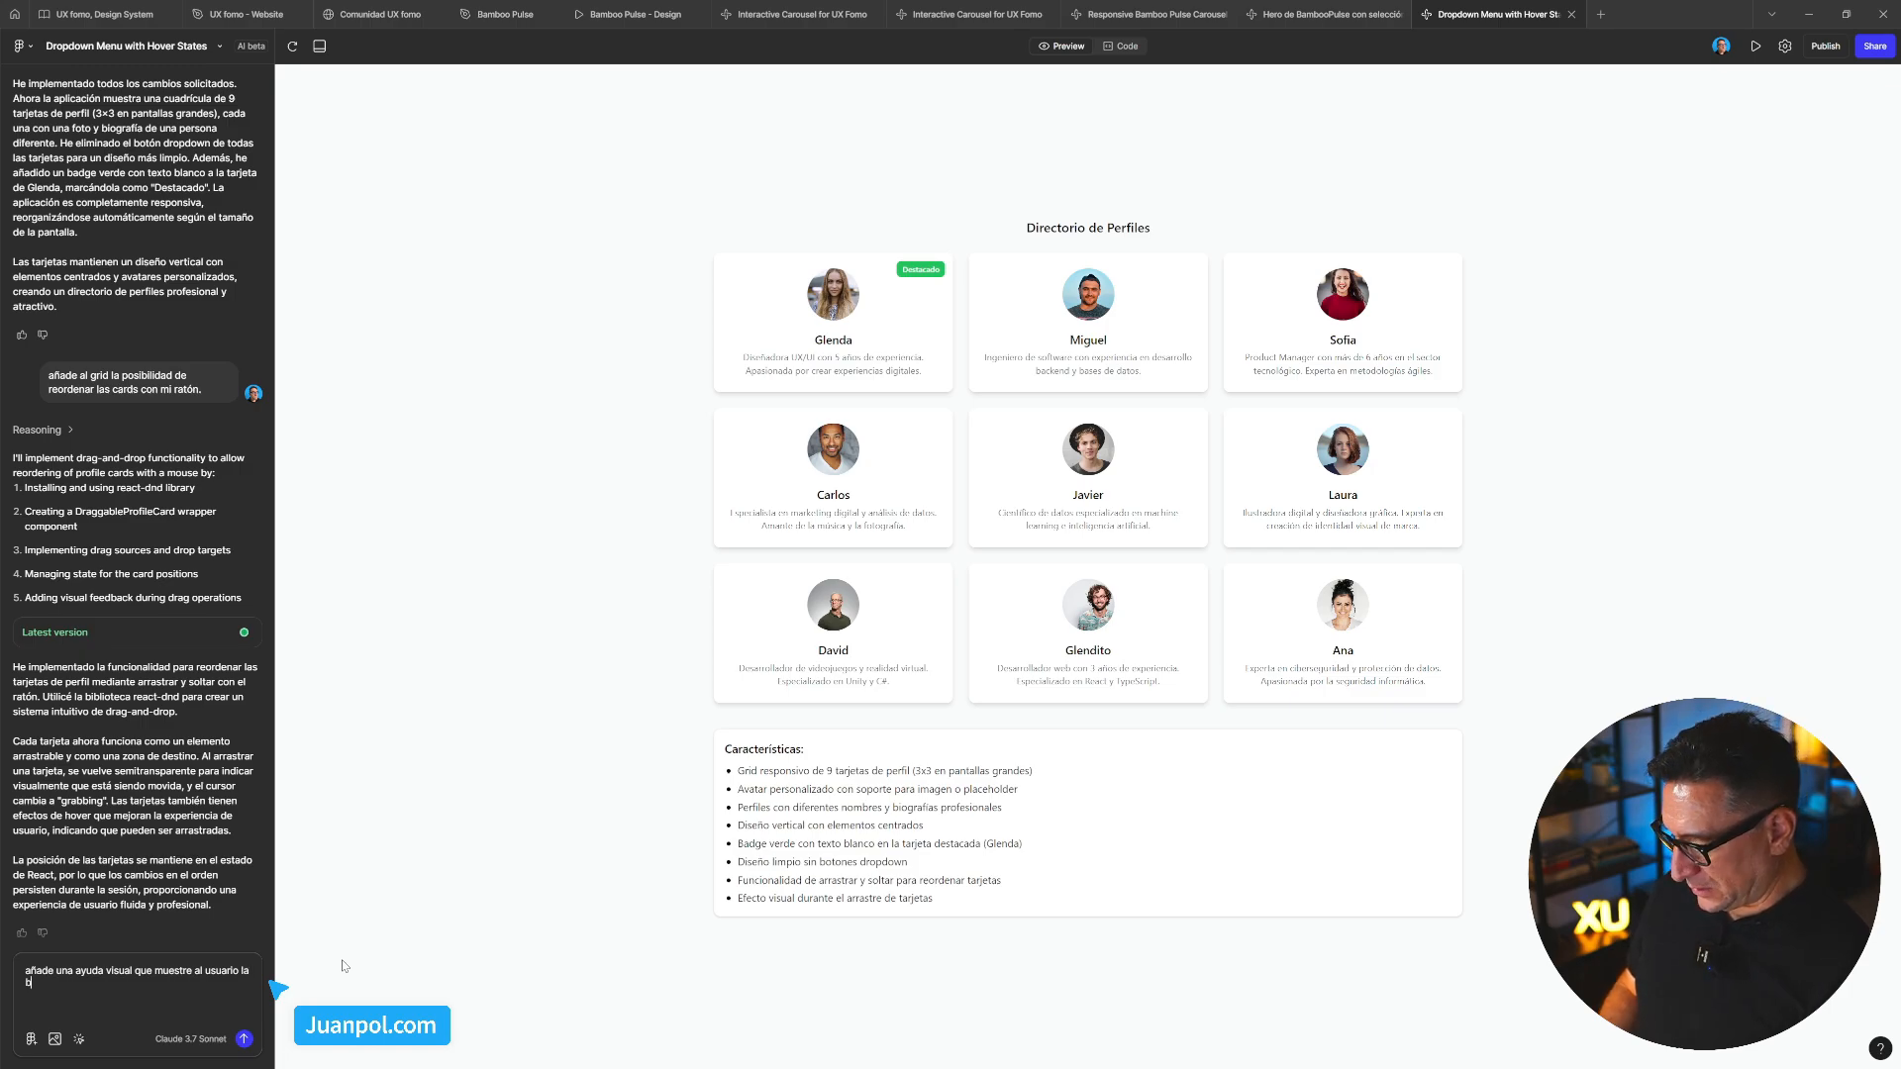
text( ubicación)
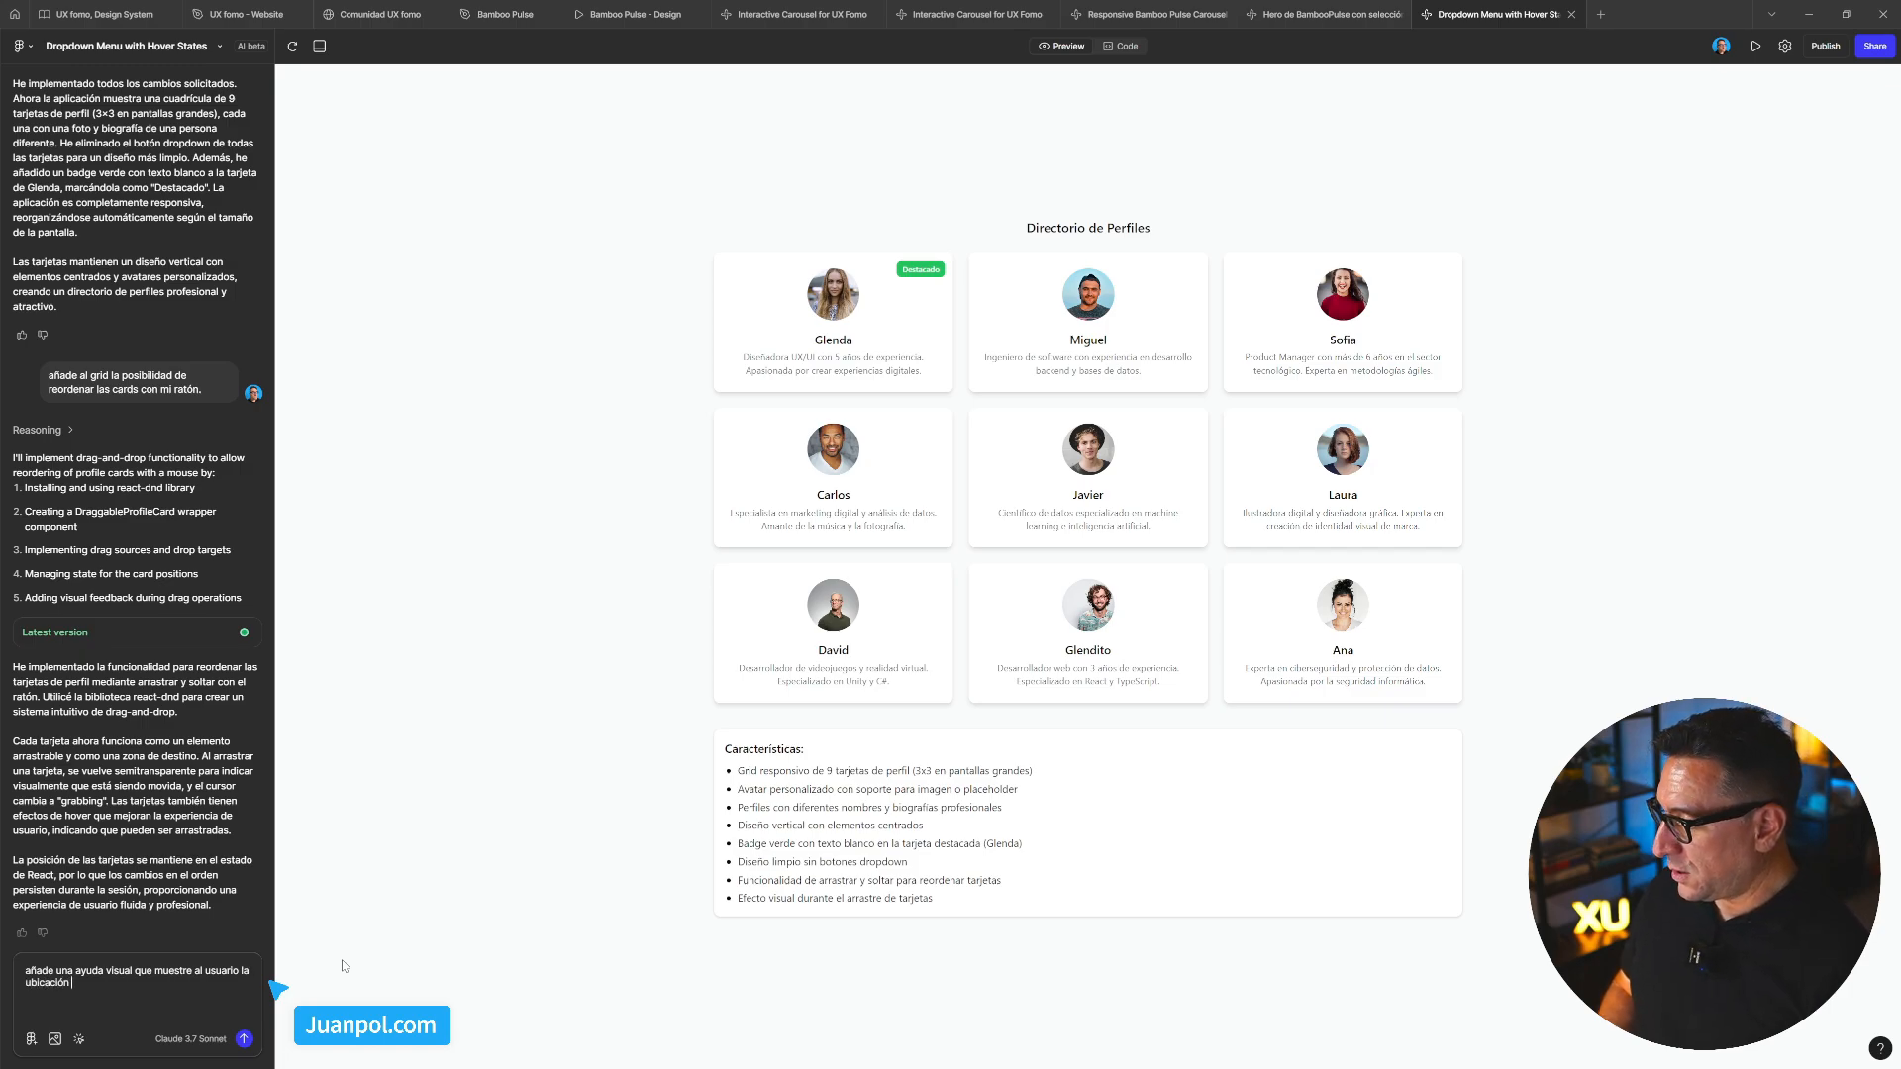
text( final de)
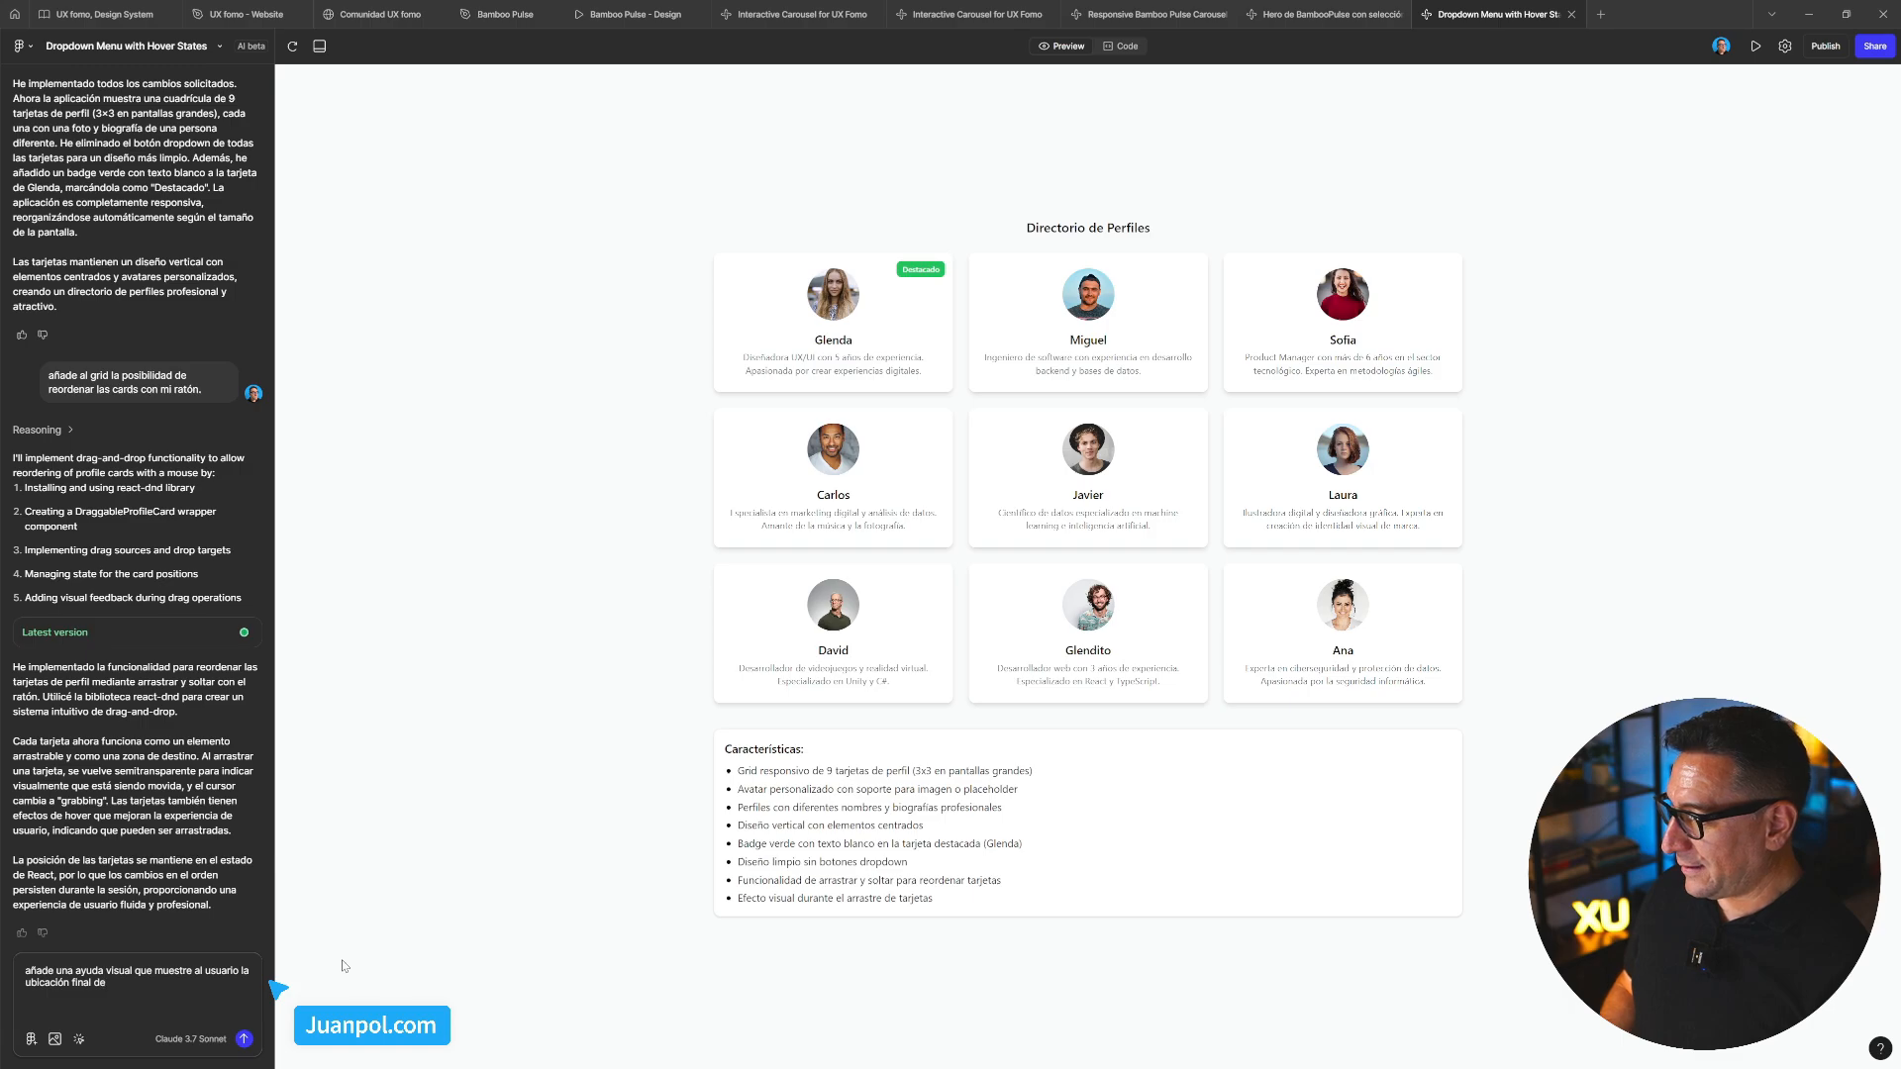
text( la)
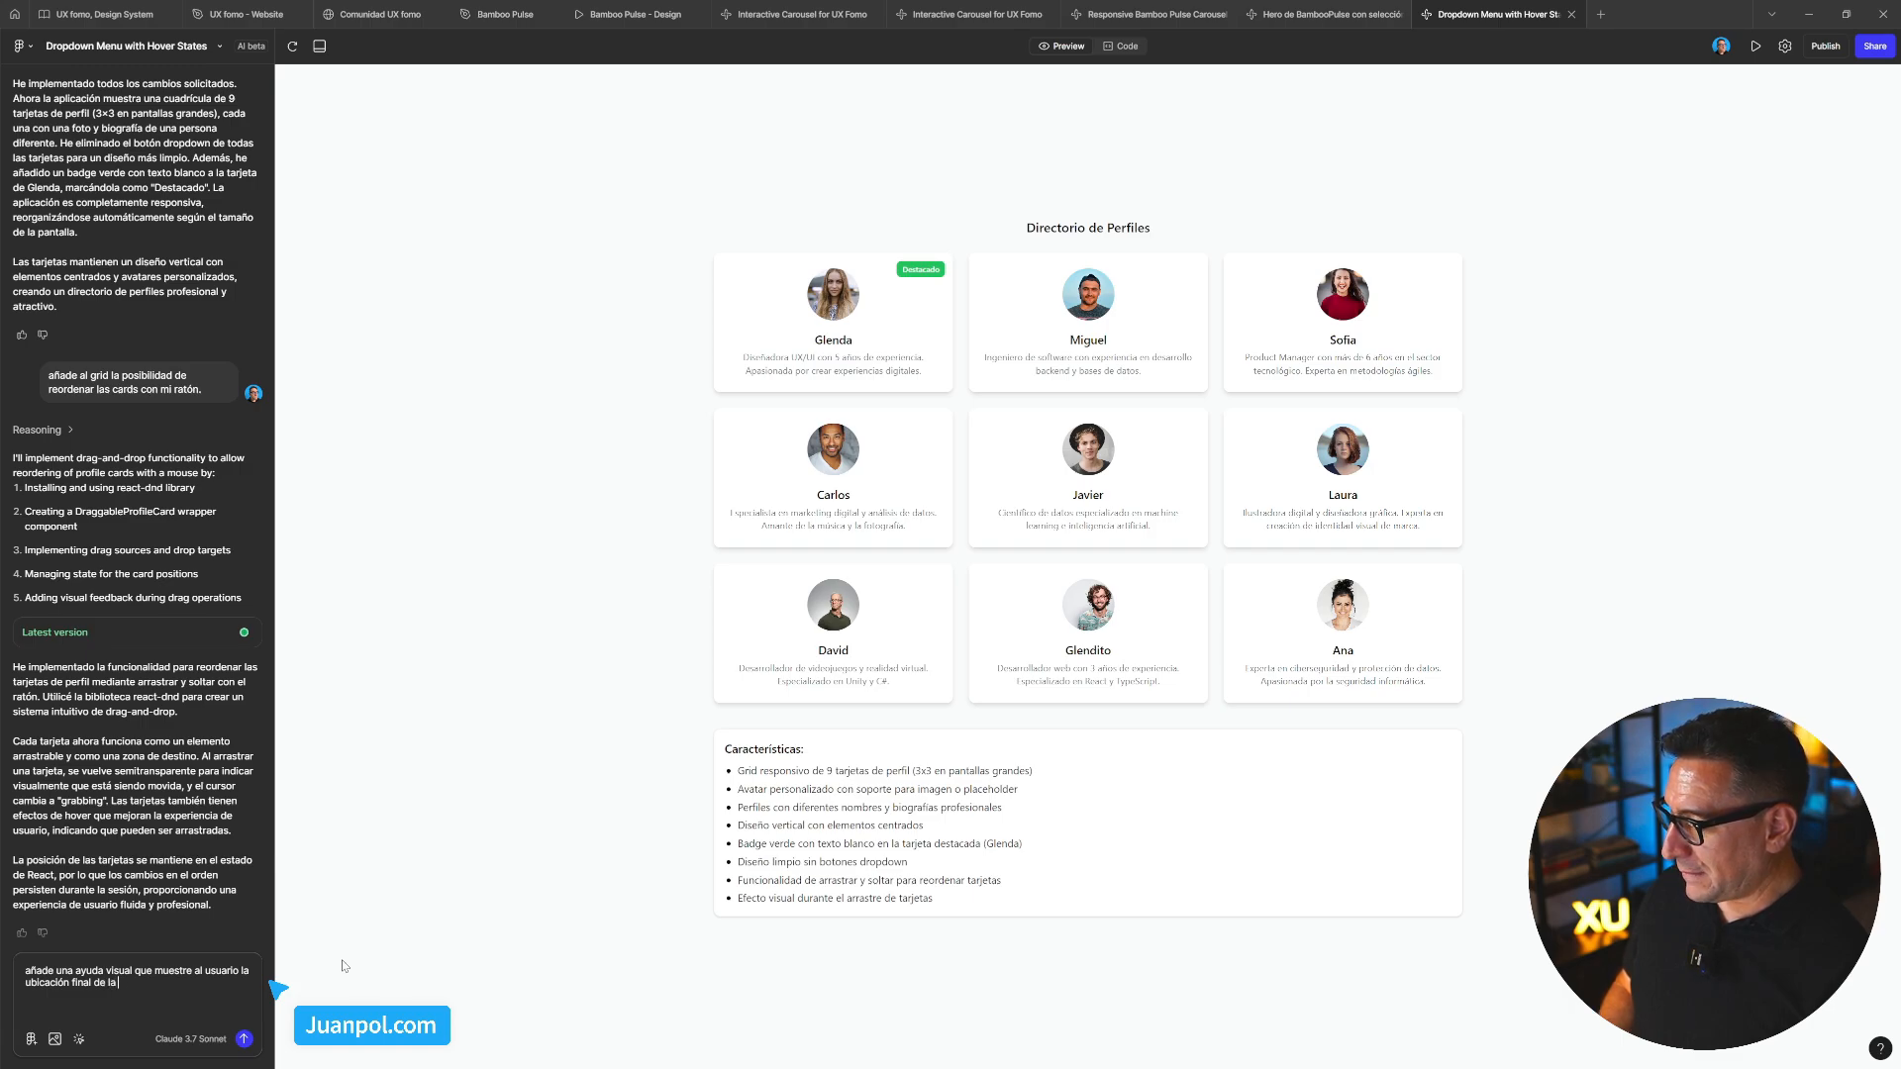
text( c tarjeta q)
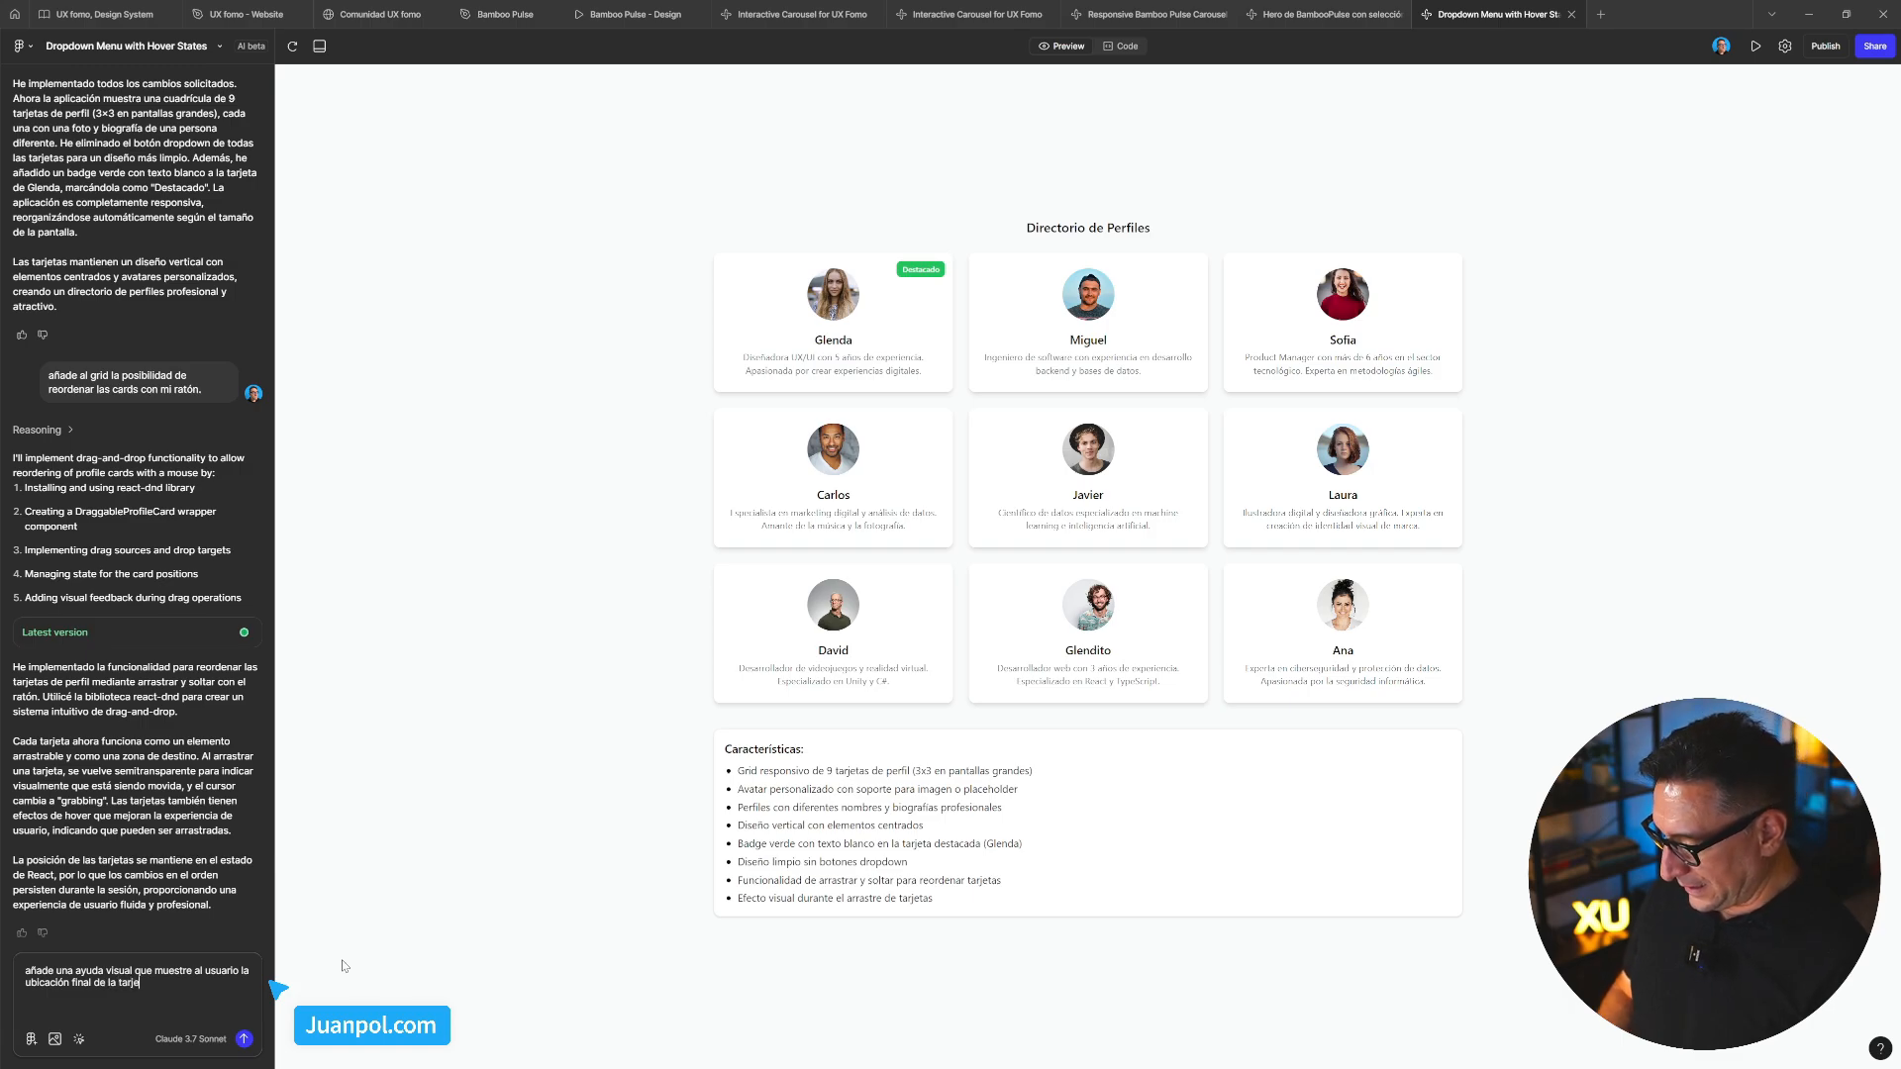
key(BackSpace)
key(BackSpace)
key(BackSpace)
key(BackSpace)
key(BackSpace)
key(BackSpace)
key(BackSpace)
key(BackSpace)
key(BackSpace)
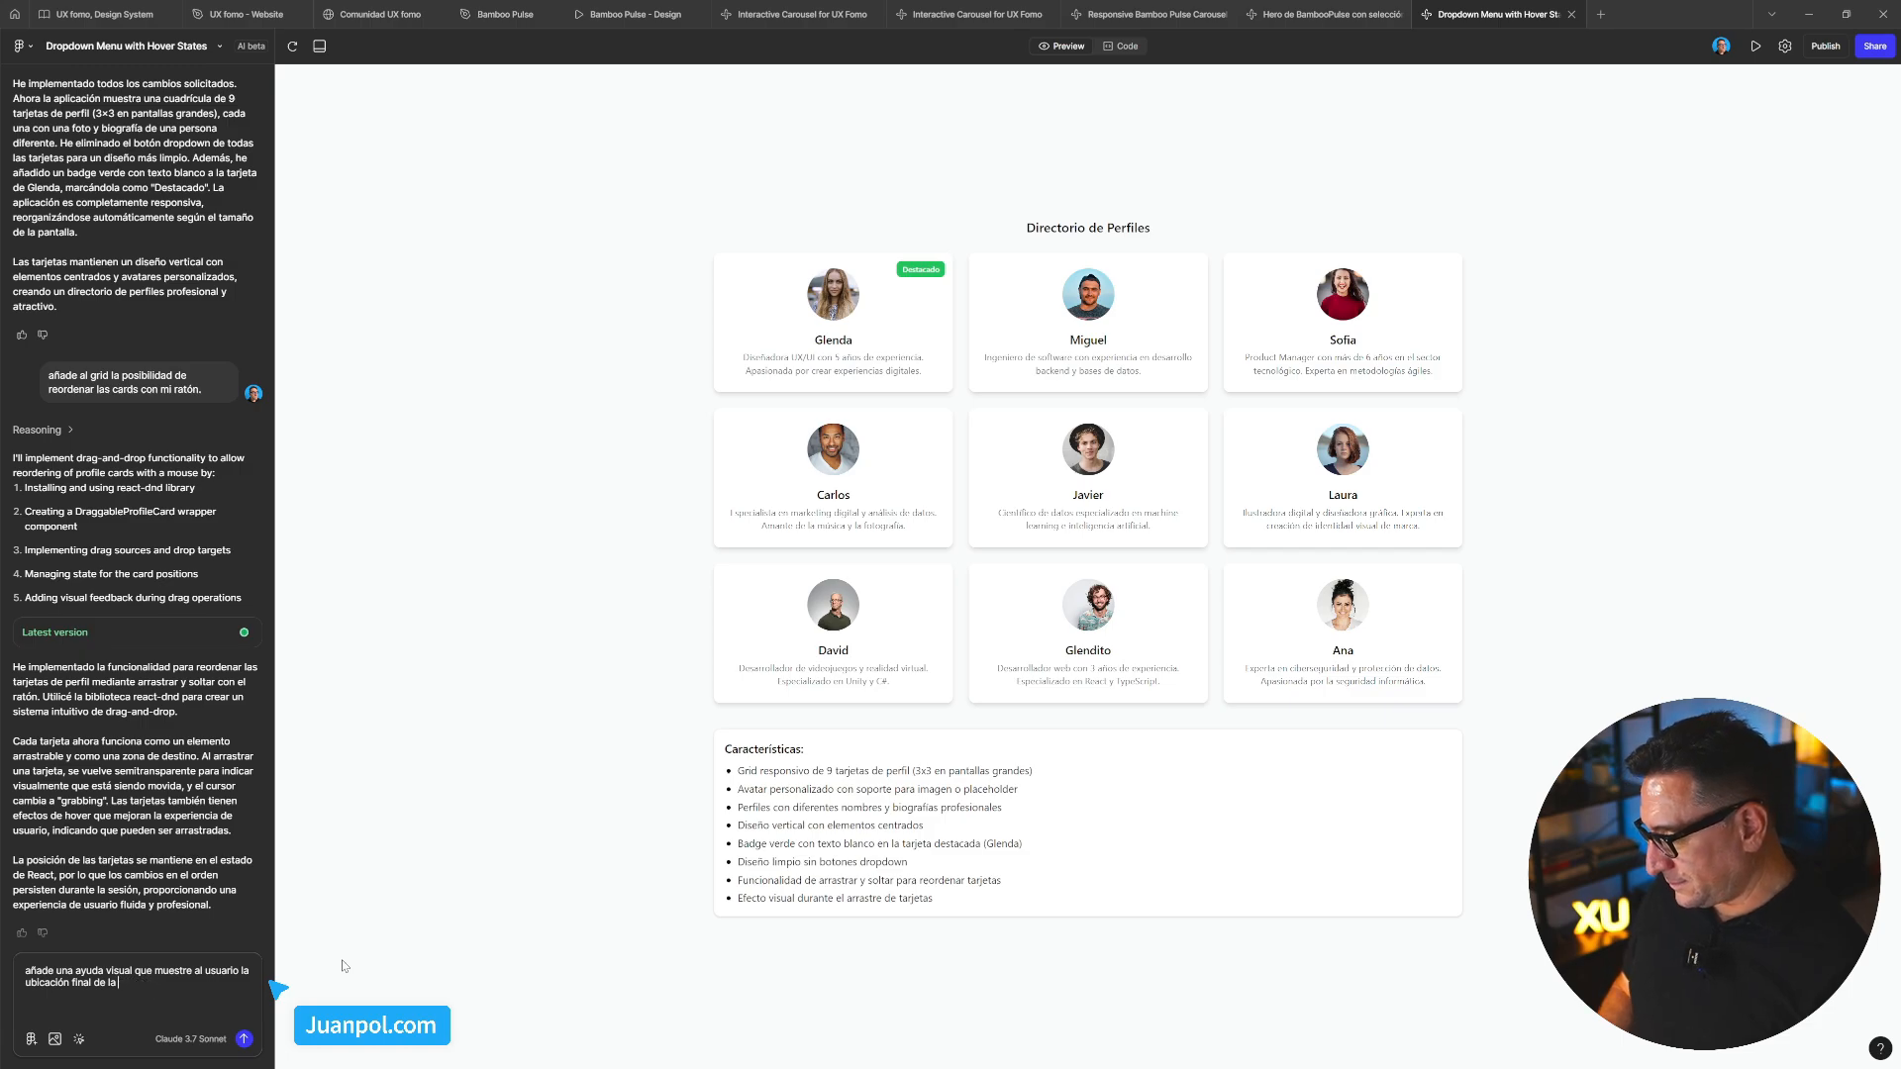
text(card qu)
text(e es´ta)
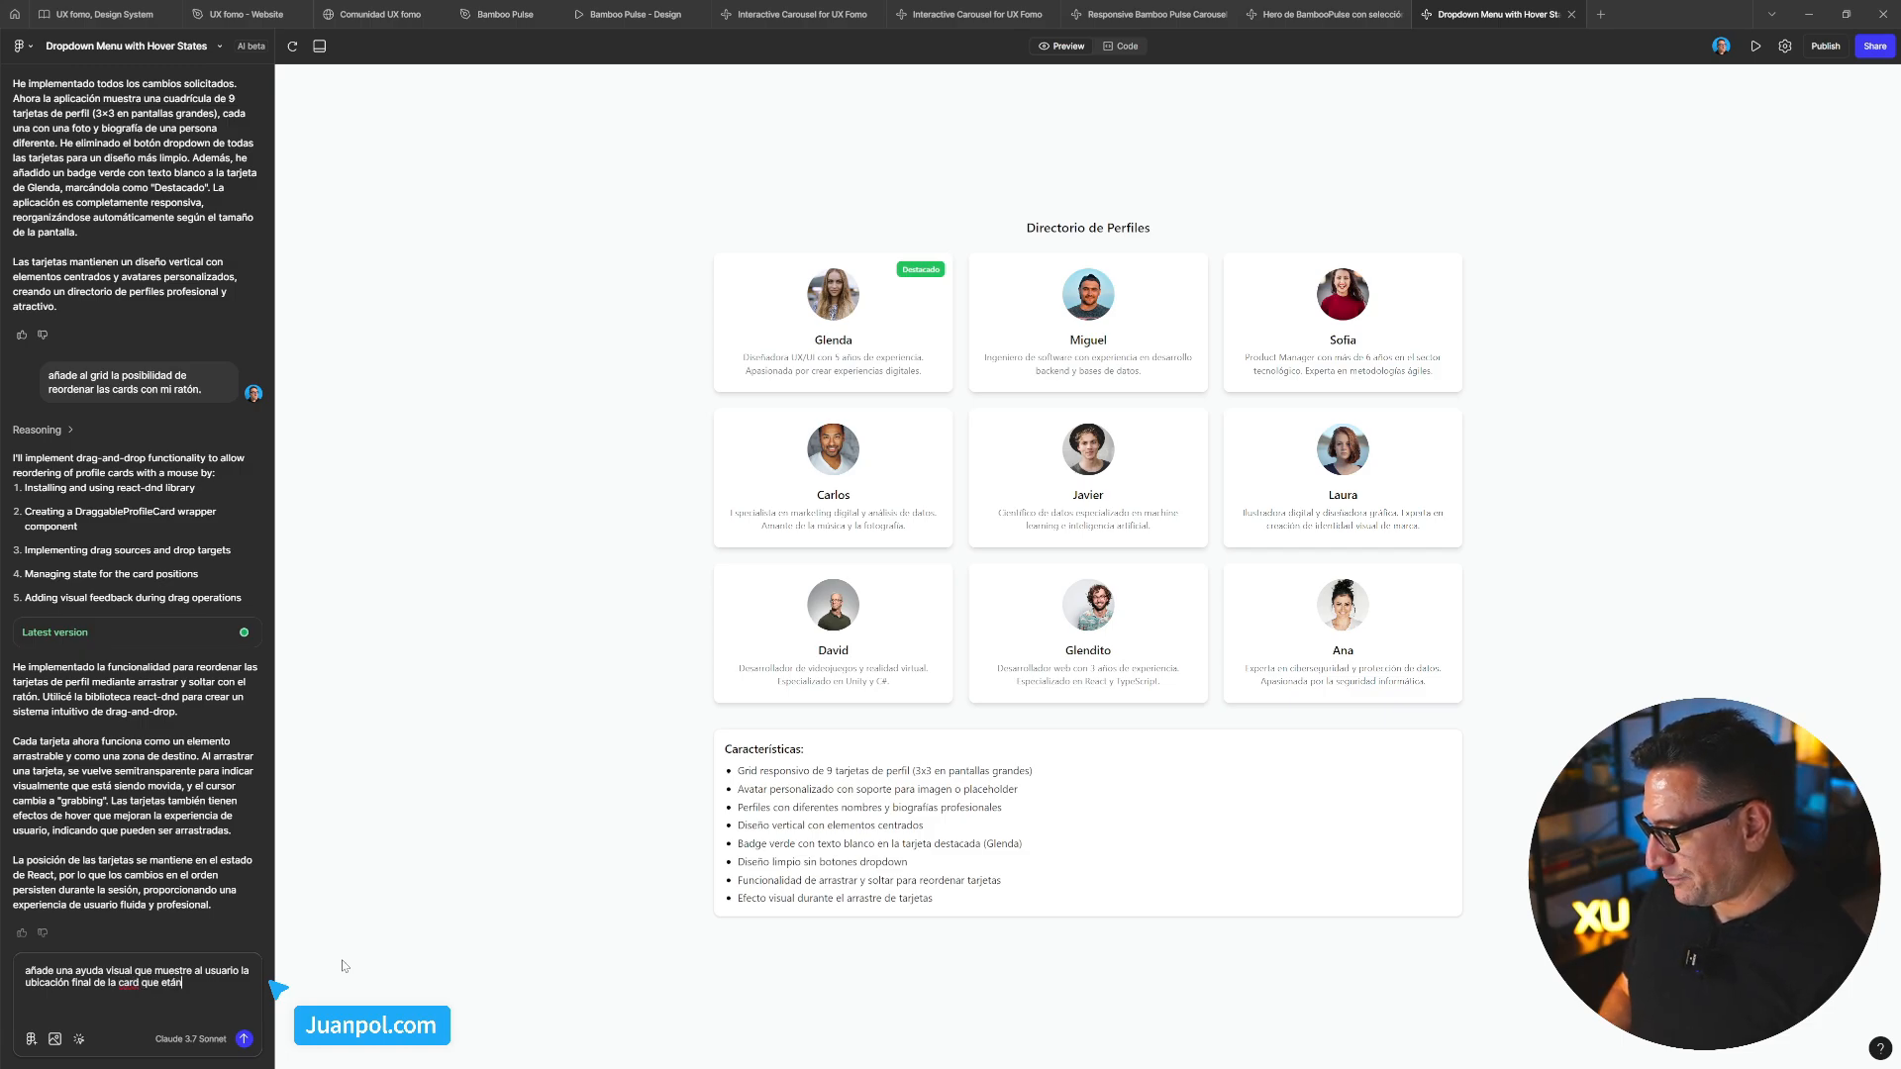
text(n)
key(BackSpace)
key(BackSpace)
key(BackSpace)
key(BackSpace)
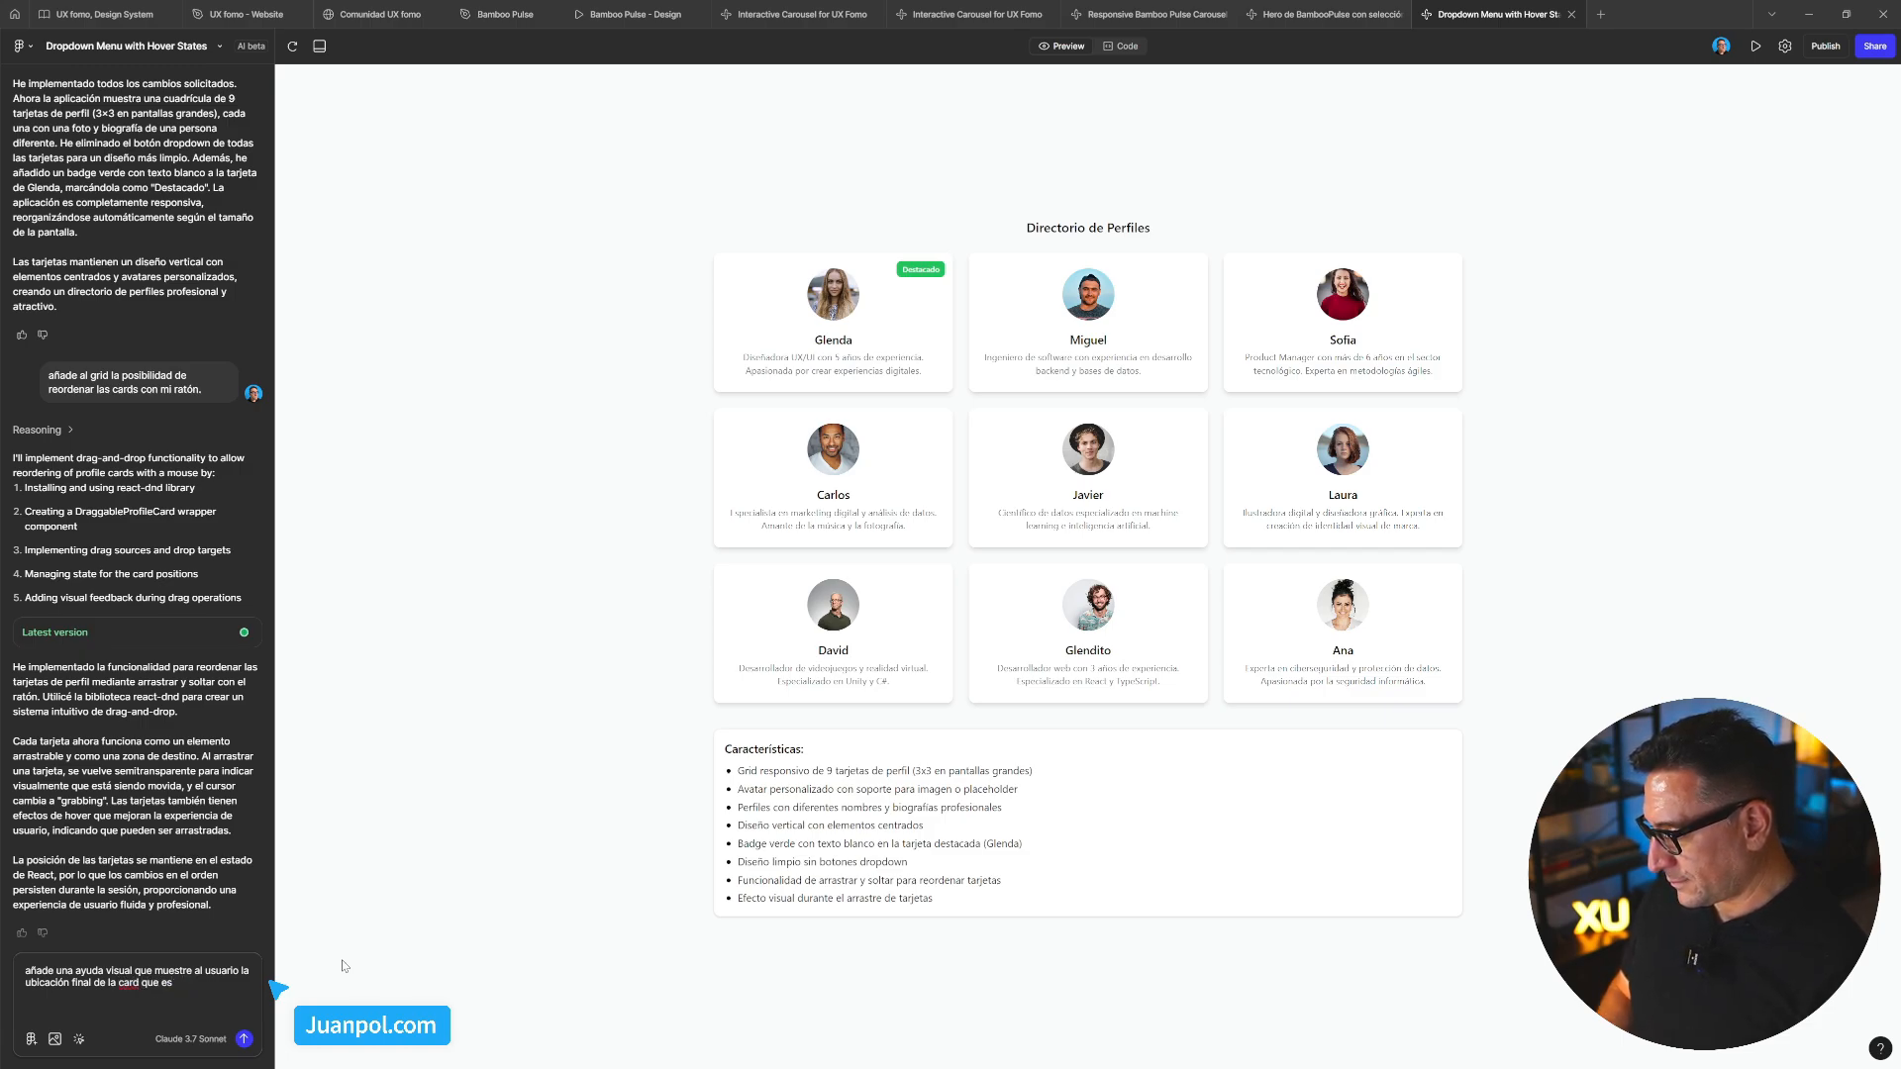
text(tá)
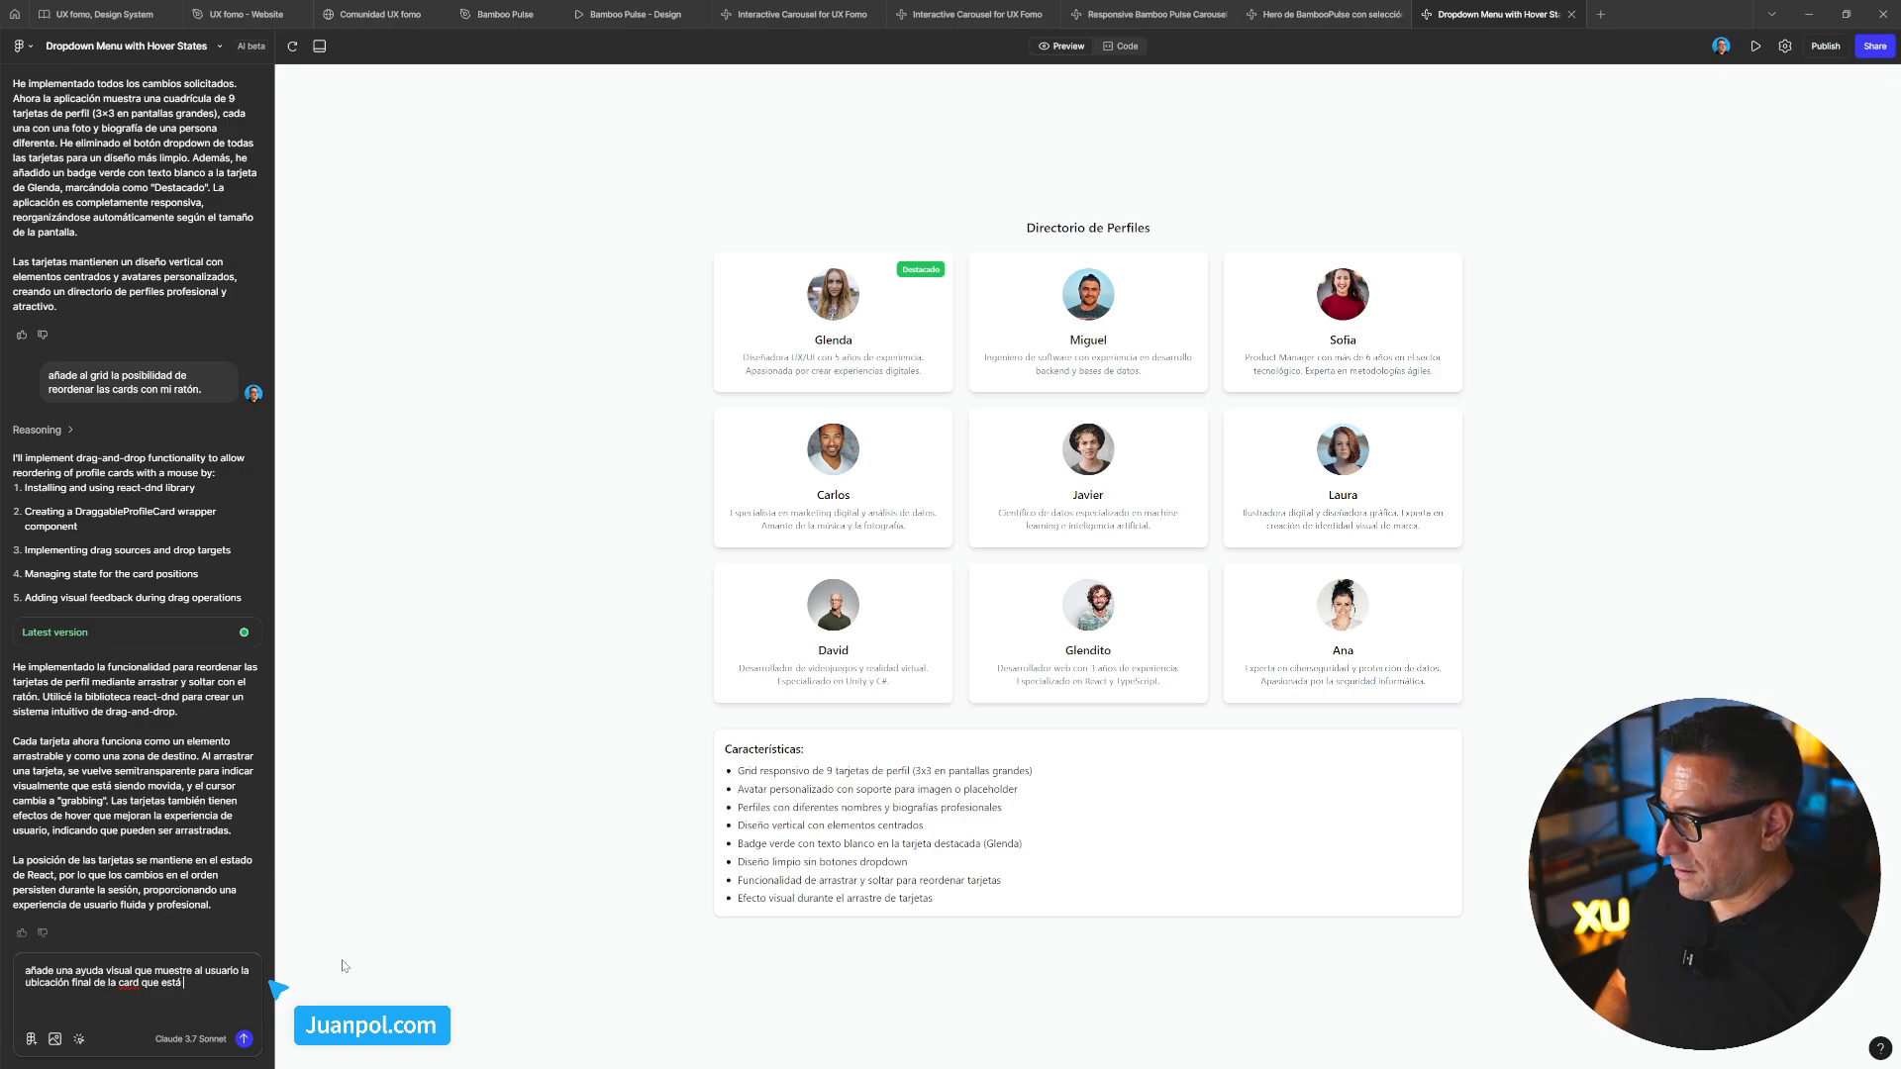
text(n arra)
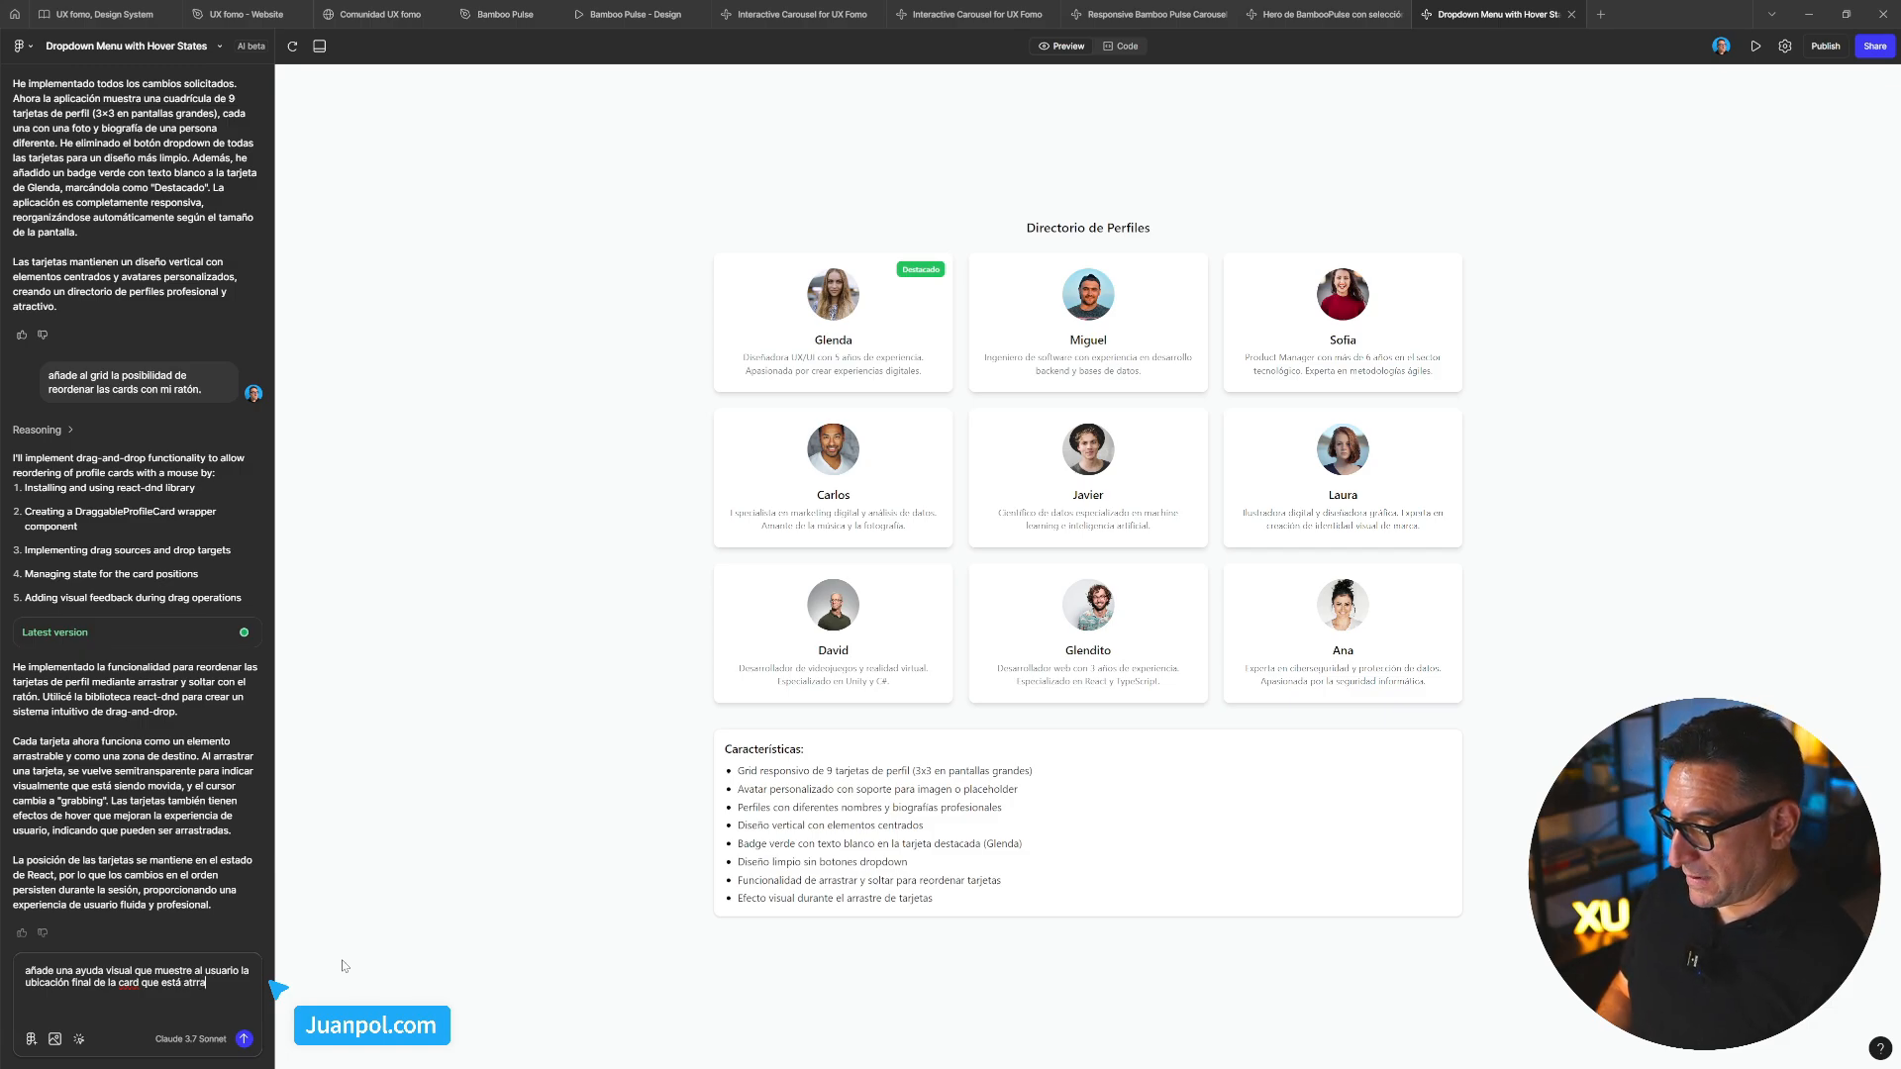
text(rrastrando.)
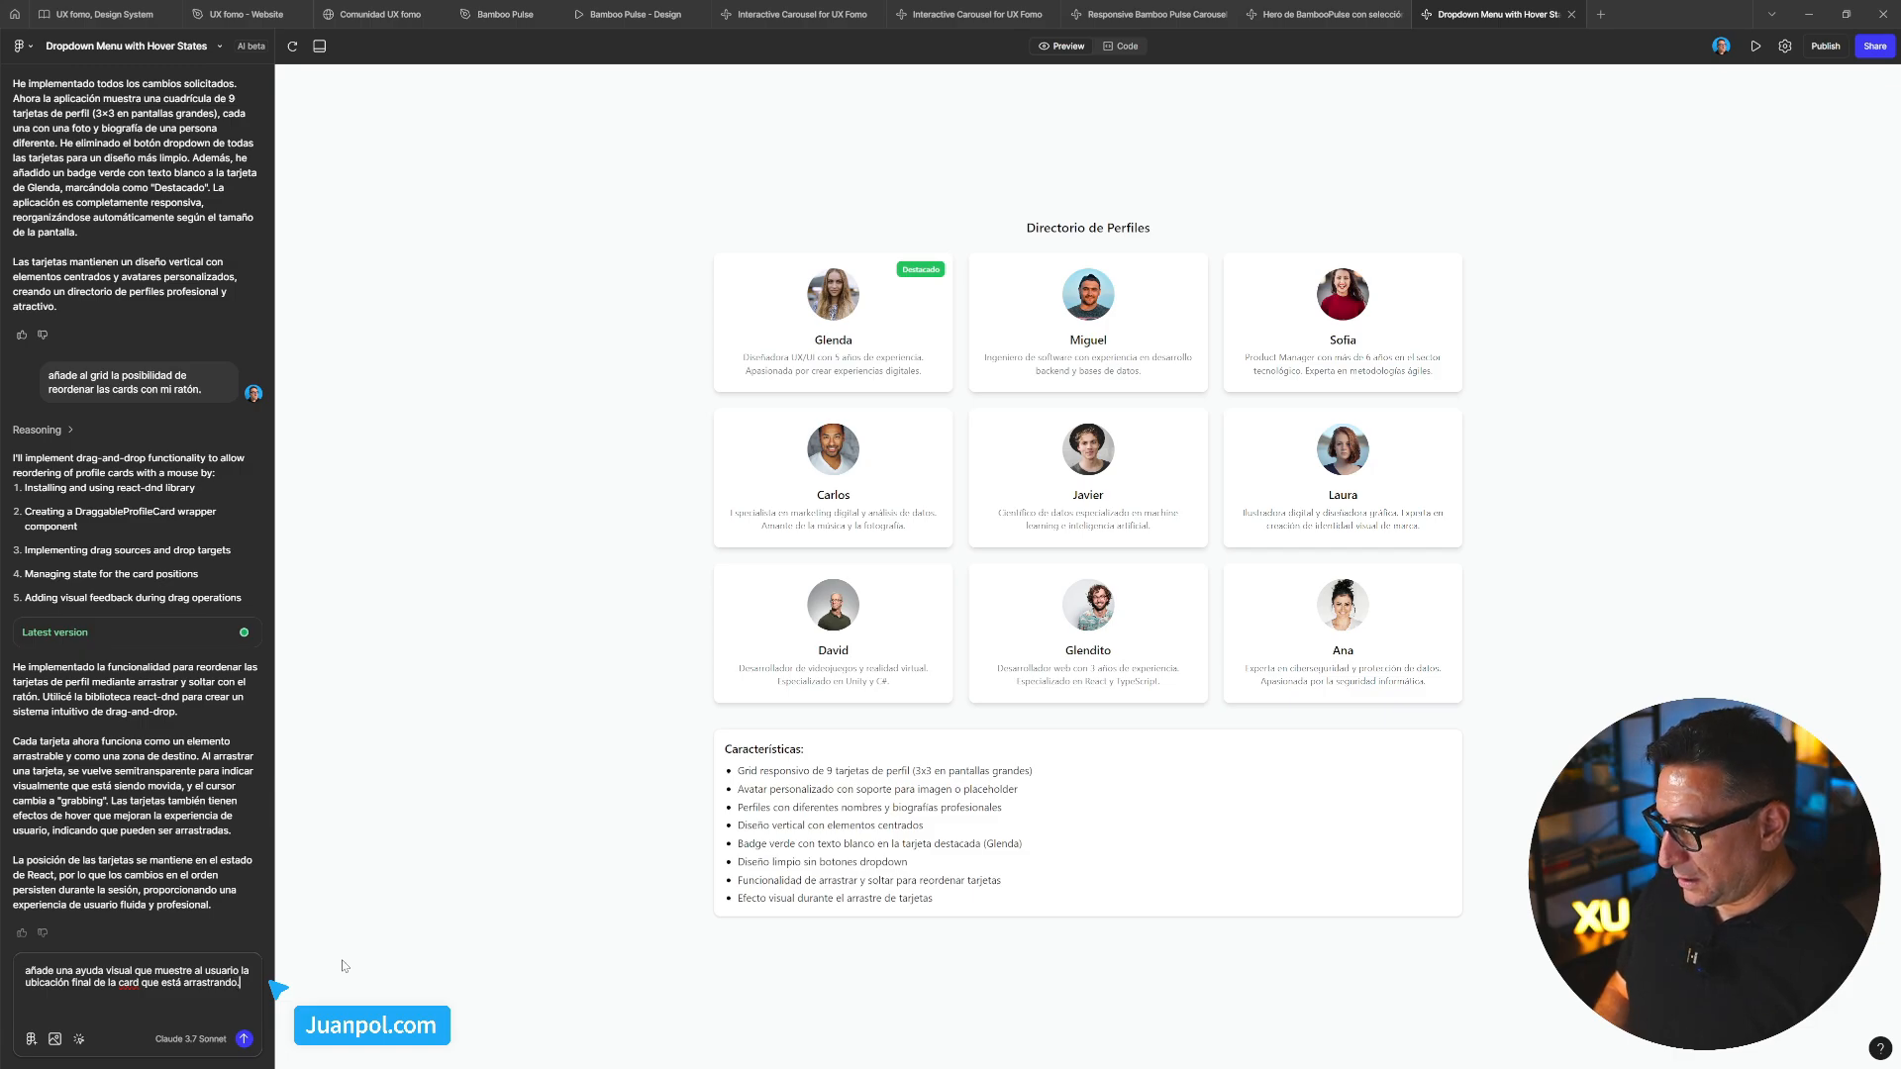
Move the Ana card into the bottom row's middle slot, then send the visual-cue request
drag(1295, 605, 1265, 608)
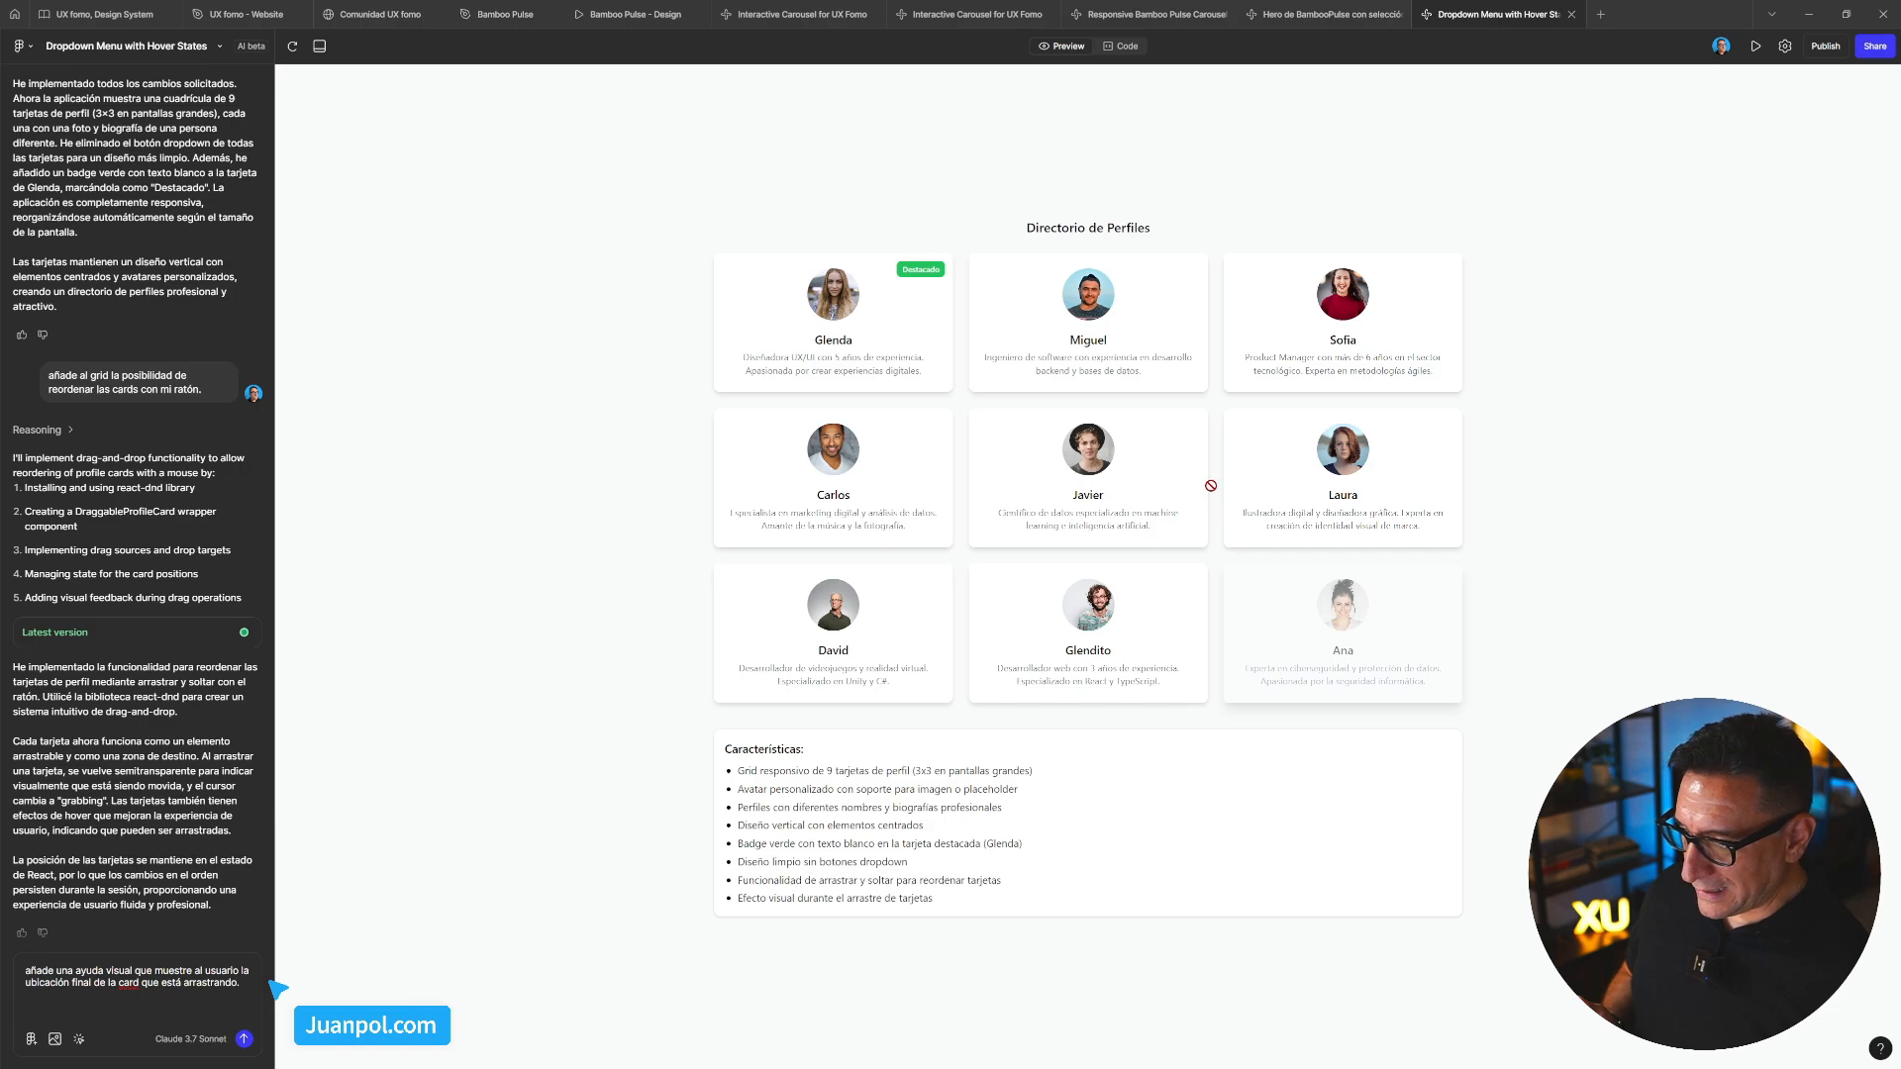
drag(994, 560, 1086, 630)
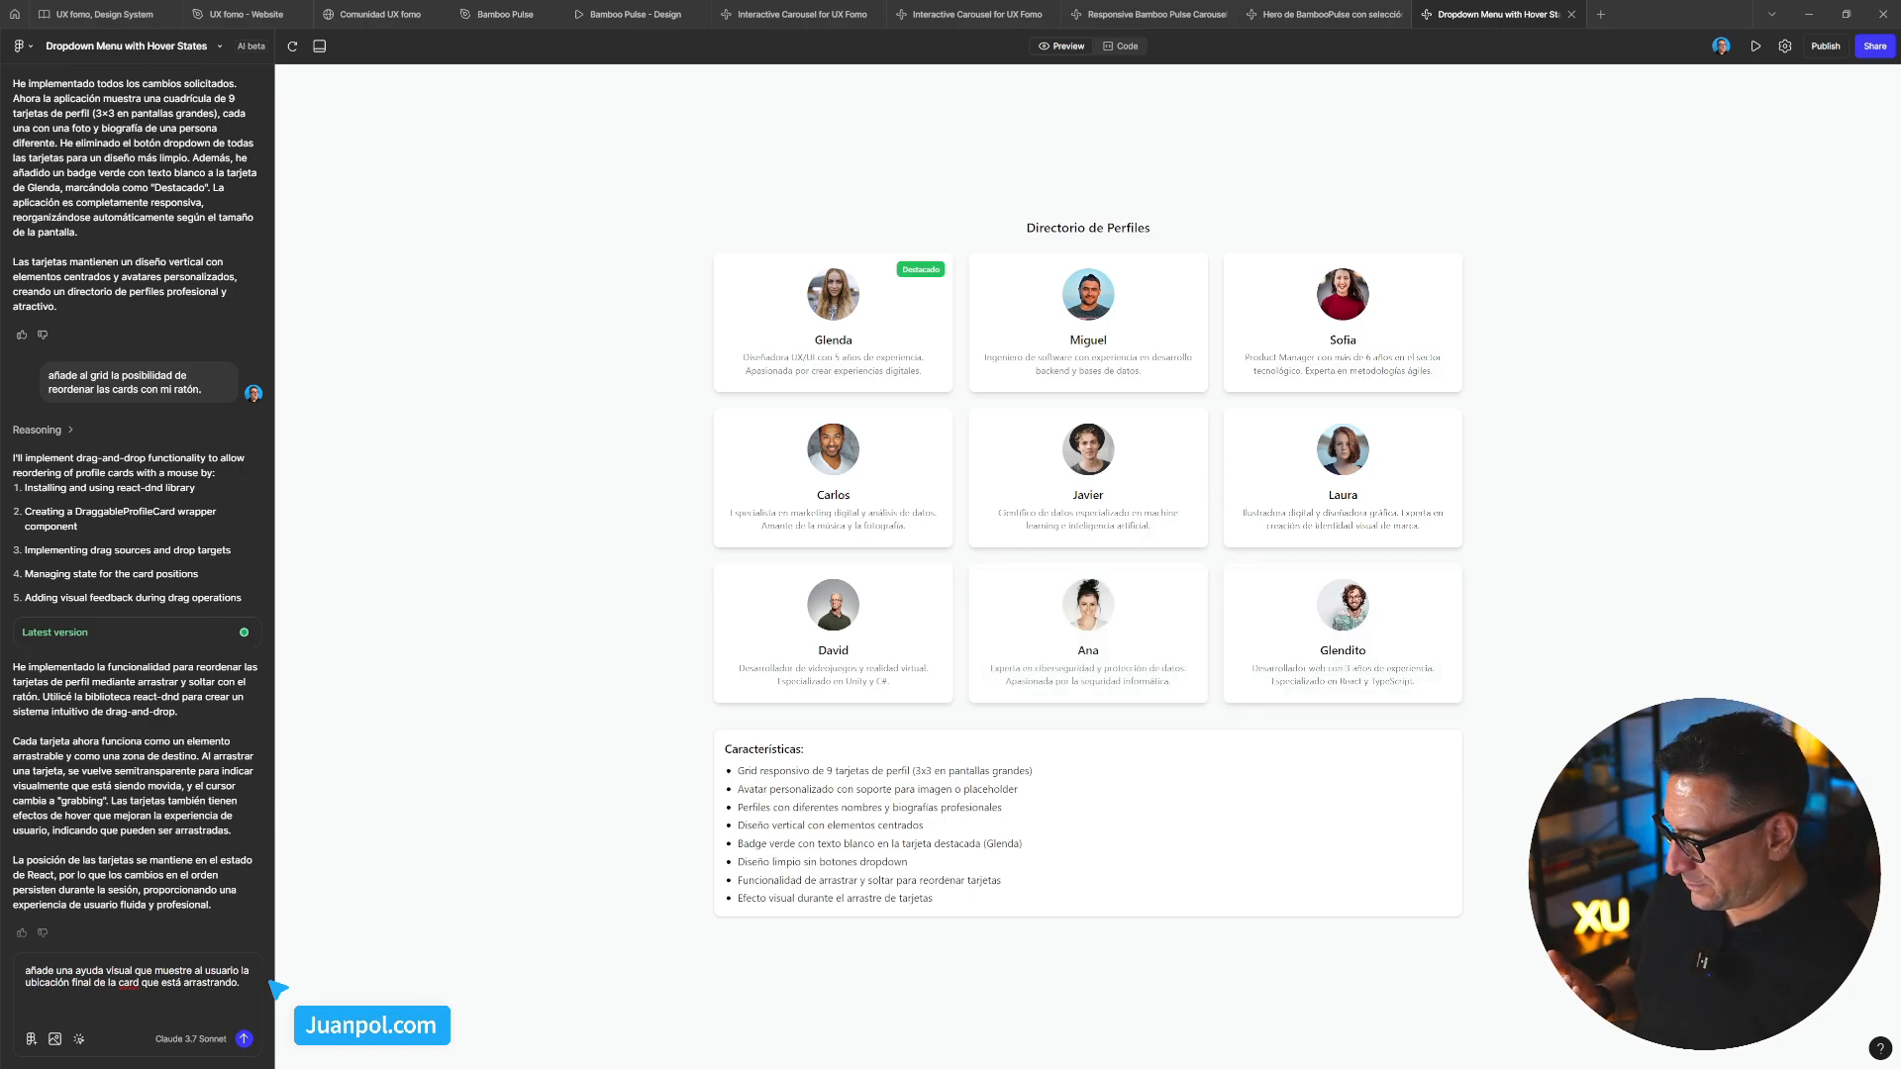
click(245, 1044)
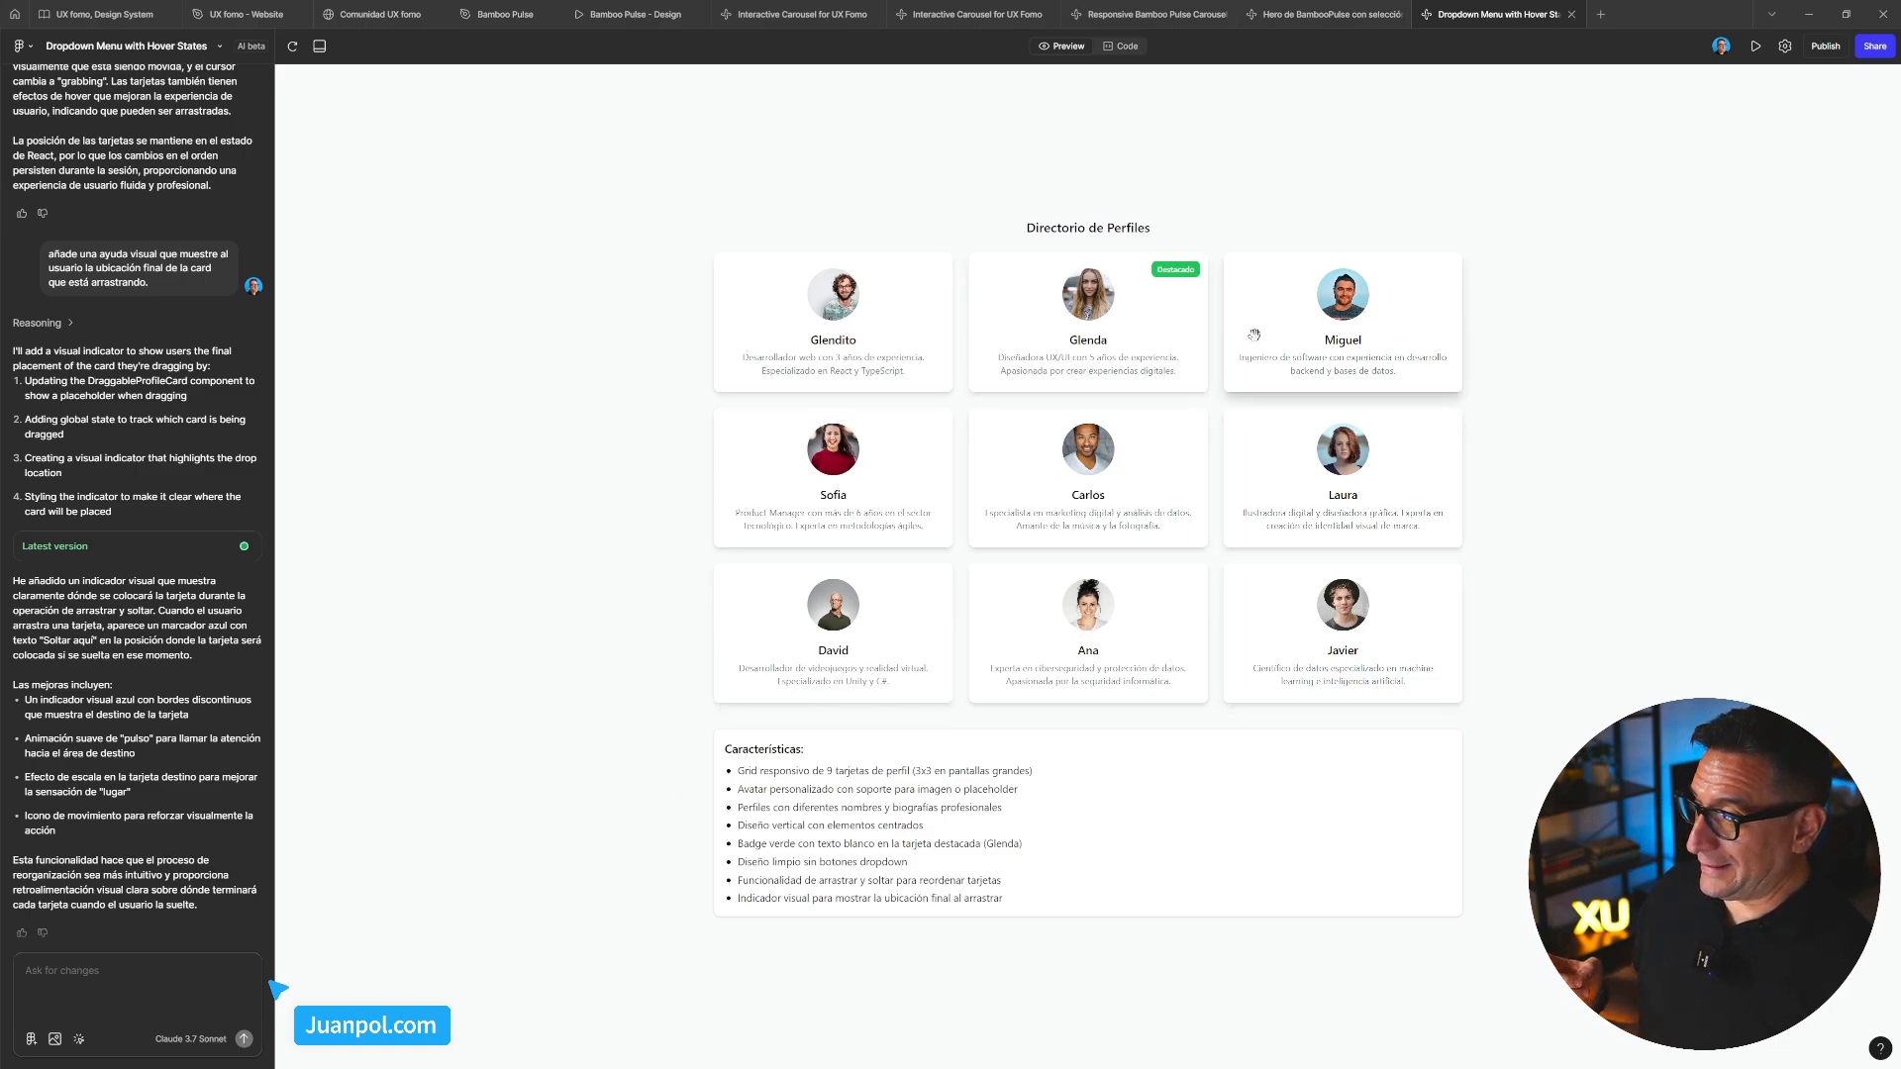
Test the drop indicator by dragging Miguel's, Laura's and Javier's cards to new grid positions
drag(1254, 334, 1234, 350)
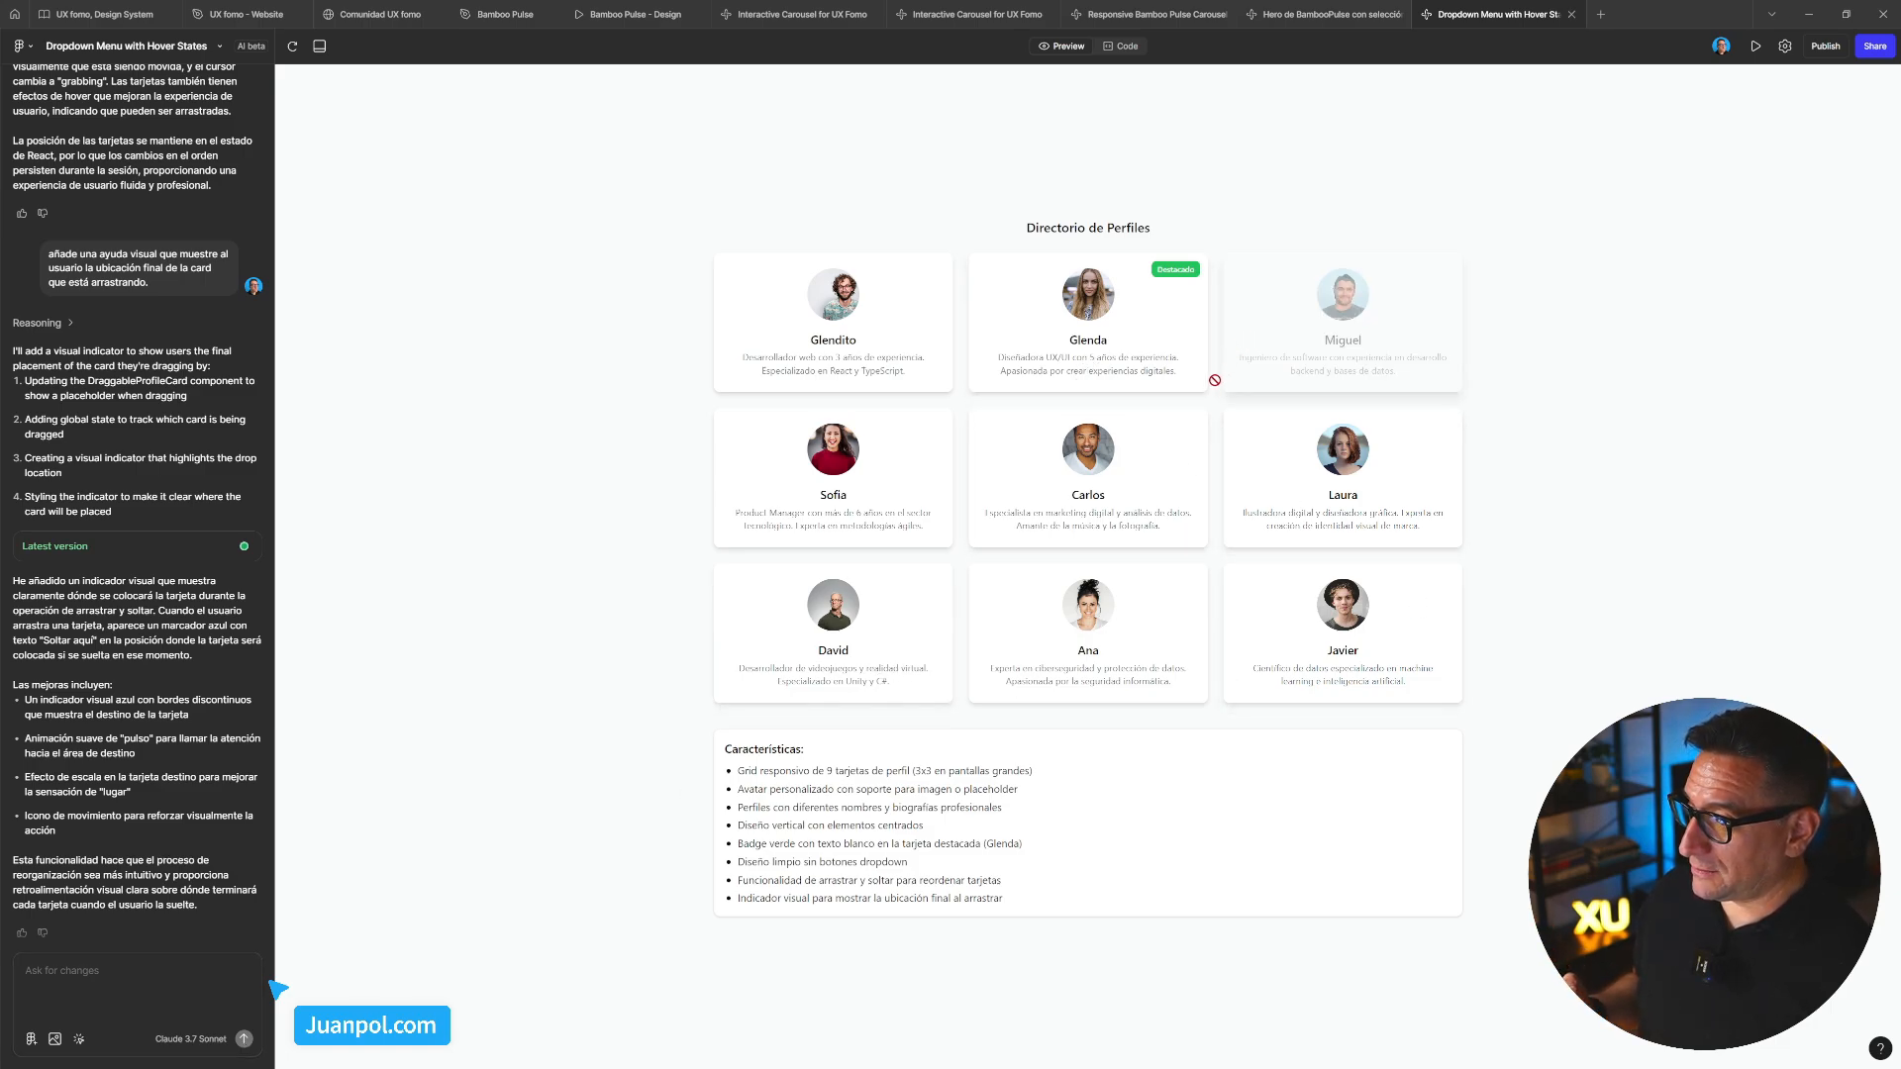
drag(1154, 431, 1133, 503)
mouse_move(1312, 648)
mouse_down()
mouse_move(1114, 644)
mouse_move(1341, 656)
mouse_move(1311, 531)
mouse_move(891, 490)
mouse_move(1246, 542)
mouse_move(1348, 636)
mouse_up()
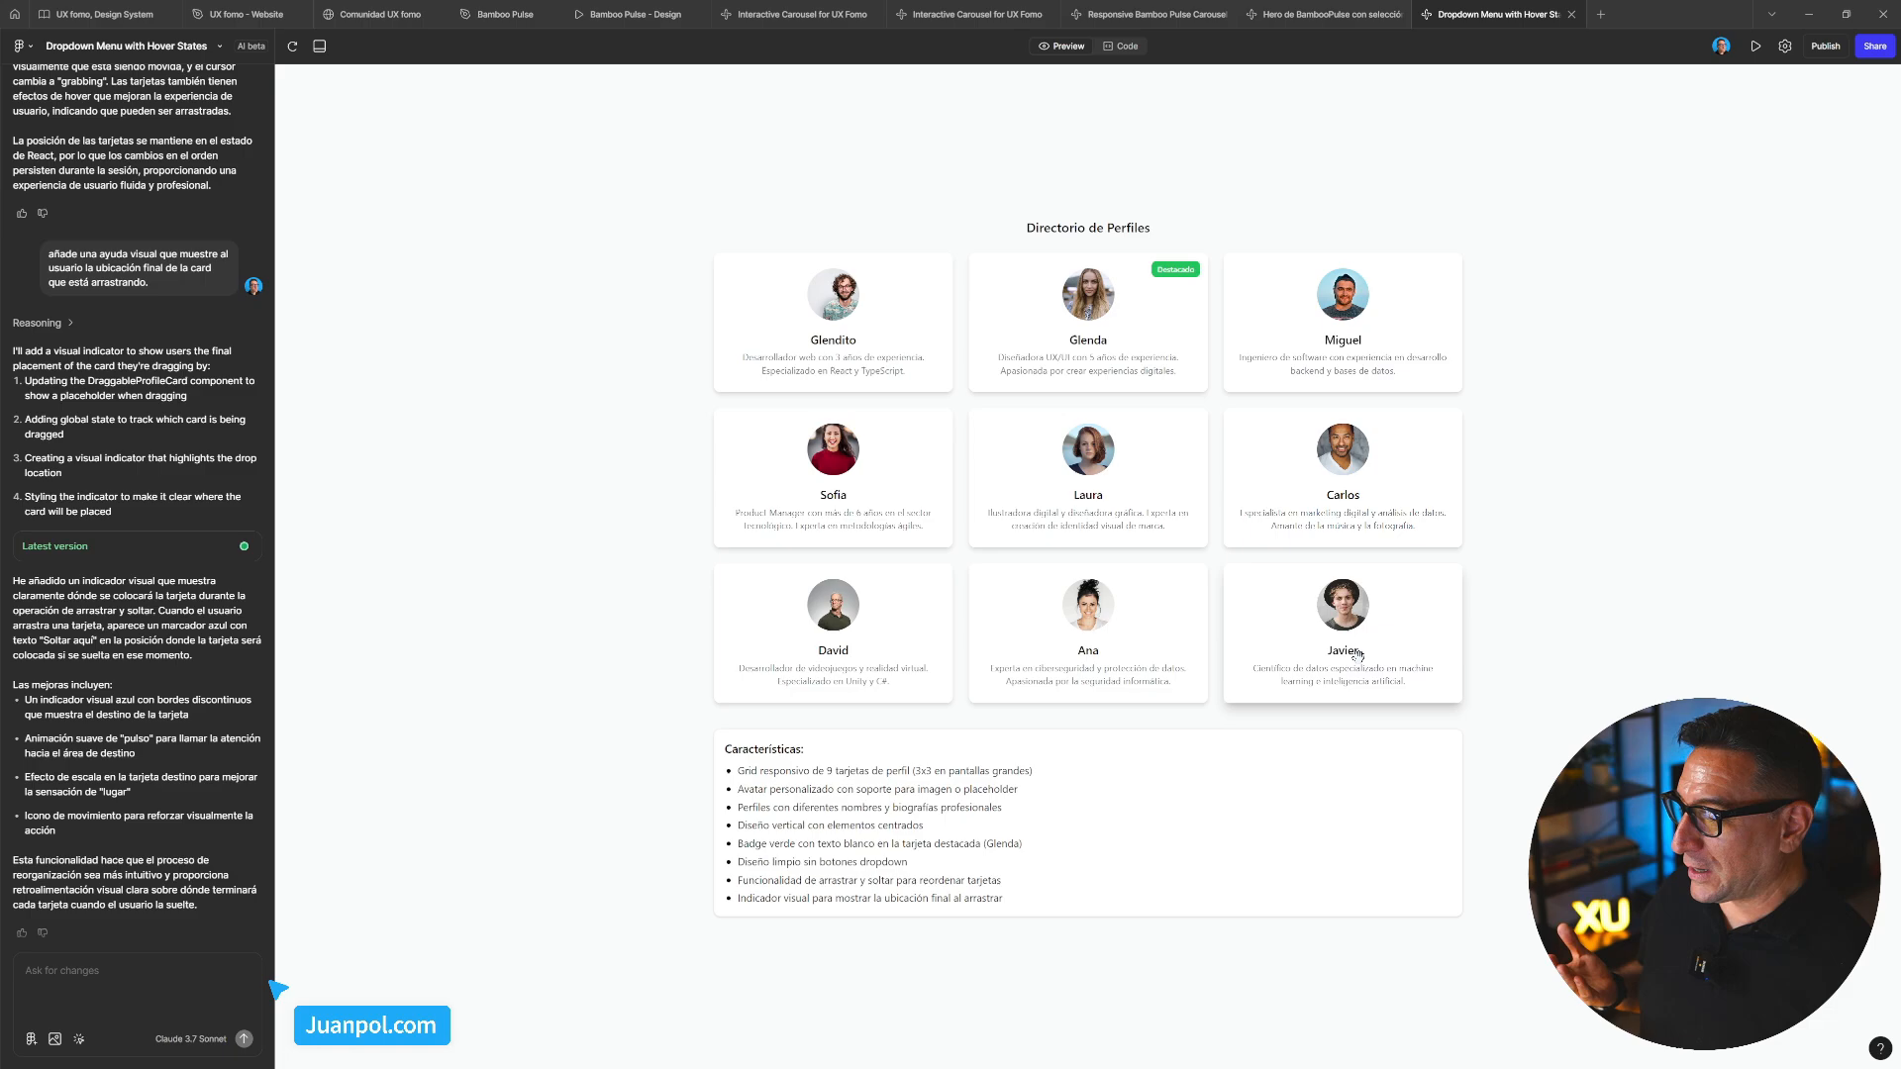
drag(1357, 632, 1086, 357)
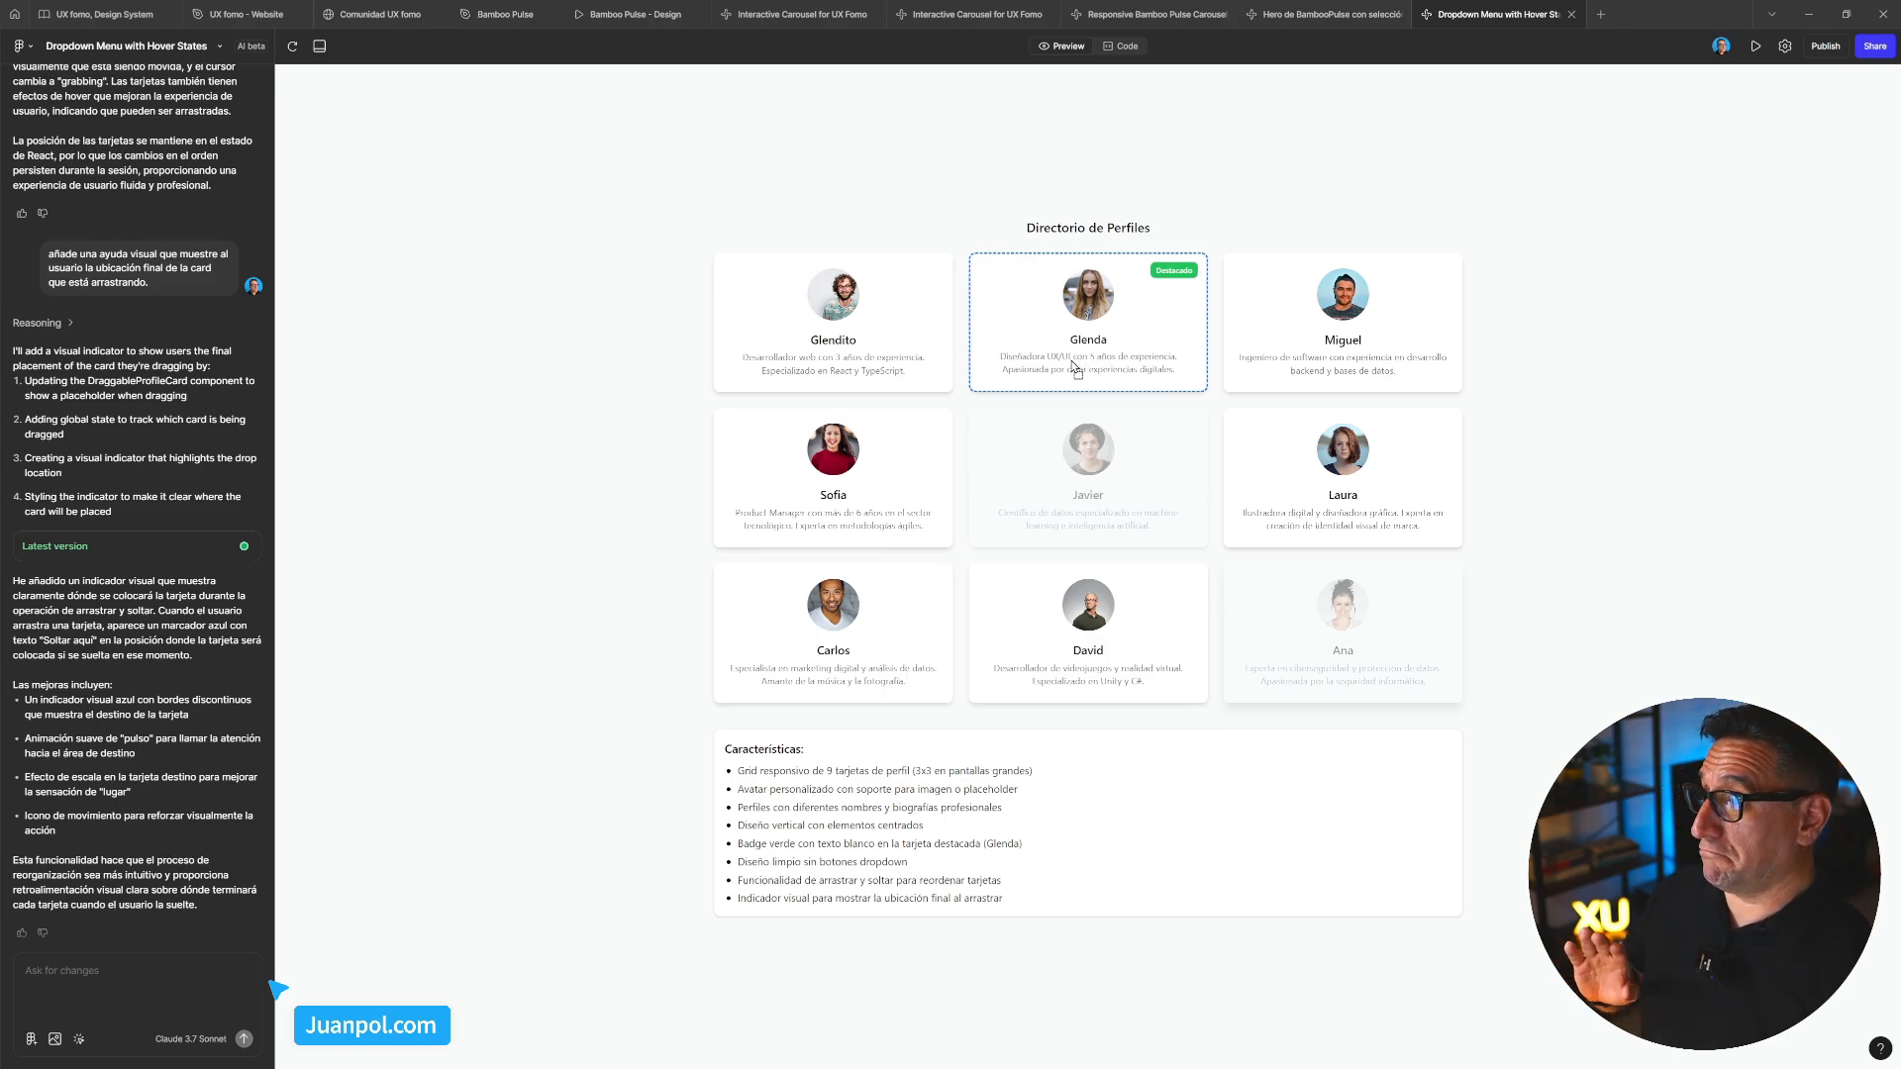
drag(1075, 368, 1070, 358)
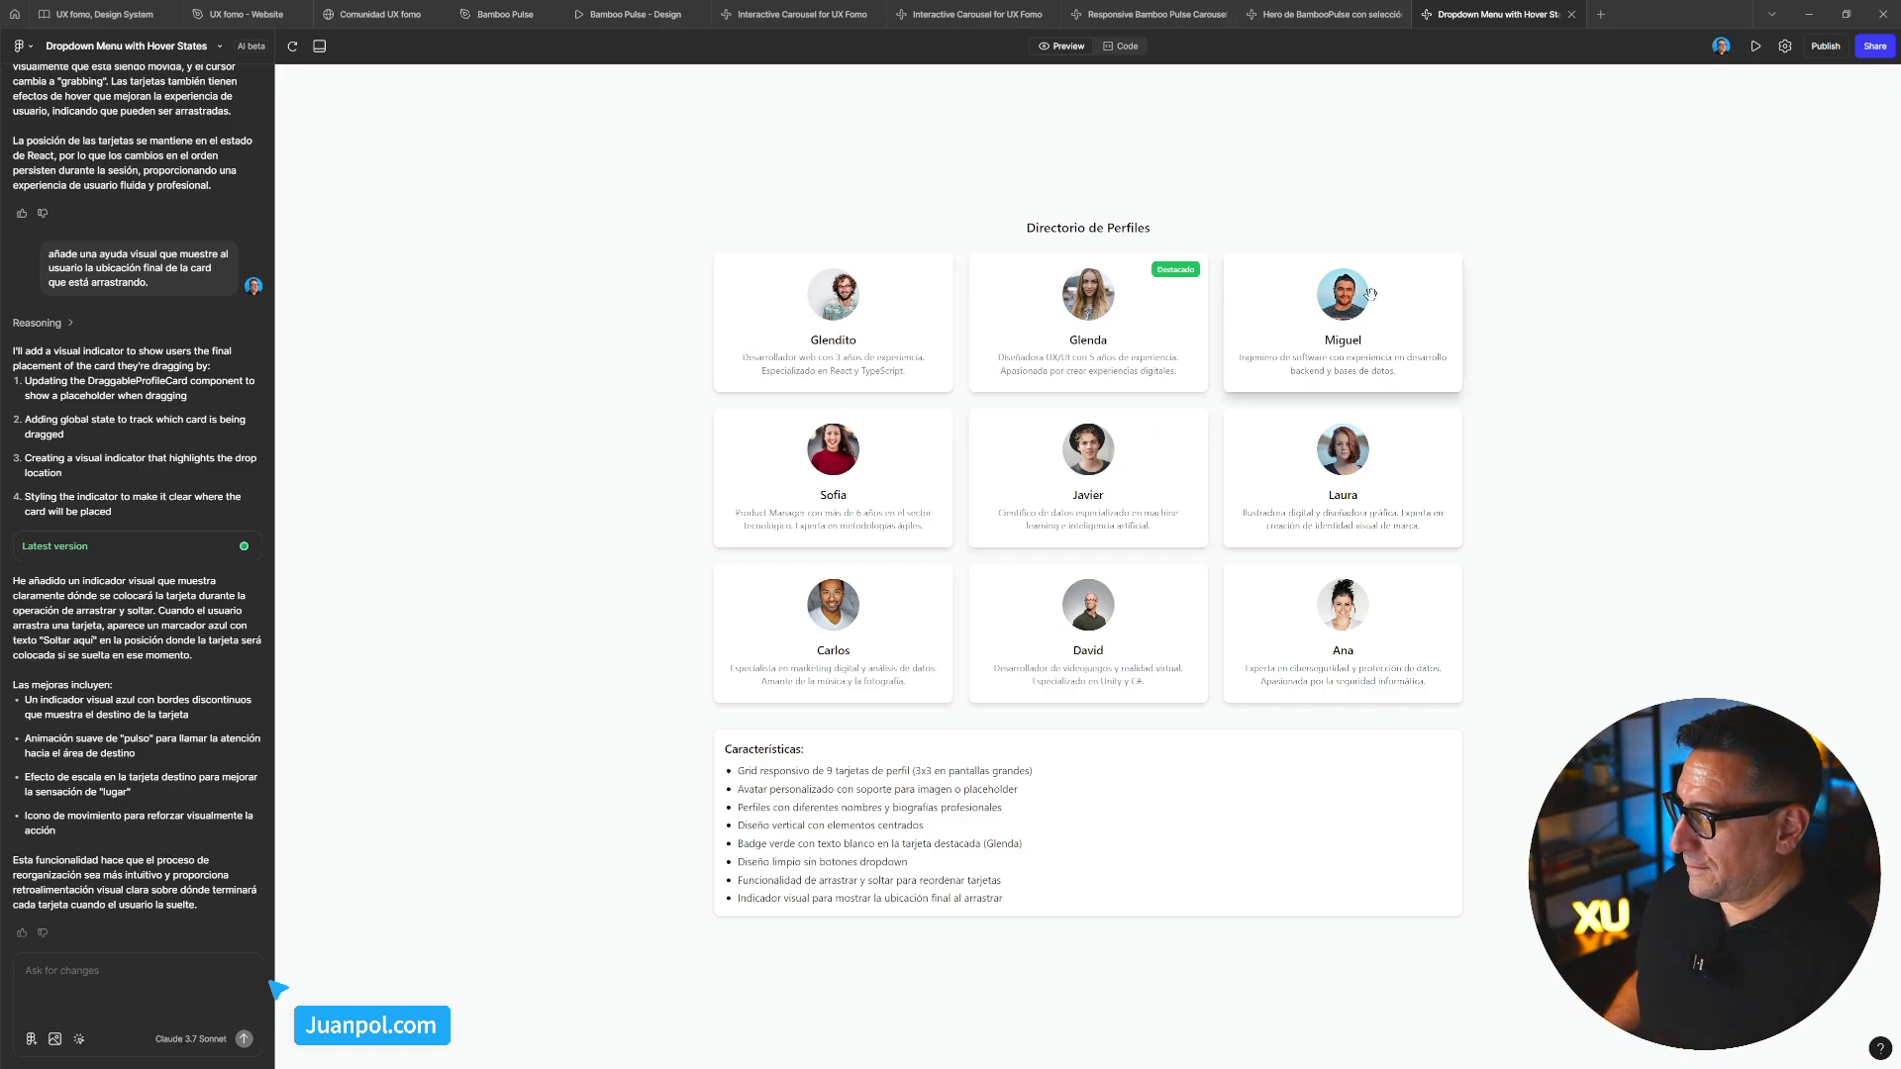
Create a new untitled Make file
click(22, 45)
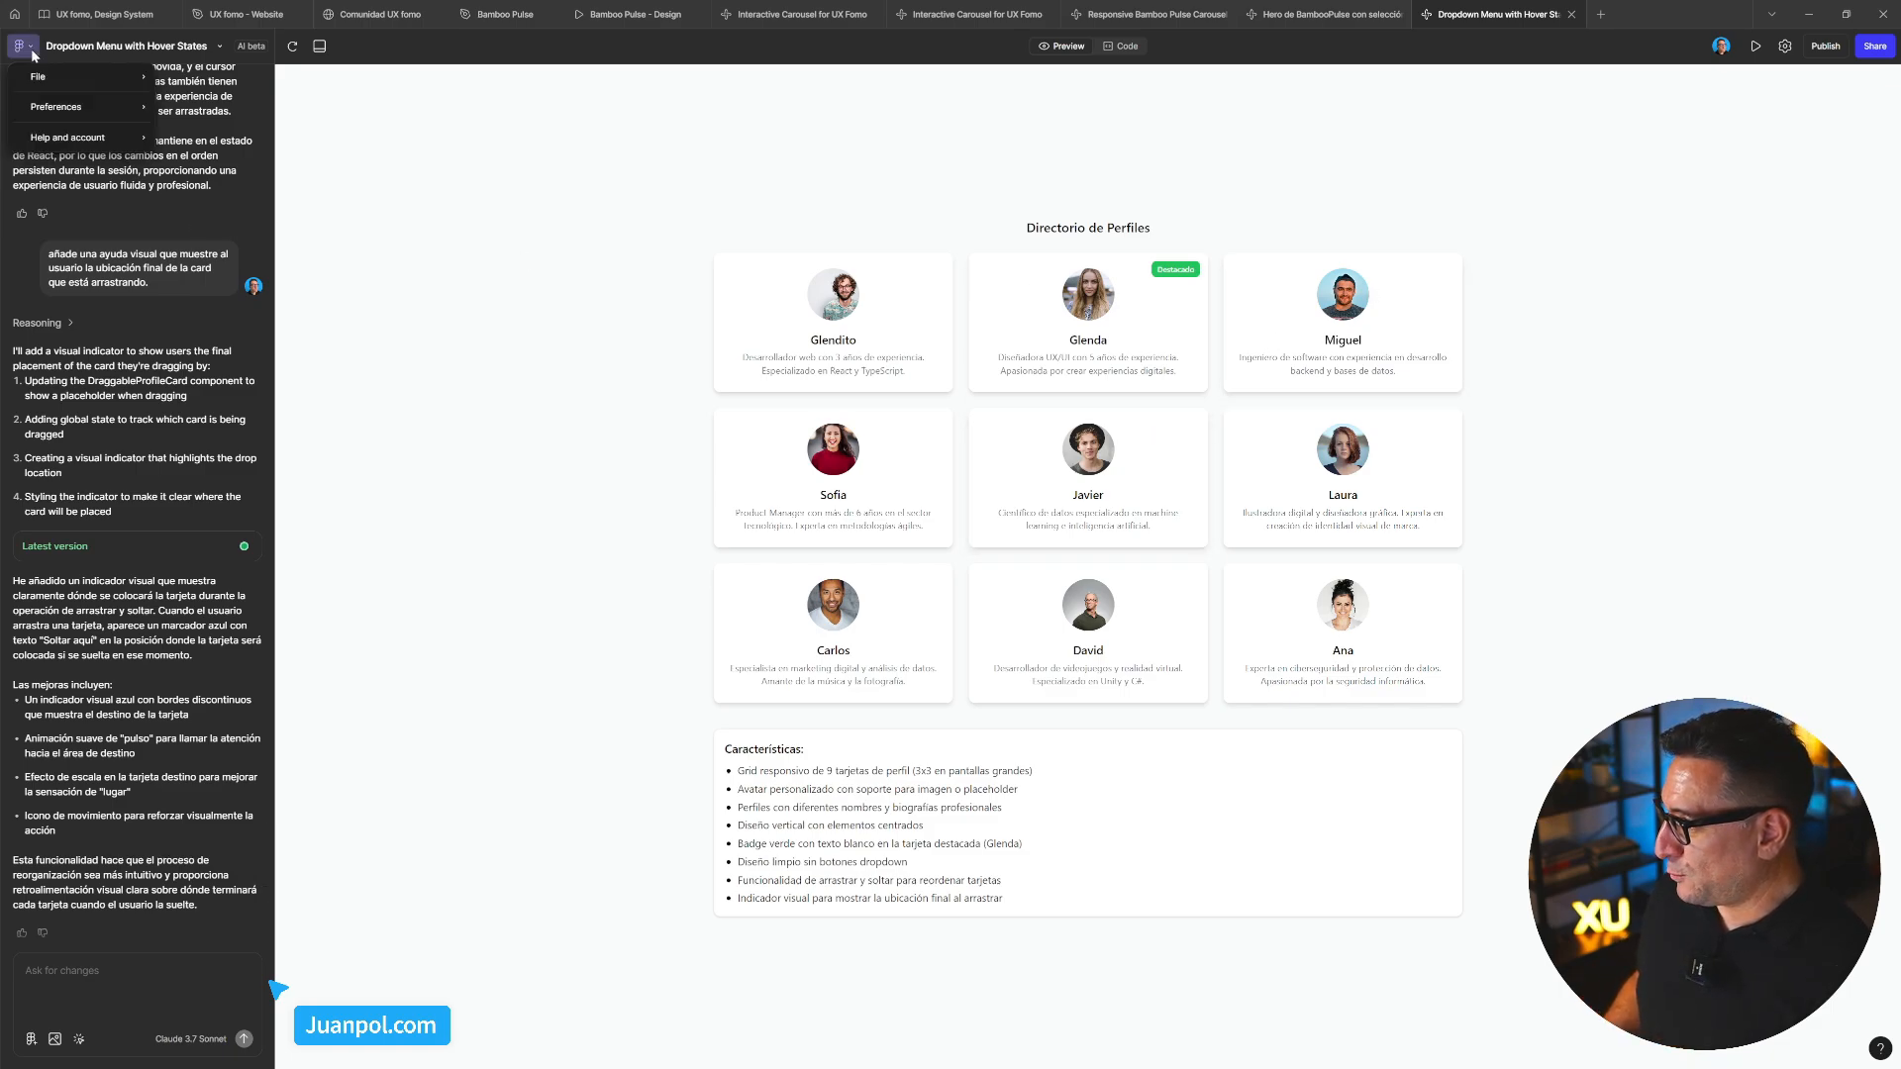
mouse_move(47, 81)
click(220, 79)
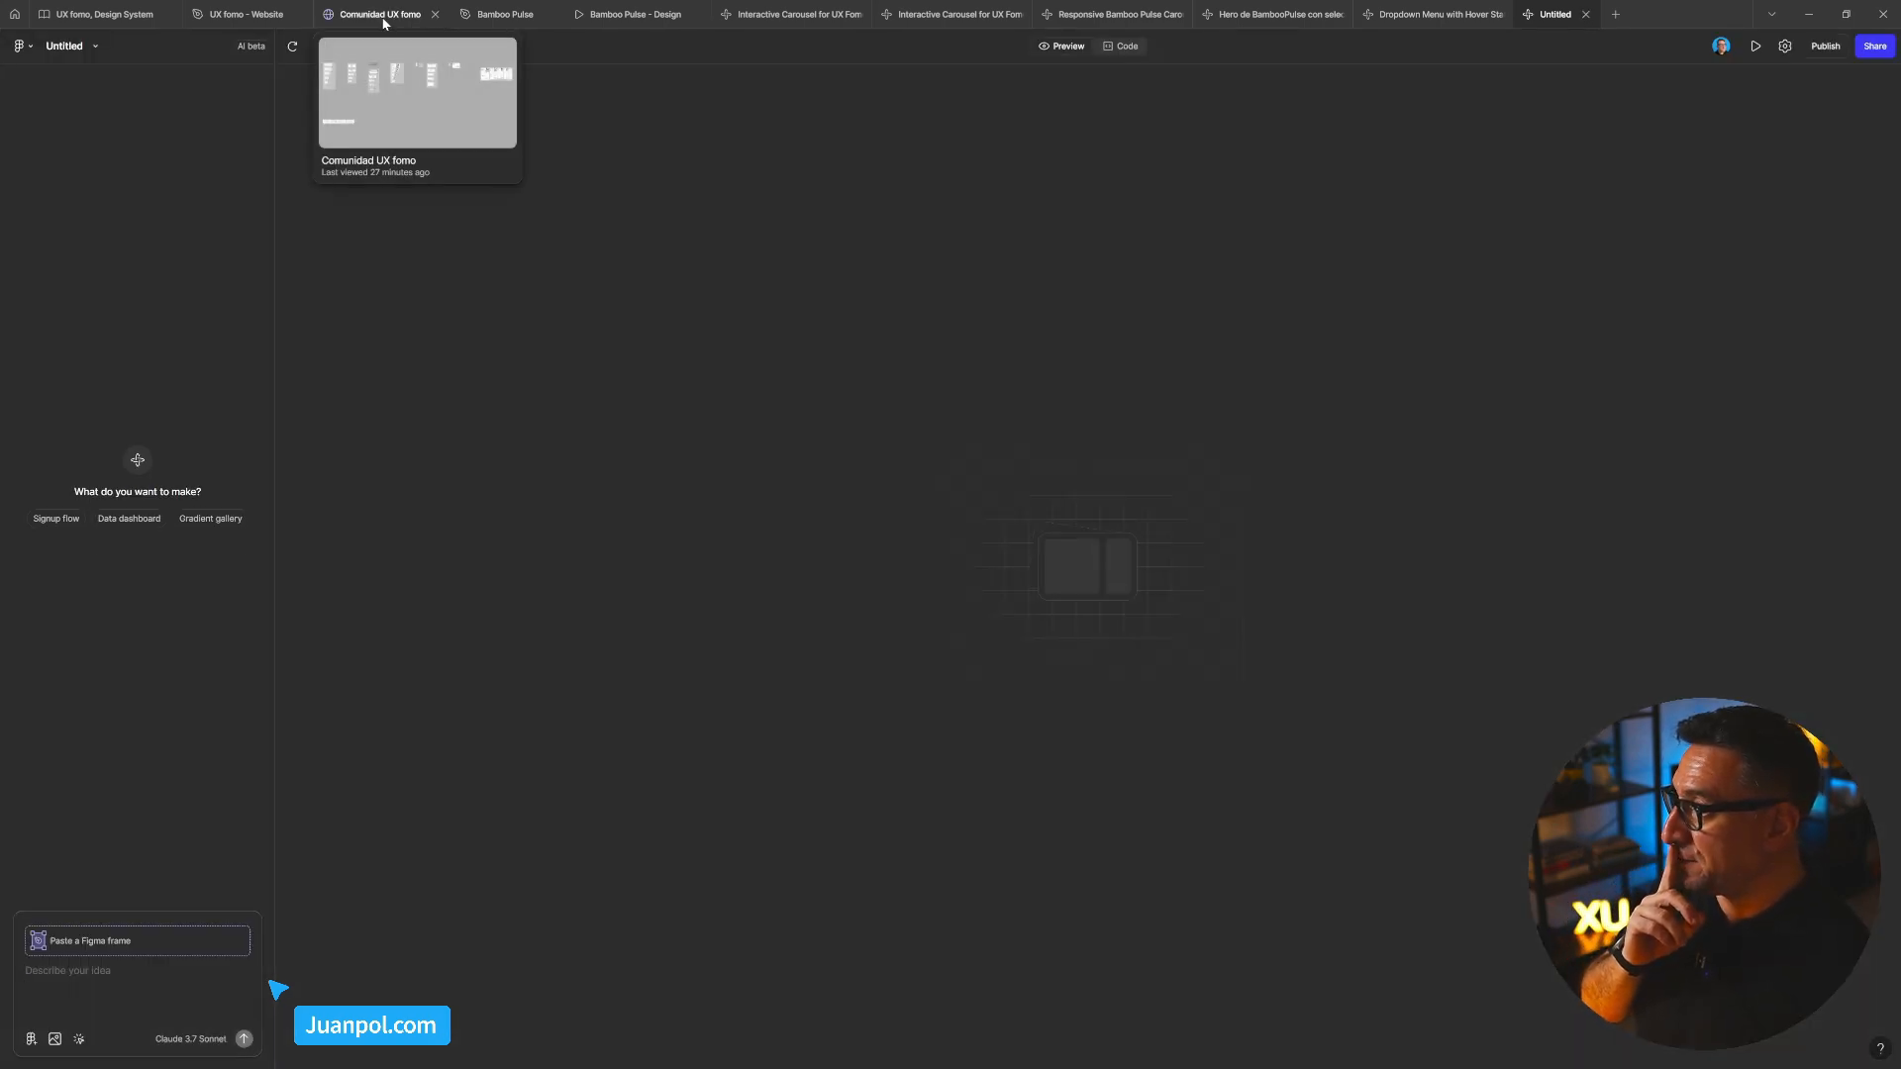
Switch to the Comunidad UX fomo file and bring all the Home frames into view
click(382, 22)
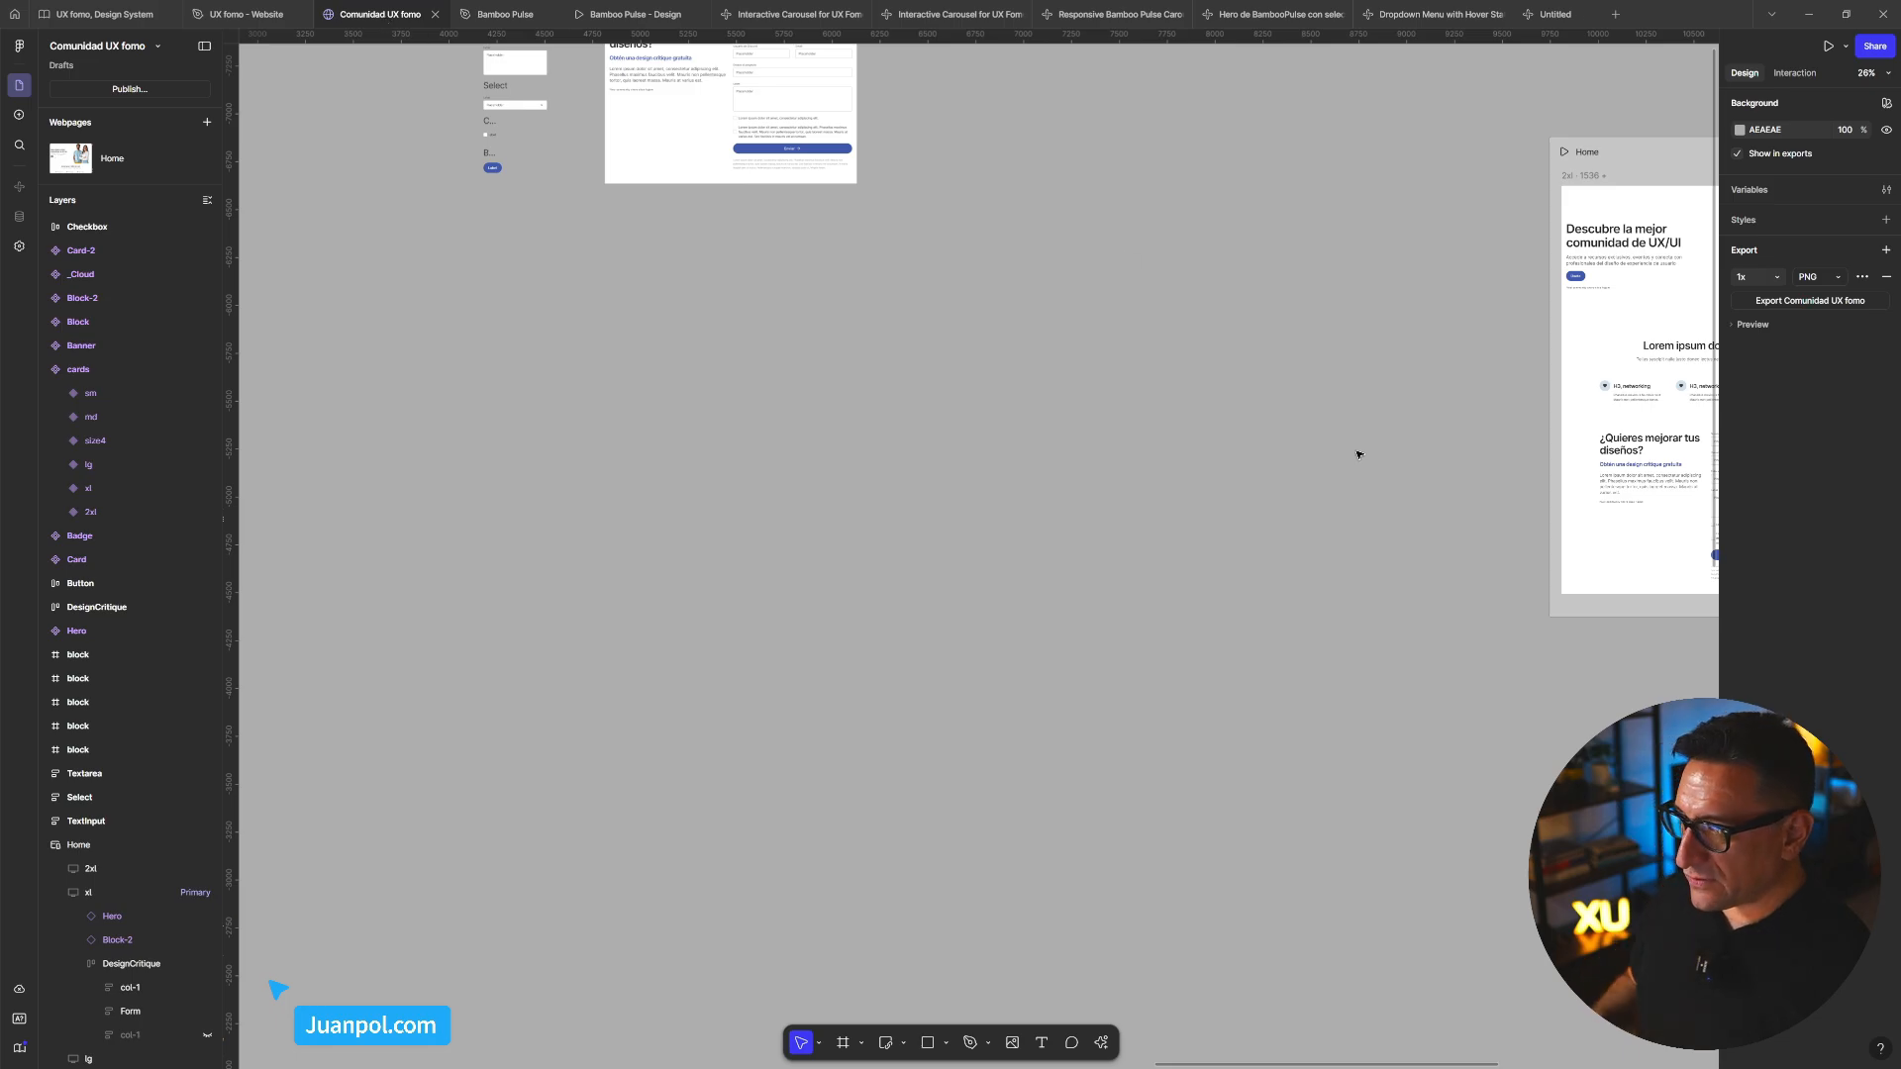
drag(1358, 476, 982, 545)
scroll(1287, 564, up, 10)
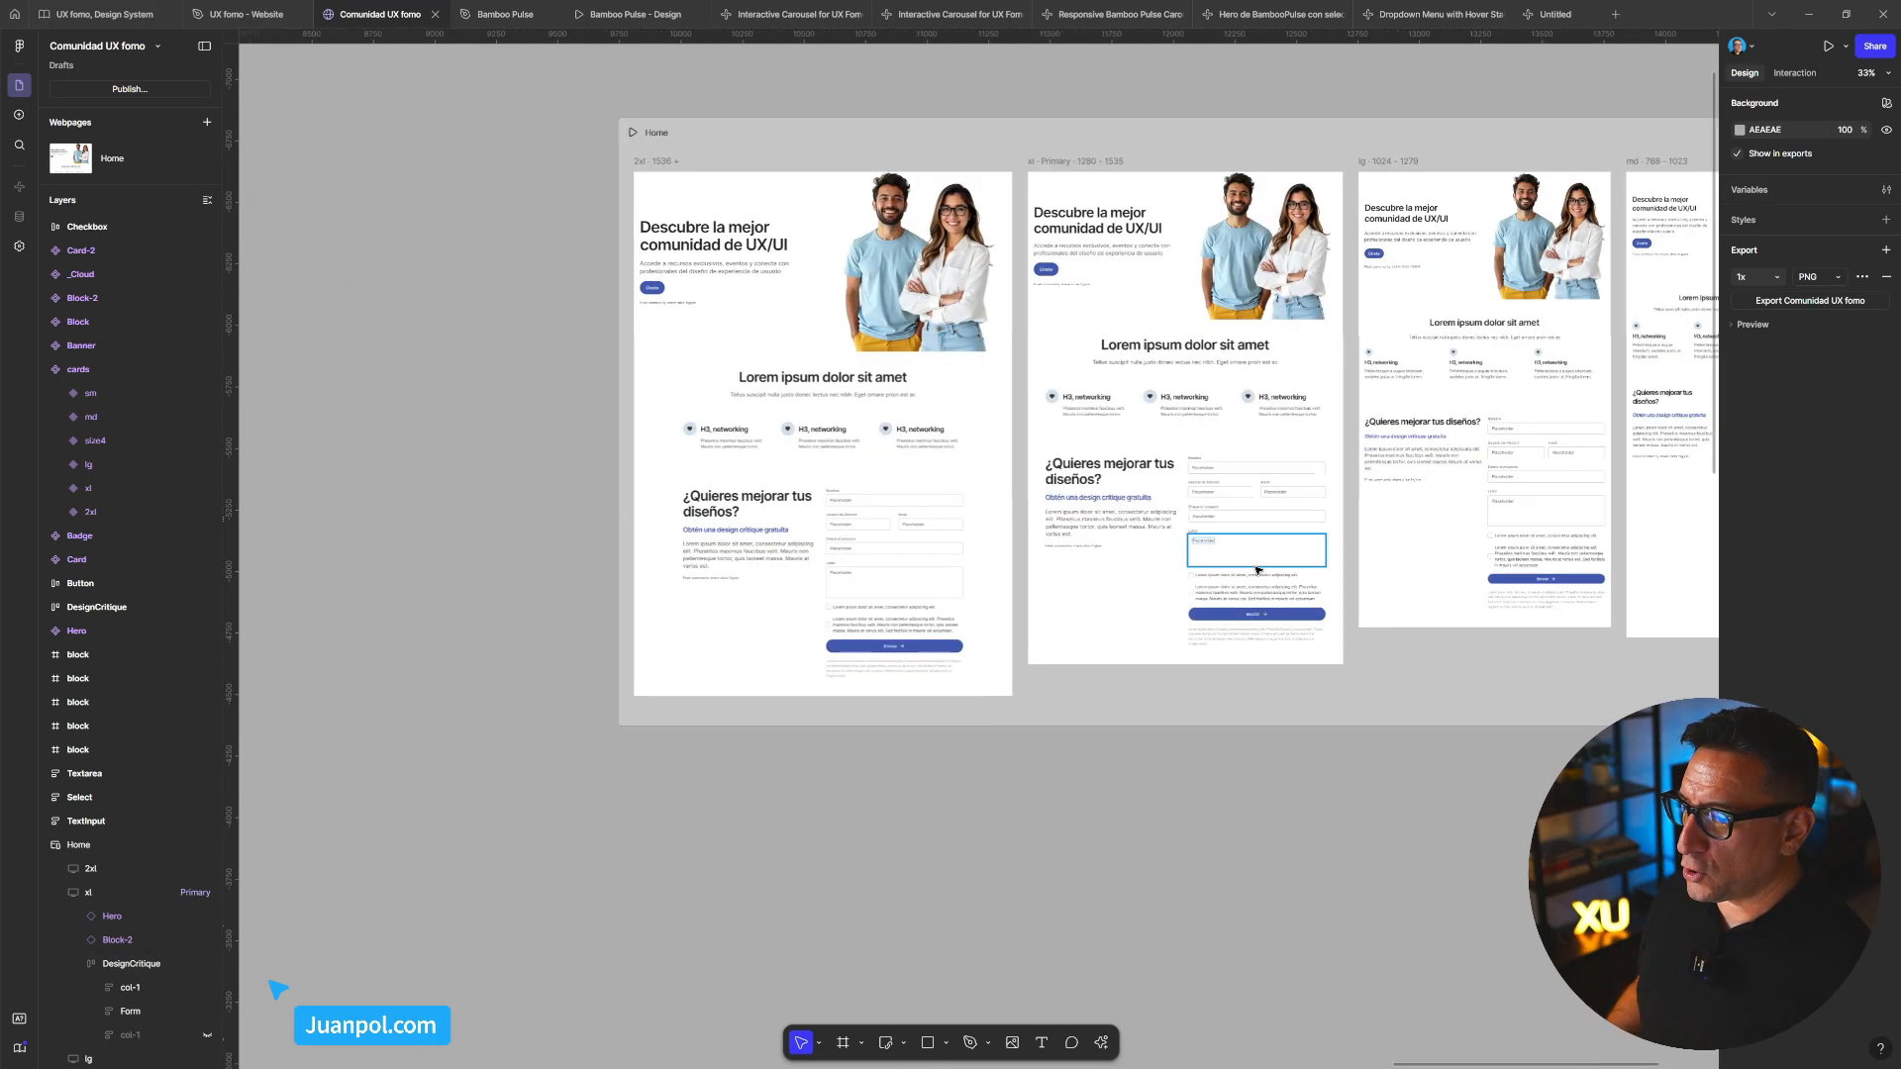
Copy the DesignCritique frame as a PNG image
click(1386, 590)
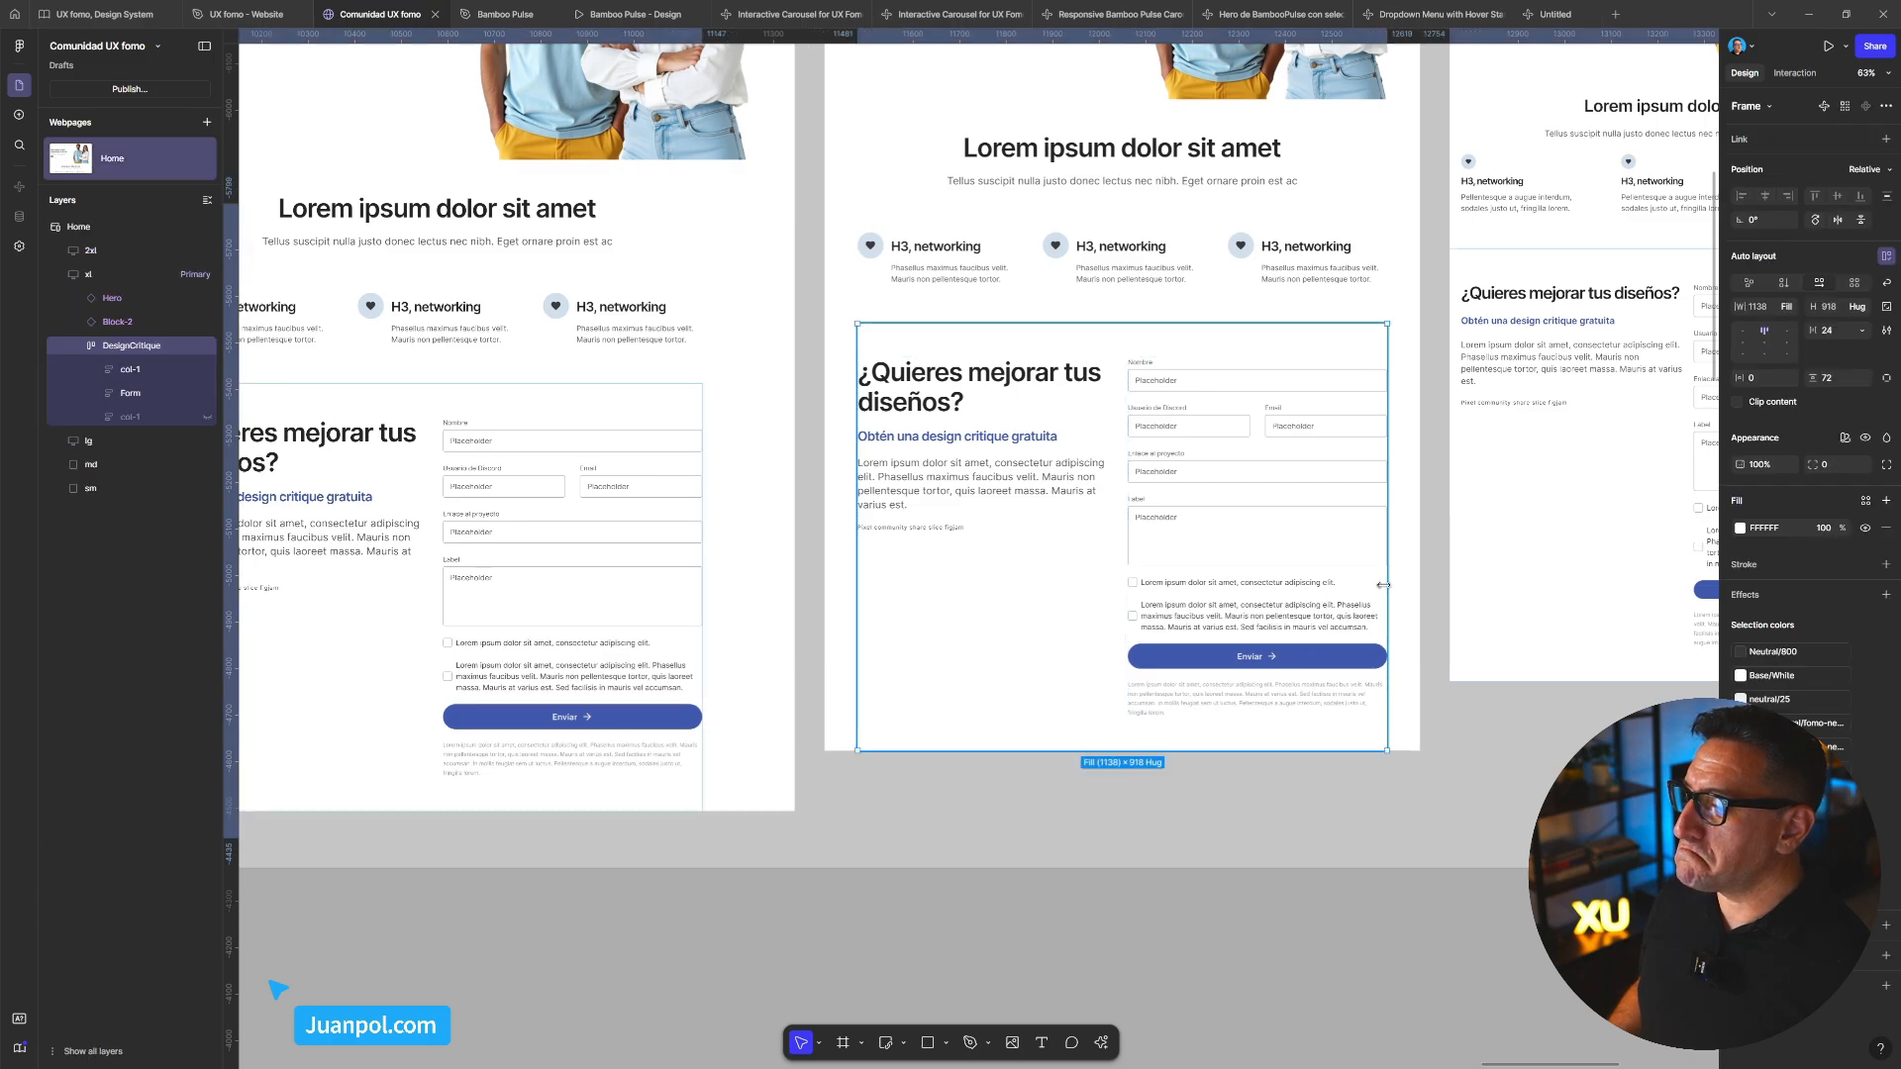
right_click(1379, 592)
mouse_move(1458, 652)
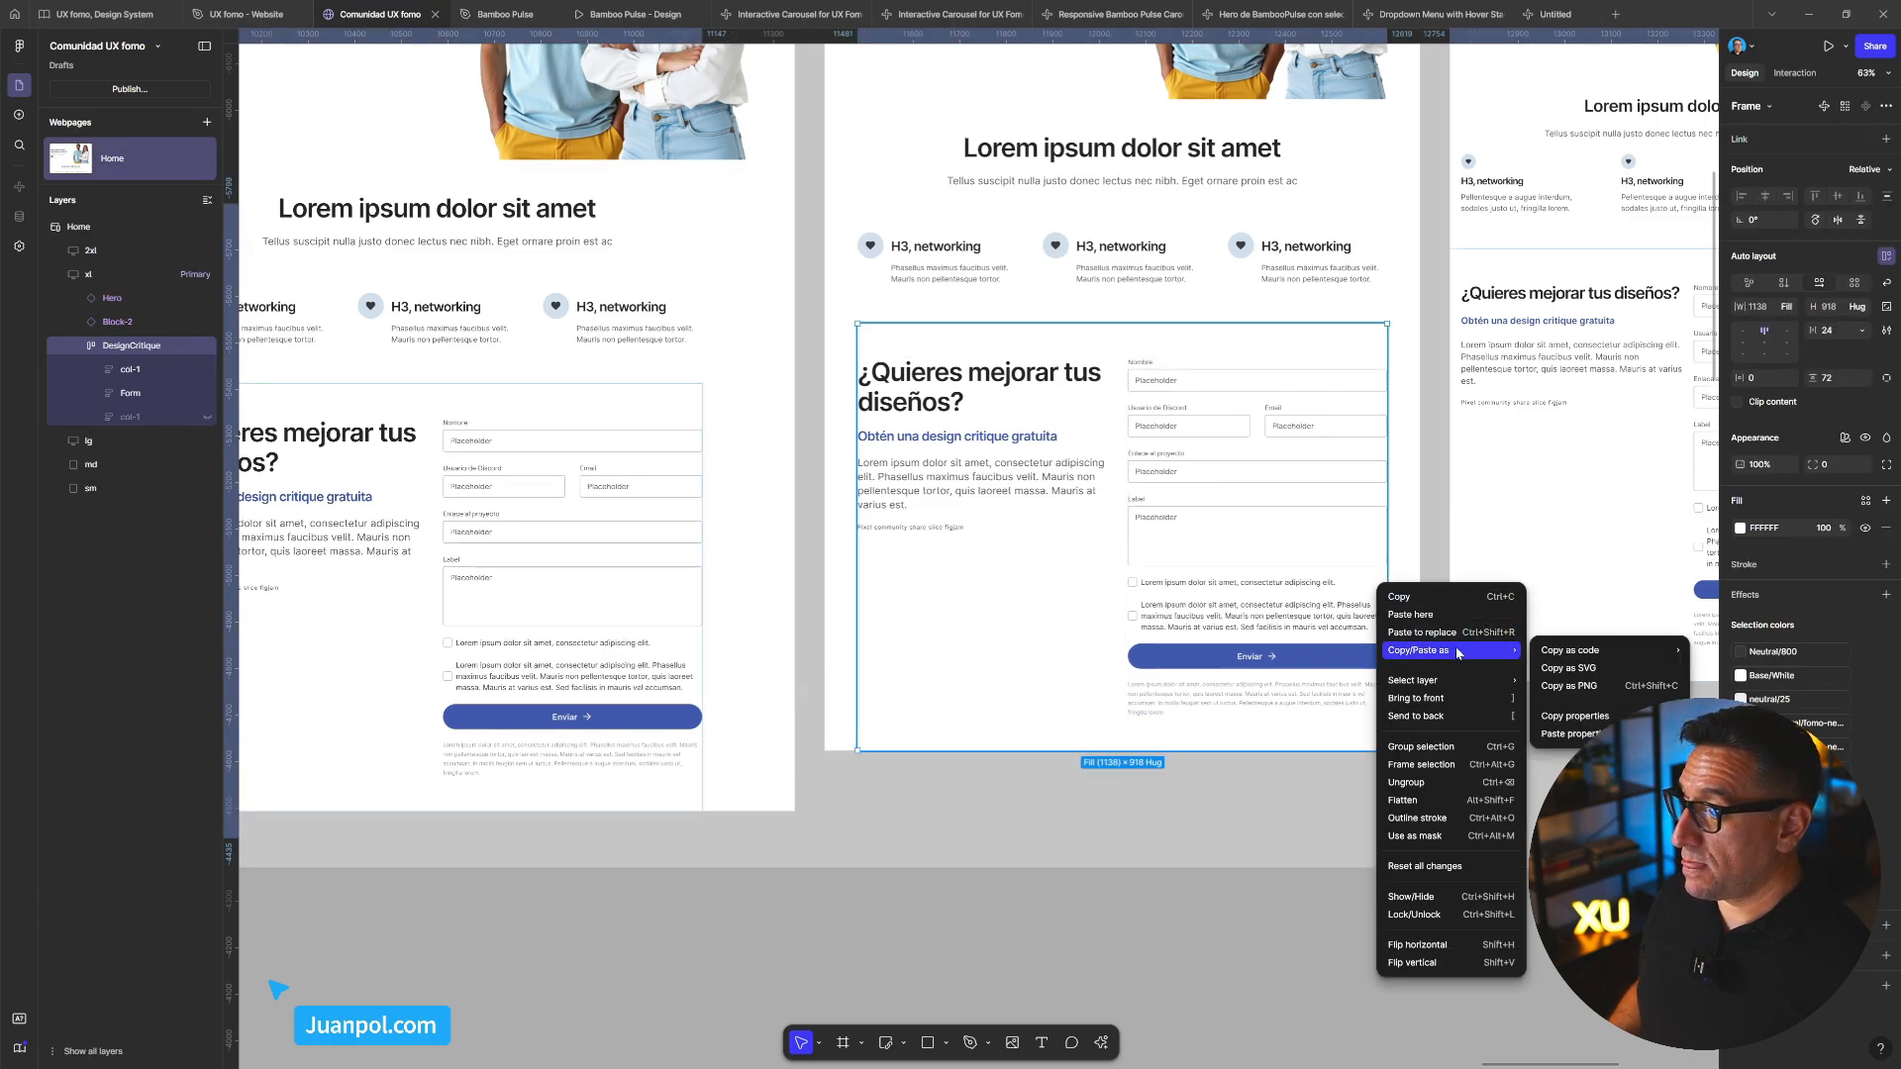
click(1569, 685)
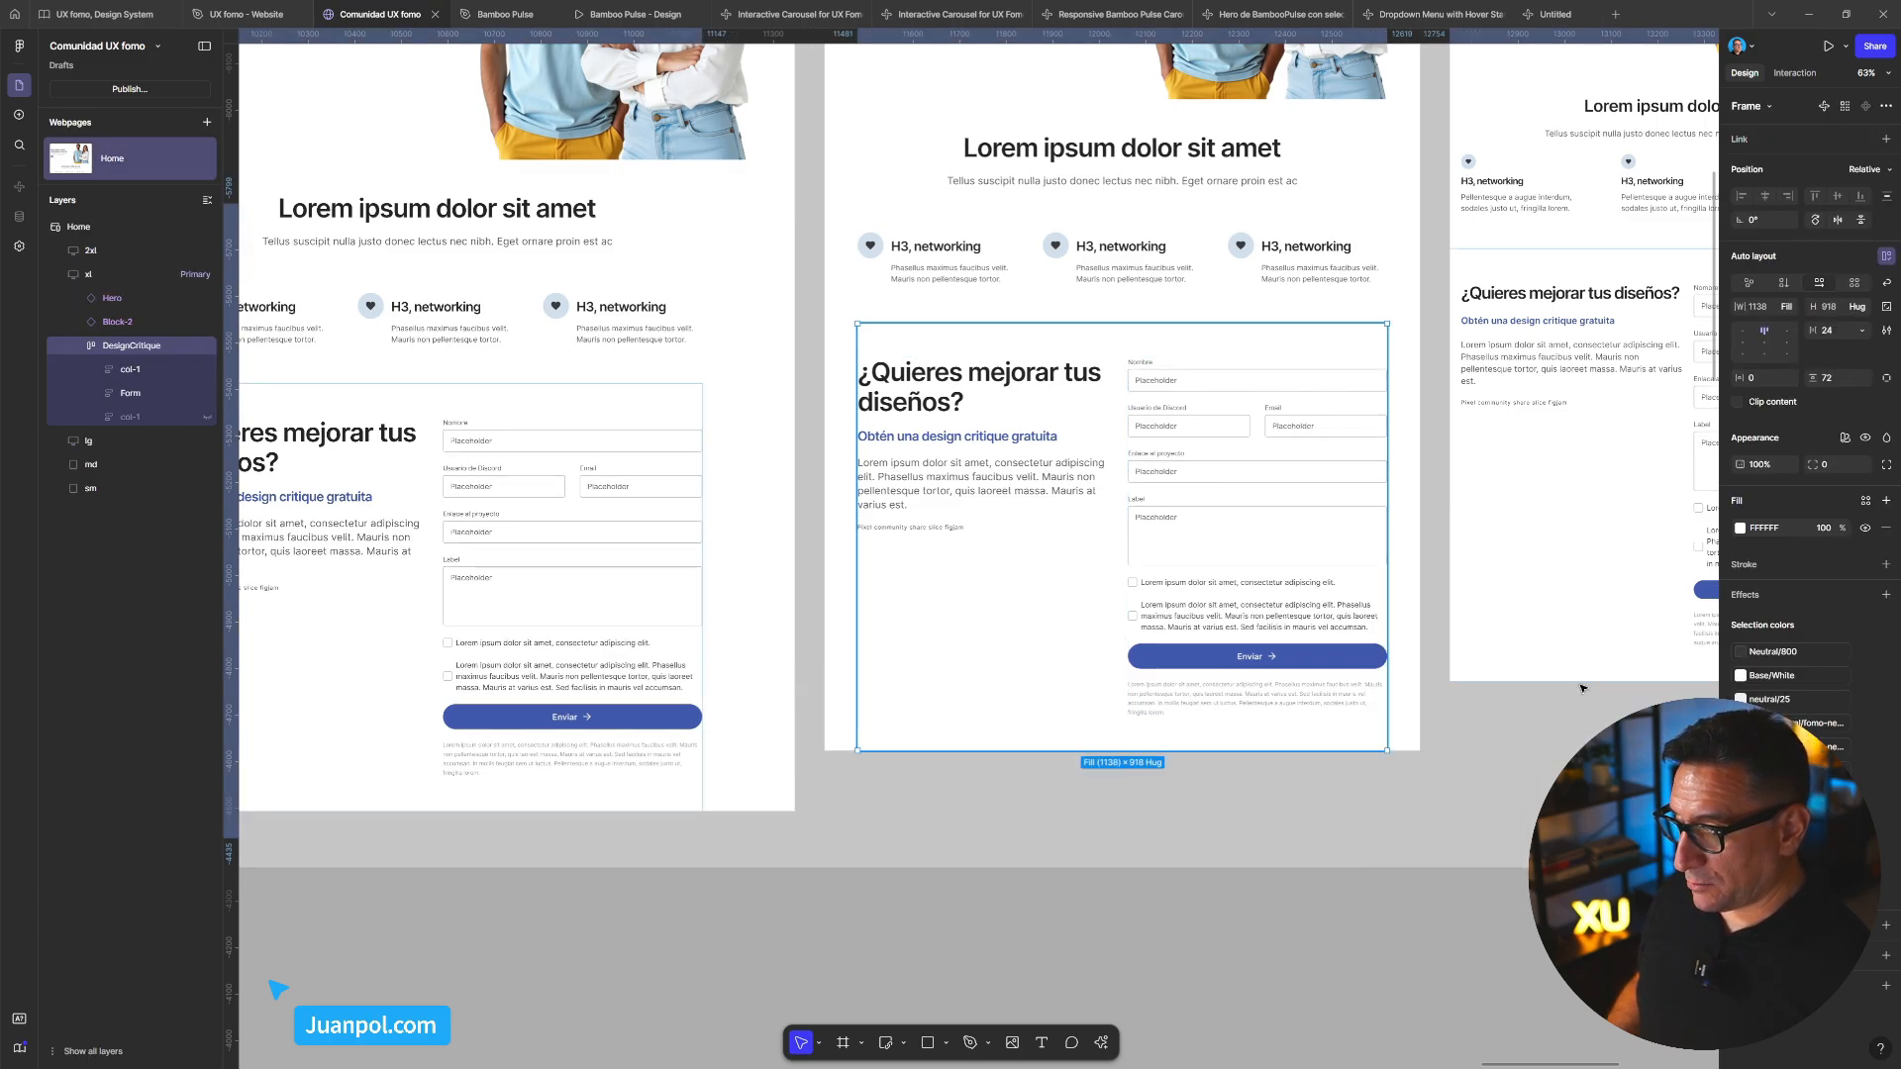
Paste the form image into the new Make prompt and start with 'genera un prototipo de este formulario'
click(1548, 15)
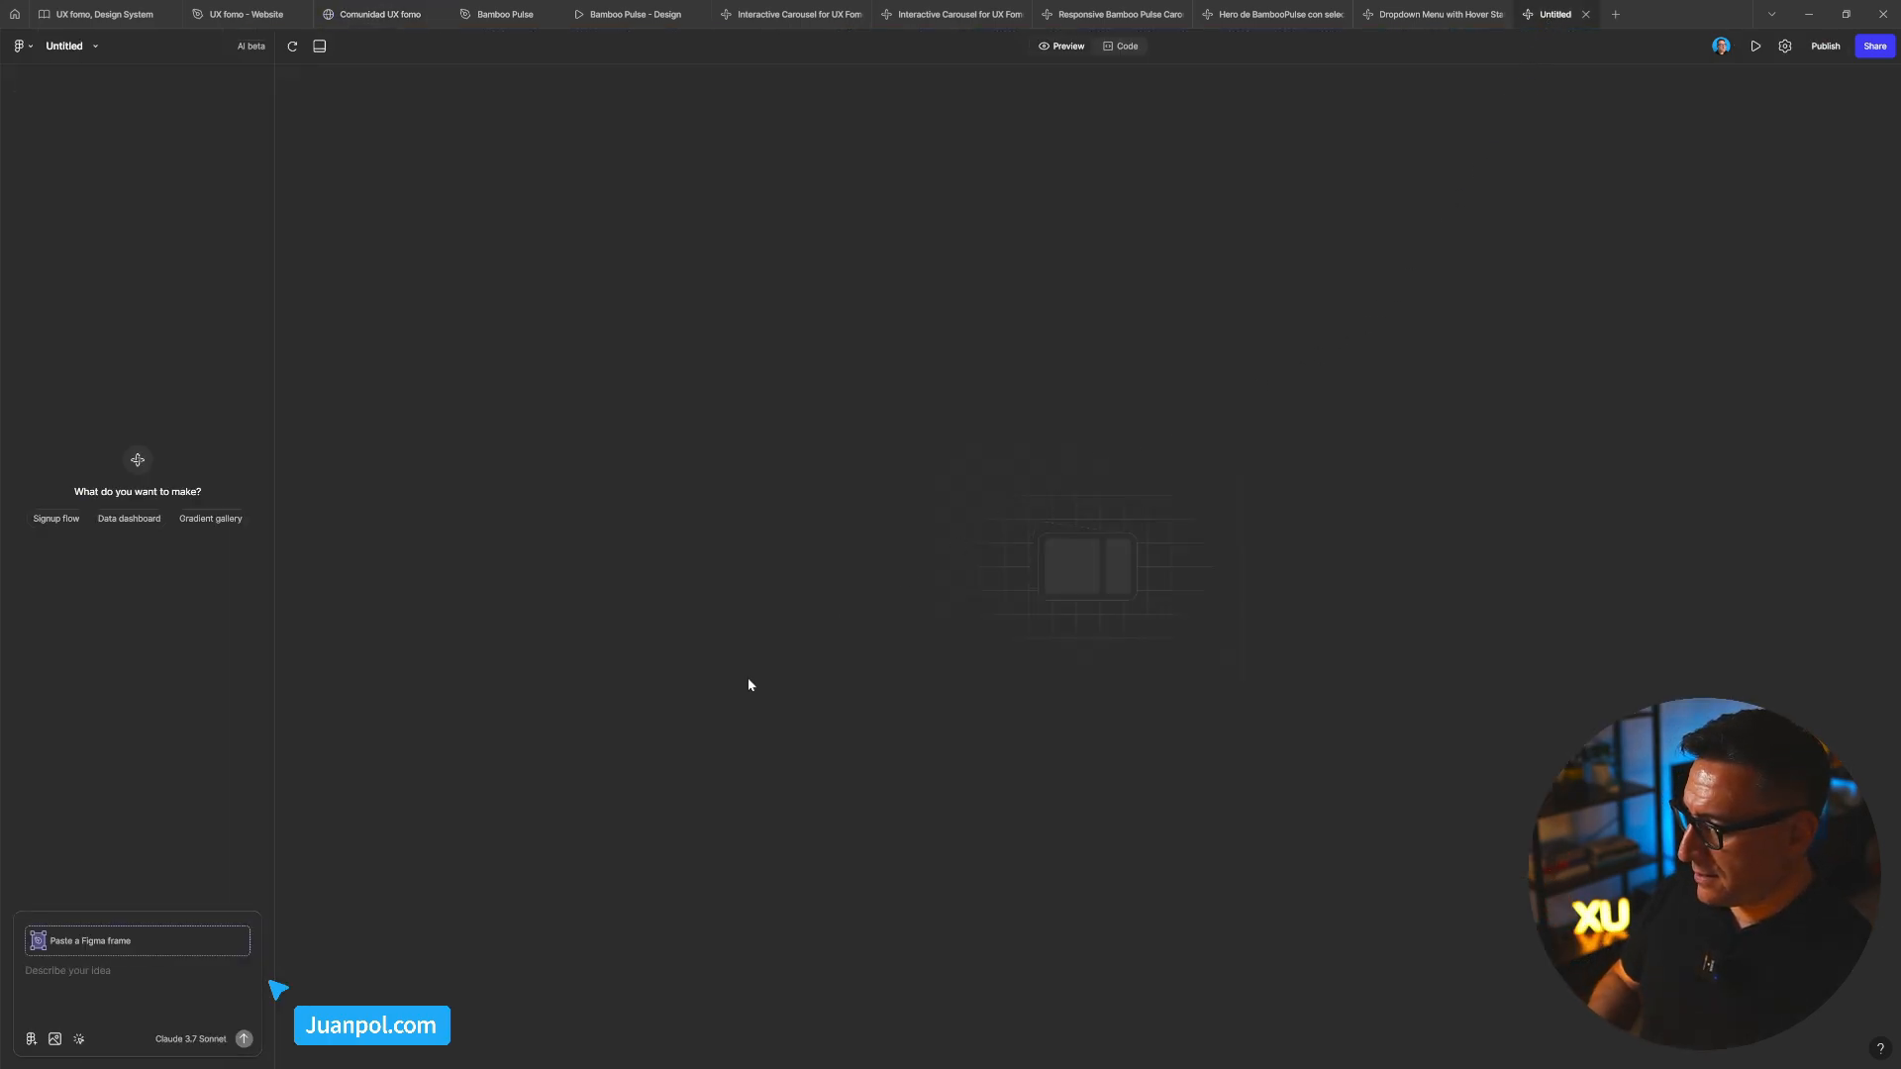
key(ctrl+v)
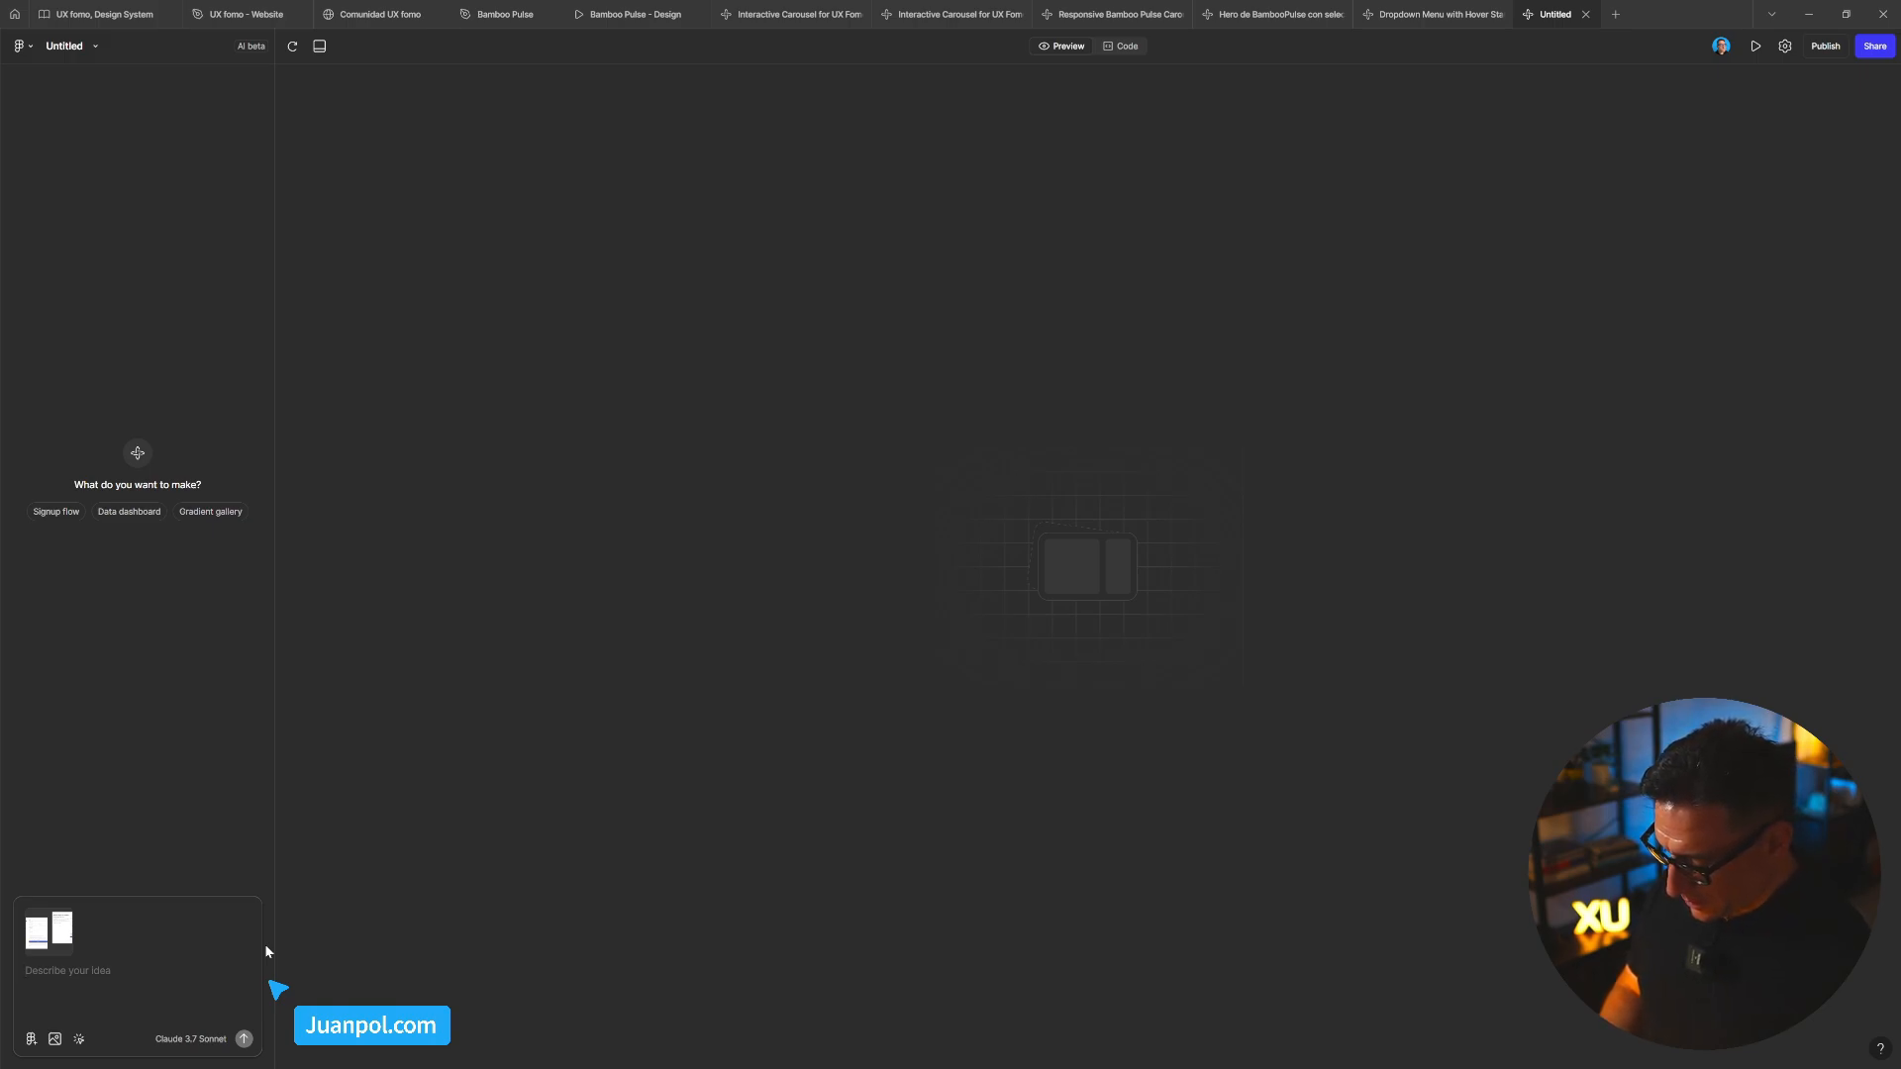
text(genera un pro)
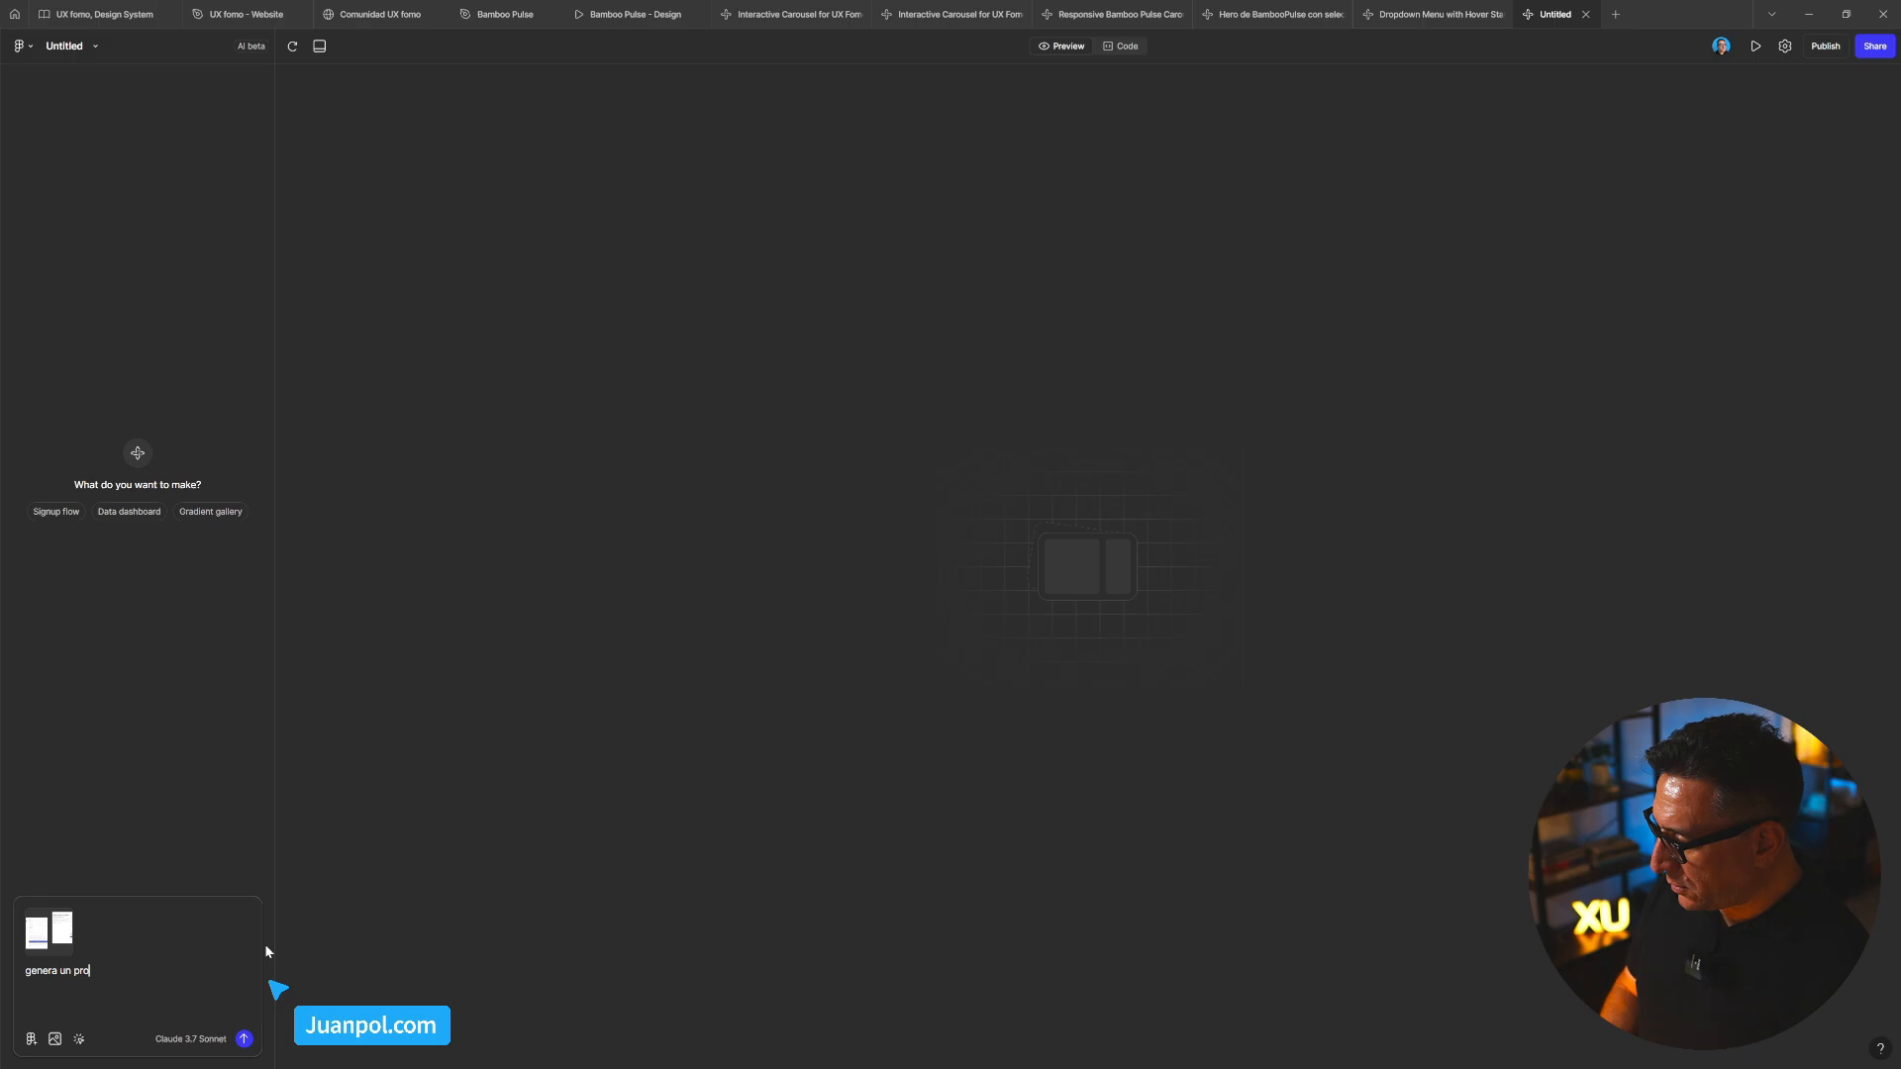
text(totipo de este foru)
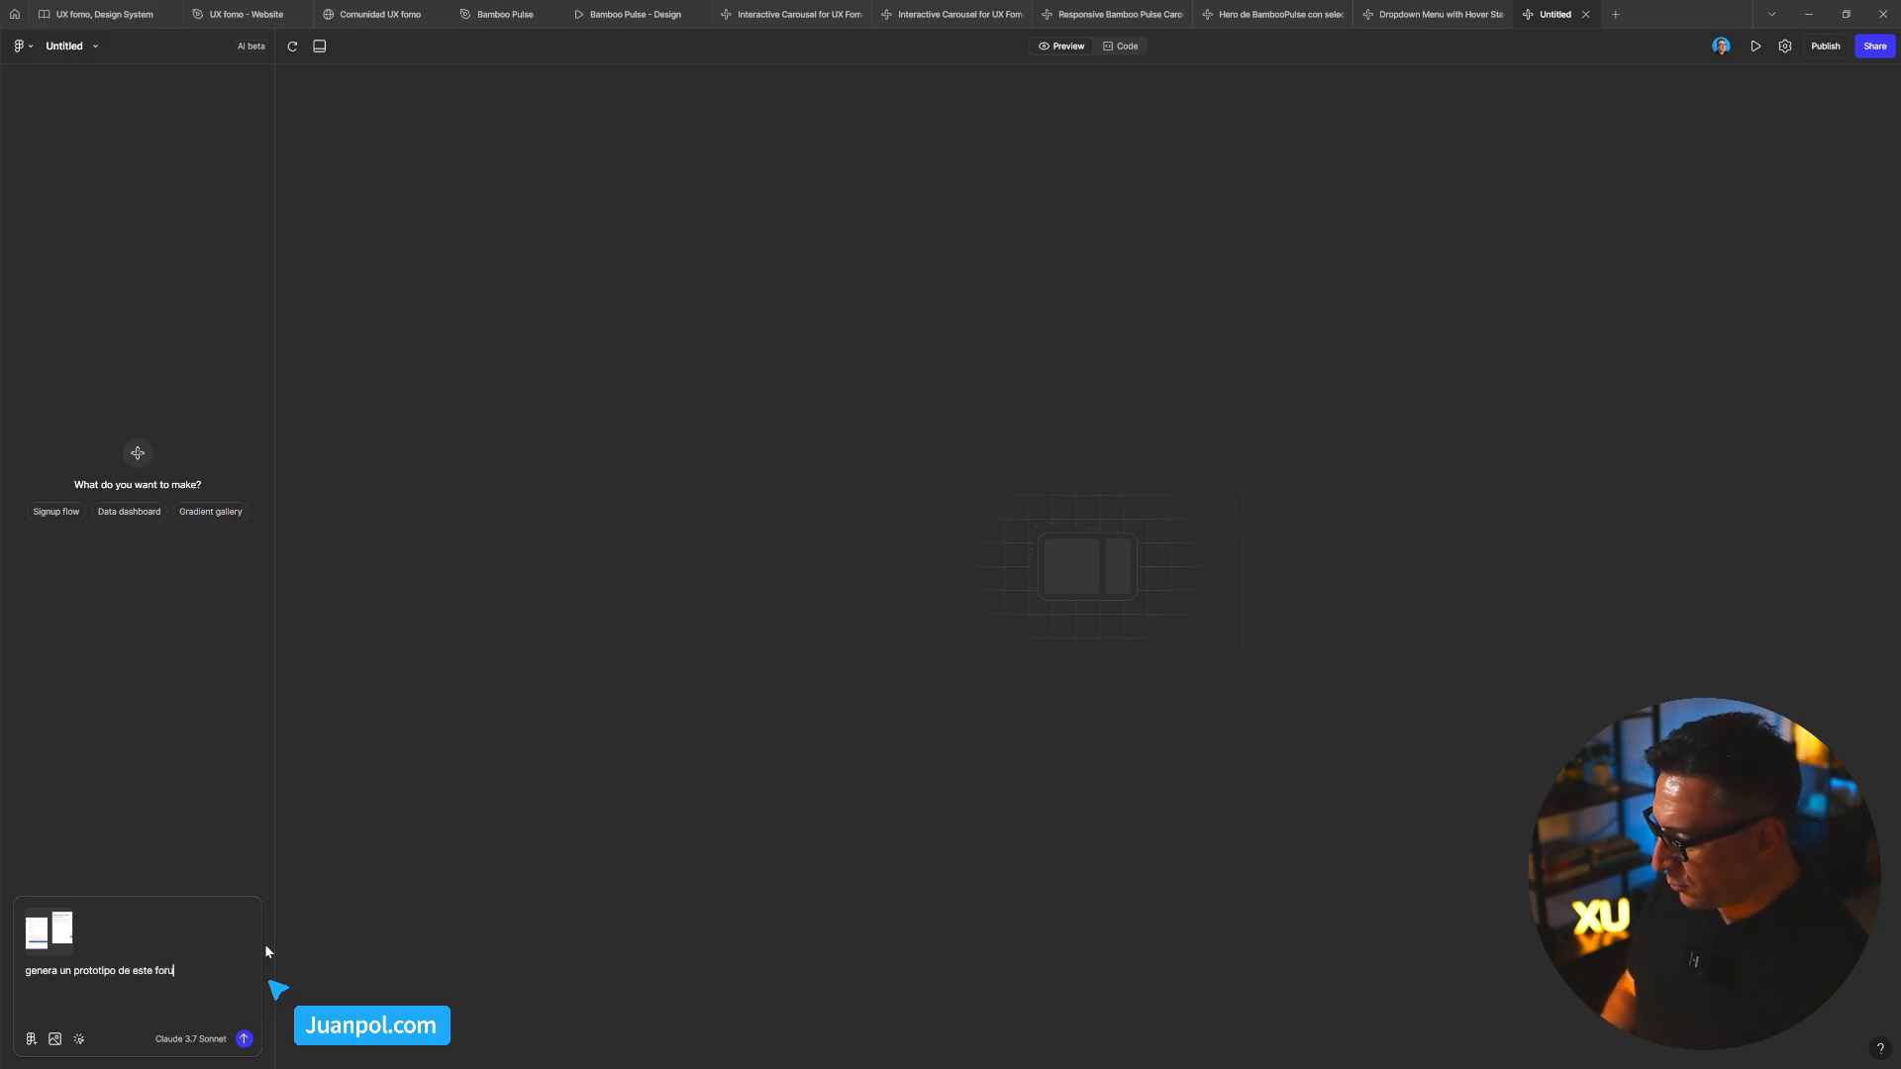
key(BackSpace)
text(mulario)
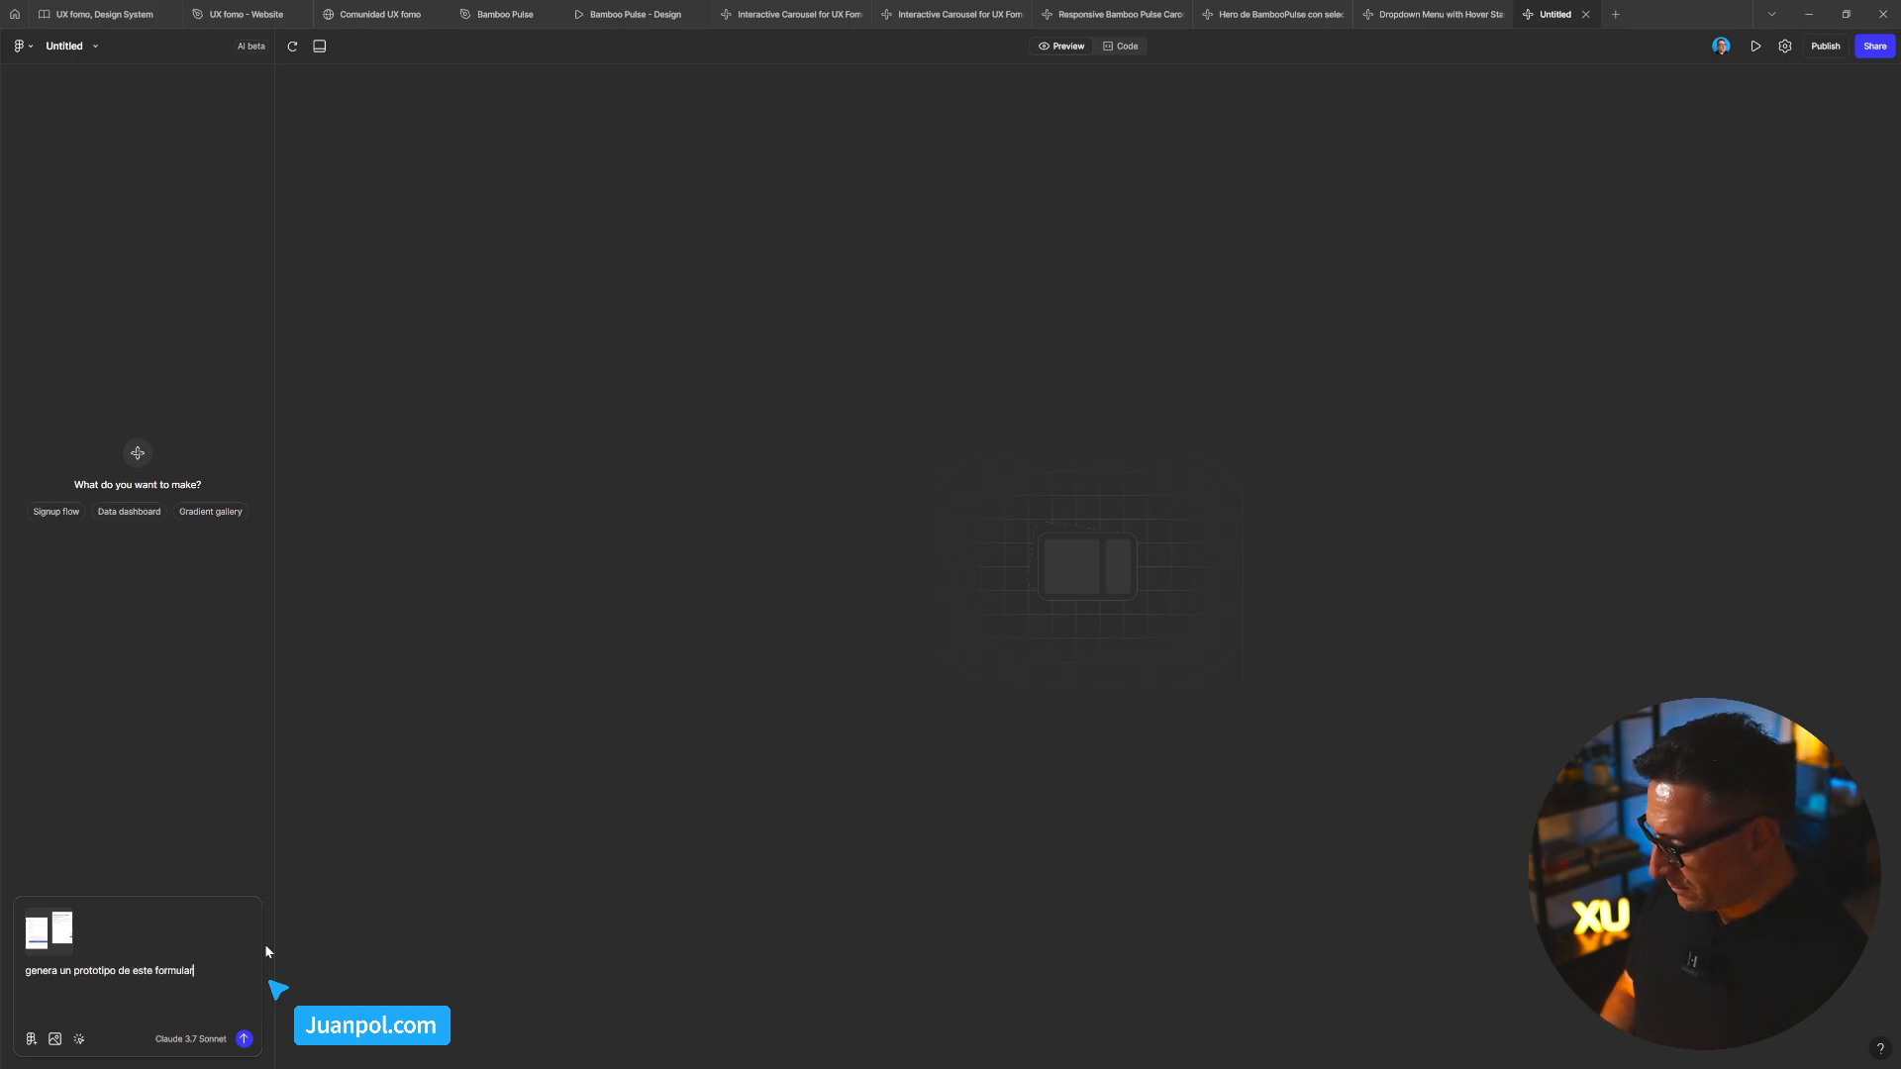
key(shift+Return)
Add the requirement for validation on every form element, including a valid email address
text(ario añad)
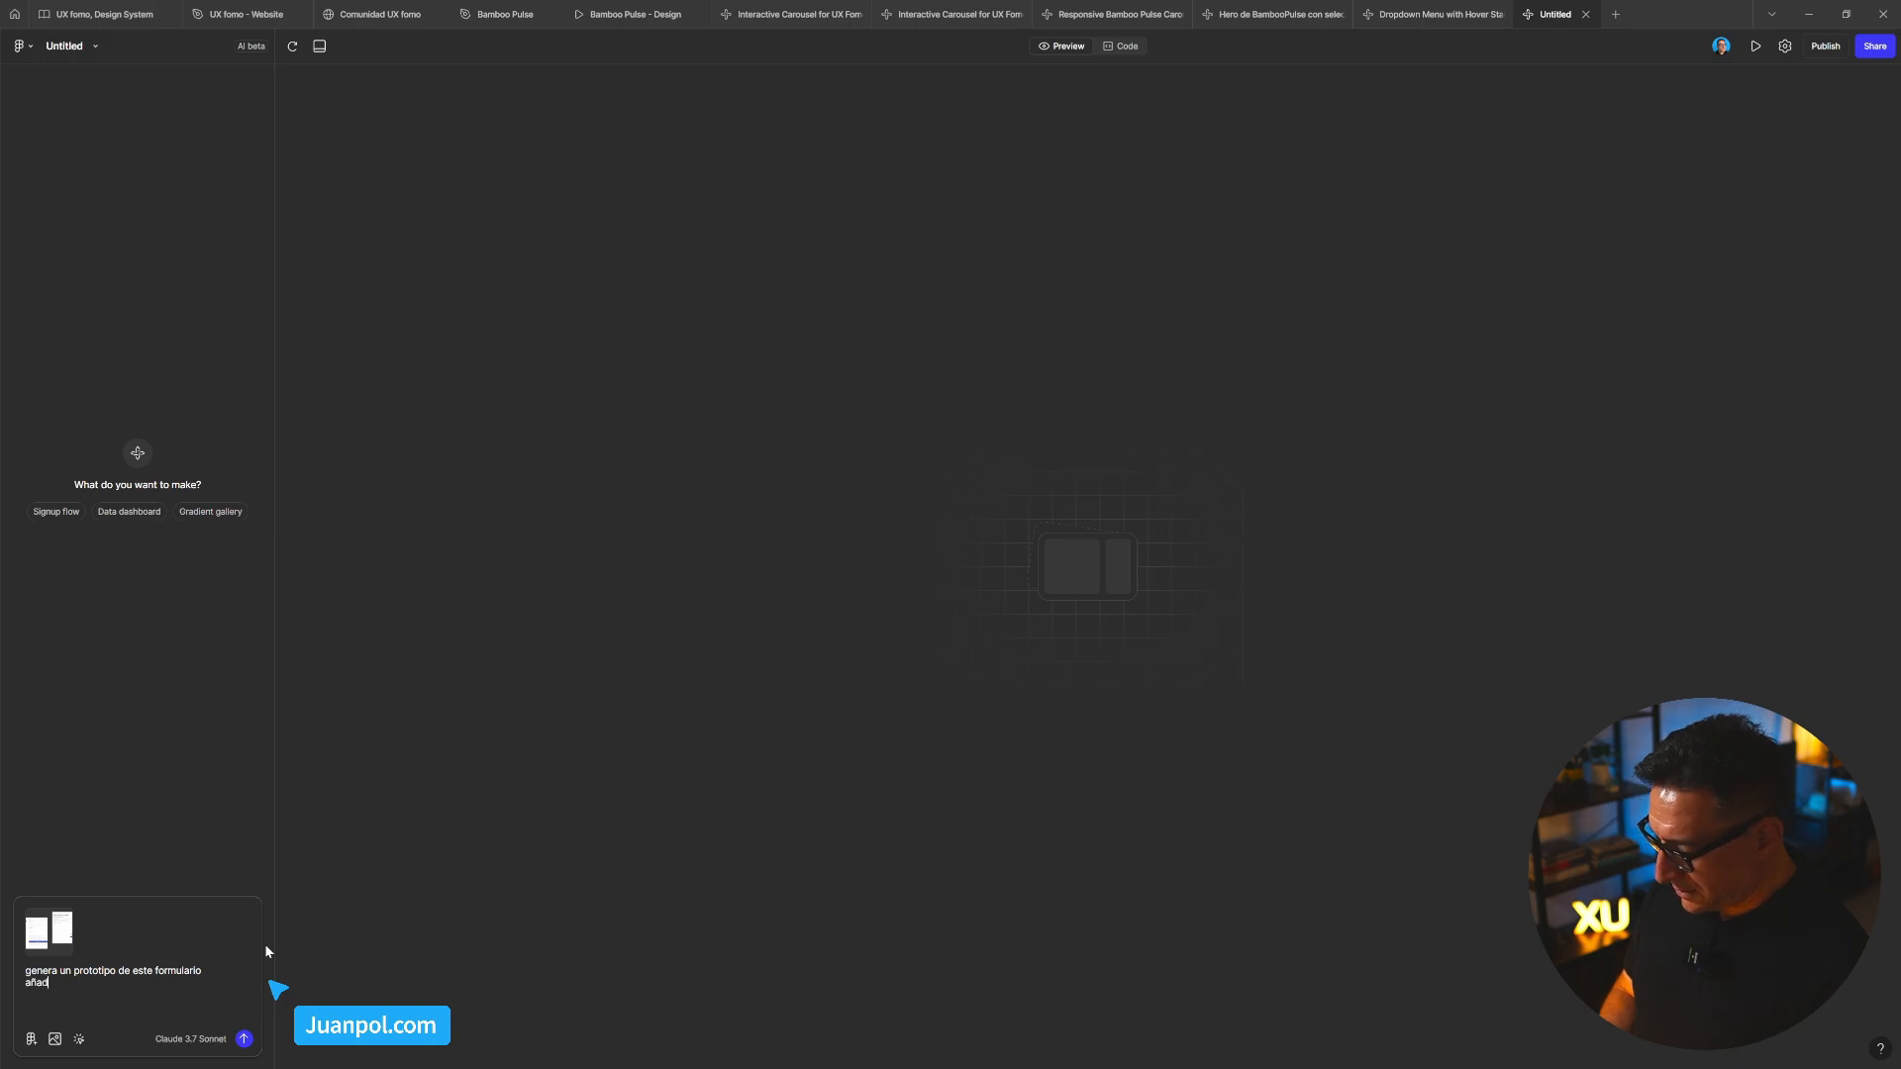
text(e validaci)
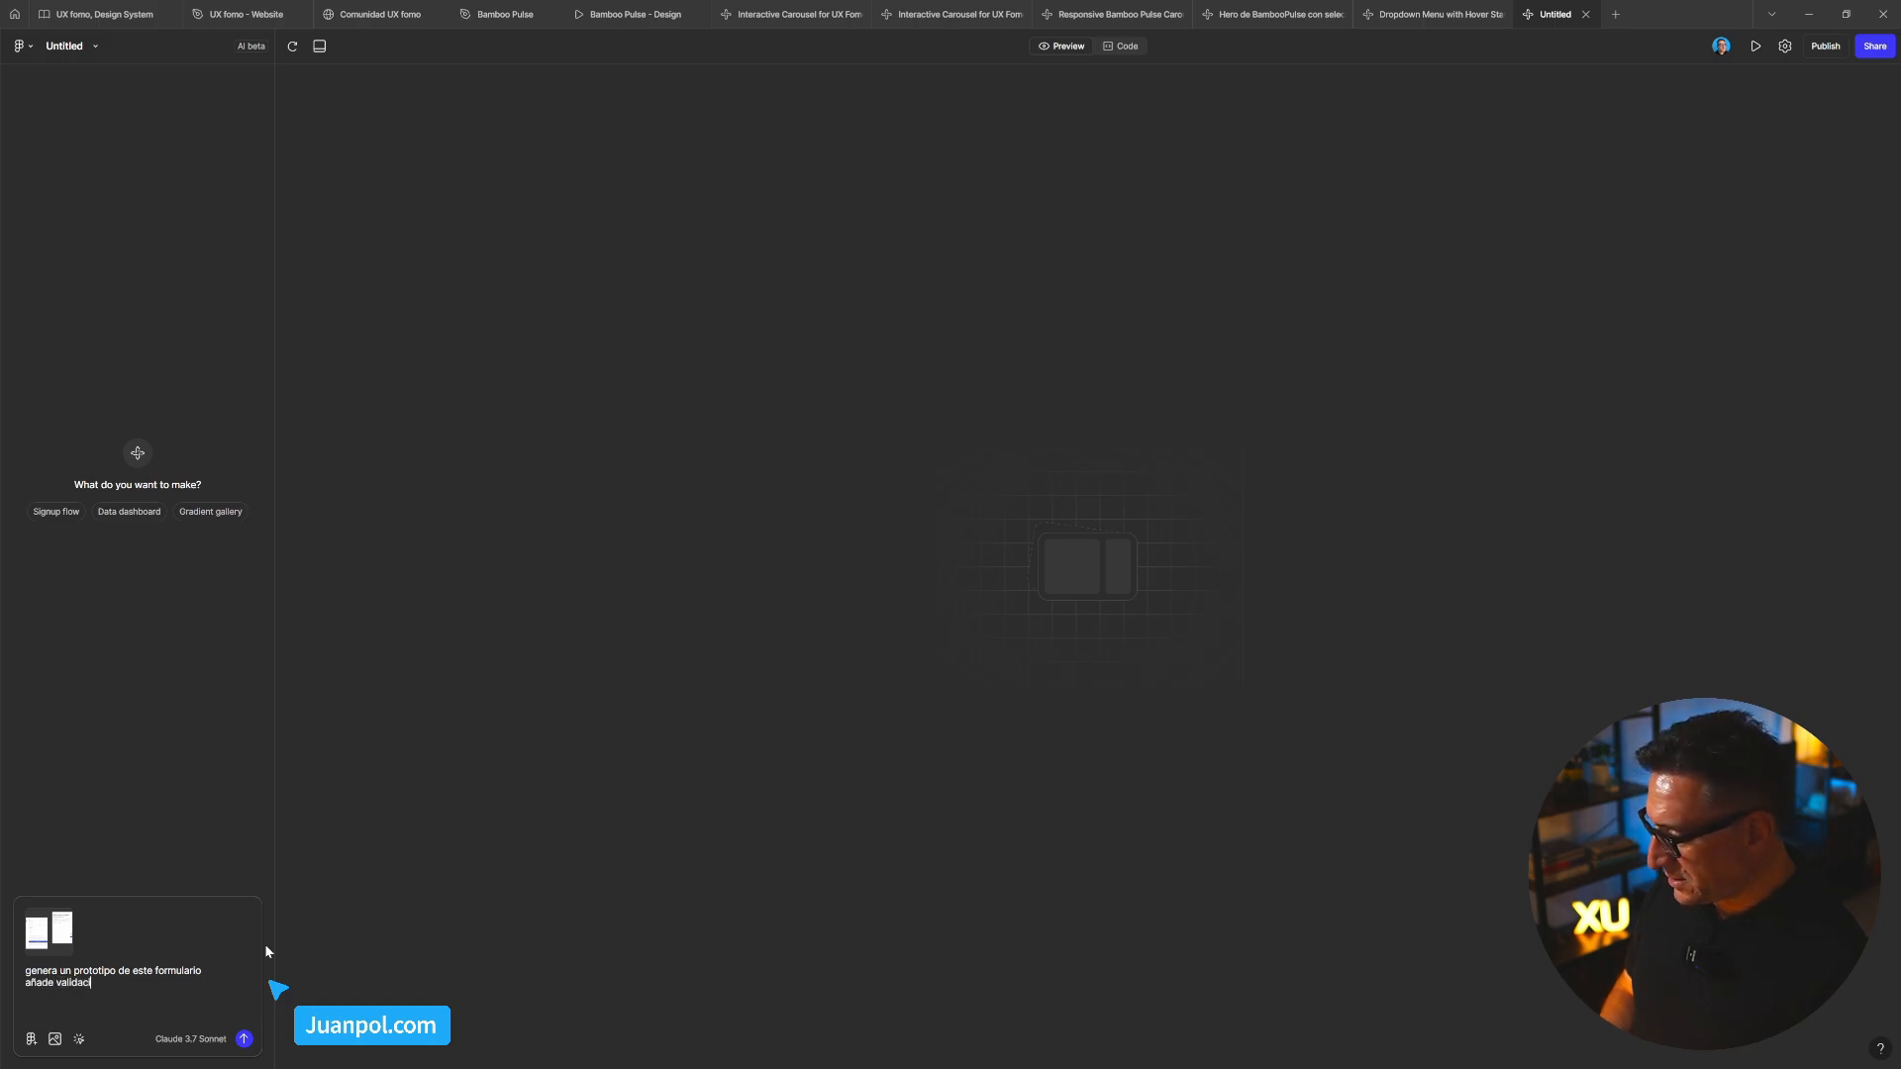
text(ones en c)
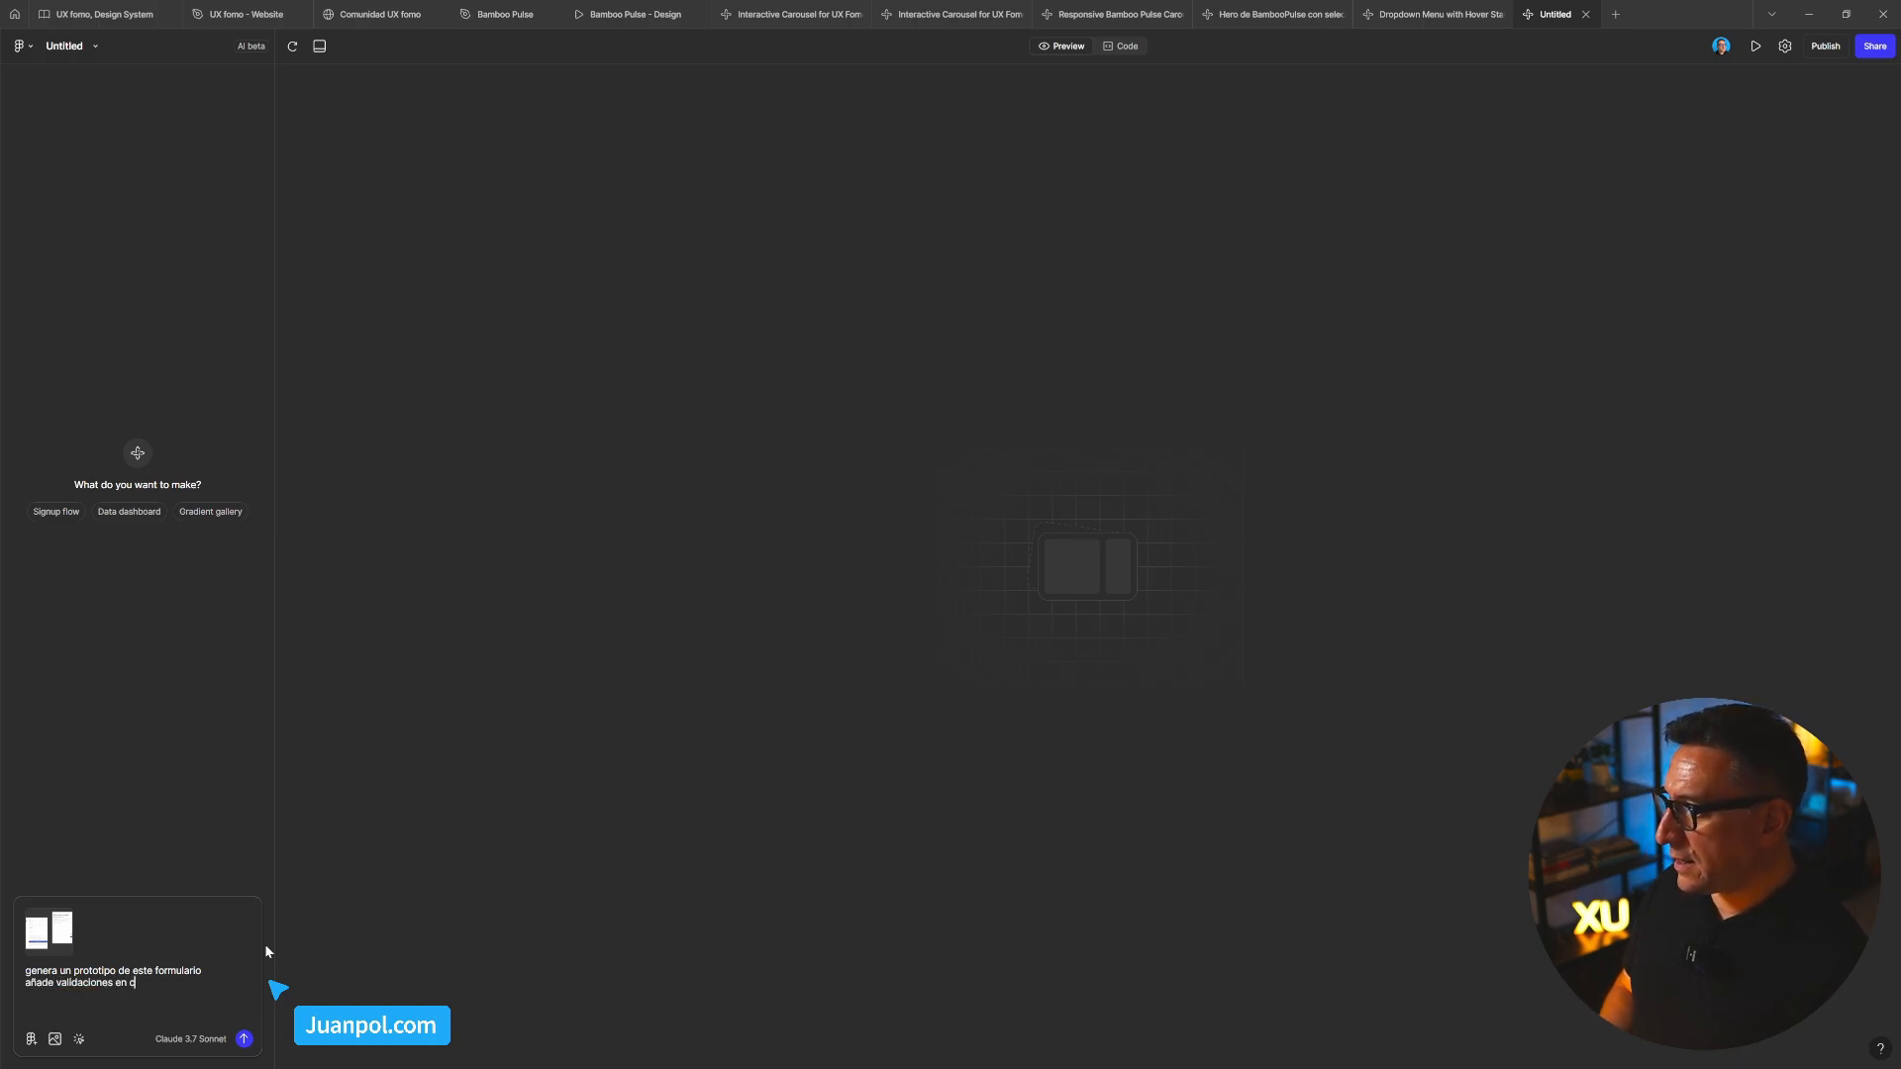
text(ada)
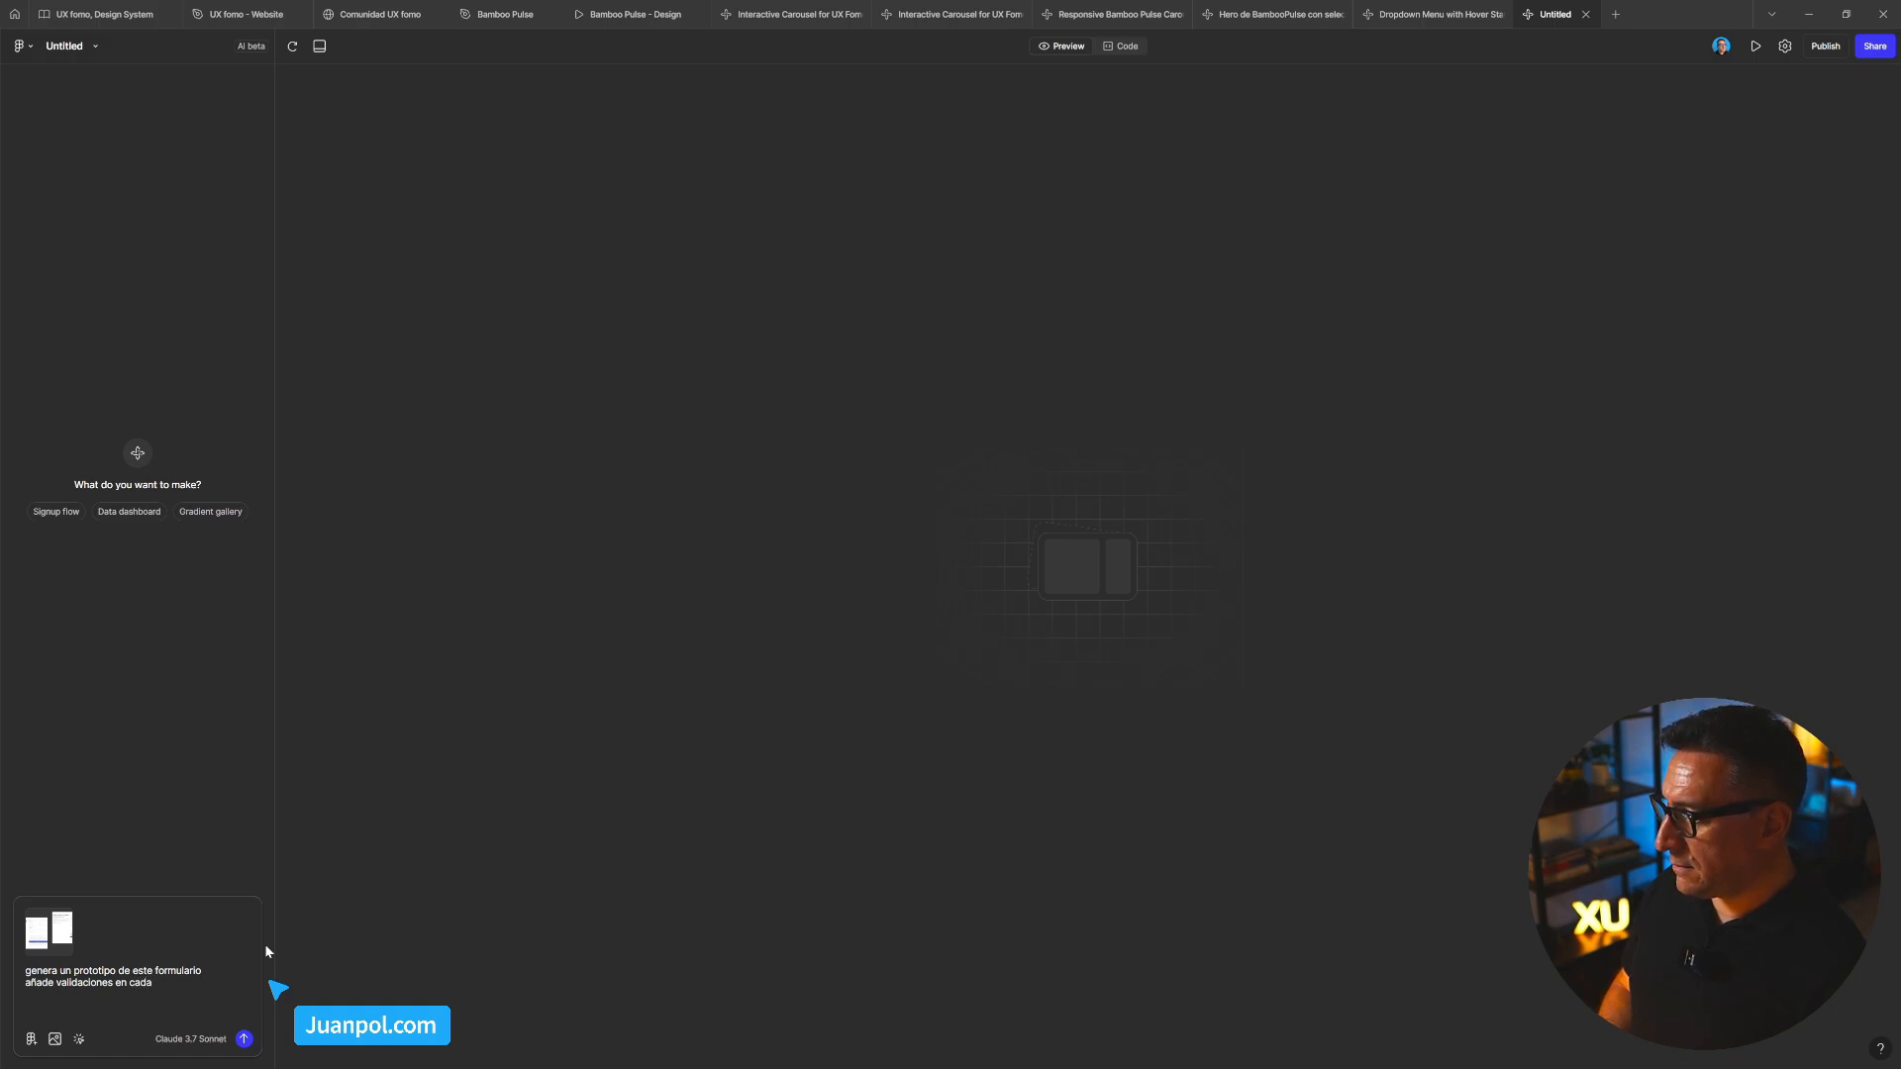
text( el)
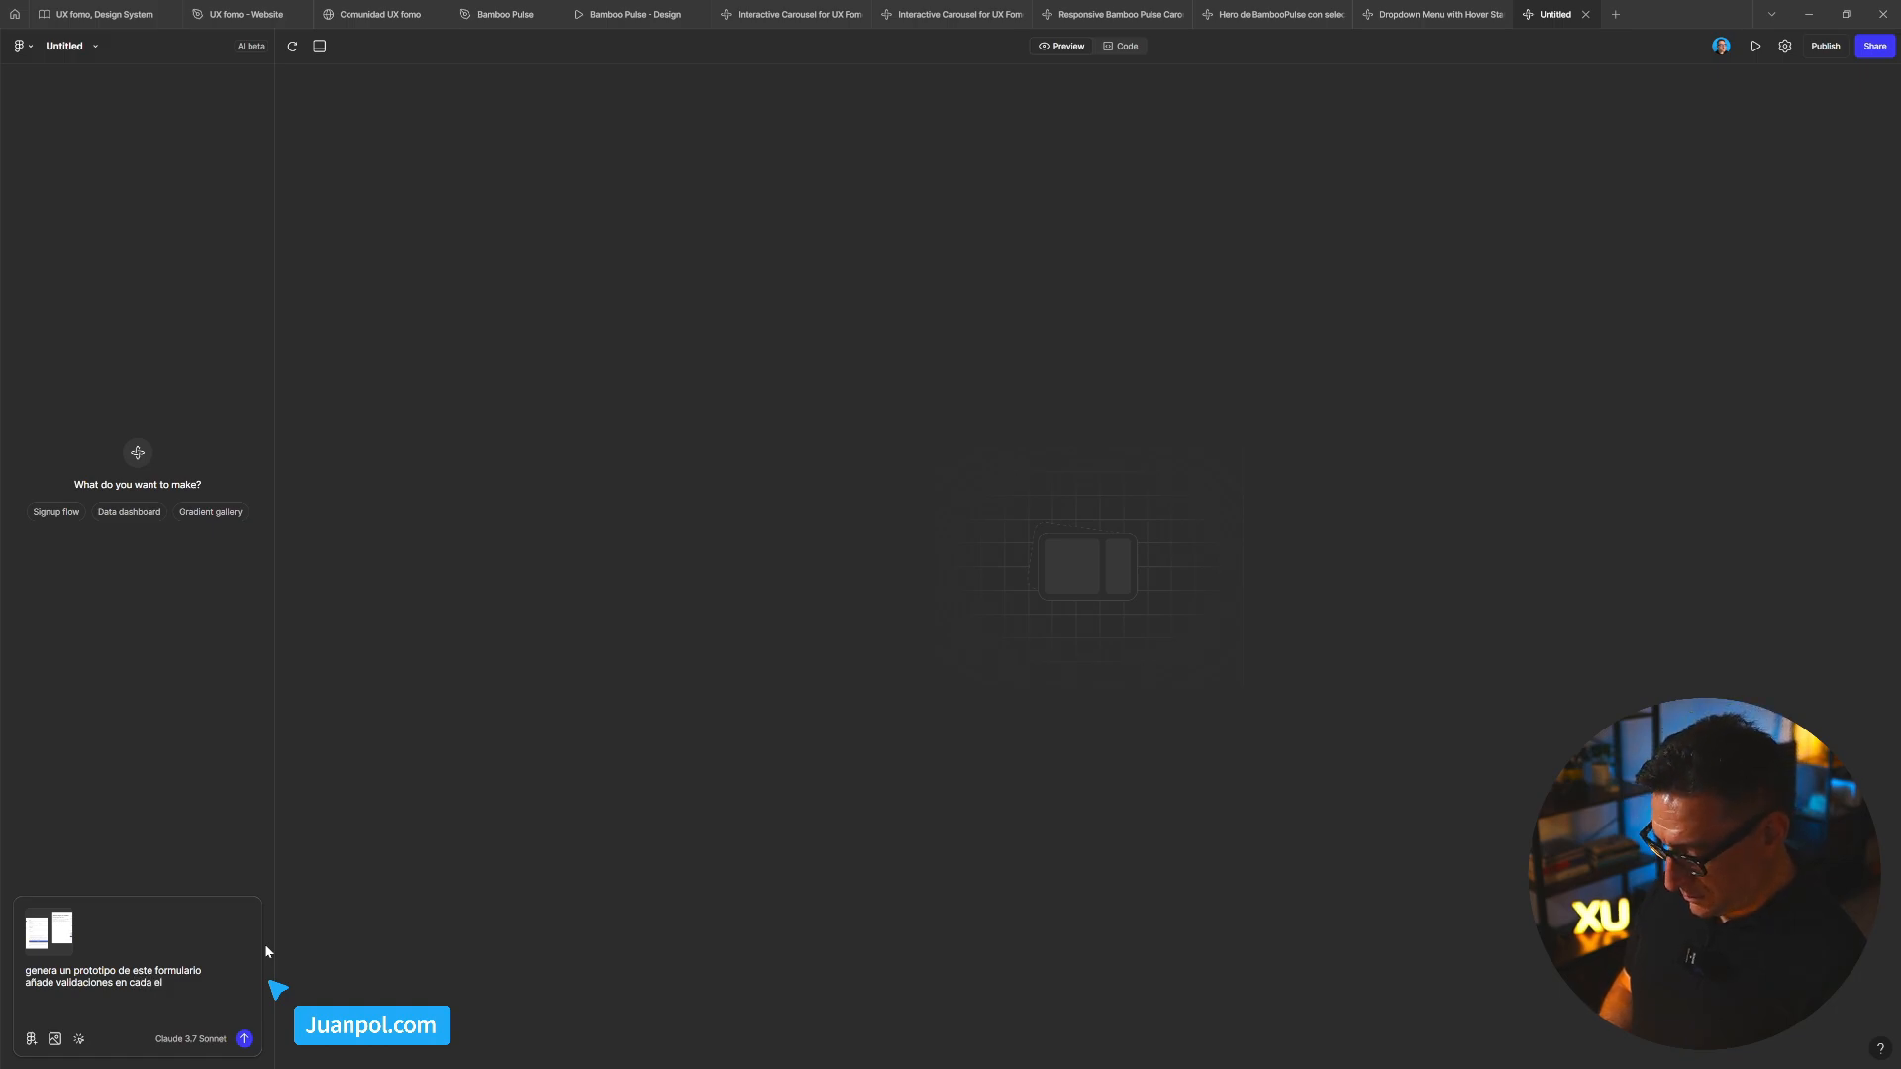
text(mento del f)
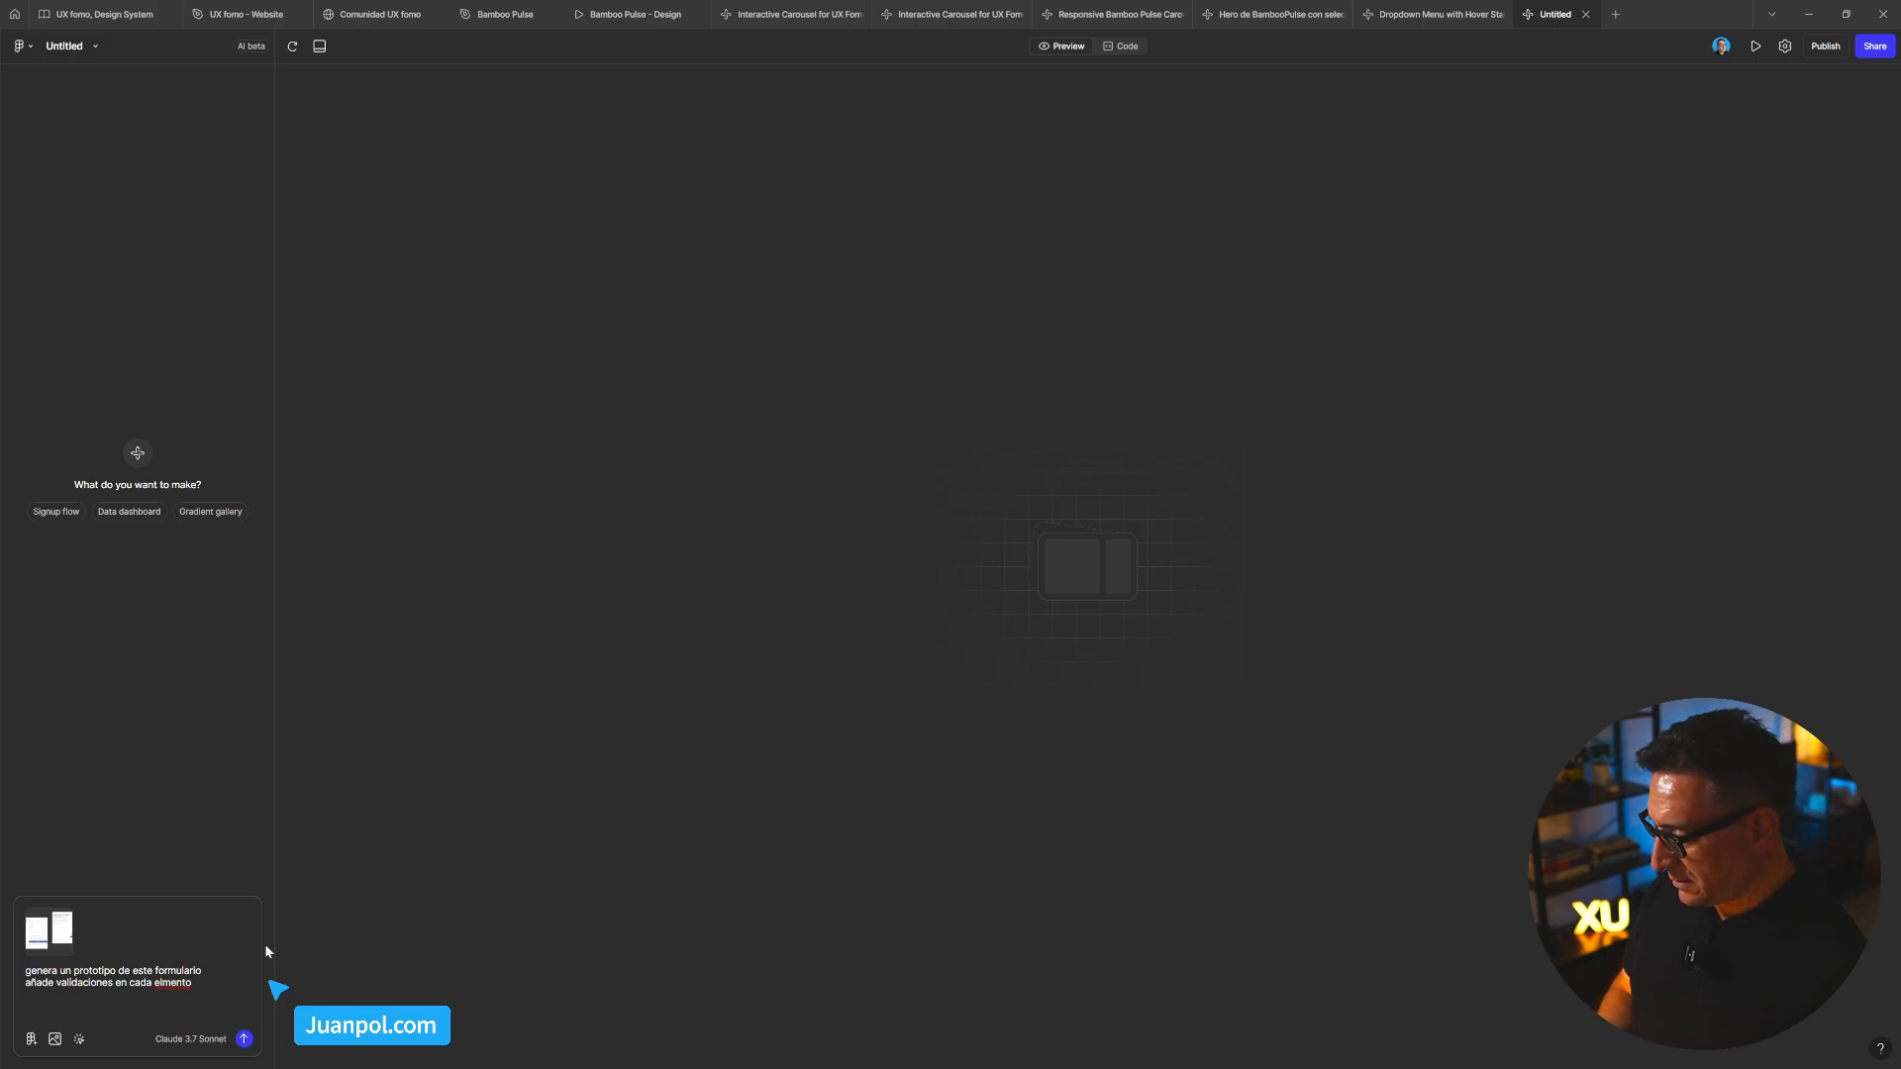
key(BackSpace)
key(BackSpace)
key(BackSpace)
key(BackSpace)
key(BackSpace)
text(emento)
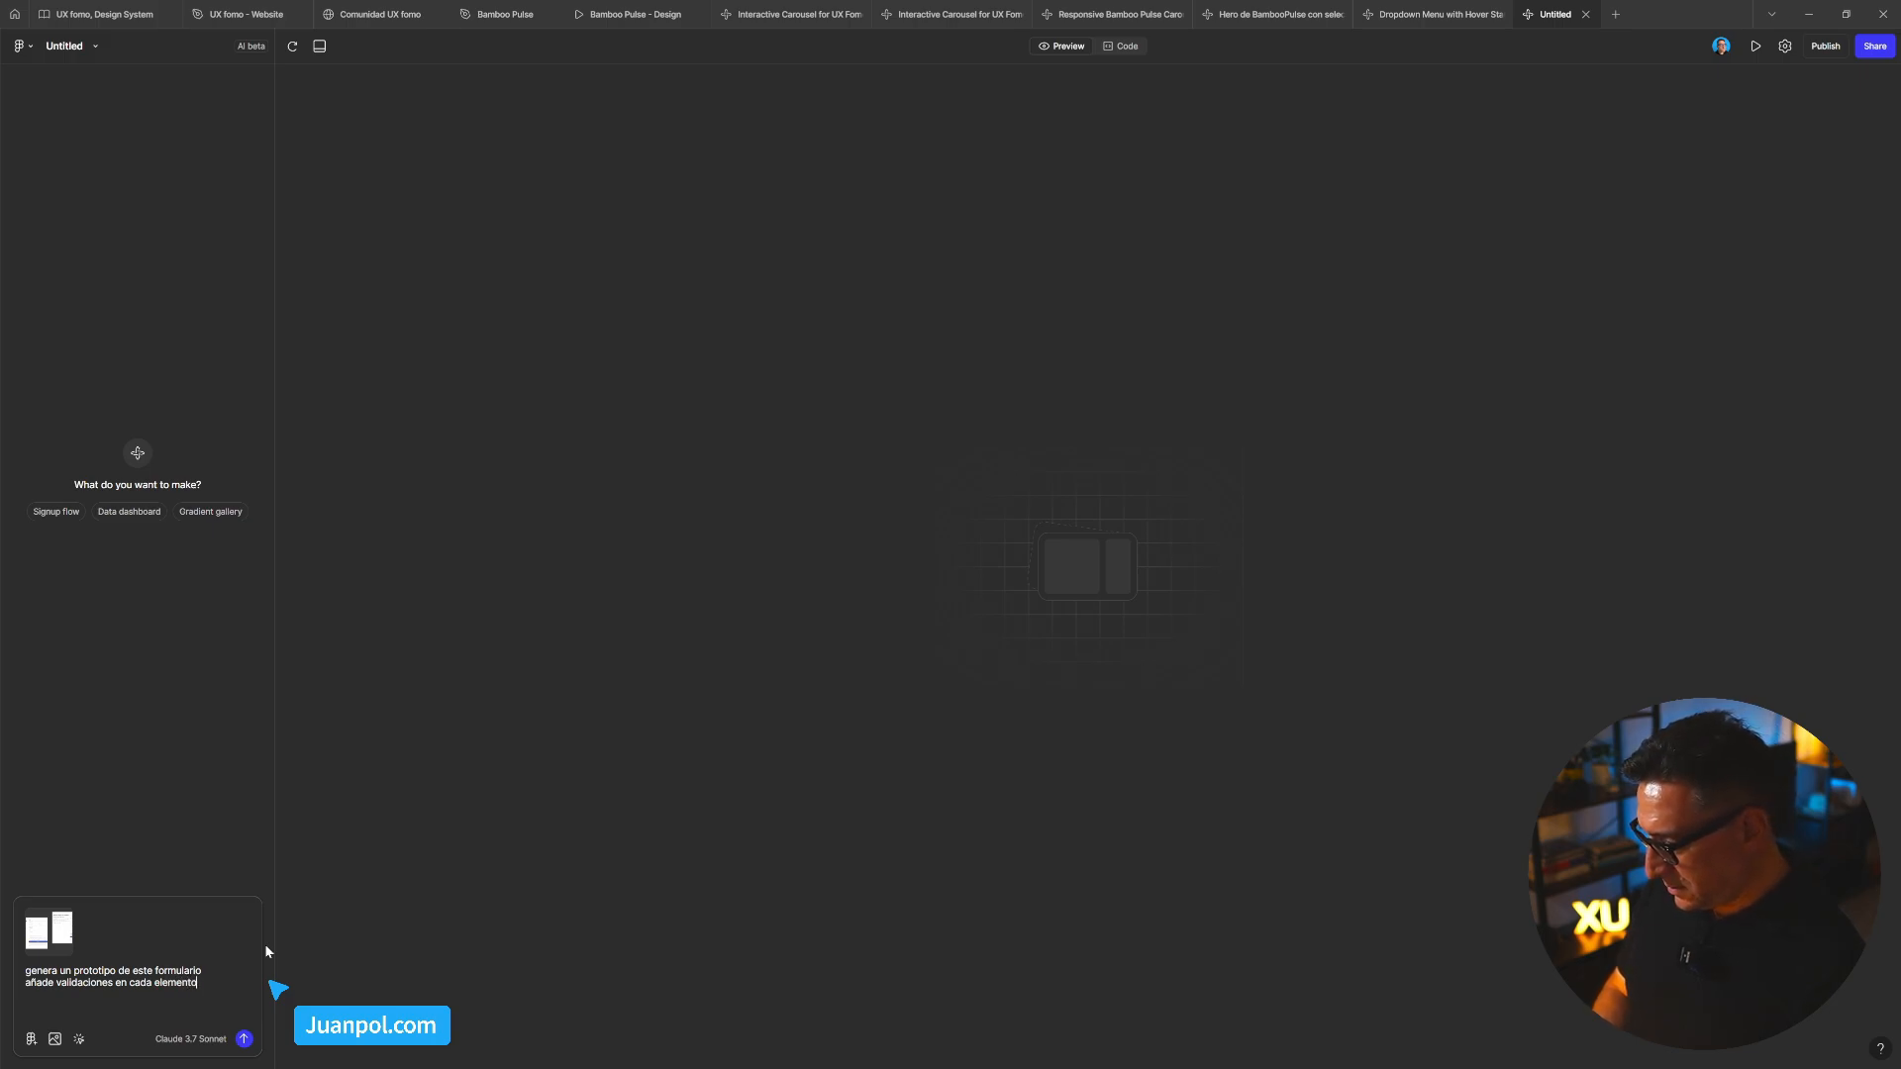
text(, po)
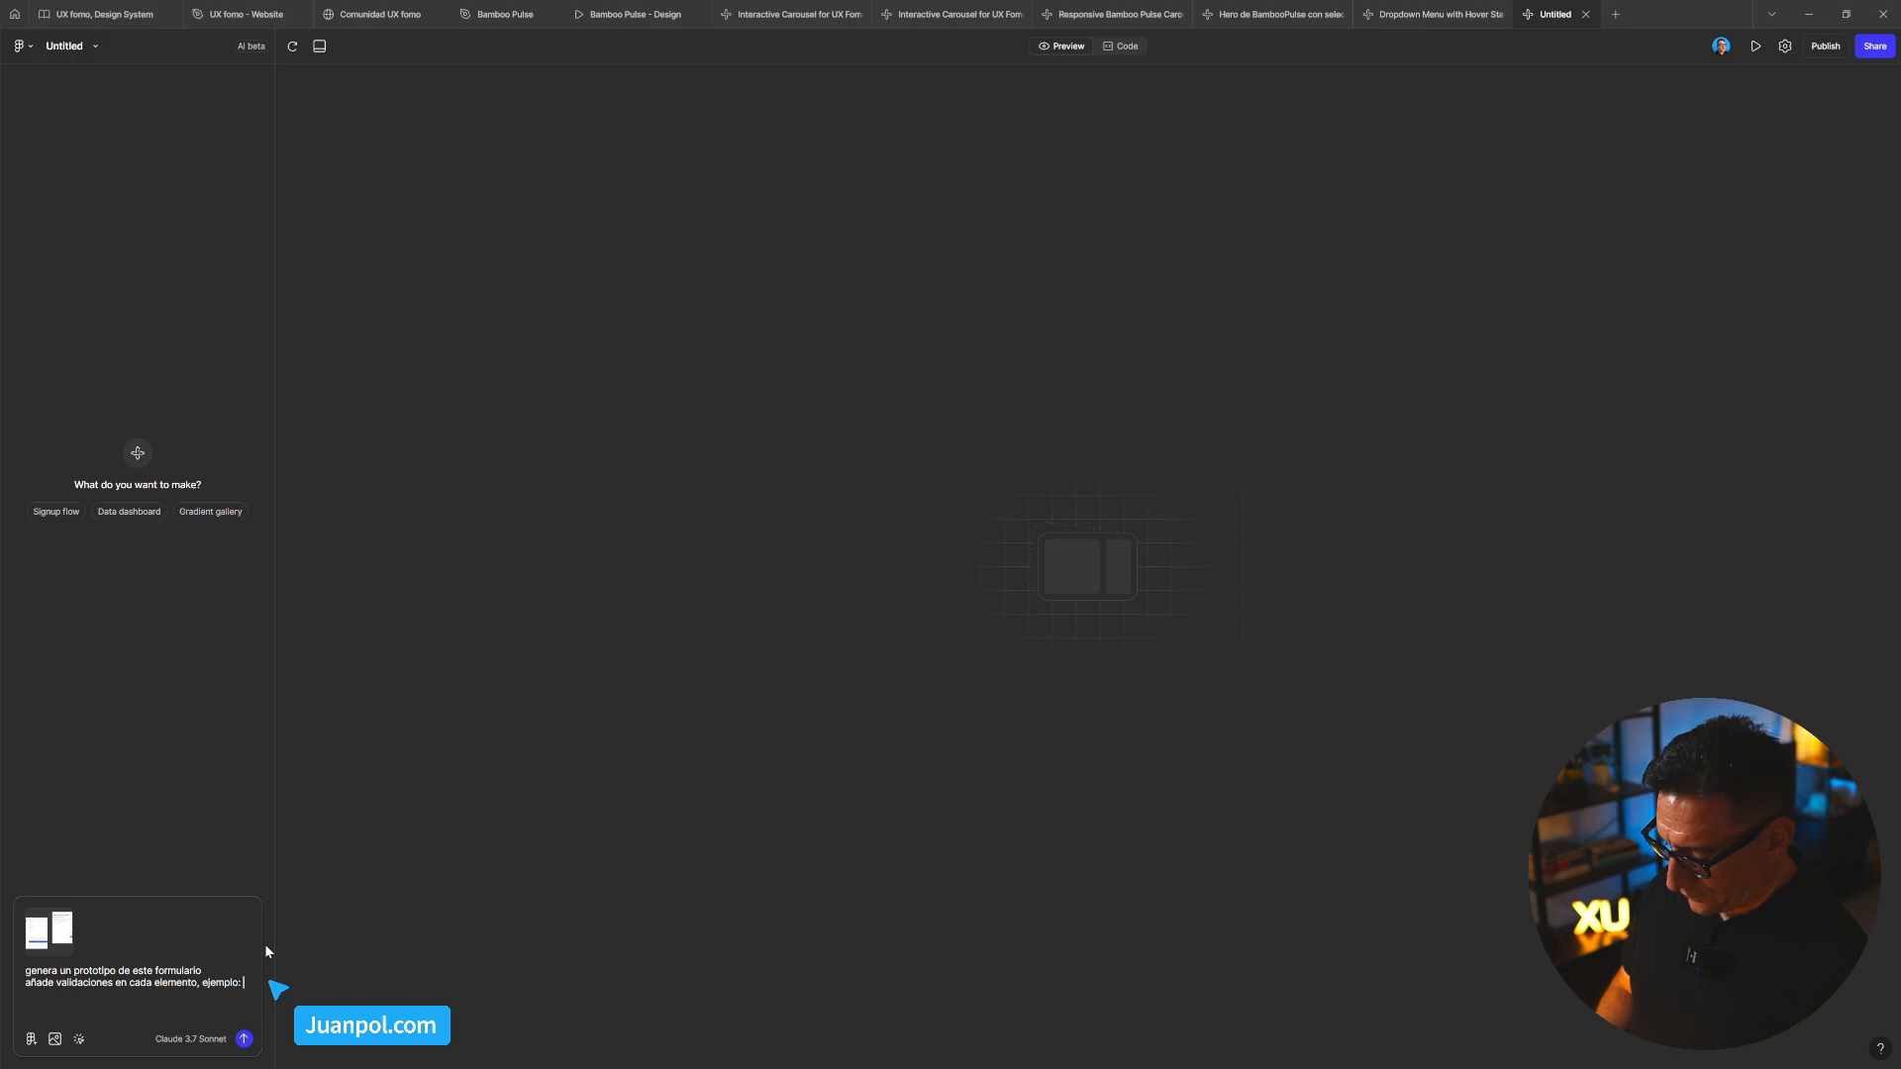
text(que el)
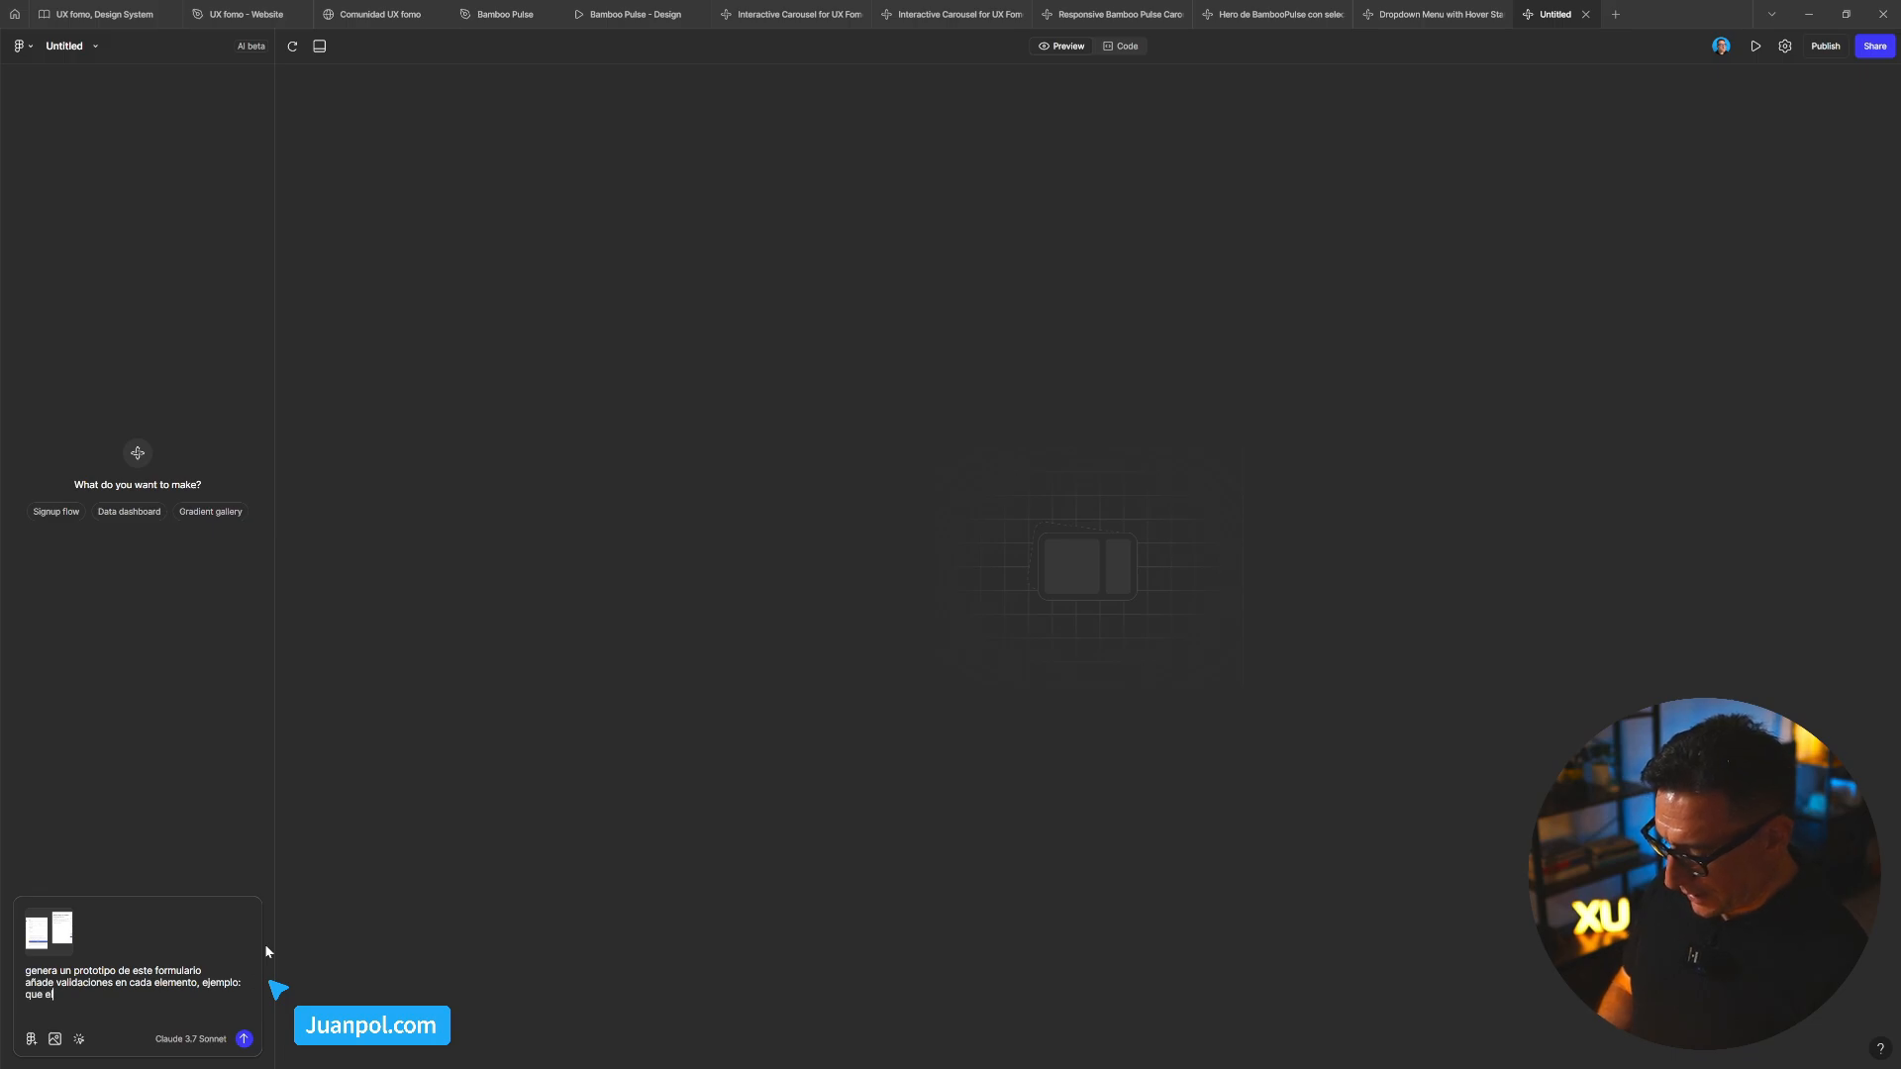
text( usuario tenga que)
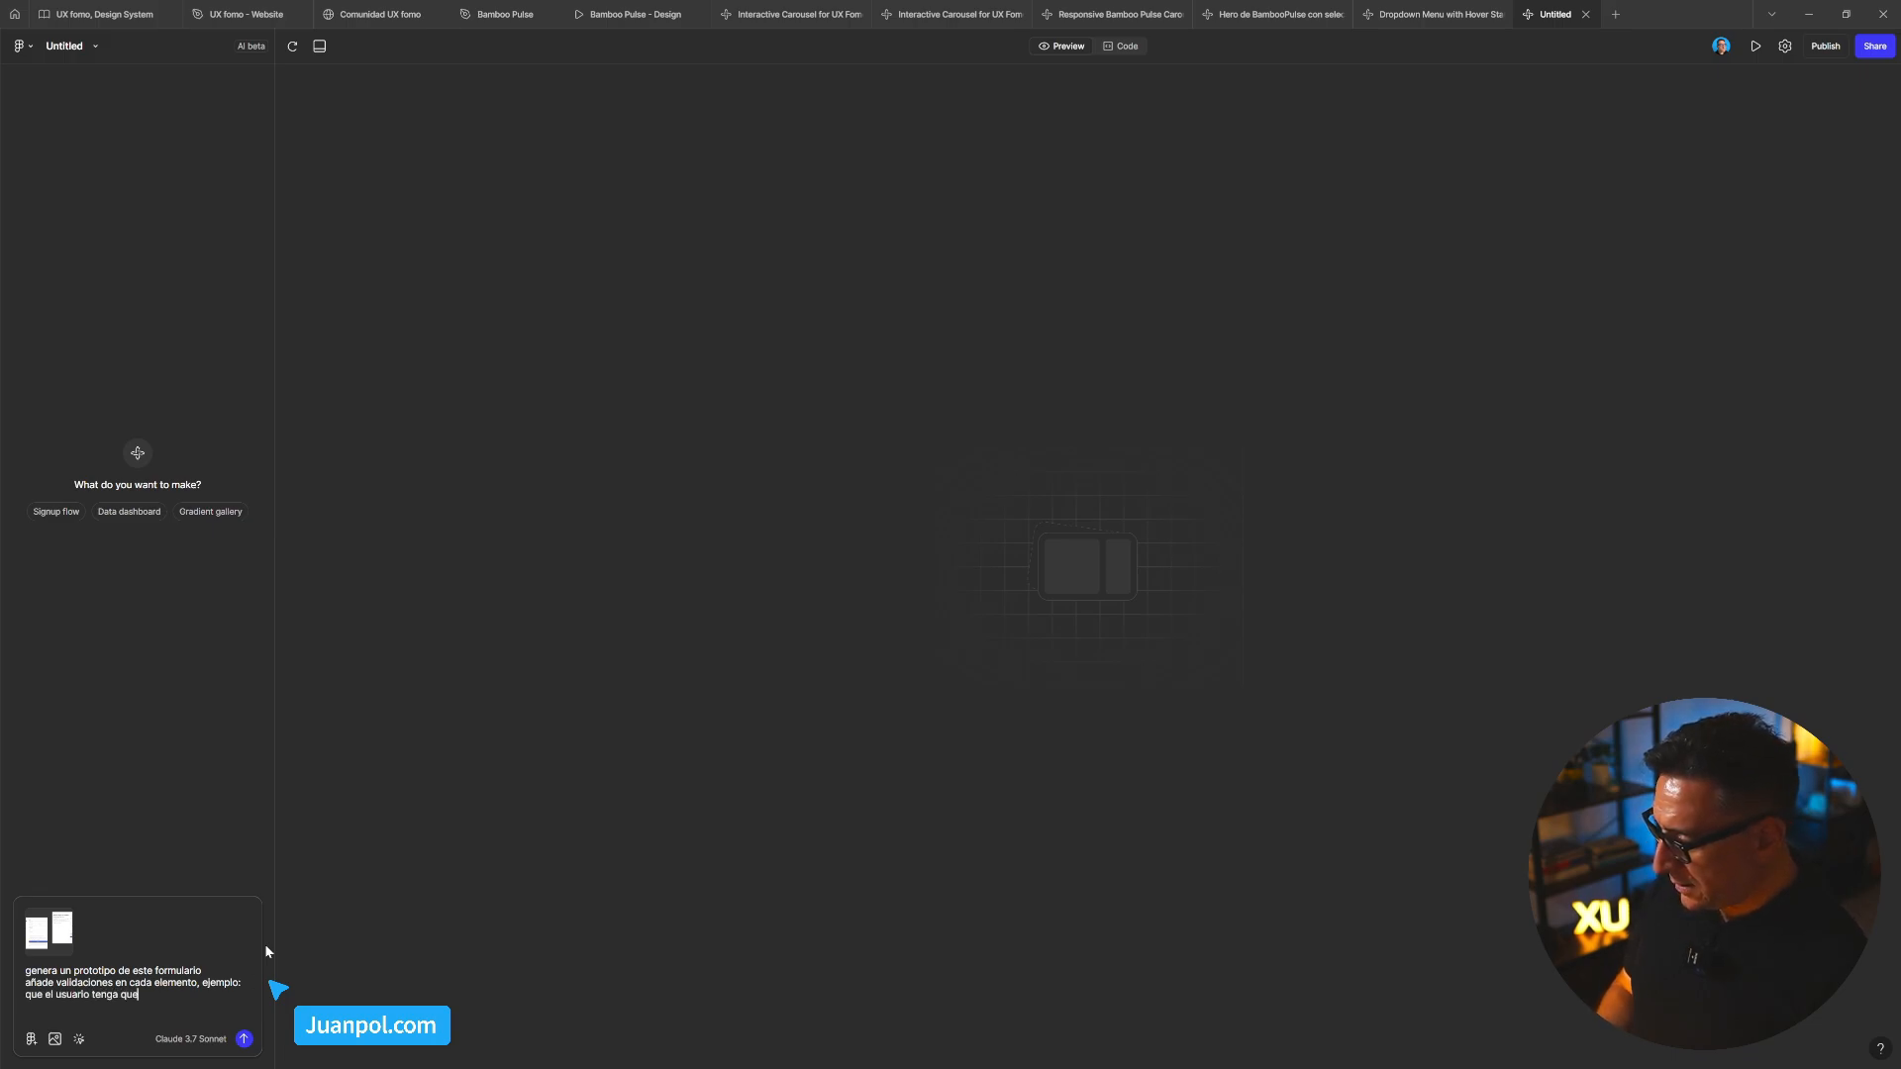
text( escrivirir )
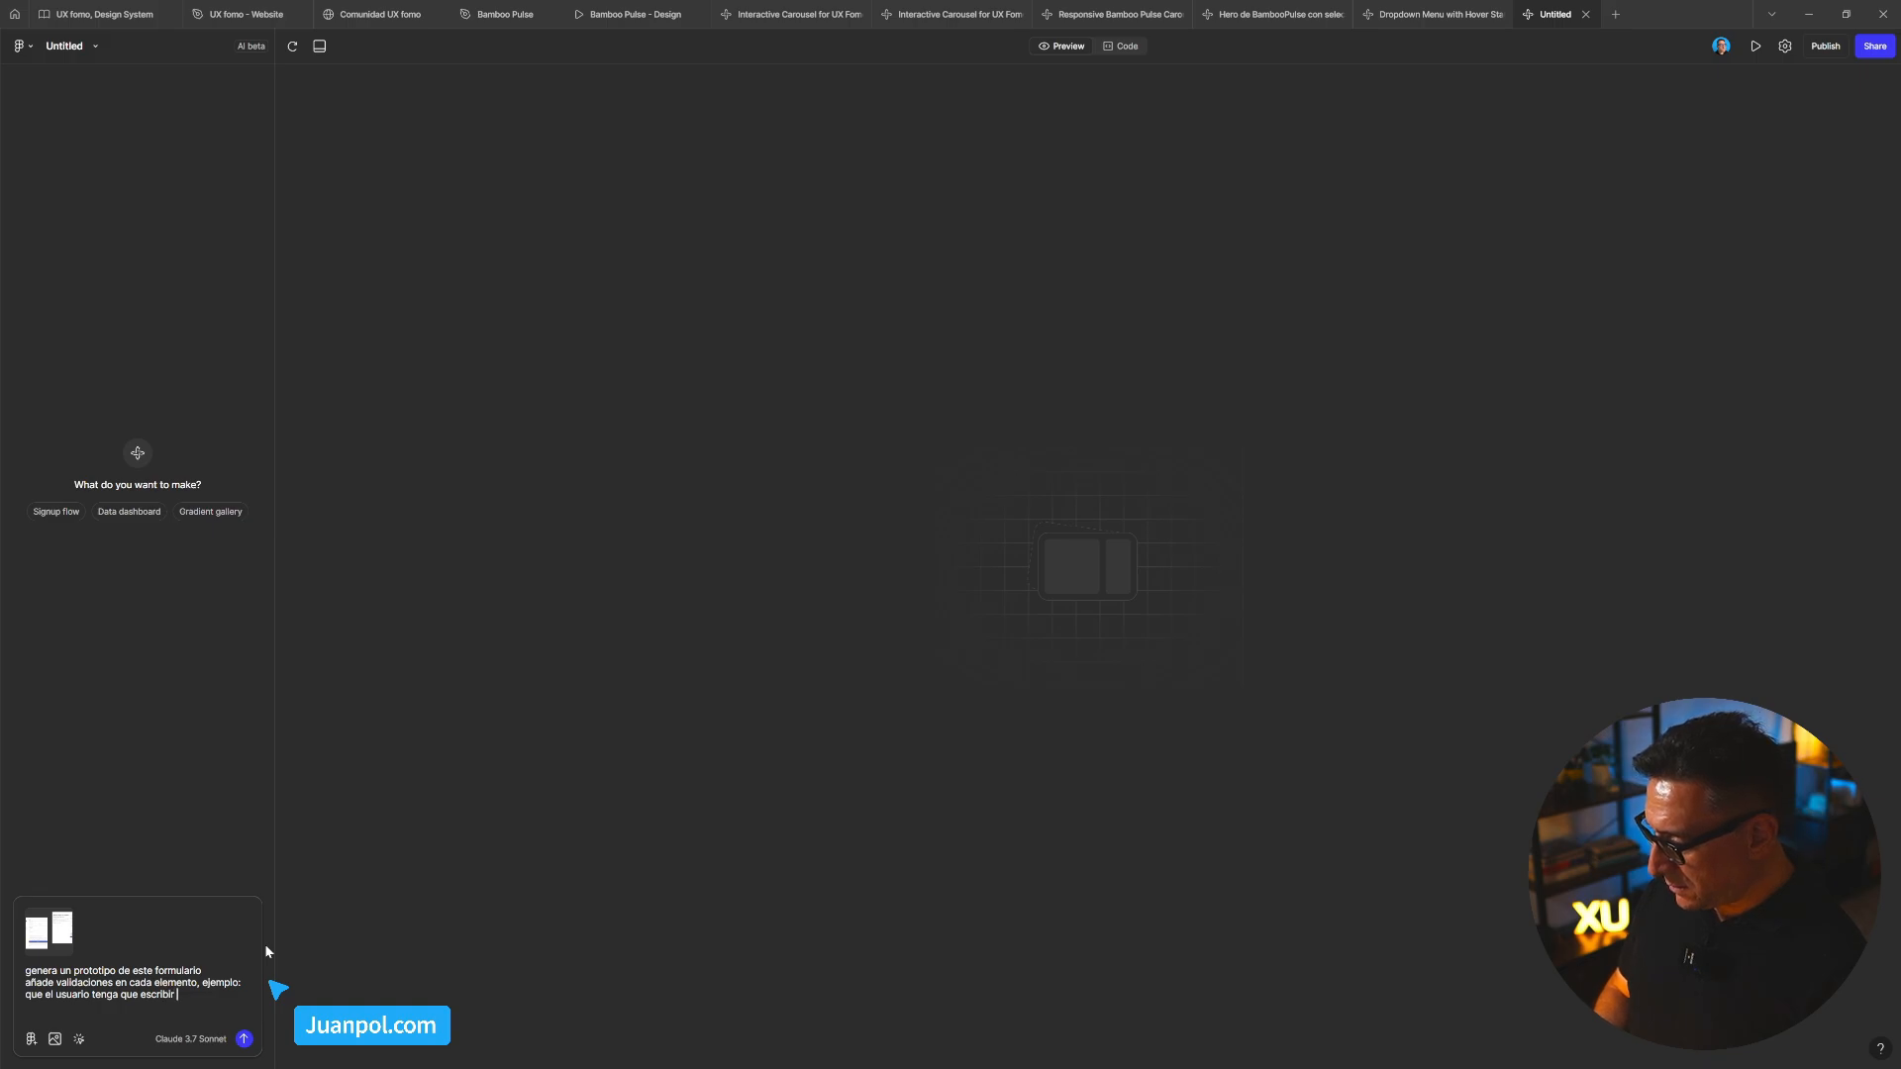
text(un correo ele)
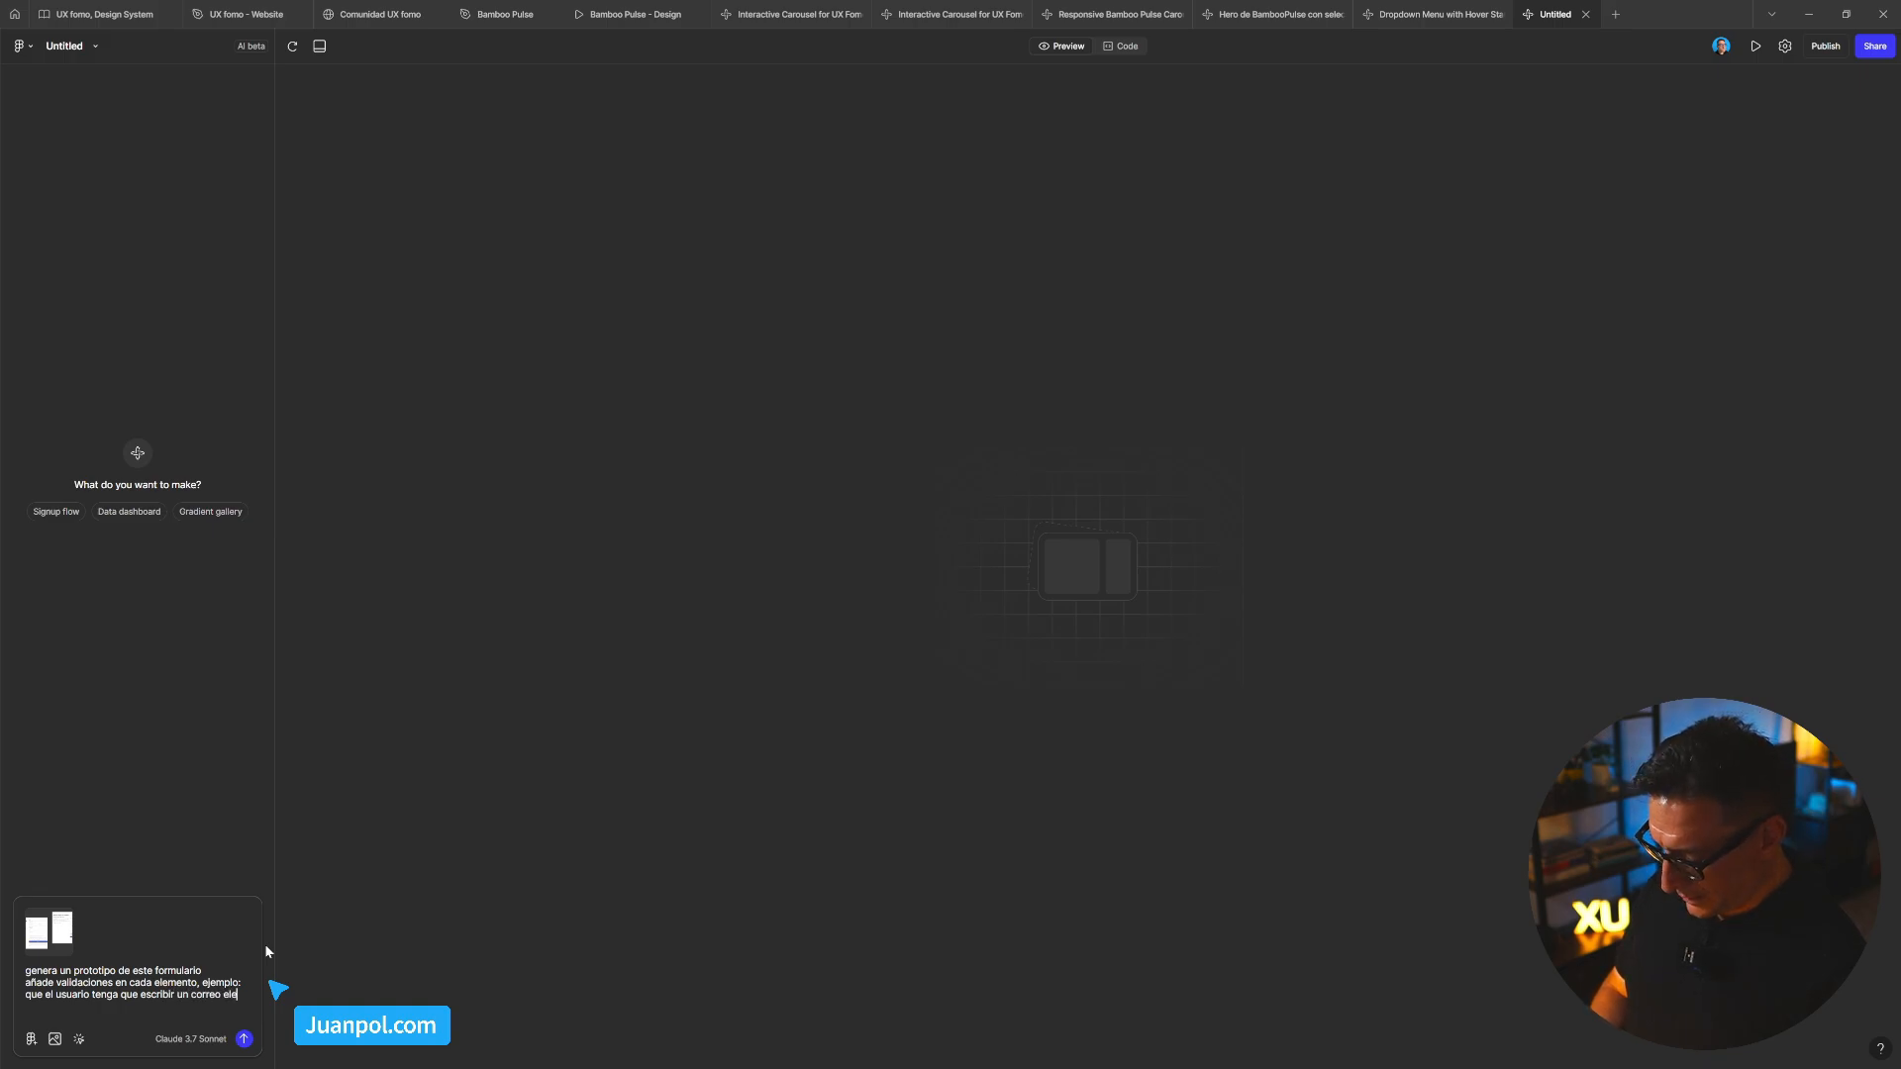
text(ctro)
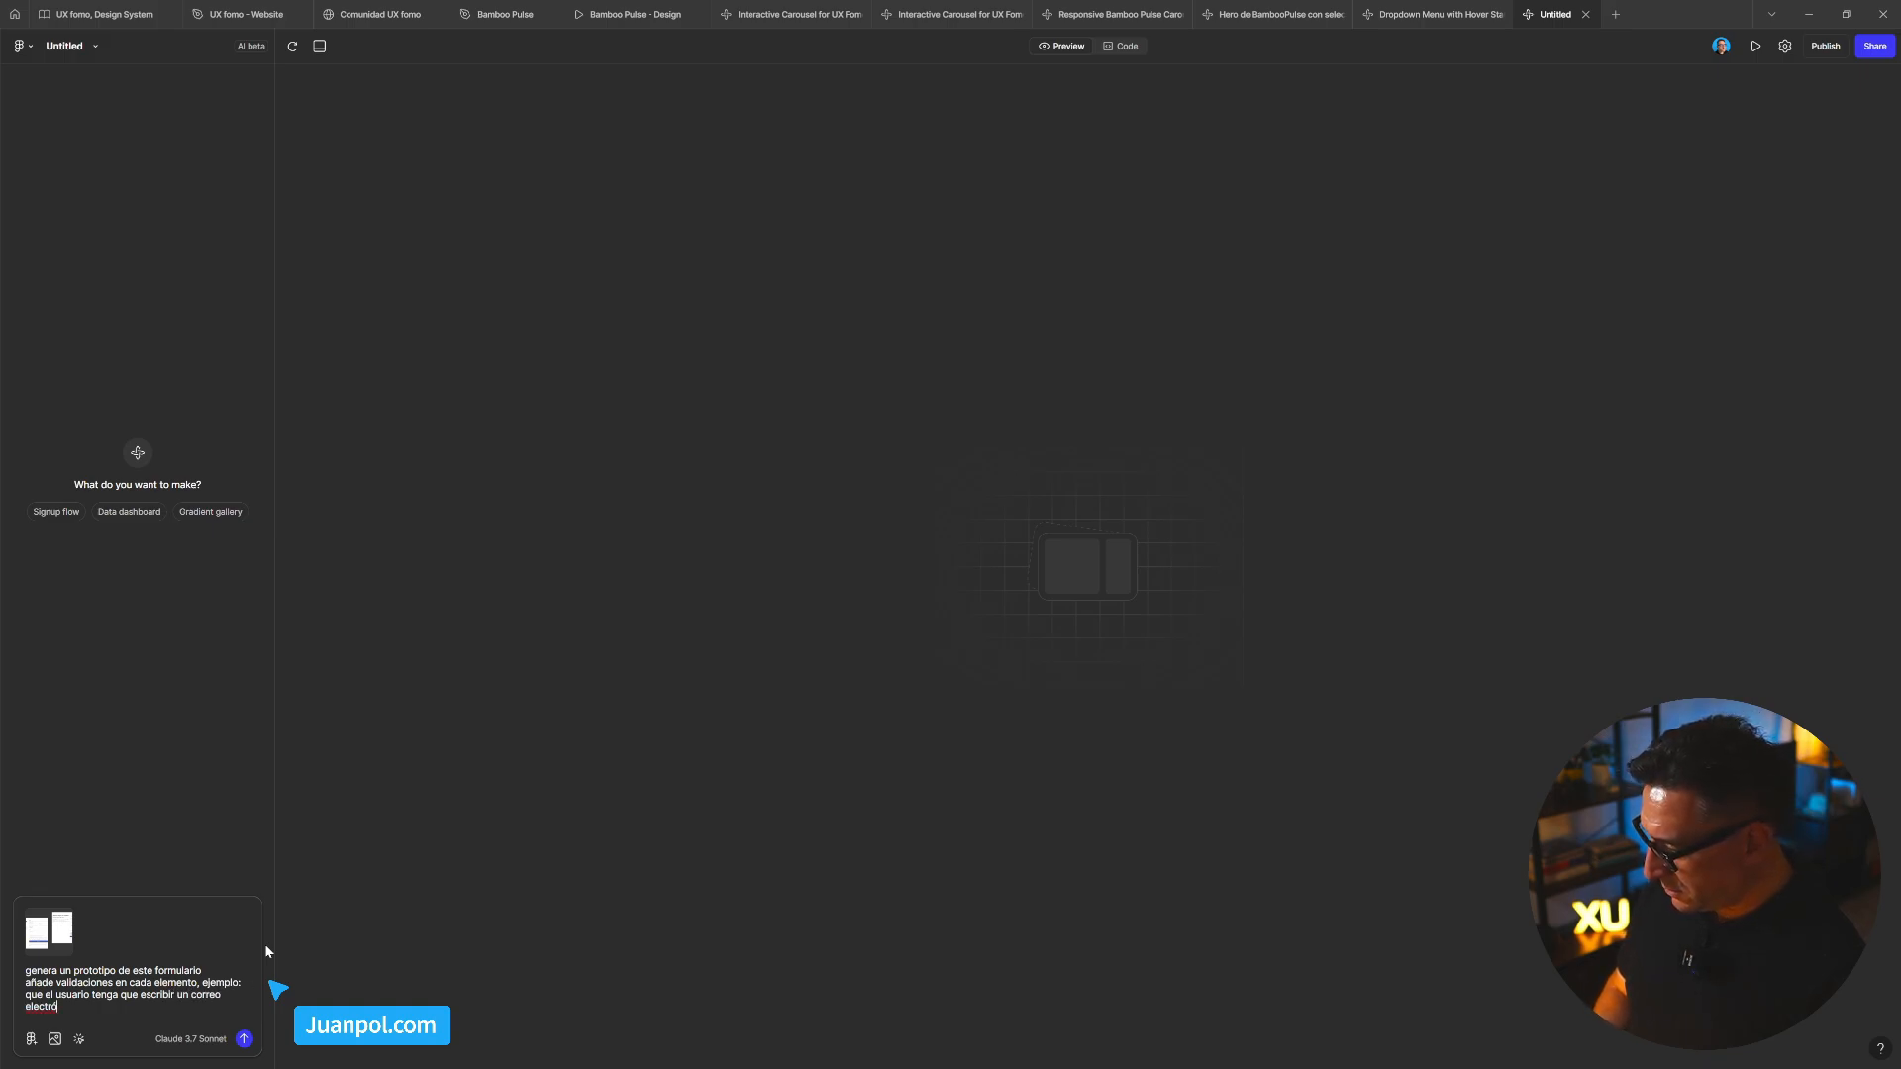
text(nico va)
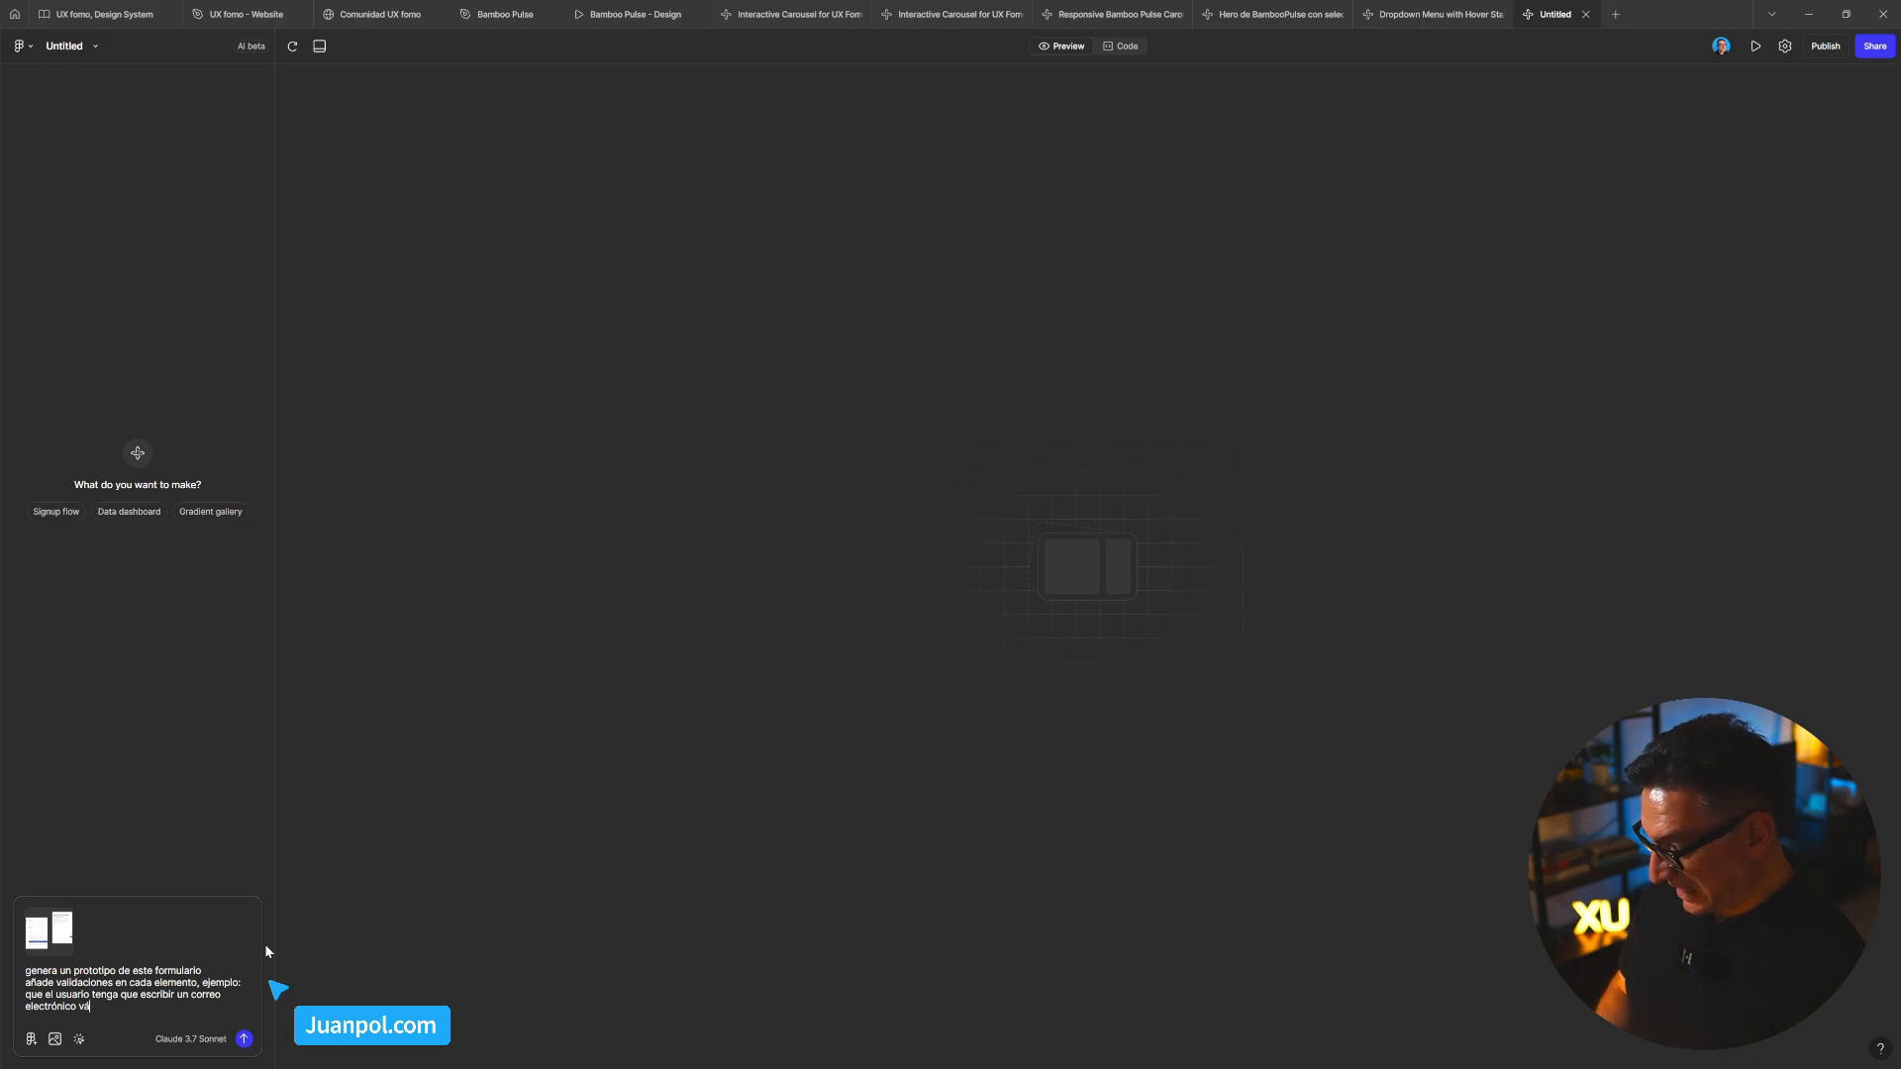
text(lido)
key(shift+Return)
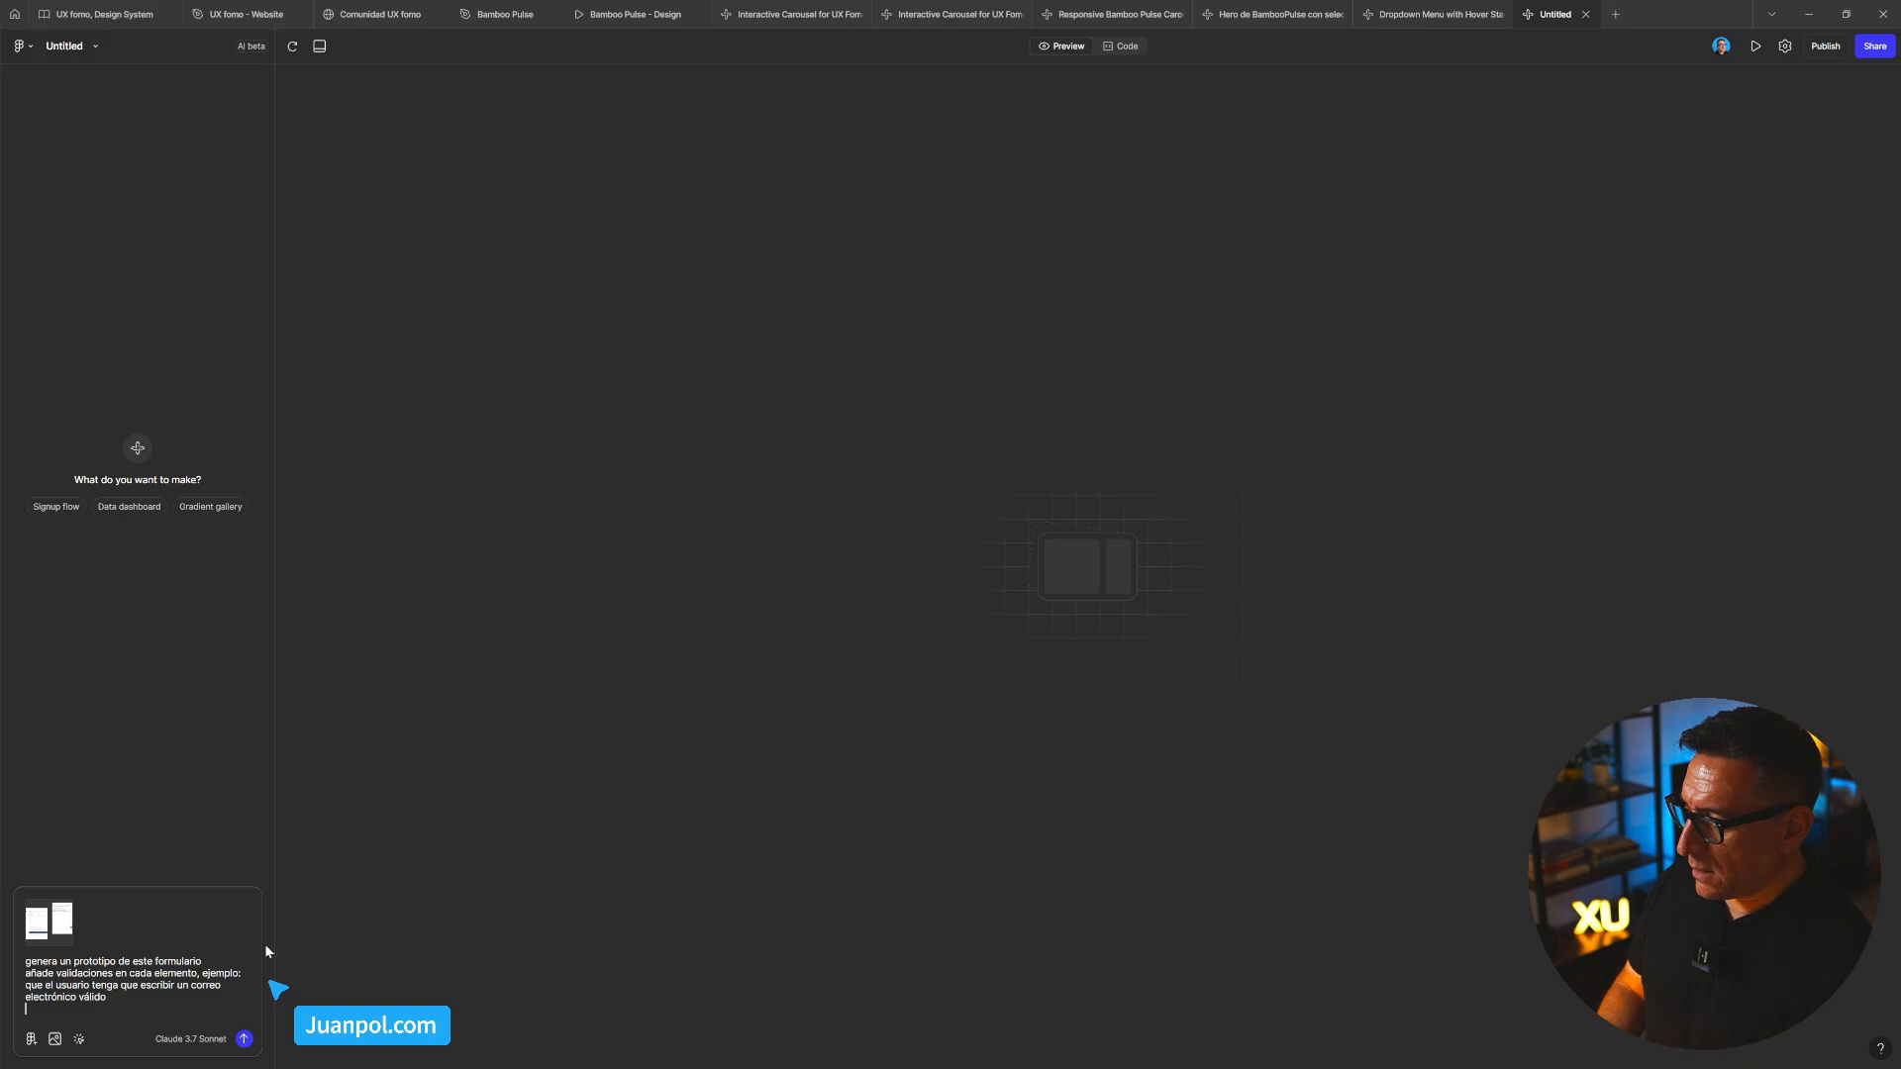
Add the line that the Enviar button should activate only when all fields are completed
text(el bo)
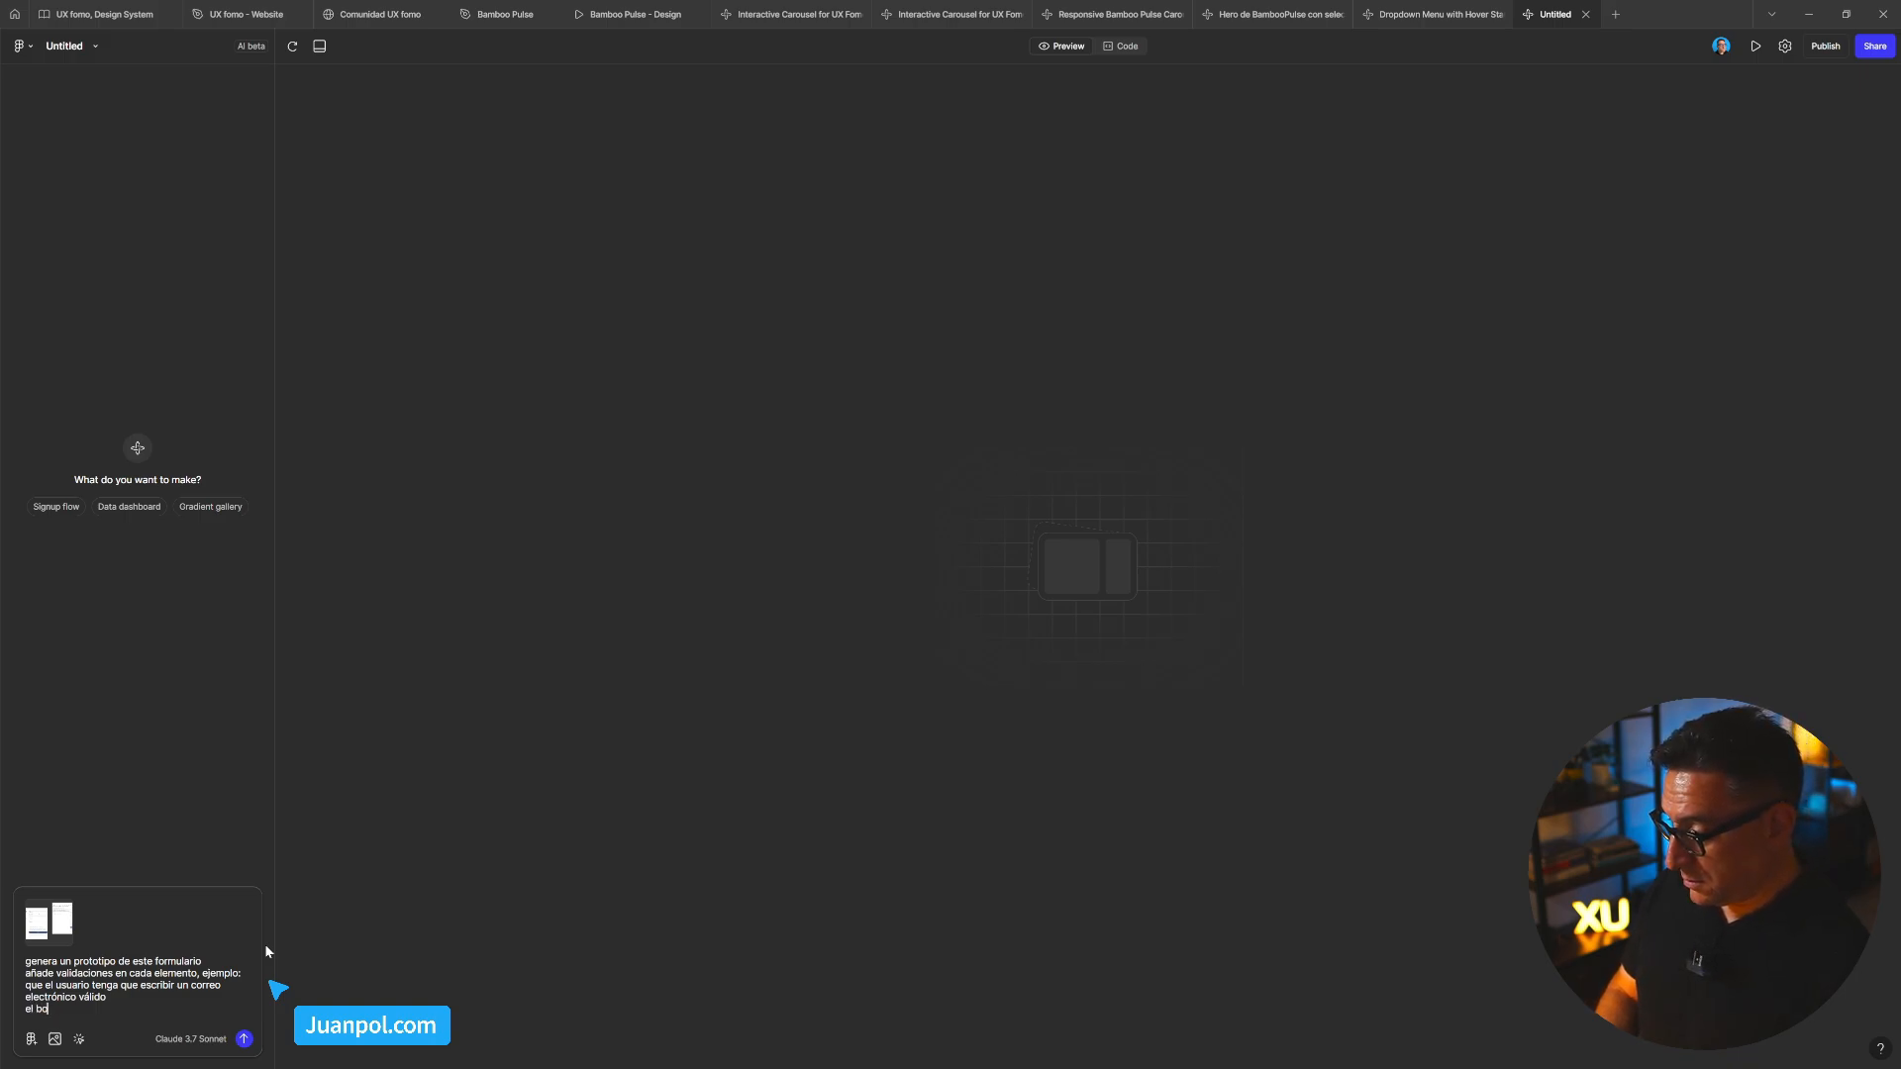
text(tón de envi)
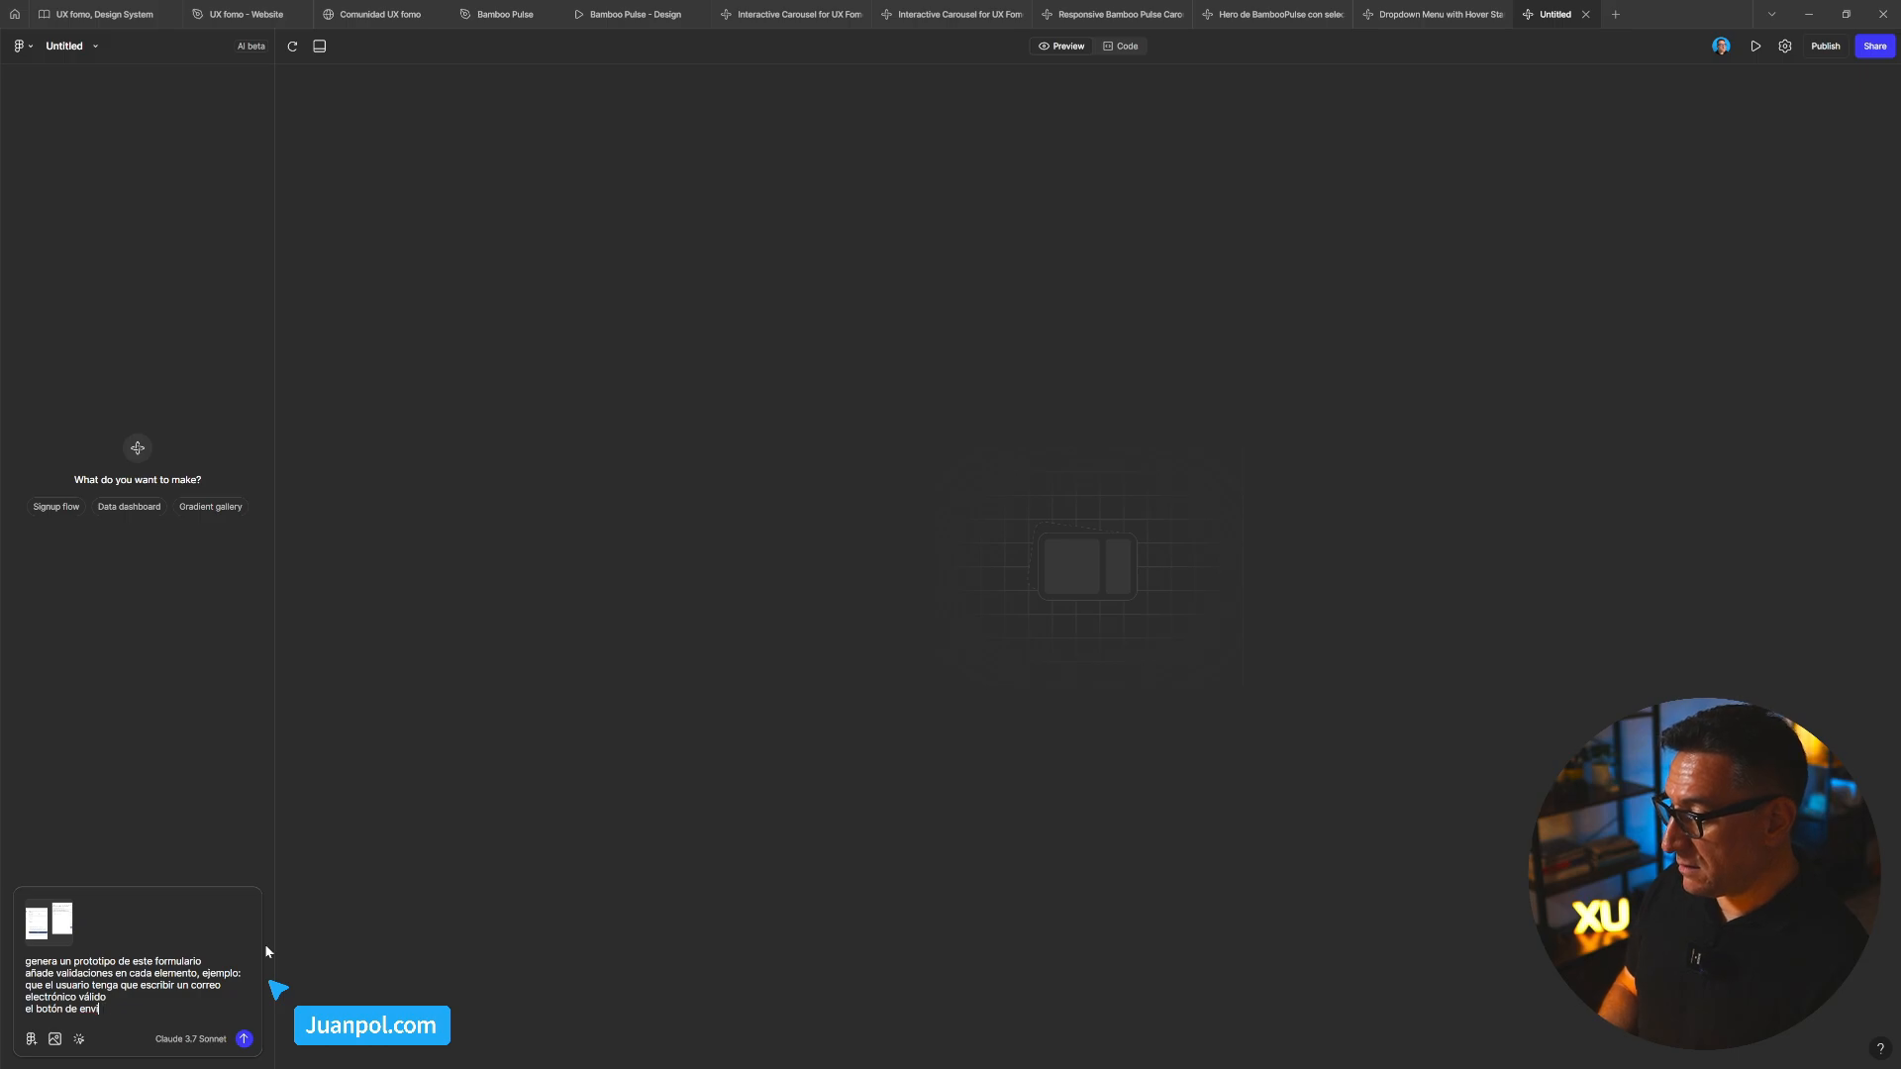
text(ar se dbe a)
key(BackSpace)
key(BackSpace)
key(BackSpace)
key(BackSpace)
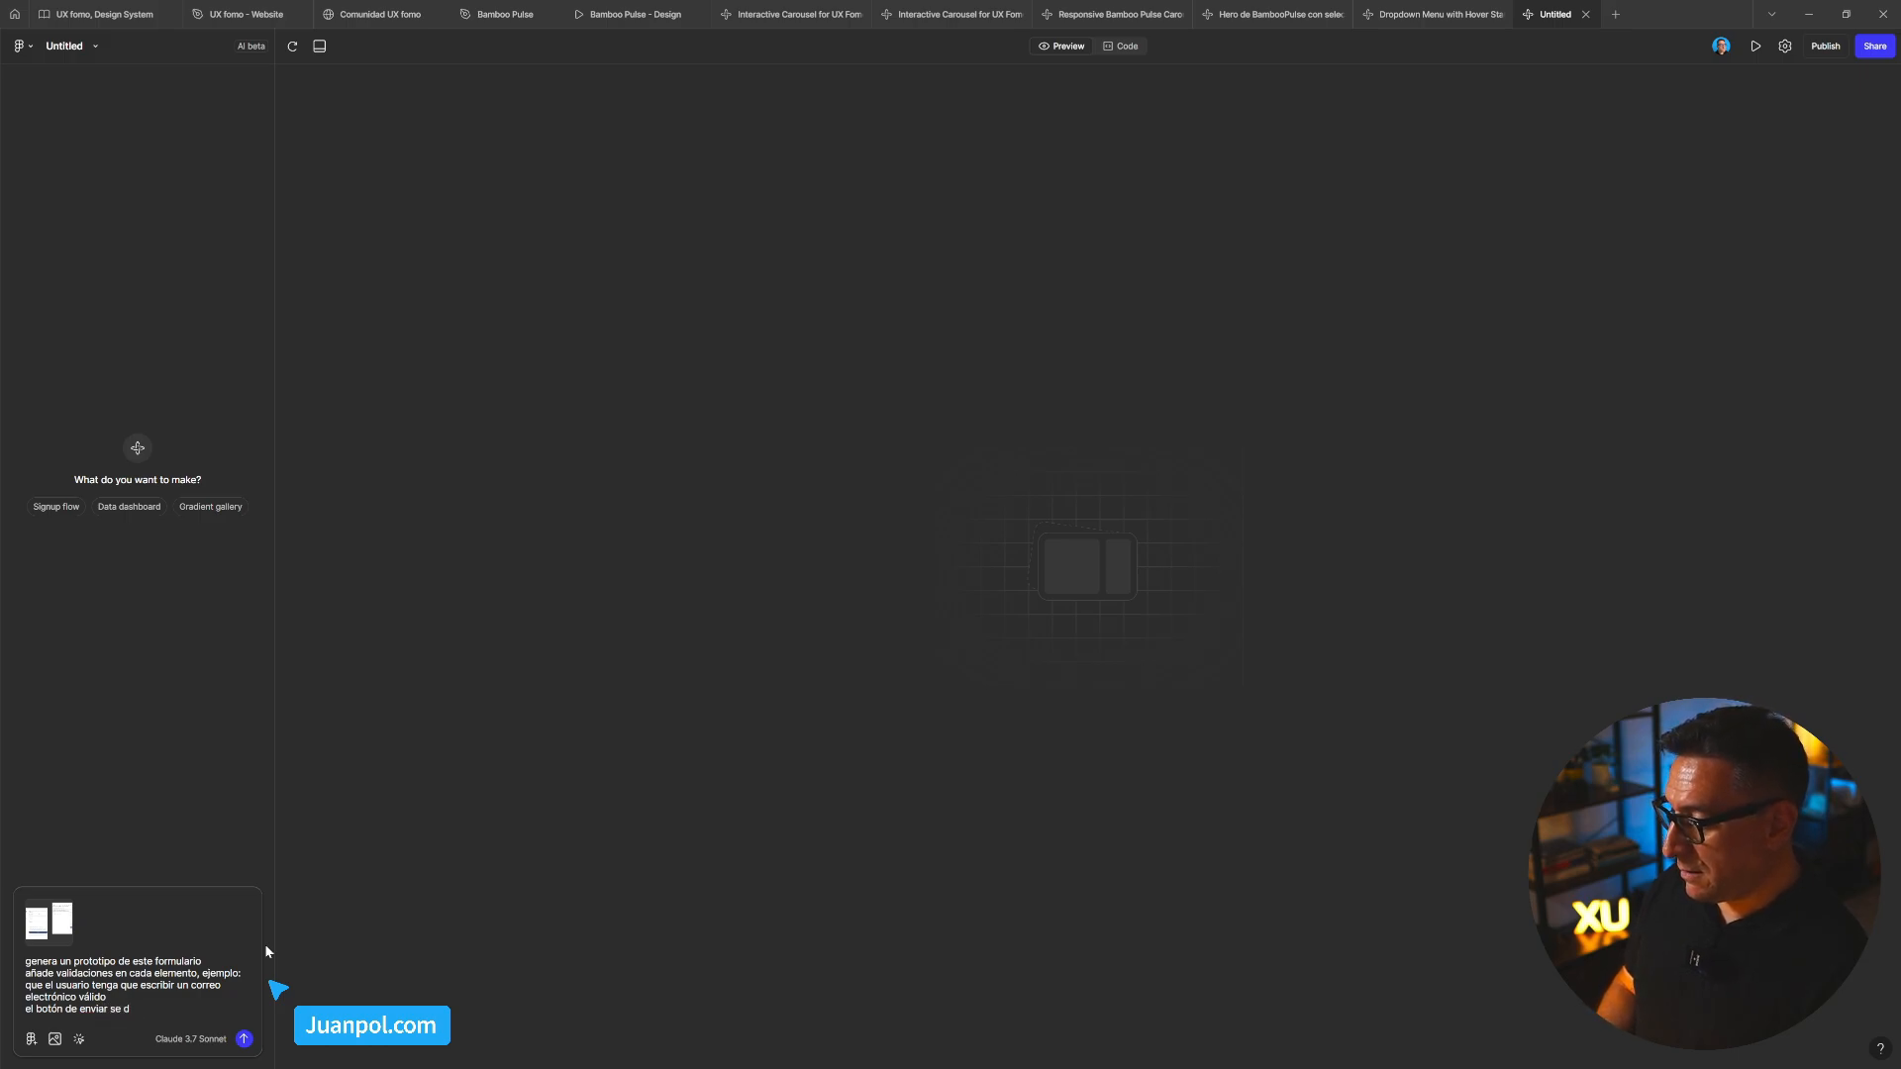
text(ebe acticar c)
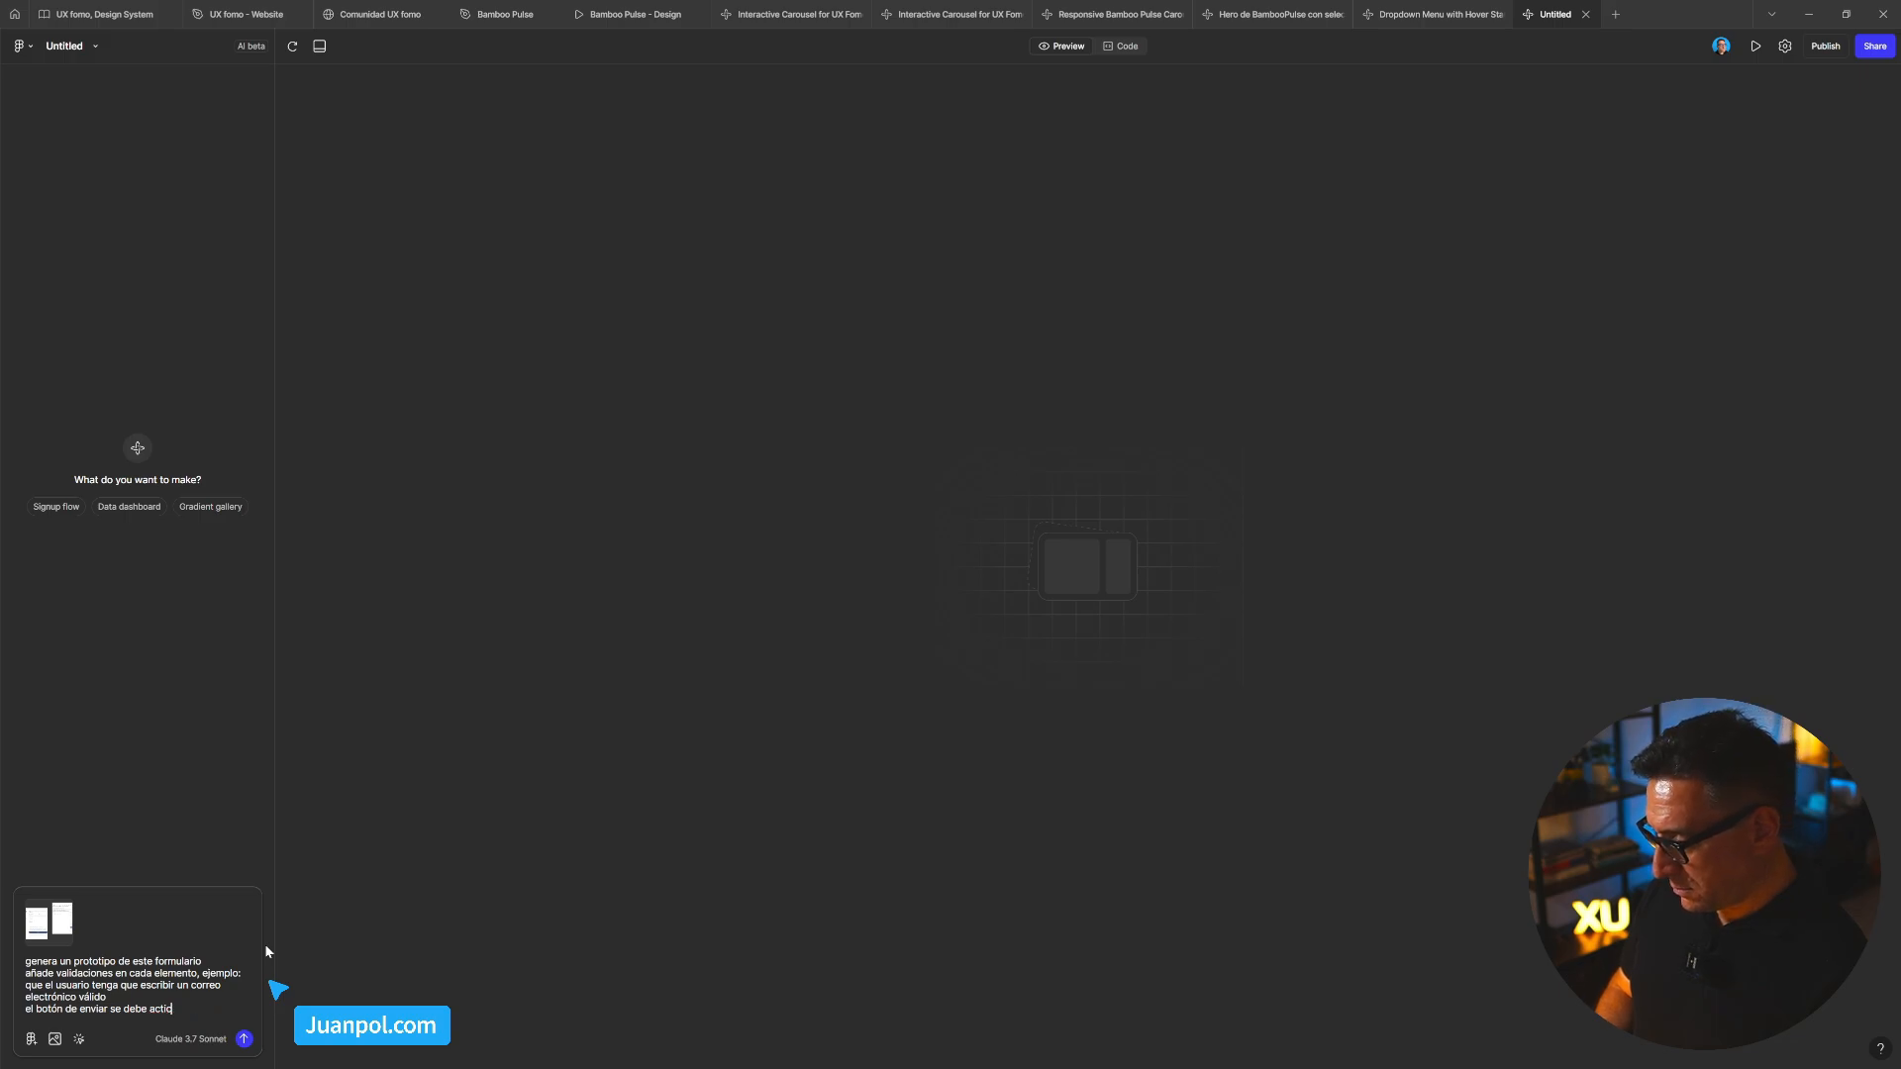
text(var cuando el usu)
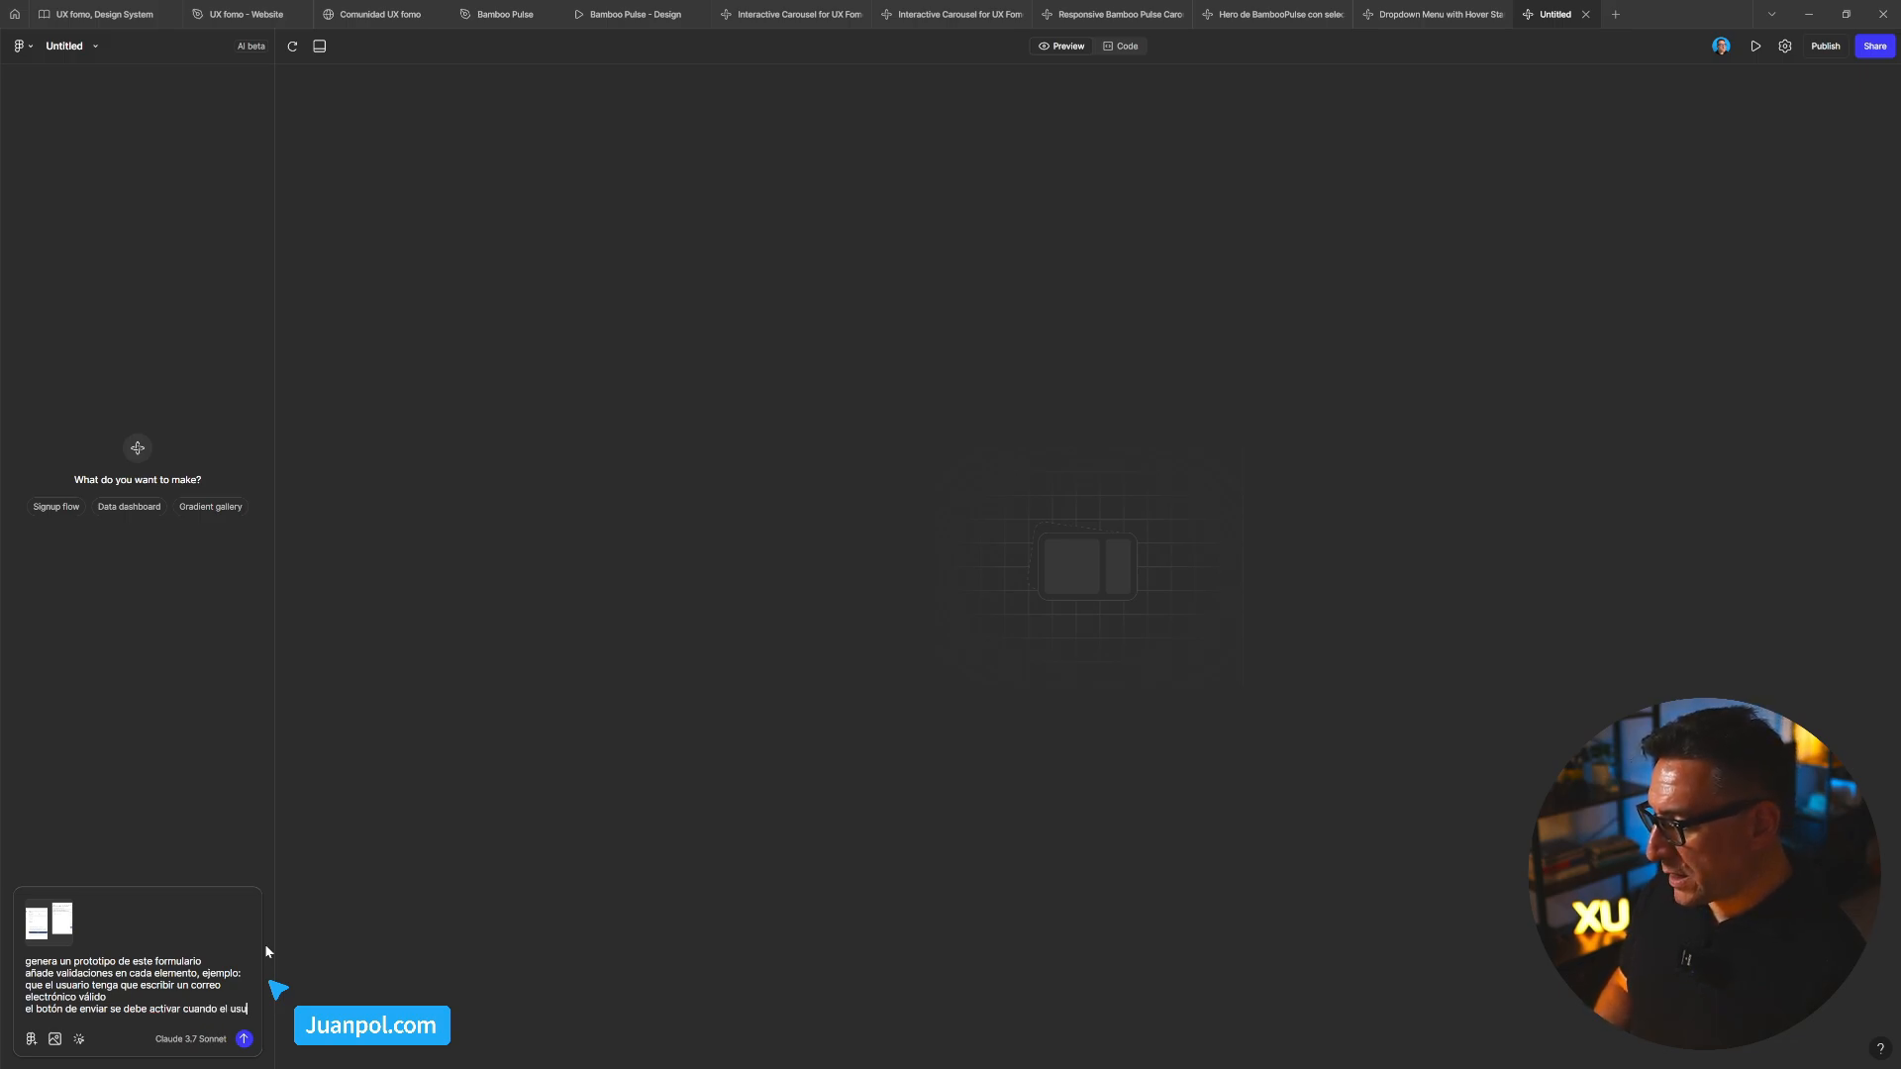
text(ario completa ro)
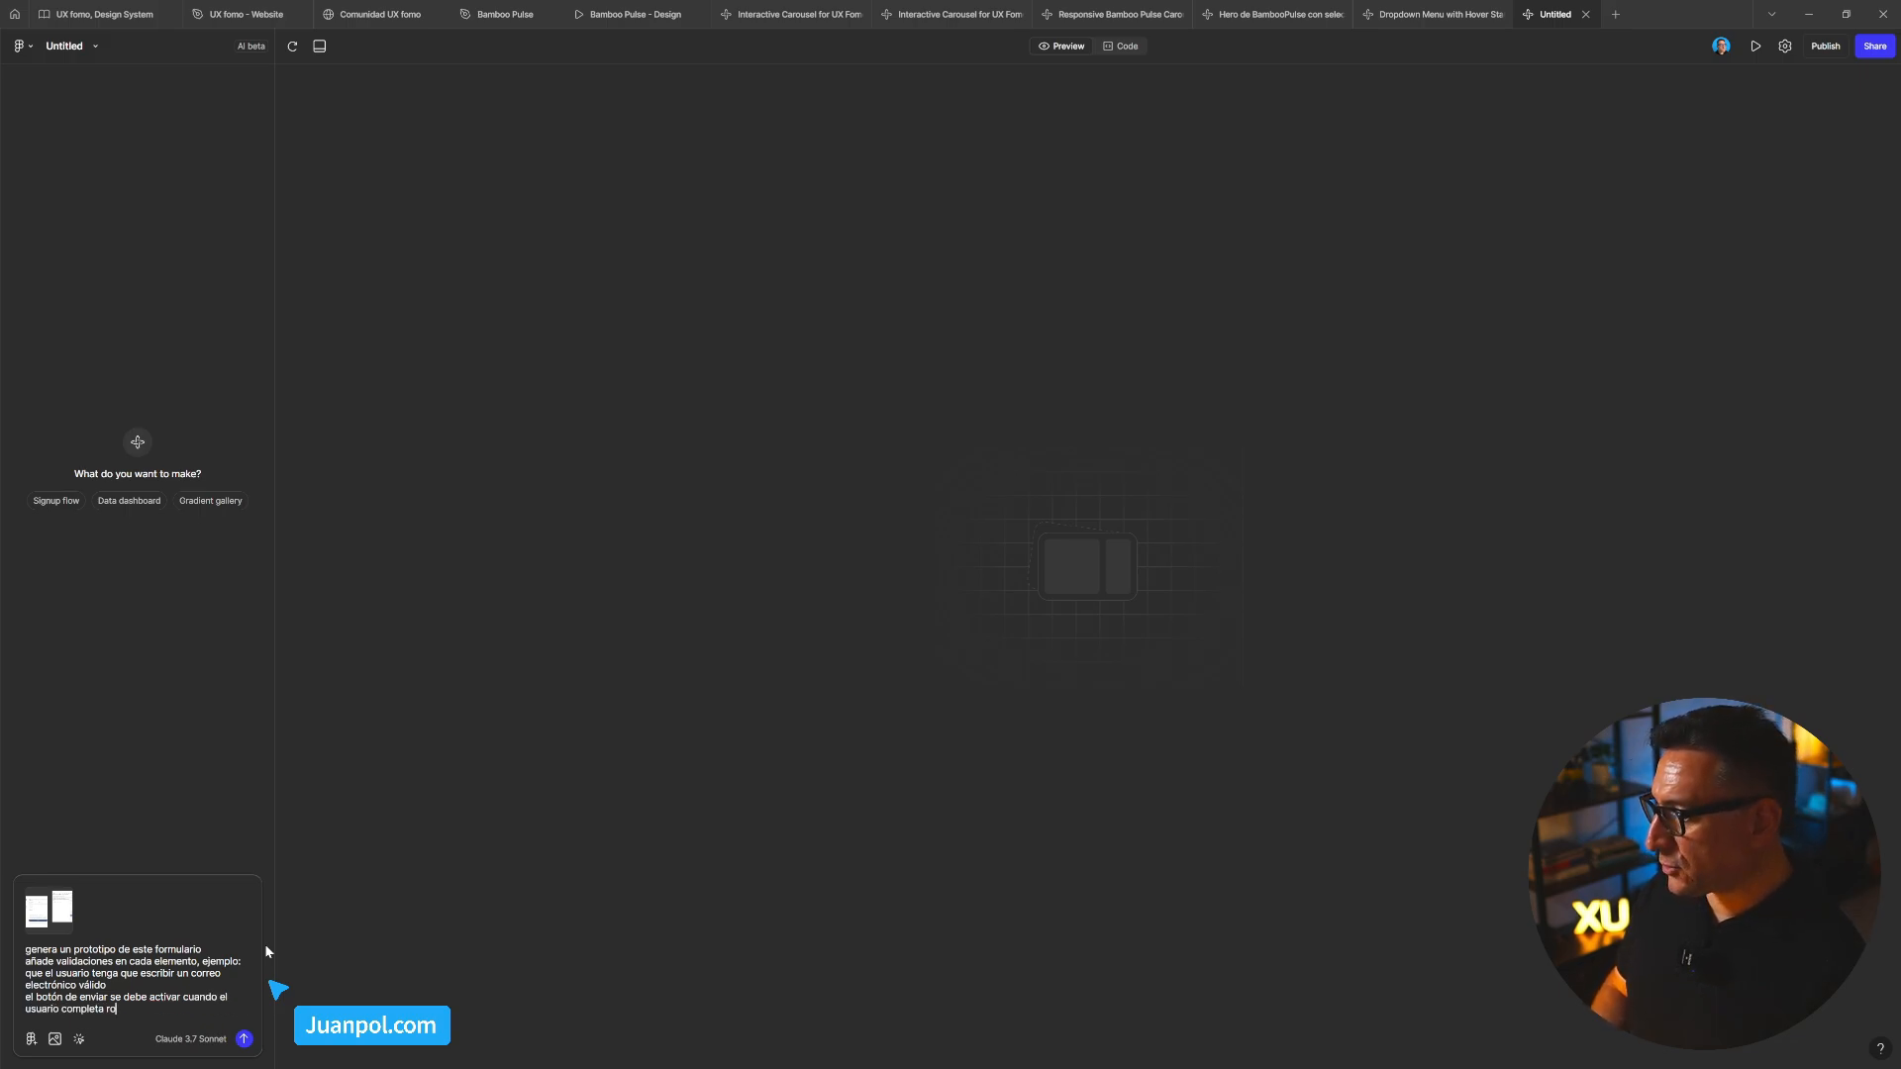
key(BackSpace)
key(BackSpace)
text(todos )
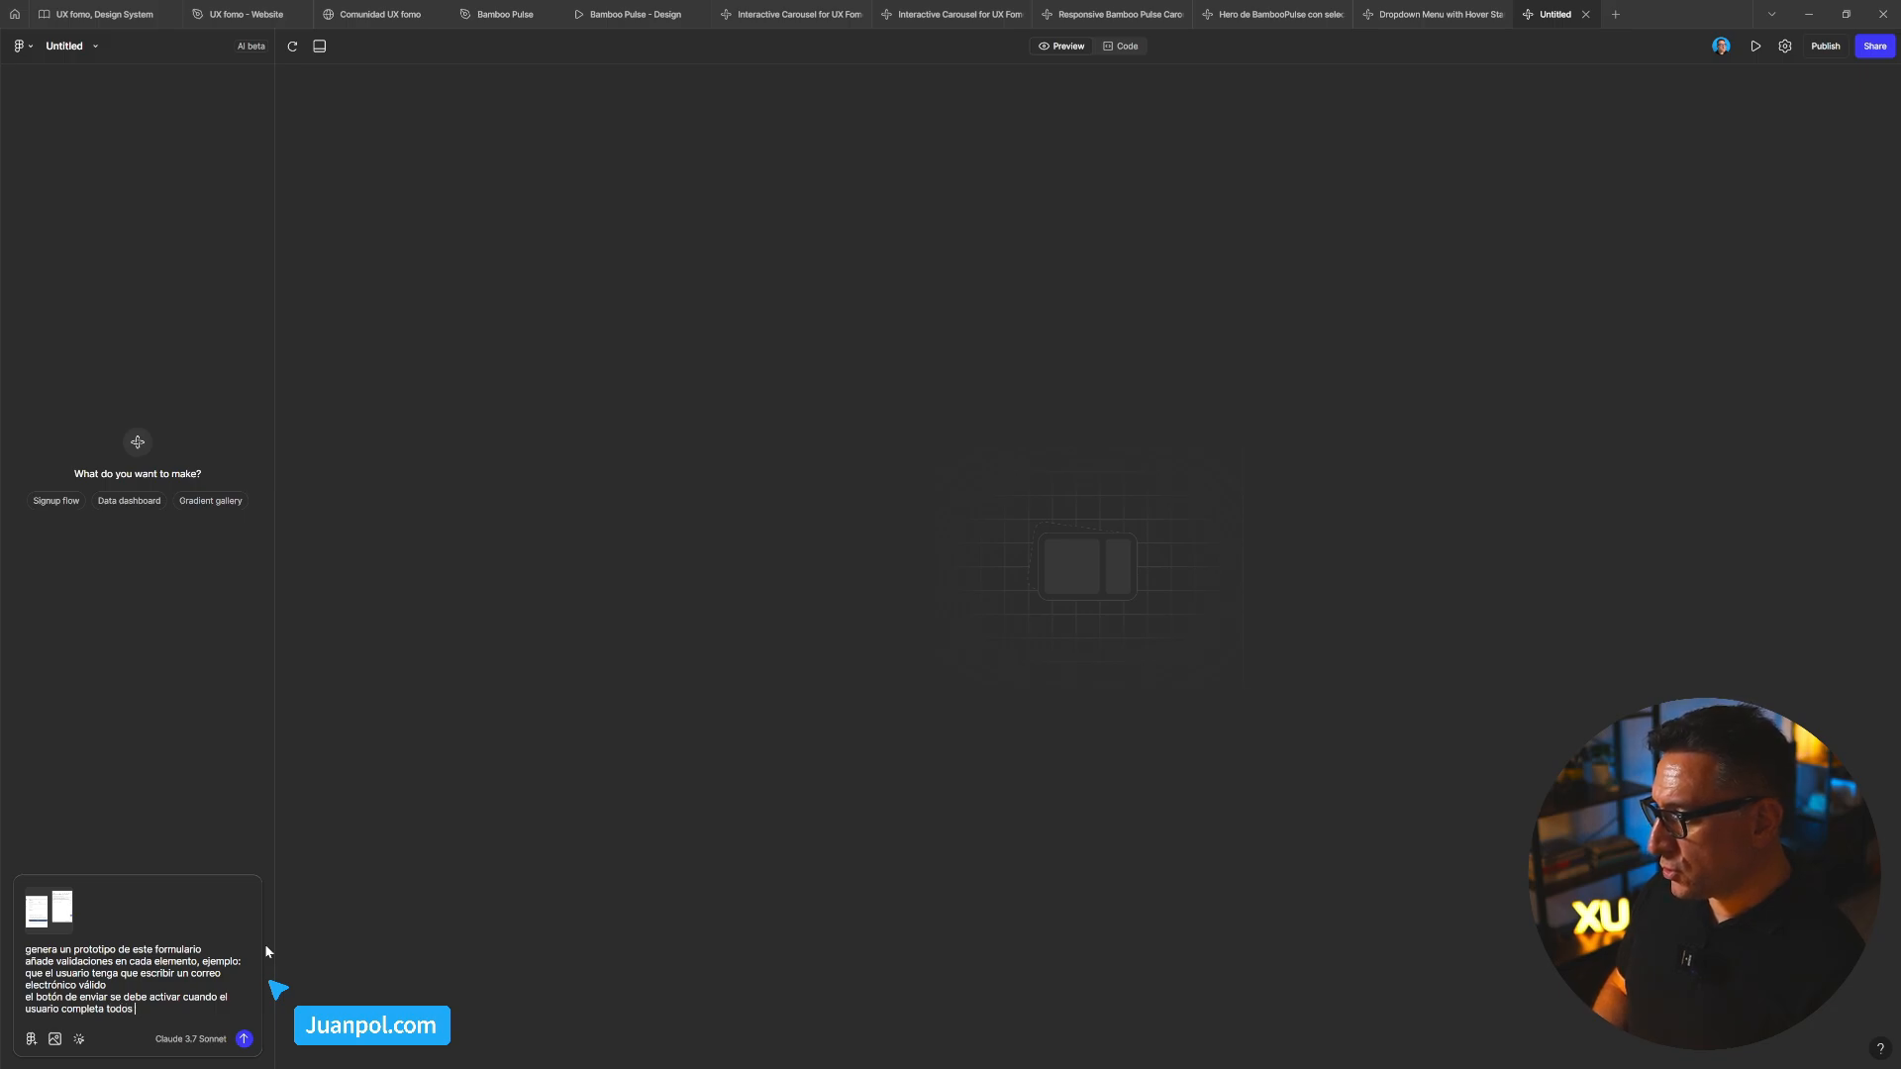
text(los campos)
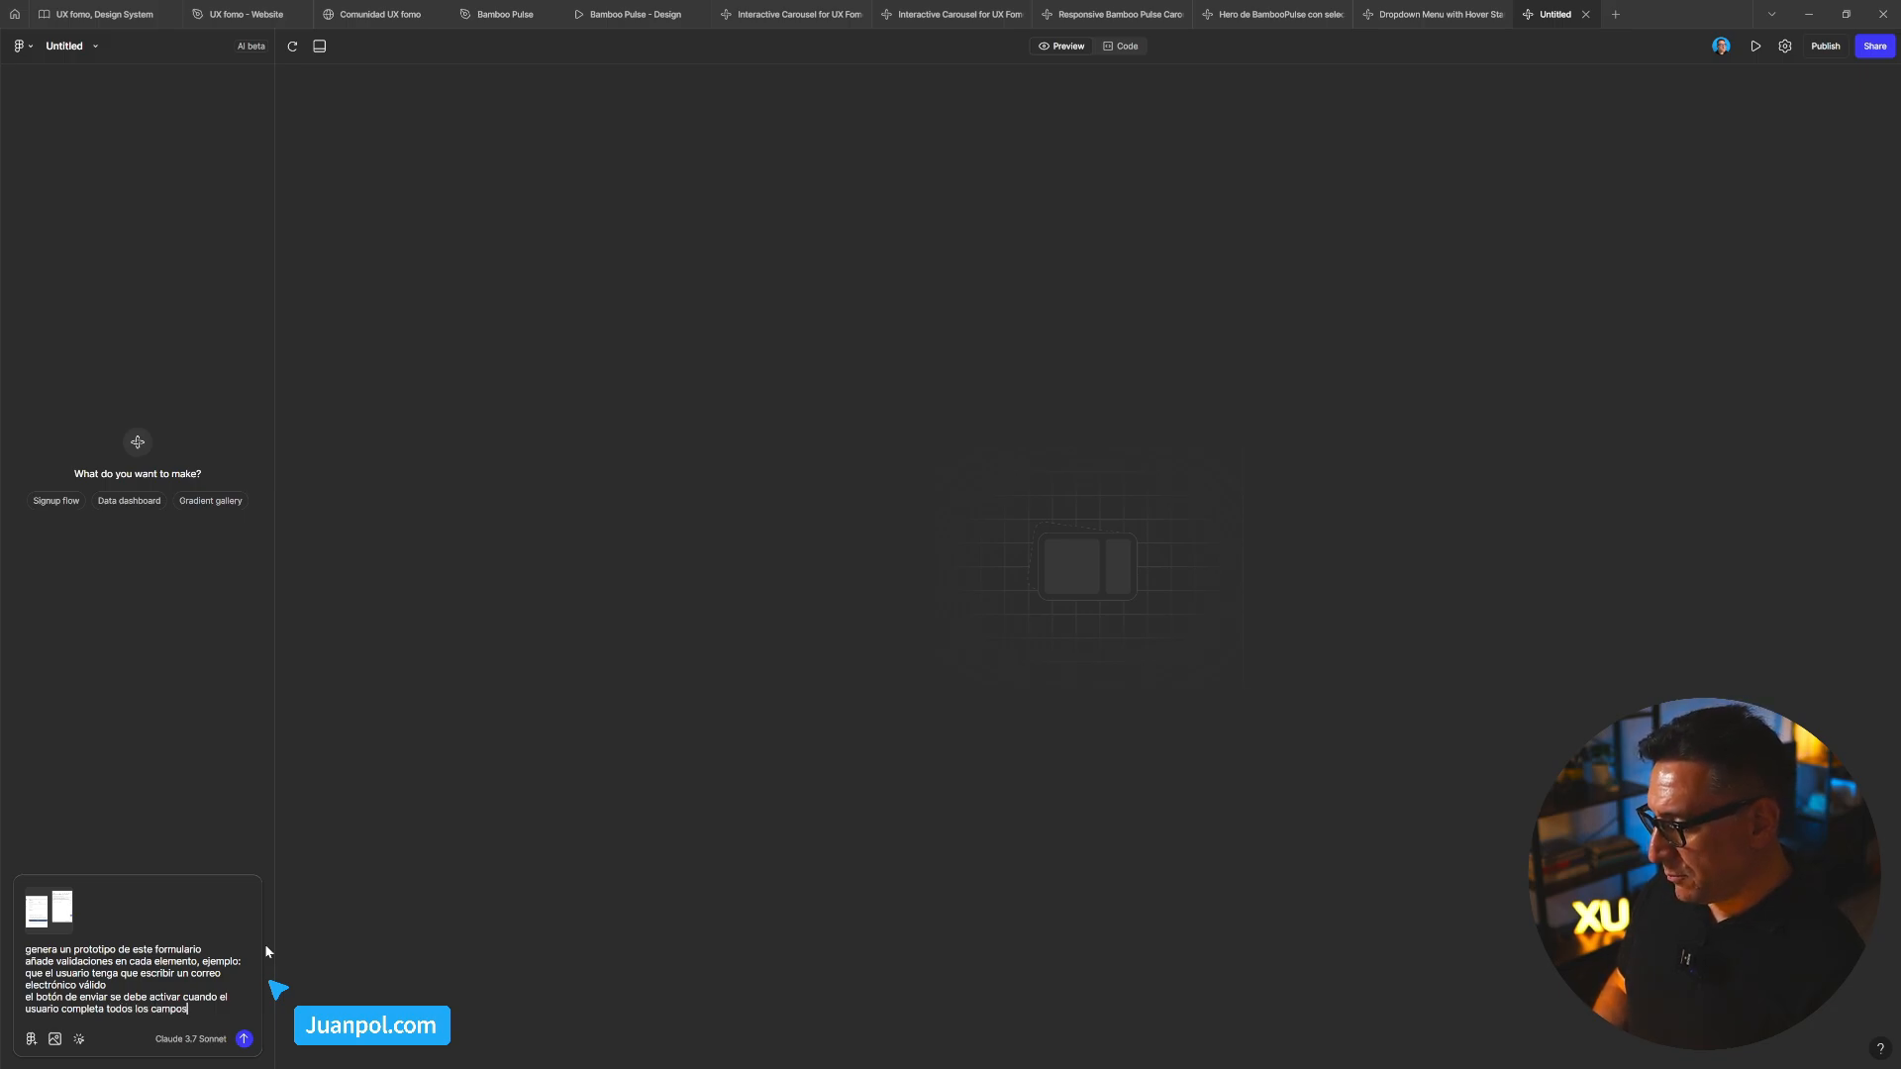
Add the line 'al pulsar enviar muestra sobre el formulario un overlay blanco con opacidad del 50'
key(shift+Return)
text(-)
key(BackSpace)
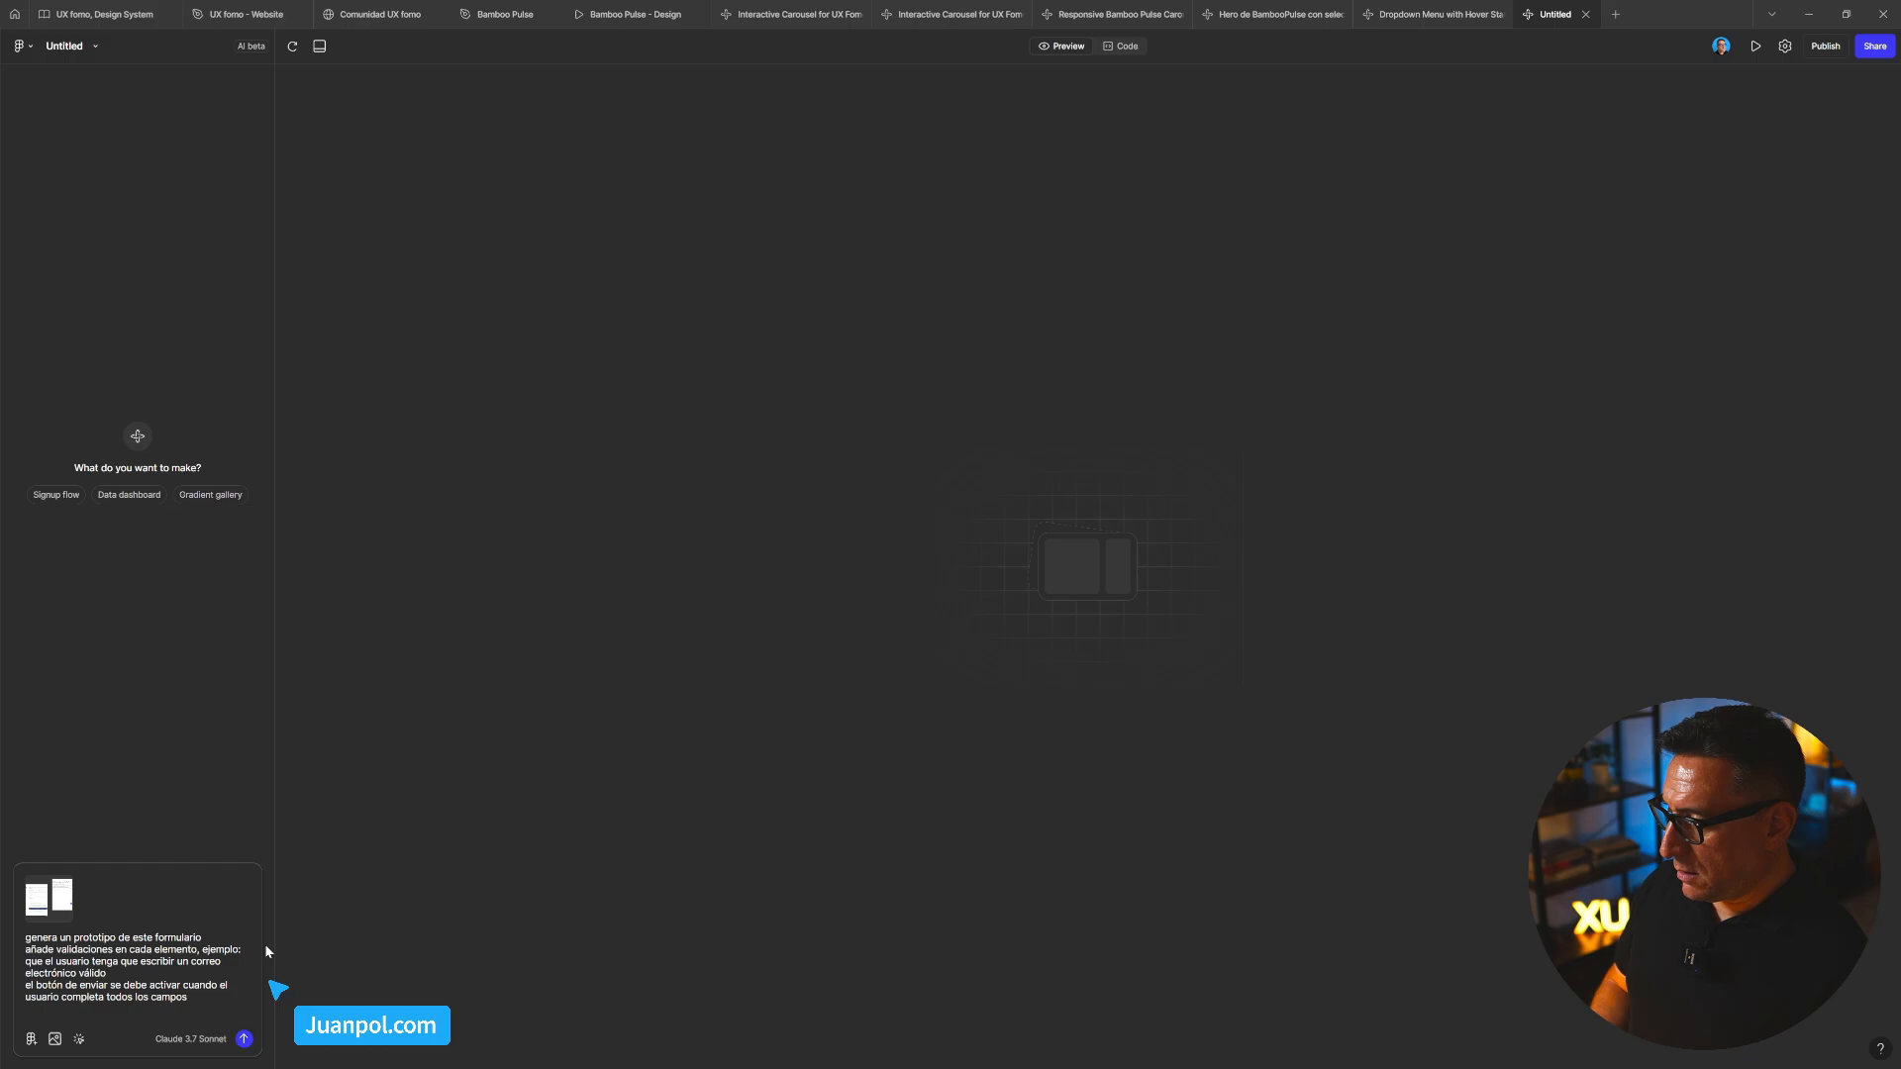
text(al pulta en)
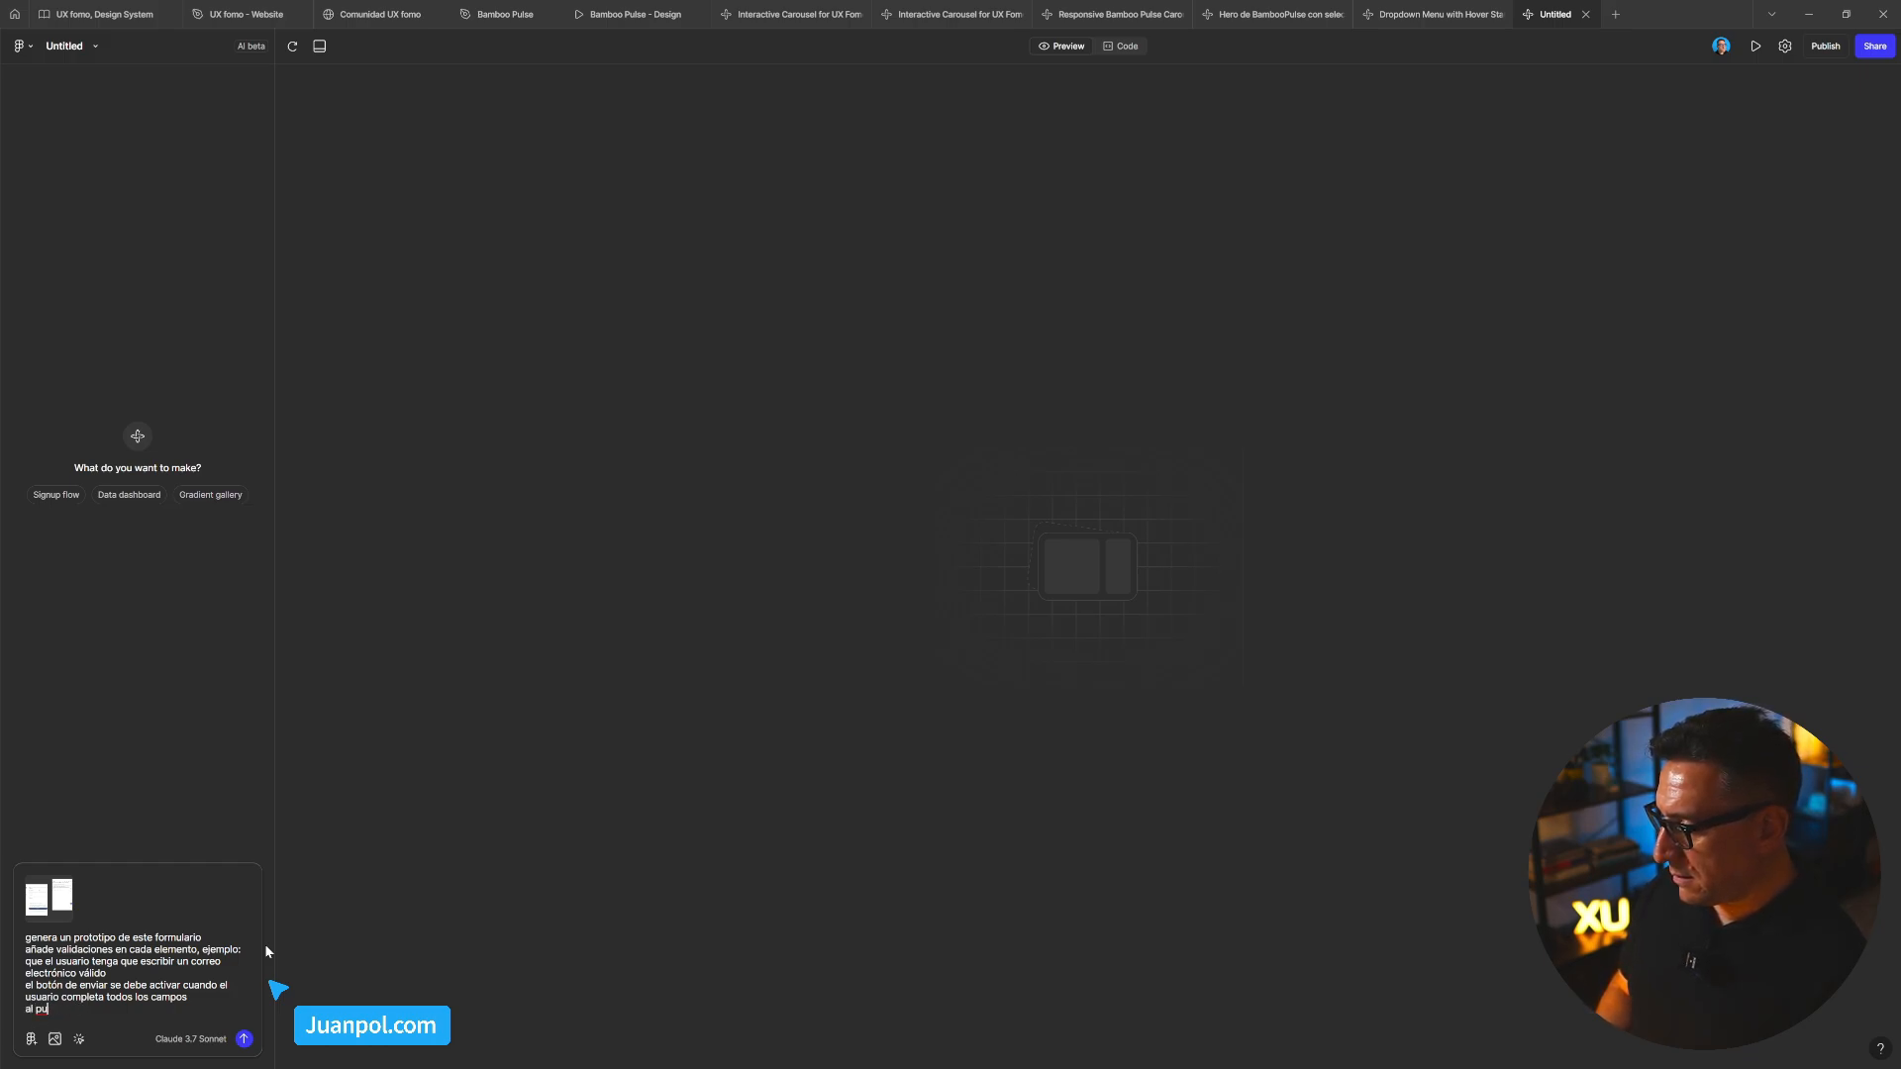
text(sar en)
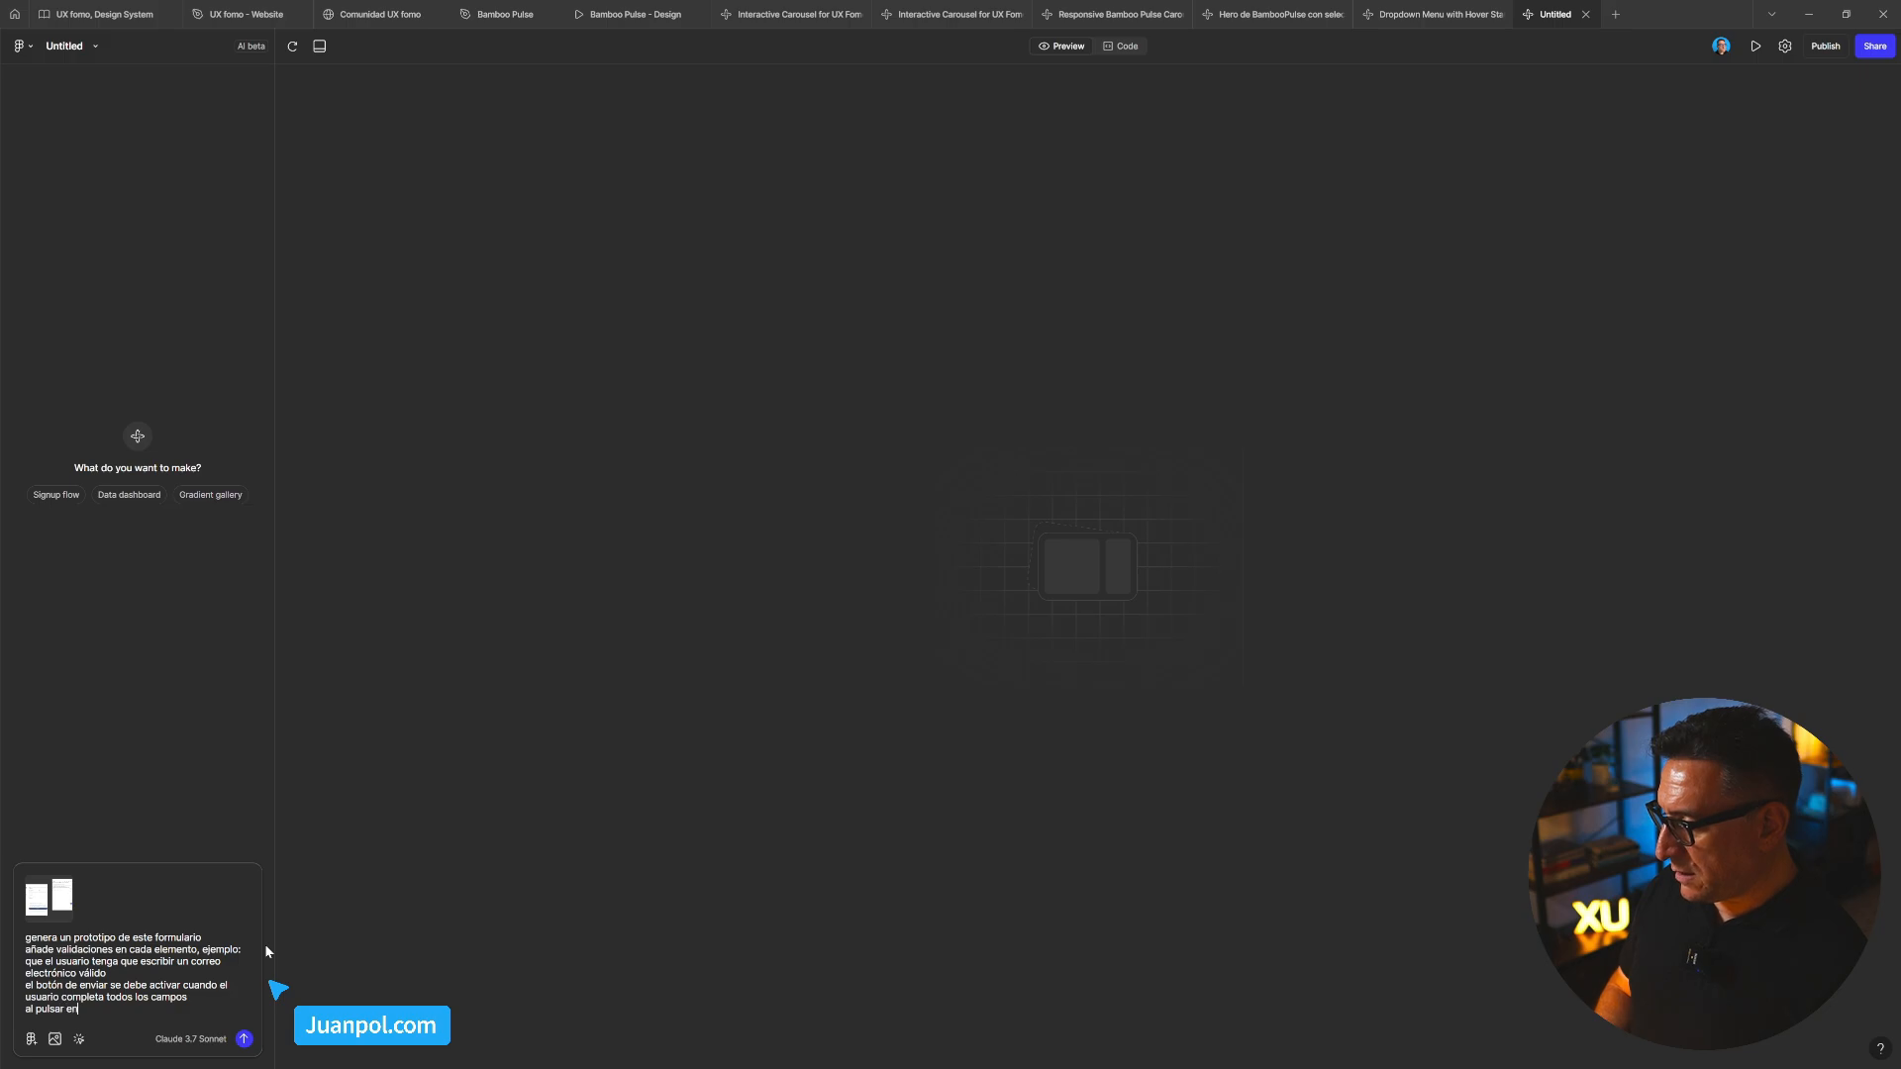
text(viar muestra una nuev)
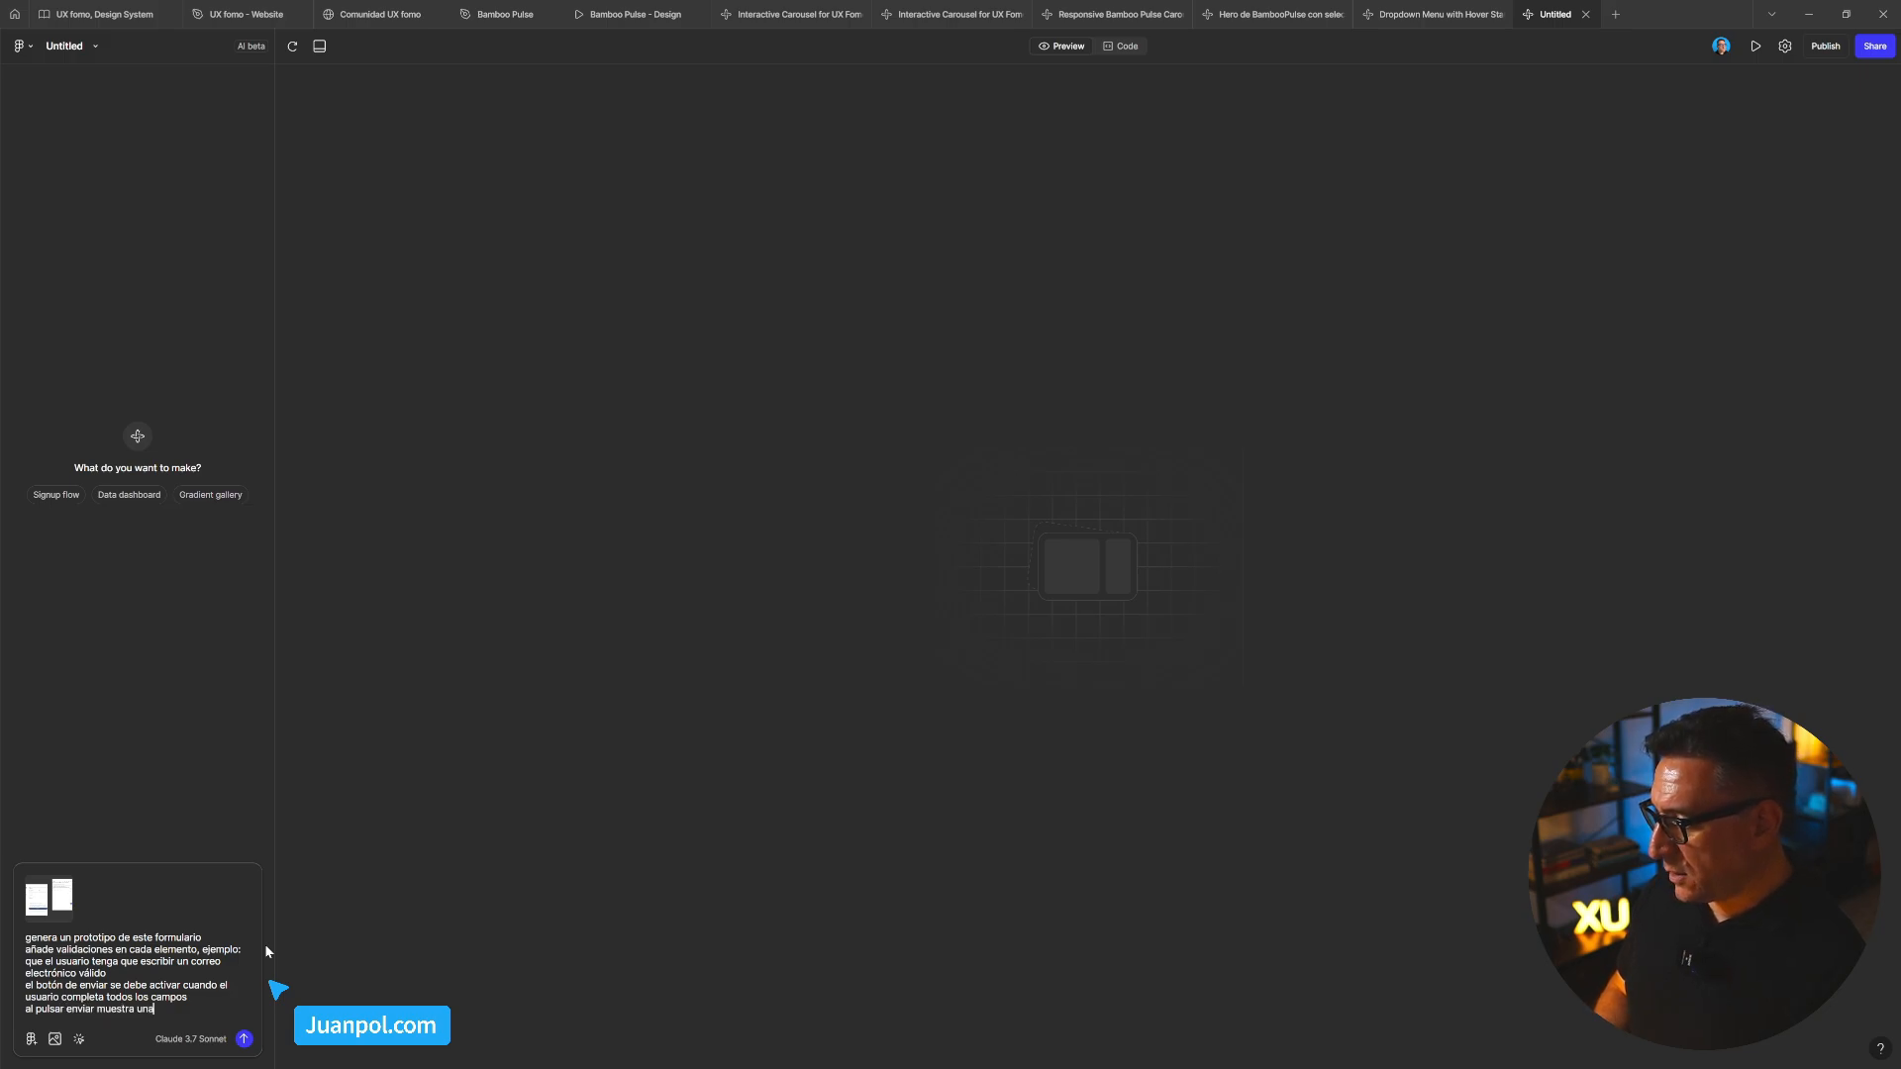
key(BackSpace)
key(BackSpace)
key(BackSpace)
key(BackSpace)
key(BackSpace)
key(BackSpace)
key(BackSpace)
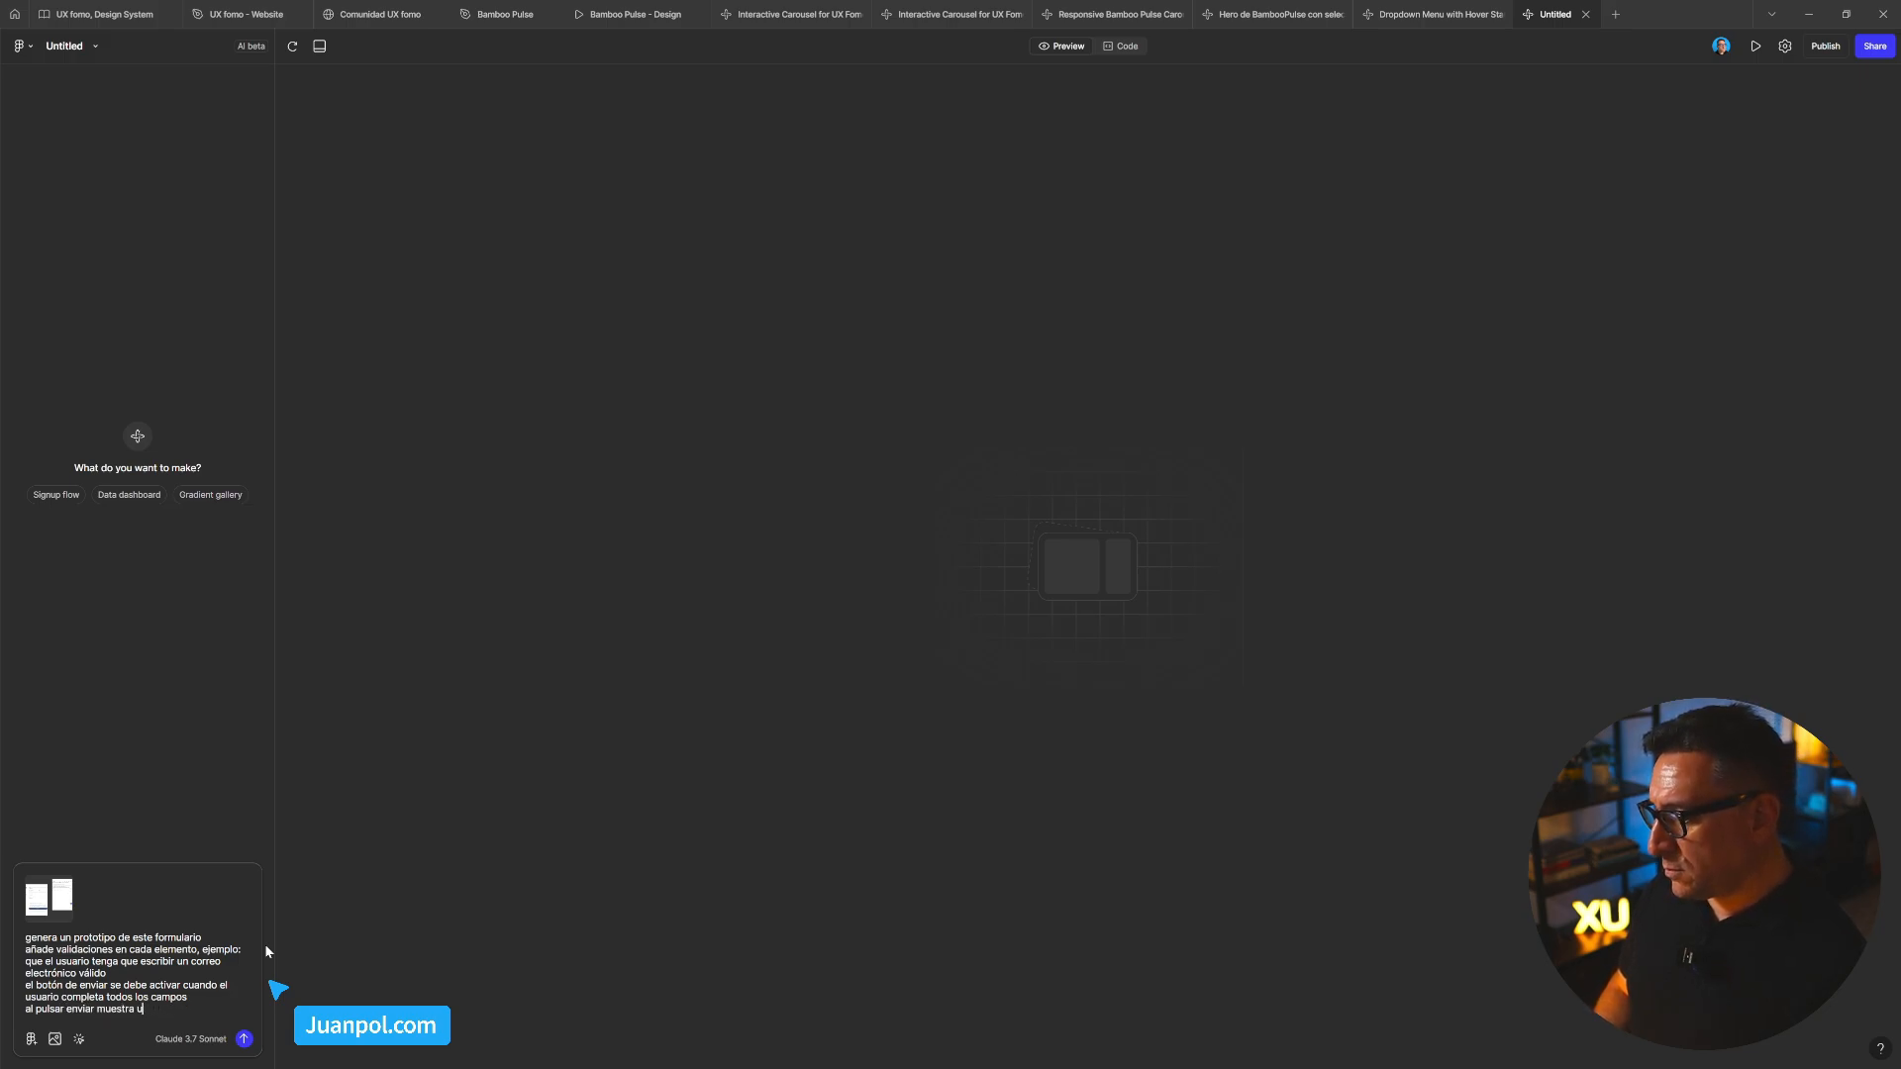
key(BackSpace)
key(BackSpace)
key(BackSpace)
key(BackSpace)
key(BackSpace)
key(BackSpace)
key(BackSpace)
key(BackSpace)
key(BackSpace)
key(BackSpace)
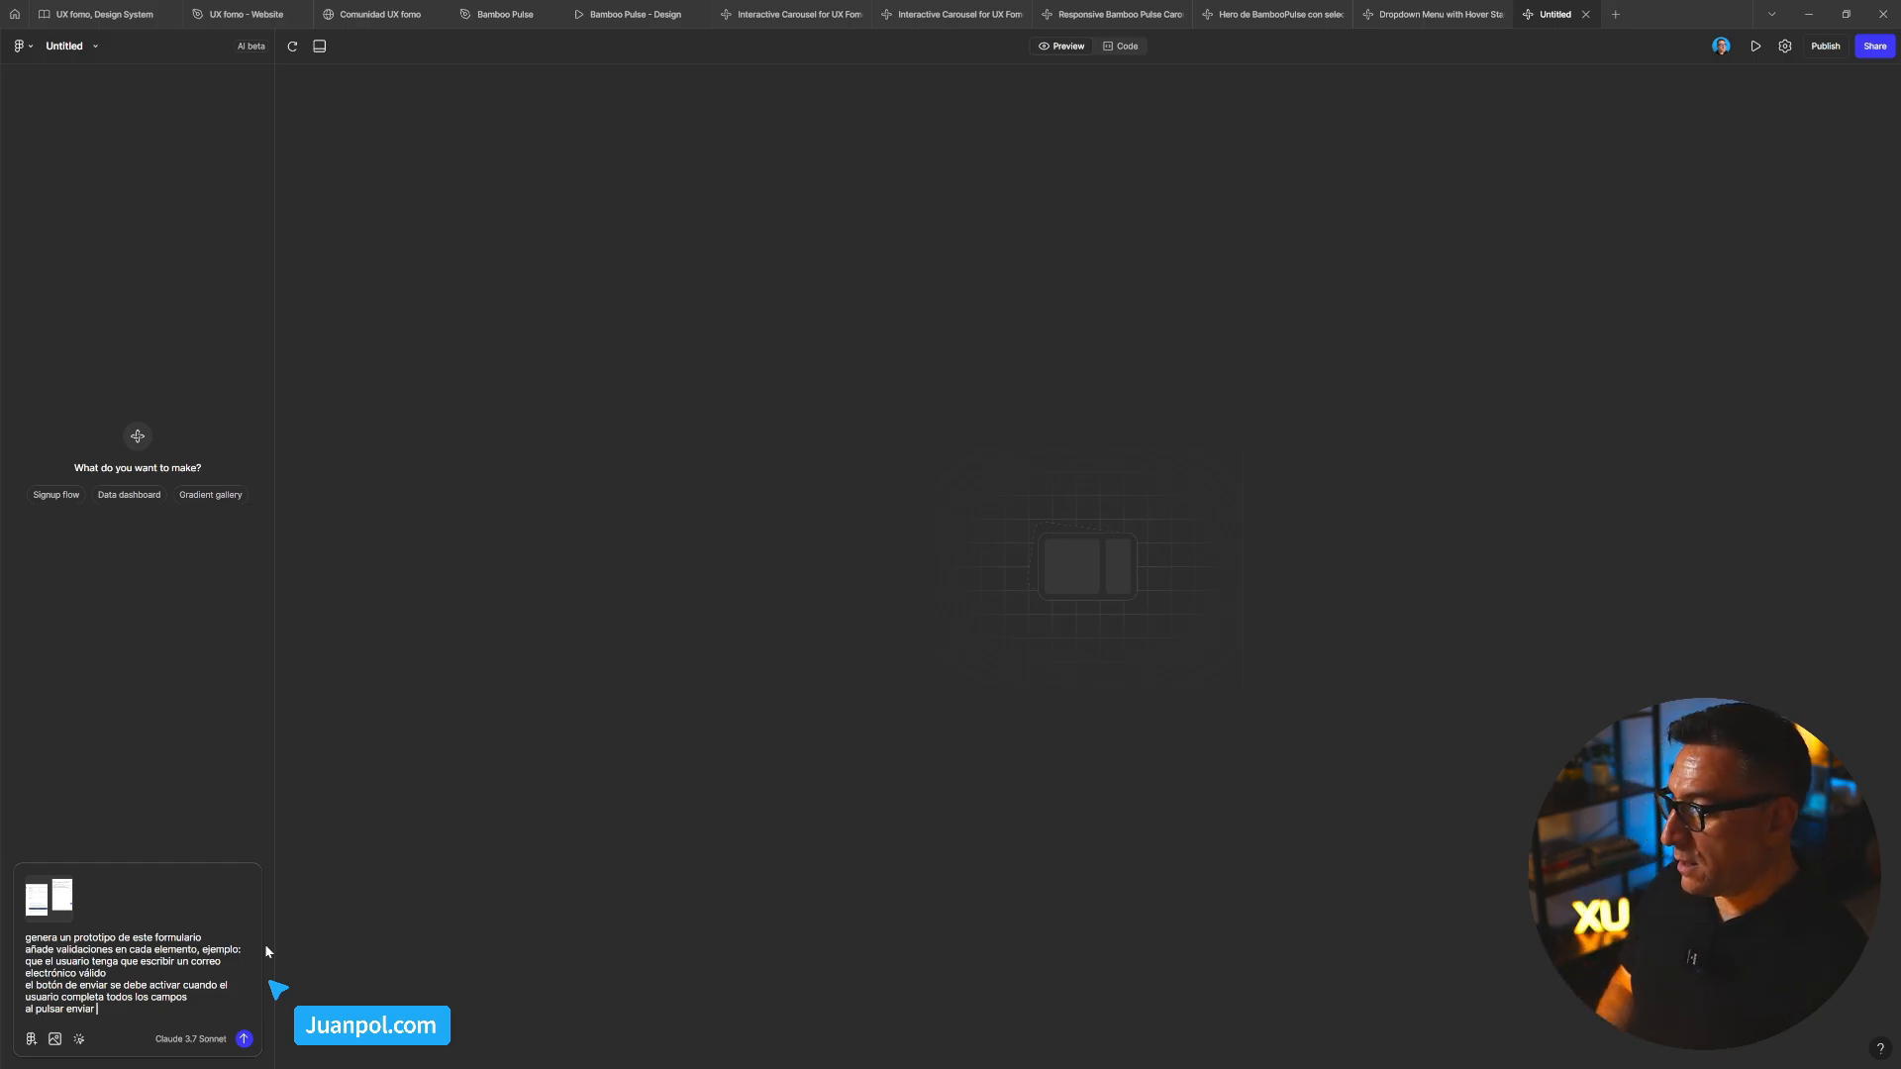
text(muestra)
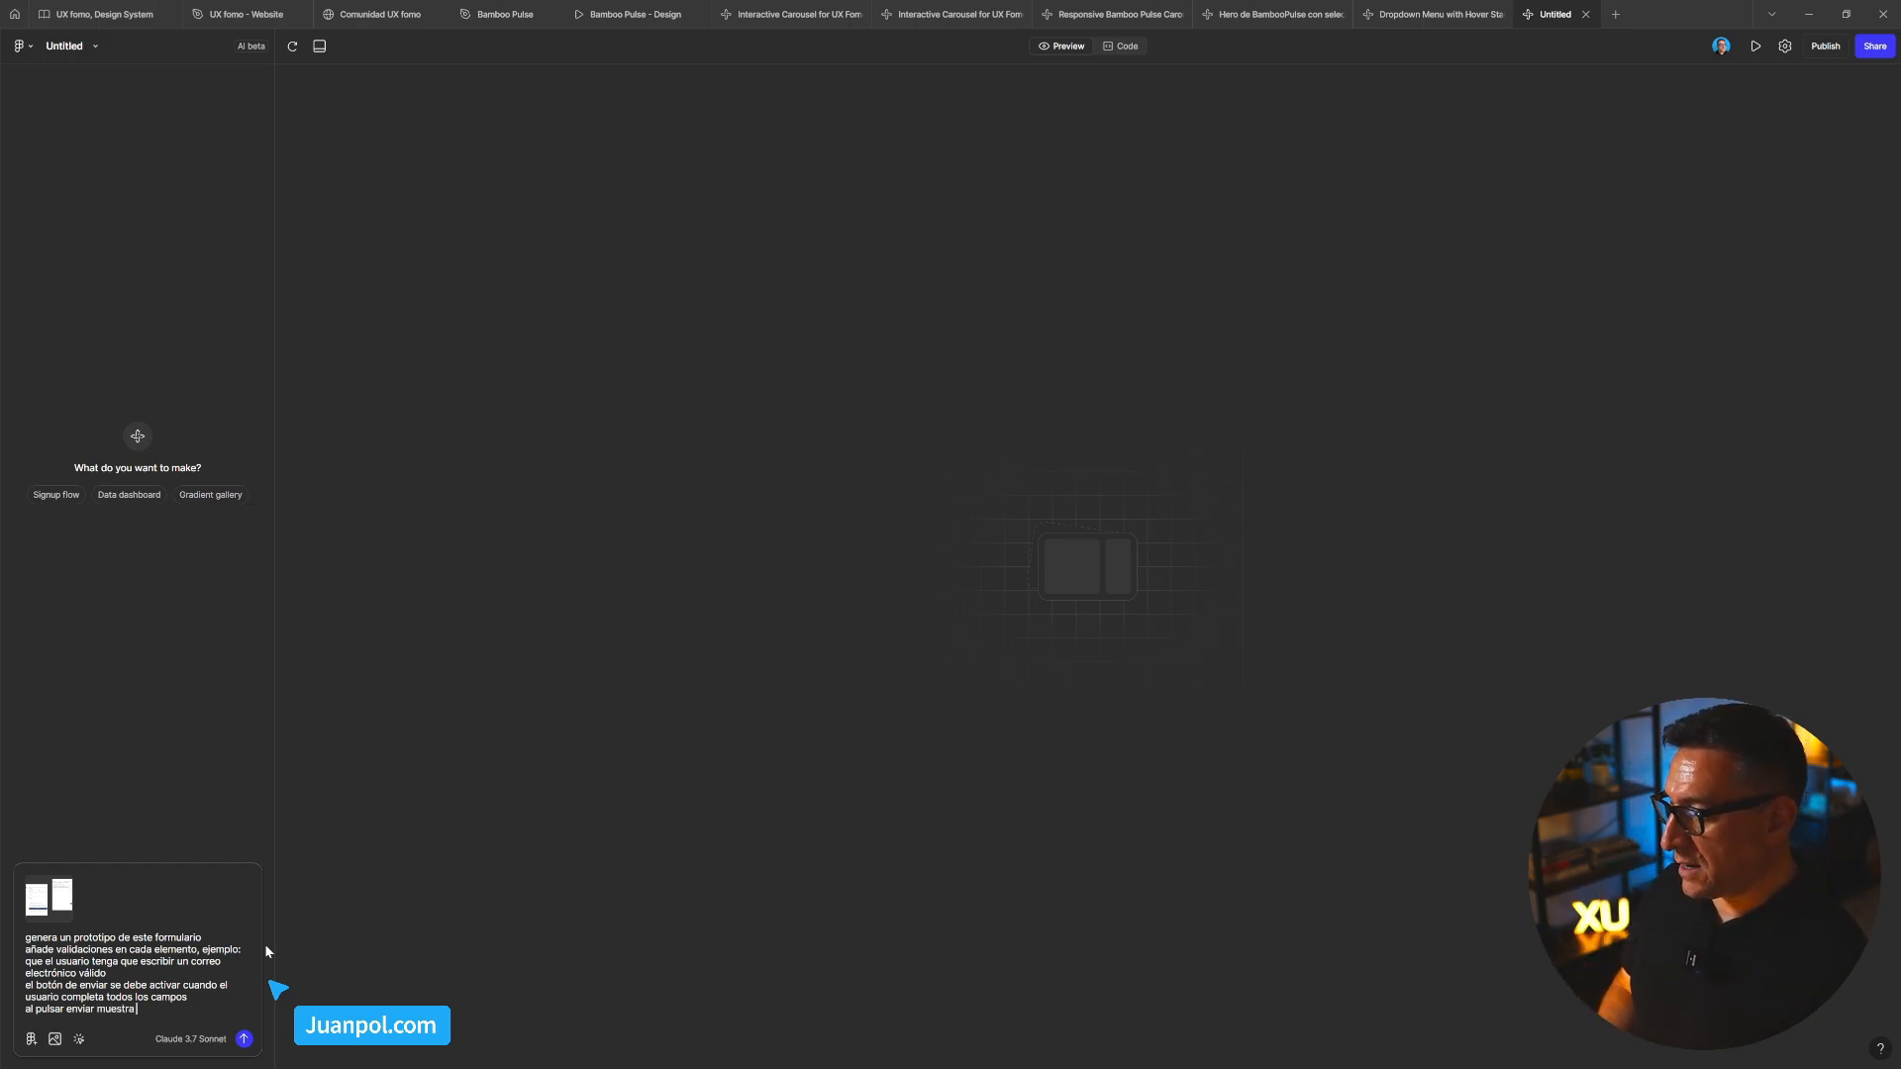
text( sobre el formul)
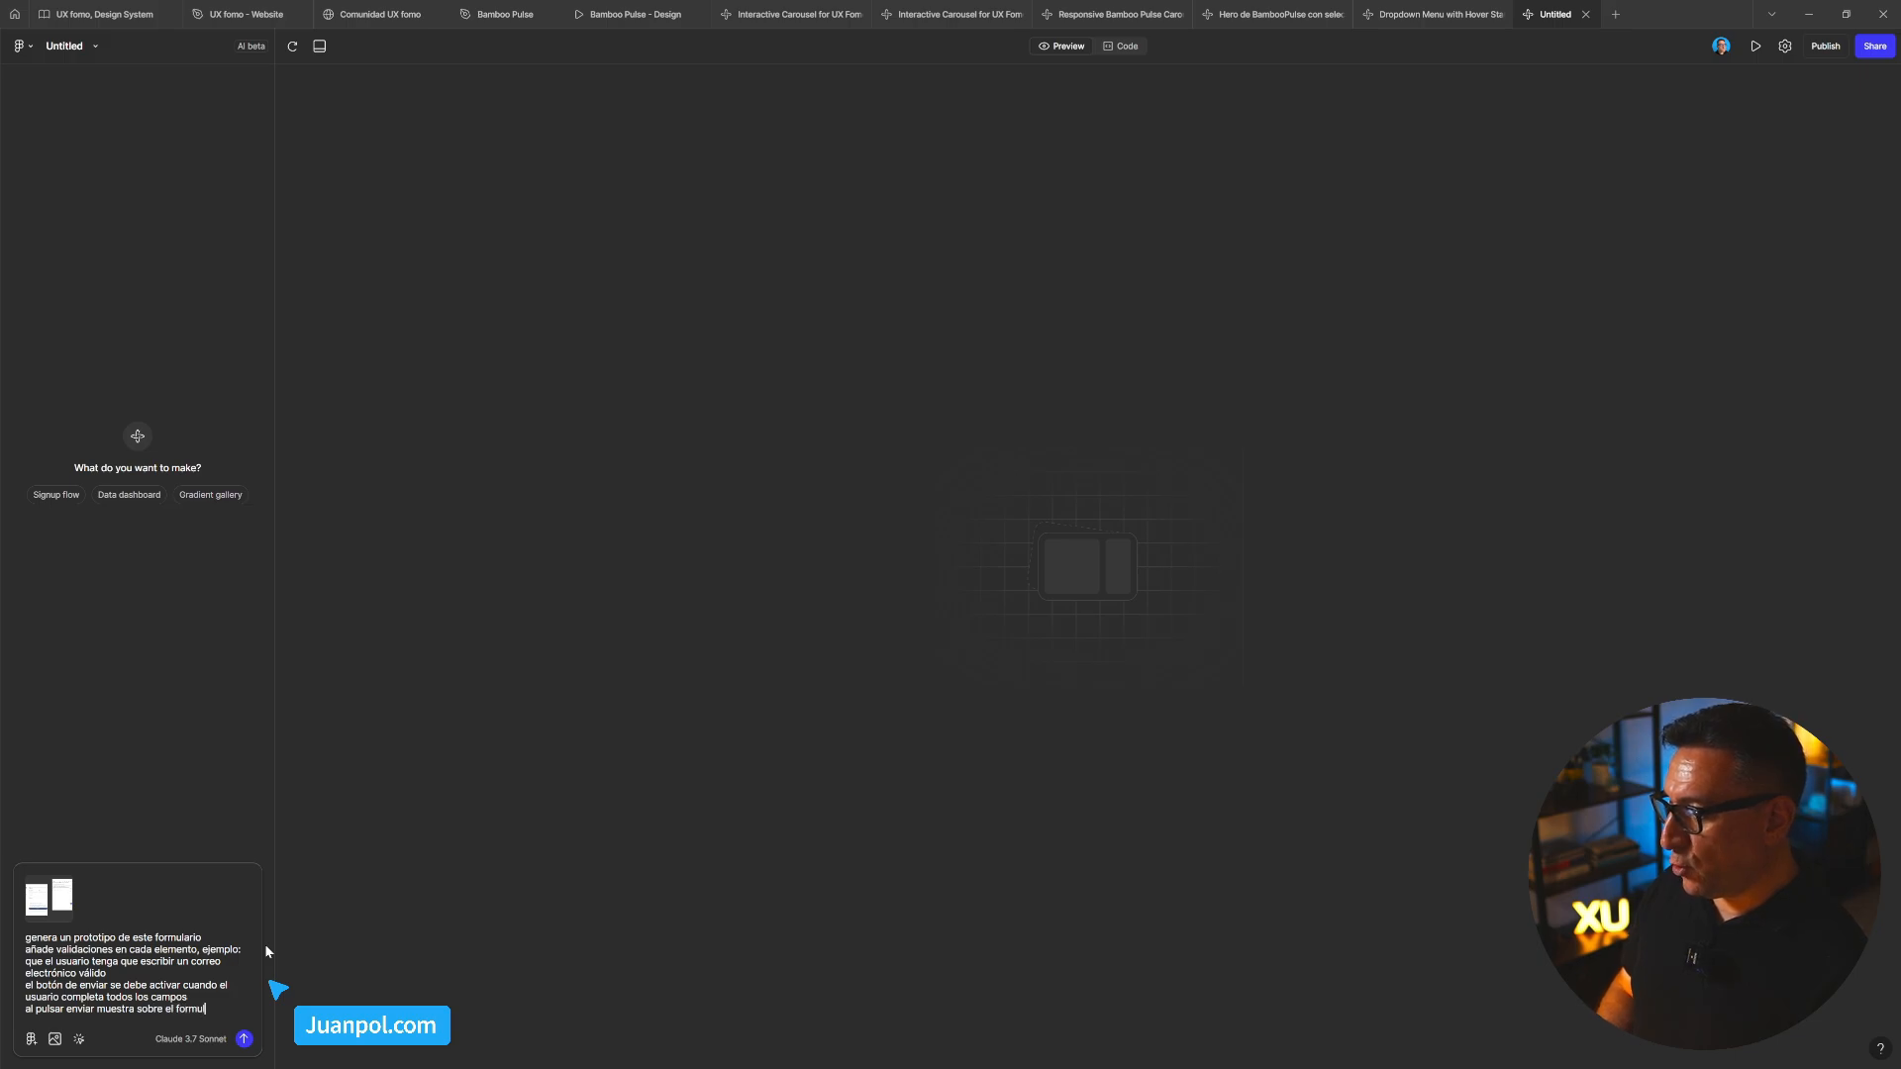
text(aro un overlay)
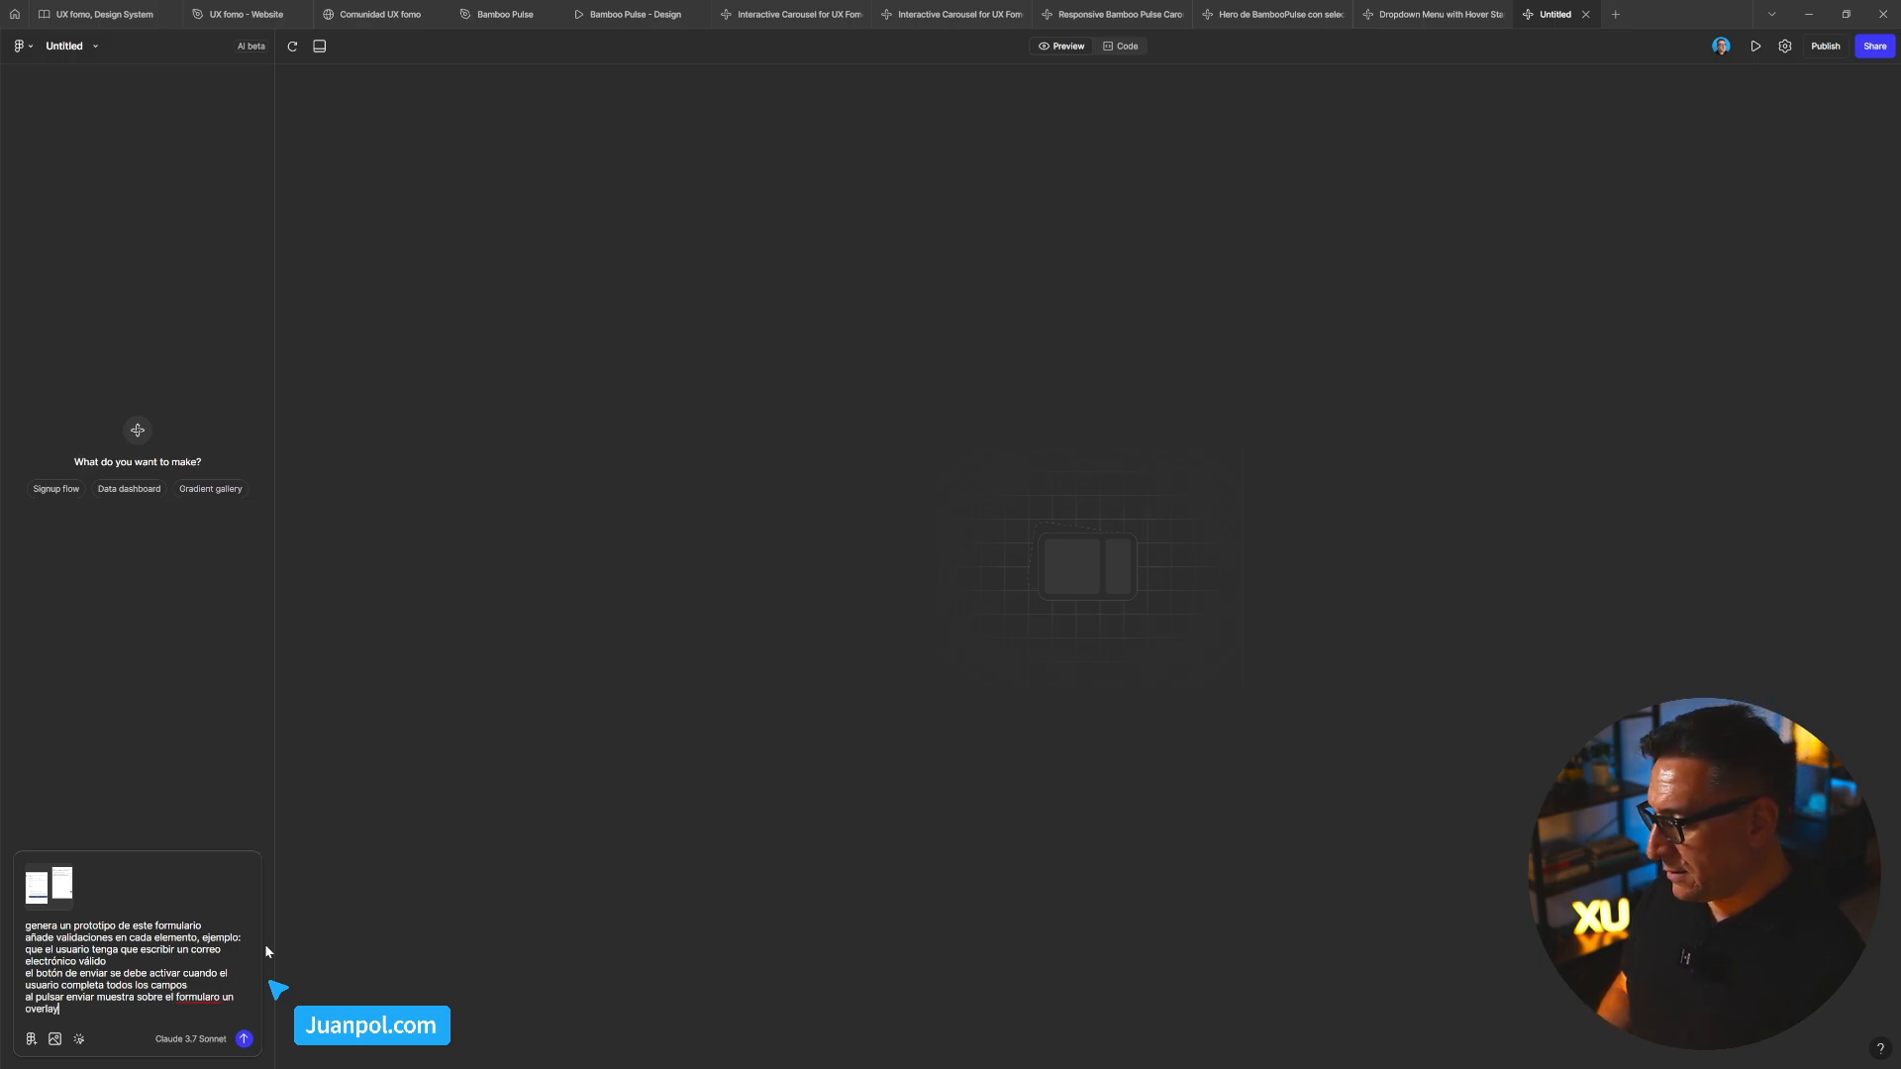
text( b)
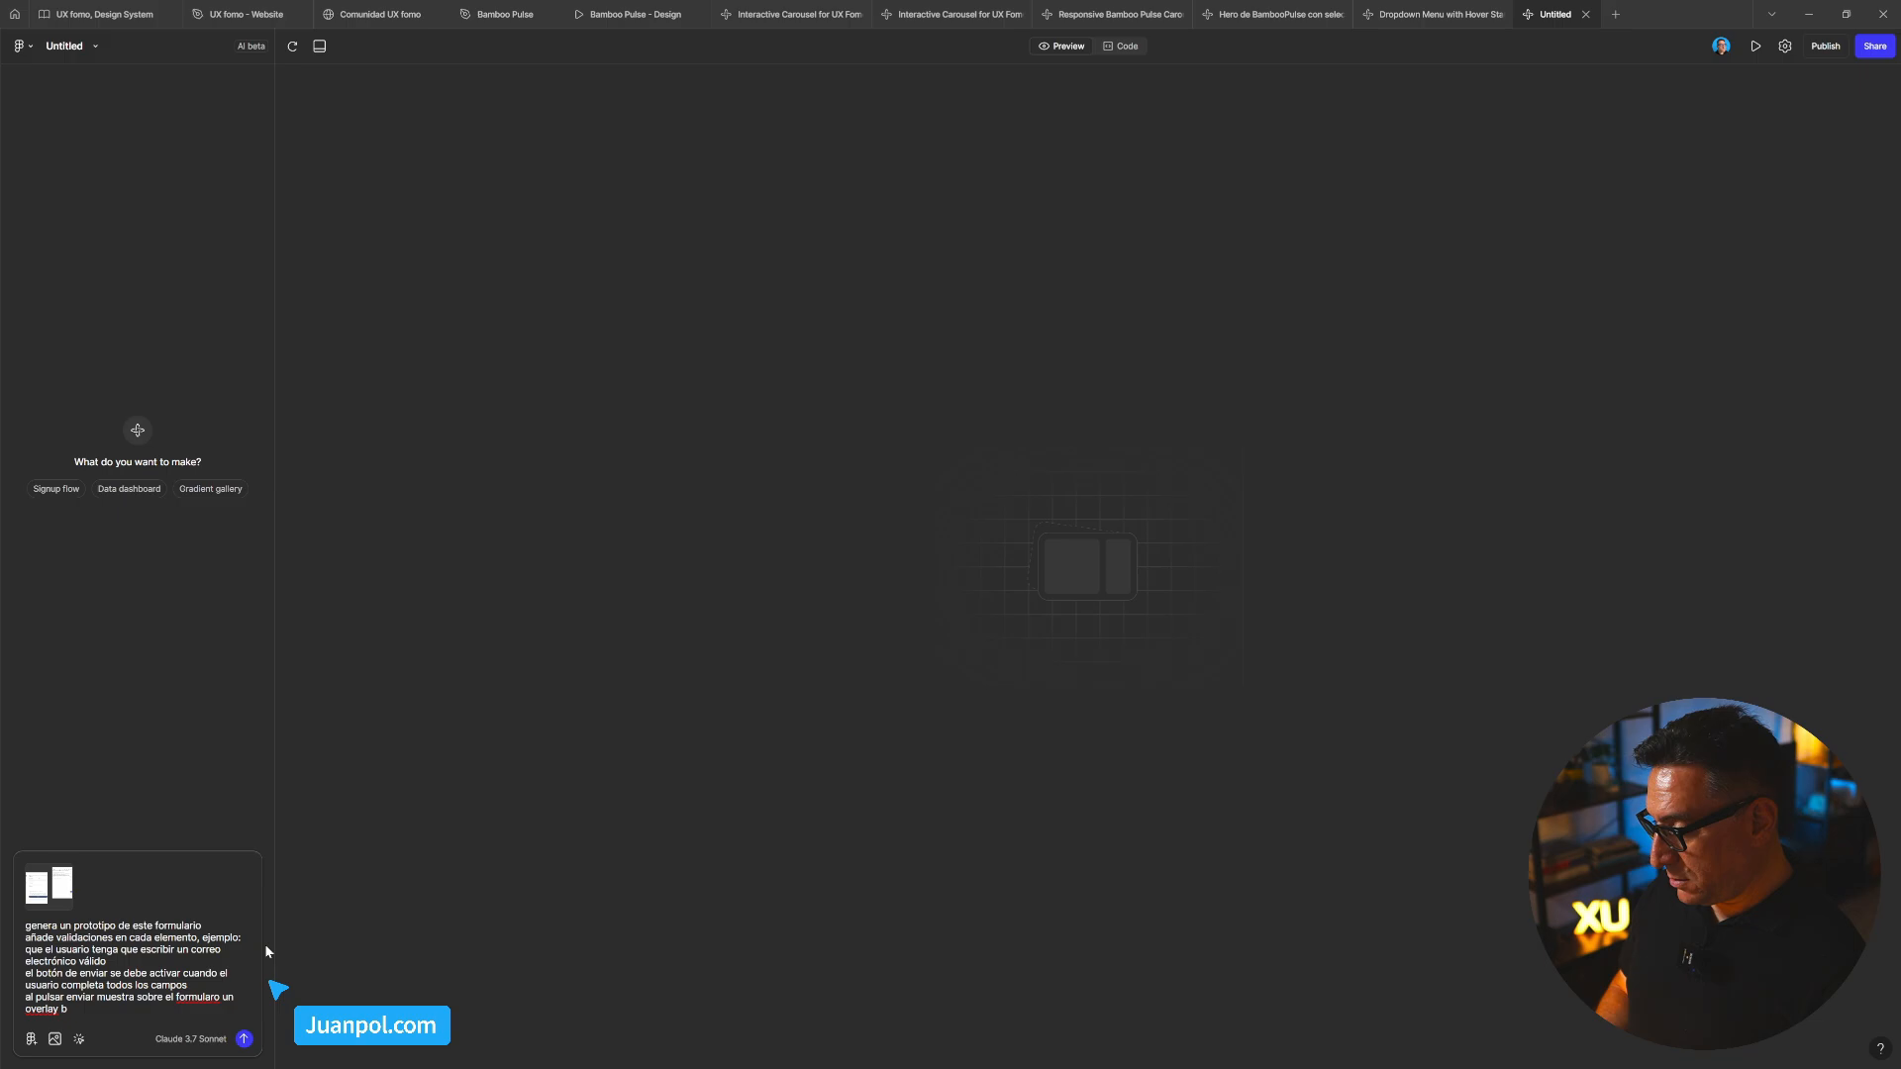
text(vlanlanco con pa)
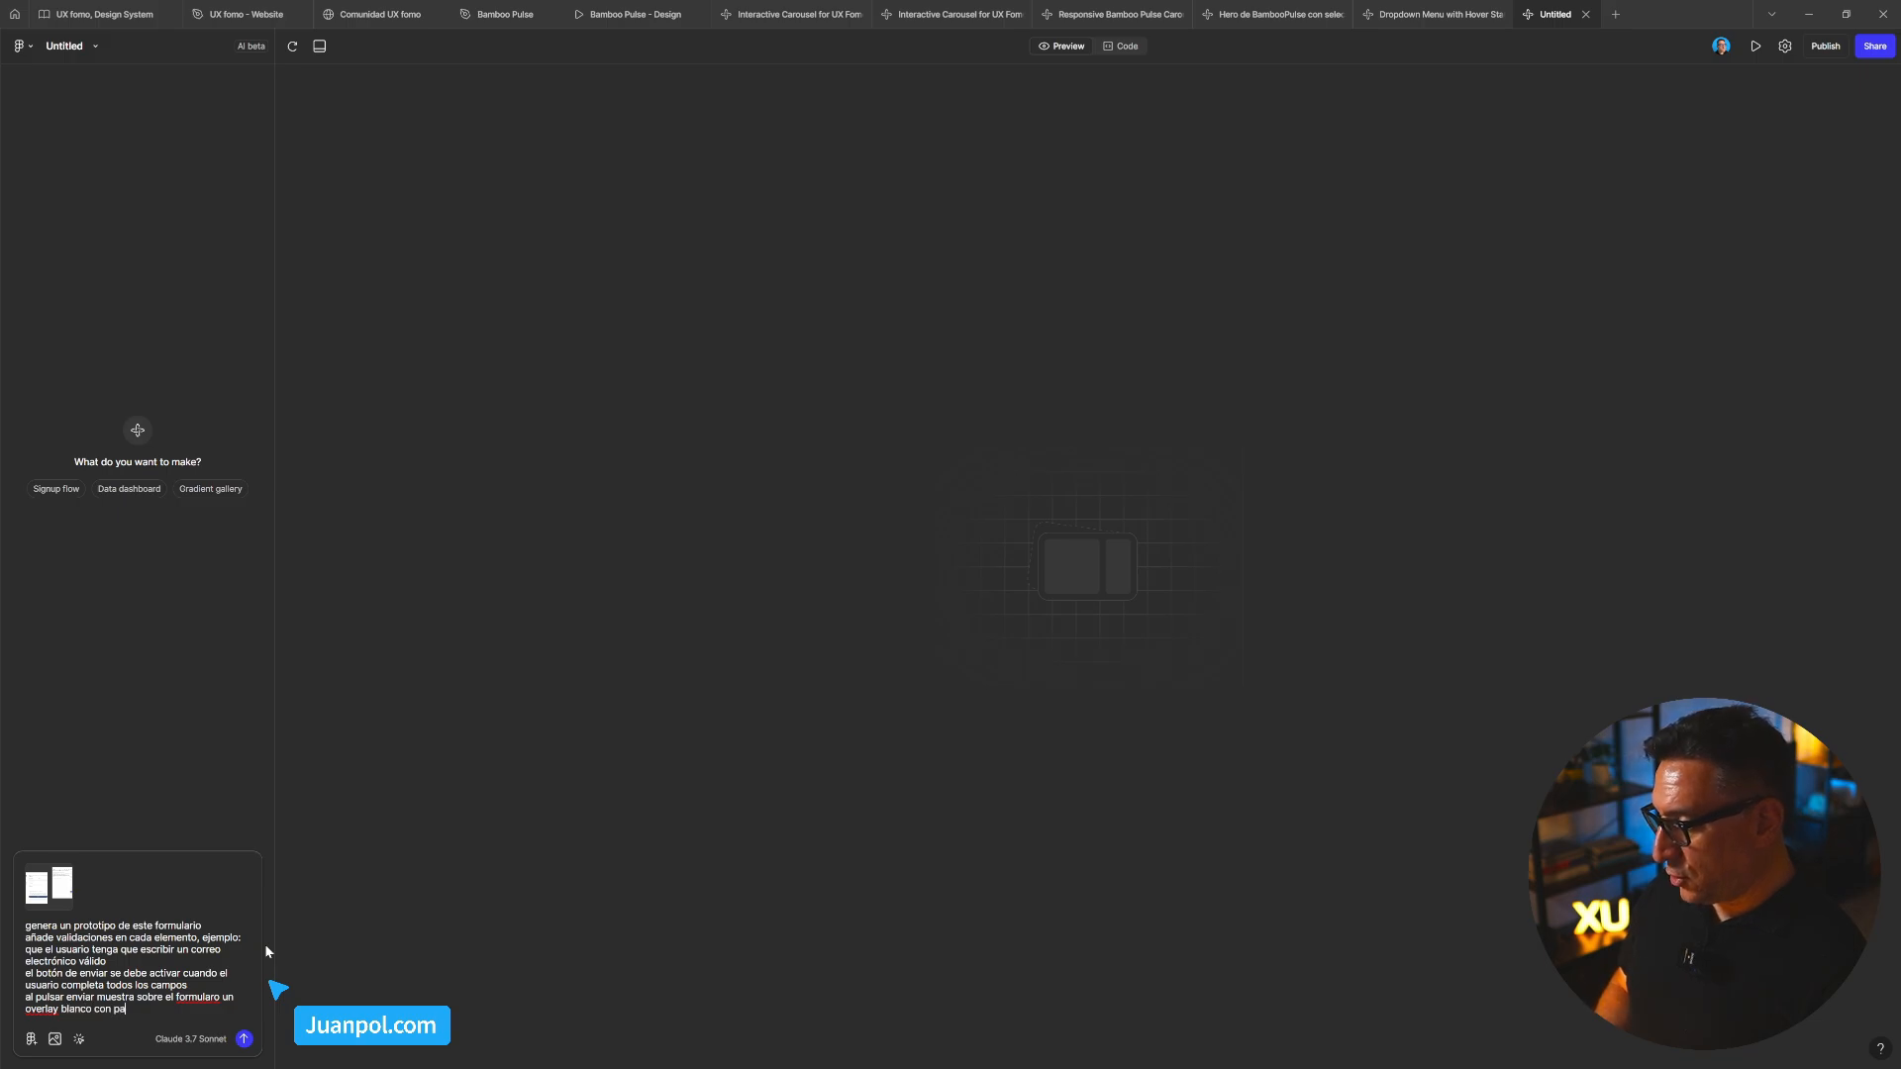
text(cid)
key(BackSpace)
key(BackSpace)
key(BackSpace)
key(BackSpace)
key(BackSpace)
text(opacid)
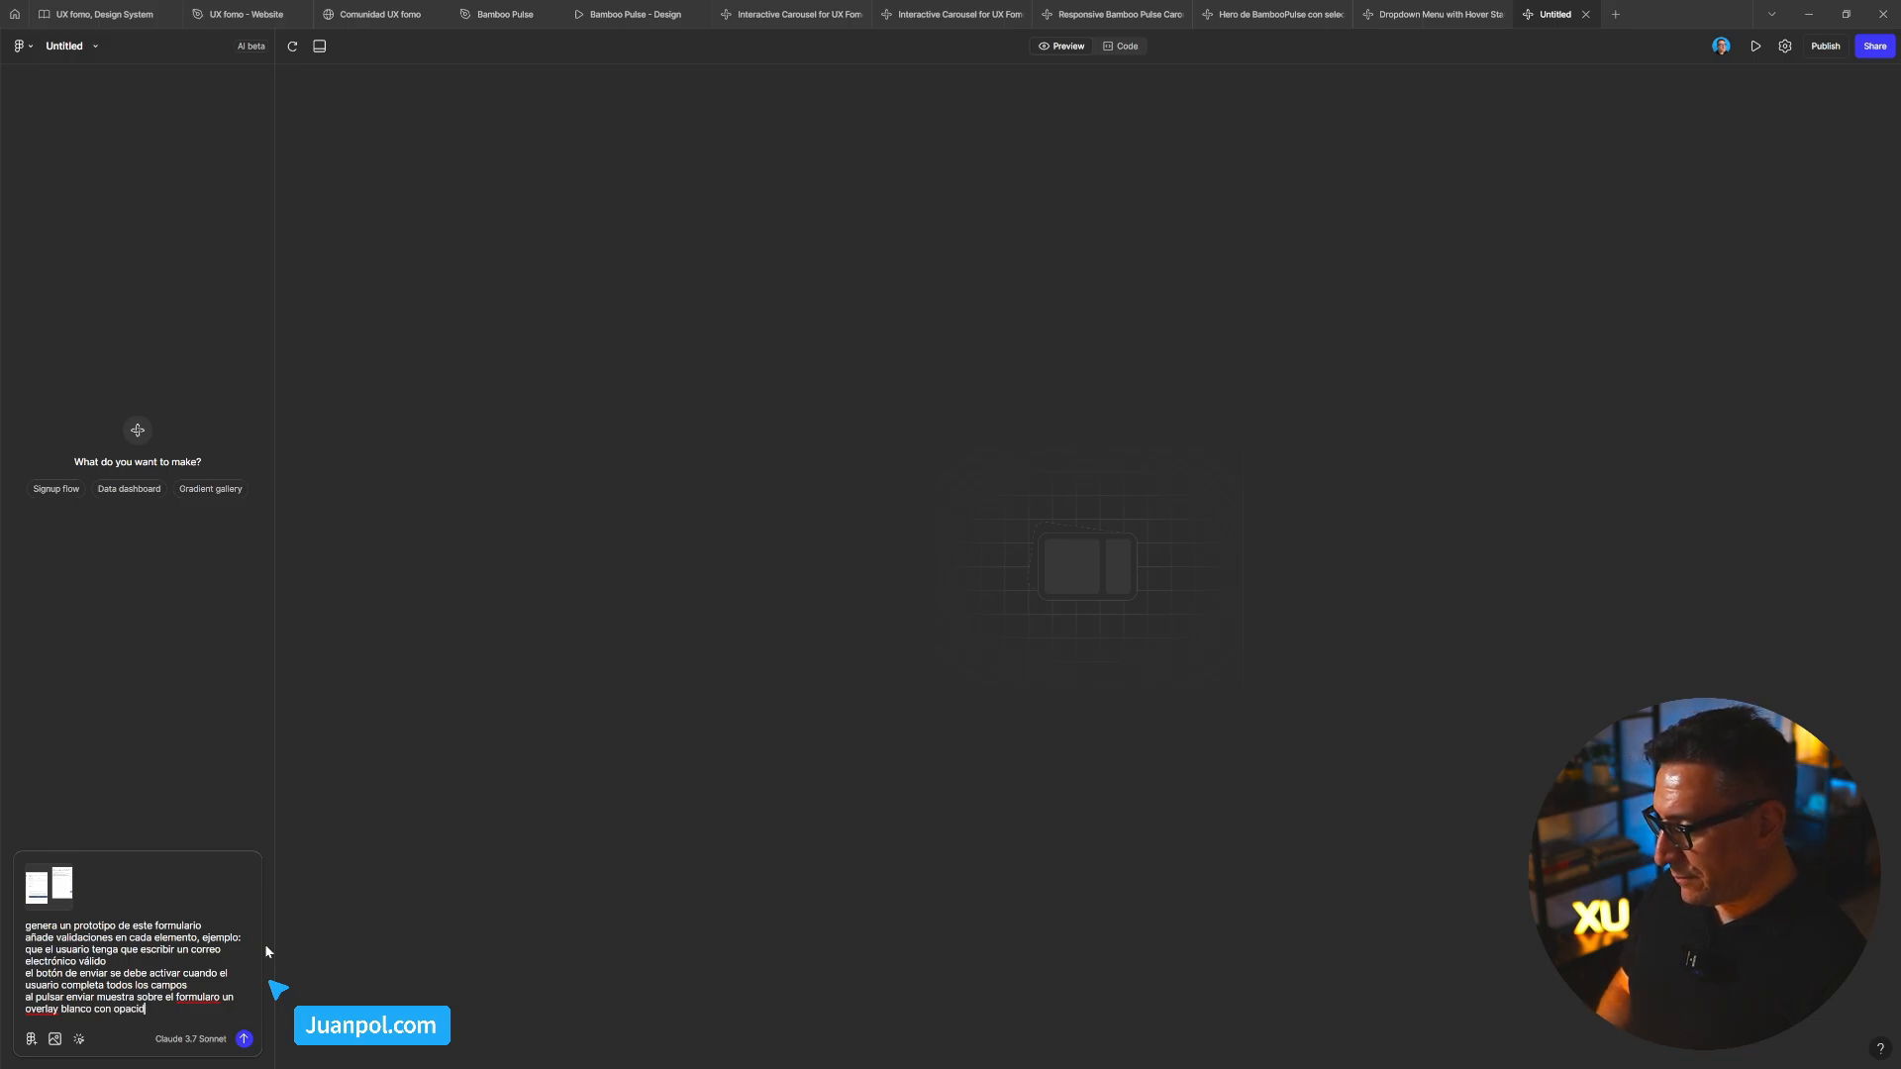
text(ad del )
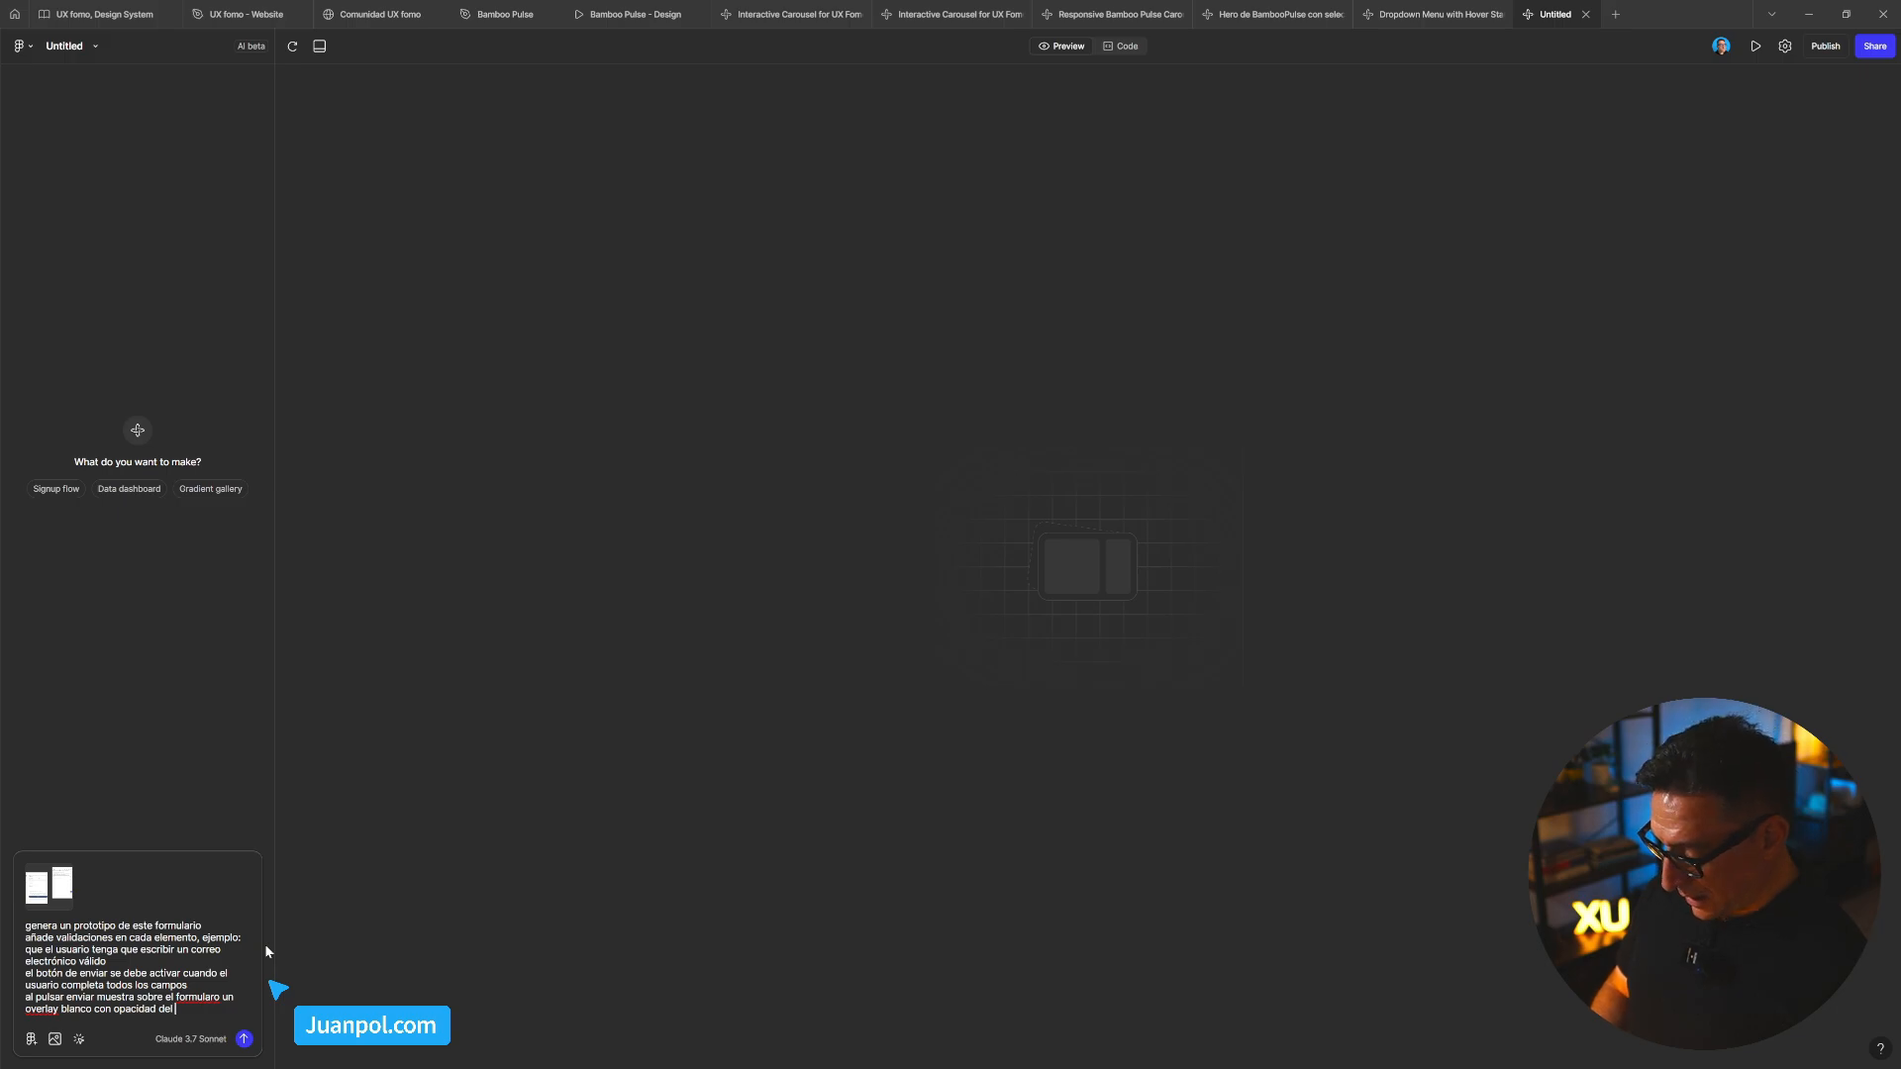
text(50)
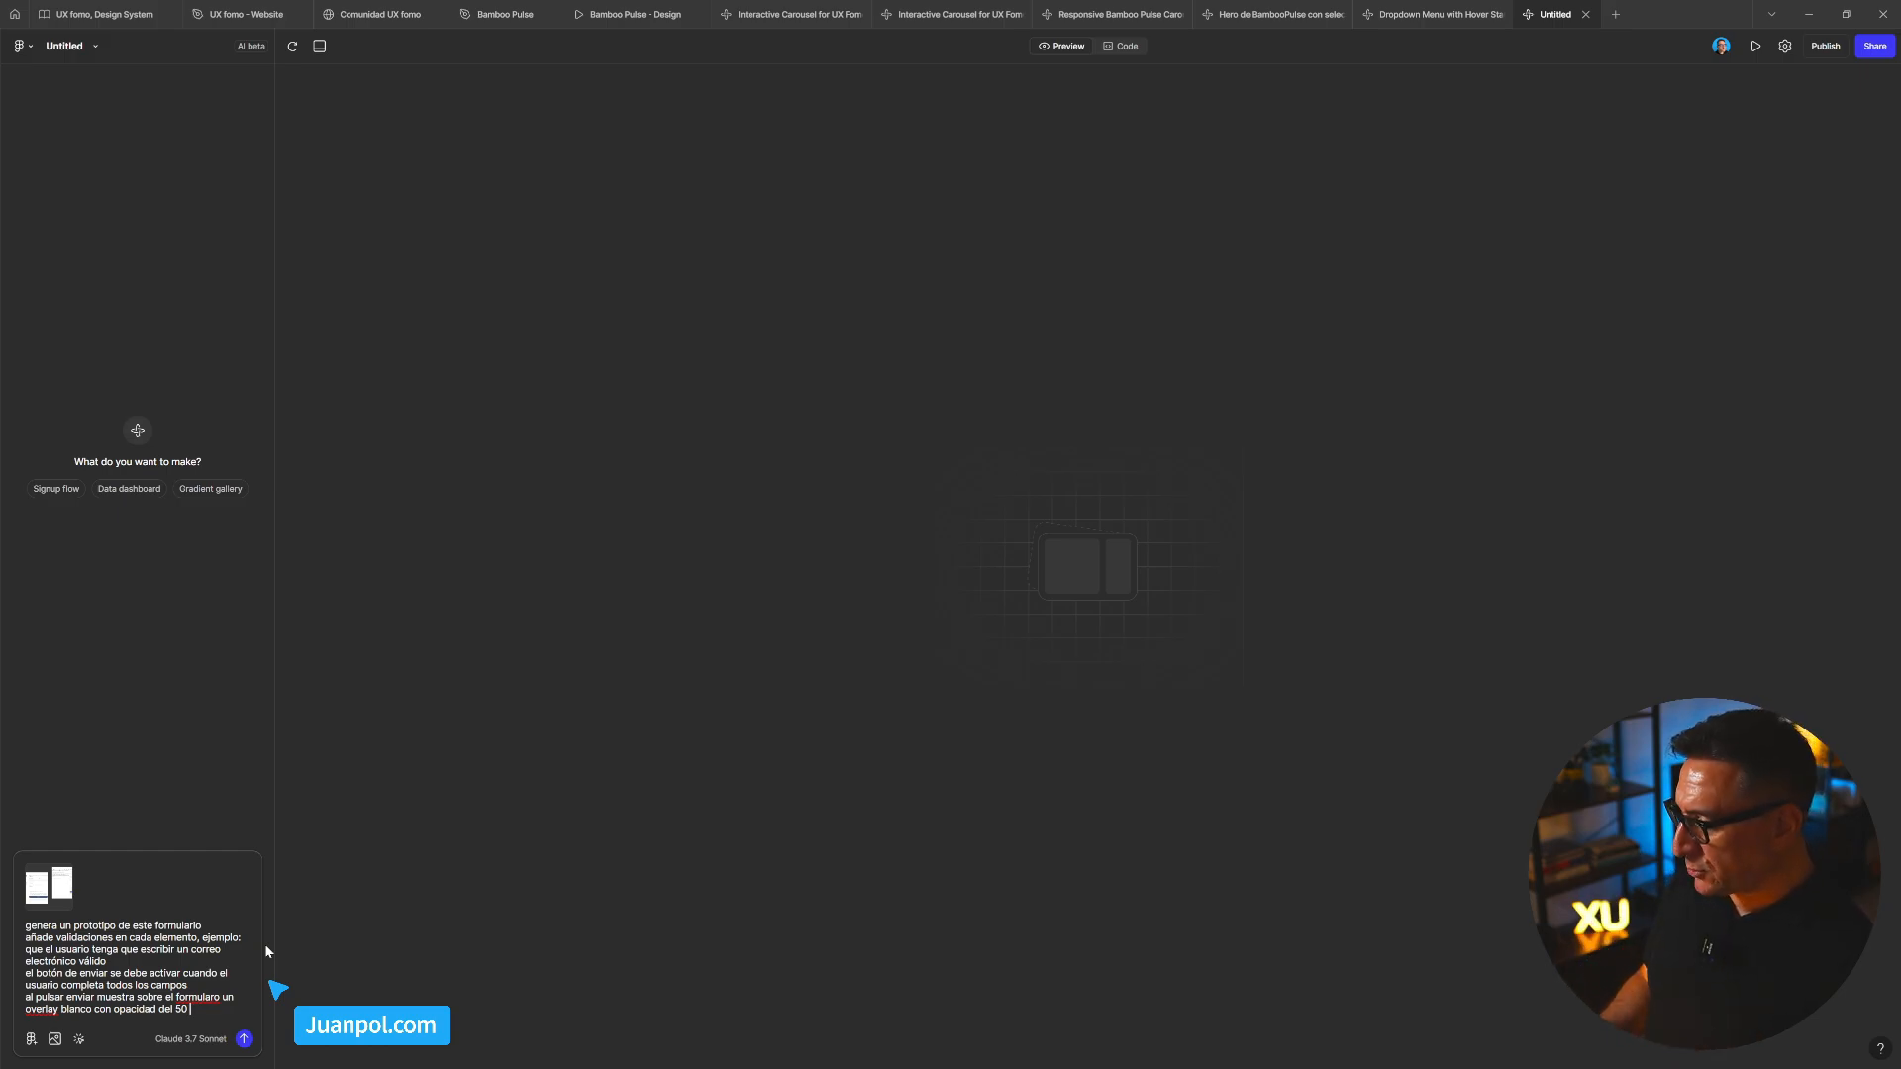
click(211, 1001)
Correct 'formulrio' to 'formulario', append '% con un icono y mensaje de éxito', and send the prompt
text(a)
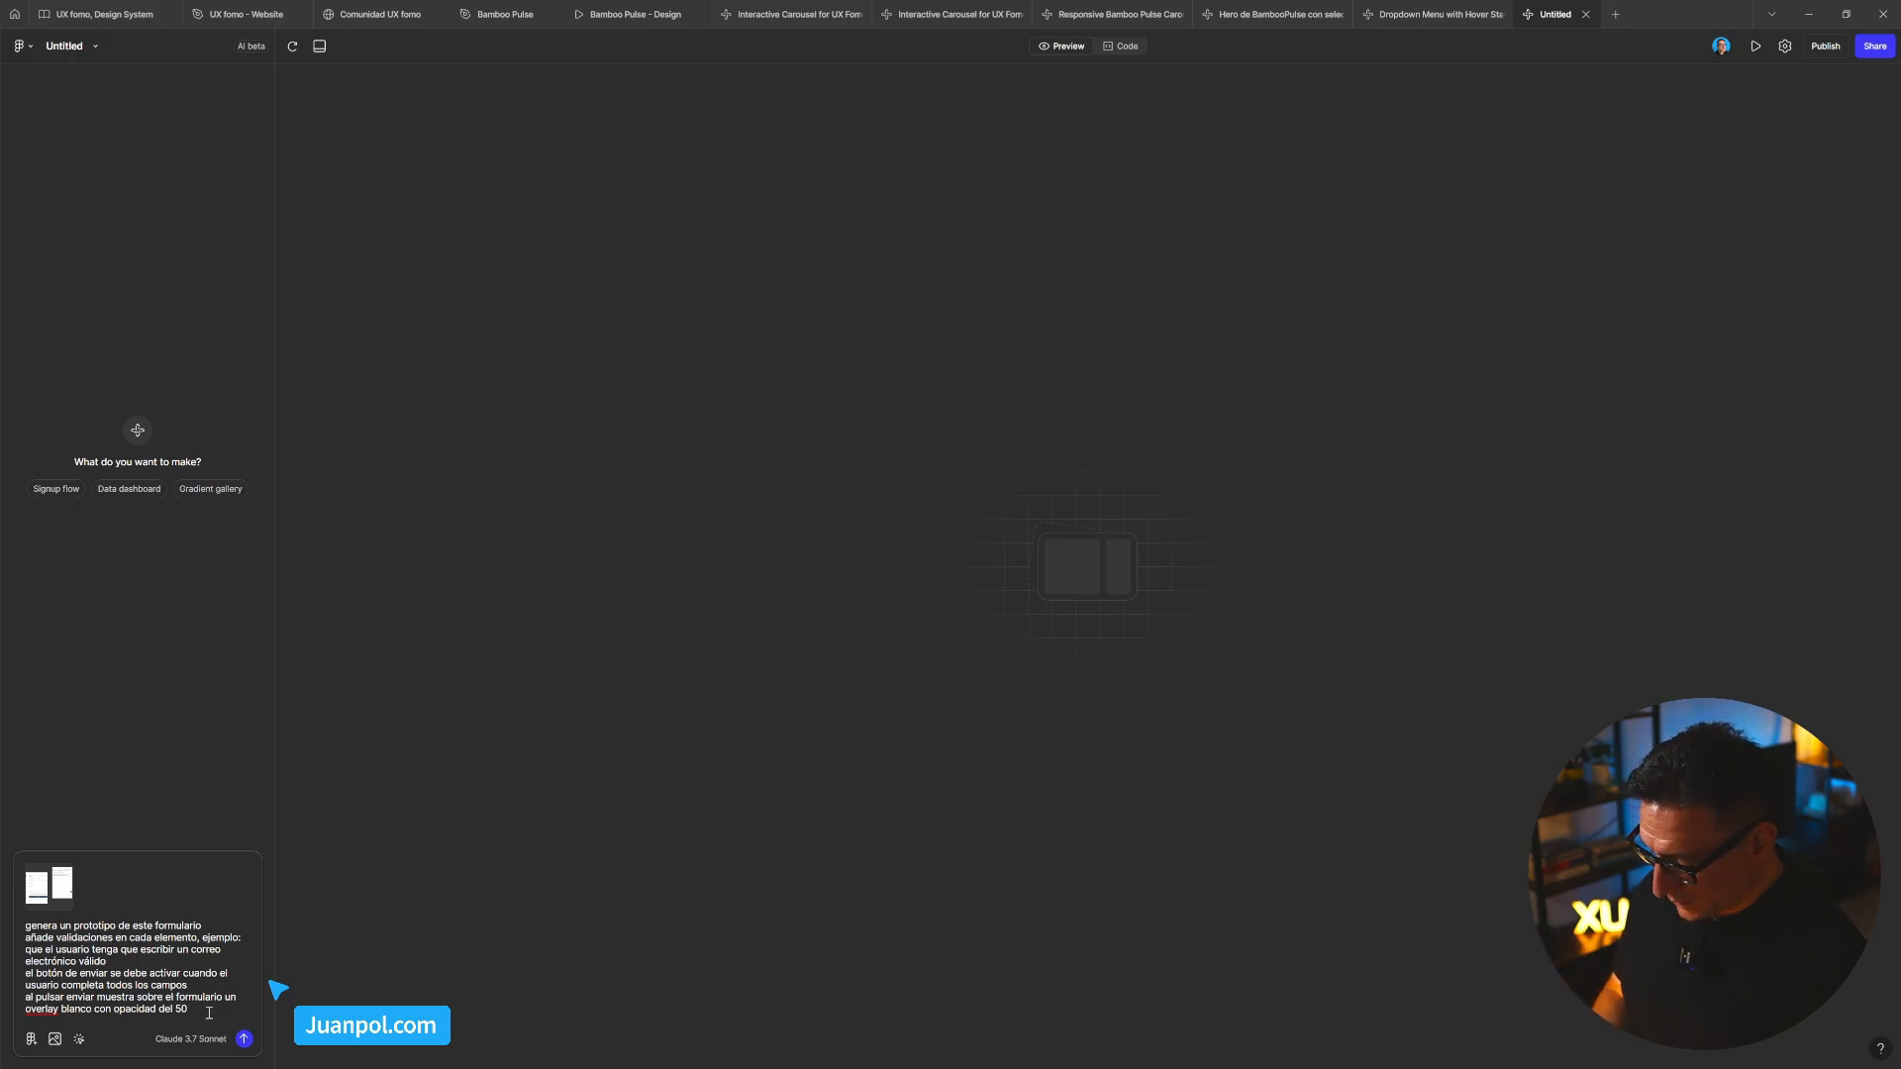
text(%  con un )
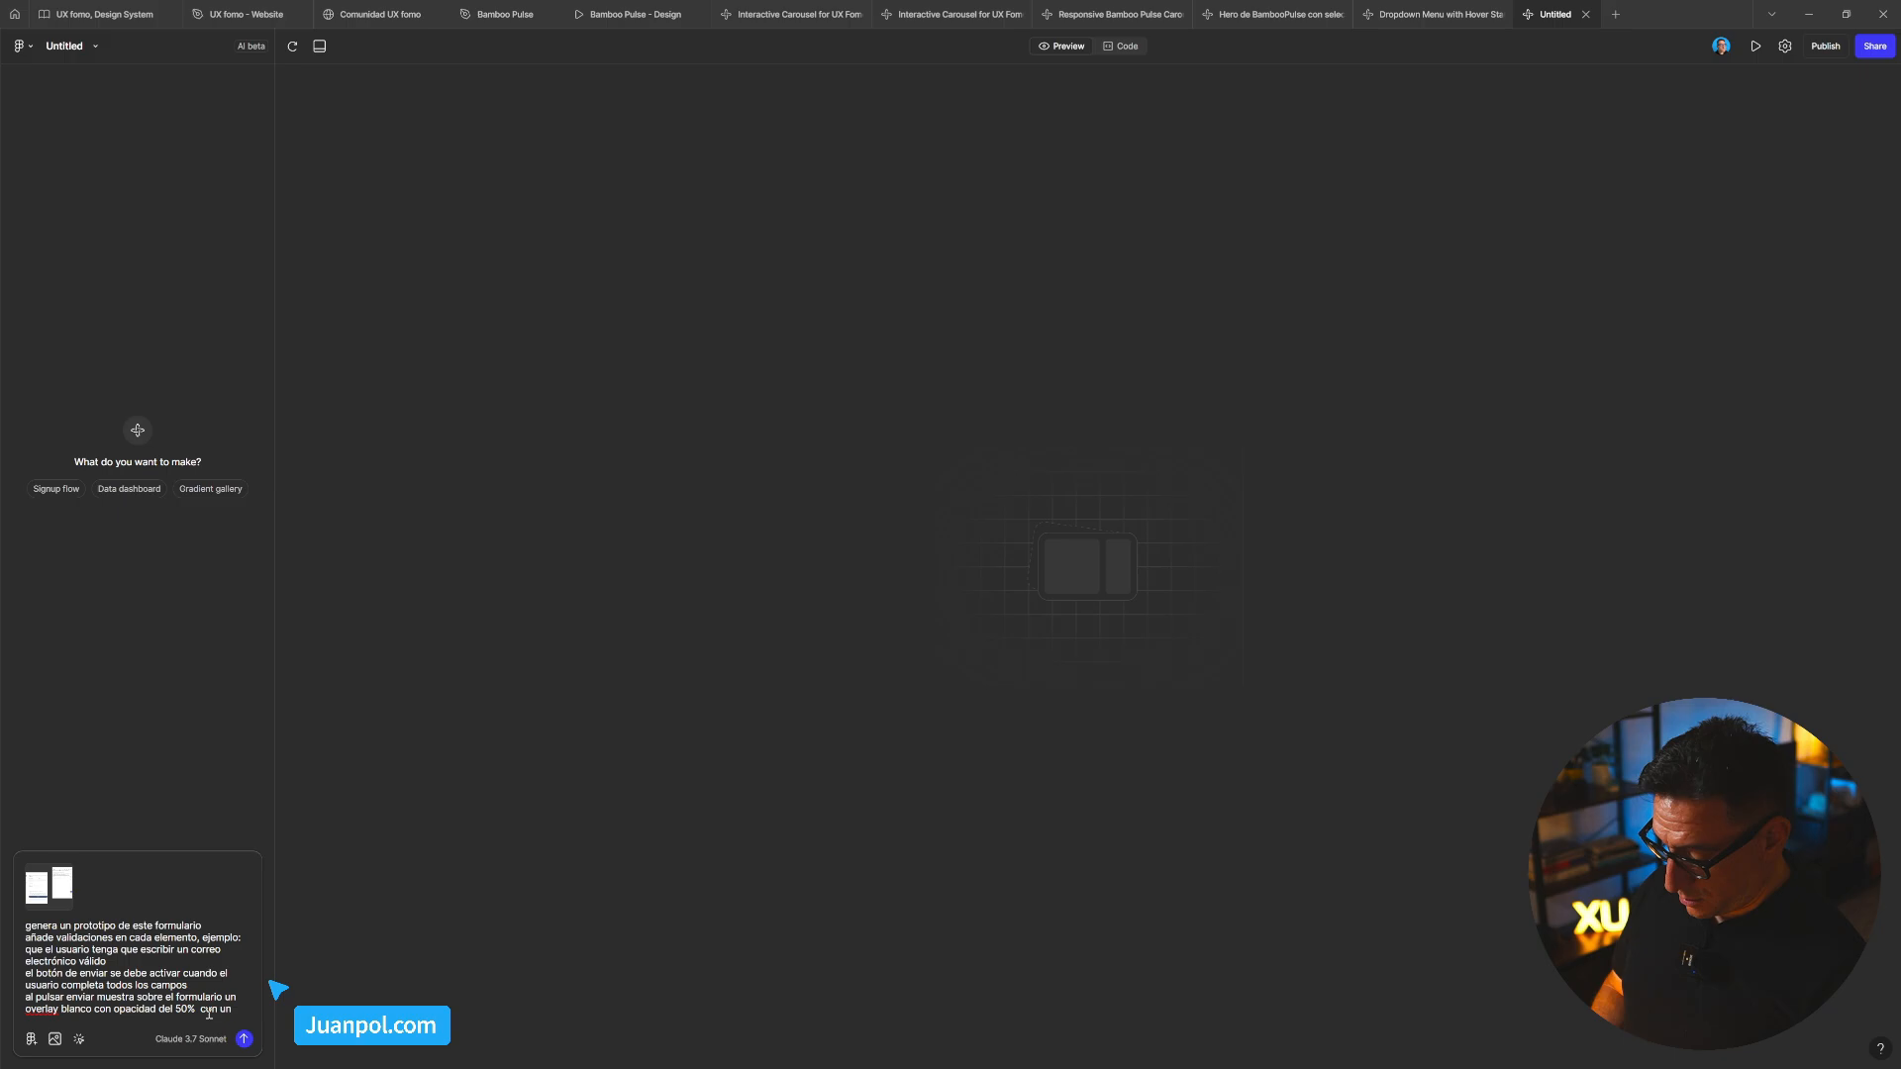
text(mensaje de é)
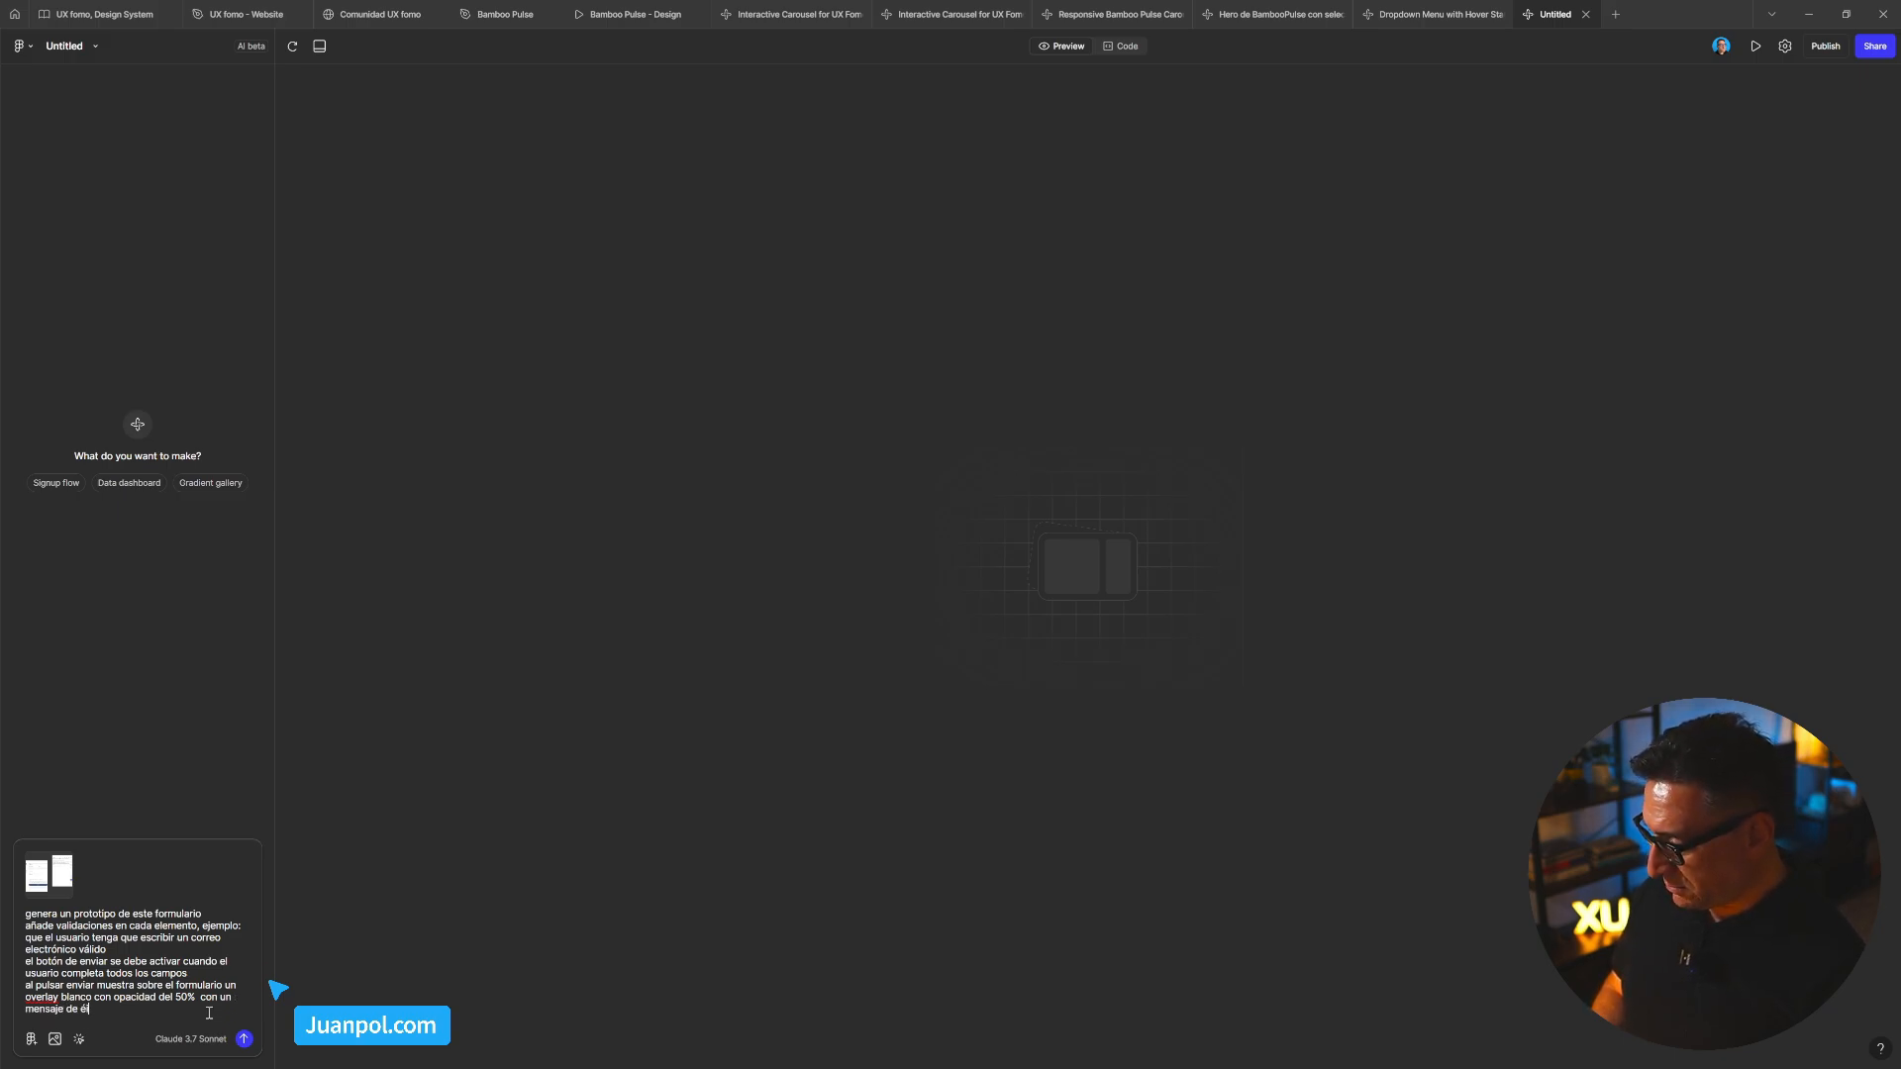
text(xito)
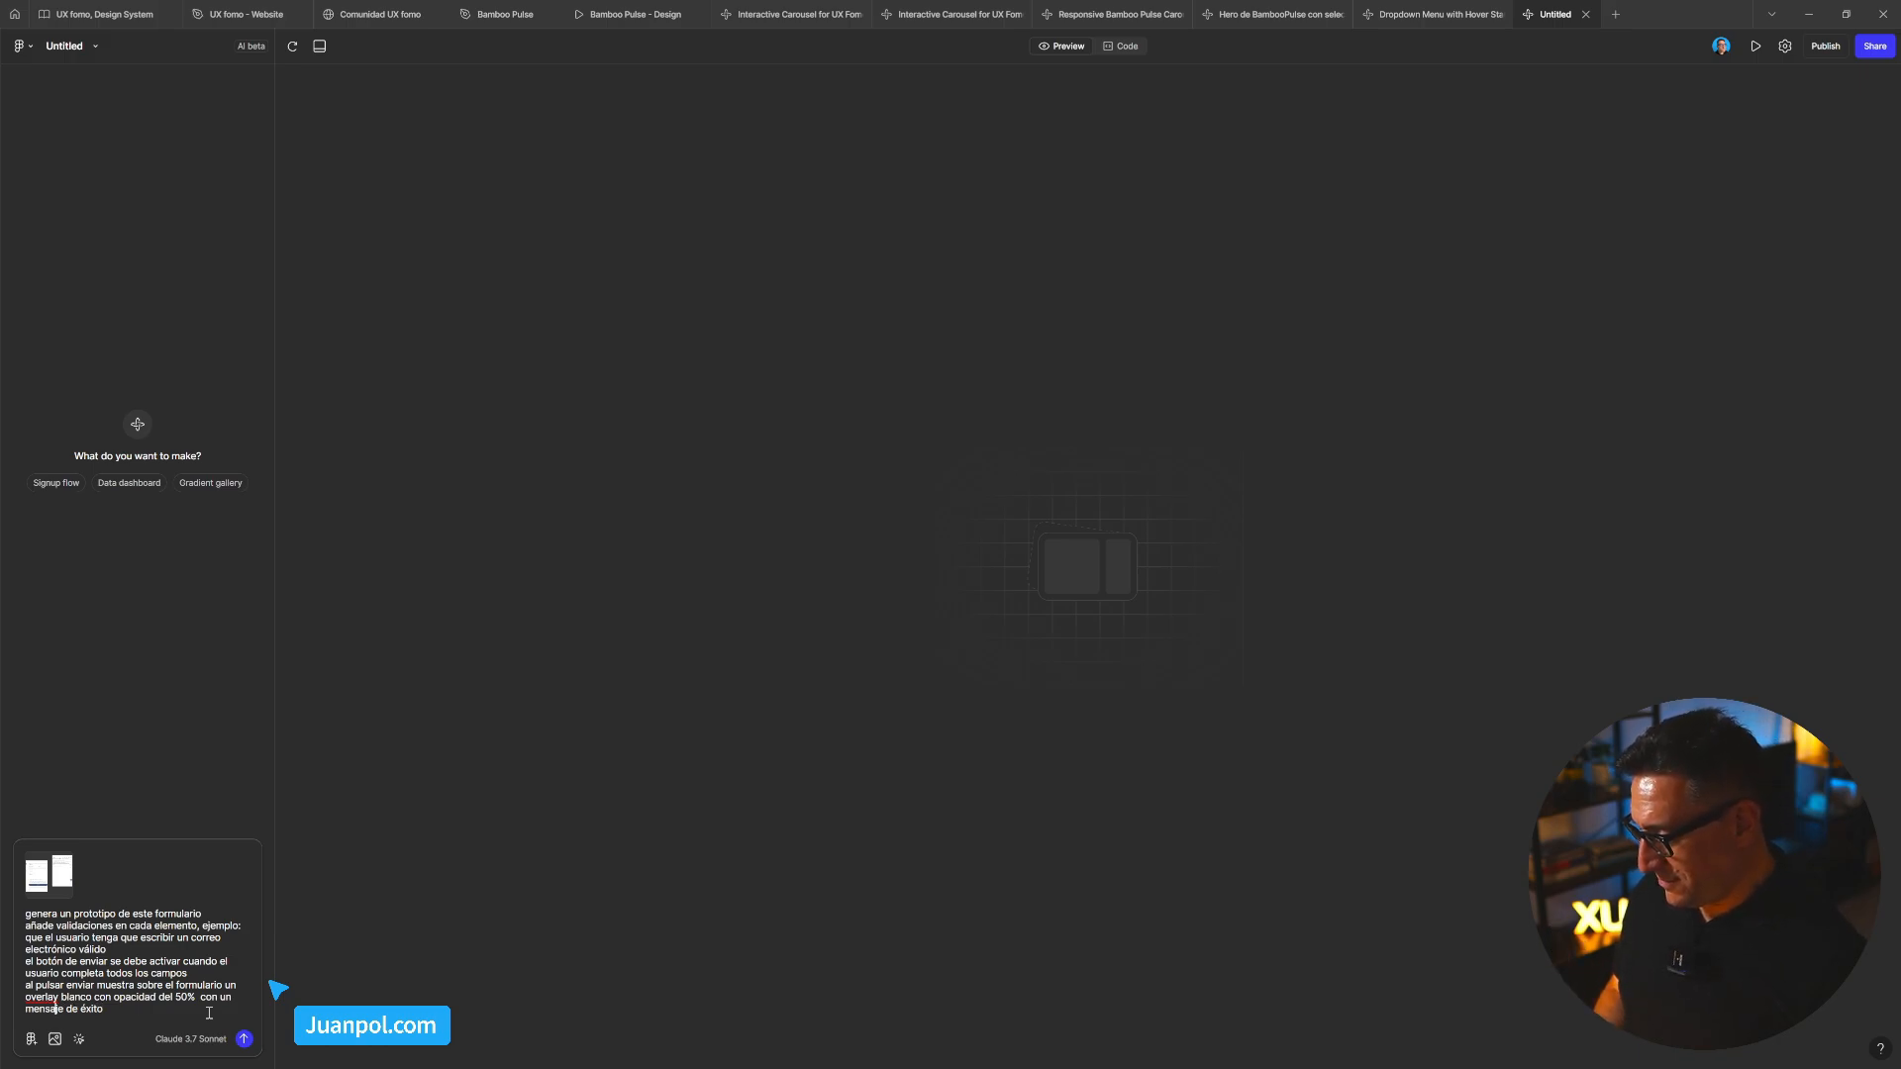
text(icon)
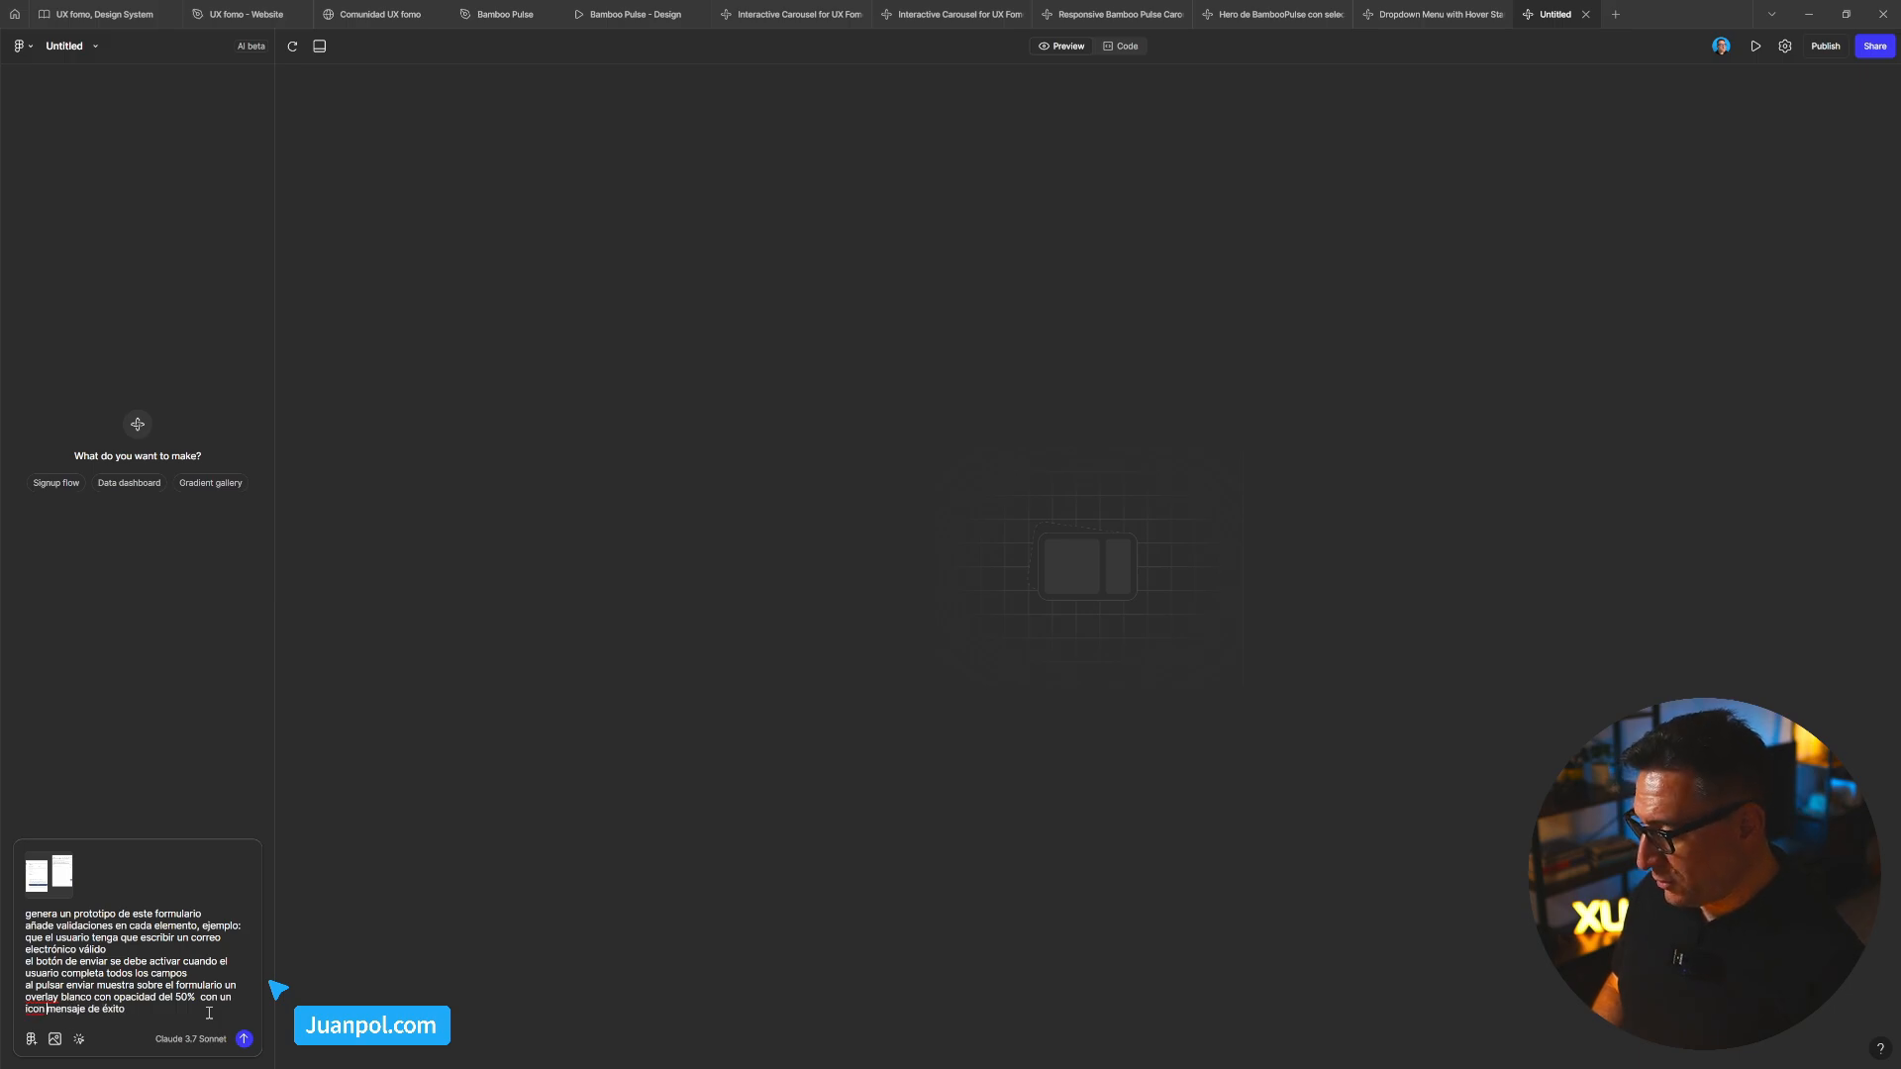
key(BackSpace)
text(o y)
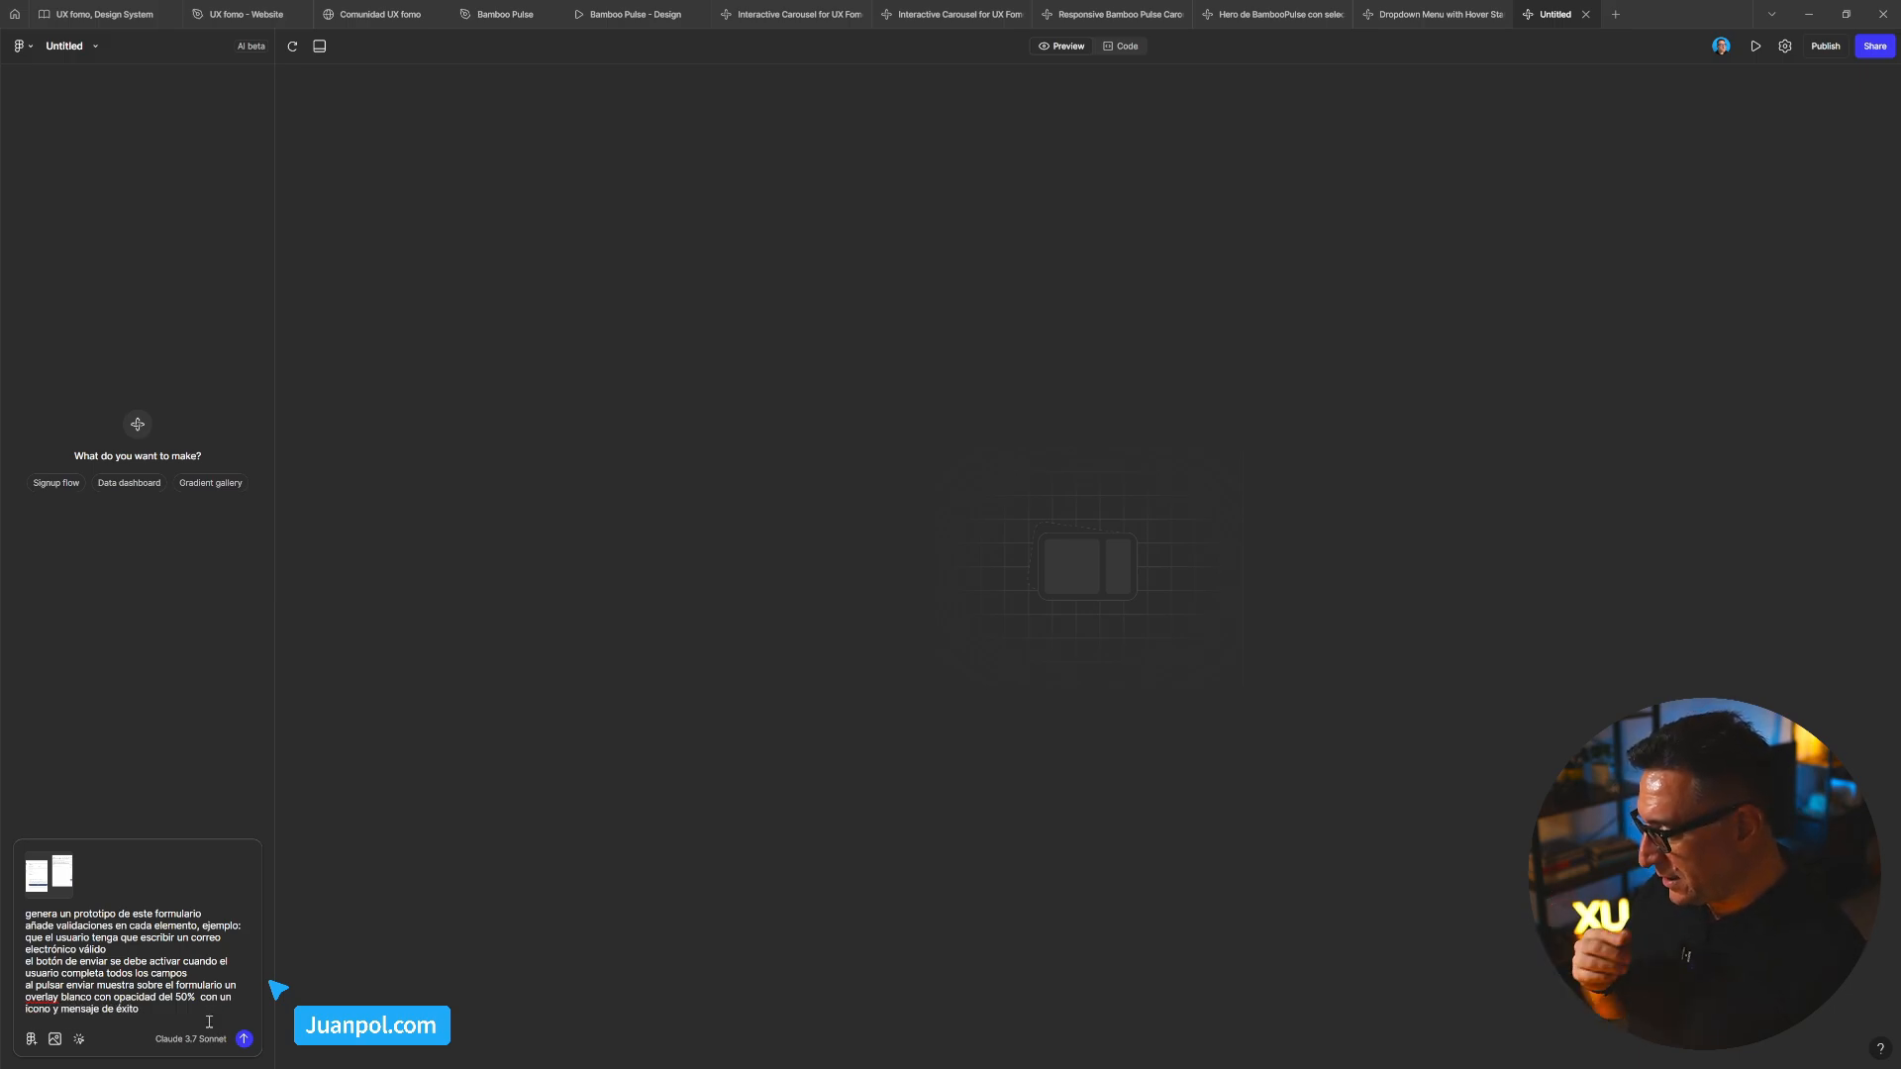
click(173, 1010)
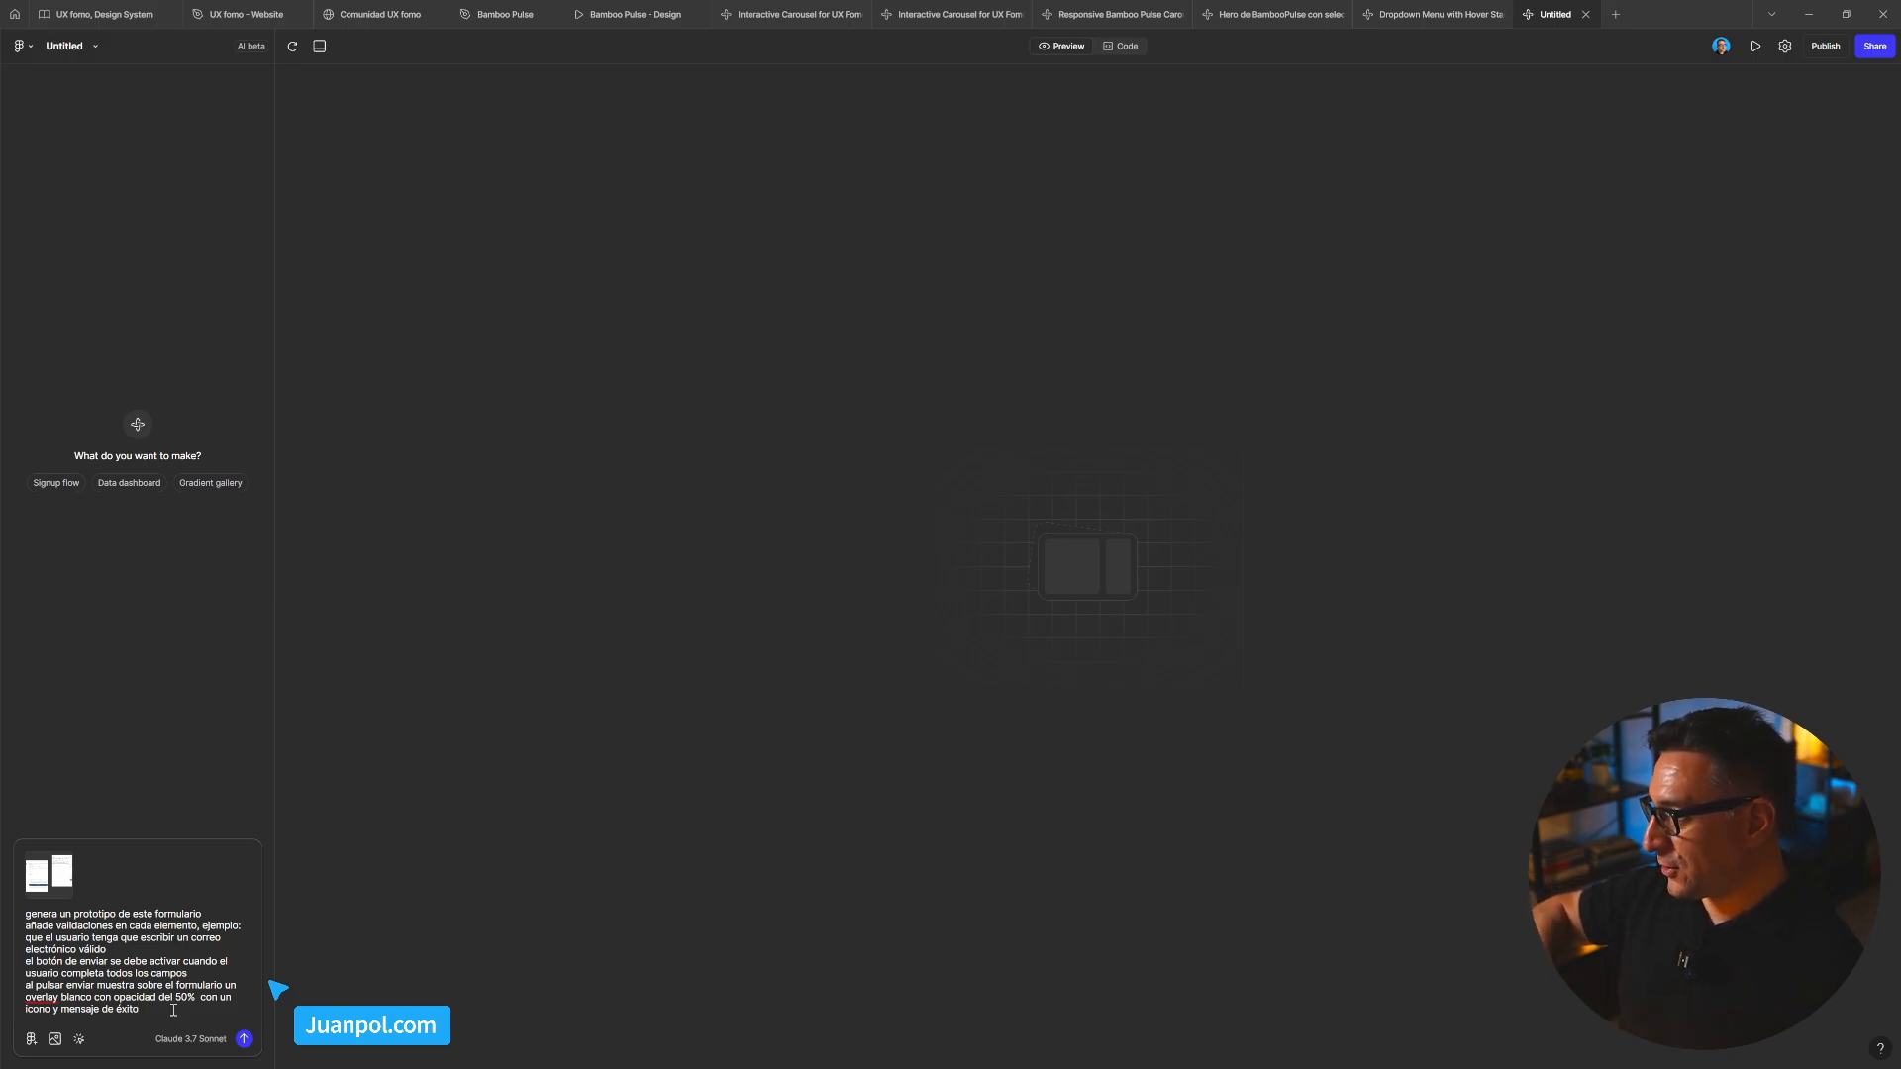
key(Return)
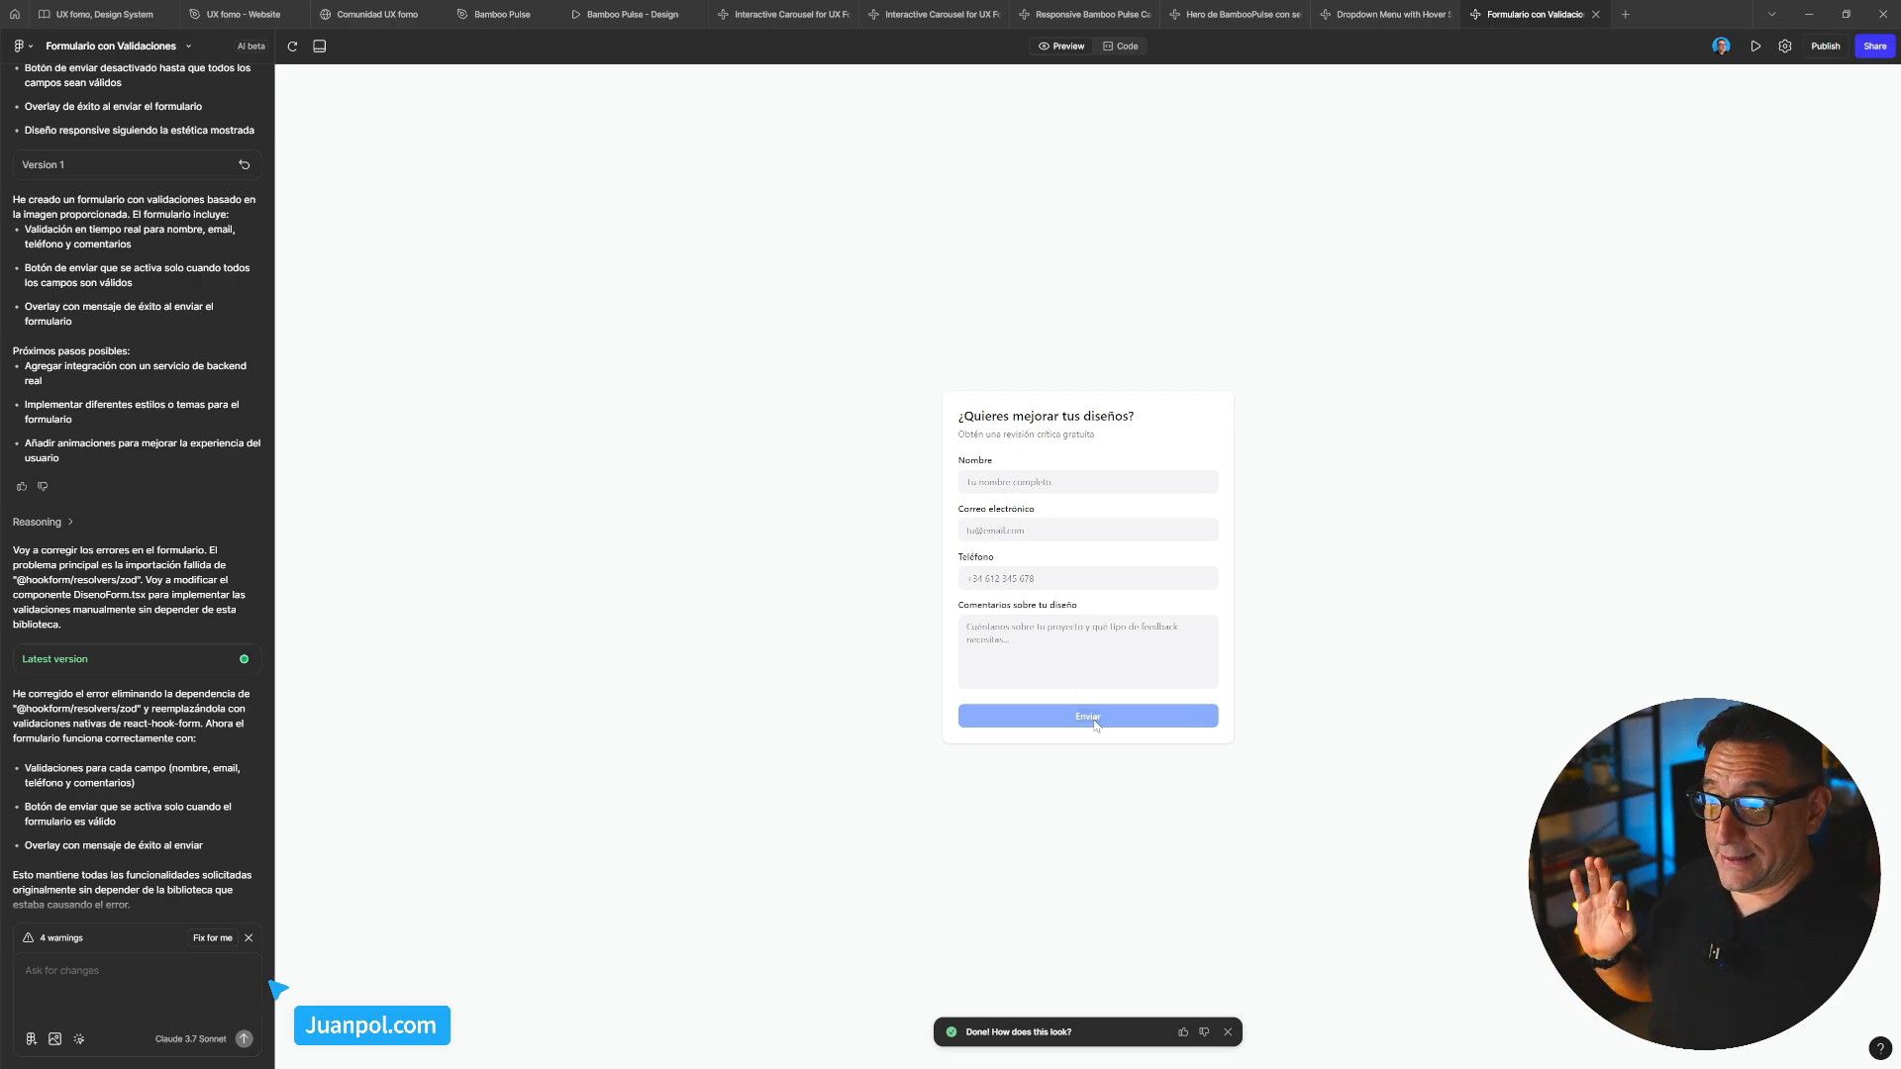
Dismiss the notice and click through Nombre, Correo electrónico, Teléfono and Comentarios to trigger required-field errors
click(1232, 1033)
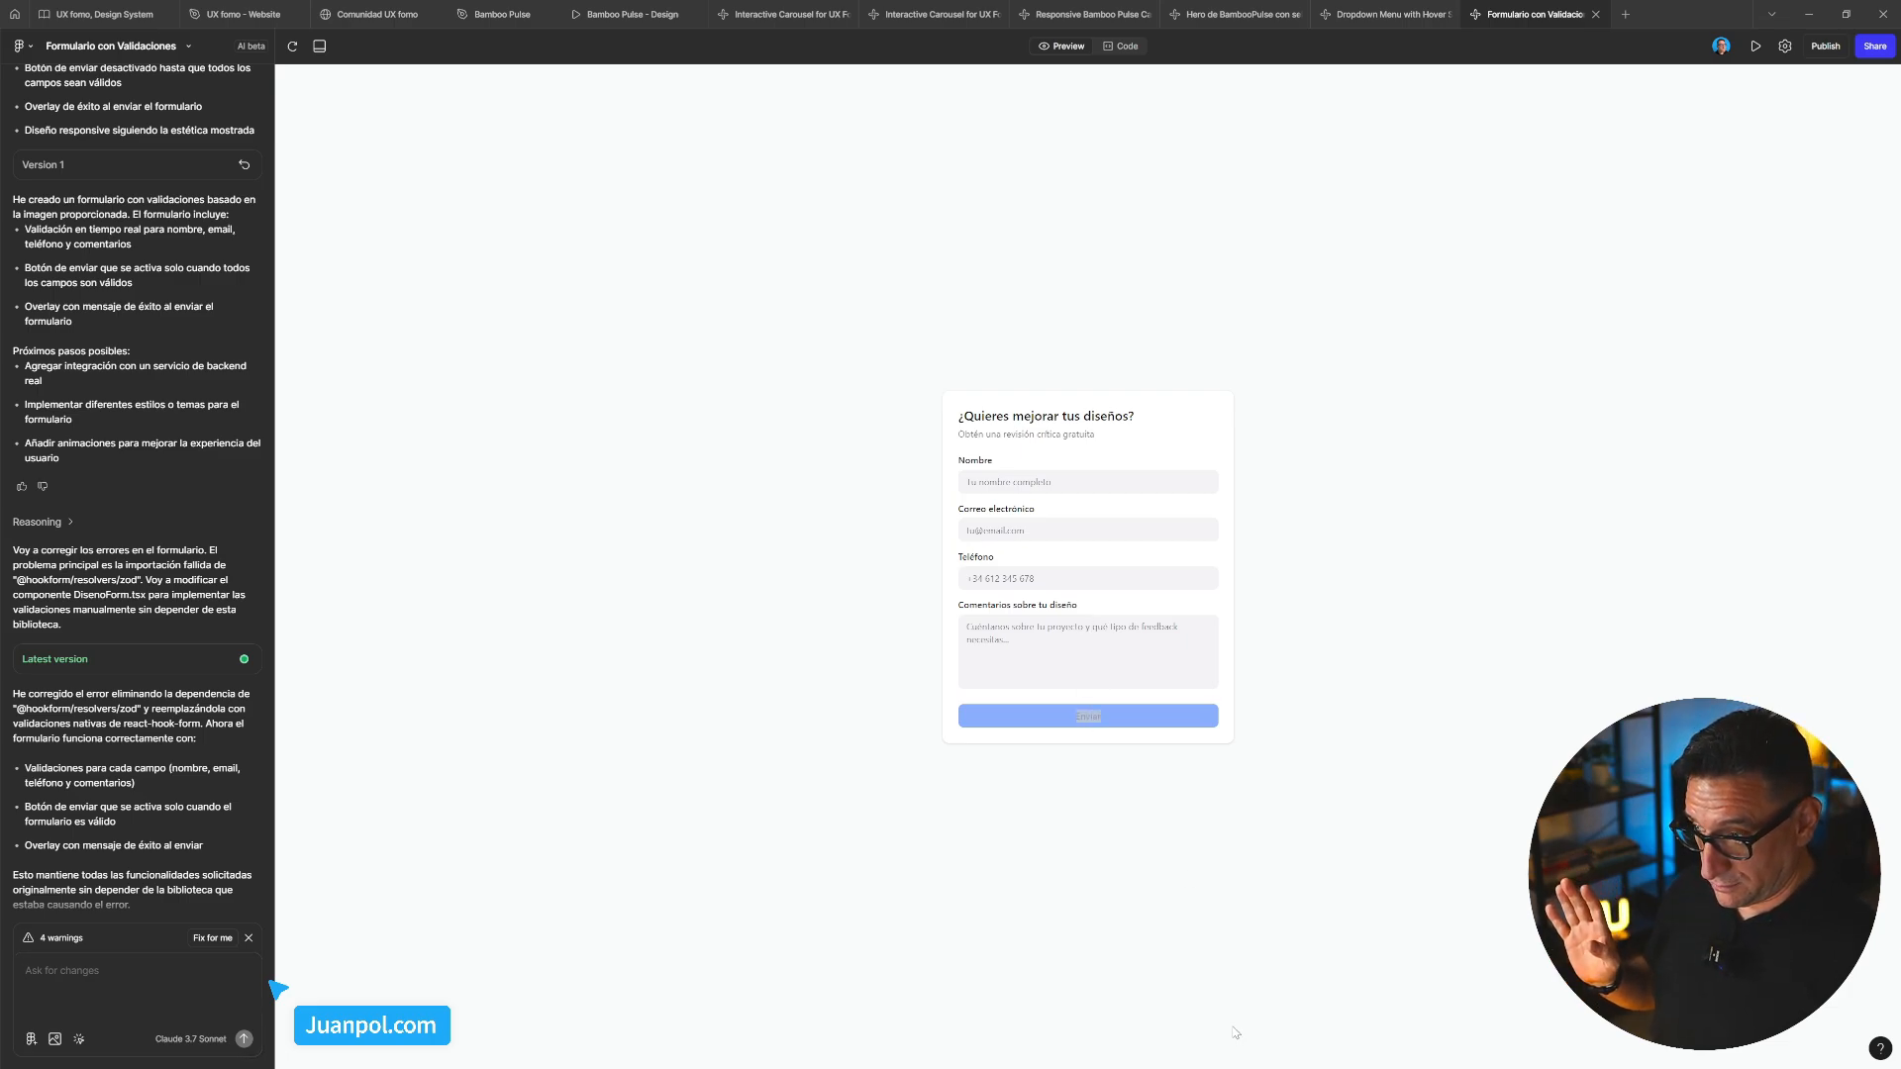
click(1037, 486)
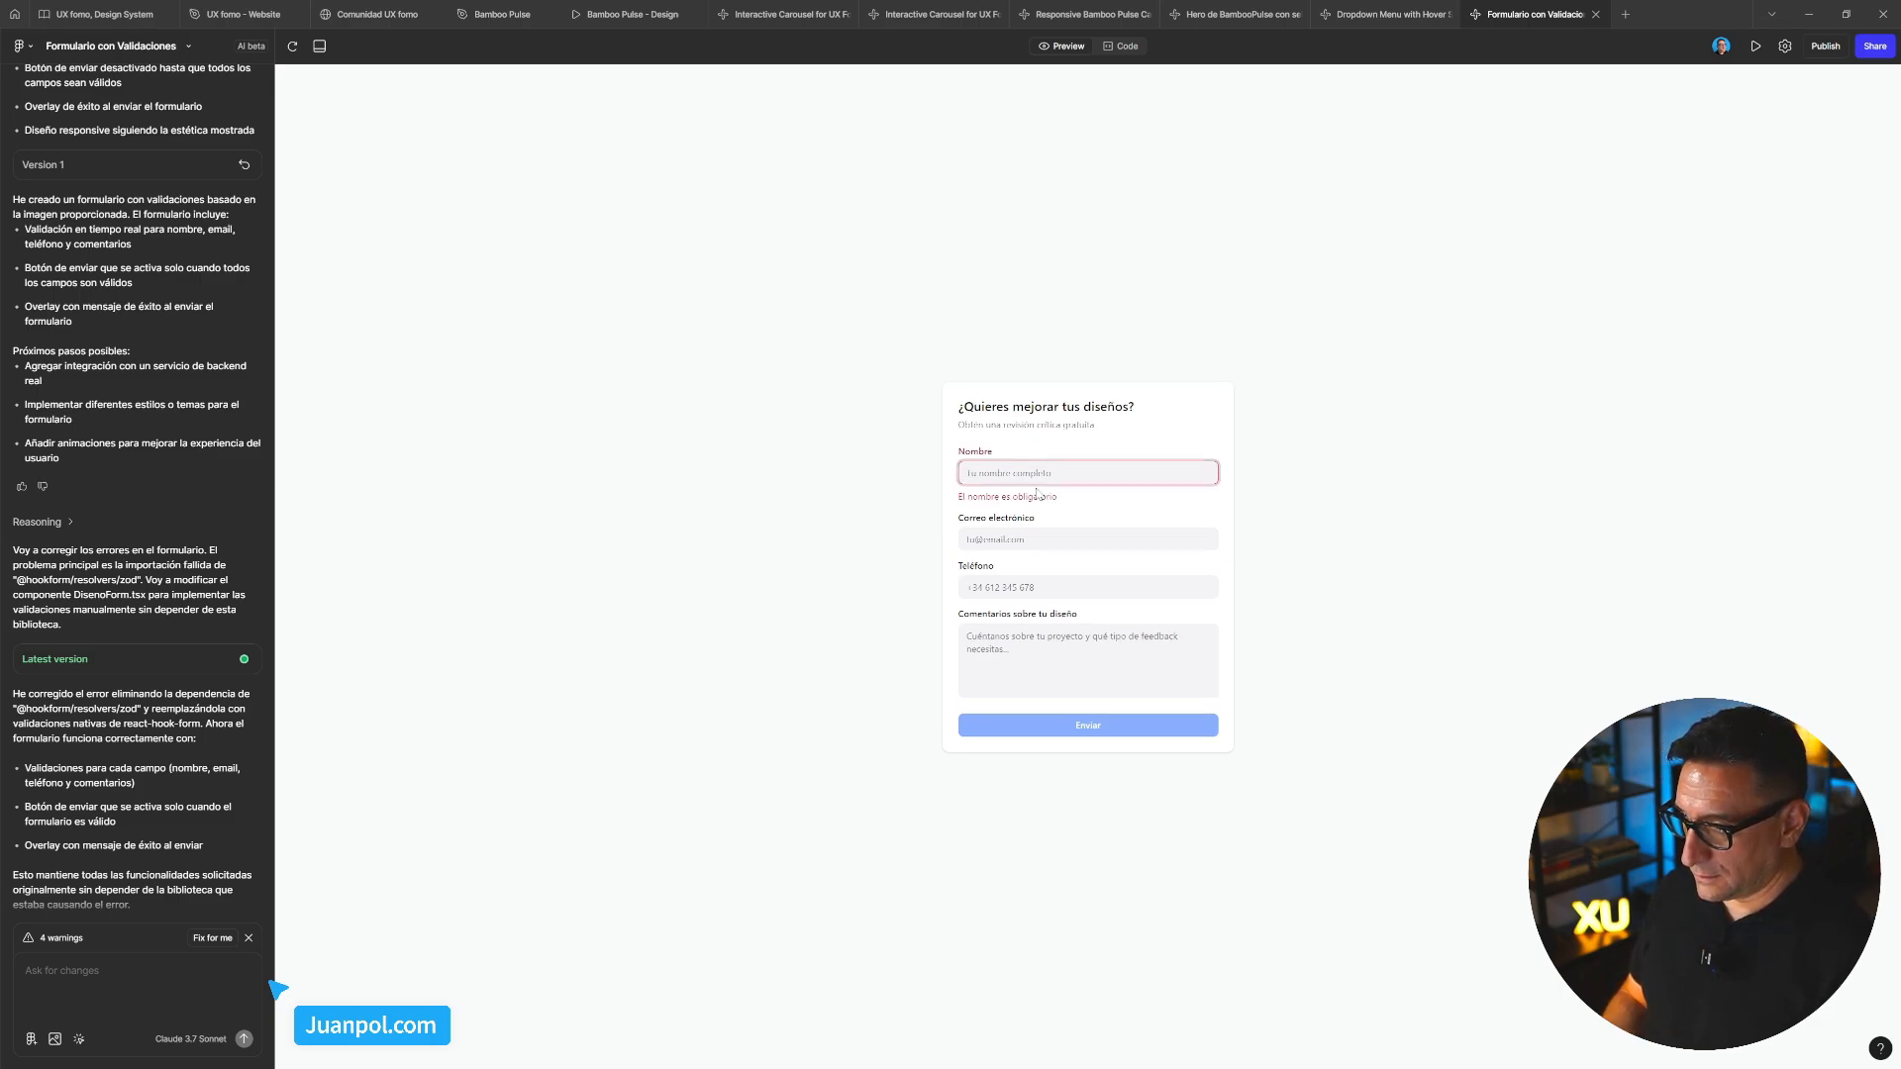
click(1287, 526)
click(1066, 479)
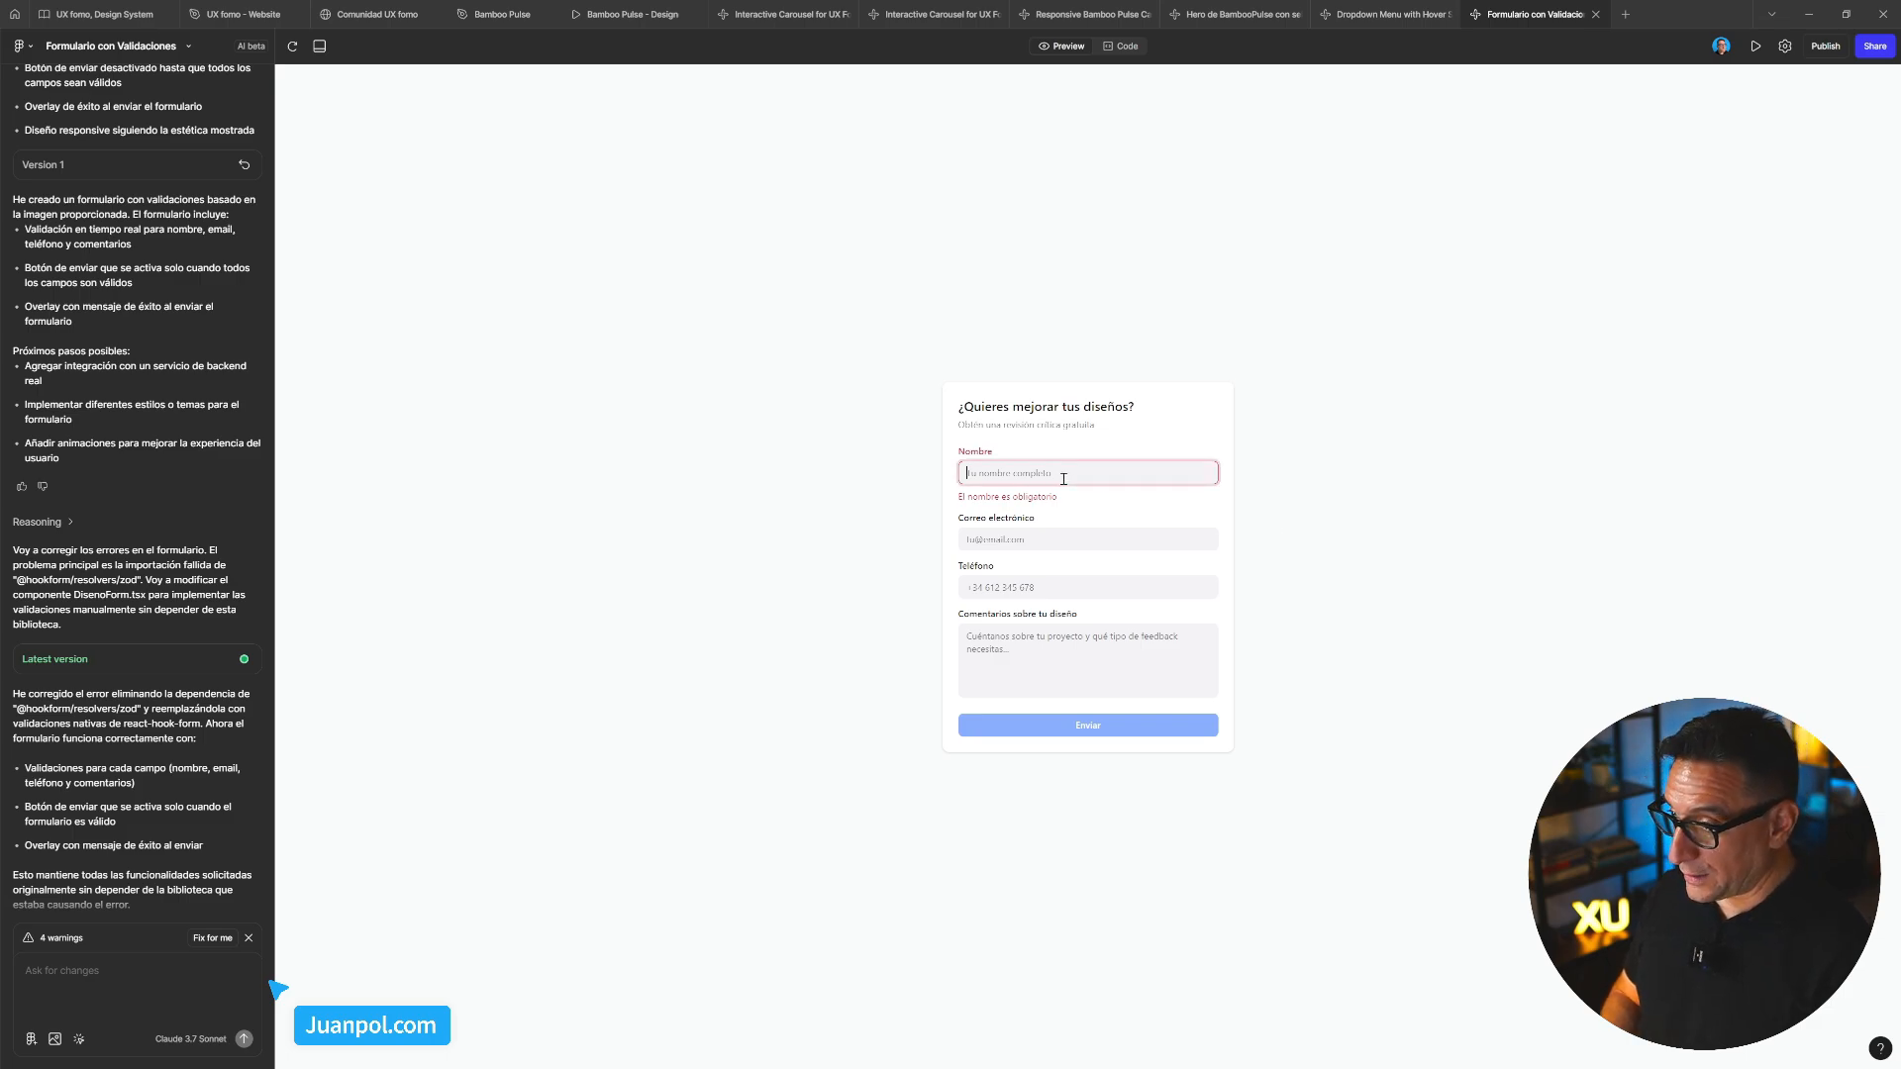
click(1061, 540)
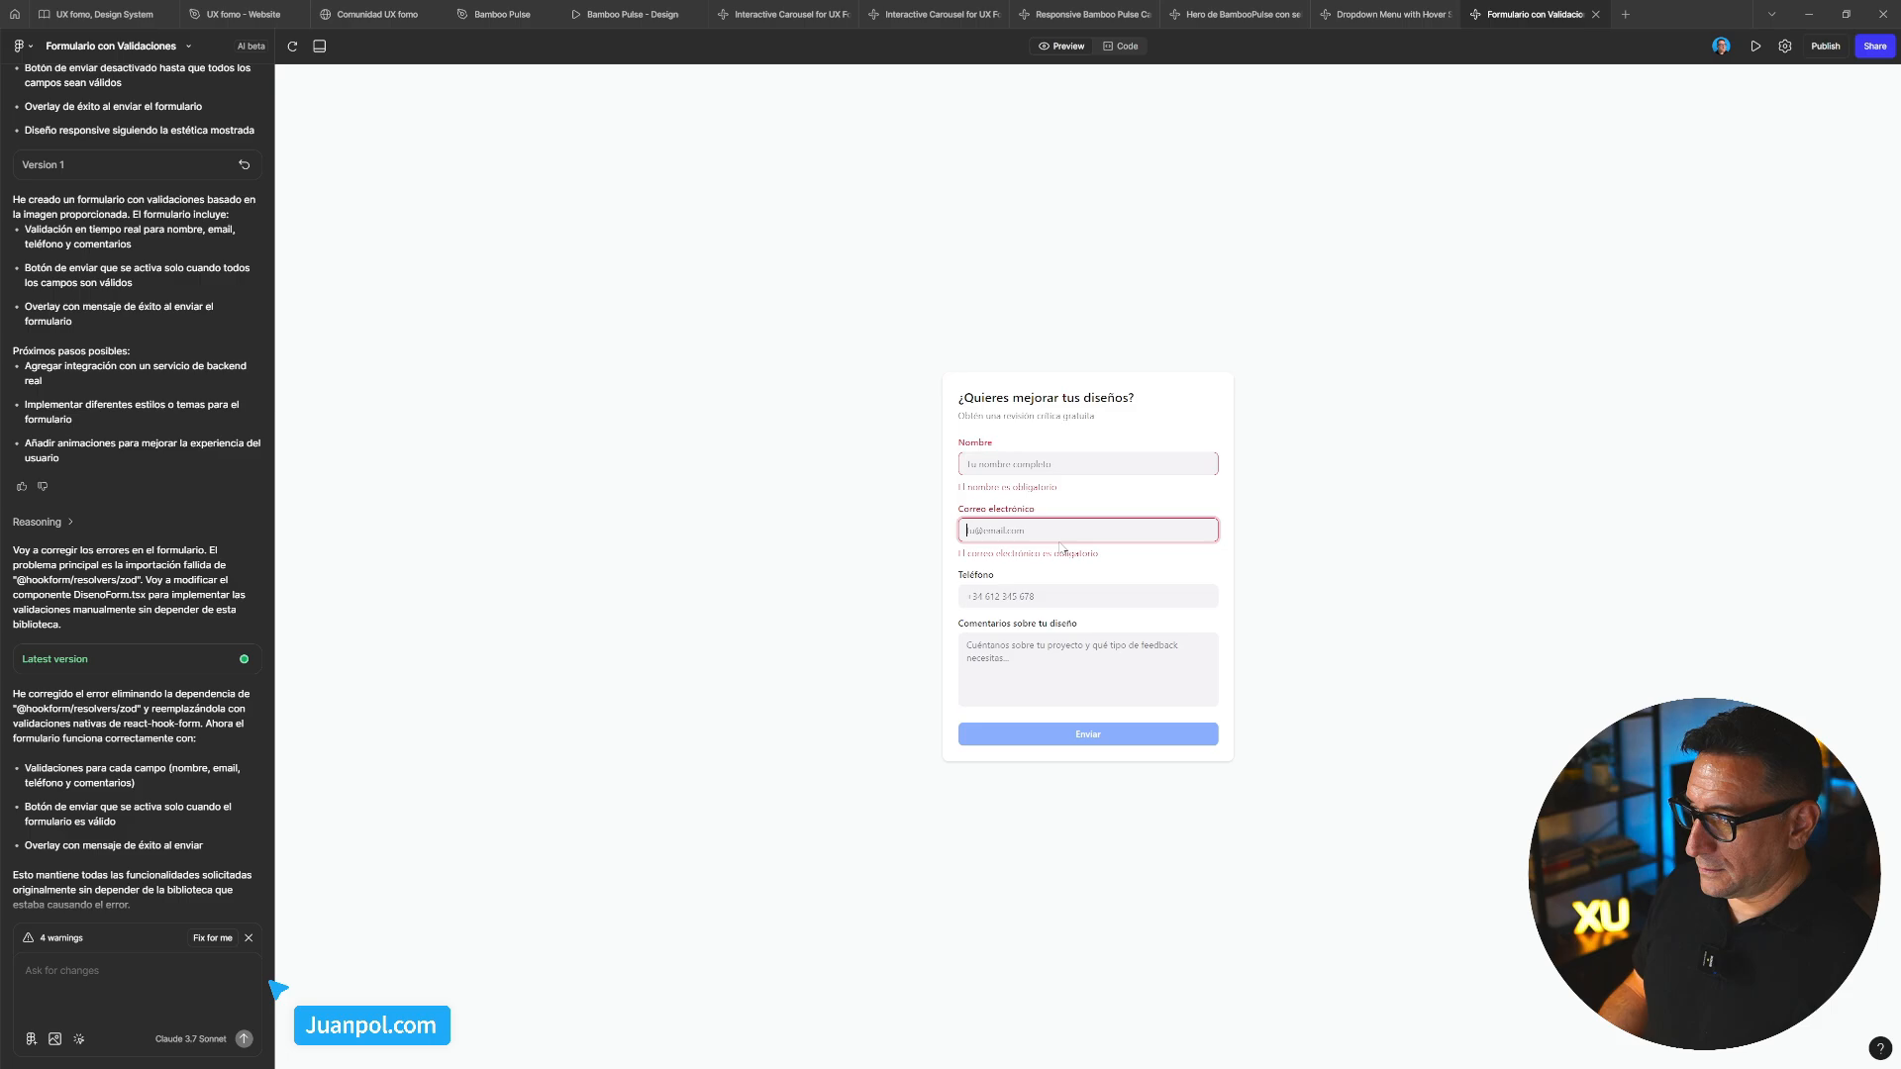
click(1046, 603)
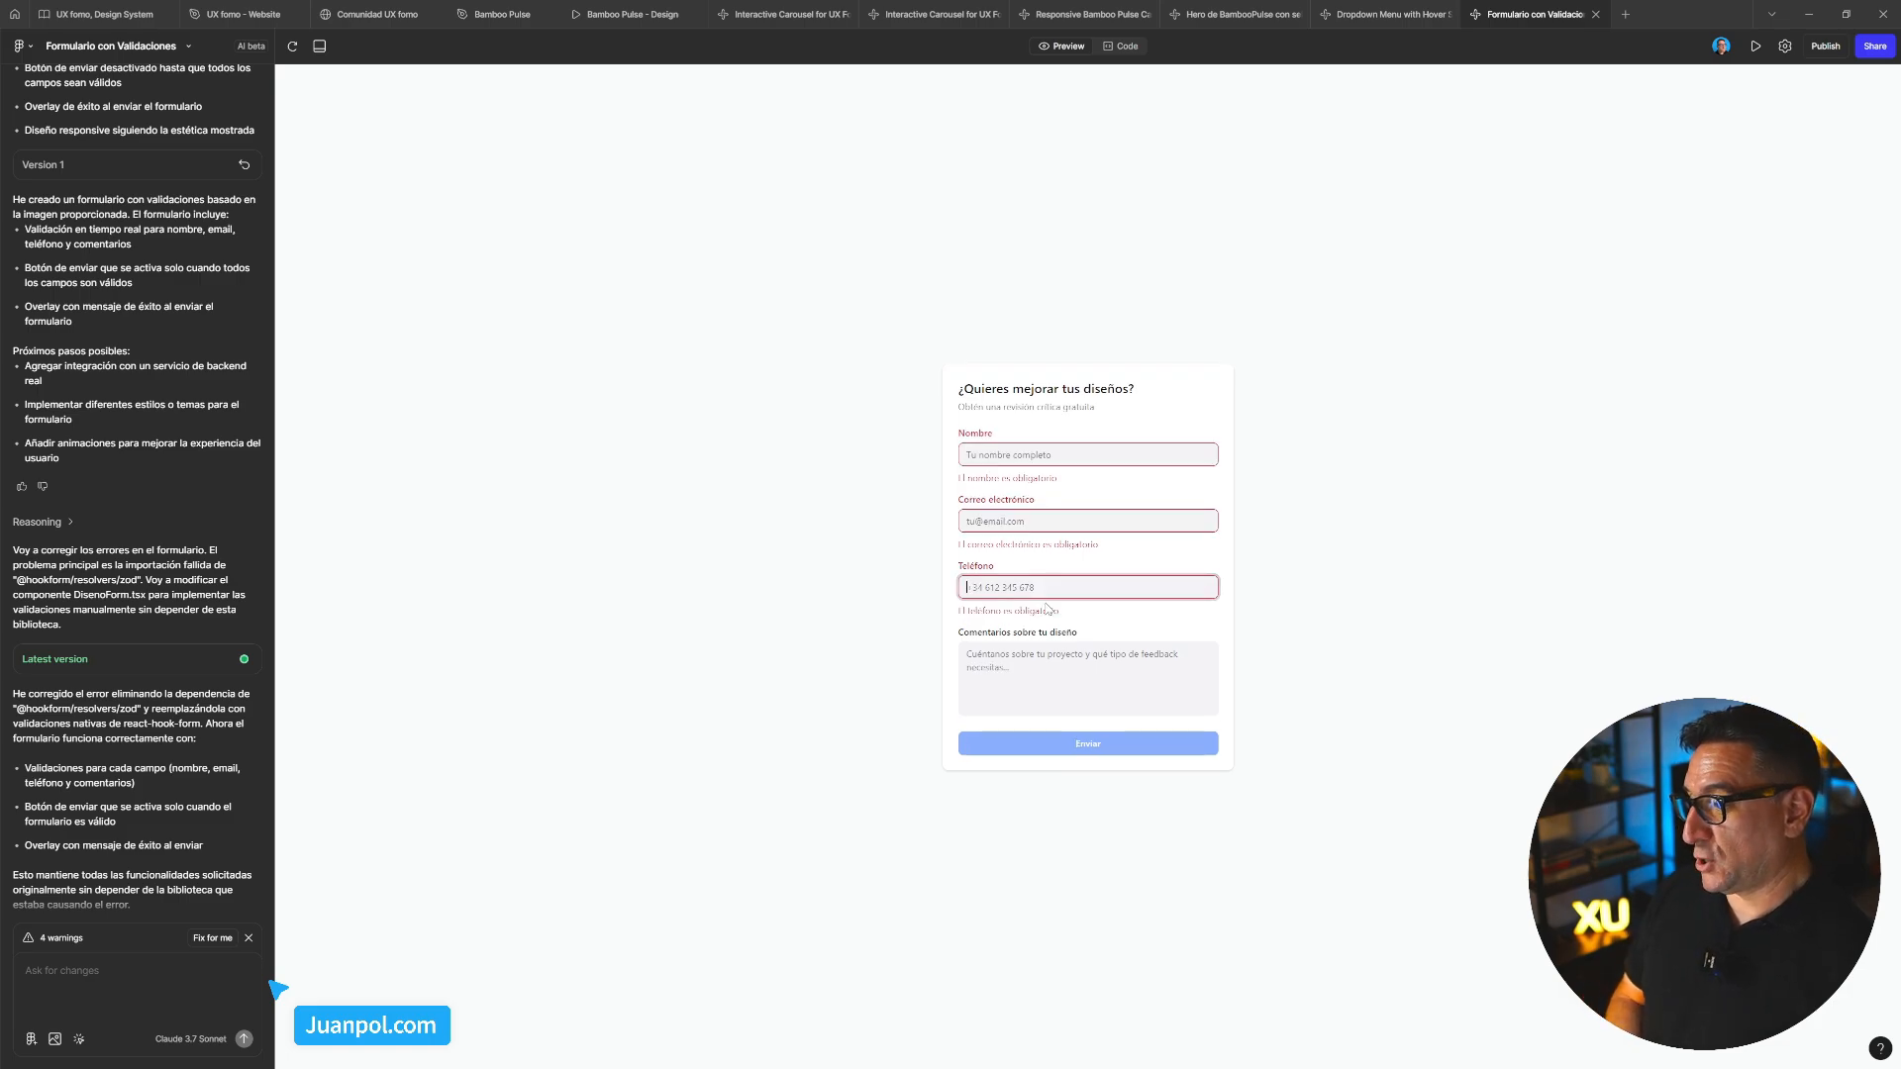
click(1059, 667)
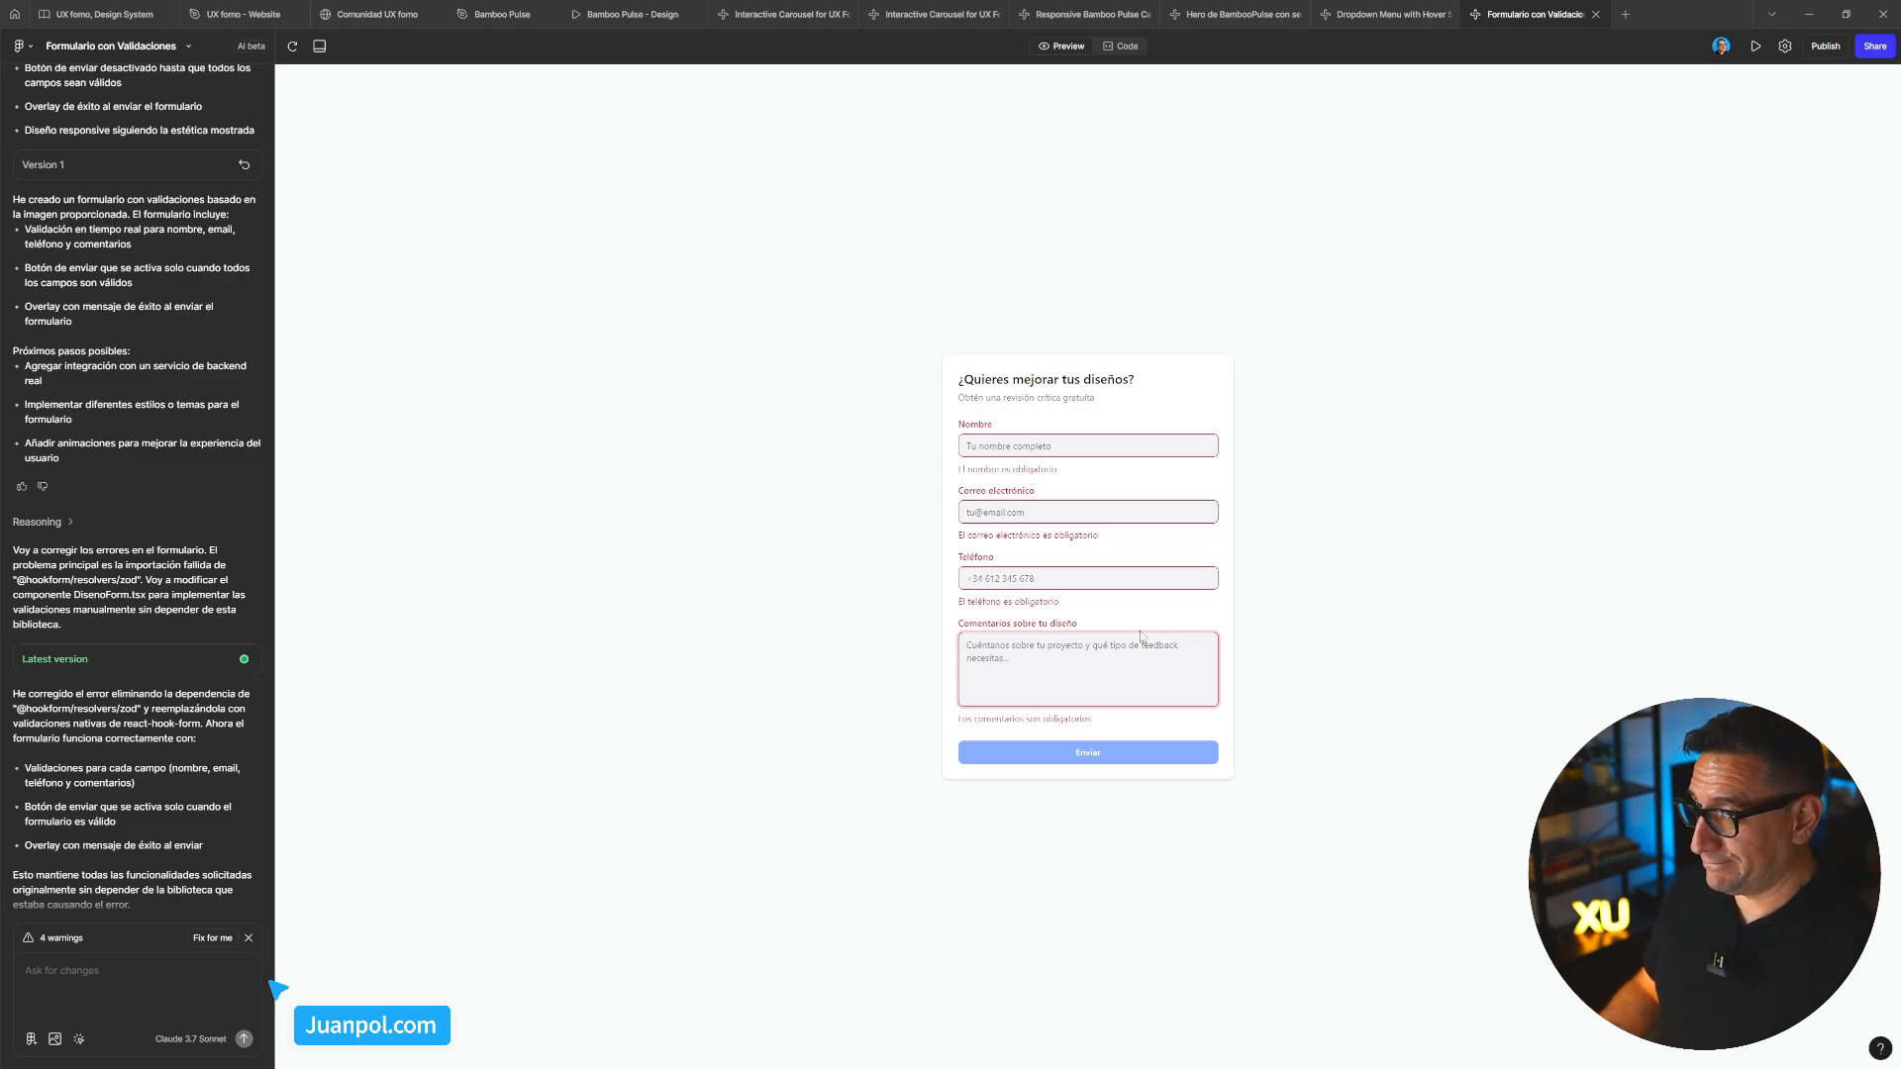
Reload the preview and click through the four form fields again to recheck their errors
click(291, 47)
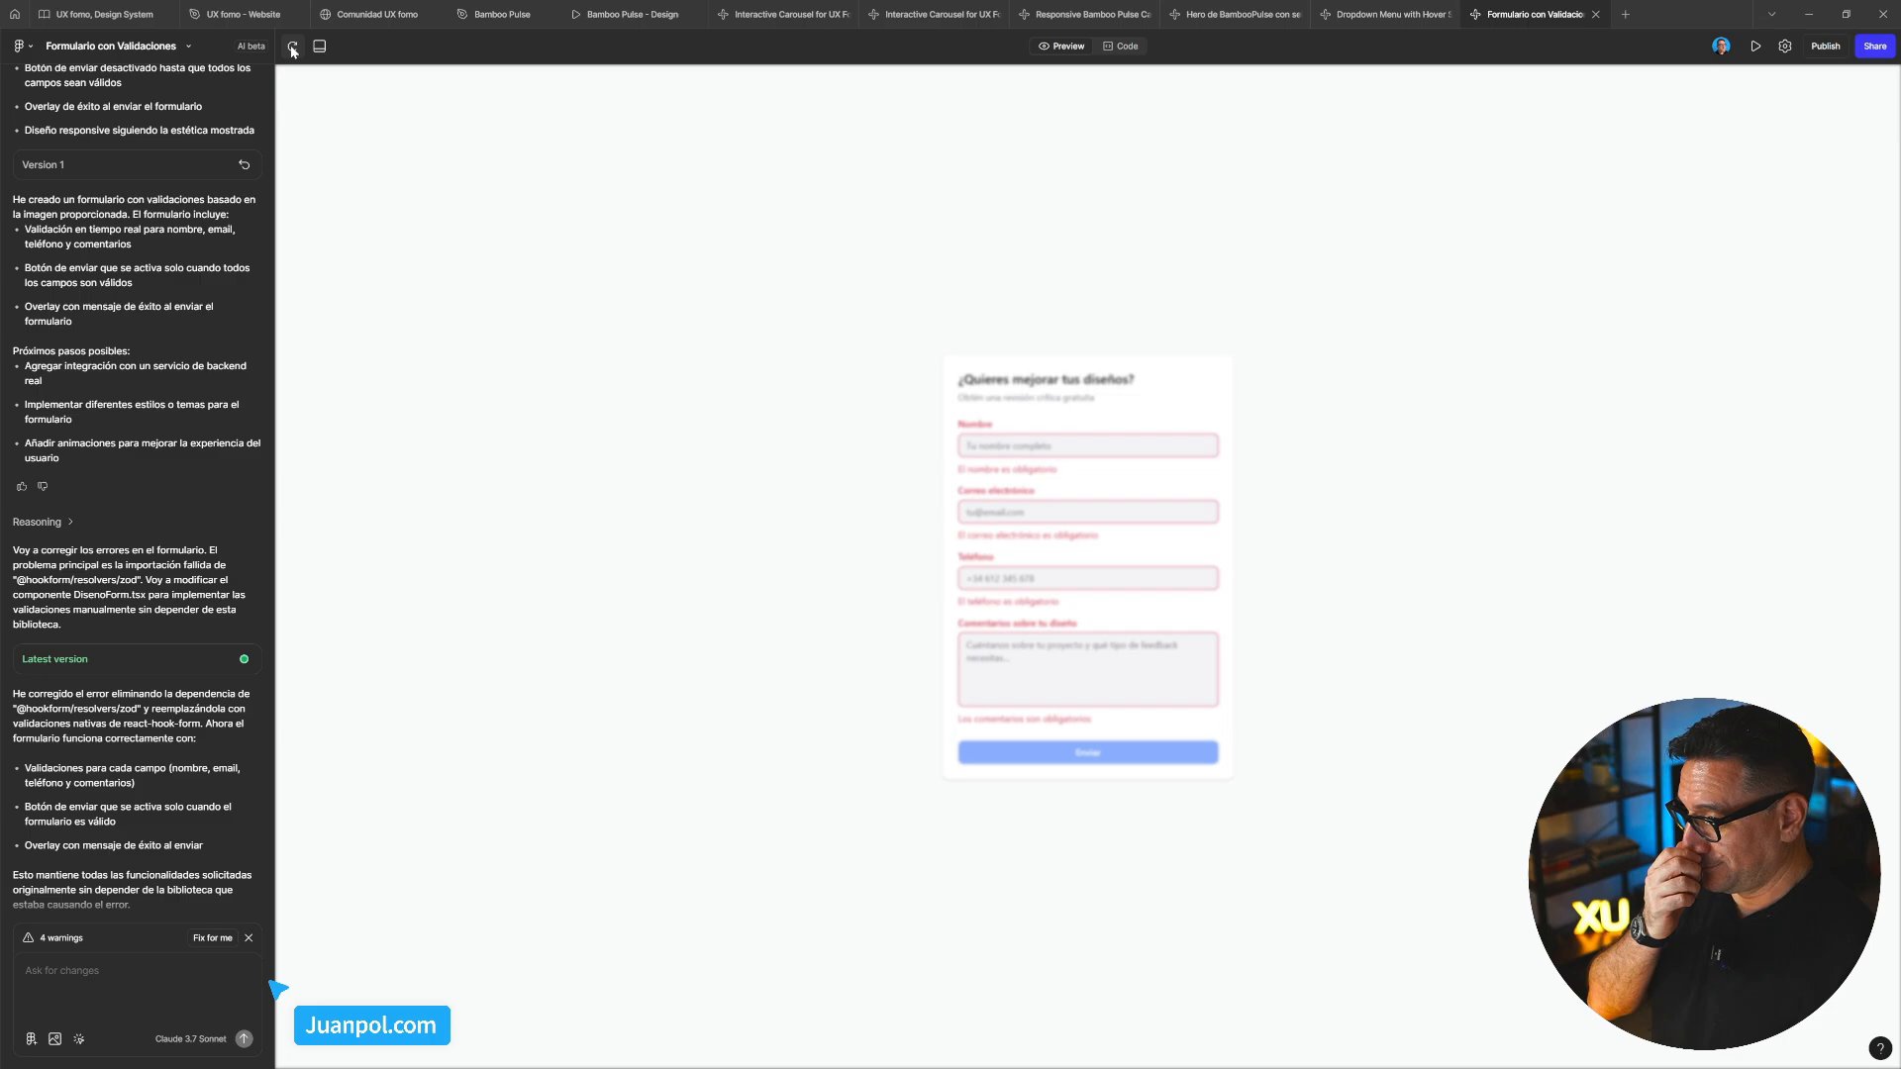
click(1023, 475)
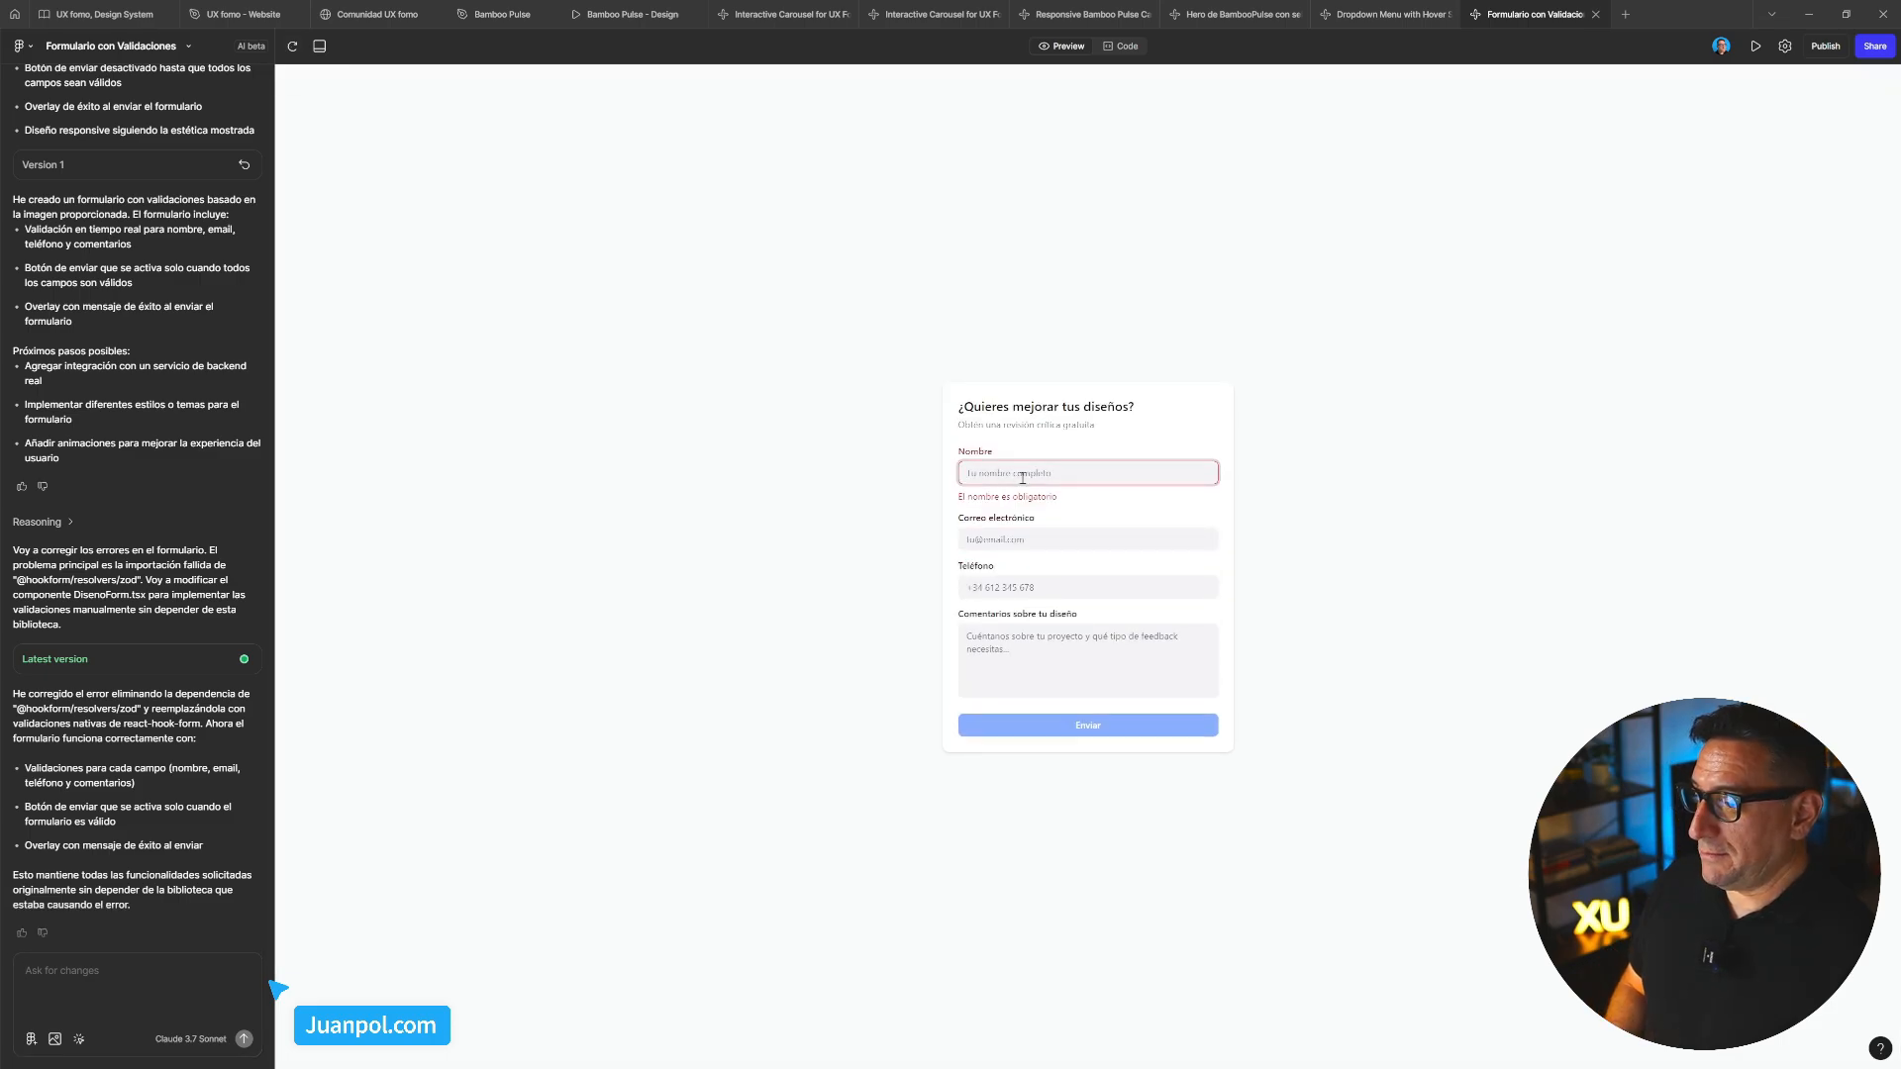
click(1019, 539)
click(1019, 601)
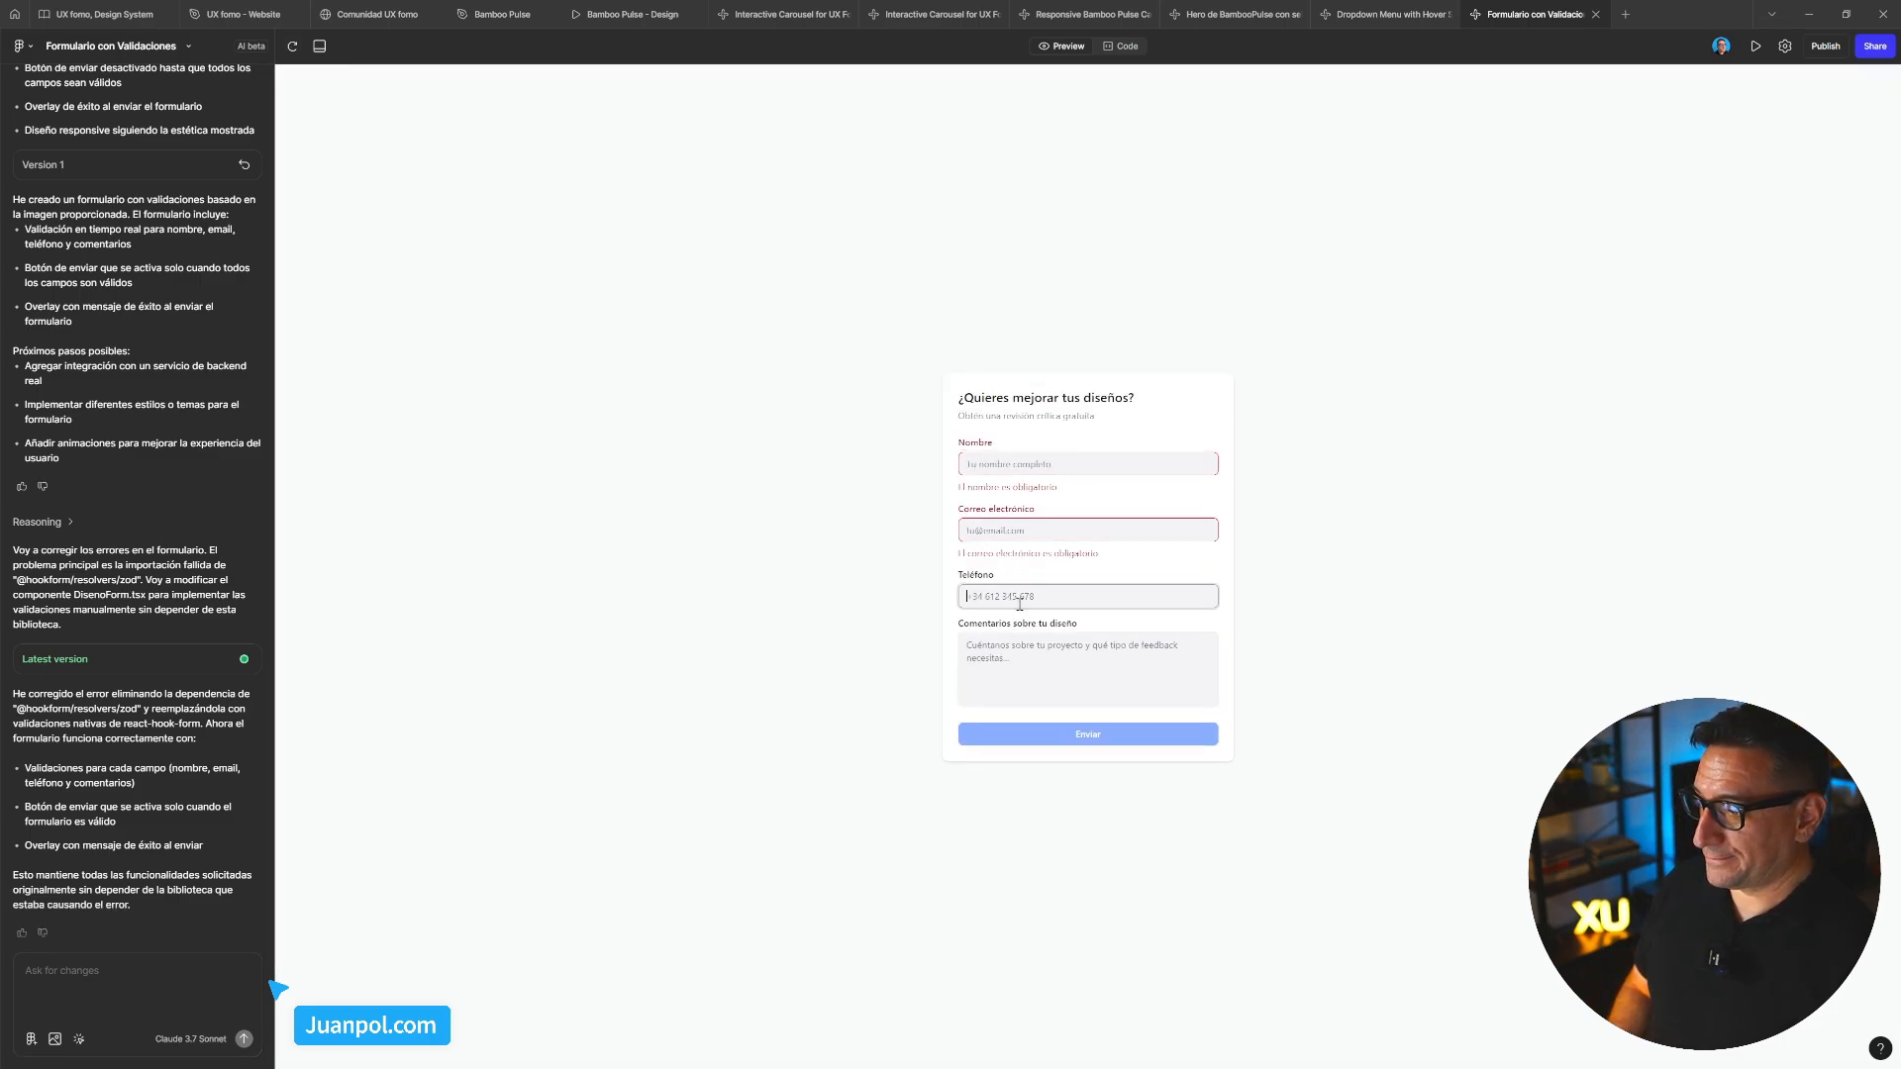
click(1025, 673)
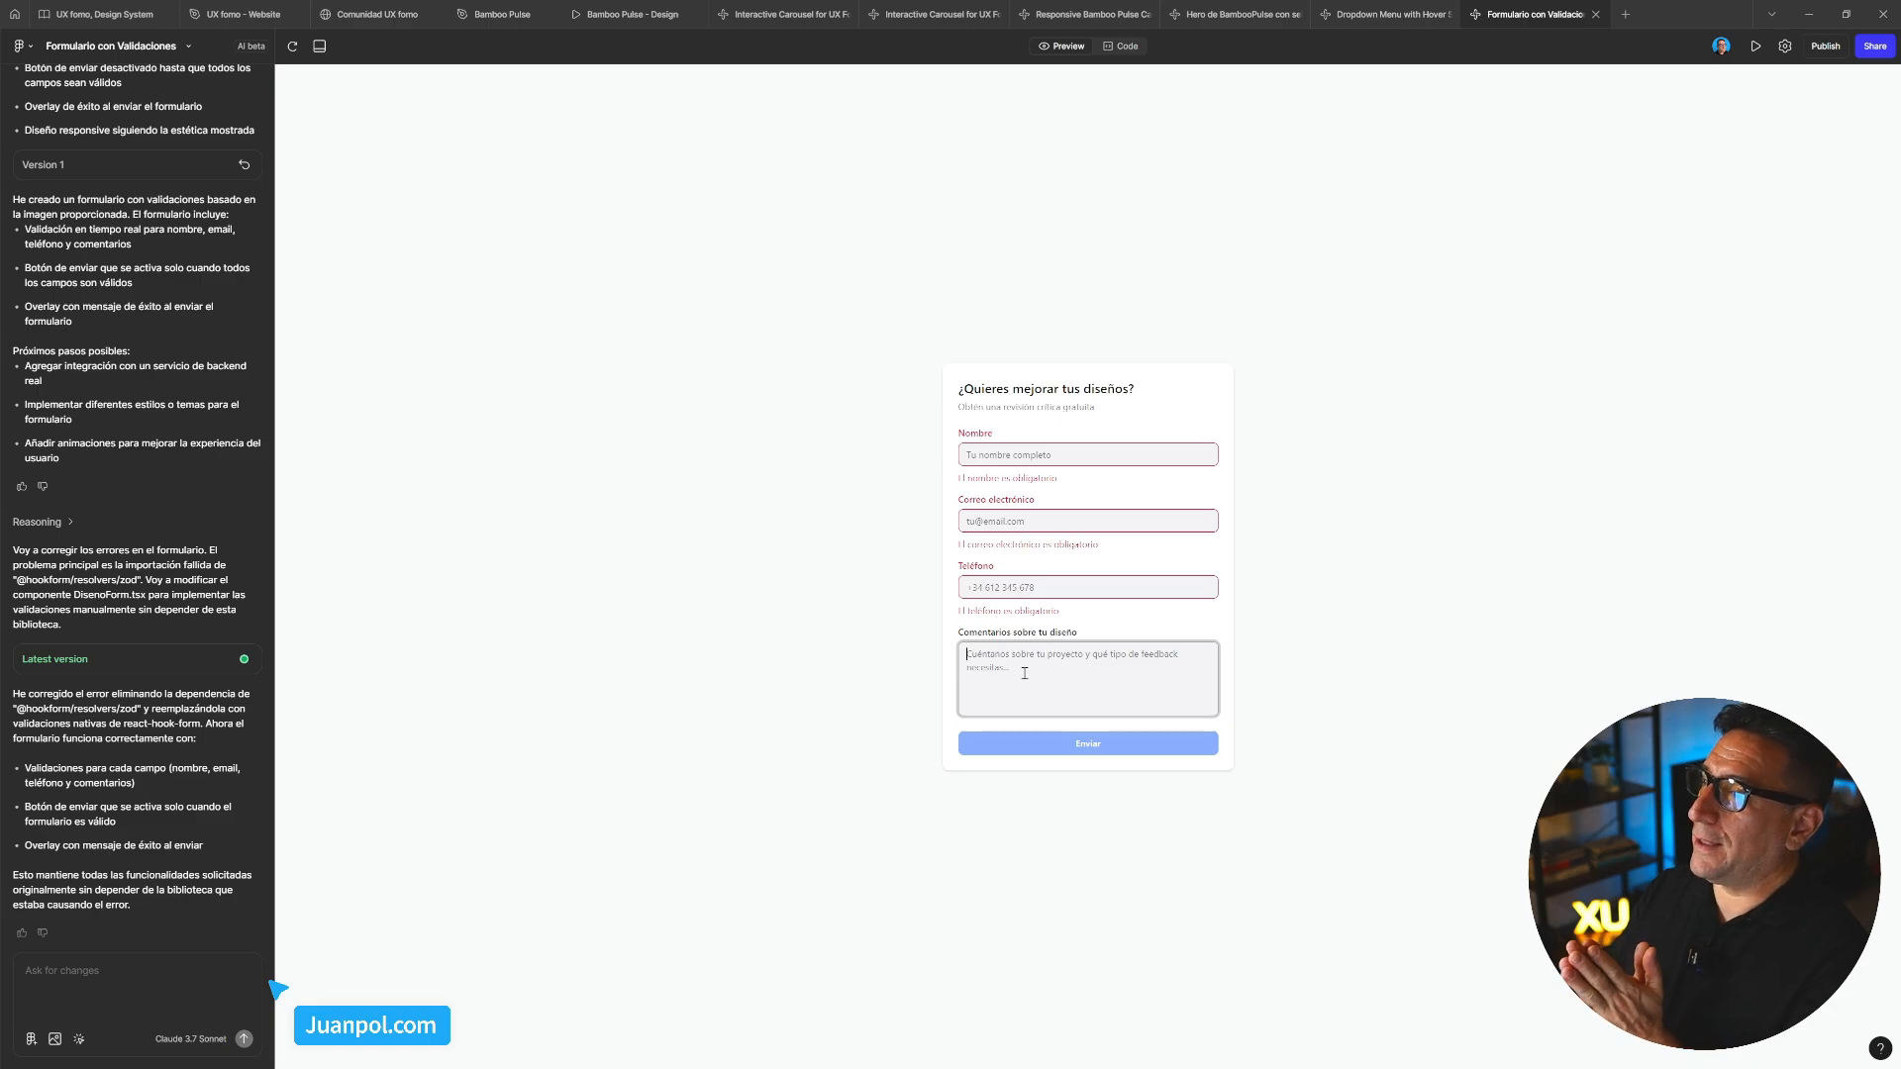